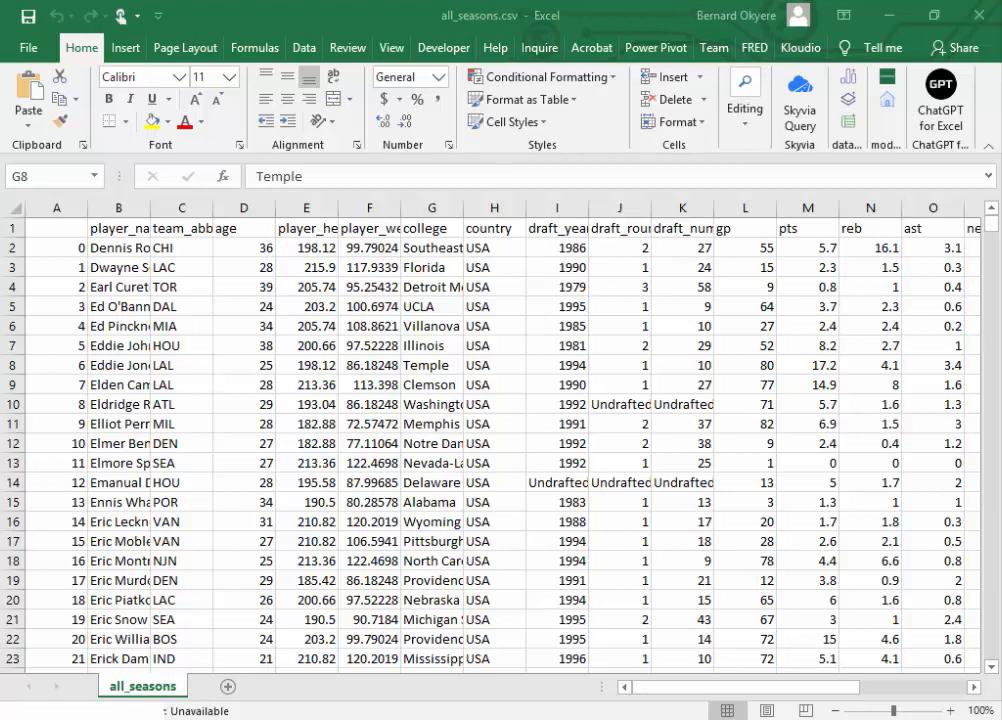
click(367, 409)
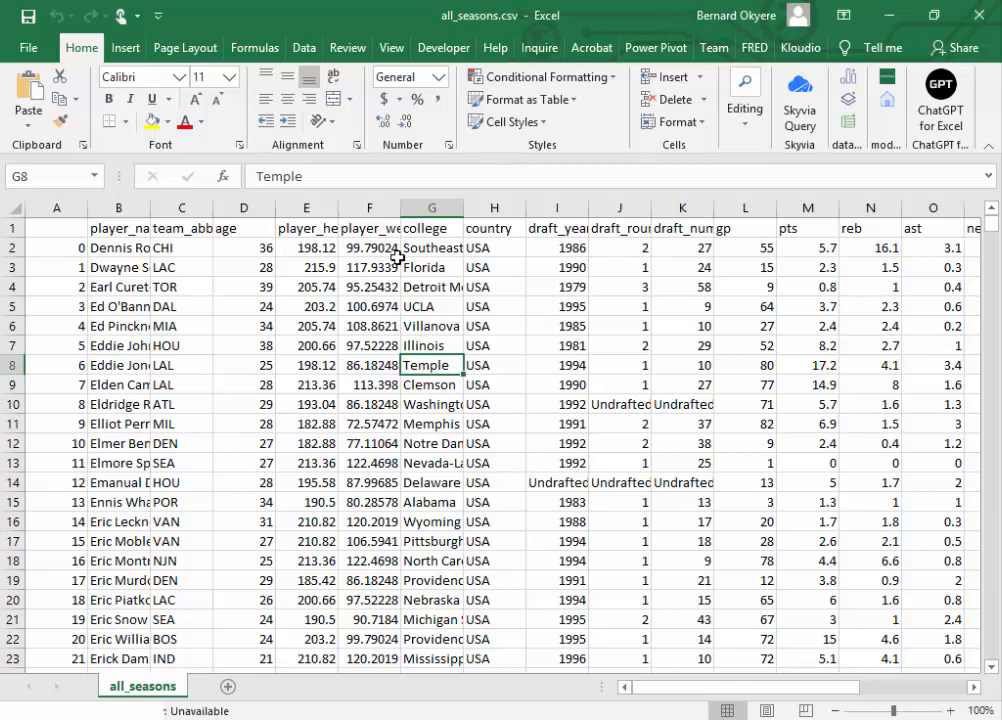
click(262, 484)
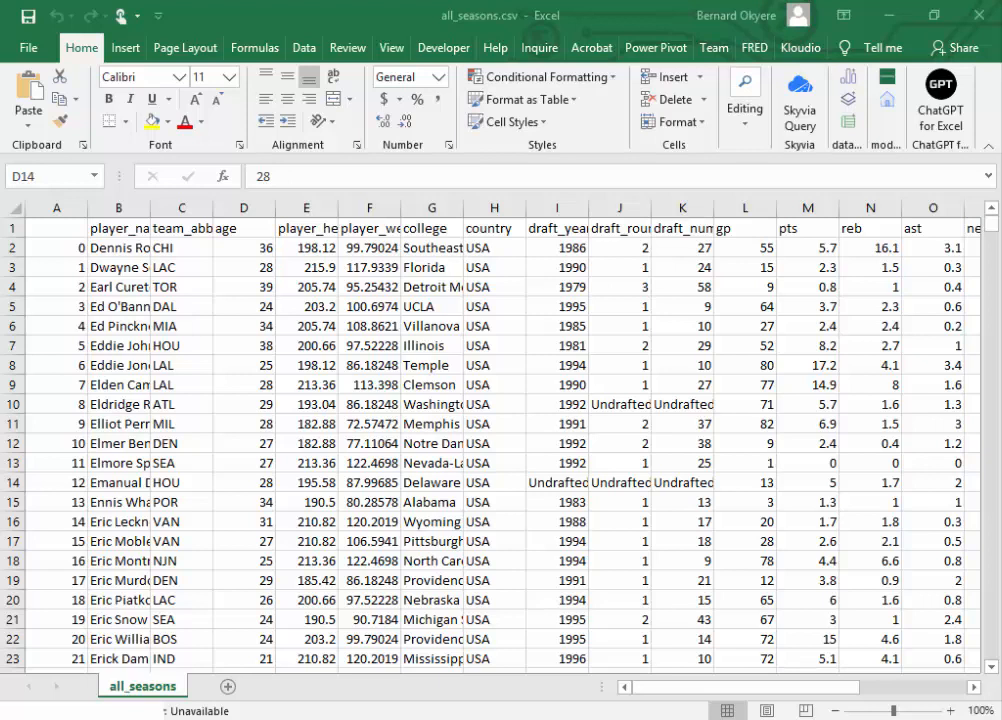
click(364, 428)
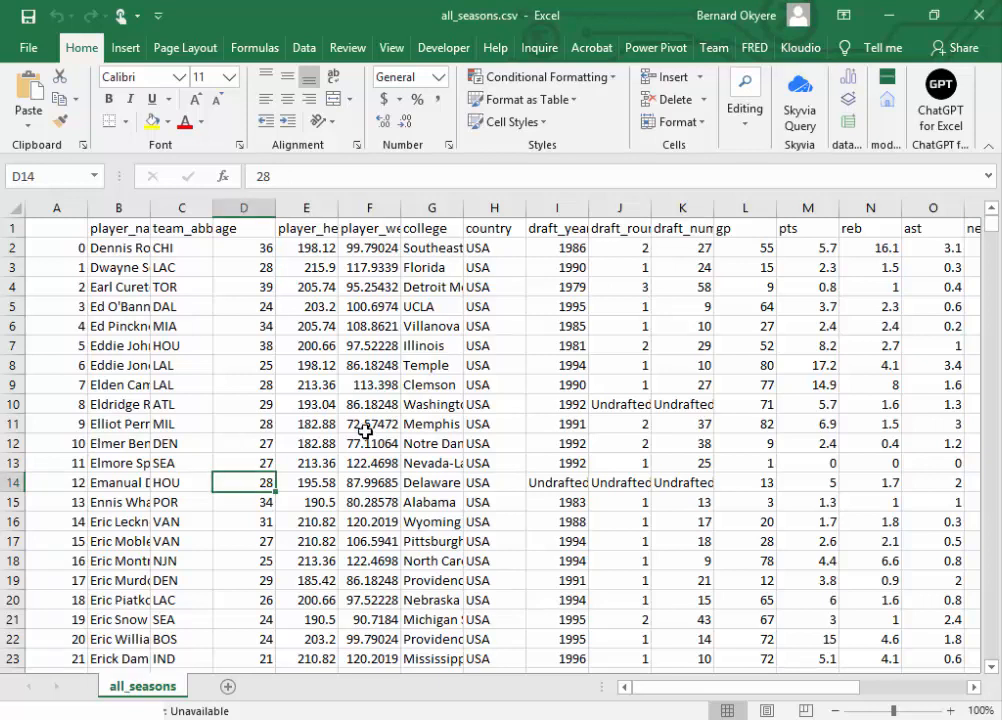
click(362, 443)
click(990, 224)
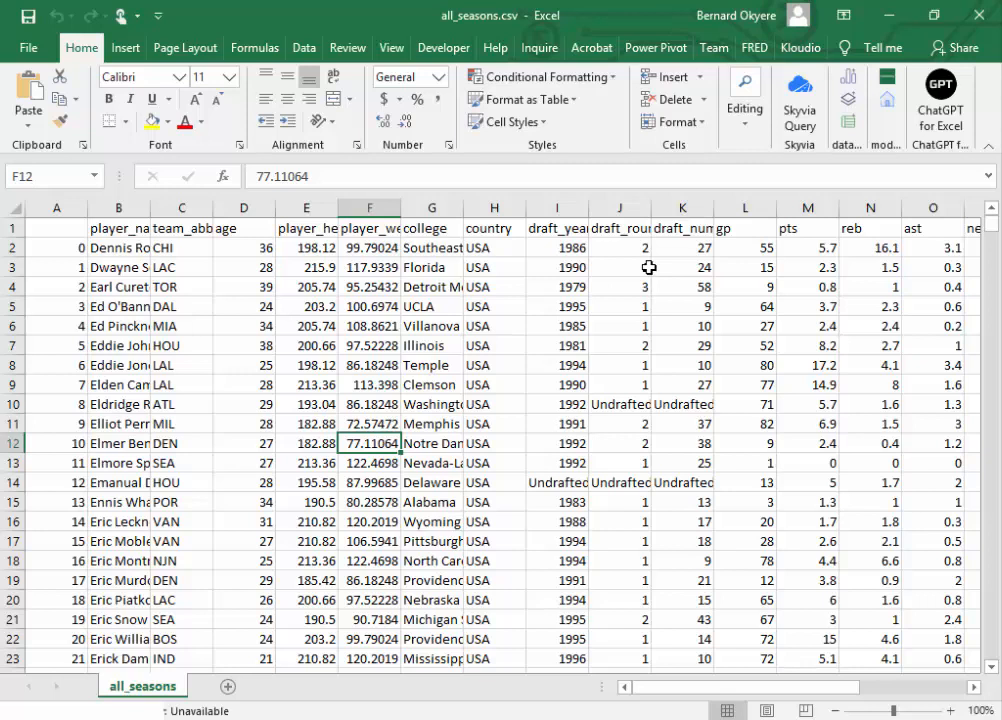
click(300, 346)
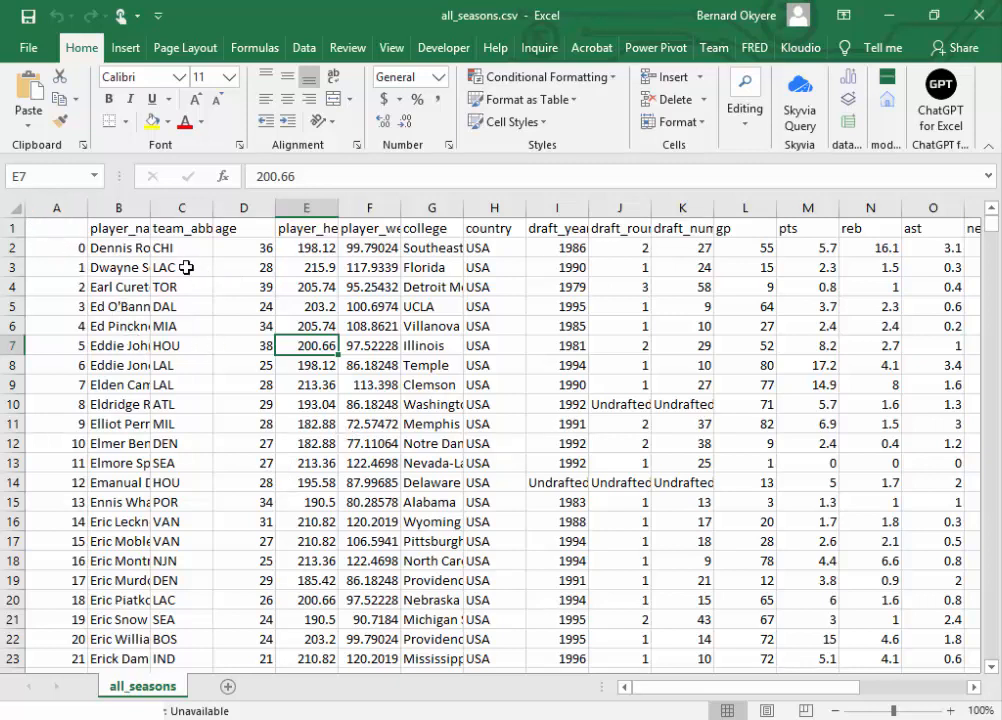
Step: Copy the entire all_seasons sheet and paste it into a new blank workbook
click(18, 208)
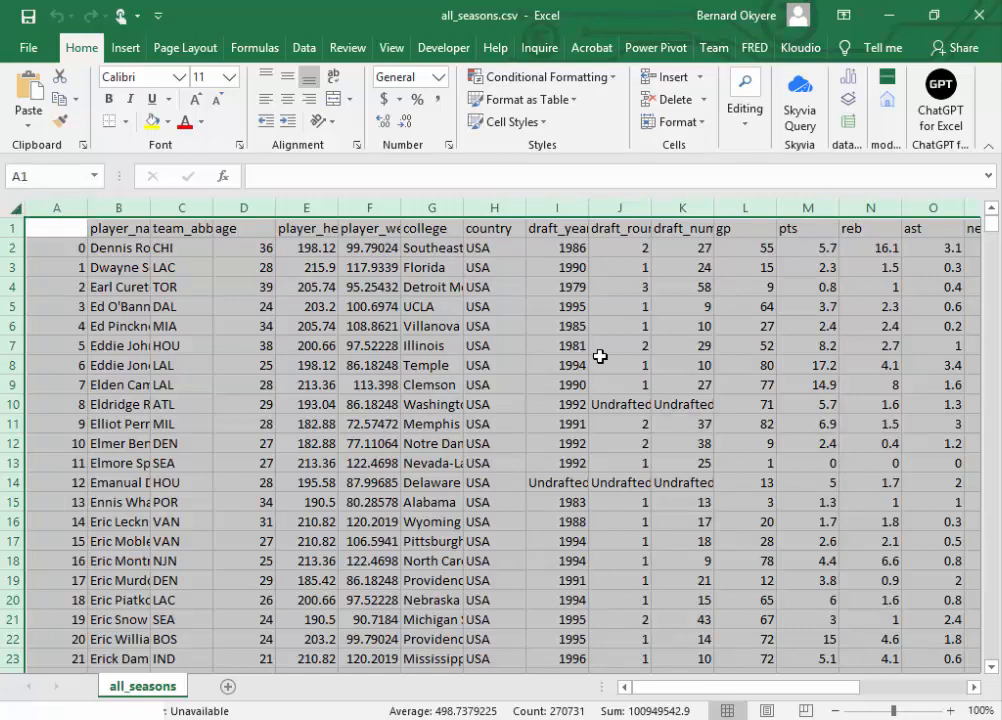
key(ctrl+c)
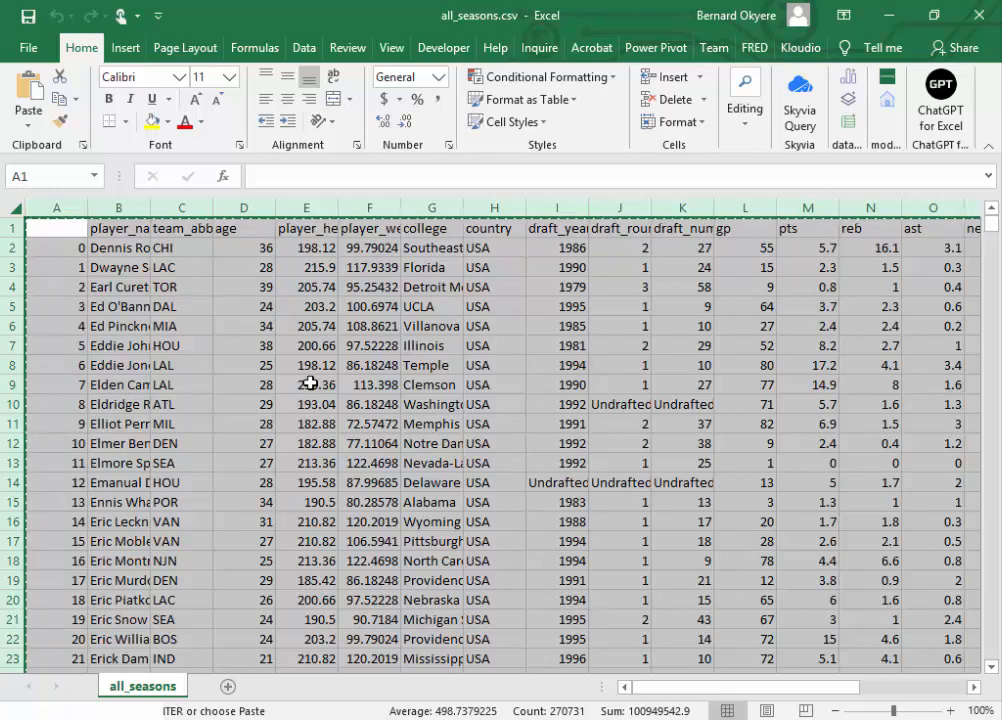
click(29, 50)
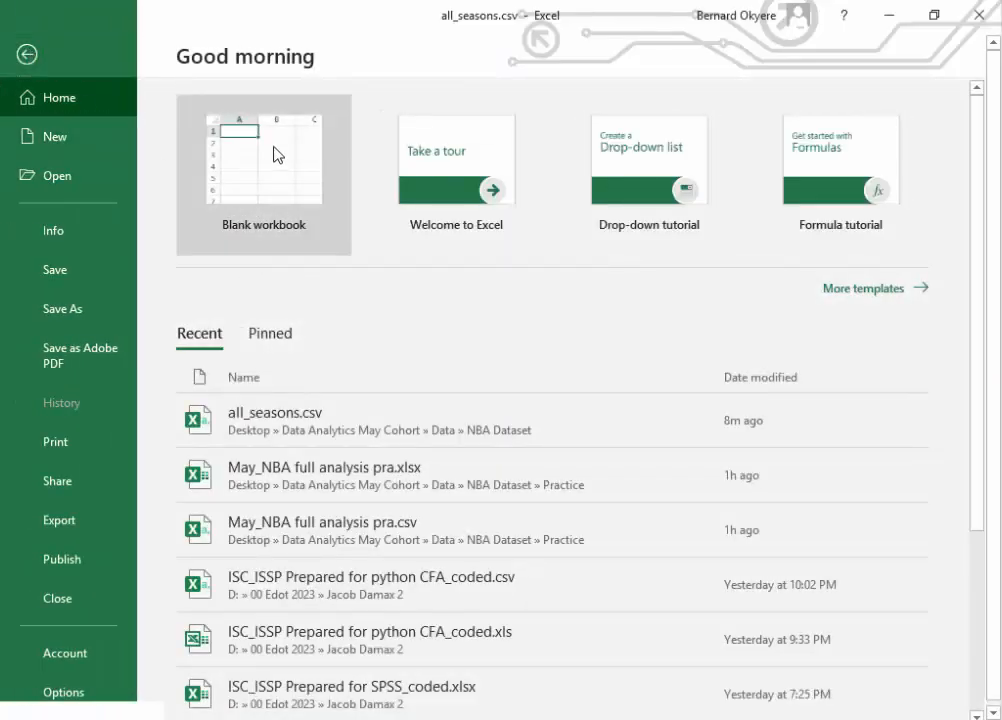
click(278, 155)
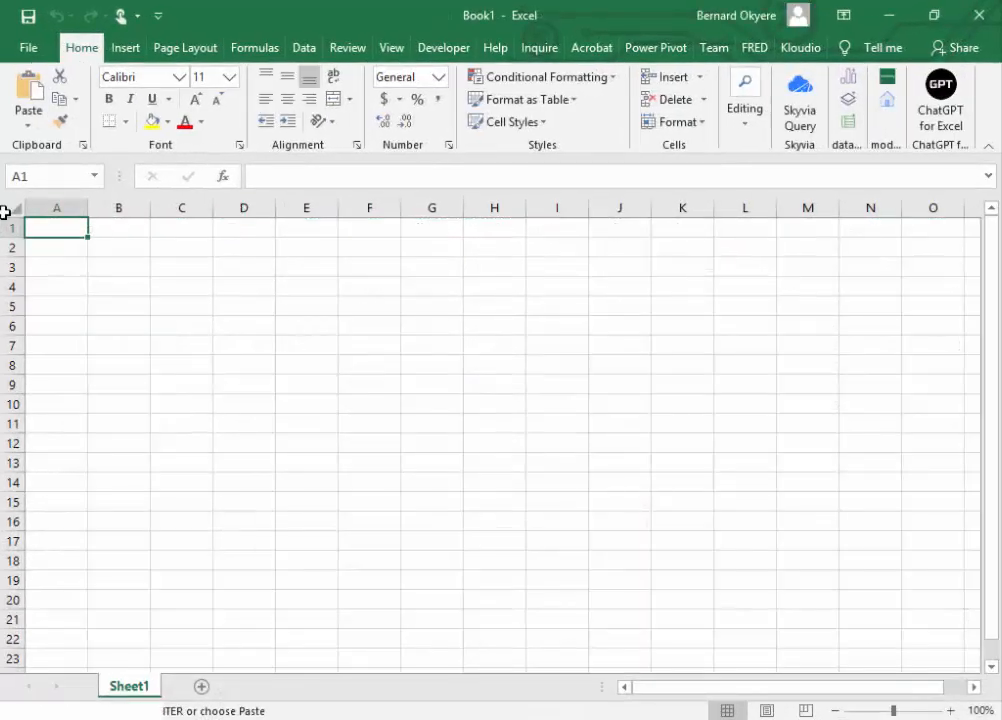
click(14, 207)
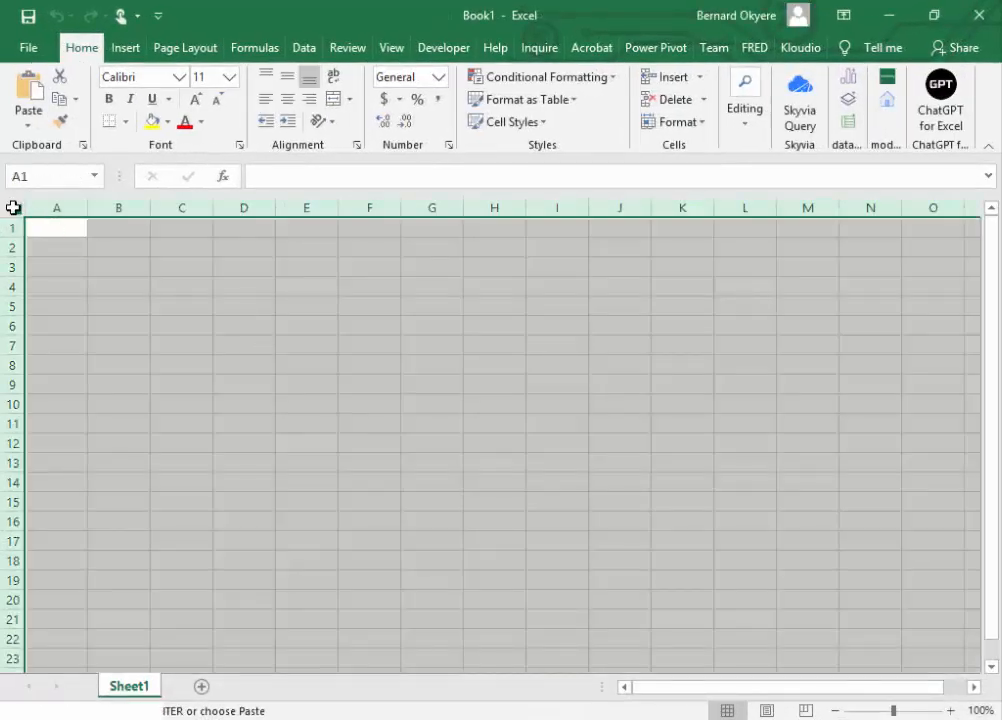
click(12, 207)
key(ctrl+v)
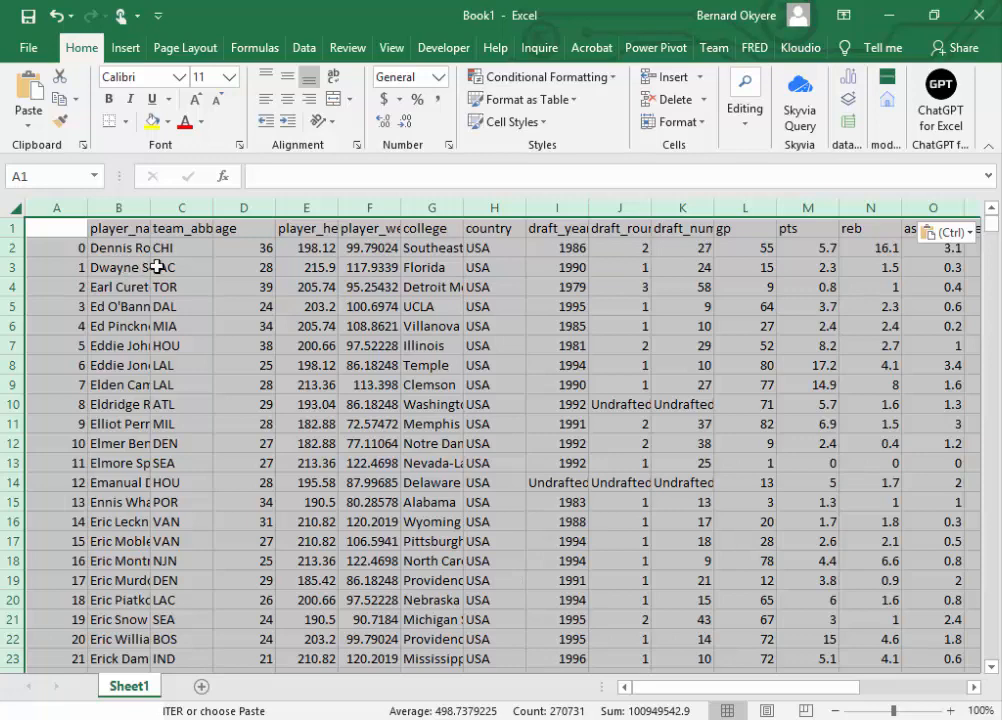
Step: Close all_seasons.csv without saving its changes, and select cell A1 in the new workbook
click(467, 719)
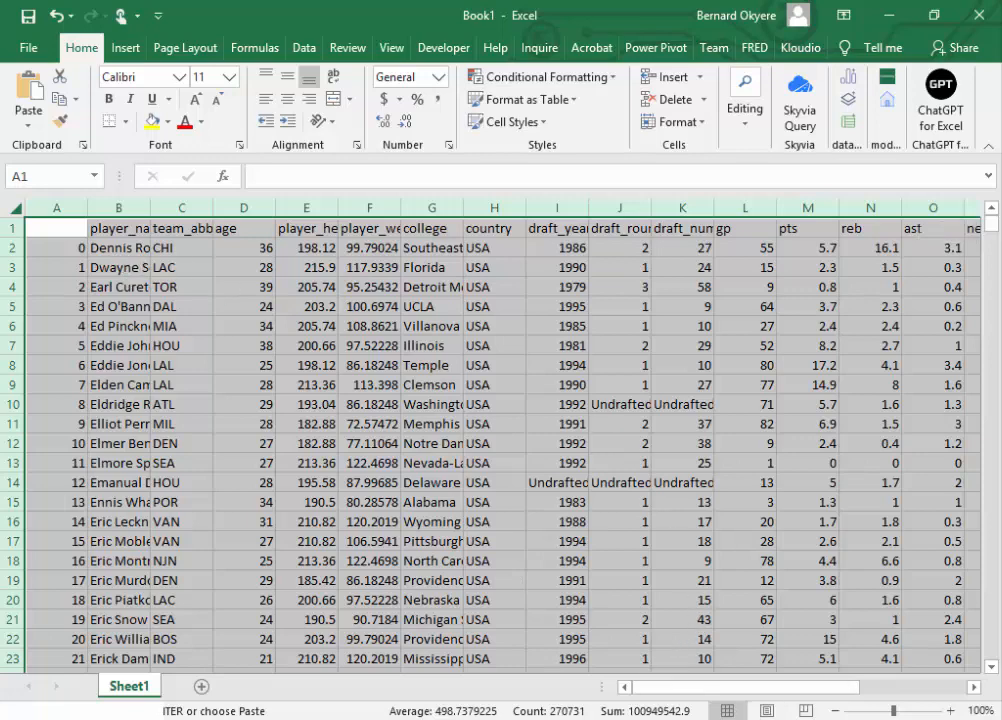
click(358, 522)
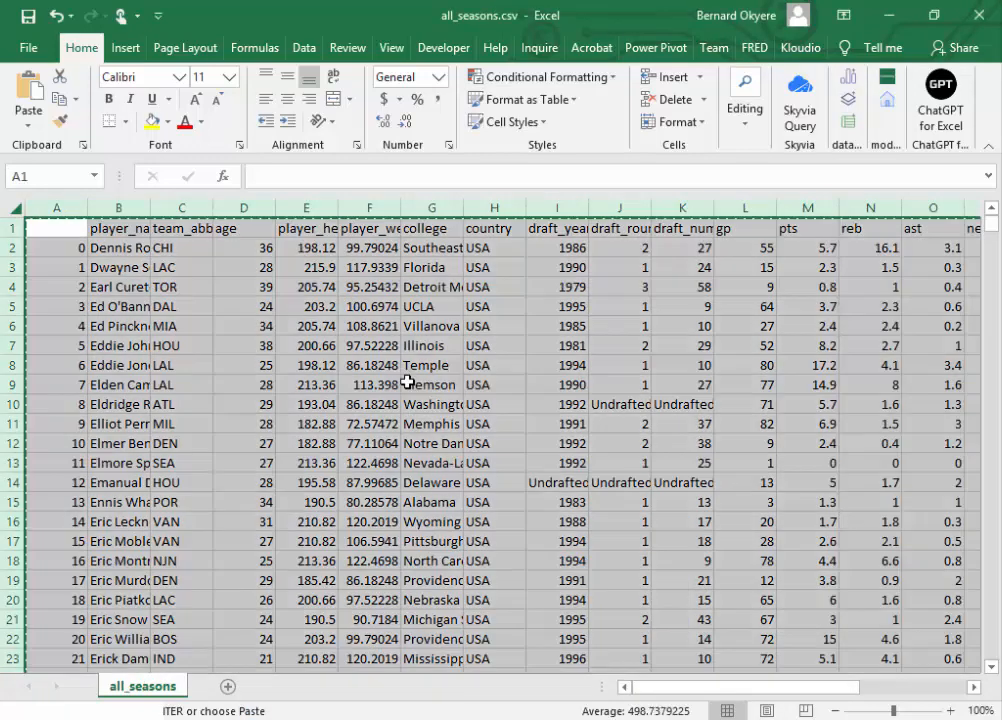
key(Escape)
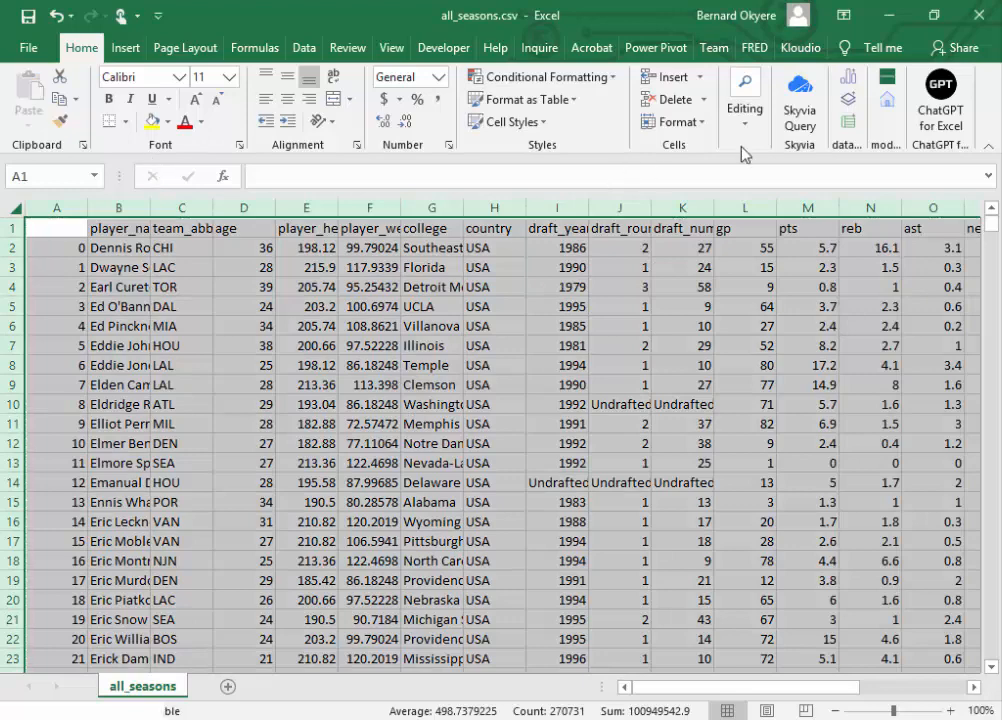
click(978, 22)
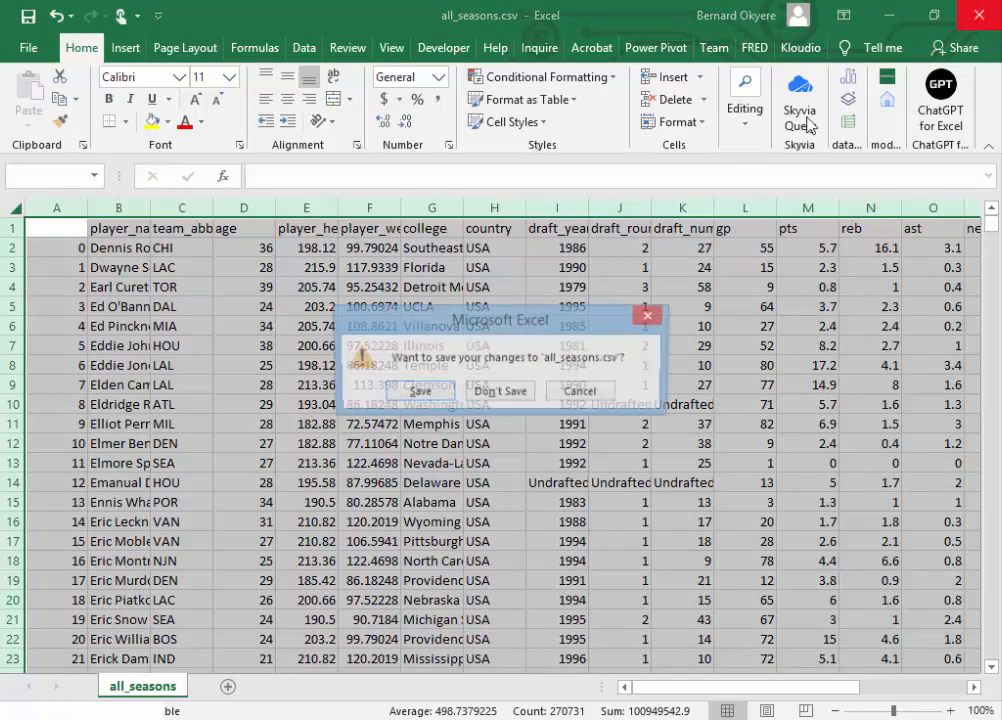
click(500, 393)
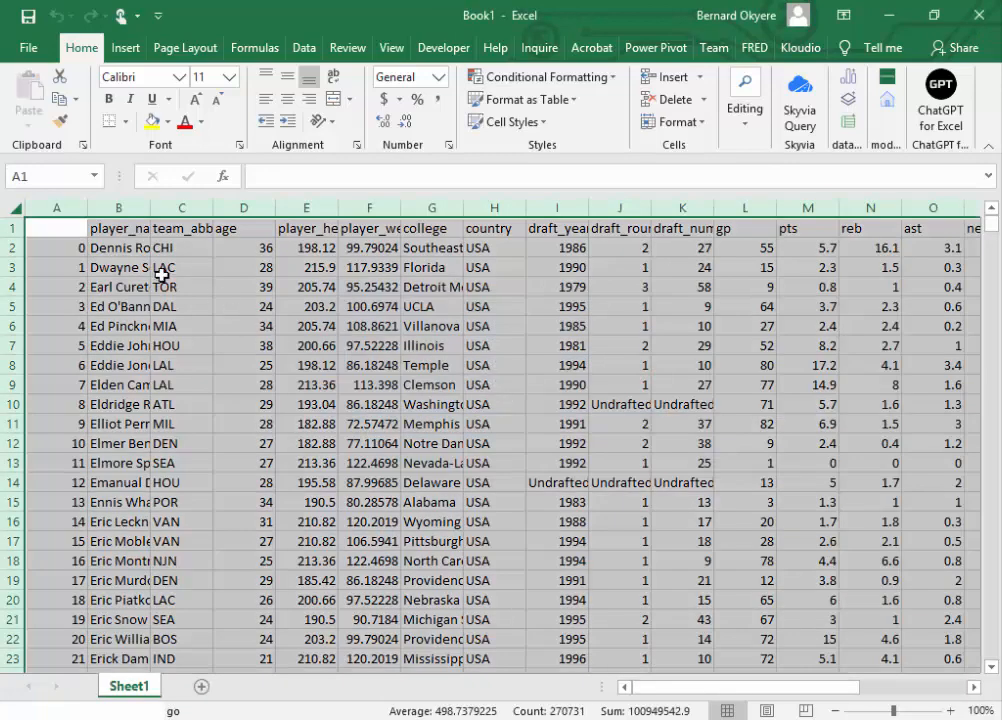
click(151, 268)
click(69, 228)
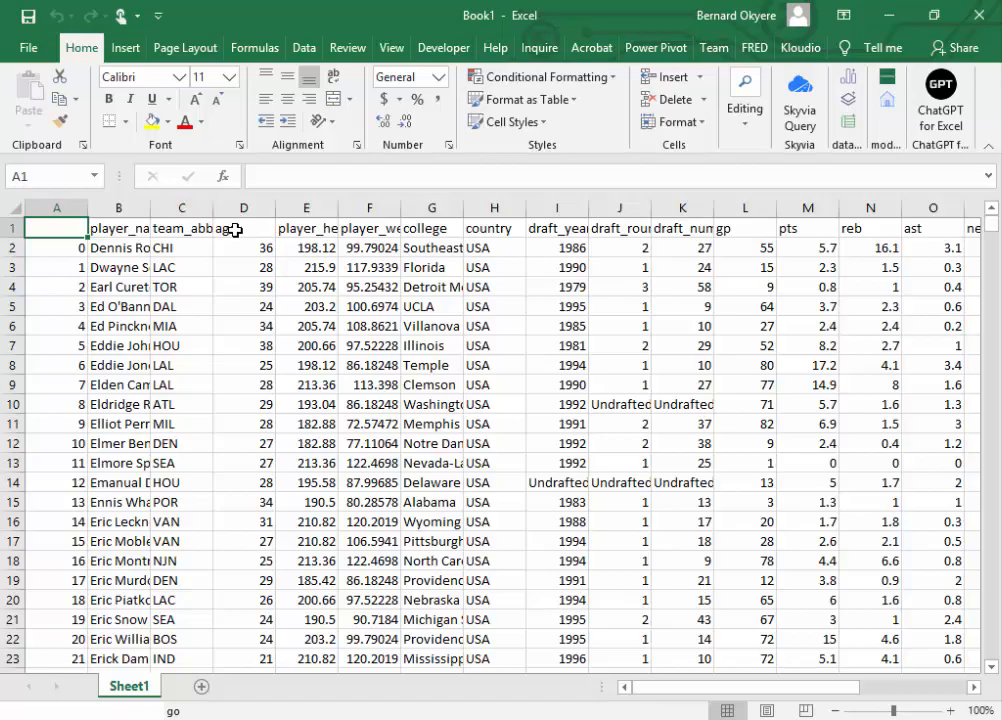
Step: Begin saving the new workbook under a new name, with the Data folder of Data Analytics May Cohort as the location
click(30, 47)
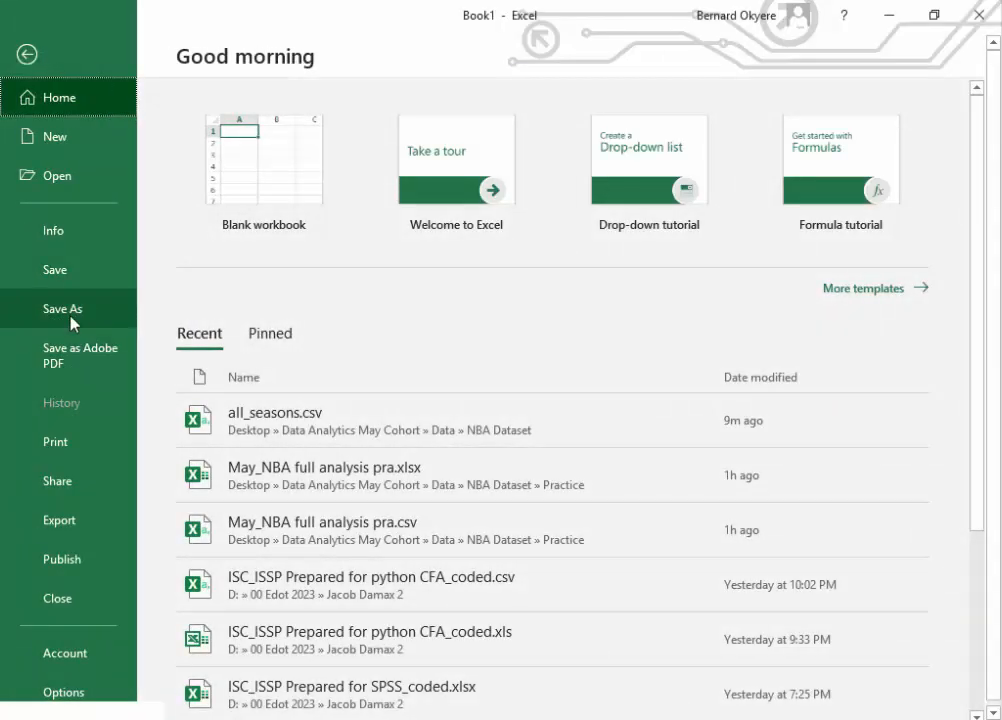
click(70, 320)
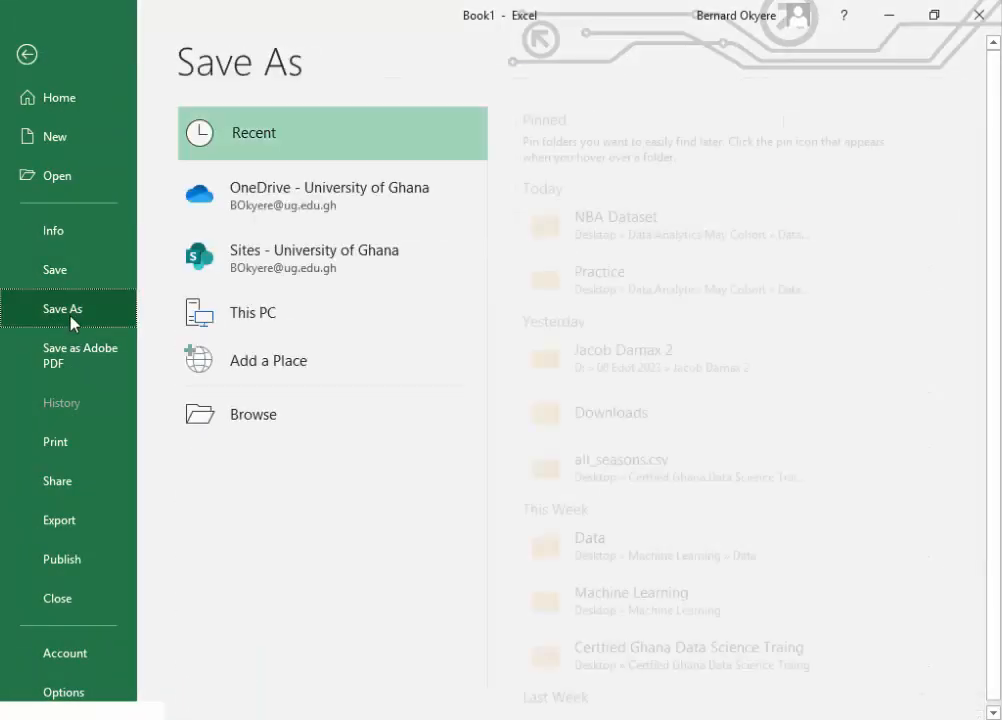
click(291, 425)
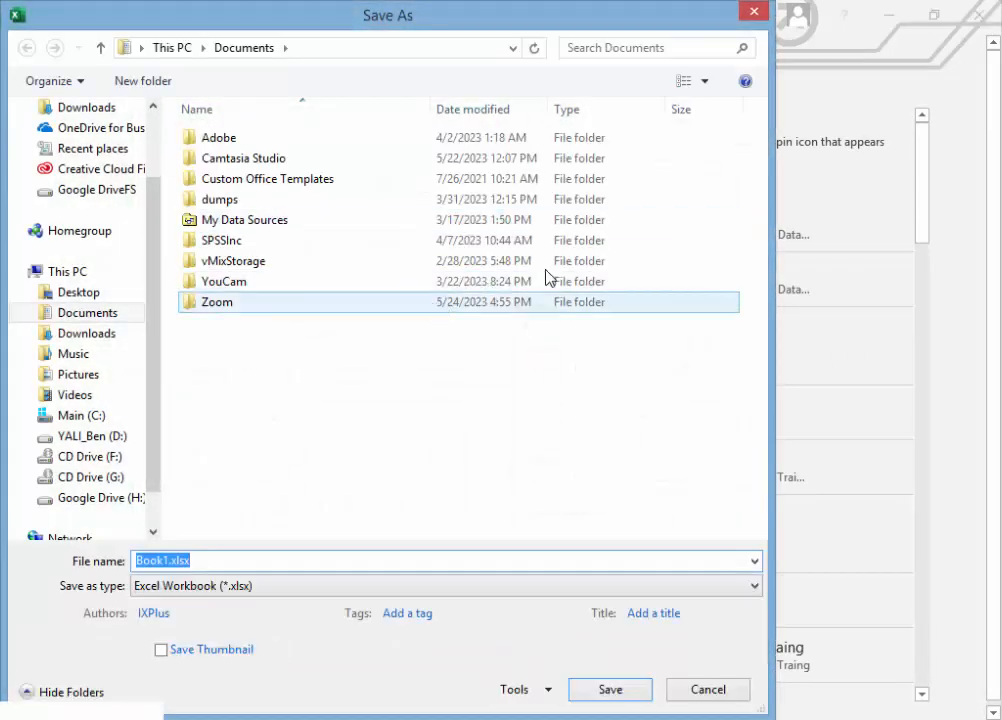
click(755, 12)
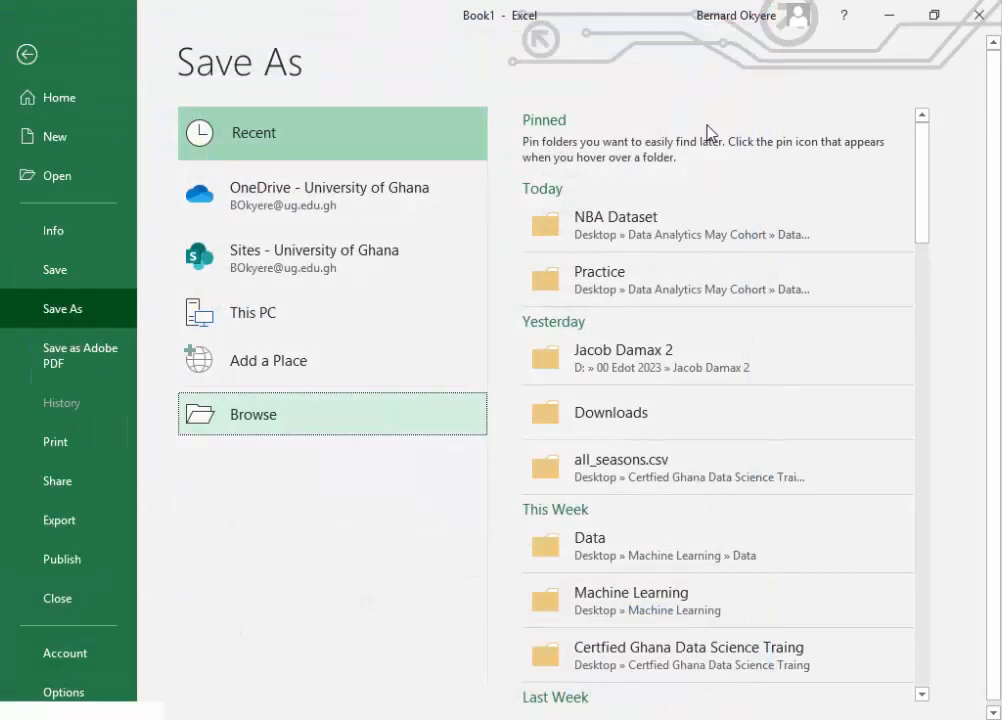
click(633, 230)
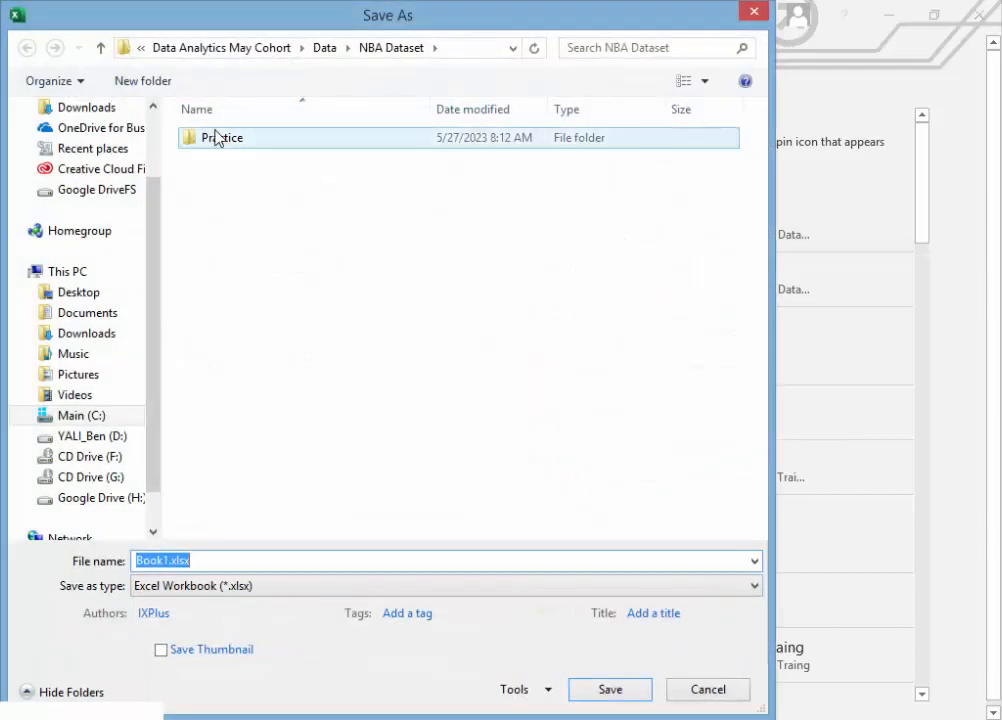
click(101, 47)
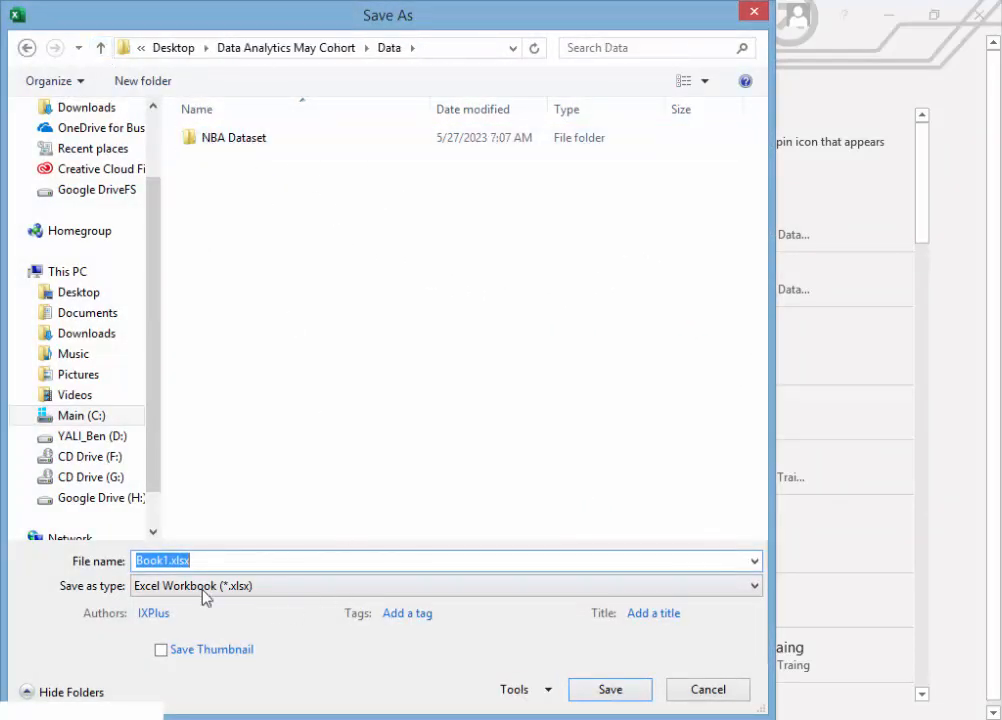
Step: Name the file NBA Full Analysis.xlsx and save it as an Excel Workbook
click(170, 560)
key(BackSpace)
key(BackSpace)
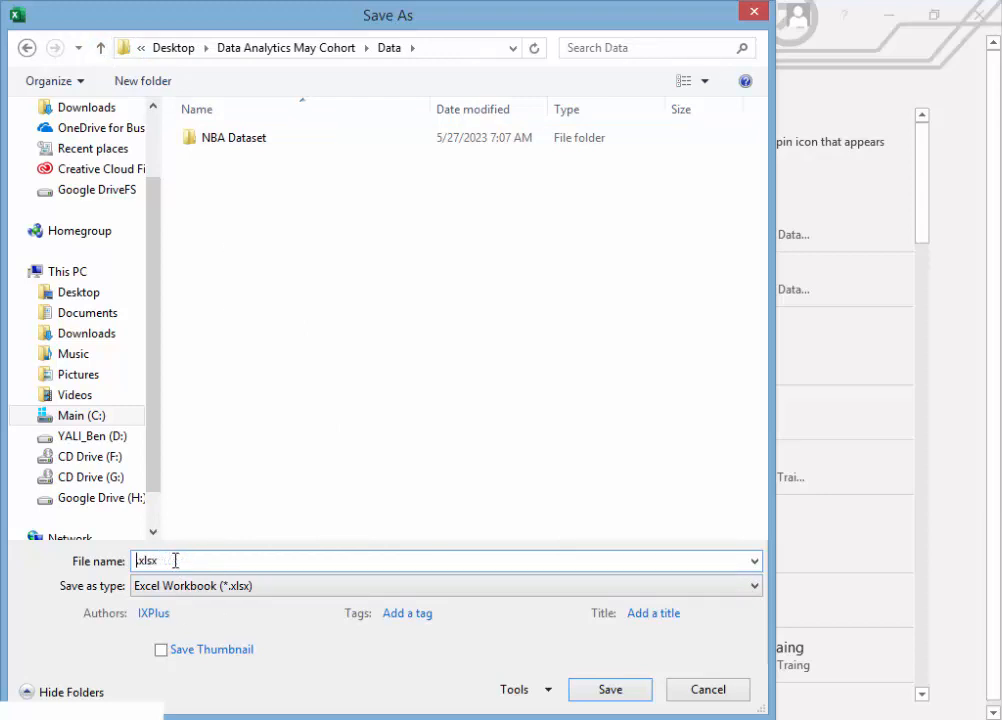
text(NBA Full Analysis)
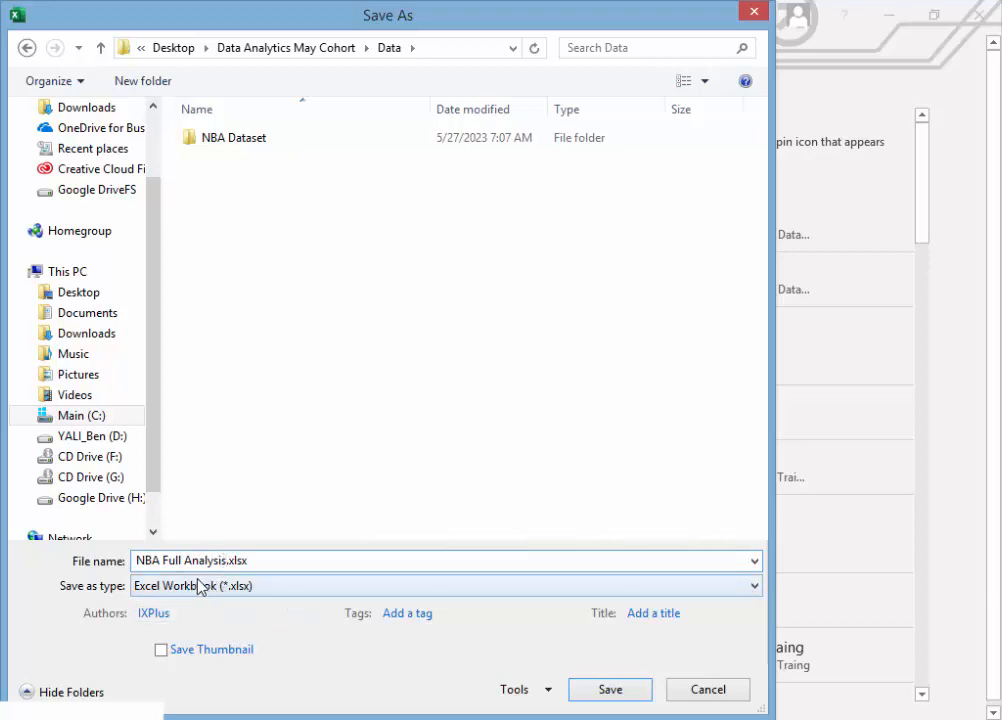
click(612, 690)
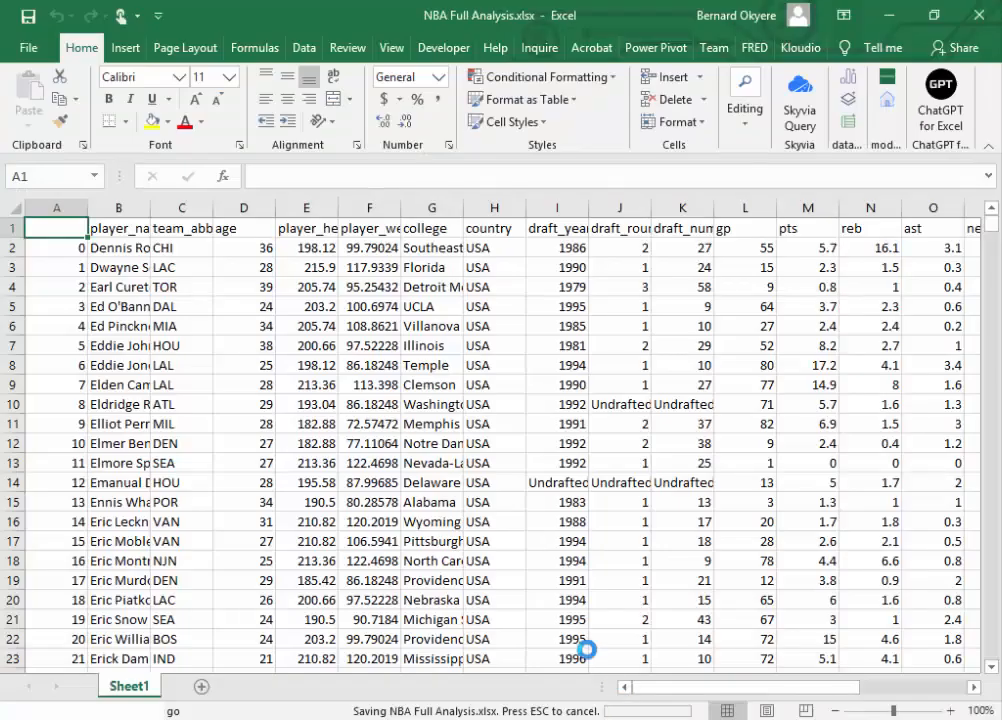
click(369, 384)
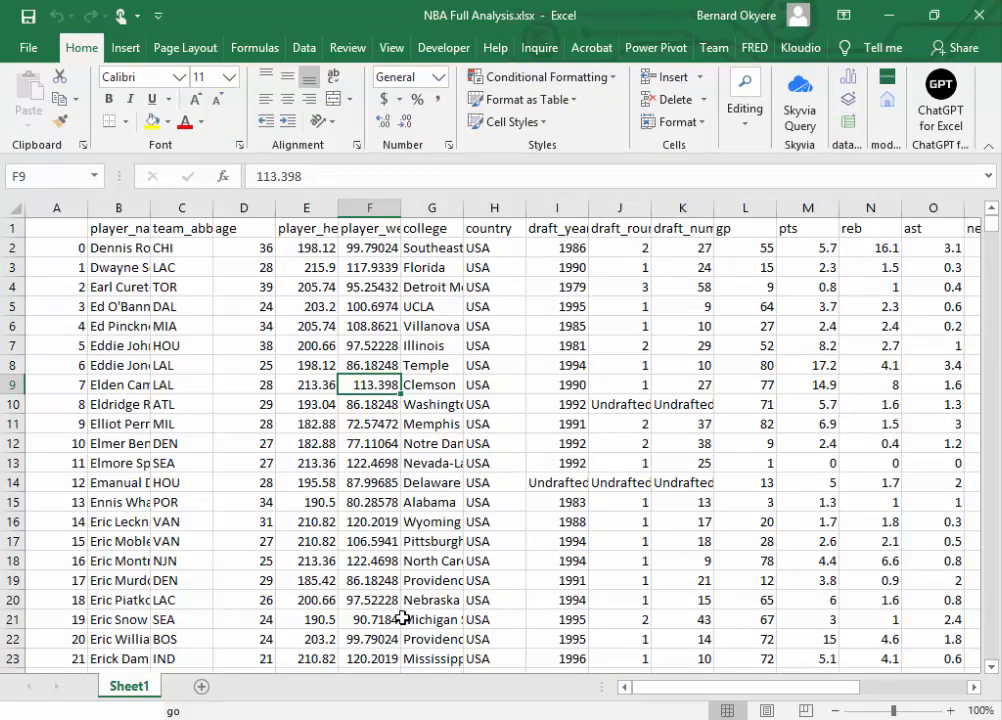
key(alt+Tab)
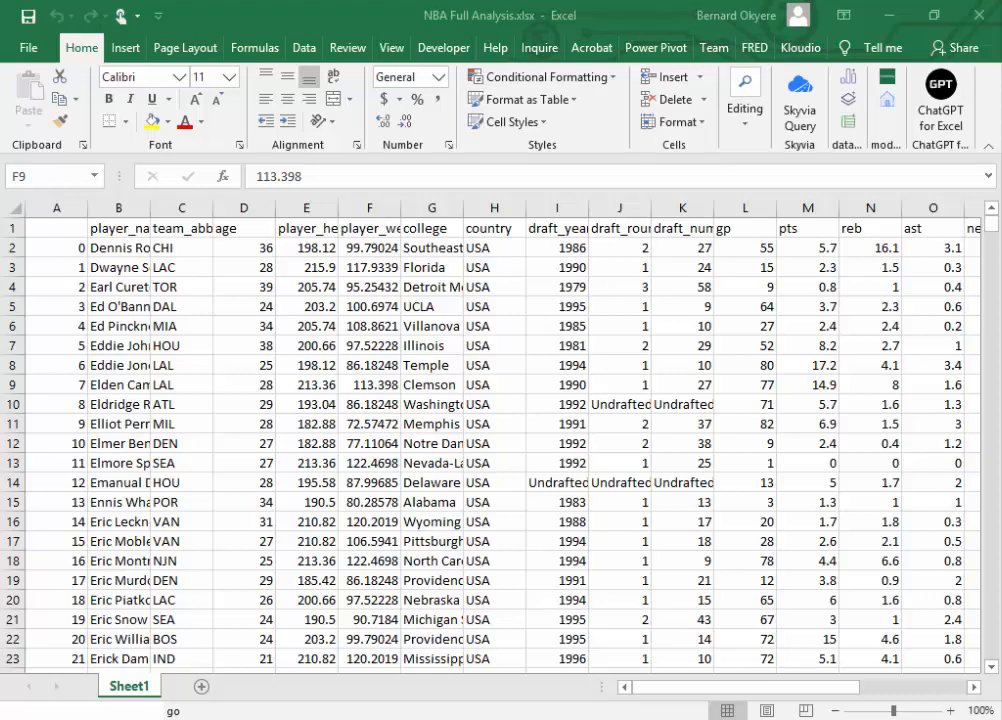
key(alt+Tab)
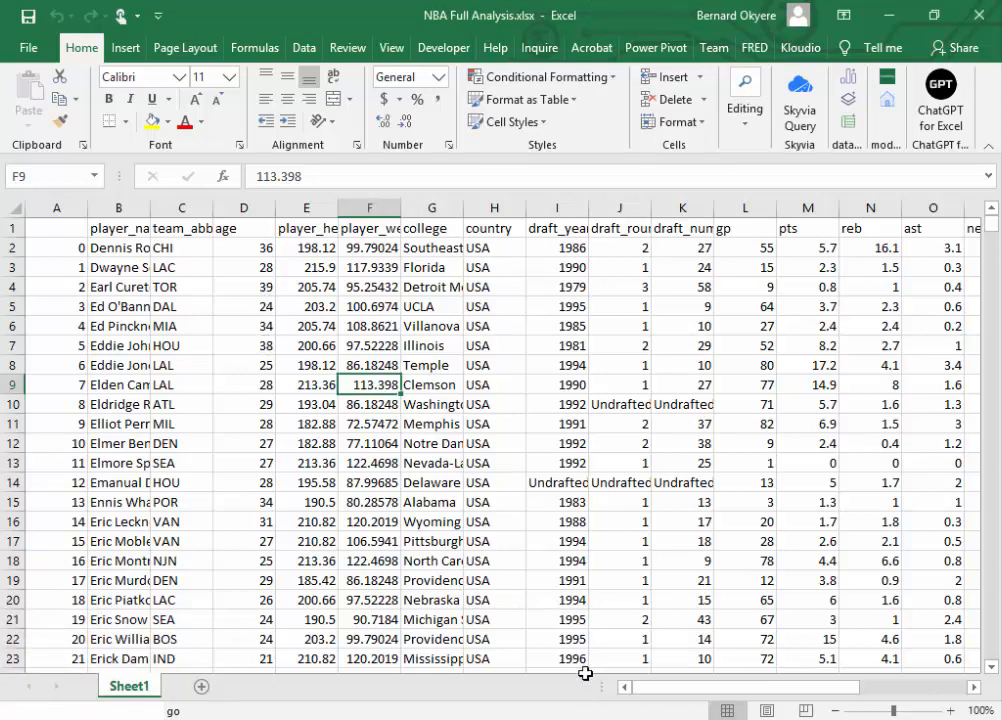
key(alt+Tab)
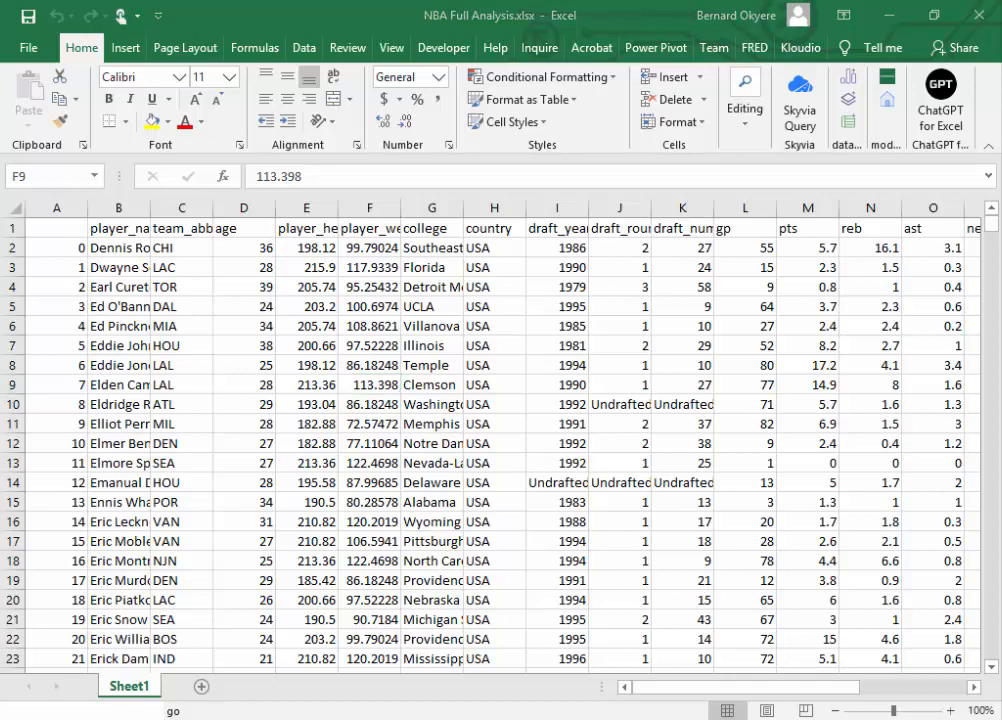
Step: Autofit the width of the player_name column to its contents
click(146, 211)
double_click(146, 211)
click(146, 211)
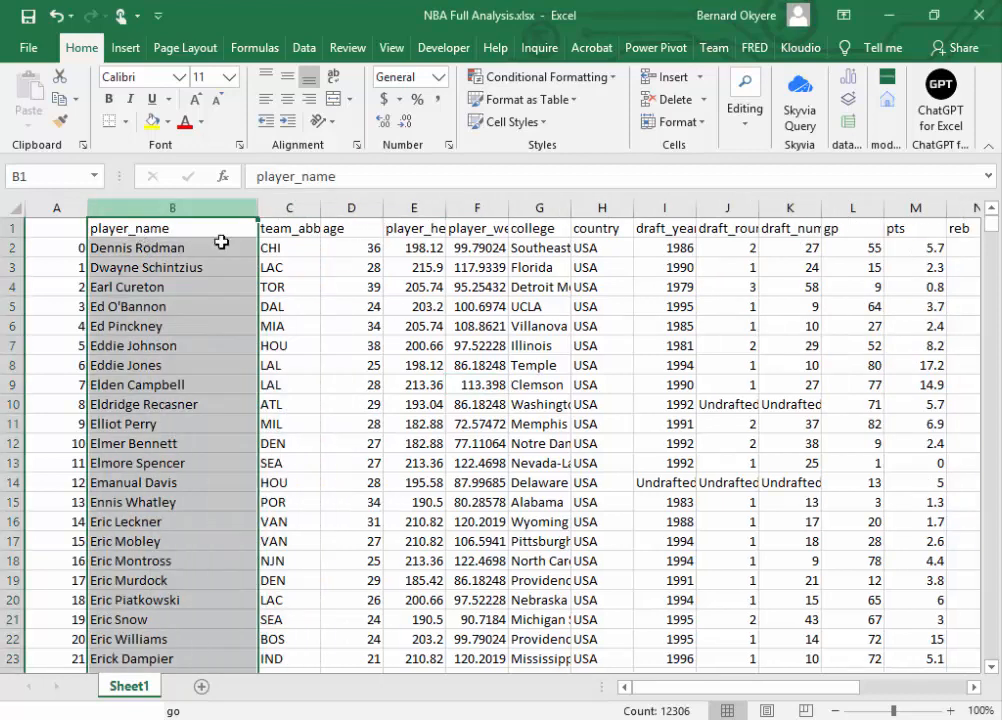
click(233, 287)
click(233, 287)
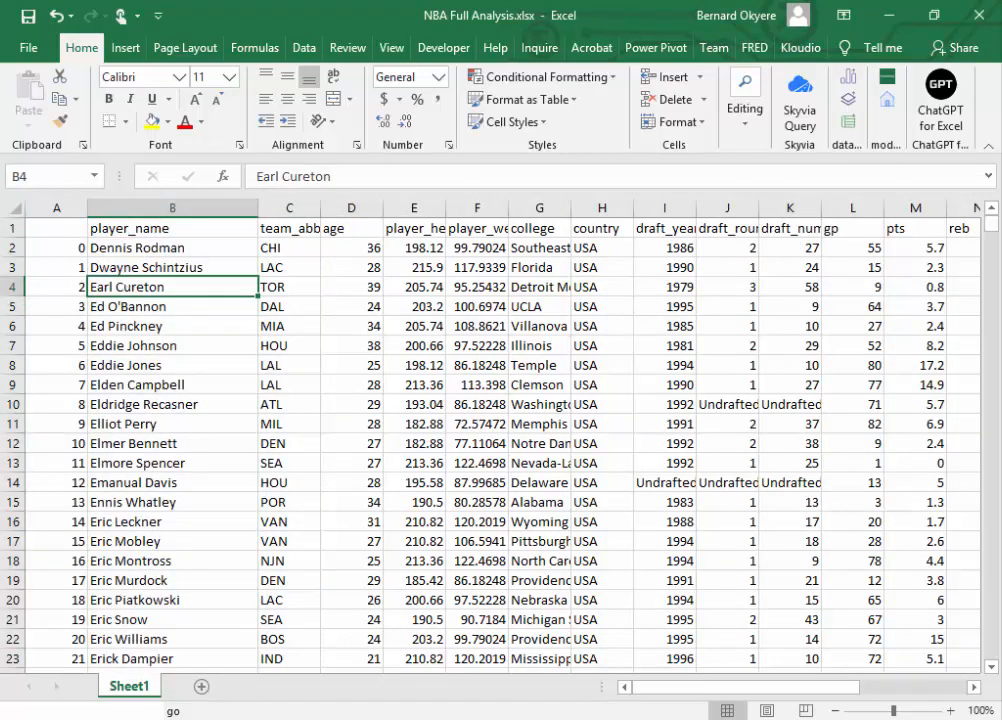
key(alt+Tab)
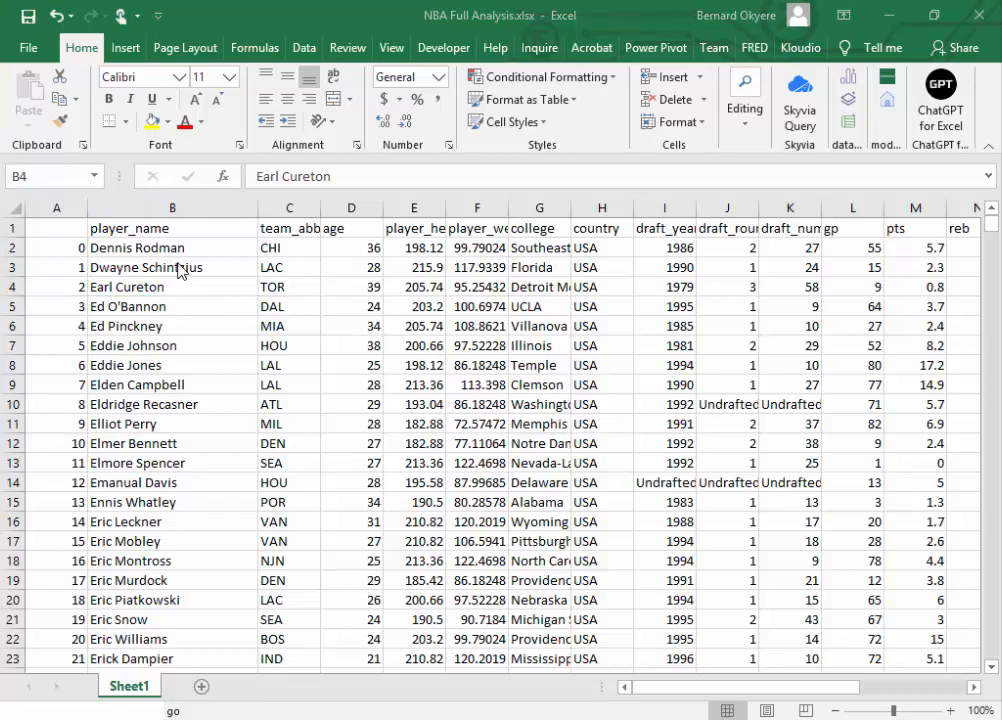
click(206, 286)
click(187, 247)
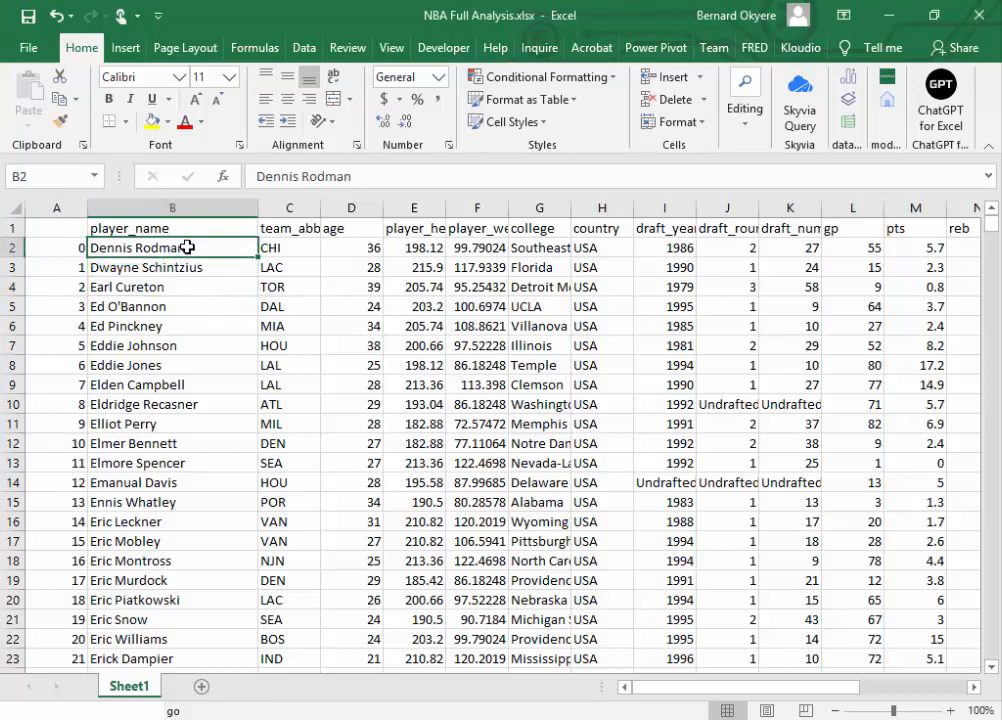
Step: Rename the Sheet1 worksheet as Data
double_click(120, 688)
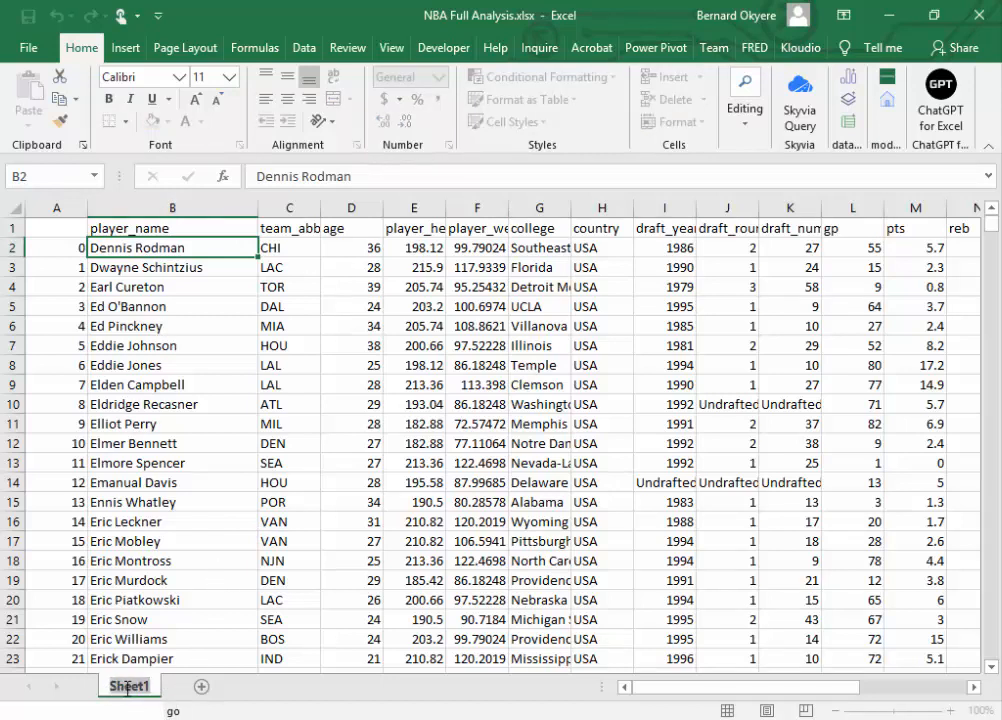
text(Data)
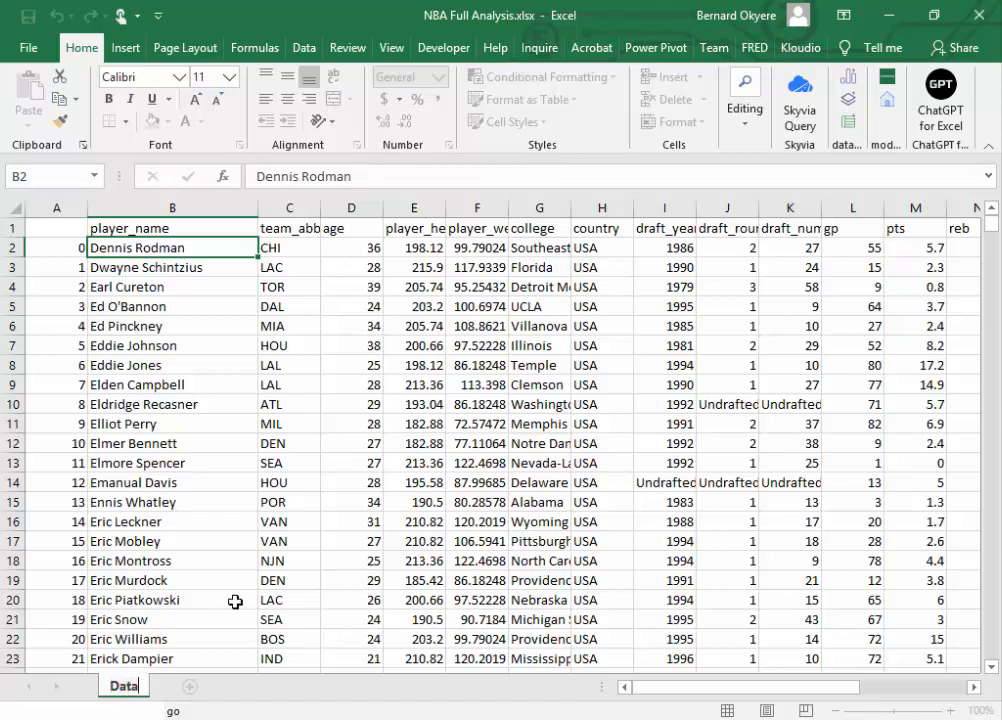
click(222, 561)
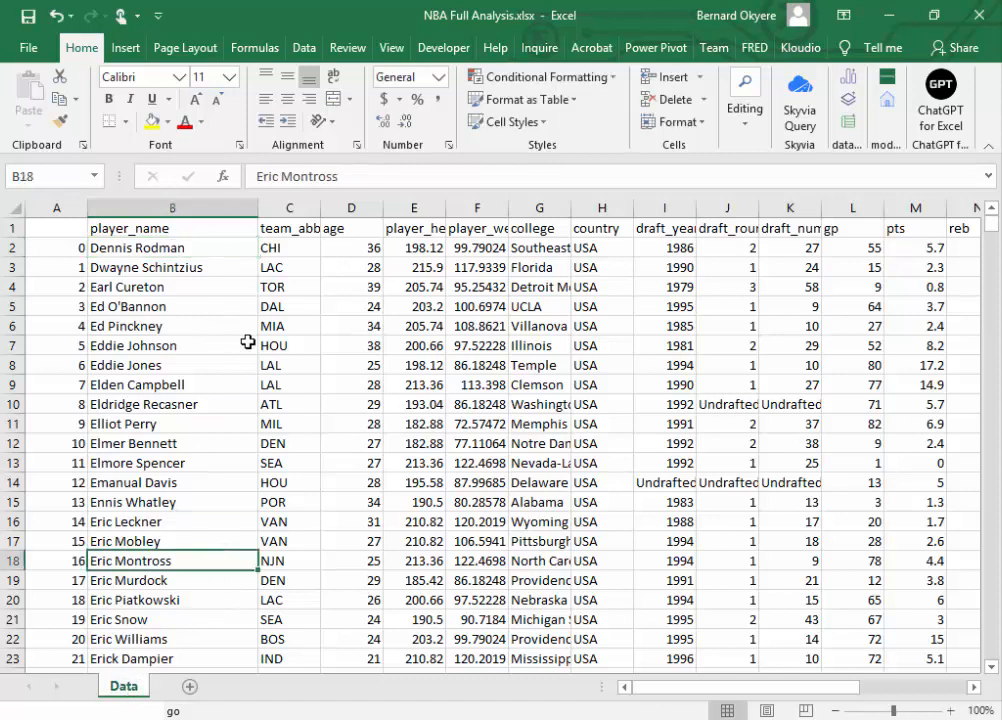
click(206, 440)
click(150, 228)
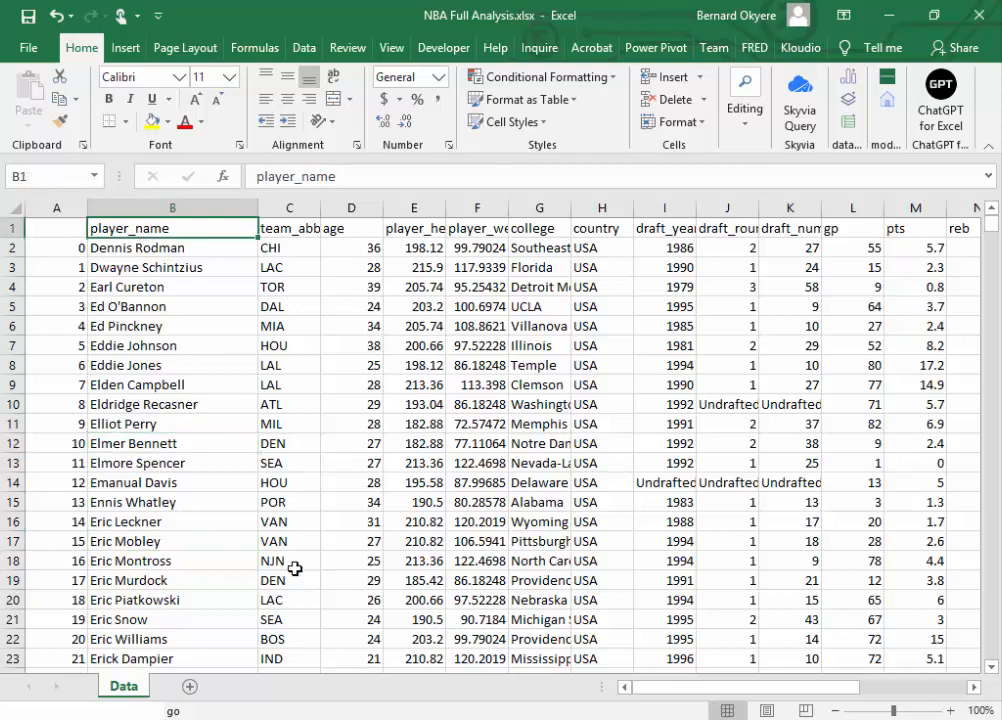
click(414, 502)
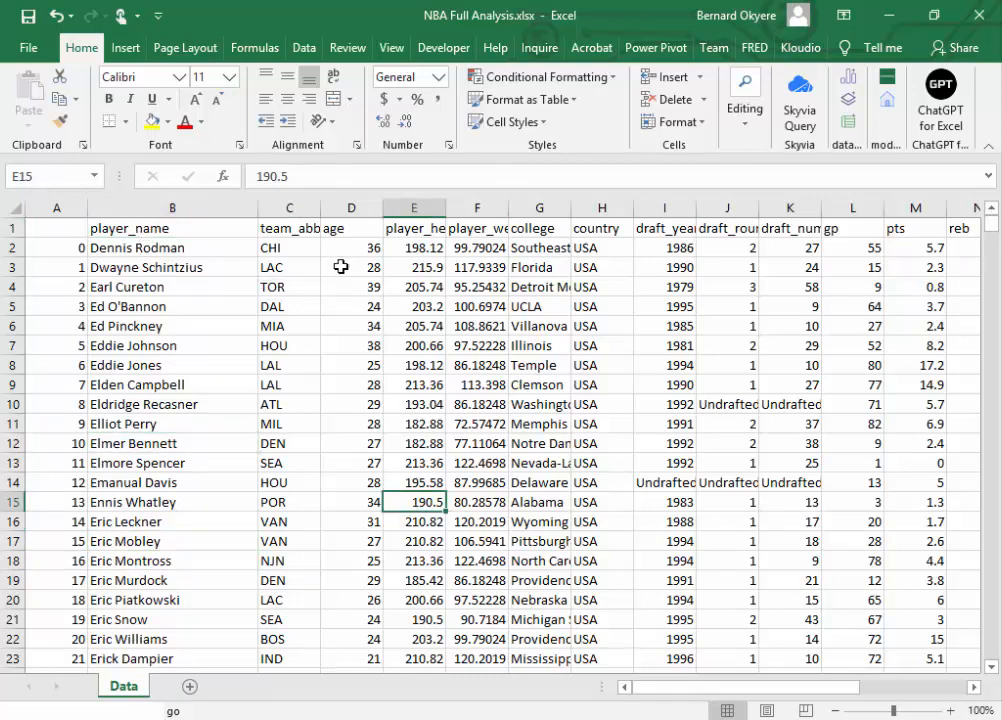
Step: Delete the unnamed index column A so that the data starts with player_name
click(67, 208)
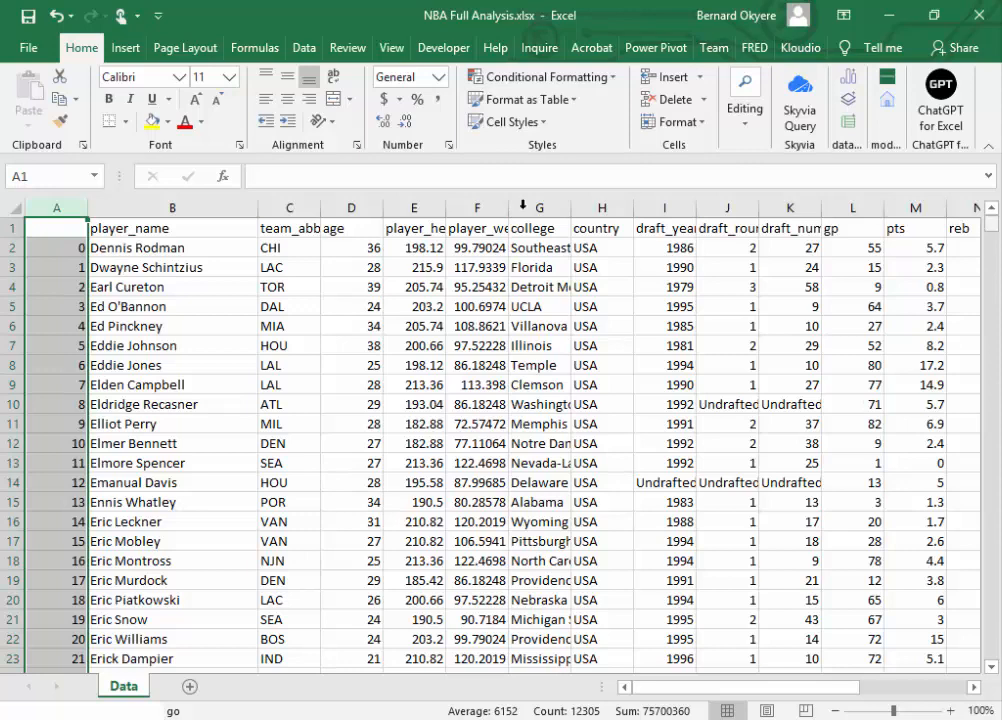
right_click(58, 205)
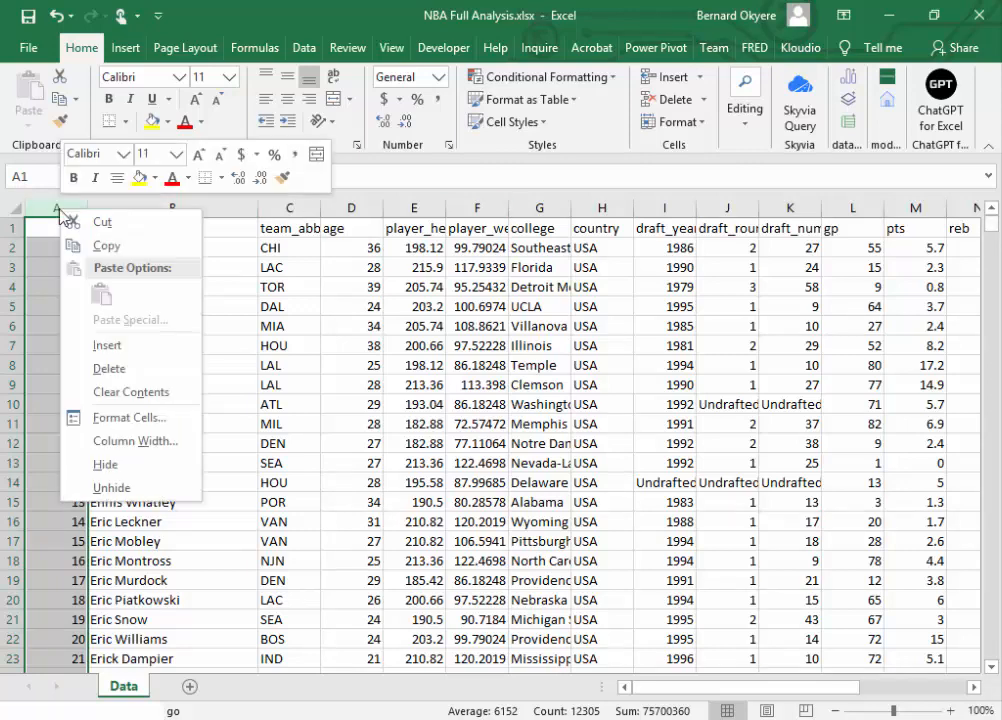
click(108, 372)
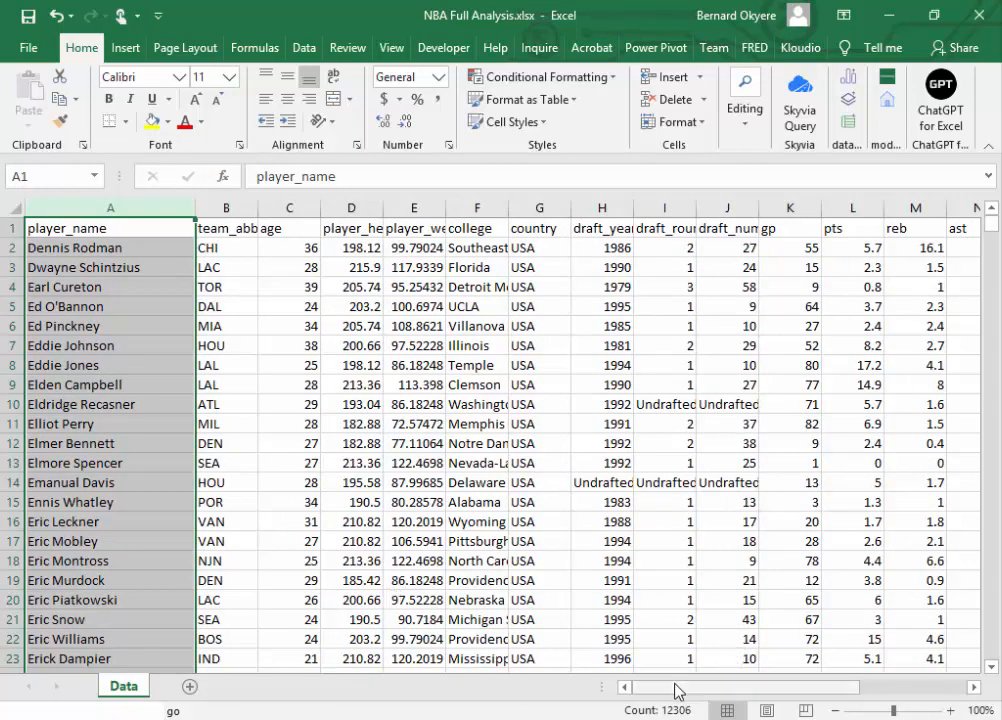
Step: Review the columns through season, and autofit the team_abbreviation column to its contents
drag(669, 694, 853, 690)
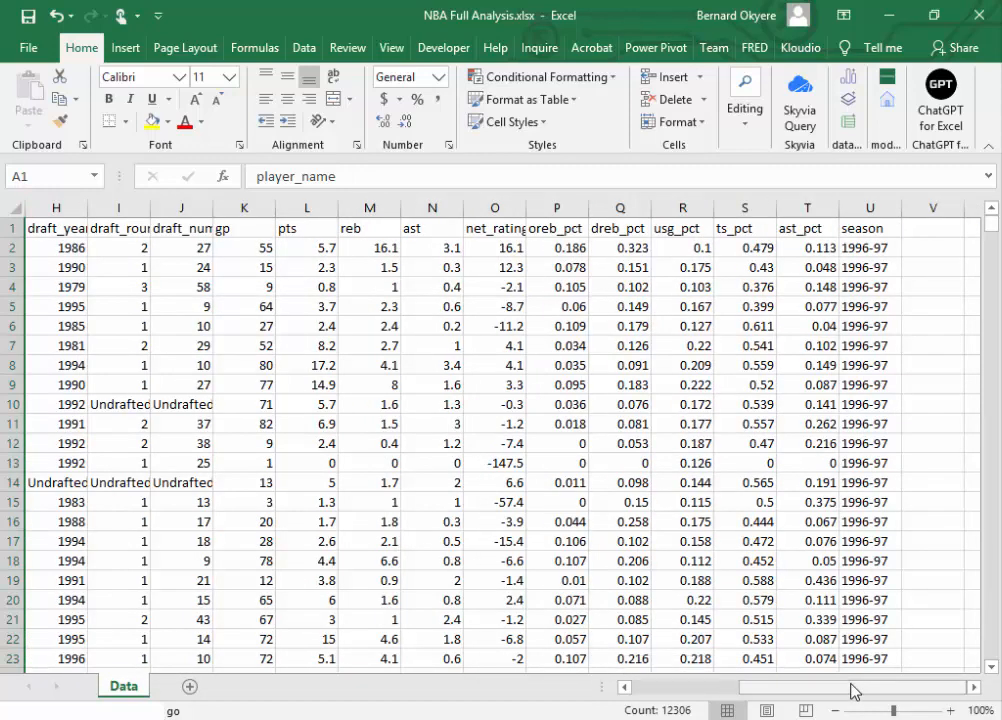
drag(864, 689, 777, 690)
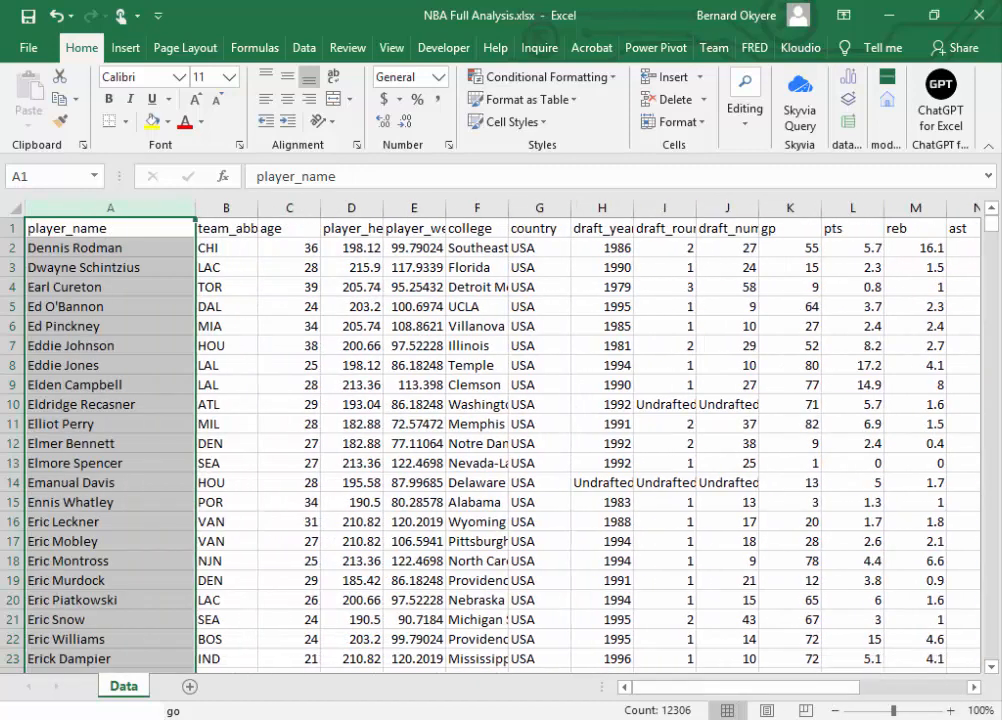
key(alt+Tab)
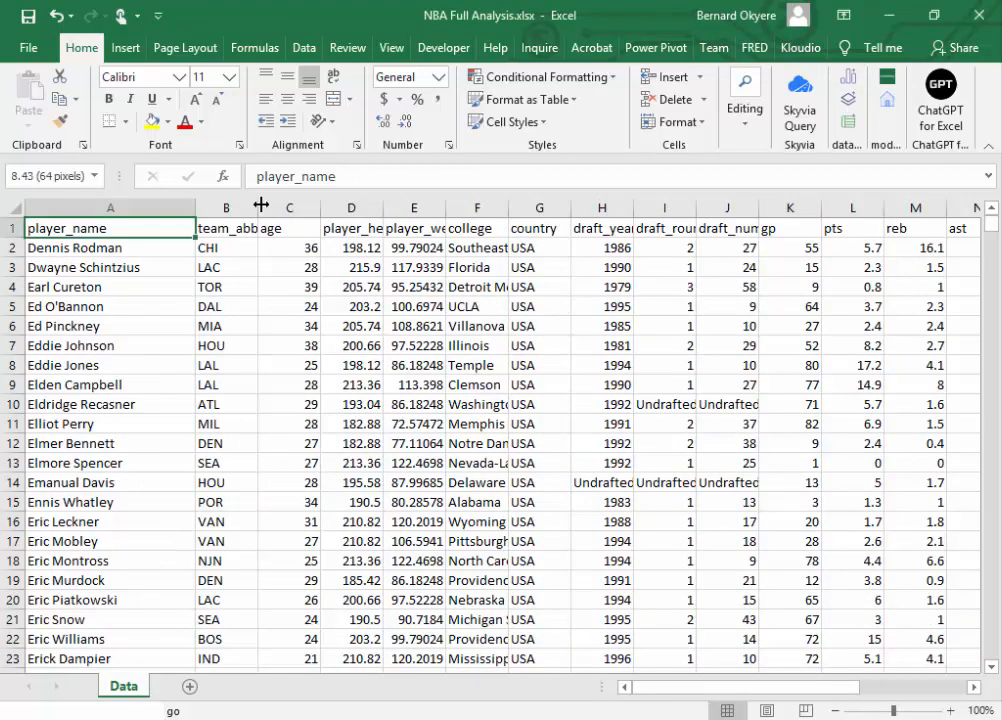
double_click(258, 208)
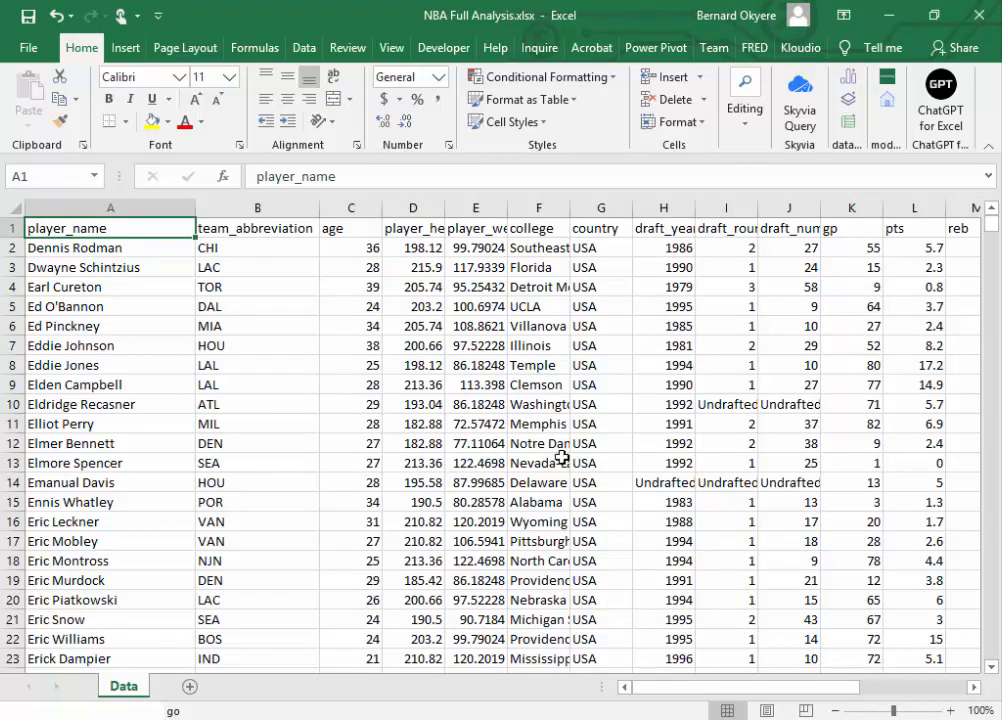
click(235, 329)
click(129, 232)
drag(725, 690, 603, 681)
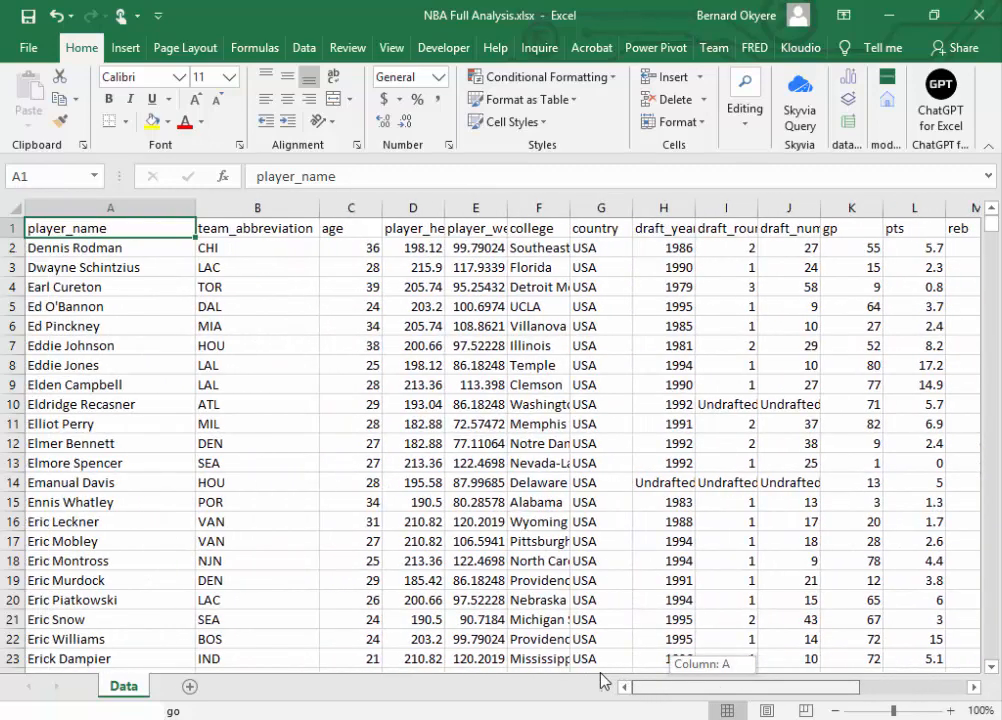
drag(603, 681, 470, 659)
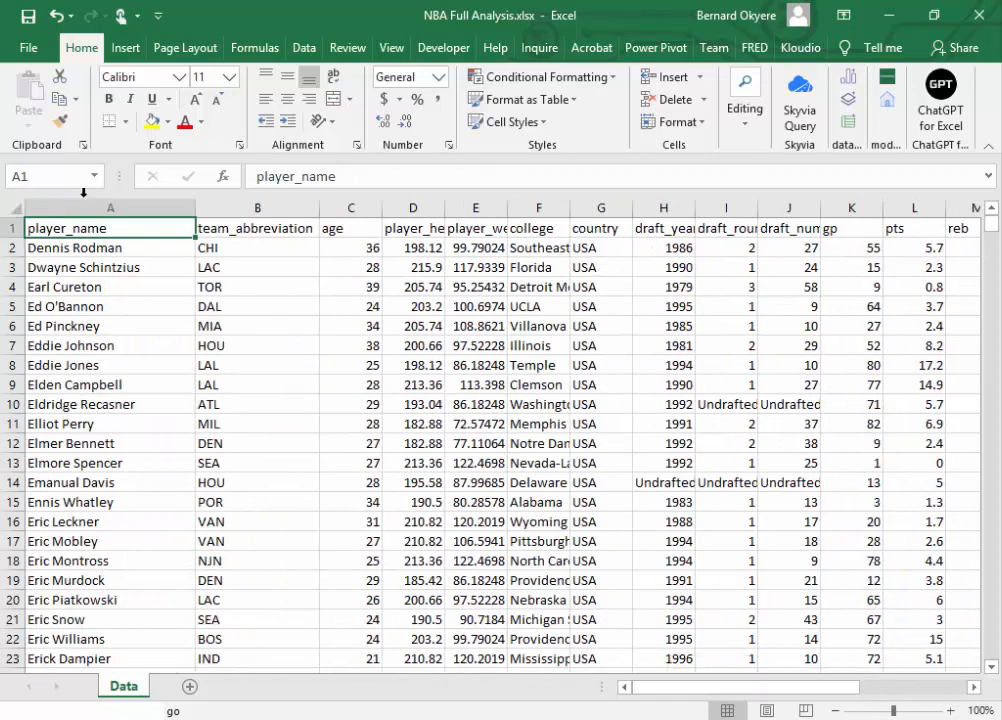
click(211, 234)
click(79, 230)
click(221, 230)
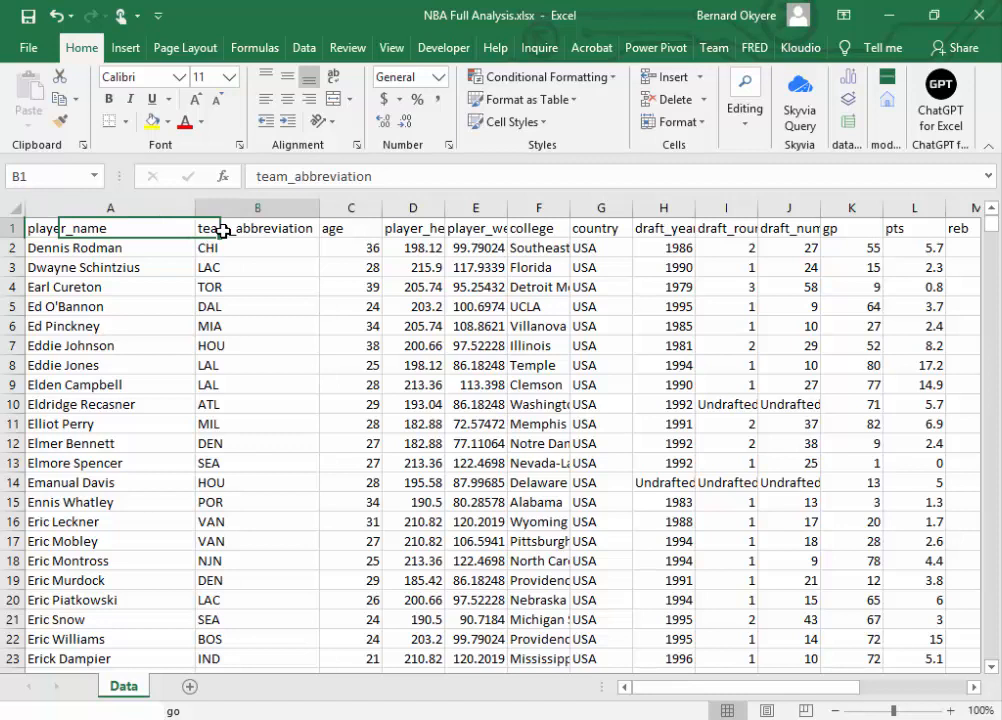
click(371, 232)
Step: Autofit the player_height column to its contents
click(400, 231)
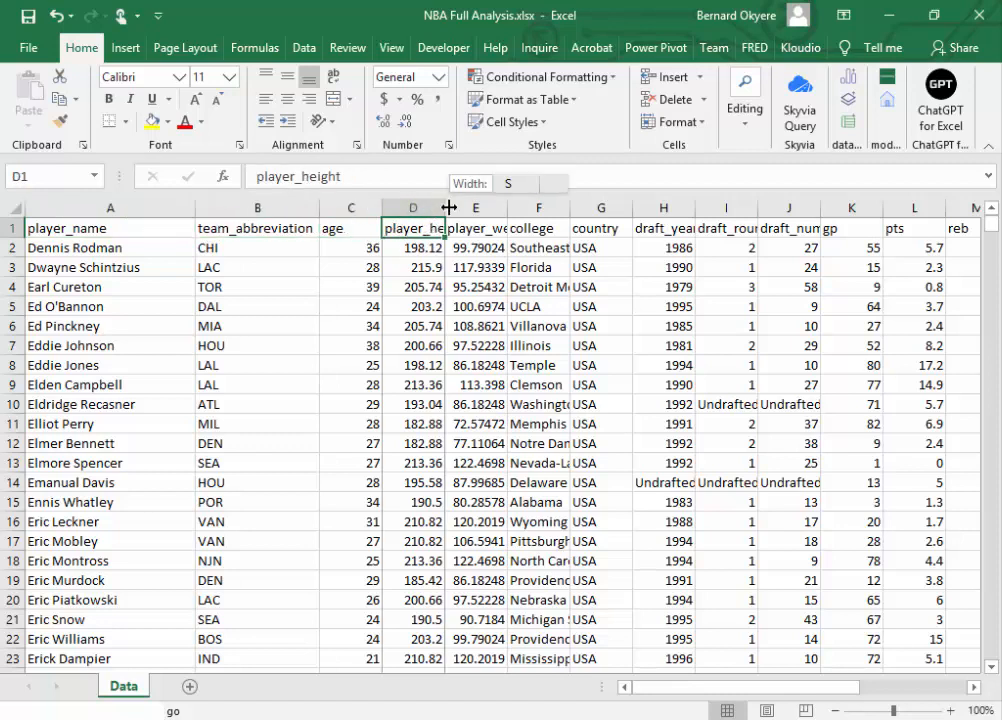
double_click(446, 207)
click(510, 232)
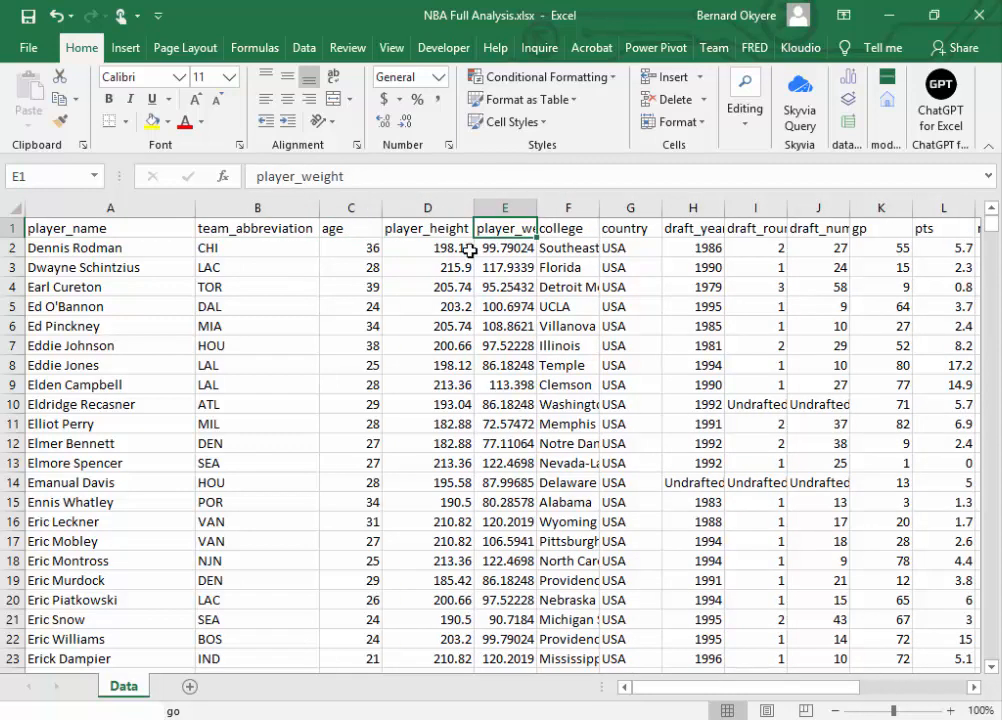
Step: Rename the player_name header in cell A1 as PlayerName
click(84, 230)
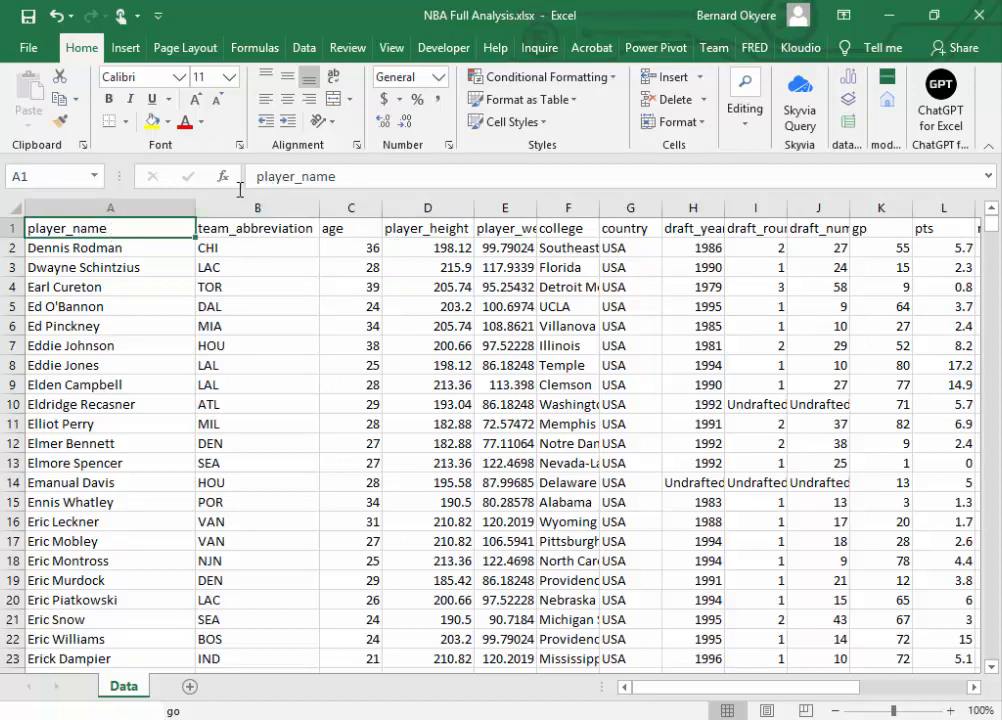
double_click(38, 228)
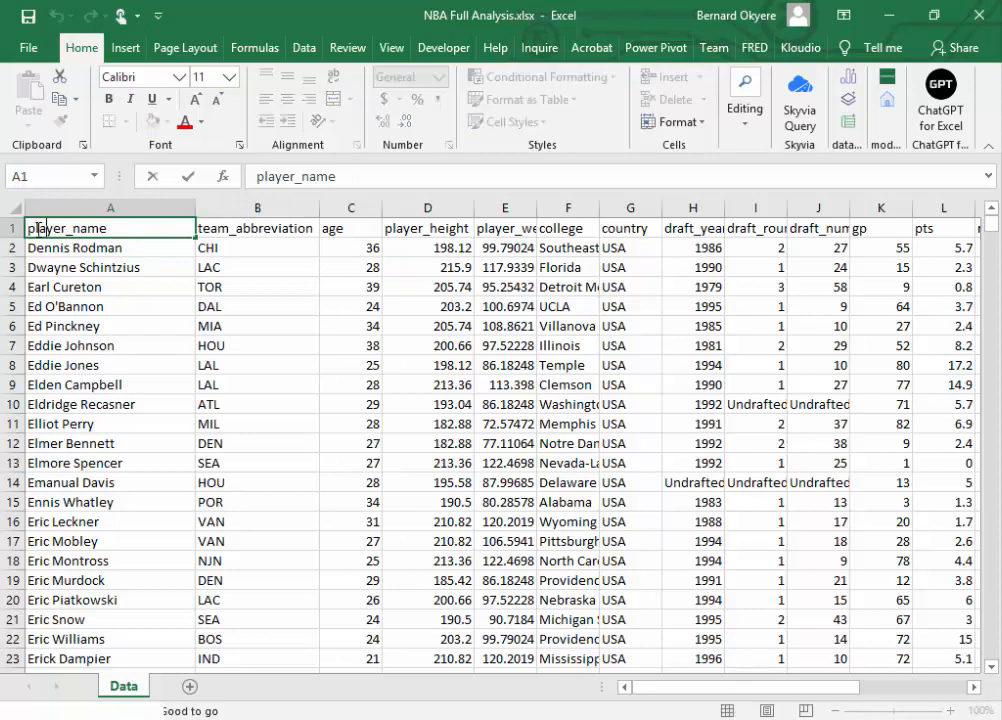
key(BackSpace)
text(P)
key(BackSpace)
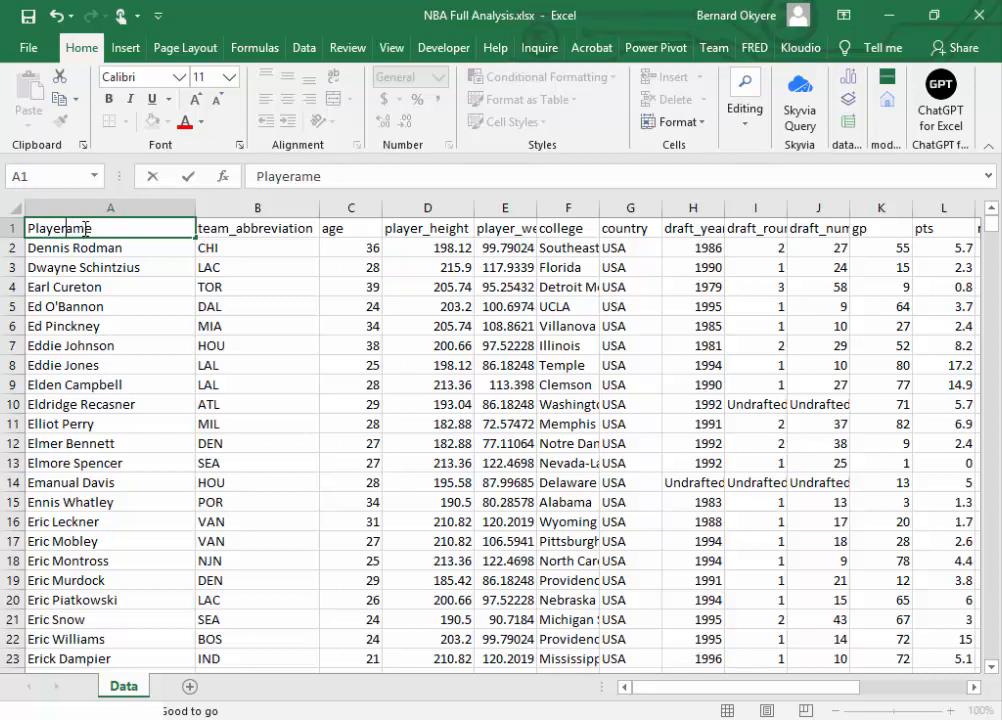
key(Delete)
text(N)
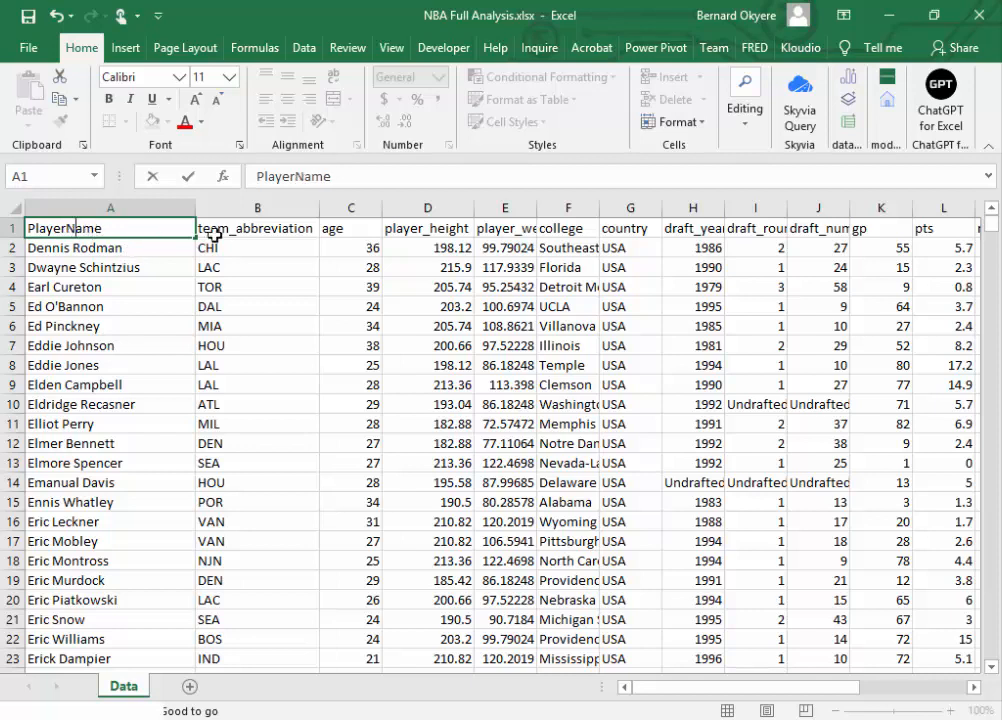
Step: Shorten the team_abbreviation header in cell B1 to Team
click(231, 226)
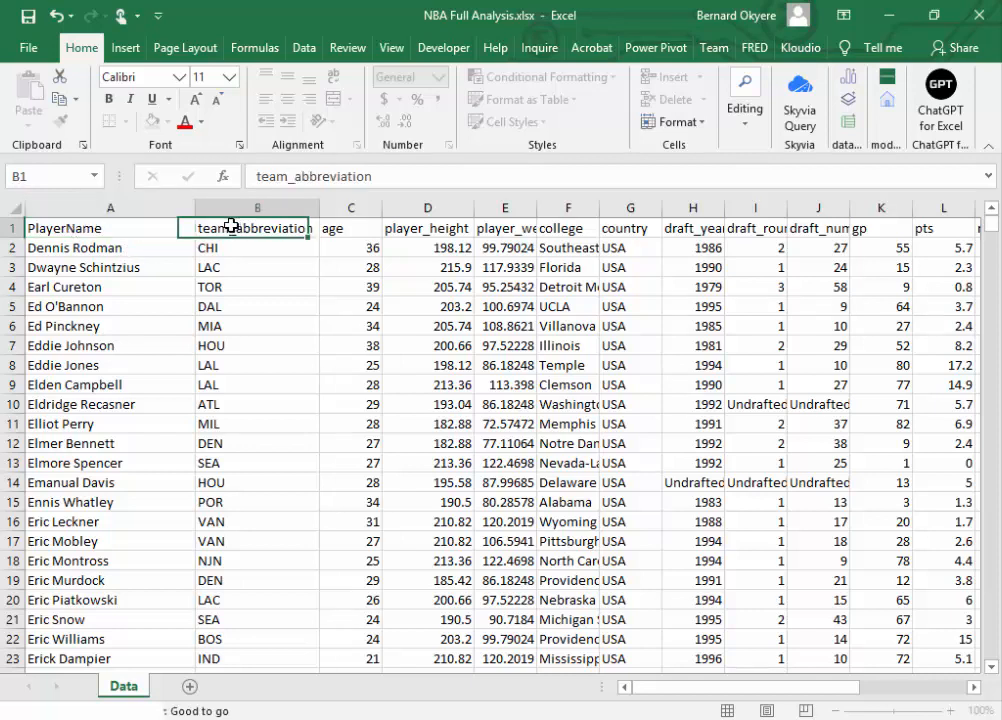
click(280, 180)
key(Delete)
text(T)
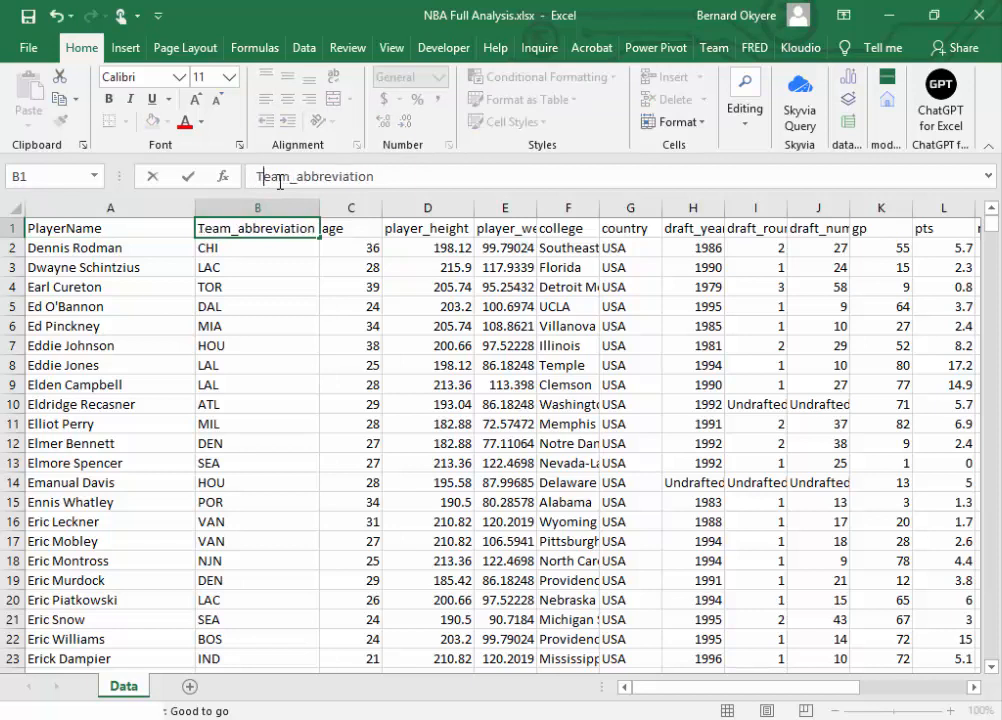
drag(290, 178, 470, 203)
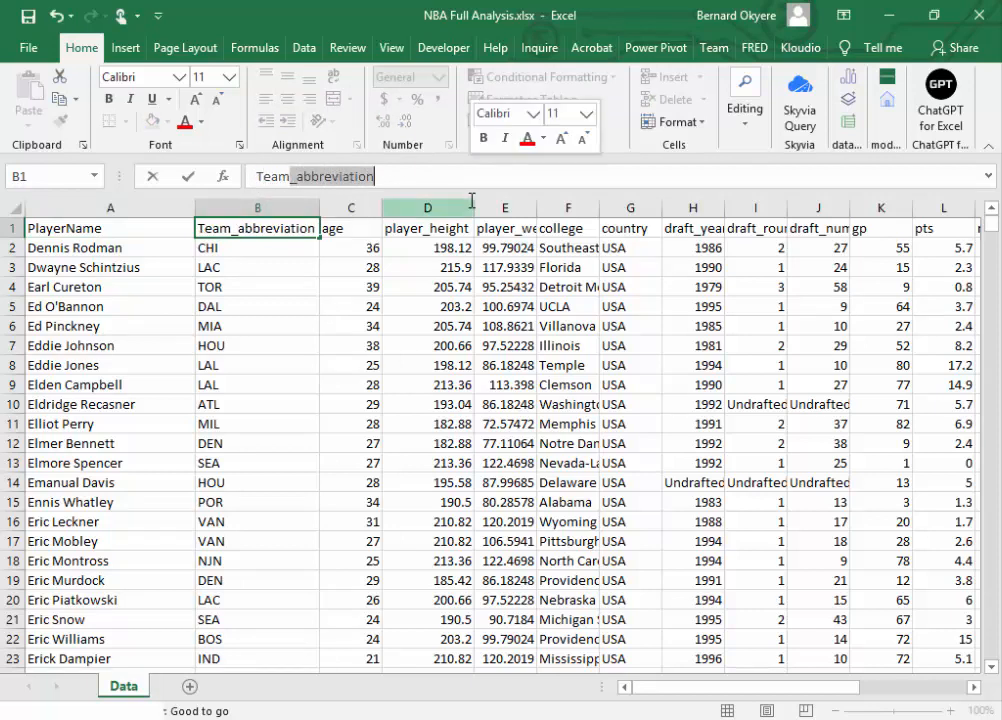
key(BackSpace)
Step: Capitalize the header in cell C1 so it reads Age
click(338, 227)
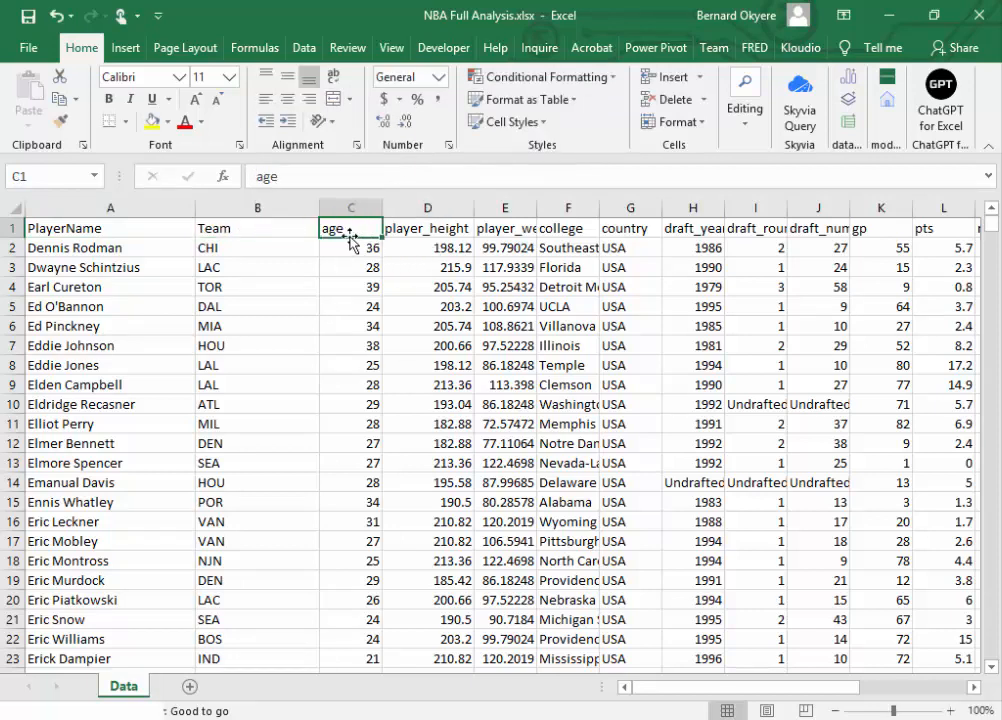
click(268, 177)
key(BackSpace)
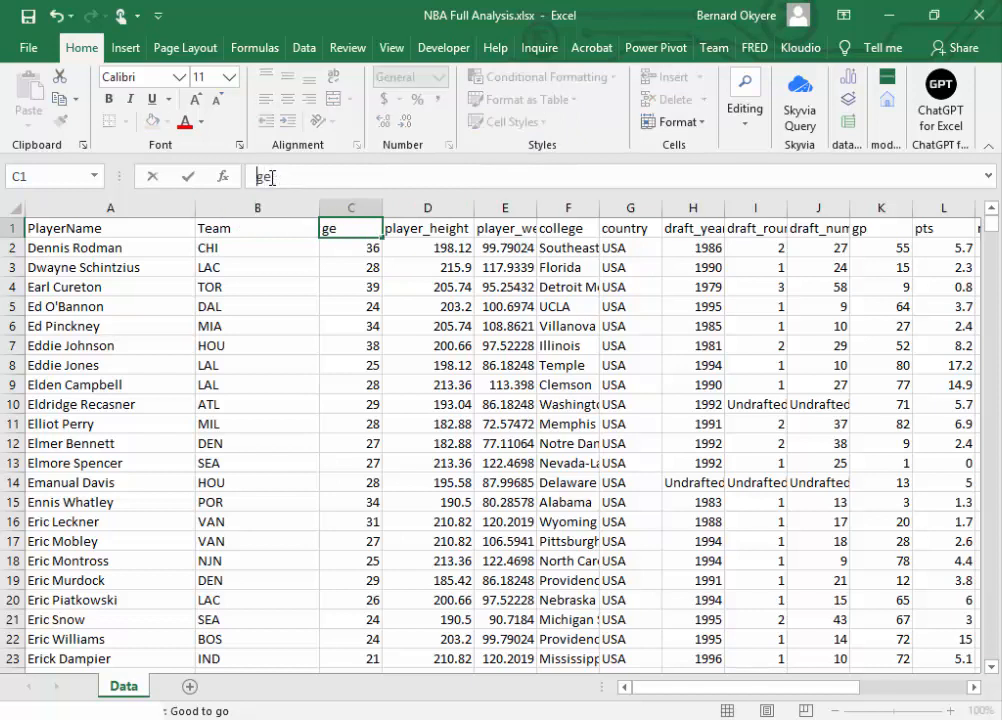
text(A)
key(Return)
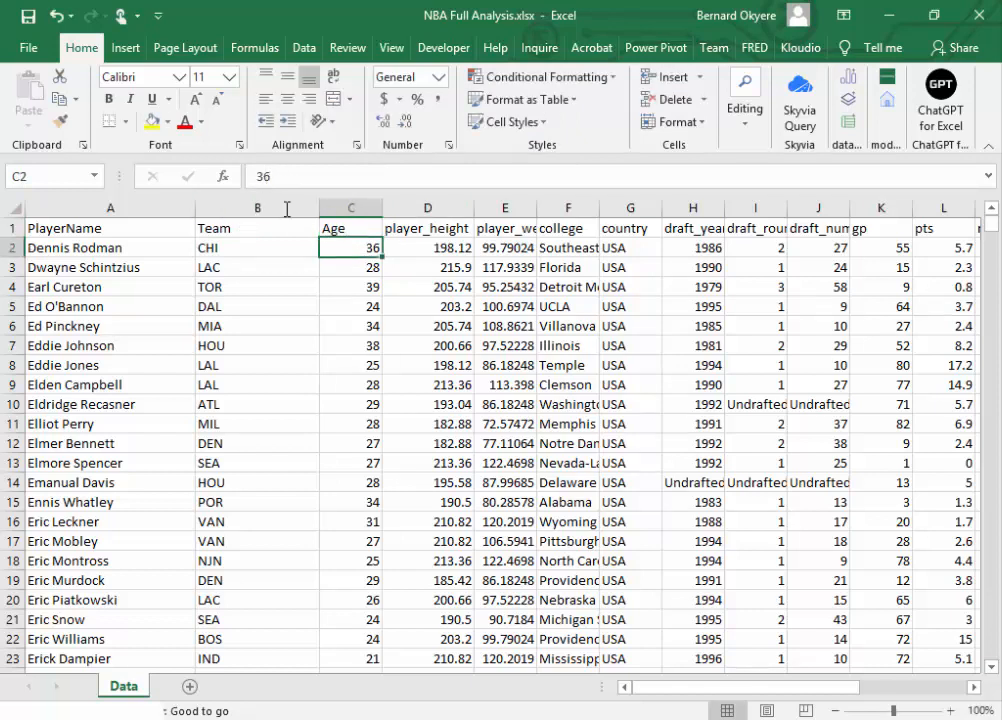
Step: Rename the player_height header in cell D1 as PlayerHeight
click(410, 228)
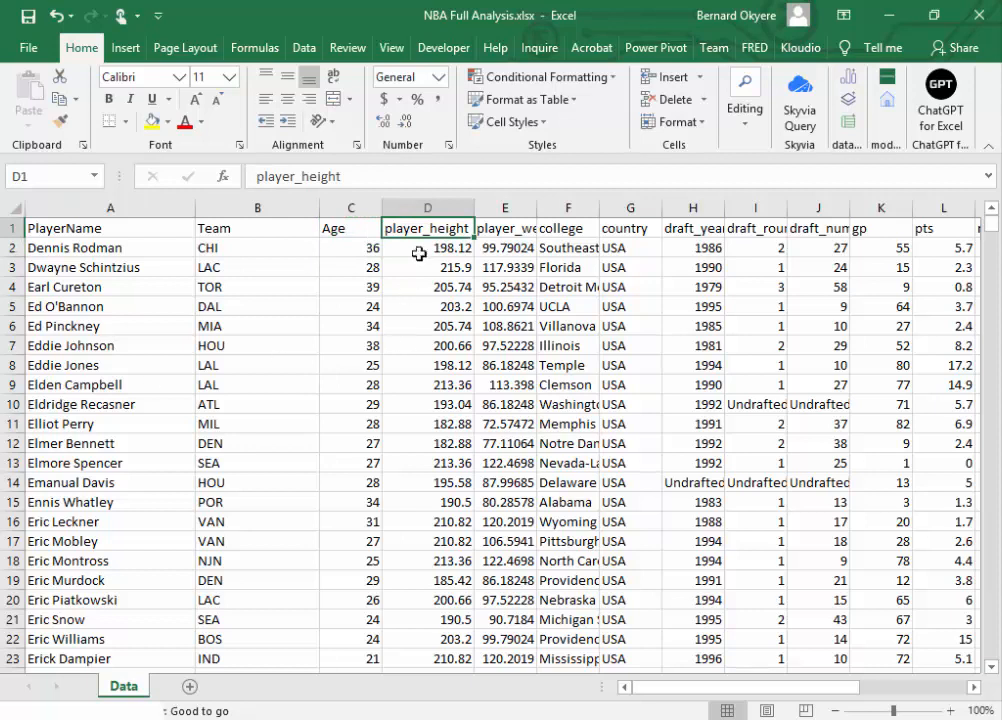
click(263, 176)
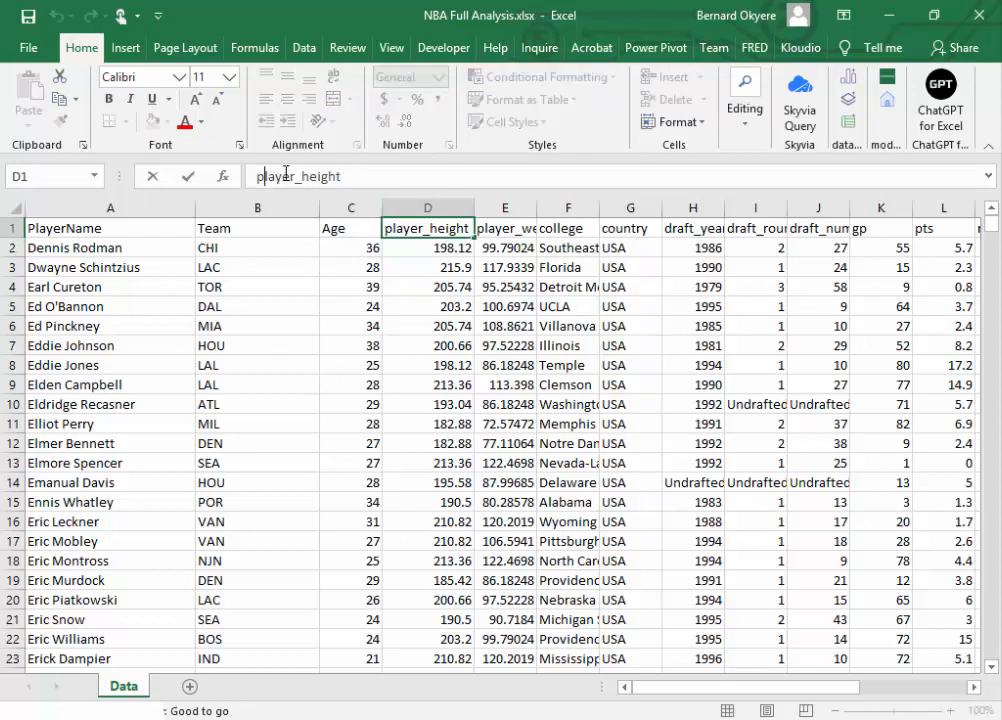
key(BackSpace)
text(P)
key(BackSpace)
key(BackSpace)
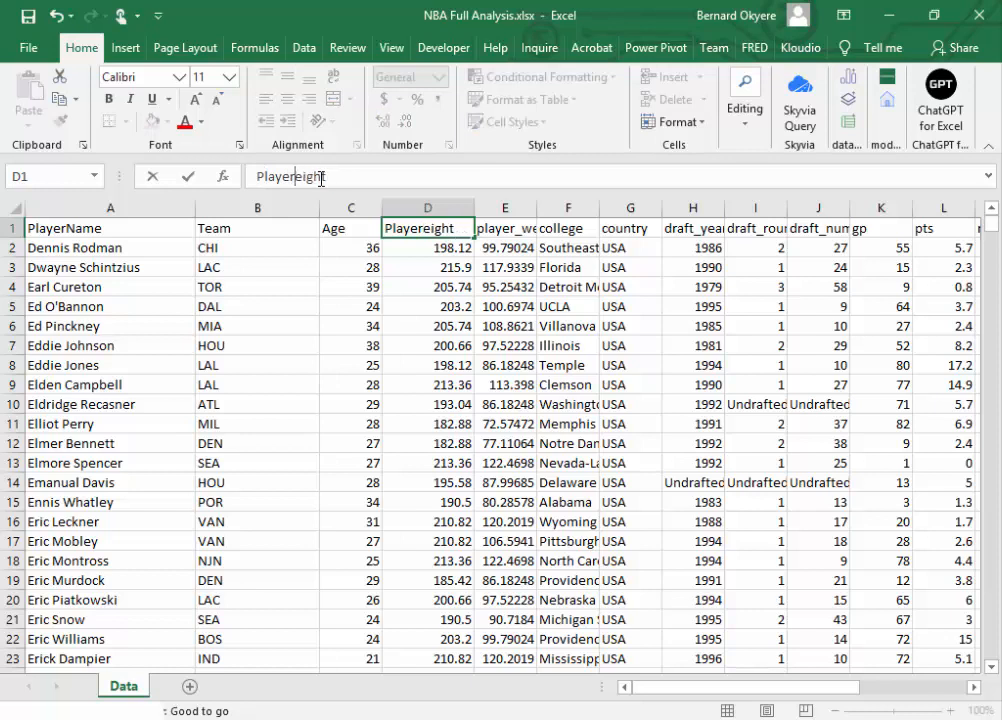
text(H)
key(Tab)
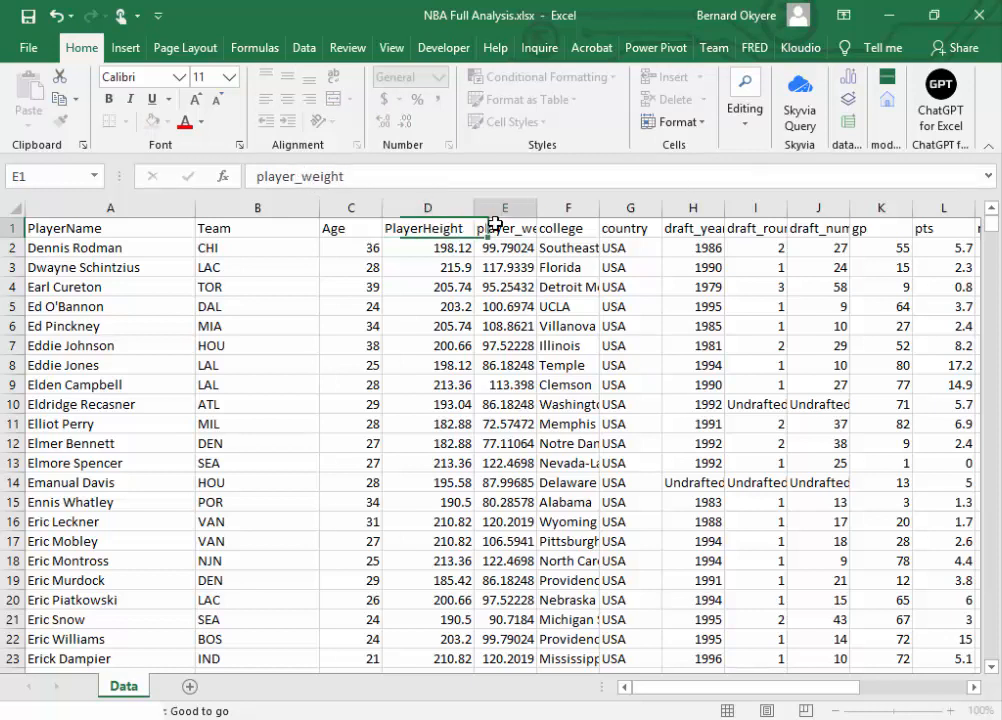
Step: Autofit the player_weight column to its contents and narrow the Team column
double_click(537, 207)
click(536, 206)
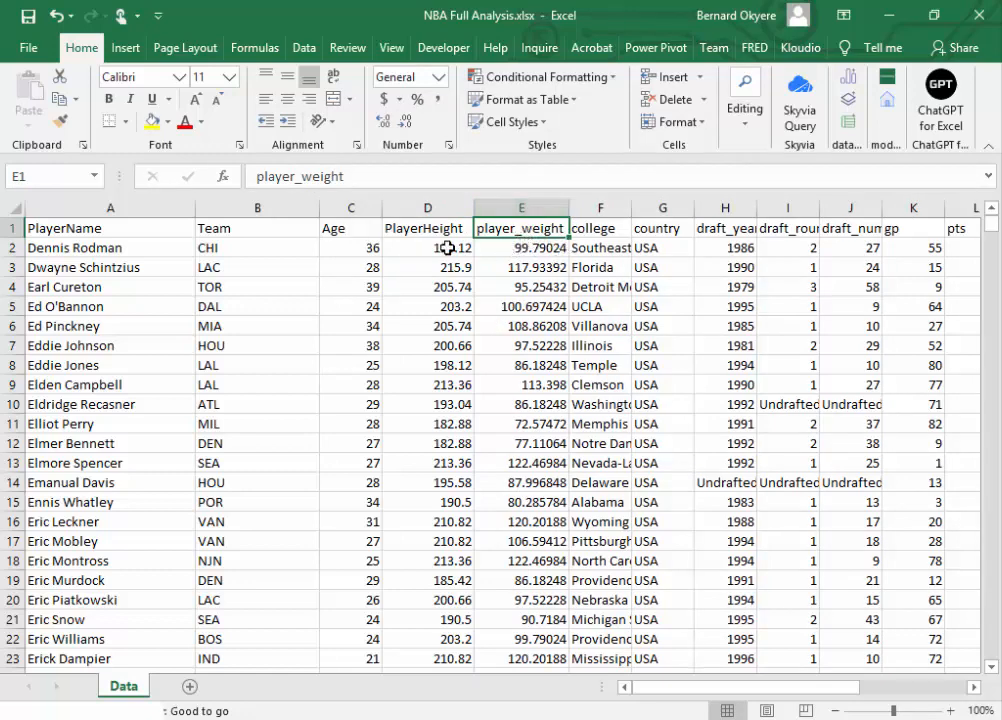
drag(321, 212, 263, 212)
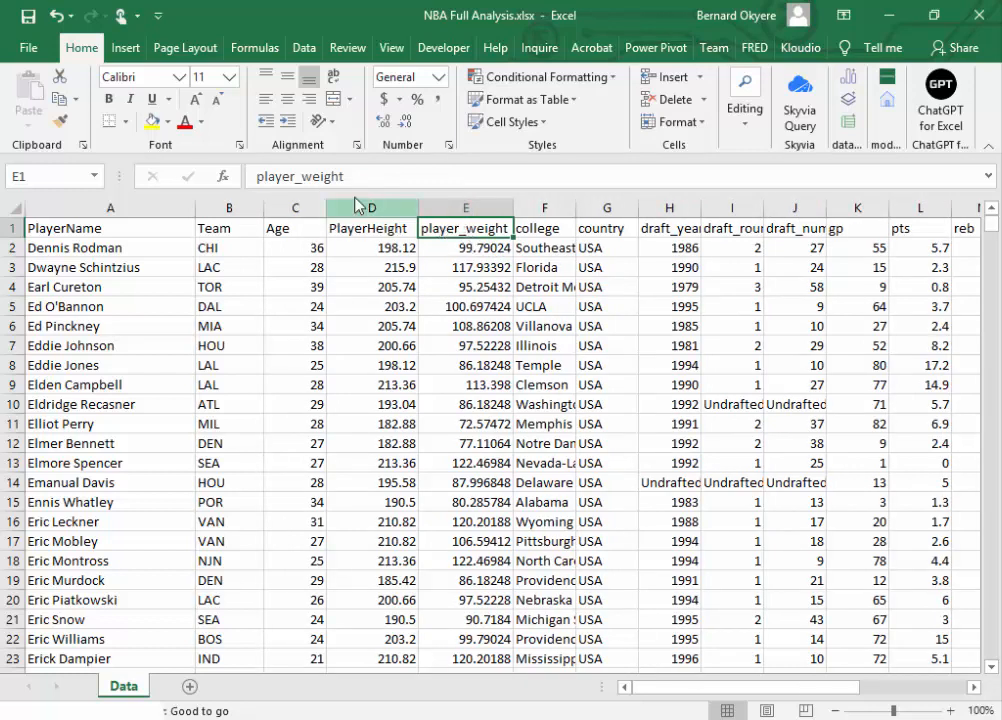
Step: Rename the player_weight header in cell E1 as PlayerWeight
click(279, 178)
key(Home)
key(Delete)
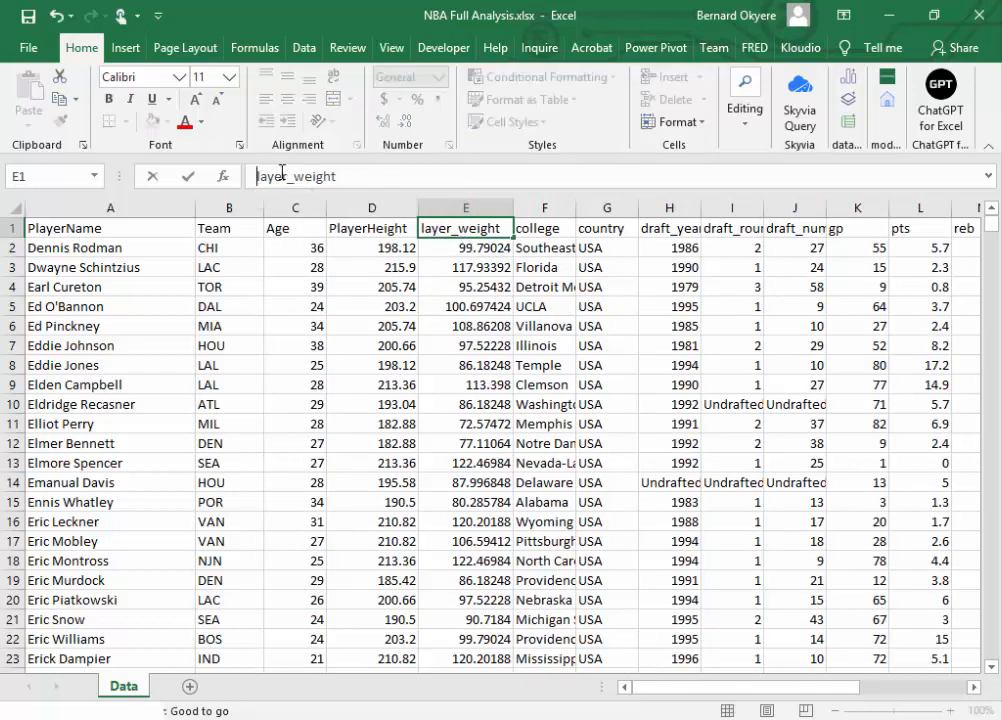
text(P)
click(297, 179)
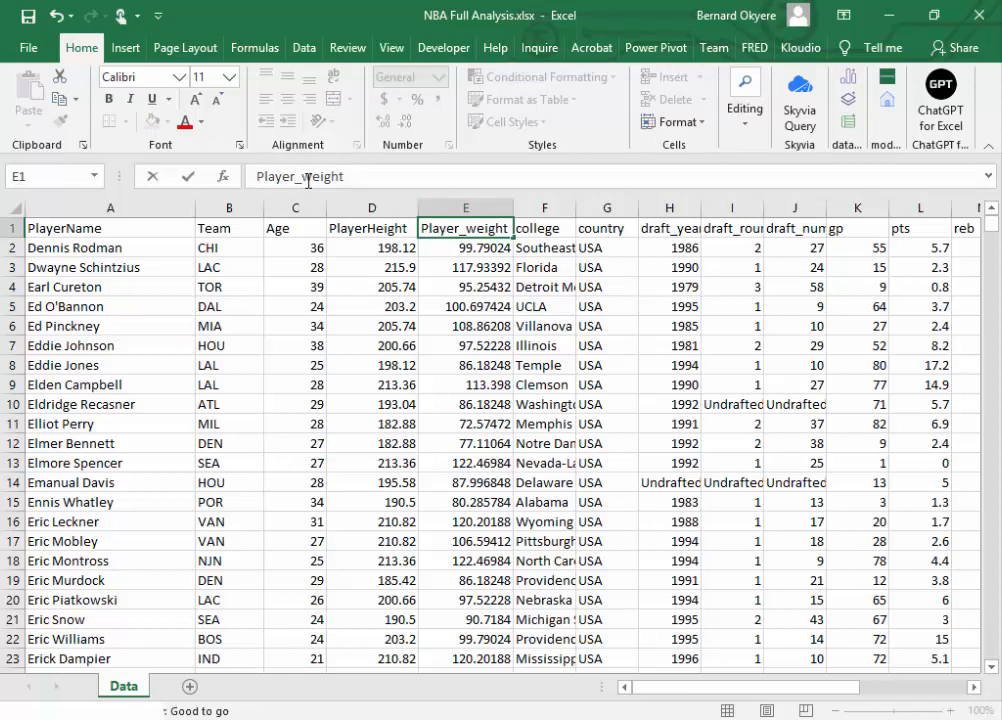
key(Delete)
key(Delete)
text(W)
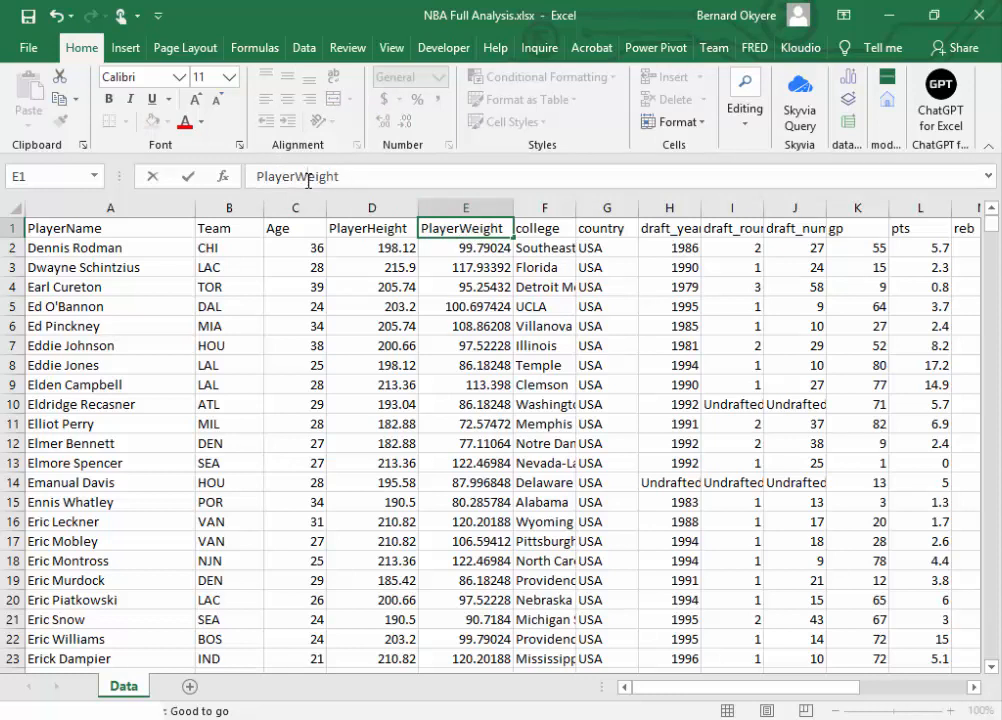
key(Tab)
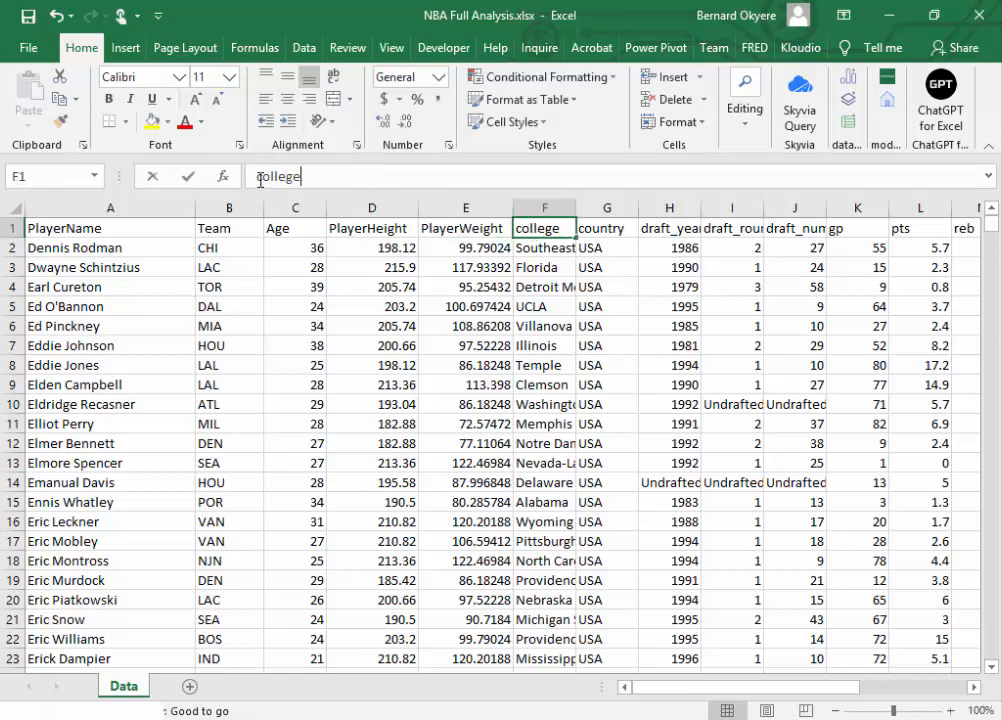
Step: Capitalize the headers in cells F1 and G1 so they read College and Country
click(275, 177)
key(Delete)
text(C)
key(Tab)
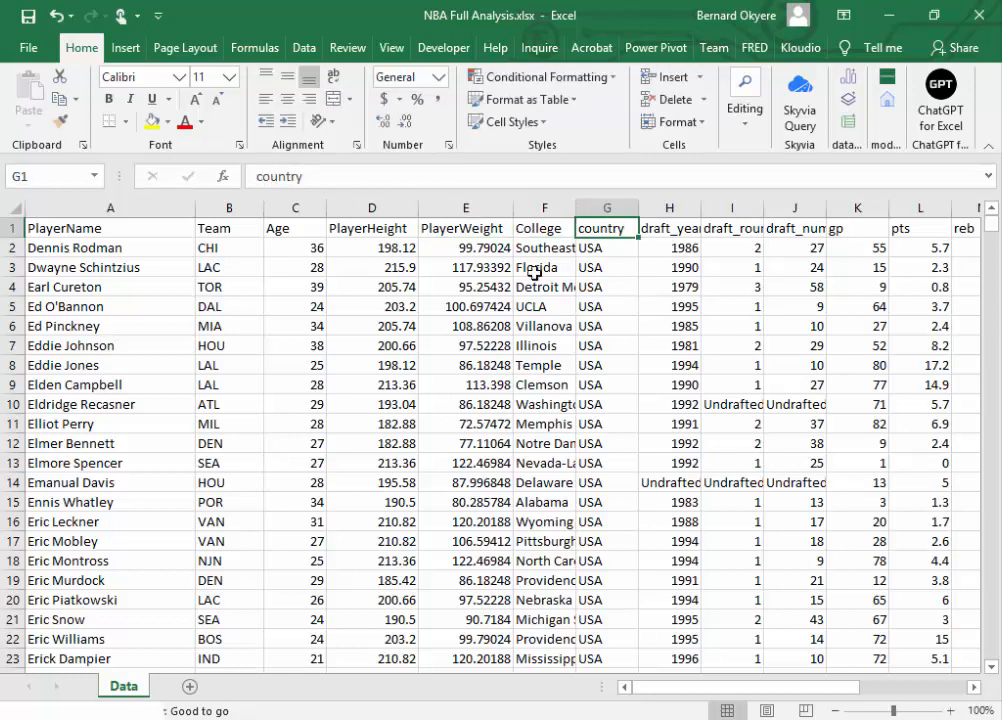
click(262, 177)
key(Delete)
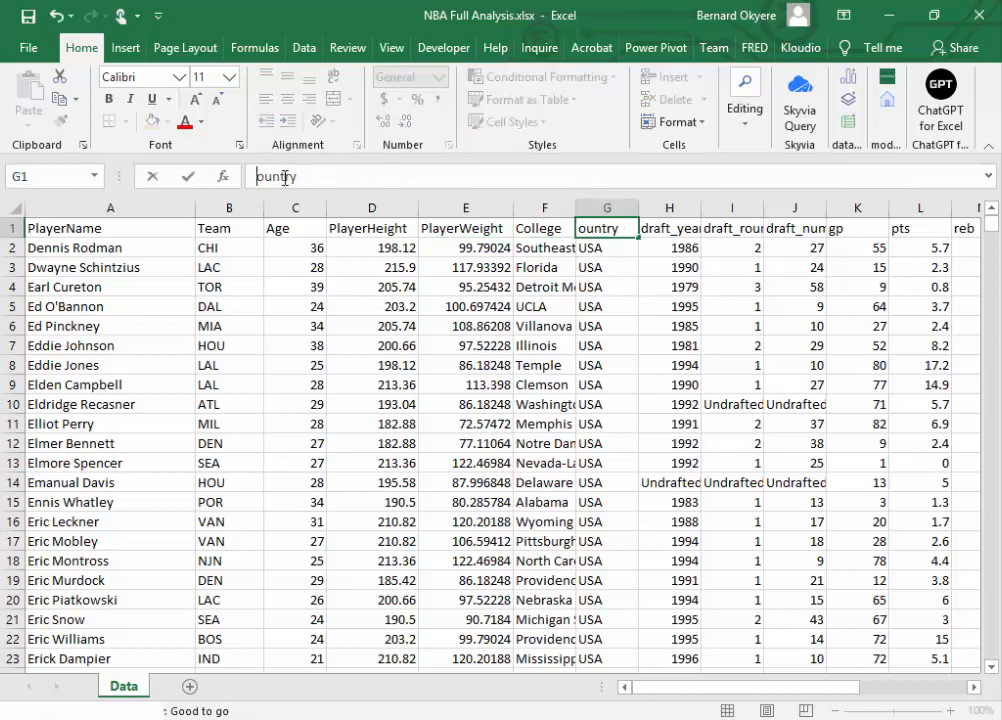
text(C)
key(Tab)
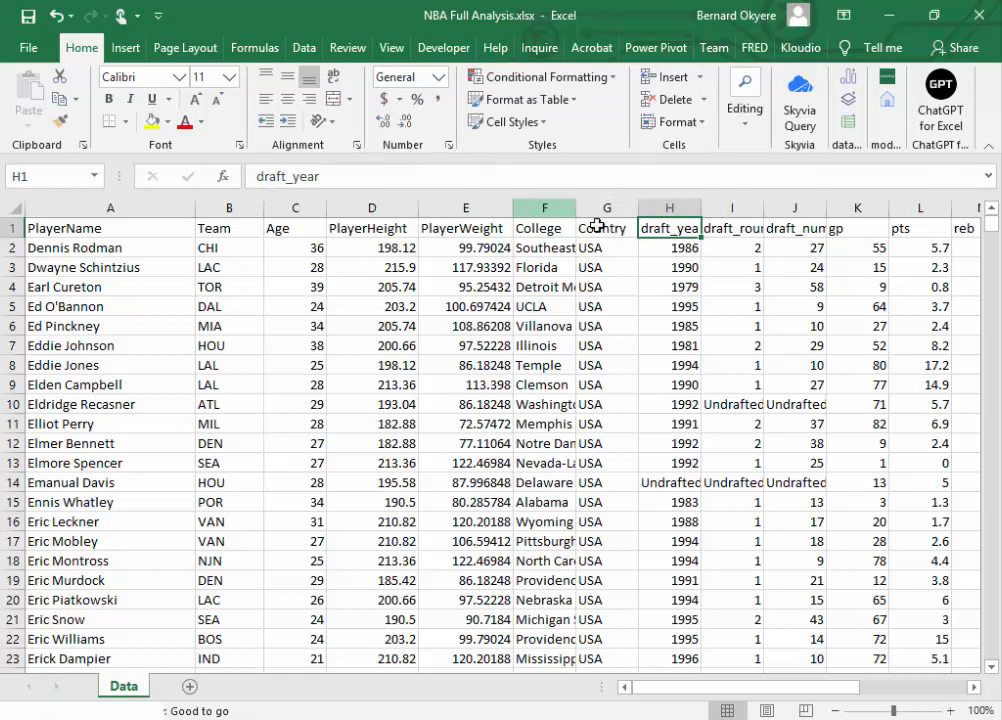
Step: Rename the draft_year header in cell H1 as DraftYear
click(274, 177)
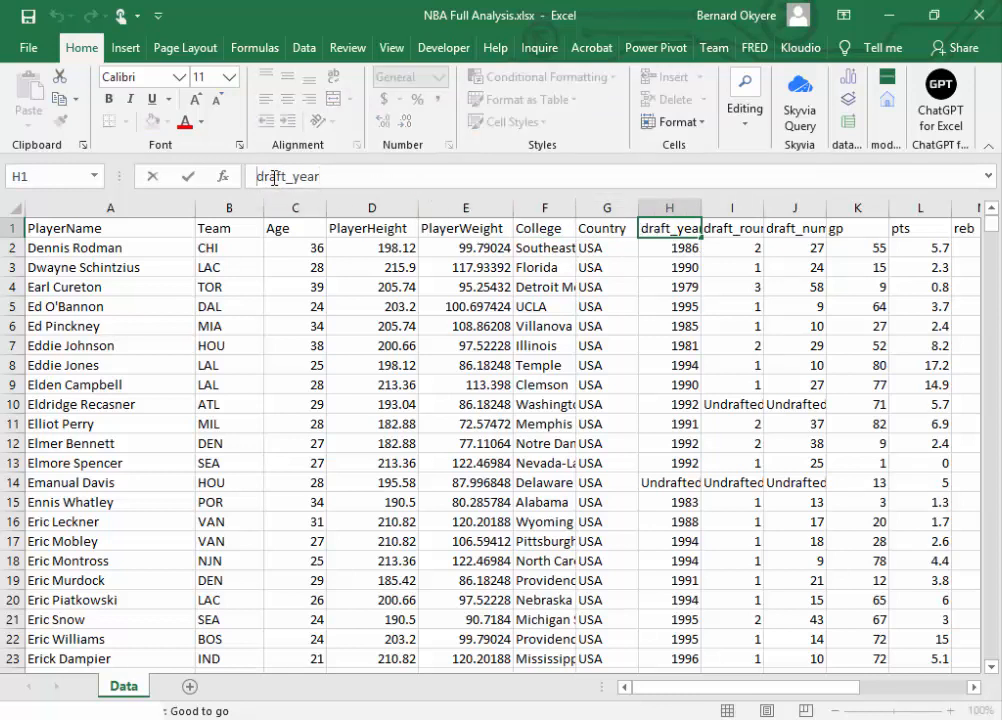
key(Delete)
text(D)
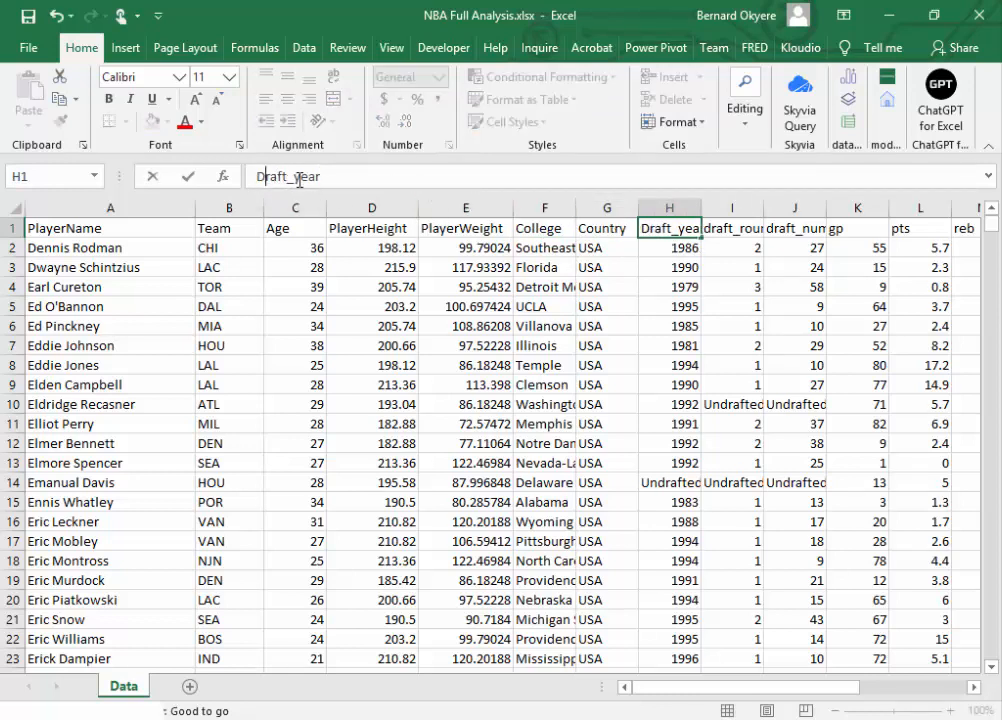
key(BackSpace)
key(BackSpace)
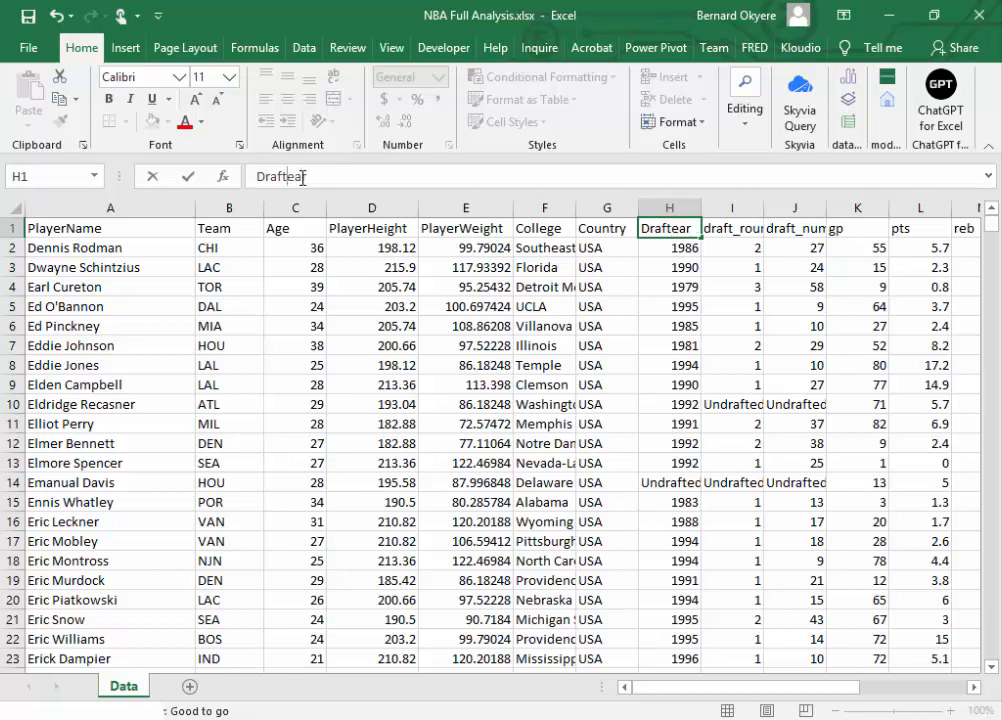
text(Y)
click(730, 226)
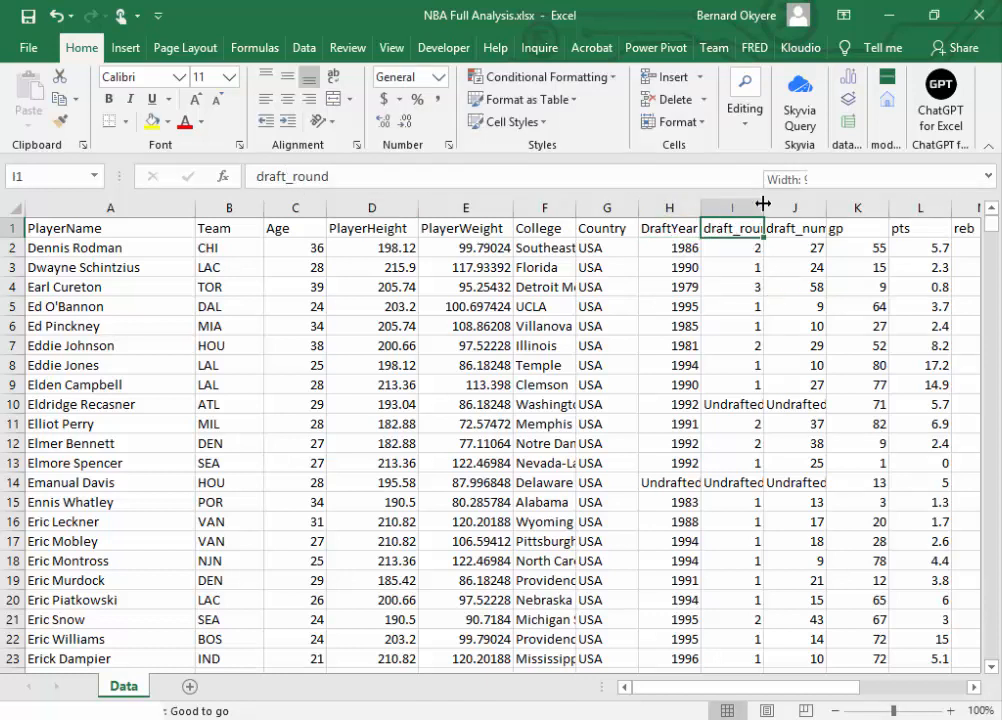
Step: Autofit the draft_round column to its contents and rename its header in cell I1 as DraftRound
double_click(763, 204)
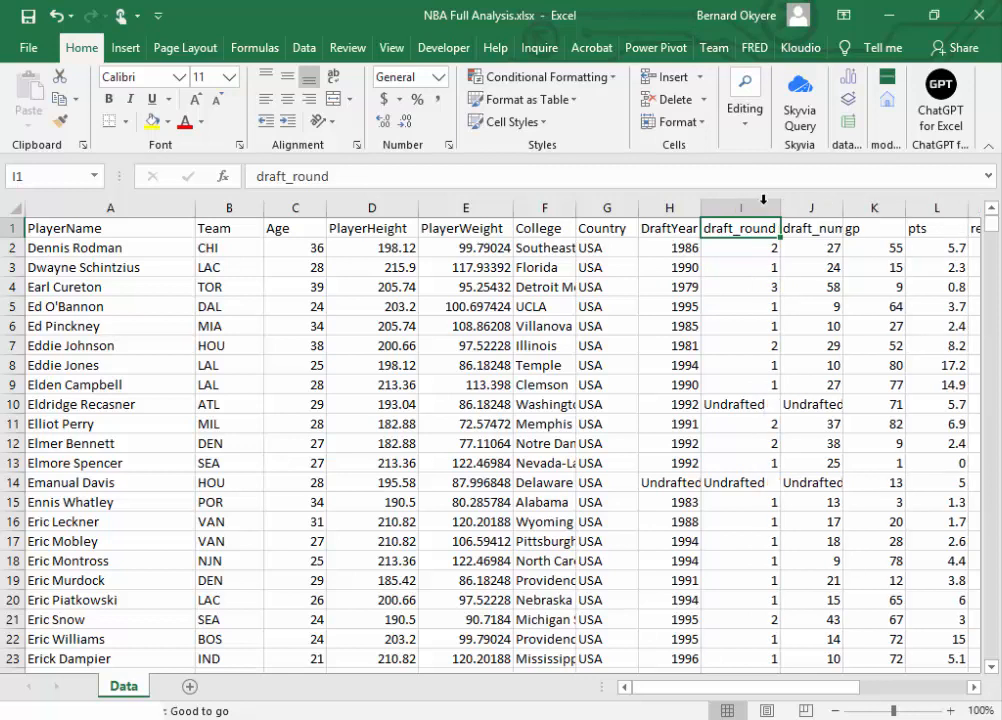
click(264, 176)
key(BackSpace)
text(D)
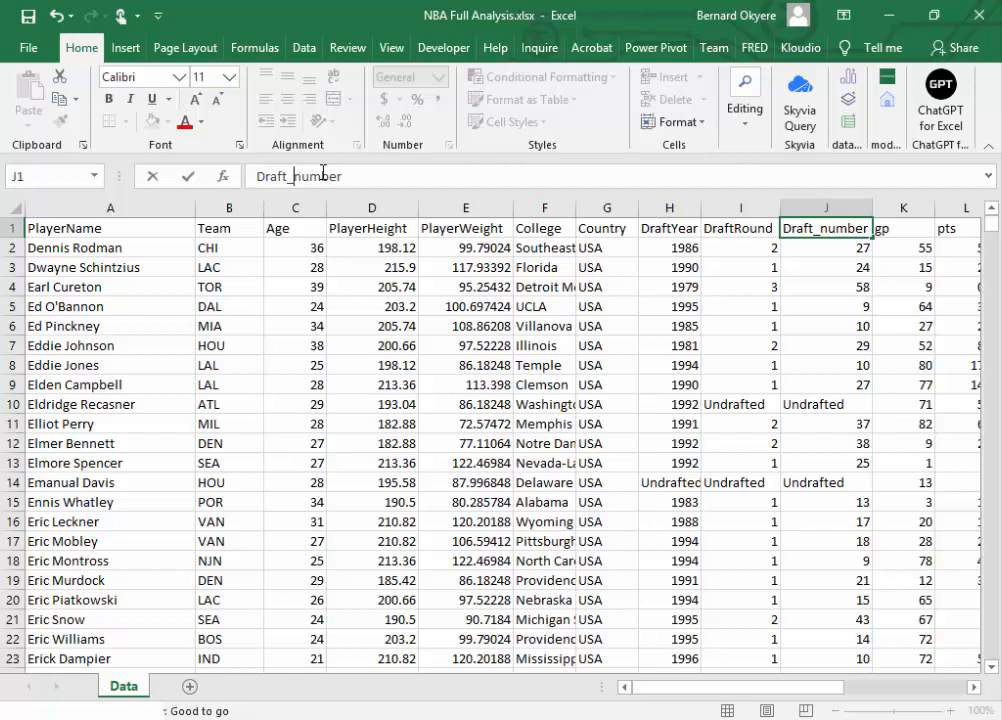
Step: Rename the draft_number header in cell J1 as DraftNumber
key(BackSpace)
key(BackSpace)
text(N)
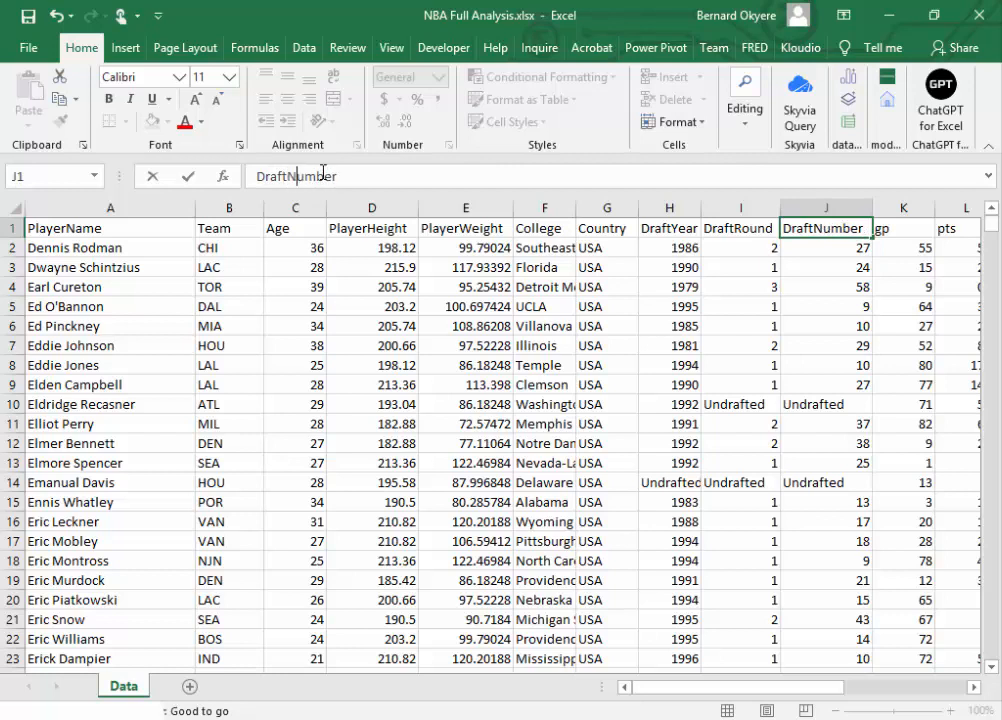
click(902, 229)
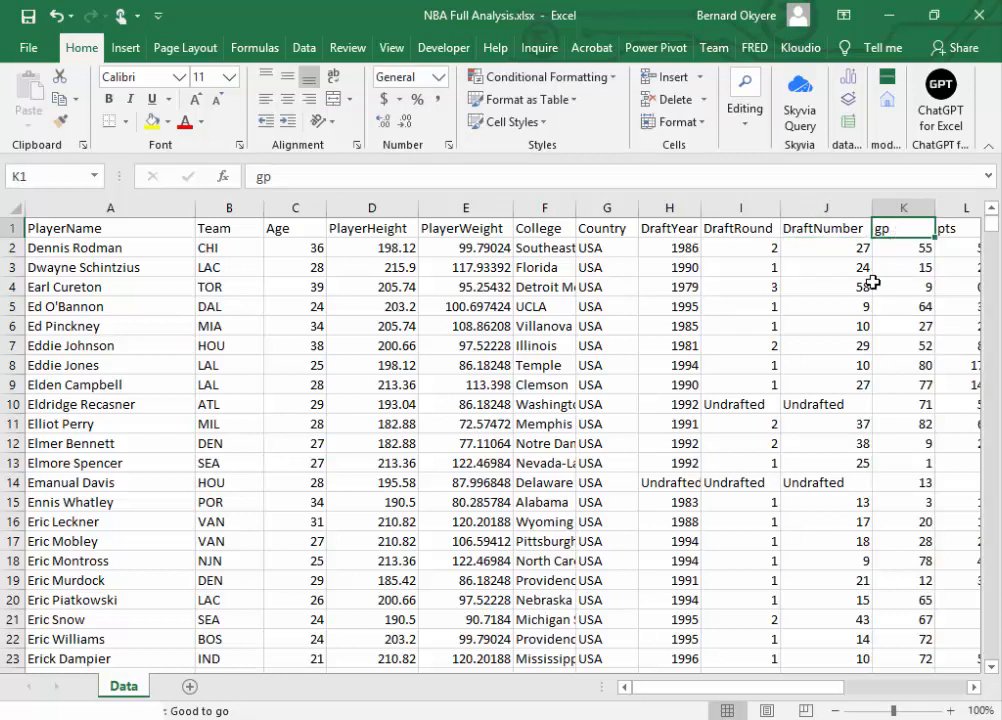
Step: Replace the gp header in cell K1 with GamePoint
click(973, 687)
click(975, 687)
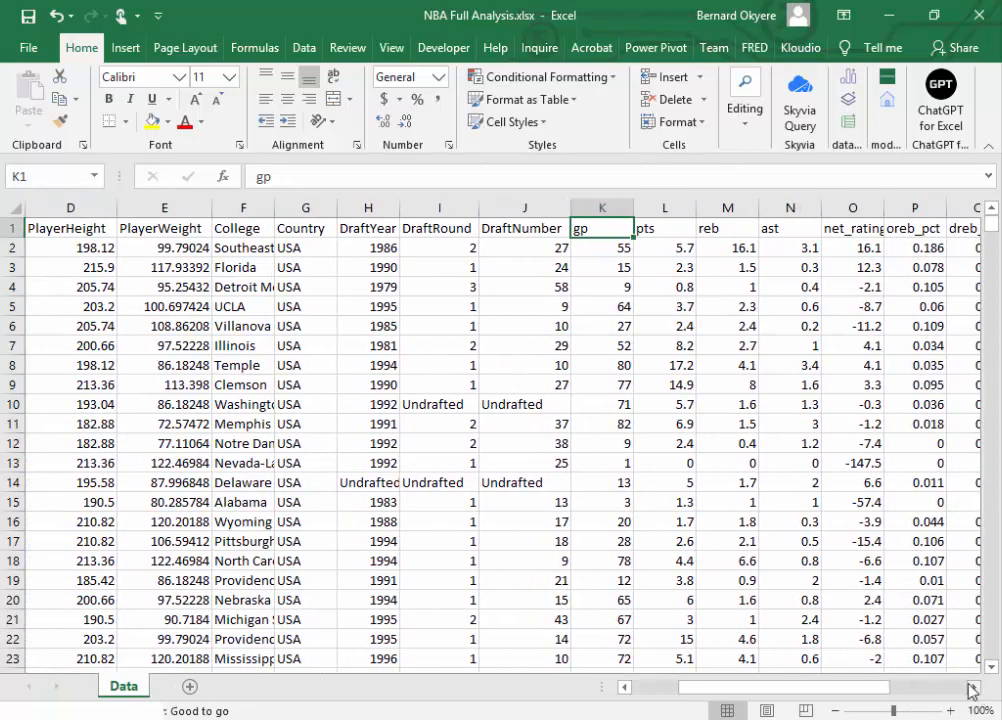
drag(297, 176, 243, 174)
text(Gam)
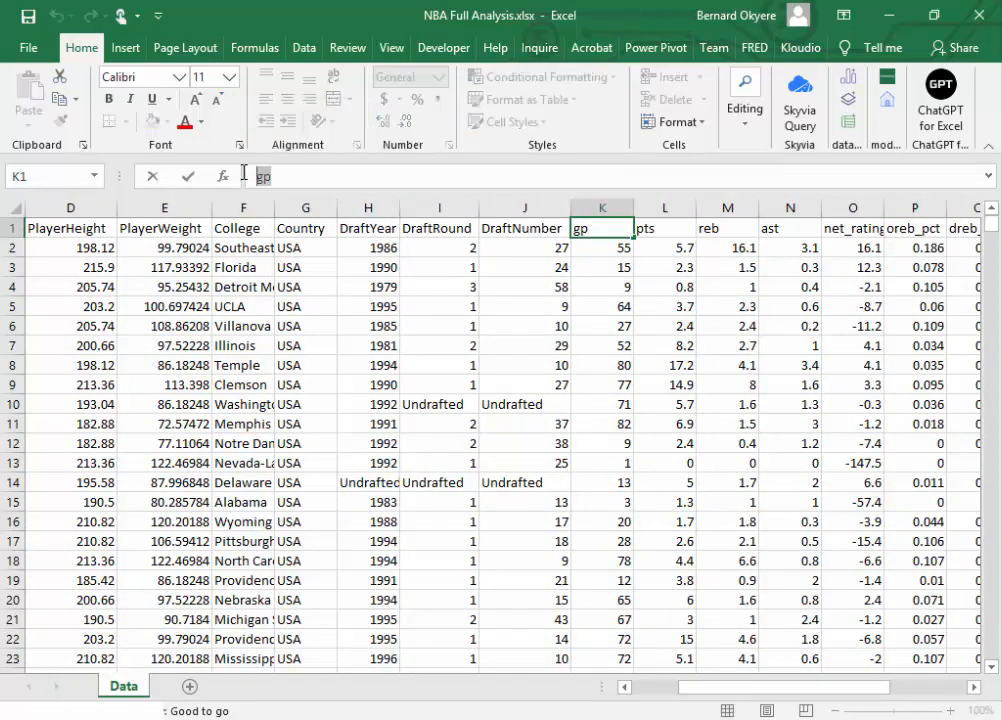
text(ePoint)
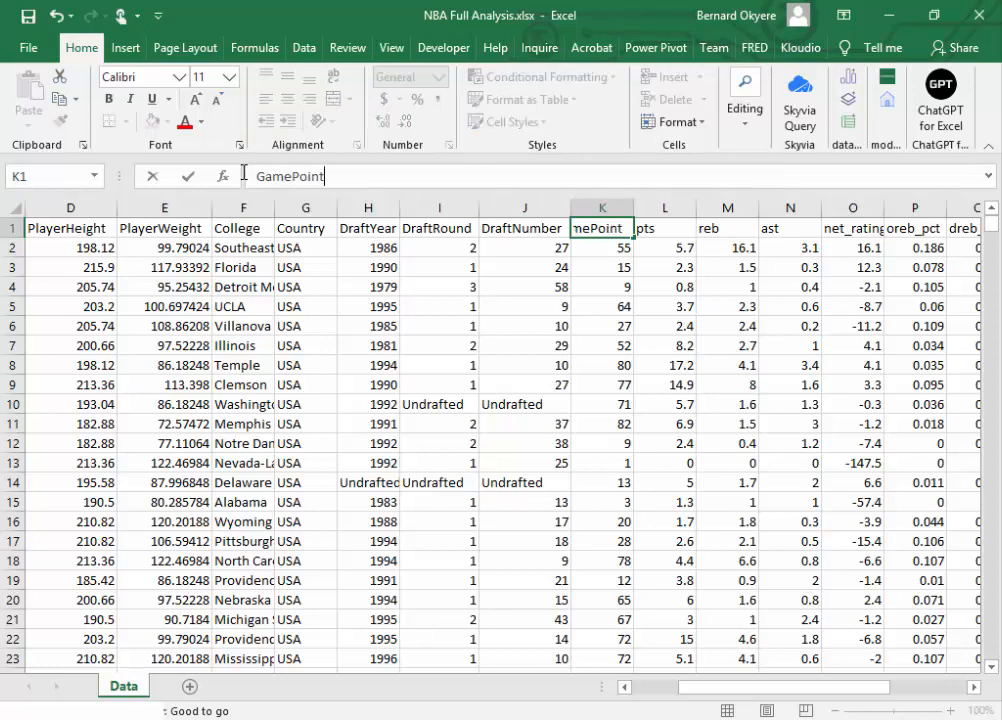
key(Tab)
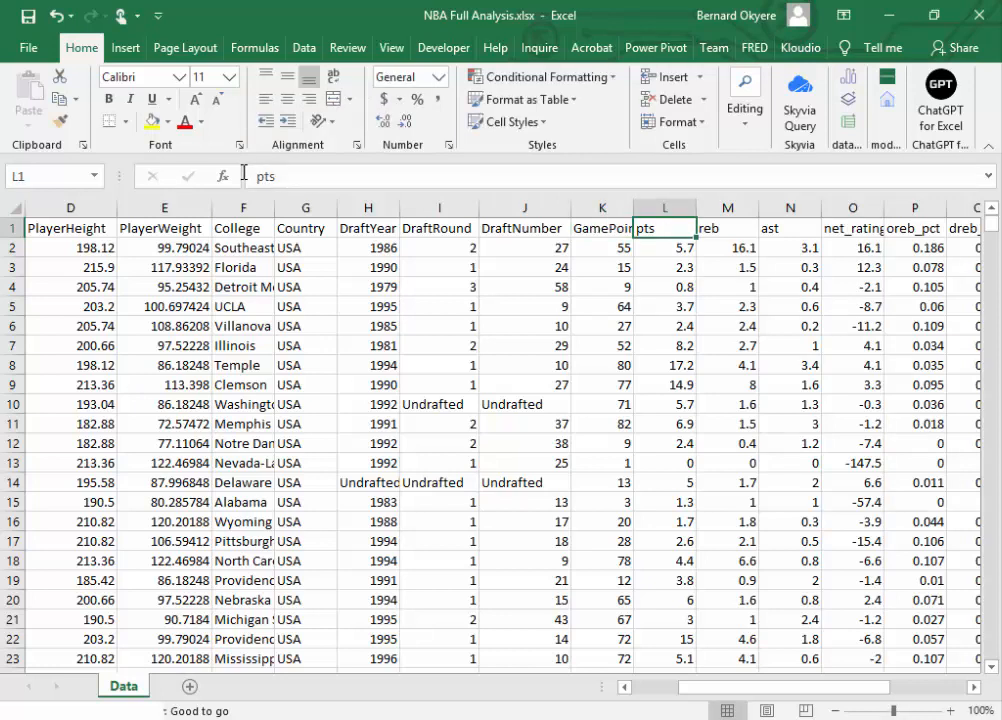
Step: Save the workbook and autofit the GamePoint column to its contents
key(ctrl+s)
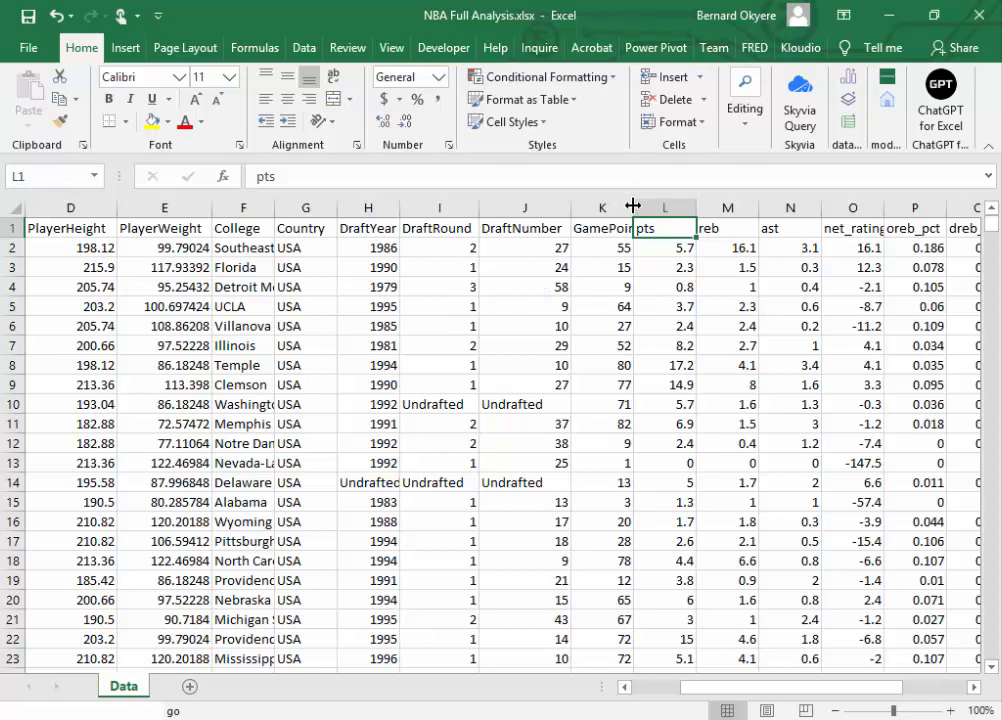
double_click(633, 205)
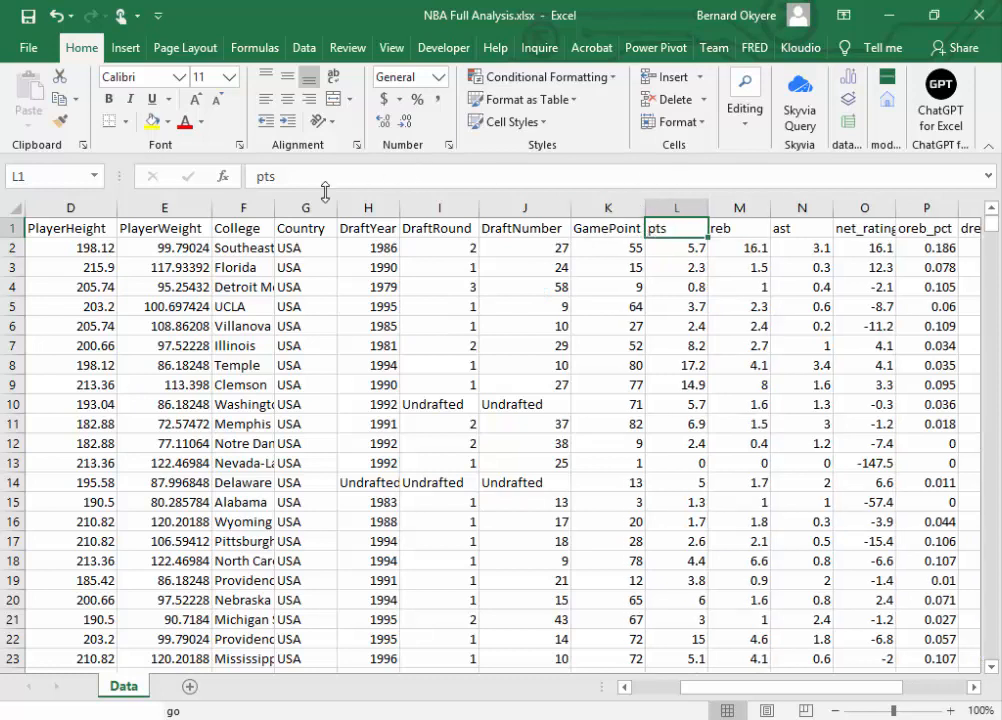
Step: Replace the pts header in cell L1 with PlayerPoints
double_click(253, 175)
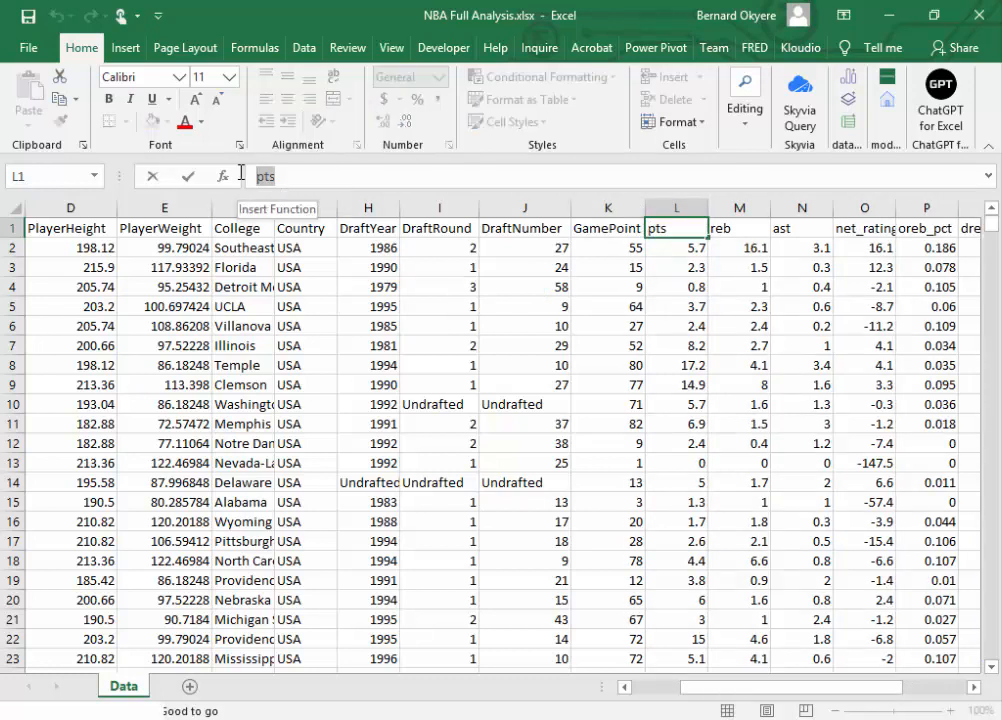
text(Points)
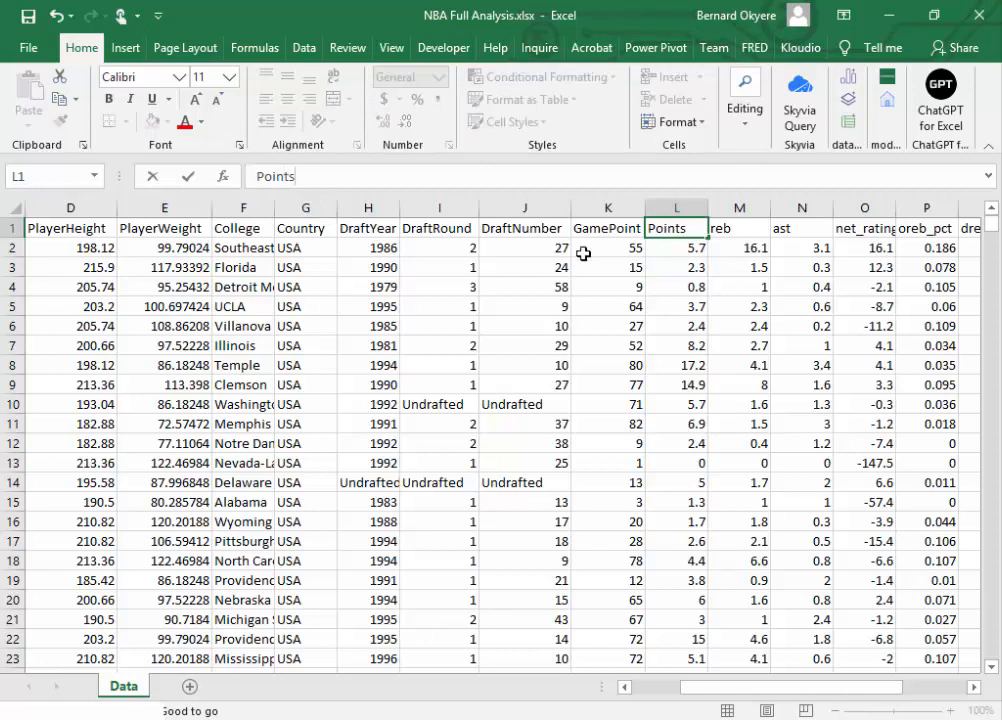
key(Home)
text(Player)
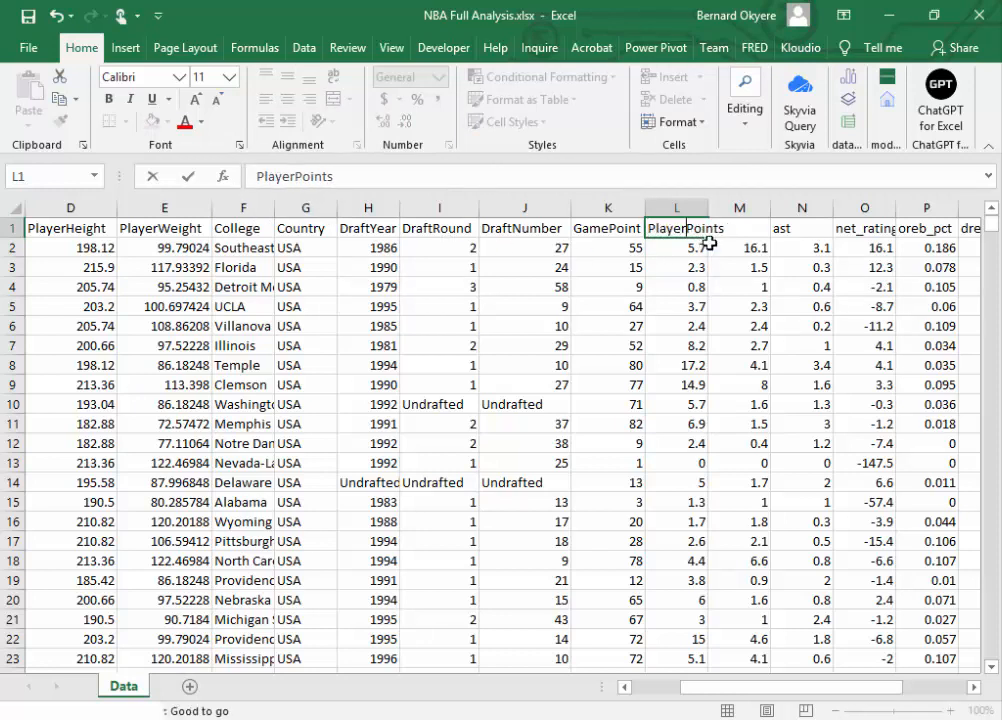
click(756, 228)
Step: Autofit the PlayerPoints column to its contents and save the workbook
double_click(708, 207)
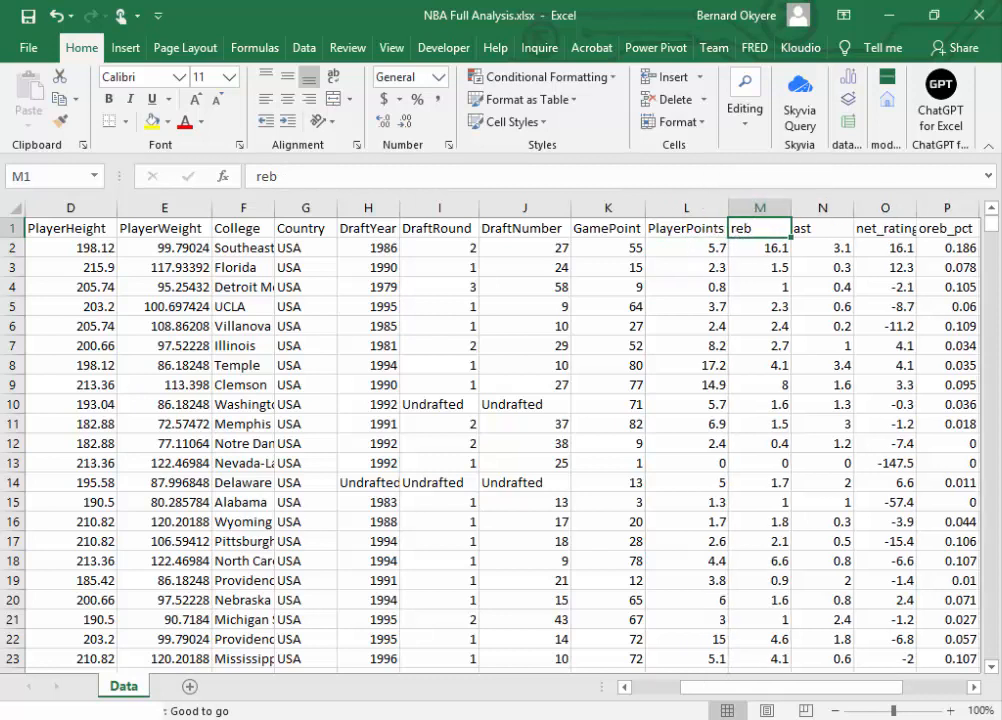
key(ctrl+s)
key(alt+Tab)
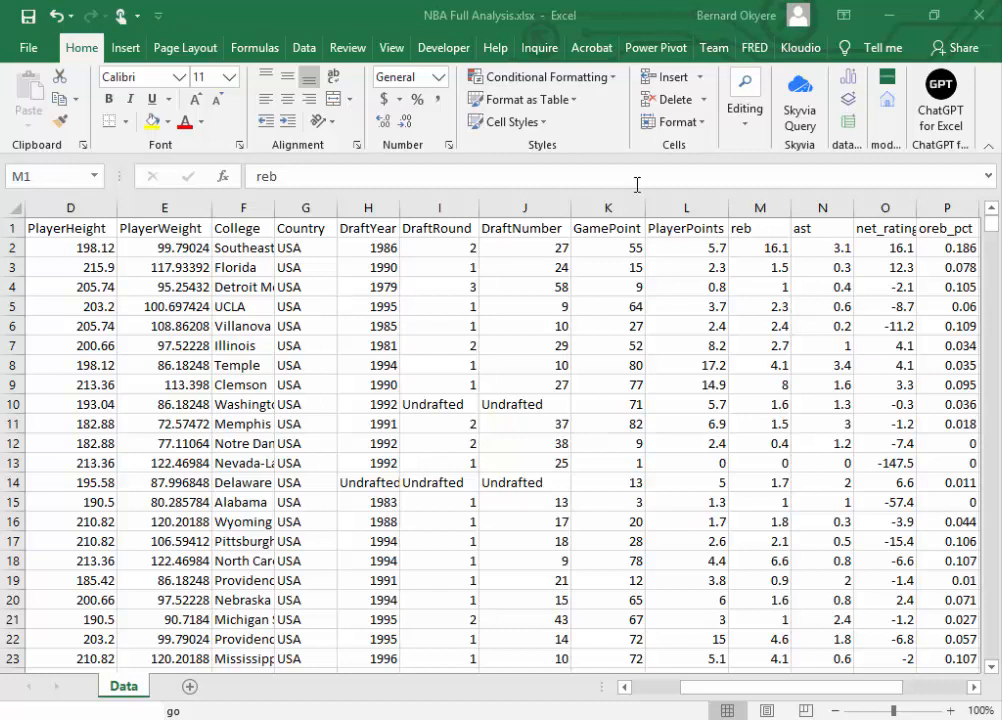
Step: Replace the reb header in cell M1 with Rebound
click(750, 228)
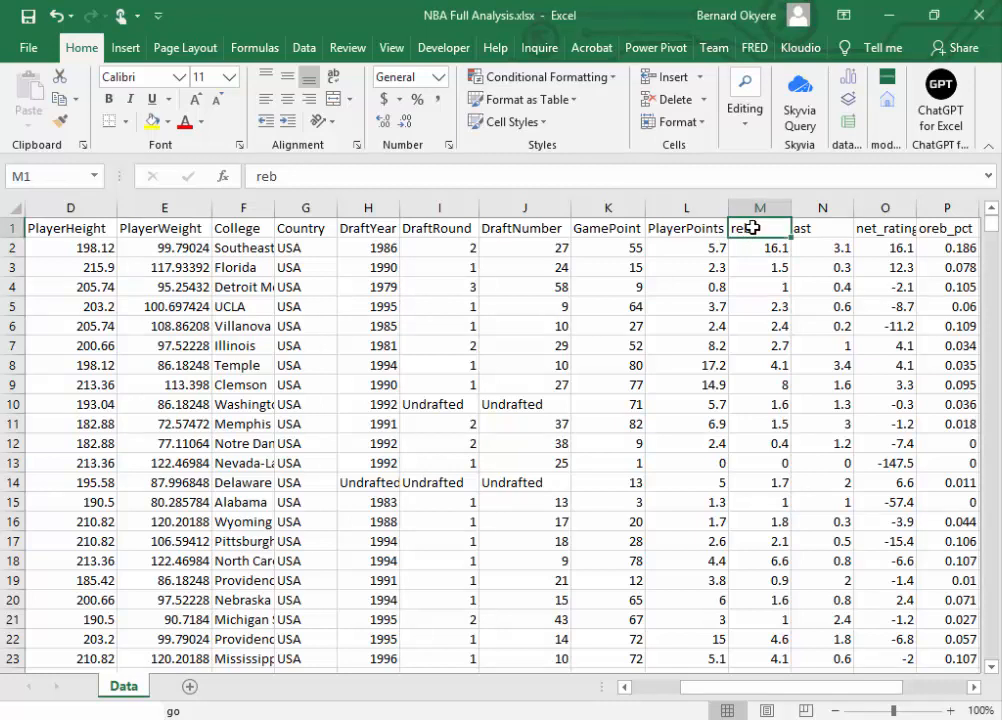
double_click(753, 228)
drag(754, 229, 728, 229)
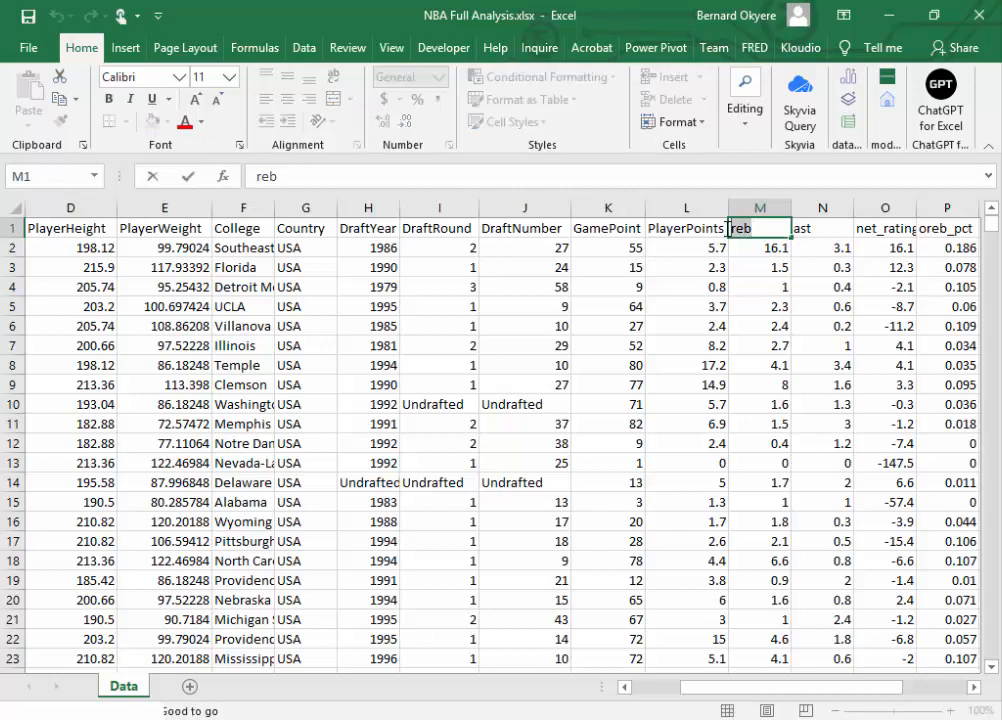
text(Plyae)
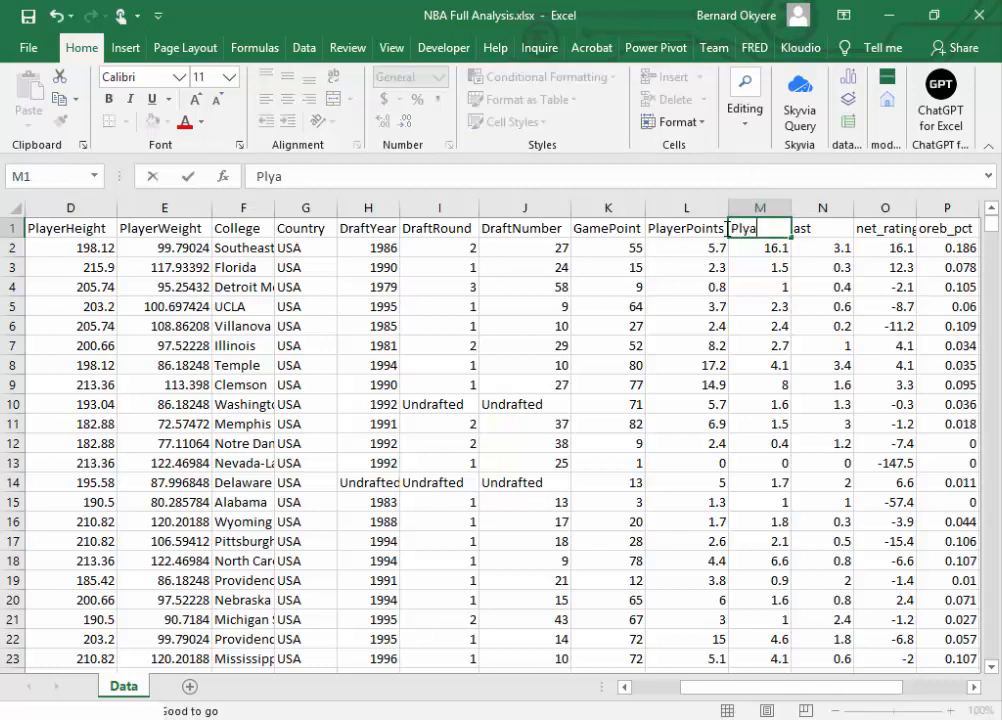
key(BackSpace)
key(BackSpace)
key(BackSpace)
key(BackSpace)
key(BackSpace)
text(Rebound)
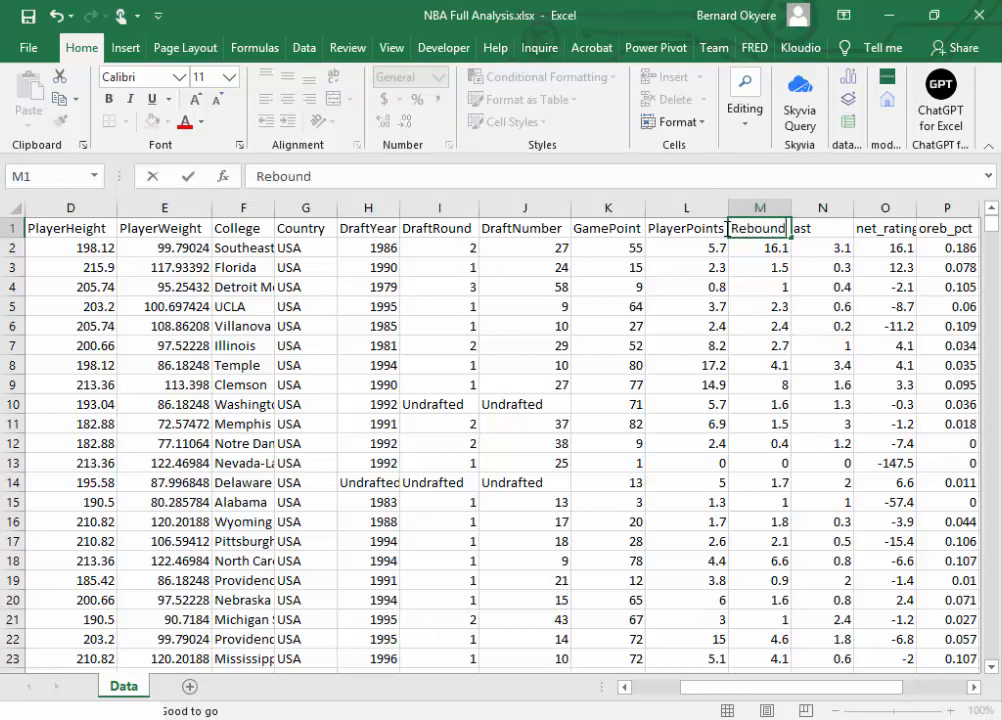
key(Tab)
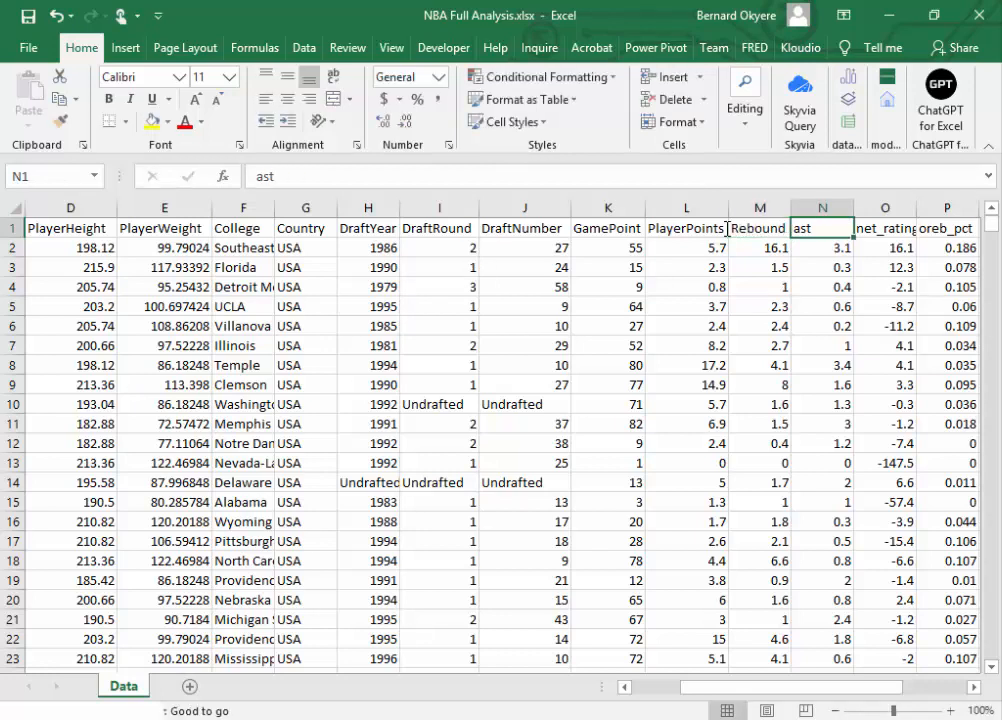
Step: Replace the ast header in cell N1 with Assit
double_click(826, 230)
key(BackSpace)
key(BackSpace)
key(BackSpace)
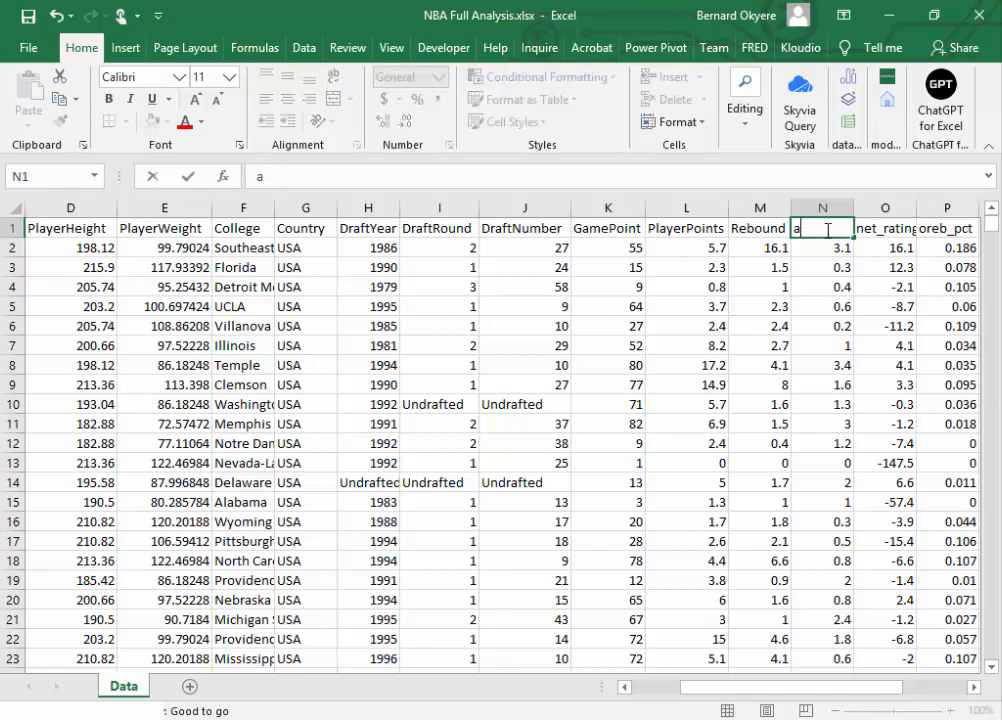
text(Assit)
click(894, 229)
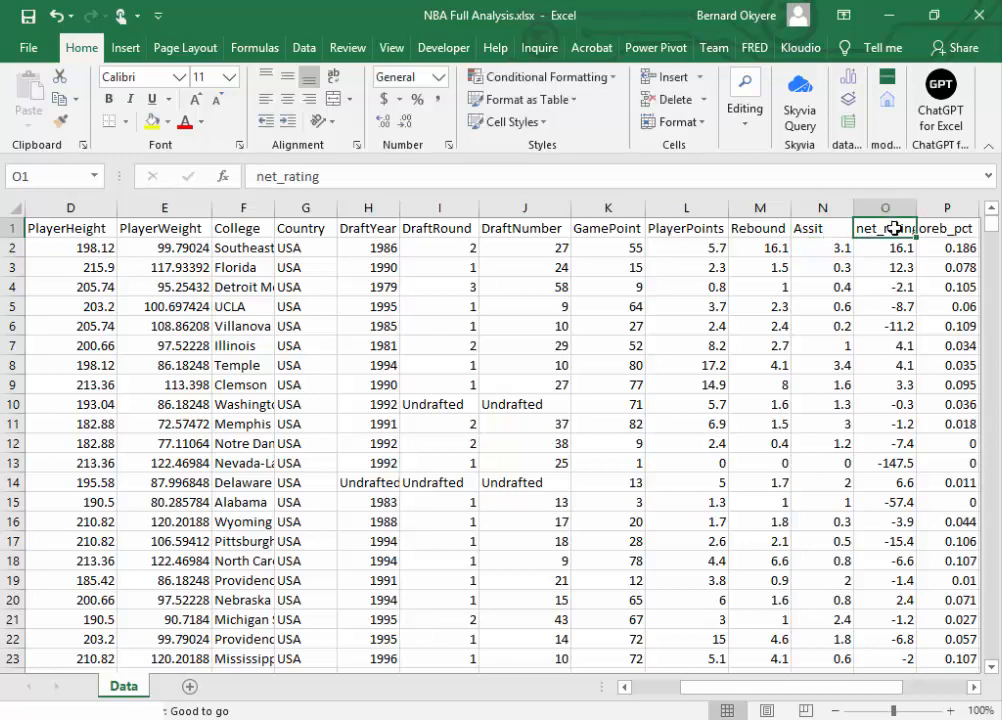
Step: Rename the net_rating header in cell O1 to NetRating
drag(890, 688, 903, 695)
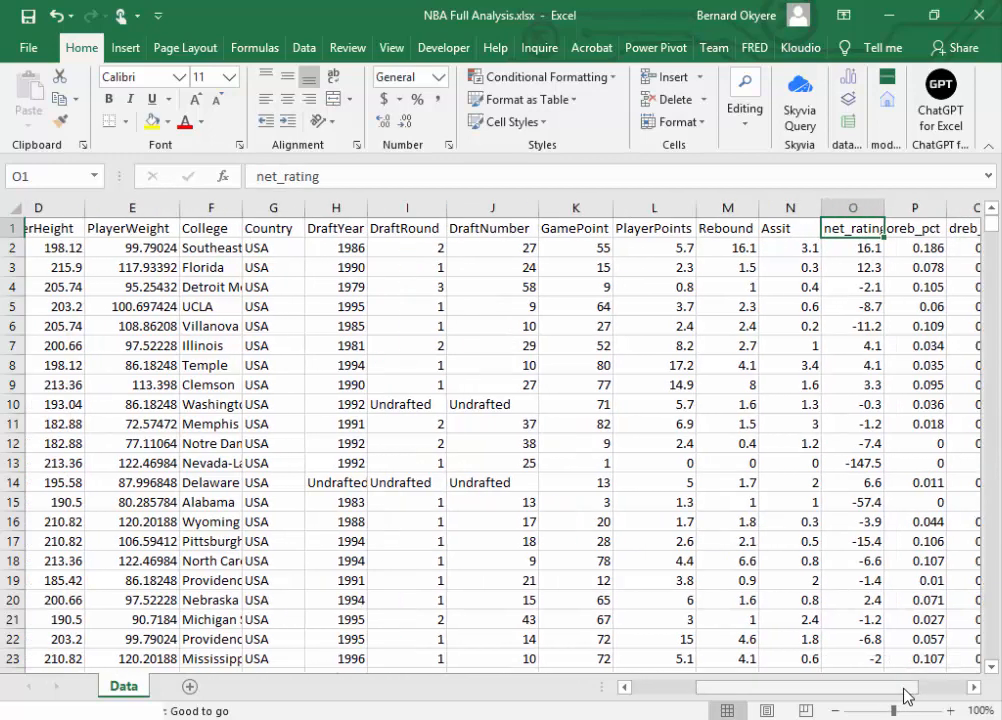
click(264, 178)
key(BackSpace)
text(N)
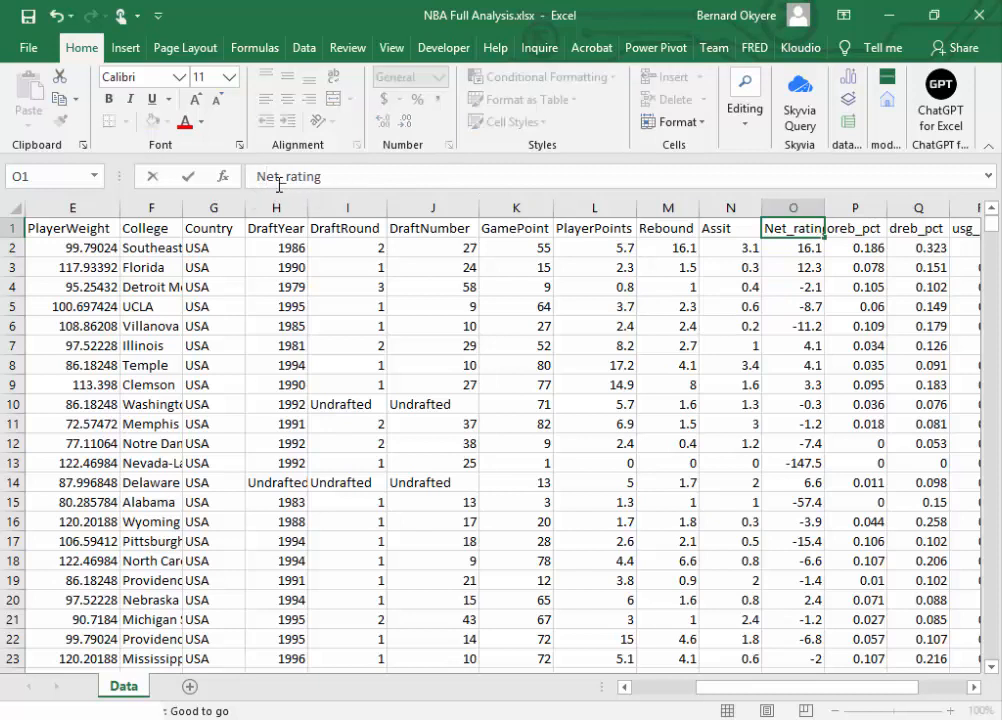
key(Right)
key(Right)
key(Delete)
key(Delete)
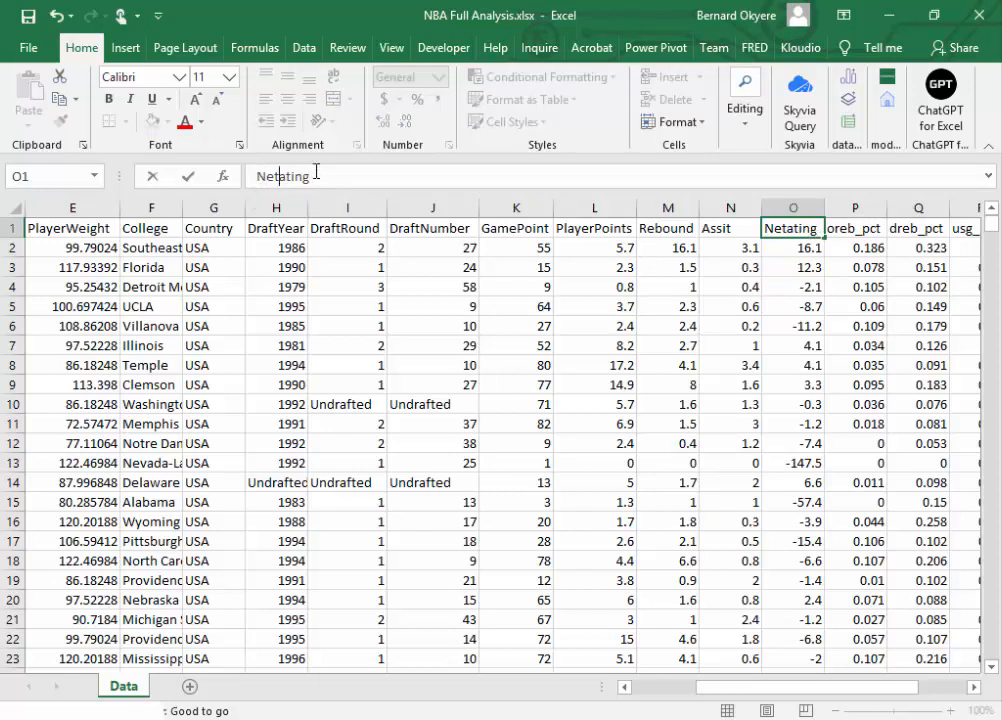
text(R)
key(Tab)
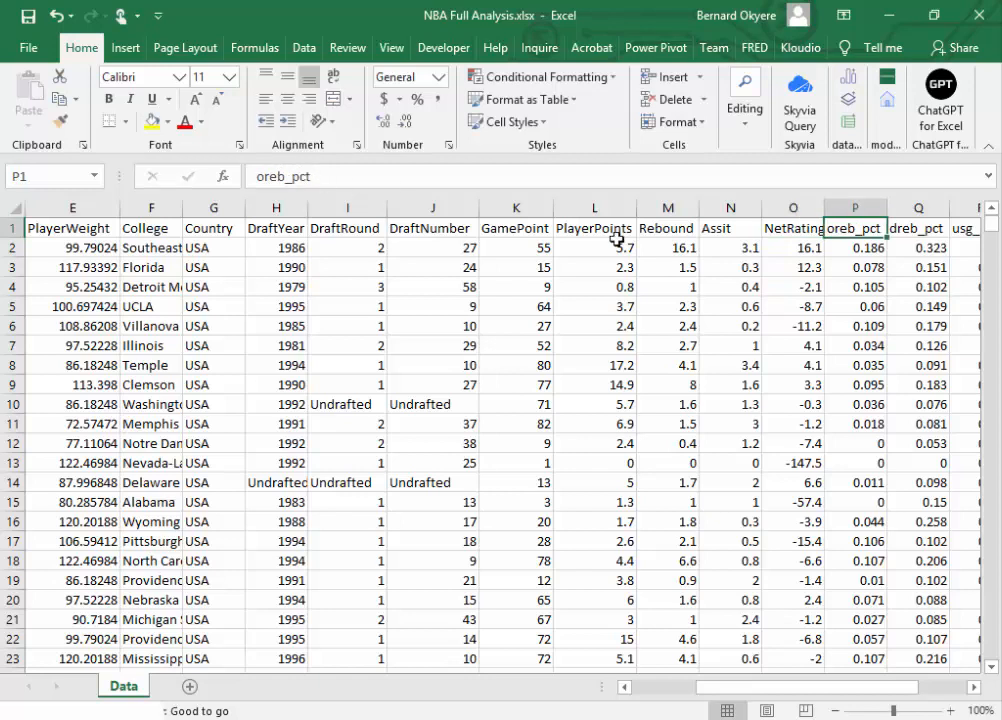
Step: Replace the oreb_pct header in cell P1 with OffensiveReboundPercentage
key(alt+Tab)
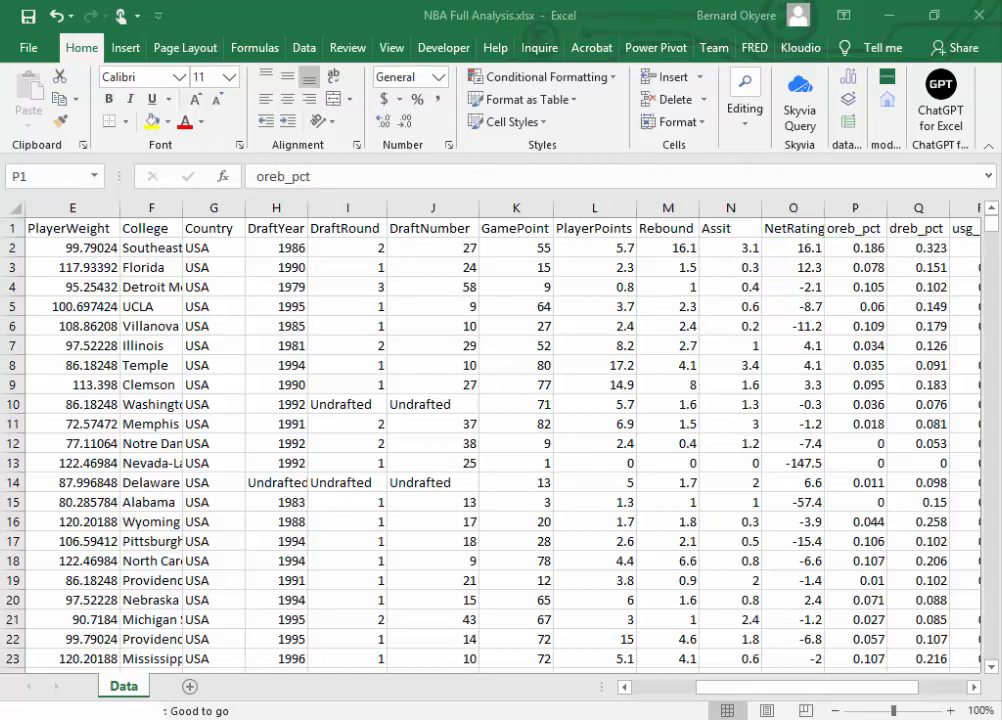
click(675, 236)
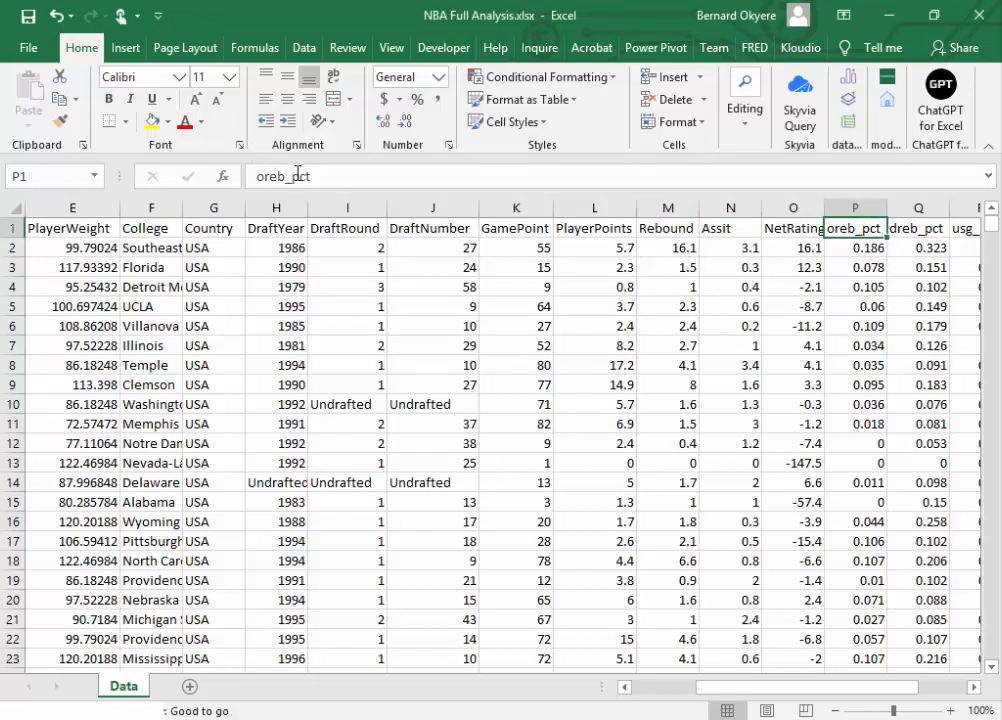
drag(255, 176, 361, 180)
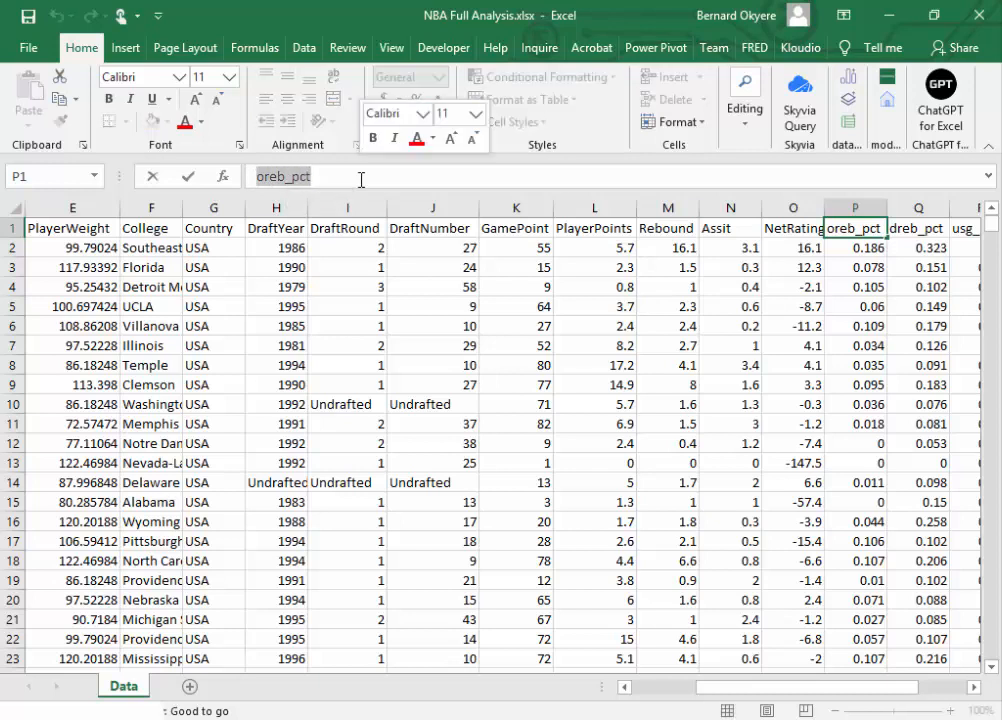
text(Offens)
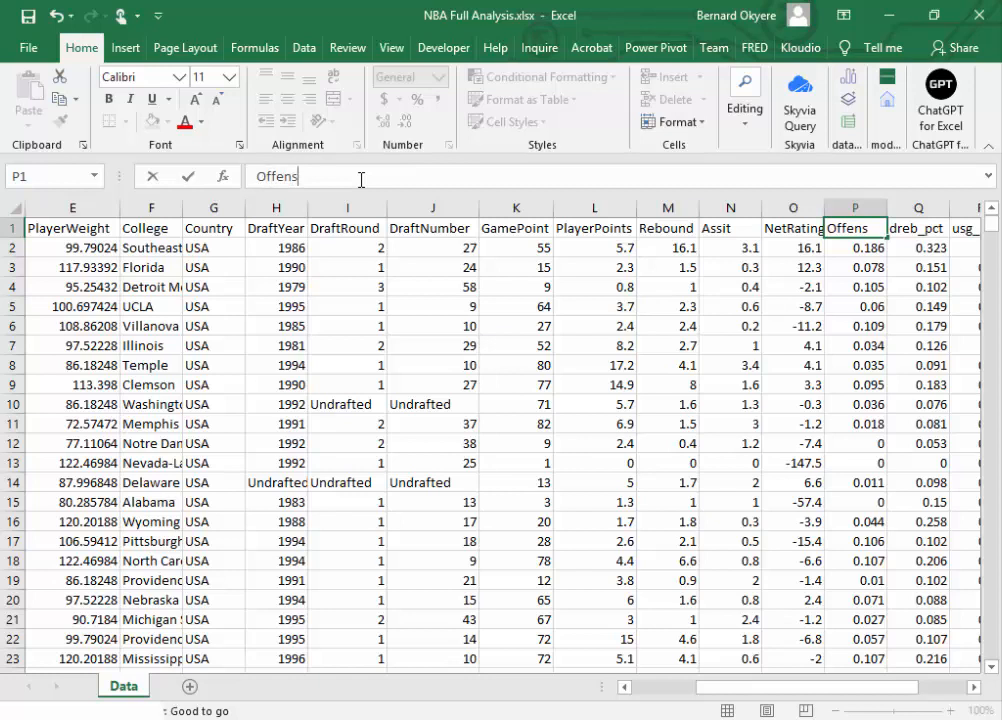
text(iveRe)
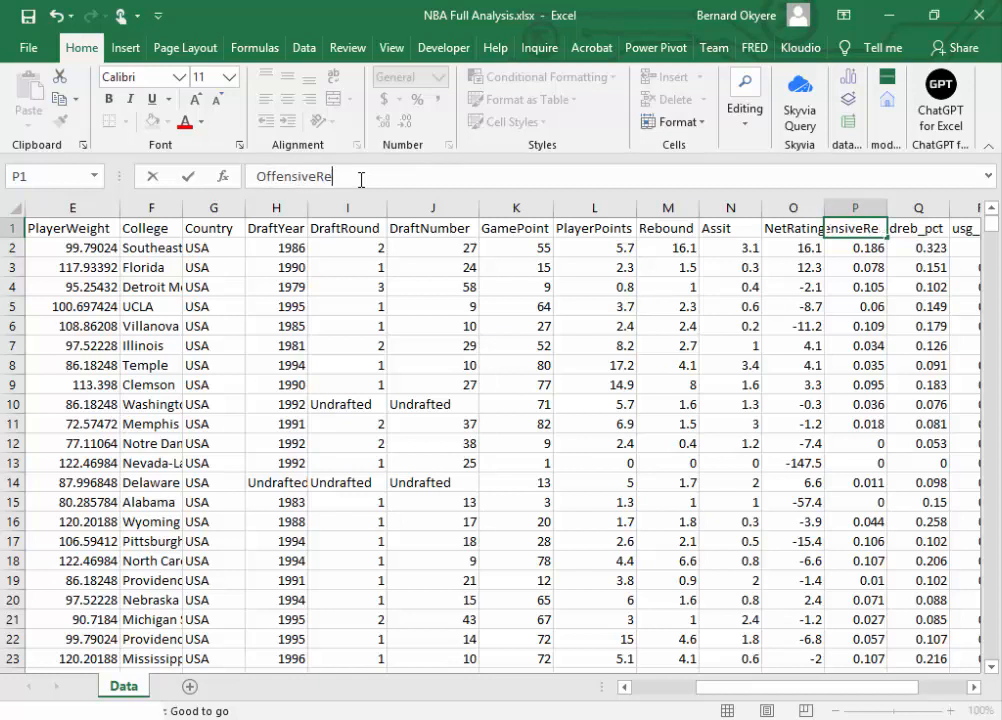
text(boundPercentage)
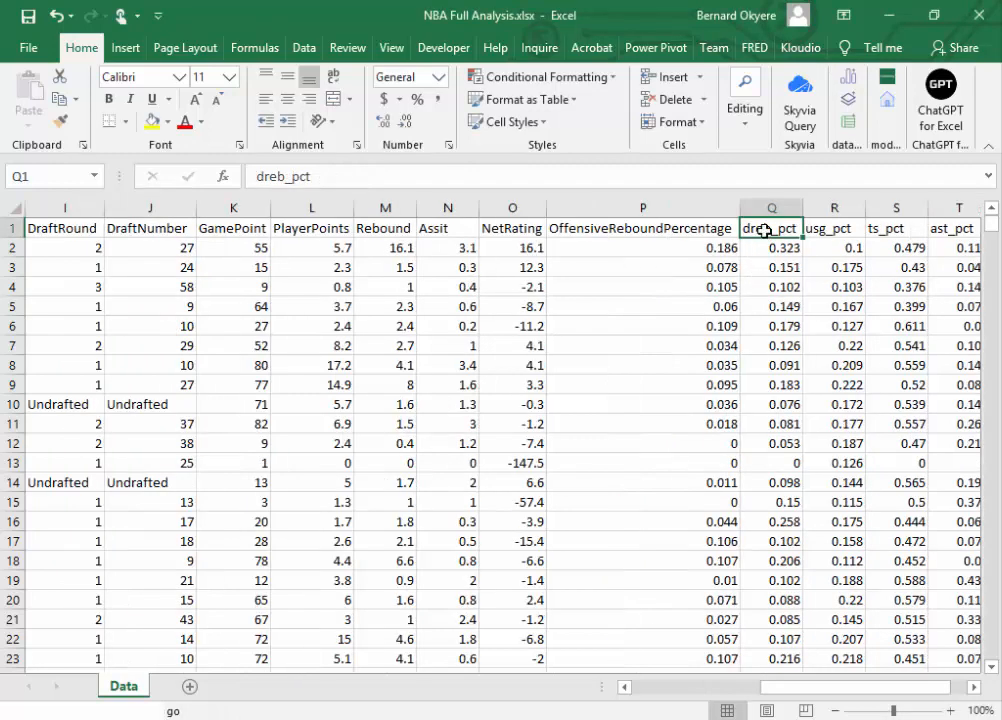
Step: Replace the dreb_pct header in cell Q1 with DefensiveReboundPercentage
key(alt+Tab)
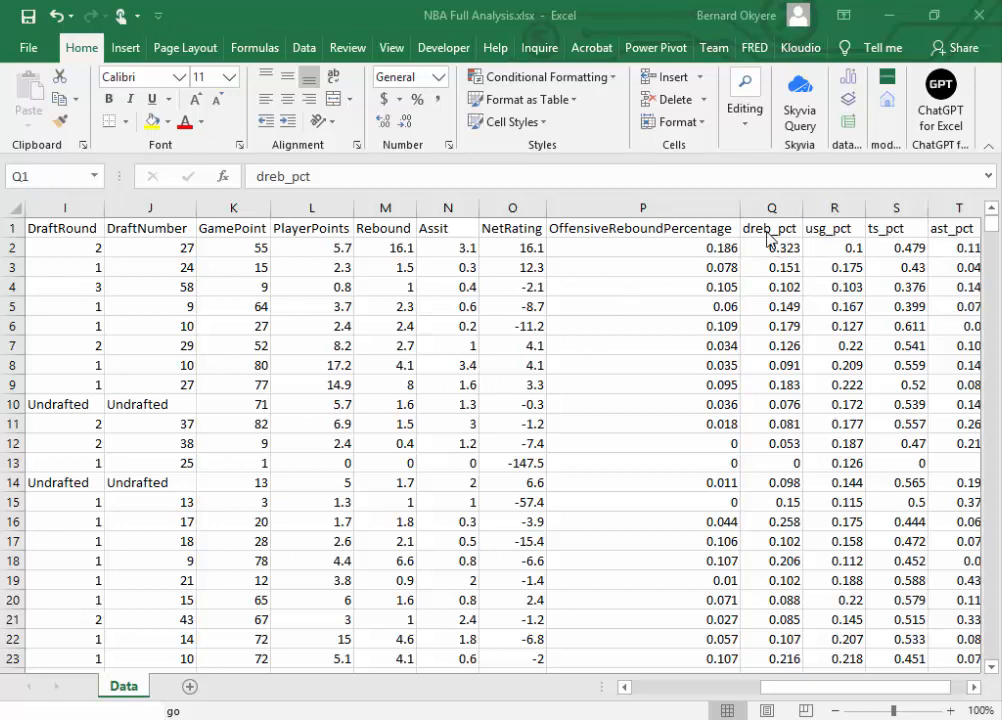
click(605, 186)
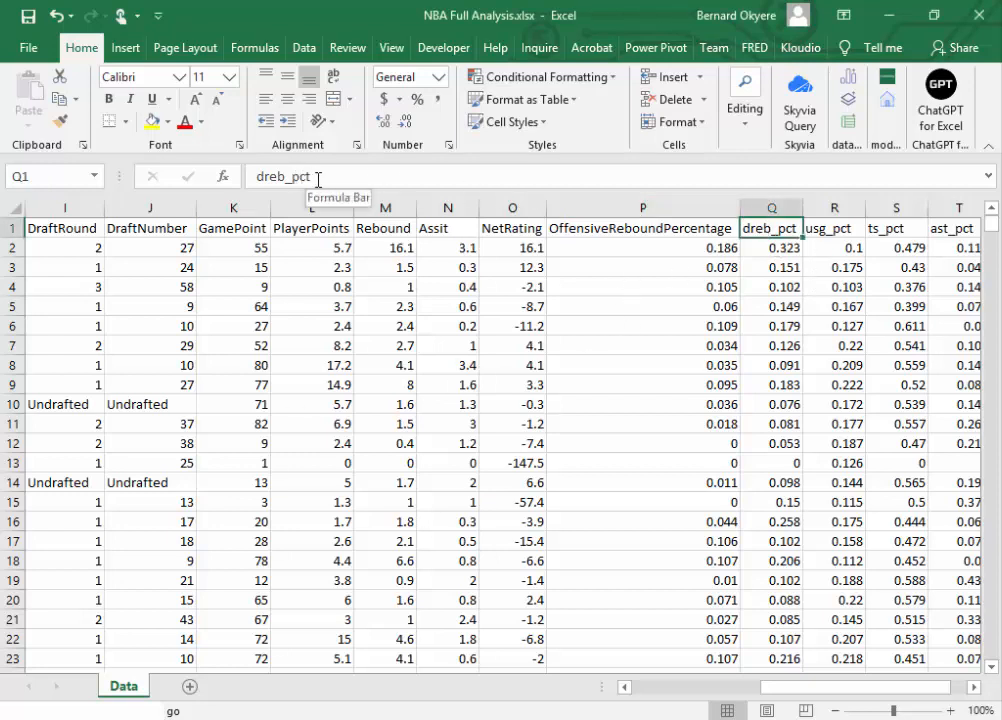
drag(313, 179, 245, 183)
text(Def)
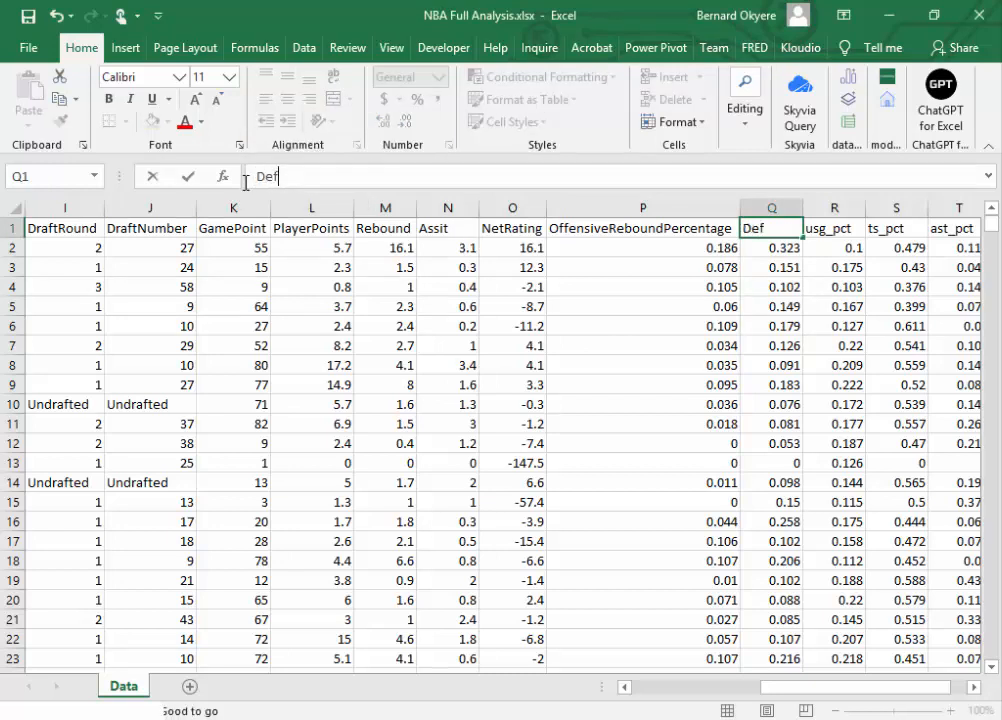
text(ensive)
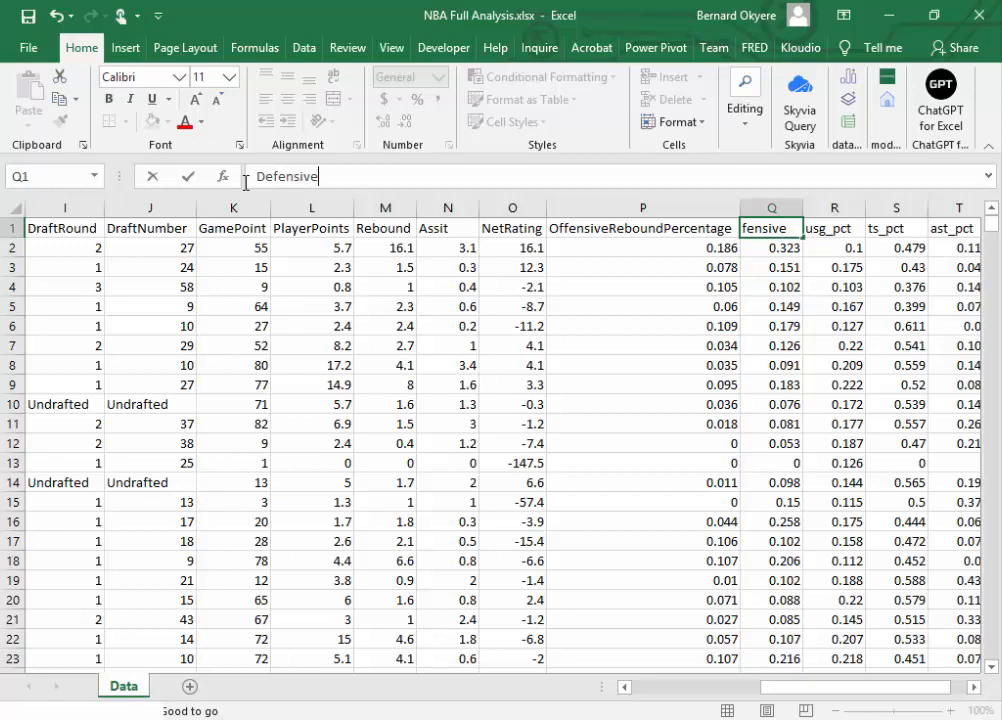
text(Rebo)
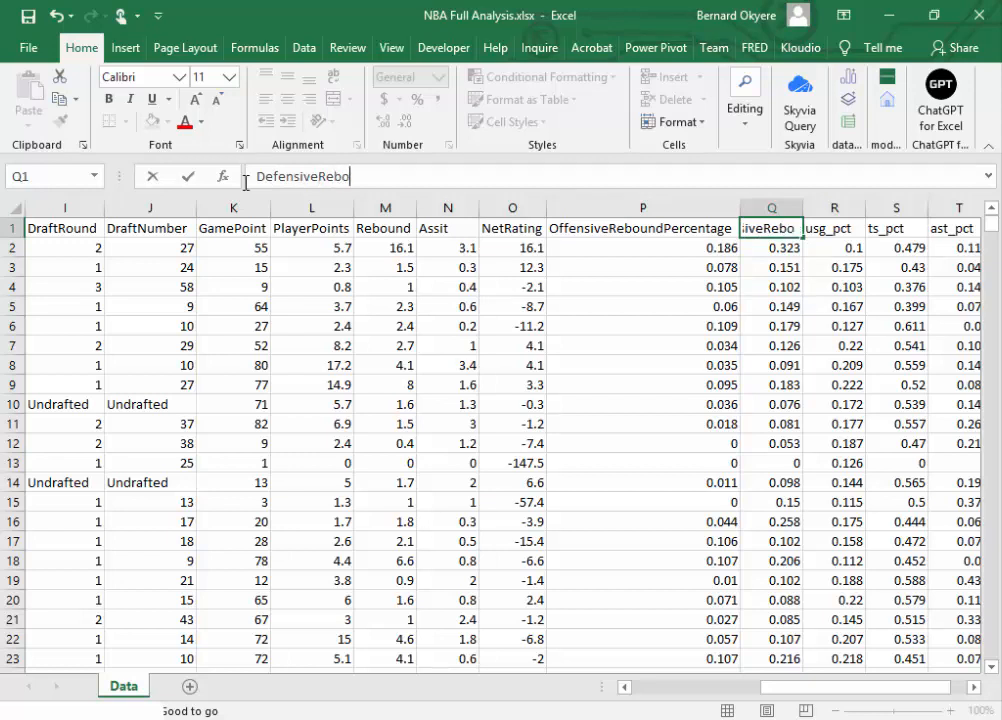
text(undPer)
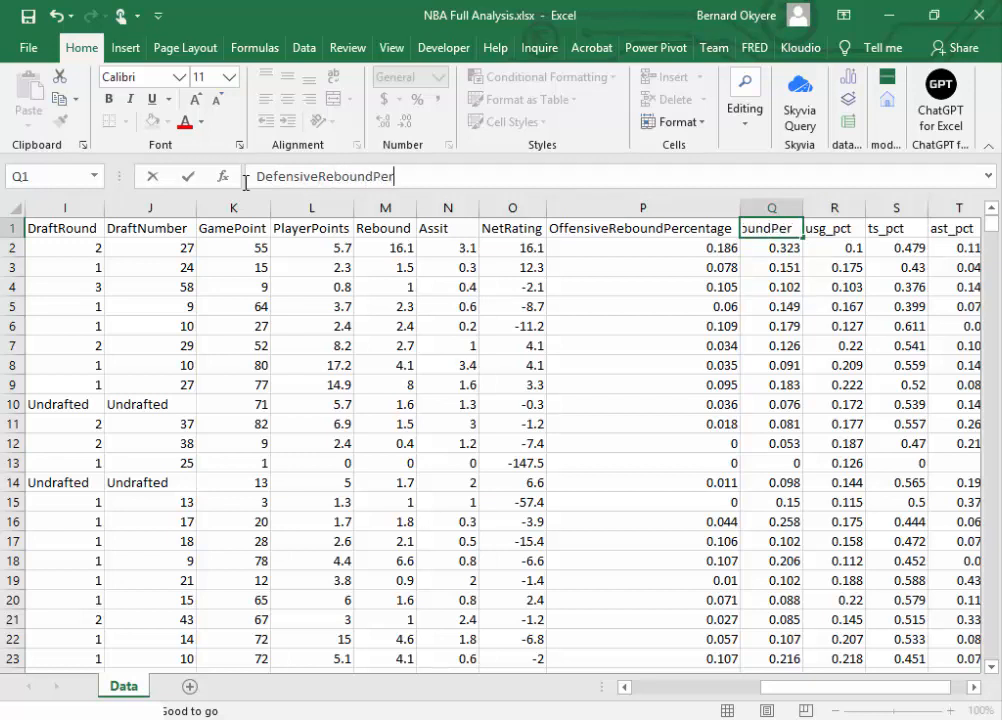
text(centage)
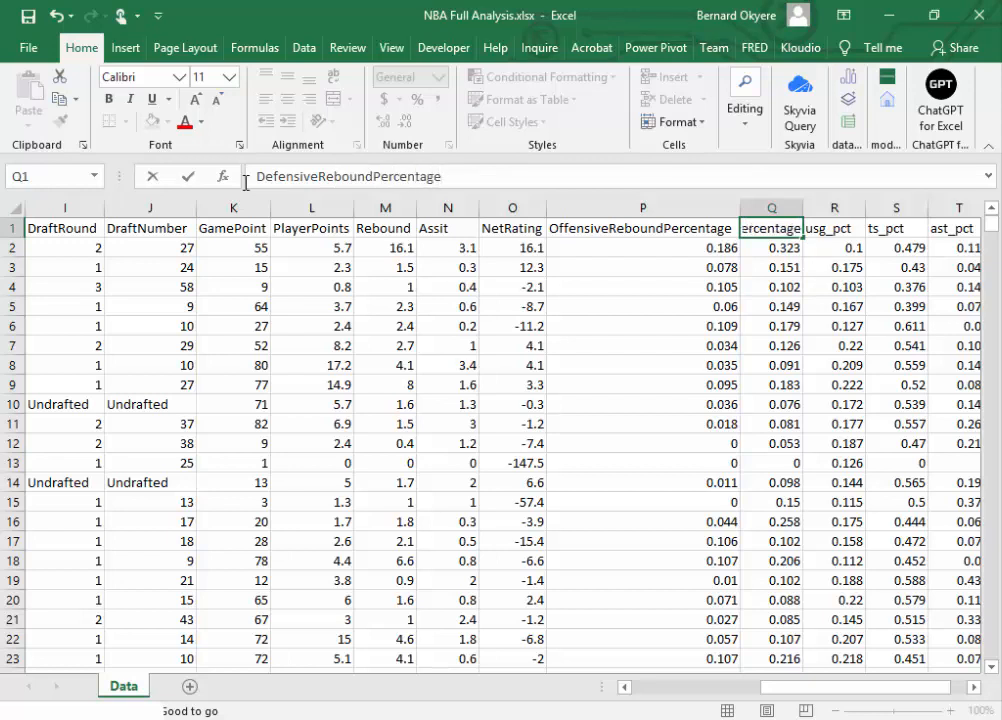
key(Tab)
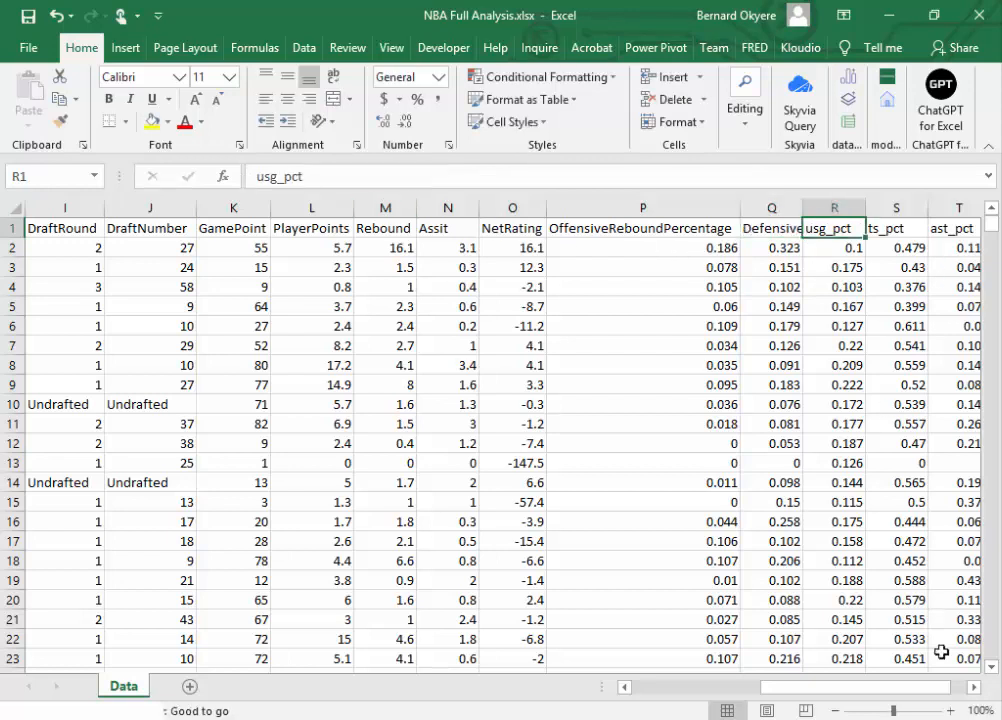
Step: Replace the usg_pct header in cell R1 with UsagePercentage
click(972, 687)
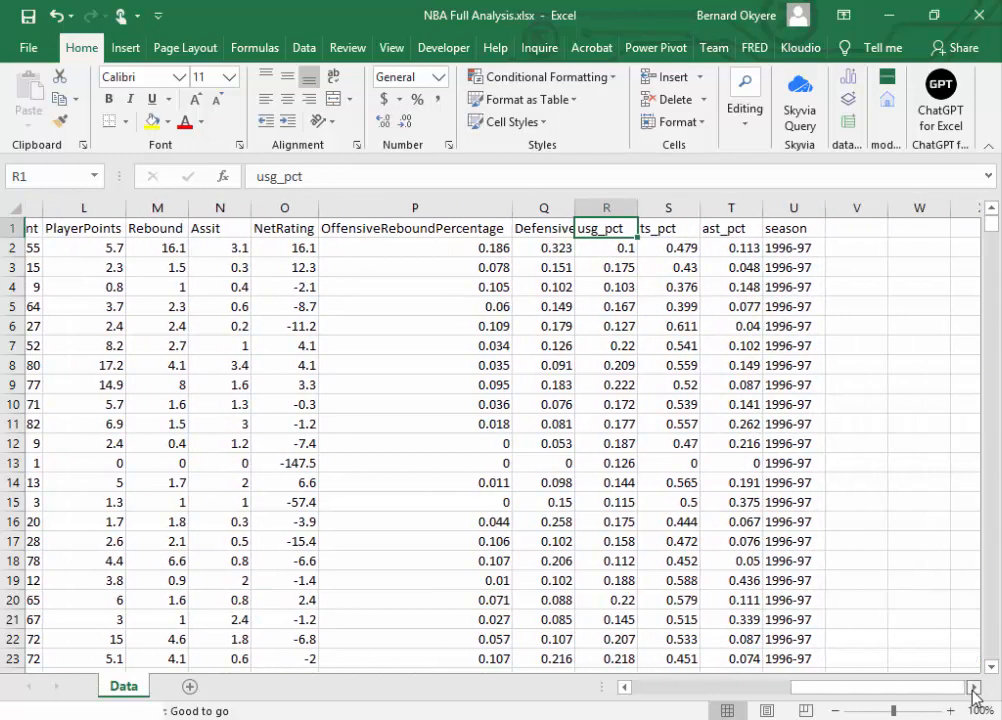
click(972, 687)
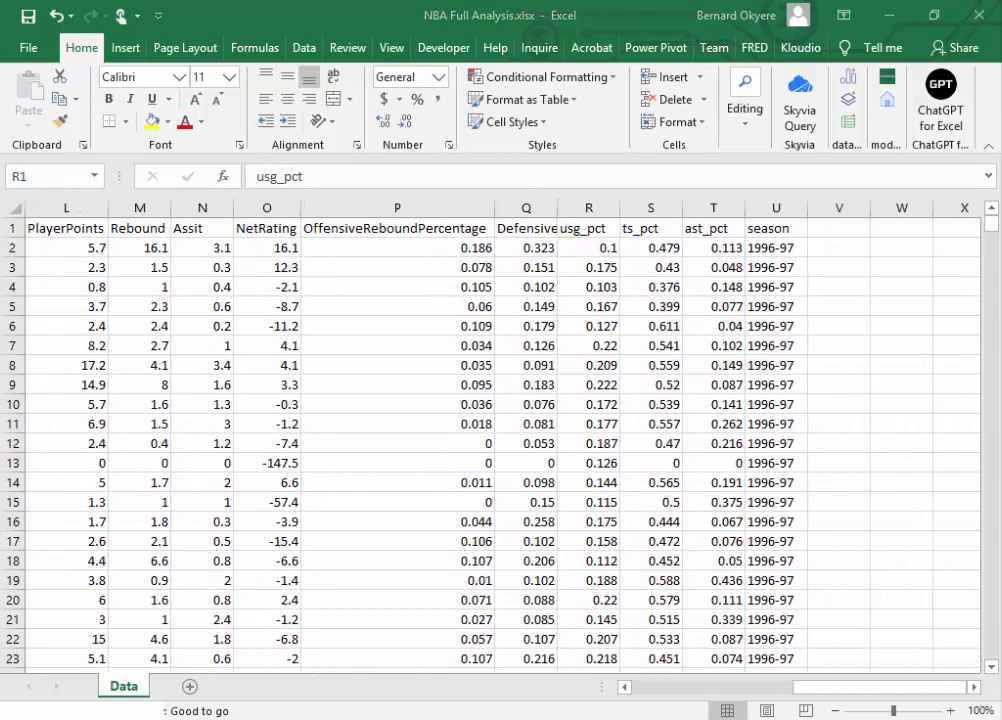
click(609, 232)
double_click(330, 178)
text(Usag)
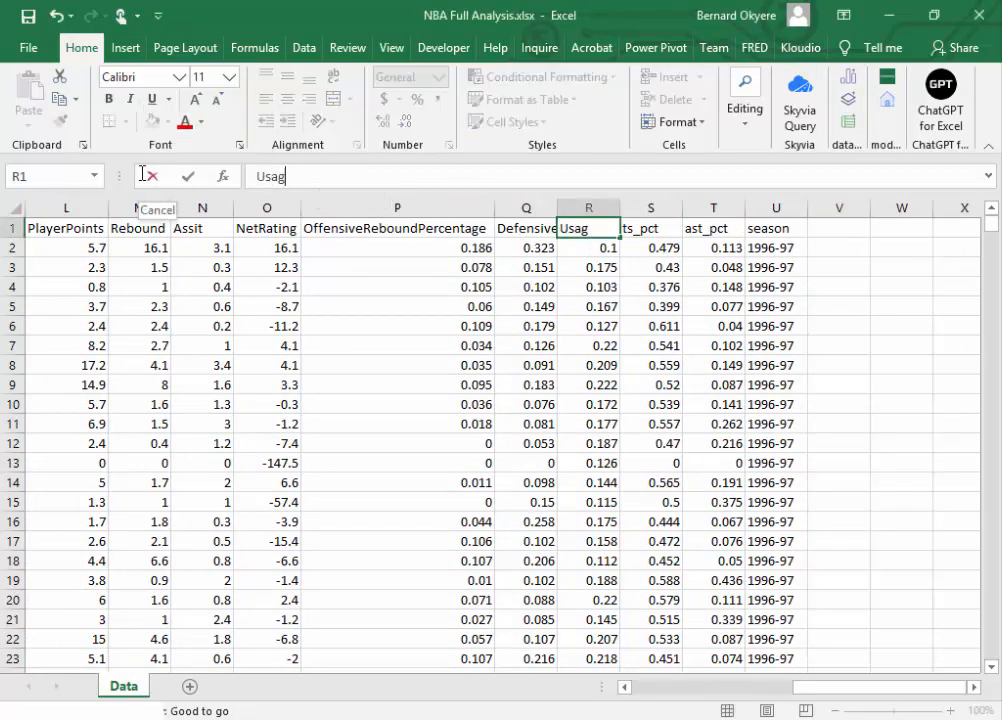
text(ePercentage)
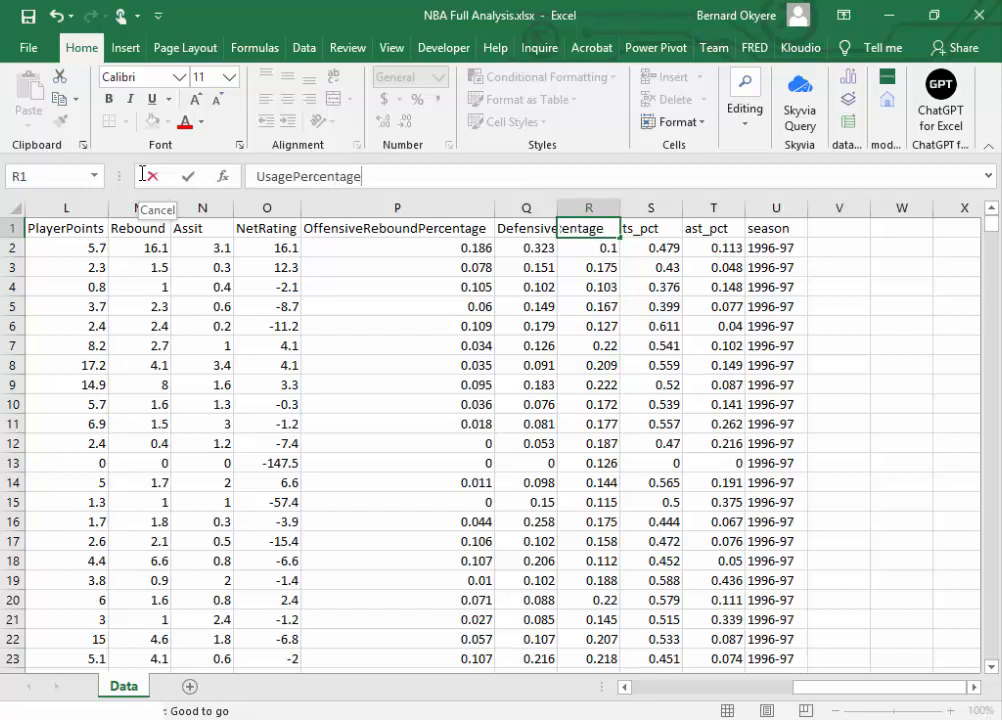
key(Tab)
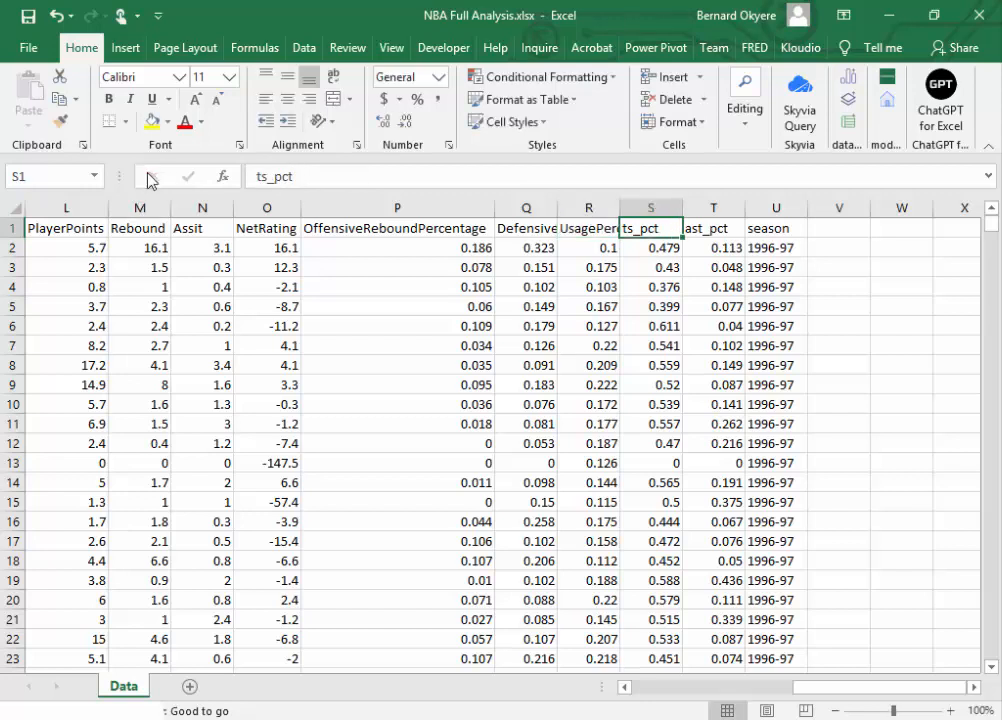
Step: Replace the ts_pct header in cell S1 with TrueShootingPercentage
key(alt+Tab)
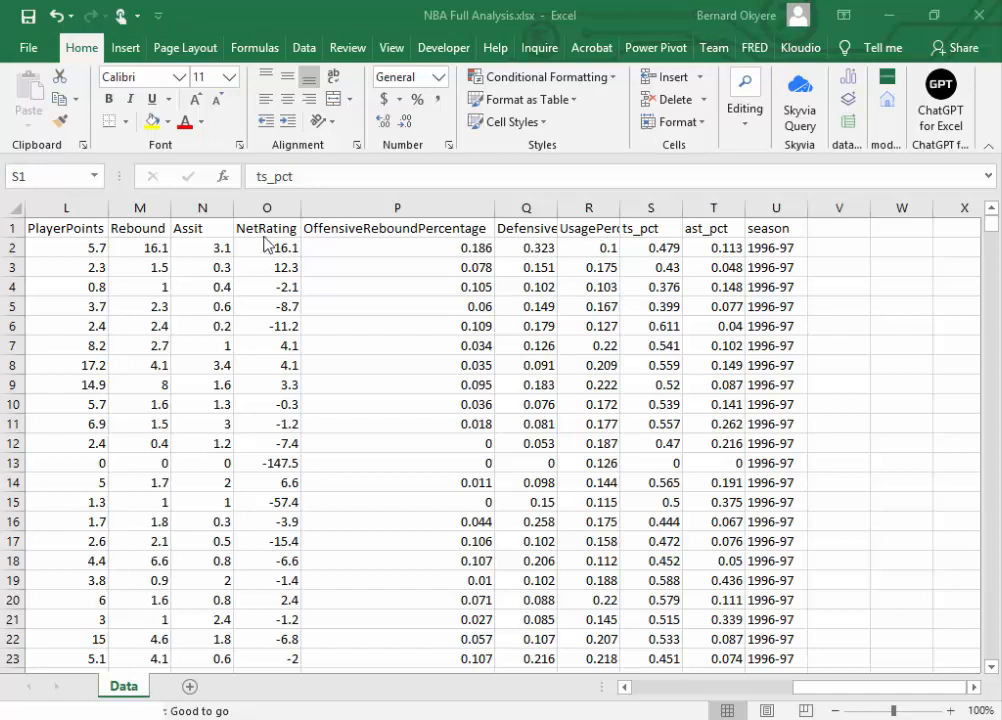
click(636, 228)
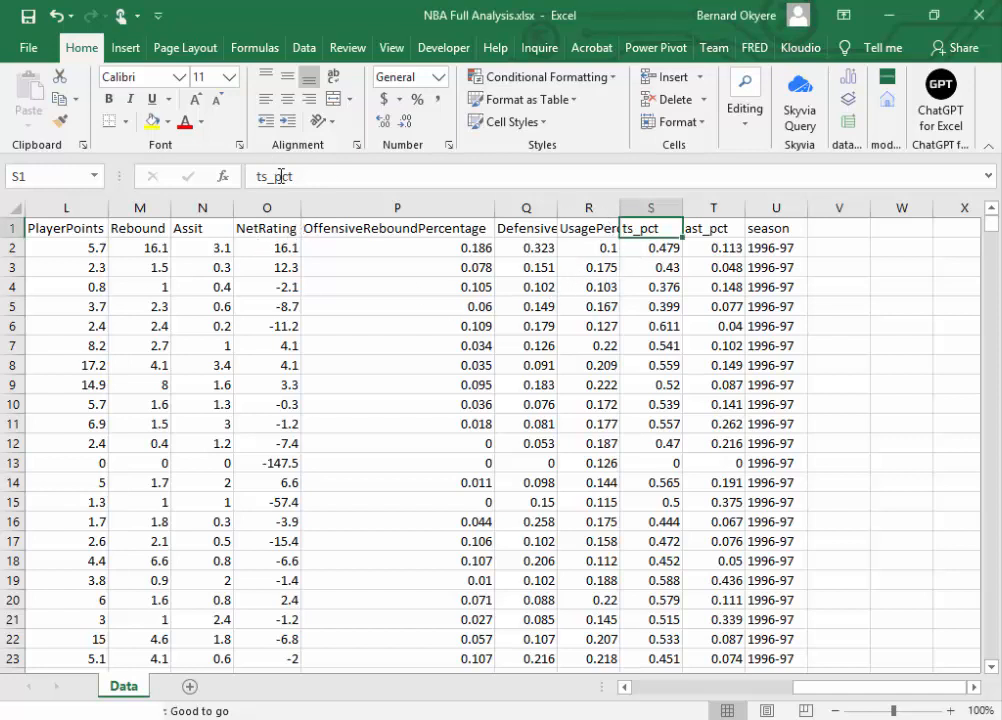
text(True)
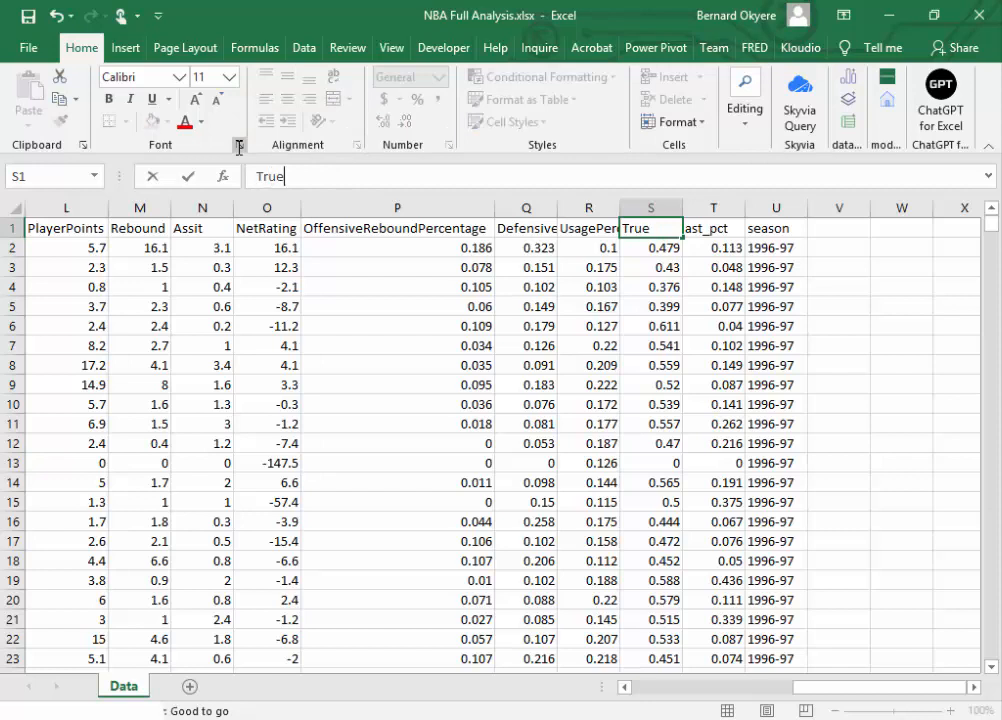
text(Shooting)
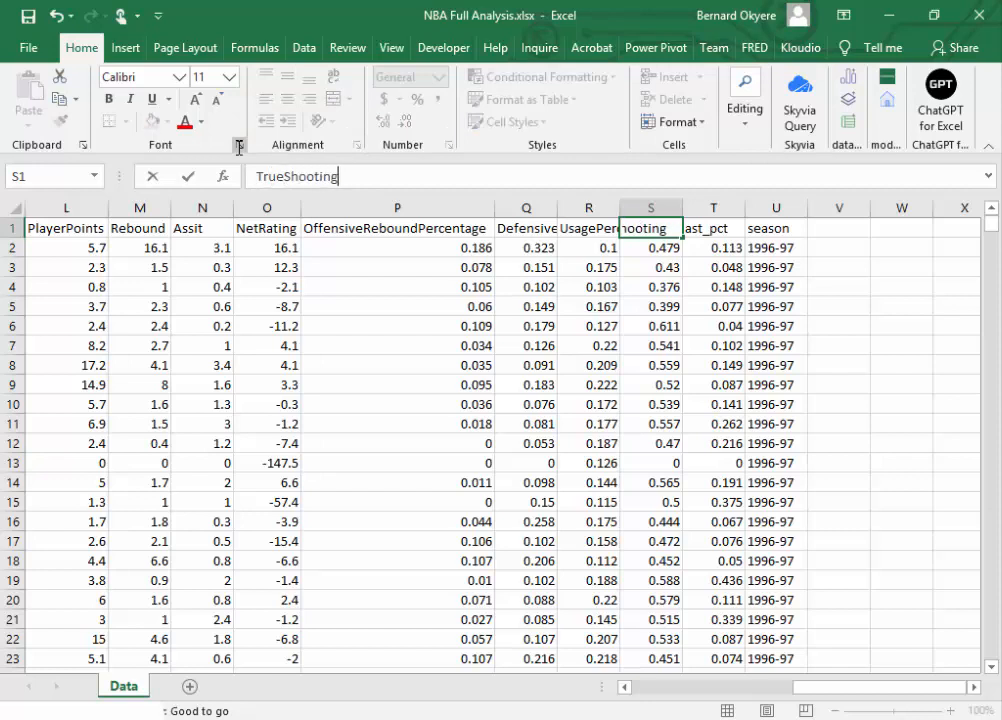
text(Percentage)
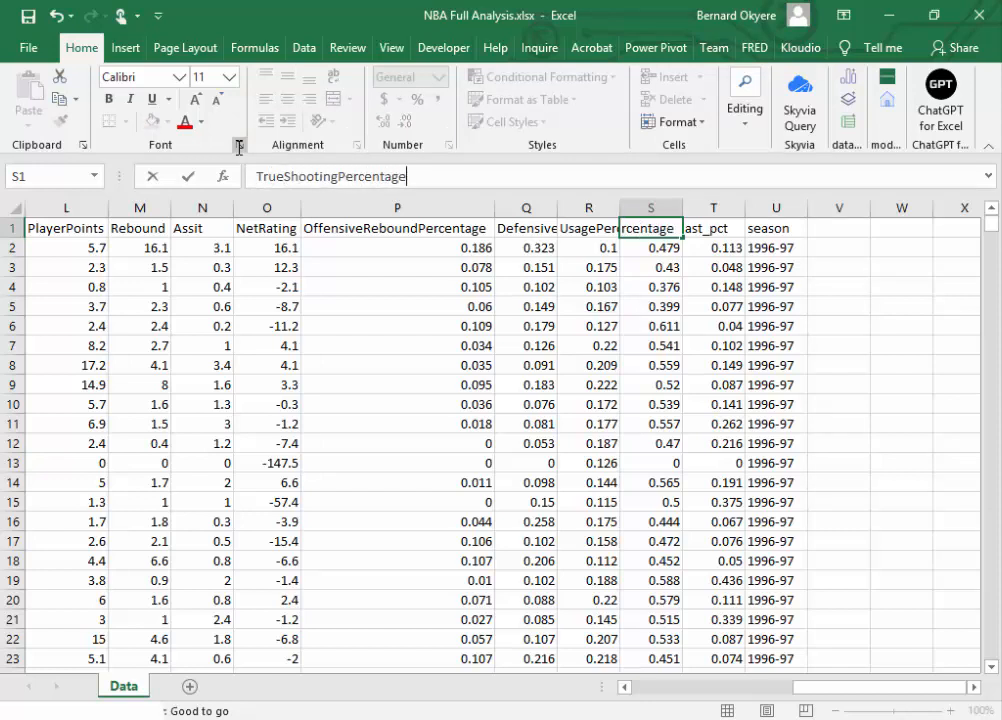
key(Tab)
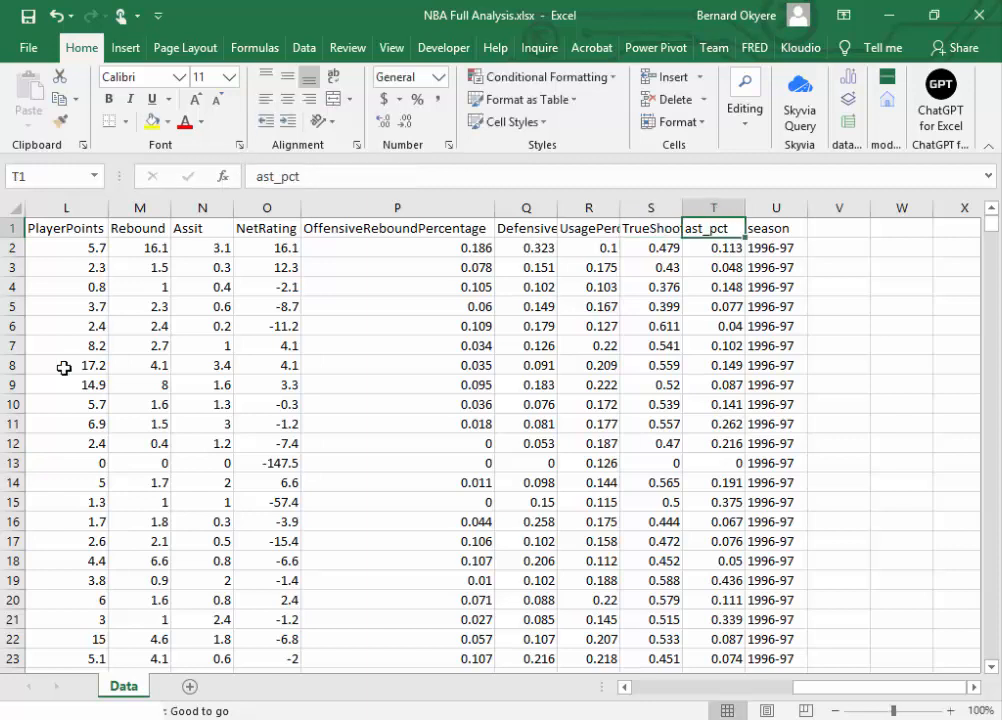
Step: Replace the ast_pct header in cell T1 with AssistPercentage
key(alt+Tab)
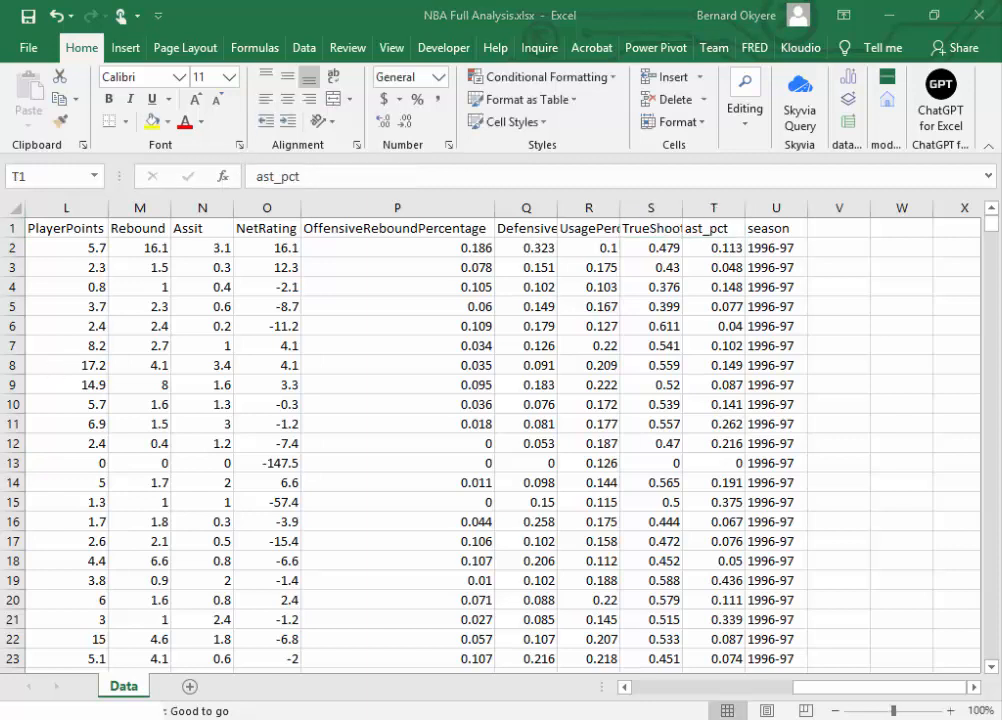
click(715, 226)
text(Assi)
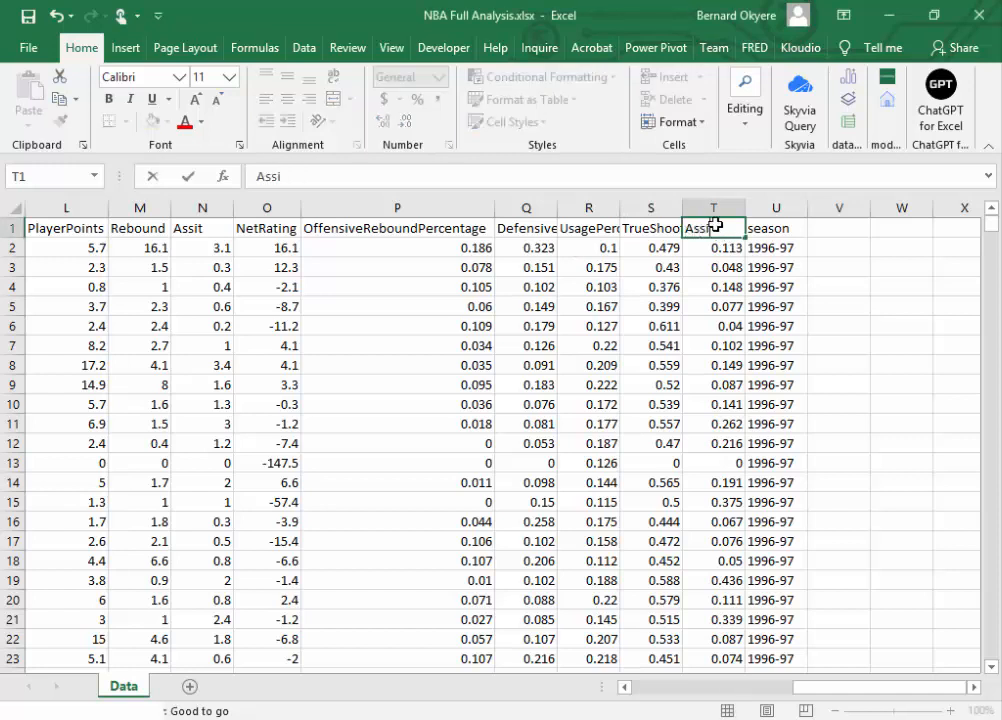
text(stPercentage)
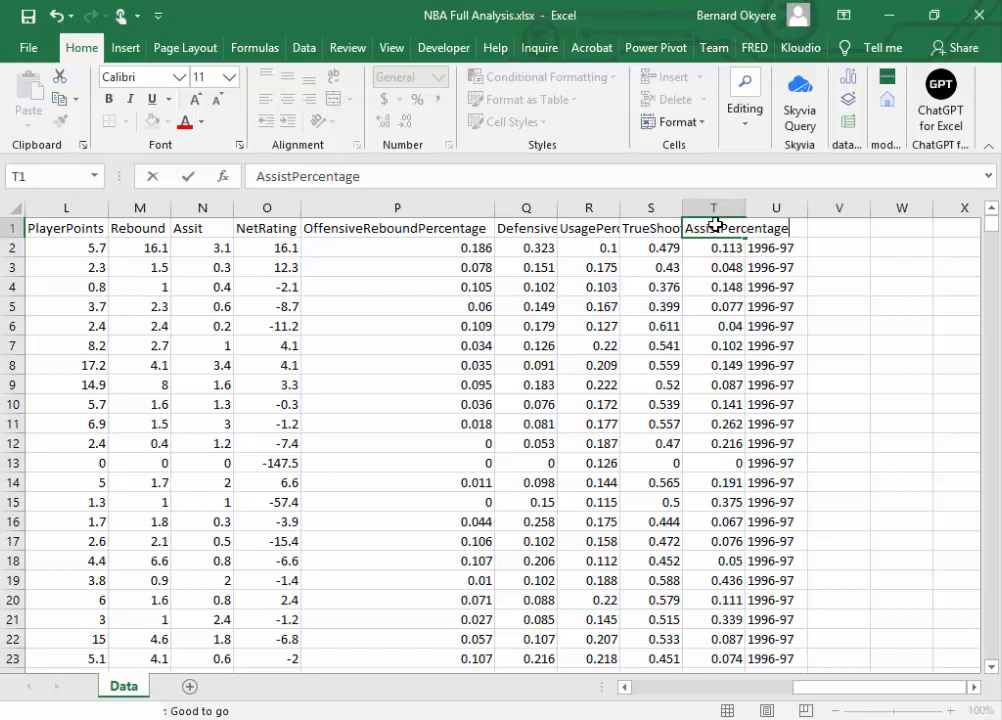
key(Tab)
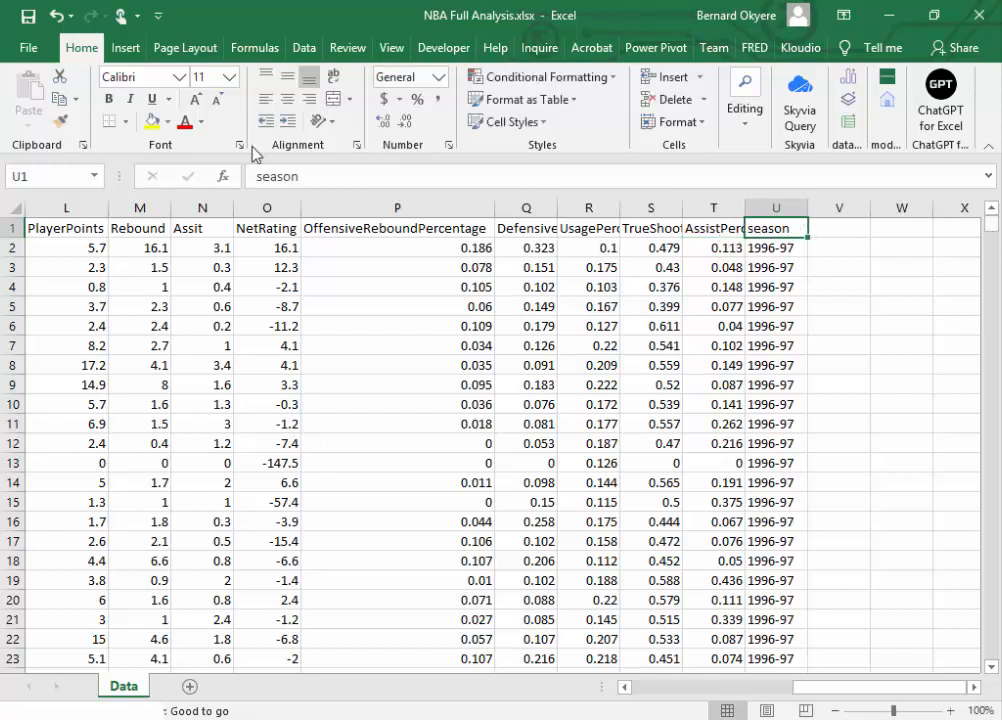
Step: Capitalize the season header in cell U1 so it reads Season
click(263, 177)
key(BackSpace)
text(S)
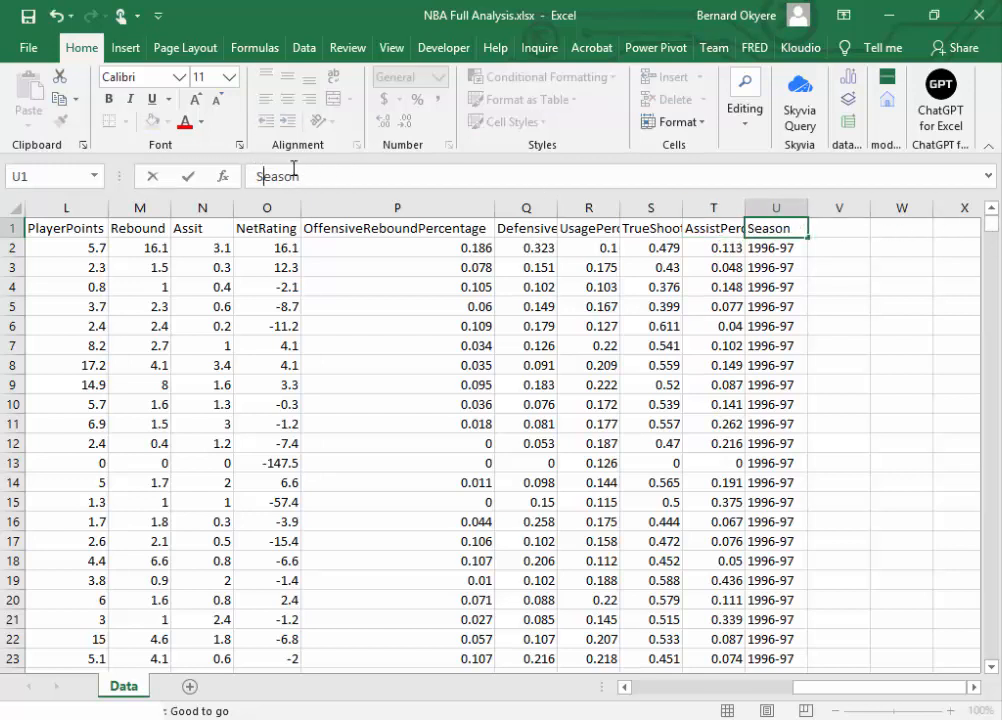
key(Return)
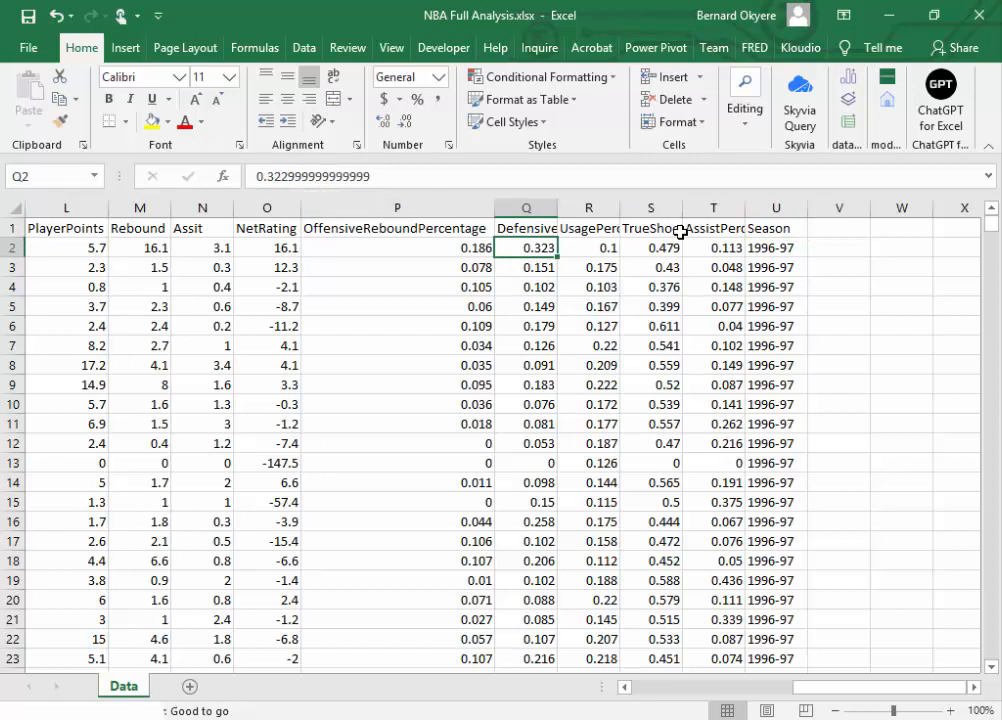
Step: Fit the AssistPercentage and DefensiveReboundPercentage columns to their contents and save the workbook
double_click(745, 210)
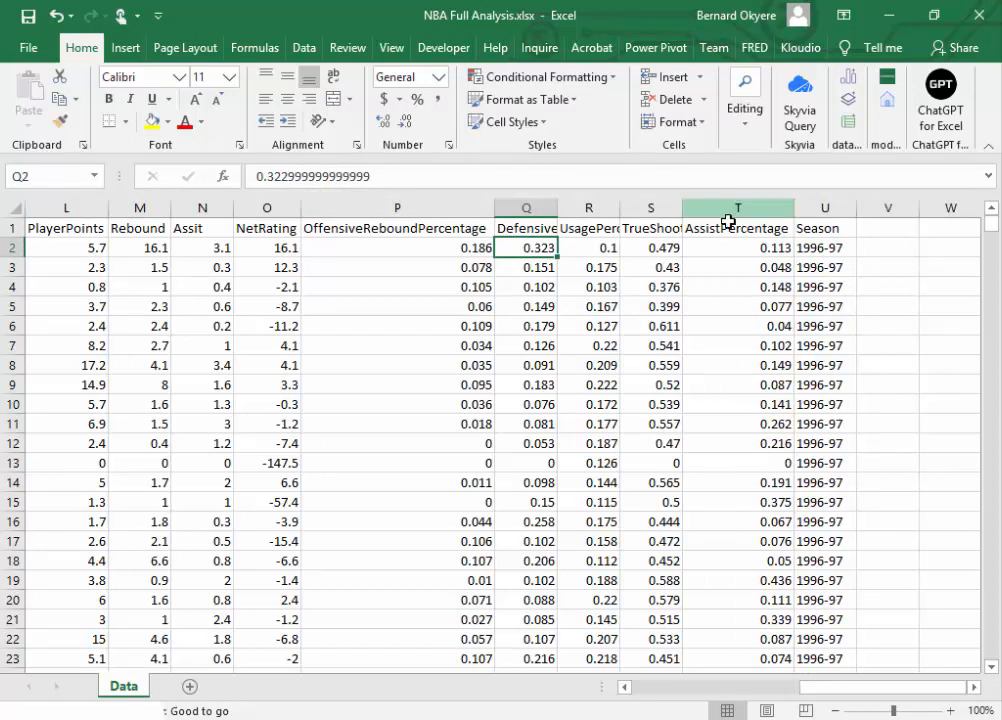
click(562, 228)
double_click(557, 208)
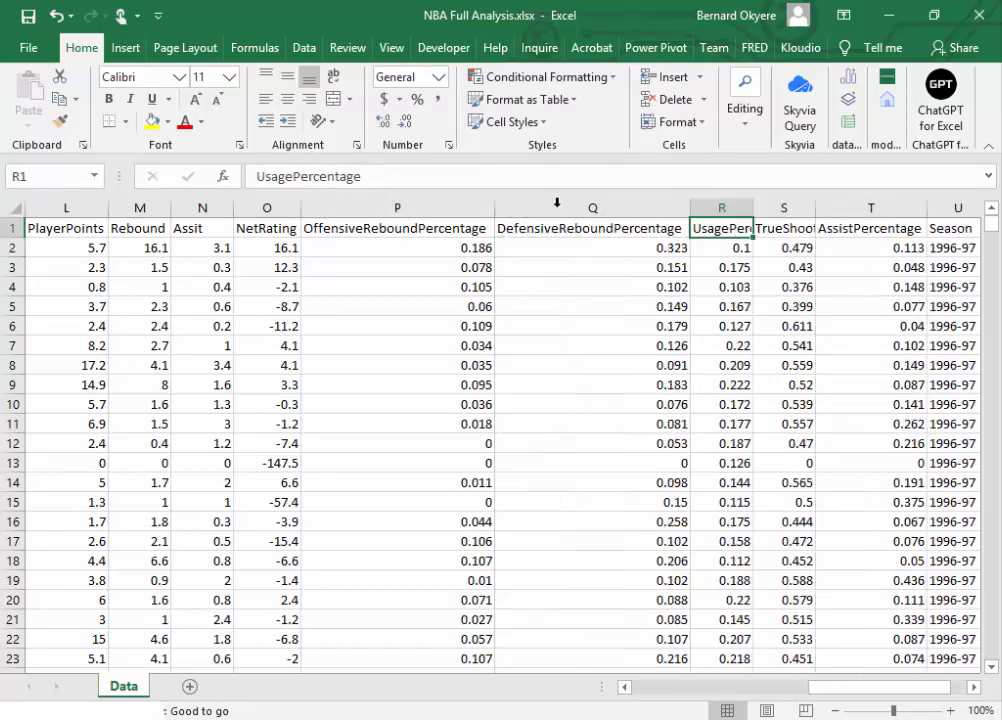
click(28, 15)
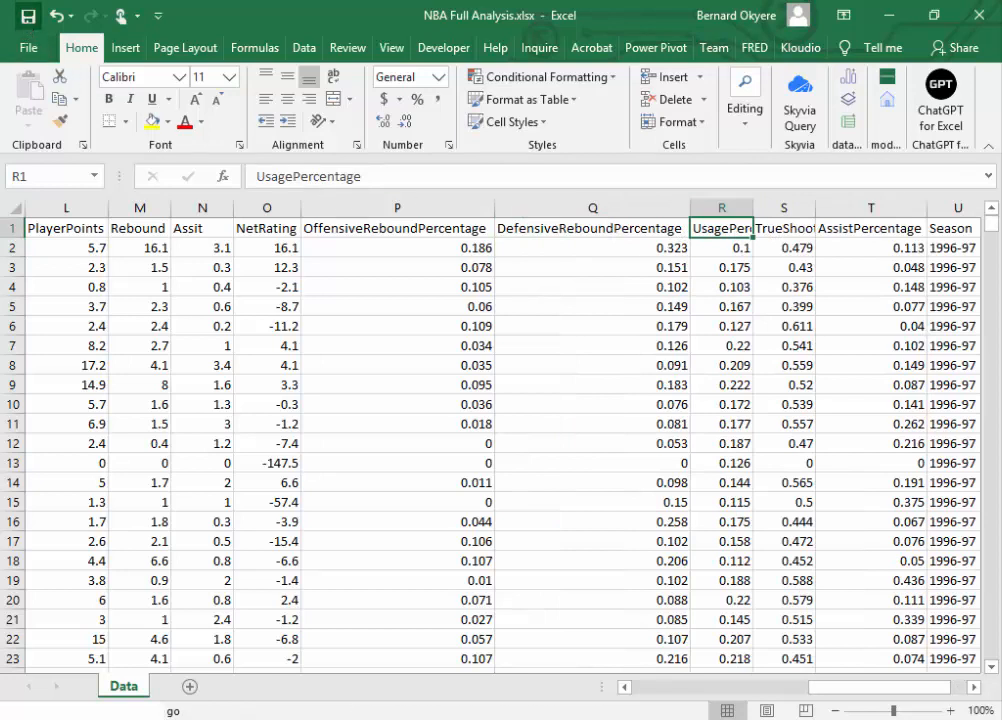
Step: Narrow the OffensiveReboundPercentage column slightly
click(418, 402)
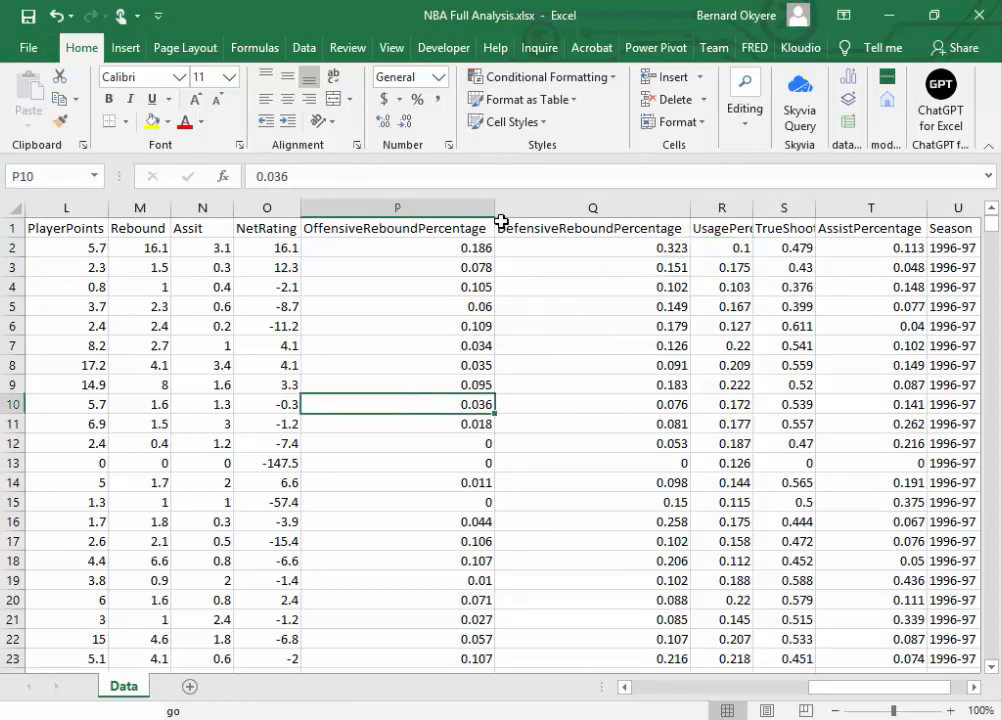
drag(493, 212, 459, 208)
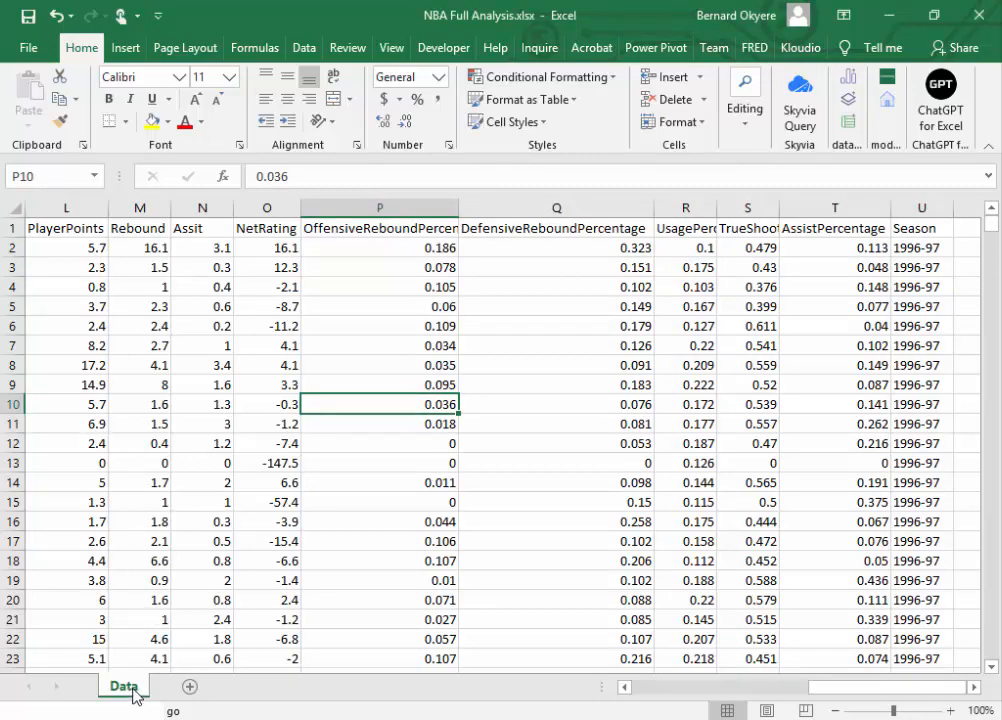
click(266, 619)
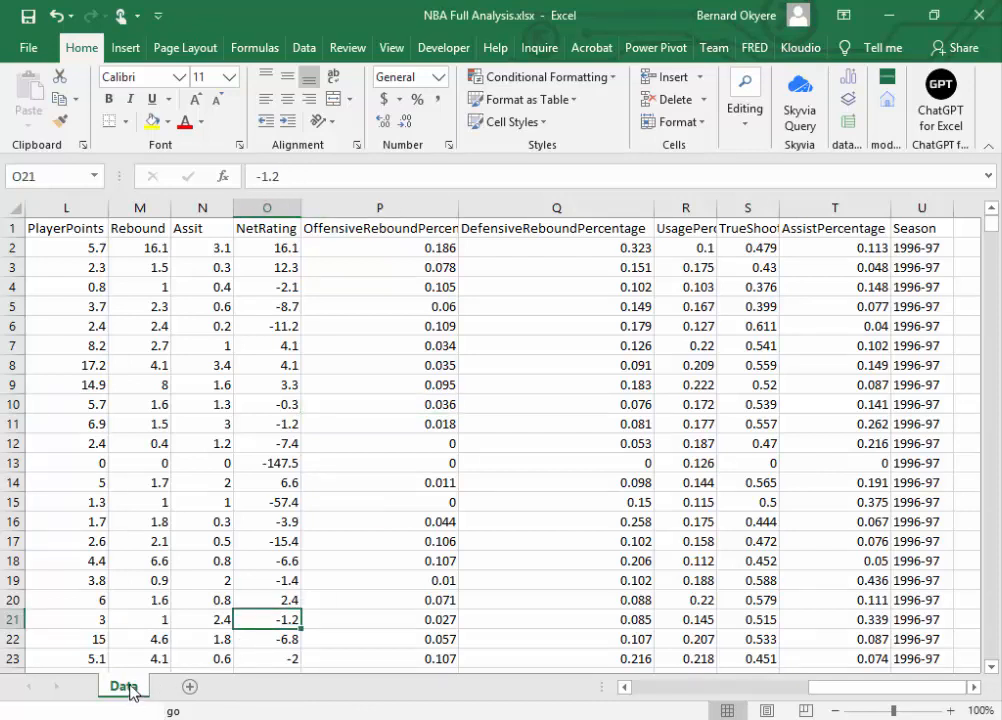
click(566, 384)
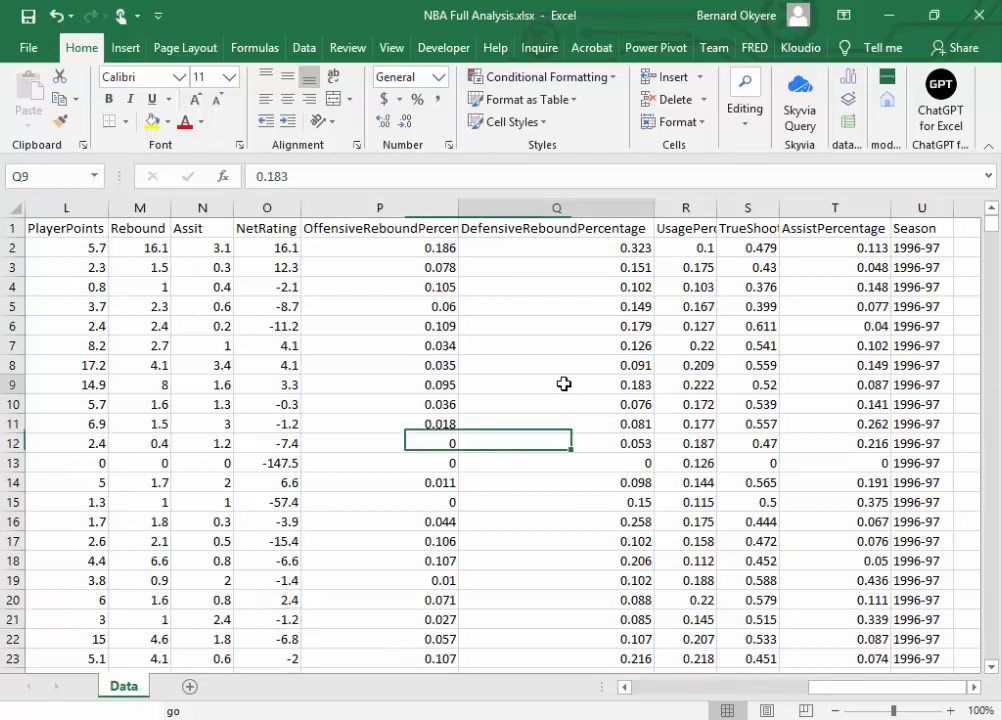
drag(838, 698, 560, 690)
click(88, 233)
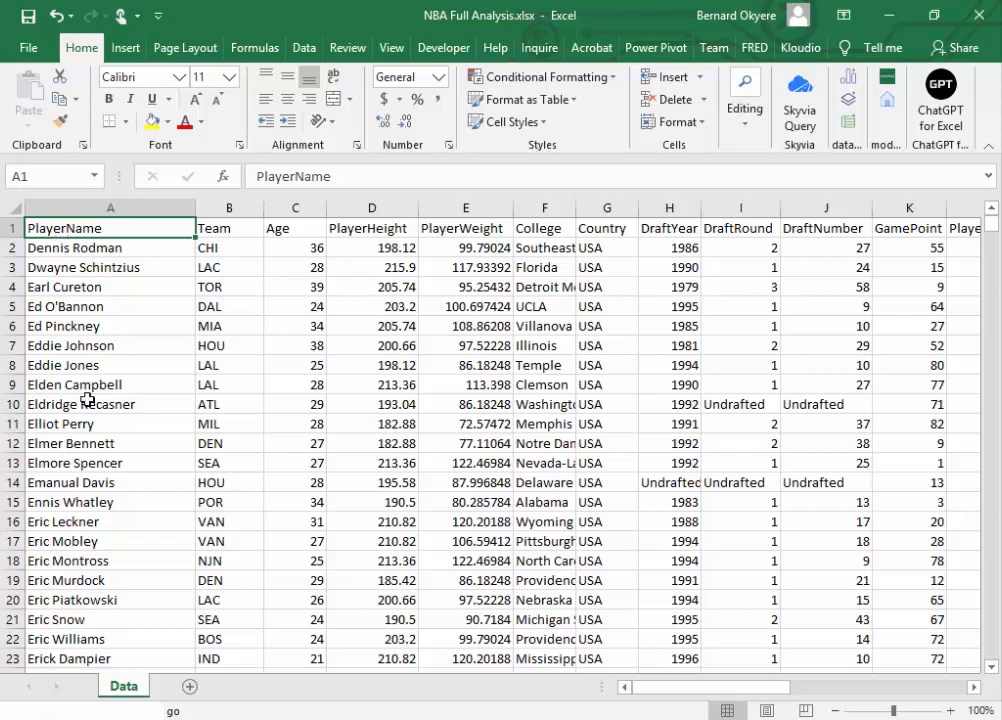
double_click(125, 688)
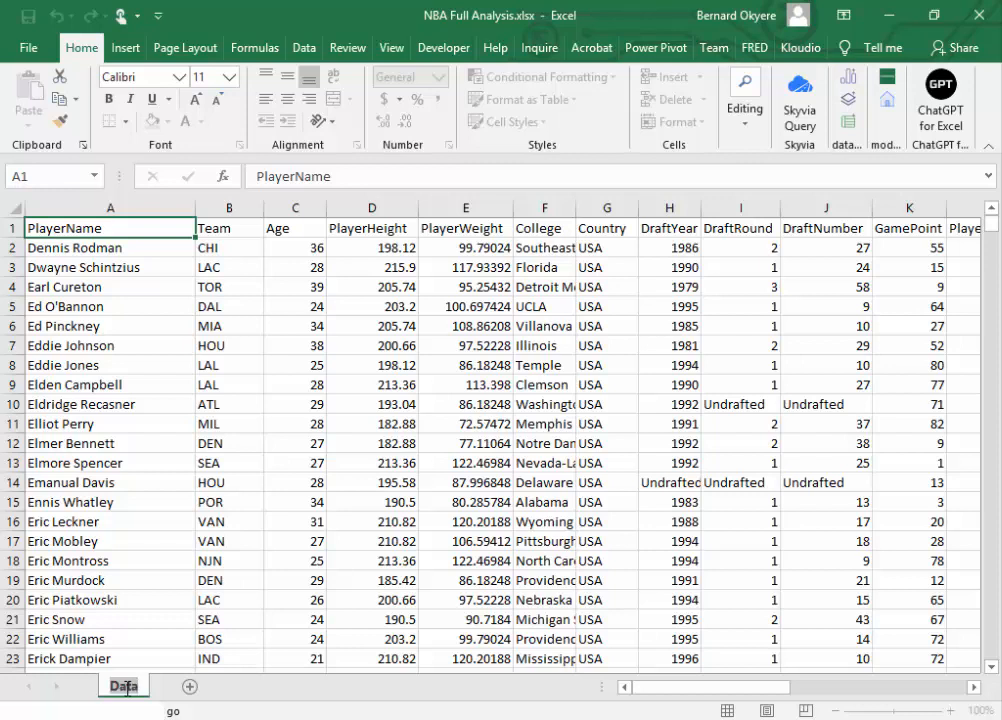
click(242, 288)
click(105, 233)
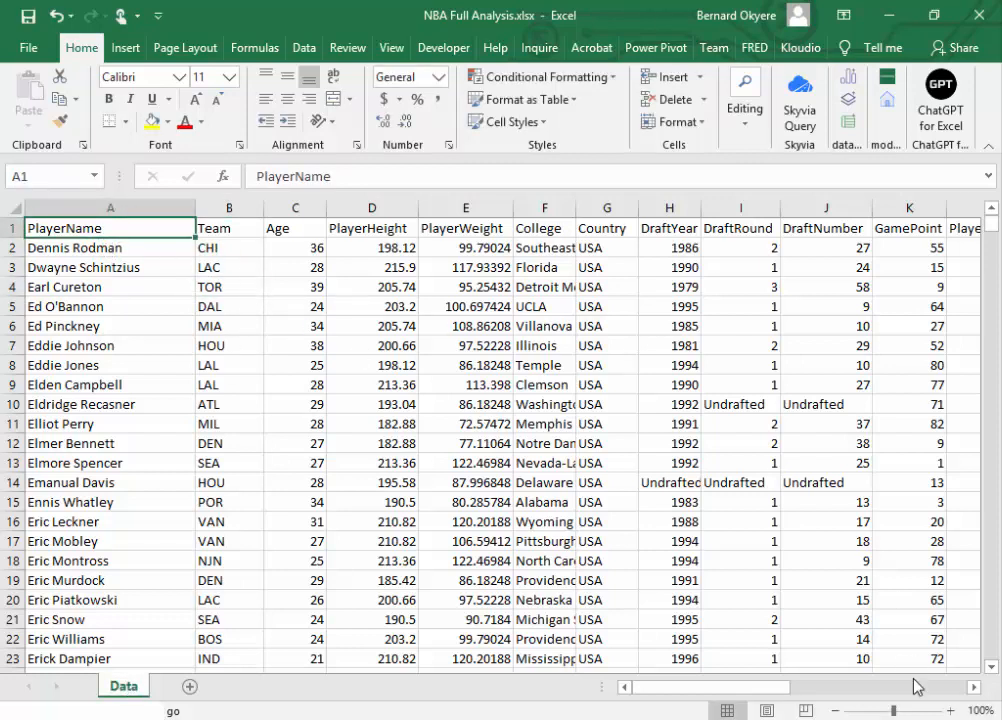
Step: Copy the whole header row from PlayerName through Season (A1:U1)
drag(109, 227, 559, 227)
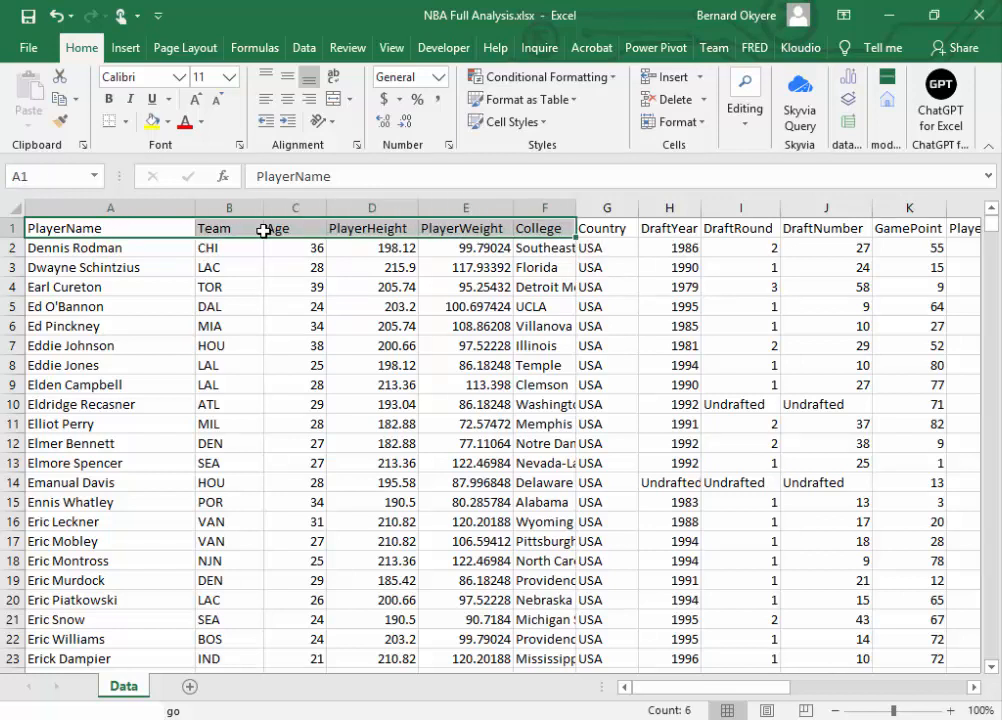
click(624, 233)
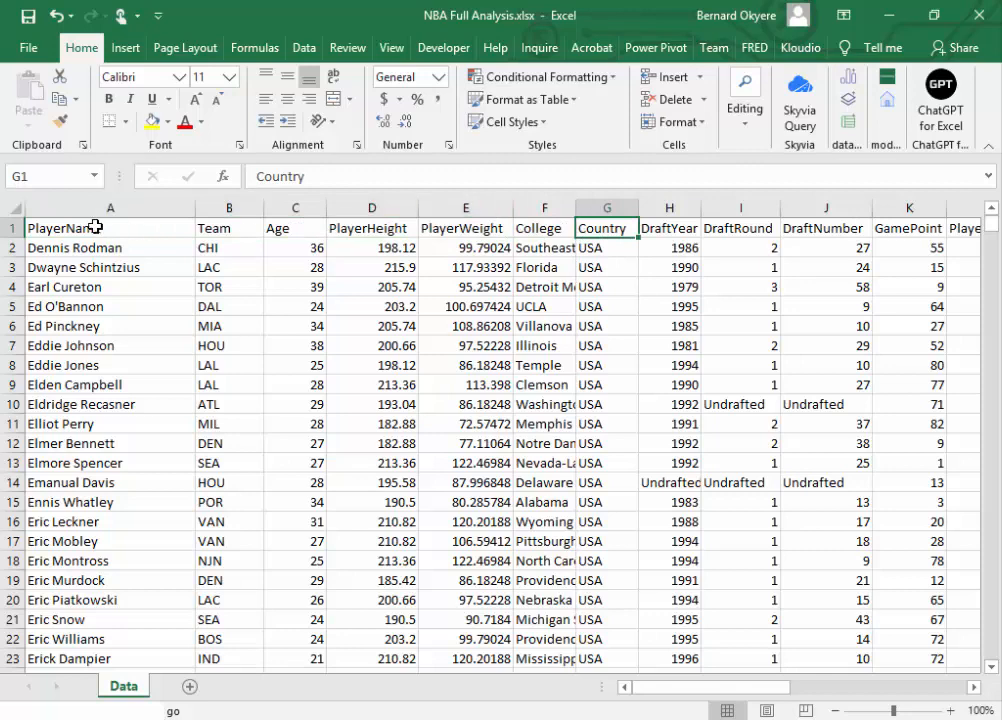
drag(96, 226, 777, 214)
key(ctrl+c)
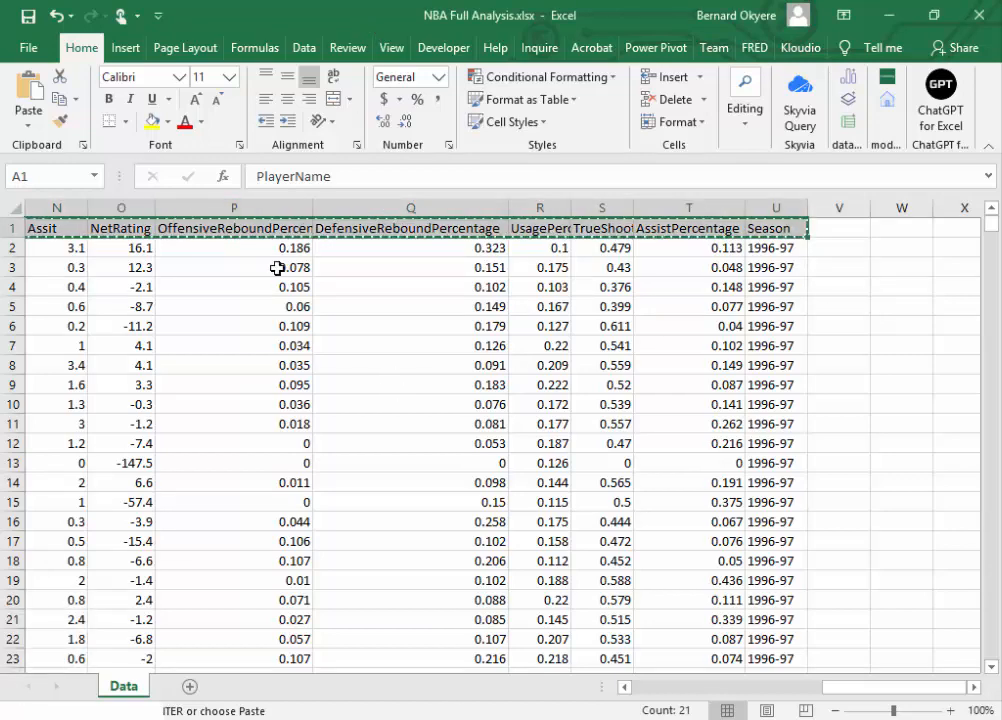
scroll(273, 307, left, 3)
scroll(273, 307, left, 10)
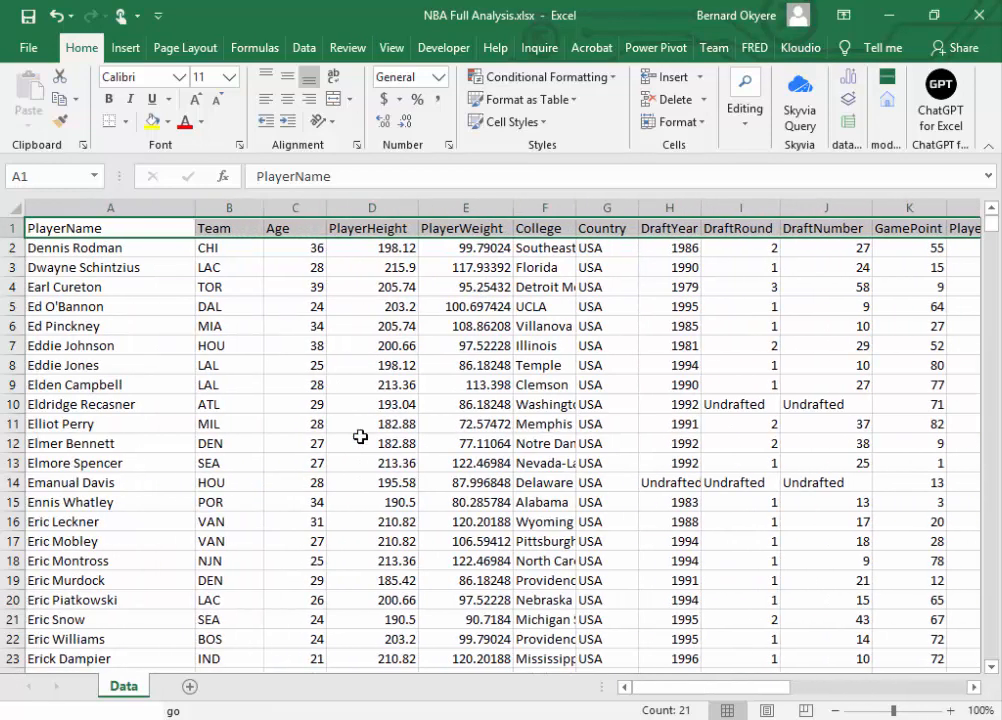
click(128, 250)
click(116, 204)
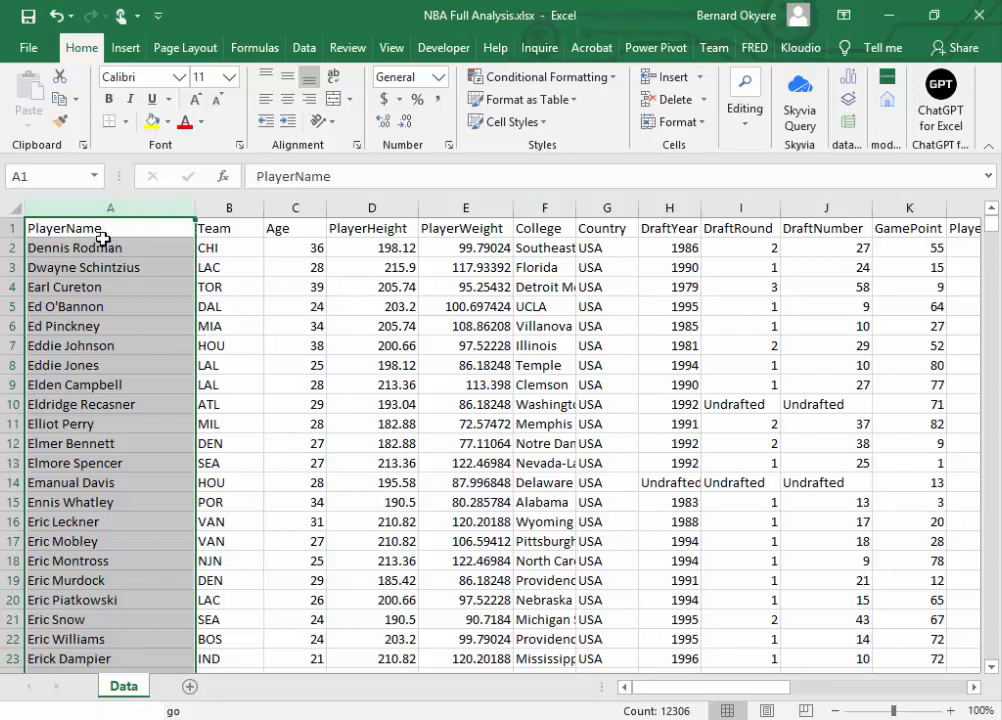
click(205, 227)
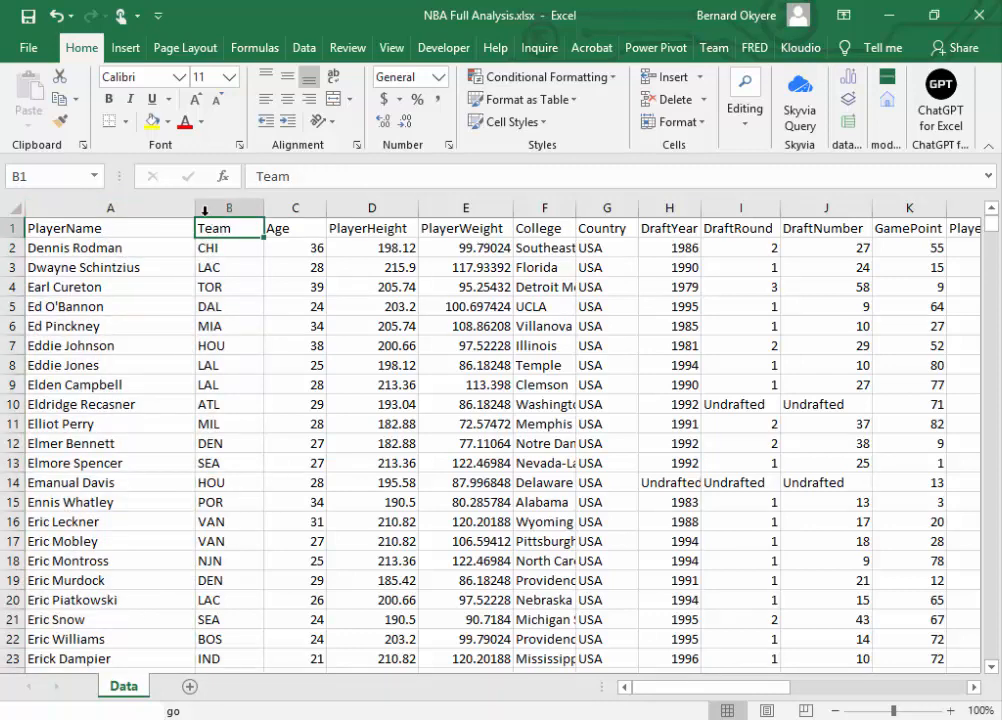
click(129, 212)
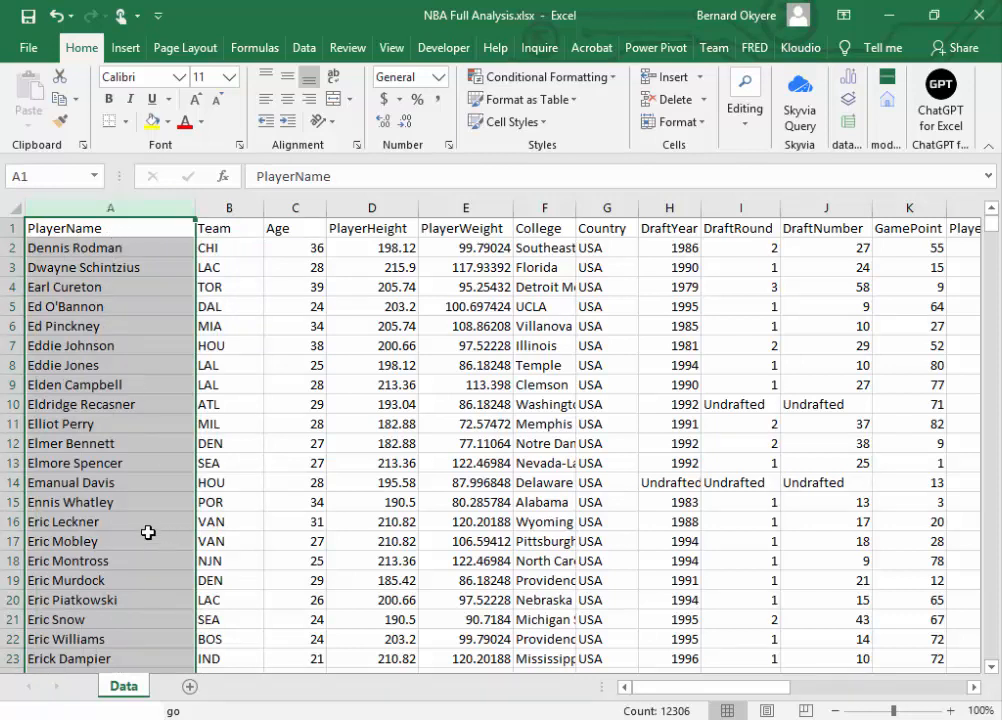
right_click(110, 208)
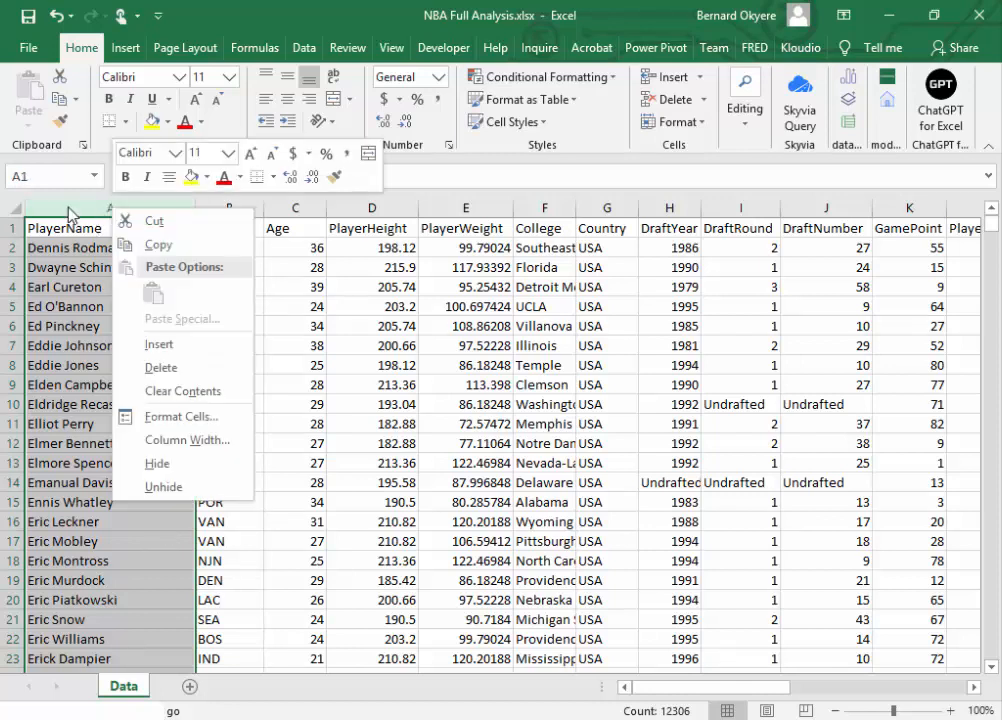
click(68, 208)
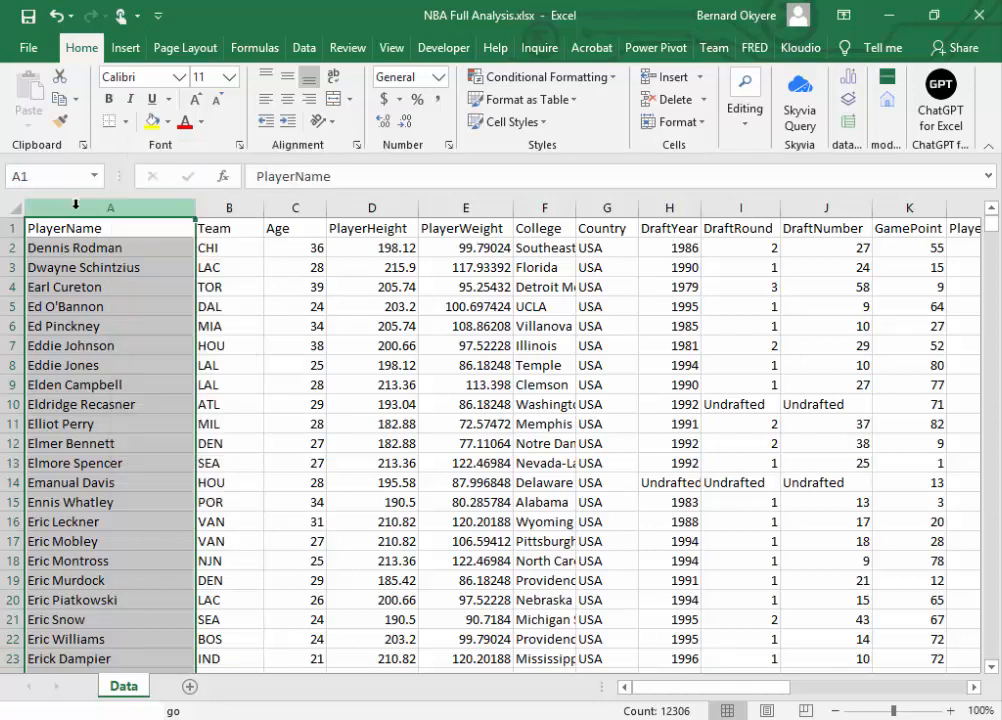
right_click(76, 206)
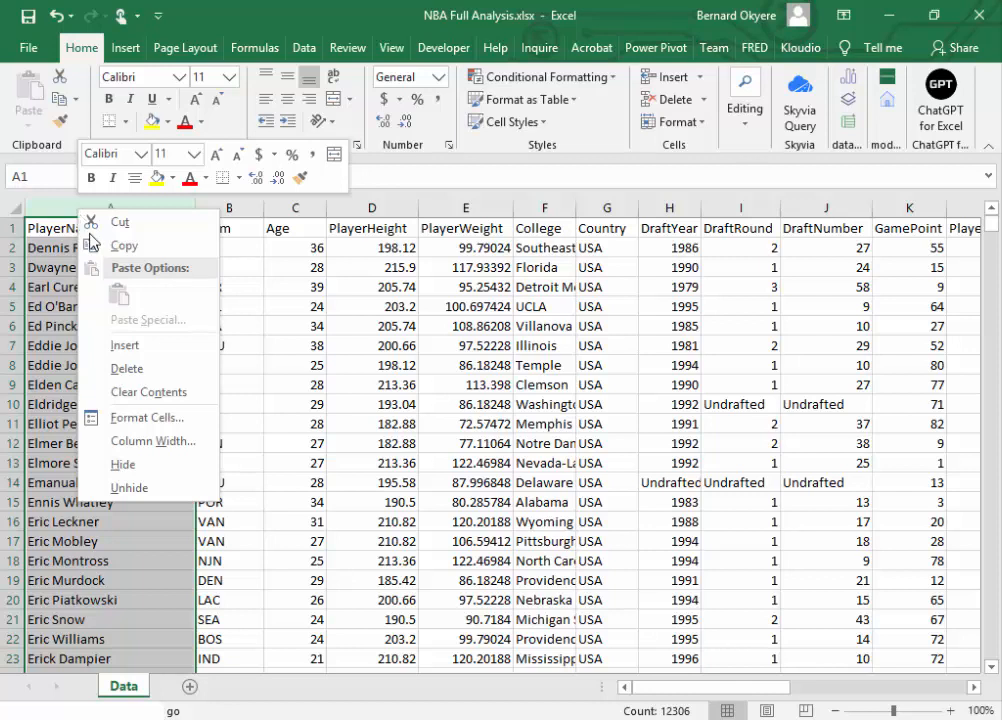
click(308, 379)
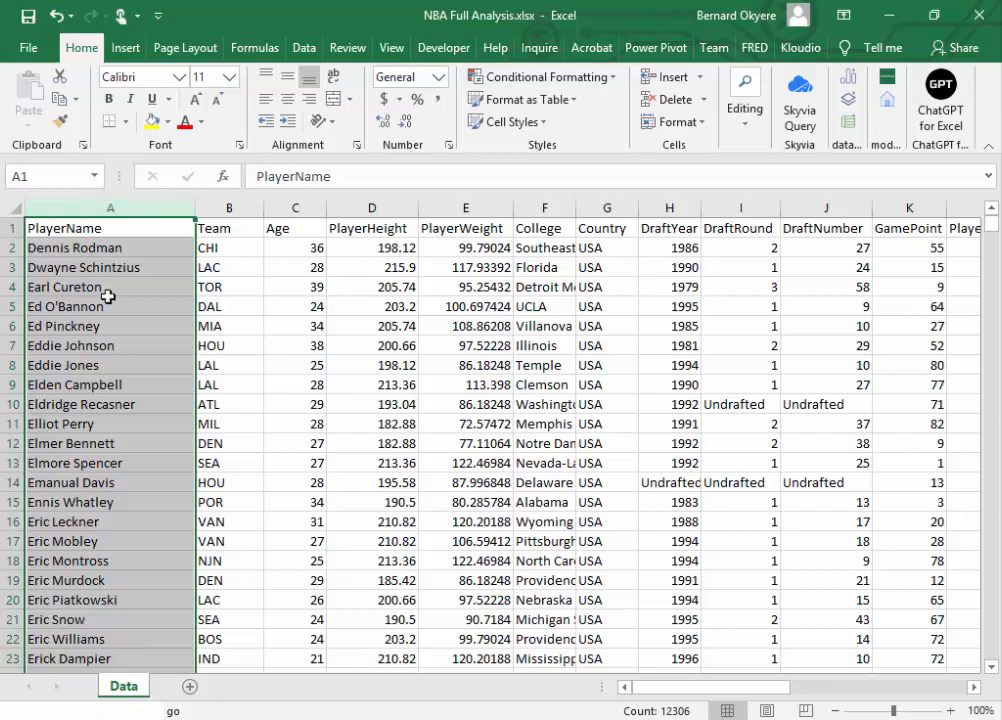
click(112, 248)
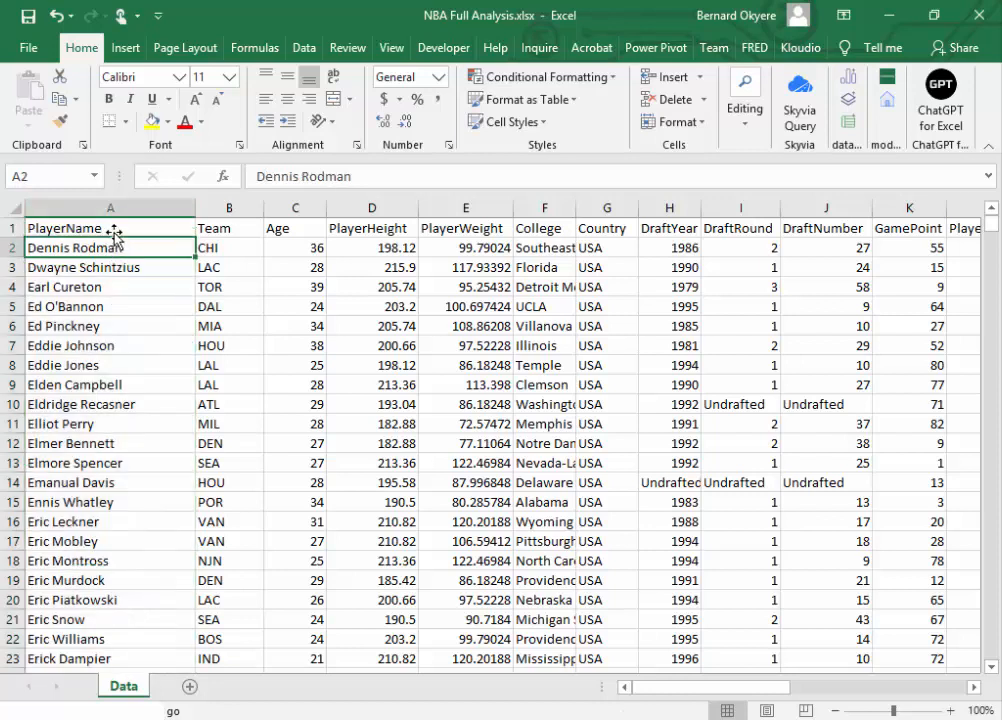
Step: Try to convert the player data, starting from the PlayerName header in A1, into a table
click(114, 231)
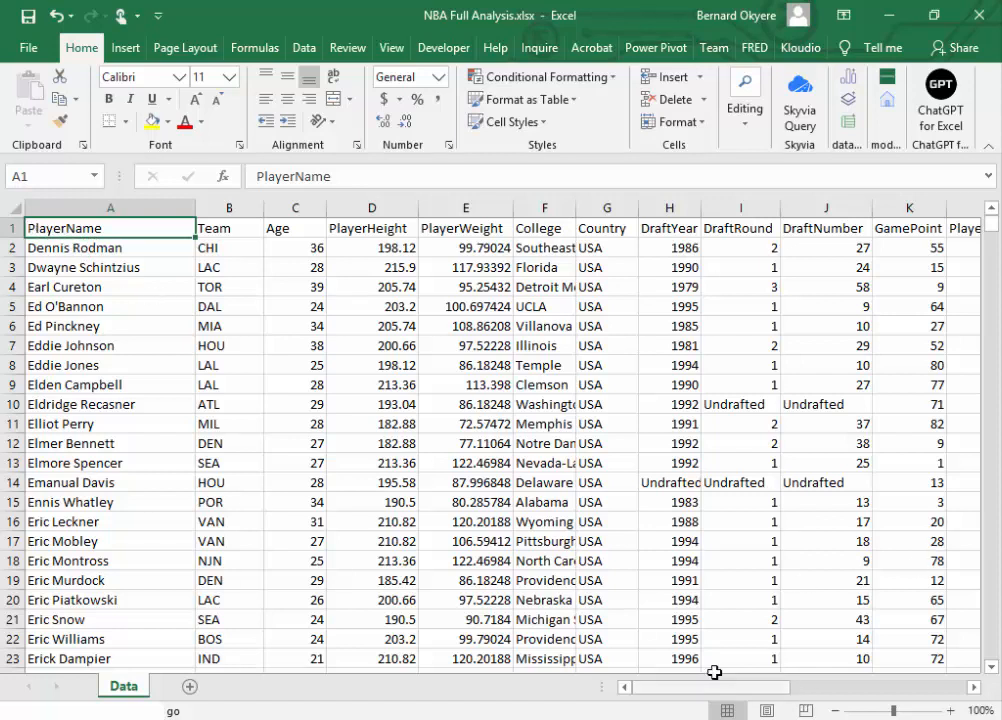
click(647, 698)
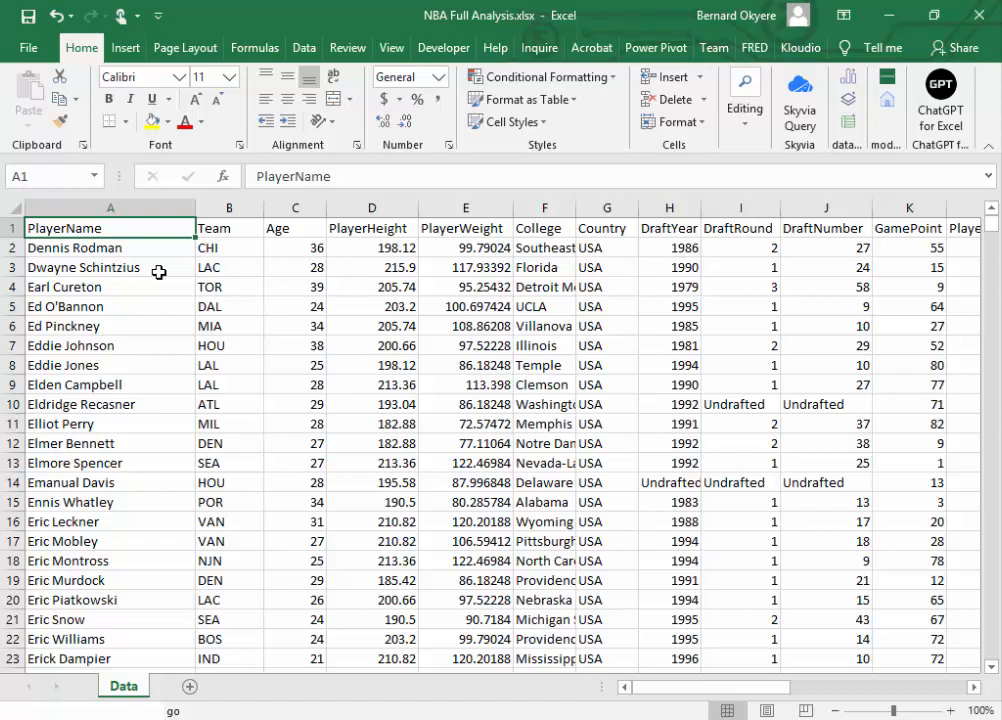
key(ctrl+t)
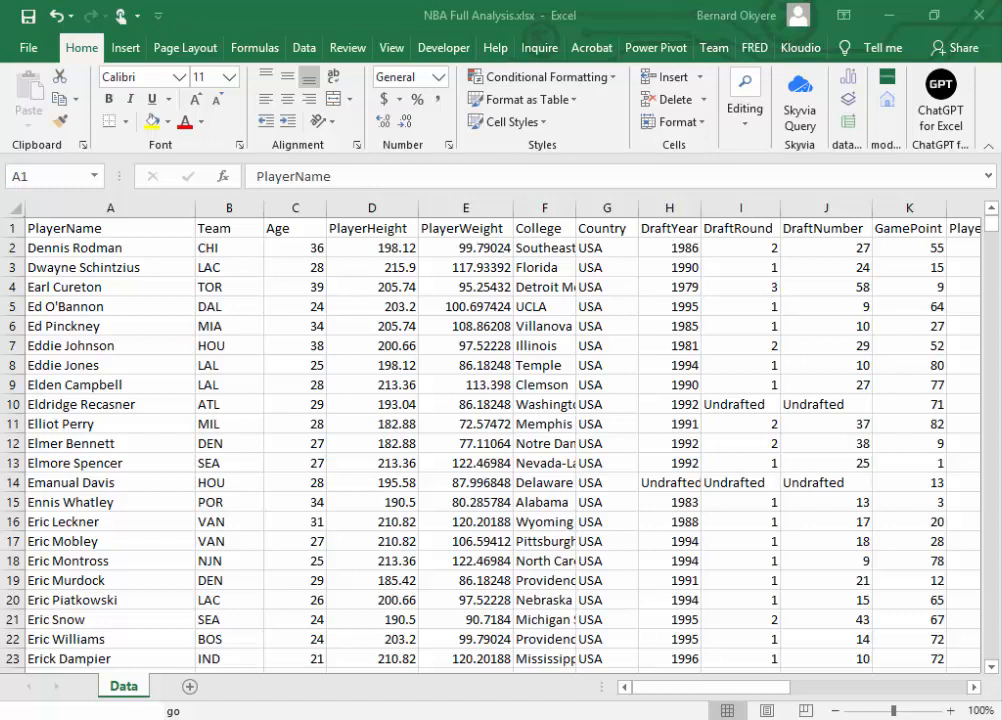
click(281, 400)
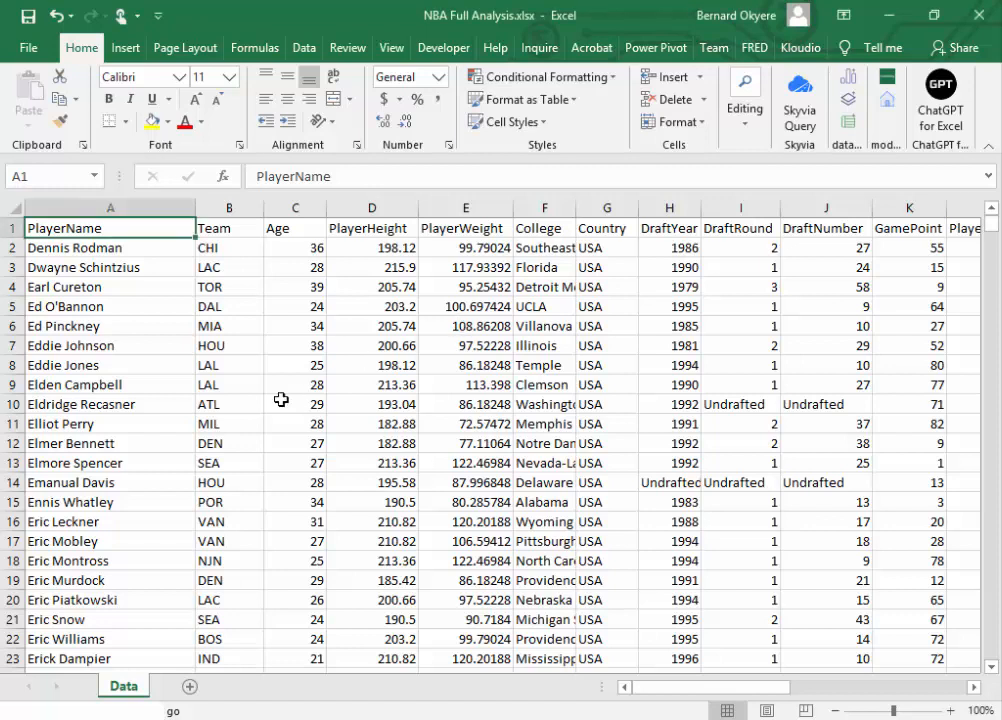
click(224, 407)
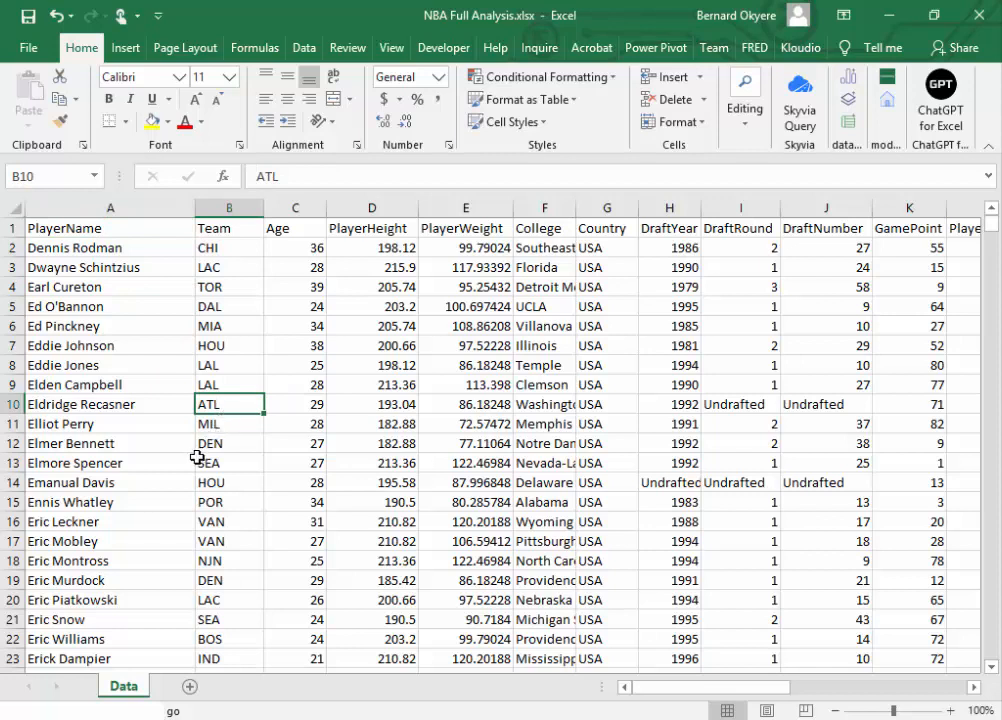
click(143, 226)
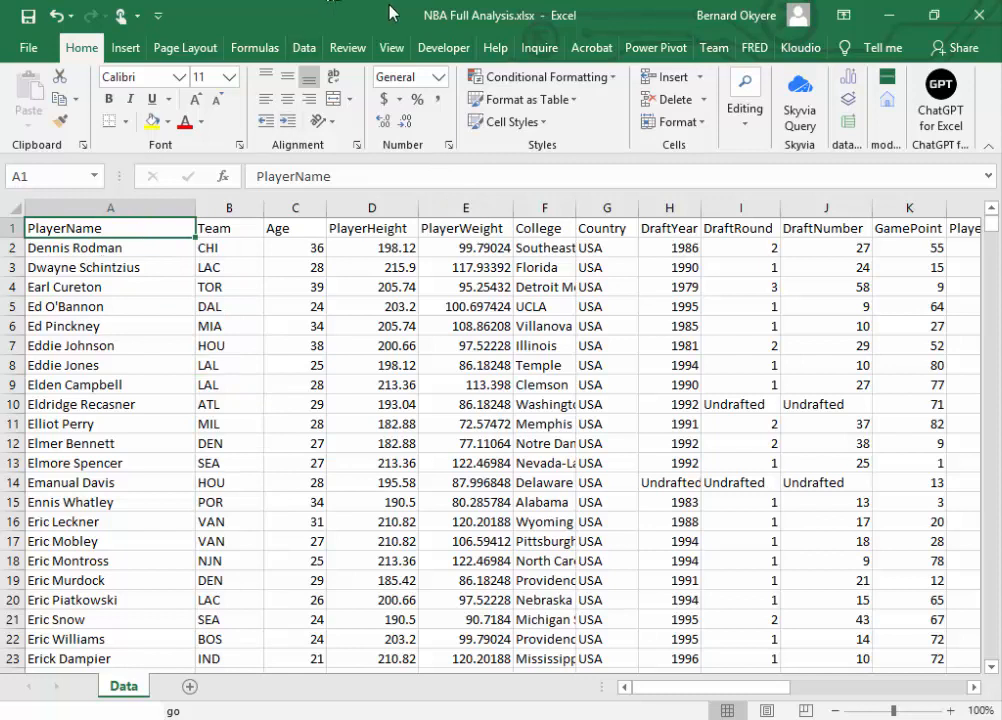
click(224, 446)
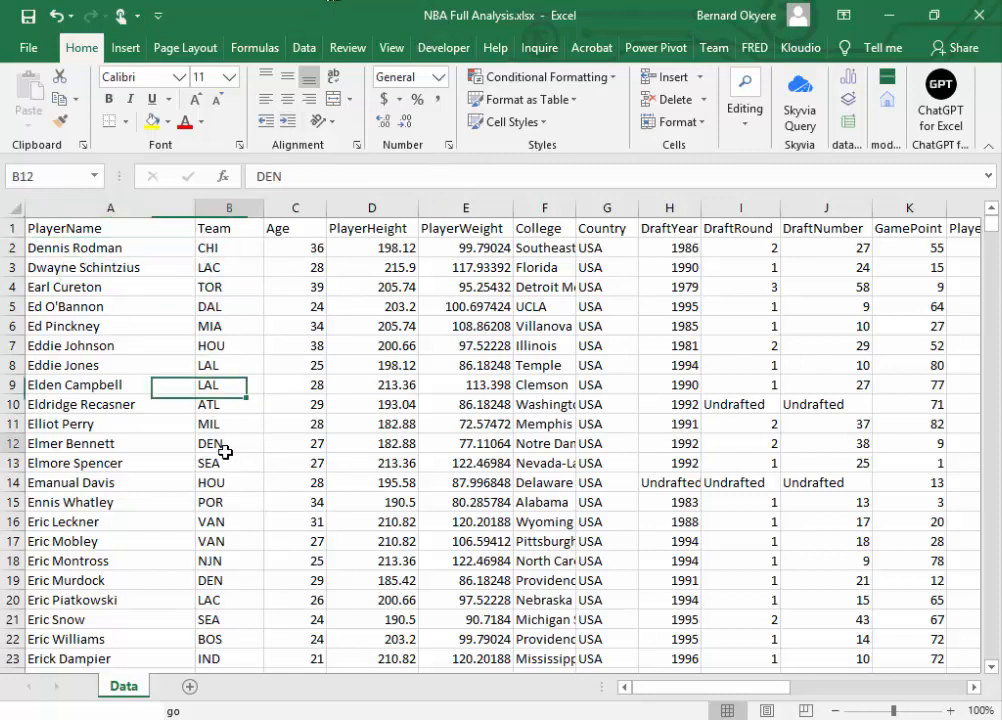
click(117, 234)
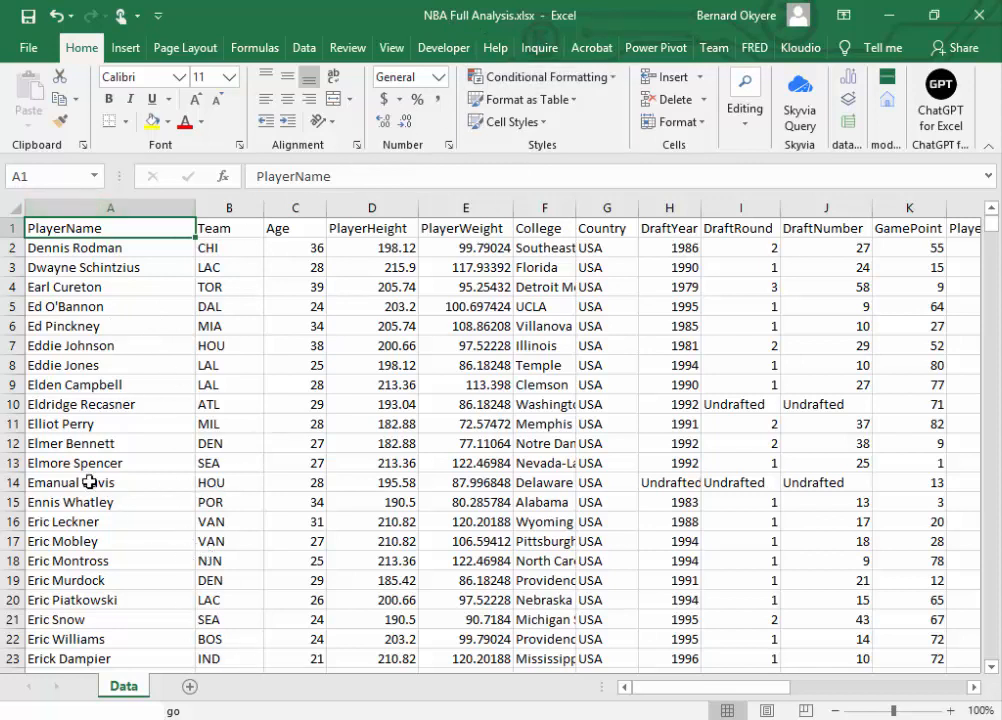
click(117, 207)
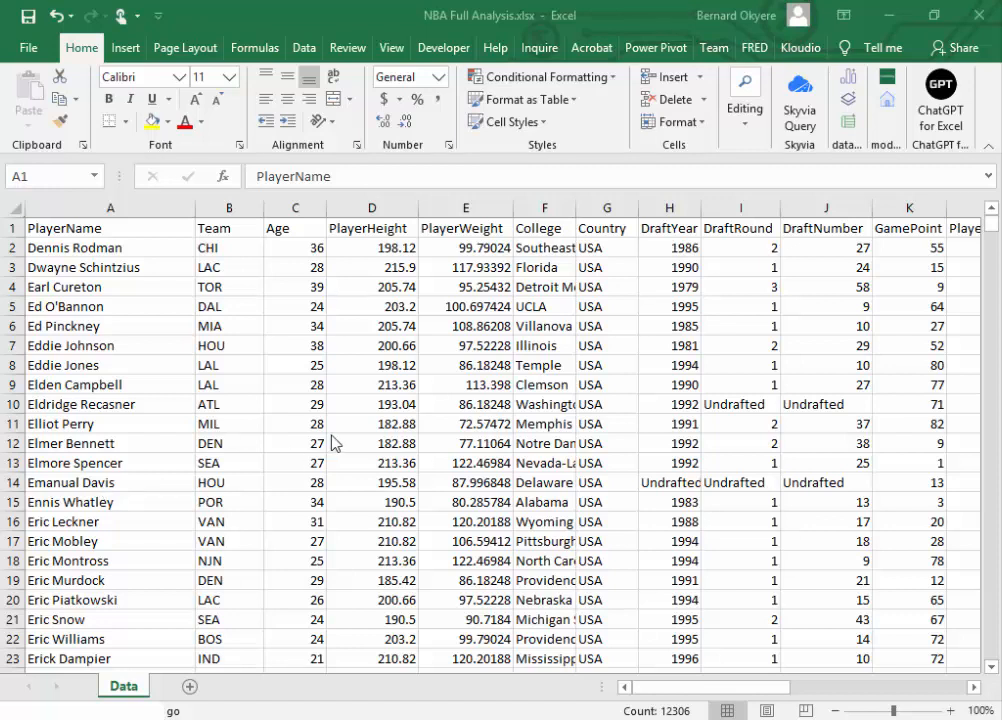
click(239, 450)
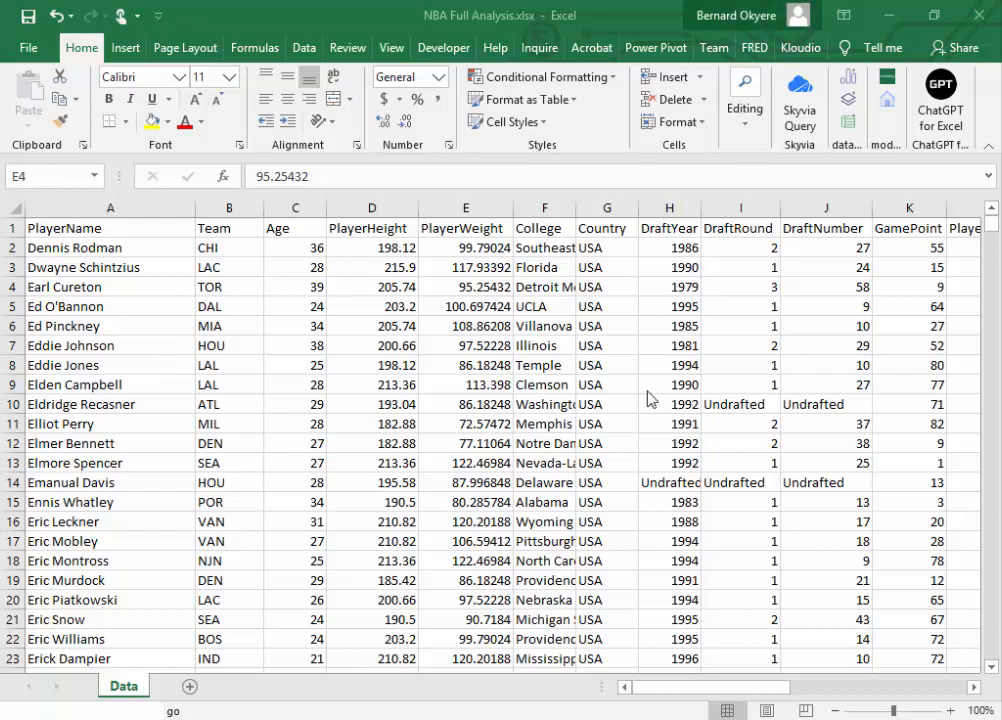
click(588, 353)
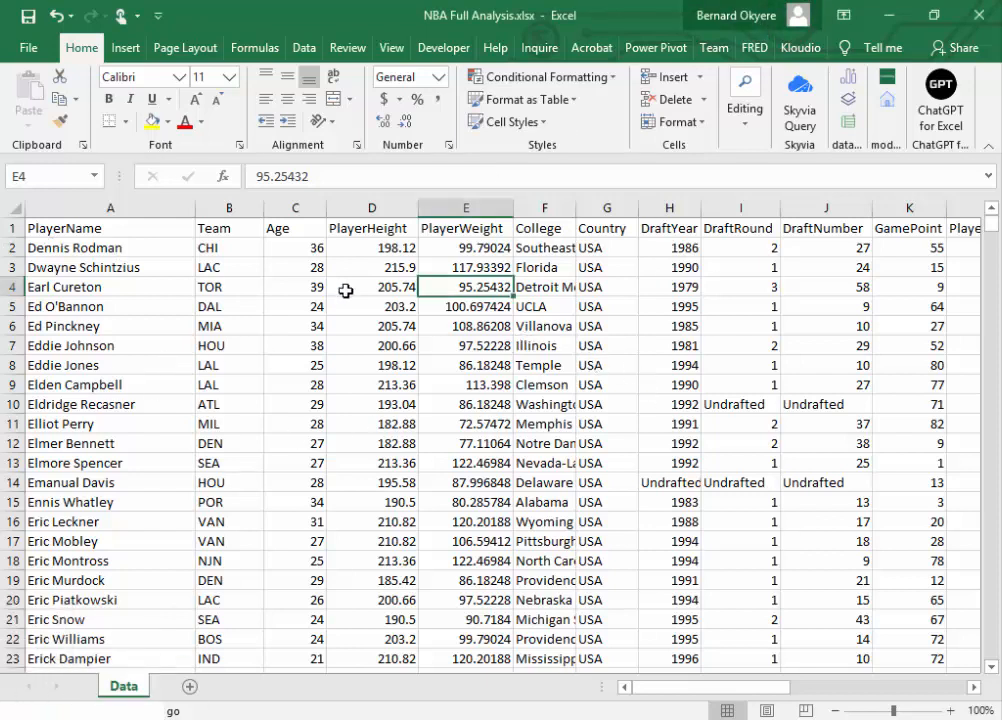
click(318, 541)
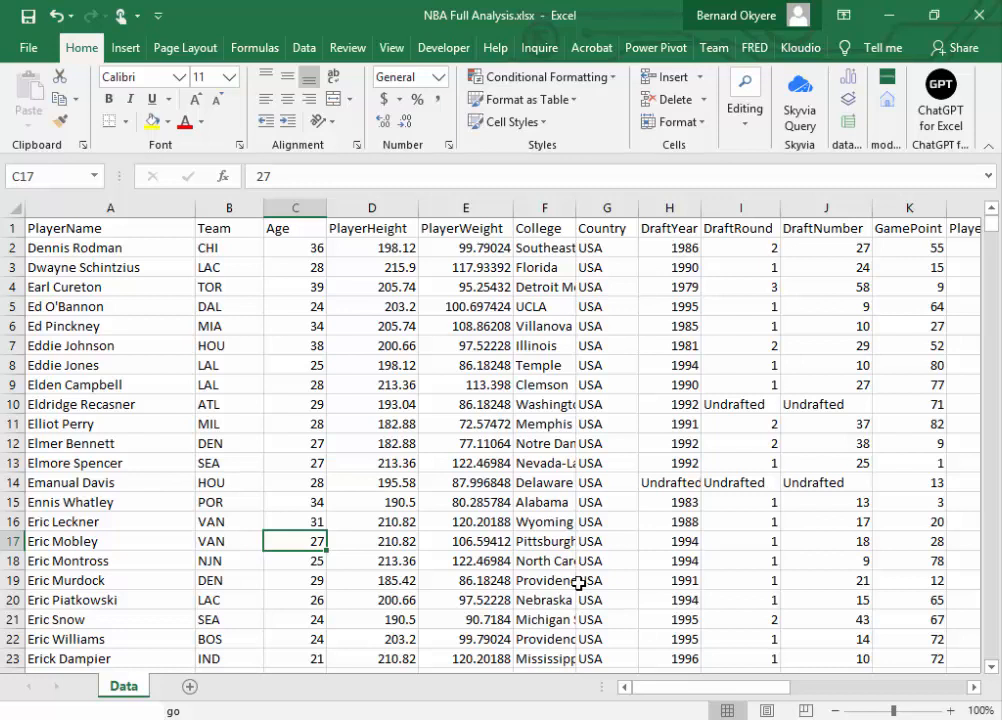
click(338, 401)
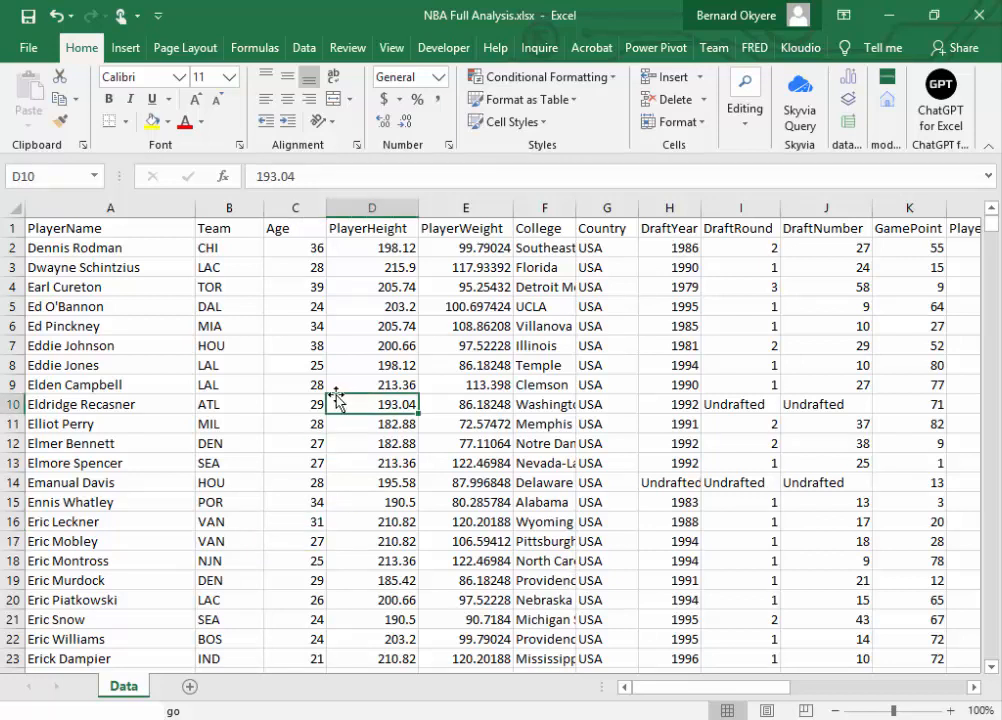
click(136, 228)
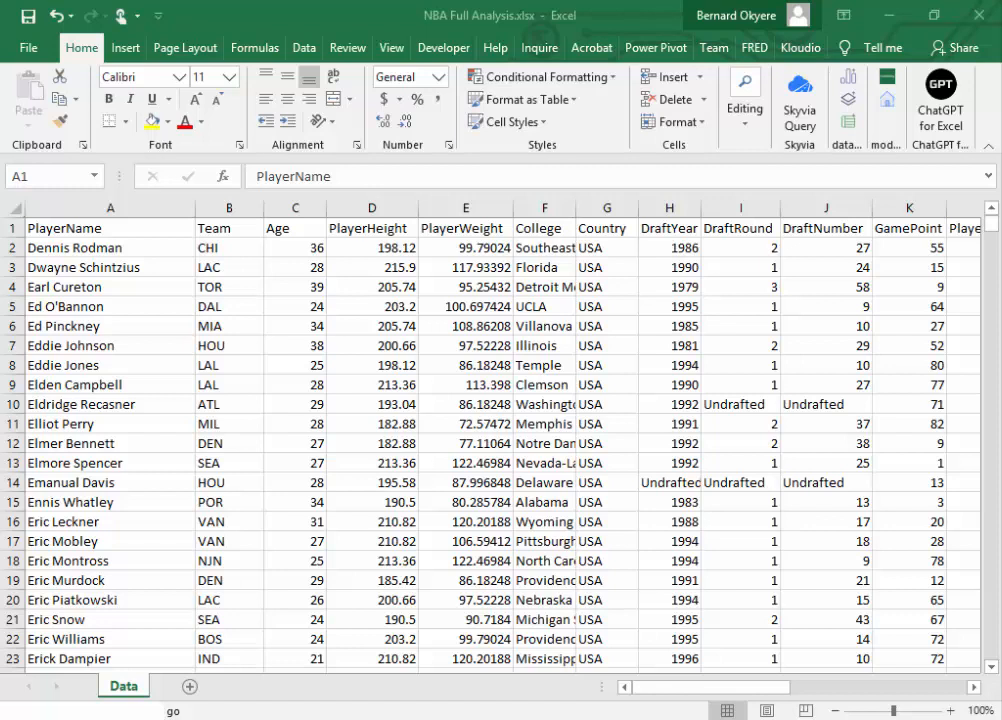
click(309, 334)
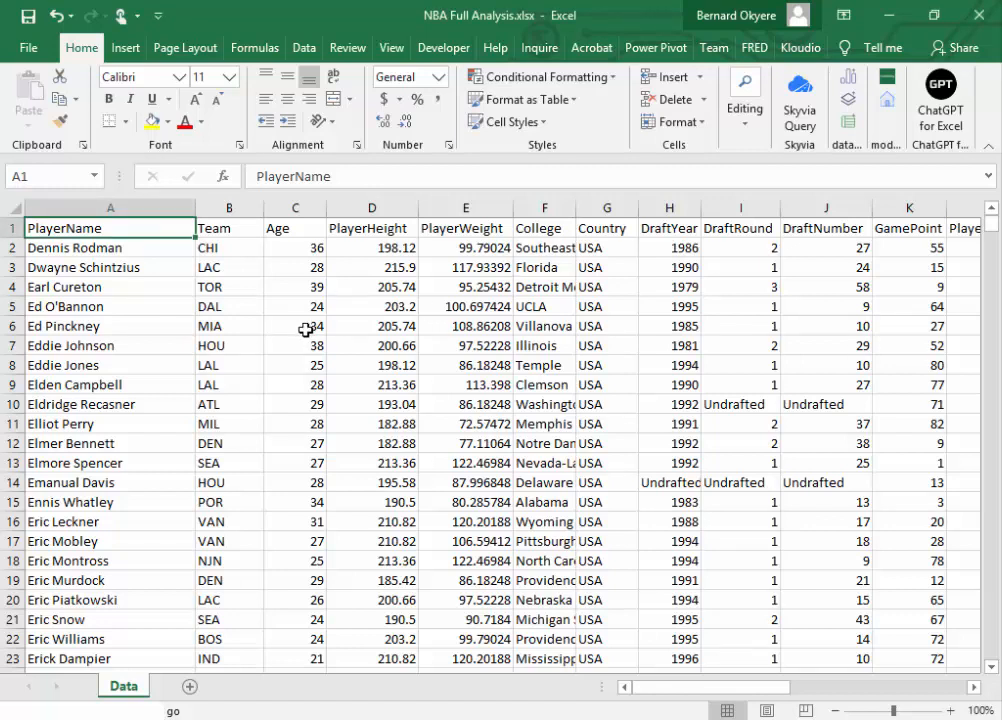
click(425, 326)
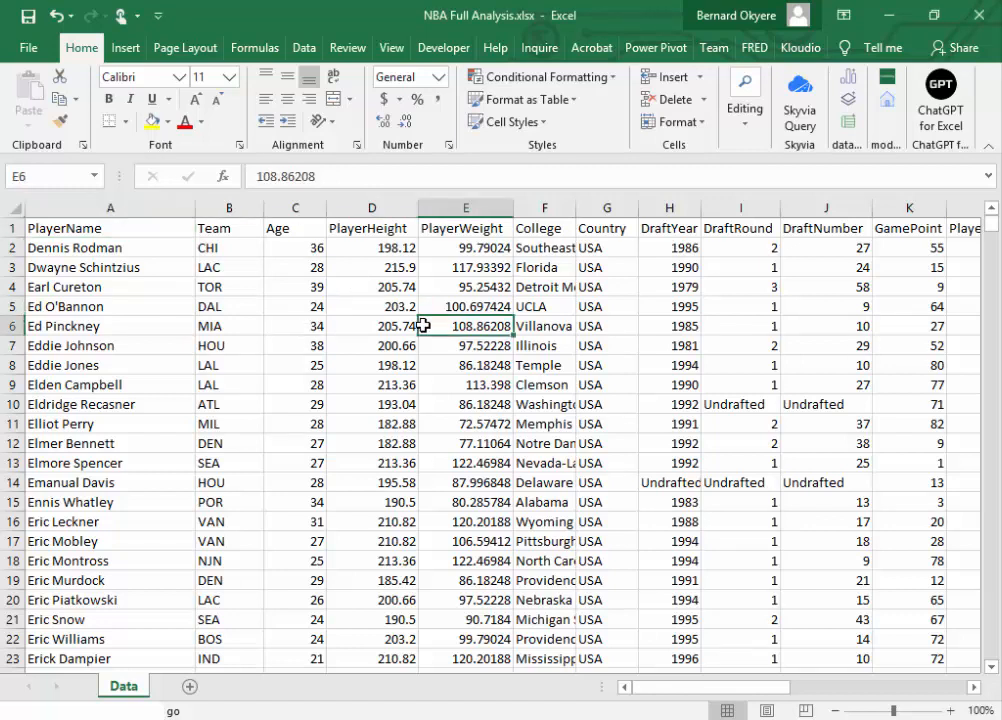
click(645, 226)
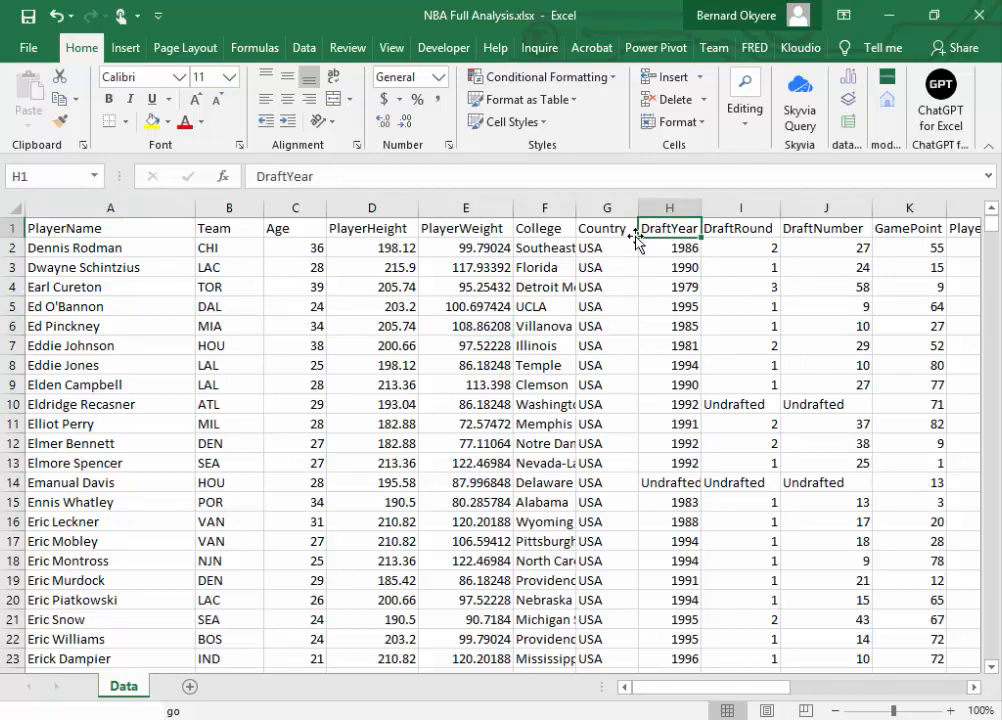
Step: Examine the PlayerName, Team, Age, PlayerHeight and PlayerWeight columns one after another, checking what kind of data each holds
click(112, 207)
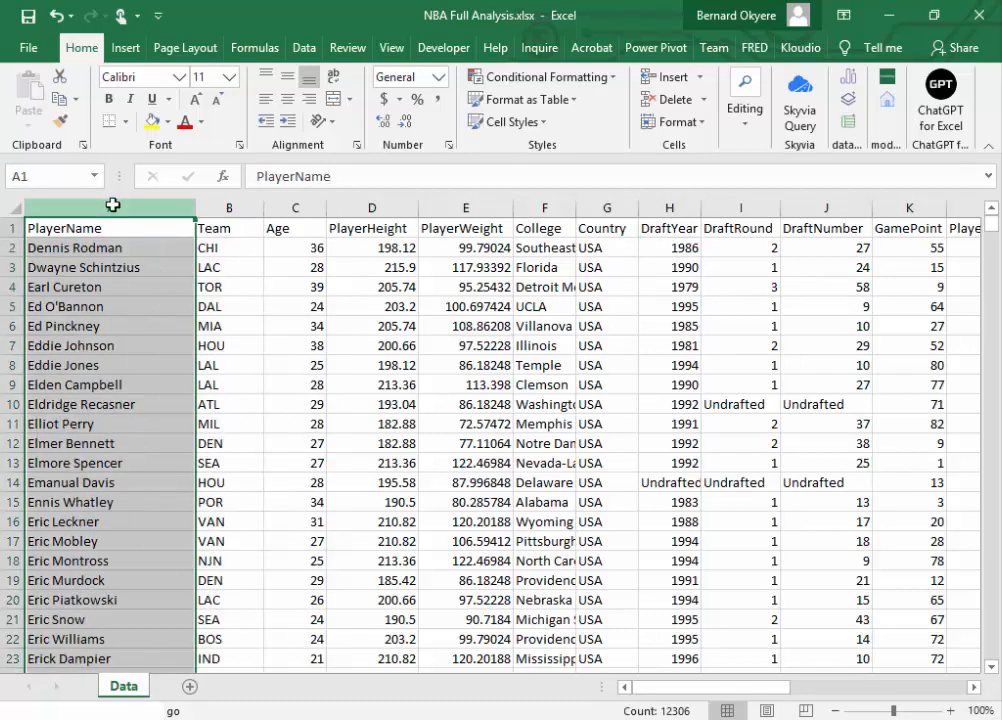
click(226, 207)
click(107, 210)
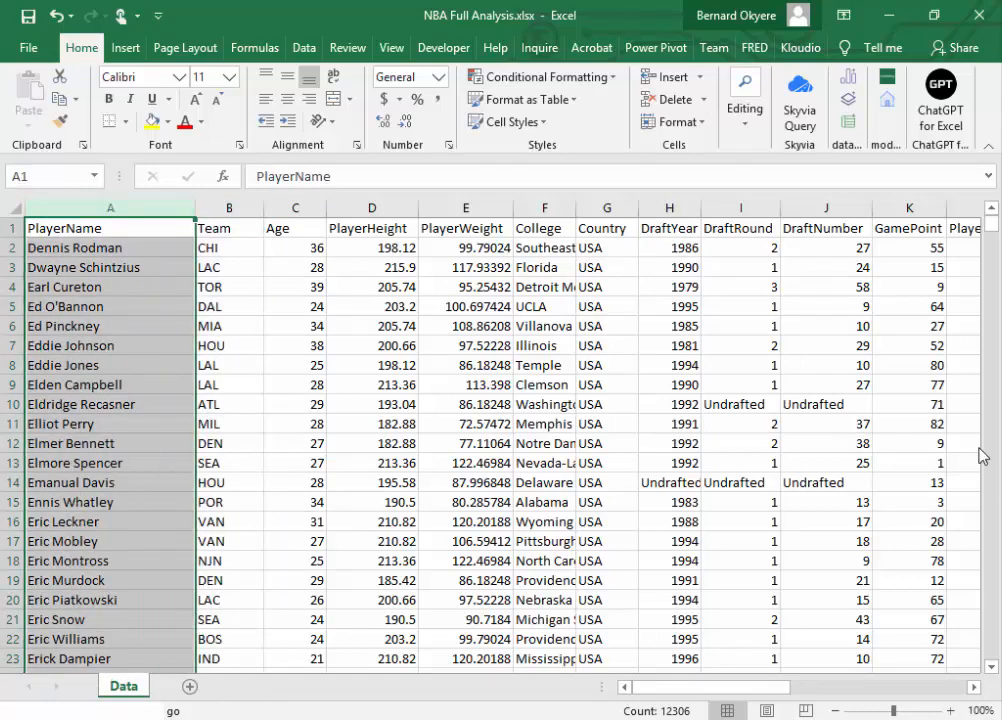
drag(991, 235, 991, 222)
click(228, 206)
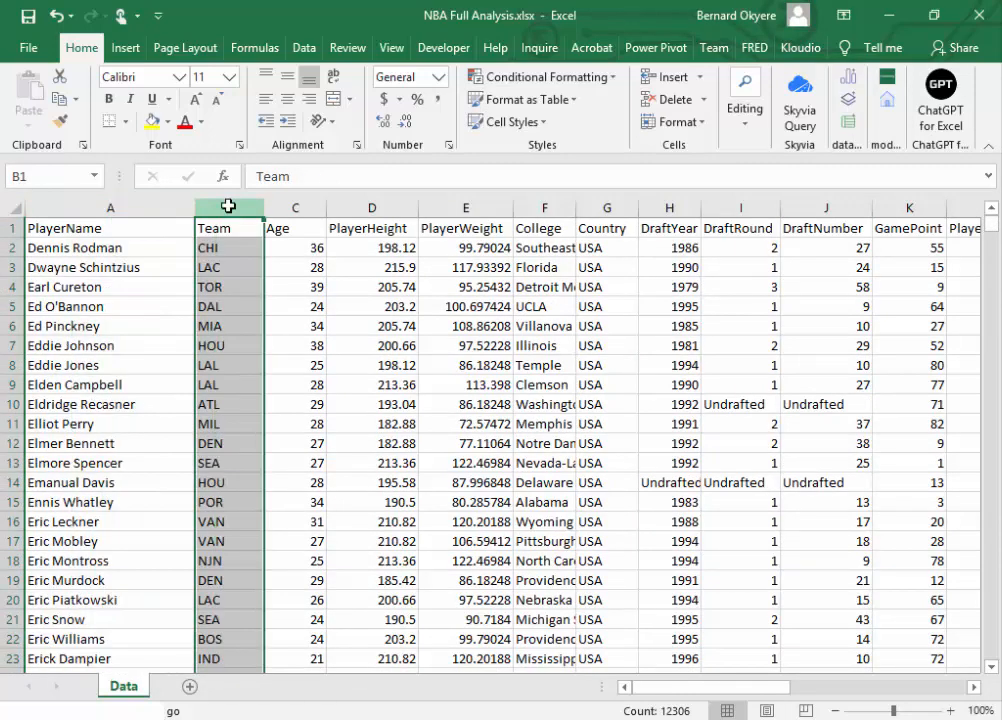
click(302, 208)
click(368, 208)
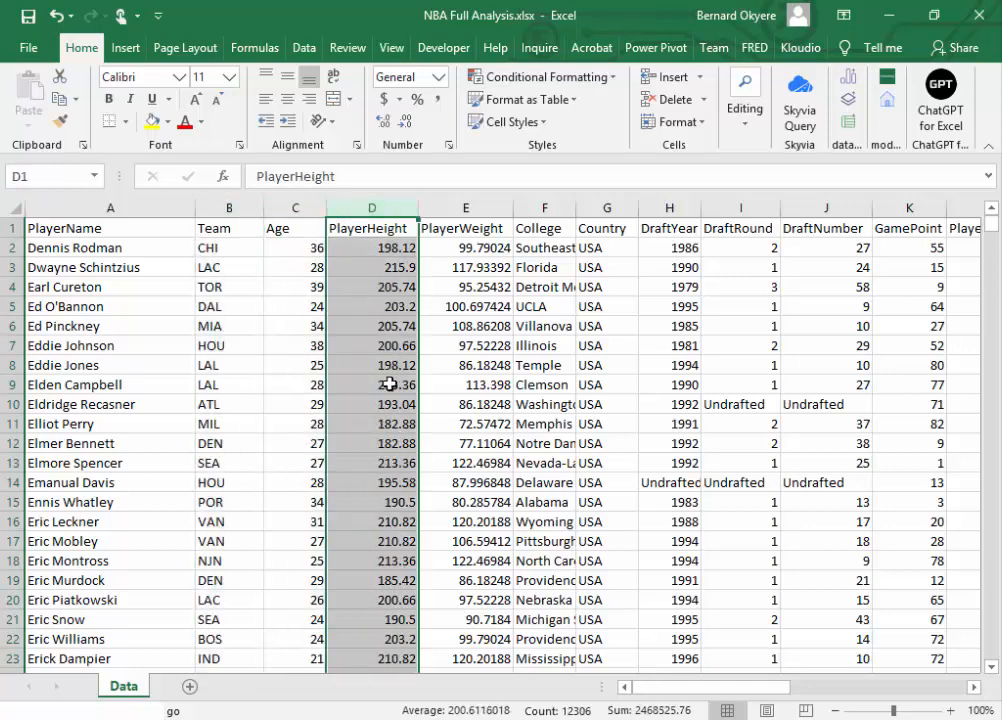
click(475, 209)
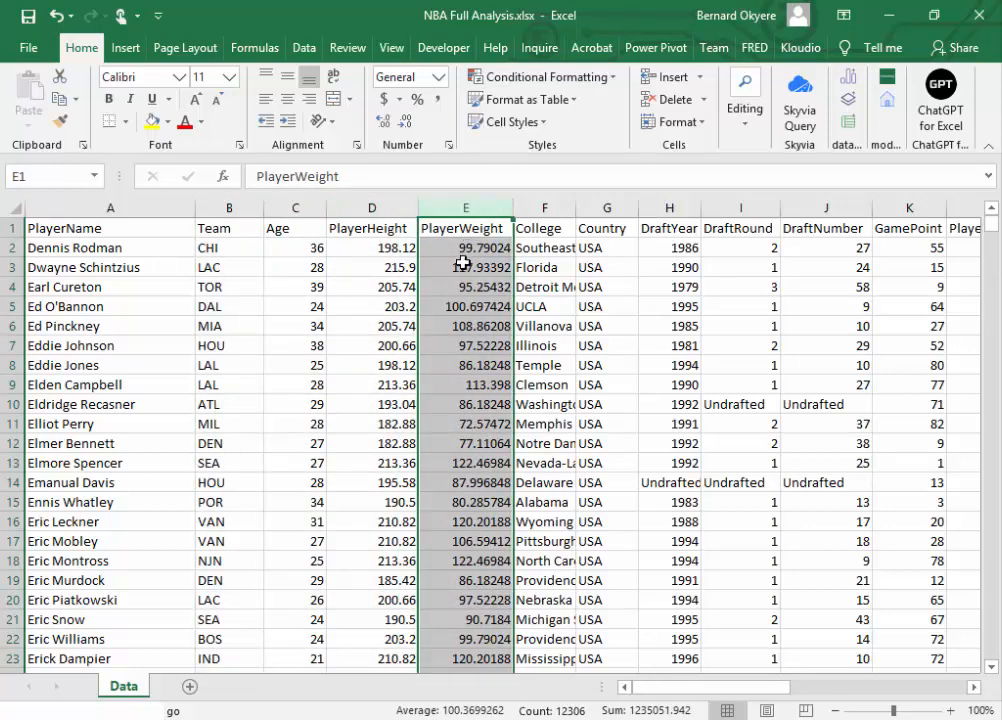
click(457, 262)
click(347, 246)
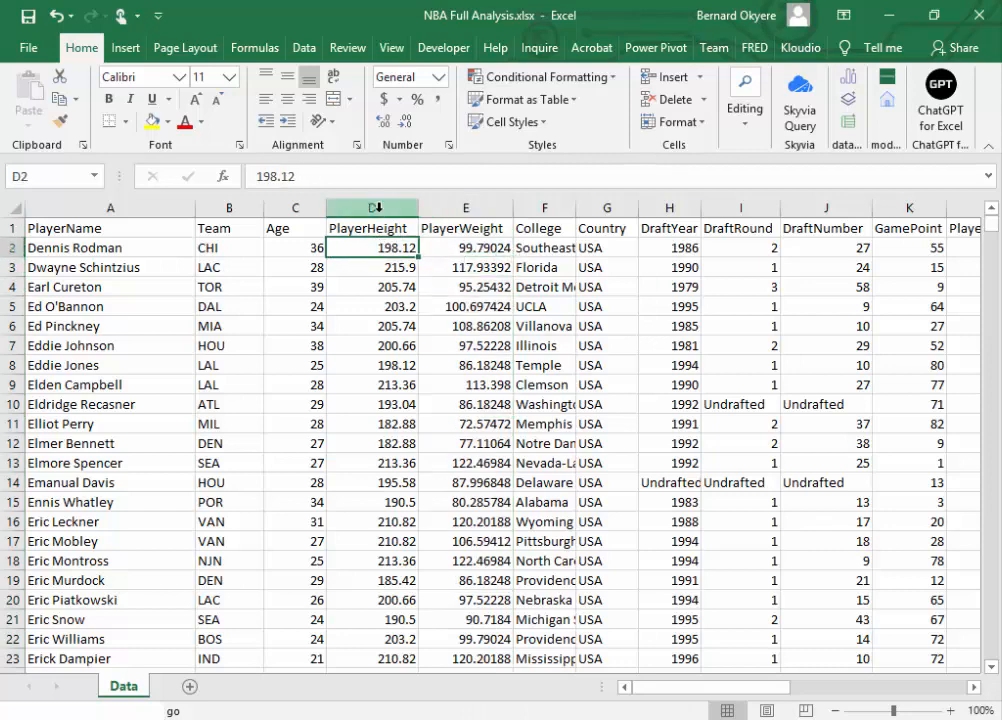
click(369, 209)
click(302, 249)
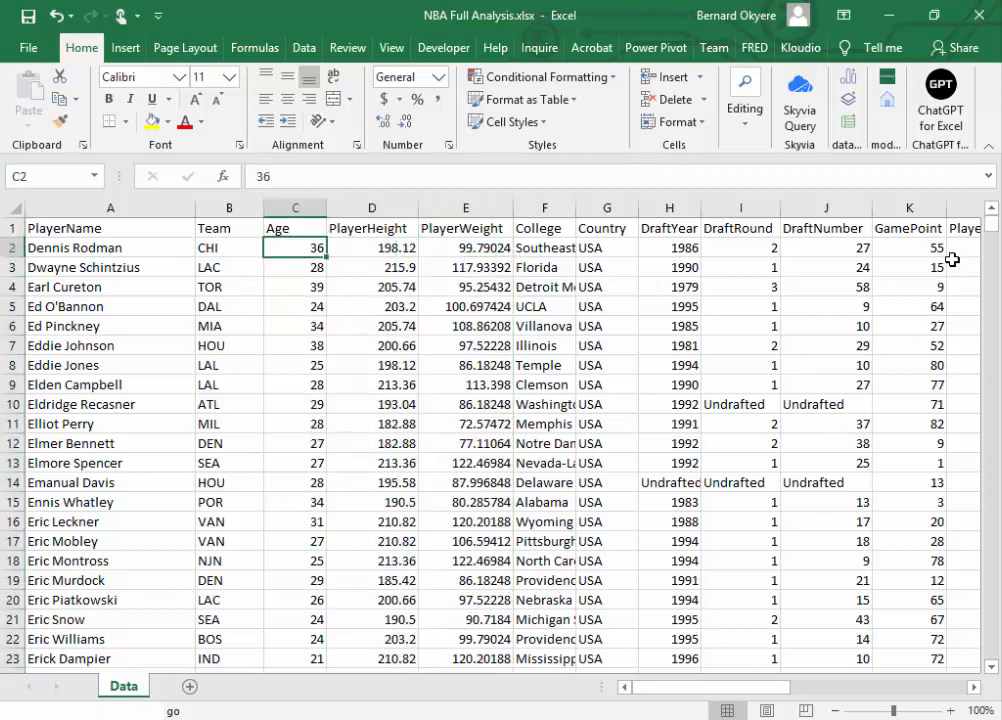
Step: Check the first PlayerHeight and PlayerWeight entries and widen the PlayerWeight column slightly
click(380, 249)
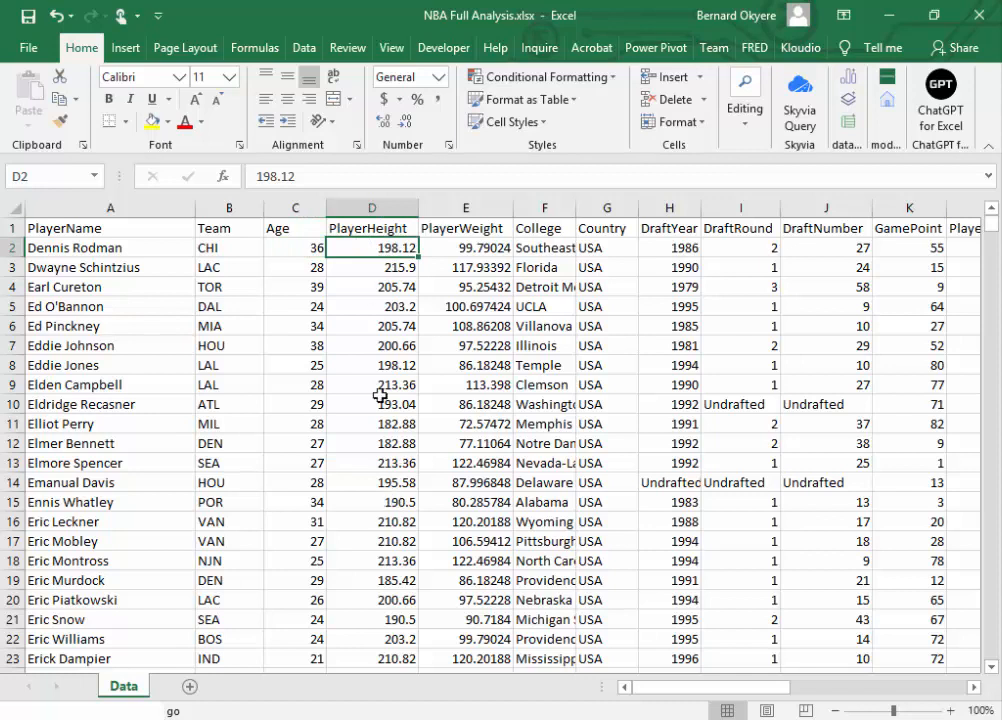
click(379, 268)
click(362, 250)
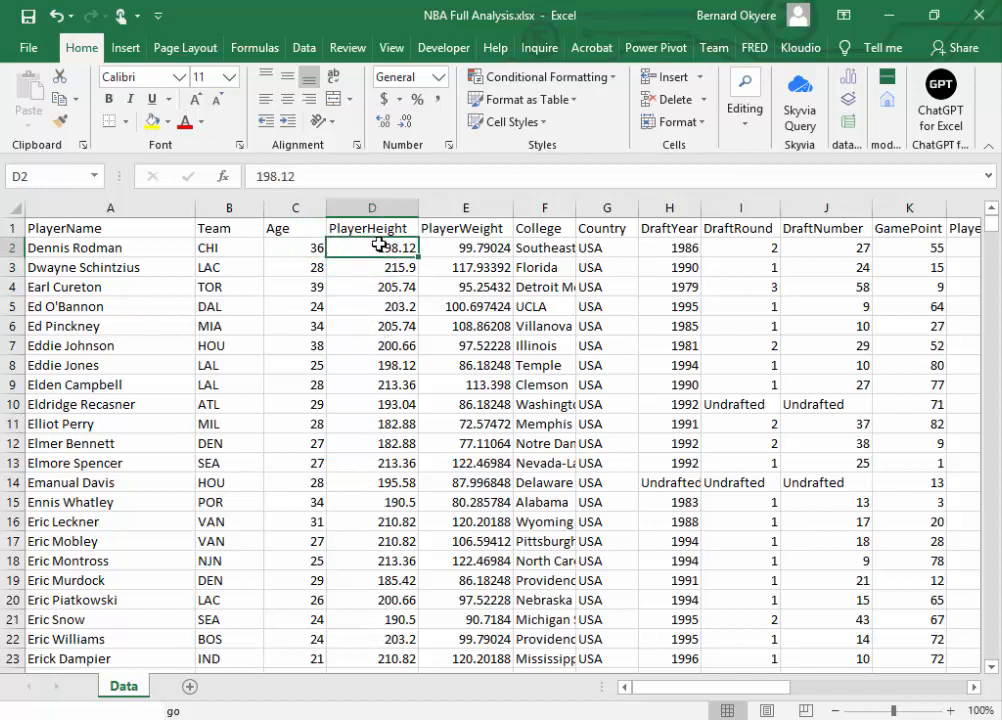
click(377, 358)
click(445, 248)
drag(513, 205, 519, 206)
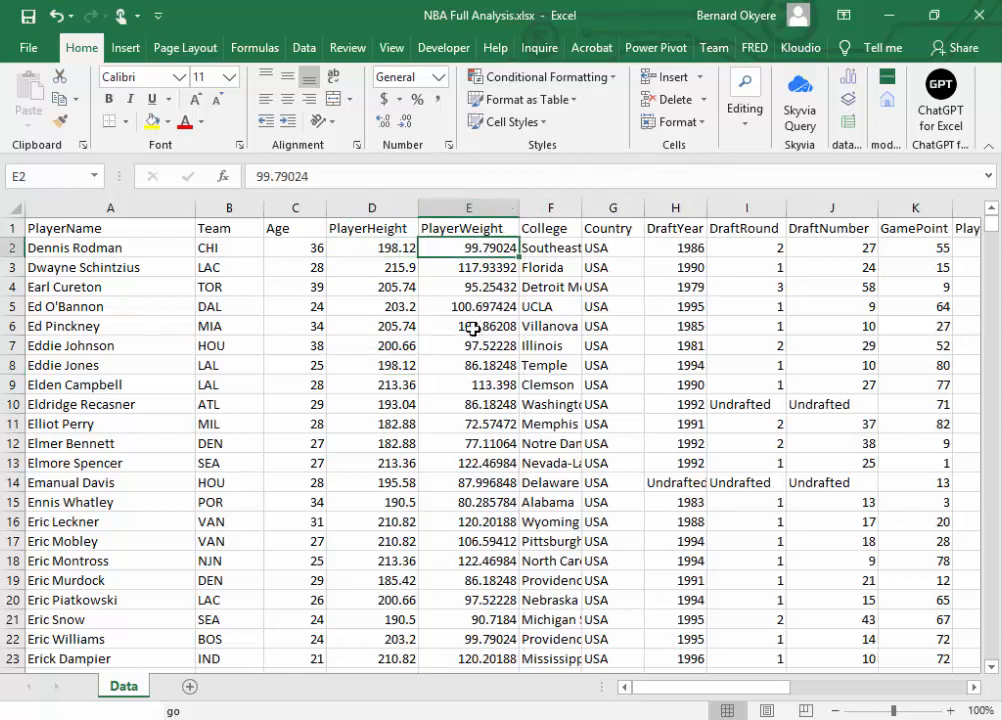
Step: Compare the values in the PlayerHeight and PlayerWeight columns to work out which measurement units they use
click(463, 271)
click(463, 305)
click(470, 424)
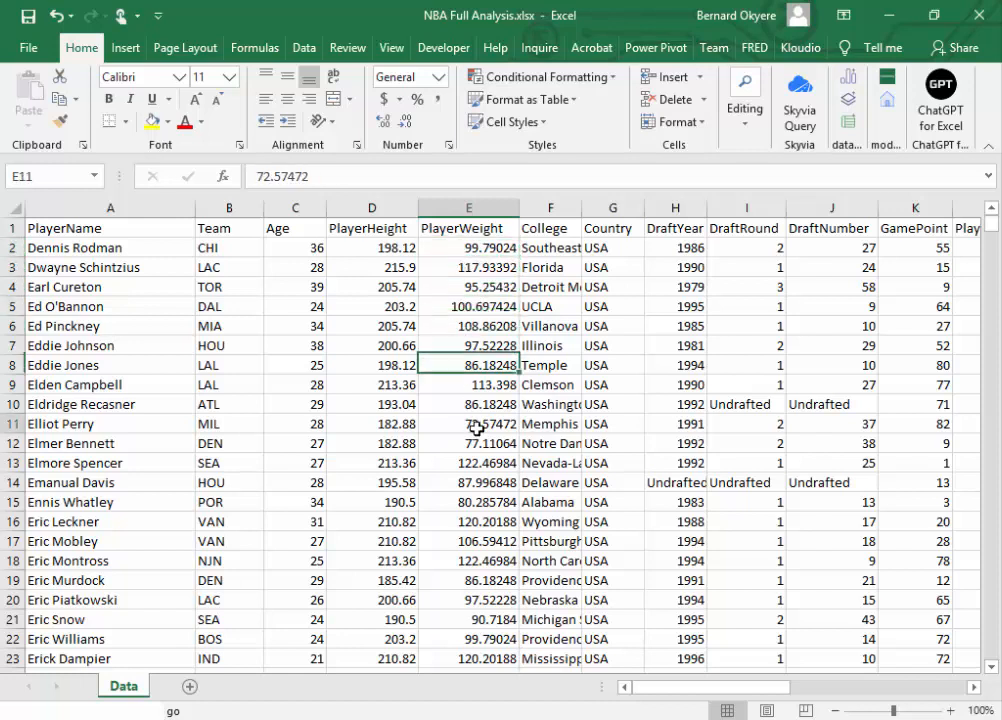
click(386, 251)
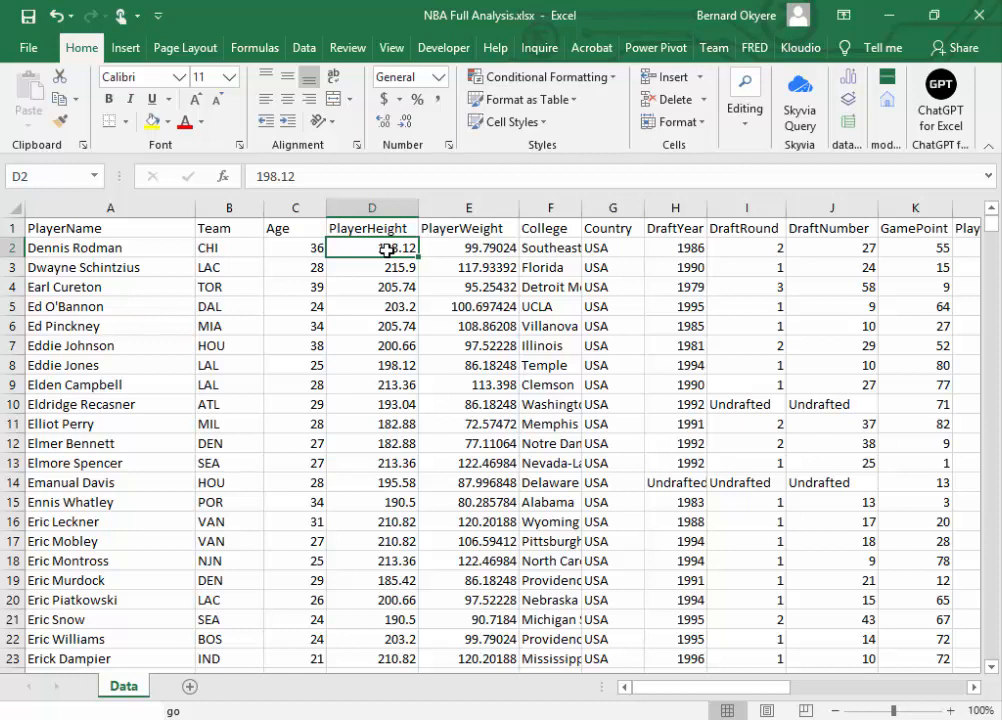
click(452, 247)
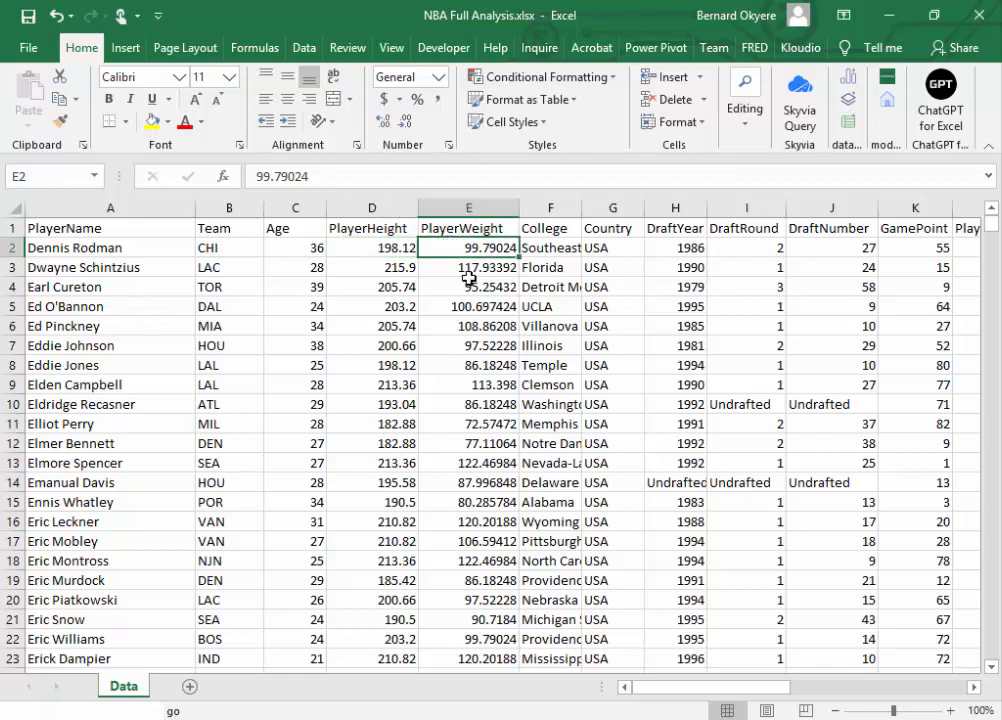
click(469, 268)
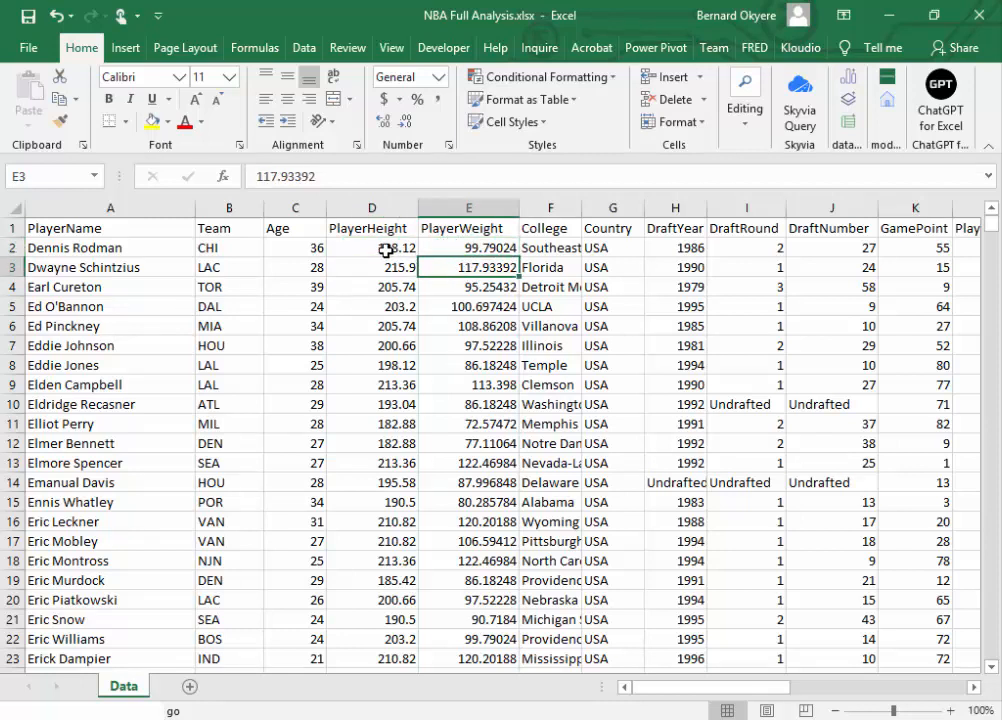
click(386, 250)
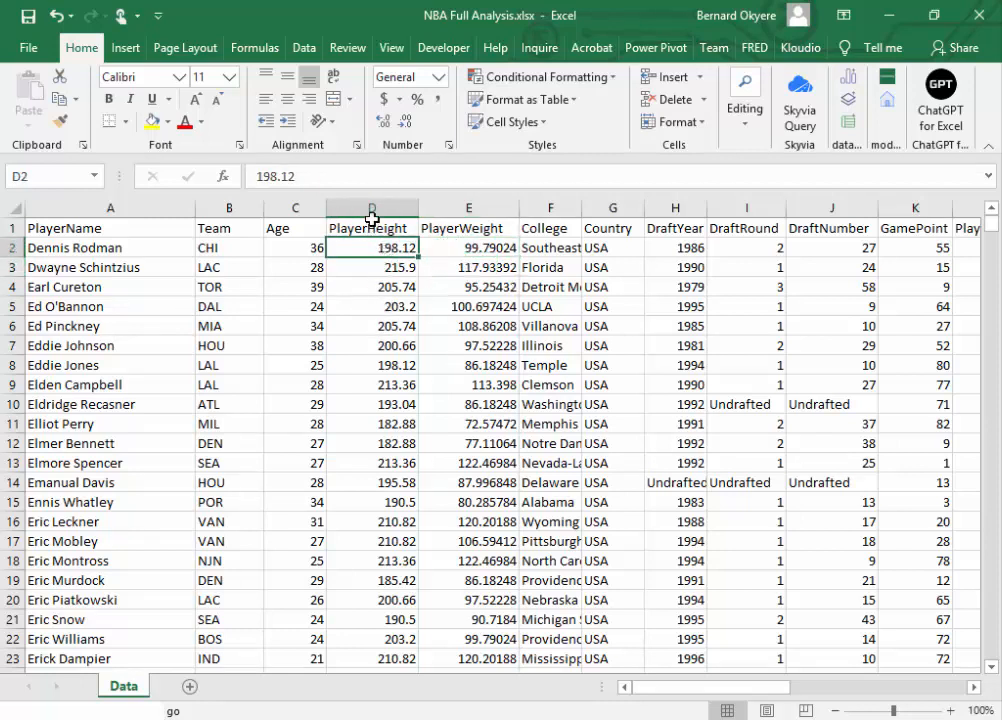
click(371, 219)
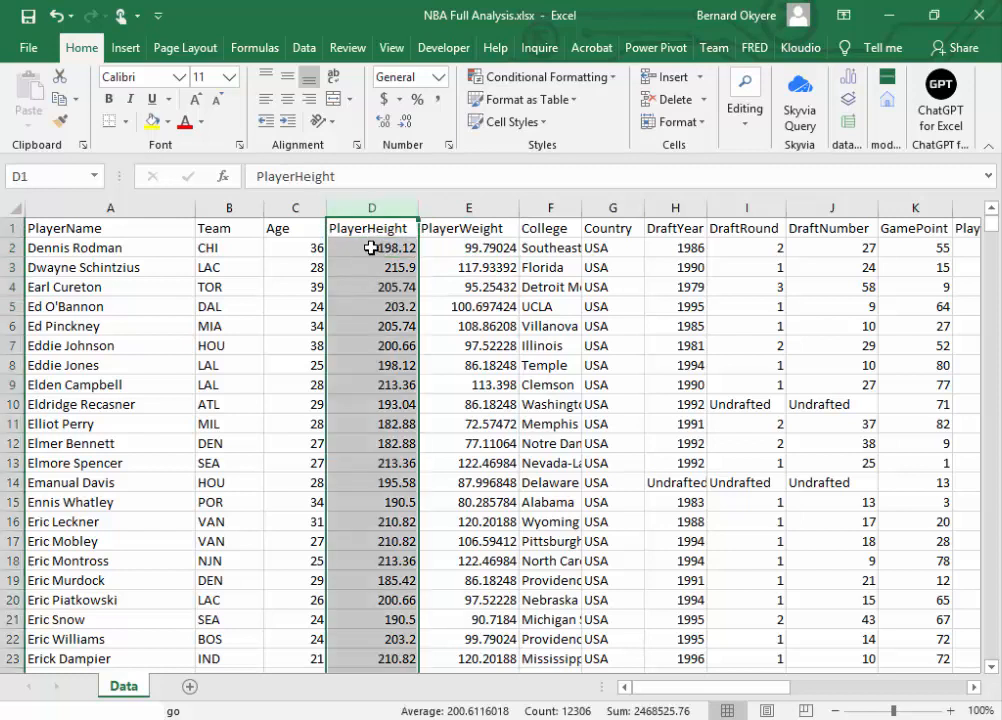
click(371, 247)
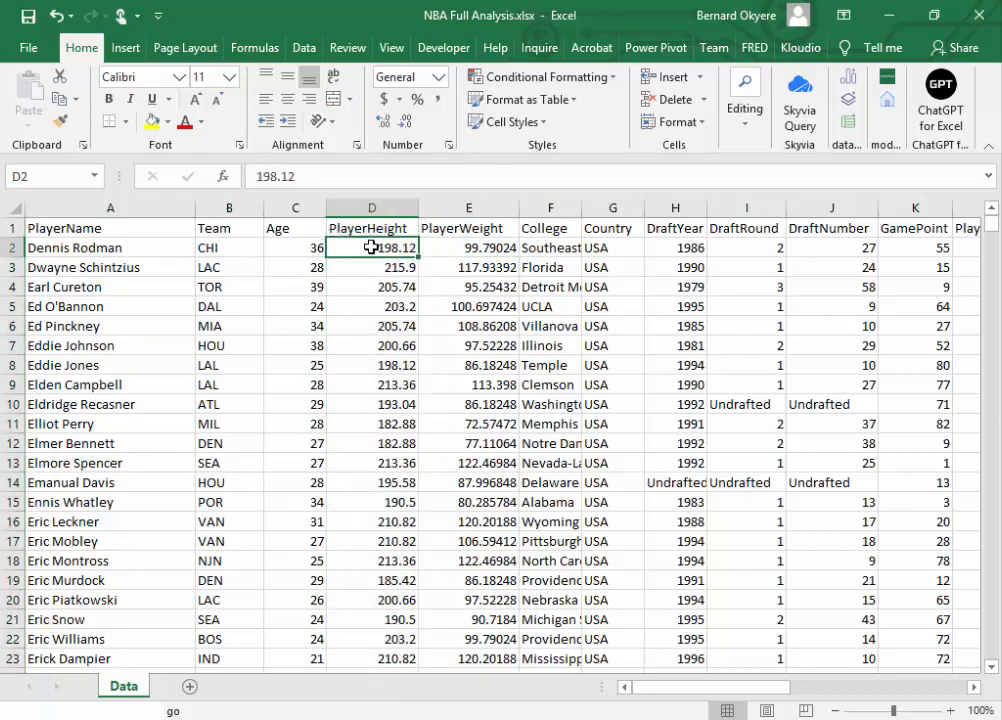
click(433, 245)
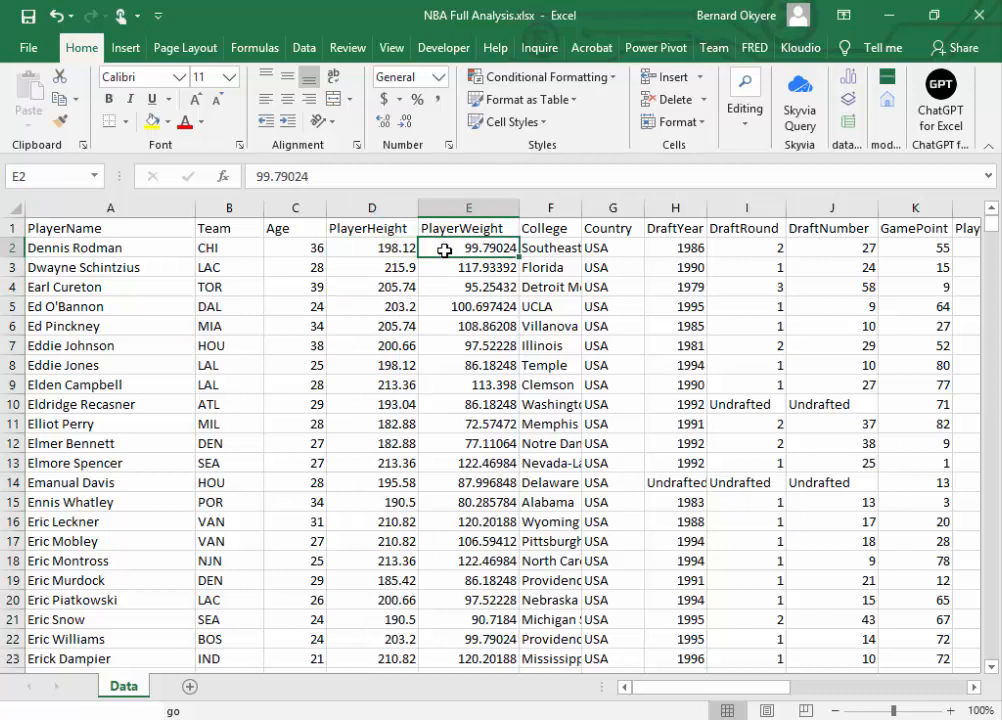
click(381, 247)
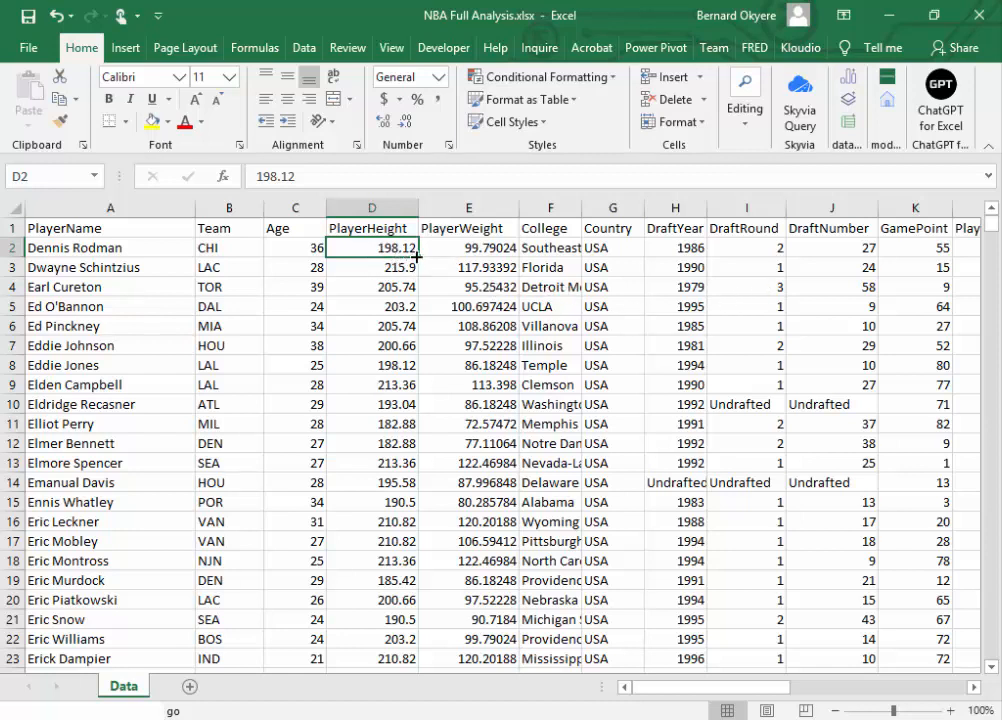
click(457, 248)
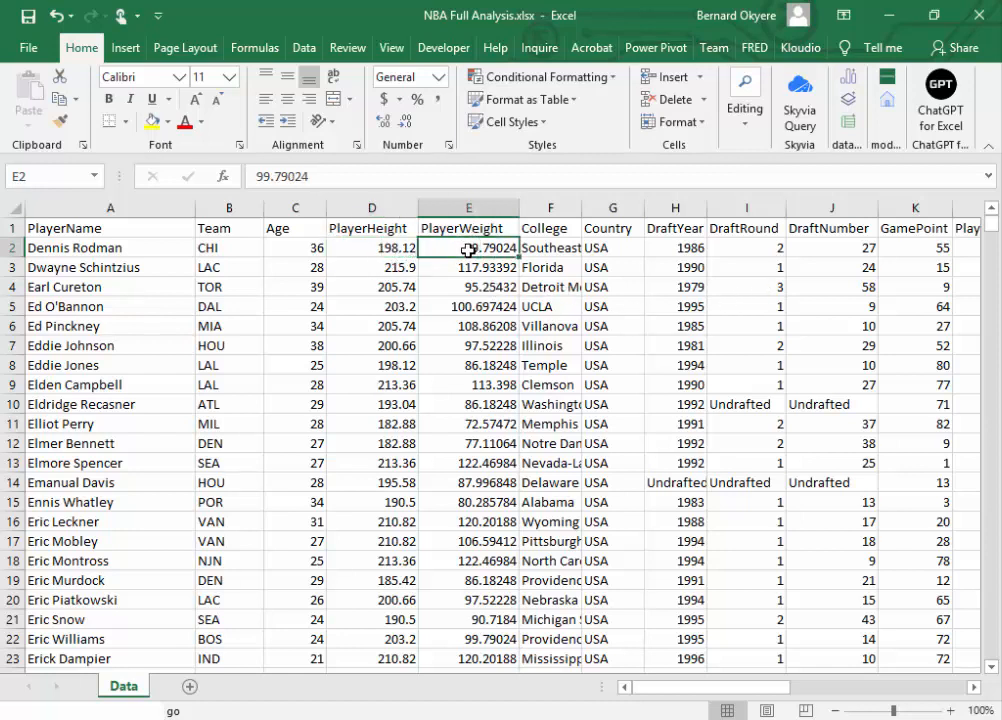
click(380, 249)
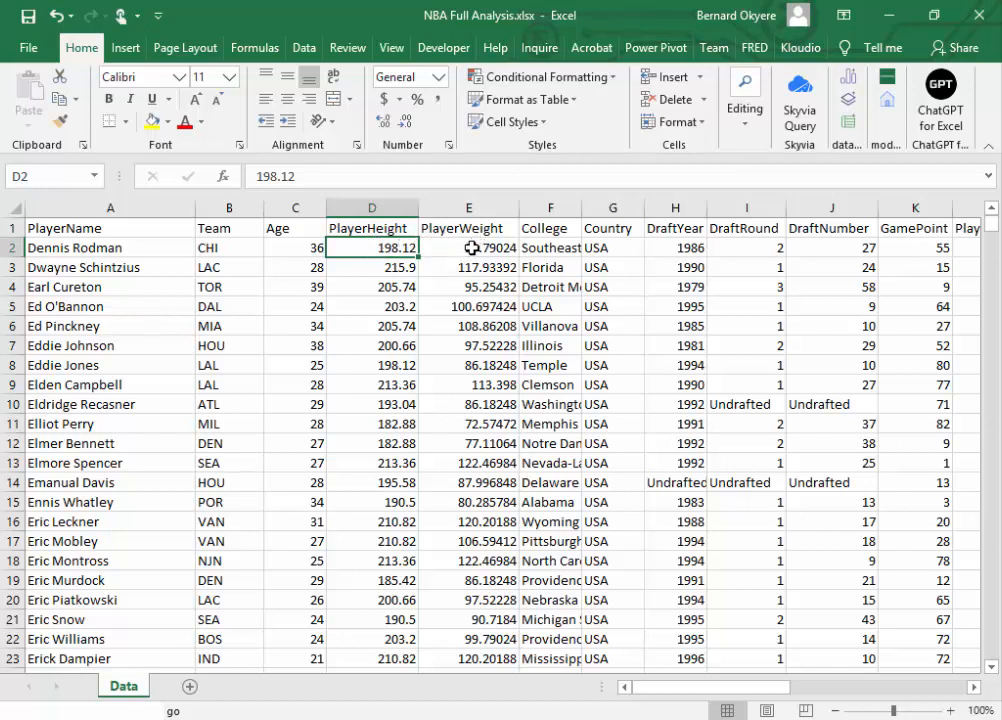
click(381, 225)
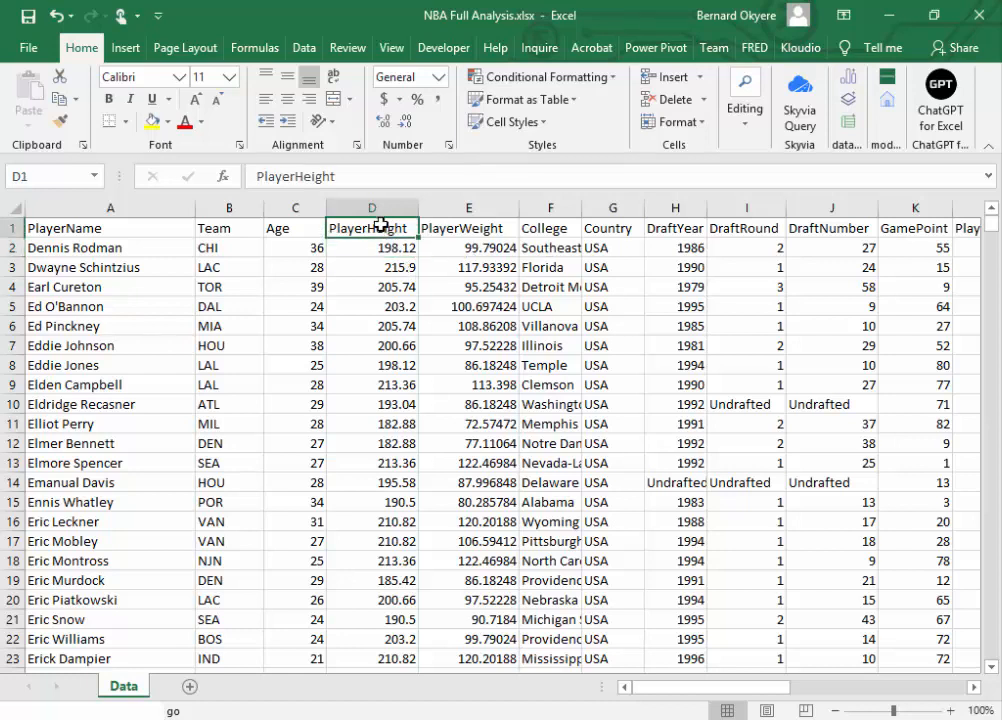
drag(385, 230, 447, 226)
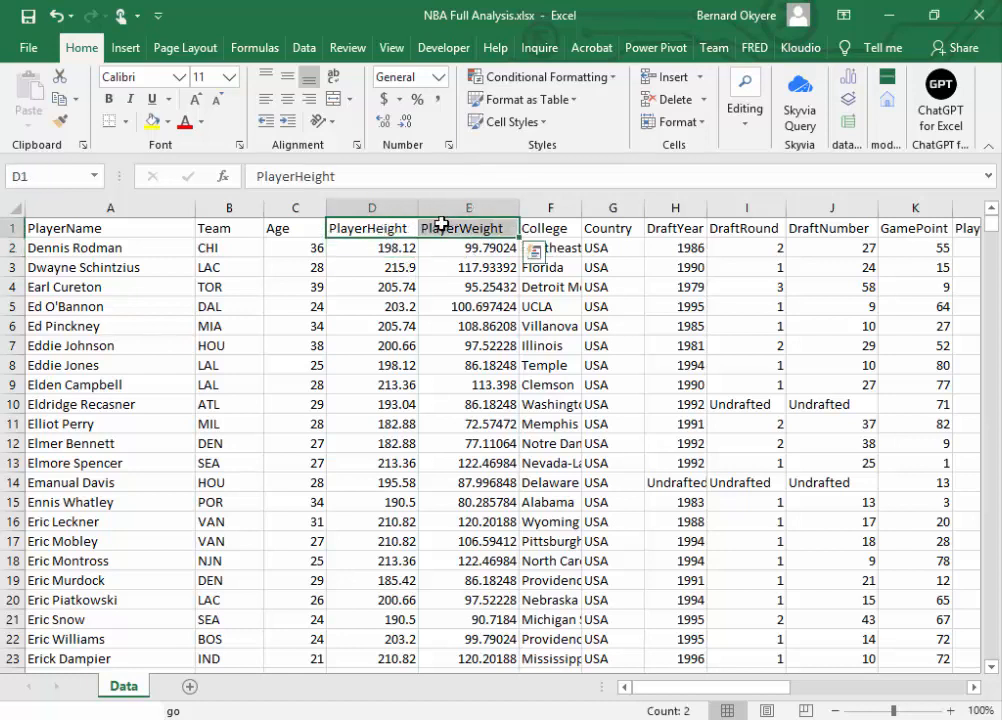
click(458, 248)
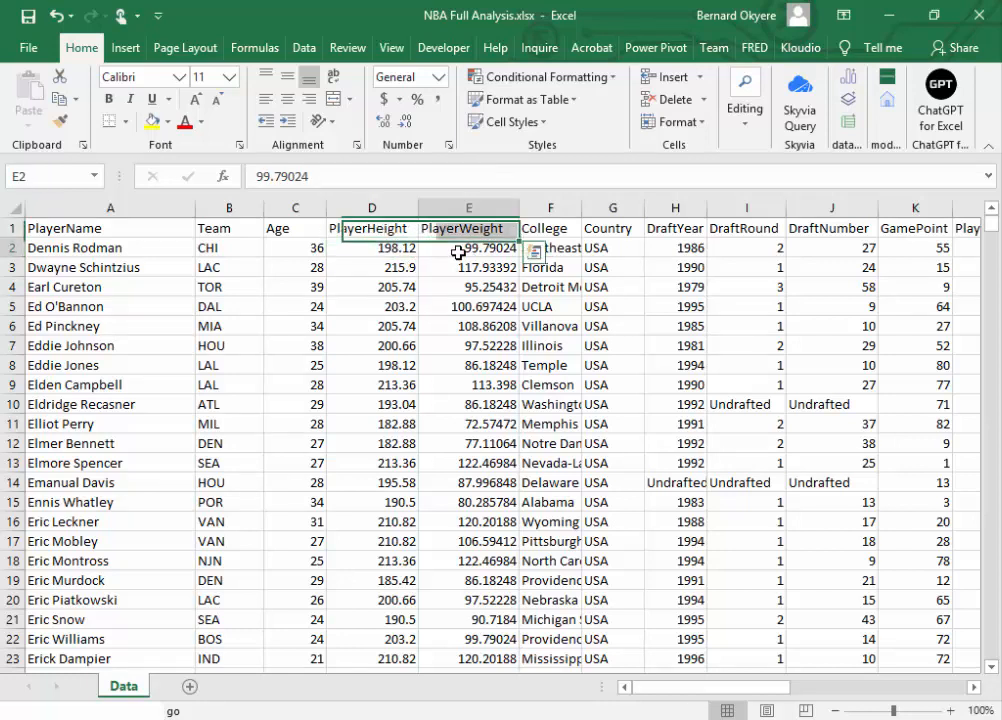
Step: Widen the College column so more of the college names fit, and widen the Country column slightly
click(548, 224)
drag(583, 209, 612, 209)
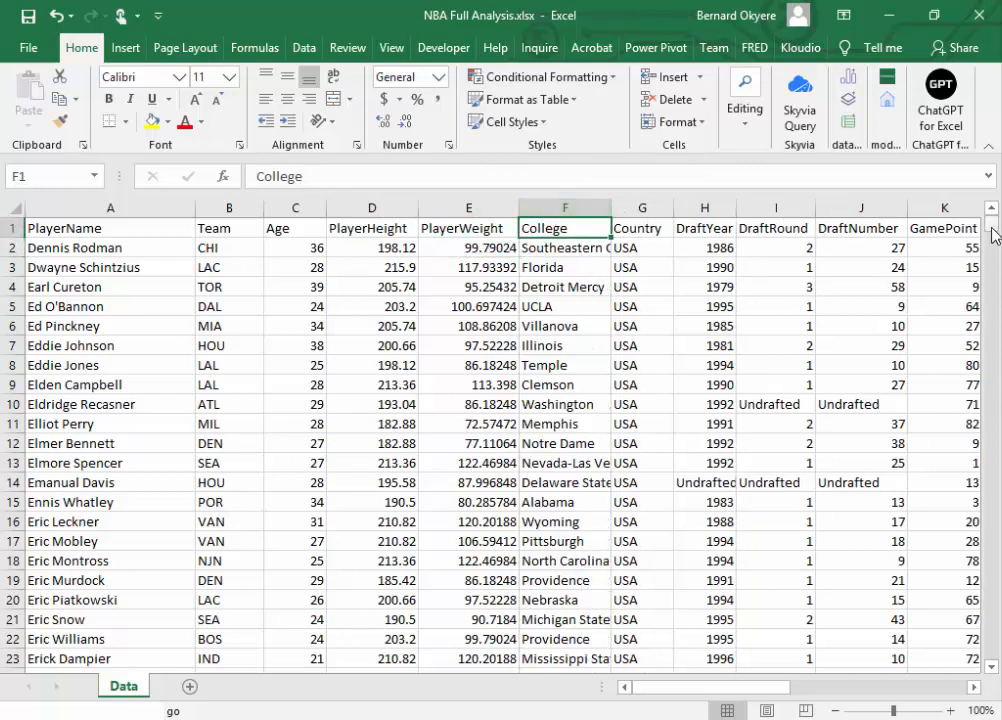
mouse_move(991, 222)
mouse_down()
mouse_move(995, 265)
mouse_move(992, 222)
mouse_up()
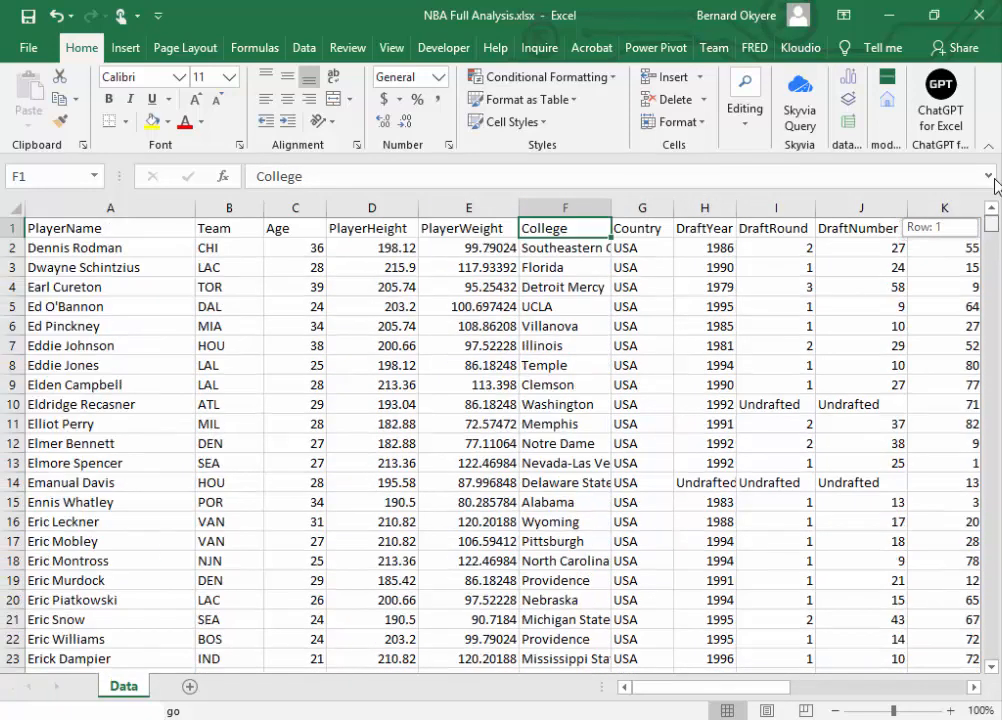
click(648, 212)
drag(672, 210, 687, 210)
drag(995, 230, 775, 130)
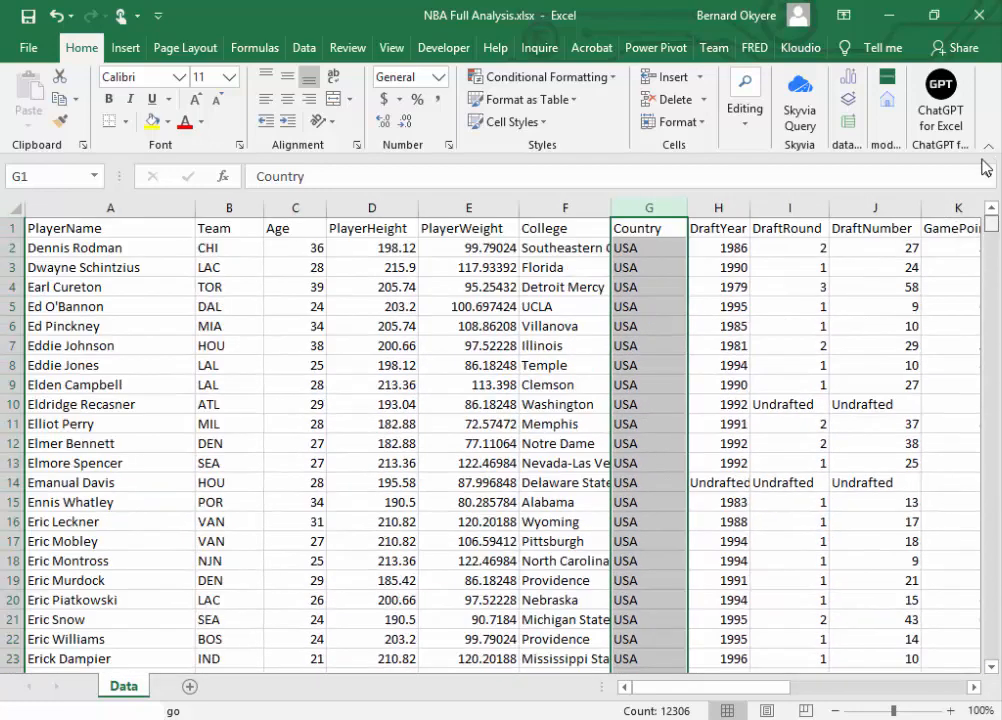
Step: Fit the DraftYear column to its contents so the Undrafted entries fit
click(716, 234)
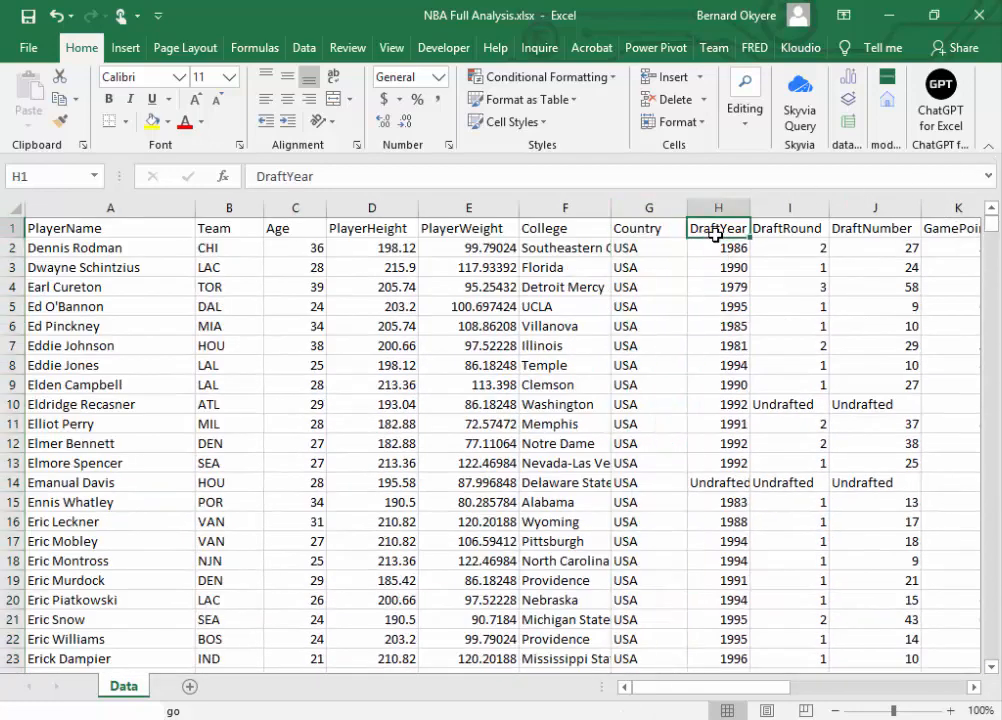
click(717, 482)
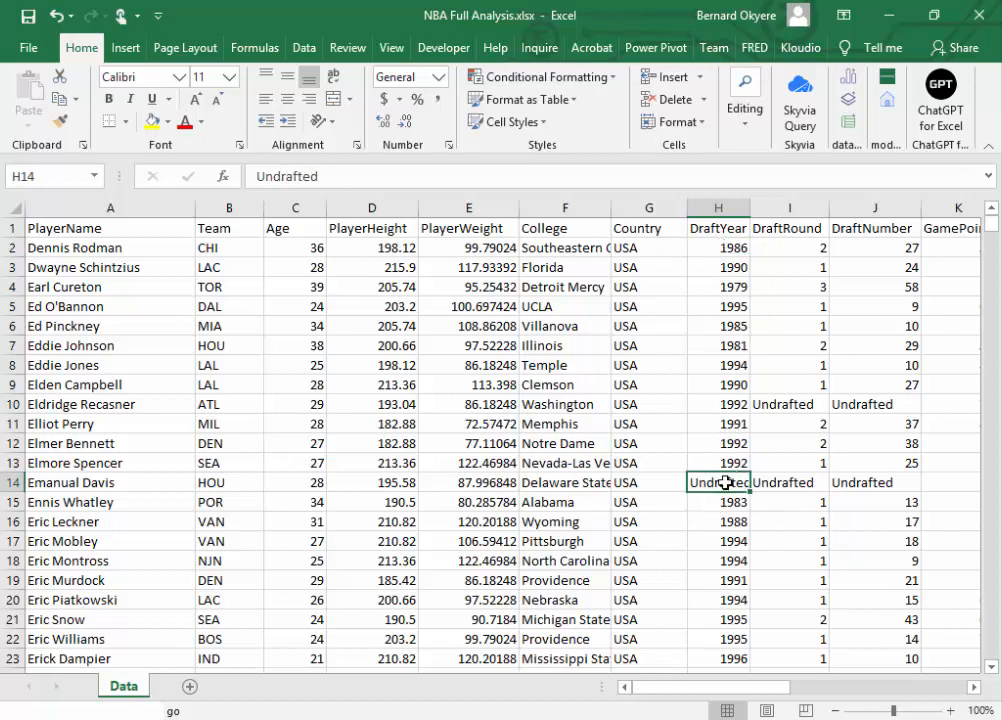
double_click(750, 208)
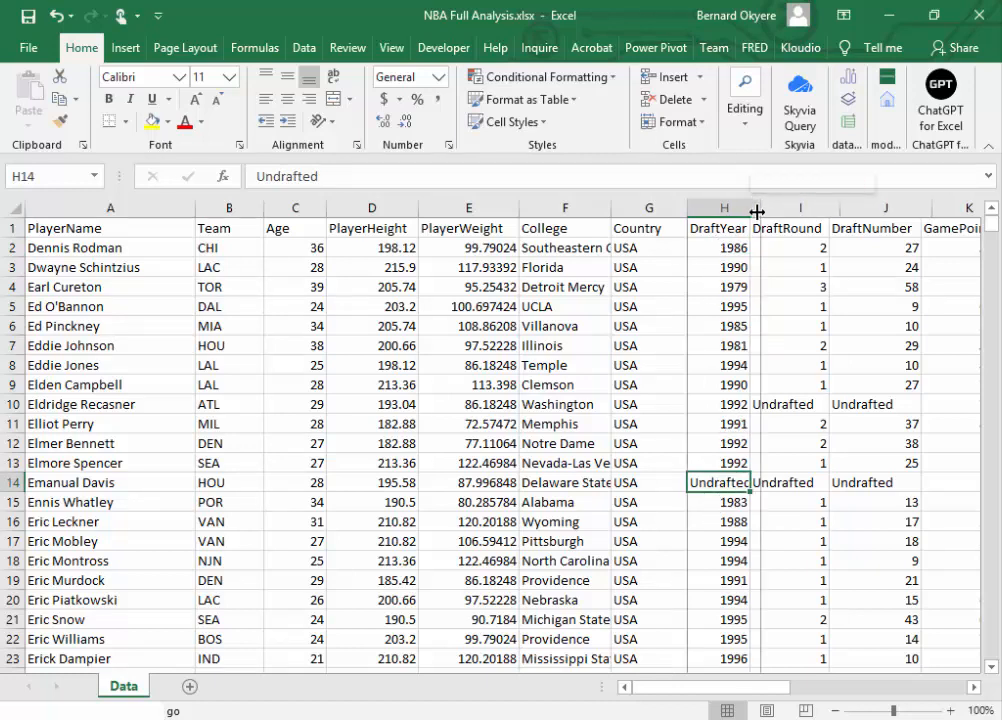
Step: Check the Undrafted entries in rows 10 and 14 across the DraftYear, DraftRound and DraftNumber columns
click(718, 503)
click(724, 477)
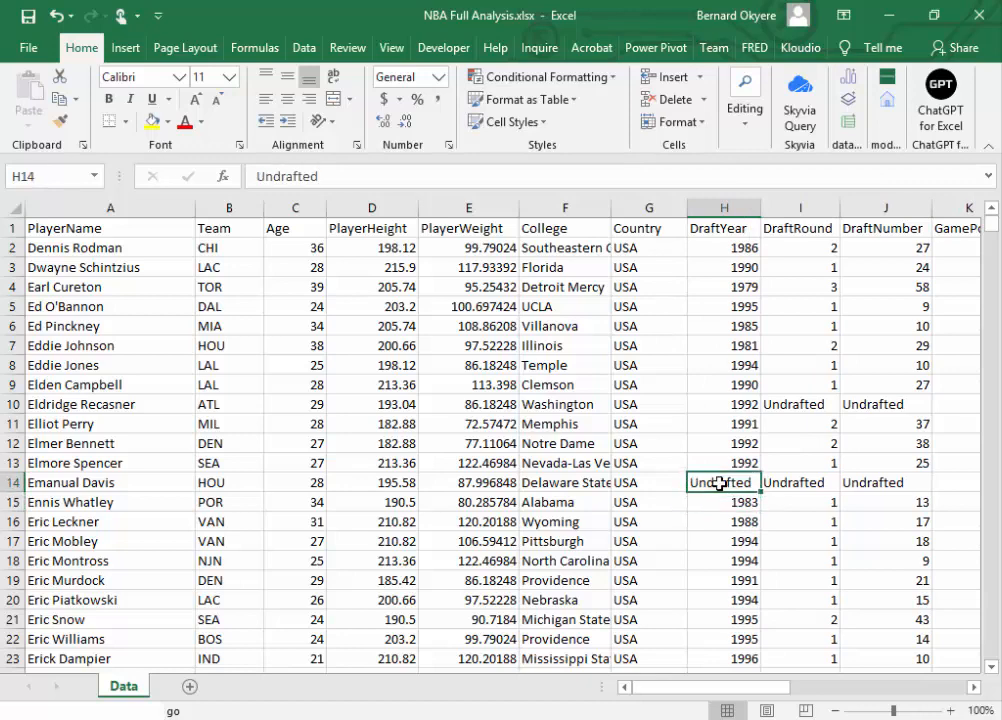
drag(738, 686, 769, 684)
click(566, 229)
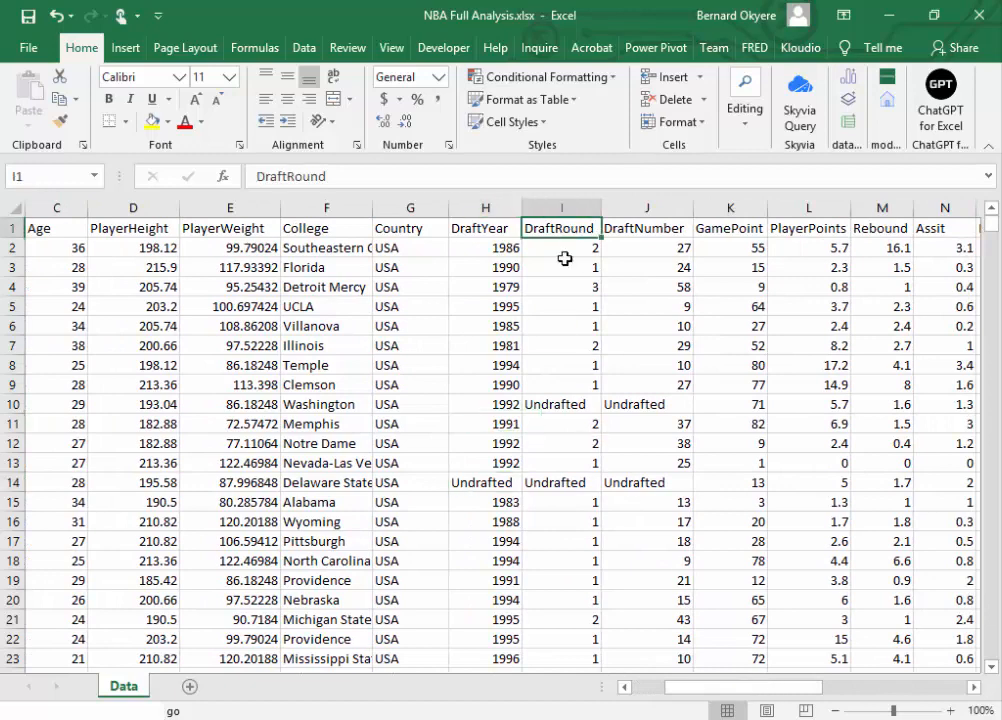
click(561, 404)
click(563, 482)
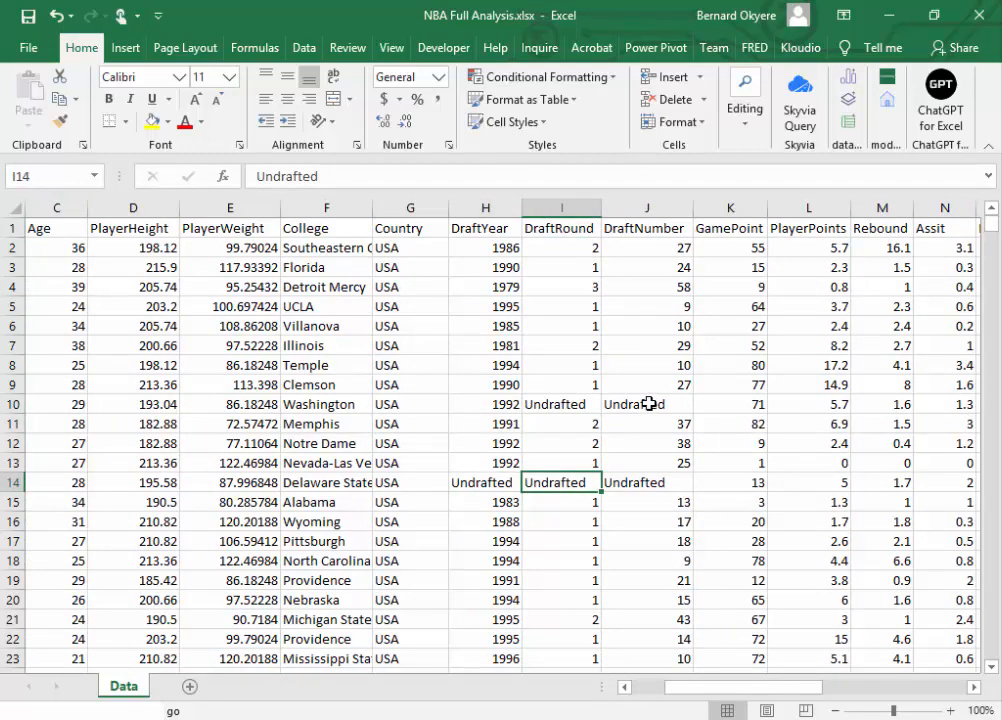
click(648, 229)
click(640, 404)
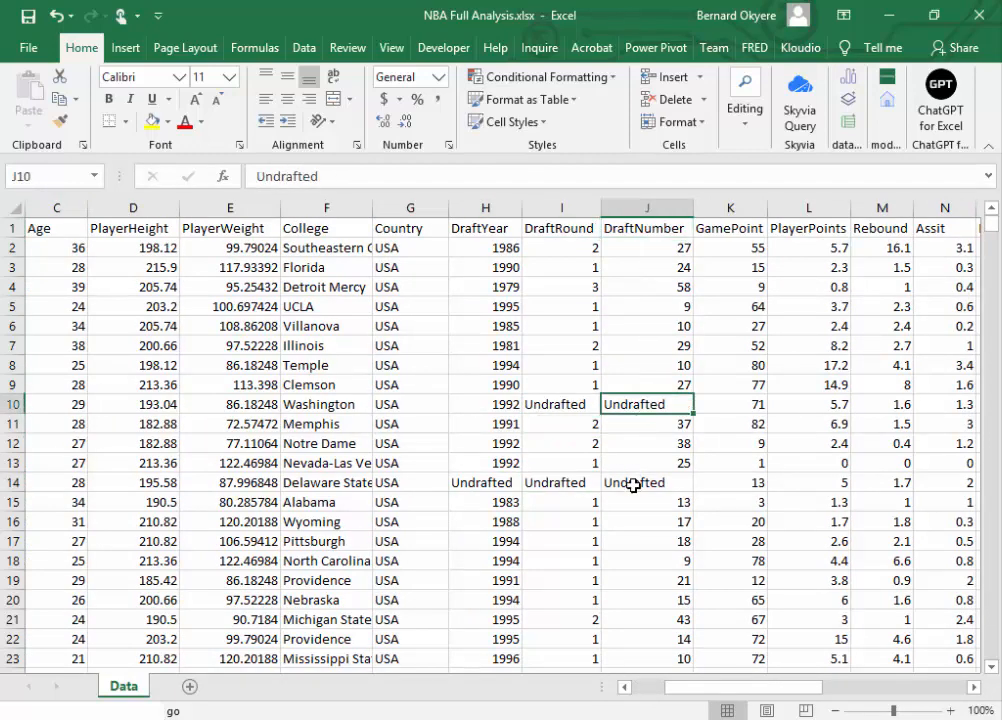
click(630, 484)
Step: Review the statistics columns from GamePoint through PlayerPoints, Rebound, Assit and NetRating to OffensiveReboundPercentage
drag(768, 690, 808, 696)
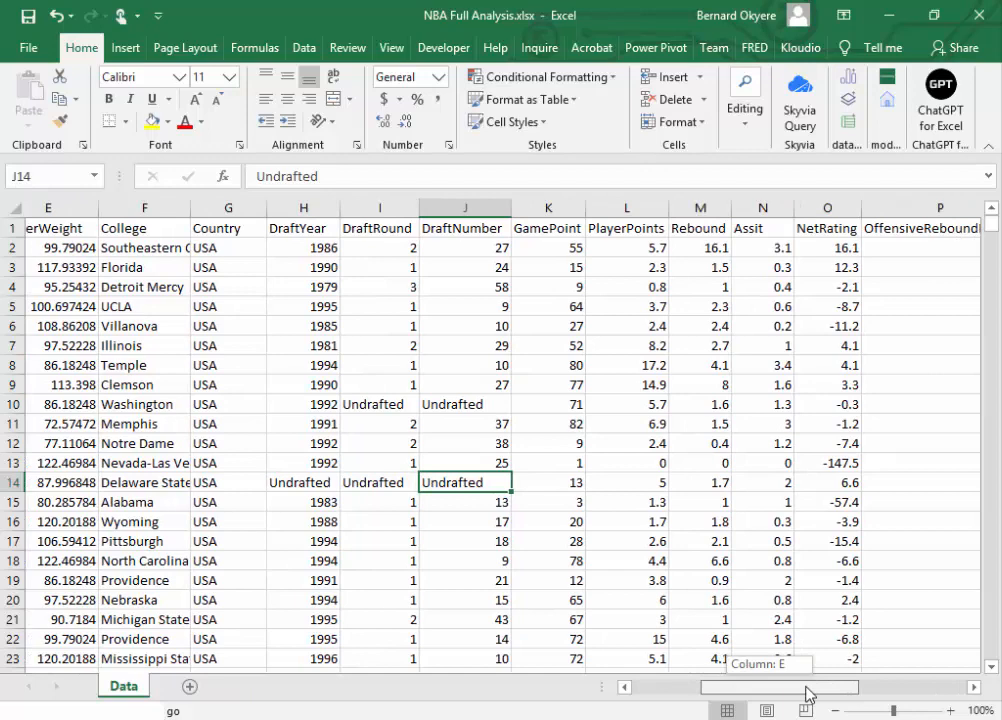
drag(808, 691, 834, 696)
click(405, 229)
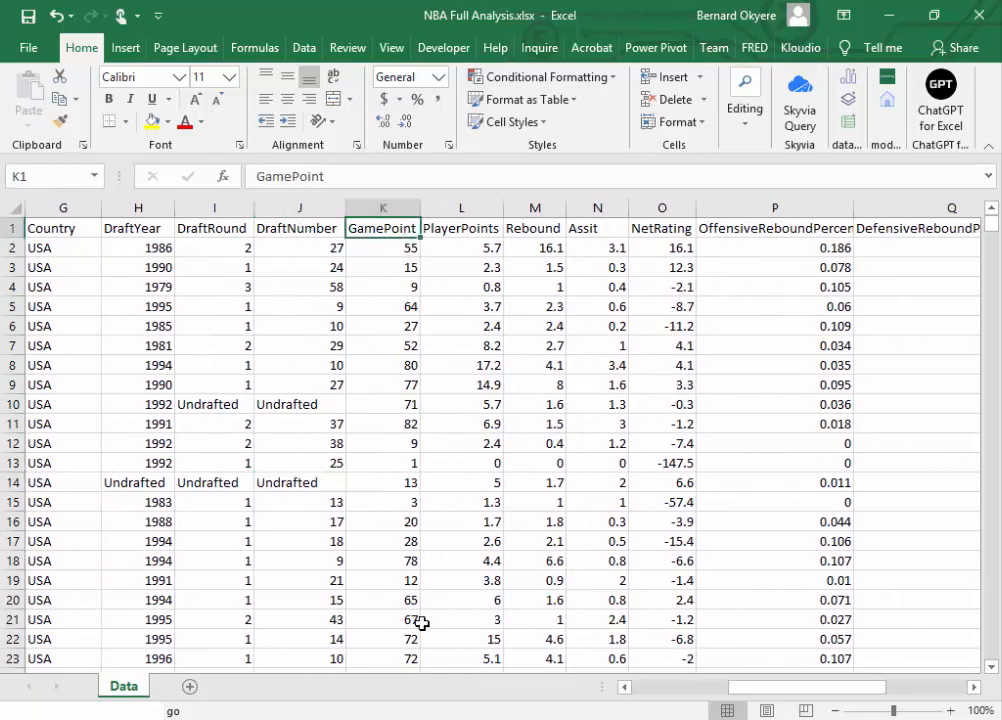
click(452, 222)
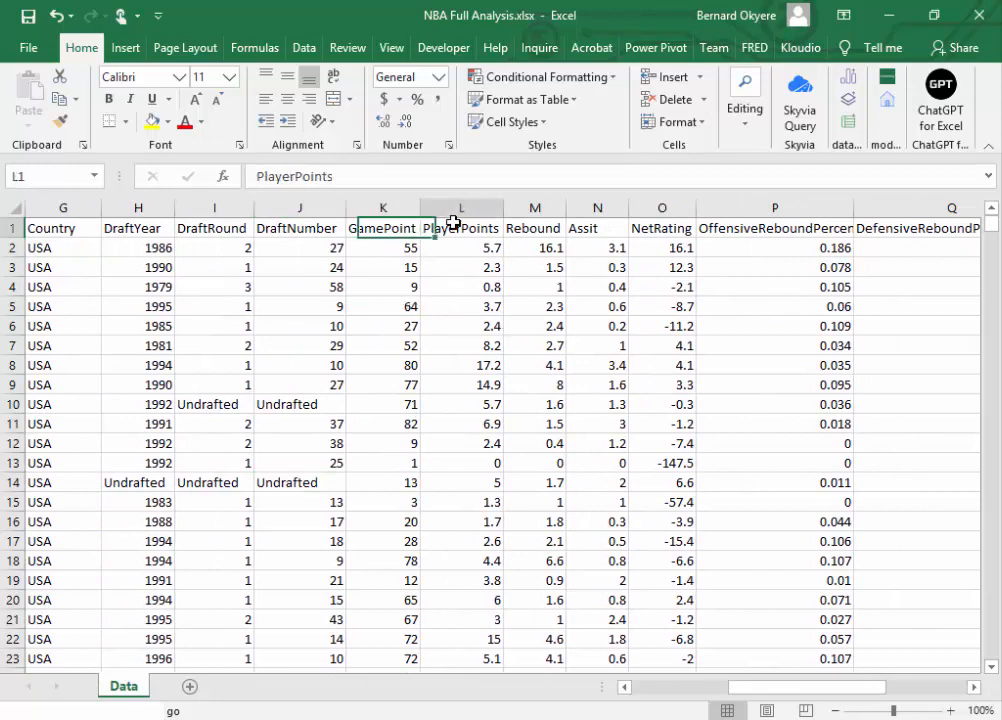
click(590, 208)
click(659, 267)
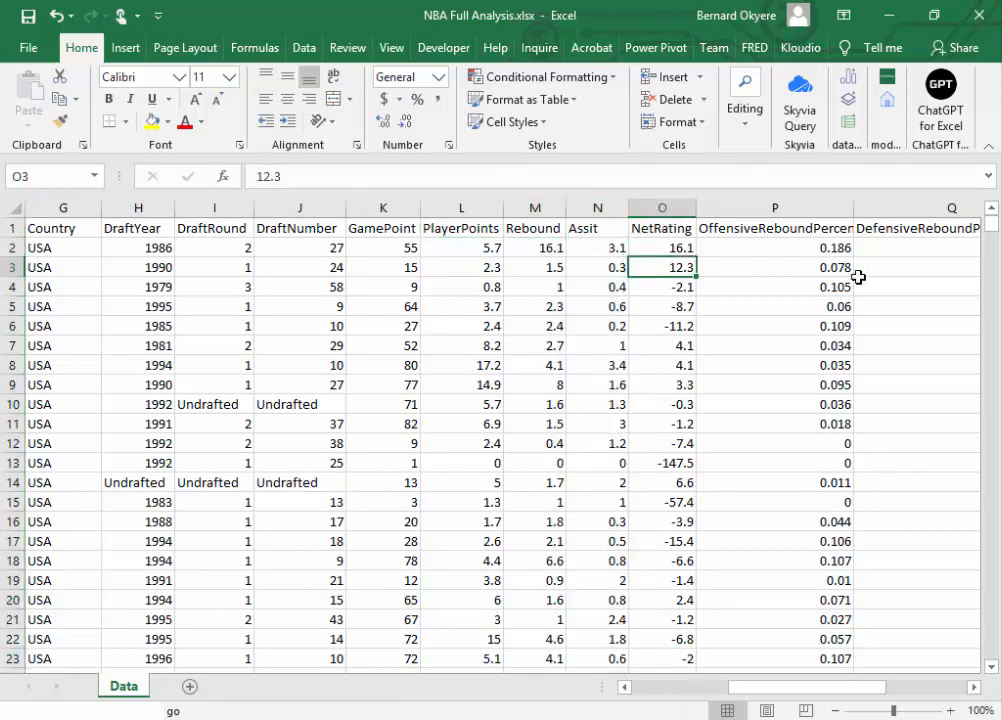
click(794, 226)
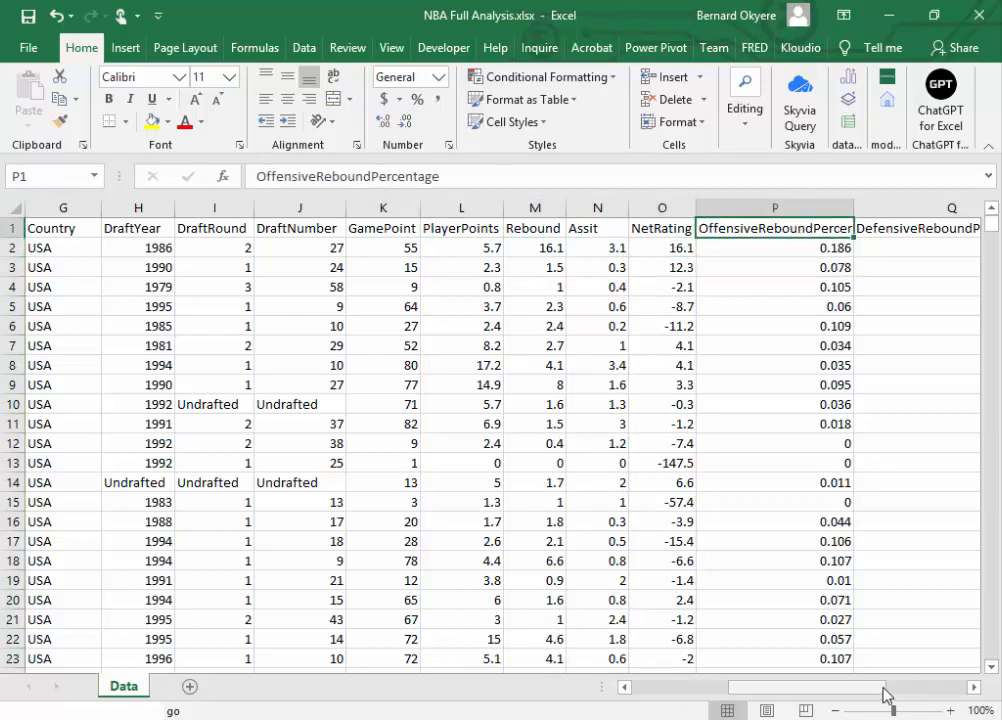
Step: Review the remaining columns from DefensiveReboundPercentage through to Season
drag(885, 688, 957, 664)
drag(718, 206, 735, 205)
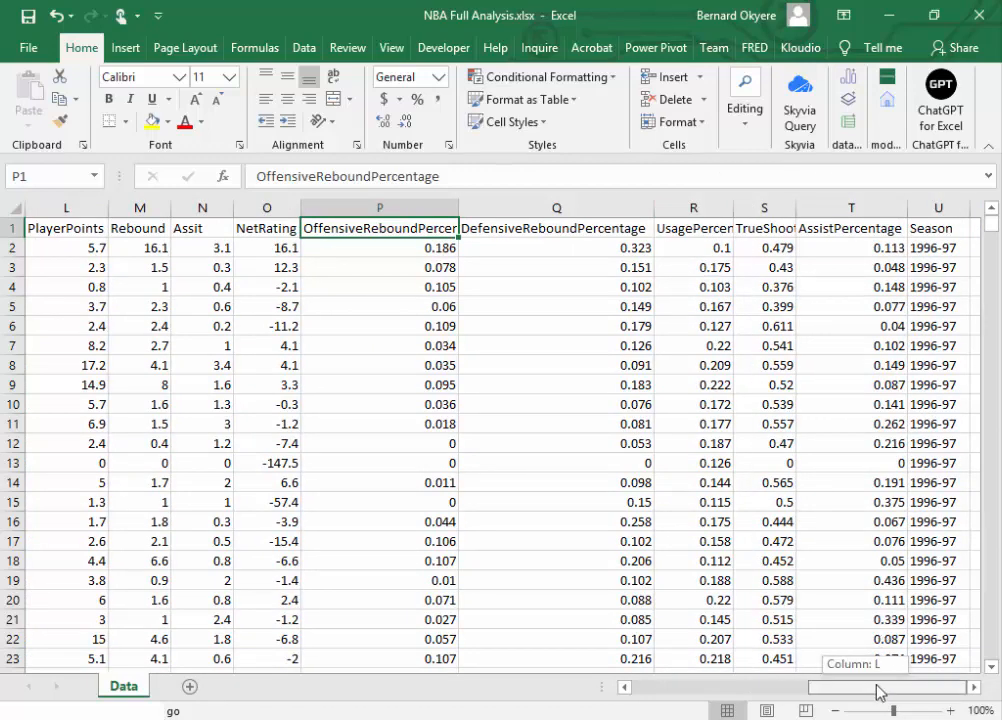
click(930, 230)
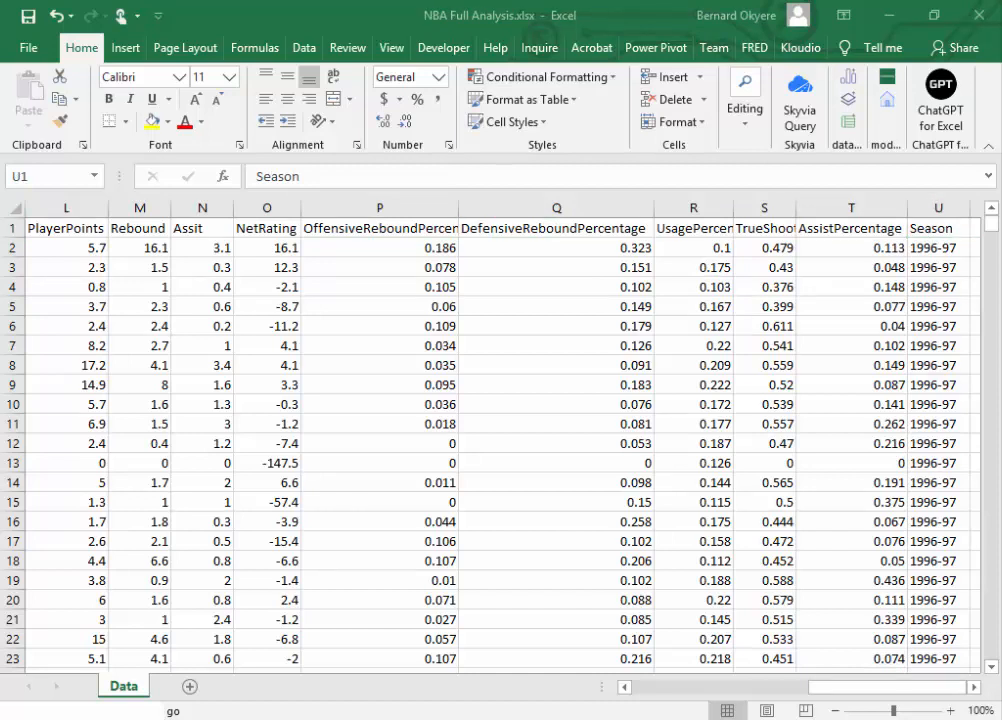
Step: Return to the start of the table and review the College, PlayerHeight and PlayerWeight columns
click(836, 693)
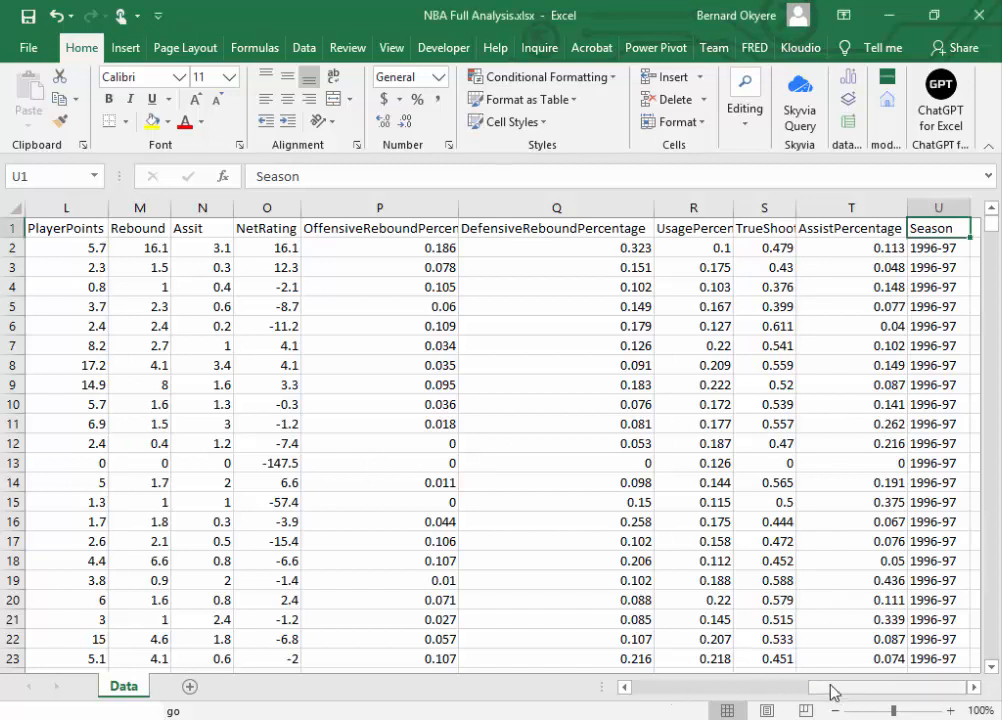
drag(834, 693, 648, 693)
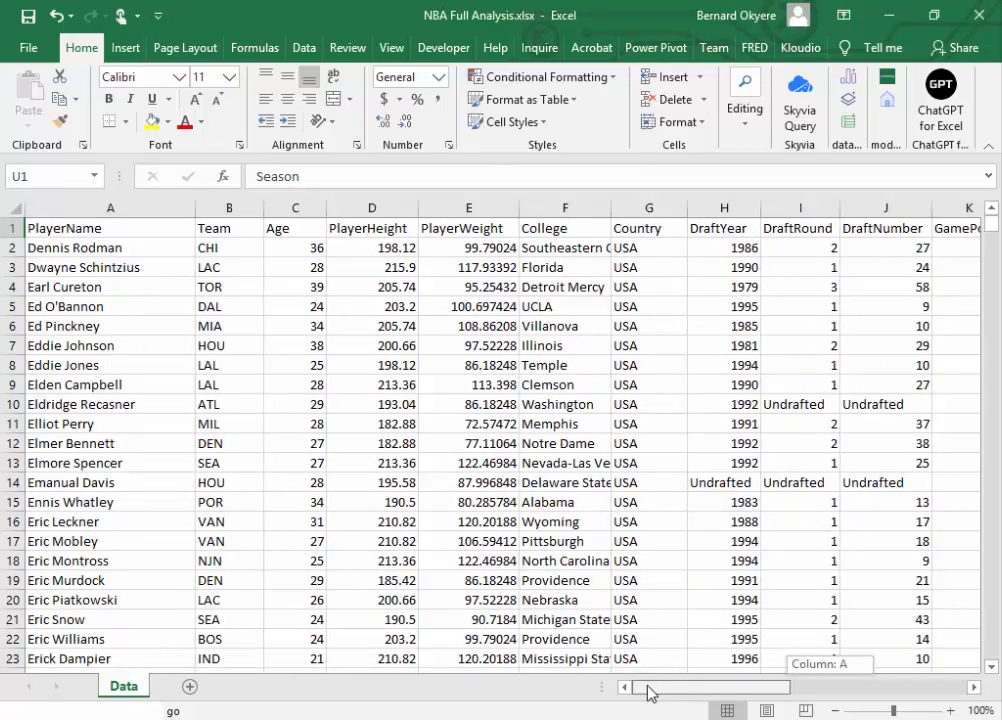
click(562, 230)
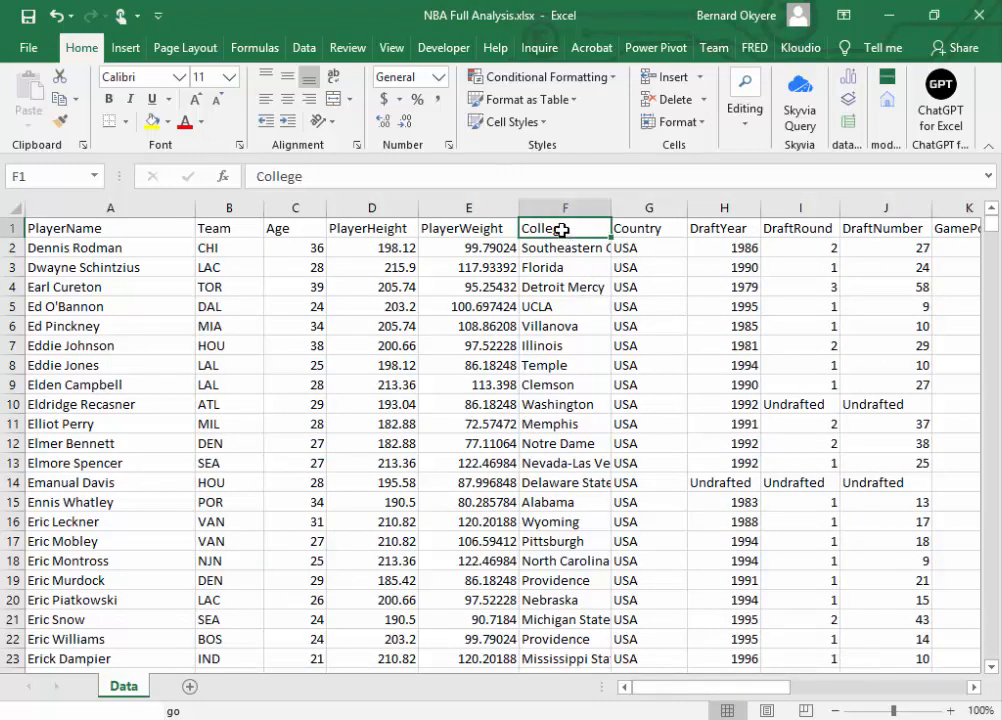
click(374, 230)
click(455, 230)
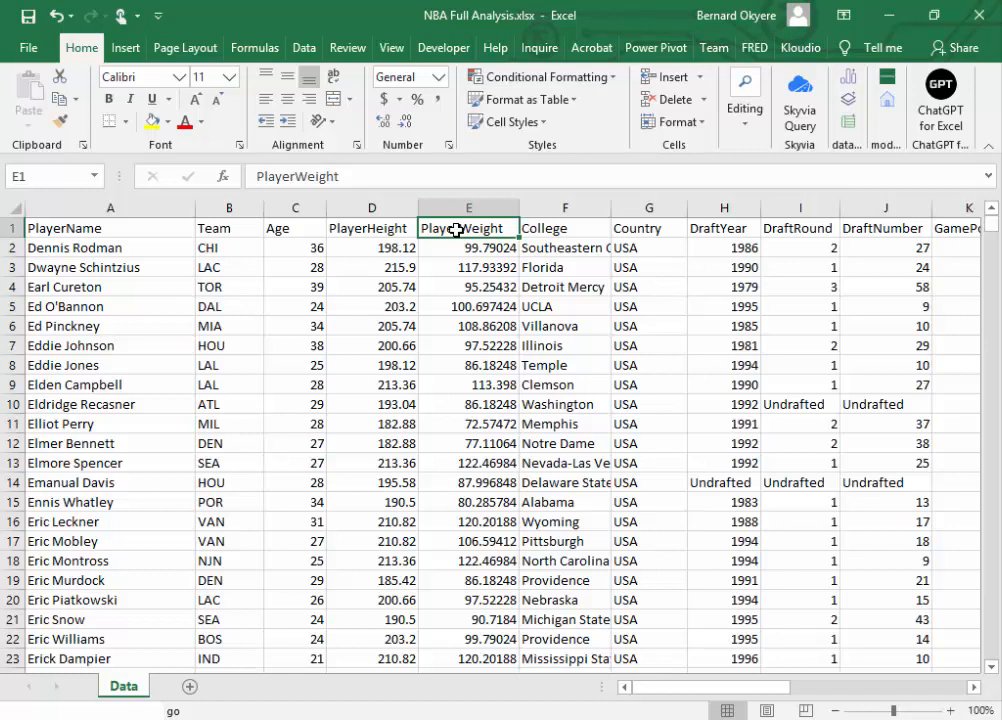
Step: Examine the player record in row 14, comparing its Age value with the one in the row below
click(310, 482)
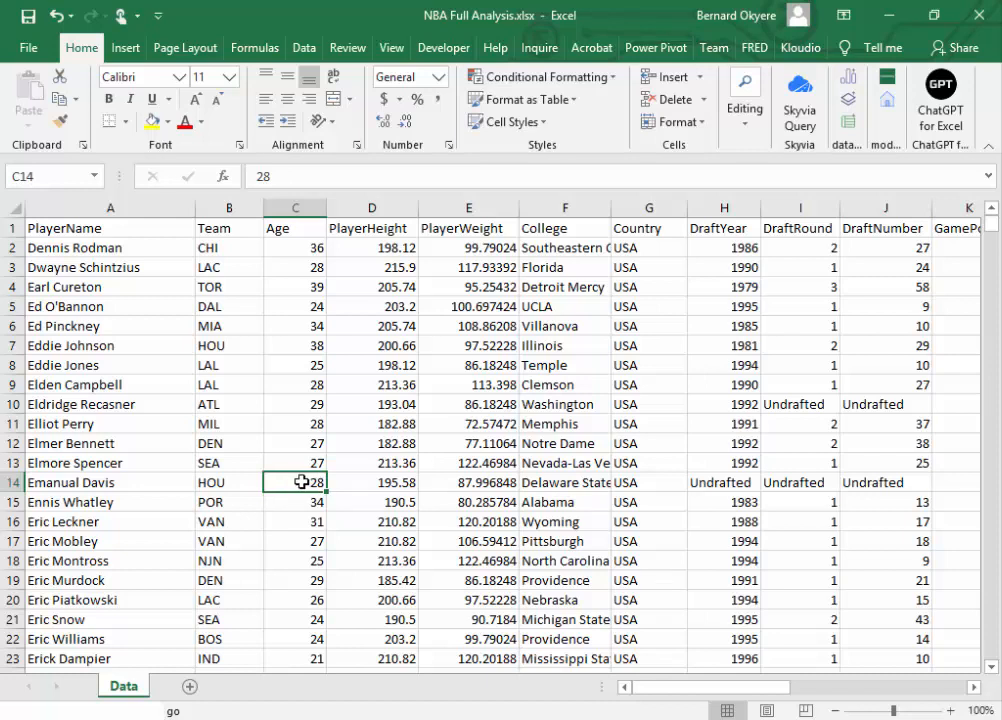
click(5, 482)
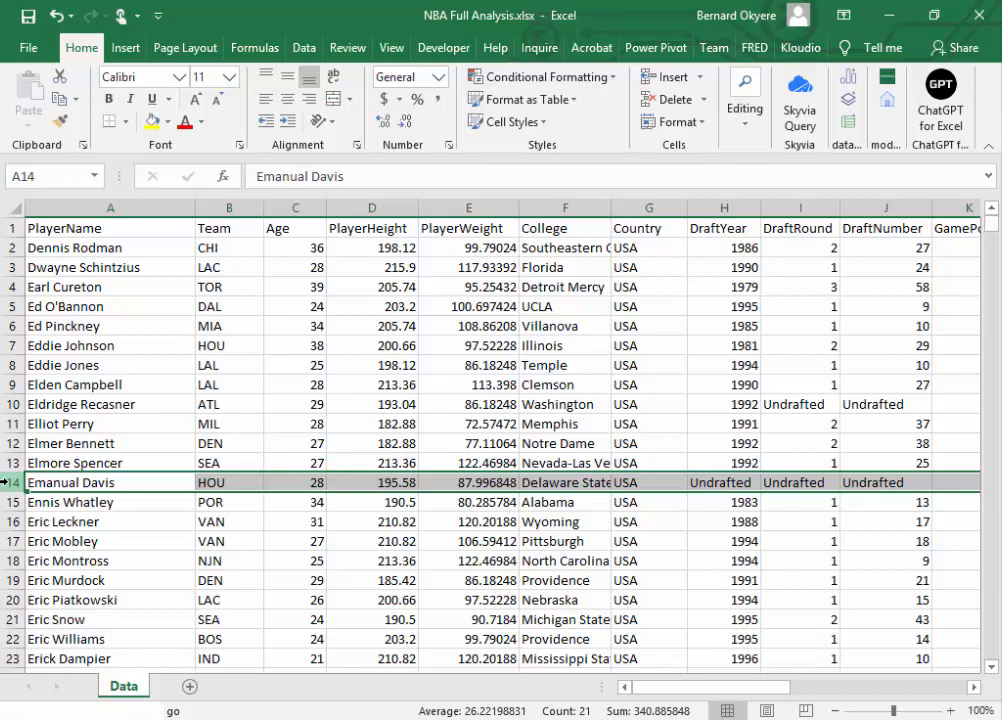
click(297, 486)
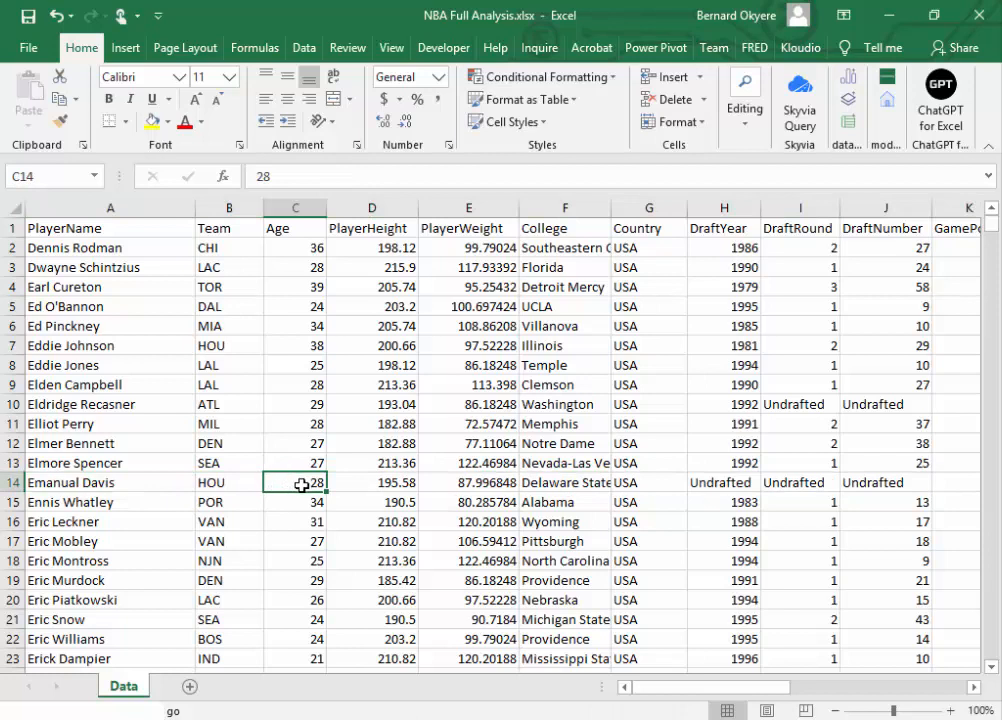
click(188, 481)
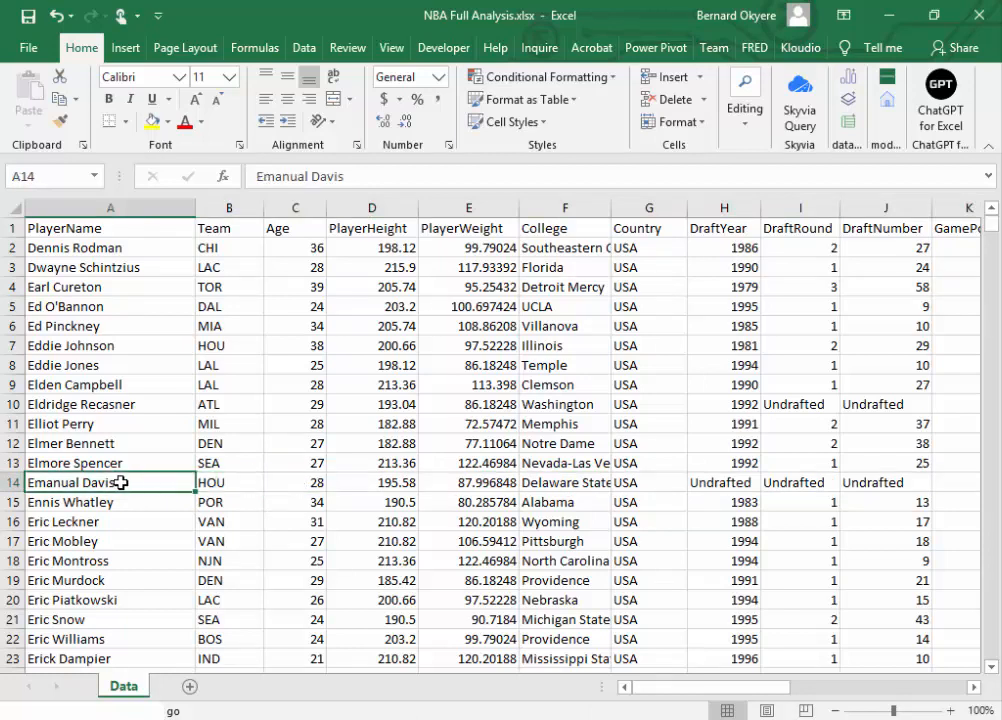
click(302, 481)
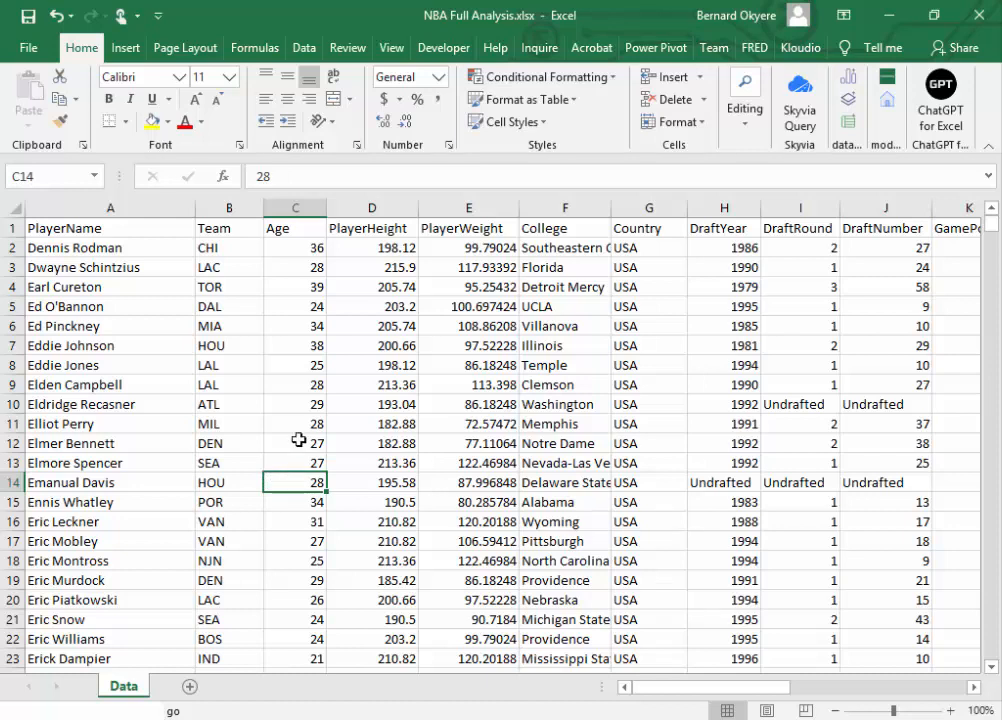
click(301, 501)
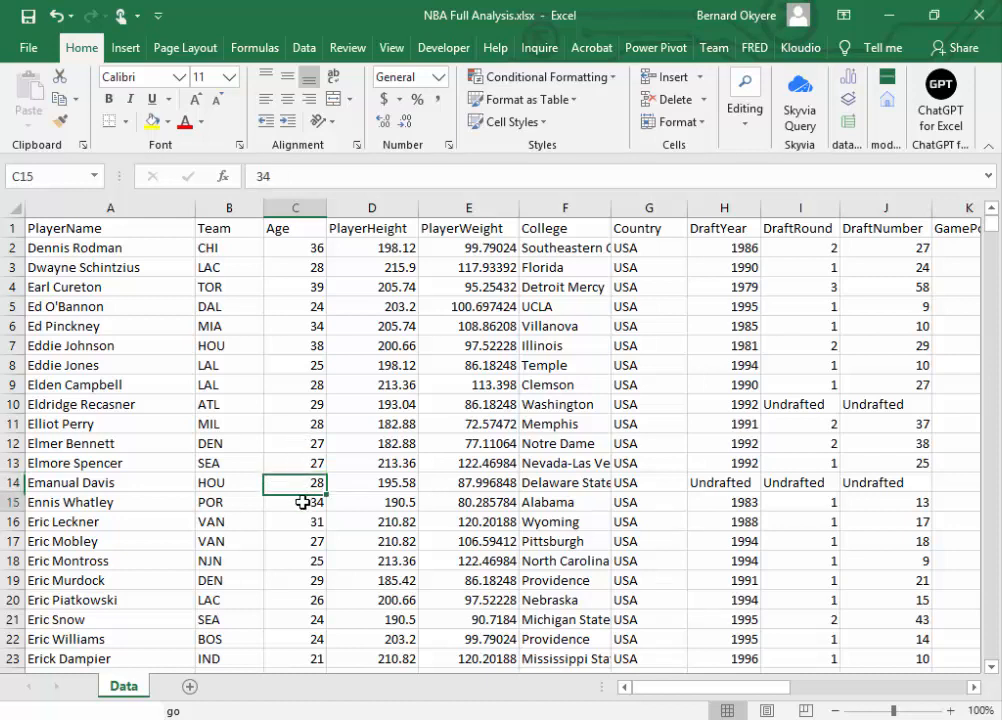
click(302, 484)
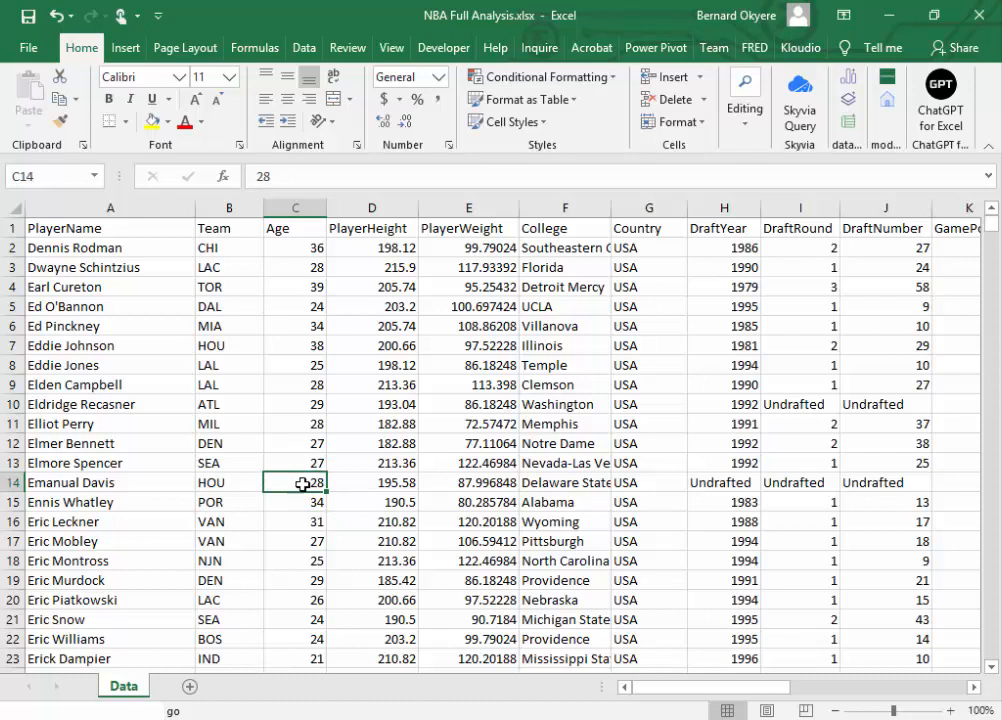
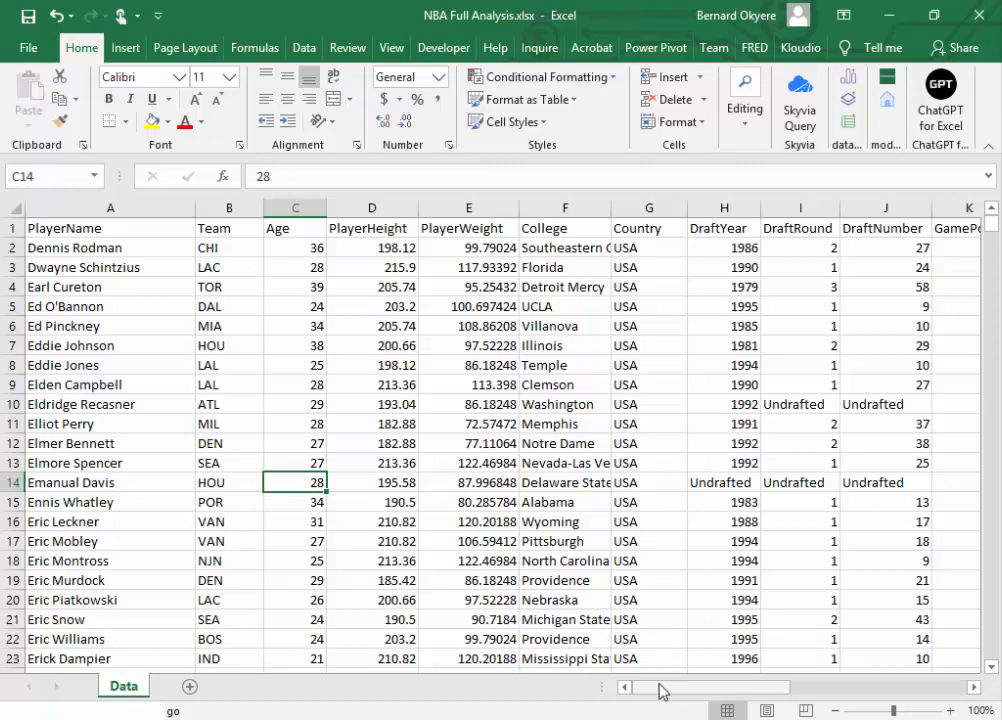
Step: Enter the heading "Missing values" in cell V2, beside the Season data, and fit column V to its text
drag(660, 691, 880, 695)
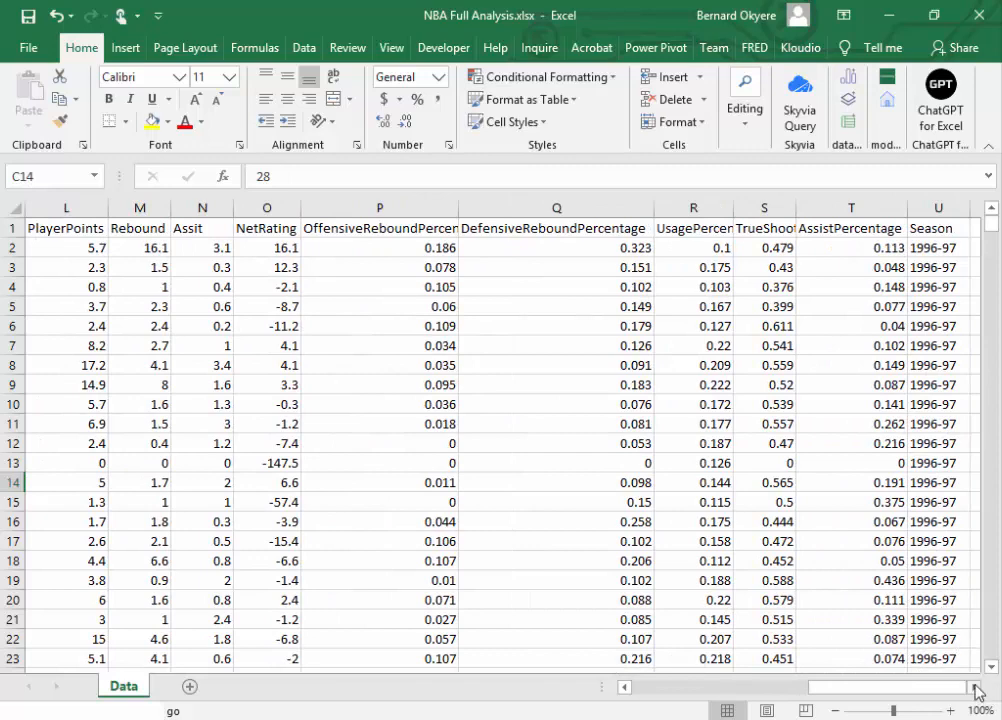
click(976, 690)
click(976, 690)
click(851, 230)
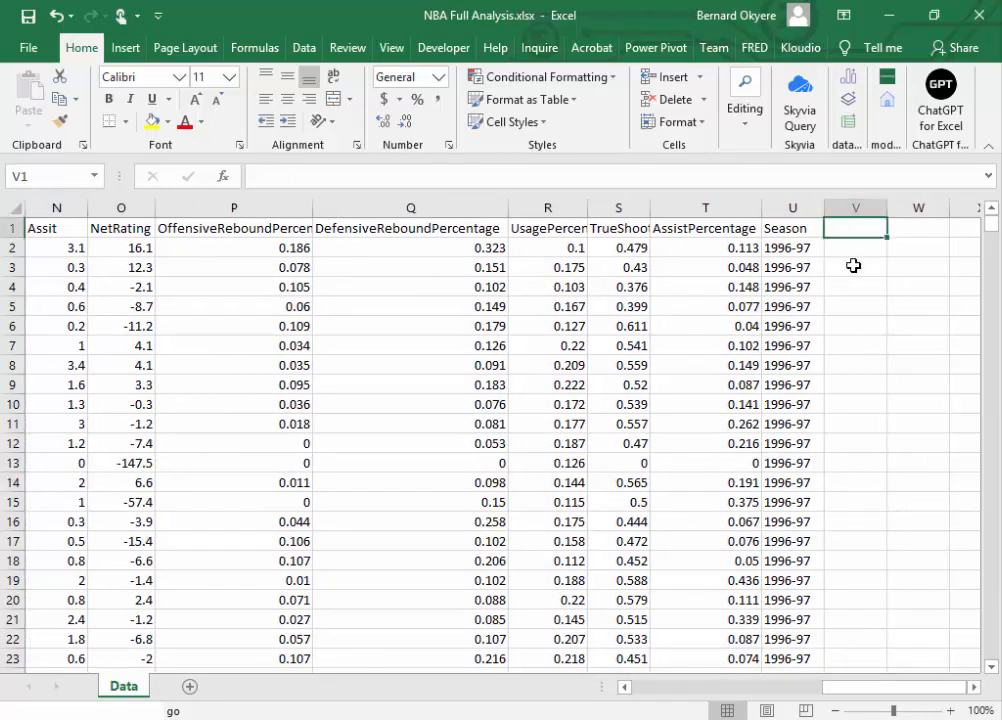
click(855, 249)
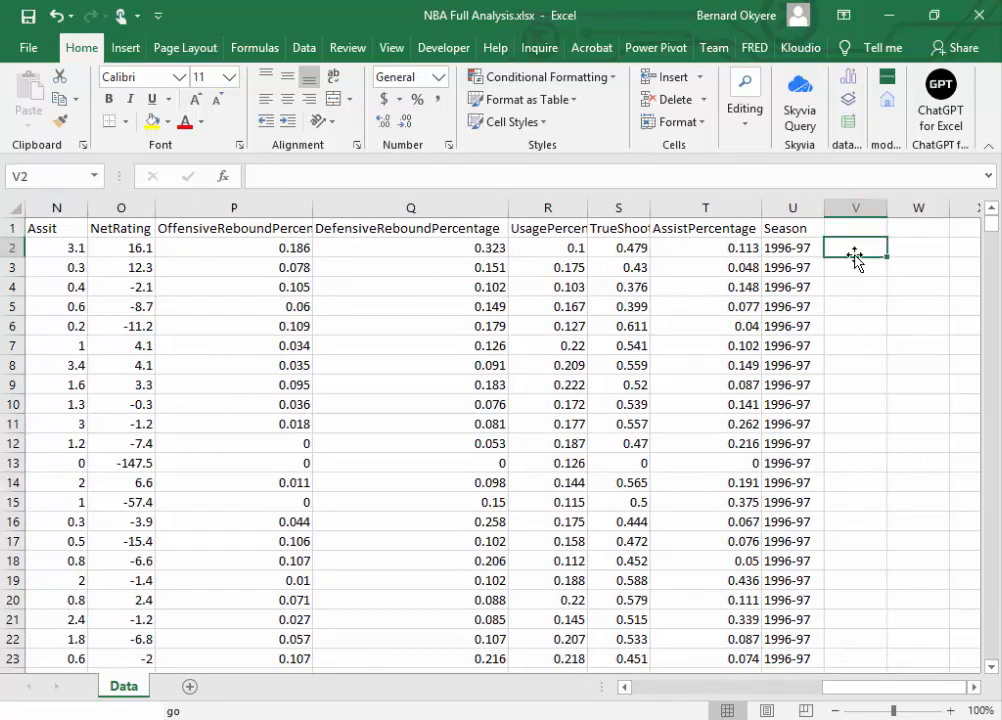
text(Missing)
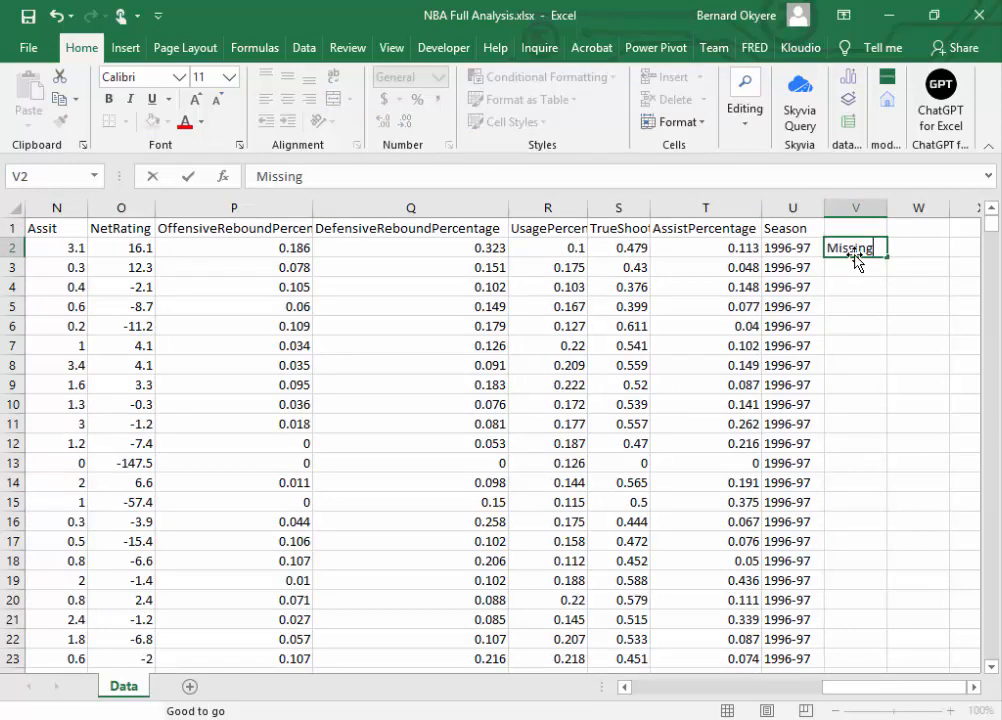
key(Tab)
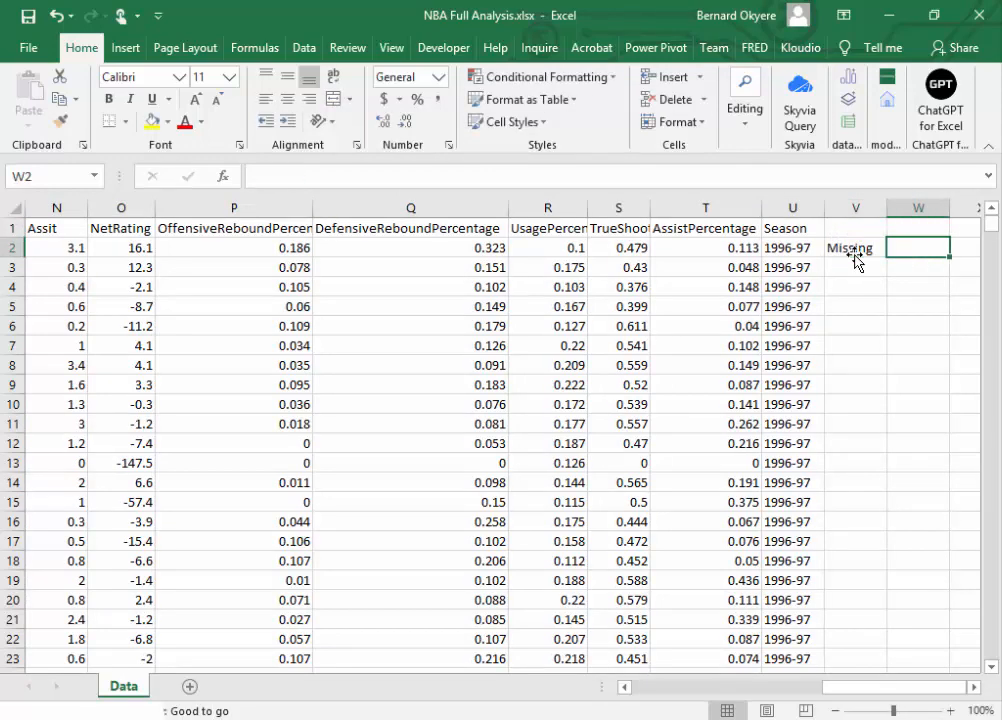
click(852, 252)
click(361, 182)
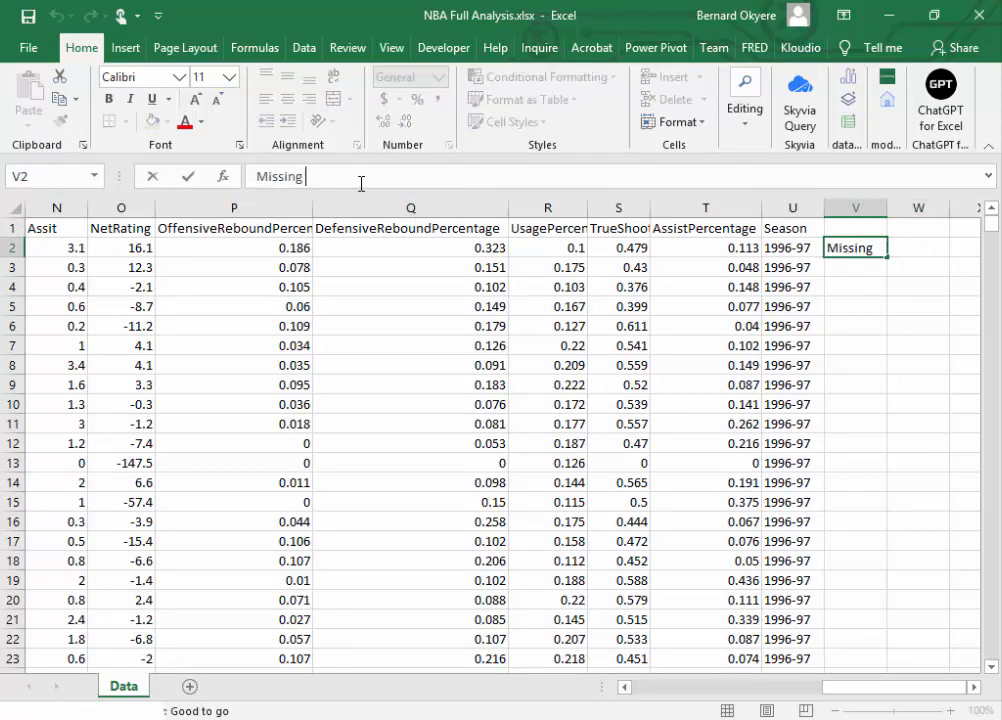
text(values)
key(Return)
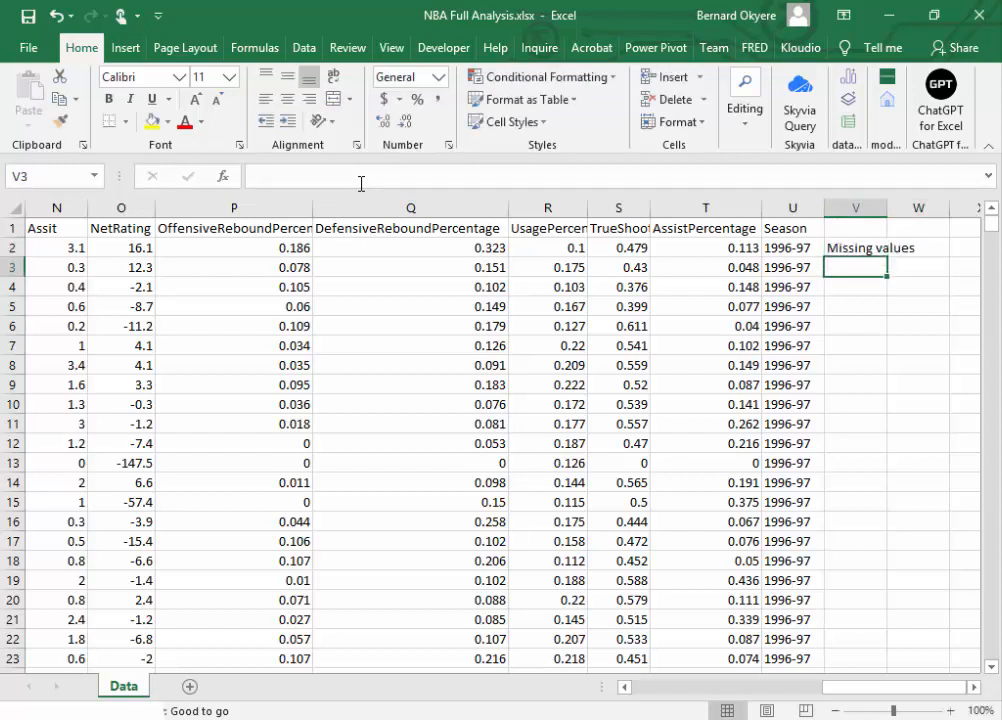
double_click(890, 203)
Step: Format the Missing values heading with a dark fill and bold white text
click(881, 249)
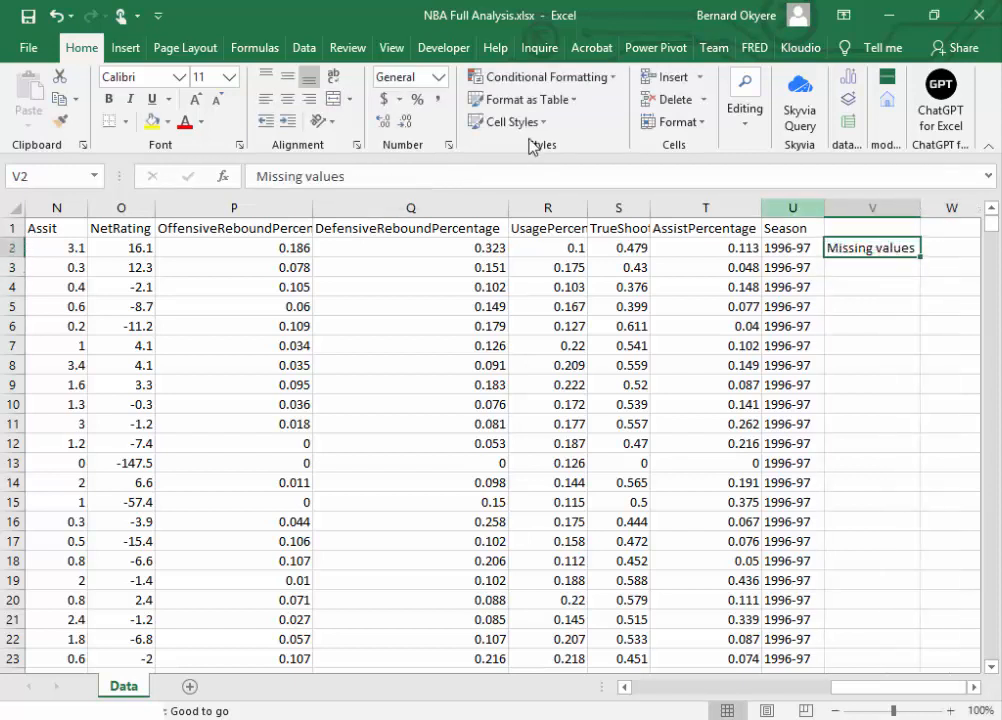
click(170, 122)
click(187, 221)
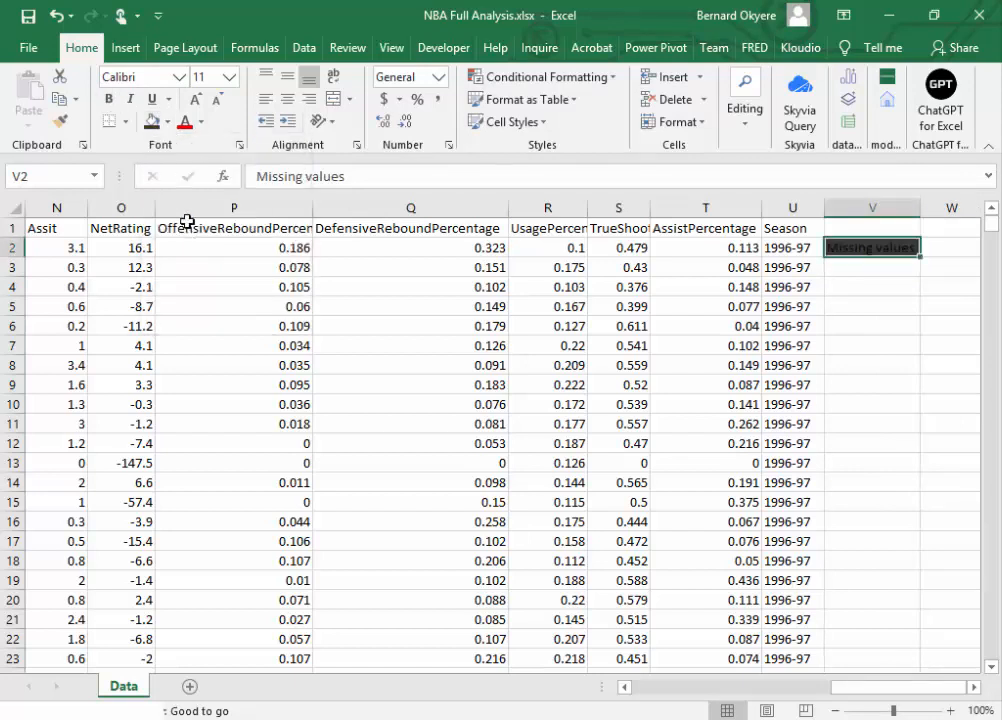
click(166, 122)
click(188, 190)
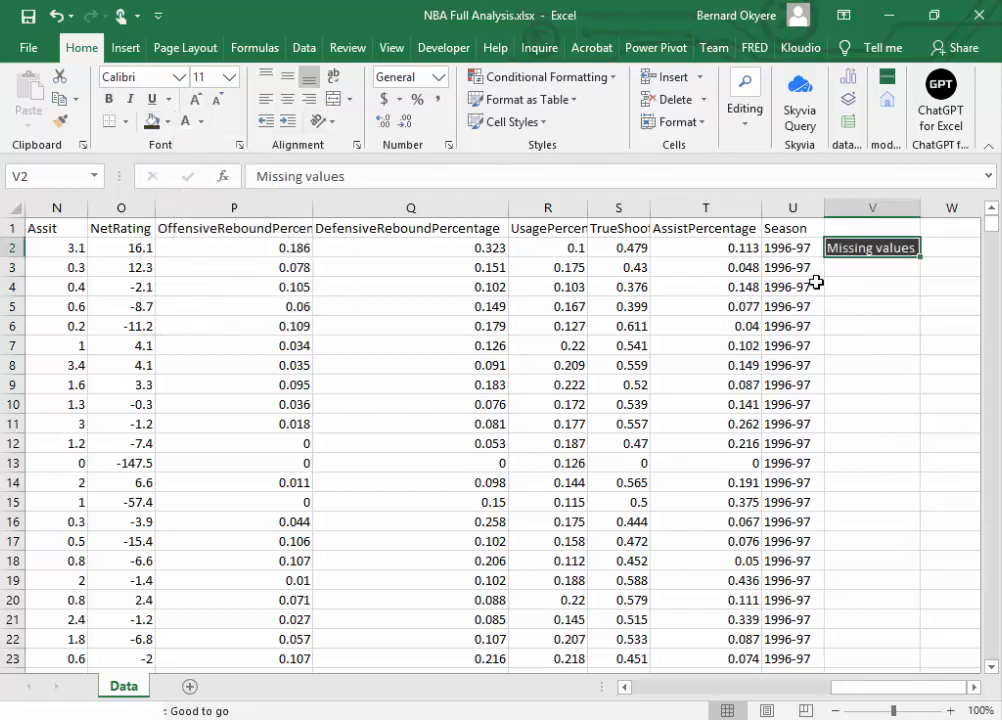
click(108, 99)
Step: List Age and PlayerName in cells V3 and V4 under the Missing values heading
click(871, 268)
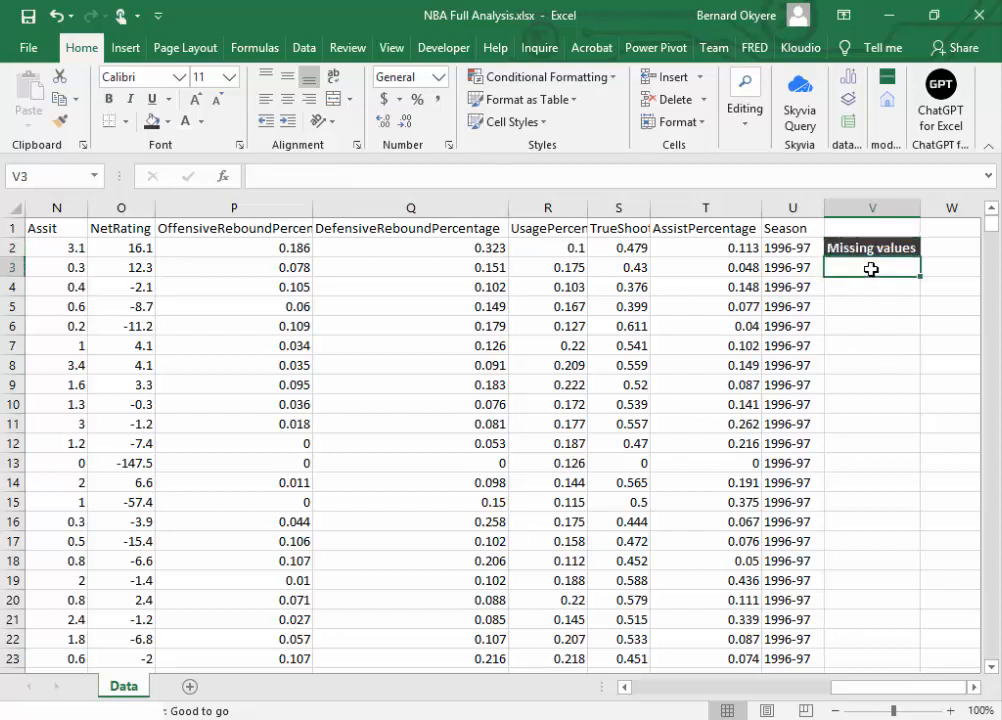
key(ctrl+s)
text(Age)
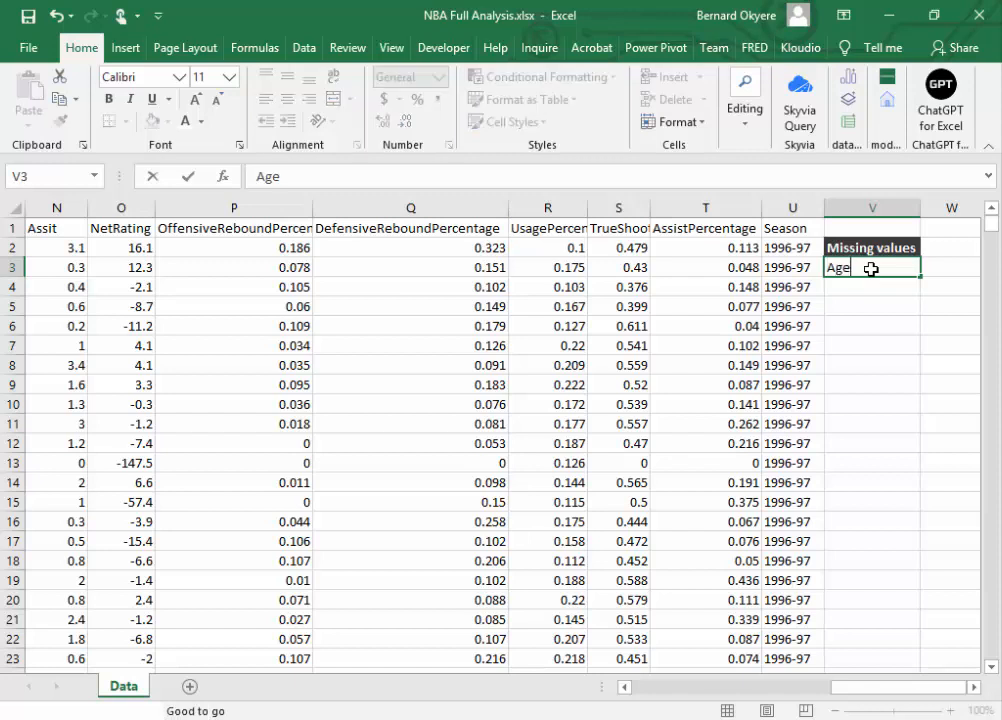
key(Return)
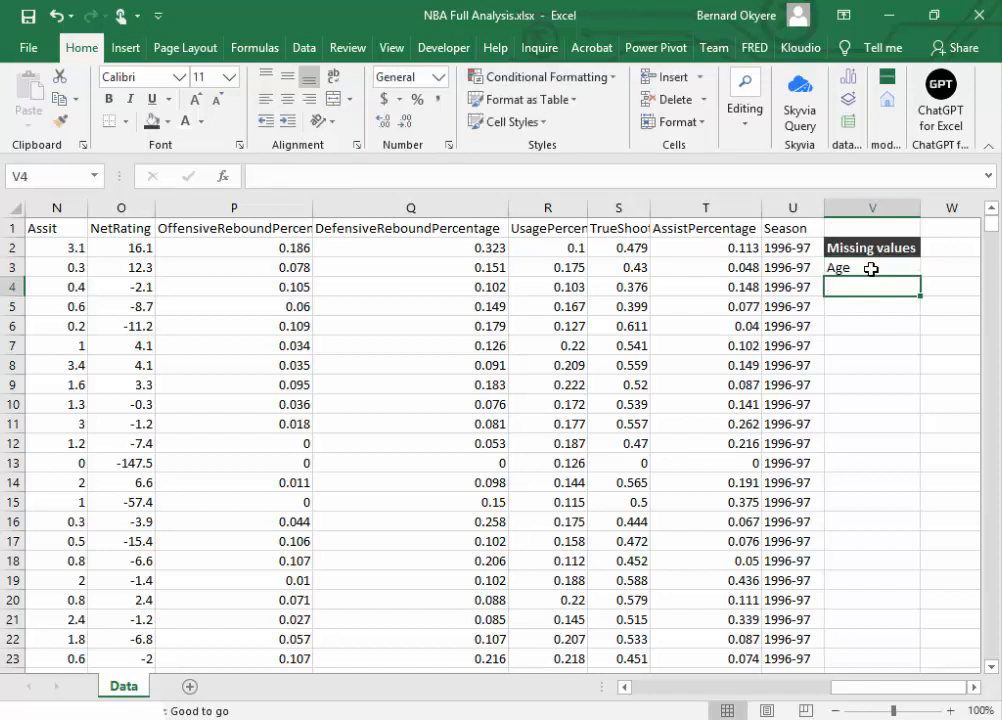
text(Pl)
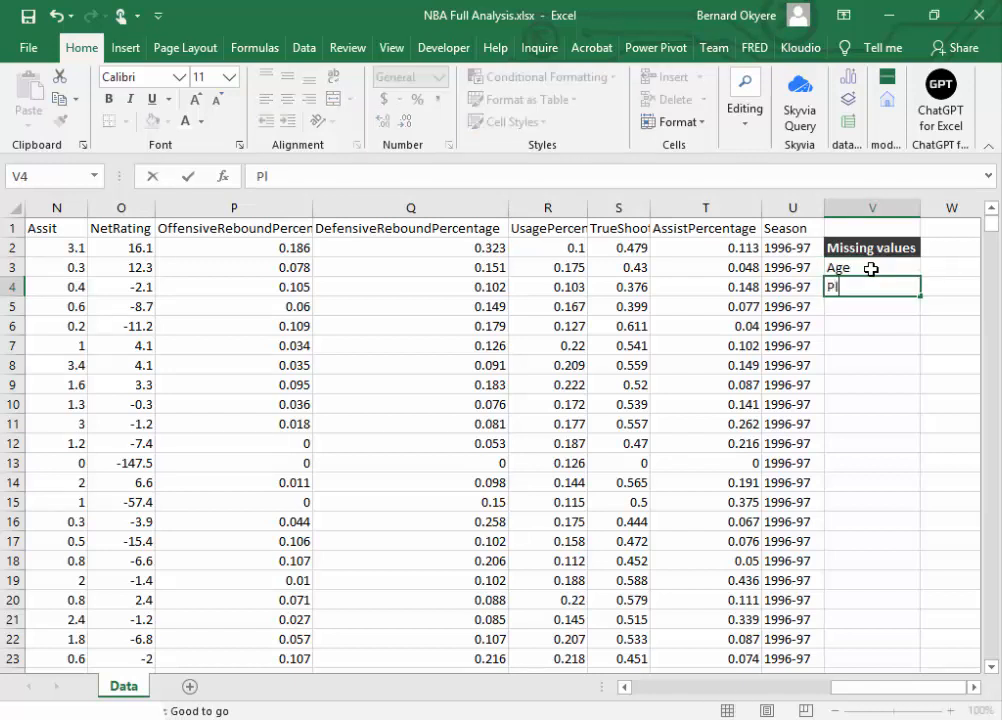
text(ayerName)
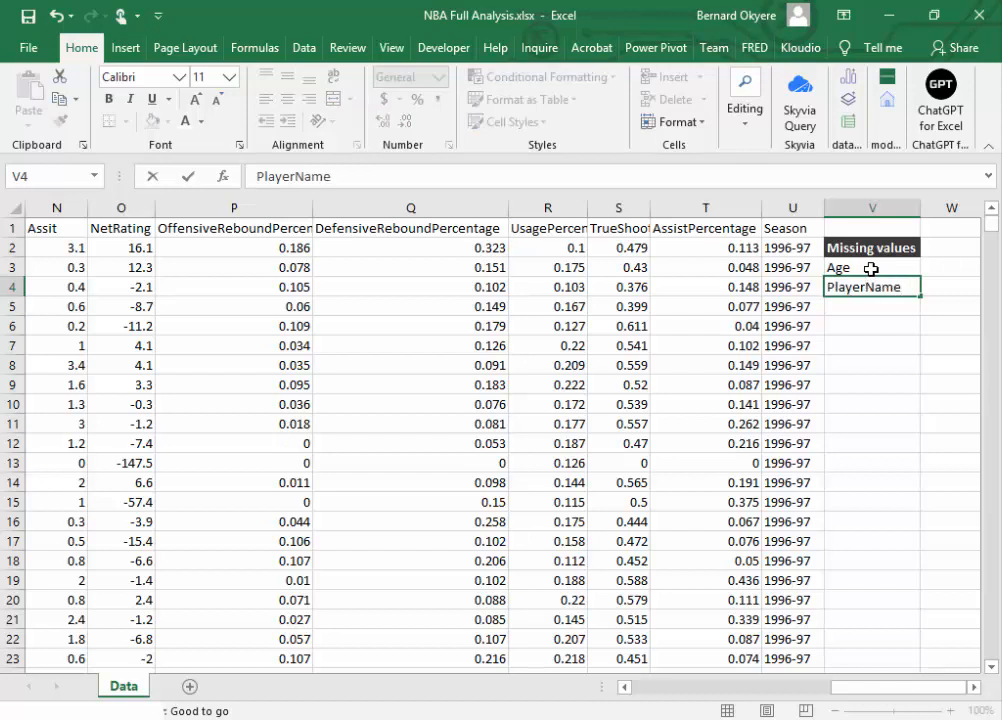
key(Return)
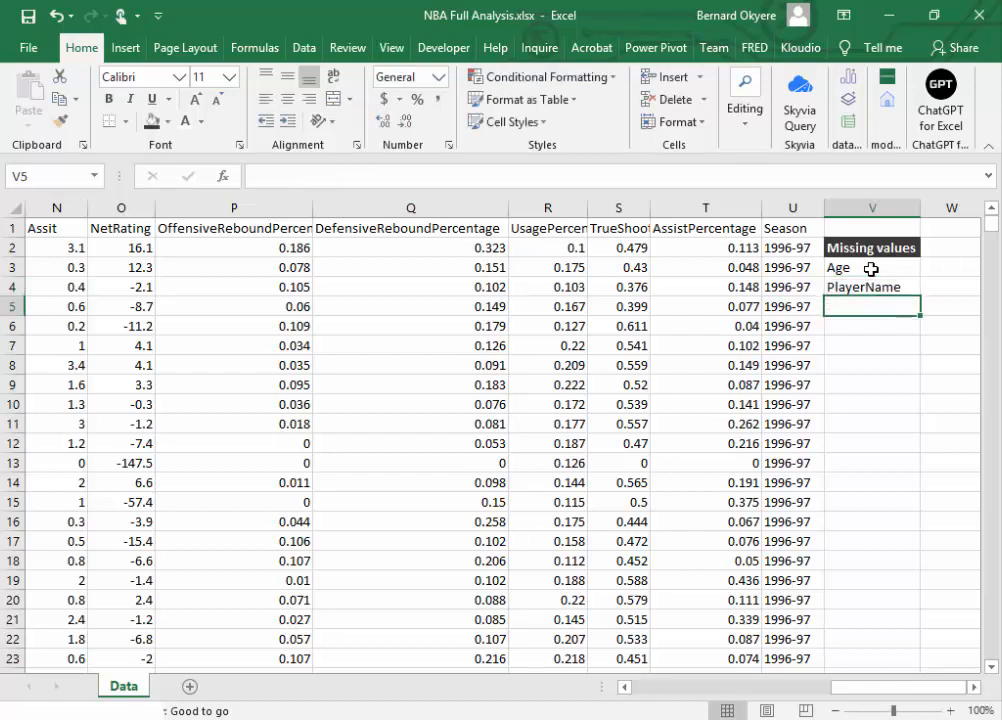
Step: Save the workbook with the two field names listed under Missing values
click(858, 290)
click(856, 307)
click(860, 288)
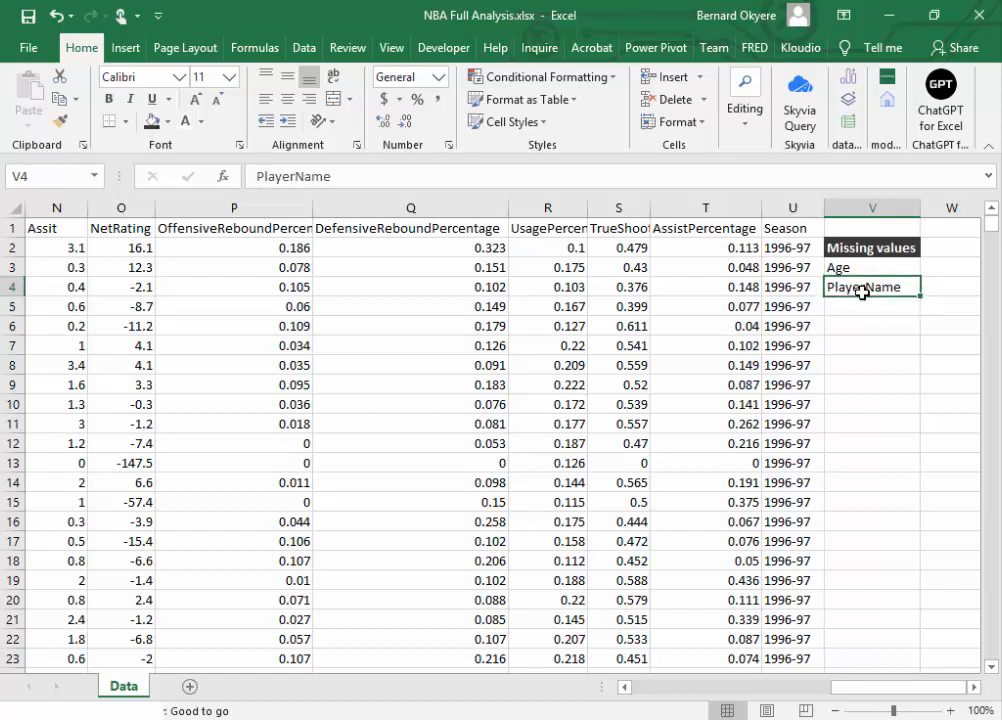
click(22, 18)
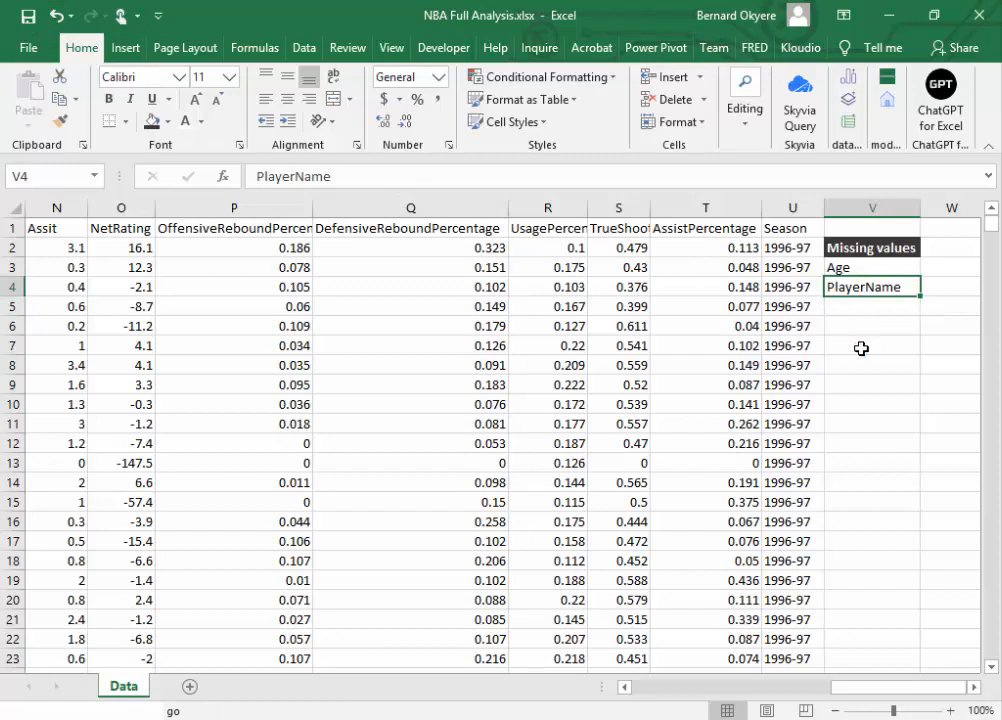
click(852, 269)
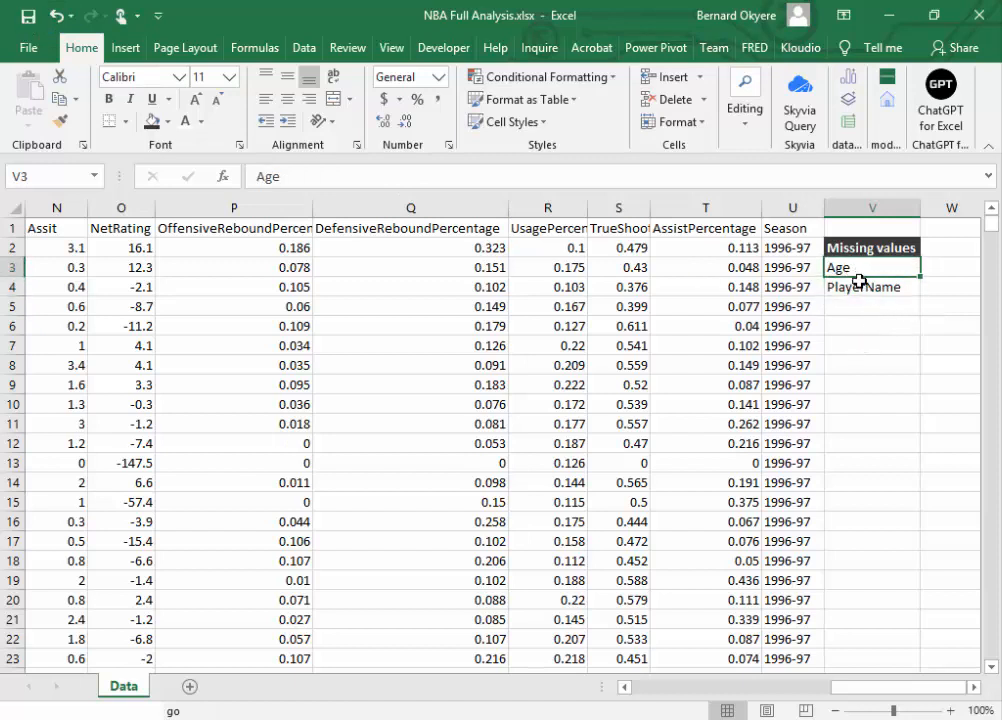
click(857, 284)
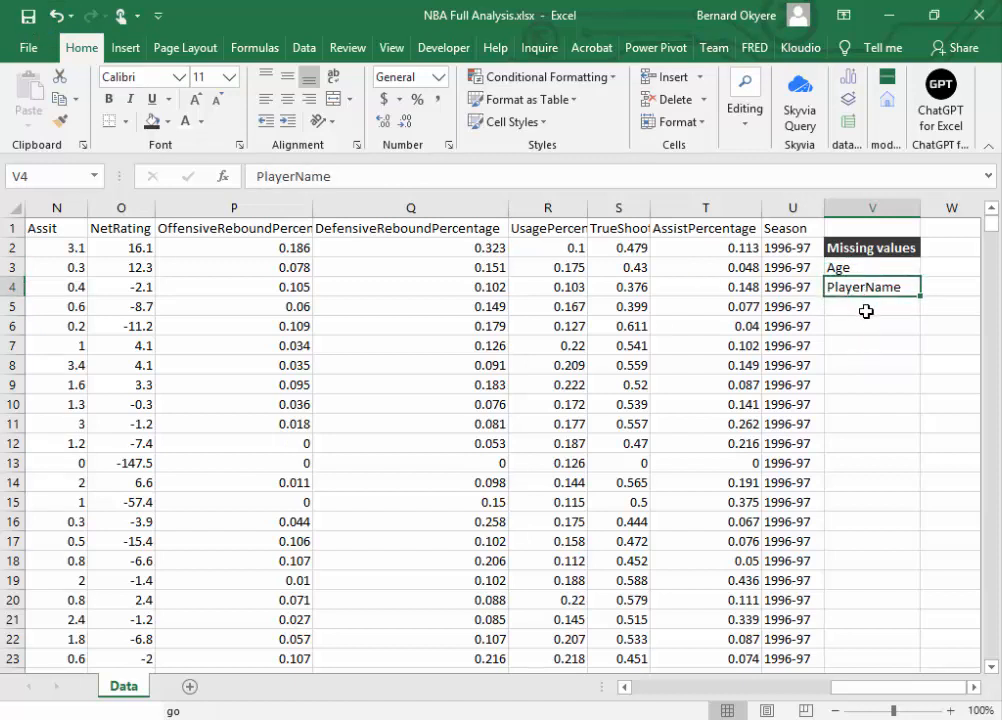
Step: Start a COUNTA formula in cell W3, beside the Age label
click(940, 268)
scroll(940, 268, right, 1)
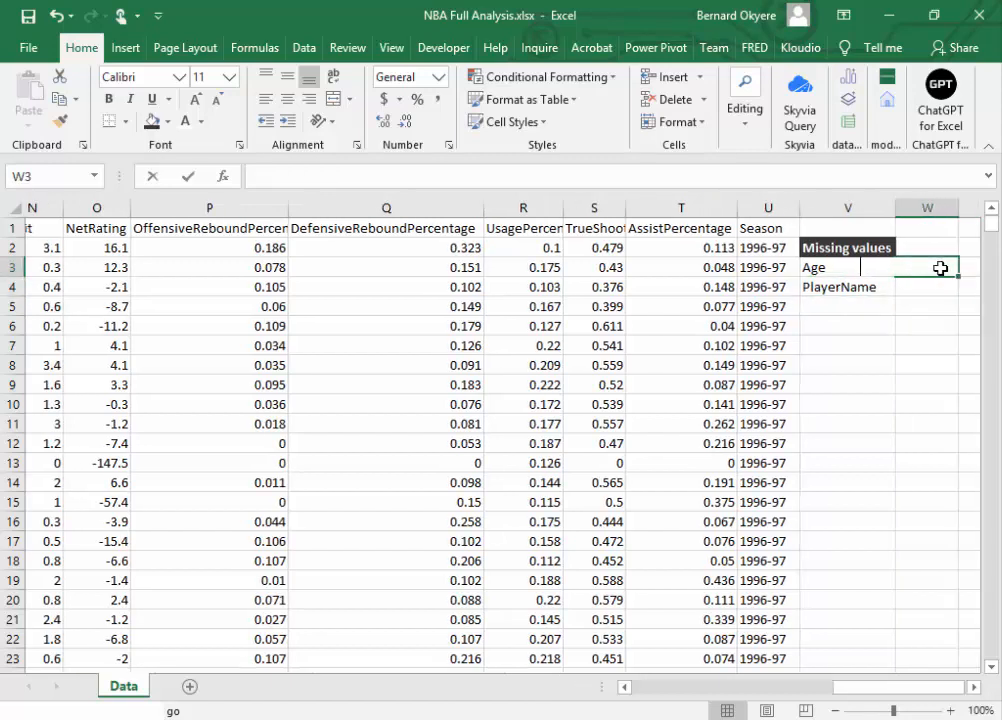
text(=count)
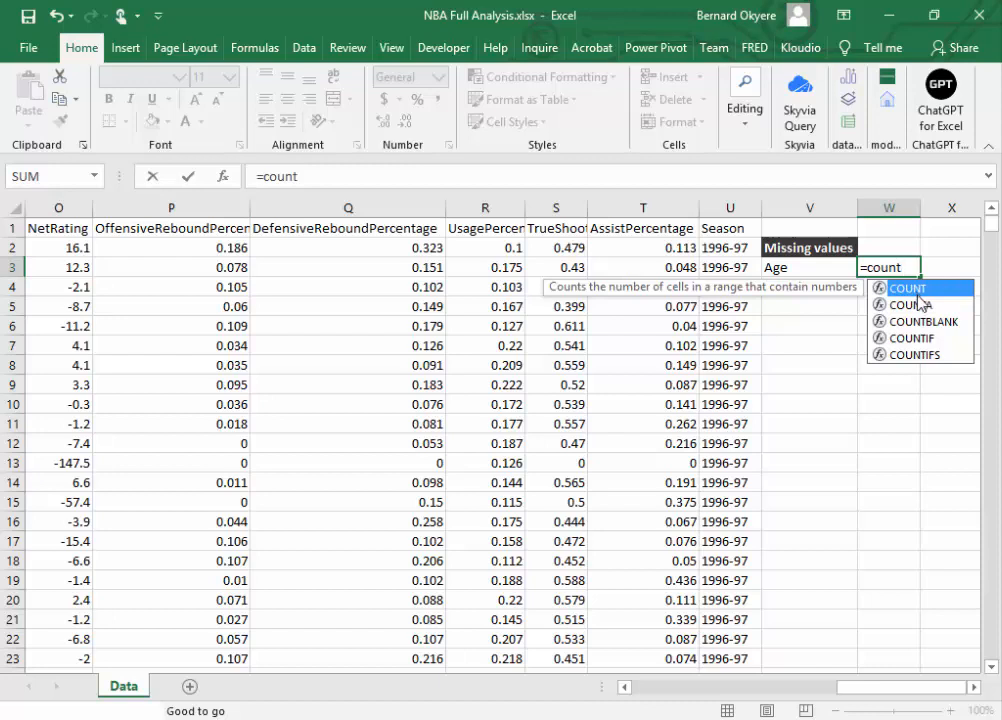
click(911, 305)
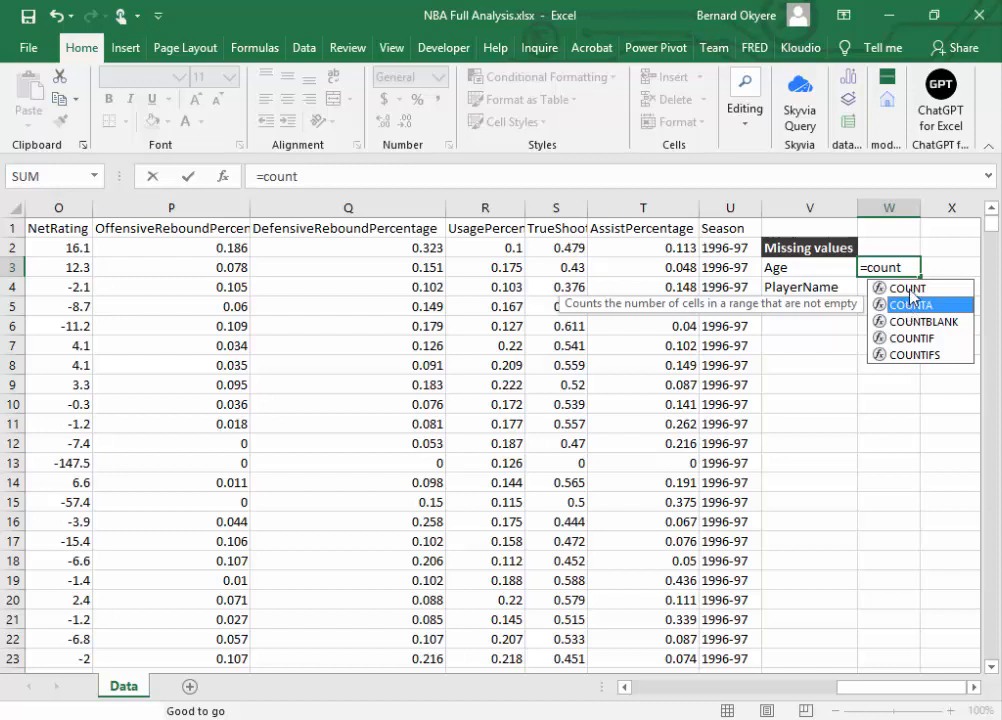
click(910, 290)
double_click(918, 305)
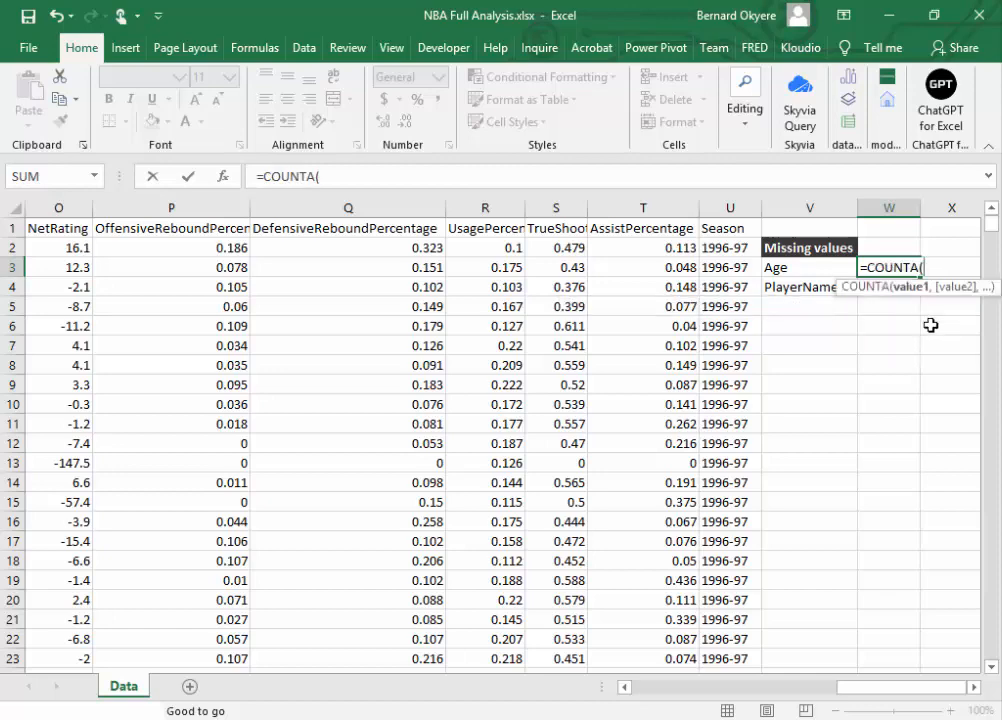
Step: Complete the COUNTA formula in W3 with all the Age values, range C2:C12306
drag(873, 697, 532, 668)
click(288, 247)
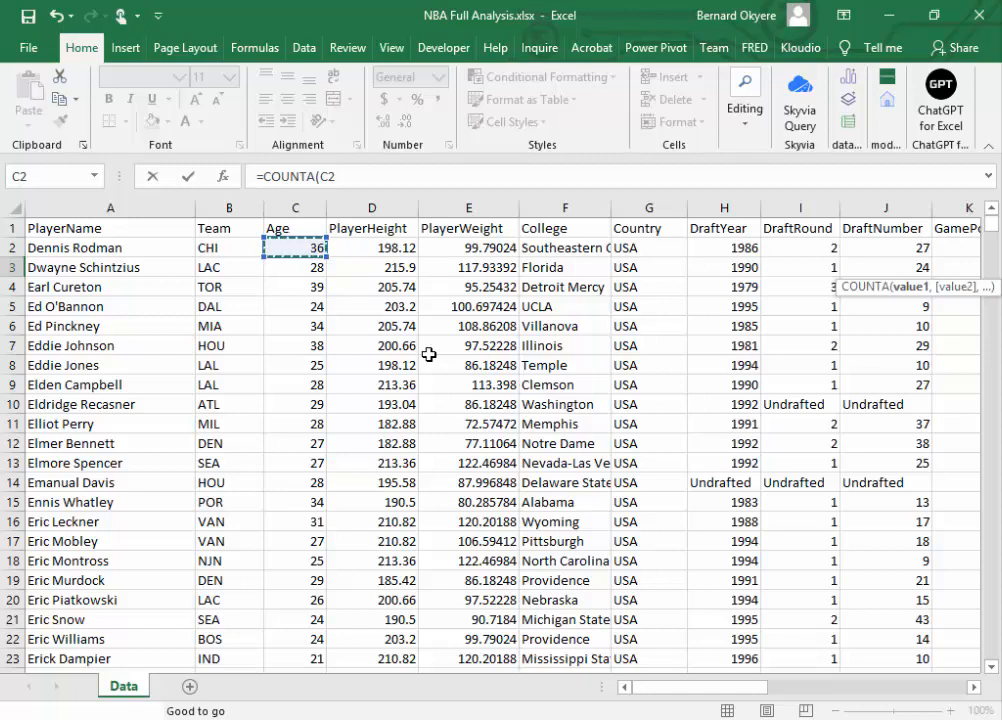
key(ctrl+shift+Down)
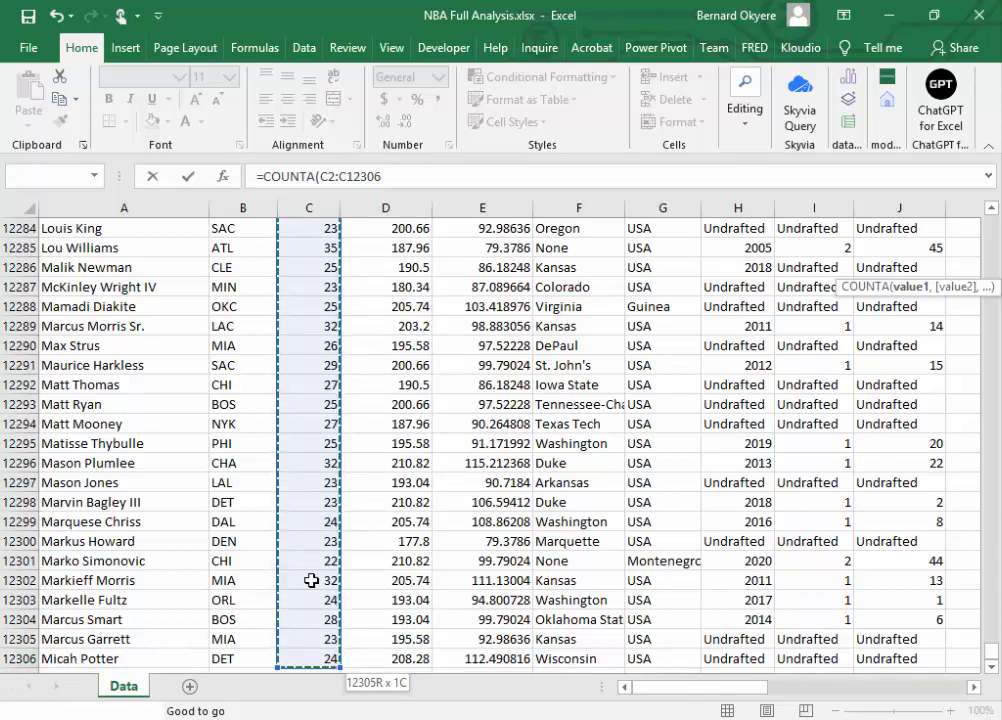
drag(740, 688, 961, 690)
scroll(991, 662, up, 20)
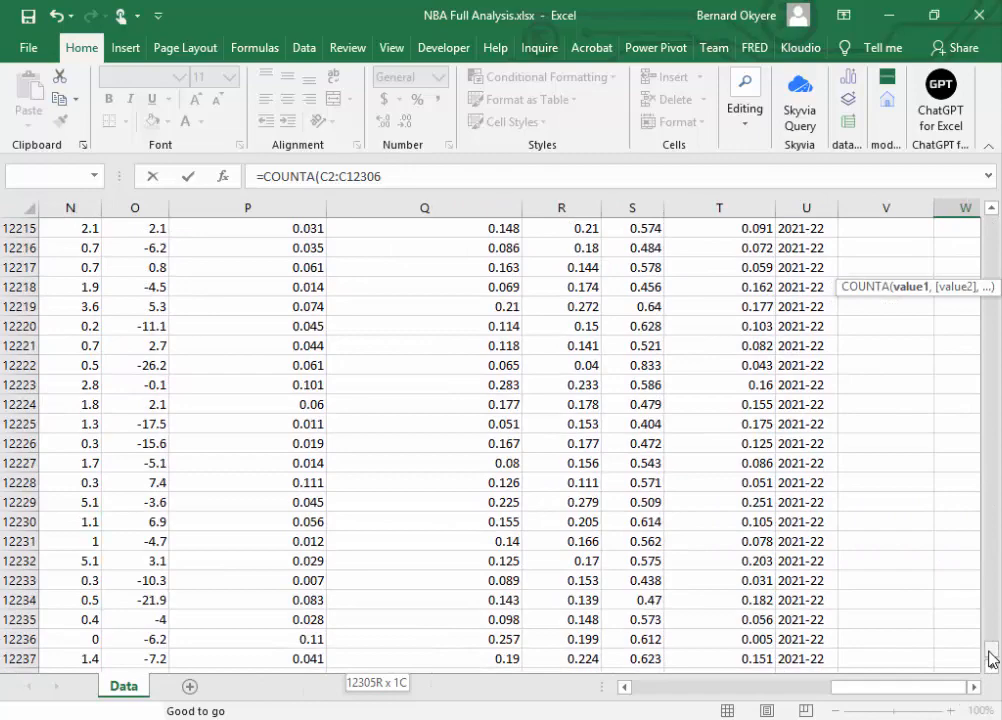
drag(991, 650, 991, 222)
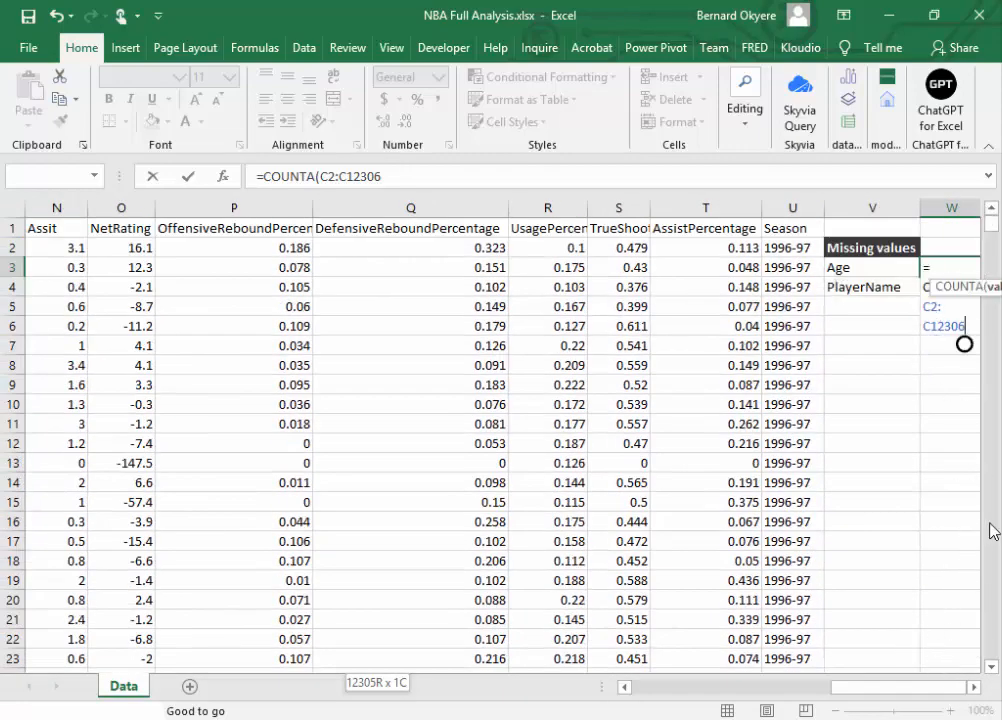
text())
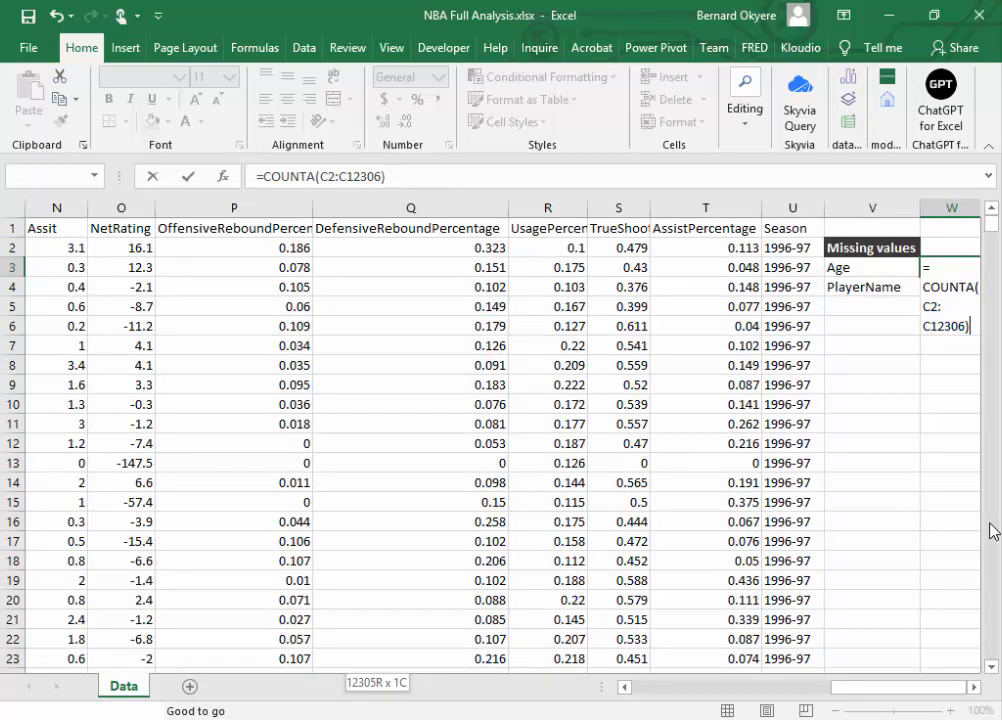
key(Return)
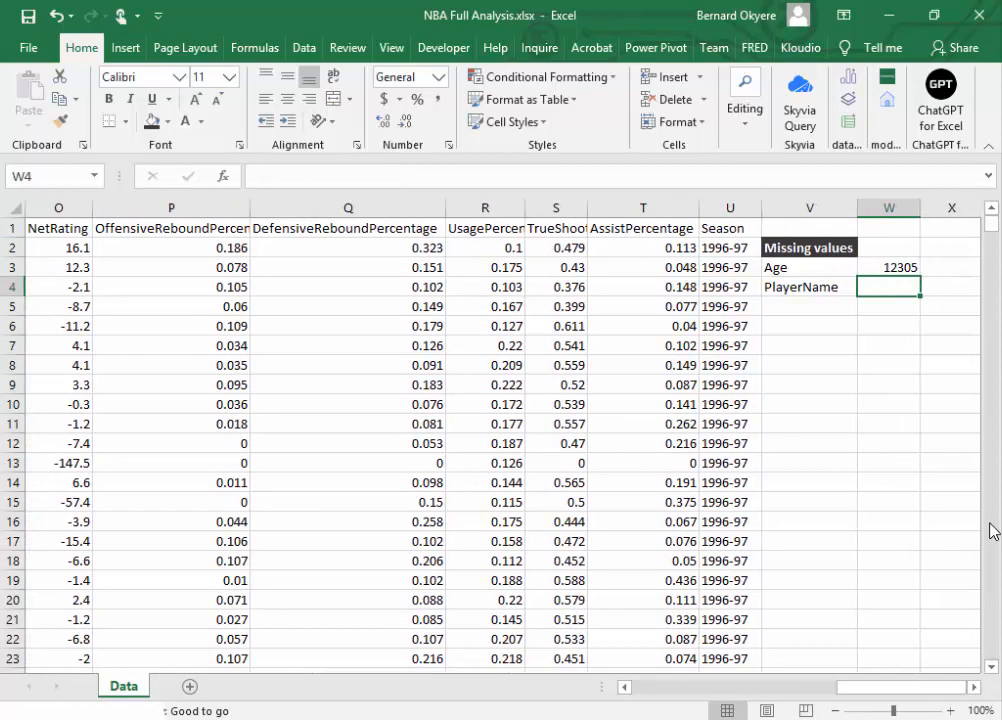
Step: Start a COUNTBLANK formula in cell X3, beside the Age count
click(888, 265)
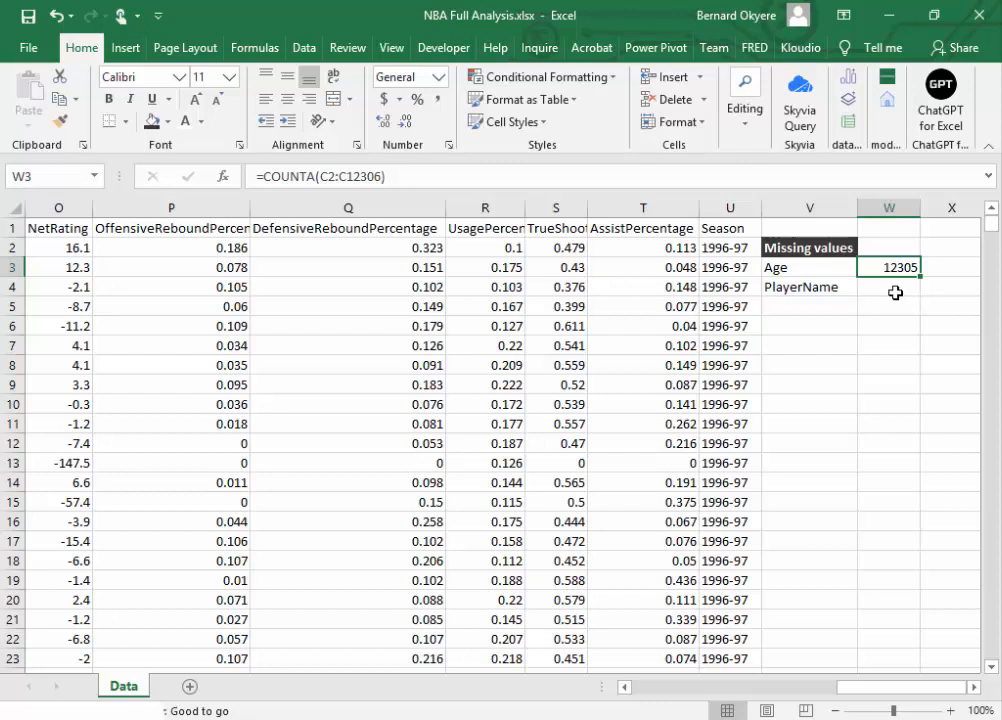
click(894, 290)
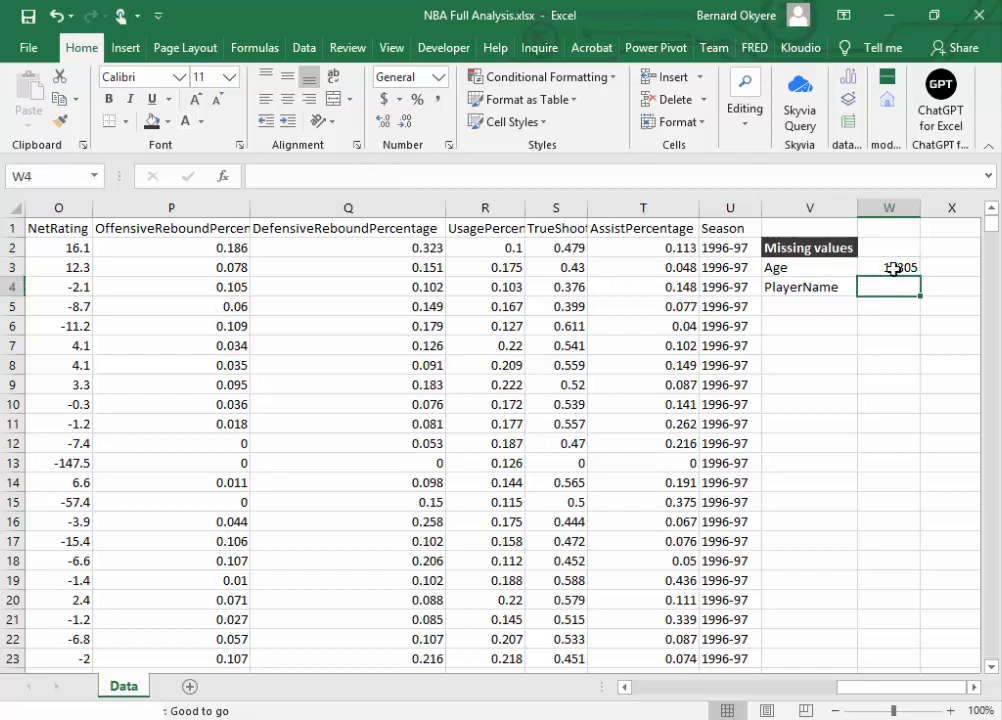
click(892, 266)
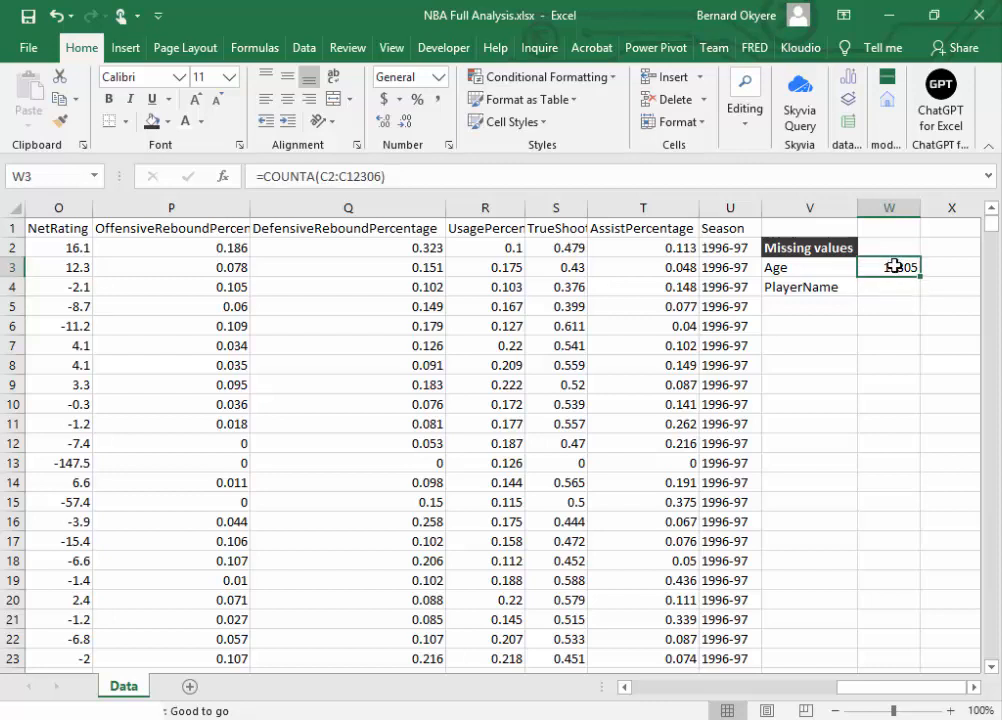
click(971, 688)
click(971, 688)
click(725, 265)
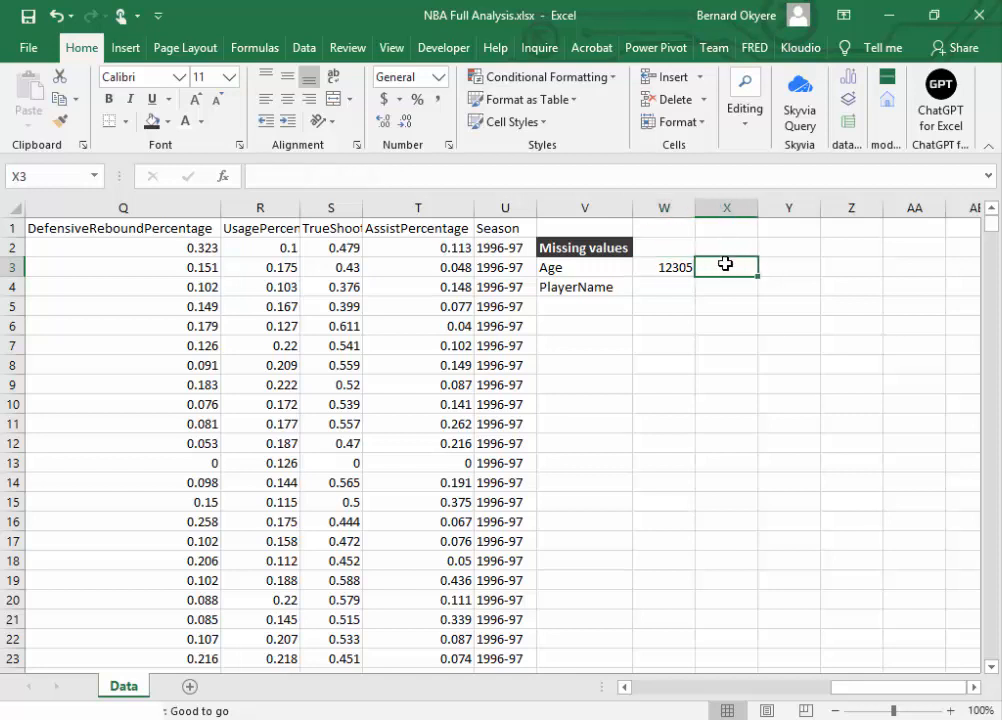
text(=)
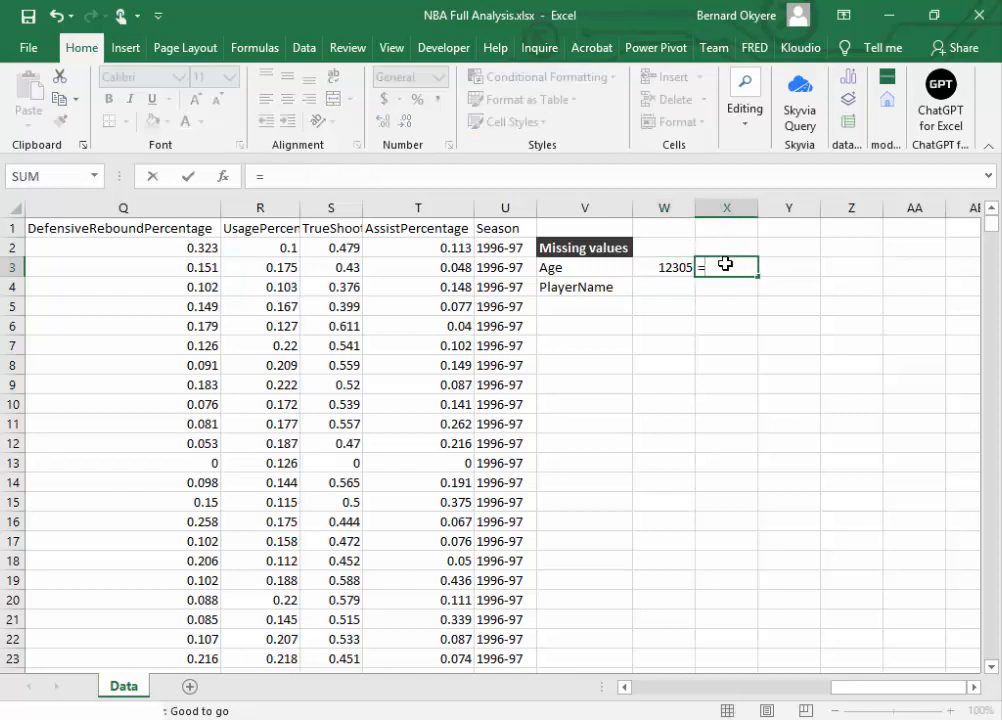
key(Escape)
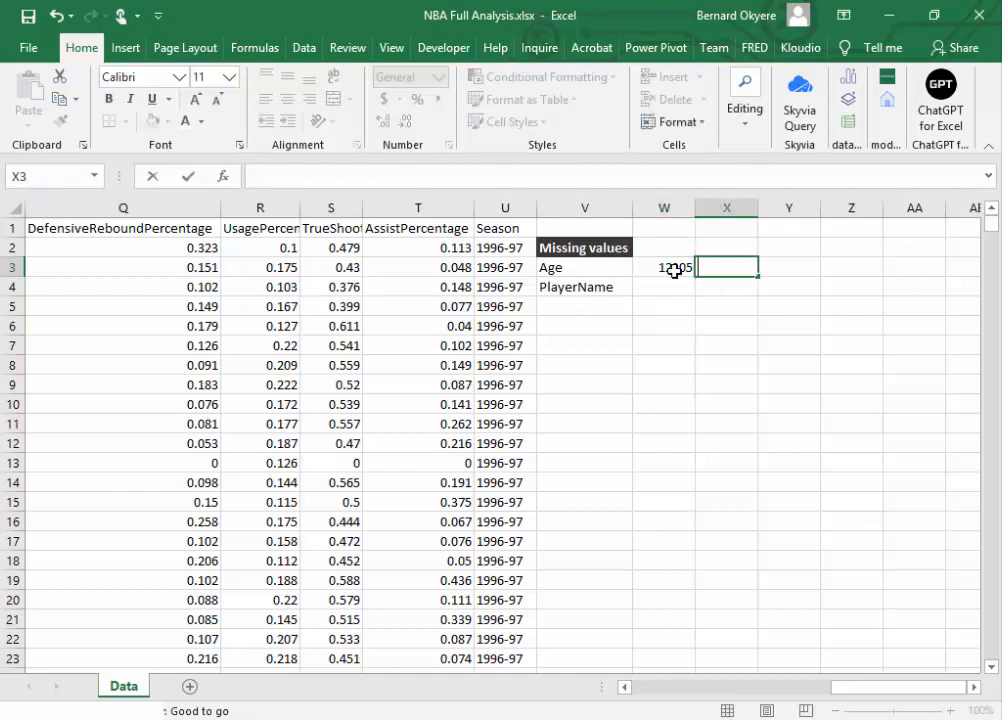
click(670, 267)
click(710, 266)
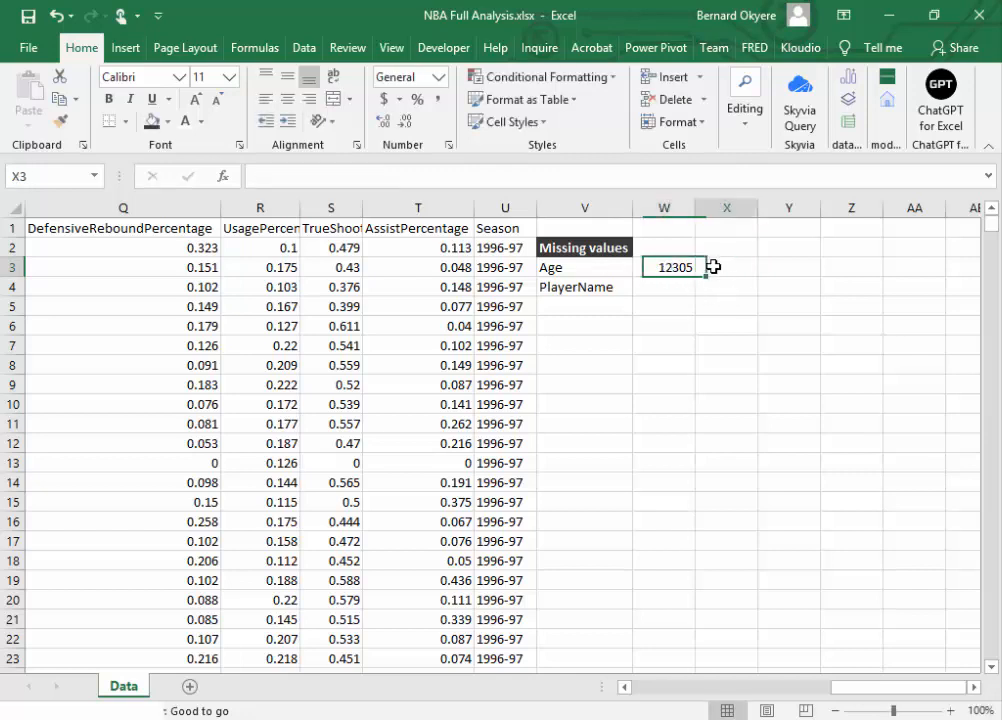
text(=)
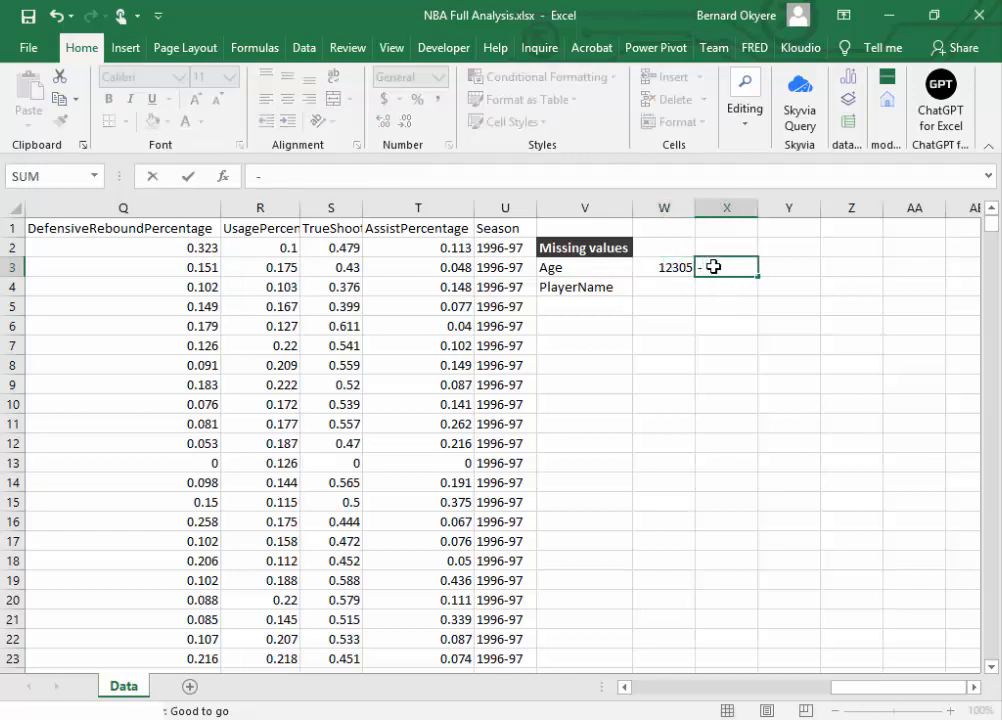
text(count)
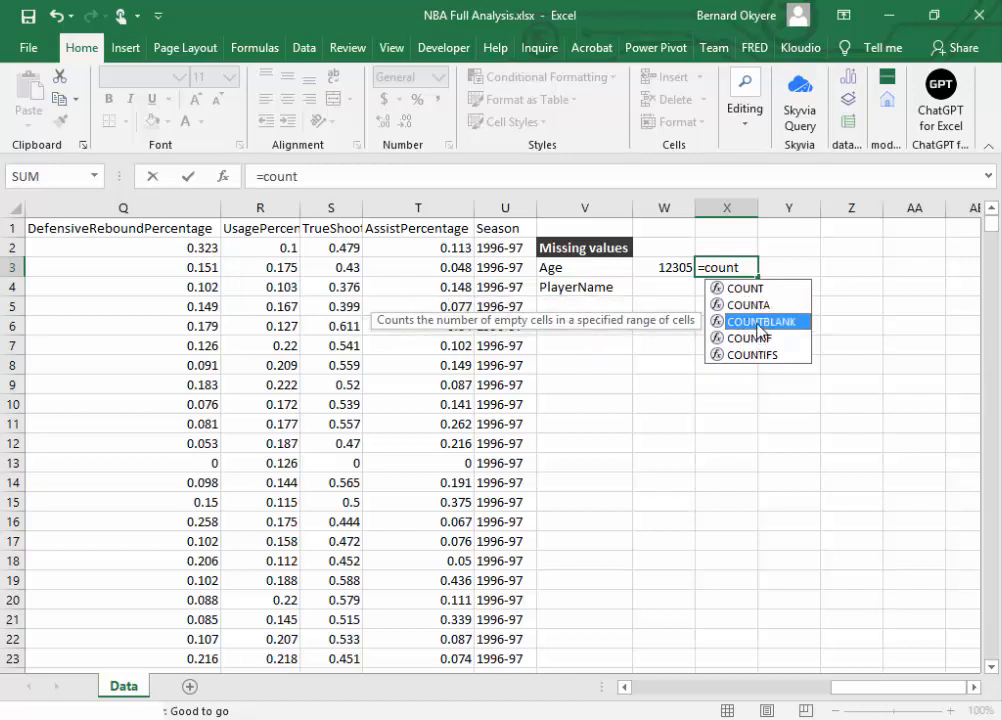
double_click(760, 322)
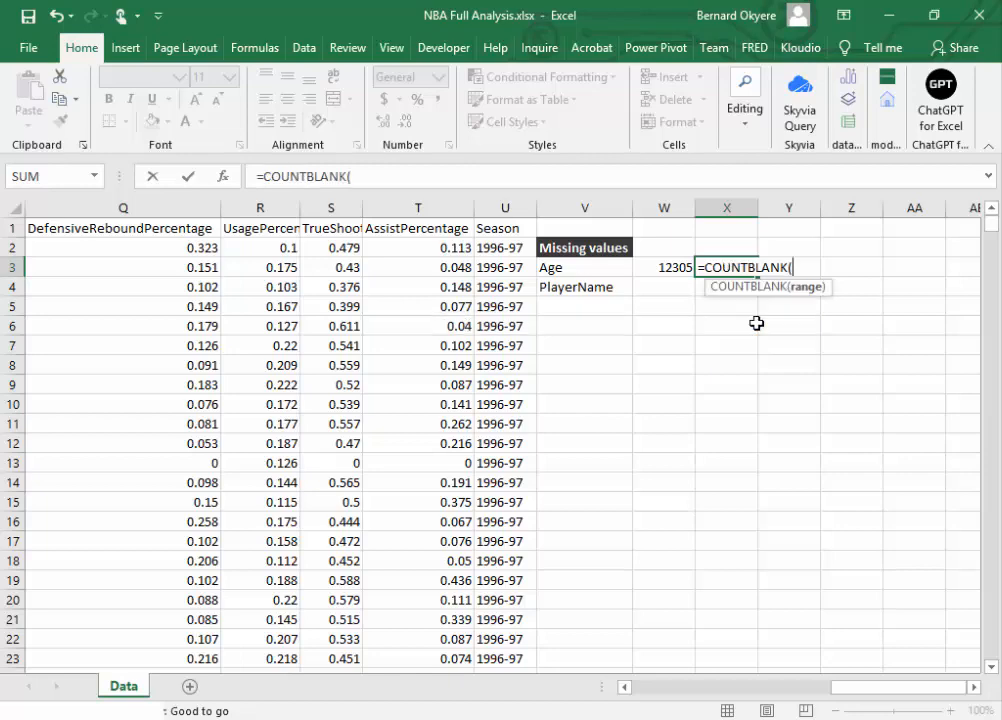
Step: Complete the COUNTBLANK formula in X3 with all the Age values, range C2:C12306
drag(887, 688, 790, 688)
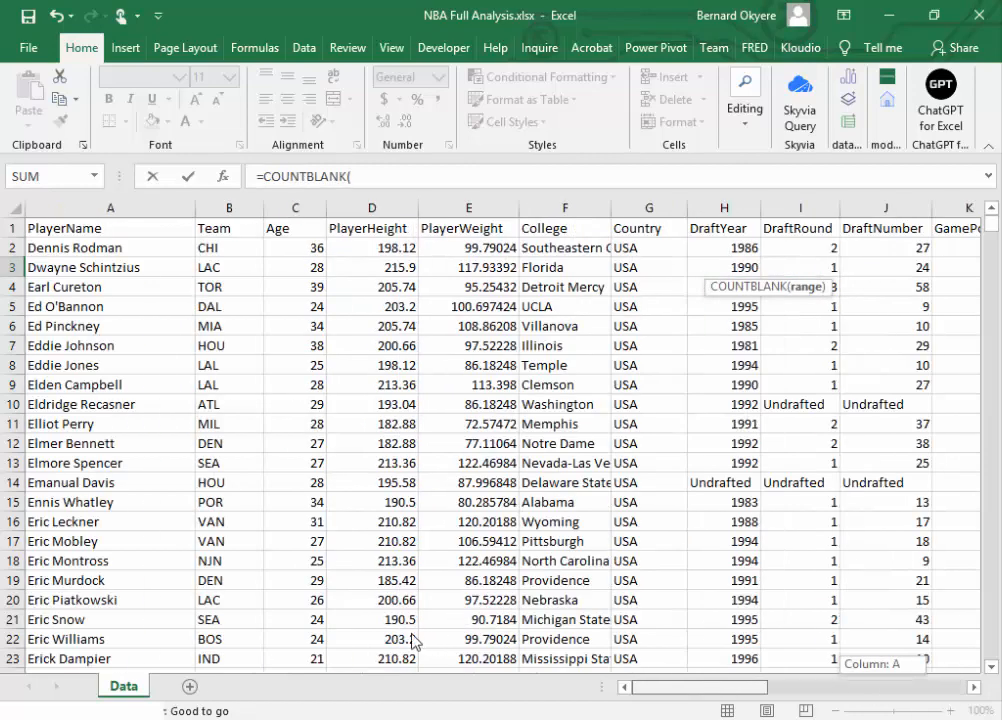
click(285, 247)
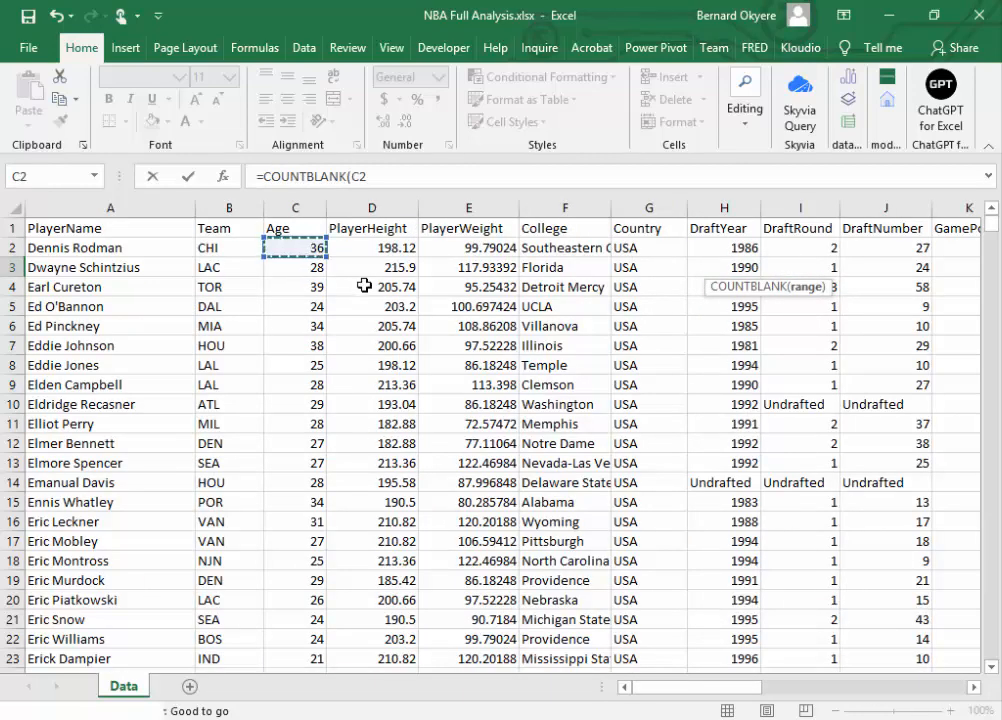
key(ctrl+shift+Down)
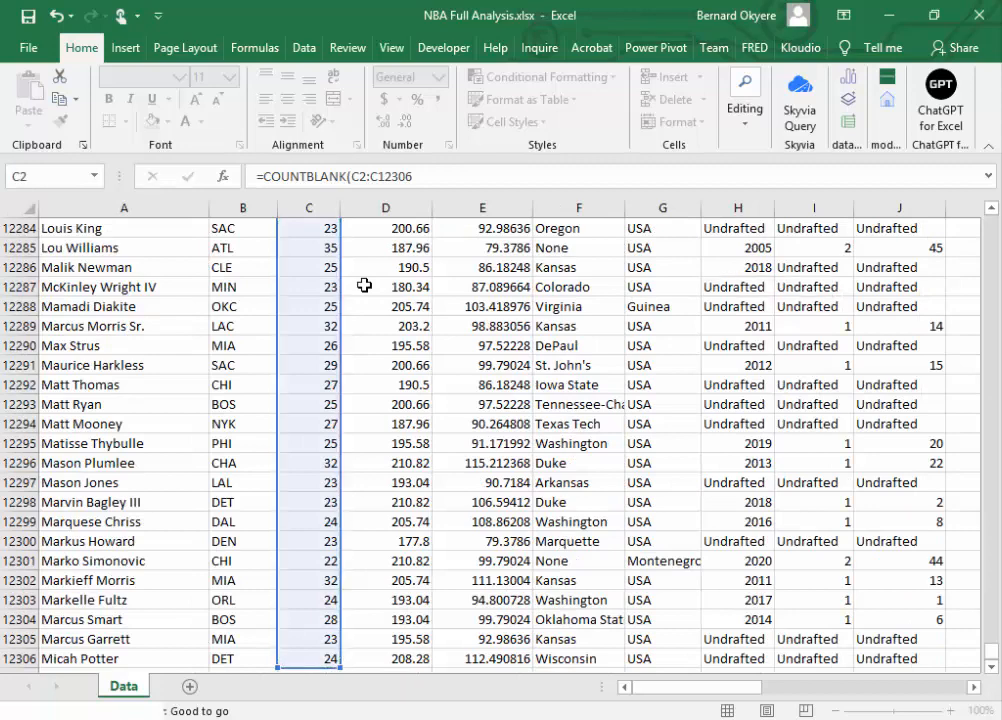
key(Escape)
click(991, 208)
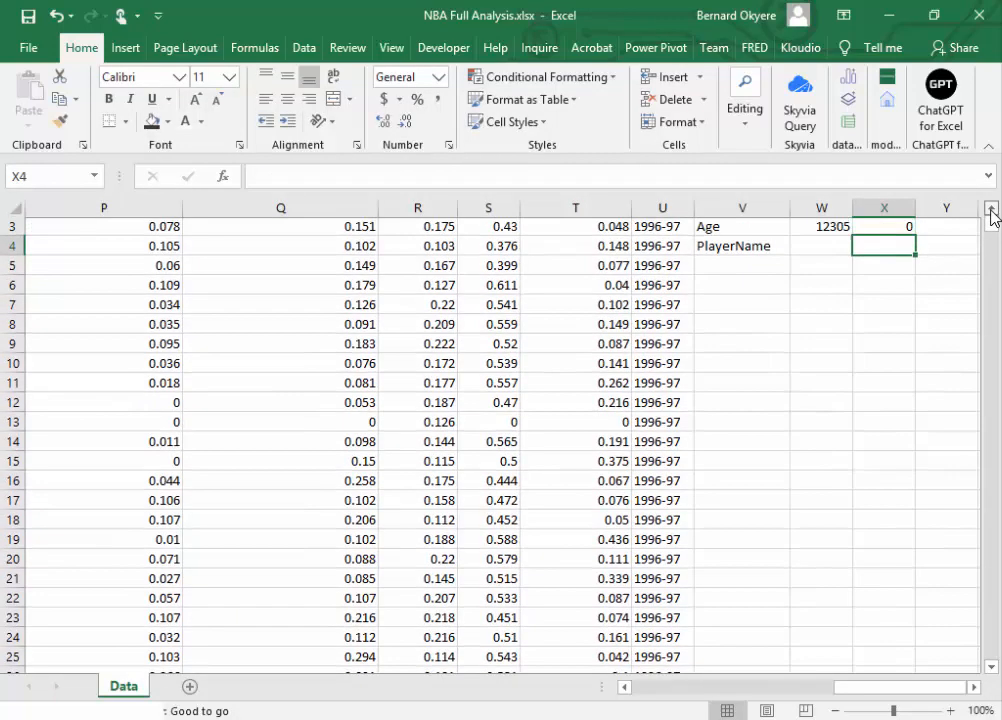
click(991, 208)
click(991, 208)
click(877, 268)
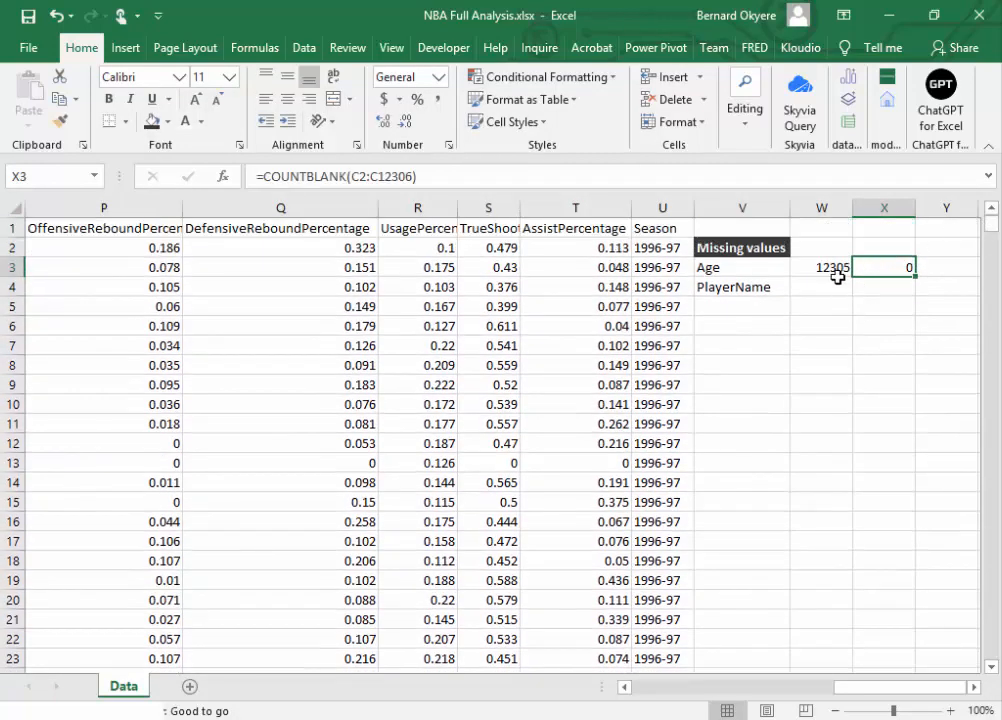
click(828, 268)
Step: Start a COUNTA formula in cell W4, beside the PlayerName label
click(819, 288)
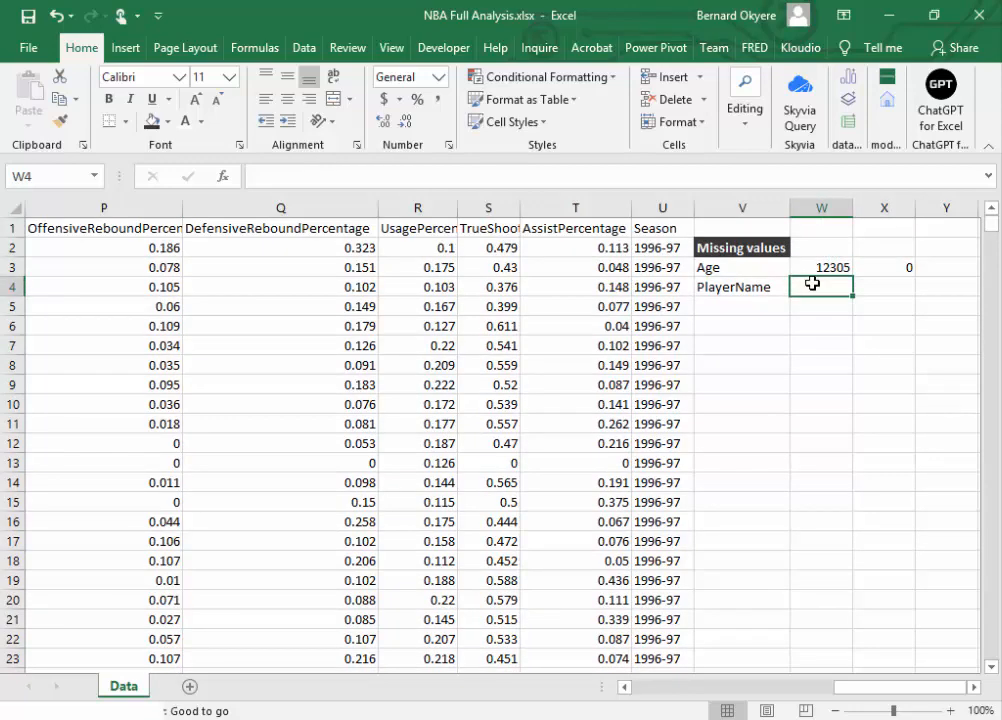
text(=)
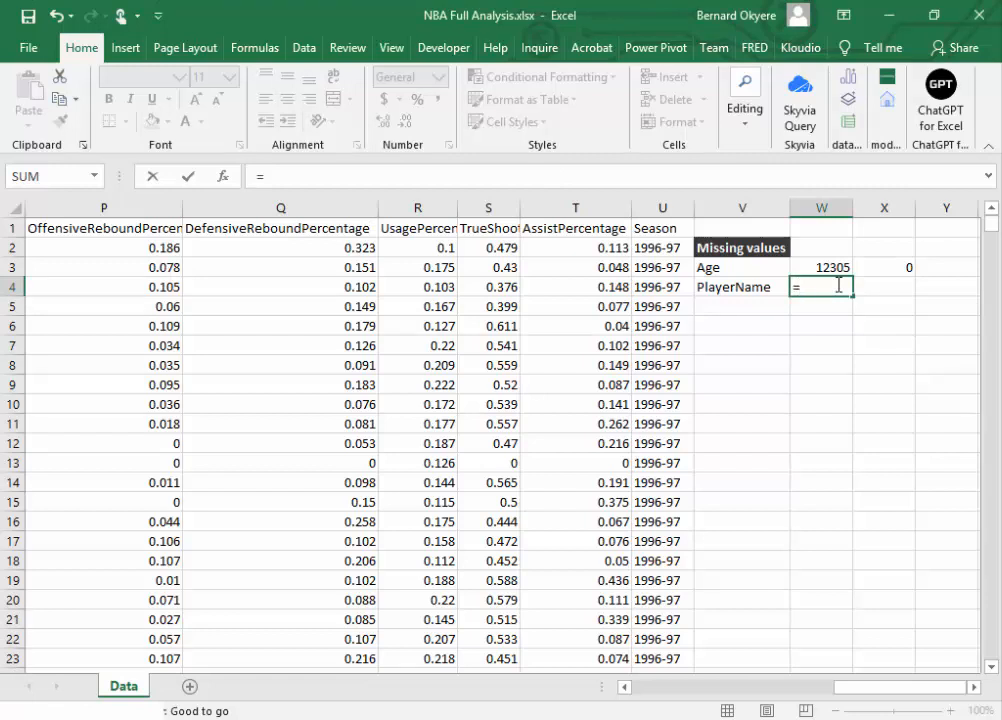
text(co)
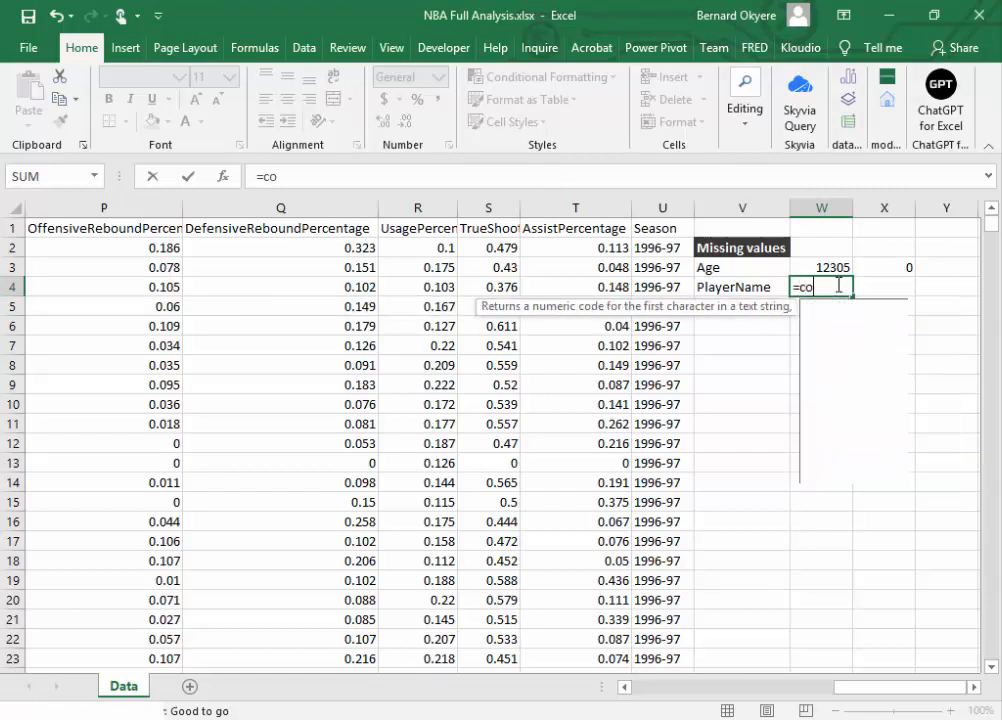
text(unt)
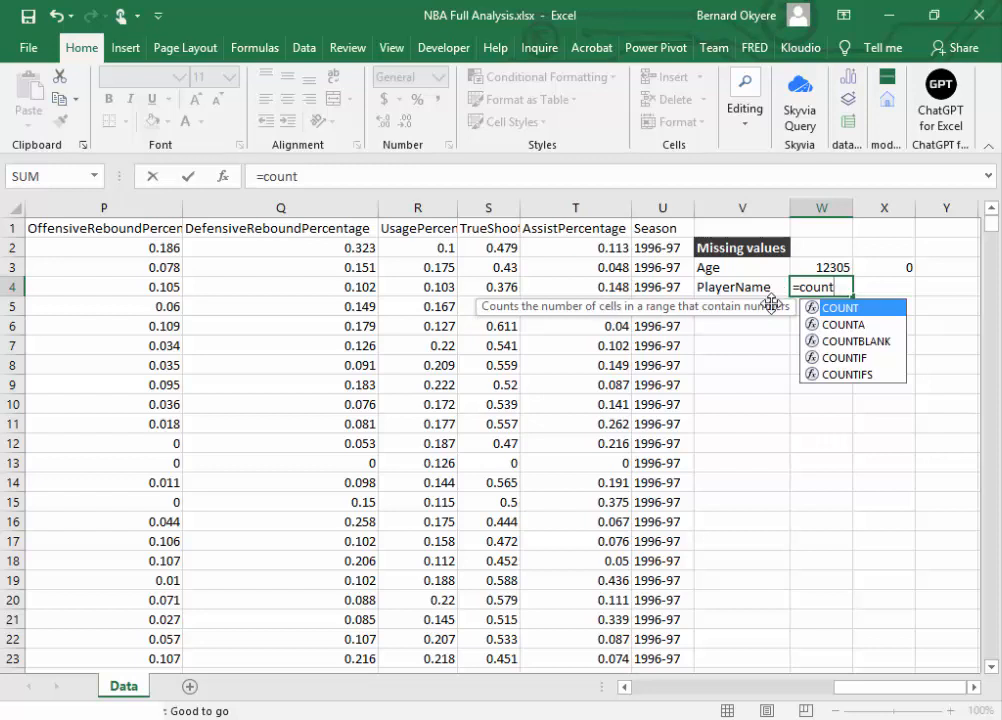
click(844, 325)
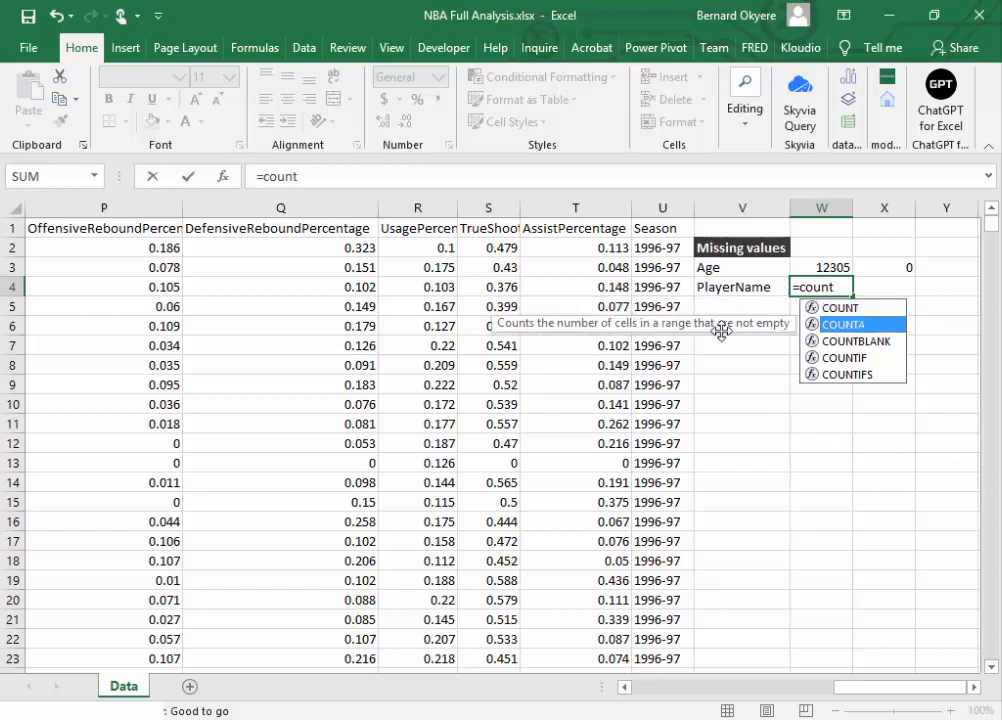
click(850, 341)
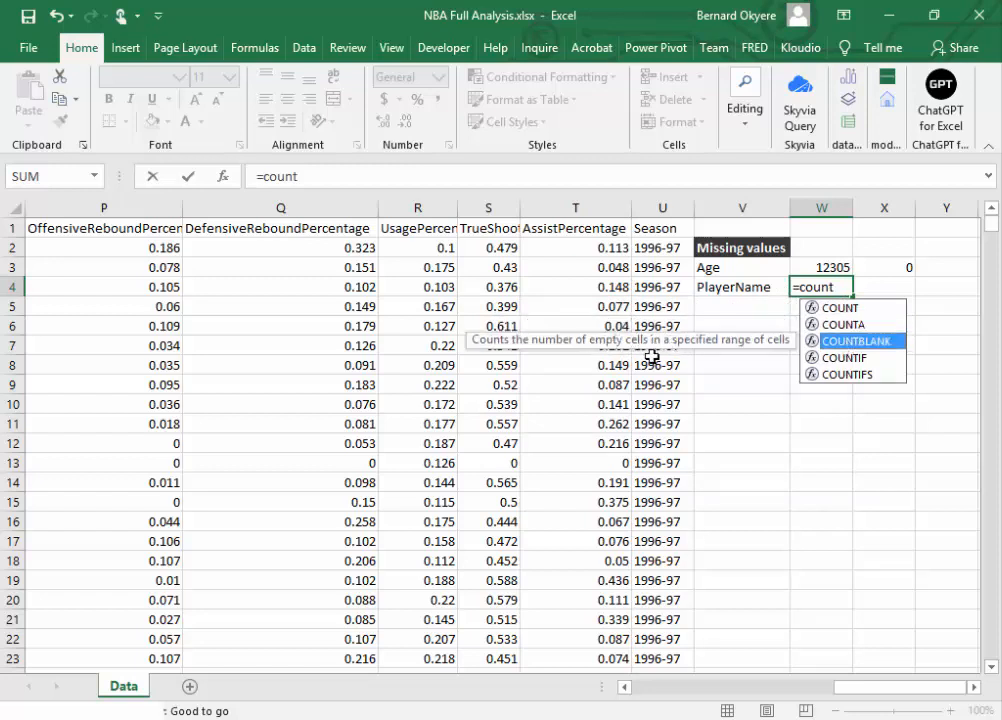
click(849, 330)
click(850, 342)
double_click(841, 327)
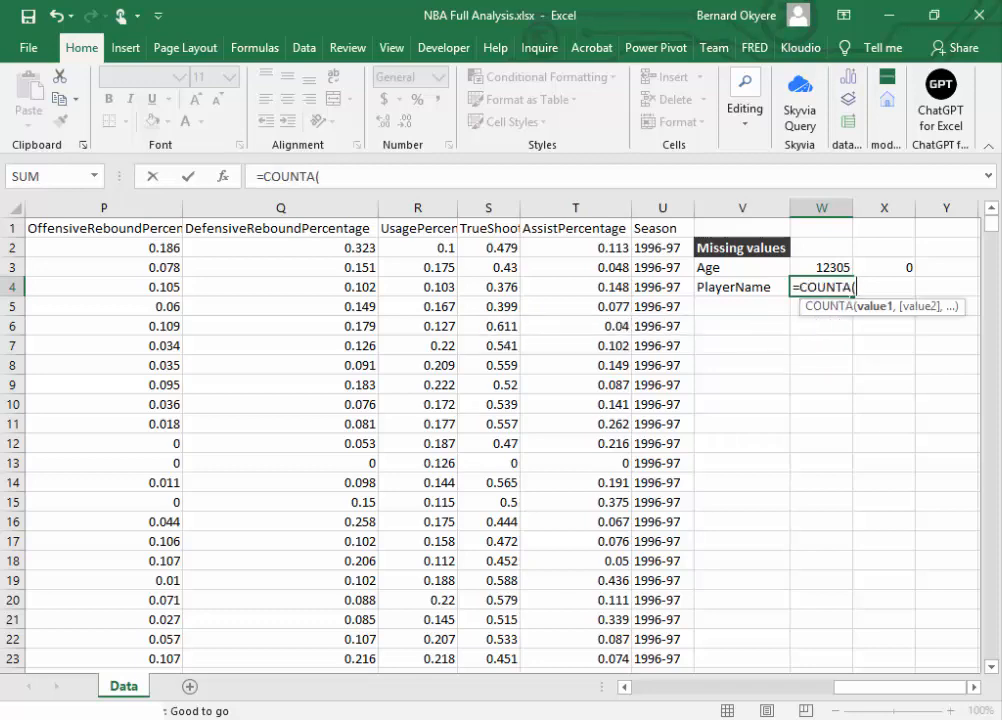
Step: Complete the COUNTA formula in W4 with all the PlayerName values, range A2:A12306
drag(872, 688, 669, 688)
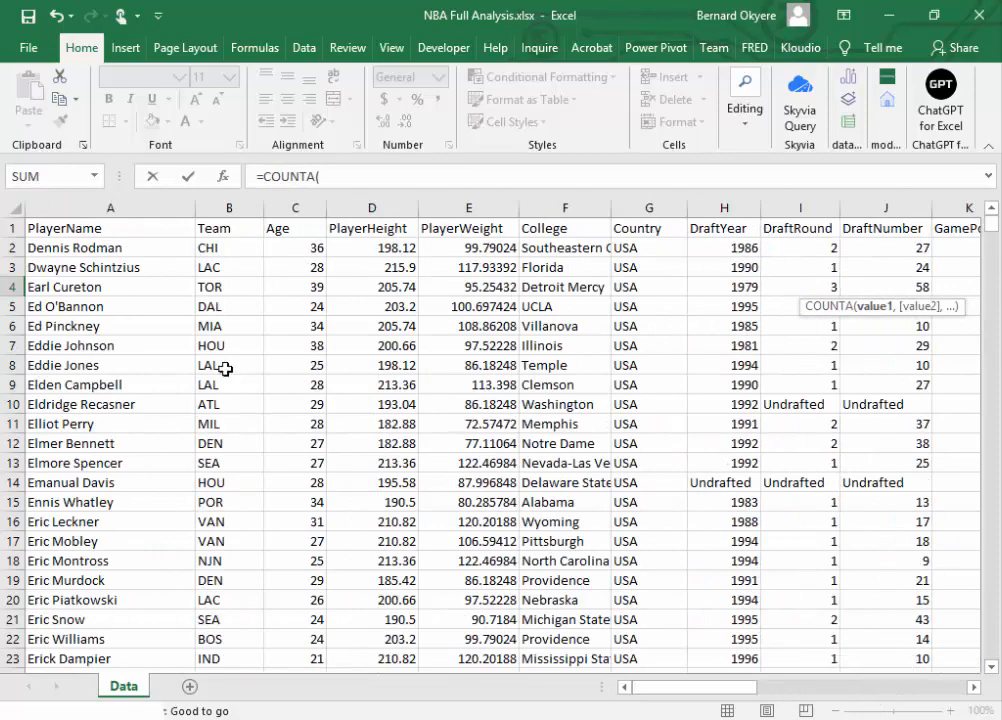
click(77, 249)
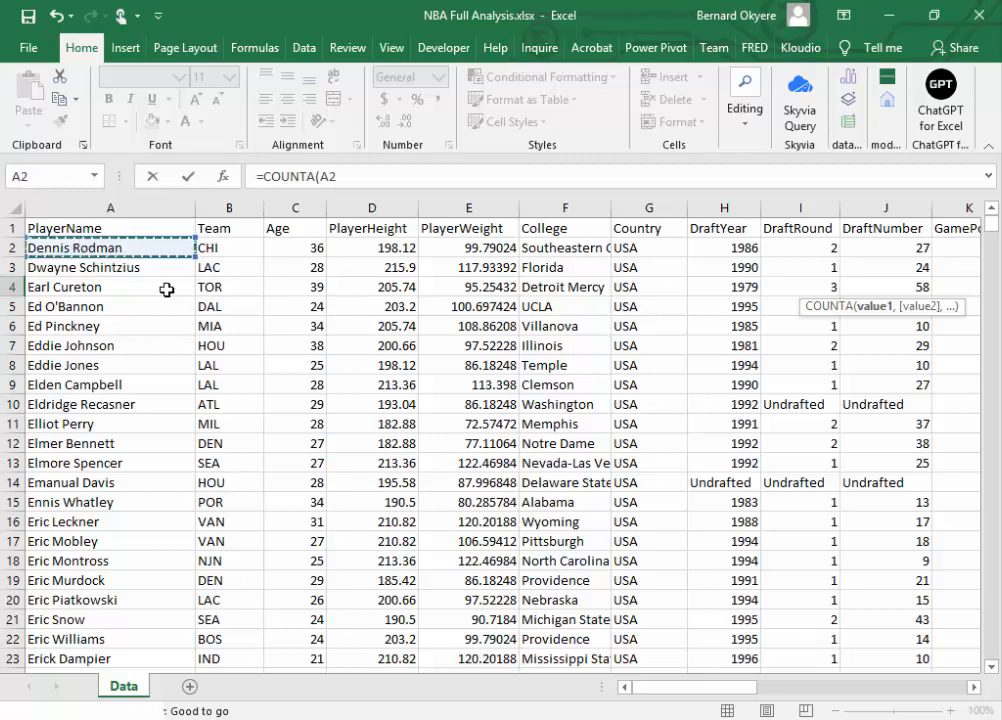
key(ctrl+shift+Down)
key(Return)
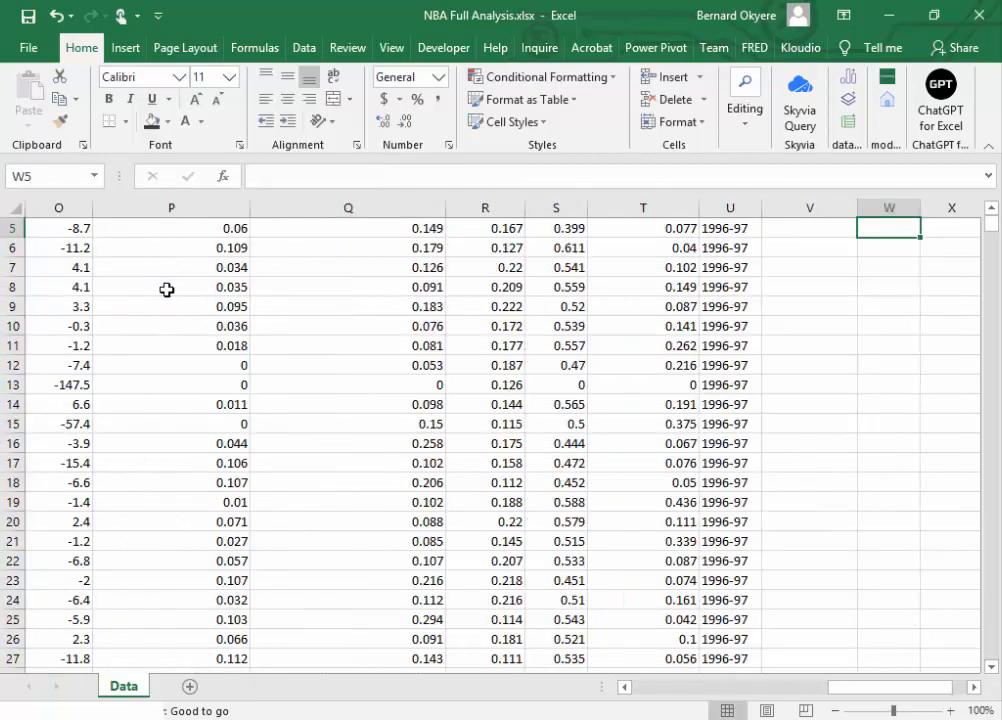
click(993, 210)
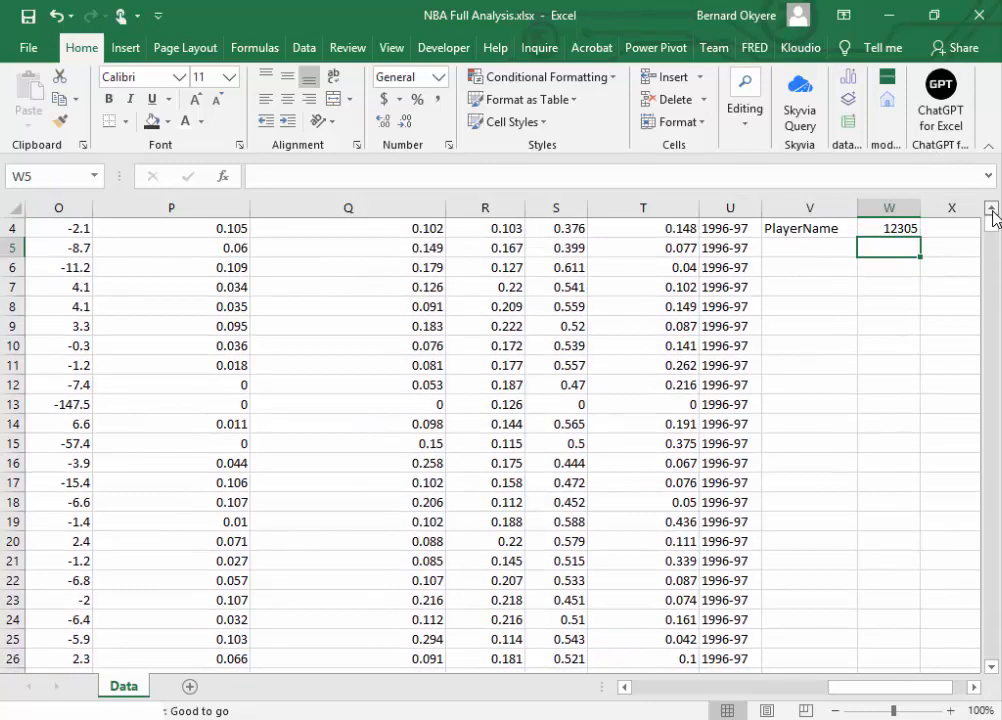
click(905, 288)
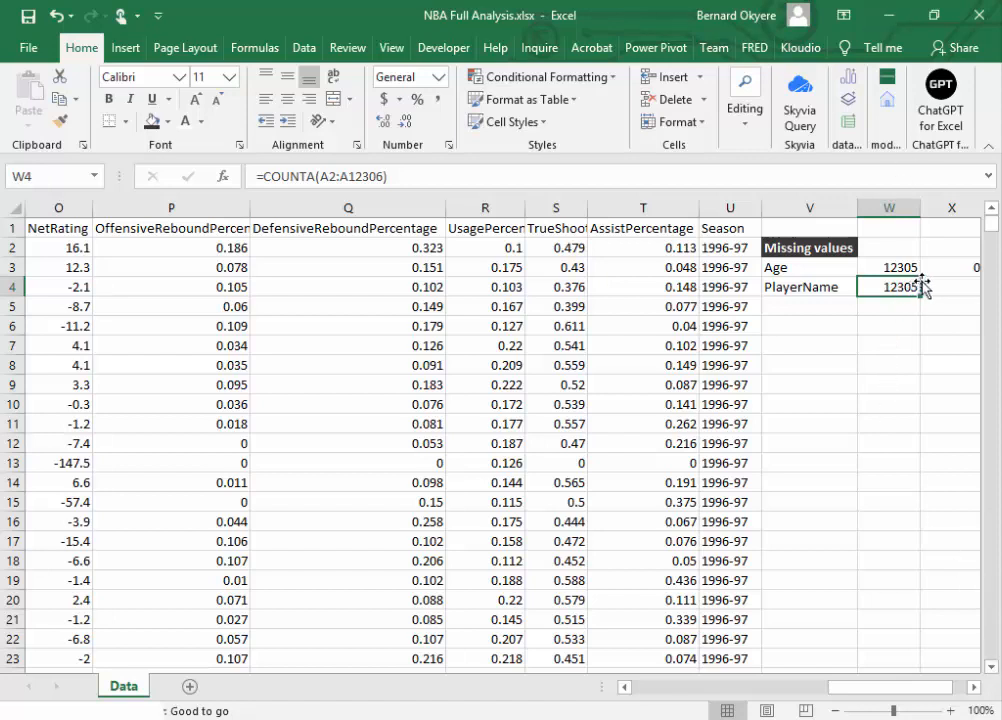
Step: Start a COUNTBLANK formula in cell X4, beside the PlayerName count
click(936, 287)
drag(934, 689, 941, 693)
click(757, 290)
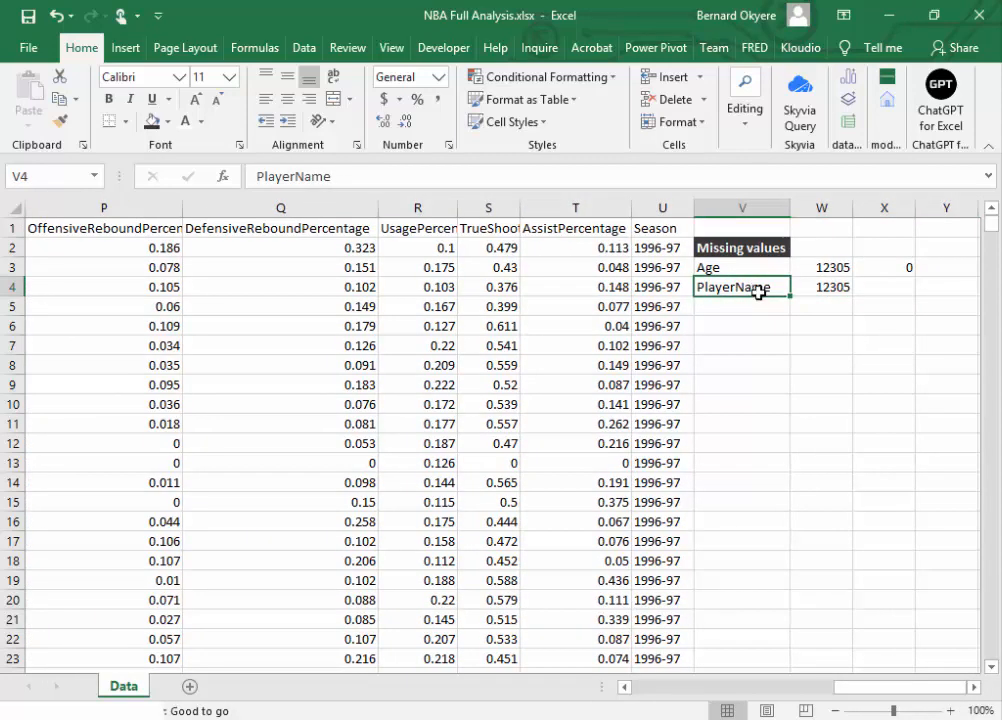
click(823, 286)
click(897, 268)
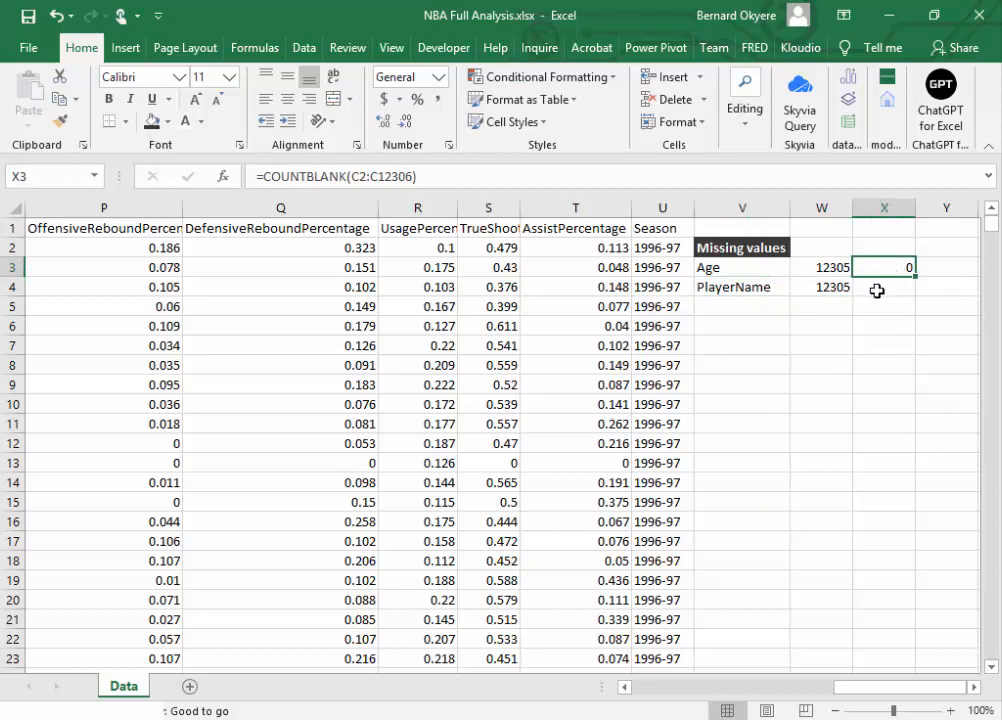
click(878, 291)
text(=coc)
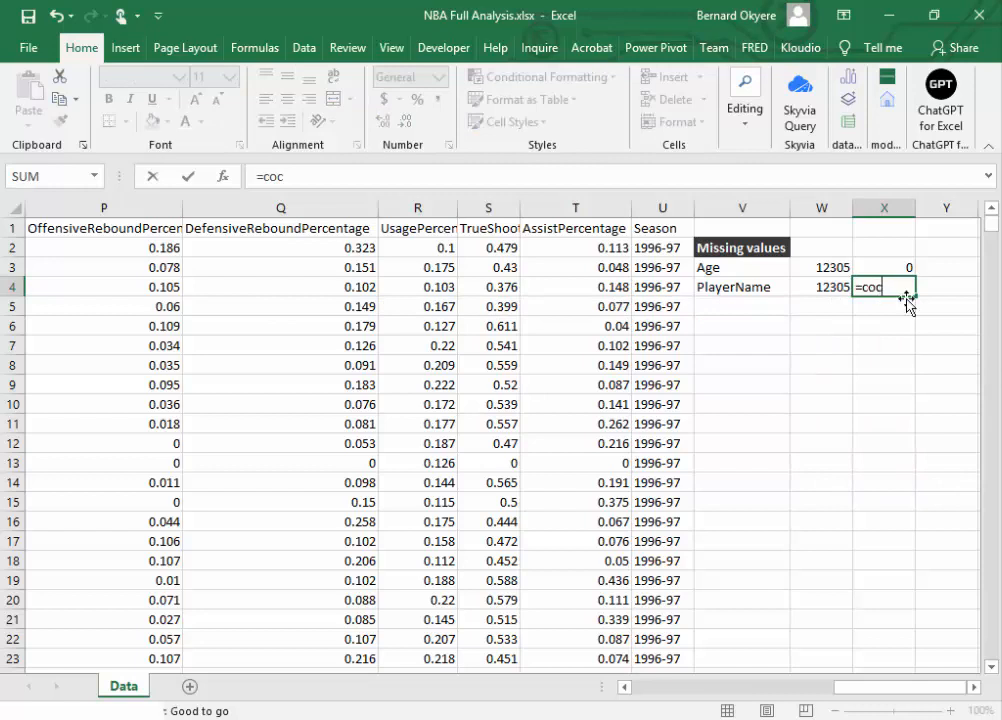
key(BackSpace)
text(unt)
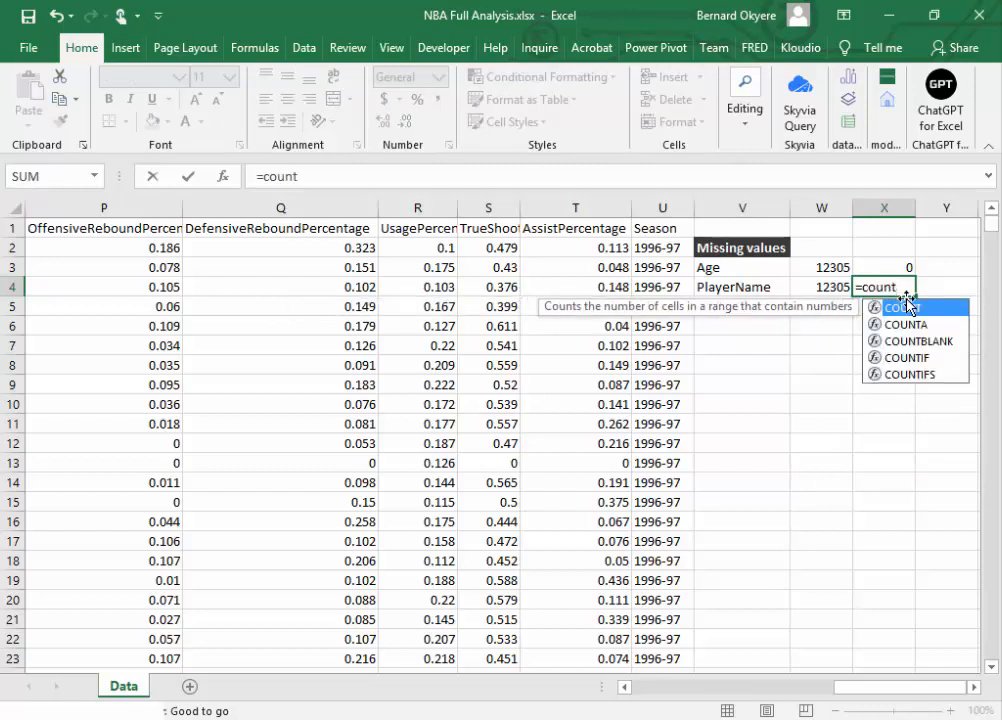
double_click(893, 341)
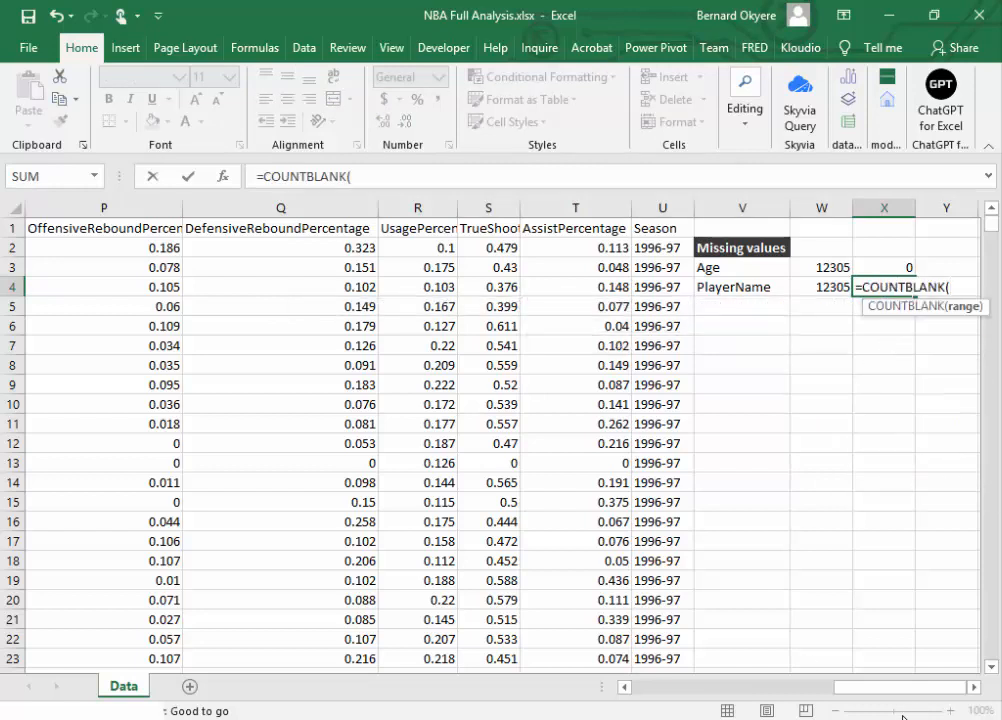
Step: Complete the COUNTBLANK formula in X4 with all the PlayerName values, range A2:A12306
drag(887, 701, 599, 687)
drag(112, 250, 118, 272)
key(ctrl+shift+Down)
key(shift+Return)
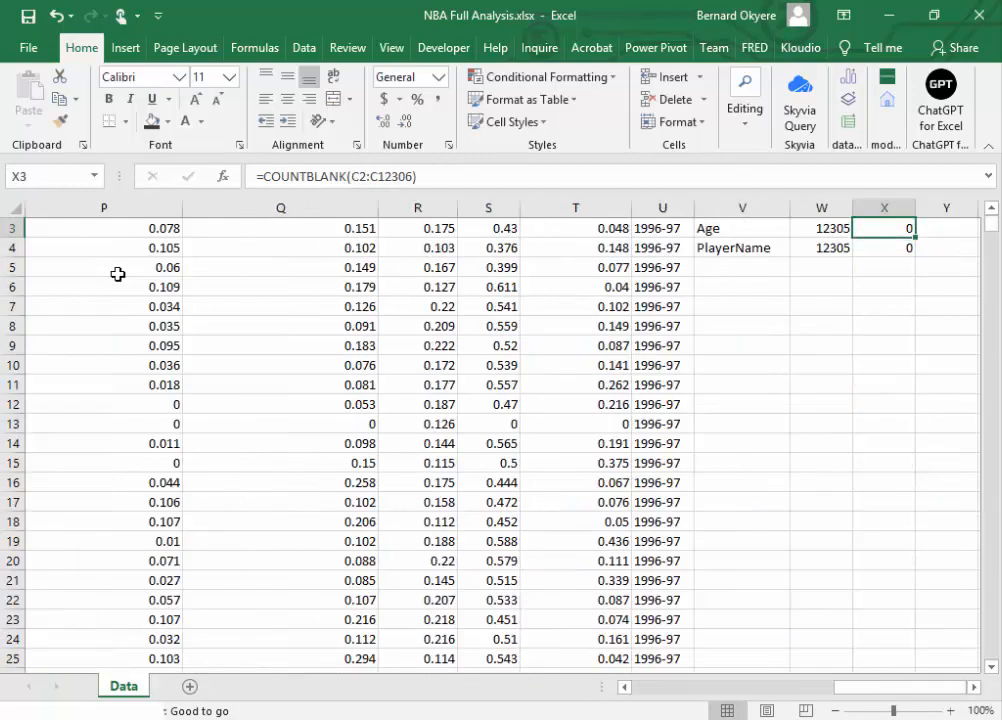
click(991, 209)
click(991, 209)
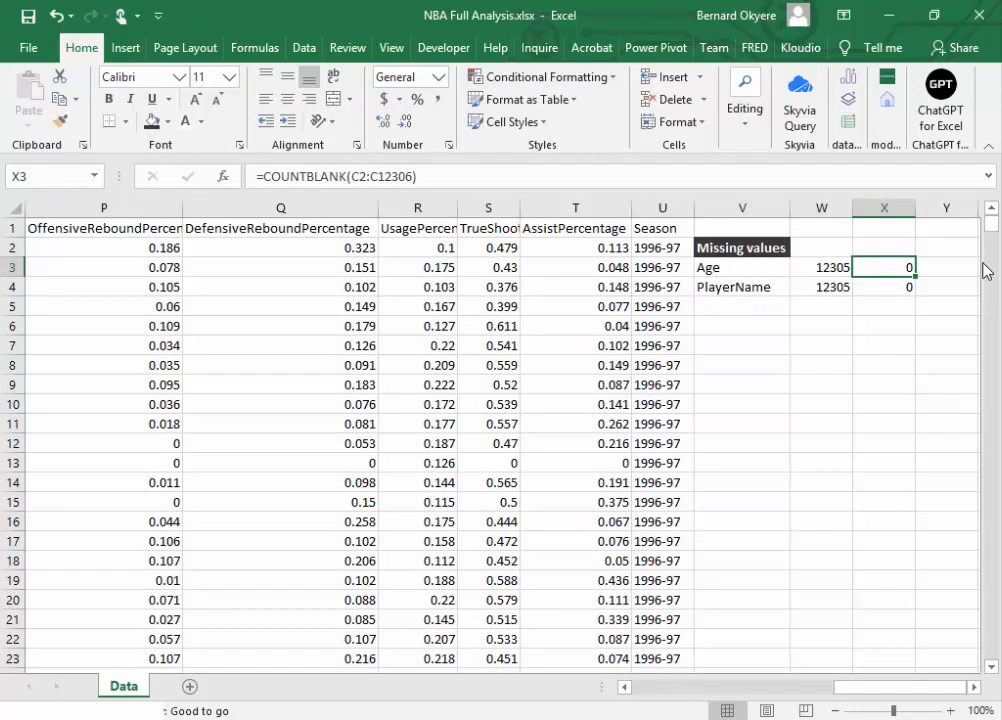
mouse_move(884, 688)
mouse_down()
mouse_move(682, 688)
mouse_move(885, 688)
mouse_up()
click(891, 286)
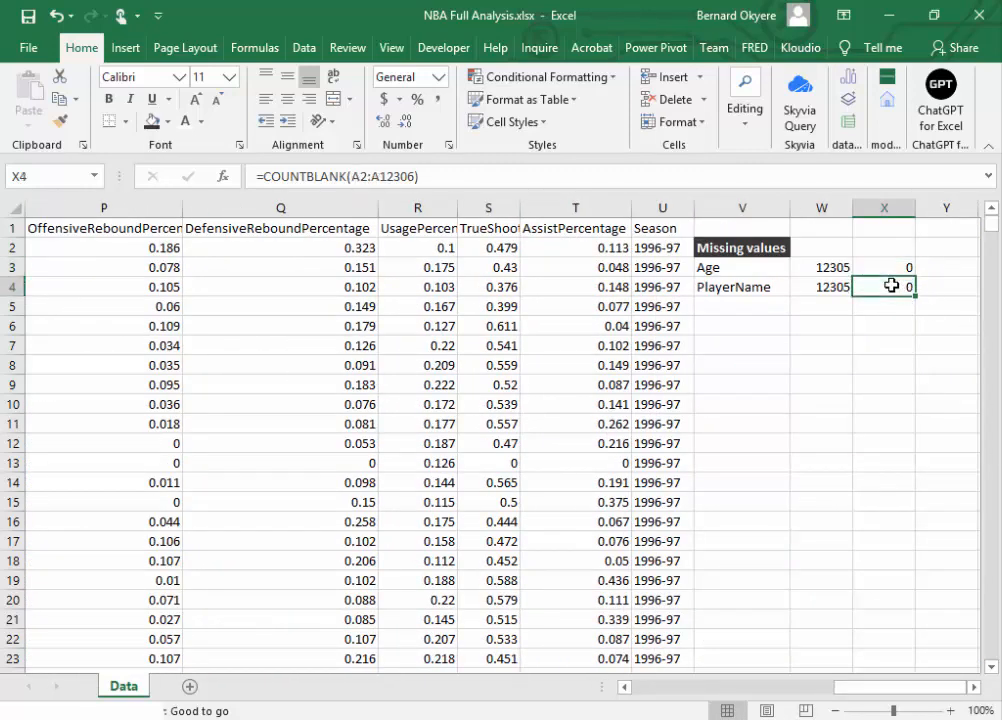
Step: Clear the contents of the missing-values check in V2:X4 and save the workbook
key(ctrl+s)
click(795, 308)
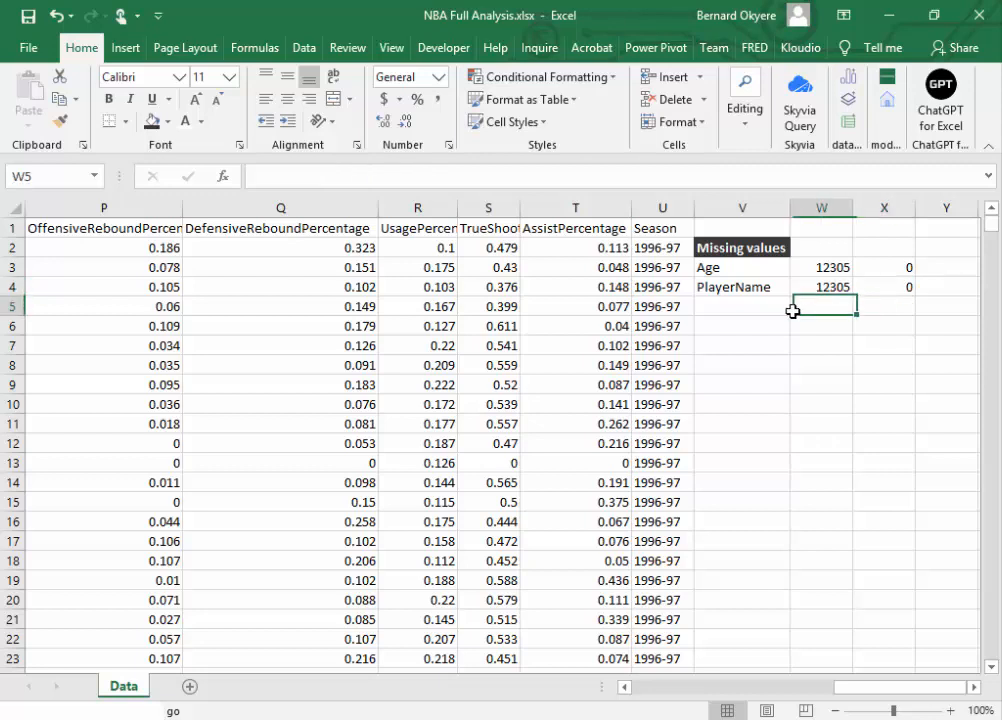
click(733, 243)
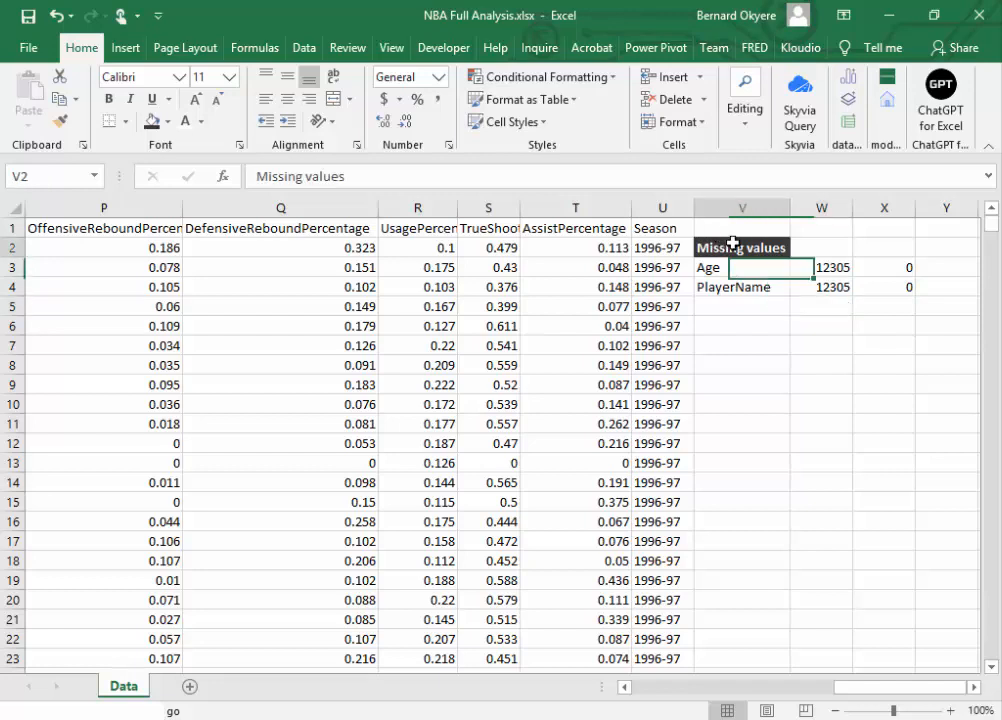
drag(733, 243, 906, 288)
key(Delete)
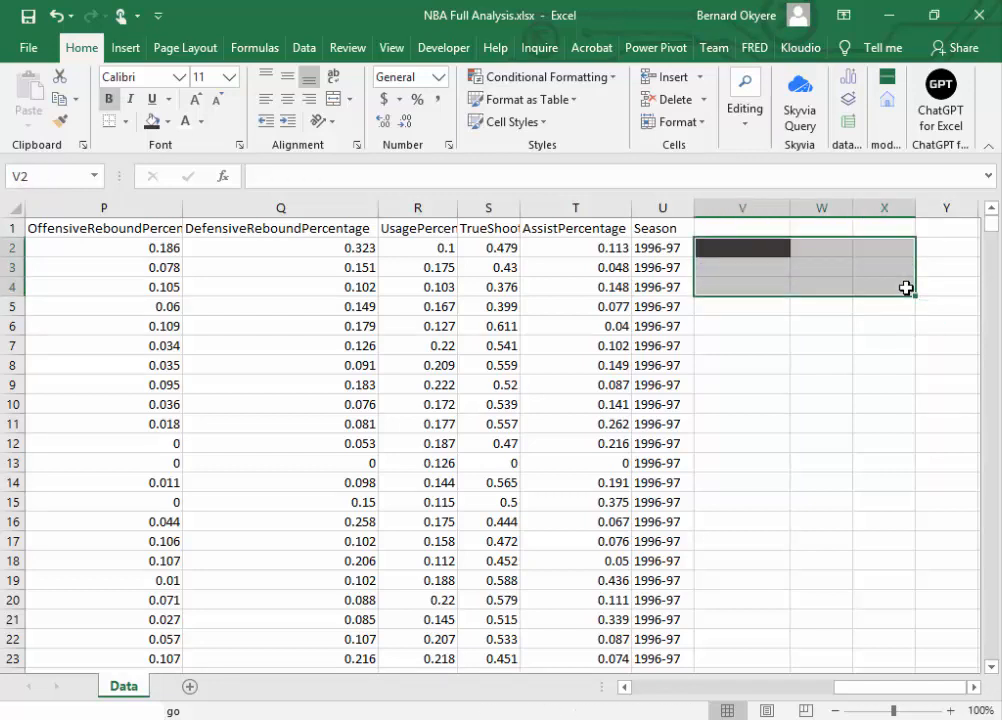
key(ctrl+s)
Step: Remove the dark fill colour from cell V2 and save the workbook
click(814, 325)
click(745, 250)
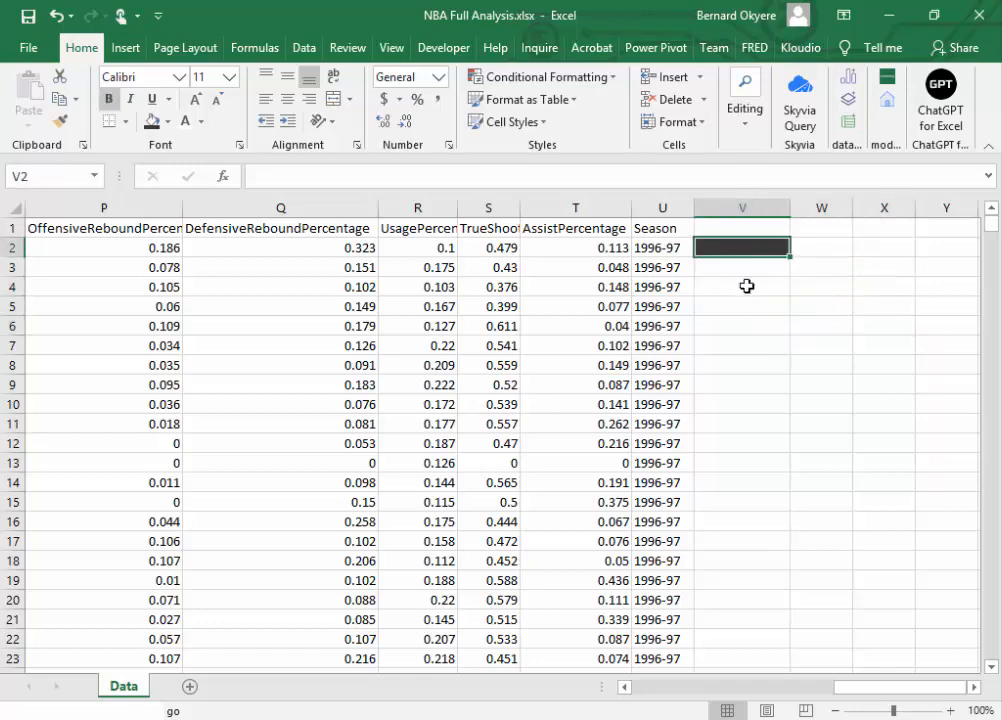
drag(855, 693, 820, 688)
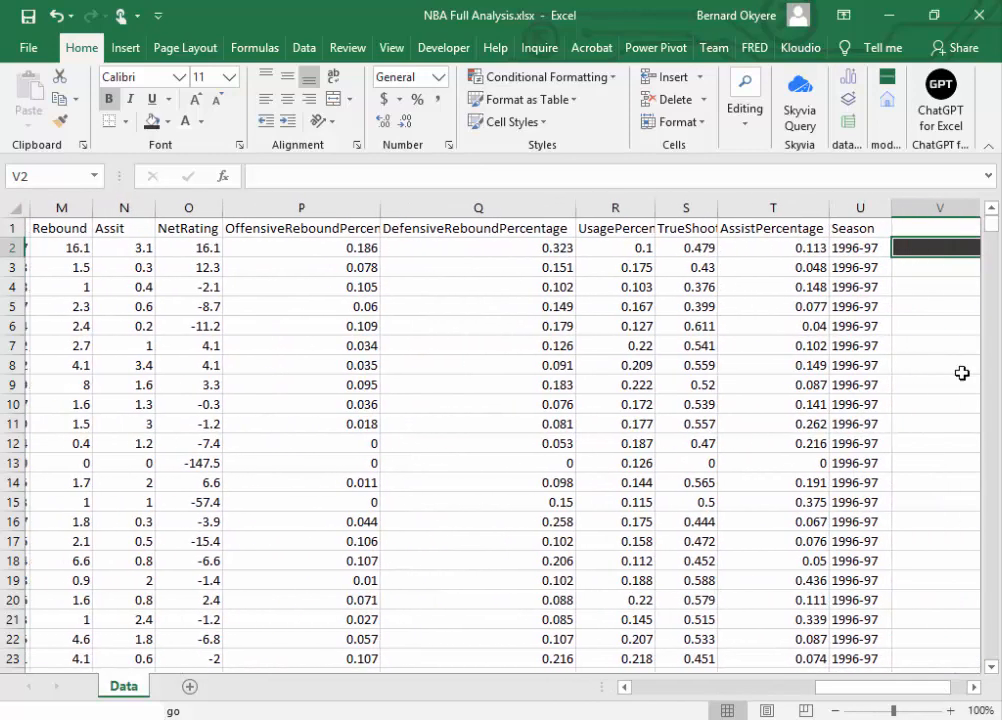
click(167, 121)
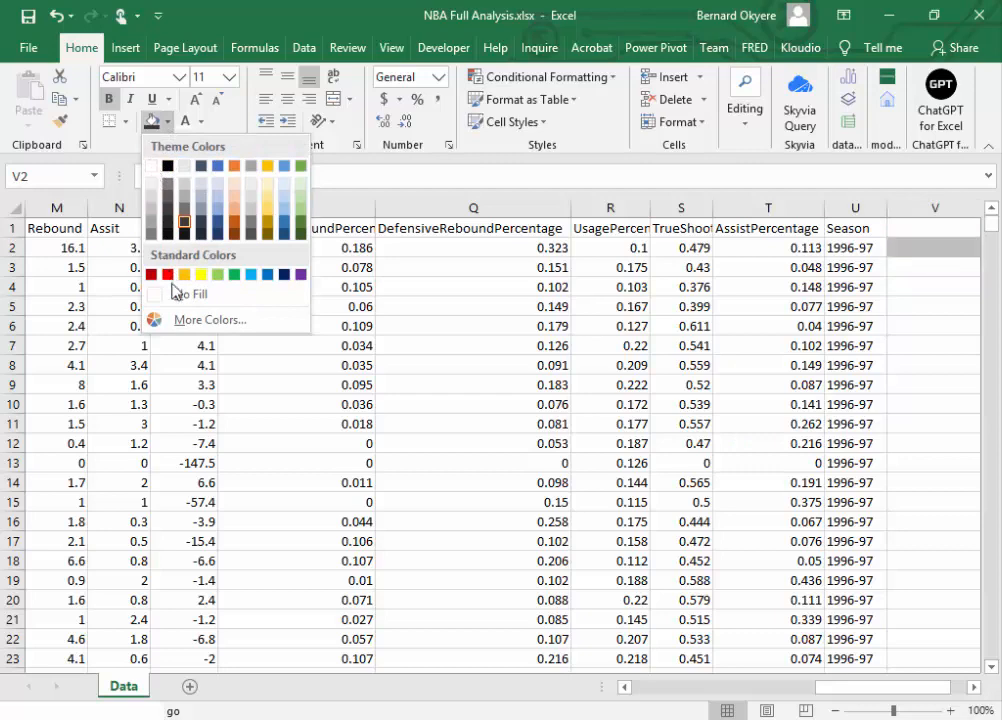
click(177, 296)
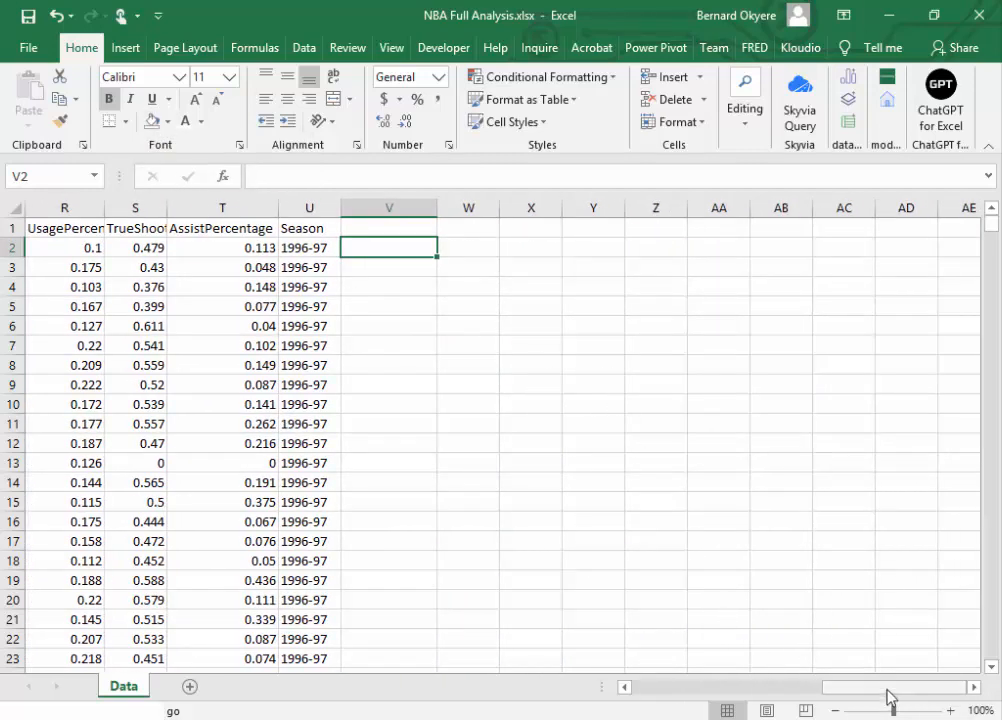
drag(890, 688, 596, 708)
click(365, 305)
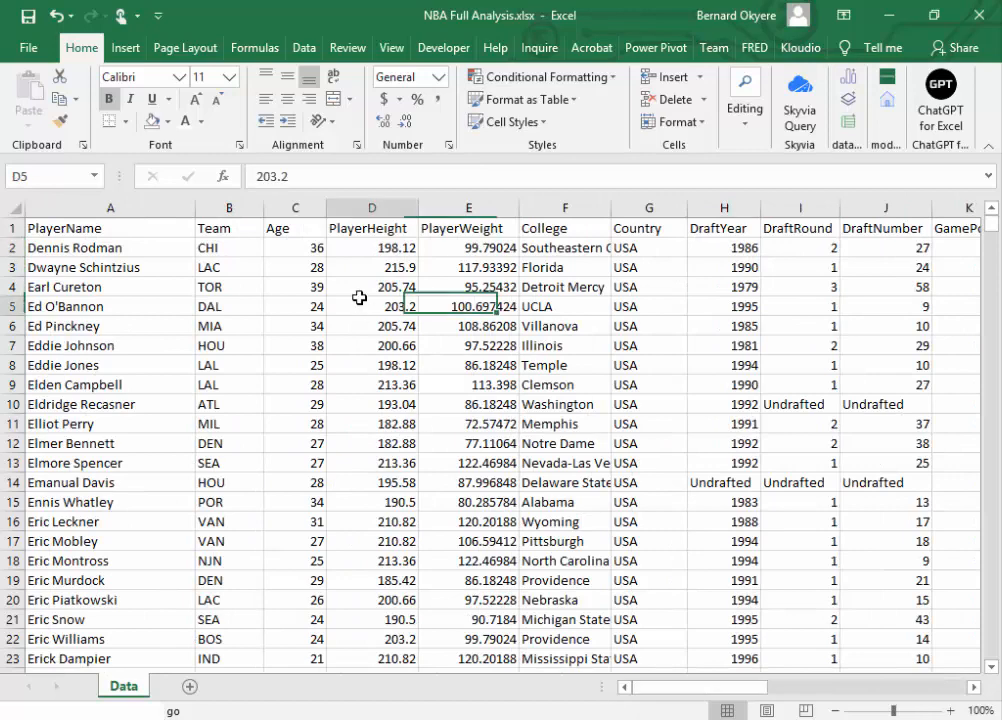
click(27, 17)
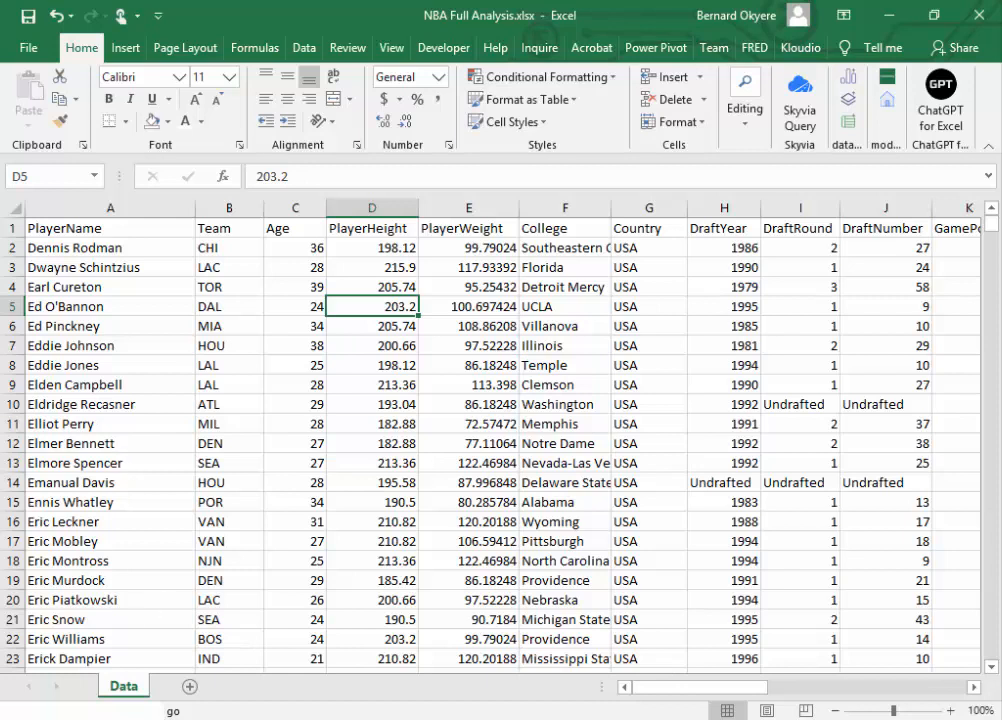
key(alt+Tab)
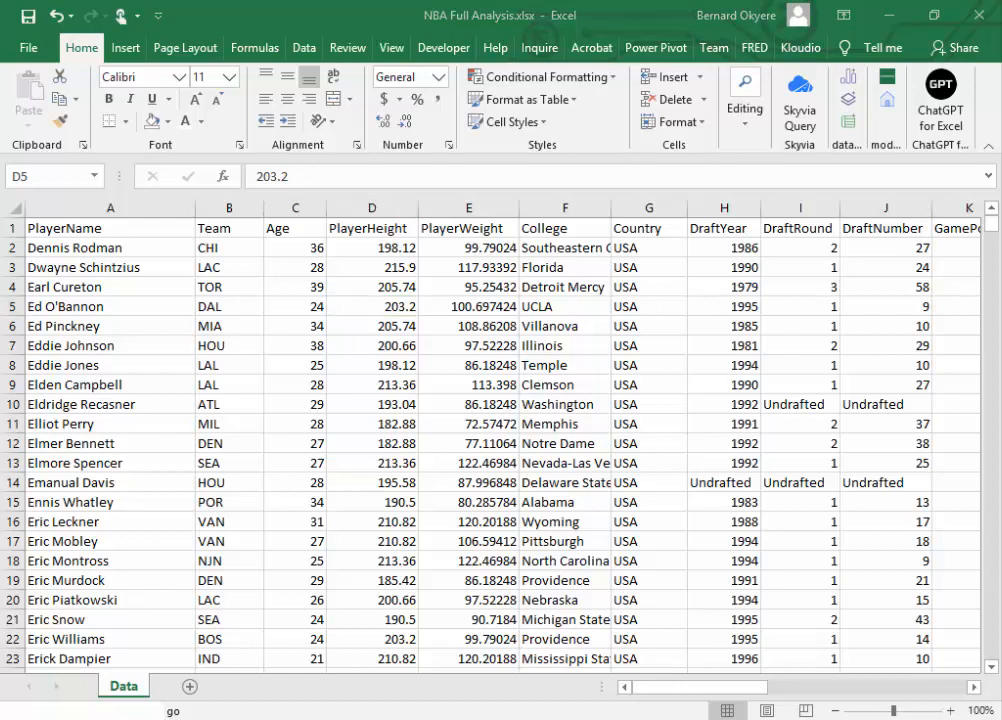
key(alt+Tab)
click(152, 208)
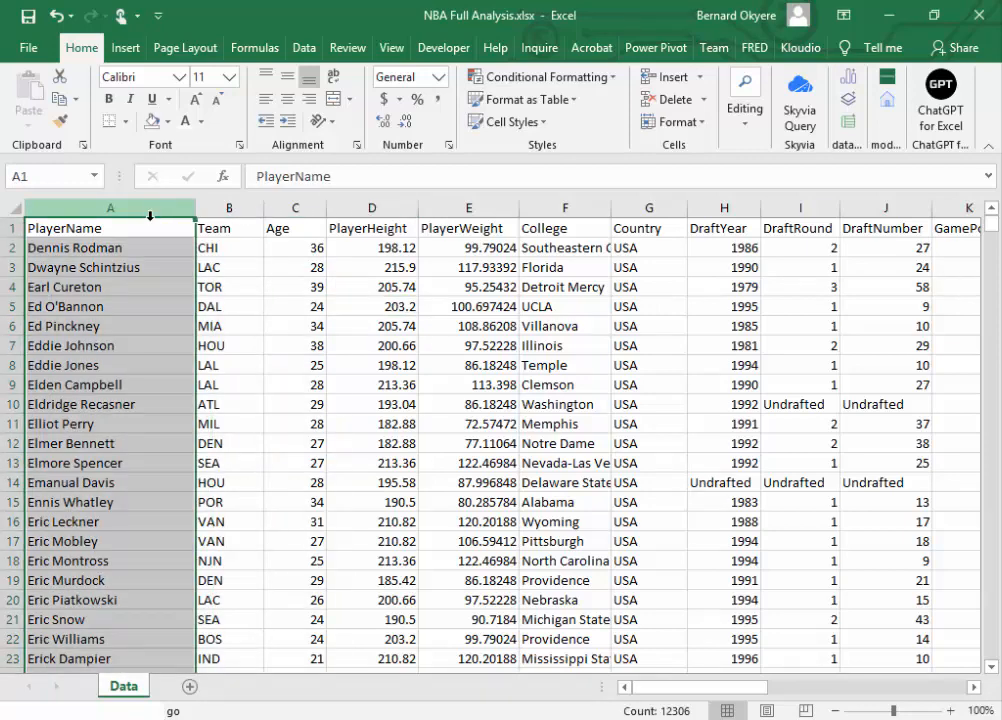
click(134, 250)
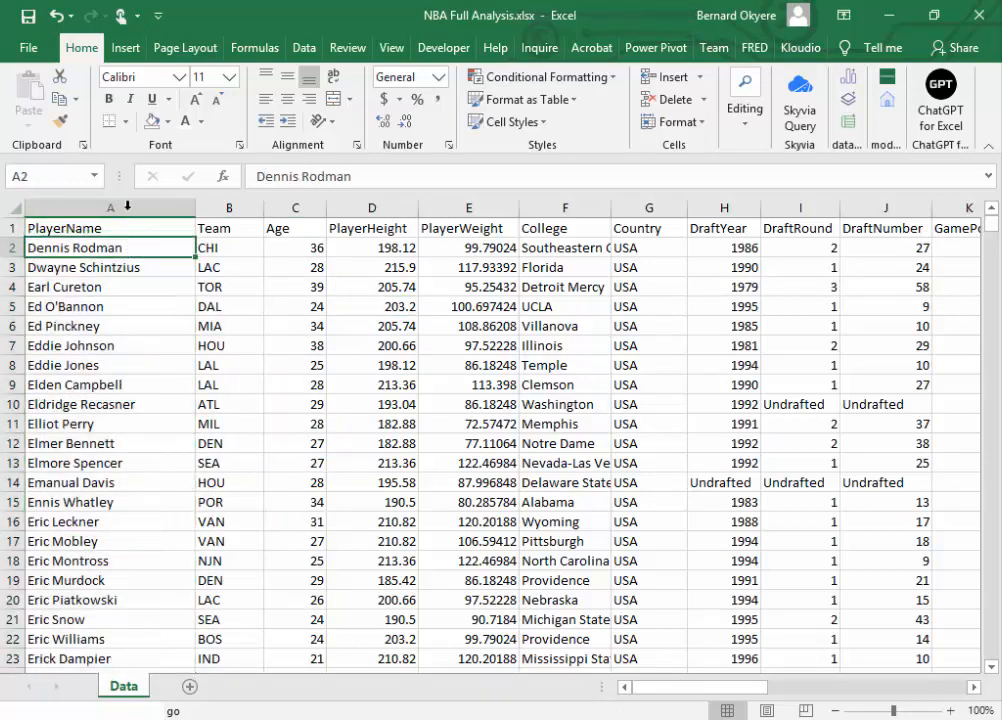
click(130, 207)
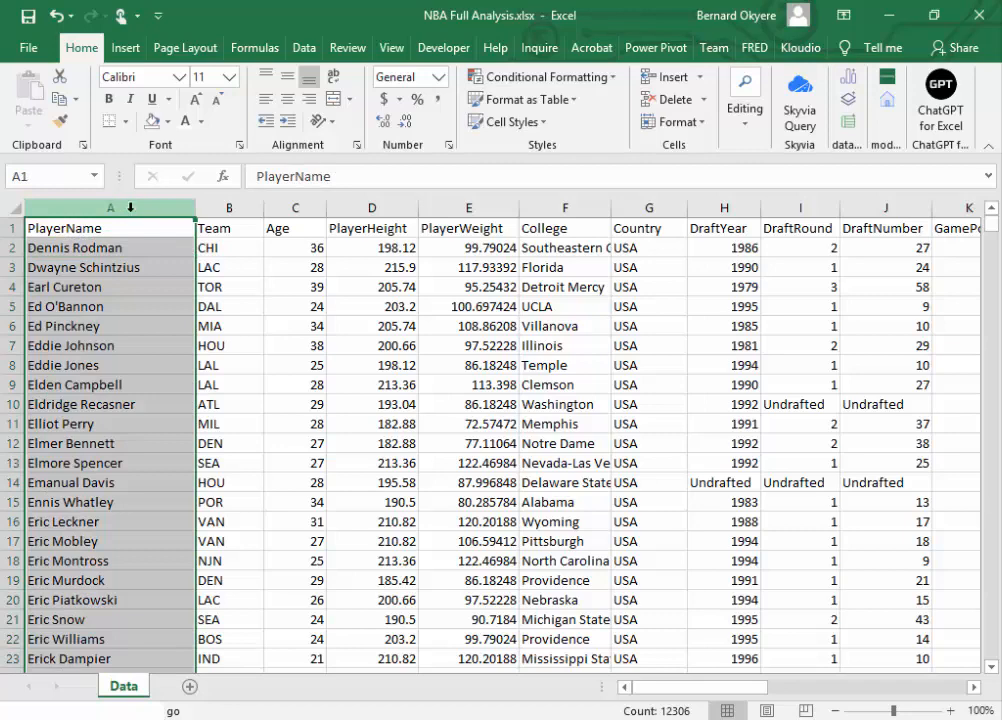
Step: Search the PlayerName column, from the header in A1 to row 12306, for blank cells using Go To Special with Blanks
click(111, 227)
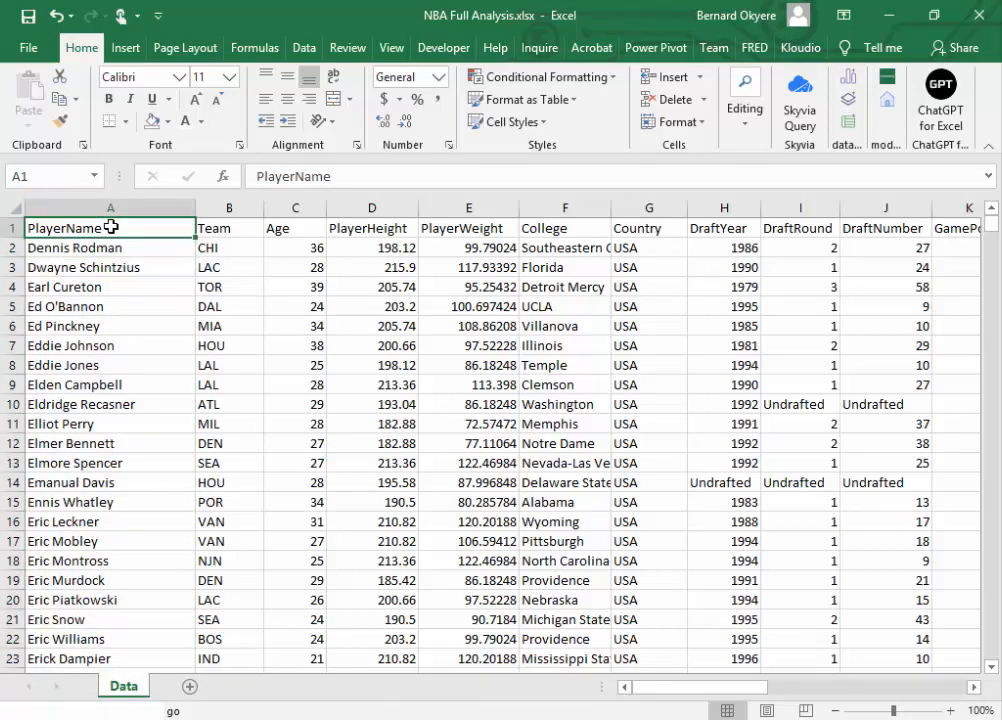
key(ctrl+shift+Down)
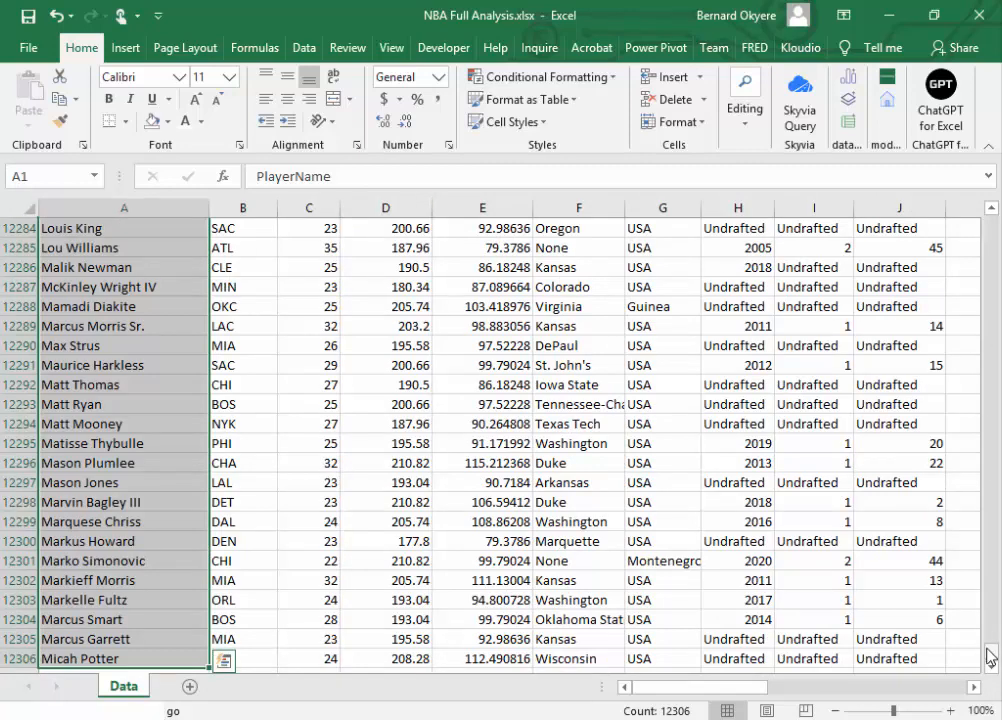
drag(992, 650, 992, 222)
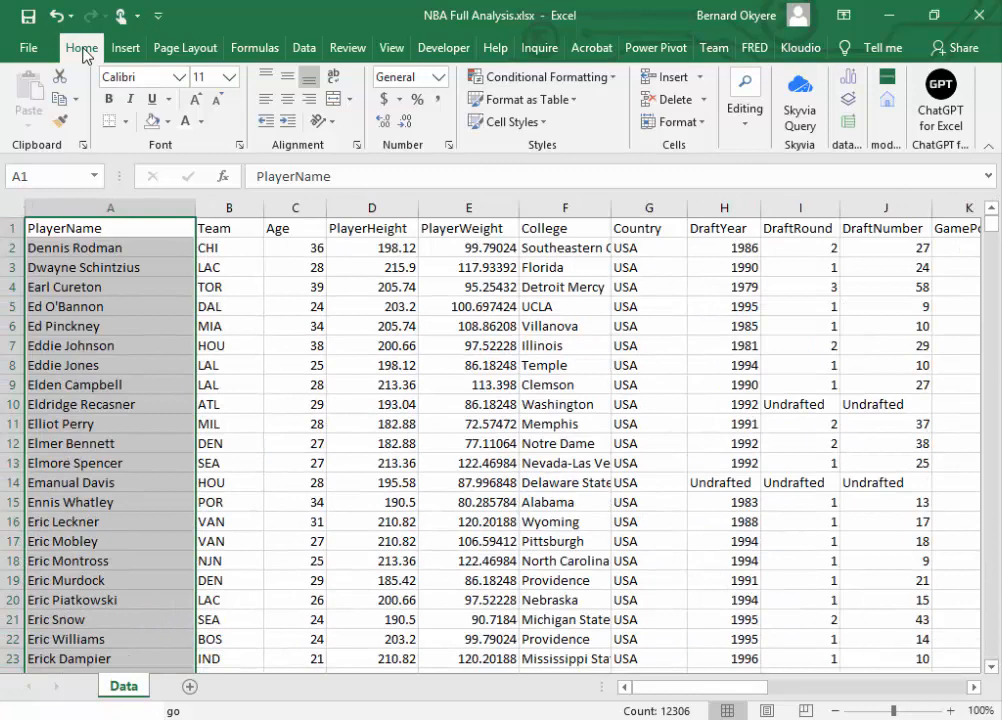
click(755, 135)
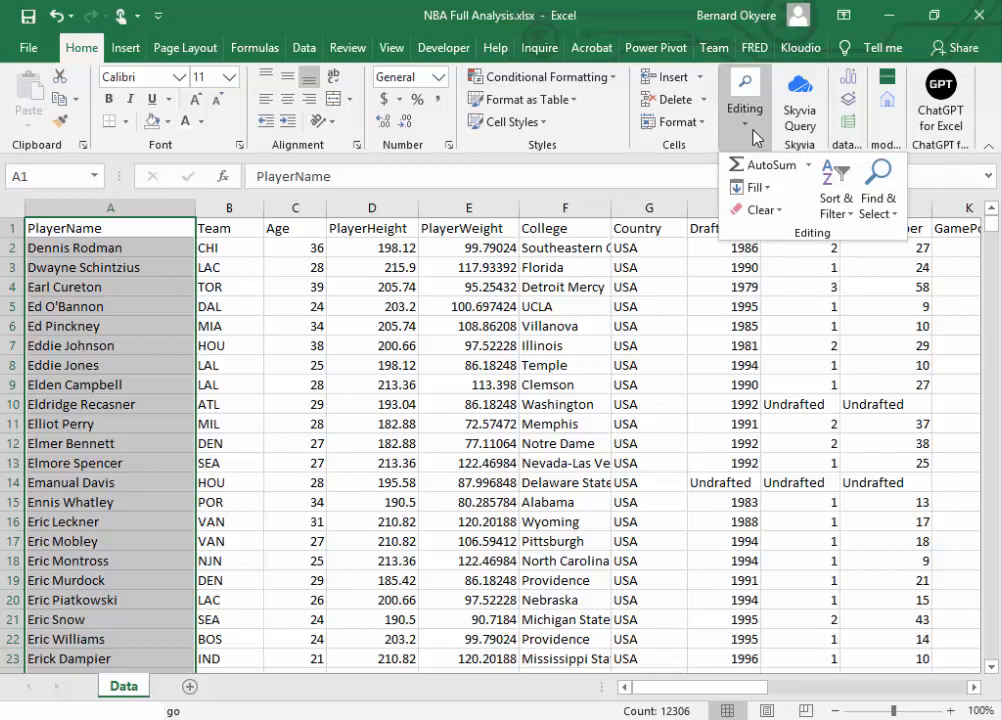
click(896, 220)
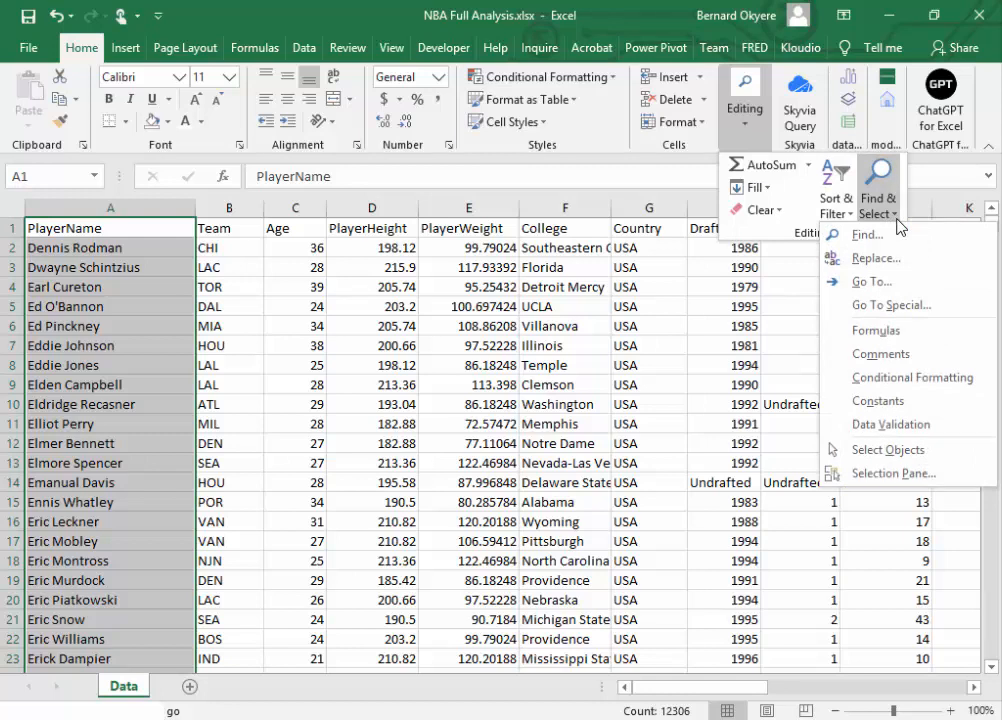
click(868, 307)
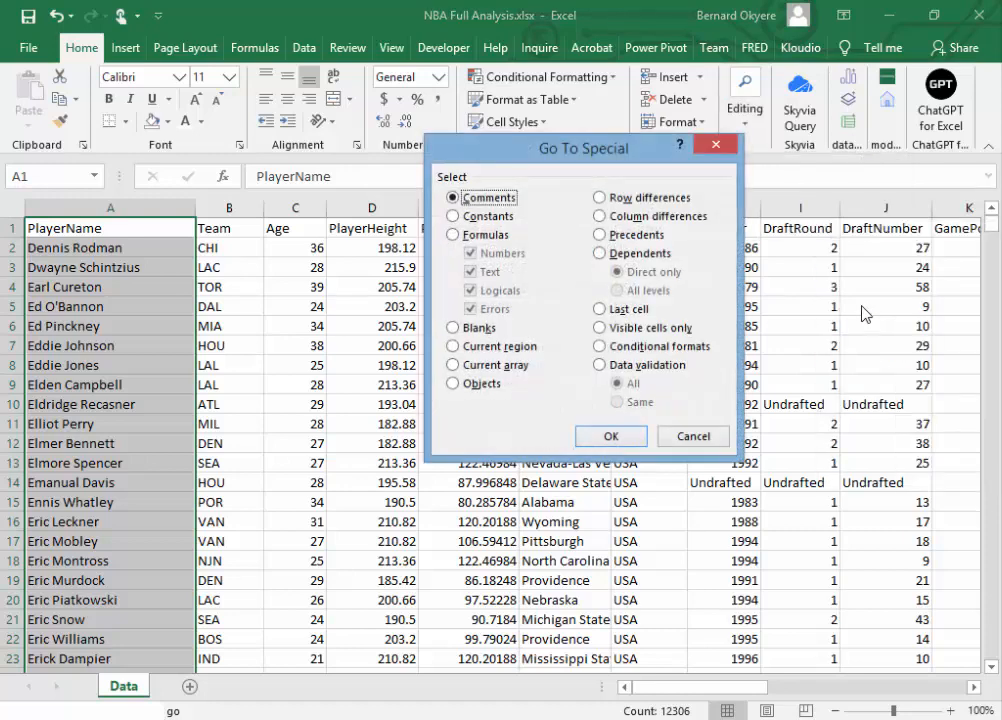
click(474, 332)
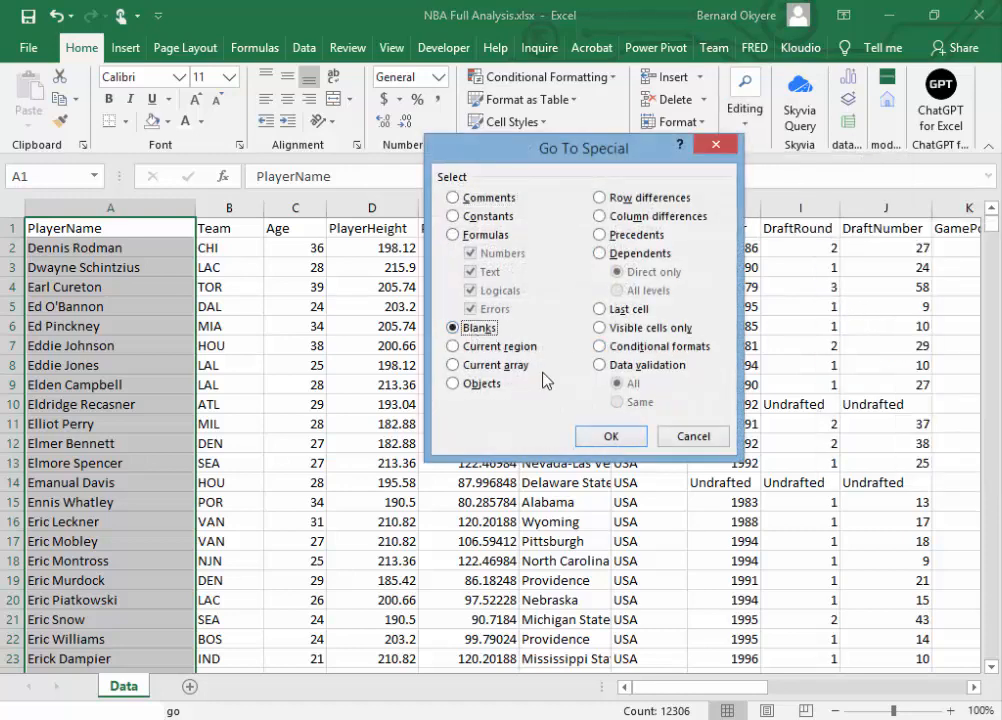
click(605, 439)
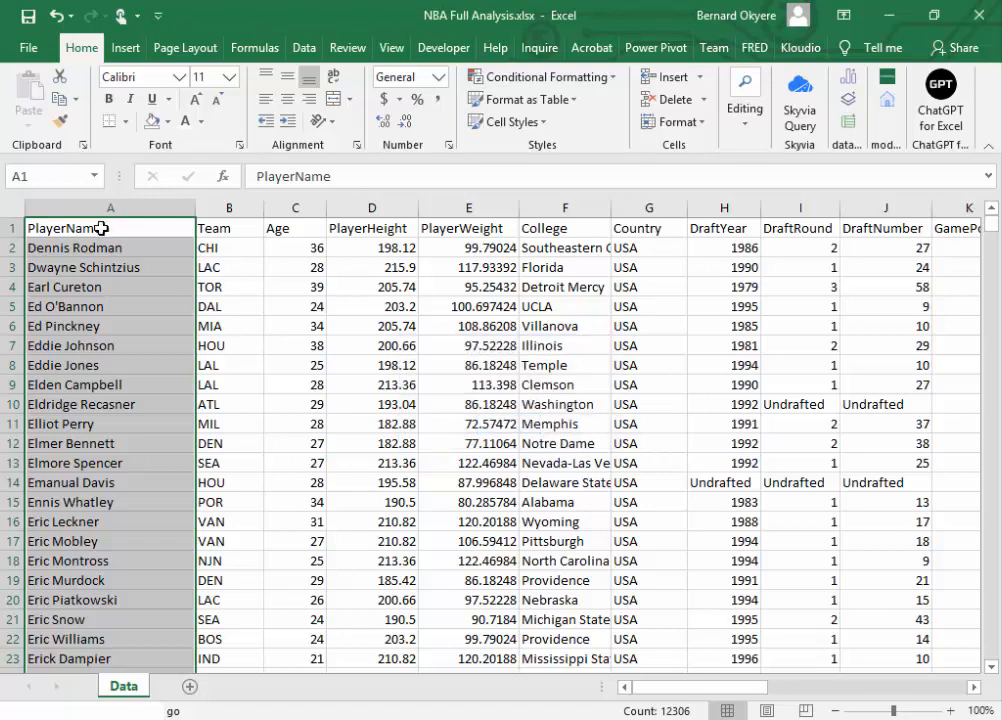
Step: Check the Team column, B1 to row 12306, for blank cells using Go To Special with Blanks, and dismiss the message
click(233, 230)
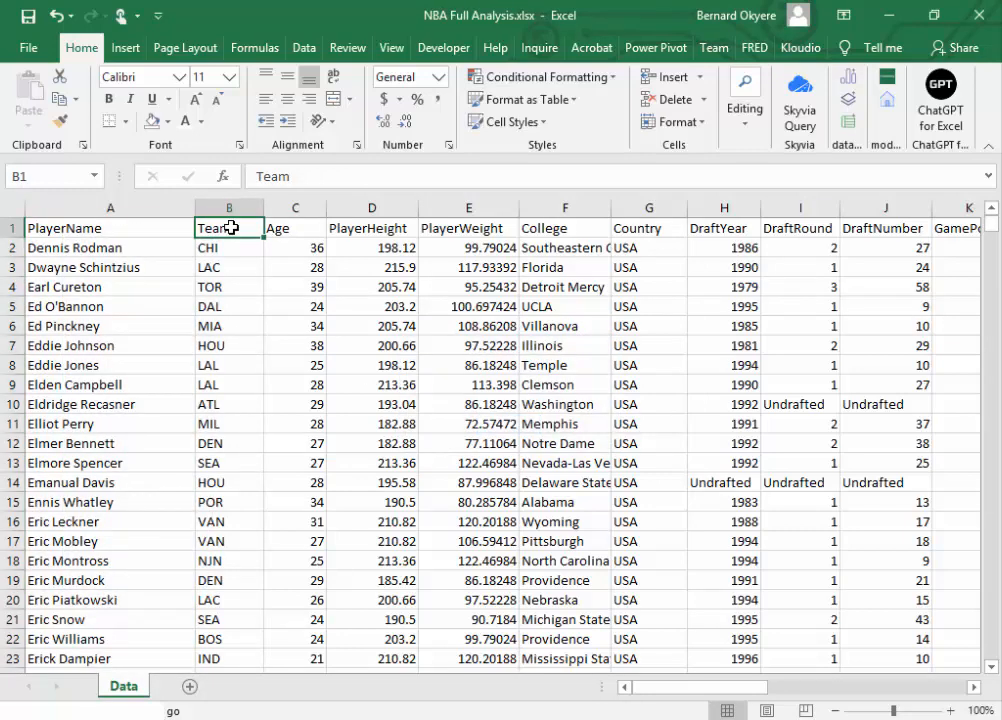
key(ctrl+shift+Down)
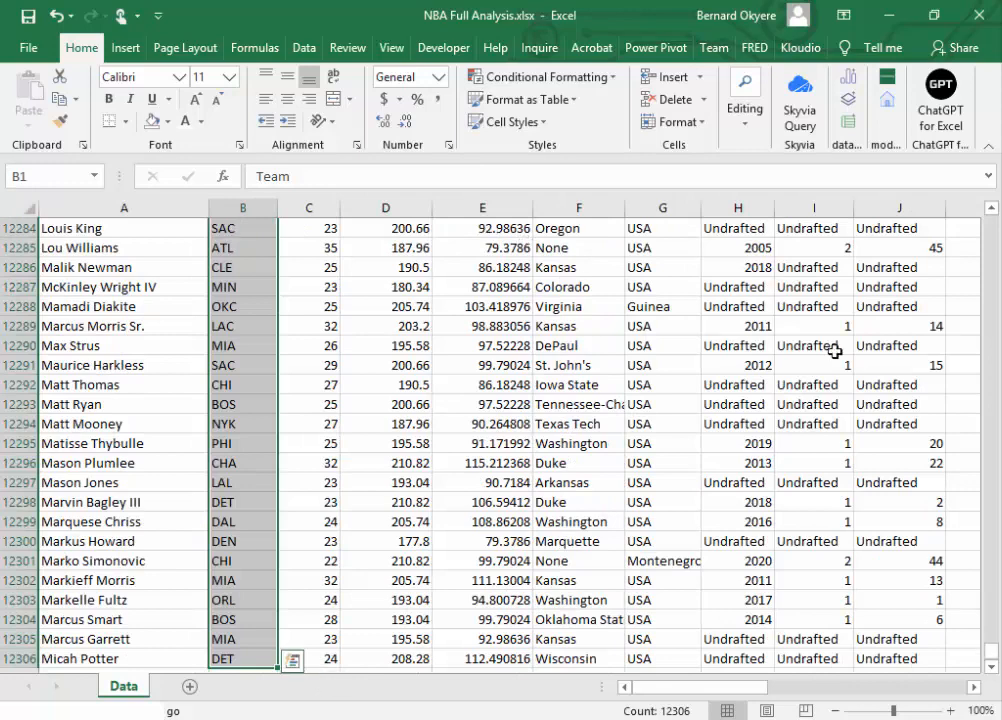
drag(992, 653, 940, 199)
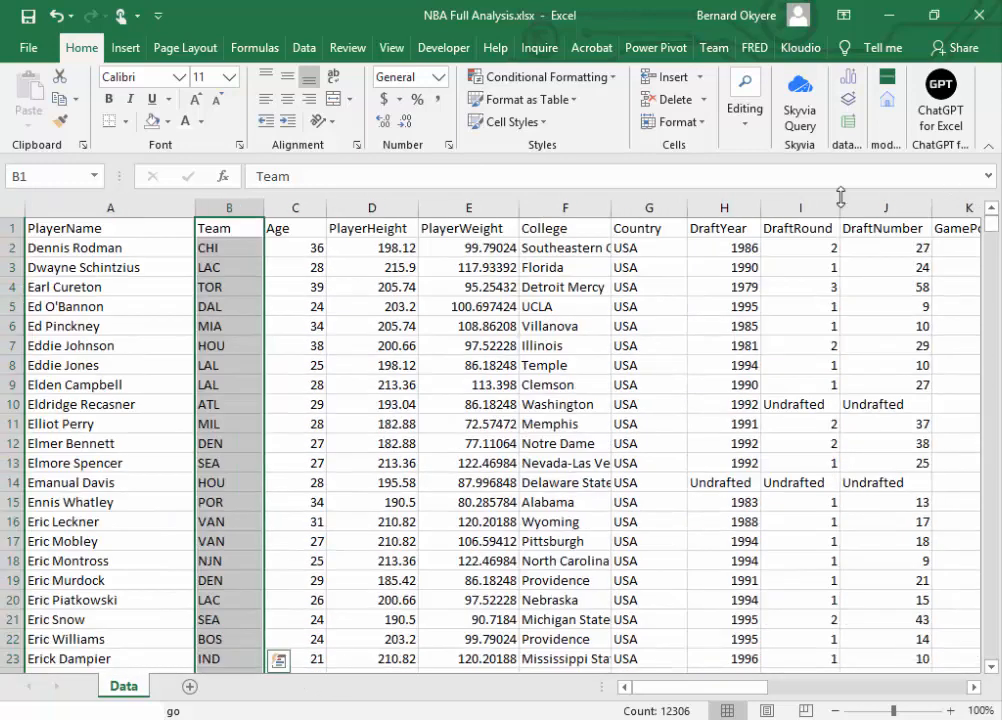
click(742, 115)
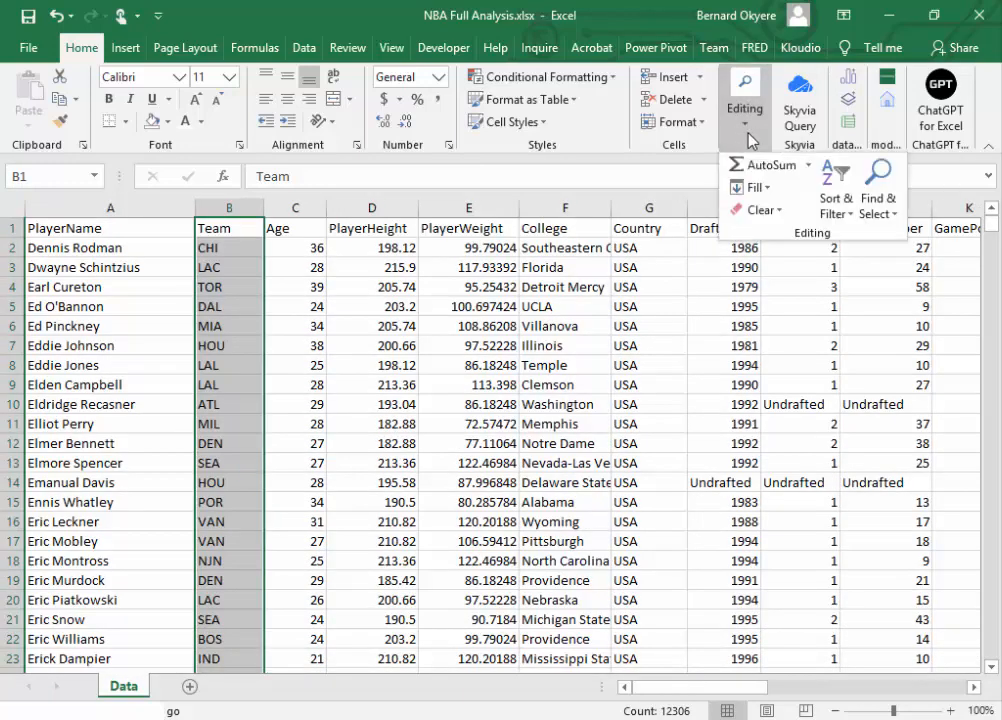
click(879, 206)
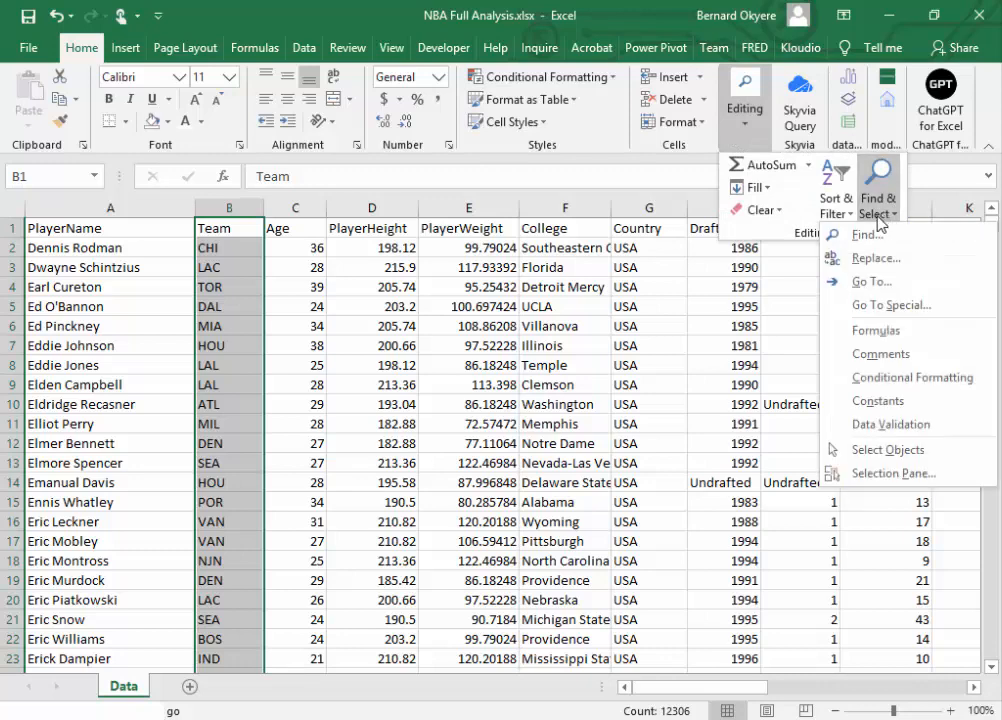
click(882, 308)
click(483, 329)
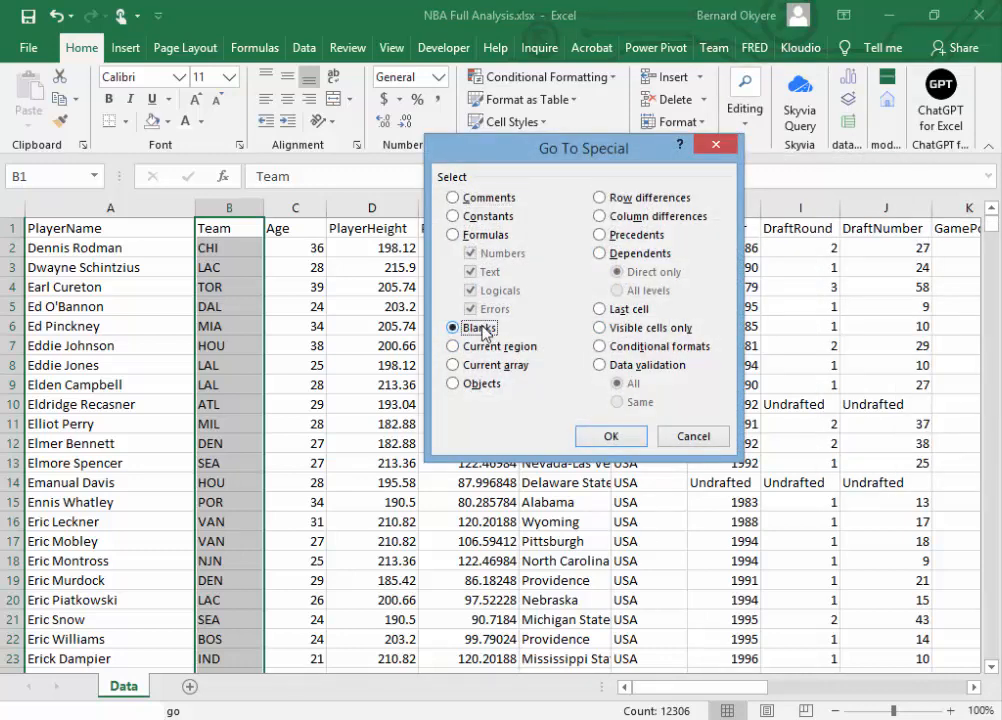
click(611, 436)
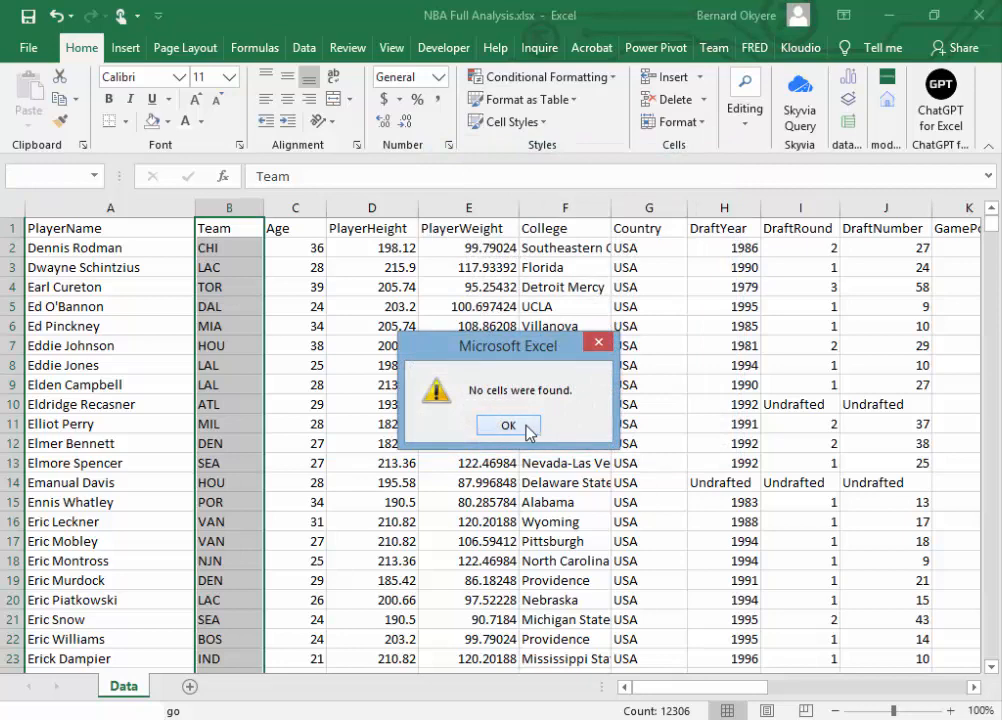
click(509, 425)
Step: Check the whole table, from A1 to U12306, for blank cells using Go To Special with Blanks, and dismiss the message
click(83, 226)
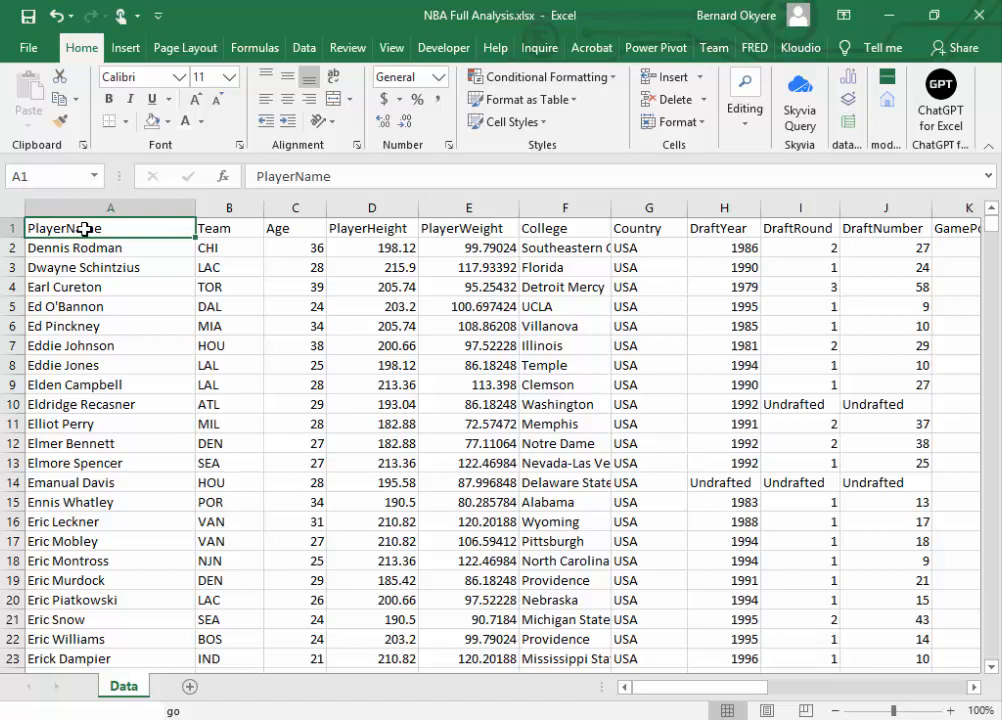
key(shift+Right)
key(shift+Right)
key(shift+Right)
key(shift+Right)
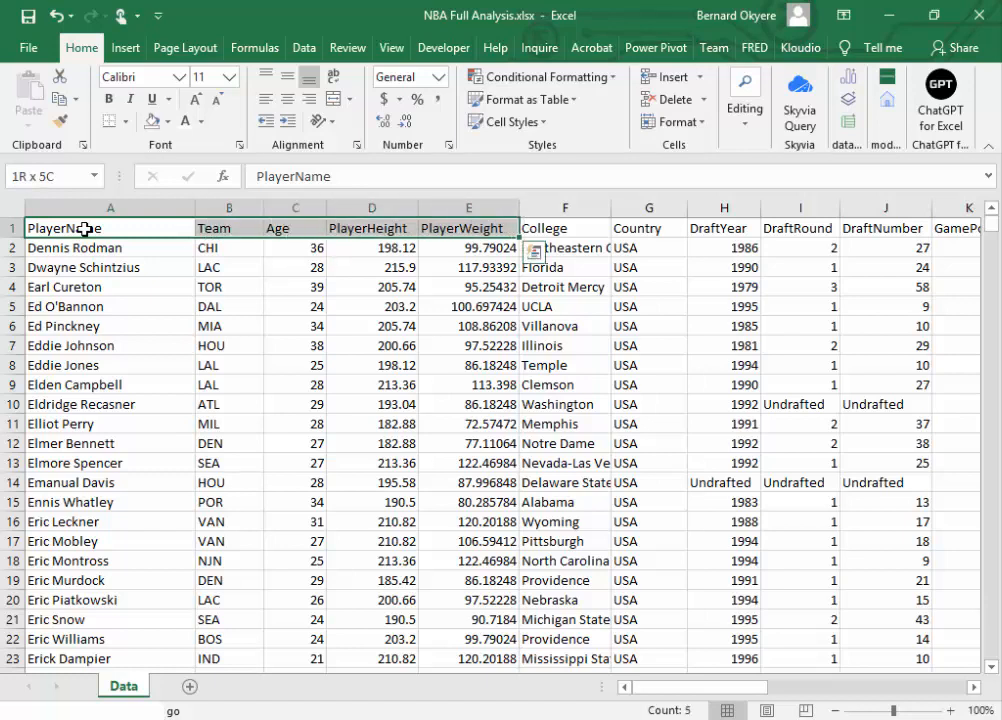
key(ctrl+q)
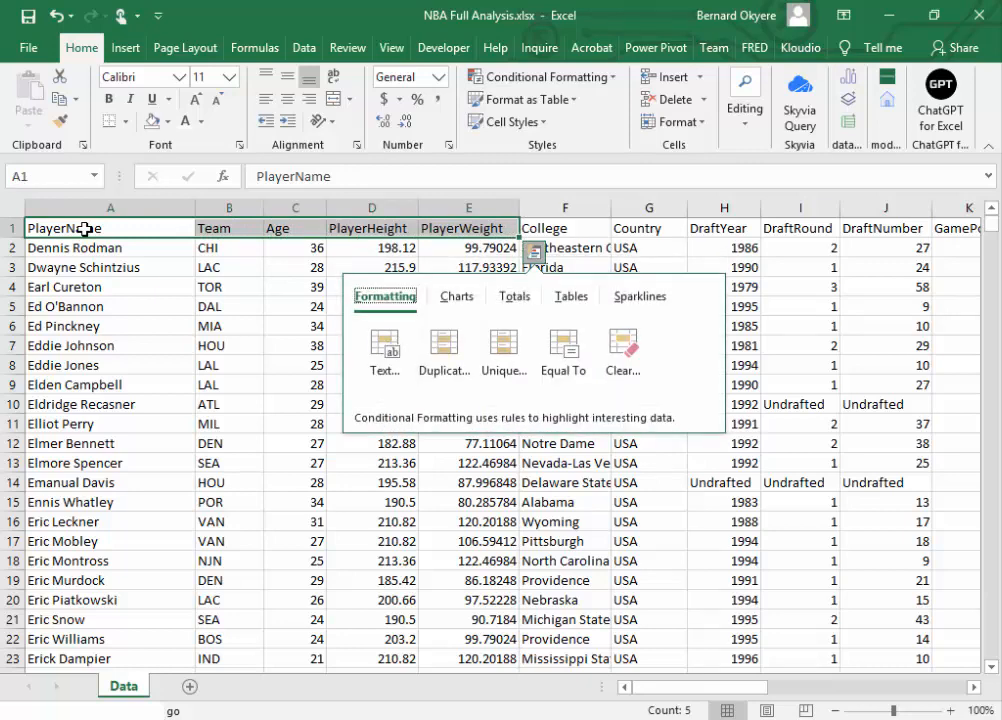
key(Escape)
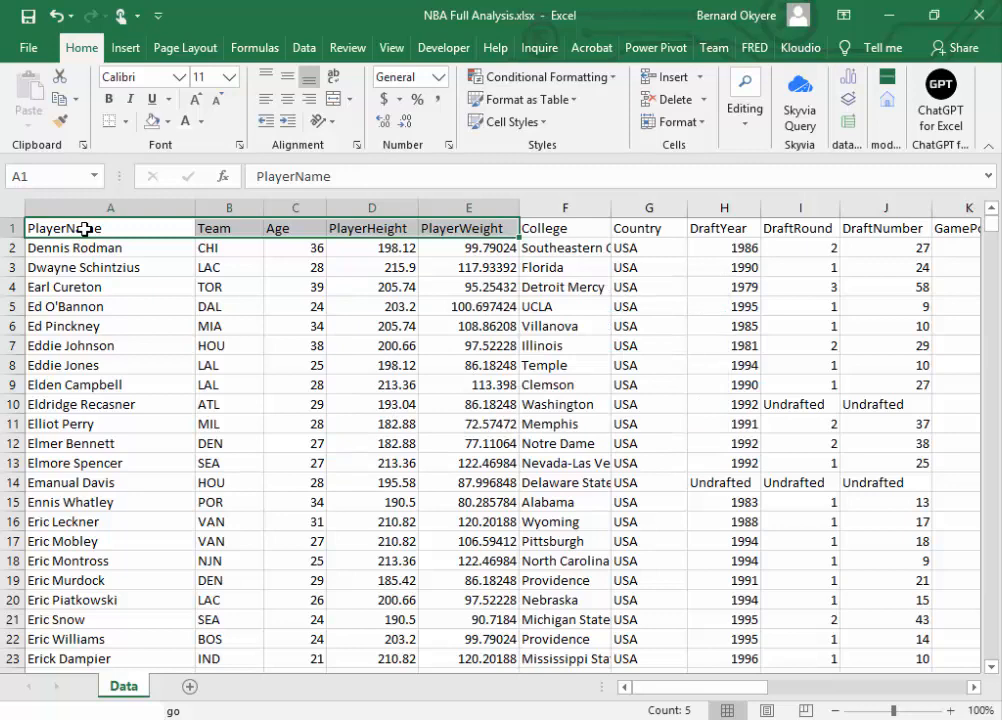
key(ctrl+shift+Right)
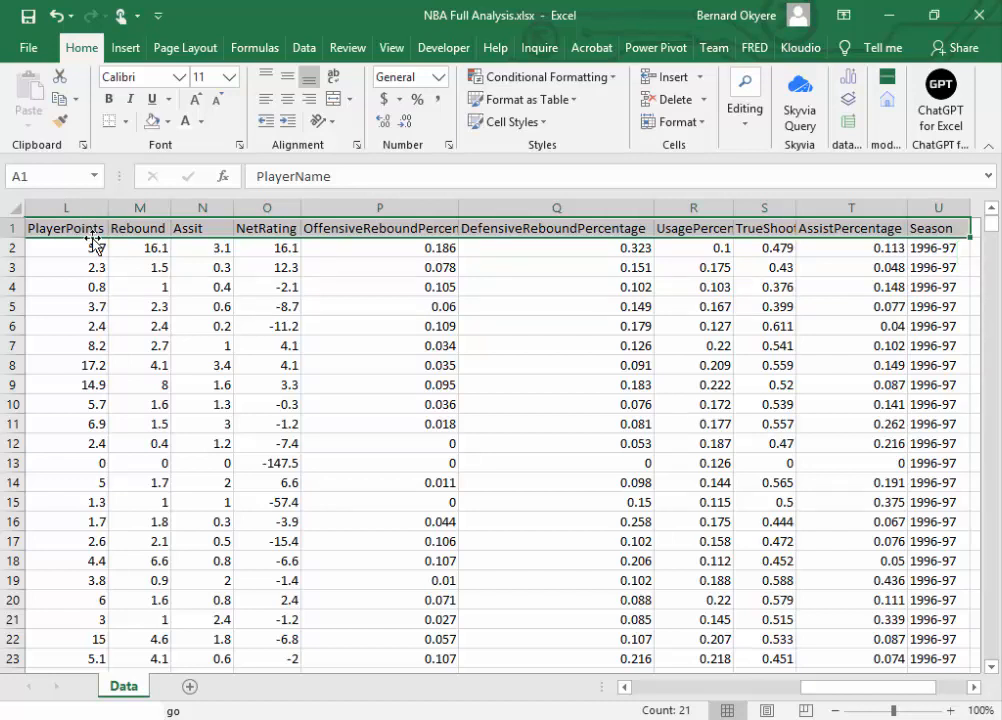
key(ctrl+shift+Down)
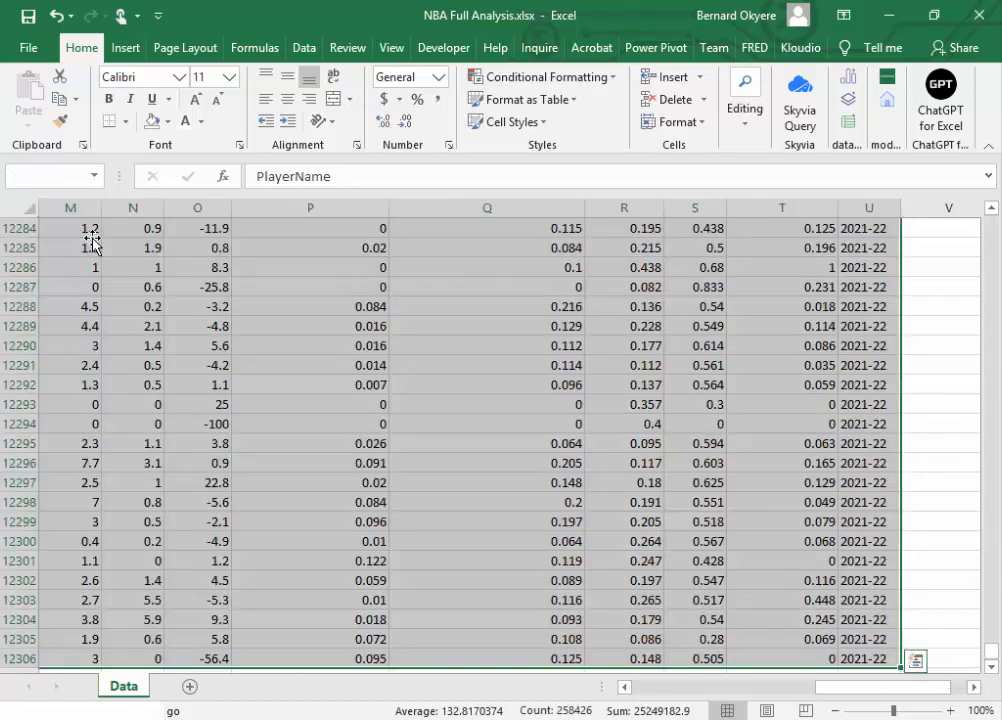
drag(828, 680, 780, 707)
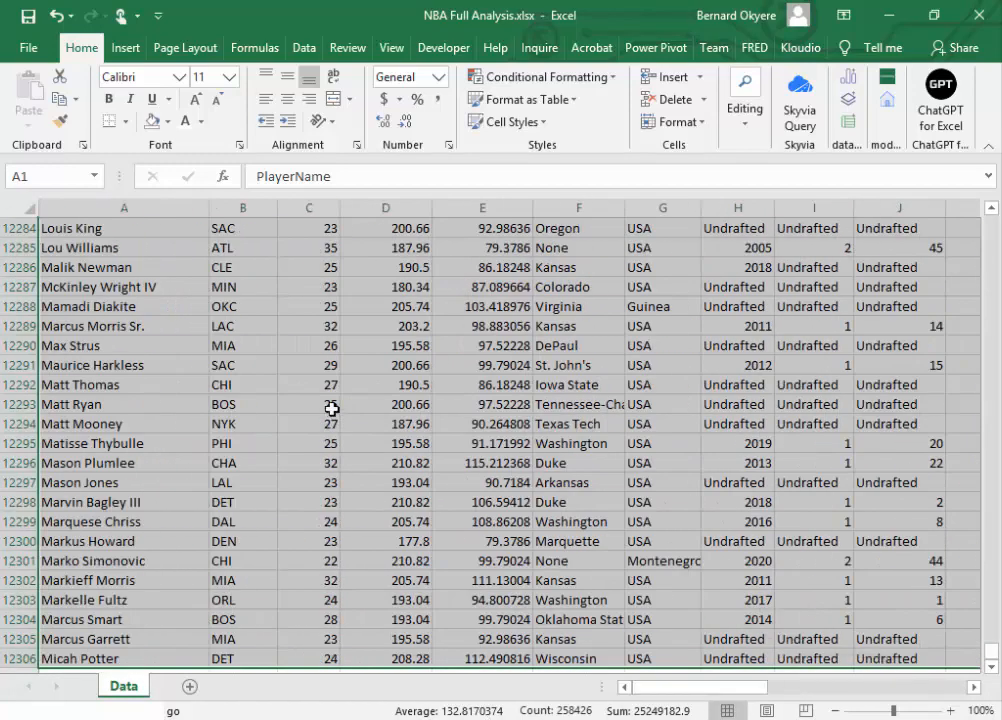
click(742, 110)
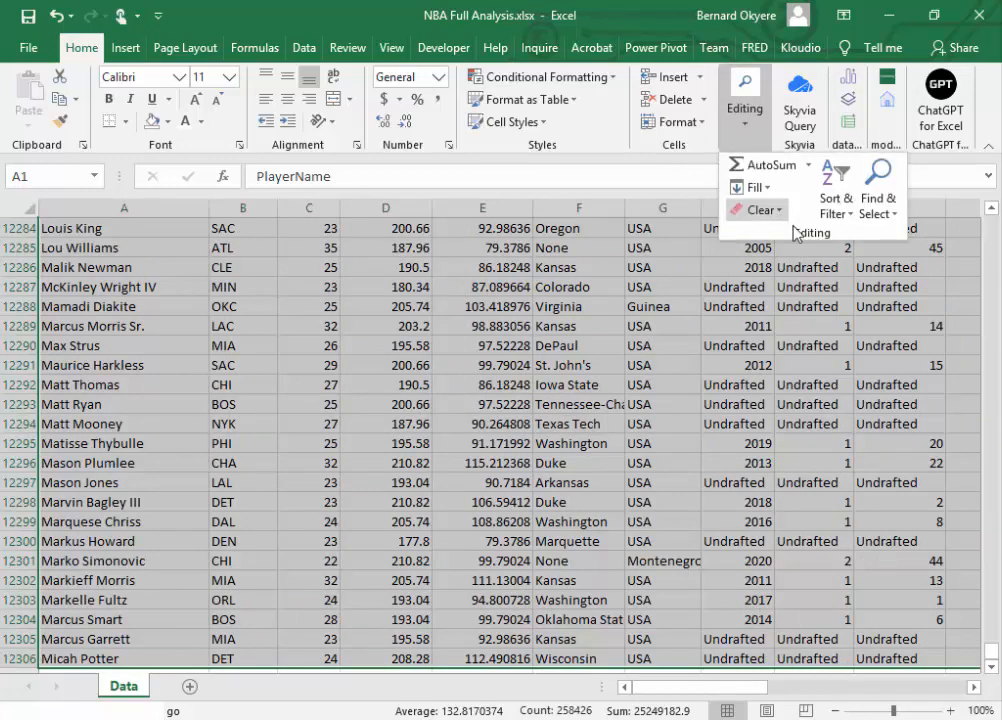
click(874, 206)
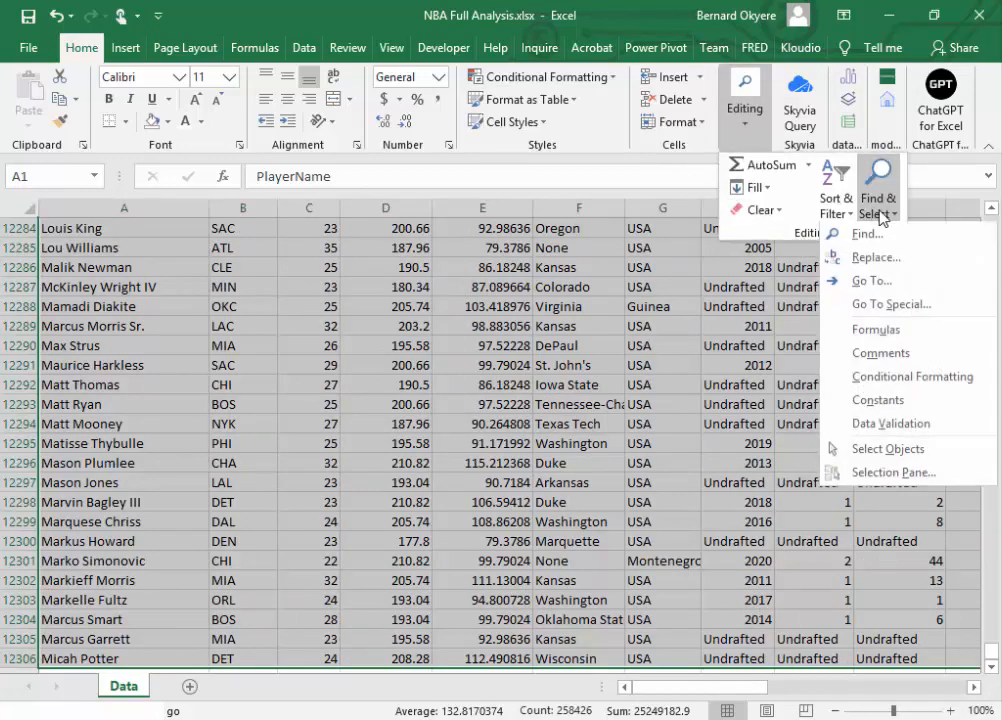
click(883, 305)
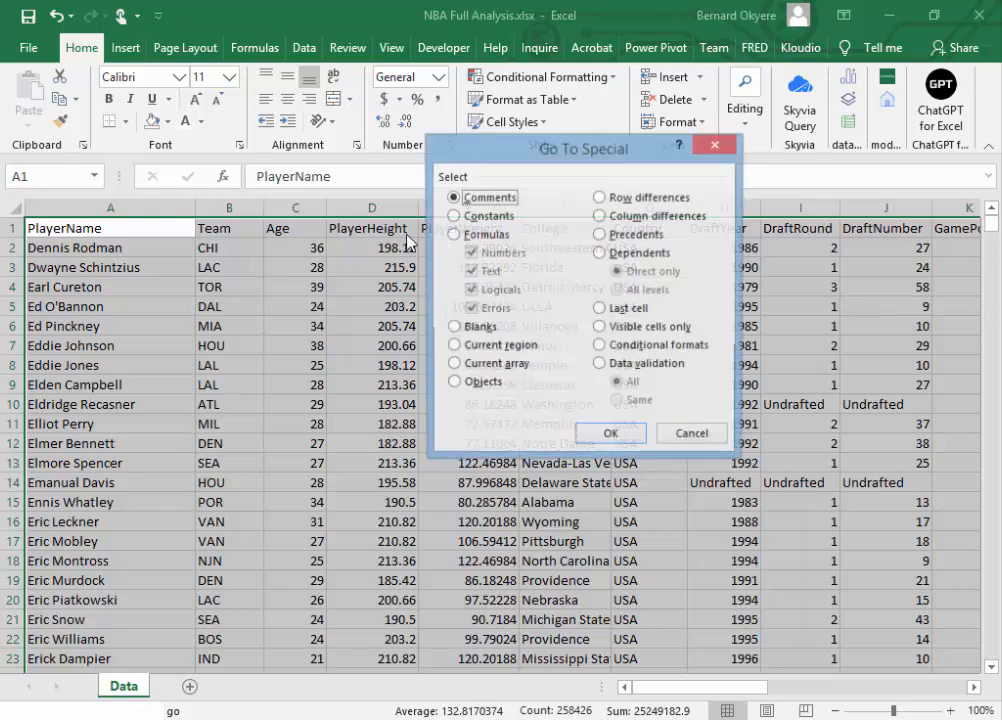
click(470, 327)
click(609, 436)
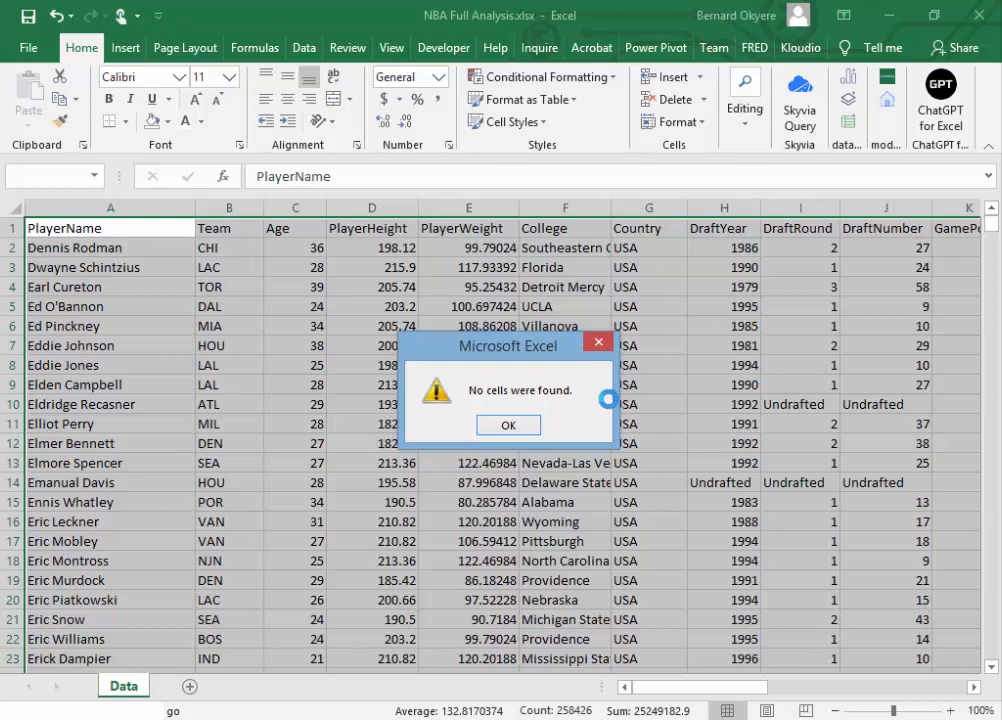
click(530, 426)
click(218, 304)
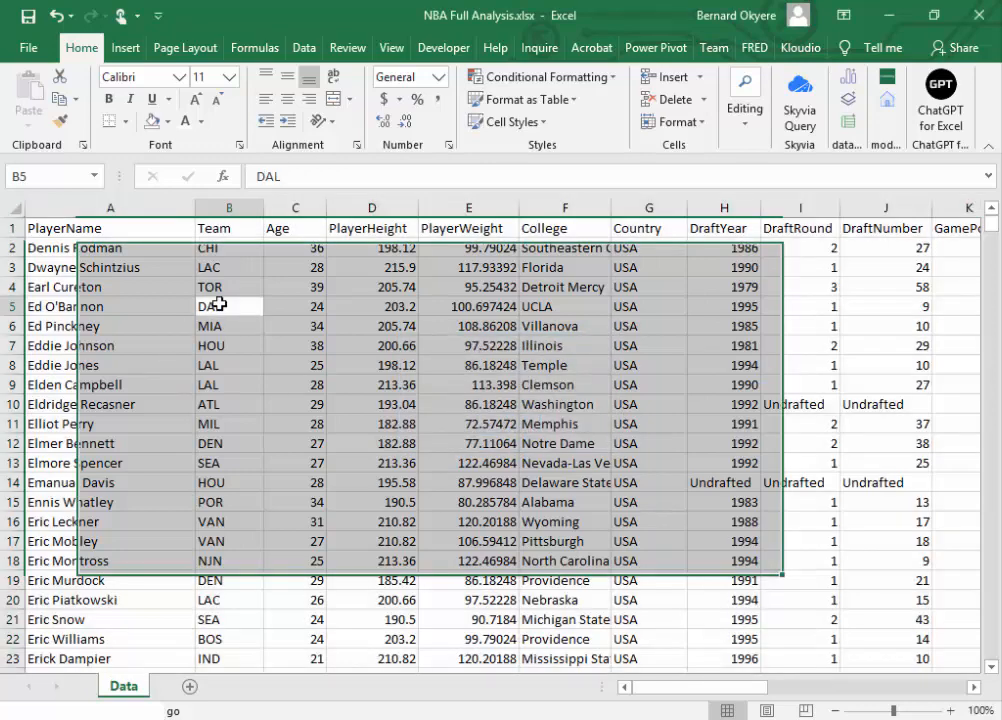
key(alt+Tab)
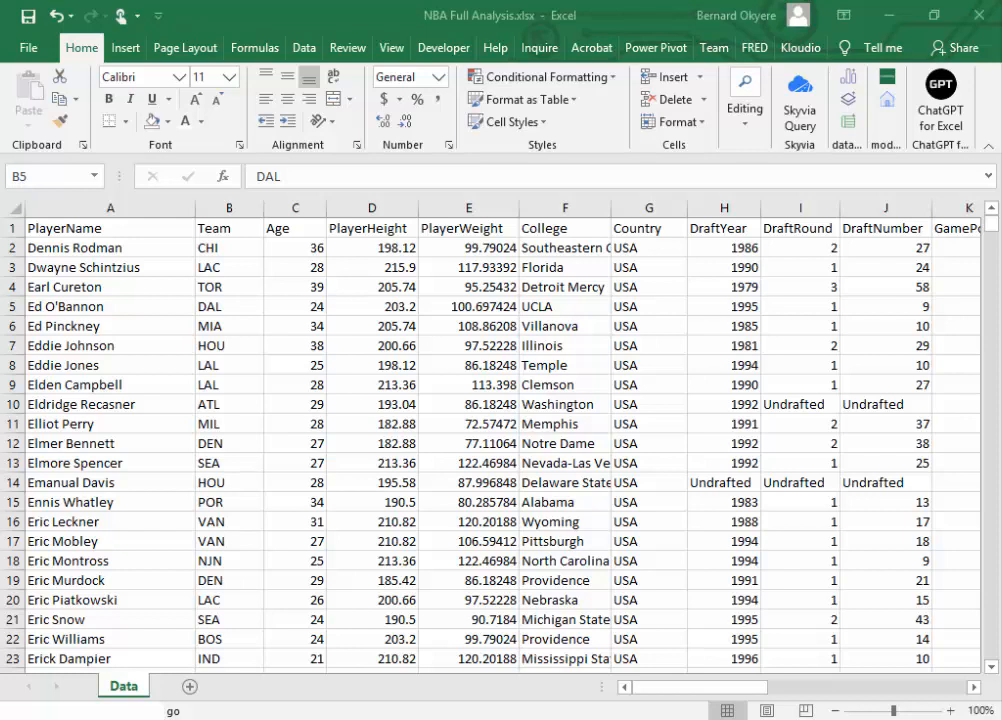
click(480, 342)
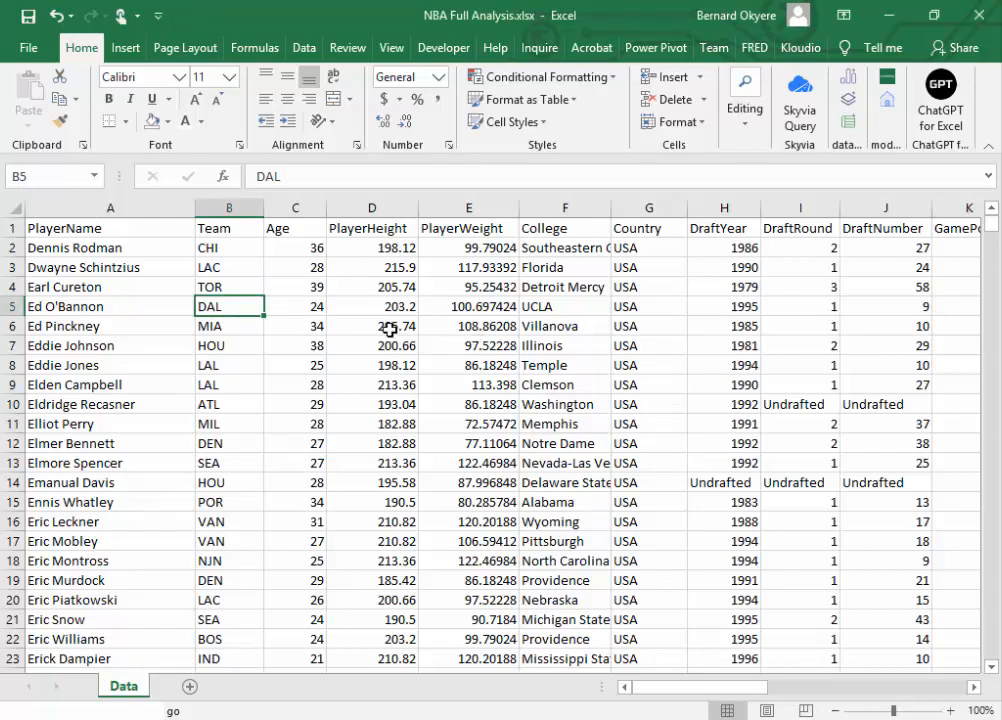
click(288, 227)
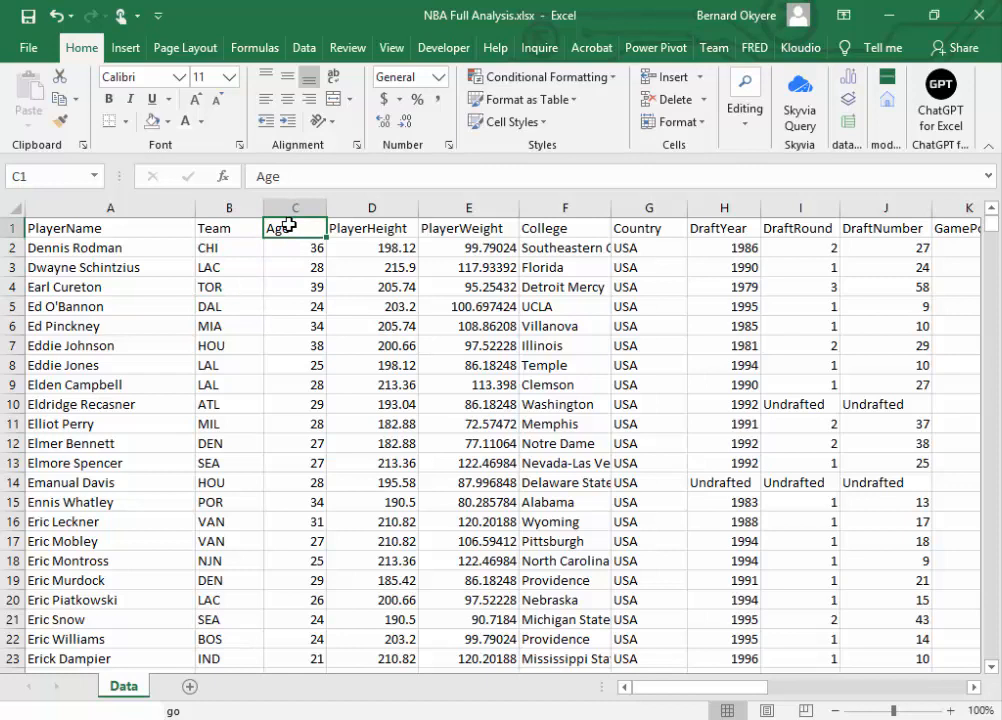
click(355, 227)
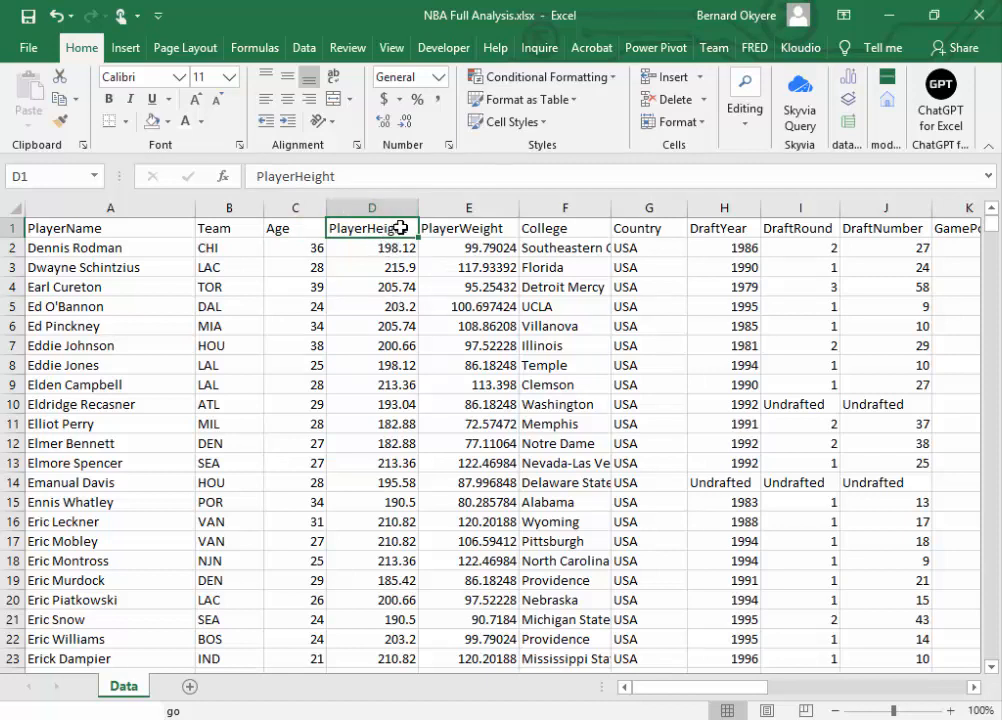
click(461, 229)
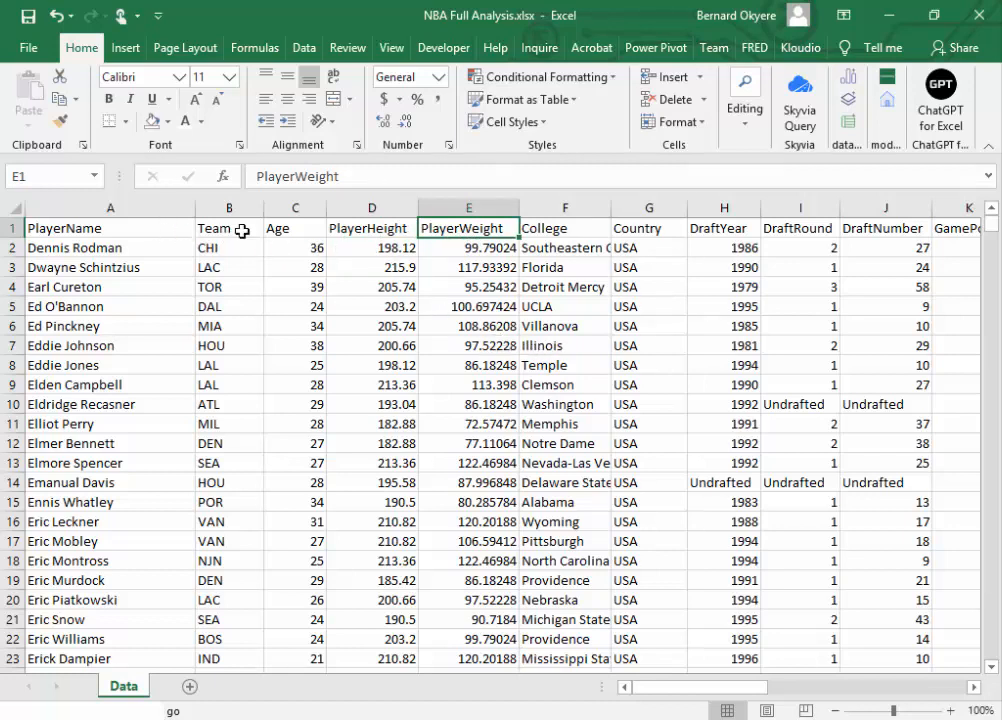
Step: Rename the header in D1 as "PlayerHeight (cm)" and fit column D's width to it
click(367, 229)
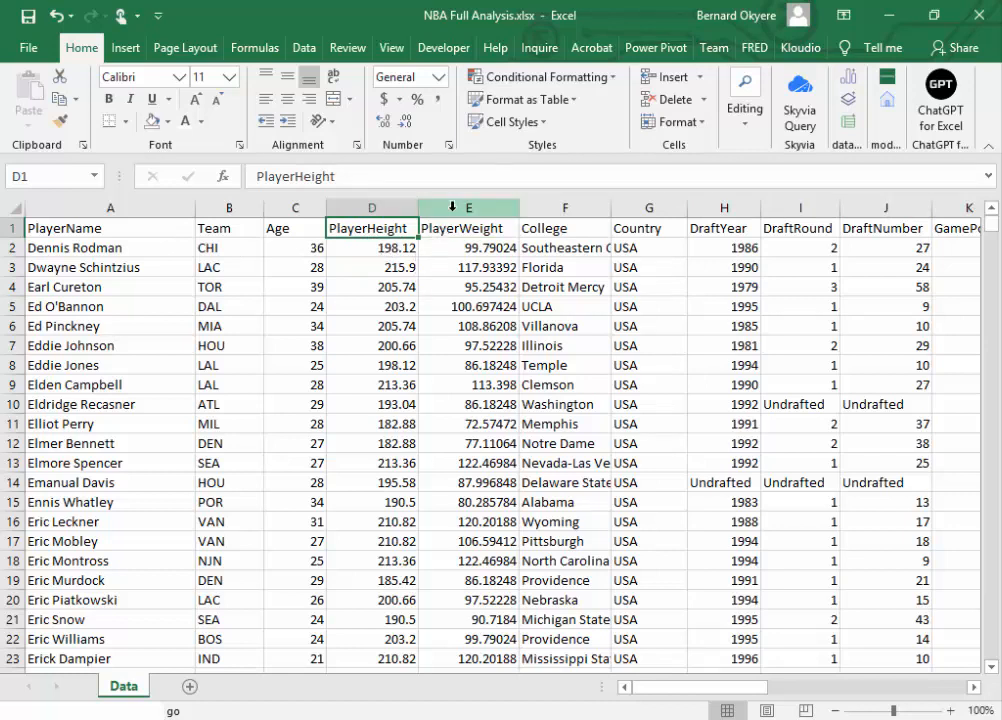
click(351, 176)
text(()
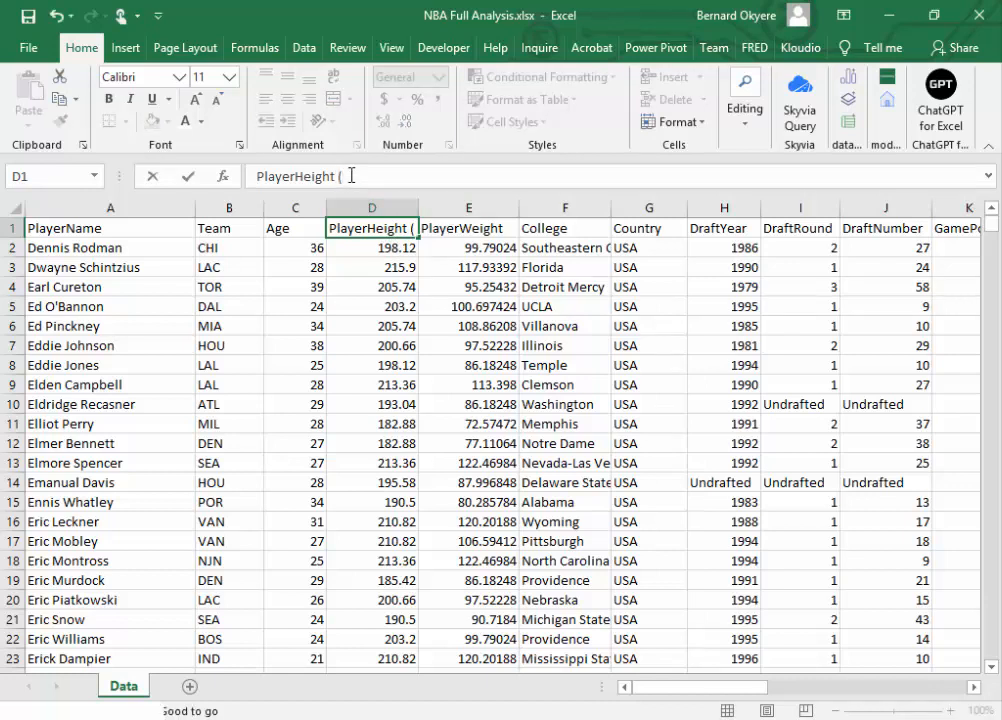
text(Cm)
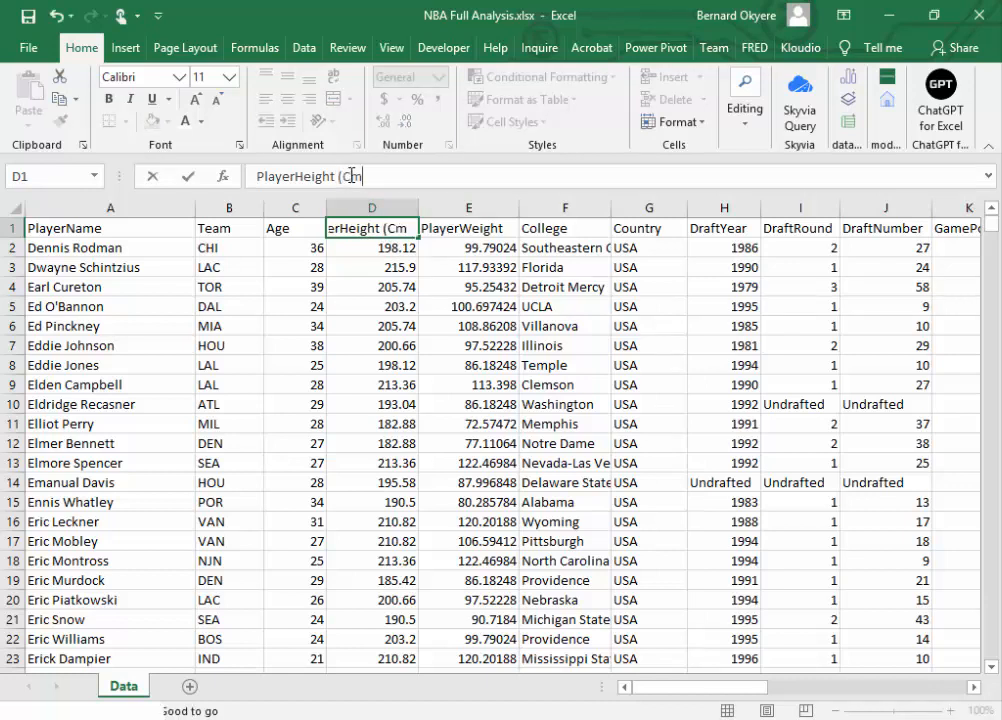
key(BackSpace)
key(BackSpace)
text(cm))
key(Return)
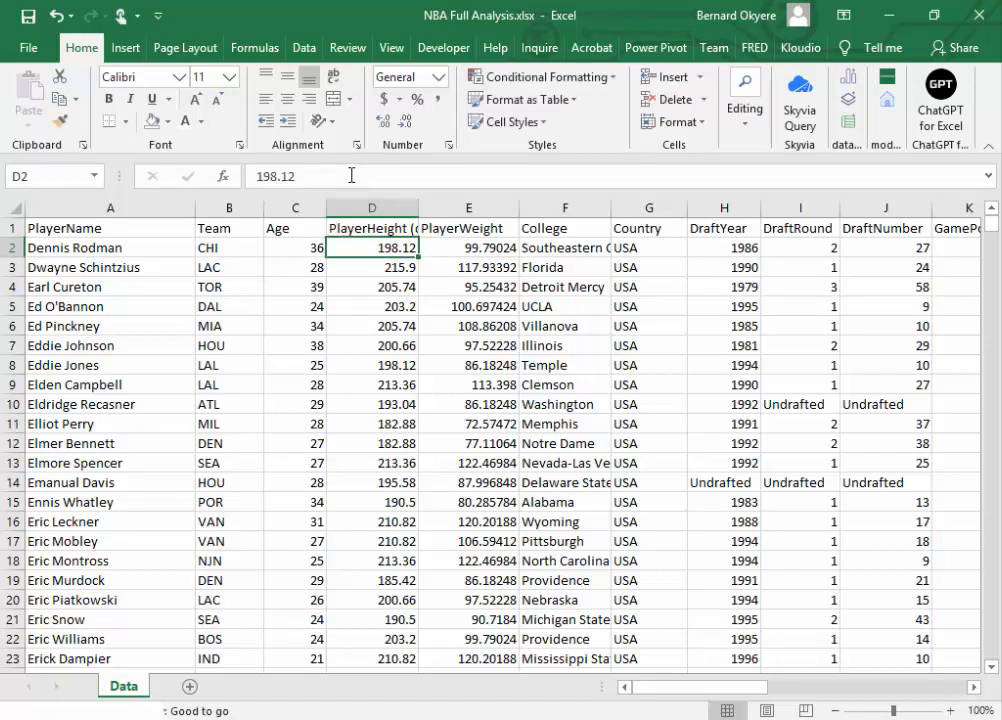
double_click(419, 208)
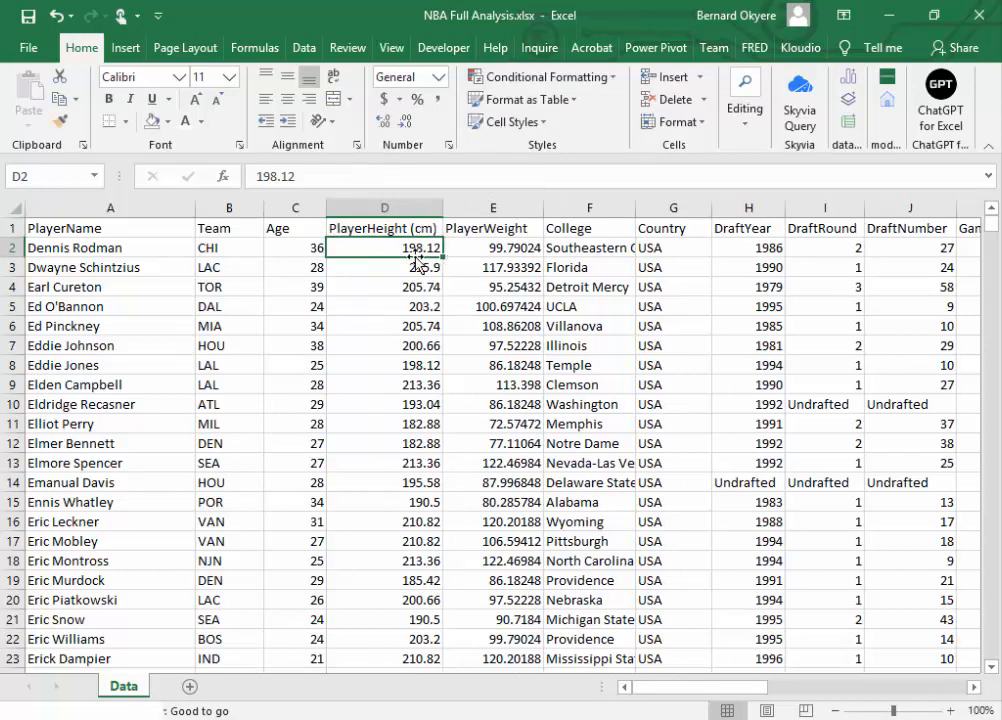
double_click(404, 228)
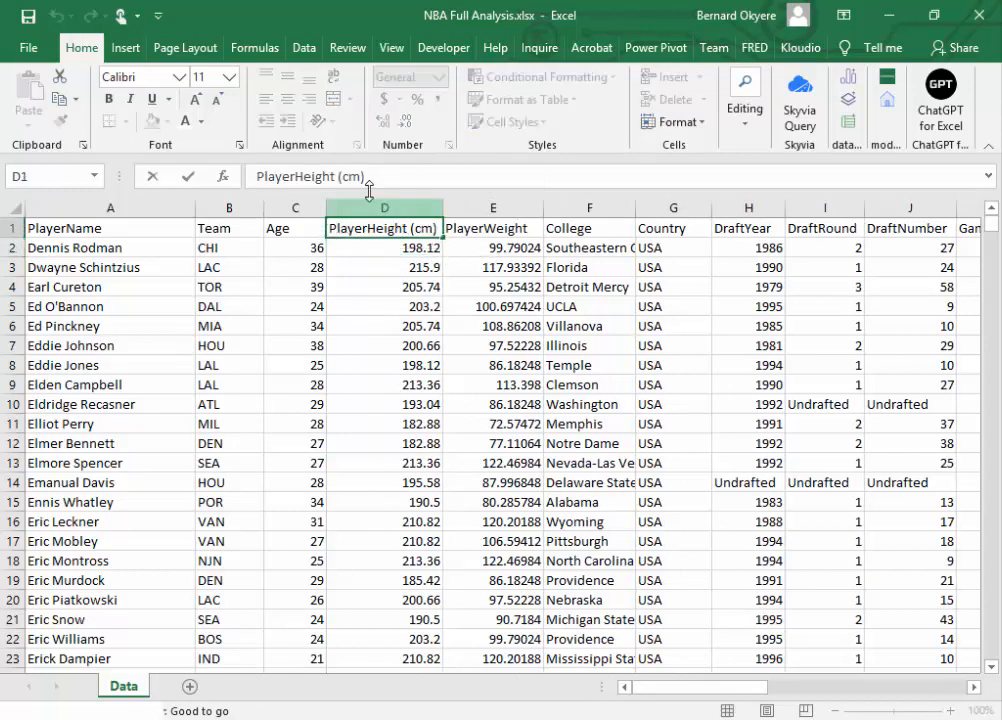
Step: Rename the header in E1 as "PlayerWeight (lbs)" and fit column E's width to it
click(459, 231)
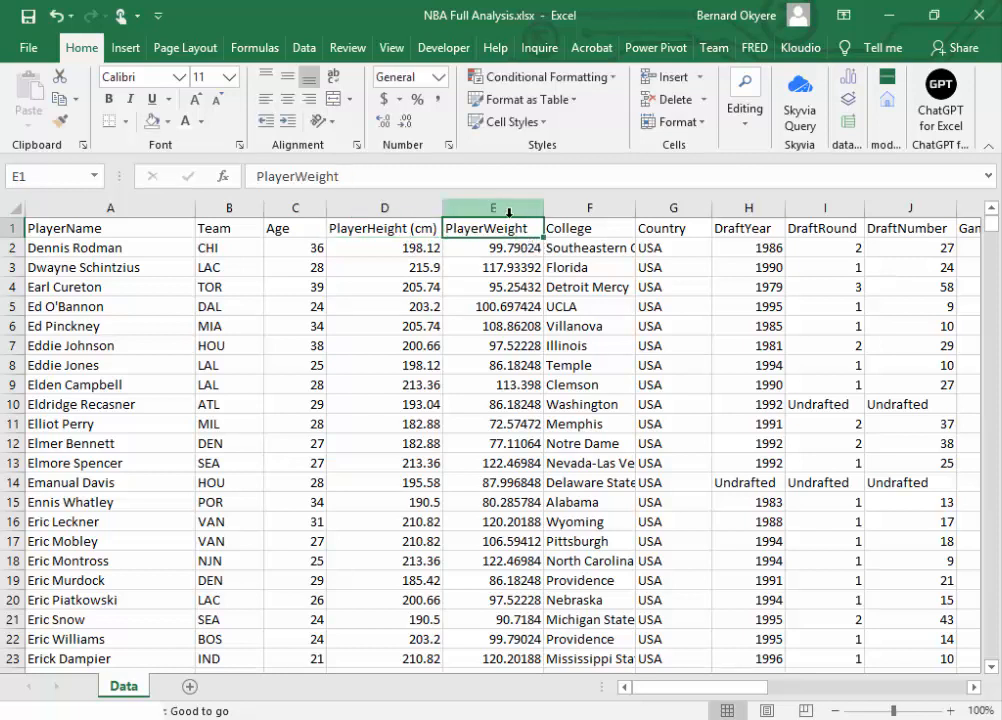
double_click(522, 227)
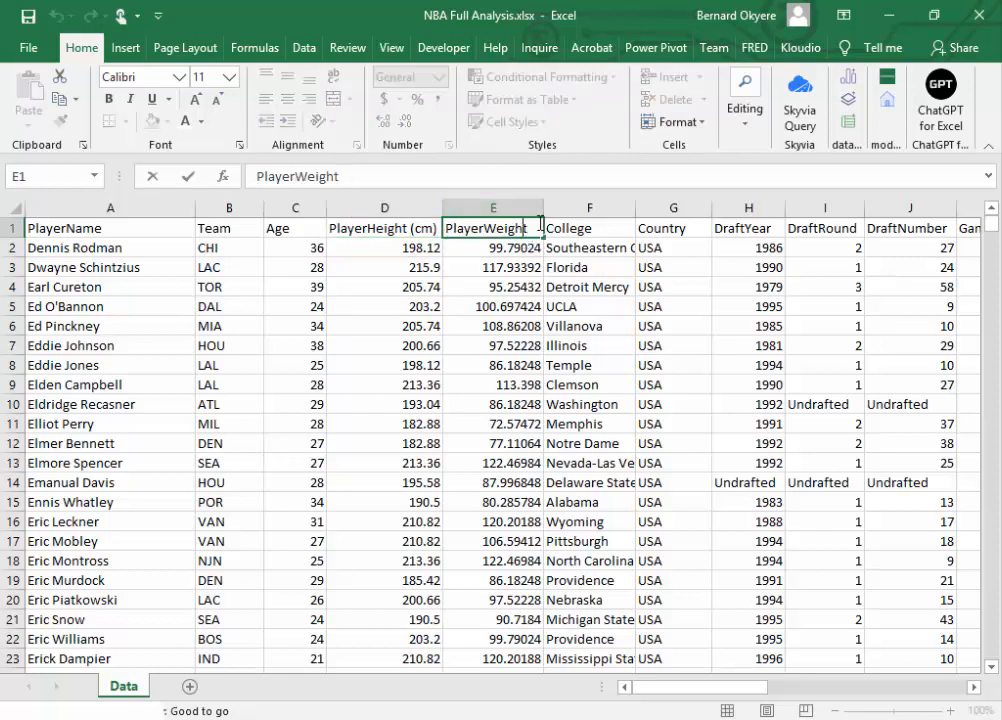
text(()lbs)
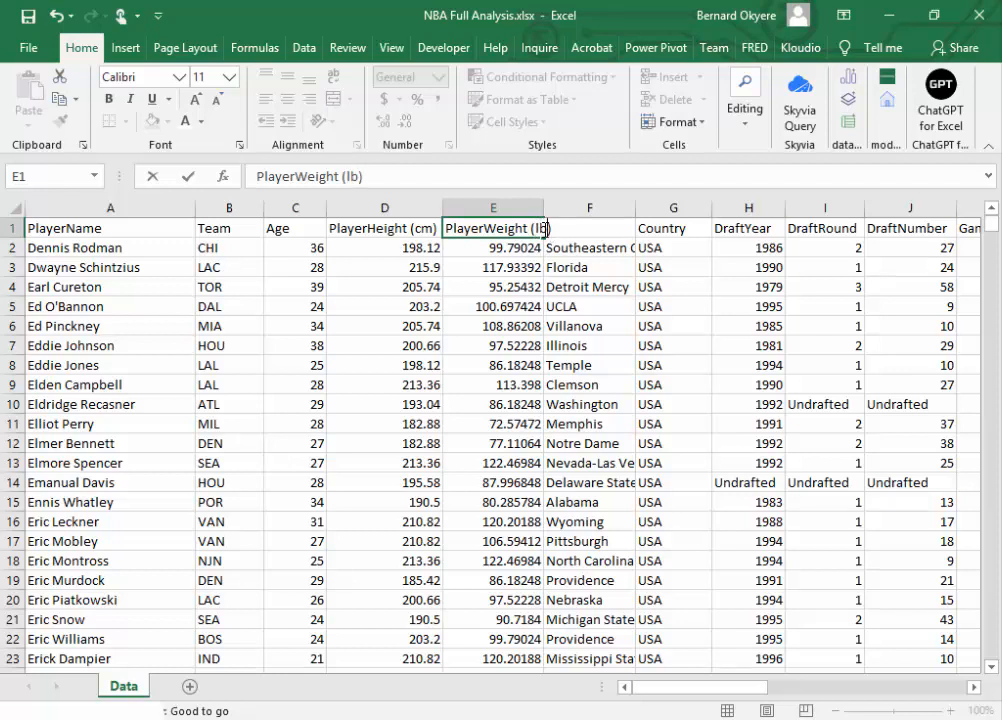
key(Return)
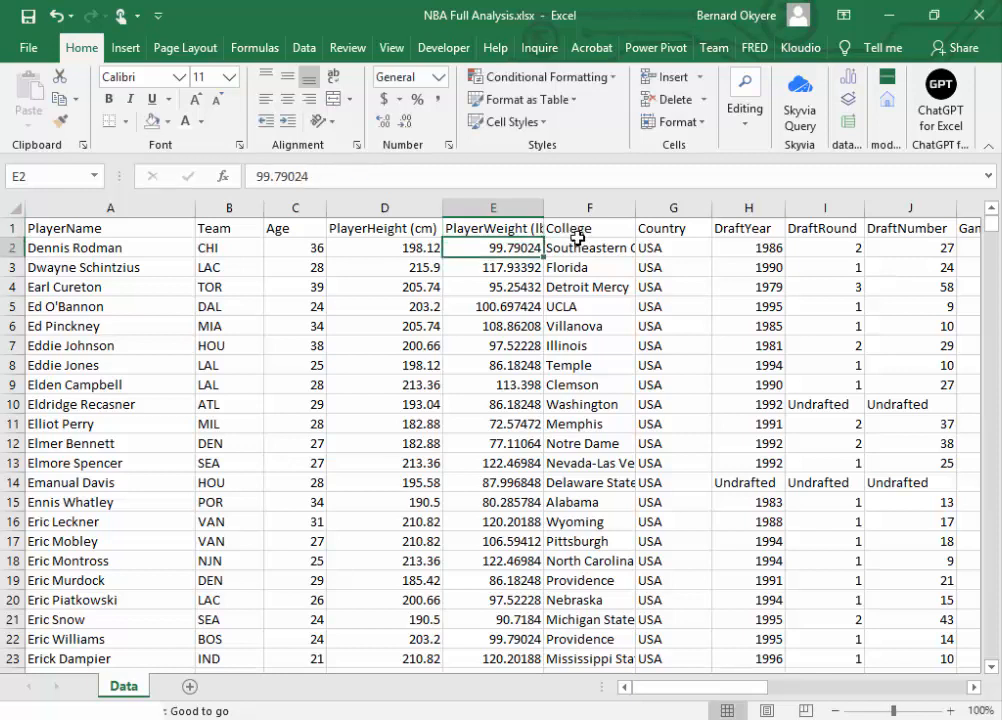
double_click(543, 209)
Step: Insert an empty column between PlayerHeight (cm) and PlayerWeight (lbs)
click(463, 204)
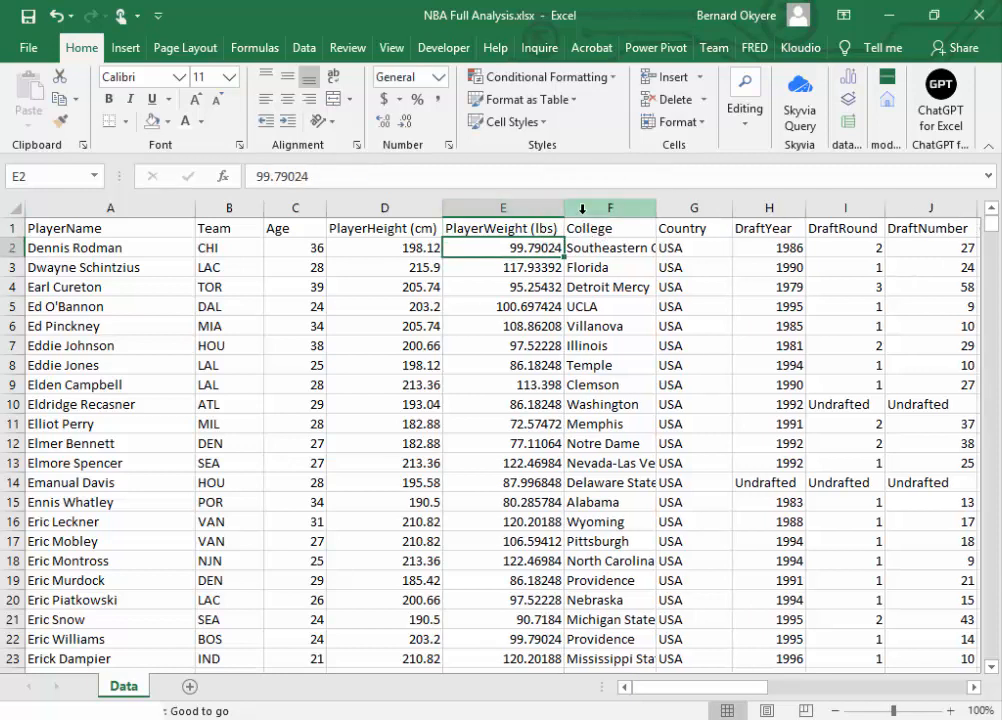
click(463, 204)
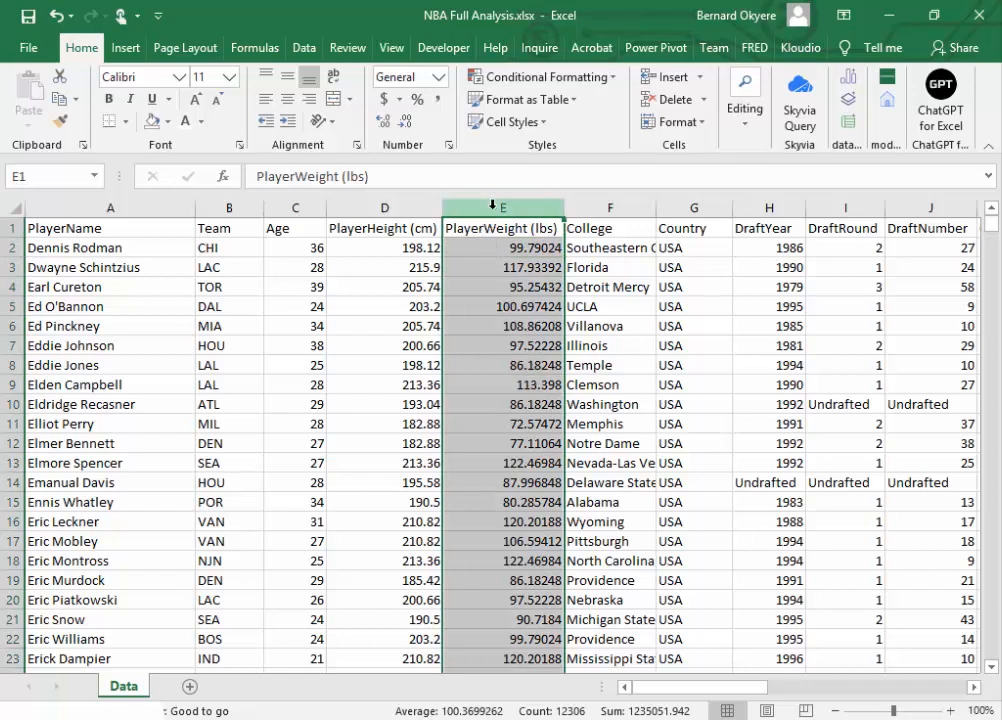
right_click(492, 204)
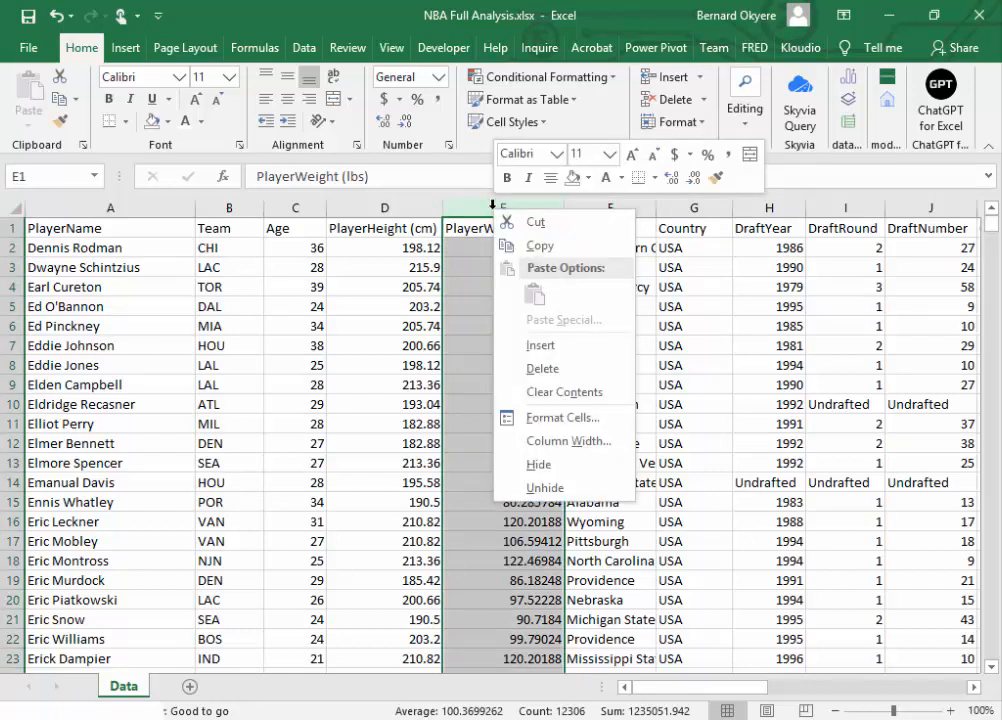
click(541, 345)
Step: Enter the header "Height (m)" in E1 of the empty column and make column E slightly narrower
click(489, 228)
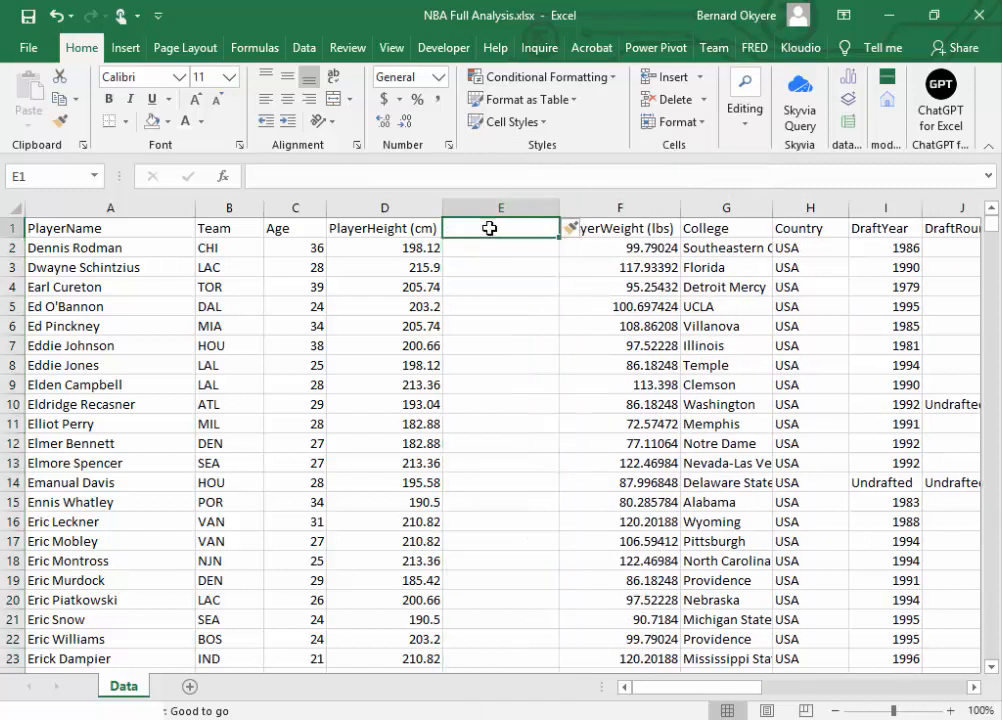
text(Play)
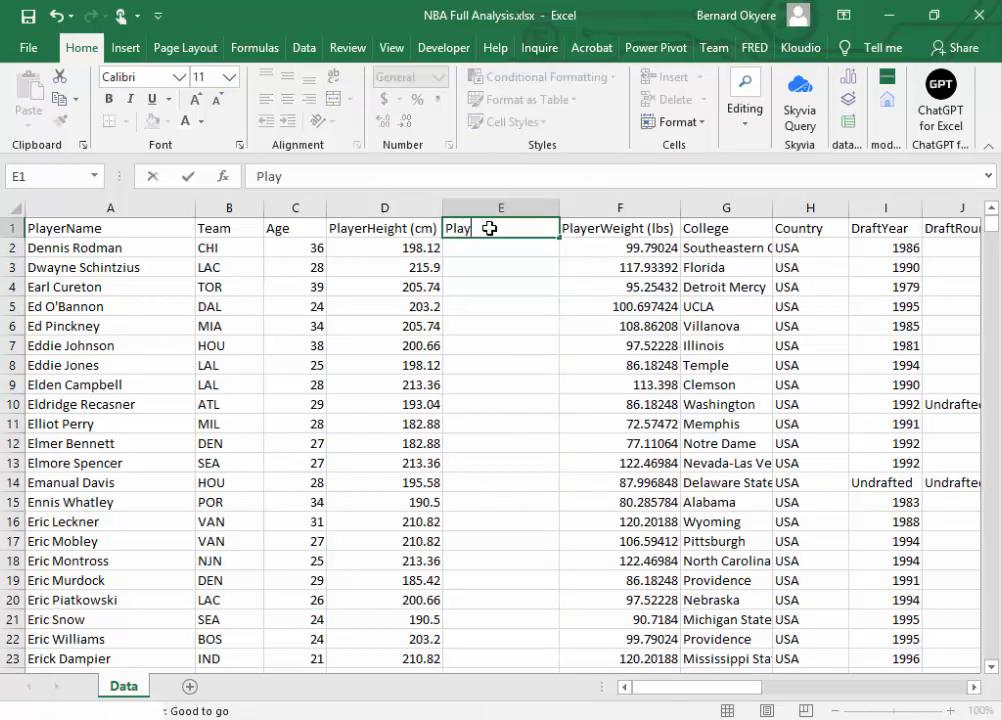
key(BackSpace)
key(BackSpace)
key(BackSpace)
key(BackSpace)
text(Height ()
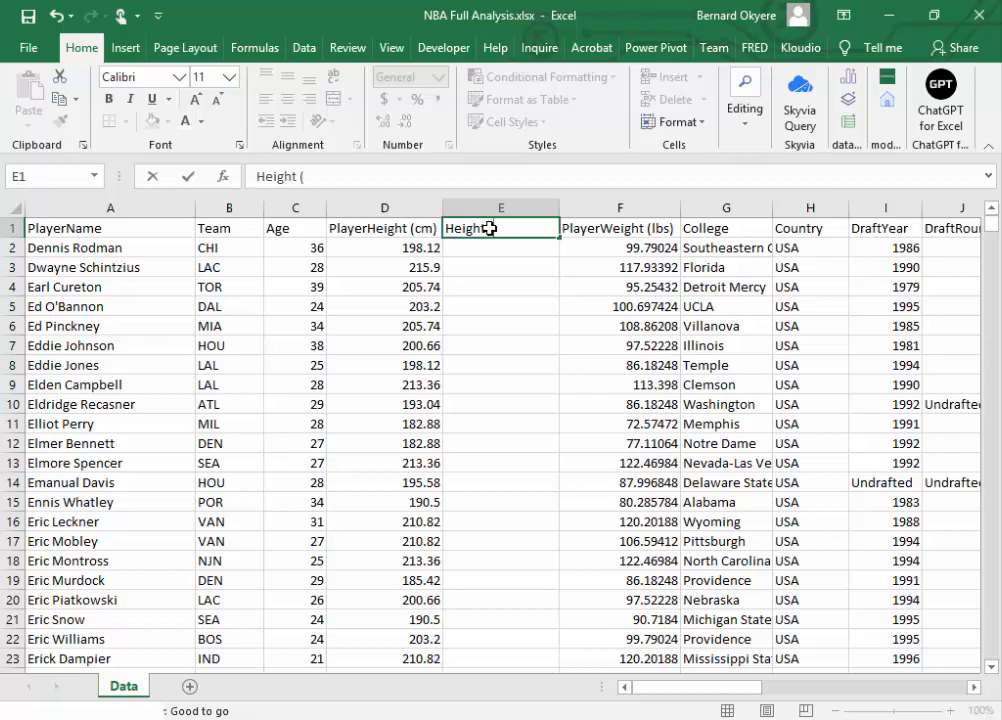
text(m))
key(Return)
click(590, 226)
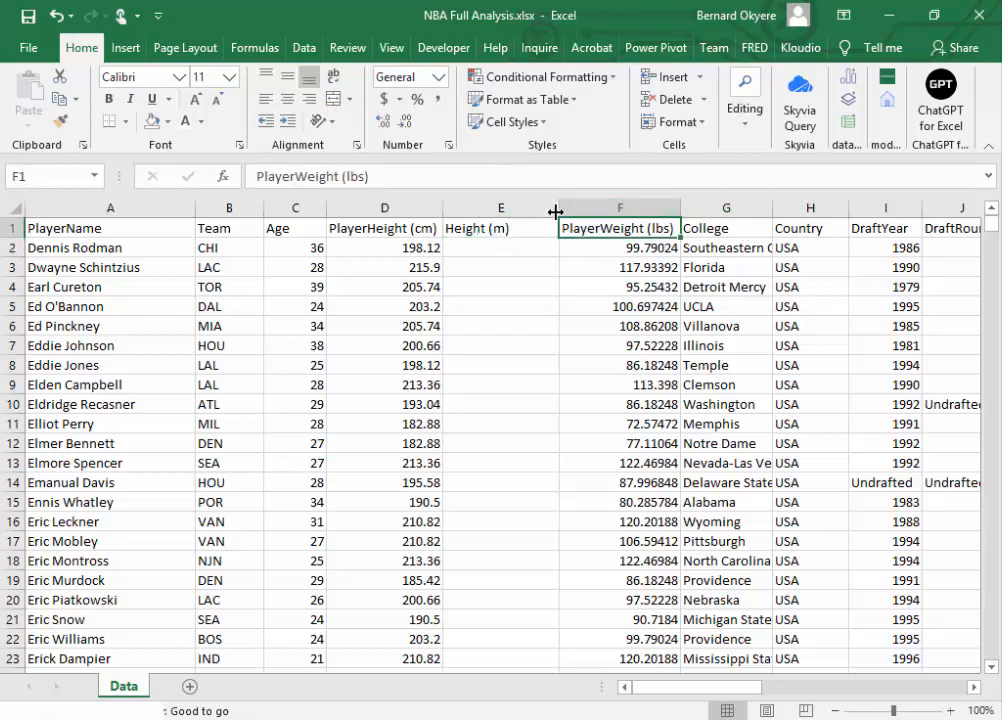
drag(557, 213, 536, 214)
Step: Insert an empty column between PlayerWeight (lbs) and College
click(707, 207)
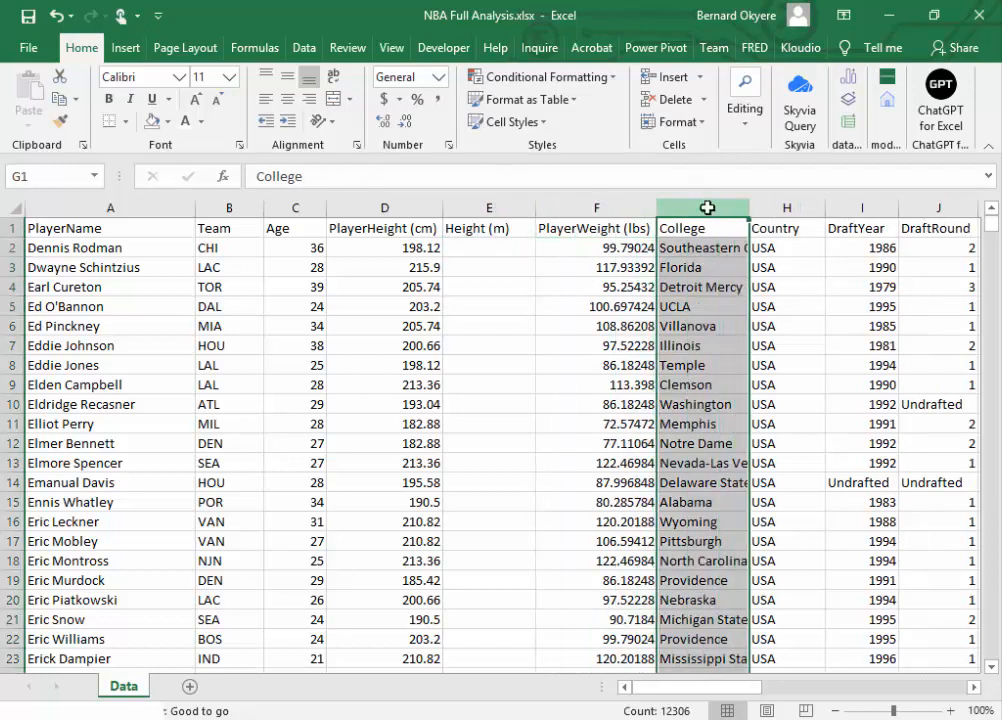
right_click(707, 207)
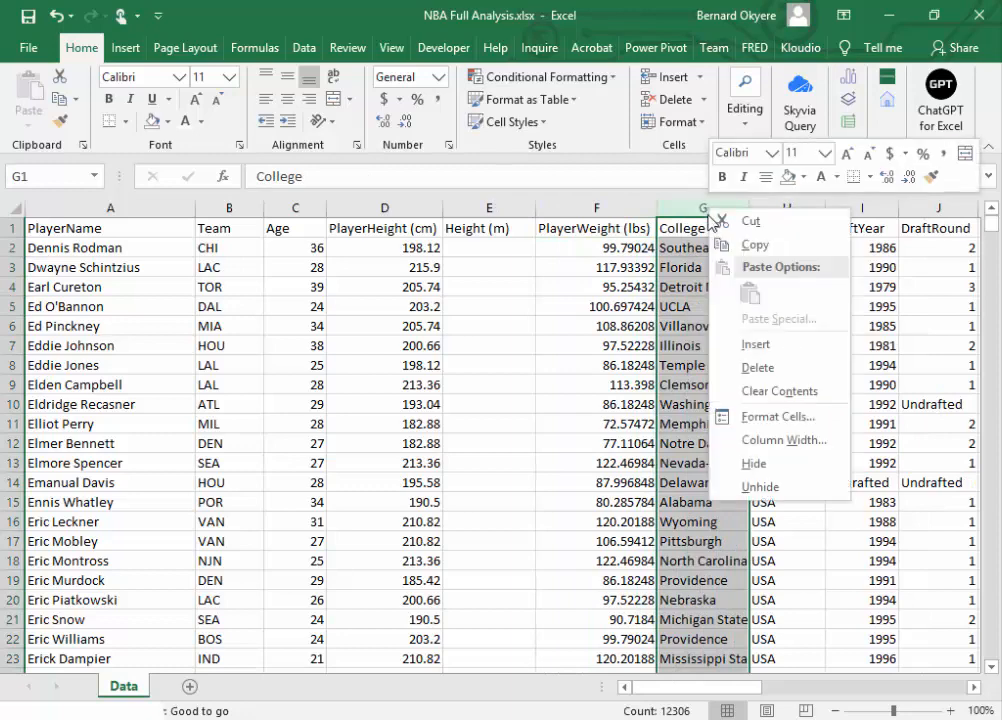
click(757, 346)
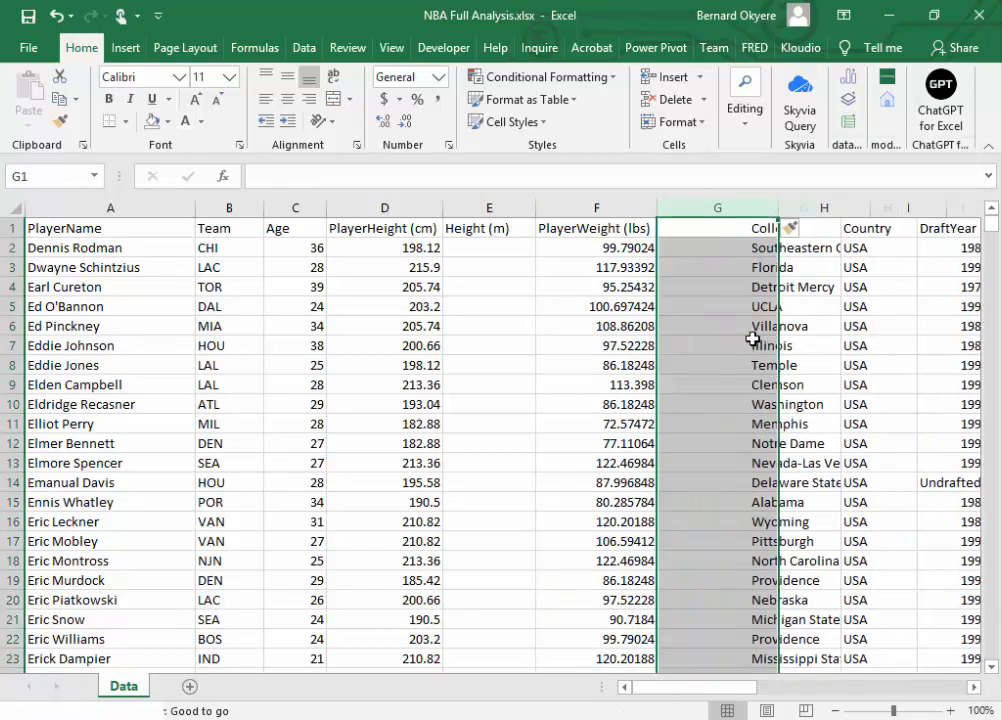
Step: Enter the header "Weight (Kg)" in G1 of the empty column and save the workbook
click(701, 233)
text(Weig)
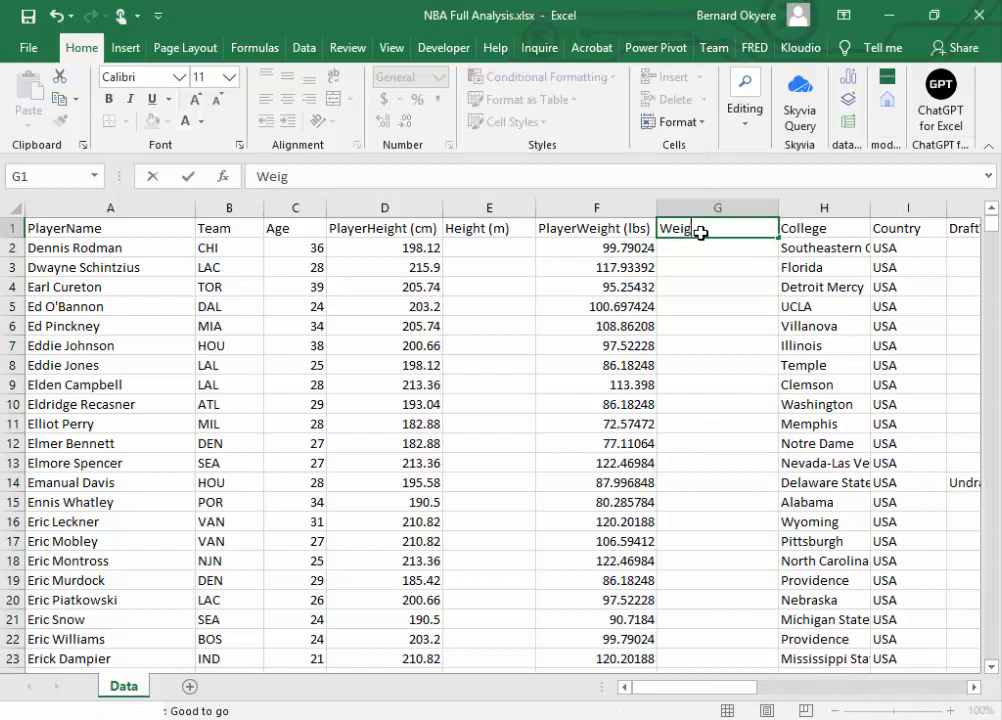
text(ht (Kg))
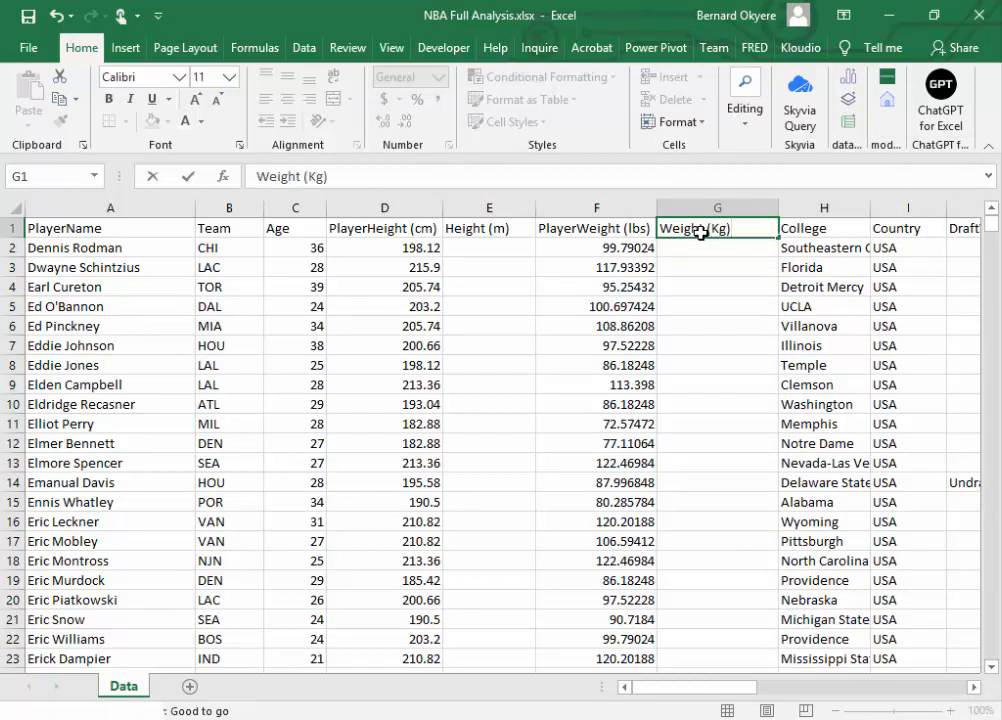
key(Return)
click(704, 229)
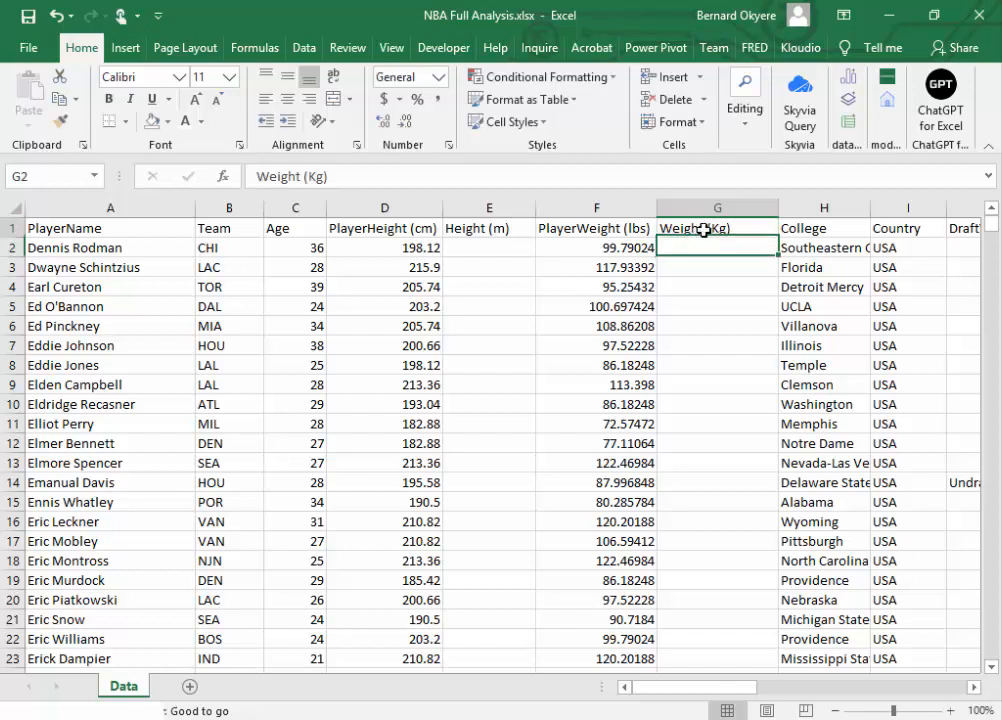
click(24, 18)
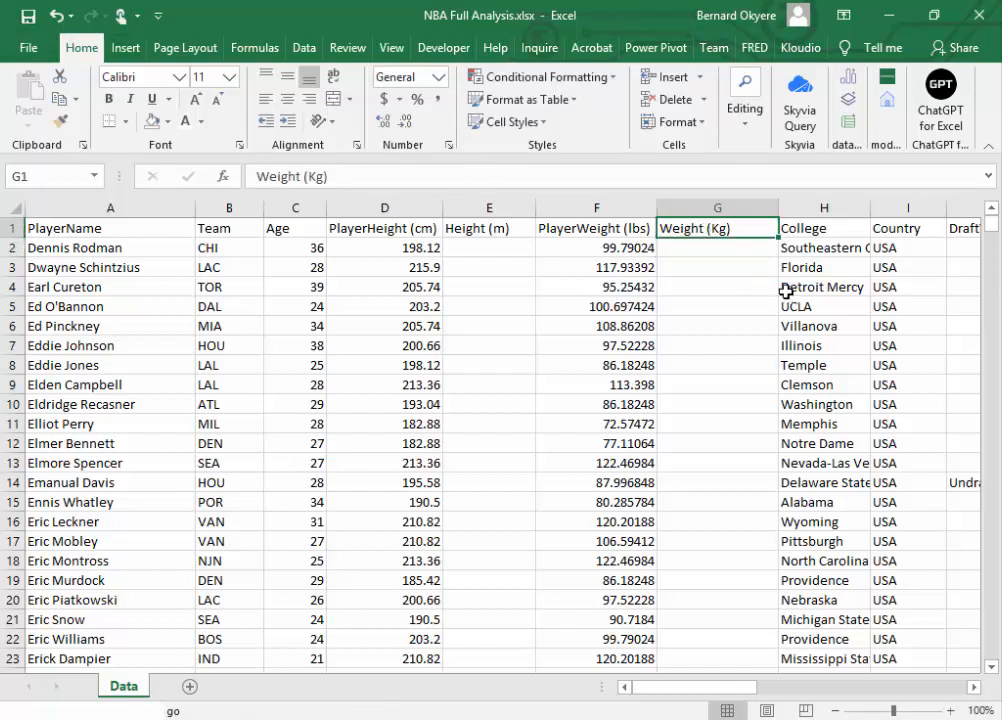
click(504, 251)
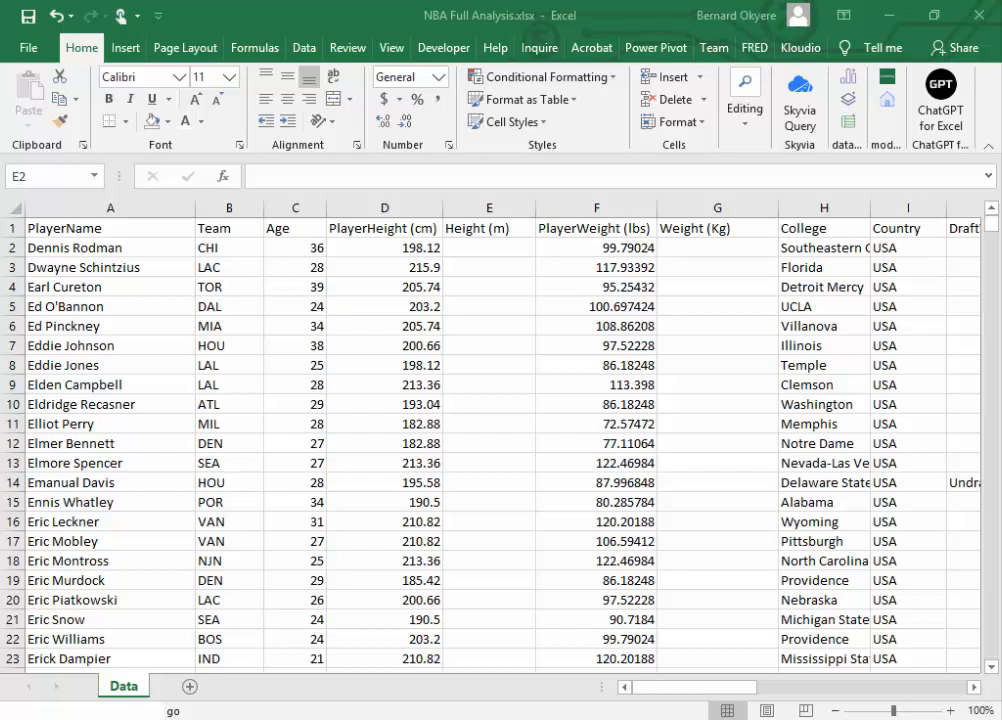
click(480, 256)
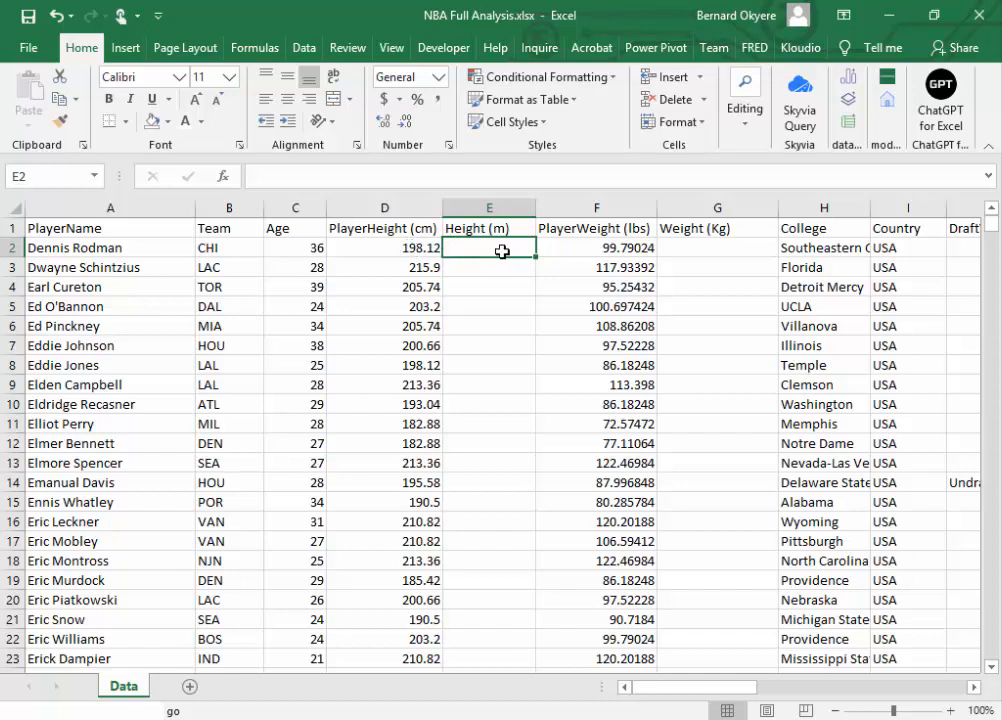
click(619, 245)
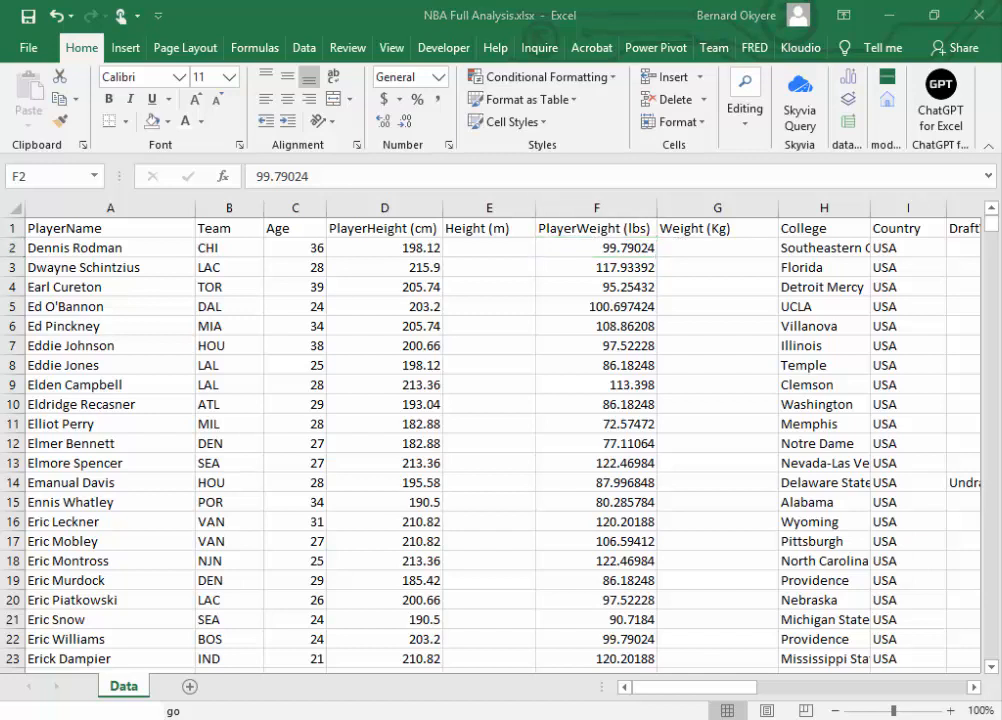
Step: Enter the formula =D2/100 in E2 and fill it down the whole Height (m) column
click(478, 248)
click(478, 248)
click(493, 247)
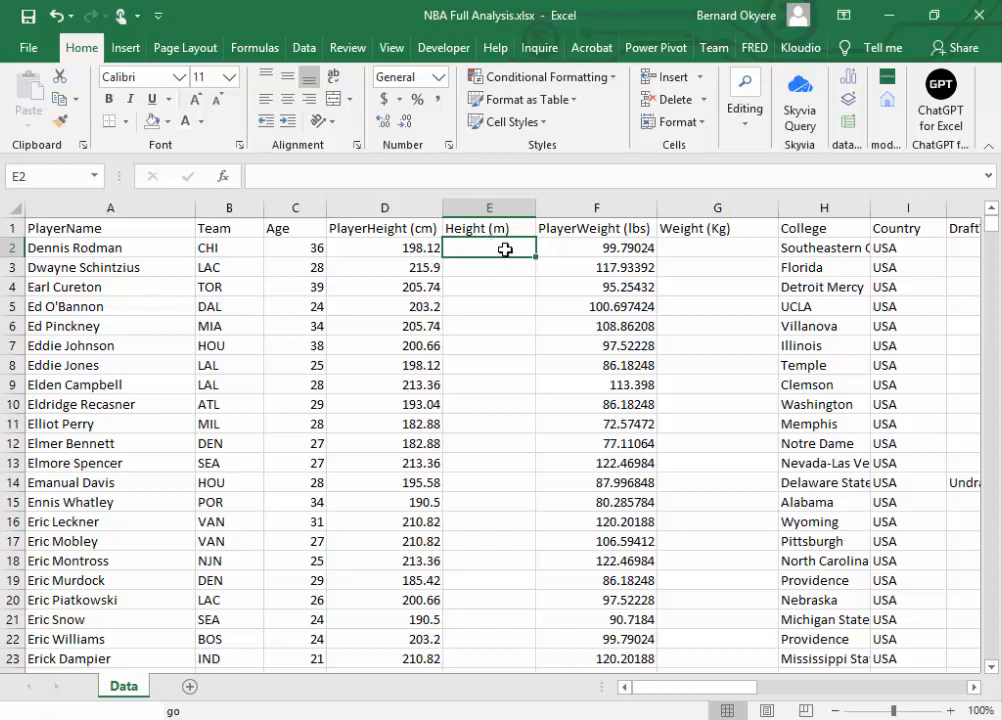
text(=)
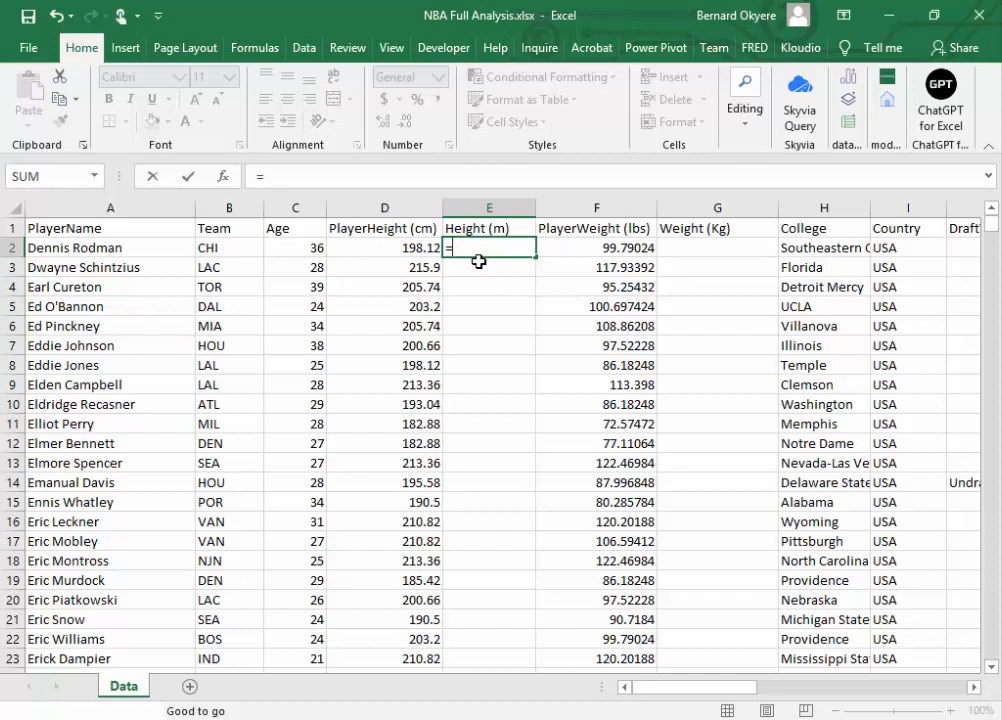
click(393, 249)
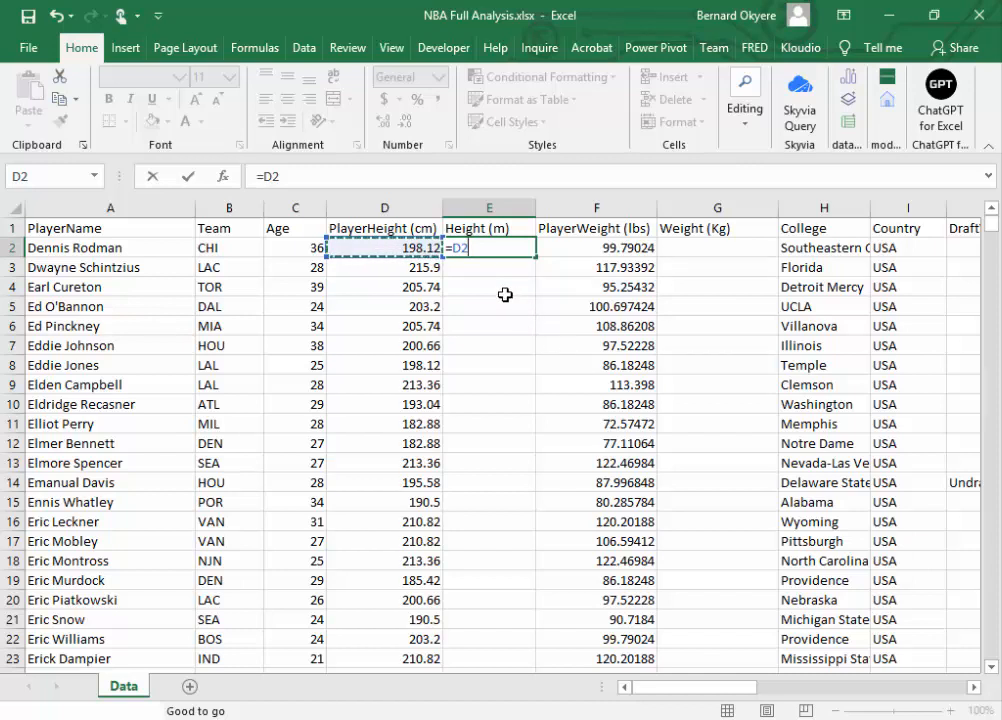
text(/)
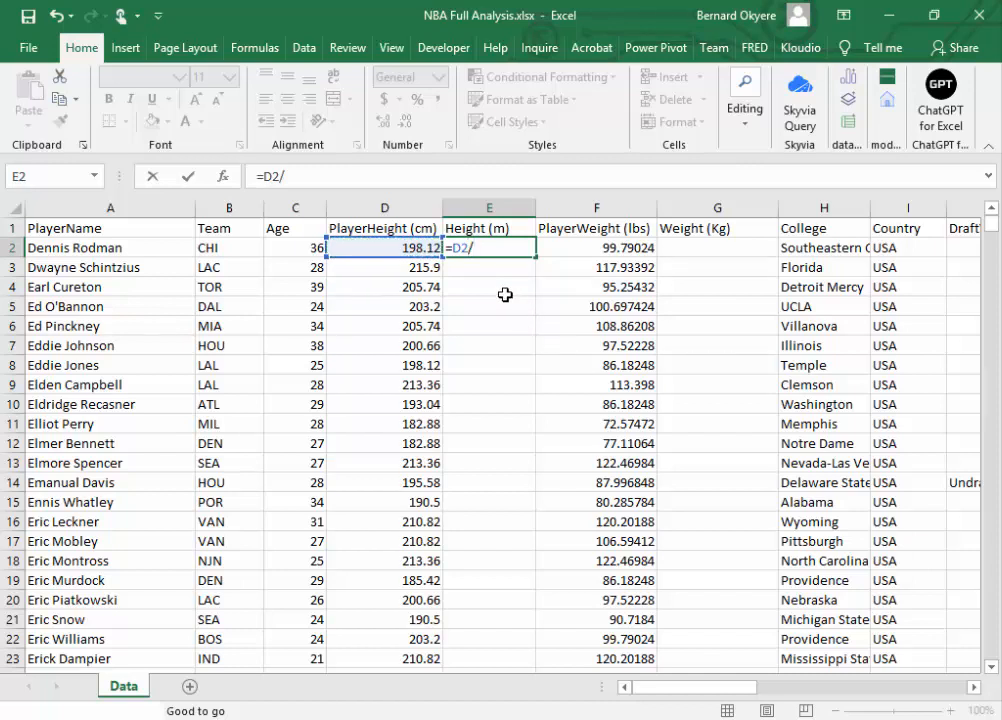
text(100)
key(Return)
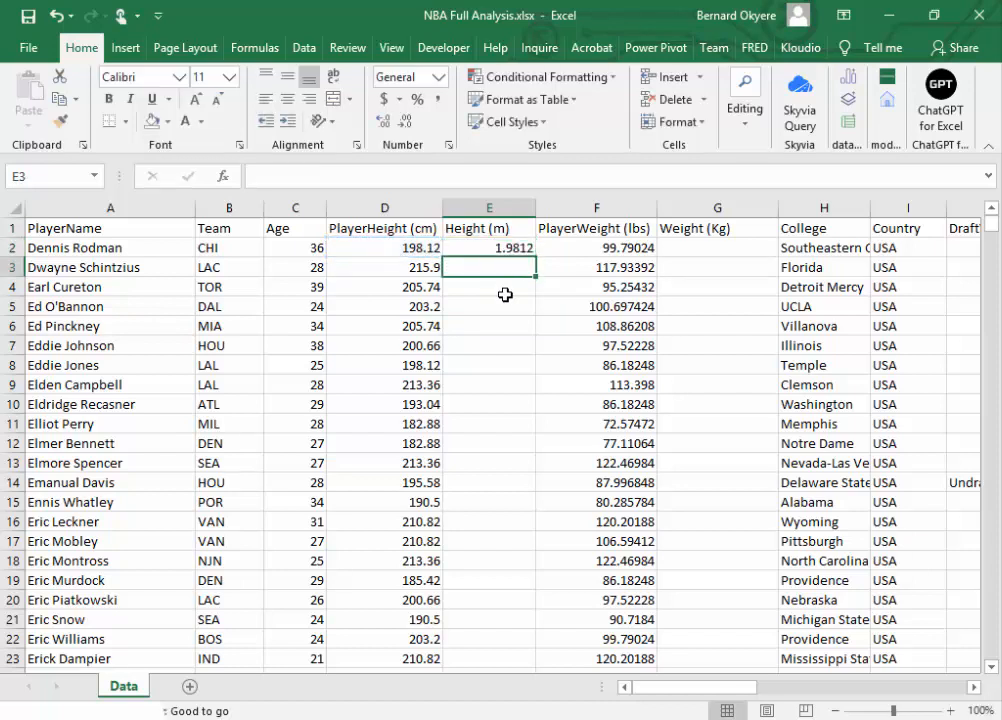
click(500, 249)
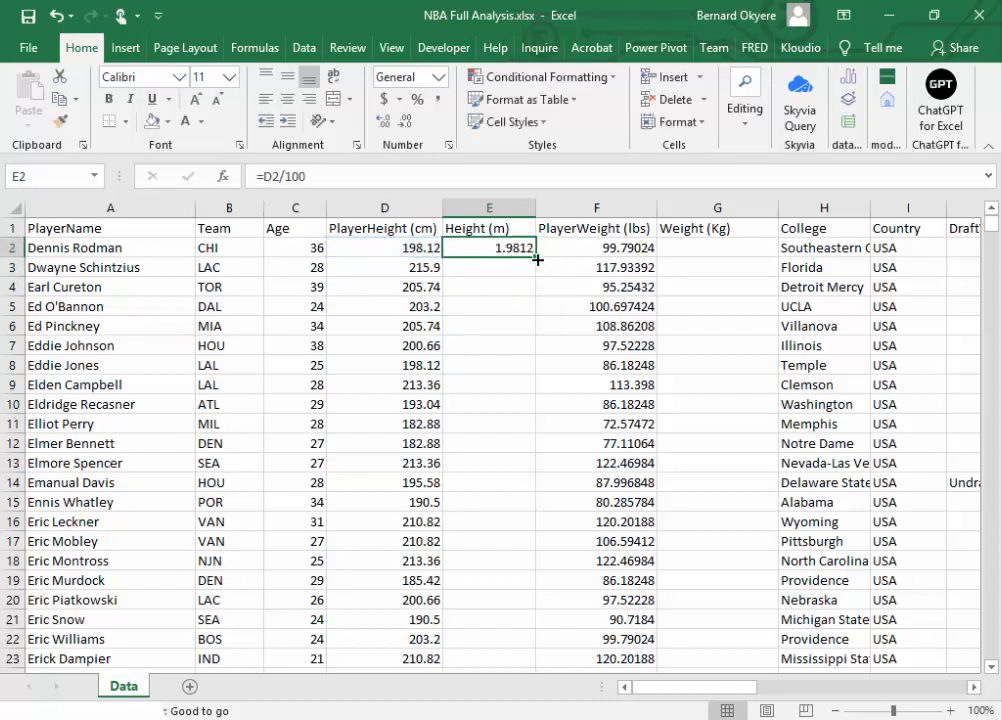
double_click(537, 257)
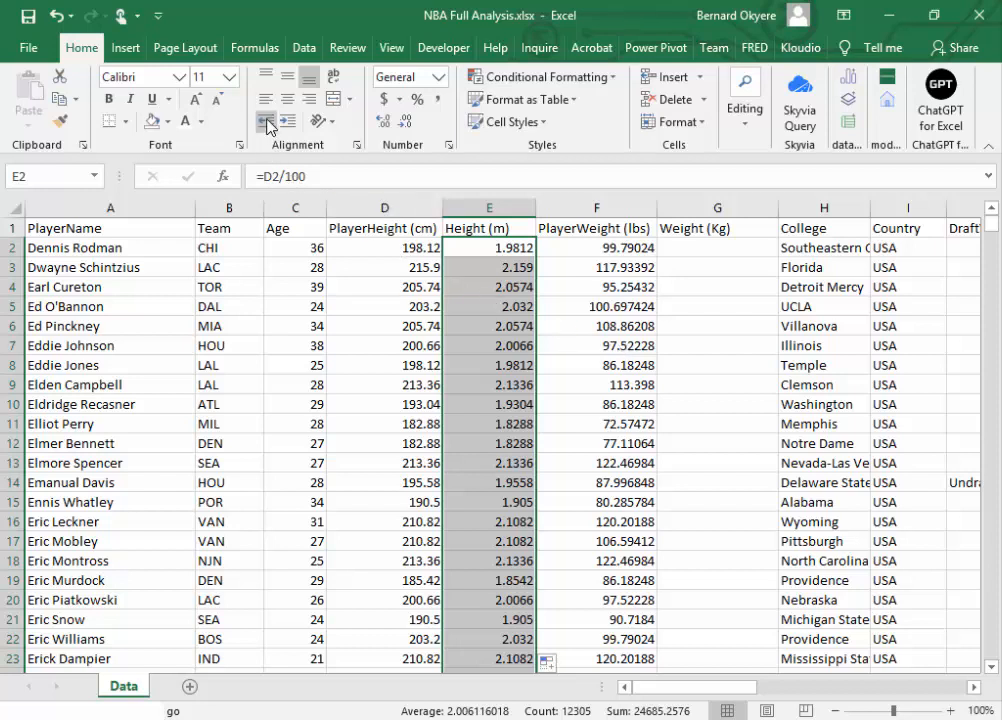
Step: Display the Height (m) values with two decimal places and save the workbook
click(403, 124)
click(405, 128)
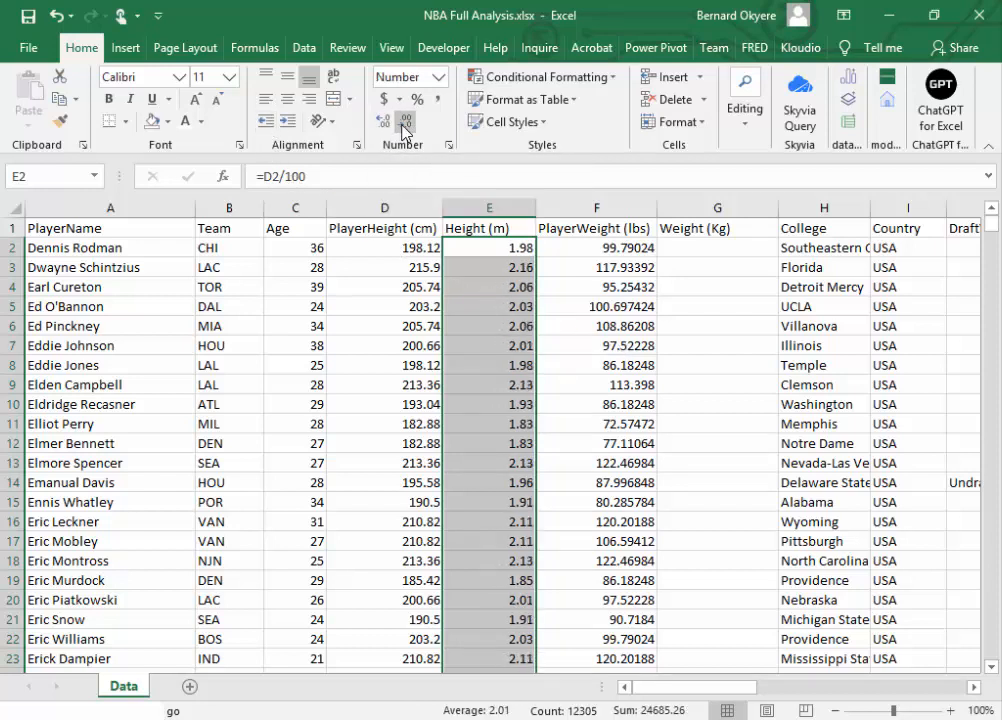
click(28, 16)
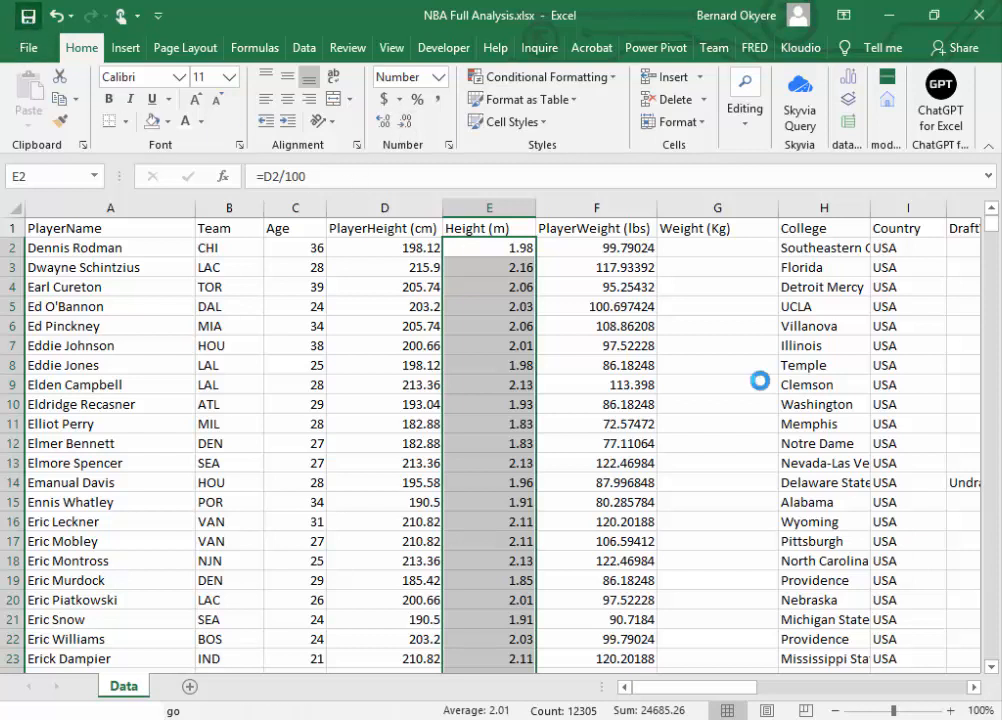
Step: Enter the formula =F2*0.45359237 in G2 and fill it down the whole Weight (Kg) column
click(697, 248)
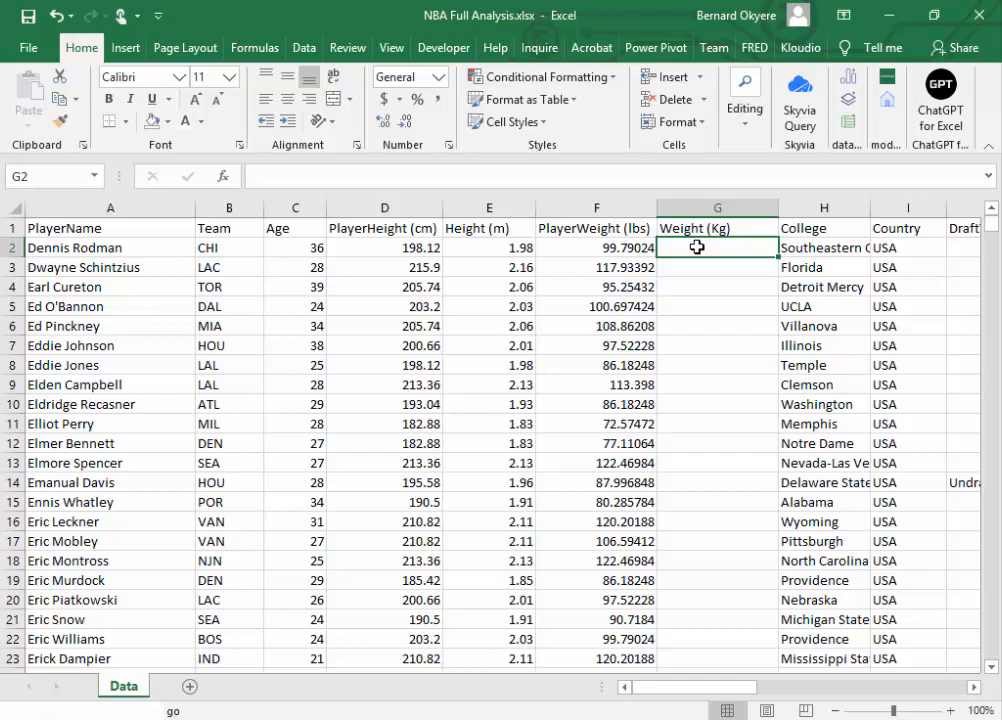
text(=)
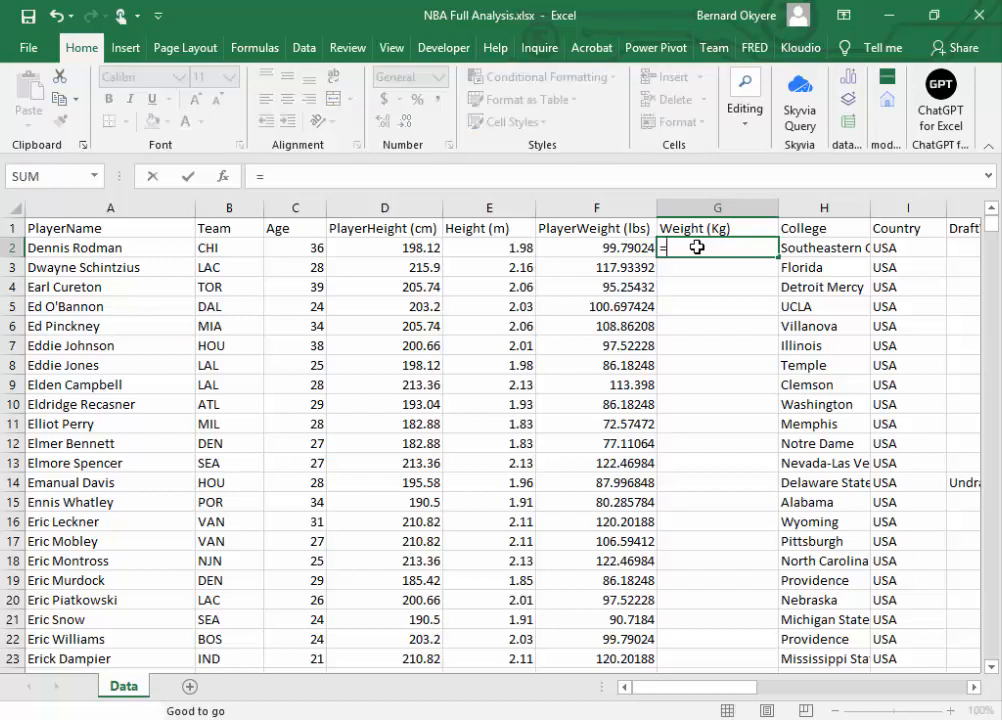
click(636, 246)
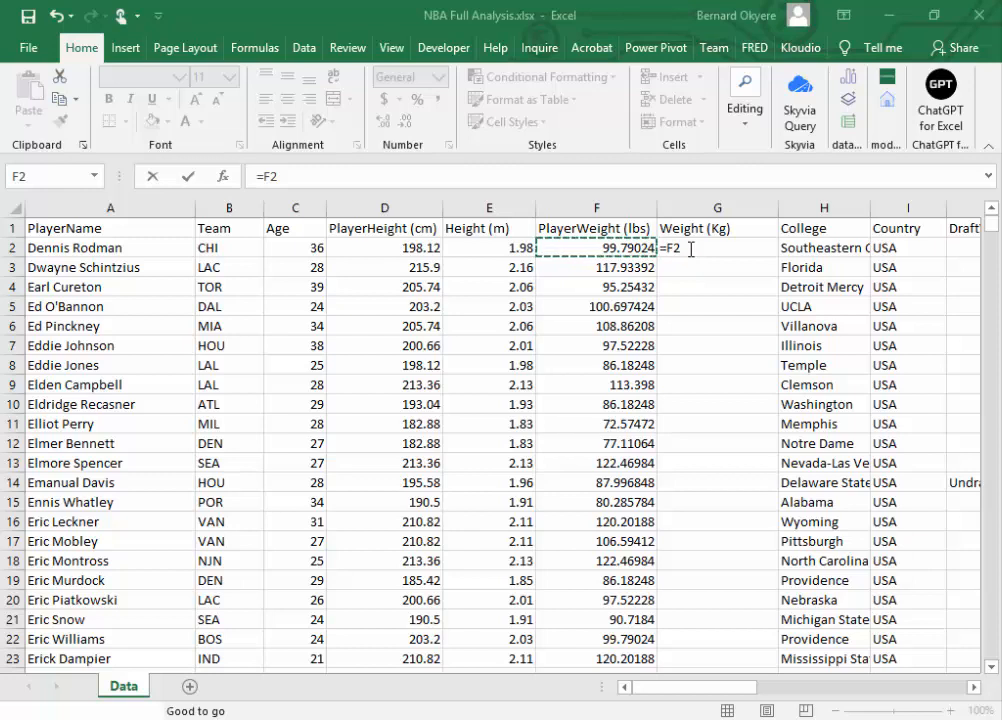
key(alt+Tab)
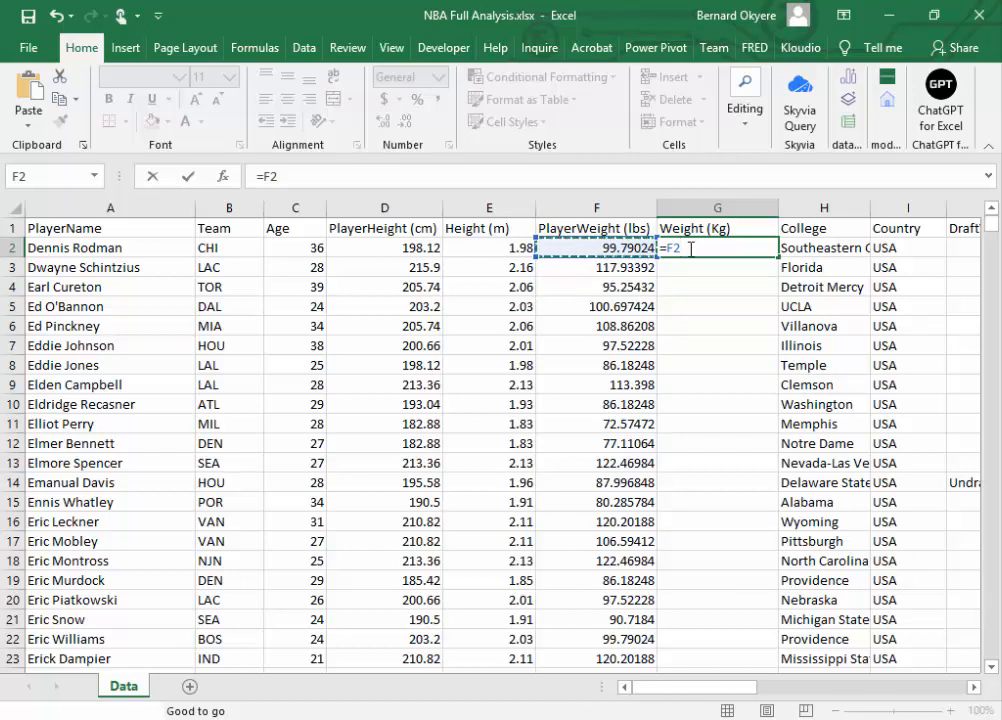
text(*)
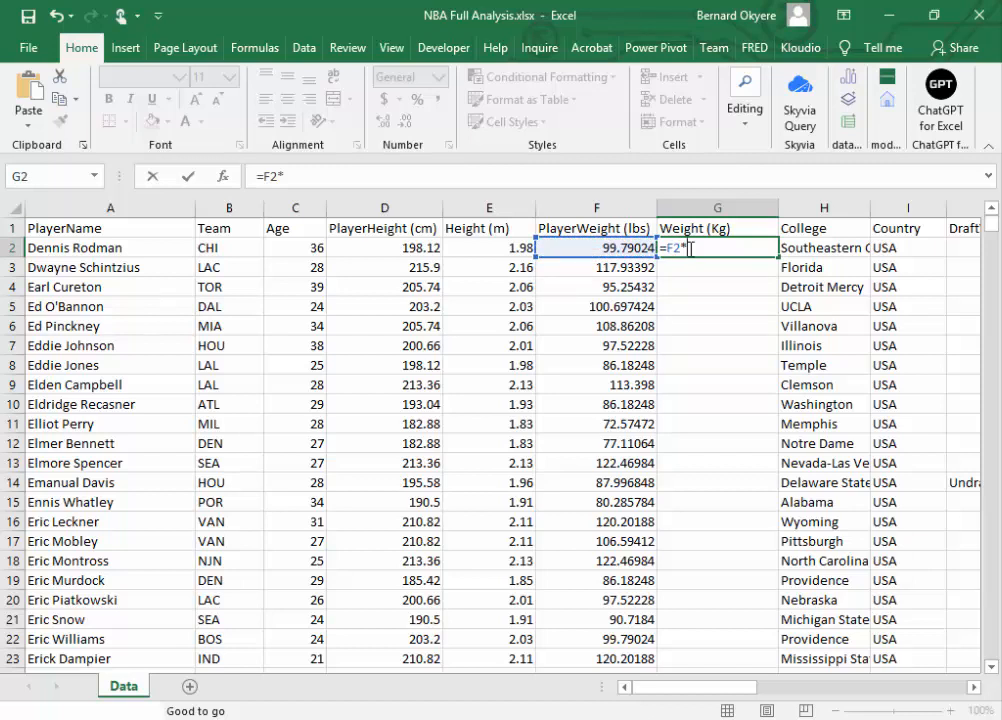
key(ctrl+v)
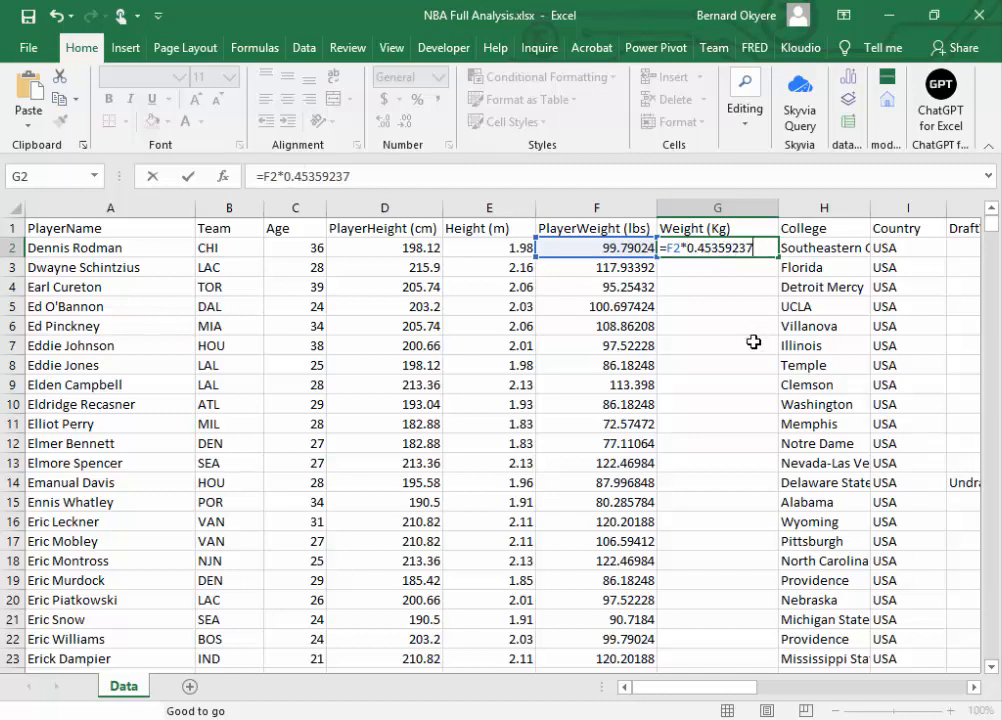
key(Return)
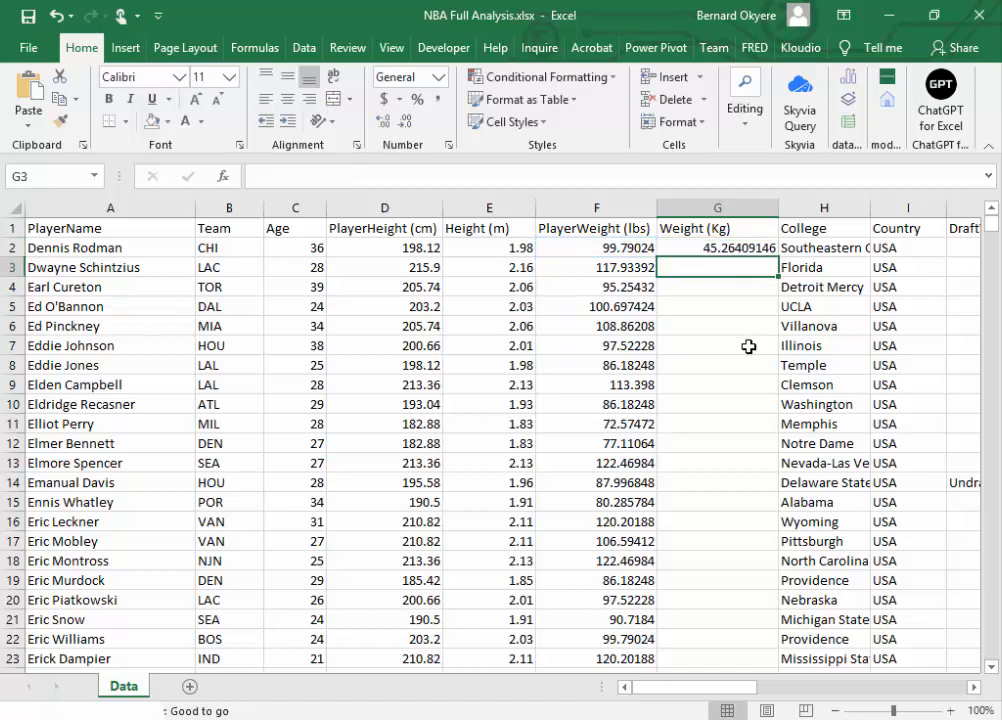
click(749, 248)
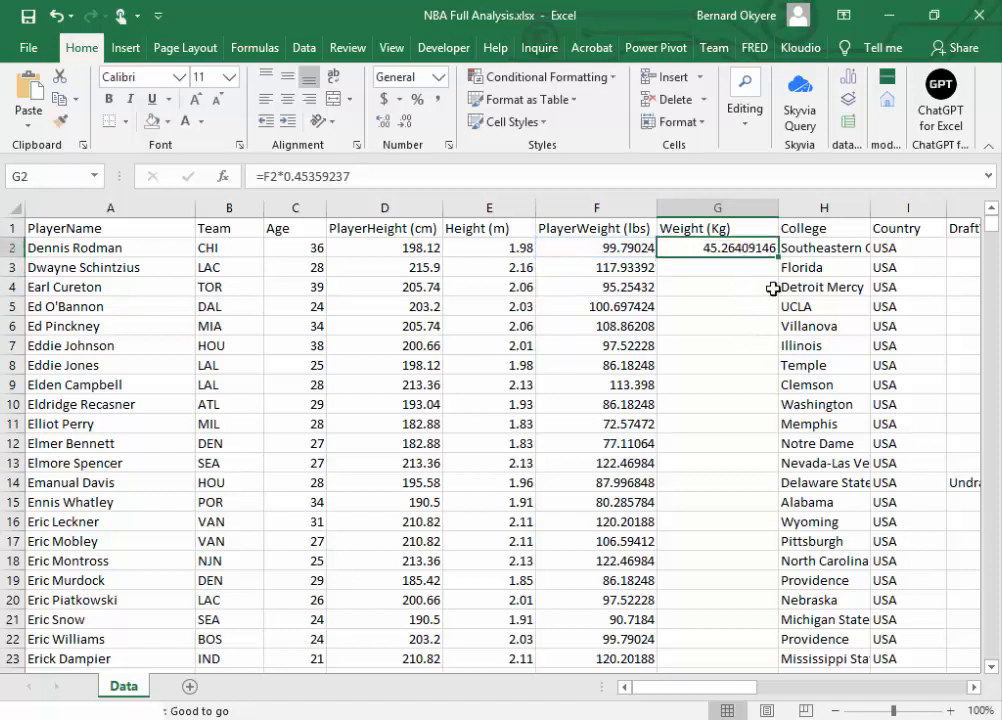
double_click(778, 257)
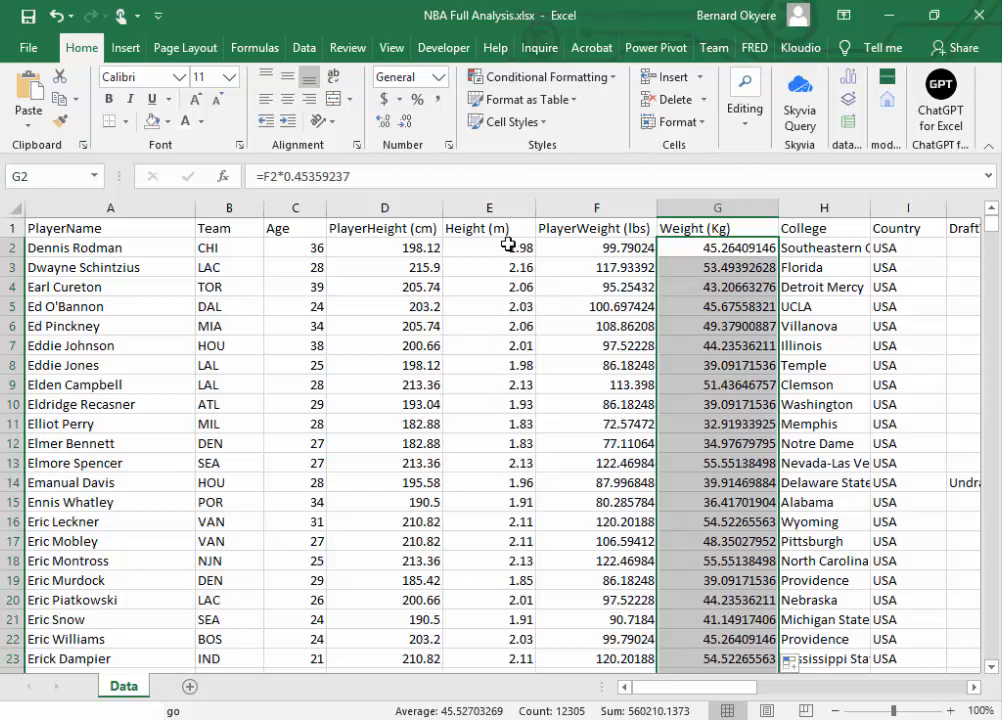
Step: Display all Weight (Kg) values from G2 down to the last row with two decimal places
click(503, 207)
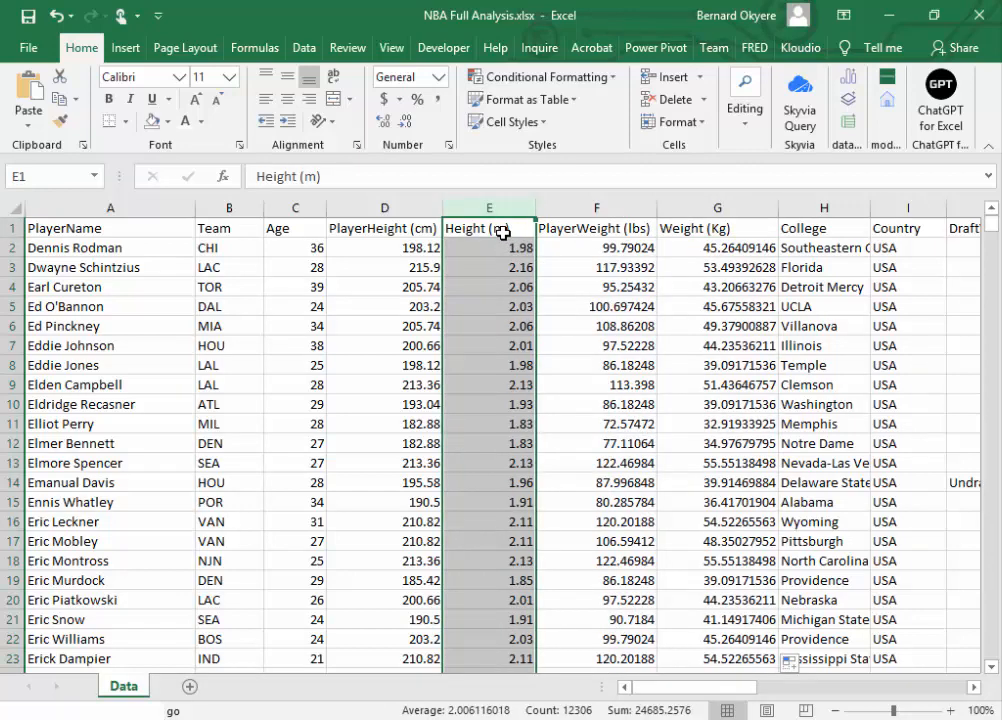
click(725, 228)
click(745, 207)
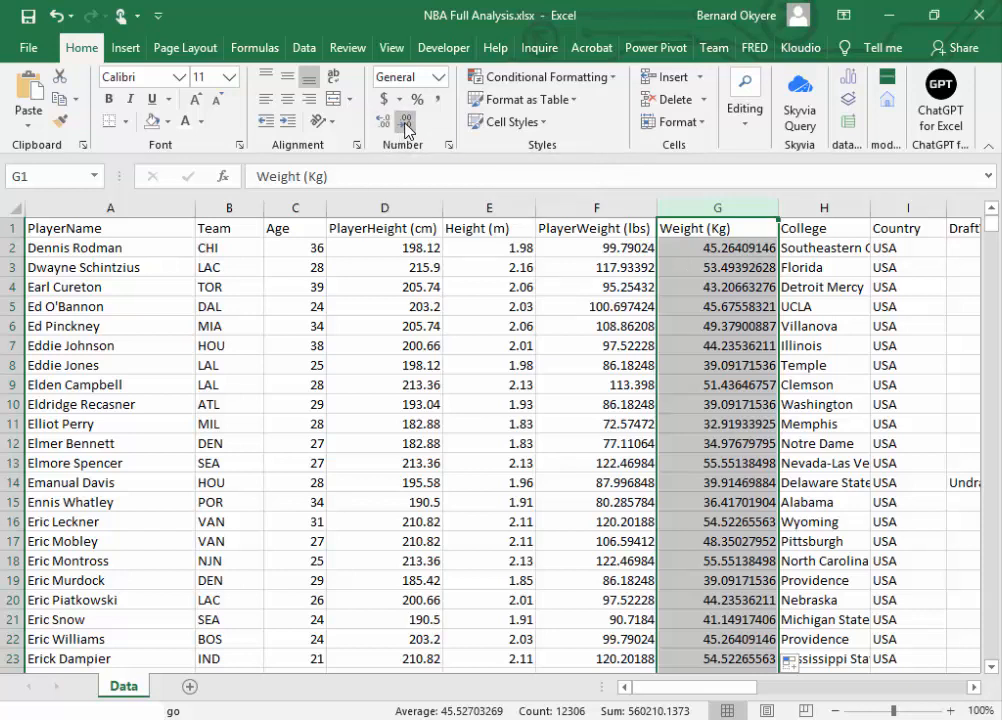
click(716, 248)
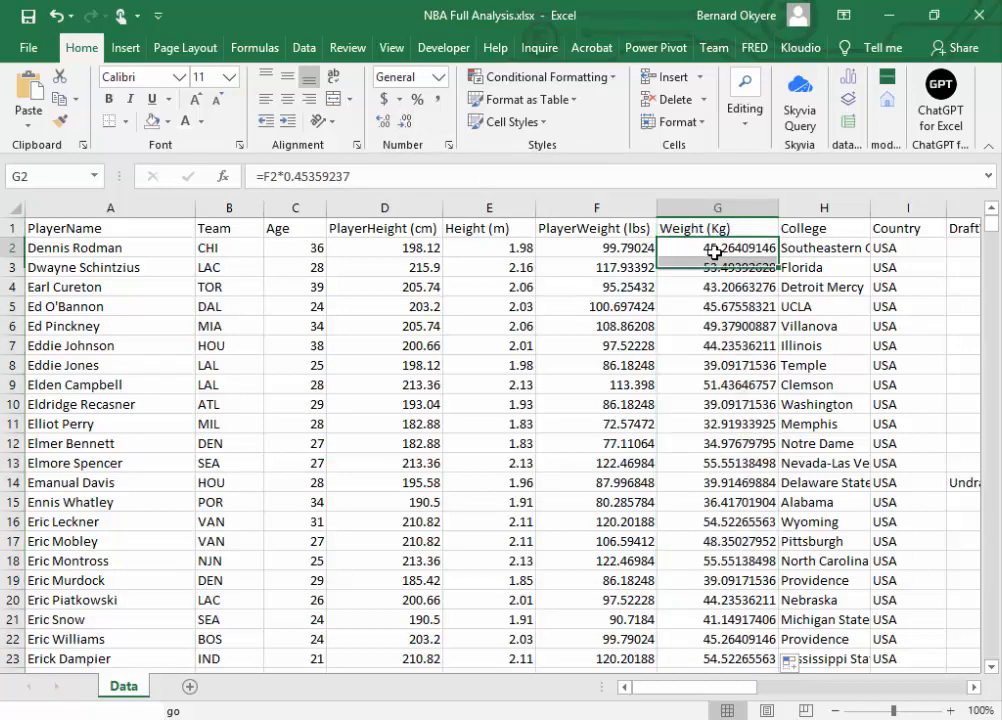
key(ctrl+shift+Down)
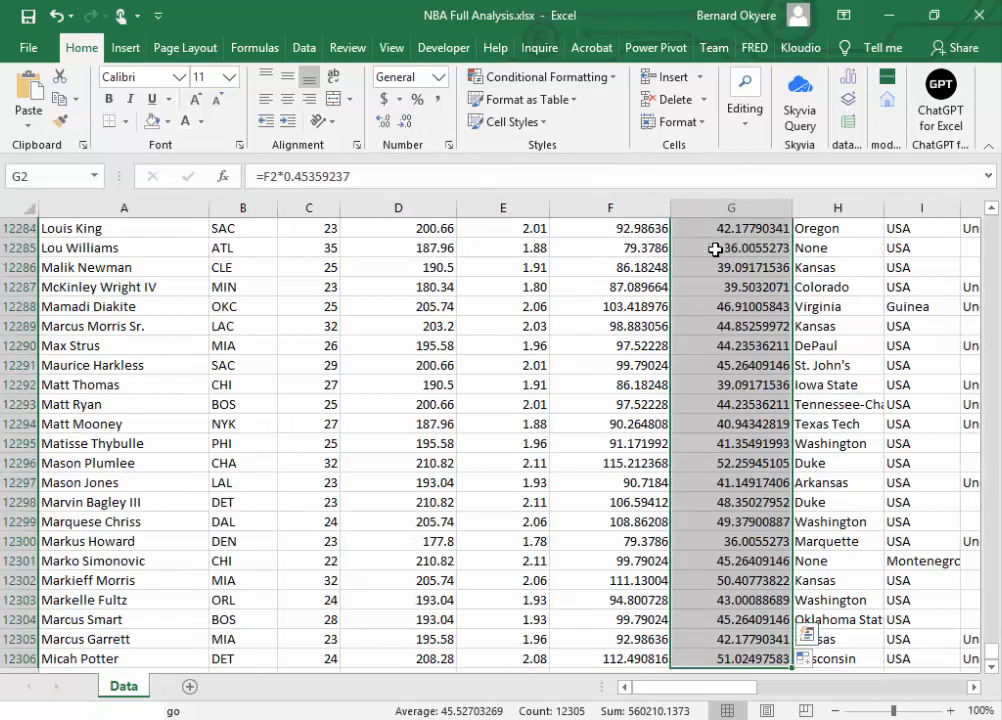
drag(989, 657, 988, 222)
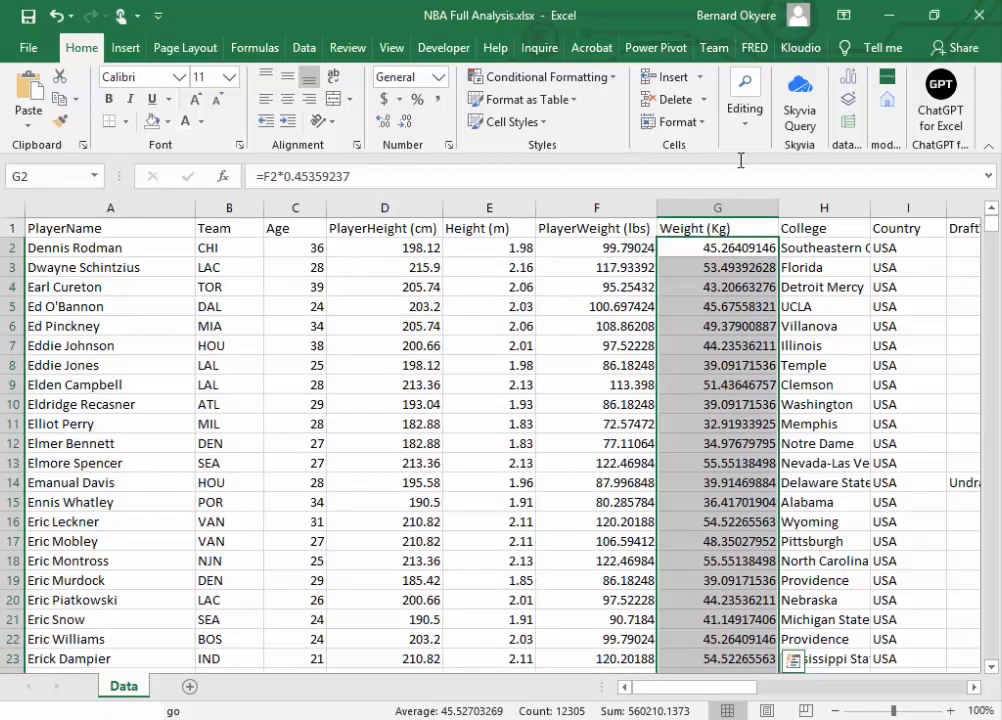
click(405, 121)
click(405, 121)
click(405, 121)
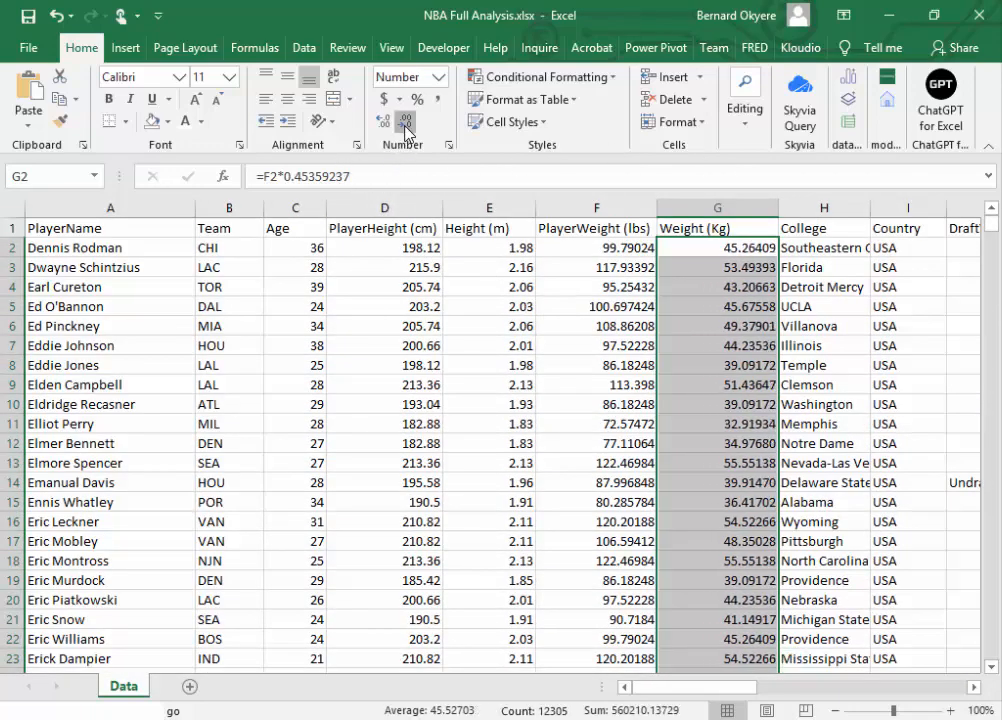
click(405, 121)
click(405, 121)
click(405, 121)
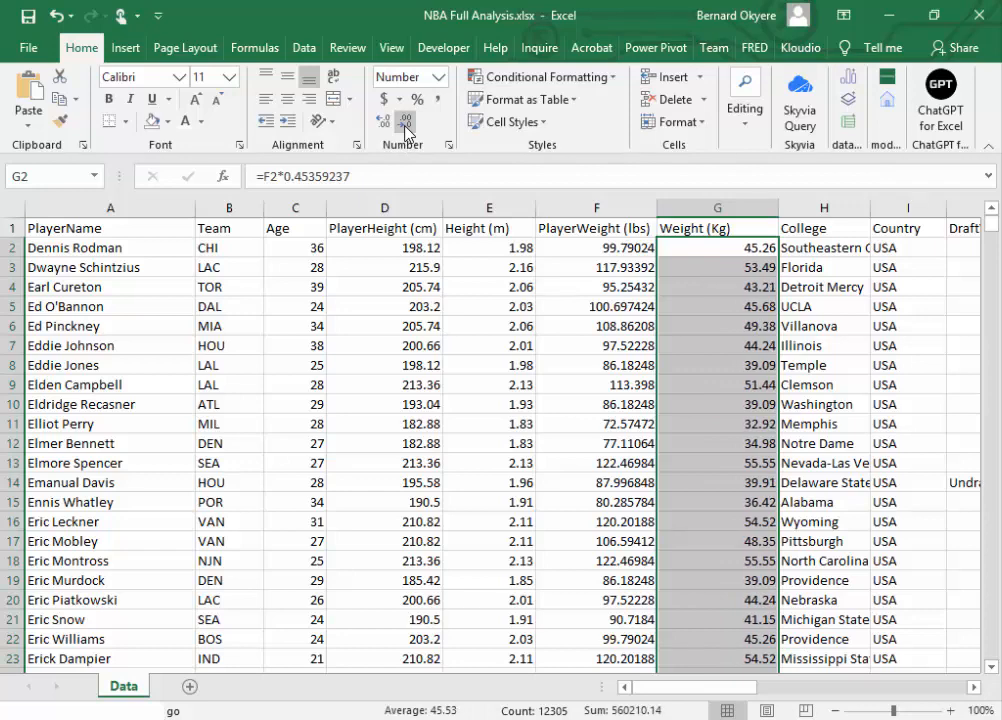
Step: Fit the Weight (Kg) column's width to its contents and save the workbook
double_click(778, 208)
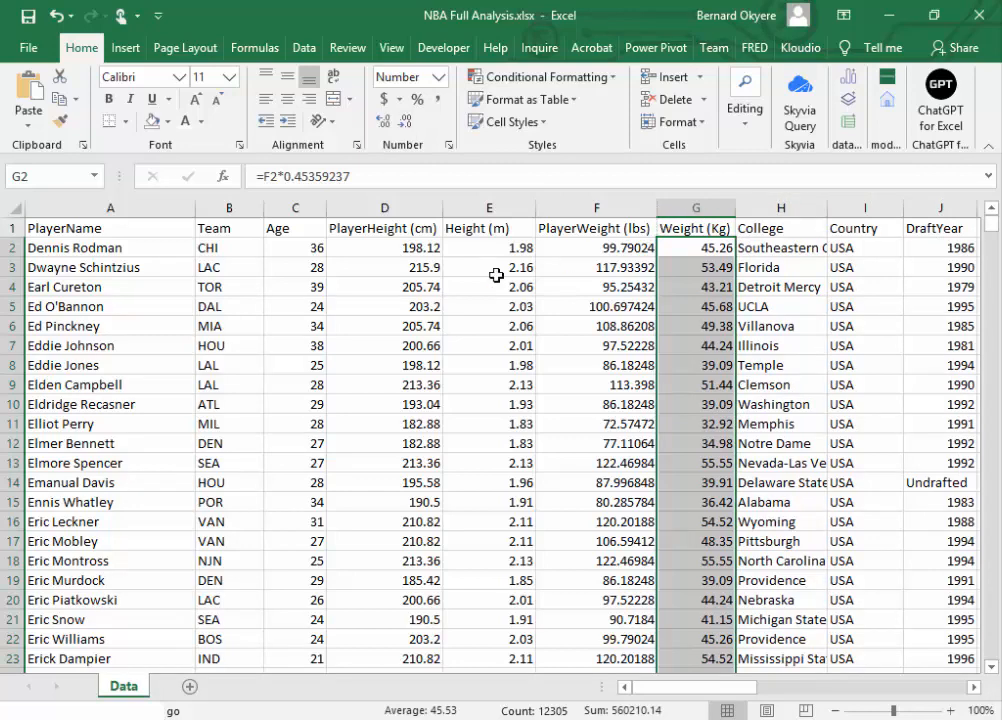
click(28, 15)
Step: Review the headers and values of the columns from Height (m) through DraftYear
click(430, 229)
click(504, 212)
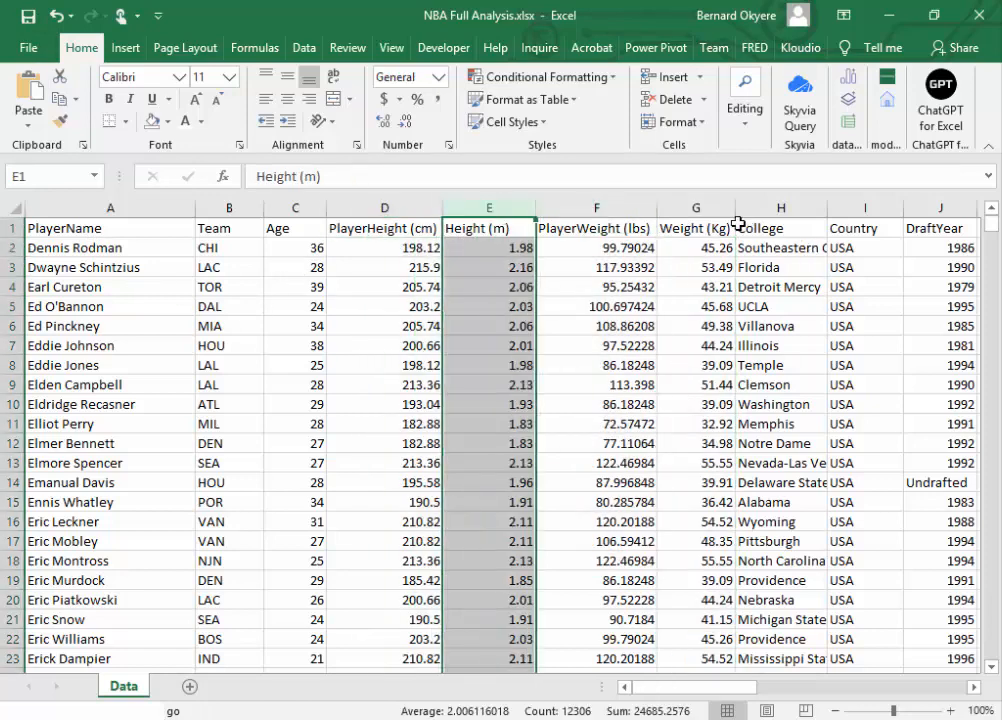
click(695, 226)
click(970, 688)
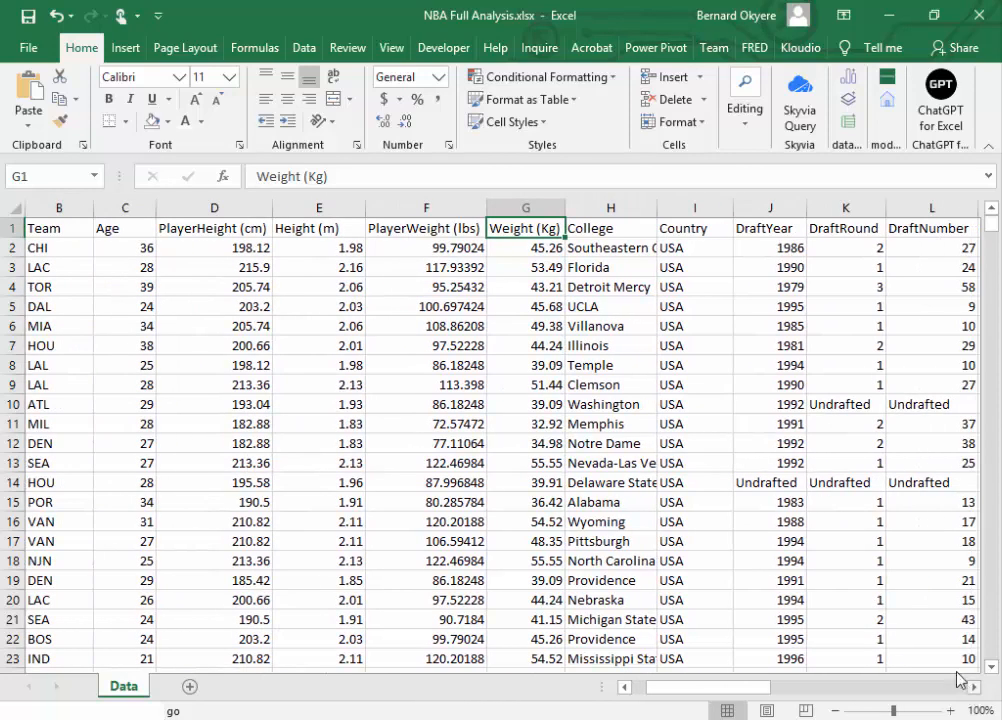
click(600, 230)
click(613, 344)
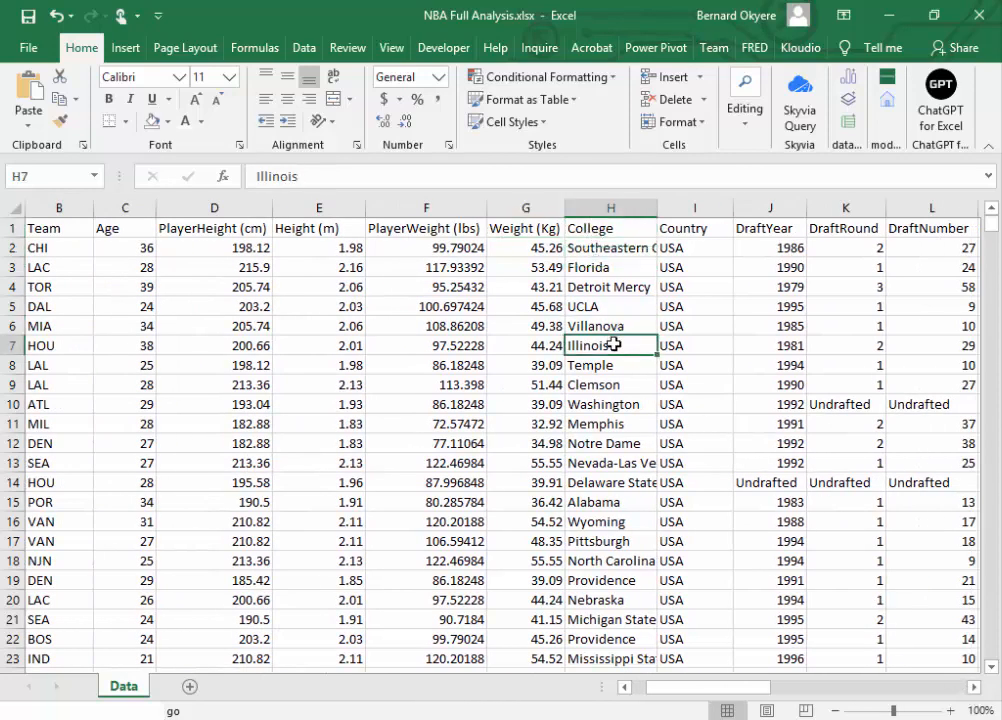
click(693, 247)
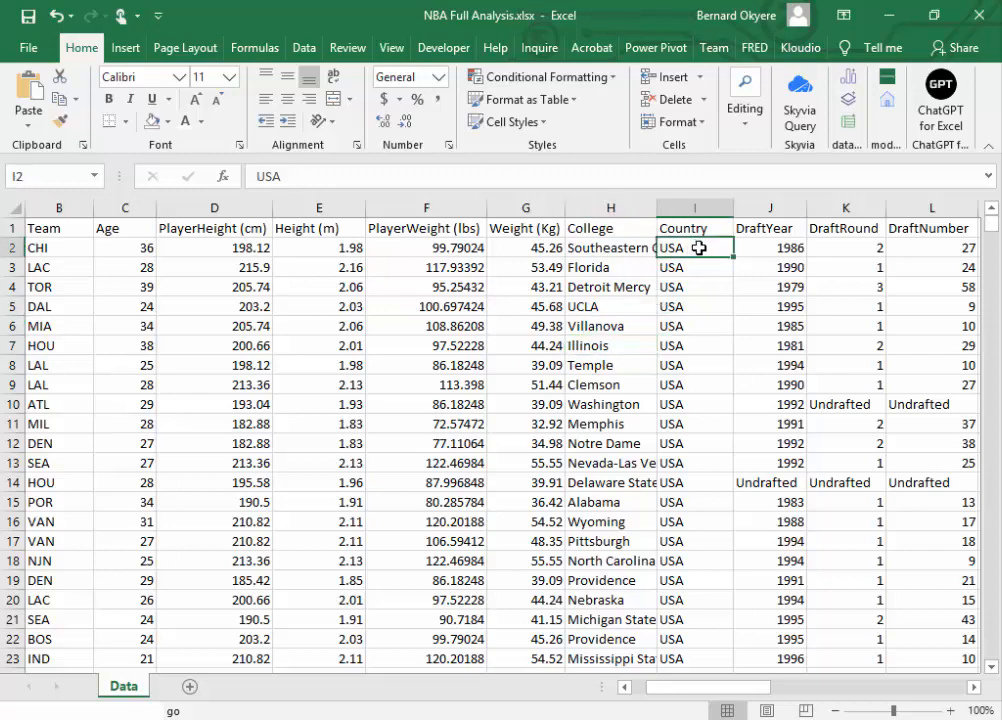
click(762, 228)
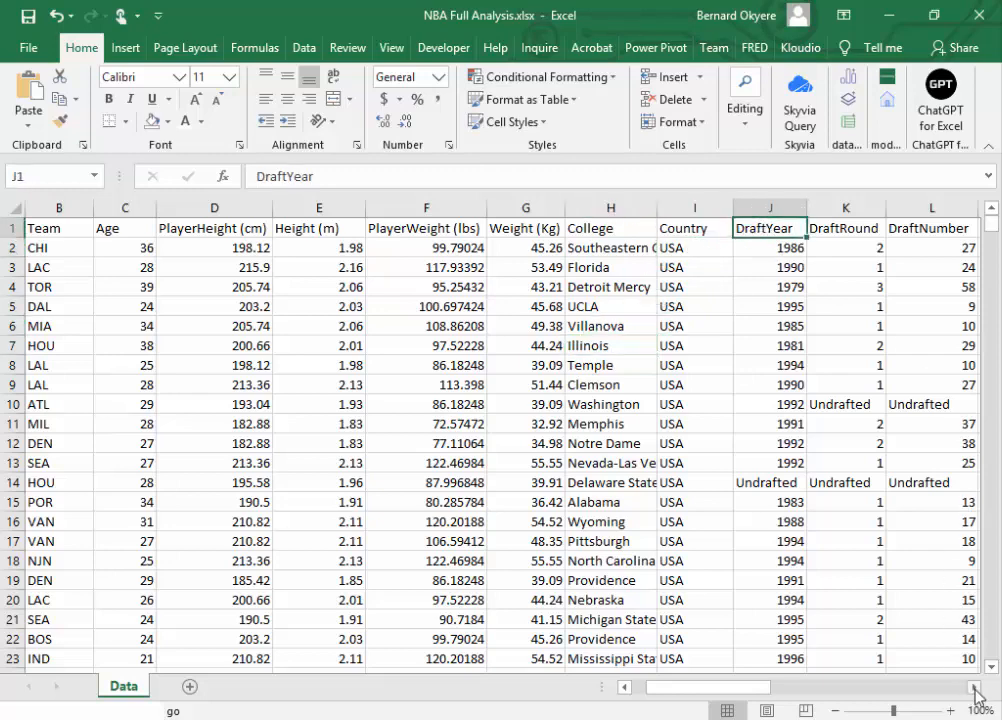
click(975, 687)
click(975, 687)
click(975, 687)
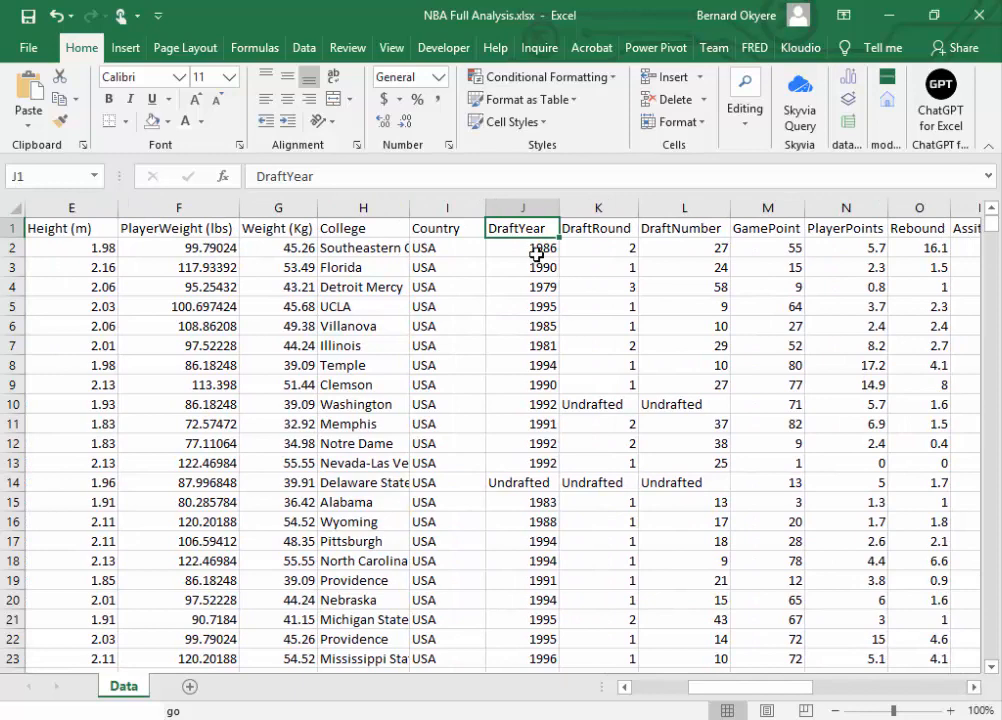
Step: Inspect the DraftYear values in column J and save the workbook
click(537, 255)
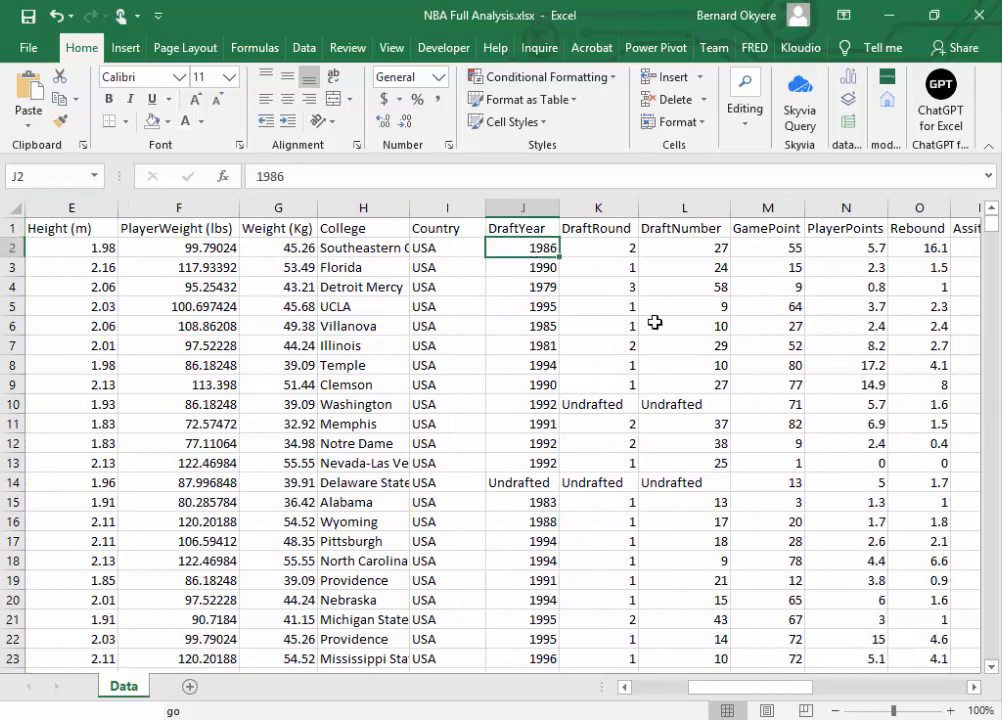
click(523, 299)
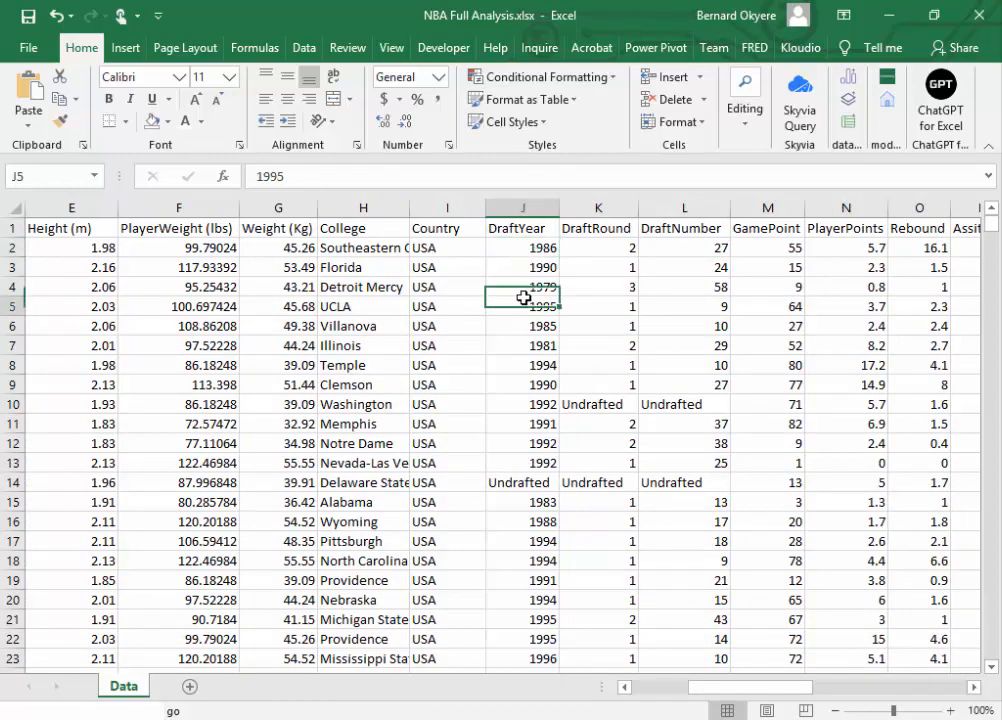
click(517, 248)
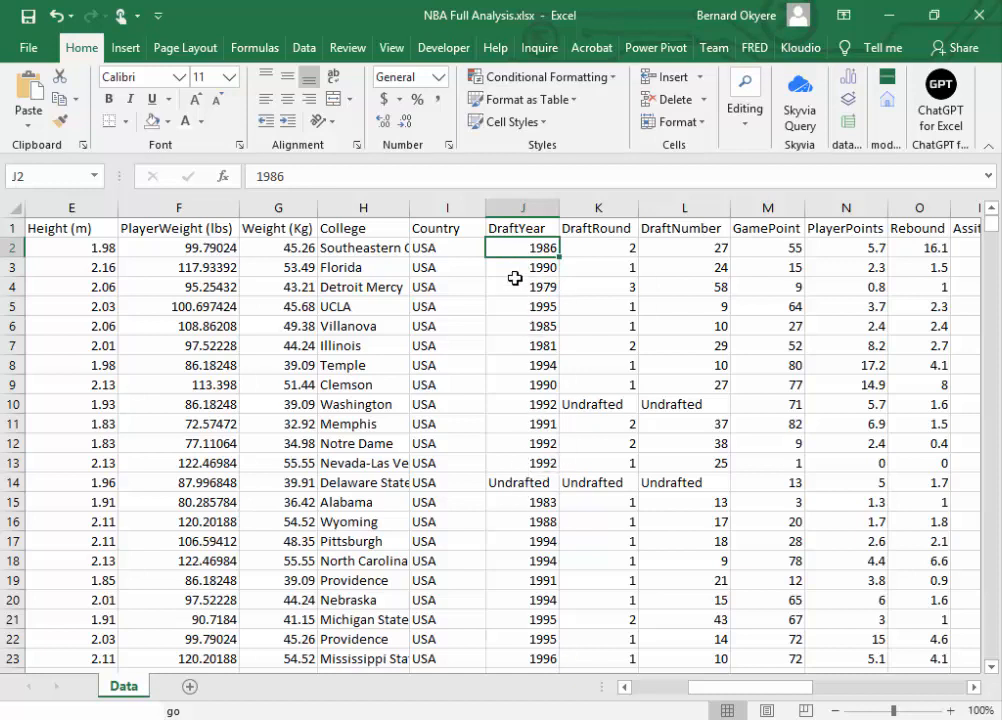
click(521, 268)
drag(521, 248, 549, 572)
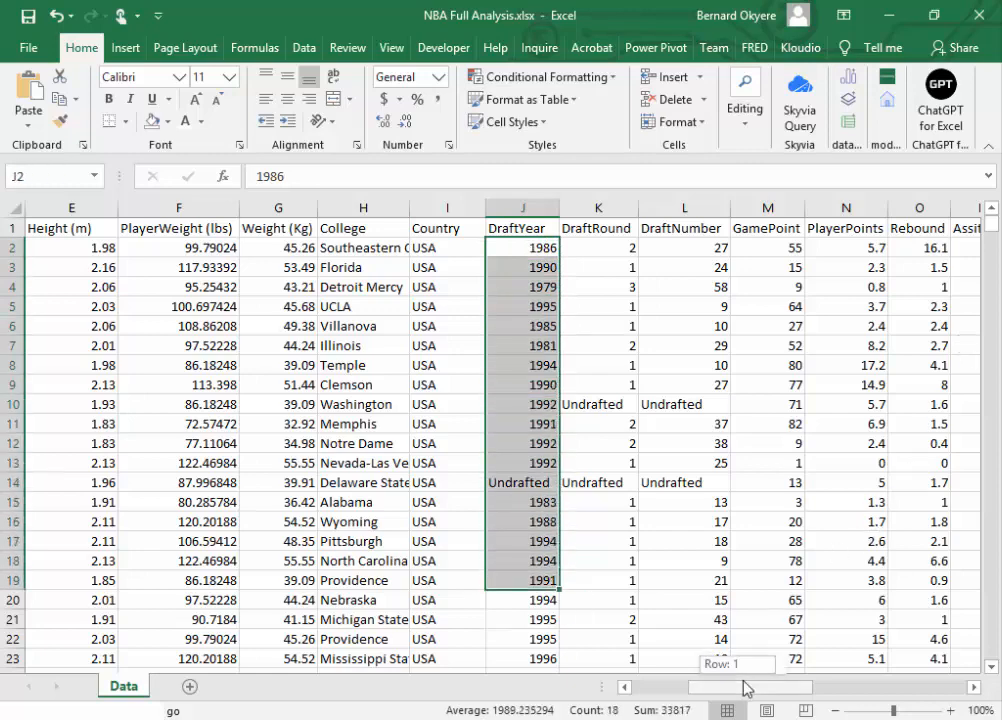
drag(743, 688, 766, 672)
click(452, 248)
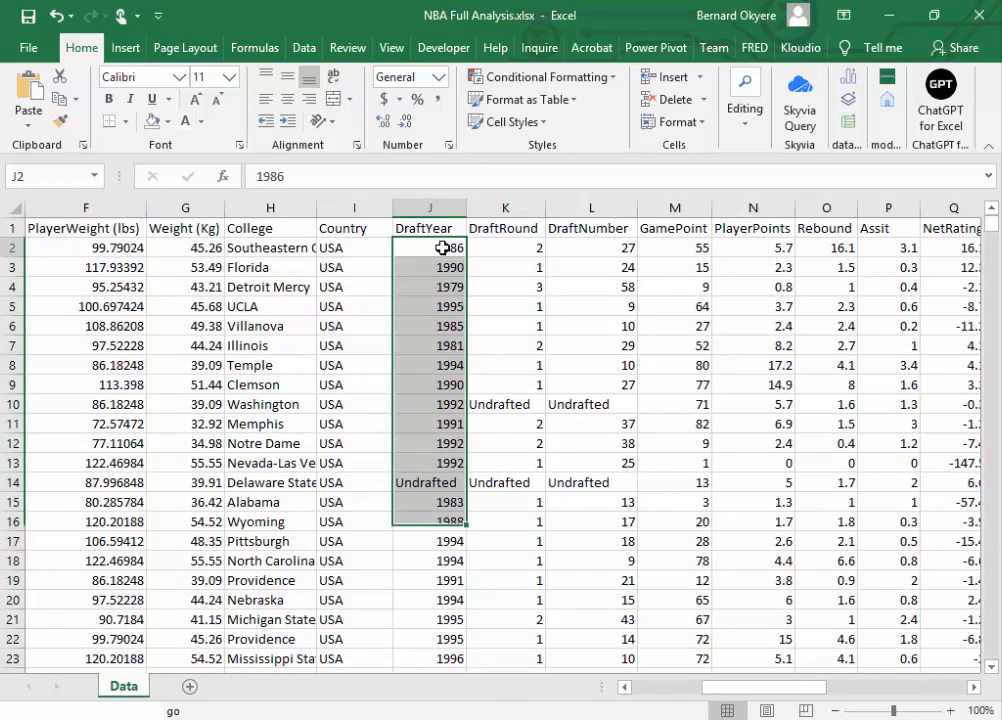
key(ctrl+s)
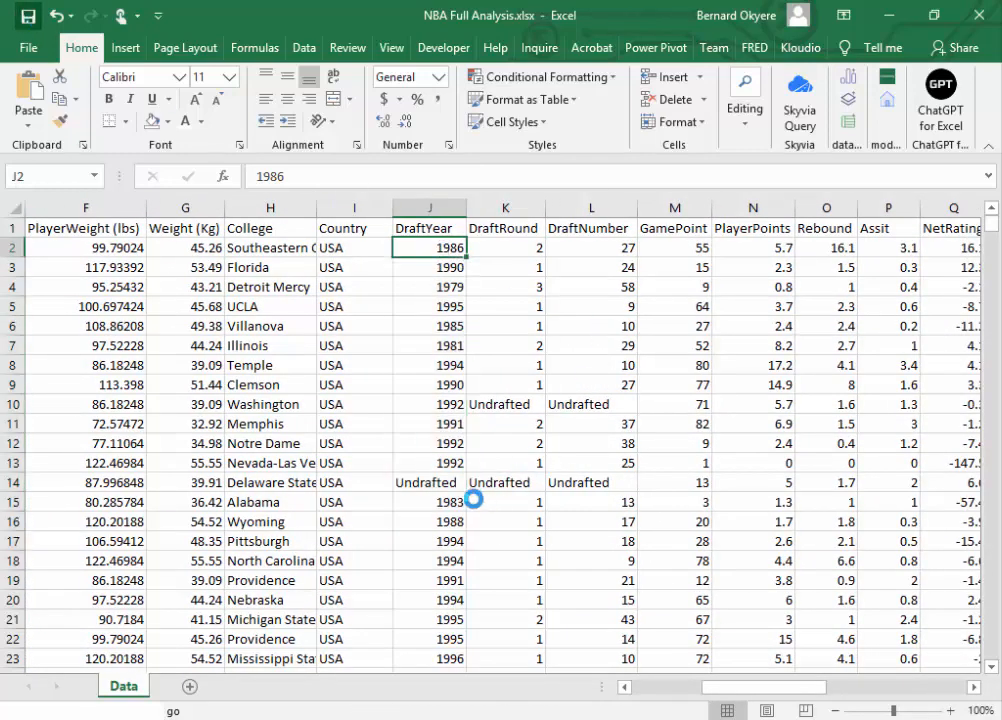
Step: Examine the Undrafted entry in the DraftYear column together with the full player record in row 14
click(434, 479)
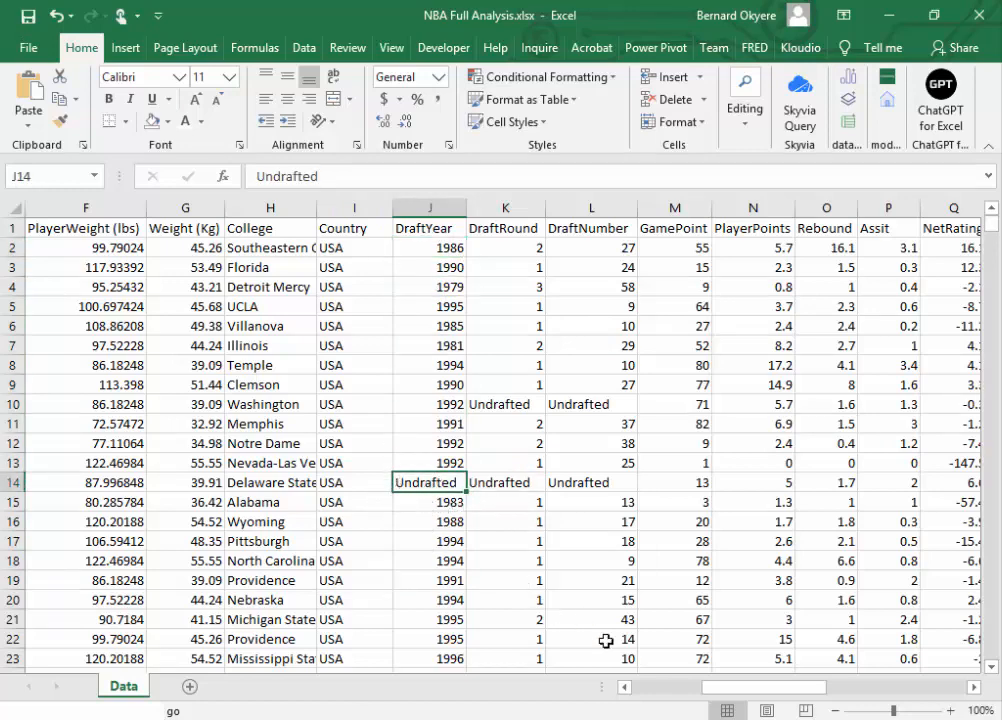
drag(745, 700, 640, 700)
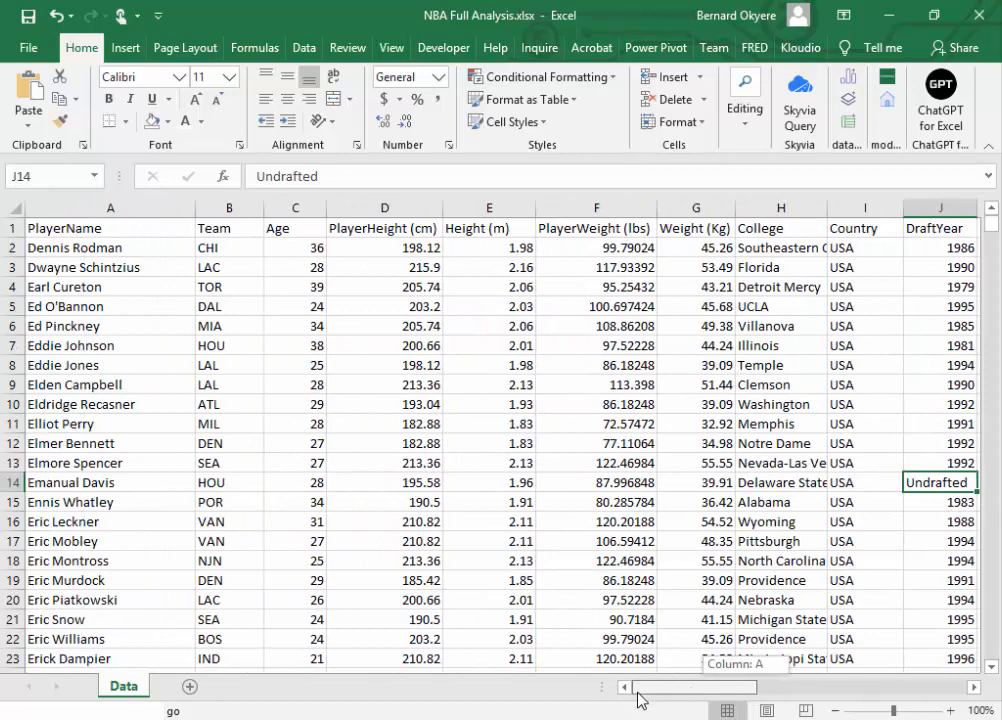
click(13, 482)
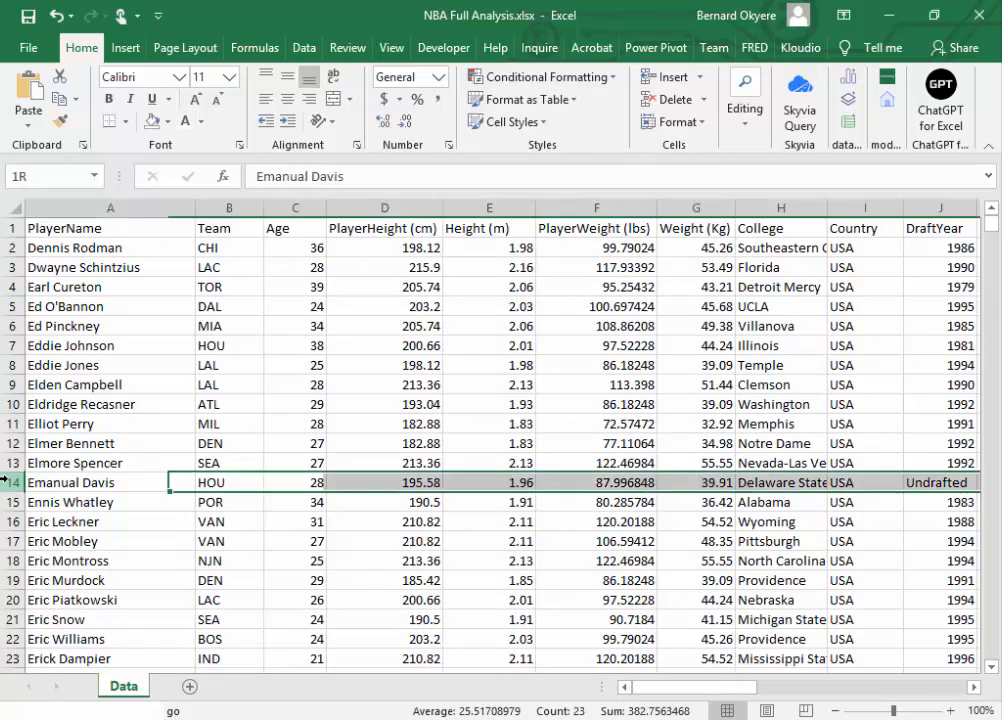
drag(700, 688, 792, 707)
drag(766, 708, 550, 520)
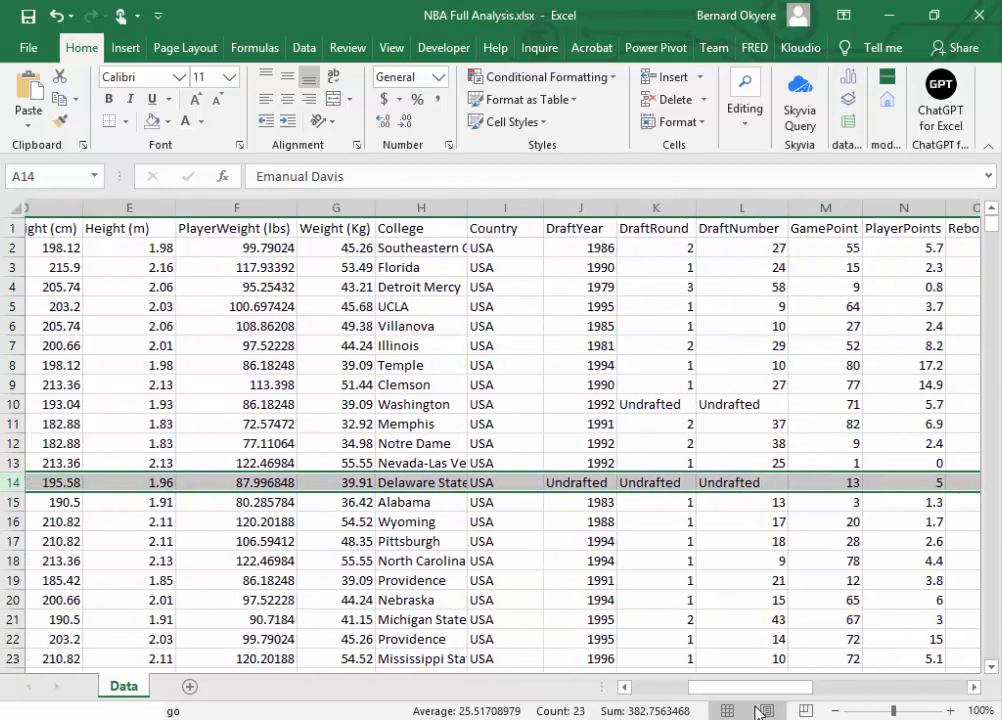
click(523, 483)
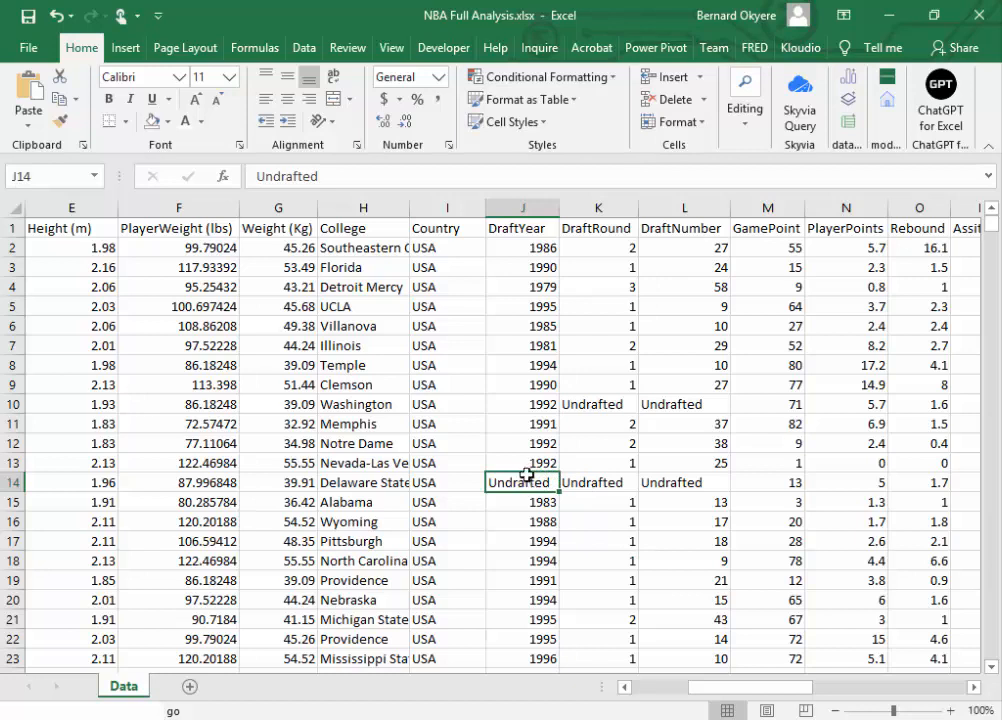
click(516, 210)
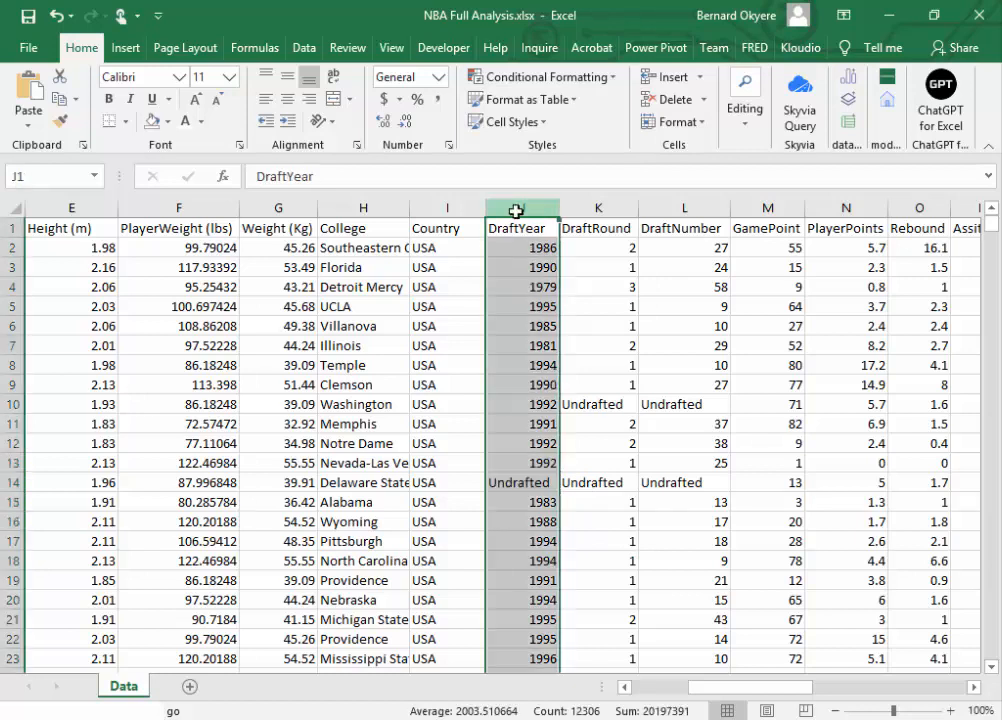
click(537, 488)
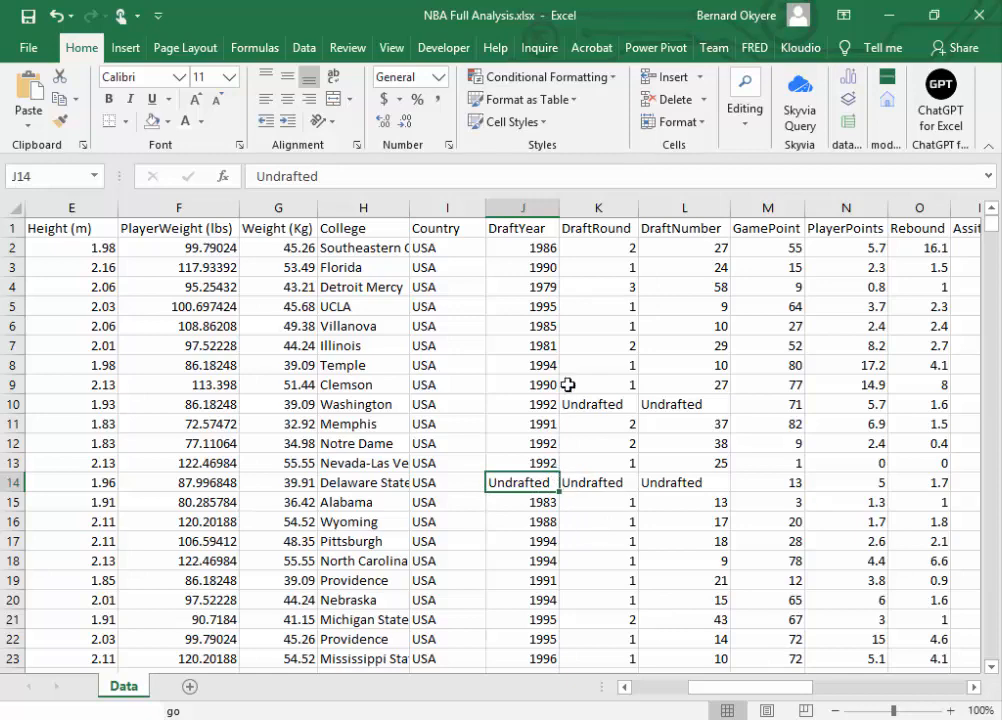
Step: Recheck the complete record in row 14 and save the workbook
drag(765, 697, 740, 682)
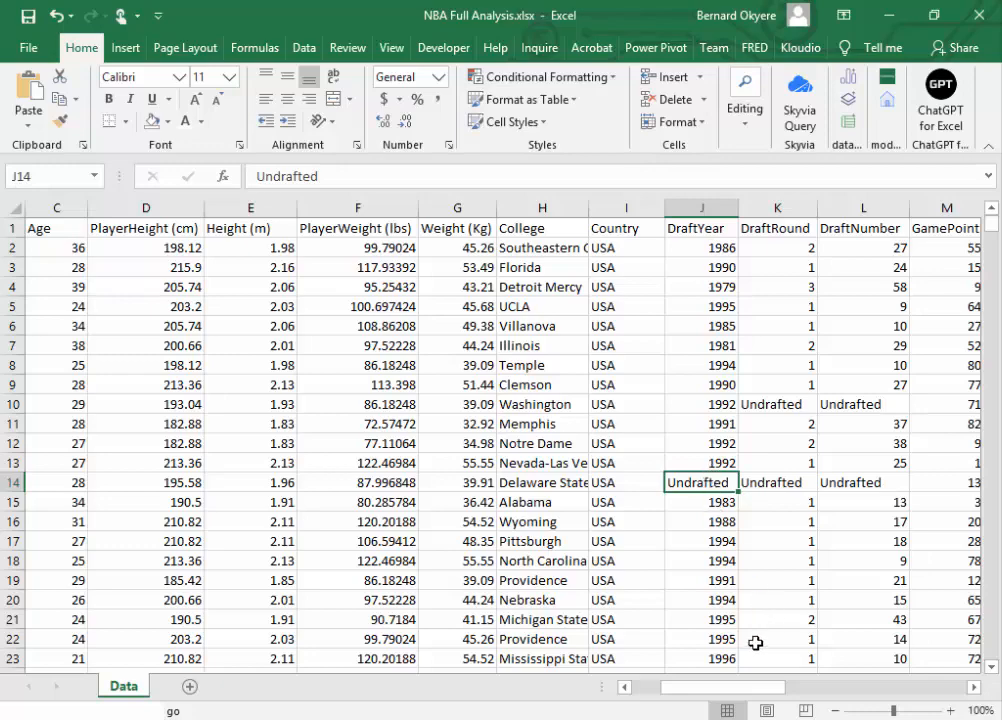
mouse_move(993, 228)
mouse_down()
mouse_move(996, 266)
mouse_move(995, 215)
mouse_up()
drag(738, 689, 655, 695)
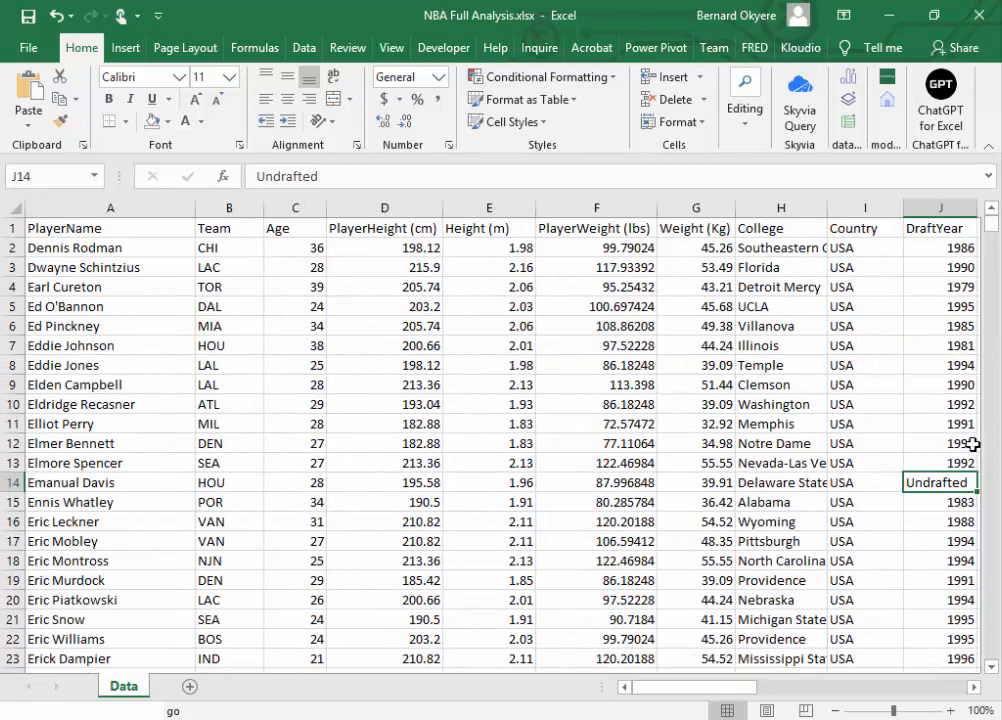
click(4, 482)
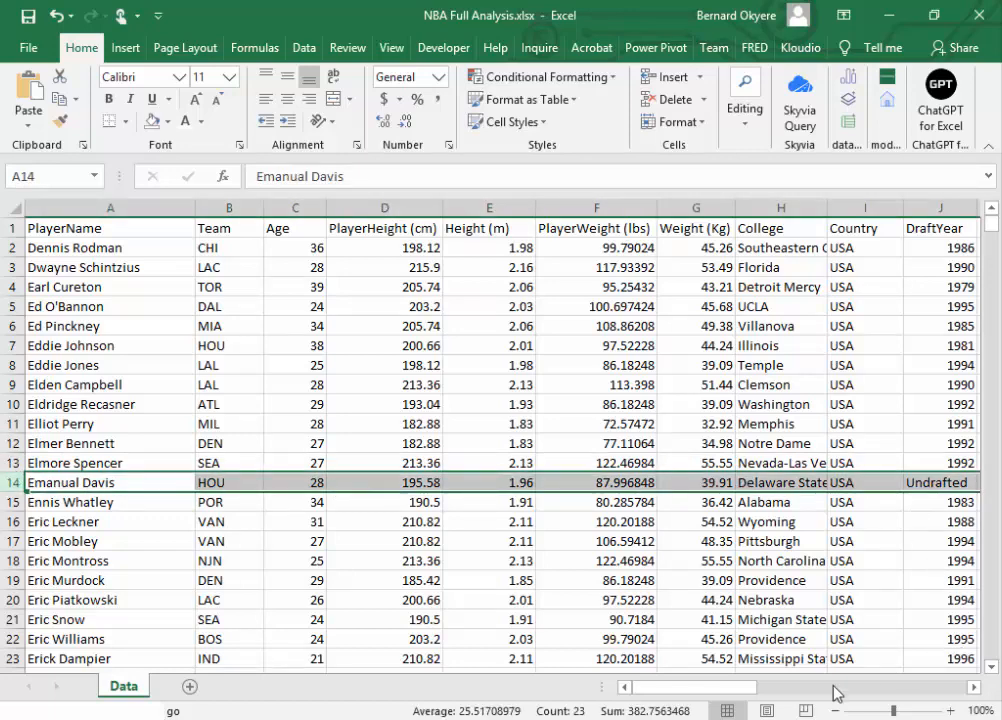
drag(738, 689, 705, 700)
click(28, 15)
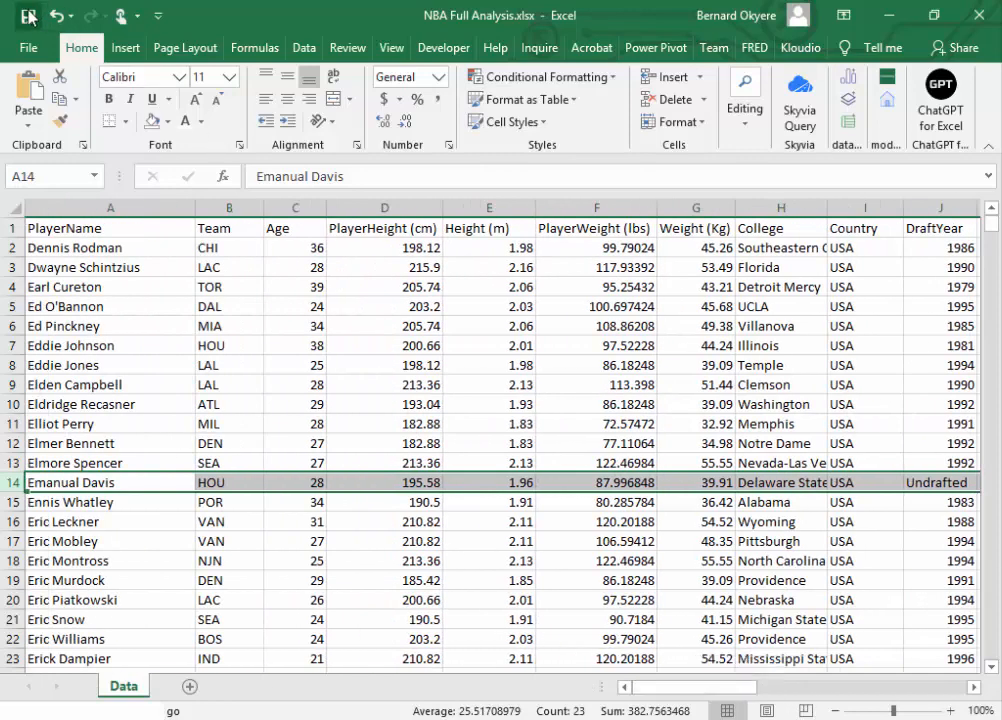
Step: Turn on filtering for the header row of the data
click(376, 229)
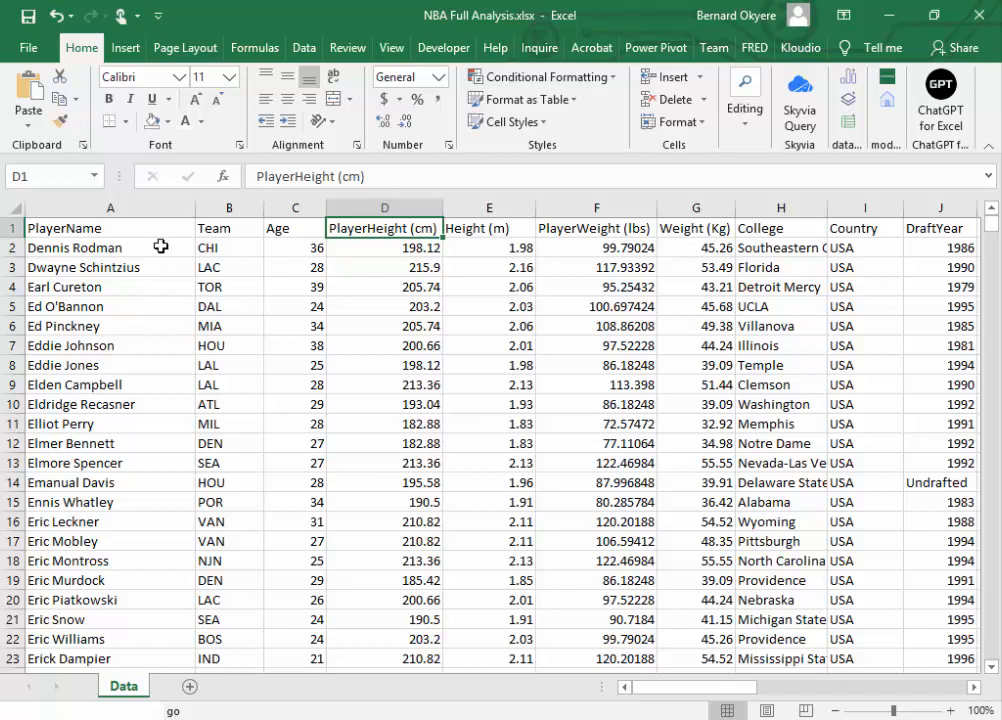
click(757, 130)
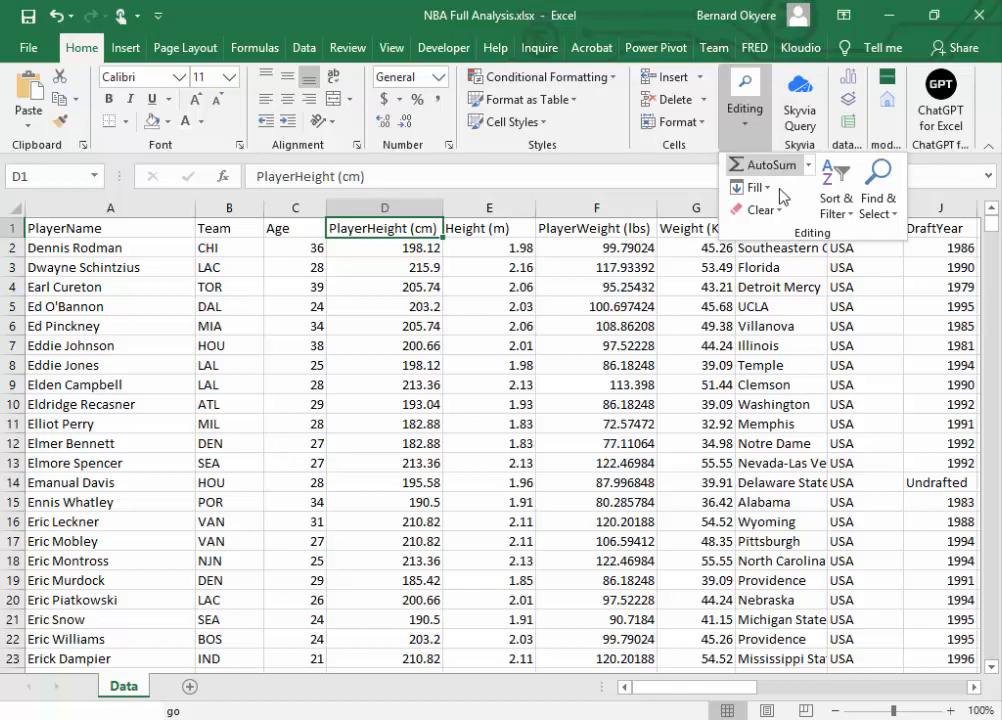
click(850, 216)
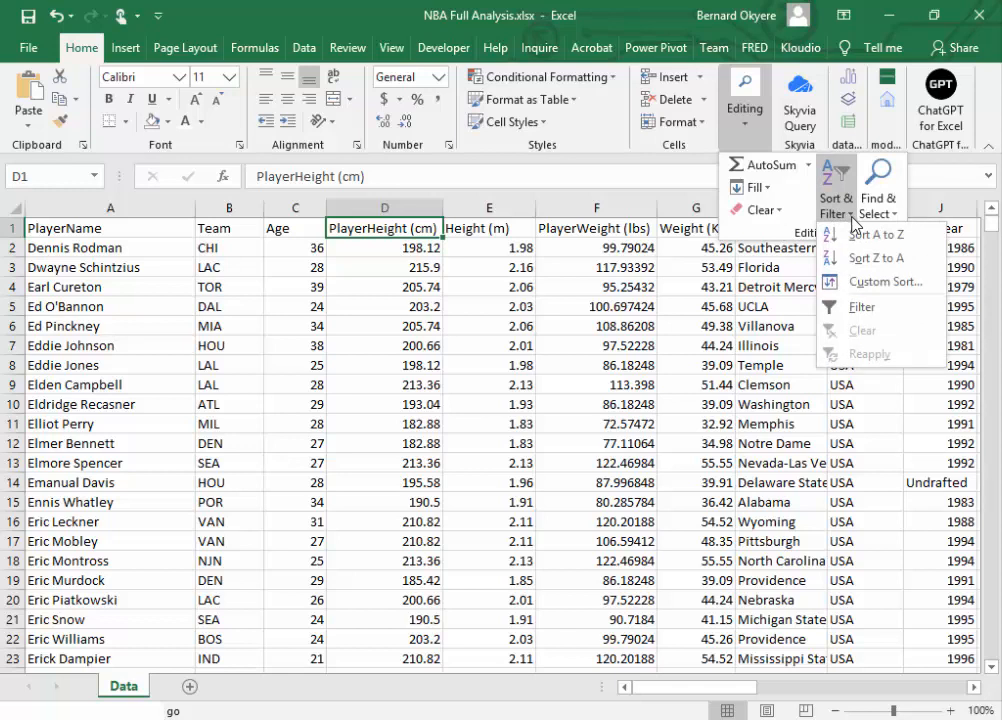
click(858, 308)
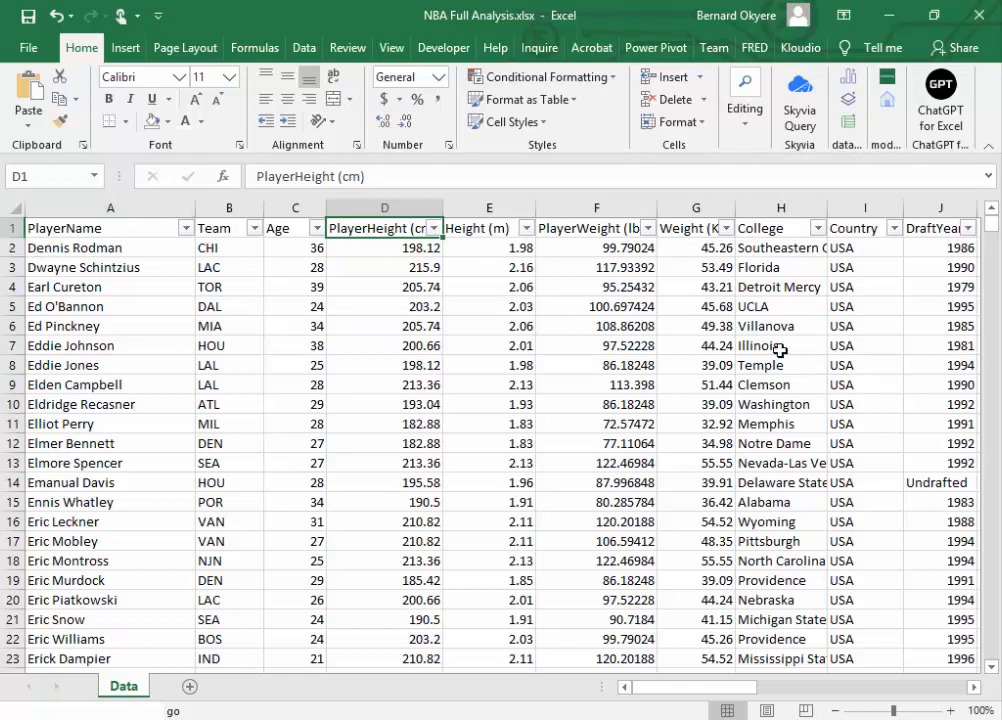
Step: Filter the DraftYear column to show only the Undrafted records
click(973, 688)
click(973, 688)
click(973, 688)
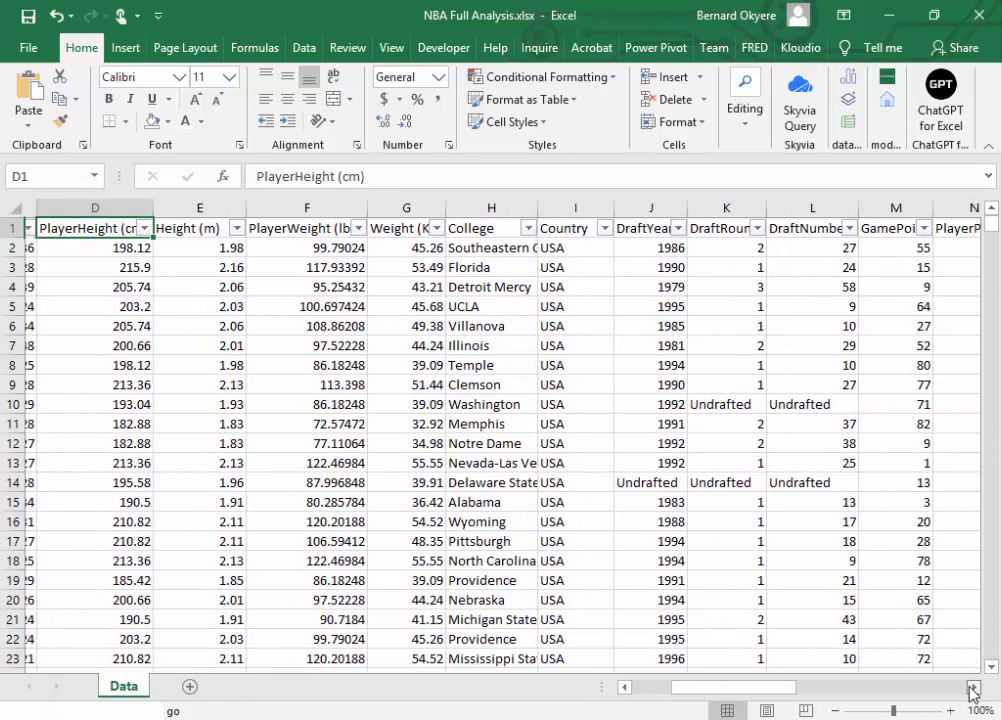
click(973, 688)
click(516, 227)
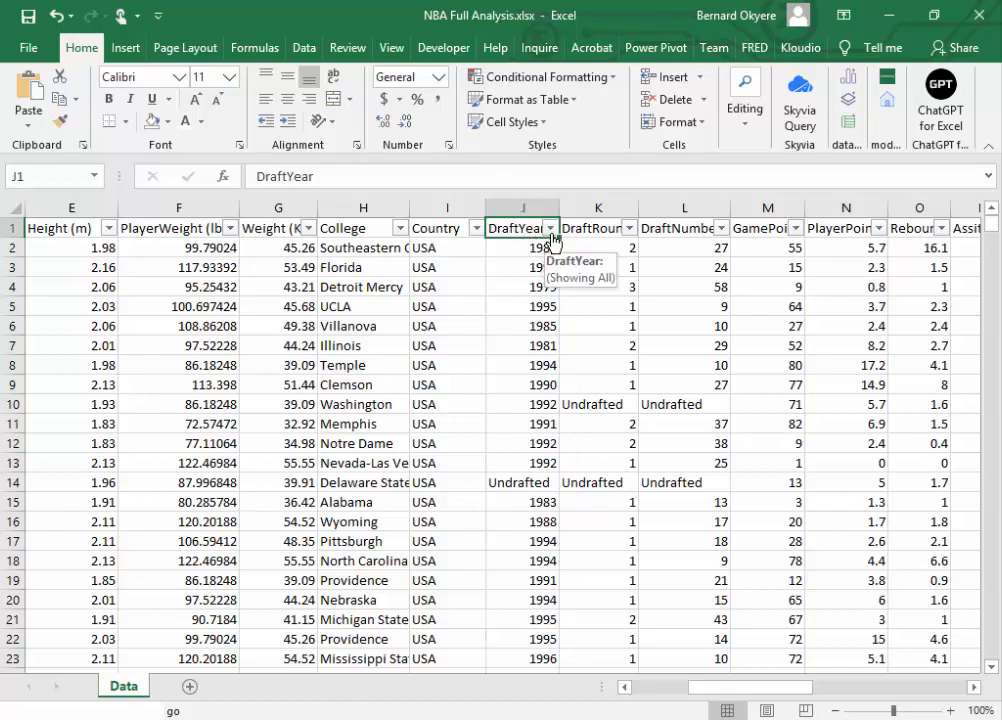
click(523, 207)
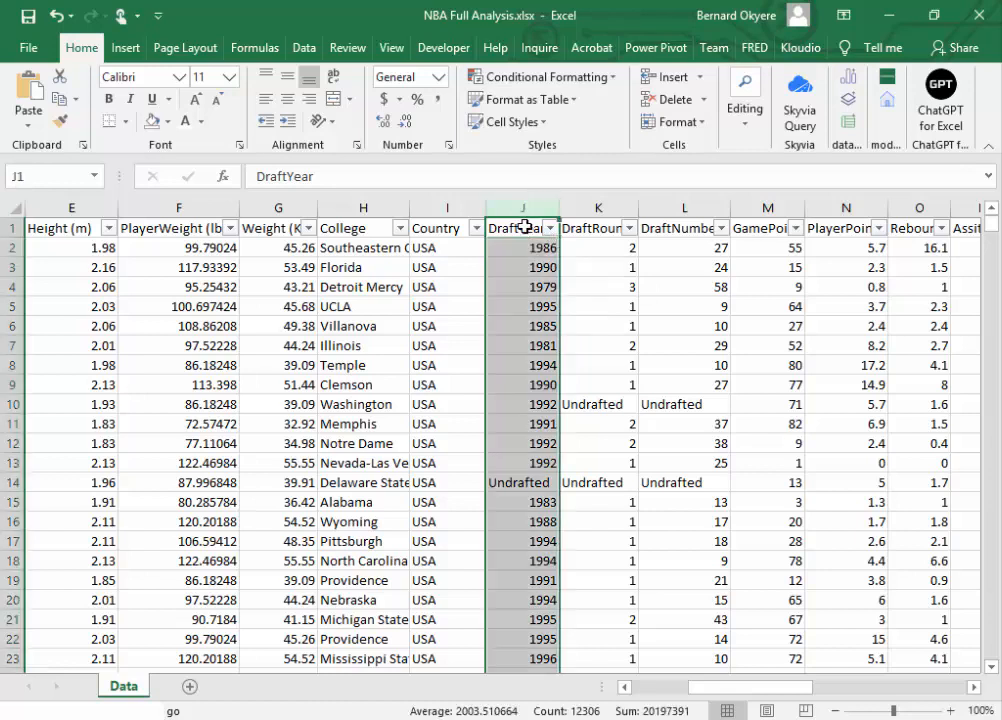
click(523, 231)
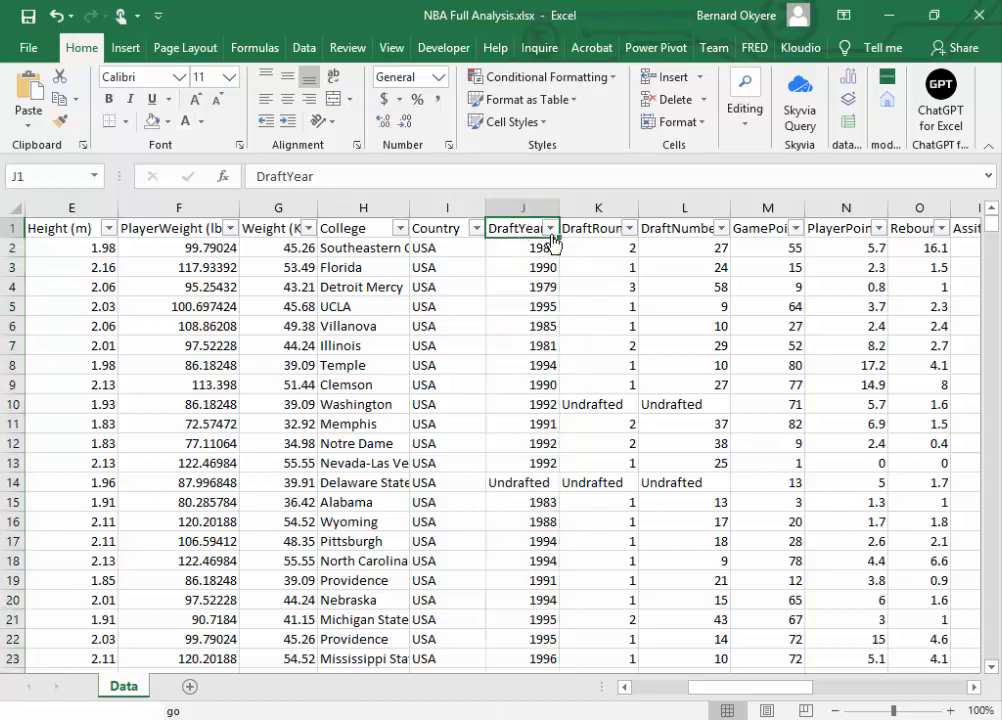
click(549, 230)
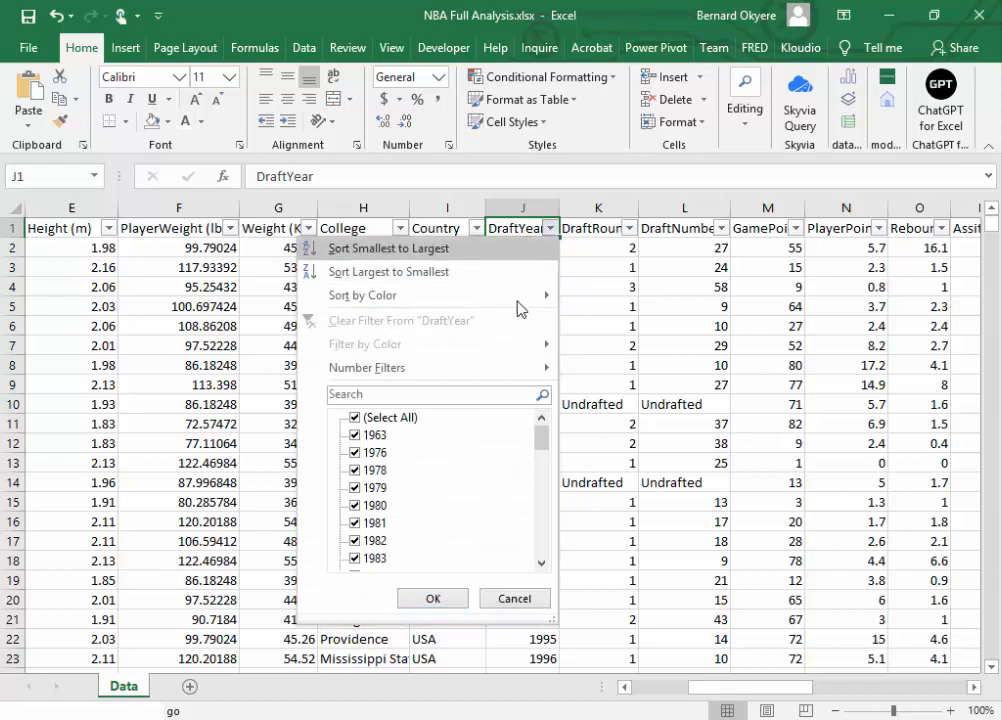
click(355, 418)
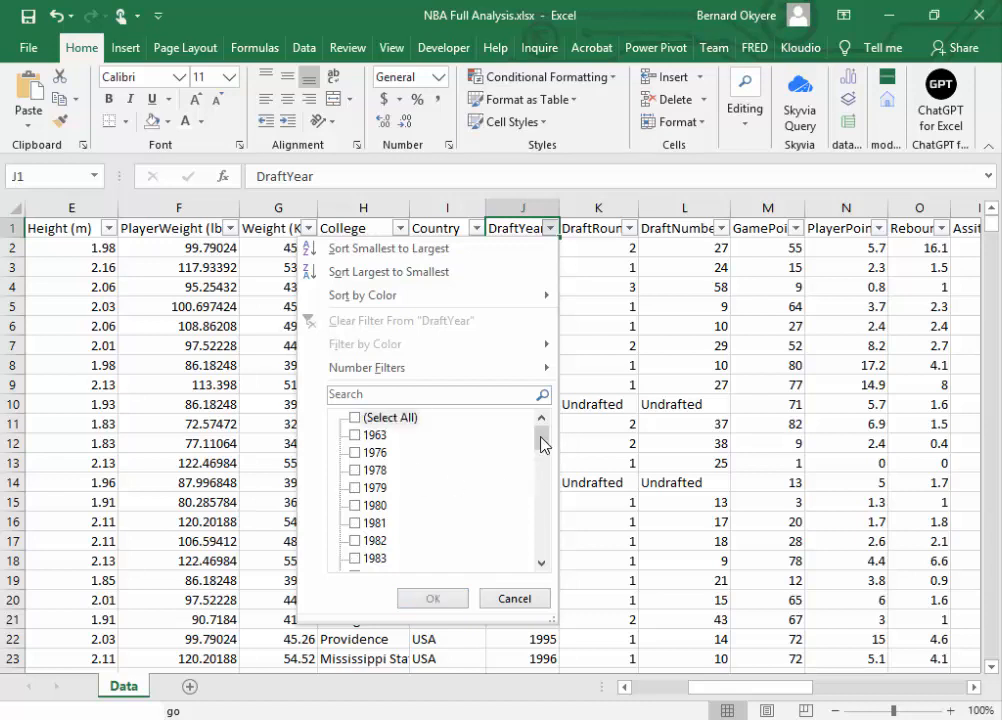
drag(543, 446, 540, 408)
drag(543, 440, 561, 570)
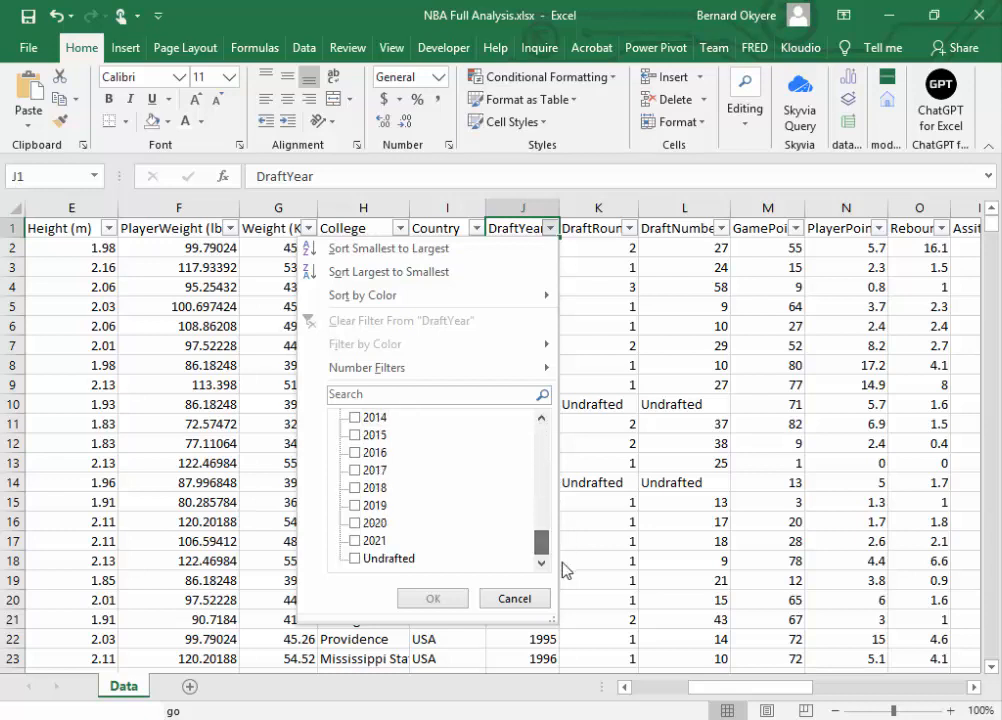
click(356, 561)
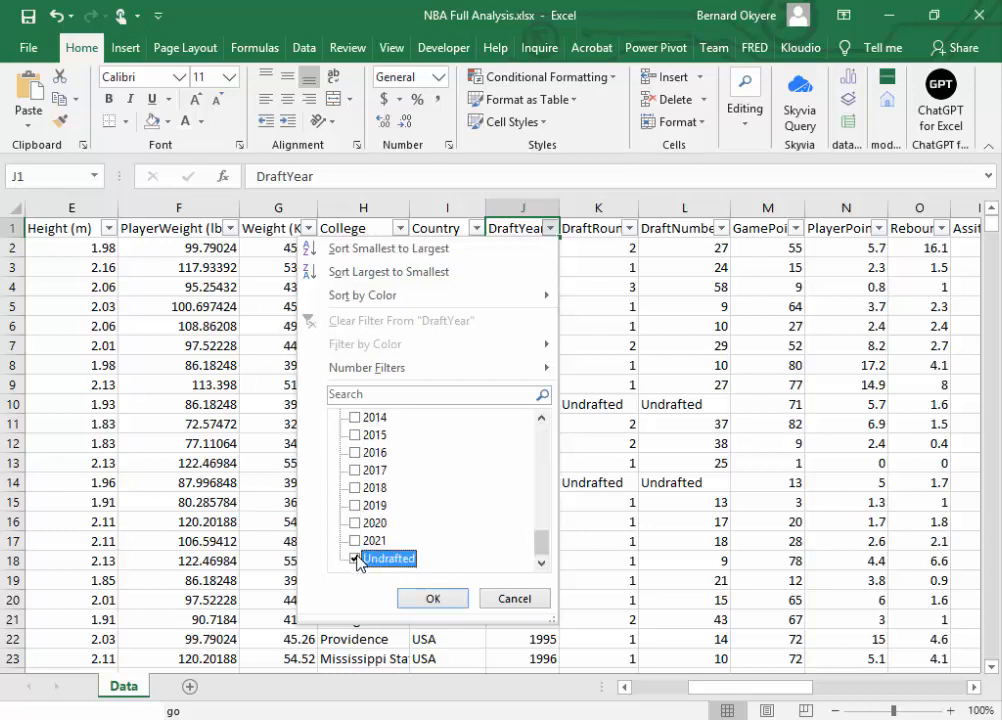
click(432, 598)
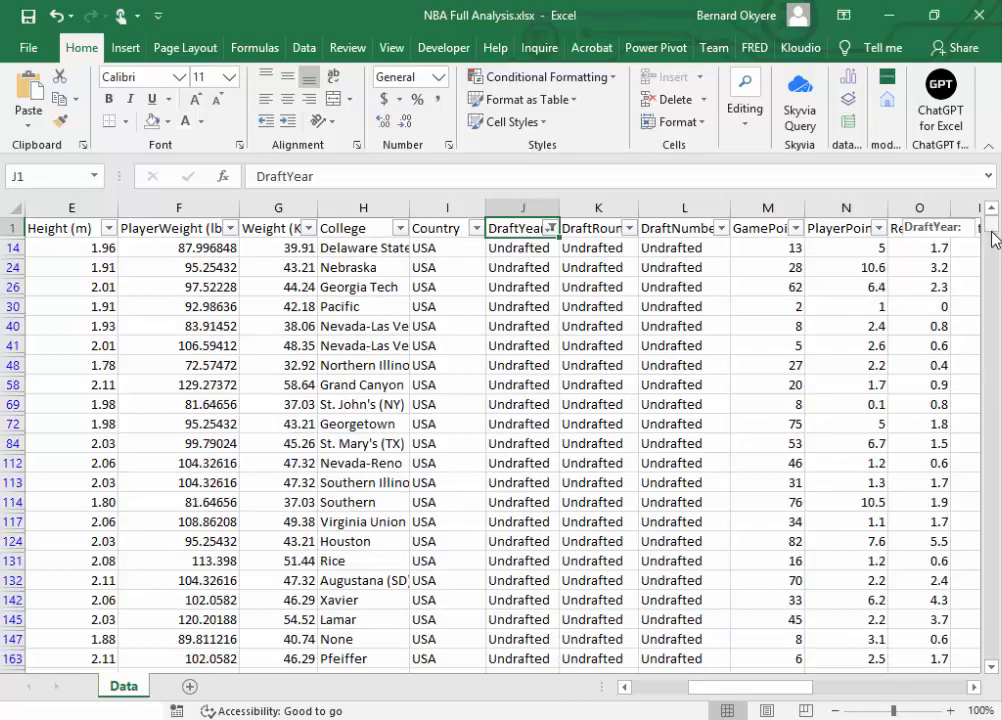
Step: Review the filtered Undrafted records from the first row to the last
drag(991, 235, 993, 680)
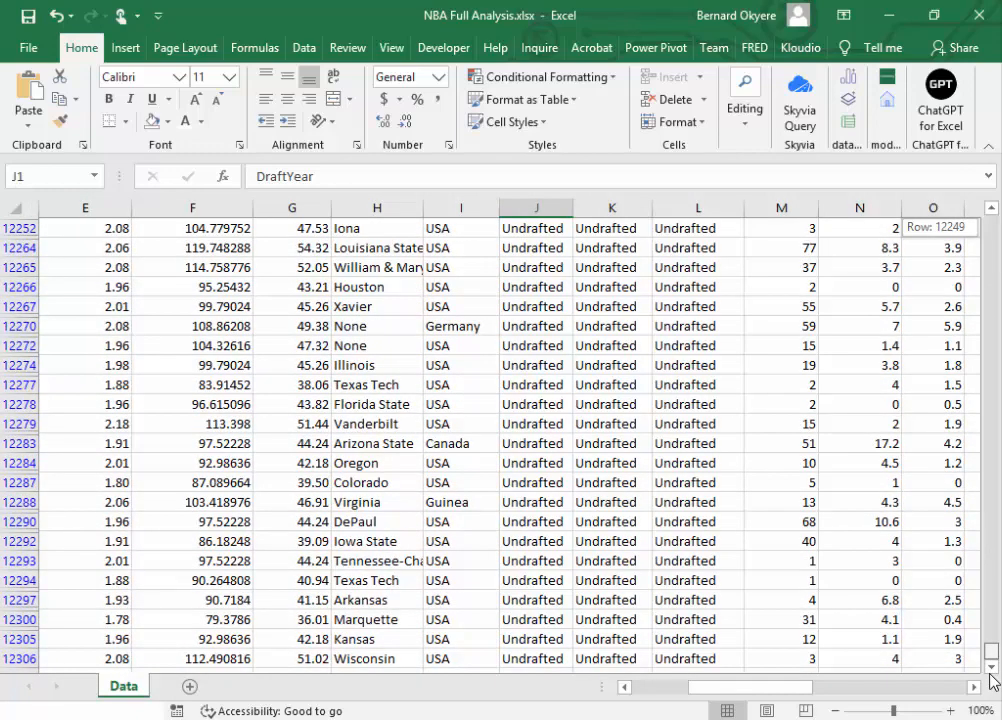
drag(993, 680, 998, 188)
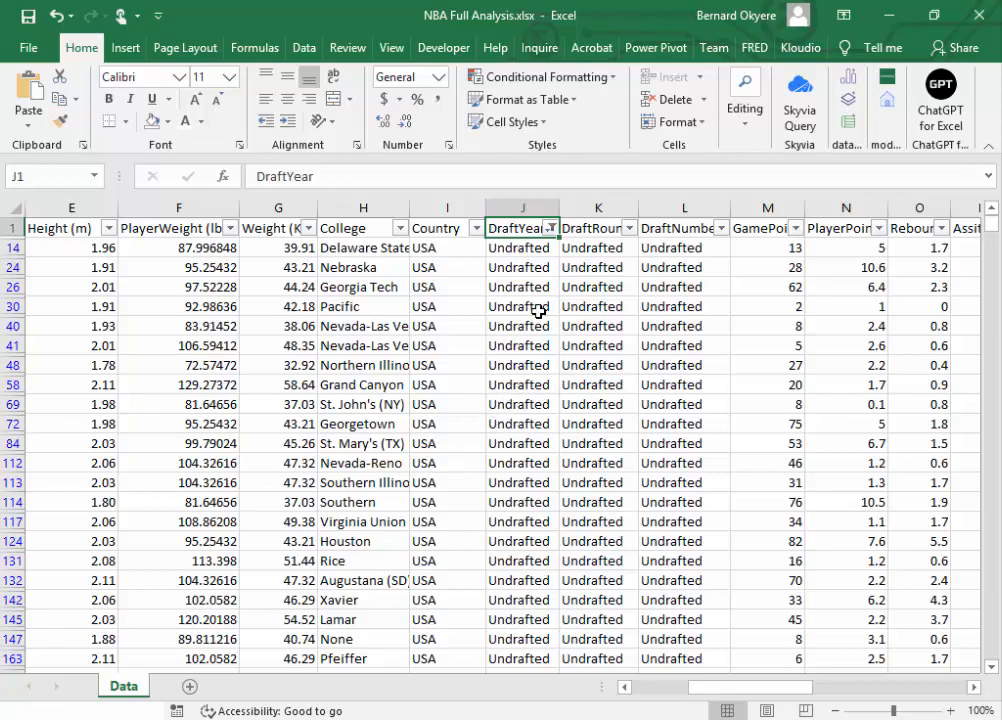
mouse_move(992, 224)
mouse_down()
mouse_move(965, 471)
mouse_move(986, 657)
mouse_move(996, 224)
mouse_up()
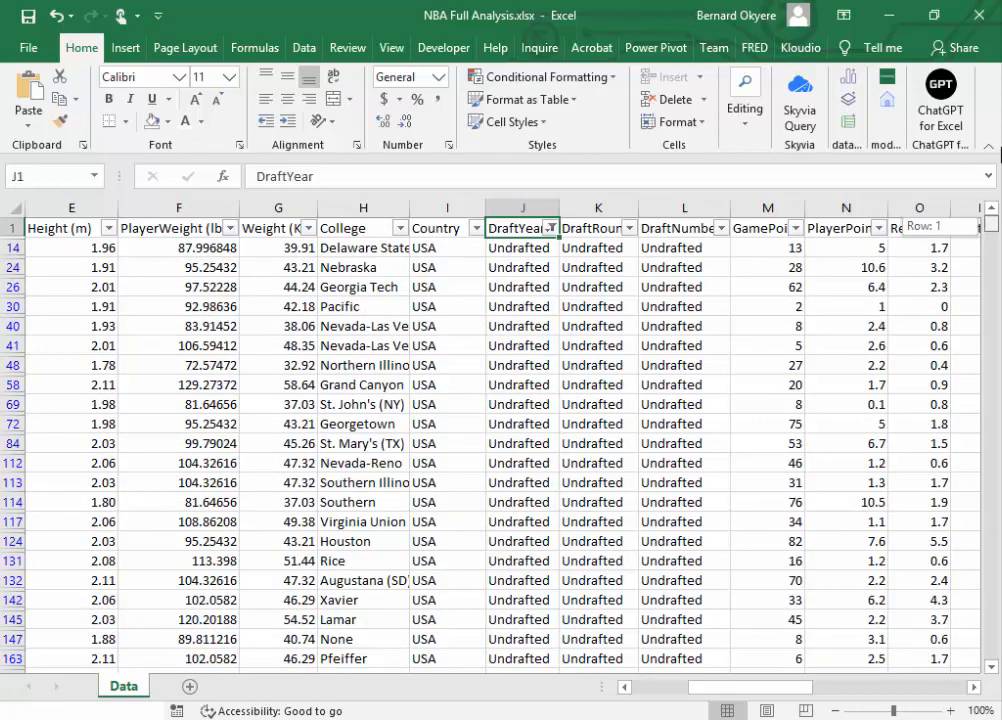
drag(999, 150, 999, 150)
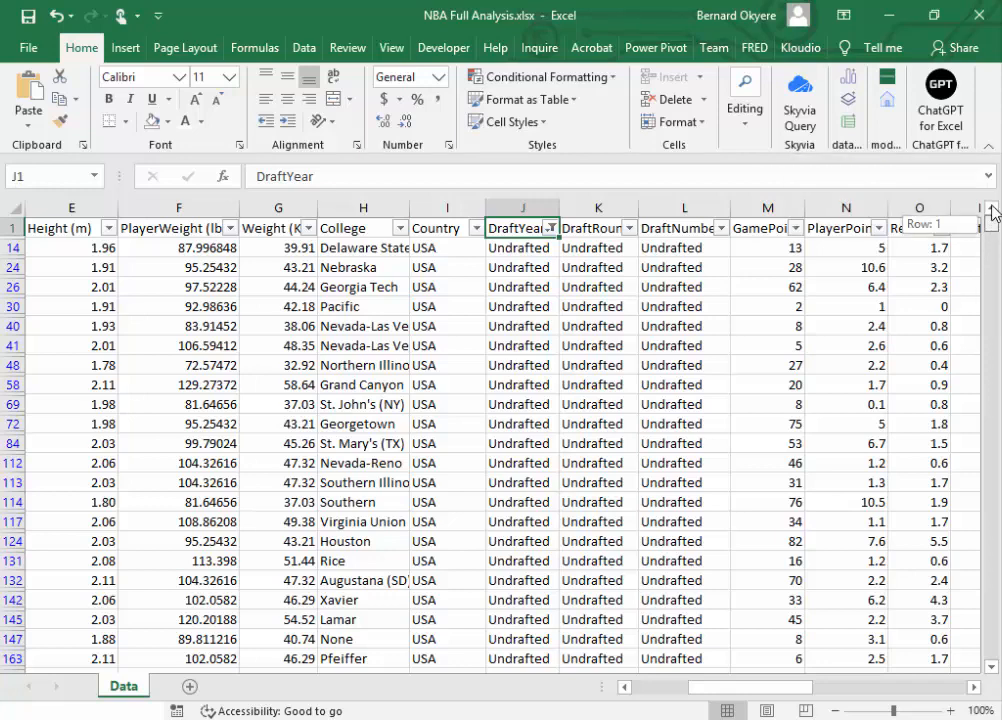
shift+click(5, 248)
key(ctrl+shift+Down)
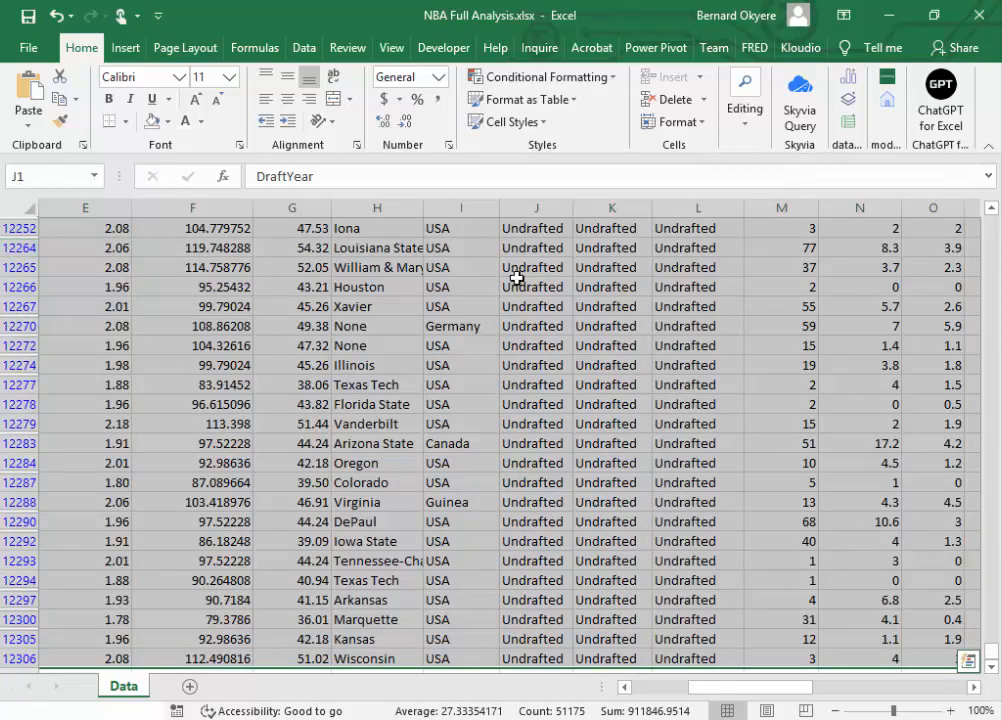
drag(995, 650, 993, 196)
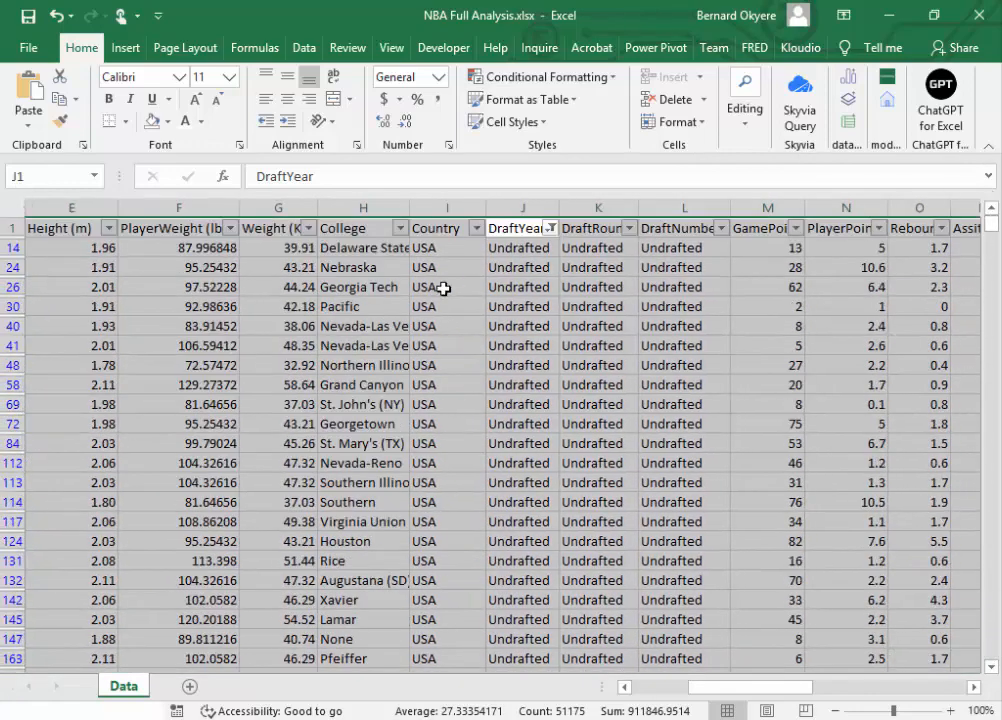
click(49, 252)
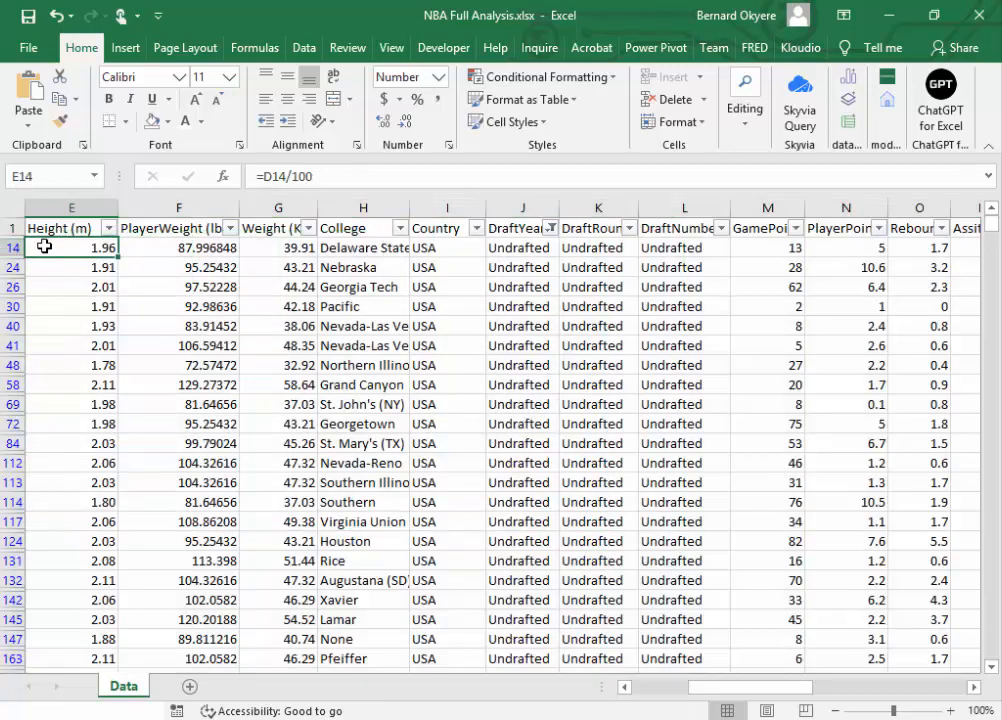
key(ctrl+shift+Right)
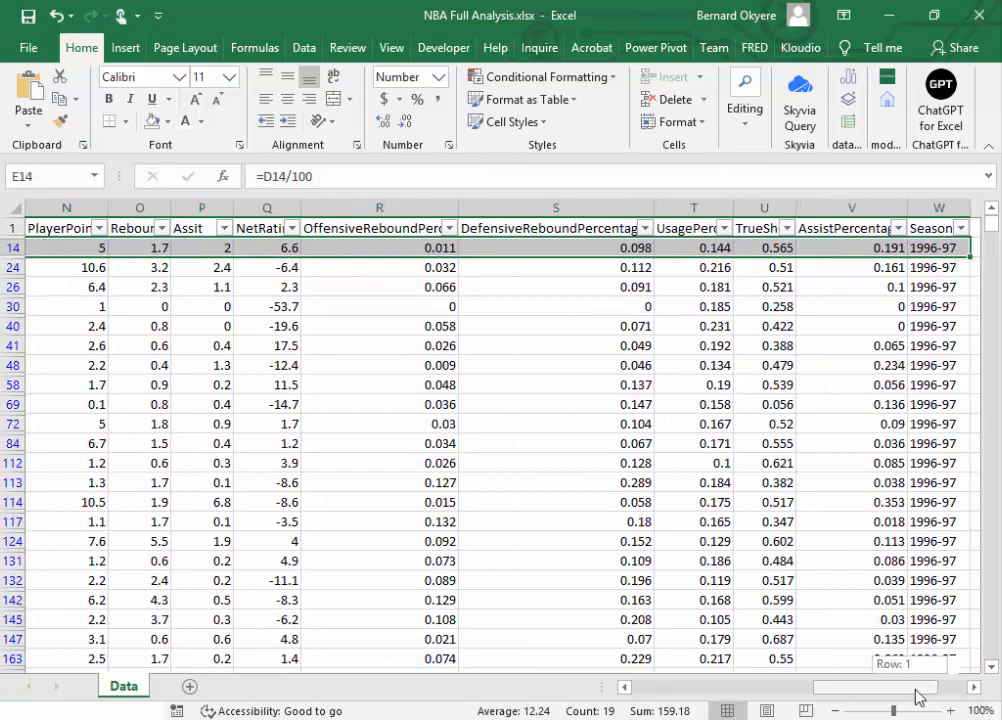
drag(915, 690, 697, 716)
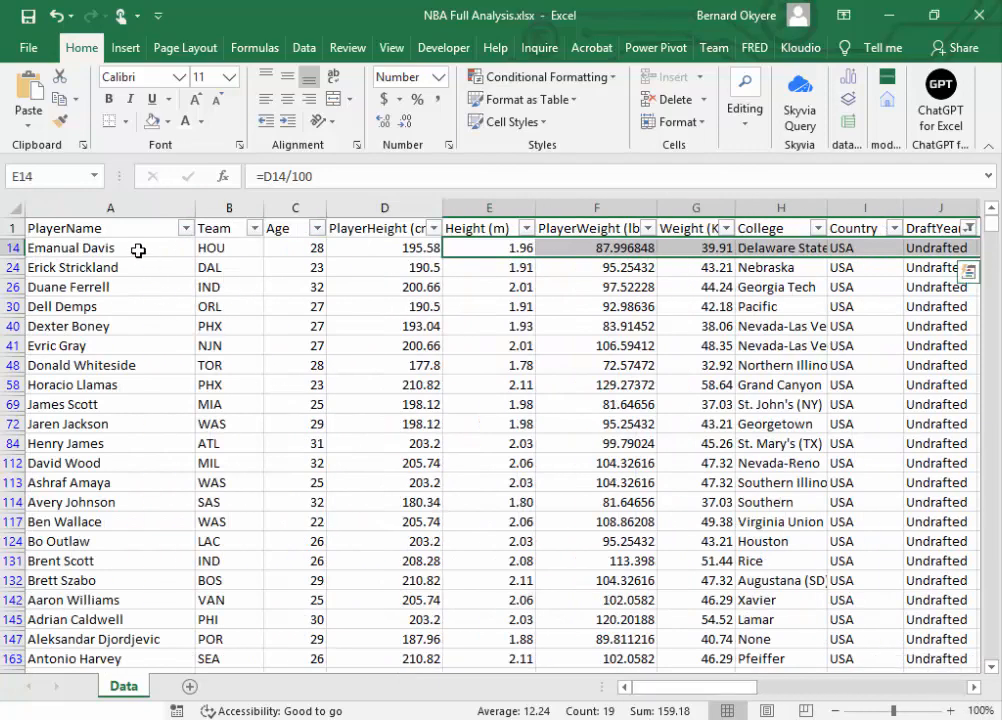
click(52, 247)
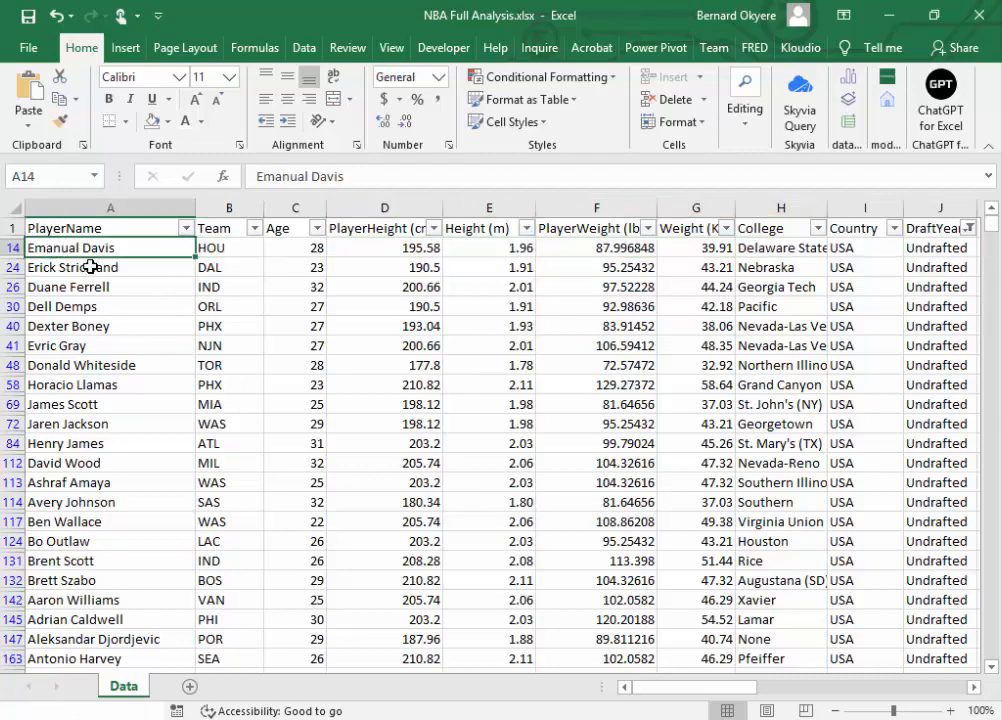
key(ctrl+shift+Right)
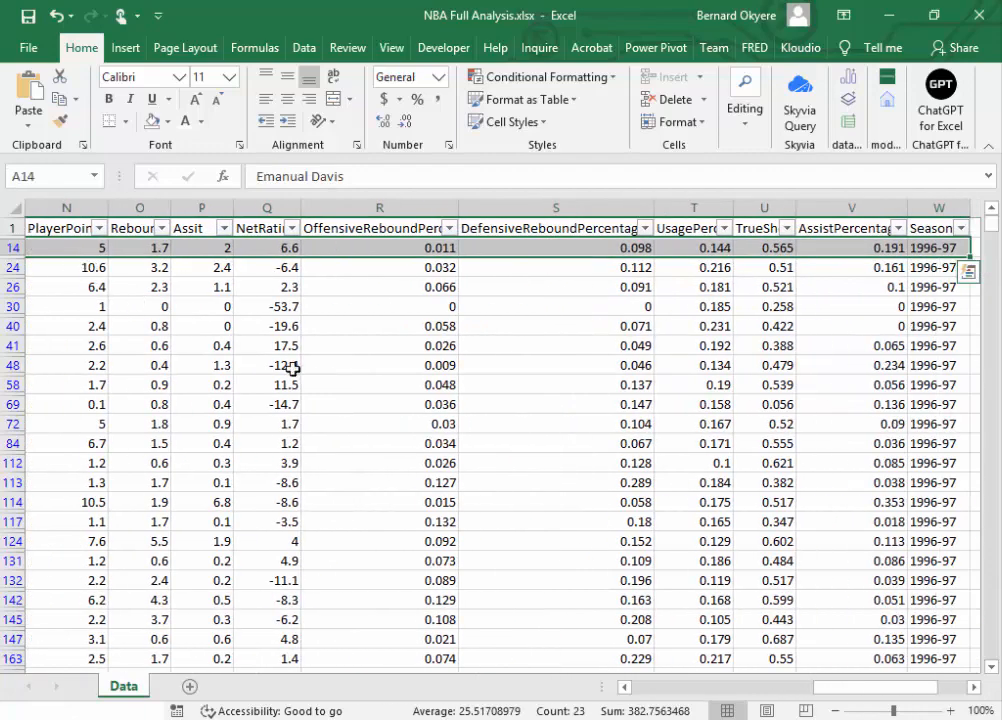
drag(834, 689, 524, 700)
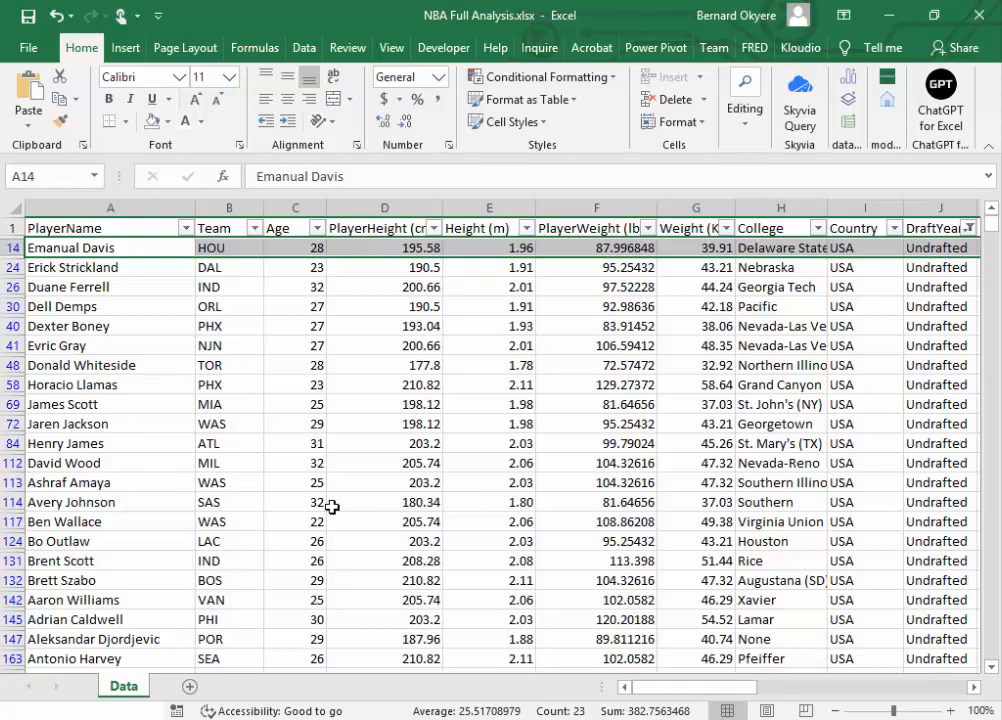
key(ctrl+shift+End)
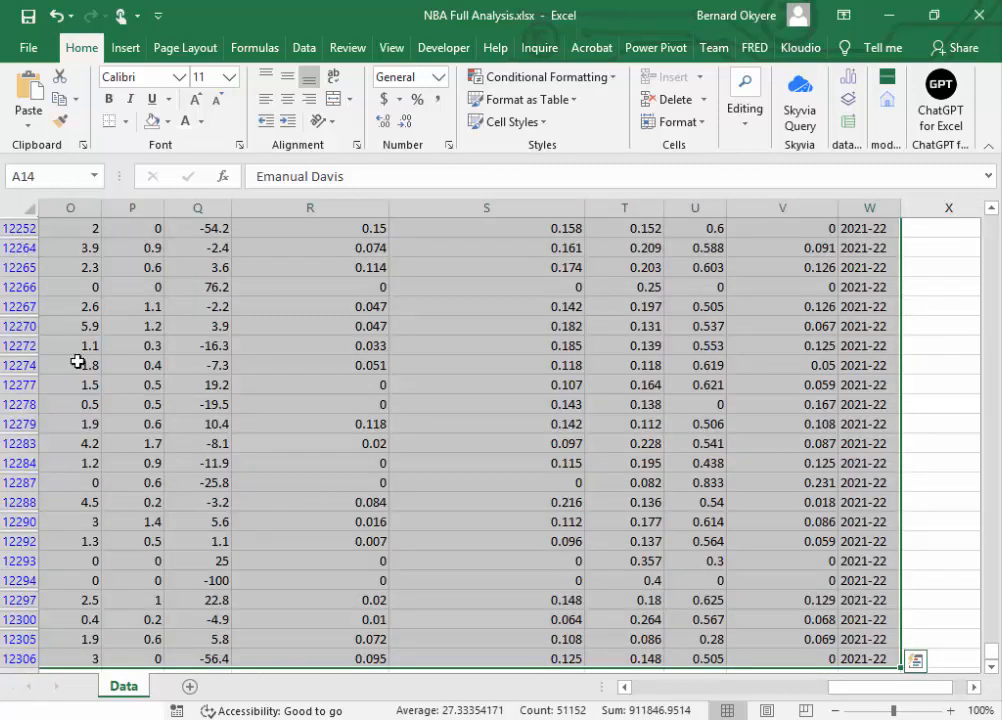
click(22, 290)
right_click(22, 292)
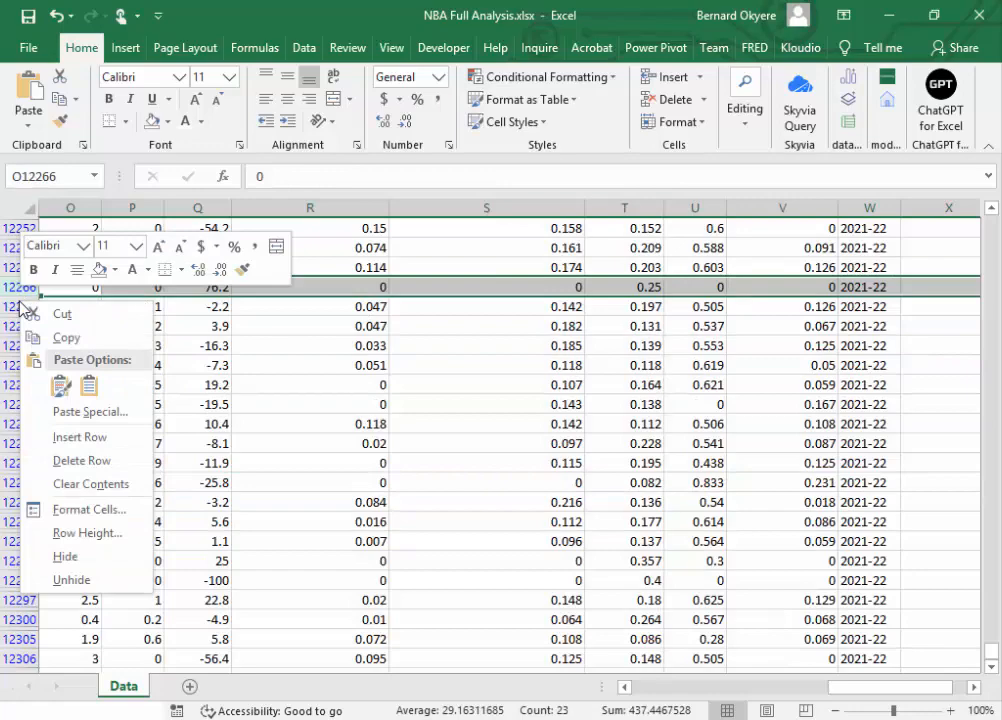
drag(991, 650, 962, 233)
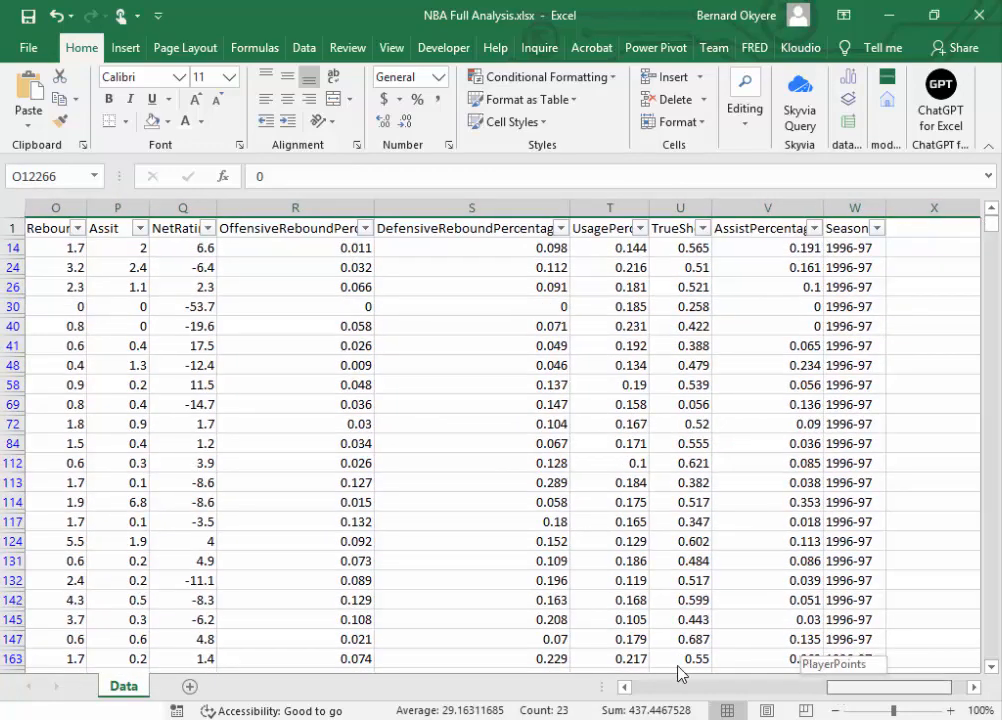
scroll(679, 672, left, 5)
click(89, 247)
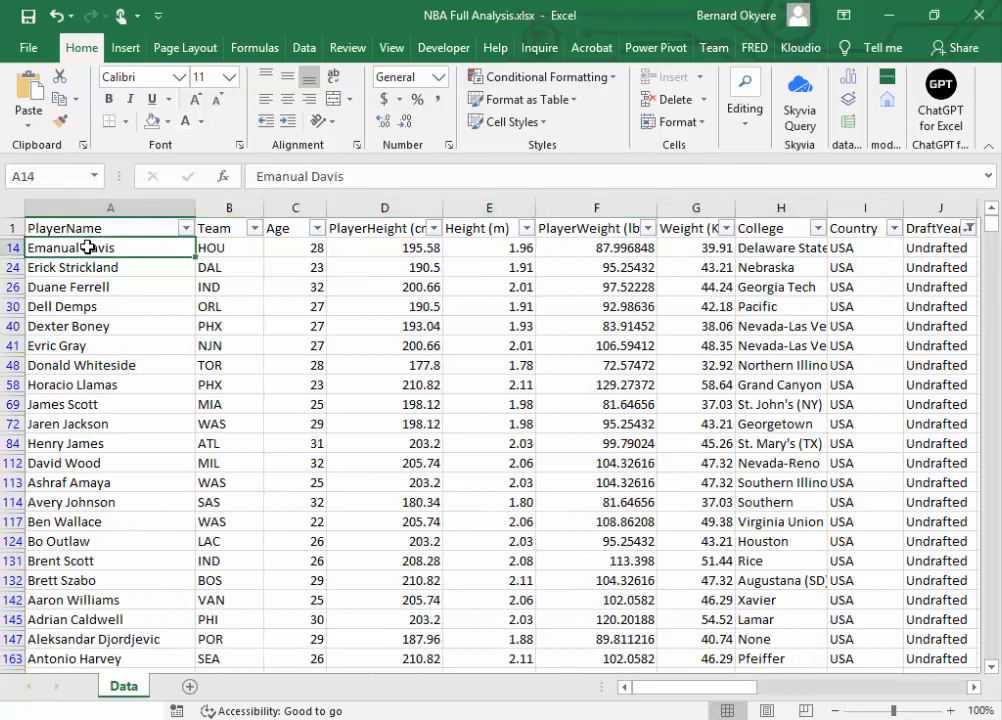
key(ctrl+shift+Right)
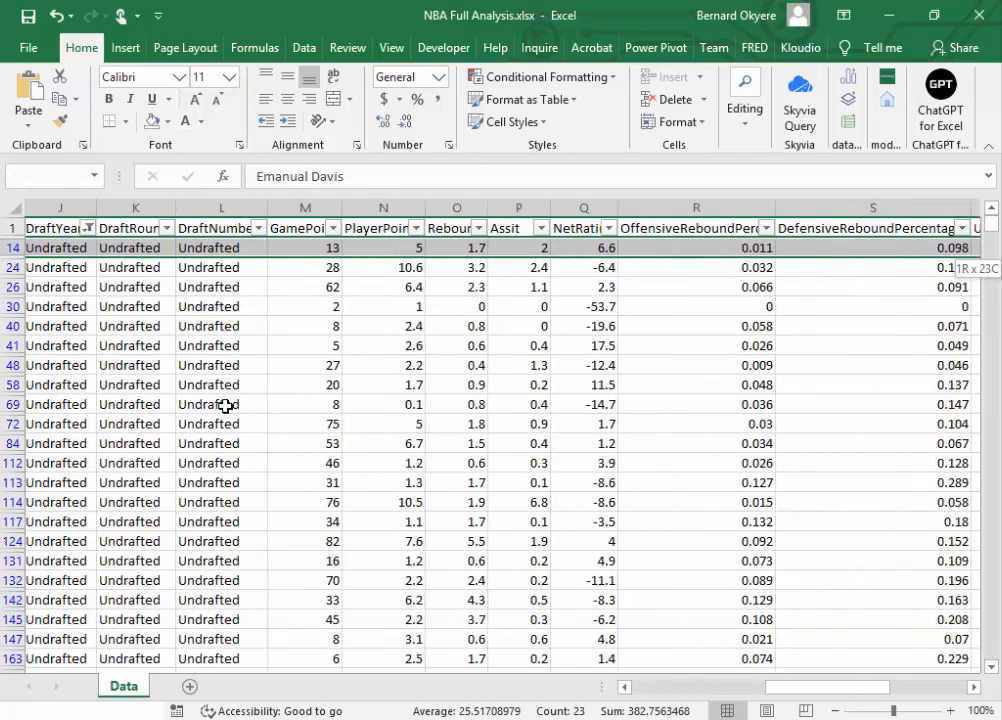
key(ctrl+shift+Down)
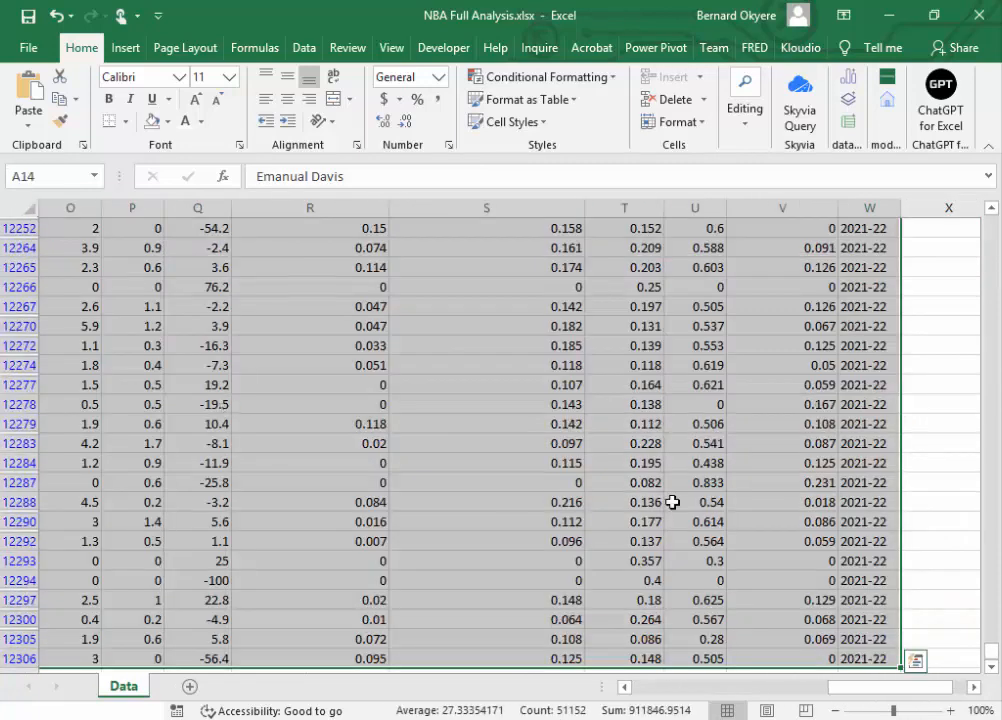
right_click(18, 325)
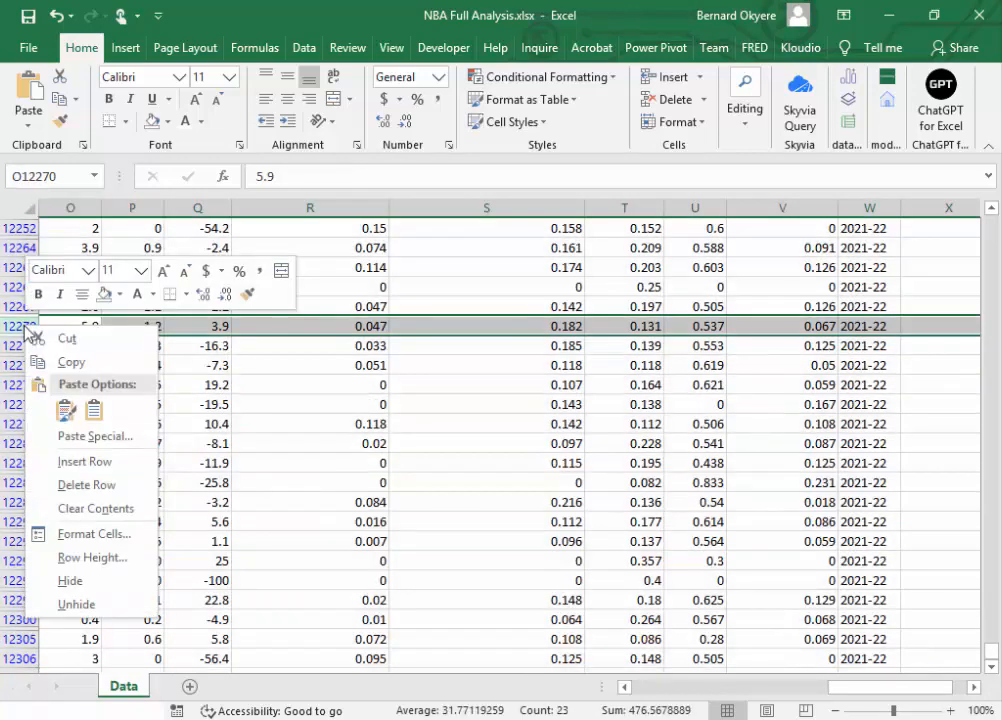
key(Escape)
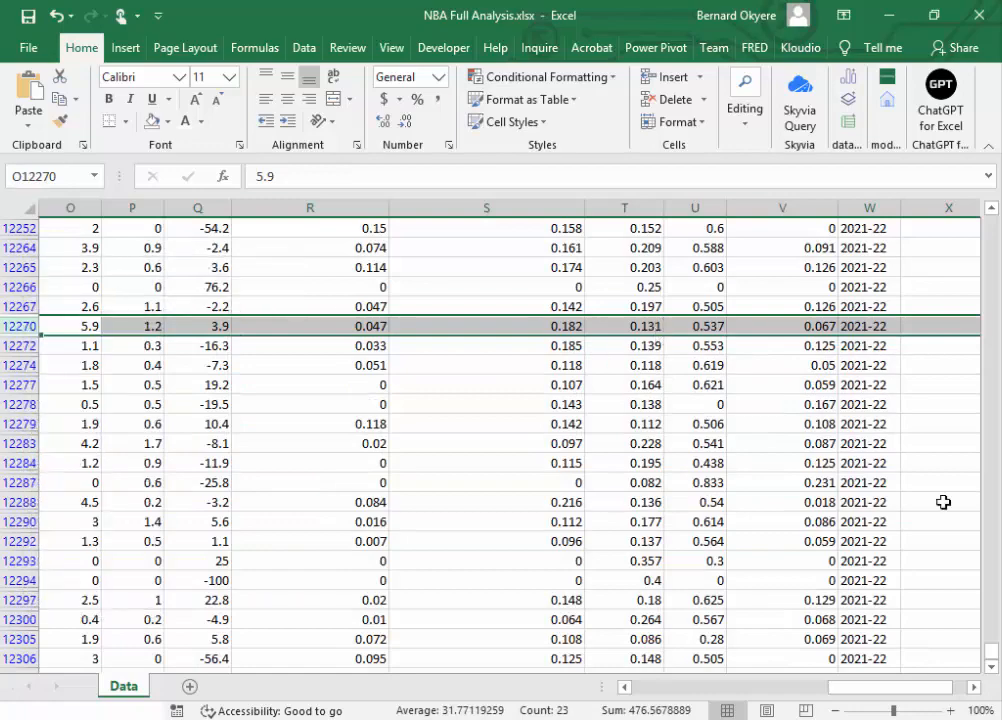
drag(992, 650, 990, 228)
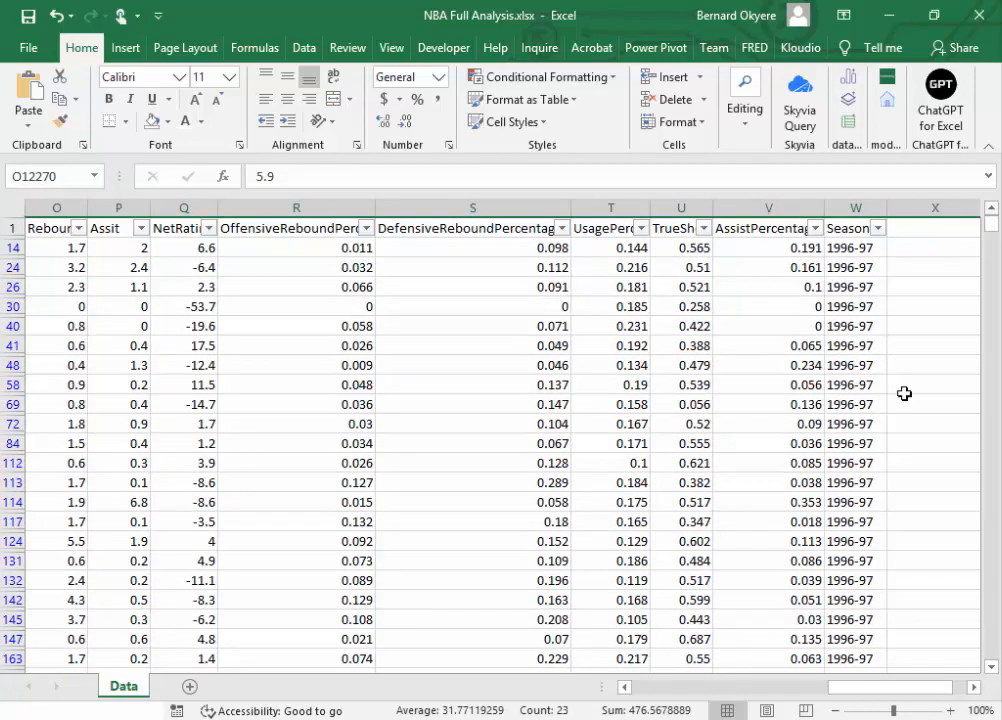
drag(851, 700, 398, 650)
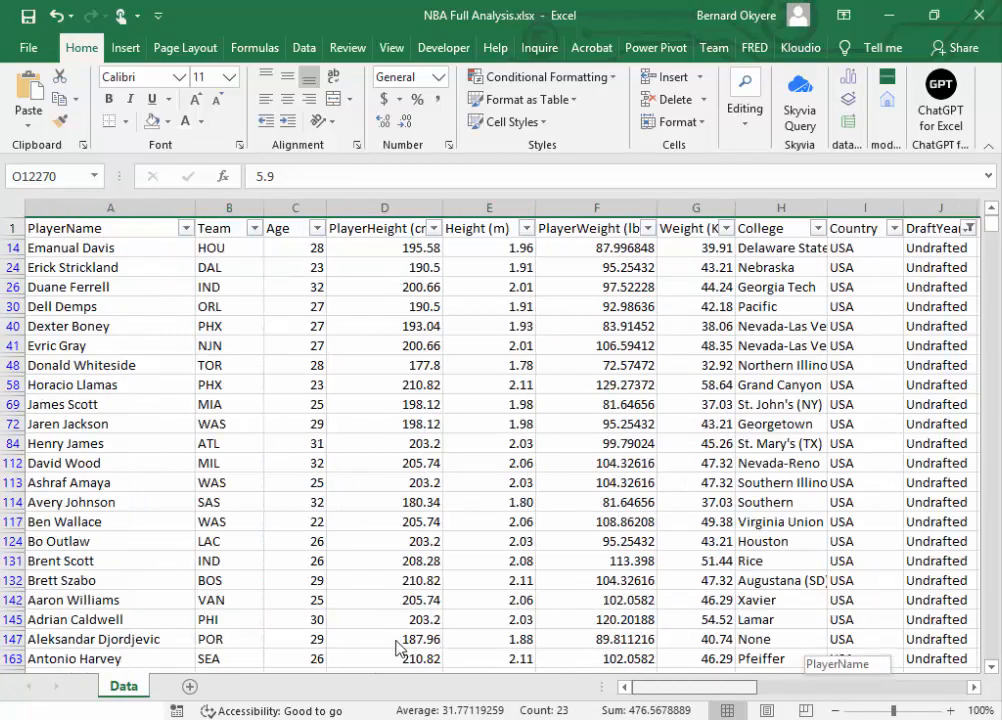
Step: Select all filtered Undrafted records from A14 through the last data cell and delete their entire sheet rows
click(45, 249)
key(ctrl+shift+End)
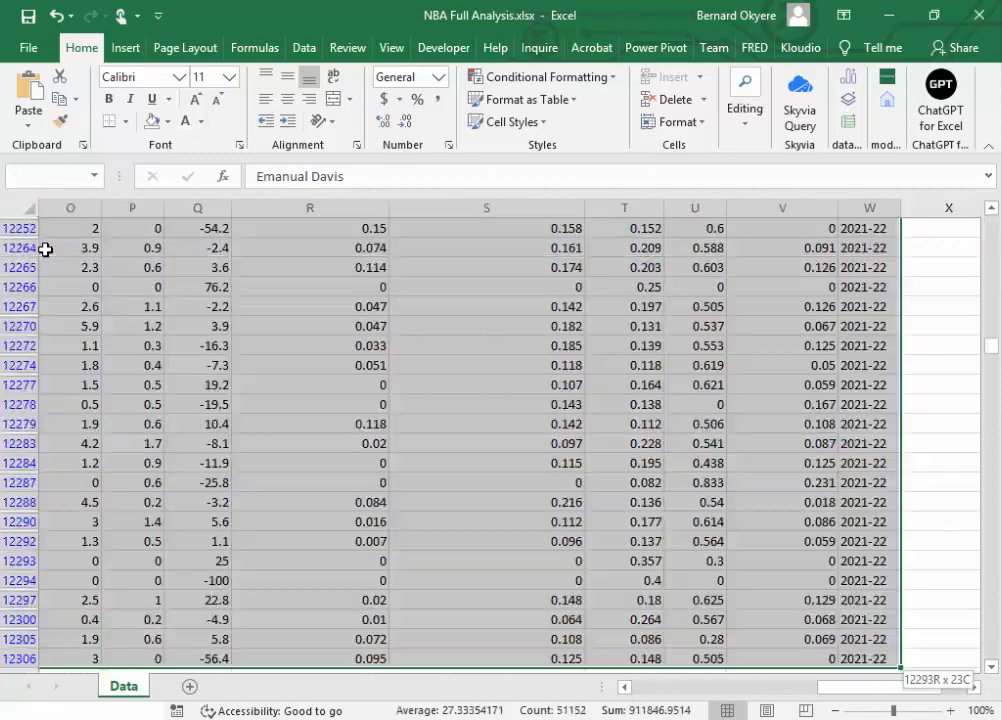
right_click(146, 257)
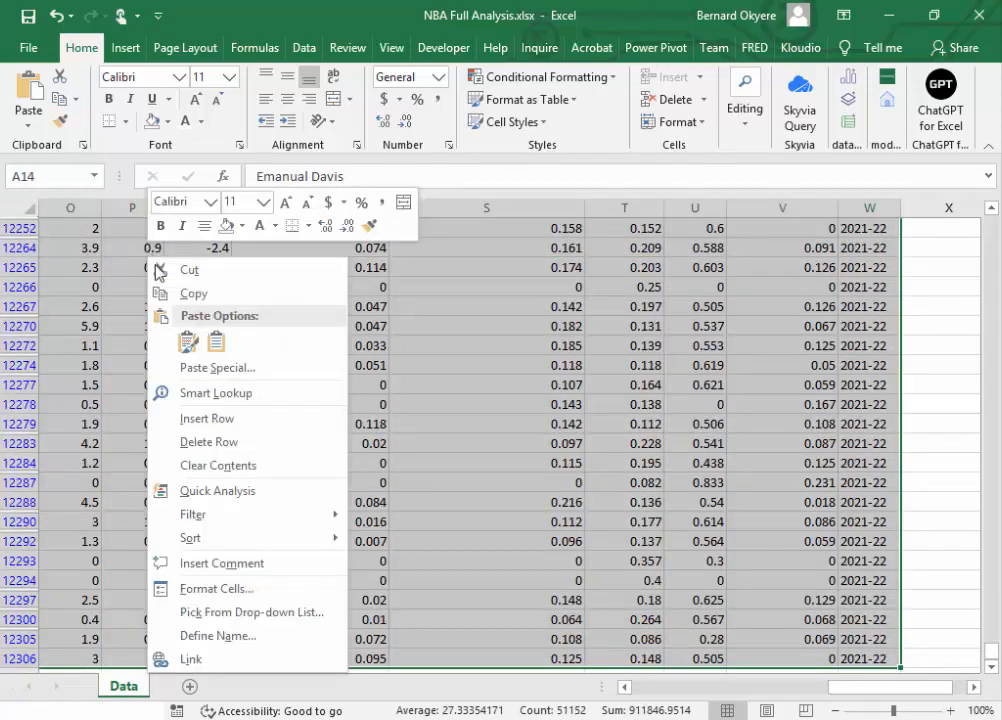
click(229, 445)
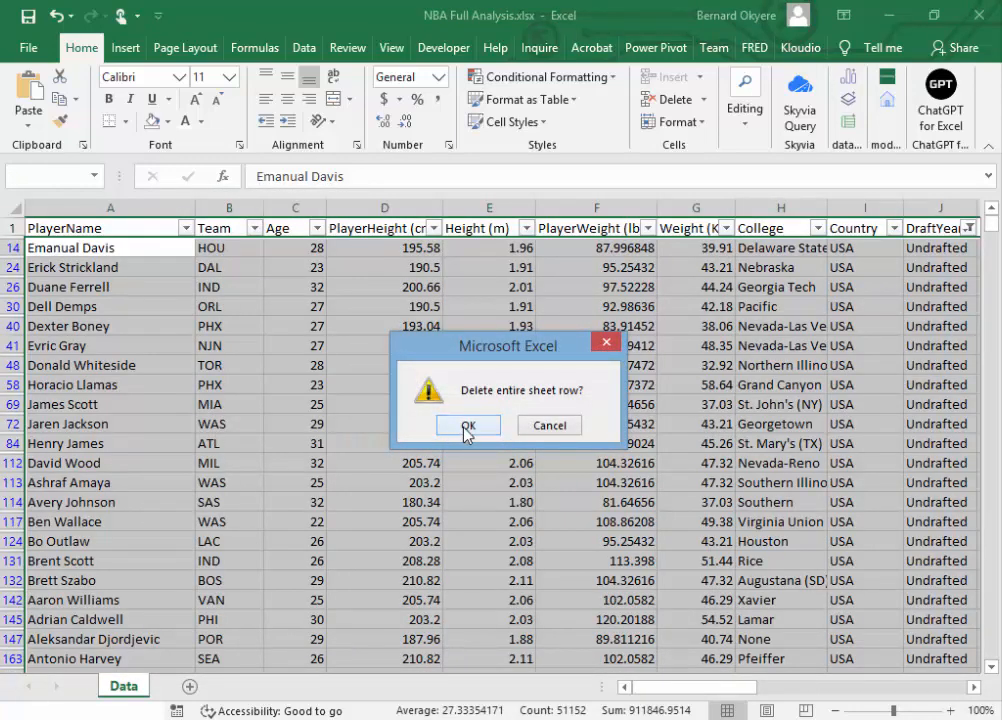
click(466, 427)
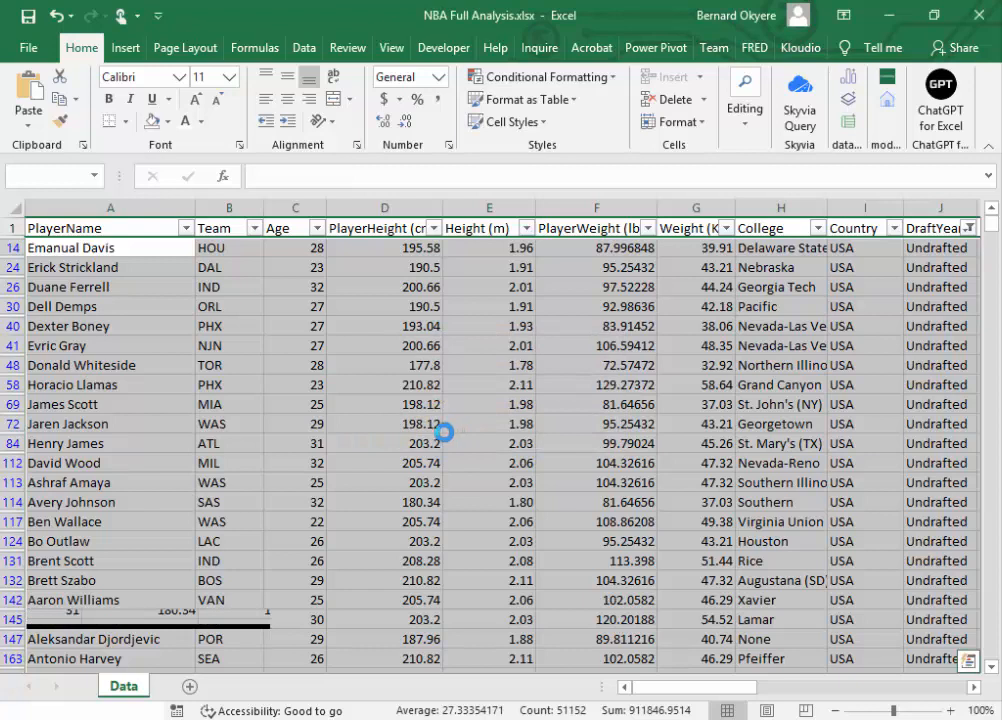
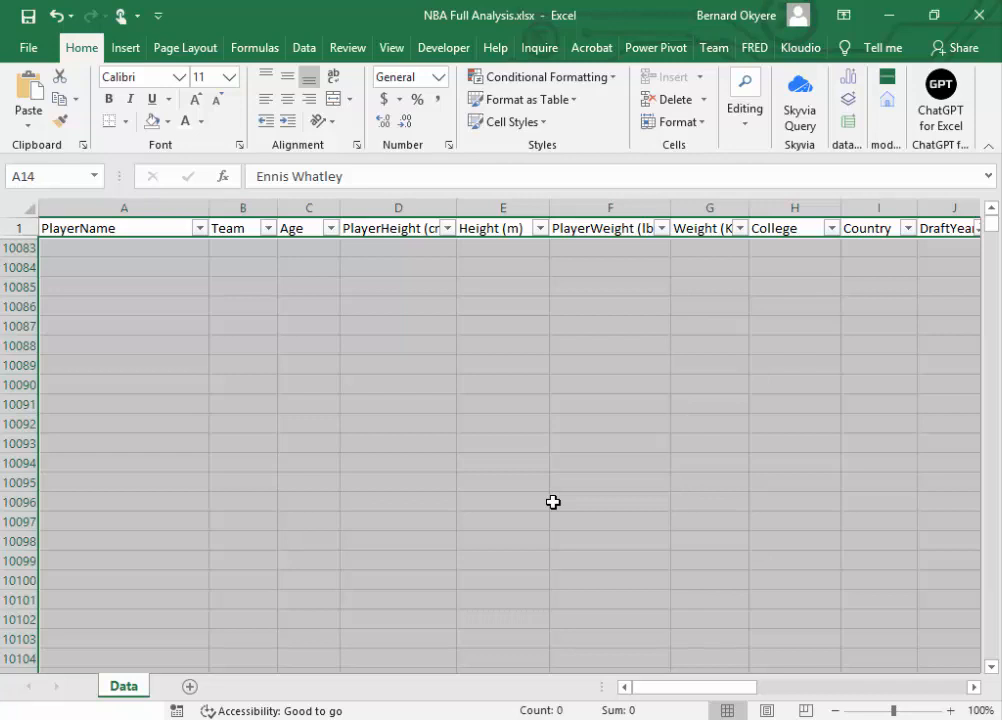
Step: Clear the Undrafted filter from the DraftYear column to show all remaining records
click(973, 687)
click(974, 687)
click(974, 687)
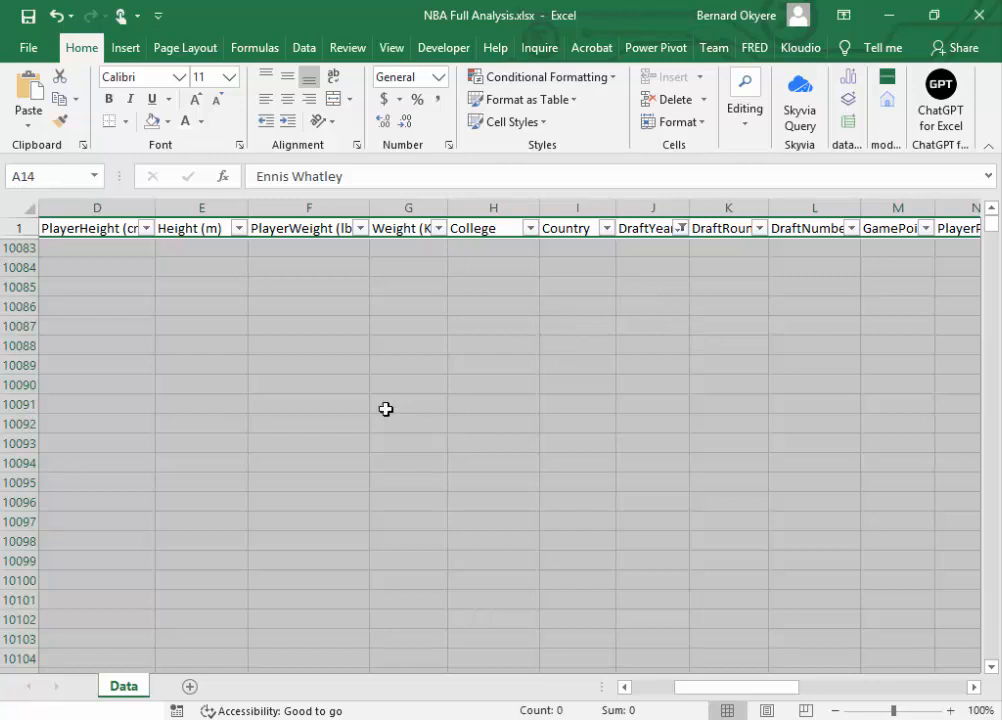
click(613, 329)
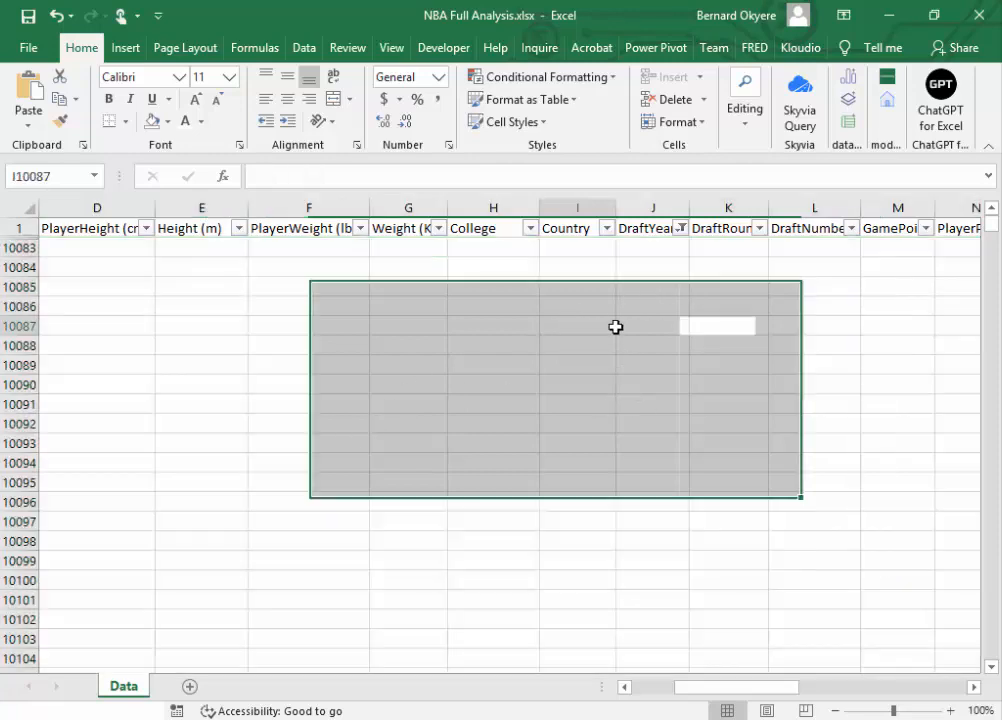
click(649, 250)
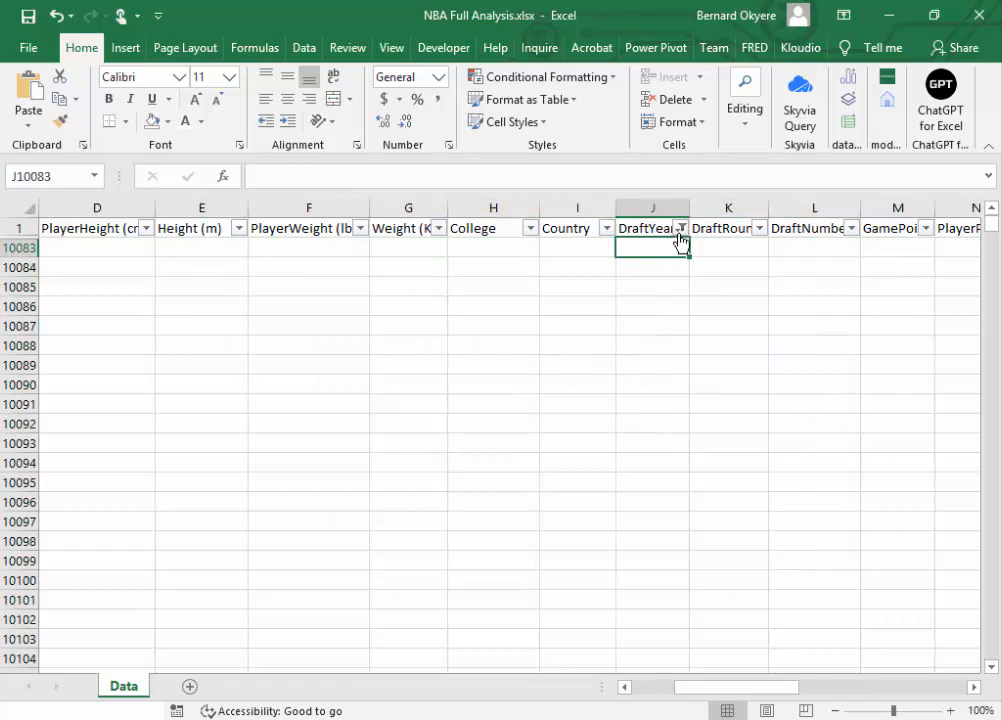
click(649, 231)
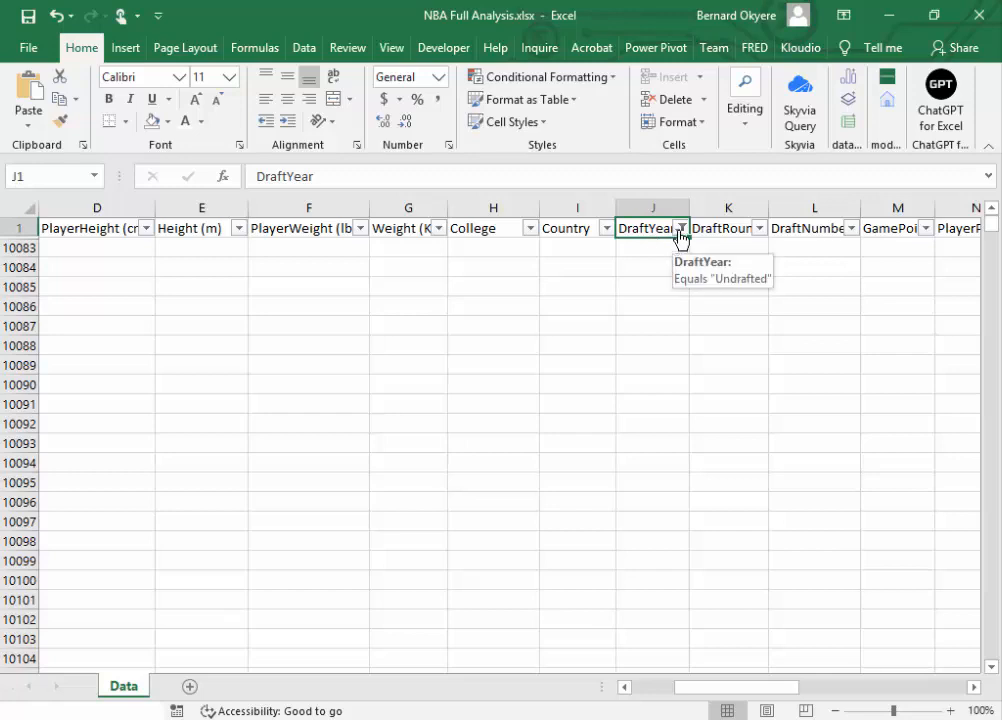
click(680, 229)
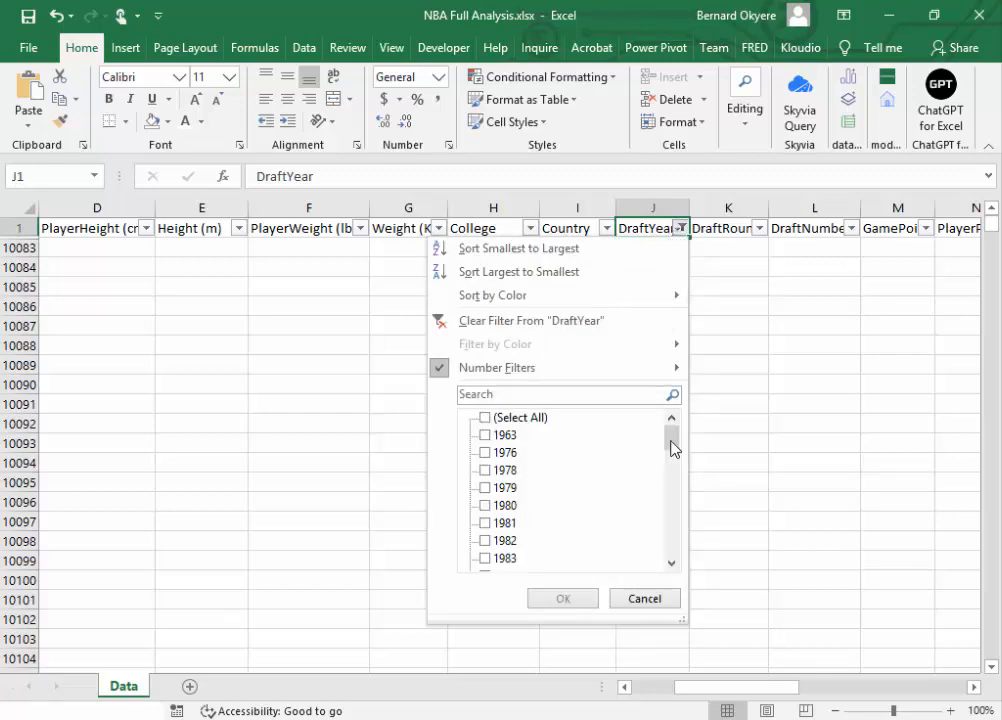
click(443, 322)
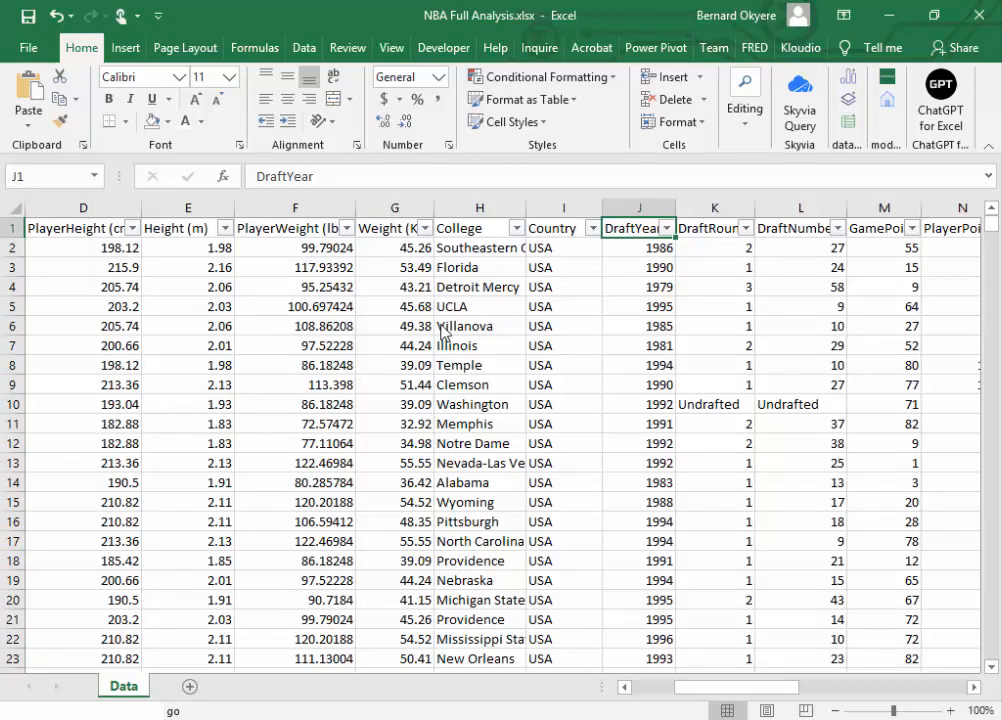
Step: Examine the DraftYear, DraftRound and DraftNumber columns for records still marked Undrafted, such as row 10
click(642, 212)
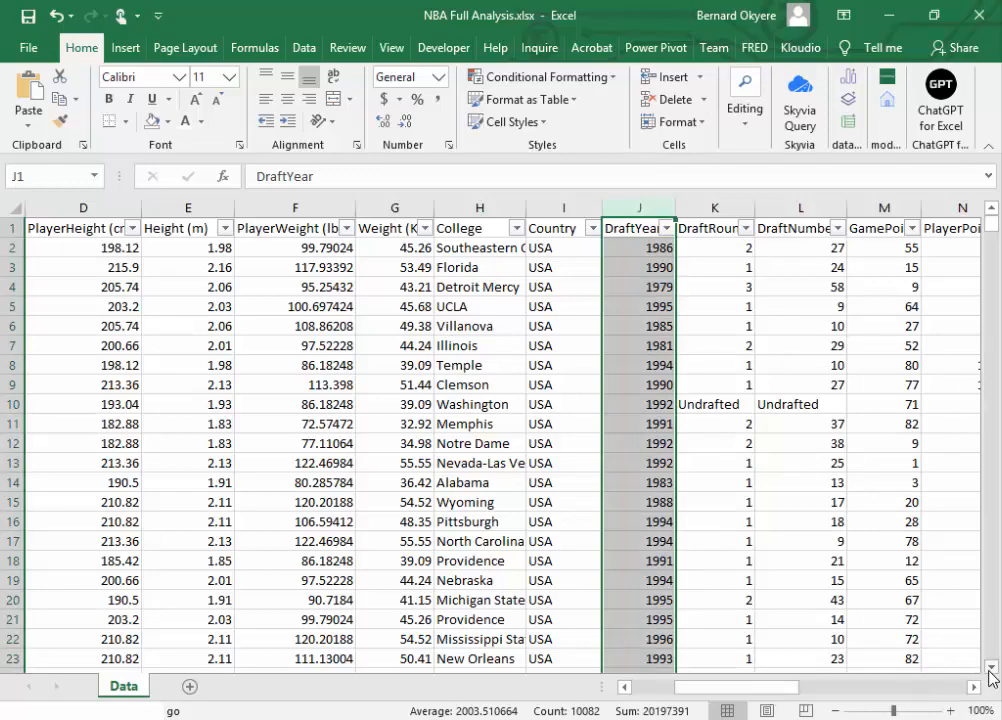
drag(991, 666, 993, 673)
mouse_move(990, 236)
mouse_down()
mouse_move(977, 441)
mouse_move(991, 673)
mouse_move(990, 222)
mouse_up()
click(645, 404)
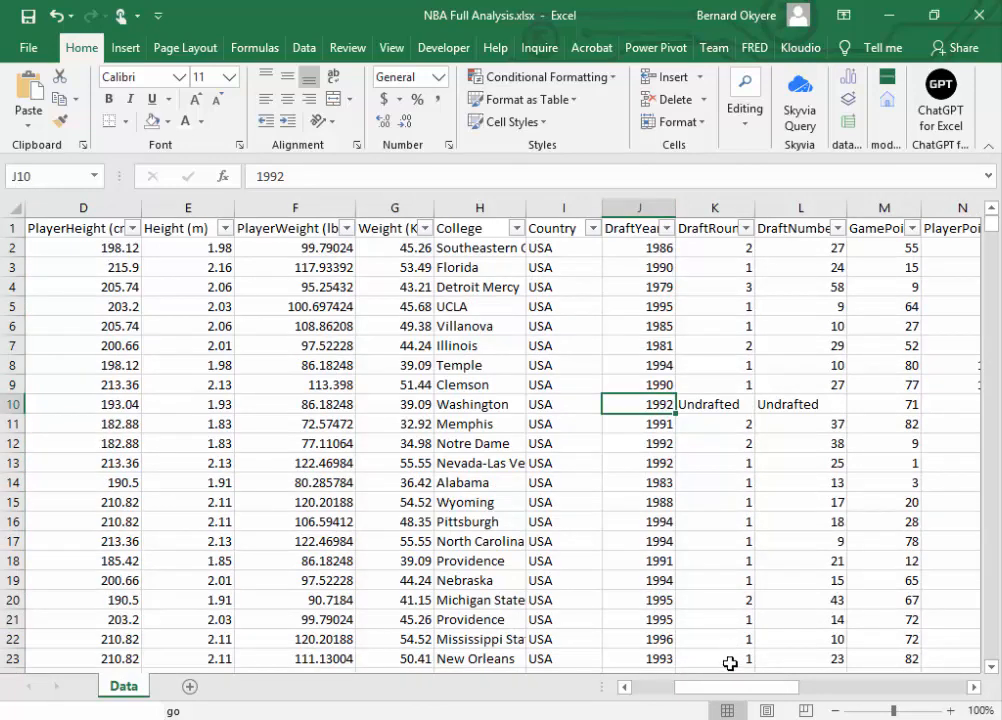
mouse_move(728, 689)
mouse_down()
mouse_move(750, 690)
mouse_move(738, 690)
mouse_up()
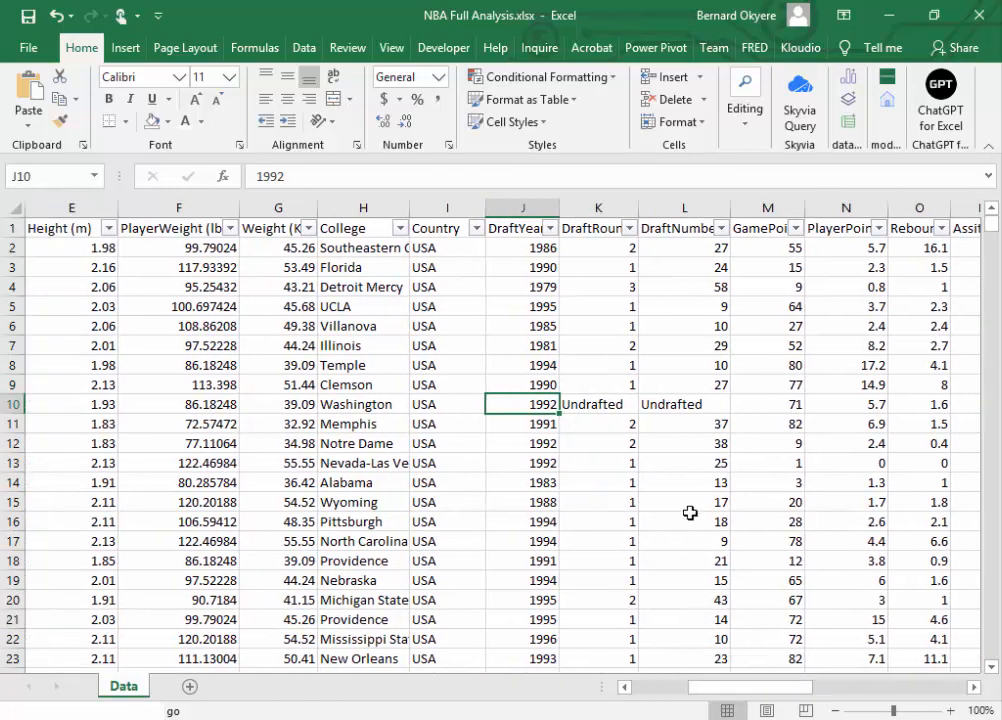
click(604, 402)
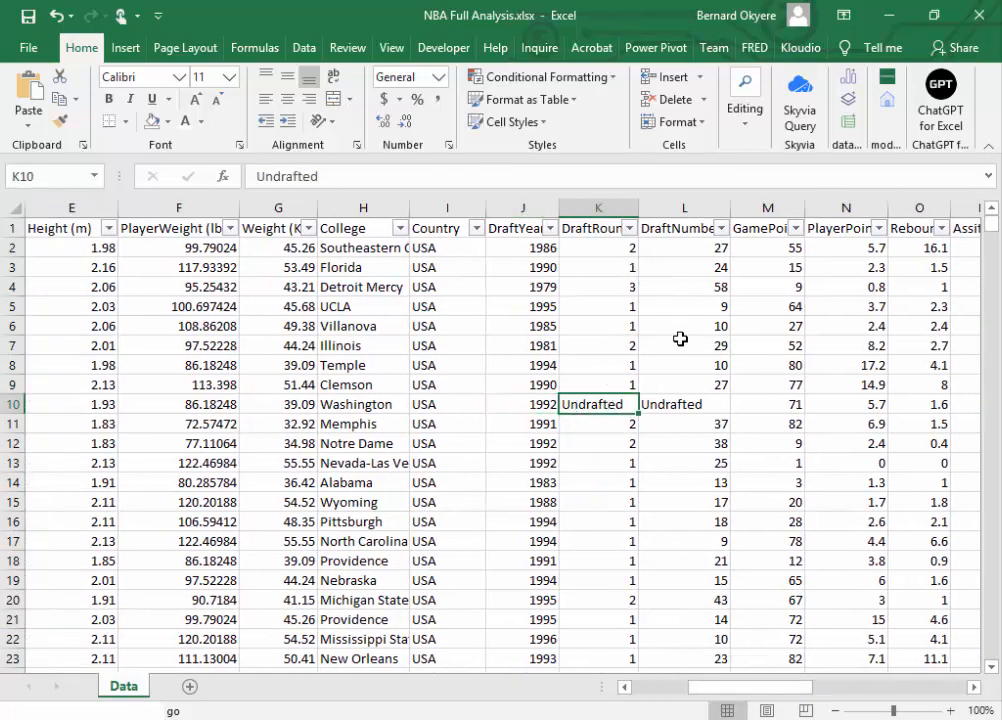
click(667, 405)
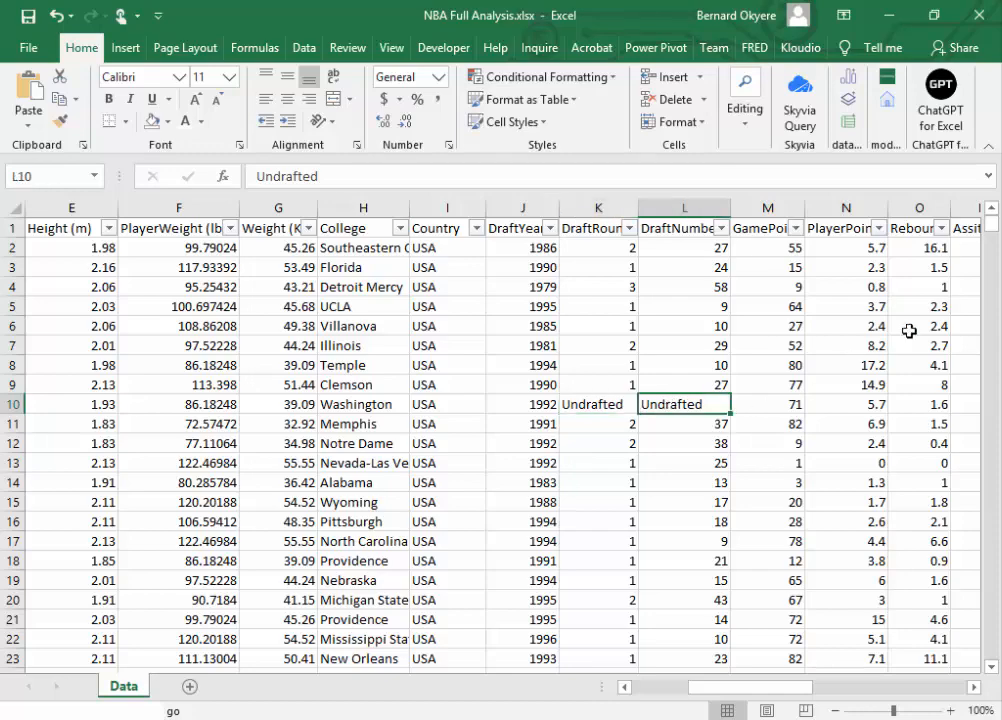
drag(991, 222, 995, 172)
click(598, 228)
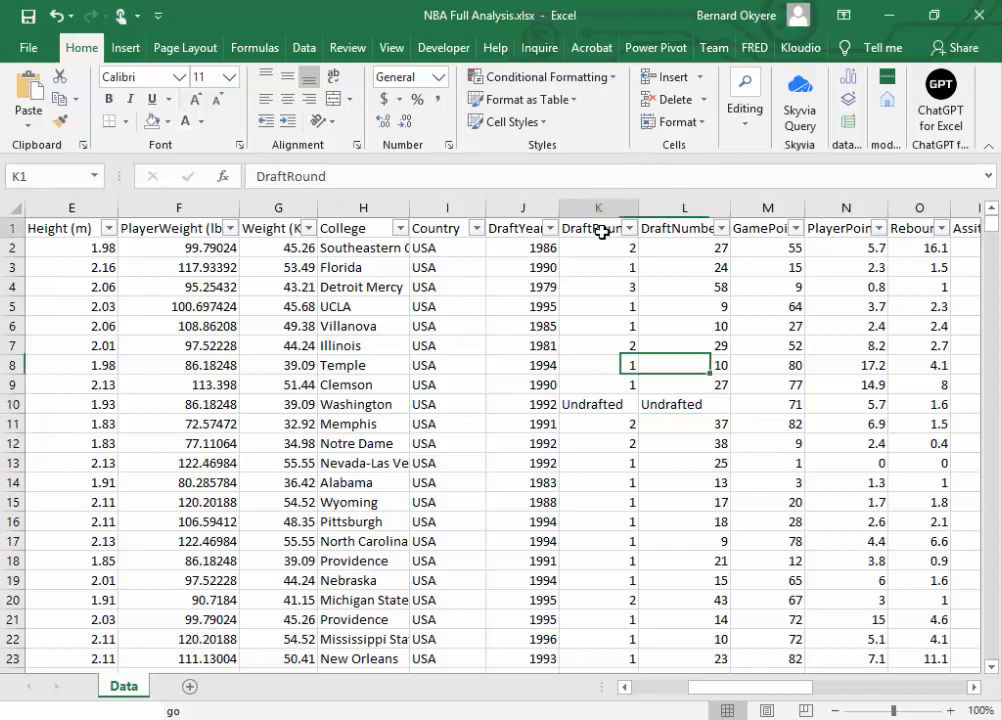
click(586, 403)
click(660, 404)
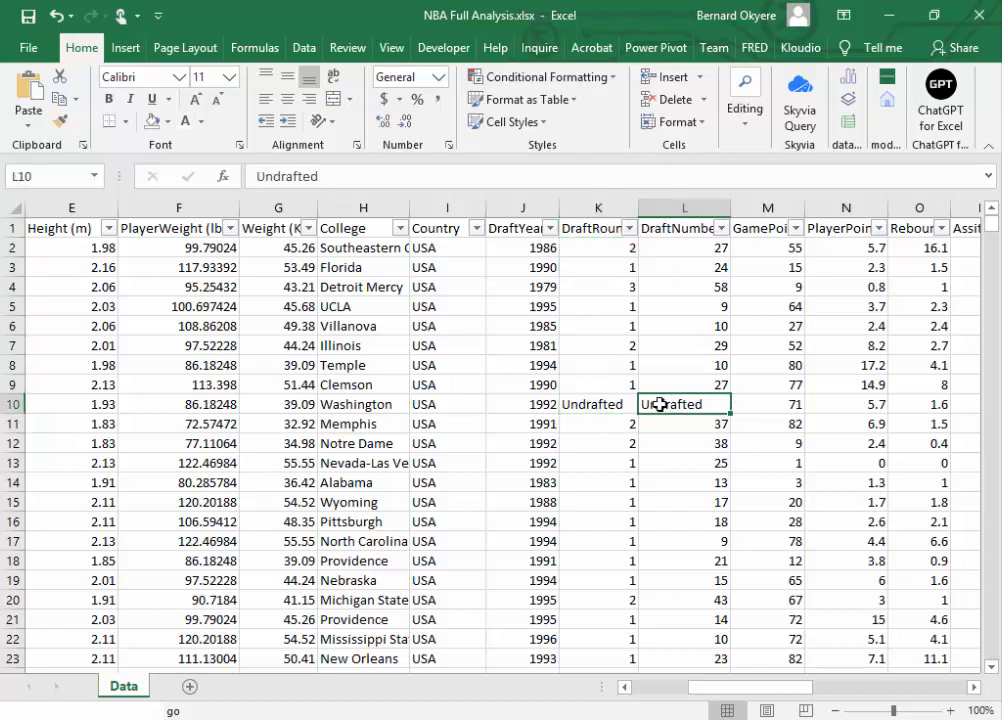
click(612, 232)
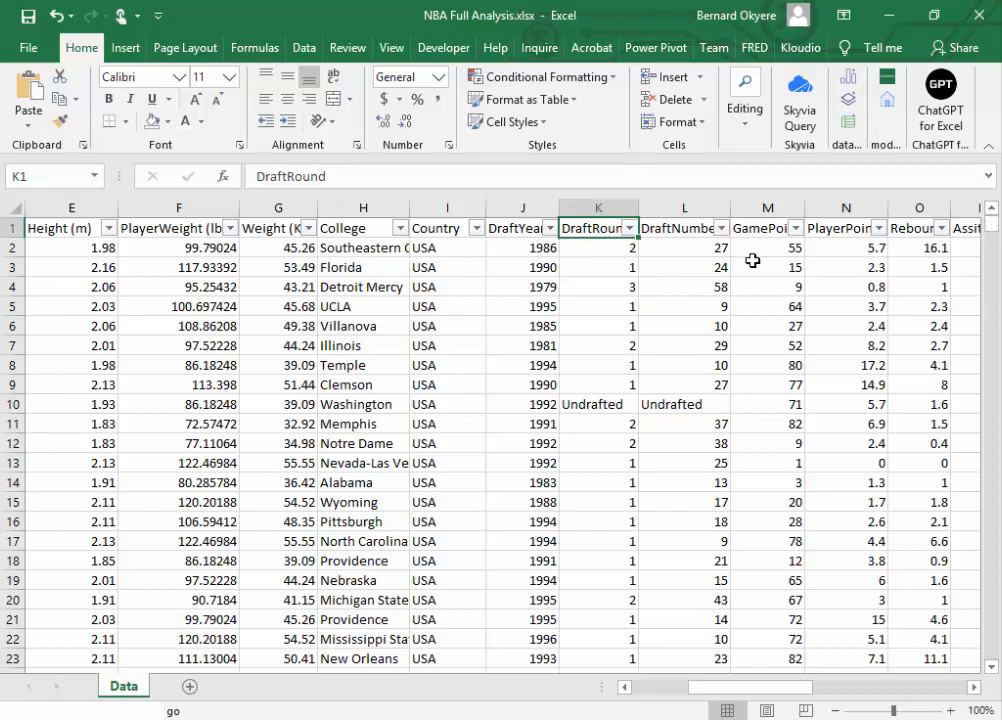
click(666, 230)
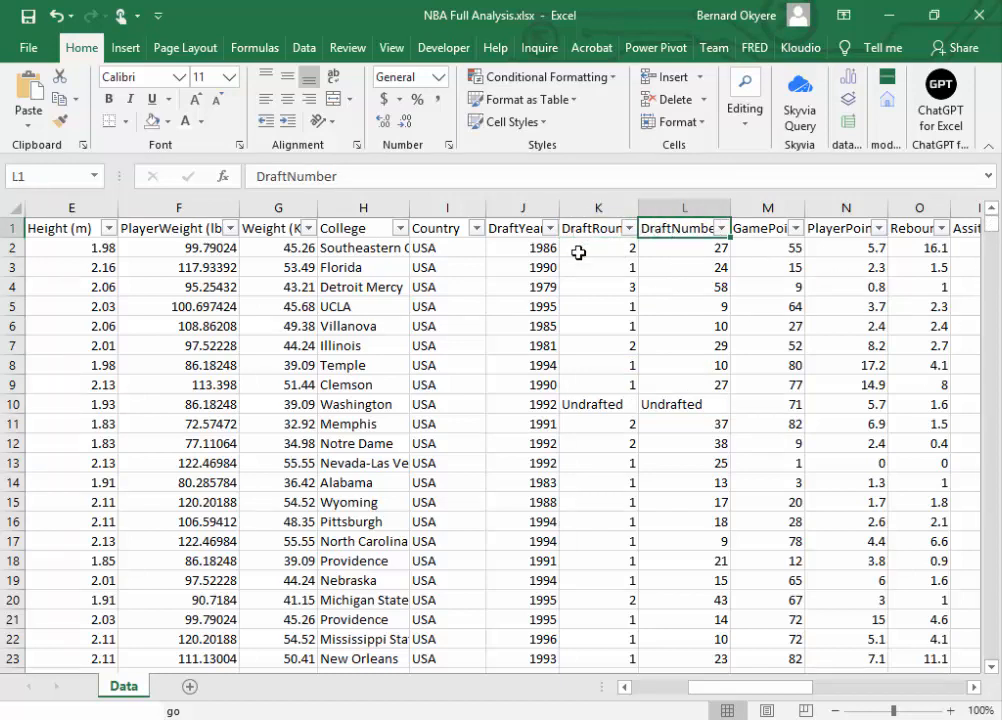
mouse_move(750, 688)
mouse_down()
mouse_move(660, 683)
mouse_move(689, 668)
mouse_move(756, 664)
mouse_up()
Step: Filter the DraftRound column to show only the Undrafted records
click(619, 231)
click(629, 229)
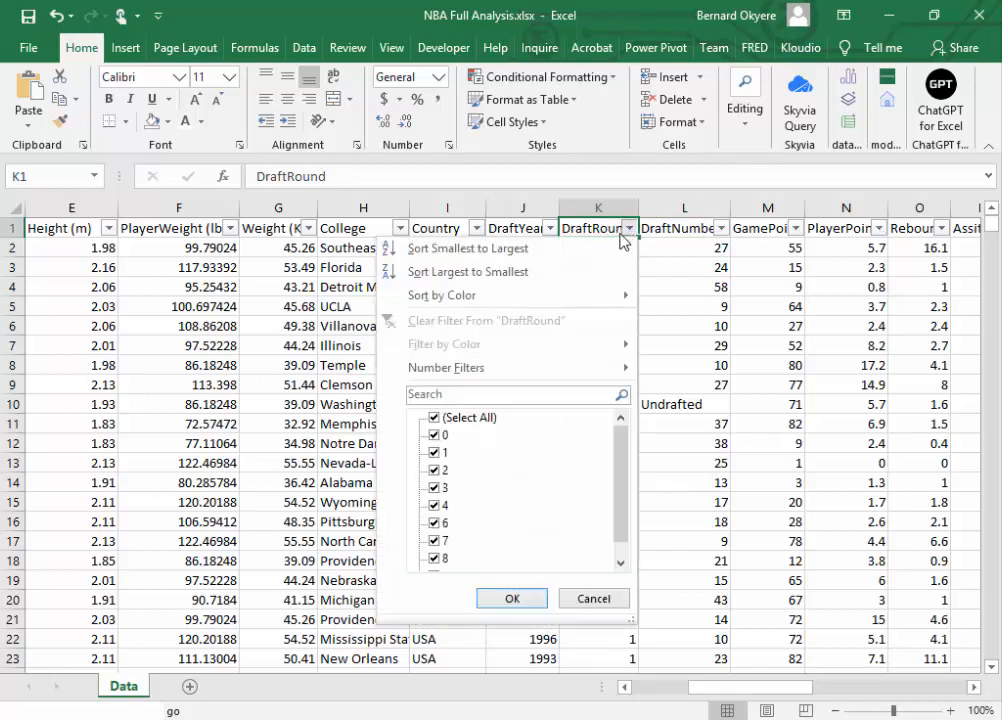
click(434, 418)
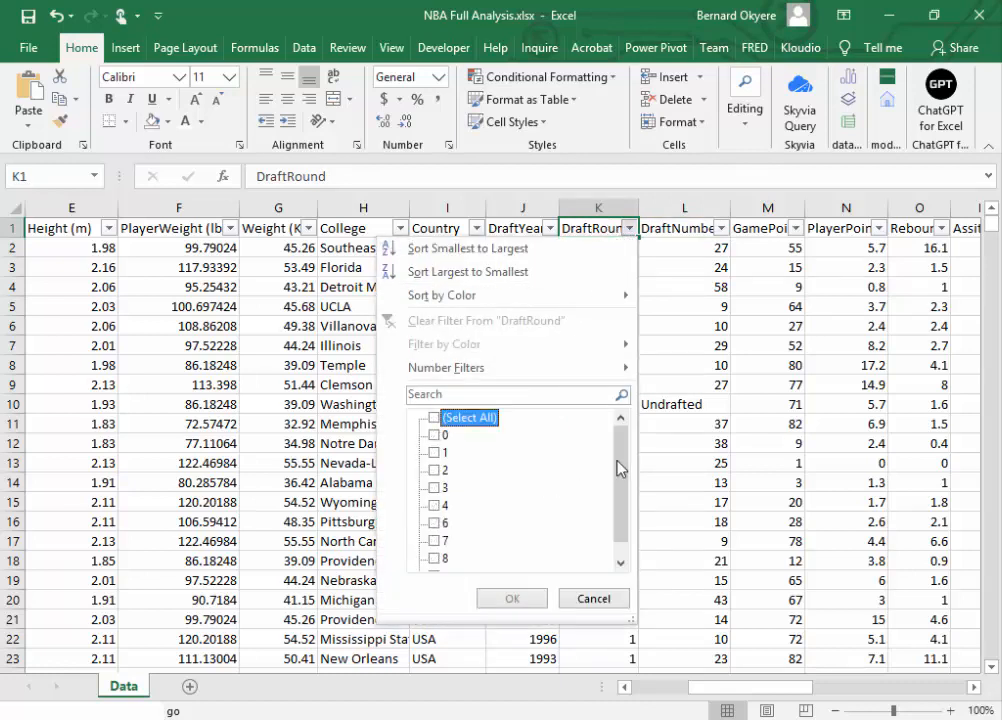
scroll(619, 468, down, 1)
click(436, 559)
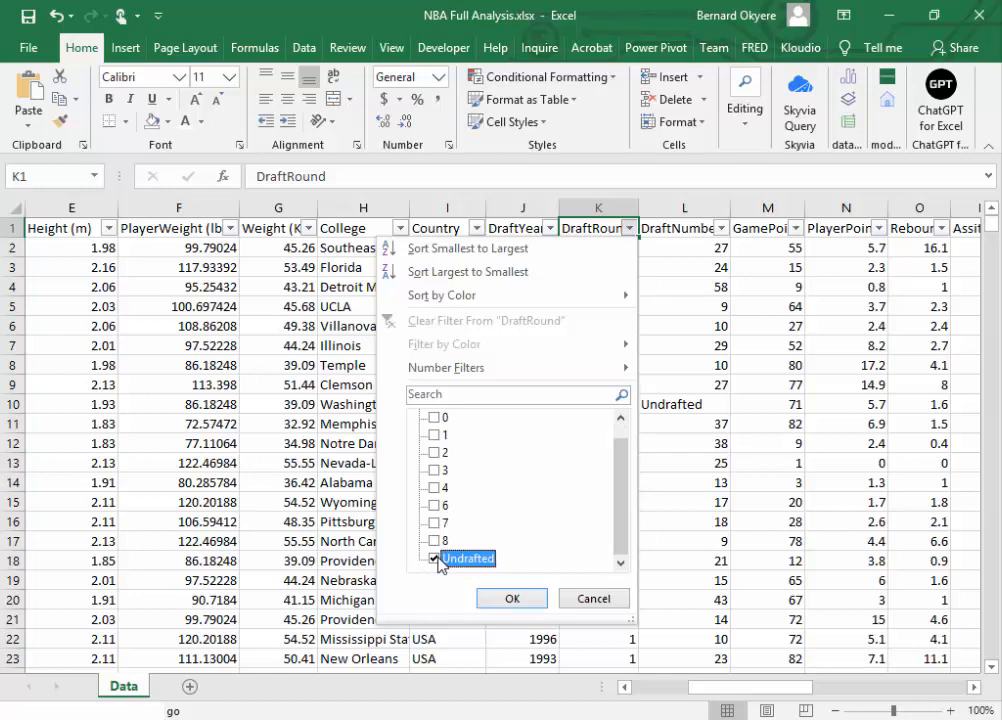
click(512, 600)
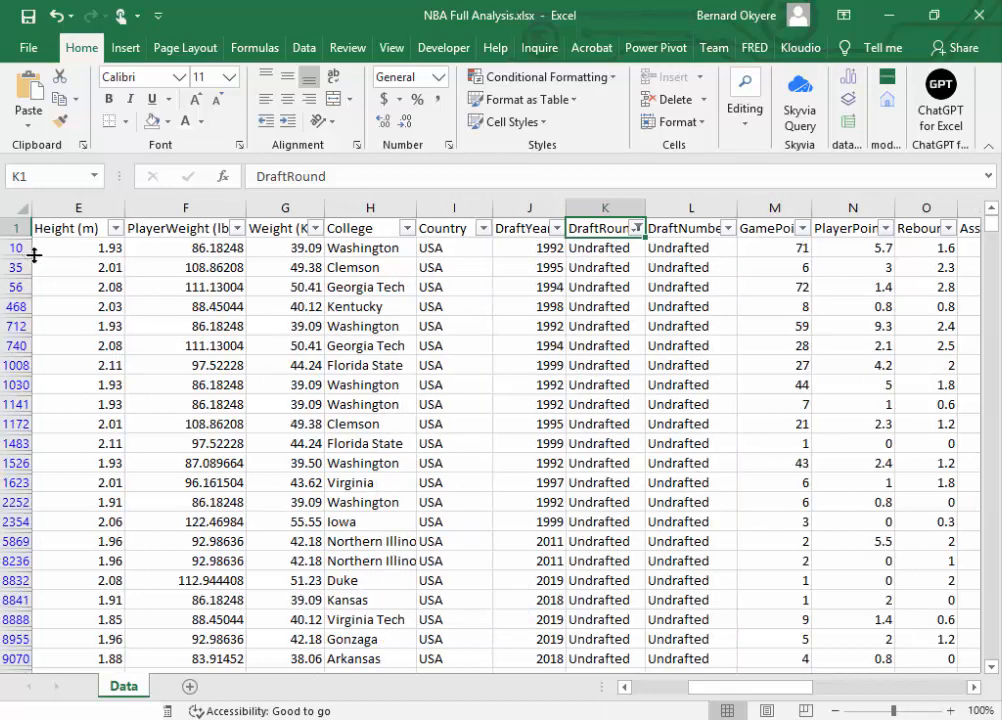
Step: Select all filtered records from A10 through the last data cell and delete their entire sheet rows
drag(783, 687, 637, 687)
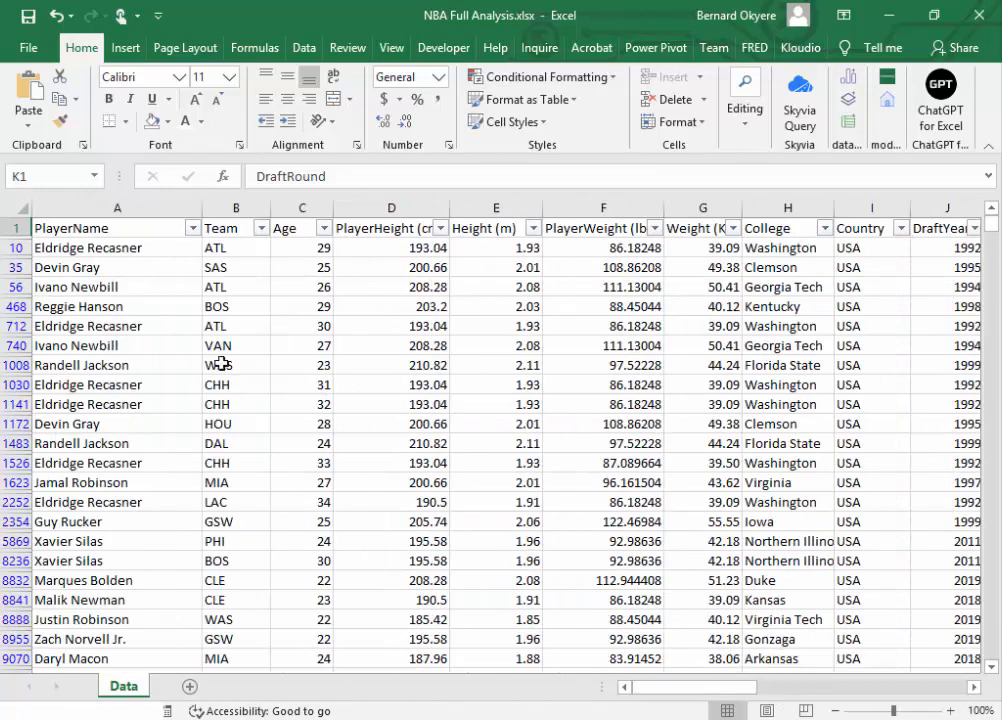
click(90, 248)
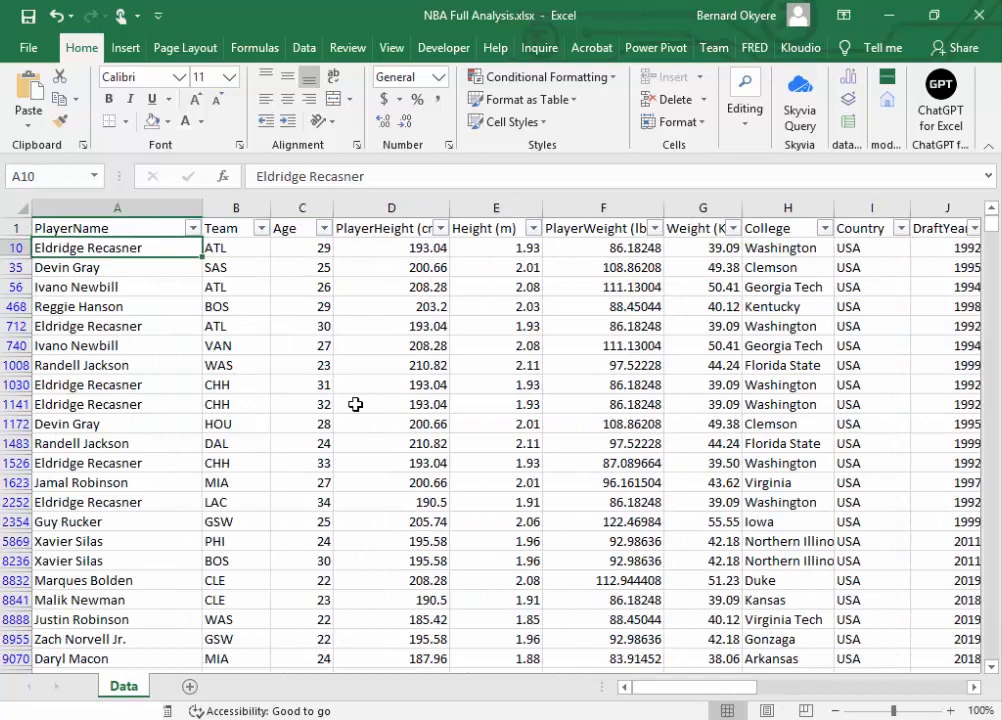
key(ctrl+shift+Right)
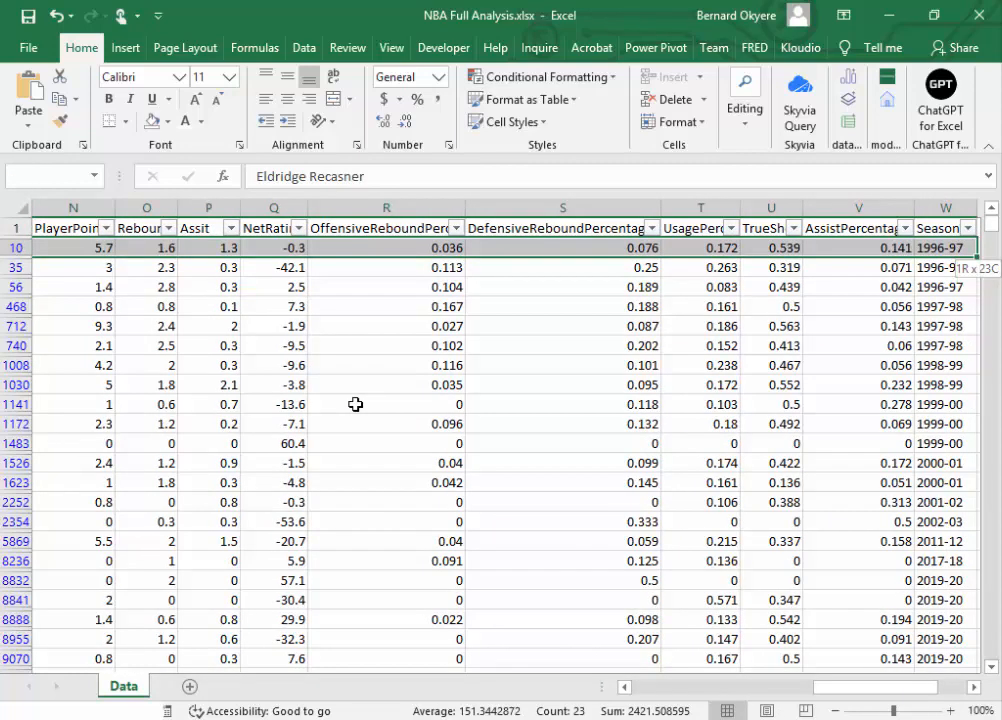
key(ctrl+shift+Down)
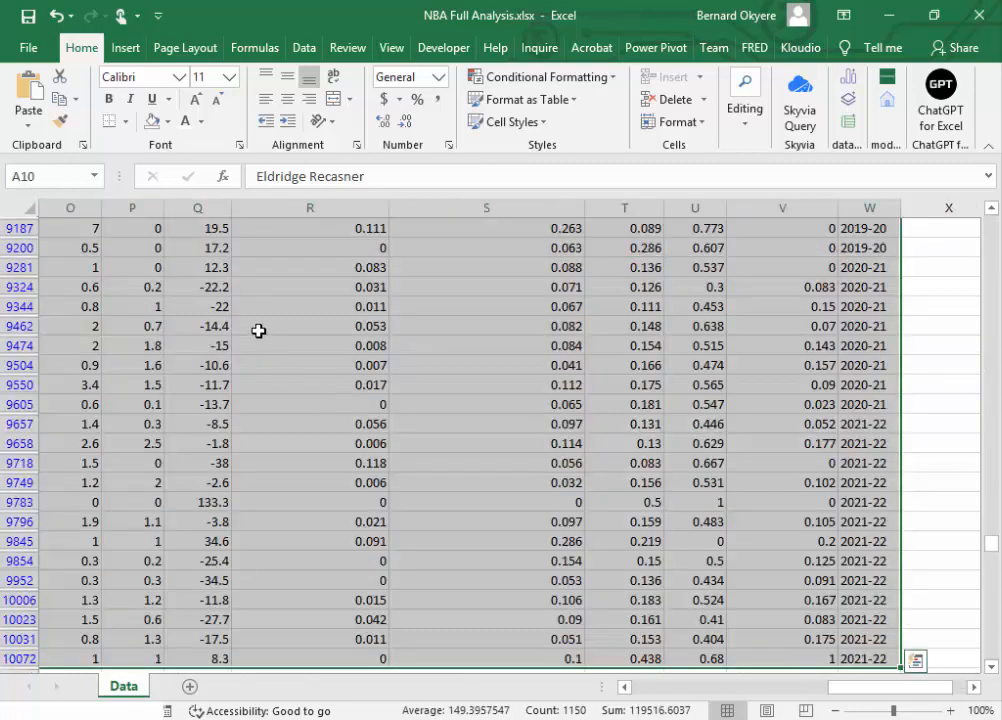
right_click(260, 310)
click(377, 493)
click(460, 430)
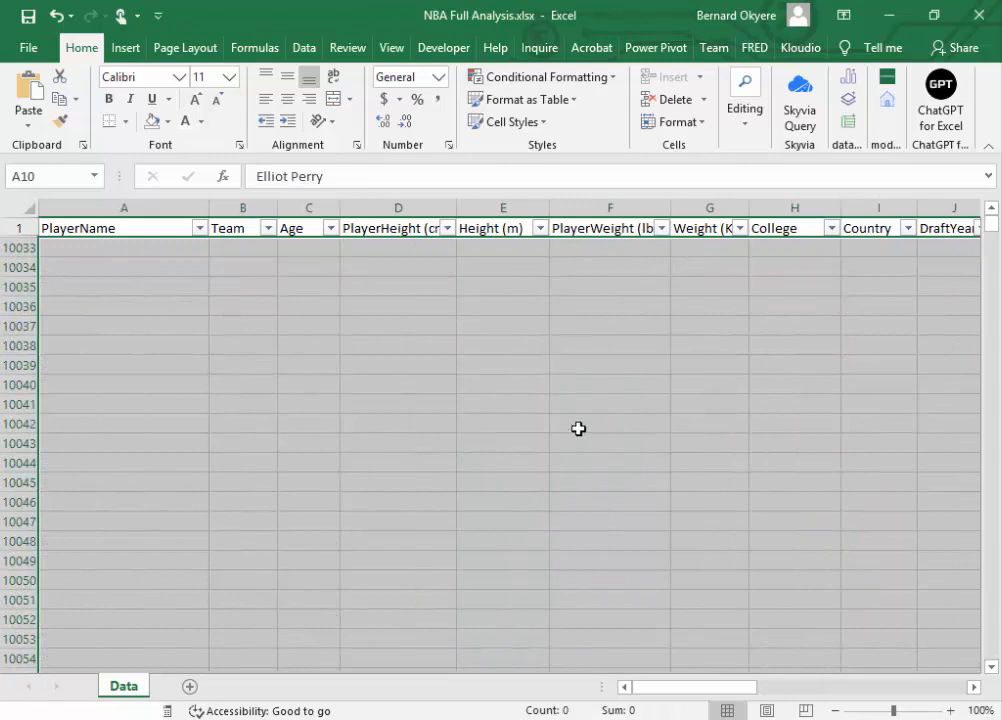
Step: Clear the filter from the DraftRound column to show all remaining records
drag(714, 688, 738, 697)
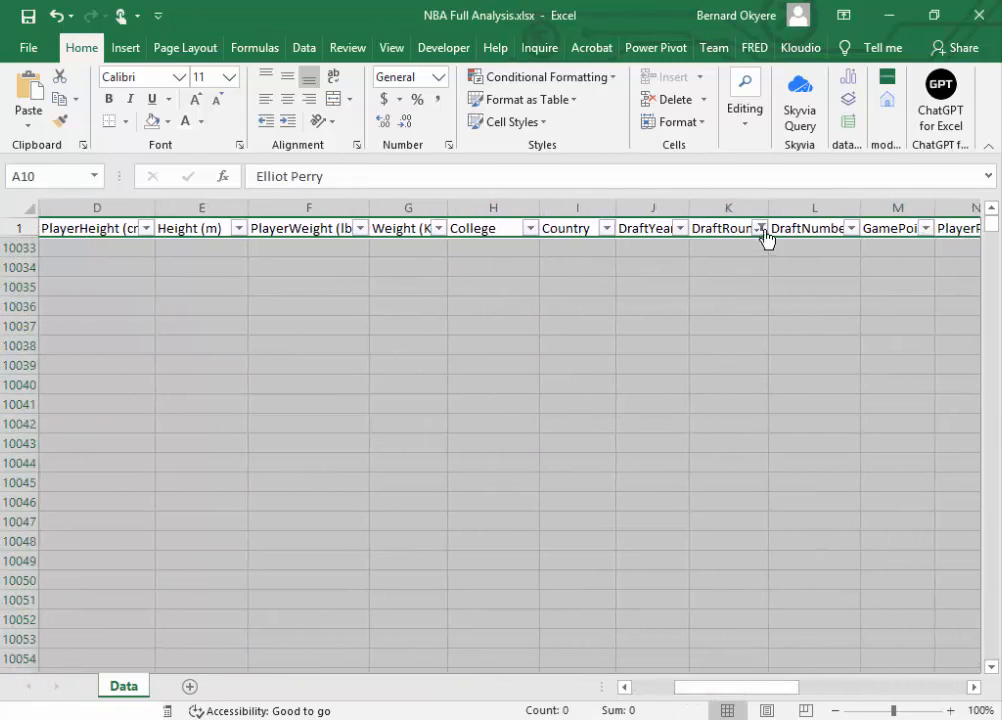
click(761, 228)
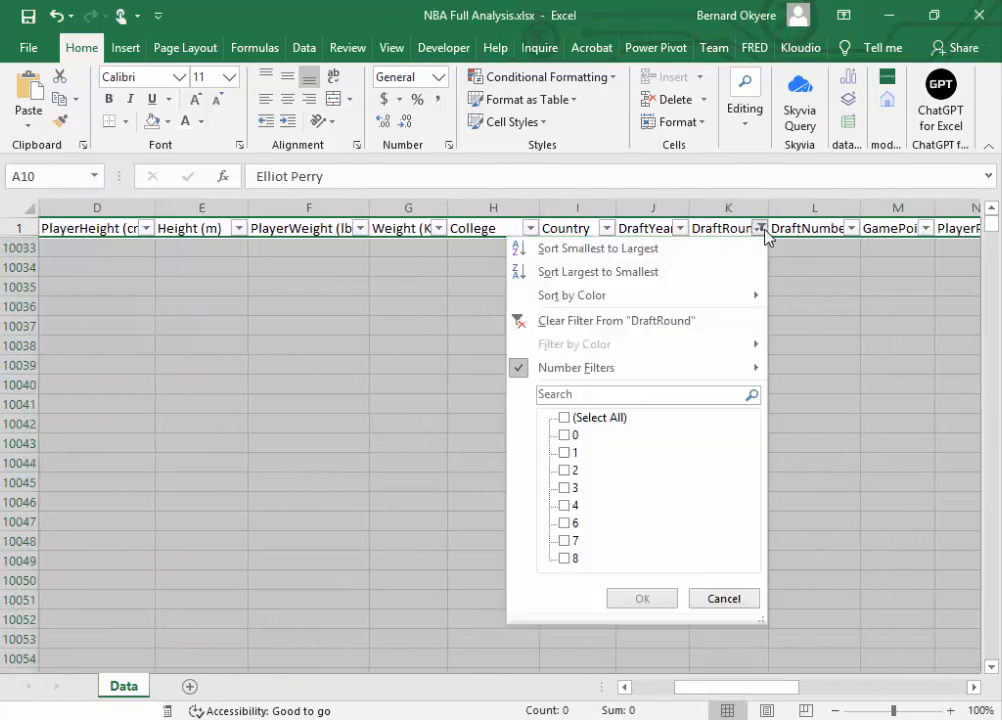
click(543, 322)
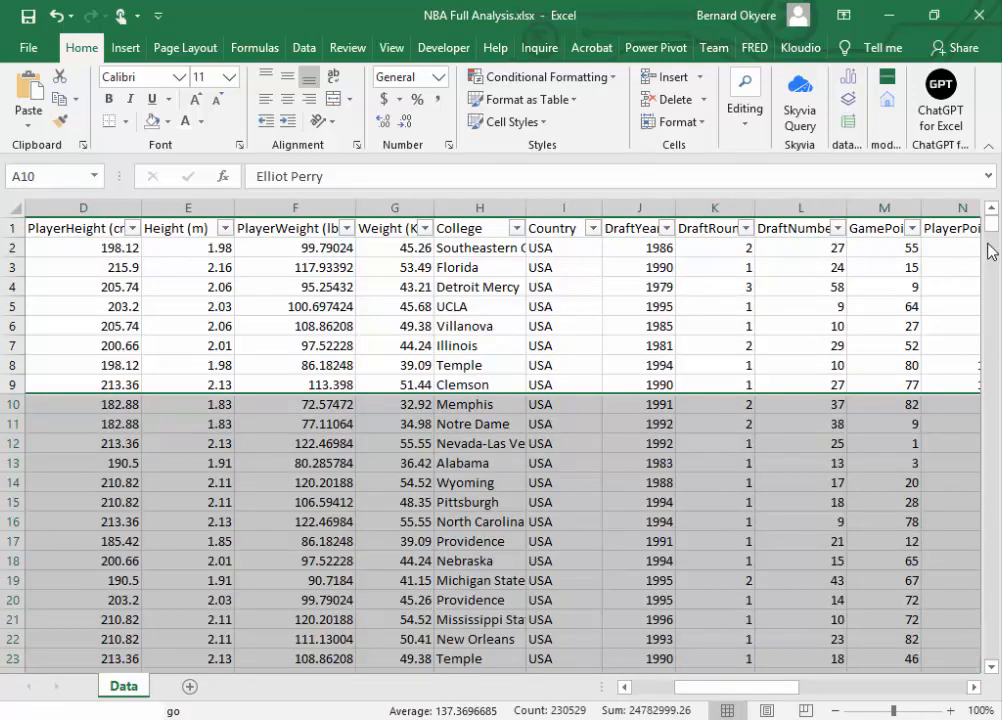
Step: Review the DraftRound, DraftNumber and neighbouring statistics columns for any remaining Undrafted entries
click(792, 227)
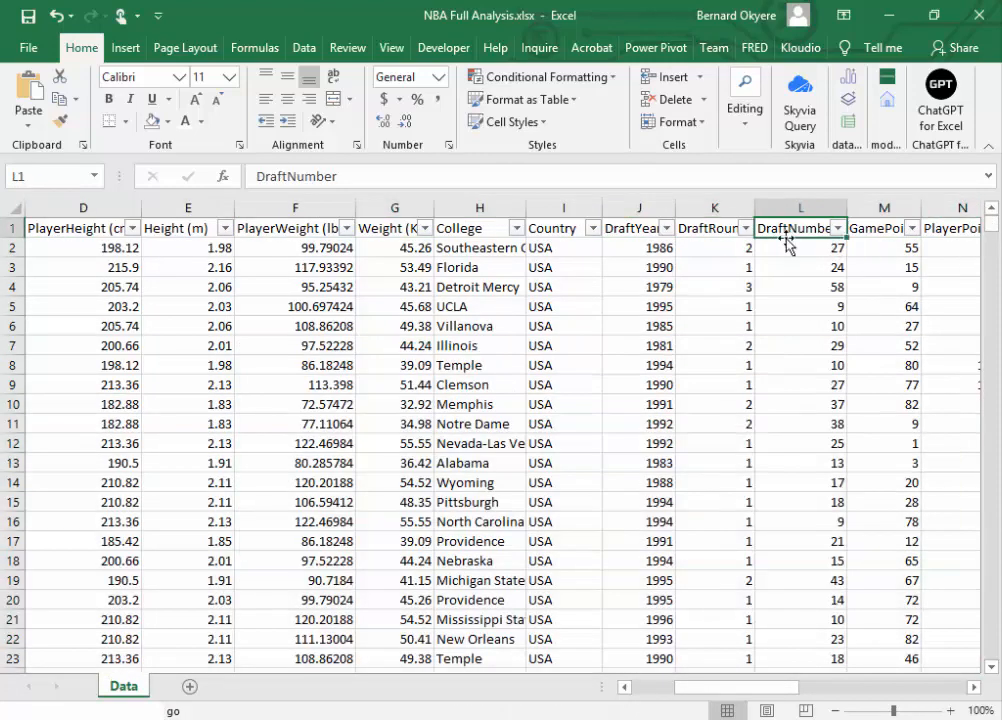
click(977, 690)
click(977, 690)
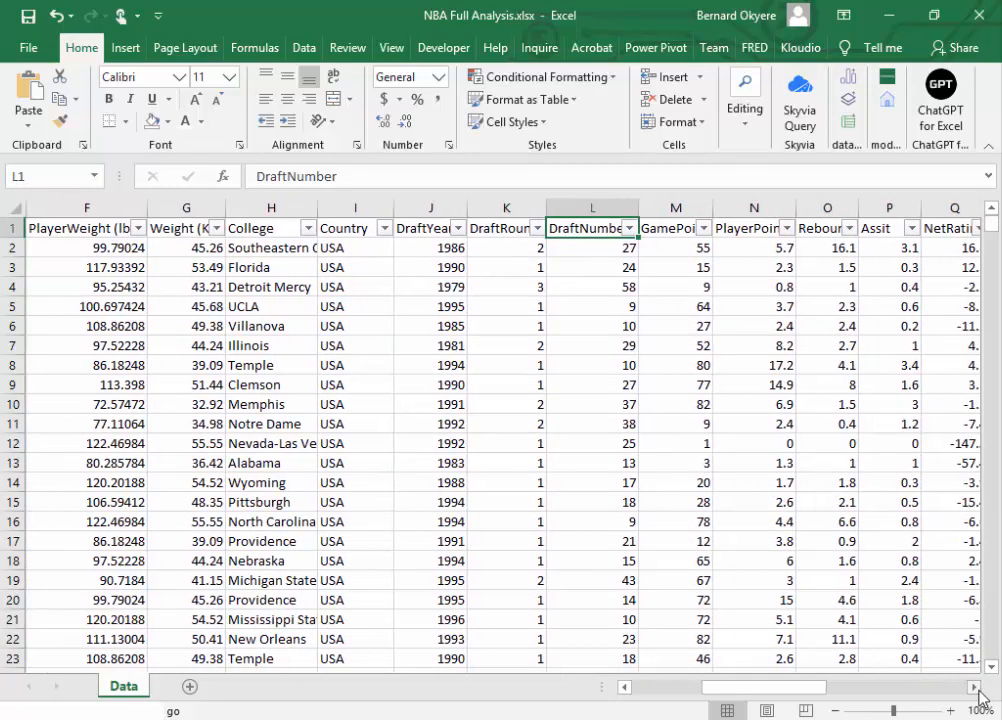
click(977, 690)
click(978, 690)
click(977, 690)
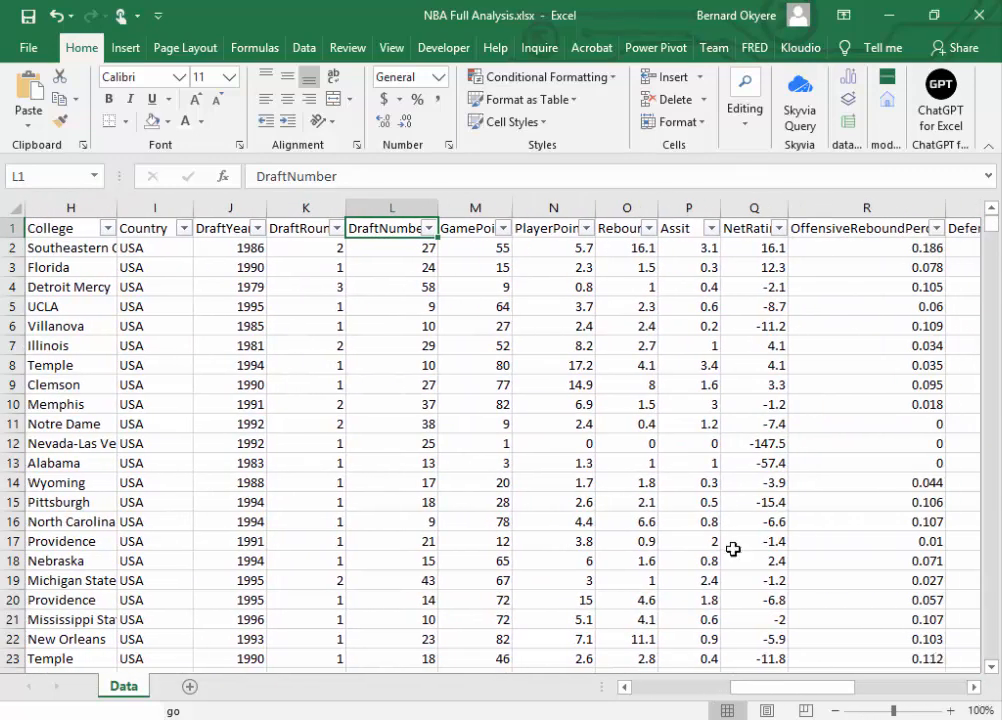
click(493, 365)
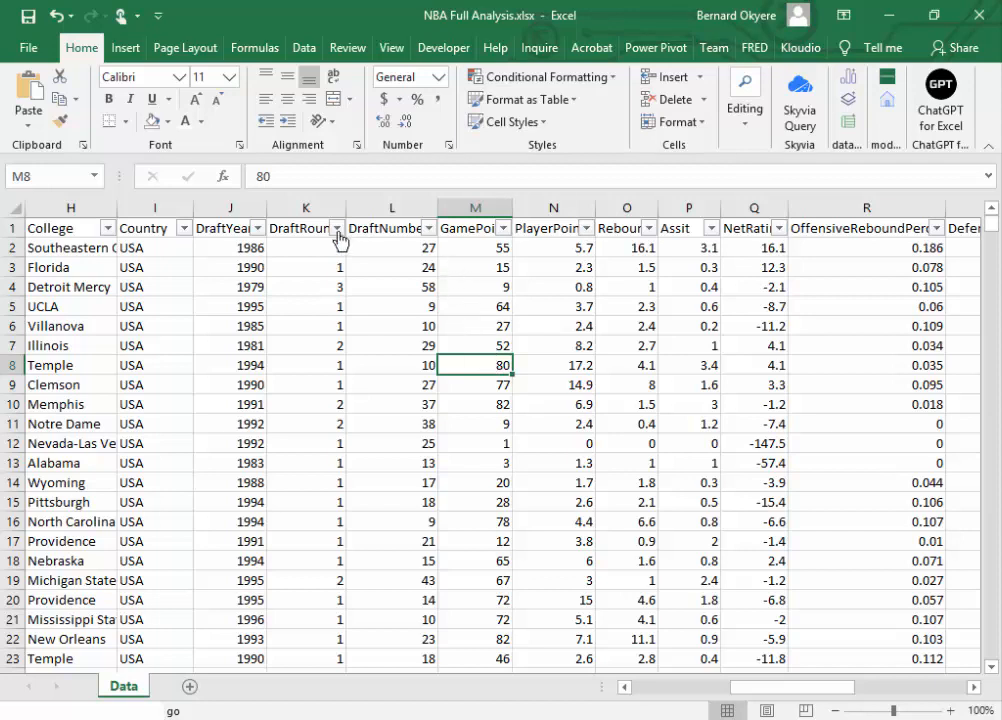
click(305, 228)
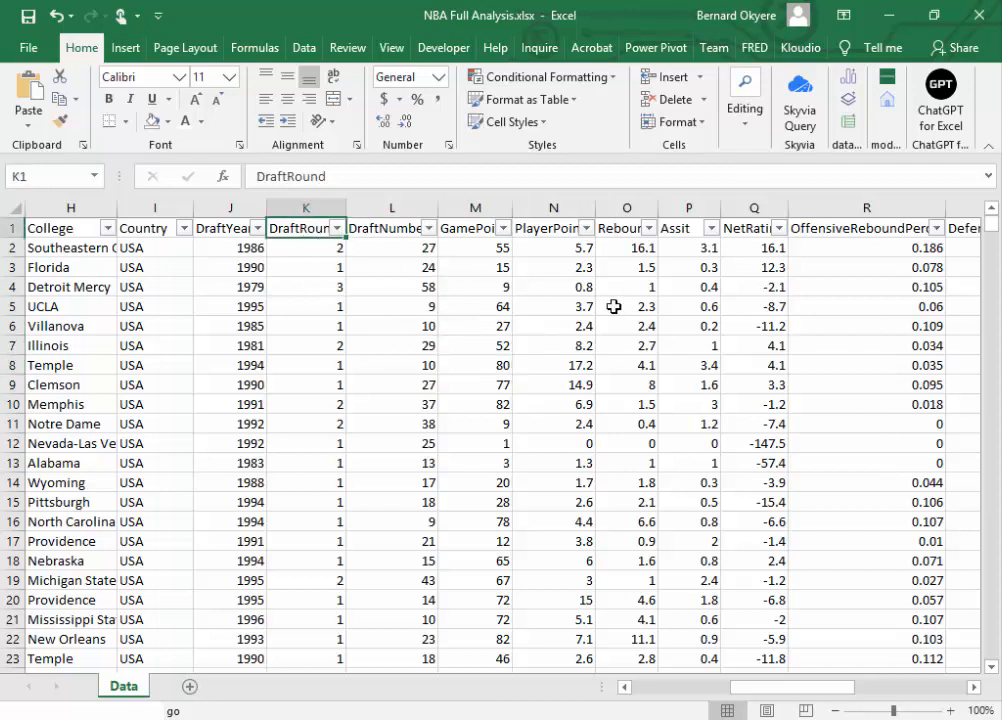
click(398, 386)
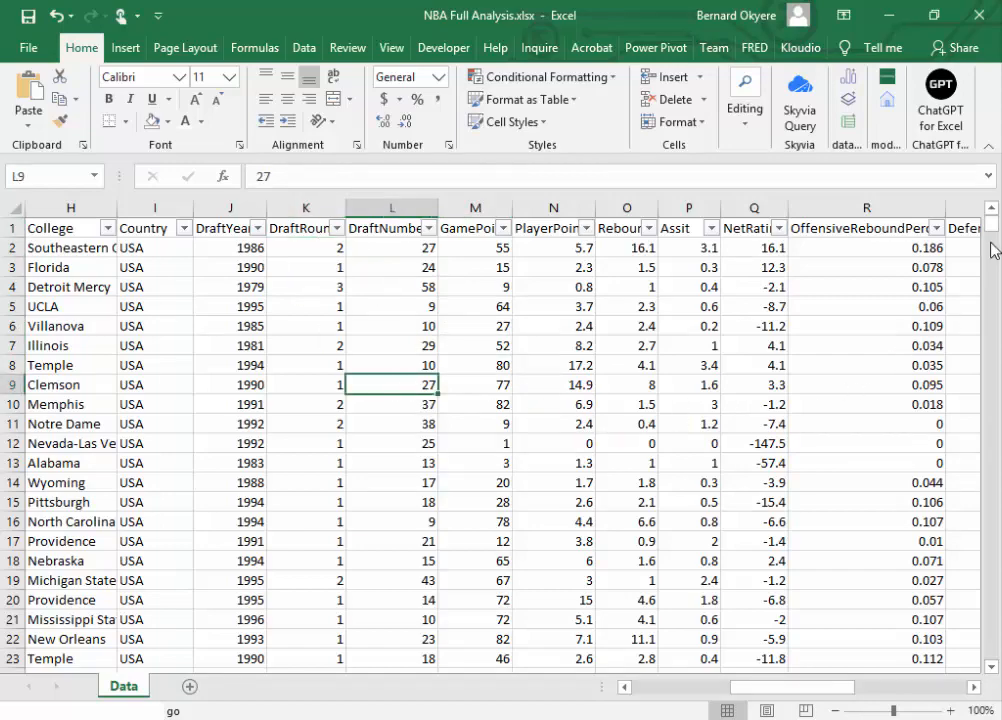
mouse_move(991, 222)
mouse_down()
mouse_move(981, 295)
mouse_move(980, 650)
mouse_move(980, 225)
mouse_up()
Step: Check the list of filter values in the DraftNumber column for Undrafted entries
click(394, 227)
click(428, 229)
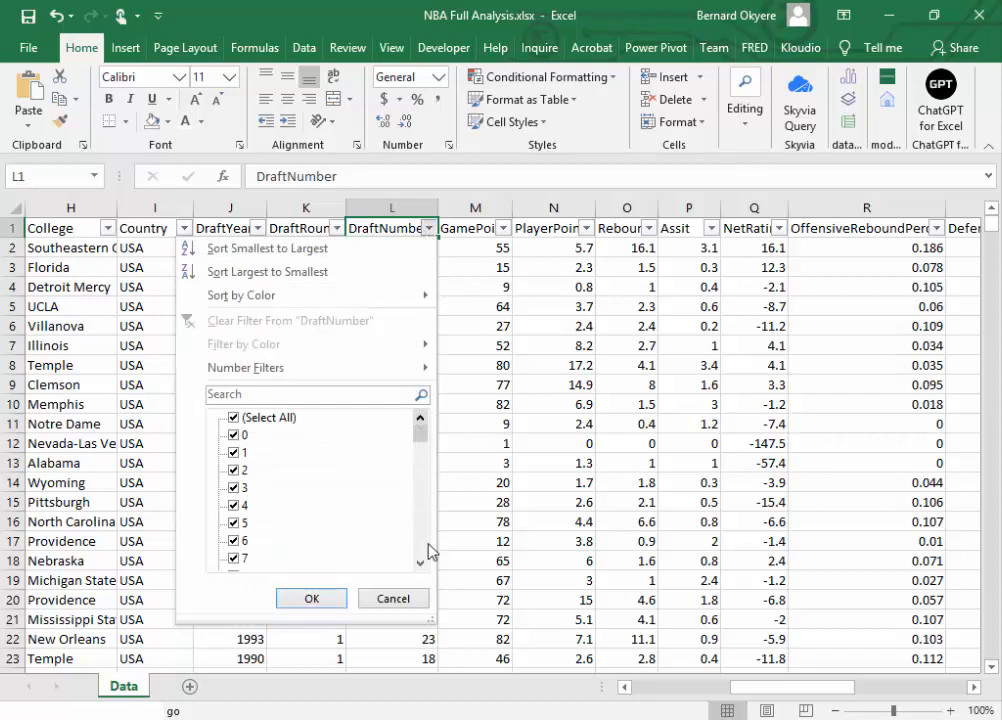
drag(421, 434, 417, 575)
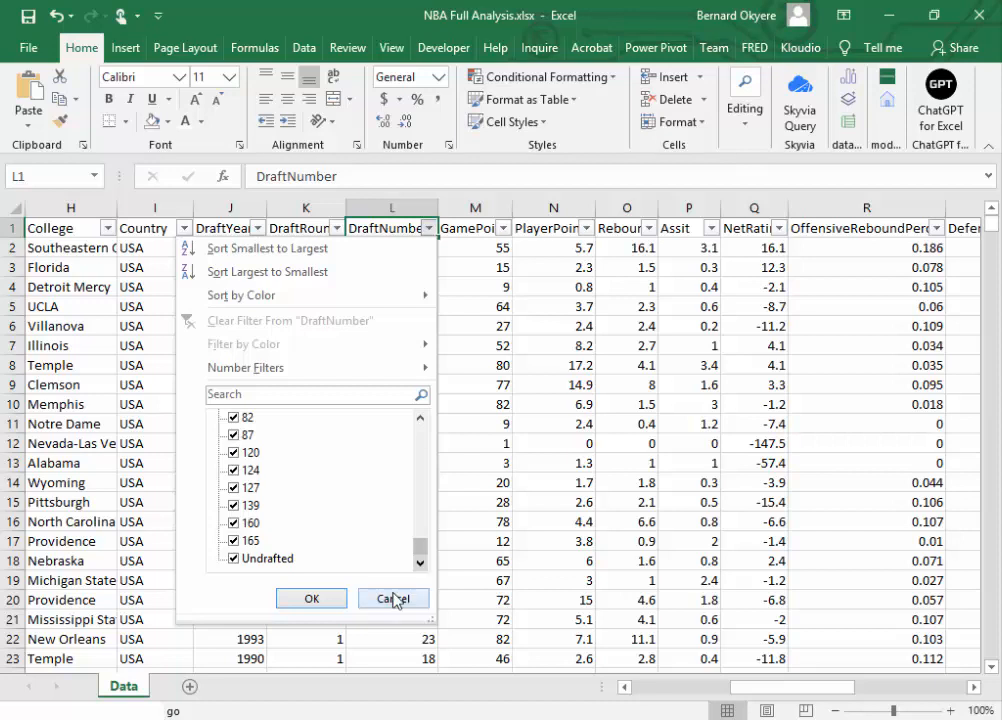
click(394, 598)
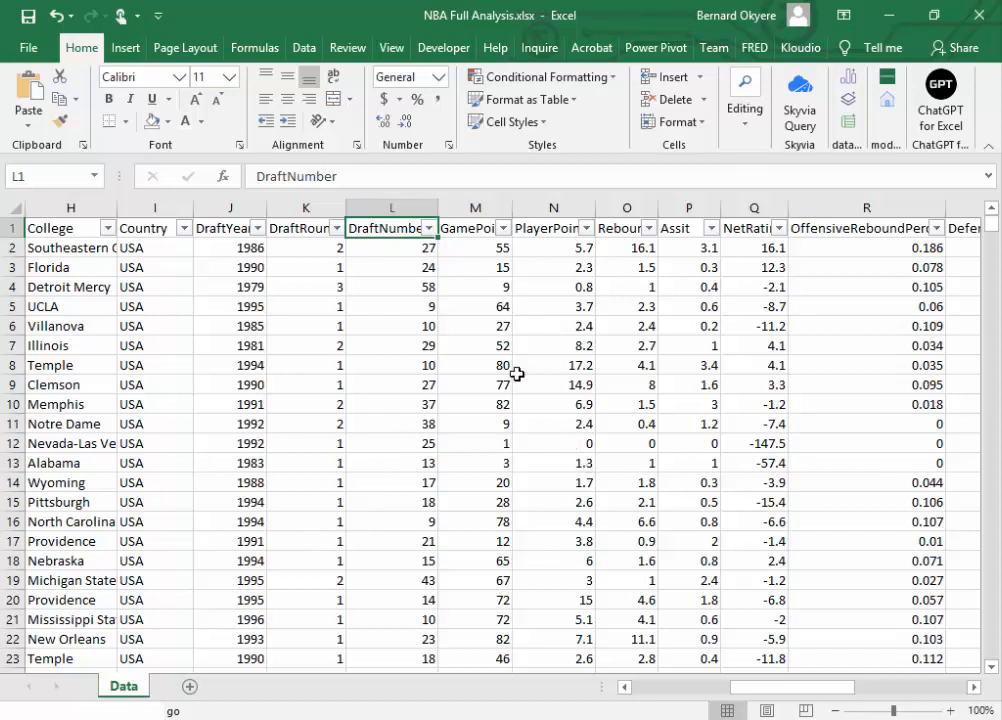
Step: Filter the DraftNumber column to show only the Undrafted records
click(428, 228)
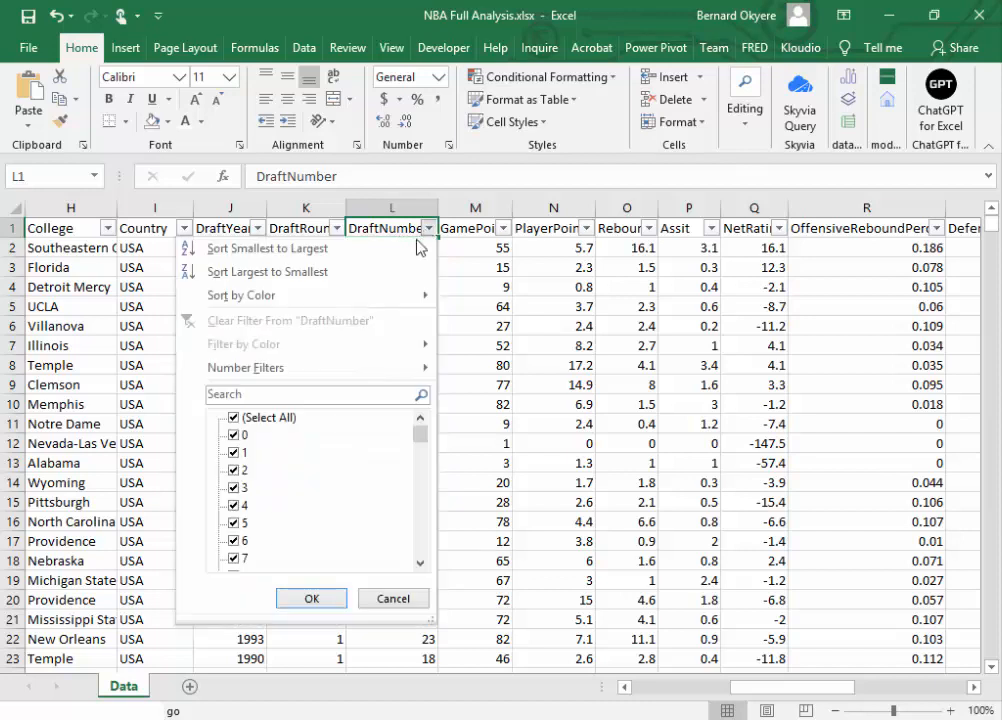
click(237, 421)
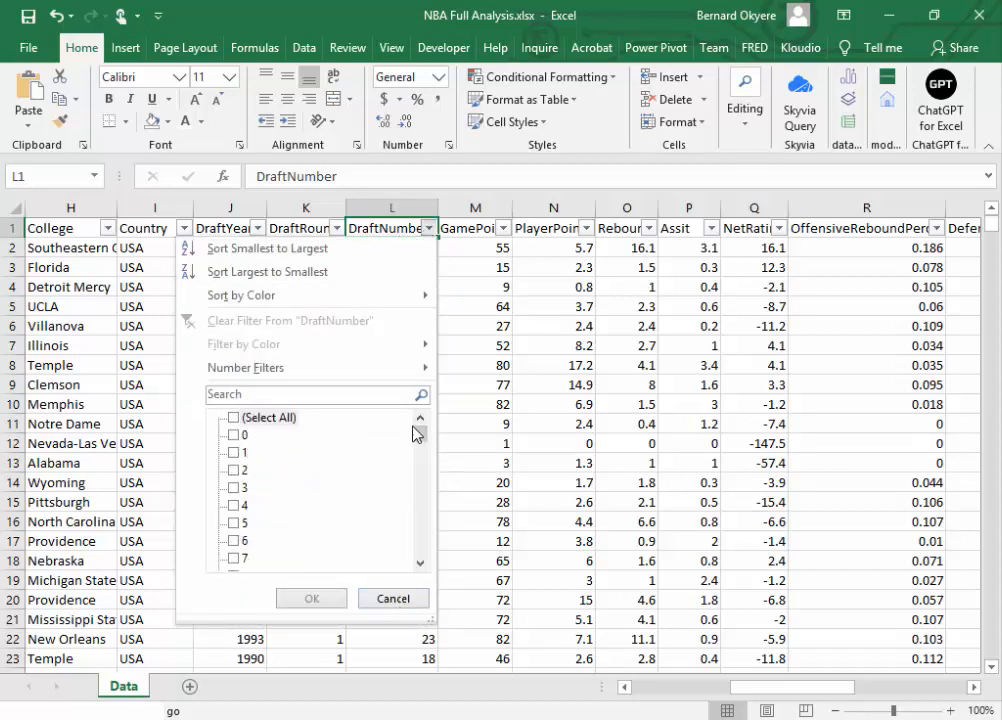
drag(419, 433, 430, 570)
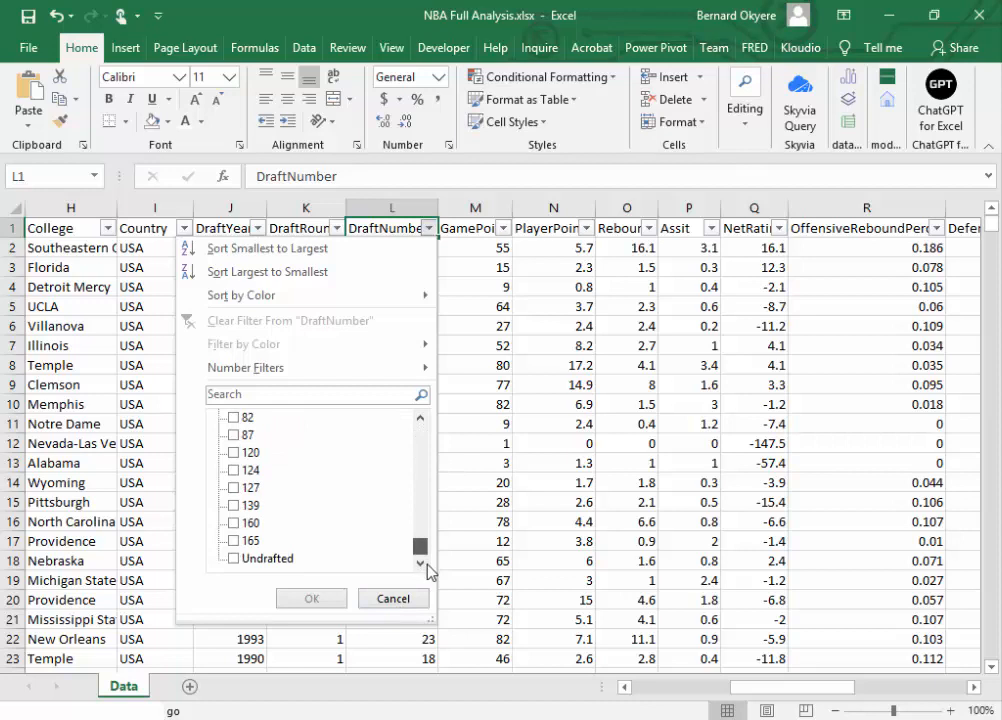
click(234, 558)
click(311, 599)
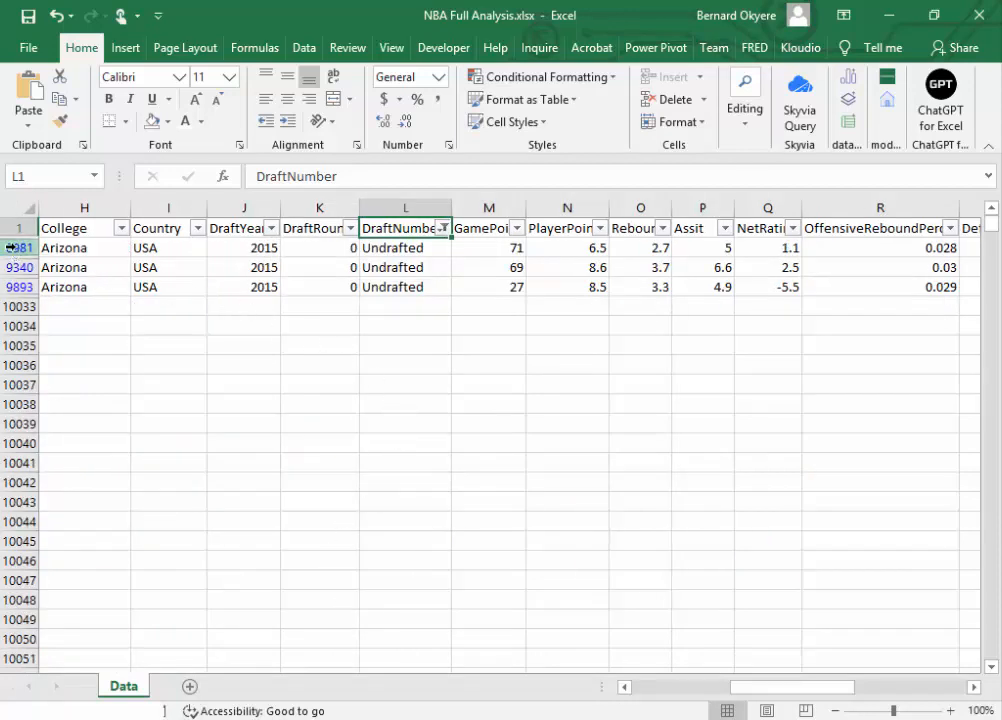
Step: Select the filtered rows 8981, 9340 and 9893 and delete them entirely
click(66, 252)
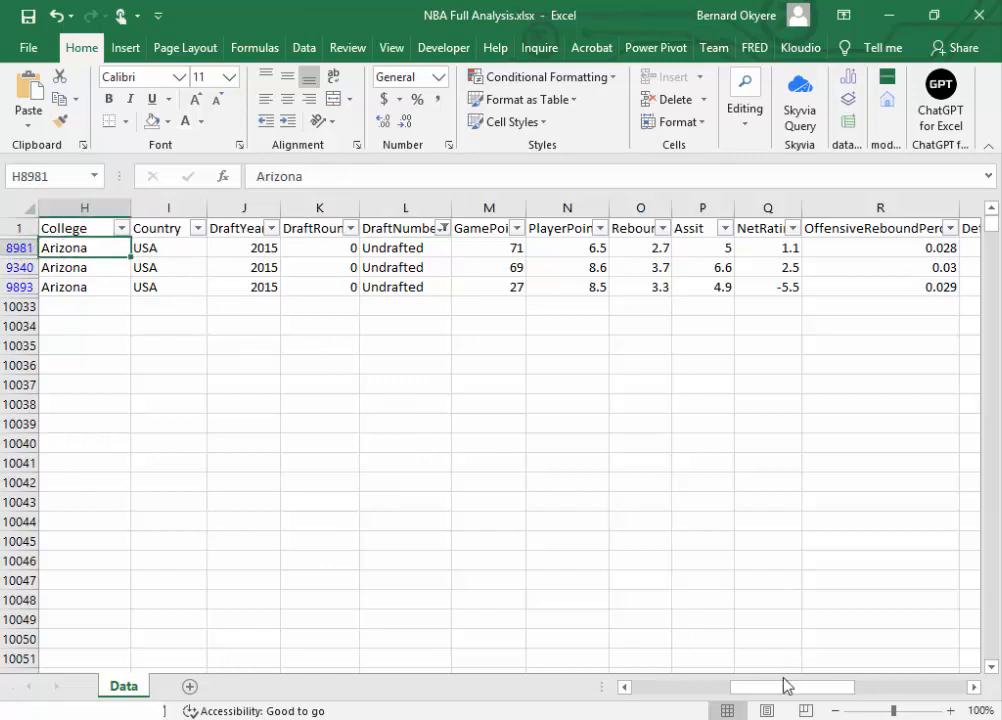
drag(777, 694, 405, 698)
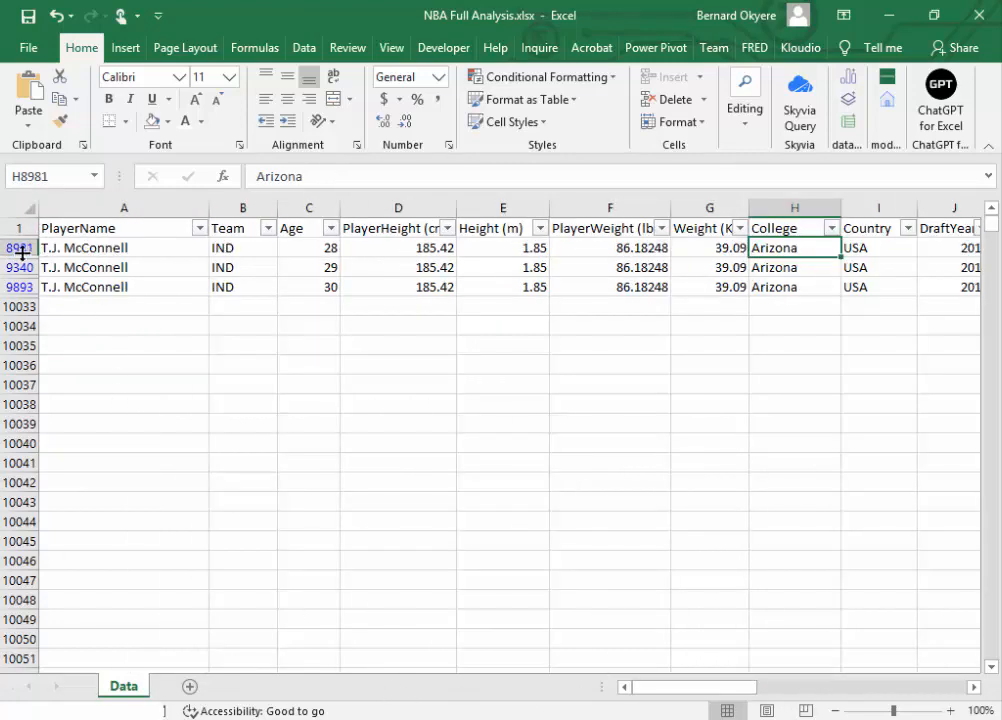
drag(16, 247, 18, 285)
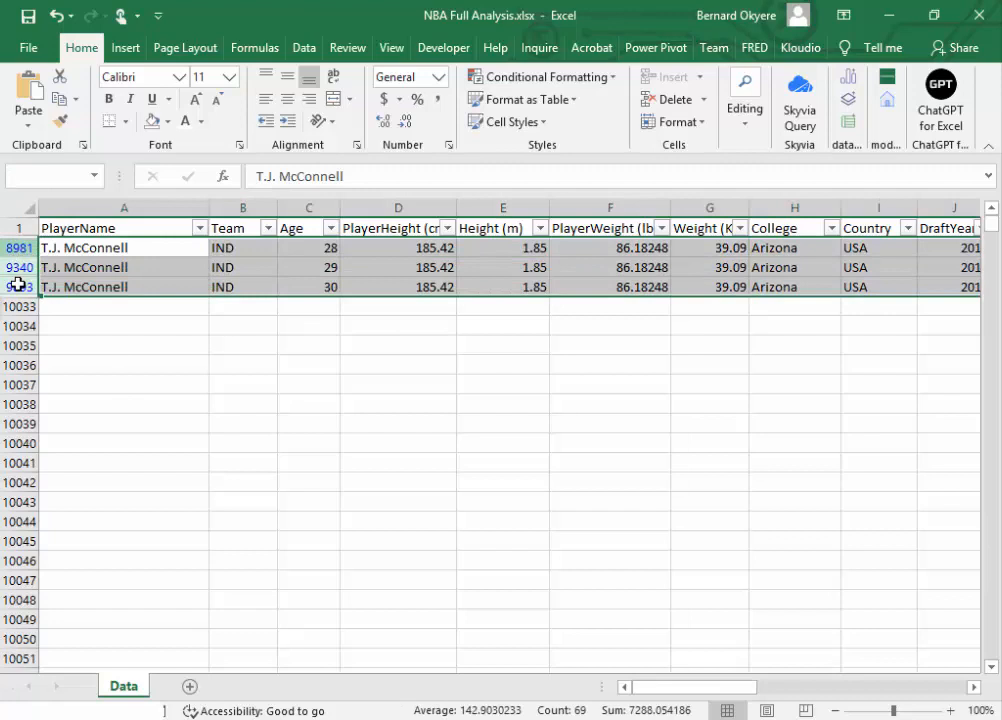
right_click(18, 248)
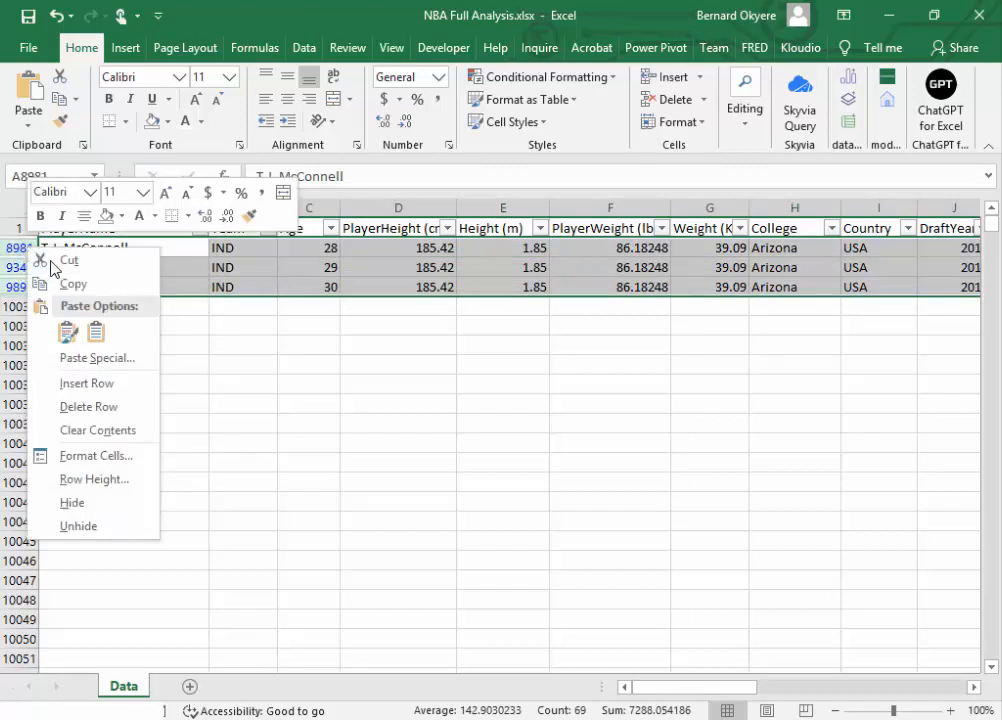
click(90, 407)
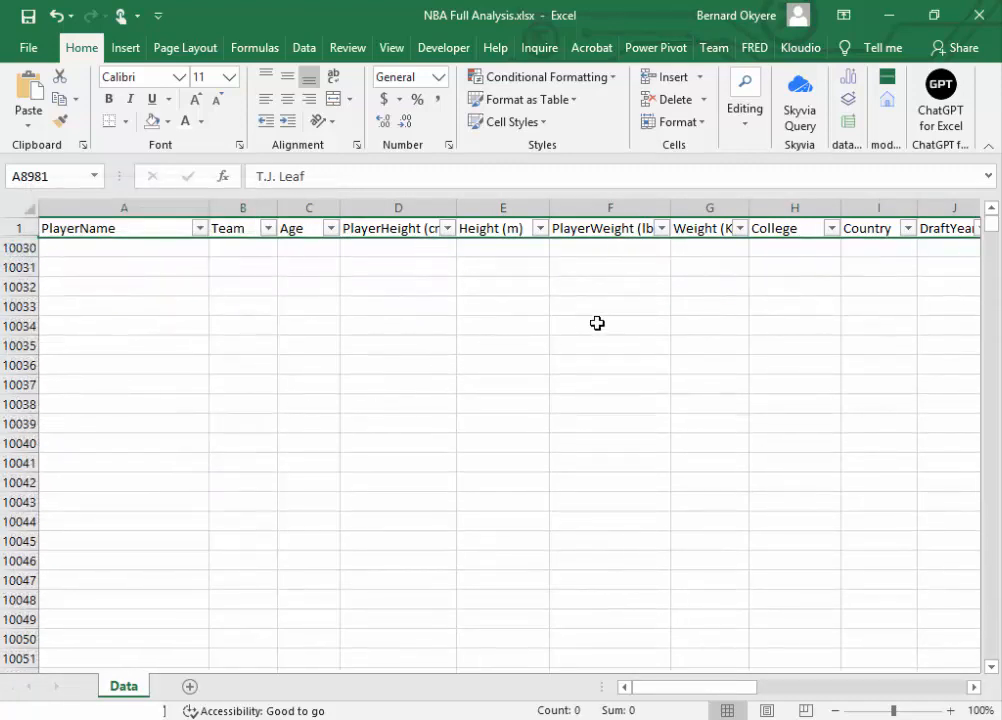
Step: Clear the filter from the DraftNumber column to show all remaining records
drag(752, 688, 831, 705)
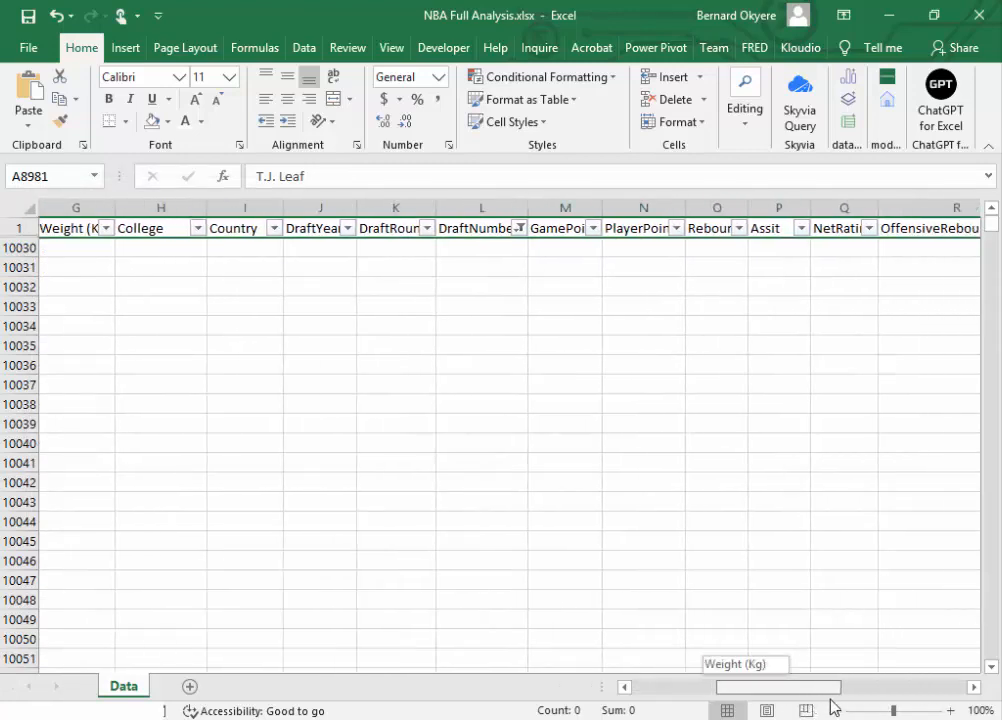
click(520, 230)
click(277, 320)
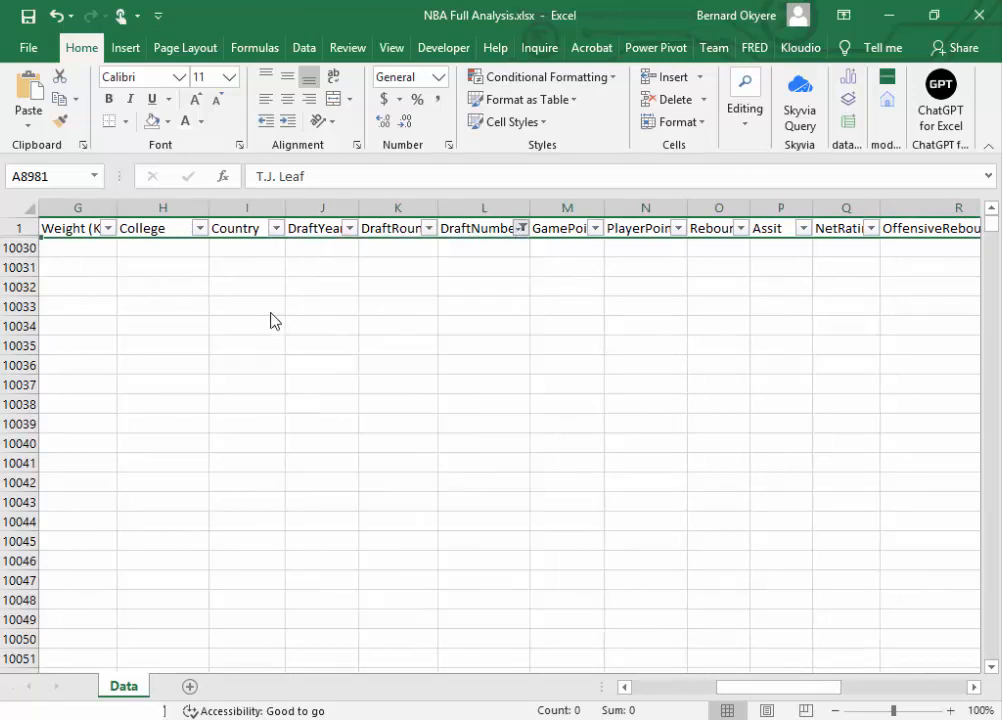
click(768, 424)
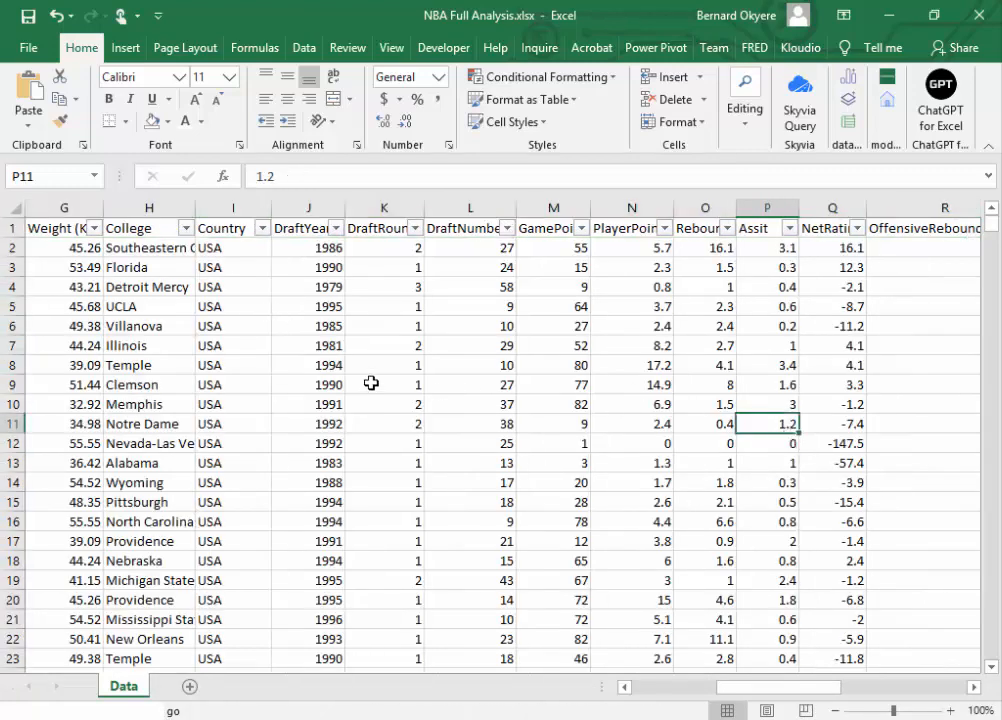
Step: Go to the last data row and examine the None entries in the College column, returning to the first records
click(288, 395)
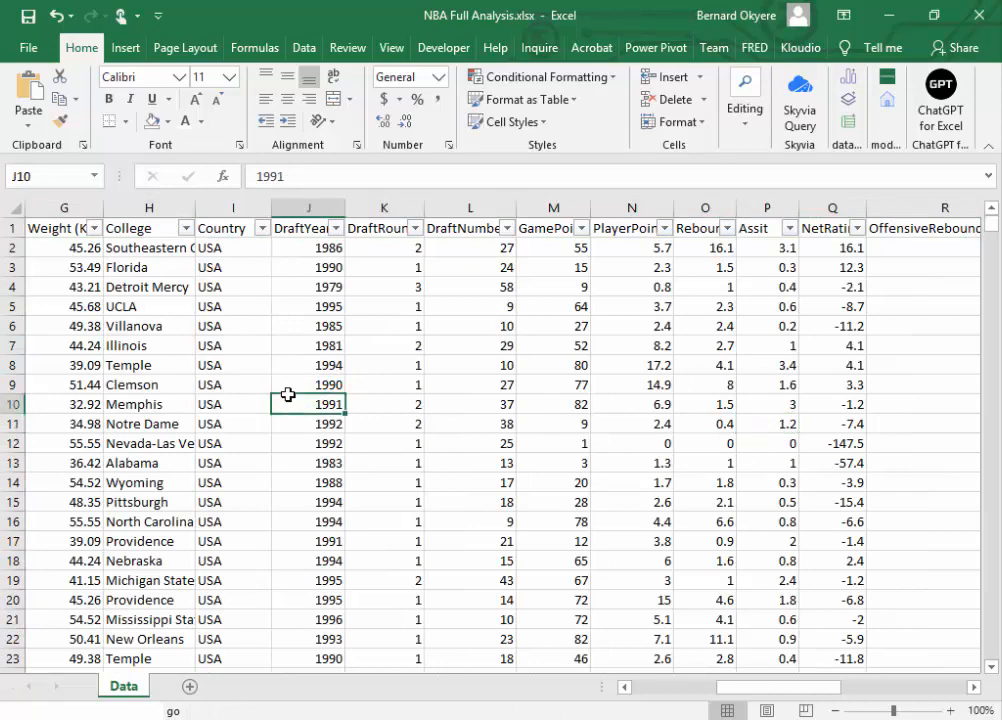
key(ctrl+Down)
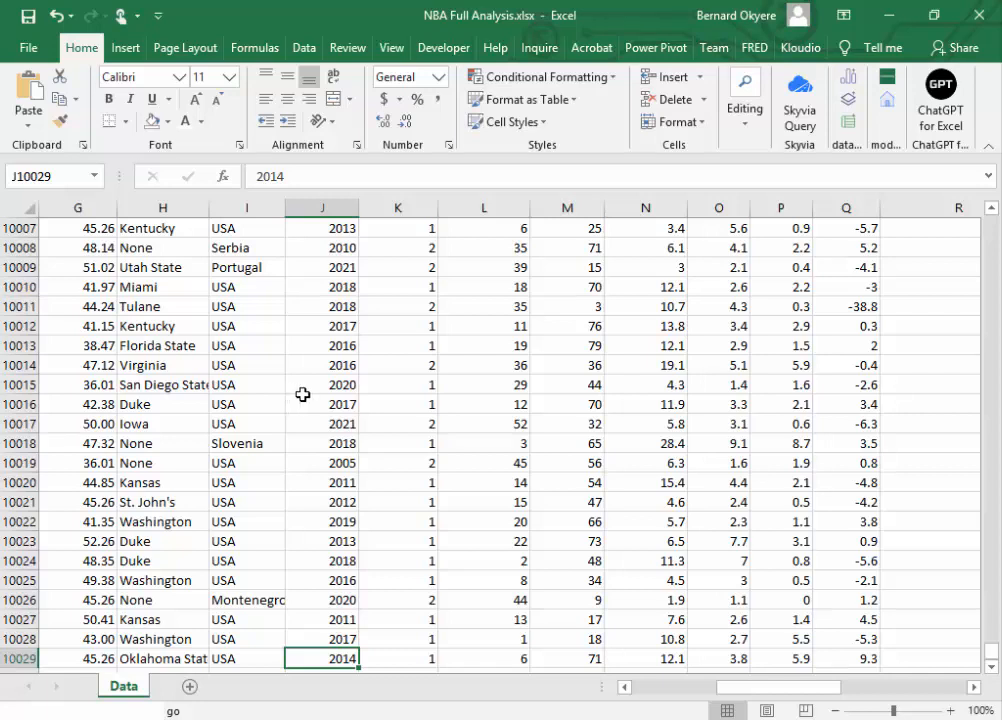
click(156, 597)
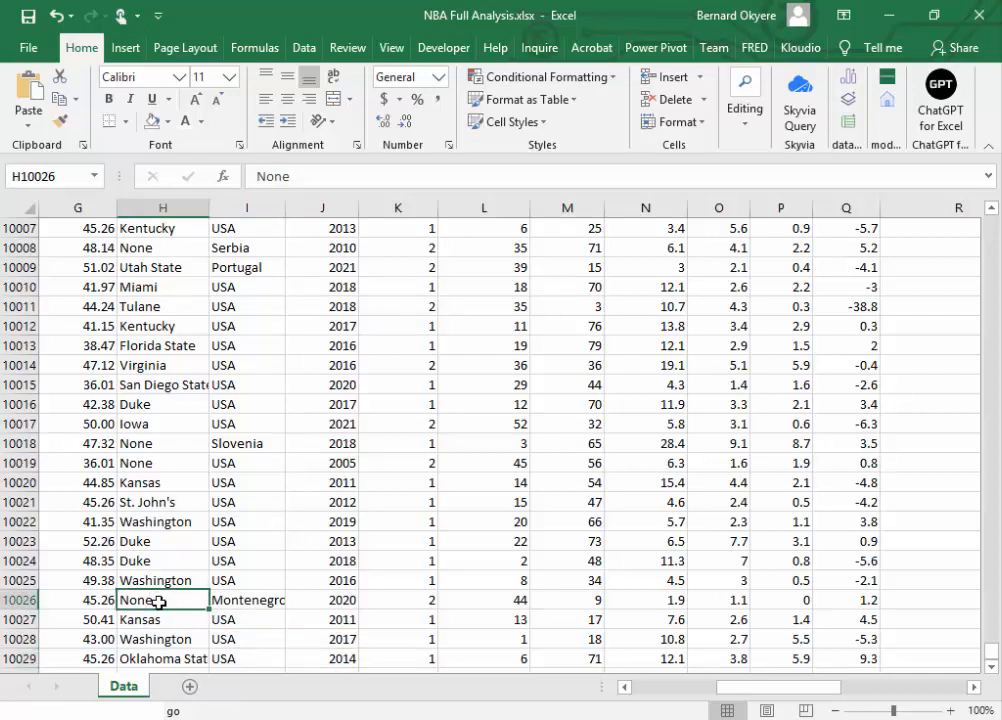
click(152, 446)
click(143, 456)
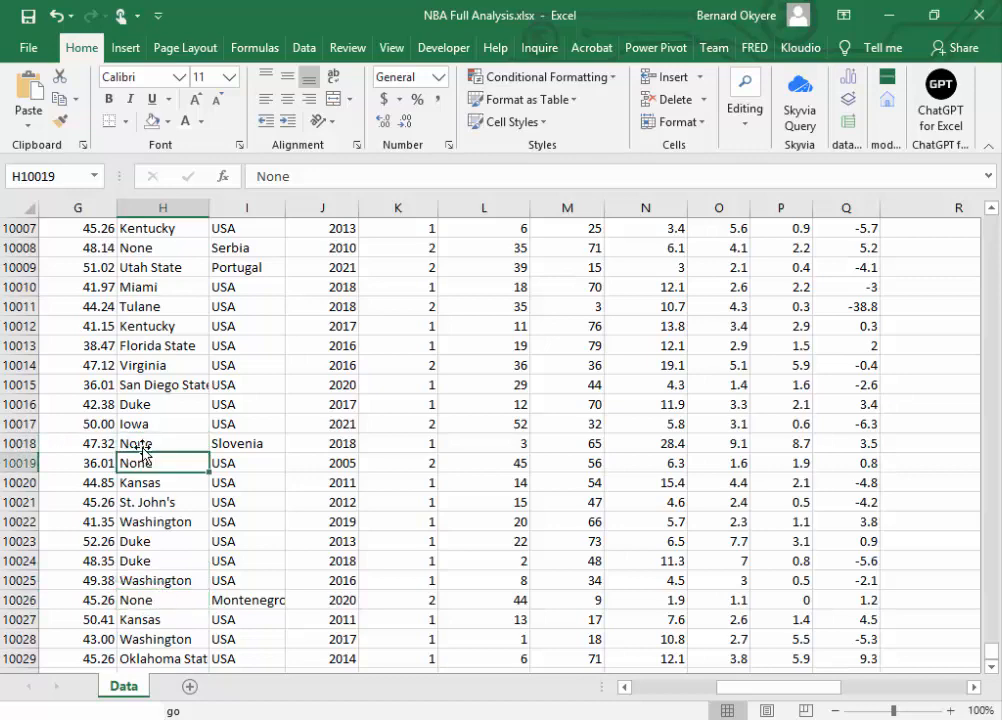
click(143, 447)
click(143, 459)
drag(991, 650, 991, 222)
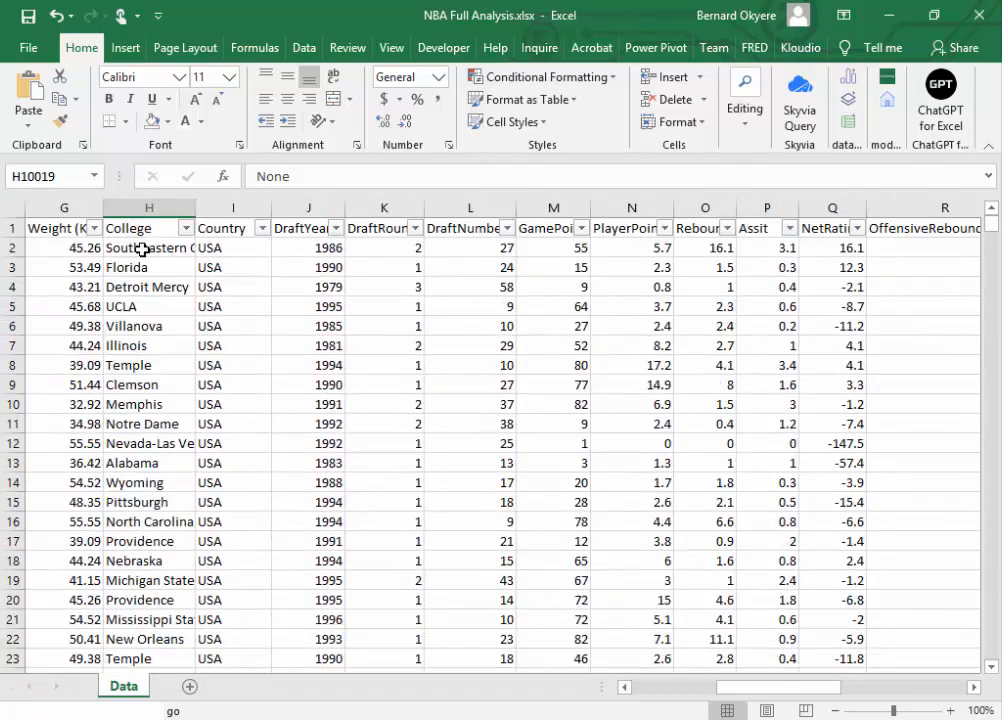
drag(738, 688, 698, 700)
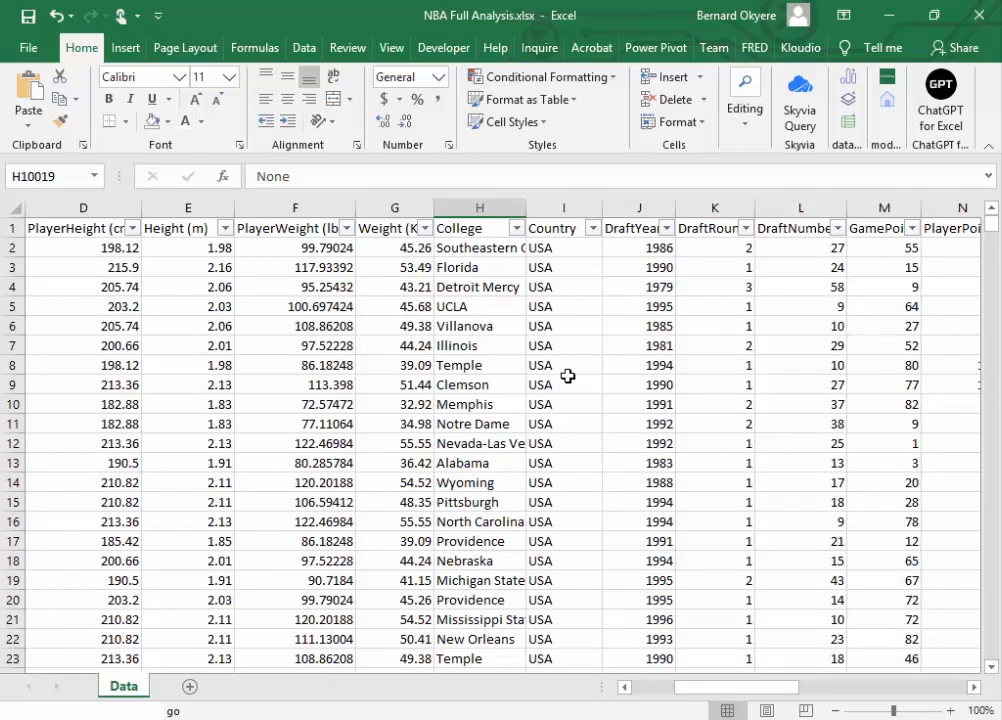
Step: Look through the College column's filter values for blanks and entries that stand for no college
click(477, 230)
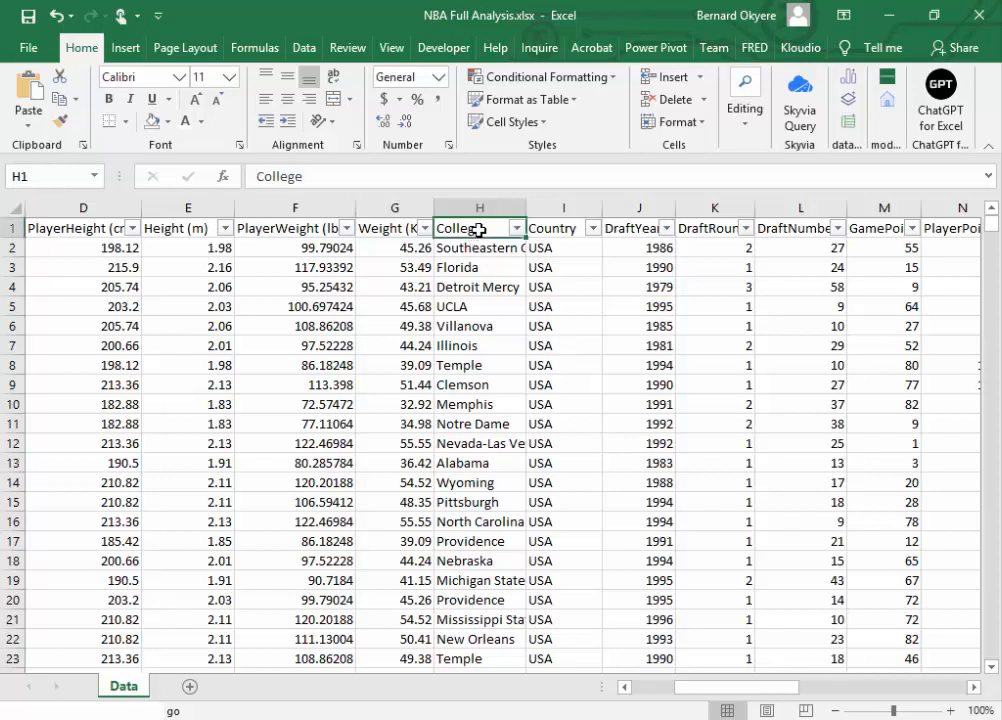
click(516, 229)
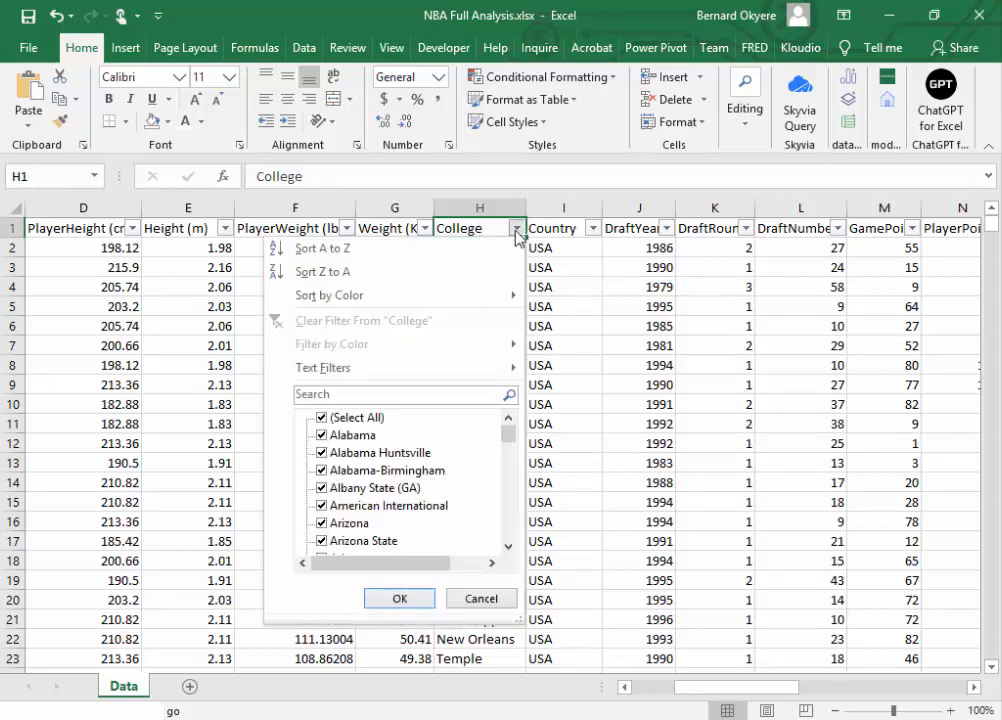
drag(506, 436, 519, 546)
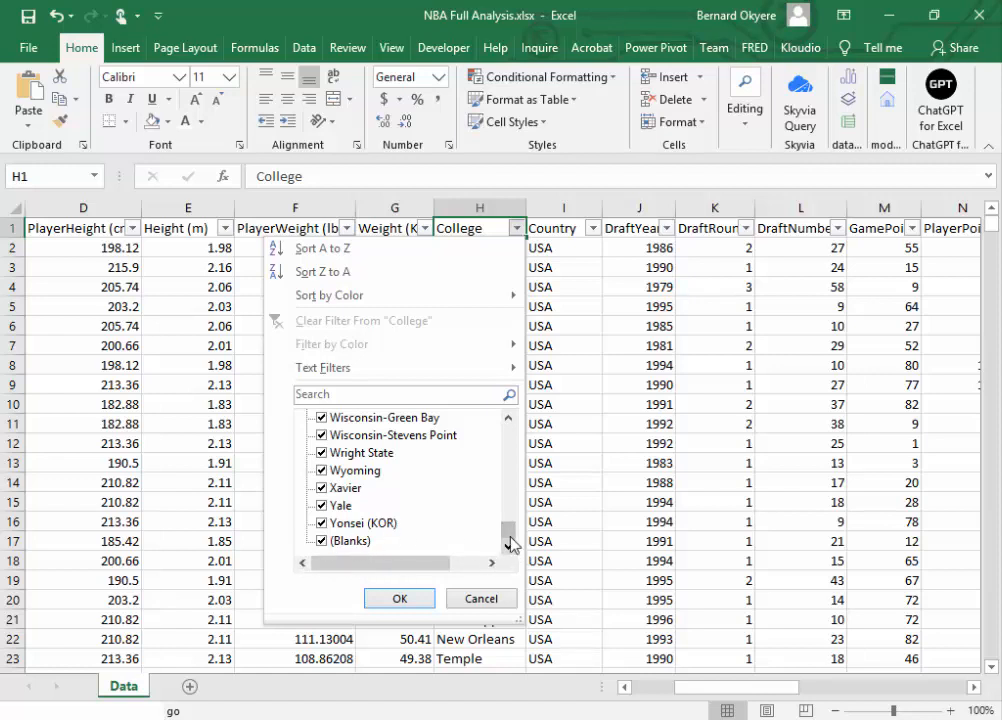
drag(511, 537, 513, 496)
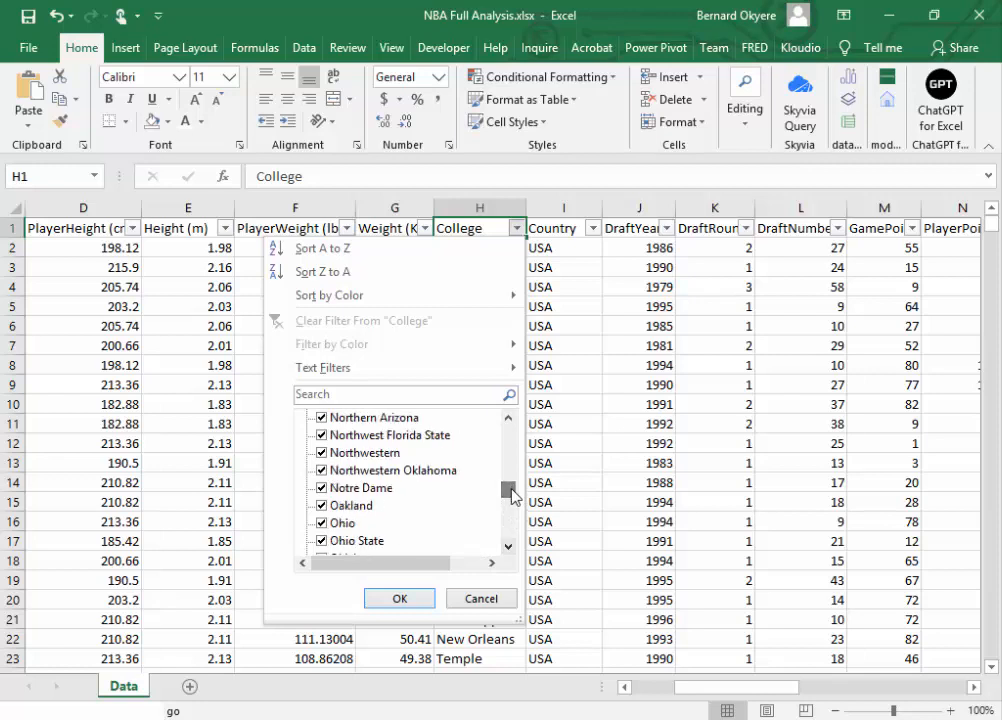
click(509, 419)
click(509, 419)
click(509, 419)
click(509, 419)
click(509, 419)
click(509, 419)
click(509, 419)
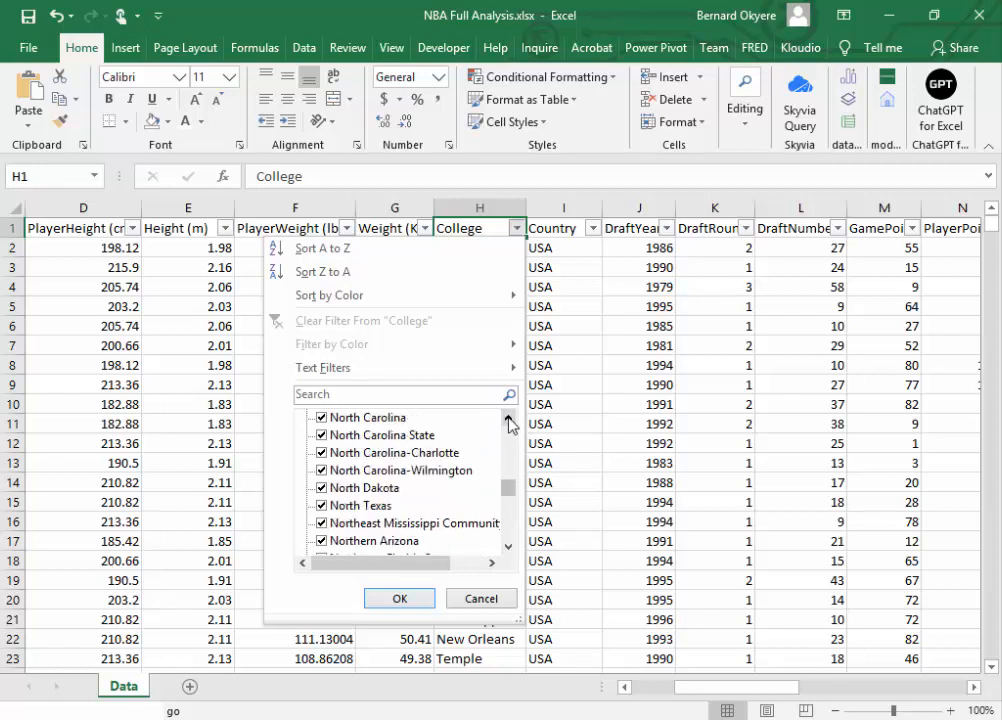
click(509, 419)
click(509, 419)
click(509, 419)
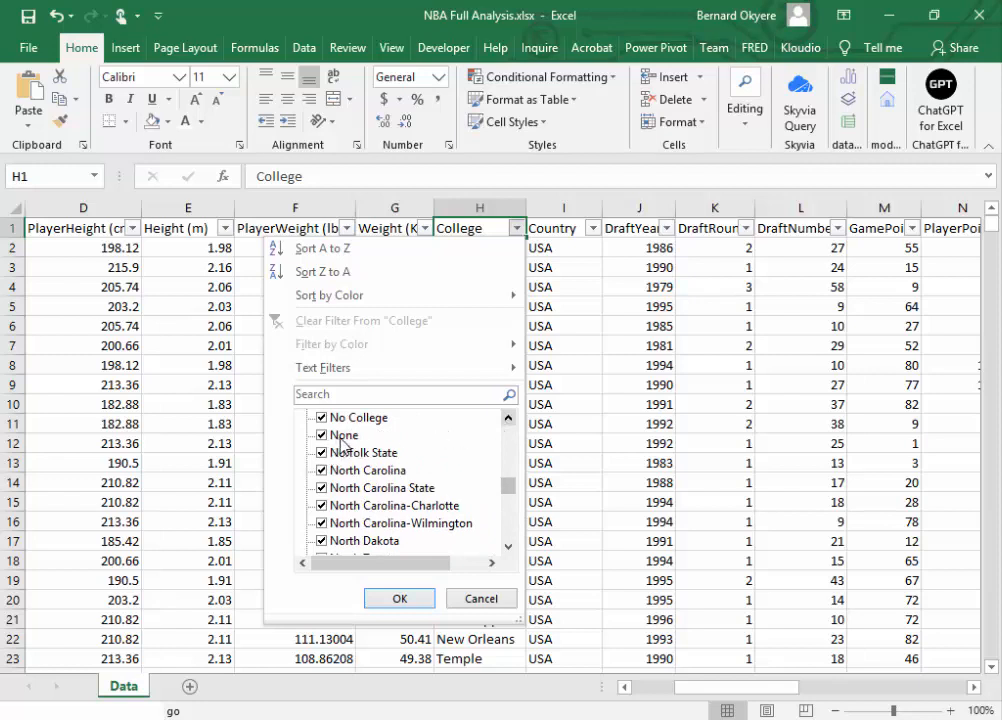
click(509, 419)
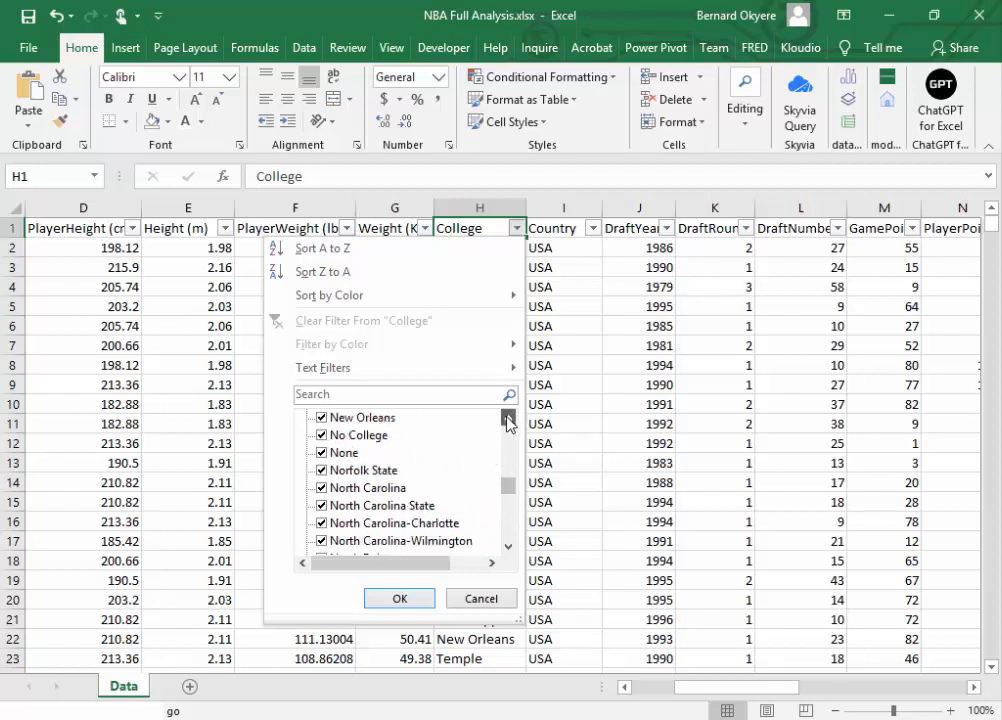
click(509, 420)
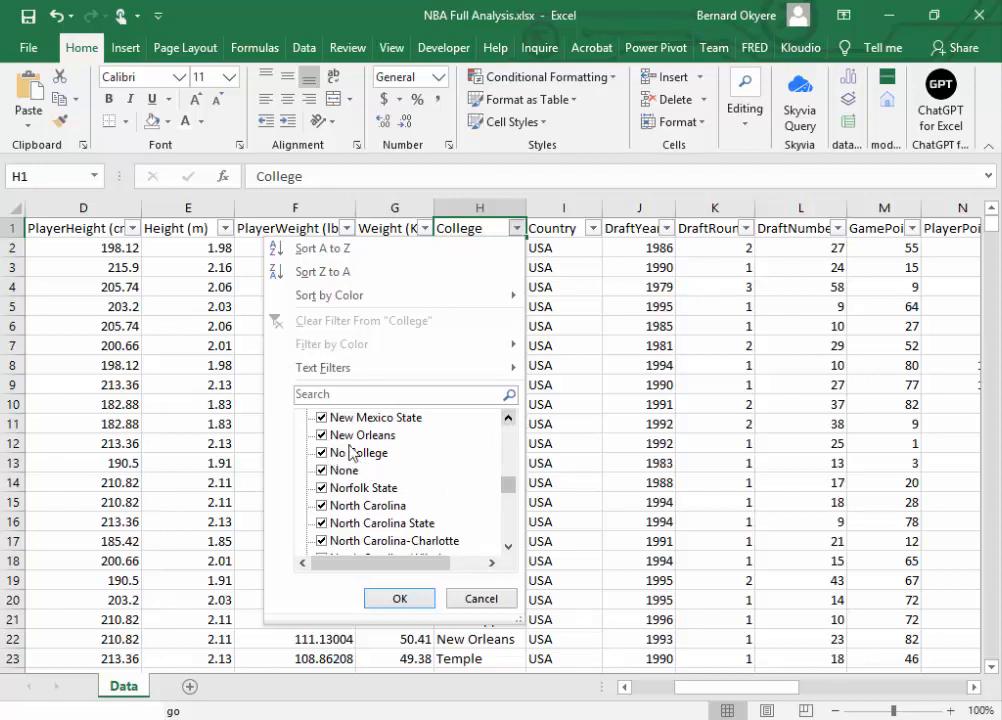
Step: Search the College filter values for "No" and filter the column to show only No College and None
click(352, 397)
text(No)
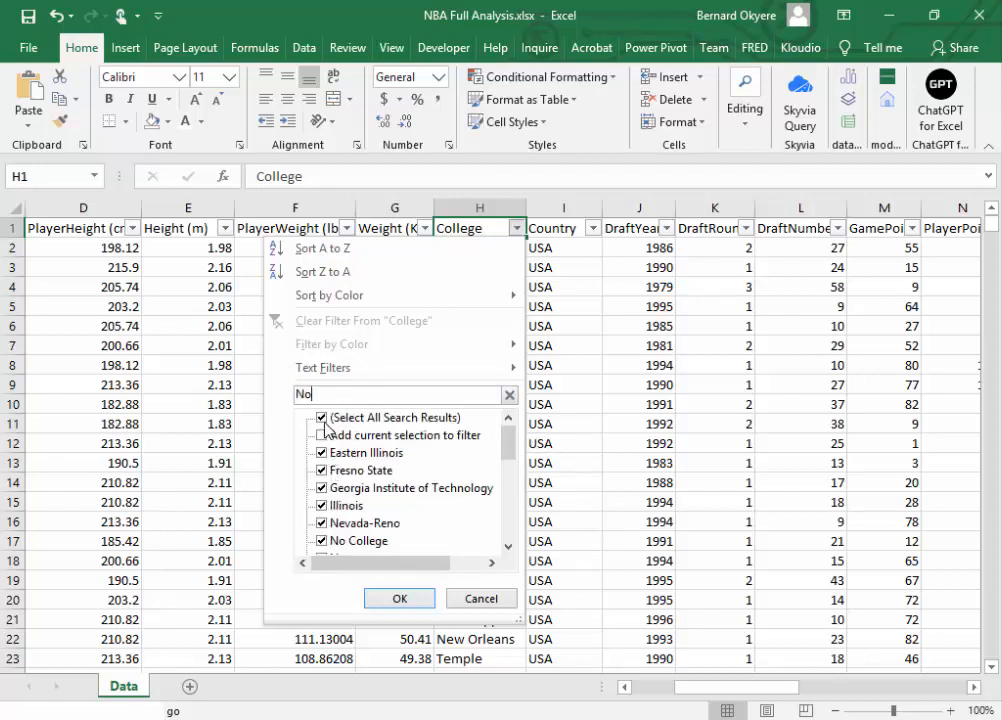
click(321, 419)
click(321, 542)
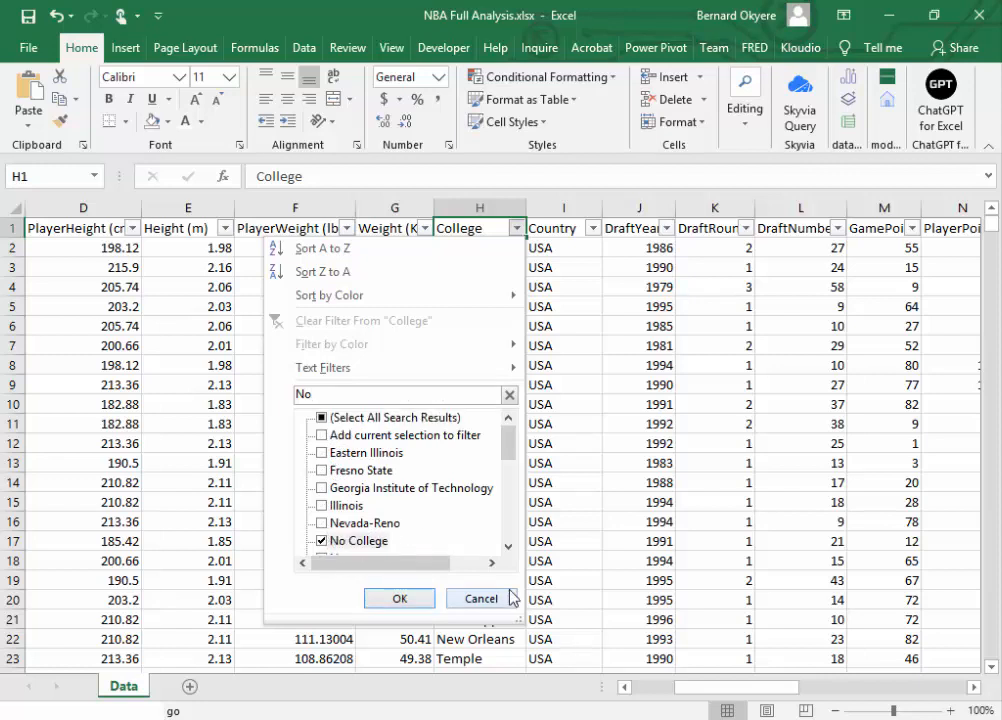
click(508, 547)
click(508, 547)
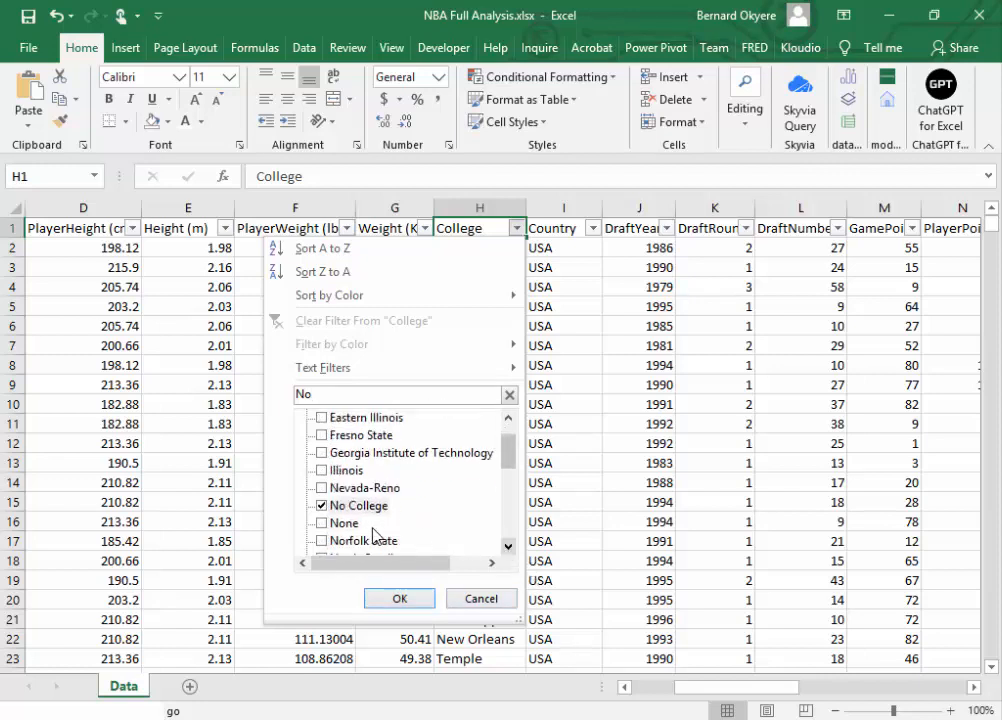
click(321, 523)
scroll(510, 455, down, 2)
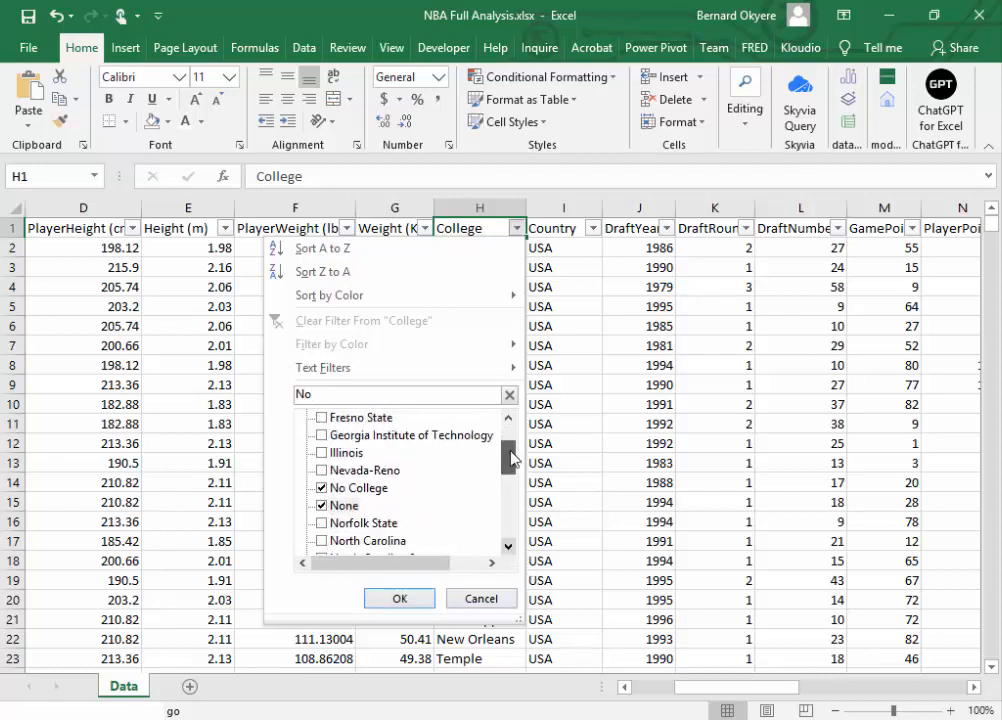
click(400, 599)
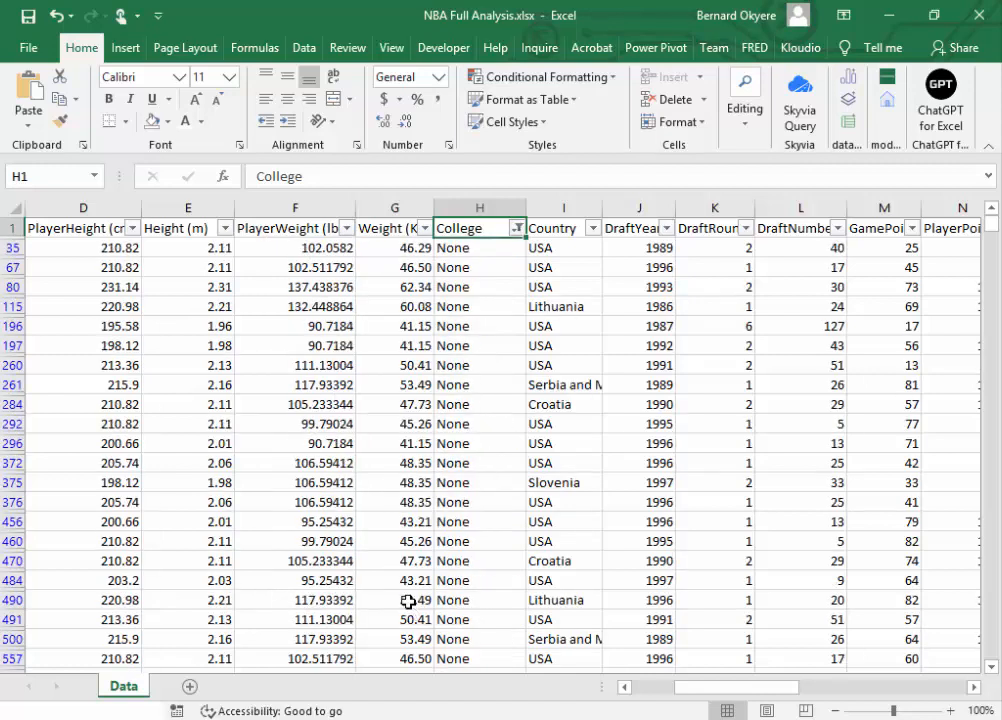
Step: Review the filtered records down to about row 3567, checking their College, Country and draft values, and return to the first ones
drag(992, 224, 995, 346)
drag(996, 347, 990, 373)
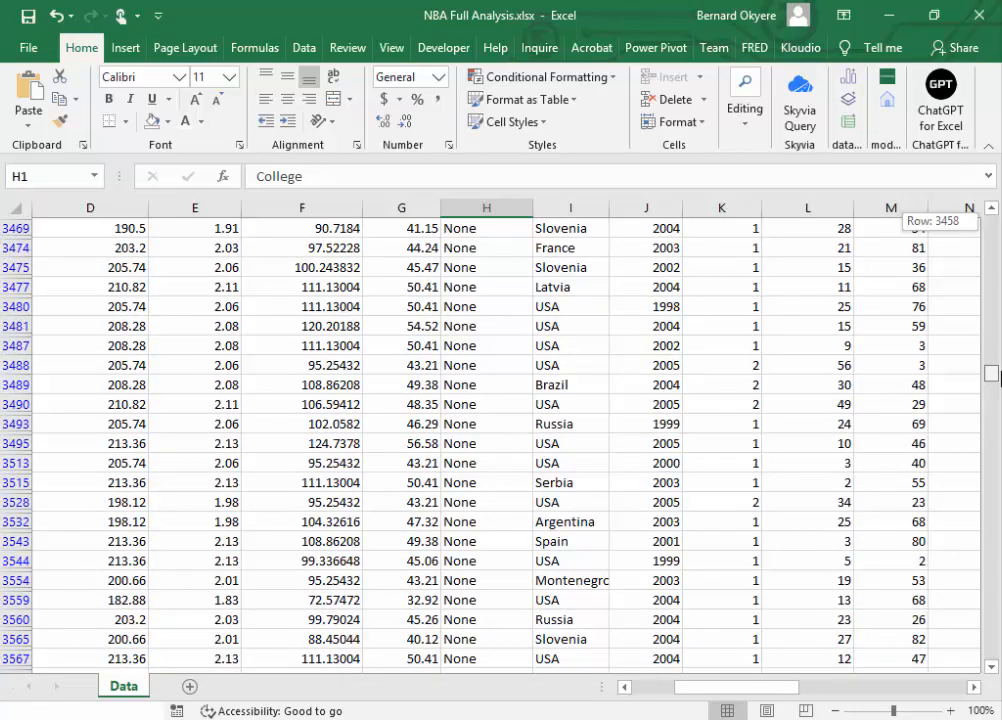
drag(997, 376, 990, 222)
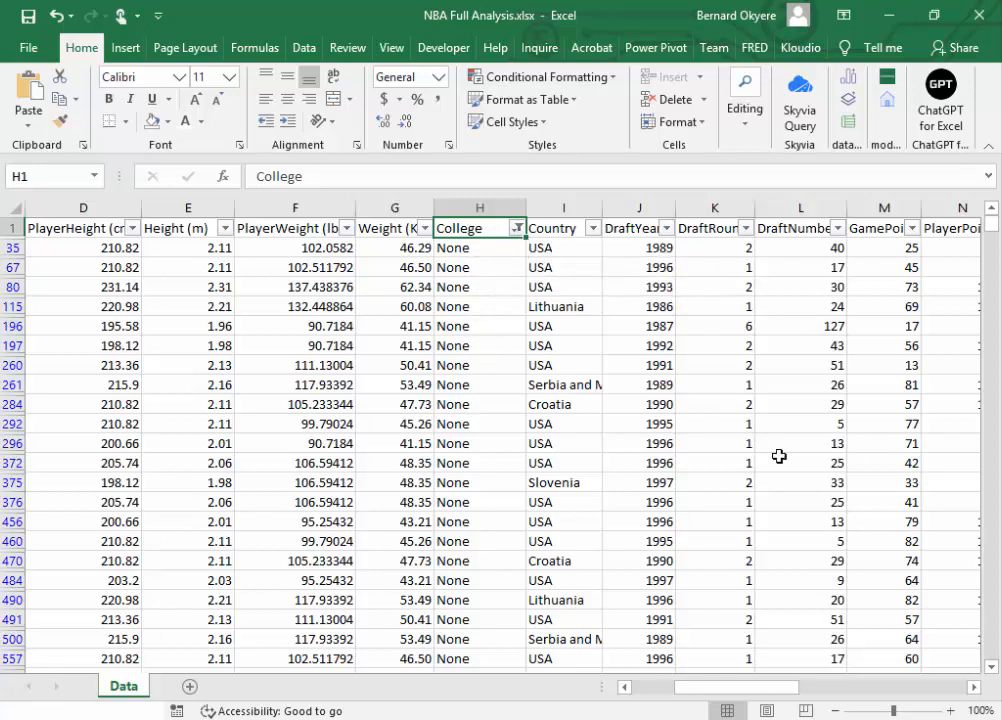
Step: Search the College filter values for "No College" and filter the column to show only that entry
click(516, 228)
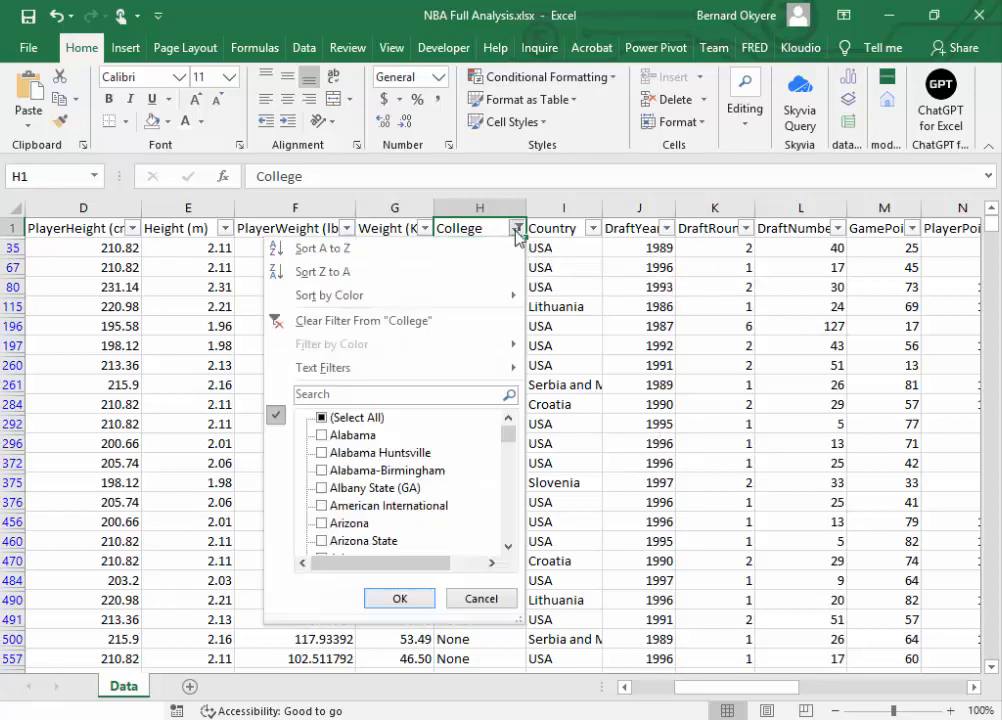
drag(505, 443, 510, 514)
click(364, 390)
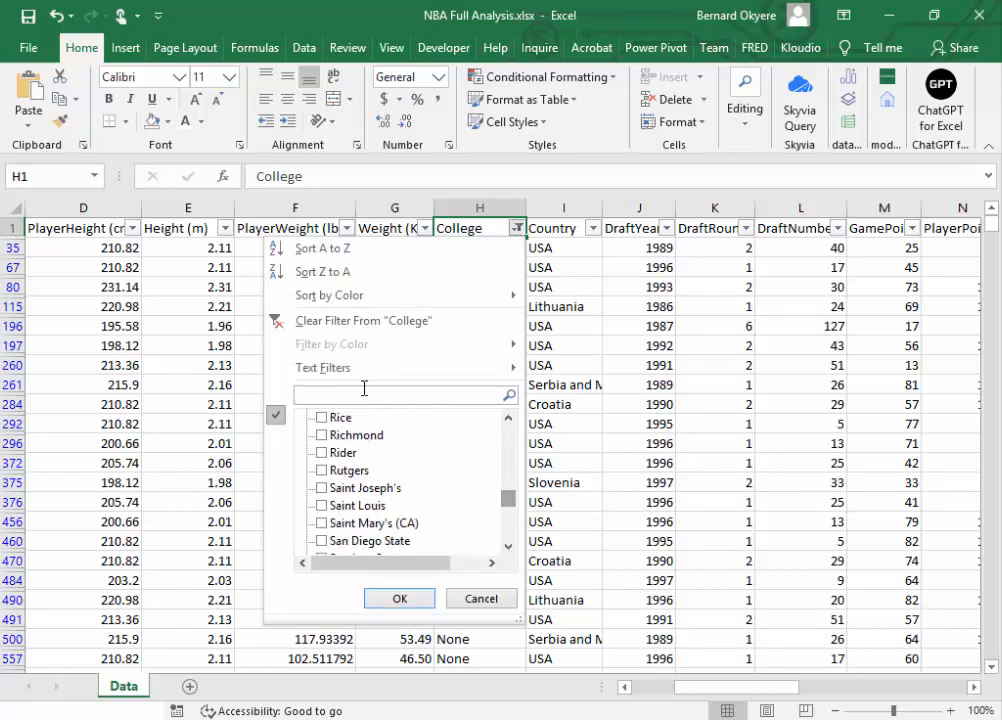
text(NO)
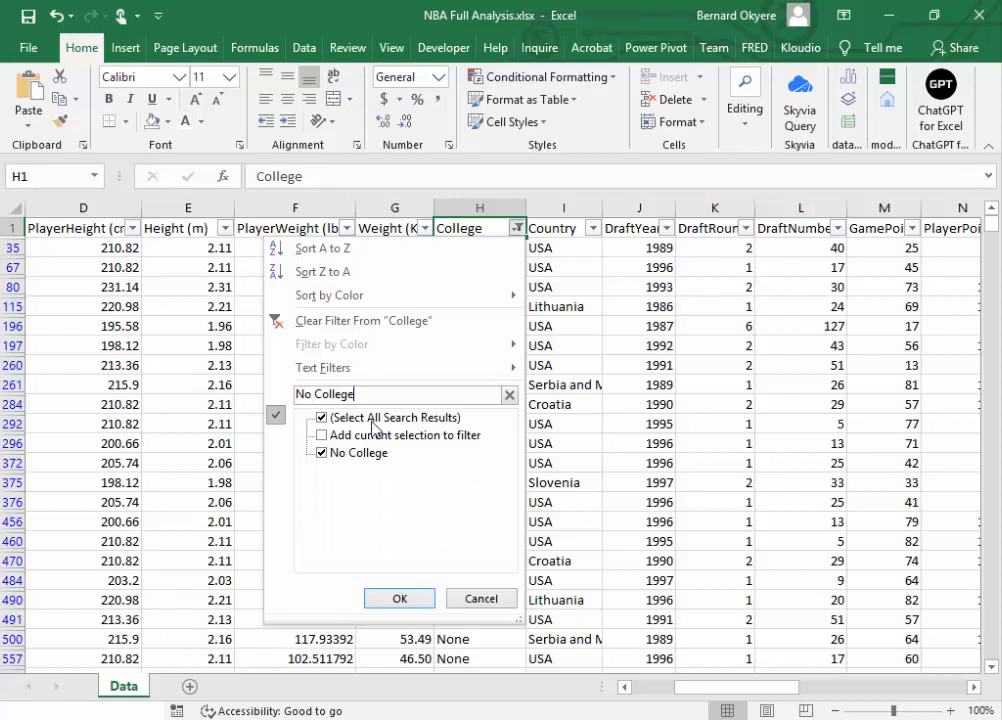
click(322, 418)
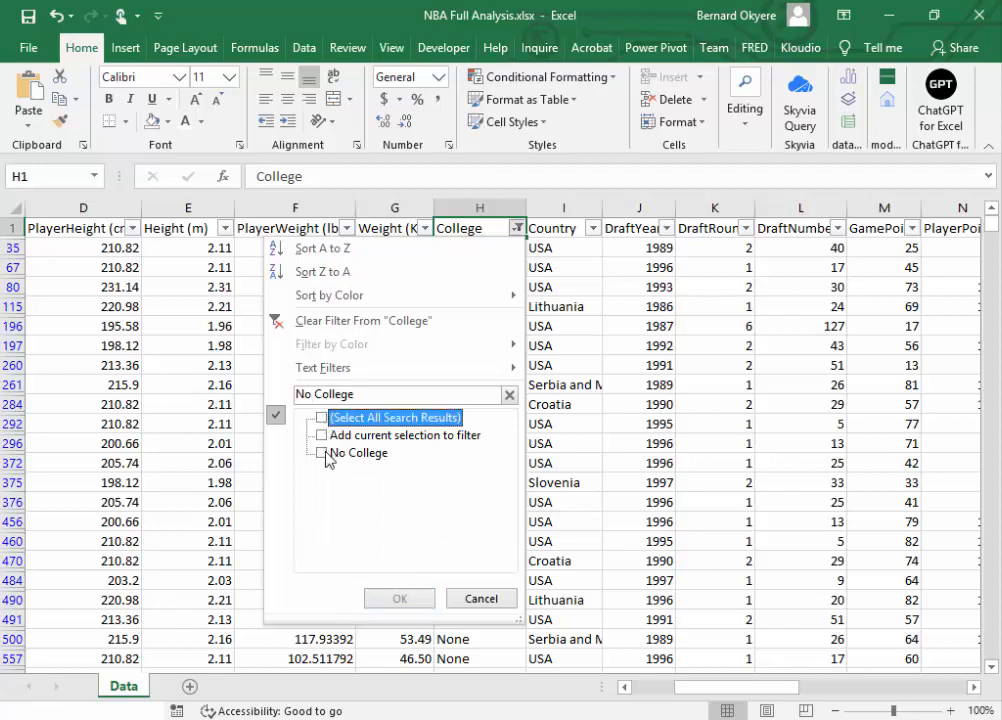
click(323, 452)
click(399, 600)
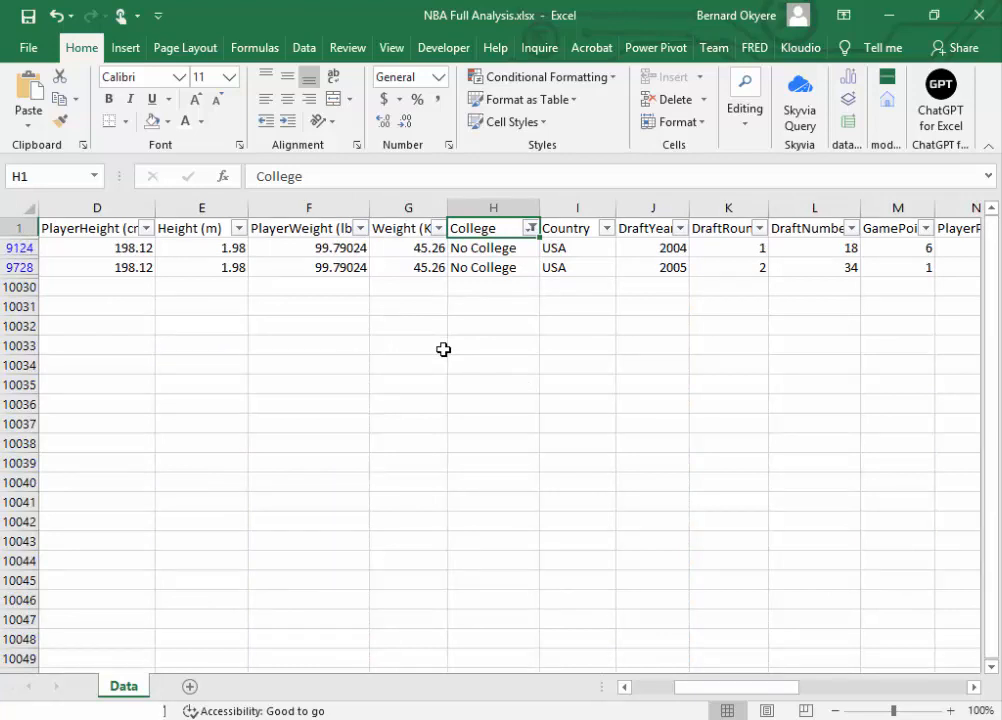
Step: Replace the College entries in cells H9124 and H9728 with None
click(494, 248)
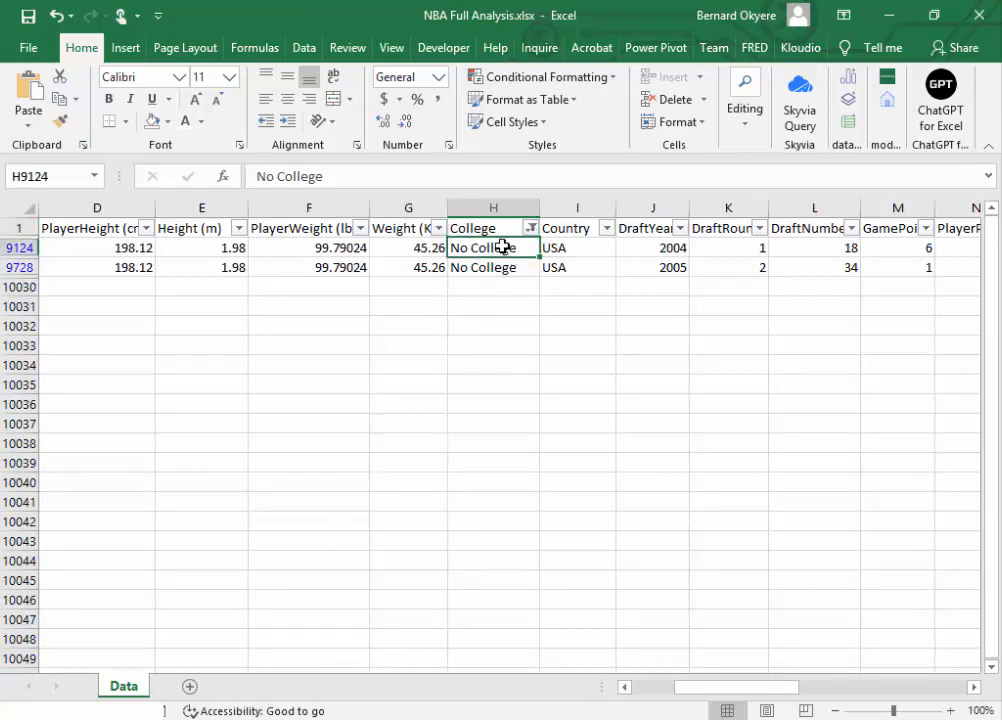
double_click(503, 247)
drag(503, 247, 444, 248)
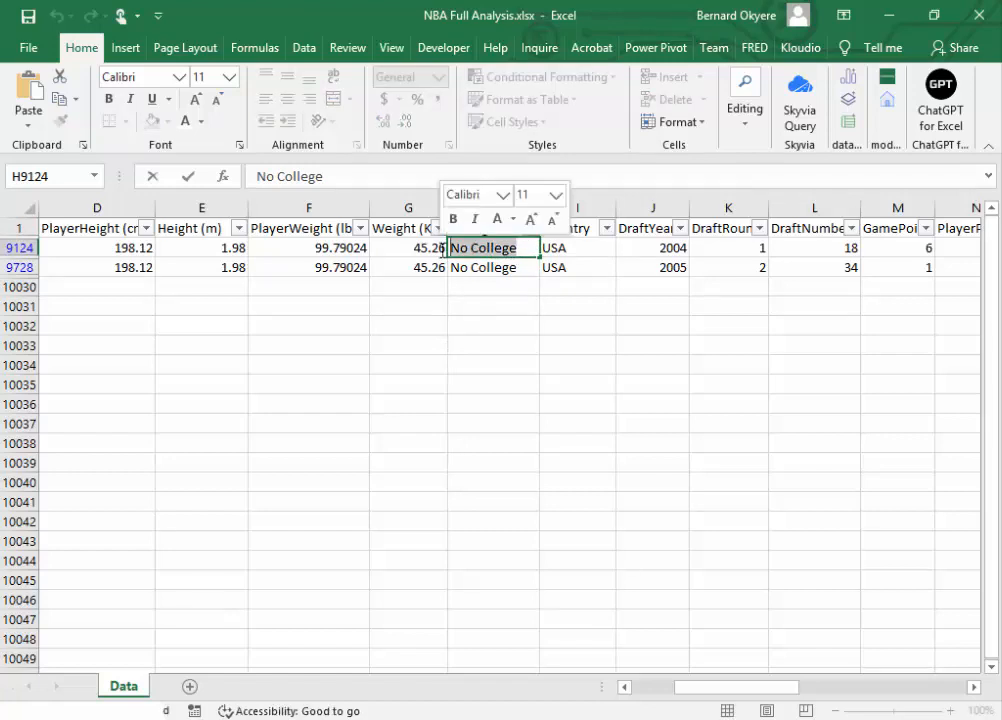
text(None)
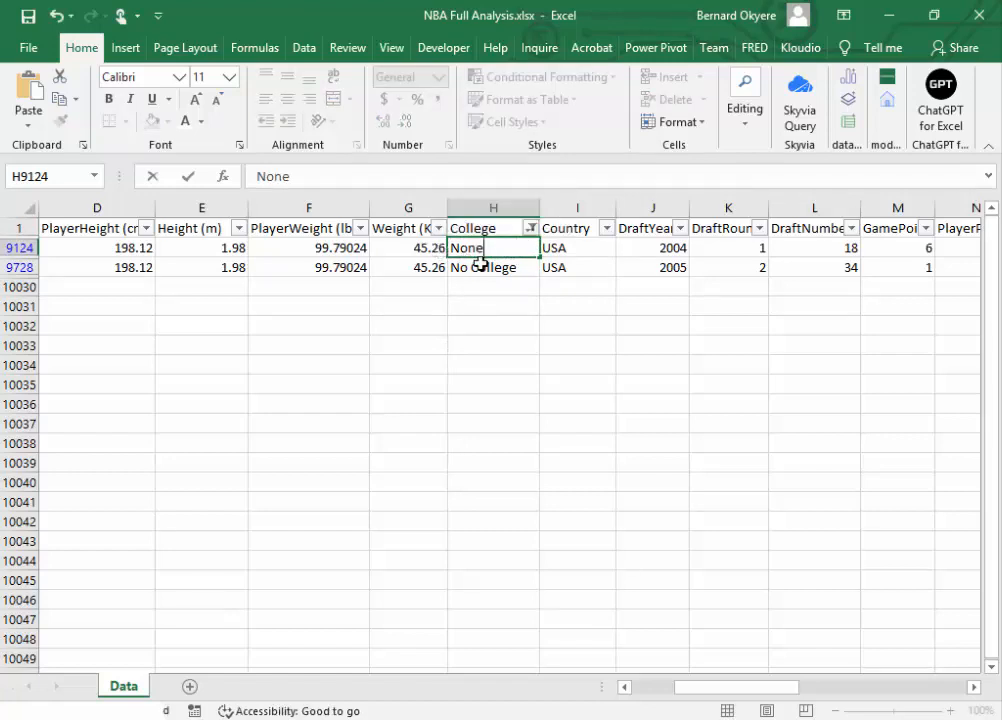
key(Return)
double_click(517, 267)
drag(517, 267, 450, 268)
text(None)
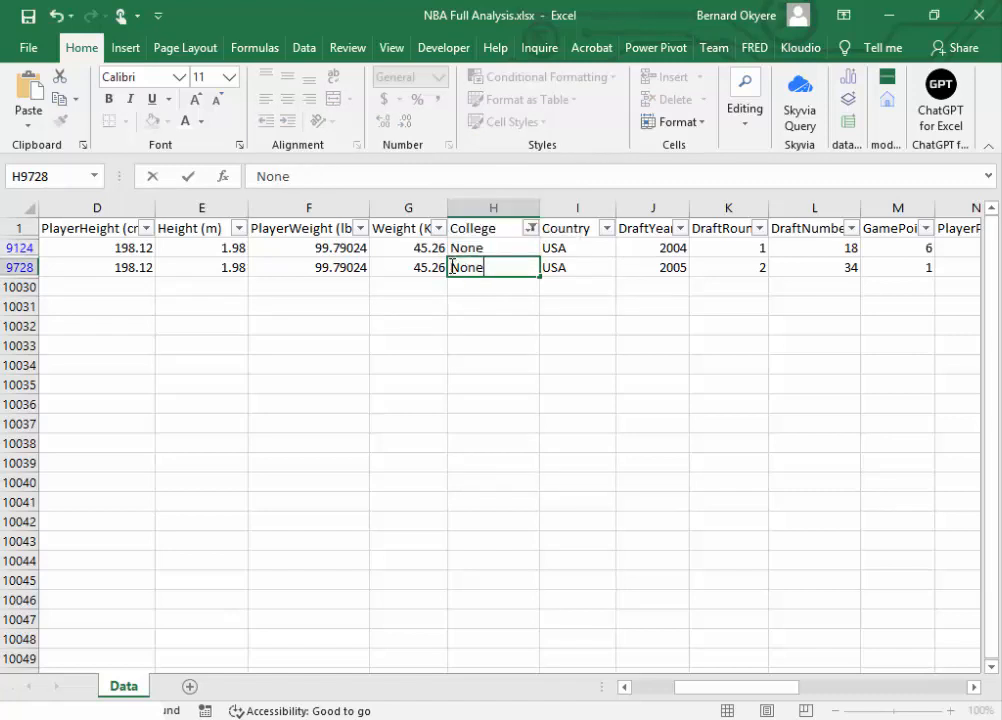
key(Return)
click(459, 248)
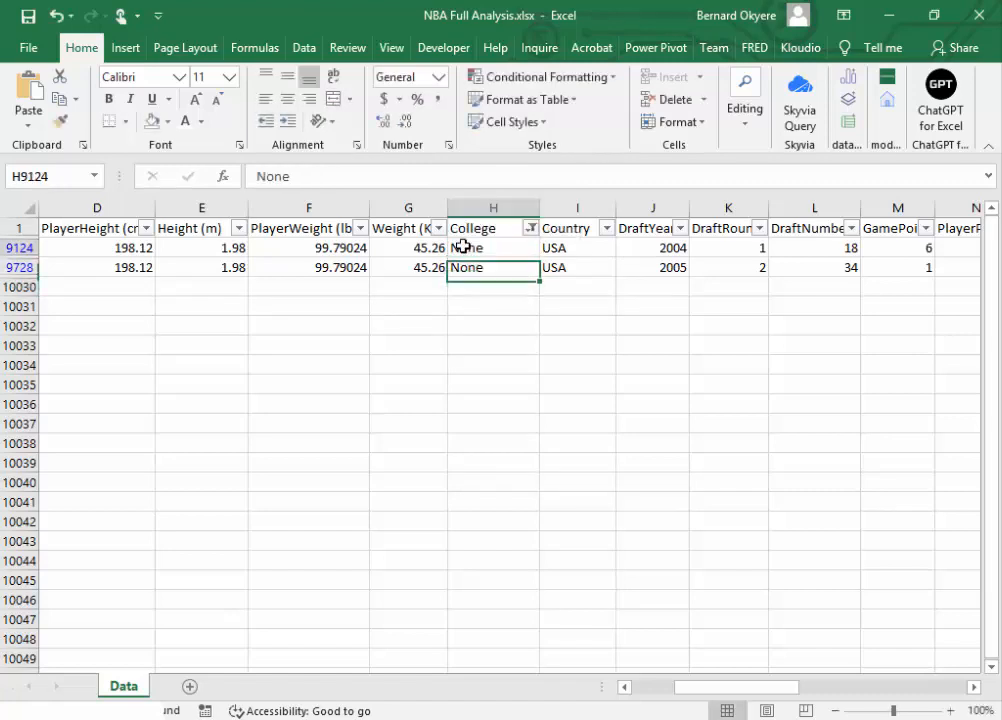
Step: Clear the College column's filter and look through its filter values down to the end of the list
click(530, 229)
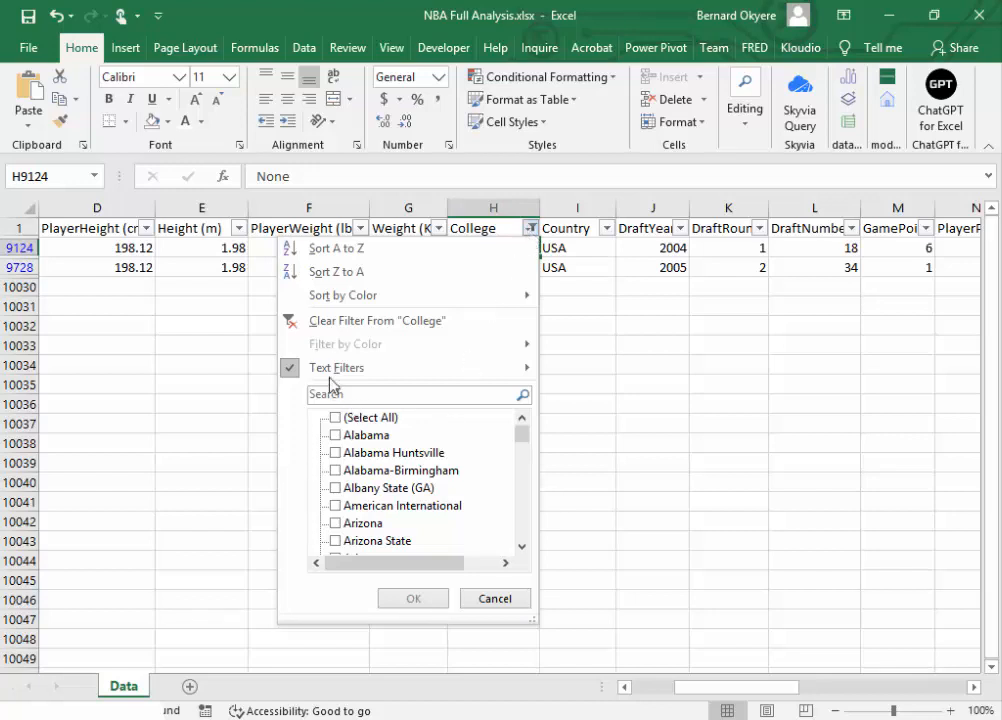
click(289, 322)
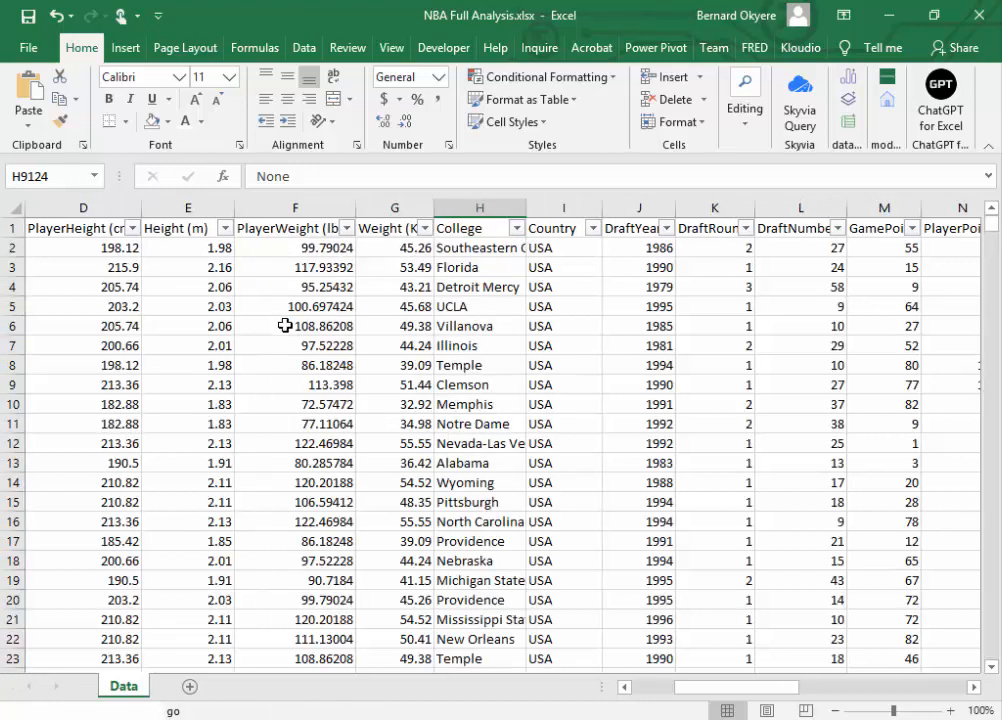
click(514, 229)
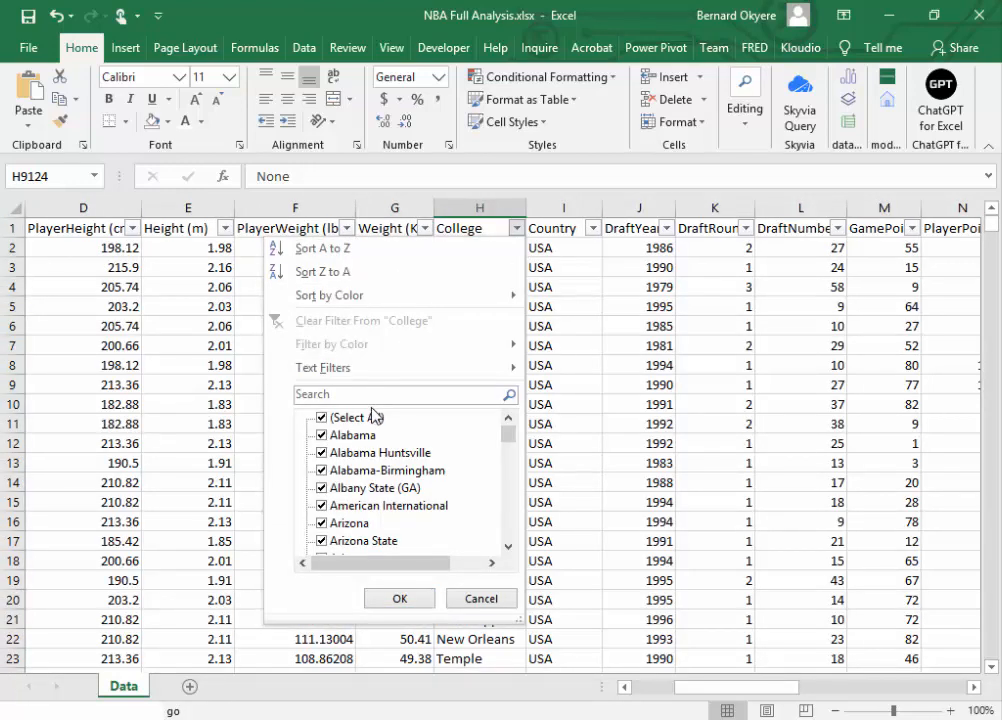
click(322, 418)
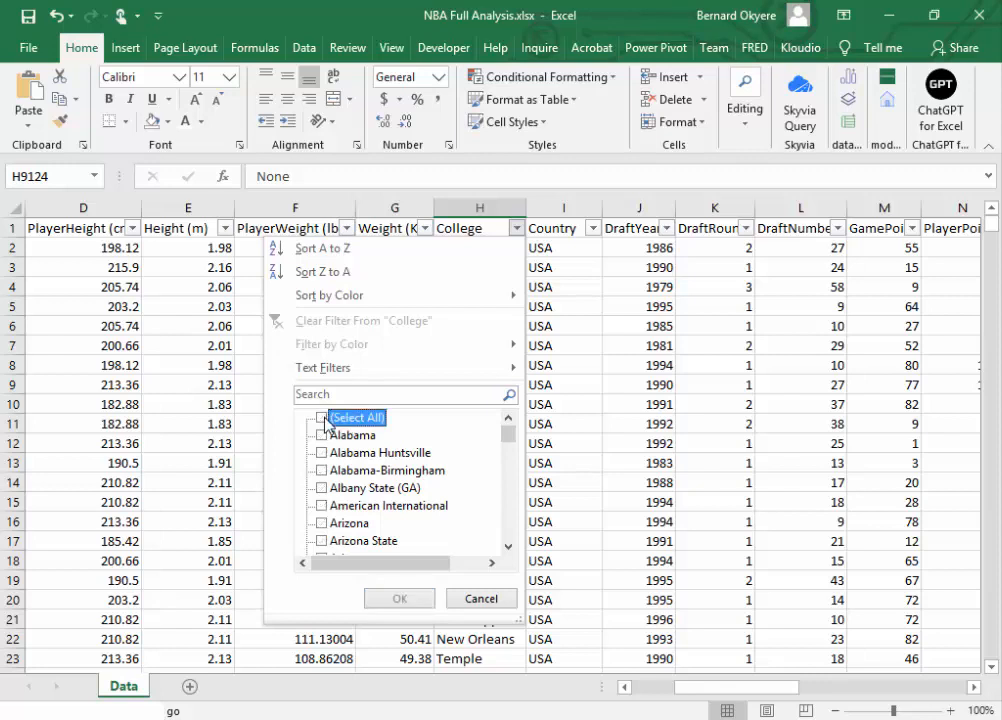
click(322, 418)
drag(505, 437, 514, 578)
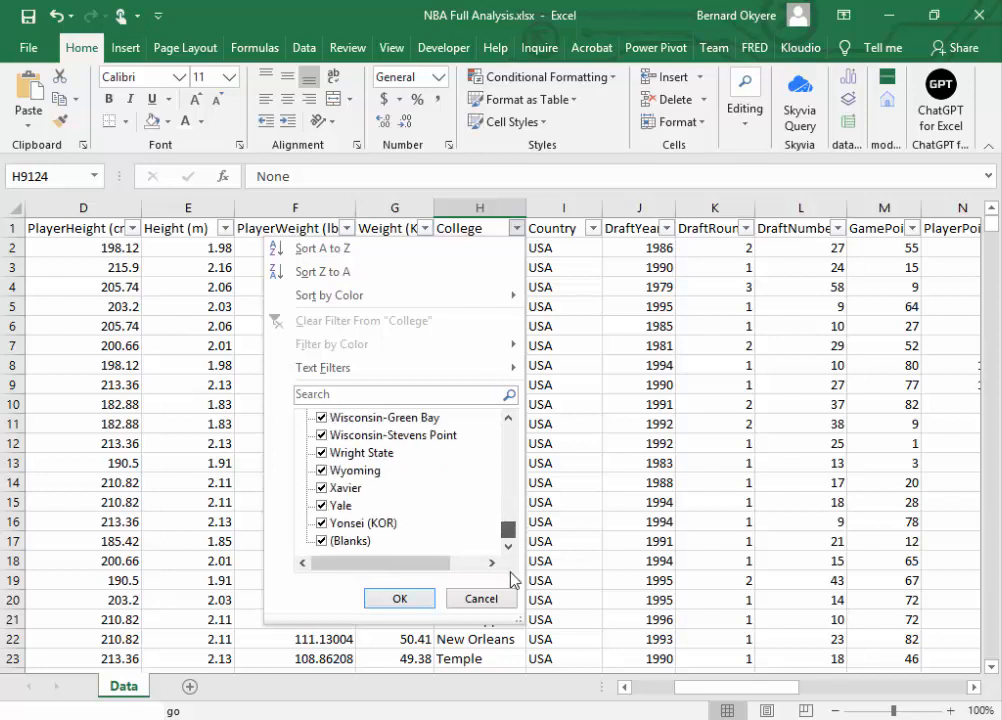
Step: Search the College filter values for "No", check the matches for leftover no-college entries and apply all of them as the filter
click(338, 393)
text(No)
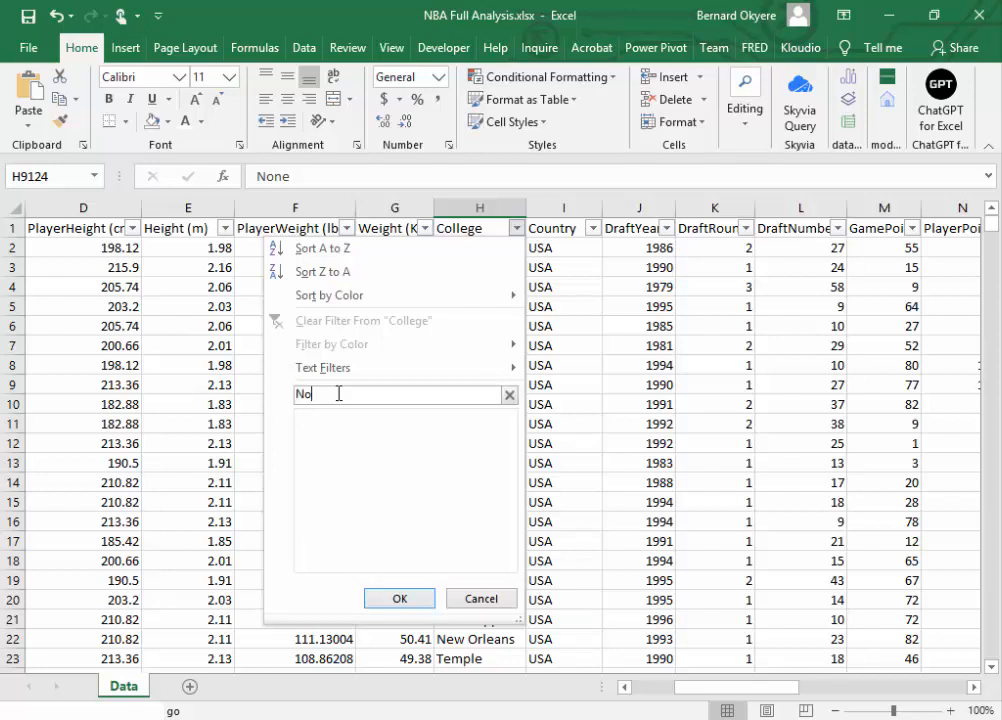
click(508, 546)
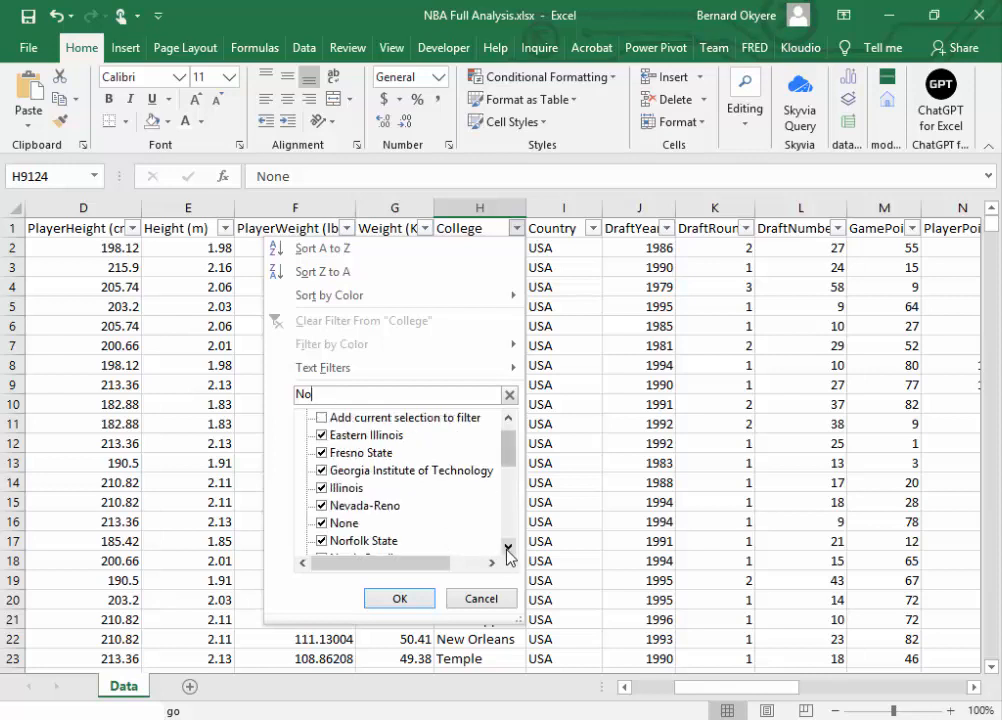
click(508, 546)
click(508, 546)
click(508, 546)
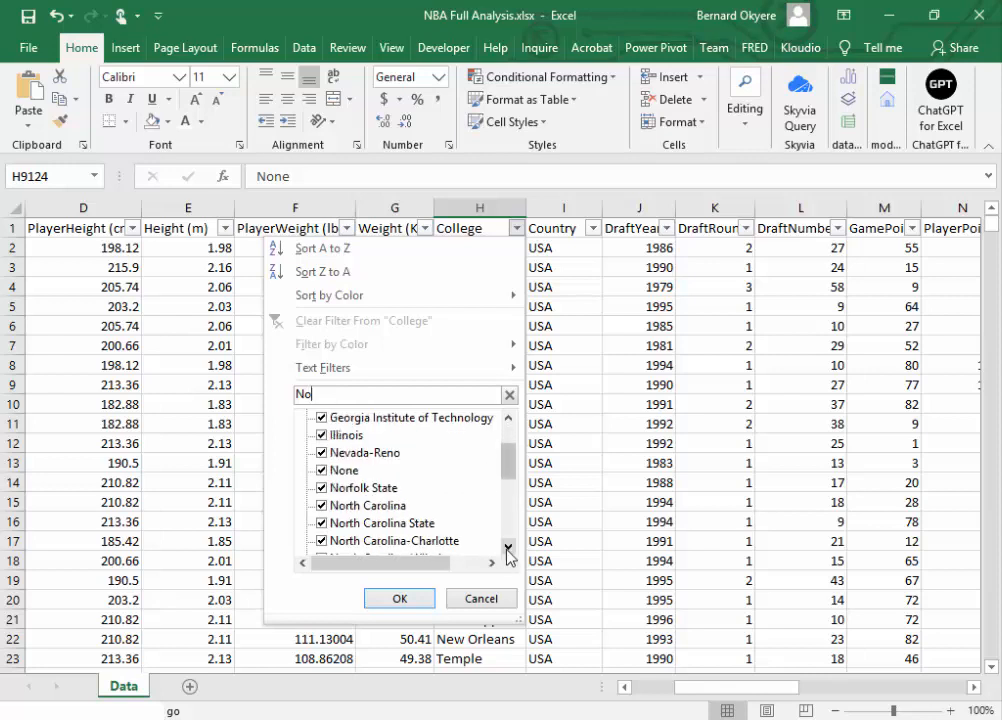
click(508, 547)
click(508, 547)
click(508, 547)
click(508, 547)
click(508, 547)
click(508, 547)
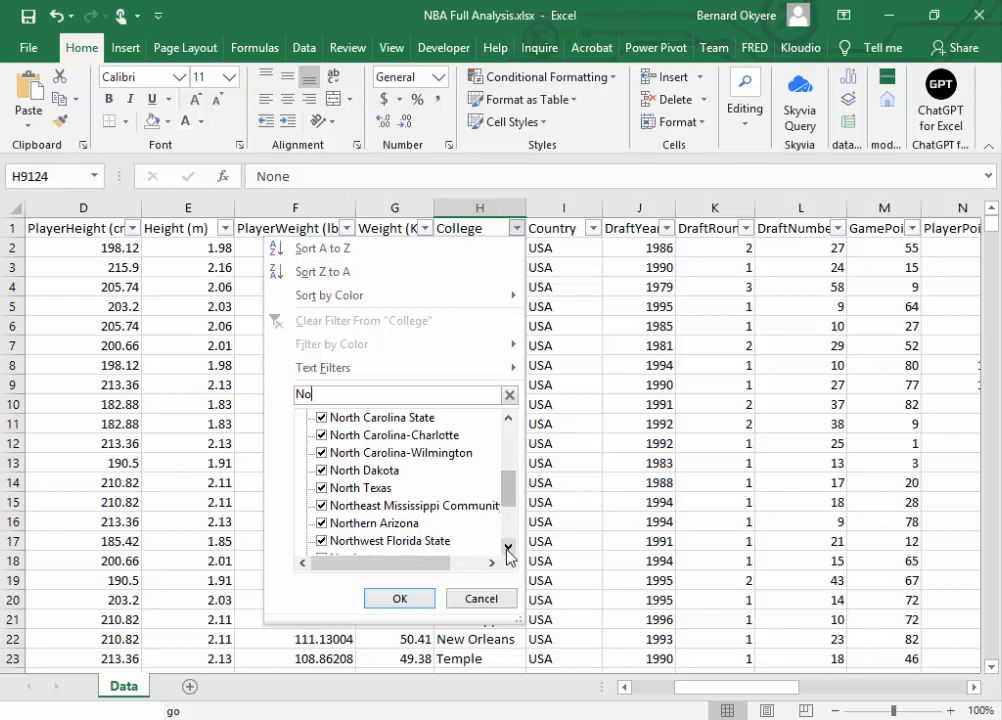
click(508, 547)
click(508, 547)
click(508, 547)
click(508, 547)
click(508, 547)
click(508, 547)
click(508, 547)
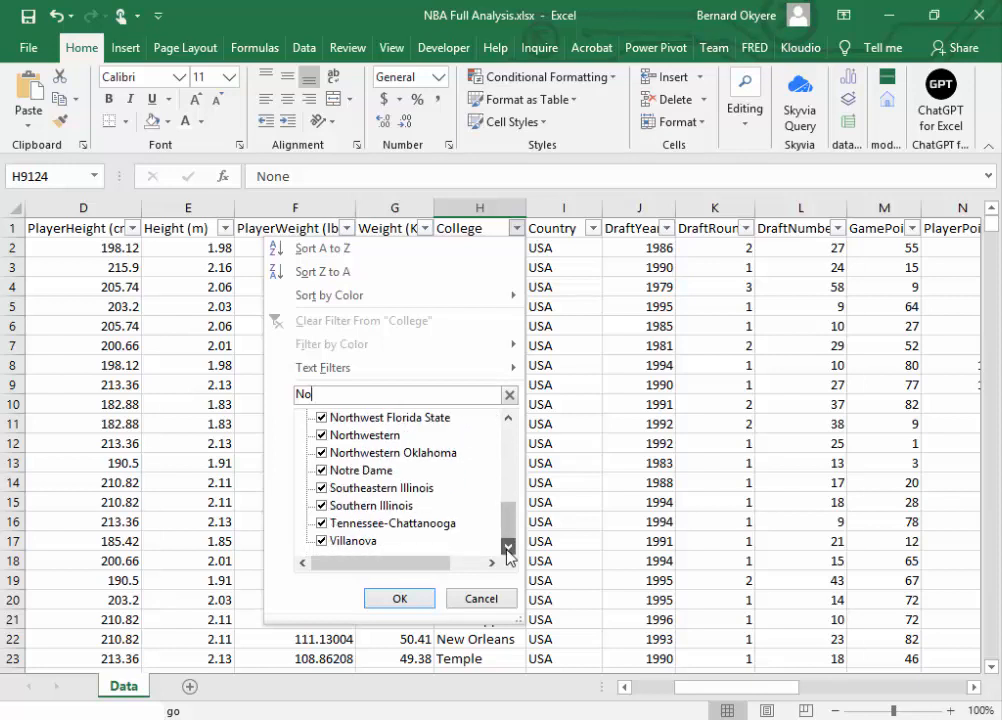
drag(509, 521, 509, 415)
click(401, 599)
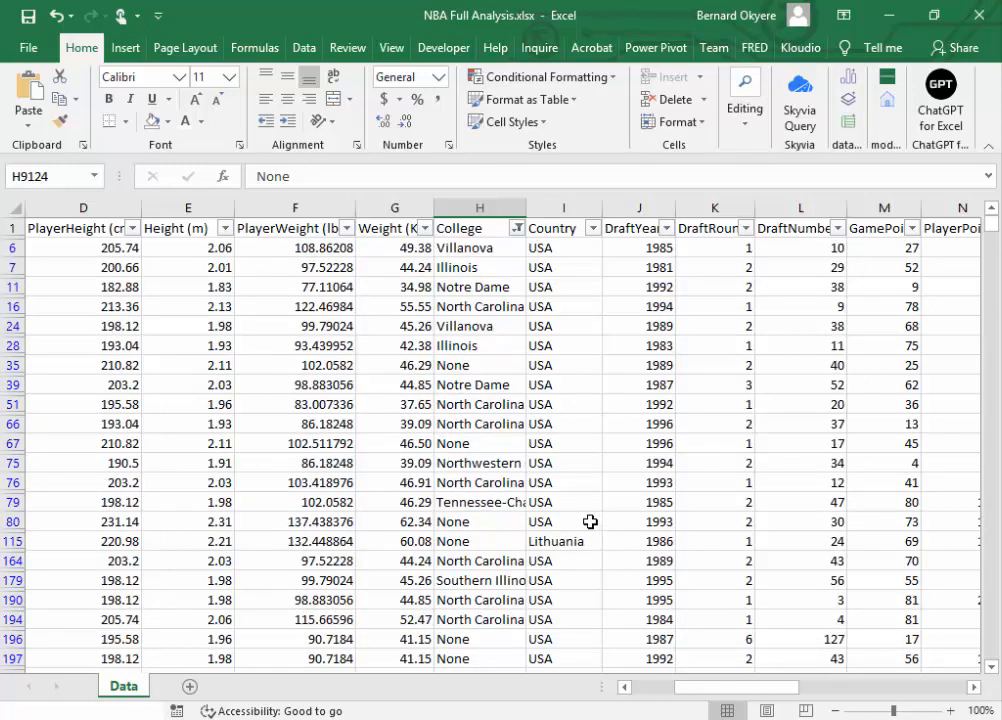
Step: Select the College entry in row 80 and save the workbook
click(482, 521)
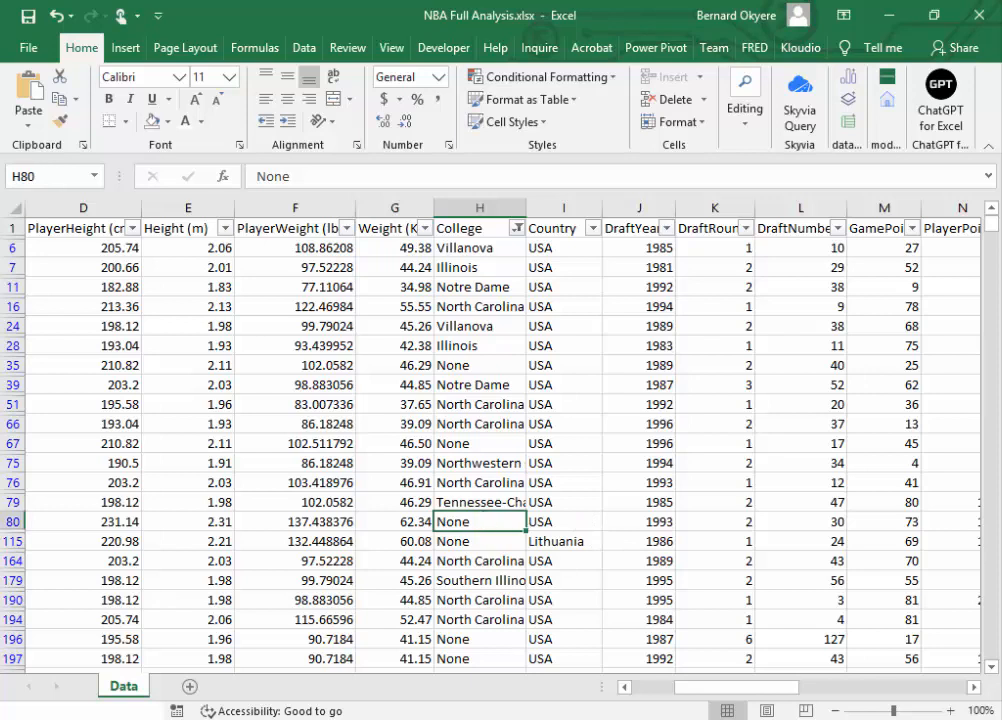
click(28, 15)
Step: Examine the Country column's filter values from Argentina through Yugoslavia for inconsistent or duplicate country names
click(475, 208)
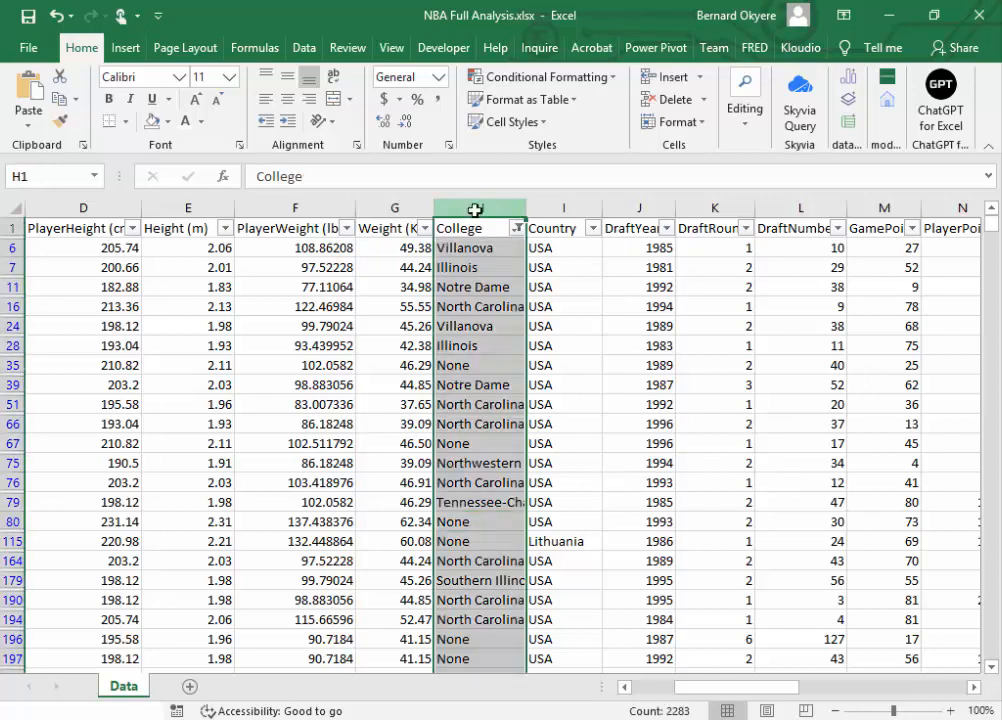
click(558, 209)
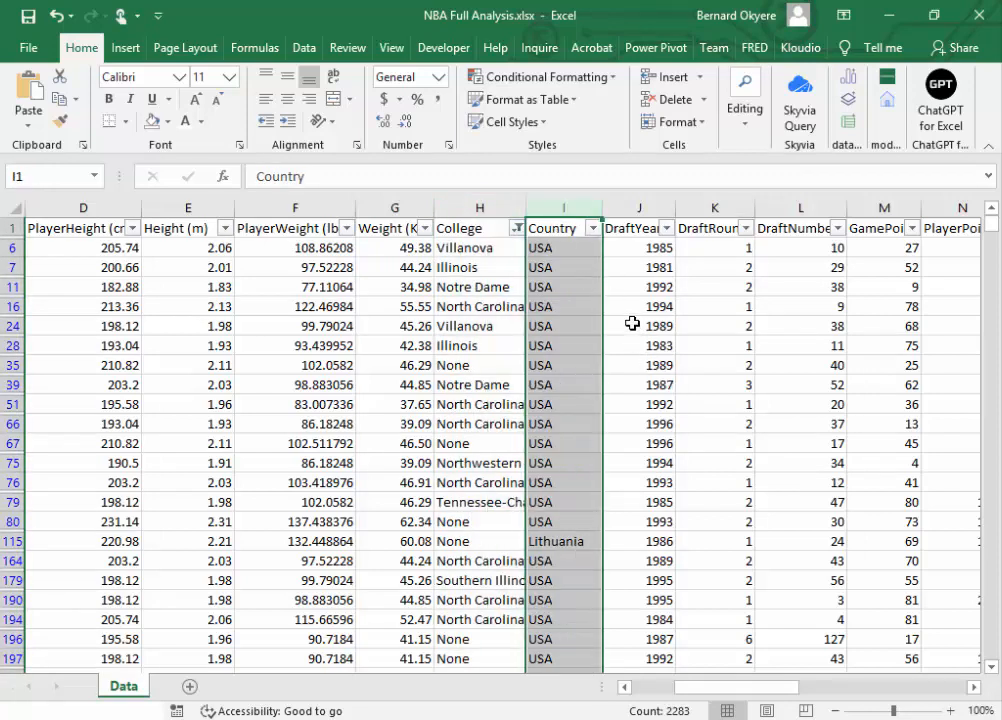
click(593, 229)
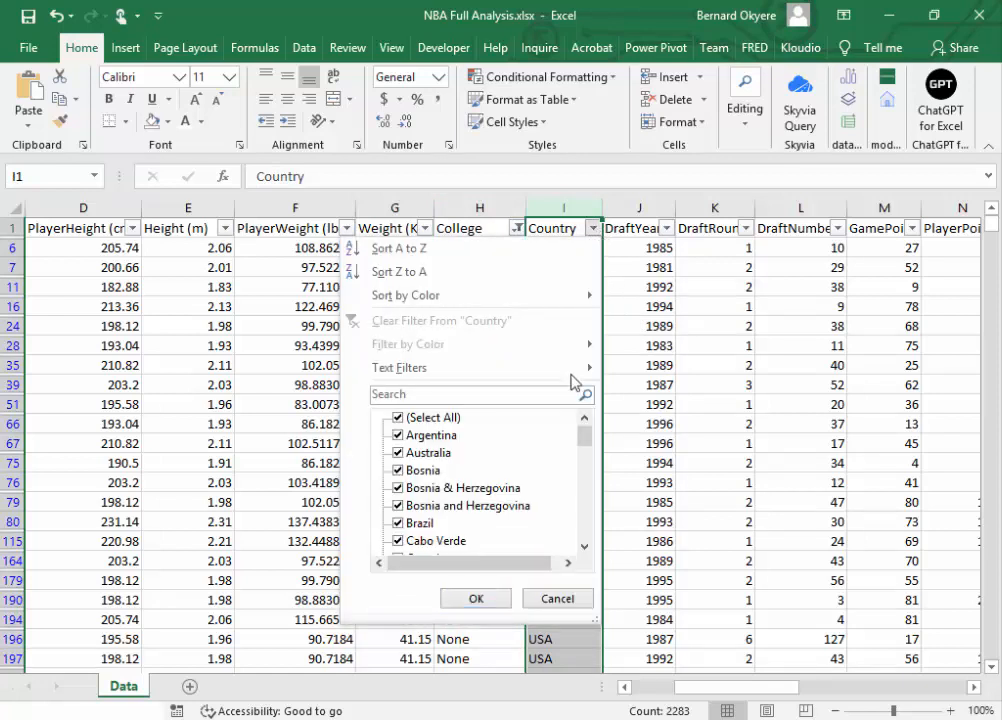
drag(587, 444, 590, 500)
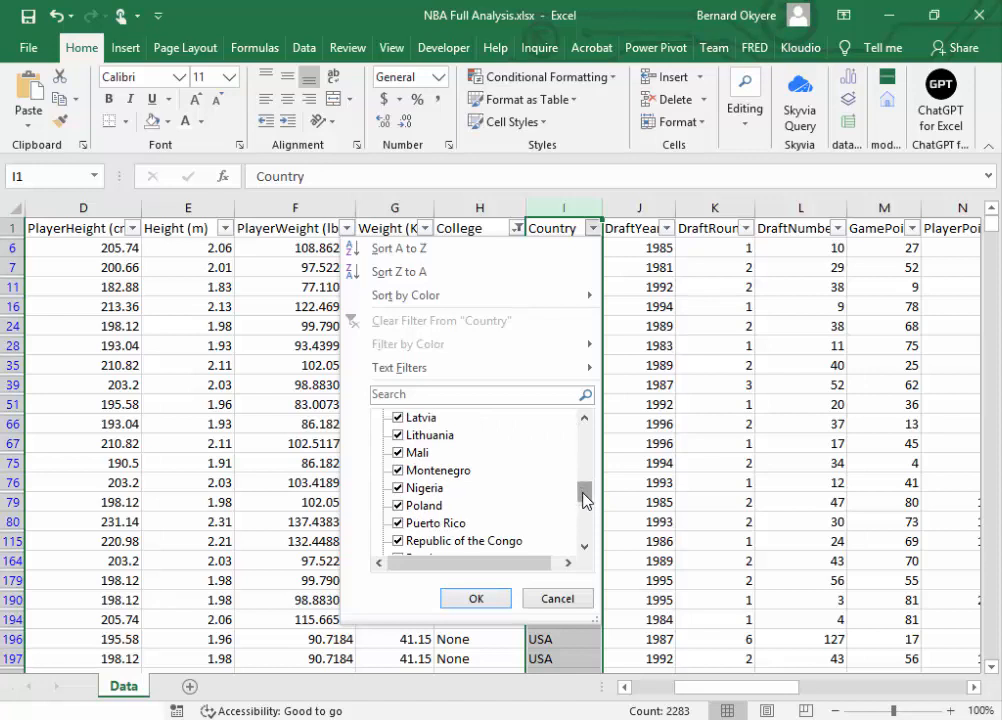
mouse_move(585, 500)
mouse_down()
mouse_move(585, 432)
mouse_move(586, 476)
mouse_up()
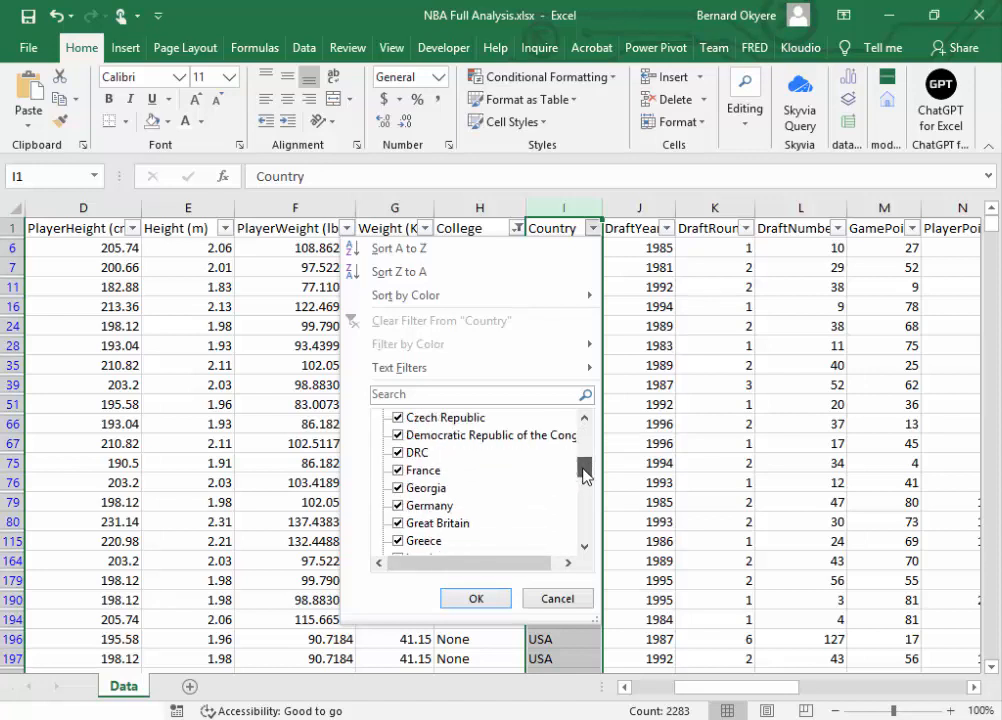
drag(585, 476, 586, 532)
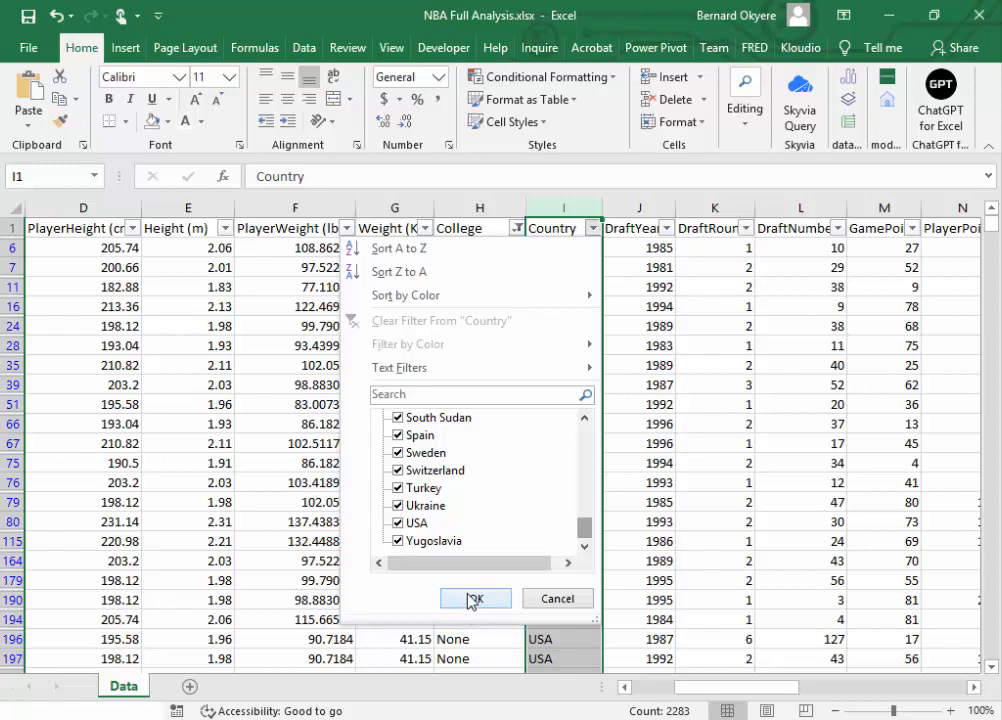
drag(584, 527, 575, 456)
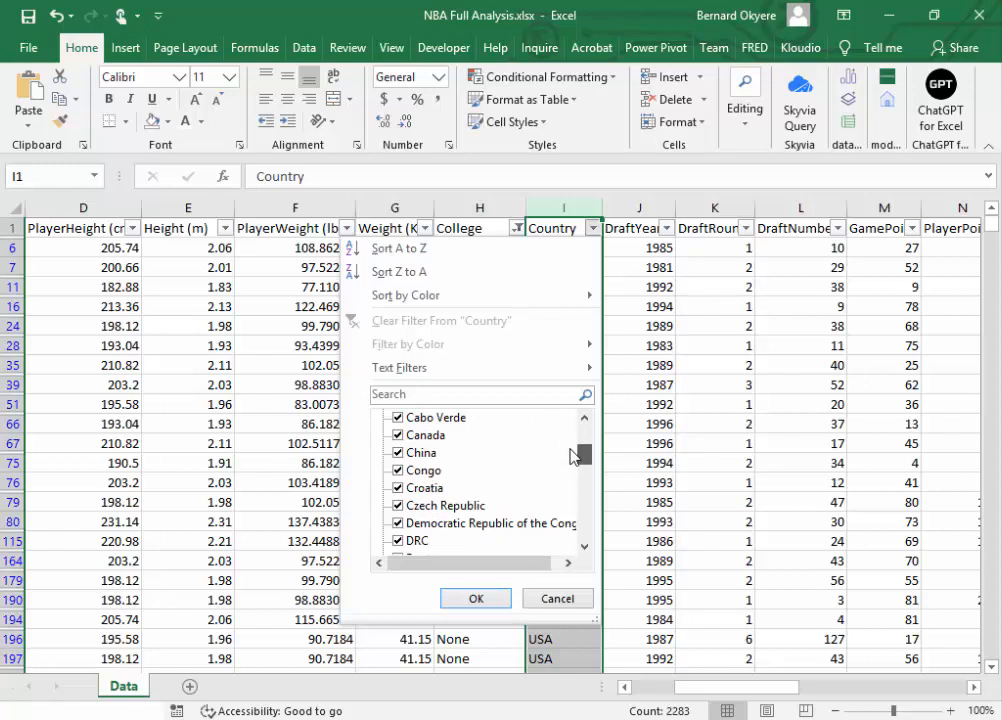
drag(571, 455, 578, 468)
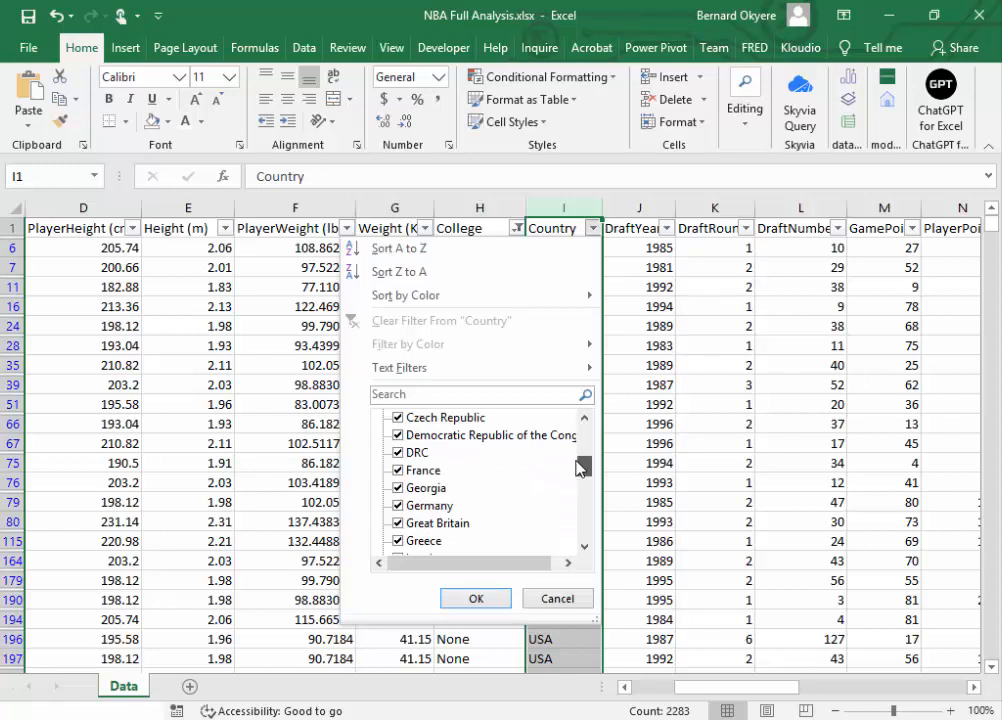
Step: Check the Country filter values from Czech Republic to Mali, search them for "Ghana" and close the filter without applying it
click(401, 489)
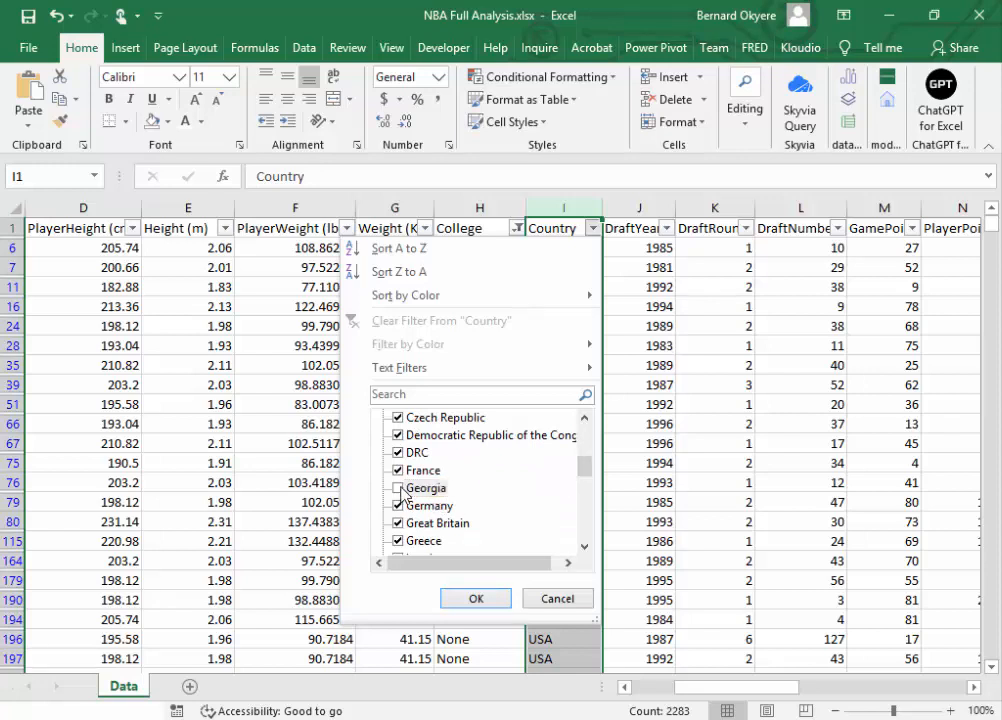
click(401, 489)
click(585, 547)
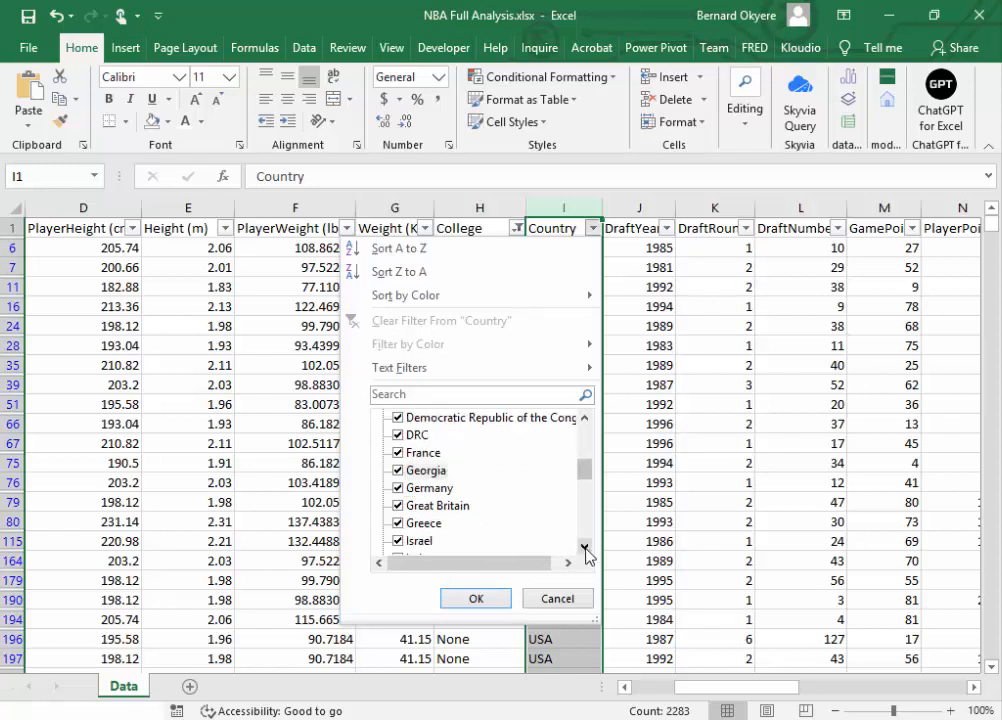
click(585, 547)
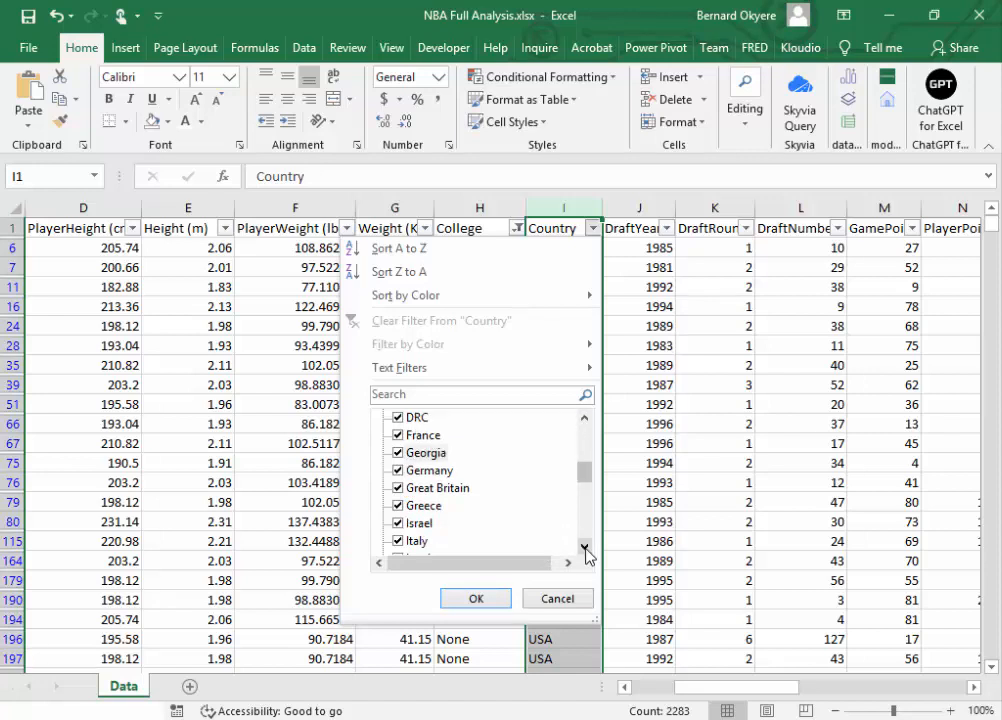
click(585, 547)
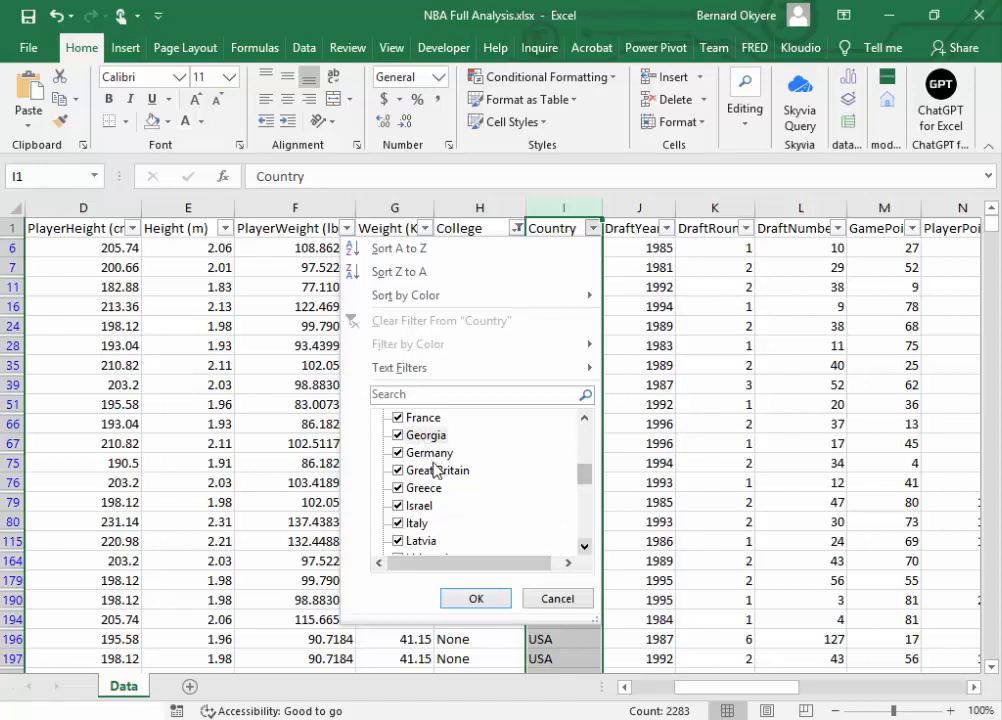
click(585, 546)
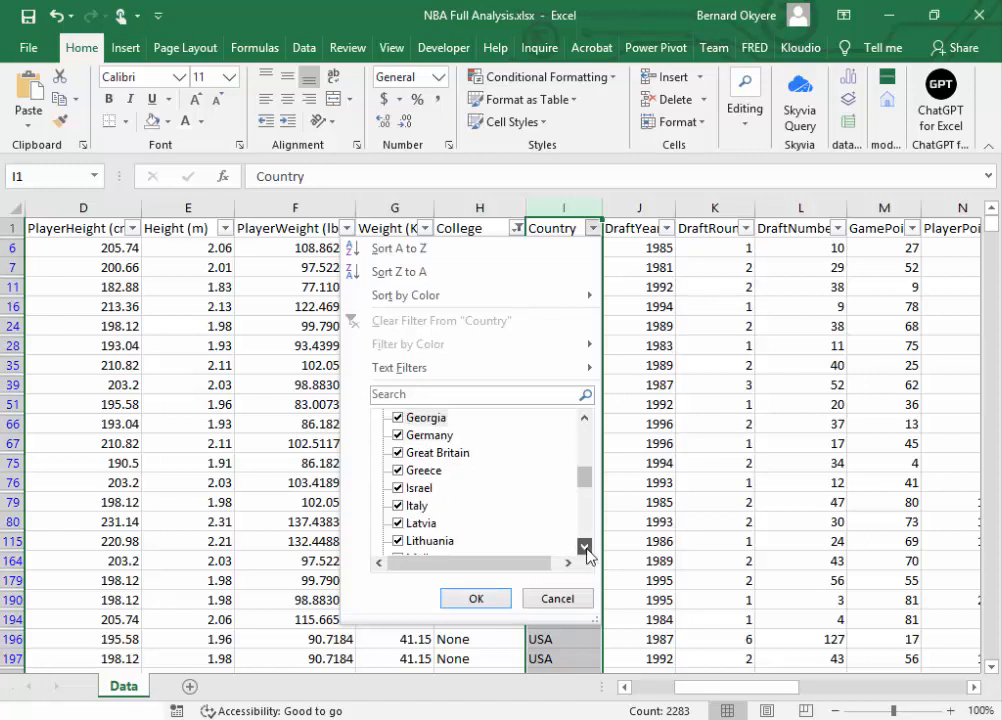
click(585, 546)
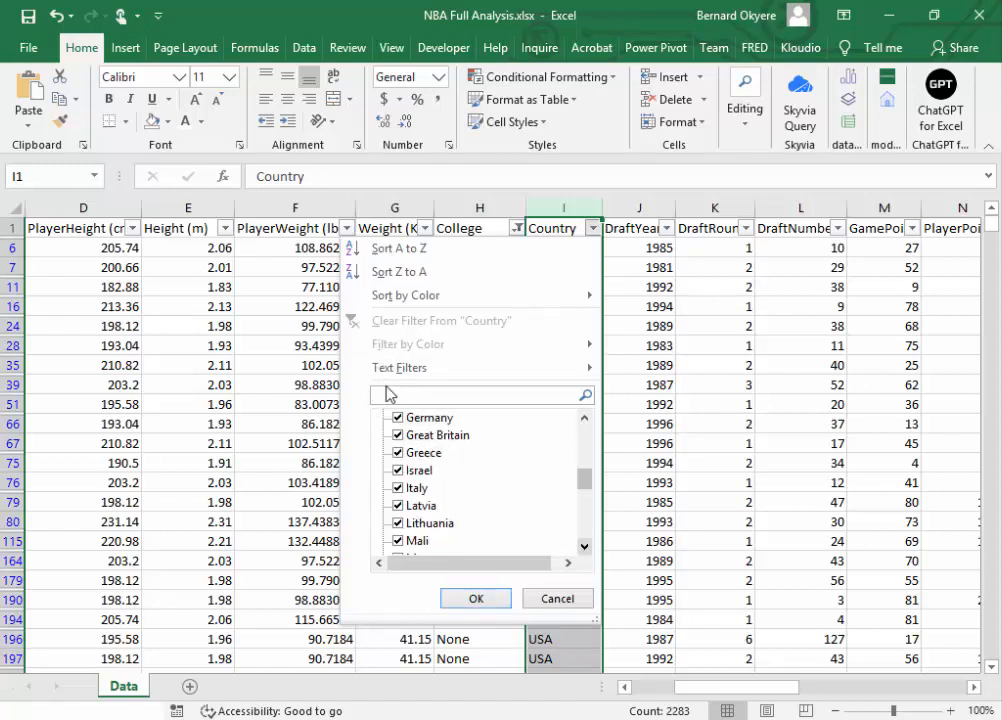
text(Ghana)
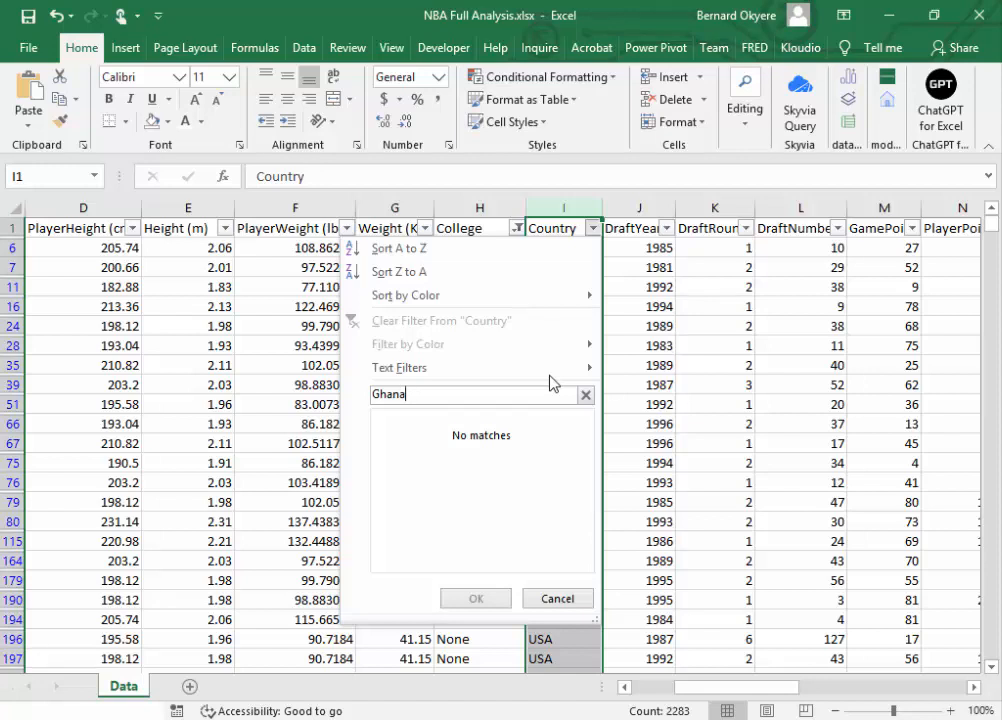
click(557, 599)
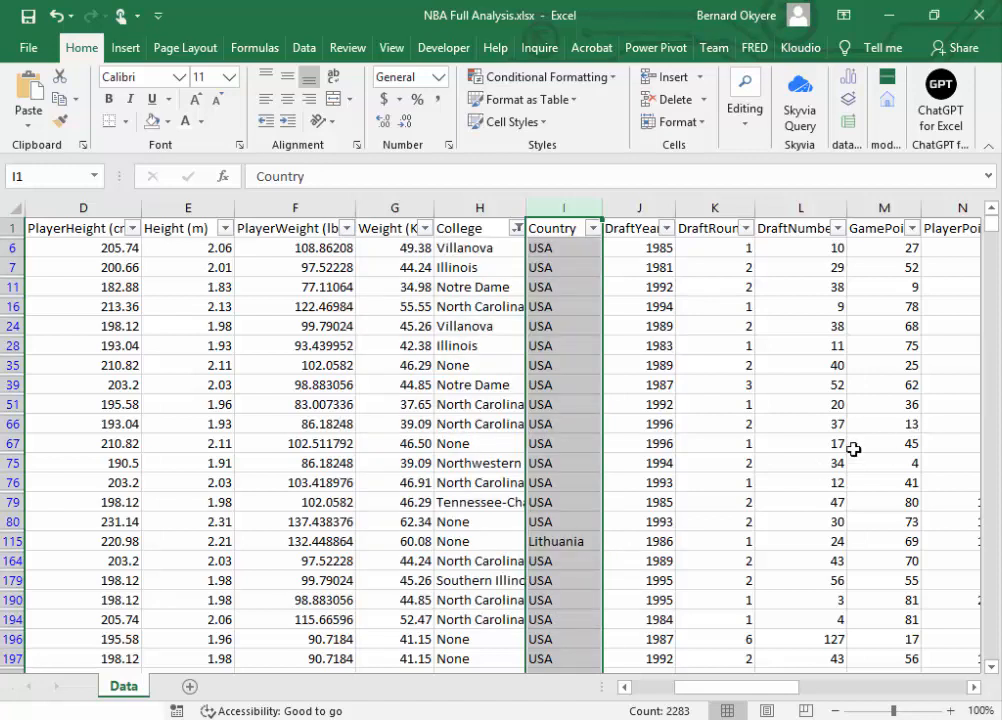
Step: Go to the last record in the Country column, inspect the end of the data and return to the first rows
key(ctrl+Down)
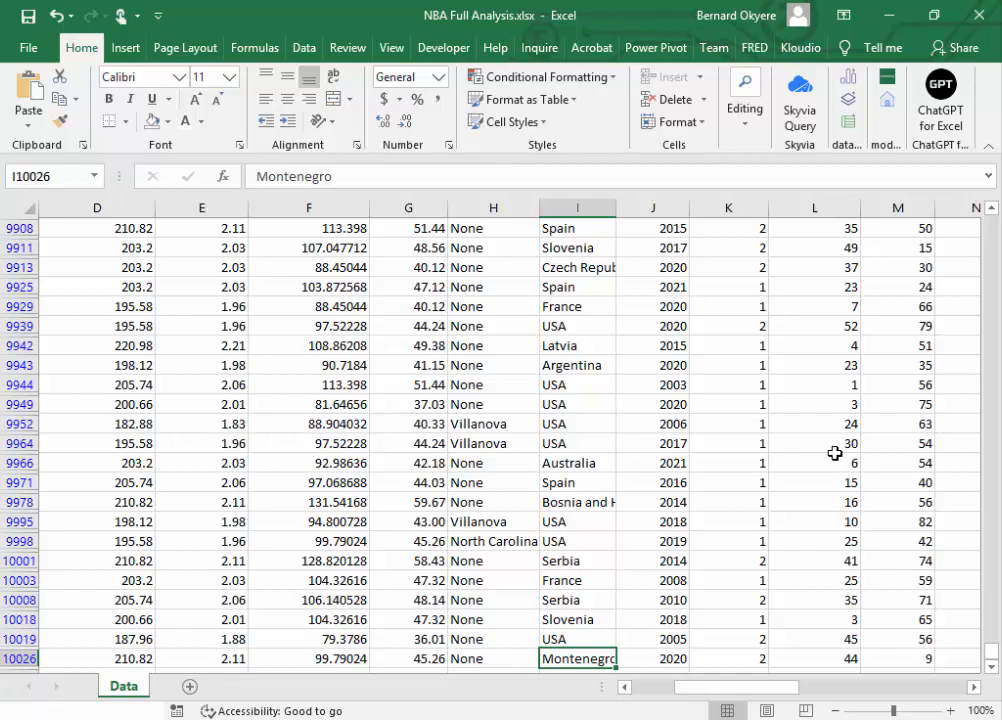
click(991, 667)
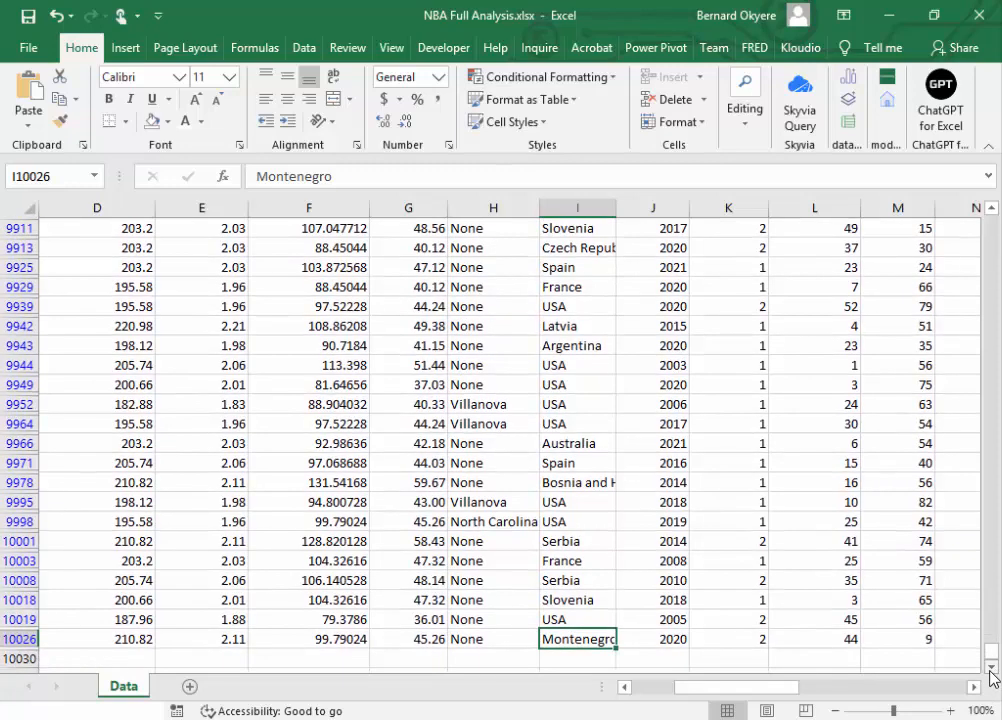
click(991, 667)
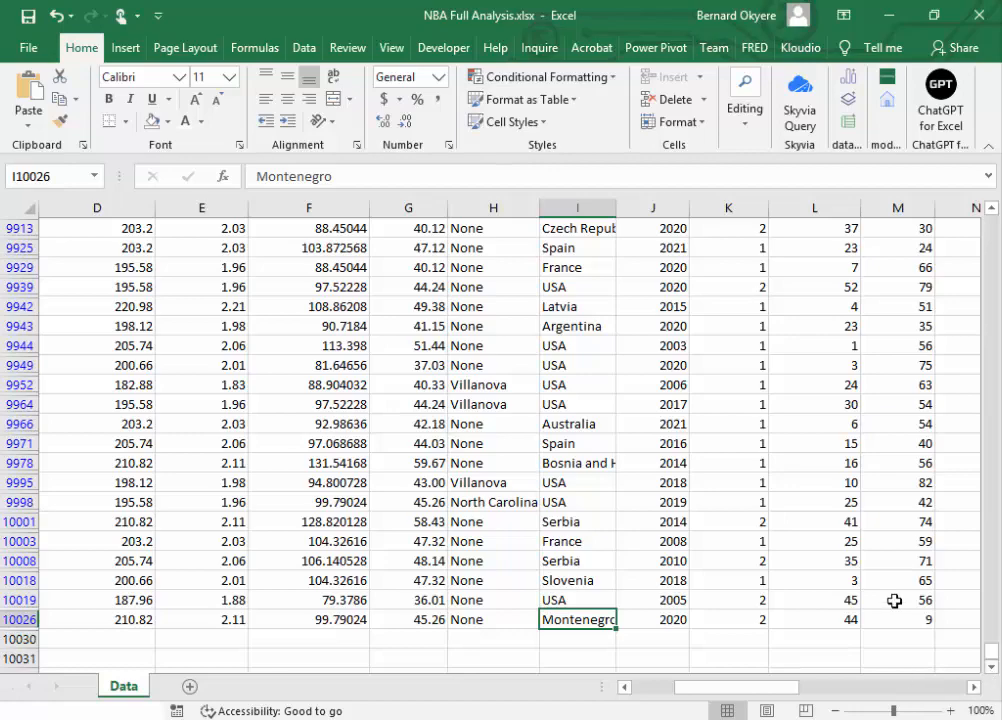
drag(993, 662, 990, 178)
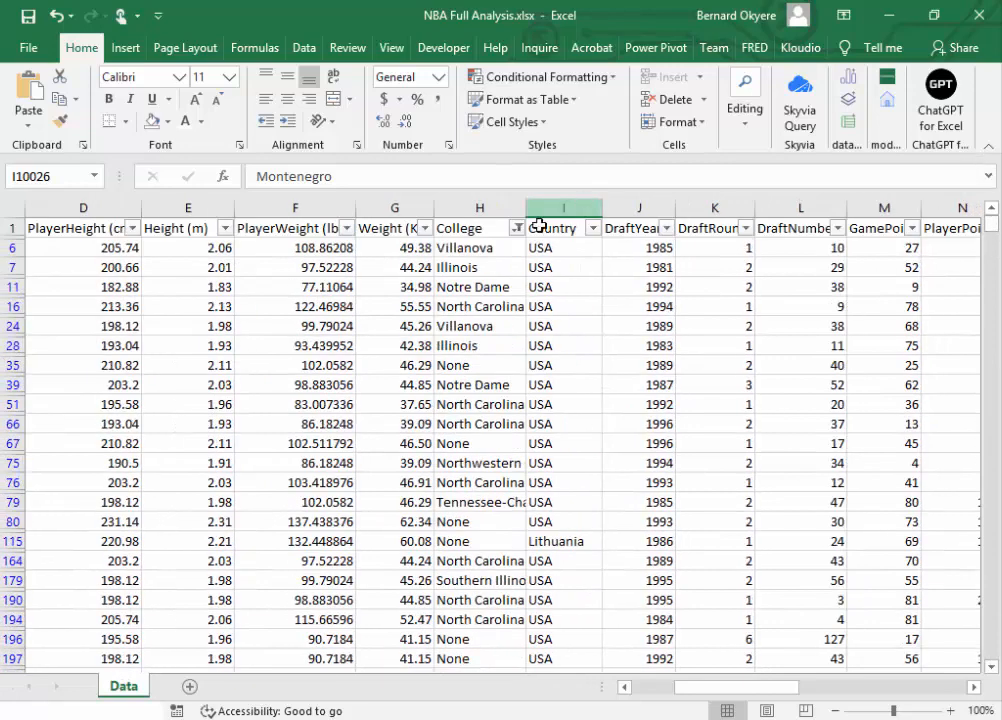
click(468, 208)
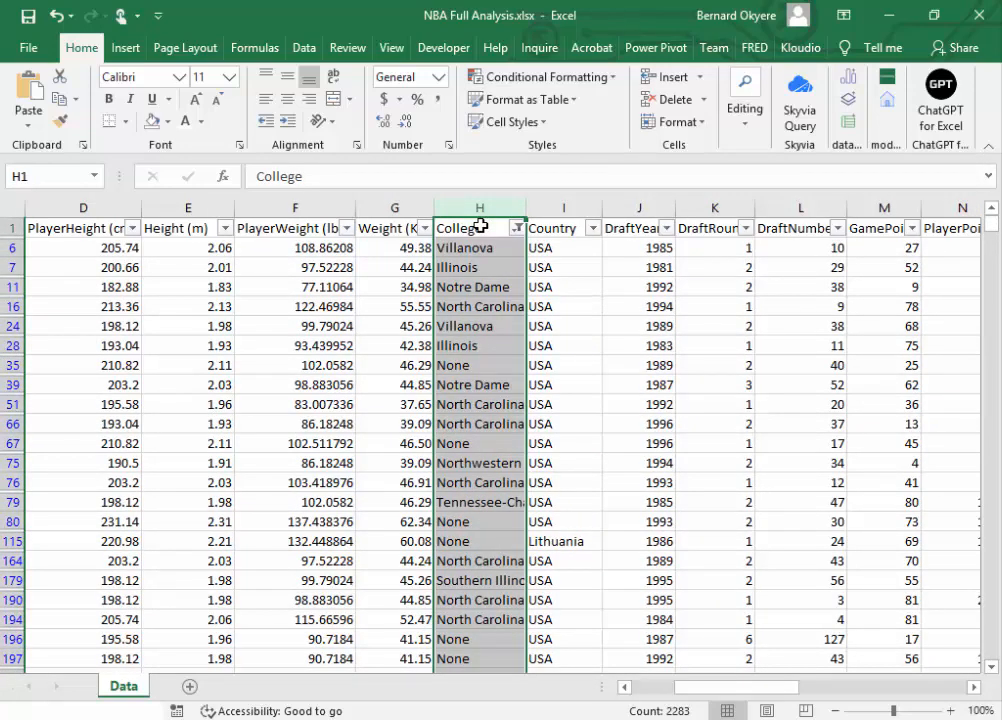
click(545, 228)
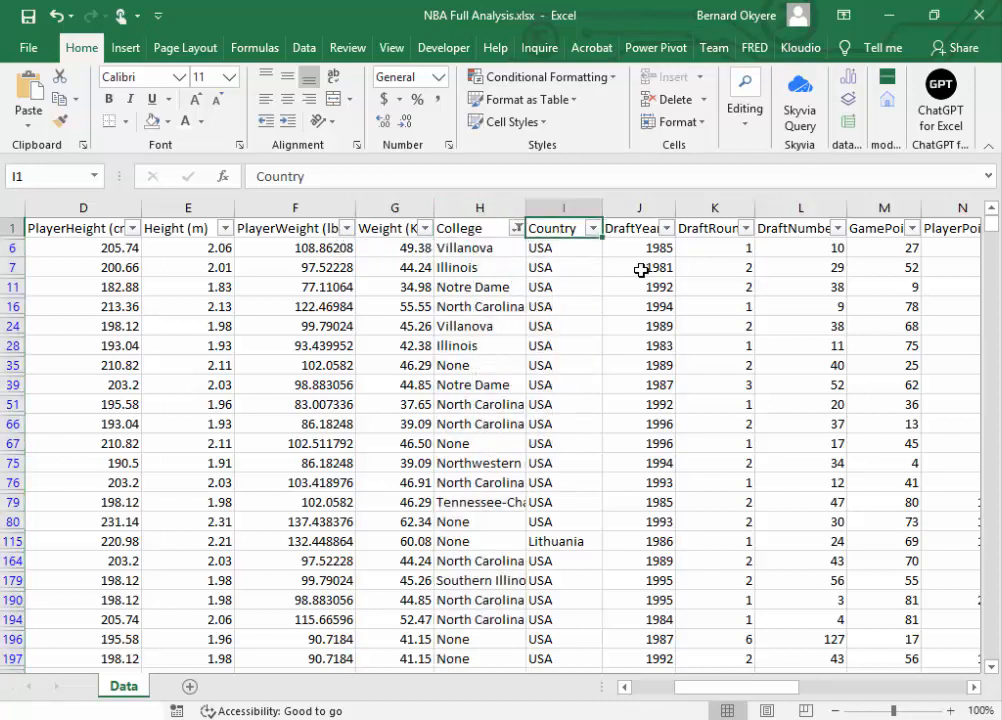
click(638, 229)
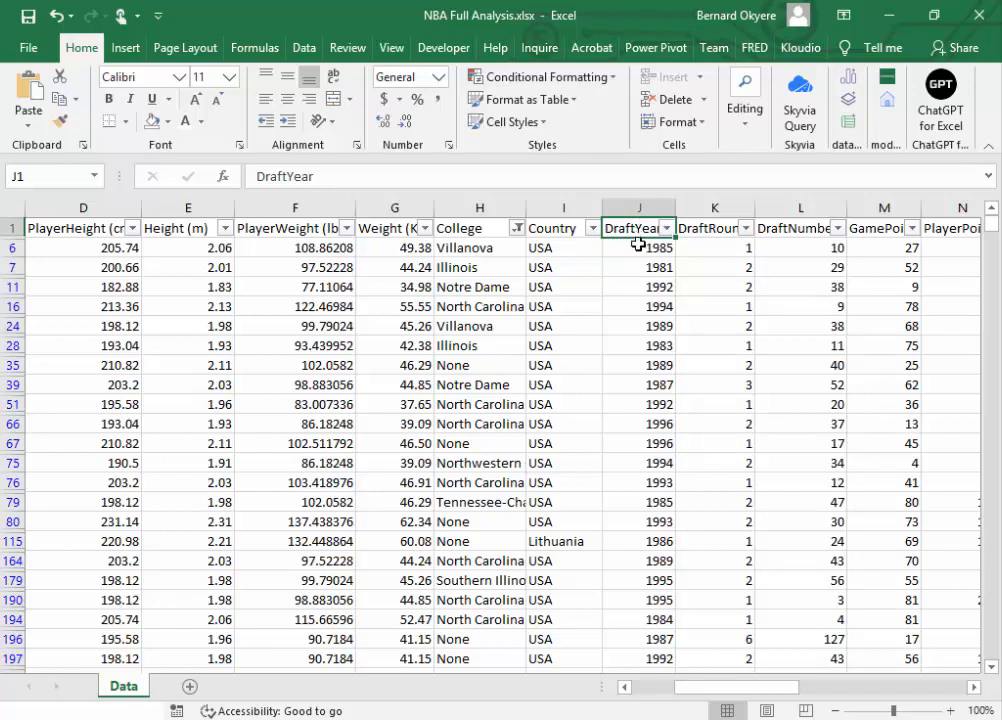
click(643, 242)
click(638, 229)
Step: Add (Blanks) to the values selected in the College column's filter and apply it
click(482, 230)
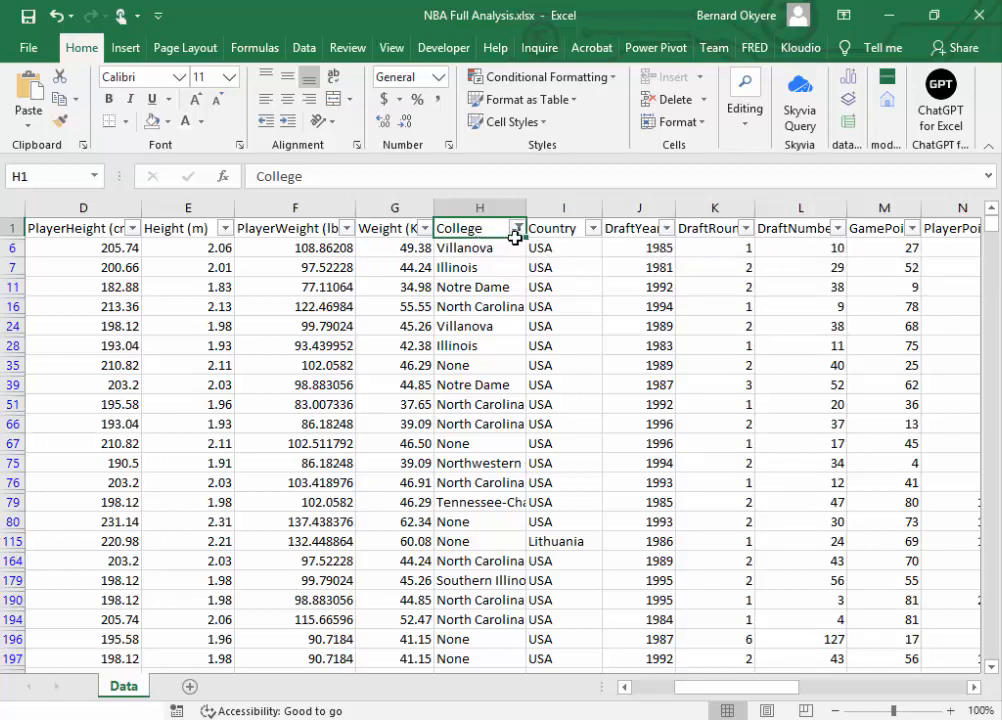
click(516, 232)
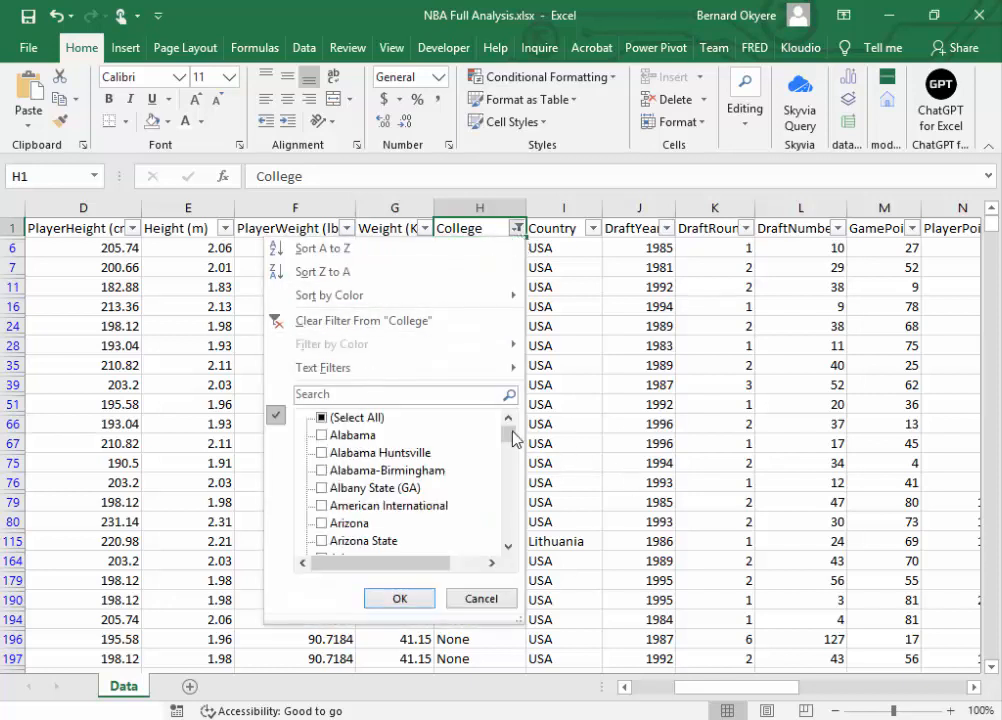
drag(510, 436, 503, 570)
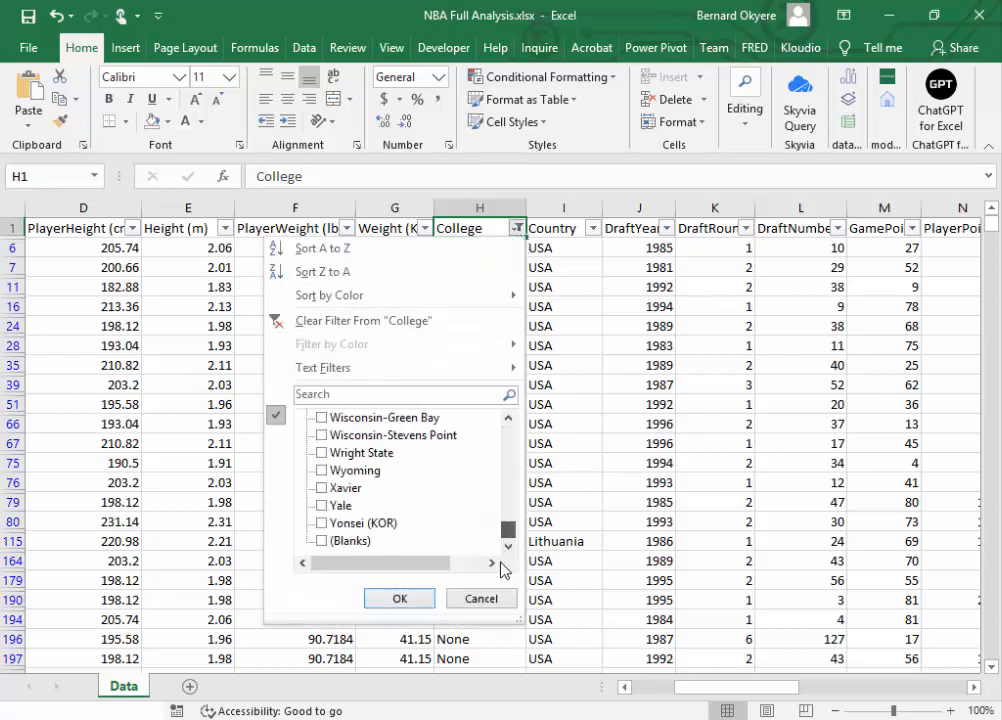
click(322, 541)
click(399, 598)
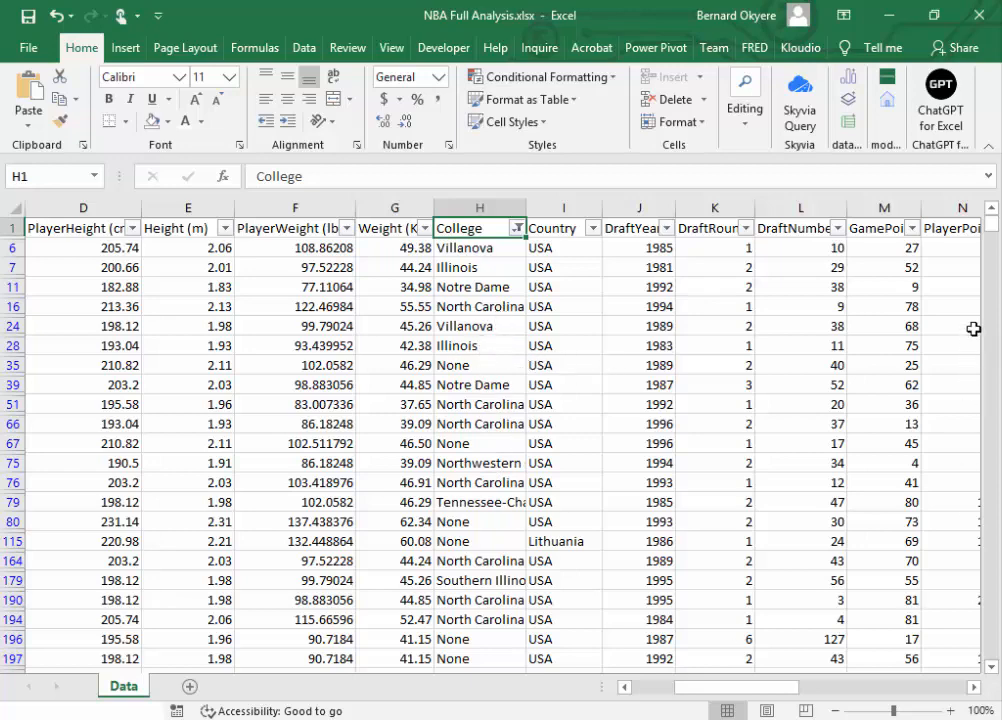
Step: Check at the end of the College filter values that (Blanks) is selected and reapply the filter
drag(991, 224, 998, 147)
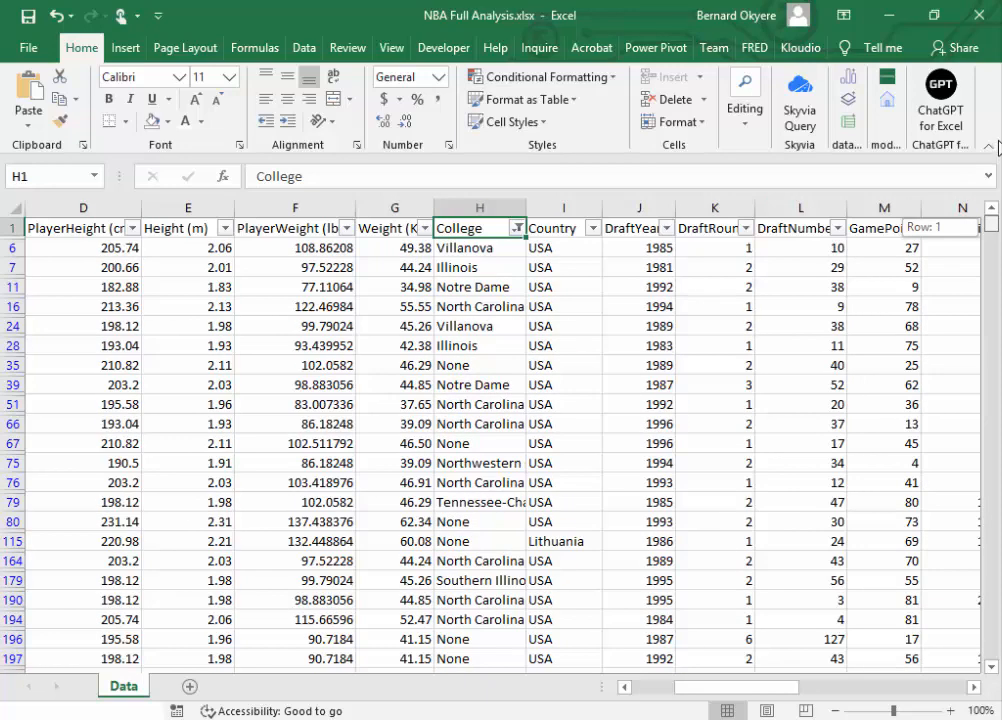
click(479, 250)
click(494, 228)
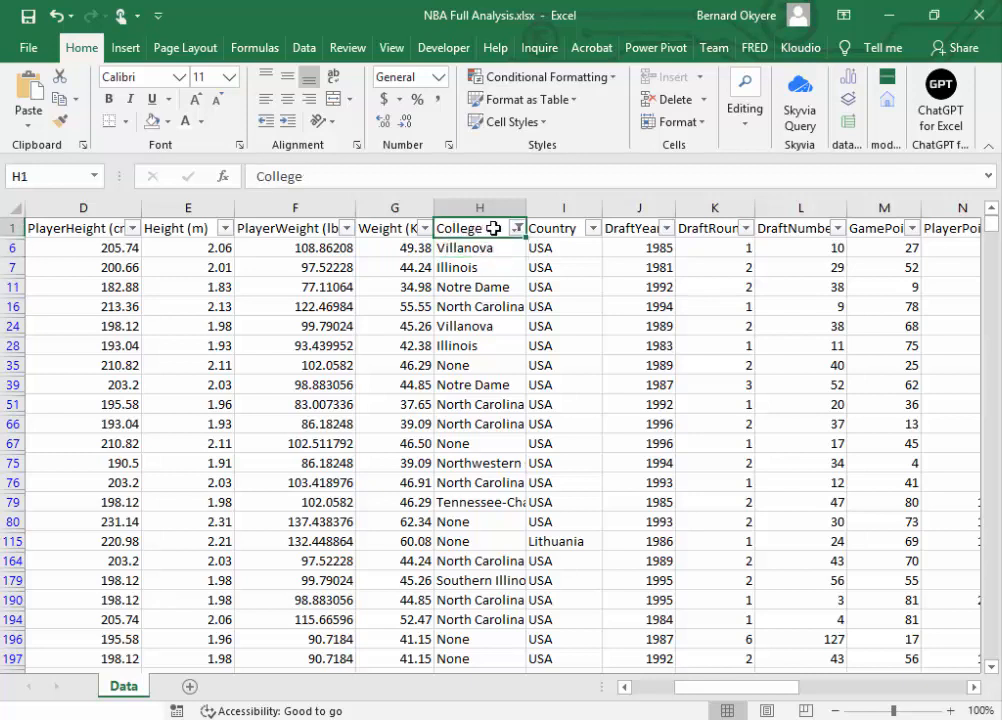
click(517, 228)
scroll(515, 477, down, 10)
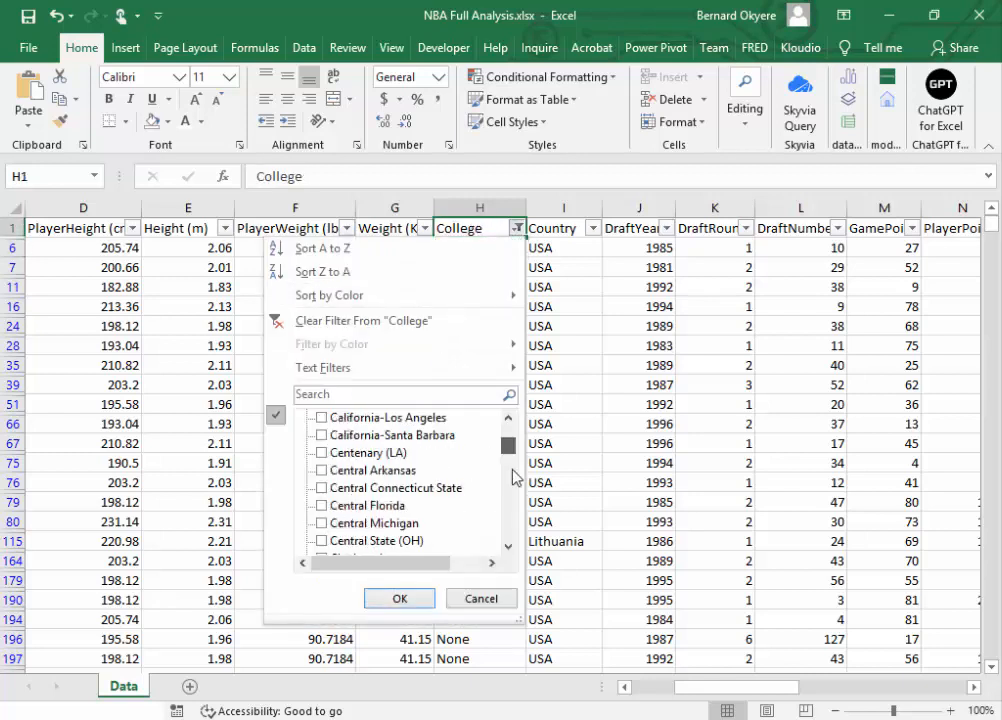
scroll(515, 477, down, 20)
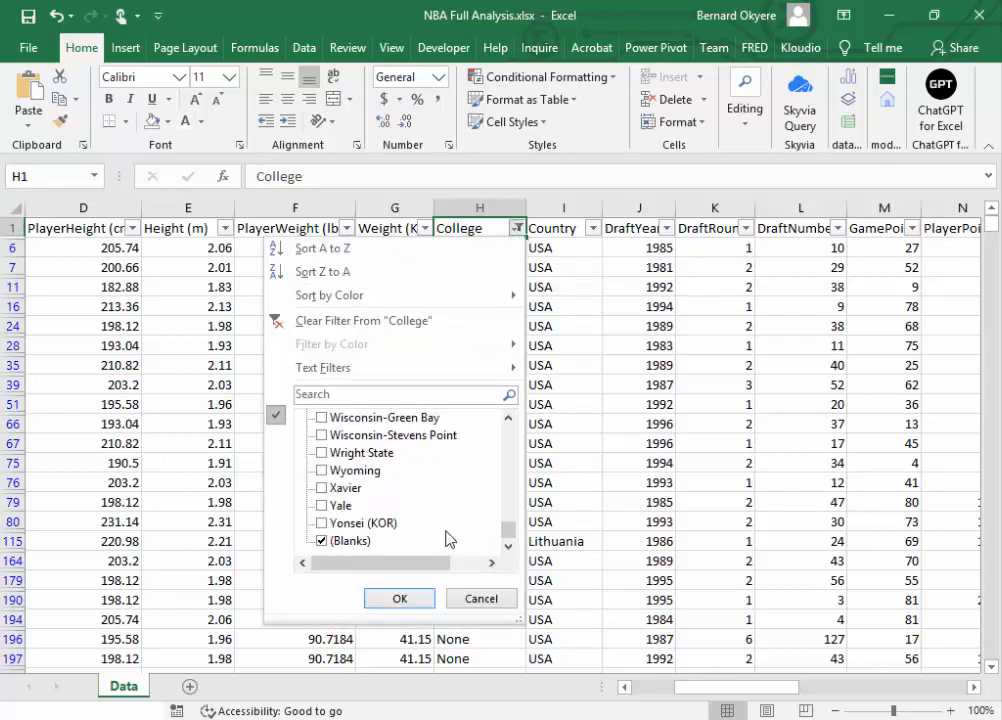
click(412, 600)
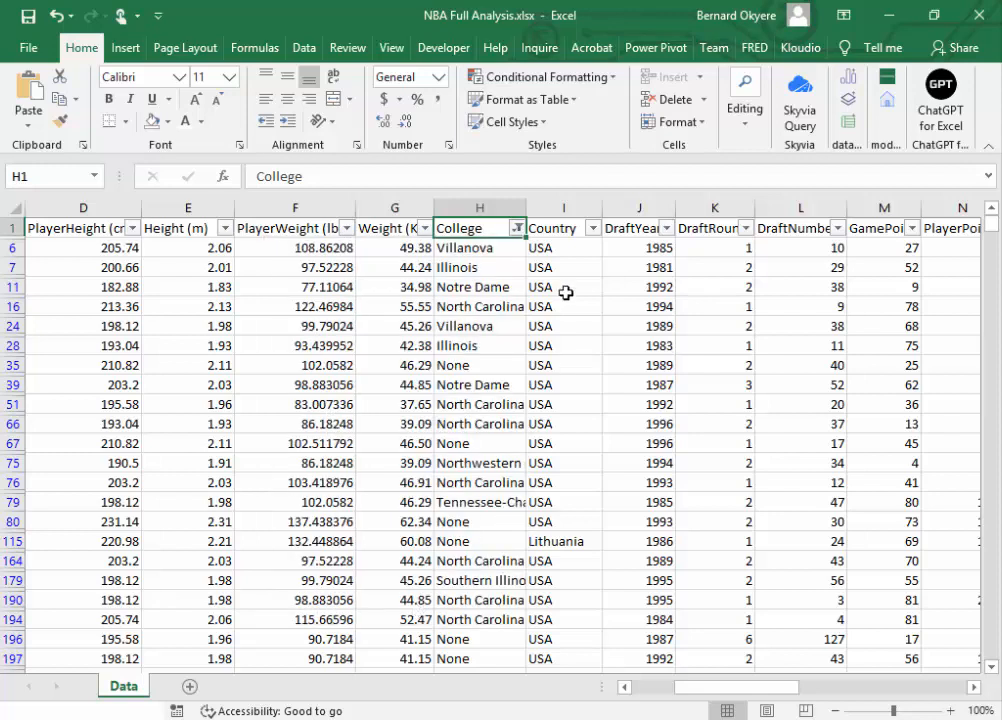
Step: Deselect all Country filter values, look through the list, cancel without applying and select the College header cell
click(572, 230)
click(593, 229)
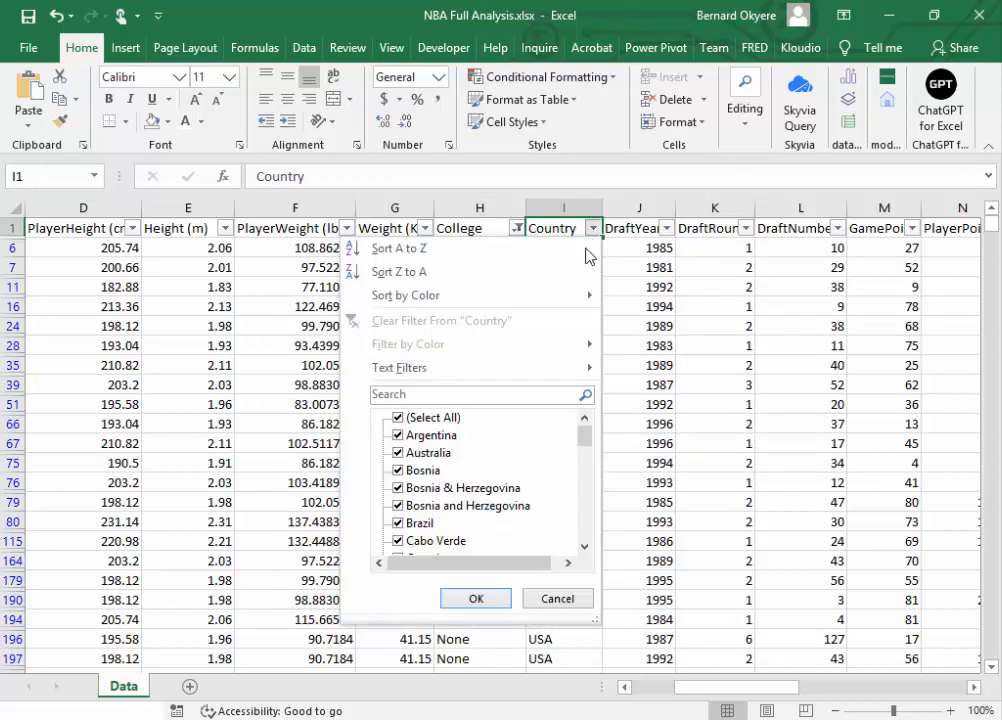
click(399, 418)
mouse_move(584, 437)
mouse_down()
mouse_move(577, 561)
mouse_move(586, 412)
mouse_up()
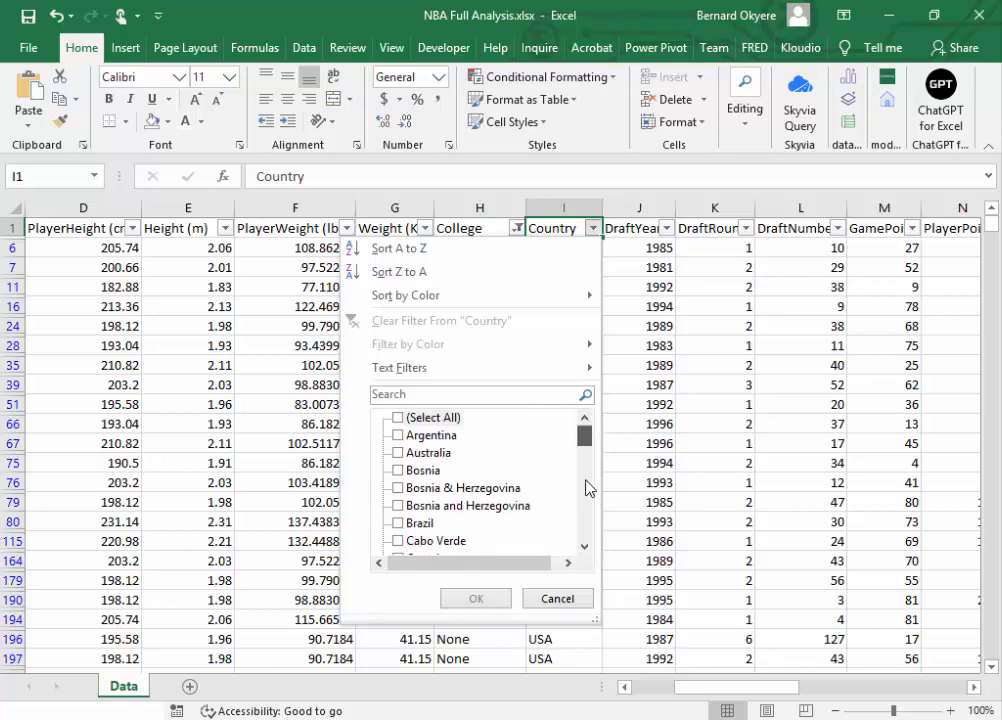
scroll(586, 488, down, 10)
click(560, 598)
click(483, 229)
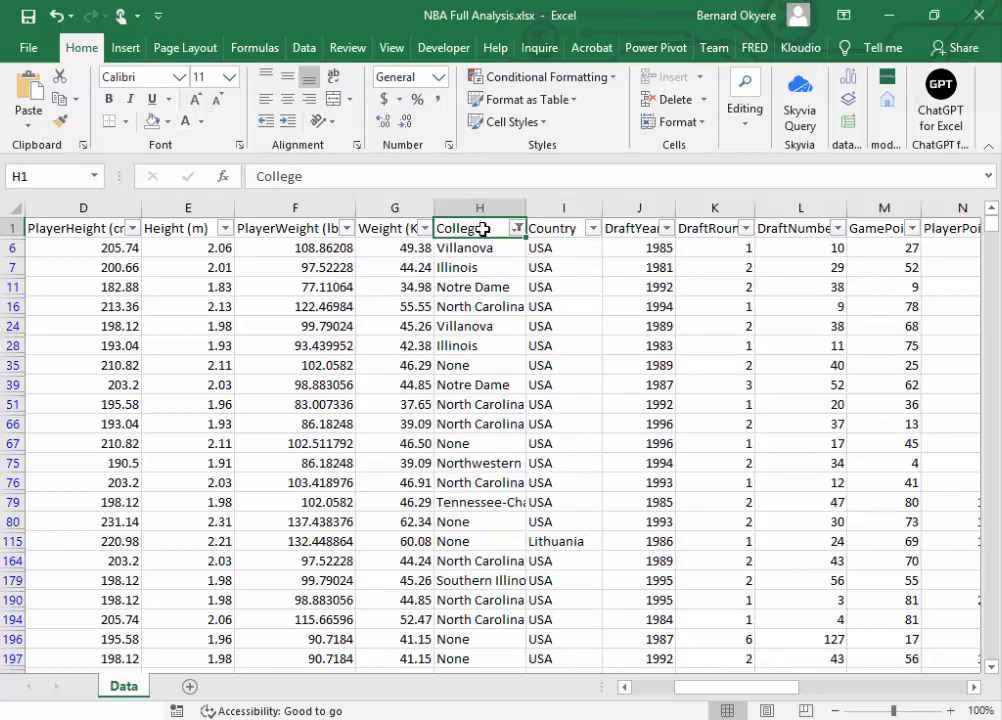
Step: Clear the College filter and look through the Country filter values, cancelling without applying
click(517, 228)
click(270, 320)
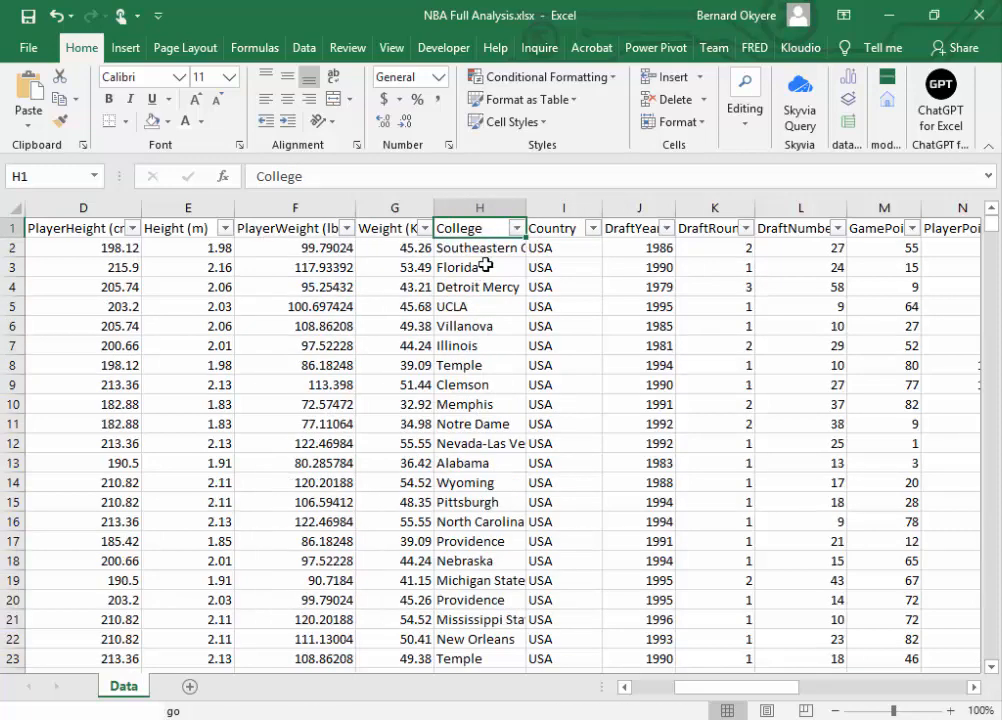
click(545, 228)
click(593, 228)
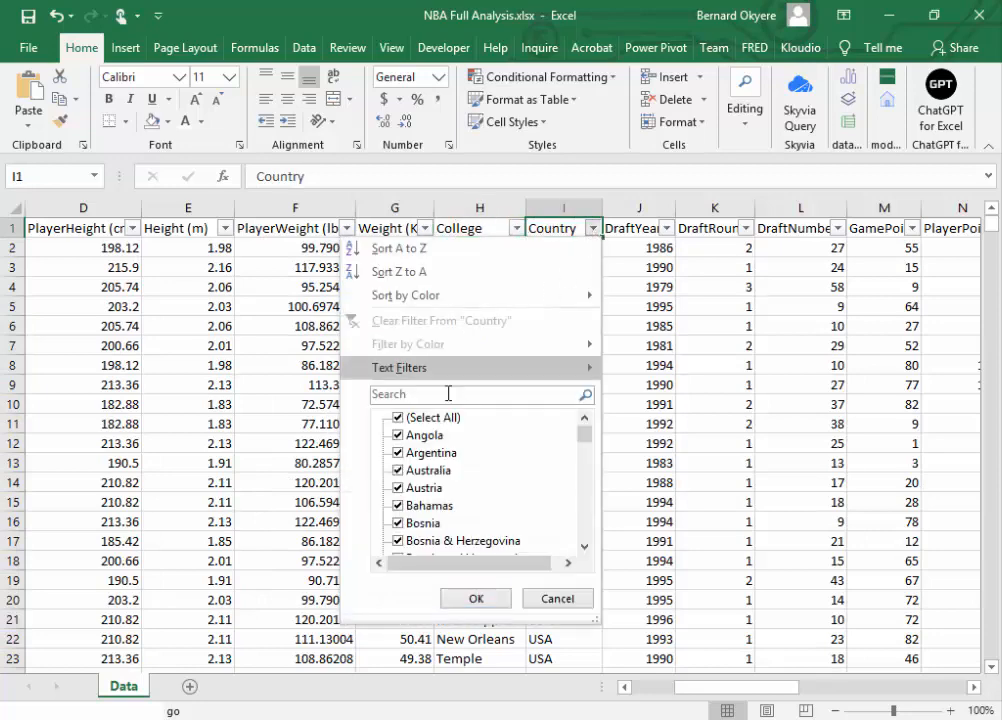
drag(577, 447, 584, 398)
click(557, 598)
Step: Filter the College column to show only (Blanks)
click(476, 228)
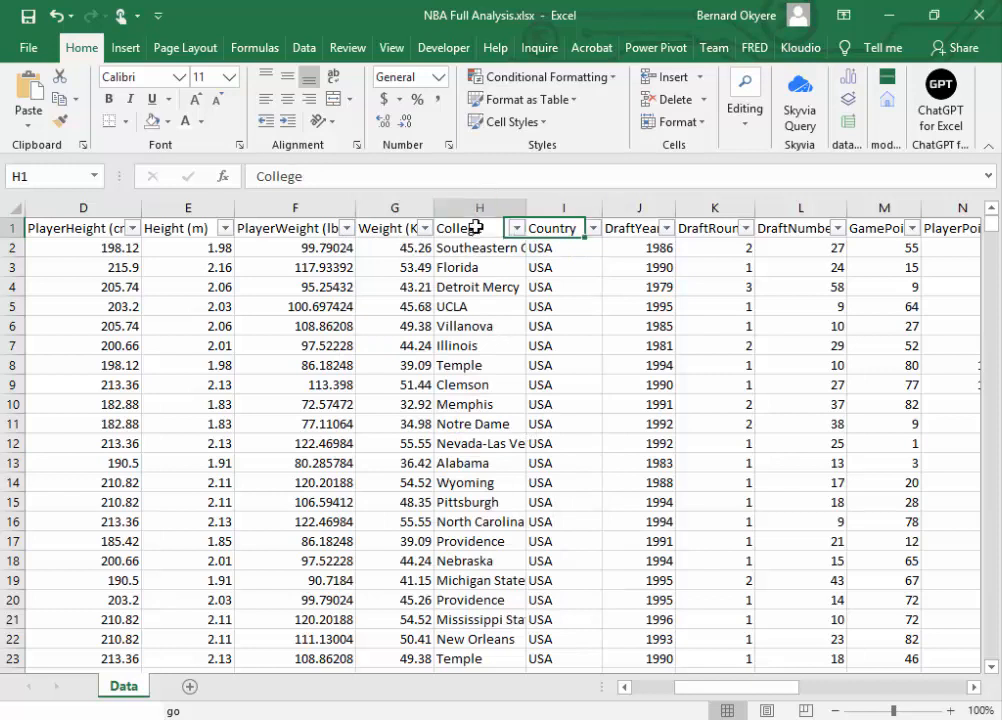
click(517, 228)
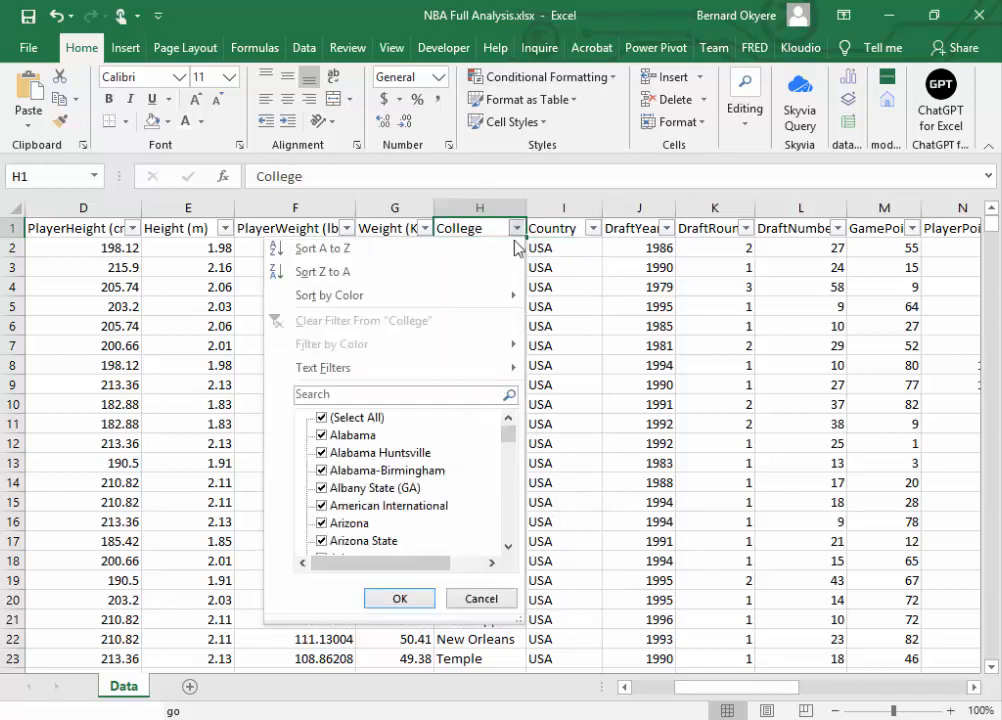
click(330, 420)
drag(501, 441, 505, 561)
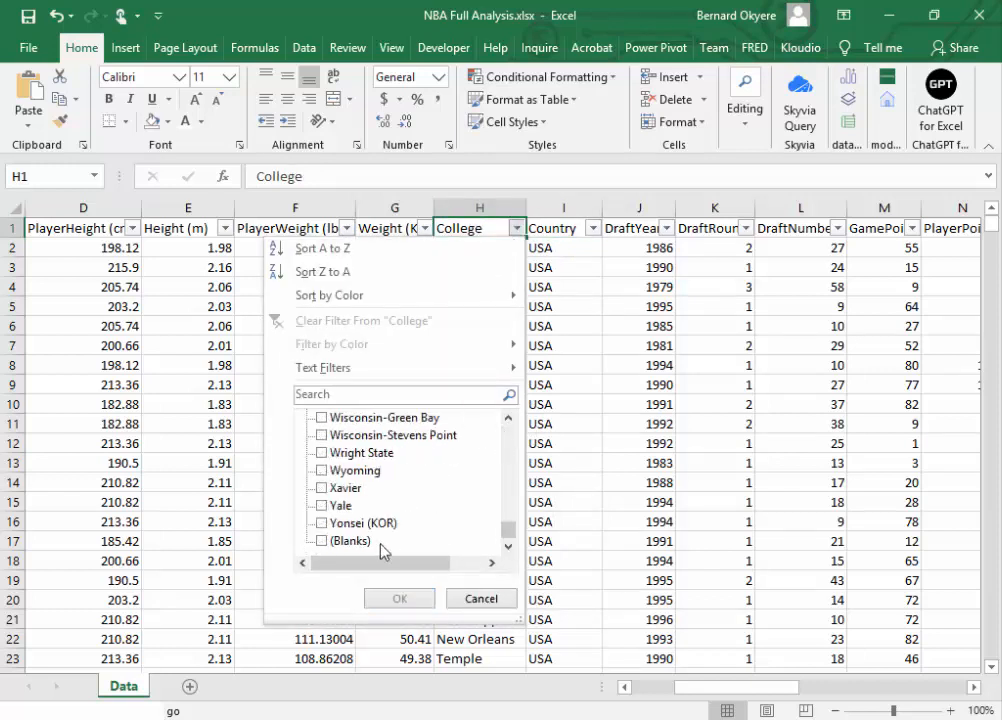
click(324, 542)
click(396, 598)
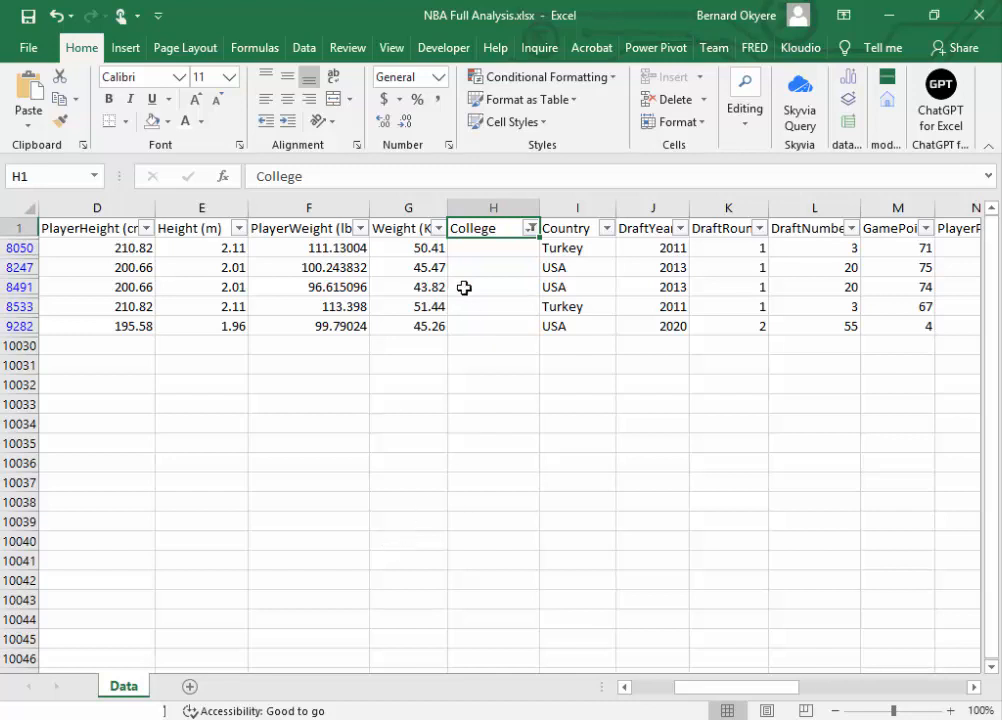
Step: Enter None in the first blank College cell, H8050
drag(89, 246, 206, 327)
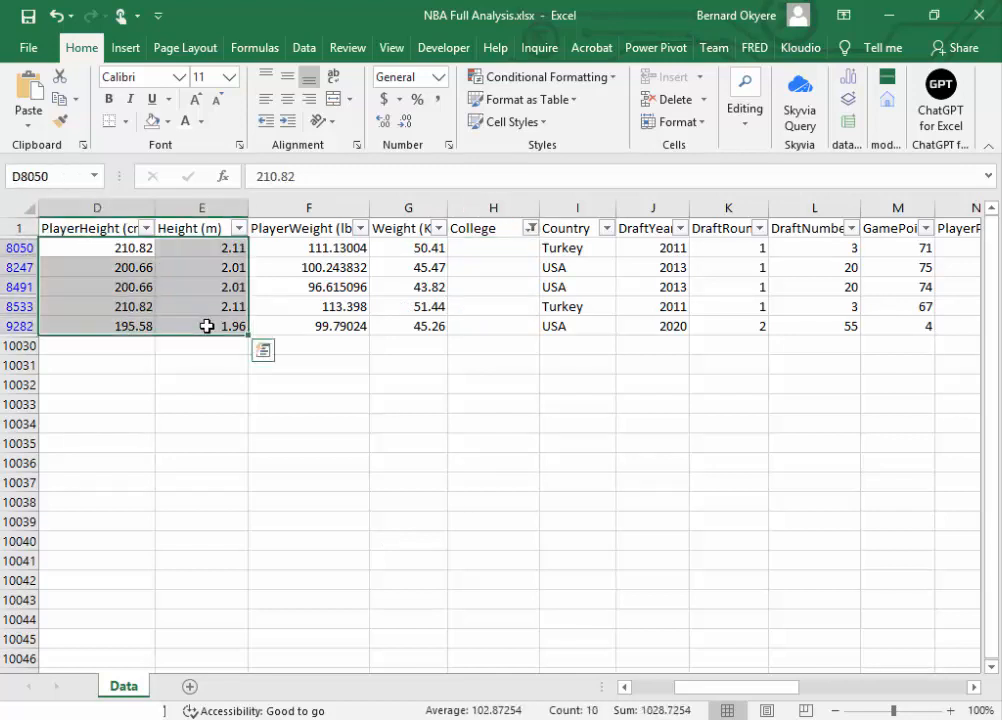
click(481, 252)
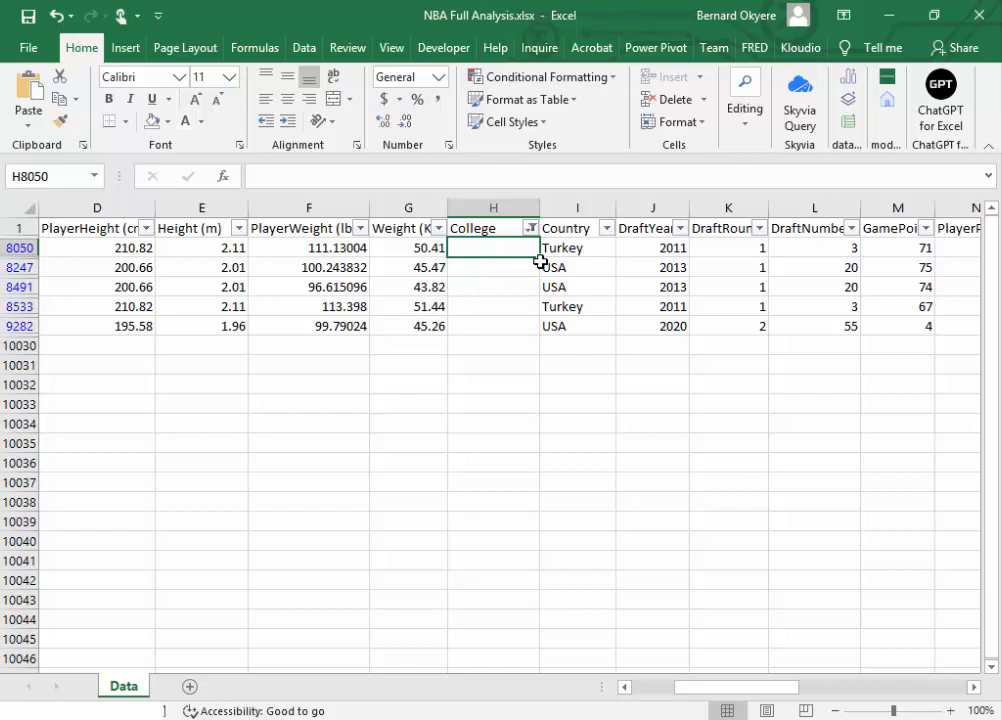
click(476, 268)
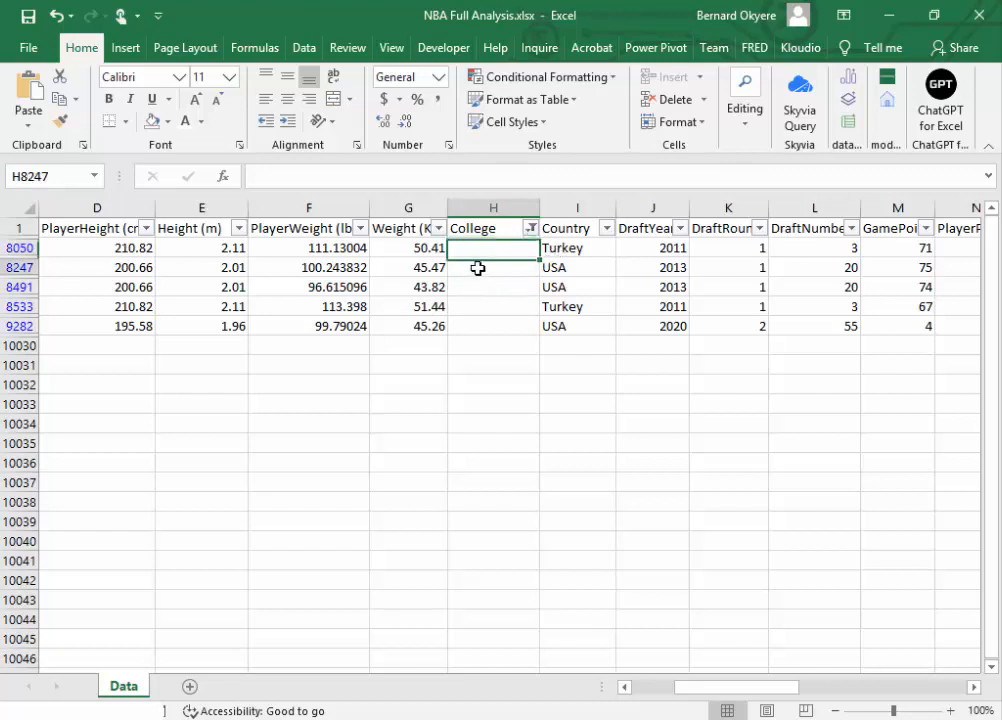
click(478, 249)
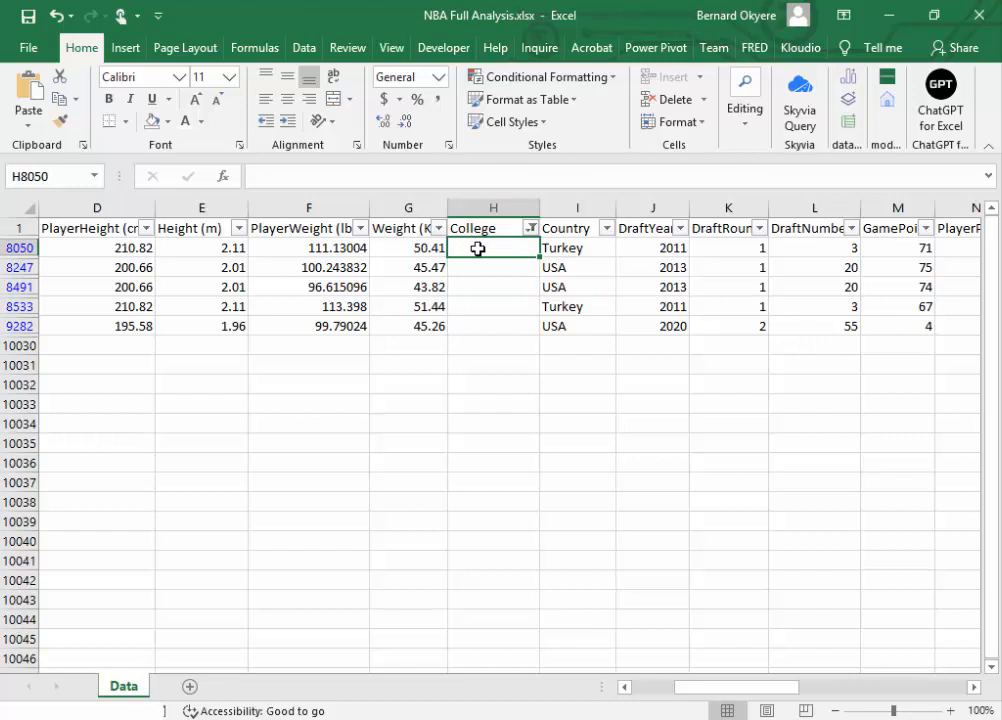
text(N)
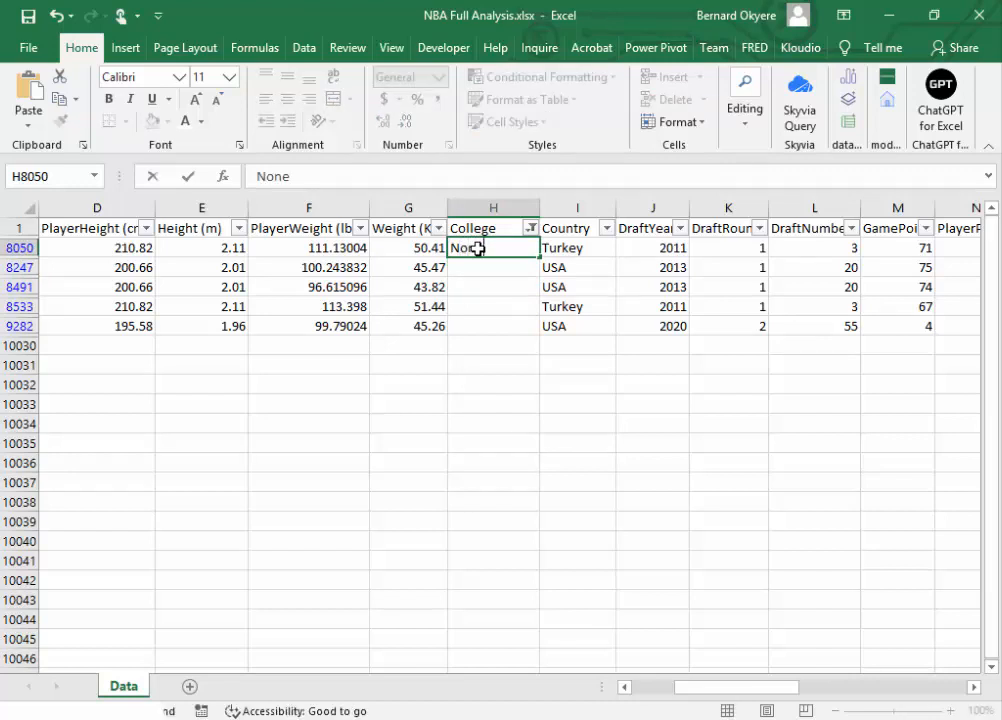
text(one)
key(Return)
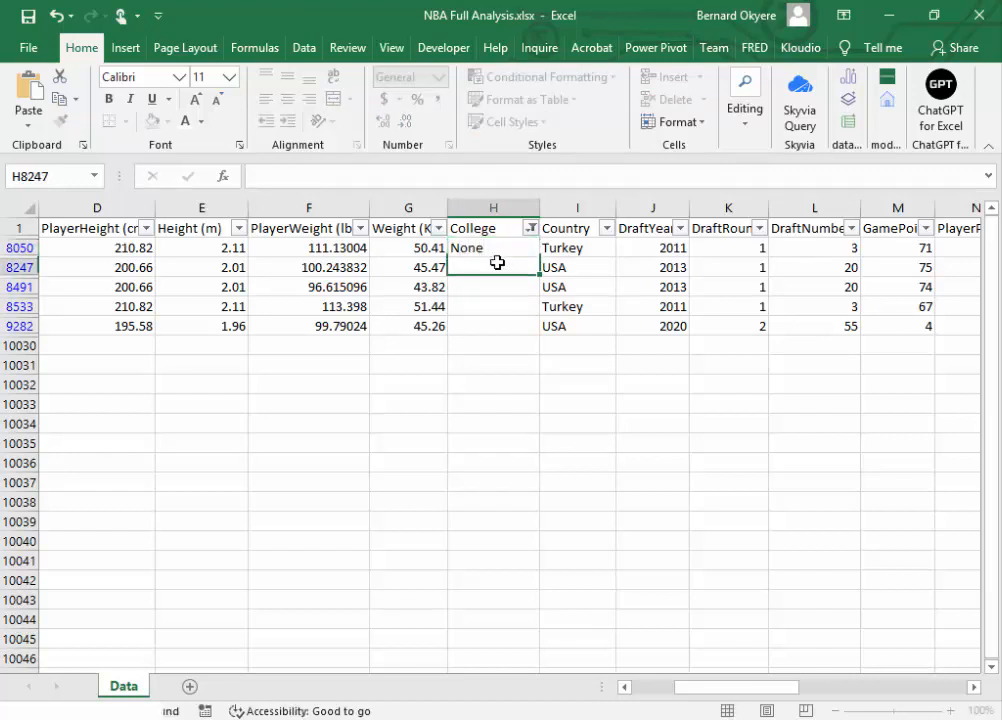
Step: Fill None down the remaining filtered College cells through H9282 and save the workbook
key(Up)
drag(539, 259, 534, 338)
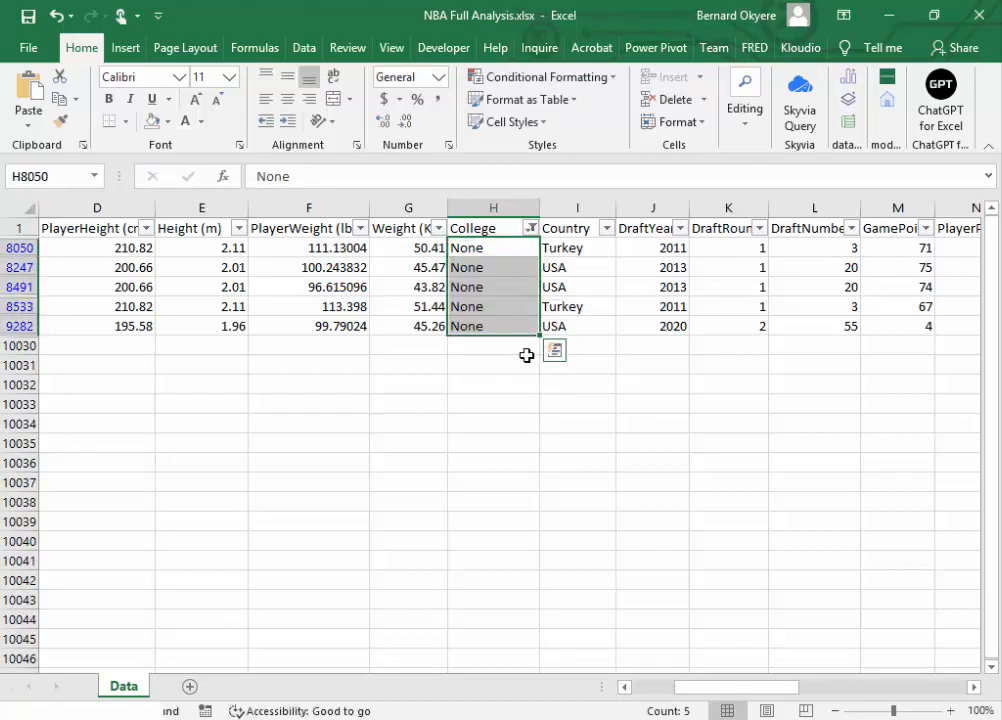
click(507, 343)
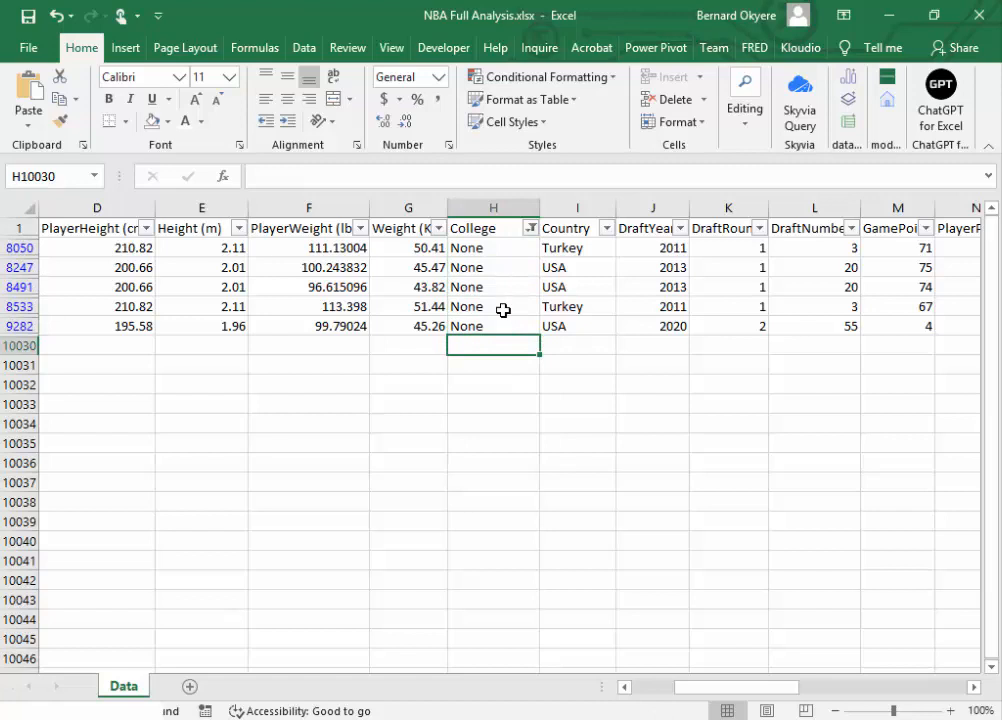
click(485, 250)
click(481, 330)
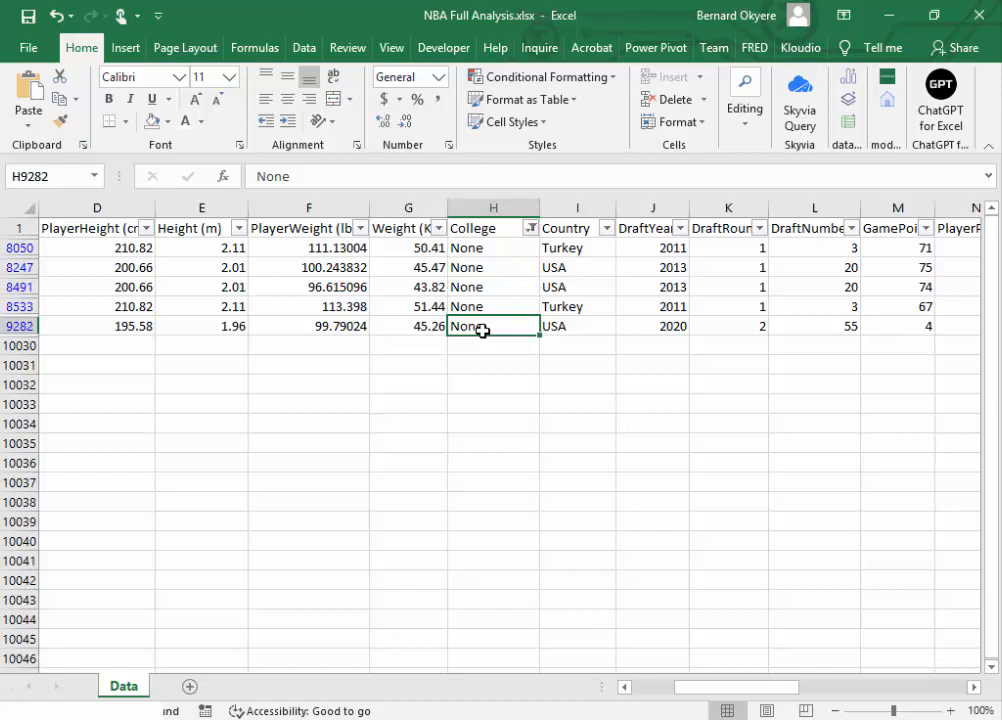
click(28, 16)
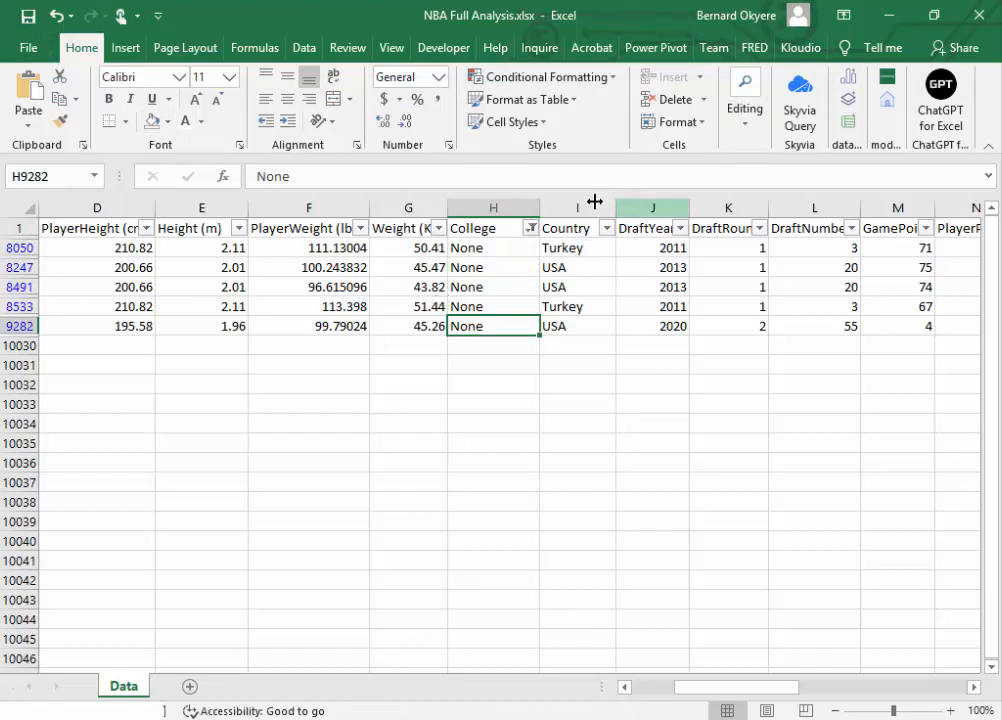
Step: Clear the College filter and check the end of its value list for remaining blanks
click(531, 228)
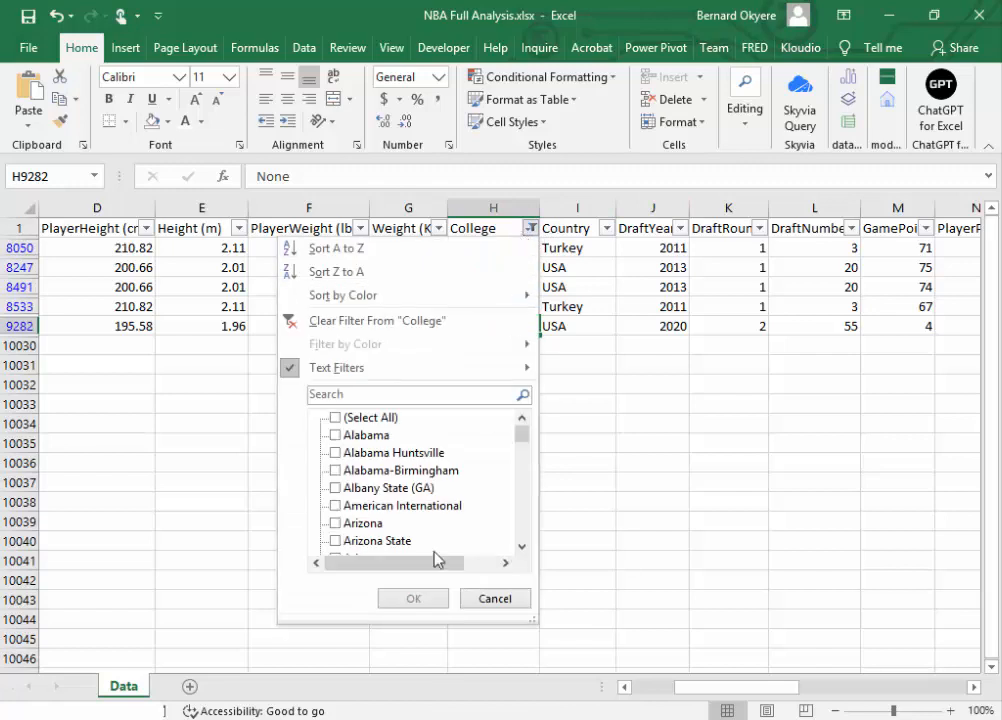
drag(521, 436, 521, 396)
click(308, 322)
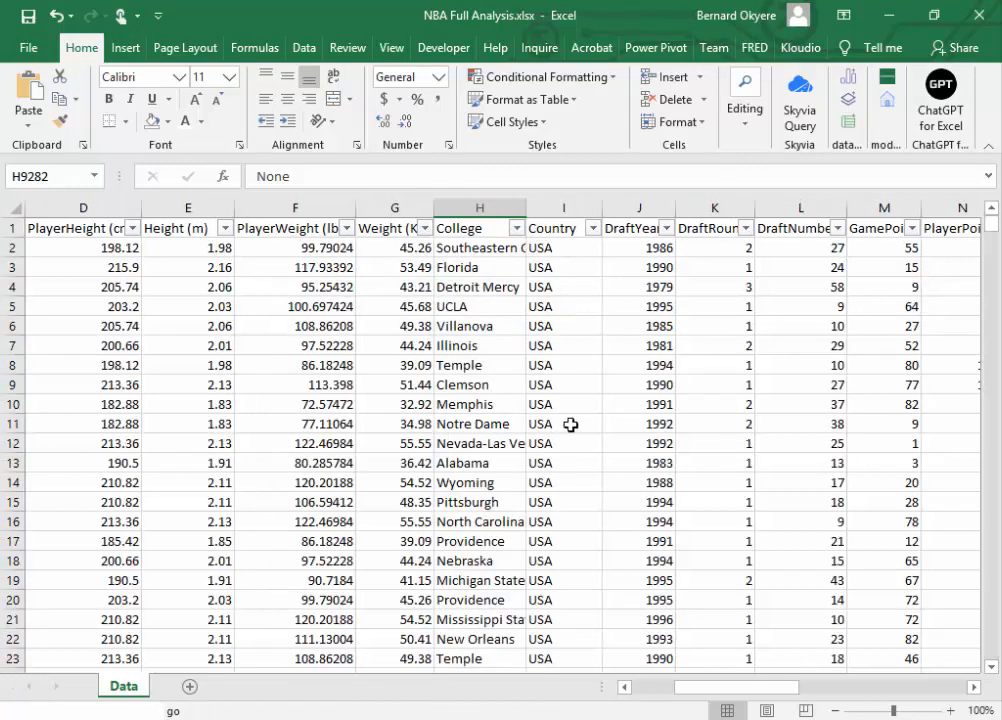
click(516, 229)
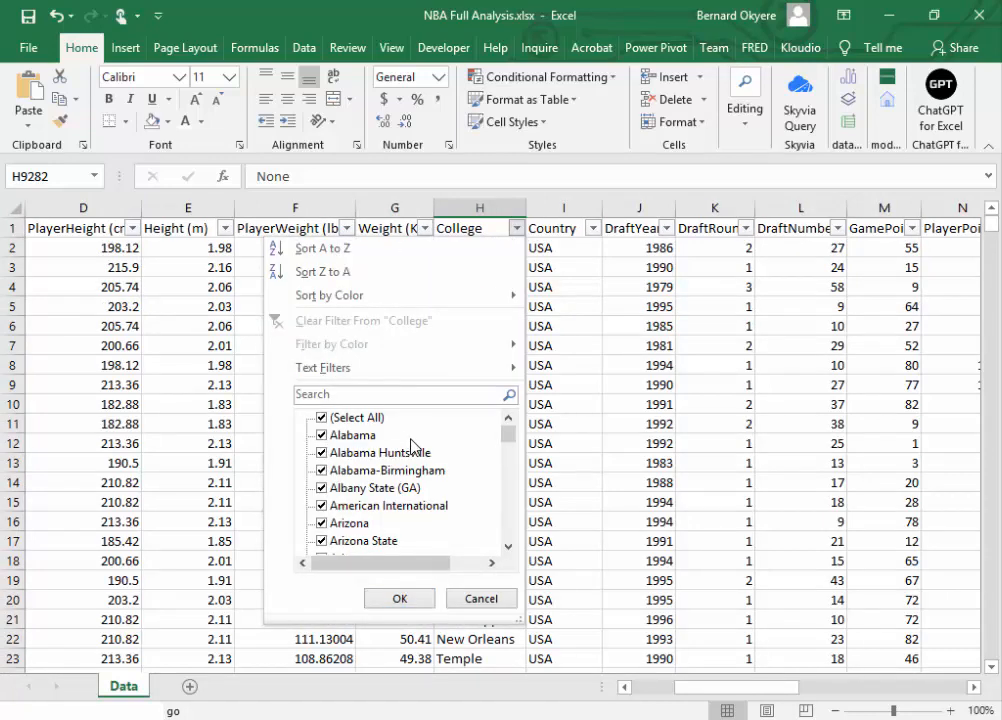
drag(510, 432, 510, 577)
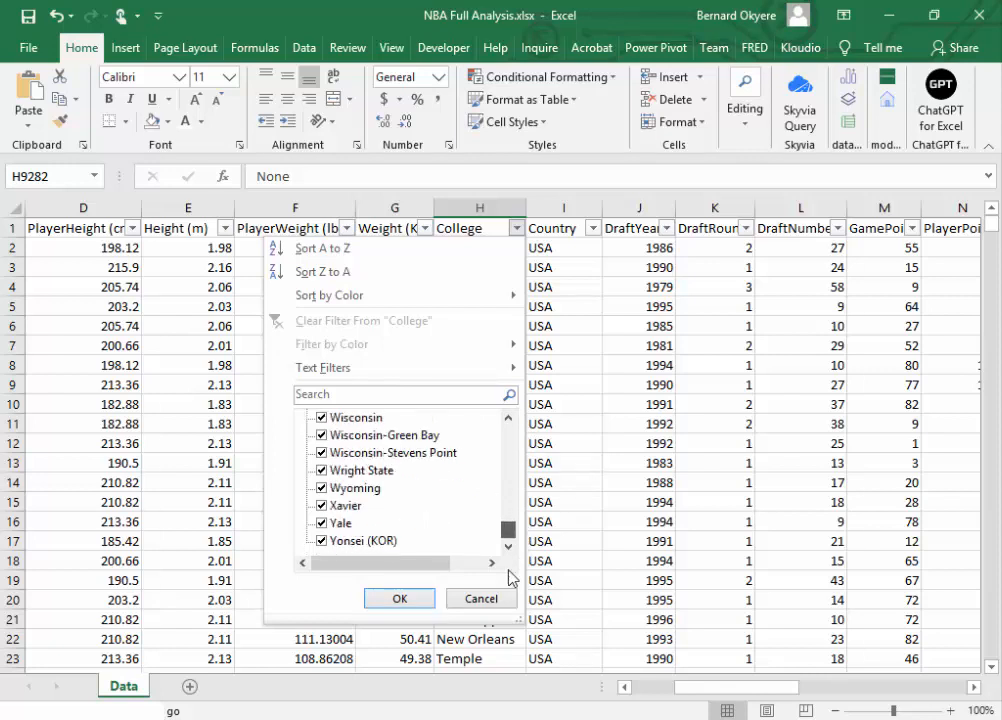
click(398, 598)
Step: Check the filter values of the Weight (Kg) and PlayerWeight (lbs) columns for blanks
click(397, 231)
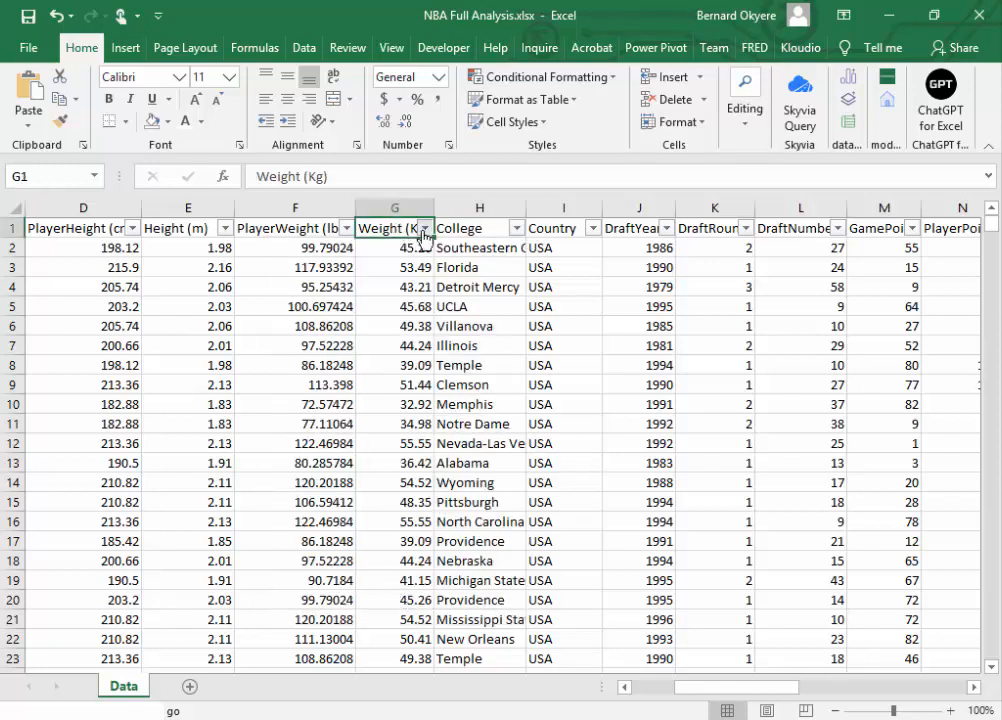
click(426, 228)
drag(416, 436, 412, 378)
click(320, 598)
click(290, 228)
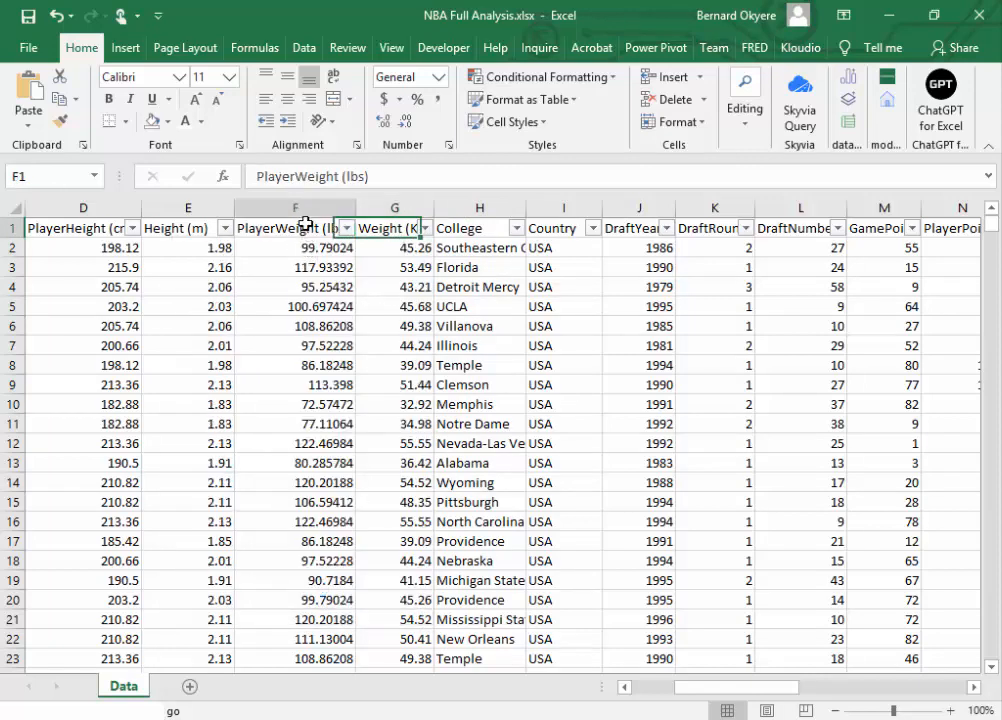
click(346, 228)
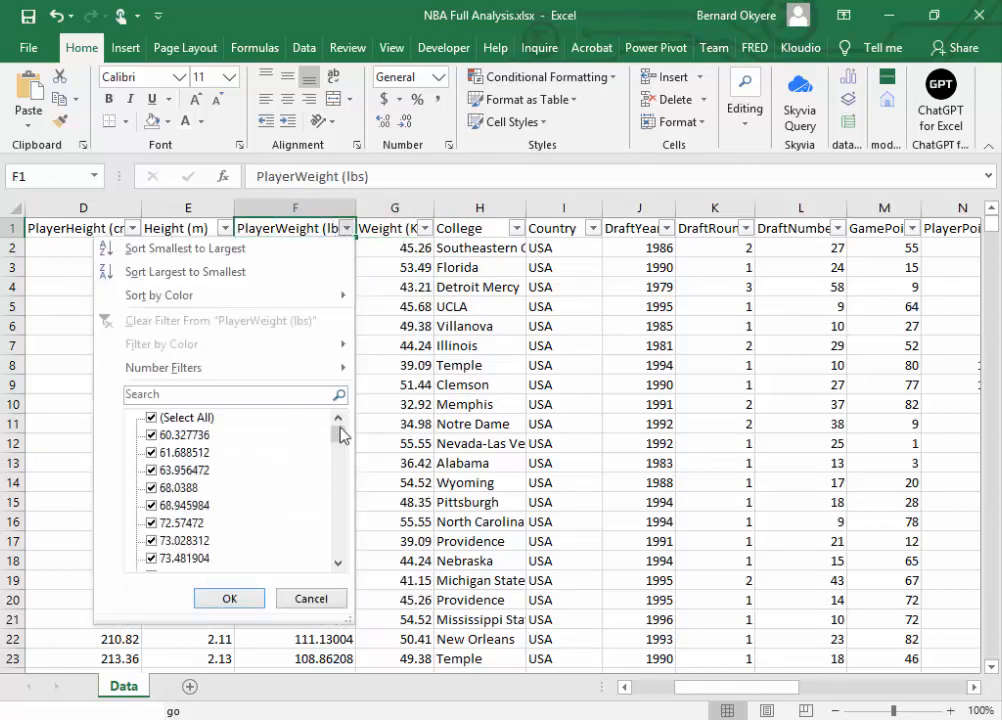
drag(338, 433, 277, 615)
click(278, 604)
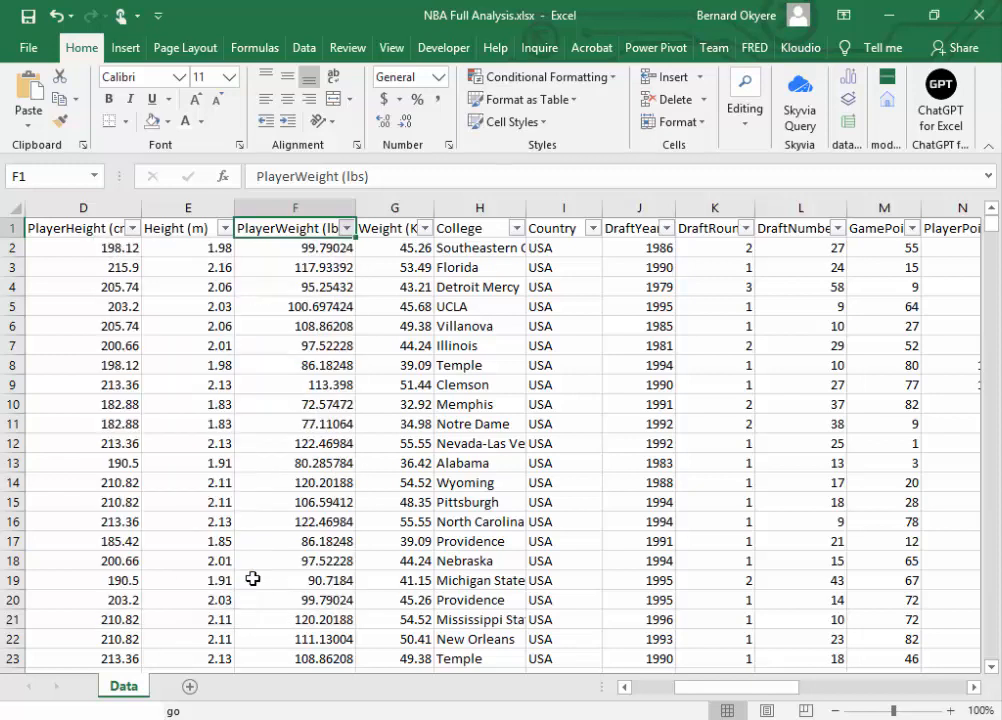
Step: Check the filter values of the Height (m) and PlayerHeight (cm) columns for blanks
click(195, 228)
click(225, 228)
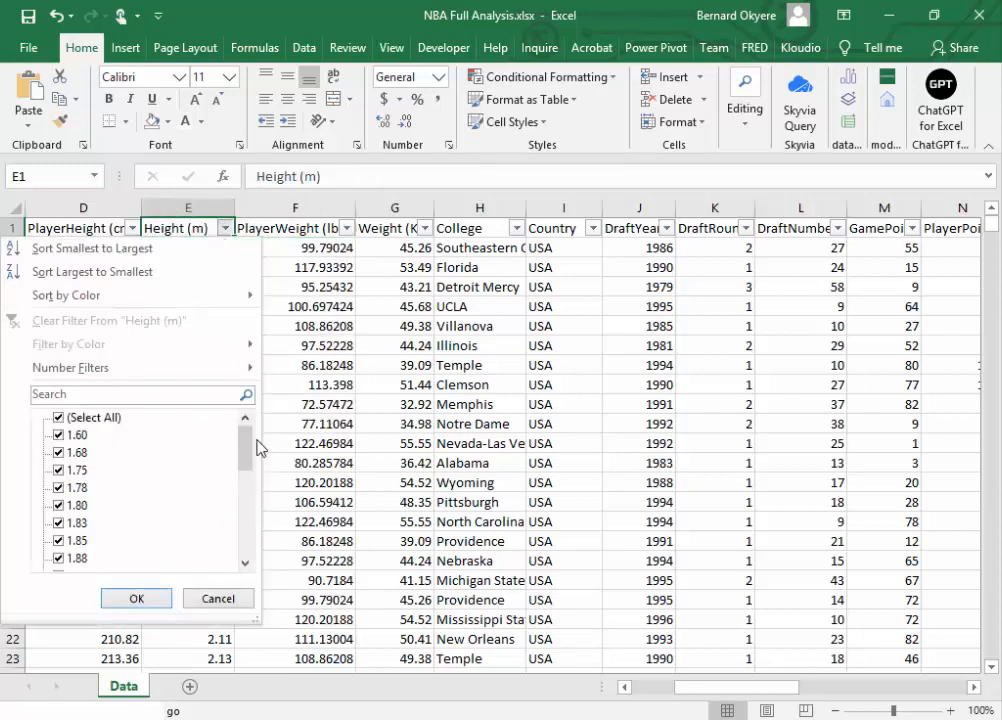
drag(246, 447, 246, 600)
click(136, 600)
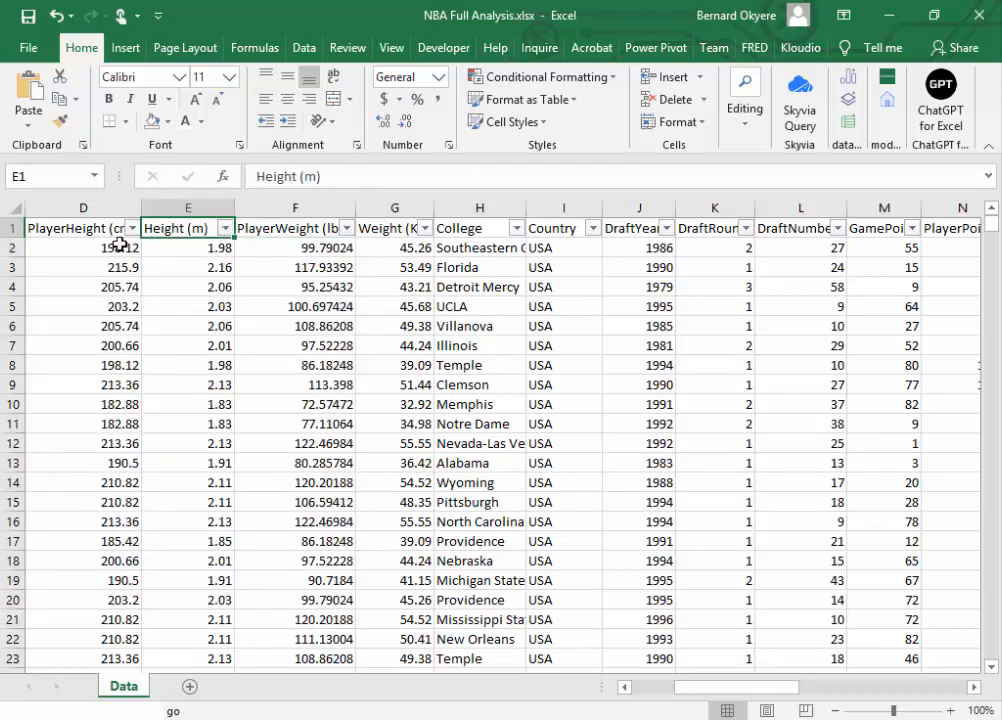
click(118, 228)
click(133, 228)
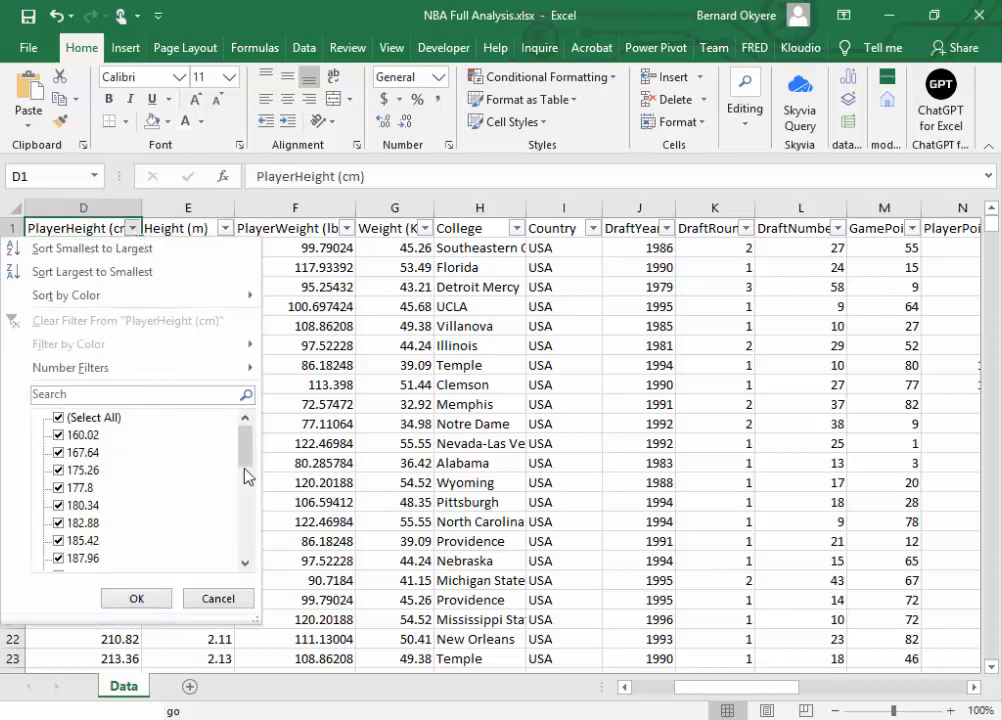
drag(247, 474, 246, 575)
click(137, 597)
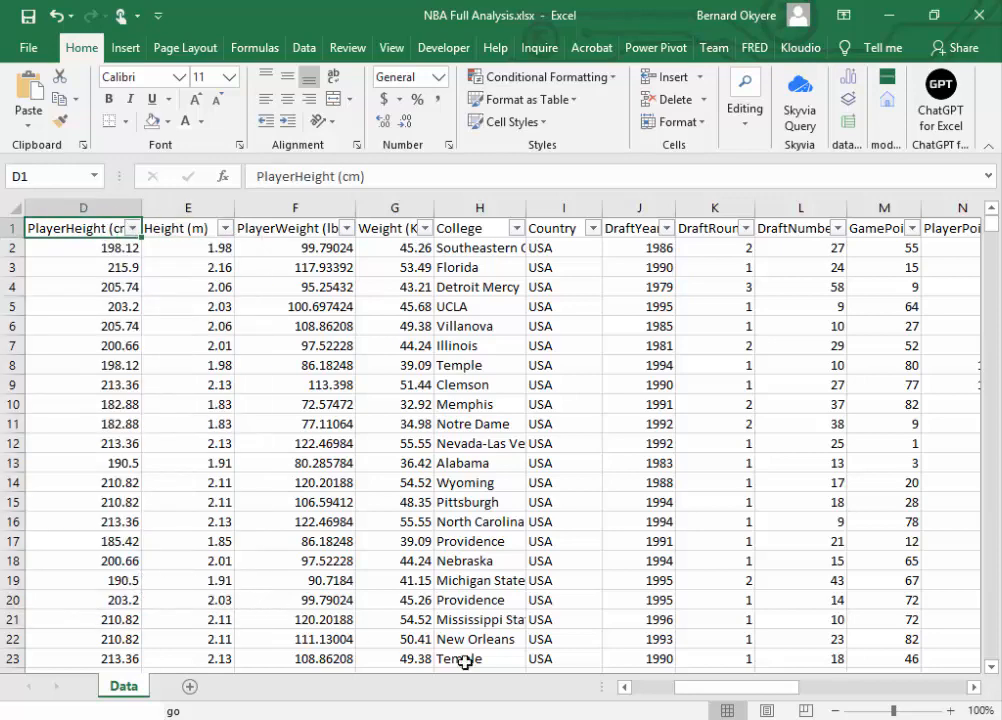
Step: Review the columns across the sheet, check the Country filter values for blanks and select the DraftYear header cell
drag(738, 688, 645, 688)
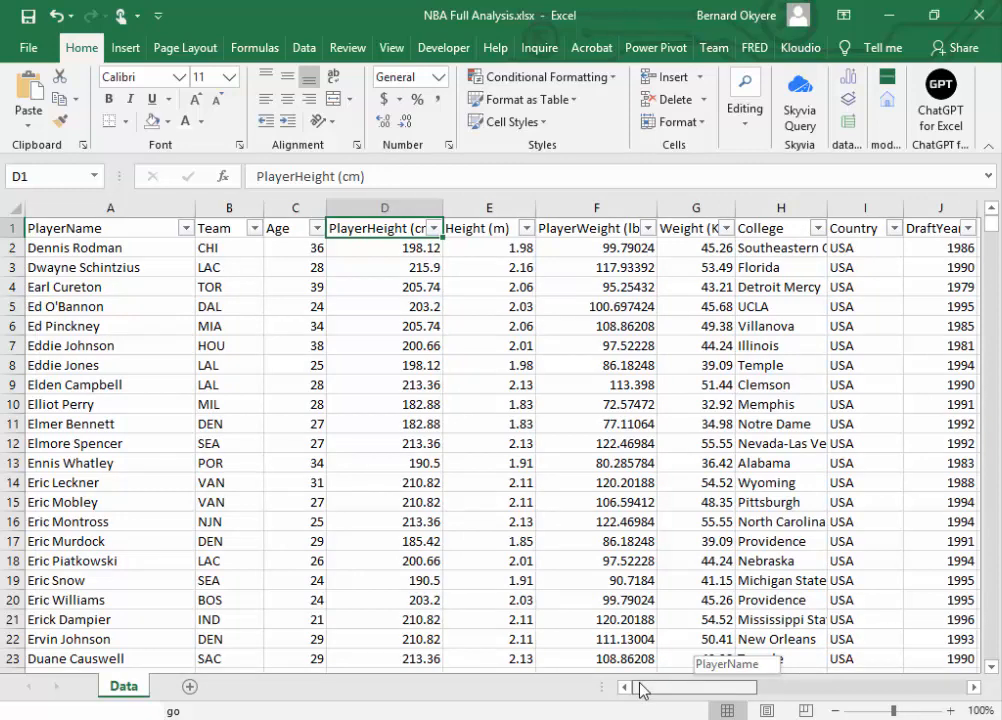
drag(641, 690, 794, 667)
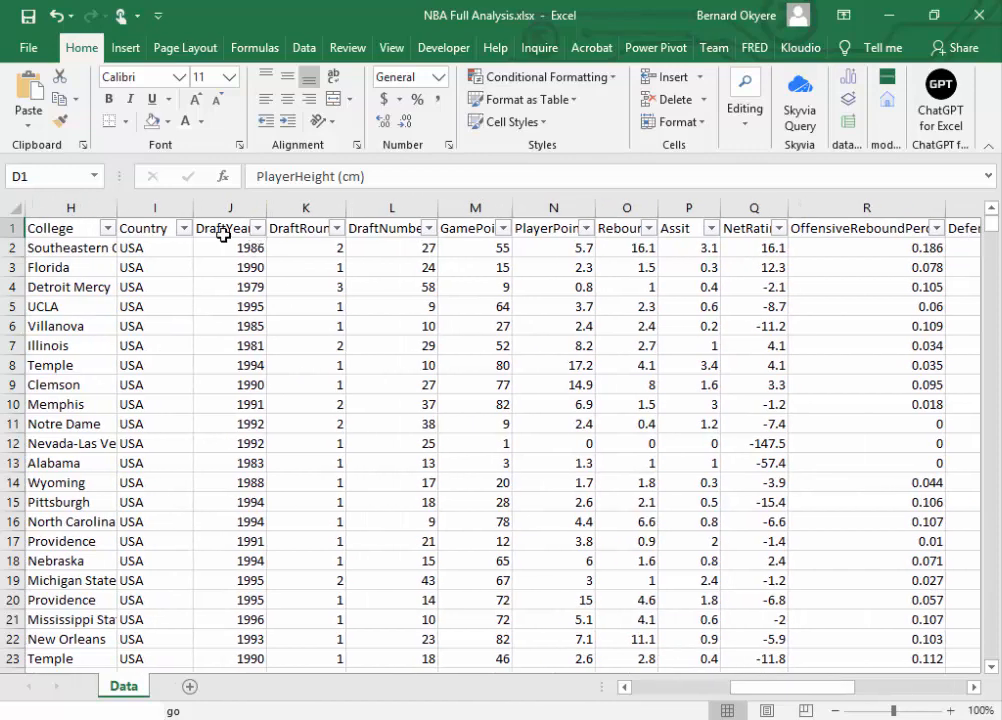
click(222, 233)
click(155, 230)
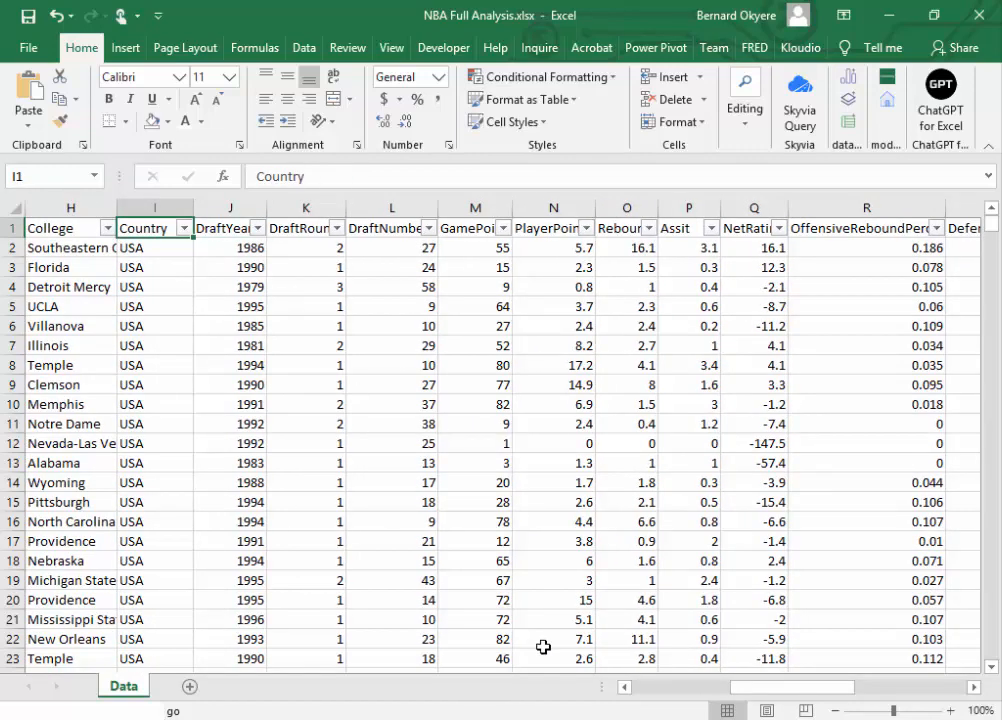
drag(749, 697, 706, 697)
click(477, 228)
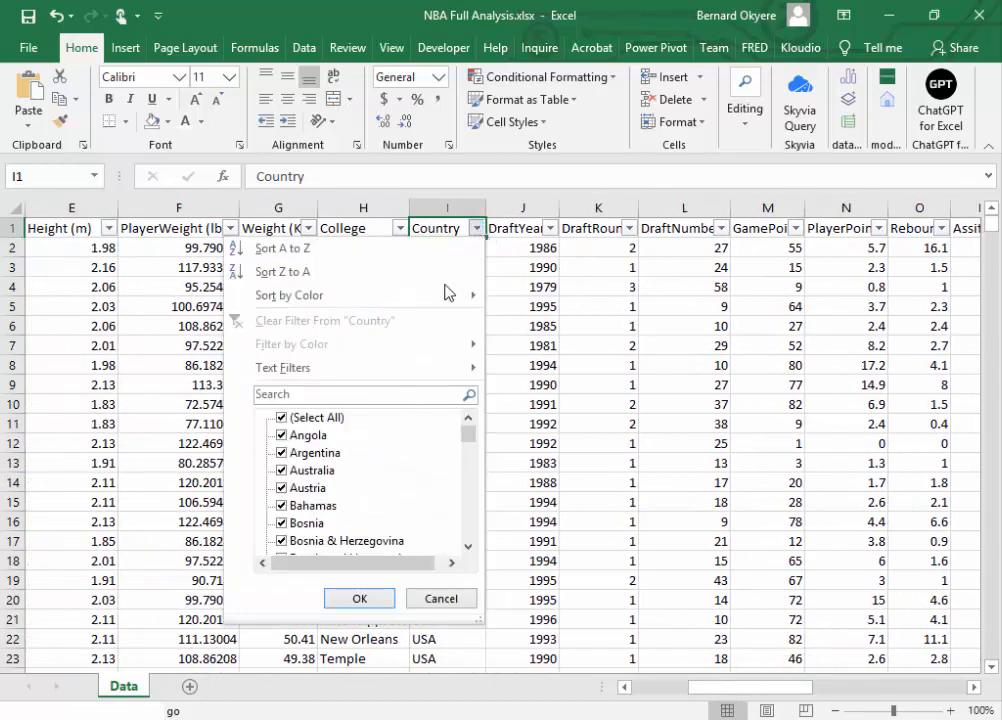
drag(466, 435, 469, 540)
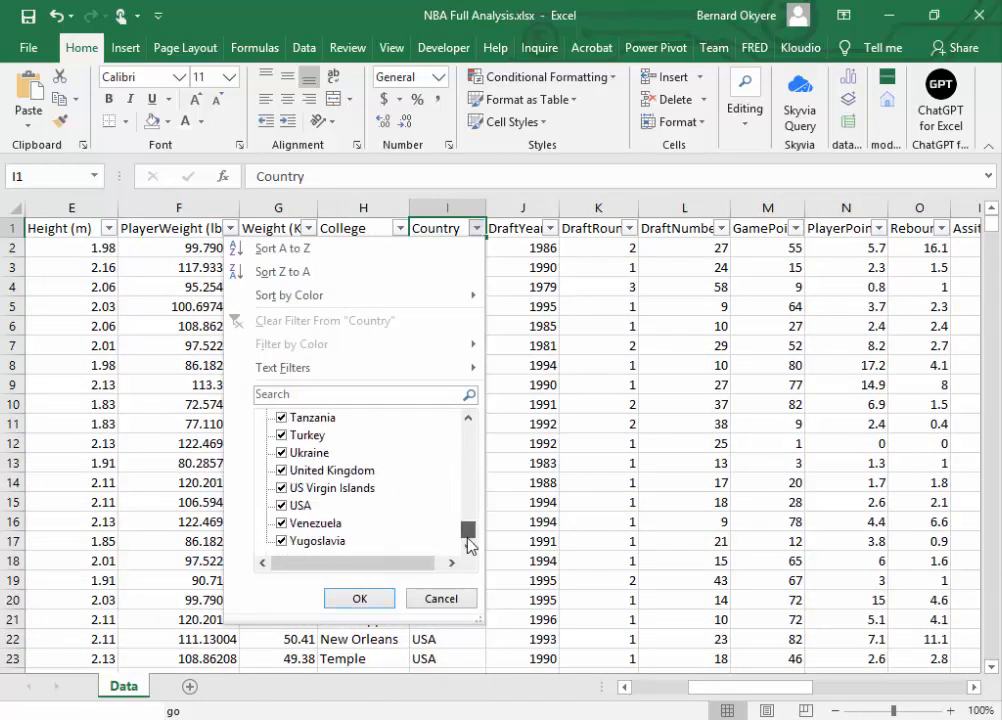
click(355, 598)
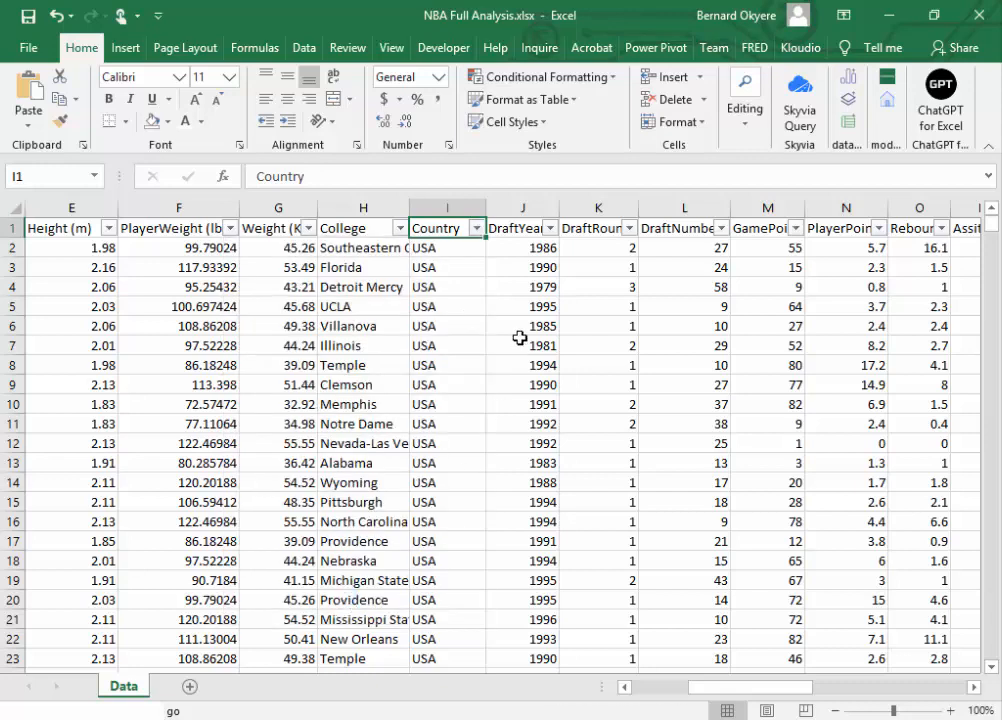
click(519, 226)
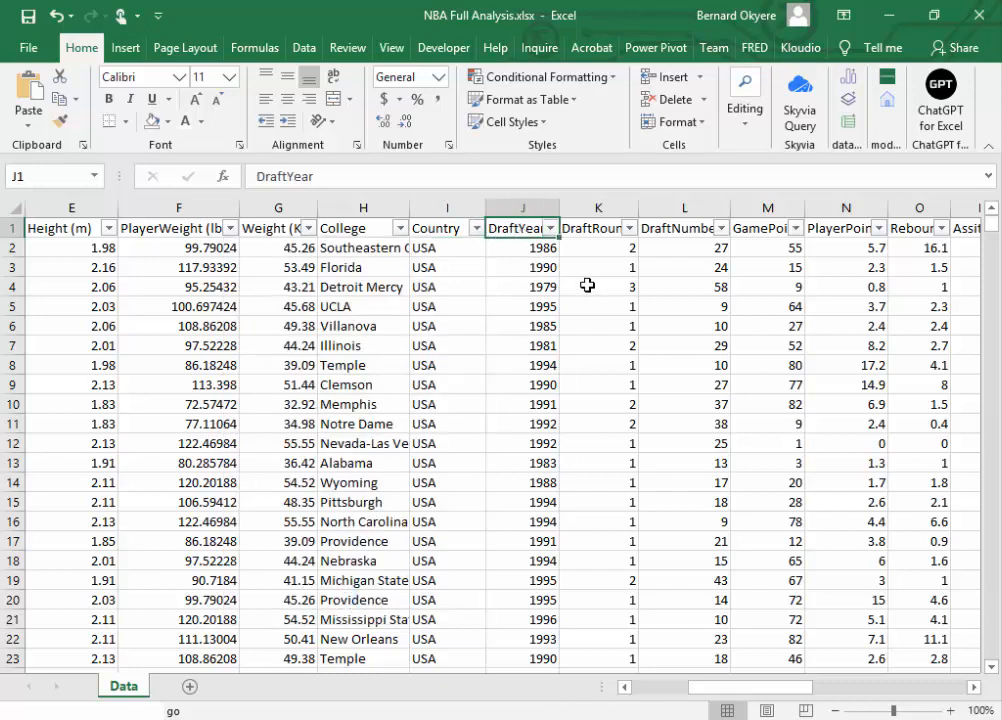
Step: Compare the format of the DraftYear values with the Season values, looking over the draft columns in between
click(519, 251)
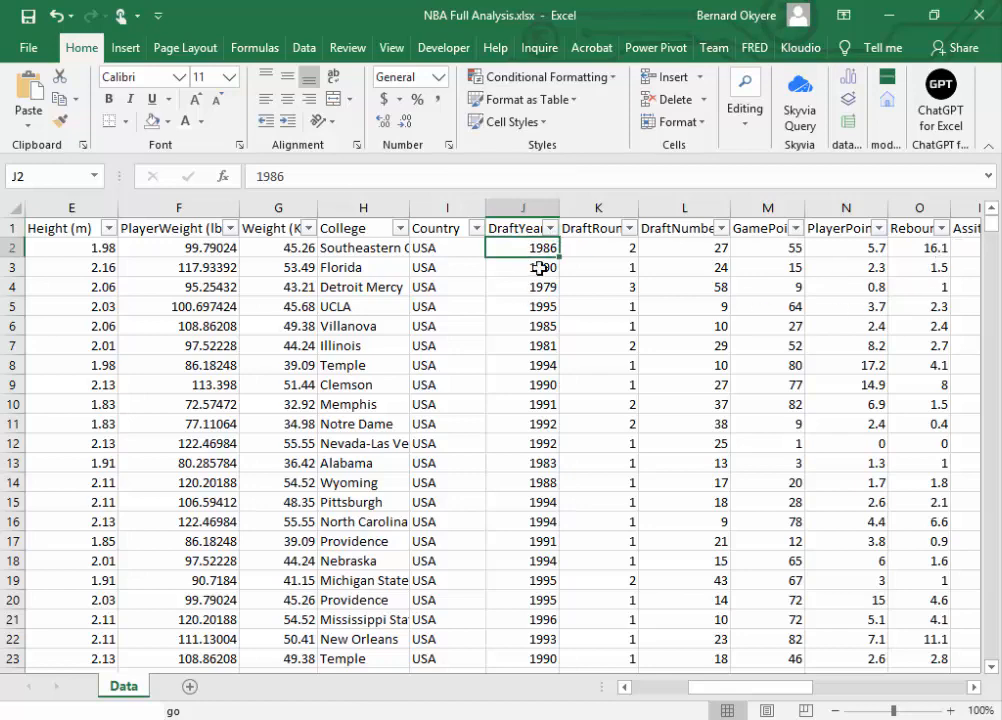
mouse_move(772, 691)
mouse_down()
mouse_move(727, 695)
mouse_move(766, 695)
mouse_up()
click(519, 266)
click(521, 287)
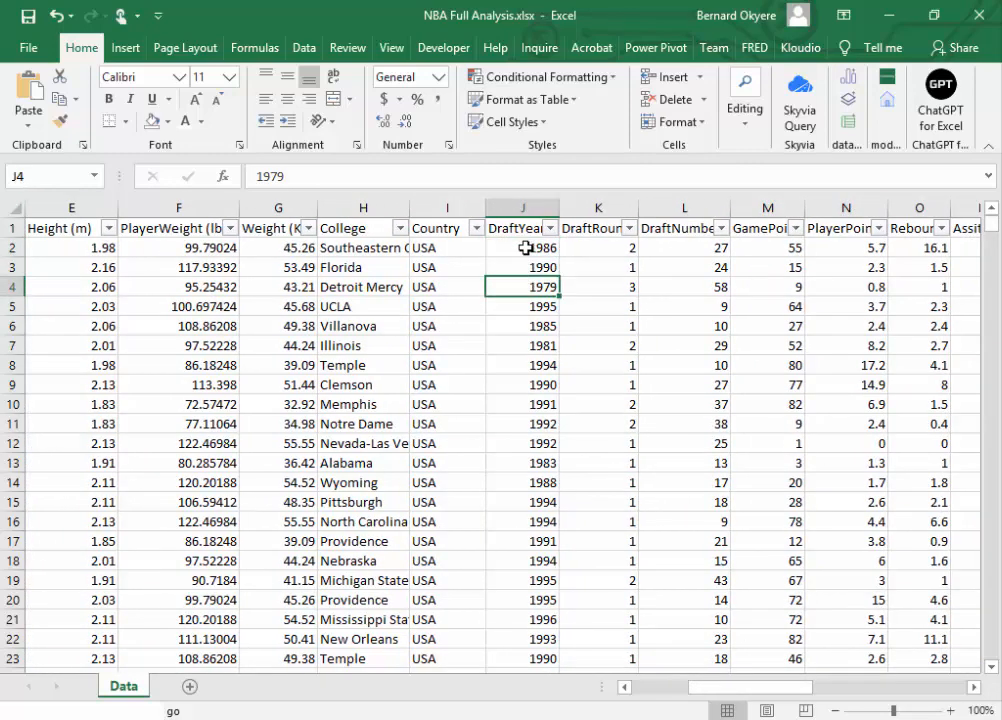
click(525, 247)
click(600, 246)
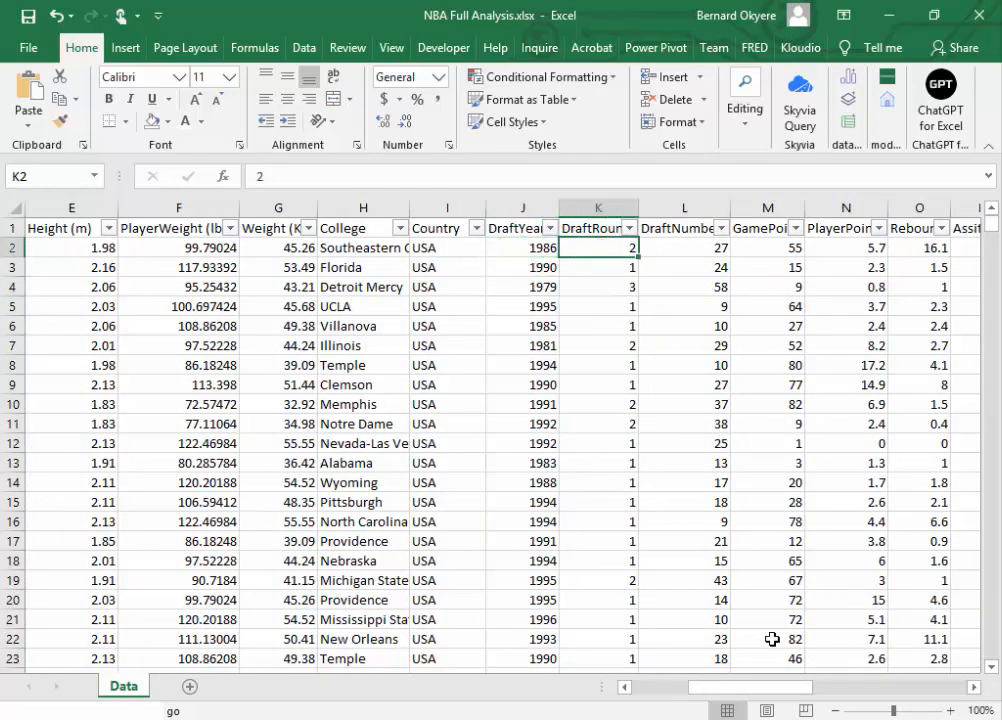
drag(772, 693, 860, 678)
scroll(880, 668, right, 4)
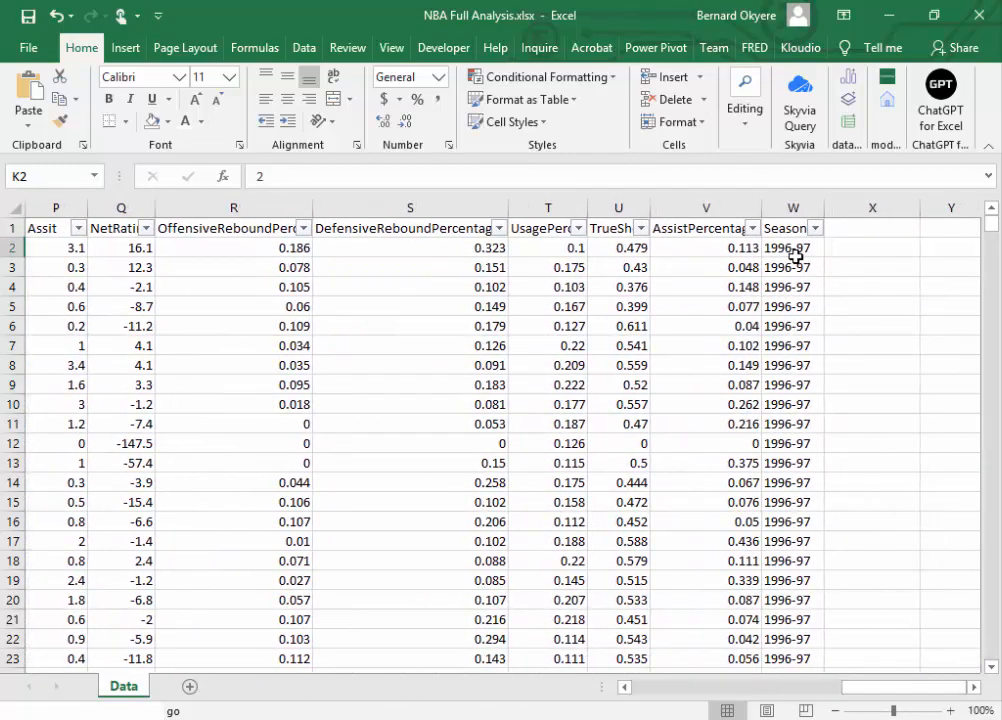
click(792, 250)
drag(886, 689, 786, 700)
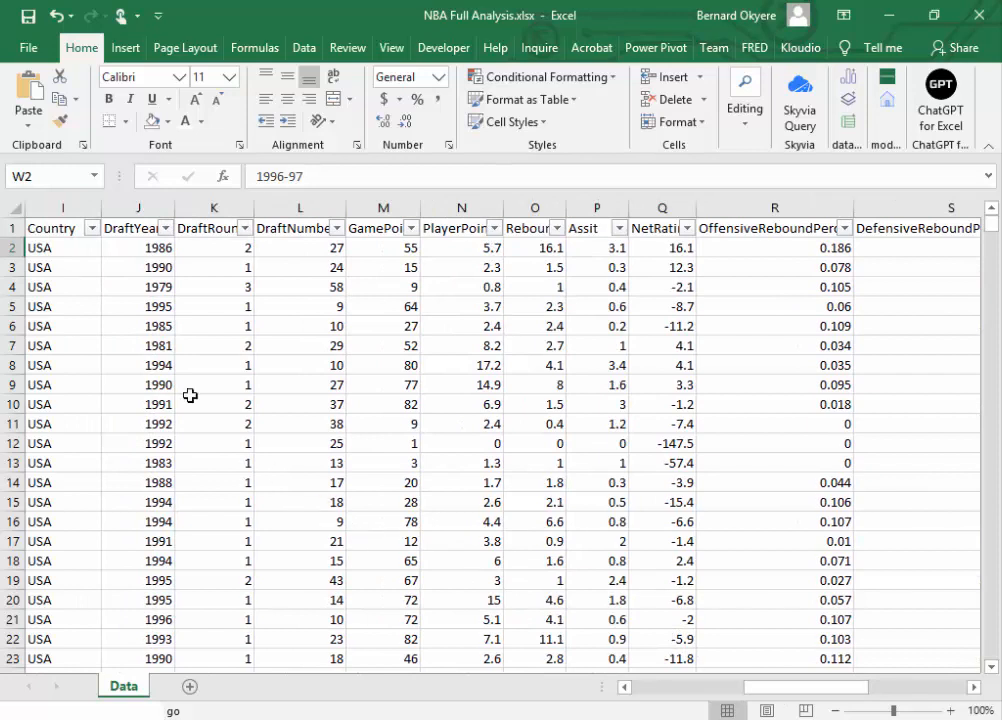
click(140, 242)
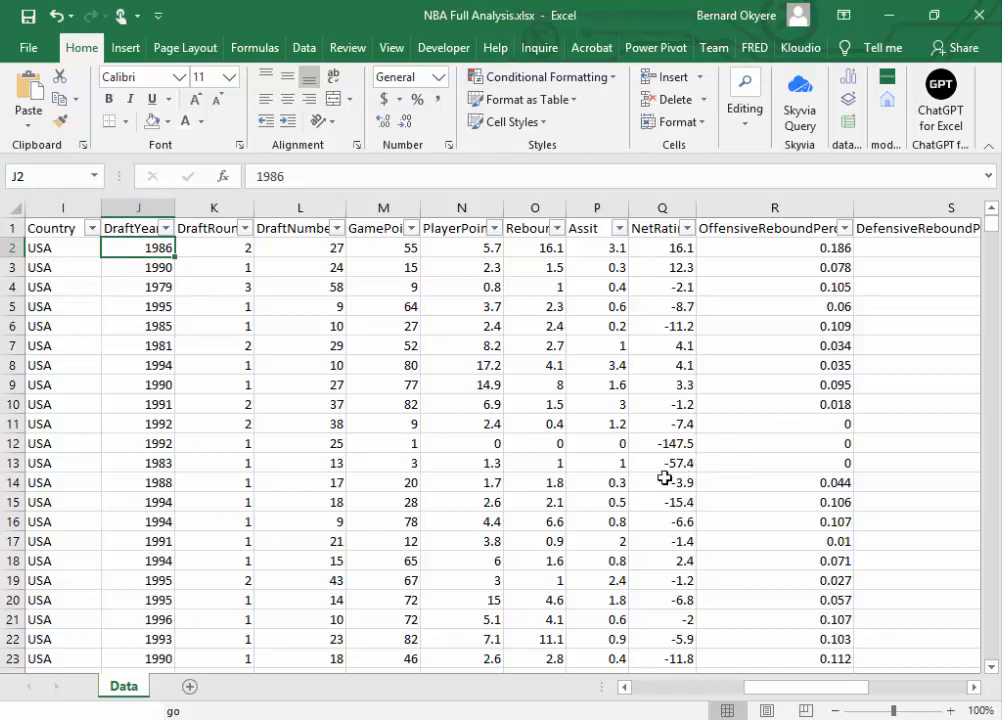
click(412, 460)
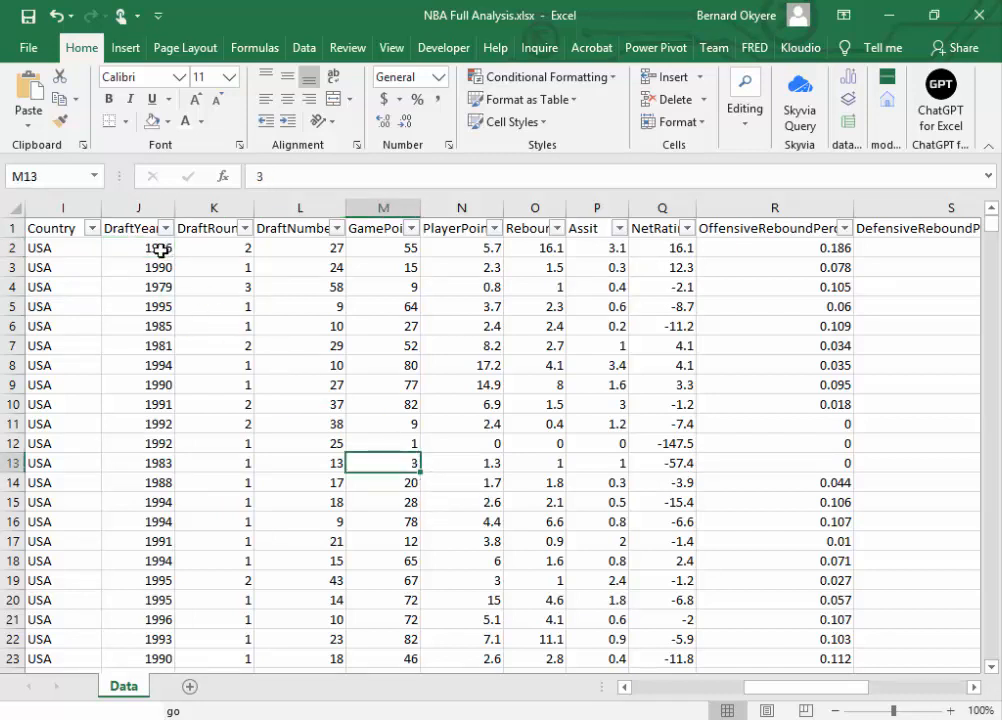
click(148, 252)
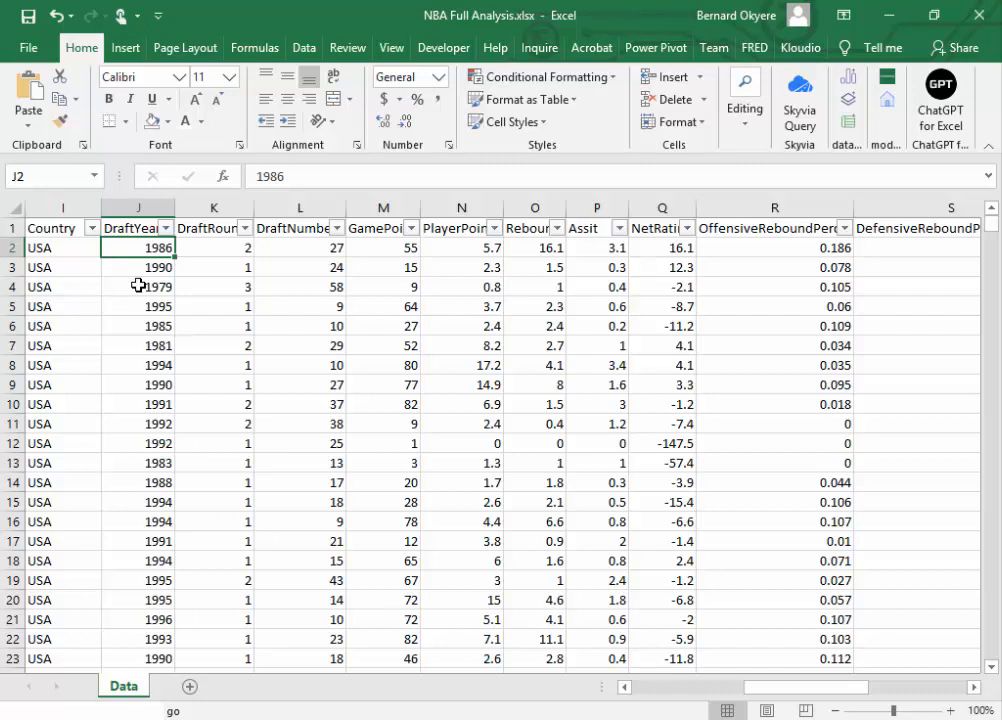
click(141, 276)
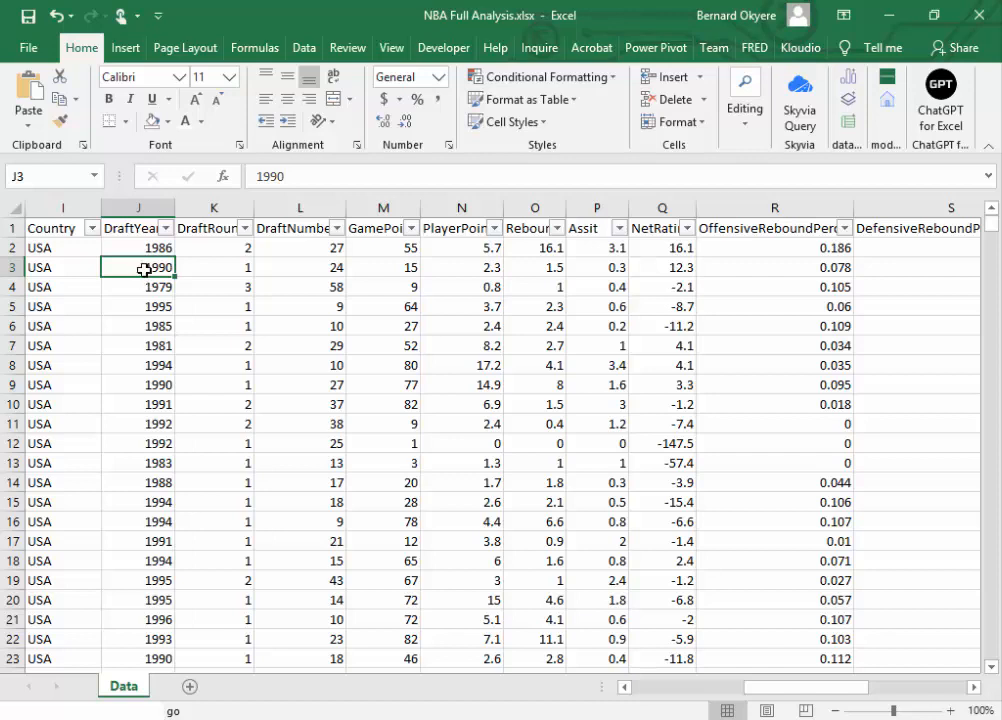
click(141, 247)
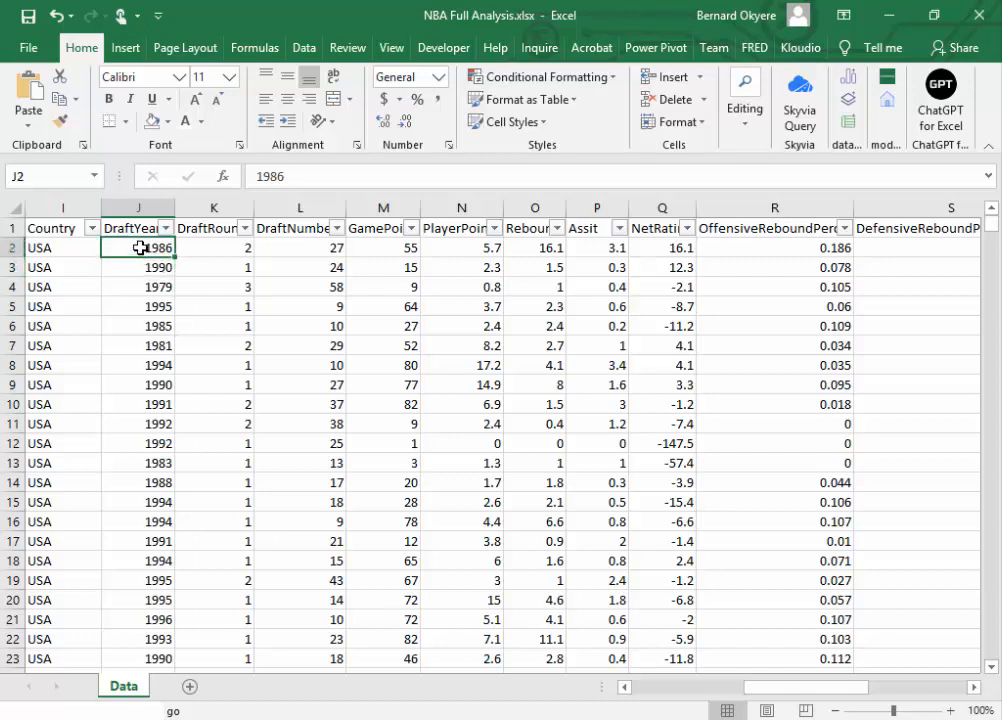
Step: Remove the filters from the header row of the data and save the workbook
click(133, 230)
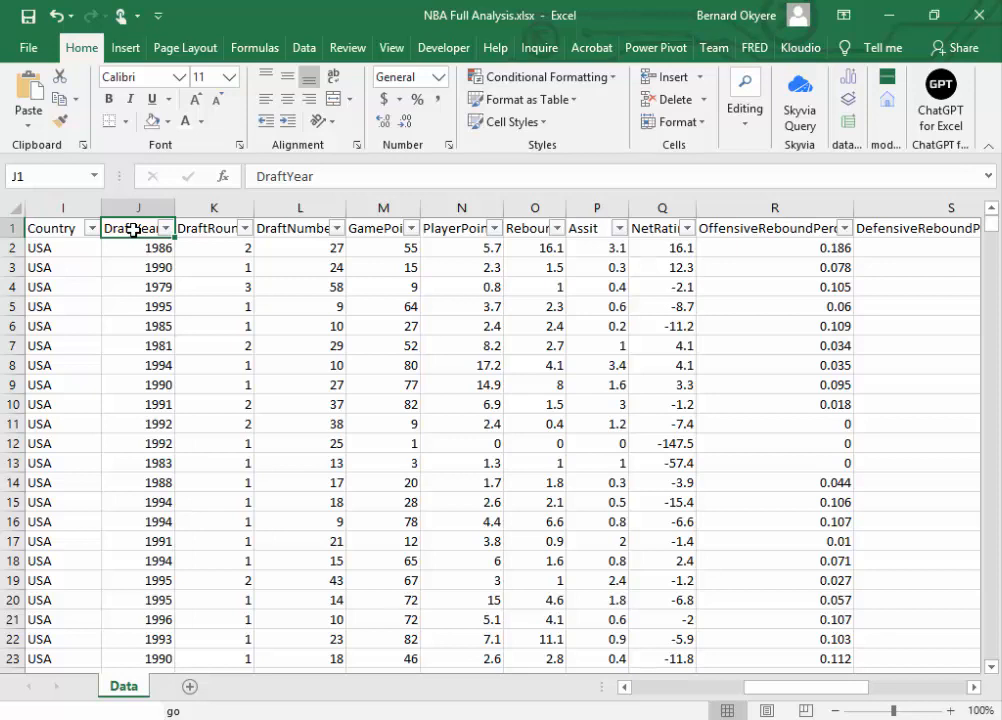
click(745, 126)
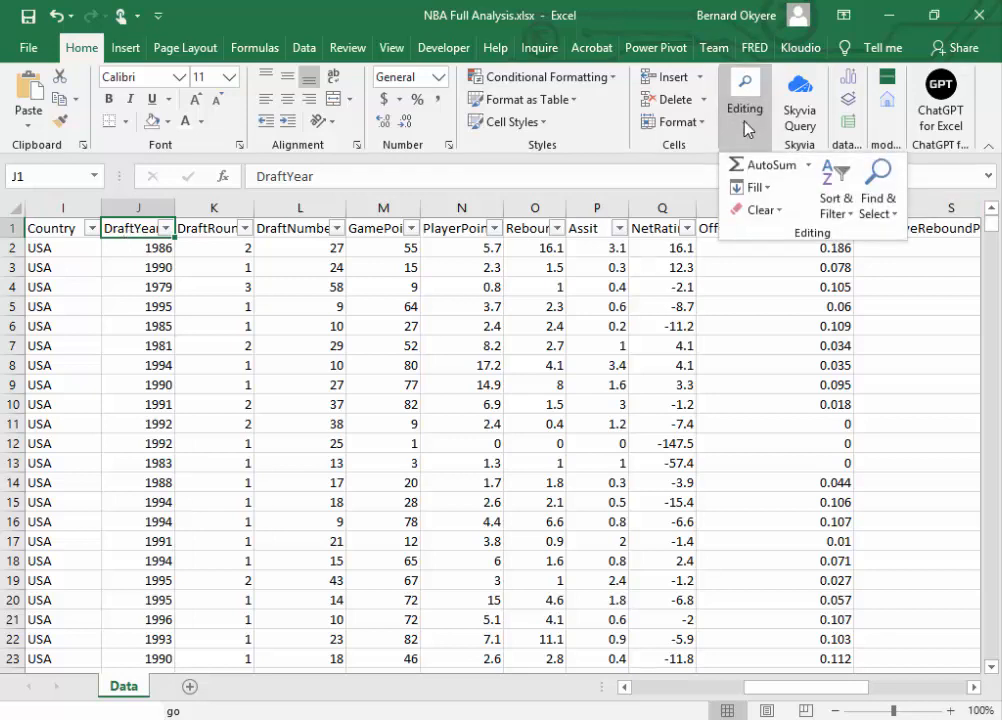
click(851, 220)
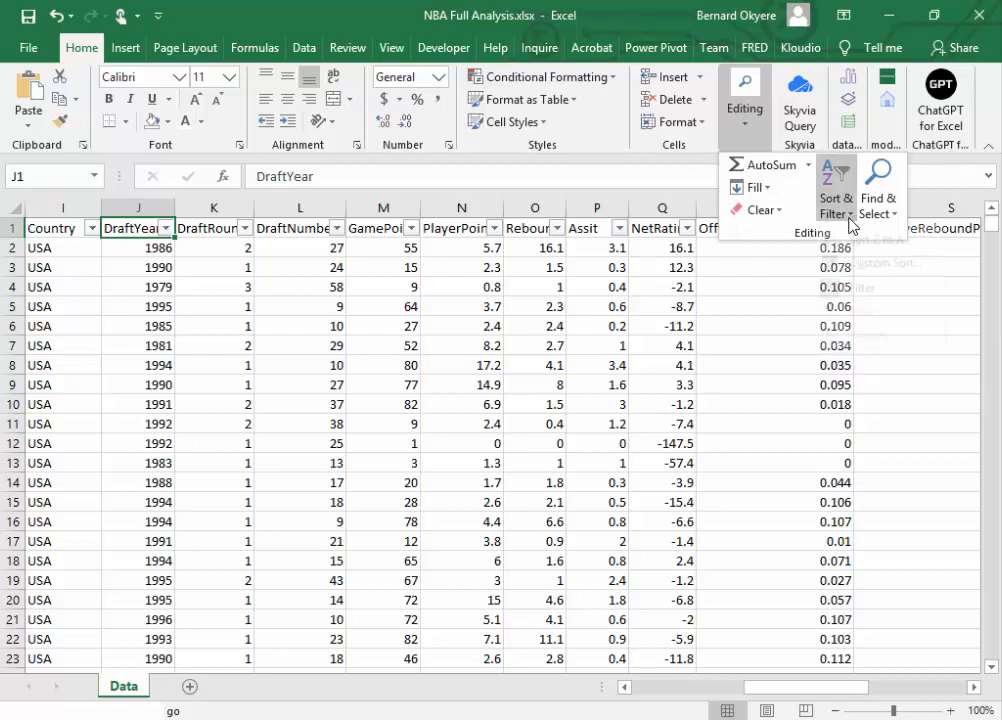
click(835, 308)
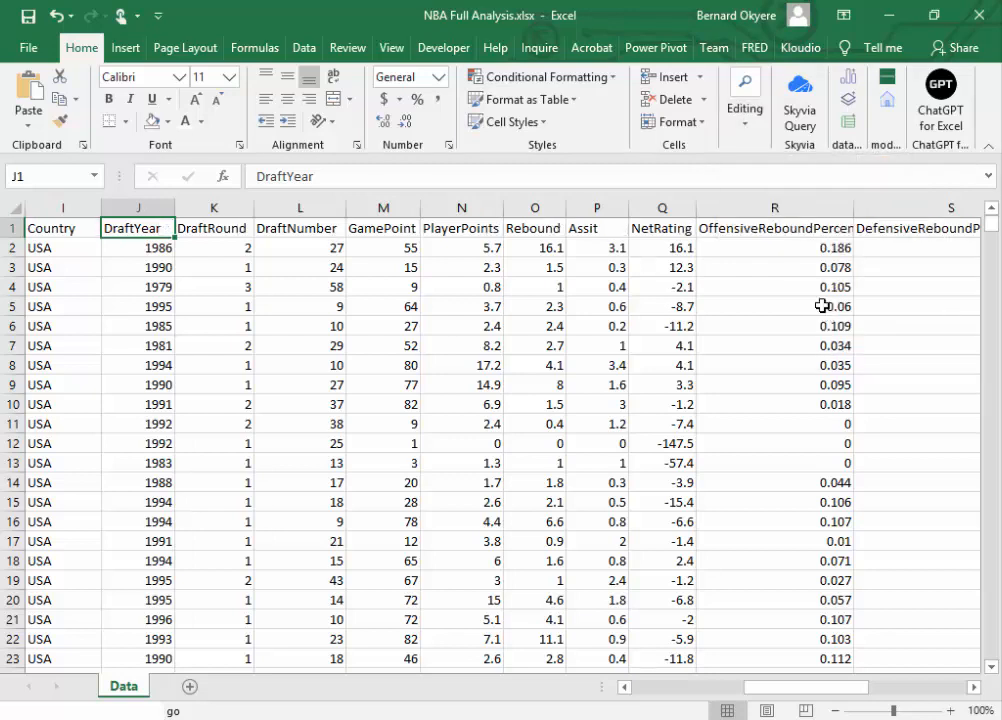
click(305, 231)
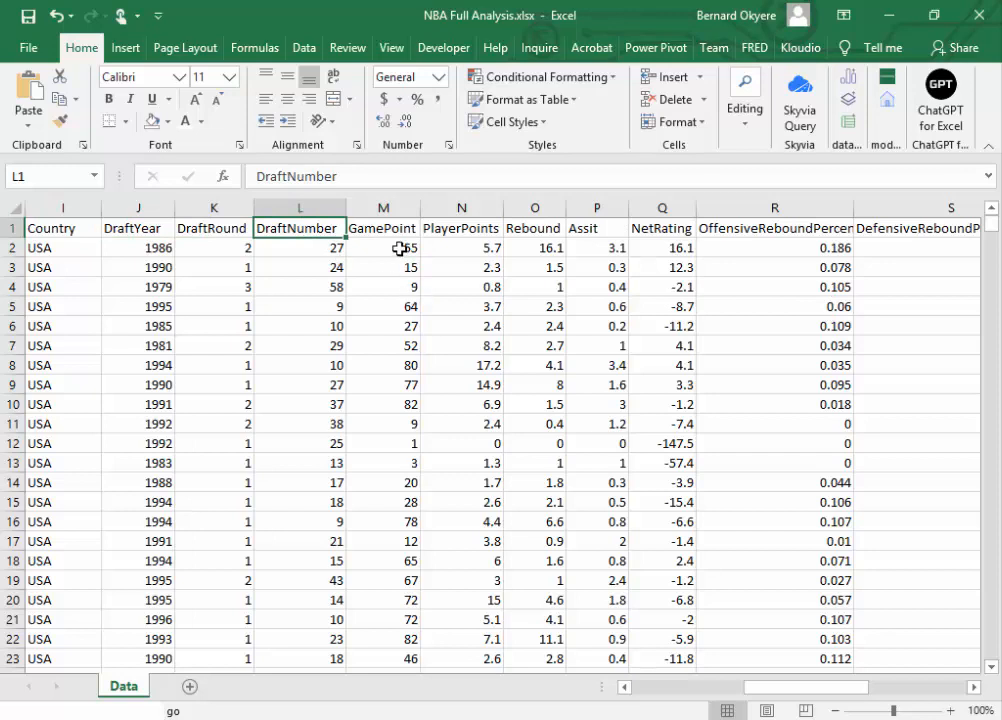
key(ctrl+s)
Step: Insert an empty column between DraftYear and DraftRound
click(156, 208)
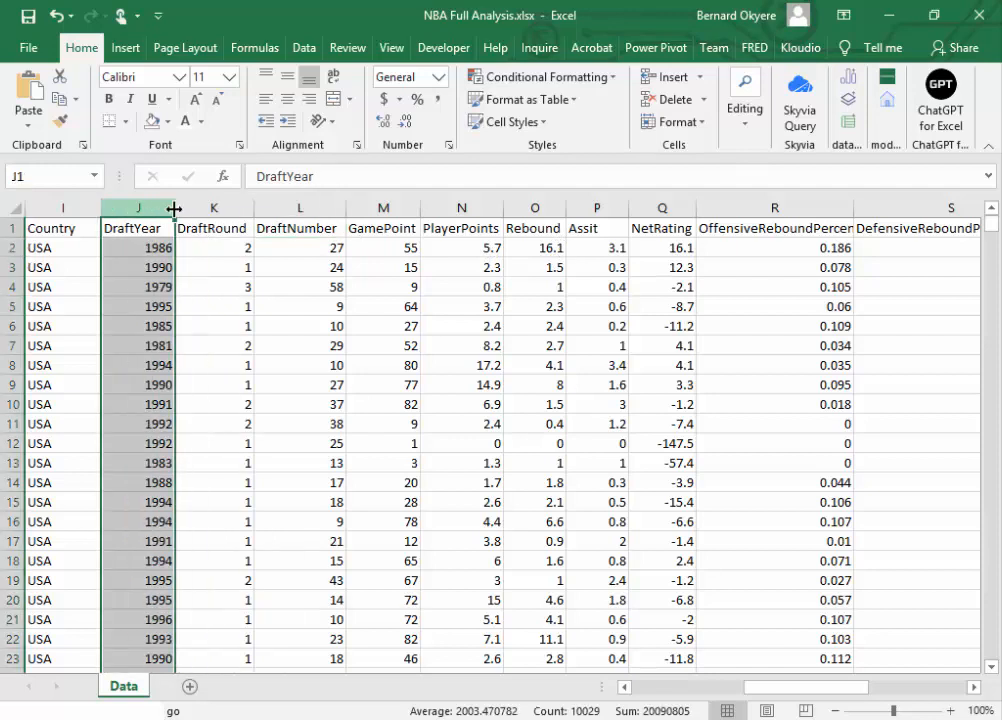
click(207, 208)
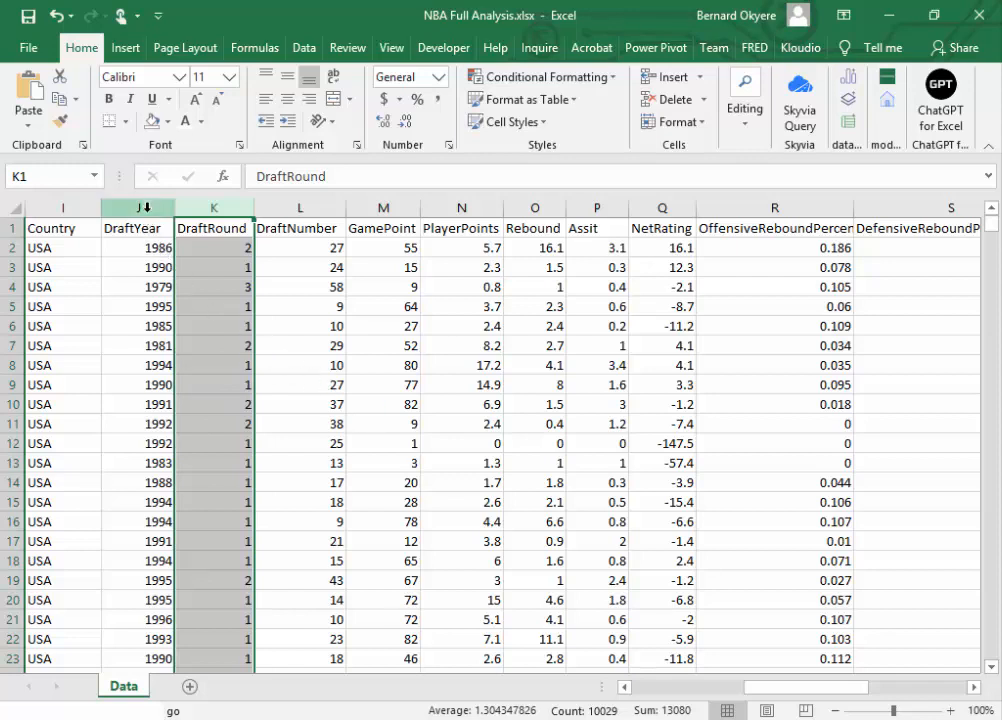
right_click(201, 207)
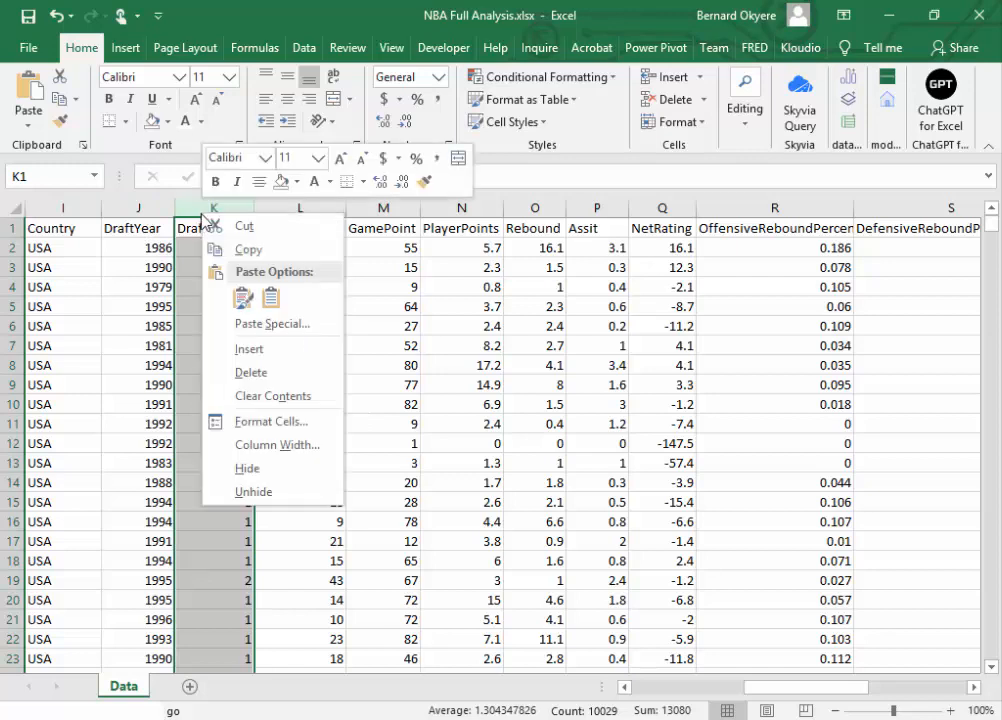
click(258, 350)
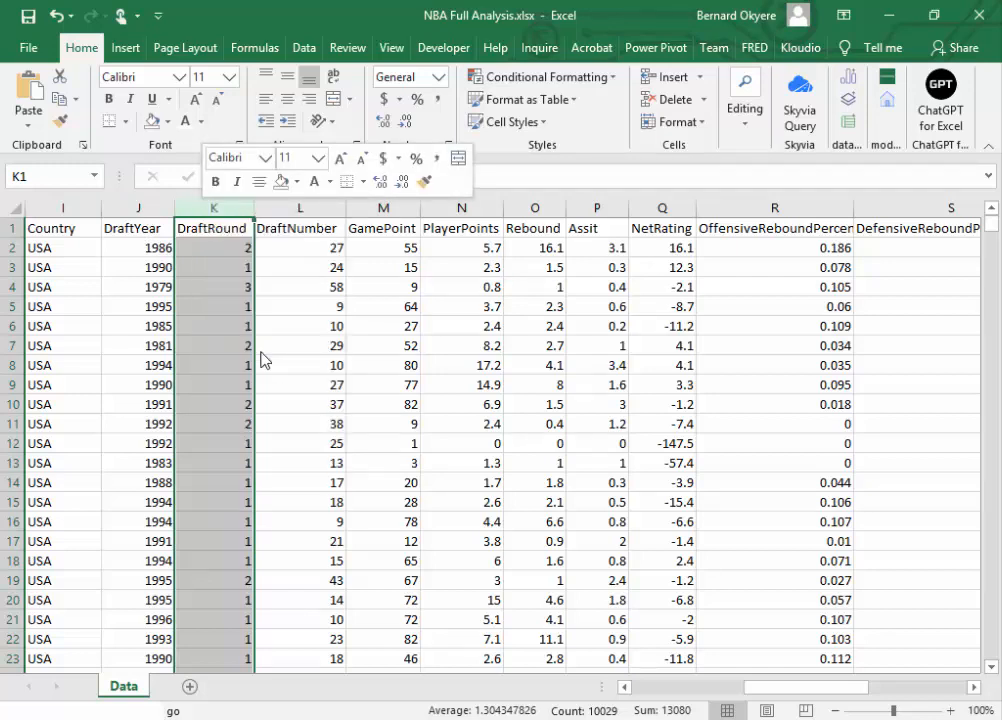
Step: Enter the header DYear in cell K1 of the empty column, with a capital Y
click(190, 228)
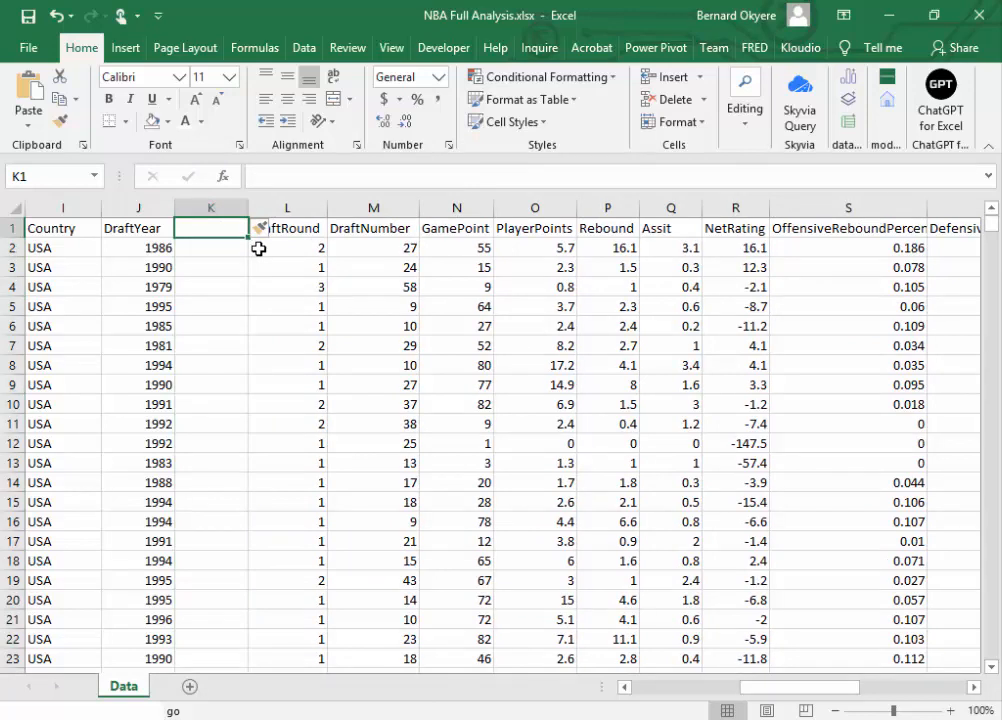
text(D)
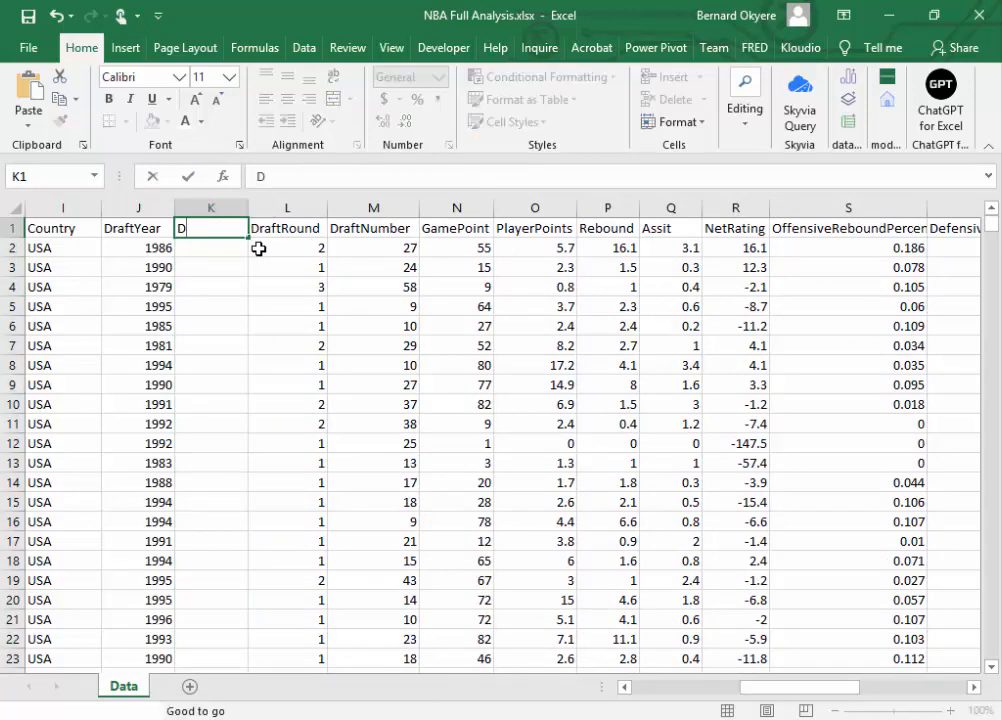
text(Year)
key(Return)
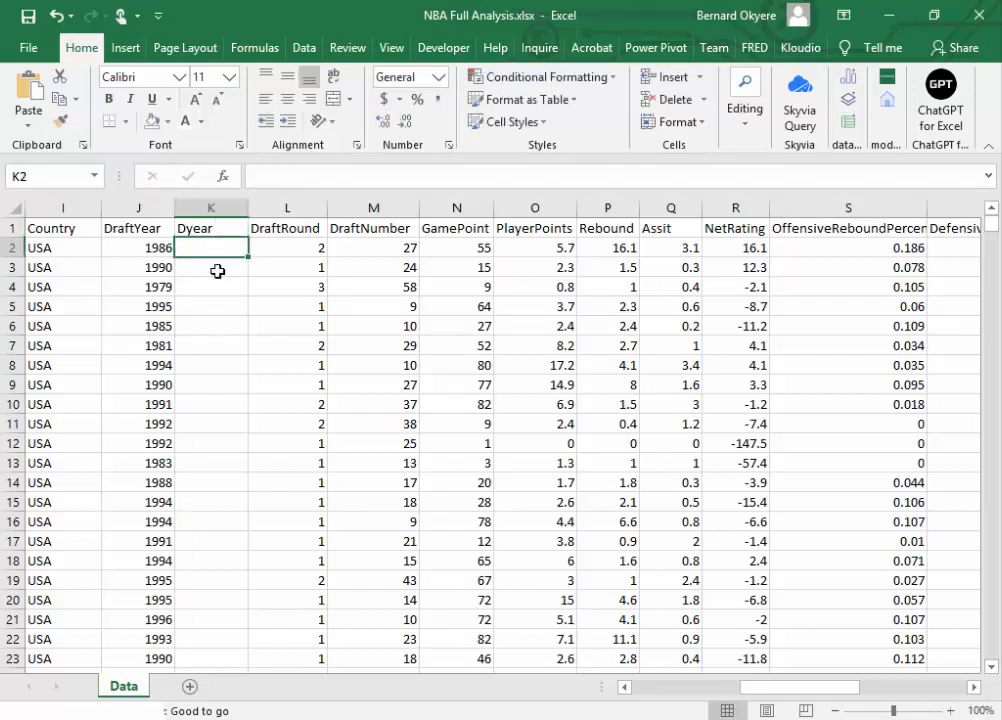
click(196, 230)
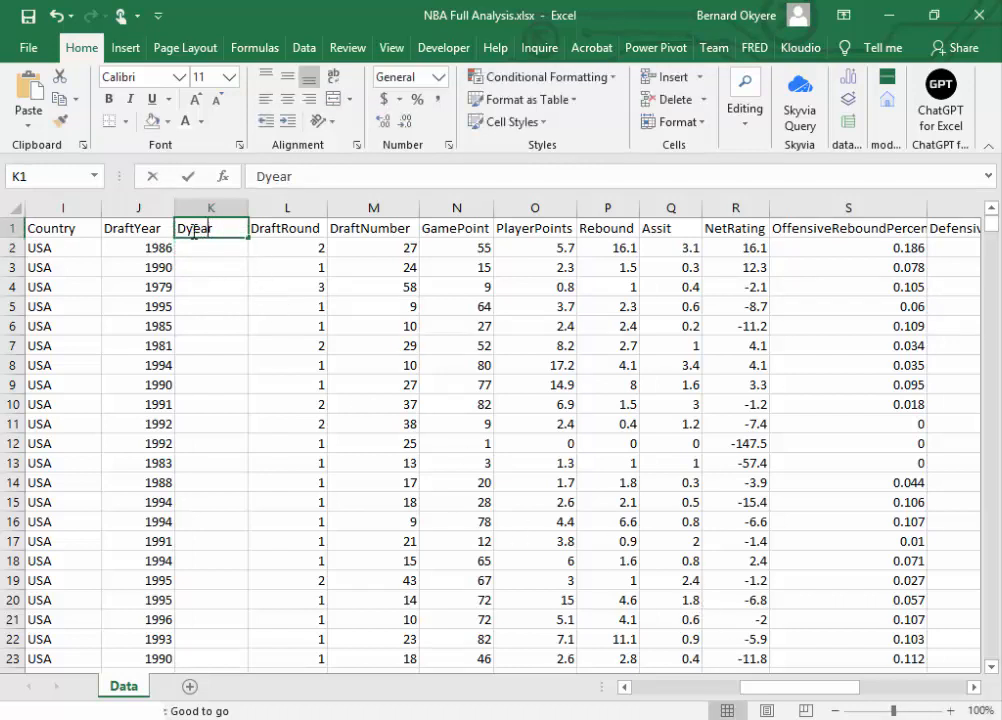
double_click(194, 230)
key(BackSpace)
text(Y)
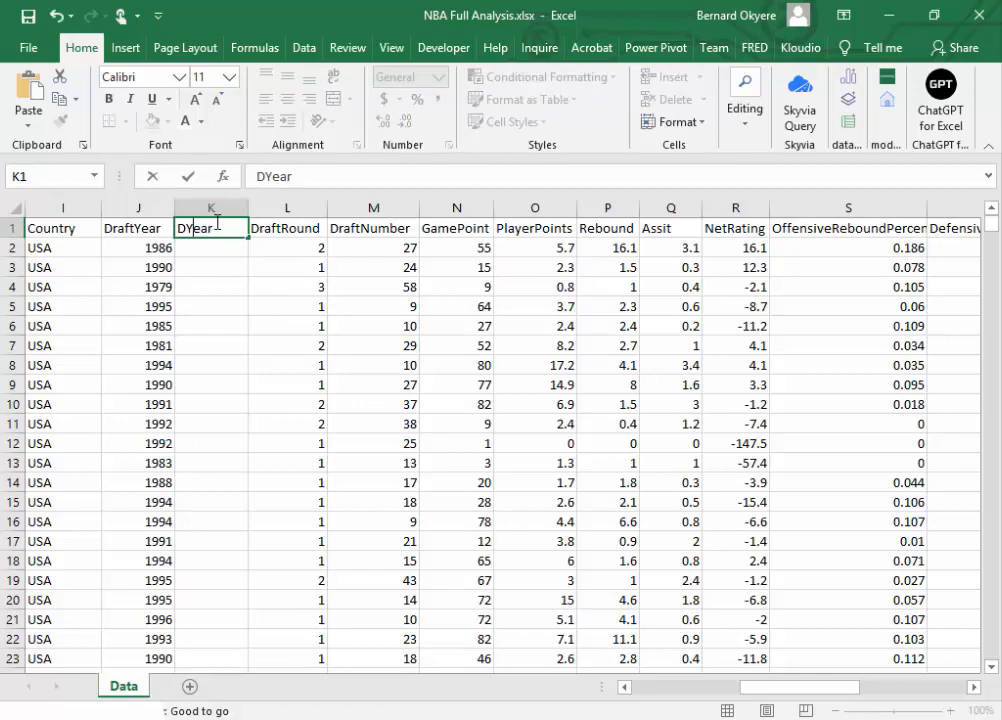
key(Return)
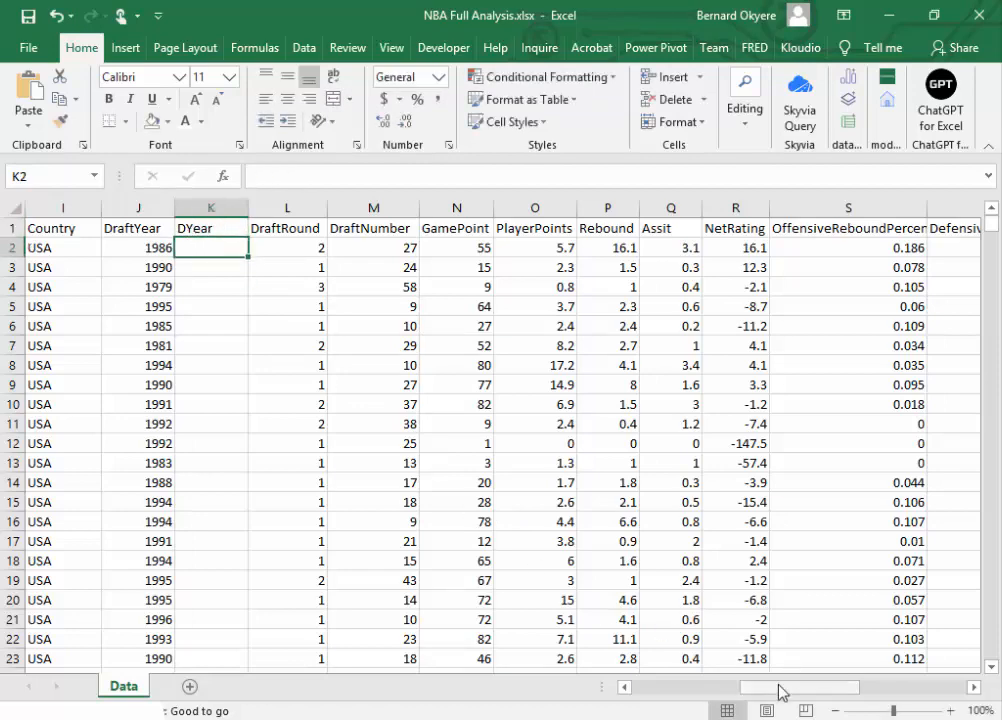
Step: Copy the whole Season column and paste it into the empty column Y beside it
drag(782, 692, 901, 696)
click(793, 206)
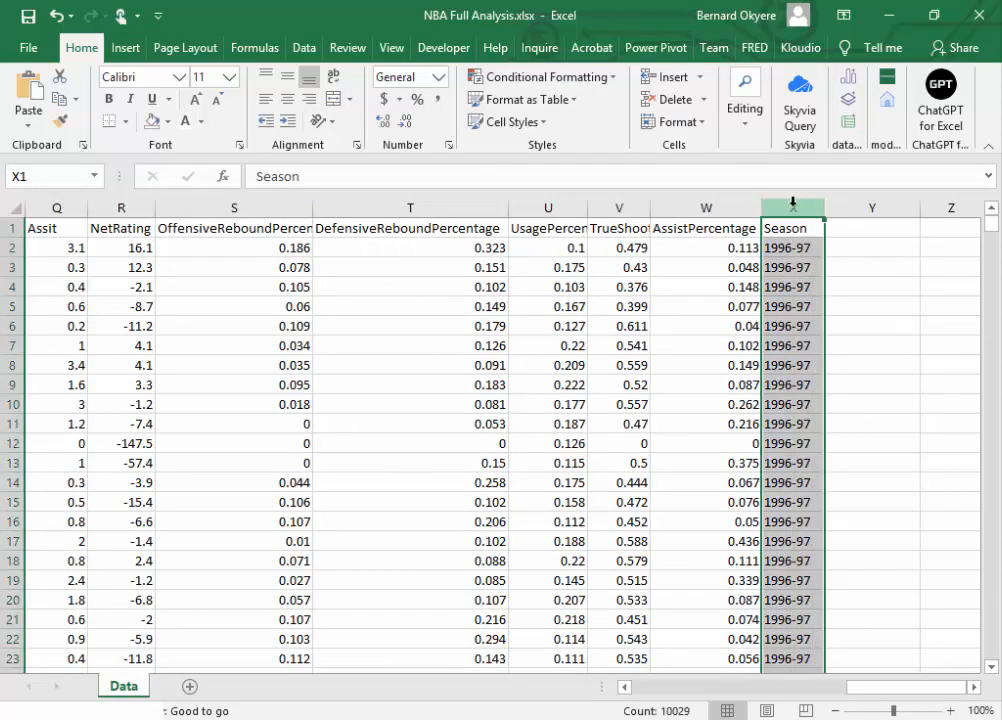
right_click(795, 212)
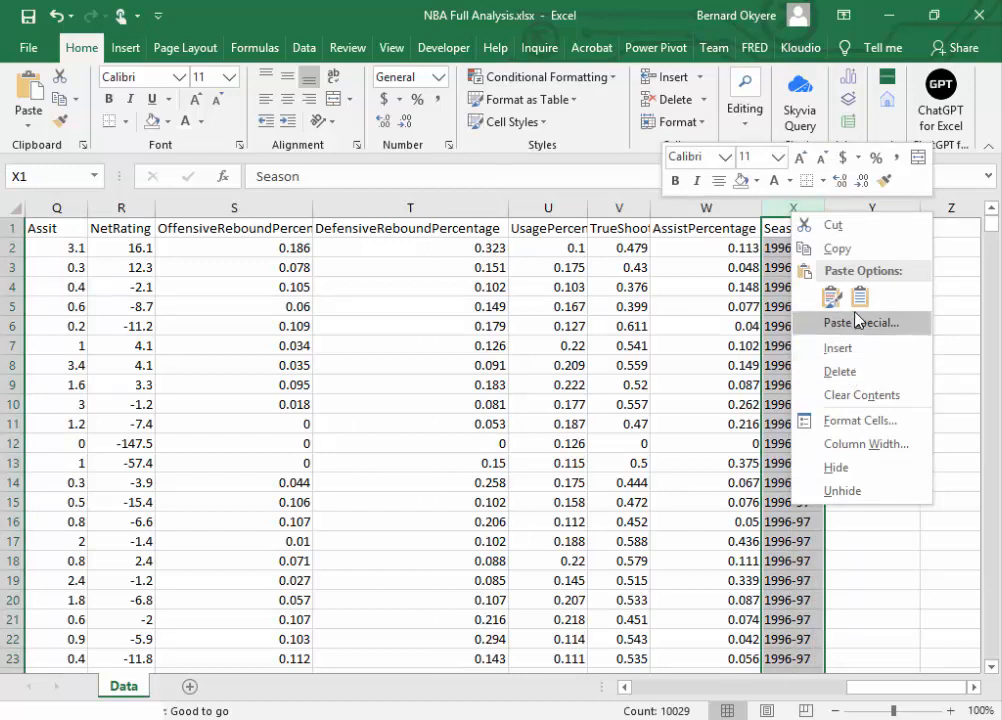
click(838, 249)
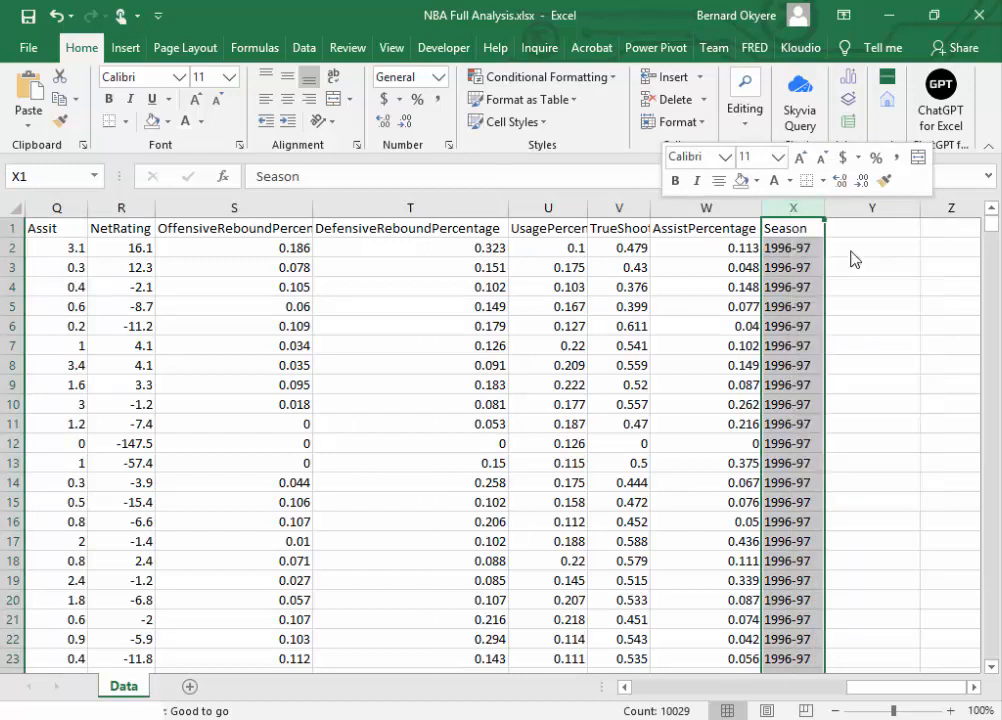
click(852, 206)
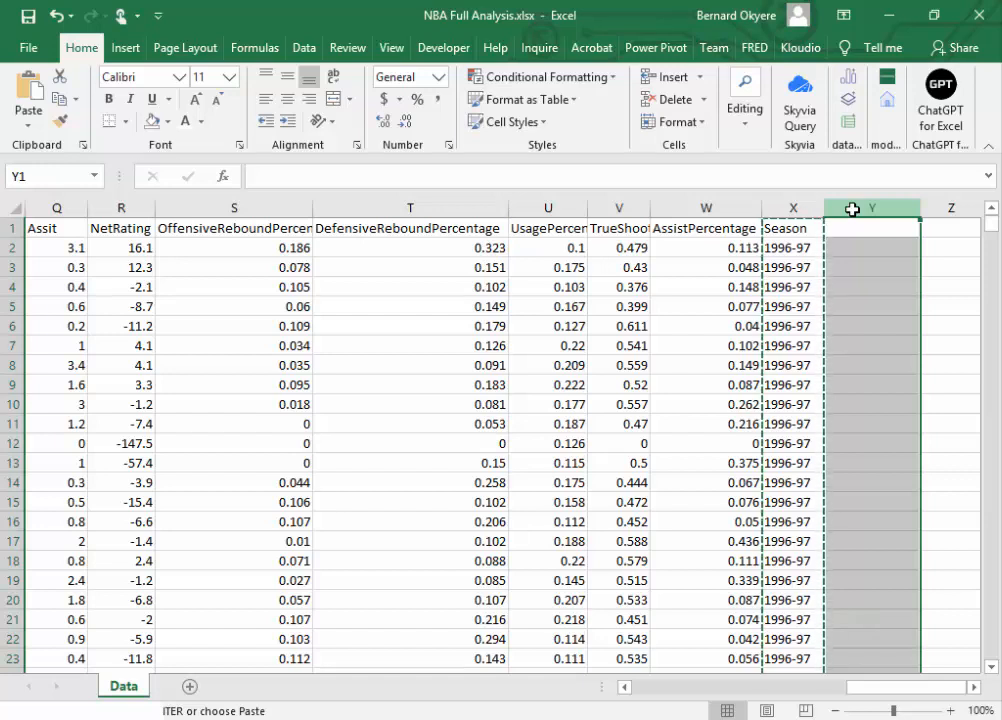
key(ctrl+v)
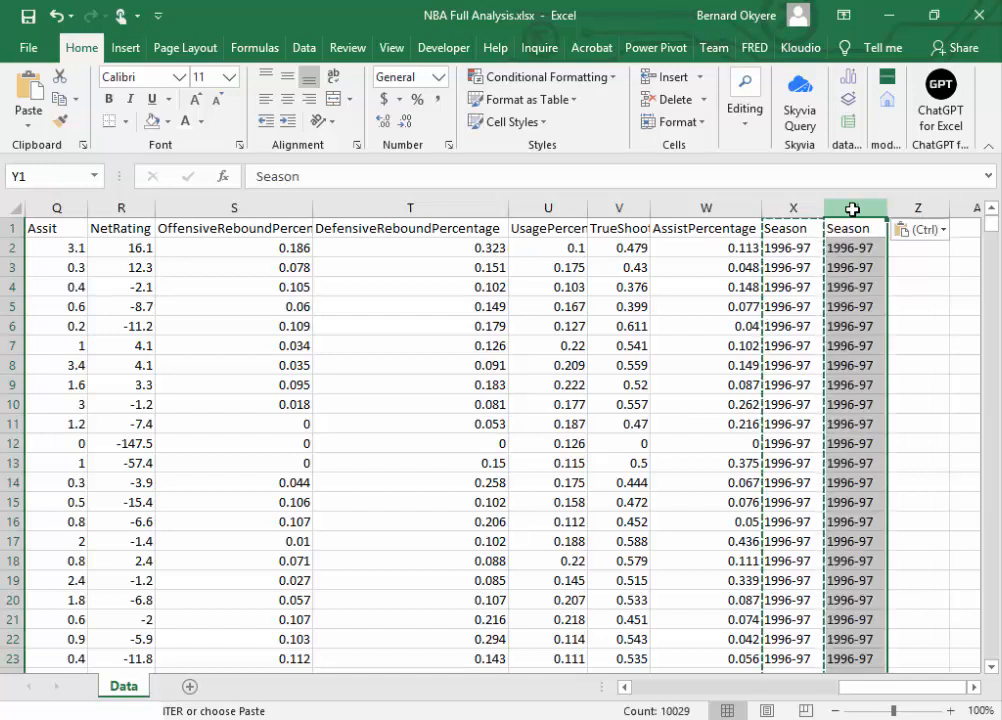
key(Escape)
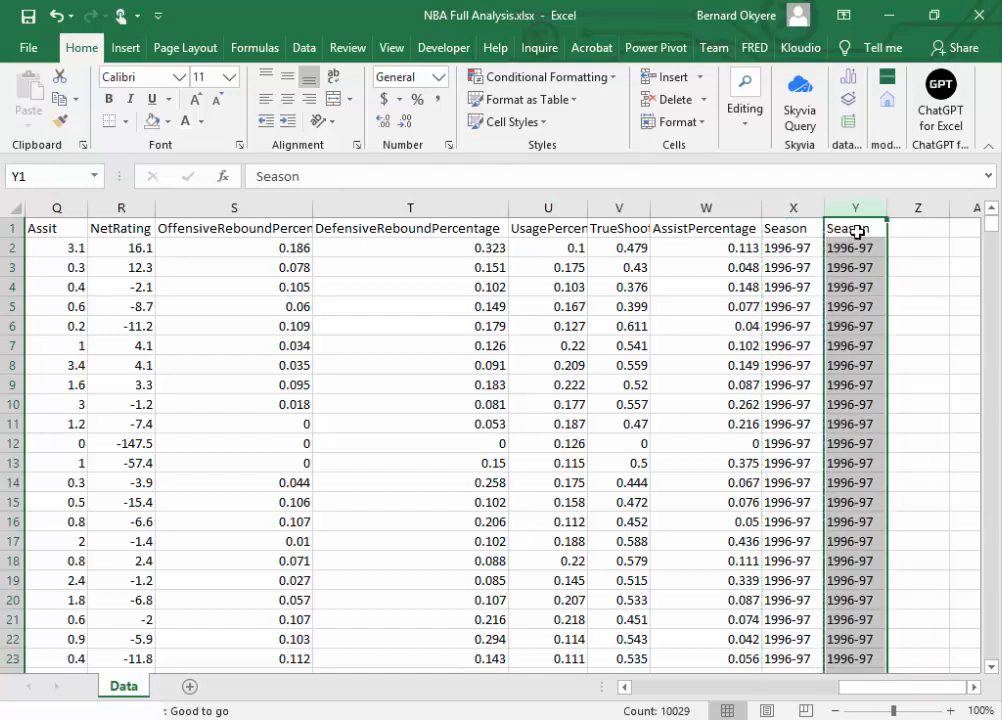
Step: Rename the header of the duplicated Season column in Y1 to OldSeason and return to the DYear column
click(856, 229)
double_click(855, 229)
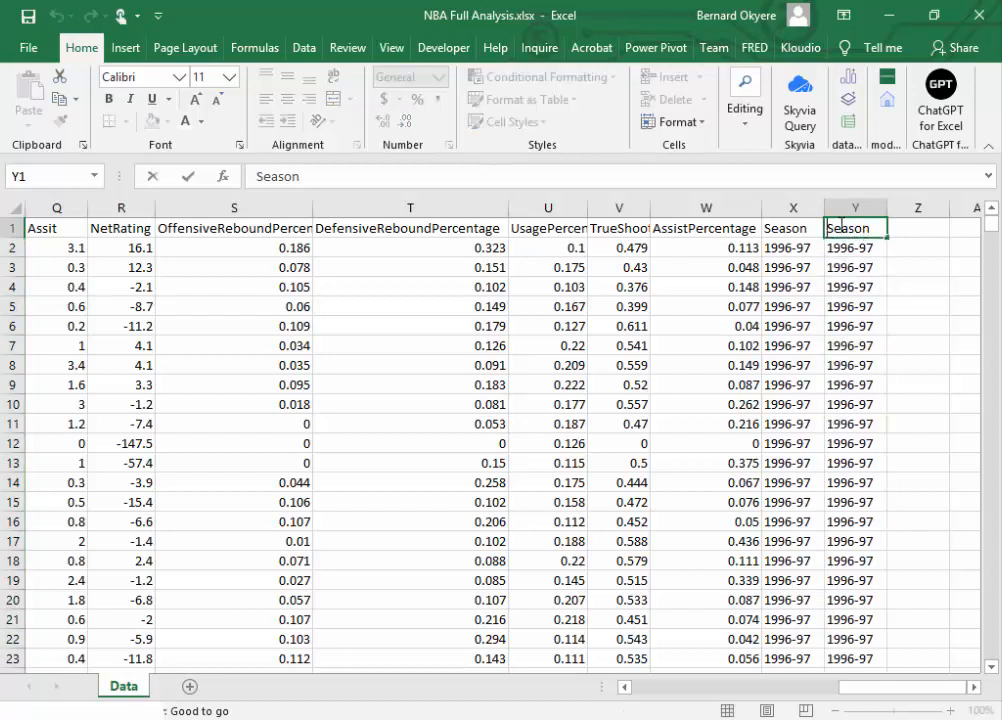
text(Old)
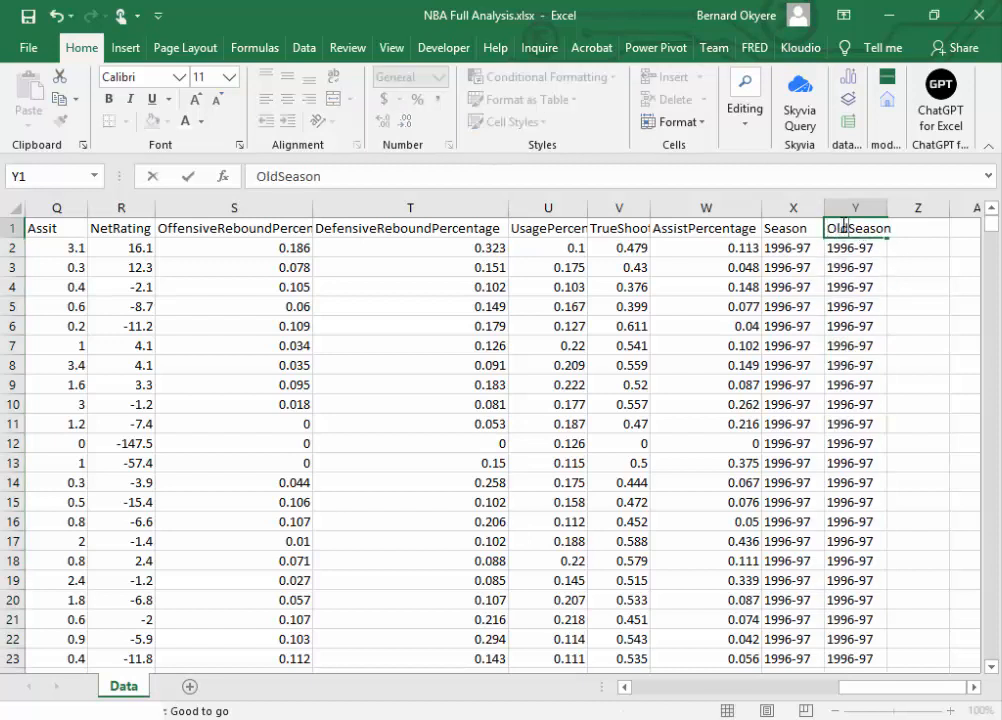
click(792, 287)
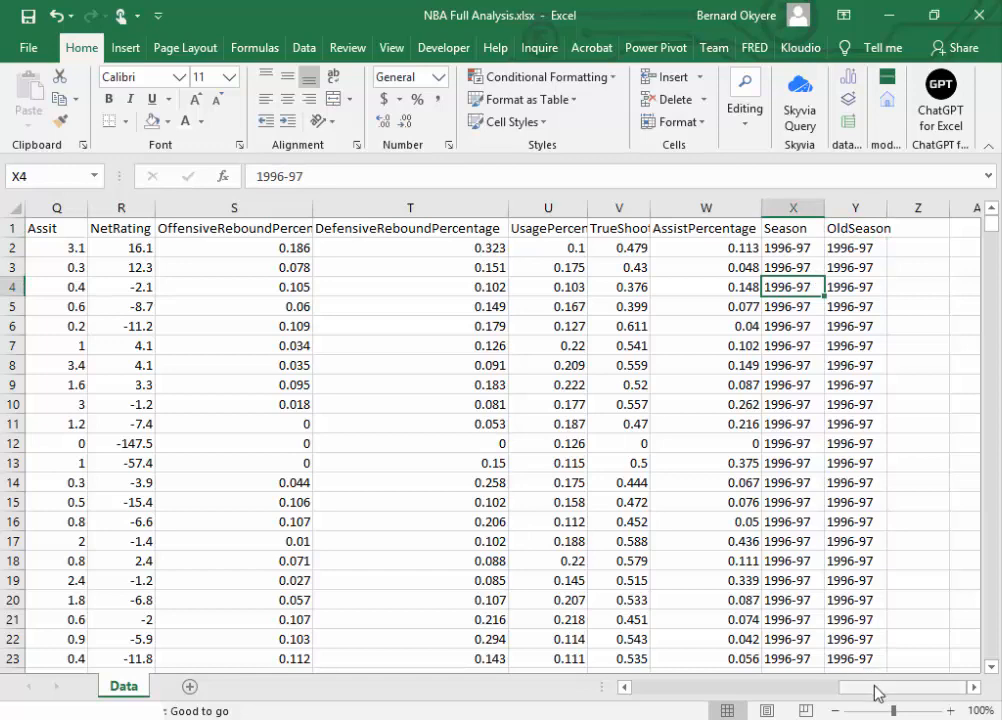
drag(876, 692, 752, 699)
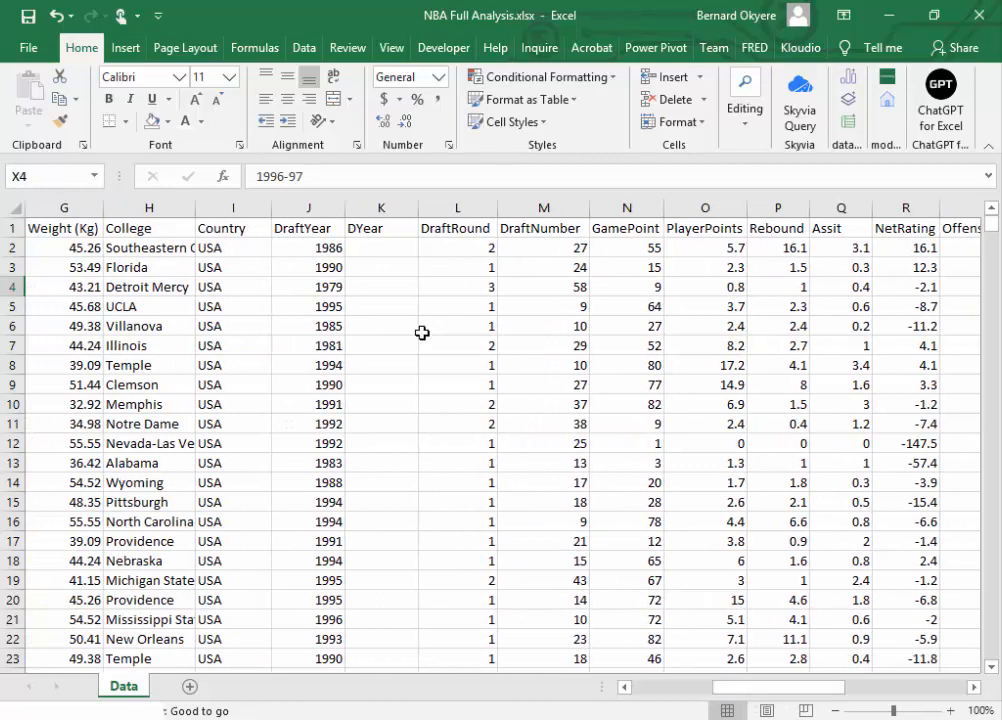
click(327, 246)
click(326, 213)
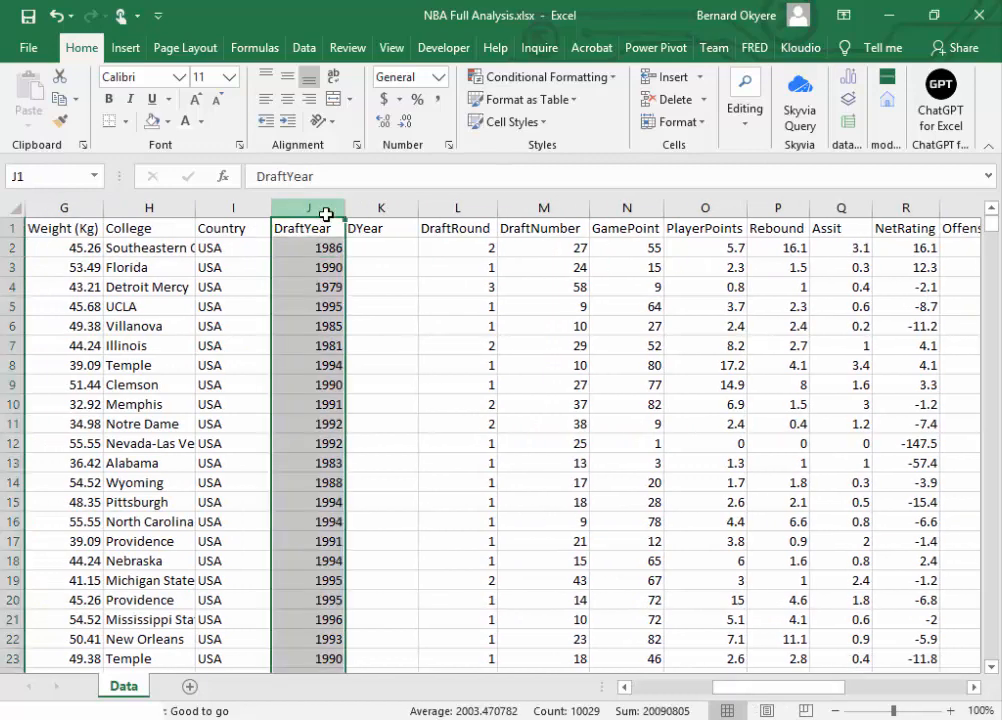
key(ctrl+c)
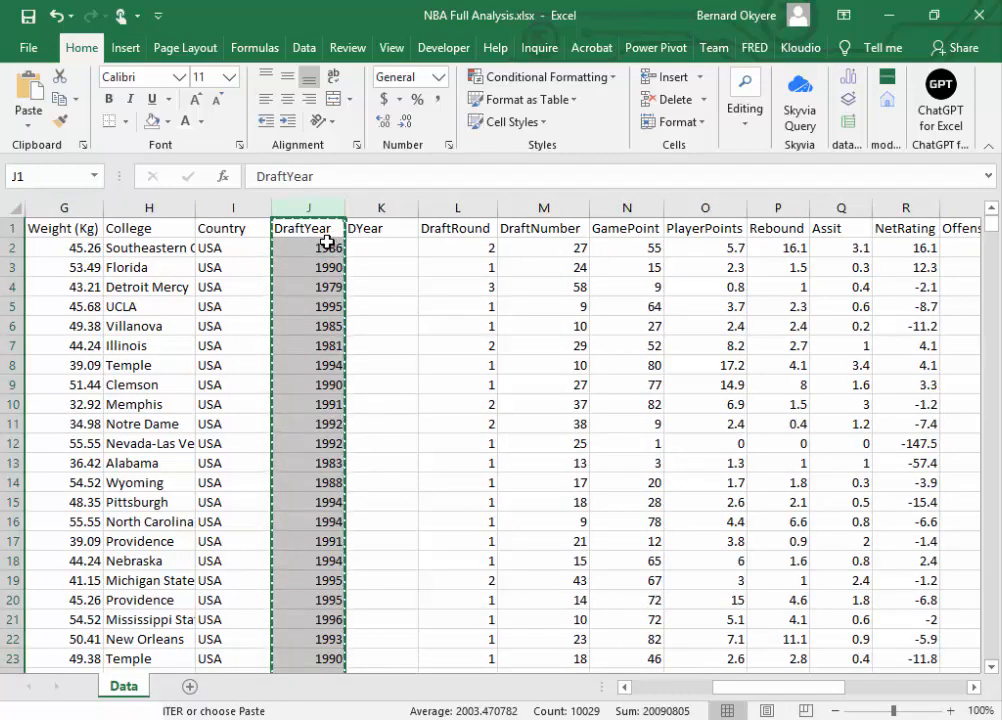
Step: Copy the DraftYear values from J2 downward into the DYear column starting at K2, and save the workbook
click(327, 246)
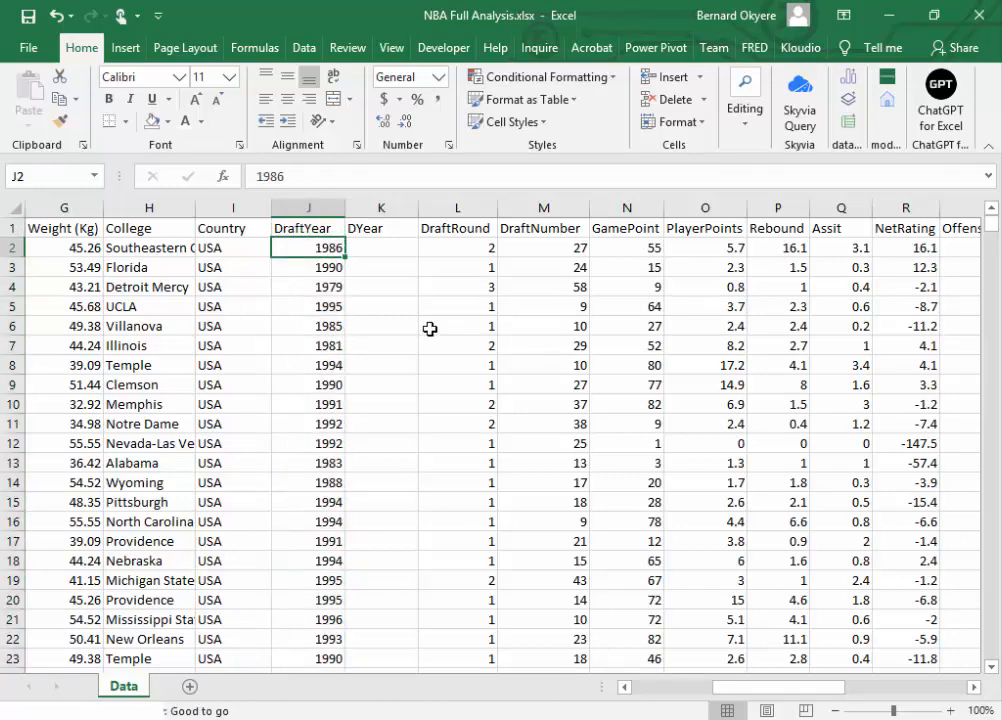
key(ctrl+shift+Down)
key(ctrl+c)
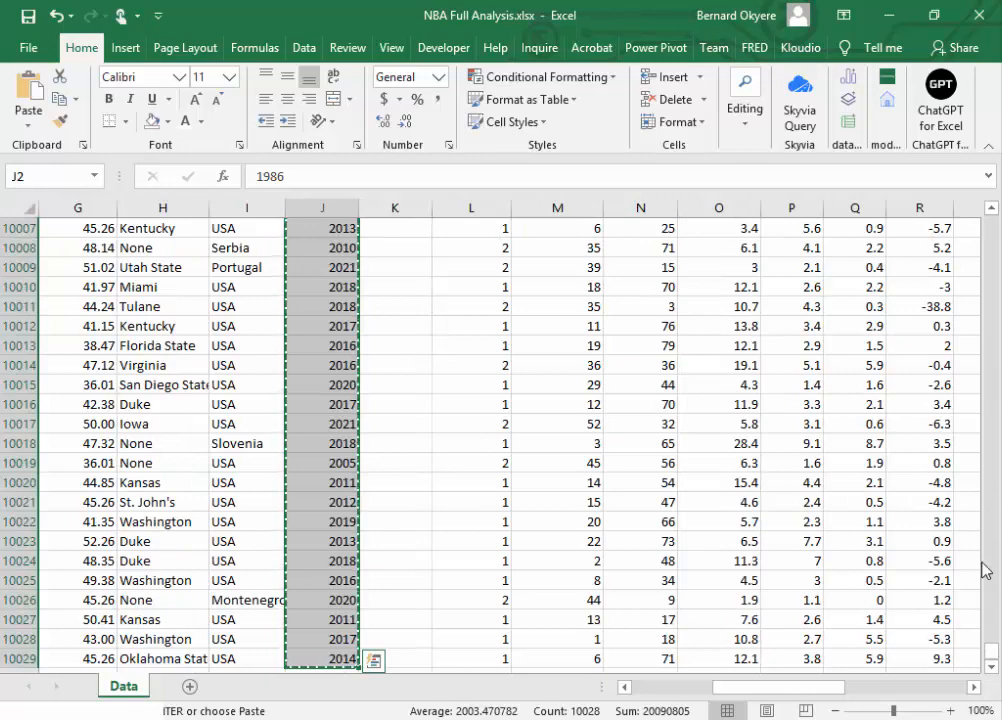
drag(993, 652, 990, 222)
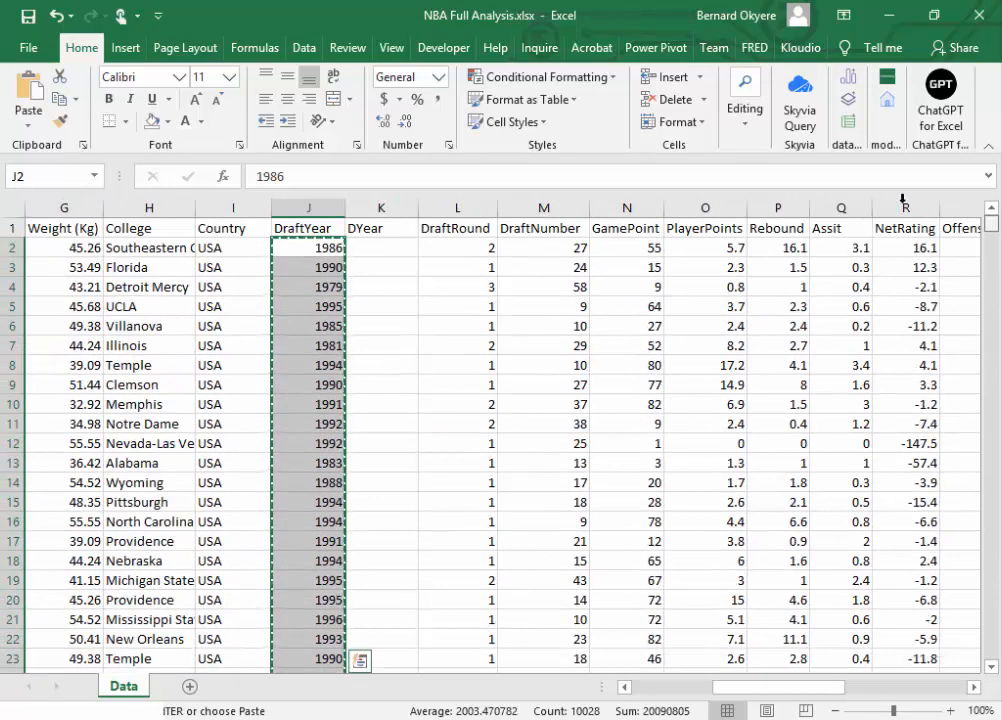
click(398, 249)
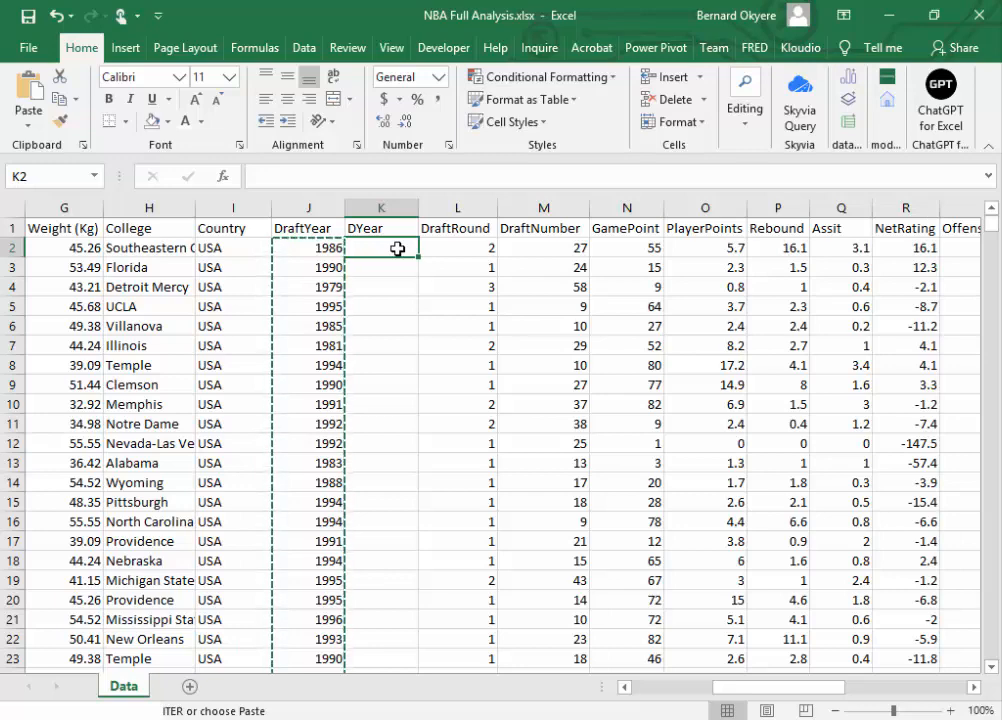
key(ctrl+shift+Down)
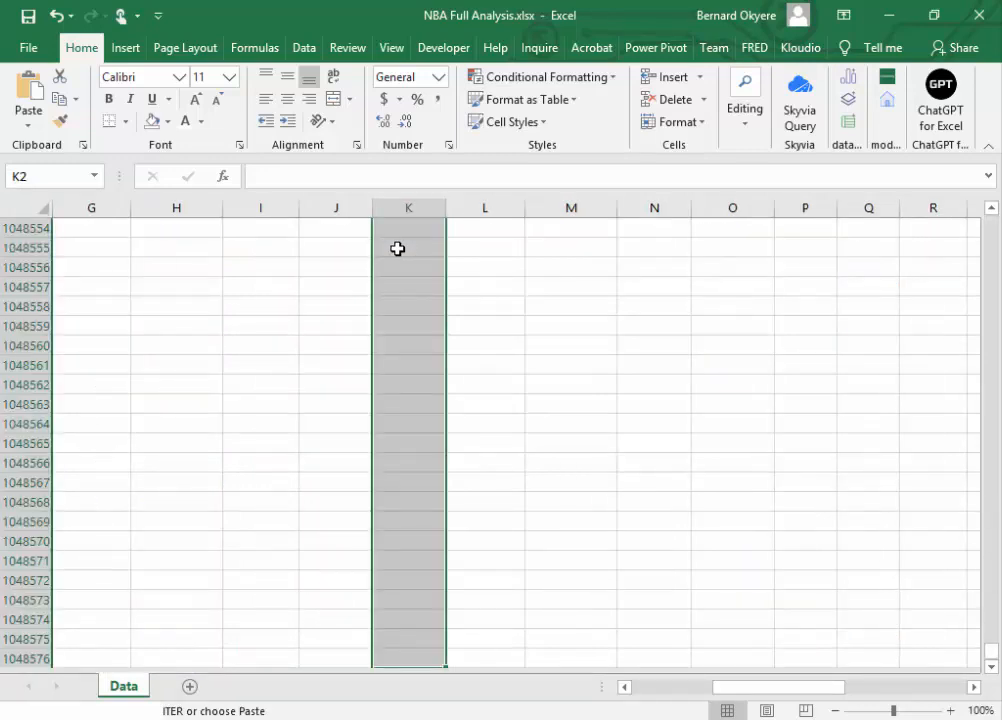
key(ctrl+v)
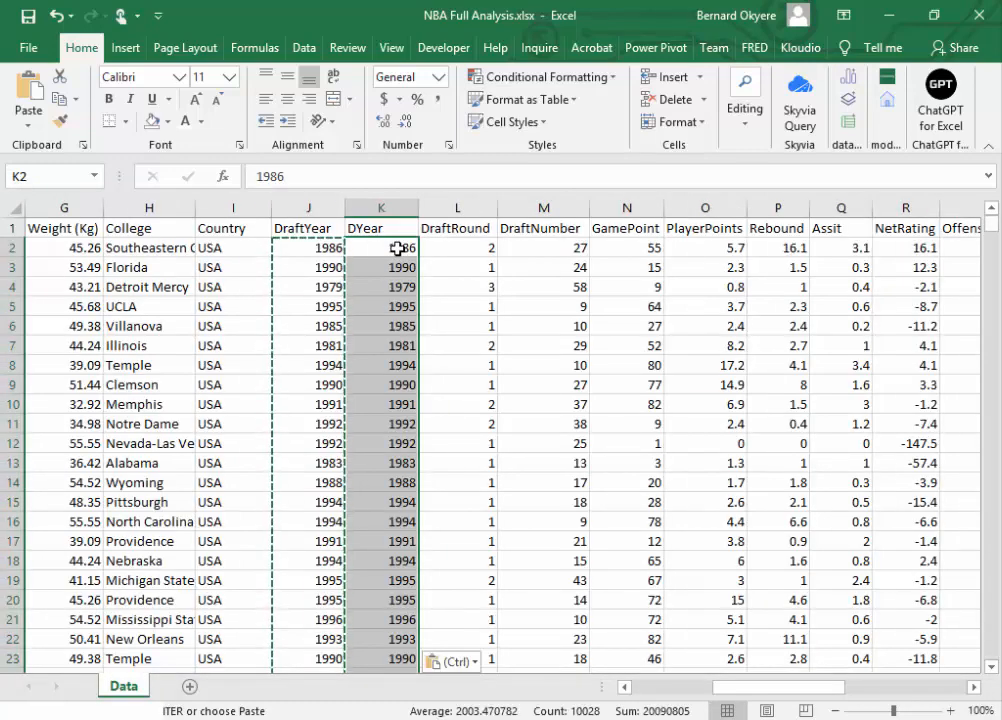
key(Escape)
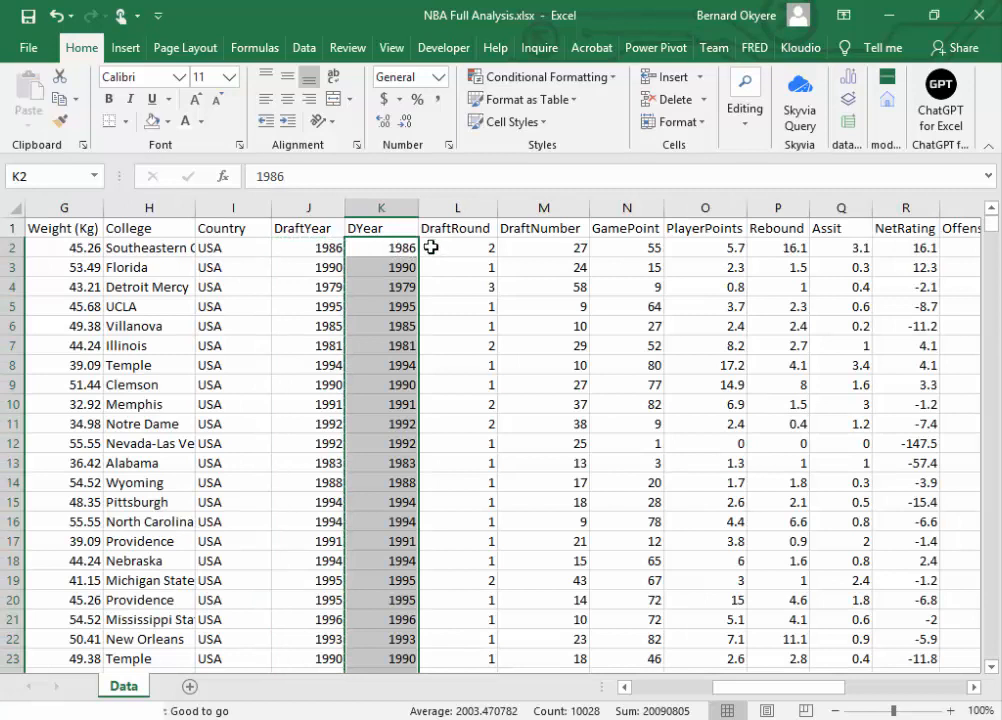
click(441, 249)
click(382, 250)
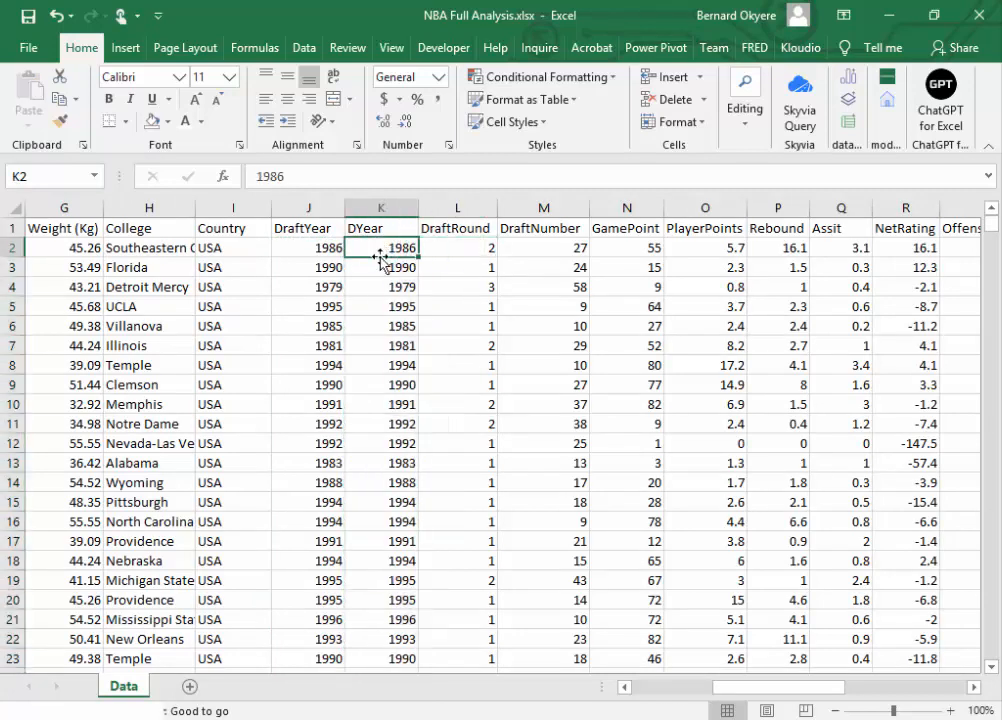
key(ctrl+s)
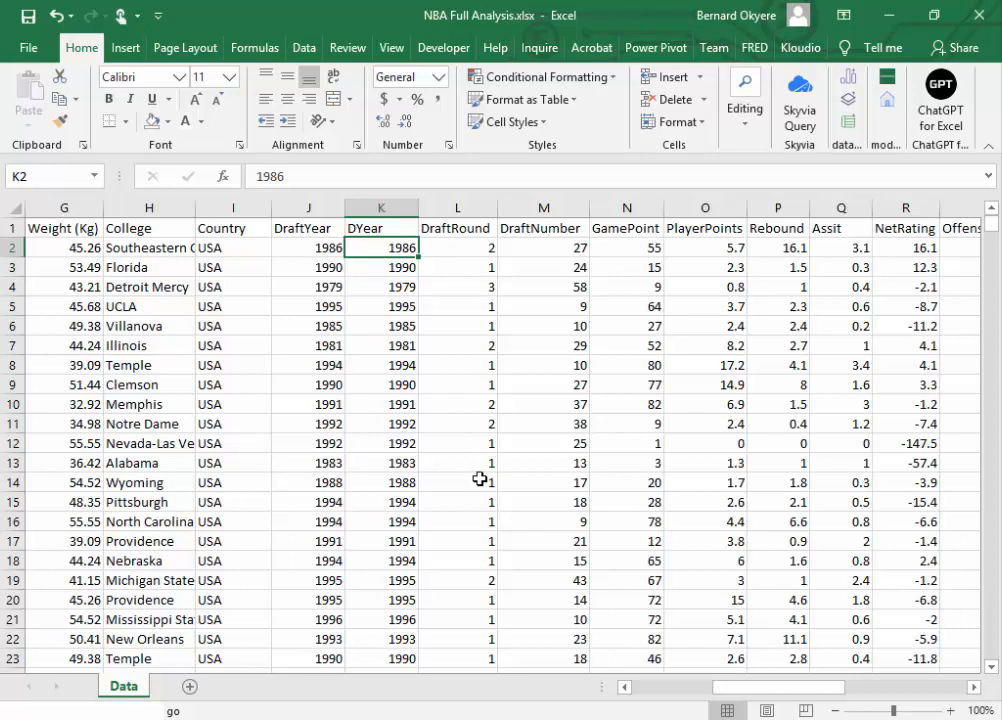
Step: Select the whole DYear column and save the workbook again
click(427, 409)
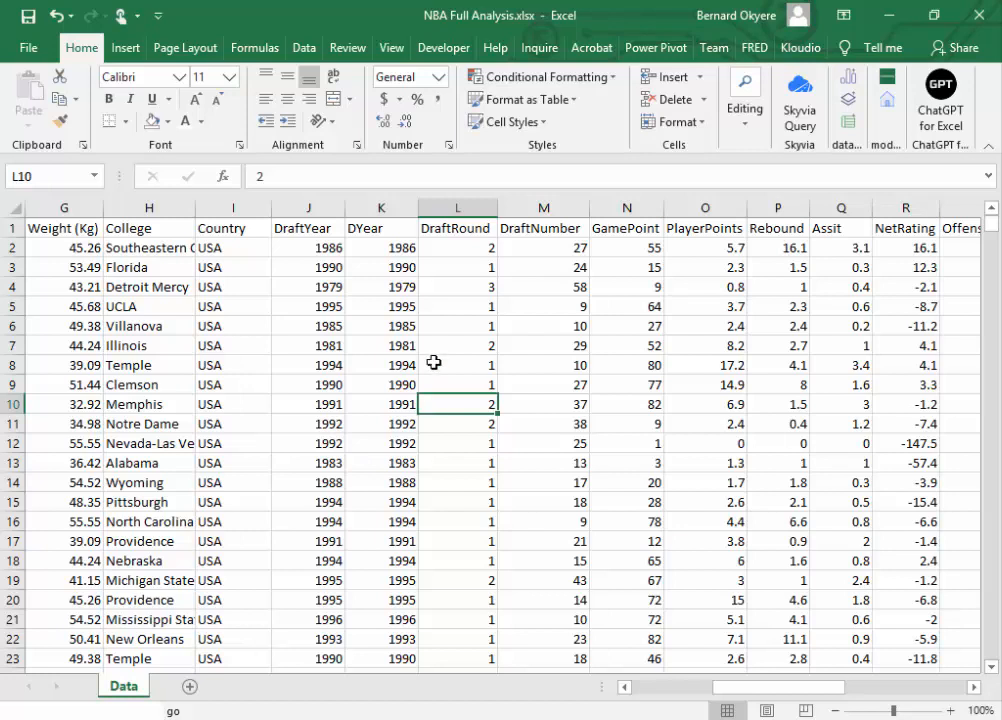
click(402, 245)
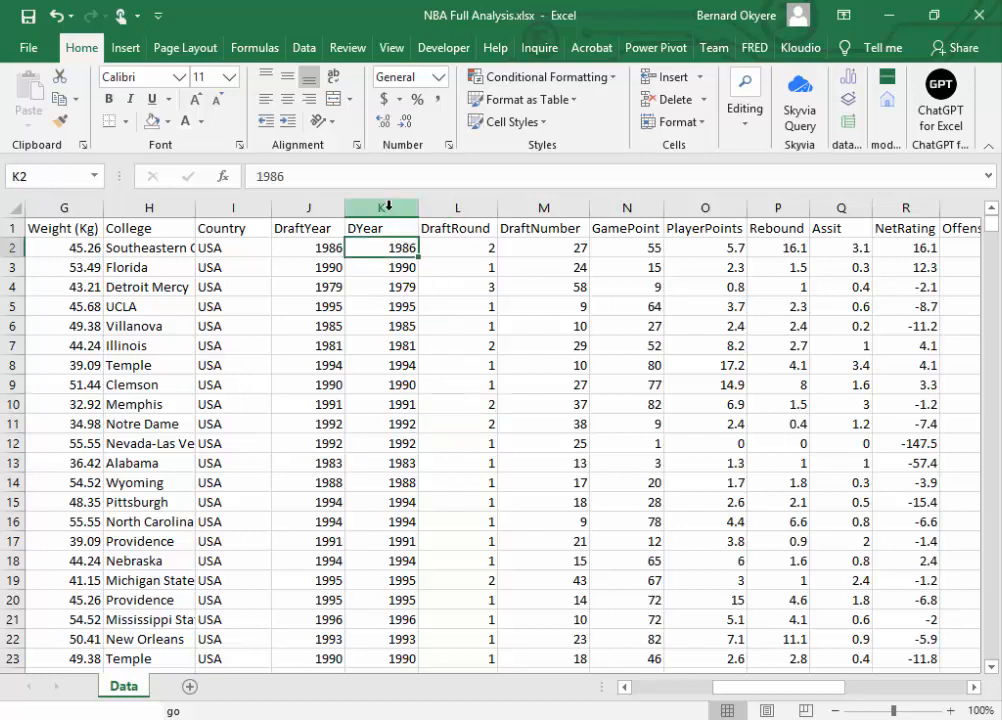
click(381, 207)
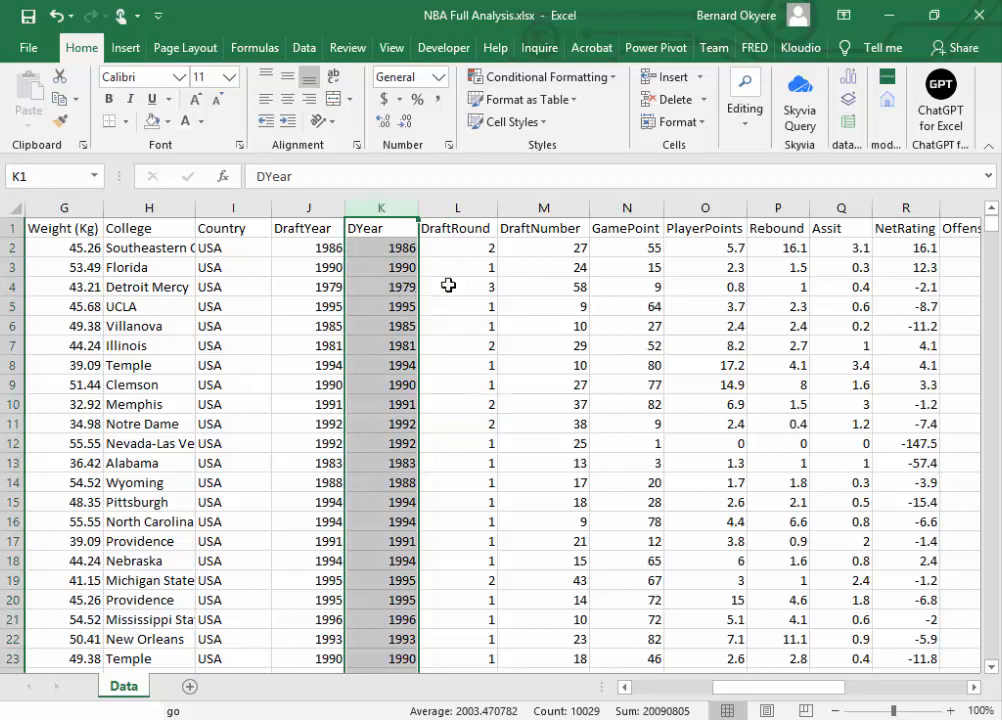
click(454, 246)
click(383, 205)
click(28, 15)
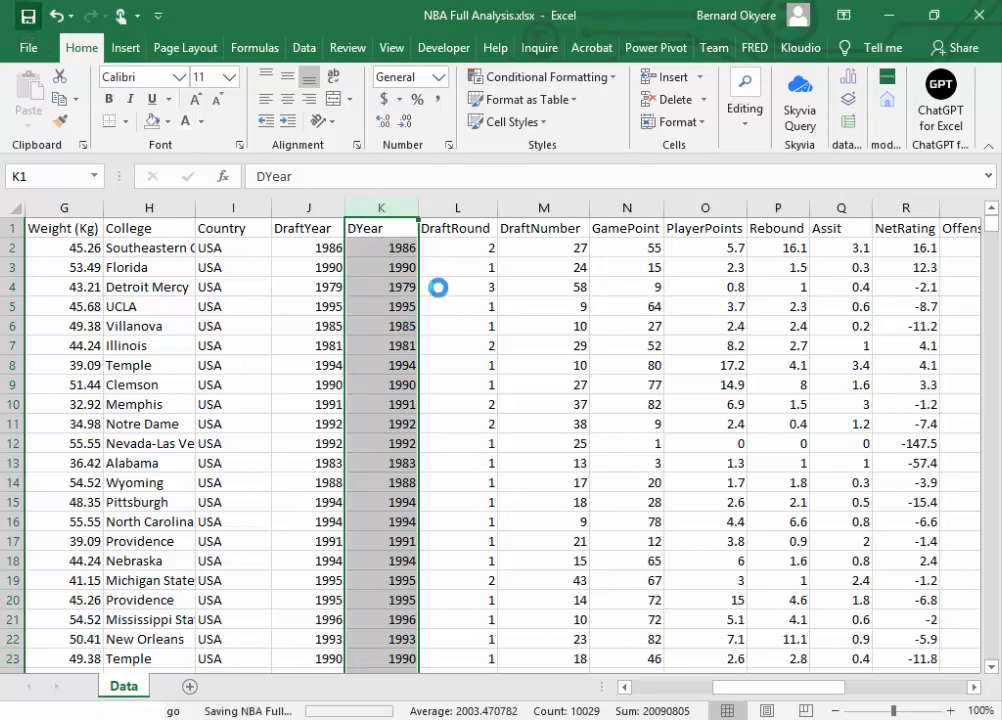
click(445, 251)
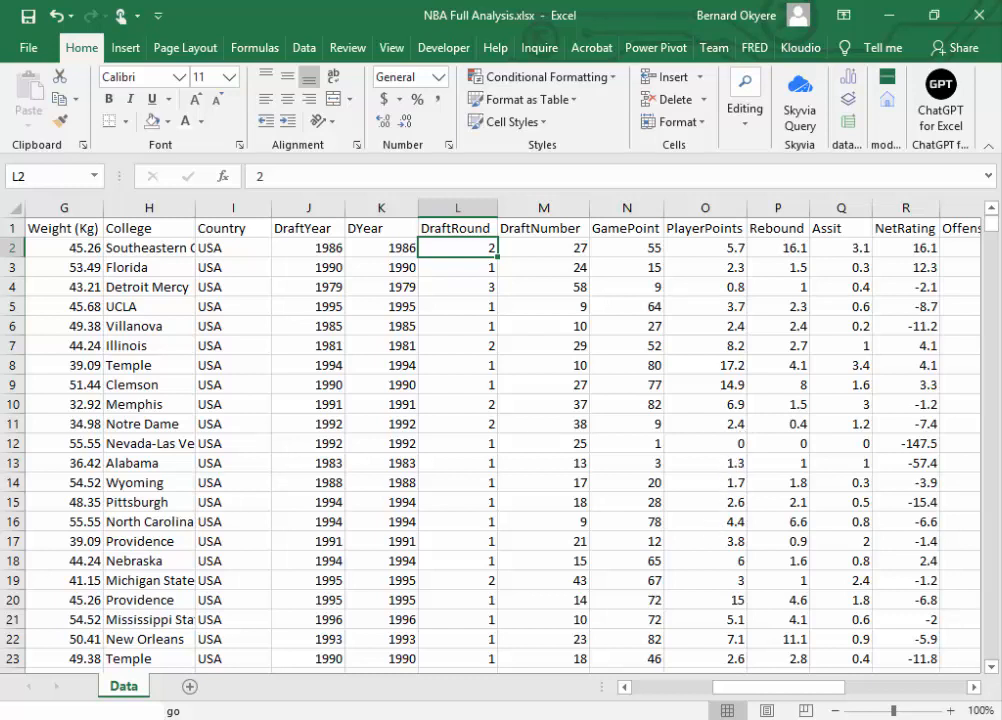
key(alt+Tab)
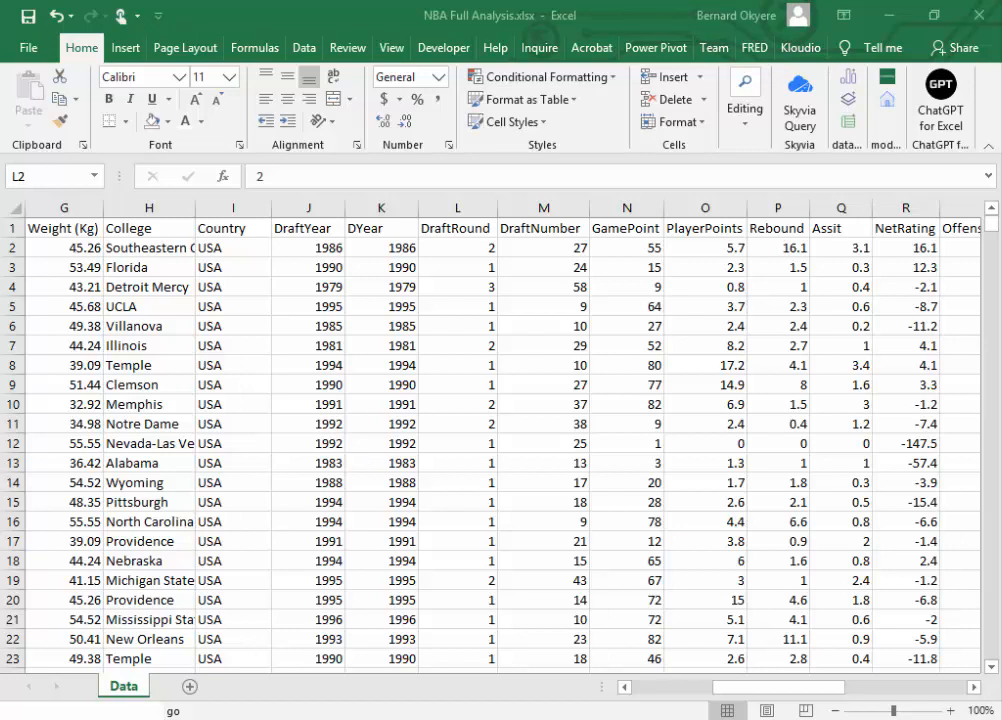
click(418, 369)
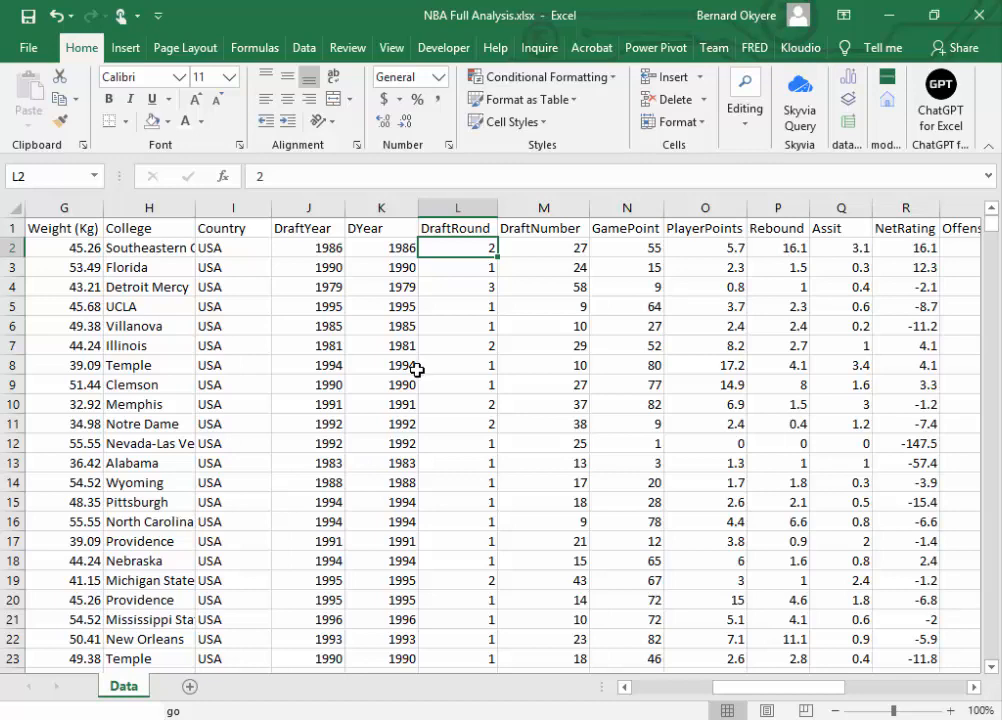
Step: Add a new worksheet after the Data sheet and name it Raw Table
click(190, 687)
double_click(180, 687)
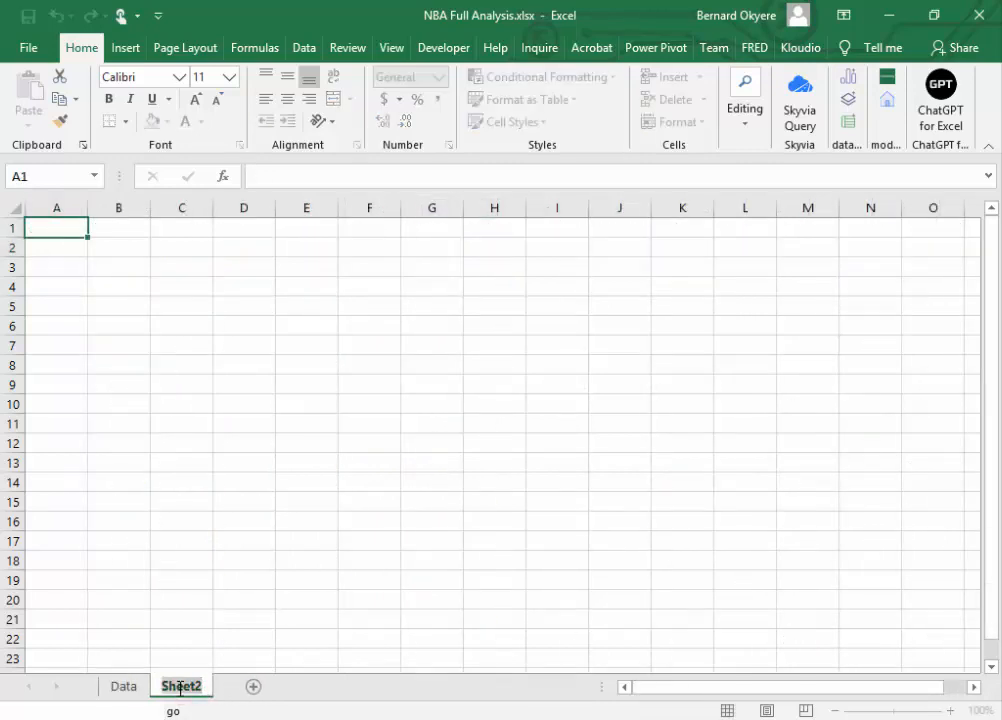
text(Table)
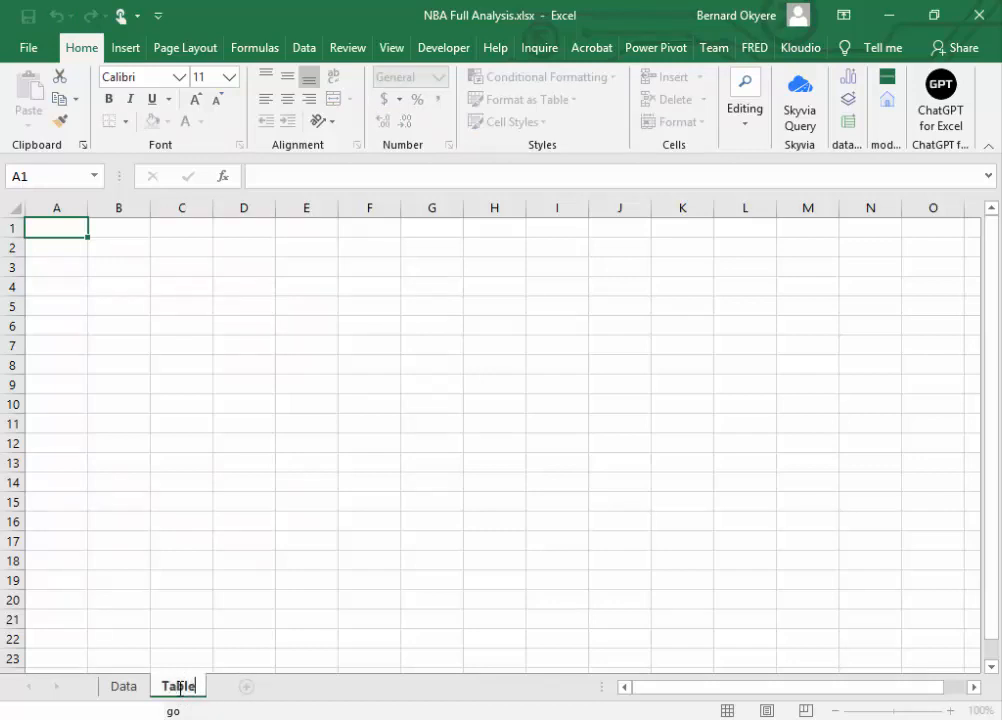
key(Return)
key(Home)
text(Raw)
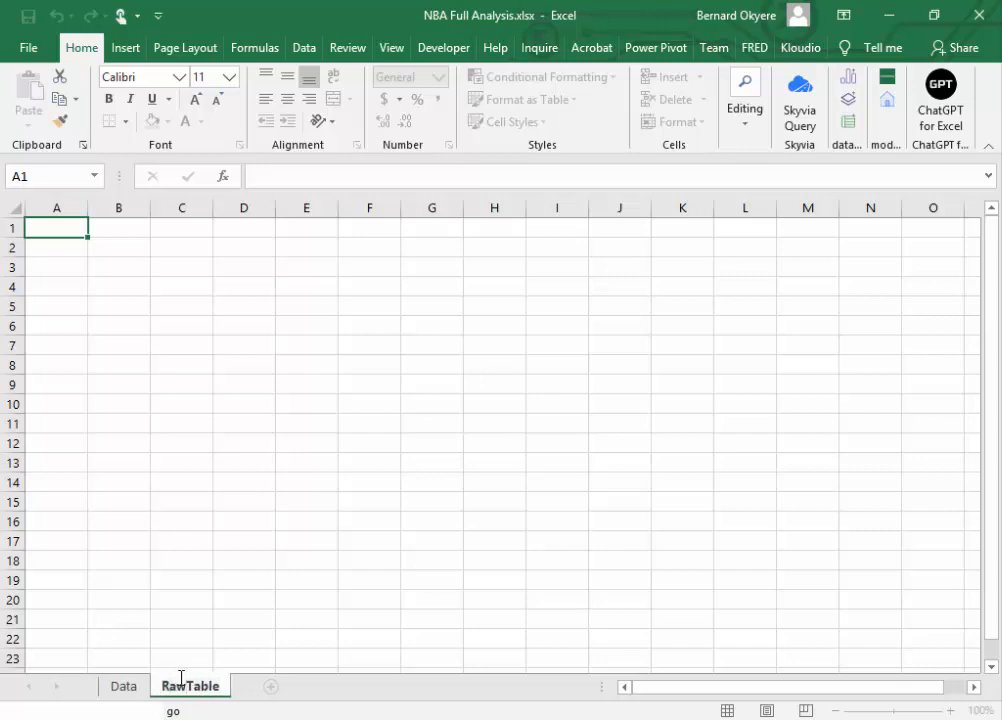
click(315, 620)
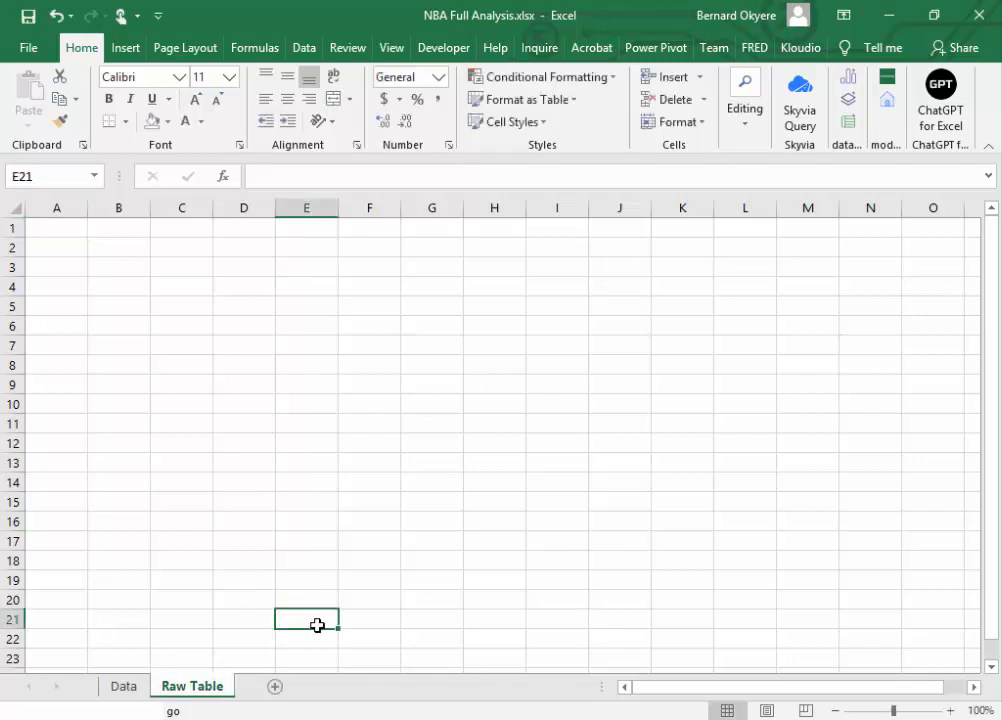
Step: Add a worksheet after Raw Table and name it Dashbaord
click(276, 688)
double_click(277, 688)
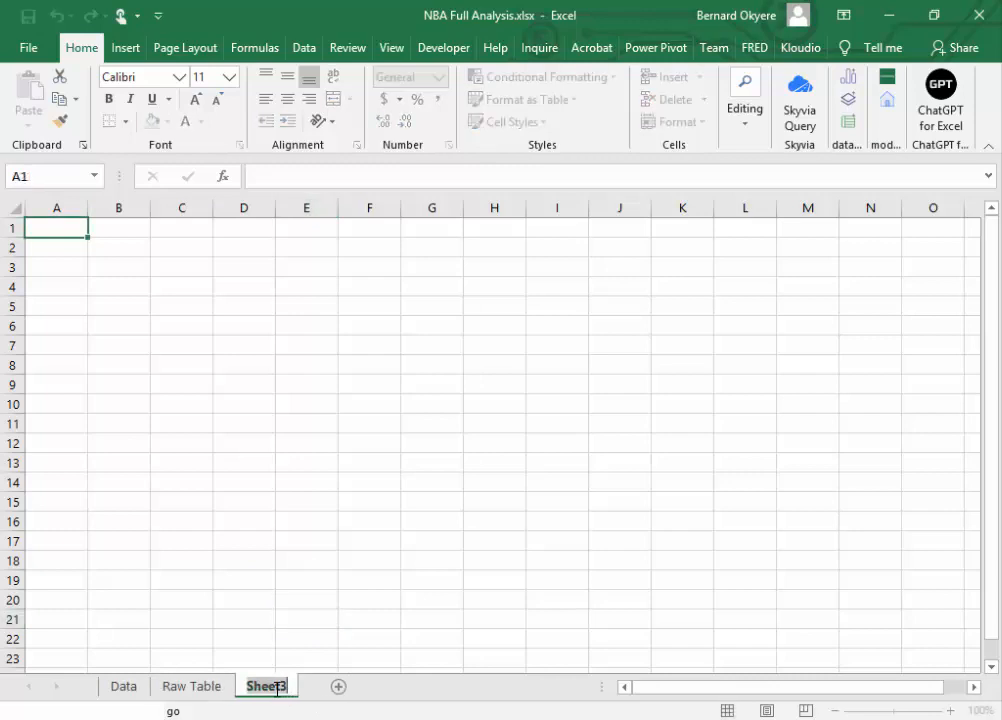
text(Dashbaord)
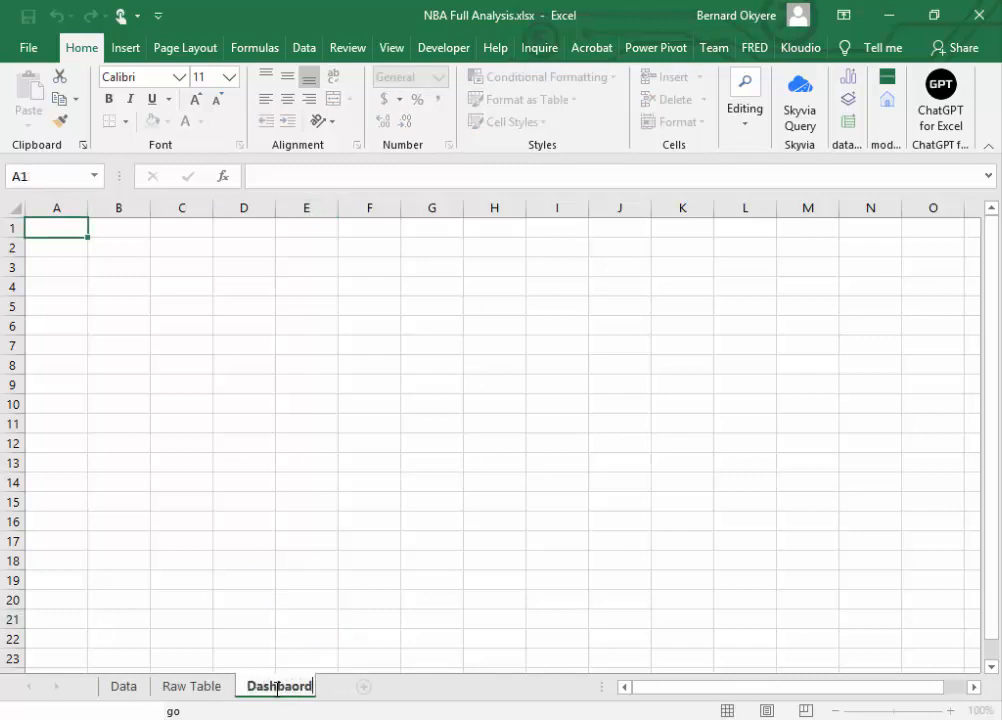
click(472, 559)
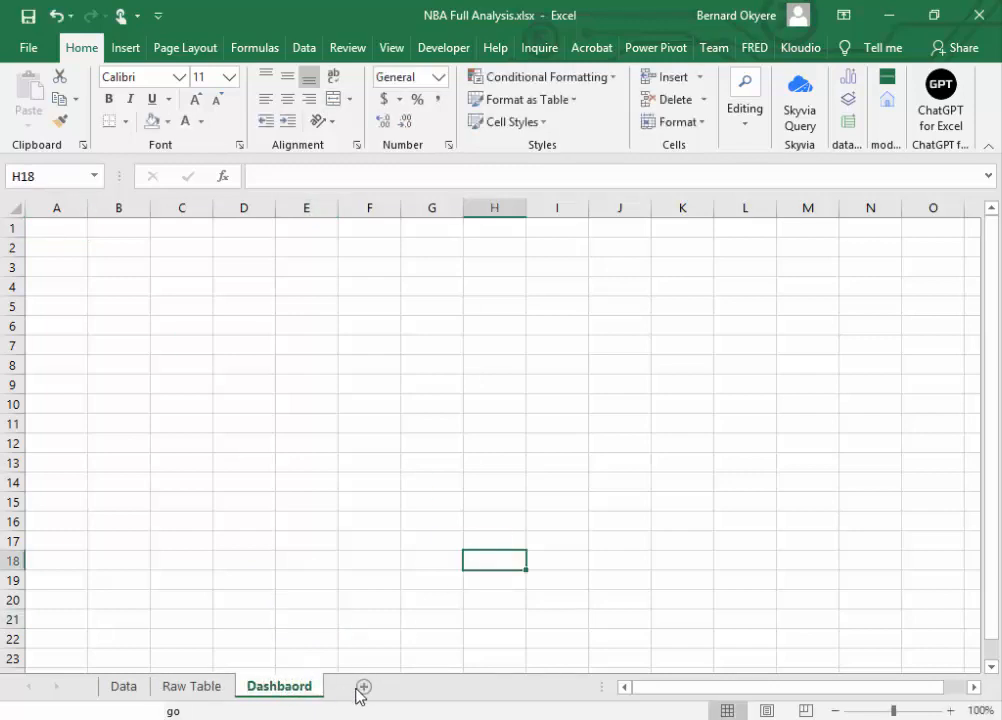
Step: Add a worksheet after Dashbaord and name it Calculation
click(363, 688)
double_click(359, 688)
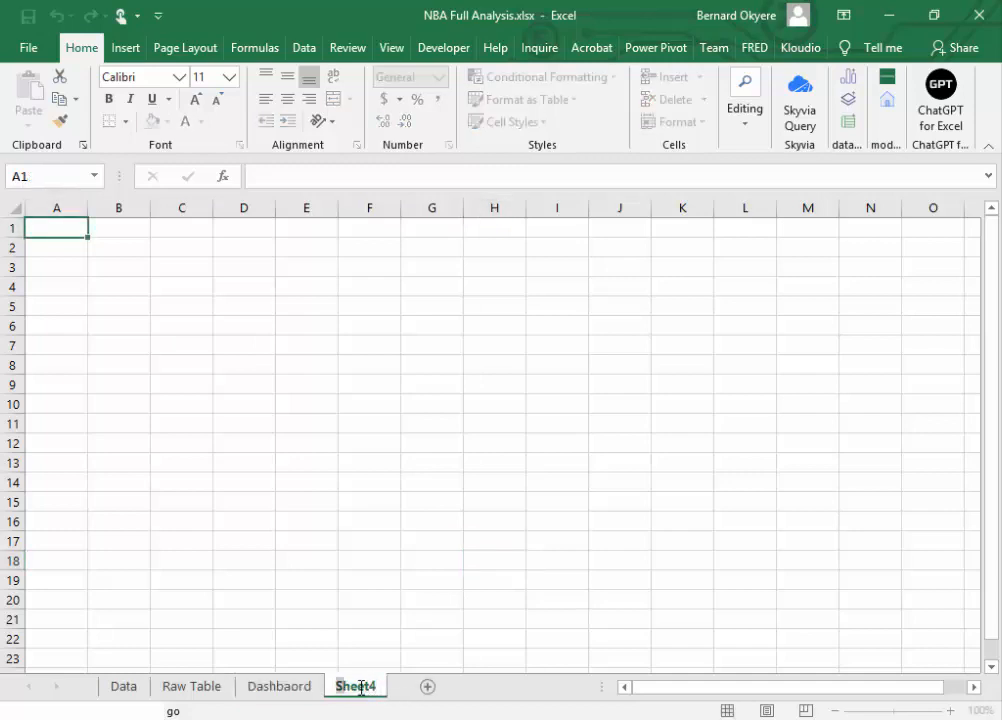
text(Calcu)
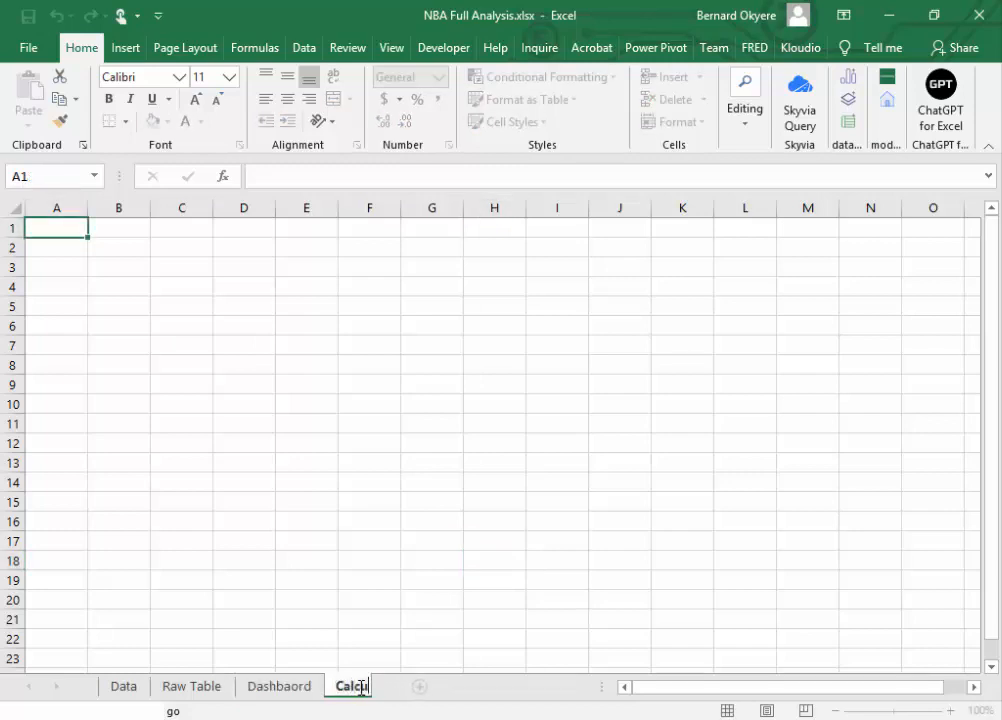
text(lation)
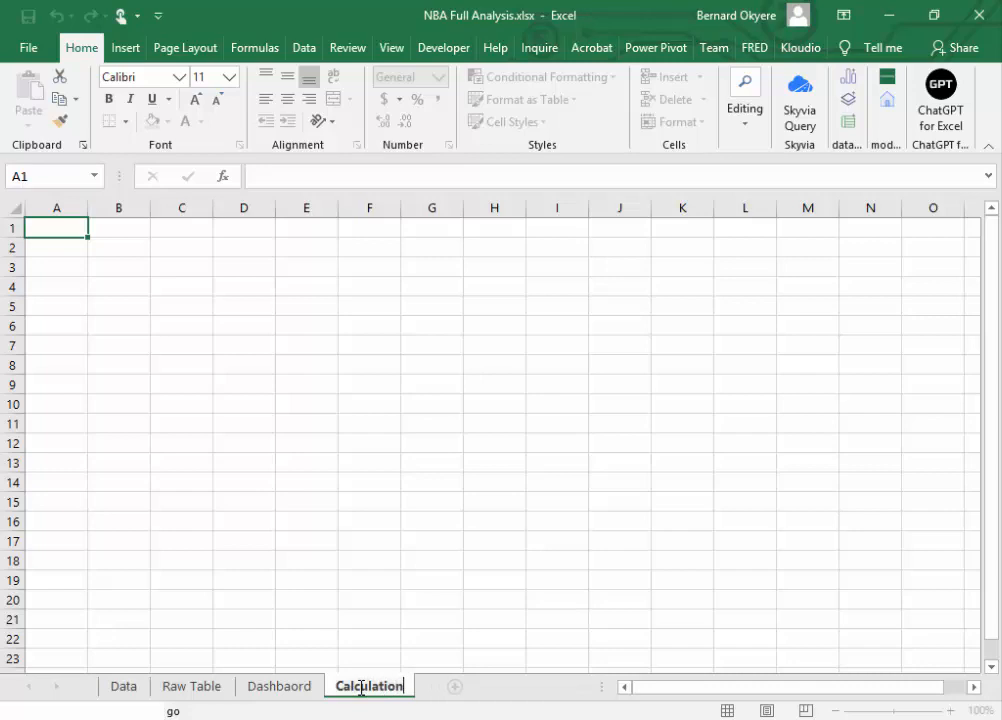
click(436, 578)
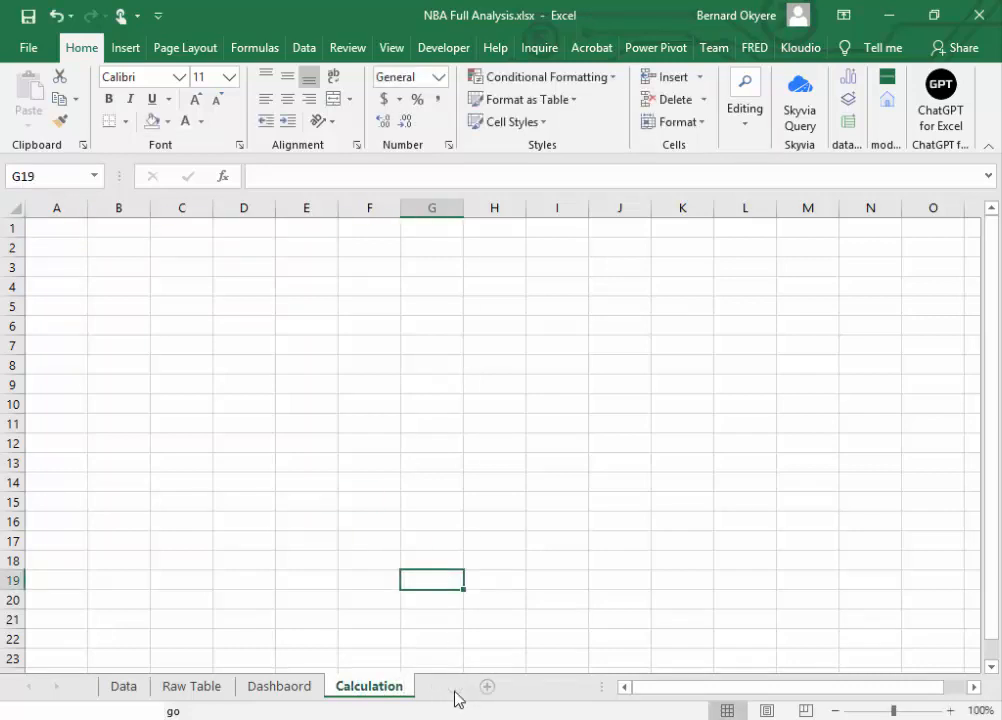
Step: Add a worksheet after Calculation and name it PivotTable
click(487, 686)
double_click(454, 690)
text(Pi)
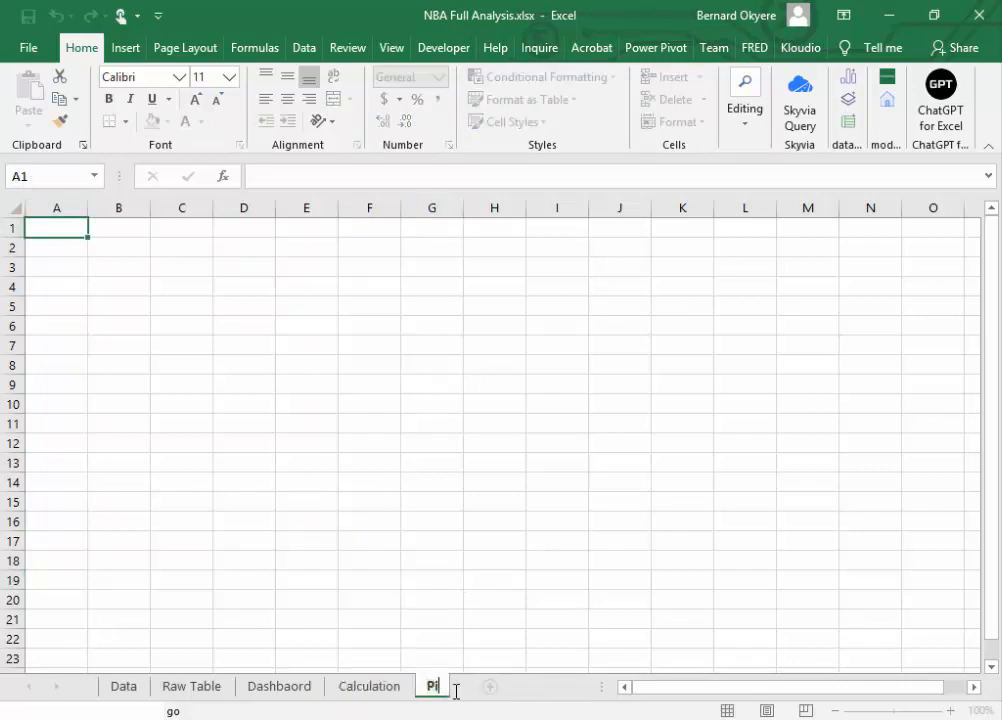
text(votTable)
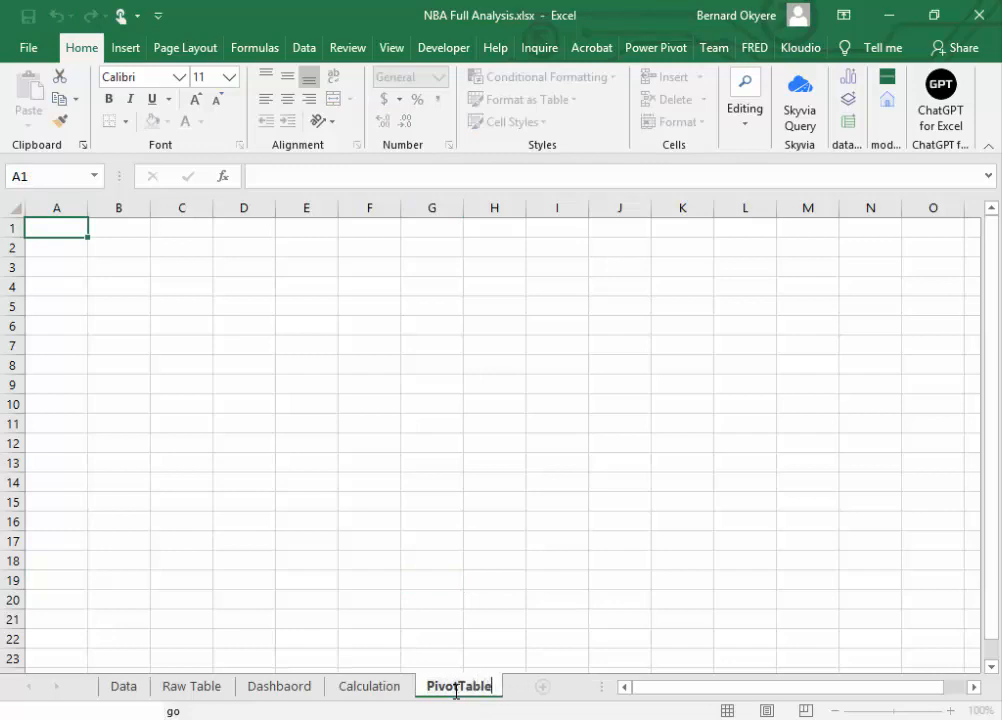
click(472, 620)
Step: Look through the Calculation, Dashbaord, Raw Table and Data sheets, ending on cell C6 of Raw Table
click(382, 692)
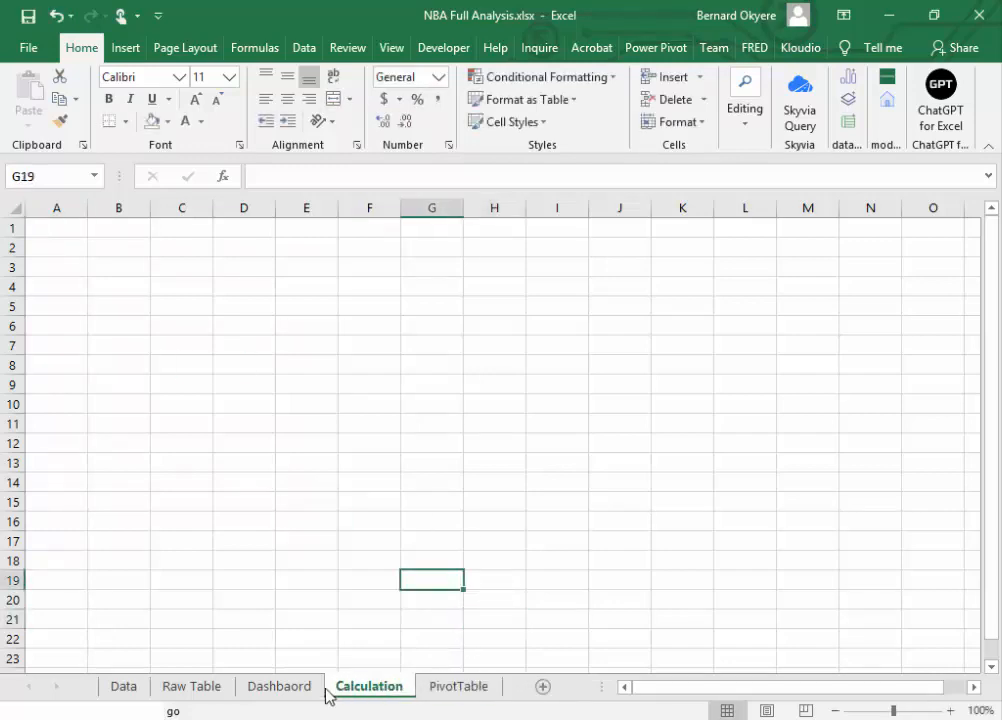
click(282, 690)
click(201, 690)
click(118, 690)
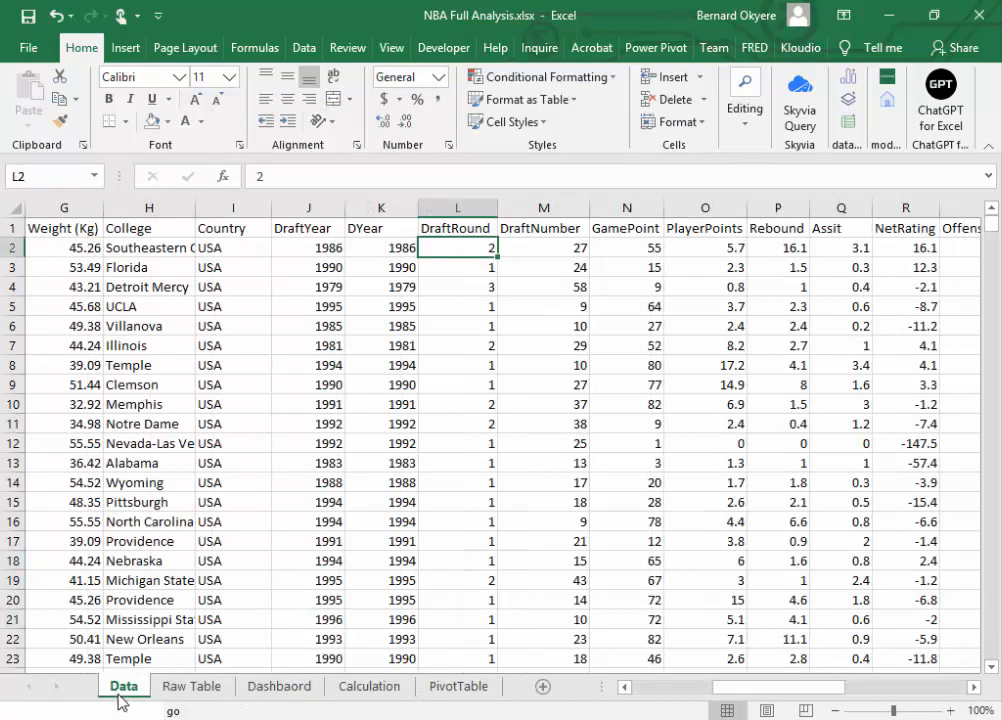
click(188, 697)
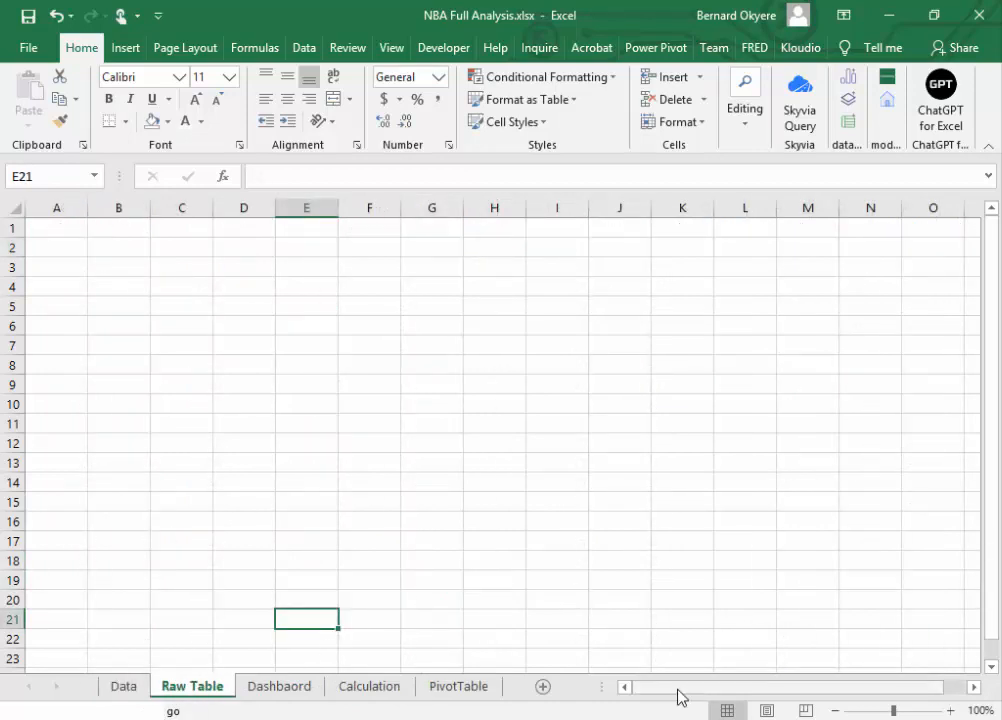
drag(678, 697, 486, 677)
click(190, 326)
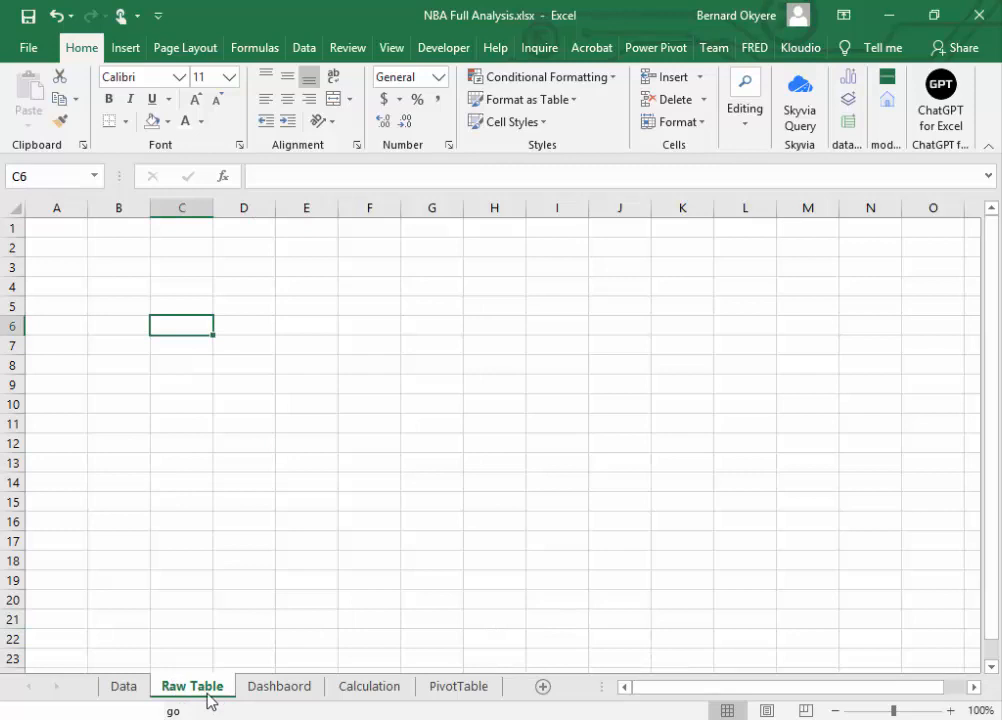
Step: Look through the Data, Raw Table, Dashbaord, Calculation and PivotTable sheets
click(127, 697)
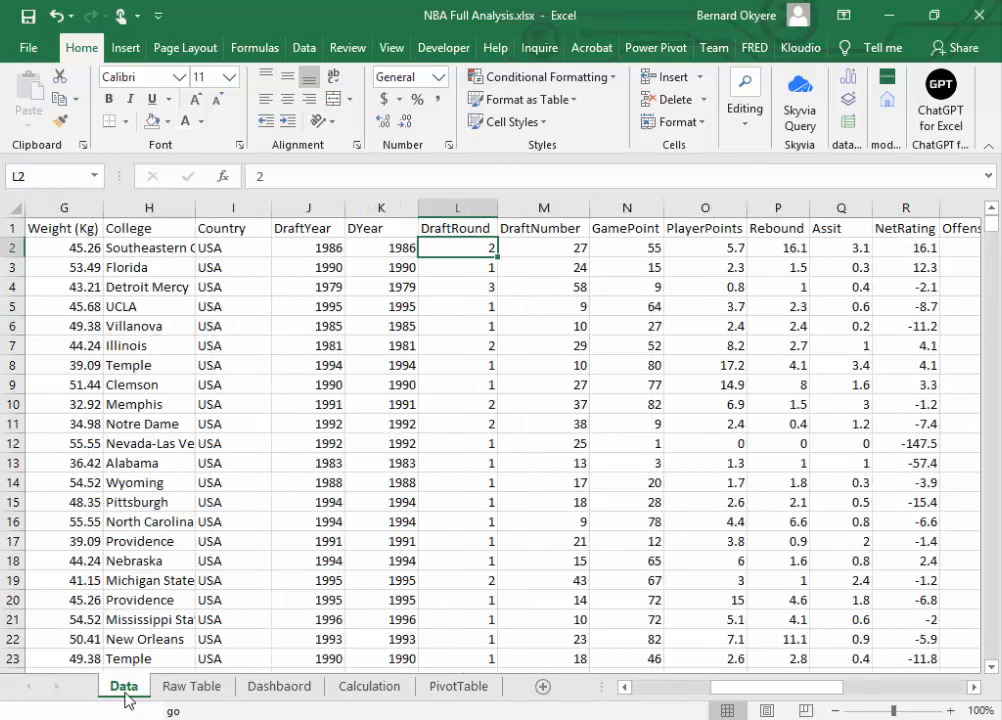
click(204, 697)
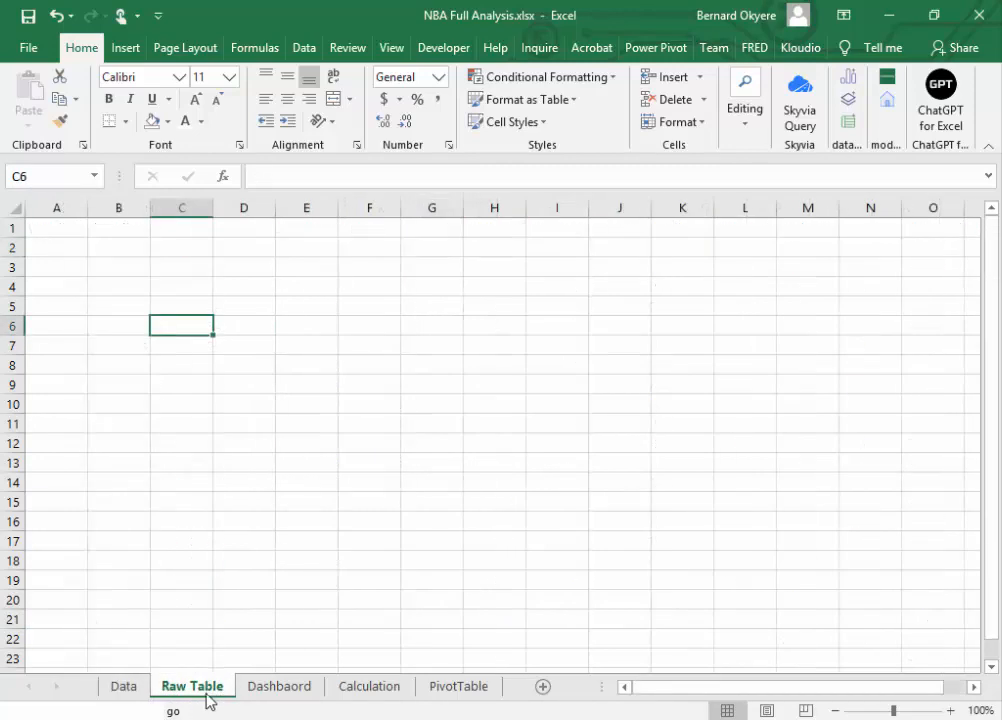
click(104, 690)
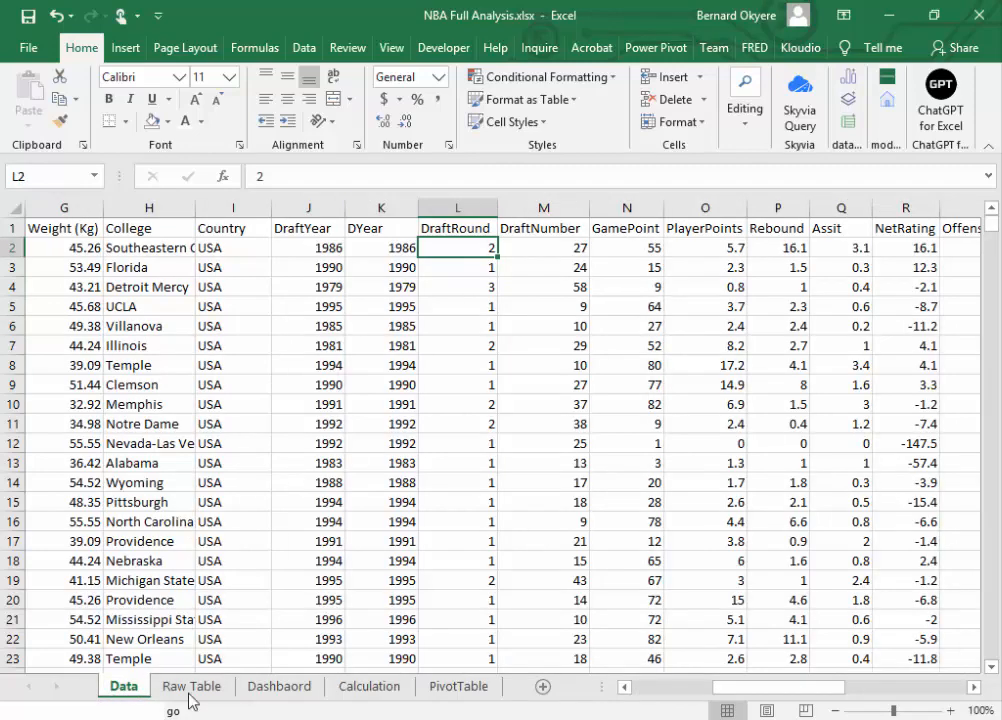
click(190, 692)
click(262, 694)
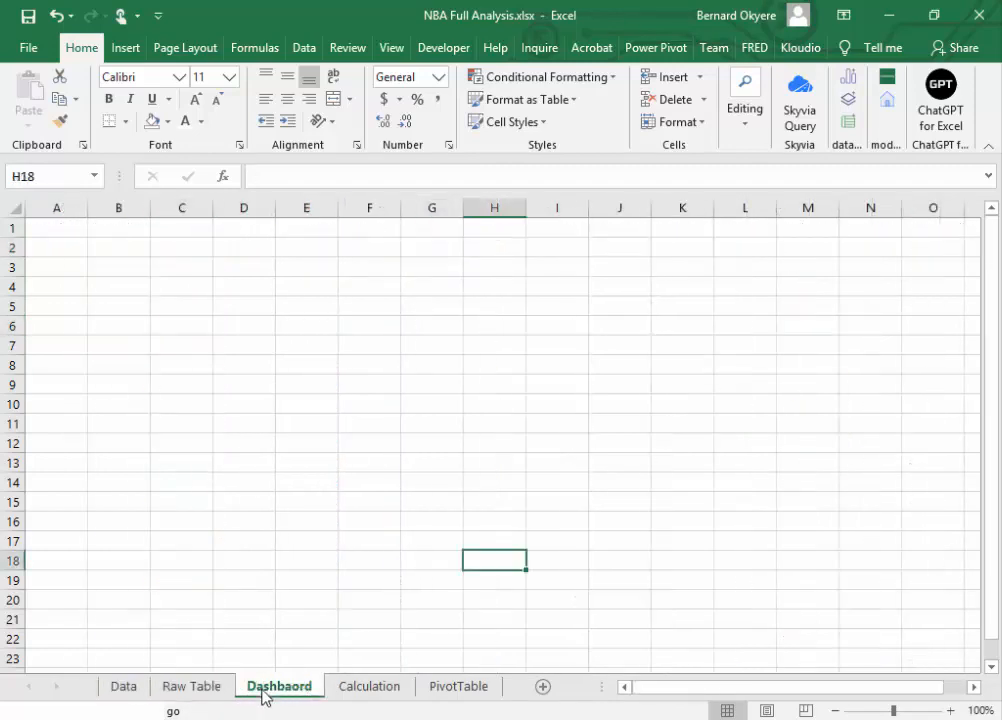
click(375, 692)
click(463, 693)
Step: Set the Raw Table sheet's tab color to the dark green theme shade
click(182, 692)
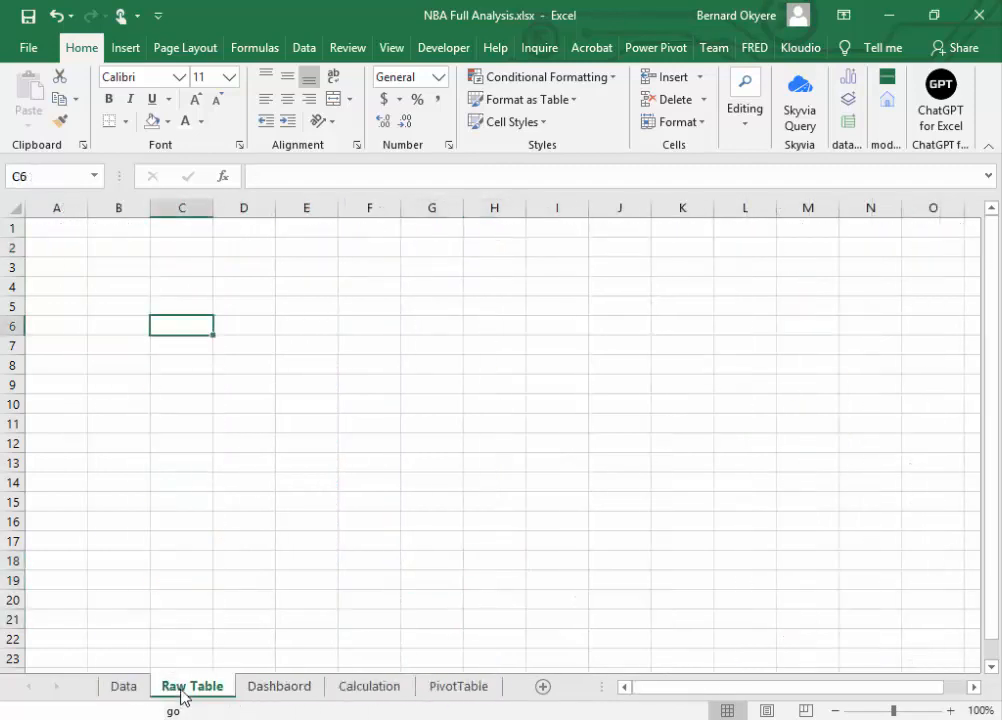
right_click(183, 696)
mouse_move(259, 606)
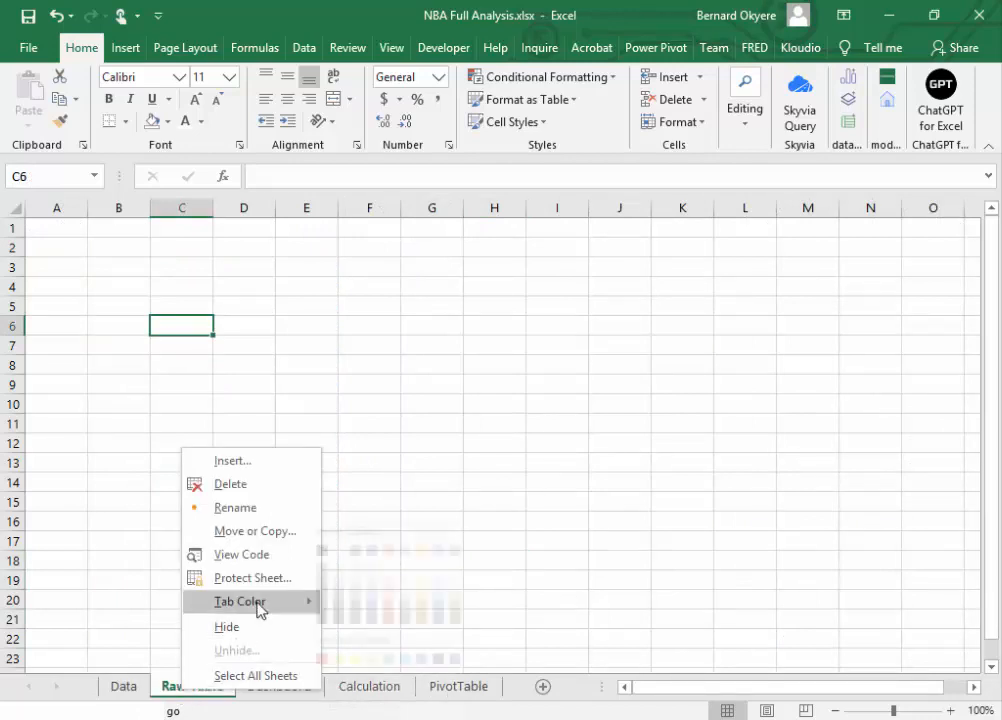
click(477, 605)
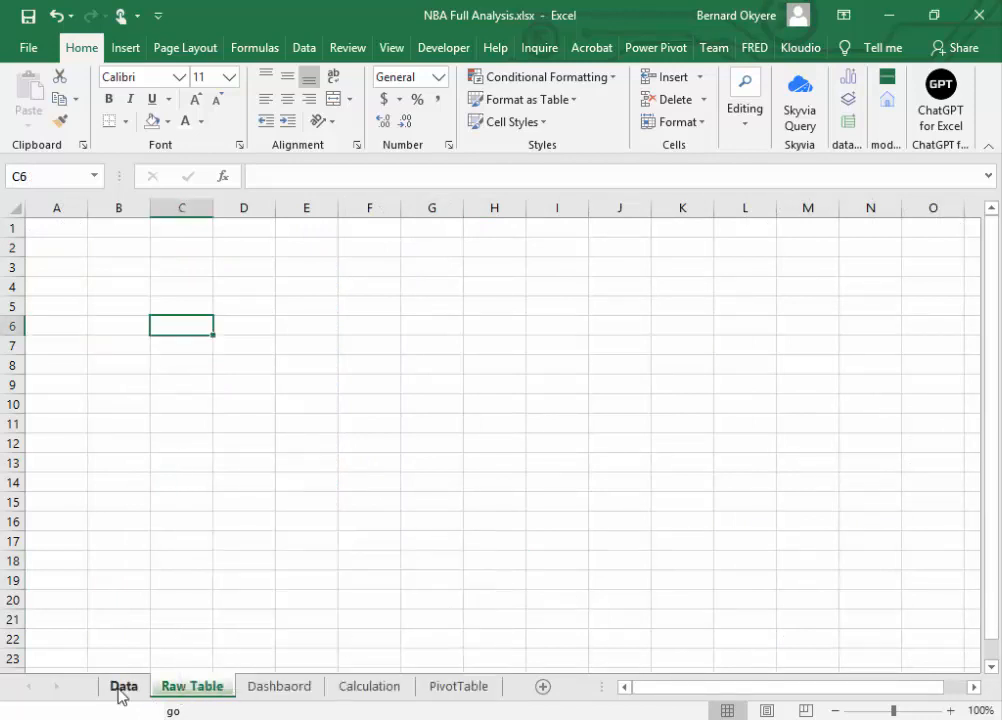
Step: Set the Data sheet's tab color to the darkest orange (brown) theme shade
click(122, 690)
right_click(122, 690)
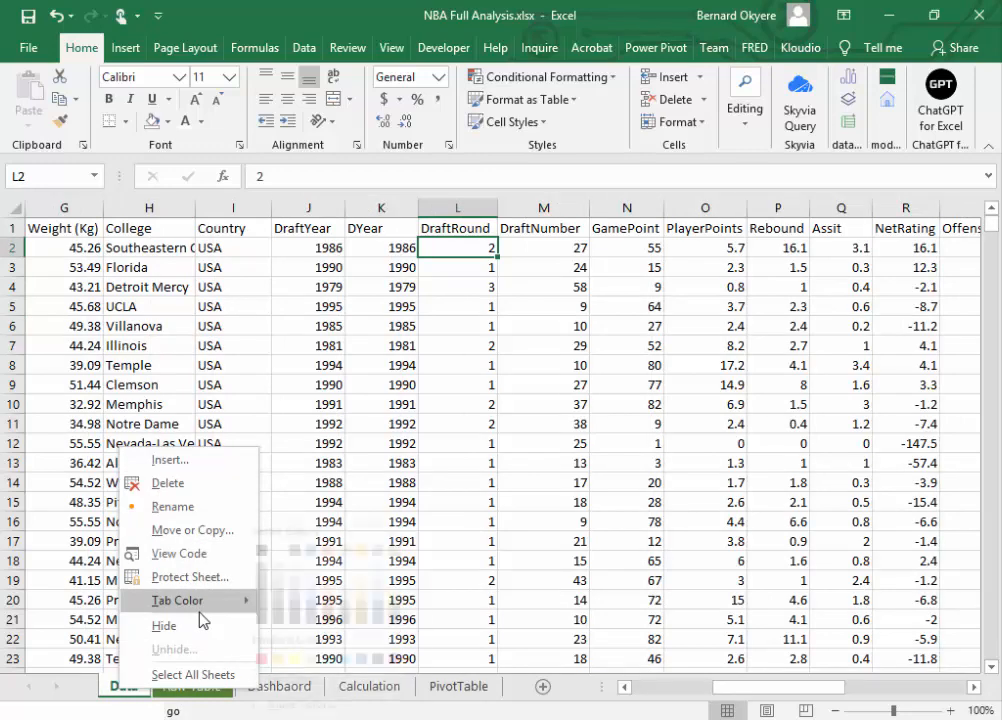
mouse_move(250, 603)
click(351, 620)
Step: Set the Dashbaord sheet's tab color to a light blue theme shade
click(287, 690)
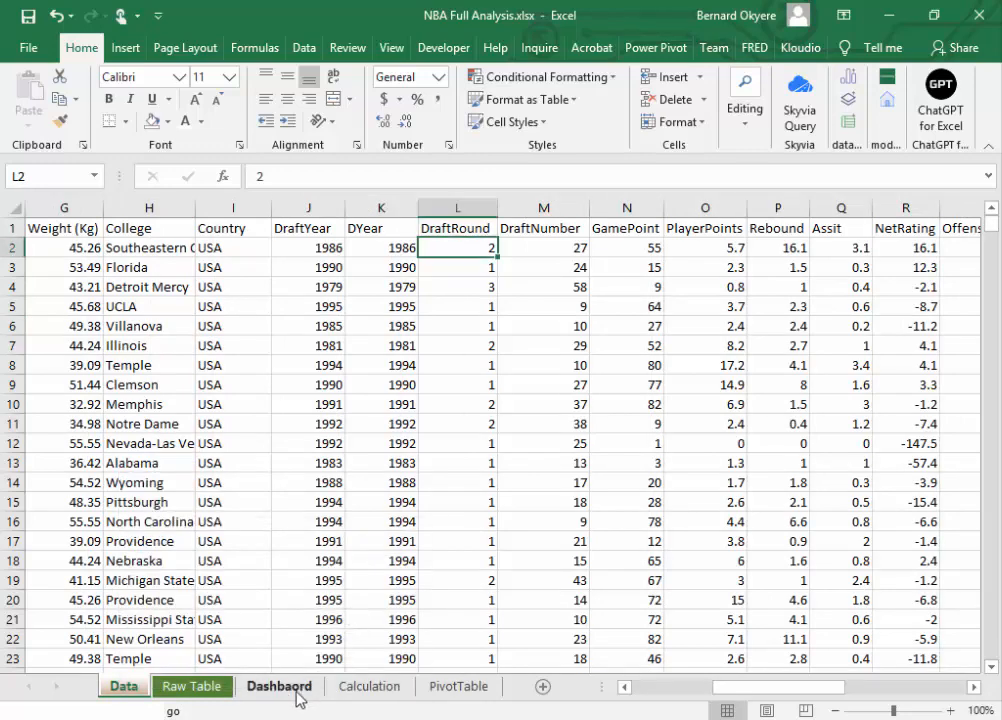
right_click(283, 696)
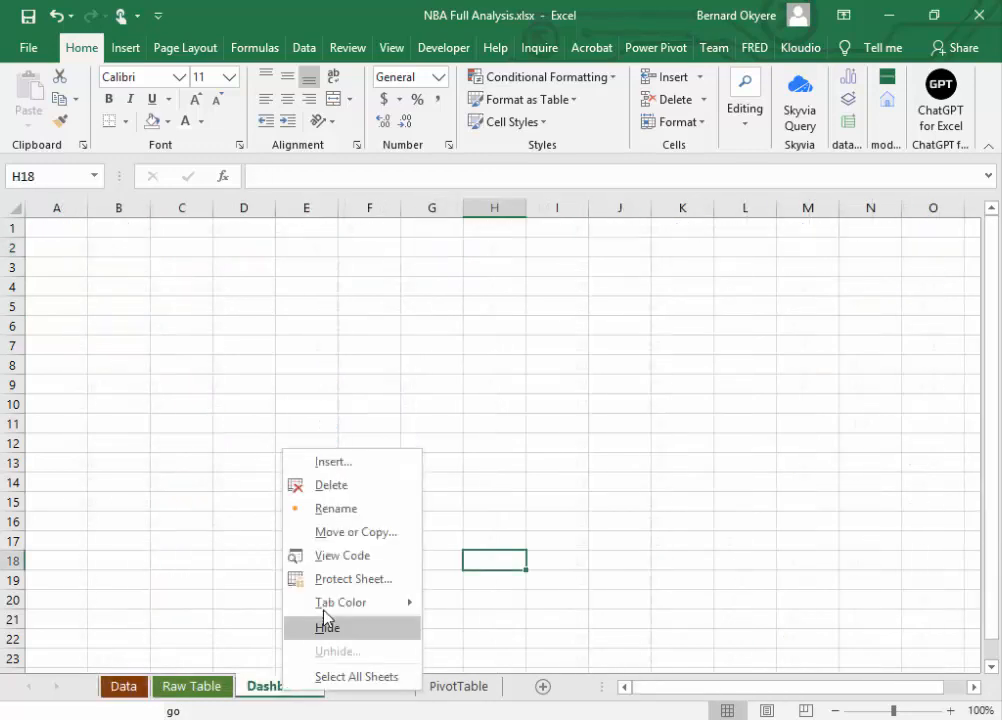
mouse_move(327, 612)
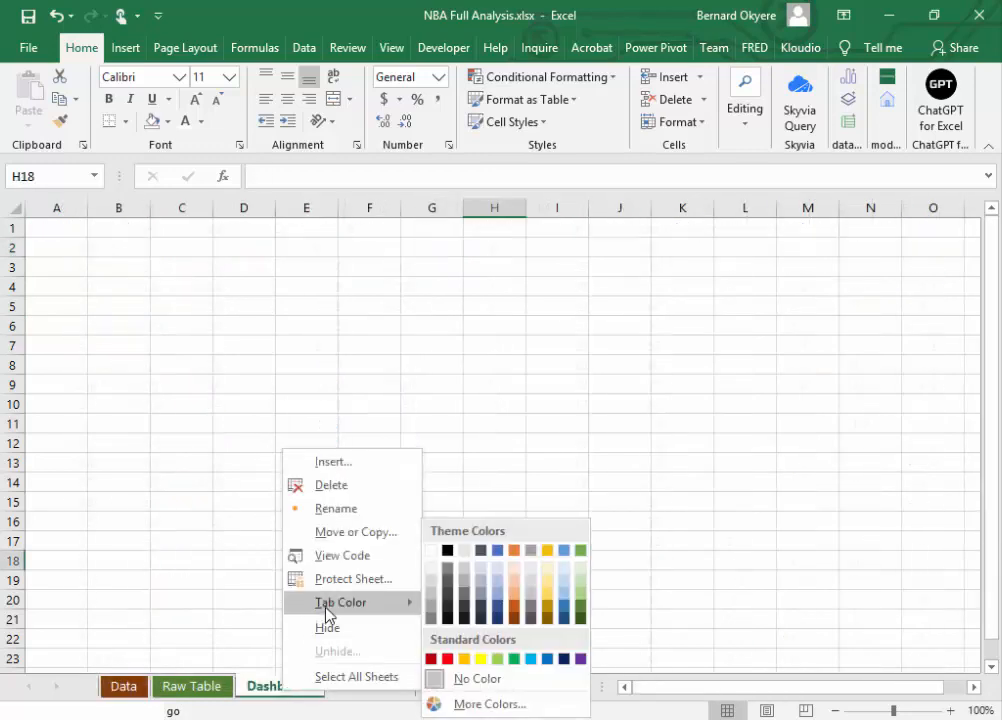
click(553, 600)
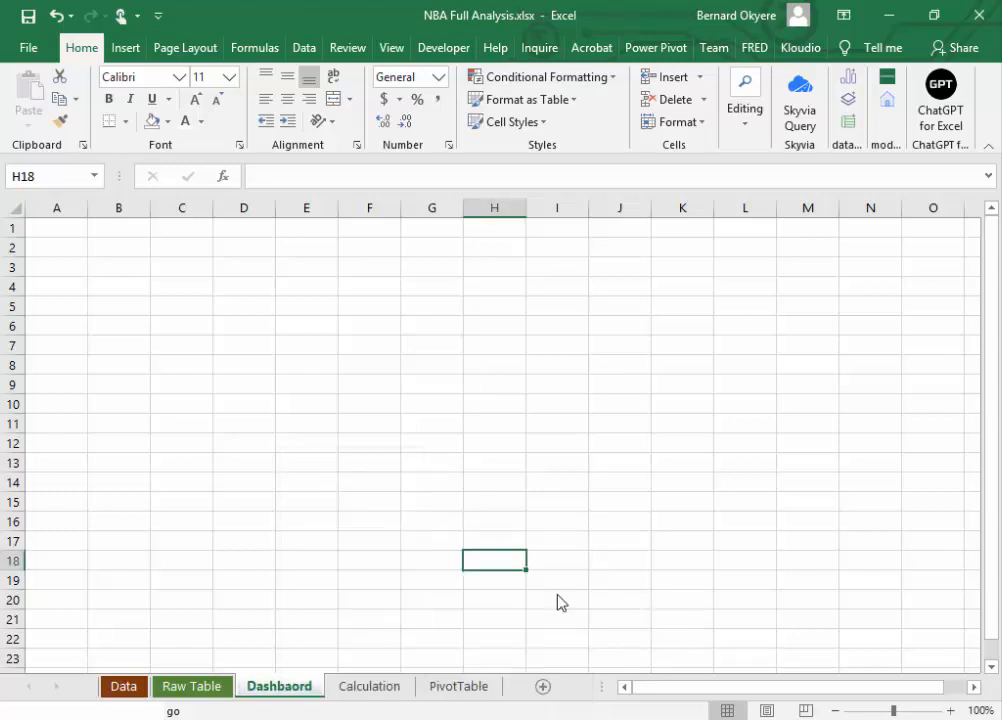
Step: Set the Calculation sheet's tab color to a darker blue theme shade
click(362, 690)
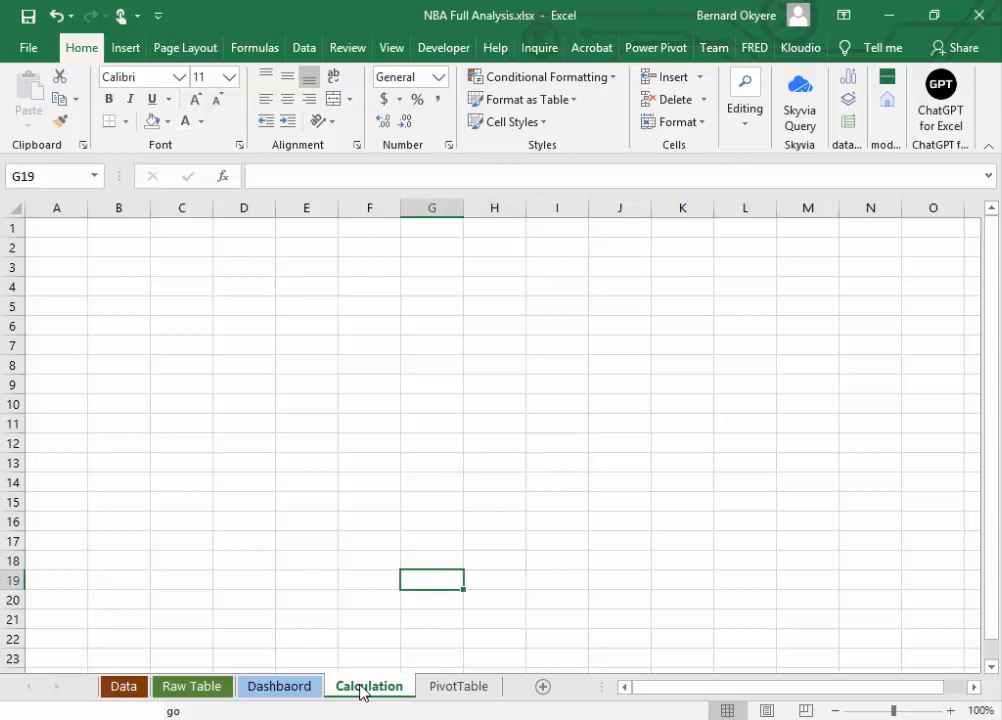
right_click(362, 690)
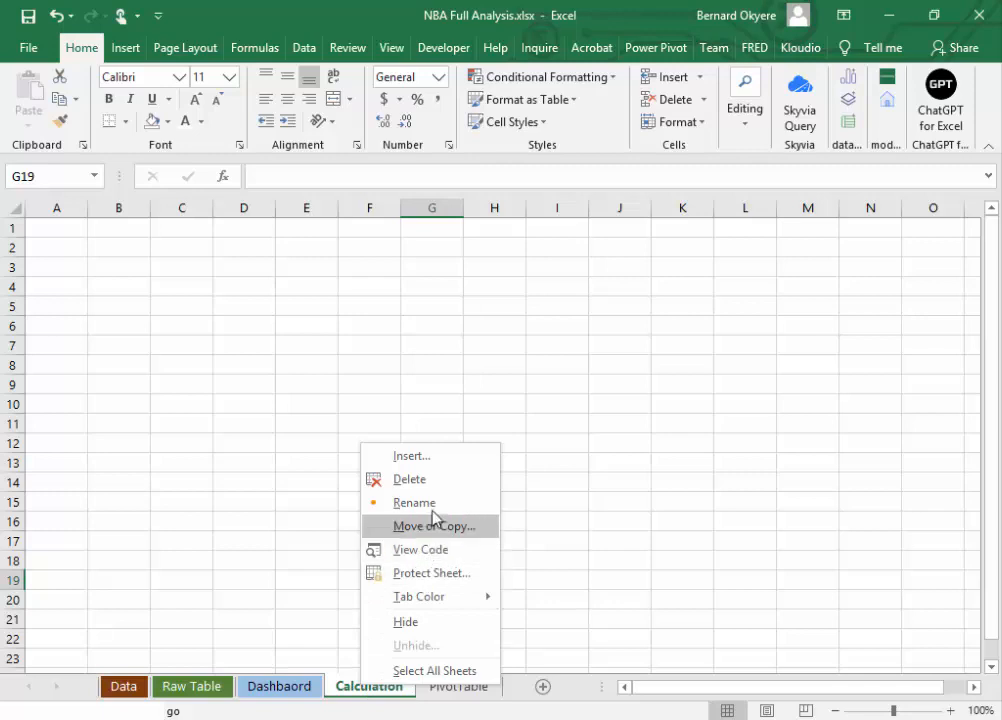
mouse_move(449, 598)
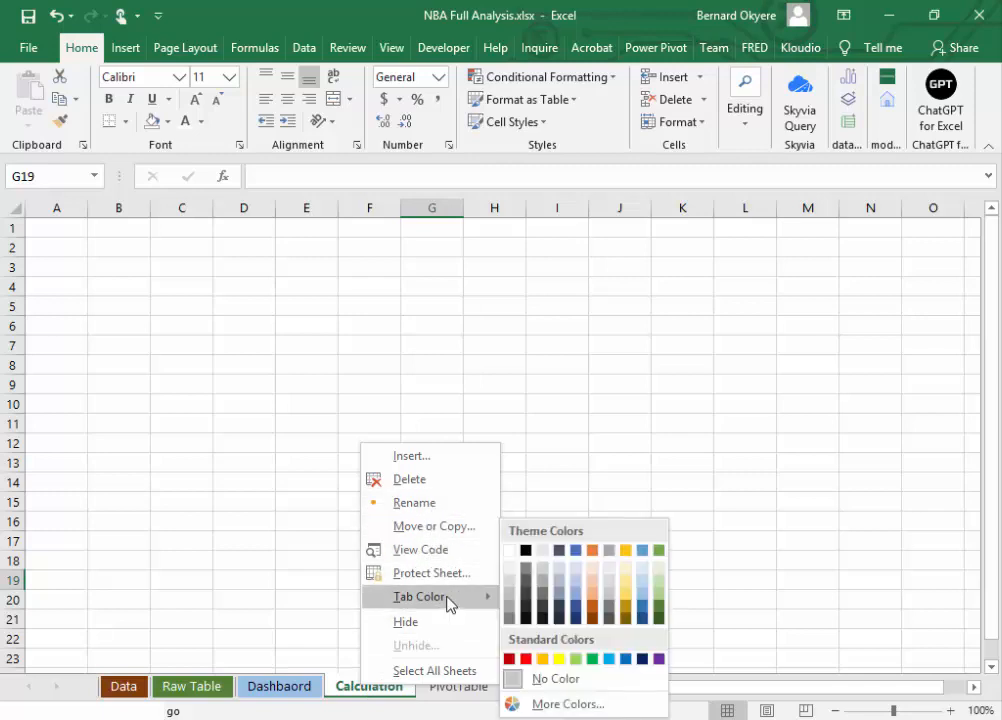
click(642, 615)
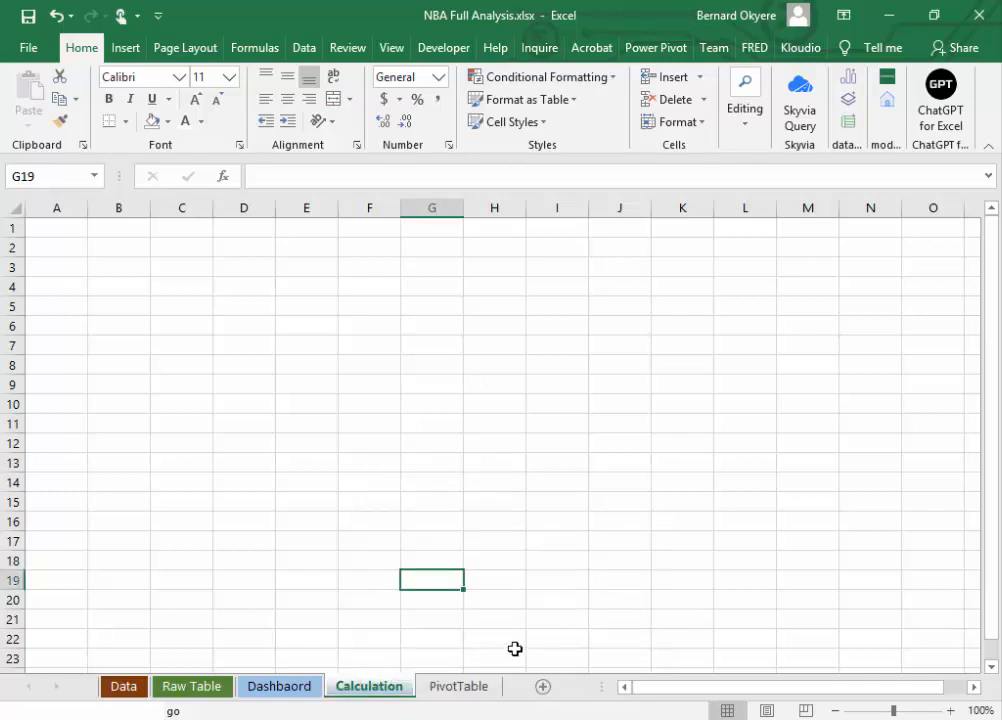
click(446, 687)
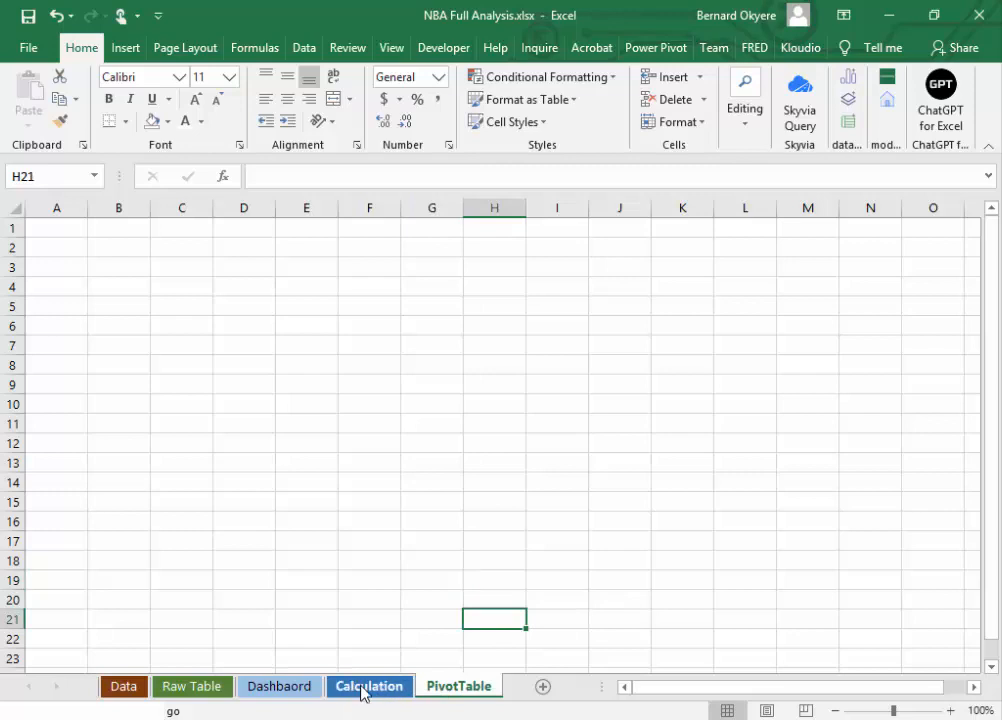
Step: Recolor the Calculation sheet's tab with the darkest orange (brown) theme shade
right_click(362, 692)
mouse_move(398, 603)
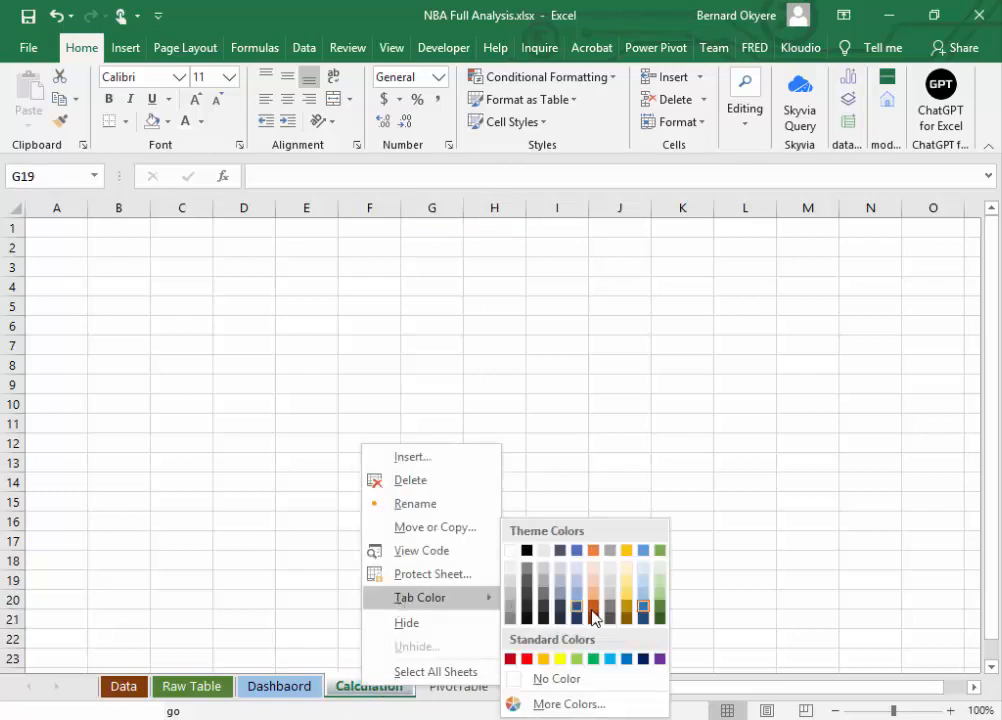
click(595, 621)
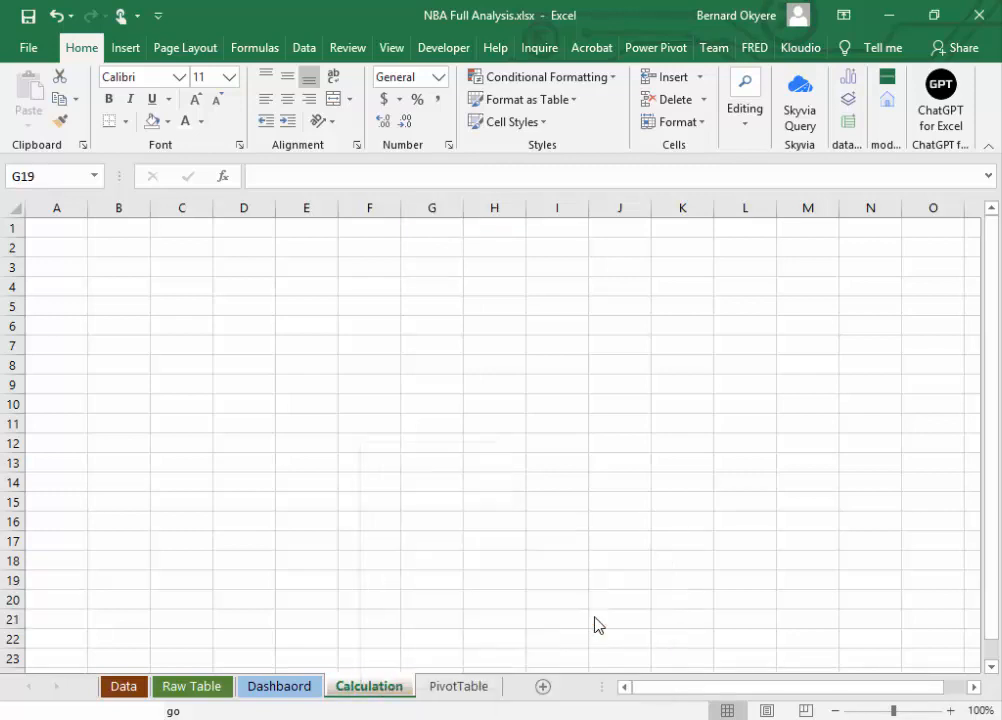
click(476, 692)
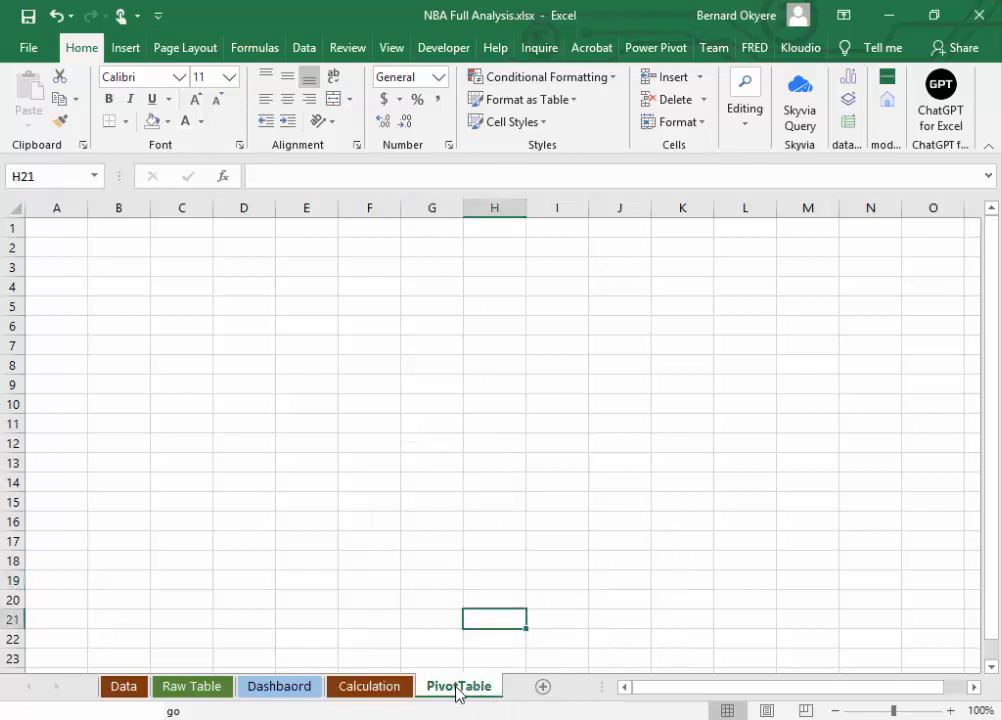
right_click(458, 691)
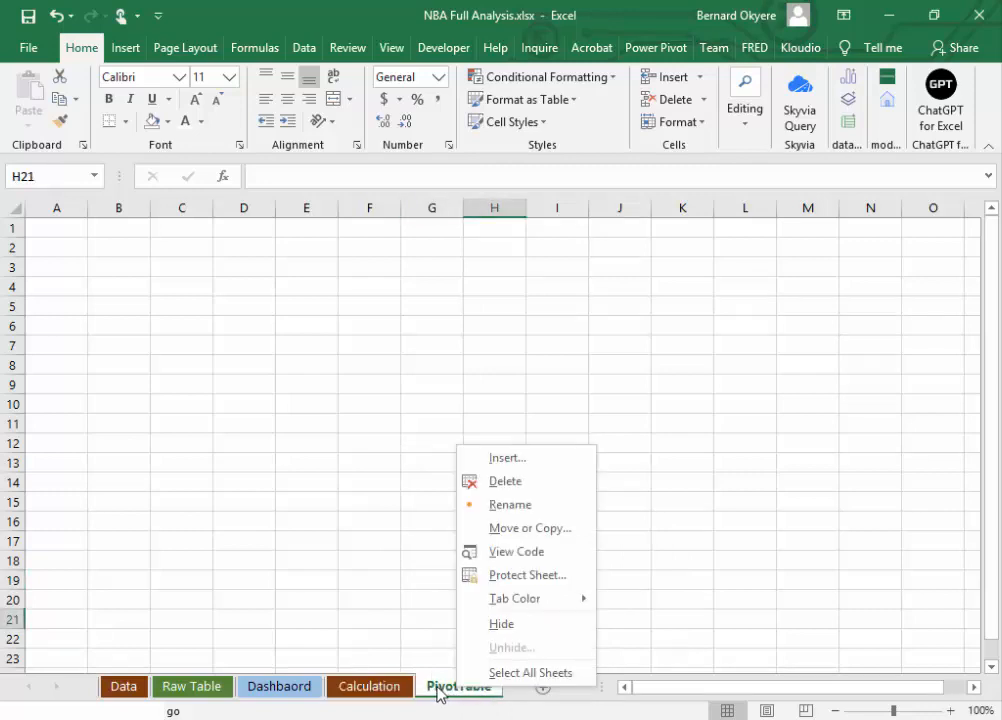
click(425, 695)
Step: Move the Dashbaord sheet to the end of the workbook, after PivotTable
click(268, 687)
drag(396, 690, 365, 691)
click(456, 692)
click(447, 693)
click(386, 690)
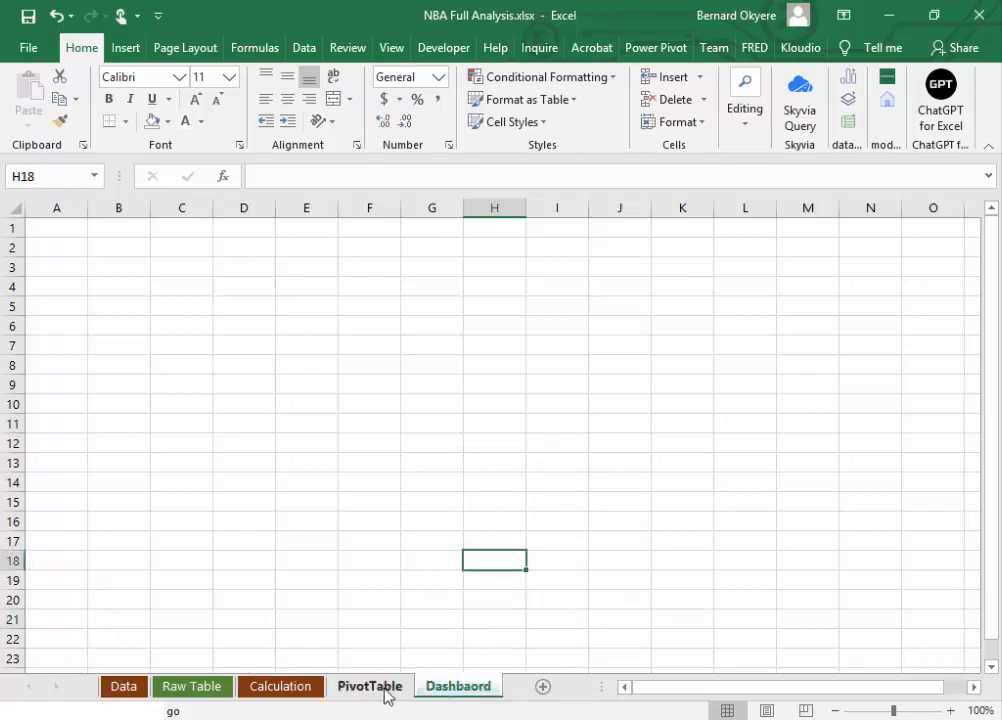
Step: Set the PivotTable sheet's tab color to a dark blue-gray theme shade
click(283, 690)
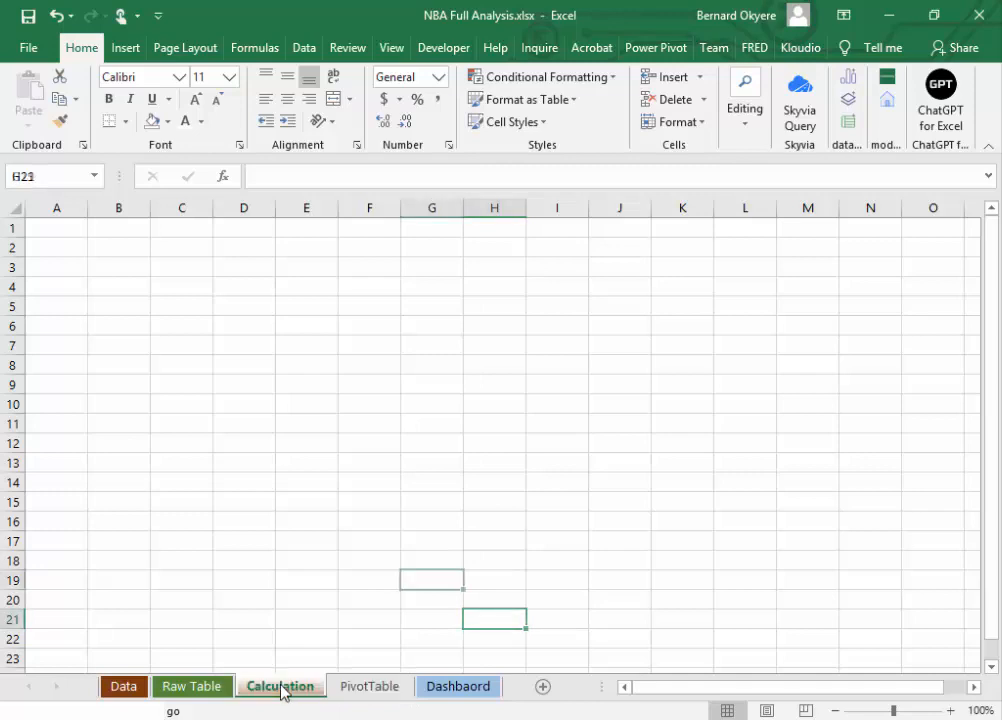
click(378, 691)
right_click(384, 691)
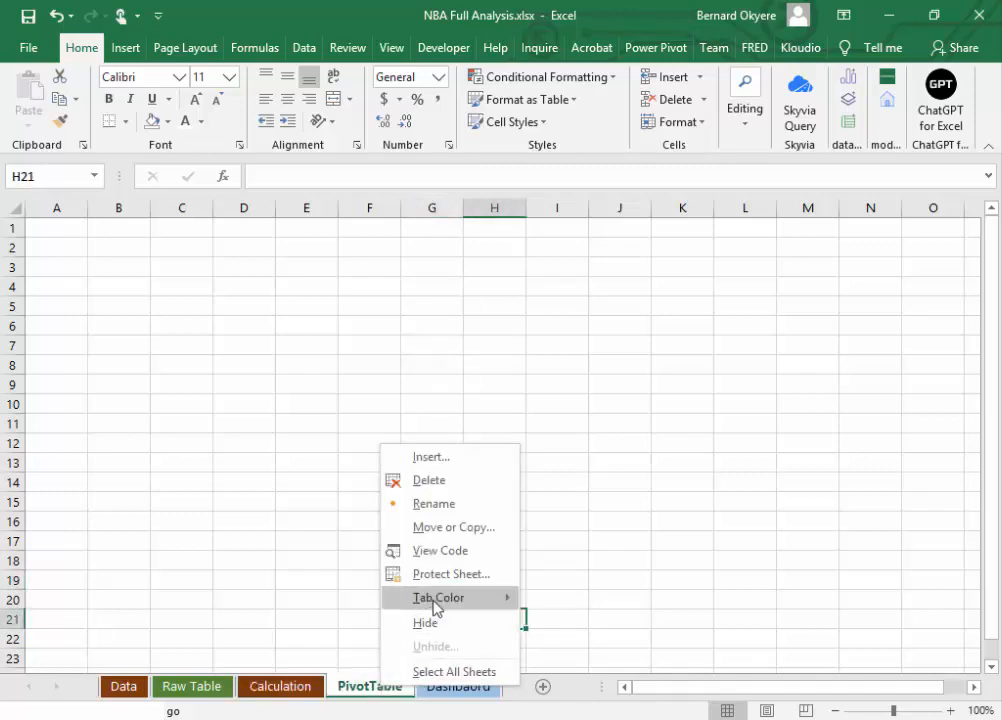
mouse_move(436, 604)
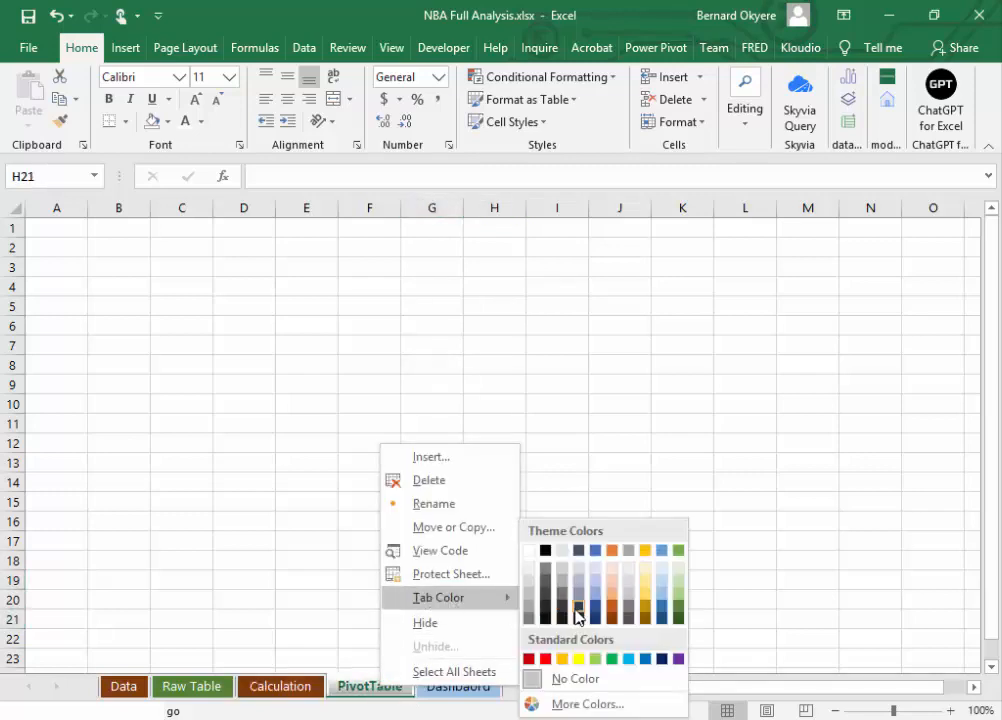
click(579, 612)
Step: Look through the recolored sheets from Dashbaord back to Data and save the workbook
click(441, 691)
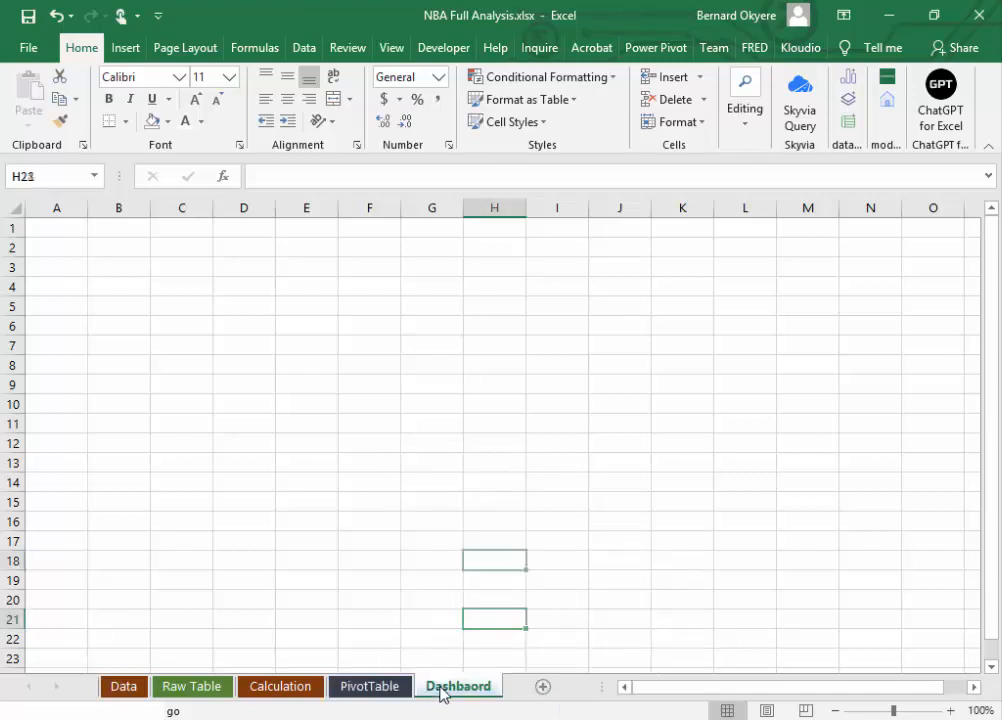
click(400, 690)
click(292, 690)
click(188, 688)
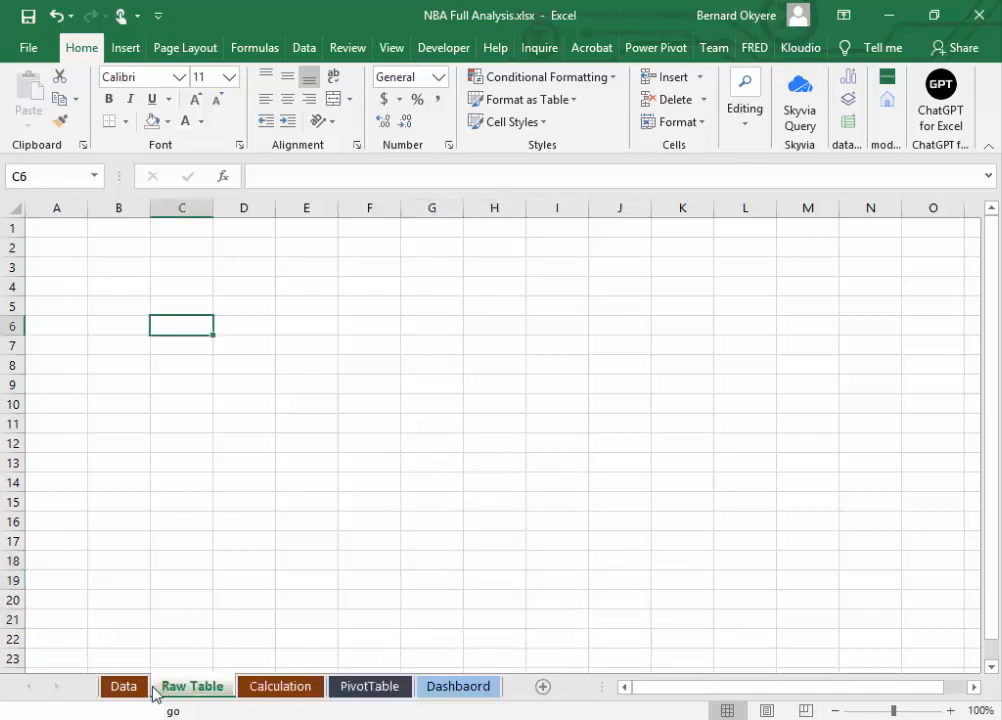
click(124, 688)
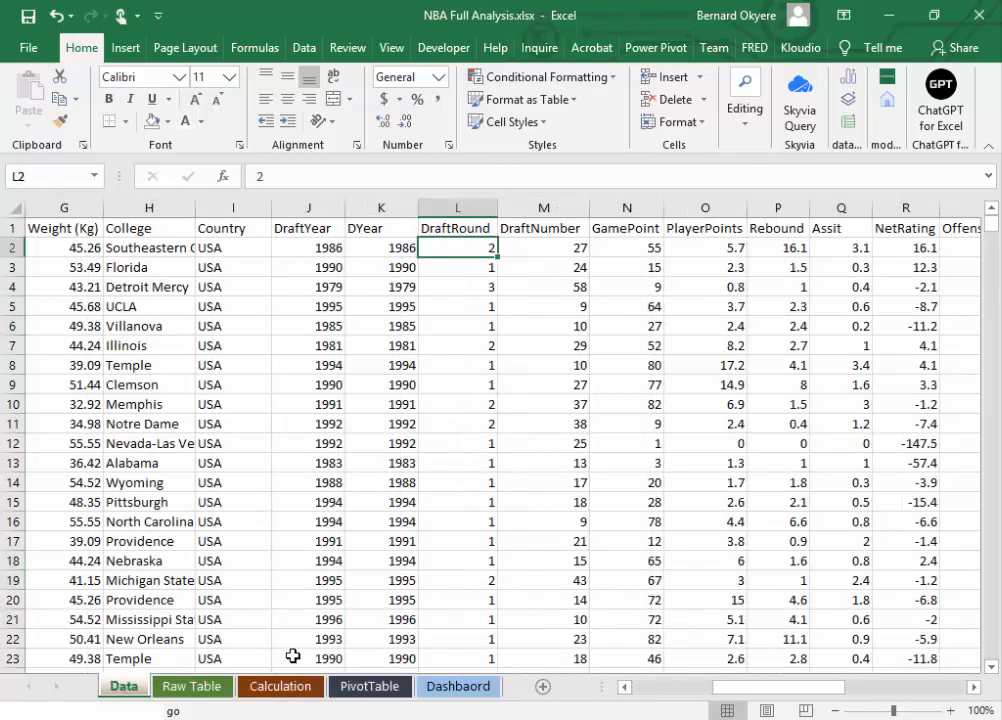
click(201, 690)
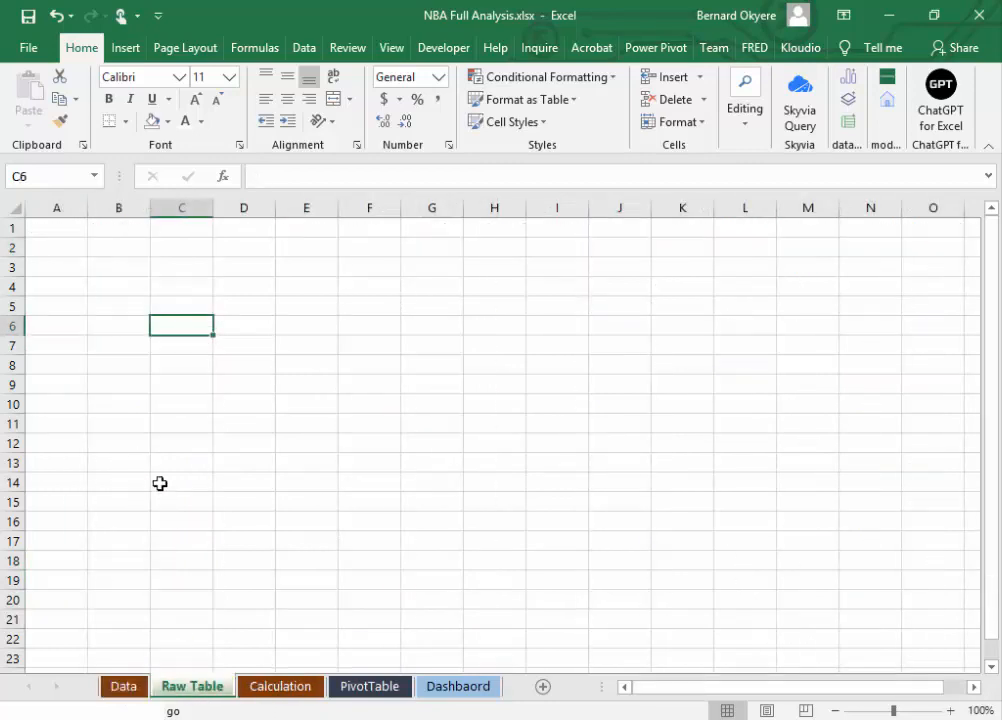
key(ctrl+s)
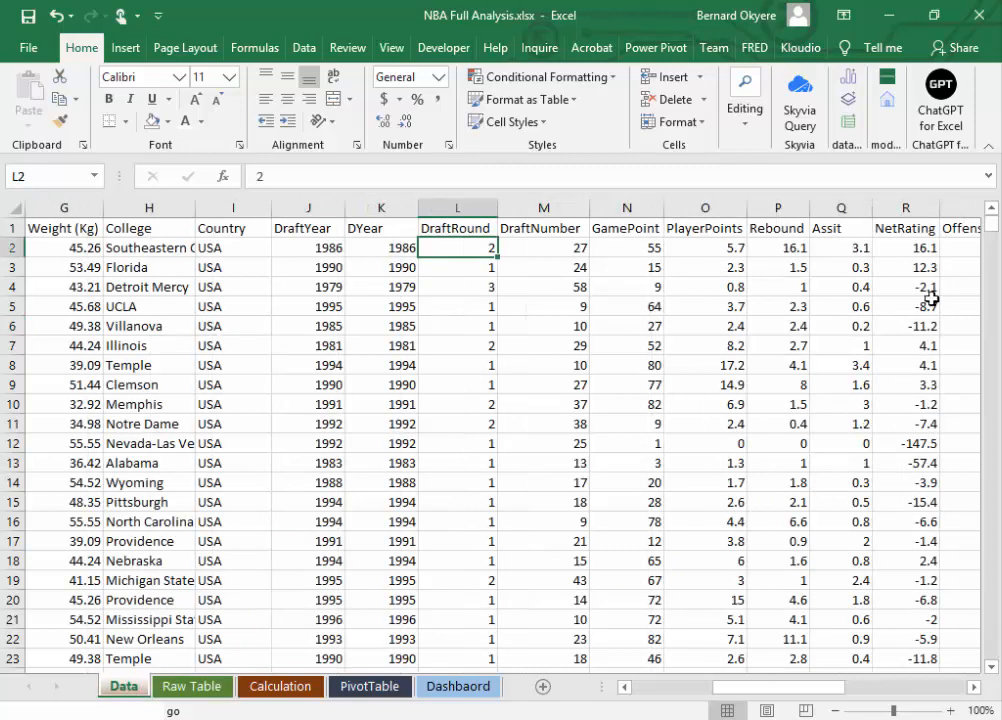
Step: Copy the entire data range of the Data sheet, from the PlayerName header in A1 to the last used cell
click(54, 229)
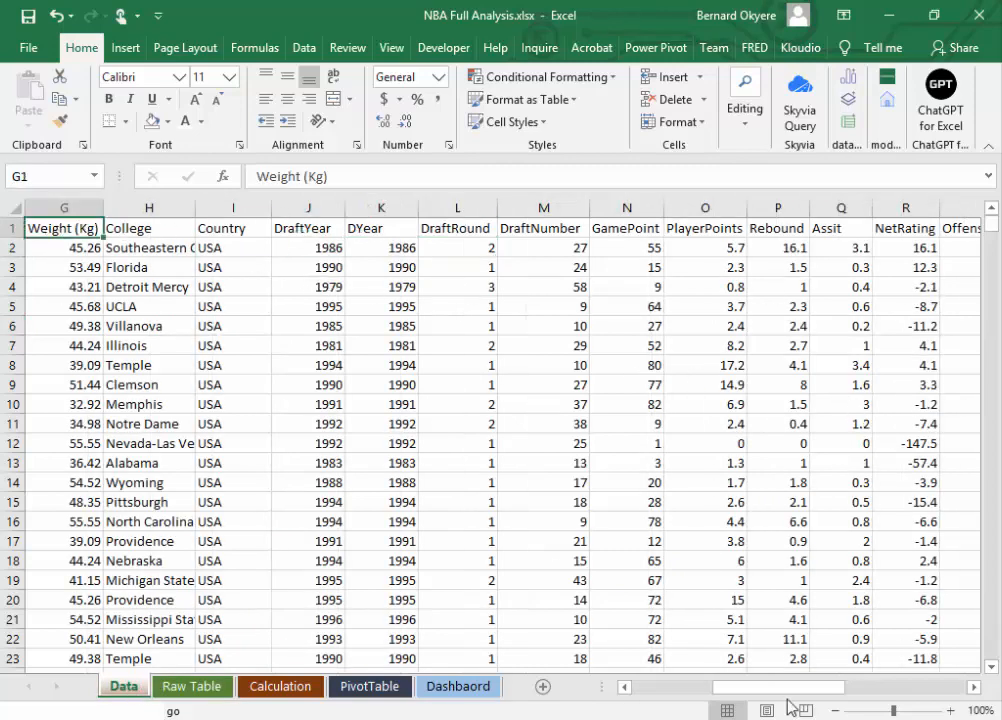
drag(781, 687, 700, 688)
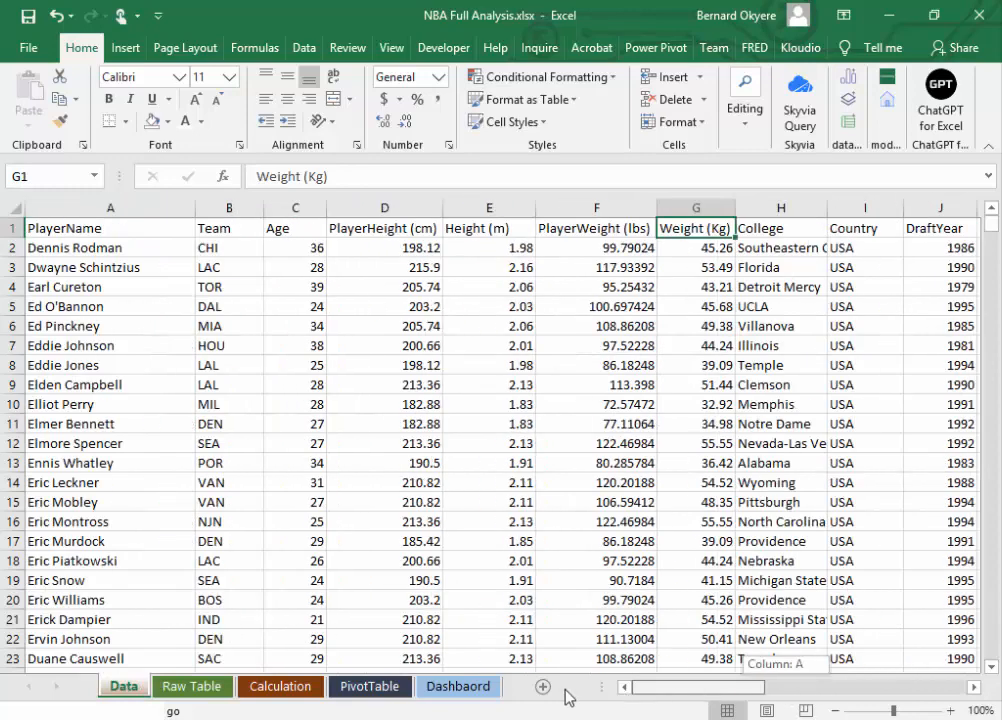
click(35, 229)
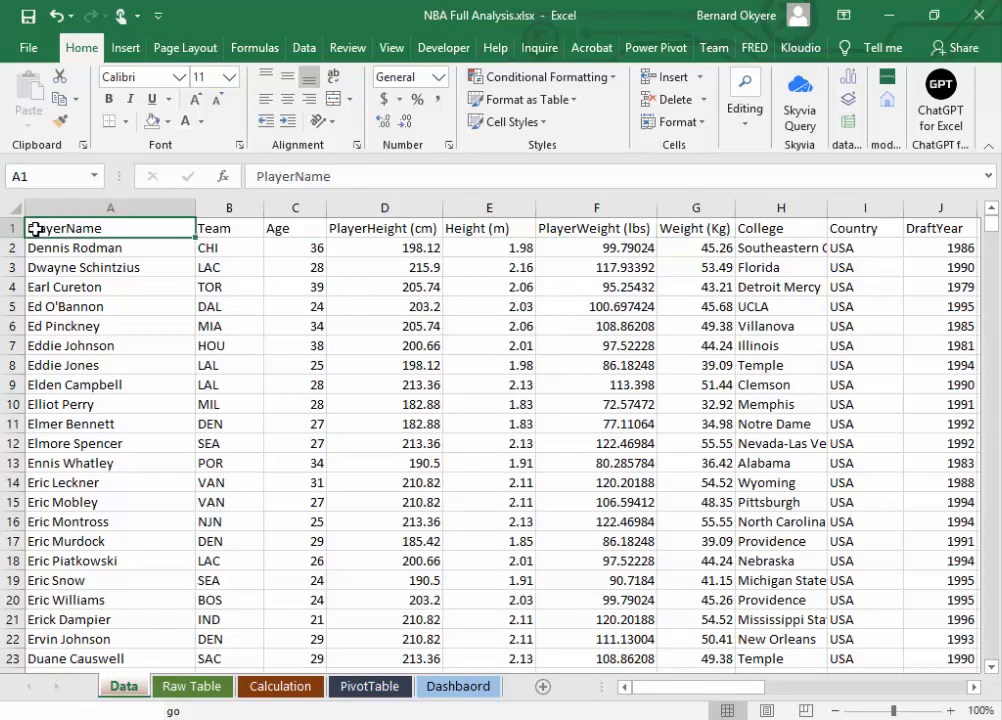
key(ctrl+shift+End)
key(ctrl+c)
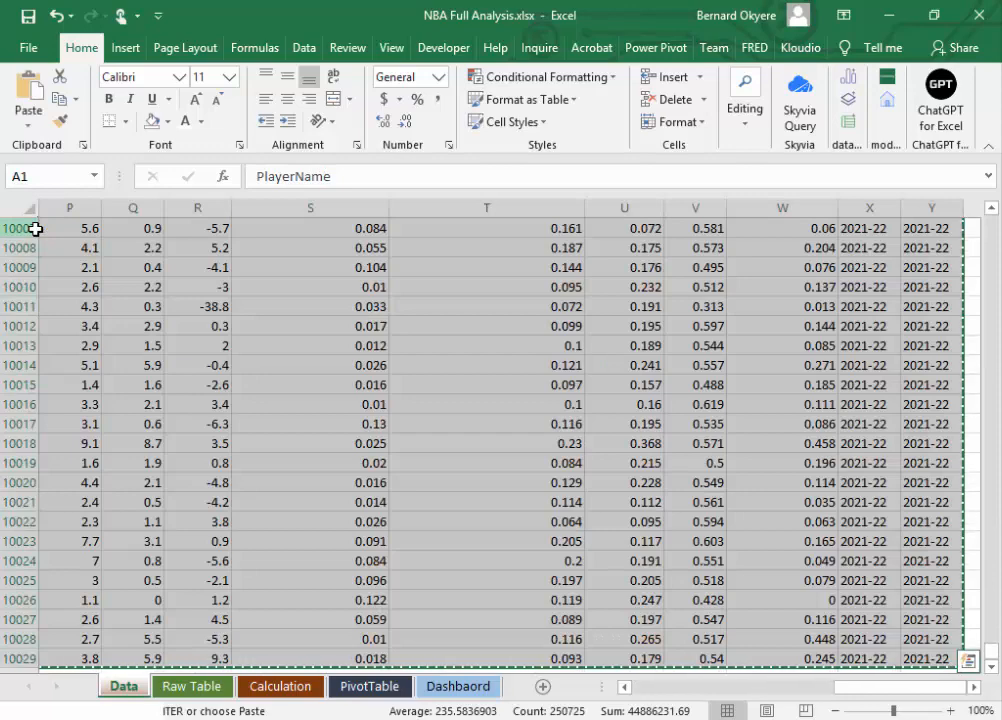
Step: Paste the copied NBA data into the Raw Table sheet from cell A1 and save the workbook
click(192, 686)
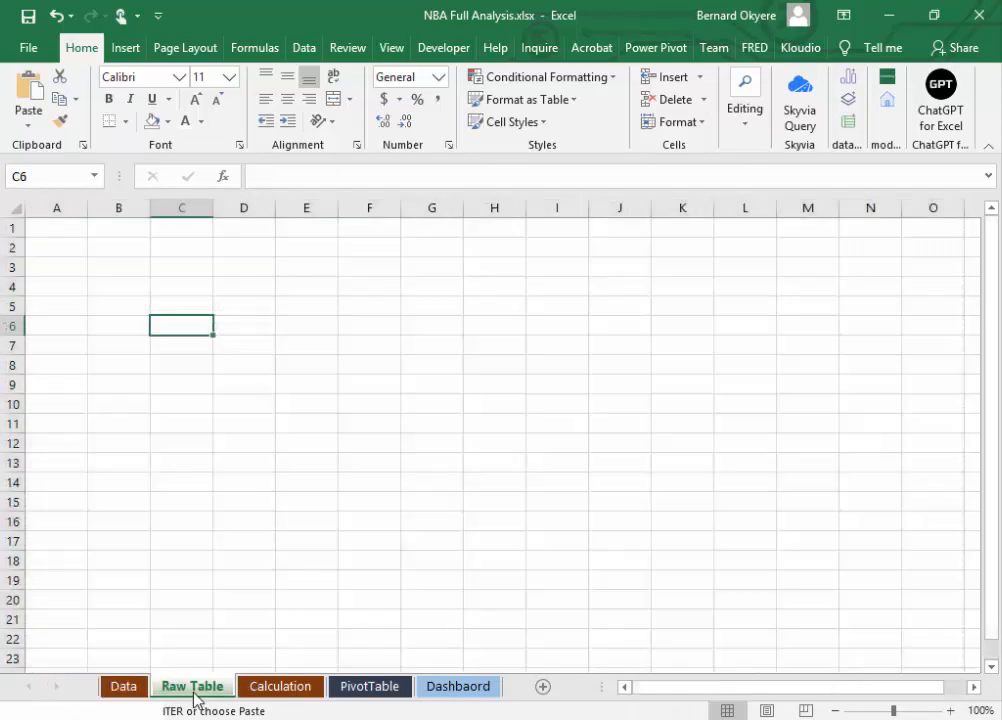
click(40, 224)
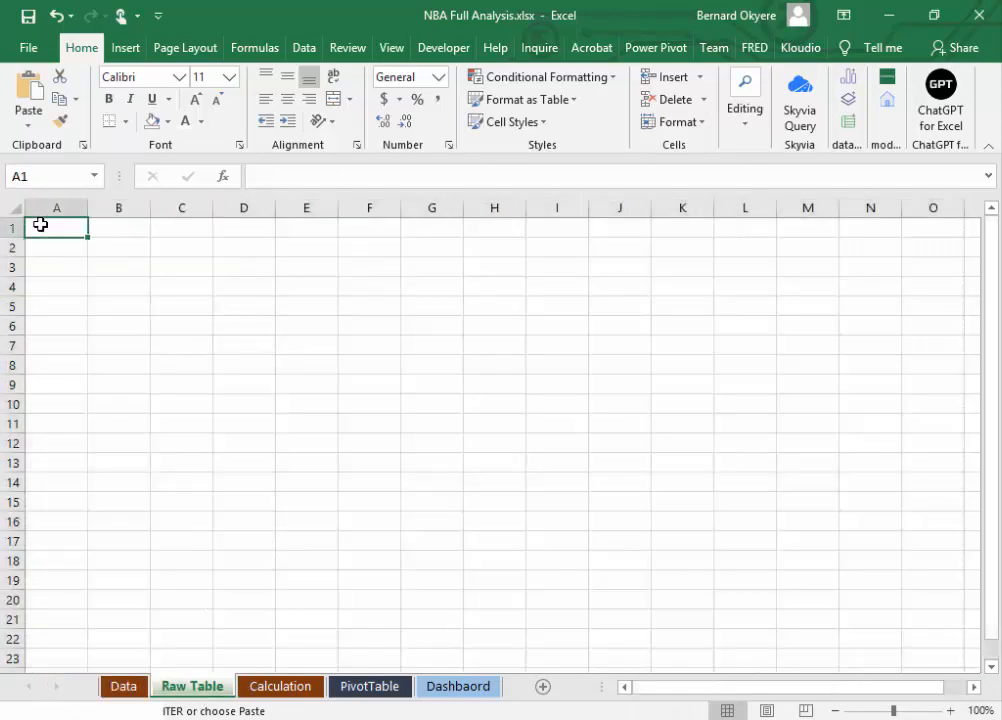
key(ctrl+a)
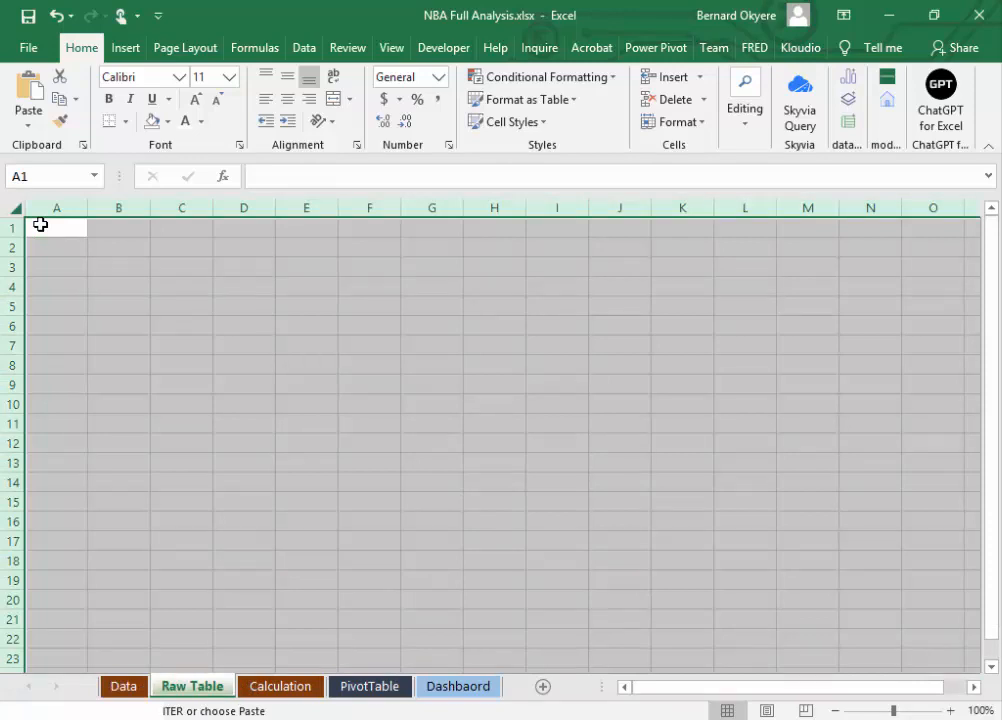
key(ctrl+v)
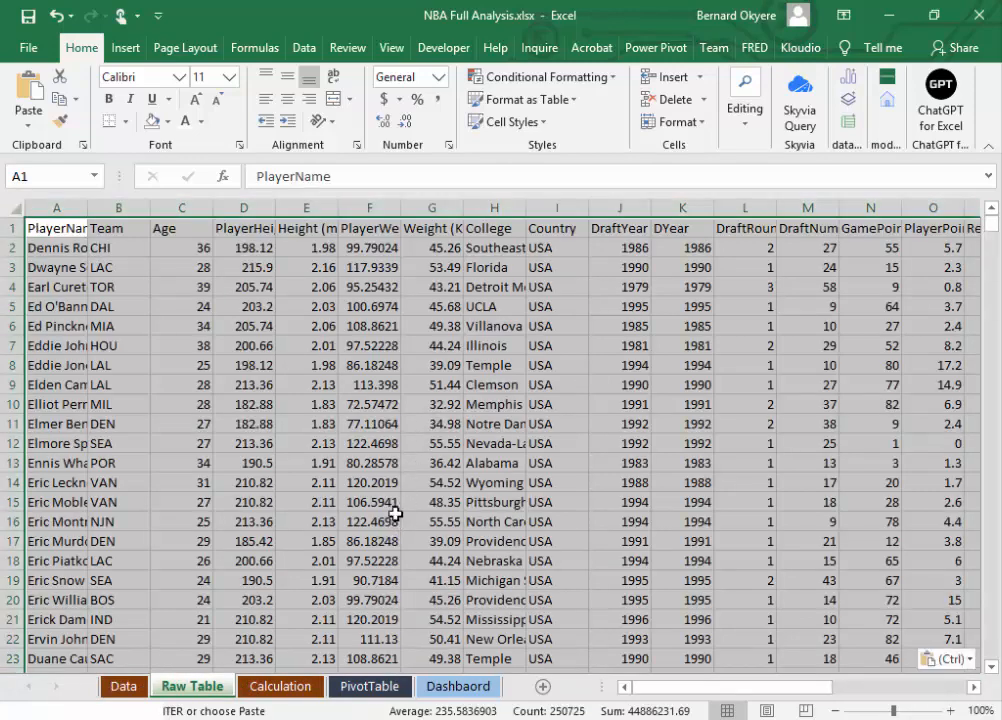
click(432, 443)
click(429, 255)
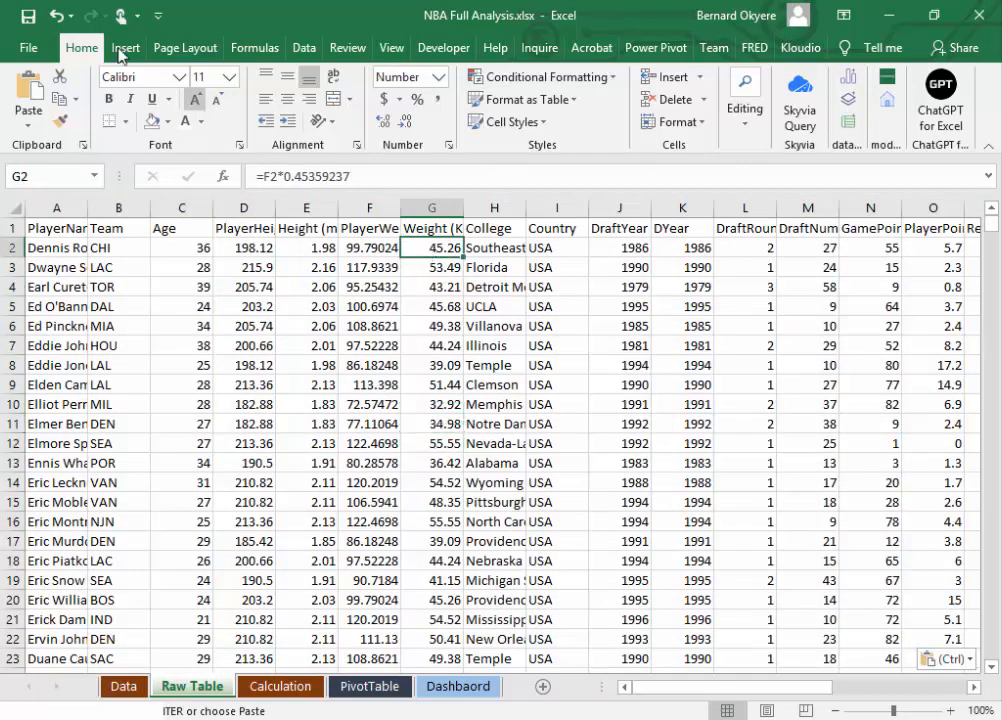
click(28, 16)
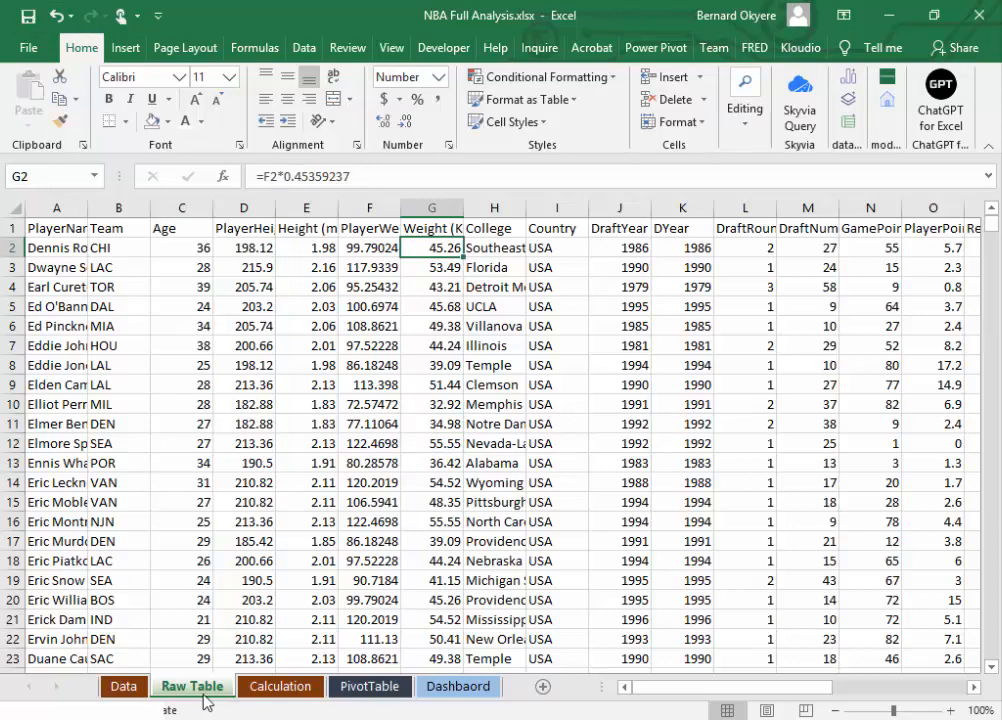
Step: Check the original records on the Data sheet against the pasted copy in Raw Table
click(228, 624)
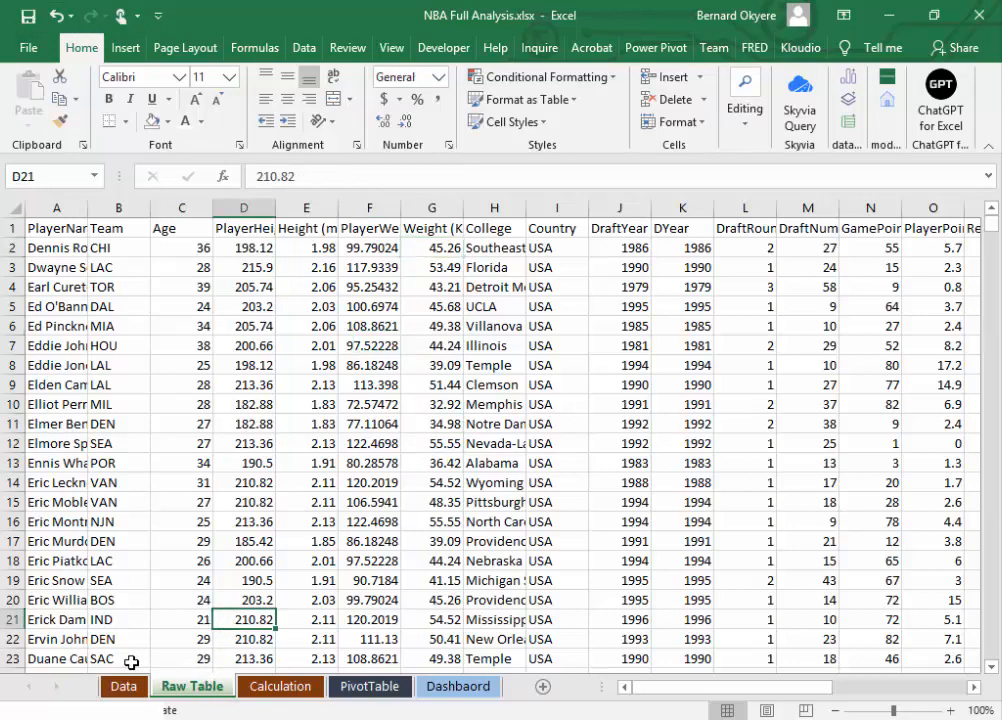
click(128, 688)
click(166, 551)
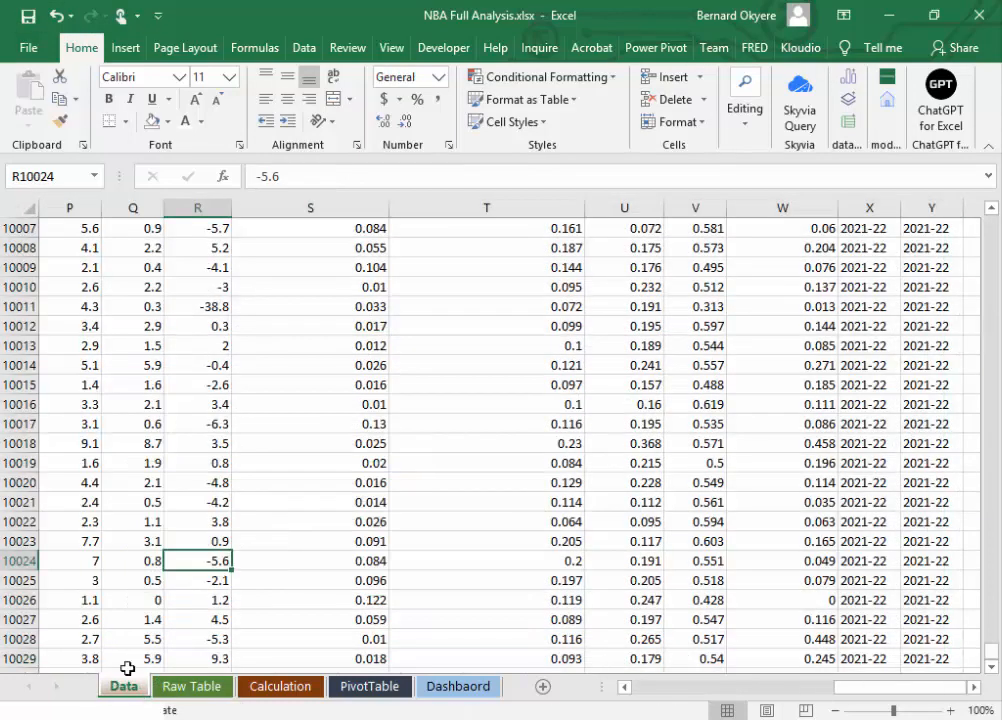
click(159, 601)
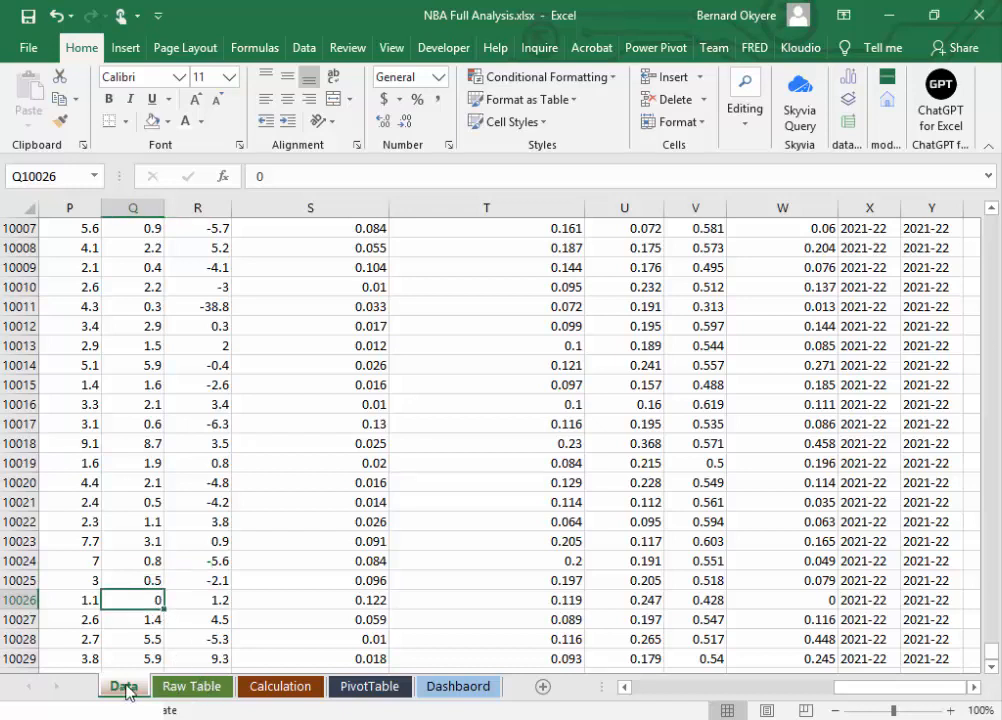
click(204, 582)
click(290, 626)
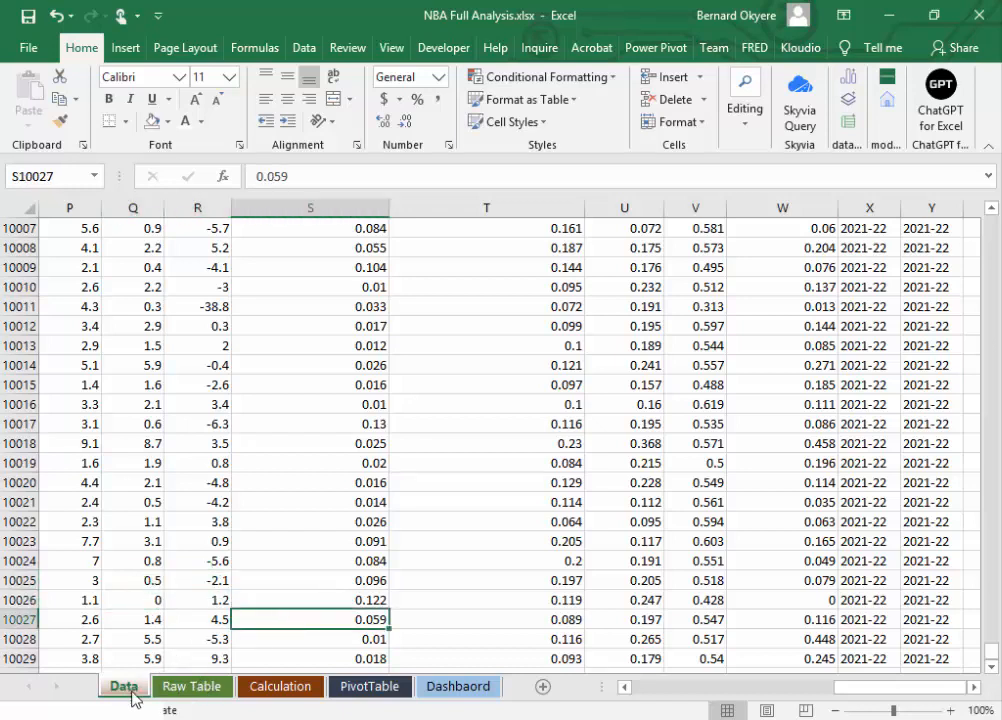
click(113, 360)
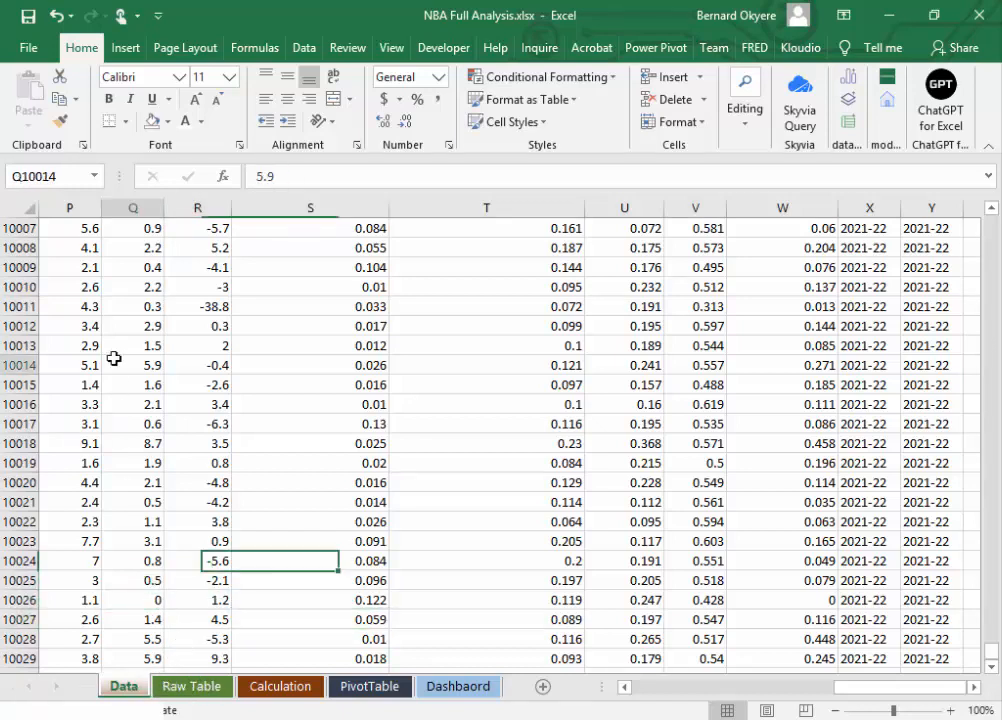
click(199, 689)
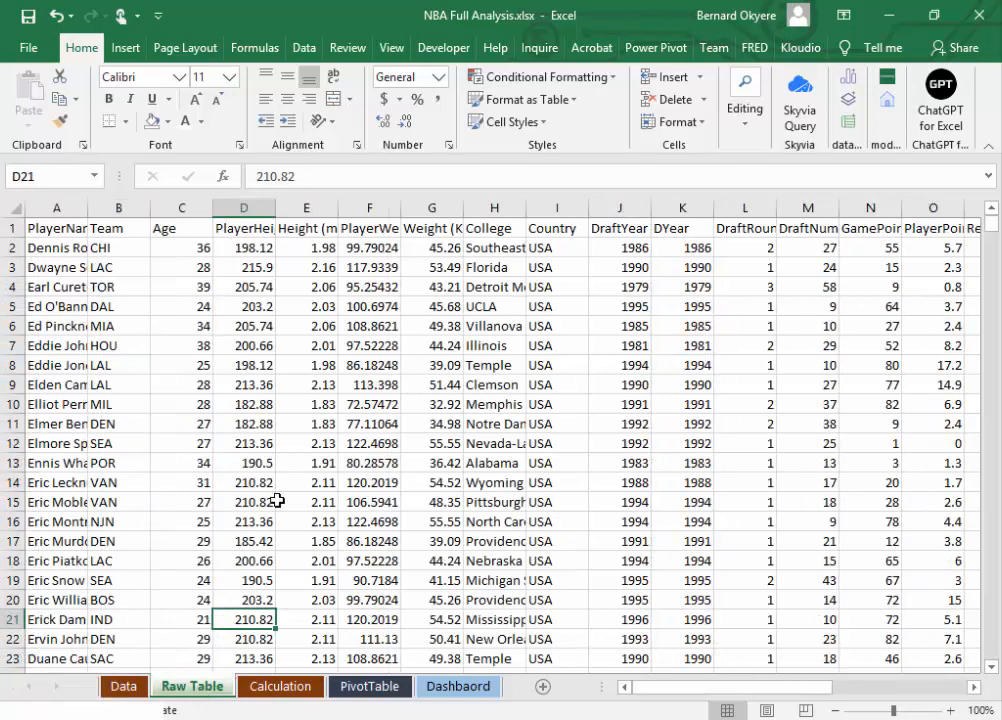
click(295, 463)
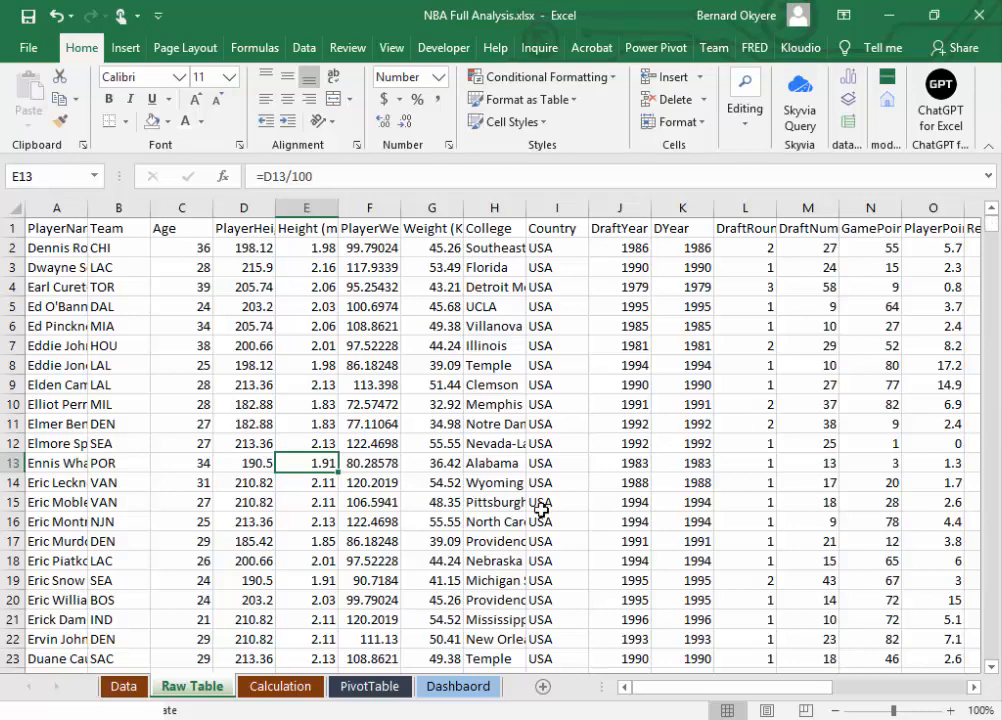
Step: AutoFit the PlayerName column's width on the Raw Table sheet
click(250, 404)
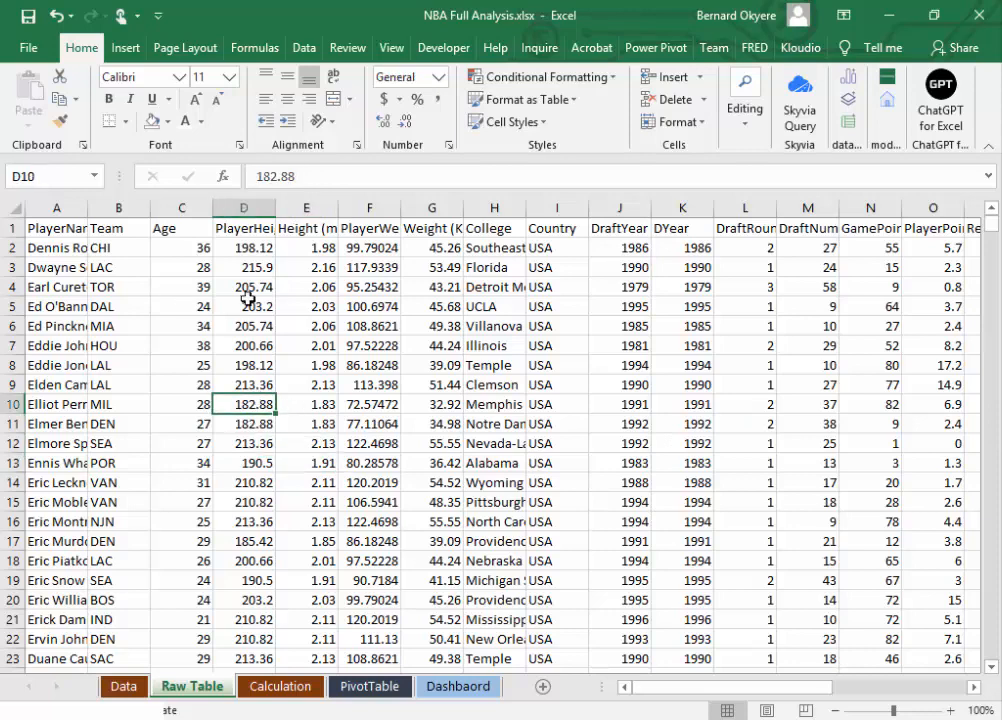
click(74, 228)
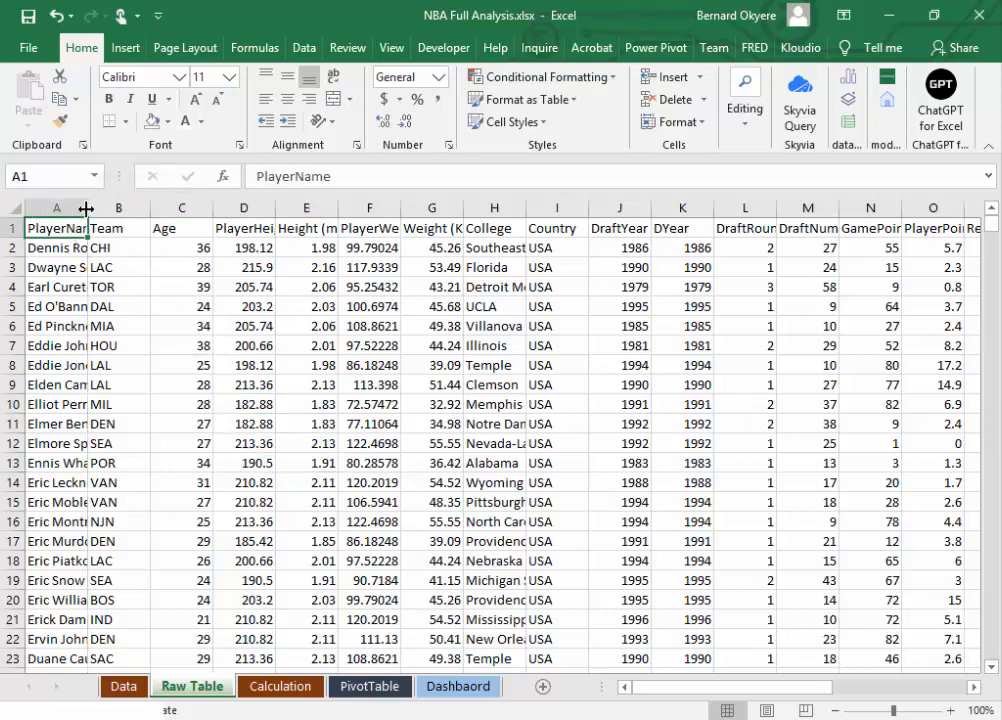
double_click(88, 208)
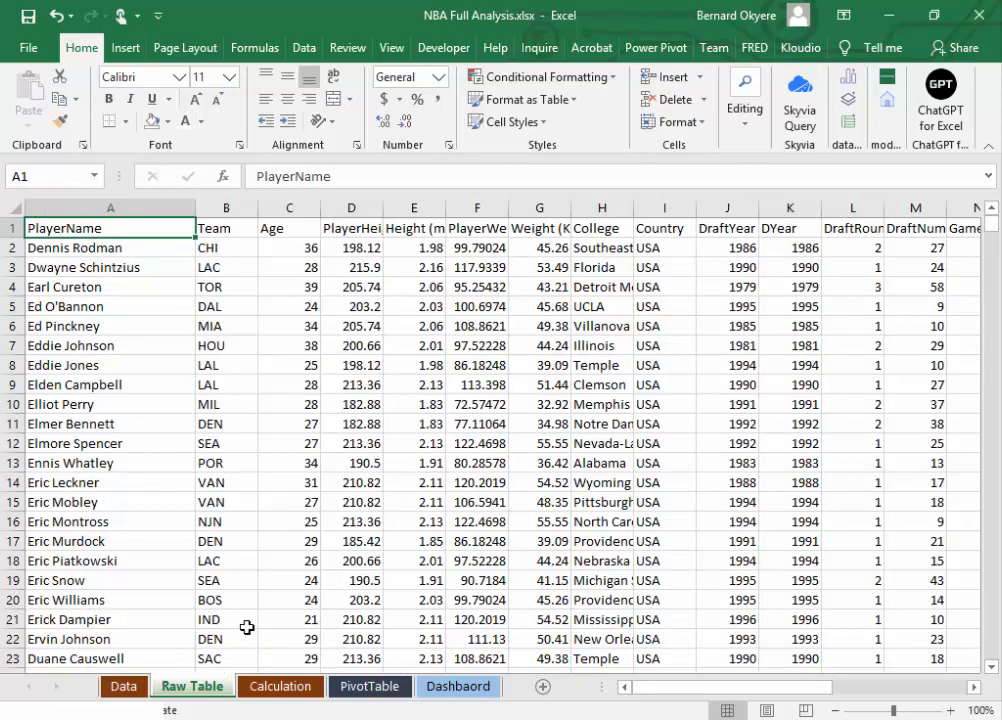
click(224, 506)
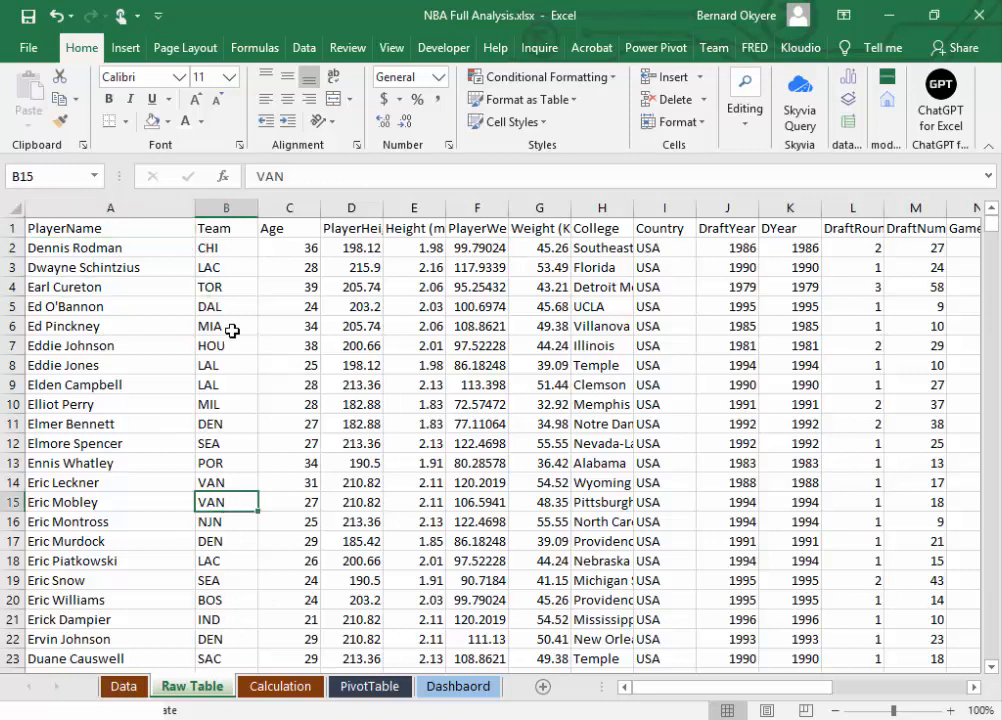
click(707, 383)
Step: Select the entire Raw Table data range, from the PlayerName header in A1 to the last used cell
click(87, 230)
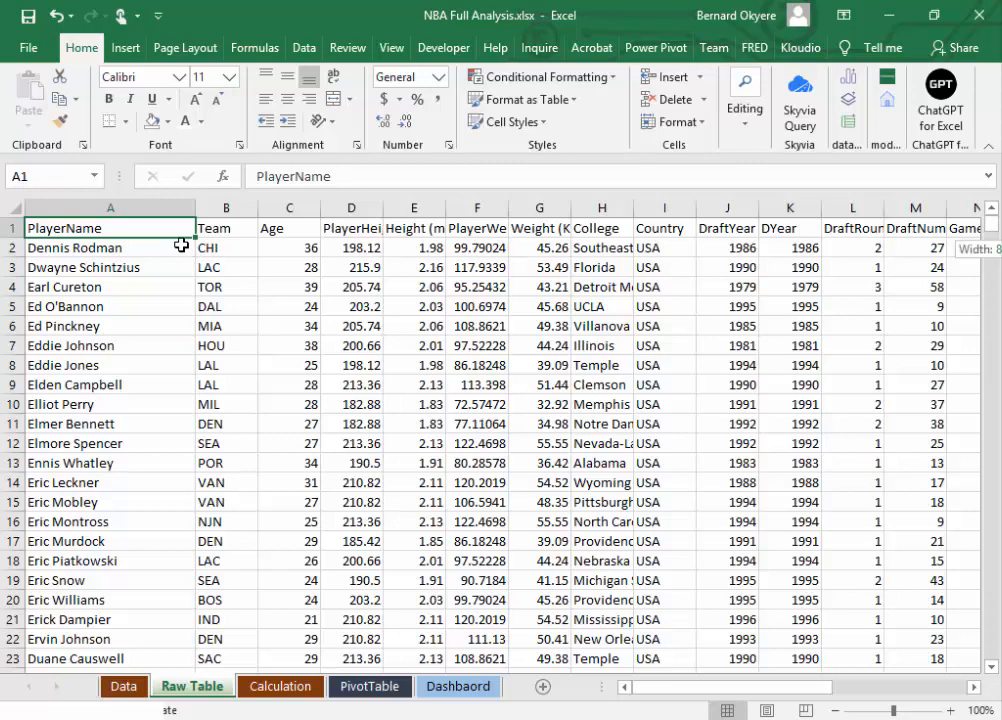
key(ctrl+shift+Right)
key(ctrl+shift+Down)
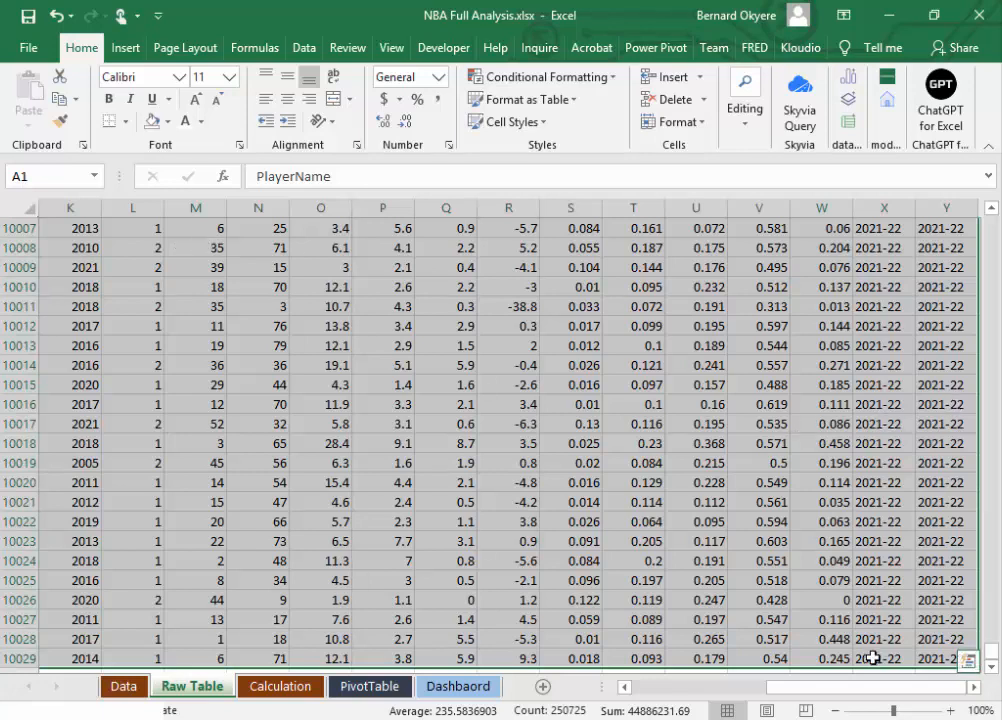
drag(850, 700, 912, 703)
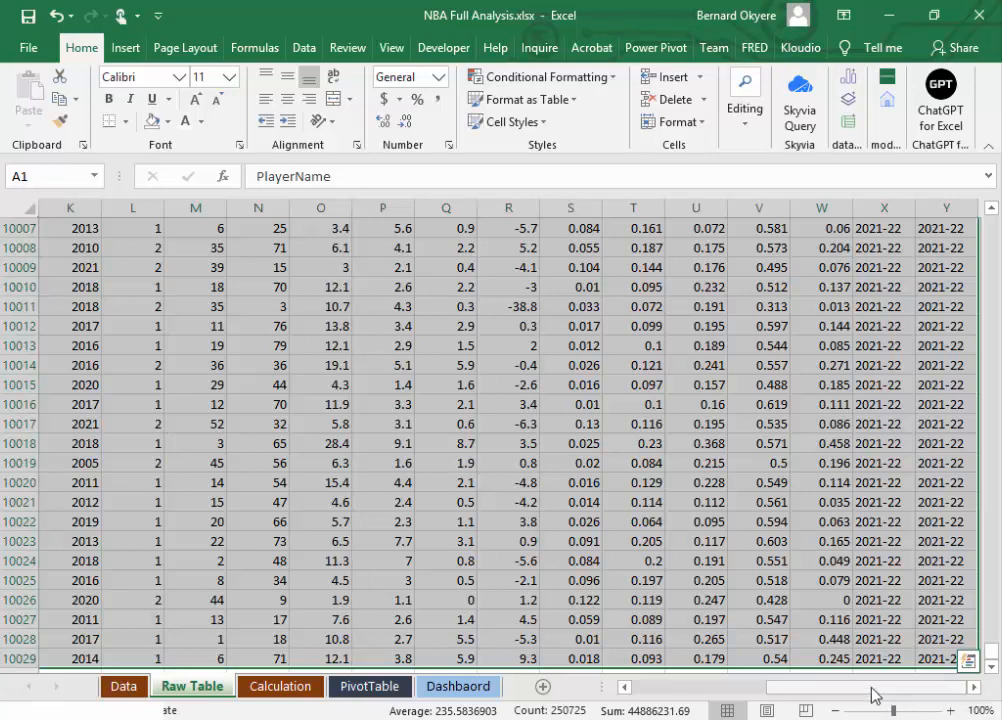
drag(872, 690, 698, 714)
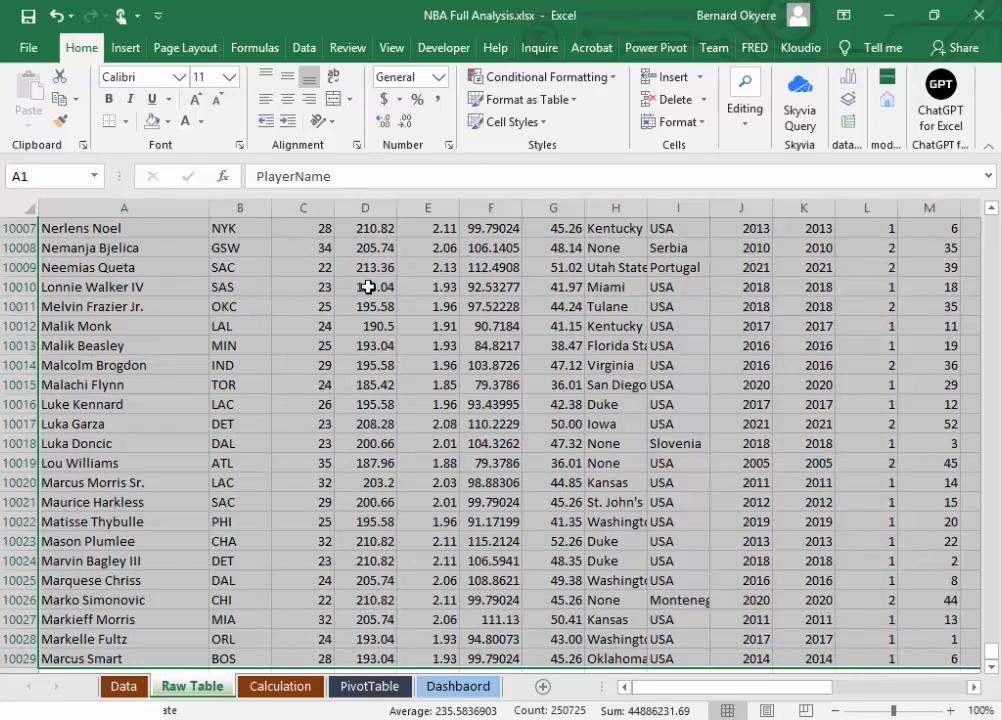
Step: Convert the selected range A1:Y10029 into a table with headers, after checking the range reaches the last row and column
click(125, 50)
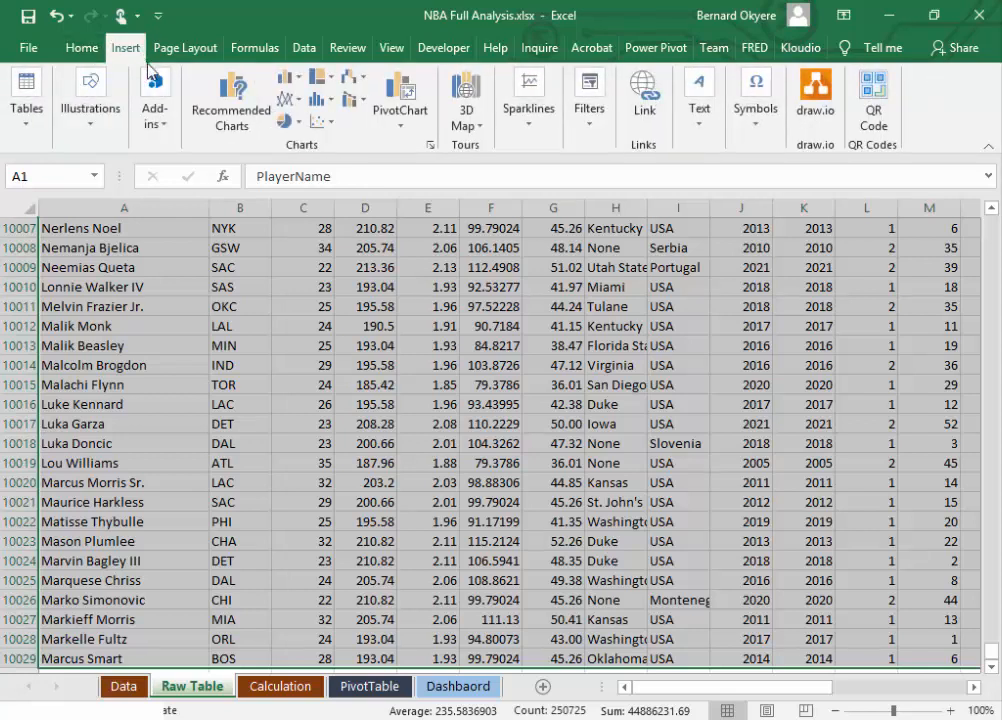
click(35, 142)
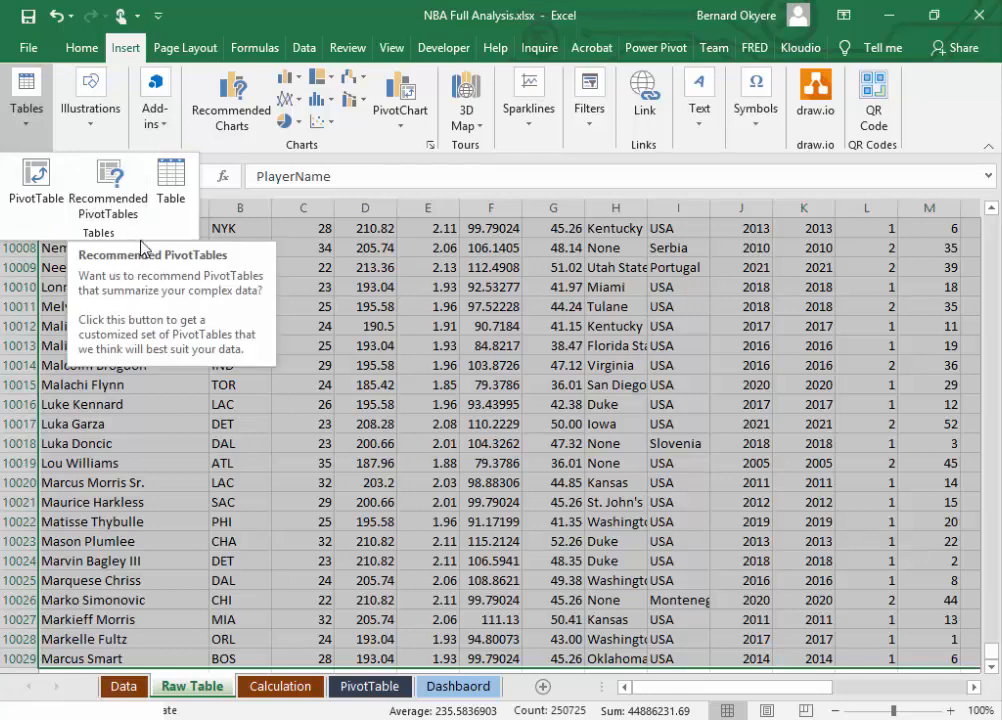
click(179, 177)
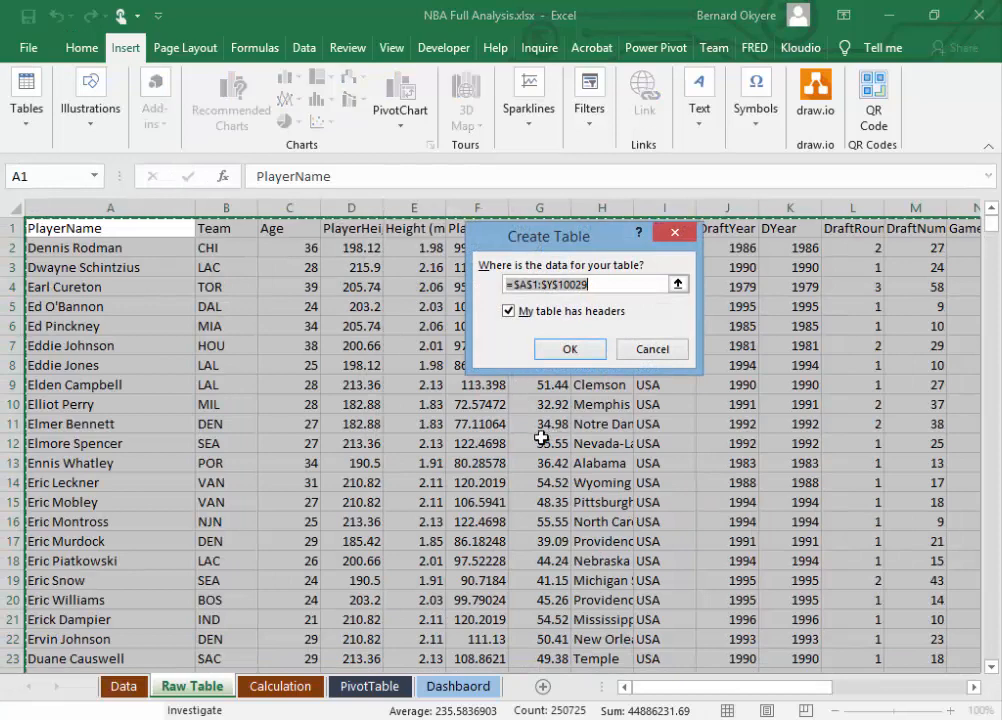
drag(605, 237, 460, 239)
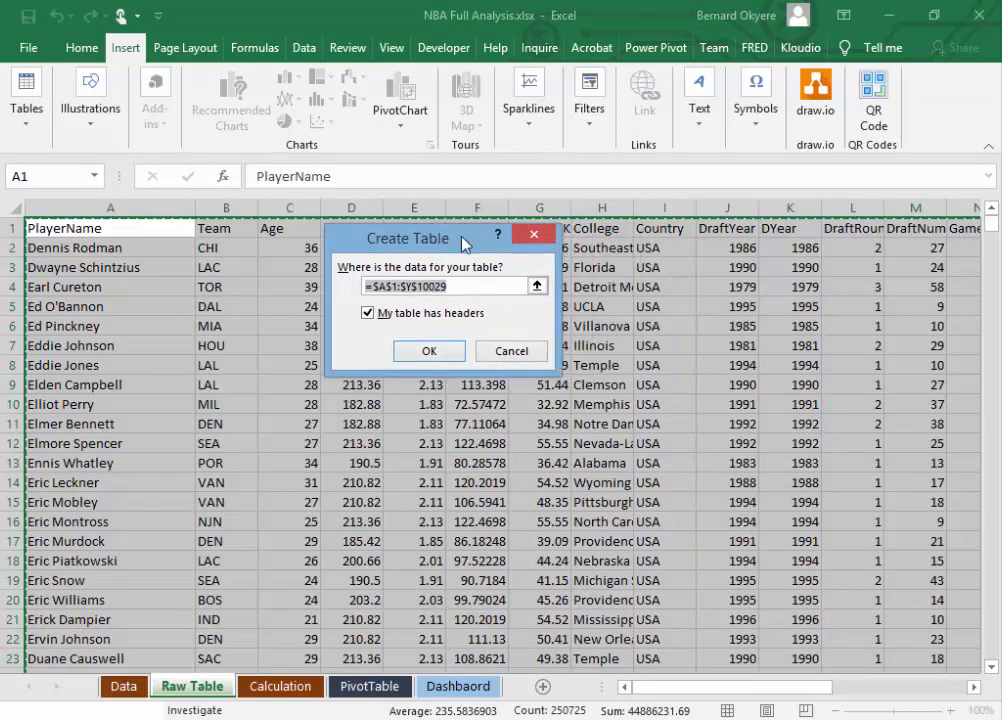
drag(991, 222, 991, 650)
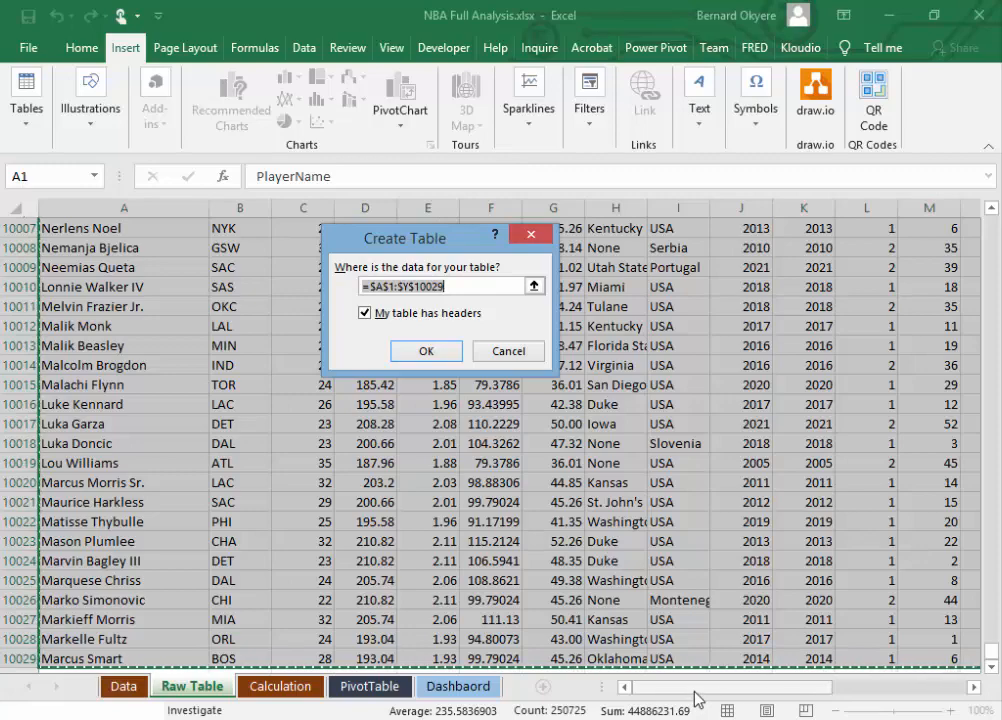
drag(697, 699, 935, 703)
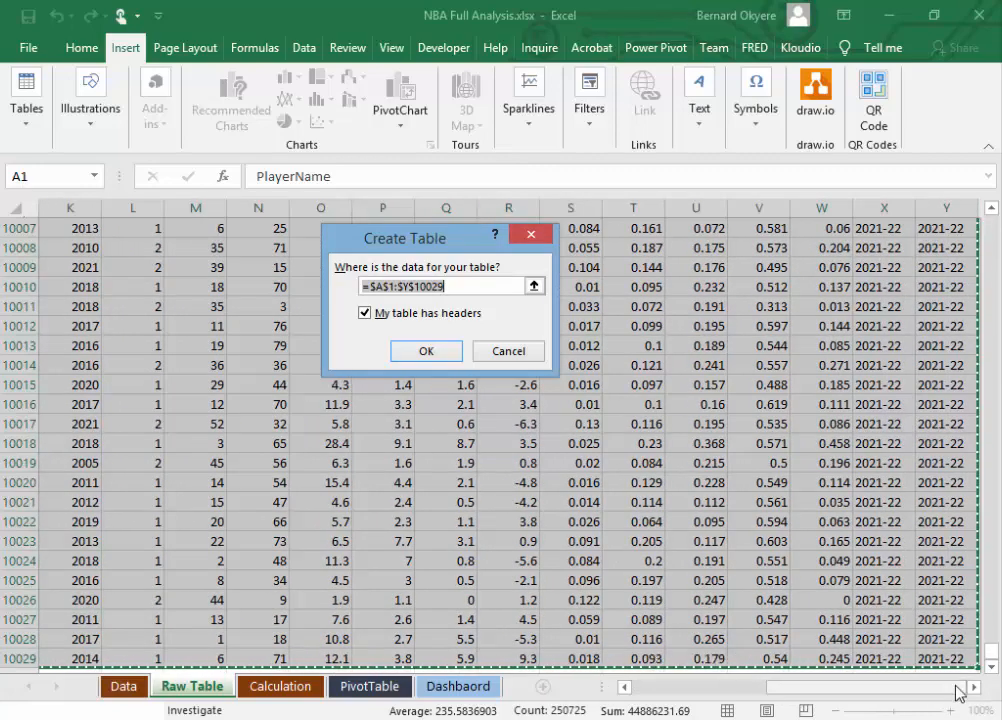
drag(991, 653, 990, 215)
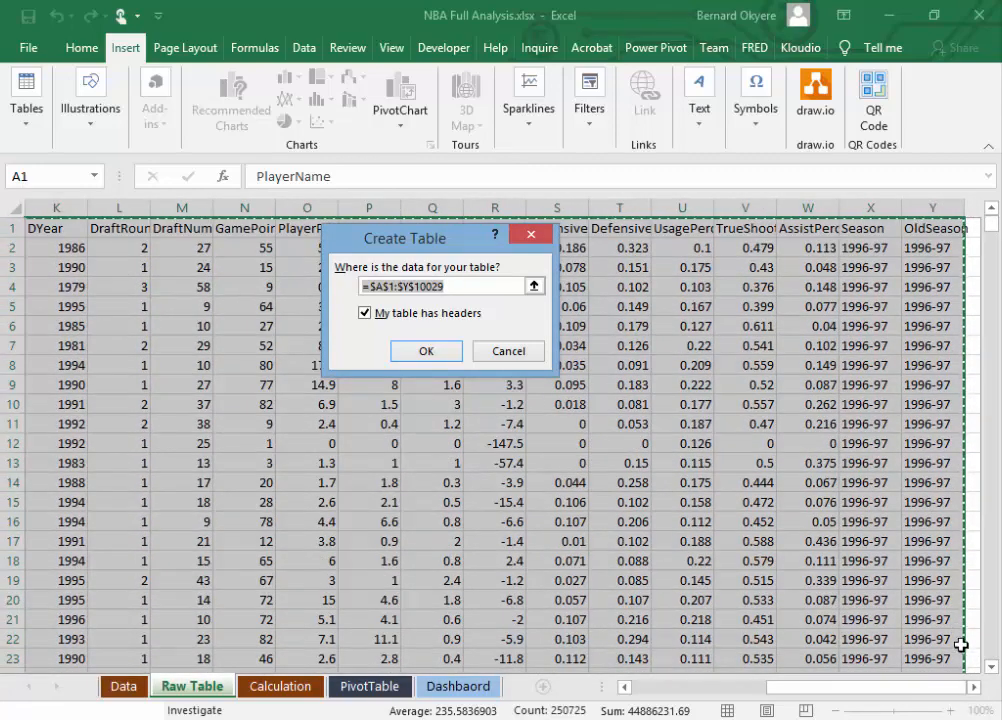
drag(902, 690, 630, 706)
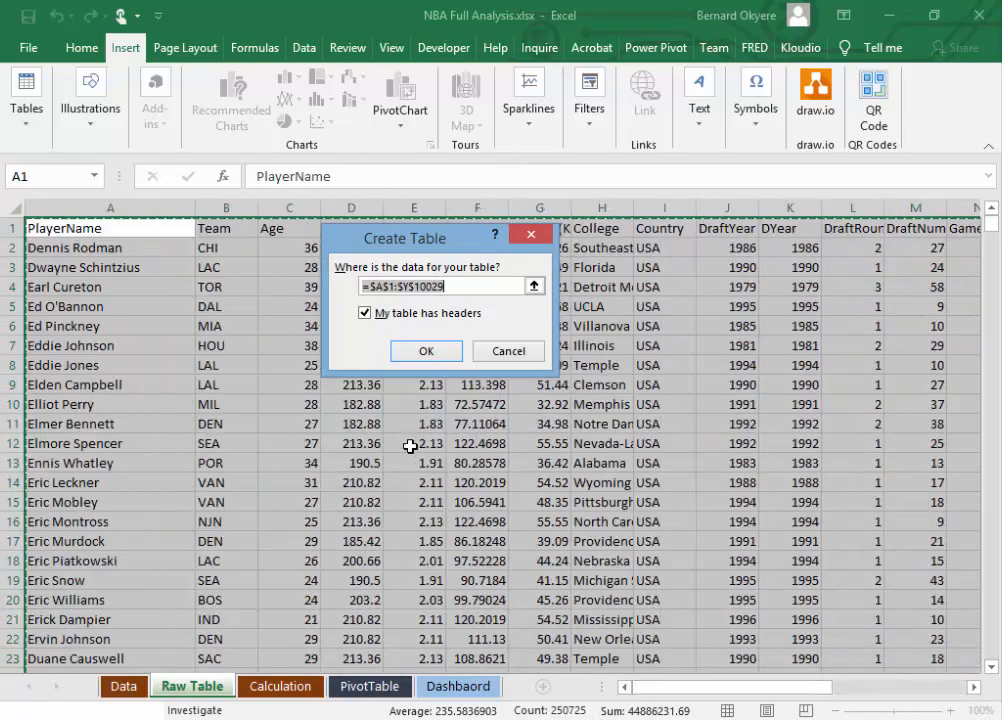
click(447, 351)
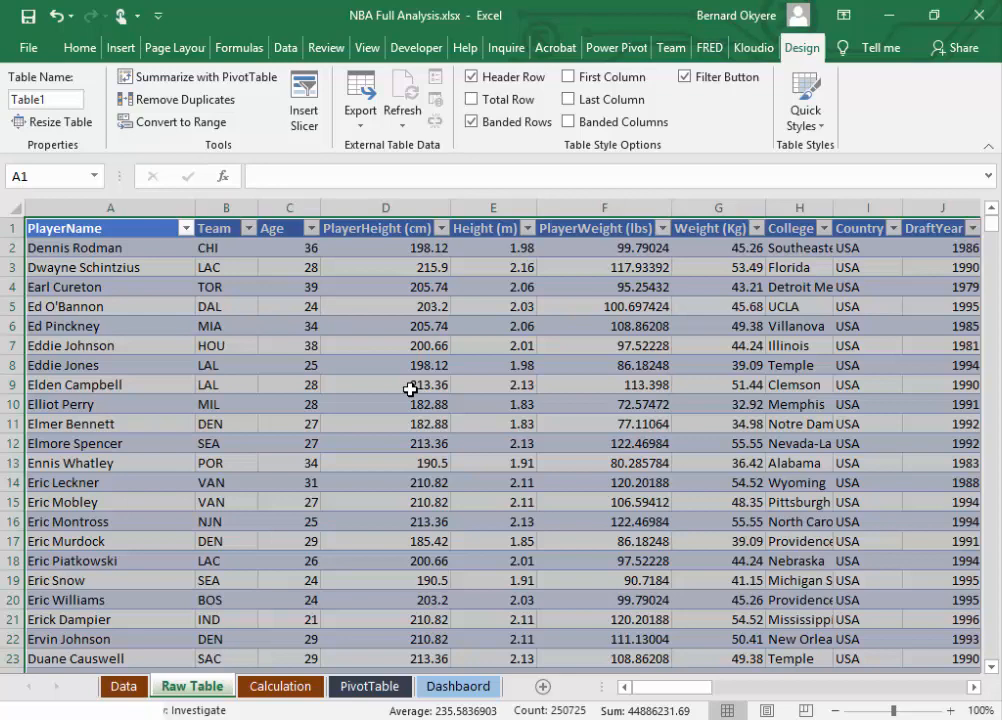
Step: Filter the table's Team column to show only the BOS records
click(222, 229)
click(248, 228)
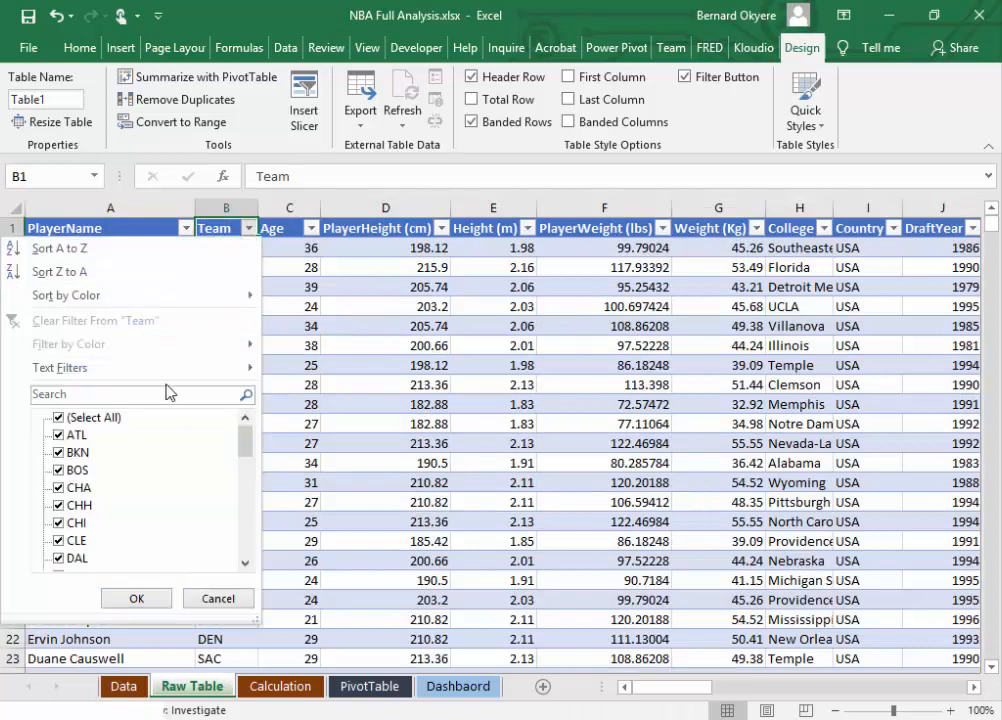
click(57, 420)
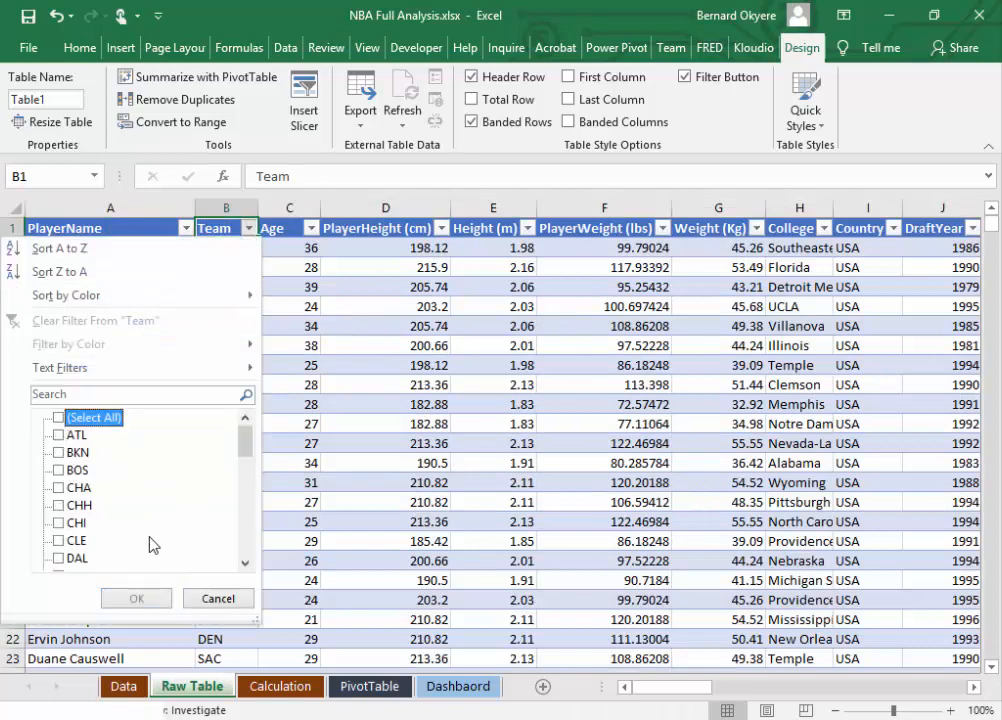
click(58, 471)
click(148, 598)
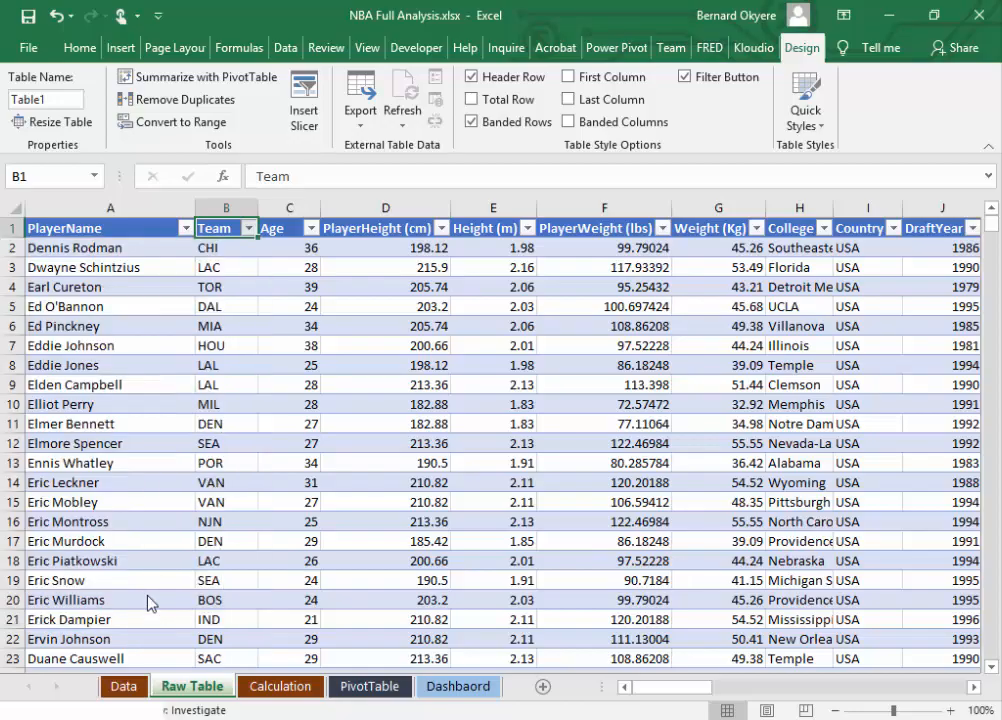
mouse_move(990, 225)
mouse_down()
mouse_move(1000, 660)
mouse_move(995, 228)
mouse_up()
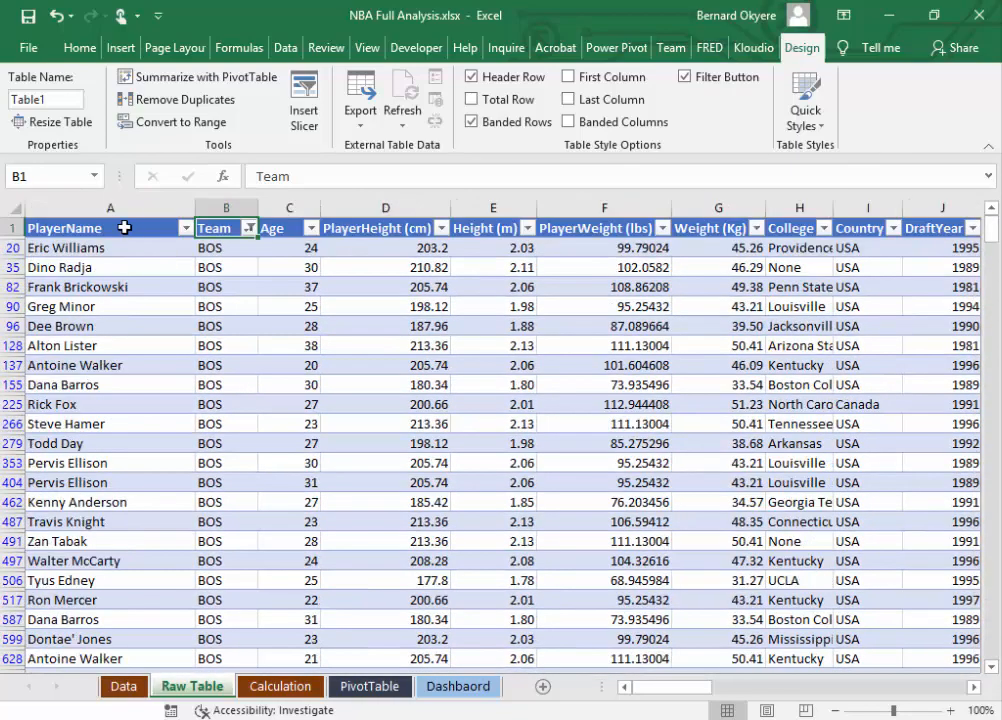
Step: Clear the filter from the Team column
click(249, 229)
click(251, 230)
click(249, 228)
click(40, 320)
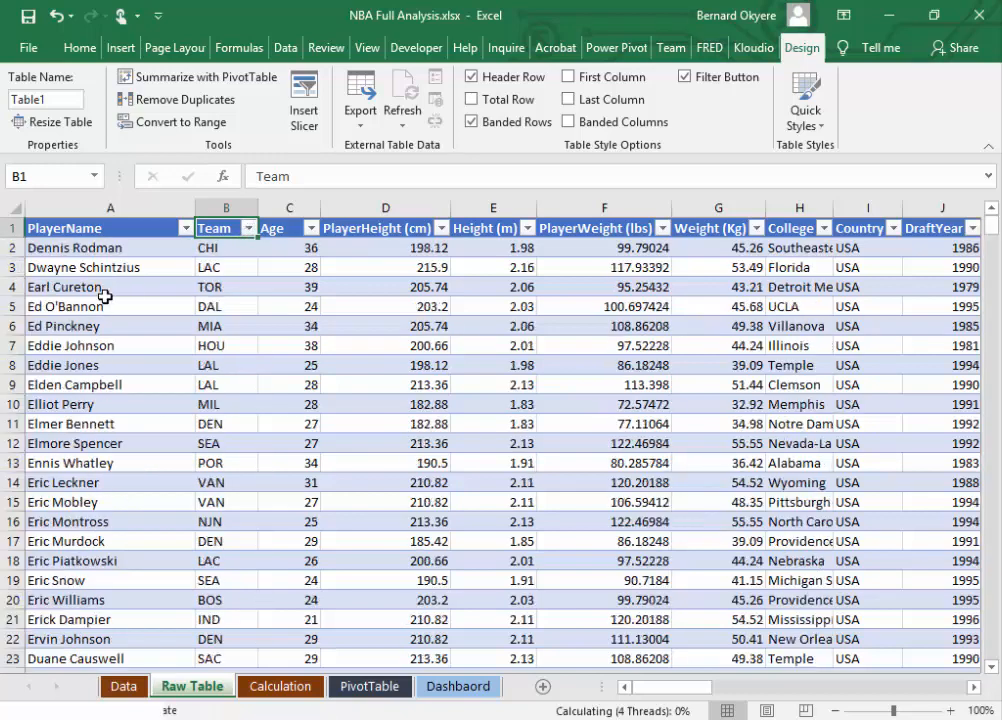
Step: Filter the PlayerName column to A.C. Green only, and clear that filter again
click(130, 228)
click(187, 229)
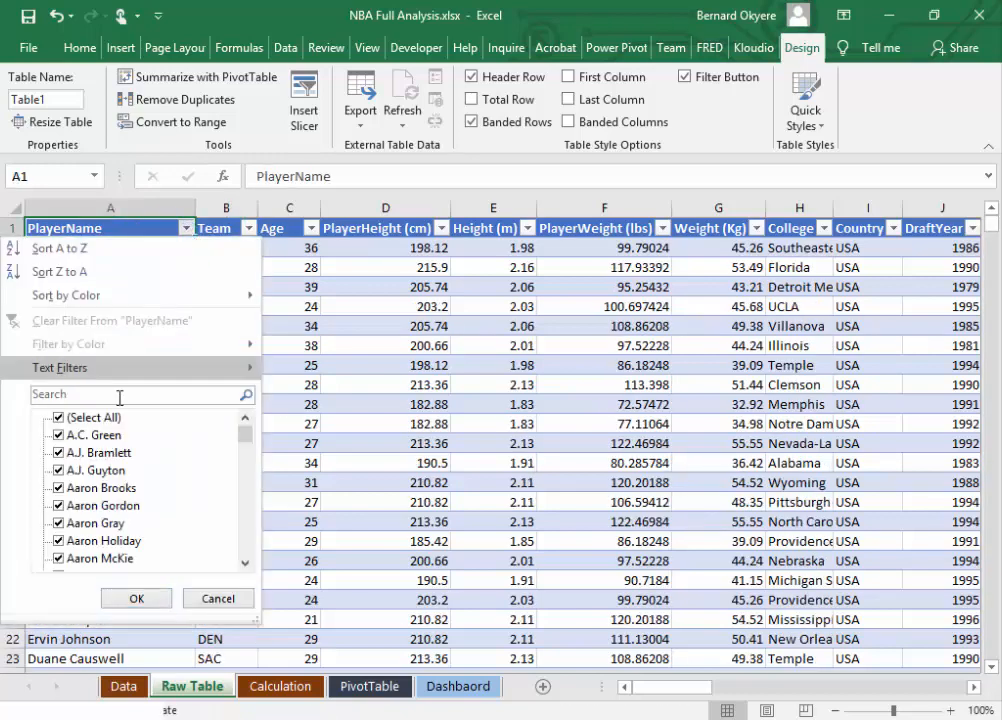
click(63, 419)
click(62, 436)
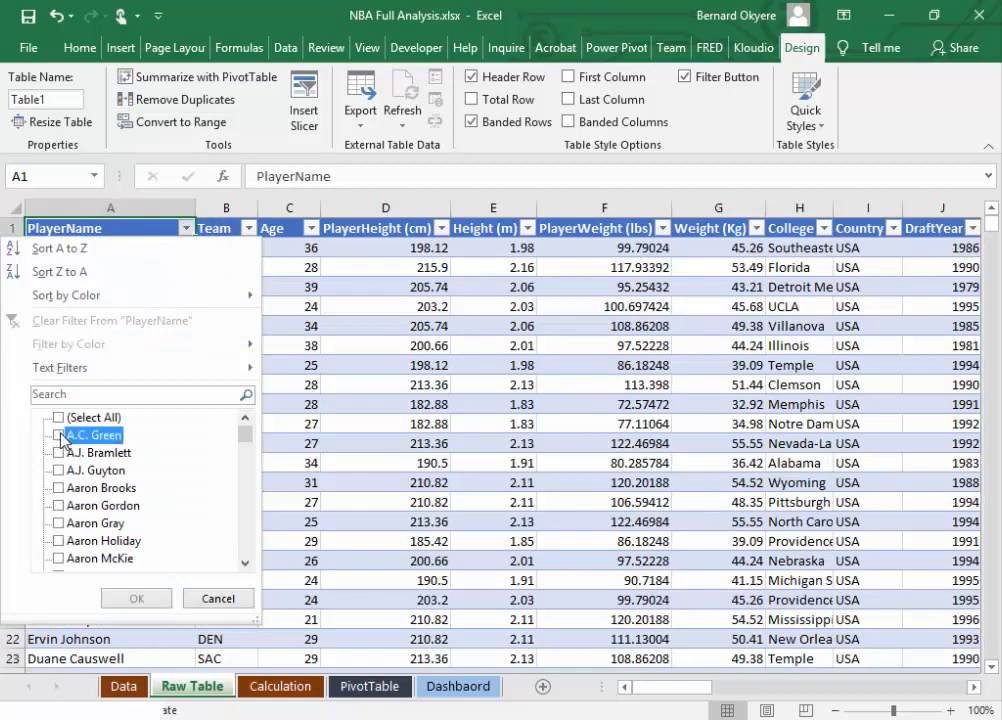
click(139, 598)
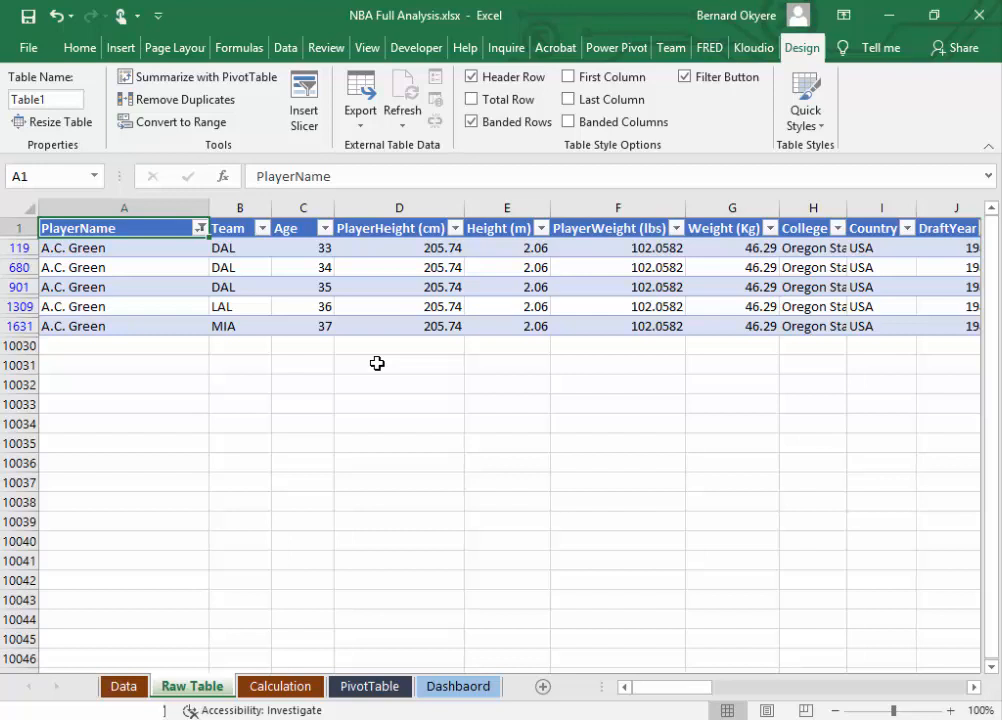
click(200, 228)
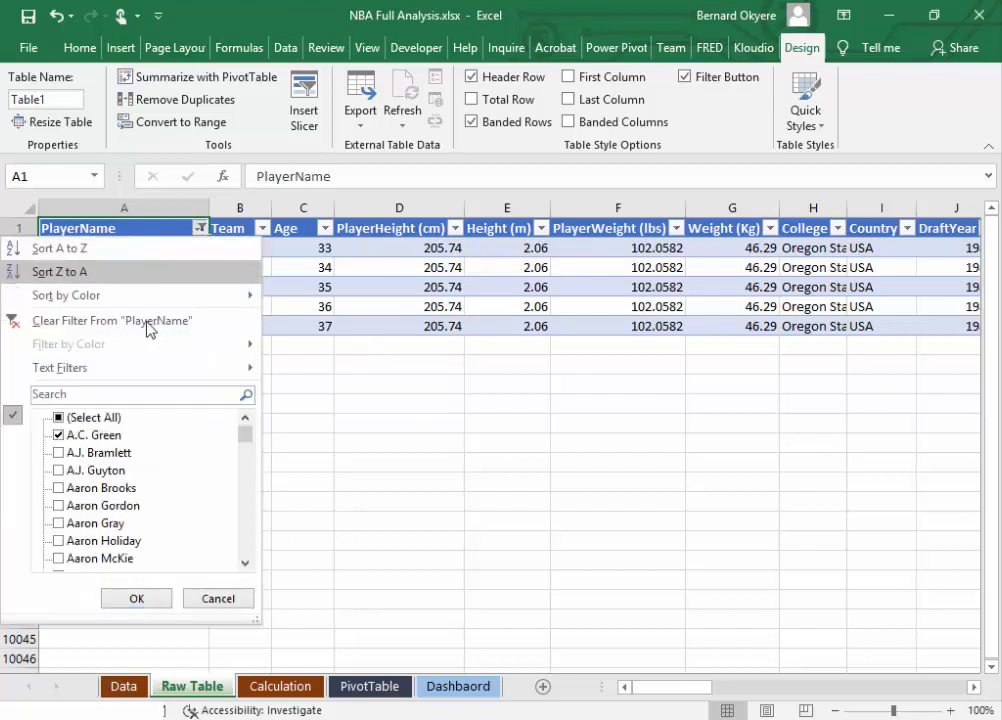
click(38, 322)
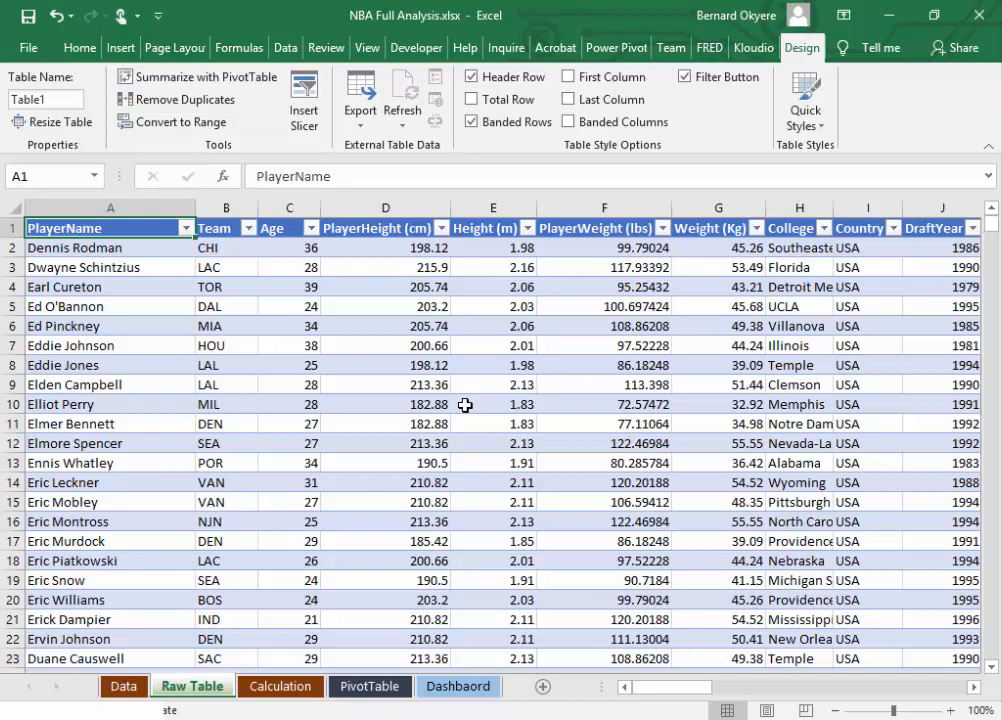
Step: Check the table's name and compare the plain records on the Data sheet with the formatted table in Raw Table
click(63, 97)
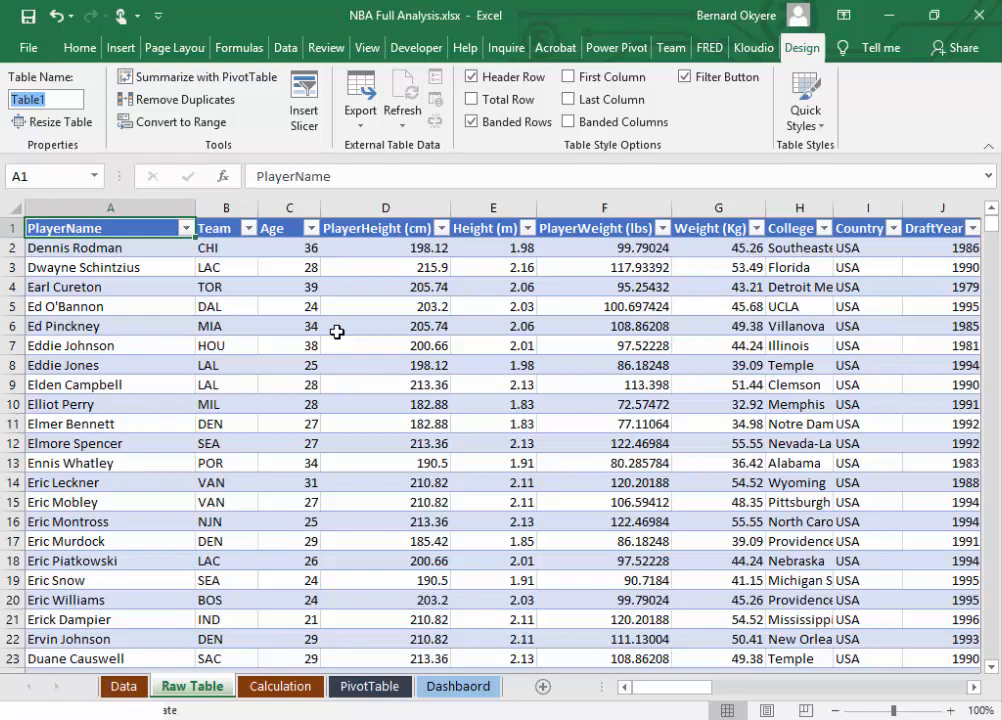
click(176, 681)
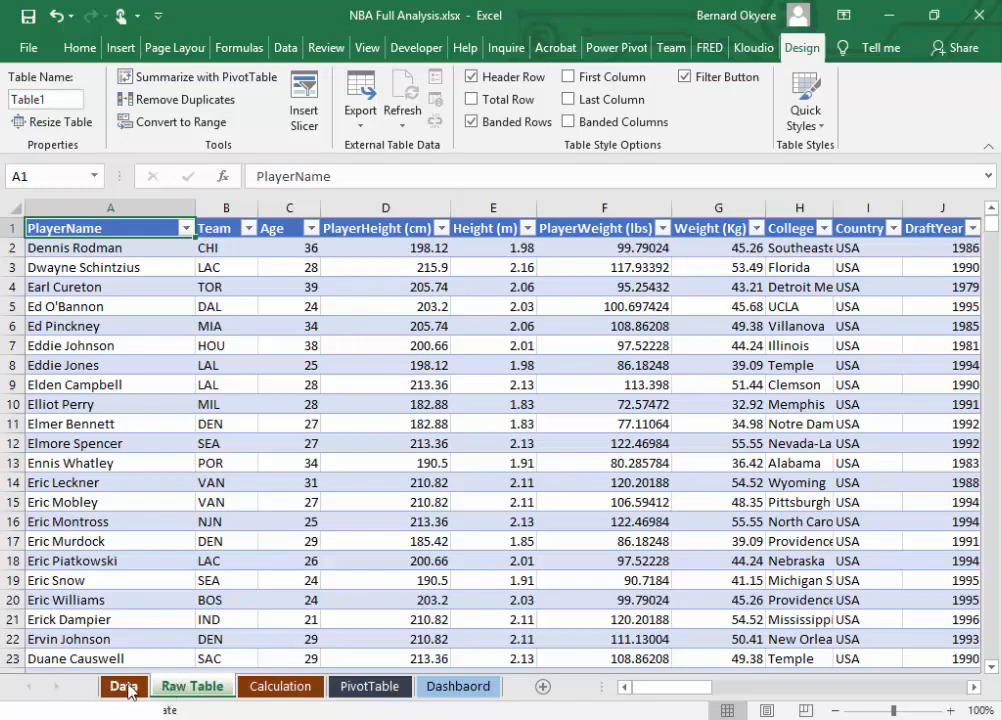
click(128, 691)
click(192, 686)
click(102, 248)
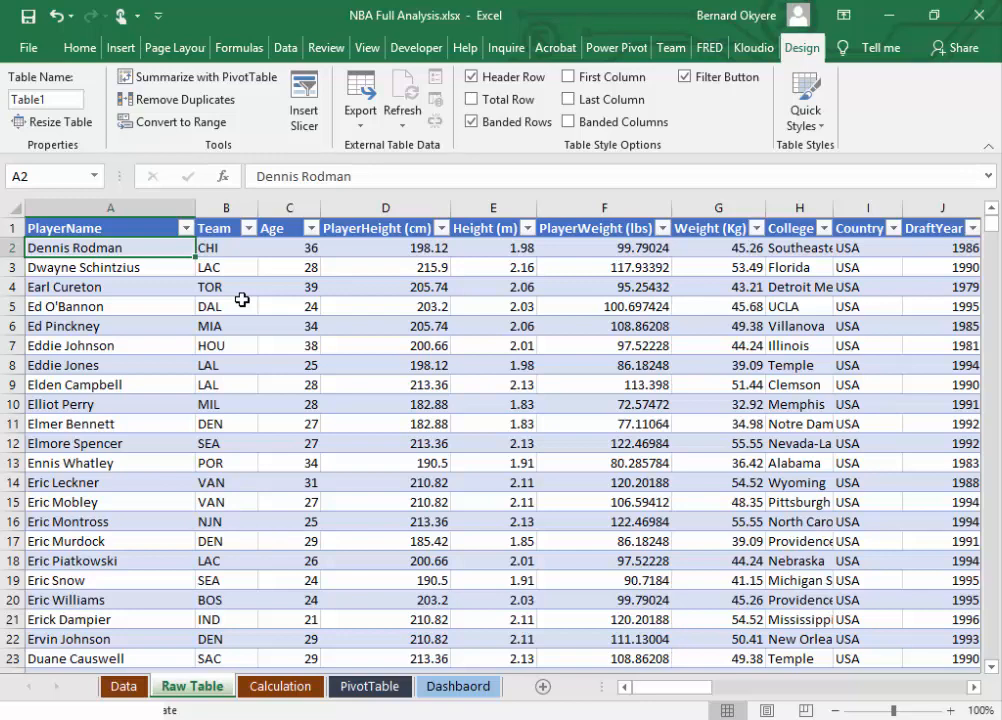
click(116, 686)
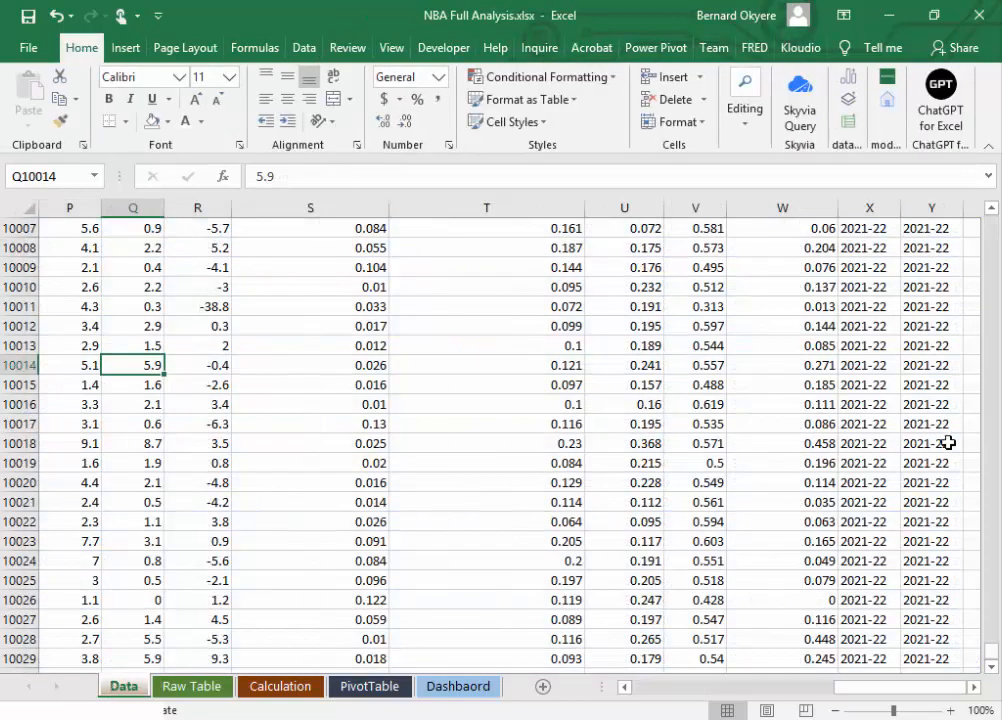
drag(991, 652, 997, 206)
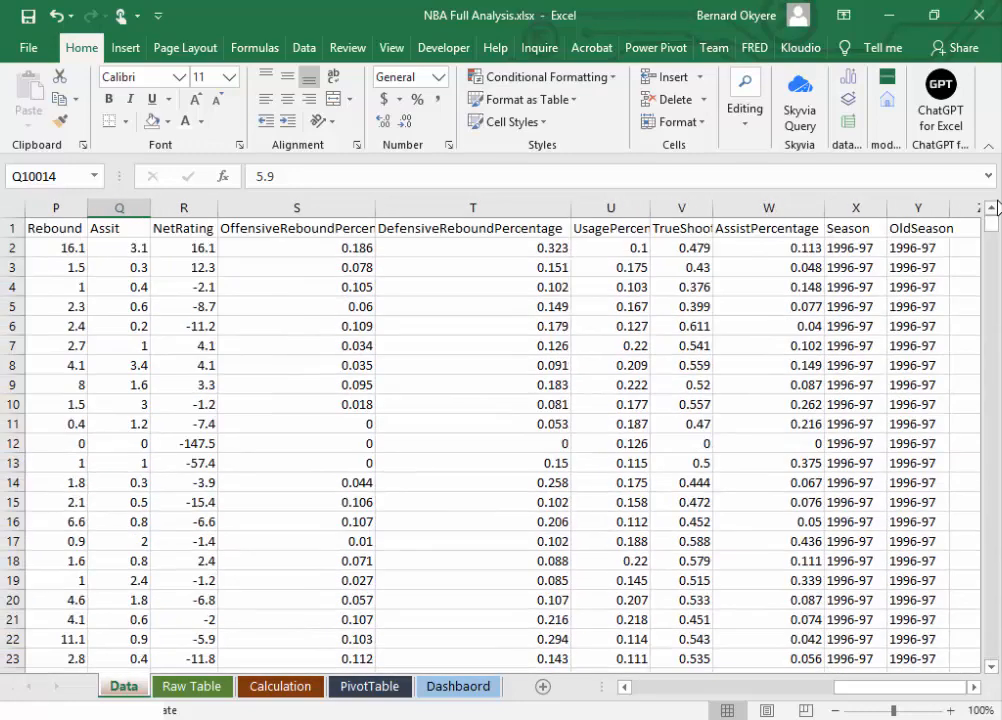
click(74, 229)
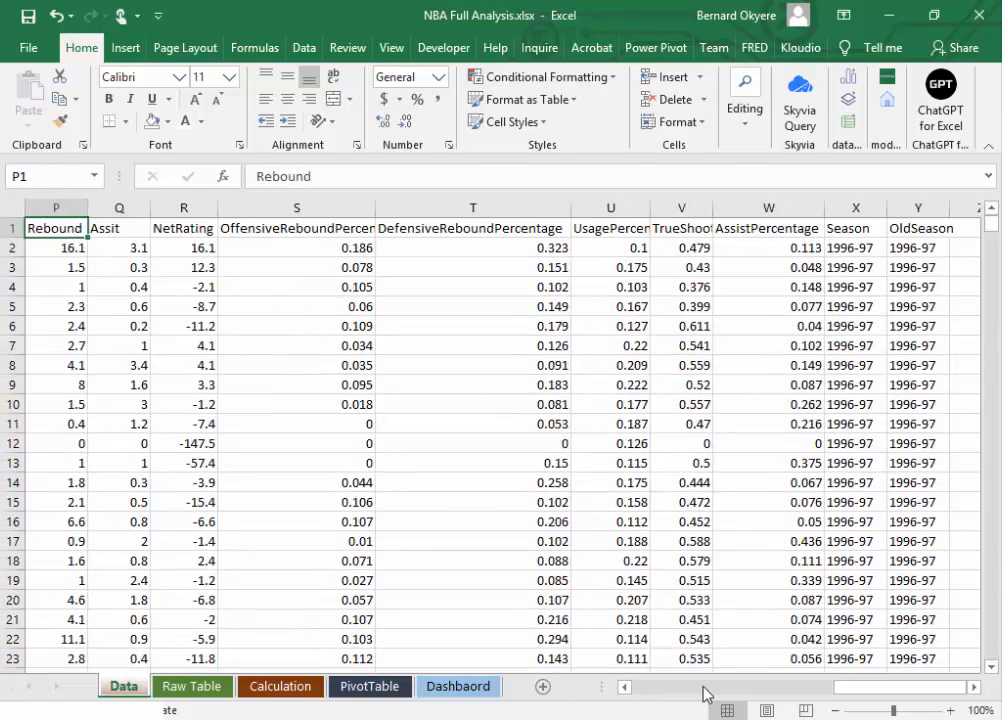
drag(840, 695, 400, 700)
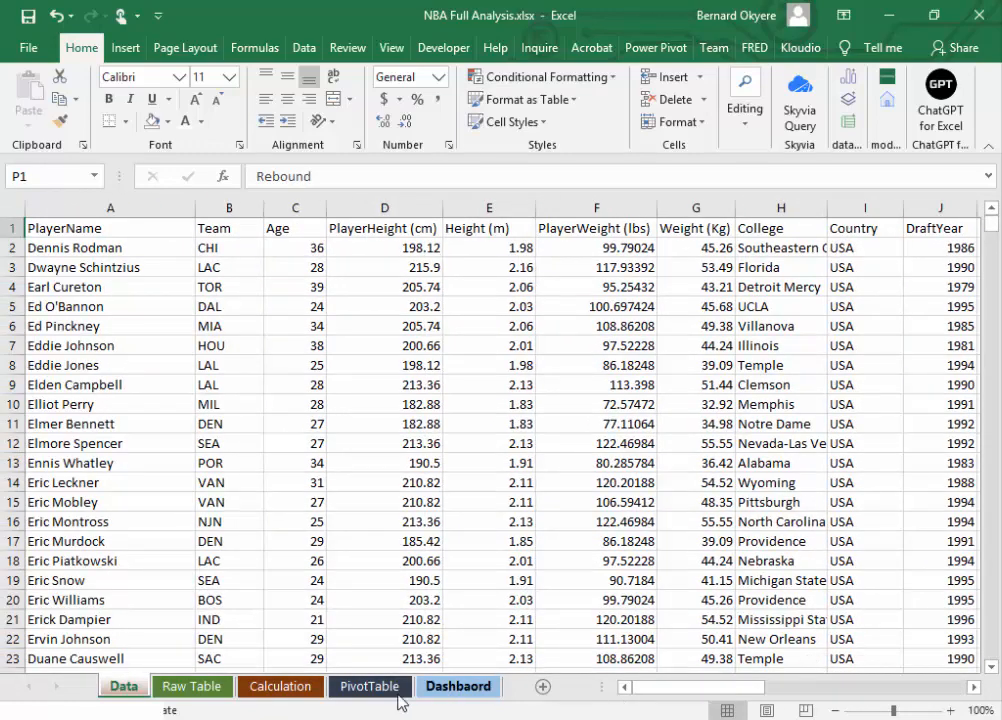
click(192, 687)
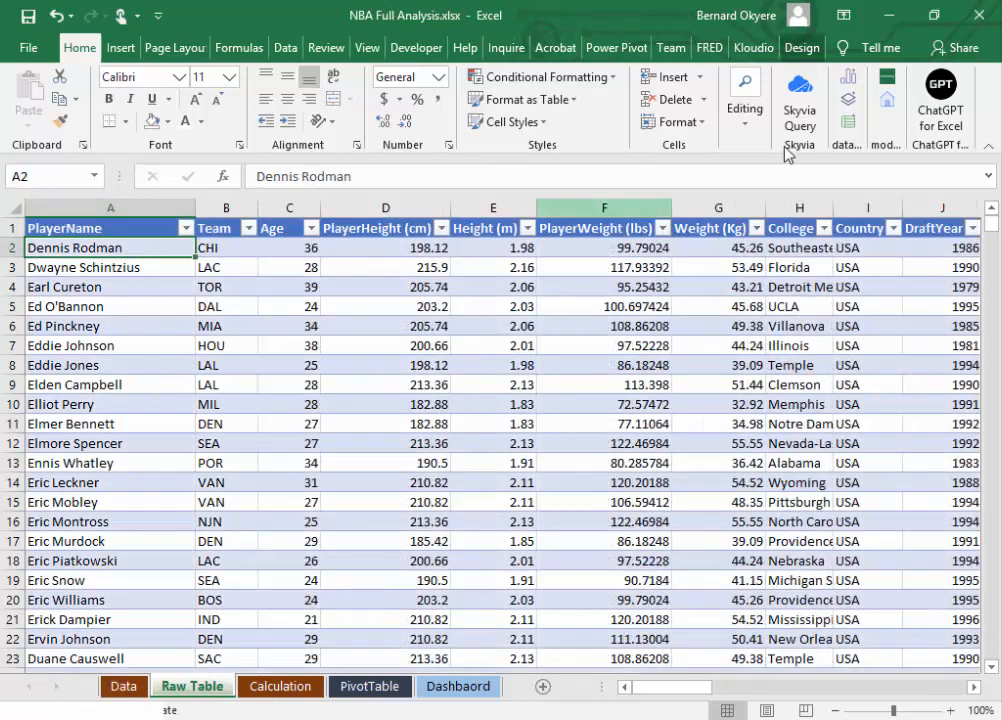
Step: Rename the Excel table on the Raw Table sheet to Seasons and save the workbook
click(801, 48)
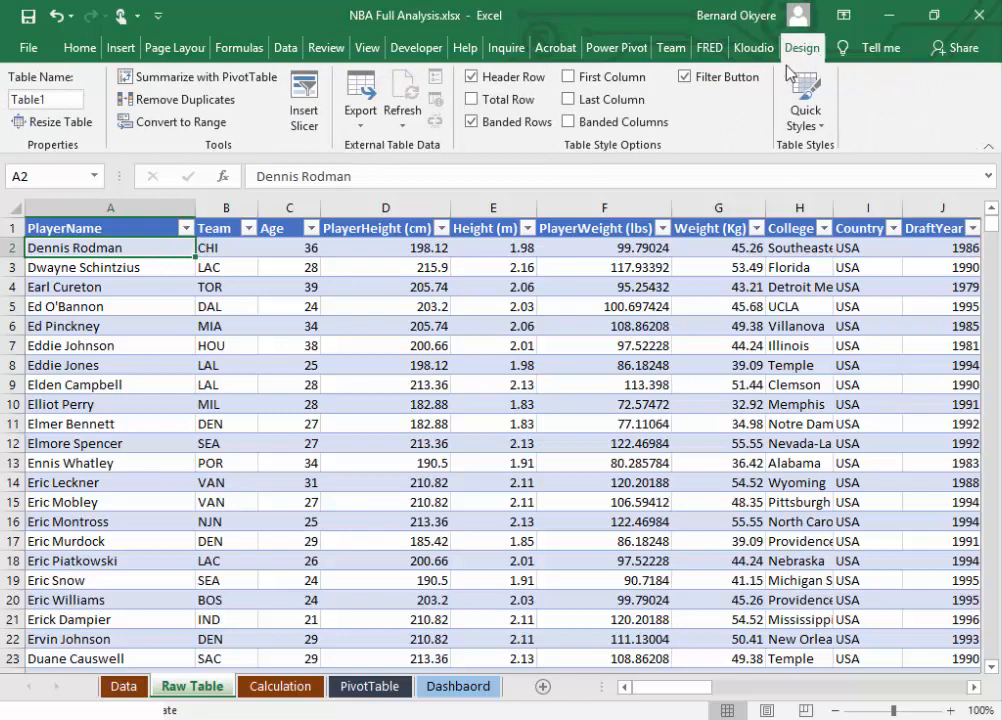
click(63, 101)
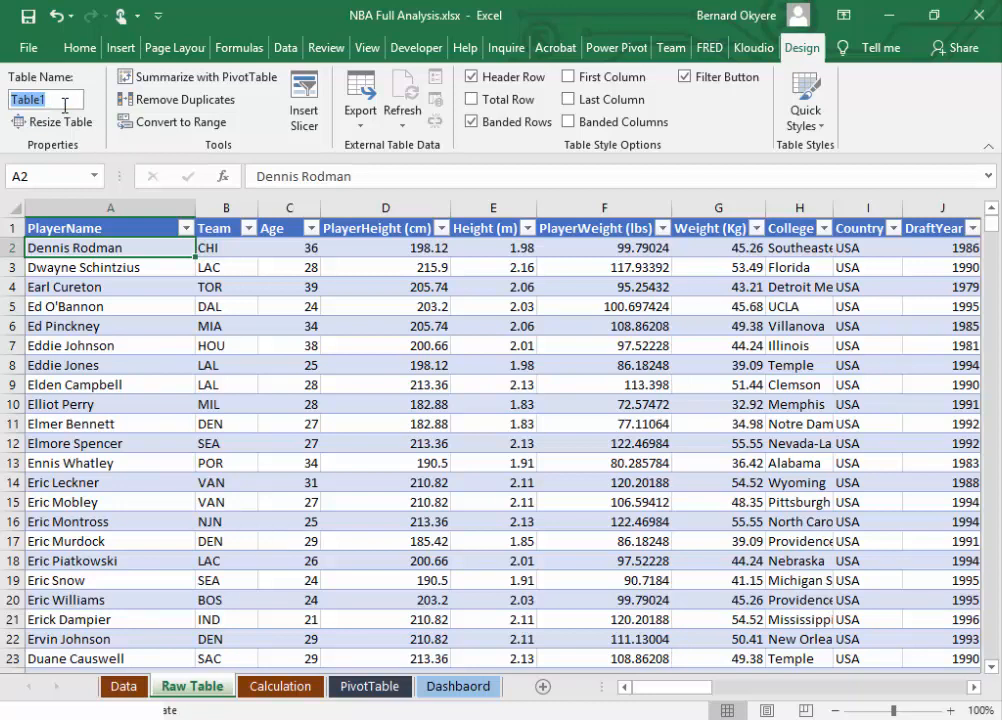
text(NBA)
key(BackSpace)
key(BackSpace)
key(BackSpace)
text(Saeason)
key(BackSpace)
key(BackSpace)
key(BackSpace)
key(BackSpace)
key(BackSpace)
key(BackSpace)
text(easons)
key(Return)
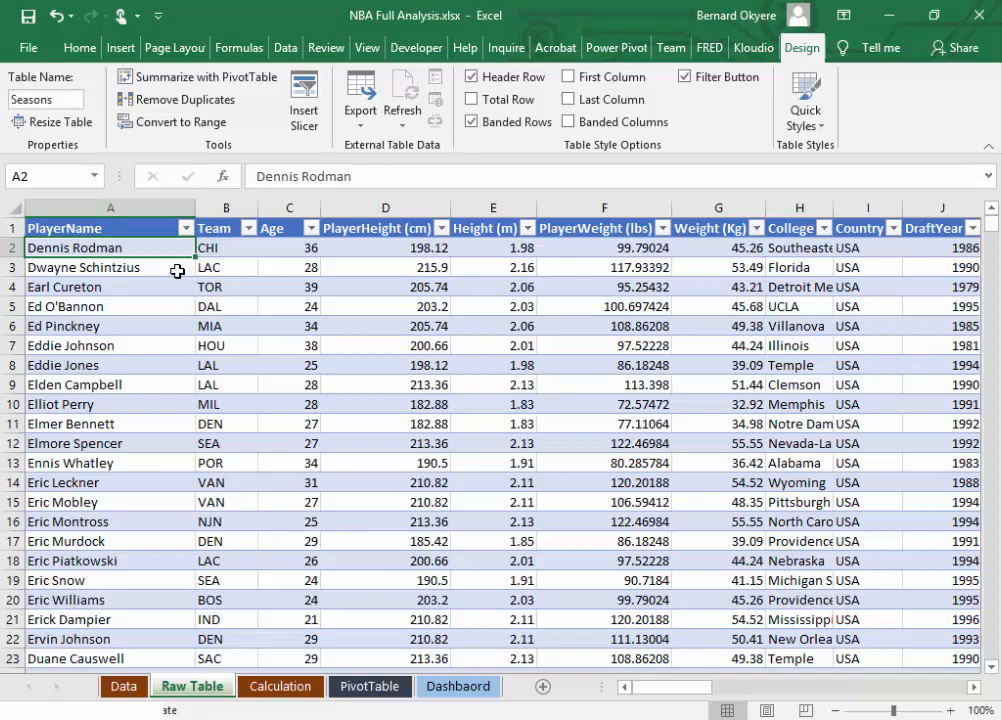
click(582, 321)
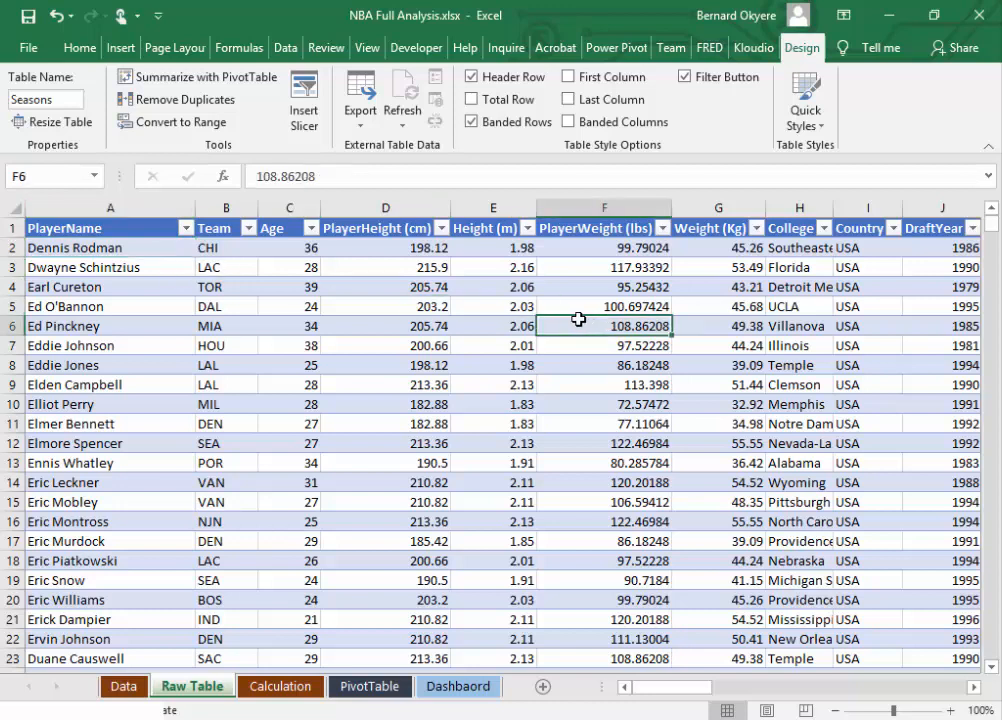
click(27, 17)
Step: Review the table's design settings and check the table name used to refer to it in formulas
click(118, 247)
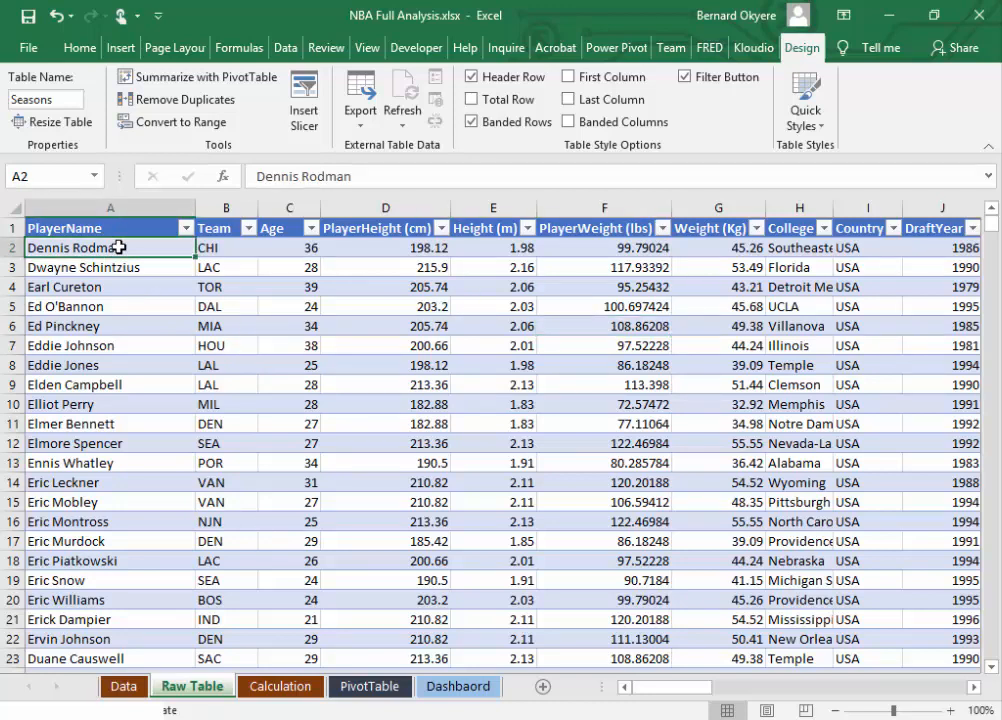
click(285, 47)
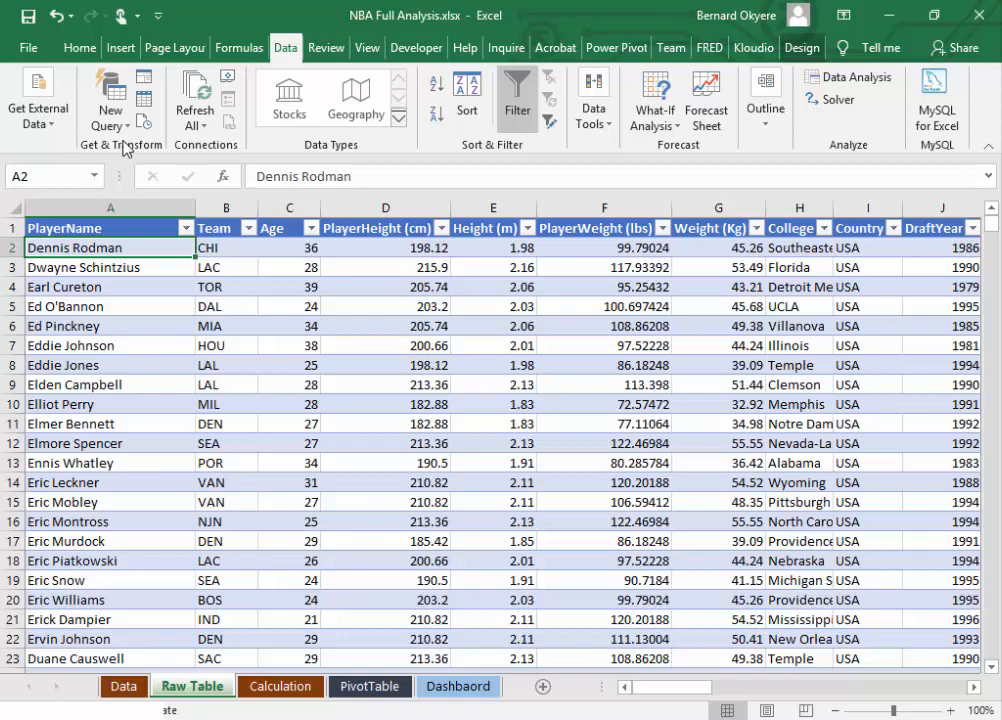
click(303, 249)
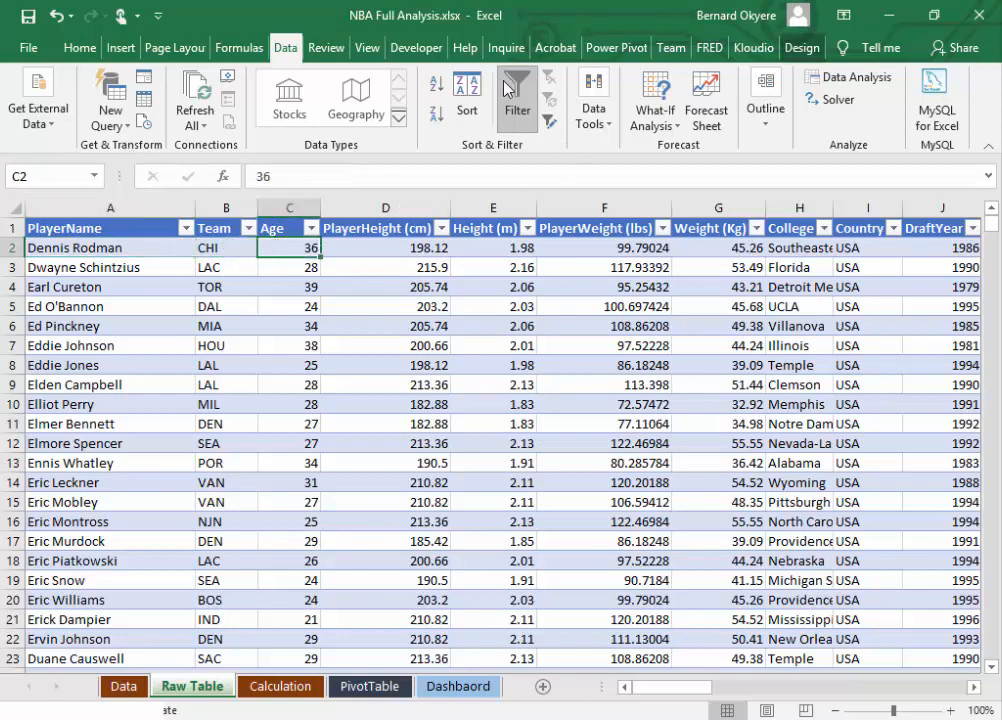
click(812, 50)
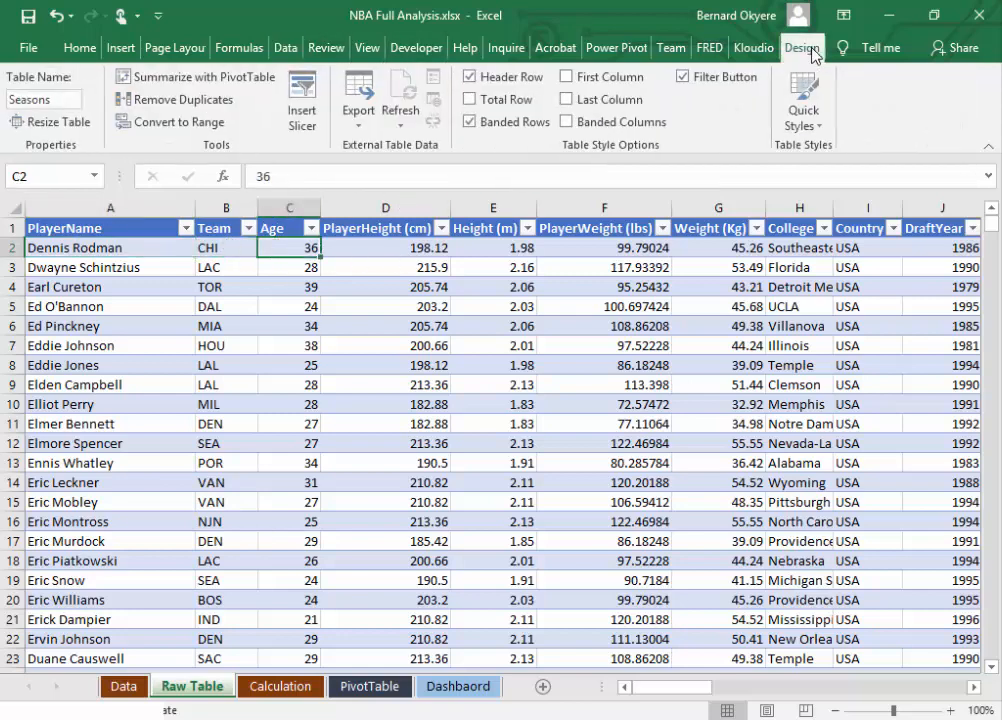
click(147, 250)
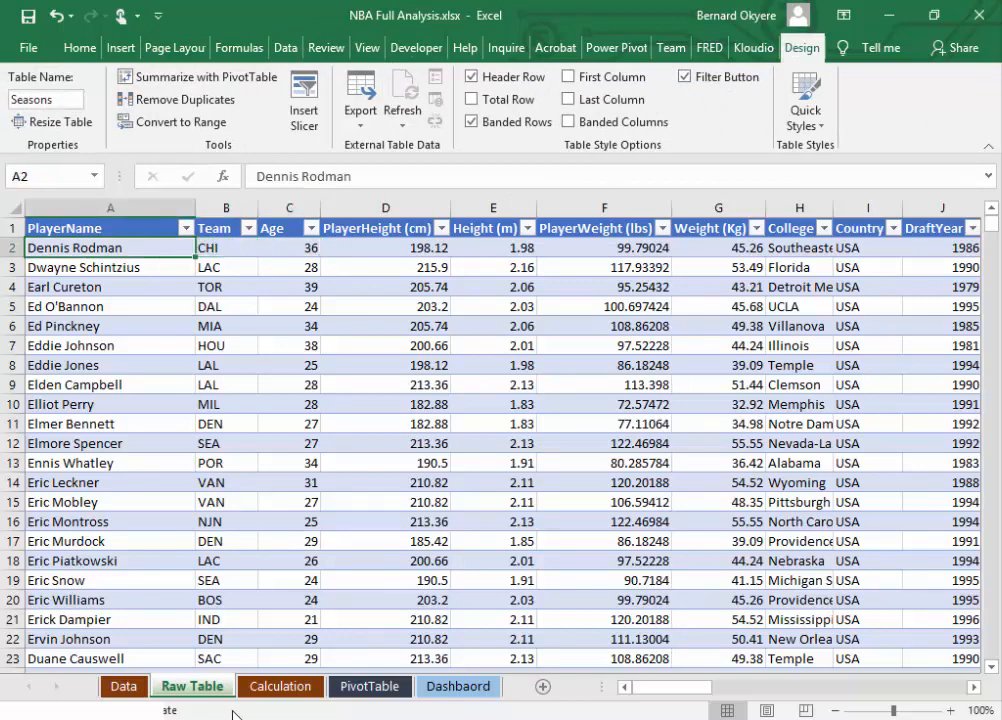
click(243, 313)
click(153, 247)
click(138, 270)
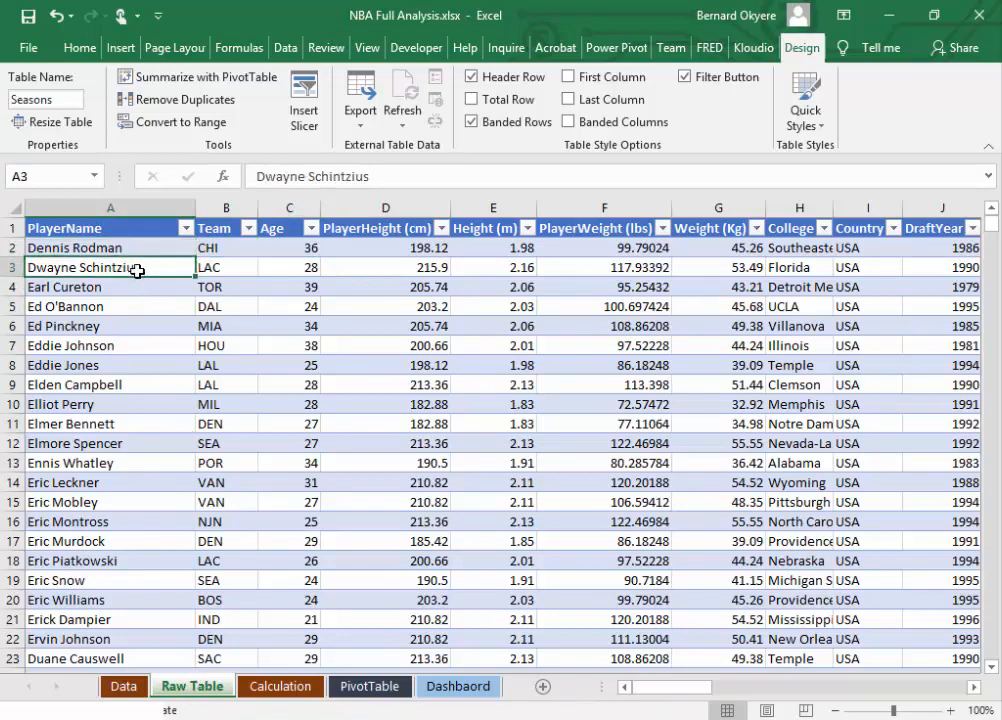
click(93, 245)
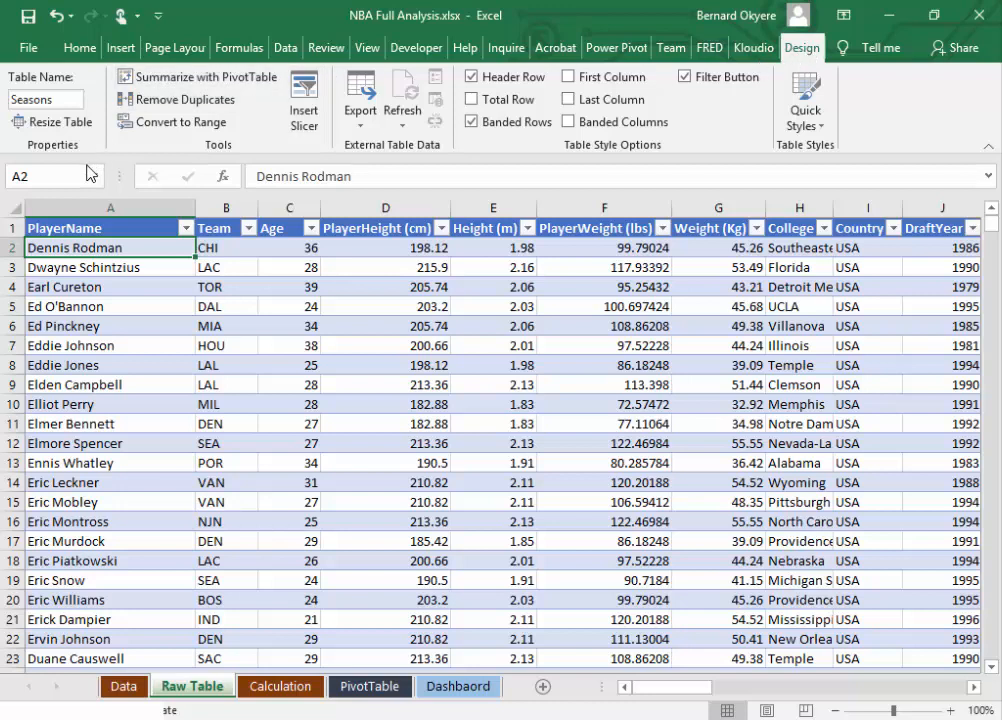
click(63, 100)
drag(11, 98, 64, 97)
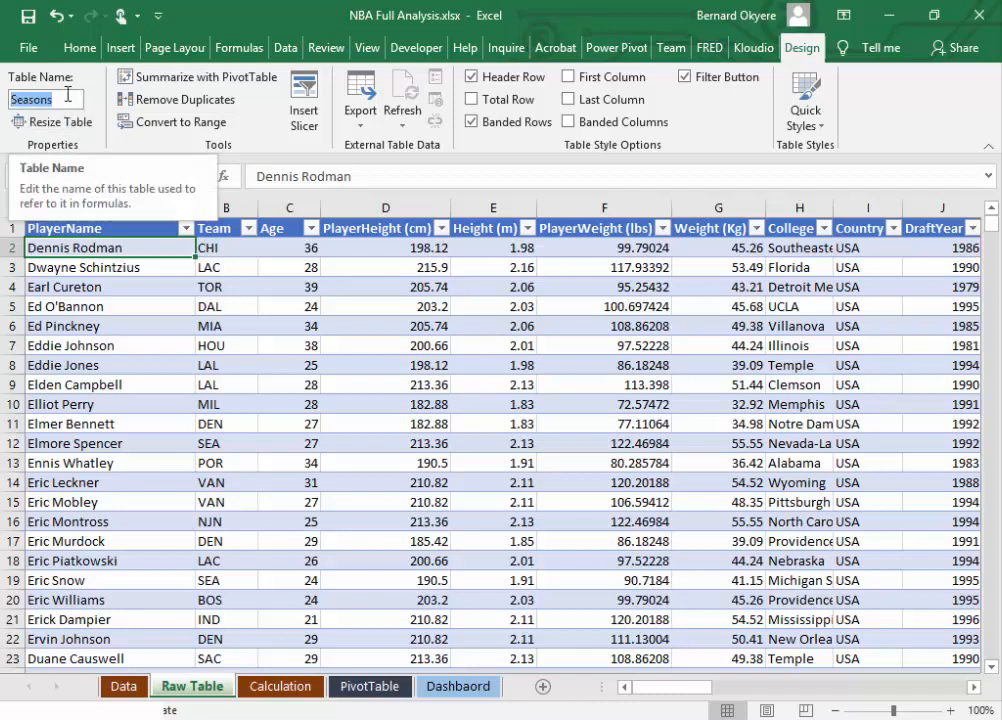
click(66, 100)
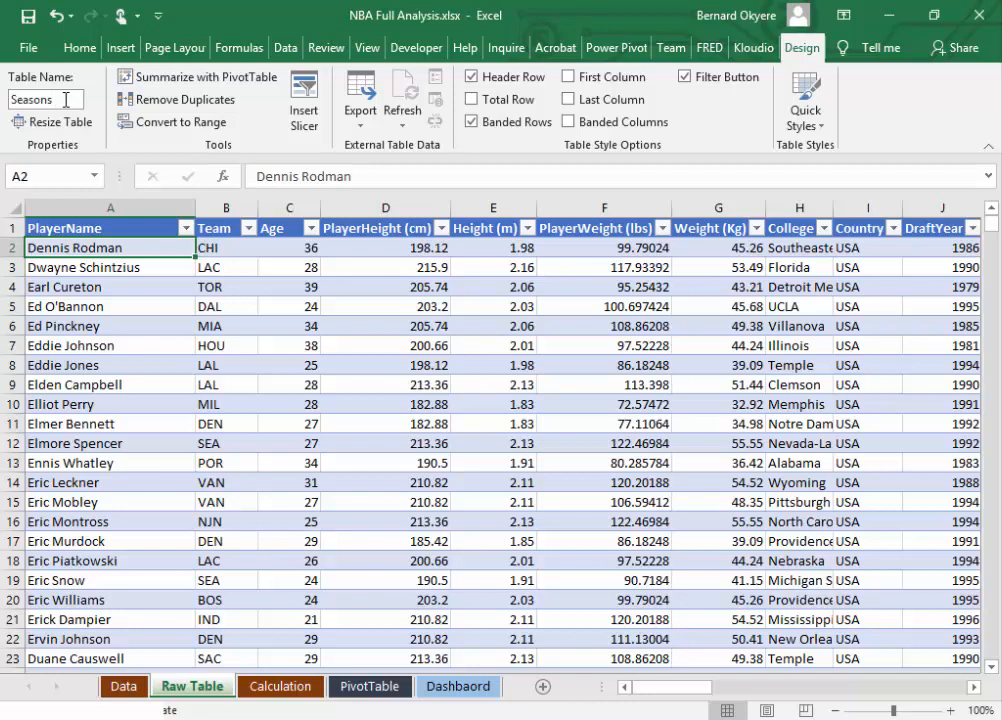
Step: Hide the filter buttons in the table's header row and show them again
click(213, 288)
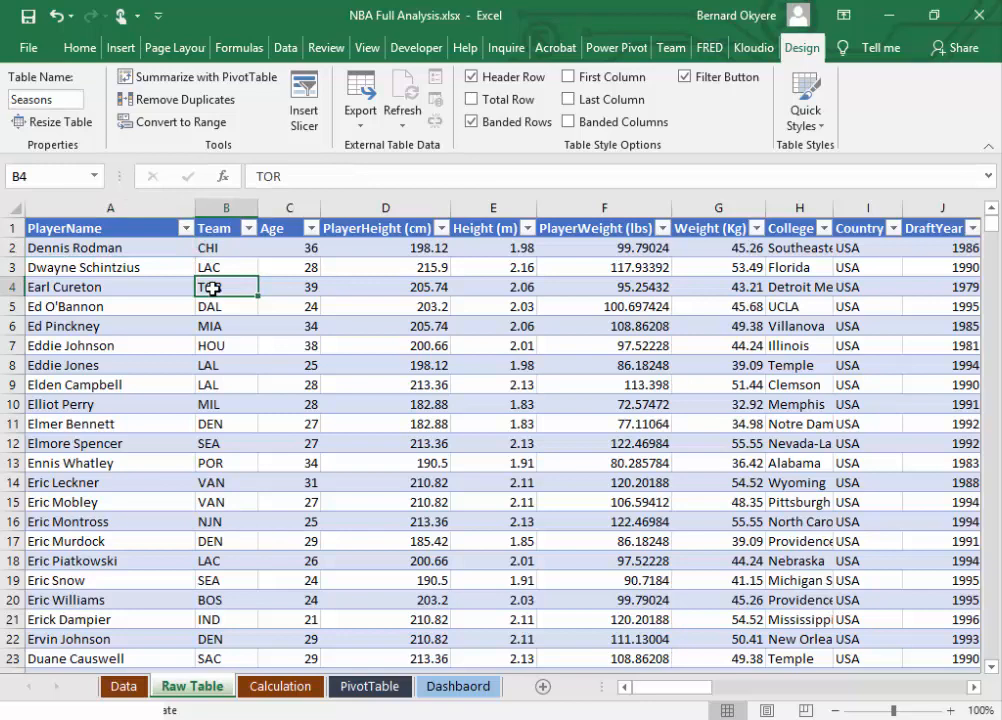
click(684, 78)
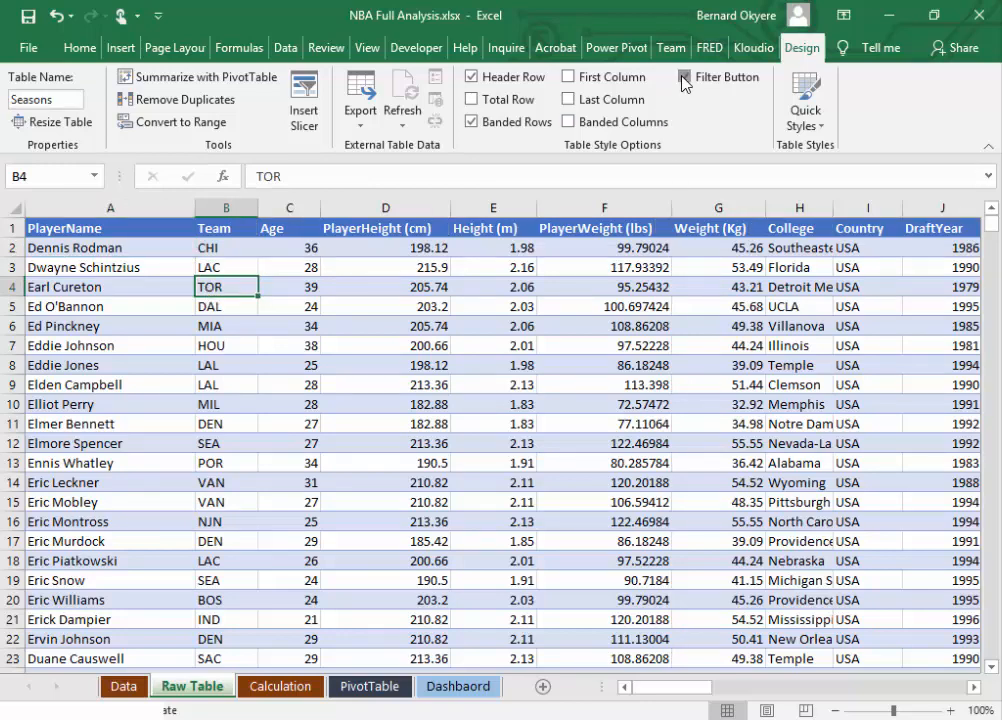
click(684, 80)
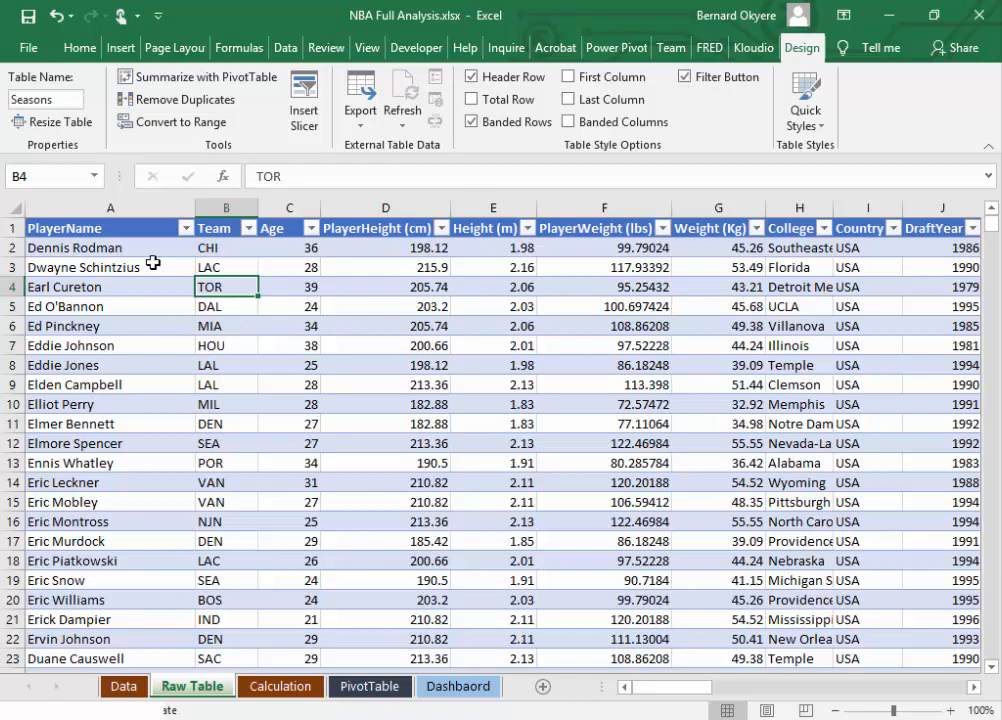
Step: Examine the file, database, Azure, online and other sources offered for a new query, plus the options for combining queries
click(130, 232)
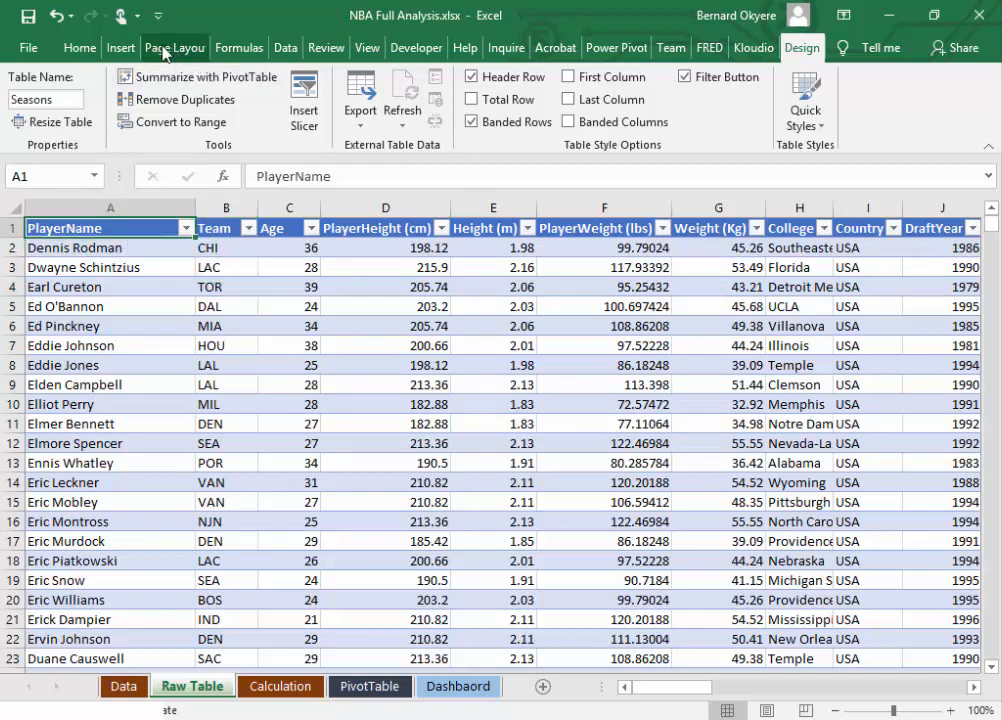
click(124, 49)
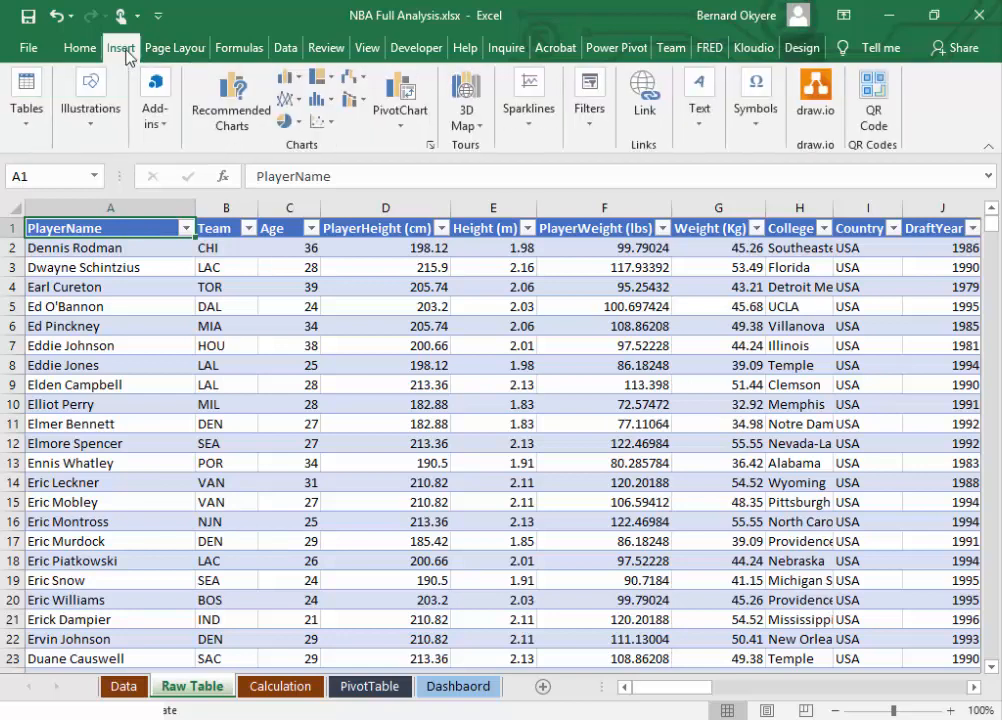
click(285, 46)
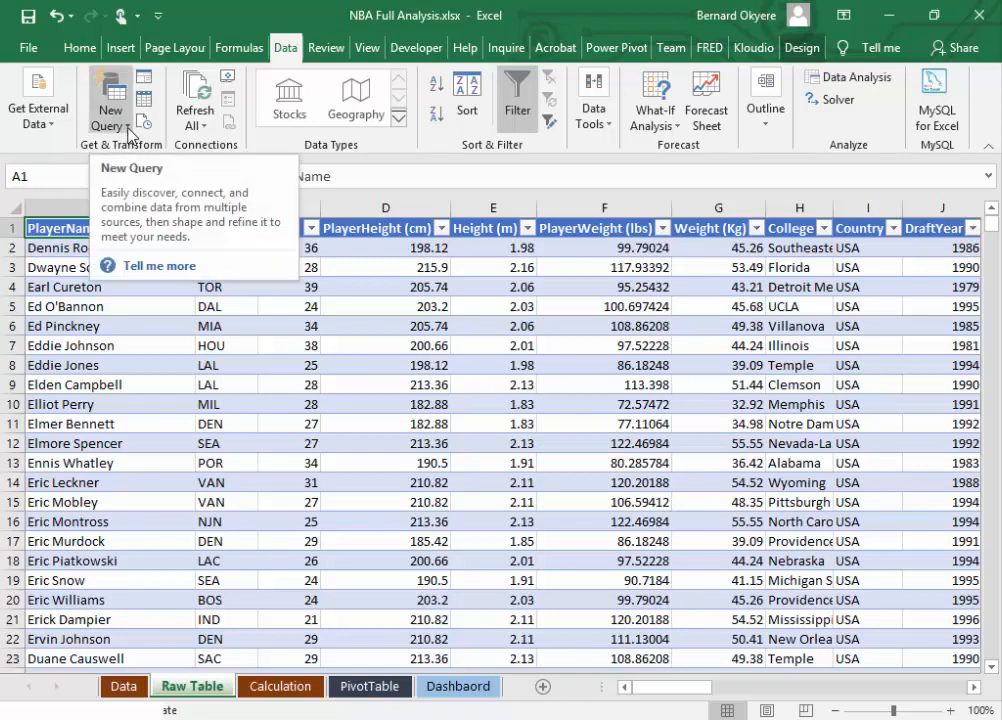
click(129, 133)
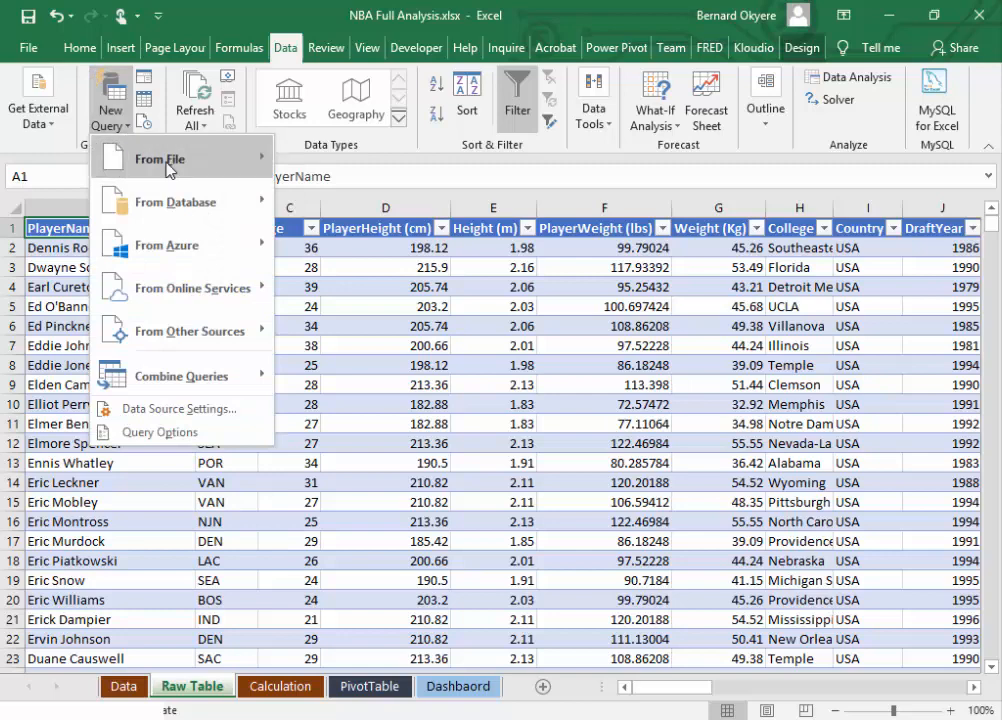
mouse_move(170, 168)
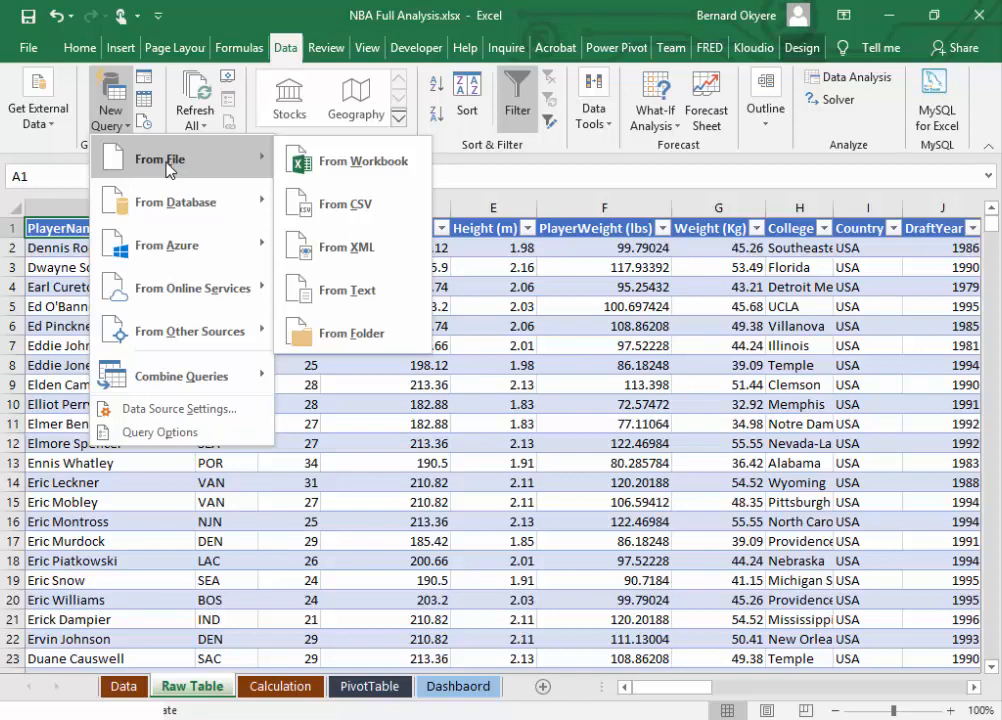
mouse_move(180, 200)
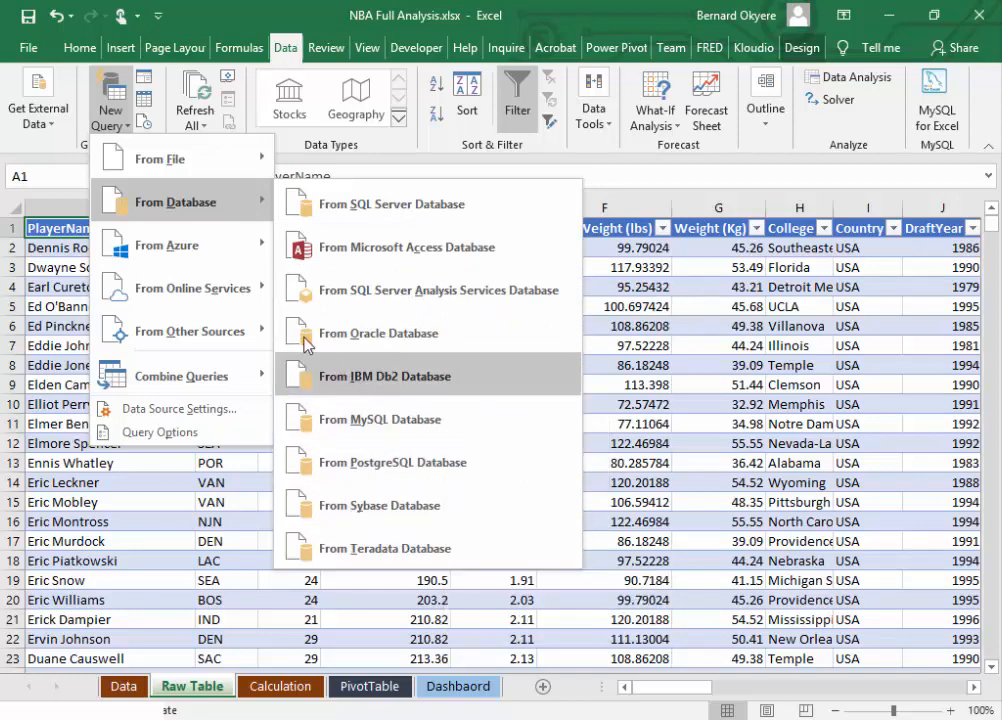
mouse_move(184, 264)
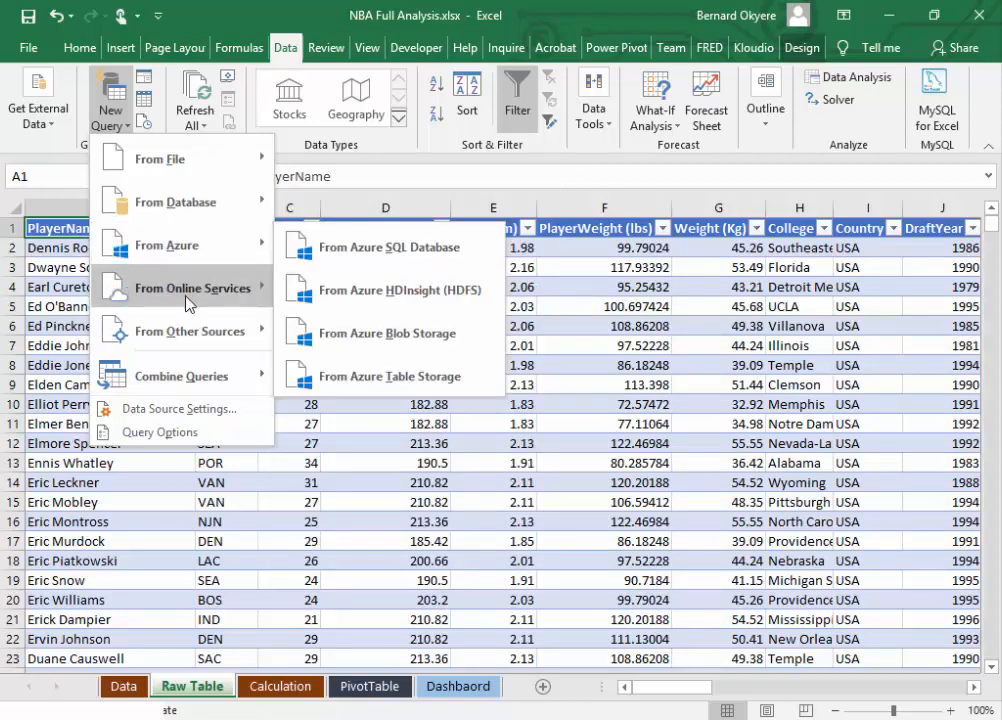
mouse_move(189, 304)
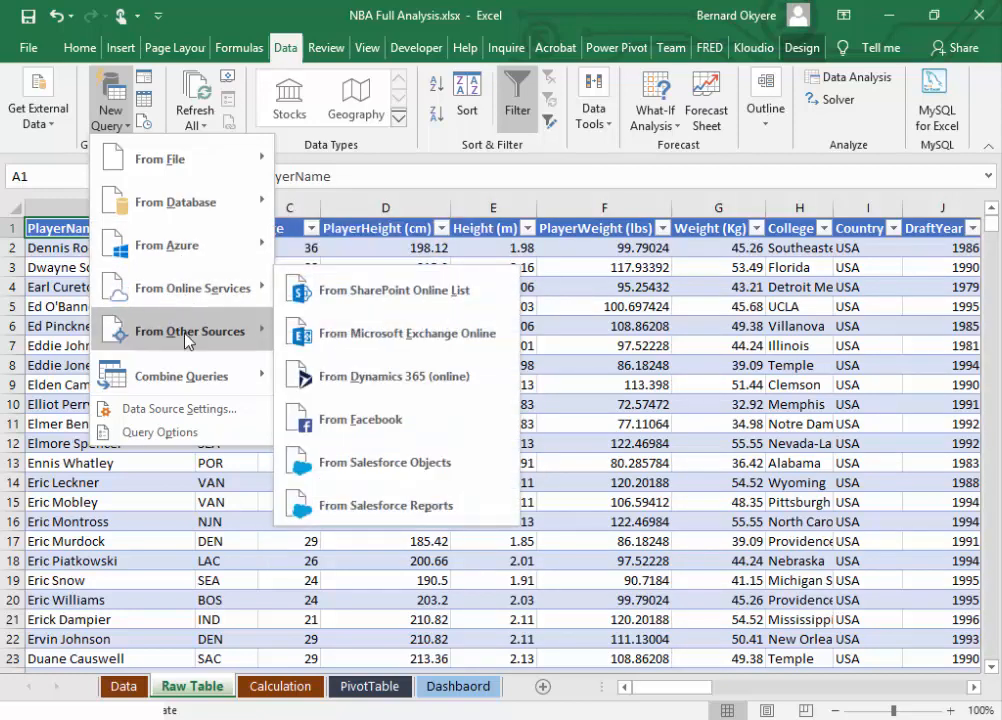
mouse_move(183, 330)
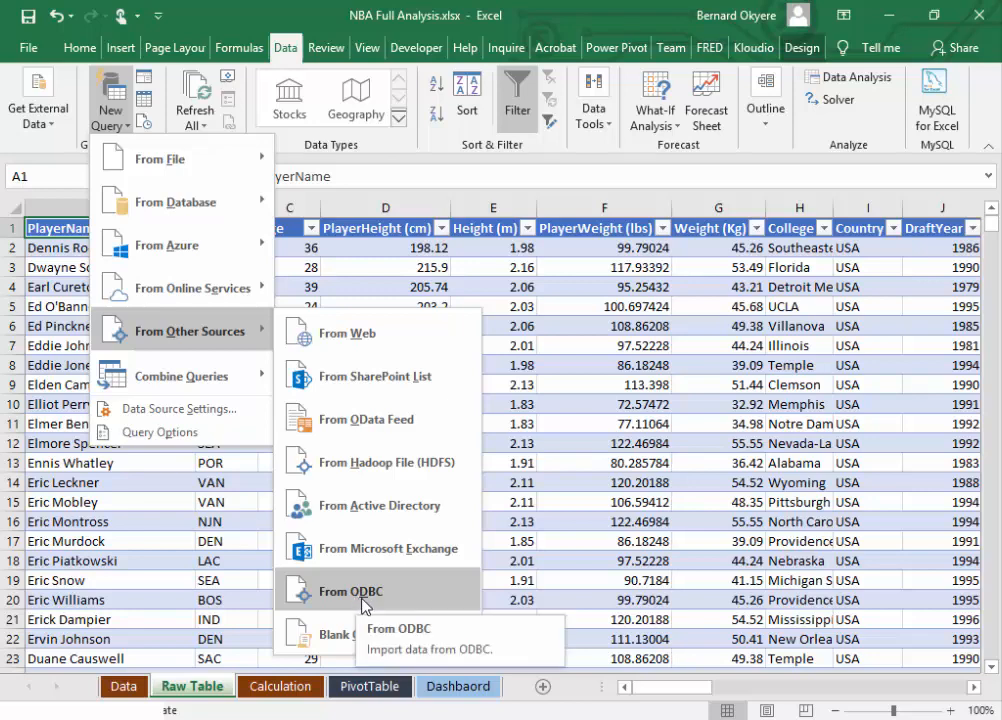
mouse_move(209, 383)
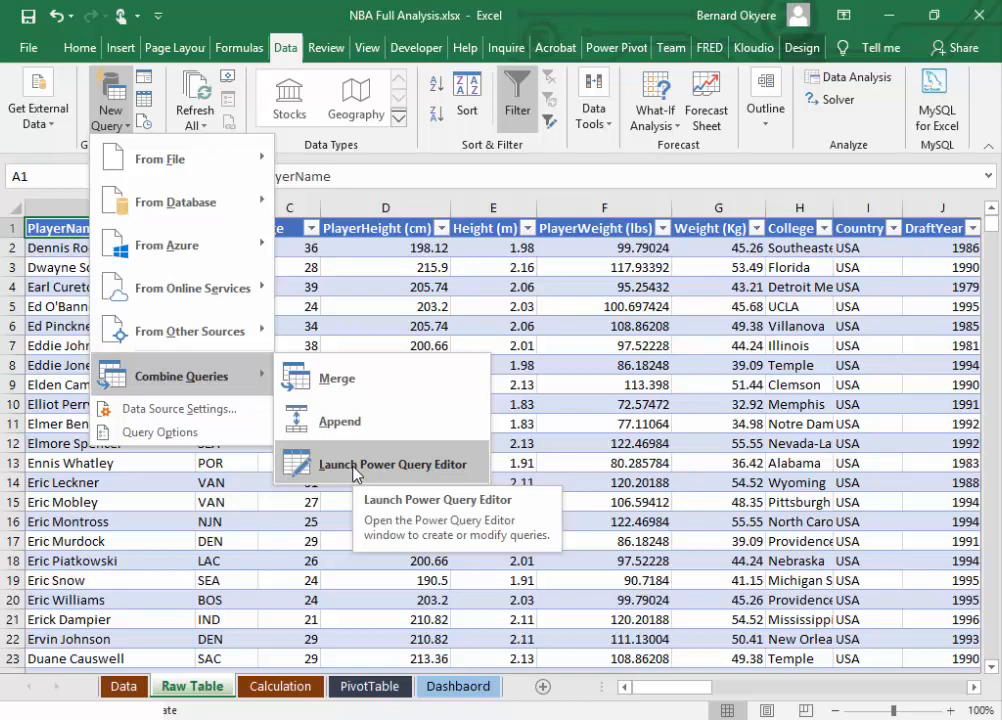
click(229, 15)
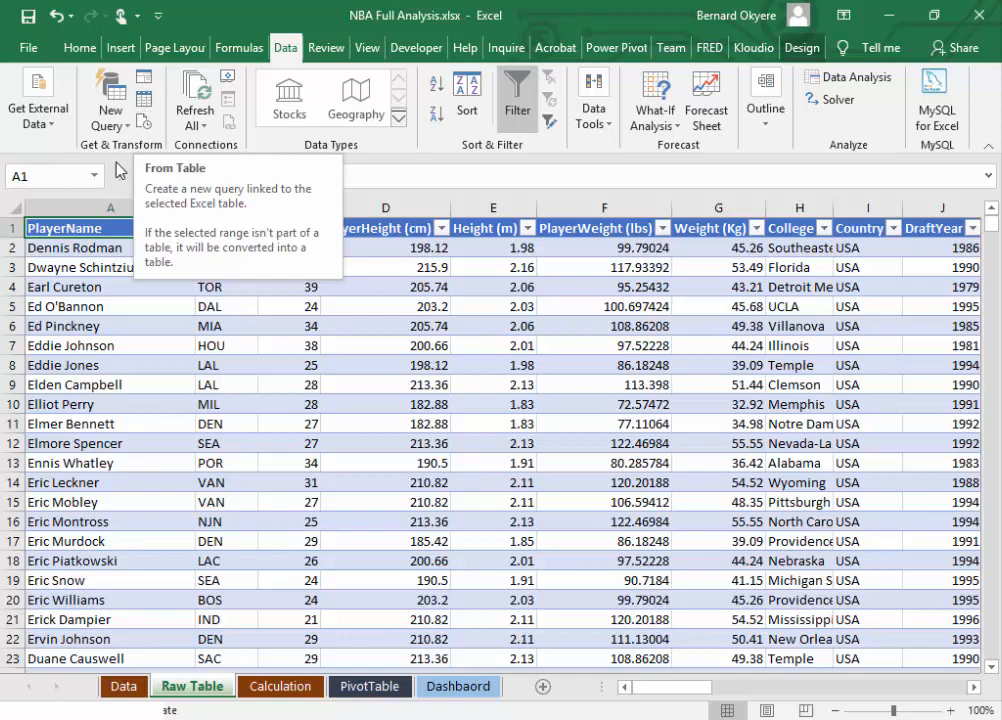
Step: Open the Seasons table in the Power Query Editor, inspect the Team column, and close the editor discarding the query
click(147, 108)
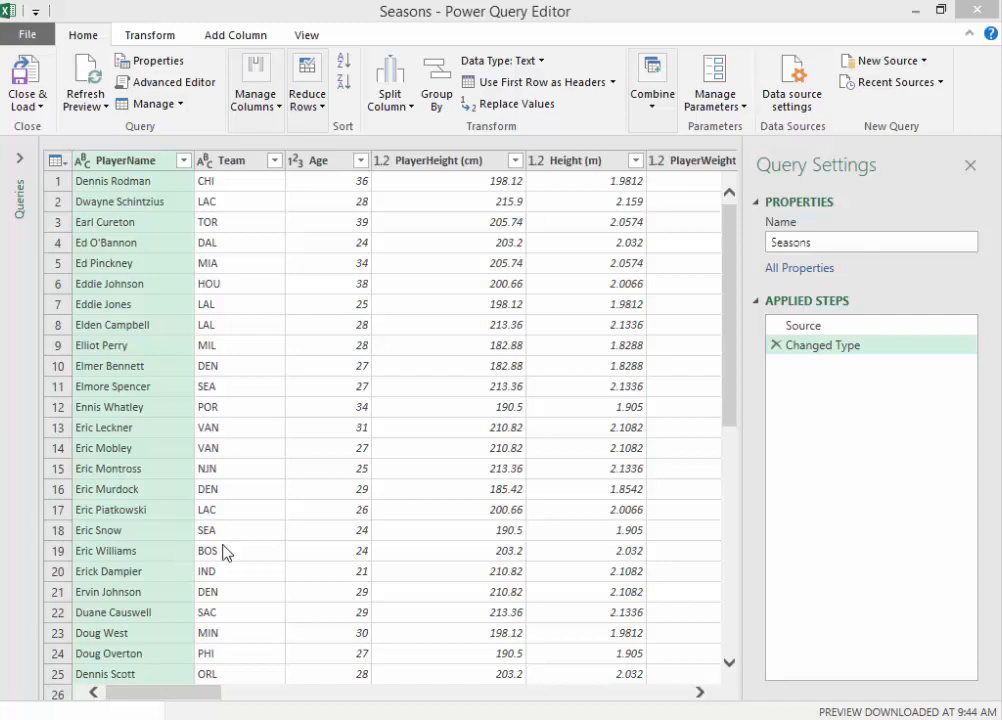
click(211, 162)
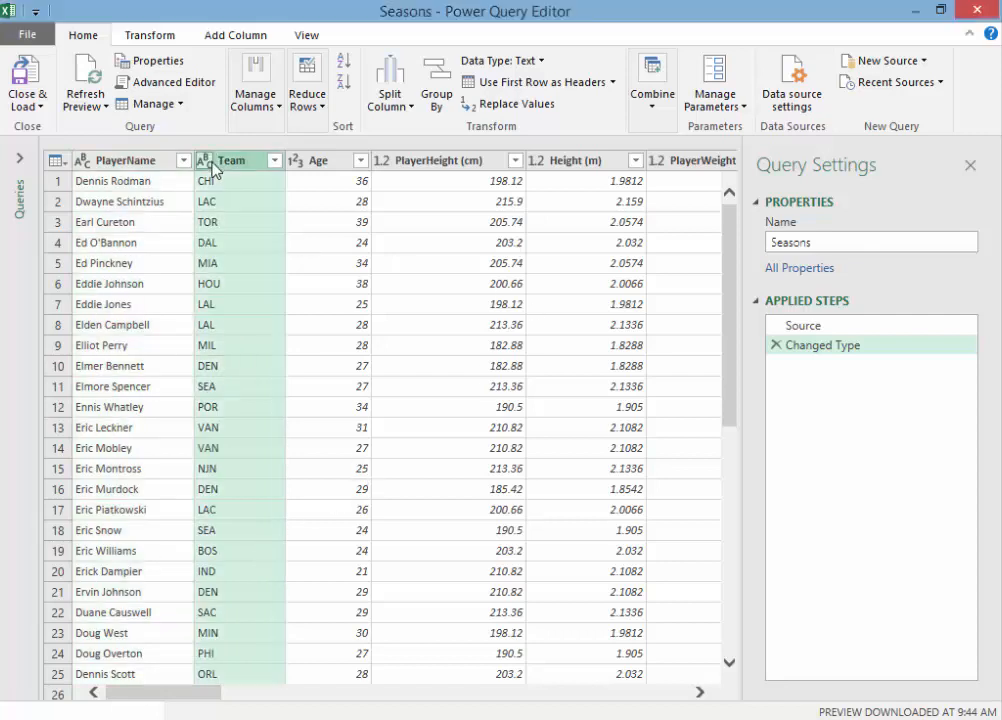
click(557, 8)
click(977, 9)
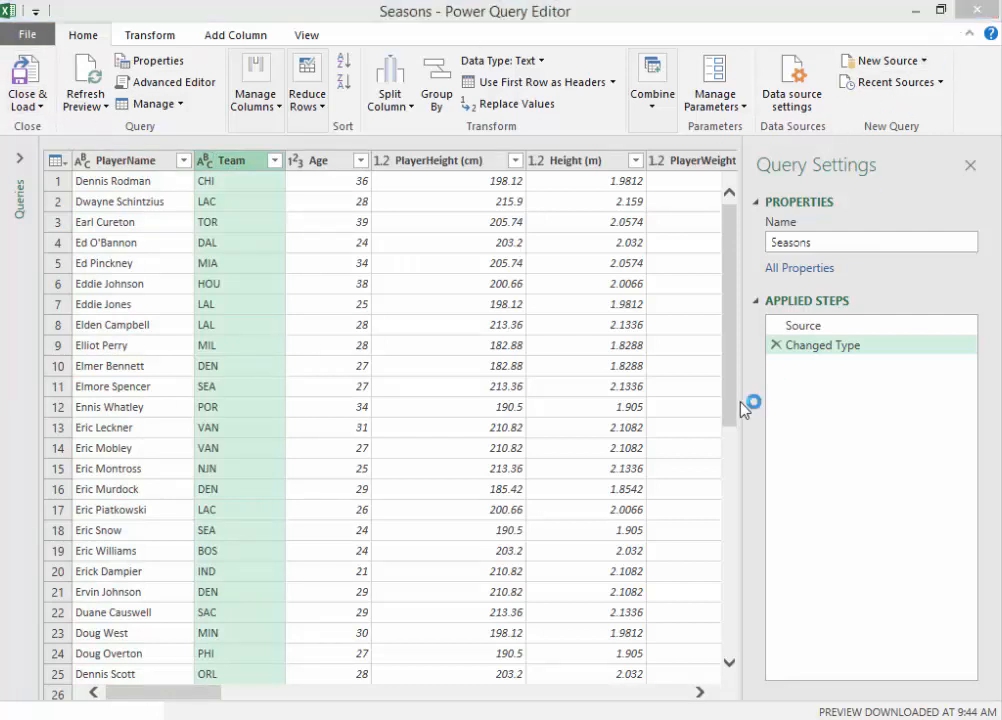
click(665, 400)
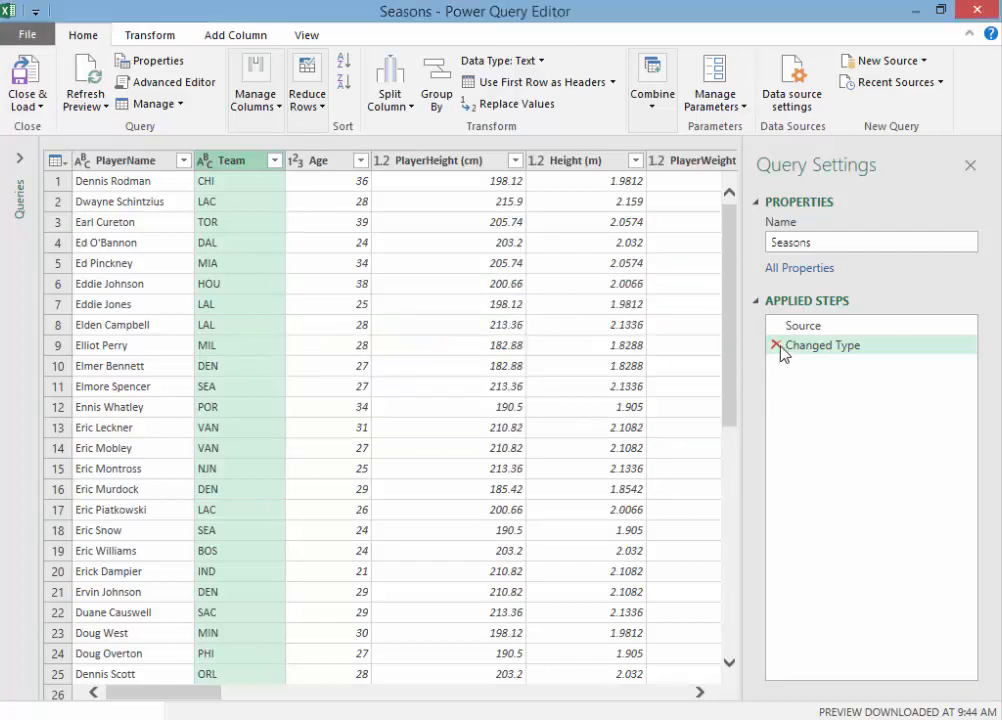
click(977, 9)
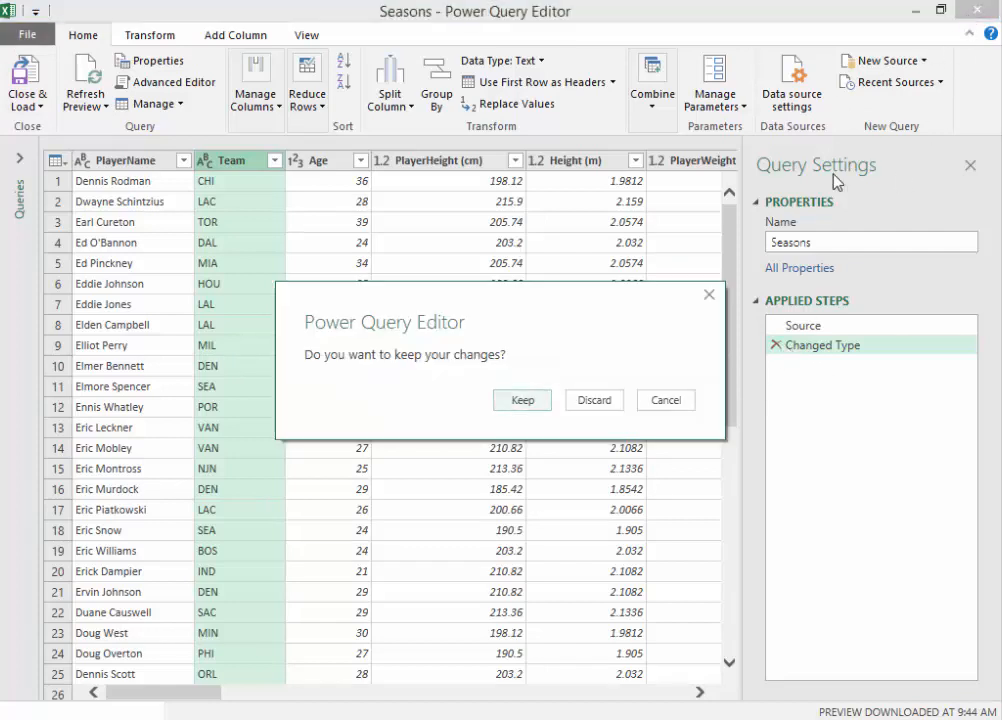
click(595, 403)
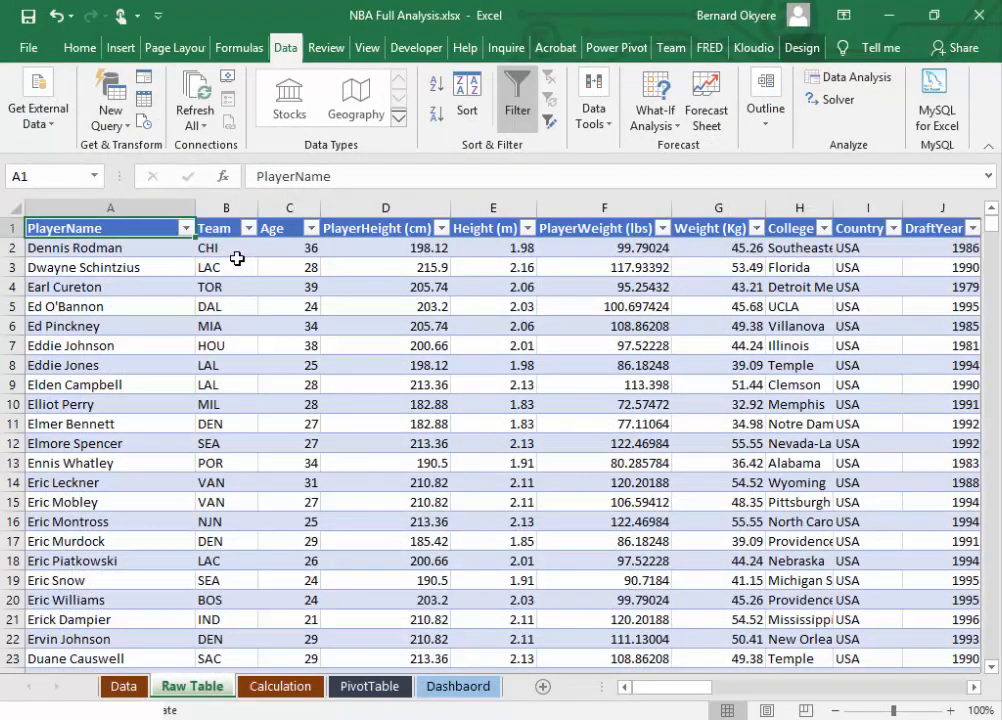
click(136, 249)
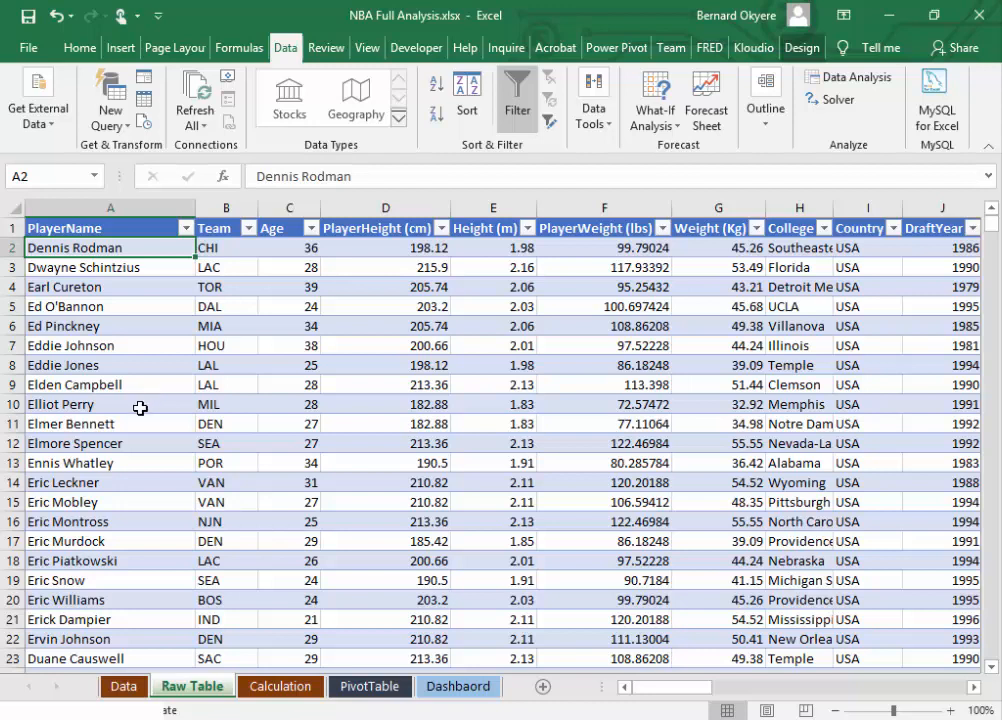
click(263, 283)
click(139, 251)
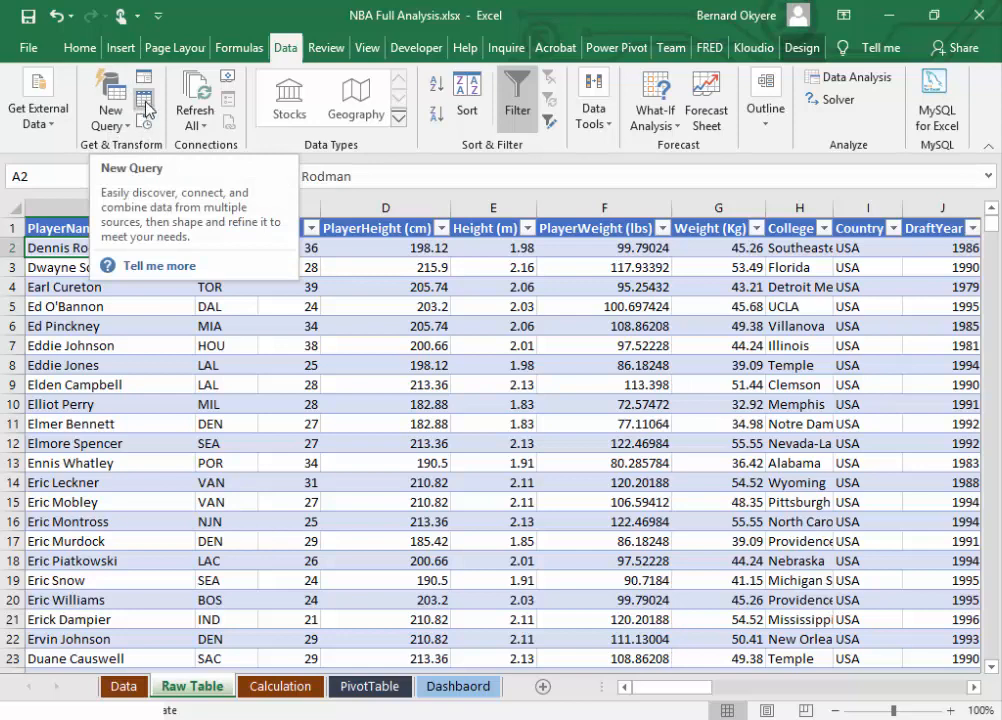
click(172, 345)
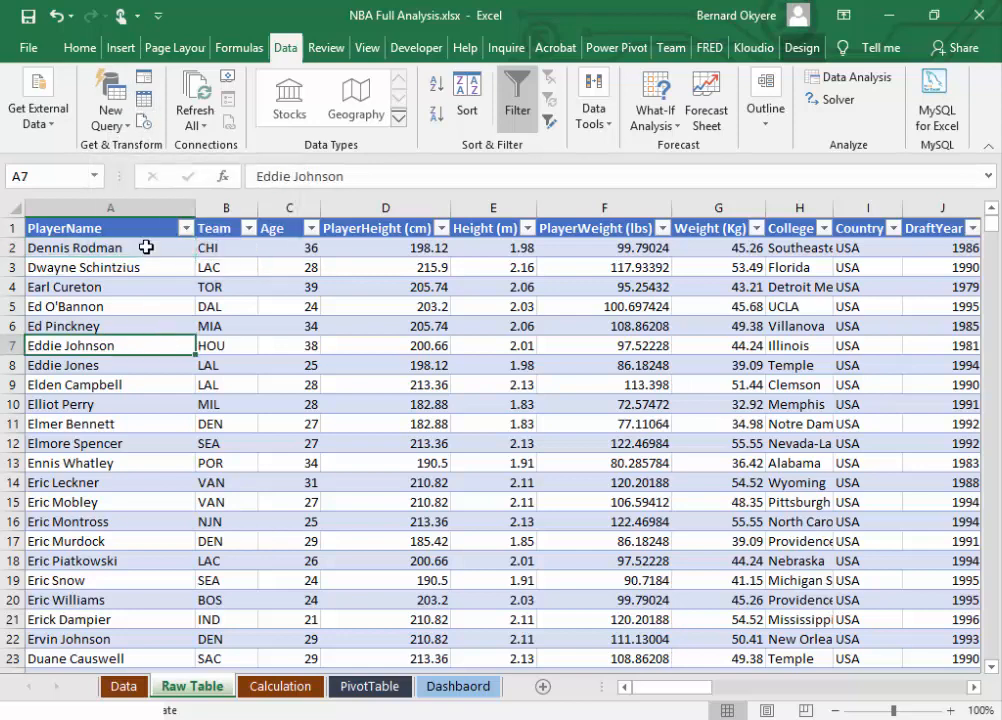
click(89, 287)
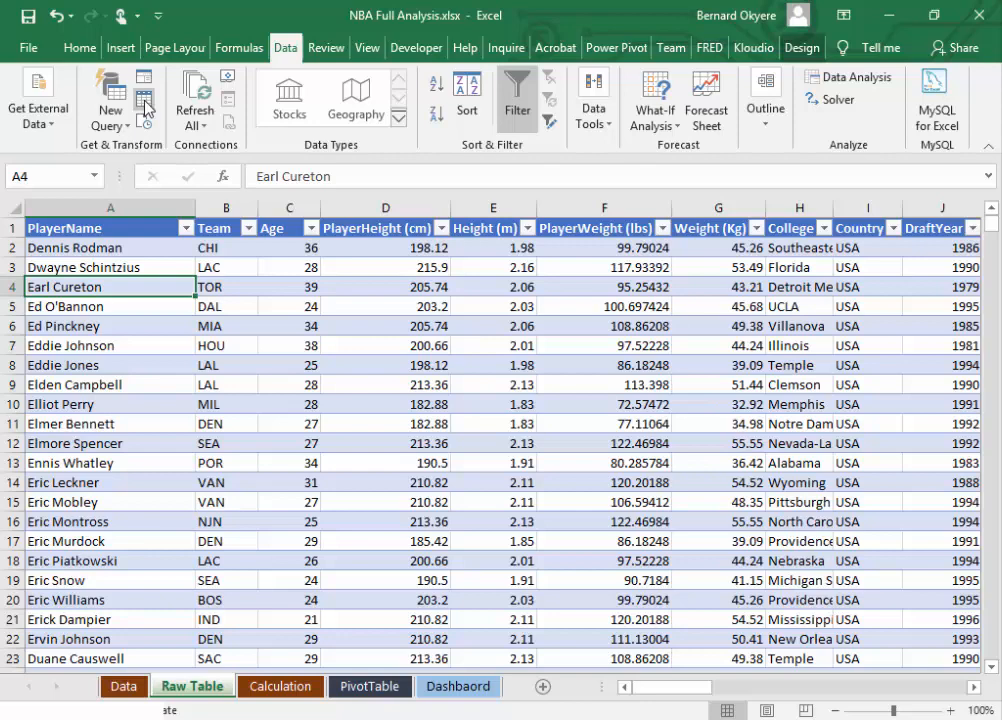
click(223, 516)
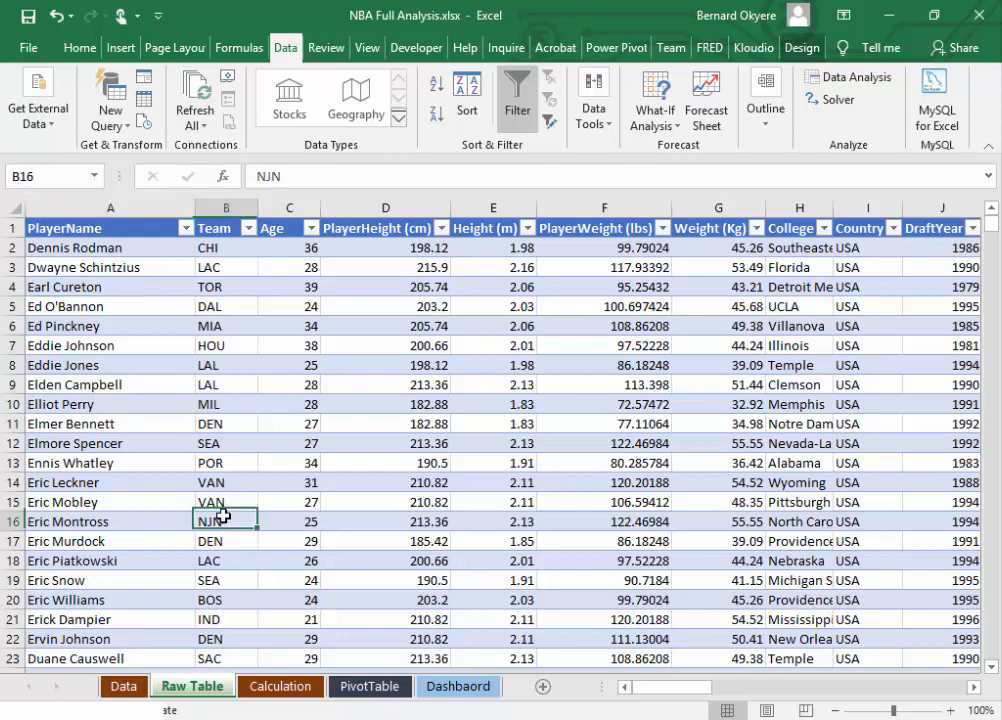
click(187, 327)
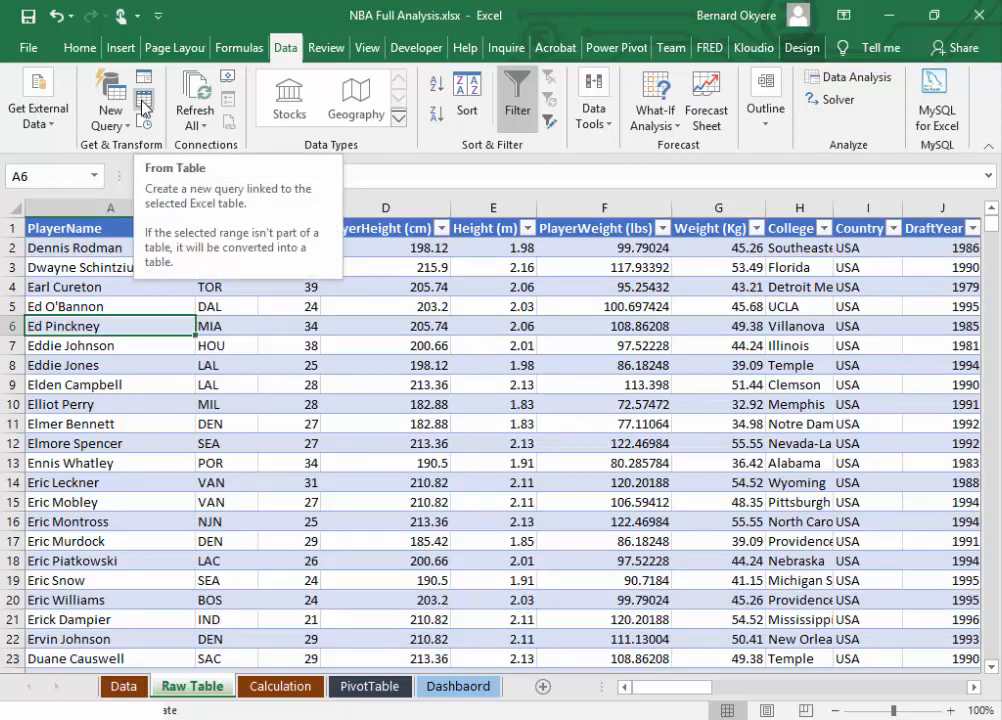
click(101, 303)
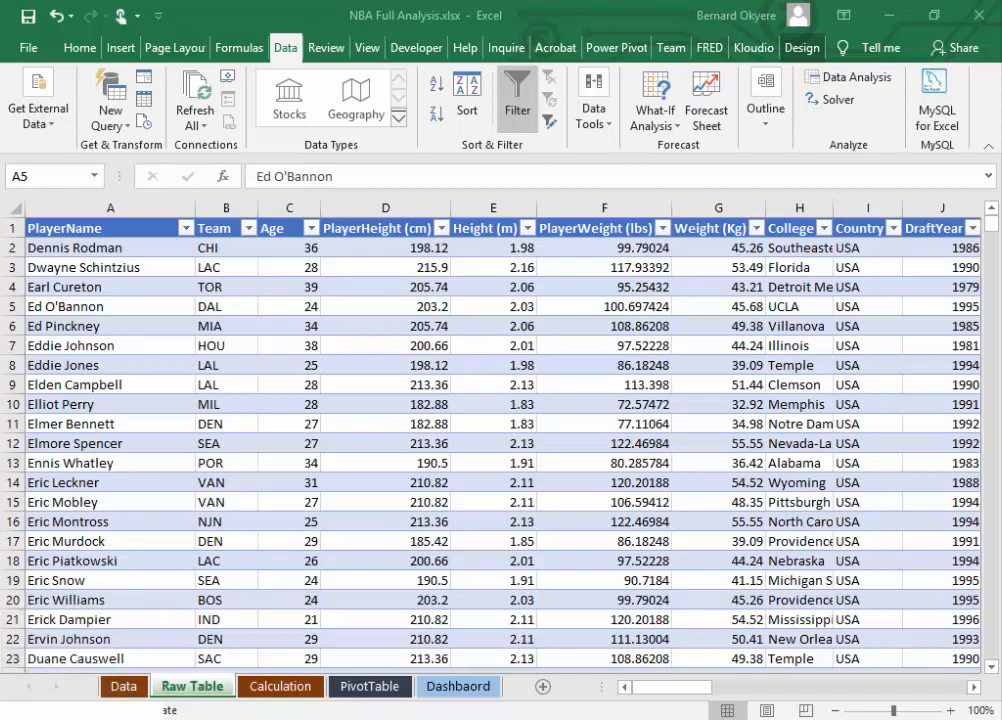
click(268, 290)
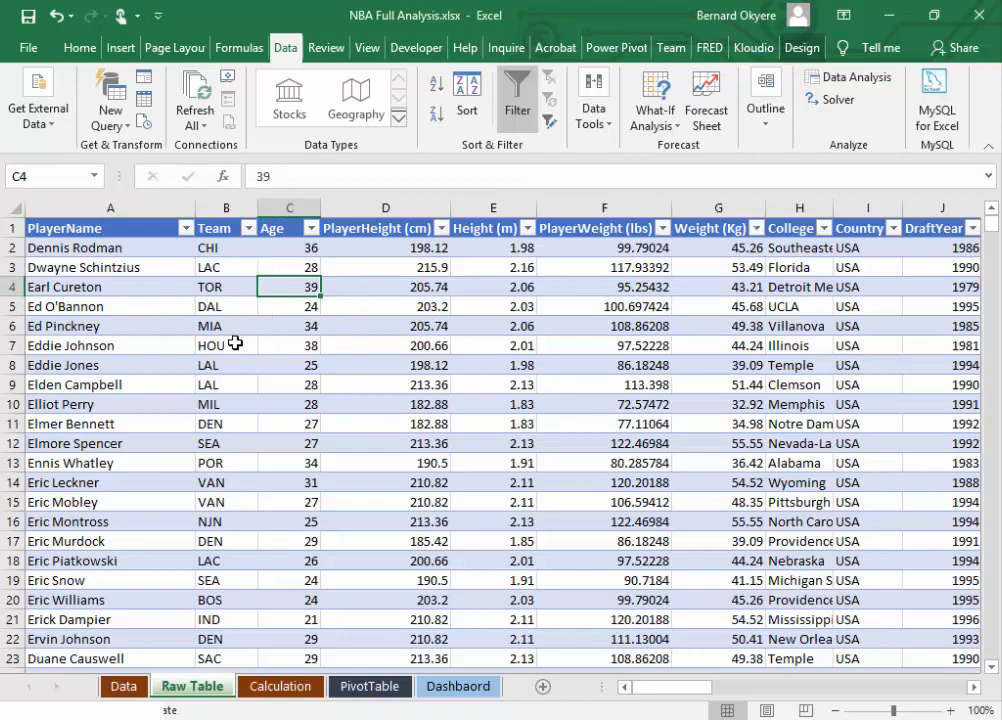
Step: Create a new query from the Seasons table and open it in the Power Query Editor
click(138, 232)
click(136, 247)
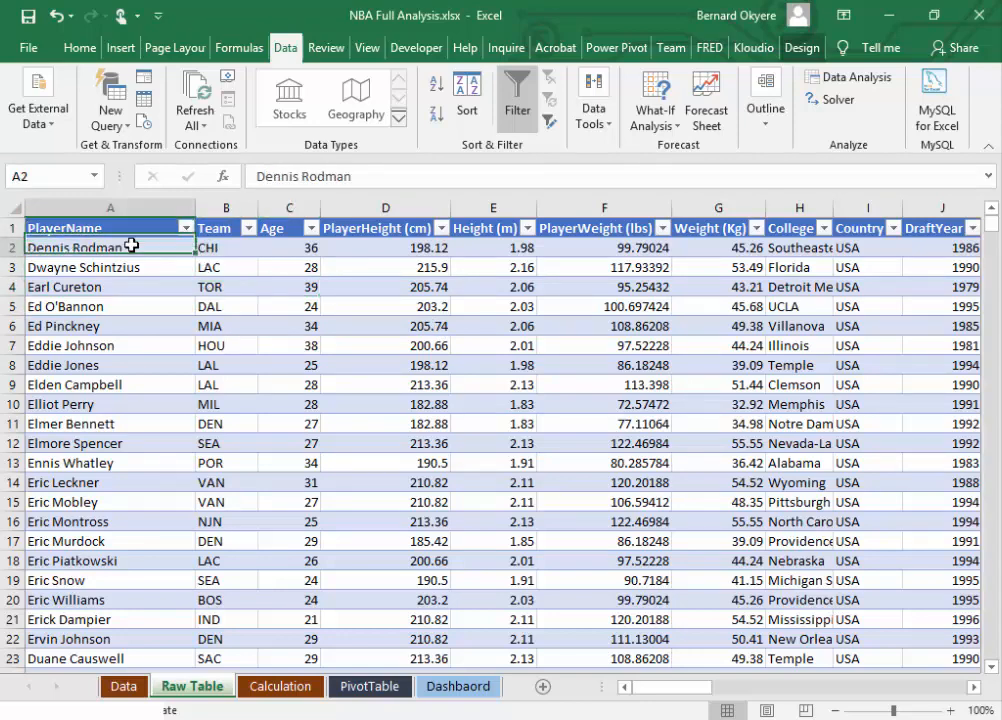
click(145, 100)
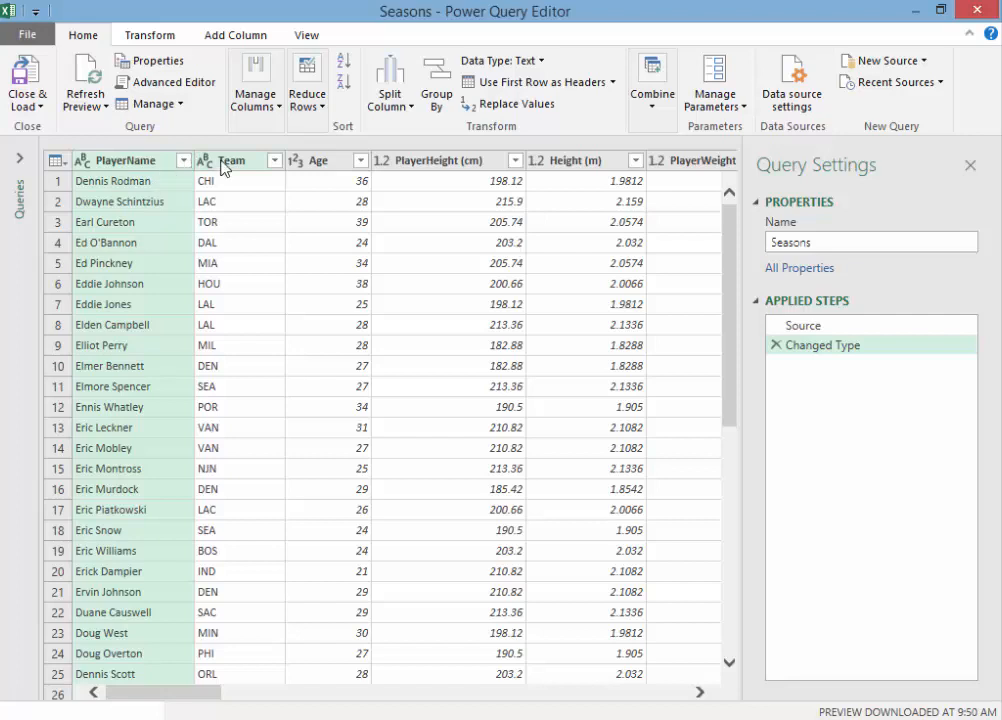
Step: Check the data types assigned to the Team, Age, PlayerHeight (cm), Height (m) and PlayerWeight (lbs) columns
click(224, 163)
click(325, 163)
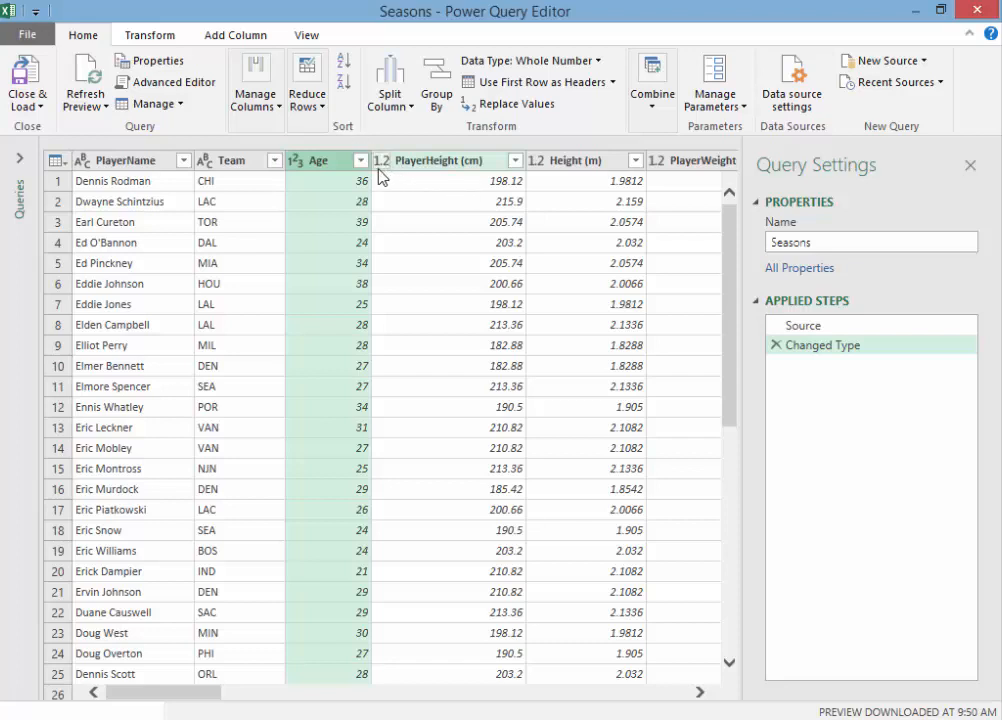
click(424, 163)
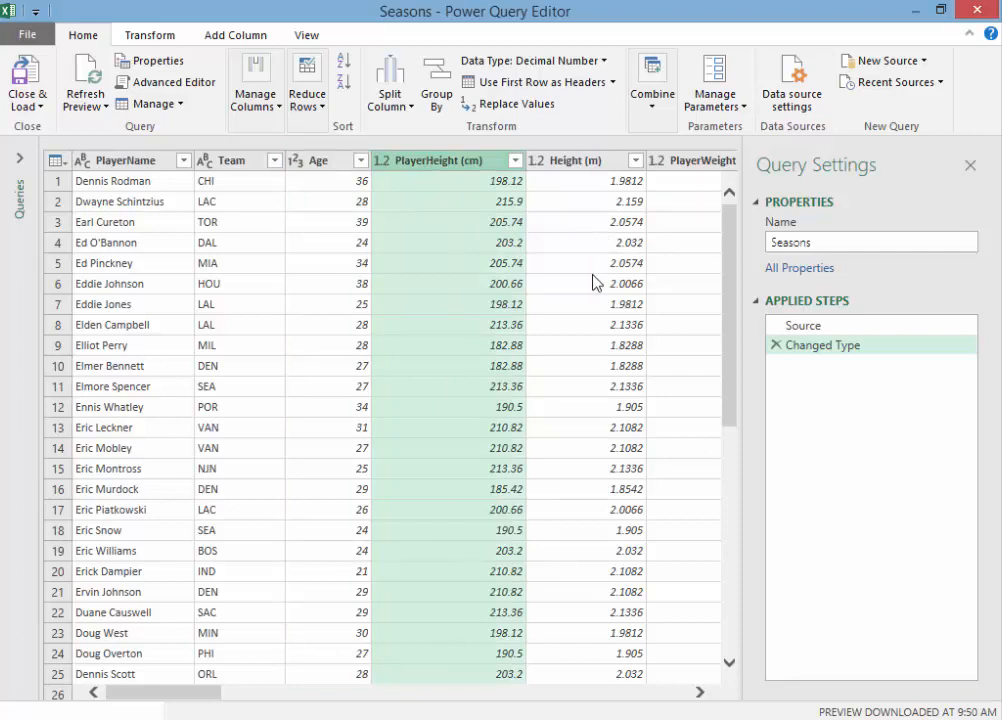
click(701, 692)
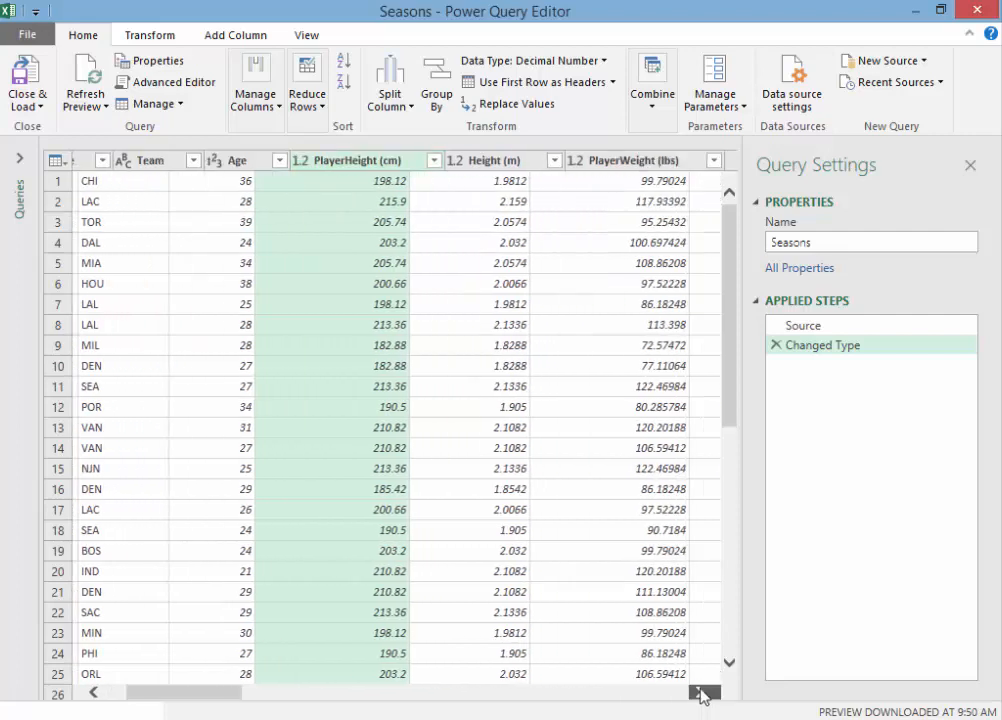
click(701, 692)
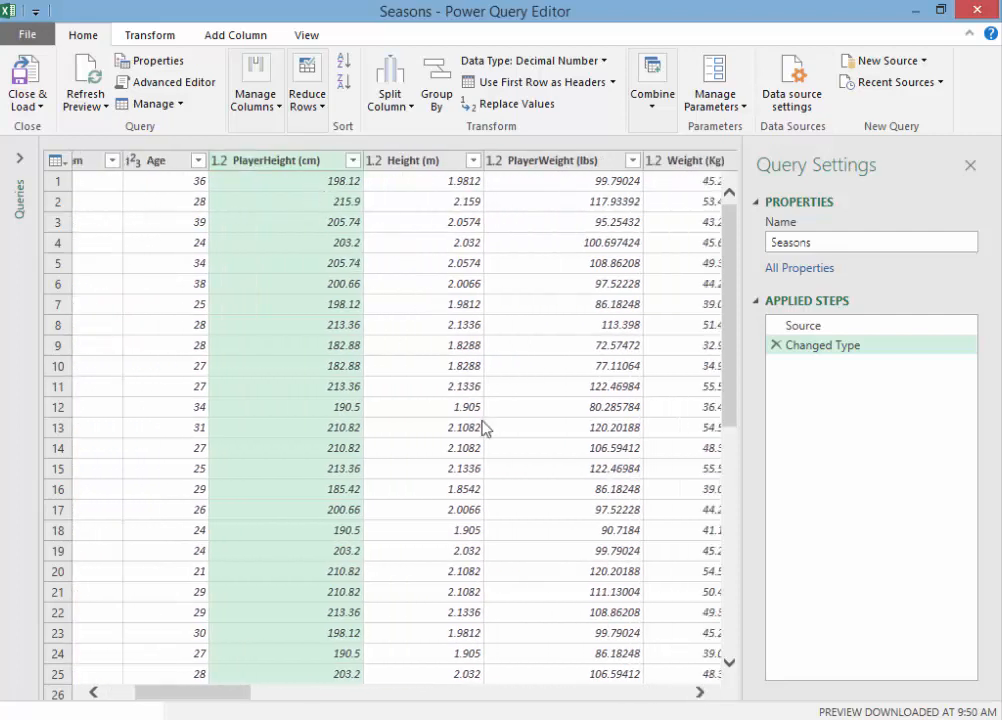
click(419, 163)
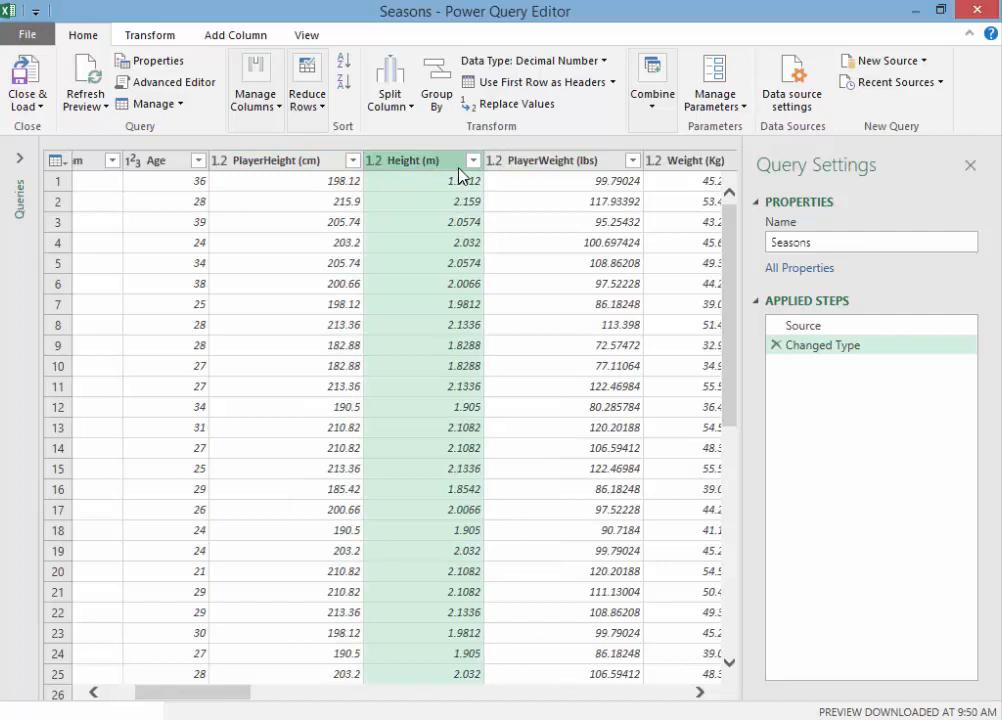
click(515, 162)
Step: Review the data types of the Weight (Kg), College, Country and DraftYear columns
click(701, 692)
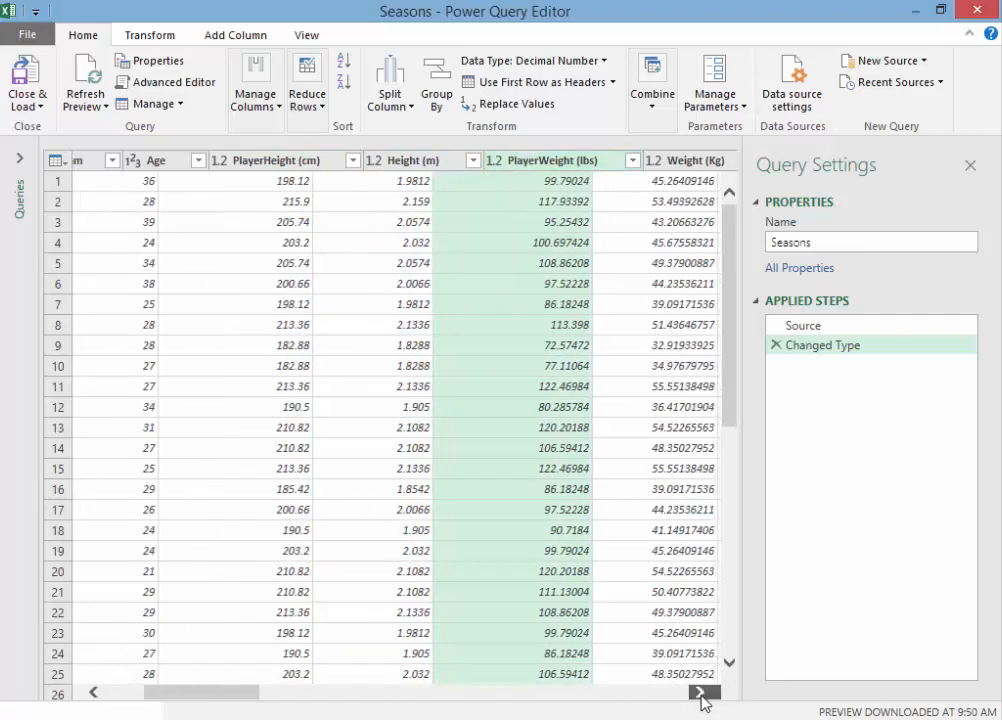
click(701, 692)
click(701, 692)
click(701, 692)
click(701, 692)
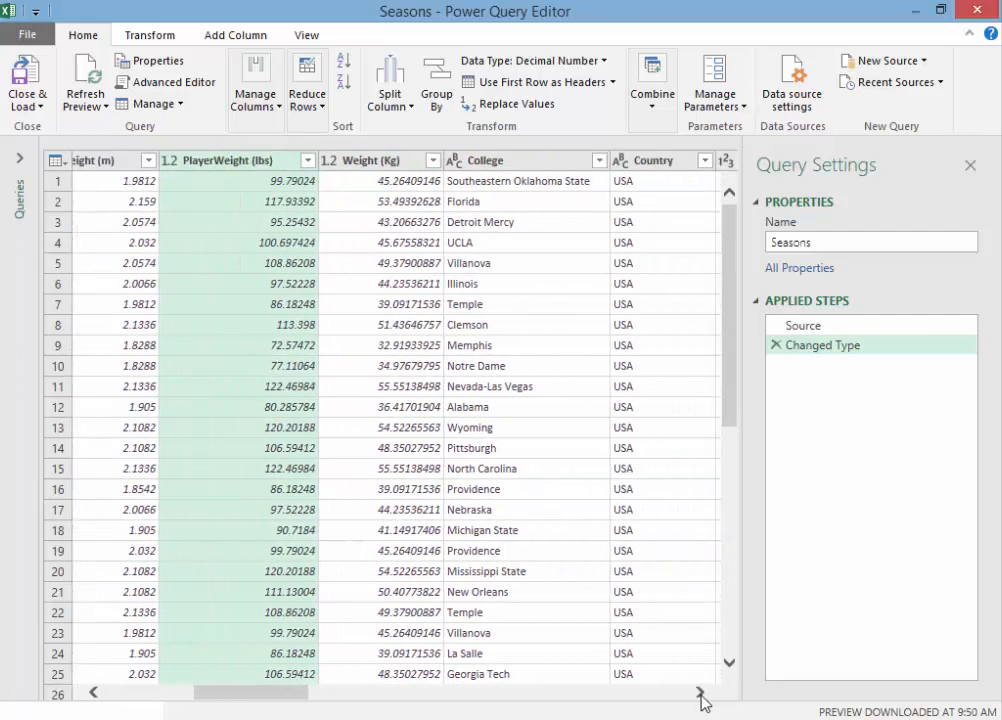
click(701, 692)
click(701, 692)
click(701, 692)
click(701, 692)
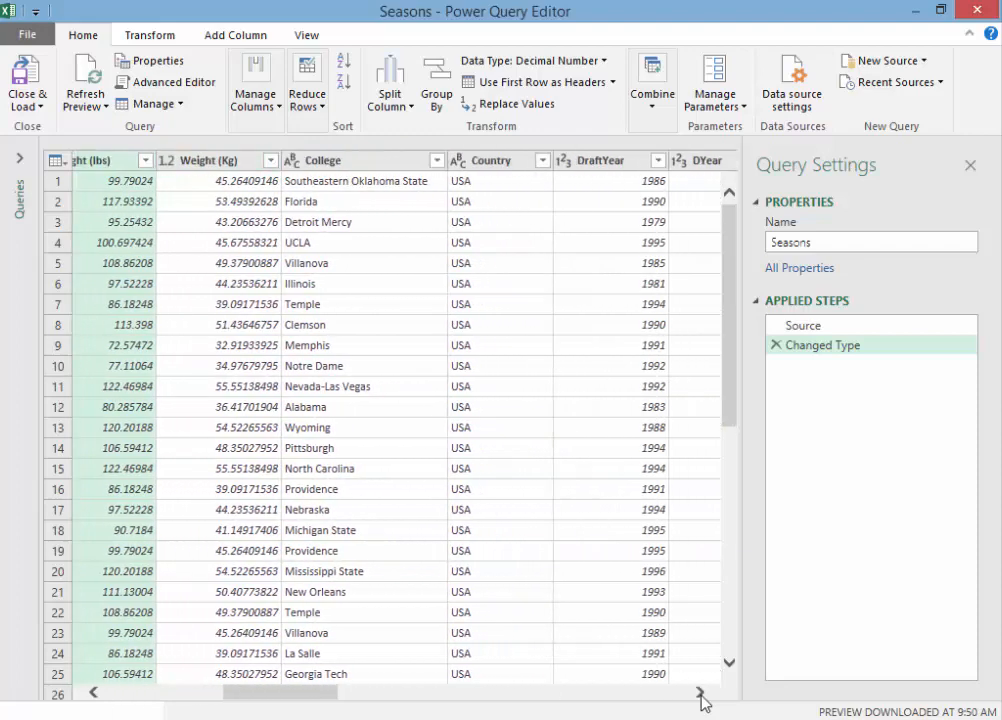
click(701, 692)
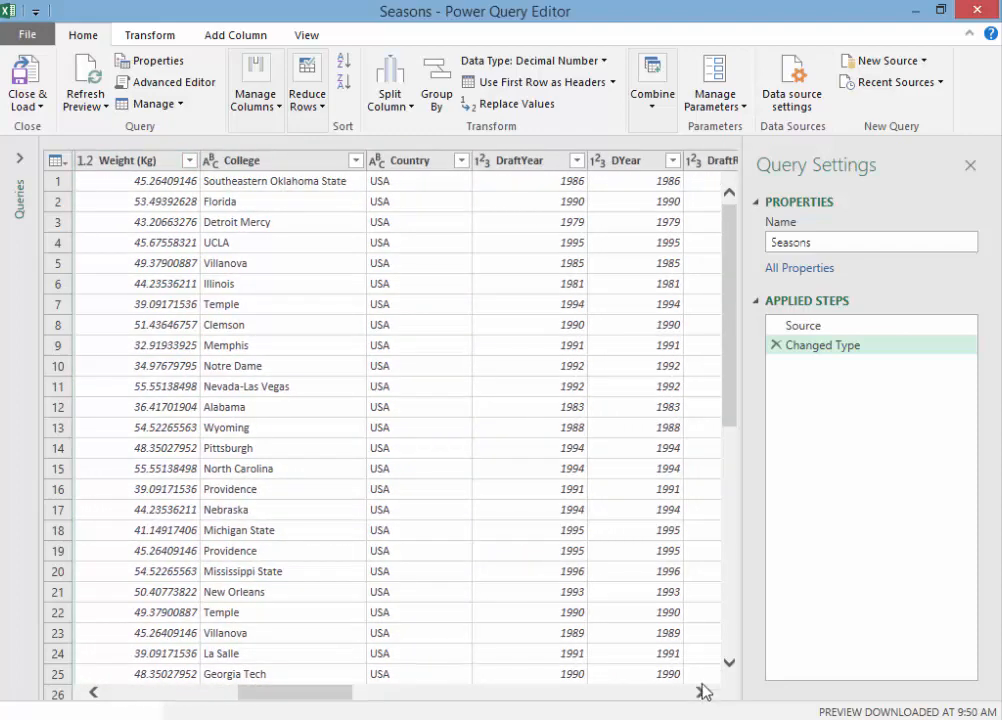
click(518, 184)
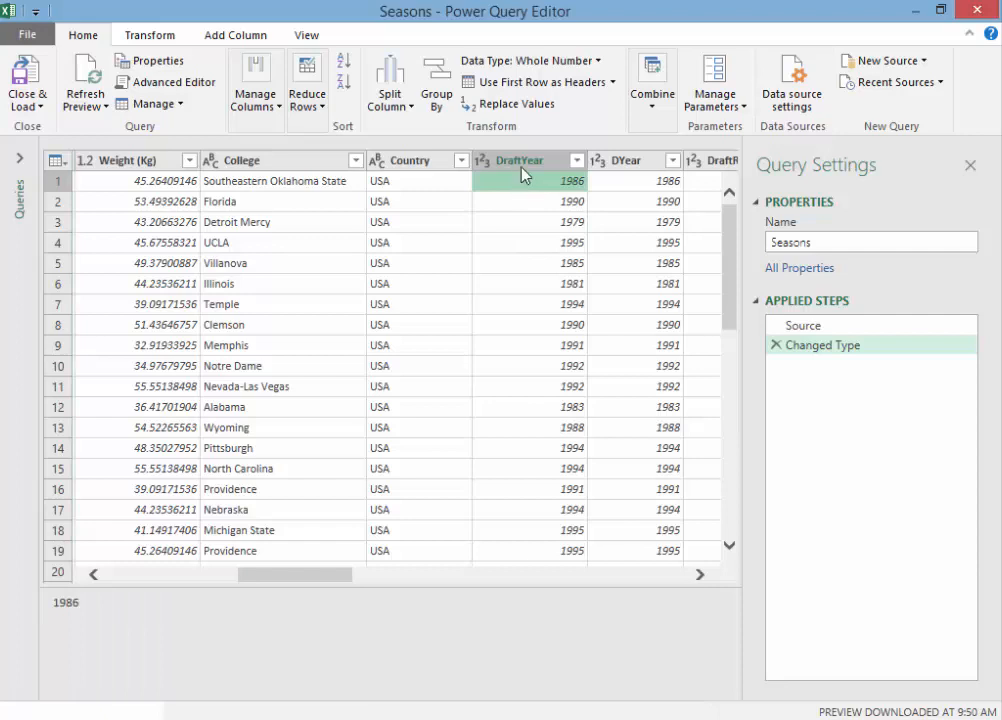
click(521, 162)
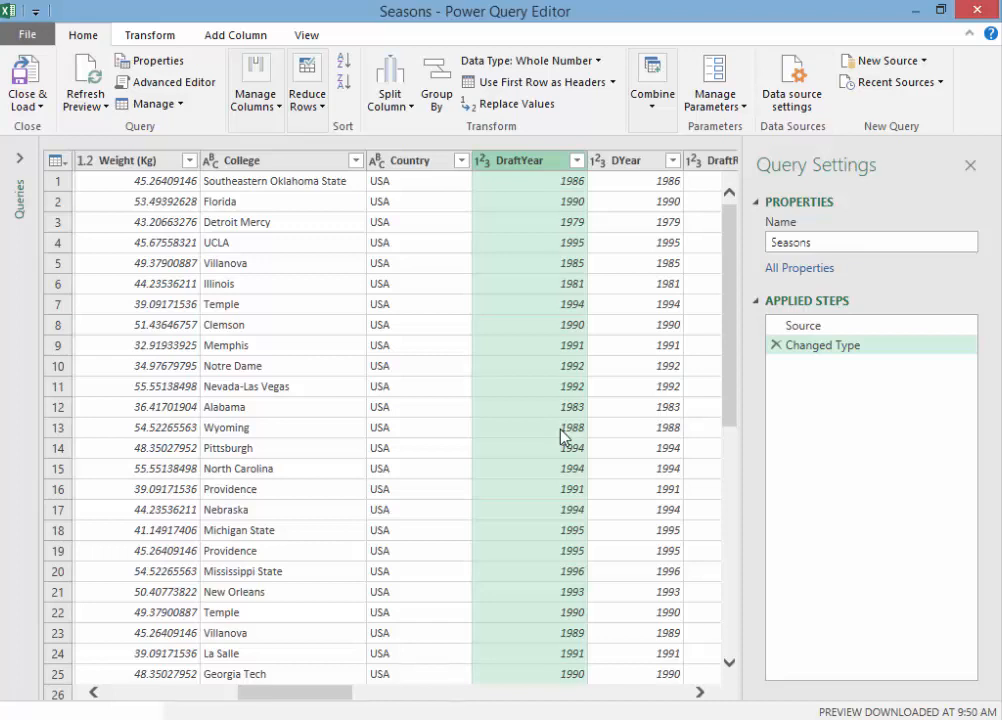
Step: Examine the DYear column alongside DraftYear and look over the operations available for DYear
click(700, 692)
click(700, 692)
click(700, 692)
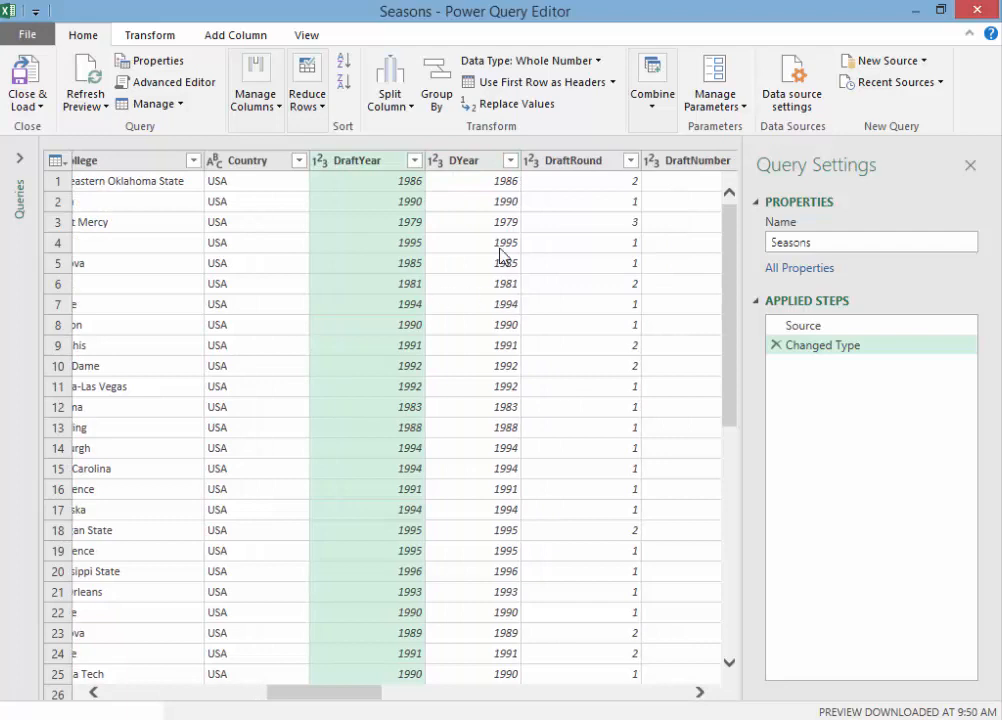
click(465, 162)
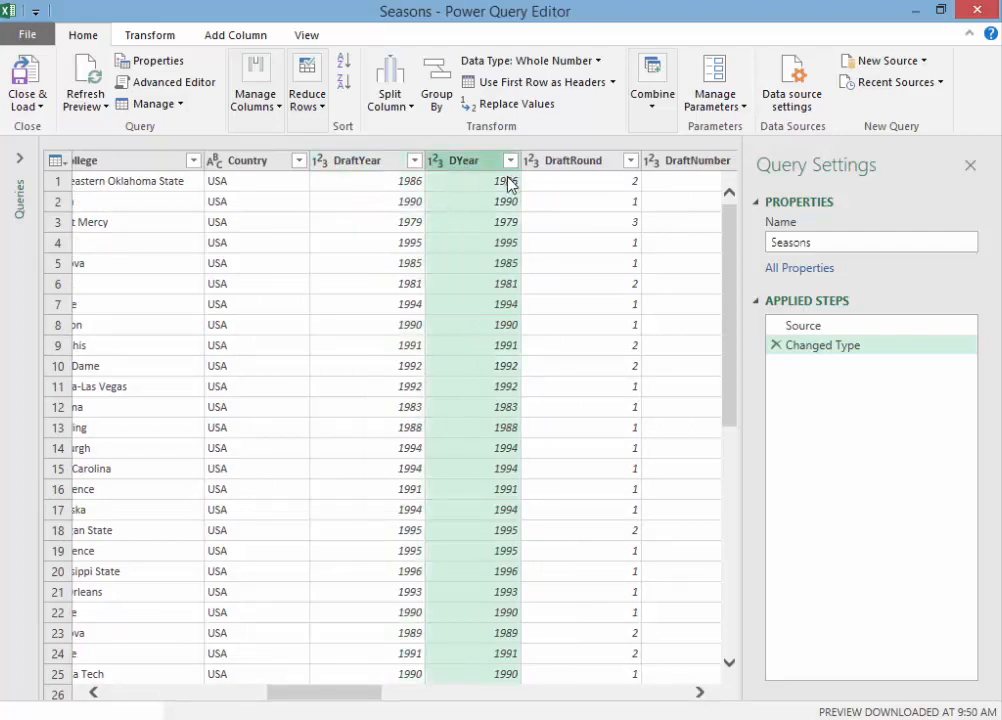
click(699, 692)
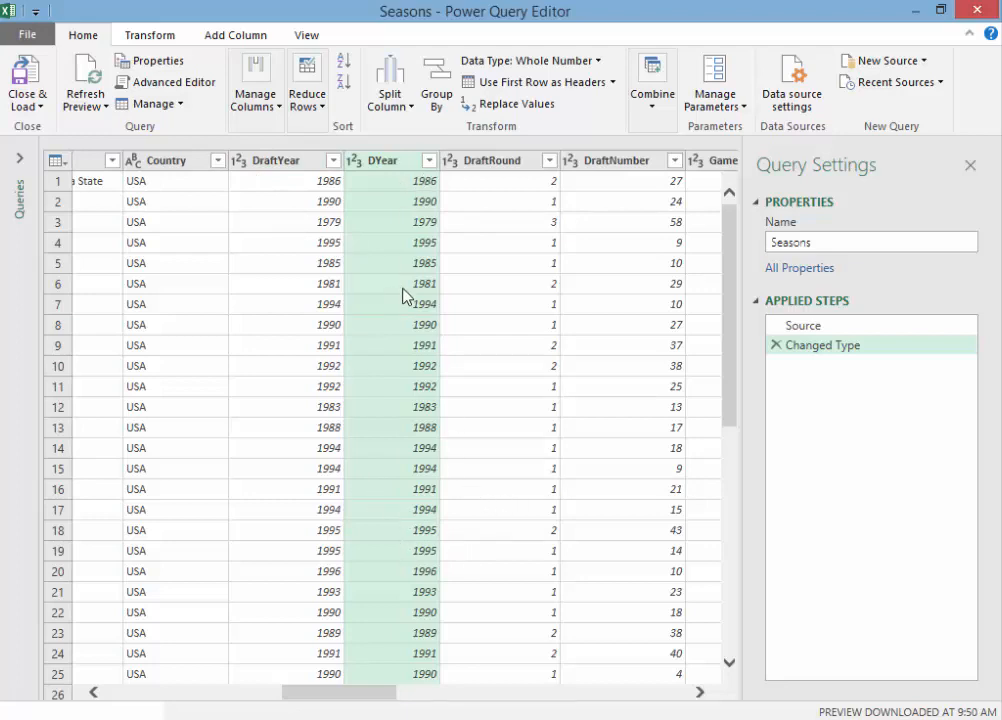
right_click(391, 168)
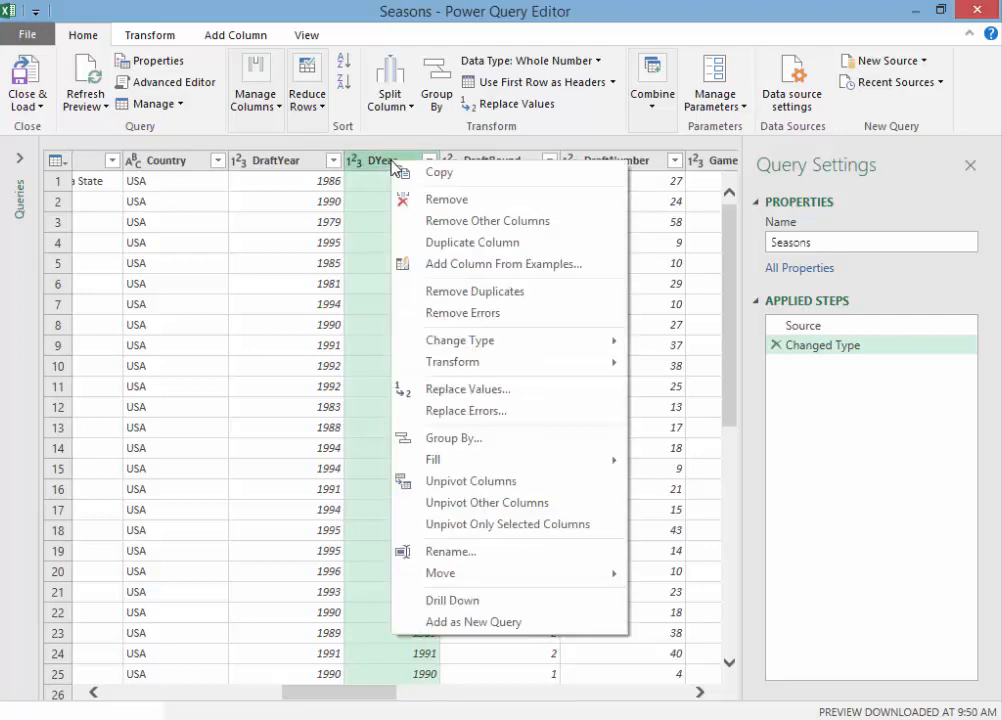
click(300, 124)
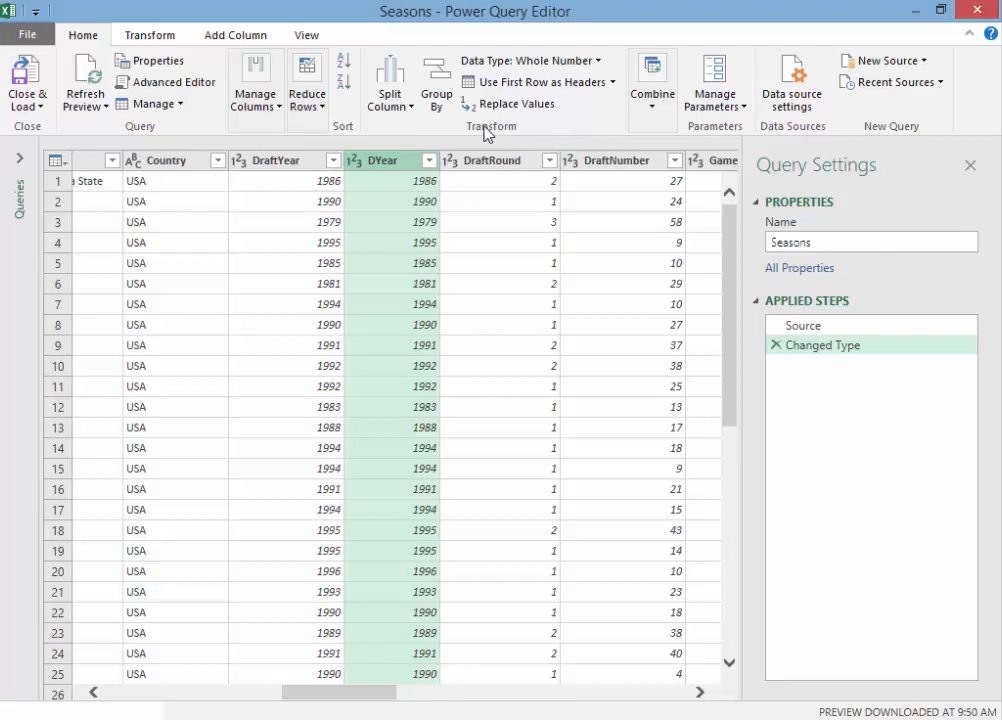
Step: Change the DYear column's data type to Date, replacing the existing type conversion
right_click(394, 161)
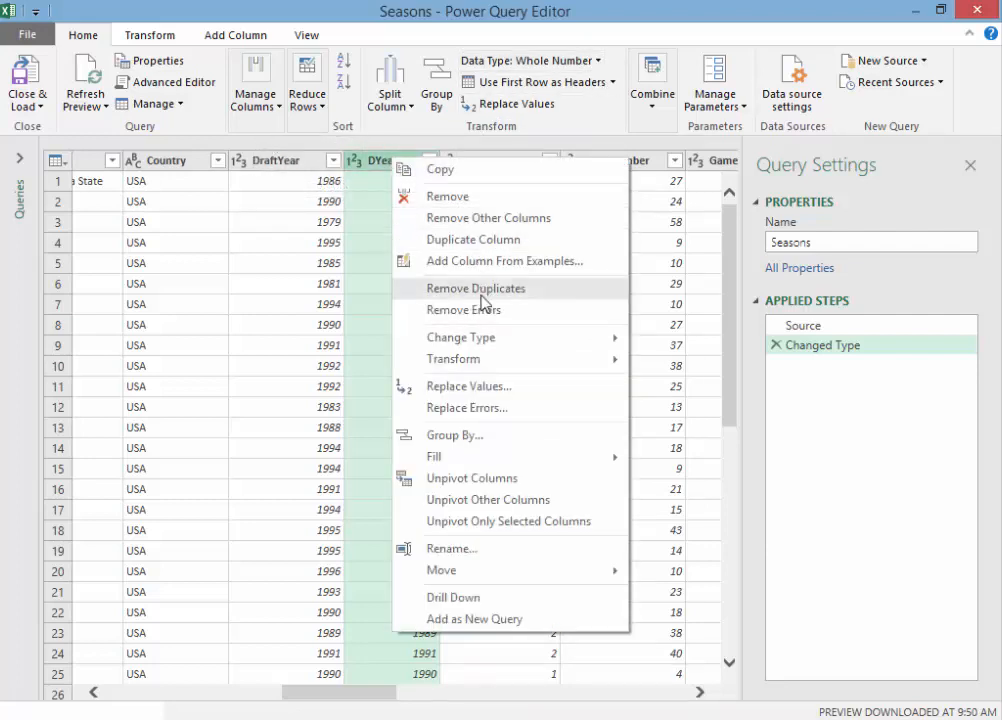
mouse_move(472, 340)
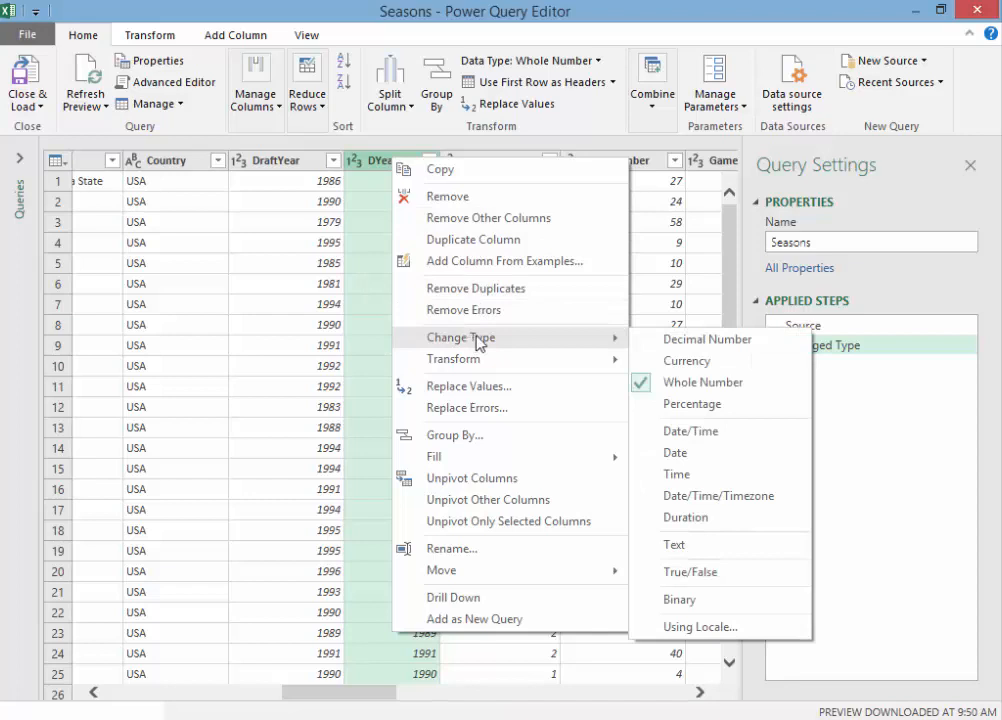
click(686, 459)
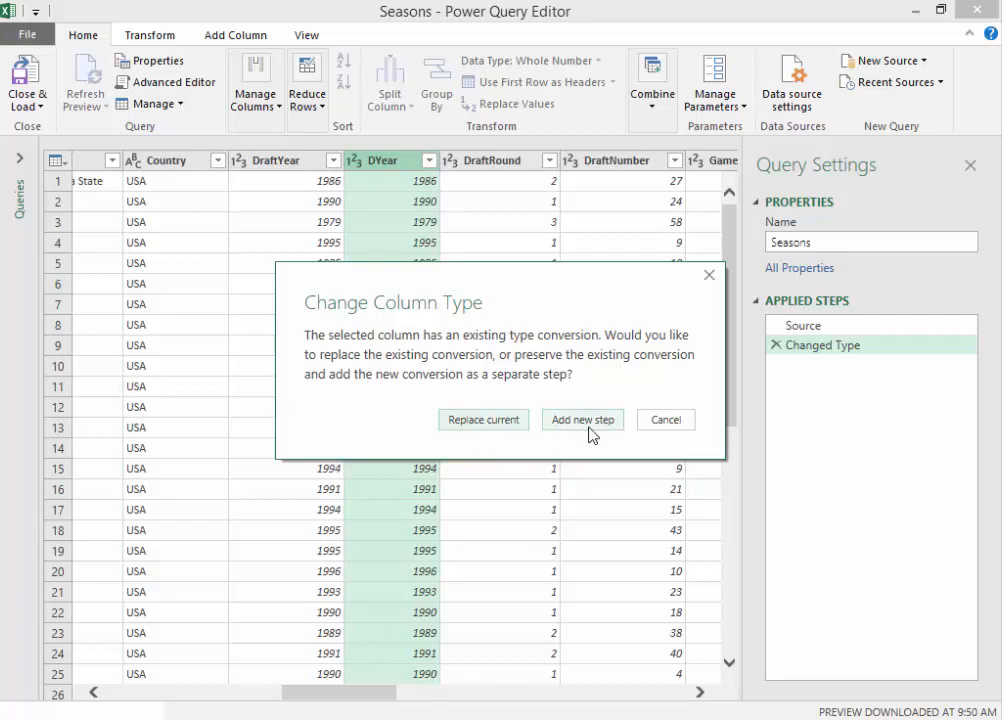
click(467, 421)
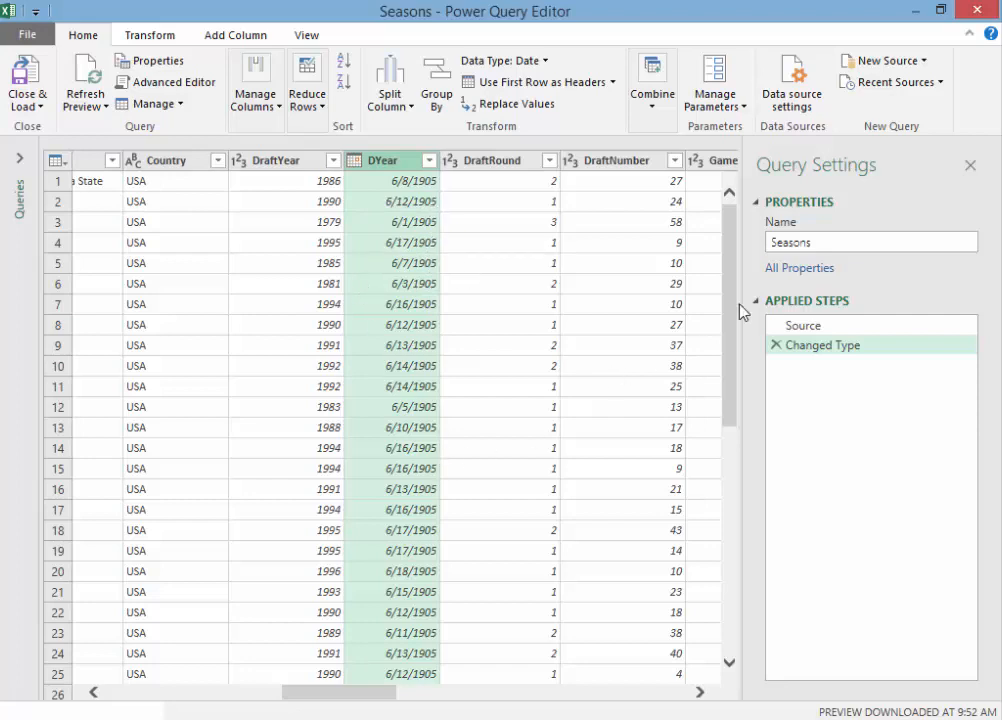
Step: Delete the Changed Type step from the Seasons query's applied steps
drag(727, 313, 727, 183)
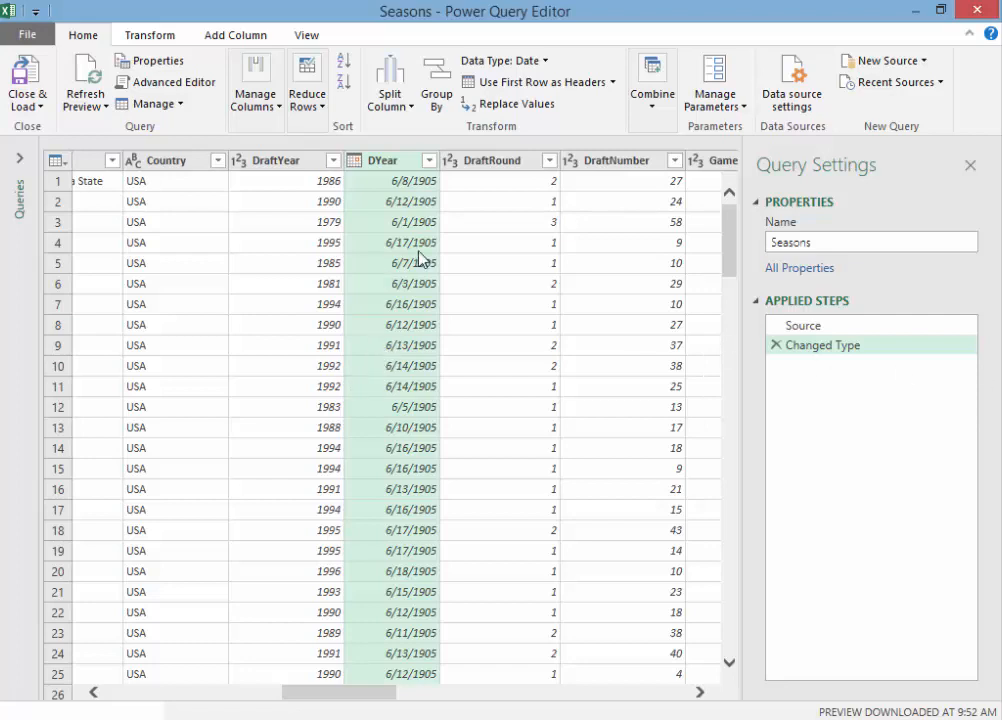
click(776, 345)
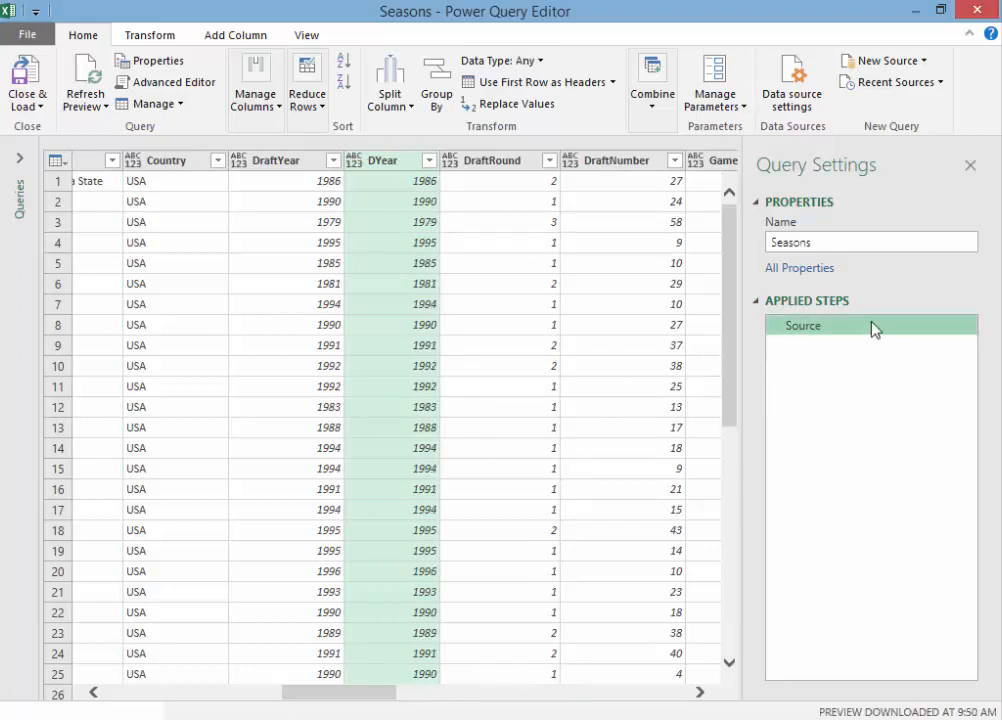
Step: Start splitting the OldSeason column by a custom hyphen delimiter at each occurrence
drag(324, 702, 620, 706)
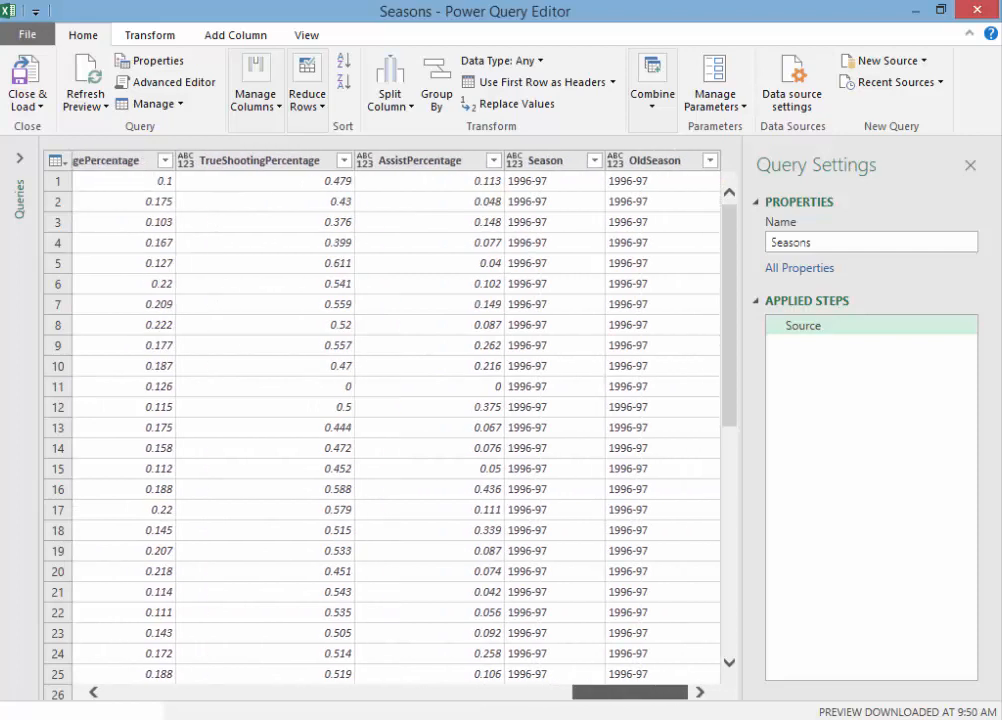
click(657, 162)
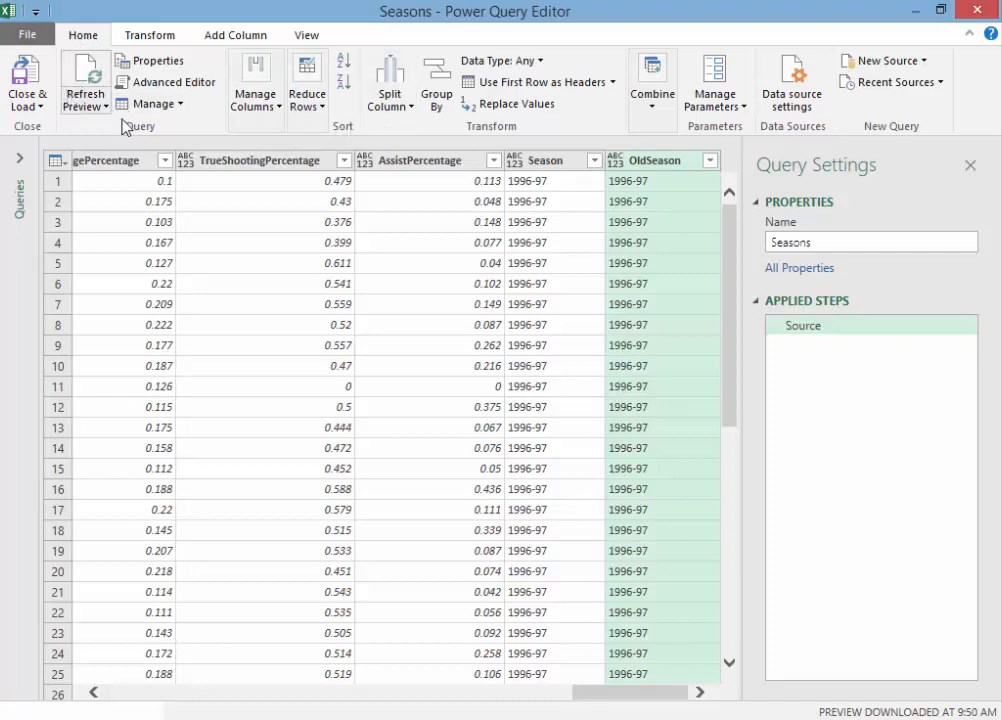
click(411, 110)
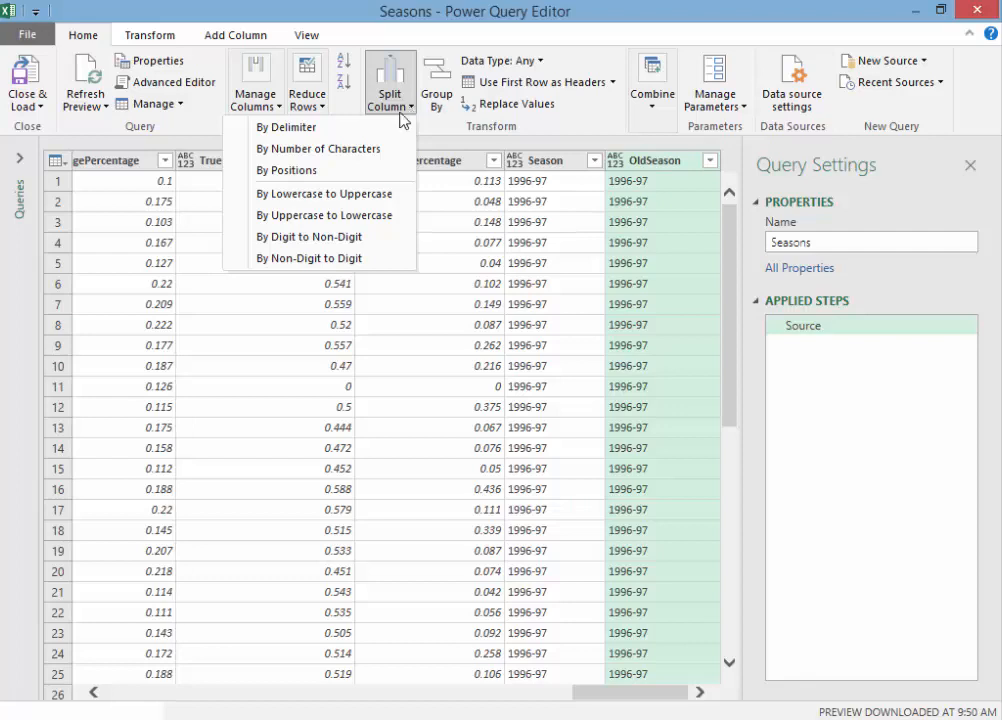
click(318, 129)
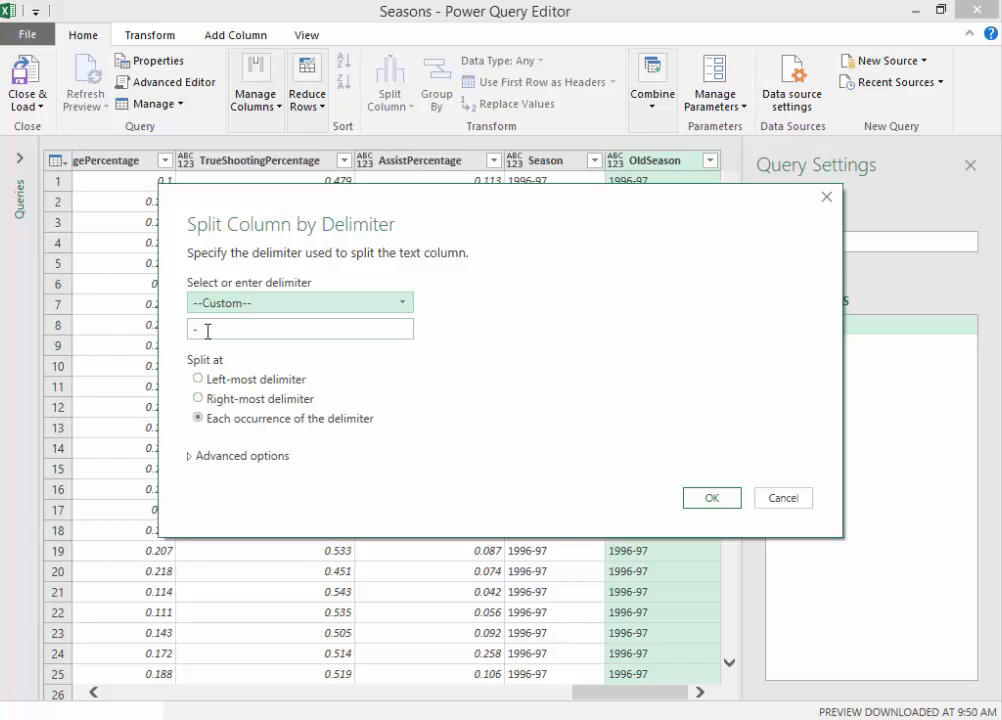
drag(423, 282, 399, 98)
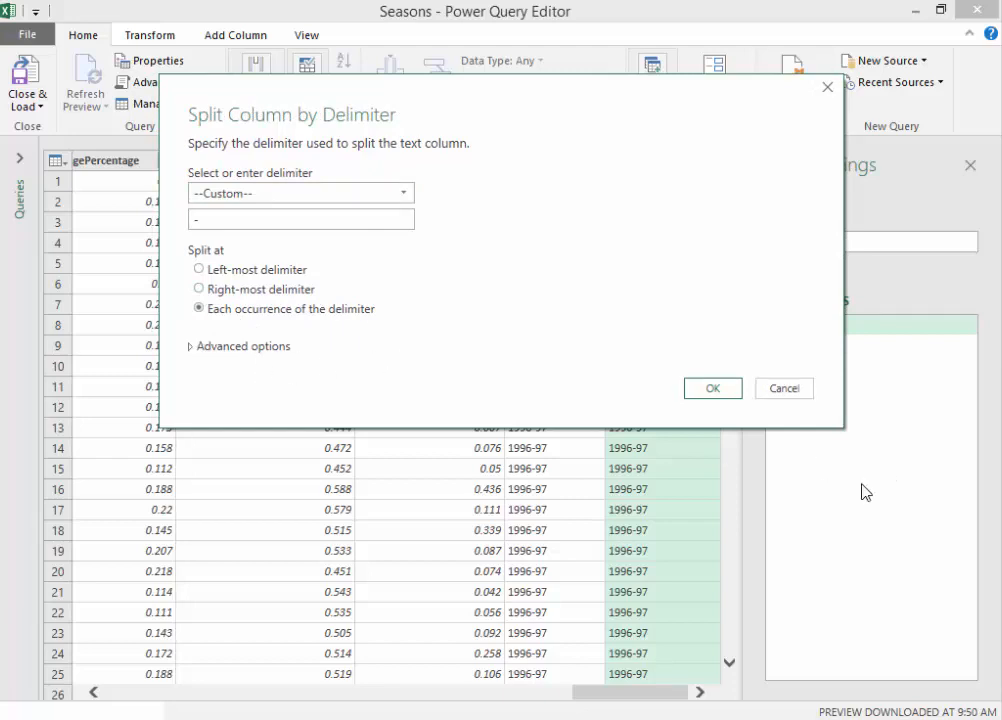
Step: Set the quote character to None in the advanced split options and apply the split of OldSeason into 2 columns
click(190, 348)
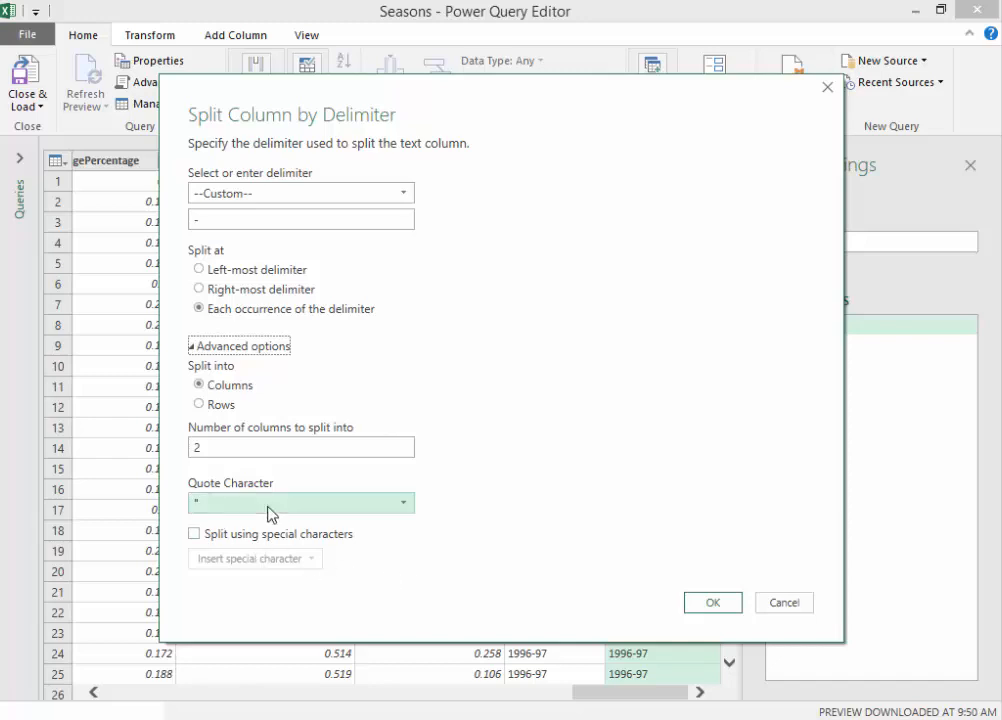
click(196, 349)
click(196, 350)
click(403, 508)
click(217, 530)
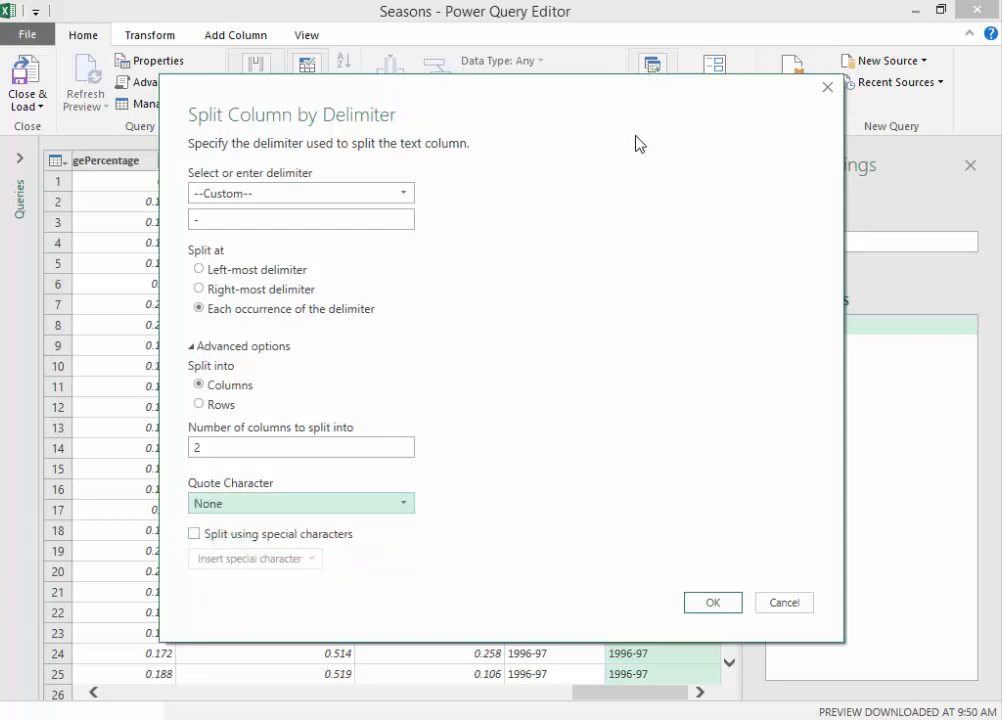
drag(653, 116, 447, 244)
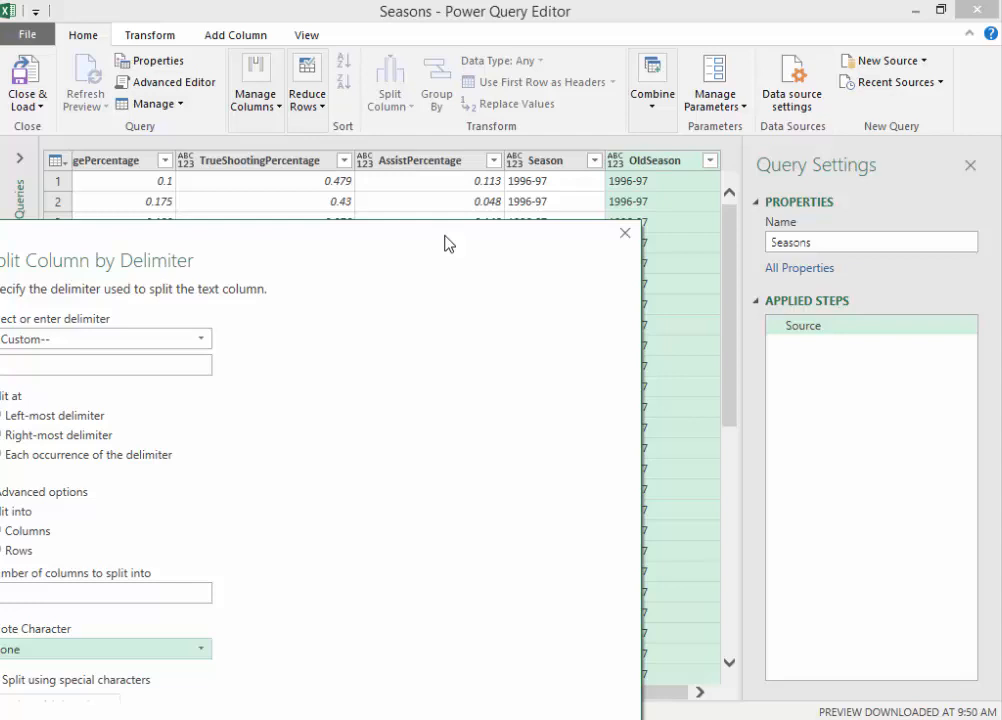
drag(445, 243, 636, 74)
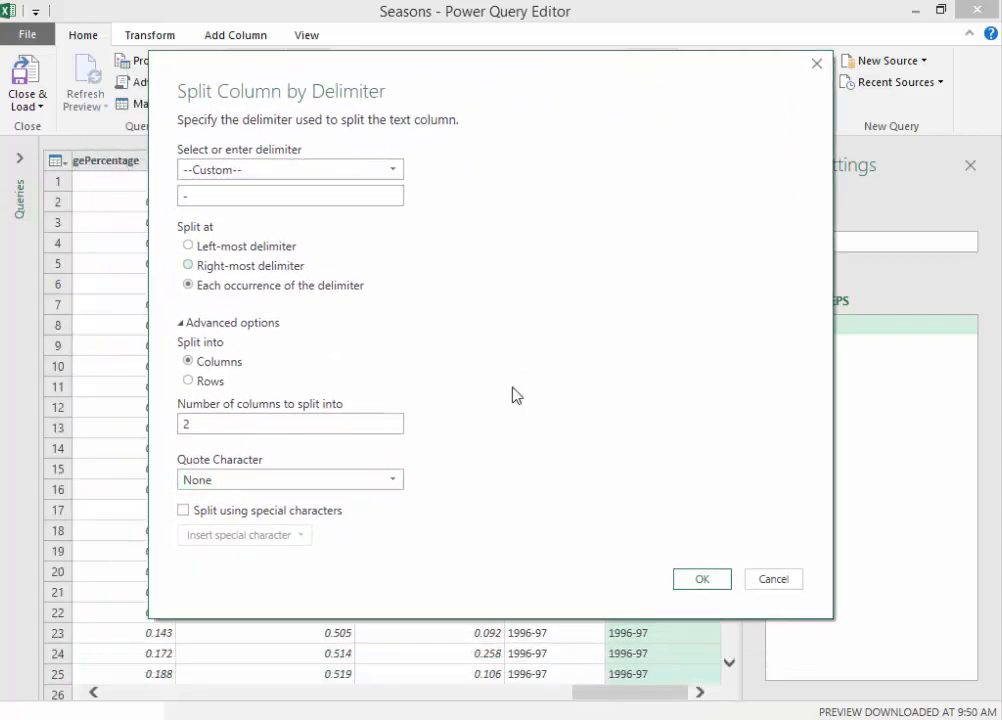
click(702, 578)
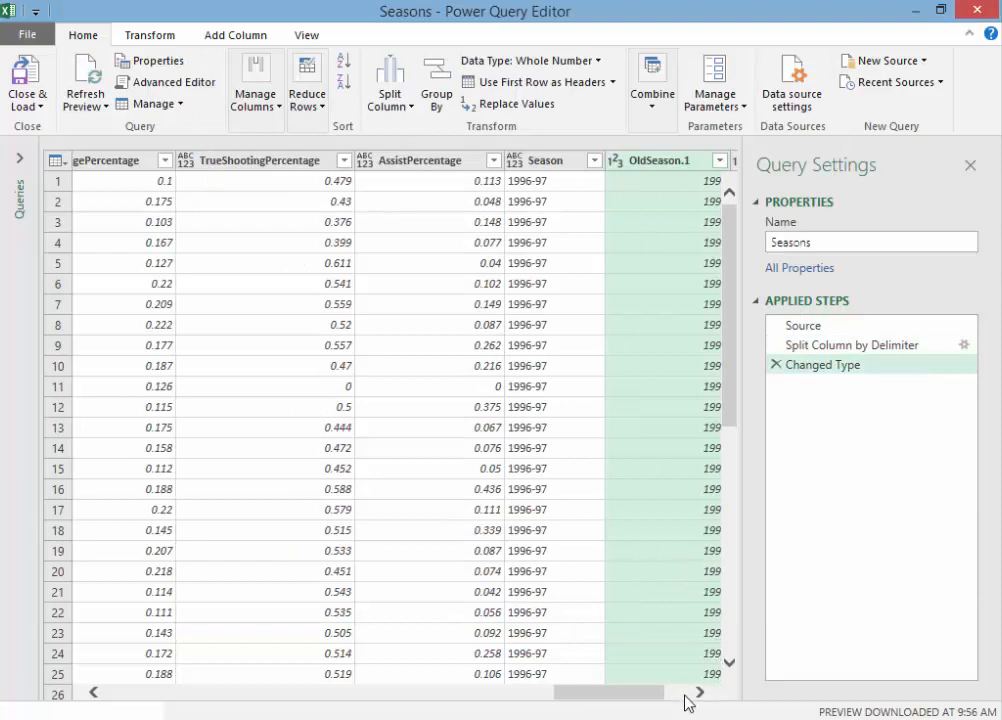
Step: Change the OldSeason.1 column's data type to Date, replacing the current type conversion
click(699, 692)
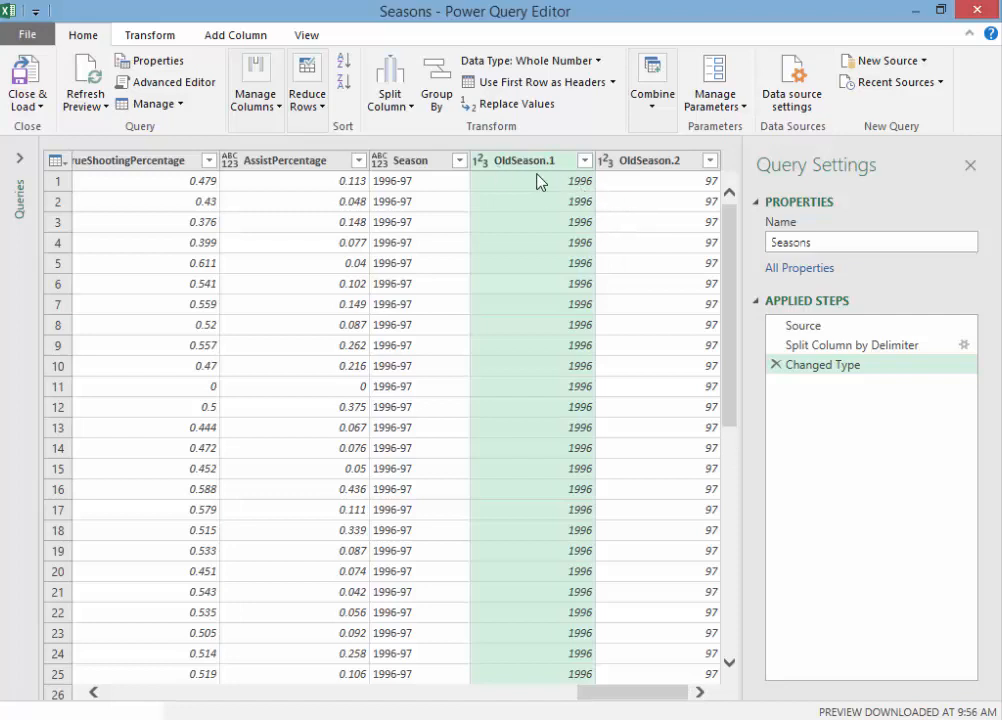
click(674, 166)
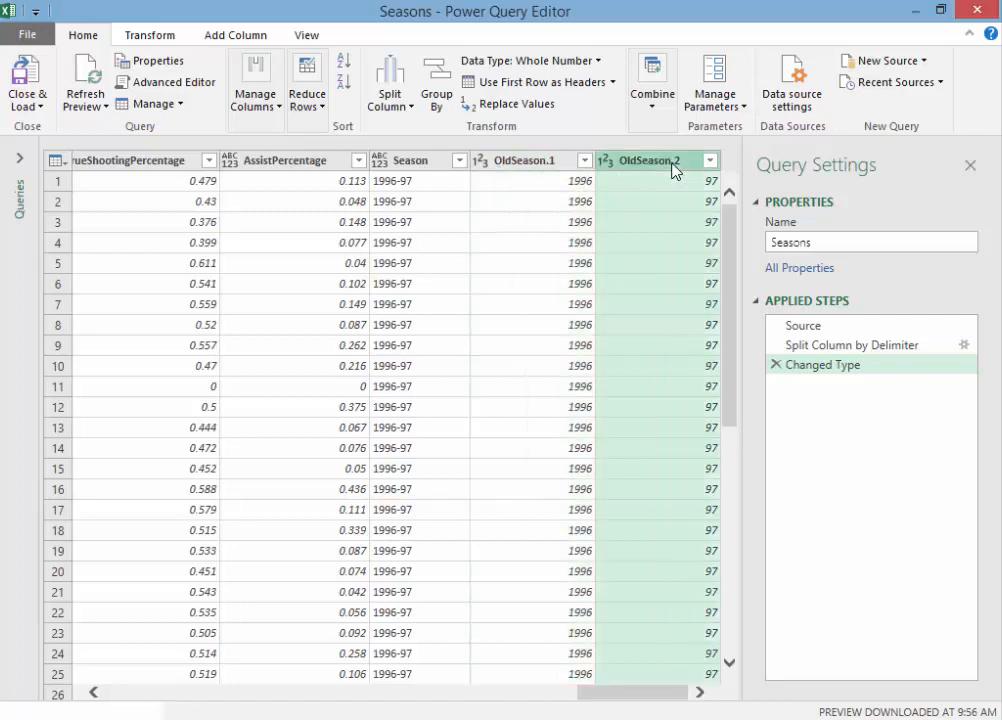
click(535, 164)
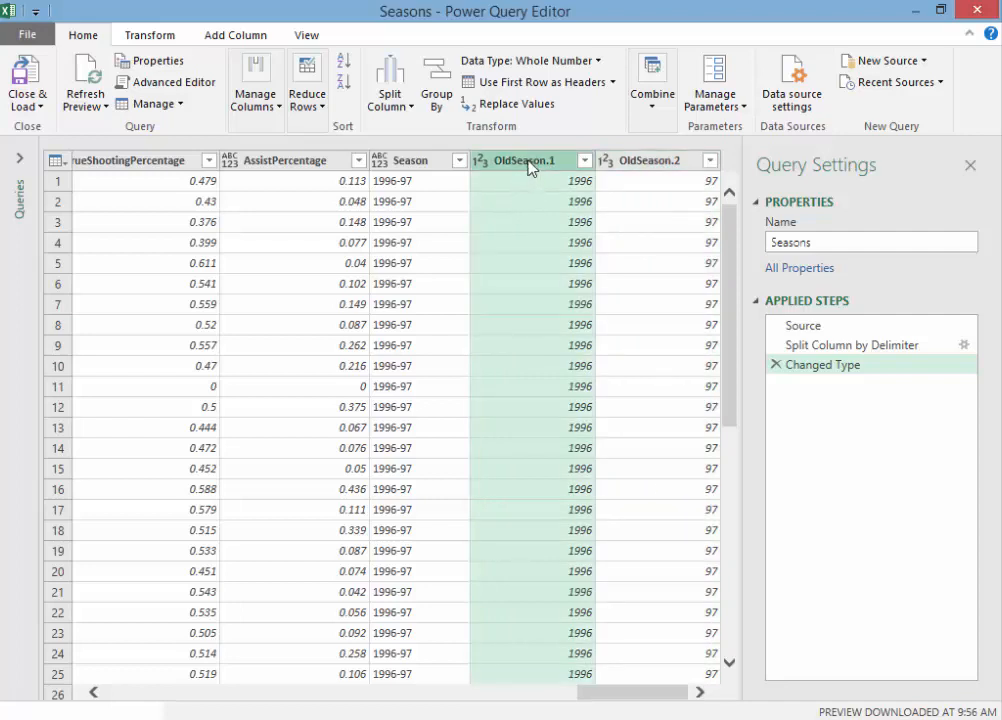
click(600, 62)
click(600, 62)
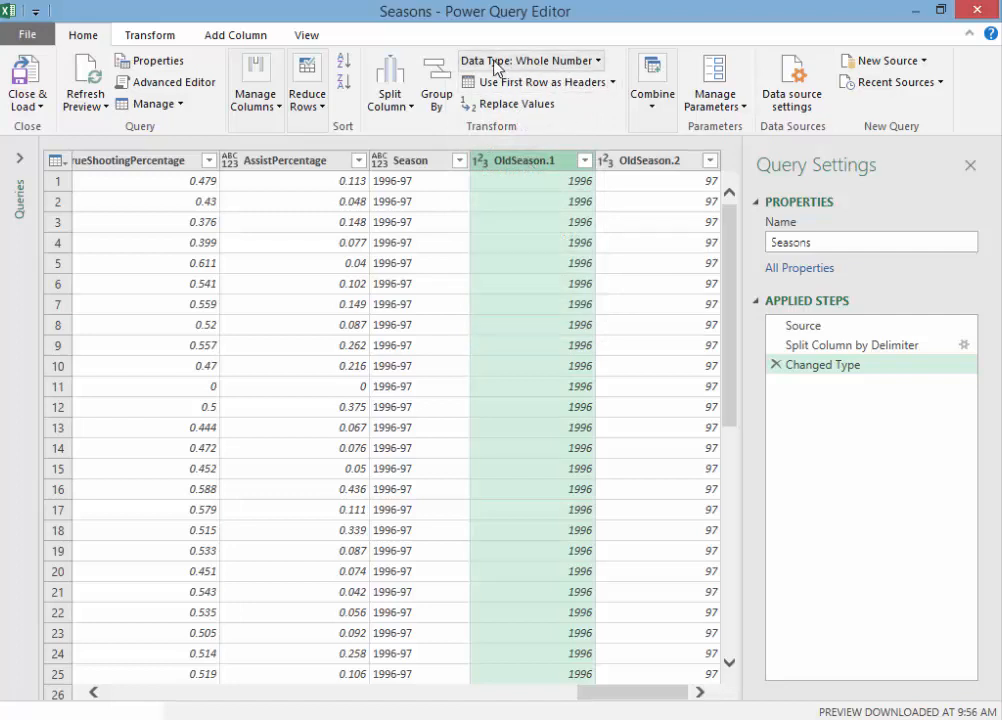
click(599, 62)
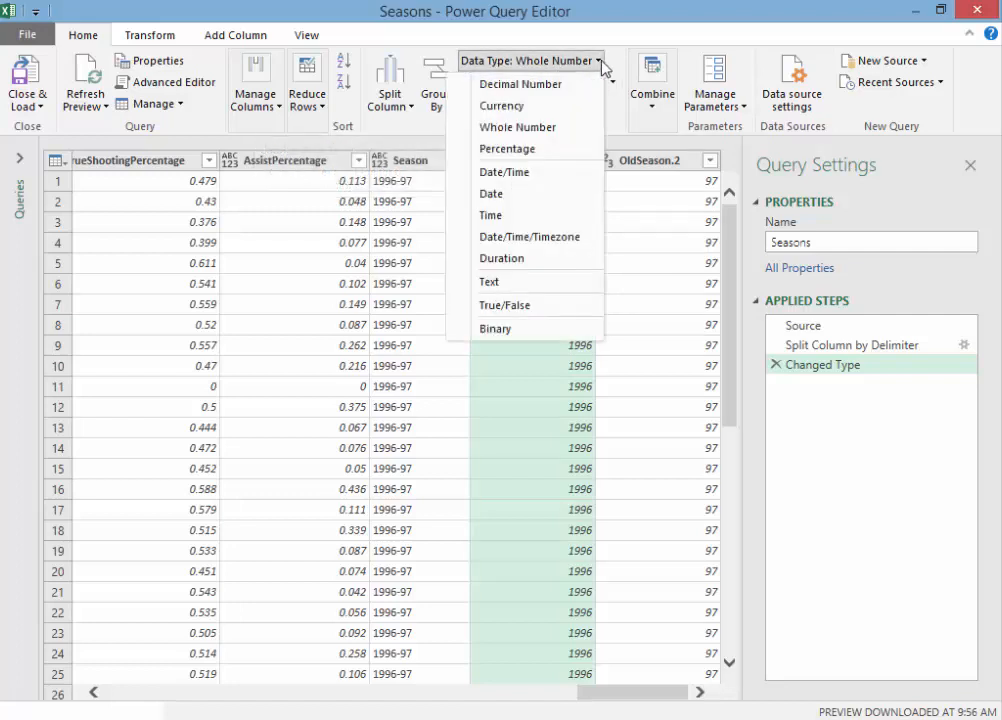
click(495, 197)
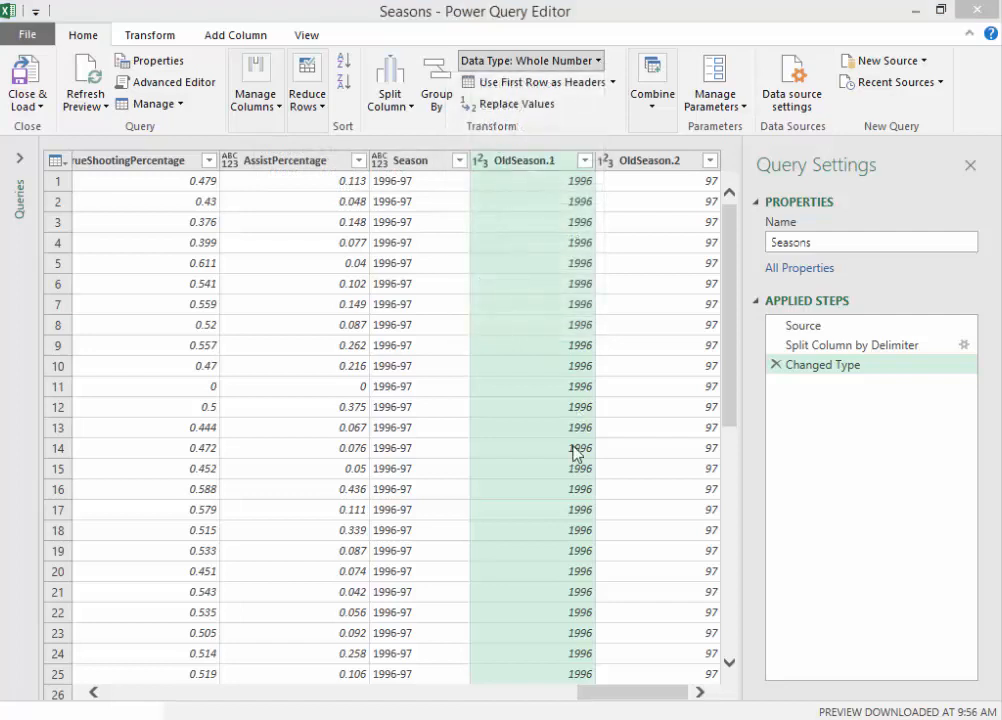
click(494, 424)
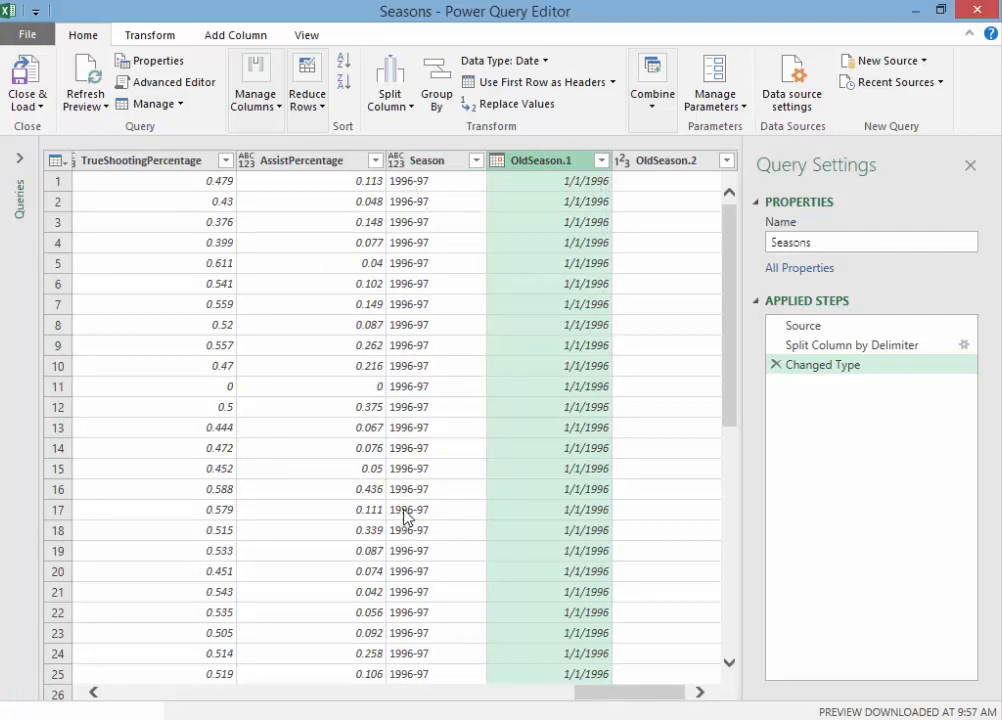
Step: Examine the converted OldSeason.1 values alongside the Season and OldSeason.2 columns
click(586, 470)
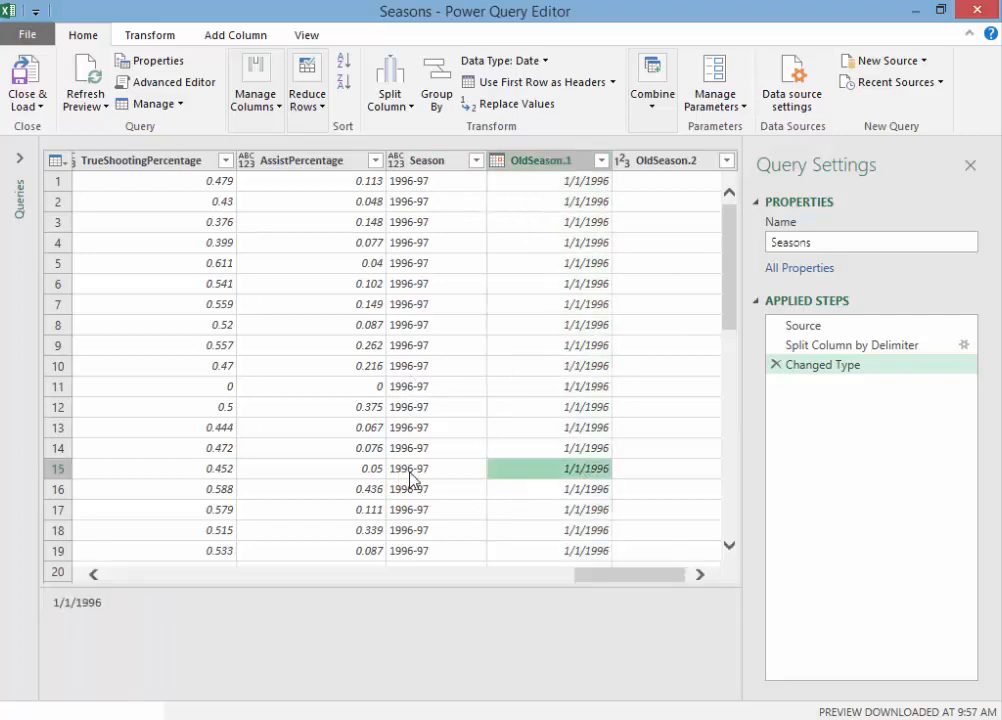
scroll(727, 288, down, 1)
drag(727, 288, 776, 174)
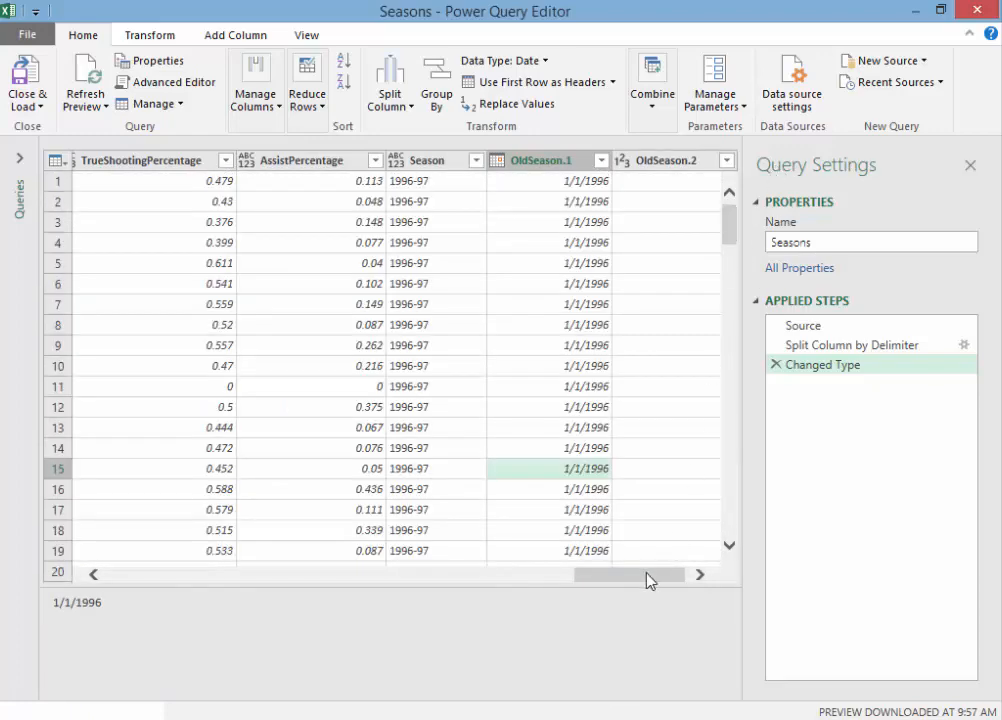
drag(648, 581, 690, 581)
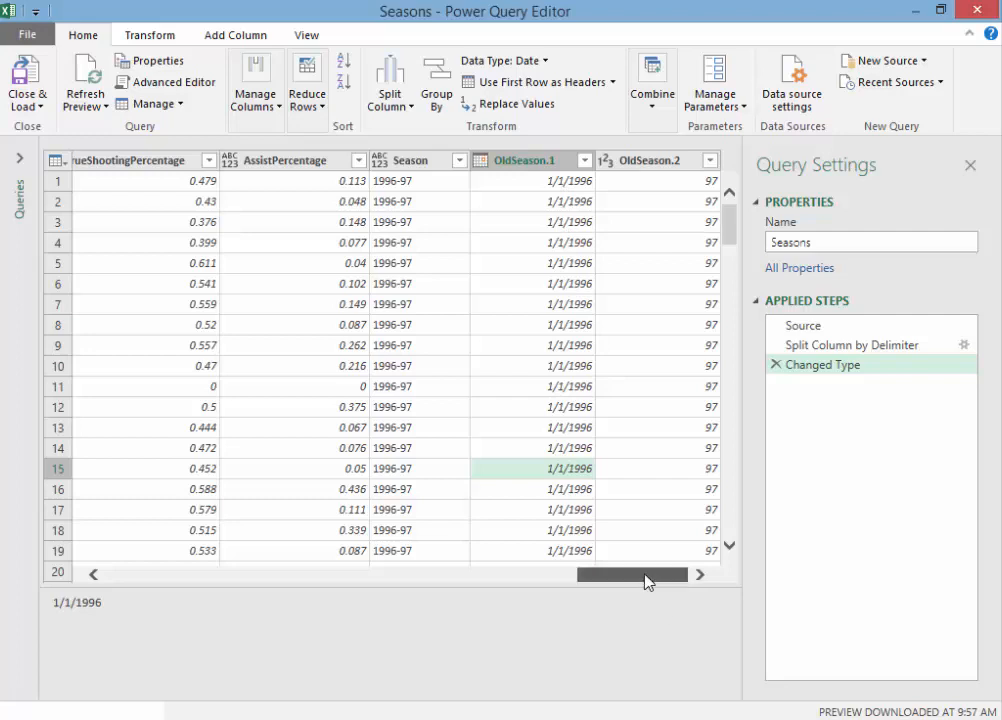
Step: Delete the Changed Type and Split Column by Delimiter steps from the Seasons query
drag(645, 582, 716, 590)
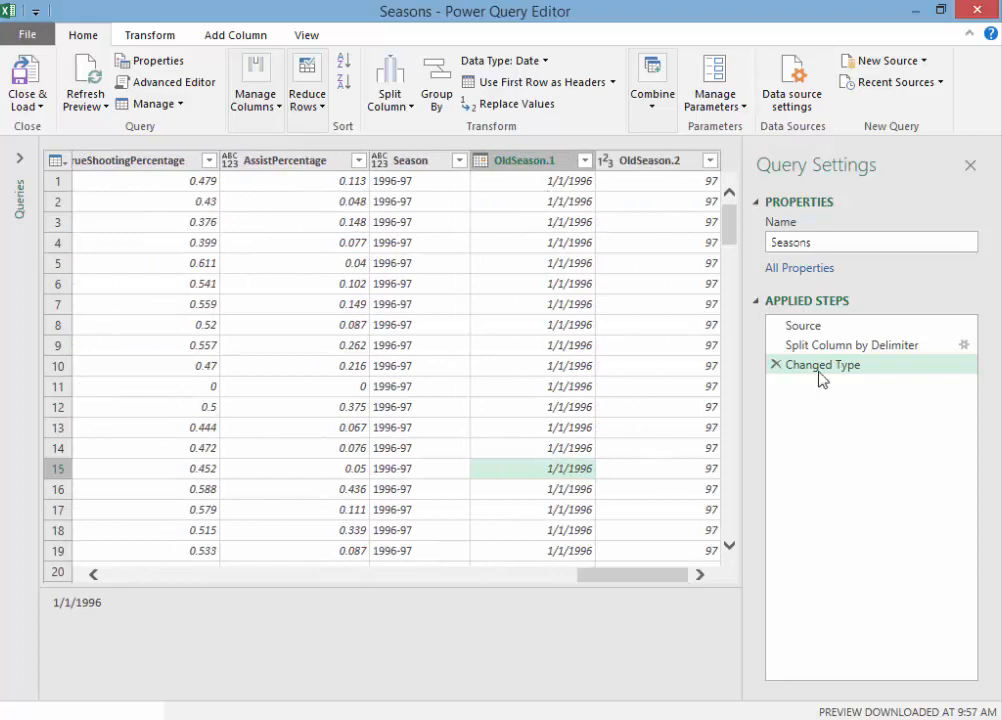
click(775, 364)
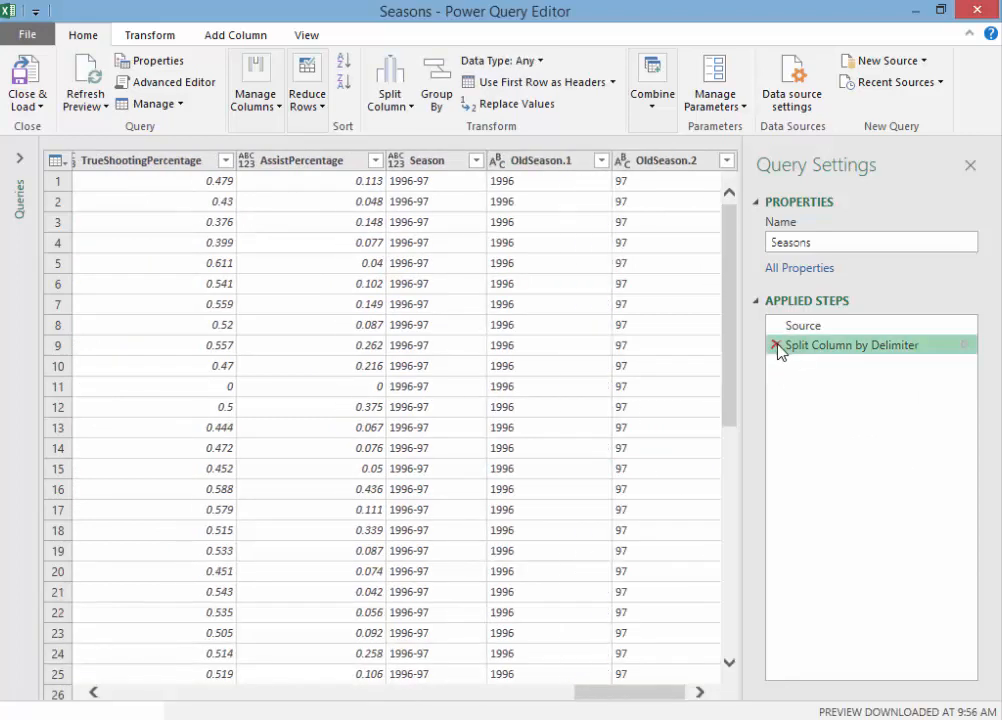
click(777, 345)
click(698, 692)
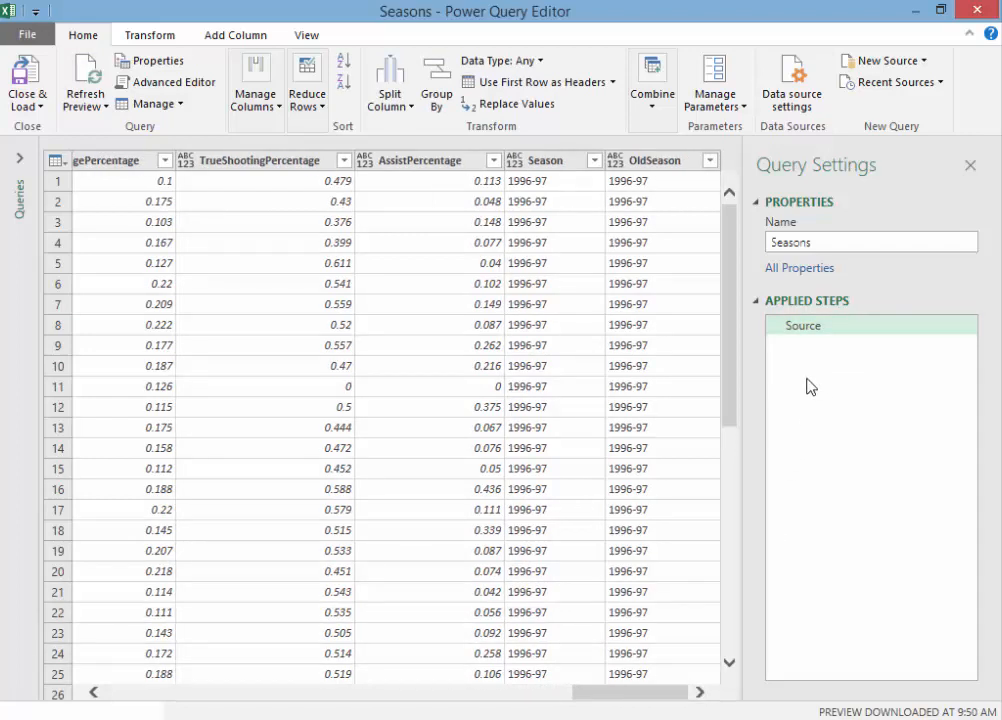
Step: Split the OldSeason column at each occurrence of the custom delimiter "-" into 2 columns, with the quote character set to None
click(667, 166)
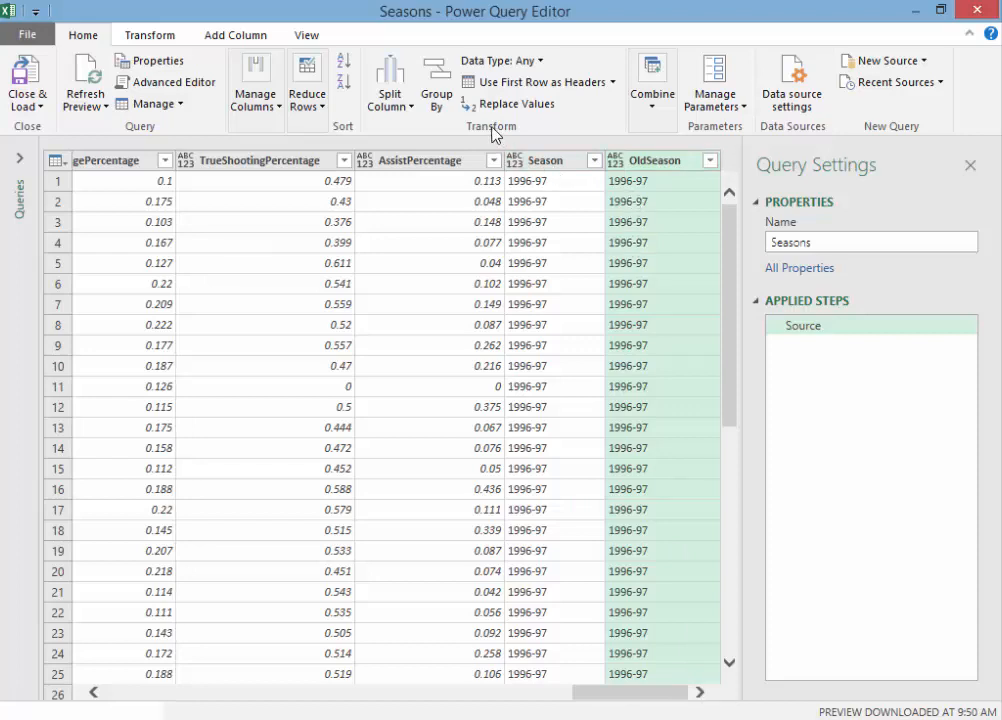
click(412, 117)
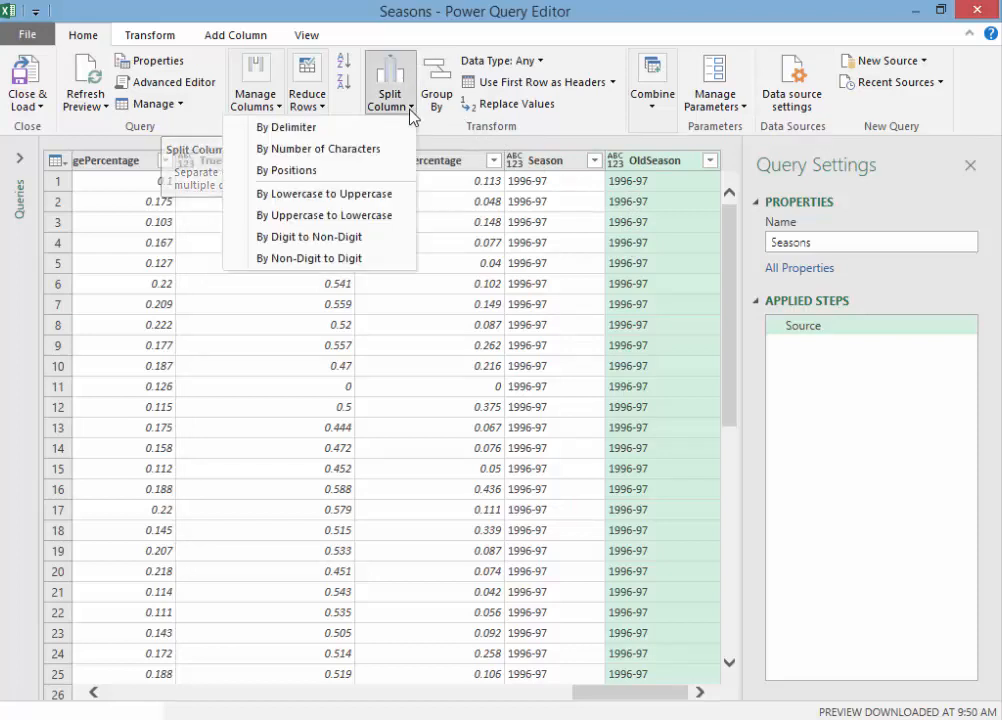
click(320, 129)
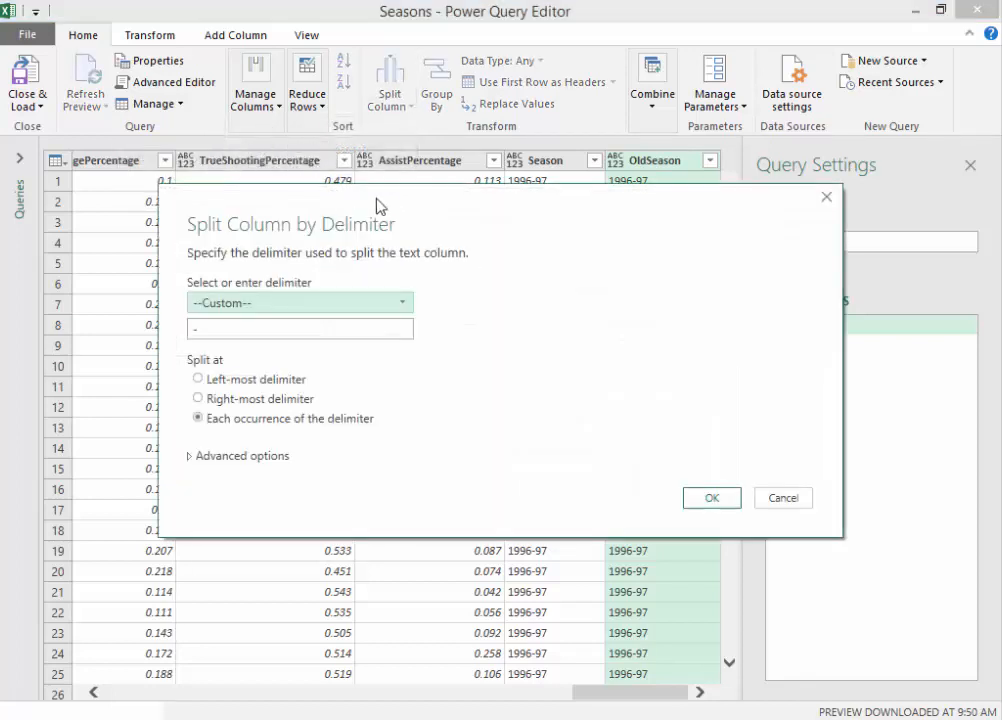
drag(378, 206, 322, 254)
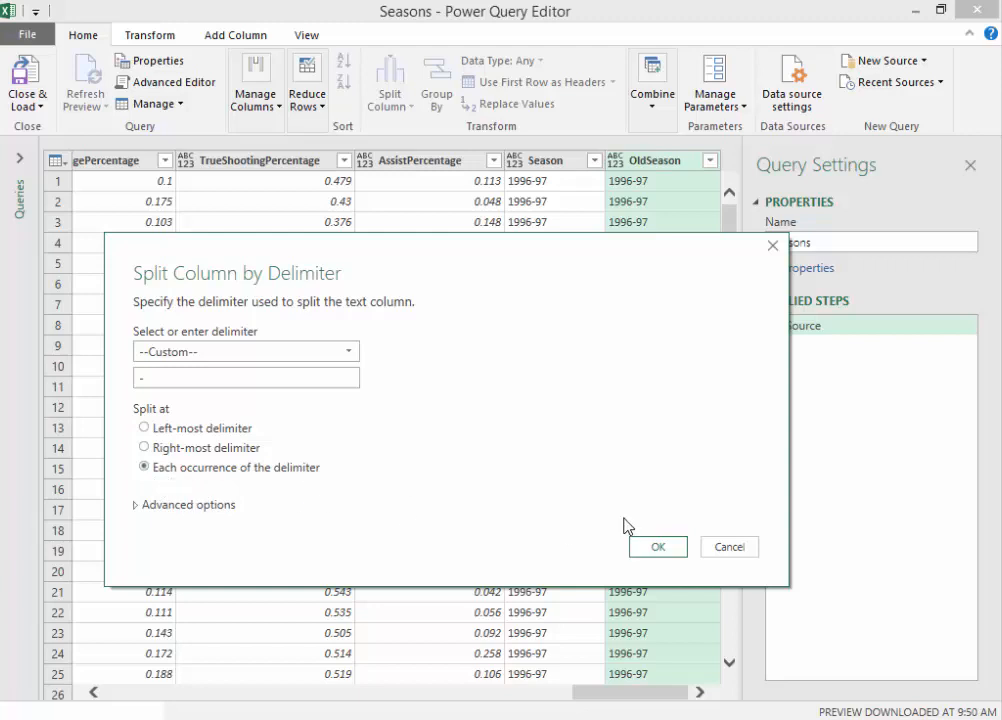
drag(418, 265, 476, 566)
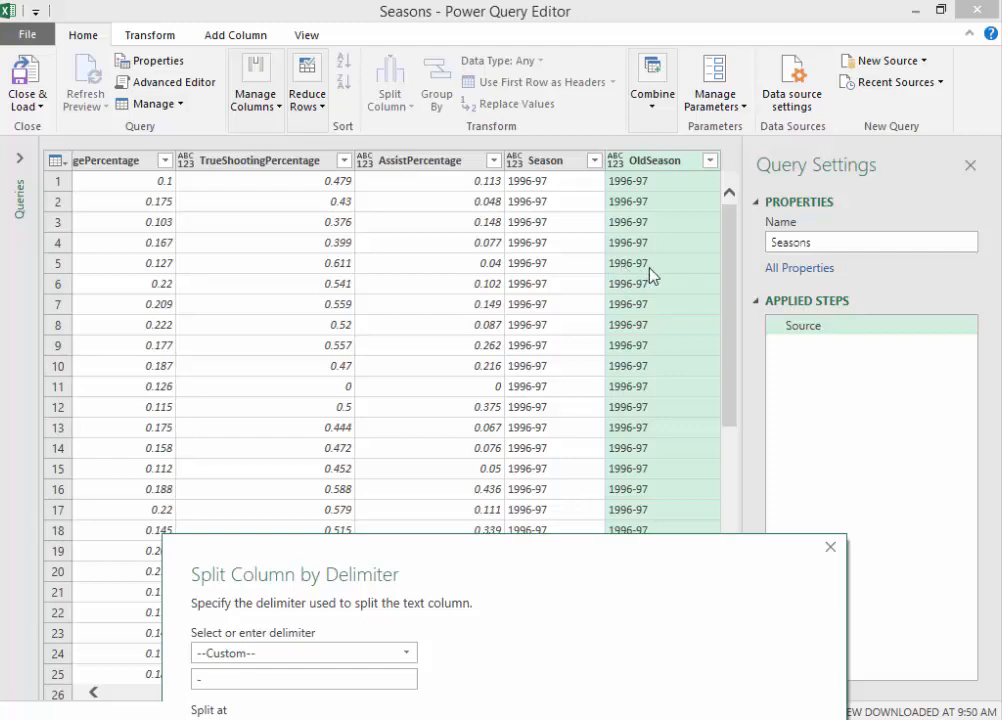
drag(486, 563, 506, 96)
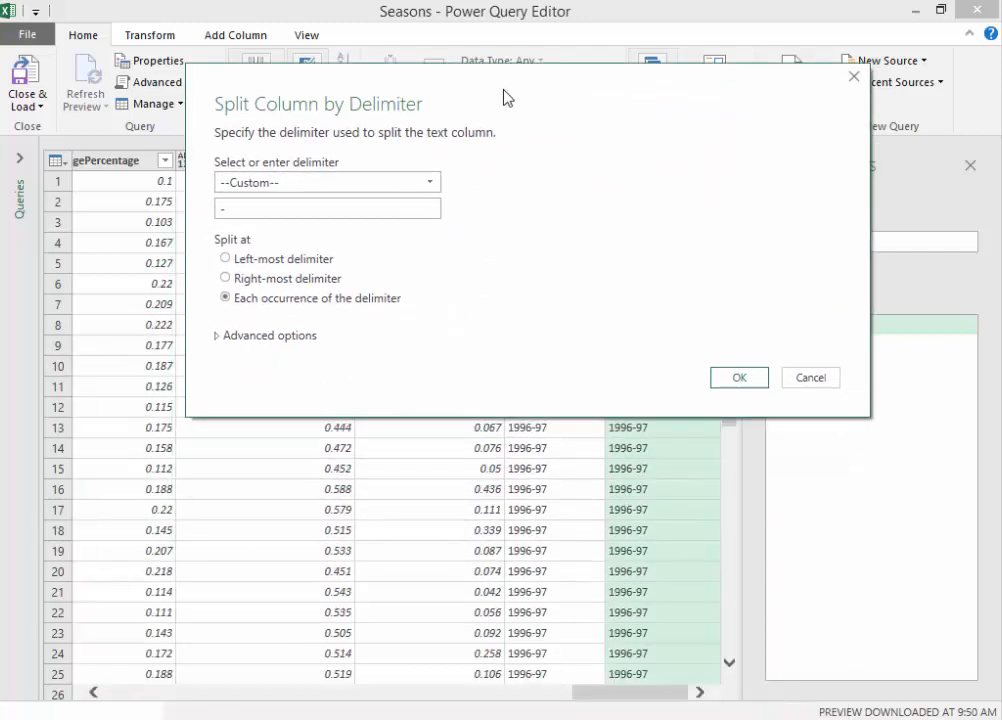
click(219, 338)
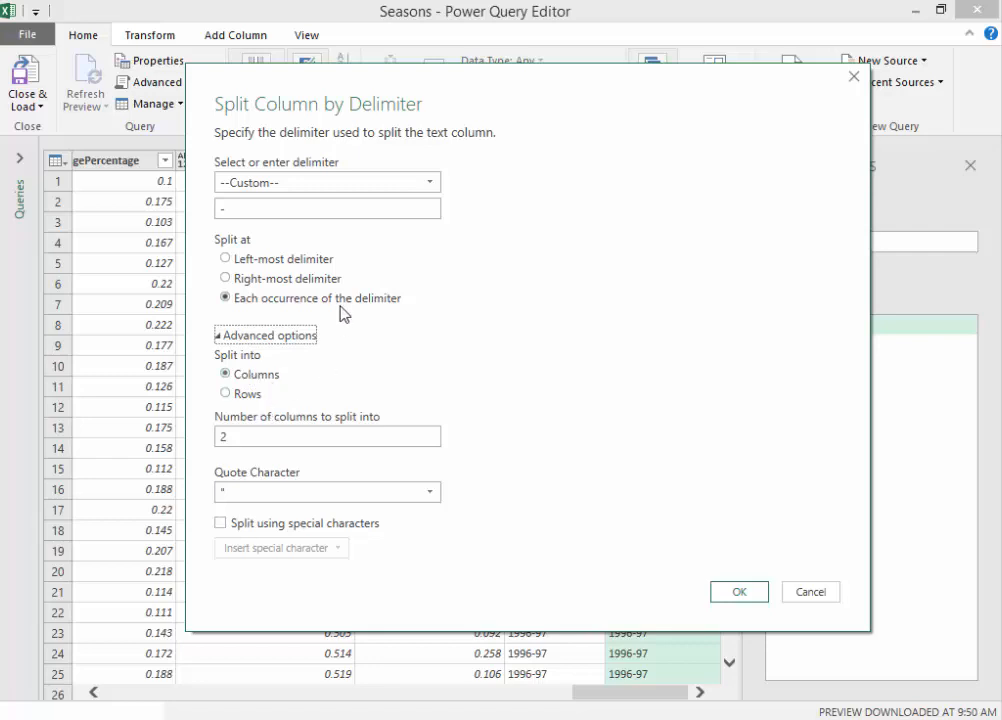
click(277, 434)
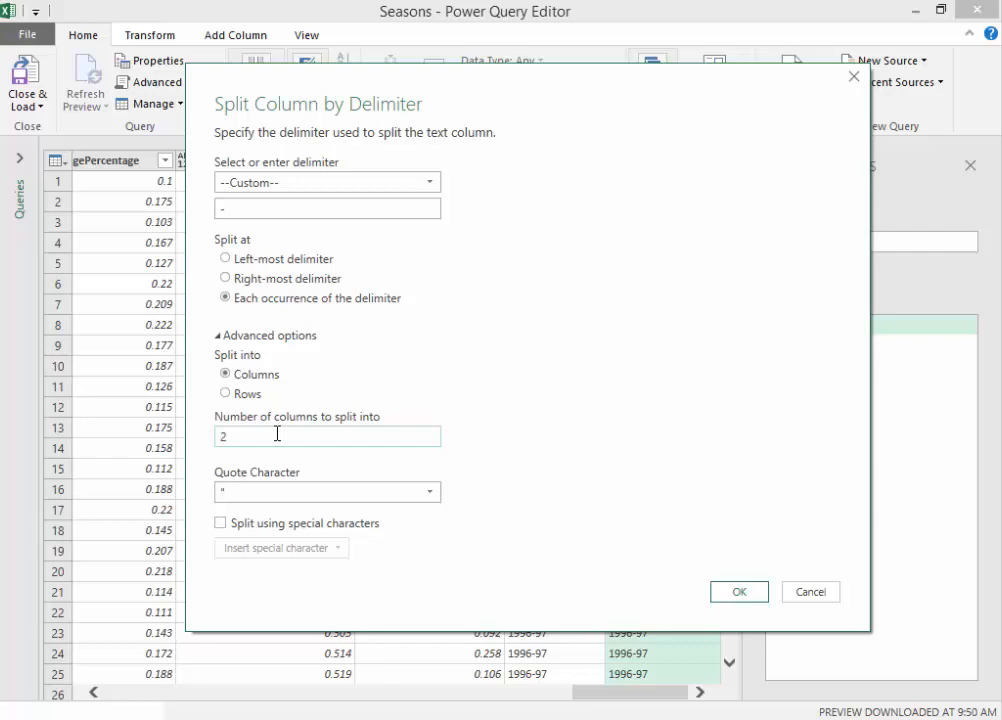
click(266, 501)
click(256, 514)
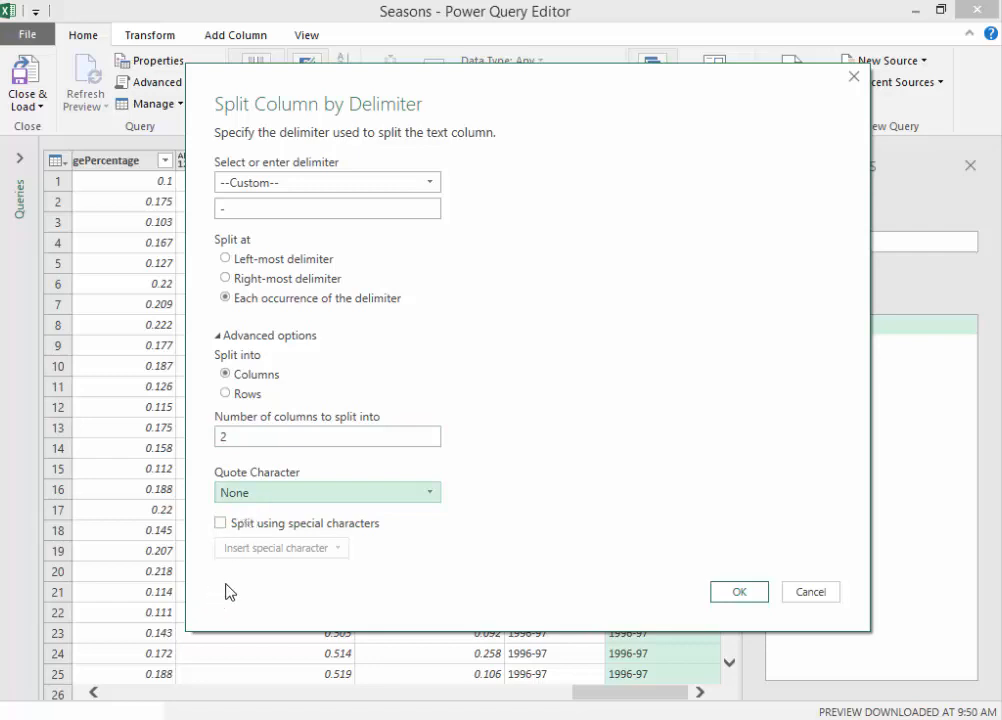
click(732, 598)
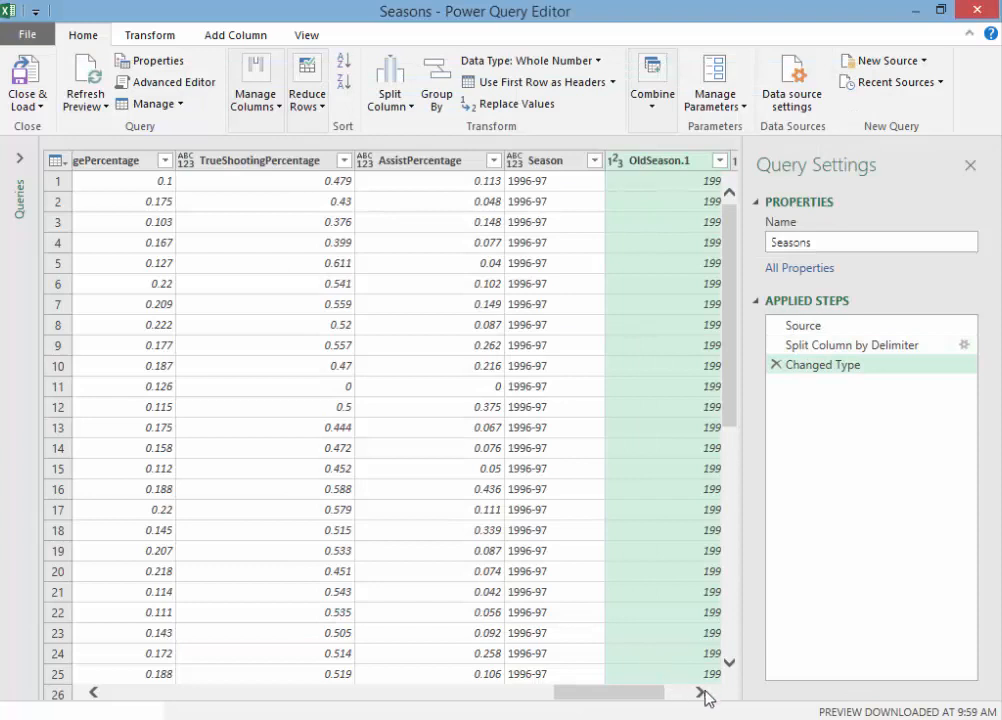
Step: Delete the Changed Type step that follows the OldSeason column split
click(700, 692)
click(704, 692)
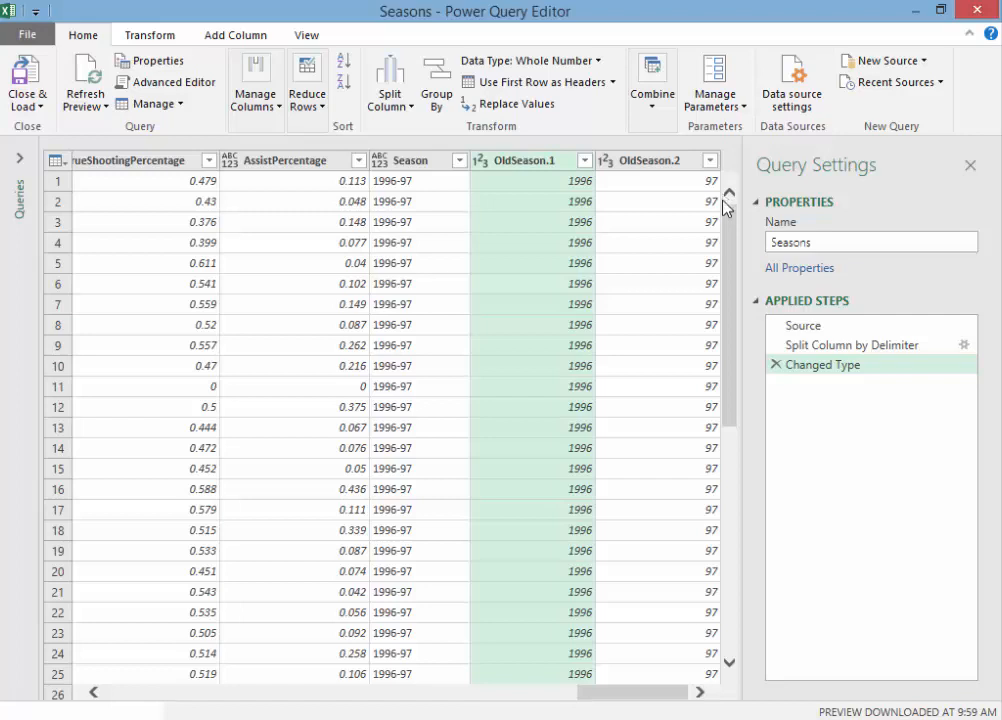
click(776, 366)
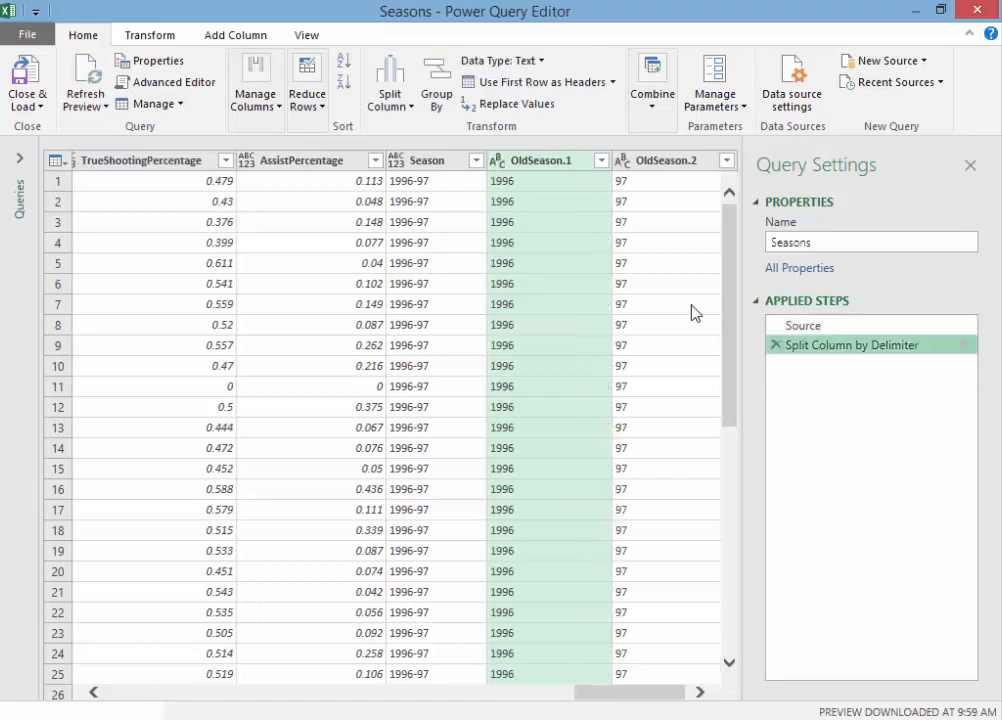
Step: Split the OldSeason.1 column at each comma into 2 columns, with the quote character set to None
right_click(561, 164)
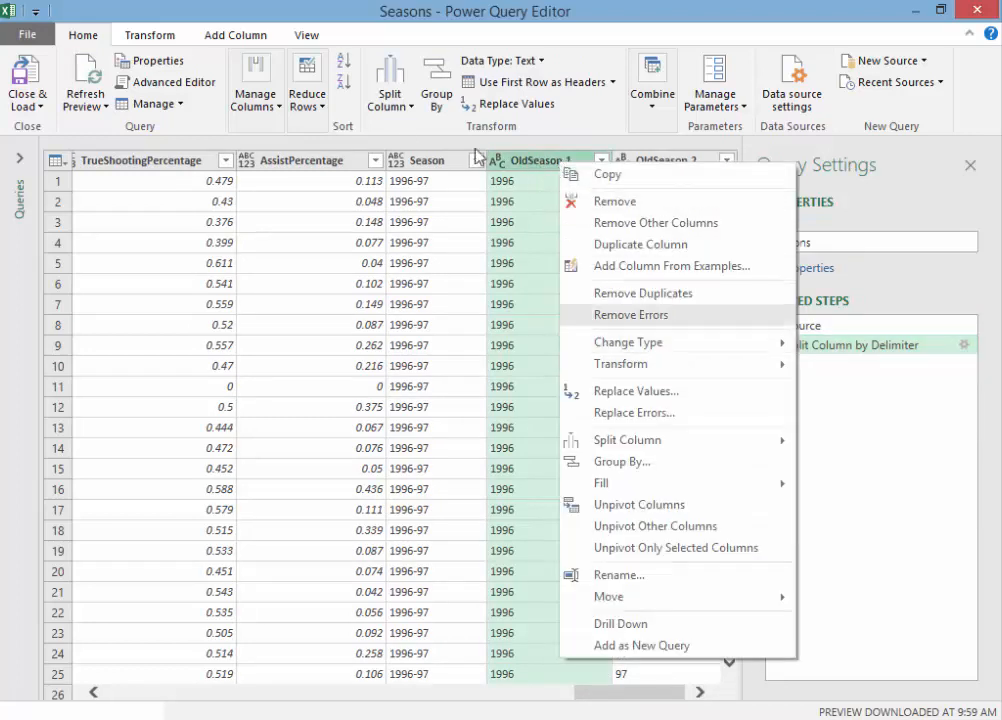
click(385, 123)
click(390, 100)
click(318, 128)
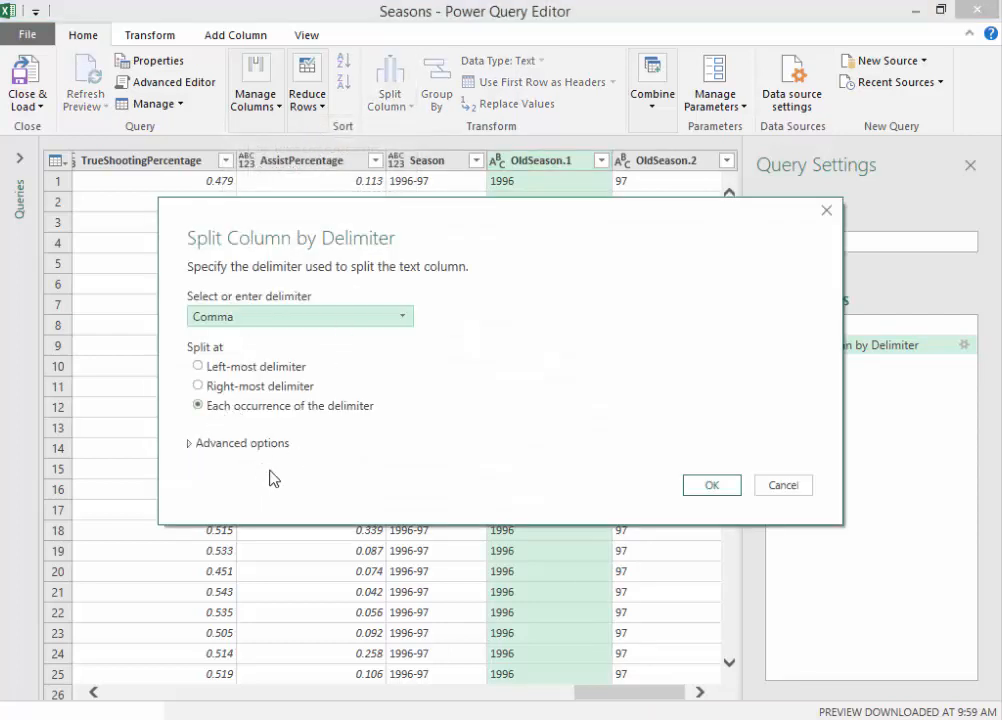
click(190, 444)
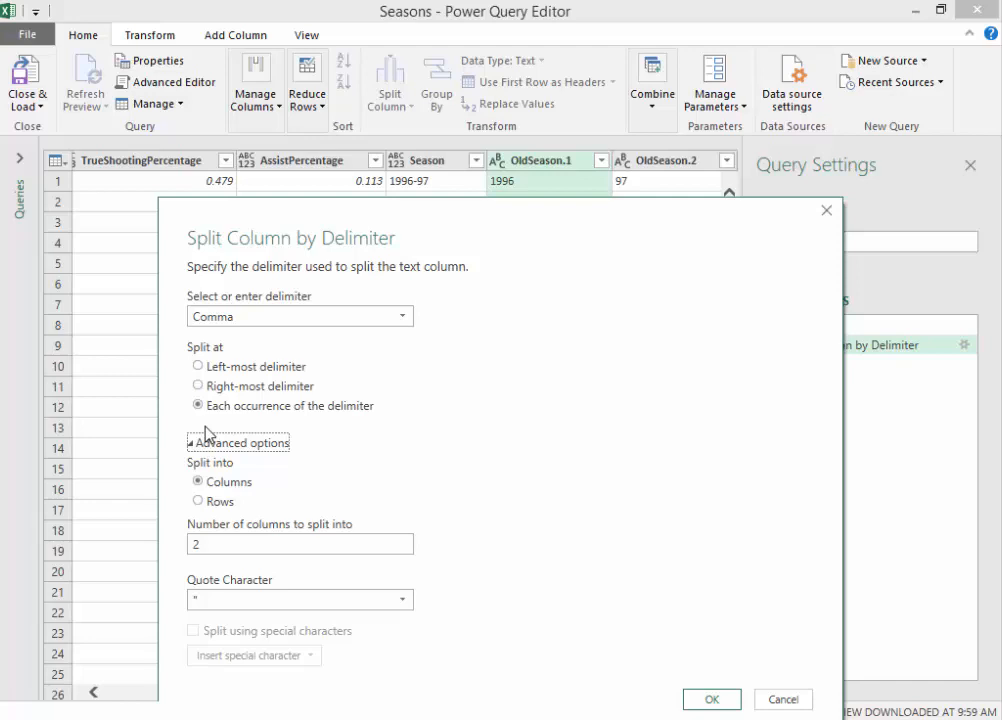
click(228, 547)
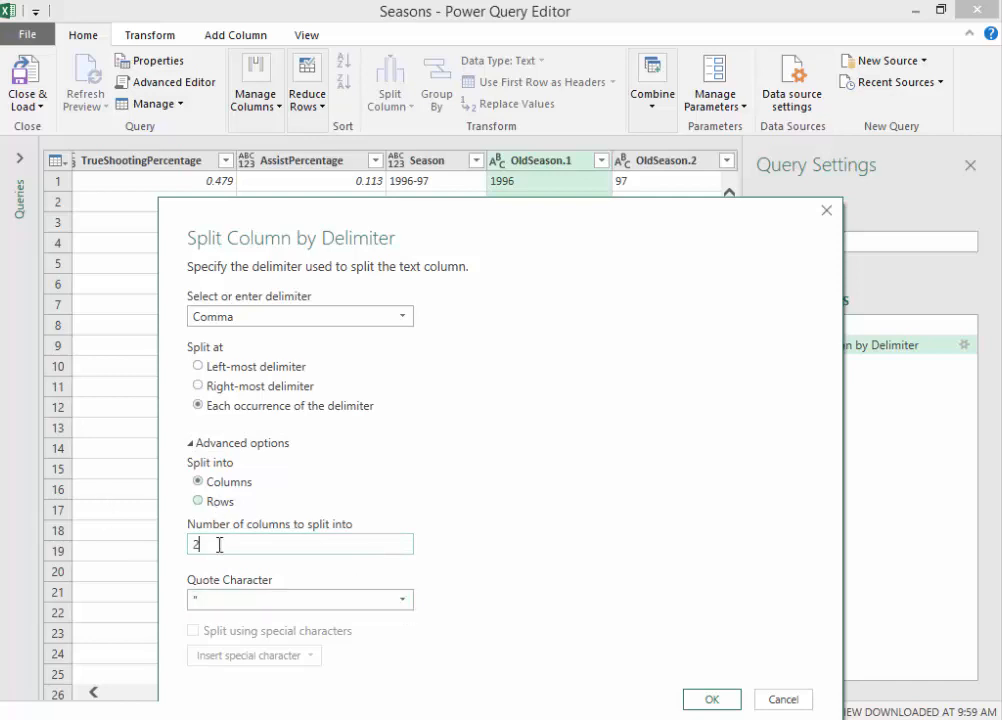
click(403, 601)
click(242, 621)
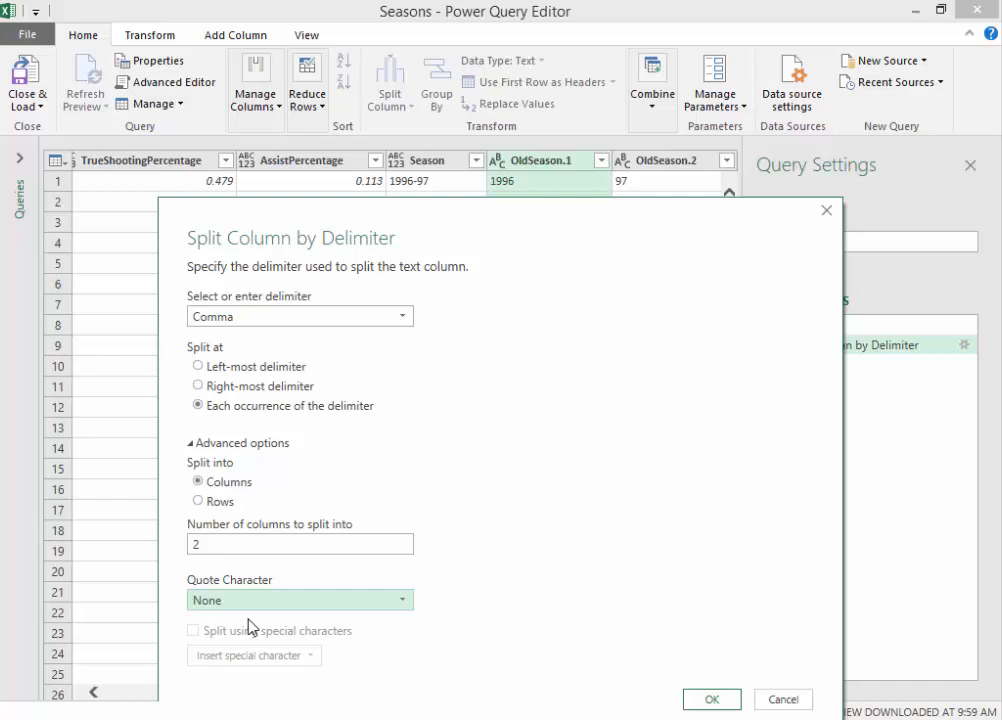
click(694, 700)
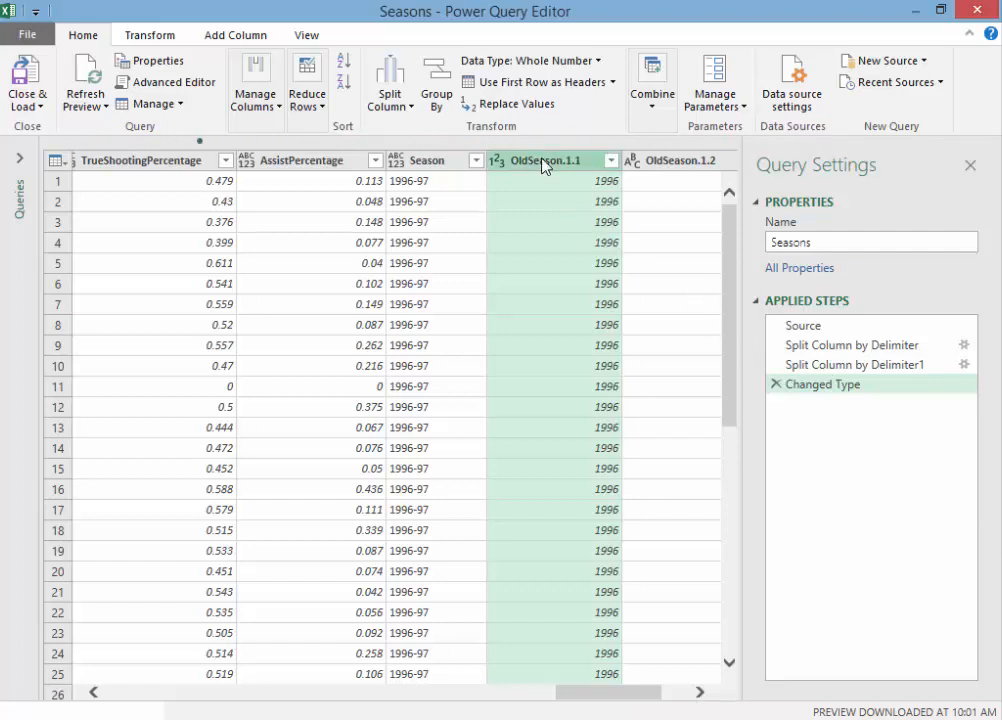
Step: Change the data type of the OldSeason.1.1 column to Date, replacing the current type conversion
drag(620, 693, 630, 697)
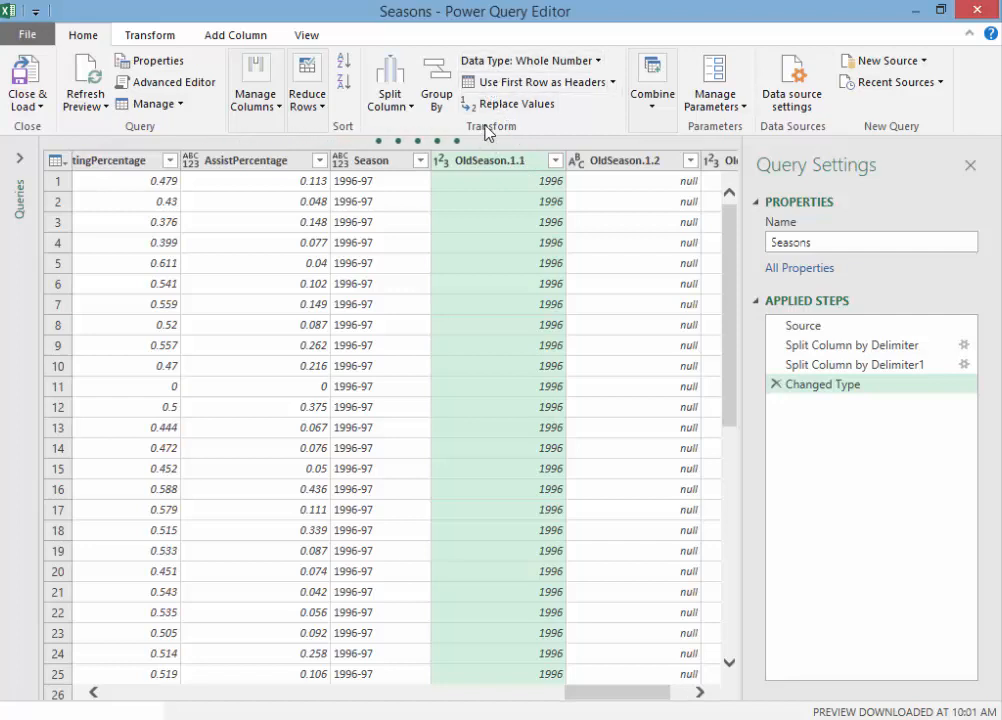
click(599, 61)
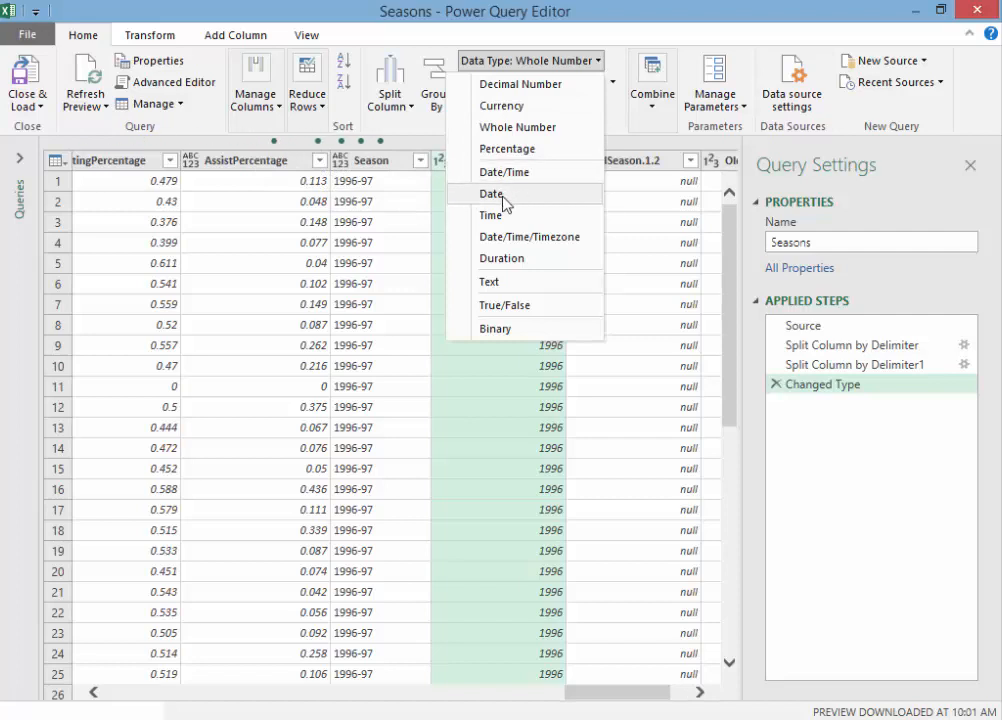
click(492, 194)
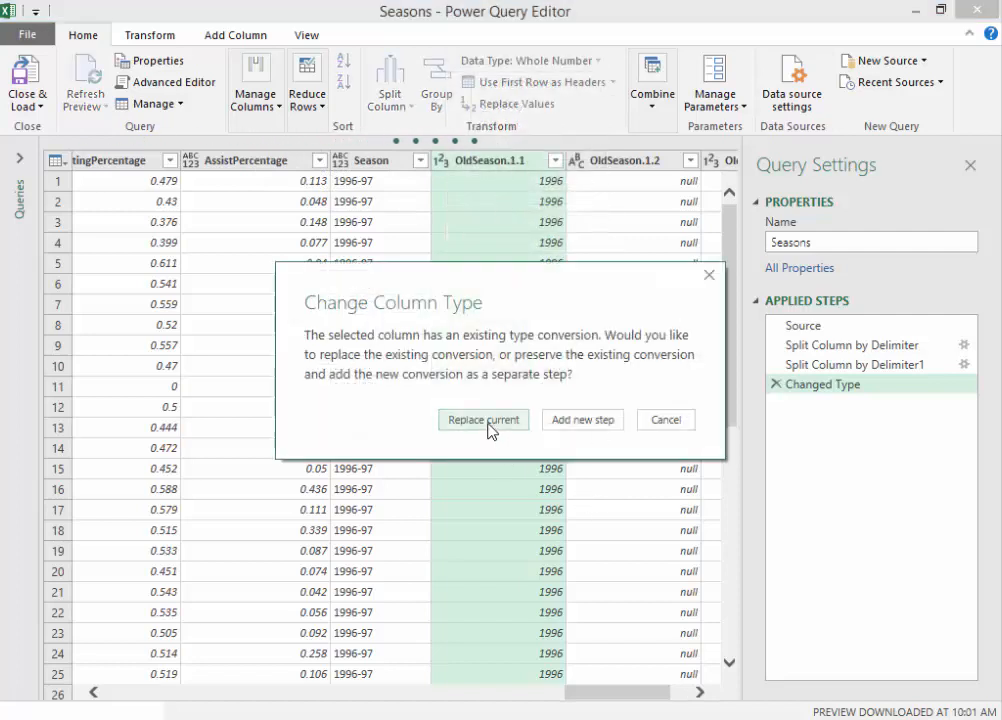
click(487, 420)
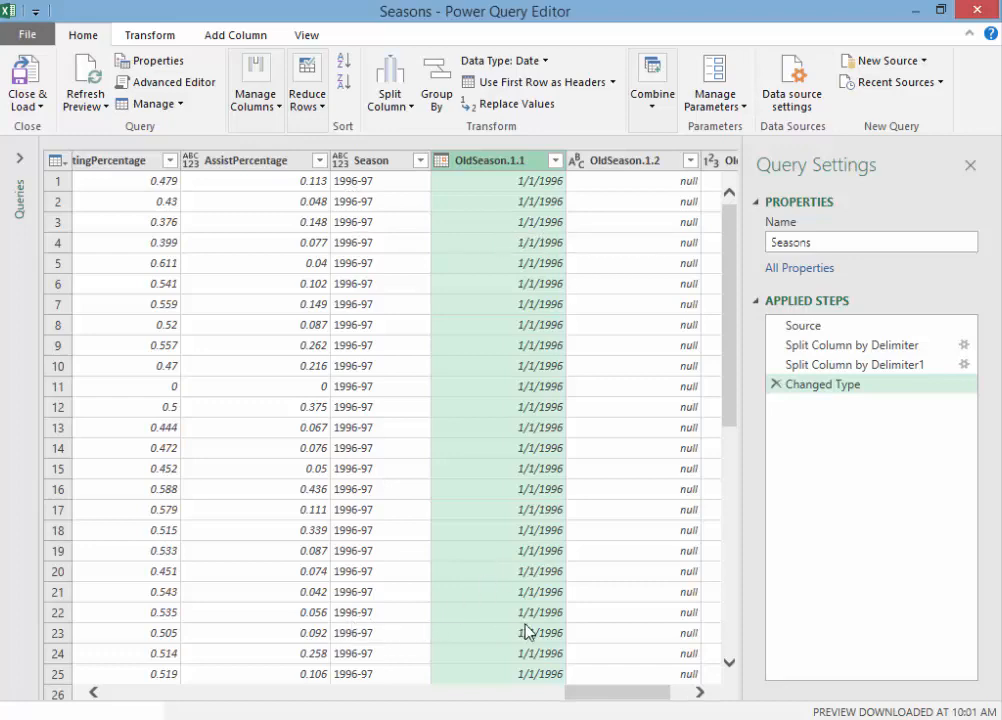
Step: Examine the rows of the OldSeason.1.1 column and the neighbouring OldSeason.1.2 and OldSeason.2 columns
scroll(735, 441, down, 18)
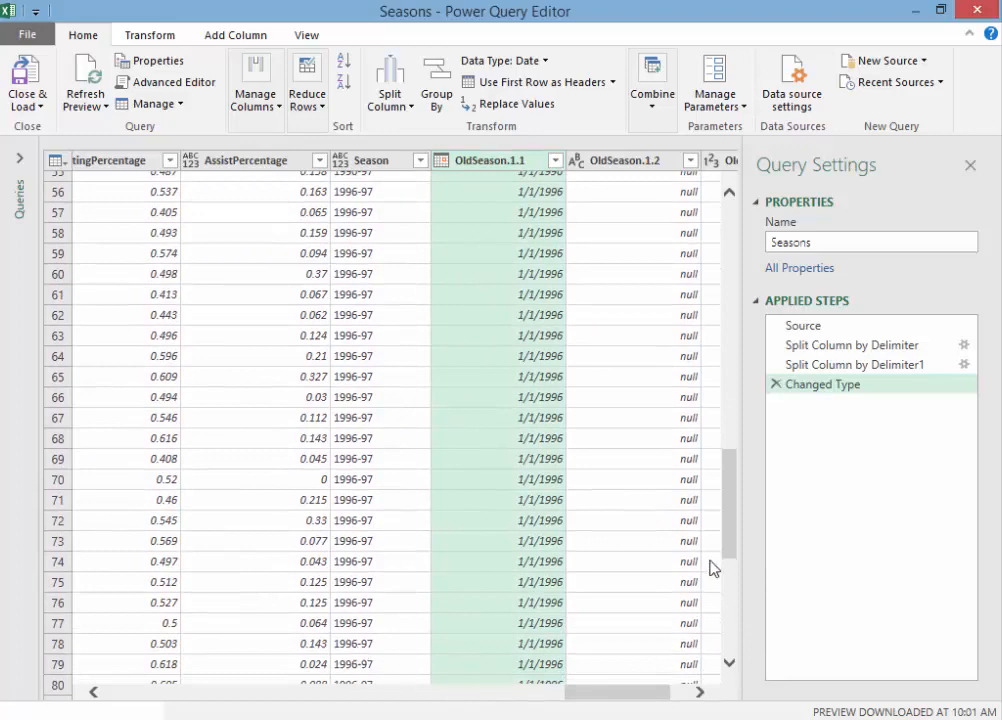
scroll(729, 561, down, 20)
scroll(735, 662, down, 20)
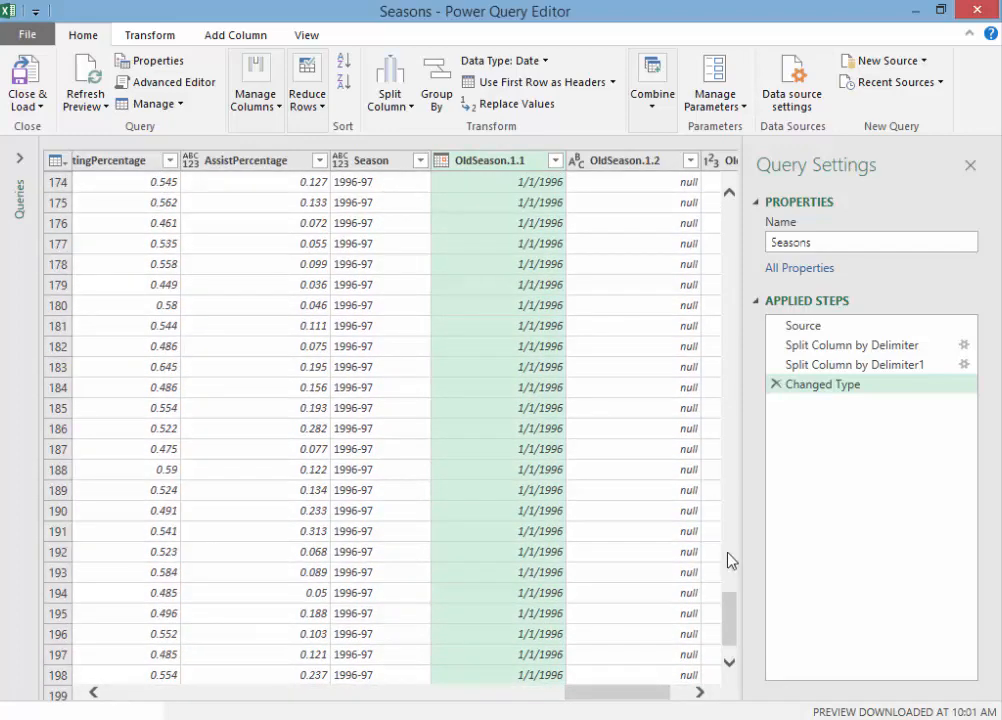
scroll(731, 630, down, 17)
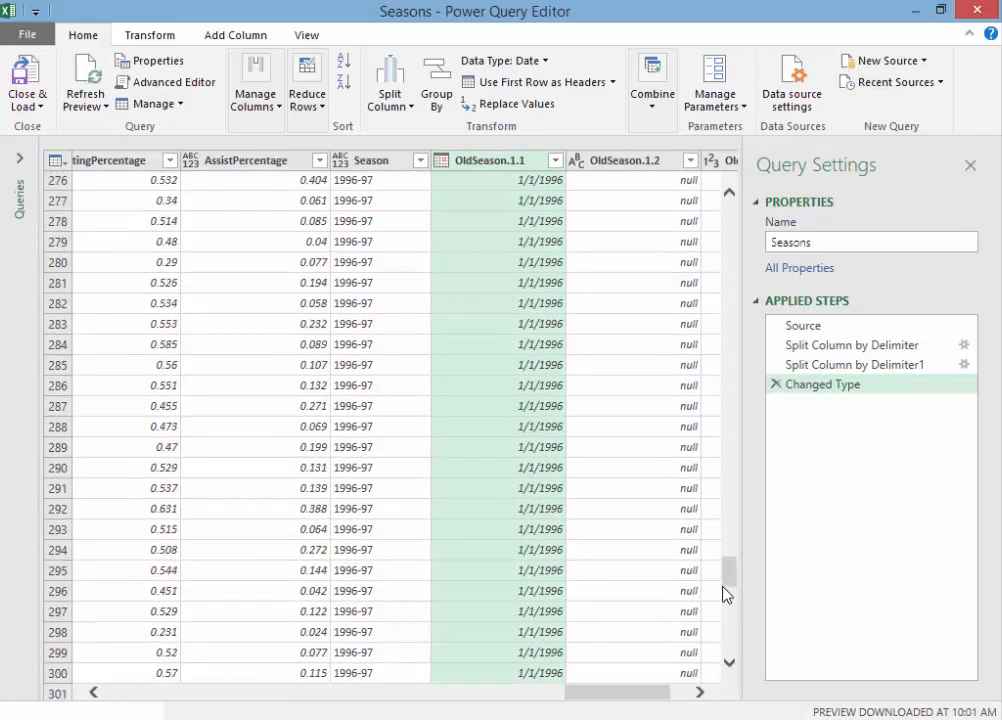
scroll(729, 630, down, 17)
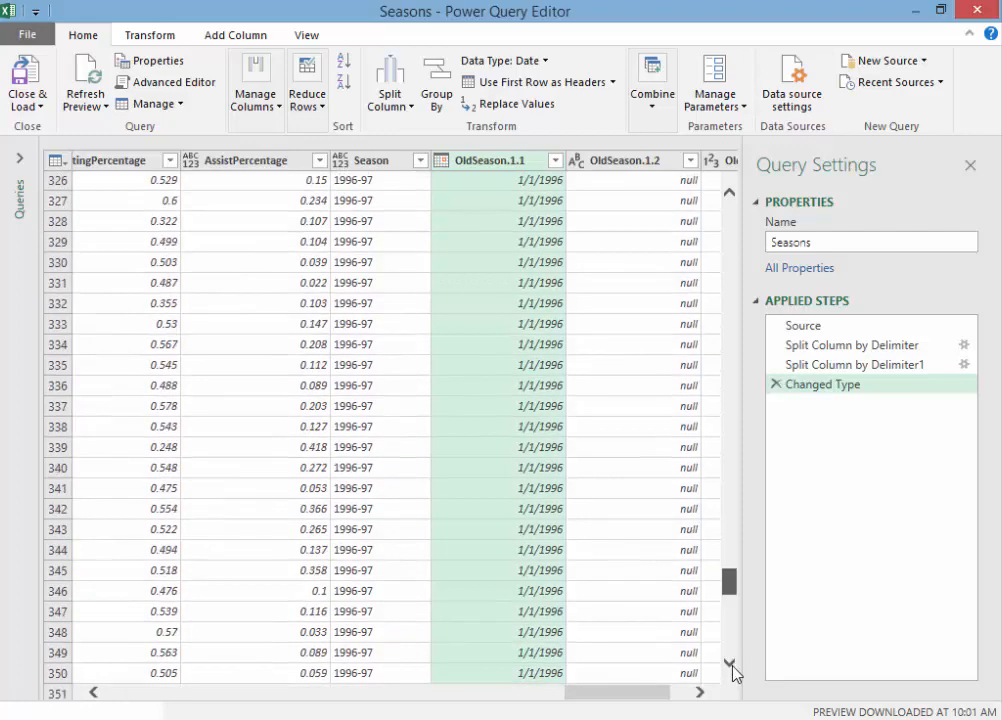
drag(728, 582, 693, 143)
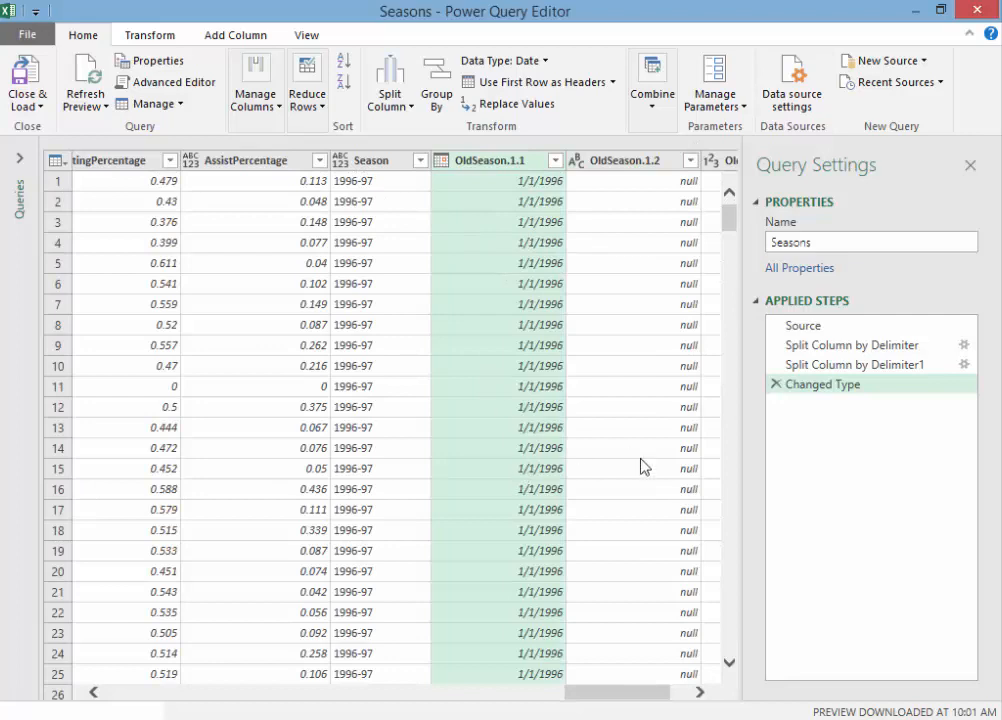
click(700, 692)
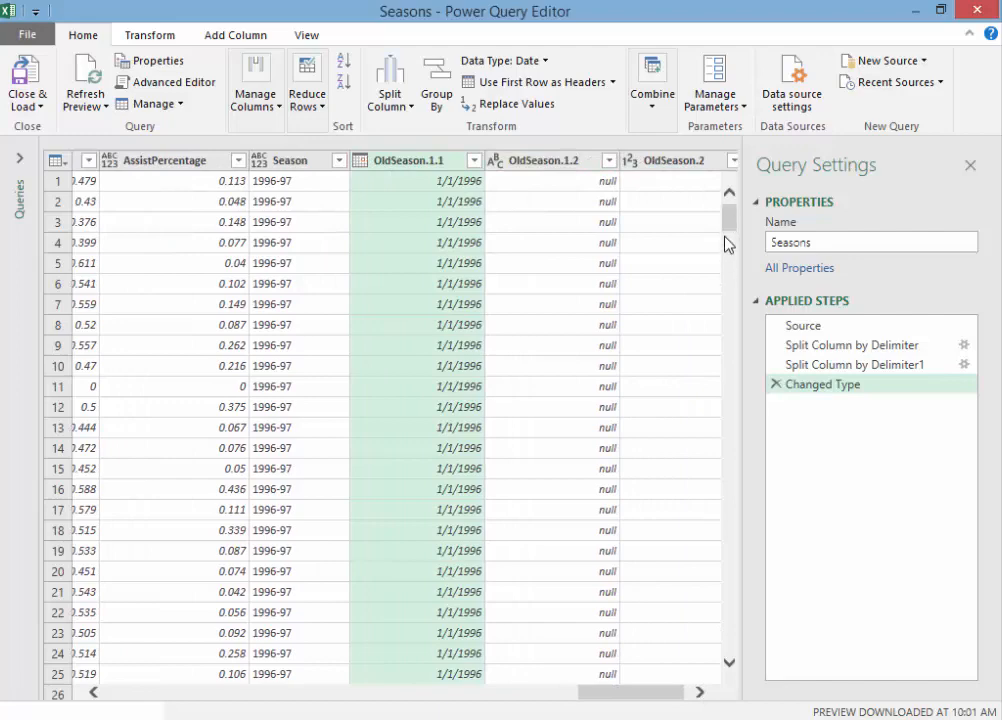
drag(728, 215, 740, 184)
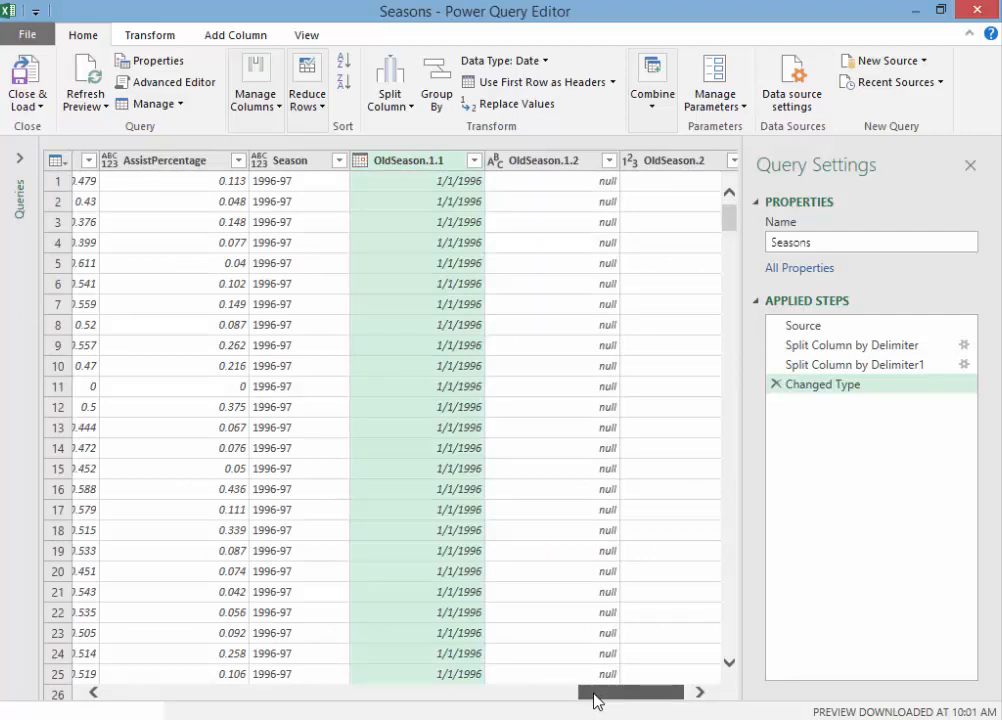
mouse_move(597, 700)
mouse_down()
mouse_move(488, 711)
mouse_move(601, 701)
mouse_up()
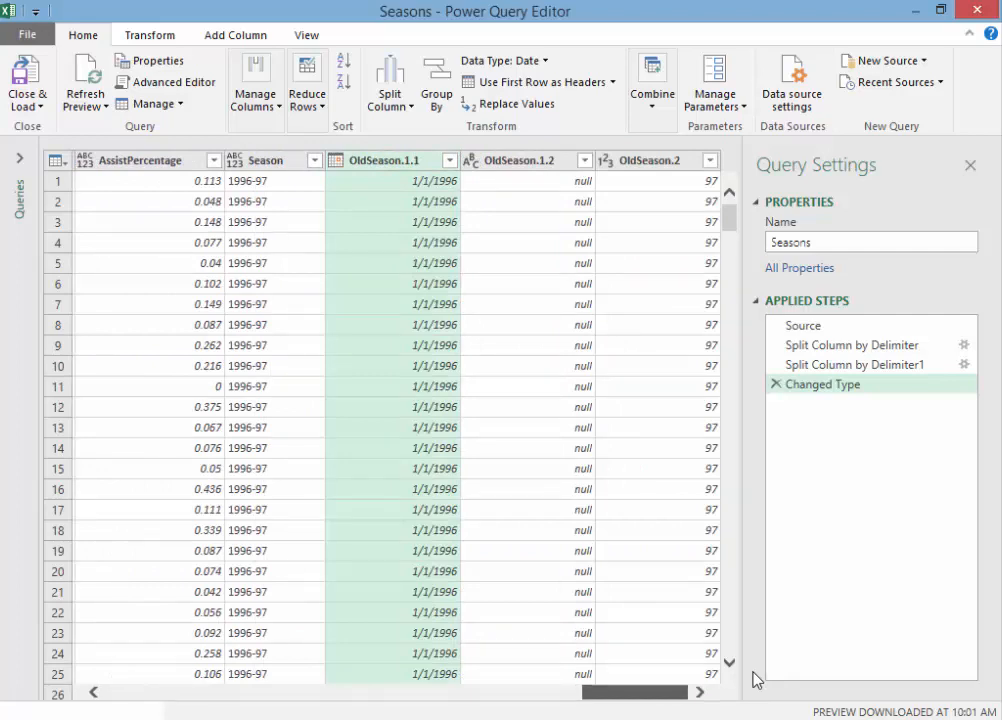
Step: Remove the OldSeason.1.2 column from the Seasons query
click(540, 161)
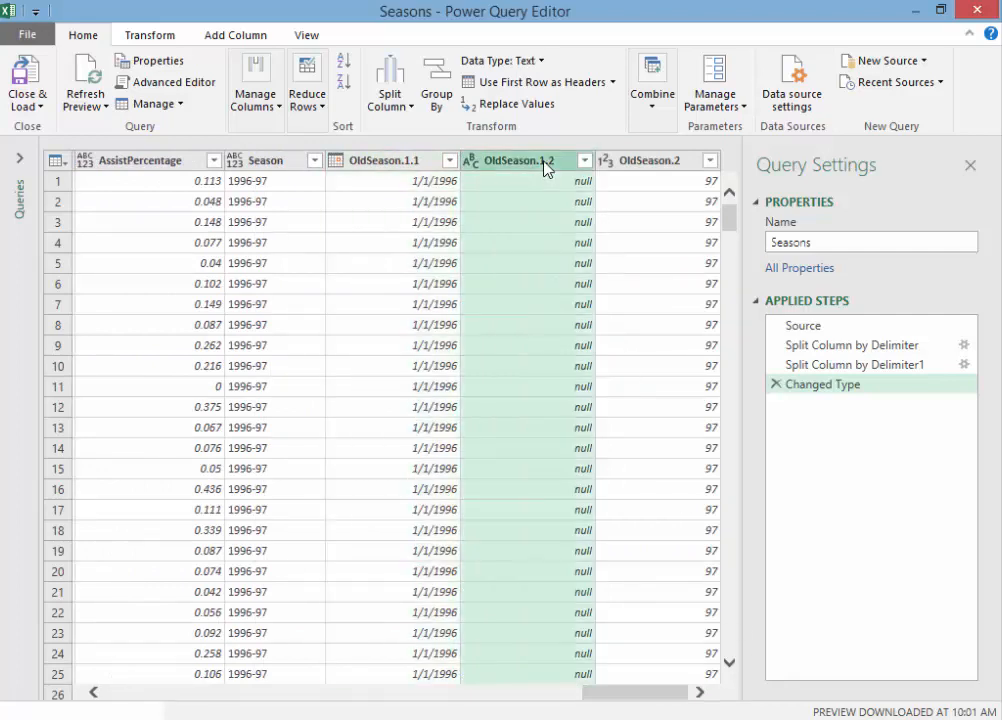
right_click(543, 165)
click(574, 201)
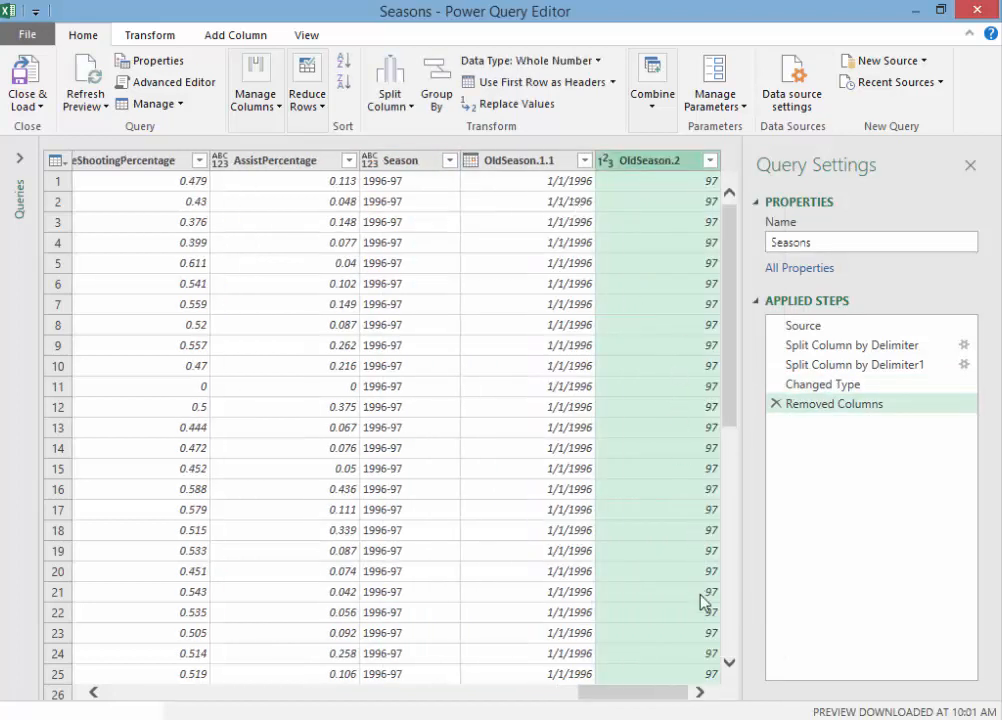
Step: Try to change the data type of the DYear column to Date
drag(655, 697, 371, 693)
click(258, 162)
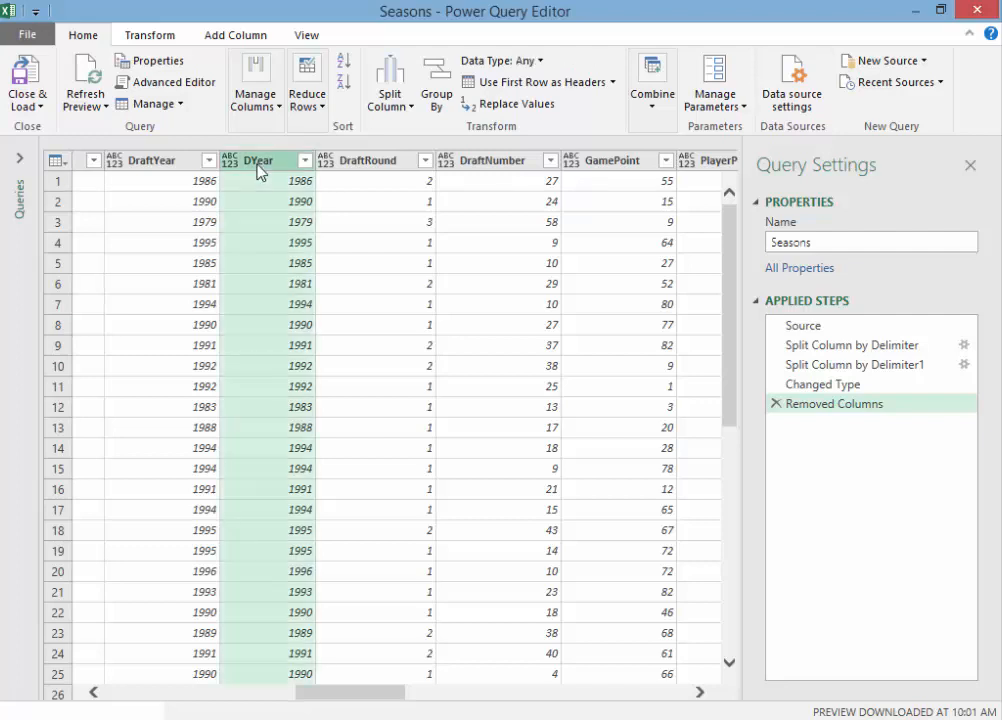
click(520, 61)
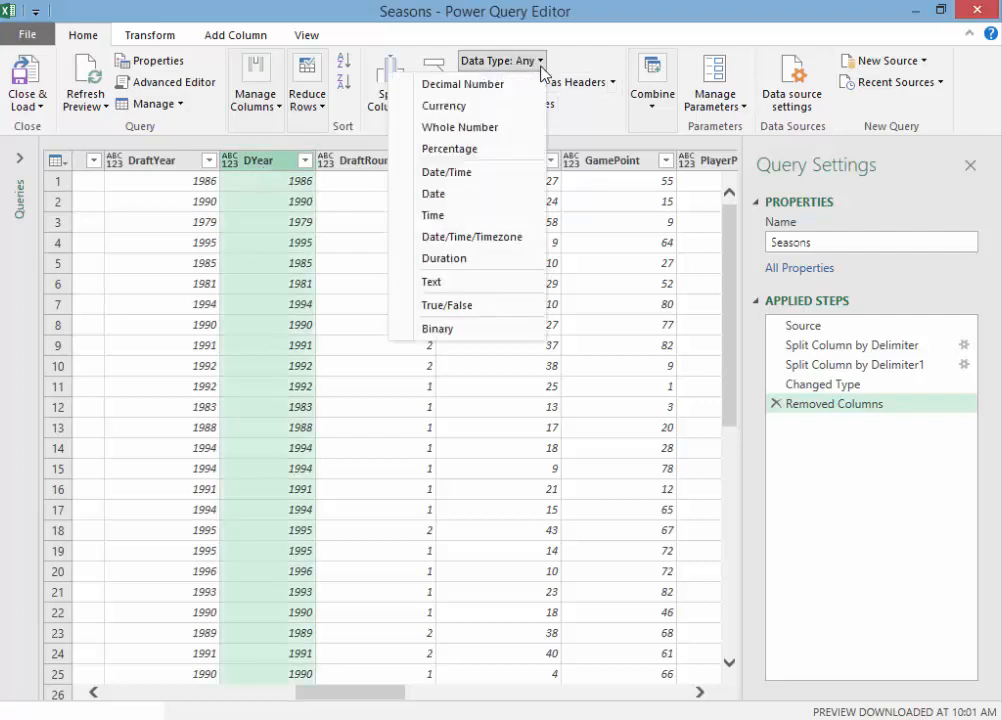
click(440, 194)
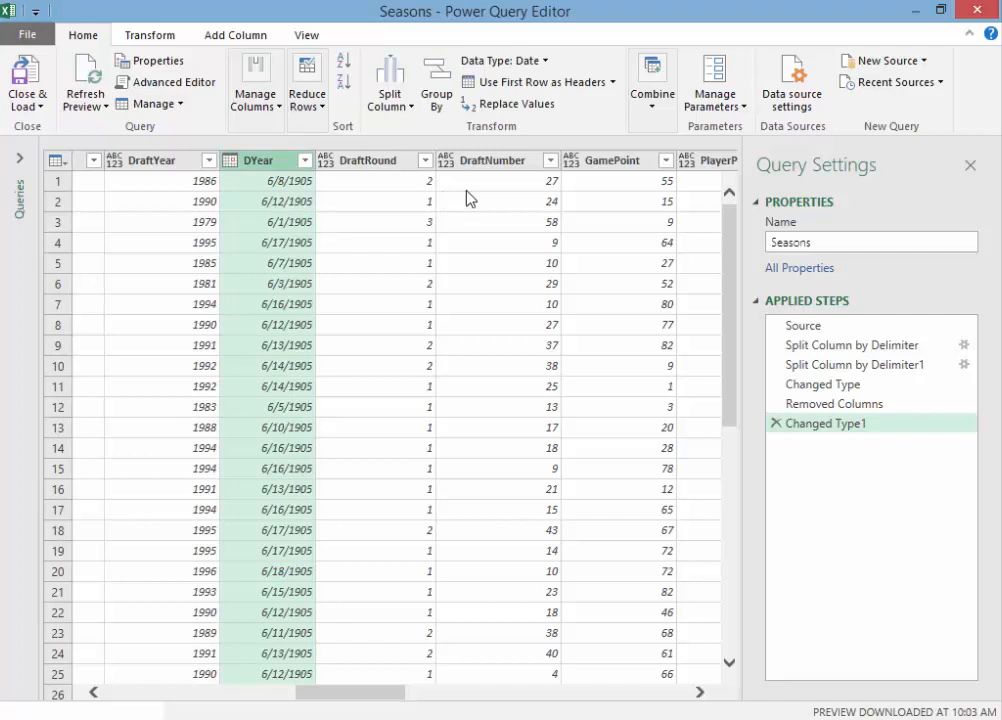
click(775, 423)
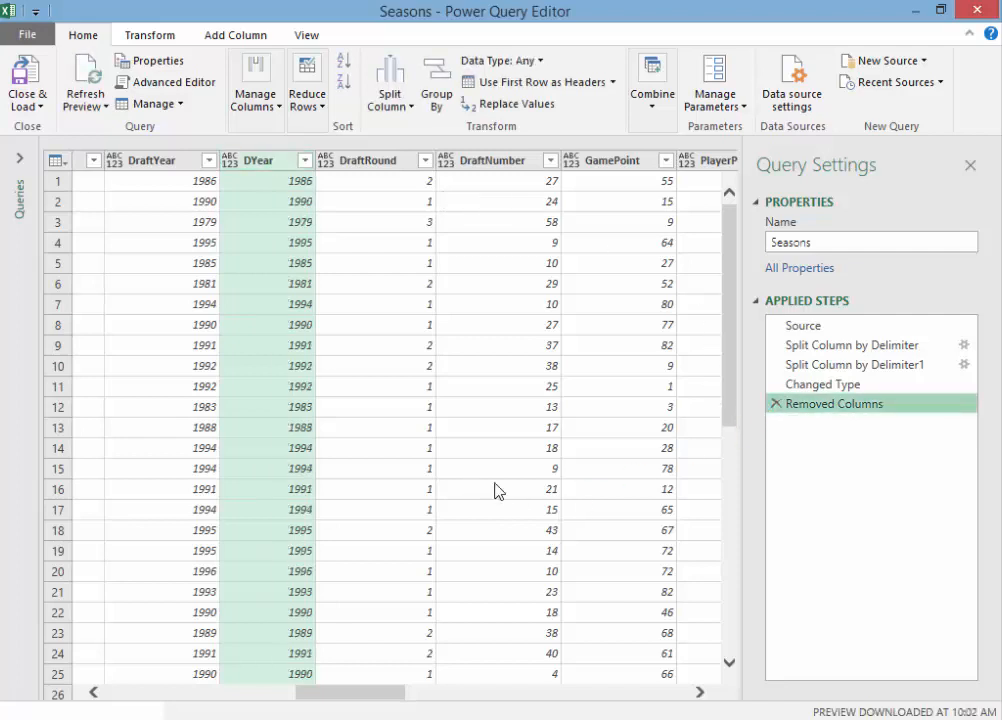
Step: Split the PlayerName column at each space into 2 columns, with the quote character set to None
drag(382, 692, 150, 687)
click(136, 164)
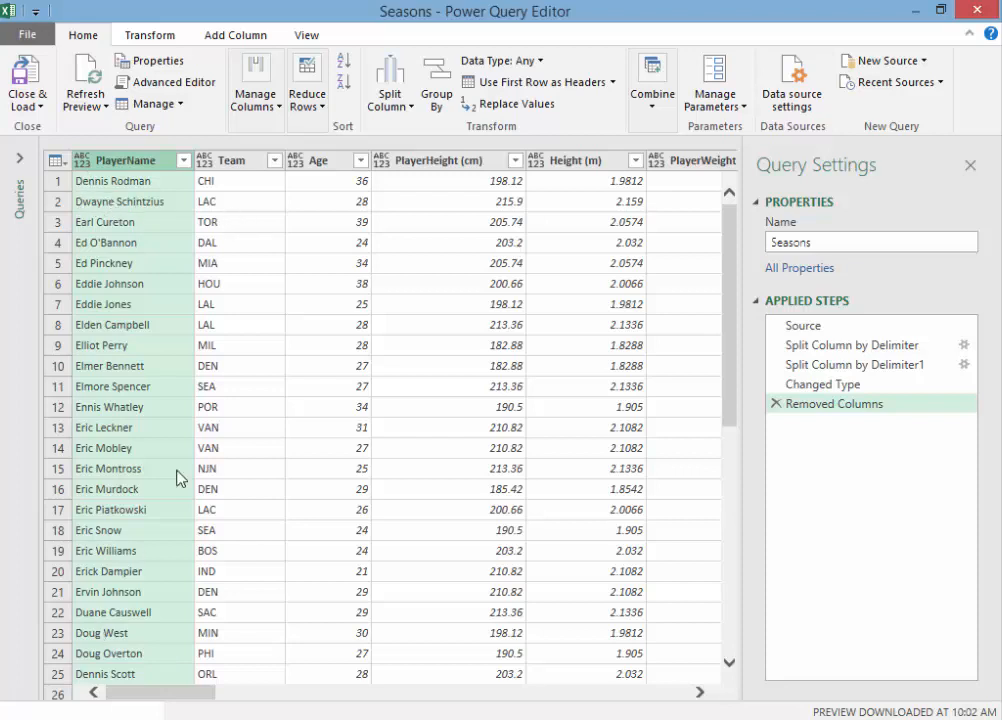
drag(731, 250, 747, 711)
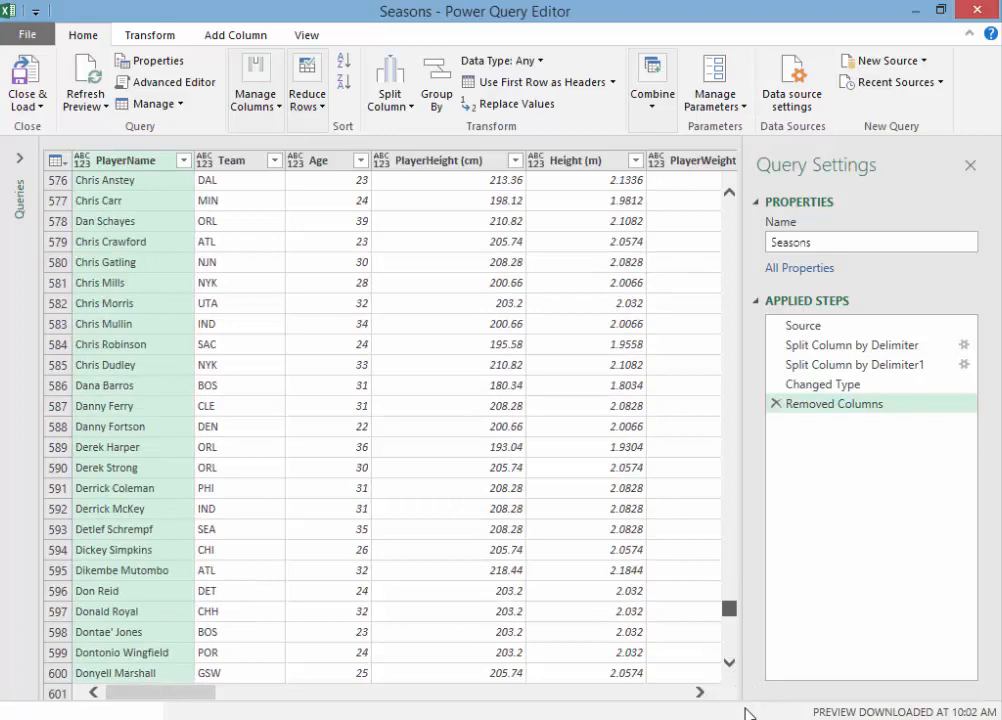
drag(749, 712, 767, 179)
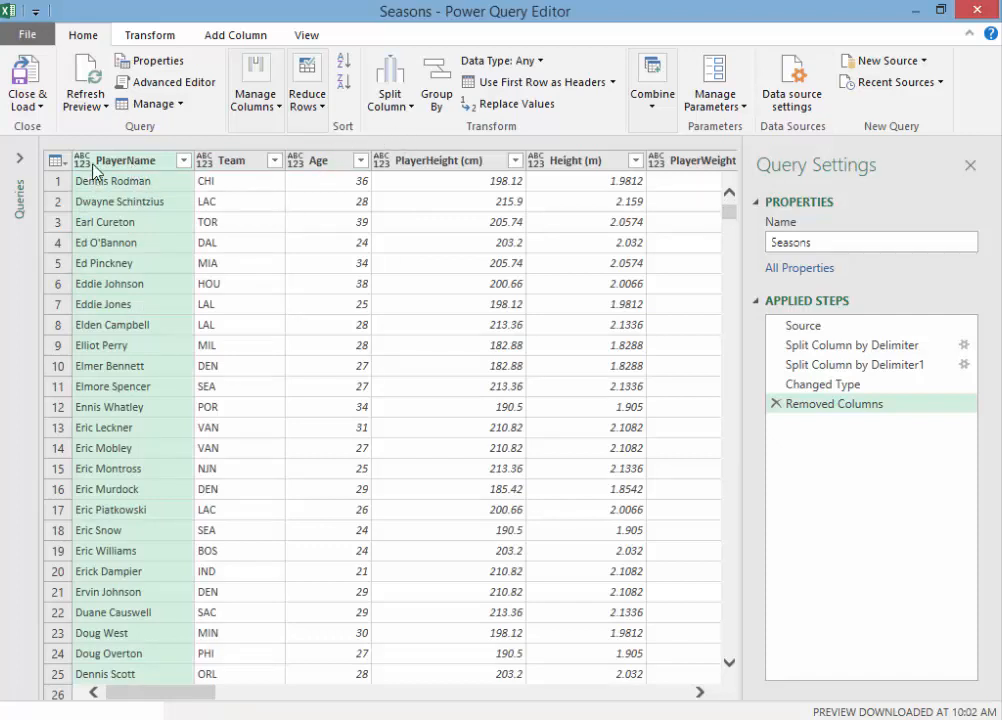
click(401, 112)
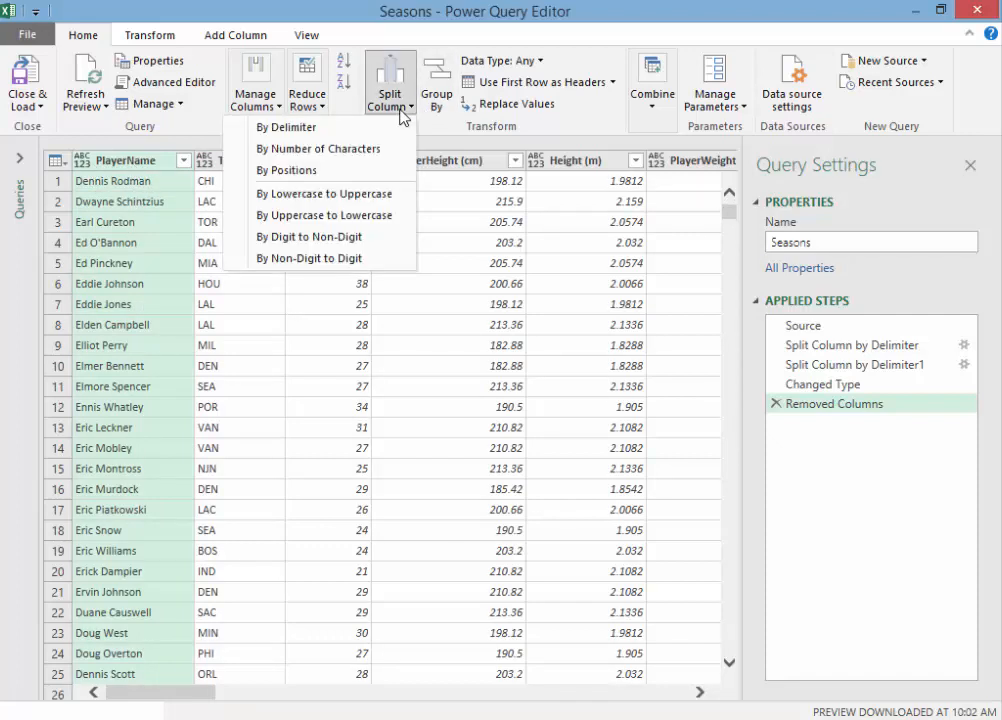
click(314, 129)
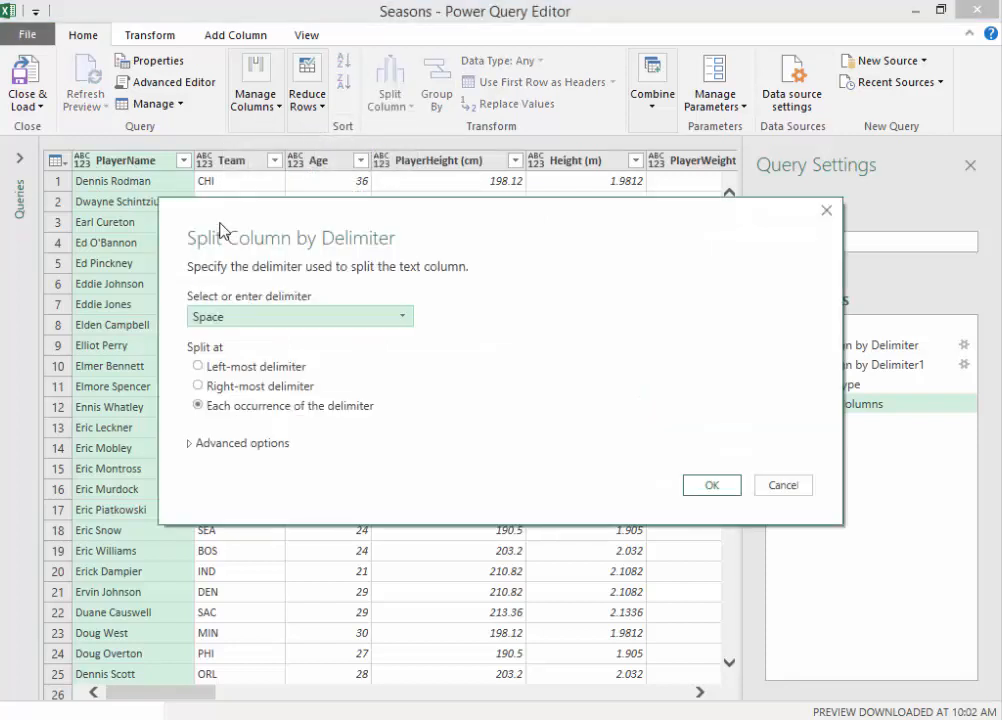
drag(307, 220, 527, 210)
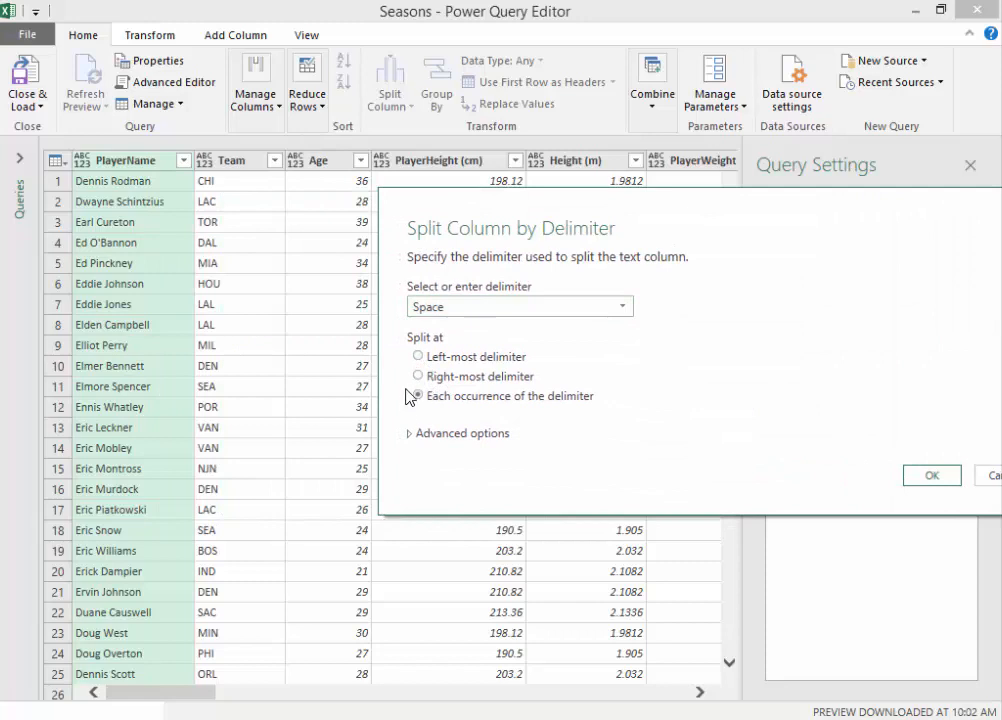
click(417, 438)
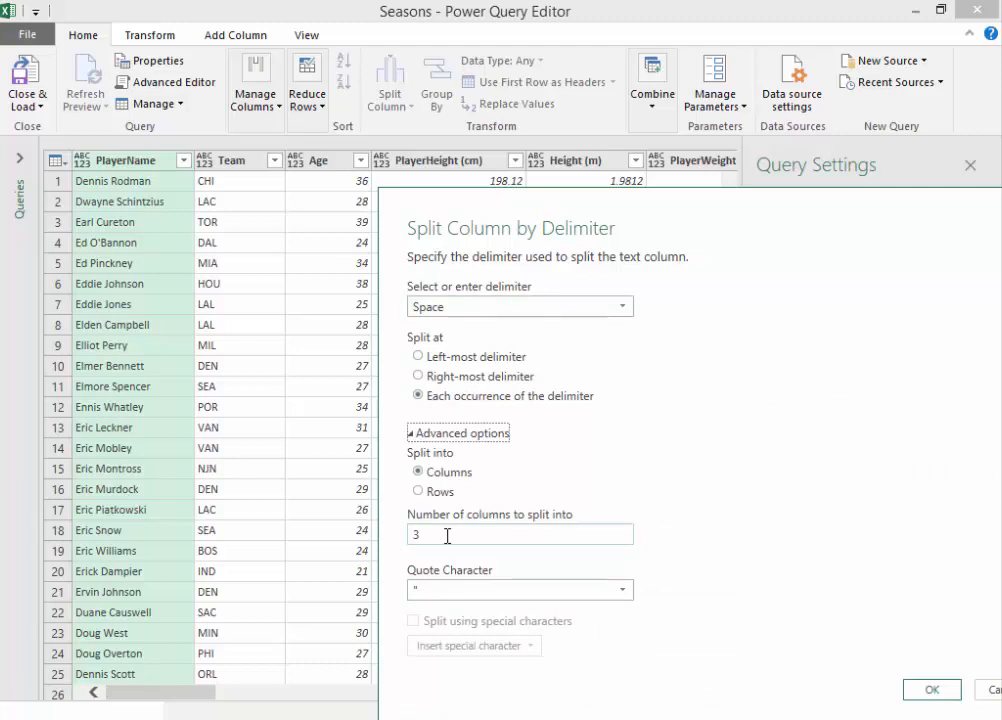
drag(447, 536, 416, 534)
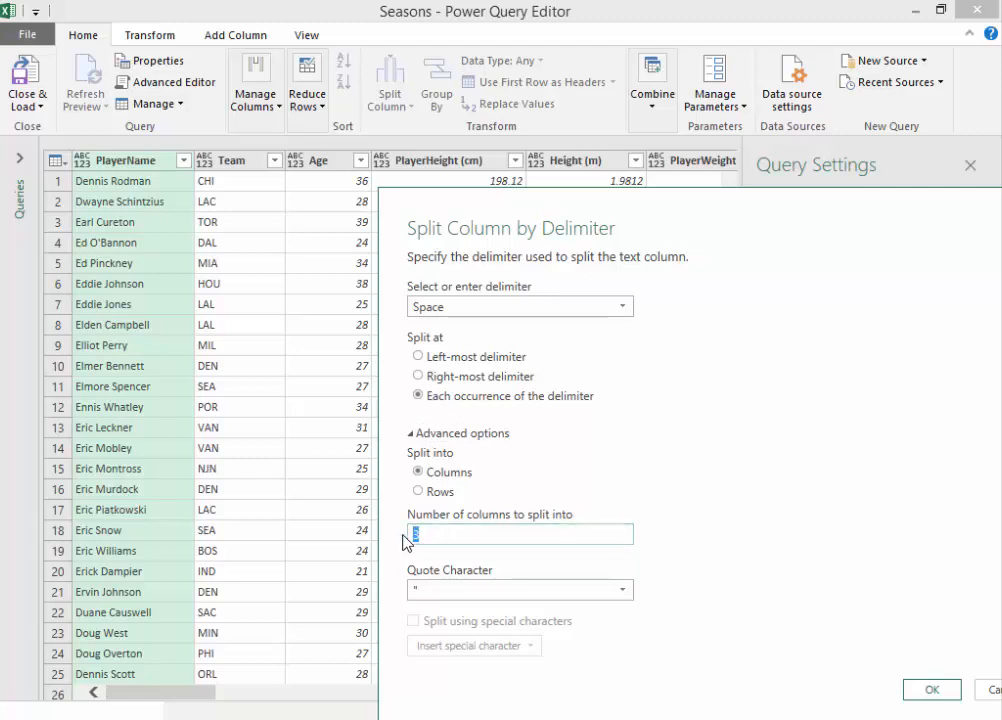
text(2)
click(621, 592)
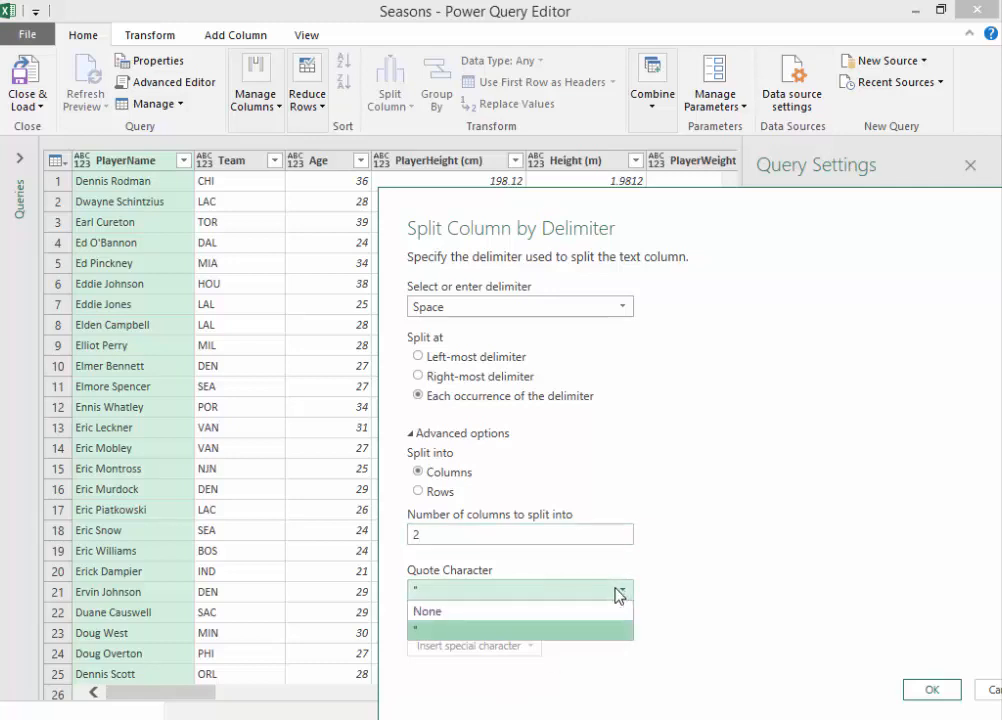
click(443, 609)
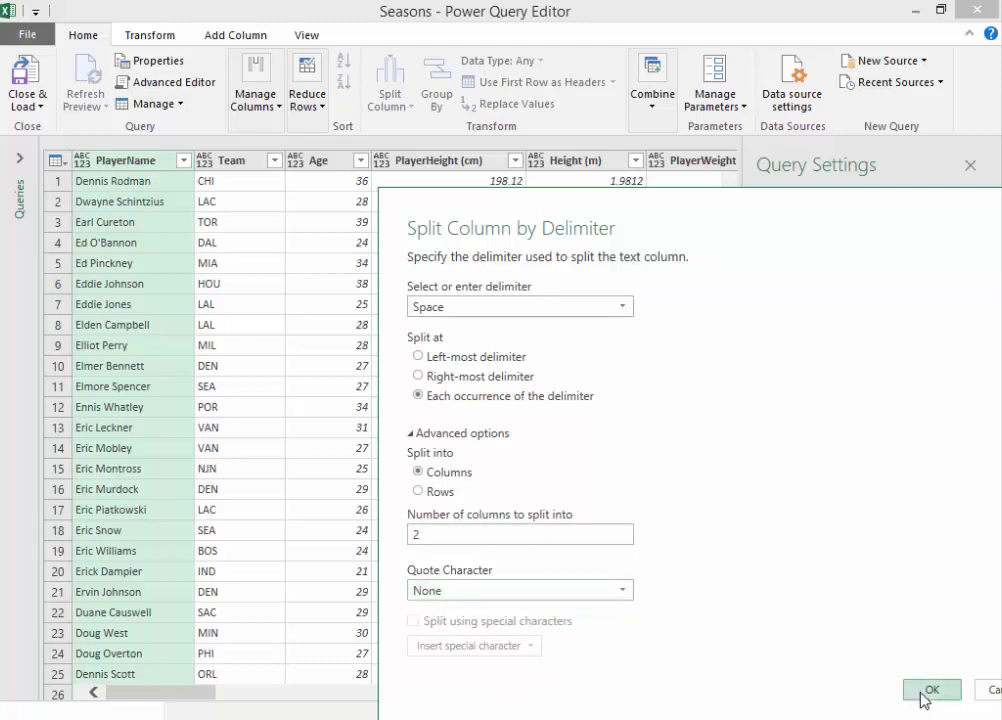
click(925, 697)
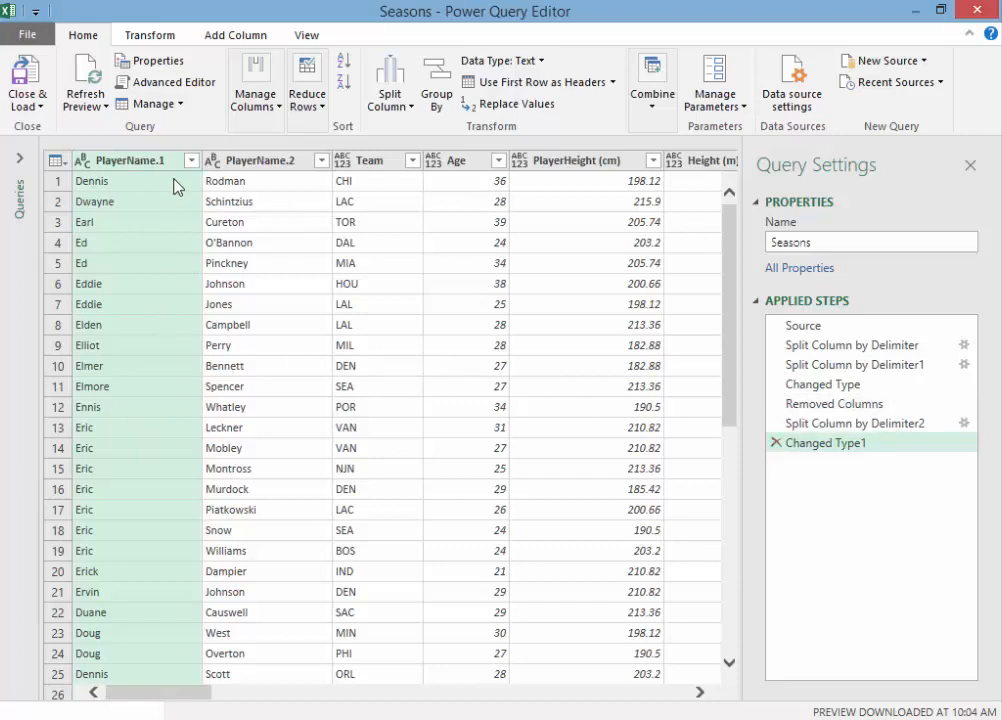
Step: Remove the automatic type conversion and the PlayerName split from the query's applied steps
click(776, 443)
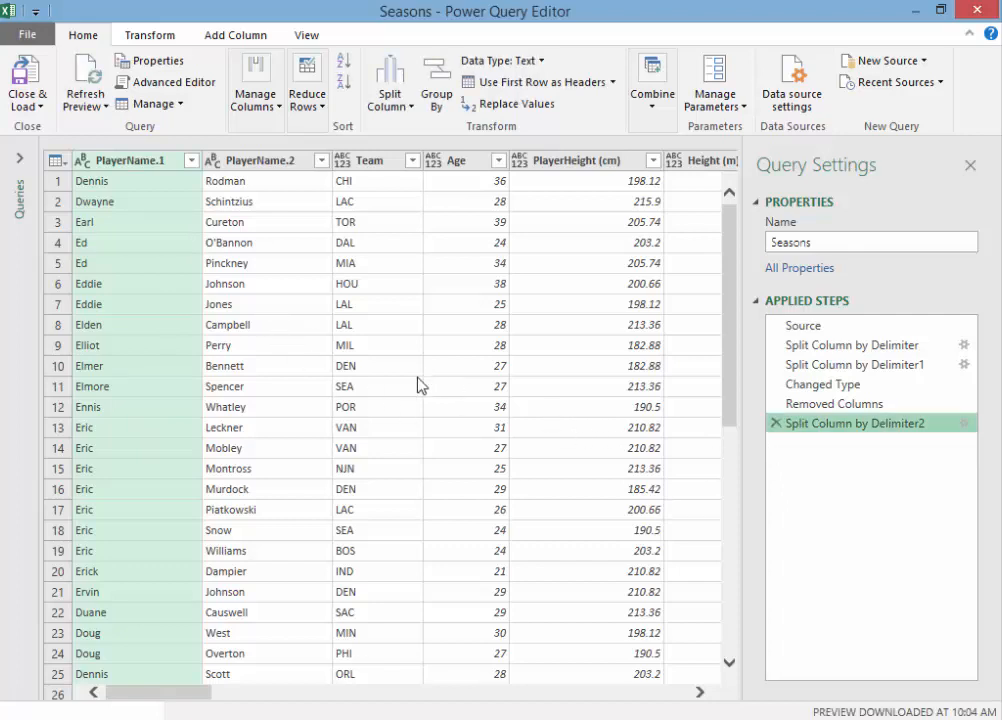
click(777, 424)
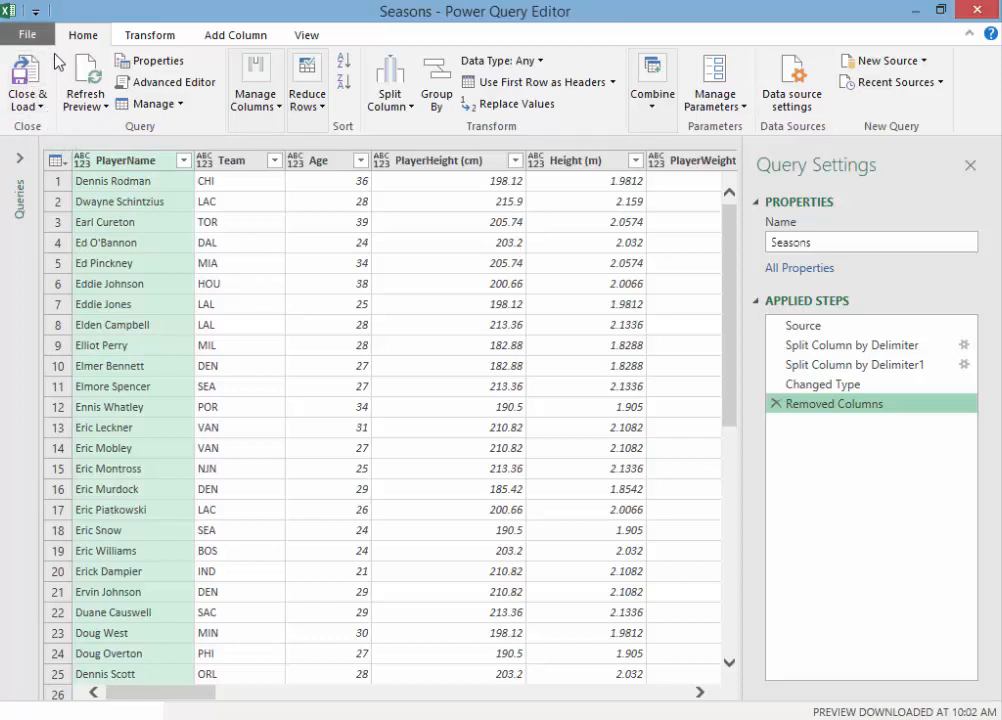
Step: Close the query editor and load the Seasons query into the workbook
click(41, 107)
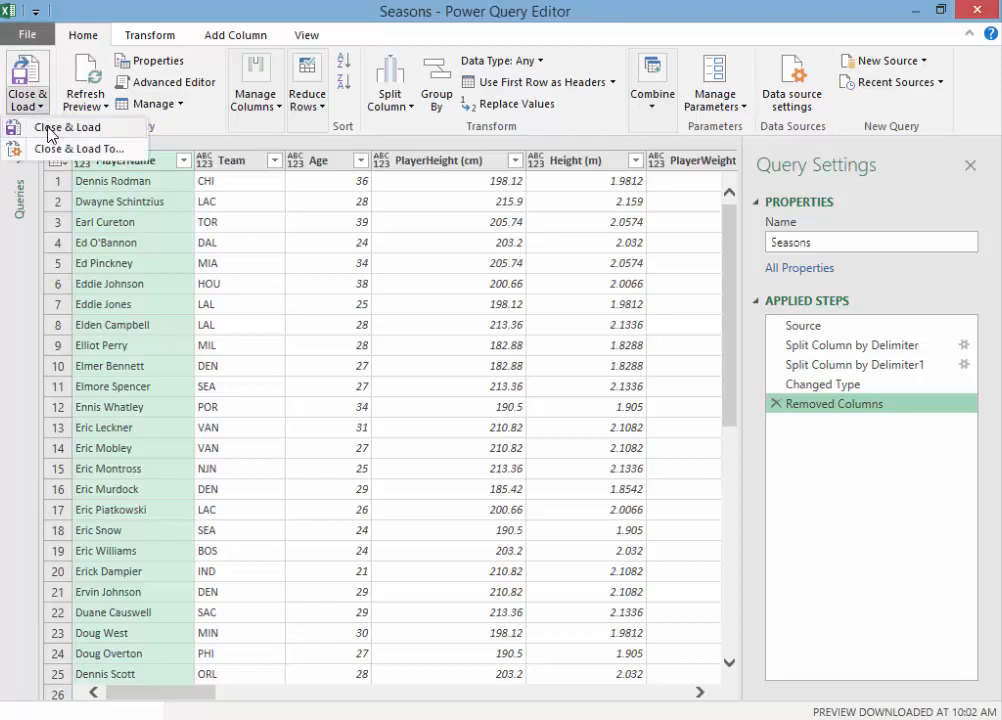
click(47, 131)
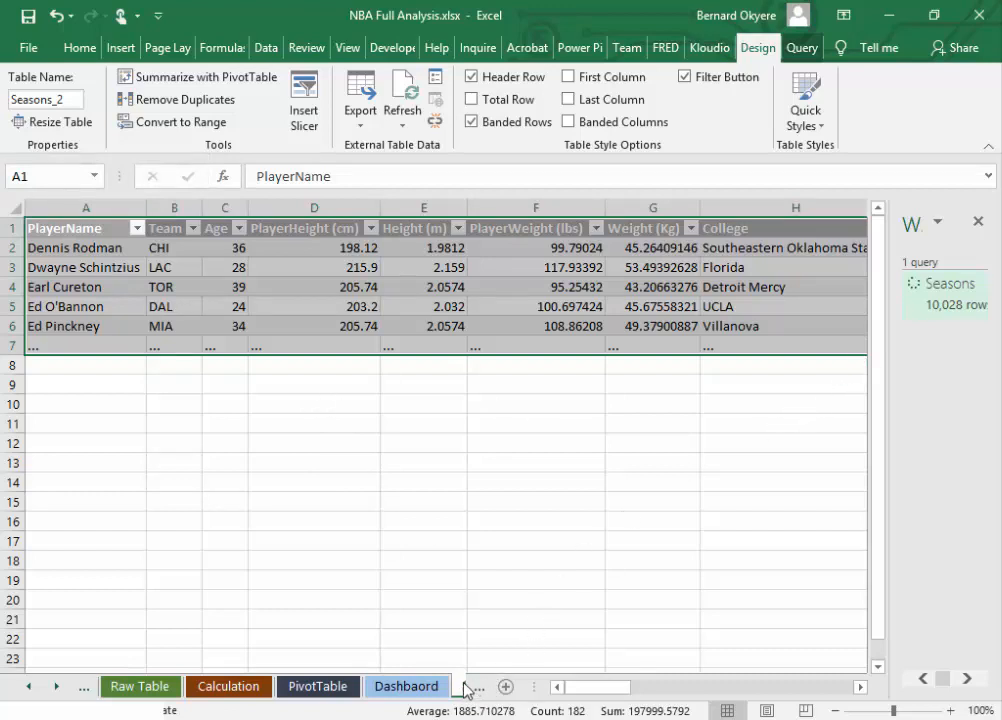
Step: Rename the sheet holding the loaded query as ETL and save the workbook
drag(541, 688, 633, 688)
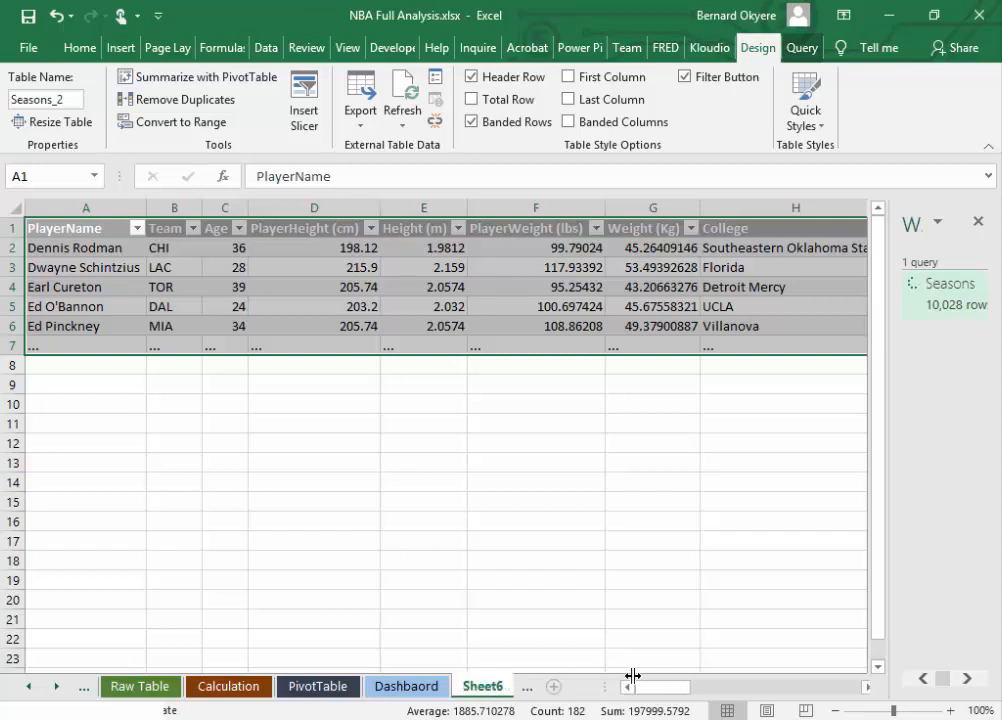
double_click(481, 686)
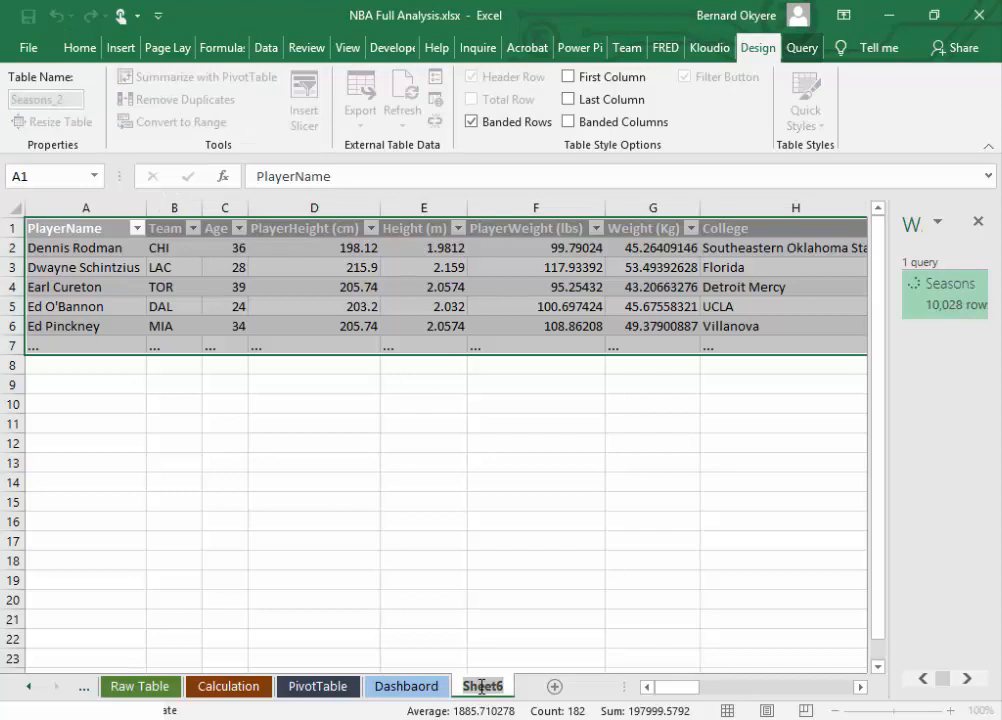
text(ET)
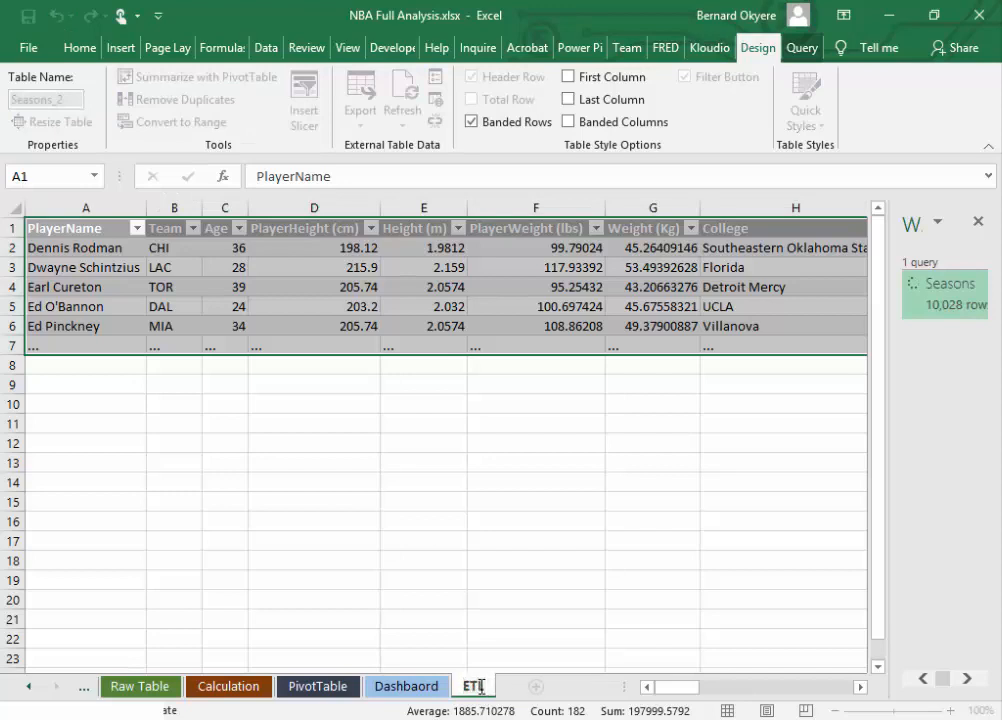
text(L)
click(510, 617)
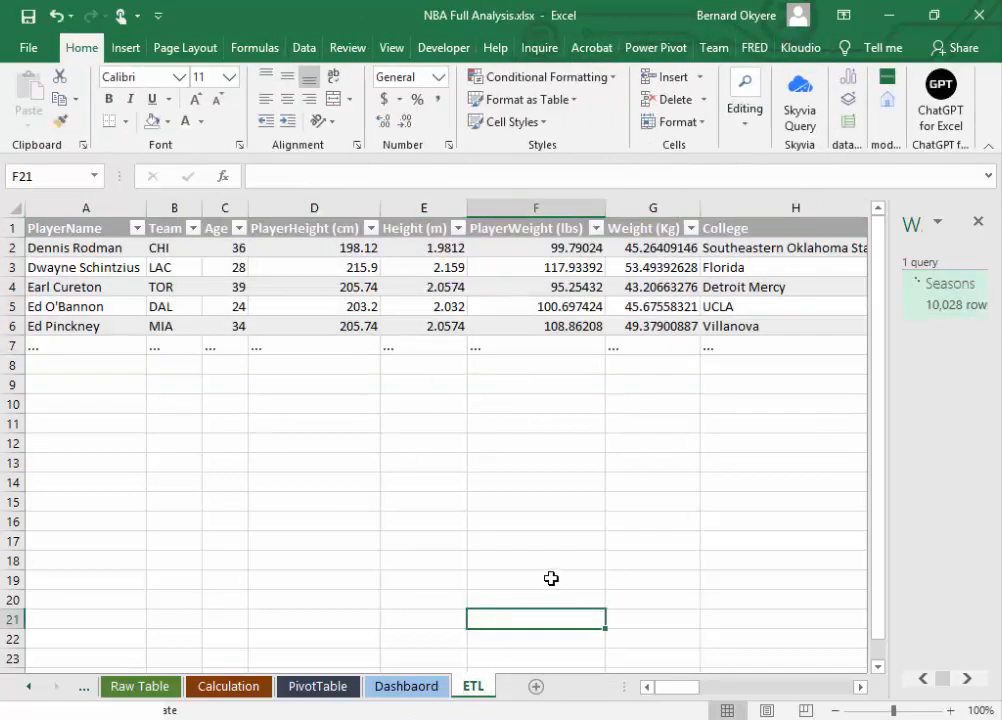
key(ctrl+s)
Step: Examine the columns of the Raw Table sheet, especially the DraftYear and DYear values
click(141, 690)
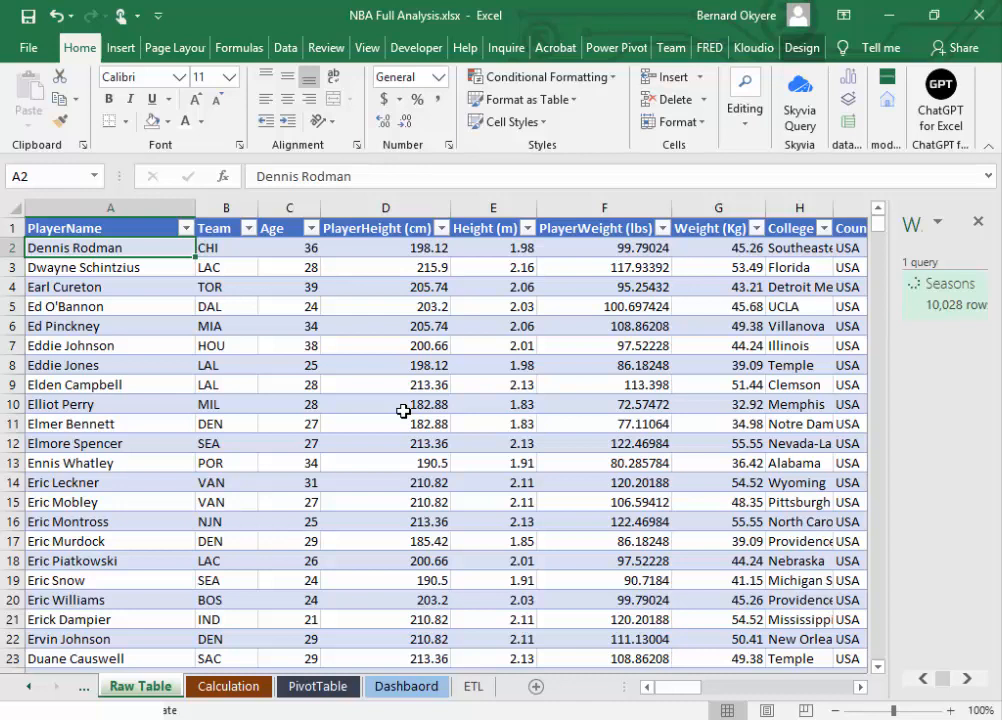
click(447, 383)
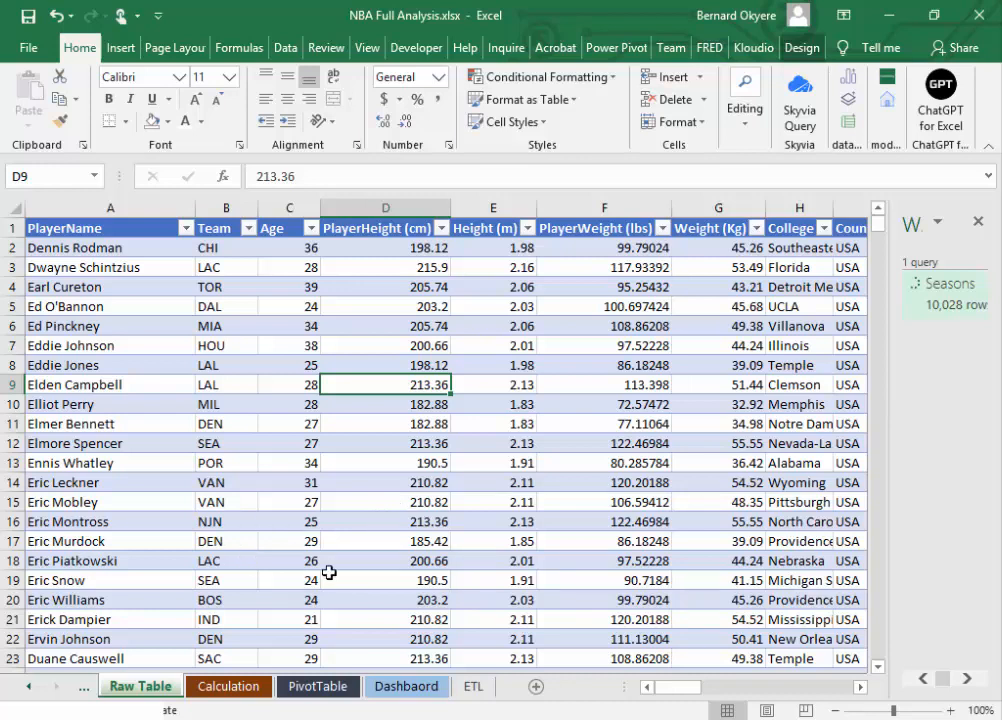
click(300, 443)
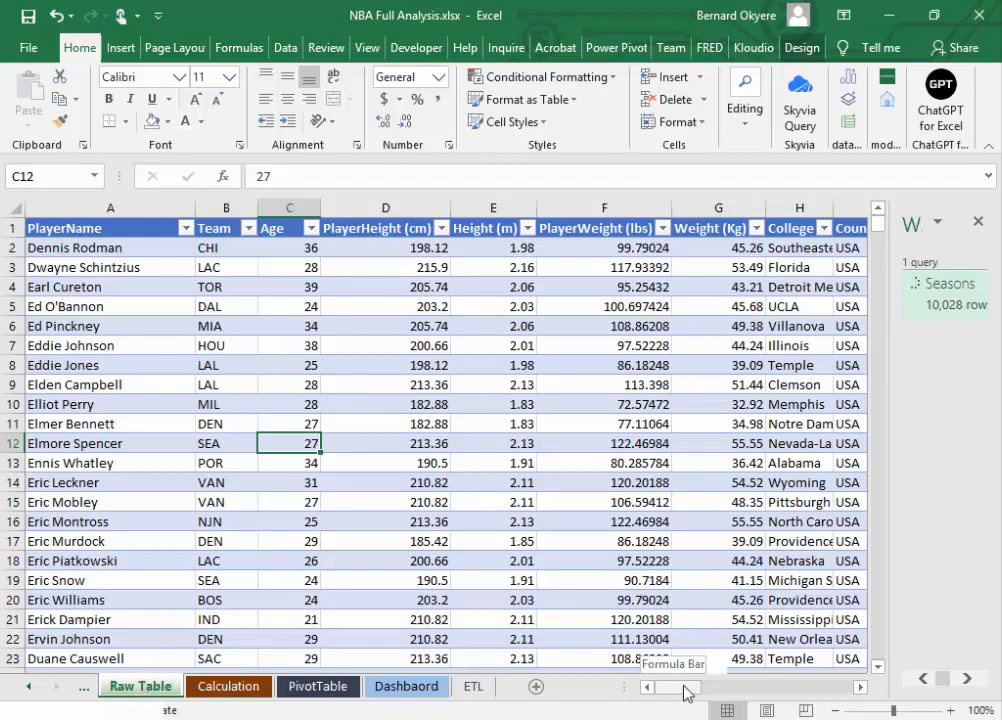
drag(686, 692, 706, 696)
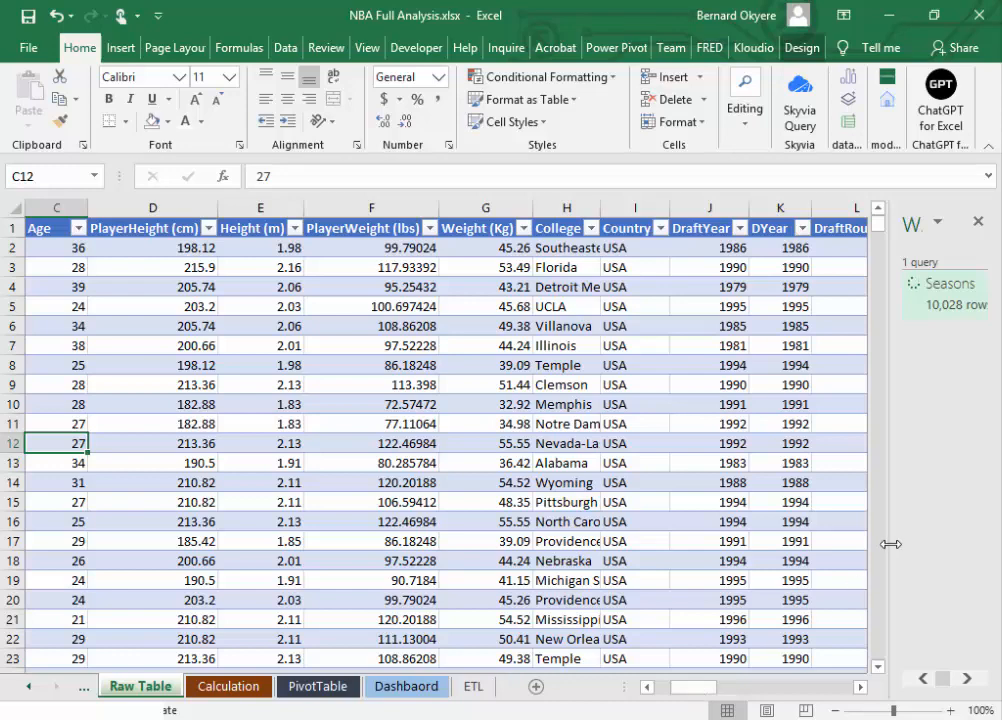
drag(714, 688, 735, 688)
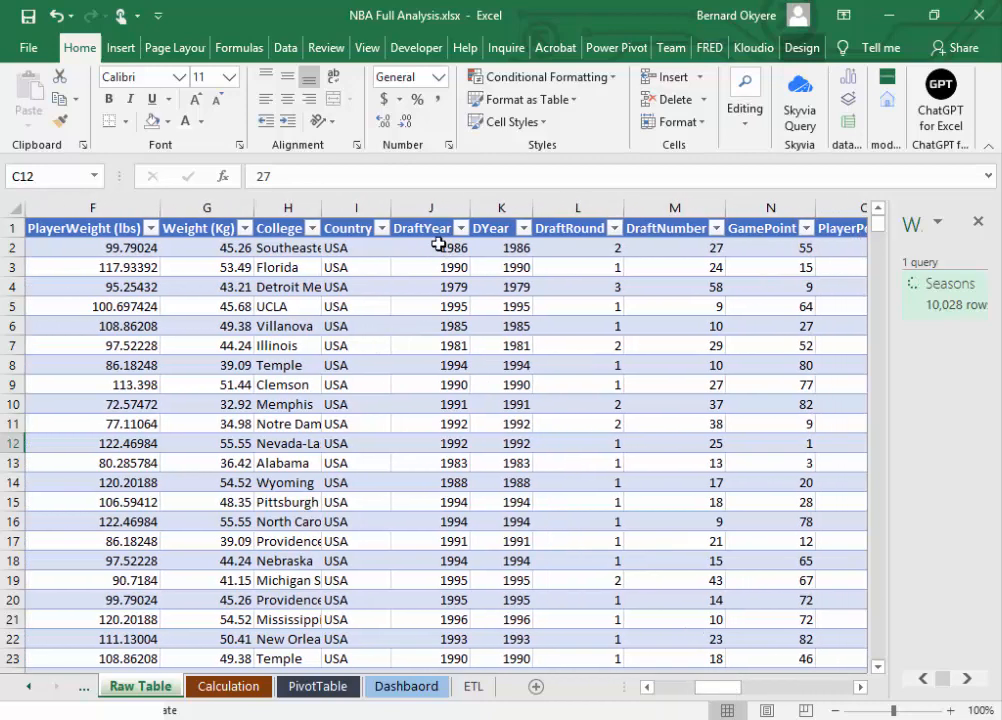
click(438, 245)
click(482, 246)
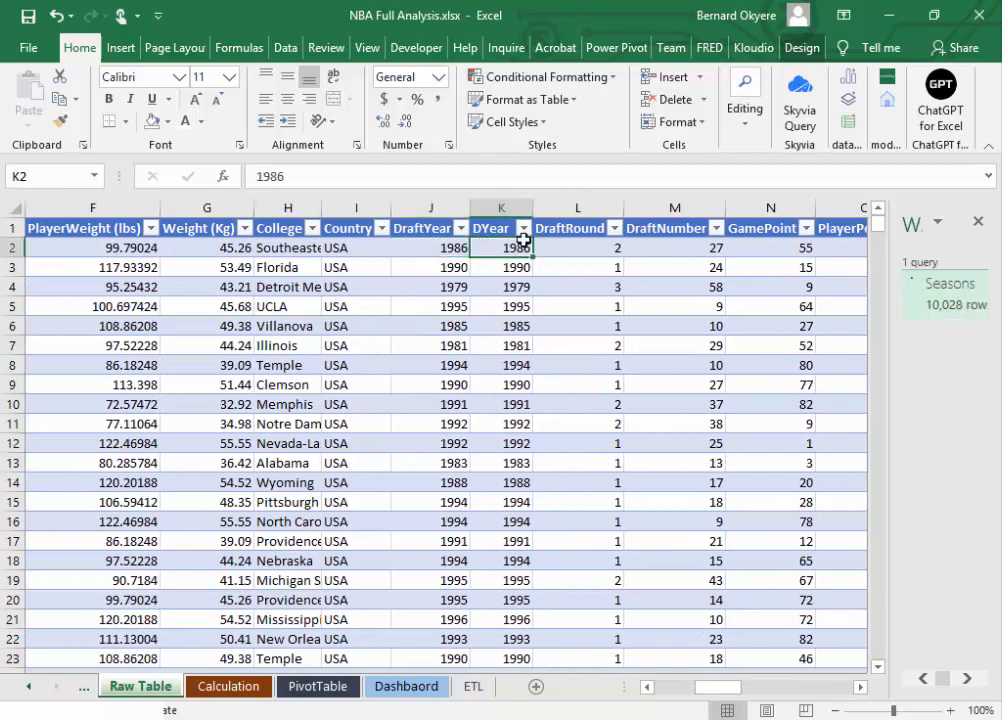
click(491, 226)
click(860, 687)
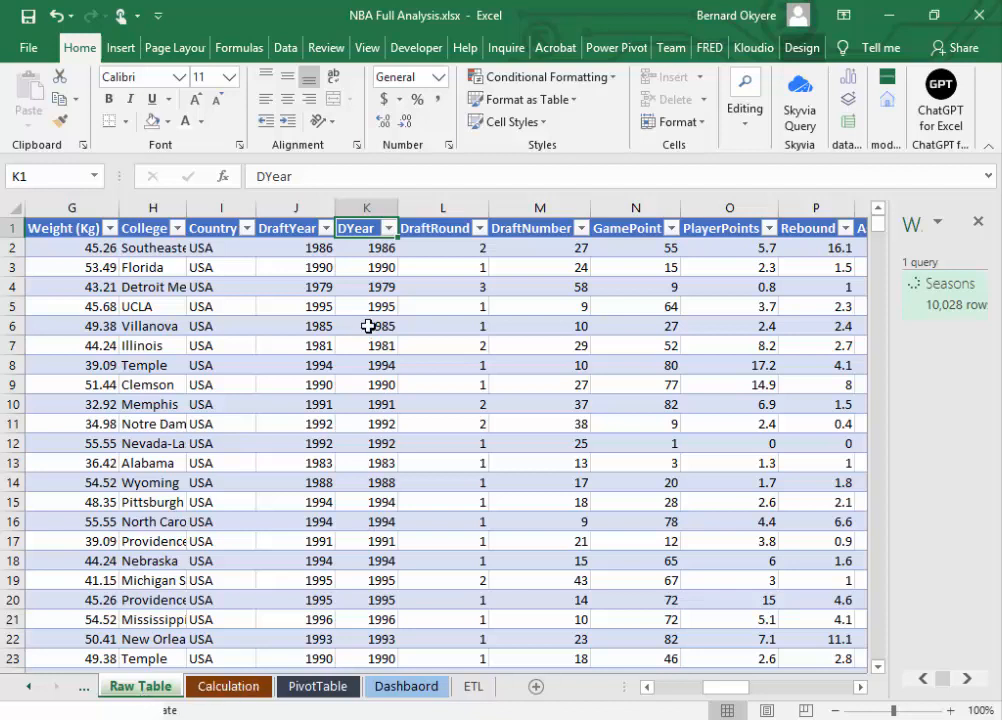
click(367, 249)
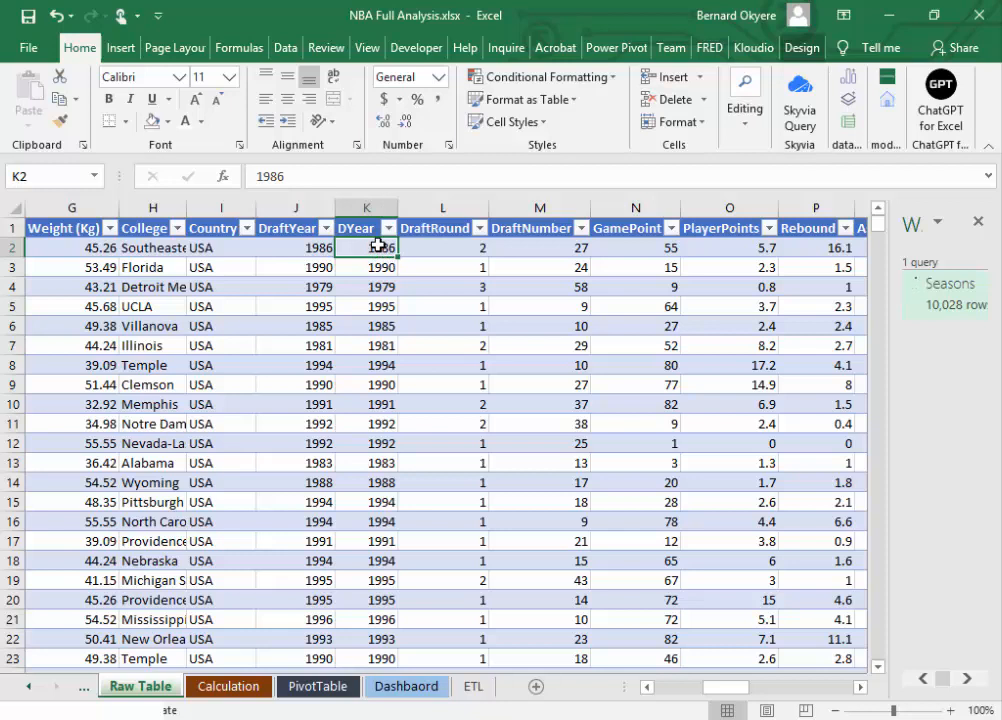
Step: Insert a blank table column between DYear and DraftRound on the Raw Table sheet and select its first data cell
click(438, 207)
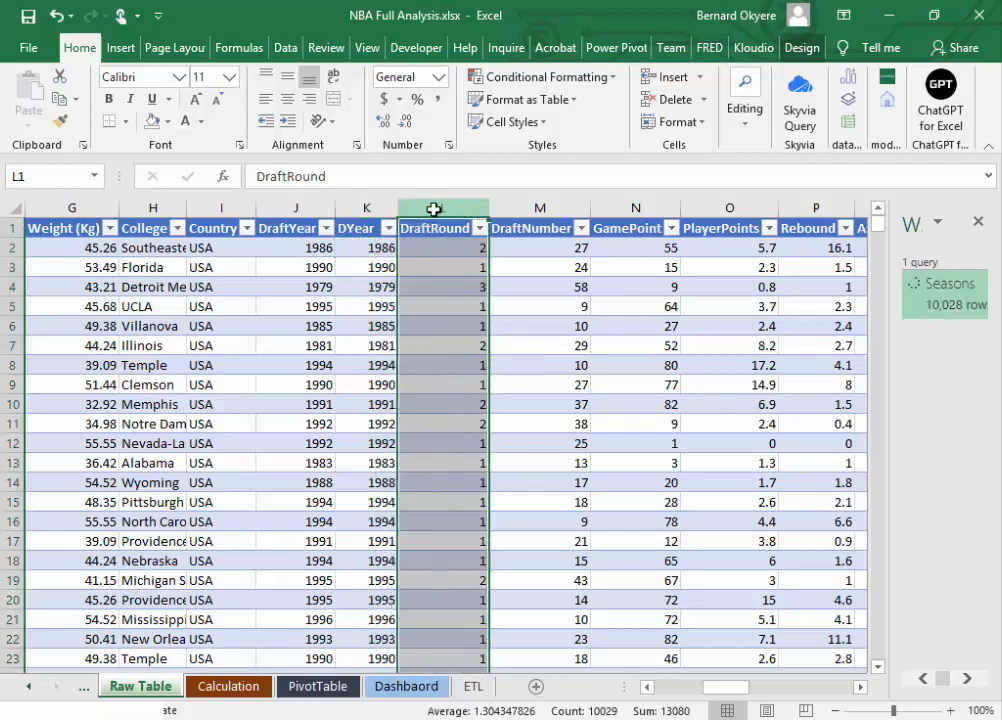
right_click(446, 206)
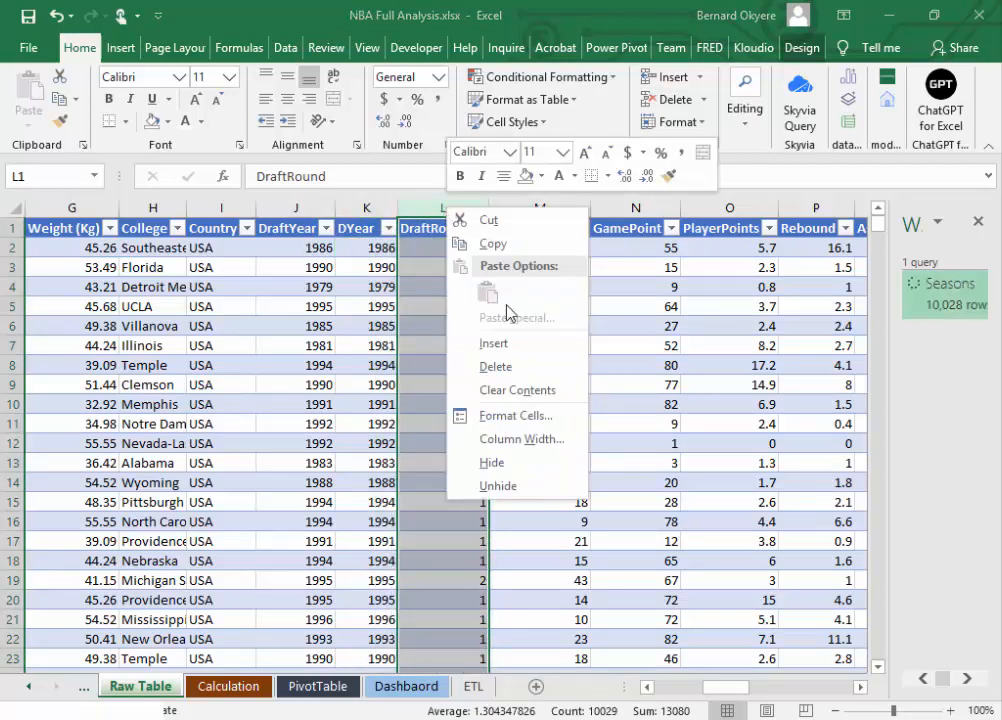
click(524, 349)
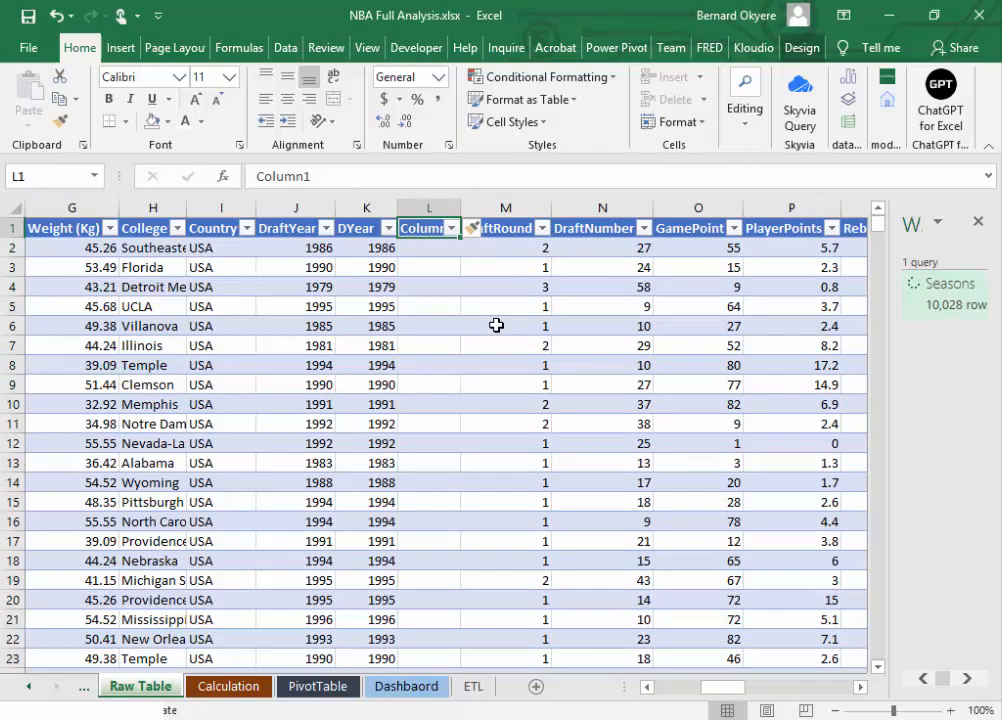
click(439, 252)
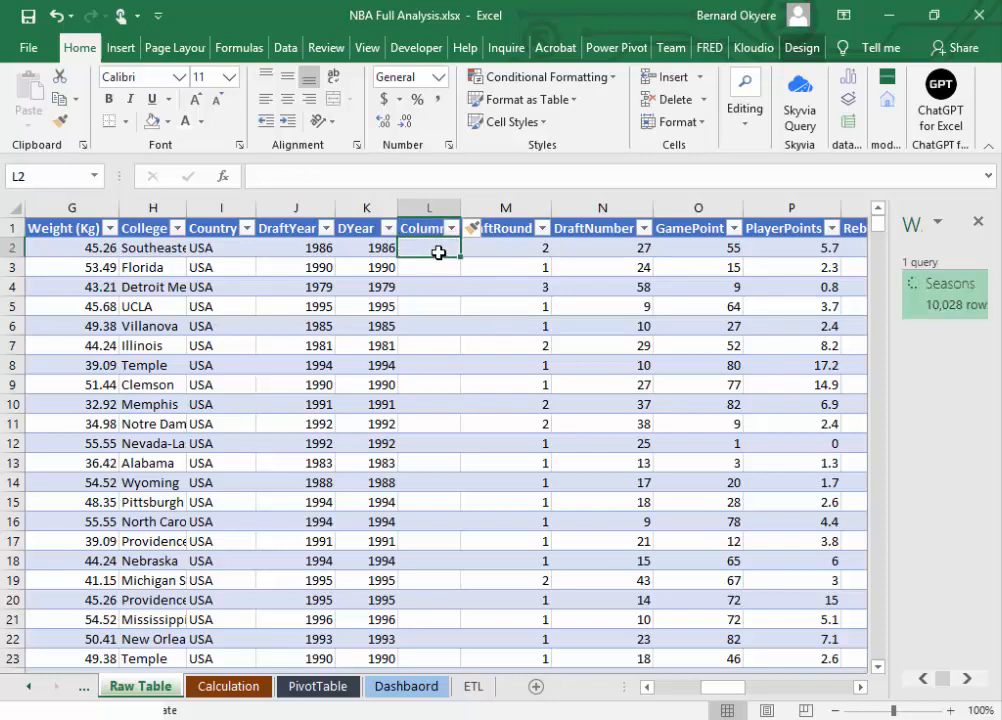
Step: Name the blank table column beside DYear DYearDate
click(360, 218)
drag(409, 226, 418, 230)
click(439, 228)
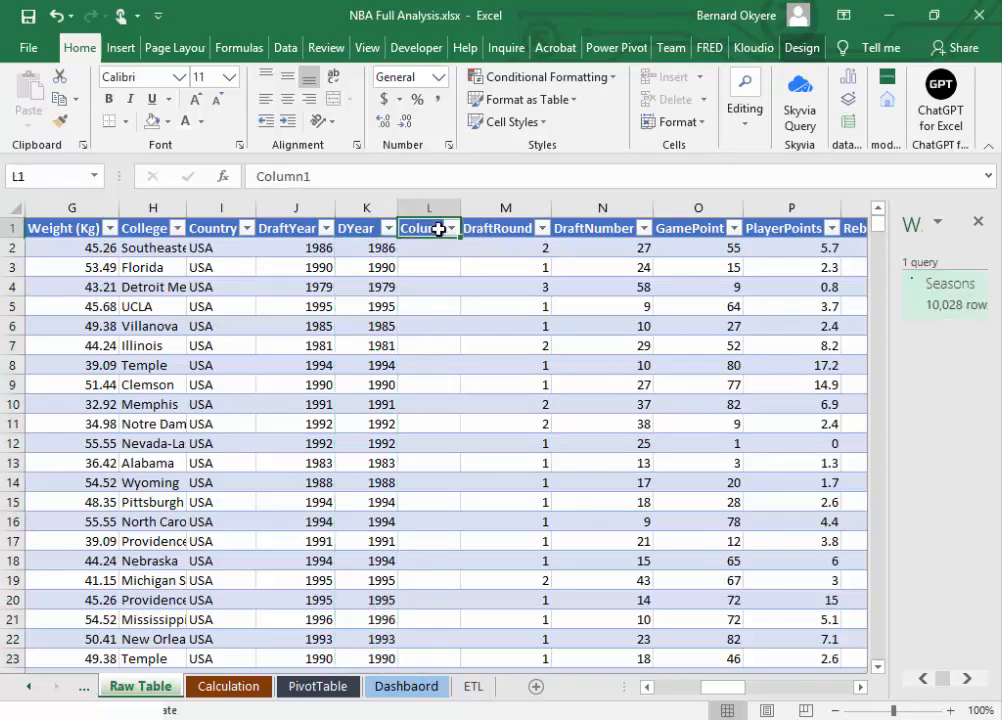
text(DYear)
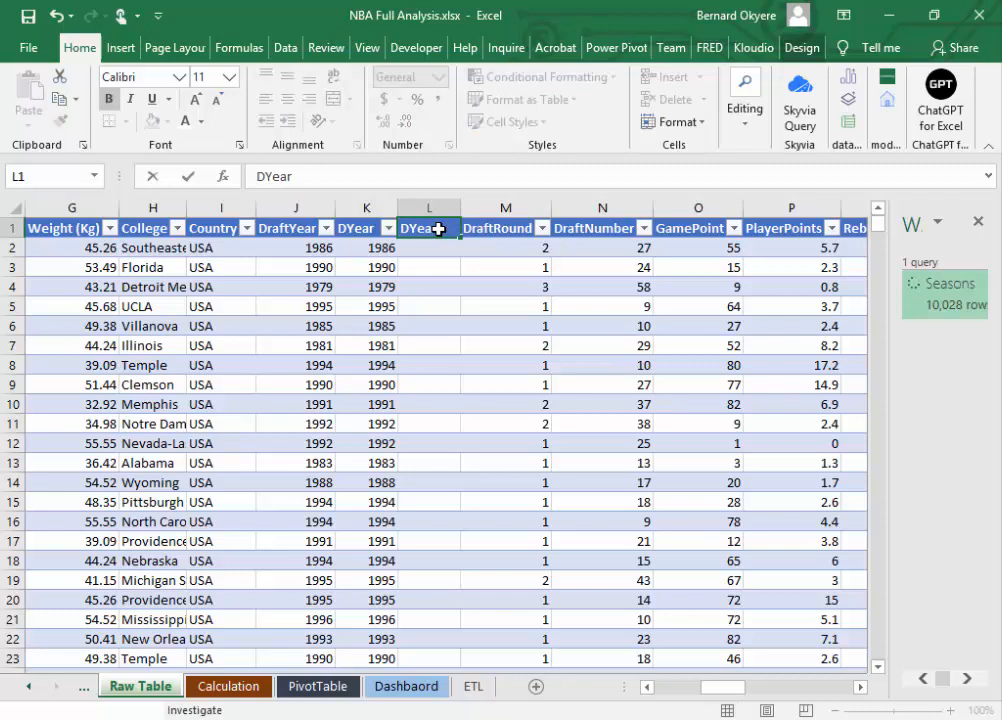
text(Da)
key(BackSpace)
text(Ate)
key(BackSpace)
key(BackSpace)
key(BackSpace)
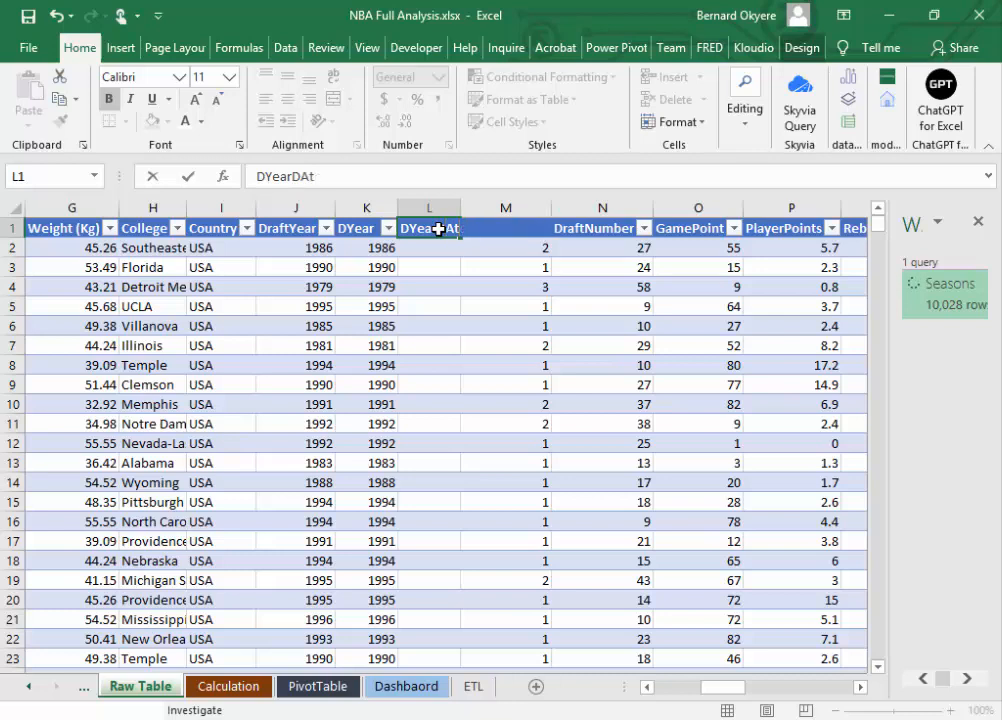
text(ate)
key(Return)
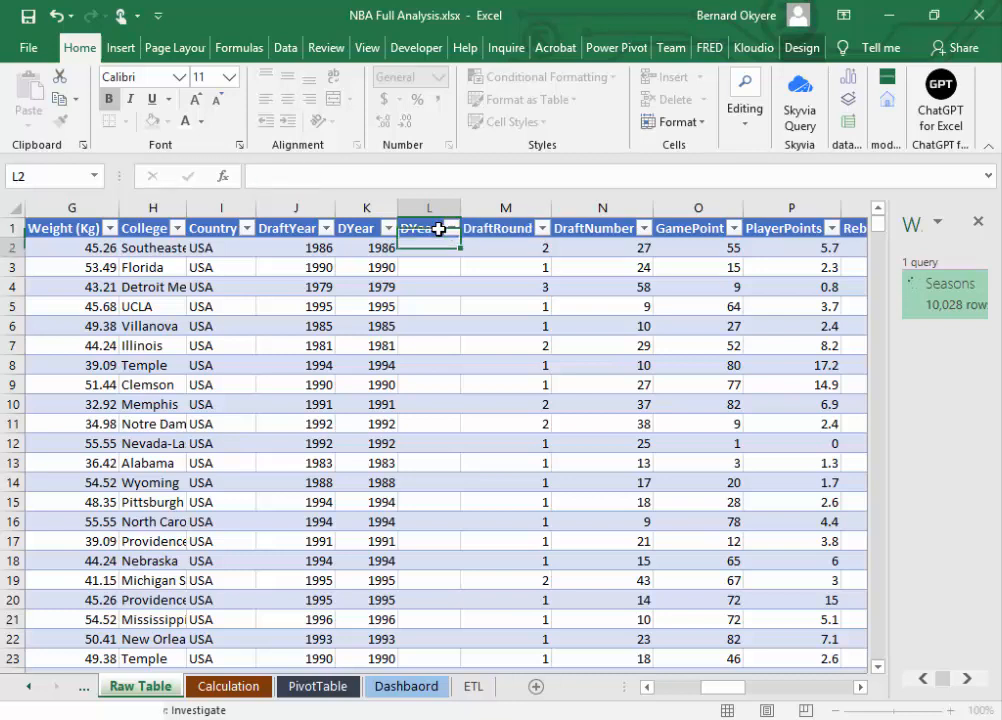
Step: Widen the DYearDate column so its full header fits and save the workbook
drag(462, 206, 518, 206)
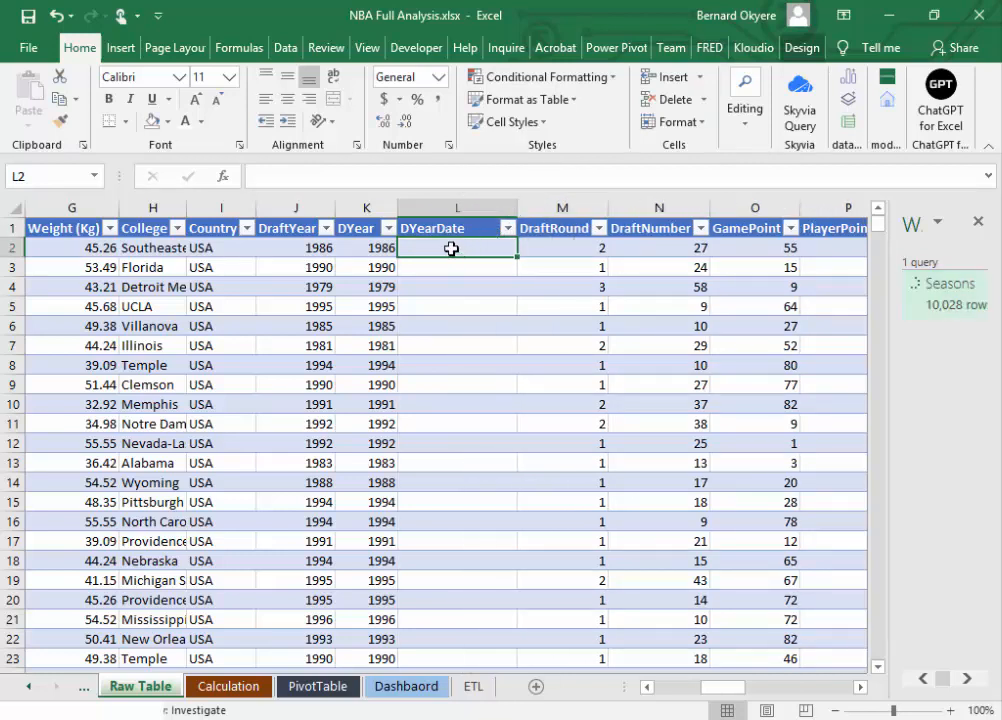
key(ctrl+s)
click(384, 247)
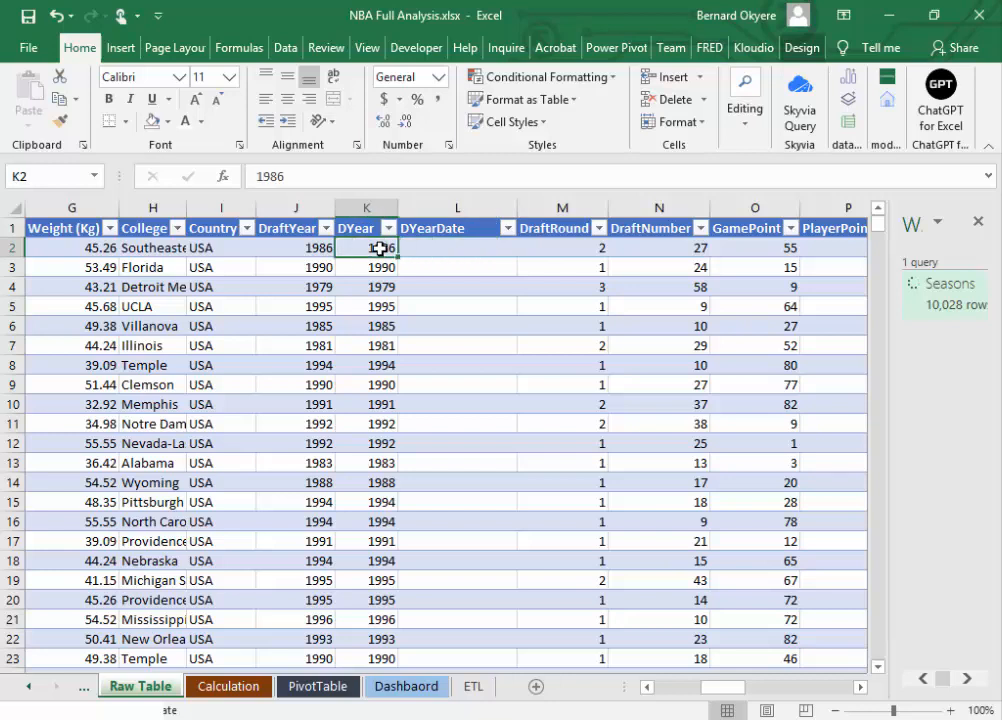
click(437, 245)
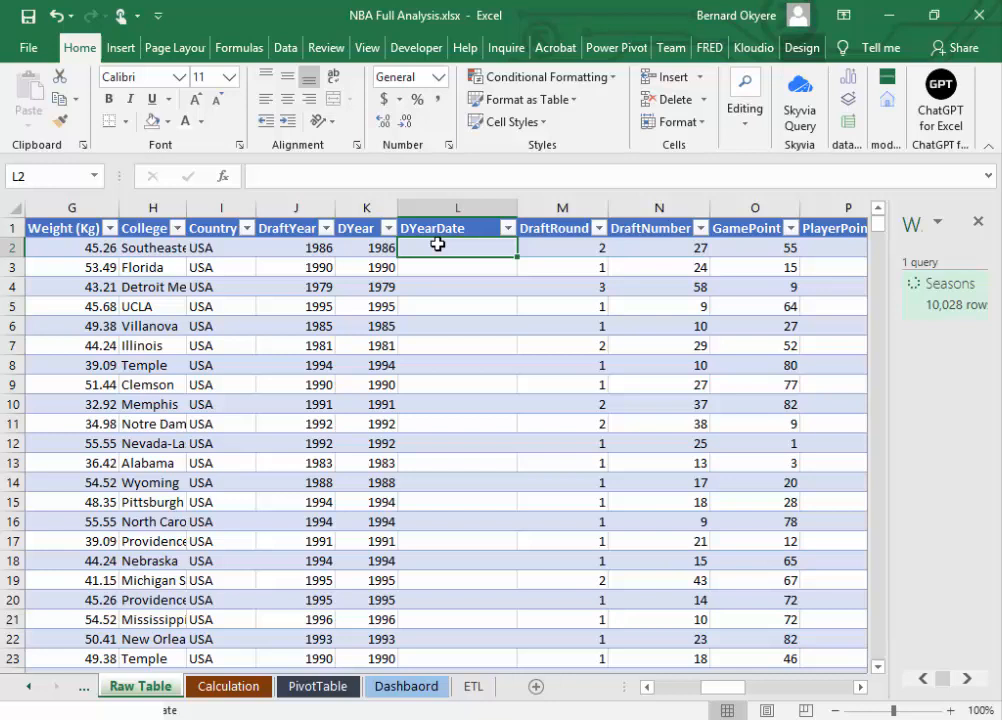
text(=)
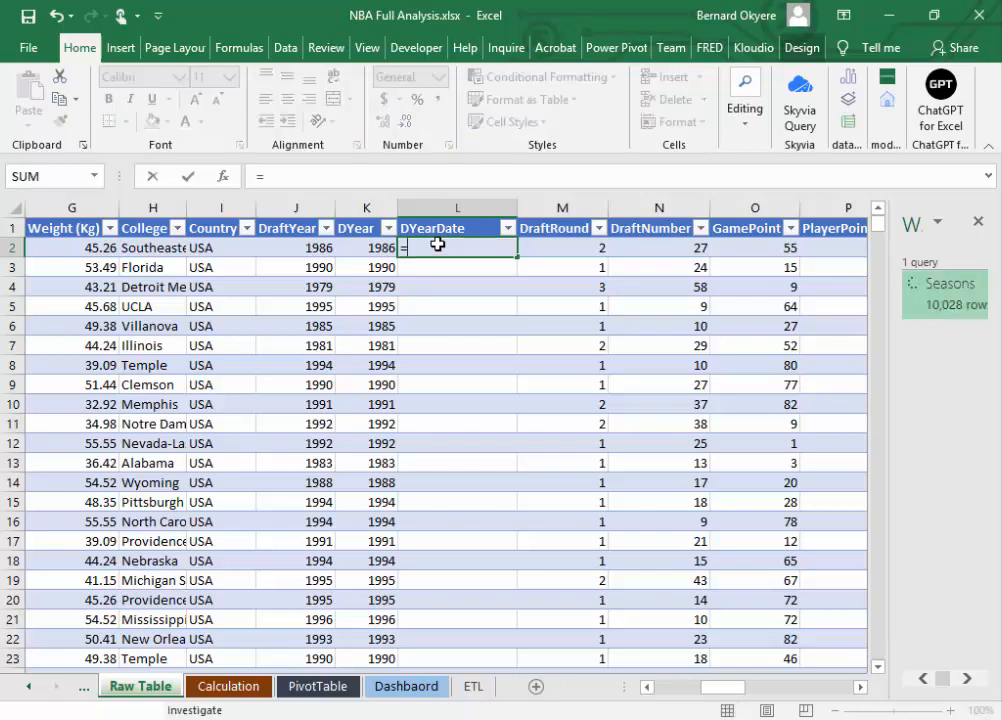
text(Date)
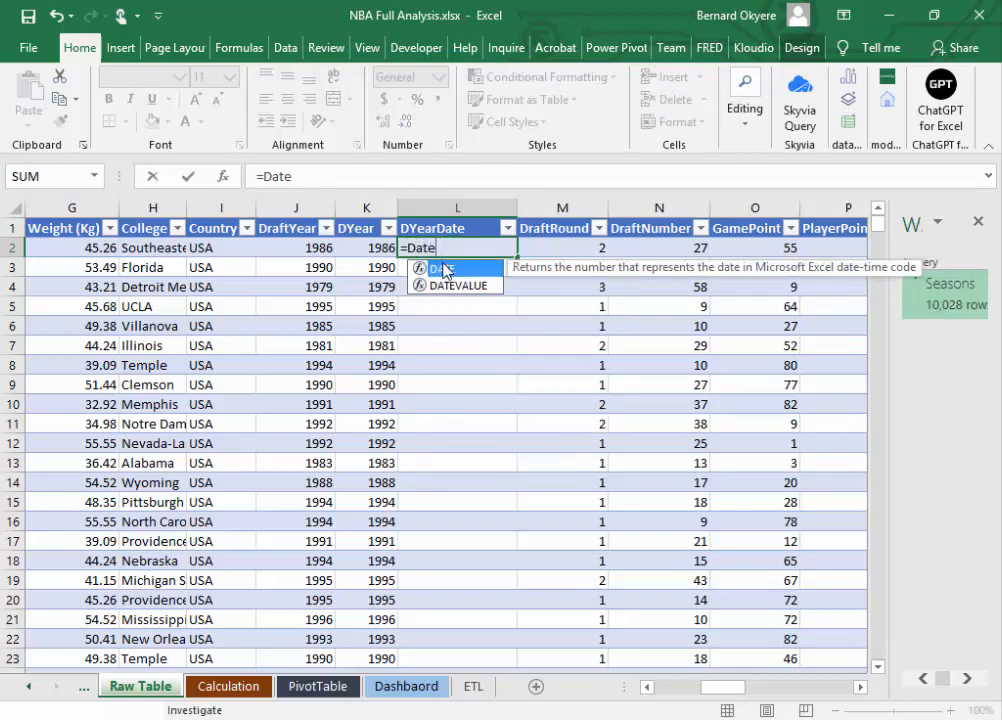
double_click(440, 268)
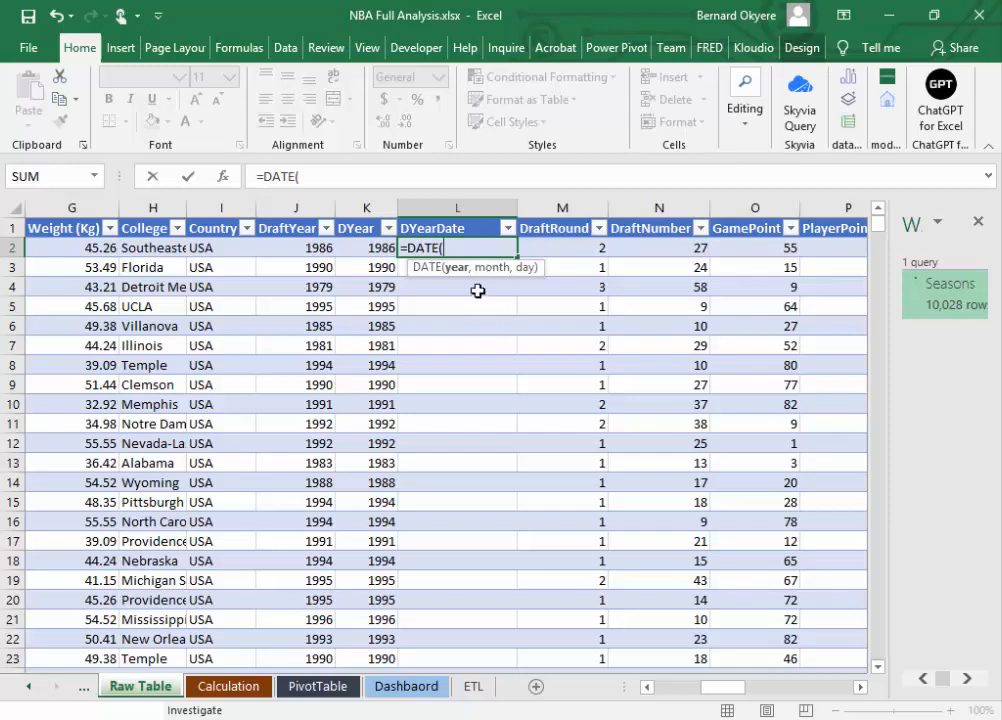
click(379, 245)
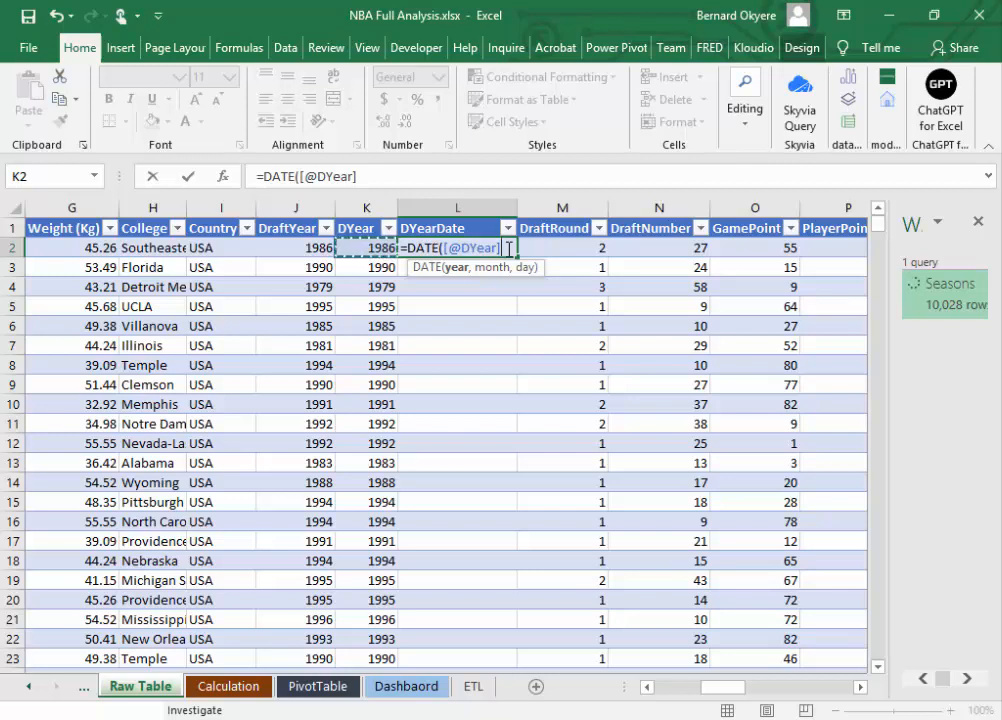
text(,)
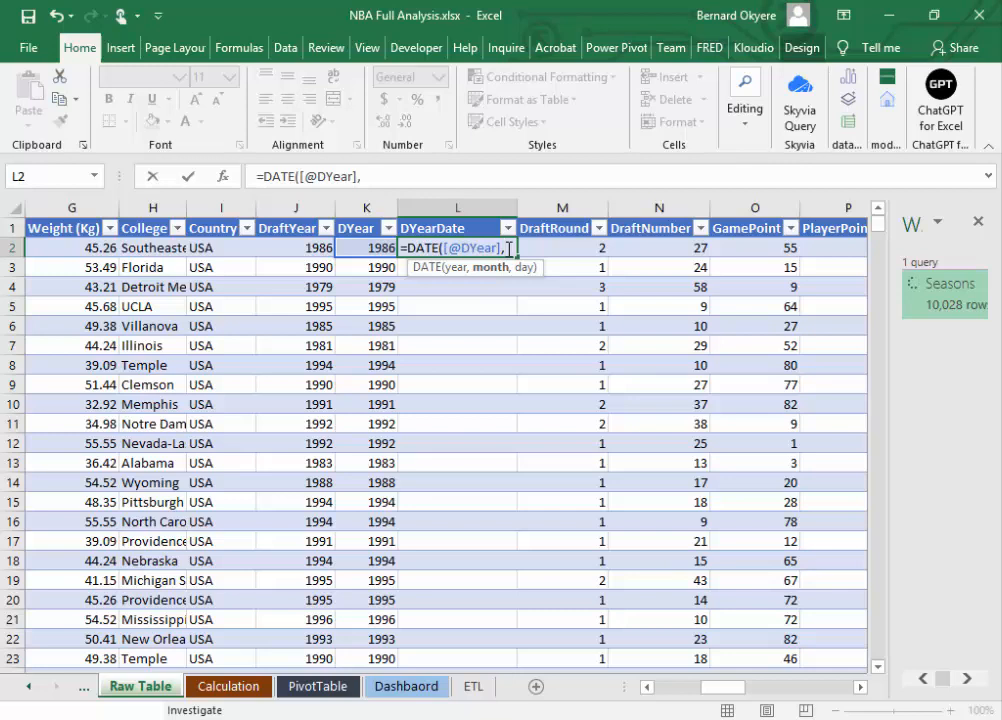
key(BackSpace)
key(BackSpace)
key(BackSpace)
key(BackSpace)
key(BackSpace)
key(BackSpace)
key(BackSpace)
key(BackSpace)
key(BackSpace)
key(BackSpace)
key(BackSpace)
key(BackSpace)
key(BackSpace)
key(BackSpace)
key(BackSpace)
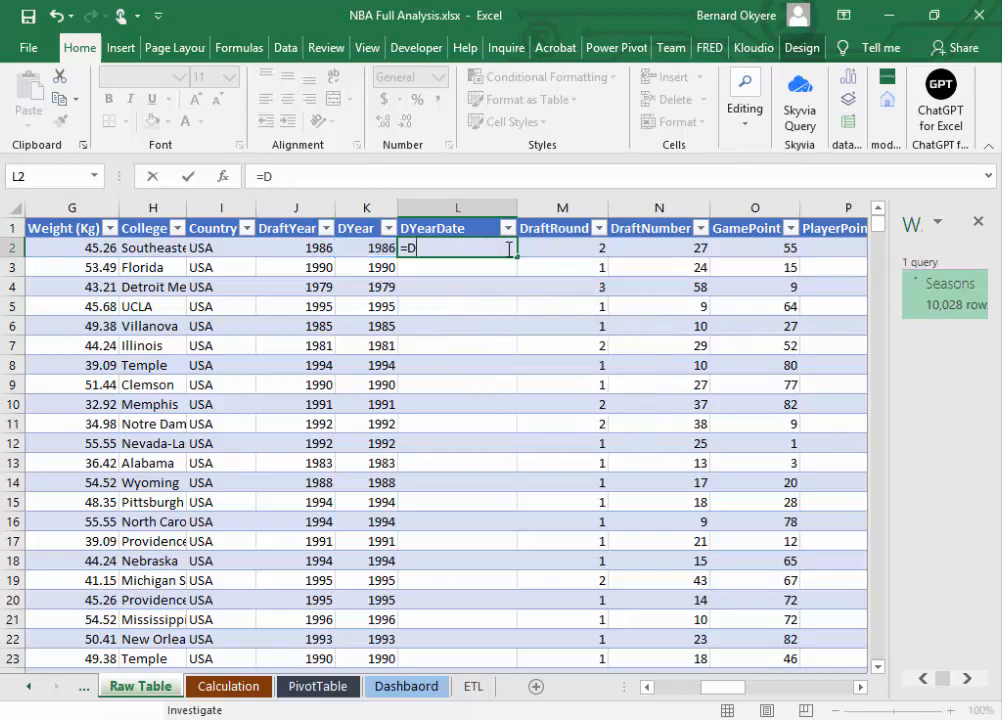
click(450, 268)
click(447, 248)
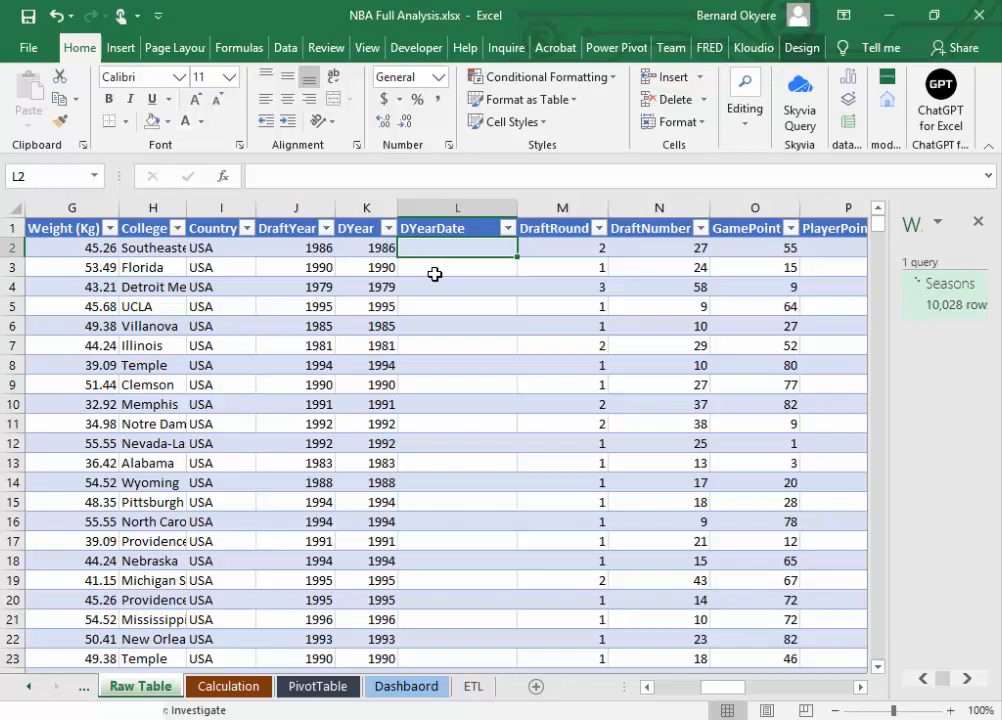
text(=)
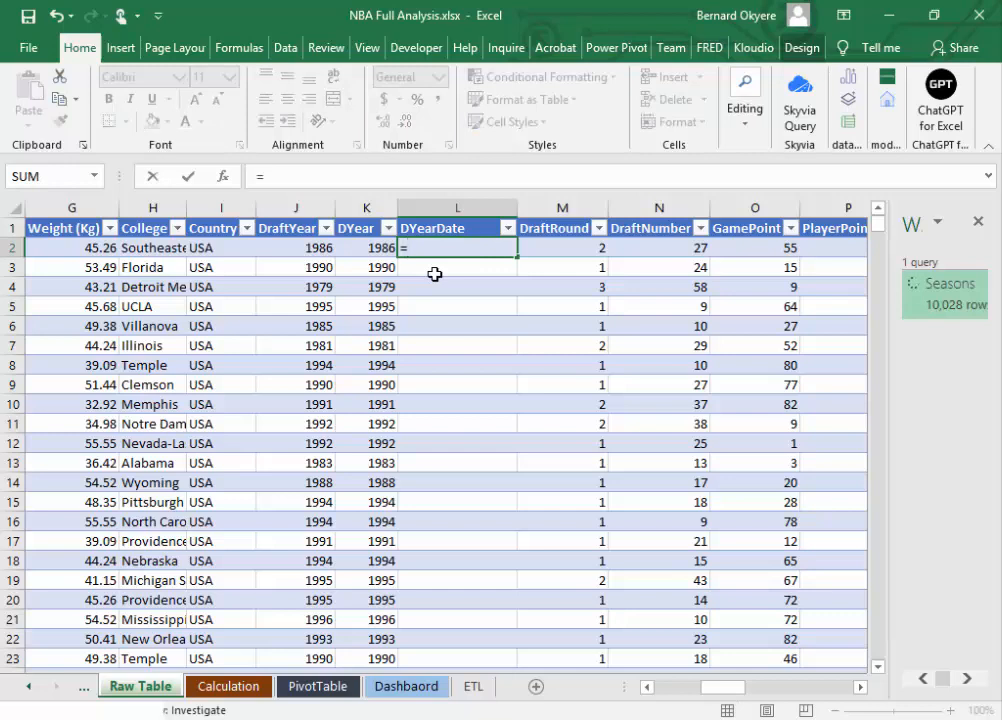
text(Da)
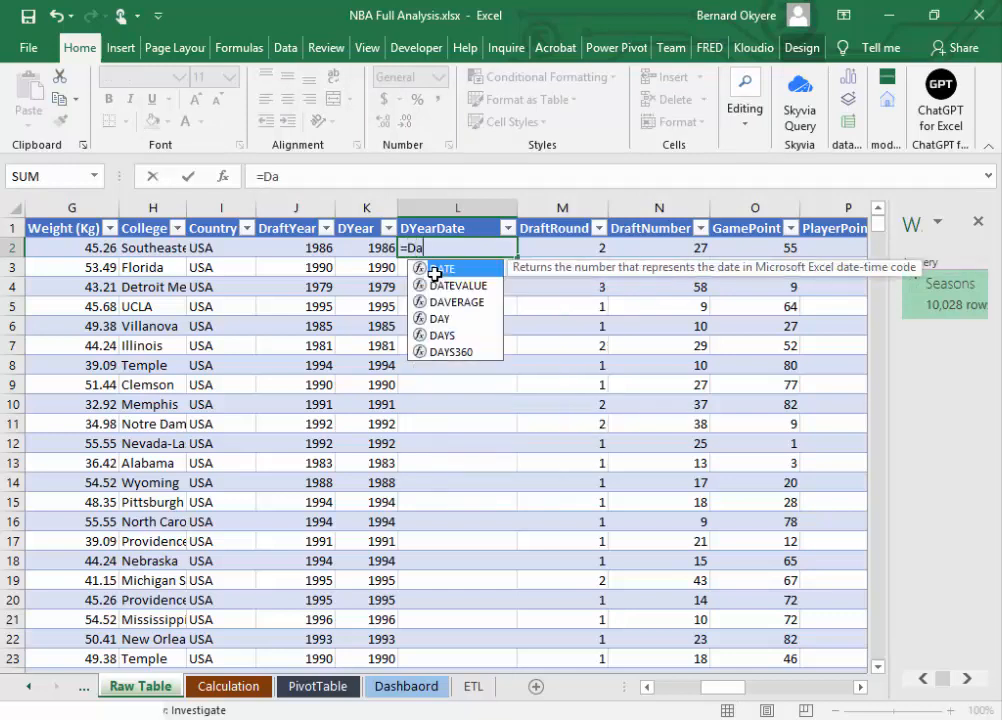
text(te)
key(Tab)
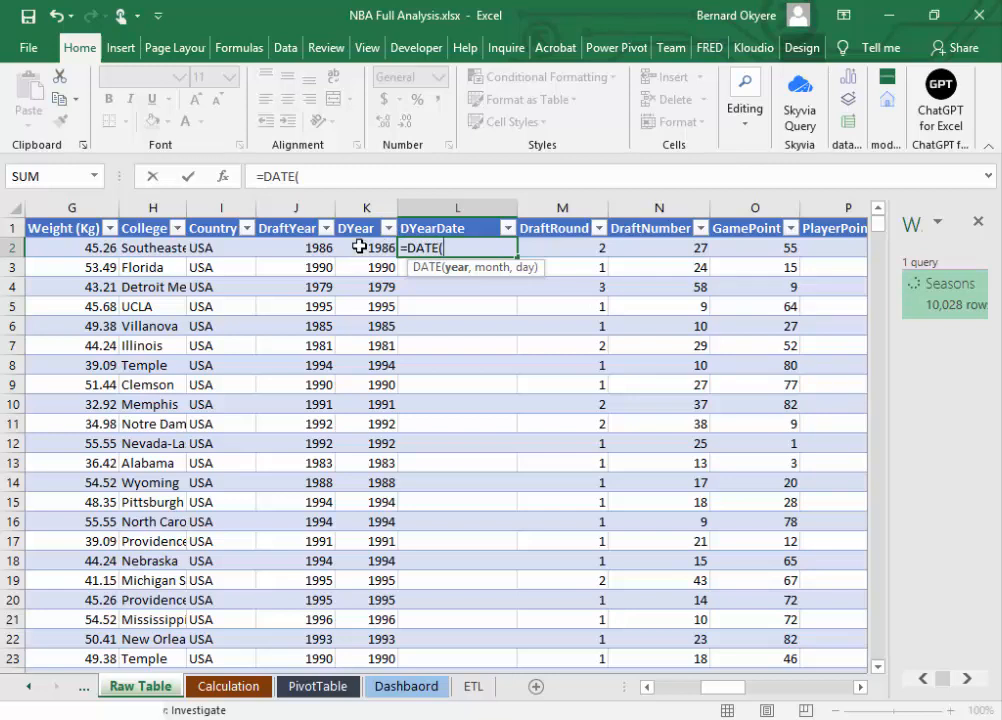
click(359, 246)
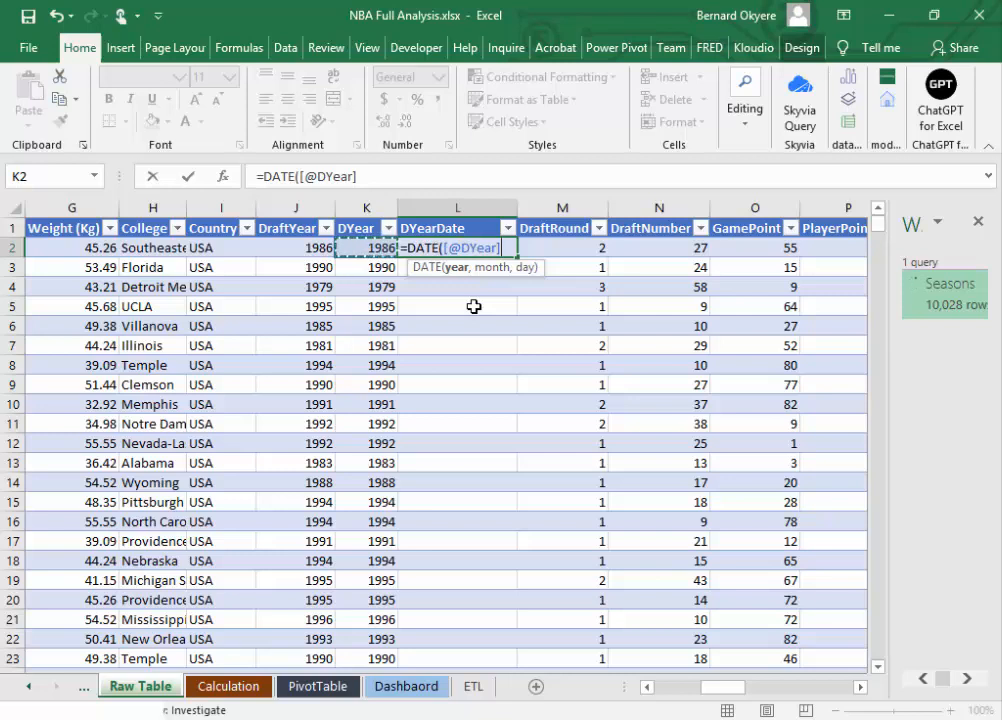
text(,)
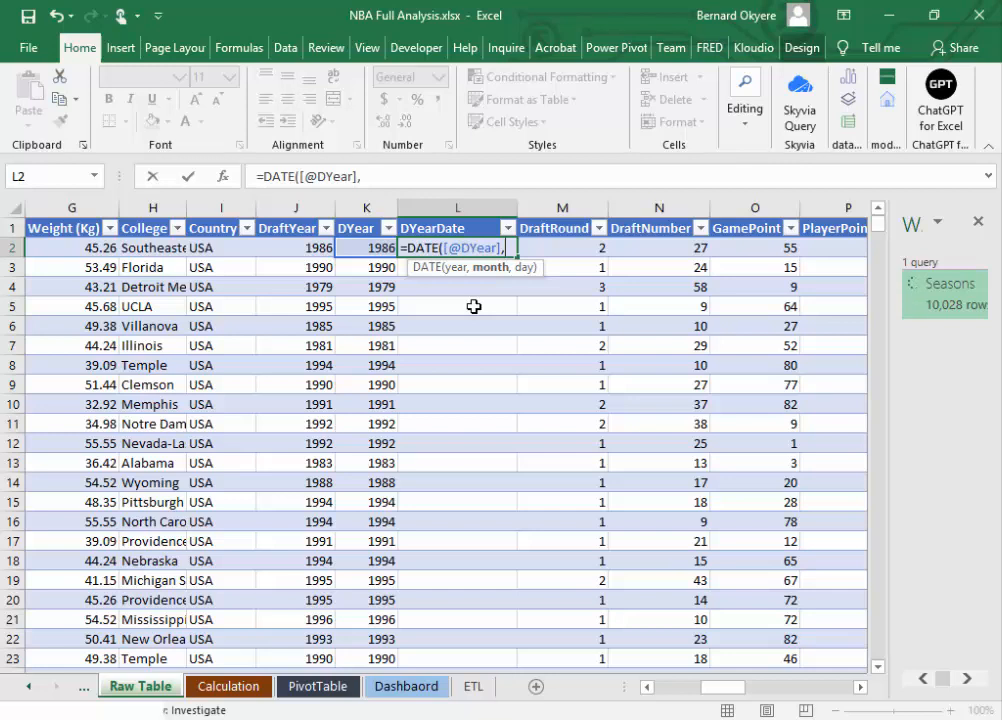
text(1,1)
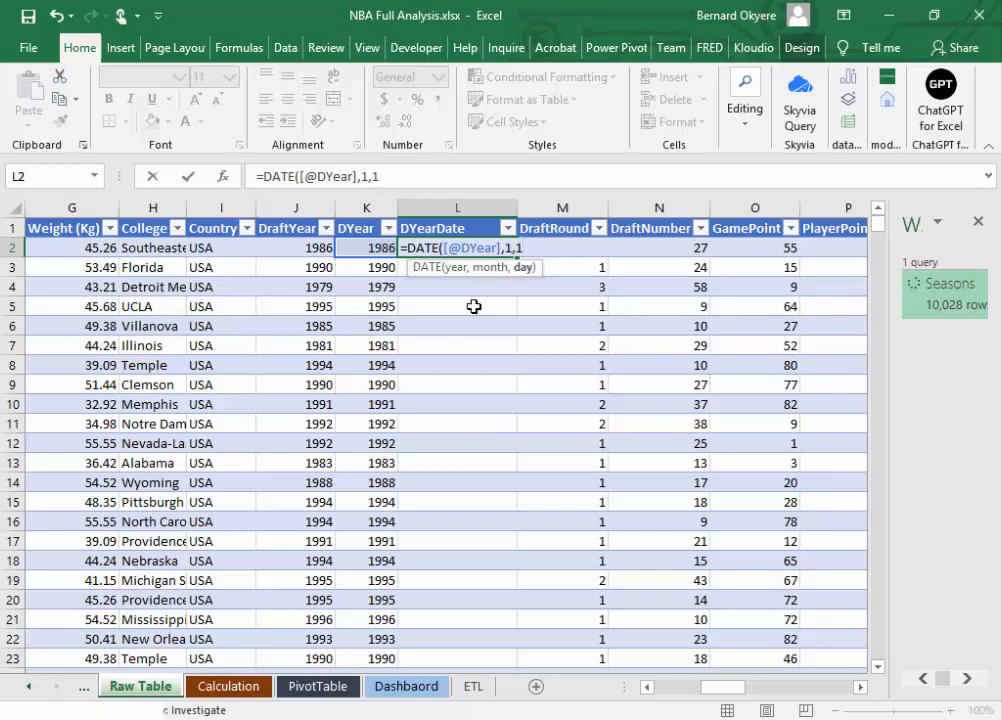
text())
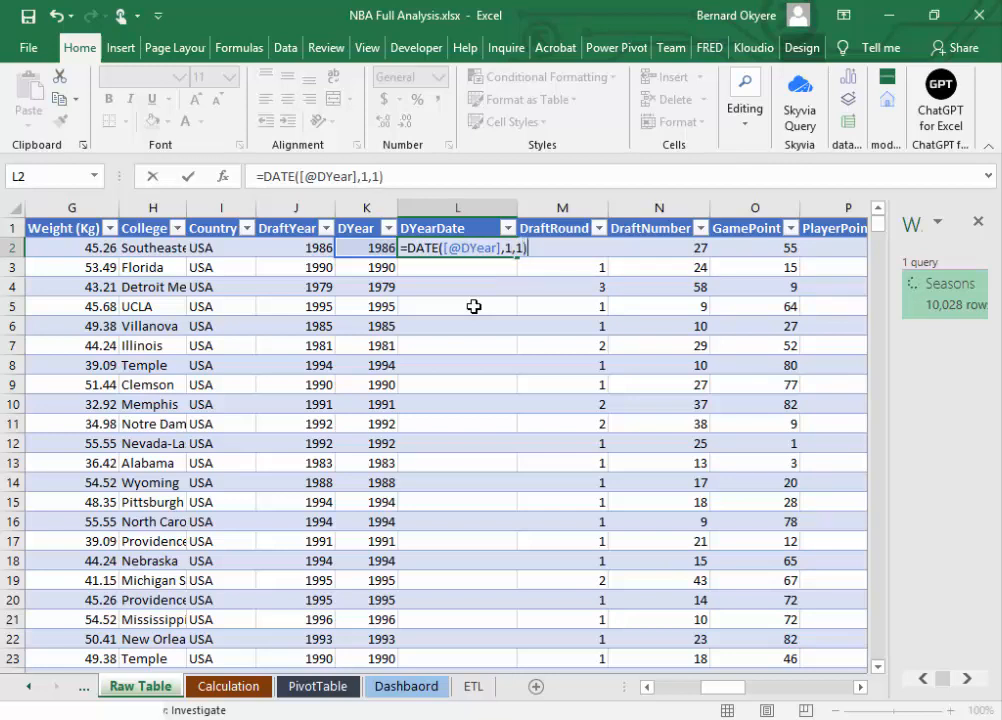
key(Return)
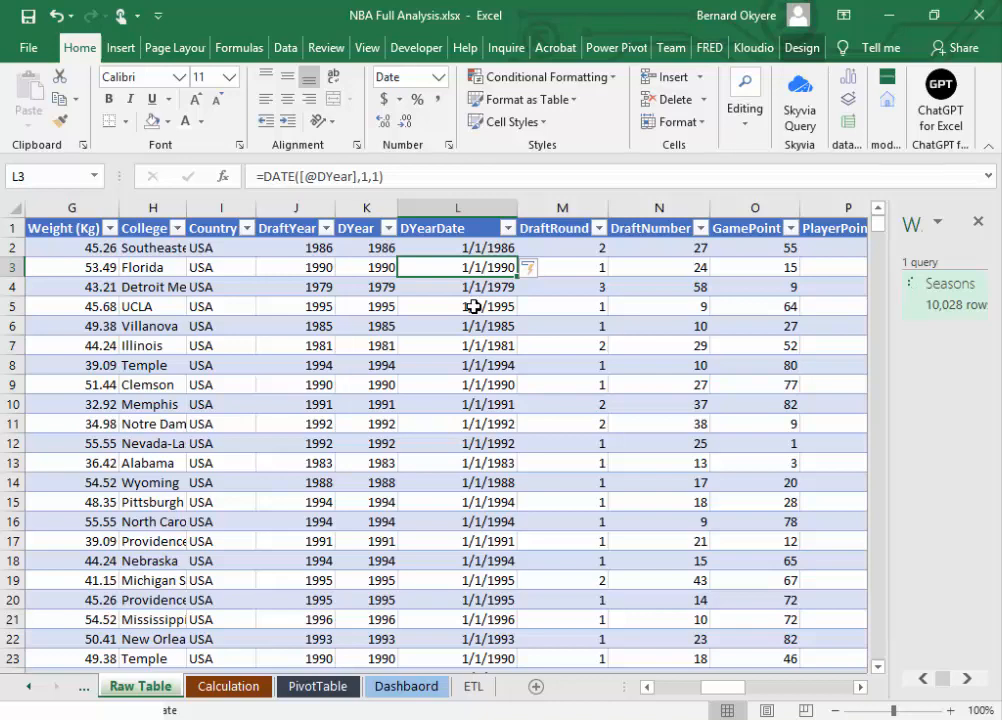
click(30, 688)
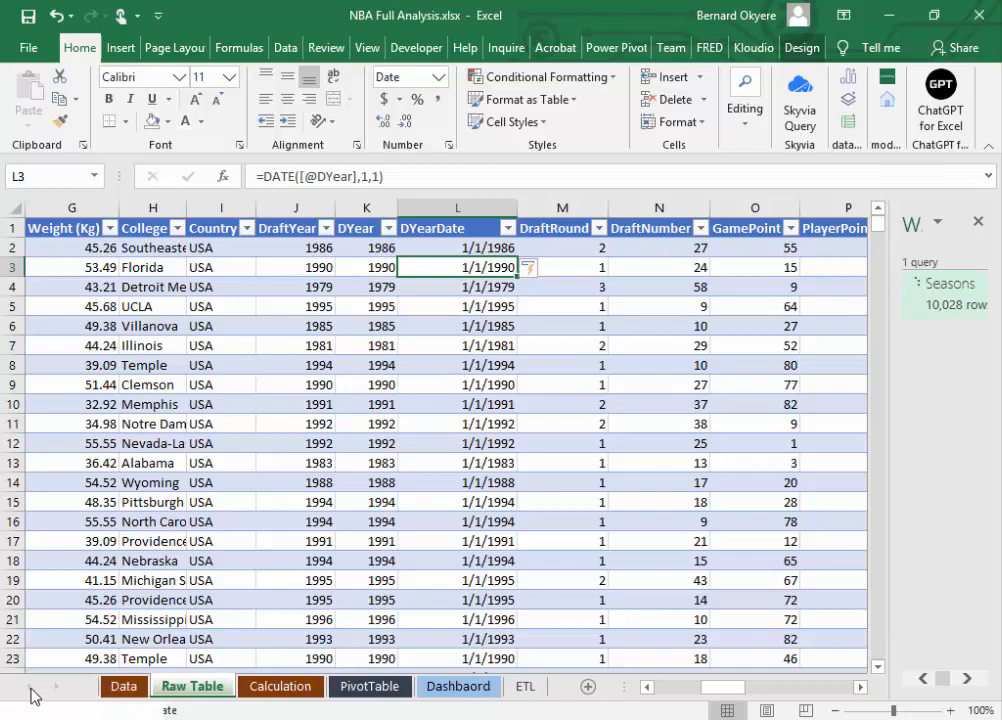
click(123, 688)
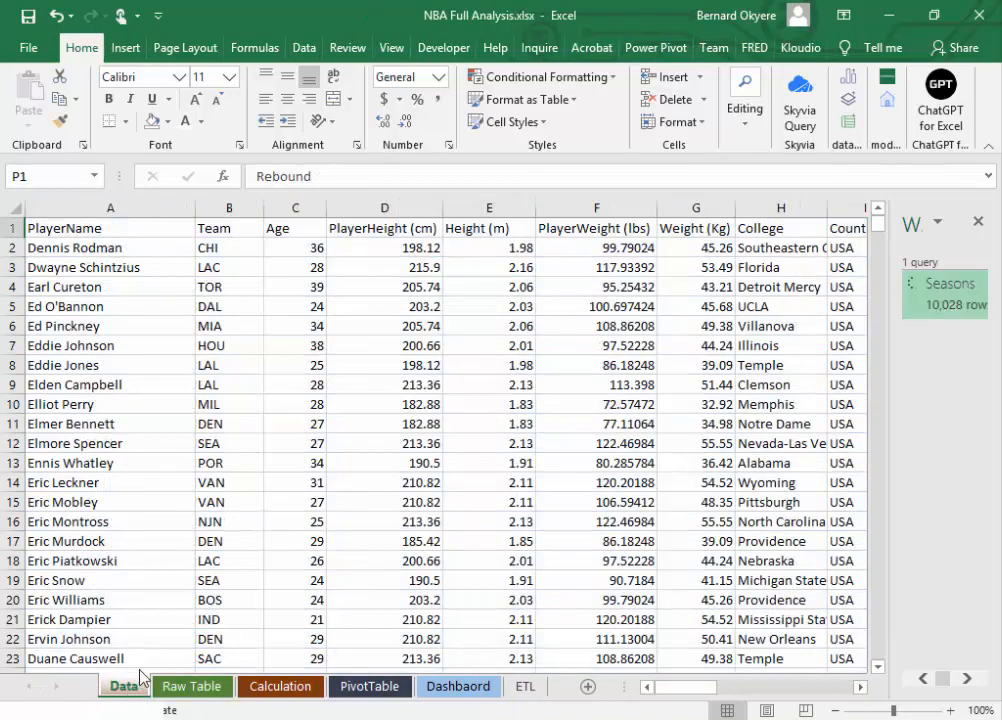
click(369, 688)
click(282, 688)
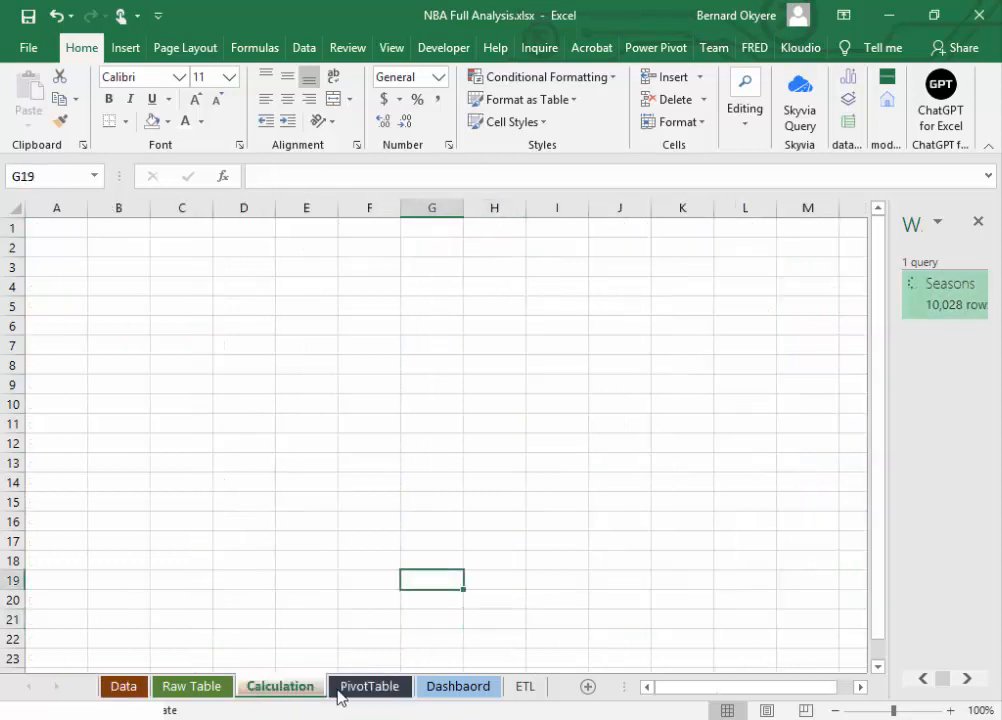
click(193, 686)
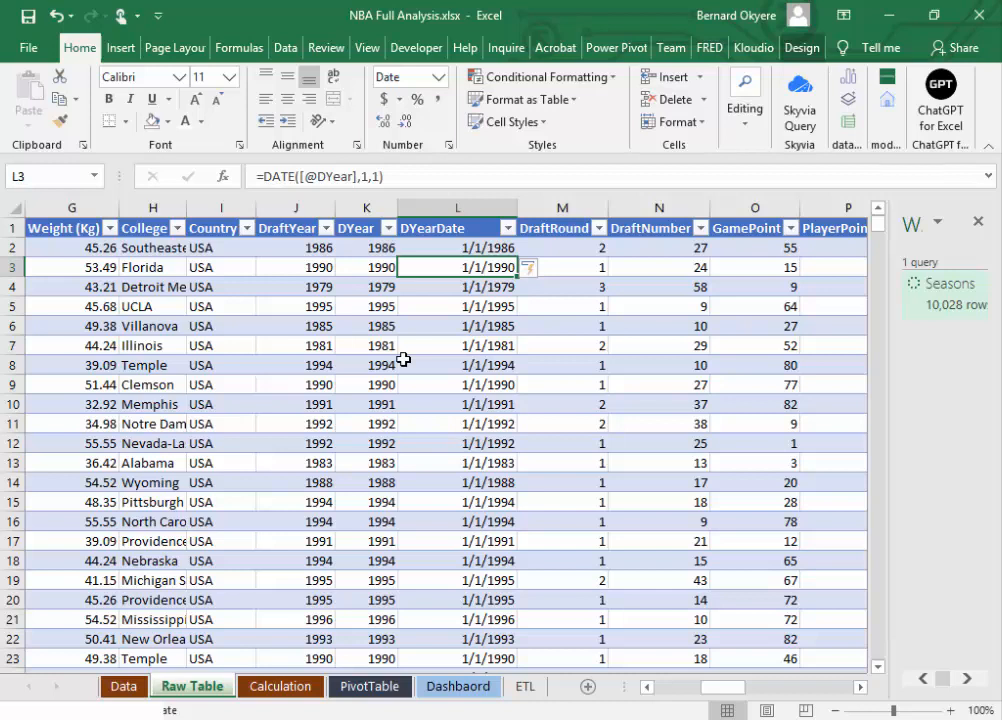
Step: Compare the first DYearDate and DYear cells, and try the Short Date format on DYear cell K3, undoing it
click(466, 250)
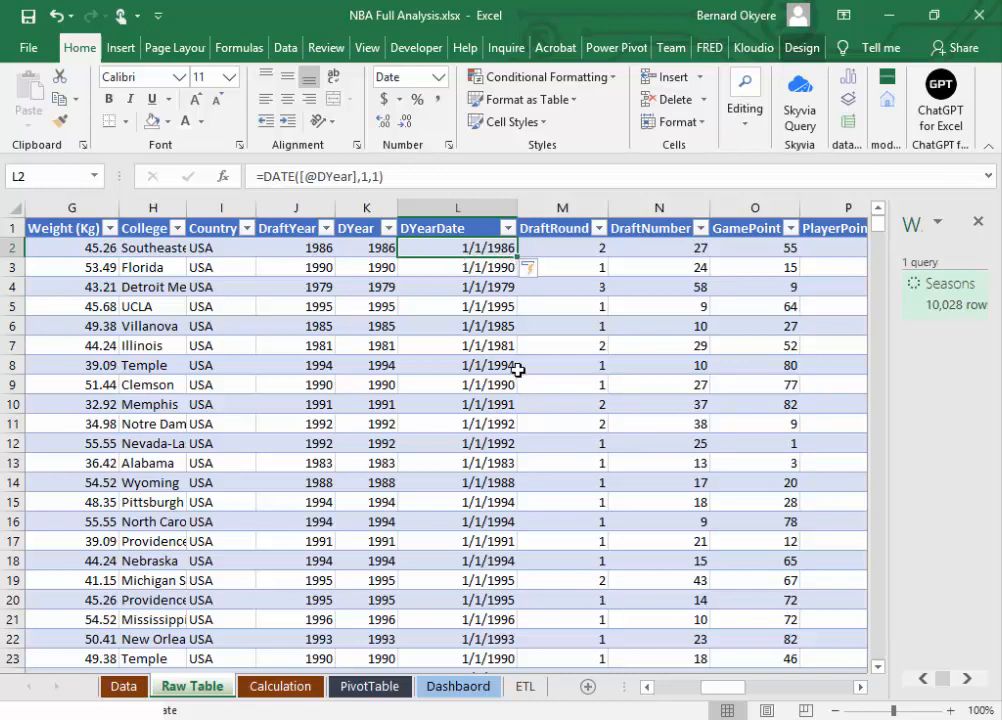
click(477, 266)
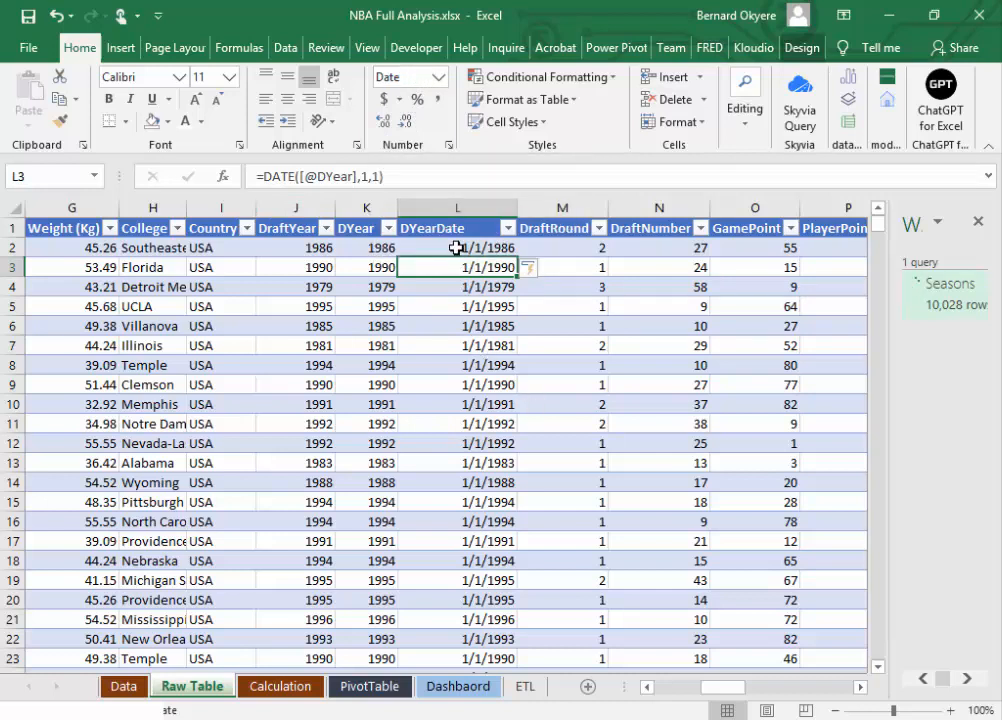
click(370, 249)
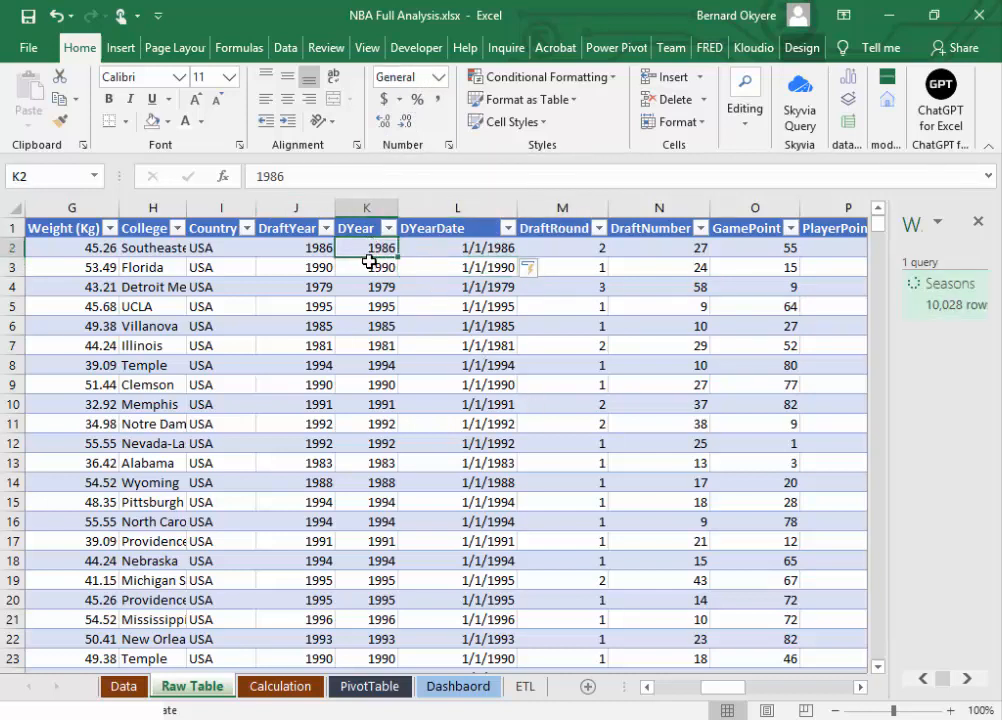
click(370, 265)
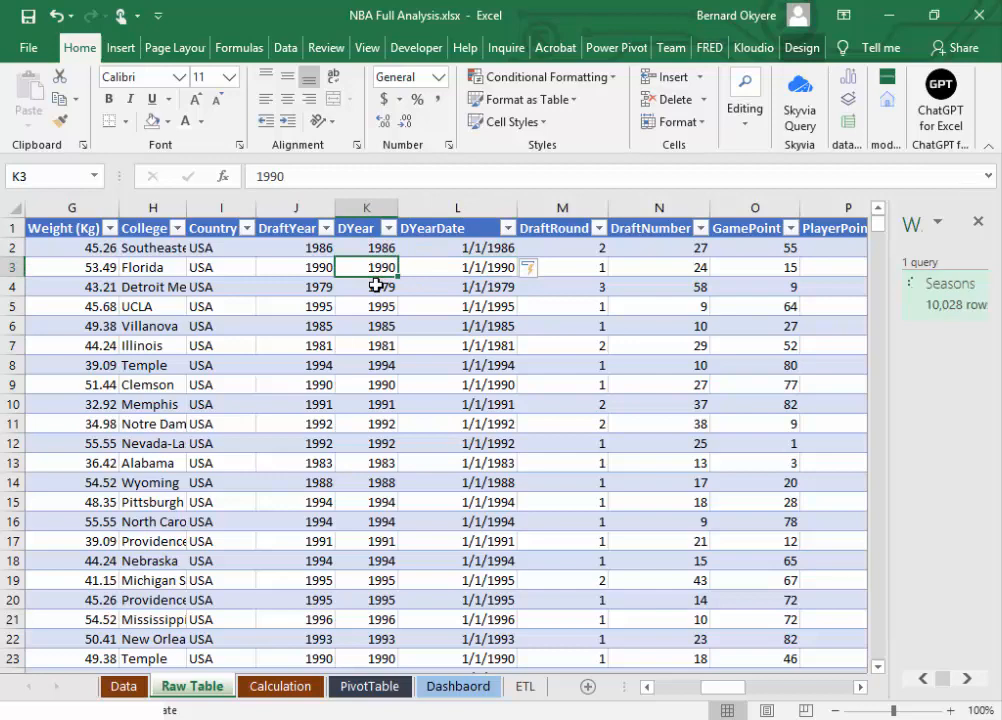
click(438, 78)
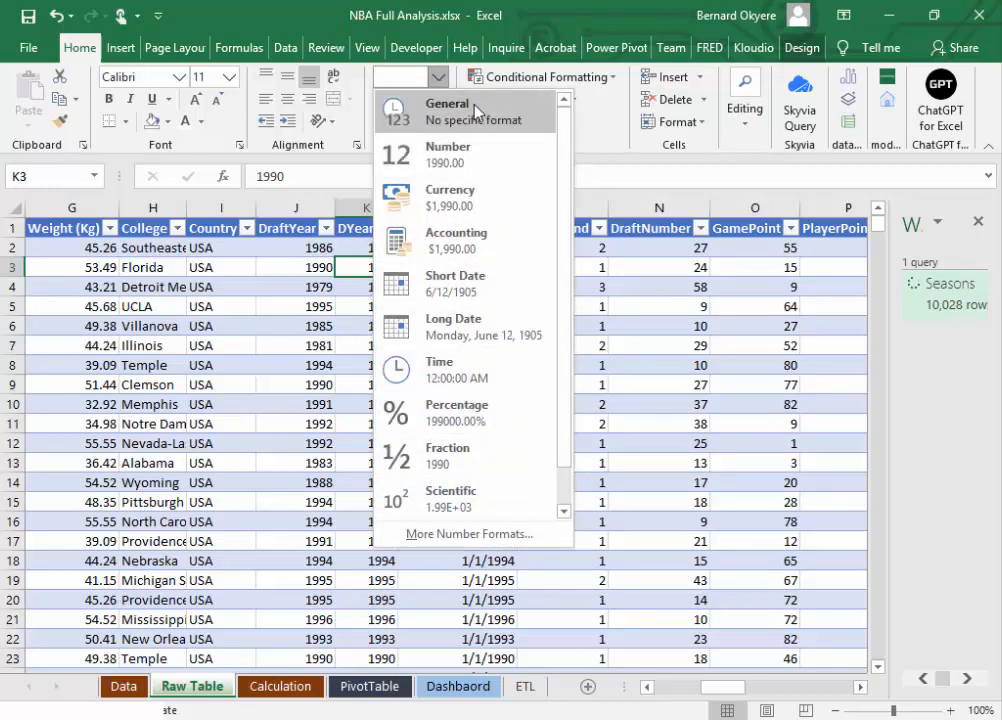
click(453, 283)
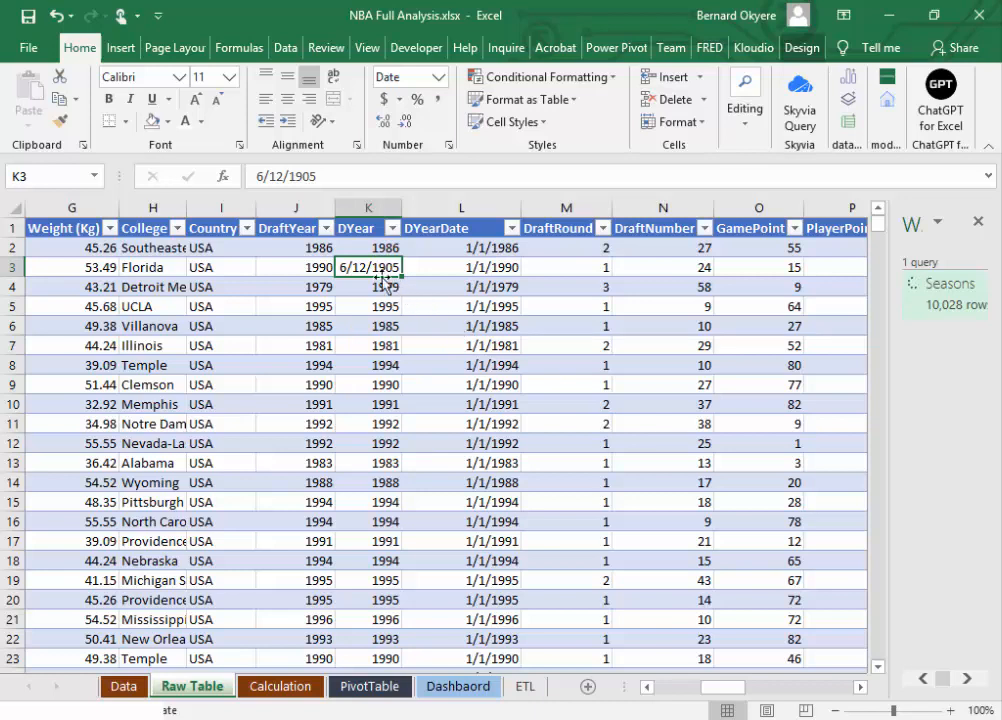
key(ctrl+z)
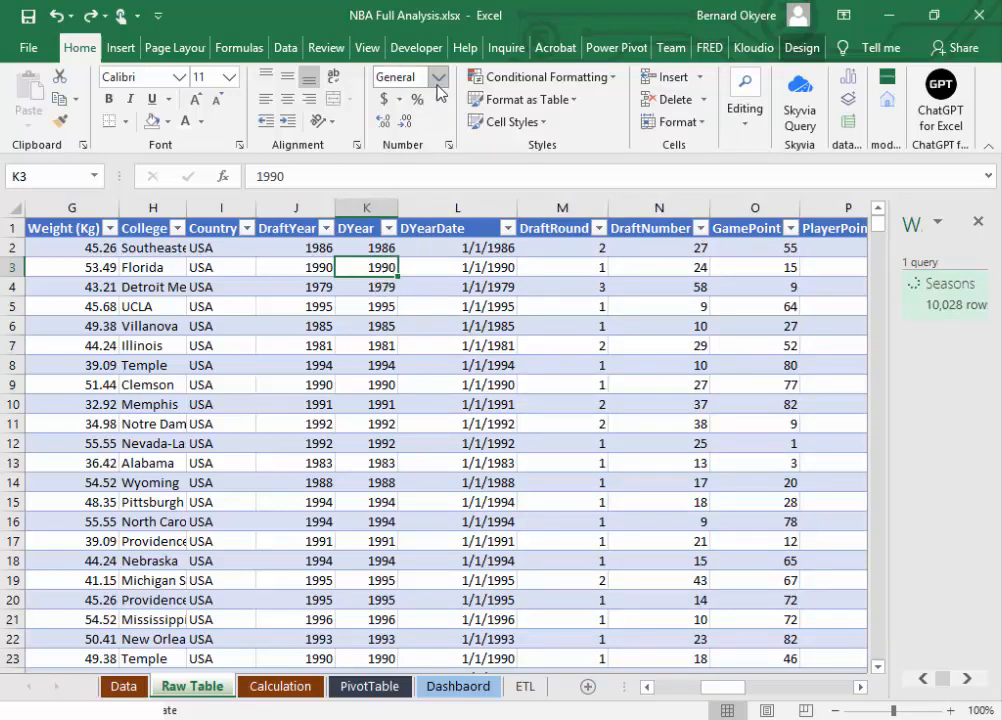
click(370, 242)
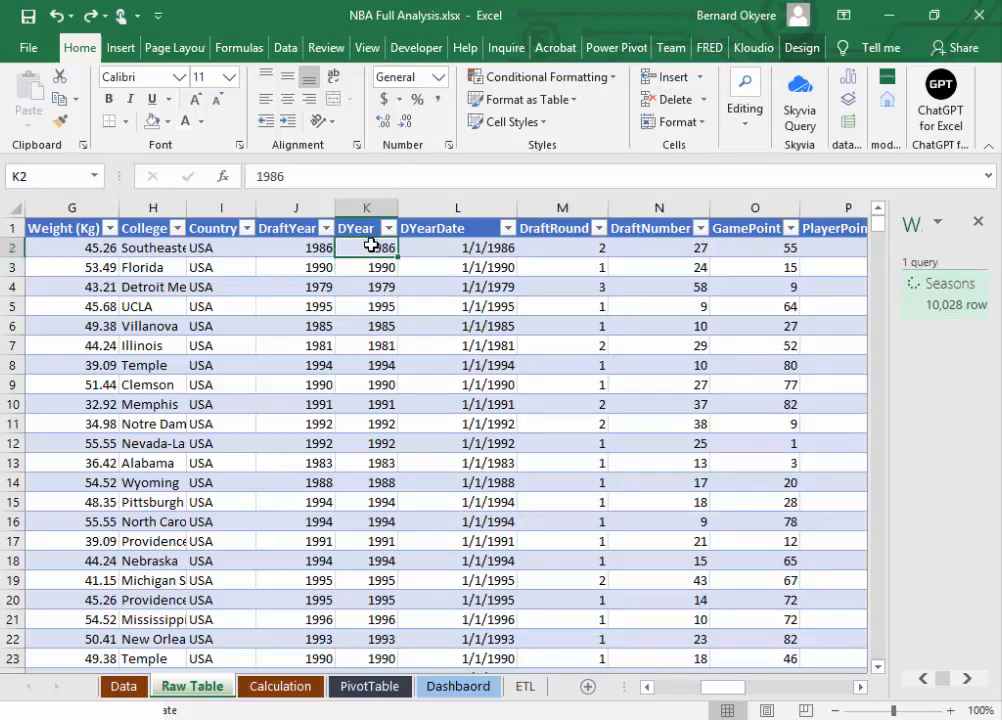
Step: Compare the DYear values with the dates in the DYearDate column beside them
drag(370, 242, 356, 494)
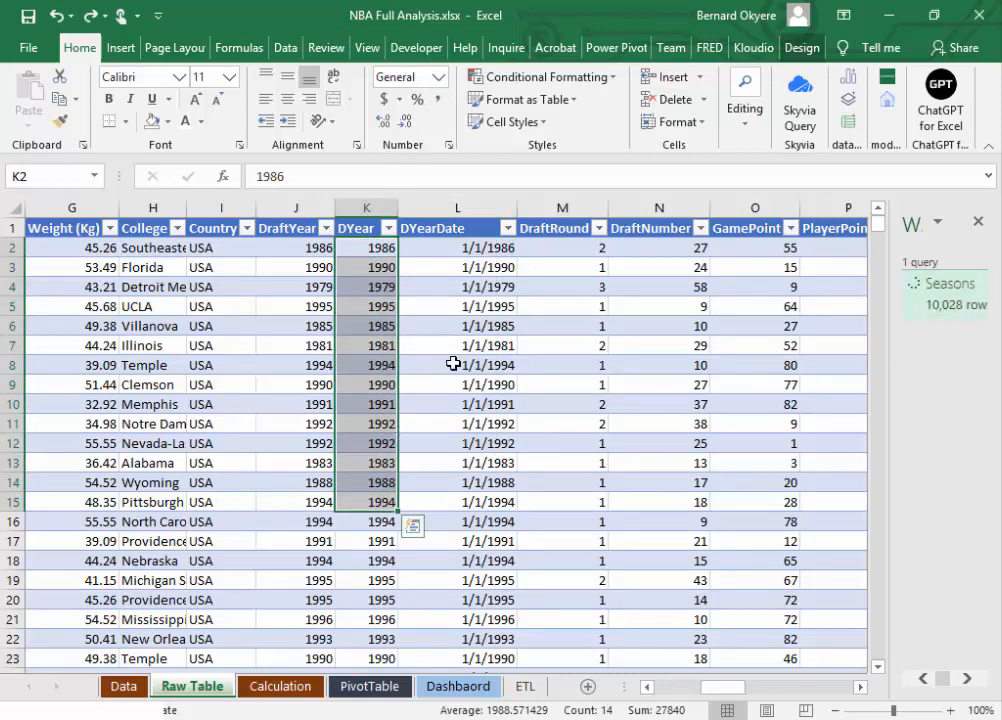
click(453, 364)
click(478, 249)
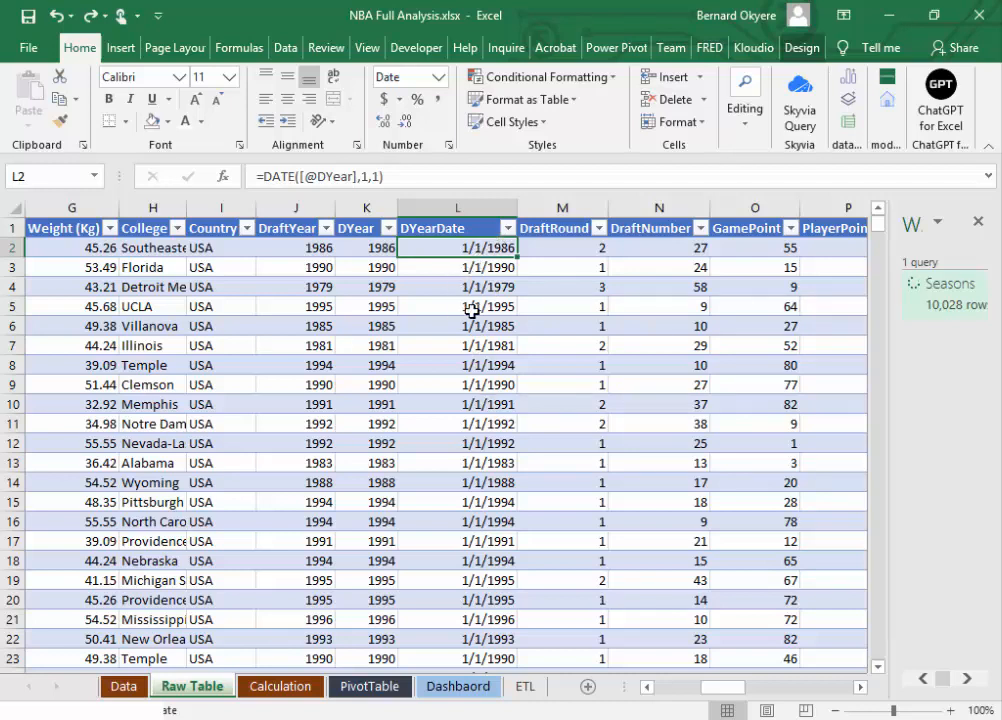
click(383, 250)
click(503, 267)
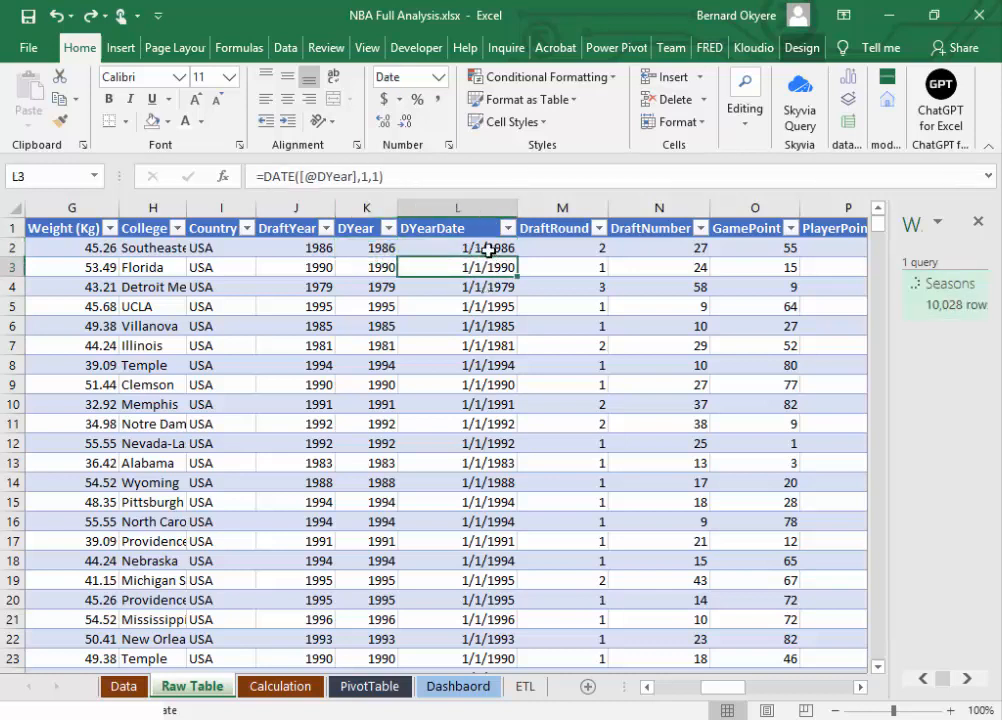
Step: Format all values of the DYearDate column with the custom number format yyyy
click(488, 249)
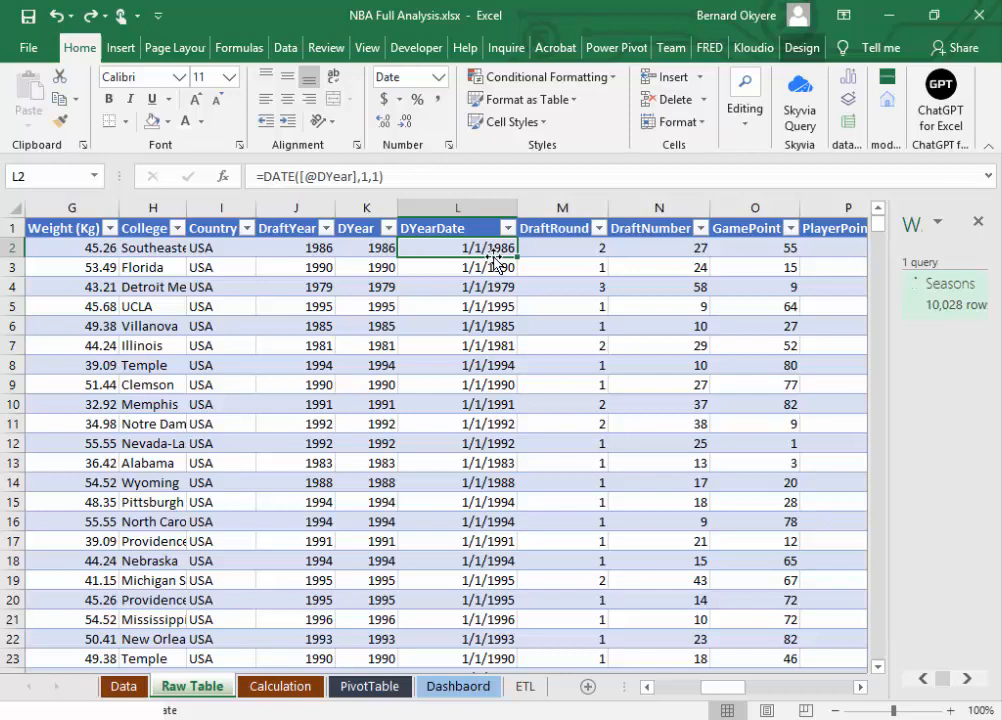
key(ctrl+shift+Down)
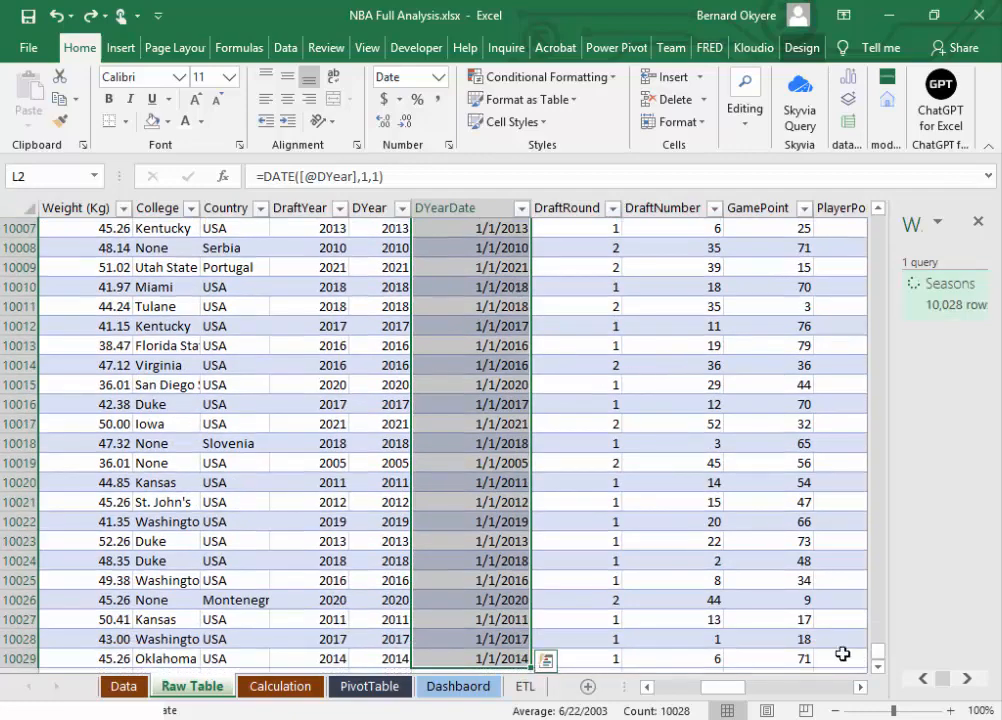
drag(878, 657, 879, 222)
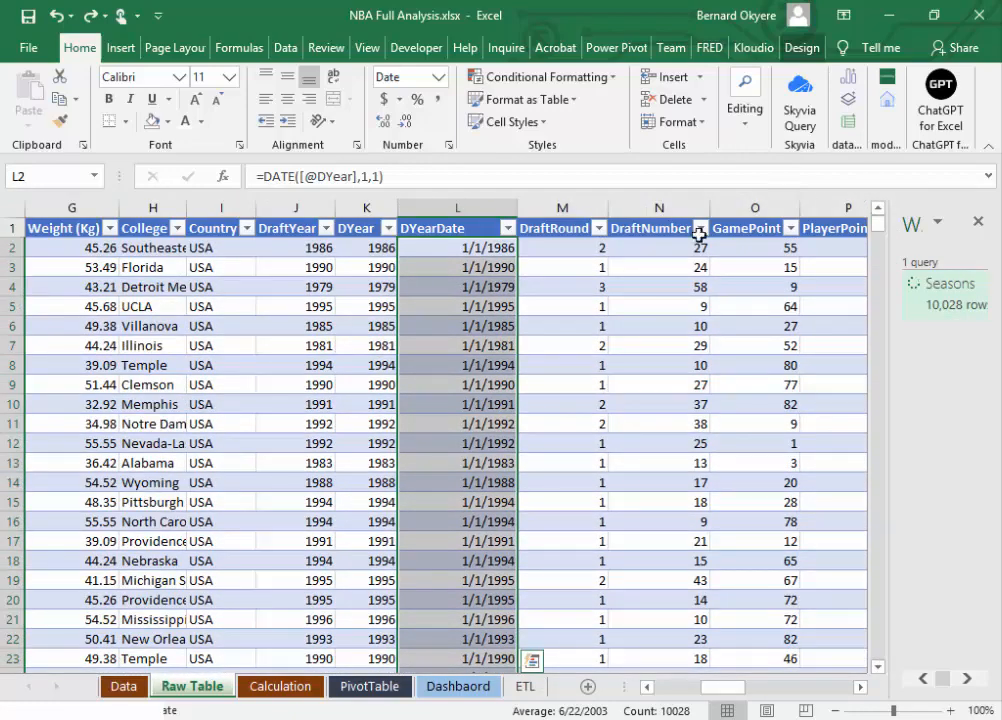
right_click(436, 249)
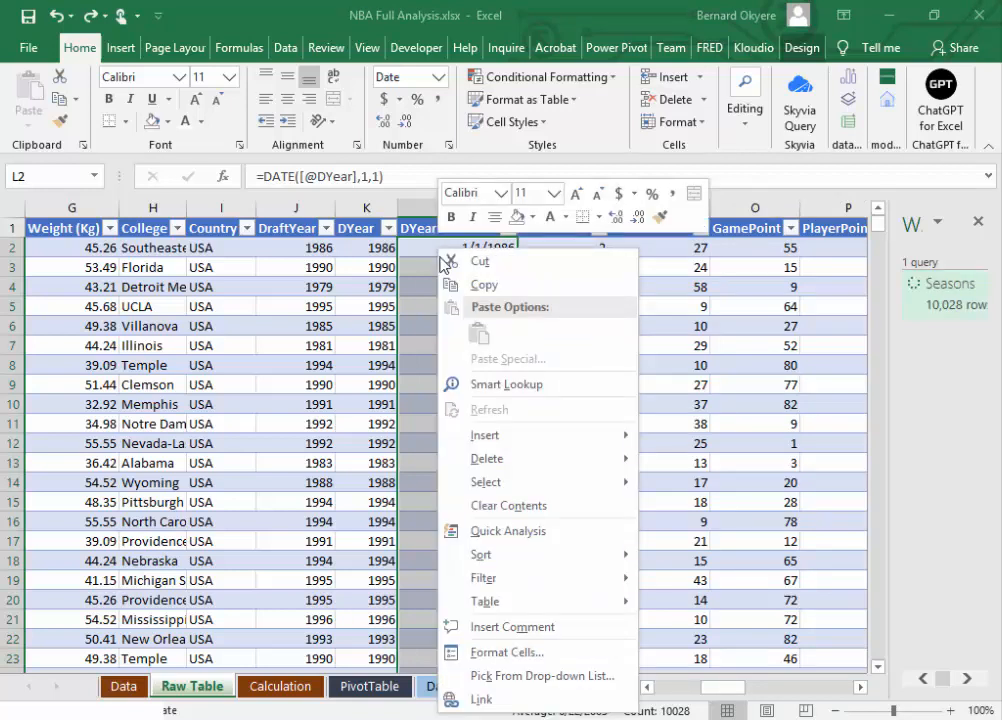
click(526, 660)
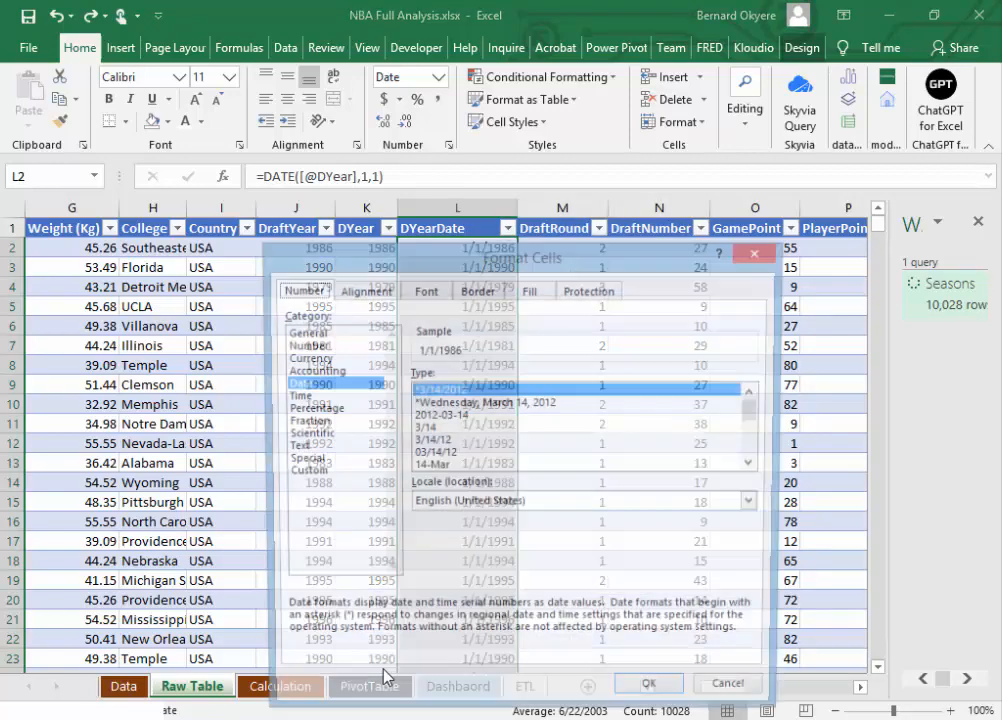
drag(425, 262, 690, 90)
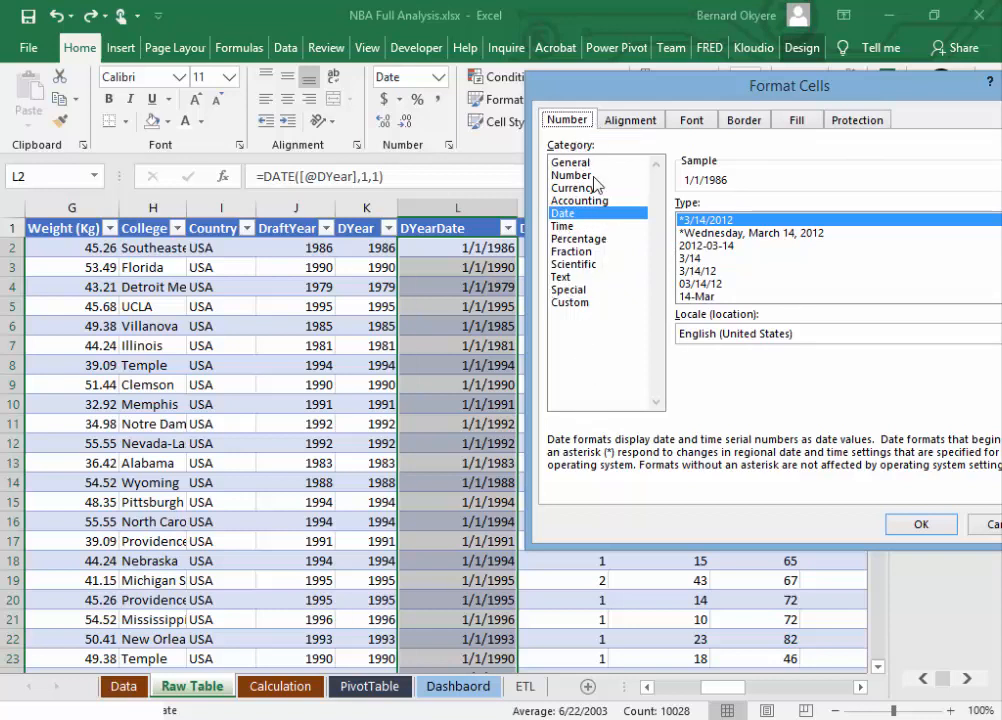
click(572, 303)
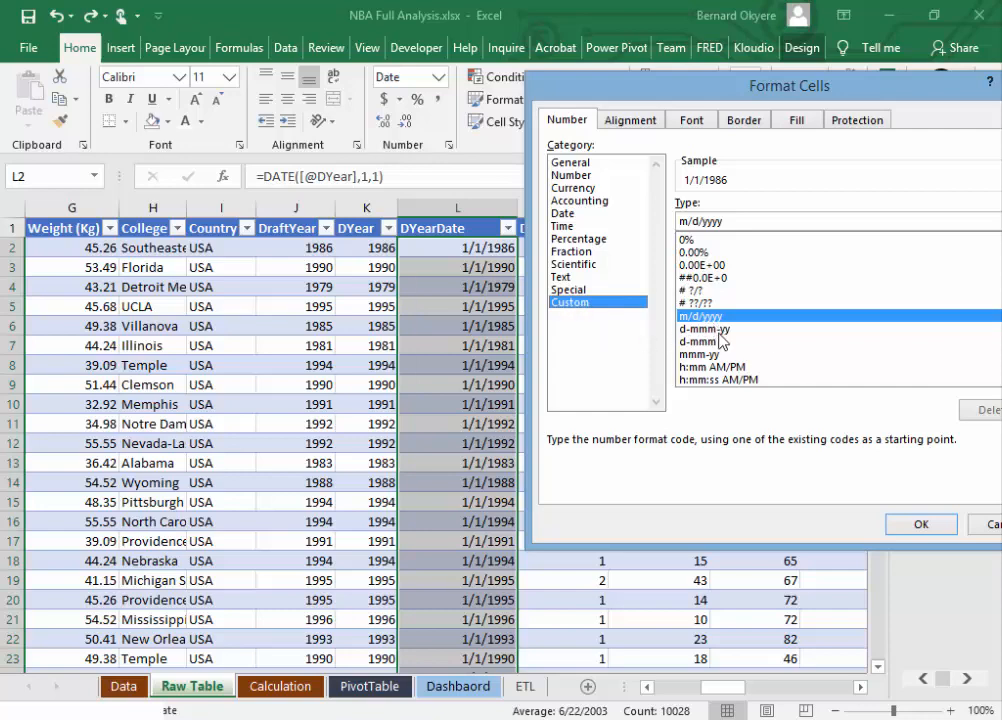
drag(873, 87, 571, 63)
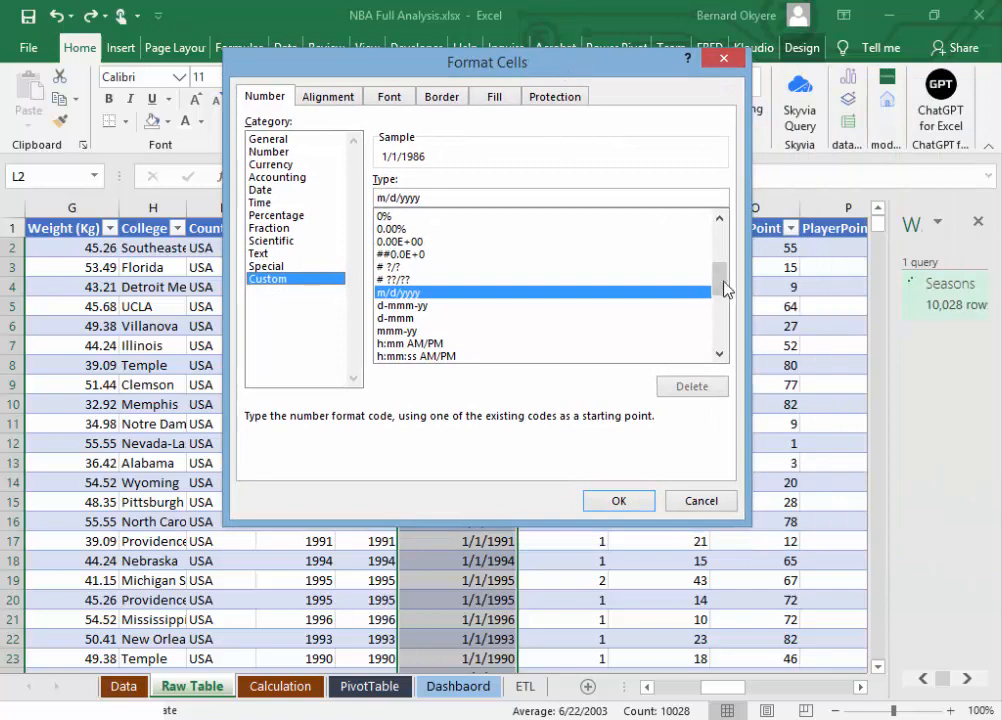
drag(722, 286, 718, 369)
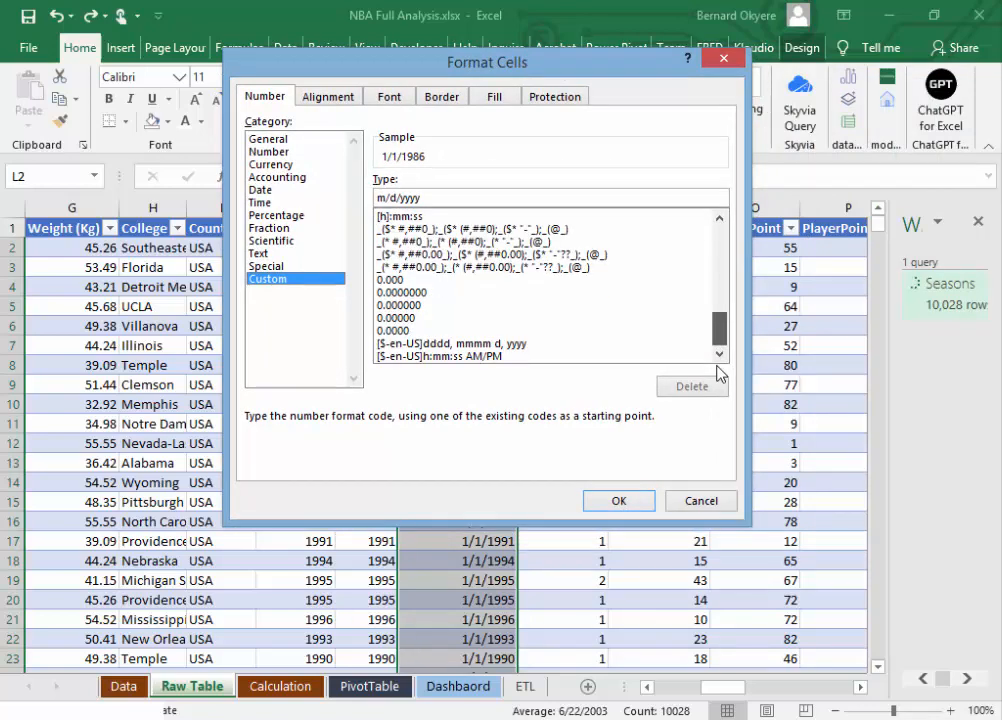
drag(722, 335, 723, 278)
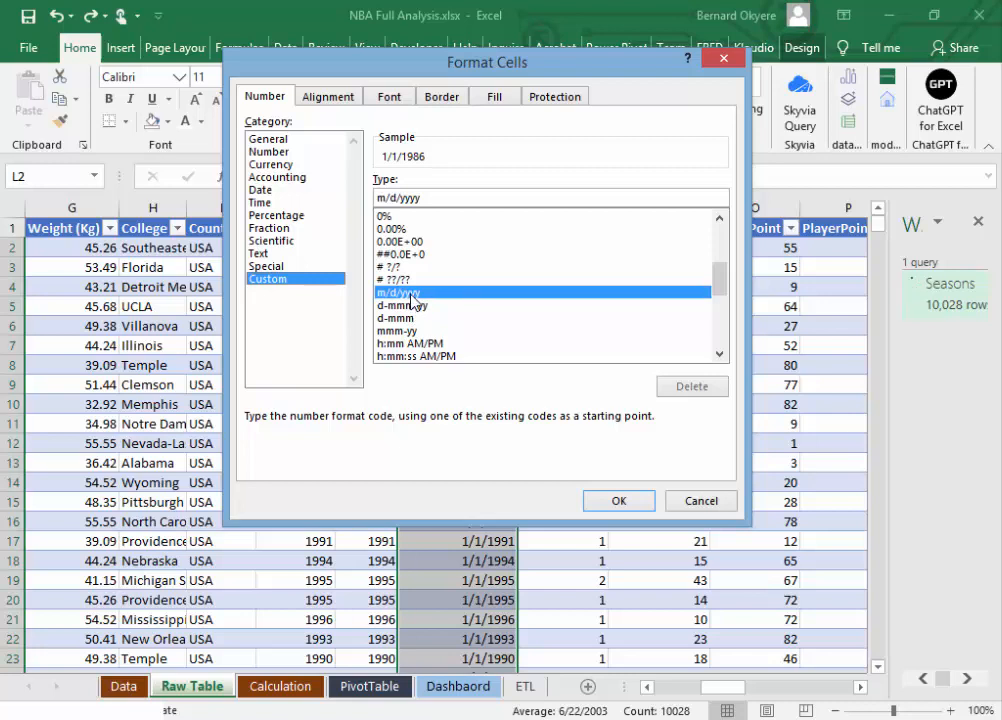
click(402, 198)
key(BackSpace)
key(BackSpace)
key(BackSpace)
key(BackSpace)
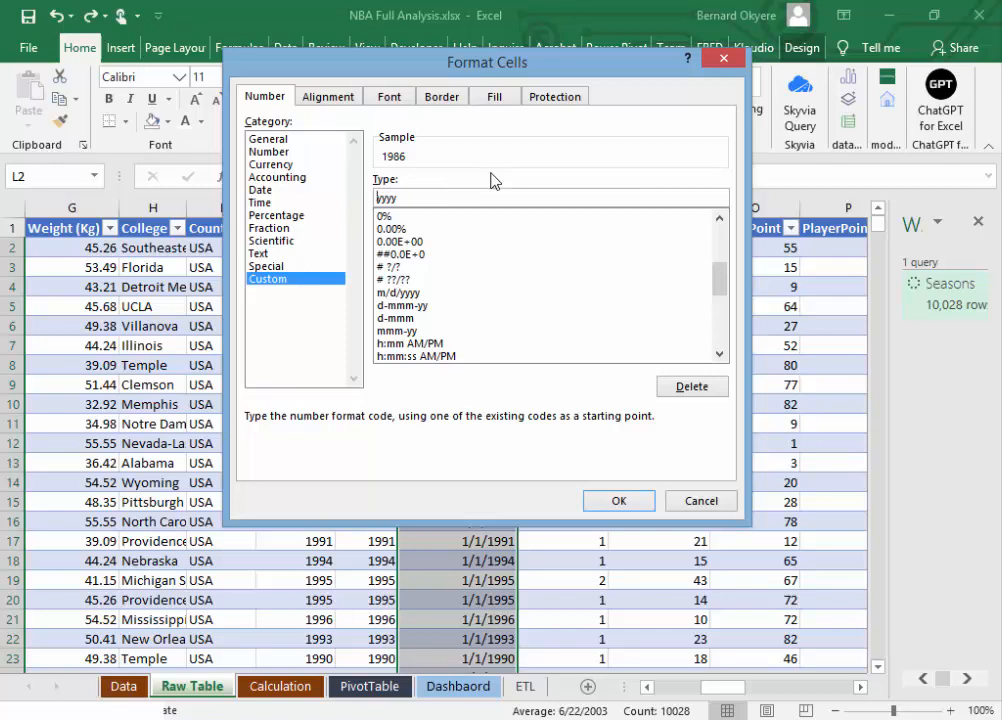
click(641, 506)
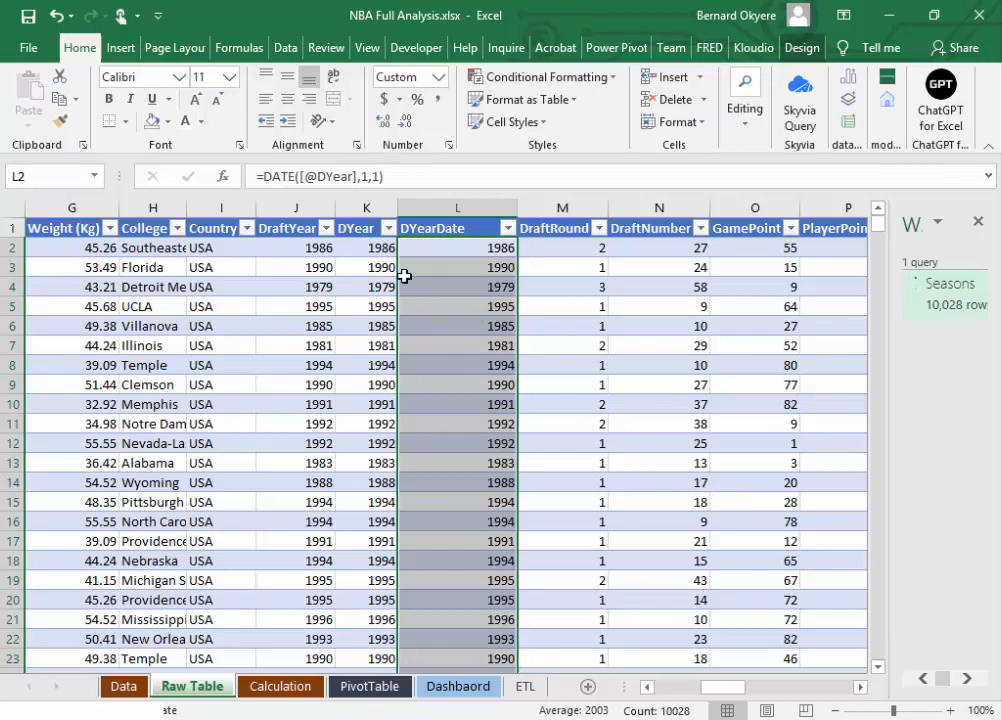
Step: Inspect the DYear cells and the year-formatted DYearDate cells to compare their contents and formulas
click(365, 248)
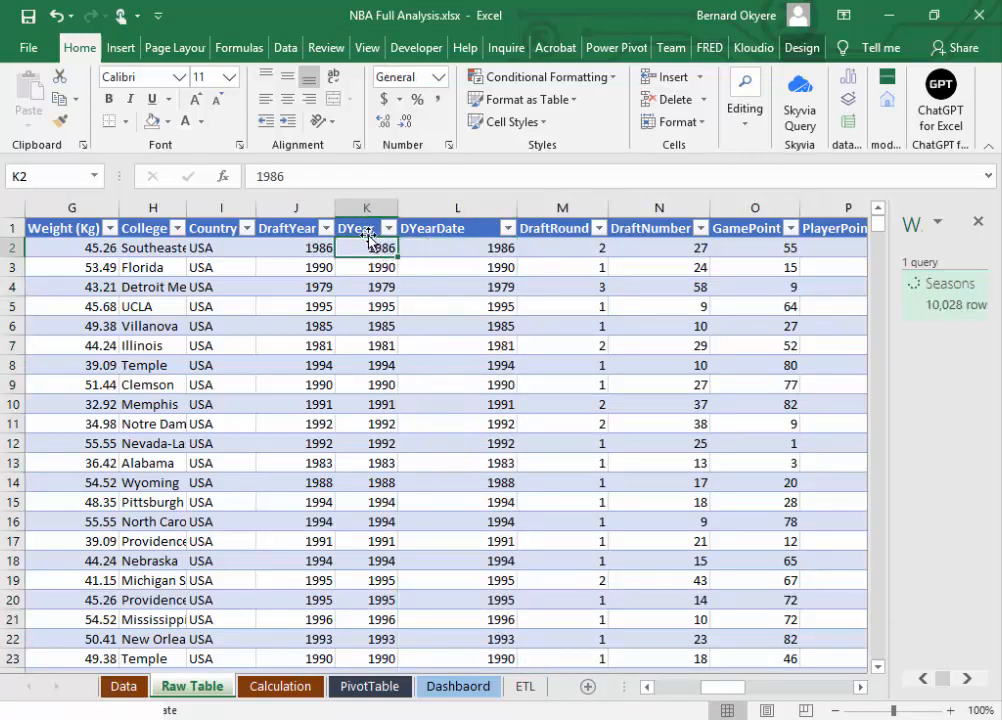
click(370, 209)
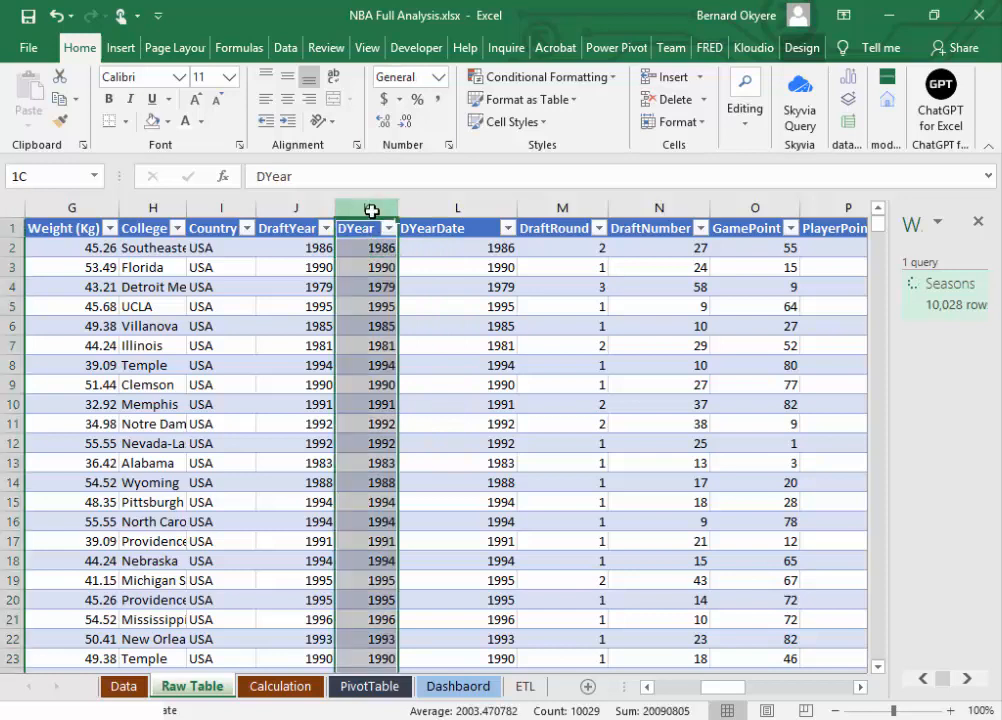
click(425, 247)
click(356, 250)
click(463, 250)
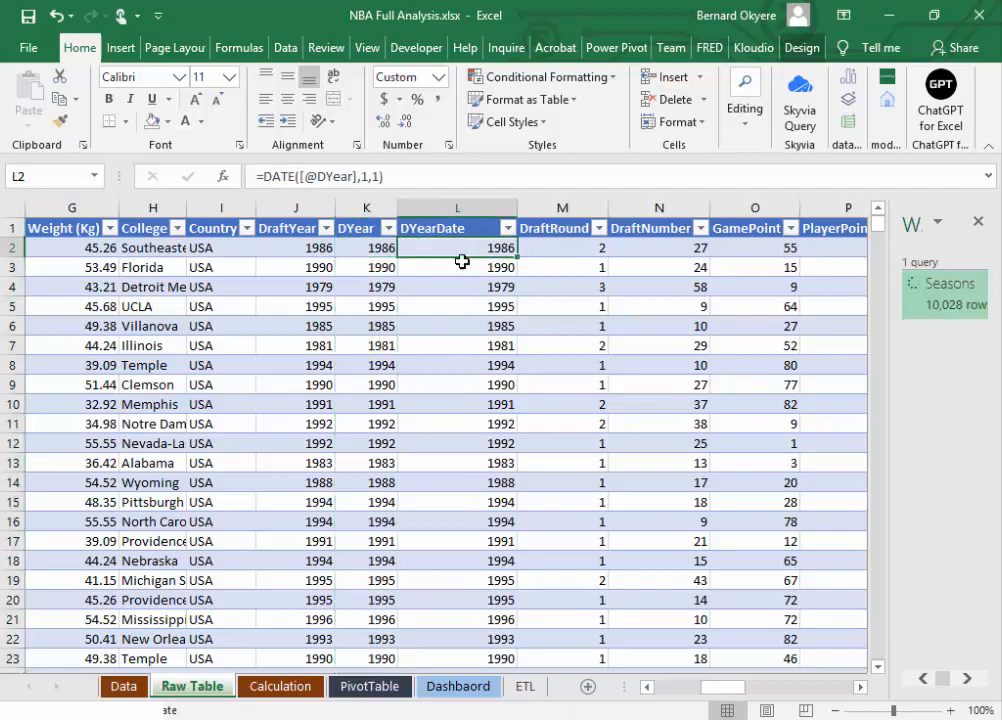
click(459, 267)
click(449, 288)
click(436, 309)
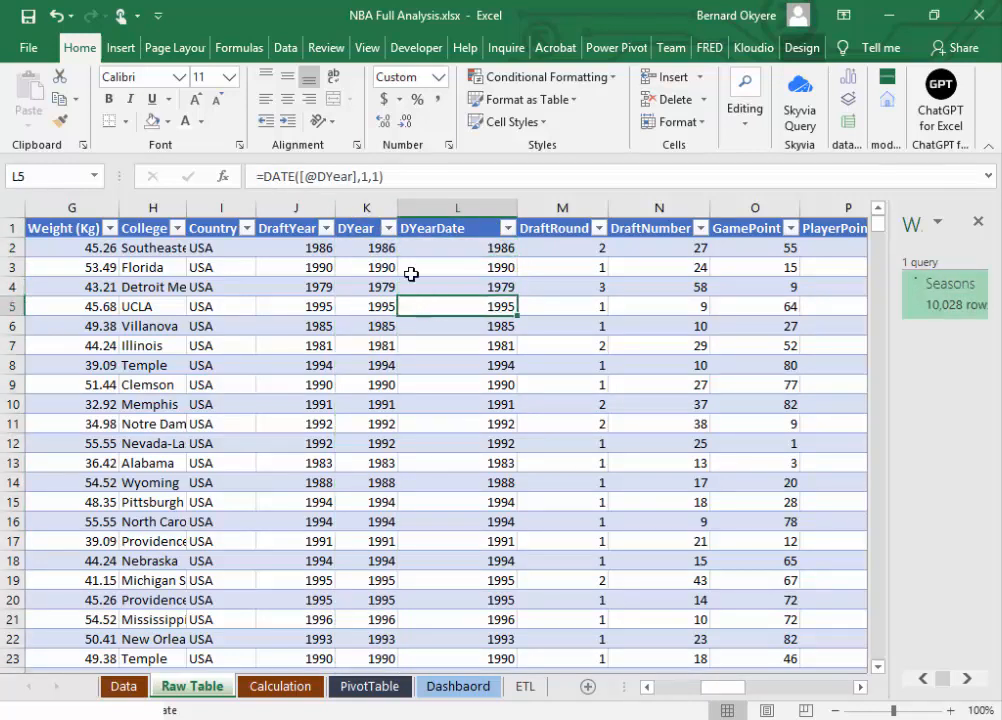
click(402, 246)
click(365, 248)
click(365, 208)
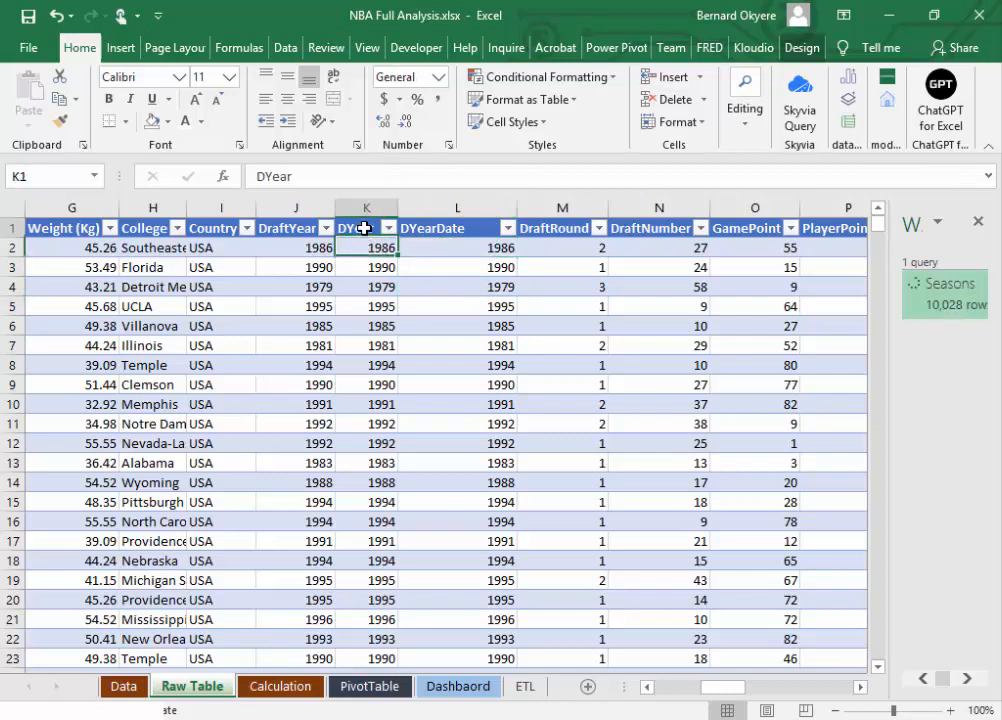
click(443, 246)
click(365, 248)
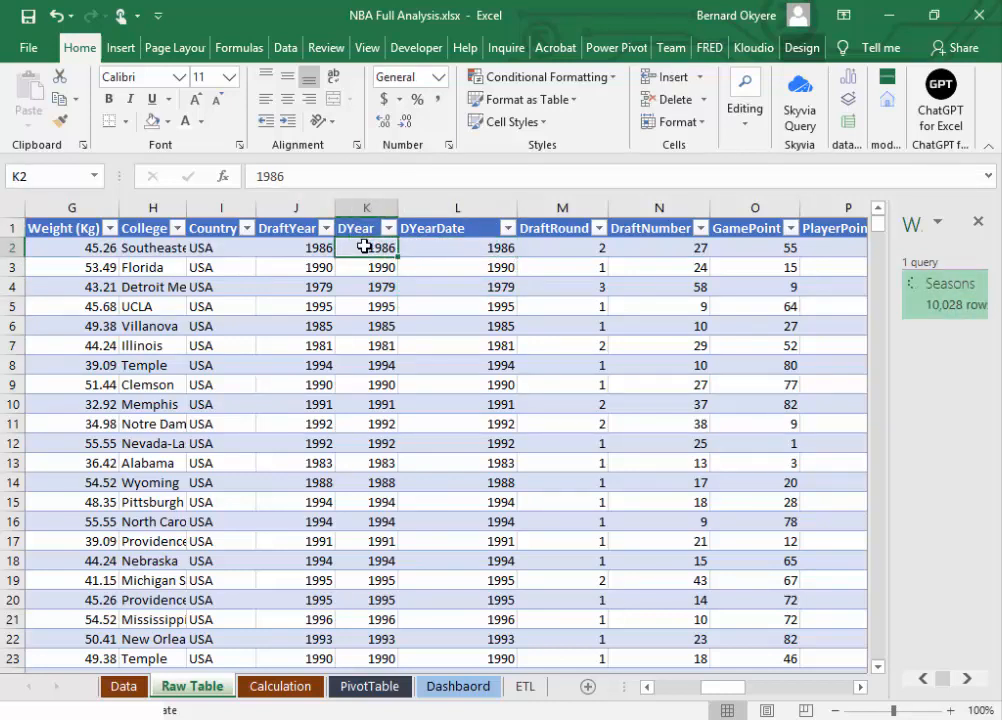
click(449, 254)
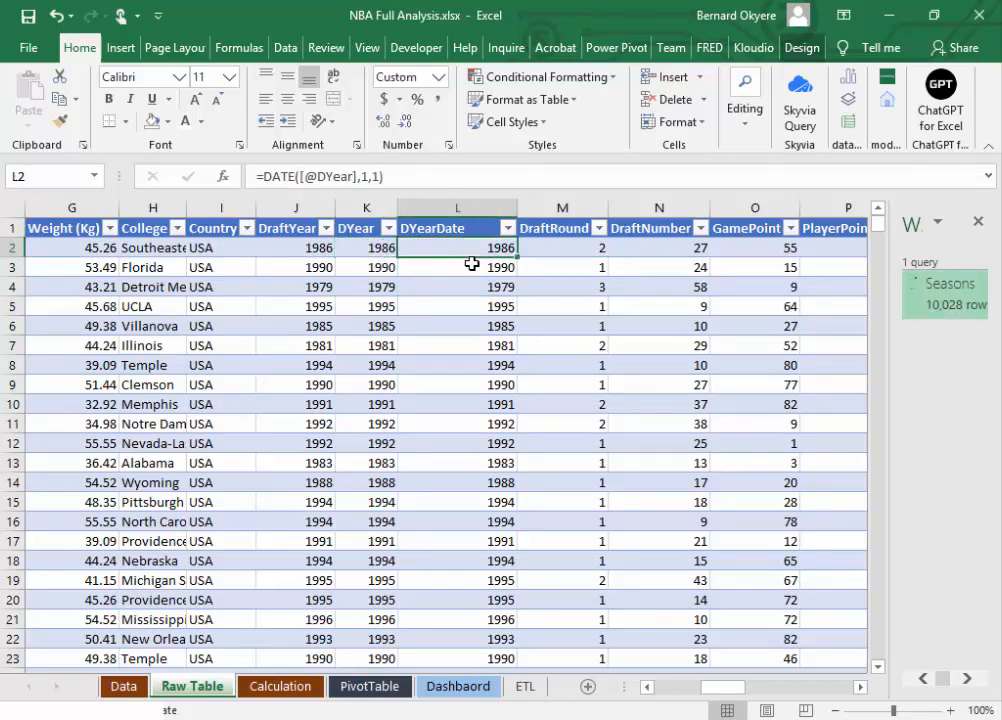
Step: Try clearing DYear cell K2 to test the dependent DYearDate formula, undo it, and recheck L2
click(371, 247)
key(Delete)
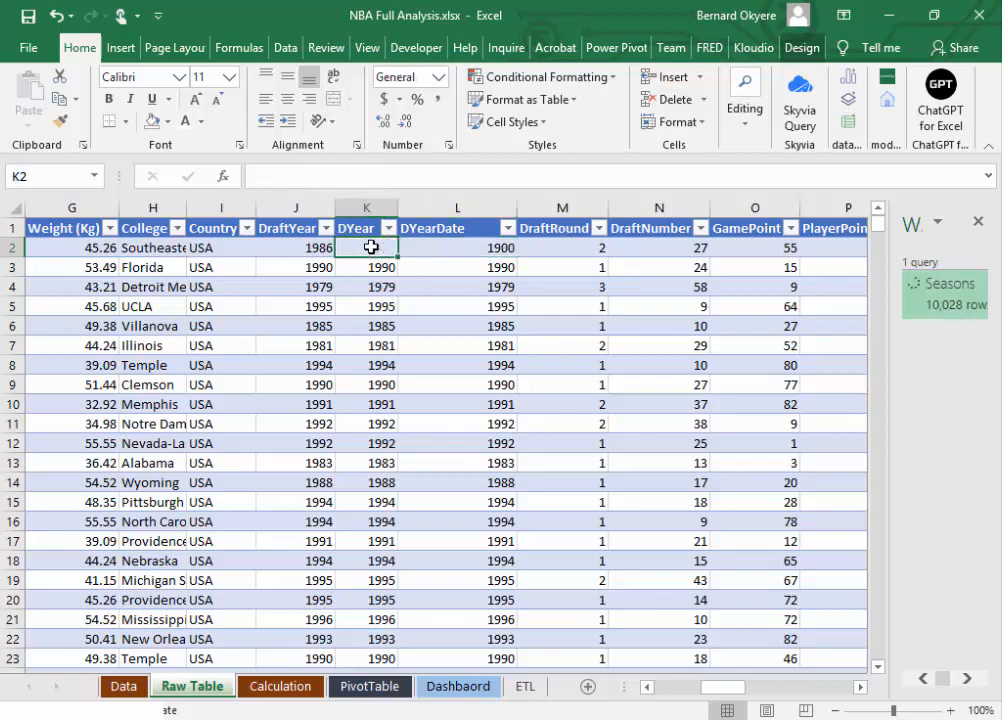
key(ctrl+z)
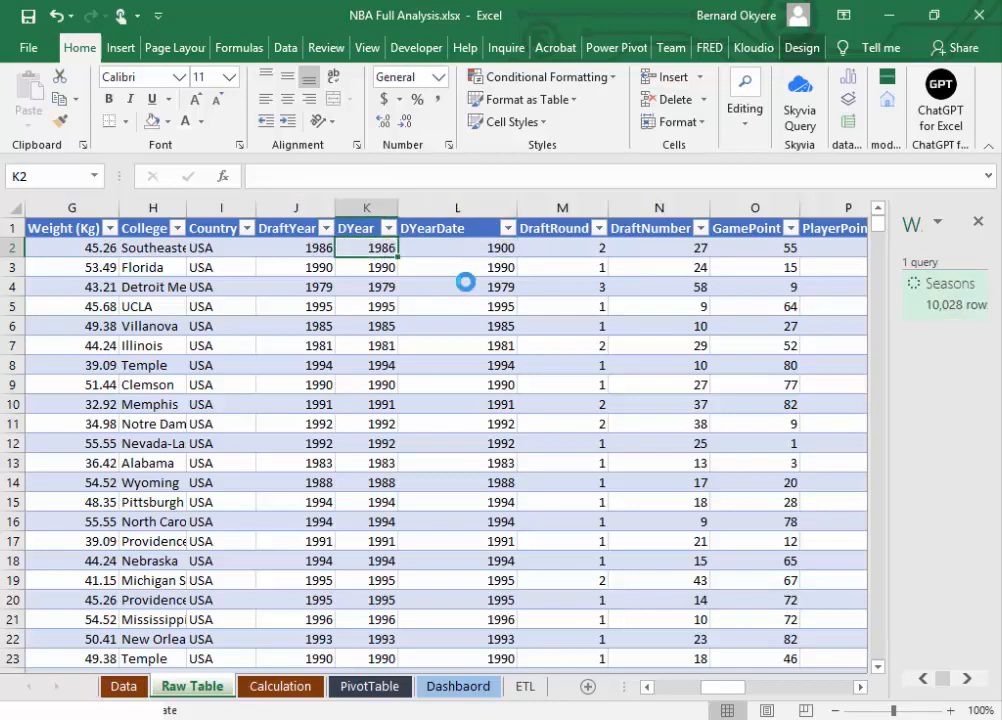
click(475, 245)
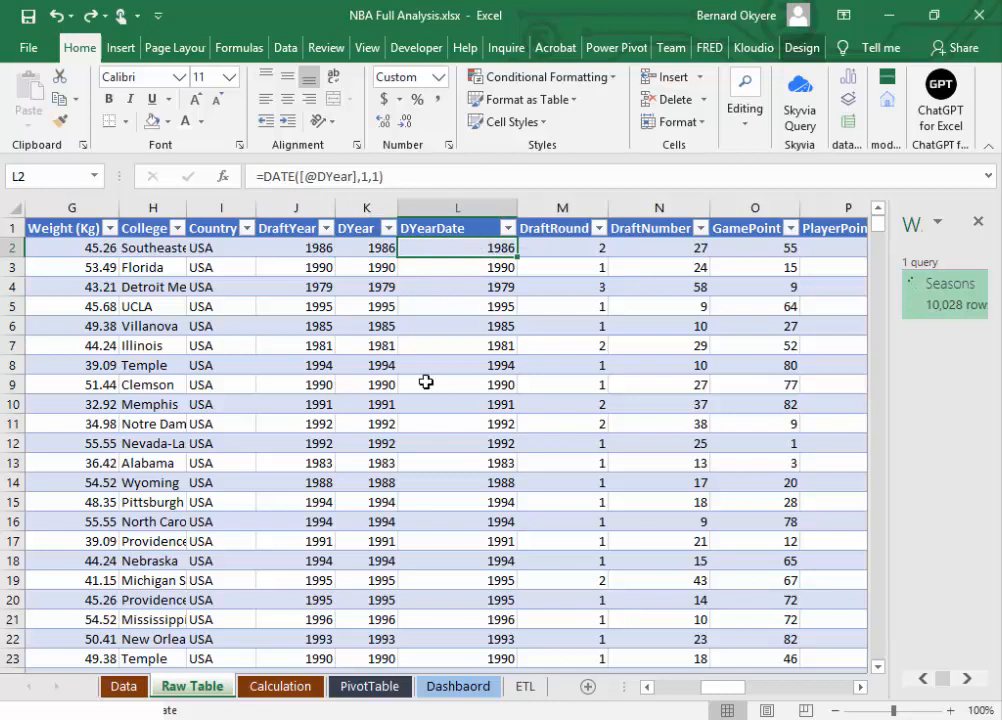
Step: Save the workbook and look over the DYearDate column's header and first values
click(358, 207)
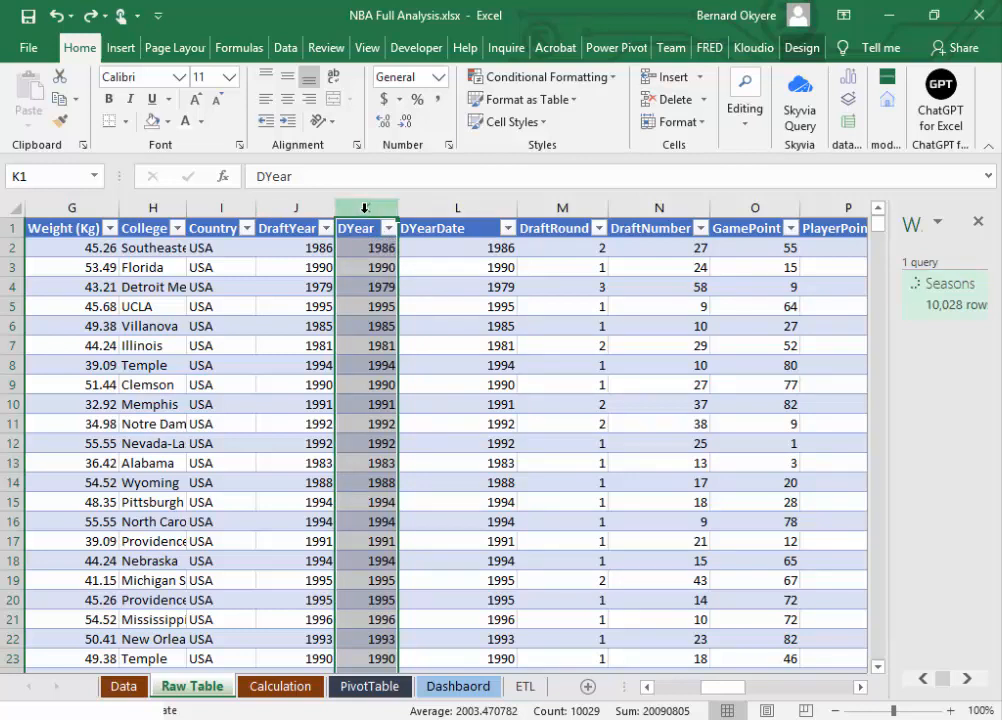
click(28, 15)
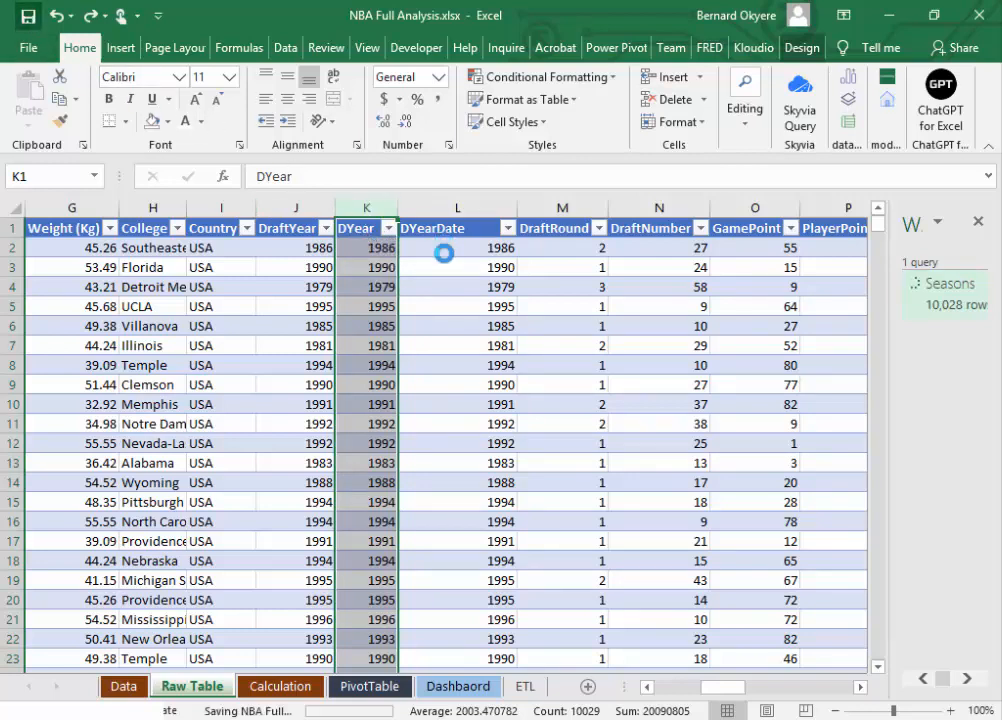
click(443, 250)
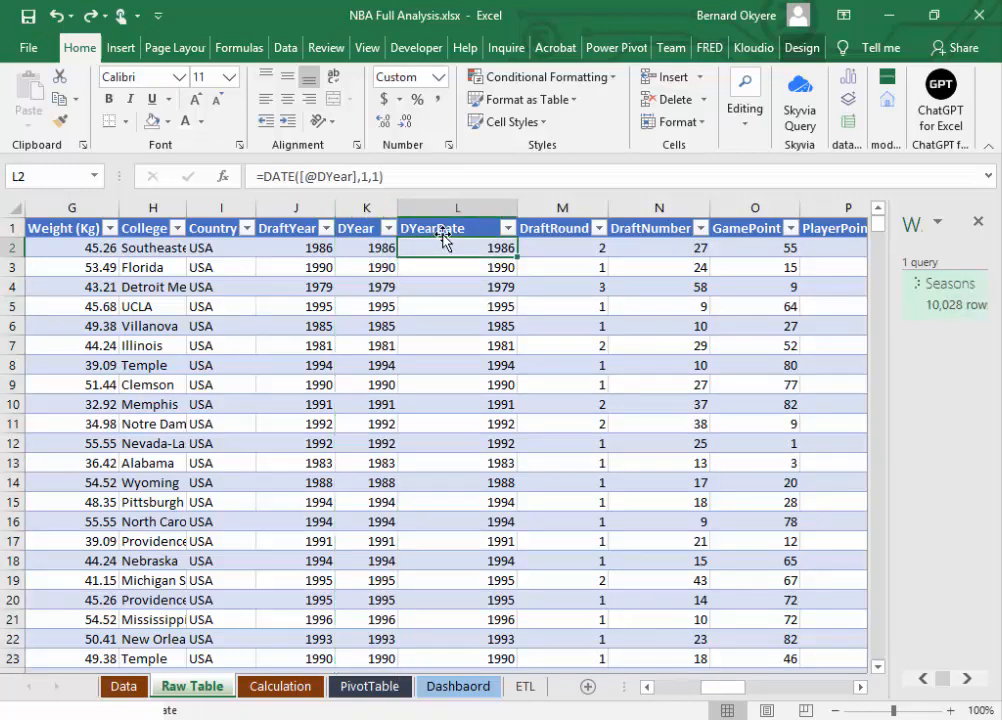
click(445, 232)
click(456, 250)
drag(460, 249, 461, 572)
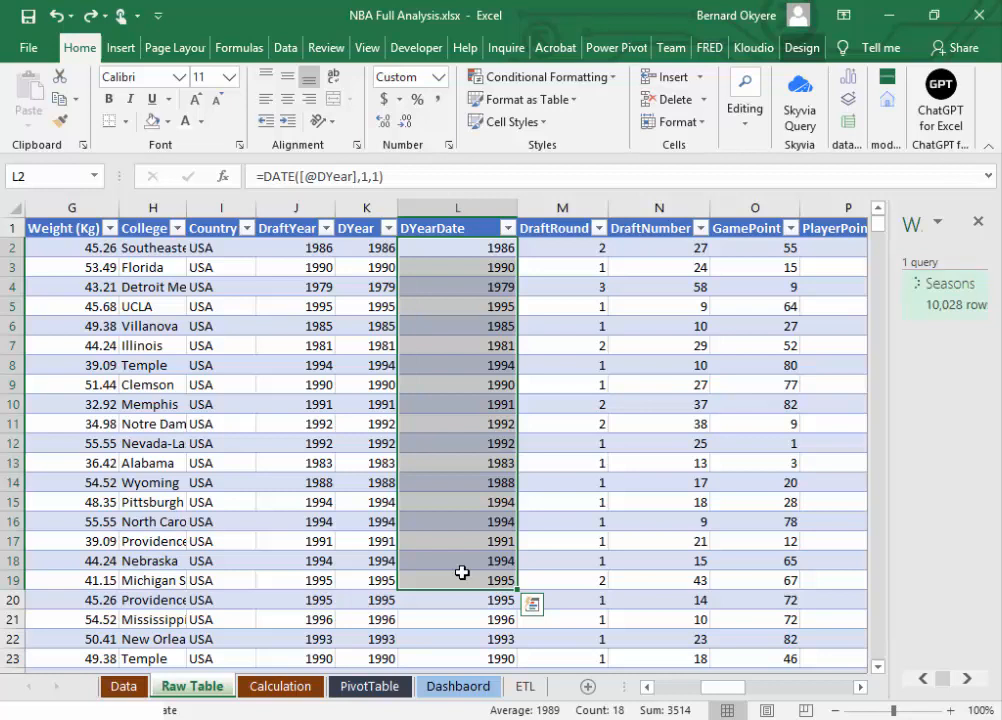
click(565, 307)
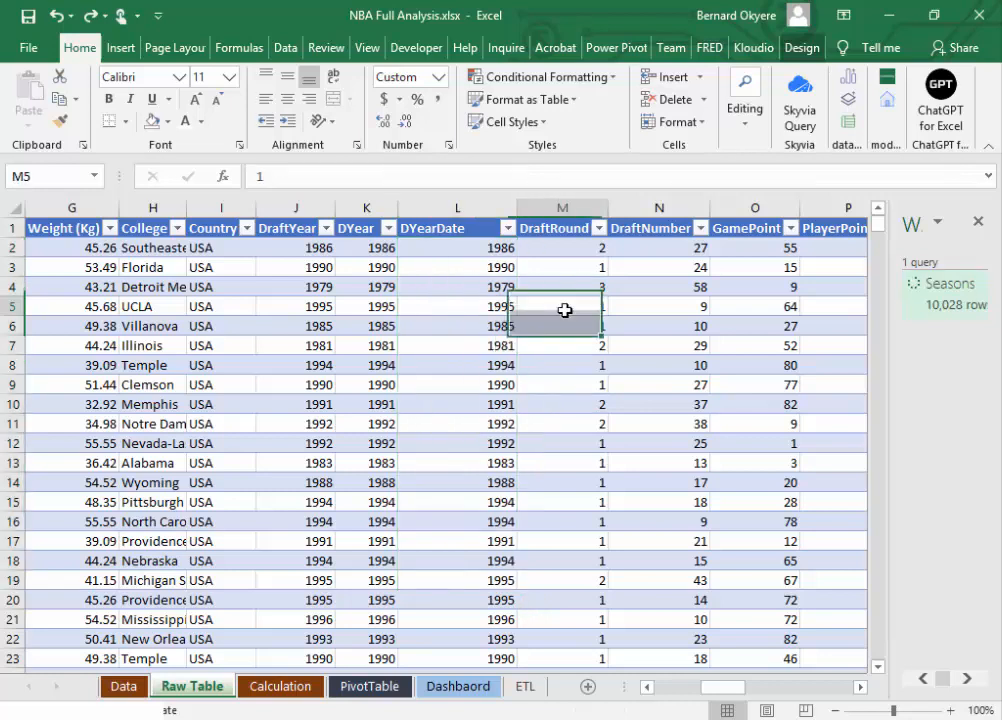
Step: Examine the Season and OldSeason columns at the end of the Raw Table, selecting the whole OldSeason column
drag(722, 688, 859, 671)
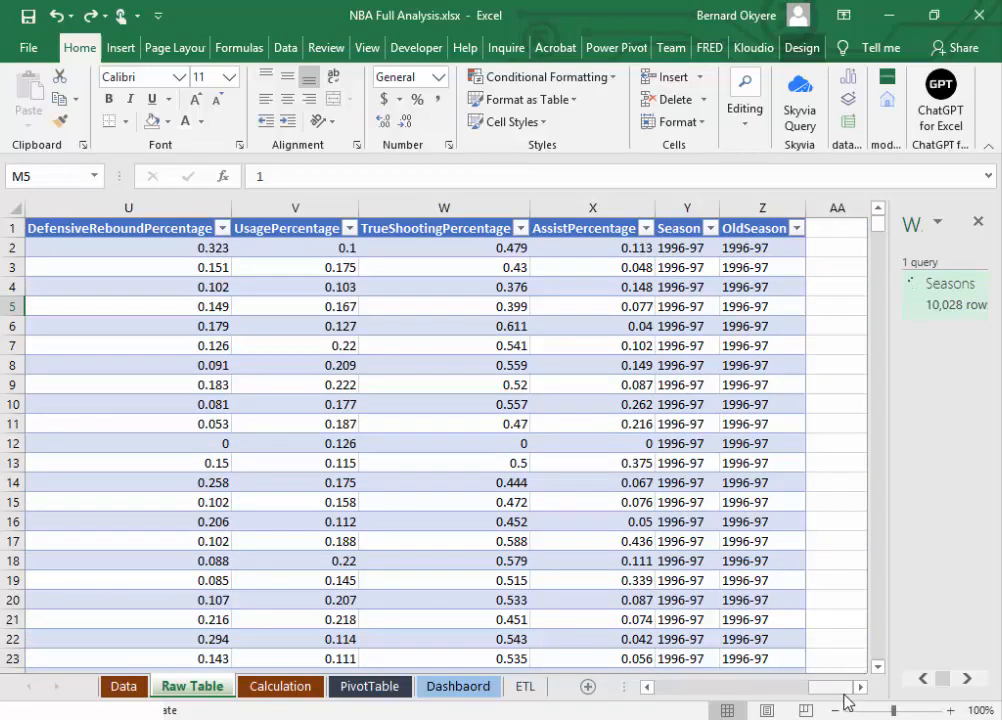
drag(832, 687, 862, 683)
click(678, 286)
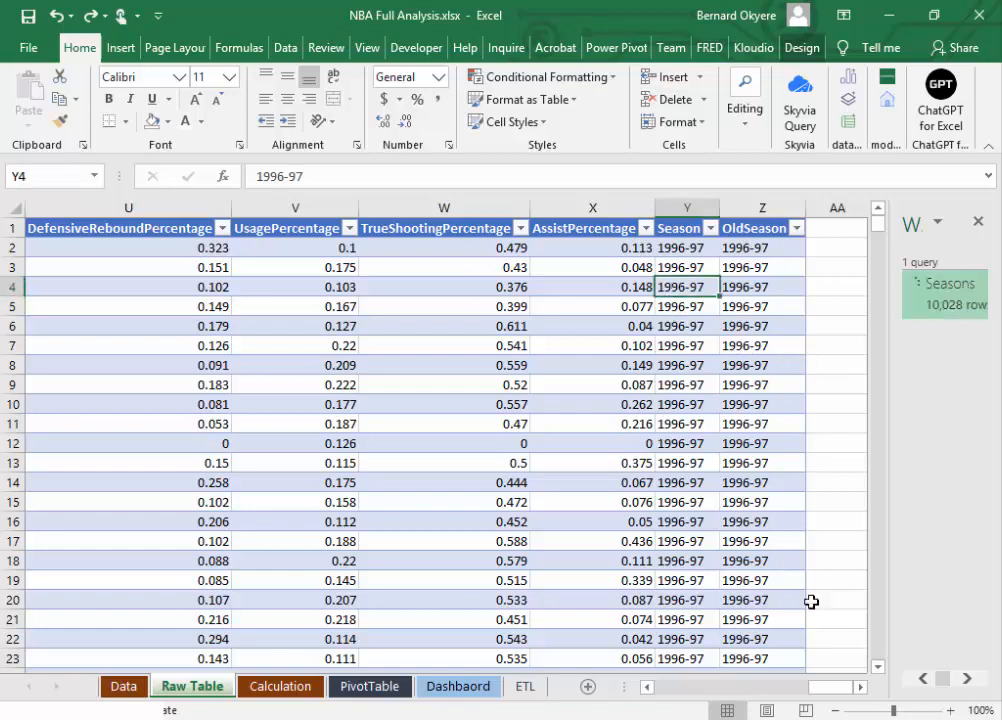
click(860, 687)
click(861, 688)
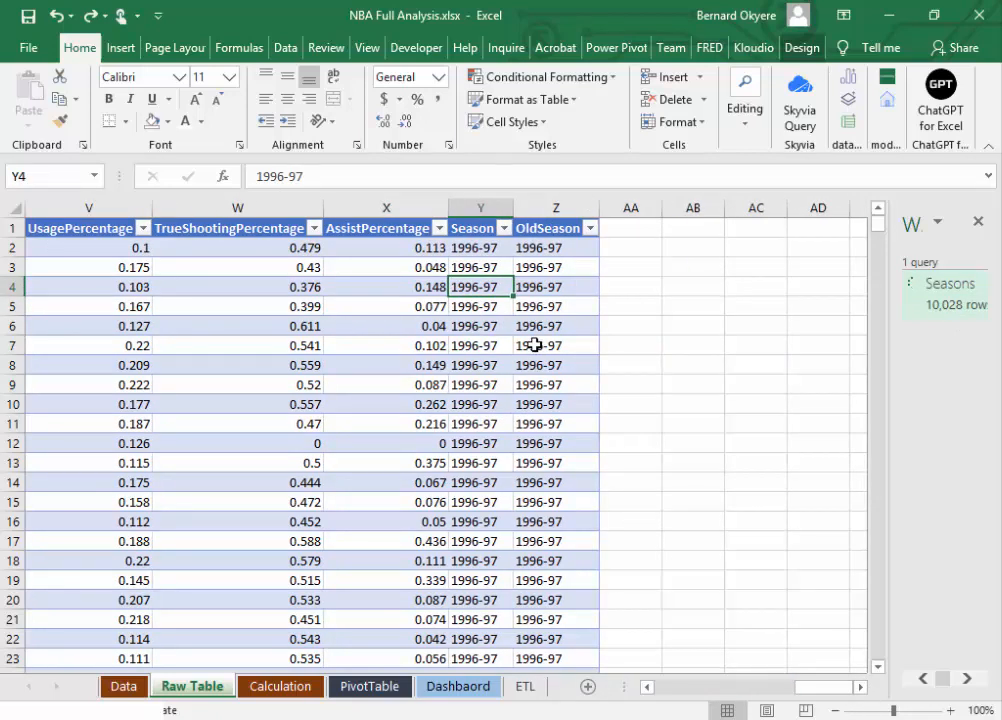
click(465, 227)
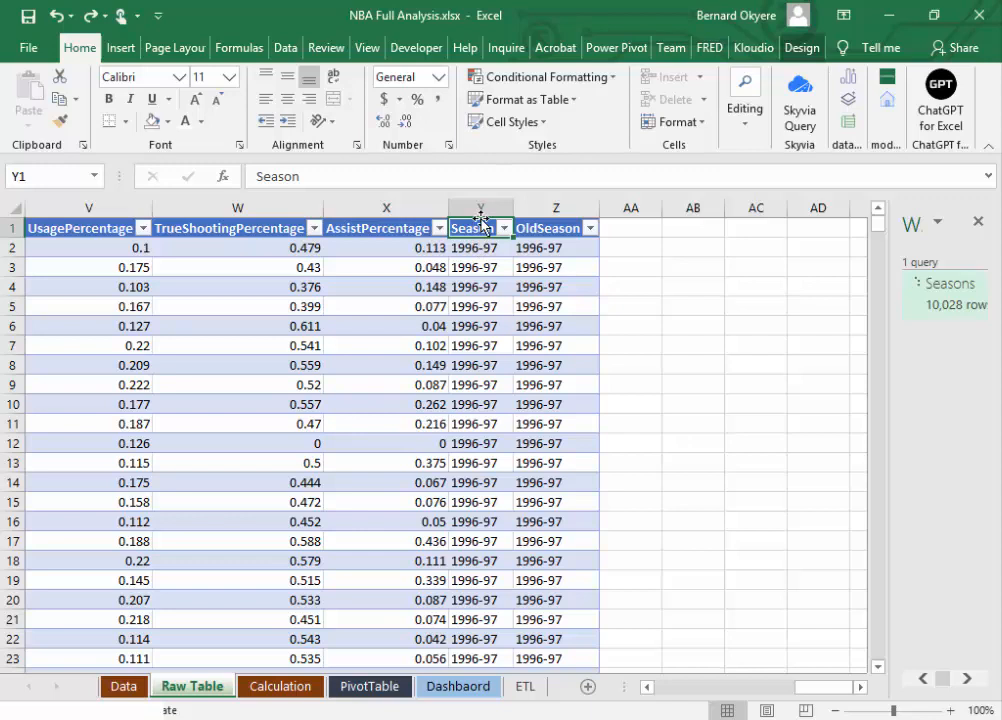
click(541, 207)
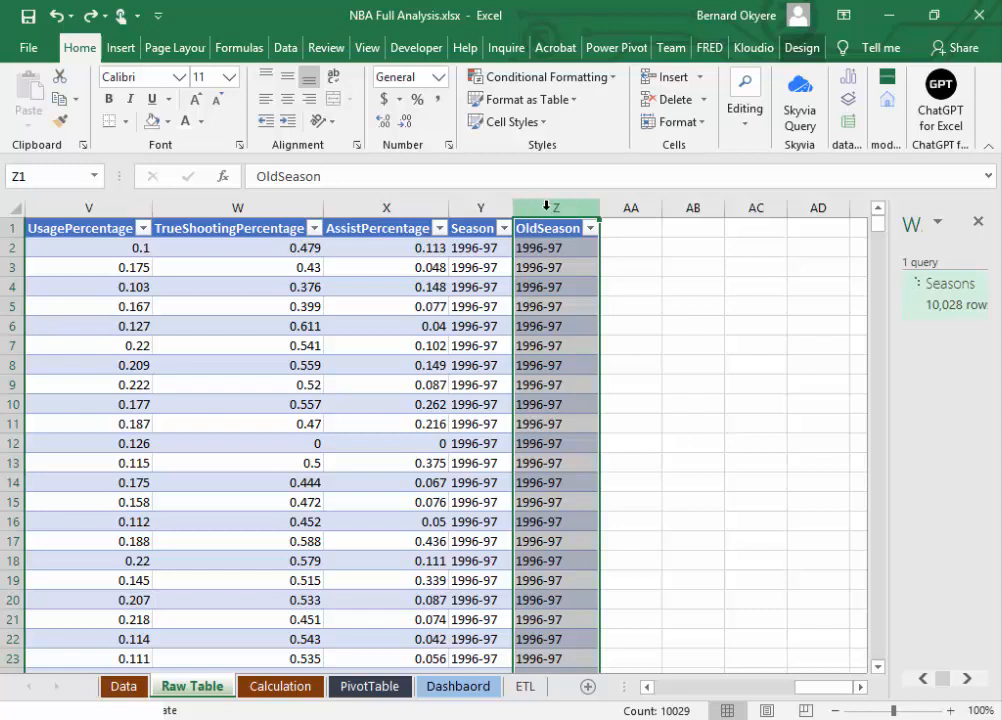
Step: Delete the OldSeason column from the Raw Table and save the workbook
right_click(549, 205)
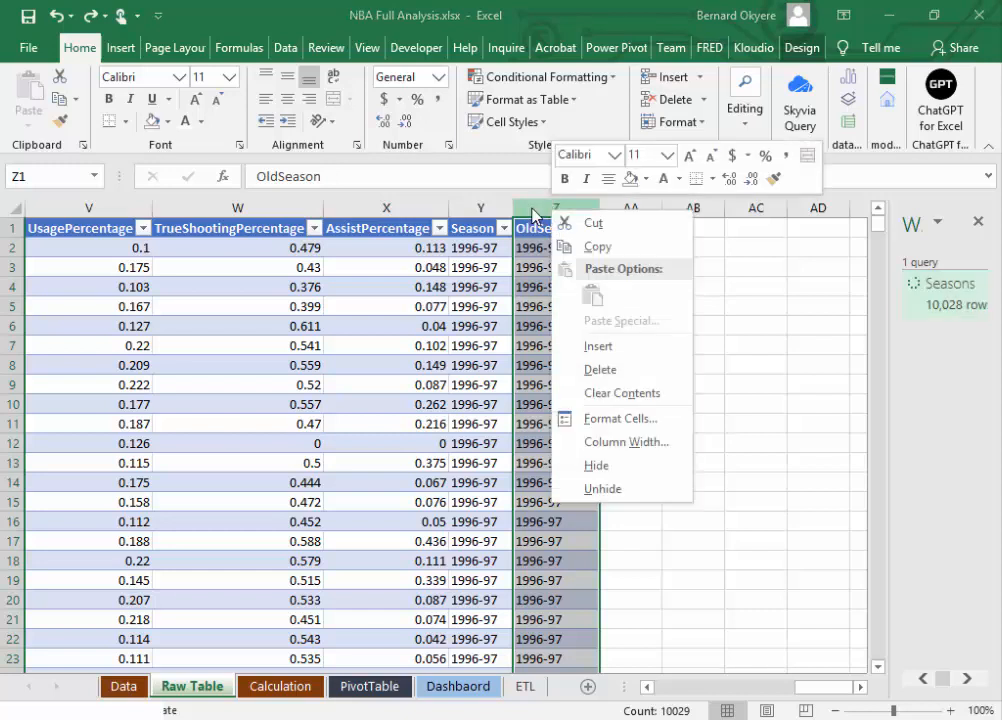
key(Escape)
right_click(541, 203)
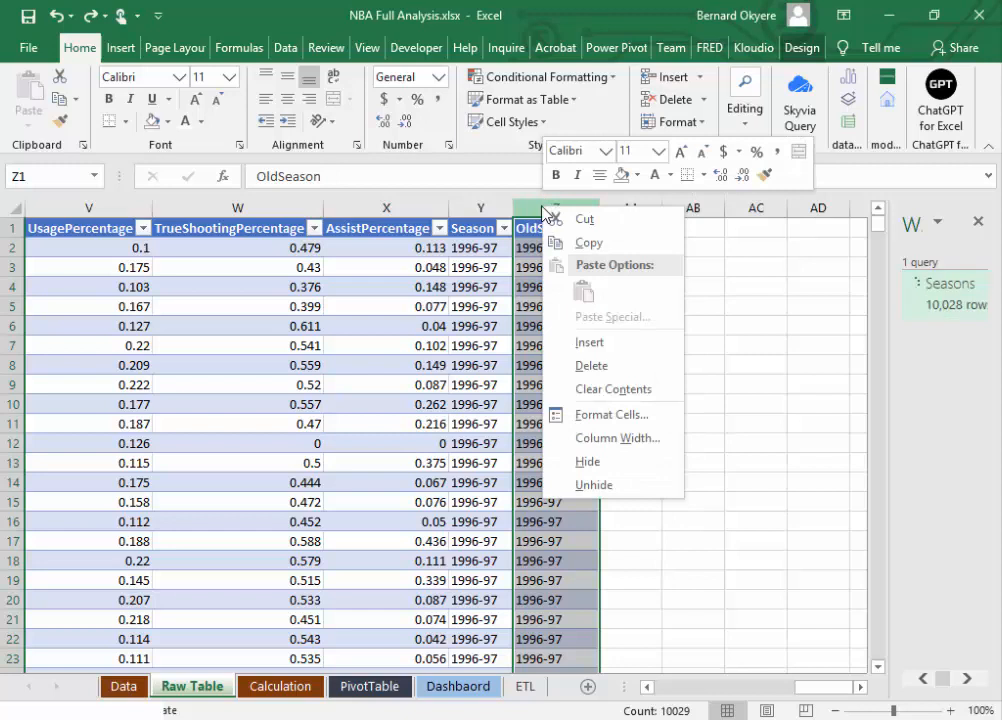
click(594, 367)
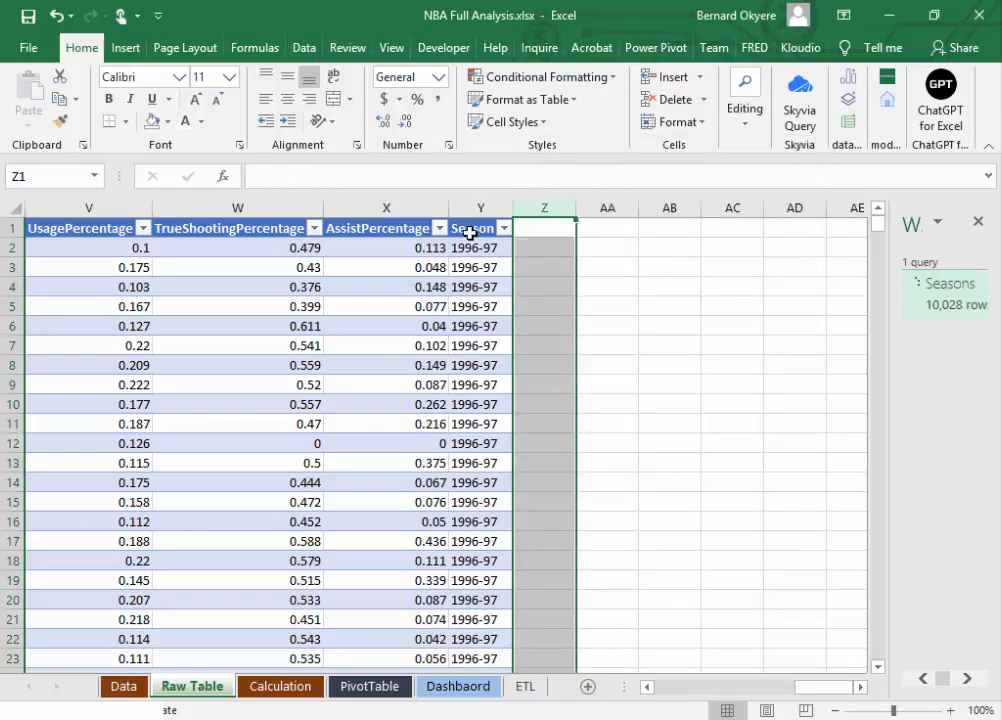
click(470, 233)
key(ctrl+s)
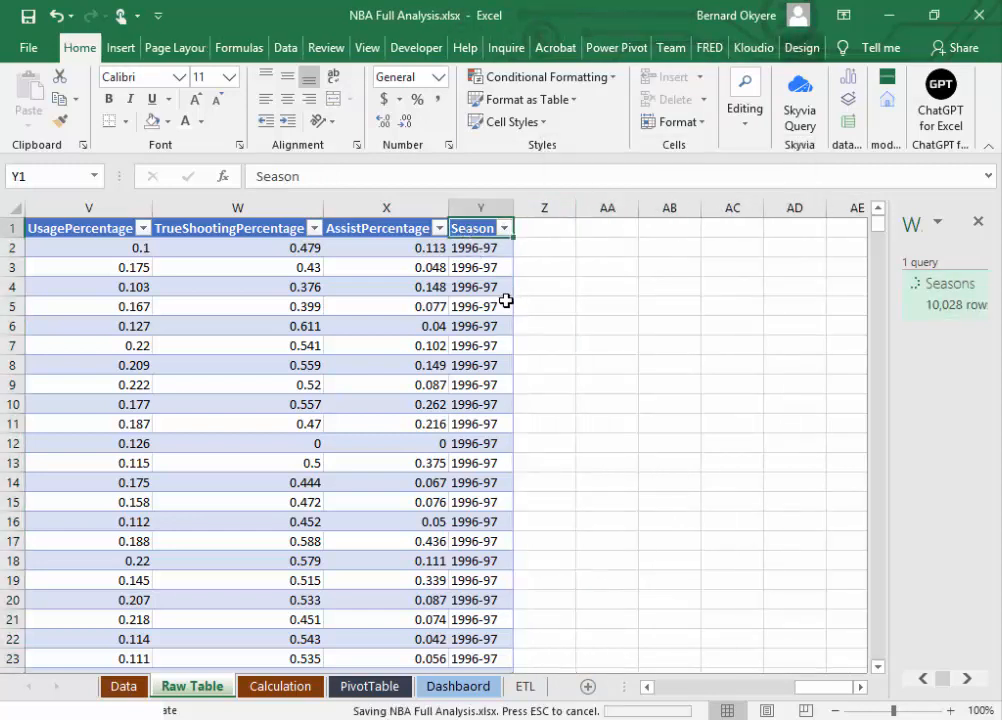
Step: Look over the PivotTable and ETL sheets, and return to the Raw Table sheet
click(369, 687)
click(522, 687)
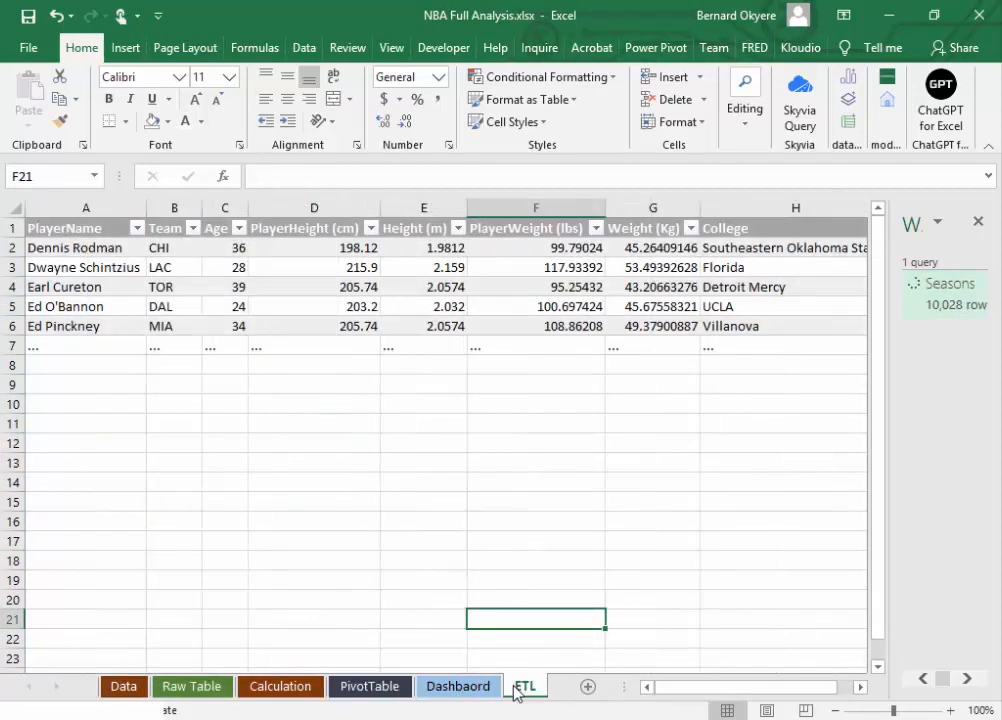
click(193, 688)
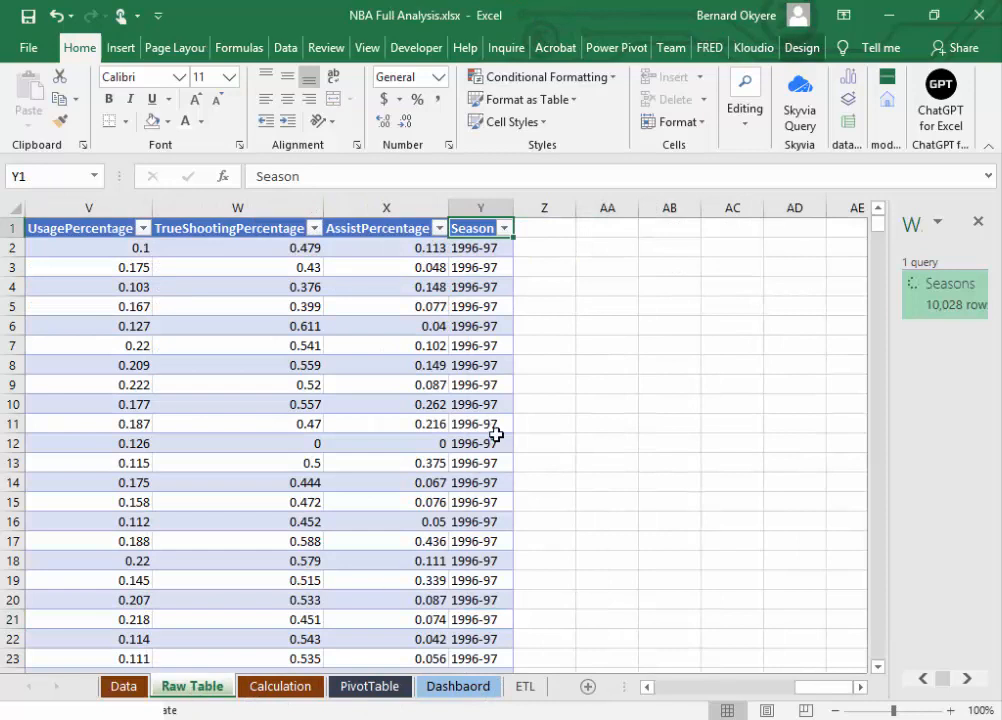
Step: Start Text to Columns on the whole Season column, including its header, treating the data as delimited
click(472, 246)
click(475, 228)
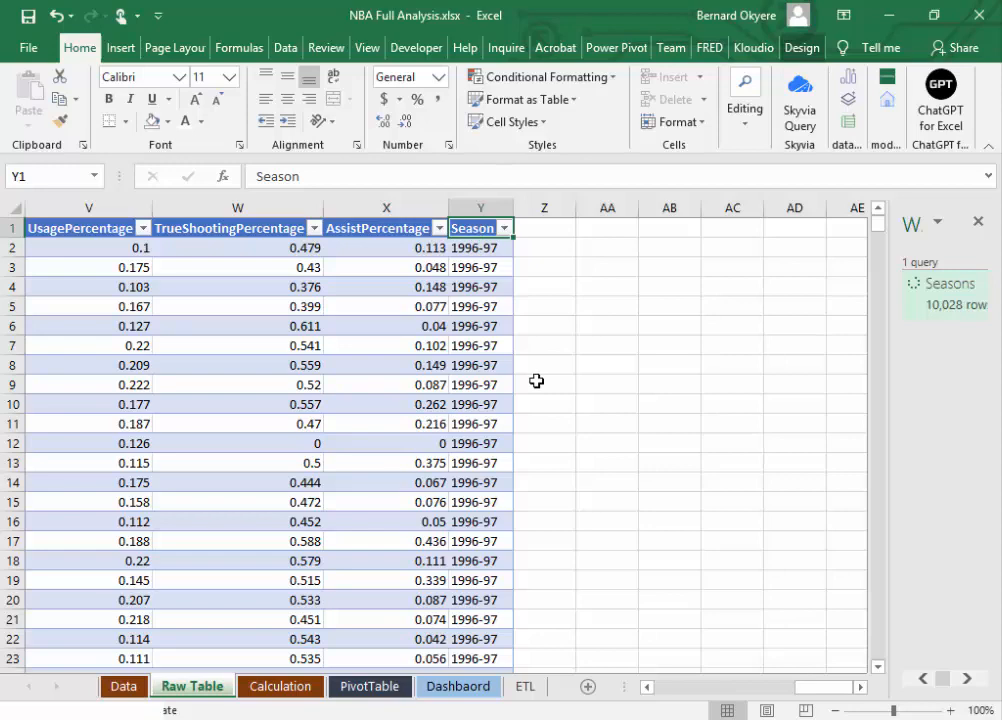
key(ctrl+shift+Down)
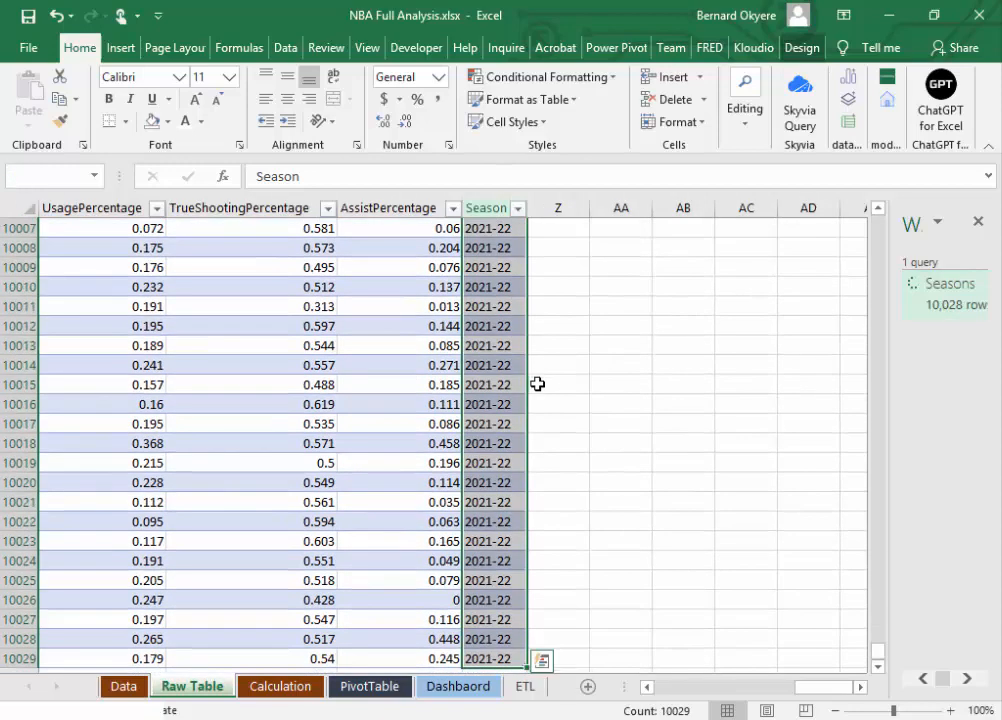
drag(886, 660, 879, 179)
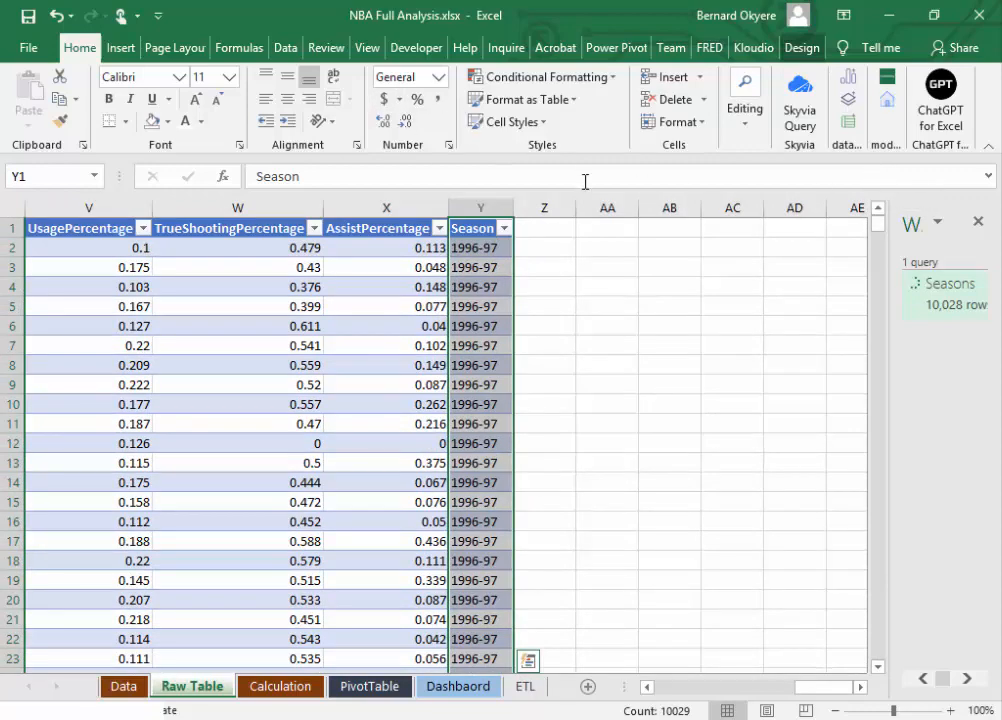
click(284, 50)
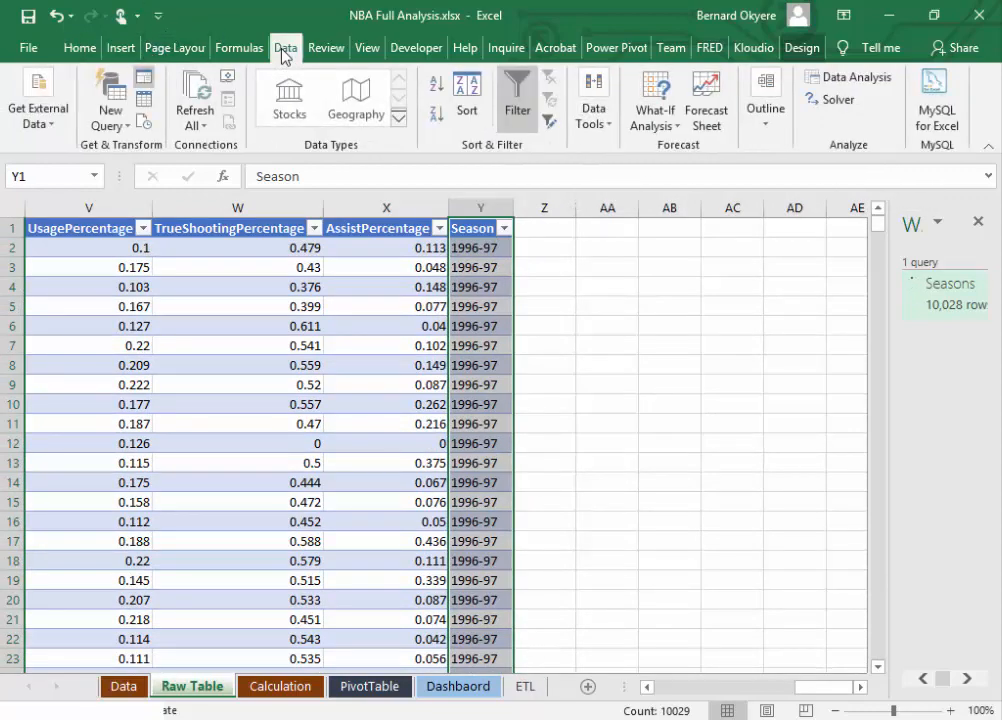
click(771, 138)
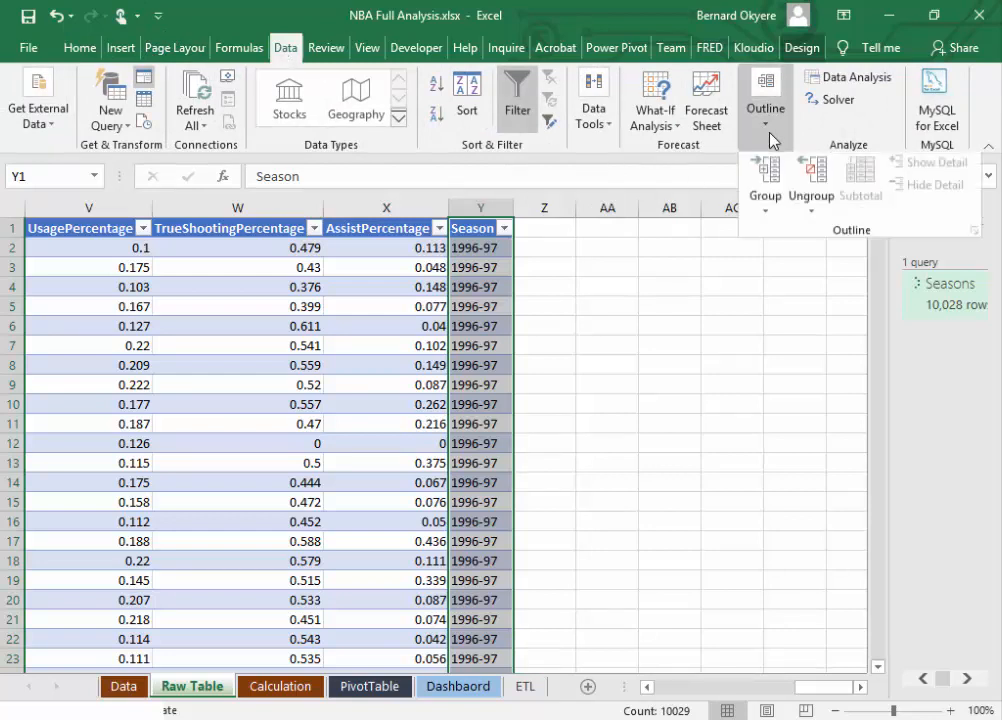
click(285, 50)
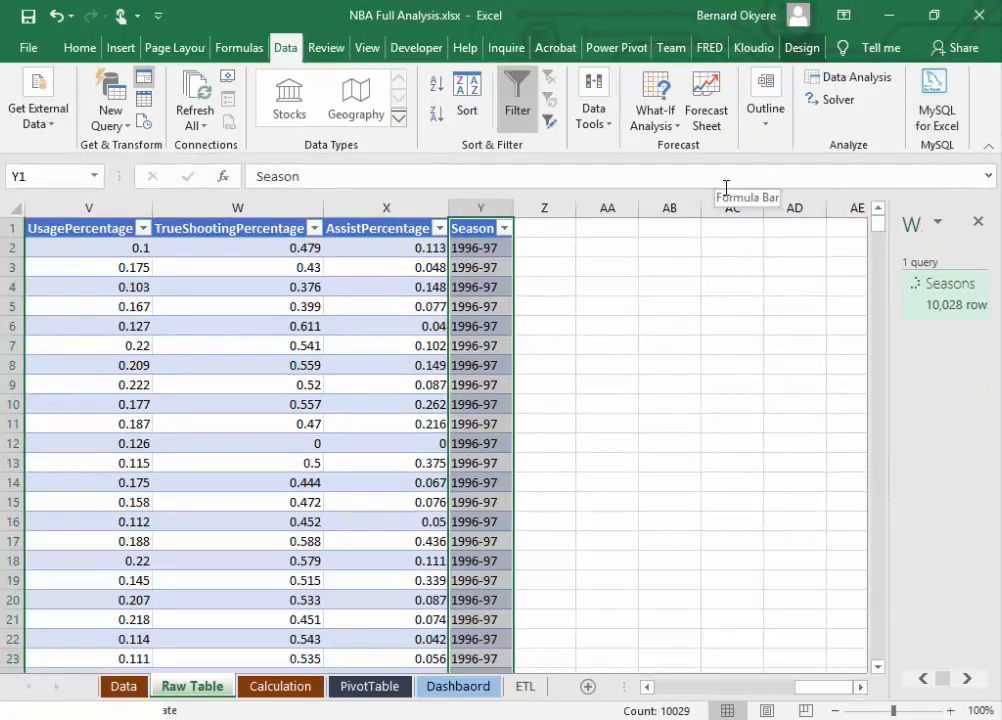
click(604, 133)
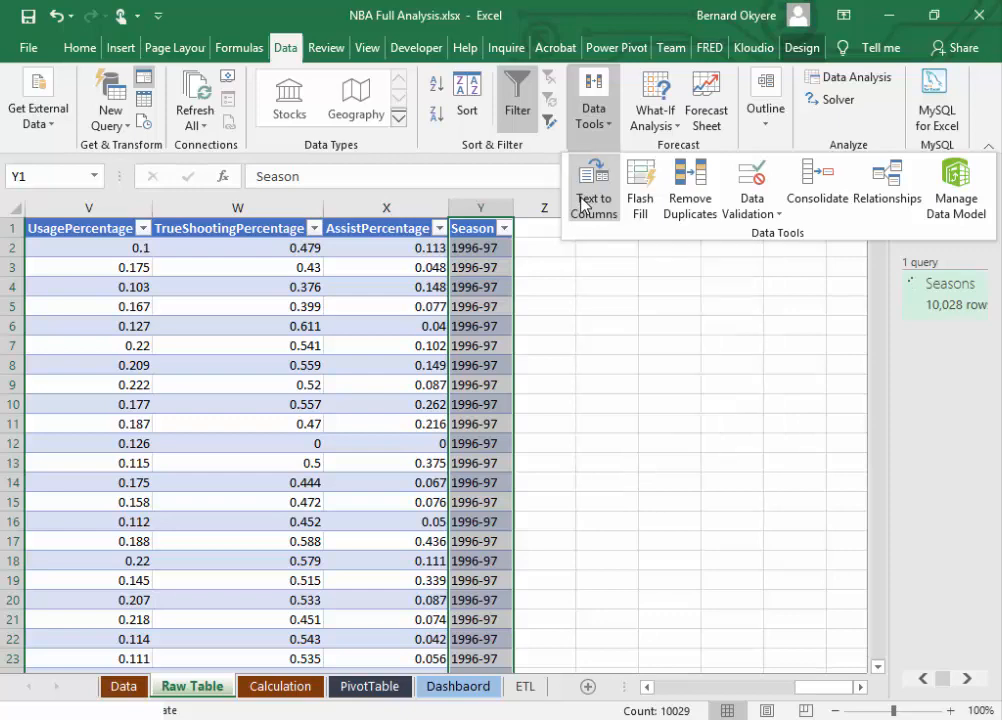
click(585, 202)
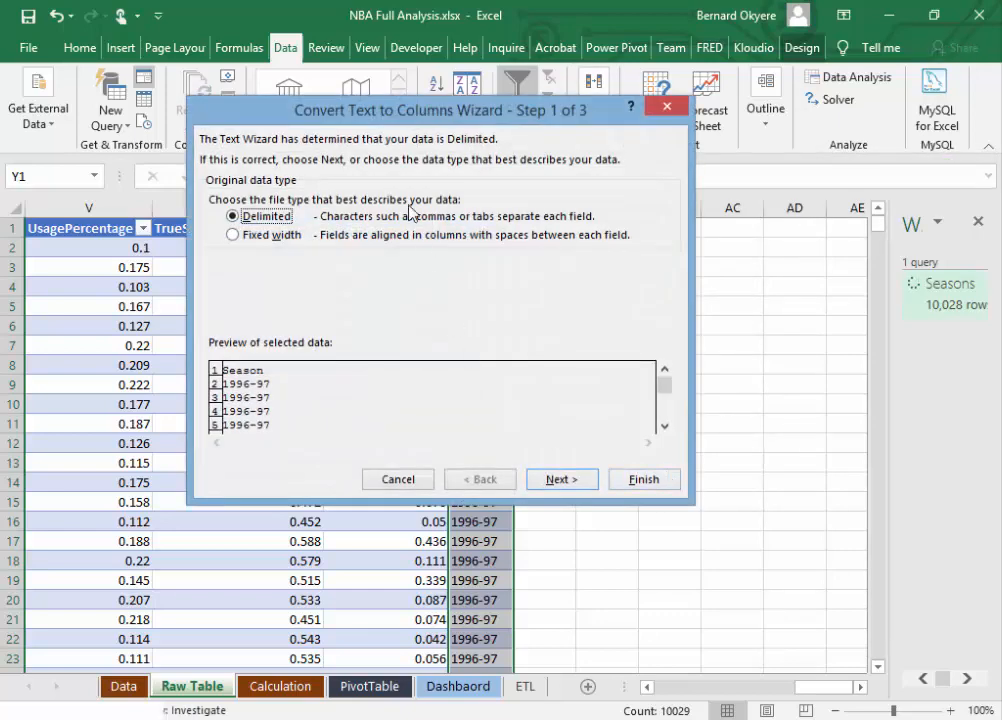
drag(368, 111, 733, 113)
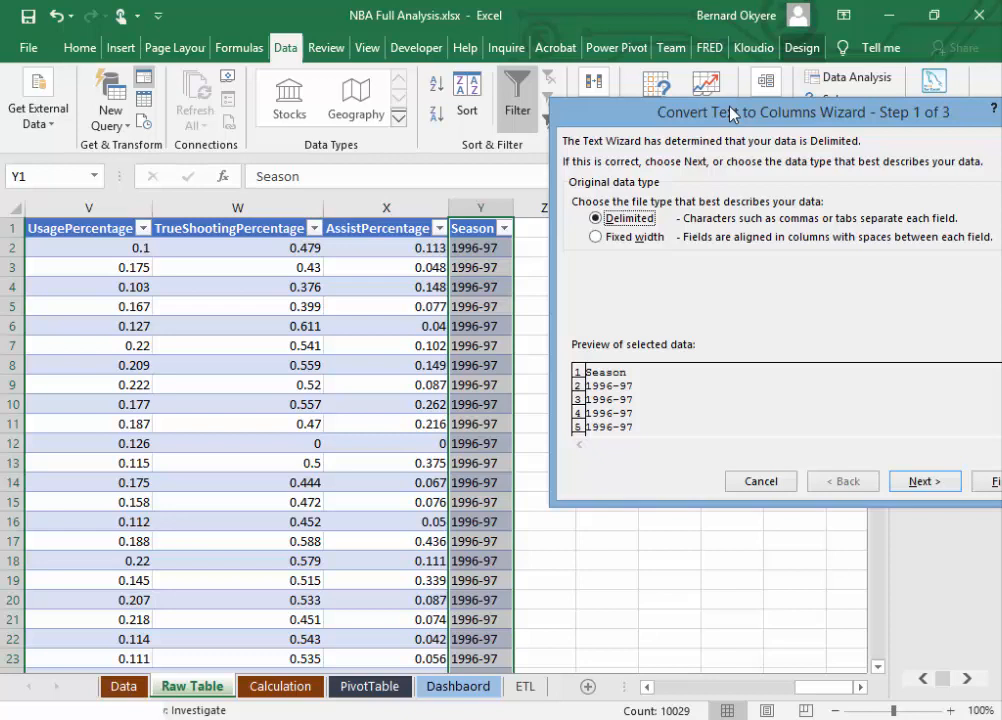
drag(733, 113, 729, 108)
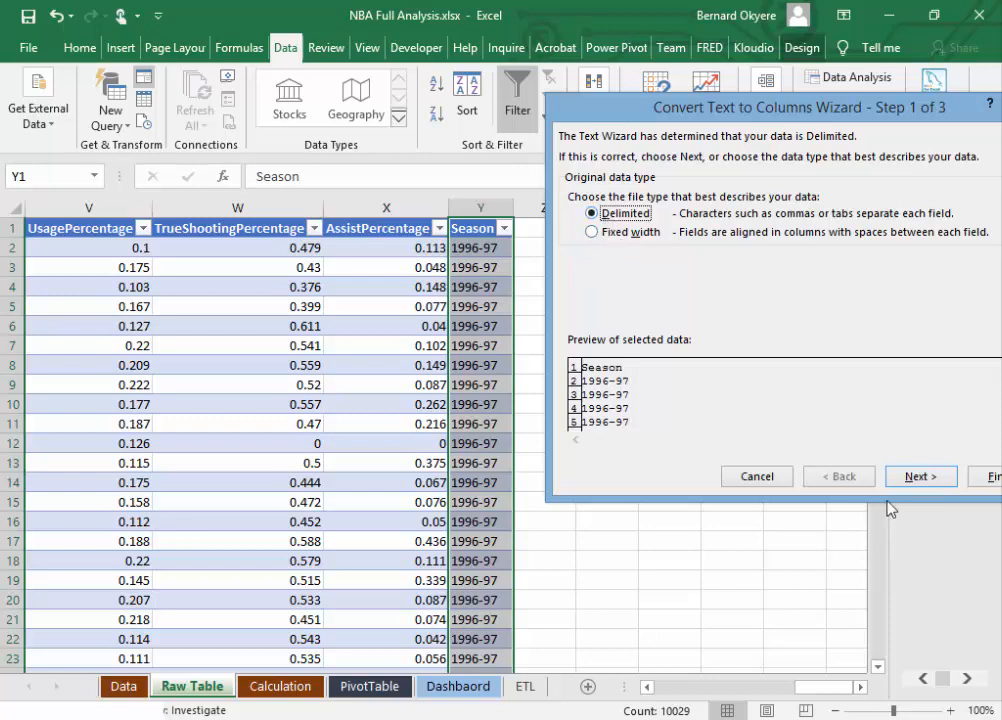
click(912, 480)
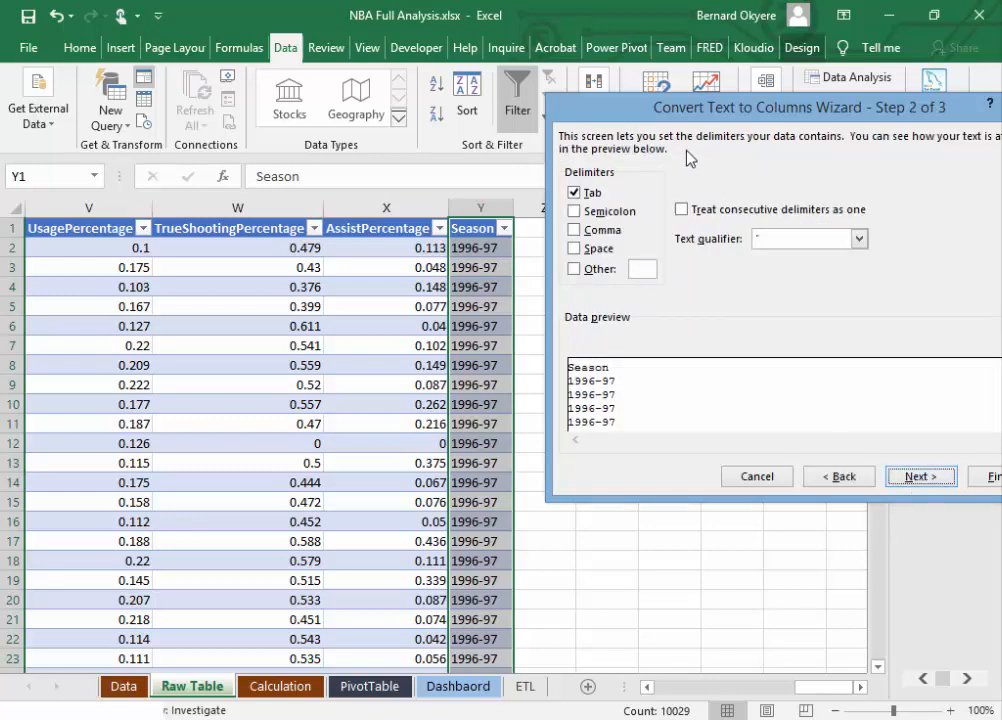
Step: Replace the Tab delimiter with a custom hyphen delimiter for splitting the Season values
click(584, 199)
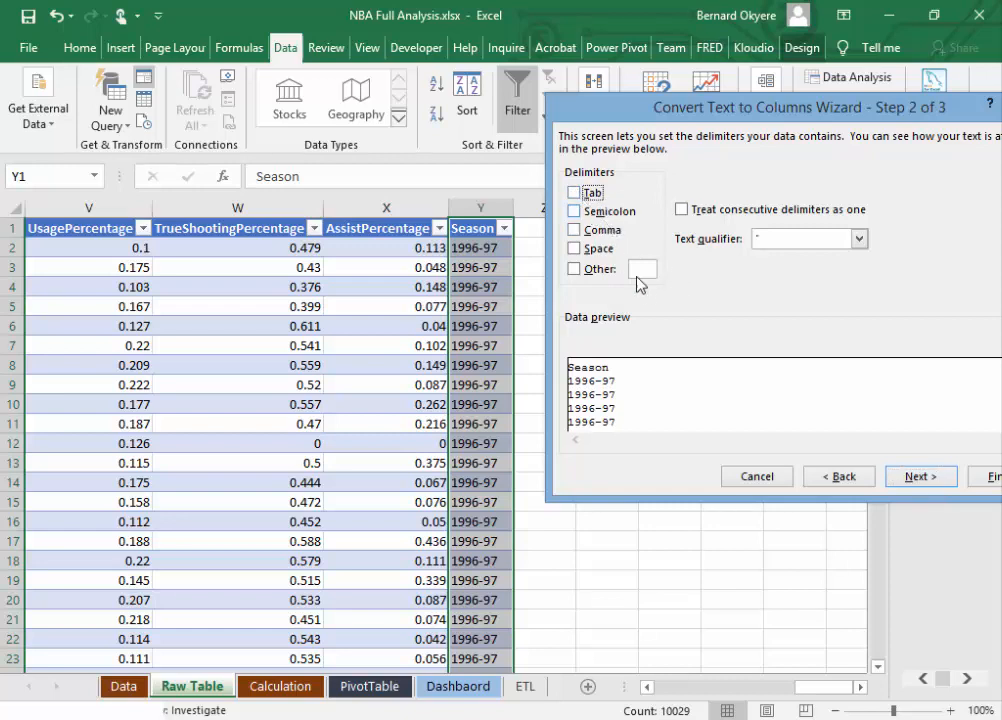
click(640, 270)
text(-)
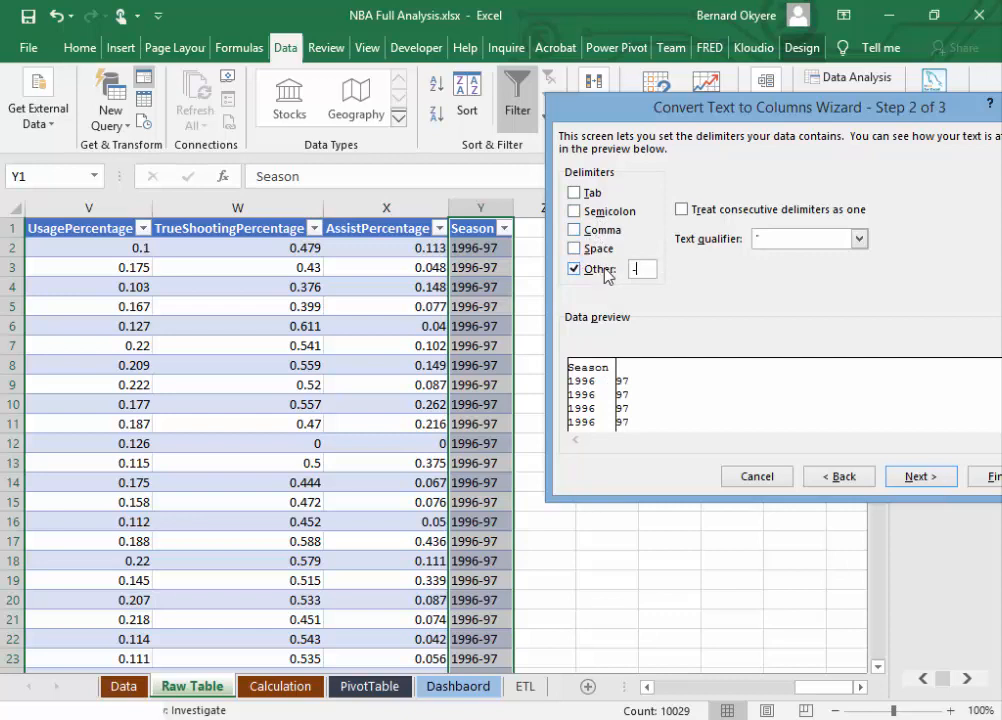
Step: Clear the hyphen, try the Space, Comma, Semicolon and Tab delimiters, switch them off again and re-enter the hyphen
key(BackSpace)
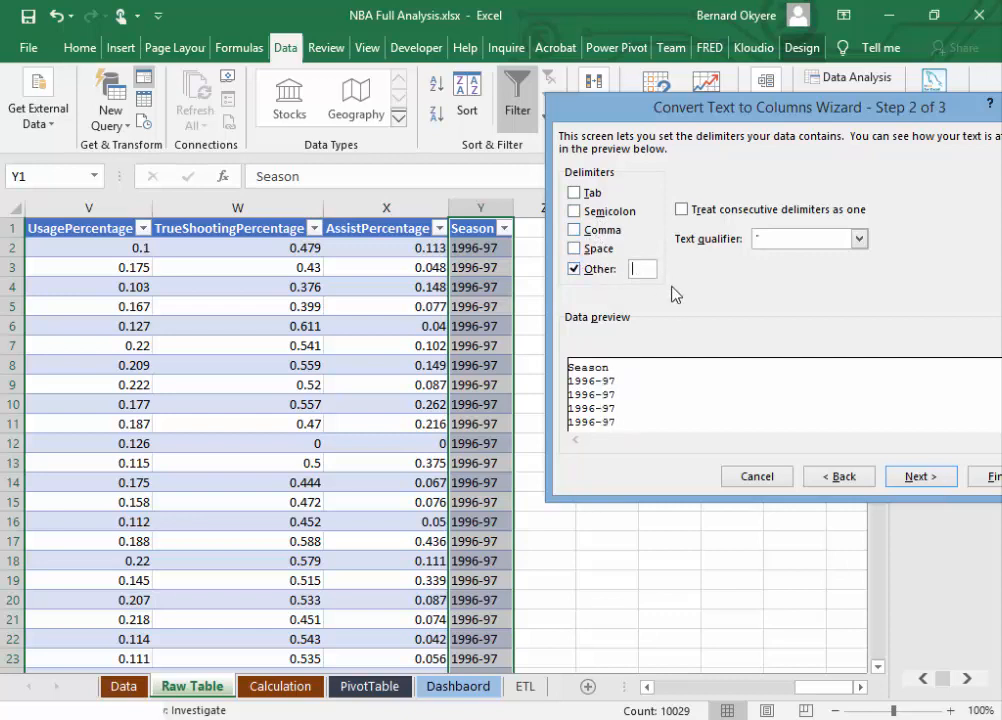
click(576, 250)
click(575, 230)
click(574, 211)
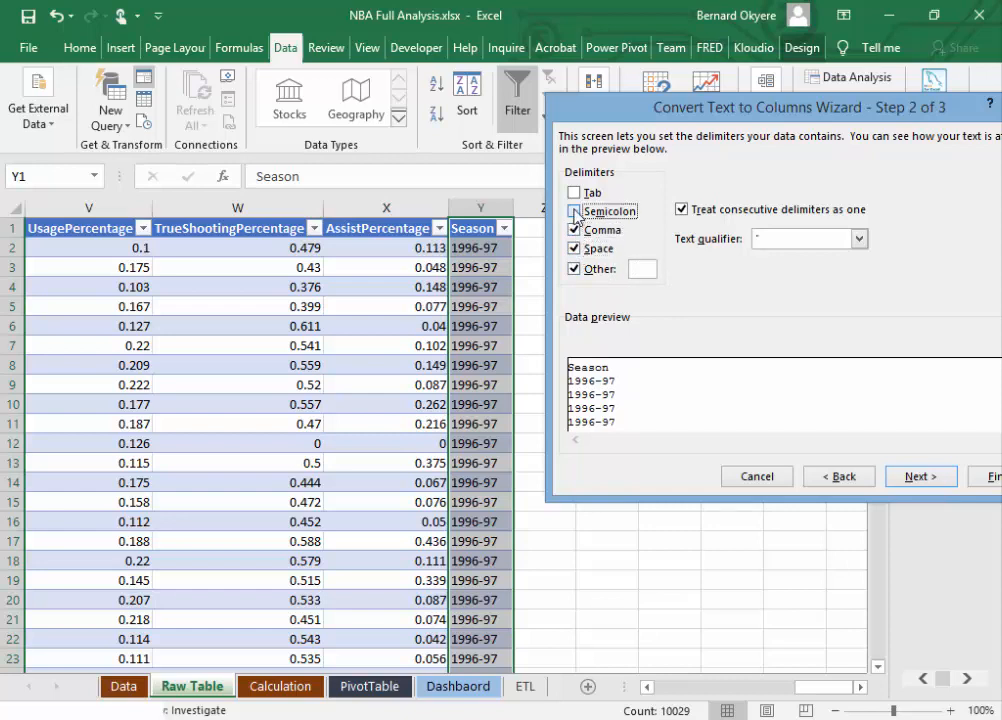
click(574, 193)
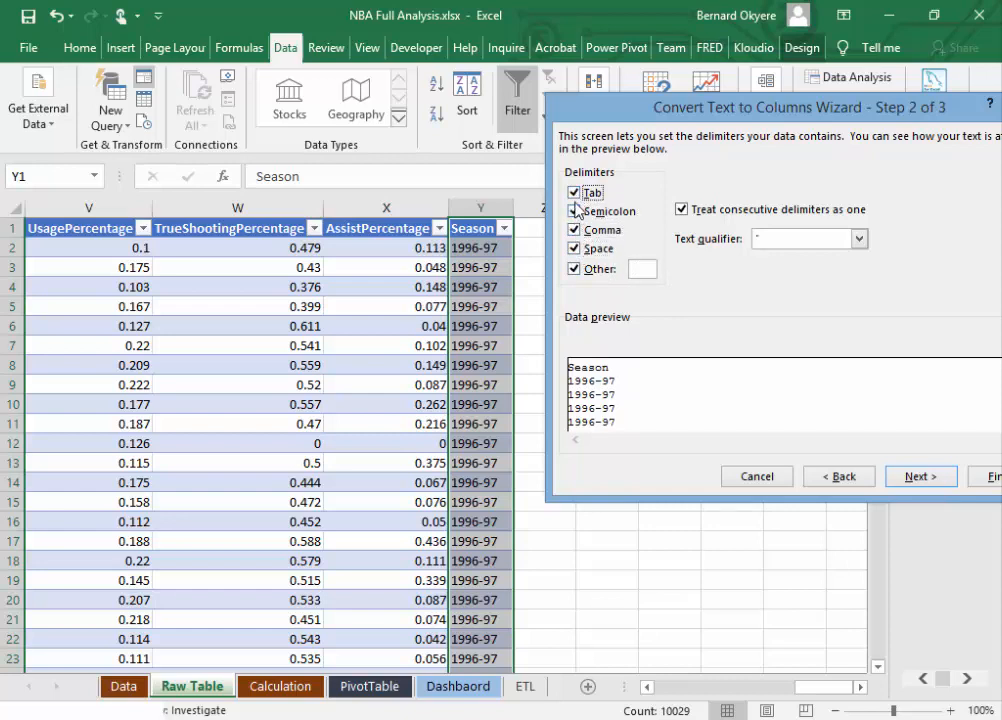
click(574, 193)
click(574, 211)
click(575, 232)
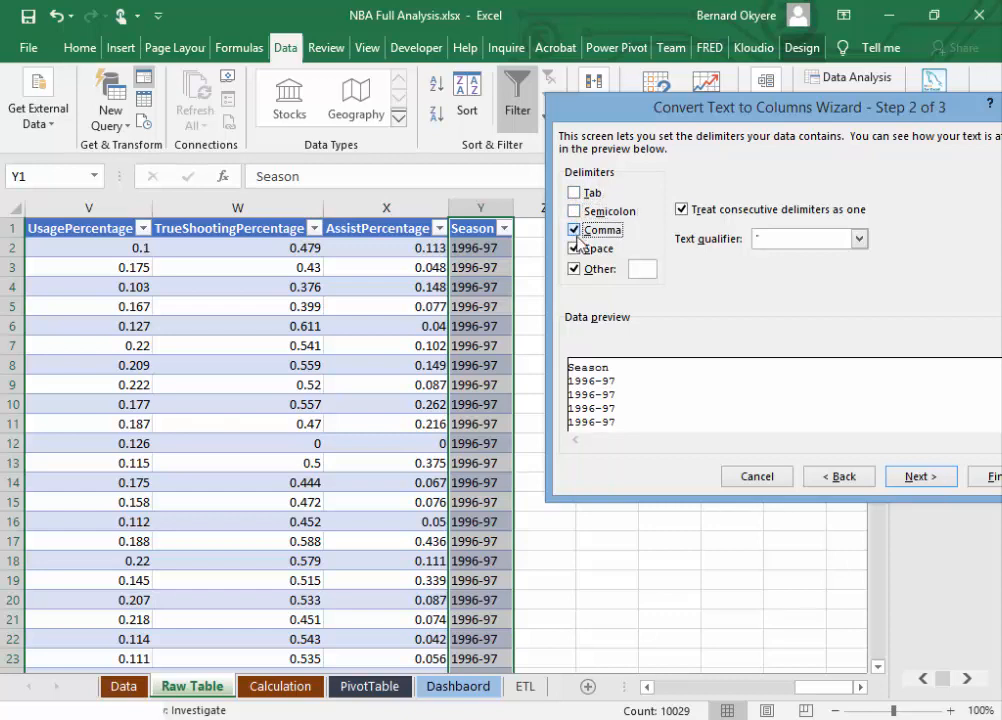
click(574, 250)
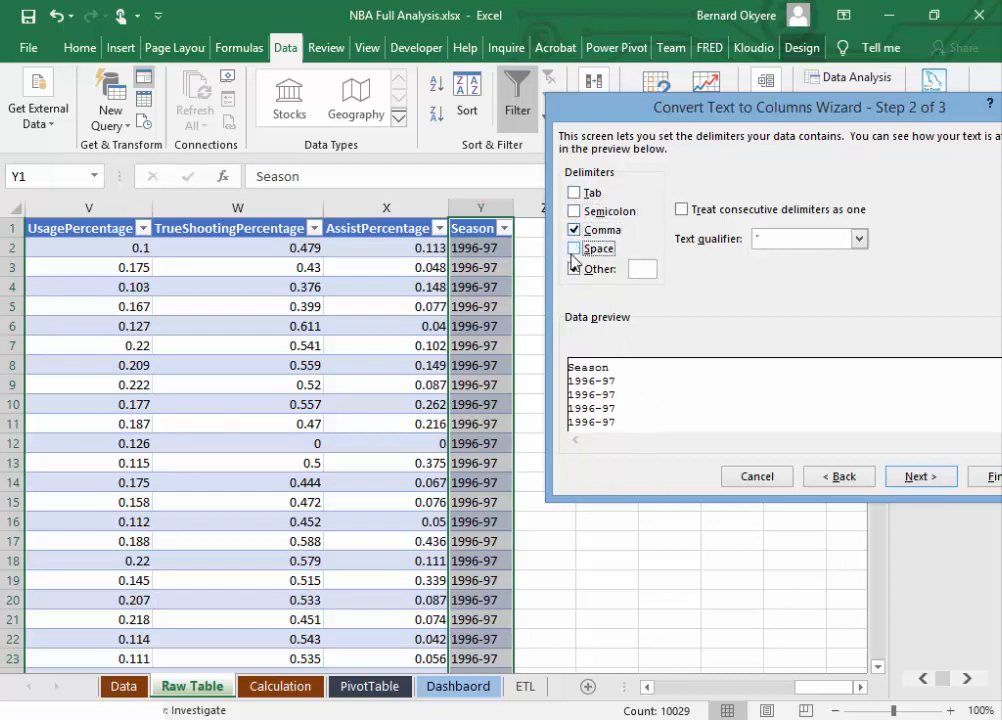
click(575, 232)
click(636, 272)
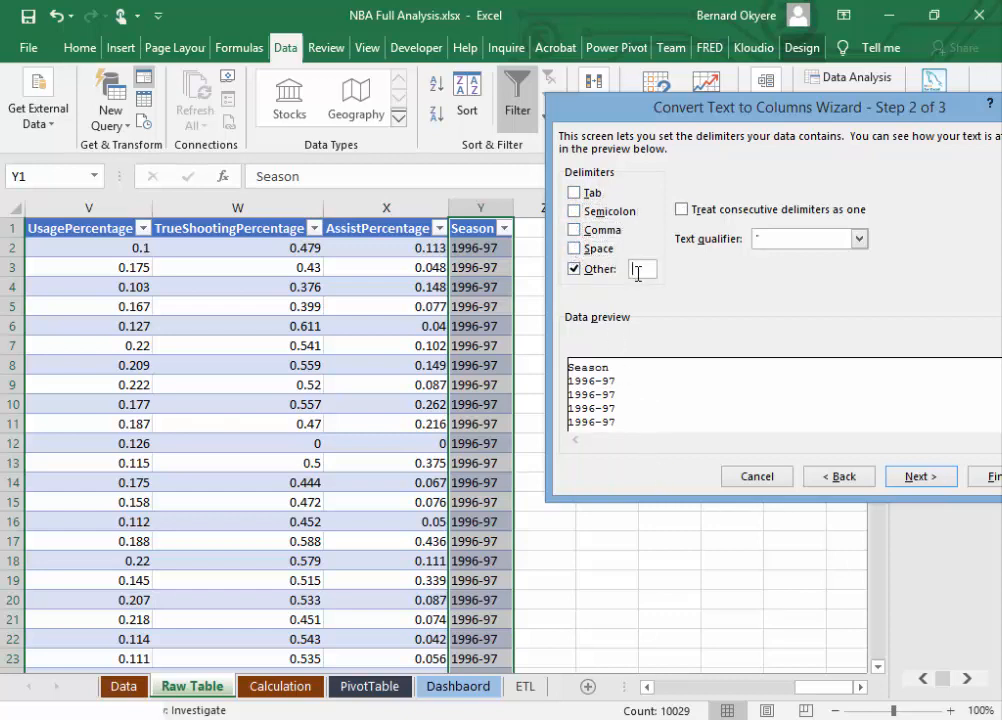
text(-)
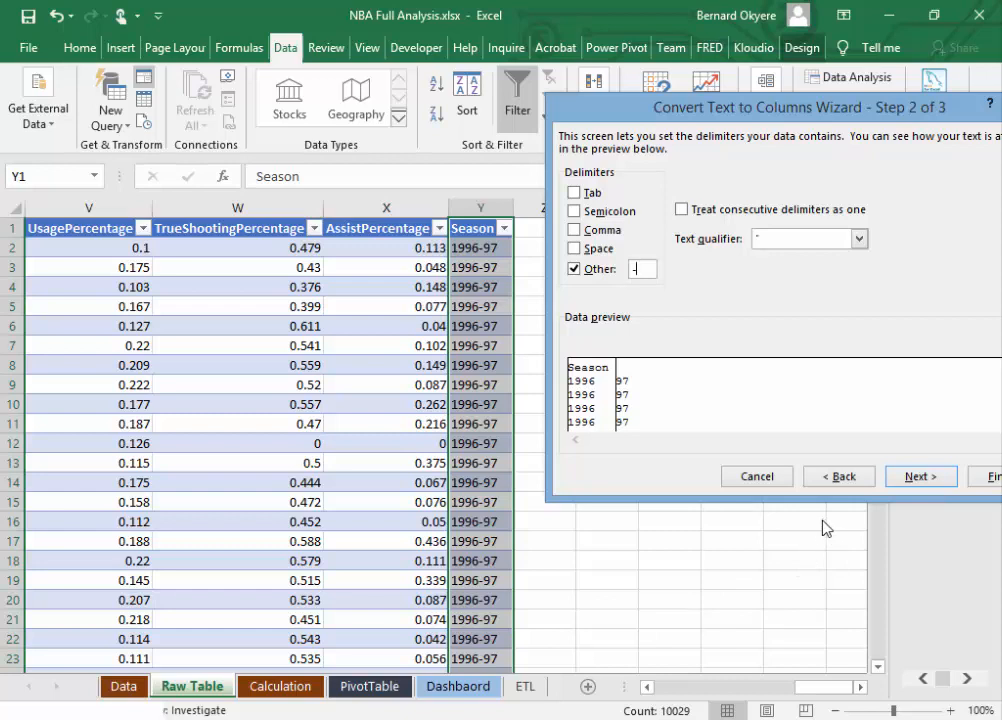
Step: Proceed to the column formats, check the available date orders, and keep the first split column's format as General
click(914, 479)
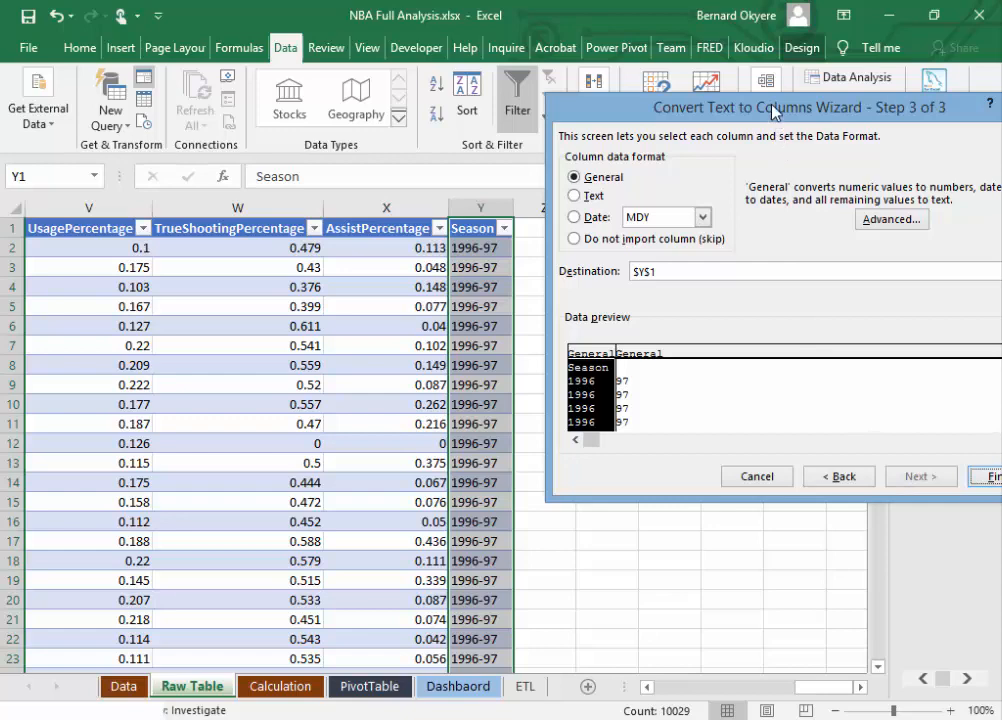
drag(749, 108, 811, 177)
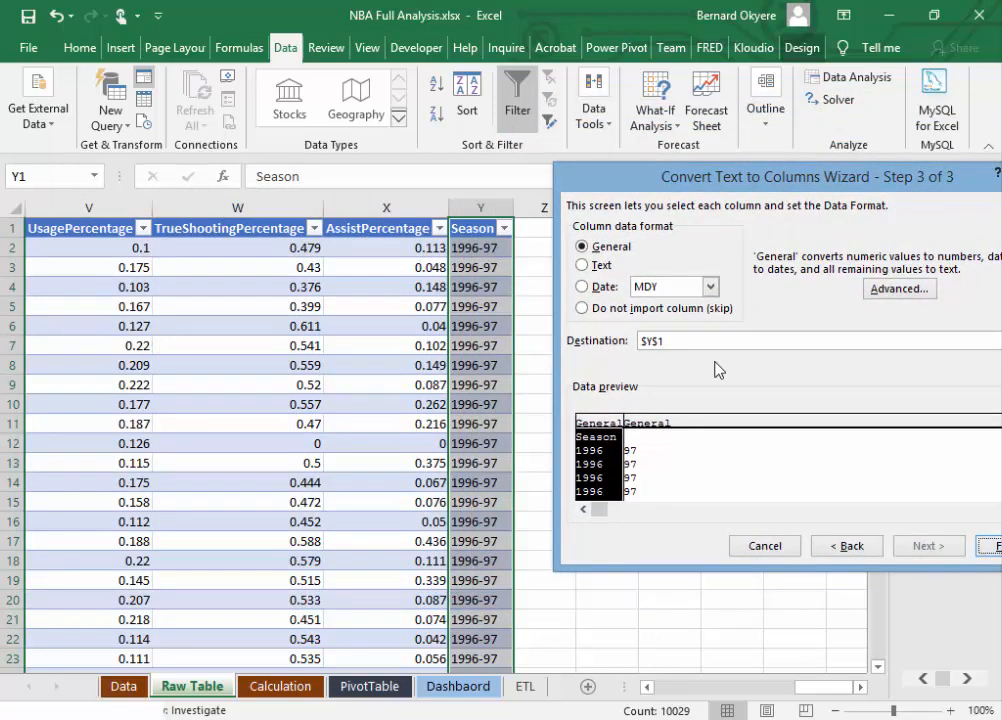
click(597, 287)
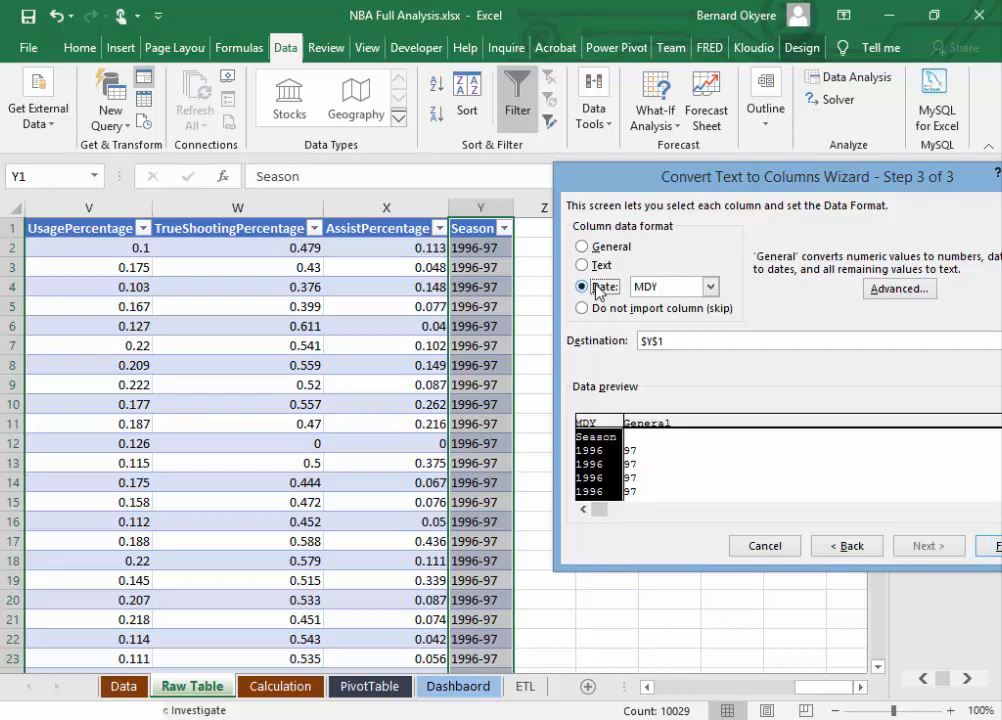
click(711, 287)
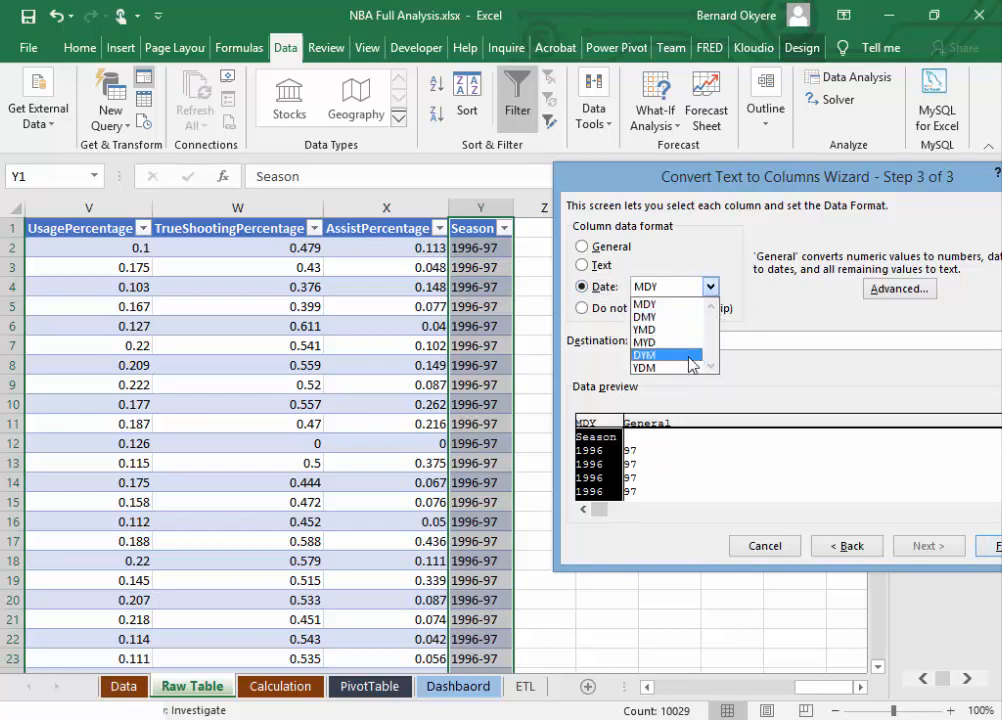
click(750, 294)
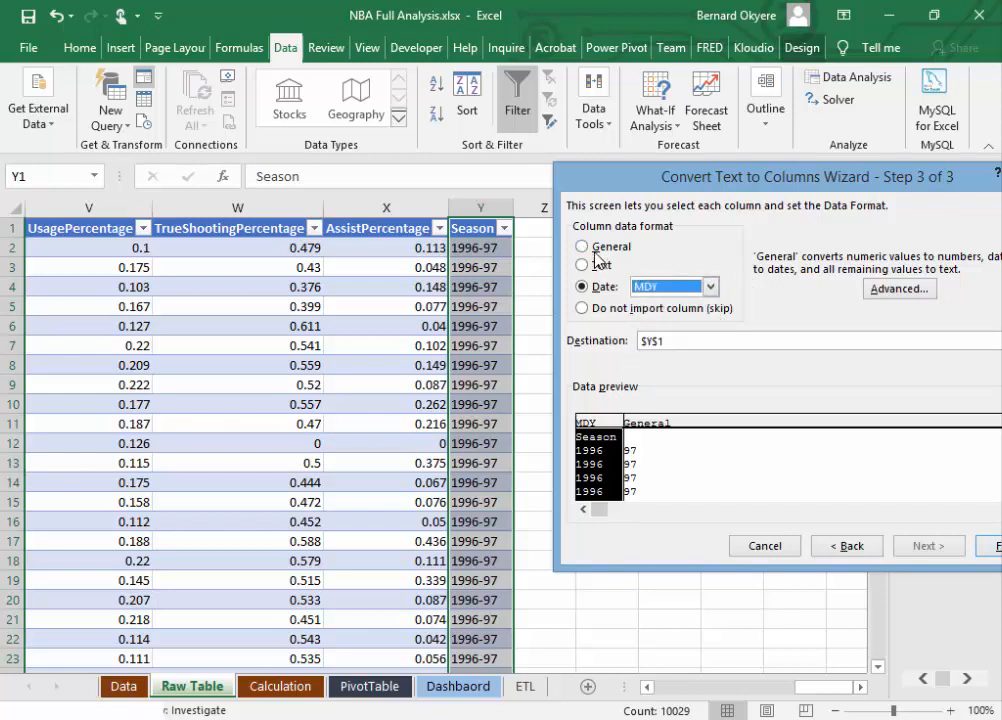
click(600, 250)
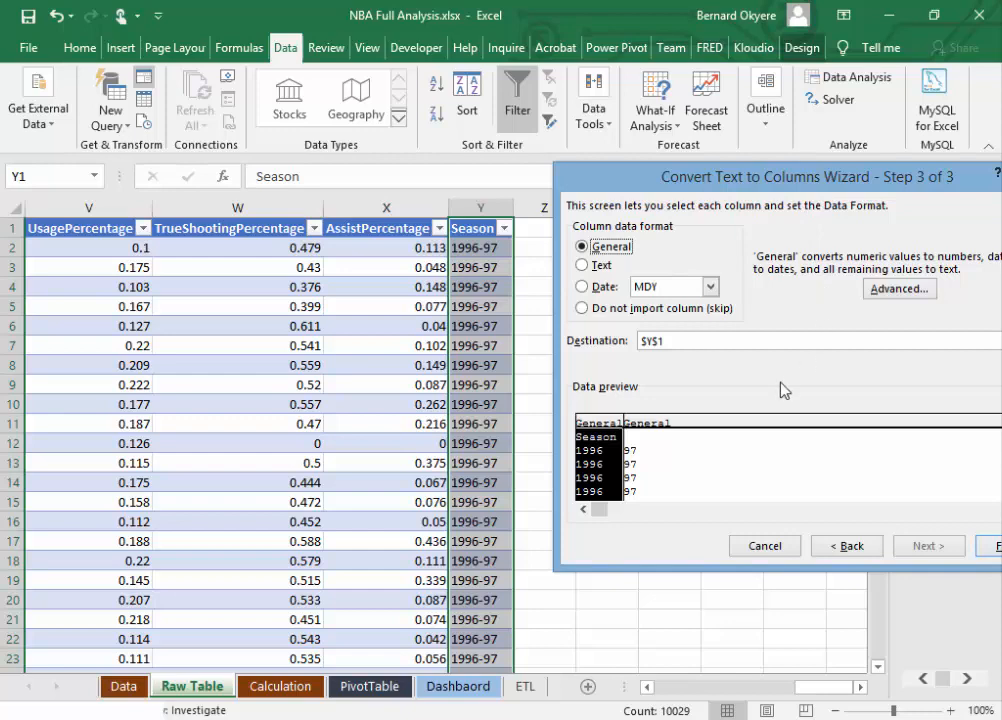
Step: Finish splitting the Season column with destination $Y$1 and select the Season header
drag(777, 186, 818, 281)
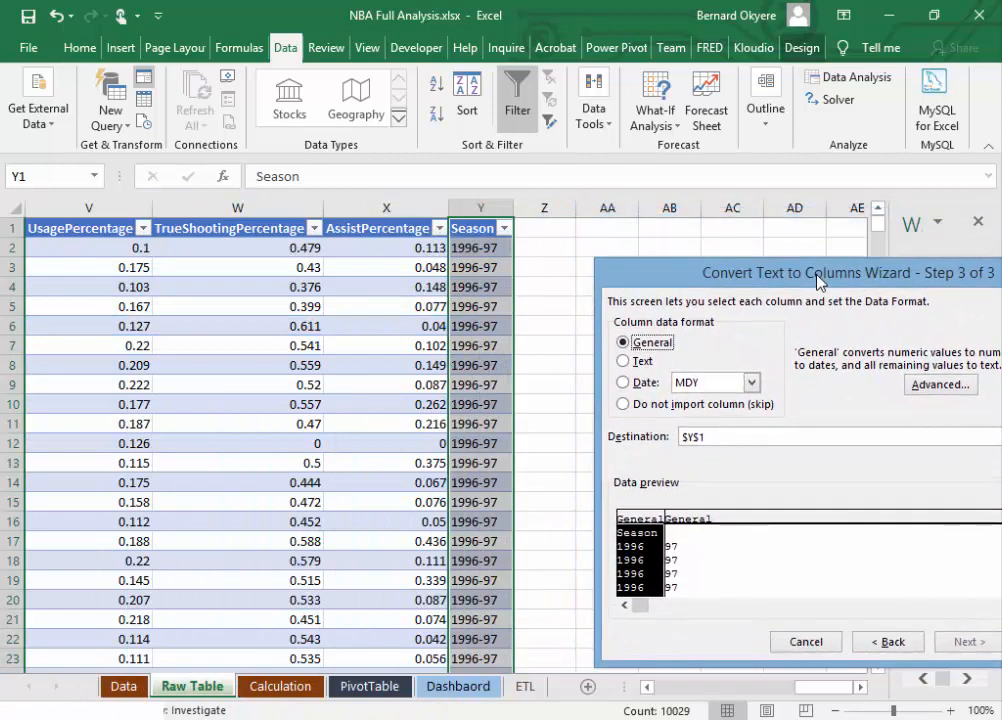
drag(818, 281, 787, 238)
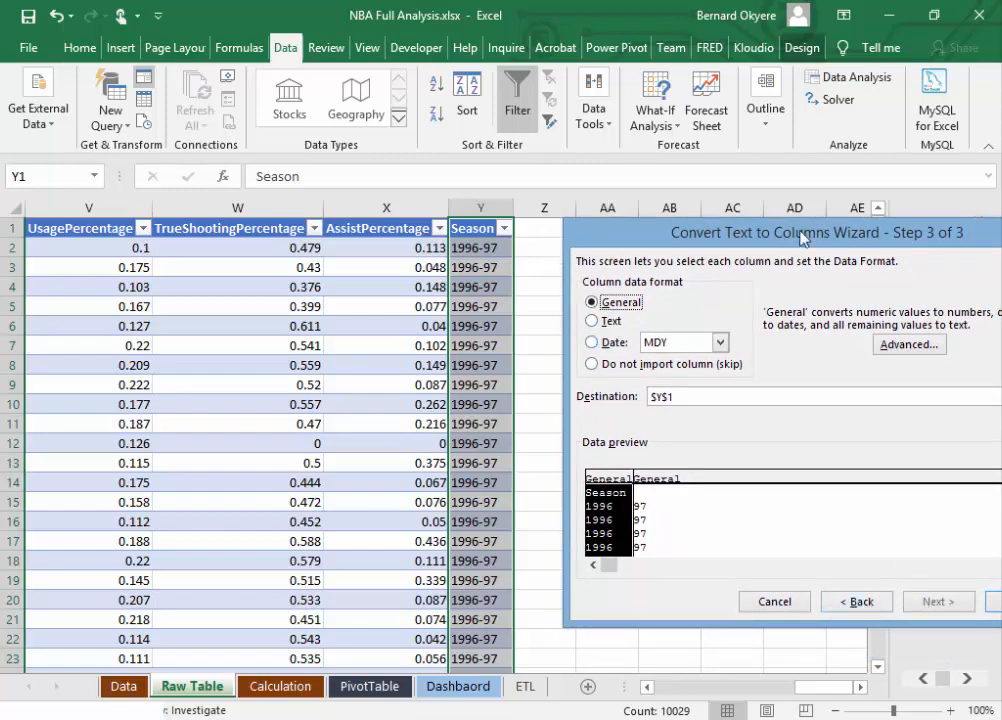
drag(746, 228, 600, 203)
click(865, 579)
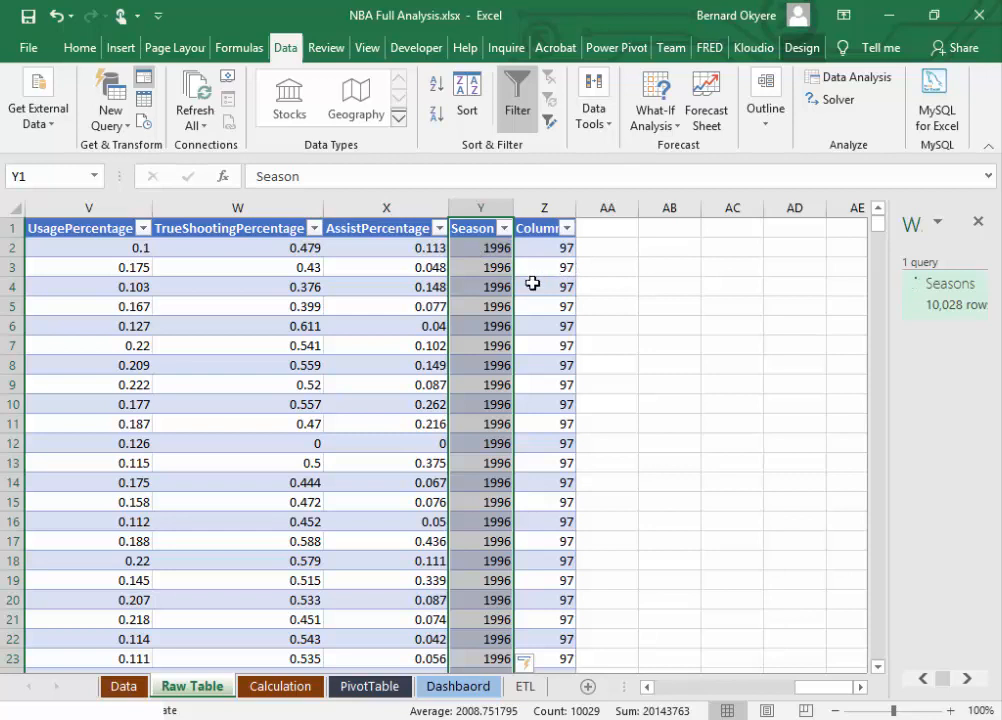
click(474, 230)
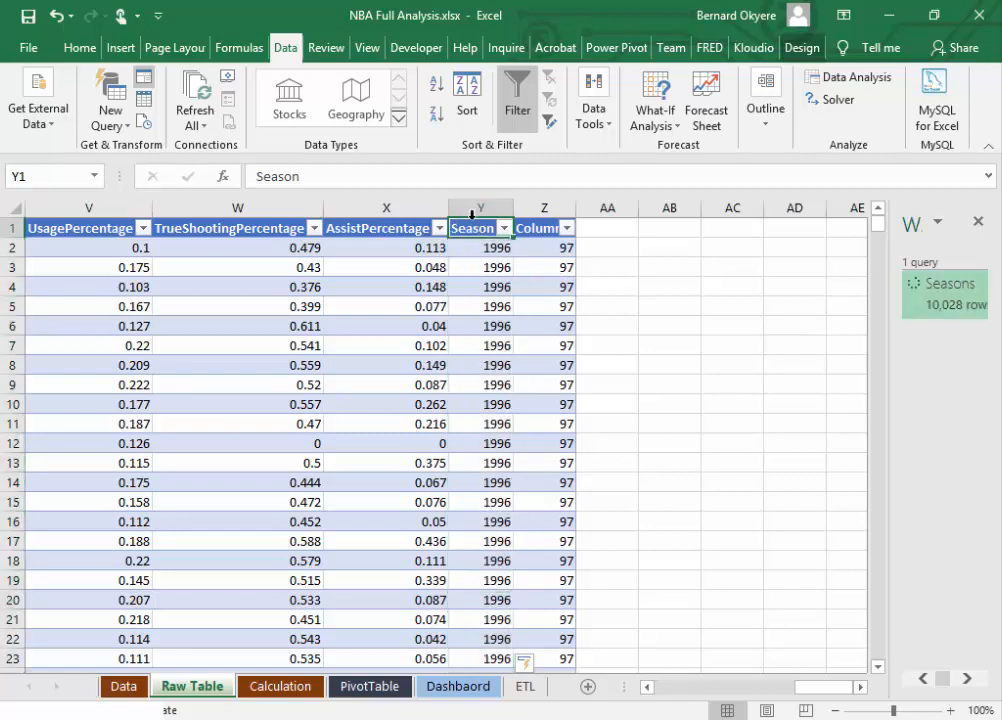
Step: Delete the Raw Table's extra Column1 holding the second part of the split season, and save the workbook
click(474, 212)
click(542, 229)
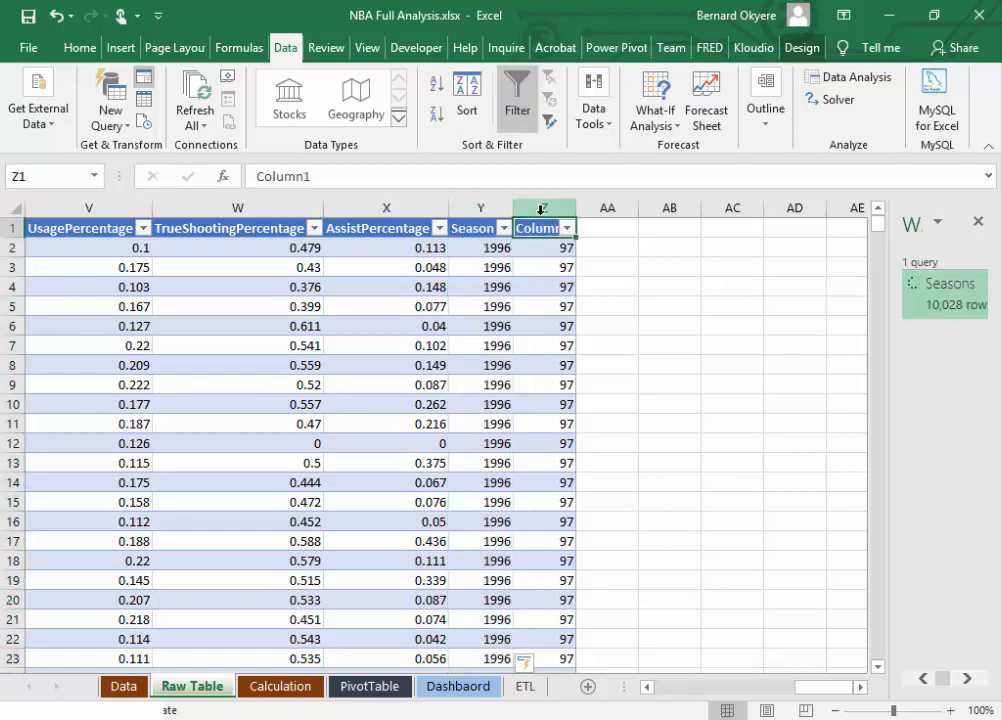
click(540, 208)
right_click(540, 208)
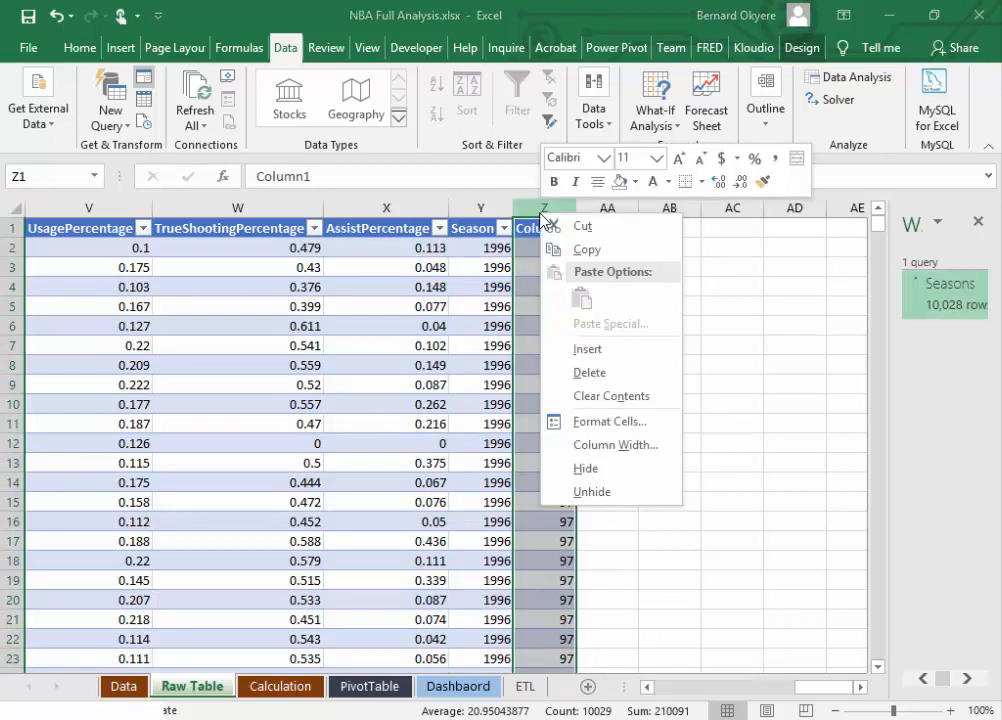
click(589, 372)
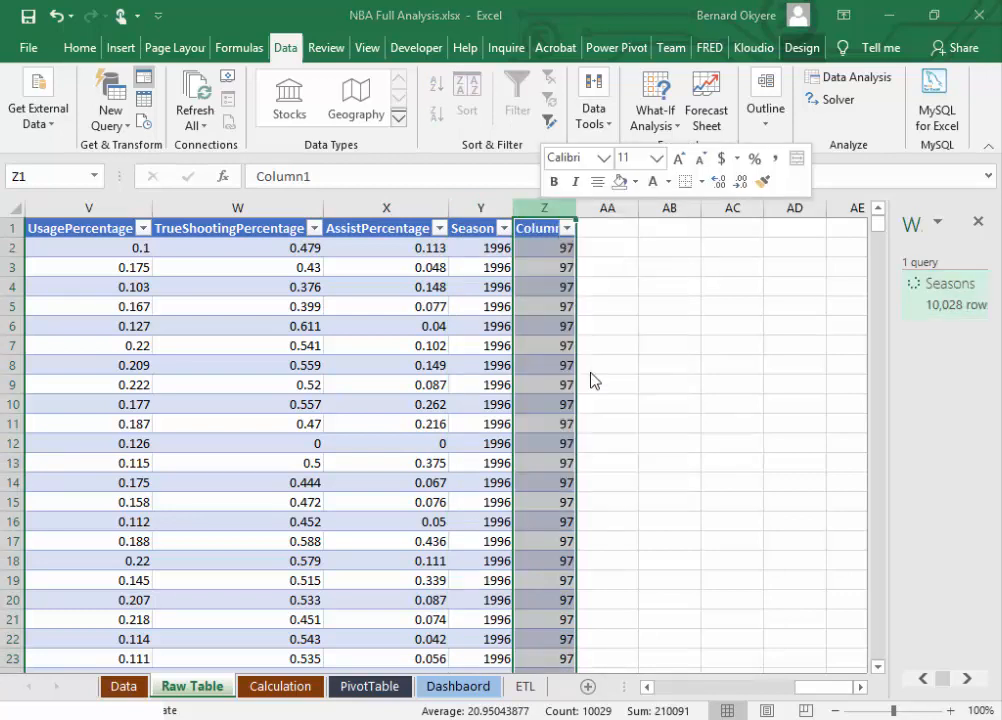
drag(820, 690, 690, 688)
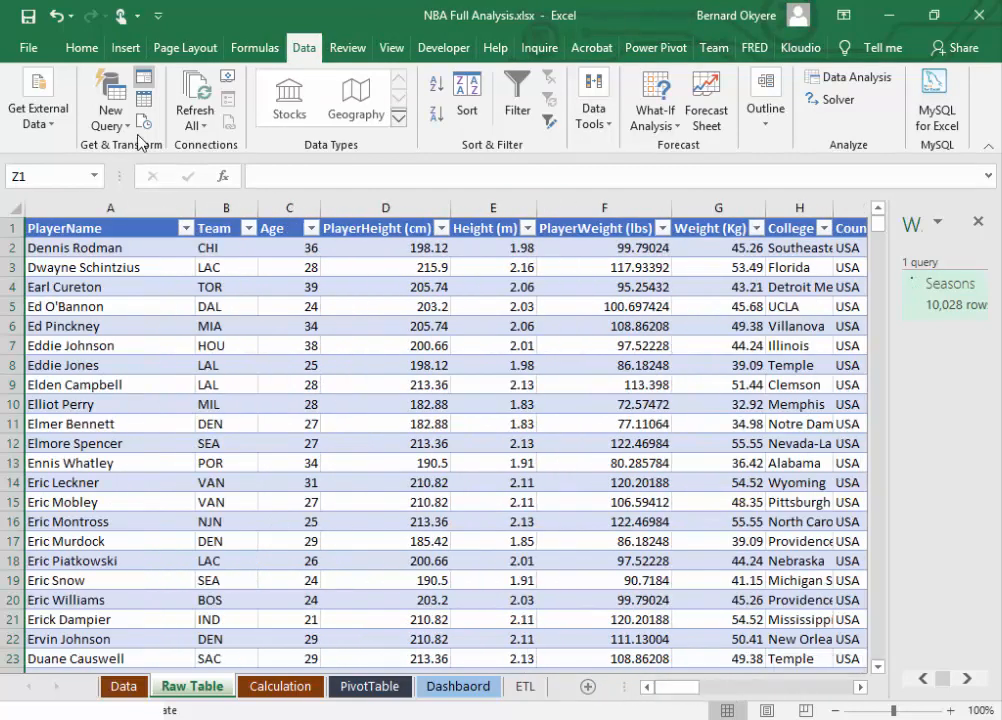
click(28, 16)
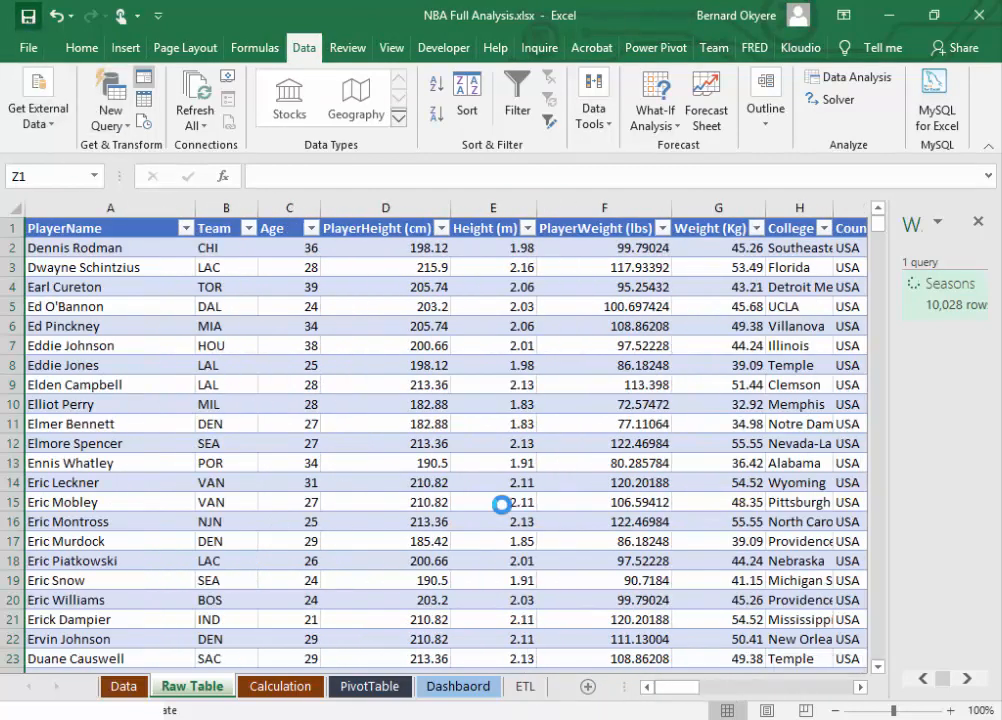
Step: Review the cleaned Raw Table's columns from PlayerName through Season
drag(881, 224, 815, 210)
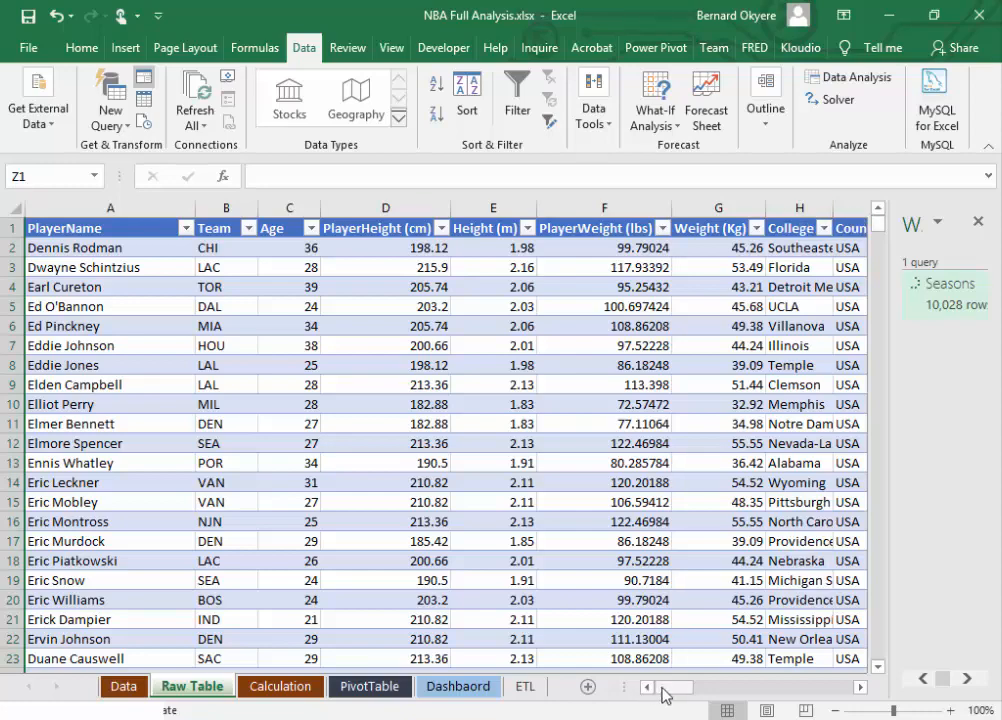
mouse_move(658, 687)
mouse_down()
mouse_move(790, 690)
mouse_move(650, 690)
mouse_up()
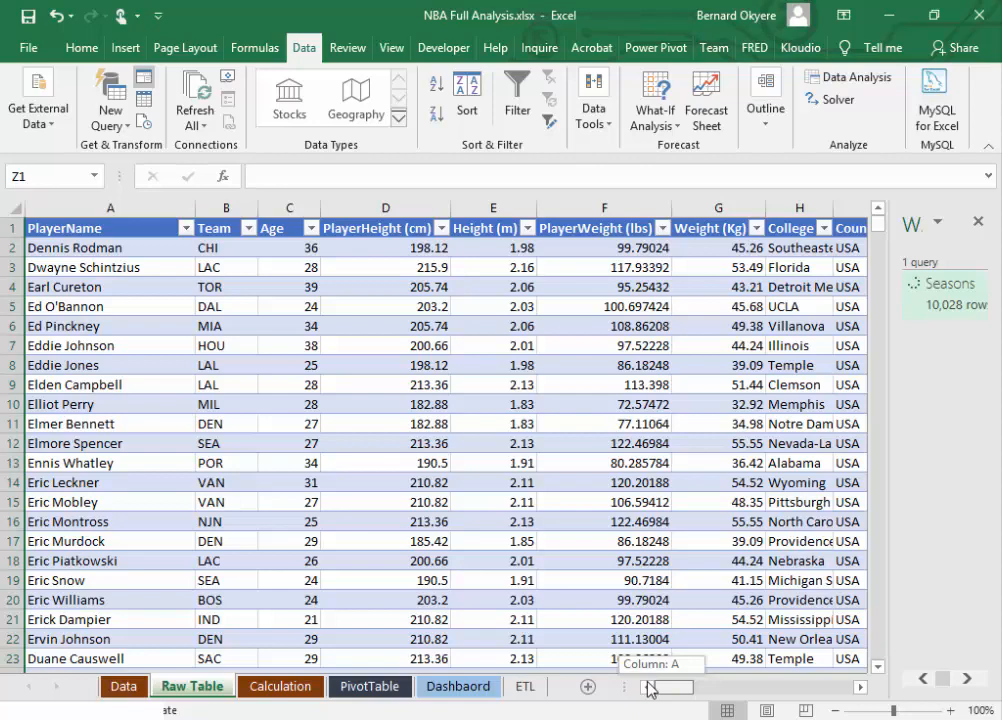
drag(650, 688, 836, 710)
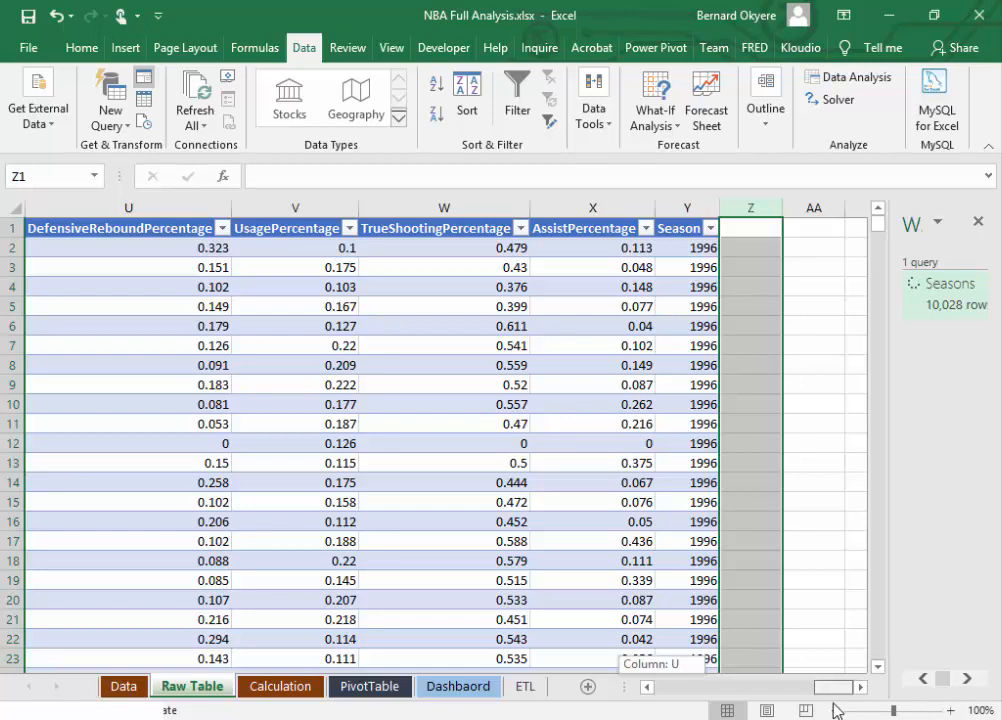
drag(836, 710, 654, 715)
click(347, 428)
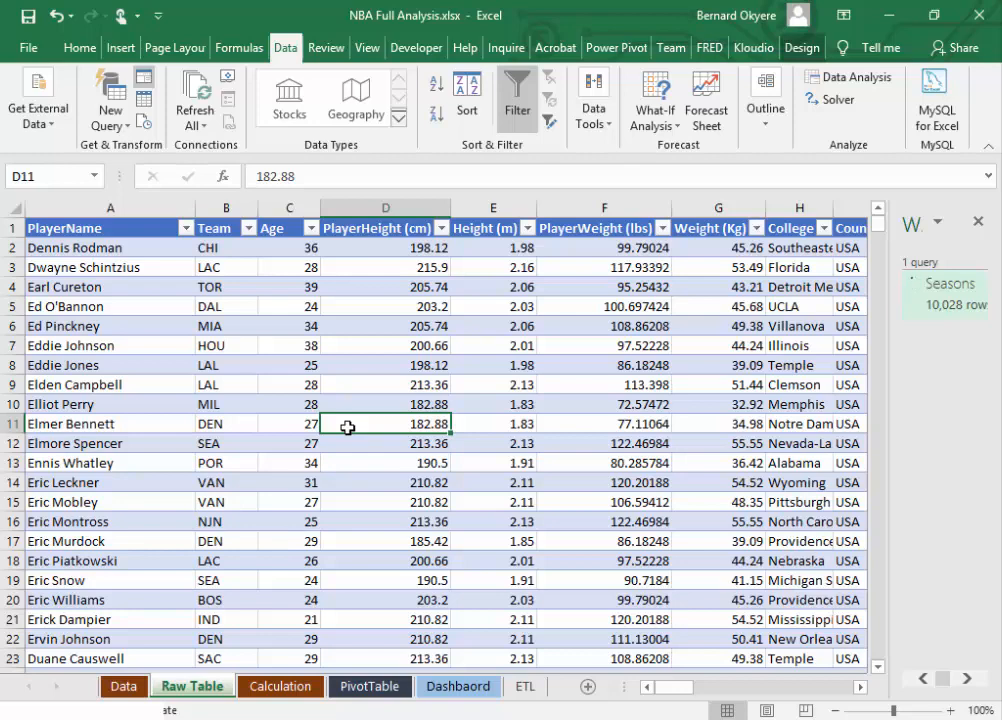
Step: Look over the sheets after Raw Table and move the ETL sheet to the front of the workbook, before Data
click(272, 688)
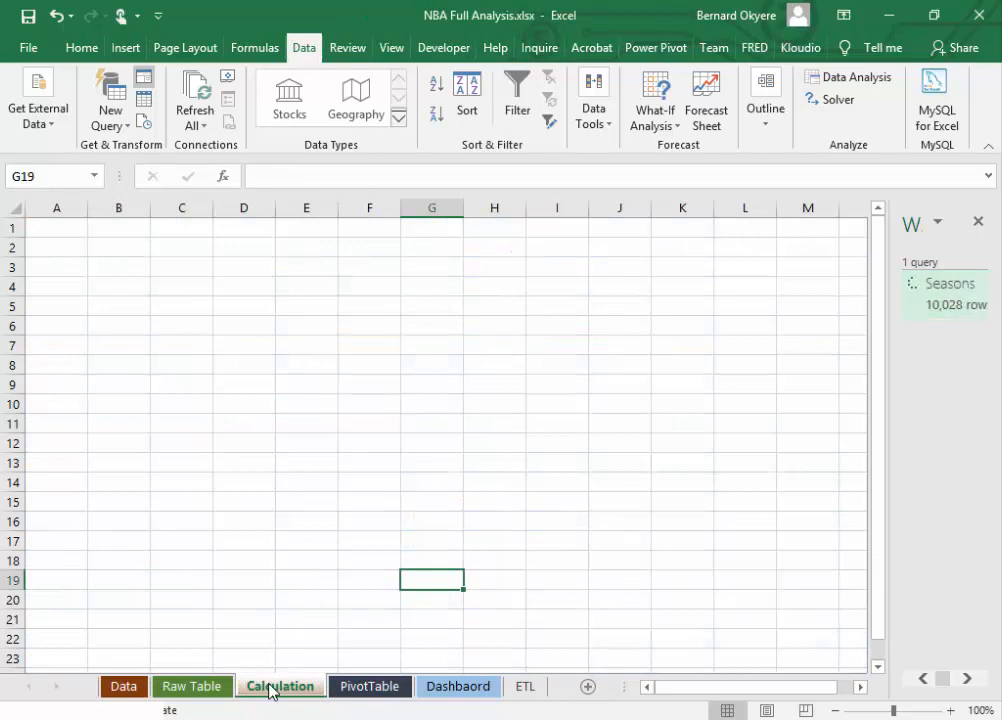
click(352, 688)
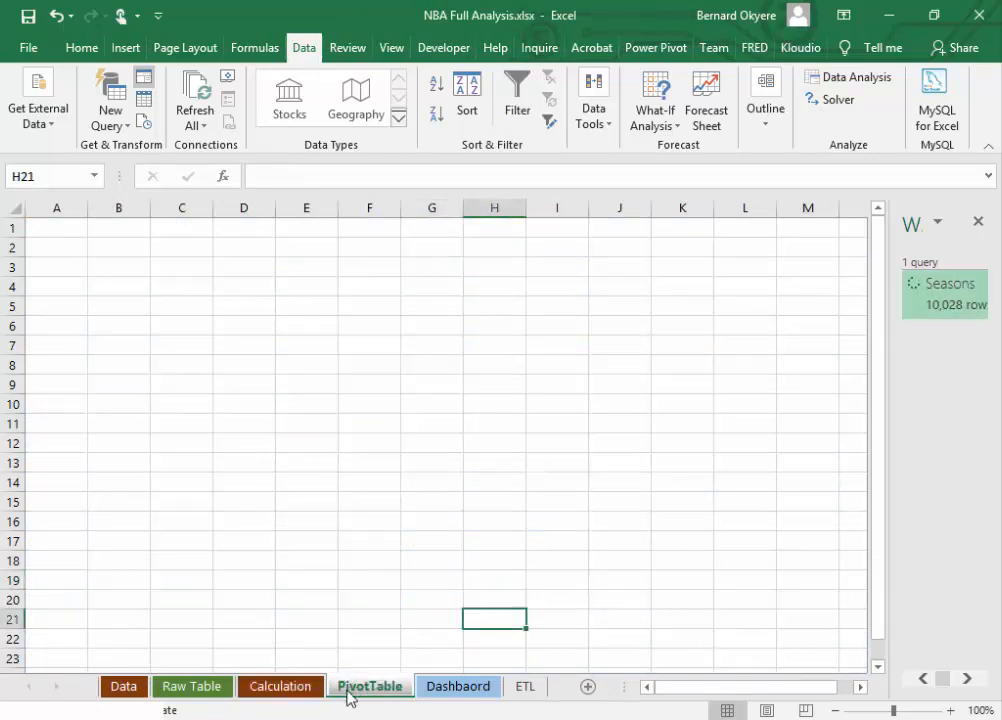
click(455, 688)
click(520, 689)
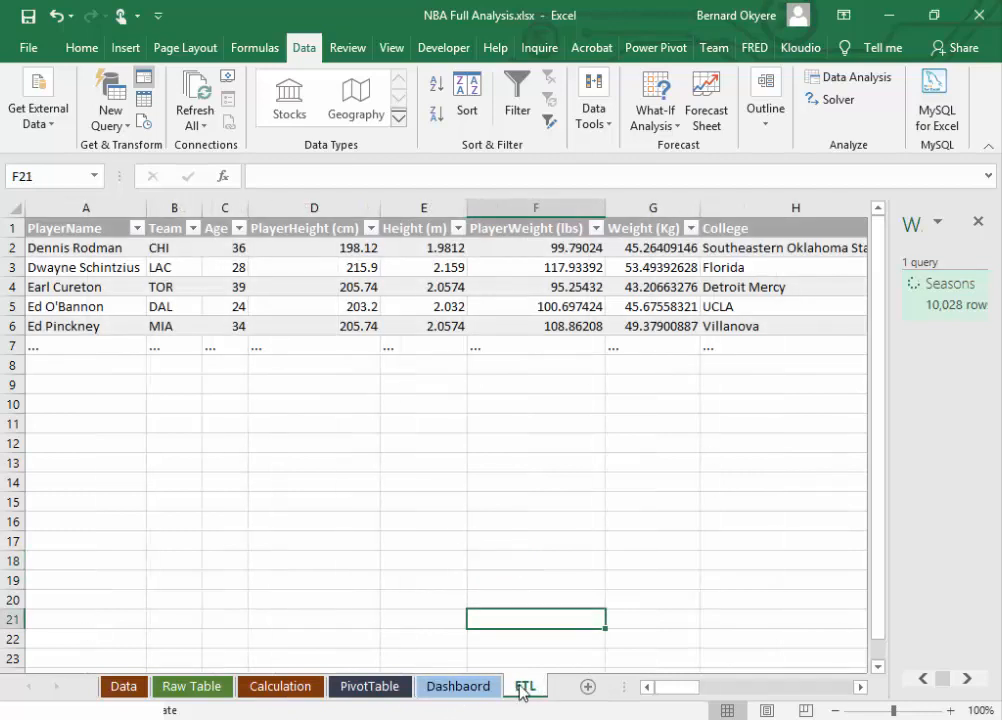
mouse_move(520, 690)
mouse_down()
mouse_move(125, 697)
mouse_move(98, 684)
mouse_up()
Step: Look through the Calculation, PivotTable and Dashbaord sheets, and save the workbook with the PivotTable sheet active
click(240, 688)
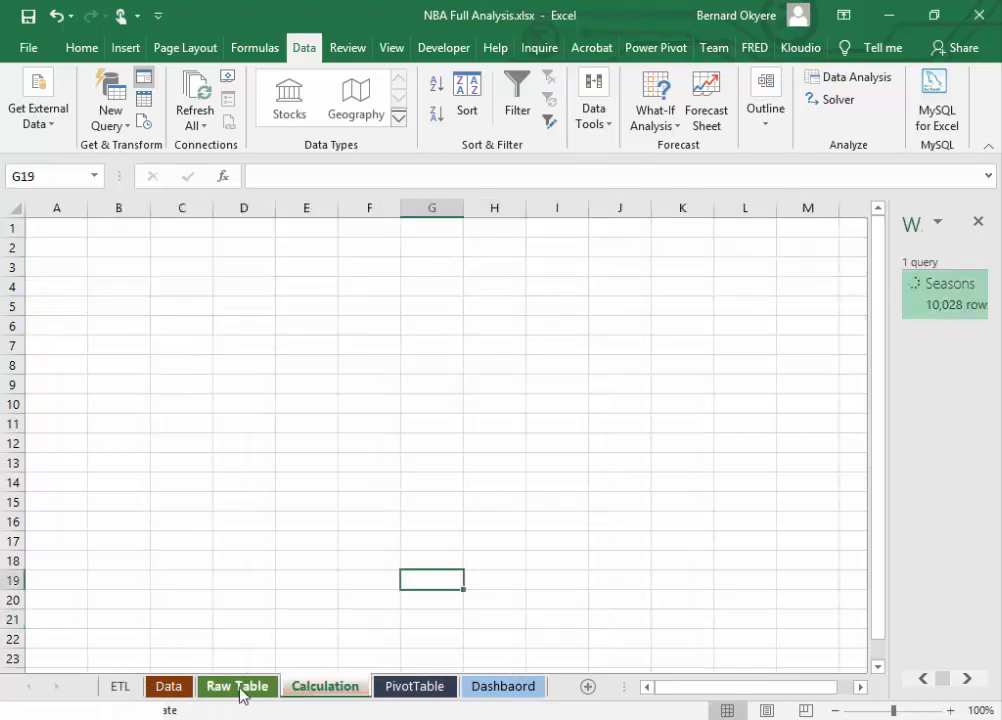
click(324, 689)
click(414, 689)
click(503, 689)
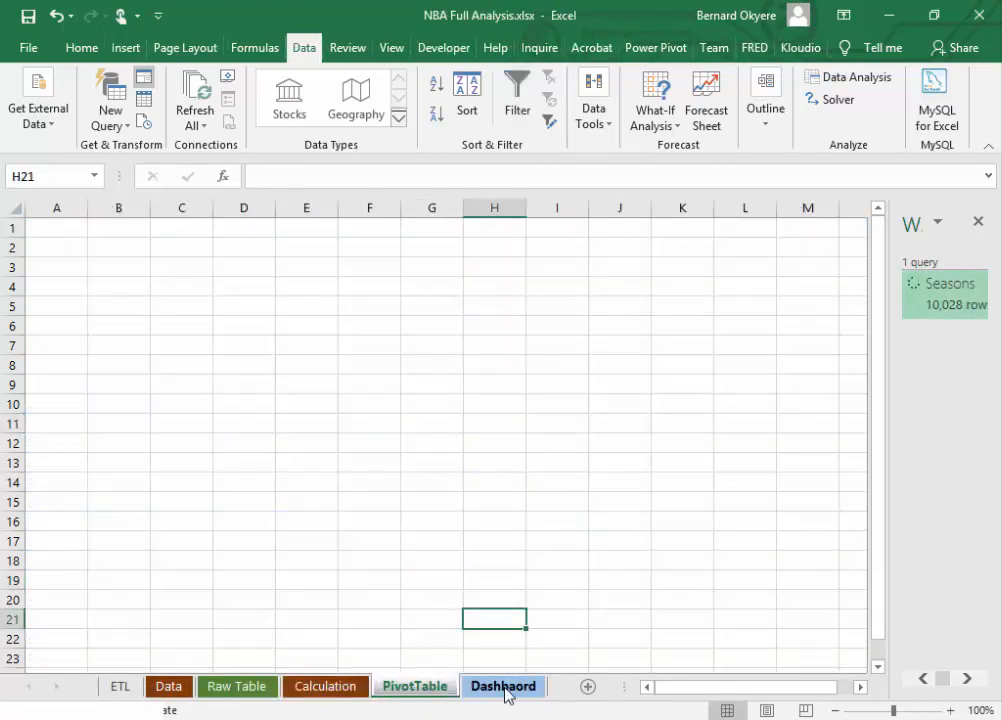
click(494, 560)
click(265, 466)
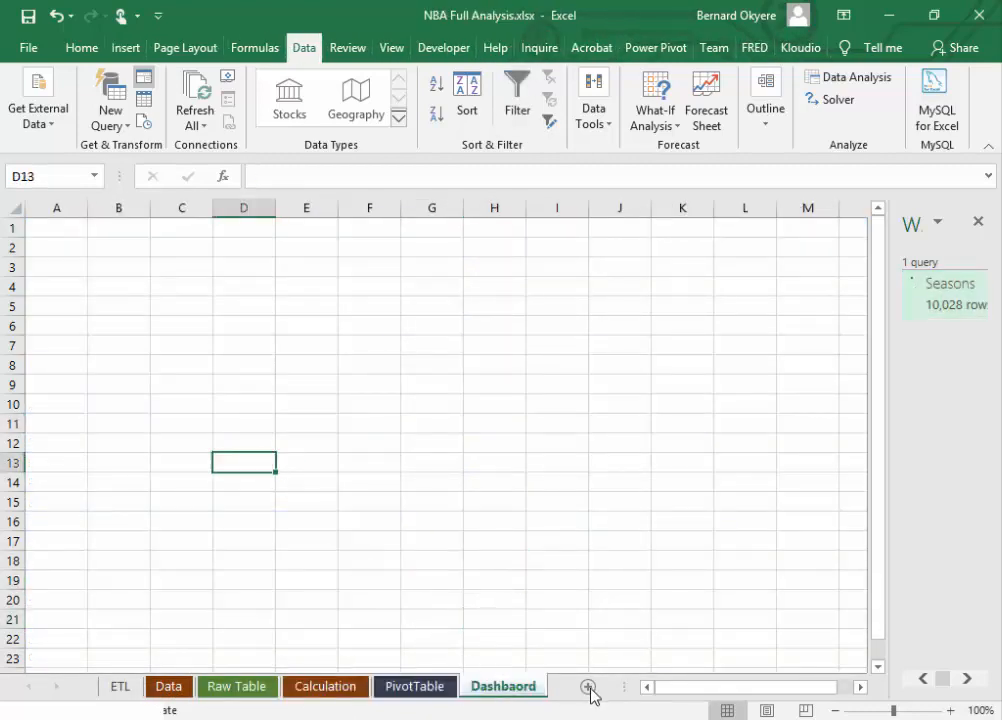
click(108, 283)
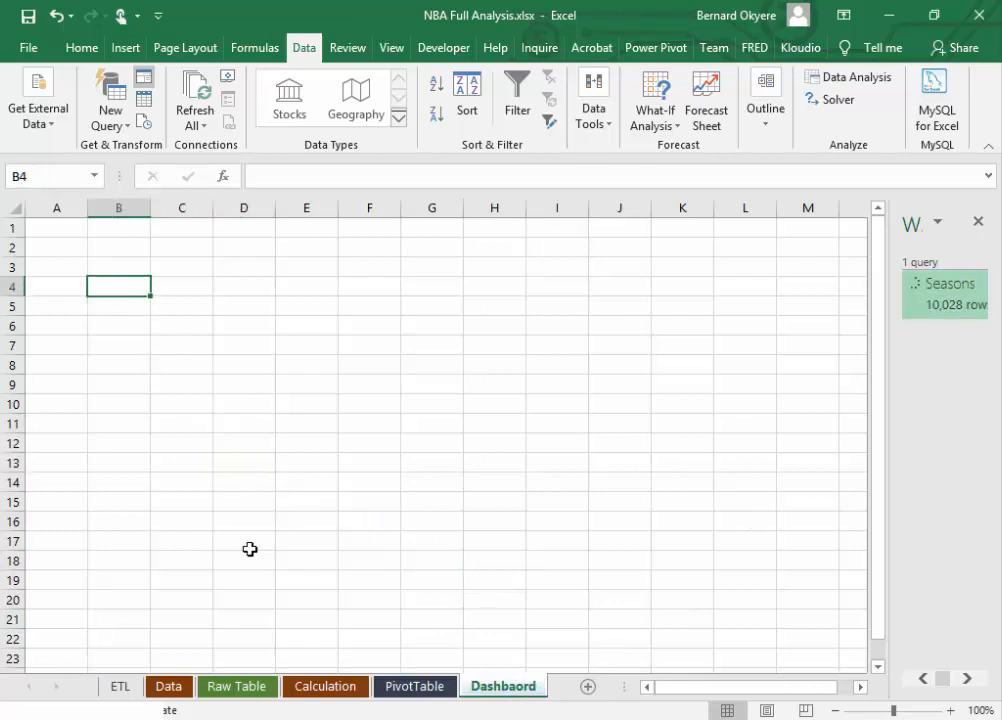
click(414, 689)
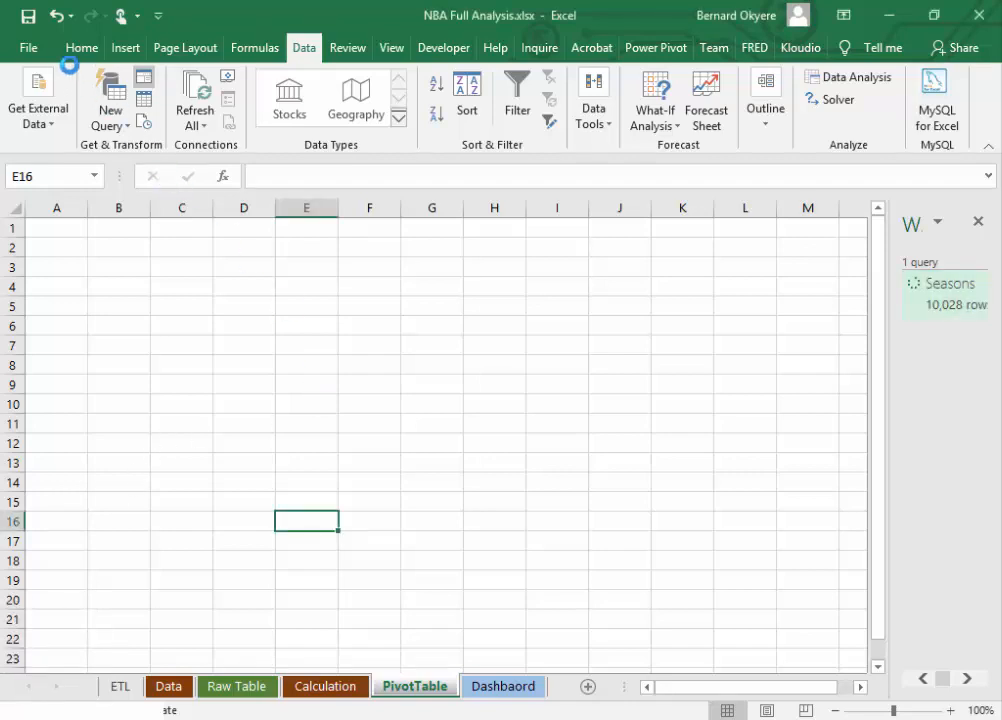
click(25, 18)
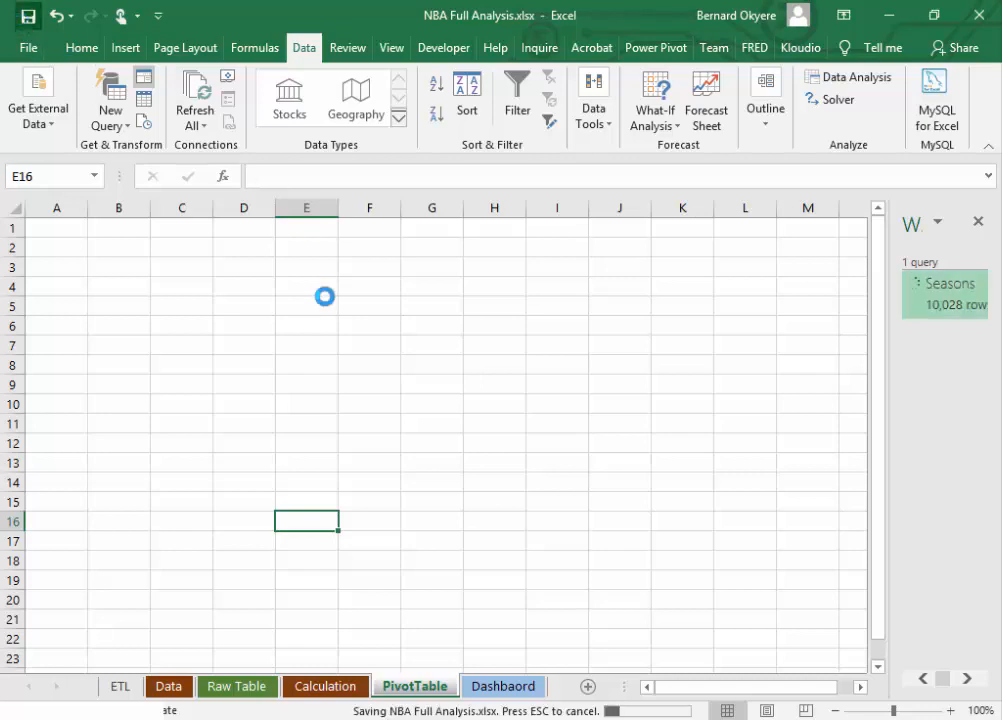
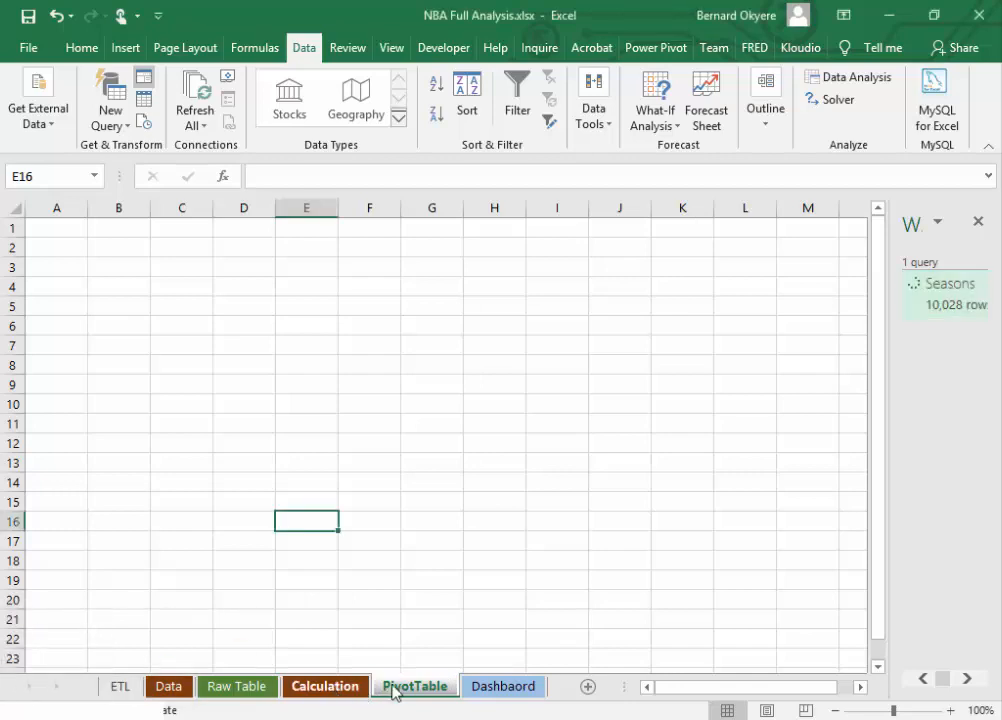
Step: Look over the empty Dashbaord, Calculation and PivotTable sheets planned for the analysis
click(498, 688)
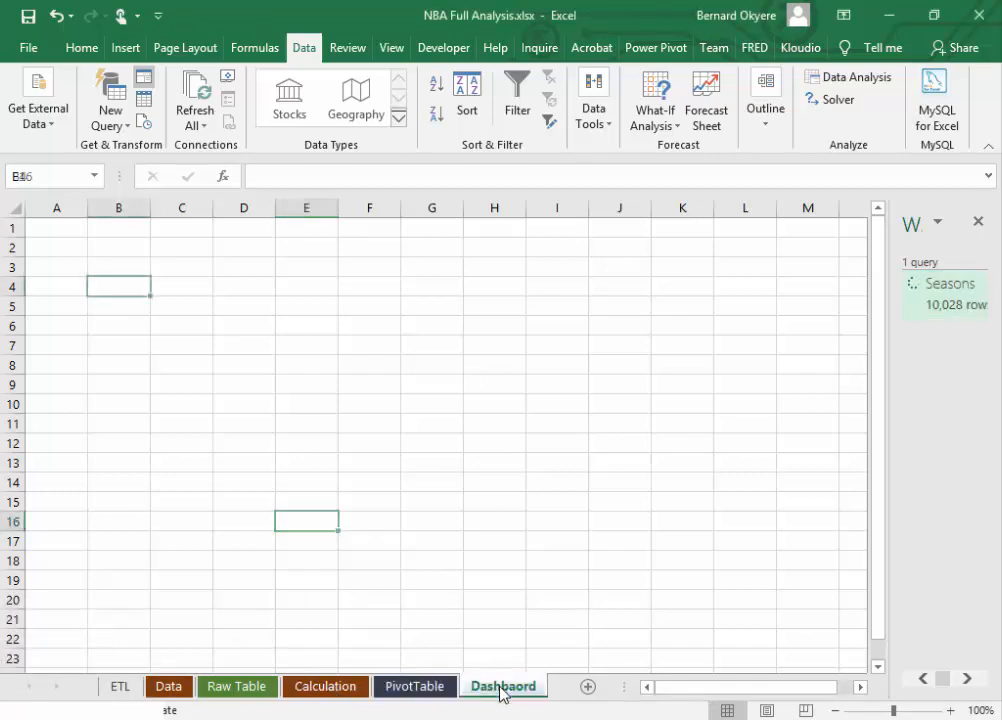
click(338, 698)
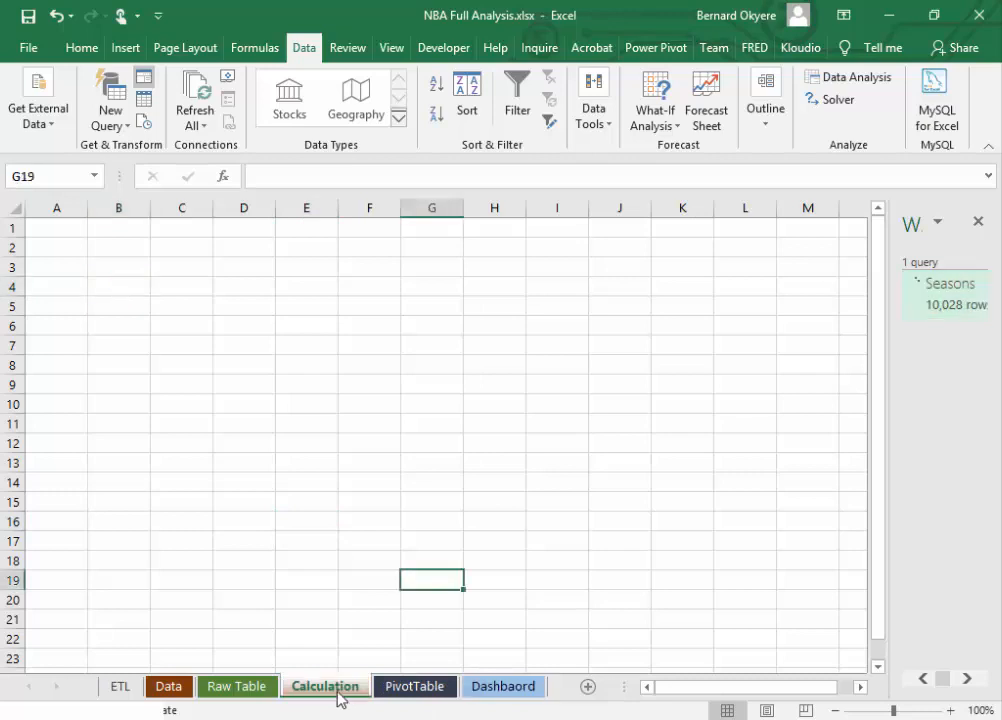
click(181, 401)
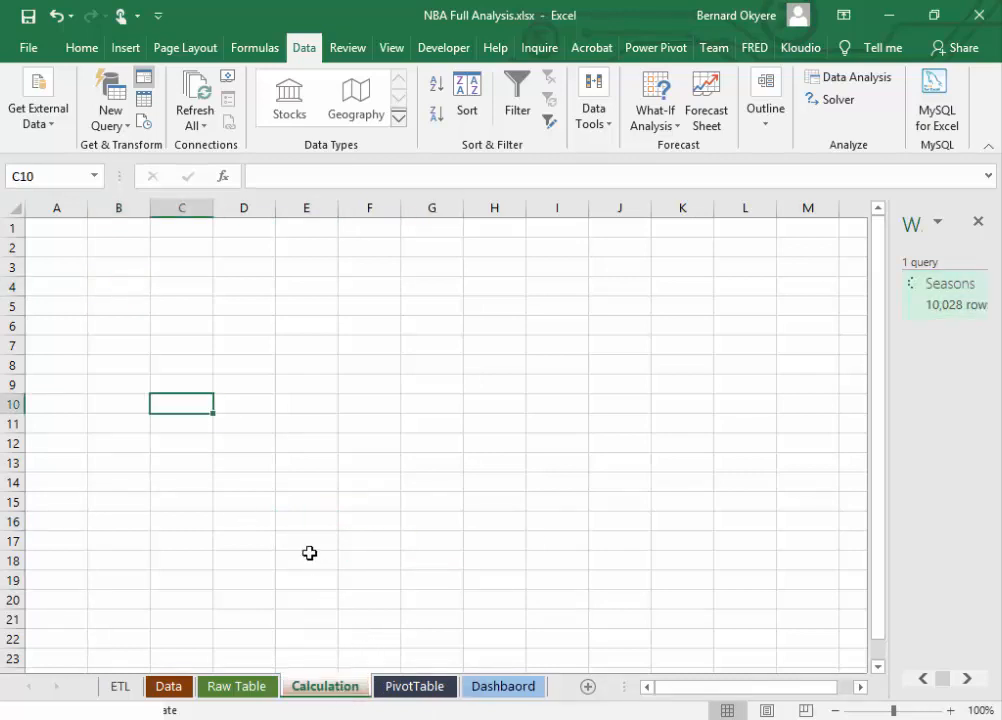
click(403, 693)
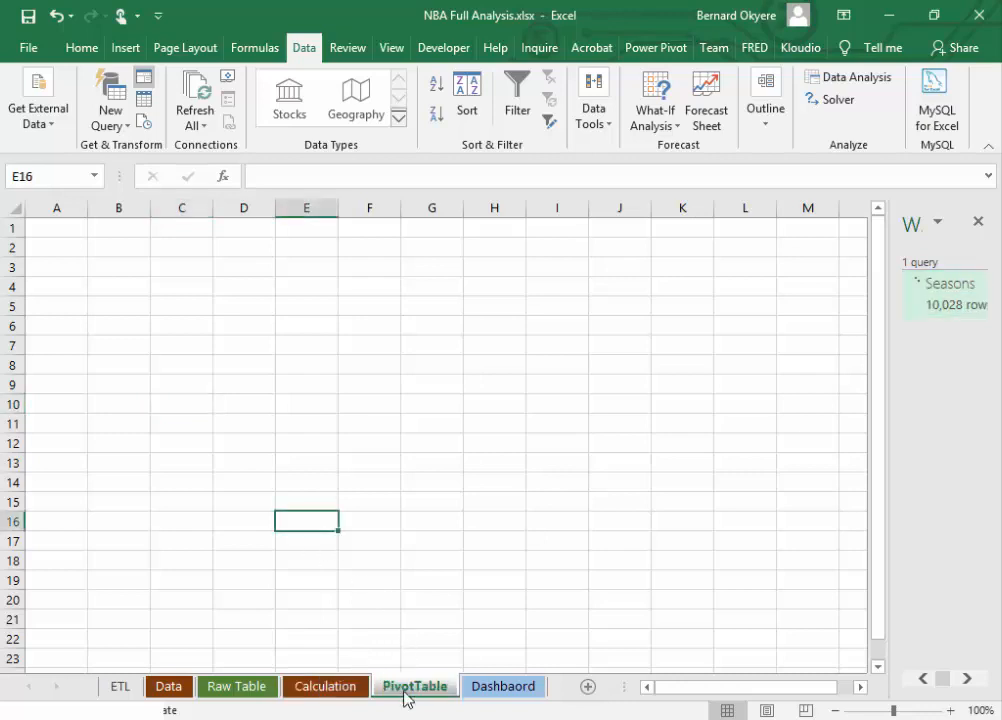
drag(143, 331, 274, 399)
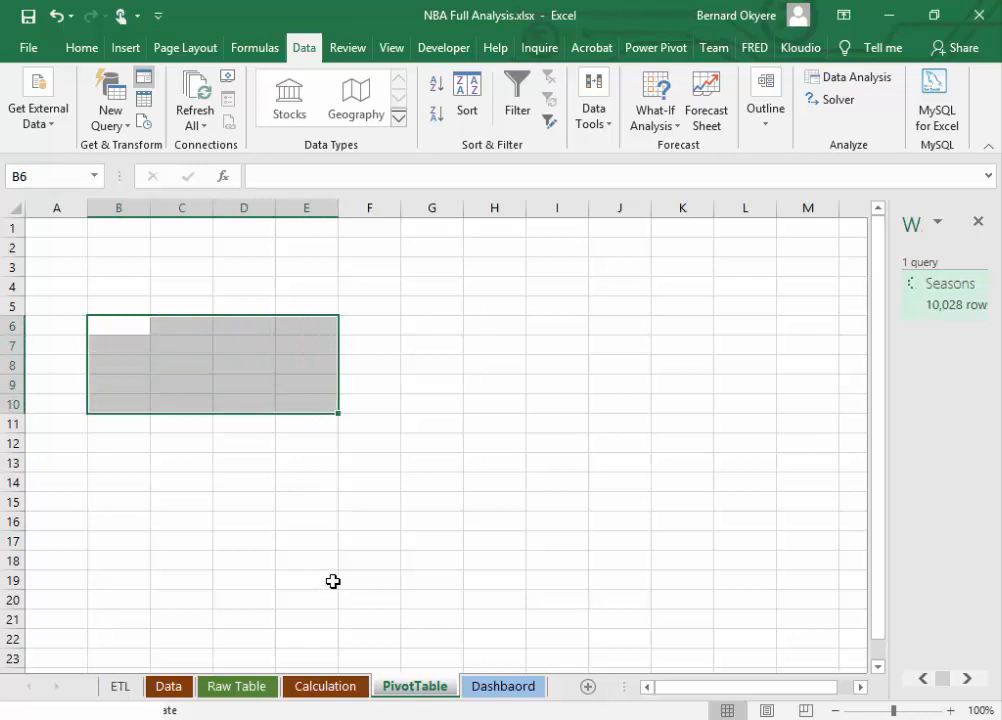
click(492, 689)
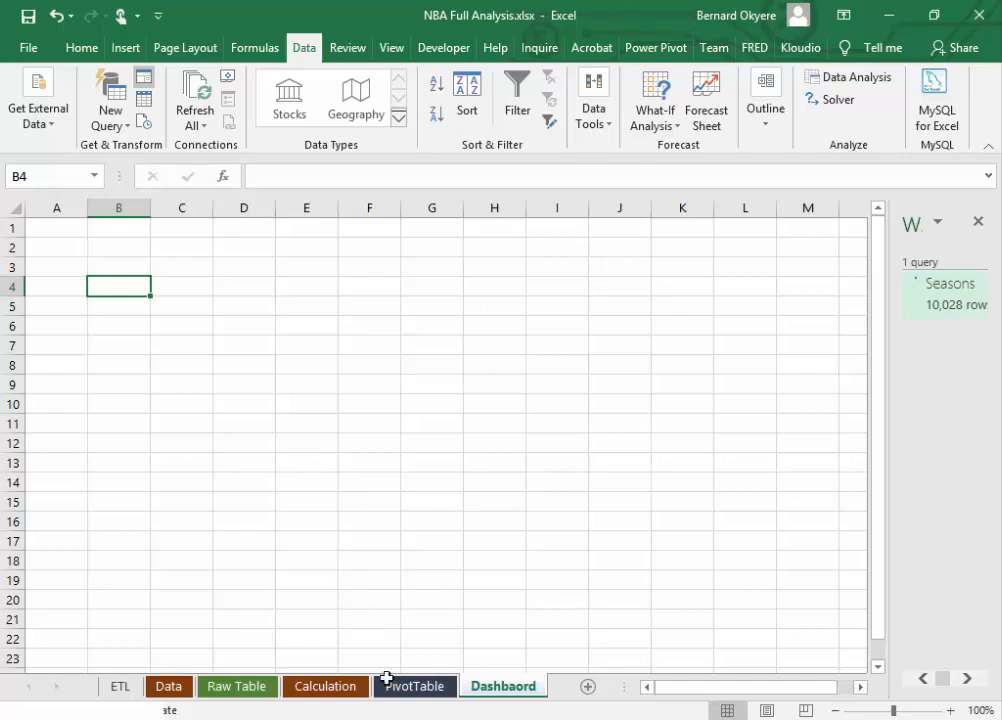
click(322, 688)
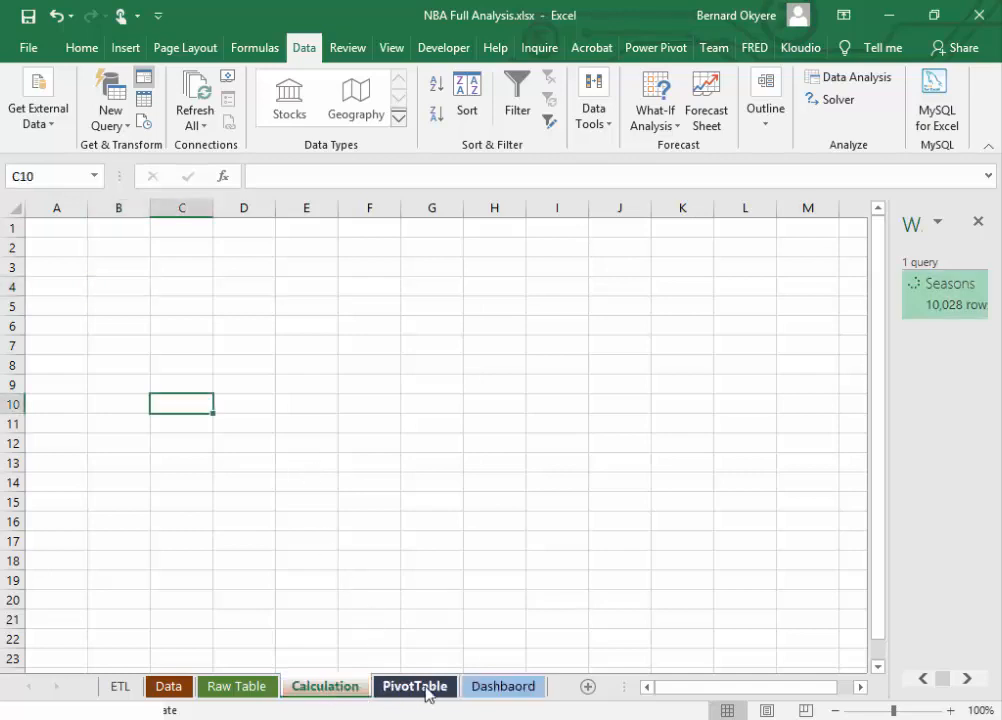
click(420, 688)
click(322, 688)
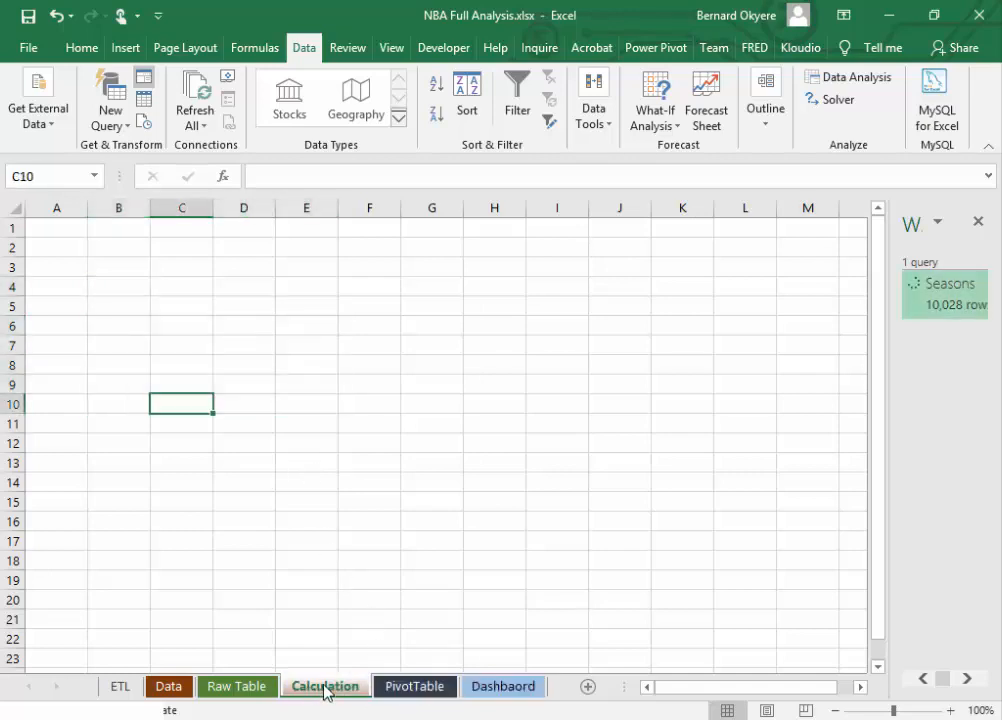
click(420, 688)
Step: Start a list of analysis topics on the Dashbaord sheet by entering "Player Performance" in cell L12
click(488, 688)
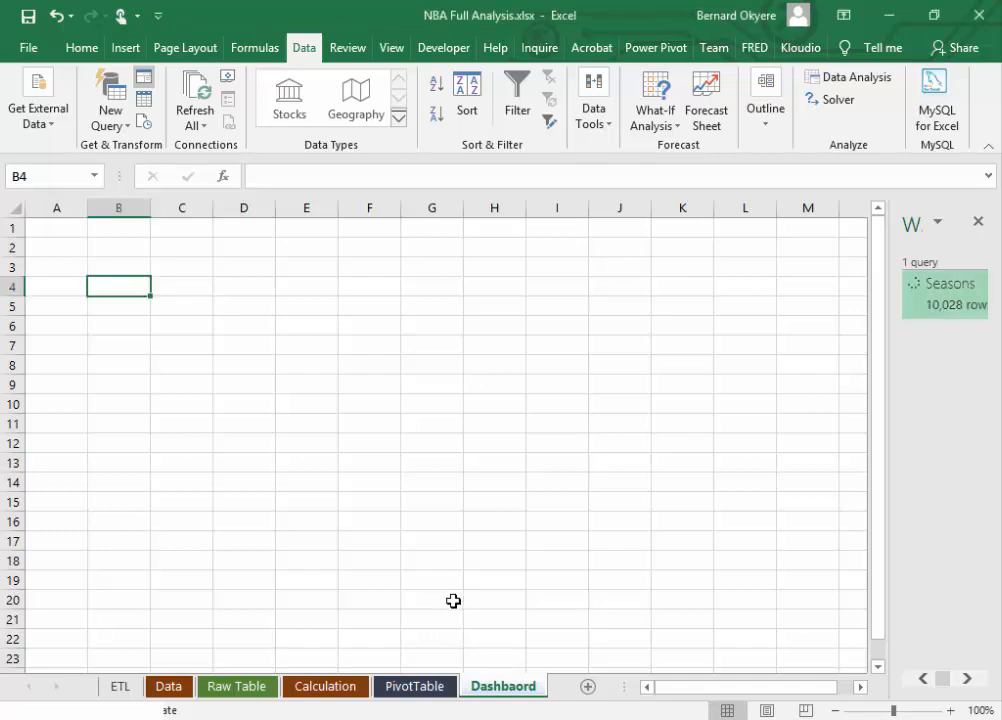
click(785, 463)
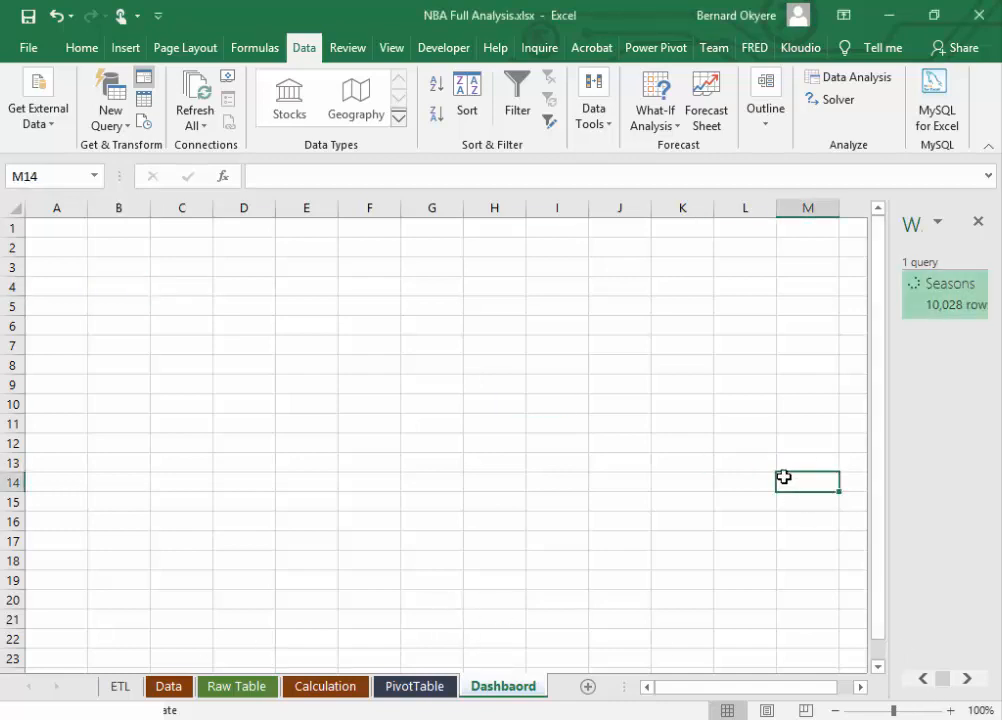
click(732, 446)
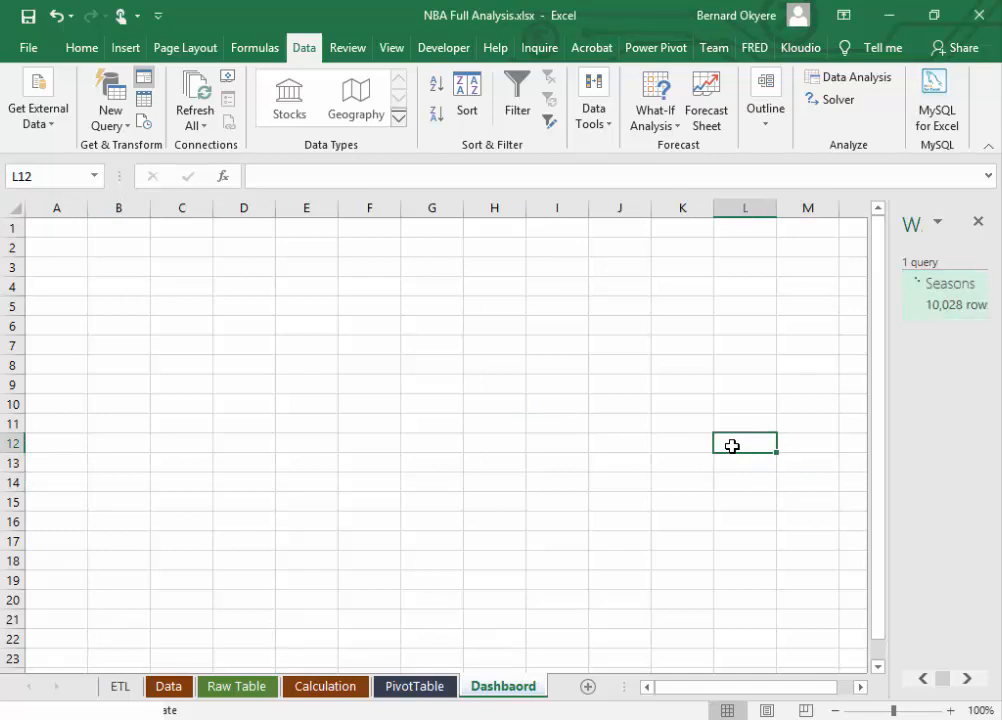
text(Pla)
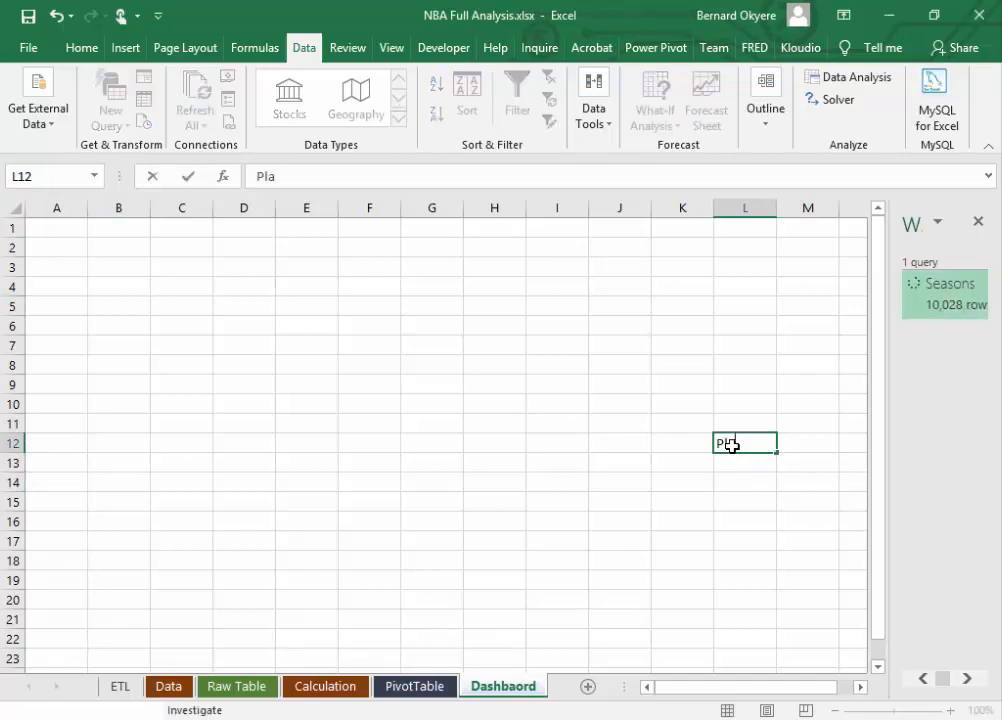
text(yer Per)
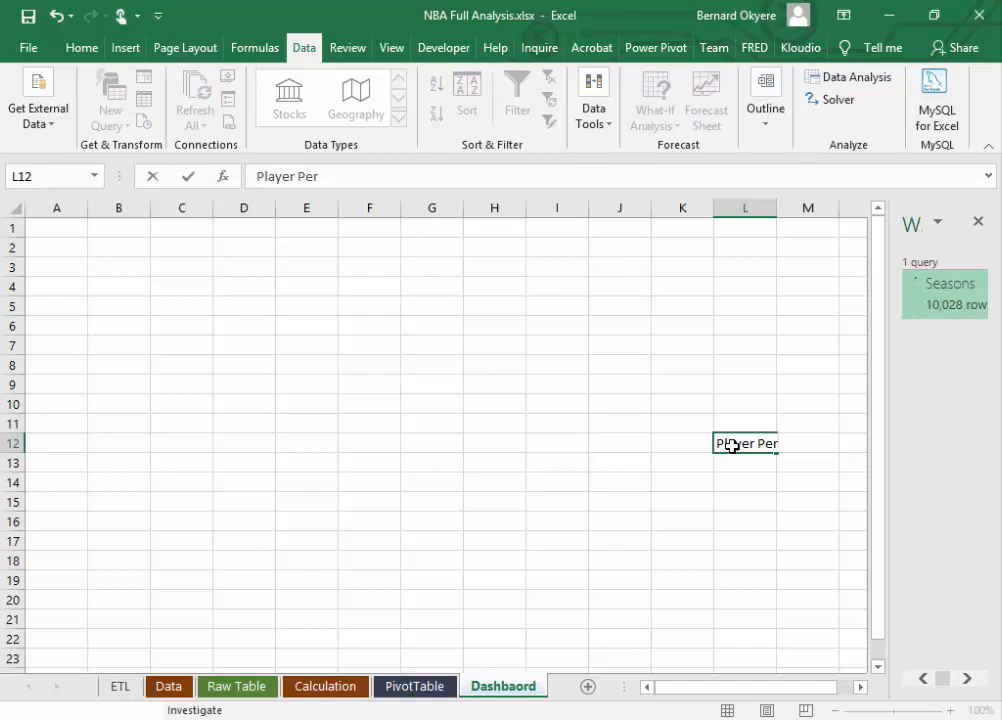
text(d)
key(BackSpace)
text(formance)
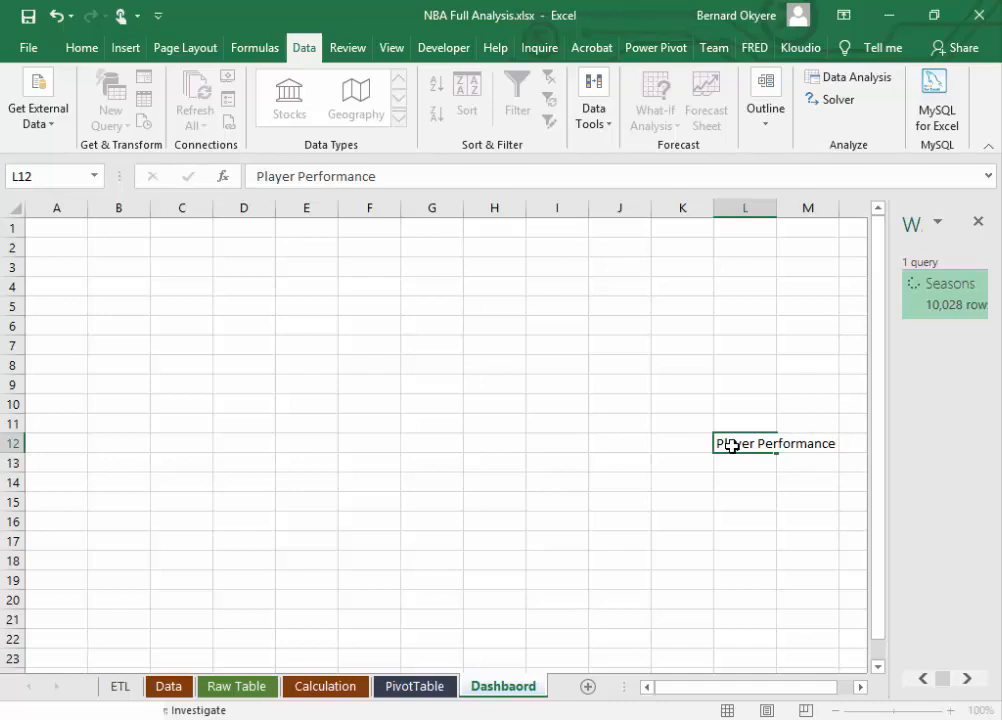
key(Return)
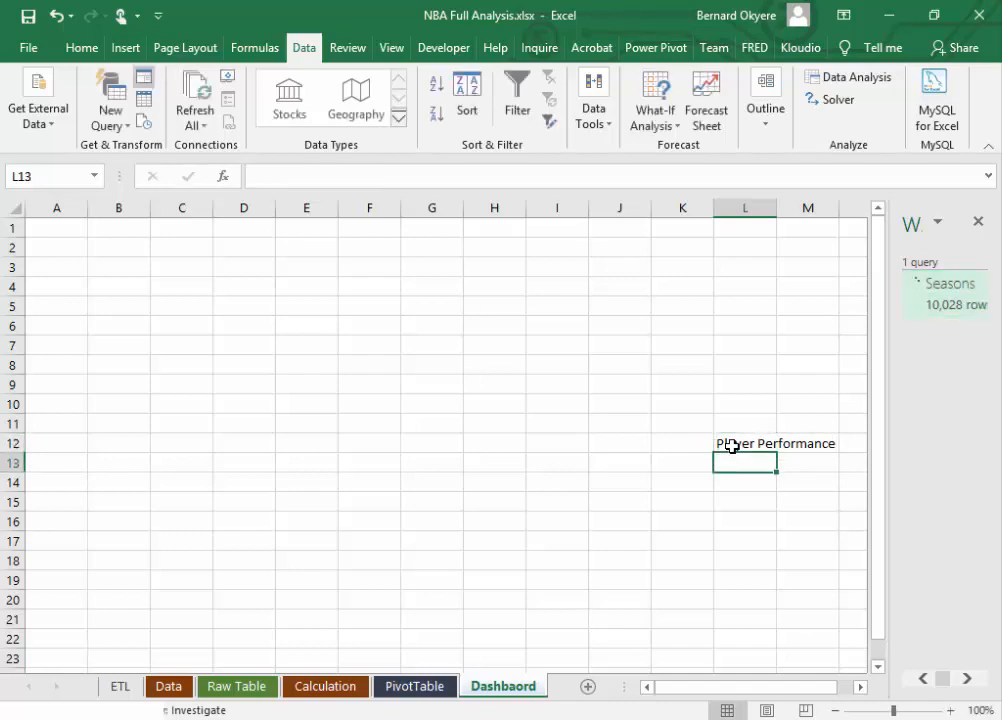
Step: Add "Height and Weight" as the second analysis topic in cell L13, with both nouns capitalized
text(height an)
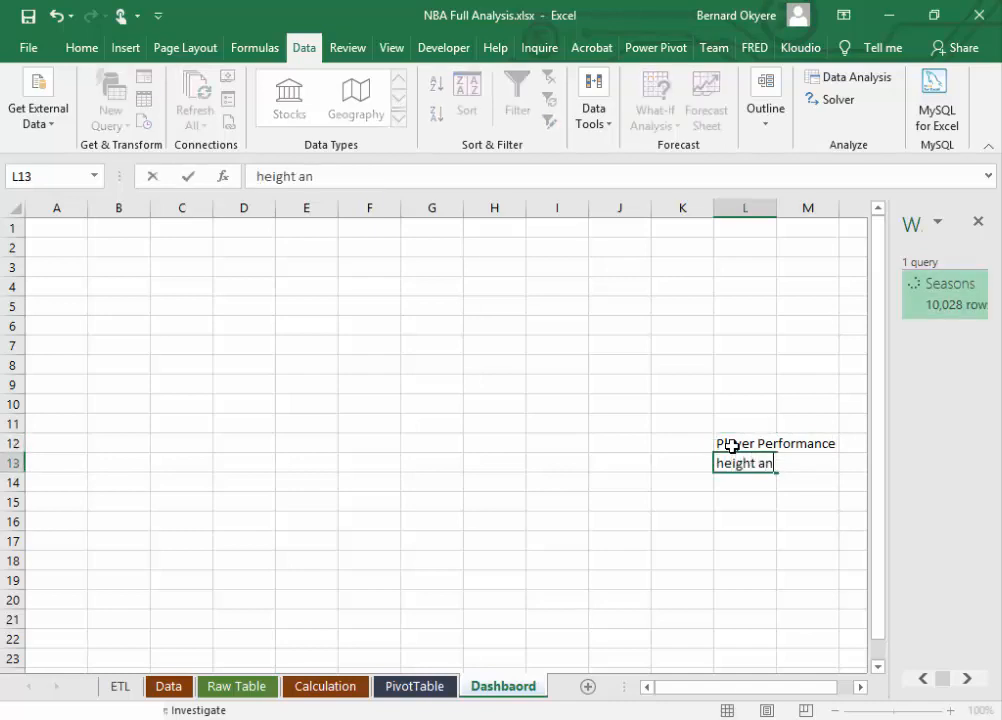
text(d Weight)
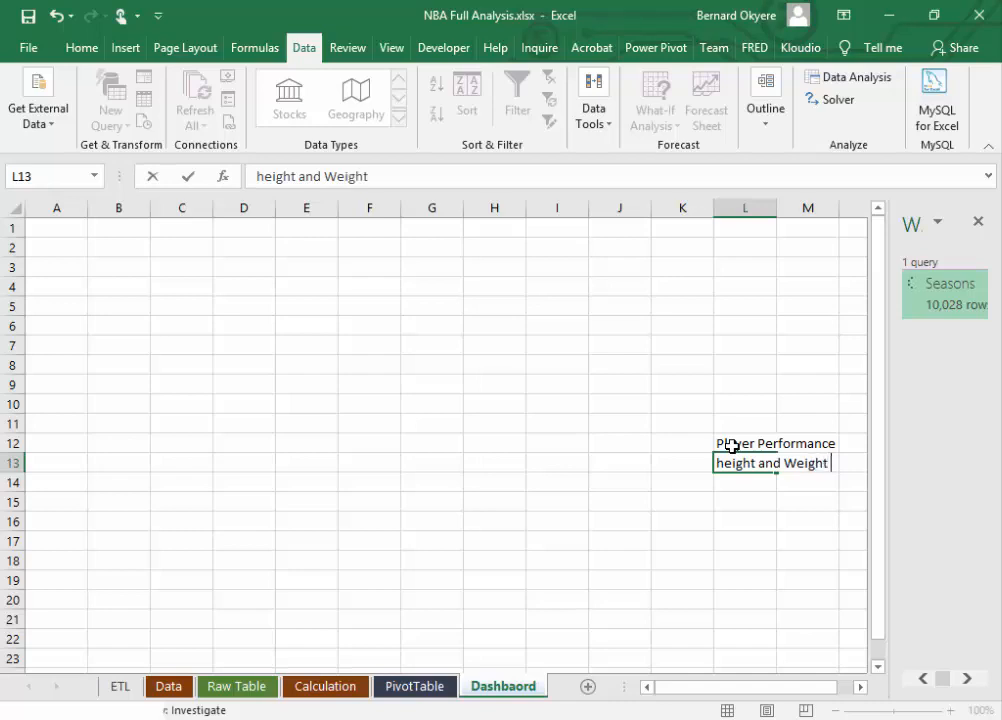
key(Return)
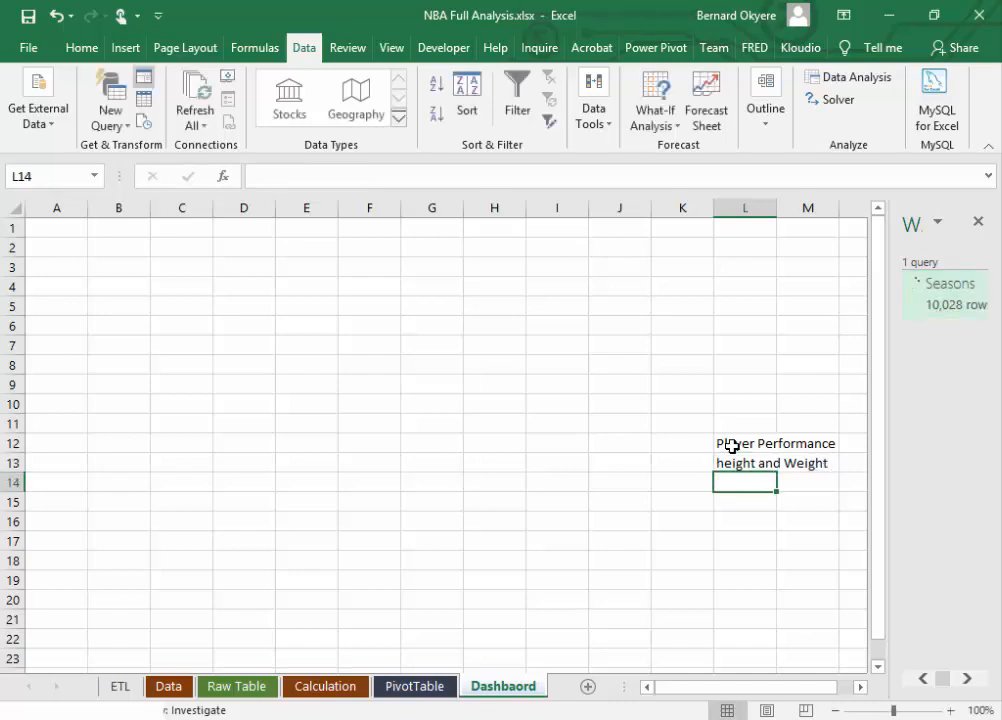
click(727, 462)
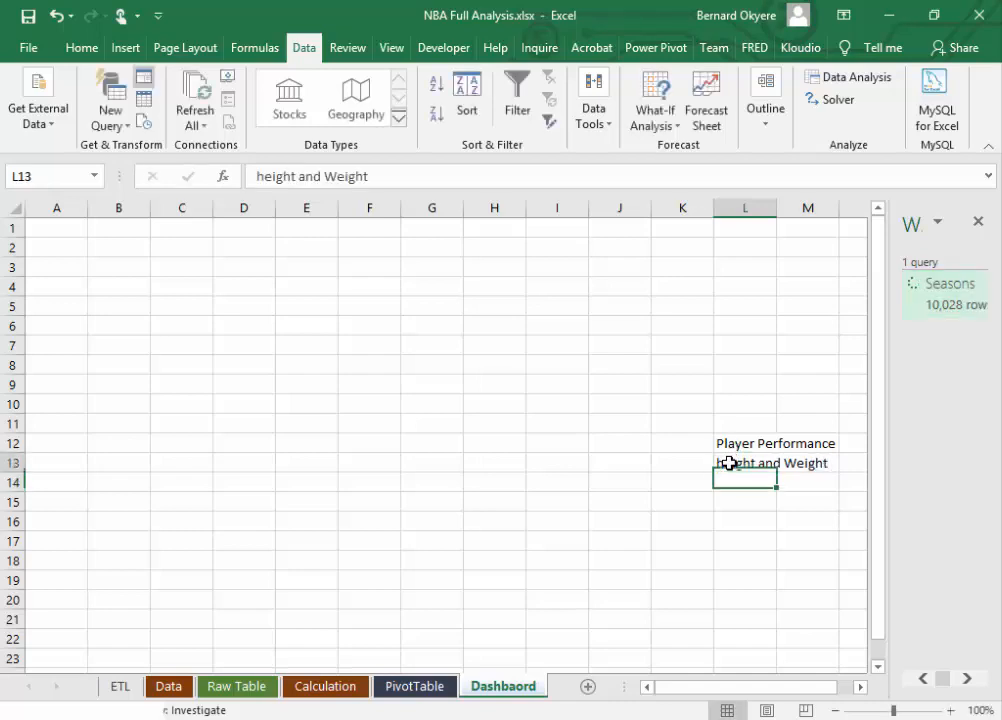
click(263, 176)
key(BackSpace)
text(H)
key(Return)
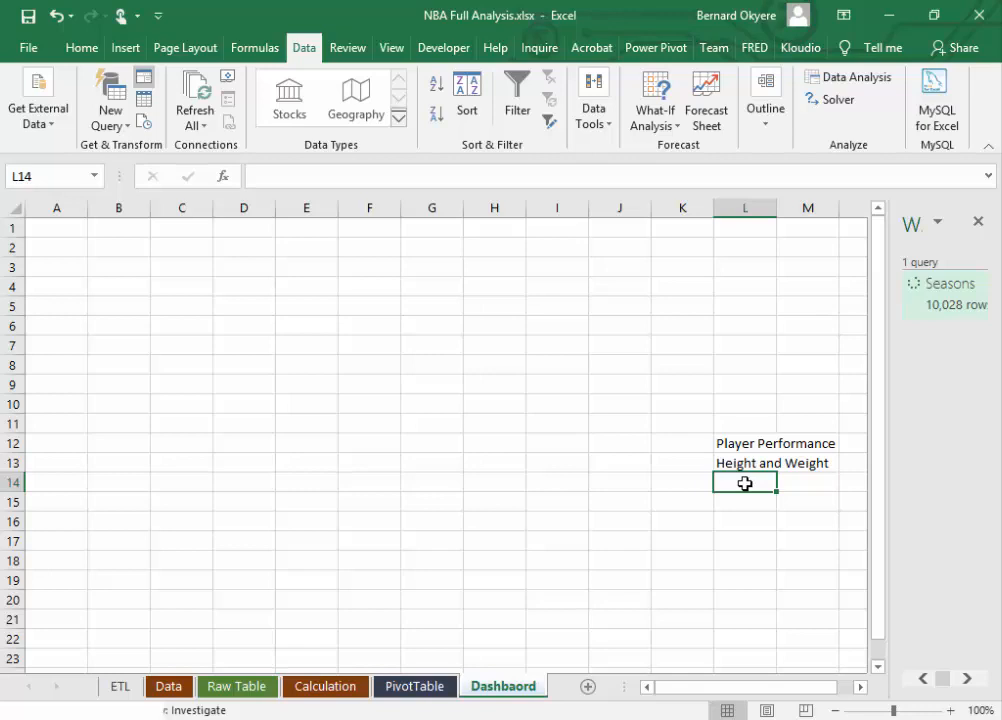
Step: Check the Raw Table's columns and add "Nationality Distributopn" to the Dashbaord topic list in cell L14
click(237, 689)
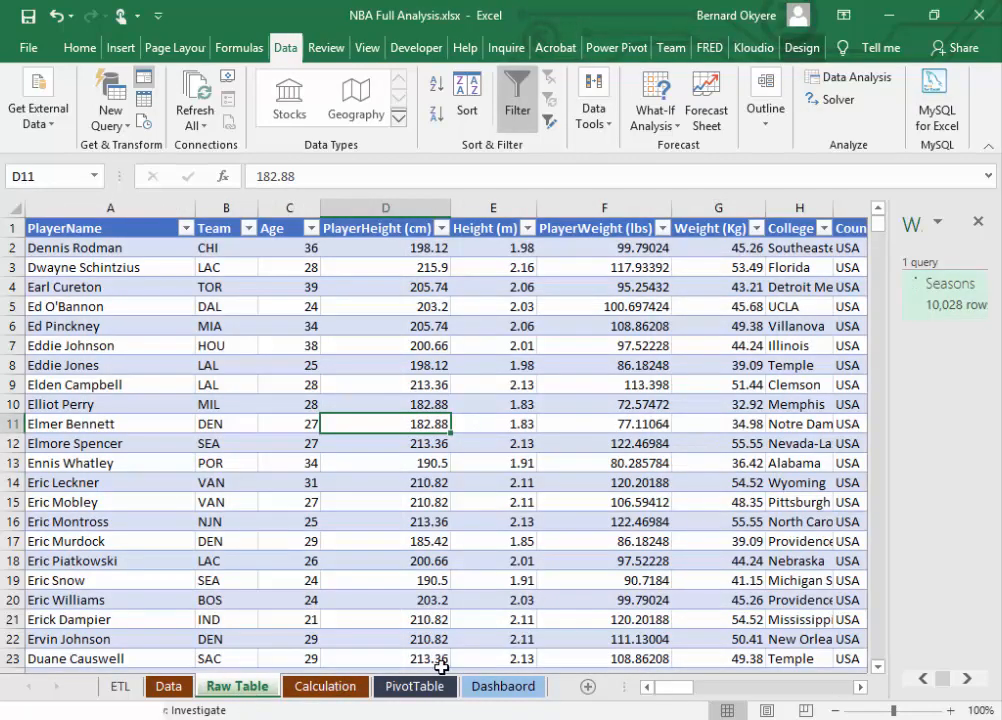
click(502, 688)
text(N)
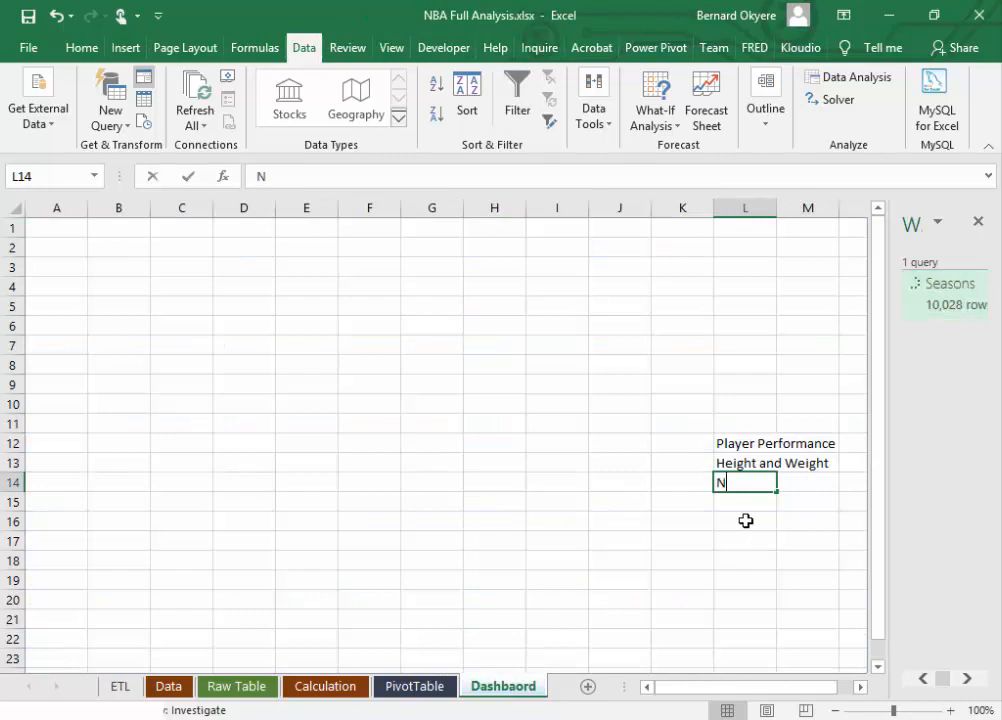
text(ationality )
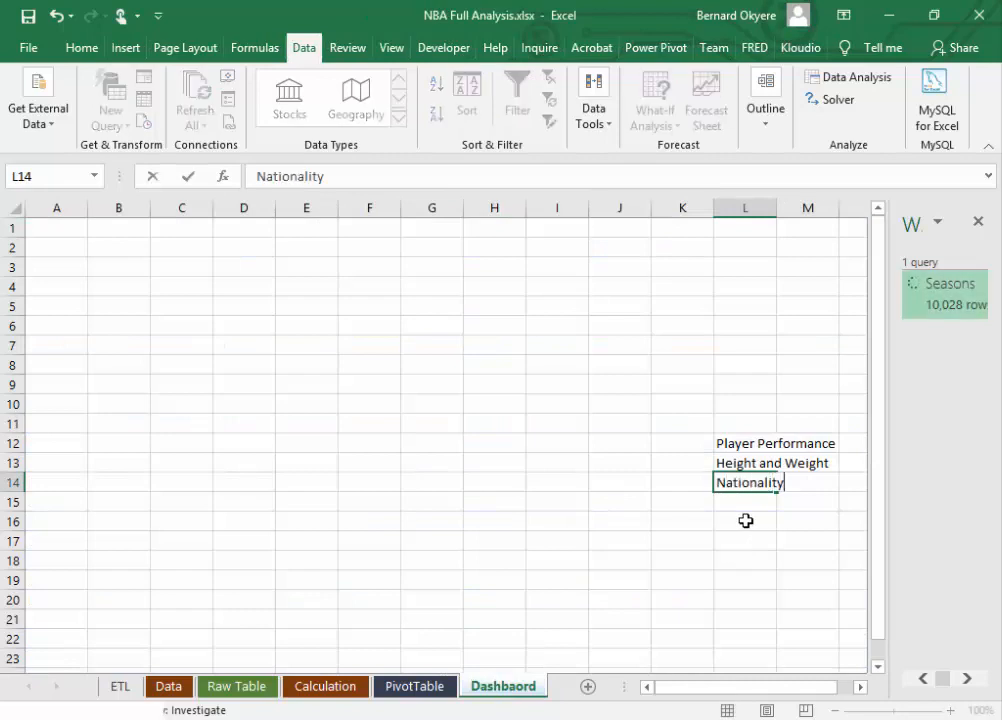
text(DIstribu)
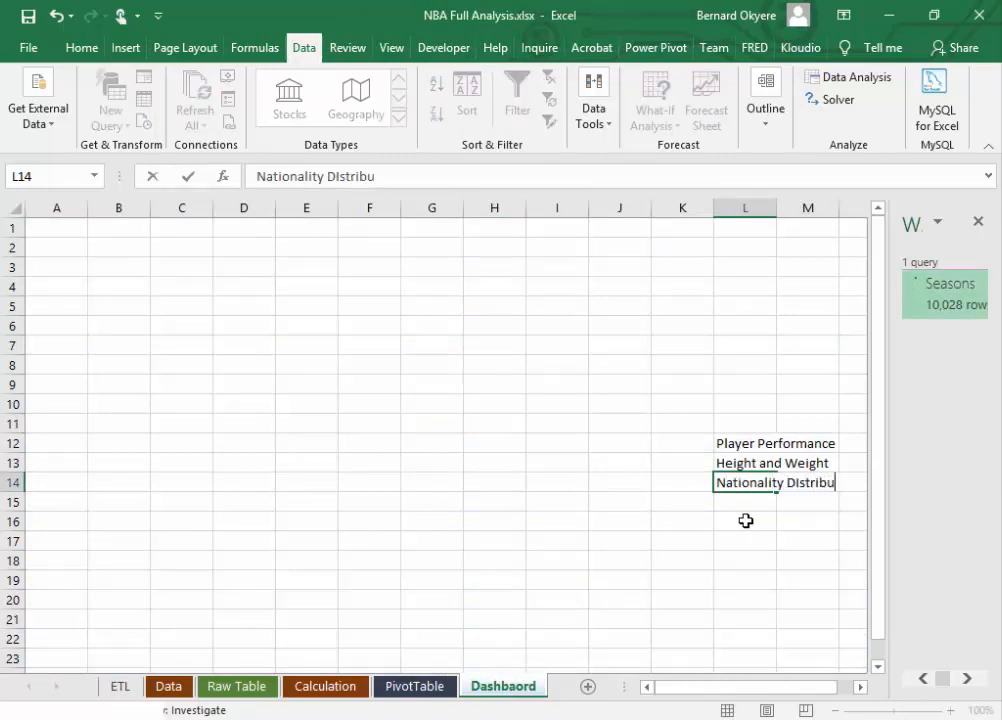
text(topn)
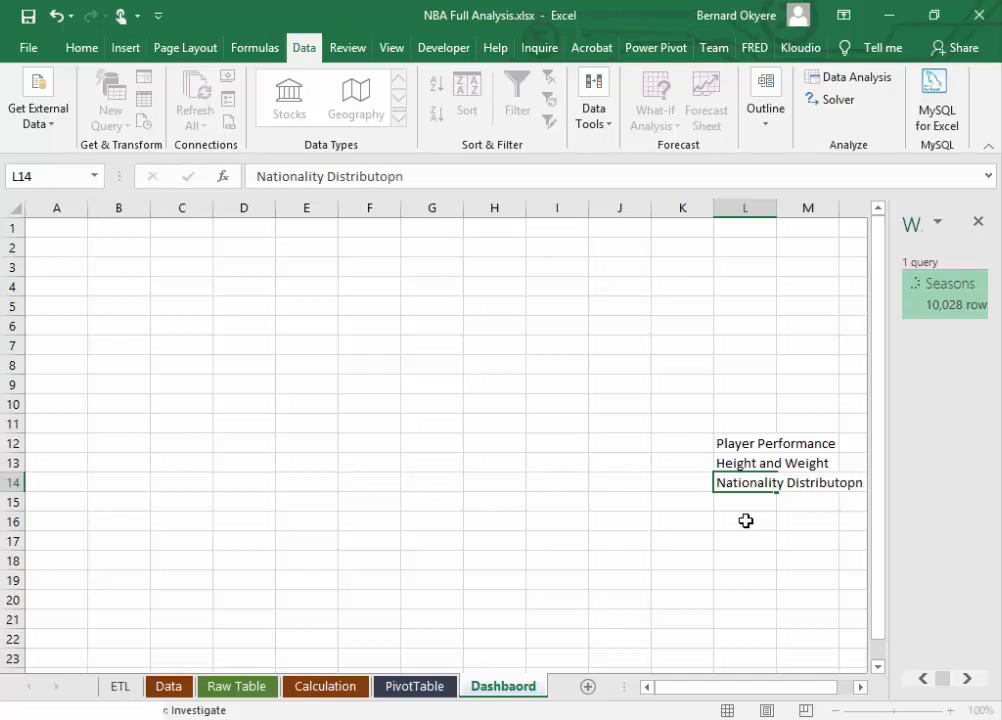
key(Return)
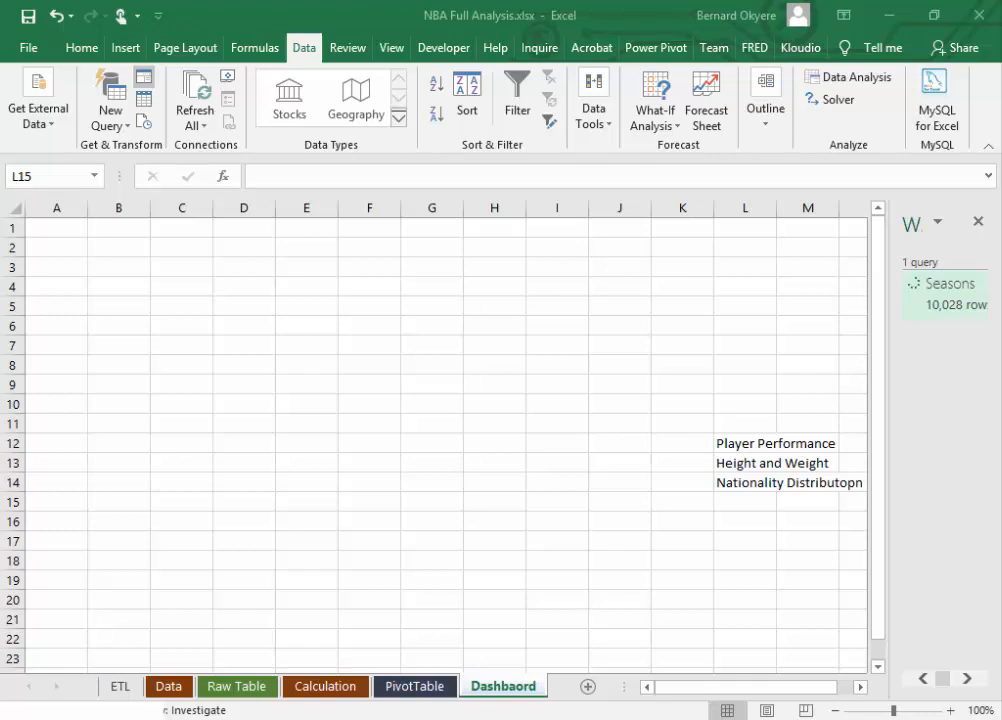
Step: Add "Team Distrubution" to the topic list in cell L15
click(738, 505)
text(T)
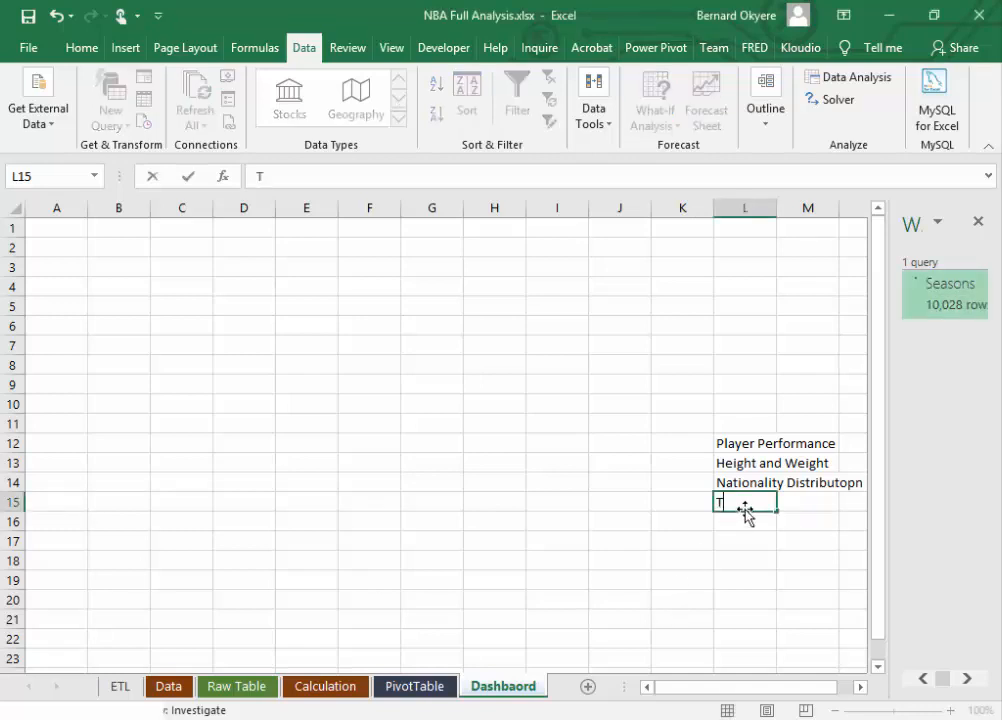
text(eam Dist)
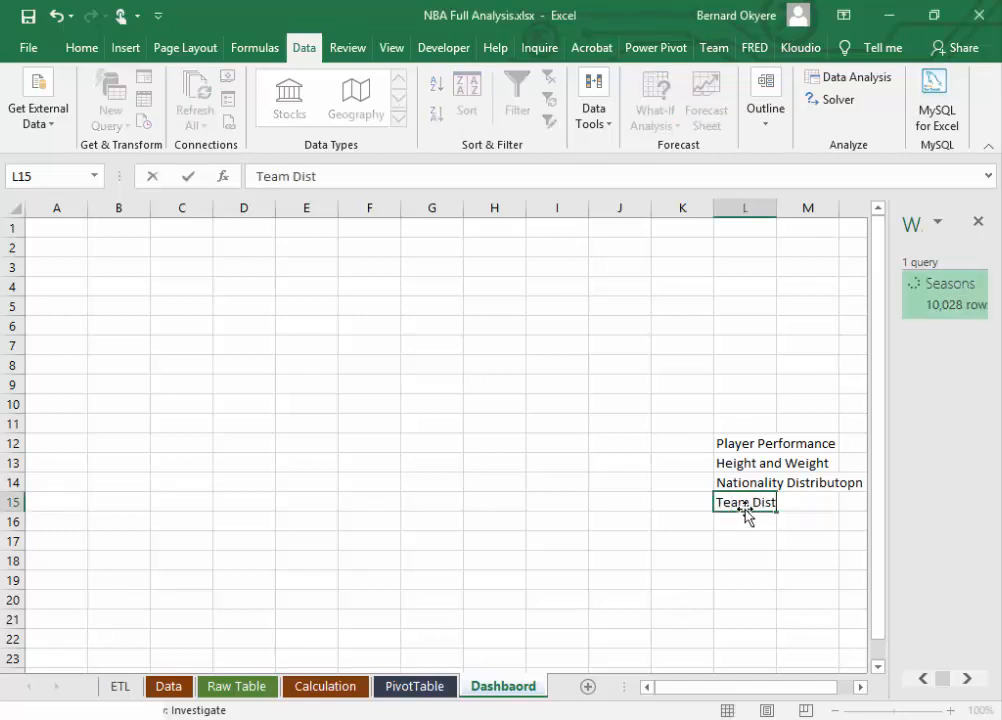
text(rubution)
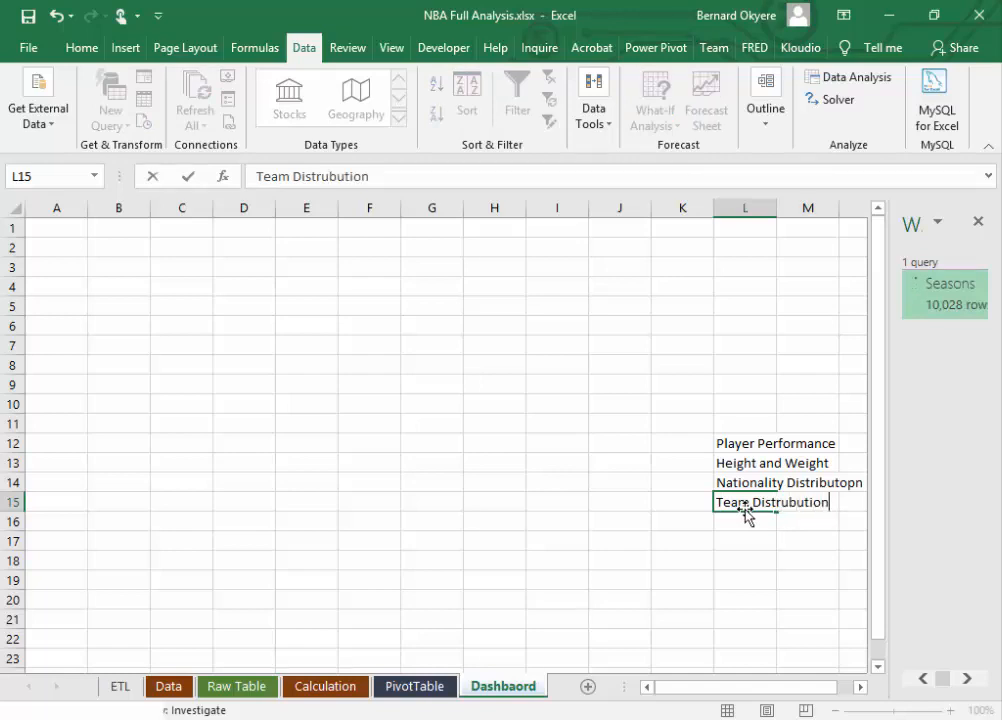
key(Return)
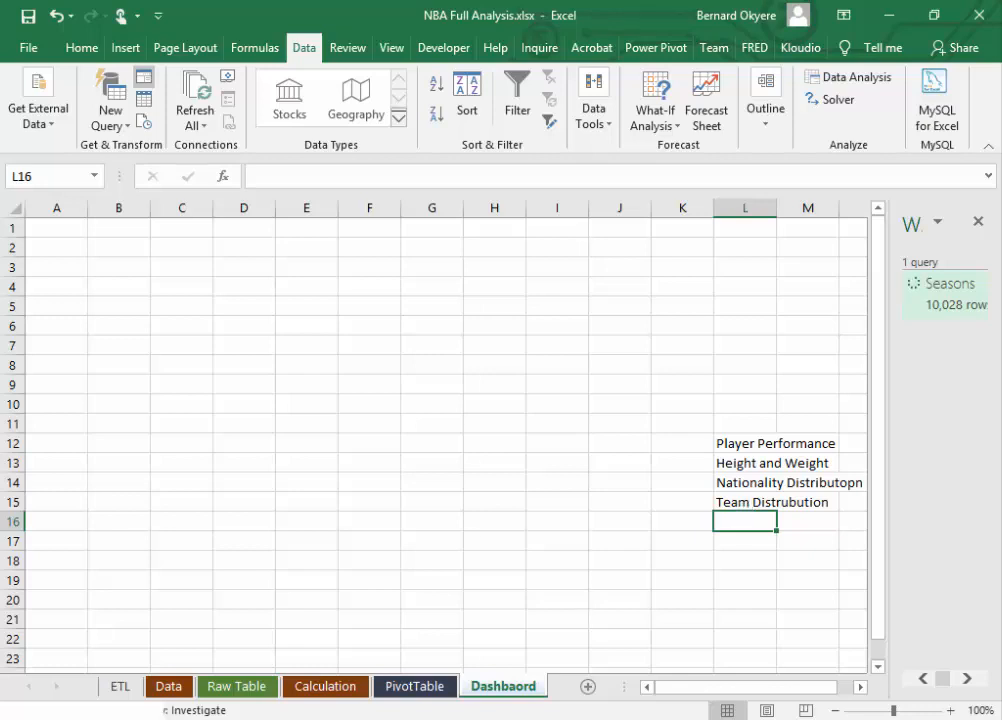
Step: Add "Top Player Height Analysis" to the topic list in cell L16
click(732, 519)
text(Top)
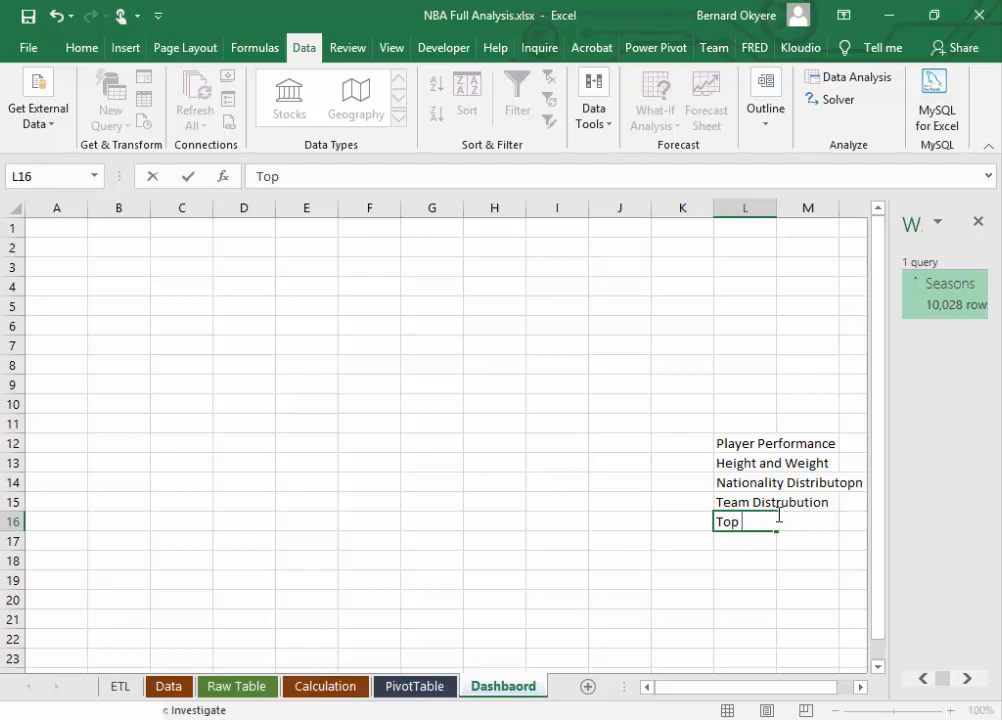
text( P)
key(BackSpace)
text(Player Heigh)
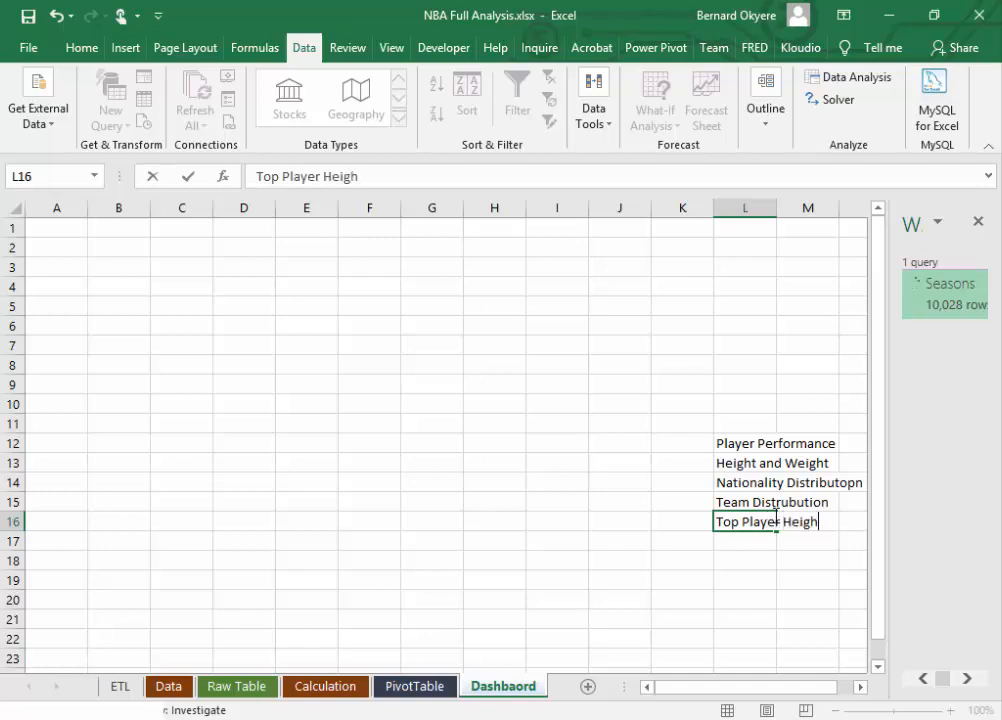
text(t Analy)
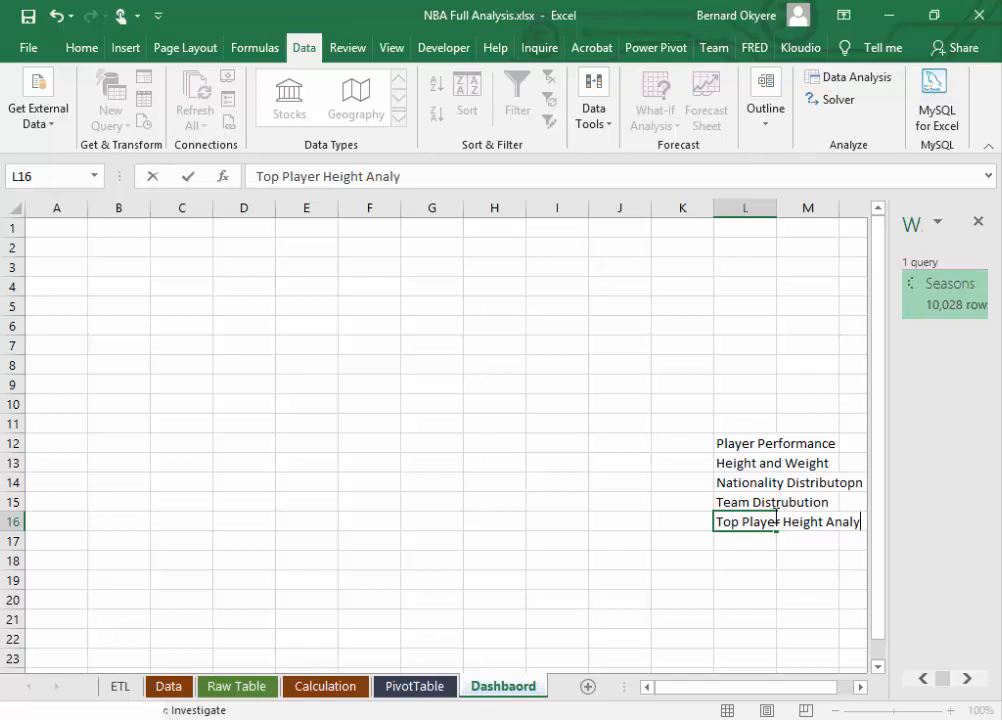
text(sis)
key(Return)
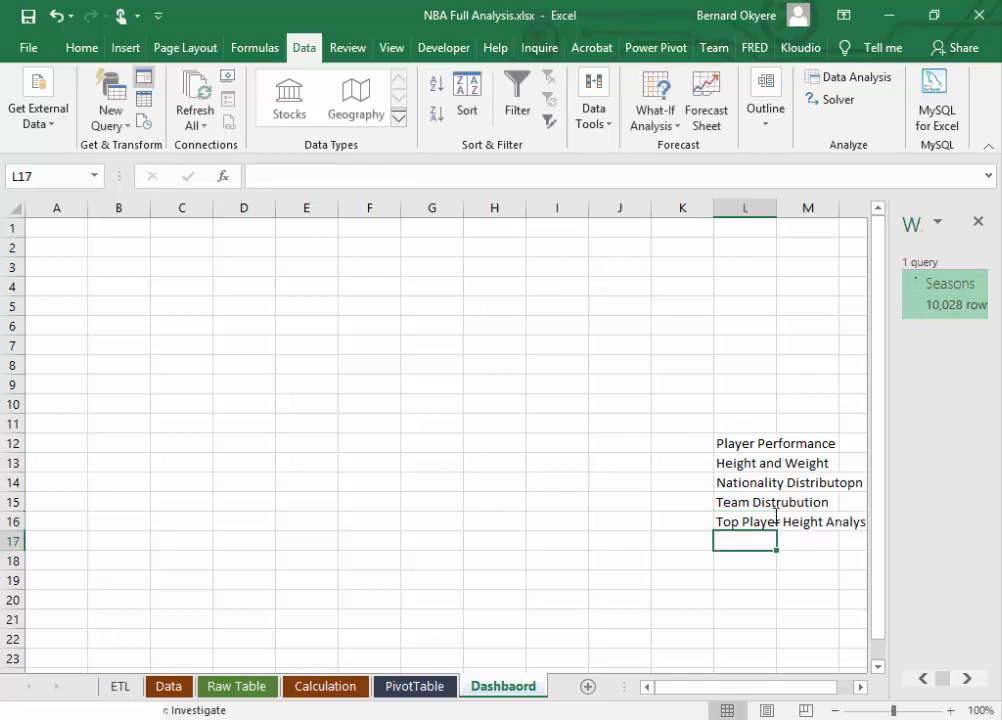
Step: Add "Top Player Weight Analysis" to the Dashbaord topic list in cell L17
text(Top Pla)
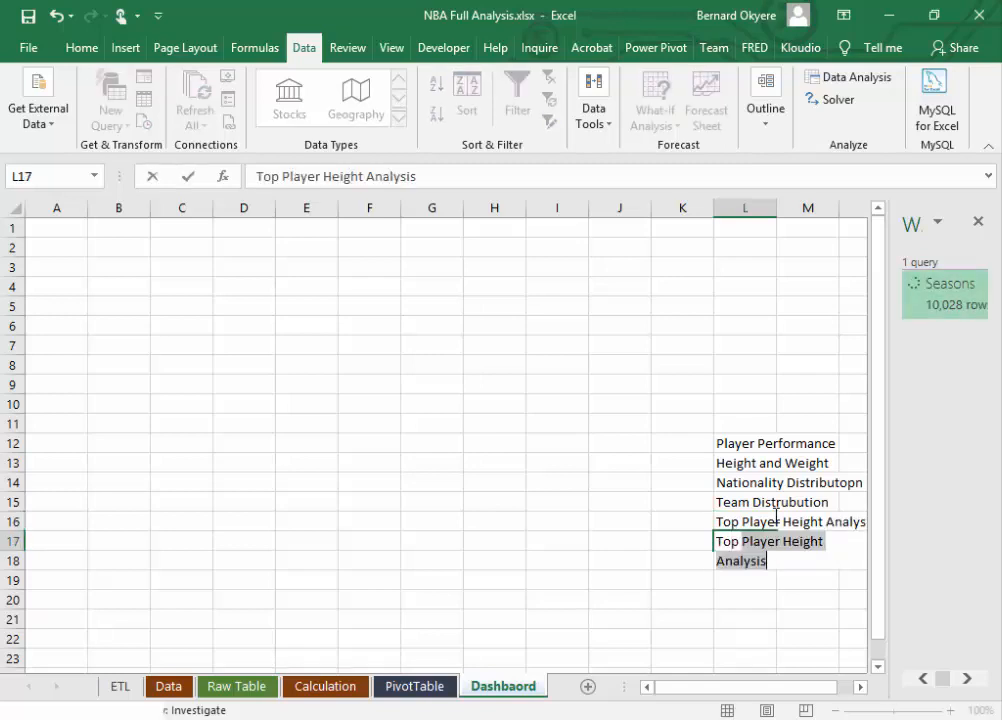
text(yer Weig)
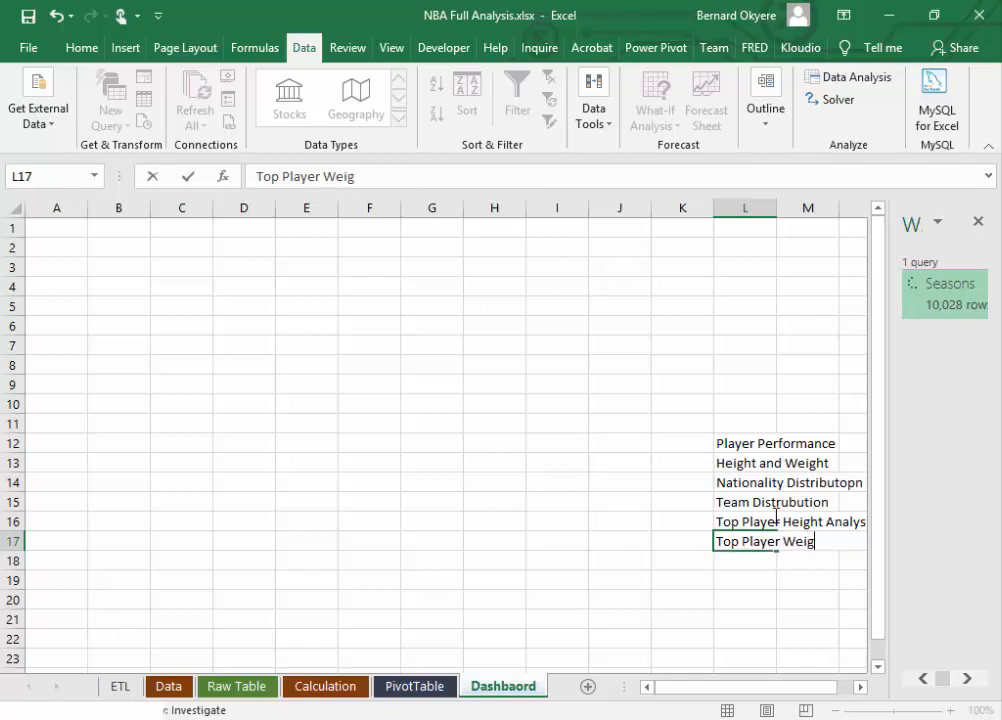
text(ht Analysis)
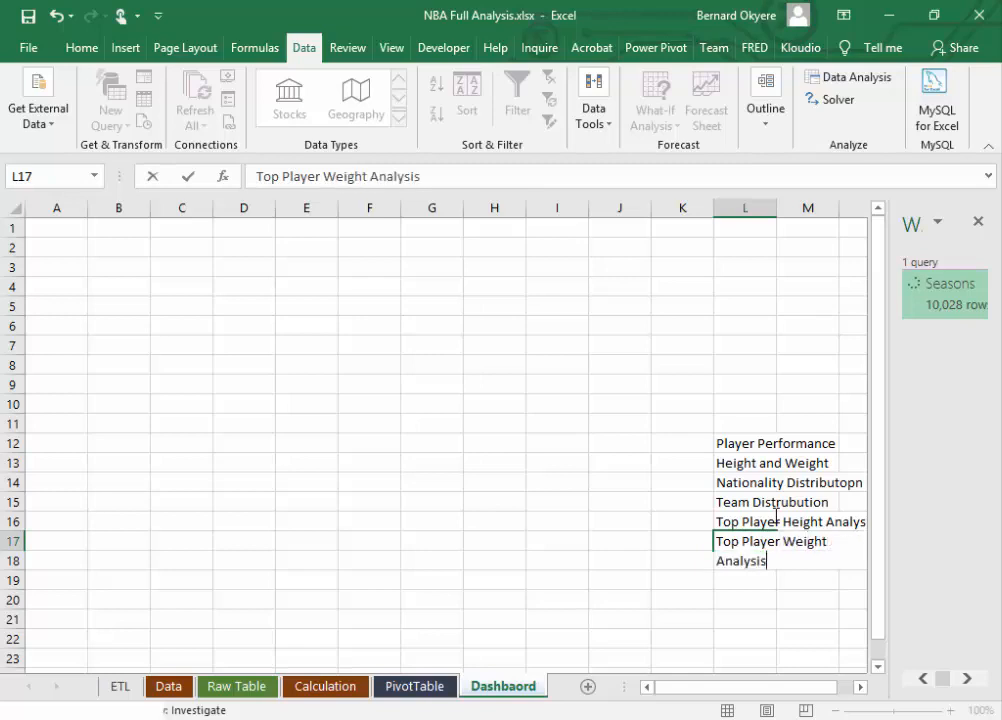
key(Return)
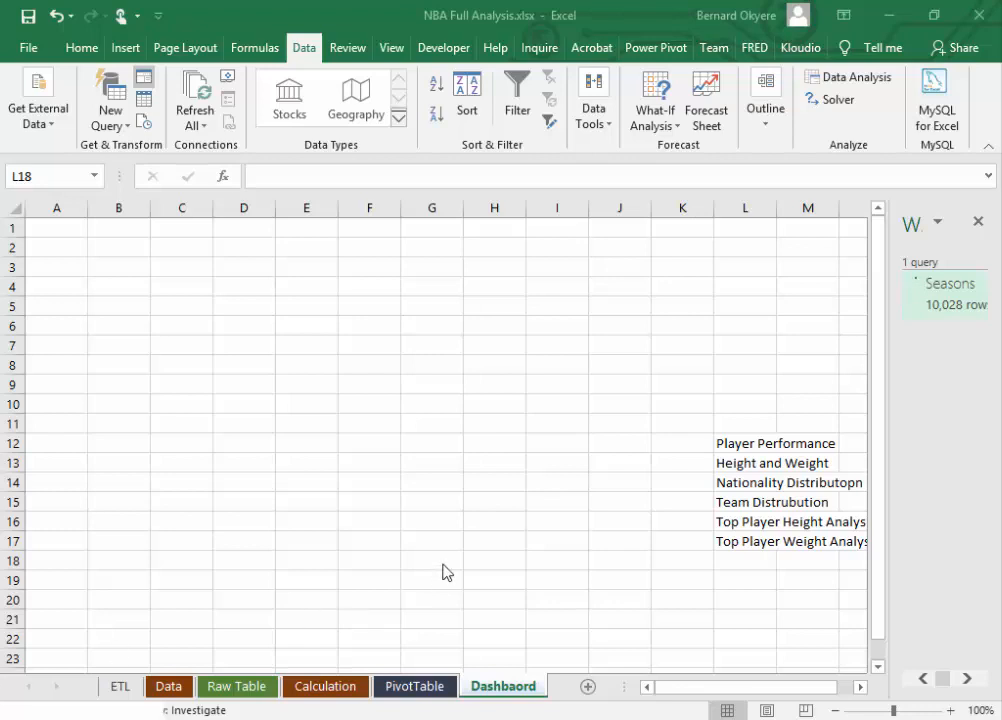
Step: Add "Average Points Per Game Ranking" to the topic list in cell L18
click(738, 562)
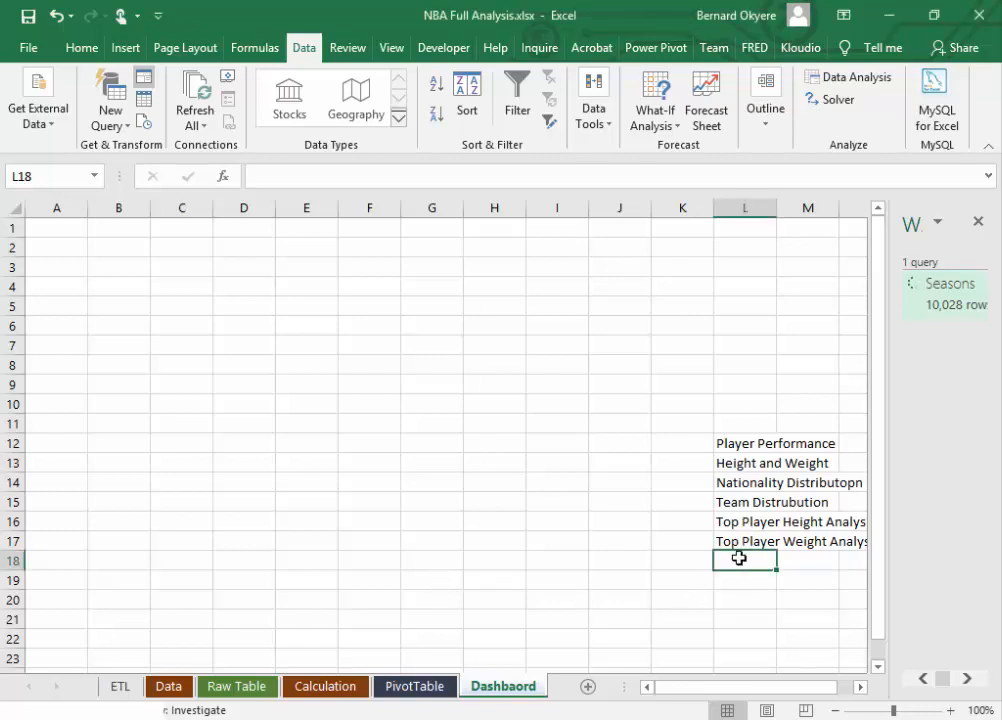
text(Aevergae)
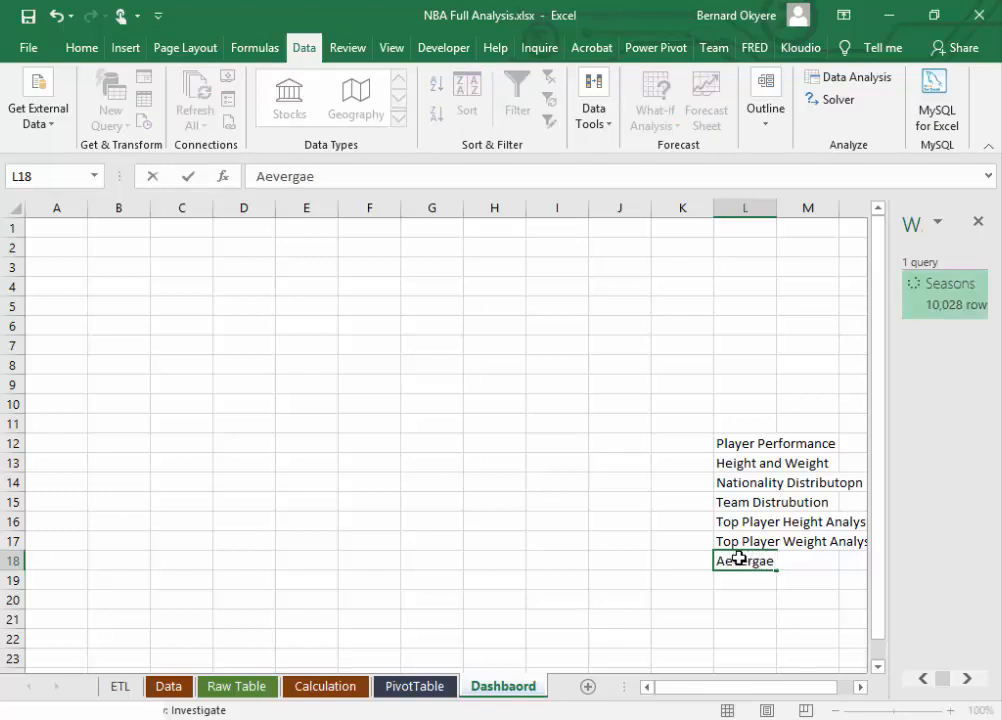
key(BackSpace)
key(BackSpace)
key(BackSpace)
text(a)
key(BackSpace)
key(BackSpace)
key(BackSpace)
key(BackSpace)
key(BackSpace)
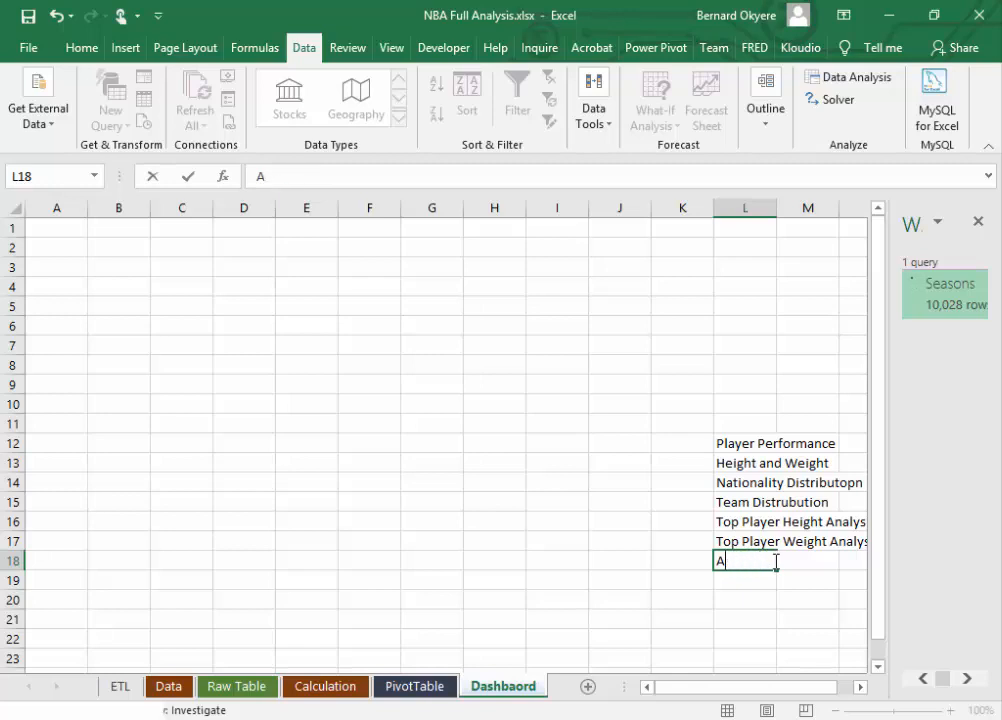
text(verage)
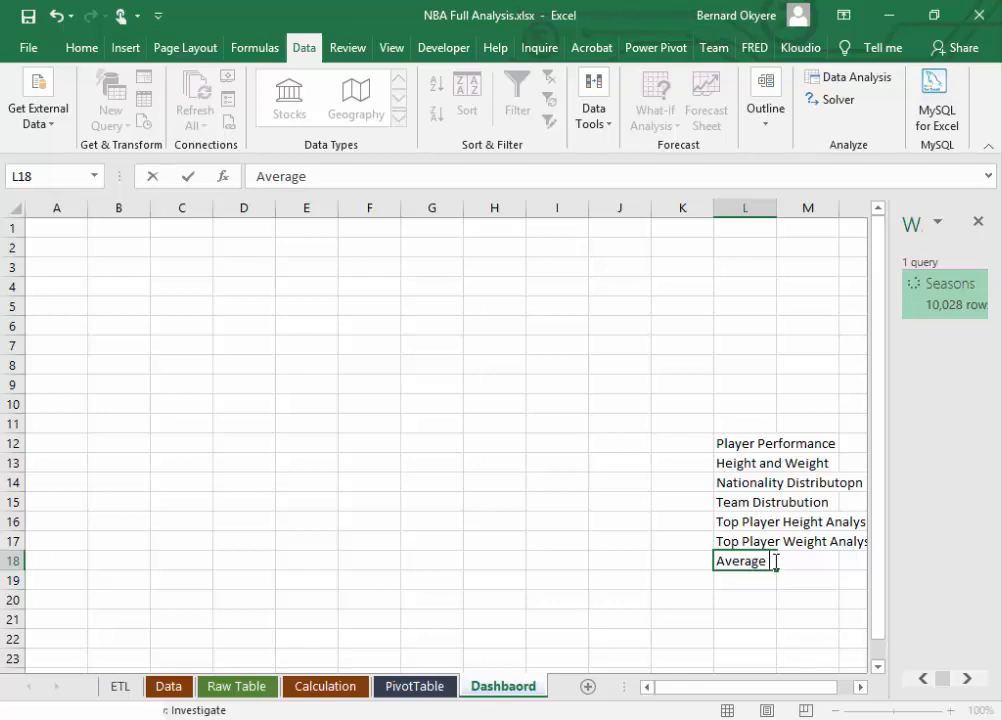
text(Points)
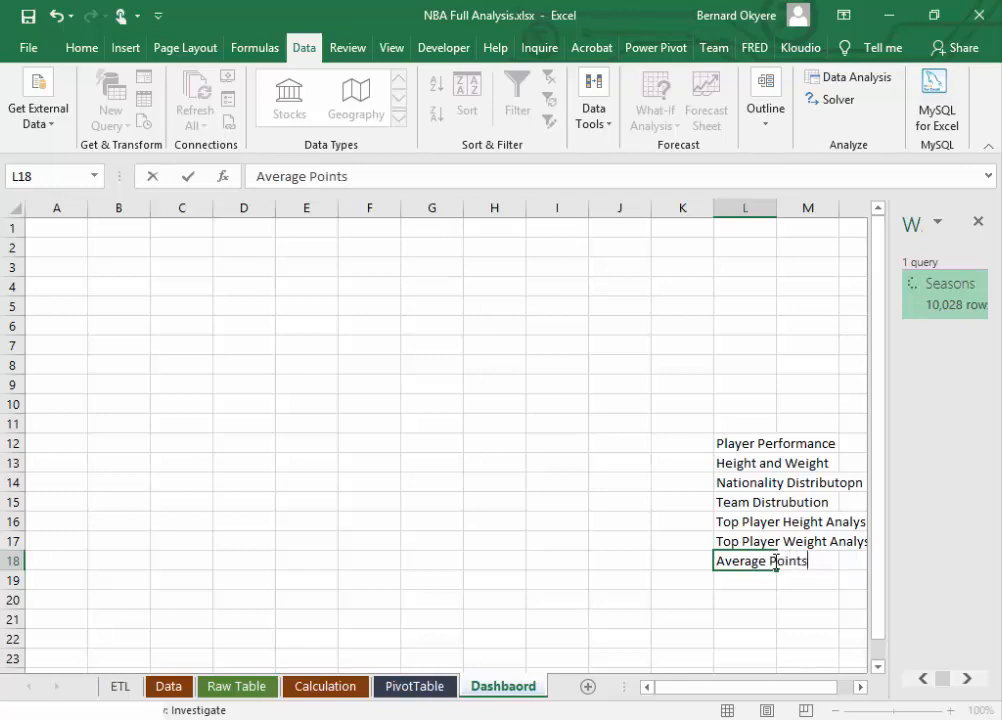
text( Per Gam)
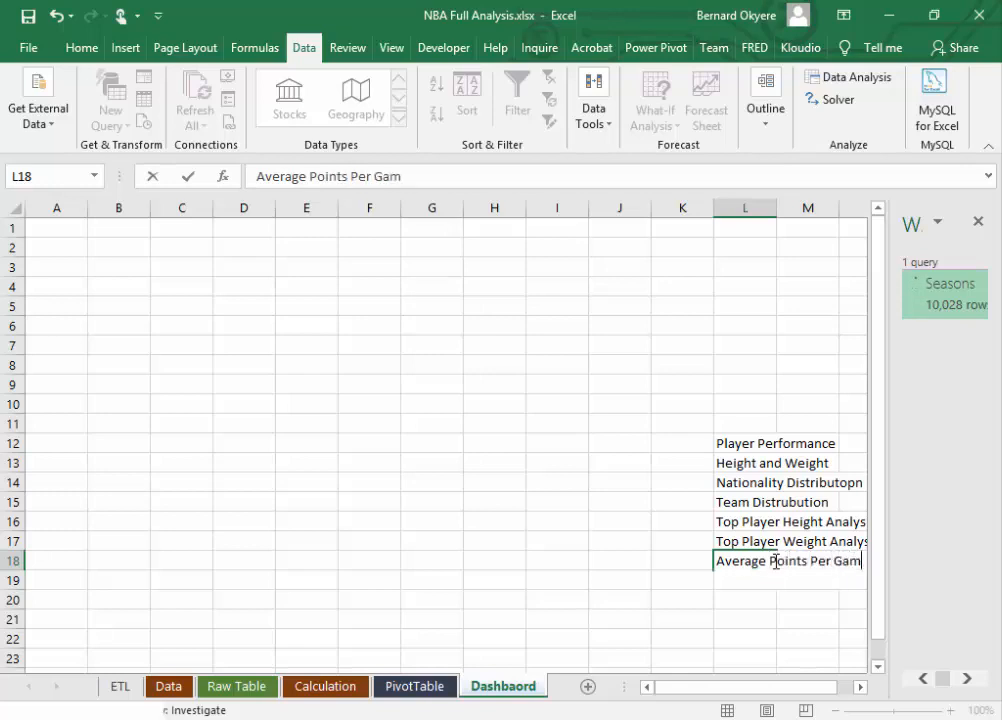
text(e Ra)
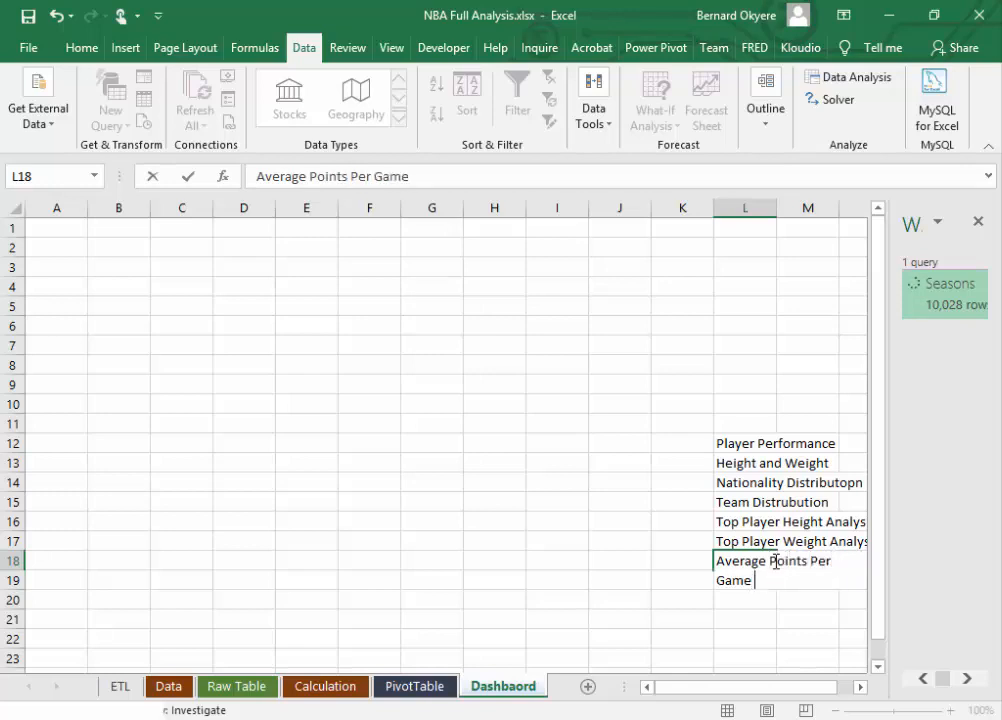
text(nking)
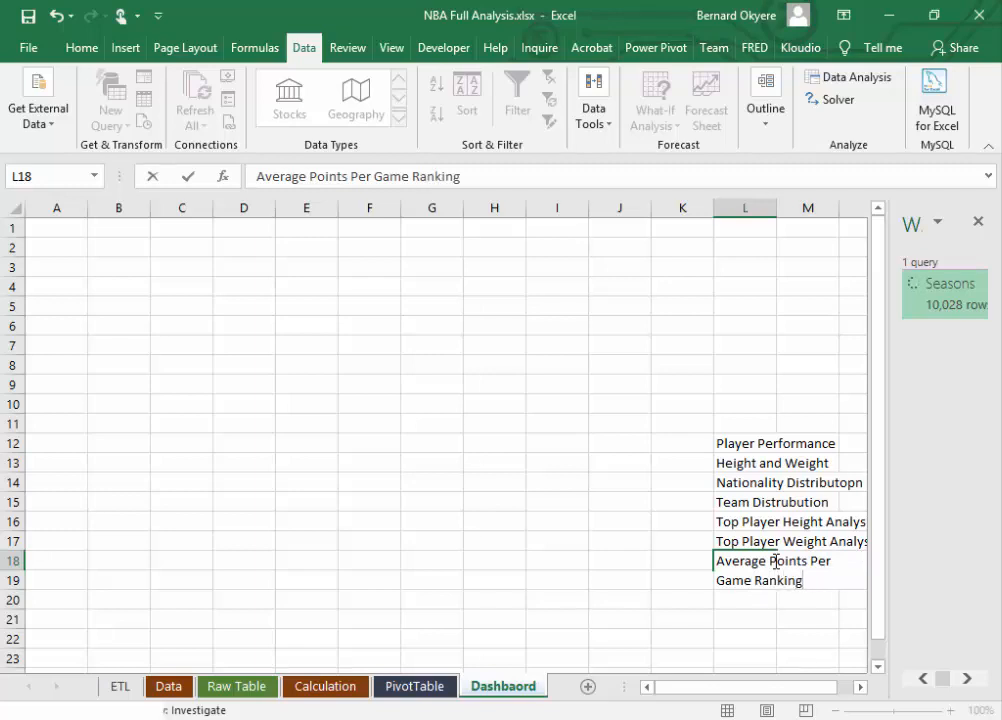
key(Return)
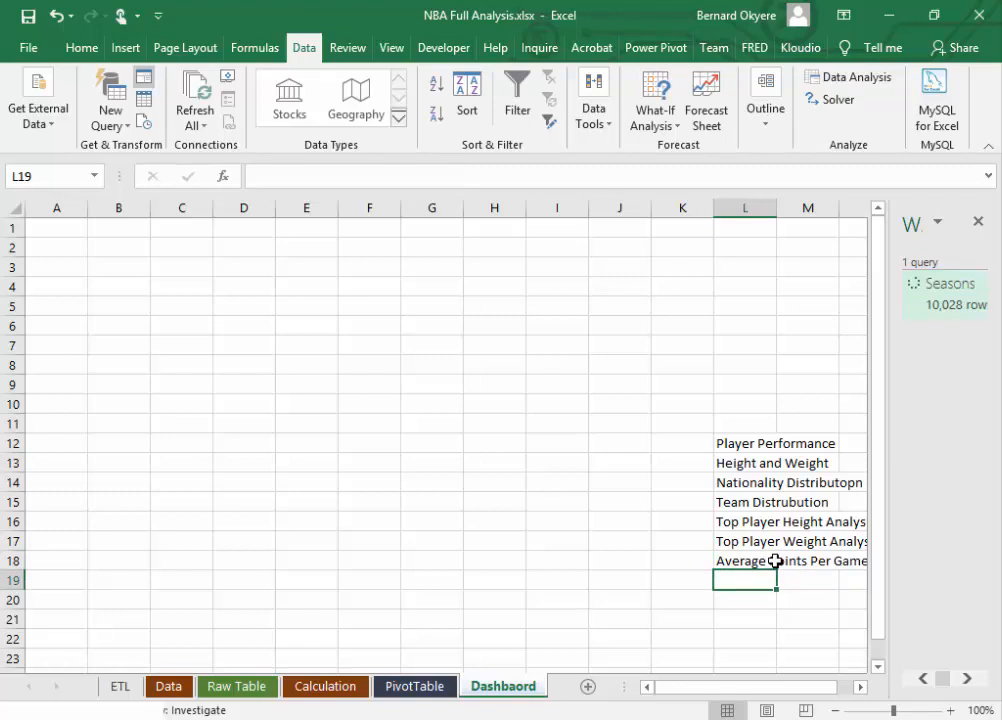
Step: Add "BMI" to the topic list in cell L19
click(945, 294)
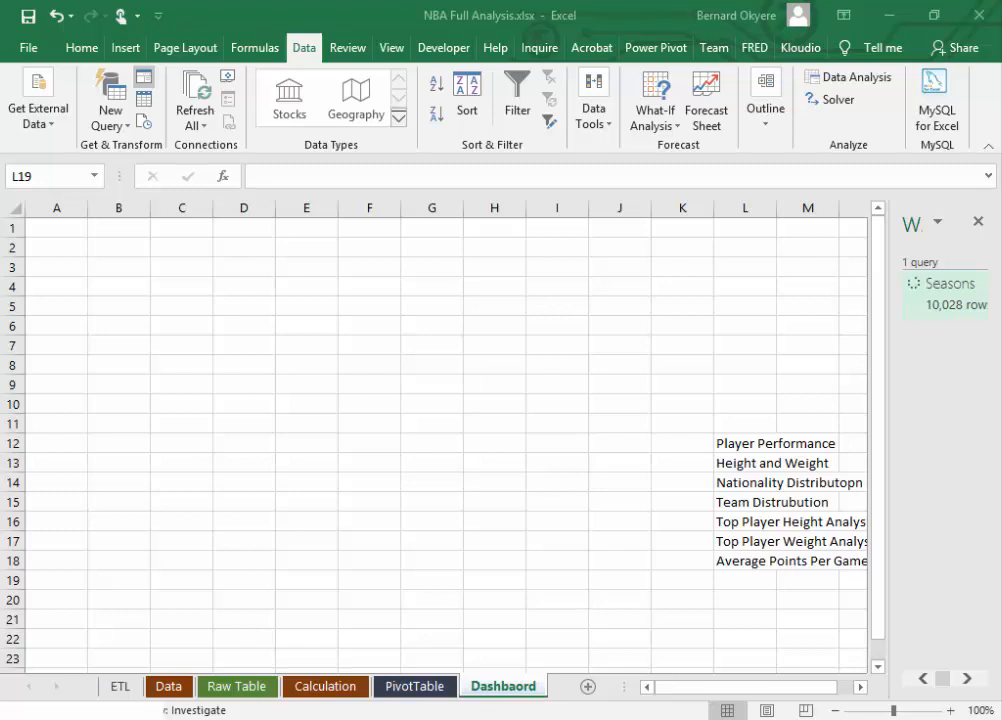
click(750, 578)
text(BMI)
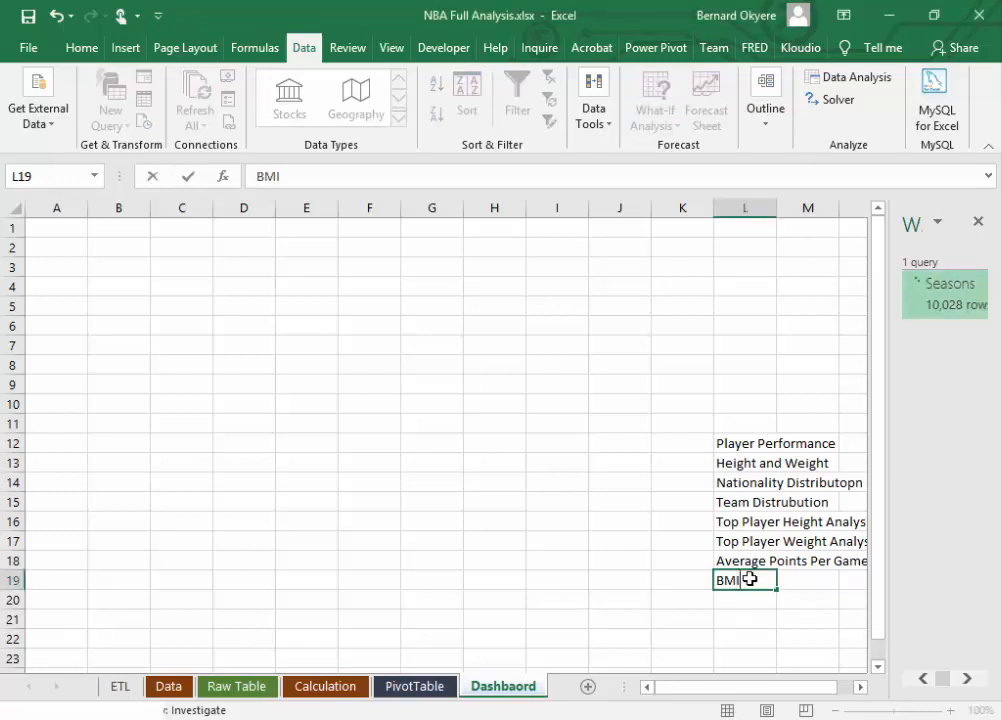
key(Return)
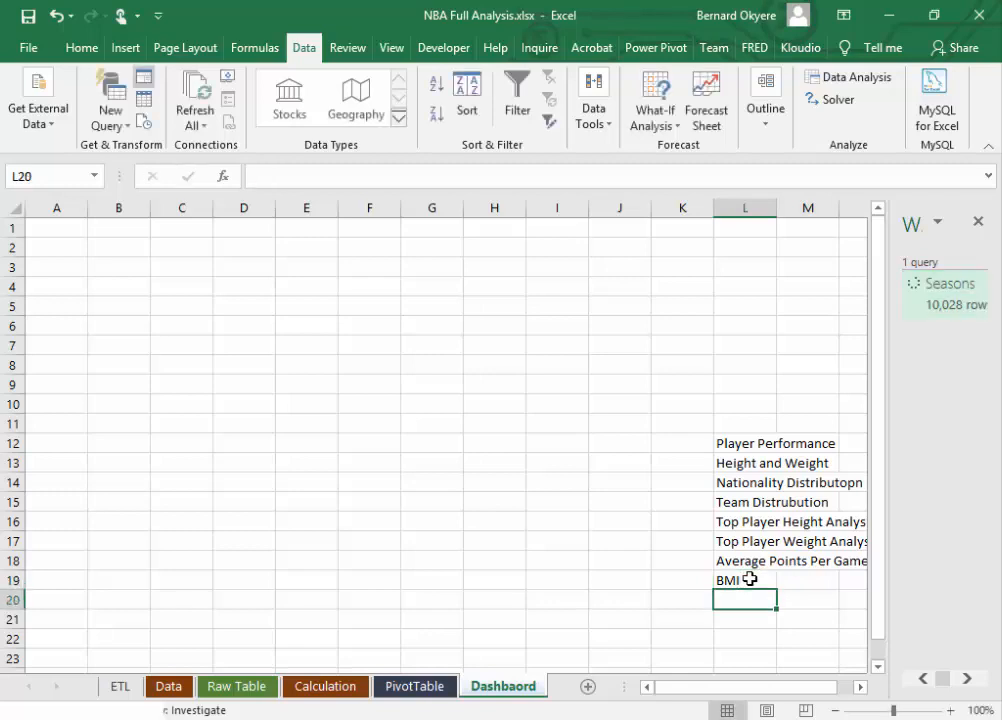
Step: Add "Trend Analysis of height" to the topic list in cell L20
text(Trend ANa)
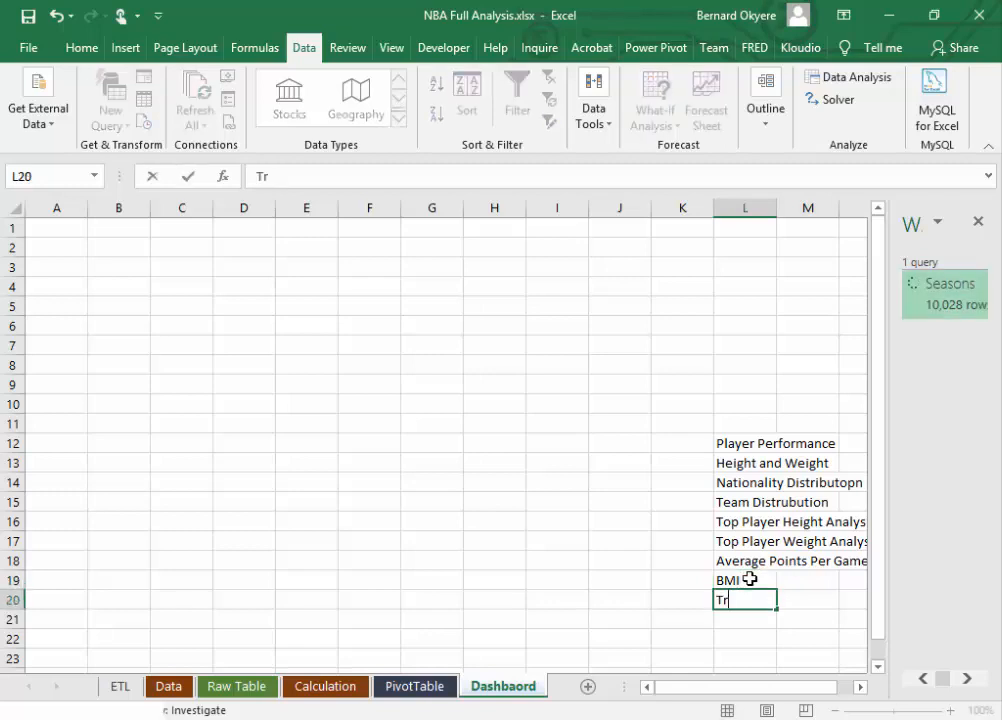
key(BackSpace)
key(BackSpace)
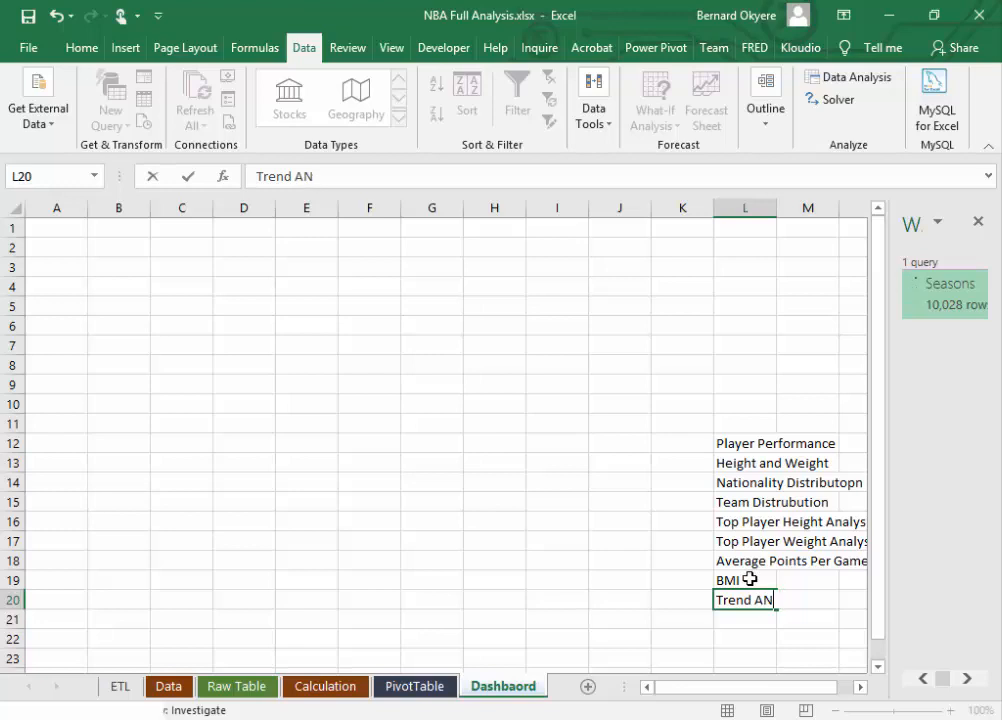
text(nalysis)
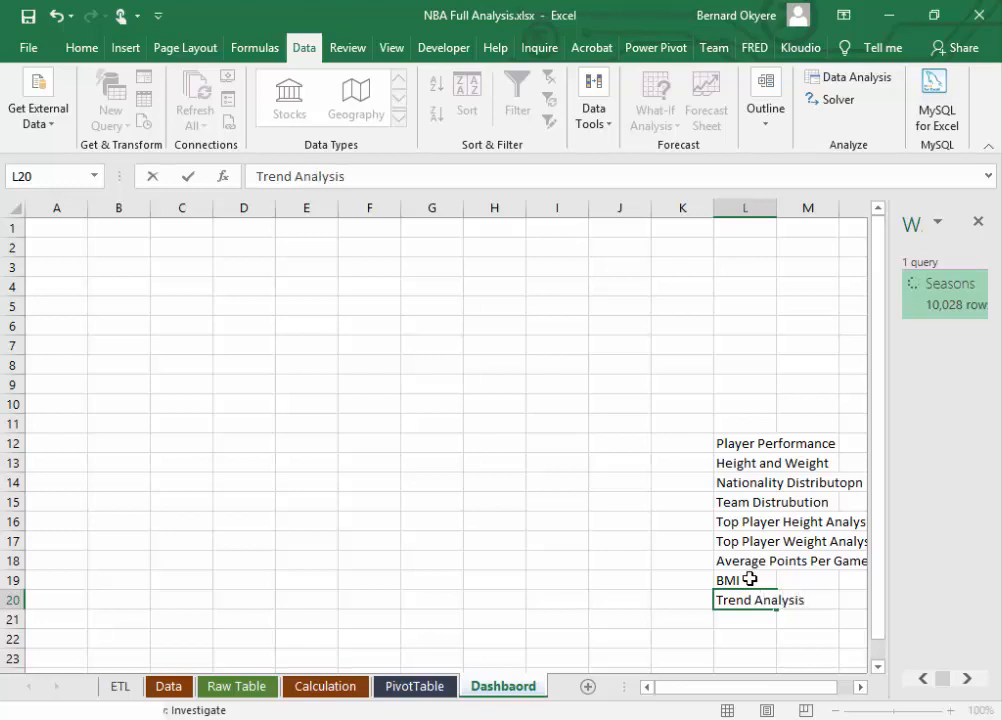
text( of height)
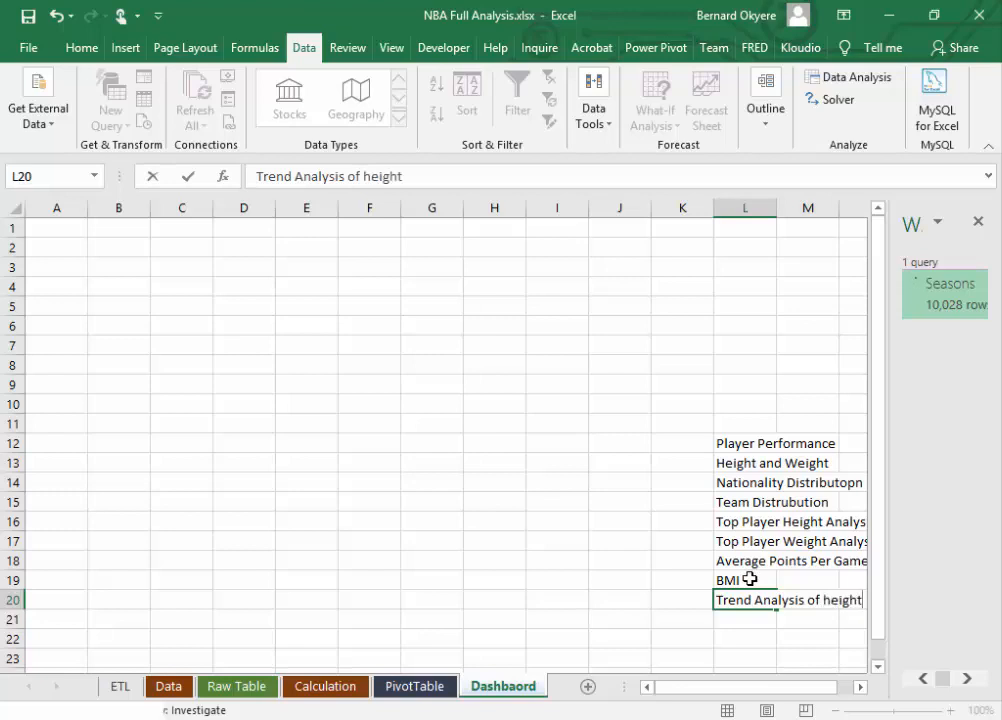
key(Return)
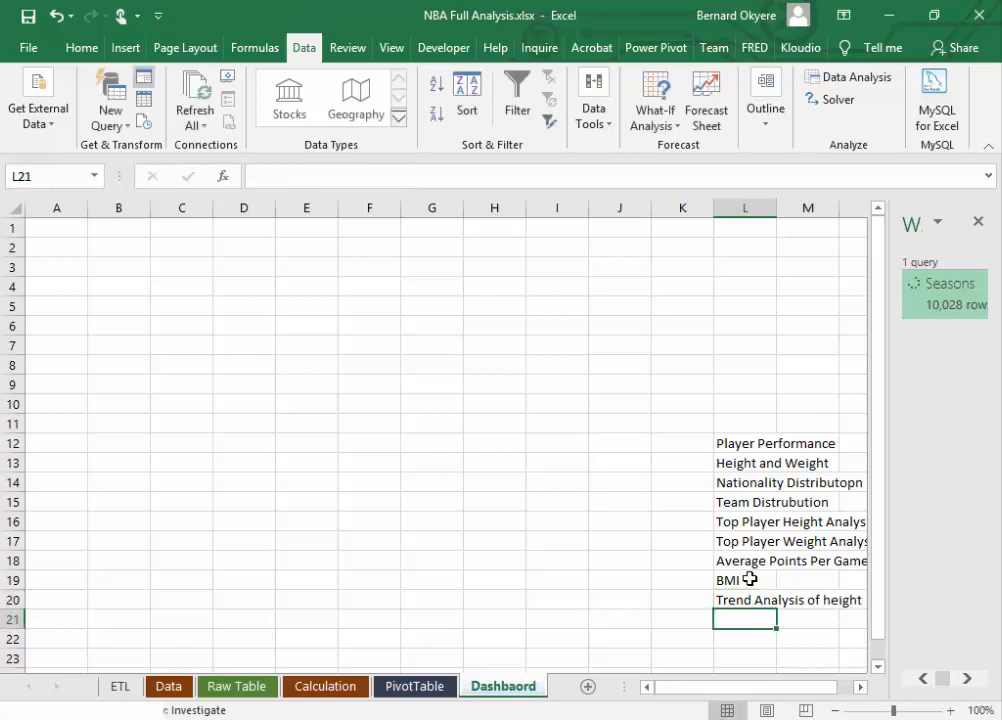
Step: Add "Trend Analysi of Weight" to the topic list in cell L21
text(Trn)
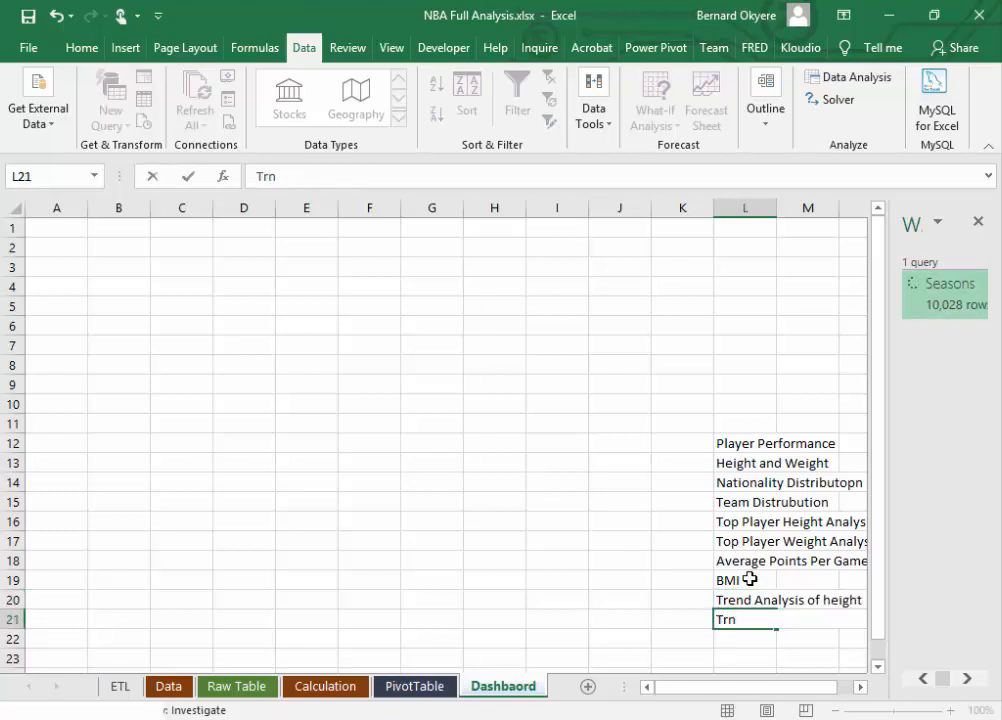
key(BackSpace)
text(end Analysi)
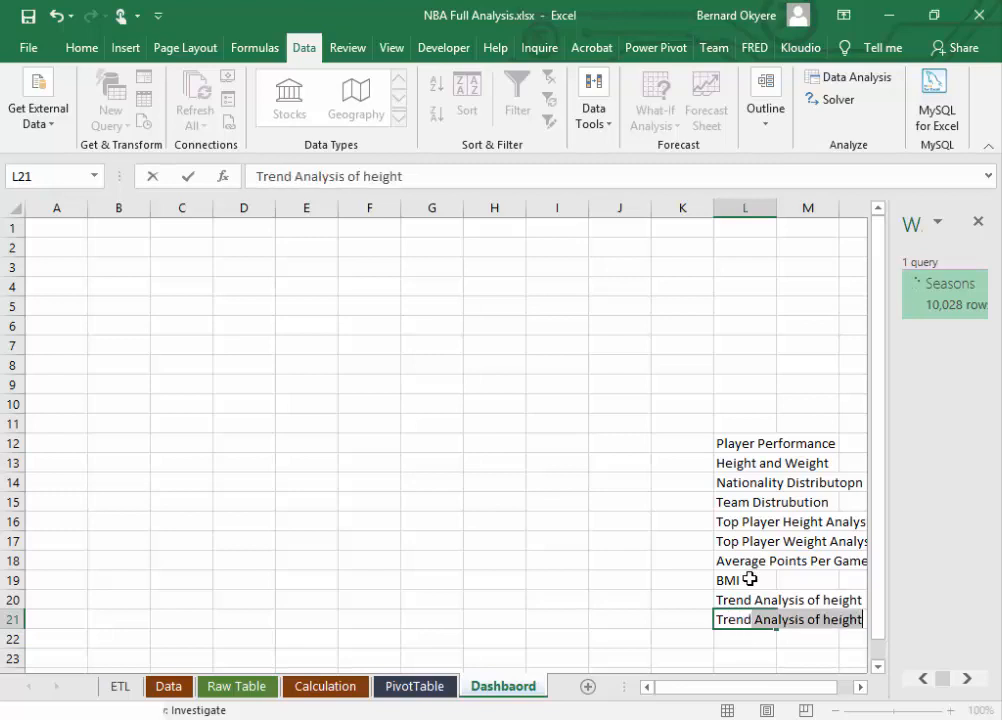
text( of Wei)
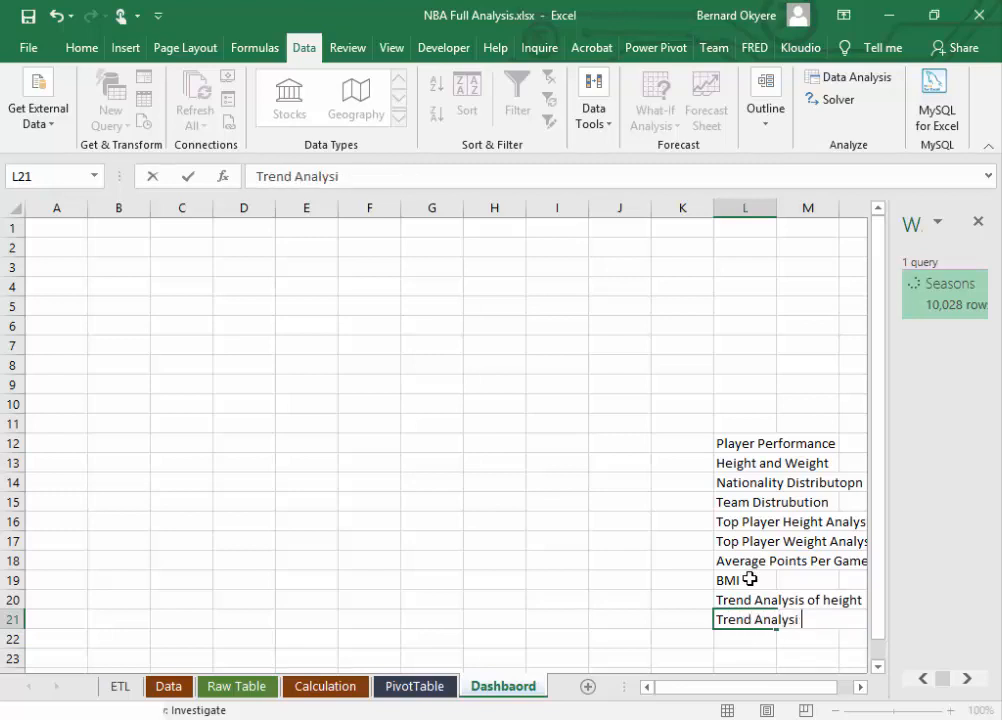
text(ght)
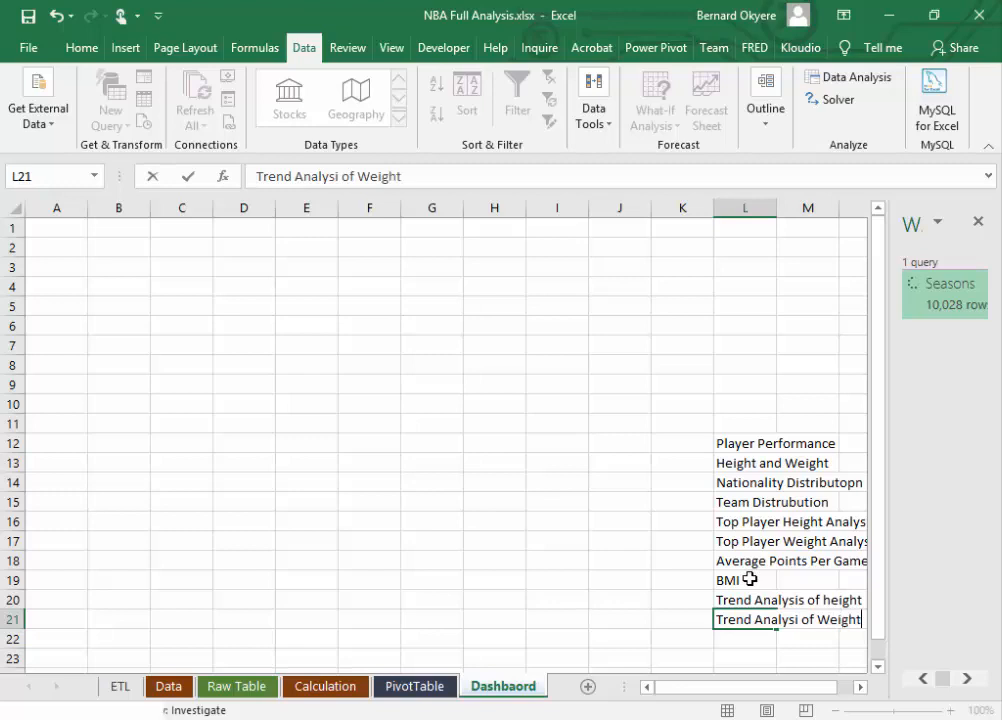
key(Return)
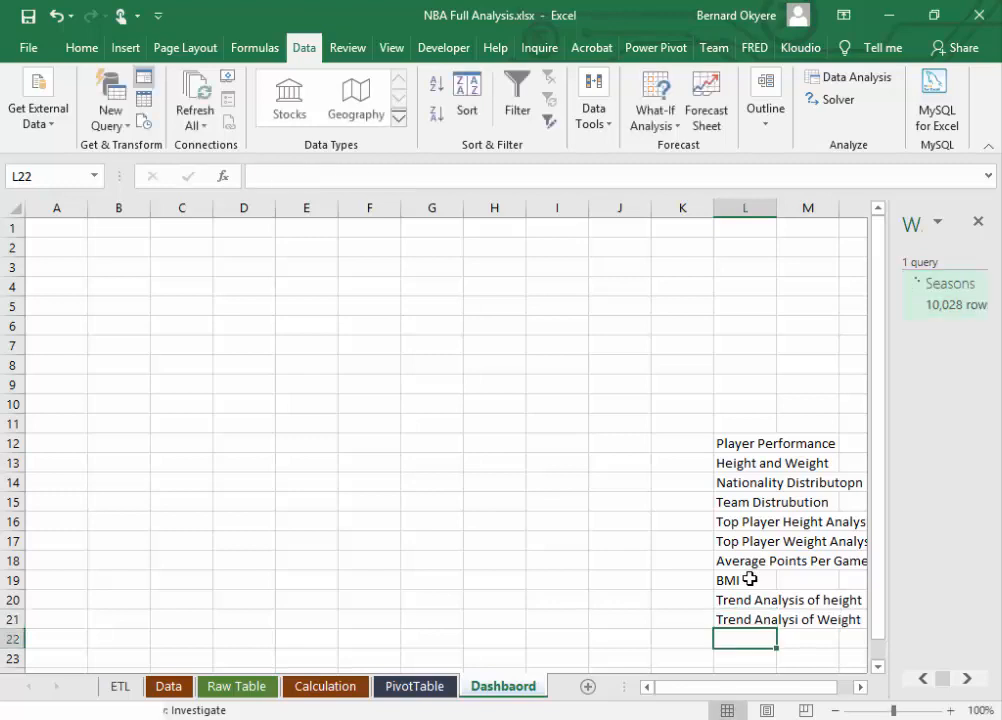
Step: Save the workbook and add "Age and Player Performance" to the topic list in cell L22
click(877, 666)
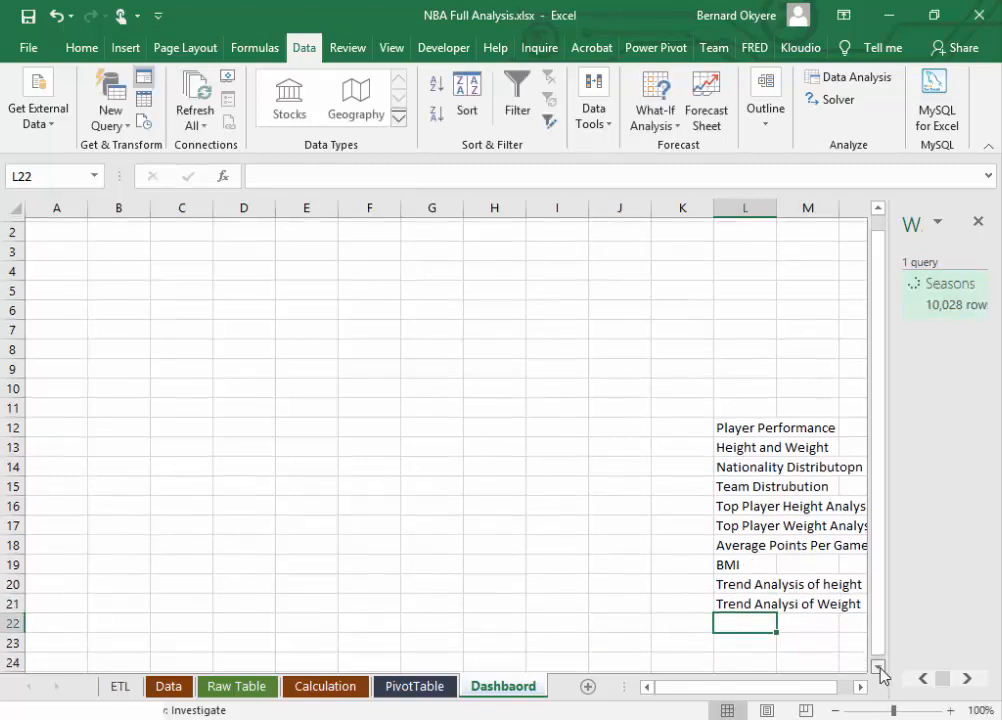
click(877, 666)
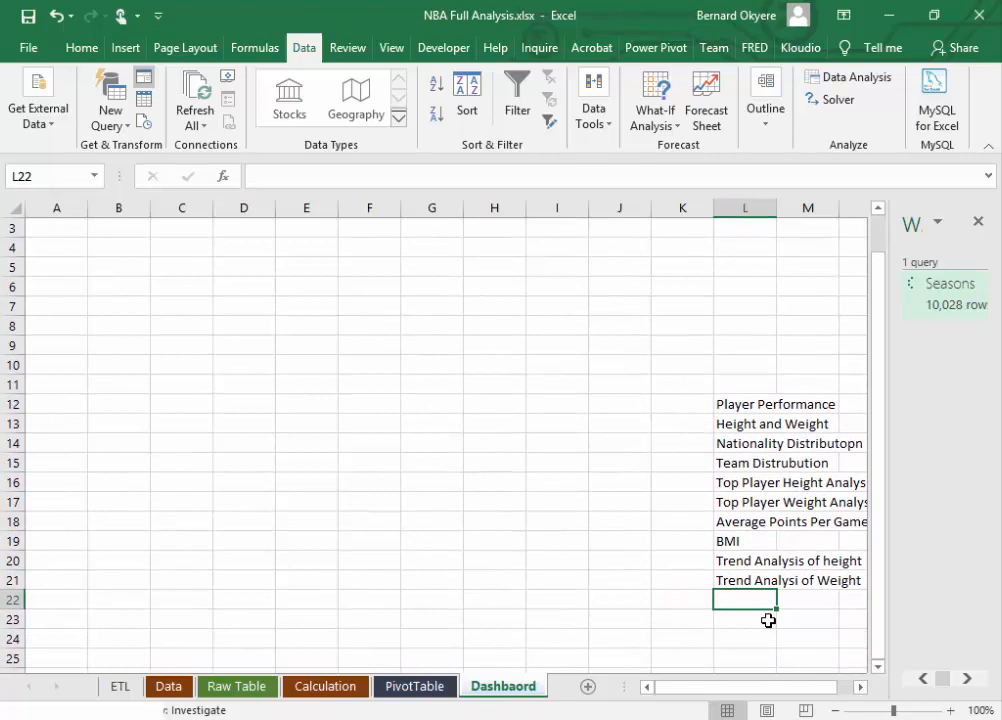
key(ctrl+s)
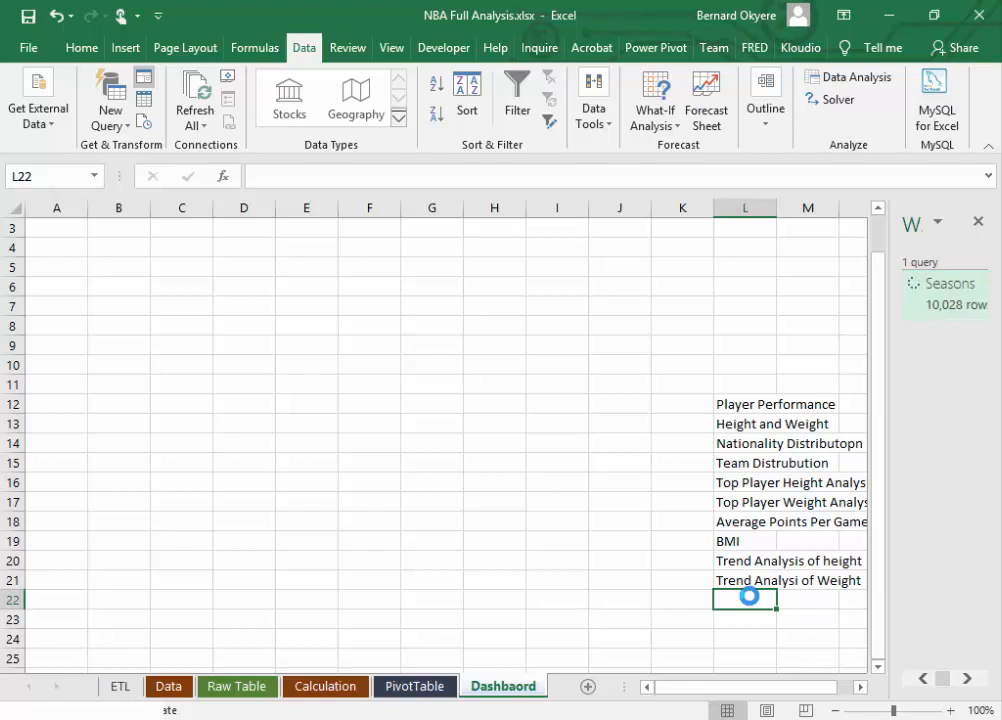
text(Age and)
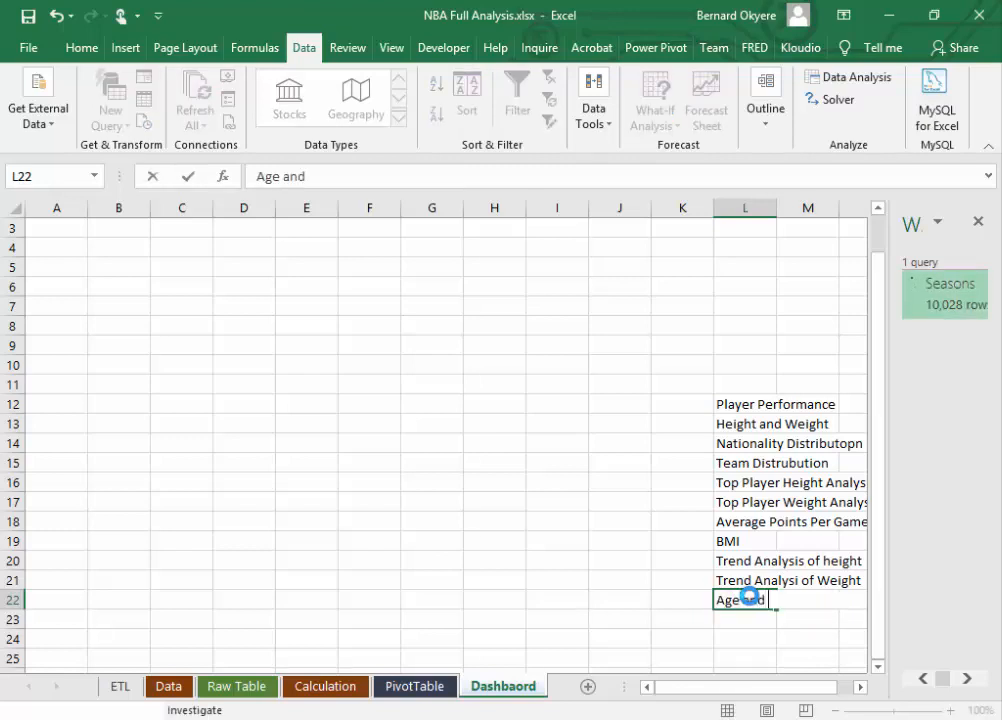
text( Player)
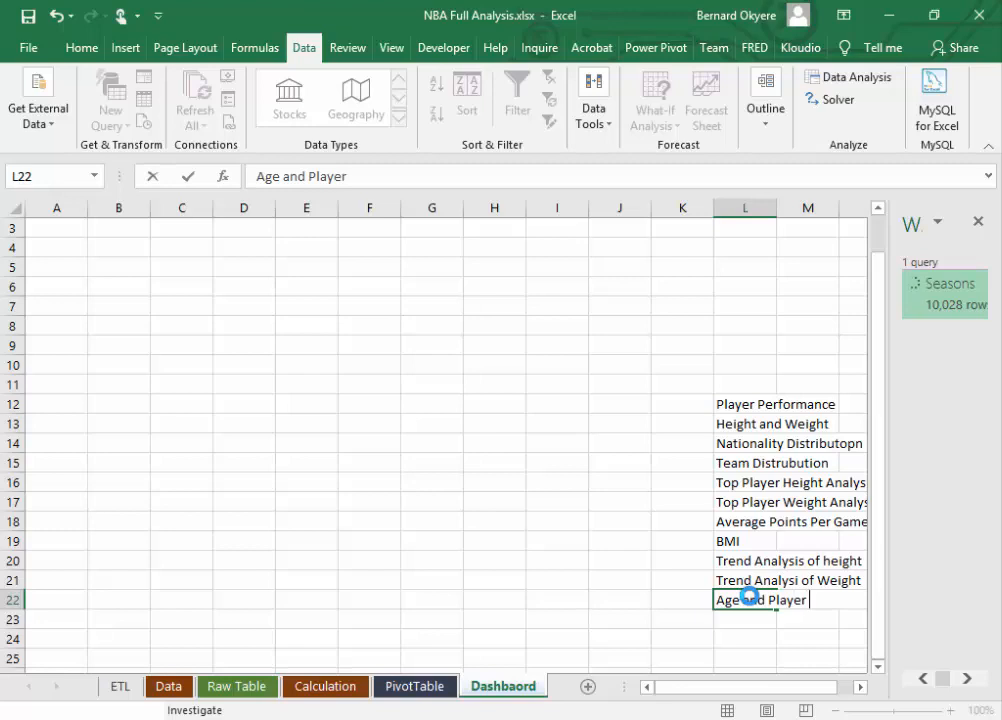
text( Performance)
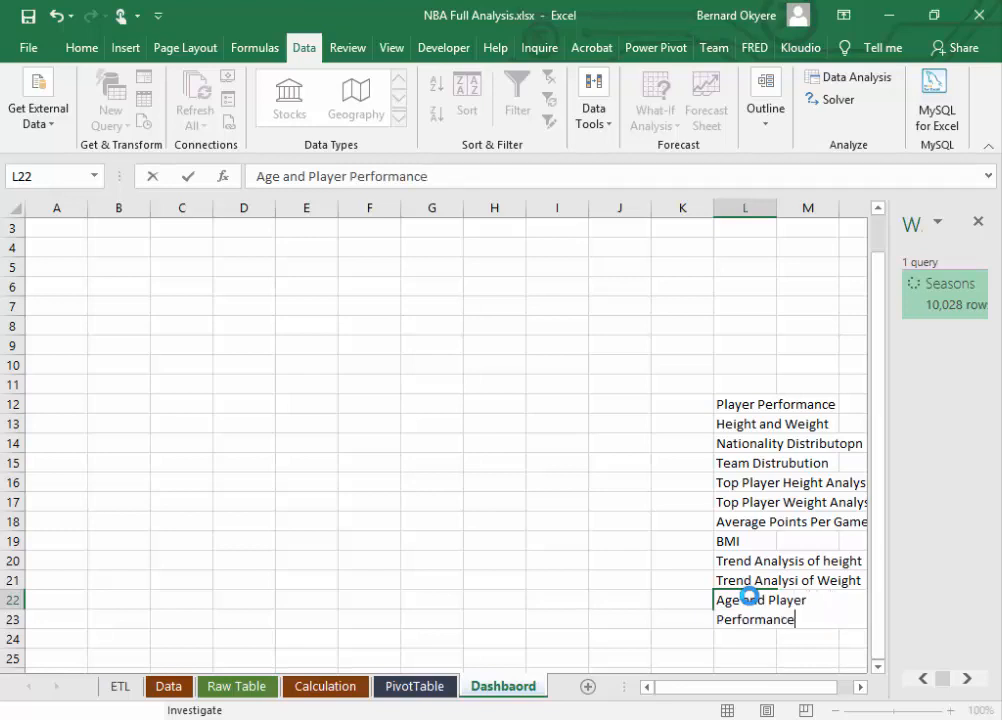
key(Return)
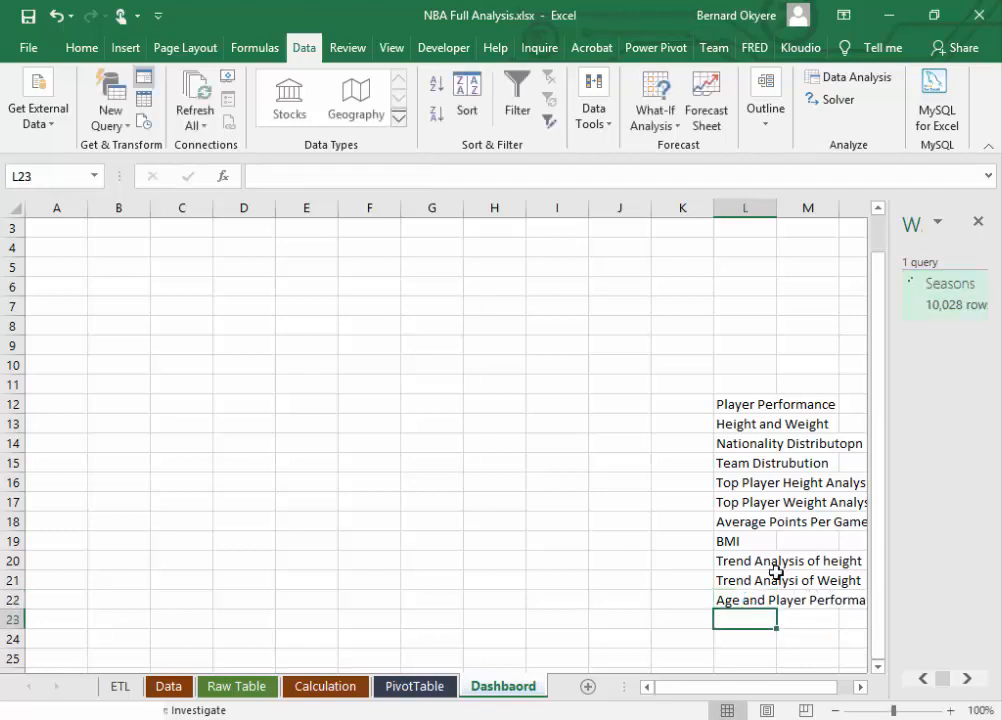
Step: Copy the list of analysis topics in rows 12 to 22 of the Dashbaord sheet
drag(749, 406, 855, 610)
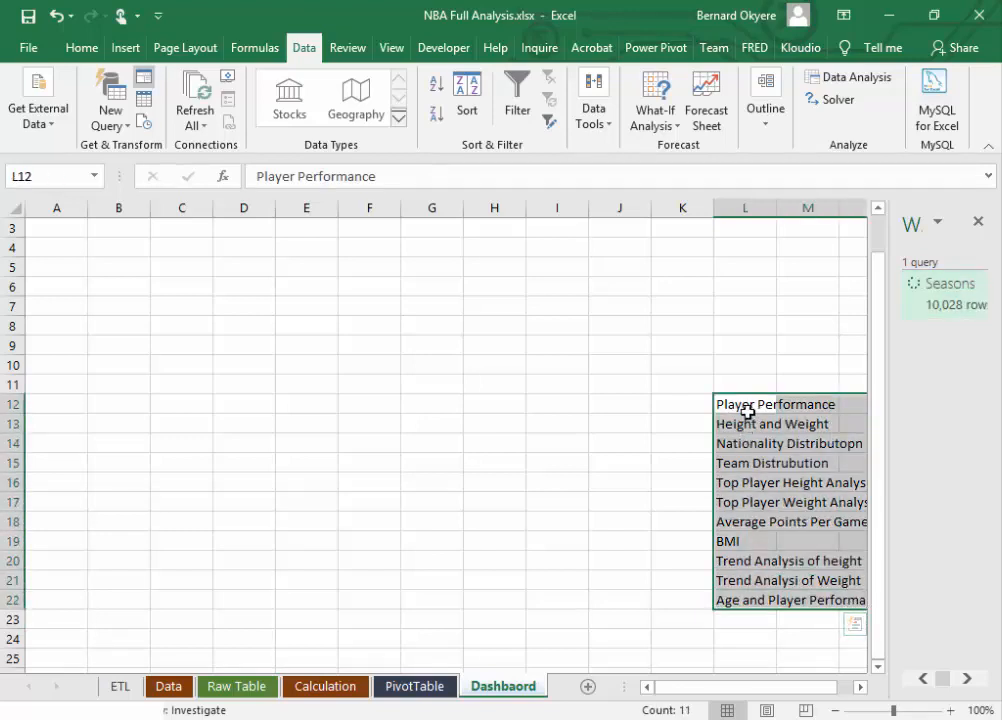
key(ctrl+c)
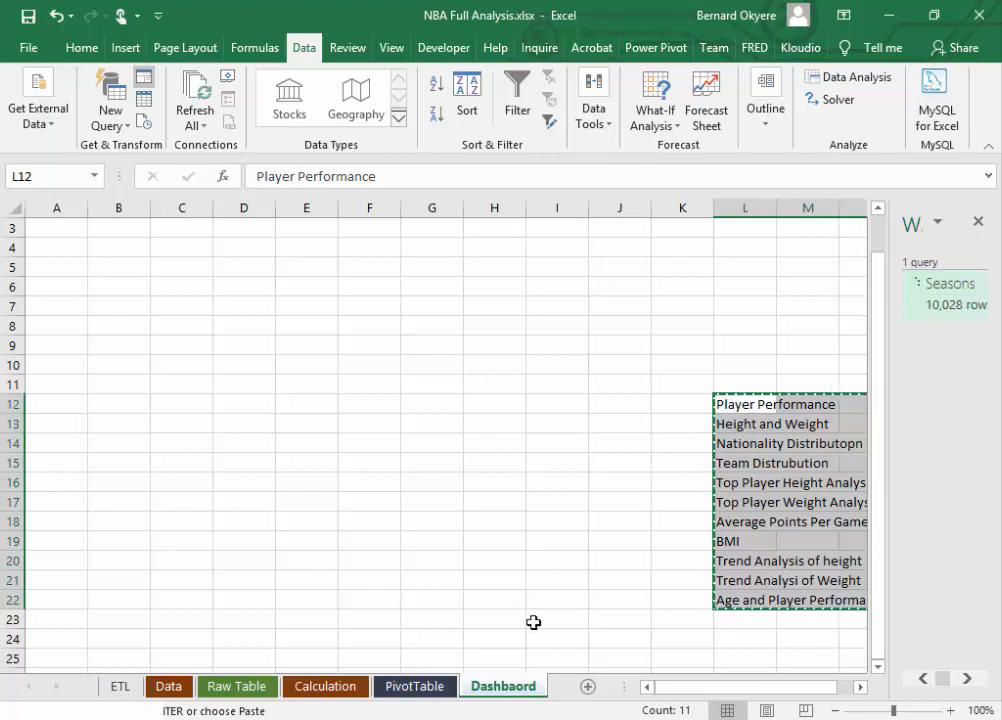
key(alt+Tab)
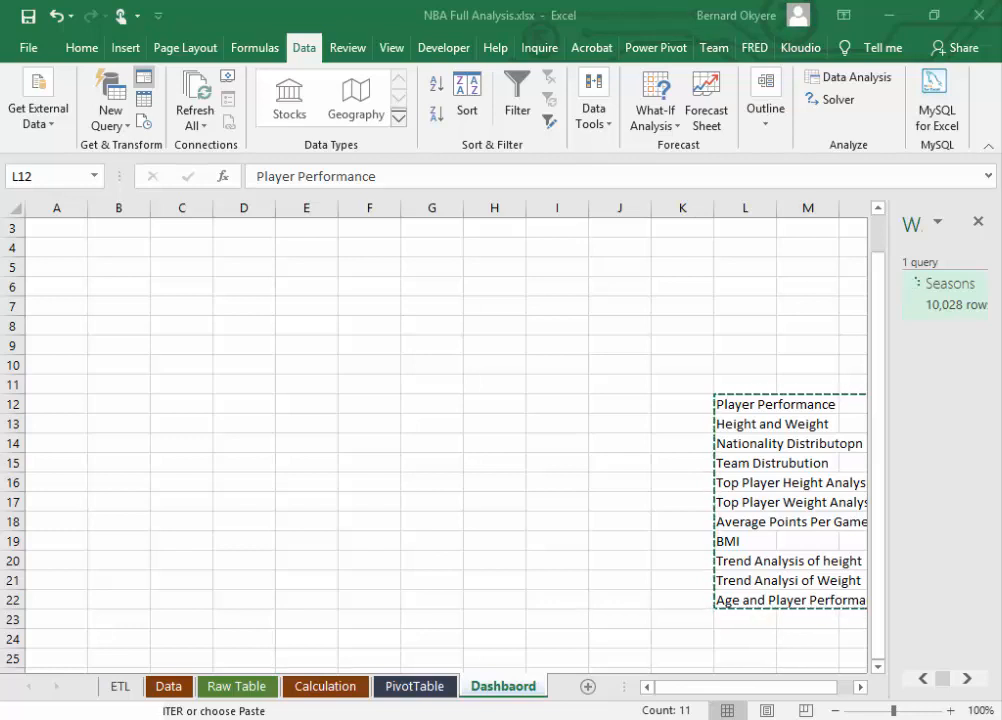
click(631, 25)
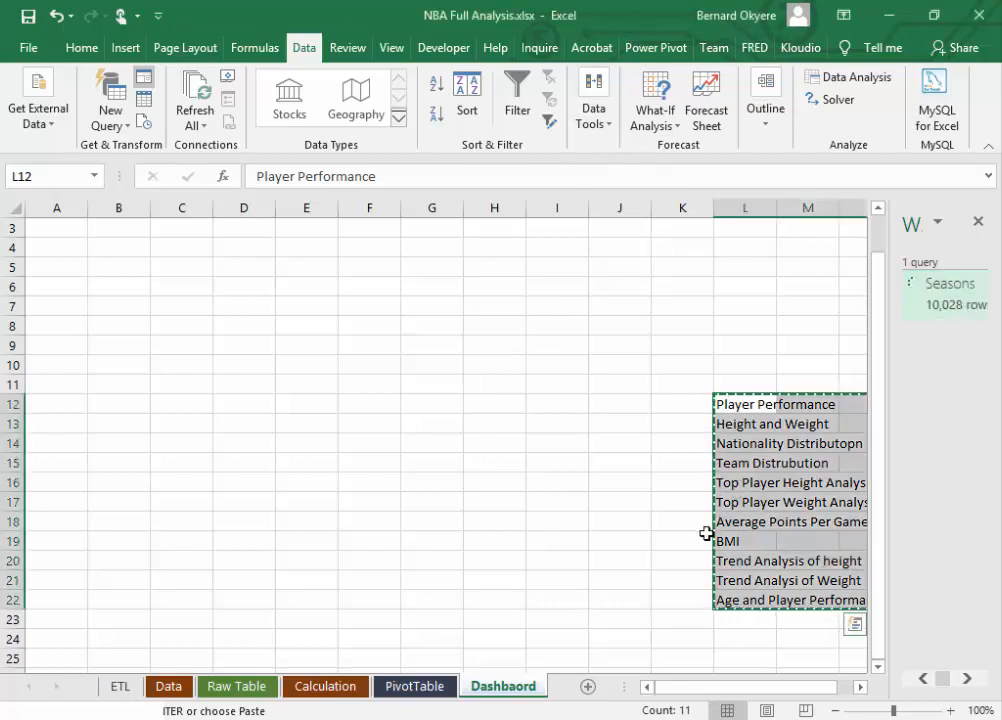
Step: Add a blank worksheet after the Dashbaord sheet and delete the surplus new sheet
click(118, 687)
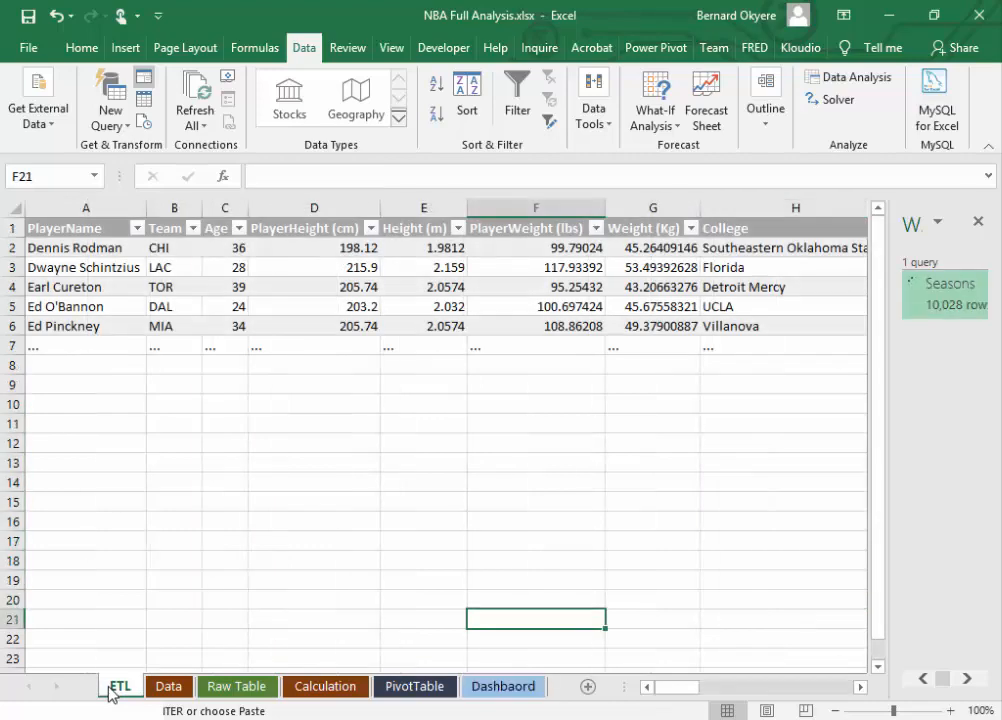
click(178, 689)
click(404, 690)
click(490, 690)
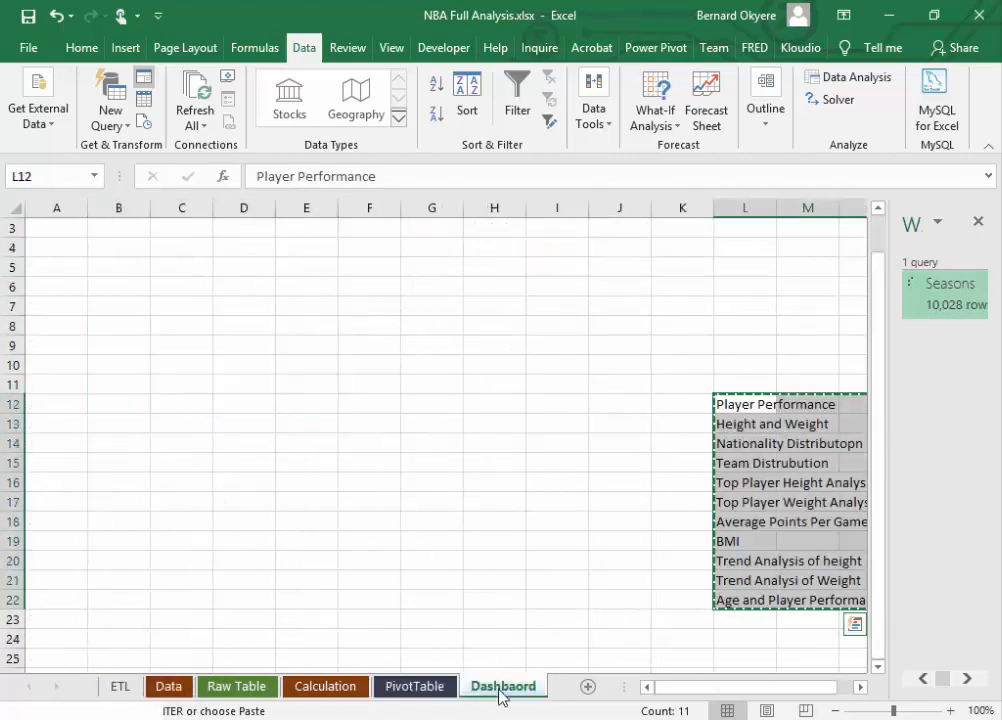
click(587, 687)
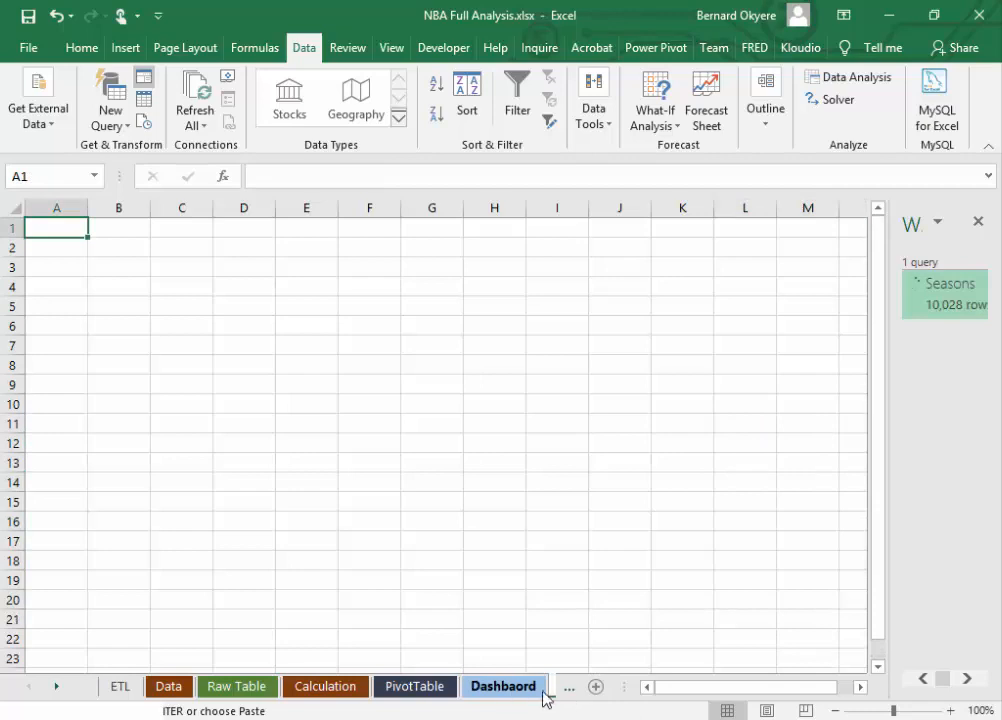
click(555, 687)
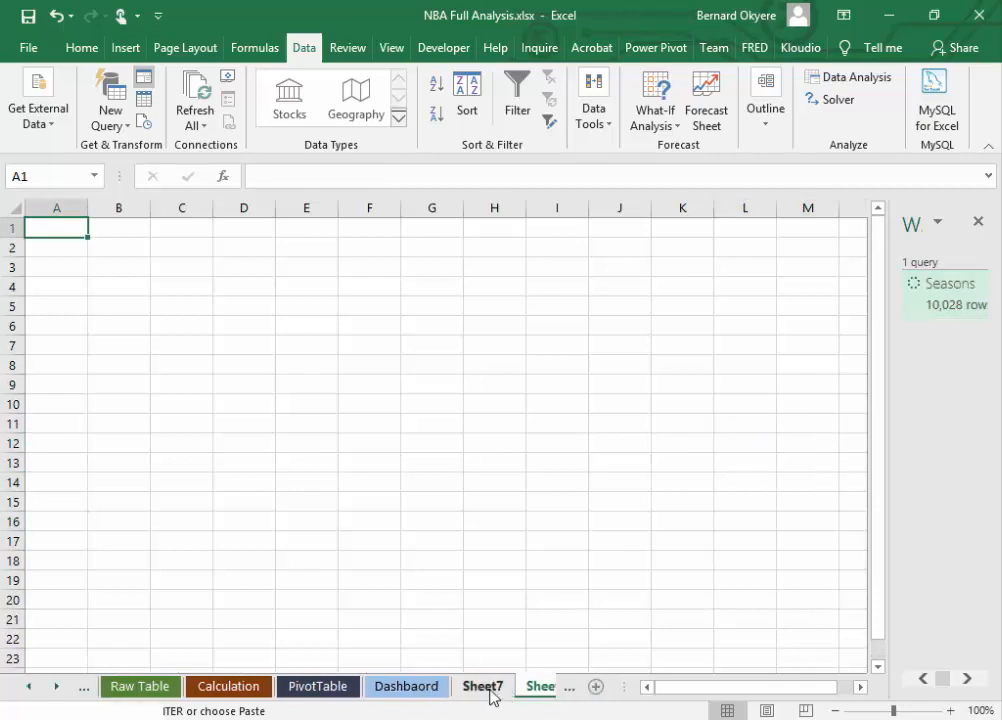
right_click(537, 688)
right_click(459, 688)
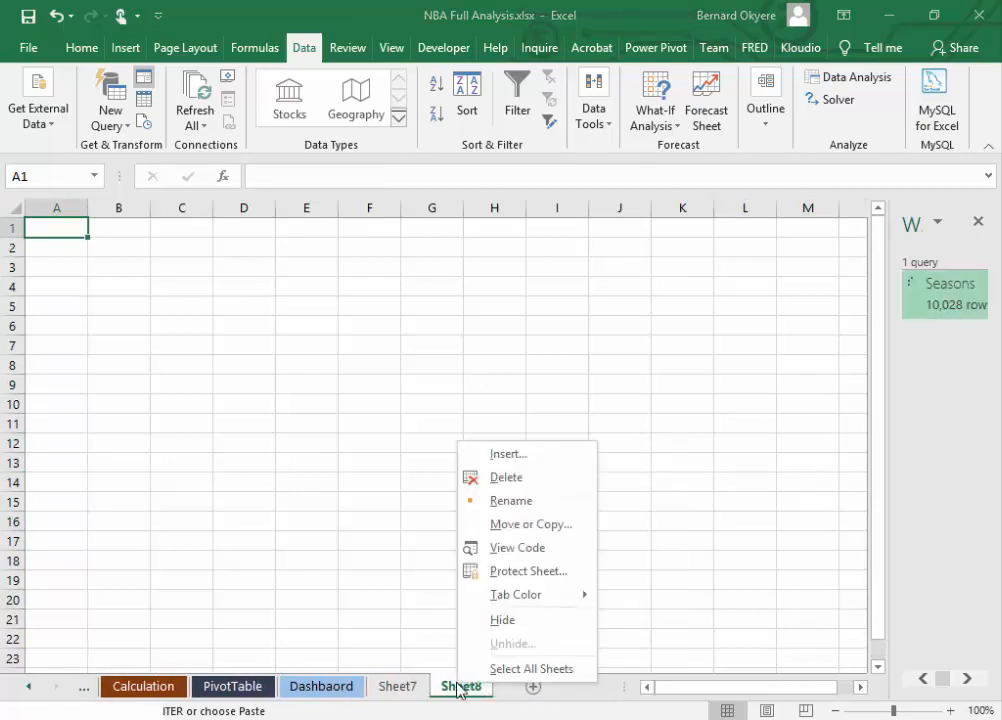
click(505, 479)
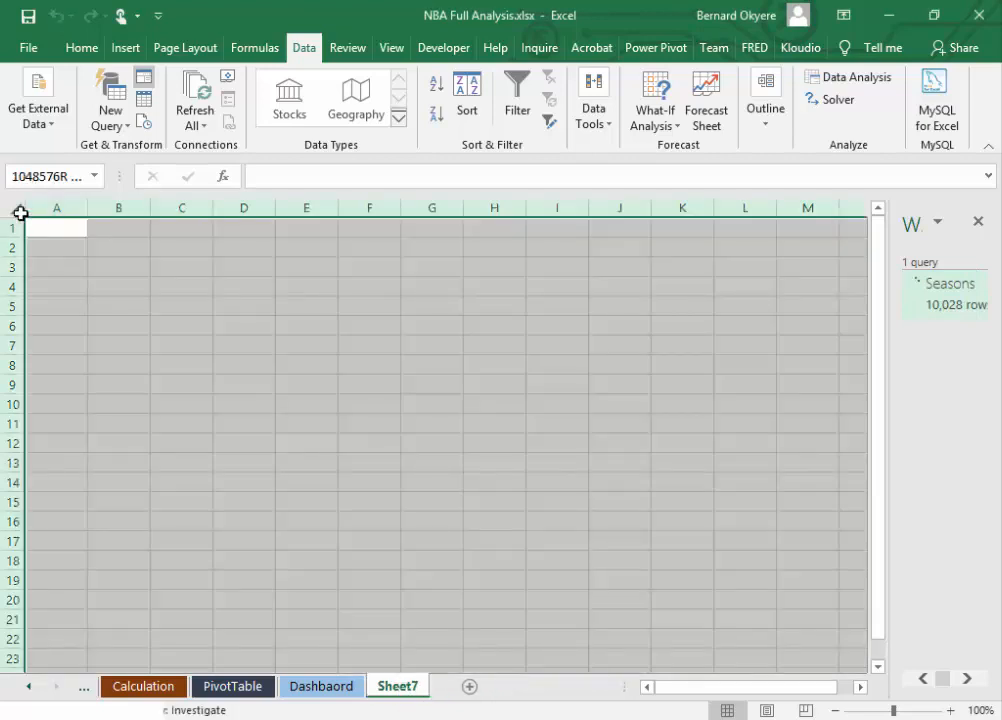
Step: Copy the analysis topics from the Dashbaord sheet into Sheet7 starting at cell A1, and save the workbook
click(18, 212)
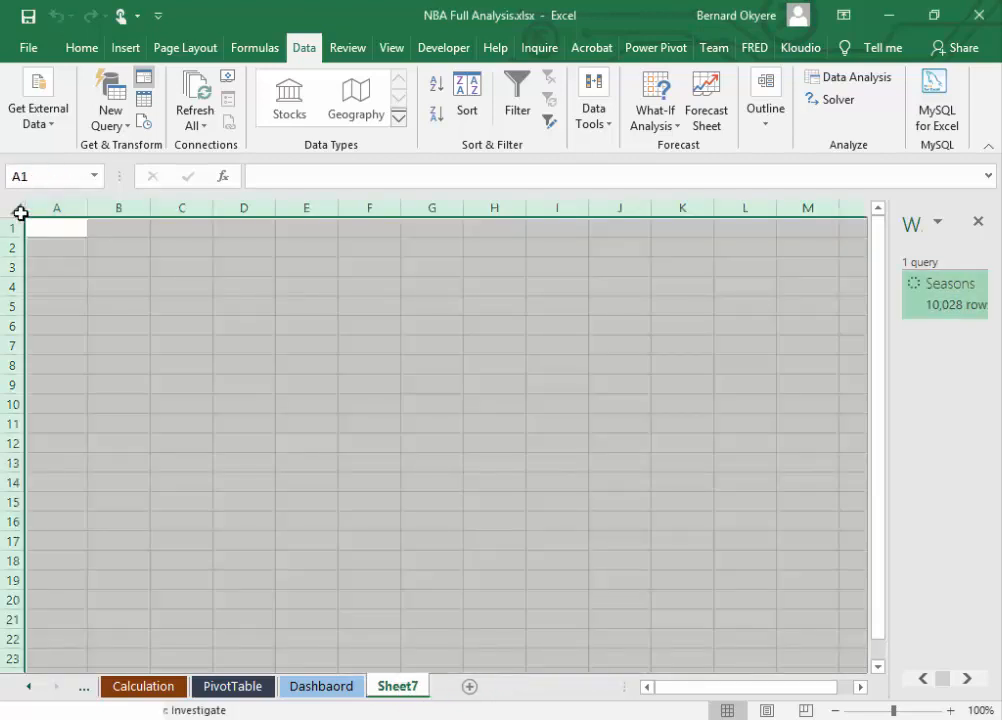
click(70, 228)
right_click(71, 230)
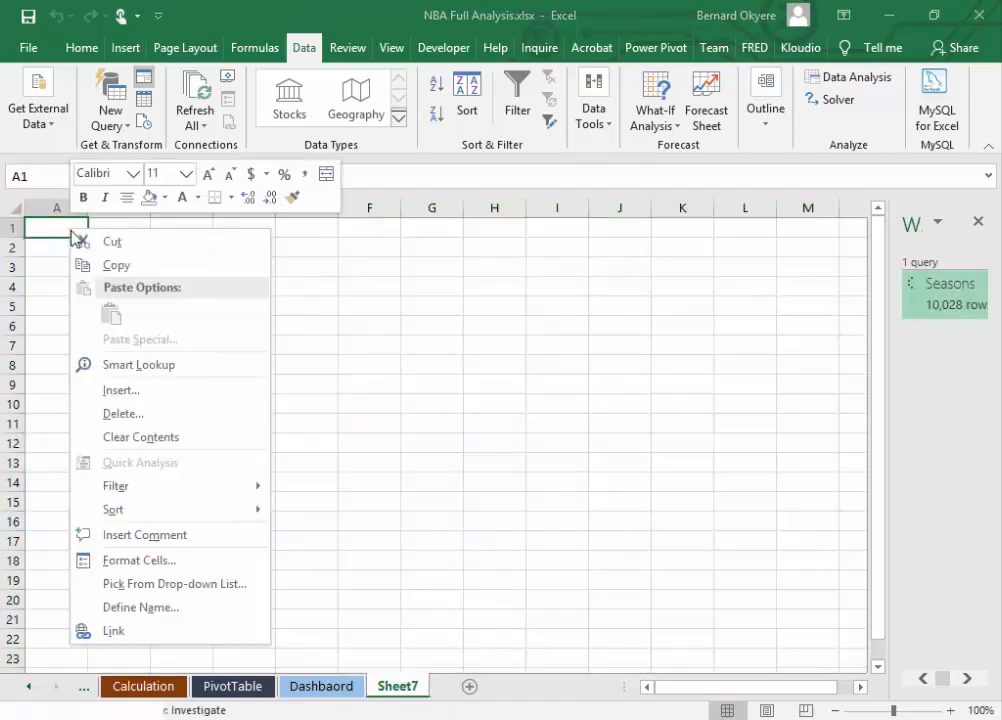
key(Escape)
click(328, 688)
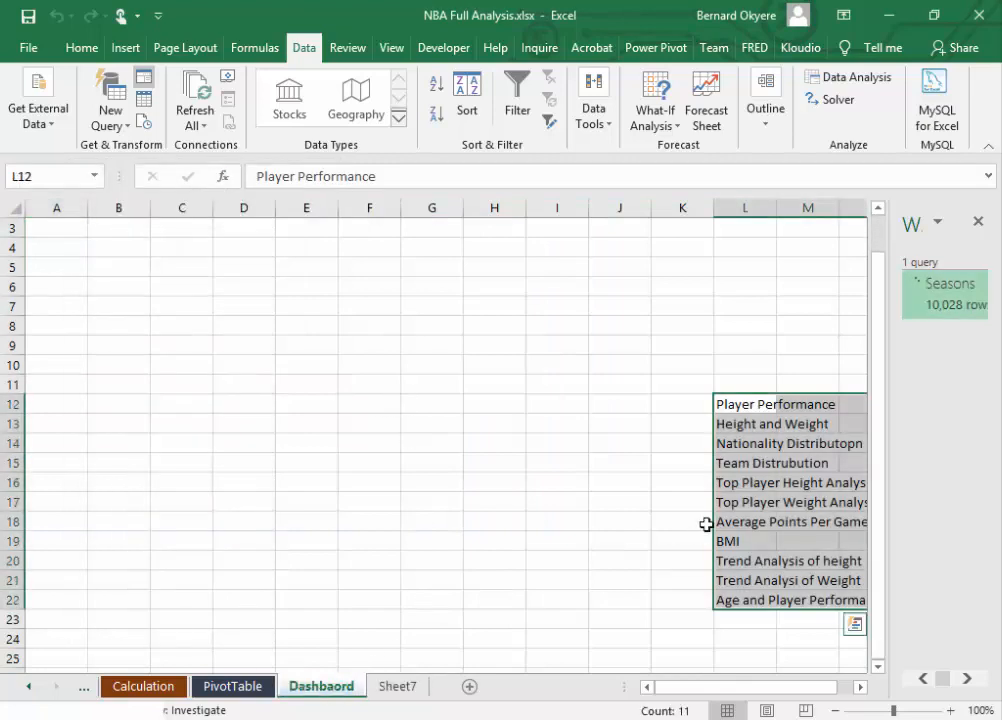
right_click(753, 410)
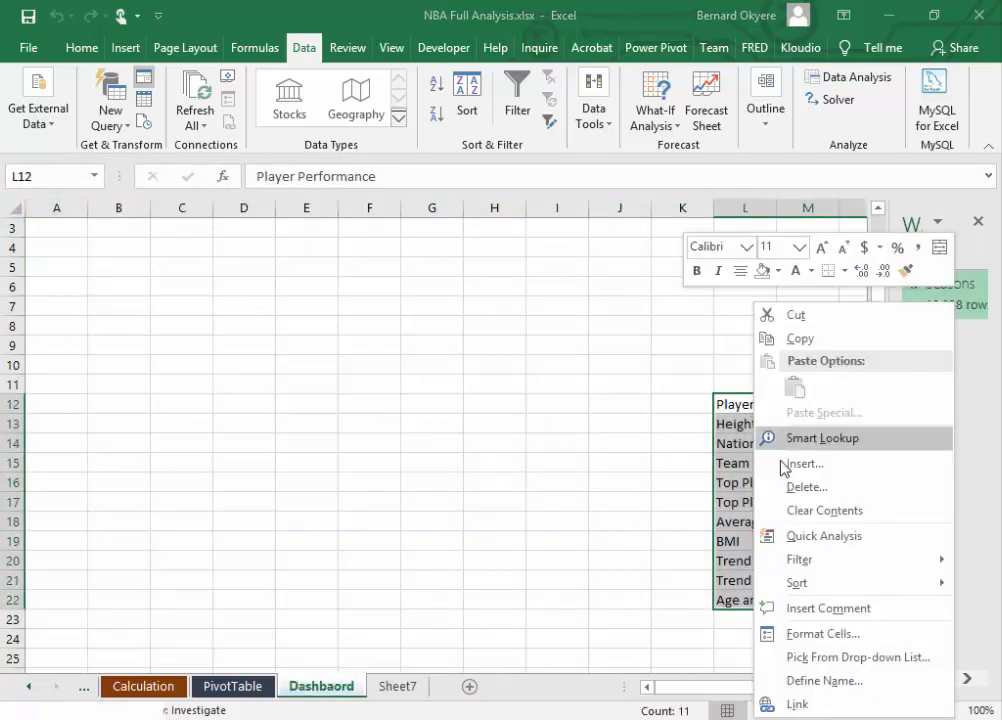
mouse_move(805, 576)
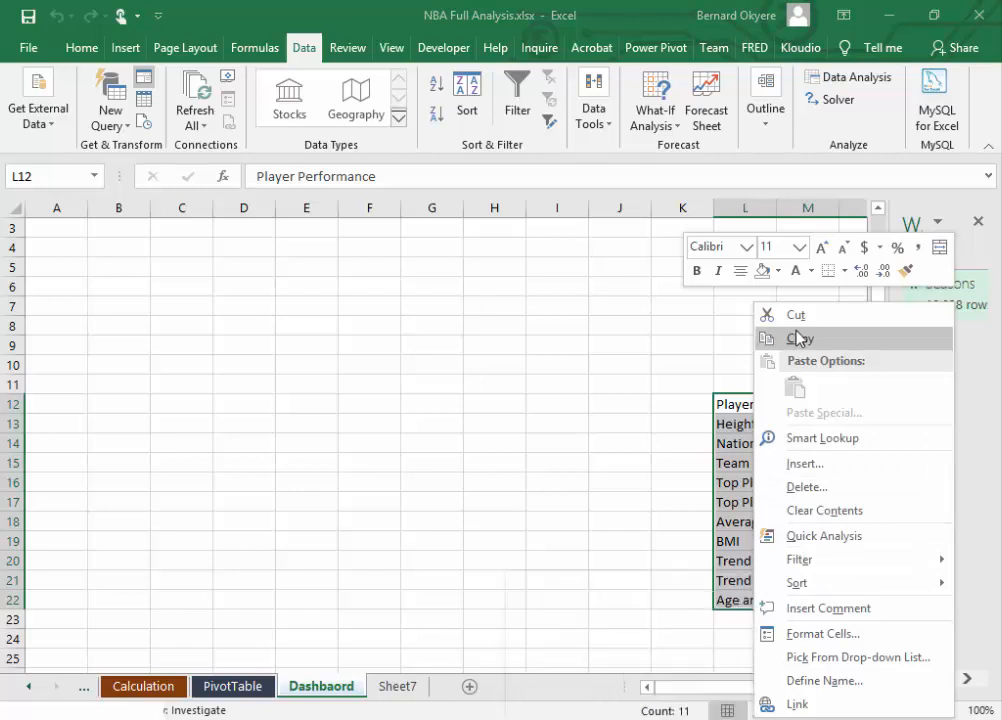
click(799, 339)
click(397, 686)
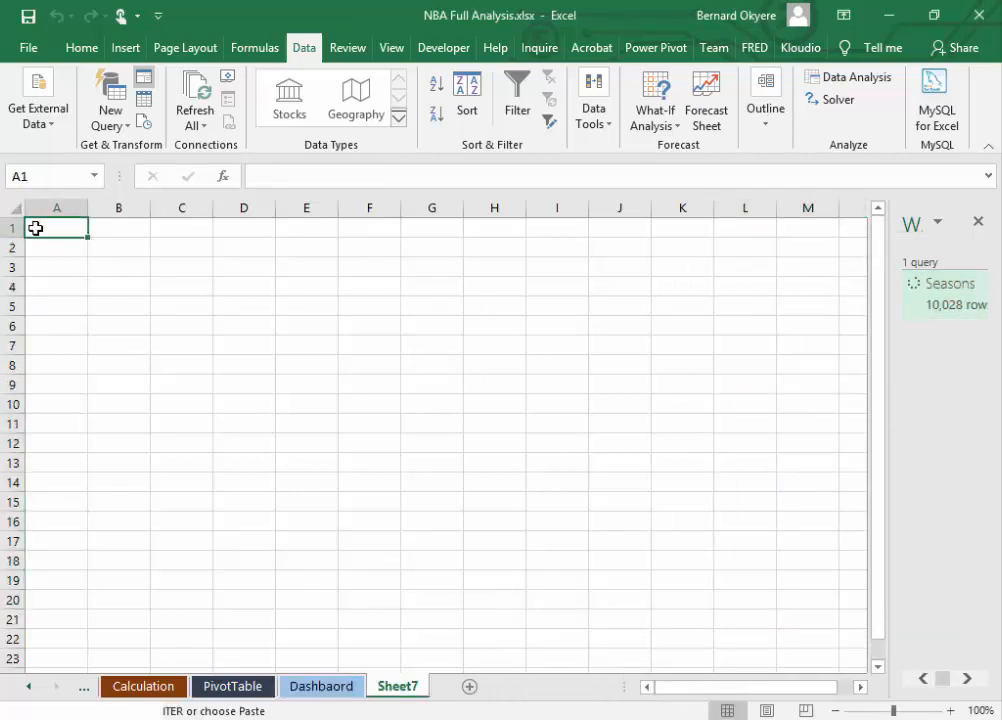
key(ctrl+v)
click(395, 328)
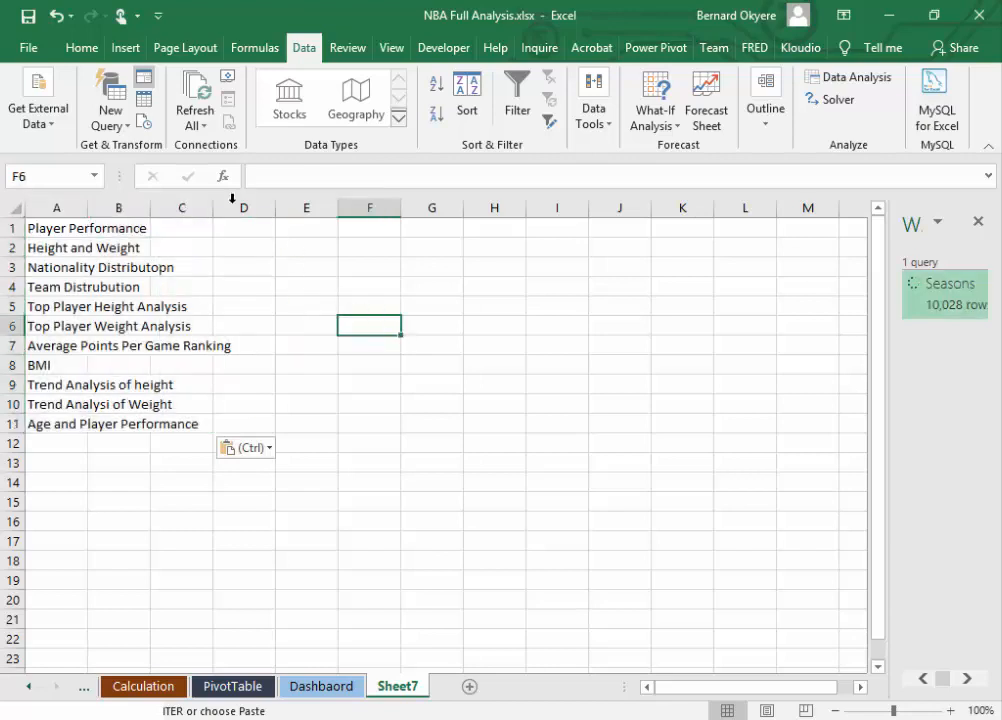
click(28, 17)
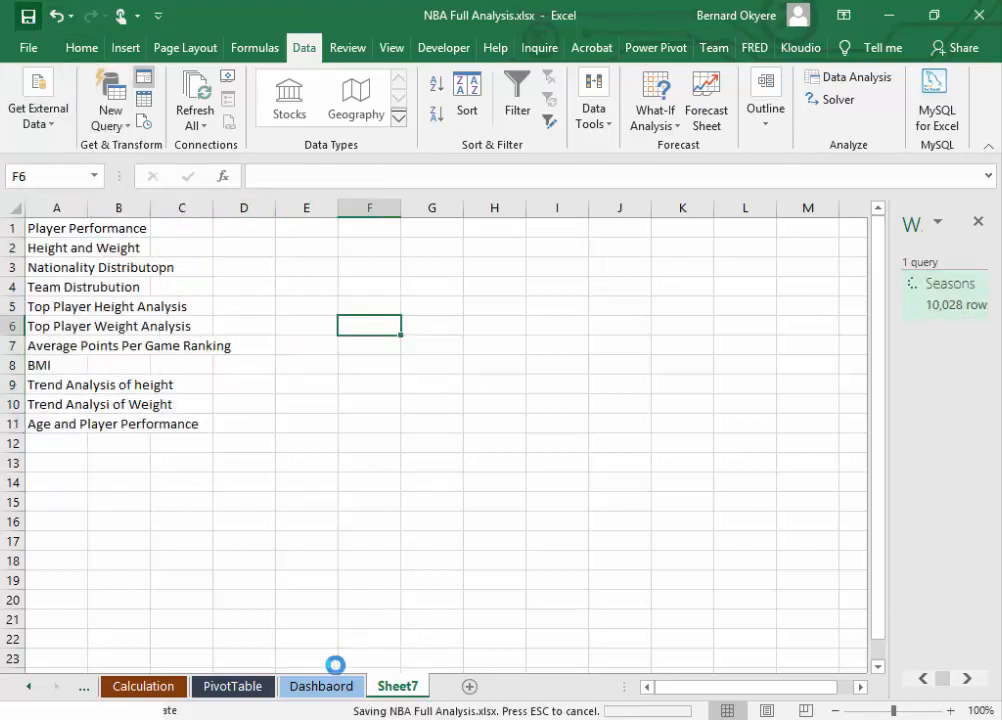
Step: Copy the analysis topics from the Dashbaord sheet into the Calculation sheet starting at cell L10, and save the workbook
click(326, 684)
click(427, 366)
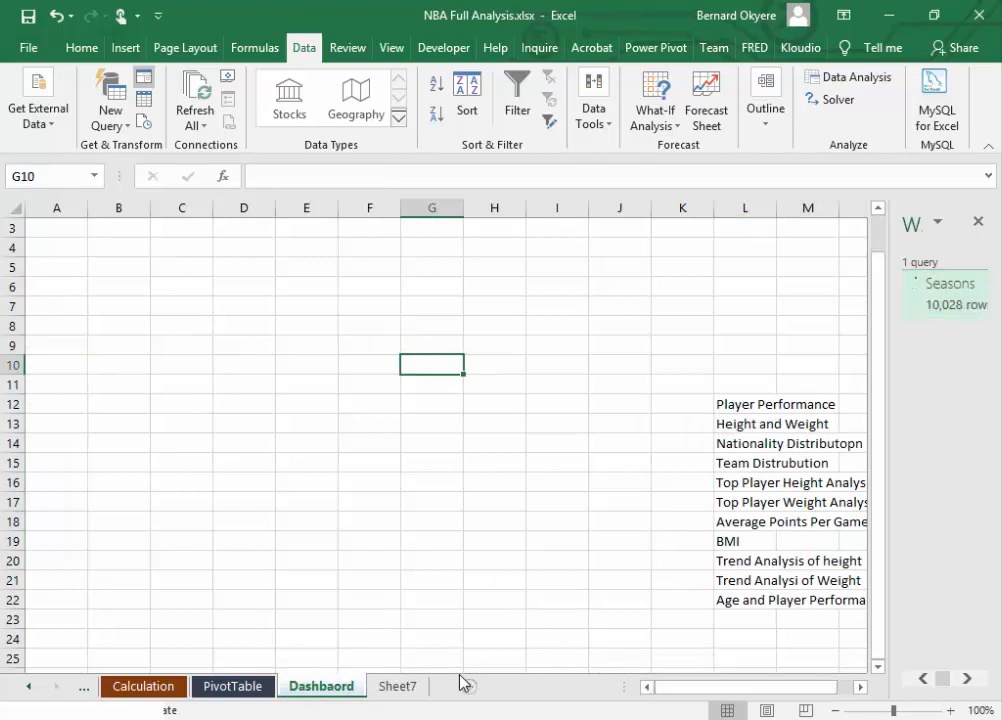
drag(722, 405, 845, 597)
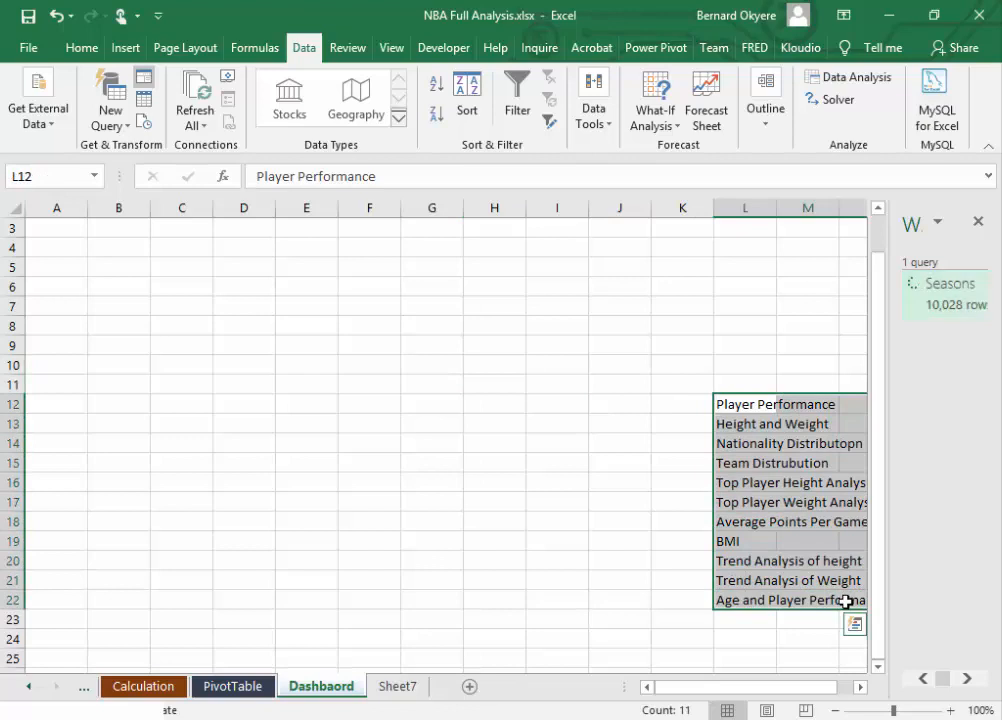
key(ctrl+c)
click(143, 686)
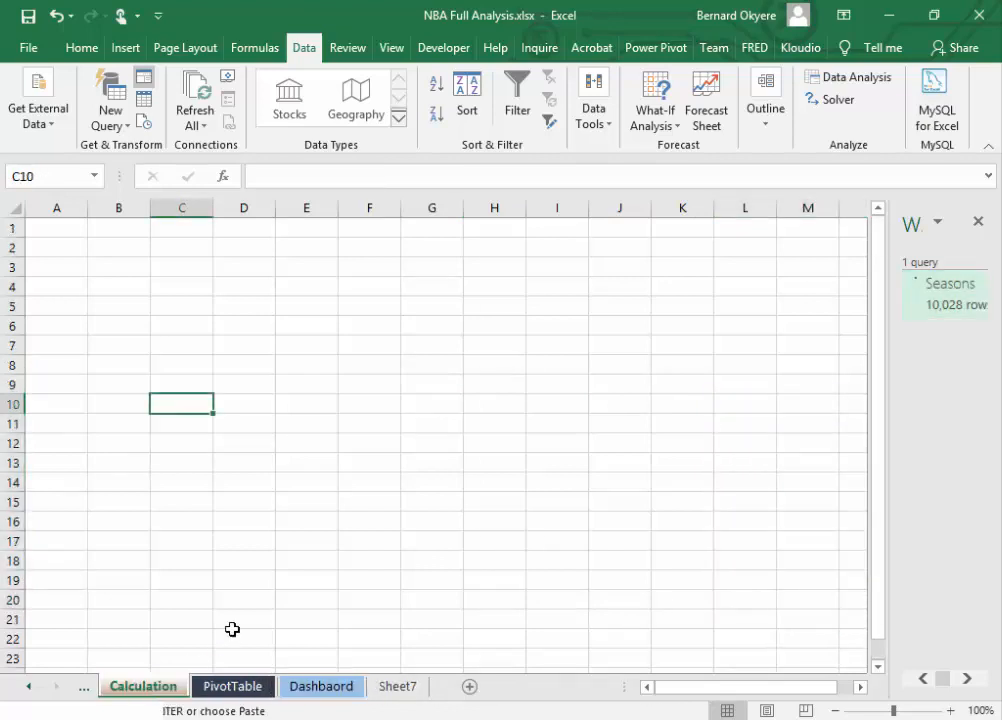
click(731, 407)
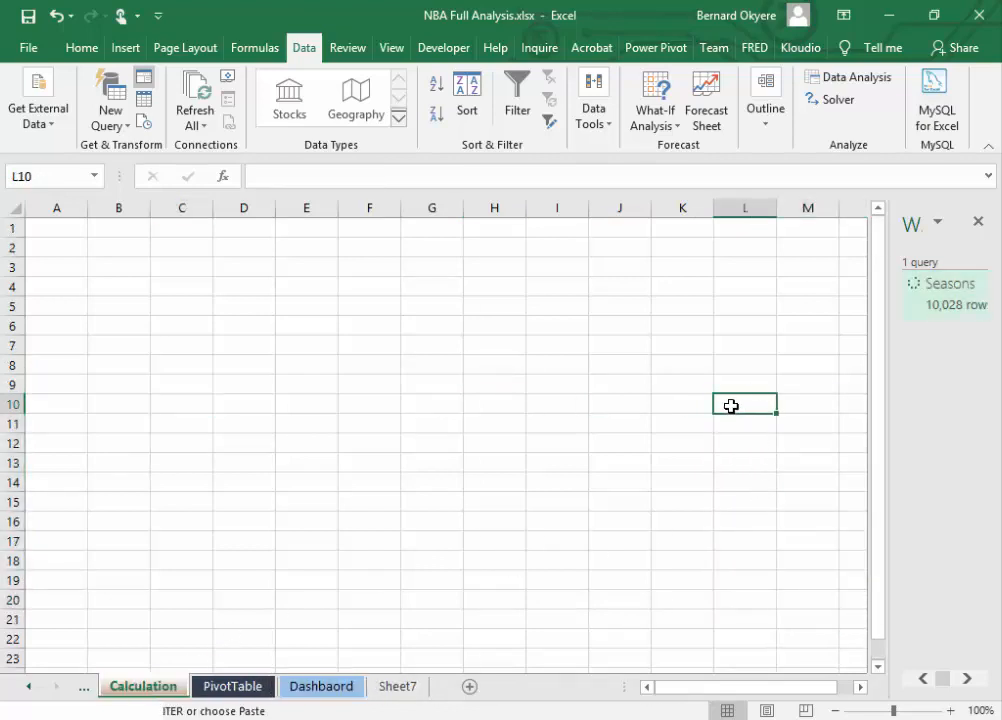
key(ctrl+v)
key(ctrl+s)
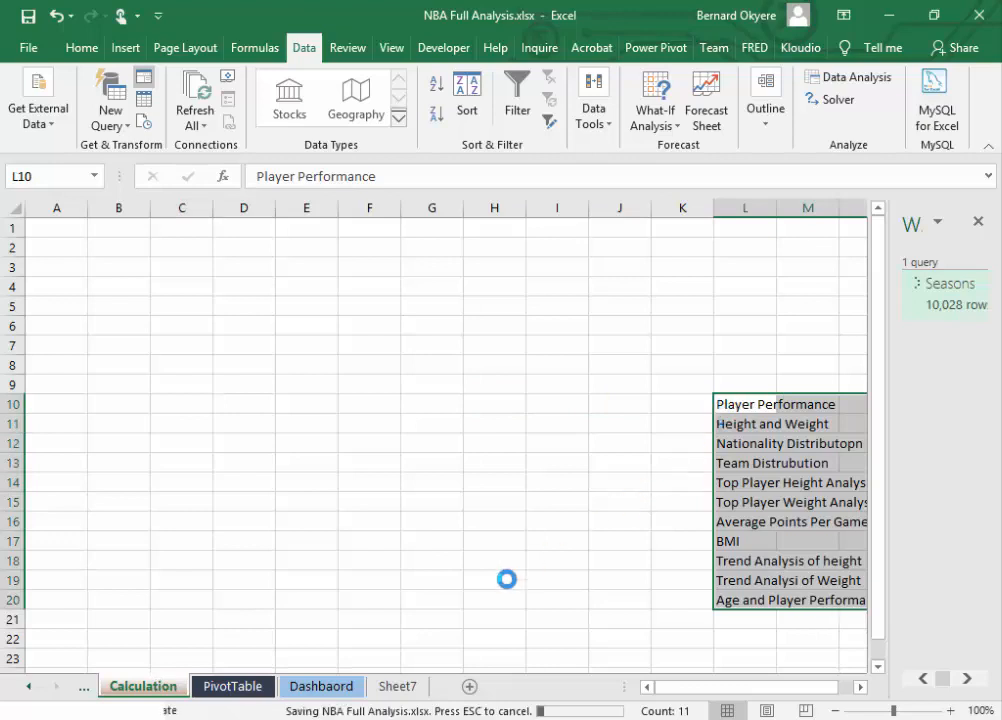
click(325, 687)
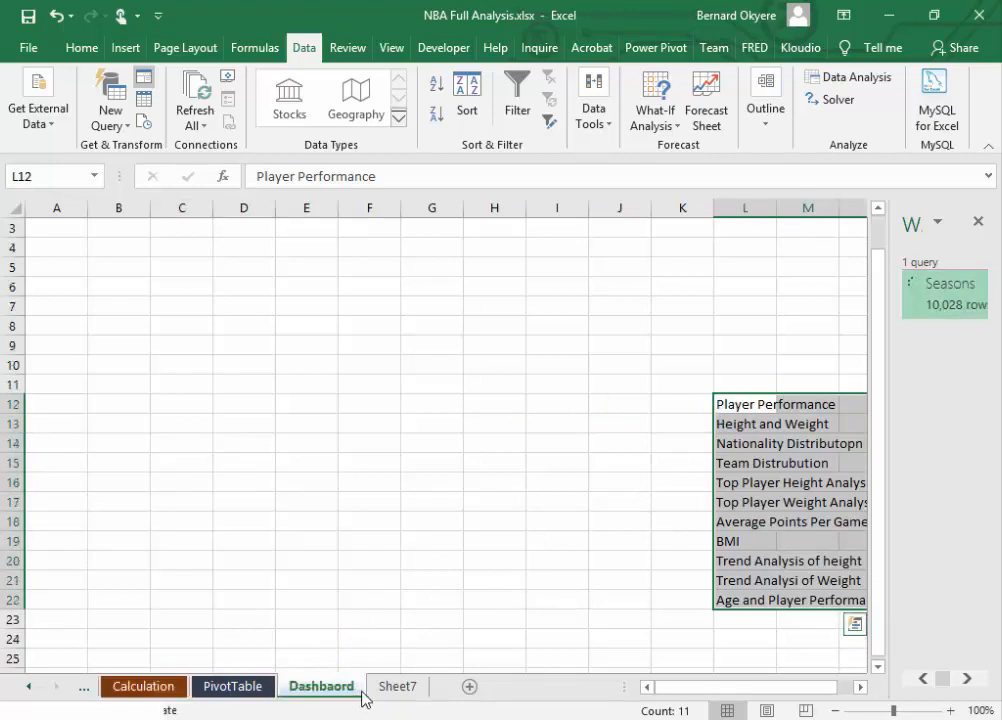
click(264, 690)
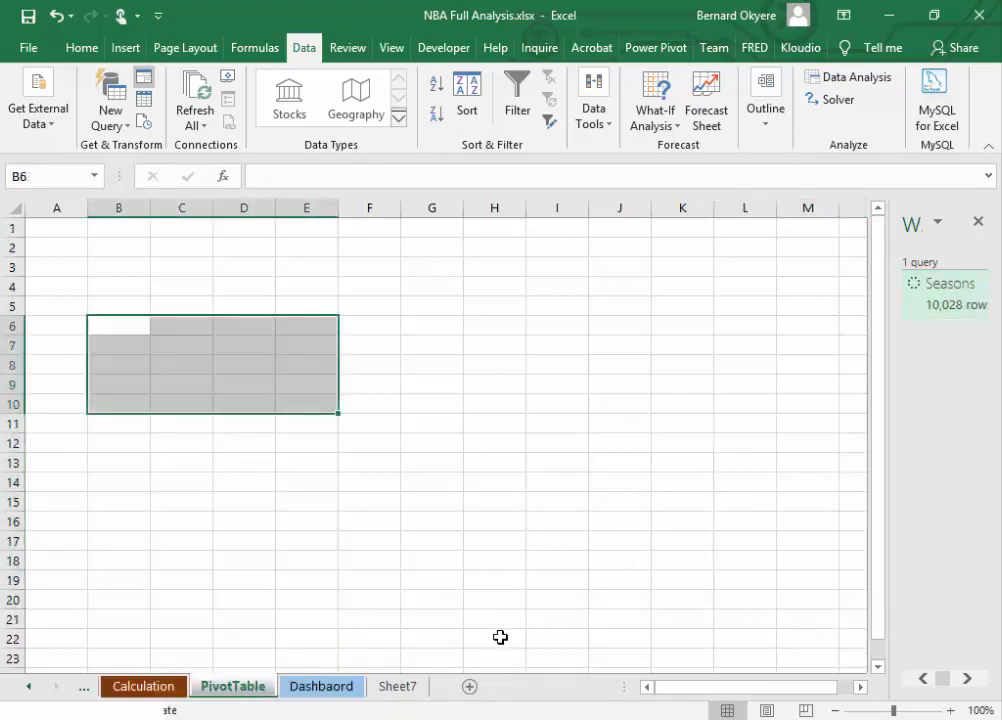
click(672, 363)
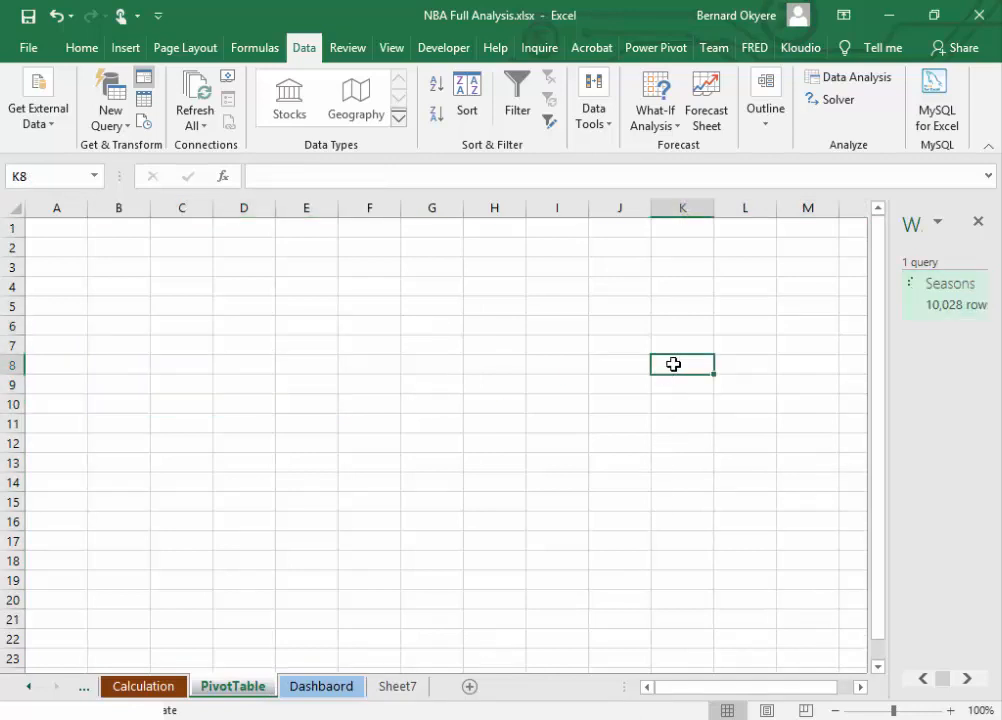
click(323, 686)
Step: Clear the topic list from Sheet7 and delete that worksheet, saving the workbook
click(398, 686)
click(283, 440)
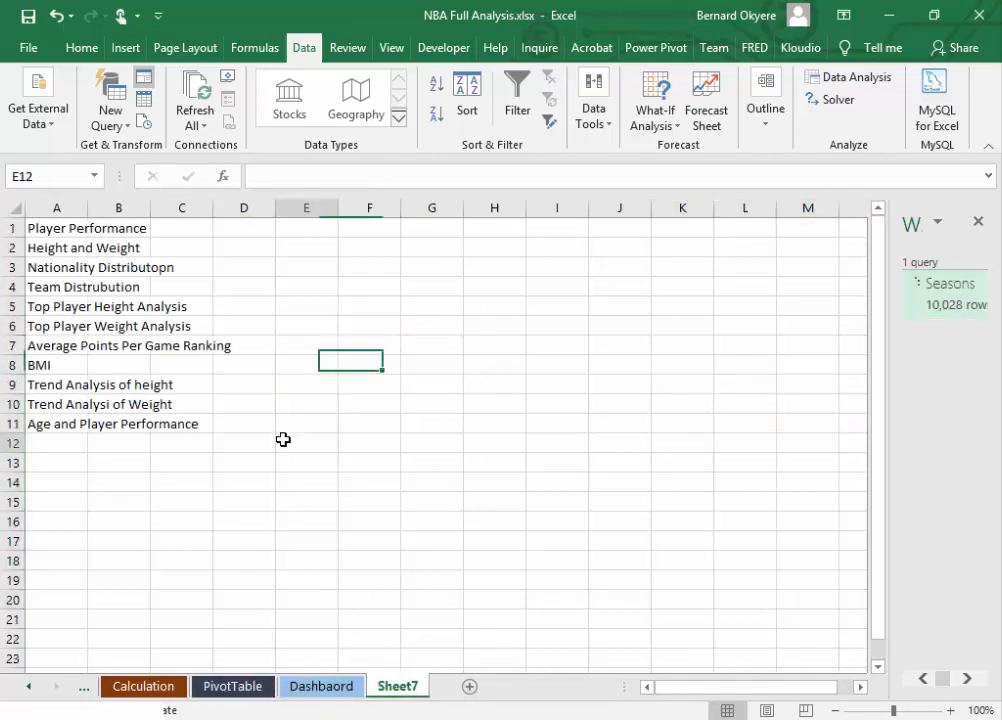
drag(62, 226, 280, 442)
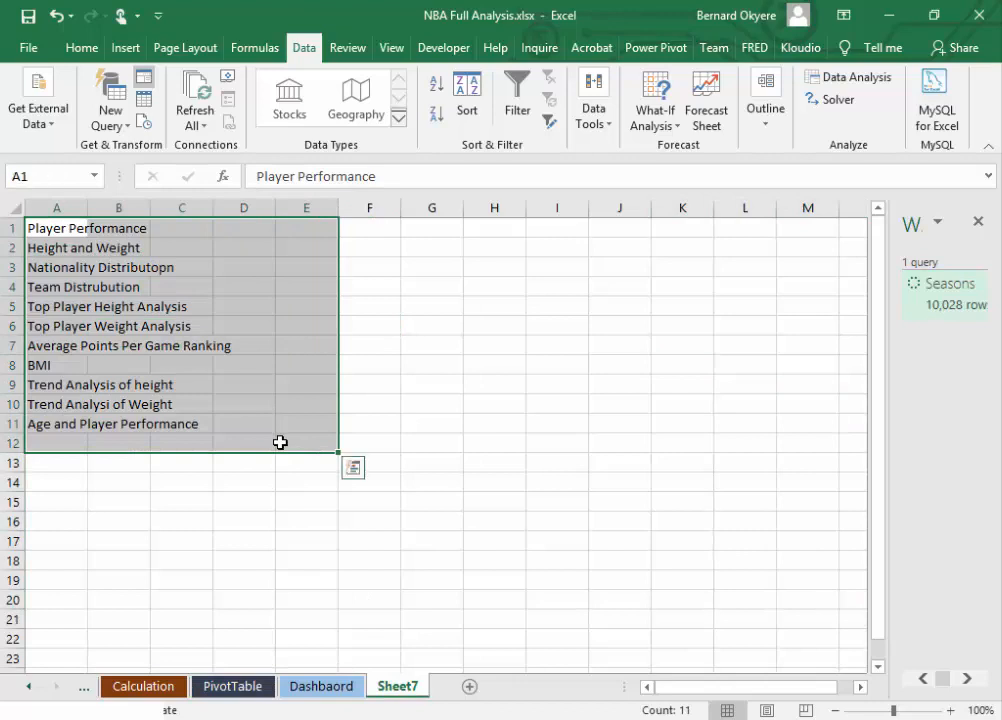
key(Delete)
right_click(400, 686)
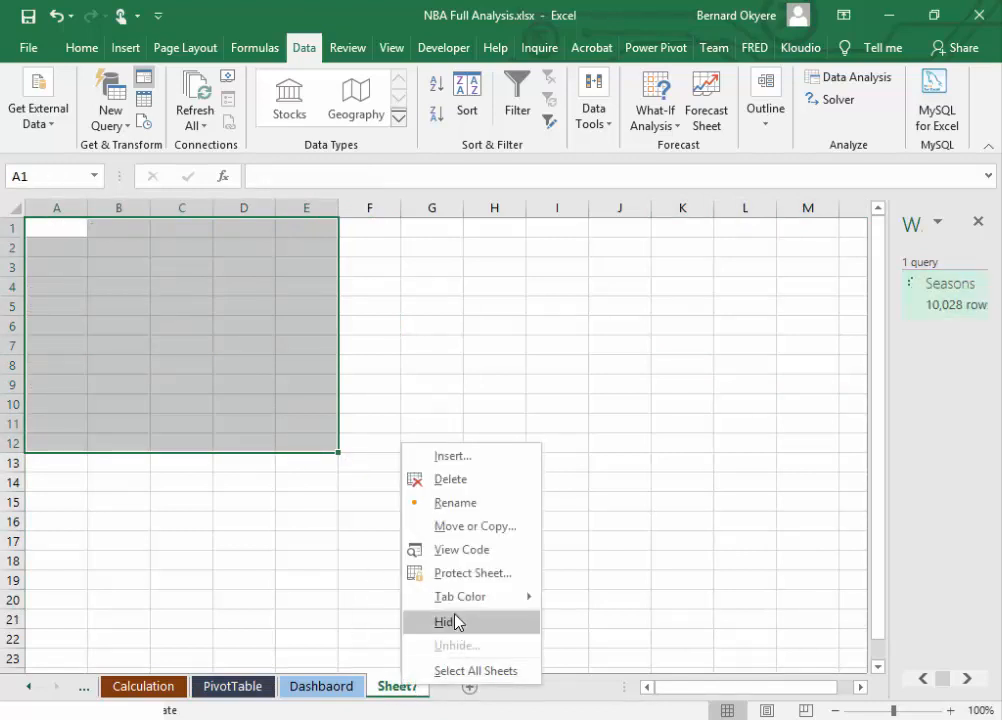
click(457, 484)
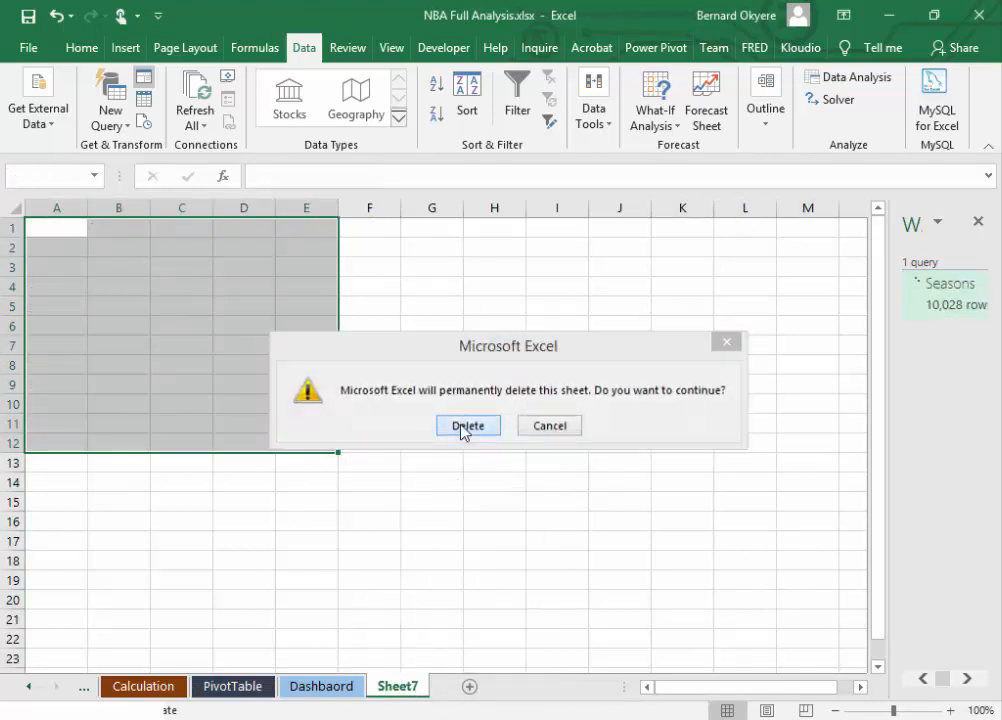
click(461, 427)
click(456, 438)
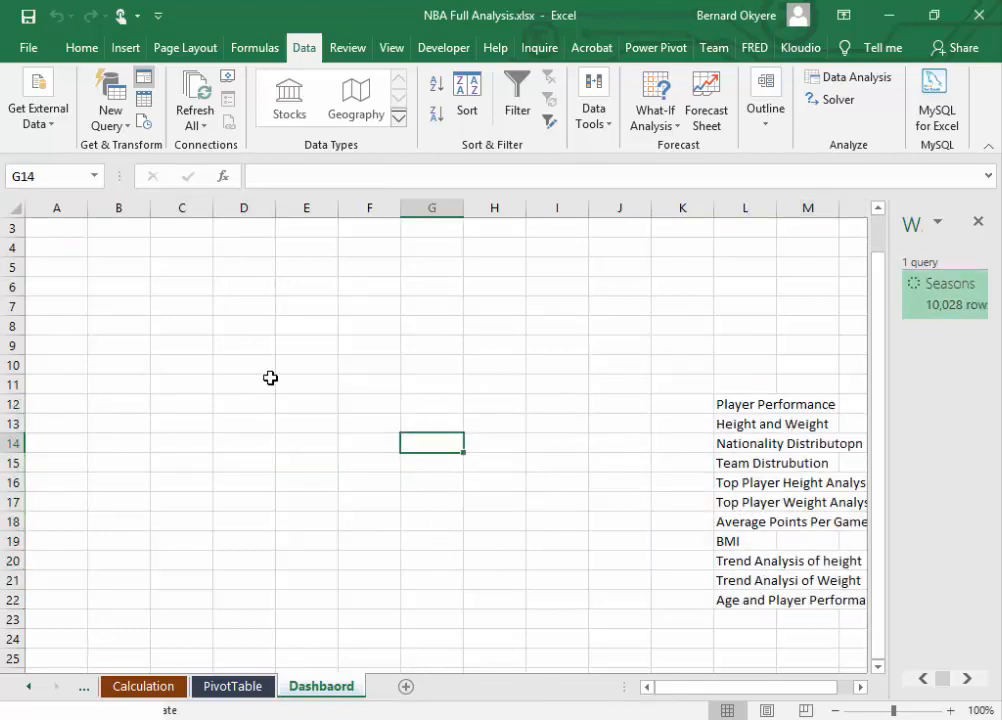
key(ctrl+s)
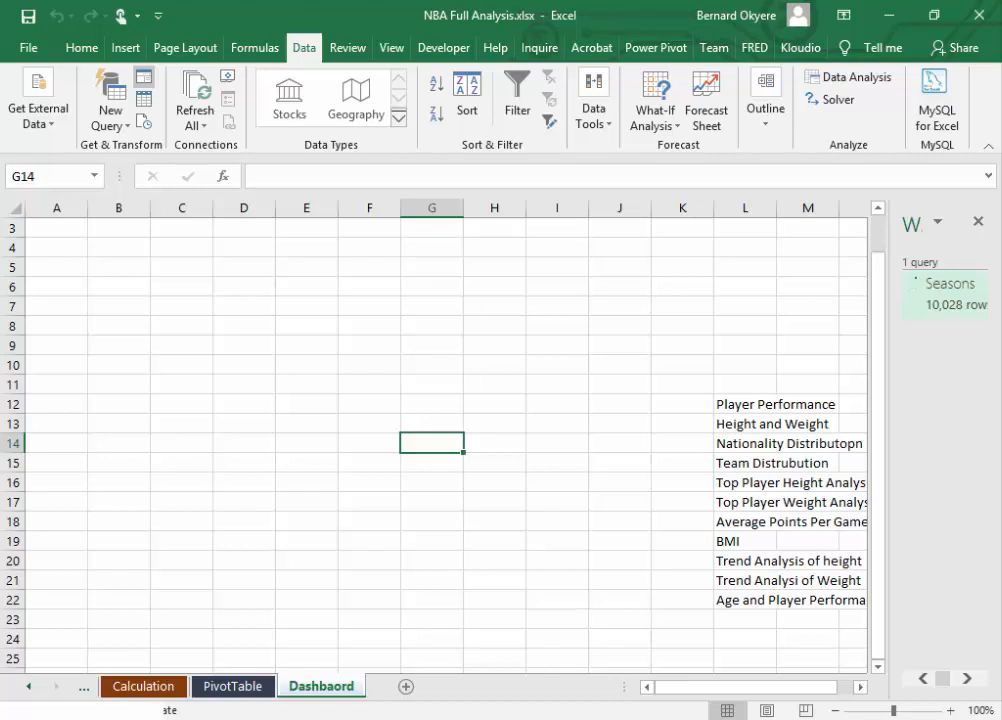
Step: Enter the layout note "Horizontal theme" in cell D4 of the Dashbaord sheet
click(129, 246)
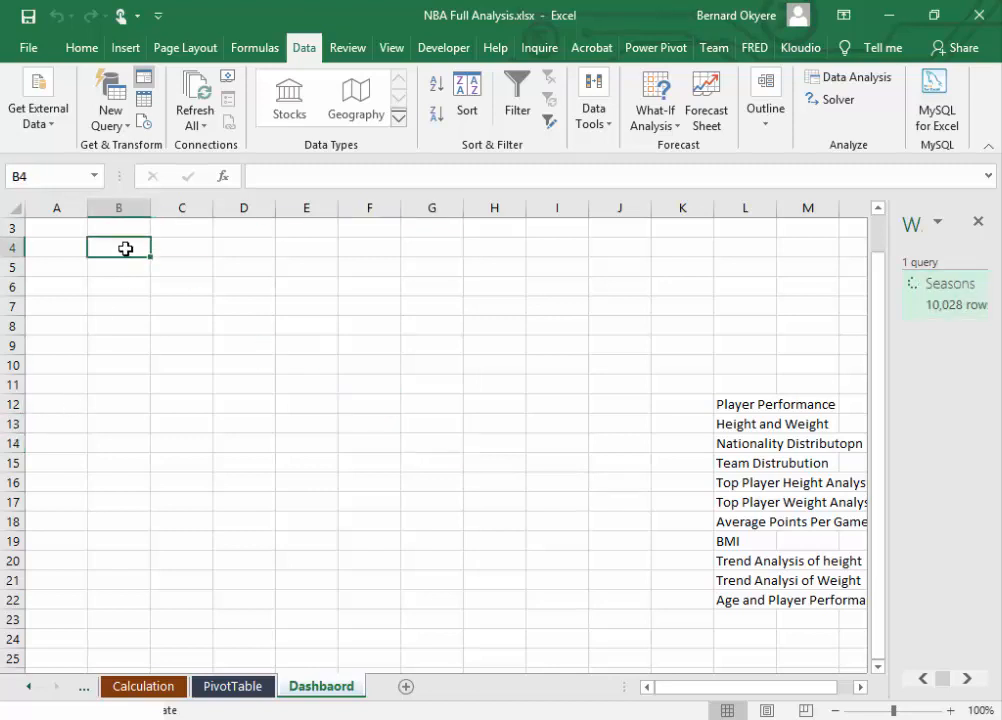
drag(42, 226, 821, 291)
click(229, 256)
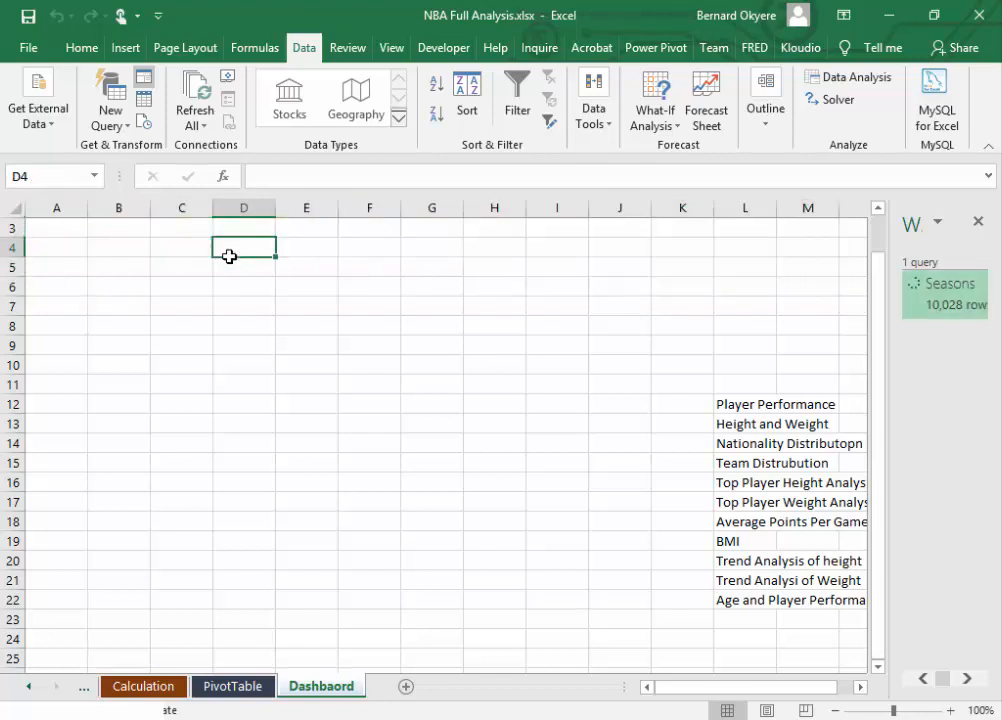
text(Horizontal)
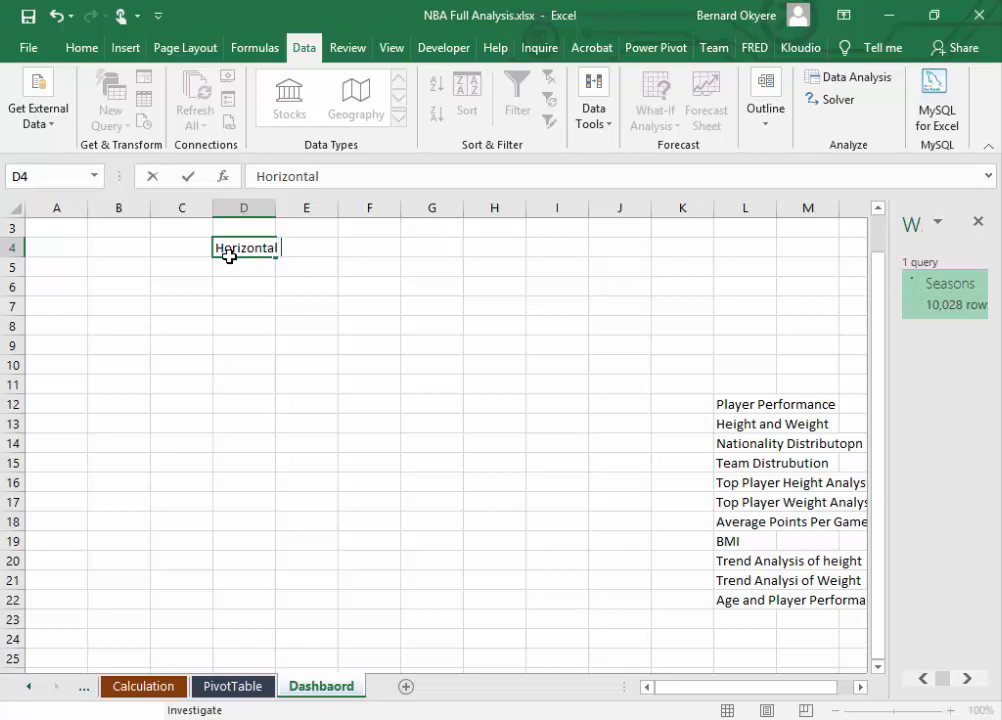
text( theme)
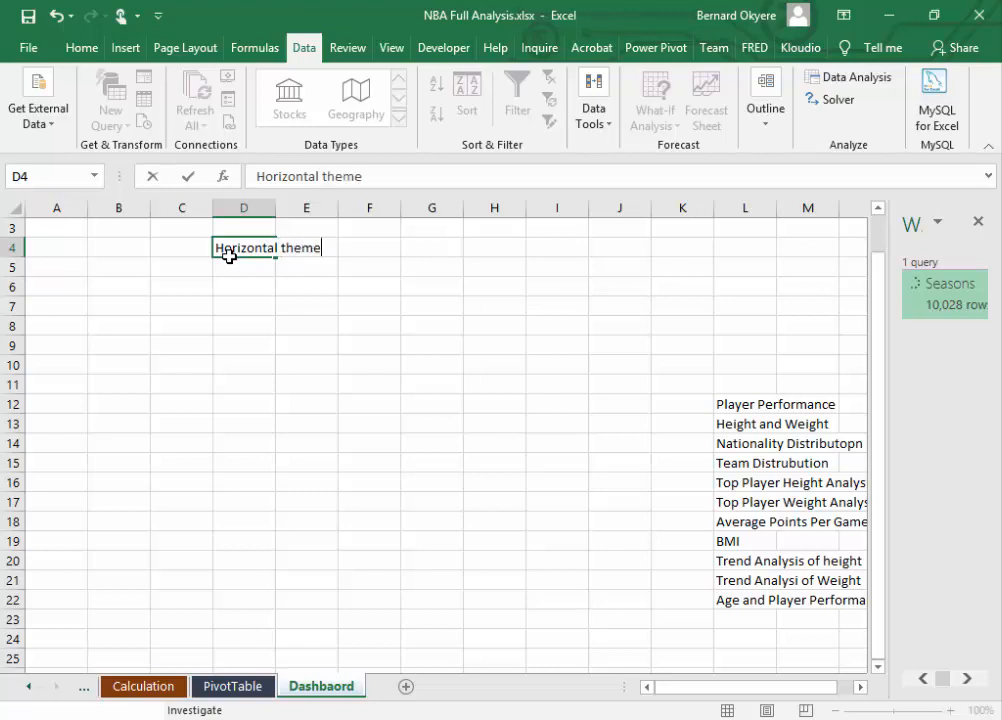
key(Return)
Step: Try a Black, Text 1, Lighter 5% fill on cells A3:L9 and undo it
mouse_move(34, 224)
mouse_down()
mouse_move(301, 282)
mouse_move(781, 348)
mouse_move(740, 352)
mouse_up()
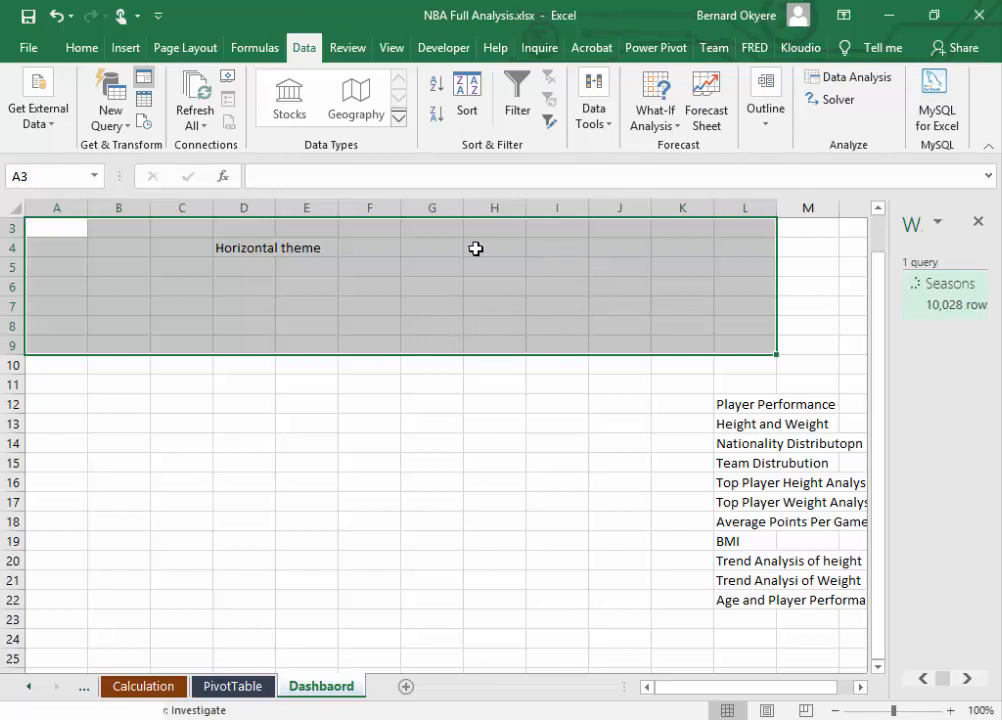
click(89, 50)
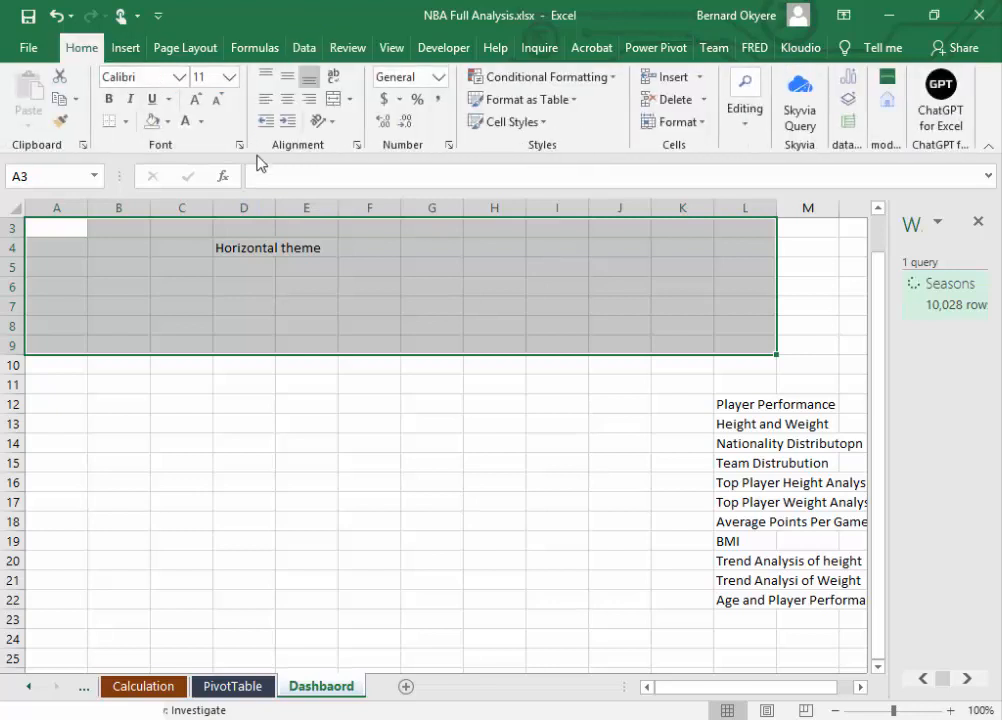
click(166, 121)
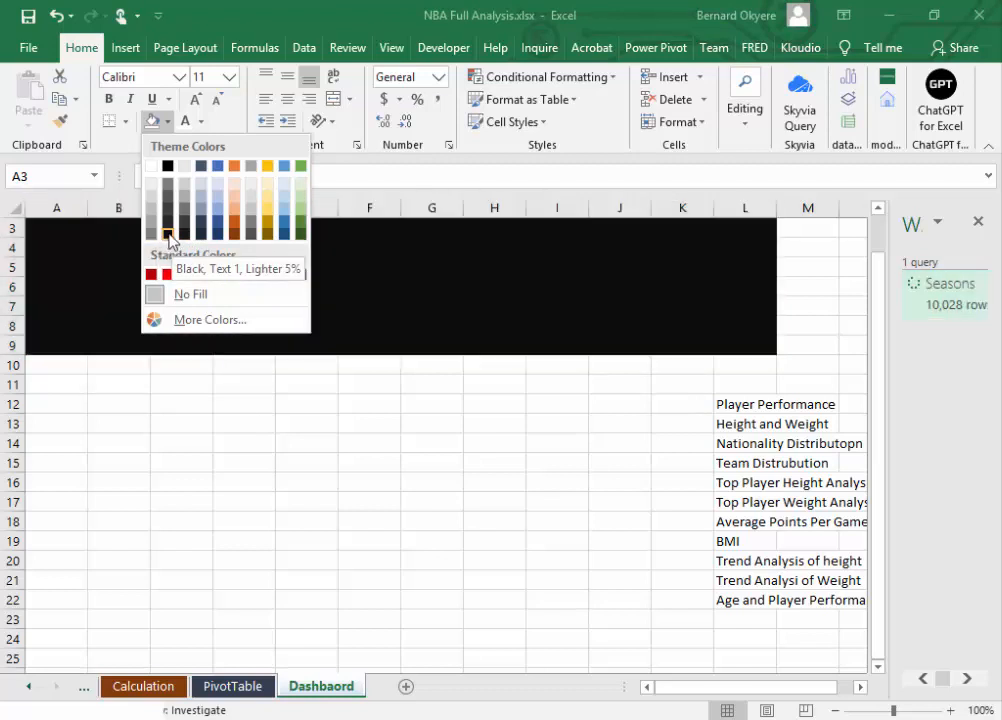
click(167, 238)
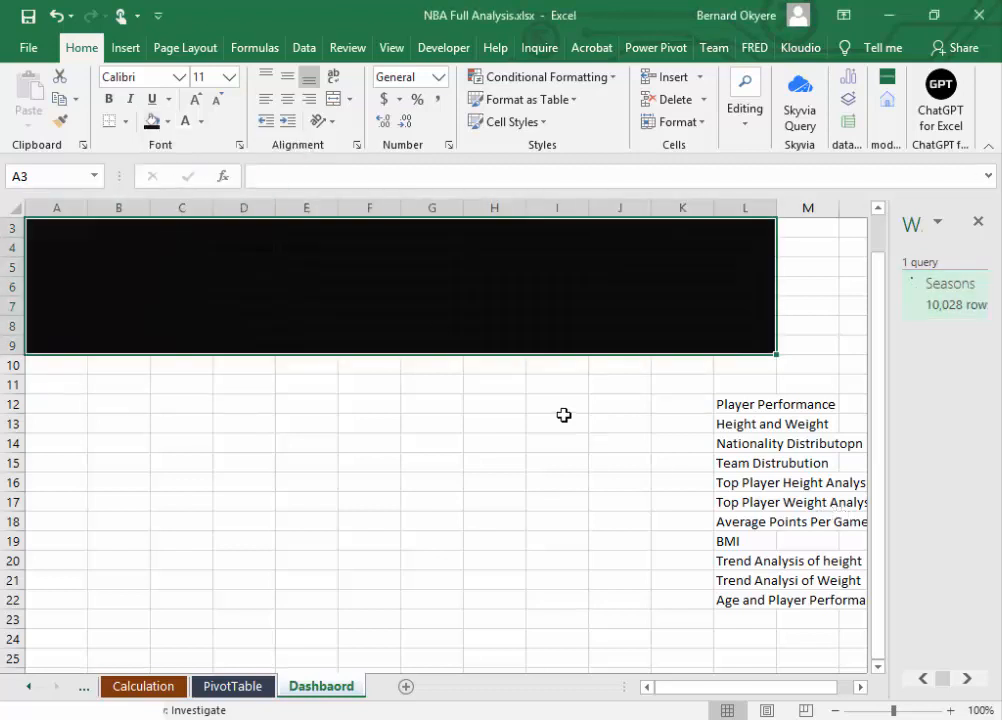
click(555, 327)
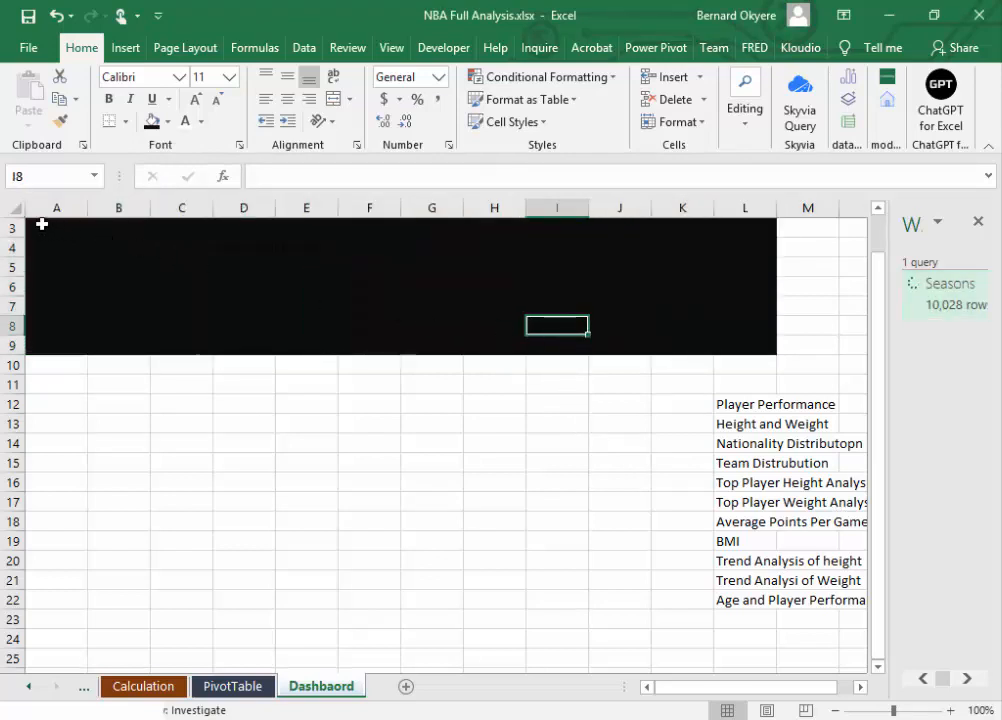
drag(42, 224, 740, 350)
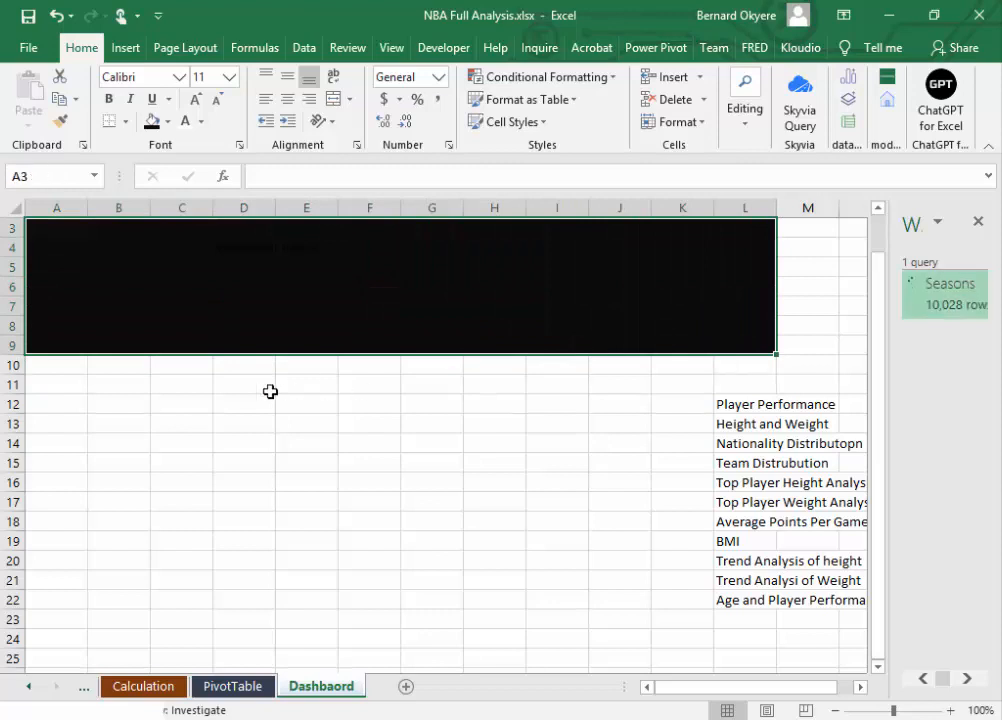
drag(58, 367, 756, 613)
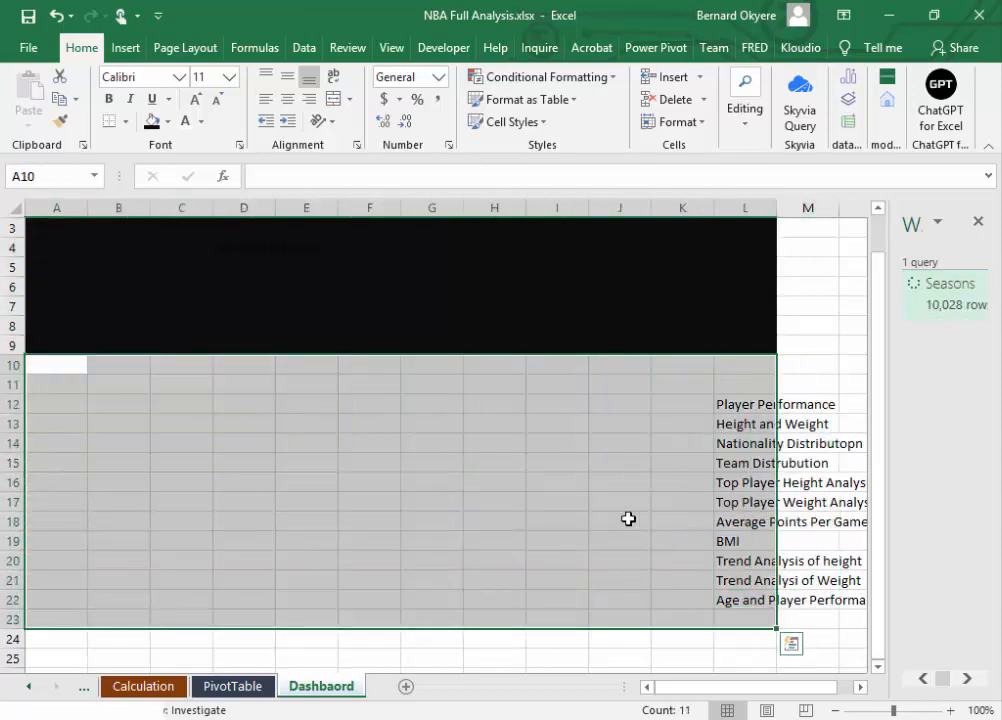
click(322, 461)
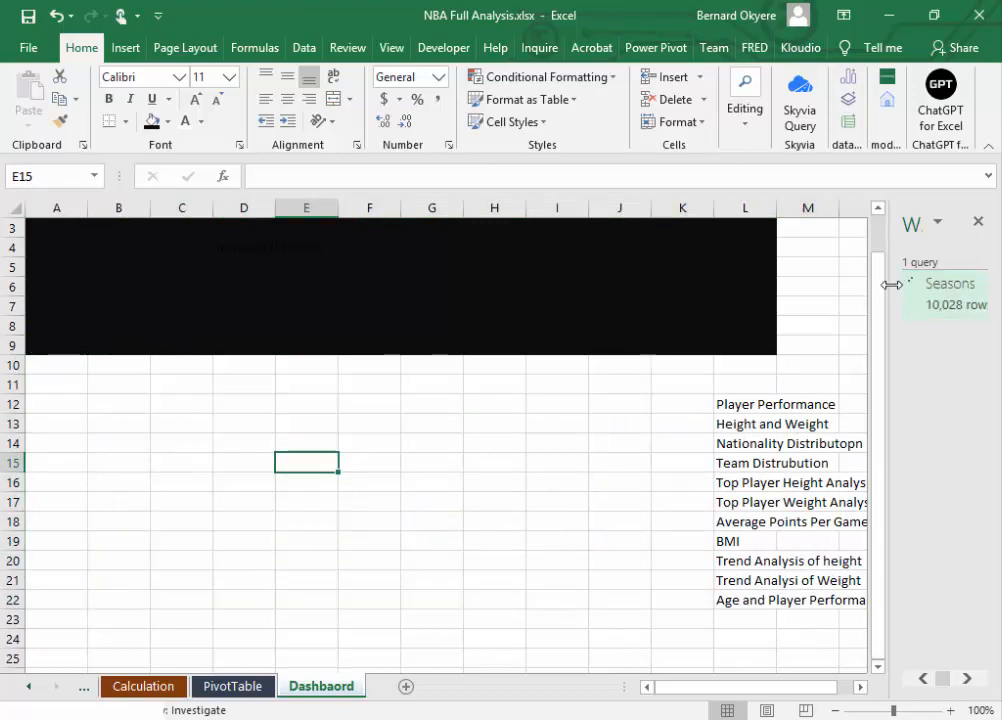
drag(886, 302, 888, 226)
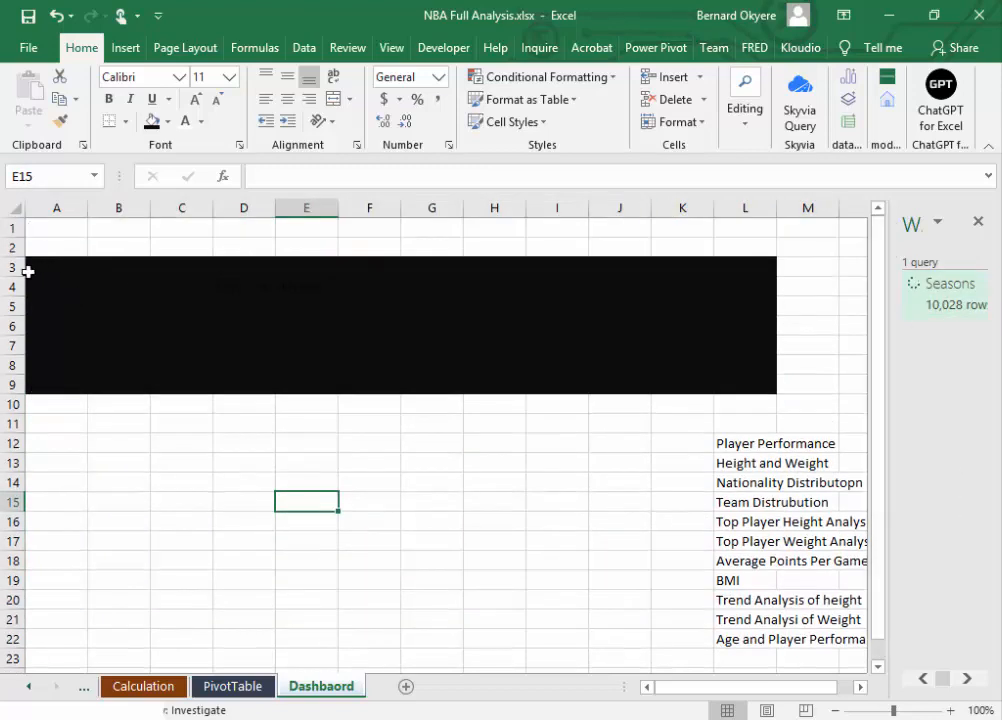
click(46, 244)
key(ctrl+z)
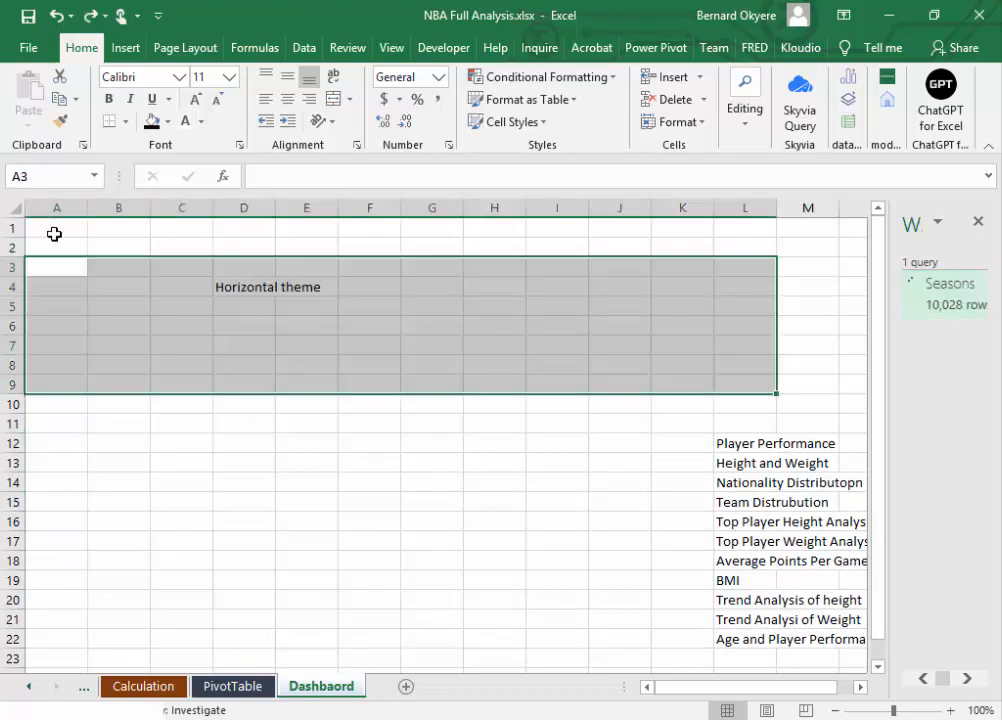
Step: Move the "Horizontal theme" note from cell D4 to cell L4
click(52, 229)
click(224, 286)
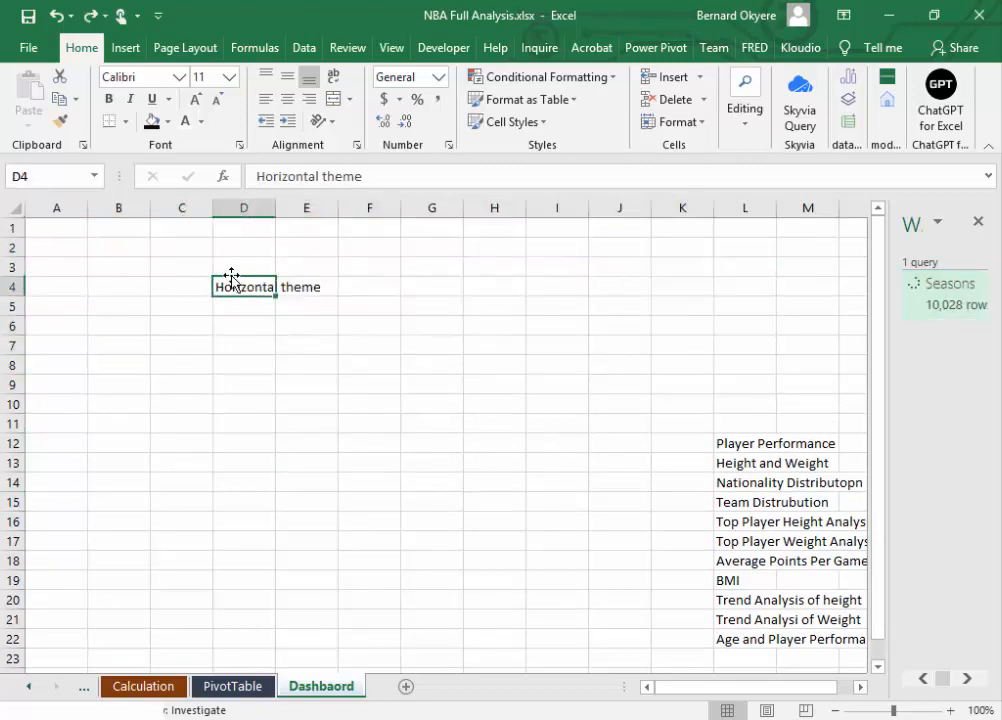
drag(230, 277, 740, 297)
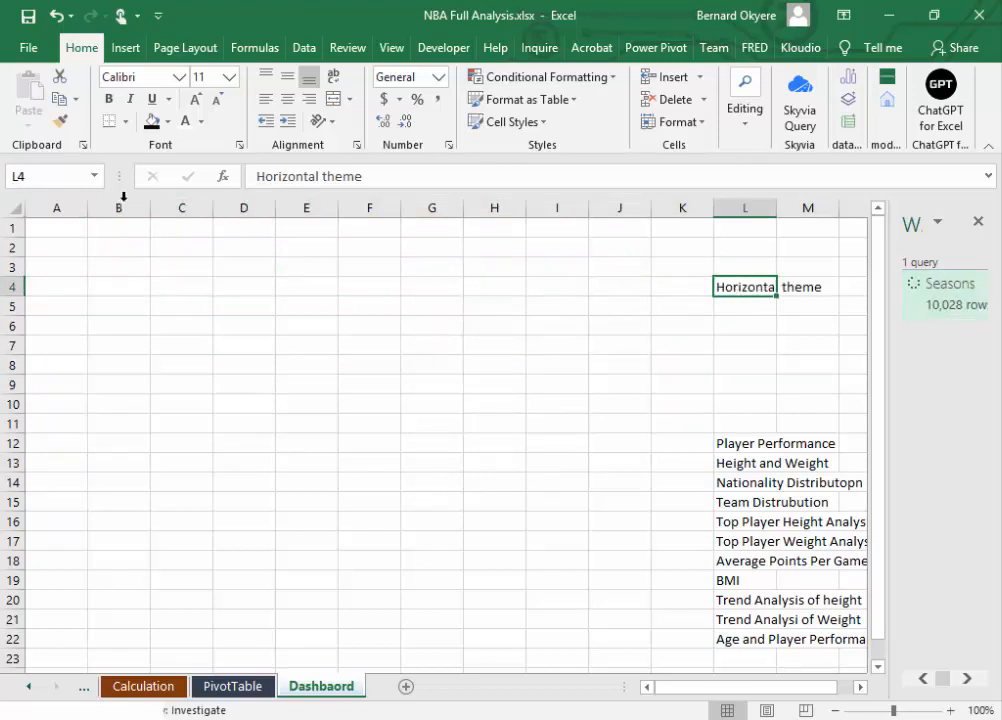
Step: Fill cells A1:K3 with Black, Text 1, Lighter 5% and cells A4:K15 with White, Background 1, Darker 35%
drag(50, 228, 673, 264)
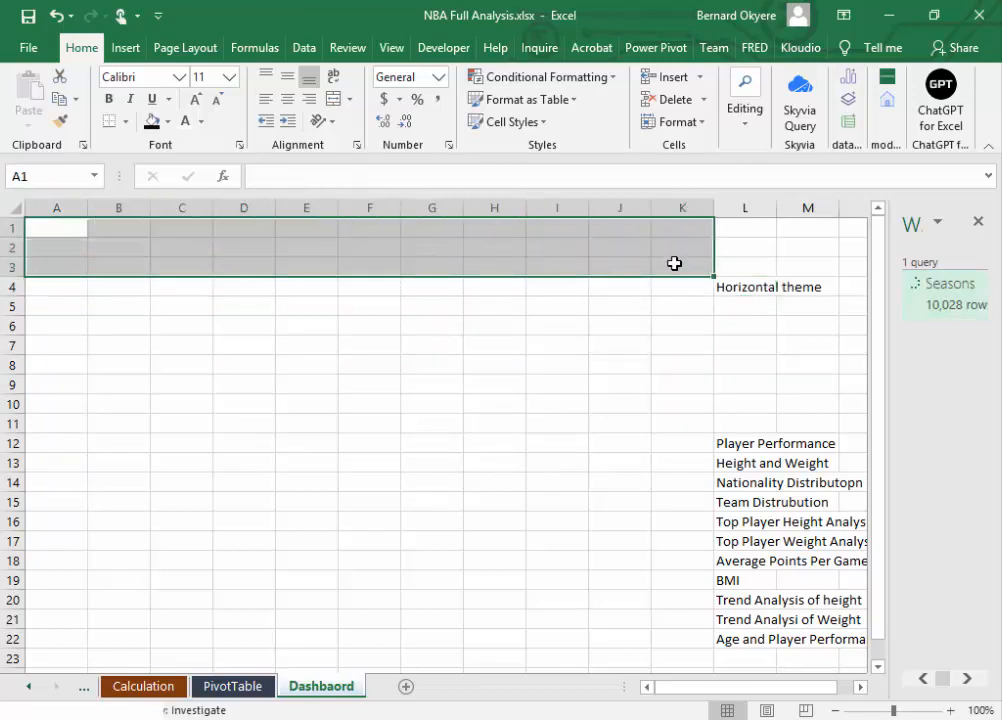
click(157, 125)
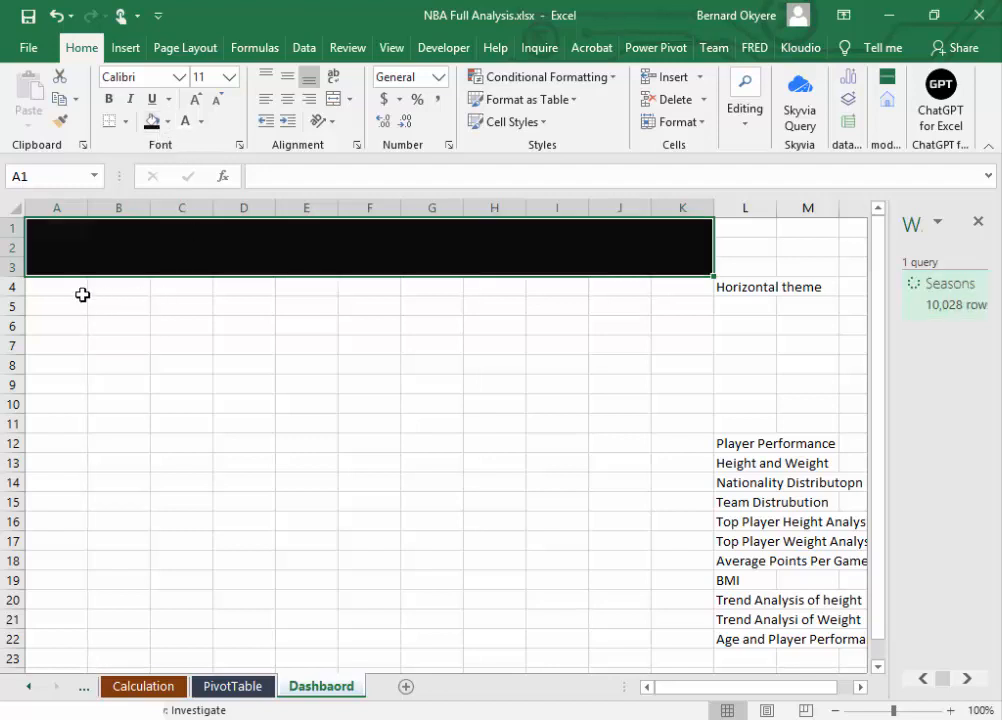
click(31, 286)
drag(180, 331, 672, 497)
click(170, 122)
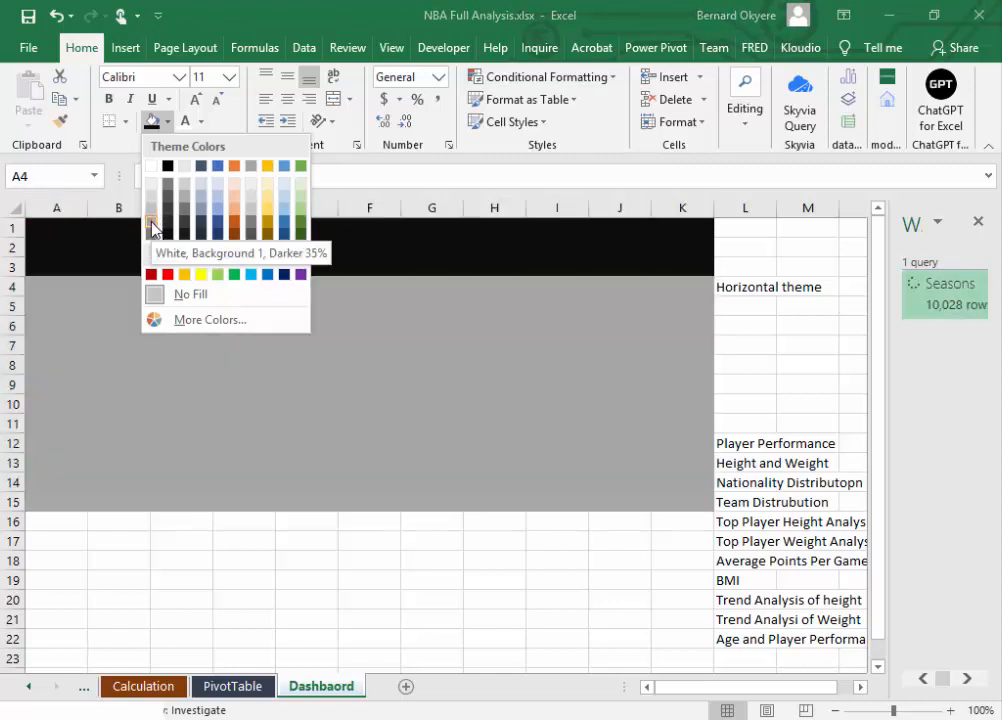
click(152, 228)
click(264, 579)
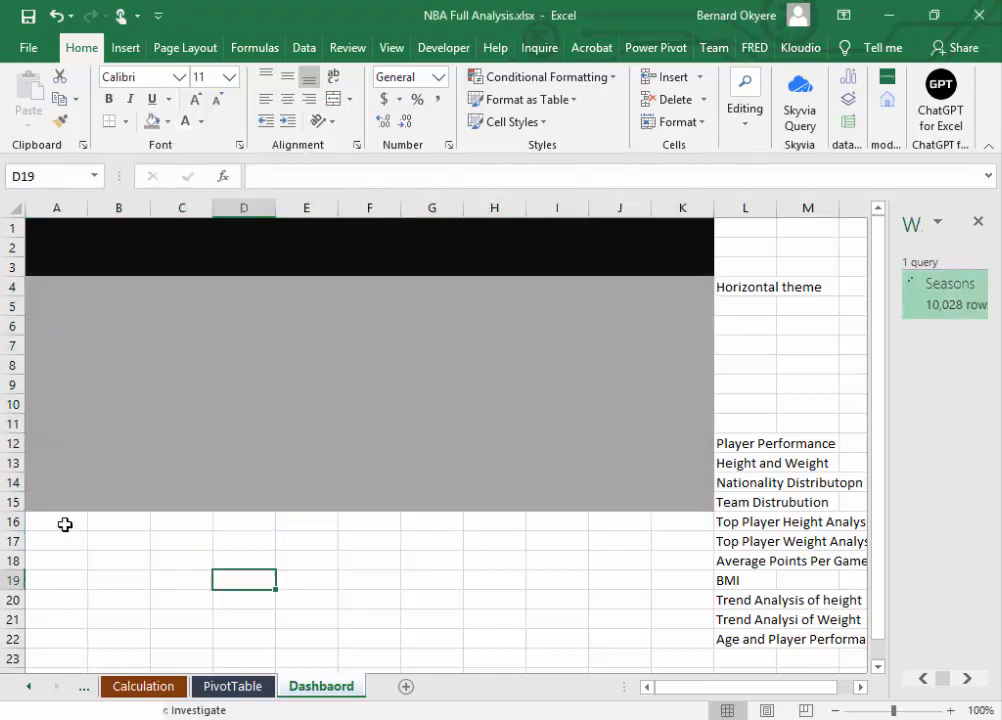
Step: Fill cells A16:K27 below the light grey block with the darkest grey shade of the white theme colour
drag(65, 523, 712, 583)
click(167, 121)
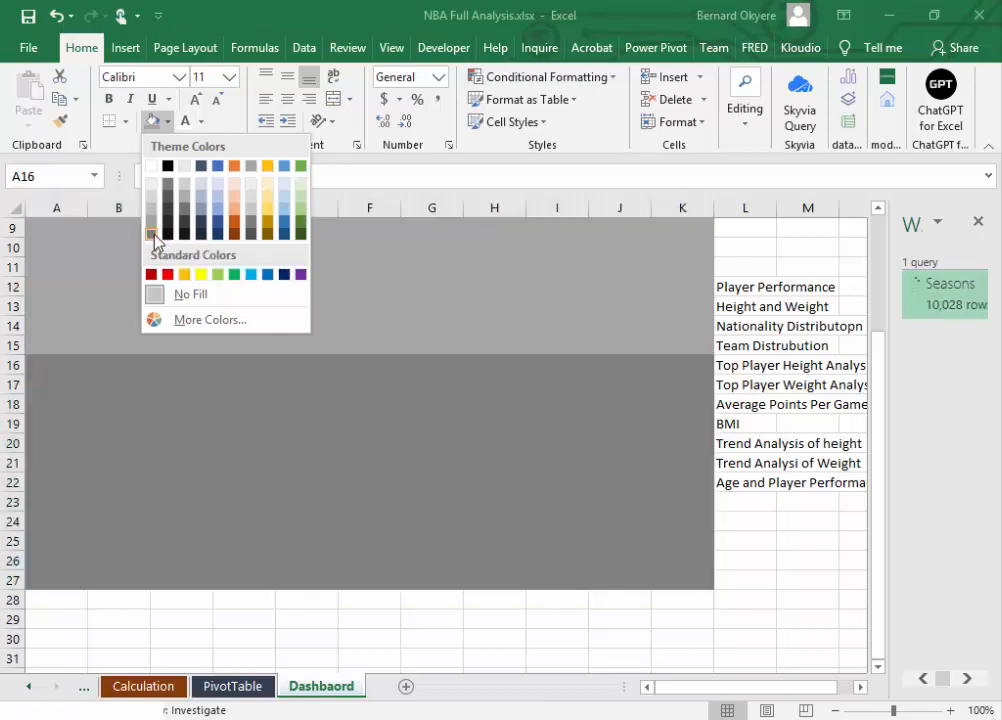
click(152, 234)
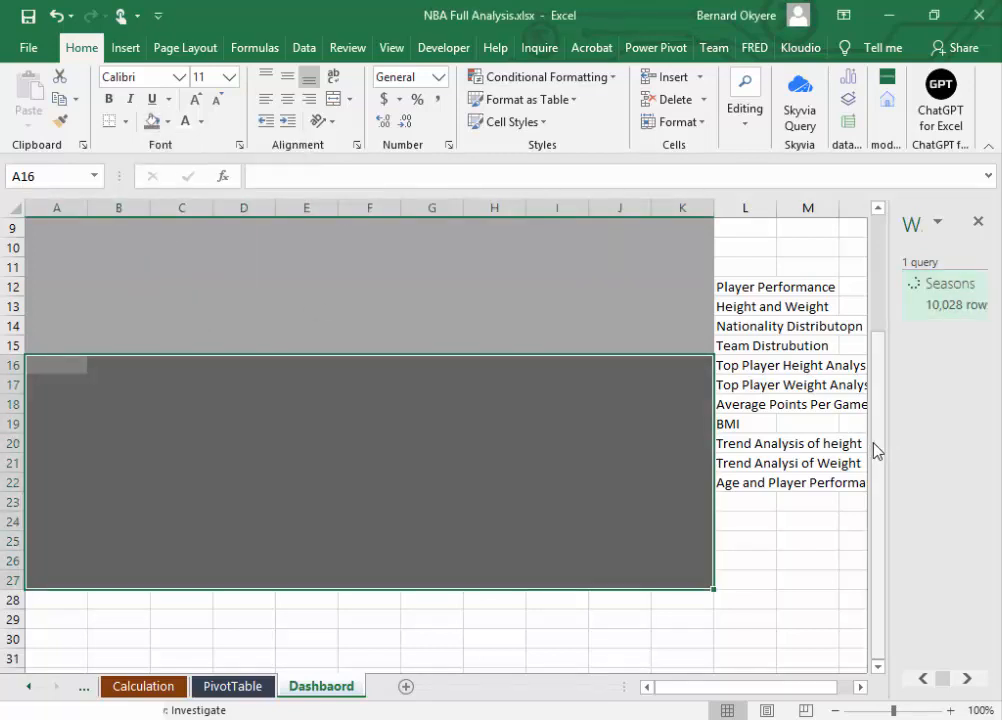
drag(875, 450, 908, 287)
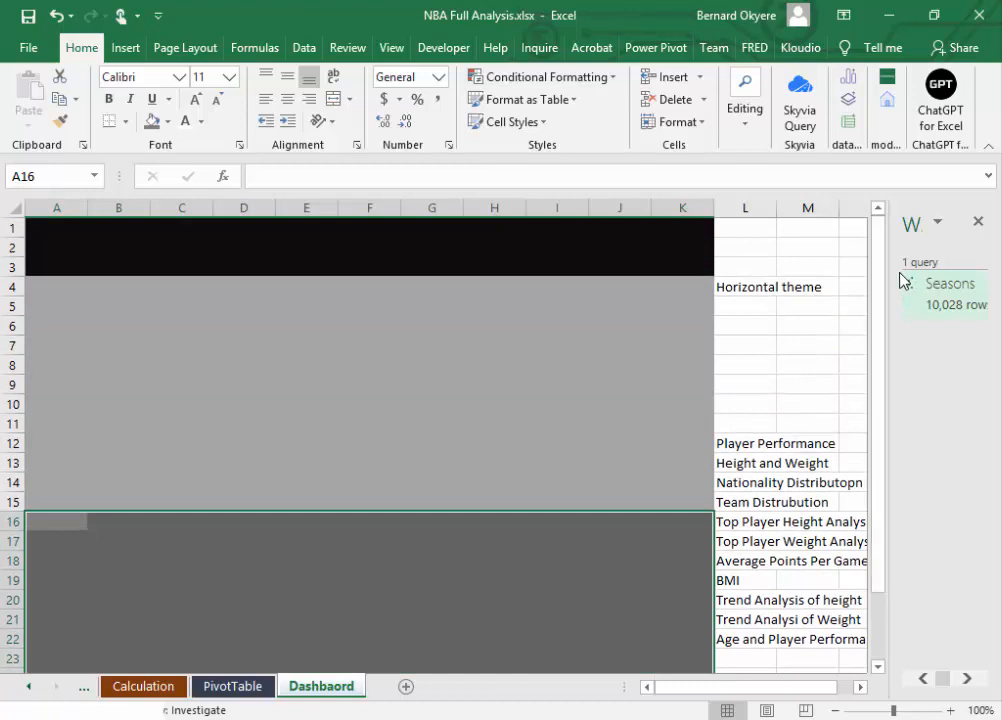
click(429, 388)
drag(874, 348, 874, 236)
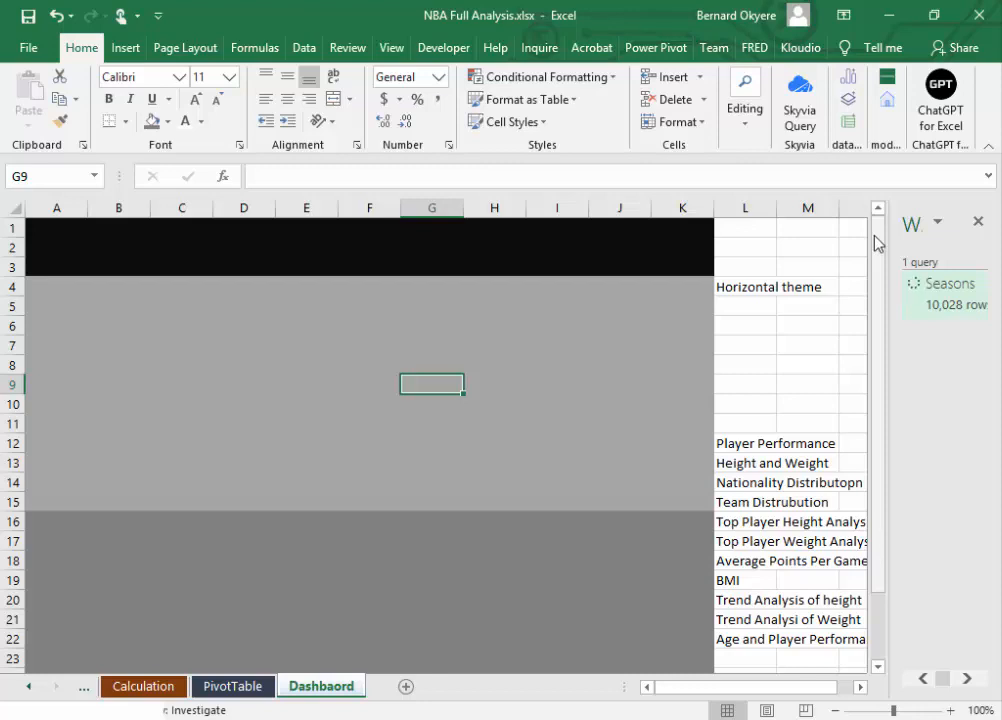
click(758, 285)
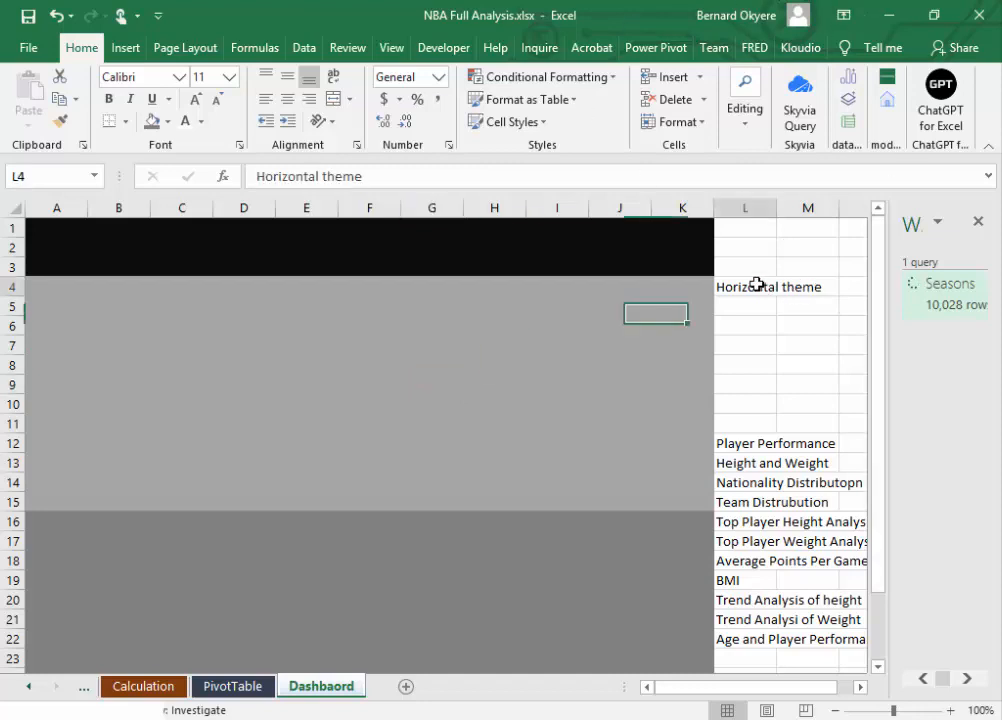
click(250, 233)
drag(58, 228, 683, 263)
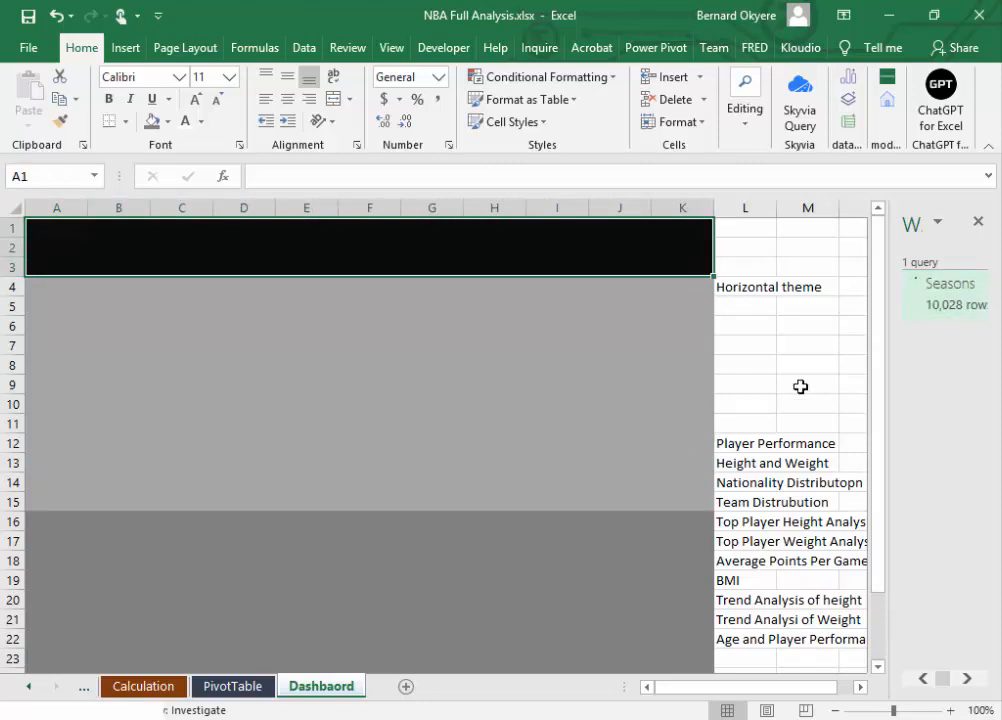
Step: Enter the heading "Snapshots" in cell L8 and the item "Total: NBA Players" in cell L9
click(747, 361)
text(S)
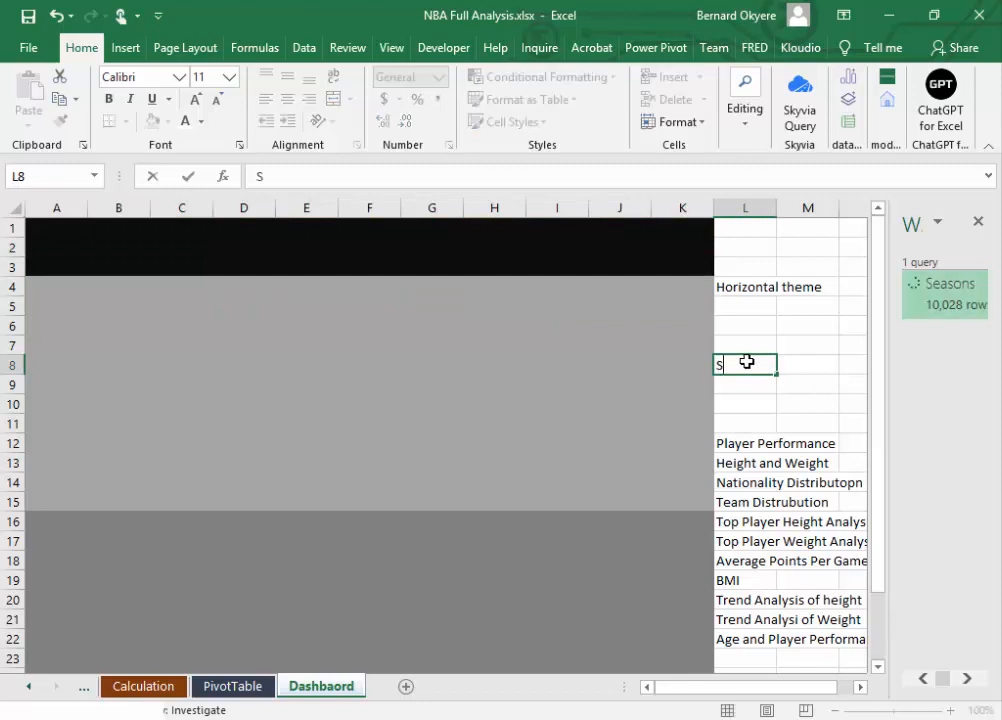
text(napshots)
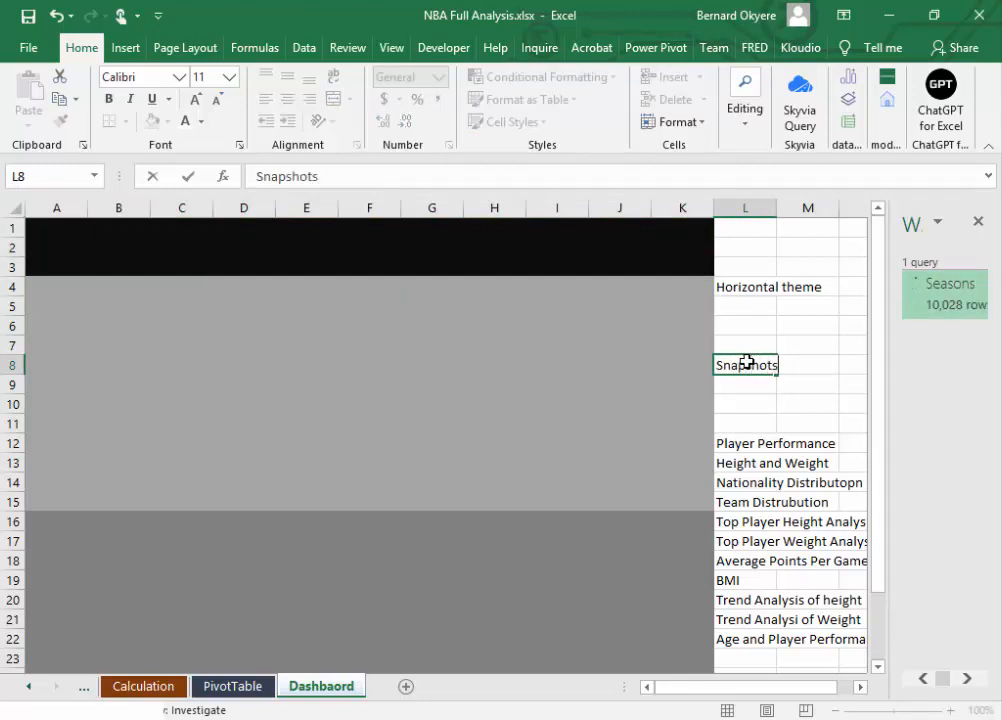
key(Return)
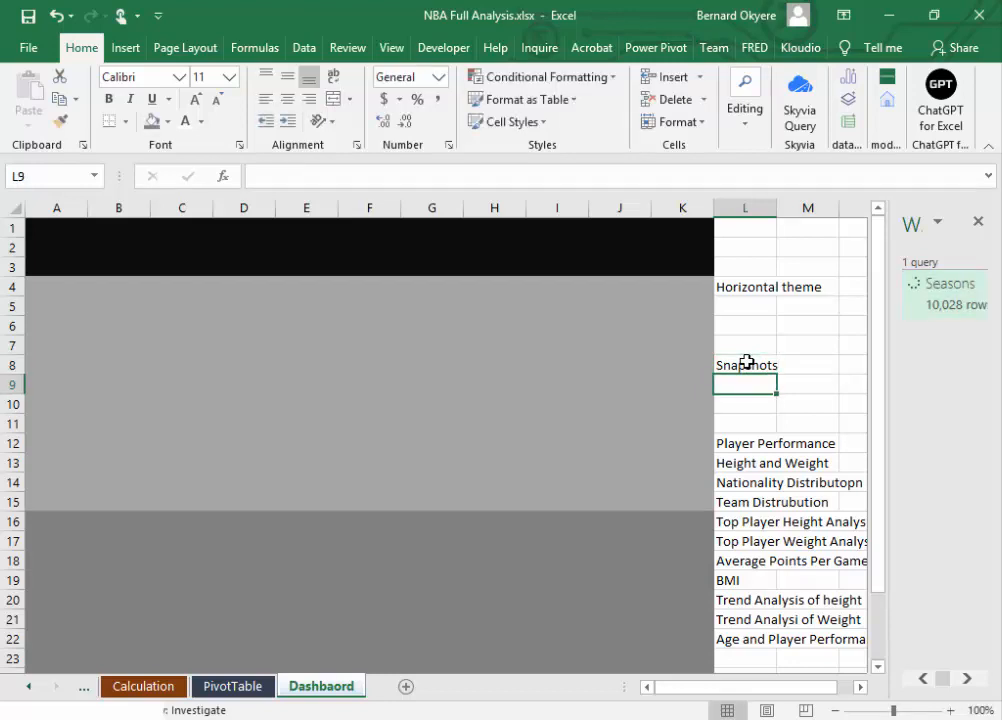
text(Tot)
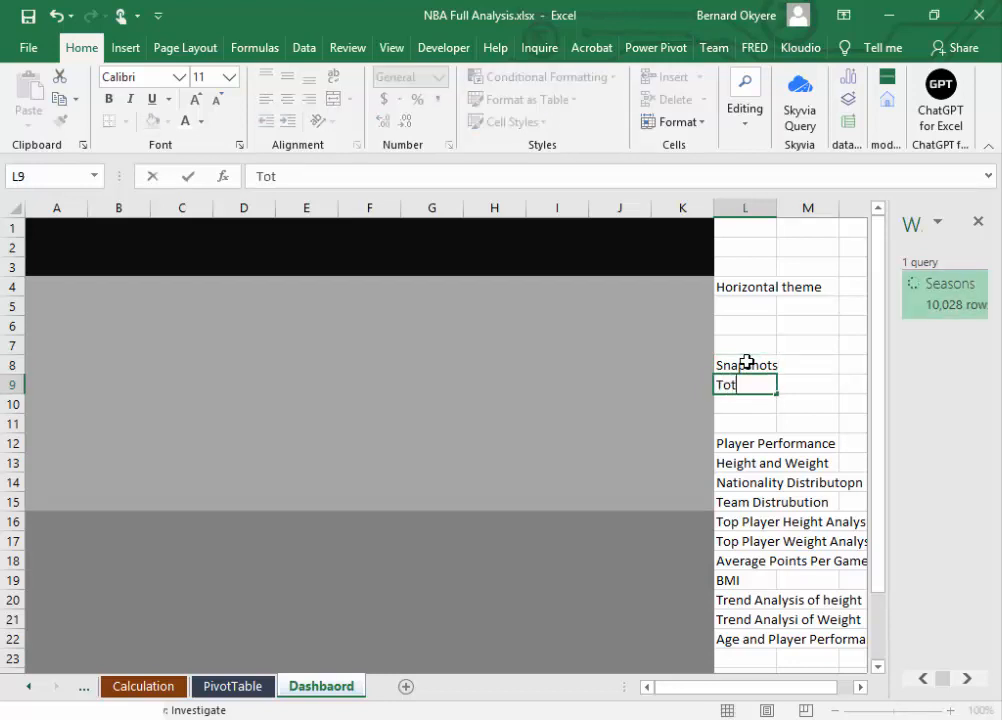
text(al: NBA Players)
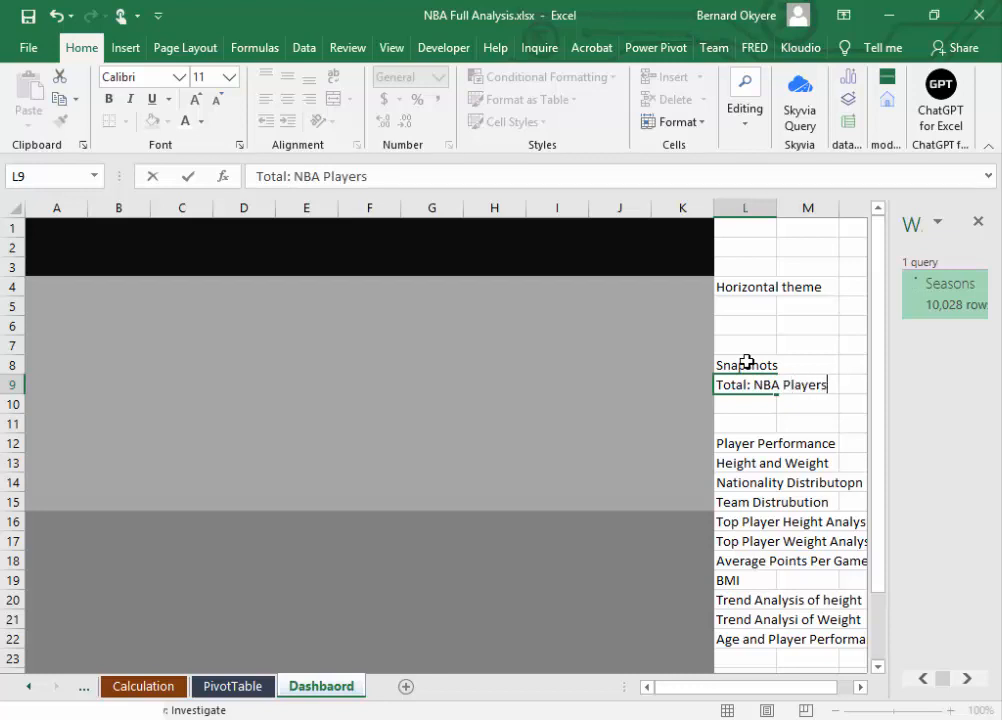
key(Return)
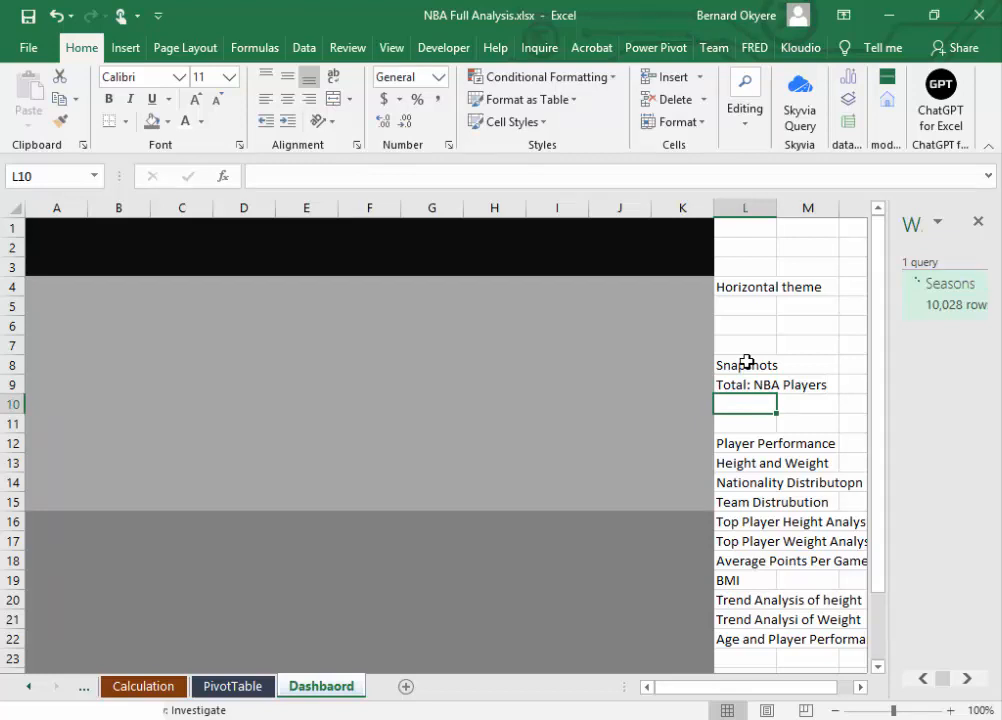
Step: Widen column L slightly and enter the snapshot items "ToTAL Teams" in cell L10 and "Country" in cell M10
drag(778, 206, 792, 206)
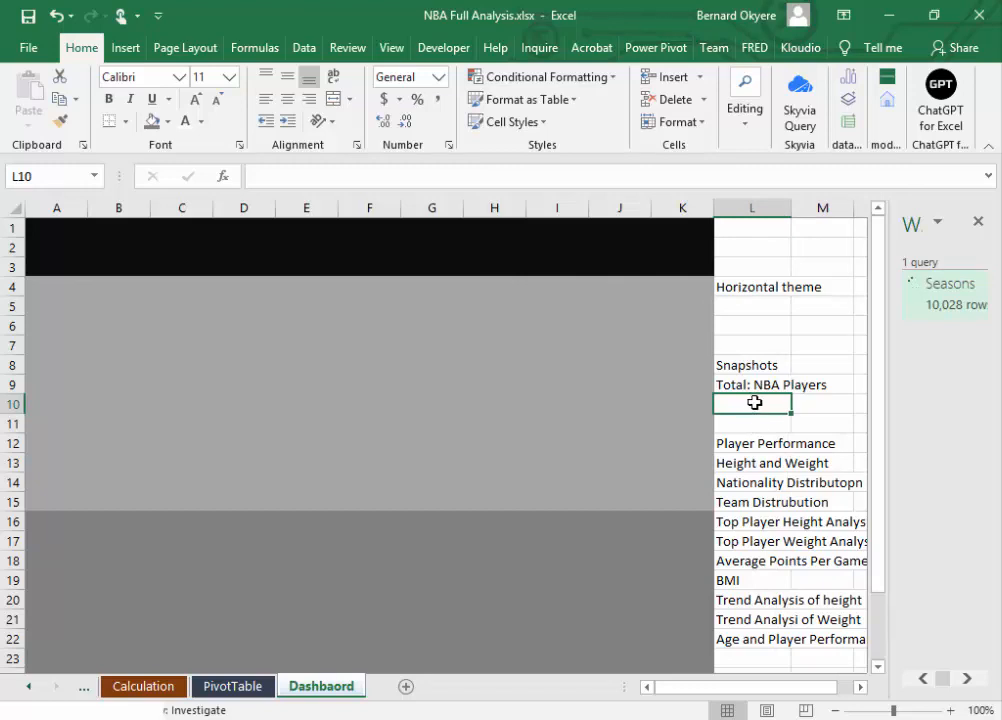
text(ToTA)
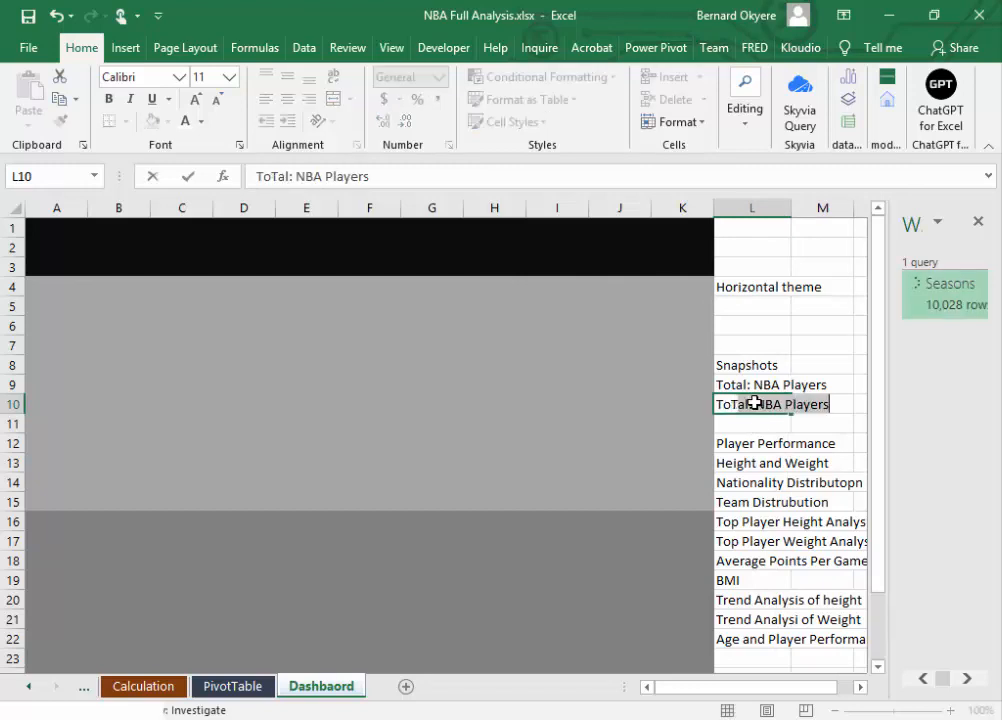
text(L Teams)
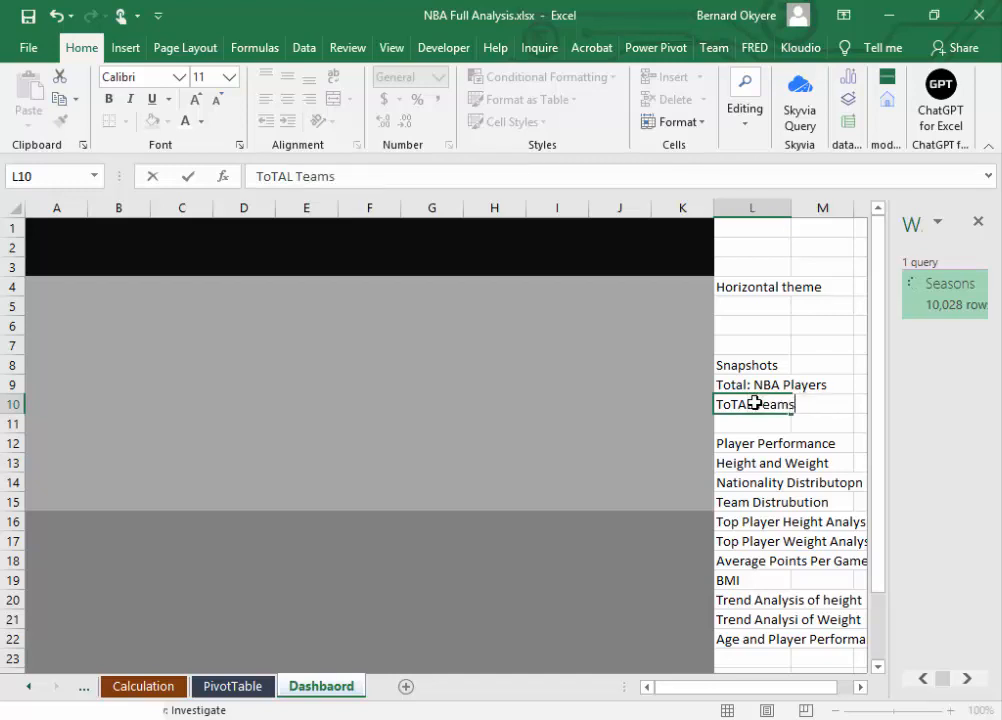
key(Tab)
click(755, 403)
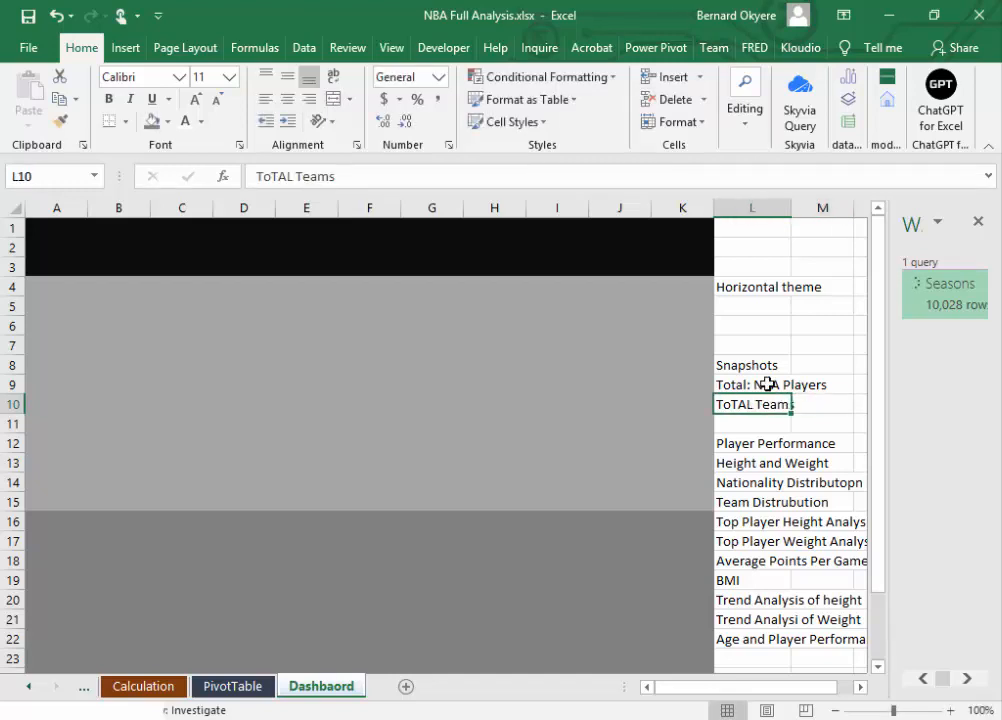
click(812, 405)
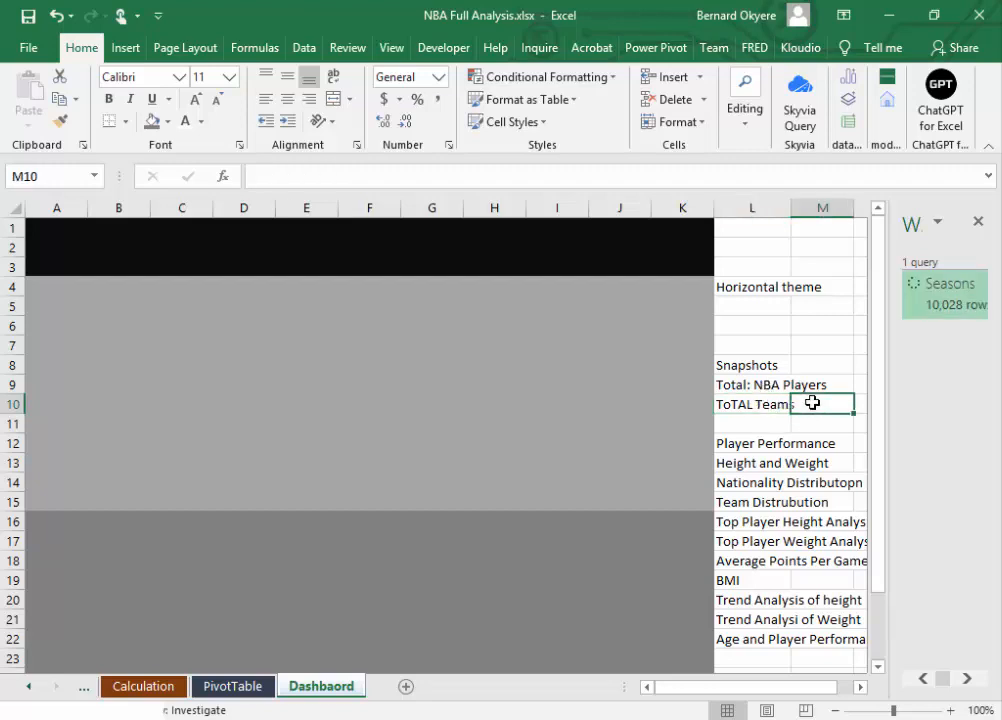
text(Country)
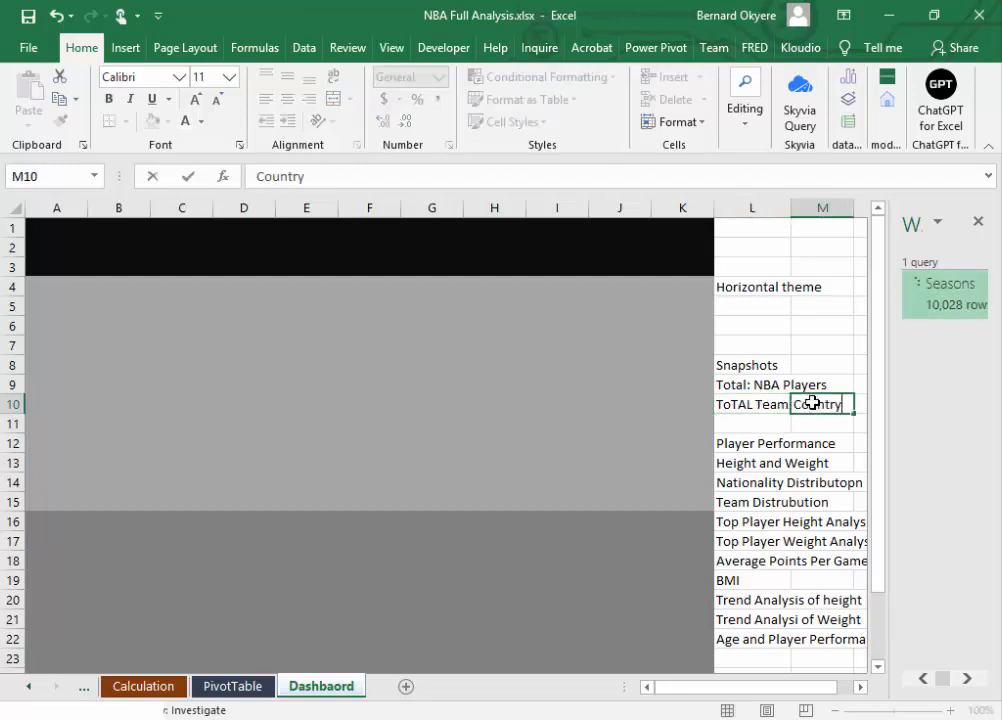
key(Return)
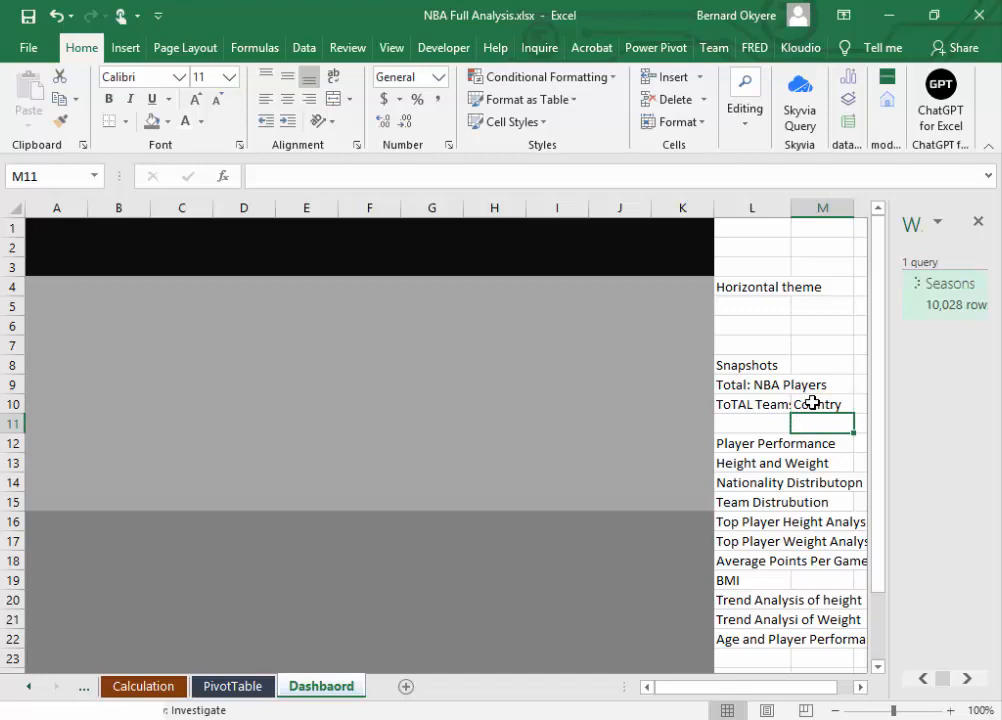
Step: Examine the column headings of the Data sheet, from PlayerName through OldSeason, for fields to use as dashboard metrics
click(861, 686)
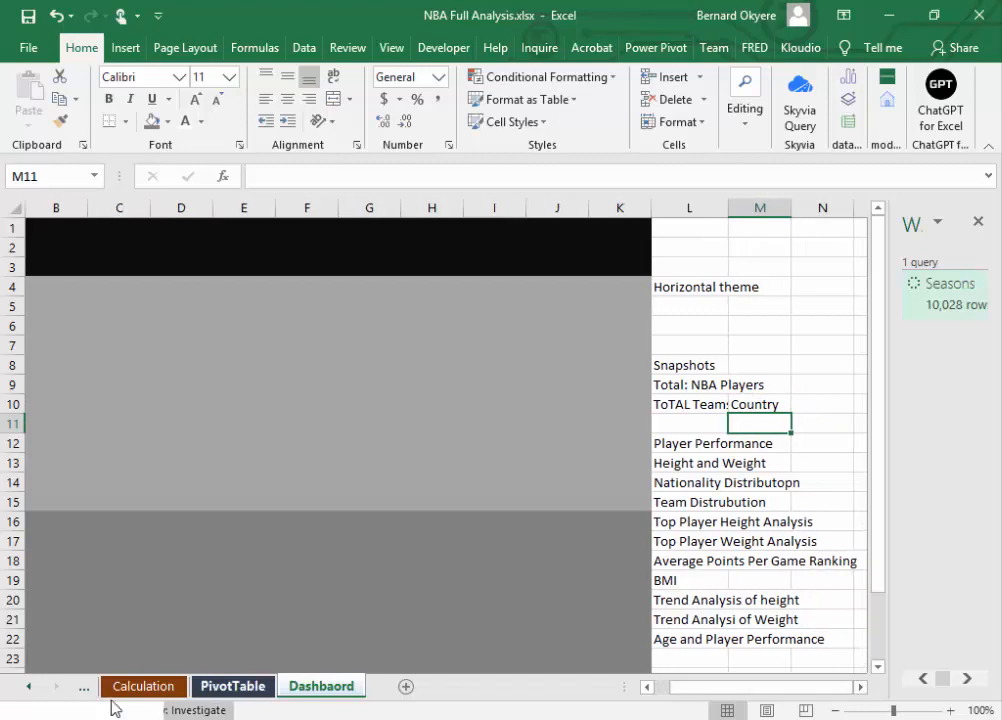
click(29, 690)
click(29, 690)
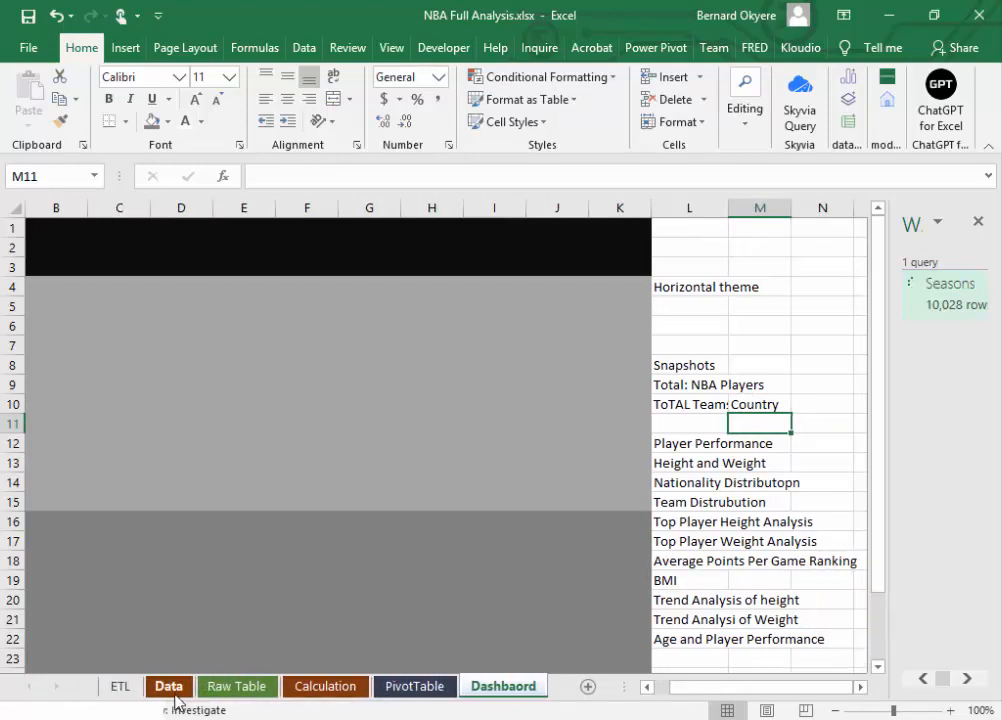
click(168, 687)
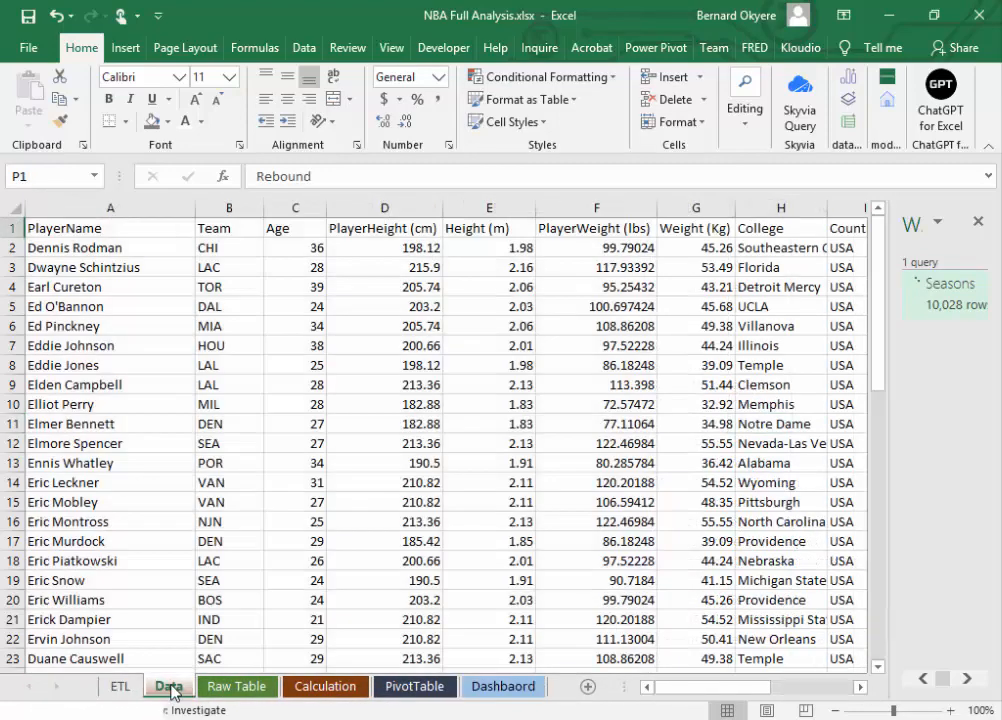
click(208, 226)
click(174, 234)
click(232, 225)
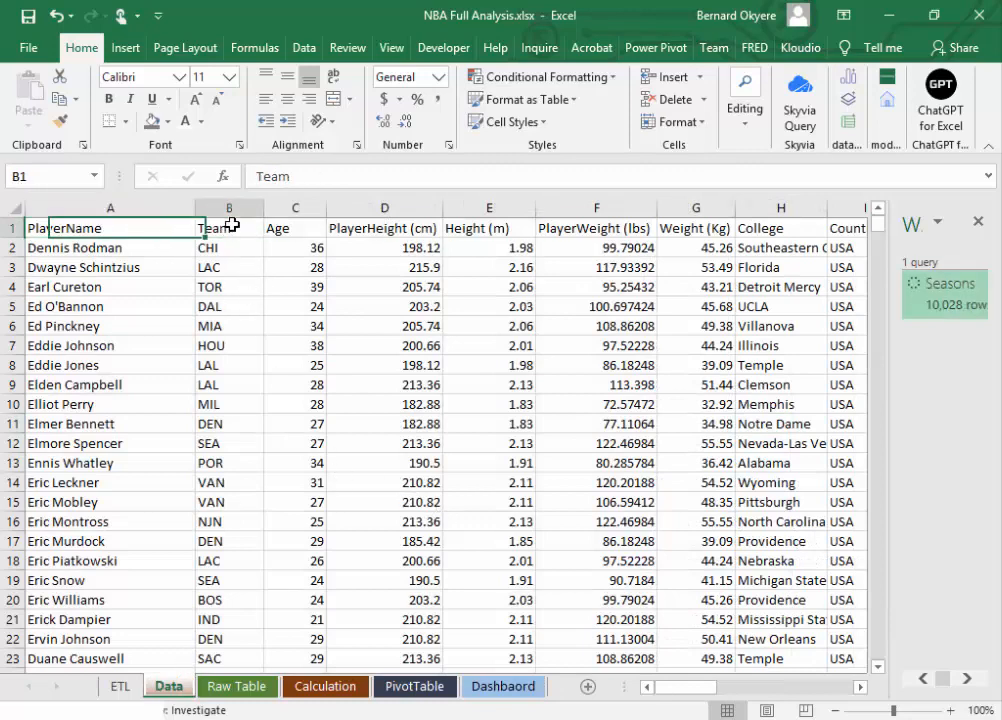
click(291, 228)
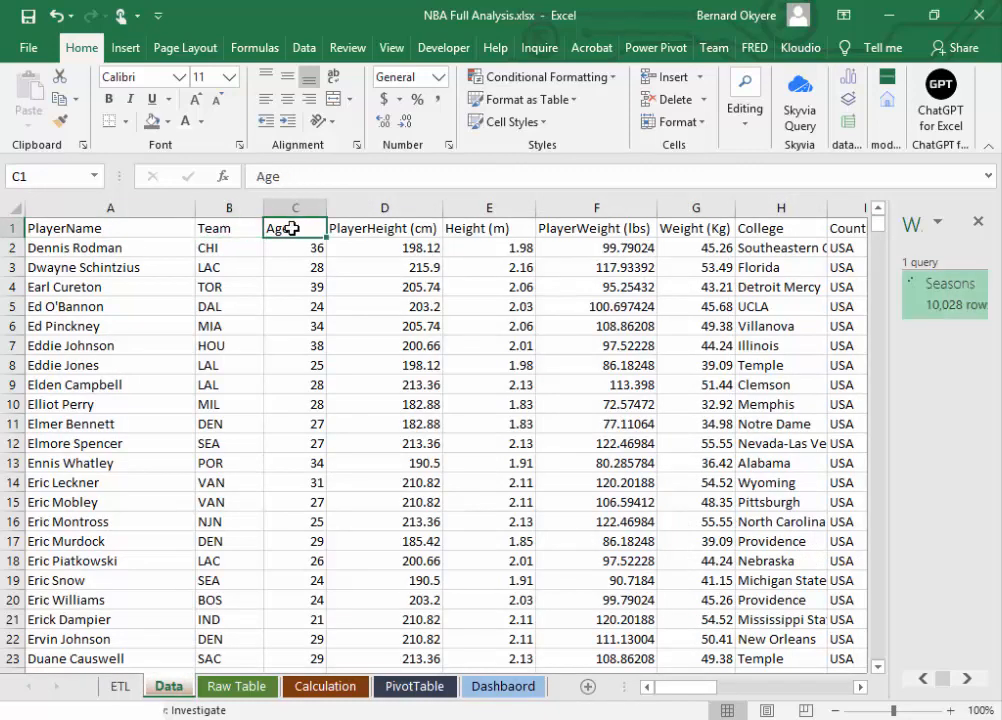
click(362, 228)
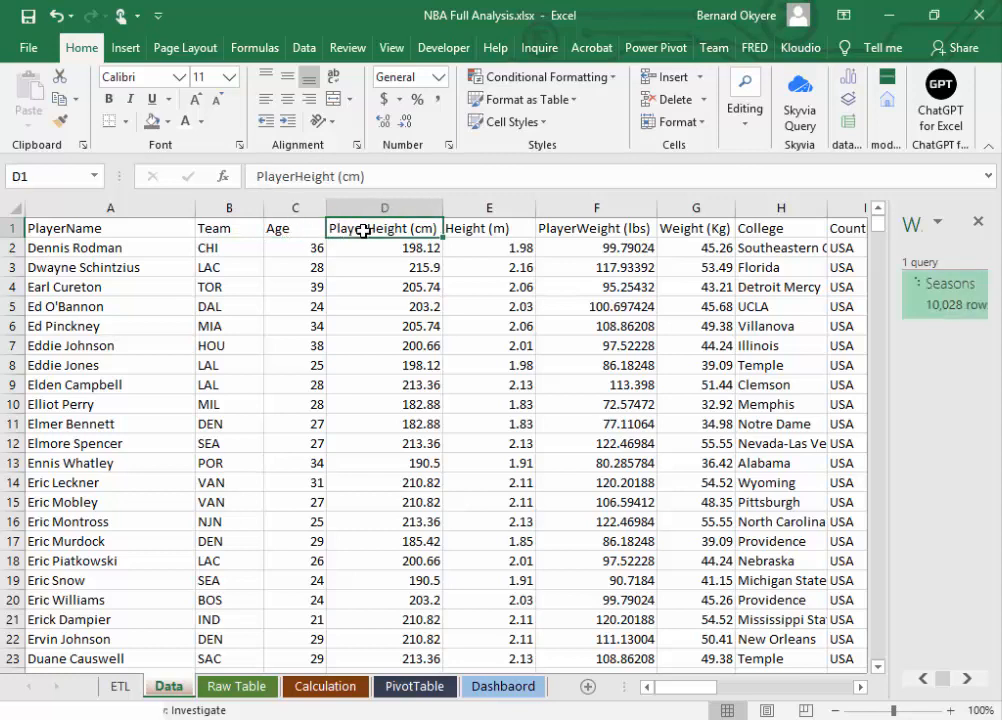
click(475, 227)
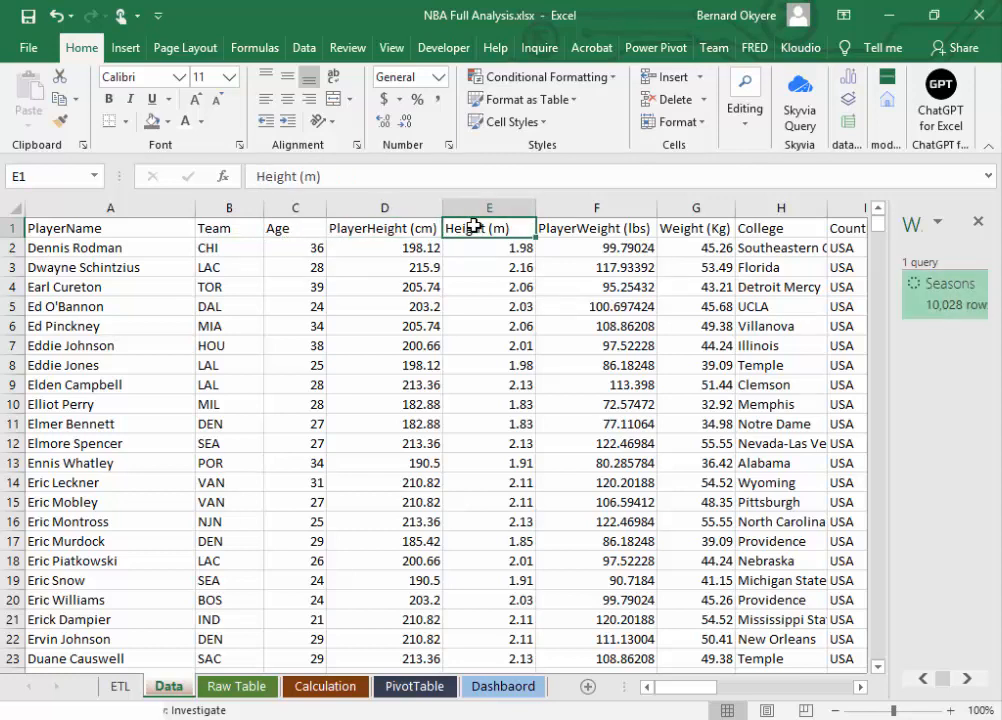
click(576, 227)
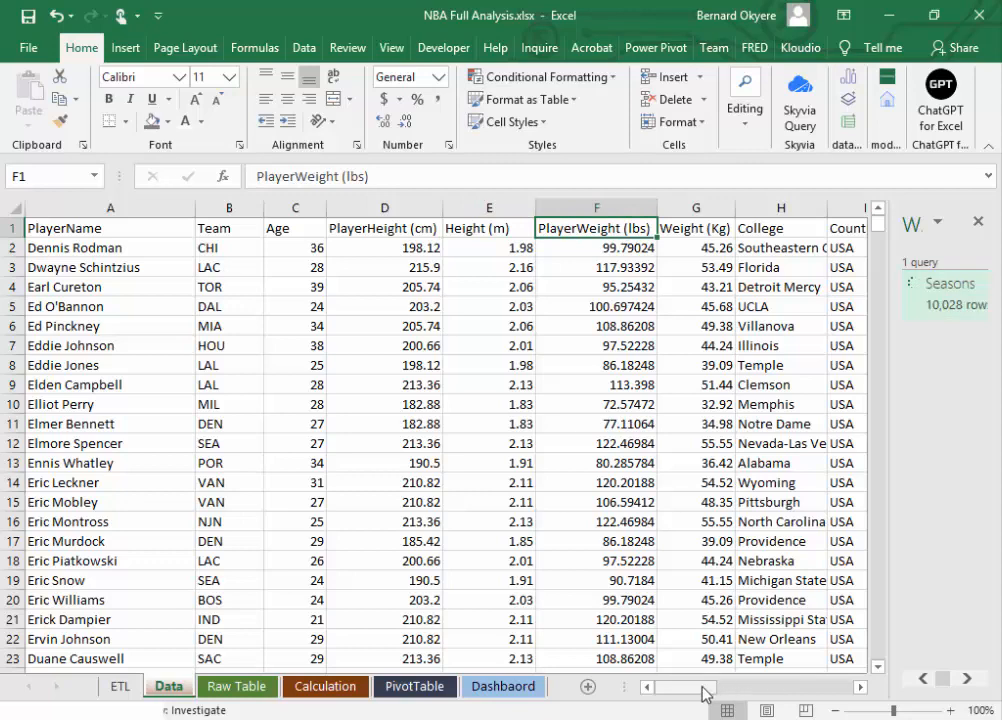
drag(700, 690, 727, 687)
click(475, 229)
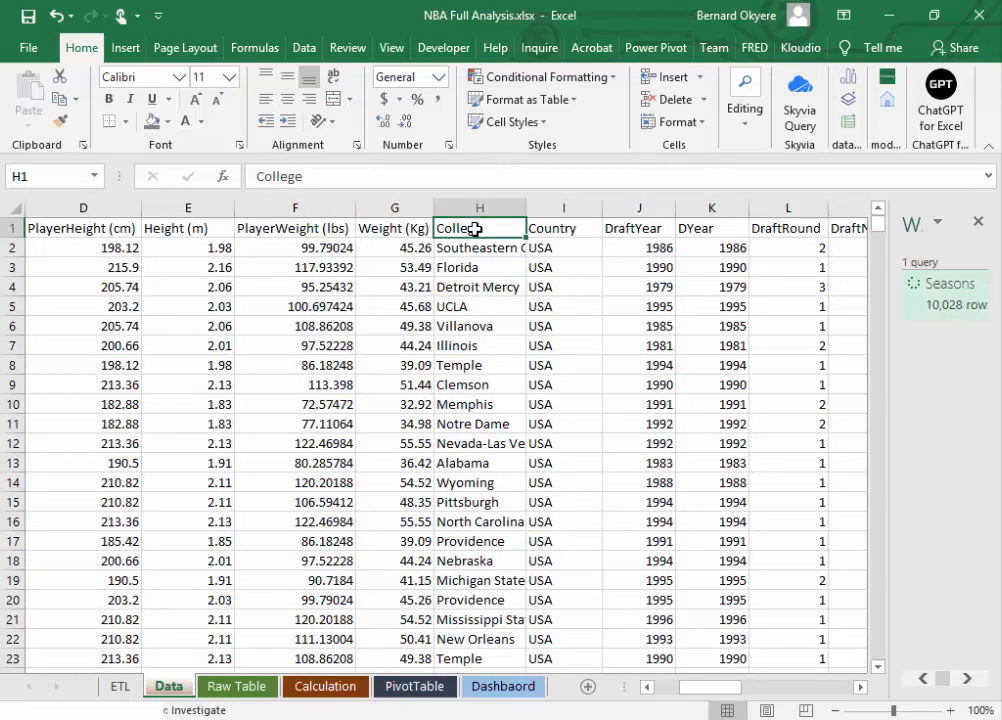
click(579, 225)
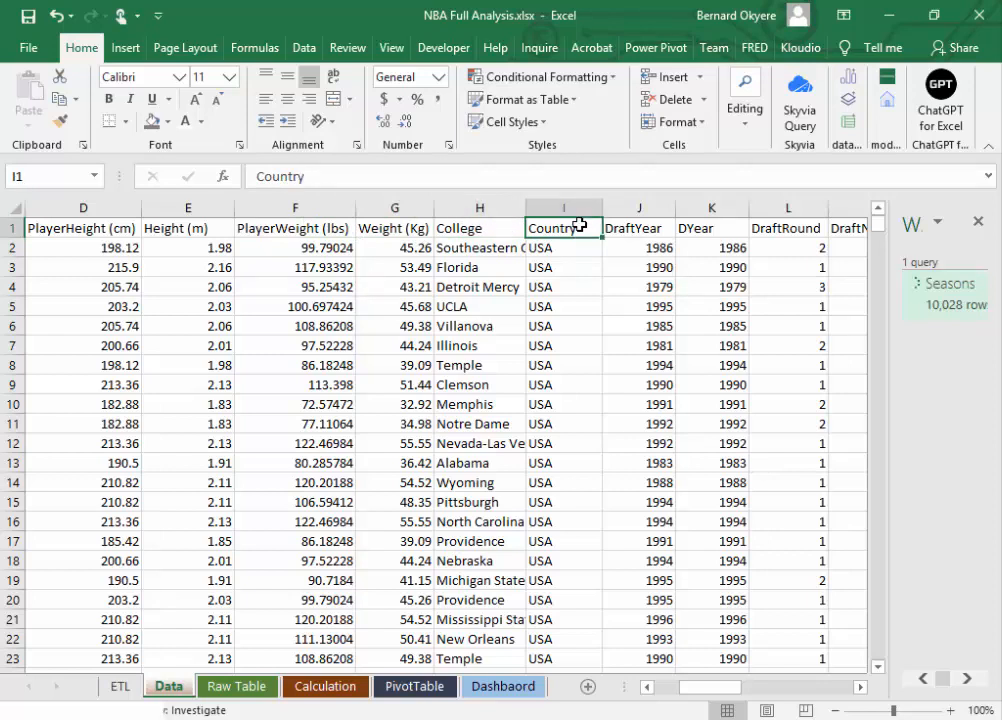
click(644, 227)
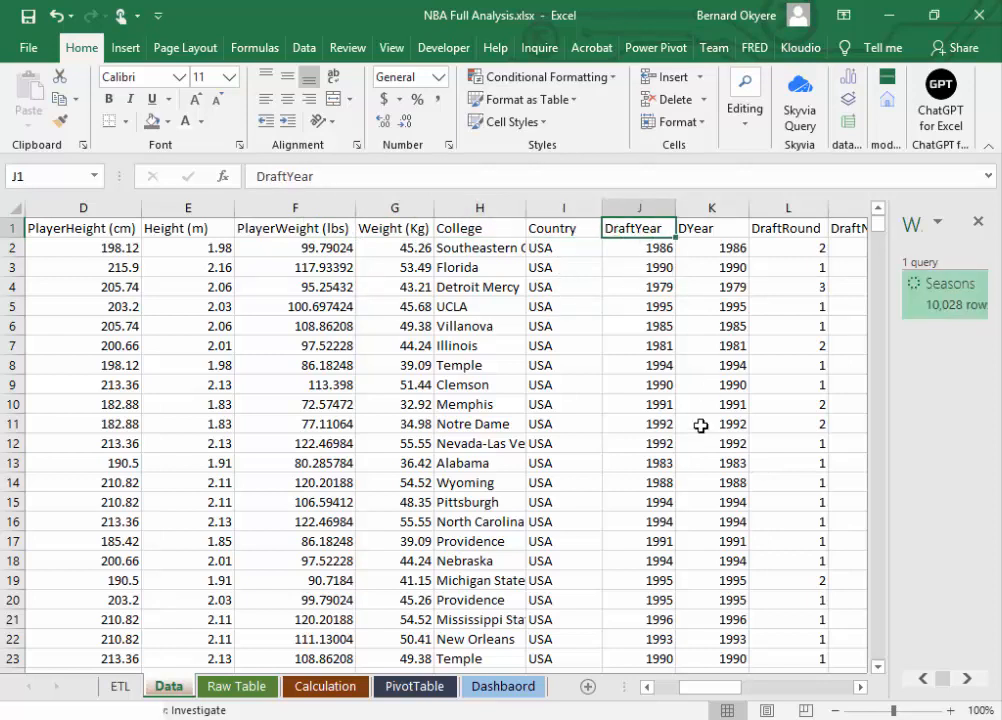
drag(699, 689, 848, 670)
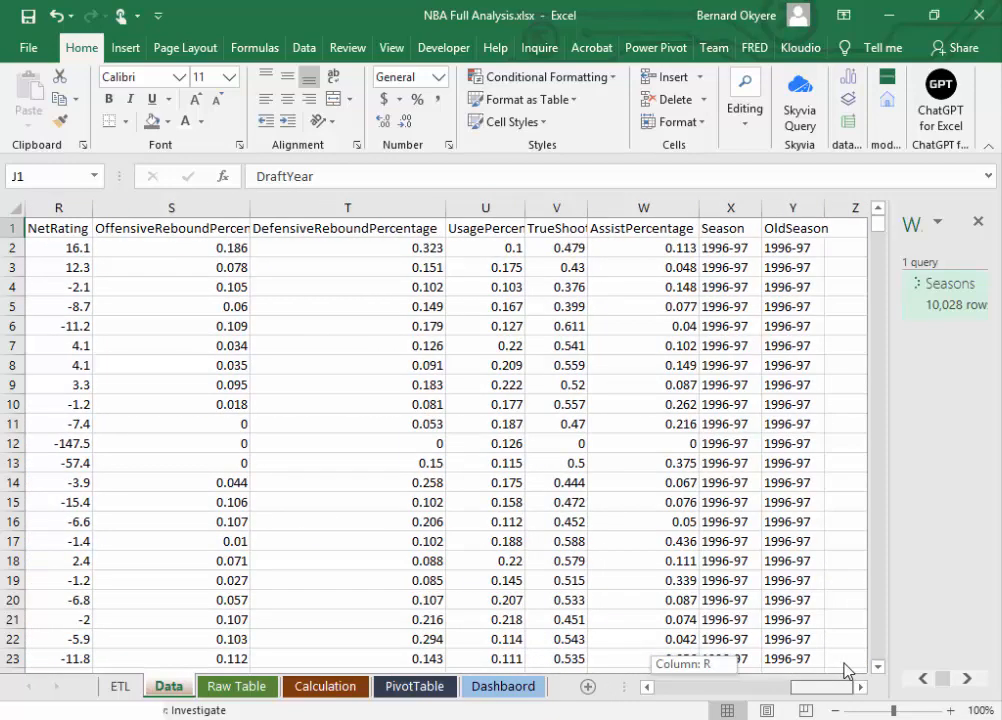
drag(848, 670, 537, 689)
Step: Return to the Dashbaord sheet and review the black header band and the two grey bands beneath it against the metric list
click(488, 688)
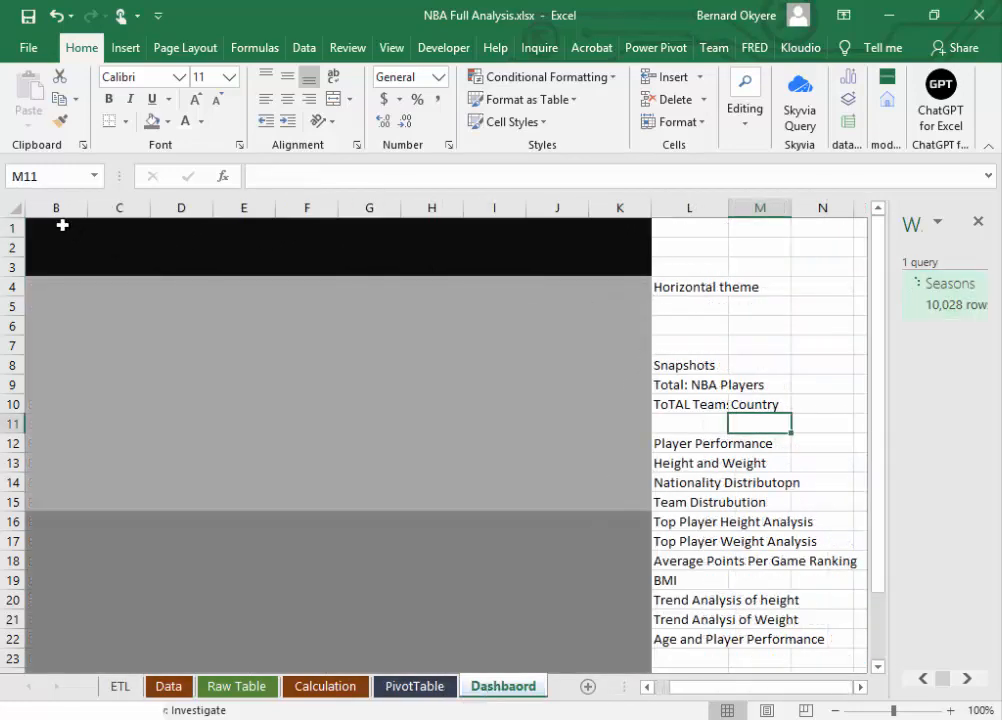
drag(47, 222, 610, 269)
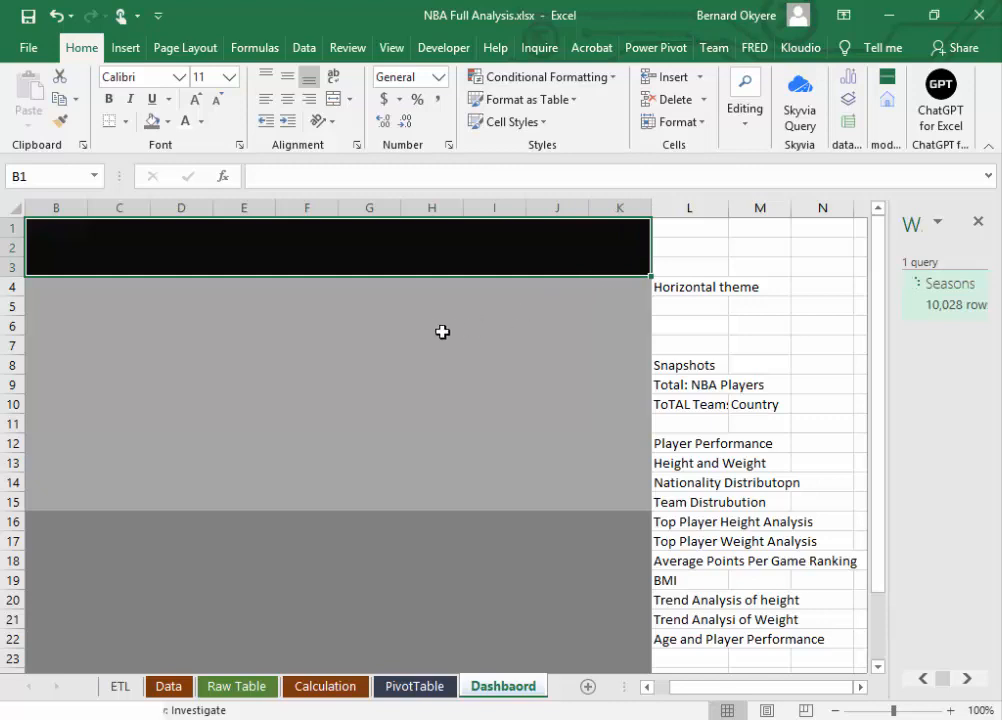
click(38, 289)
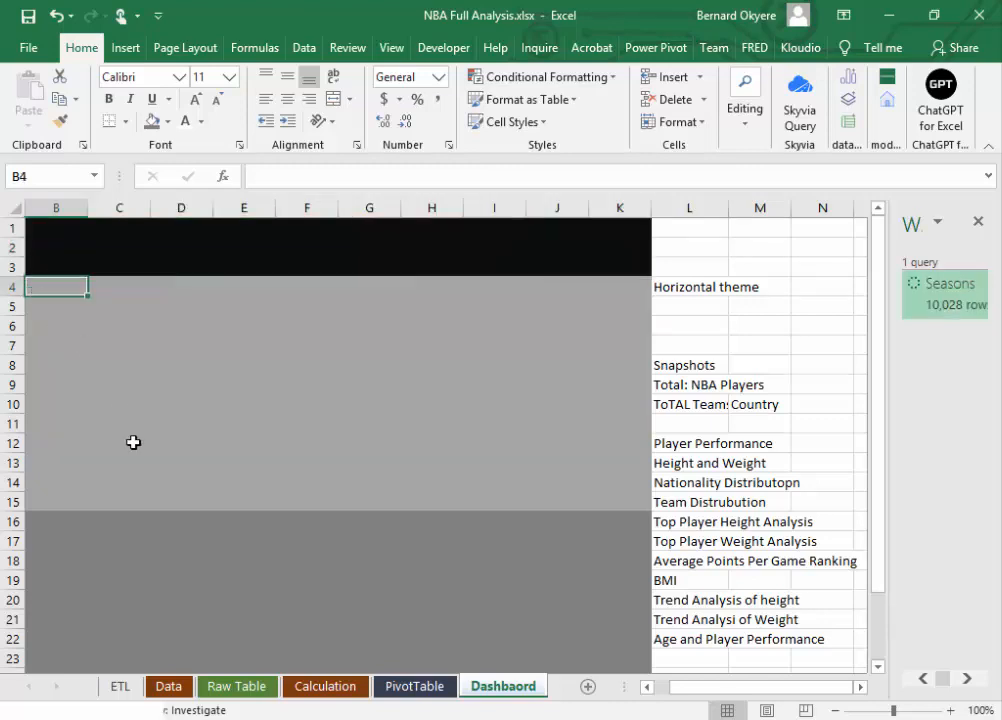
click(170, 595)
drag(57, 285, 623, 493)
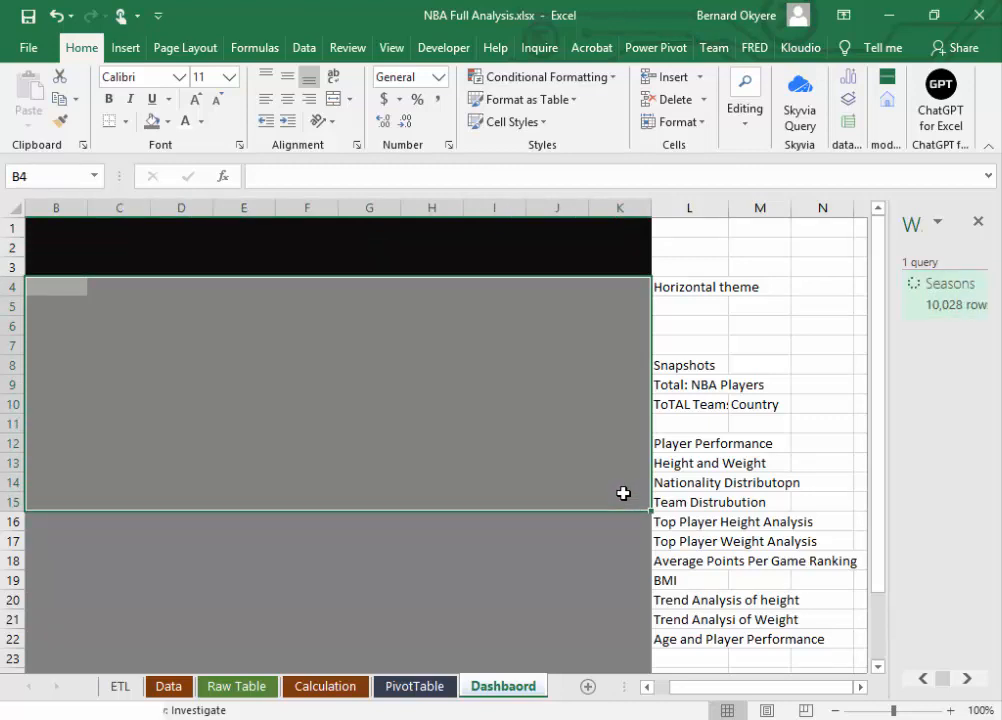
click(233, 234)
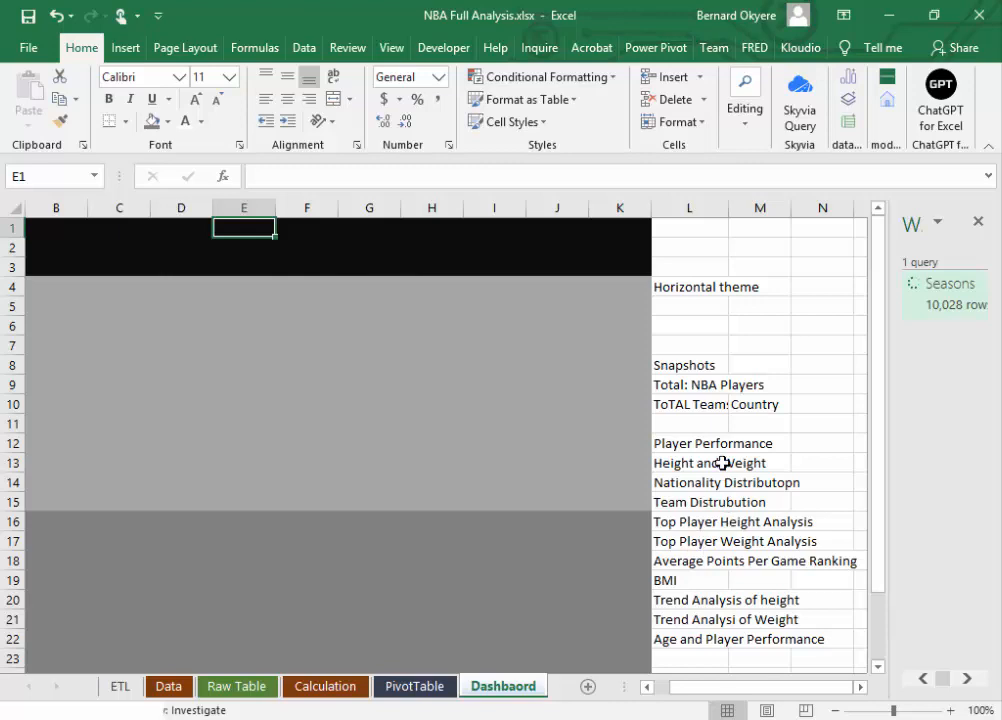
click(262, 250)
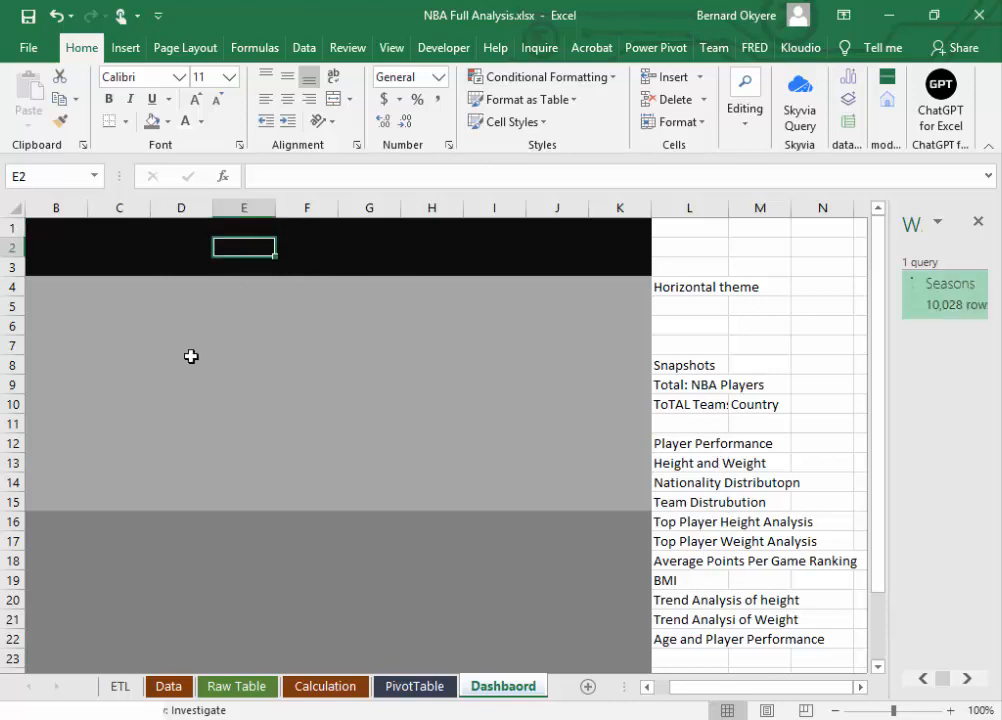
click(95, 297)
drag(95, 297, 570, 467)
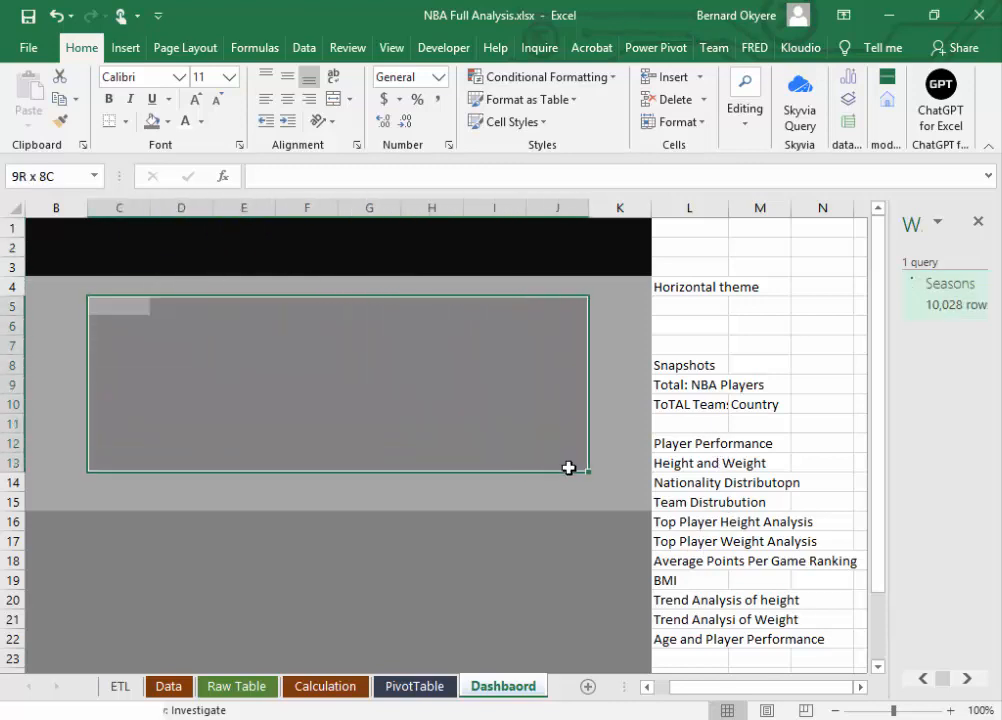
click(129, 302)
drag(54, 280, 610, 509)
click(92, 537)
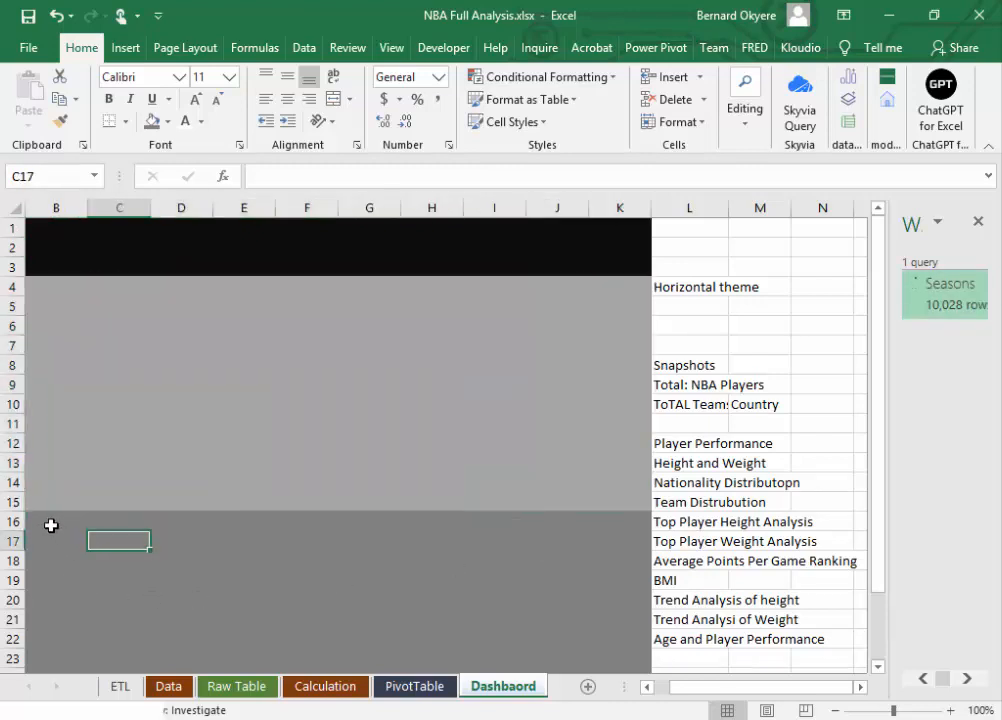
drag(49, 526, 558, 641)
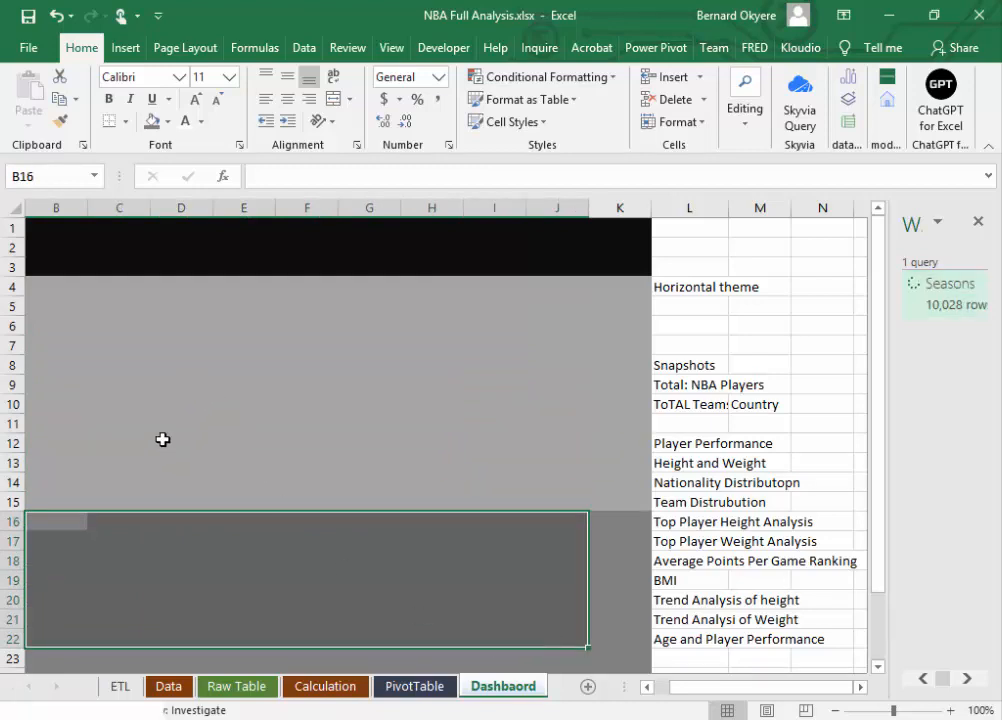
drag(144, 327, 562, 620)
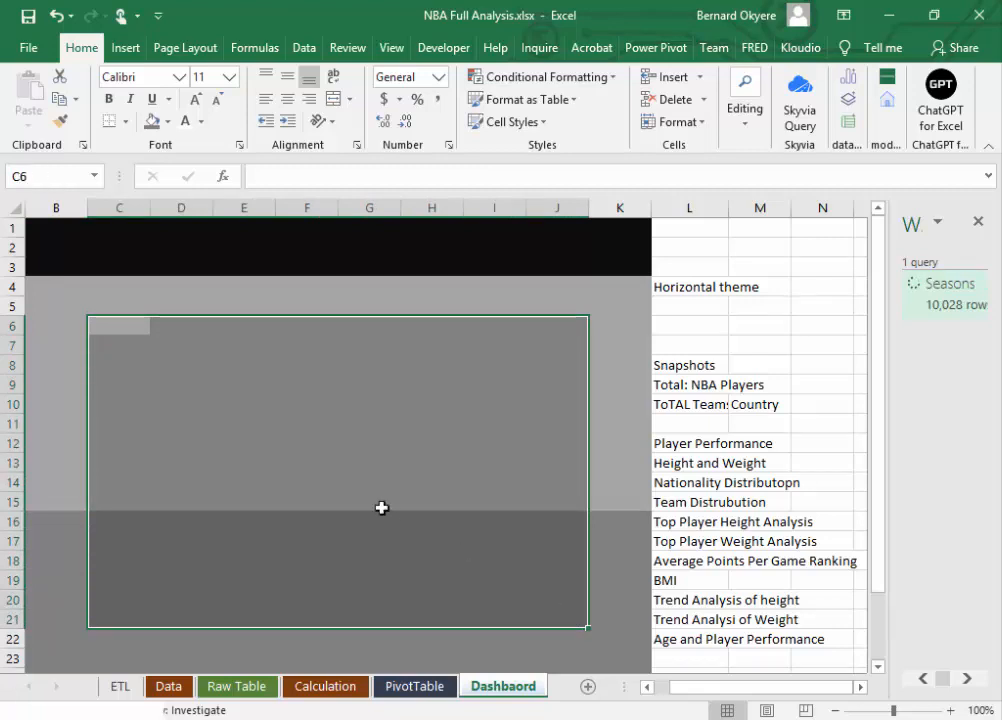
click(612, 543)
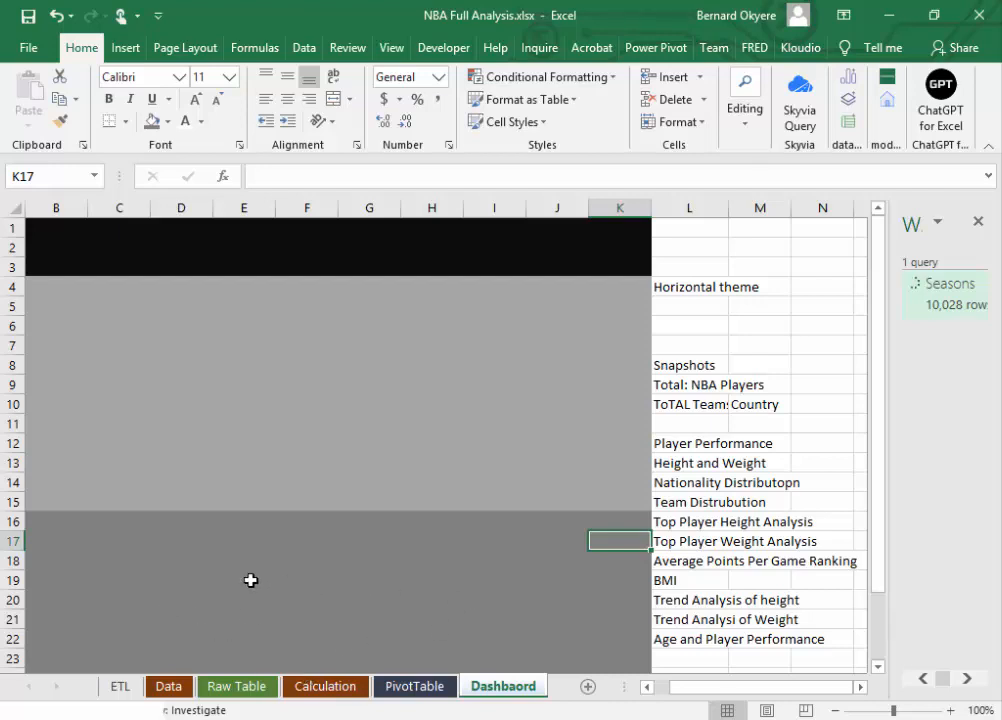
drag(872, 447, 879, 553)
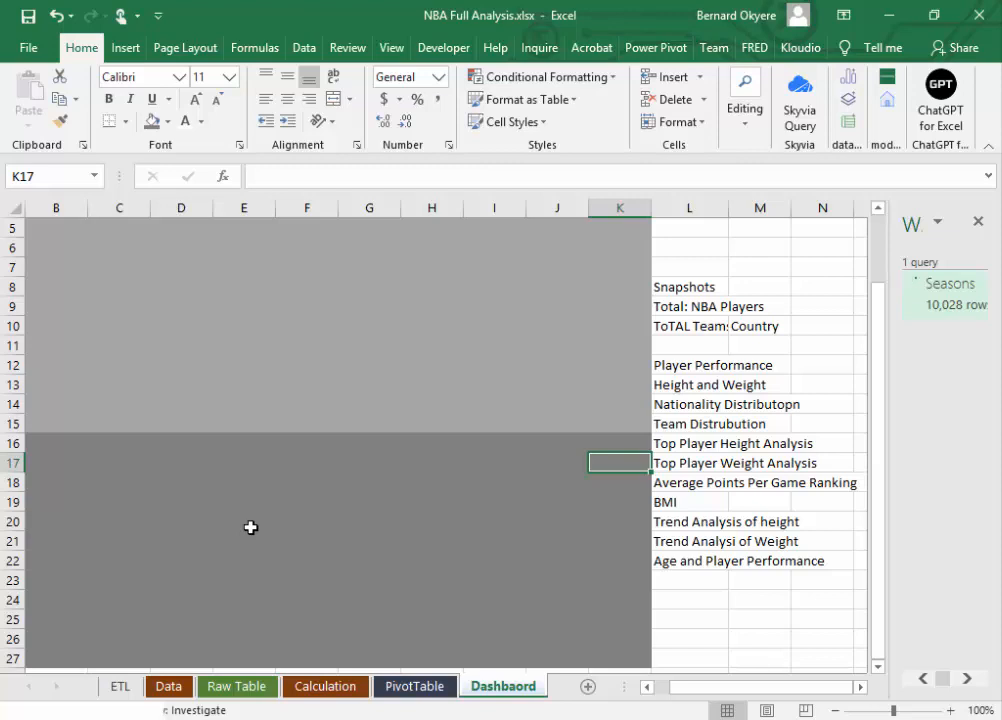
click(218, 309)
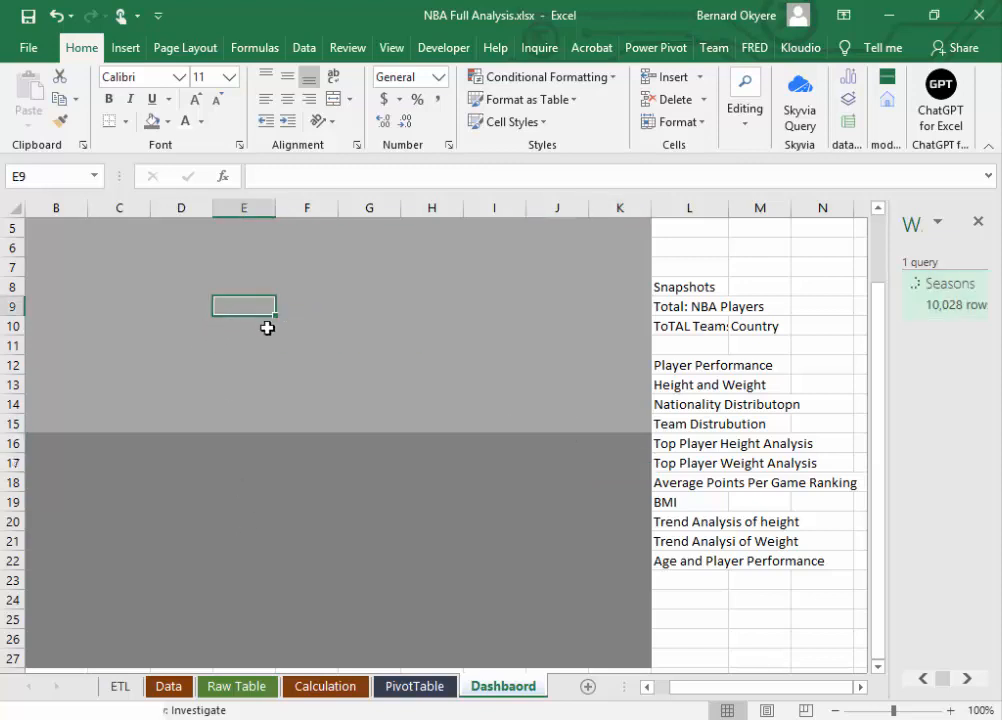
mouse_move(877, 416)
mouse_down()
mouse_move(879, 389)
mouse_move(879, 427)
mouse_up()
click(233, 503)
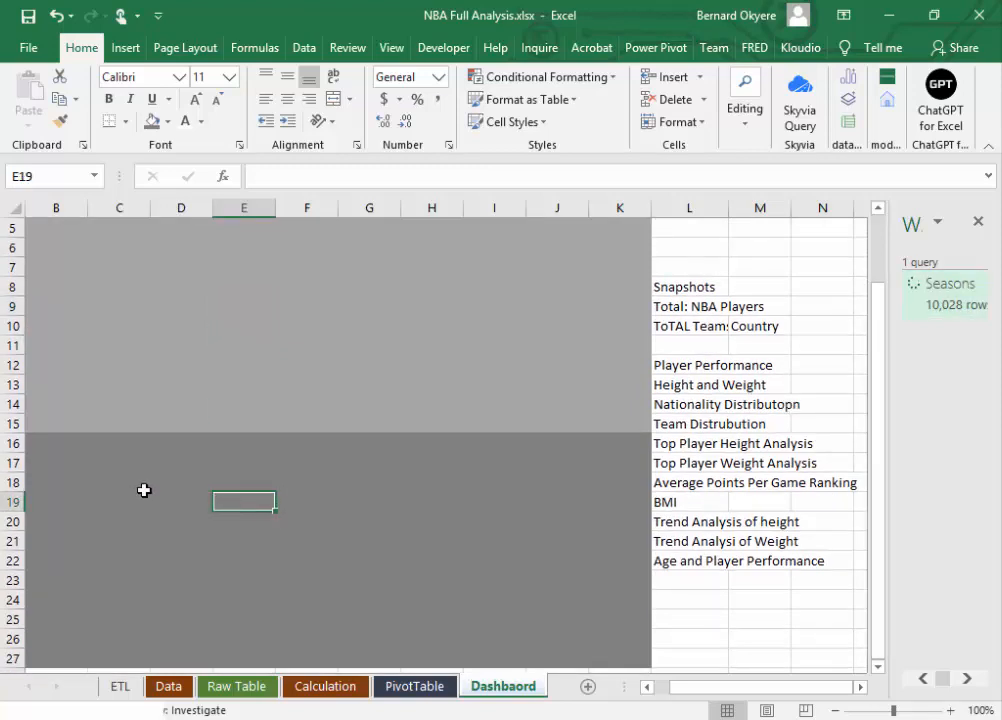
click(310, 326)
click(186, 480)
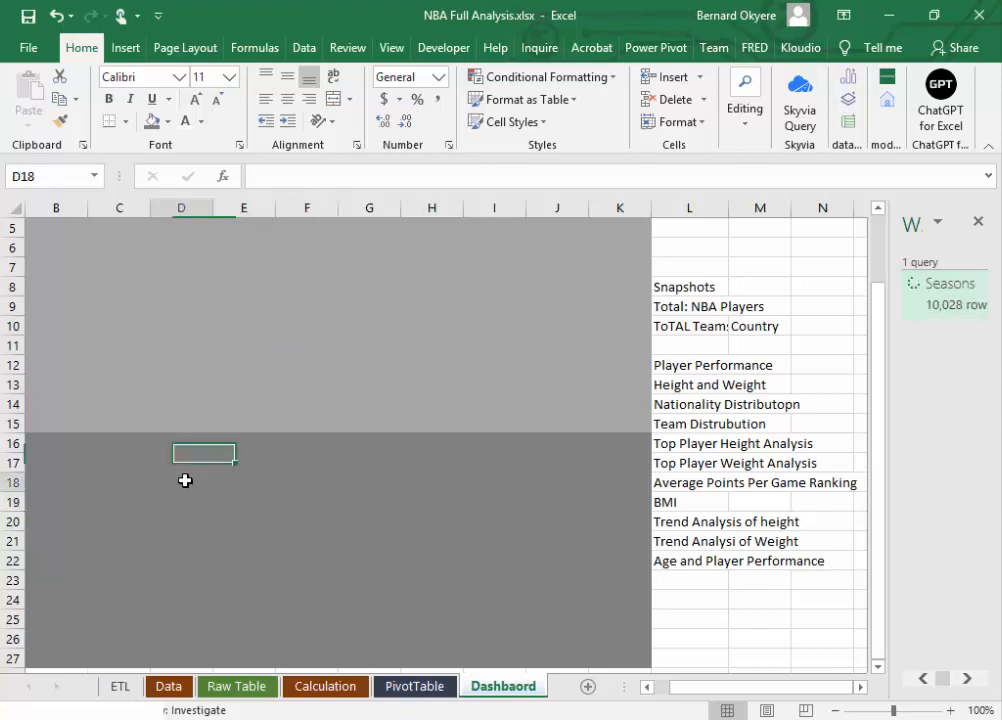
click(326, 500)
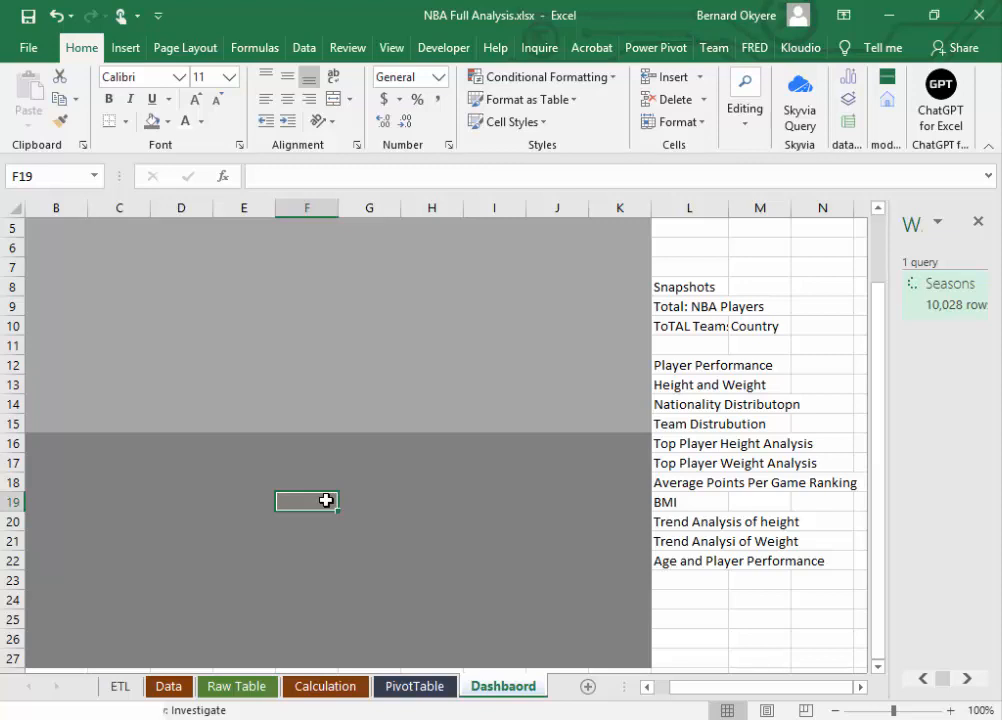
Step: Review the lower grey band around C17:J25 as a chart area and compare the banded layout with the metric list
drag(96, 456, 537, 626)
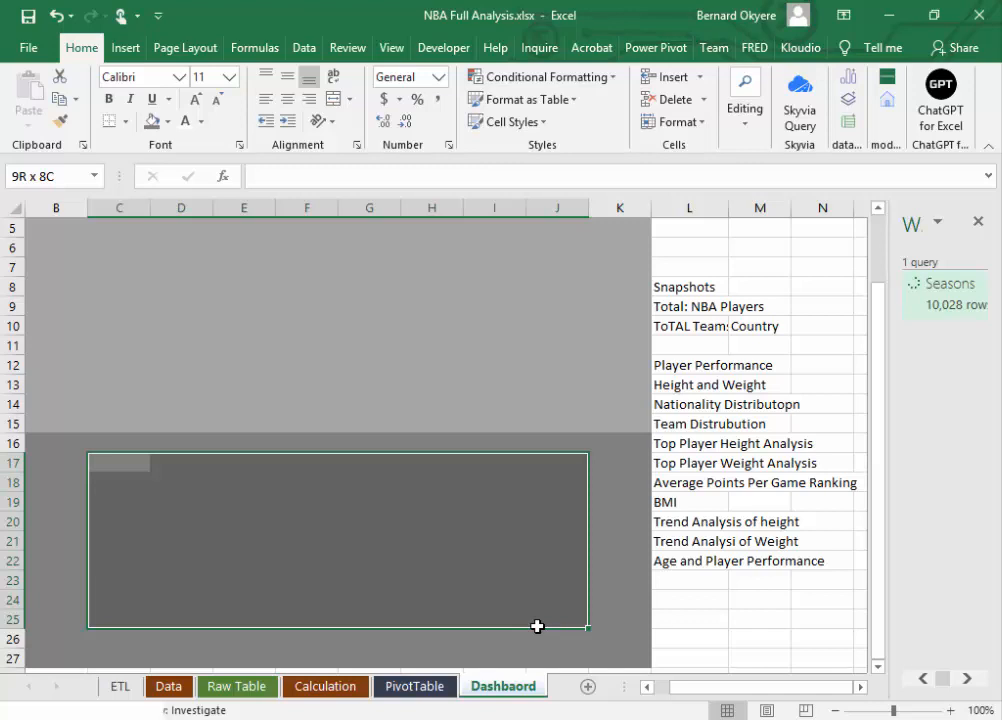
drag(537, 626, 537, 626)
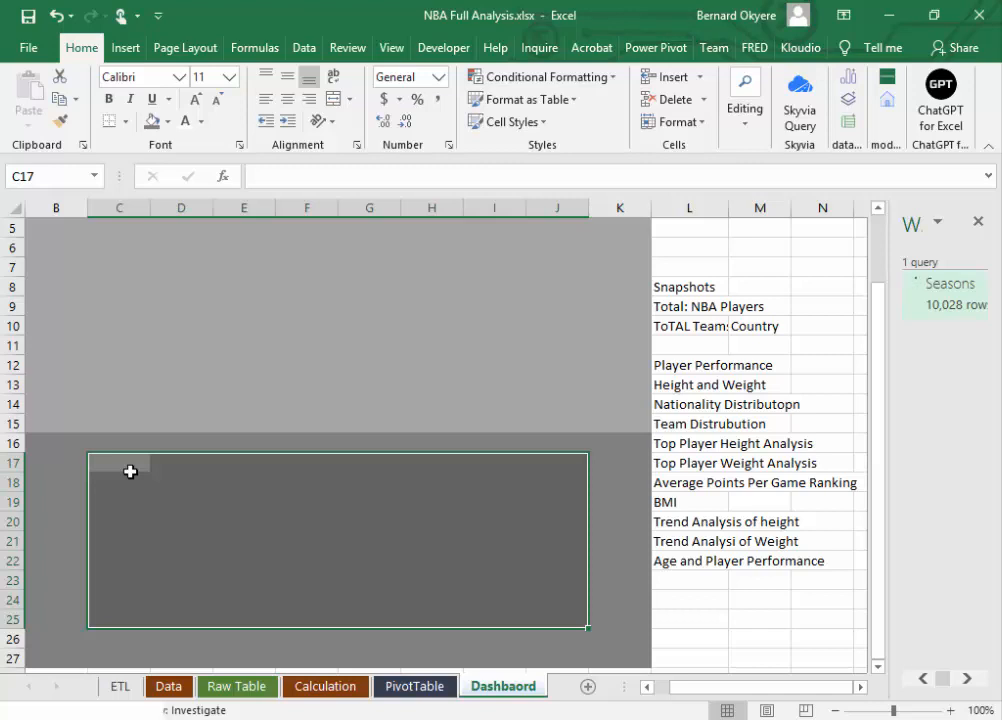
click(141, 501)
drag(125, 470, 535, 593)
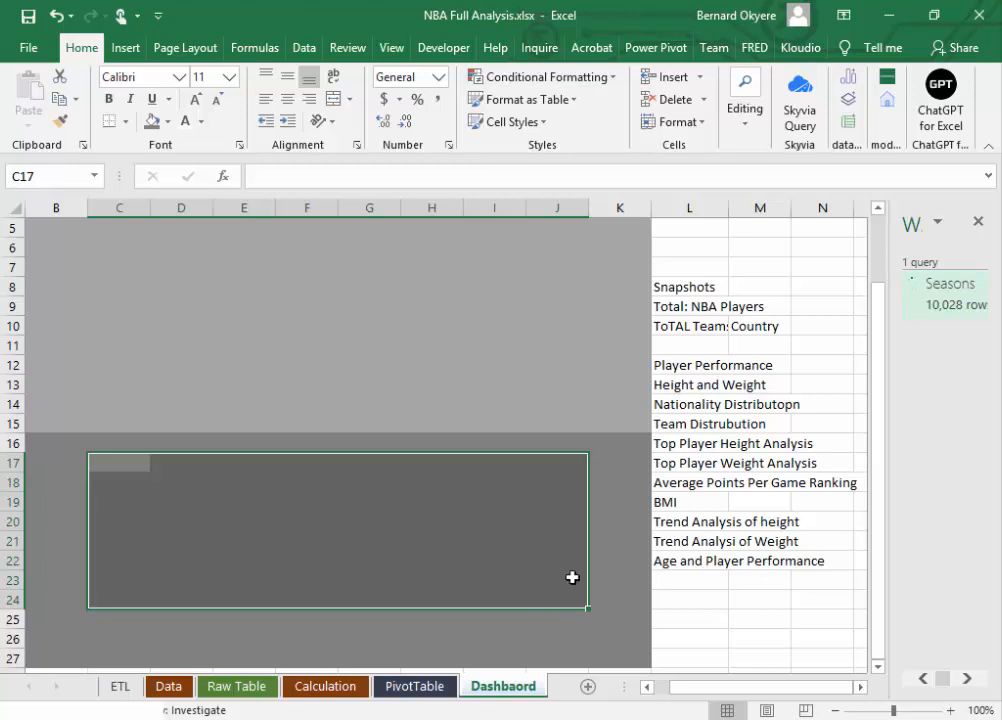
click(721, 619)
scroll(867, 420, up, 2)
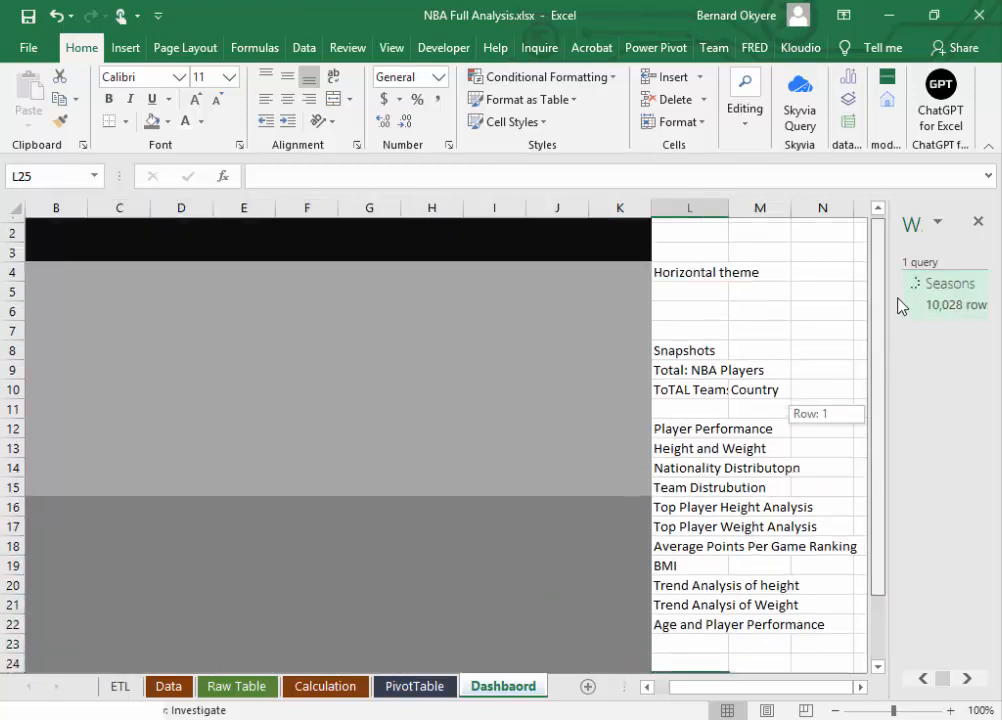
Step: Add a new worksheet and fill cells A1:D21 with the darkest theme green as the first vertical block
click(588, 688)
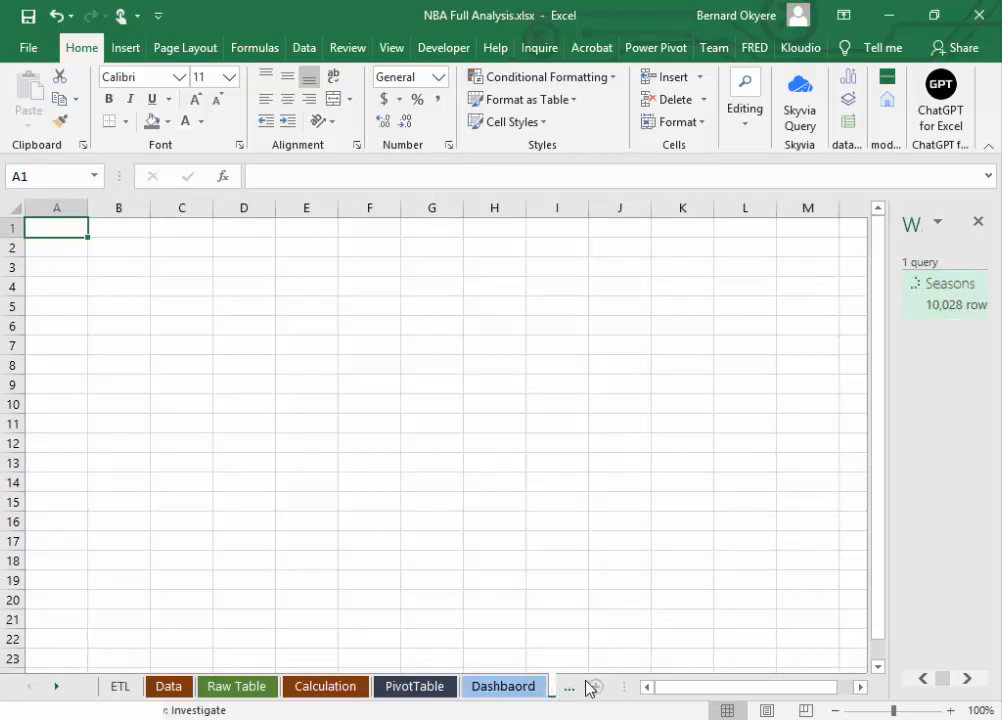
click(553, 689)
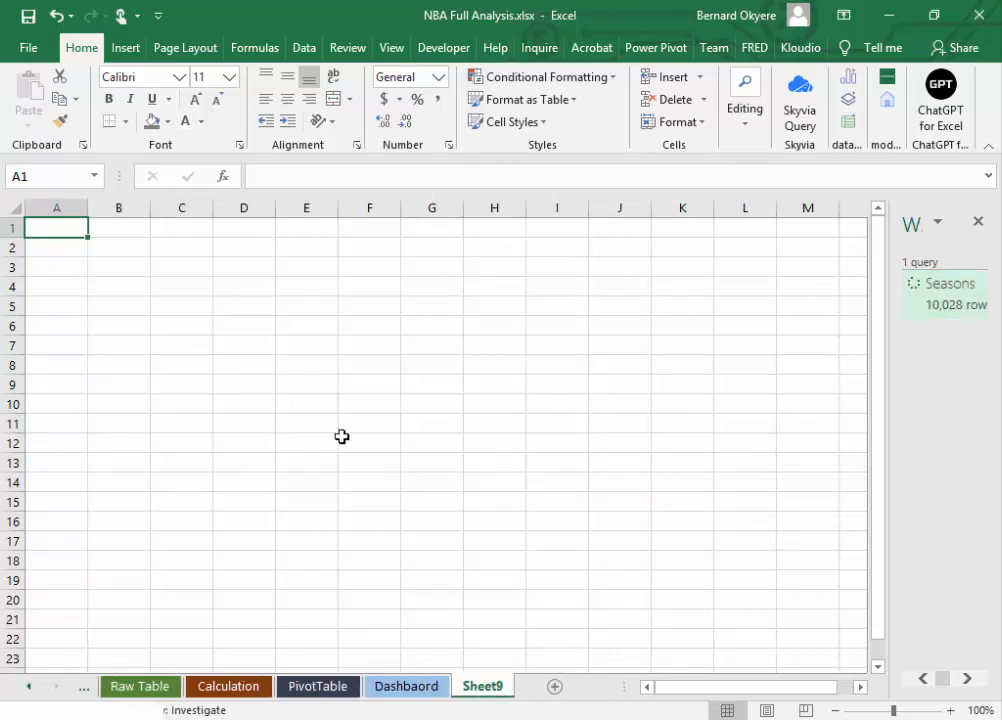
drag(56, 228, 229, 613)
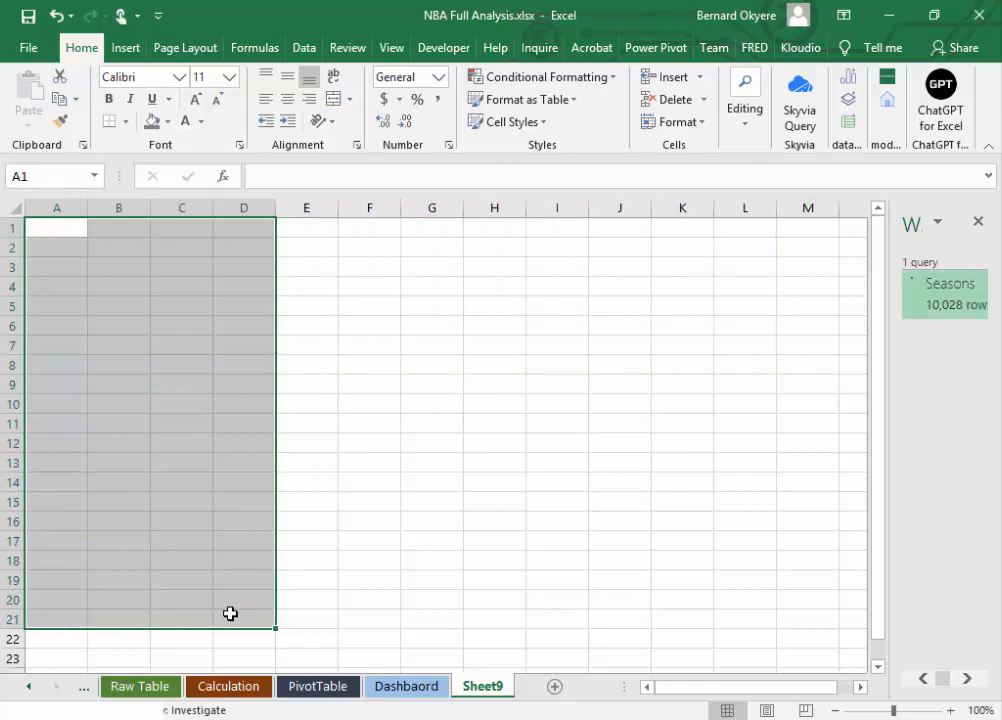
click(167, 121)
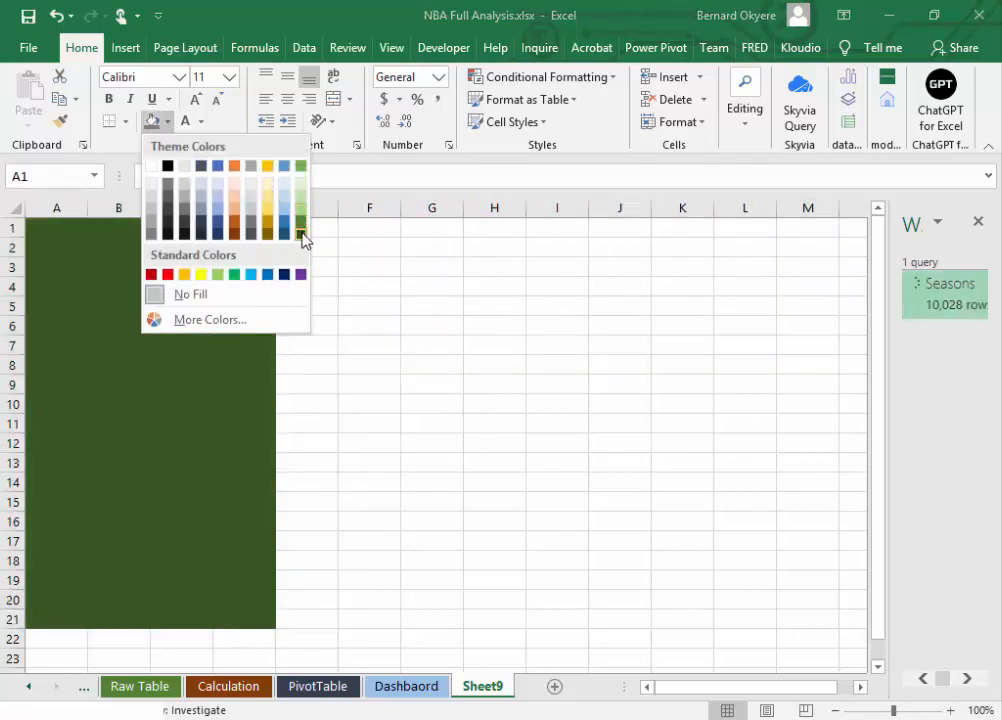
click(301, 233)
Step: Fill cells E1:F21 with white to form a strip beside the dark green block
drag(299, 225, 368, 625)
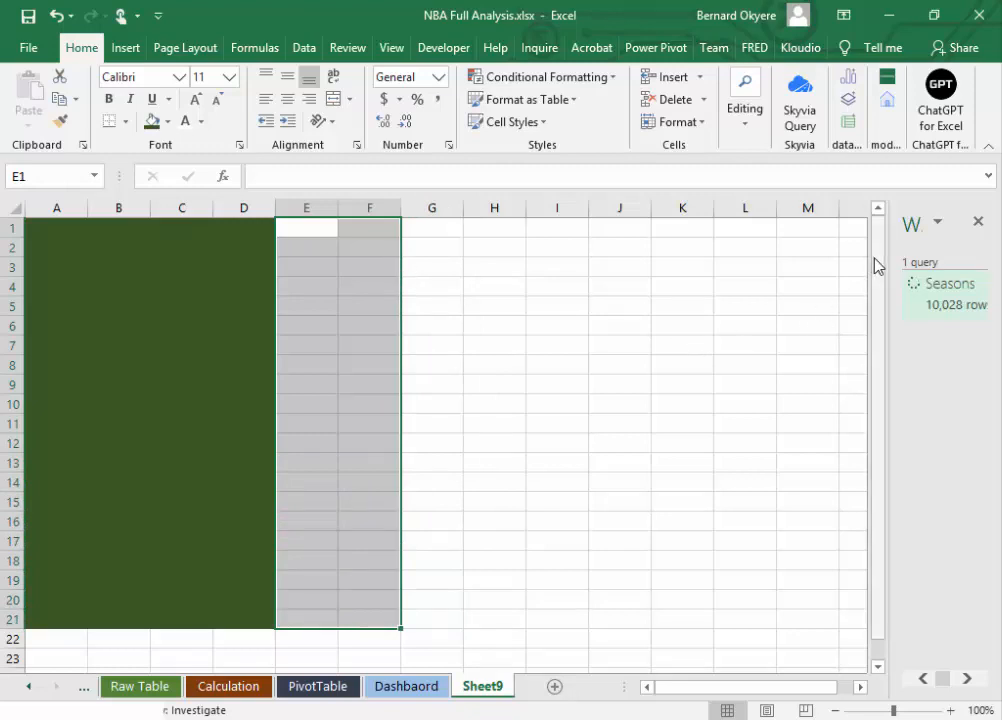
drag(875, 258, 874, 216)
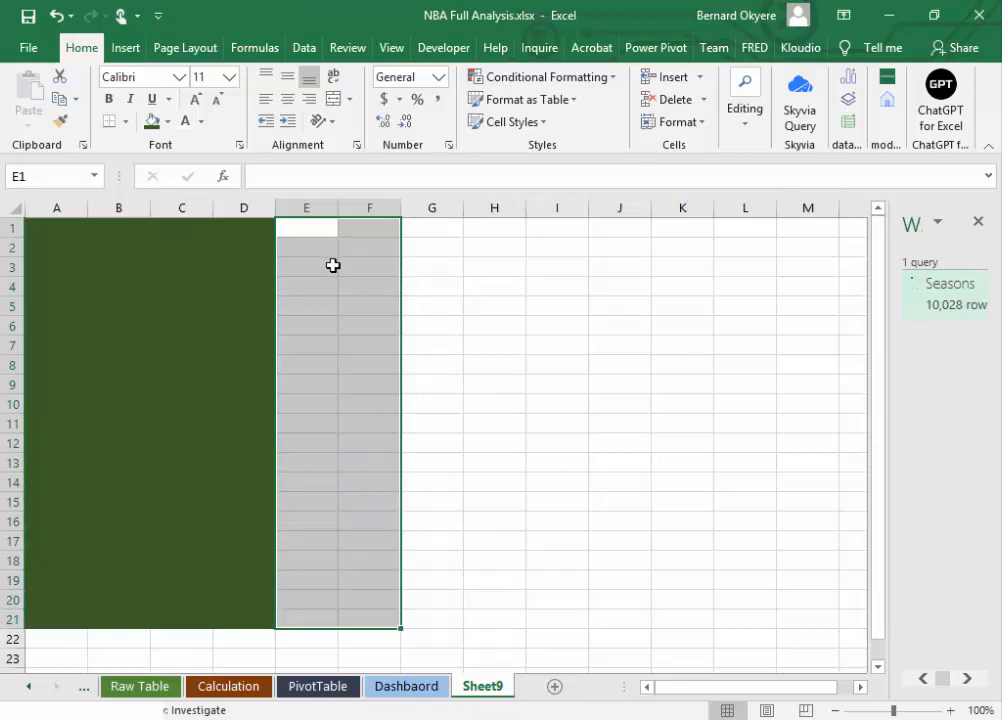
click(168, 121)
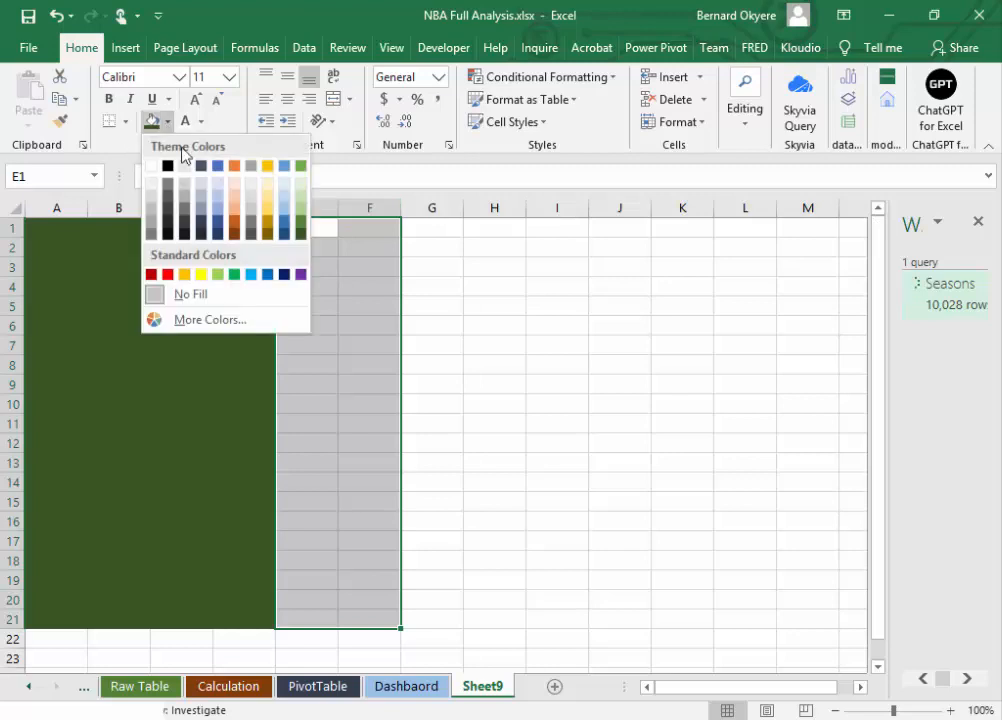
click(151, 166)
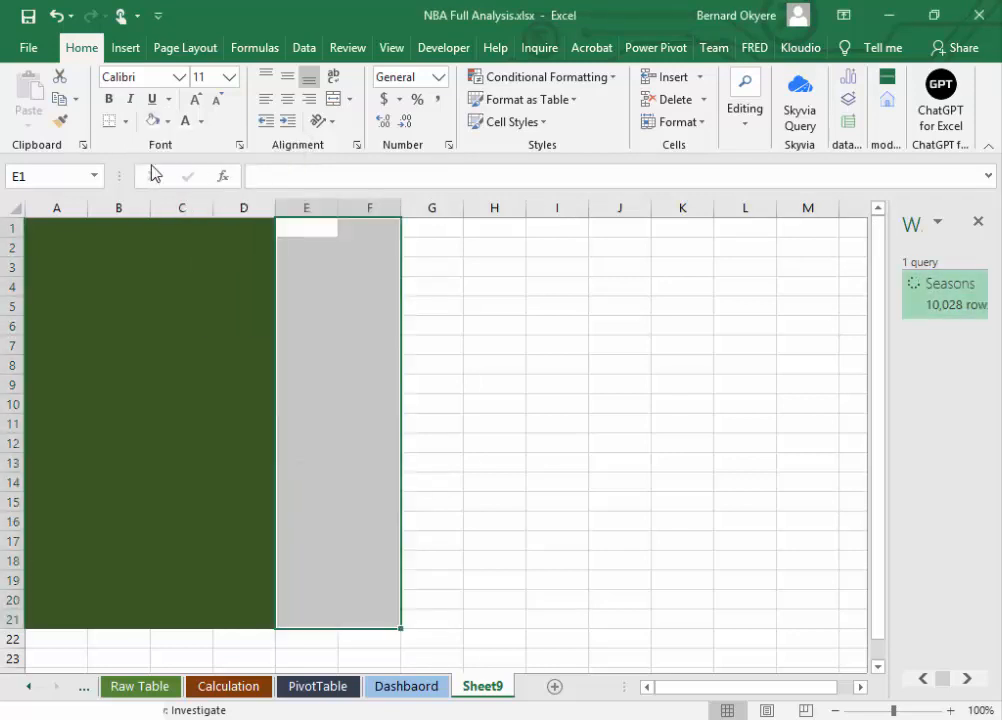
click(483, 288)
Step: Examine the white strip in E1:F21 and the empty area G1:K21 as sections of the vertical layout
drag(422, 227, 659, 620)
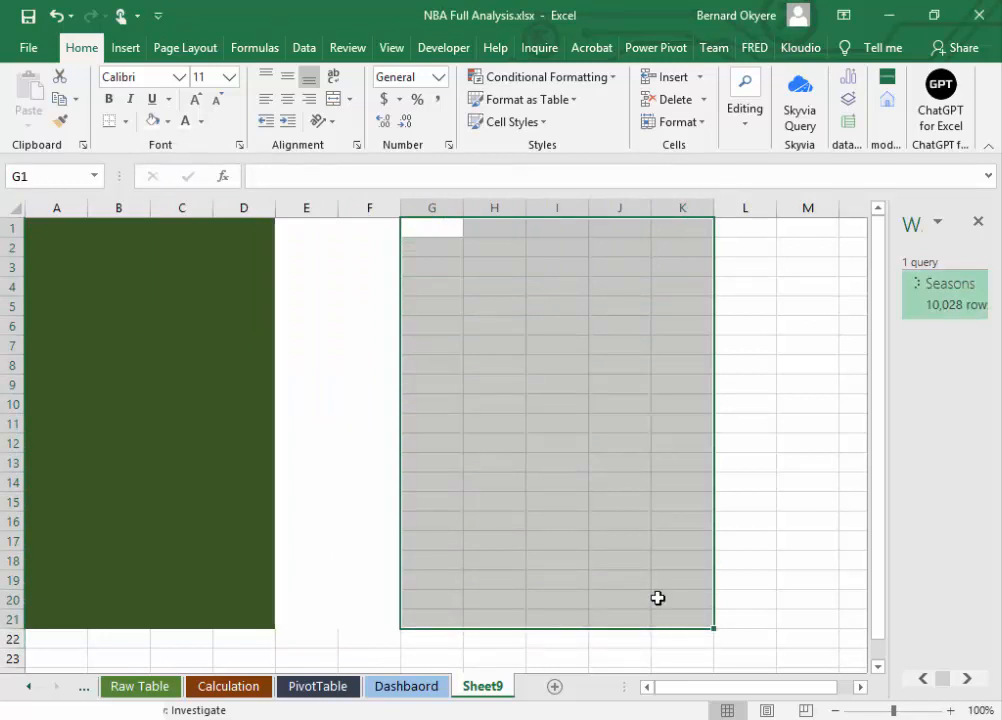
click(340, 229)
click(313, 230)
drag(346, 282, 367, 613)
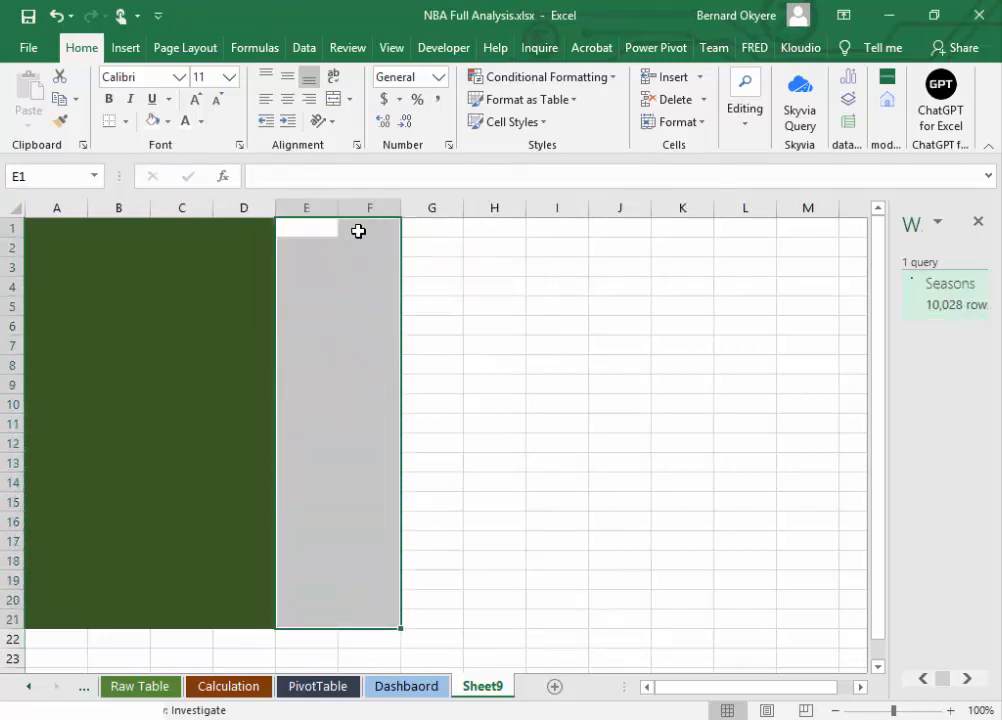
click(356, 231)
click(336, 346)
click(339, 405)
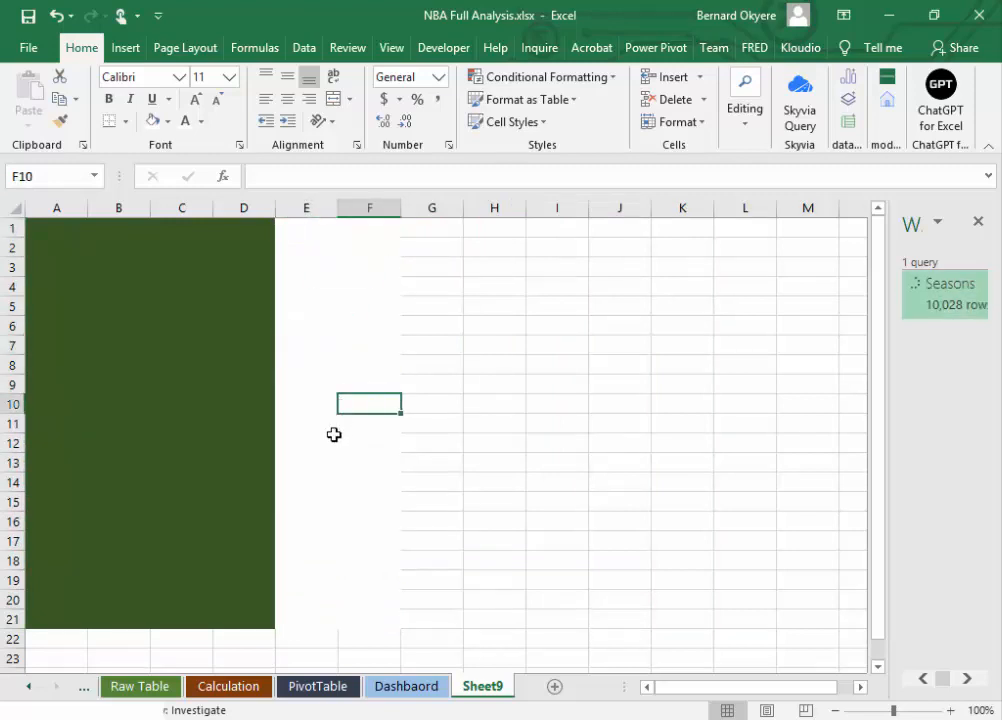
click(333, 436)
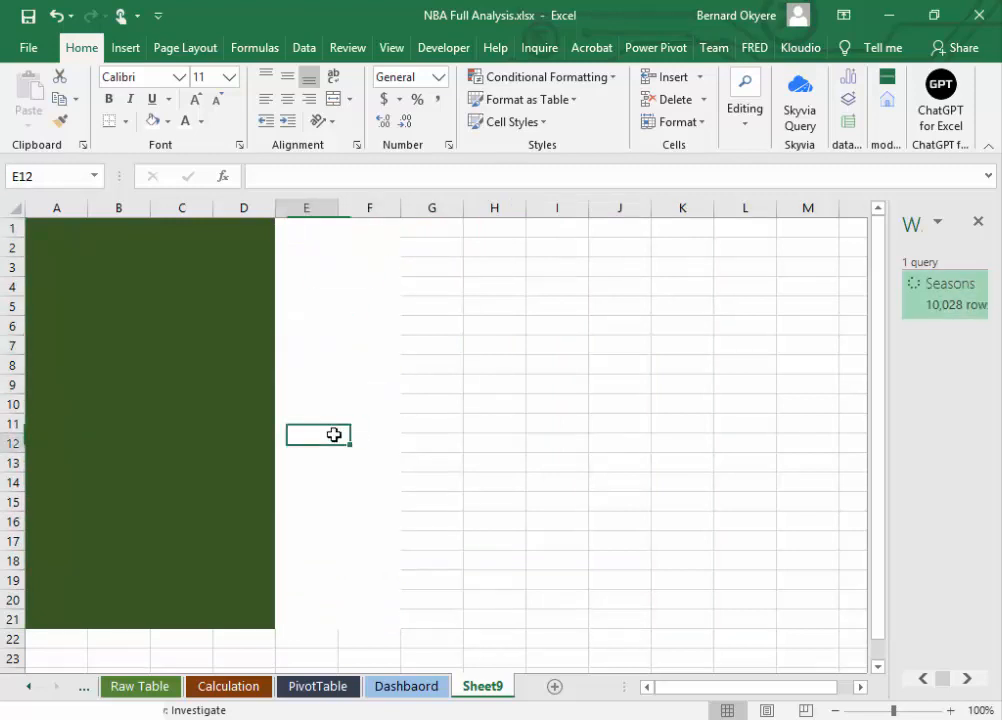
click(342, 538)
click(311, 612)
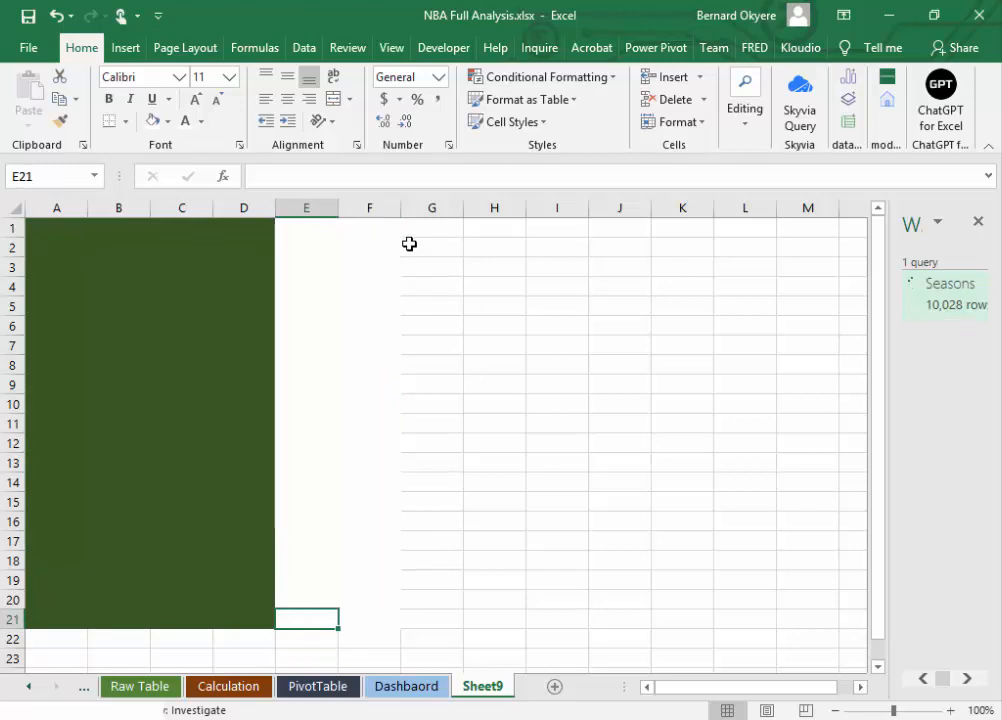
Step: Fill cells G1:K21 with a theme green one shade lighter than the A1:D21 block
drag(424, 224, 693, 611)
click(168, 121)
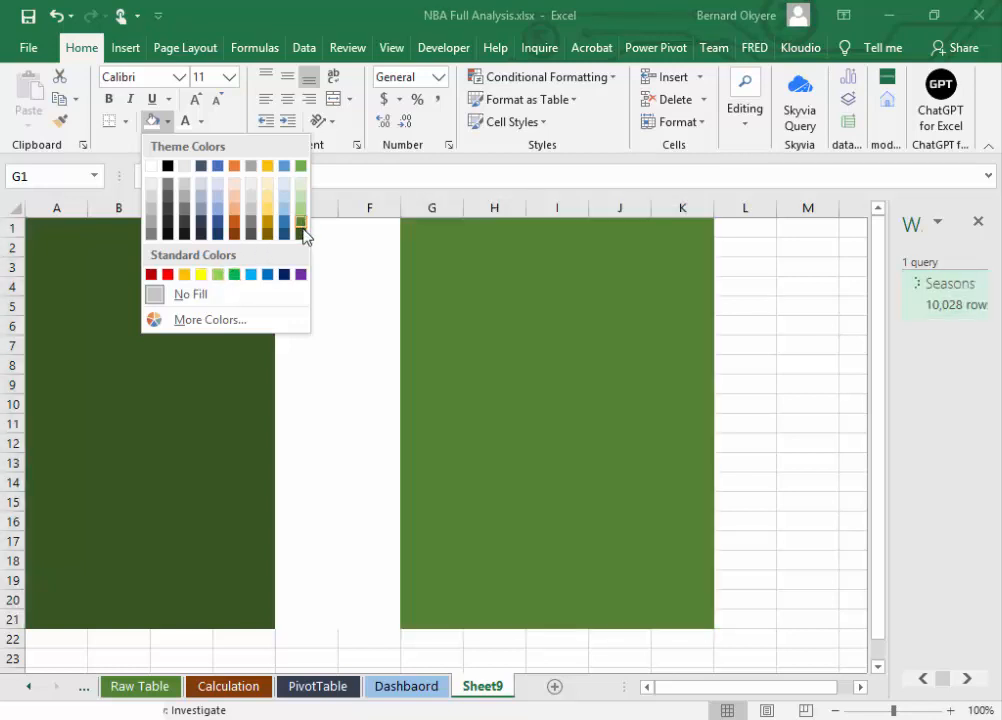
click(304, 233)
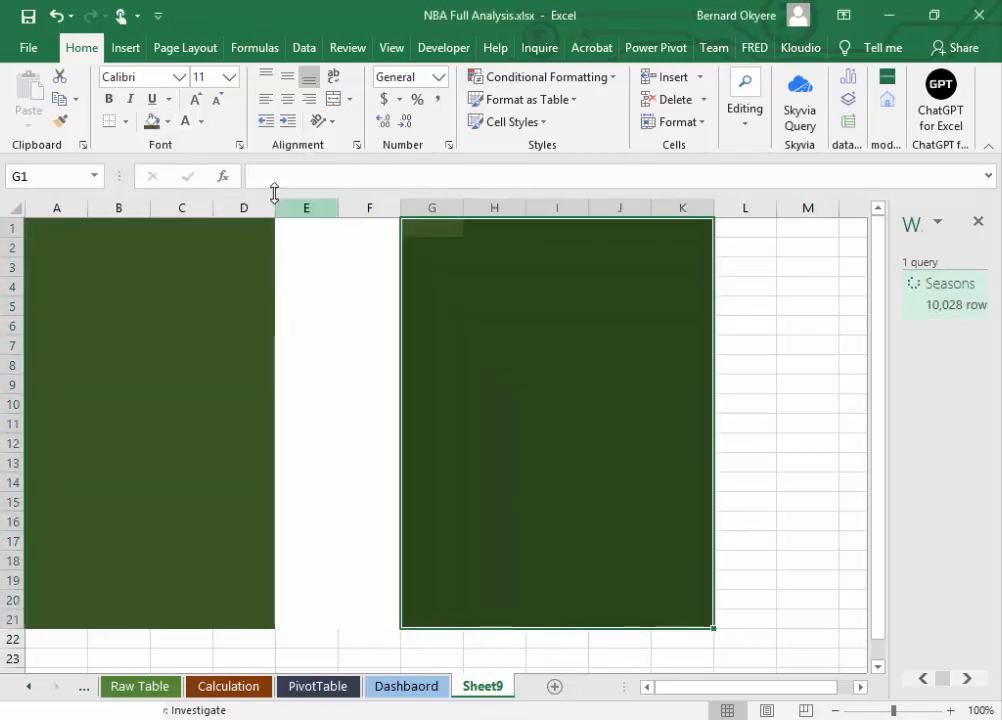
click(167, 127)
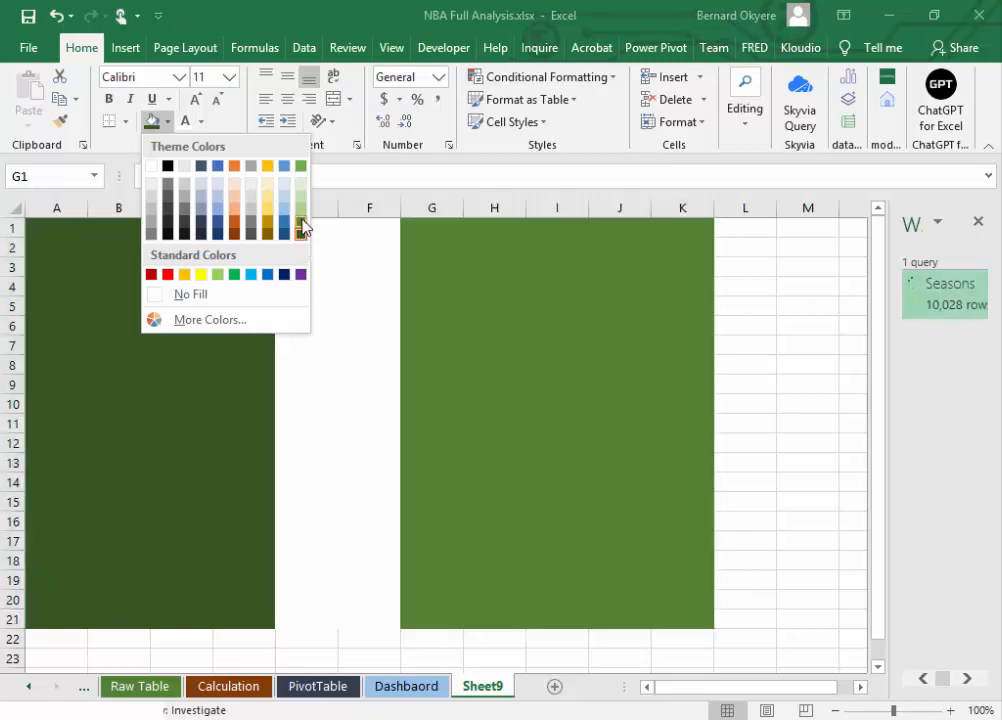
click(302, 223)
click(567, 444)
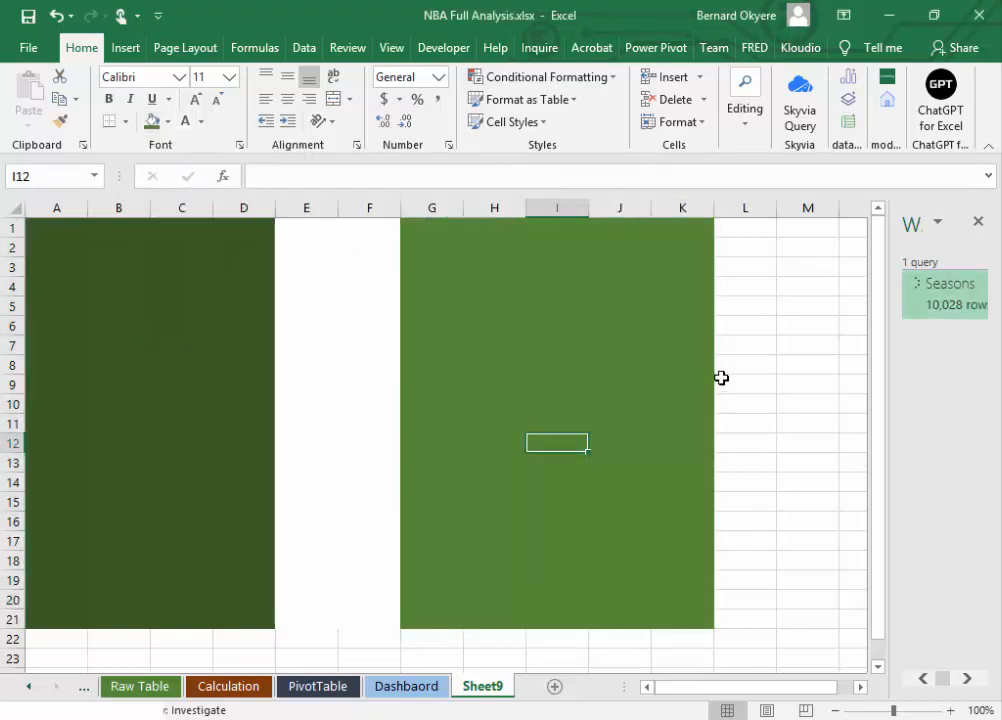
Step: Review the dark green, white and lighter green blocks of the vertical layout as possible dashboard sections
click(186, 360)
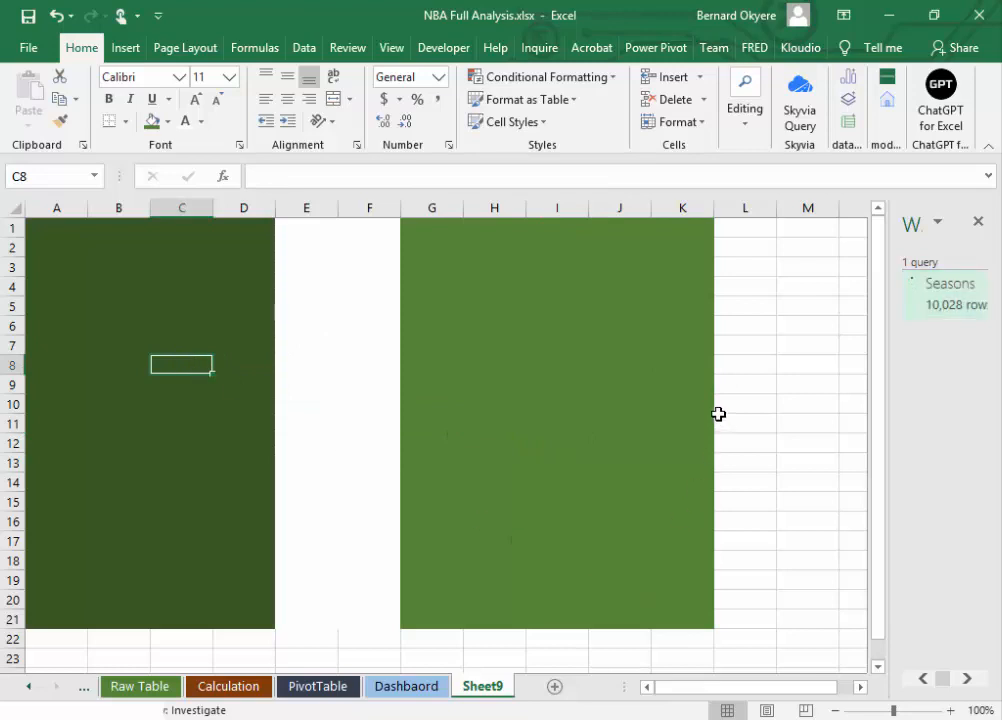
click(674, 438)
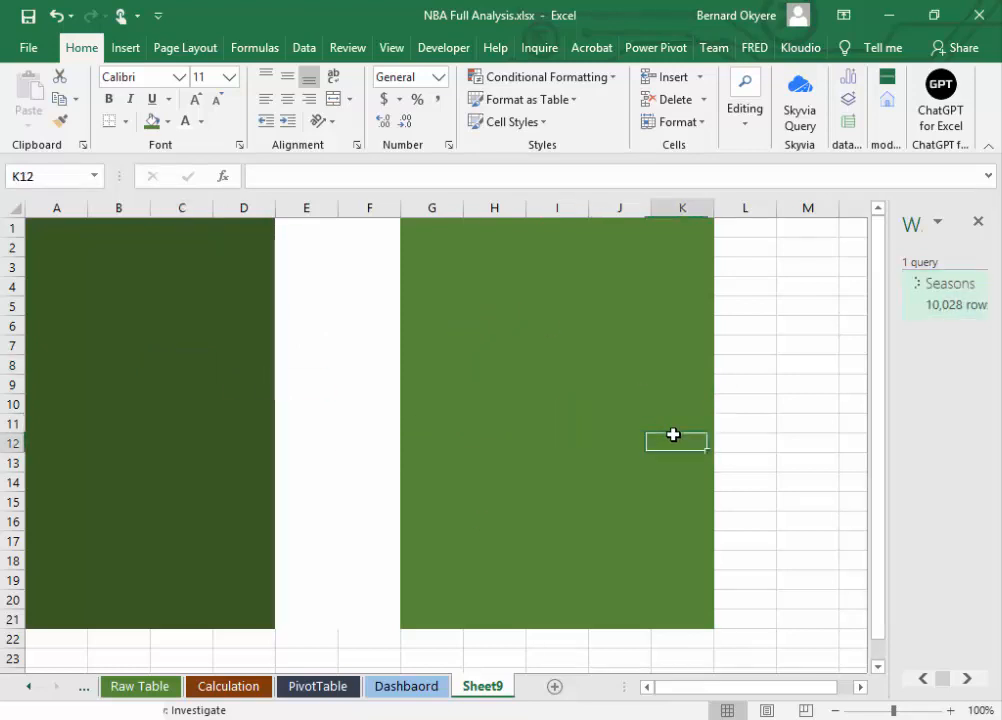
click(513, 281)
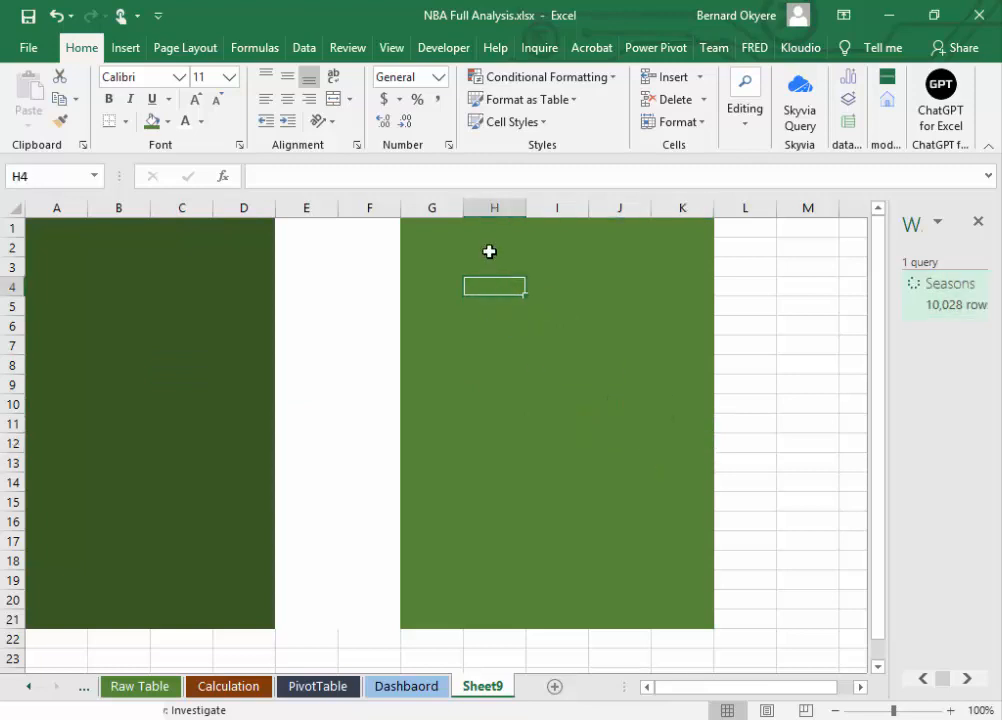
drag(490, 248, 660, 604)
click(148, 381)
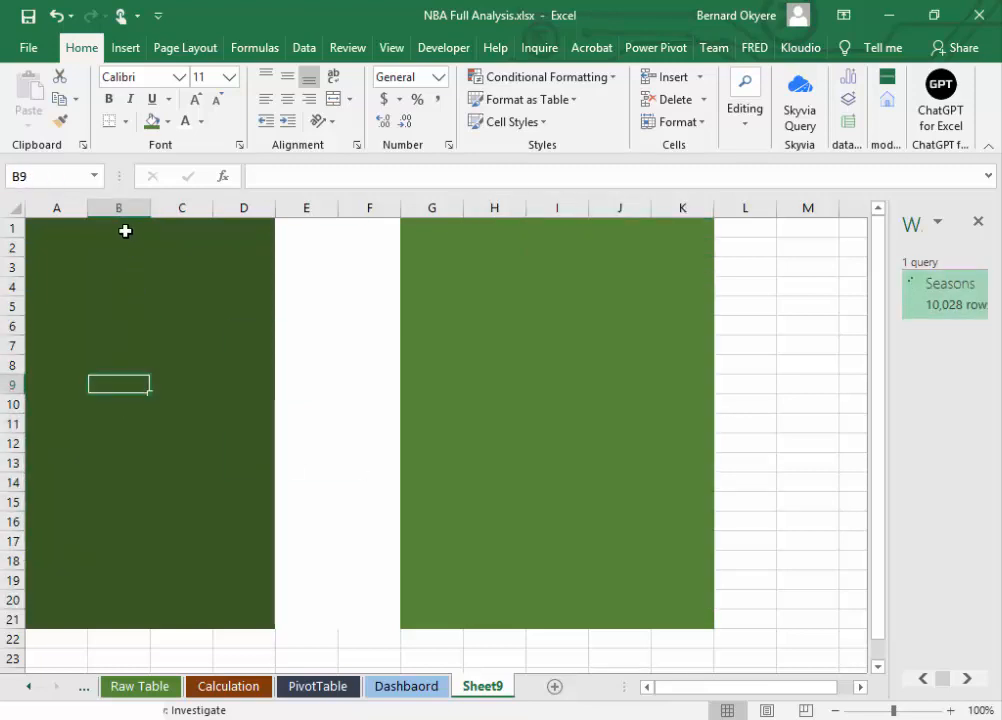
click(126, 246)
click(348, 317)
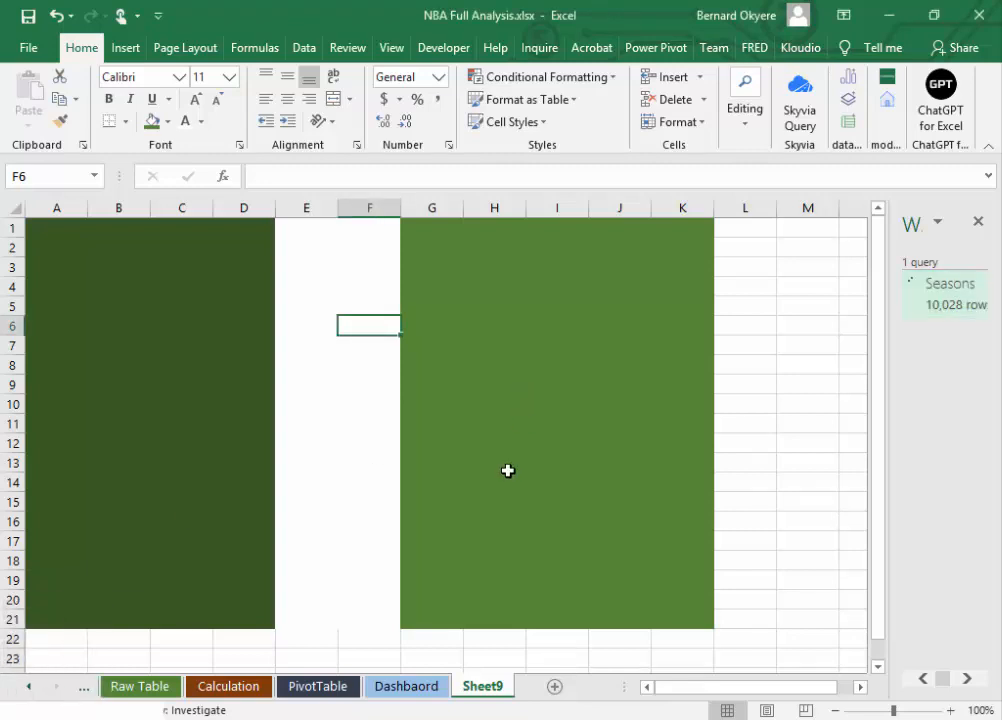
Step: Return to the Dashbaord sheet and review its black header and grey bands along with the Seasons query
click(407, 687)
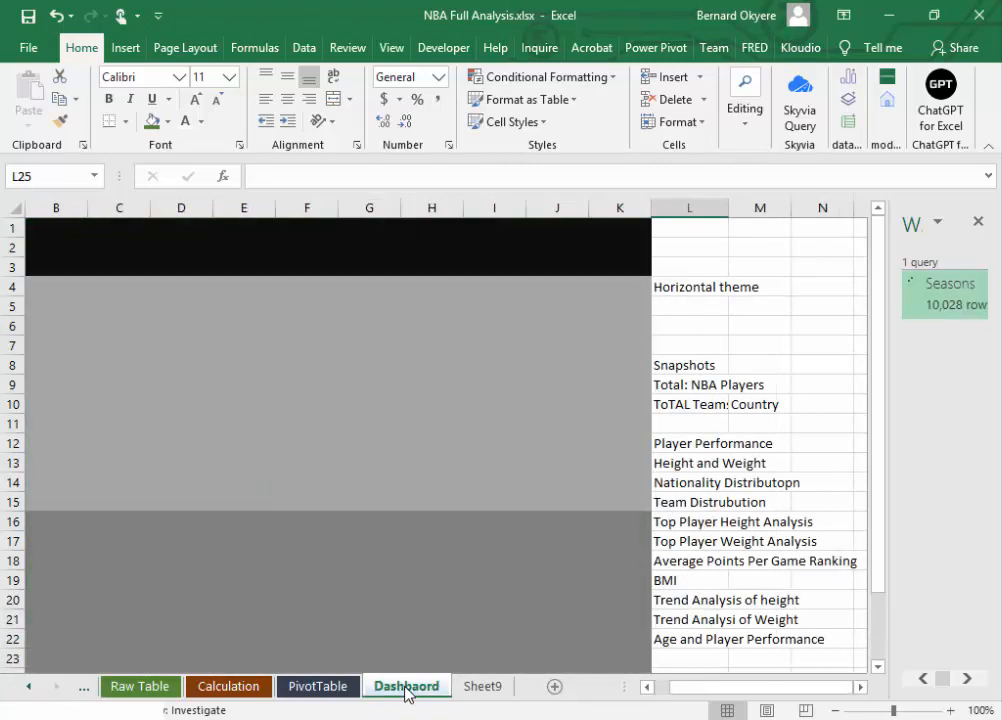
click(423, 420)
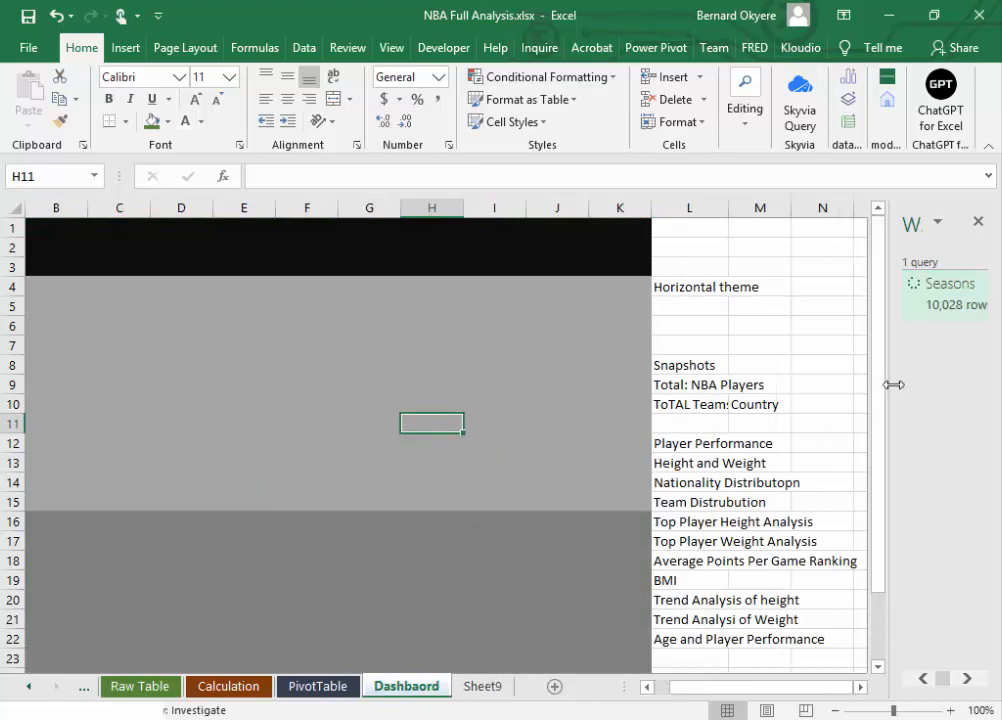
click(436, 246)
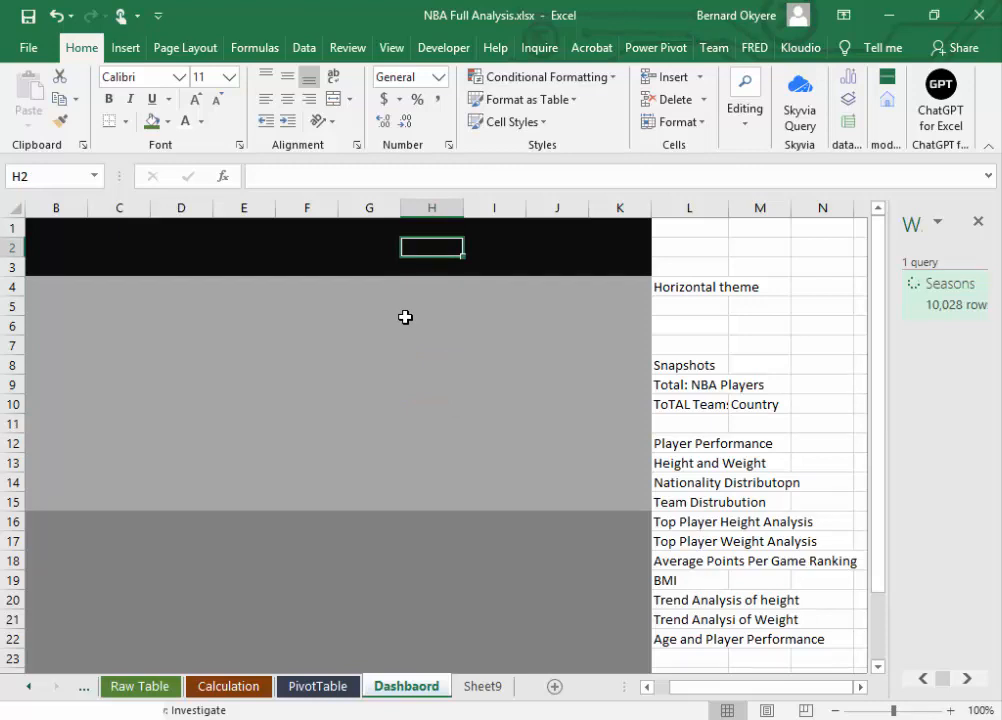
click(945, 294)
click(232, 265)
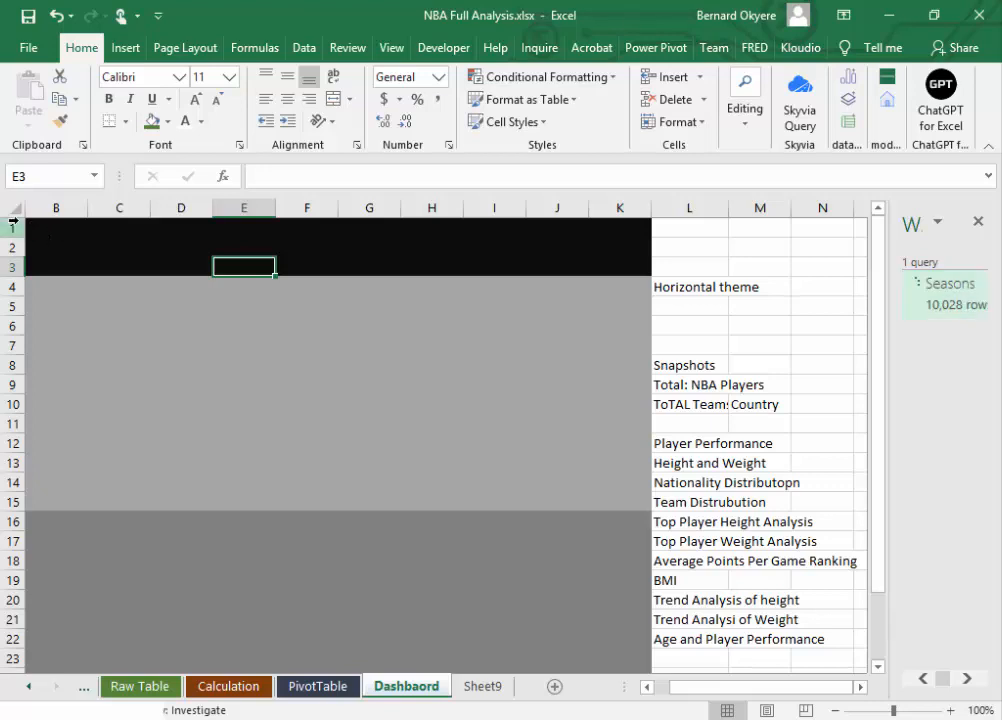
Step: Remove the fill colours from rows 1 to 27 of the Dashbaord sheet and save the workbook
drag(12, 221, 112, 624)
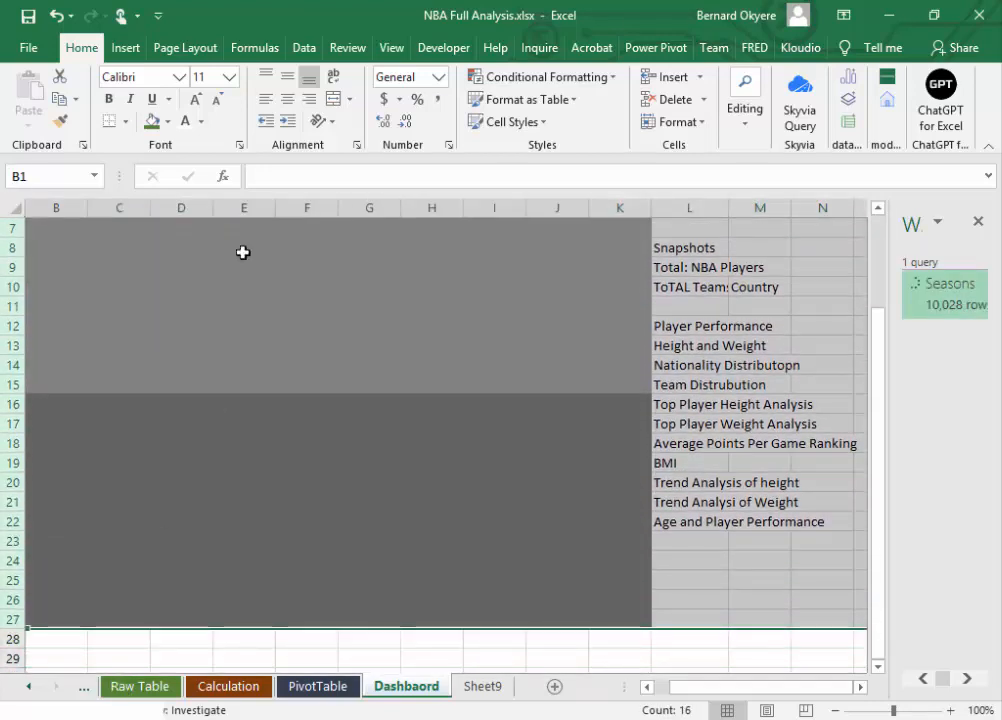
click(168, 121)
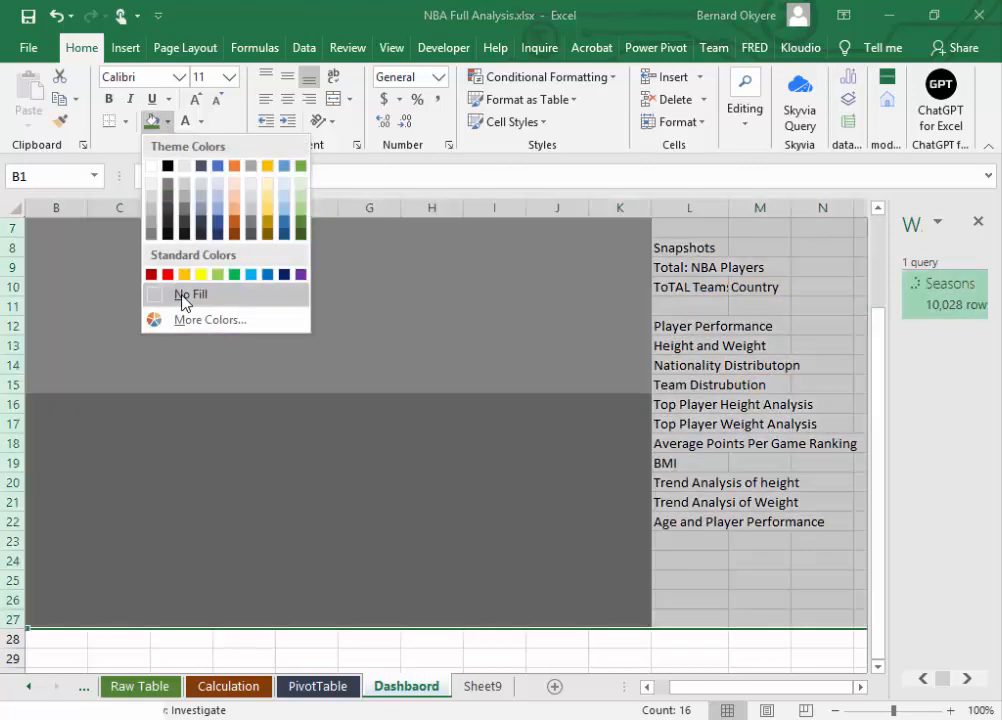
click(185, 295)
scroll(530, 356, up, 2)
click(557, 364)
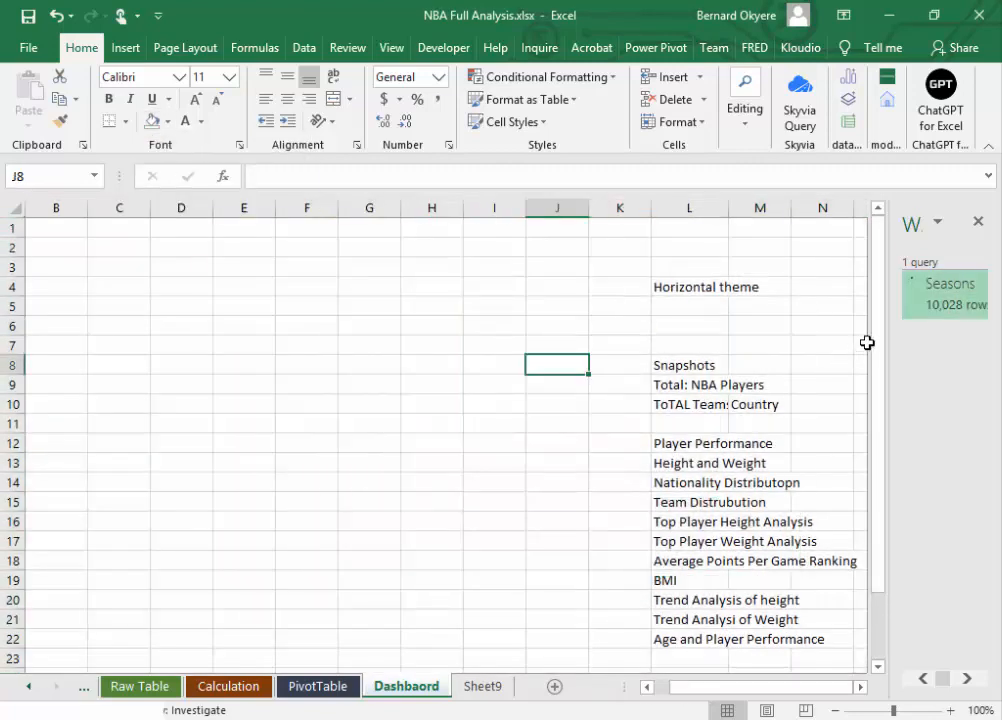
drag(867, 342, 870, 286)
click(344, 298)
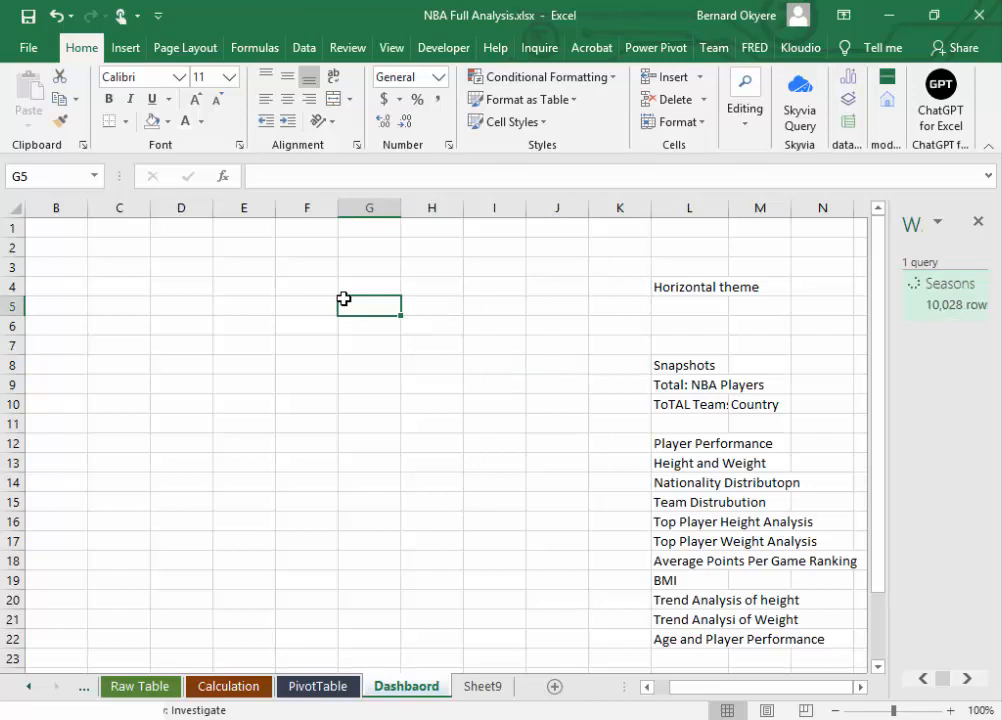
key(ctrl+s)
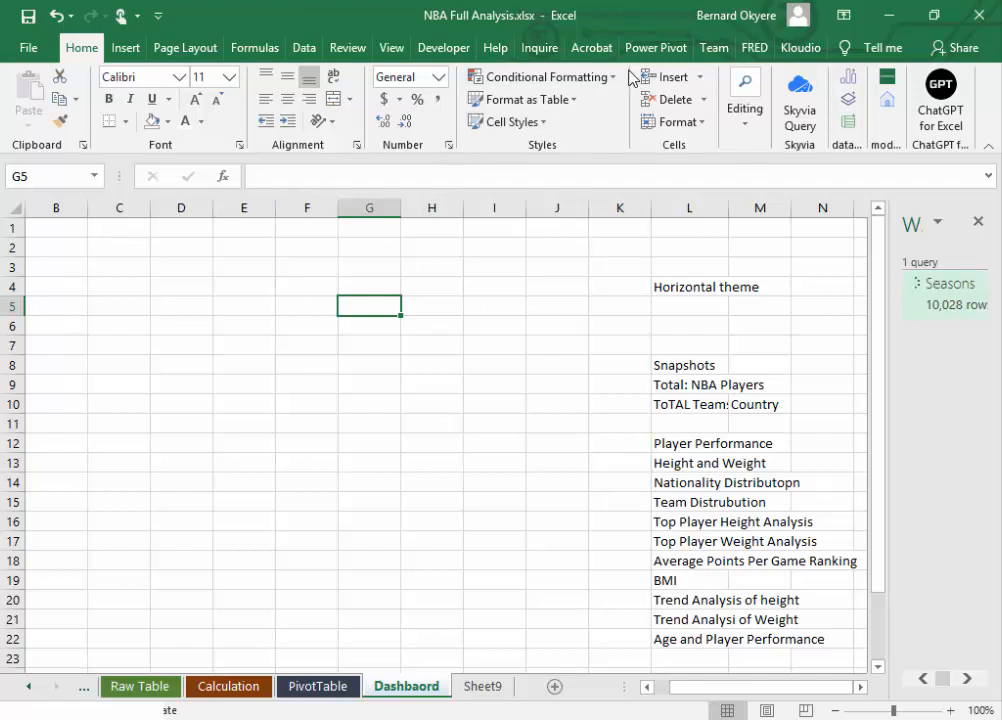
Step: Hide the gridlines, formula bar and headings on the Dashbaord sheet
click(392, 48)
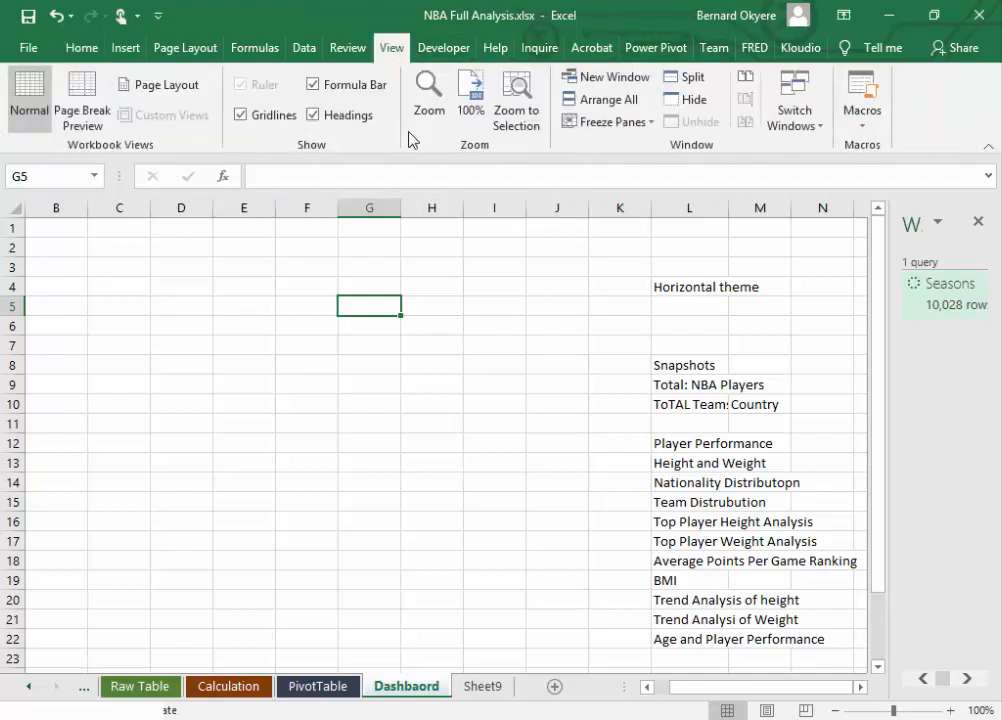
click(241, 115)
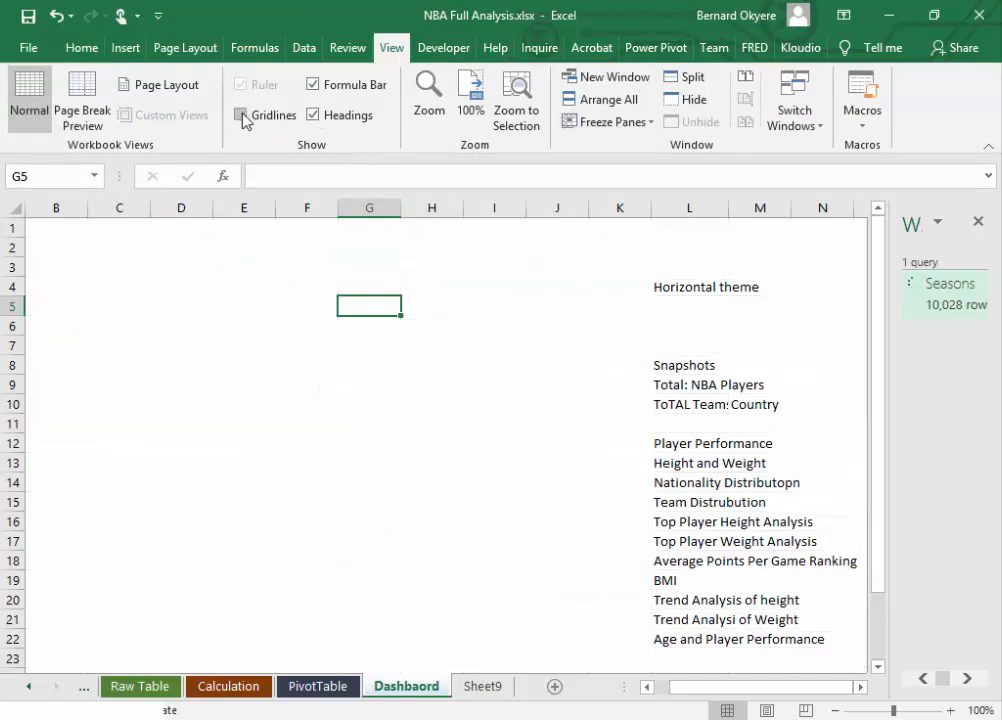
click(117, 273)
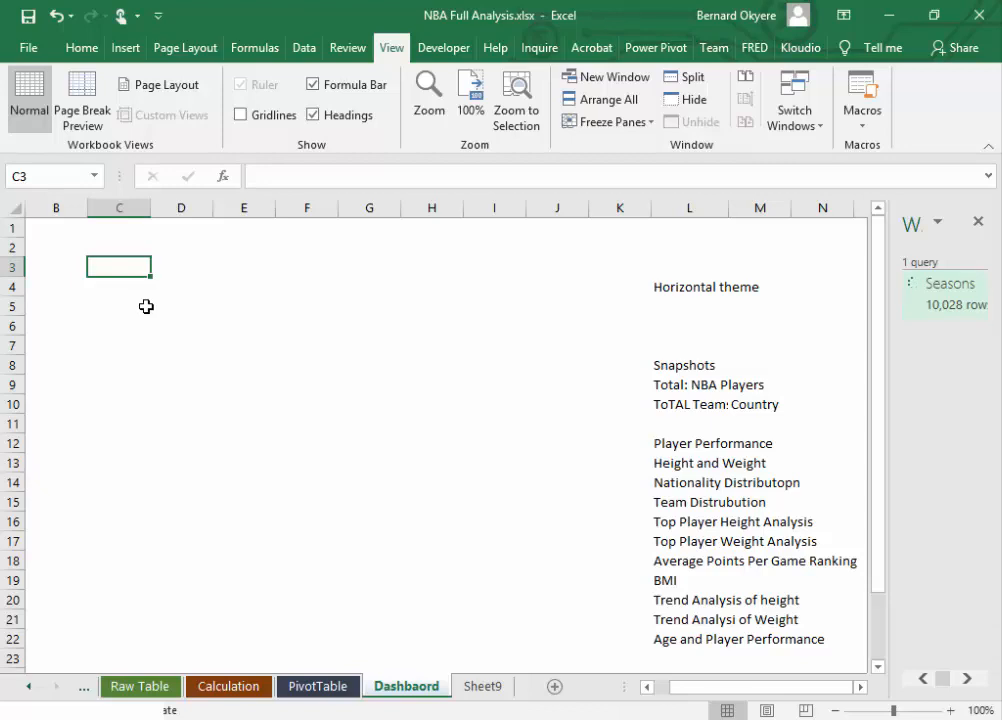
click(314, 85)
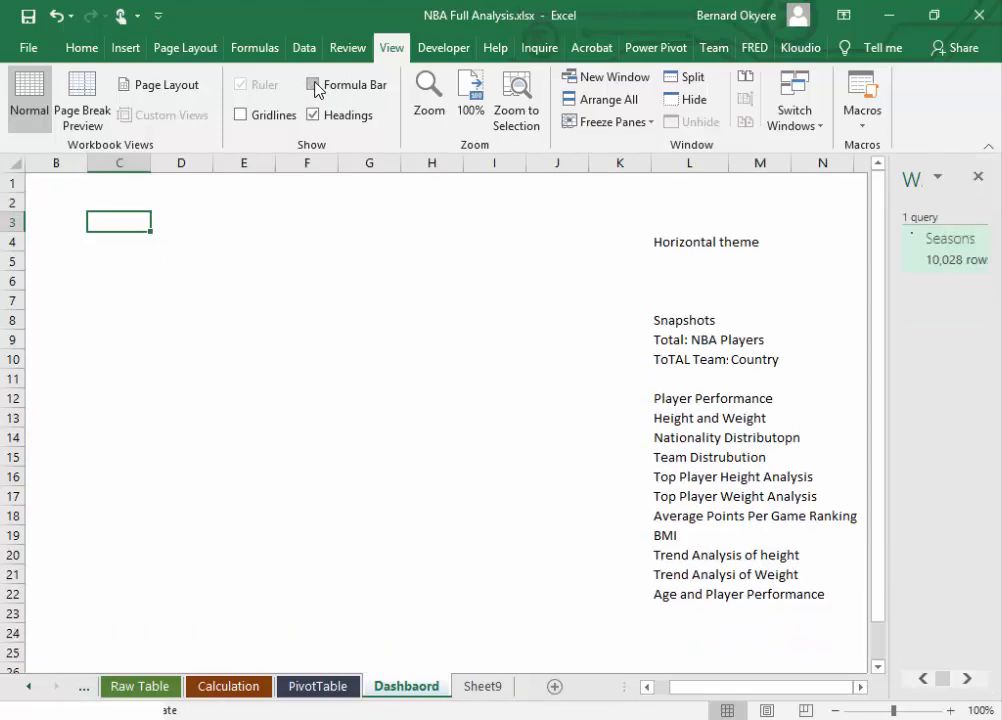
click(314, 115)
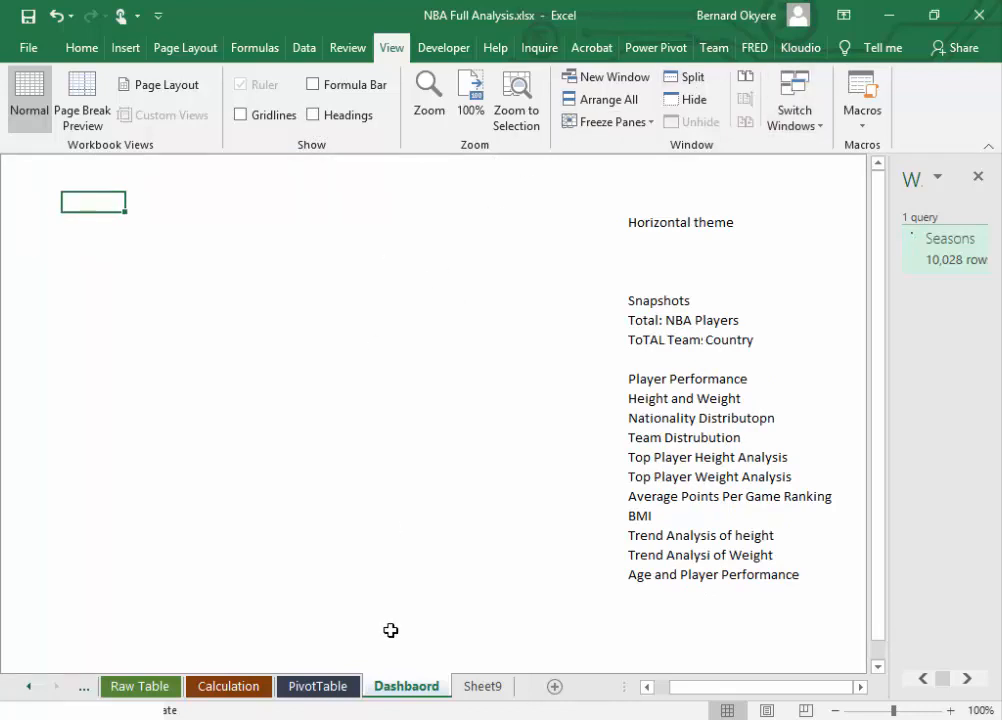
Step: Compare the uncluttered Dashbaord sheet with the view of the PivotTable and Calculation sheets
click(329, 688)
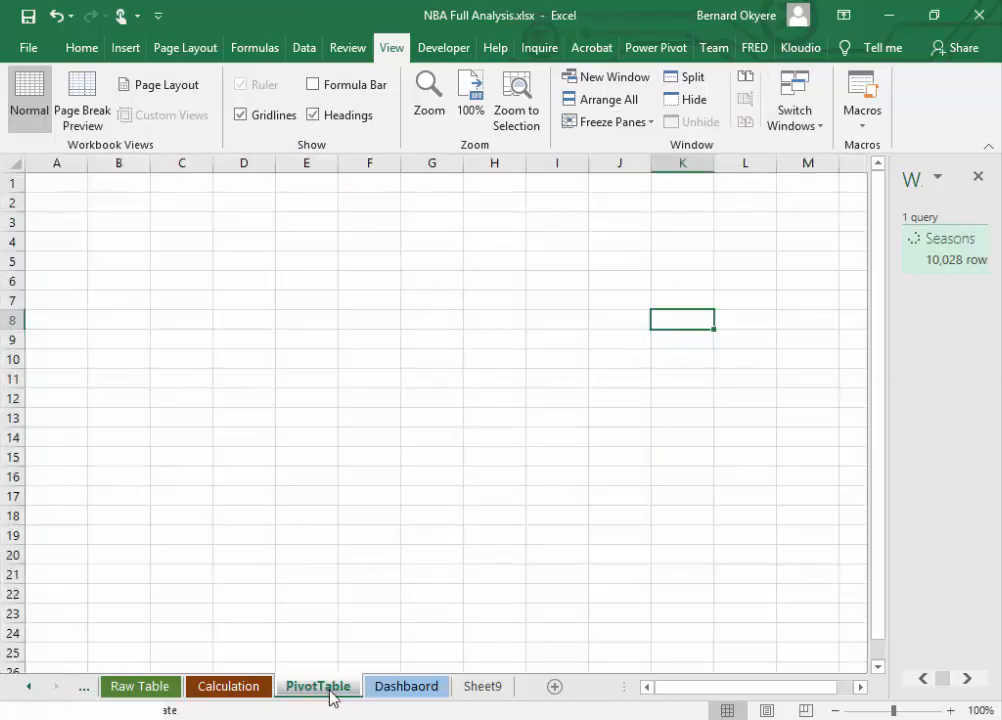
click(437, 687)
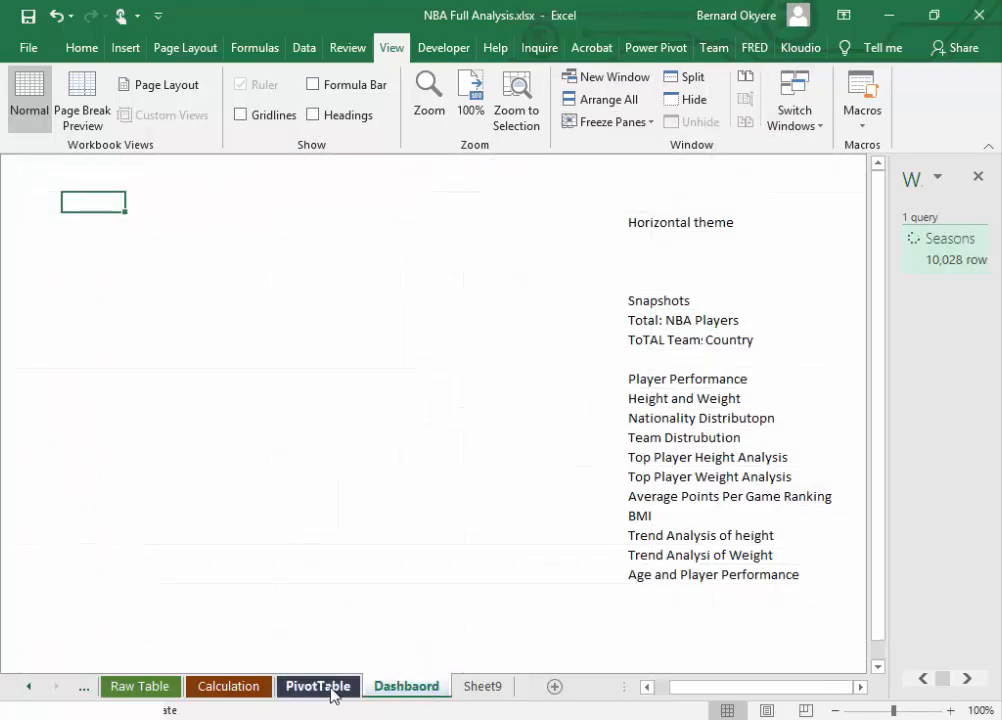
click(333, 690)
click(228, 687)
click(327, 690)
click(392, 690)
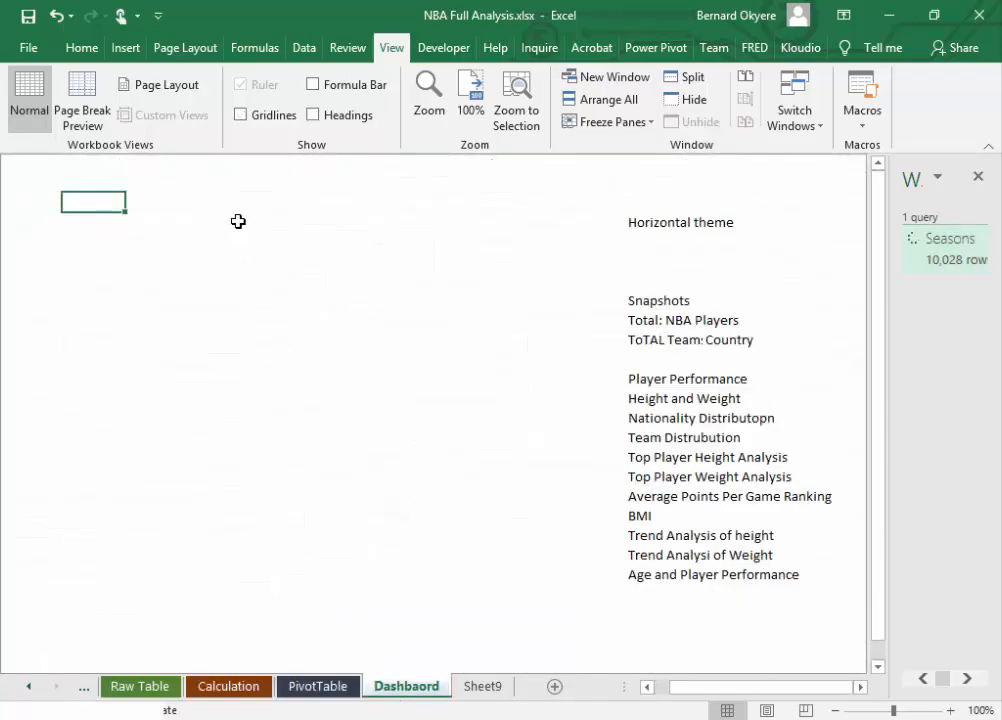
click(237, 221)
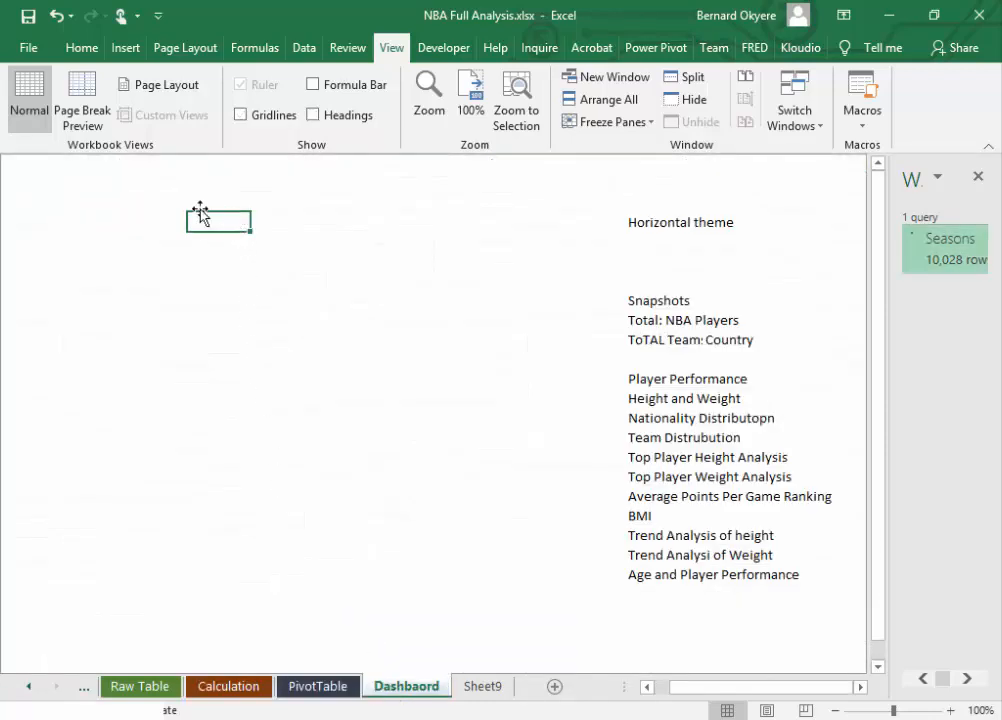
click(93, 178)
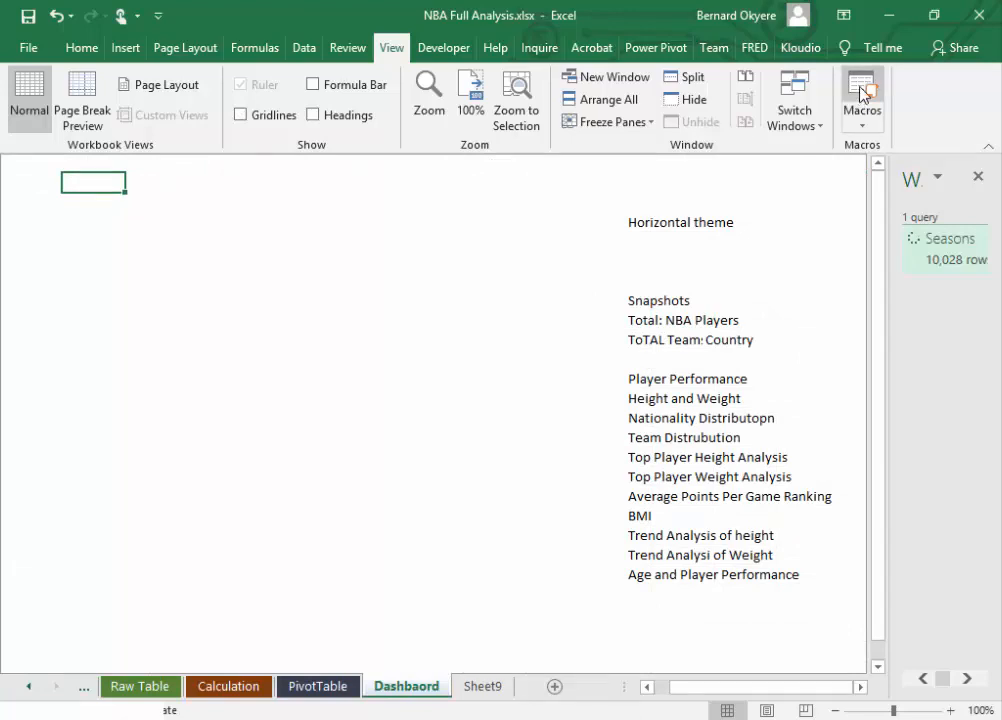
click(841, 18)
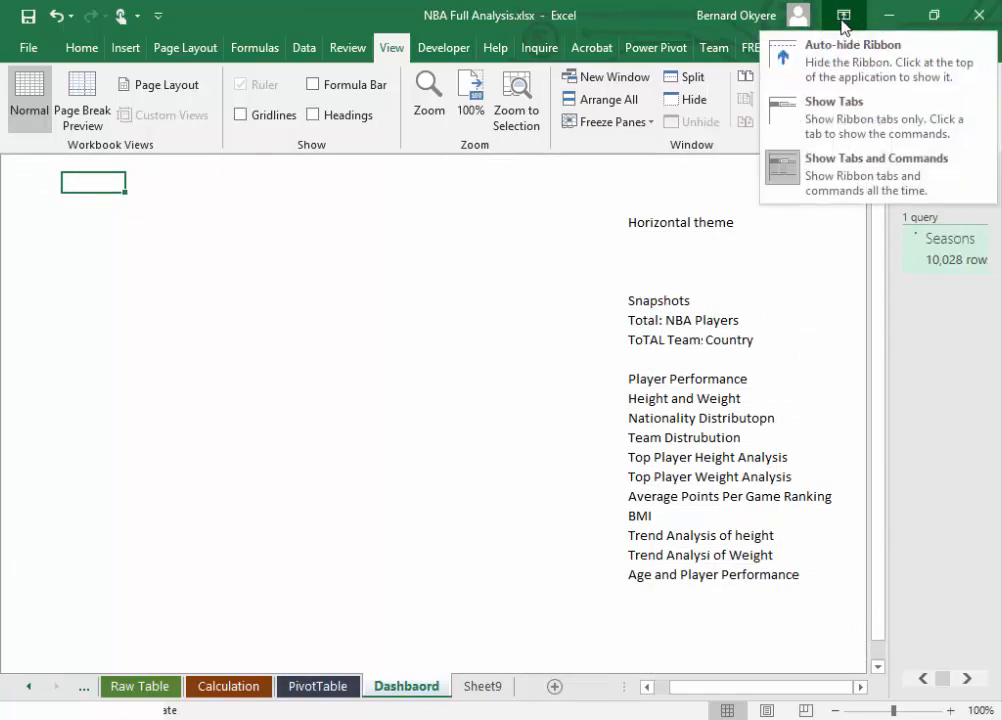
click(305, 225)
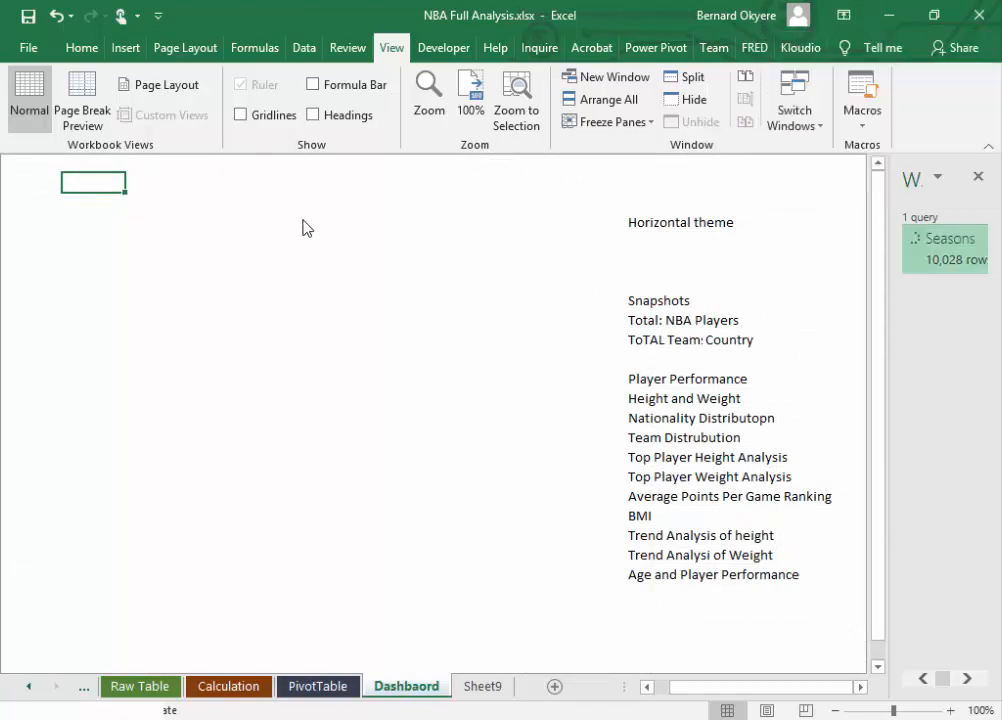
click(166, 180)
drag(155, 182, 549, 436)
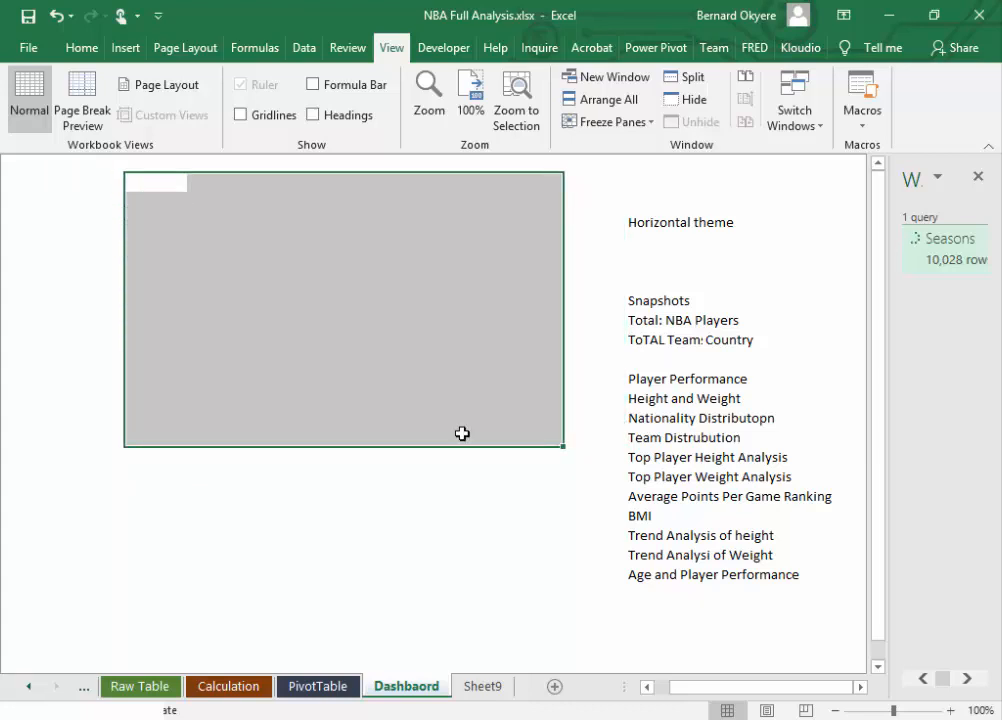
Step: Show the row and column headings and the gridlines on the Dashbaord sheet again
click(314, 116)
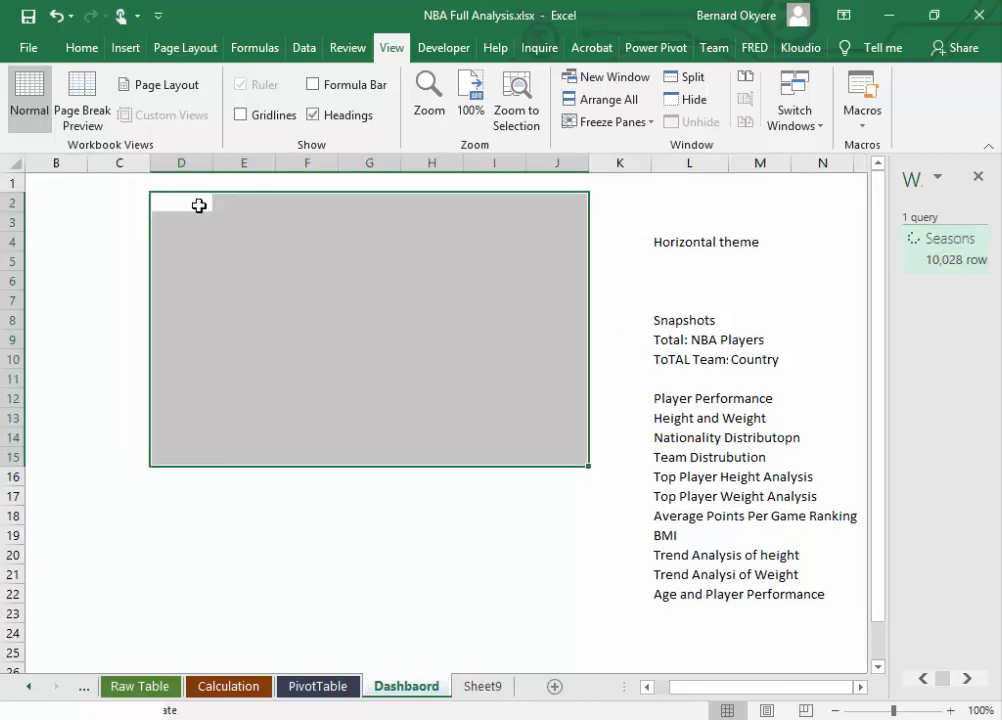
click(193, 205)
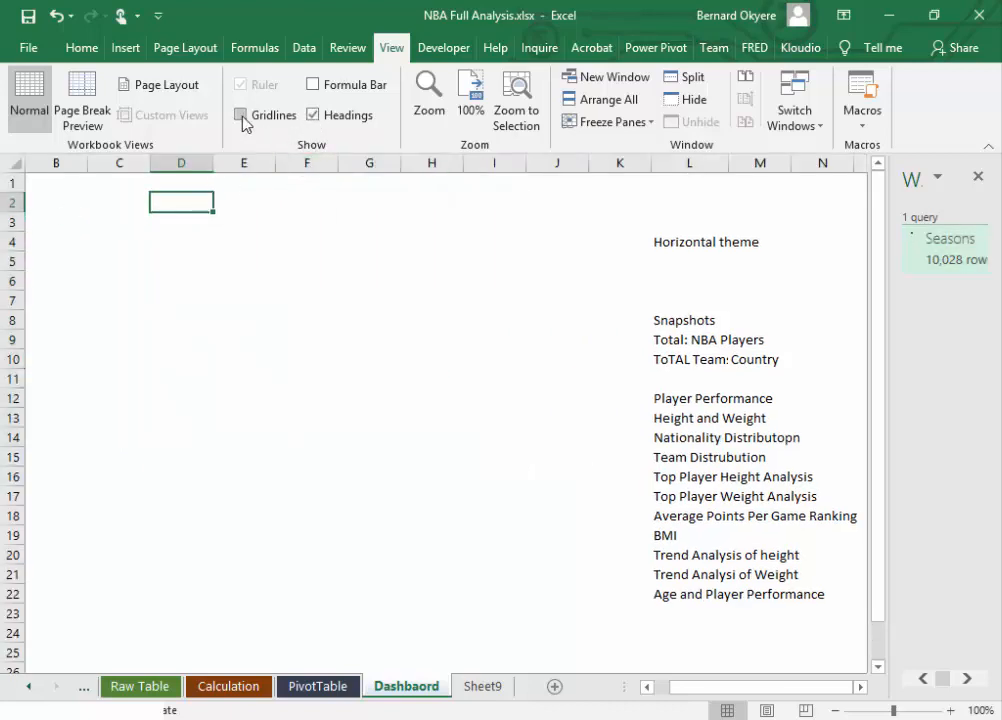
click(242, 116)
click(302, 218)
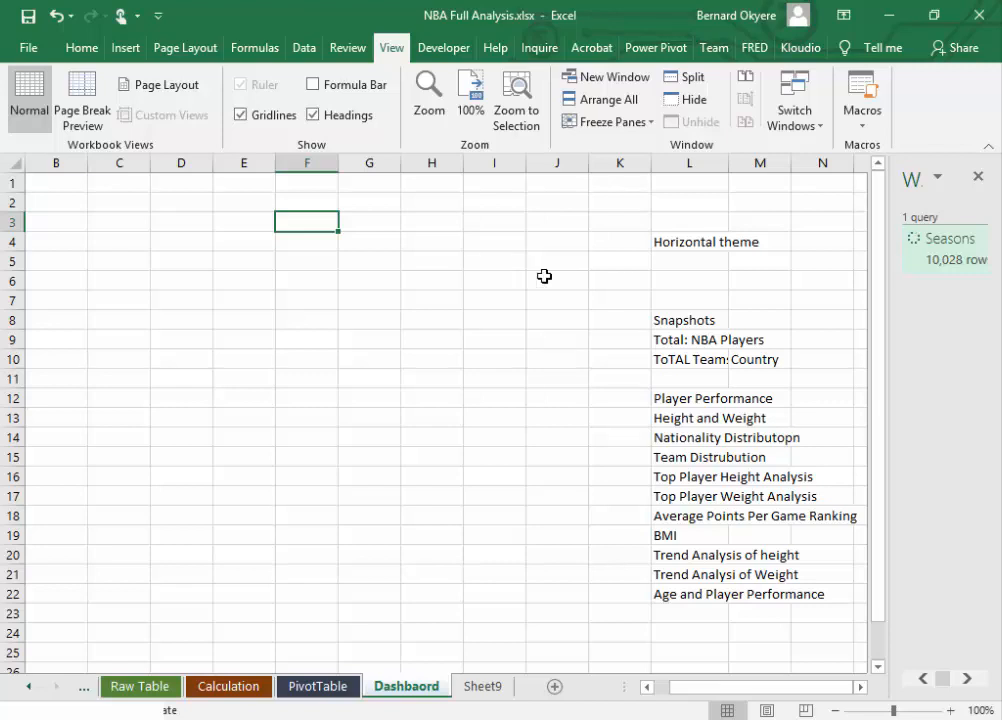
Step: Add "Vertical" in L5 and "Color Scheme" in L6 below the "Horizontal theme" note
click(670, 262)
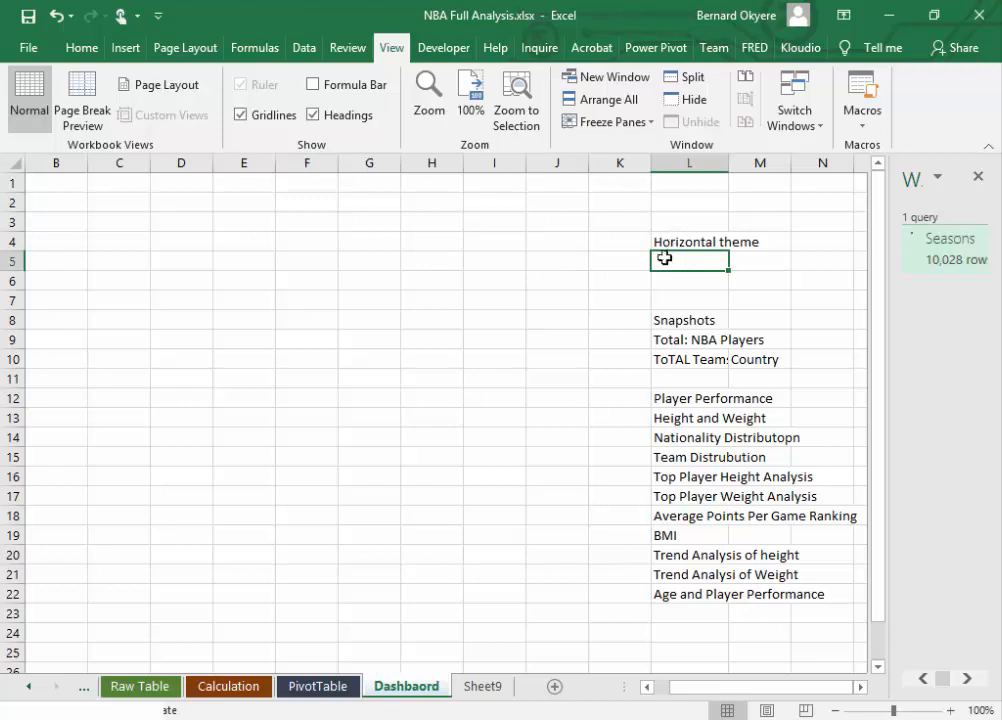
text(Vert)
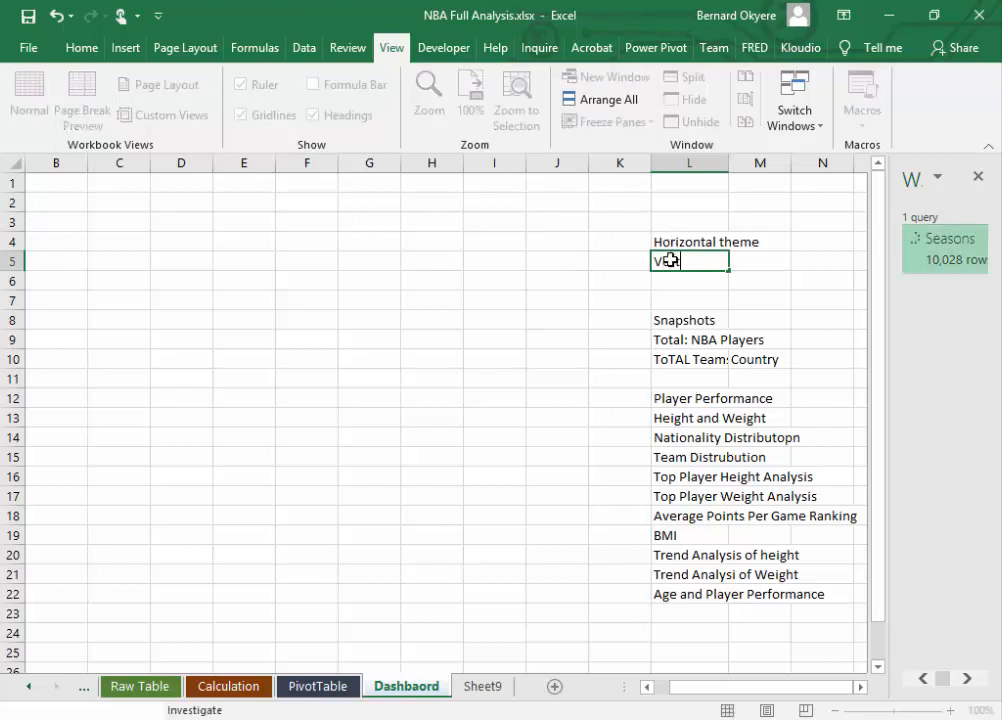
text(ical)
key(Return)
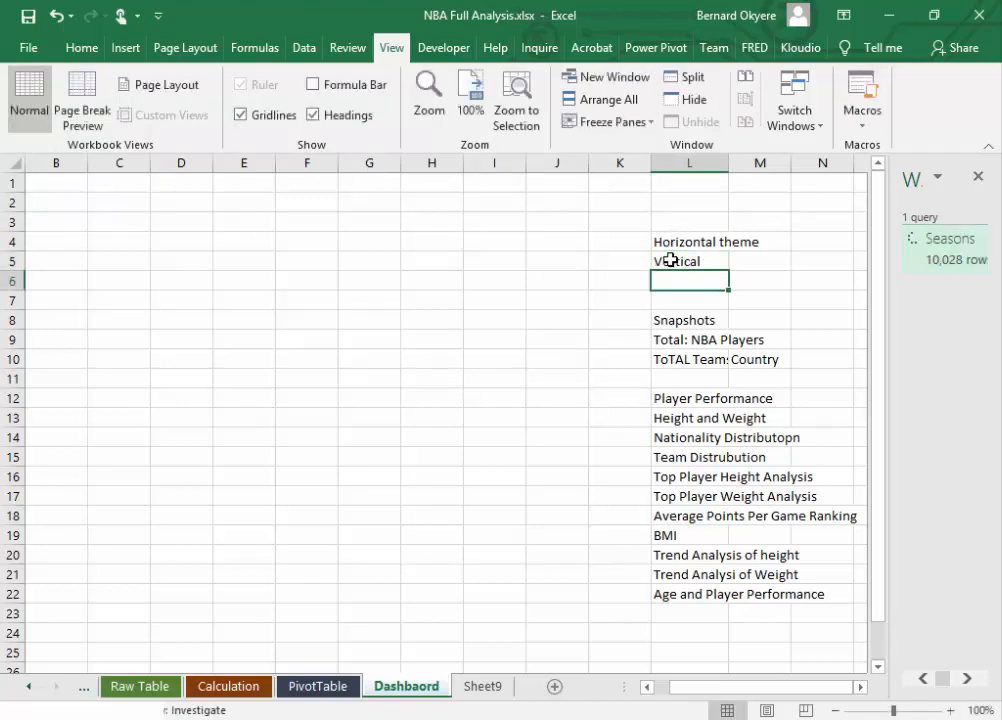
text(Color Sc)
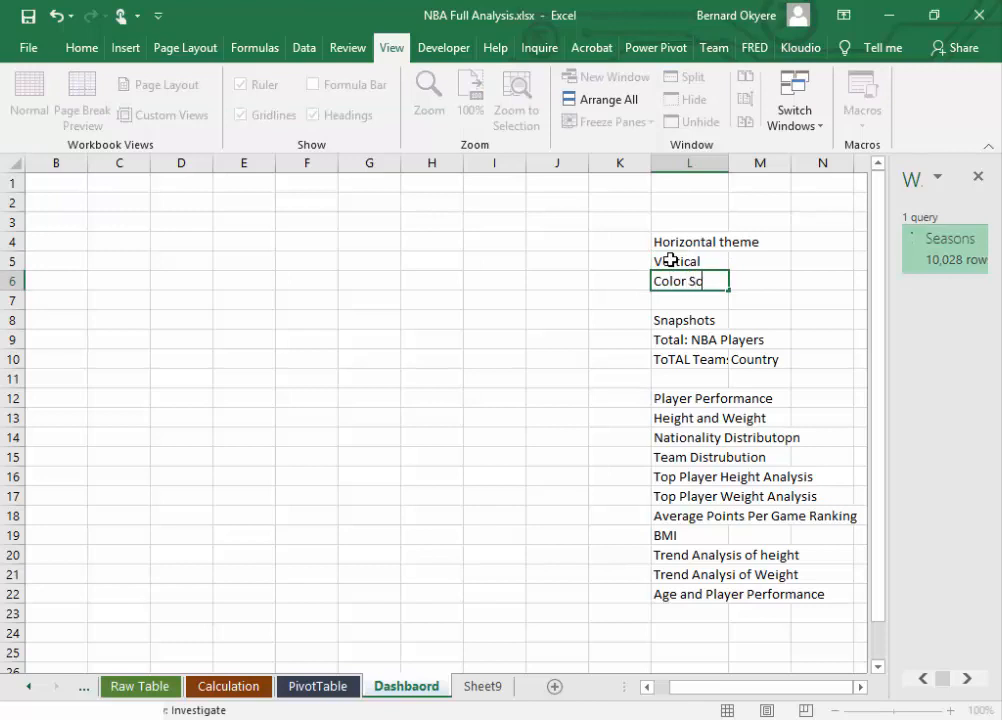
text(heme)
key(Return)
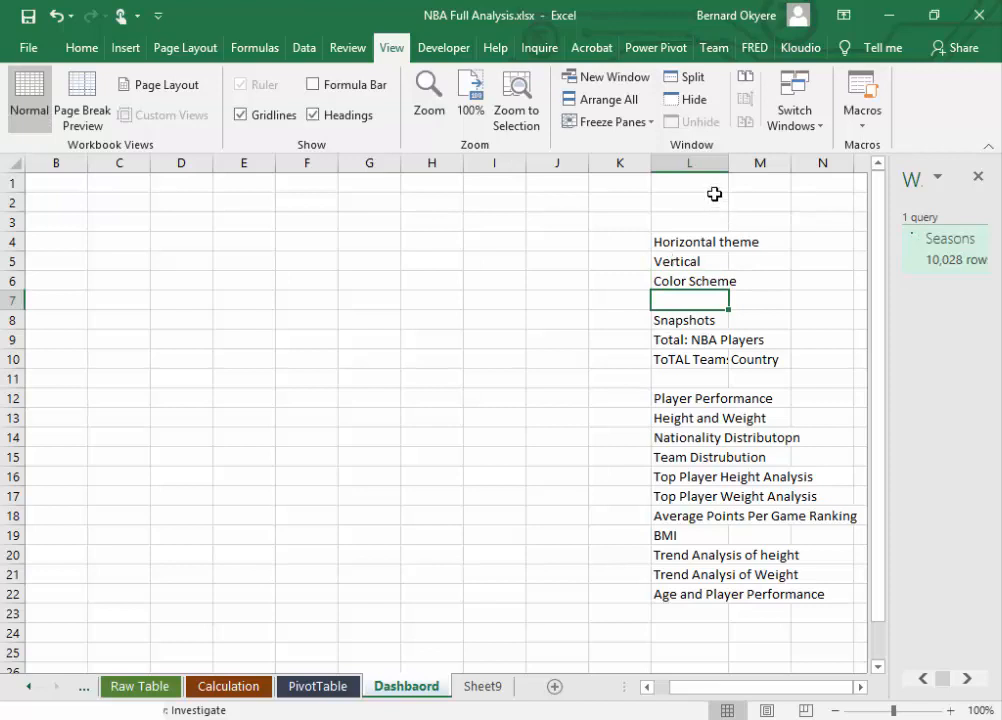
Step: Widen column L and enter "Yello, Black, Red" in M6 beside the Color Scheme label
drag(729, 163, 761, 168)
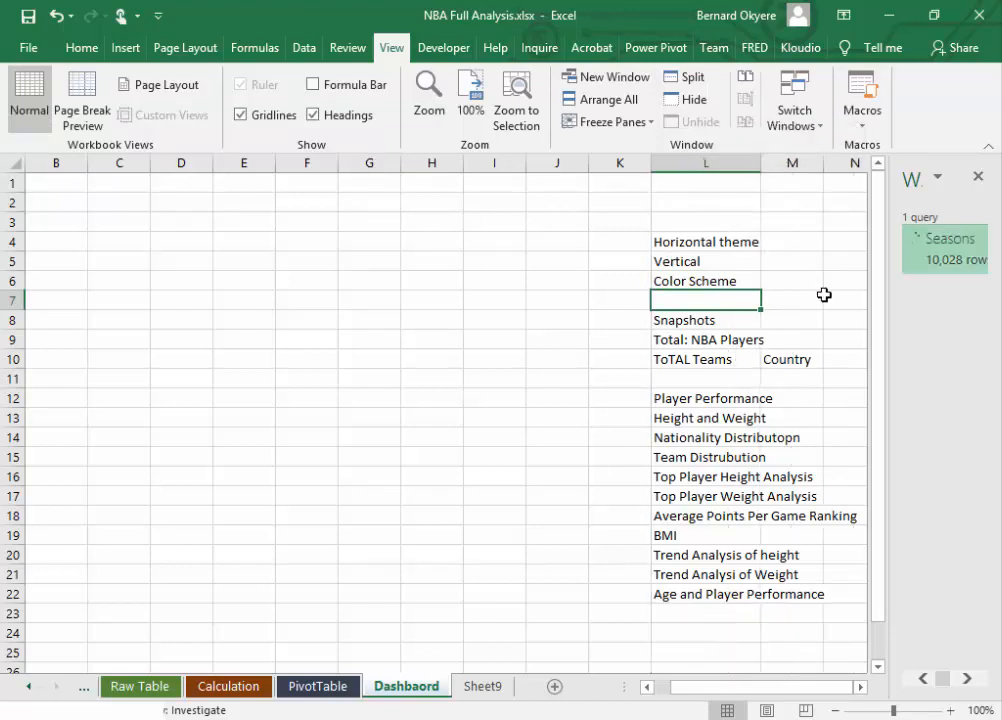
click(786, 286)
text(Yello)
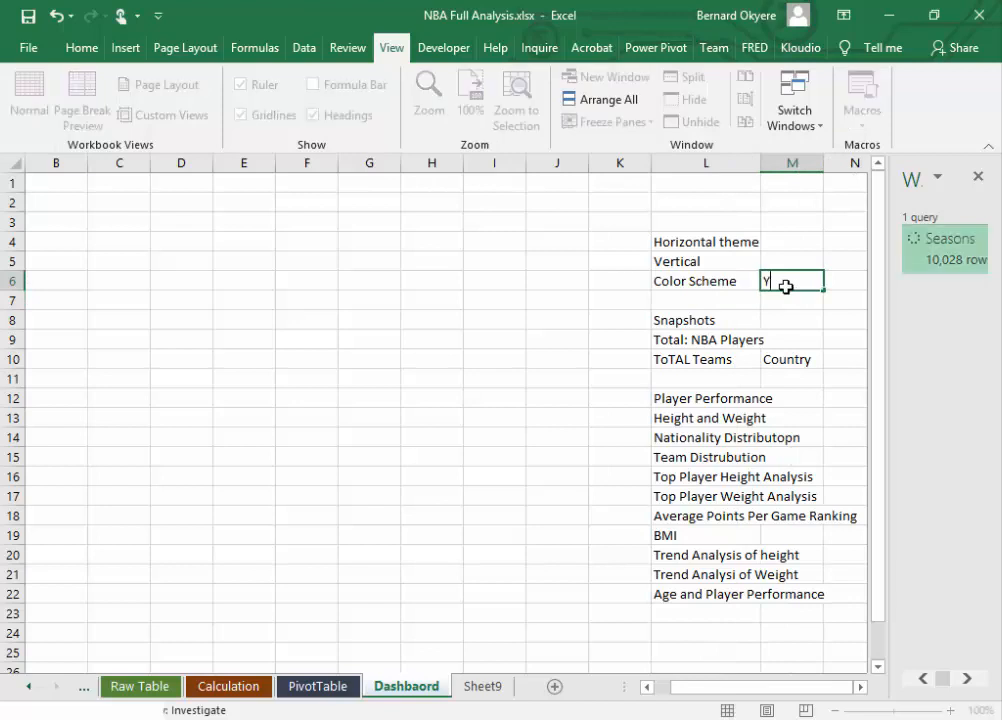
text(, Black, Red)
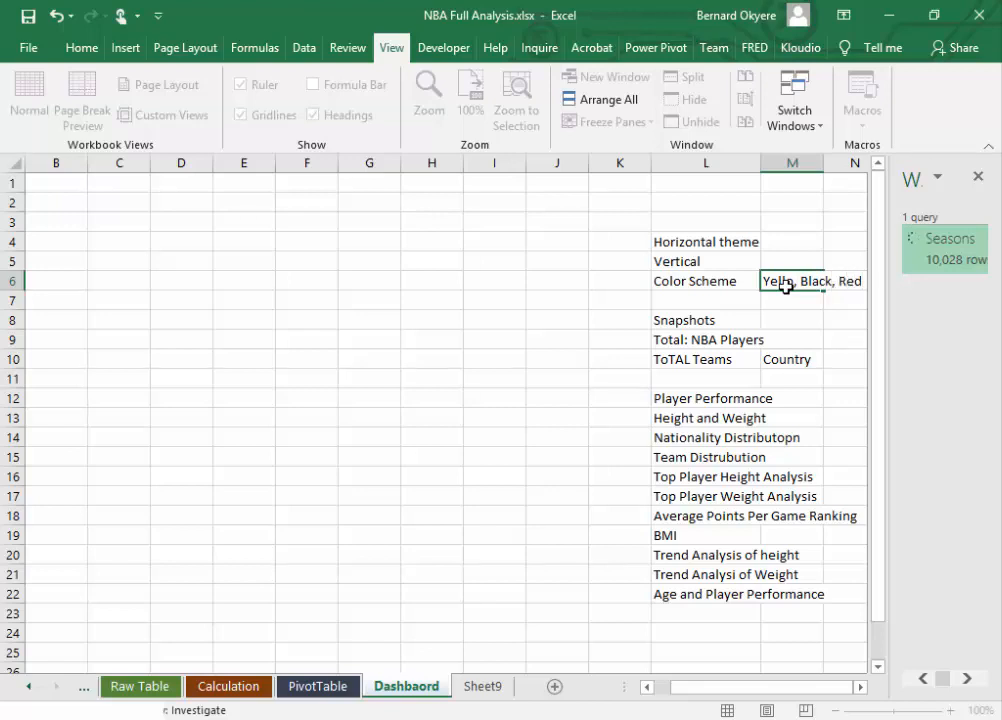
key(Return)
Step: Widen column M slightly and correct the colour list in M6 to "Yellow, Black, Red"
drag(824, 163, 840, 163)
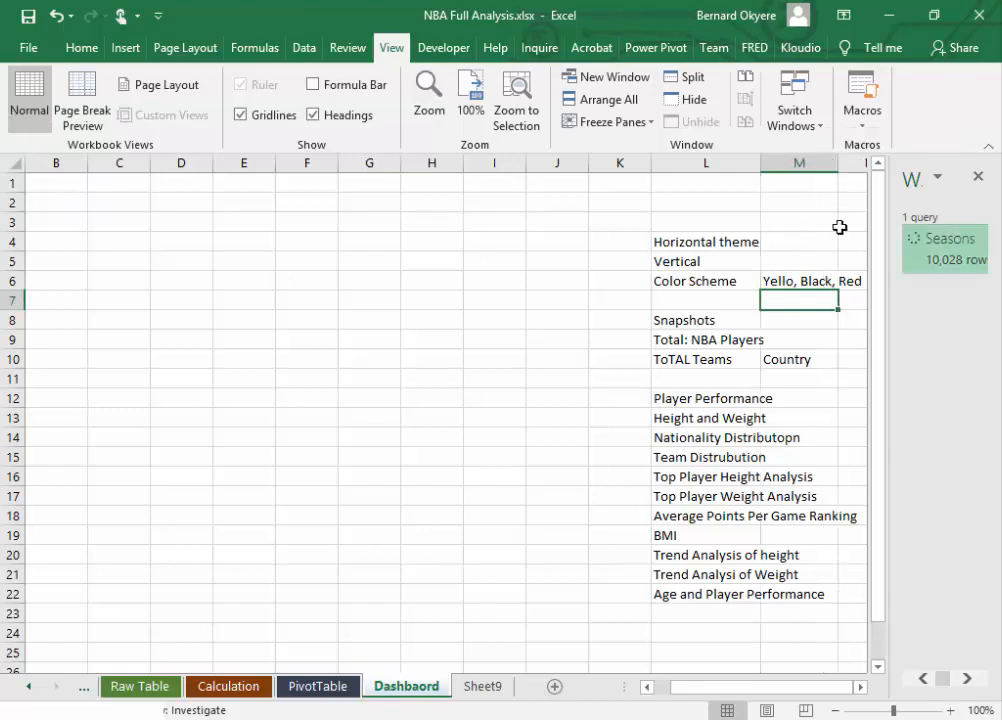
click(861, 687)
click(738, 283)
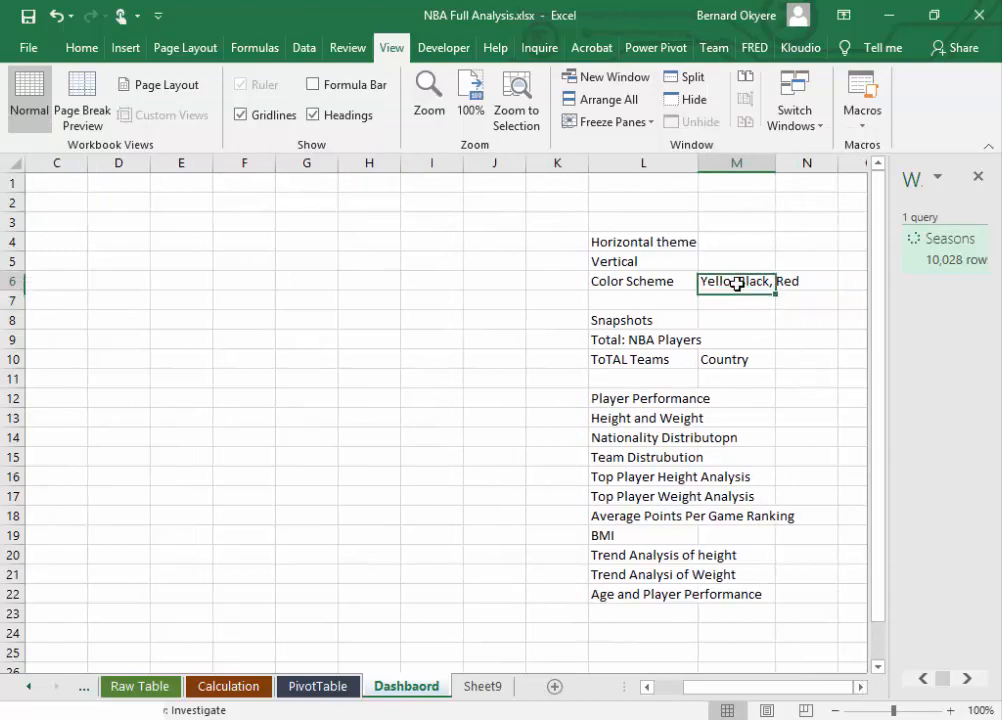
double_click(733, 281)
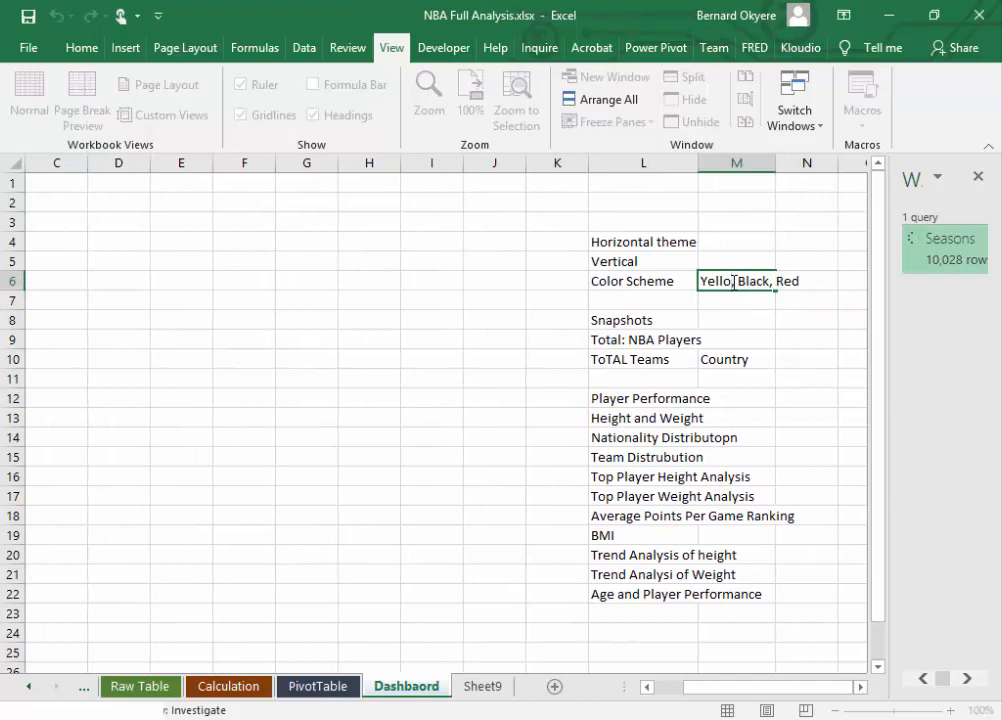
text(w)
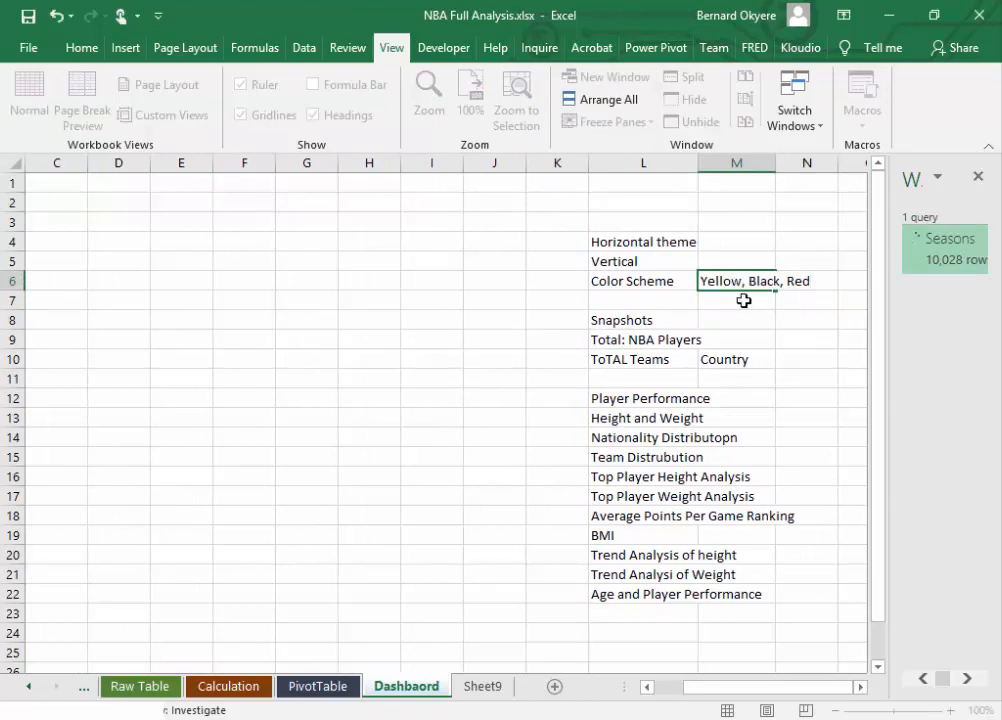
click(743, 299)
Step: Widen column M a little further around the colour list and save the workbook
click(739, 282)
drag(773, 163, 785, 163)
click(809, 284)
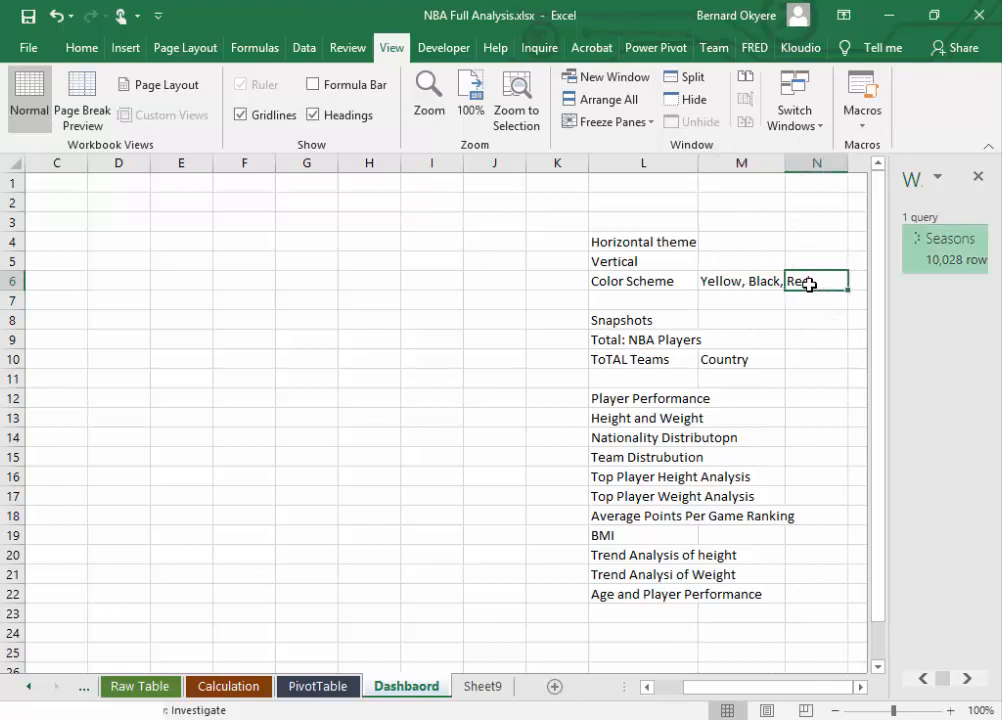
click(727, 284)
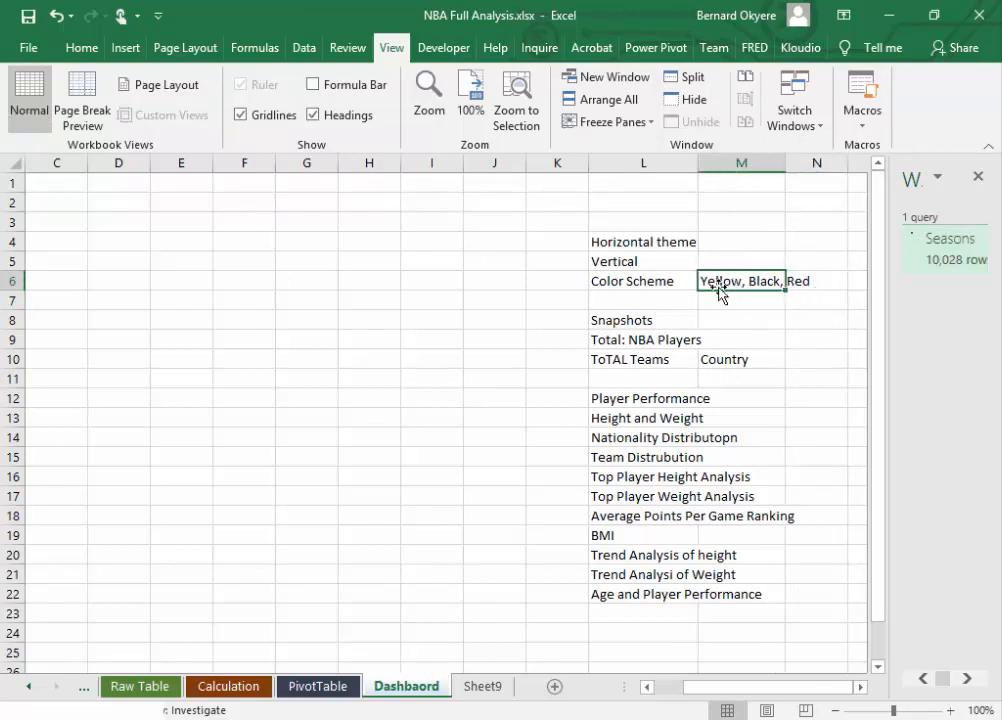
click(803, 279)
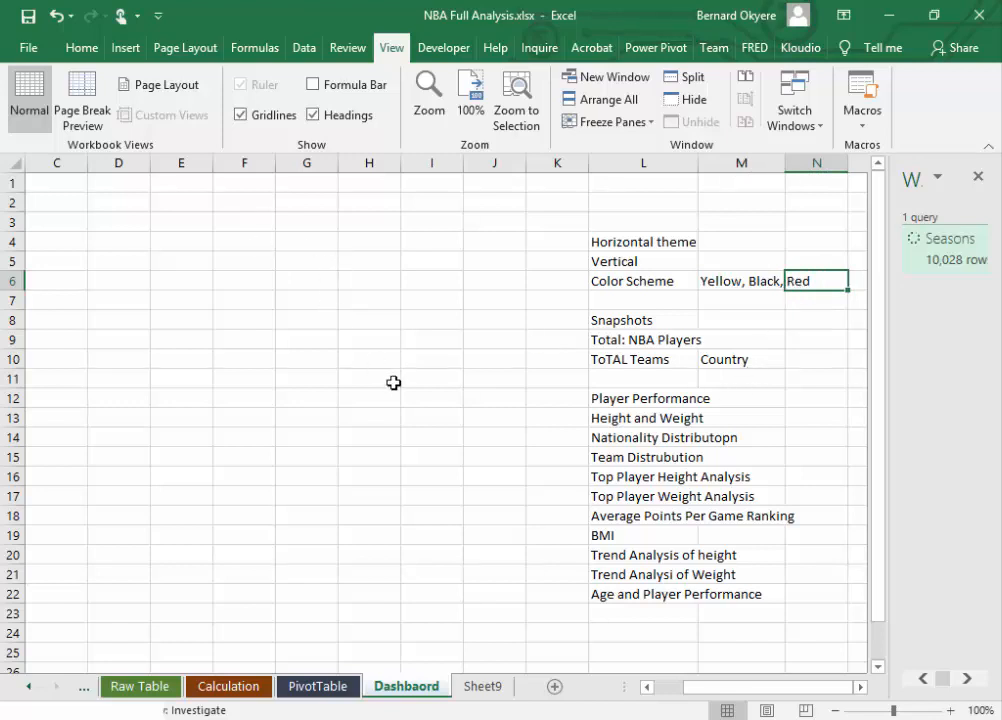
click(28, 16)
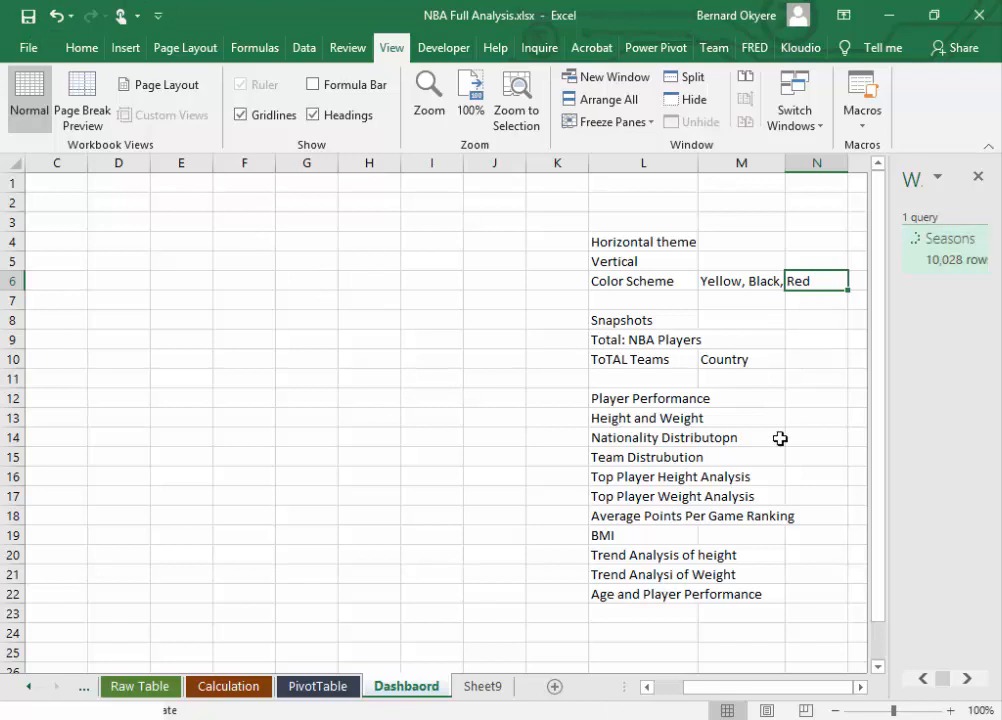
Step: Select the empty dashboard area A1:K22 beside the planning notes
drag(783, 693, 728, 704)
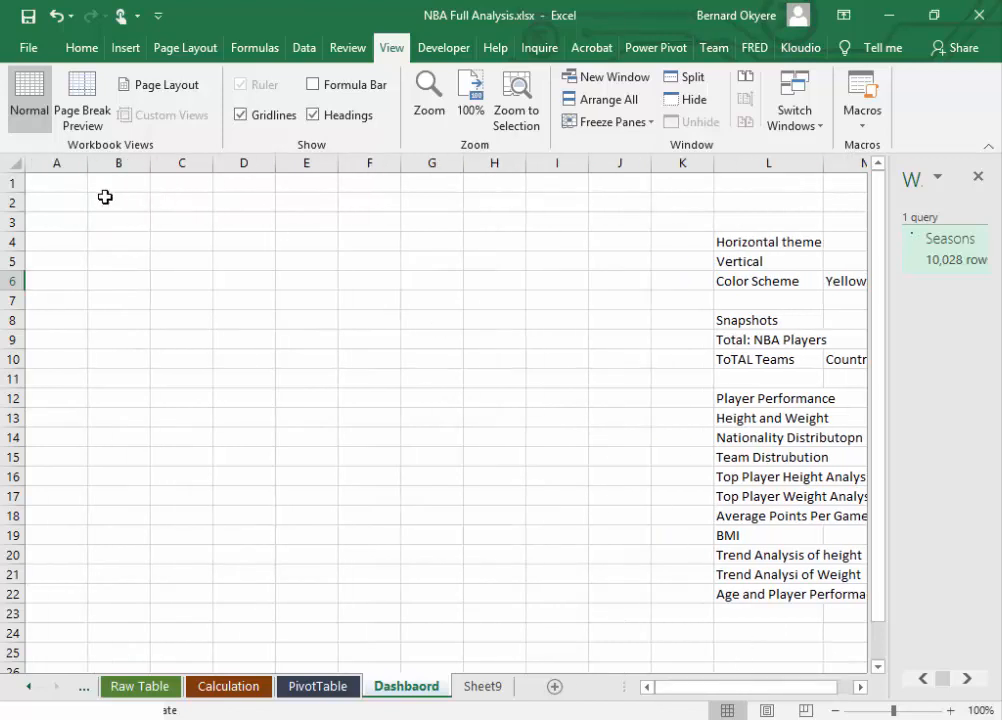
click(56, 184)
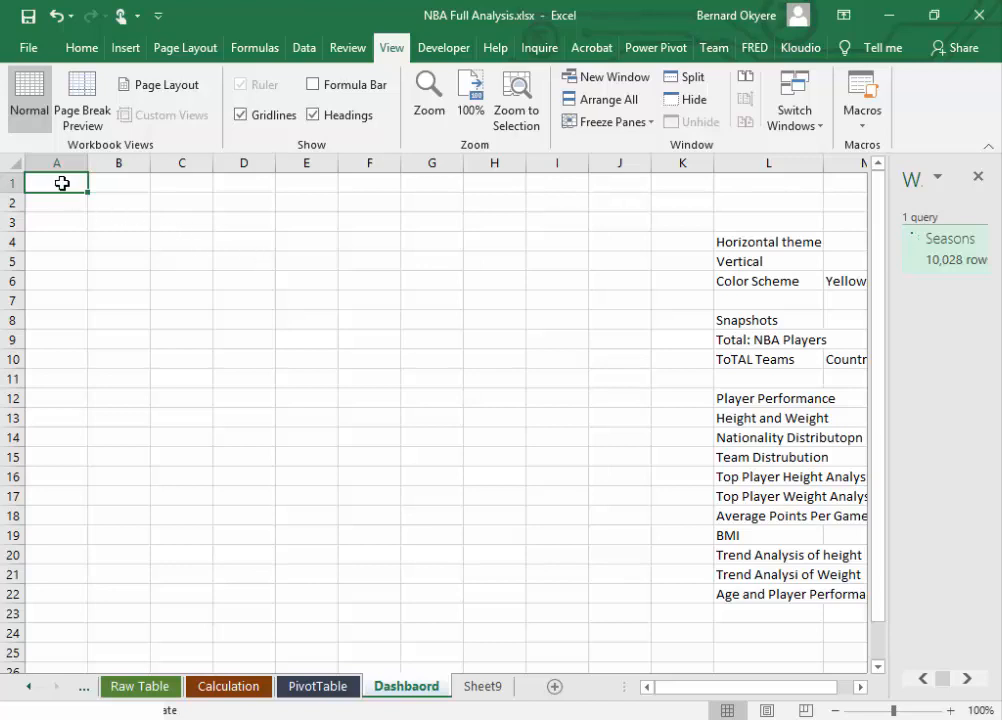
drag(67, 181, 652, 605)
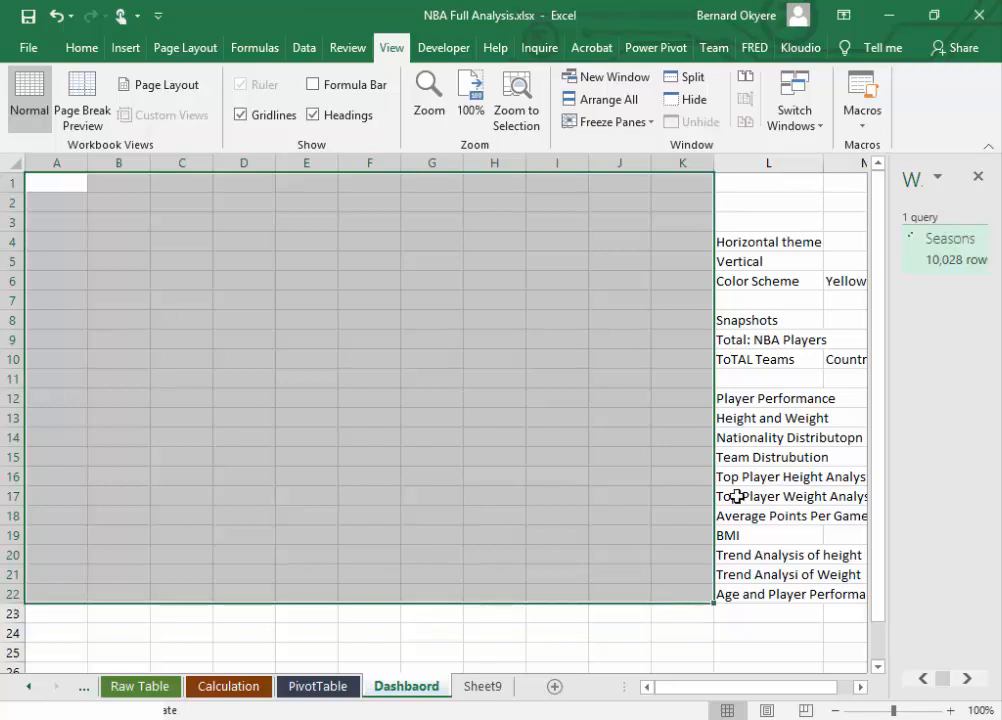
Step: Extend the selected dashboard area to A1:K25 and fill it with the lightest grey theme colour, one shade below white
click(250, 340)
drag(66, 181, 661, 630)
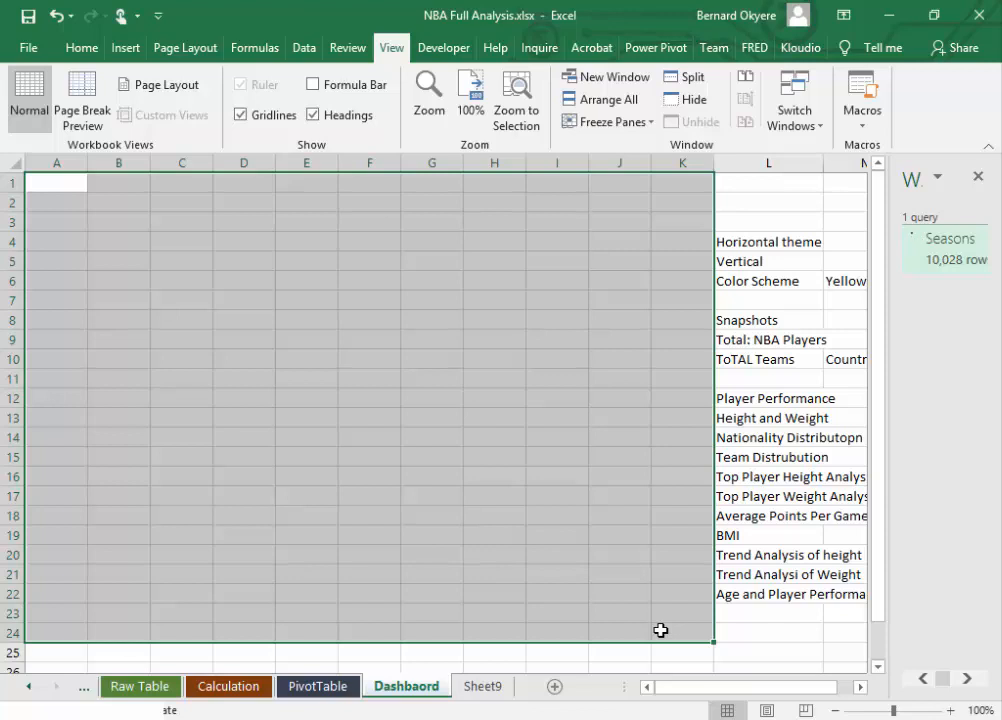
drag(661, 630, 667, 646)
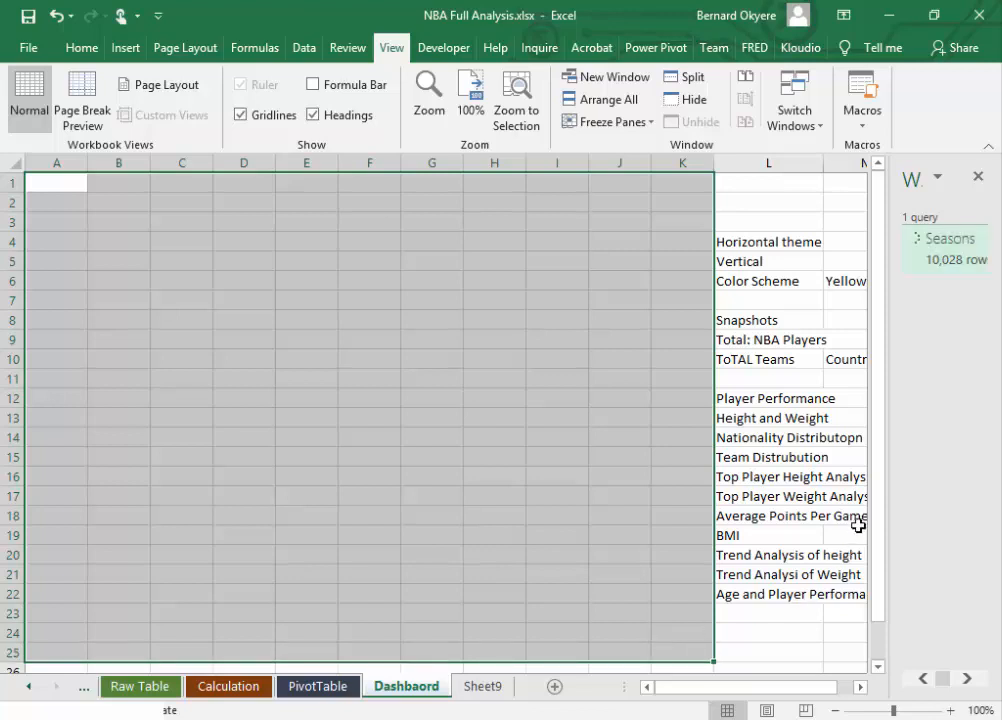
drag(880, 440, 887, 356)
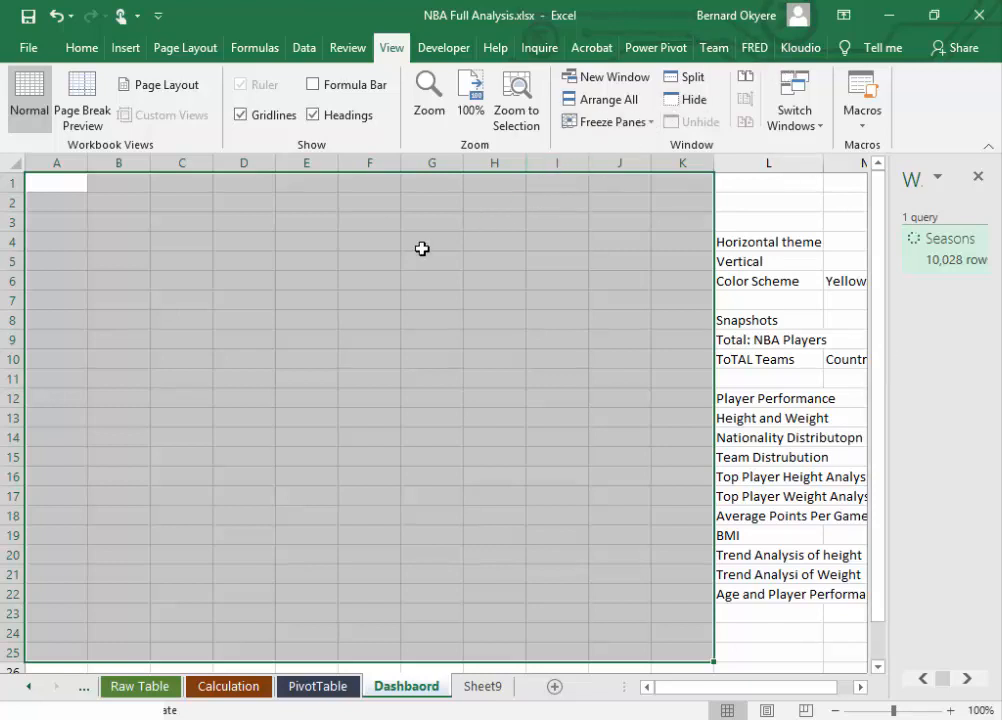
click(95, 55)
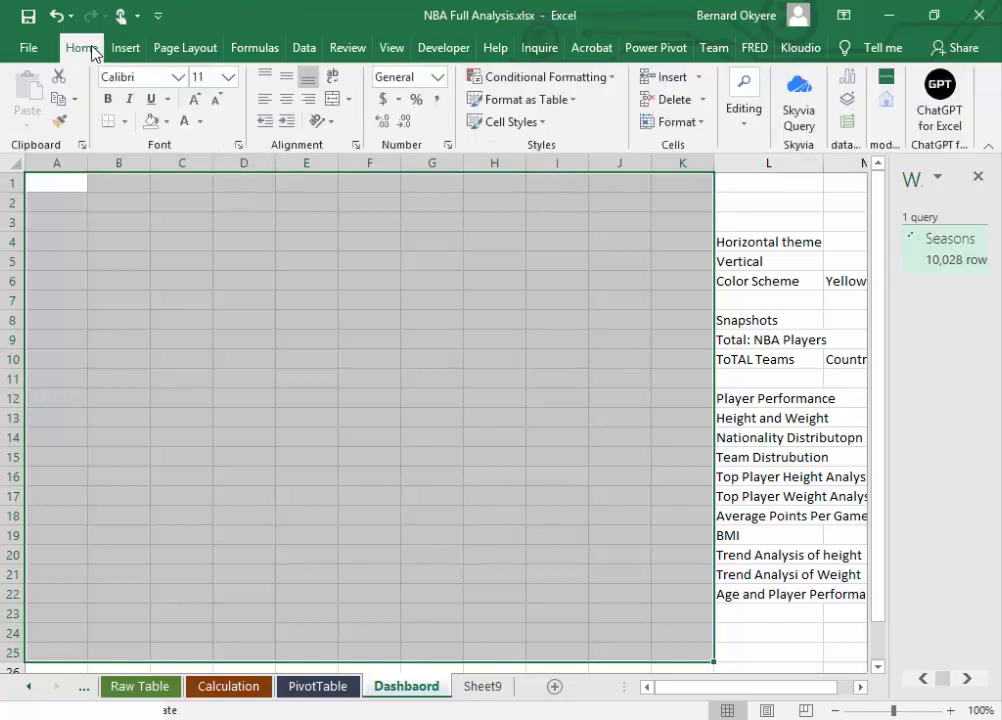
click(168, 121)
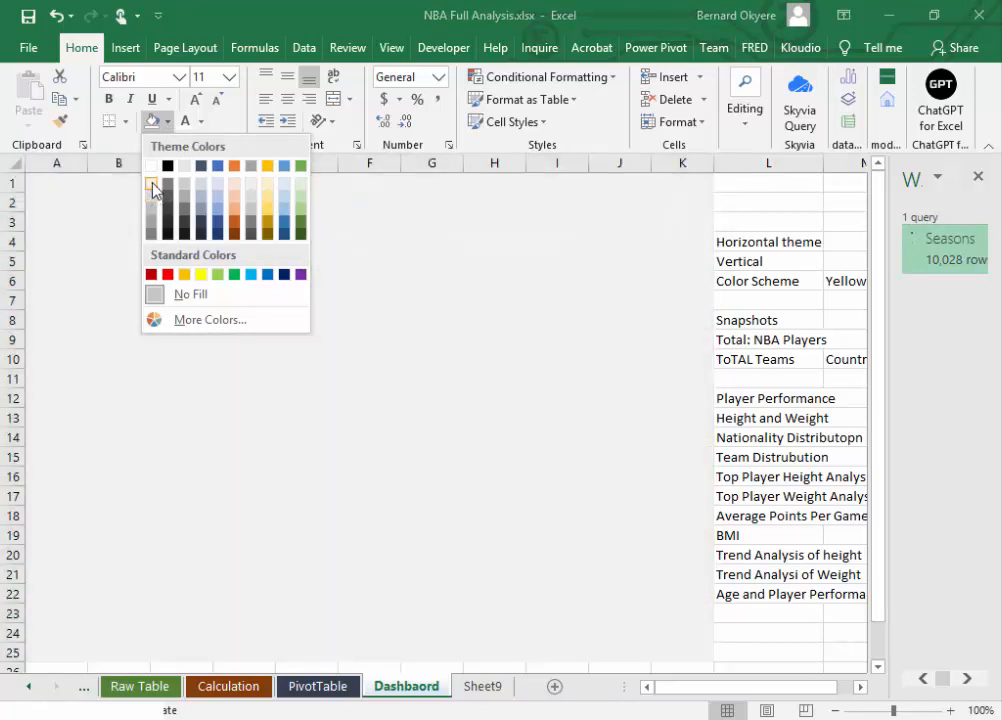
click(152, 184)
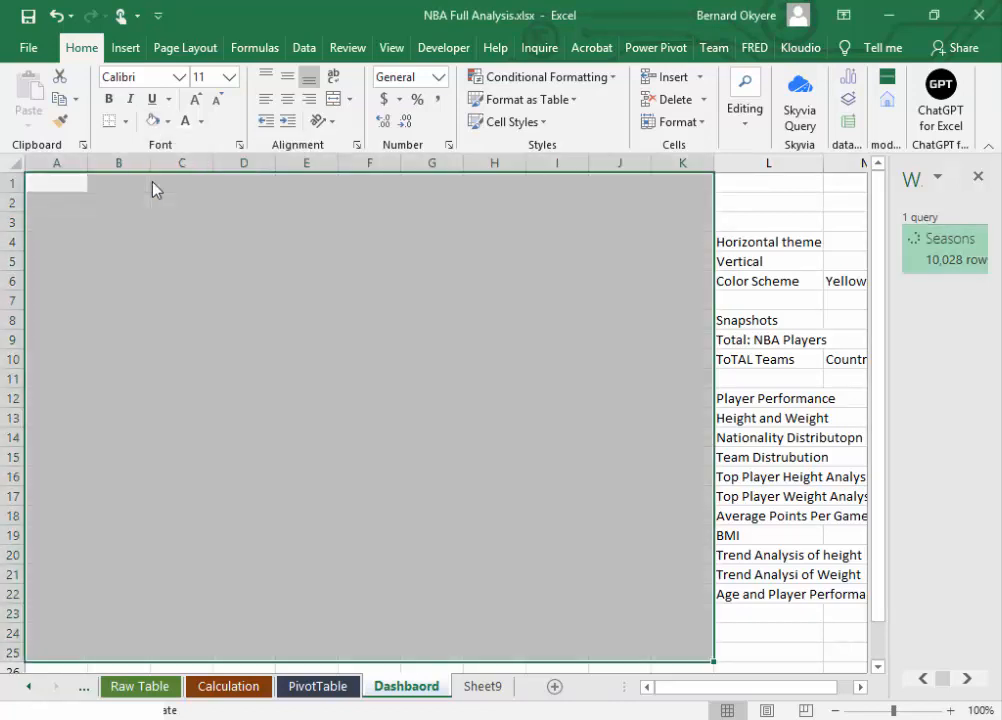
Step: Open the fill colour choices for the dashboard area A1:K25 again
click(169, 122)
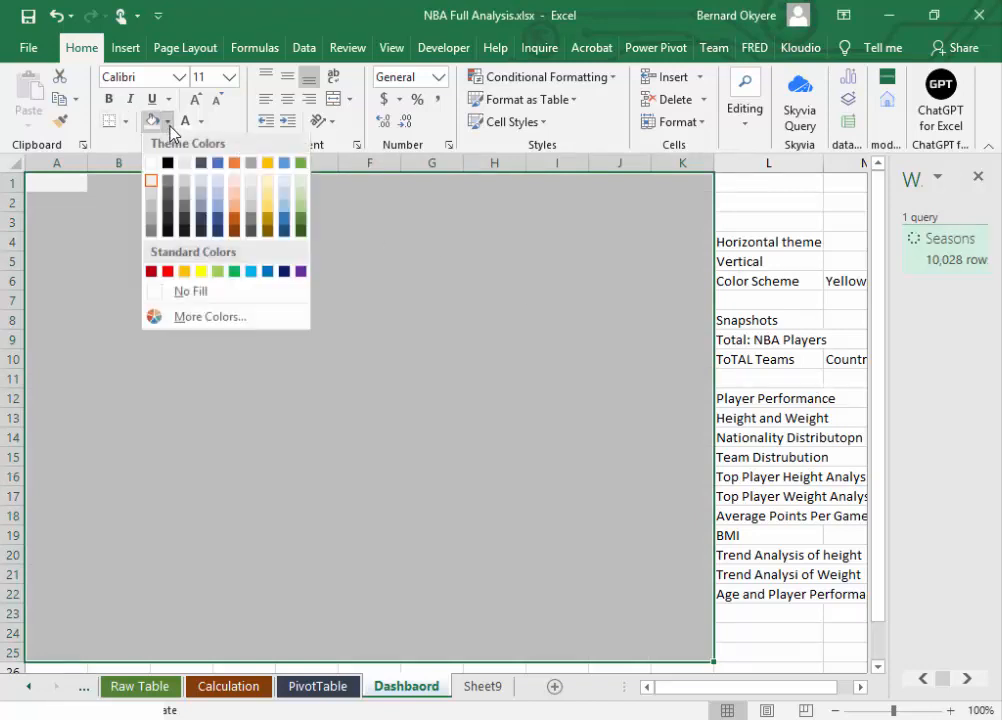
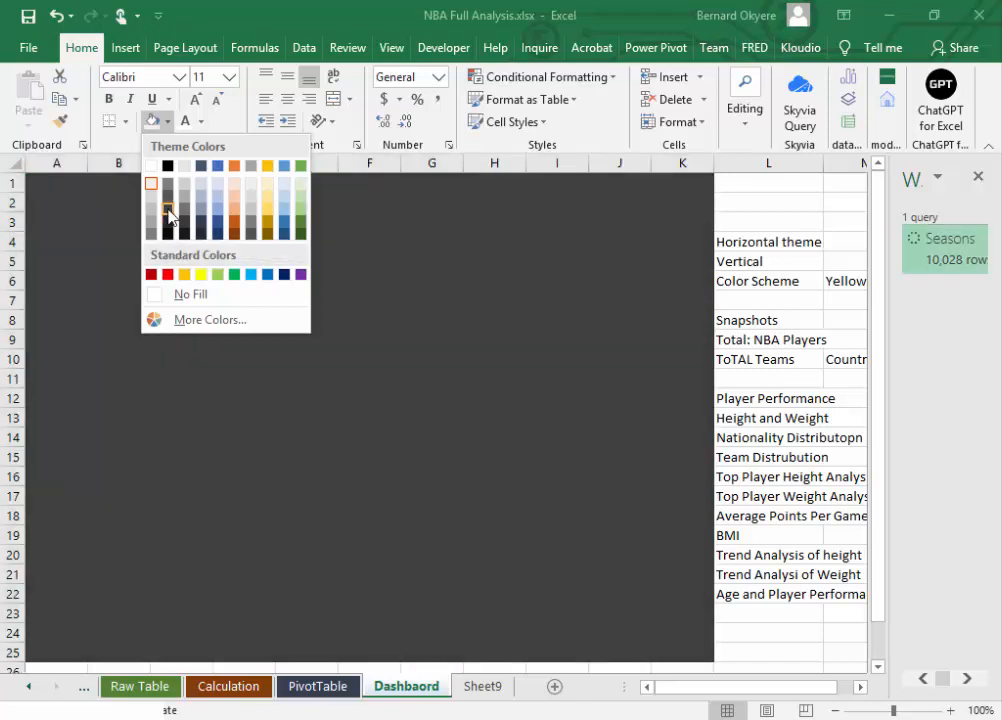
Step: Fill the dashboard area A1:K25 with the theme colour Black, Text 1, Lighter 50%
click(168, 214)
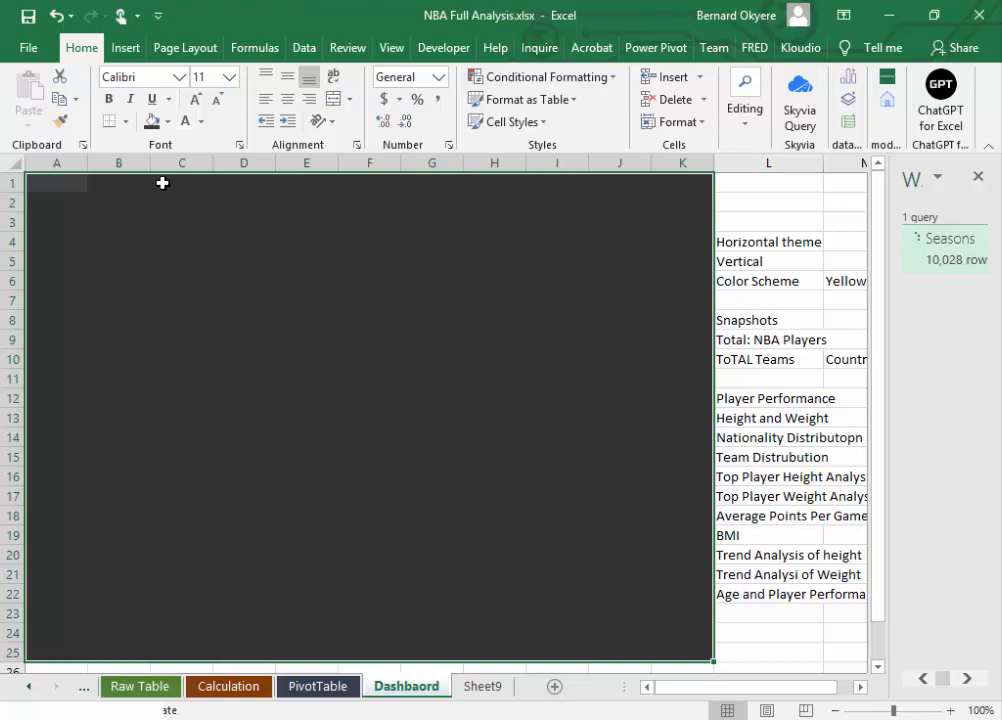
click(168, 122)
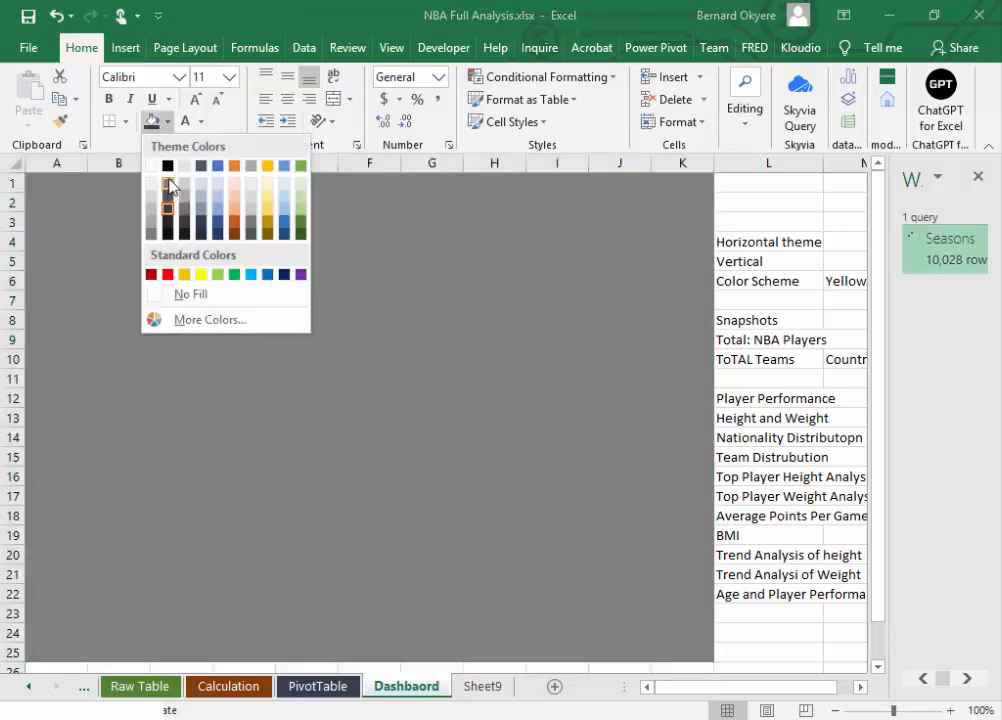
click(169, 185)
click(171, 122)
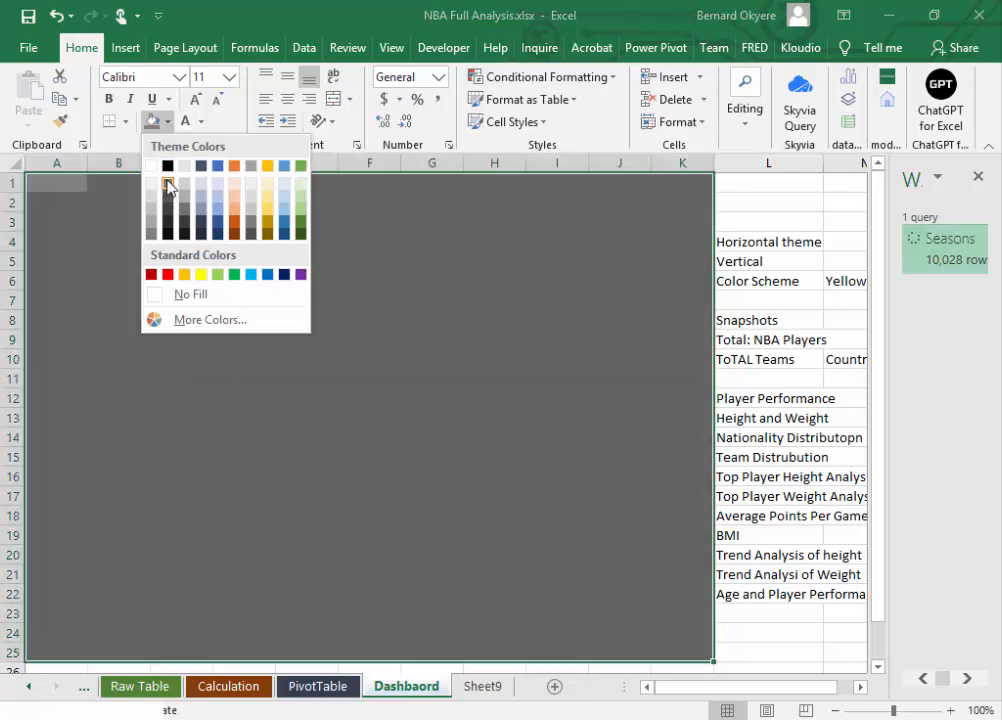
key(Escape)
click(782, 233)
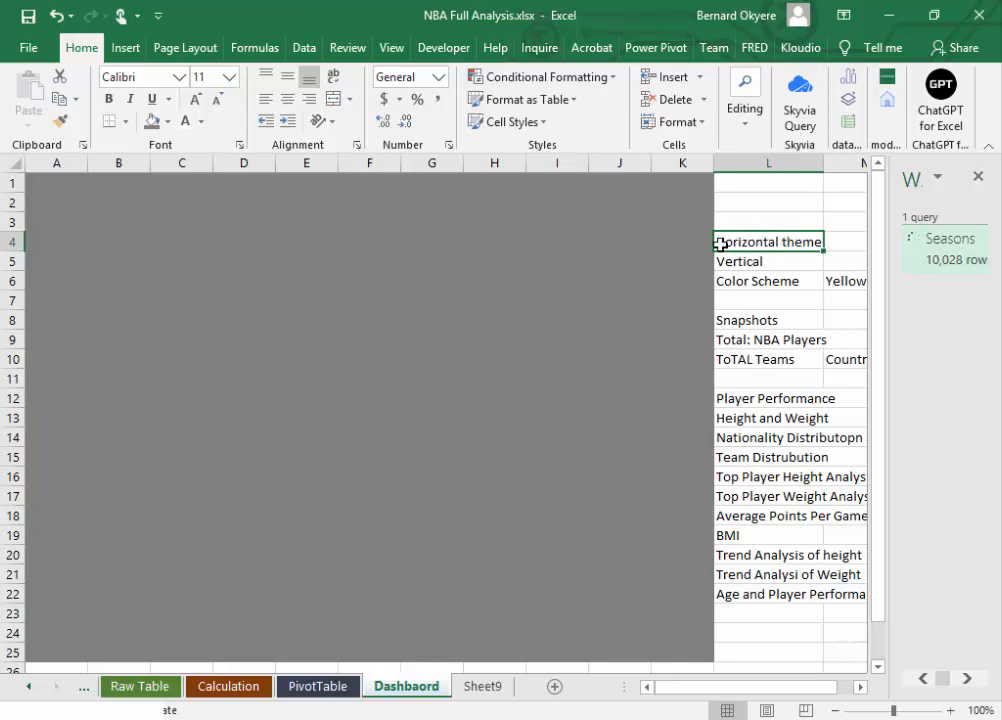
click(390, 272)
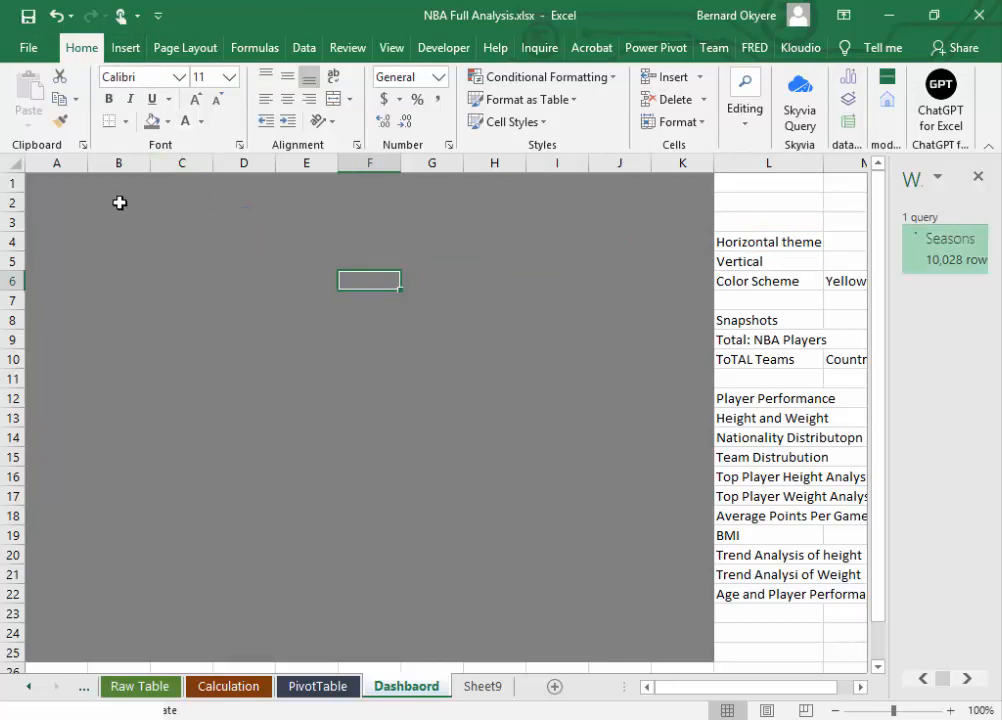
drag(40, 185, 689, 237)
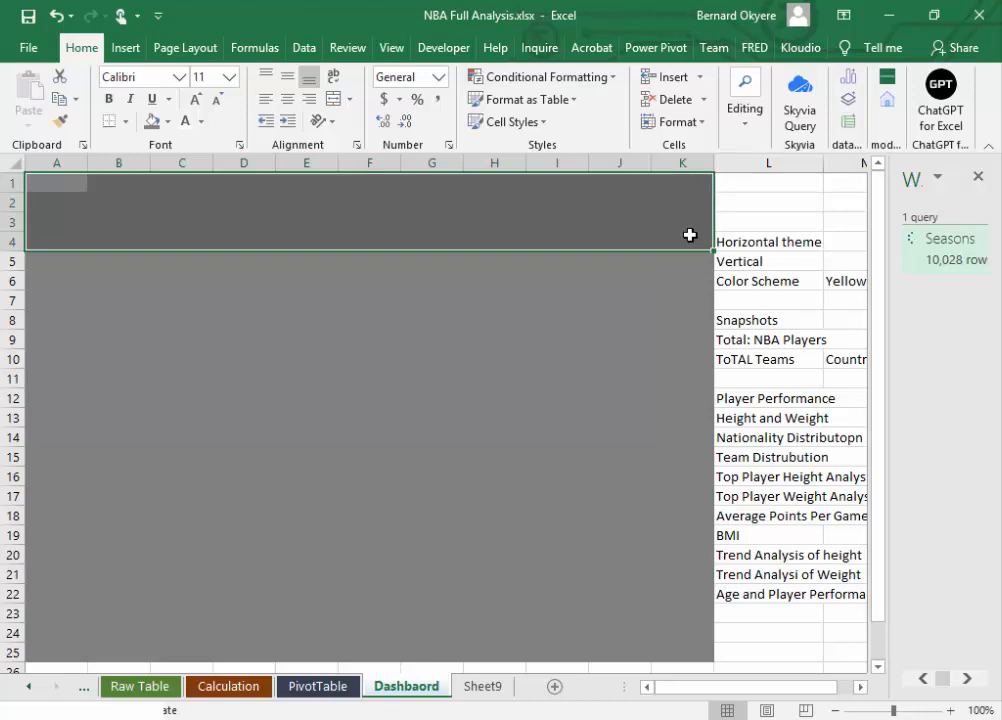
click(264, 299)
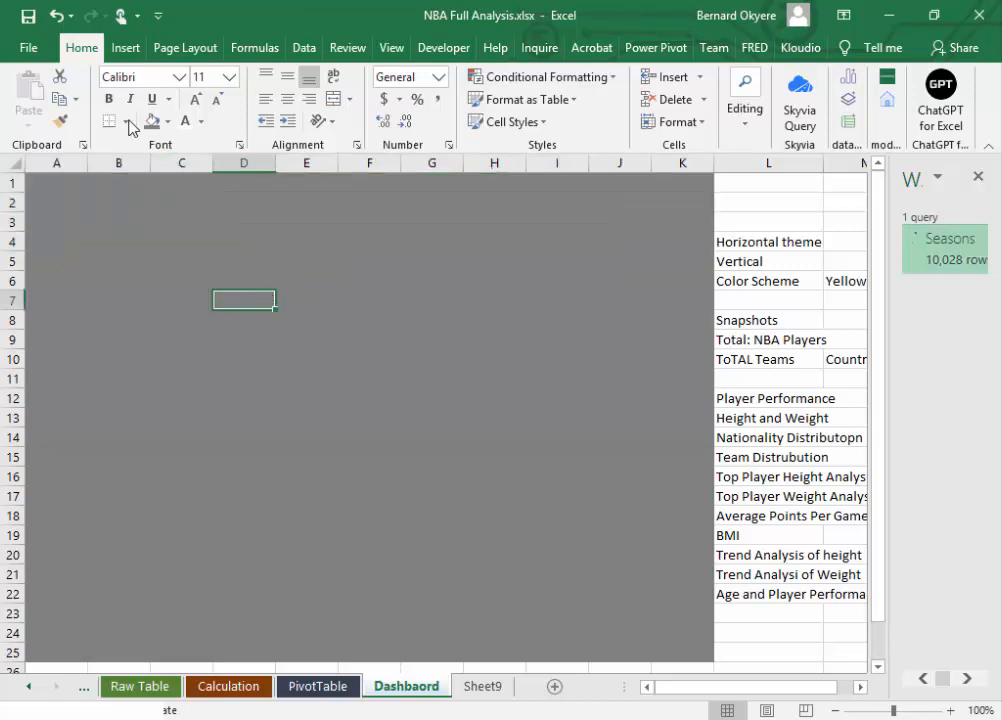
Step: Draw a rectangle about 1.14" high and 7.27" wide across A1:K6, aligned with the dashboard area's upper-left corner
click(125, 50)
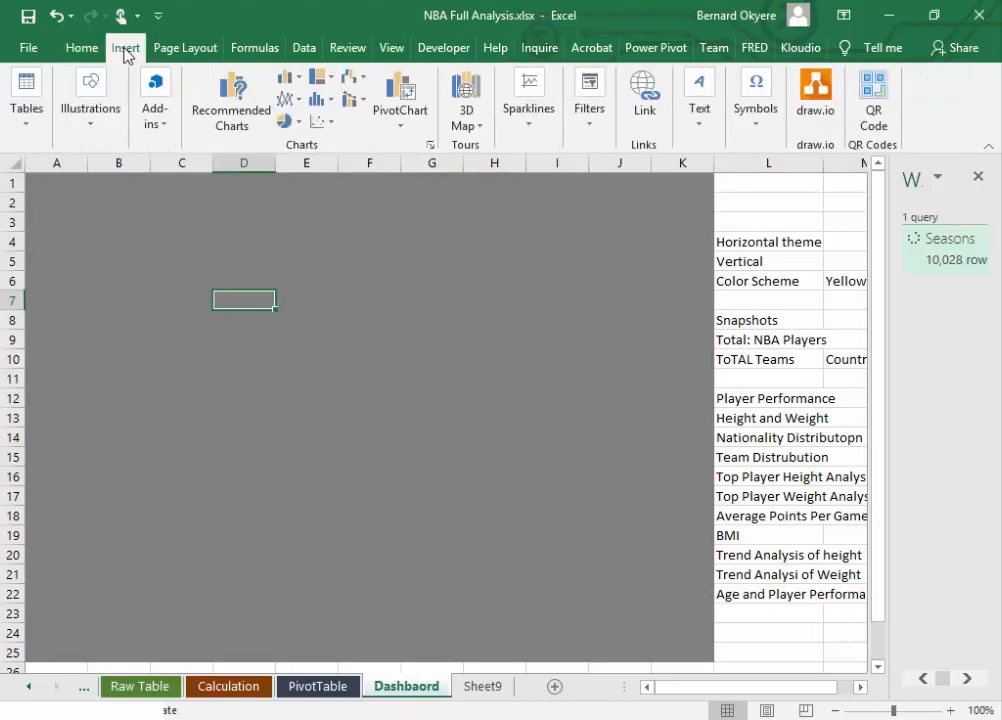
click(81, 135)
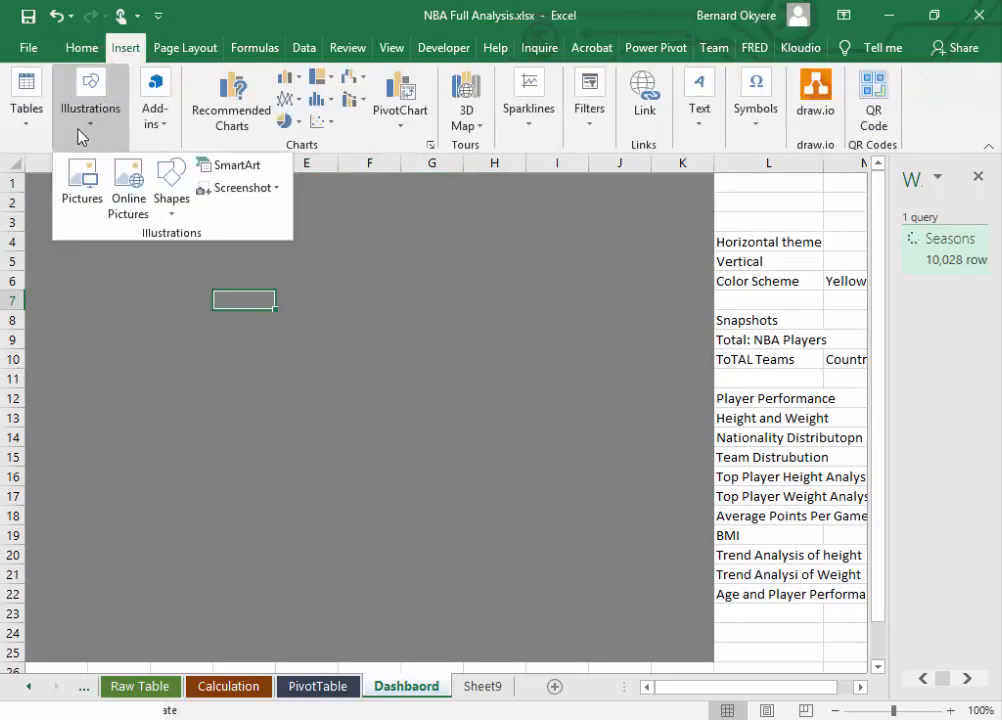
click(172, 208)
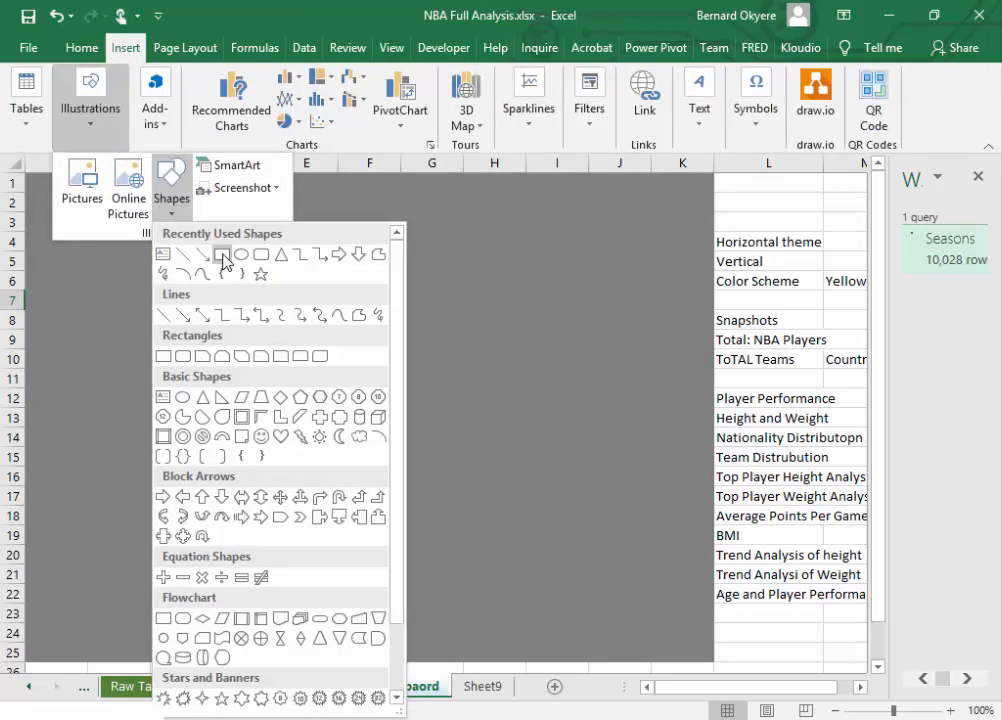
click(222, 256)
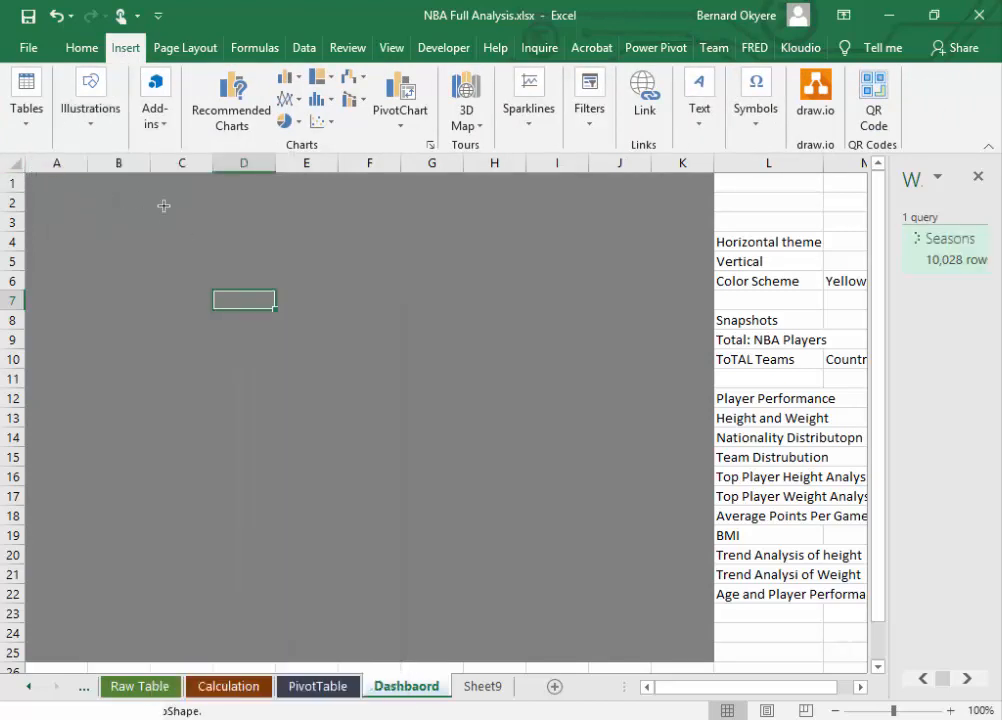
mouse_move(28, 174)
mouse_down()
mouse_move(412, 255)
mouse_move(705, 280)
mouse_up()
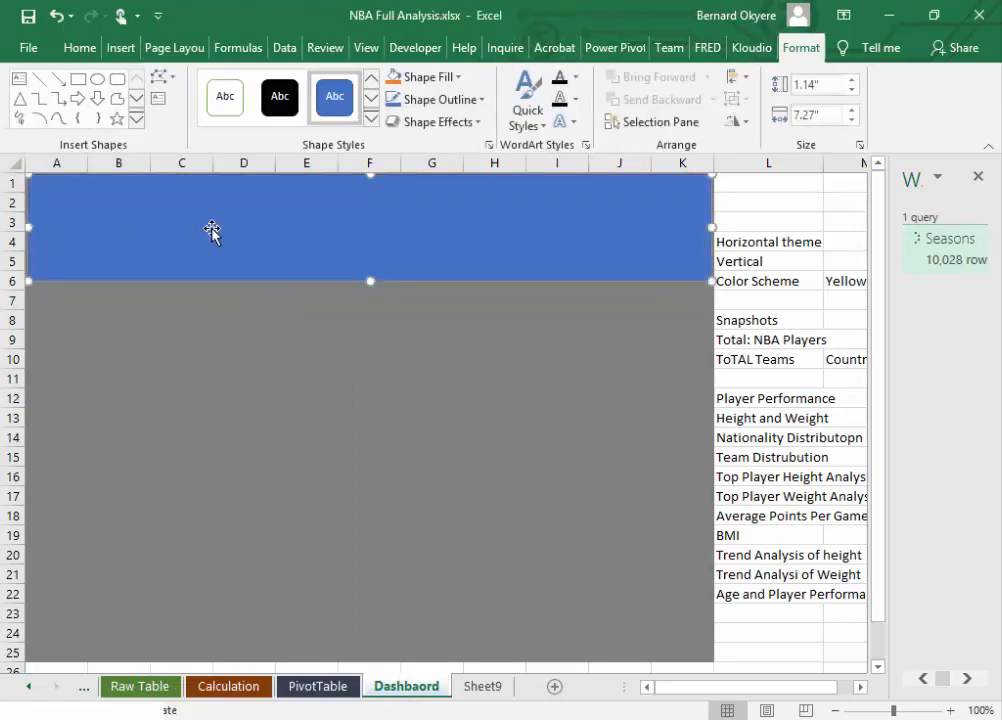
drag(215, 230, 212, 217)
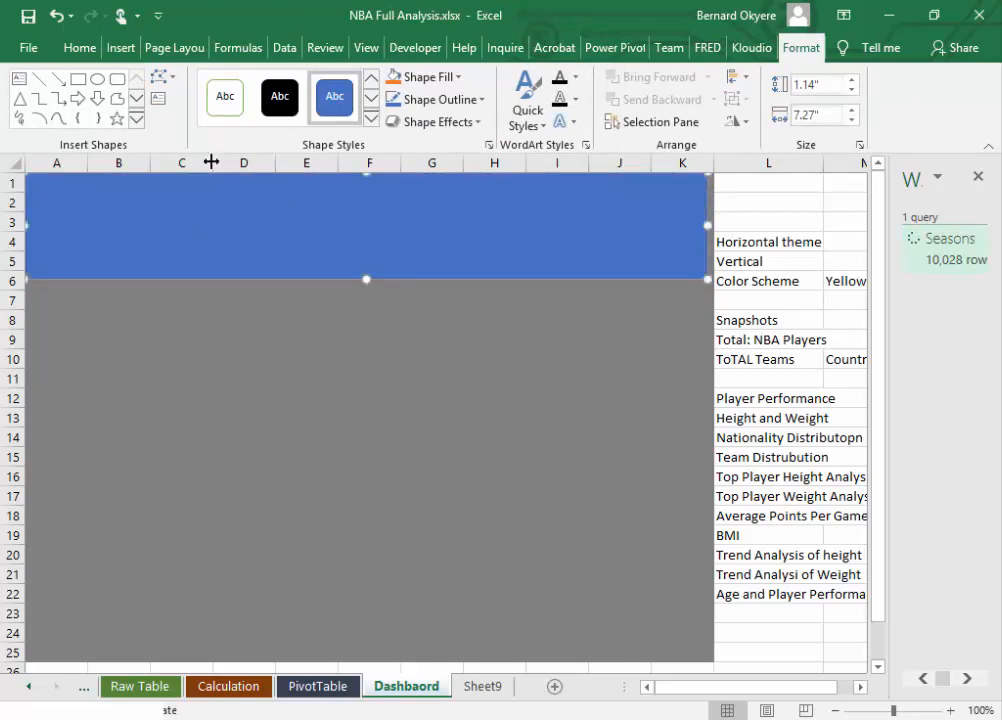
Step: Fit the rectangle into columns F to K, rows 4 to 10, and fill it dark grey, one shade darker than Black, Text 1, Lighter 50%
click(82, 48)
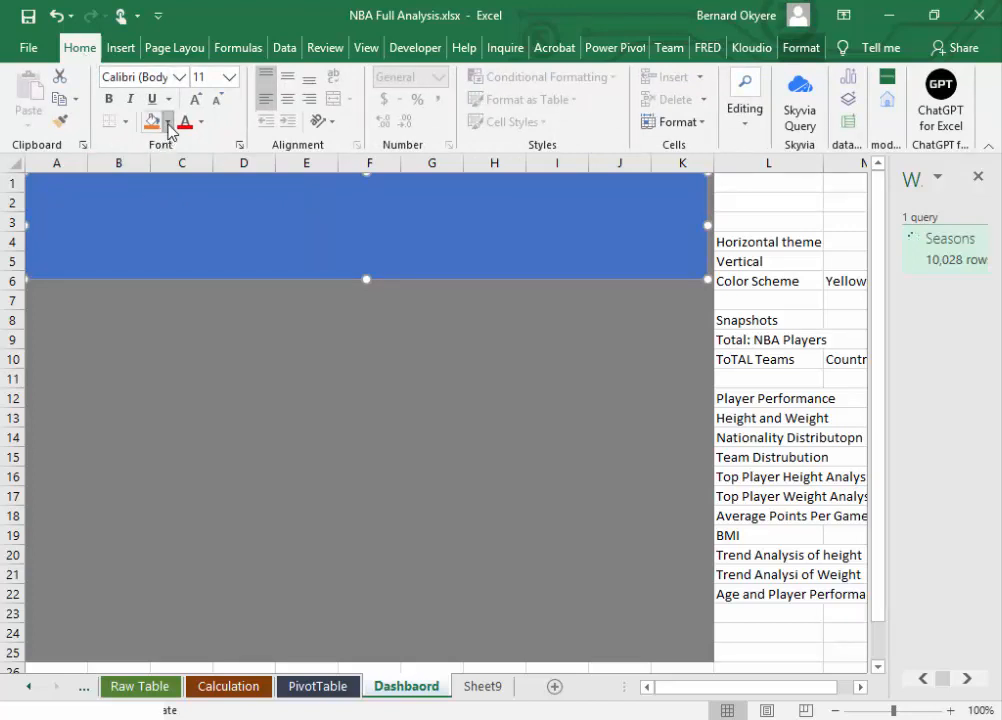
click(169, 121)
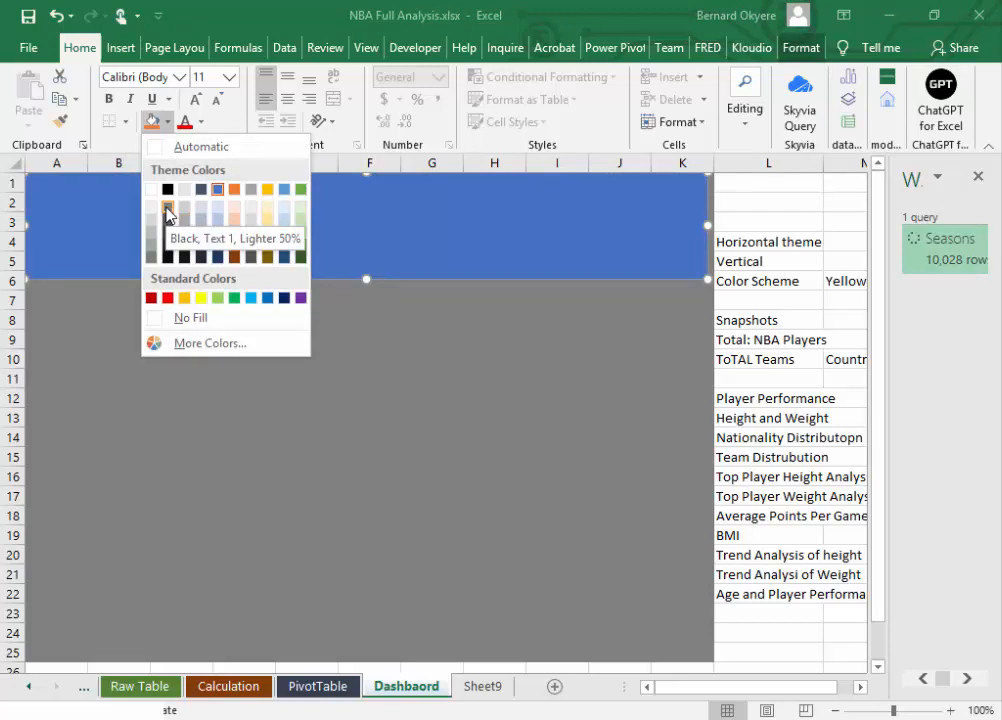
click(167, 209)
drag(218, 237, 225, 304)
drag(31, 302, 362, 320)
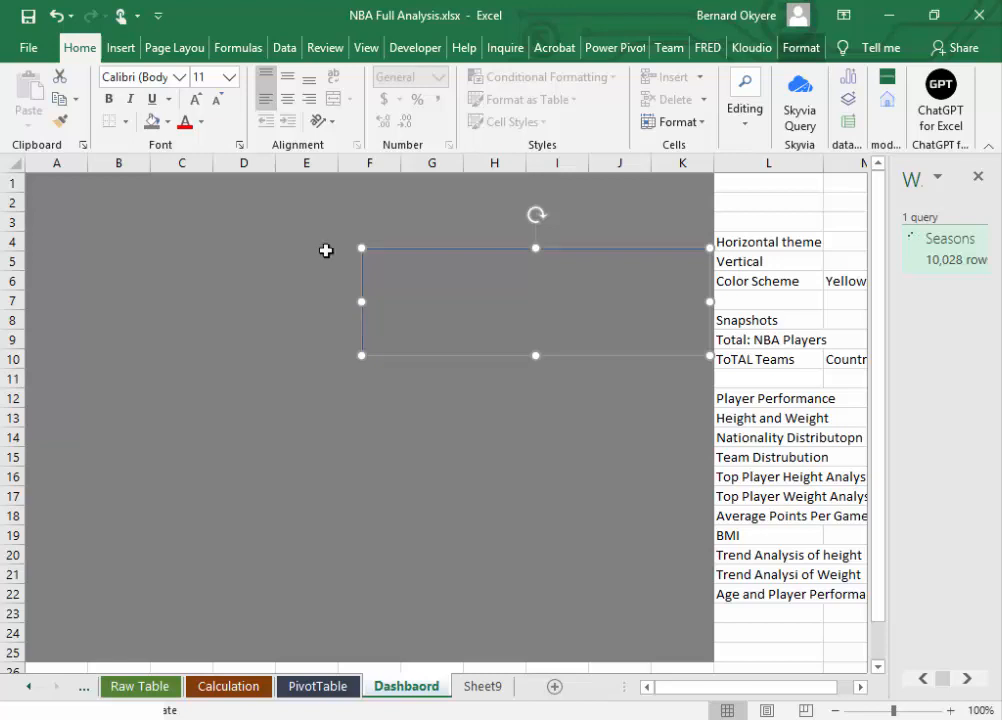
click(168, 121)
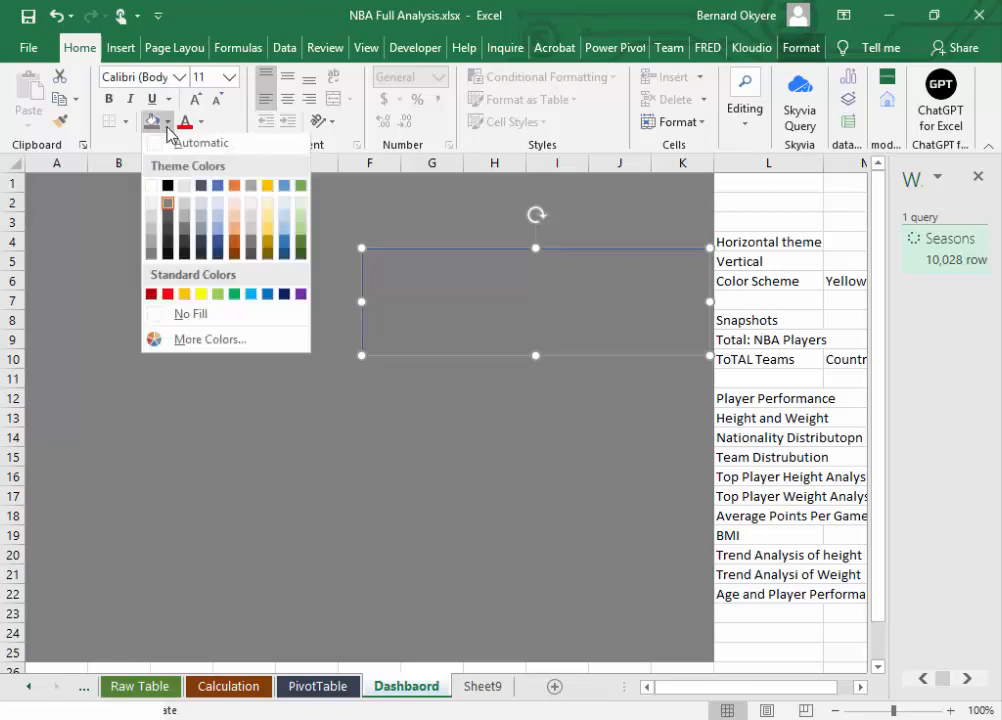
click(168, 216)
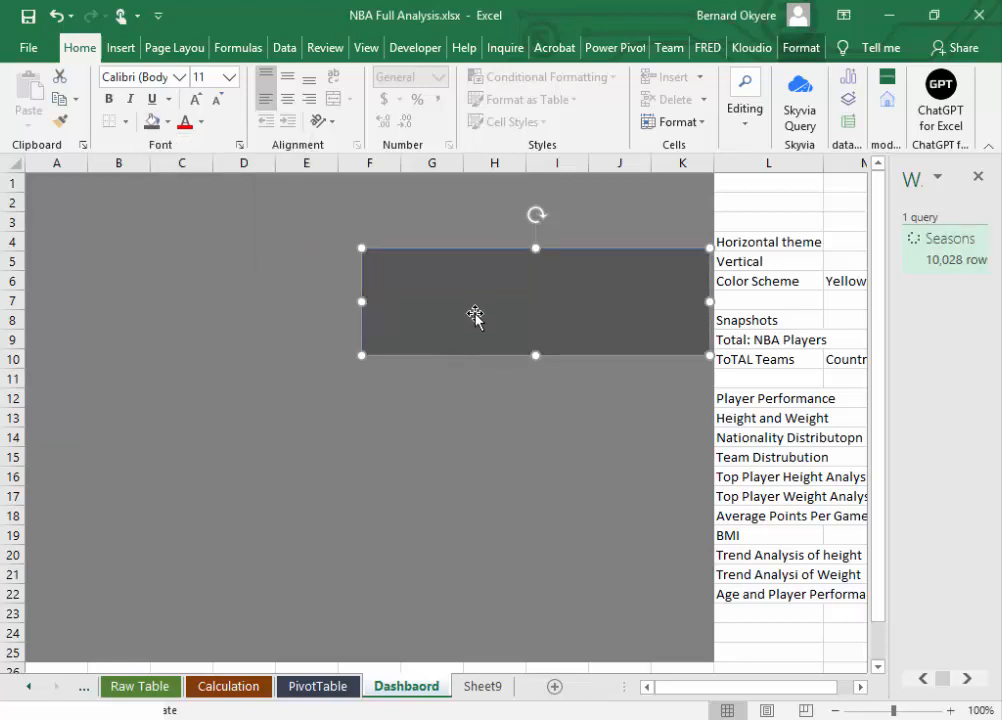
Step: Duplicate the dark grey rectangle directly beneath the original, across about rows 11 to 17
drag(485, 320, 488, 459)
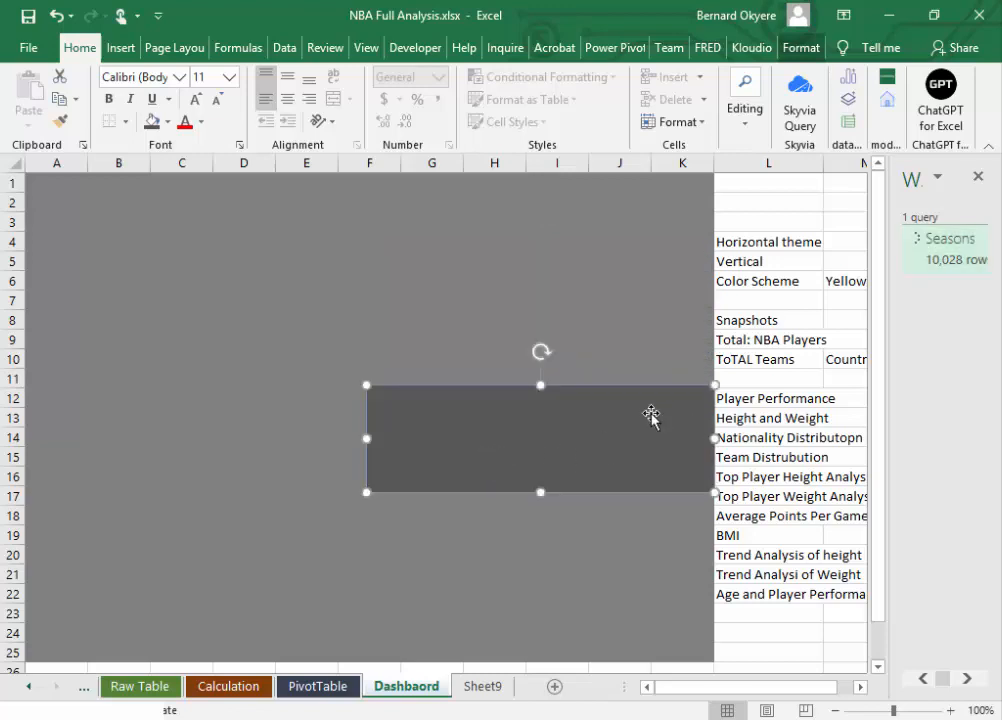
key(ctrl+z)
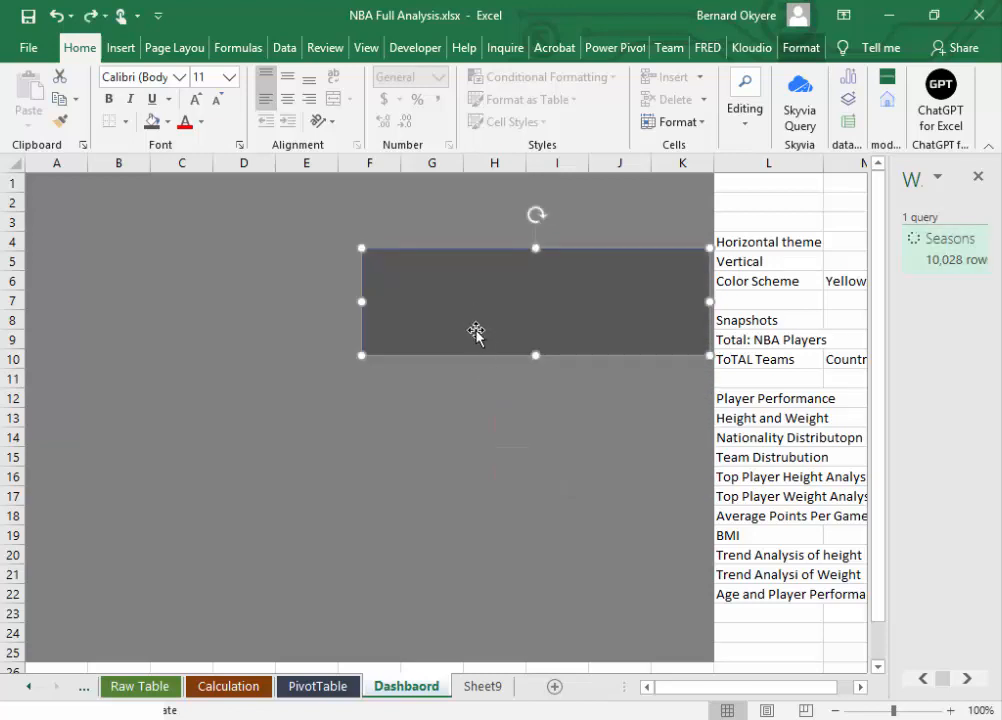
drag(487, 349, 521, 447)
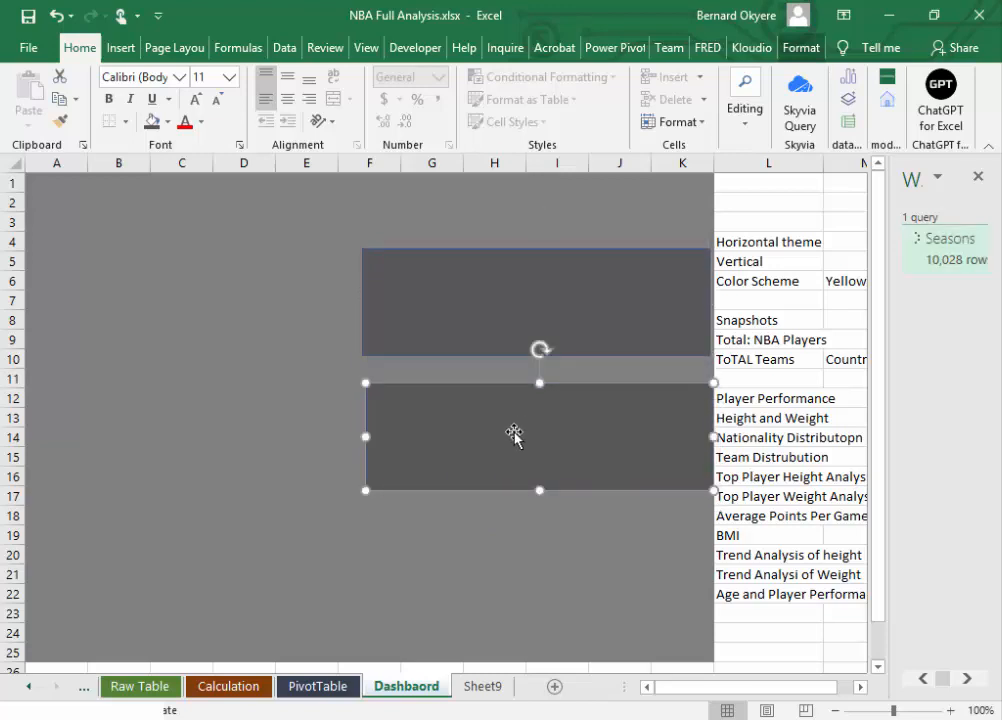
Step: Widen both dark grey rectangles leftward so that they start in column E
click(420, 330)
drag(365, 301, 294, 303)
click(428, 424)
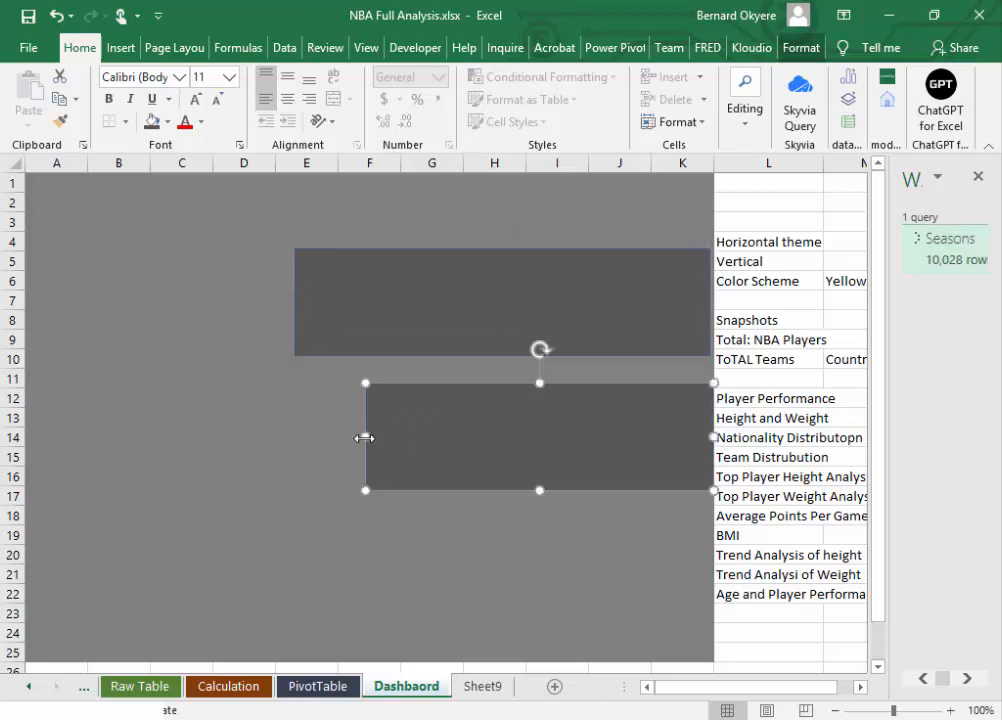
drag(365, 436, 289, 436)
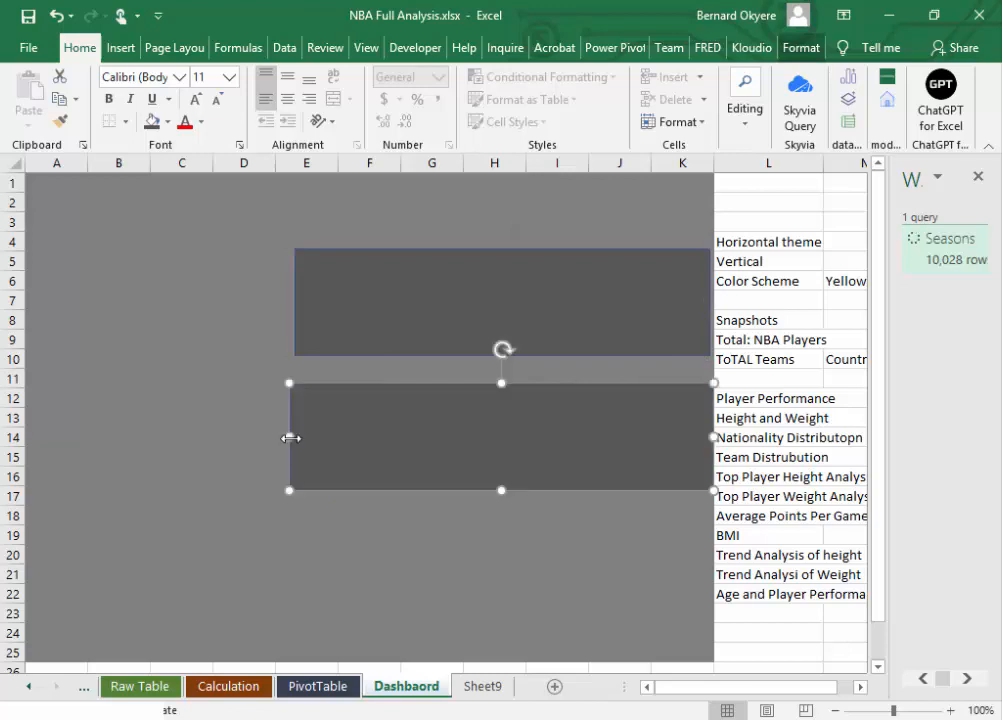
Step: Reshape the lower rectangle into a tall panel over E11:H25 and duplicate it beside itself across columns I to K, aligning the upper edges
drag(499, 489, 517, 655)
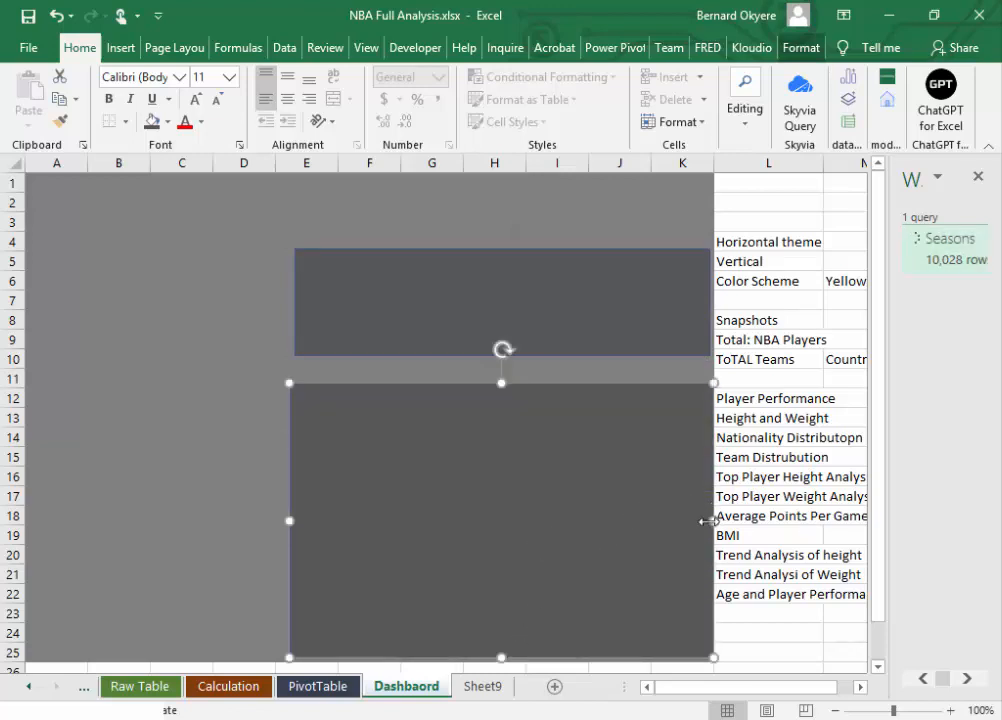
drag(713, 521, 483, 521)
drag(428, 488, 637, 492)
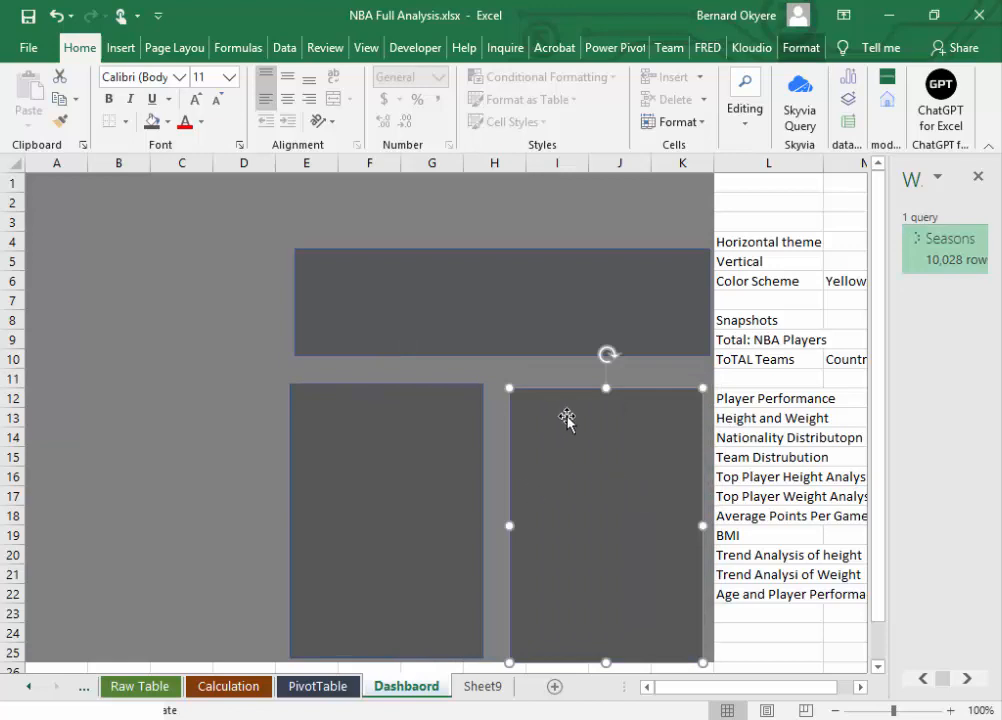
drag(604, 388, 600, 383)
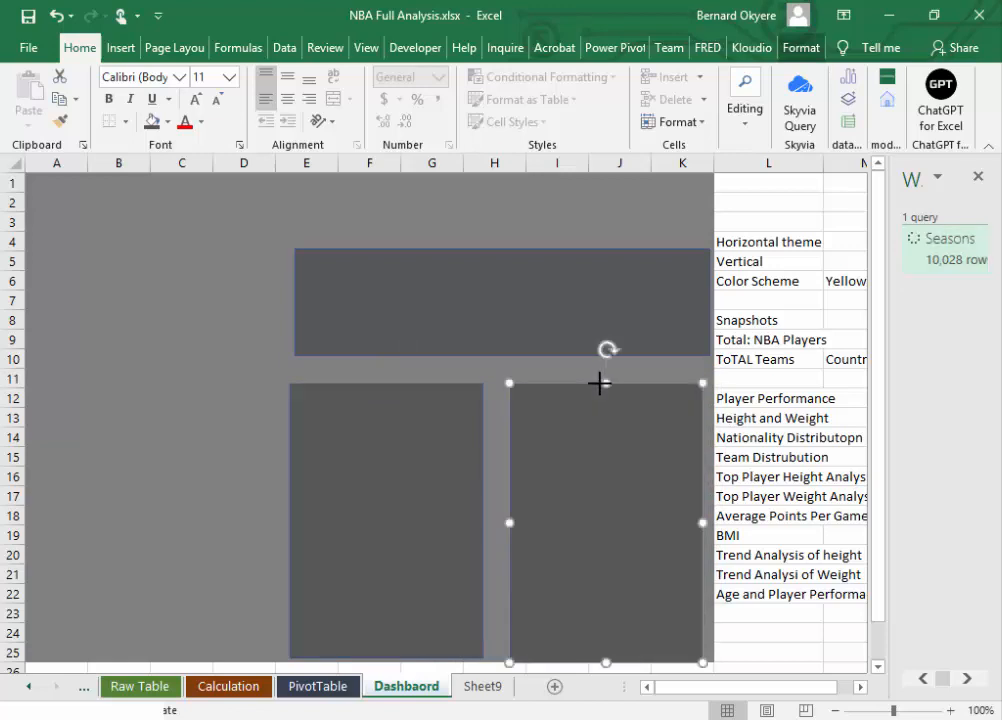
Step: Move the two tall panels up close beneath the wide rectangle and widen the right one slightly to narrow the gap
drag(371, 447, 377, 432)
click(377, 432)
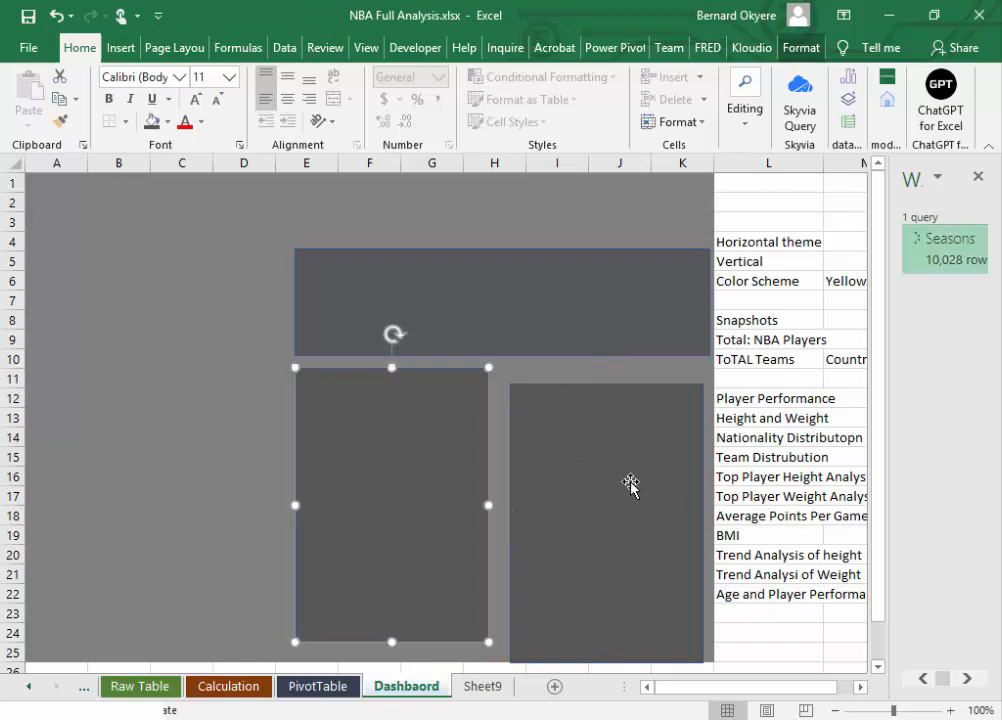
mouse_move(631, 483)
mouse_down()
mouse_move(624, 461)
mouse_move(635, 463)
mouse_up()
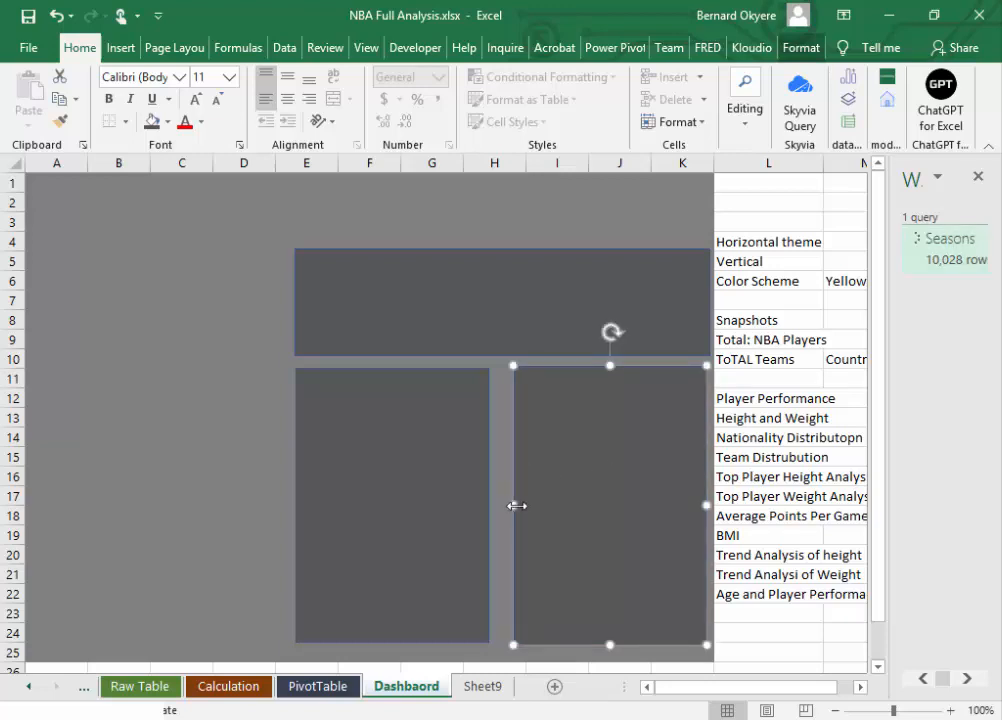
drag(510, 507, 507, 508)
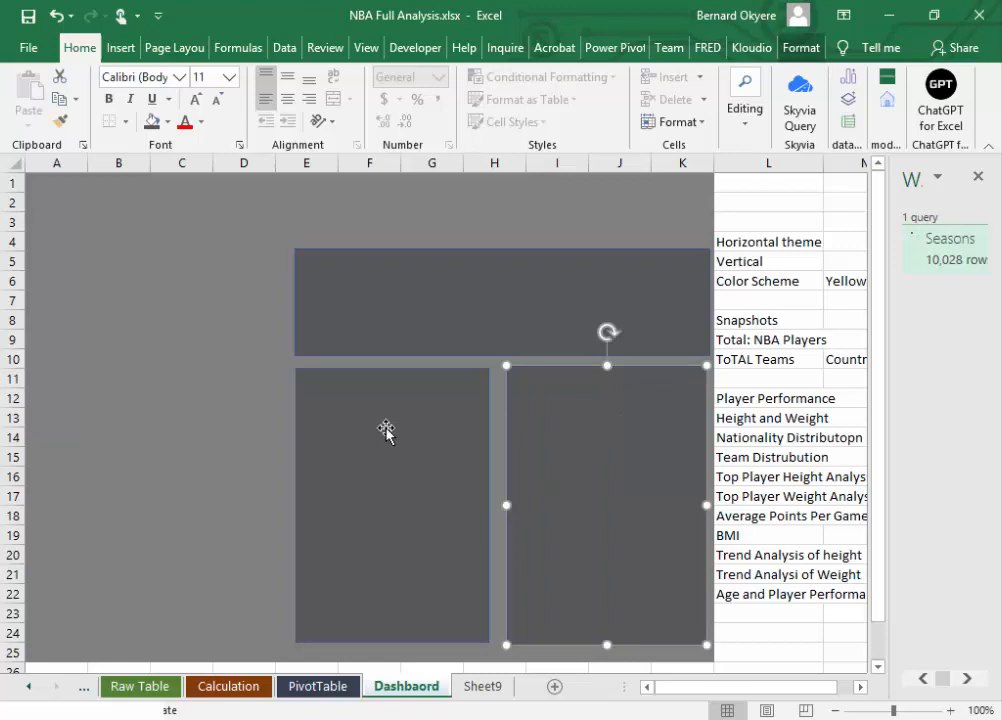
Step: Copy the two tall panels to the empty left side of the dashboard and delete the copy that overlaps the existing shapes
drag(378, 446, 98, 412)
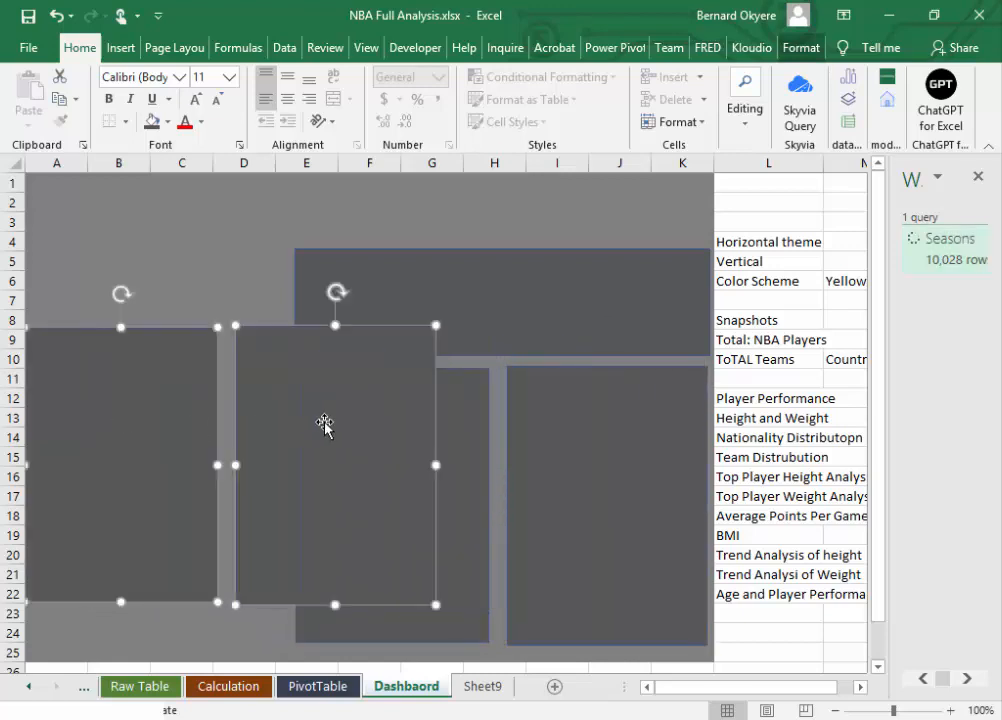
click(220, 277)
click(286, 403)
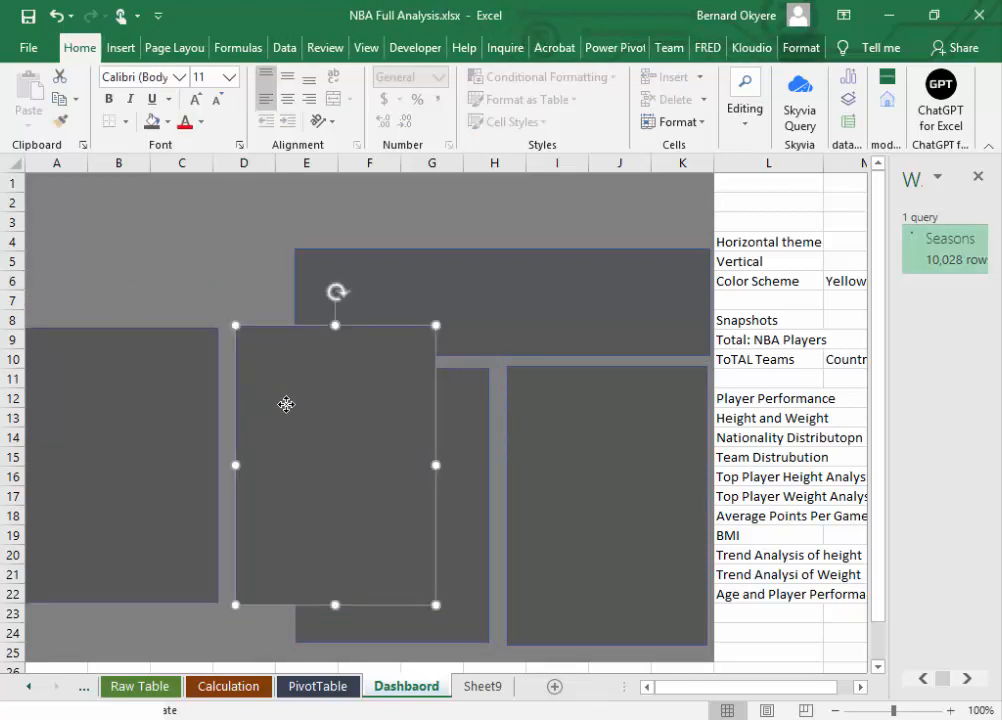
key(Delete)
Step: Move the leftmost panel inside the sheet's edge, raise its upper edge to row 4 and widen it across columns A to D
click(143, 396)
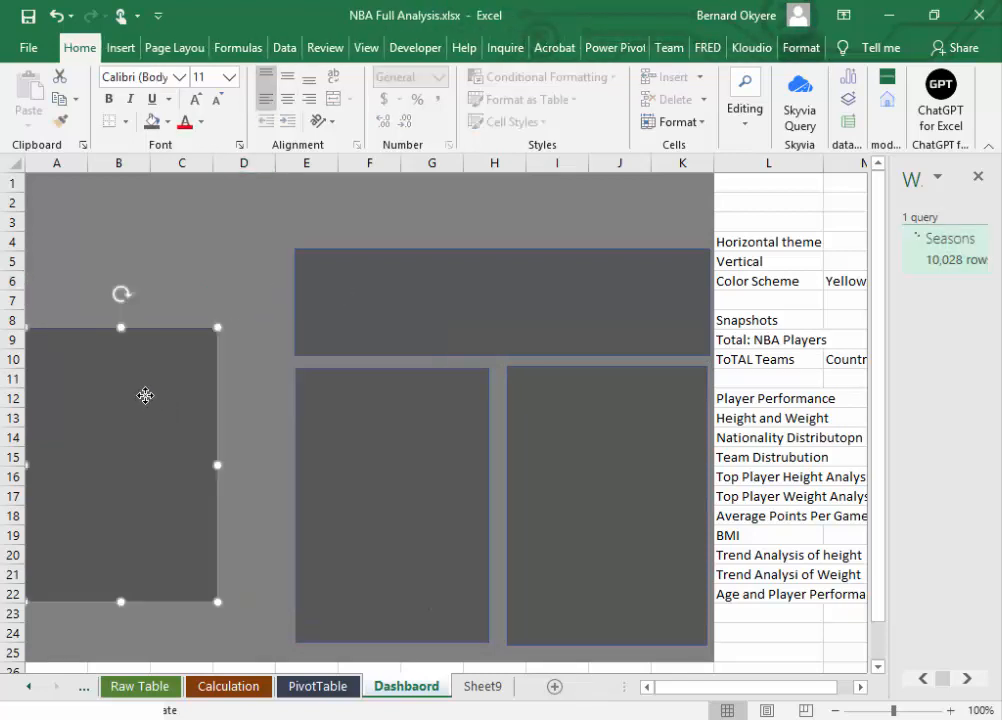
drag(143, 396, 177, 391)
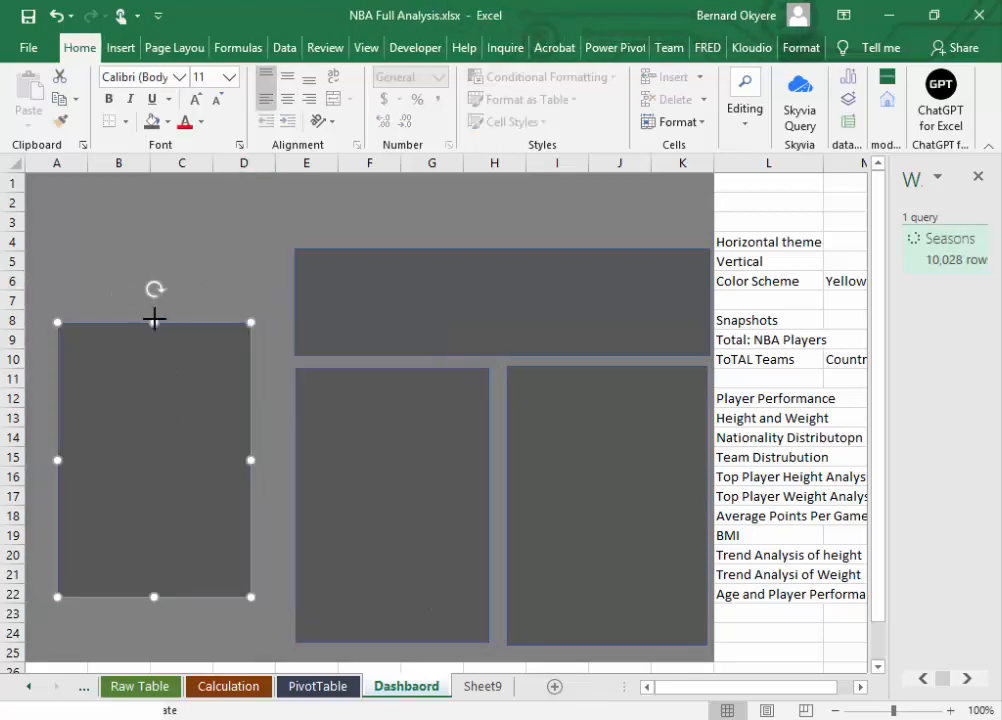
drag(154, 321, 155, 252)
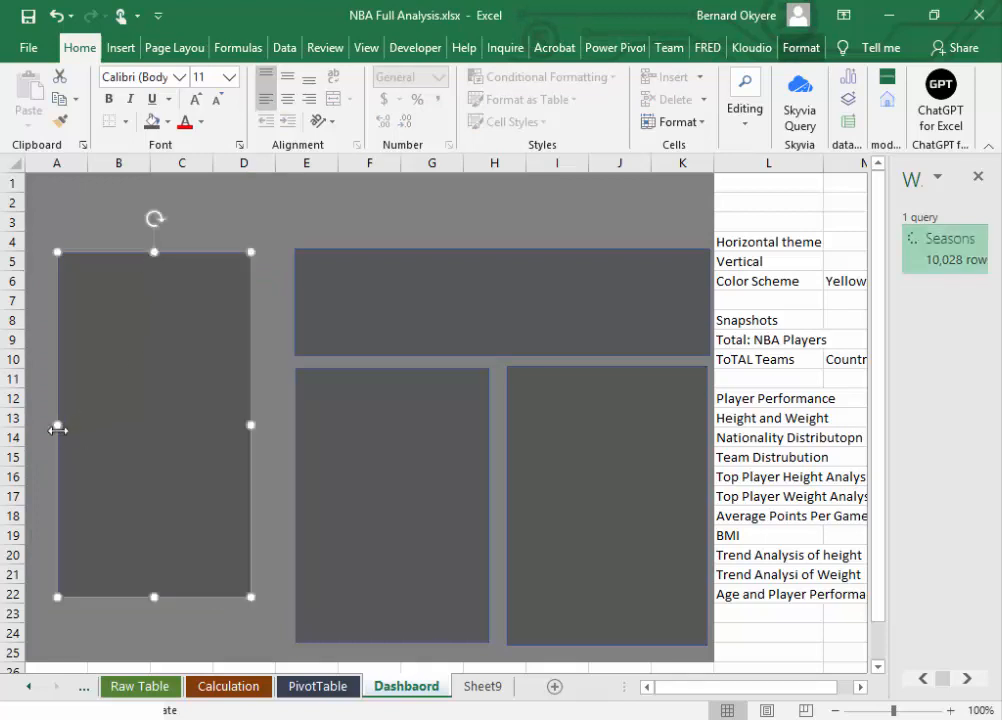
drag(57, 429, 35, 426)
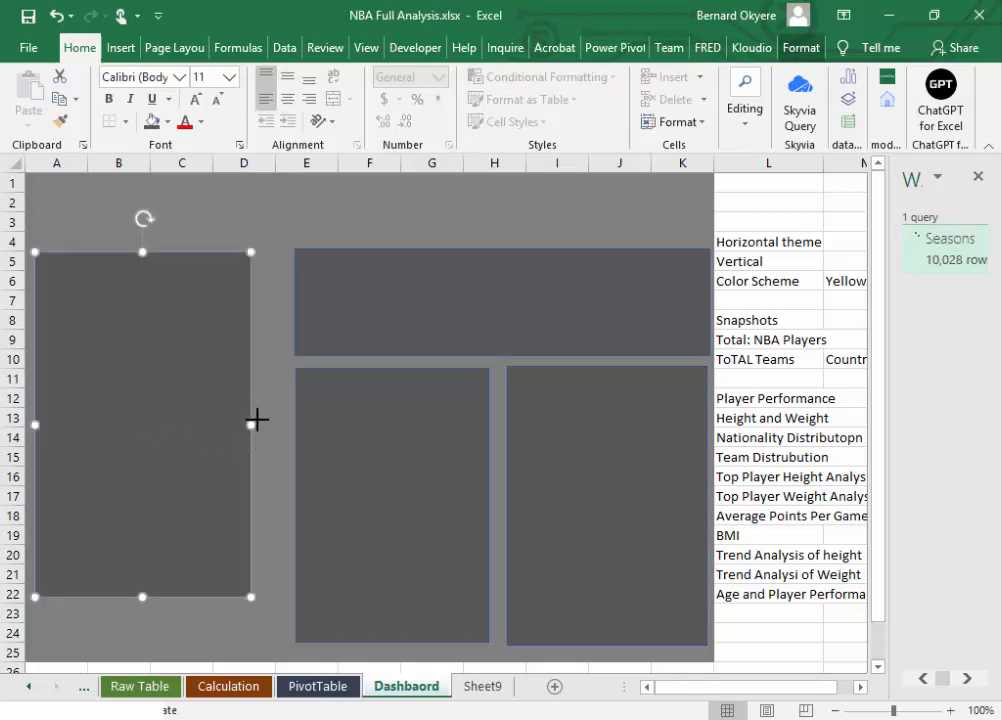
drag(257, 420, 280, 416)
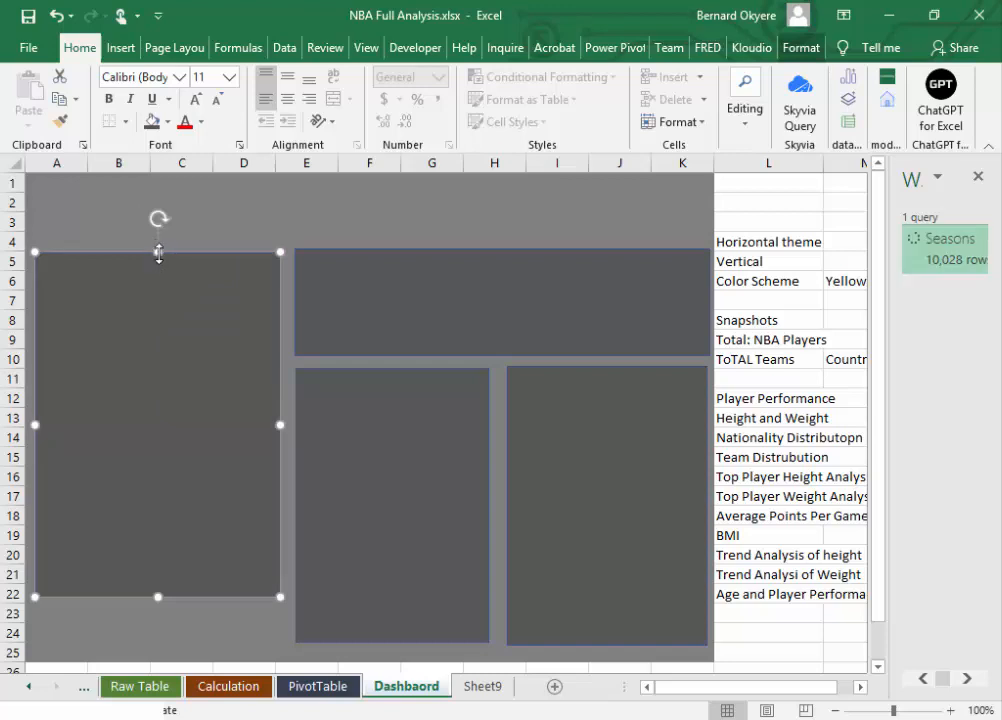
Step: Align the leftmost panel's upper edge with the wide rectangle and extend its lower edge to row 24, level with the neighbouring panels
click(157, 246)
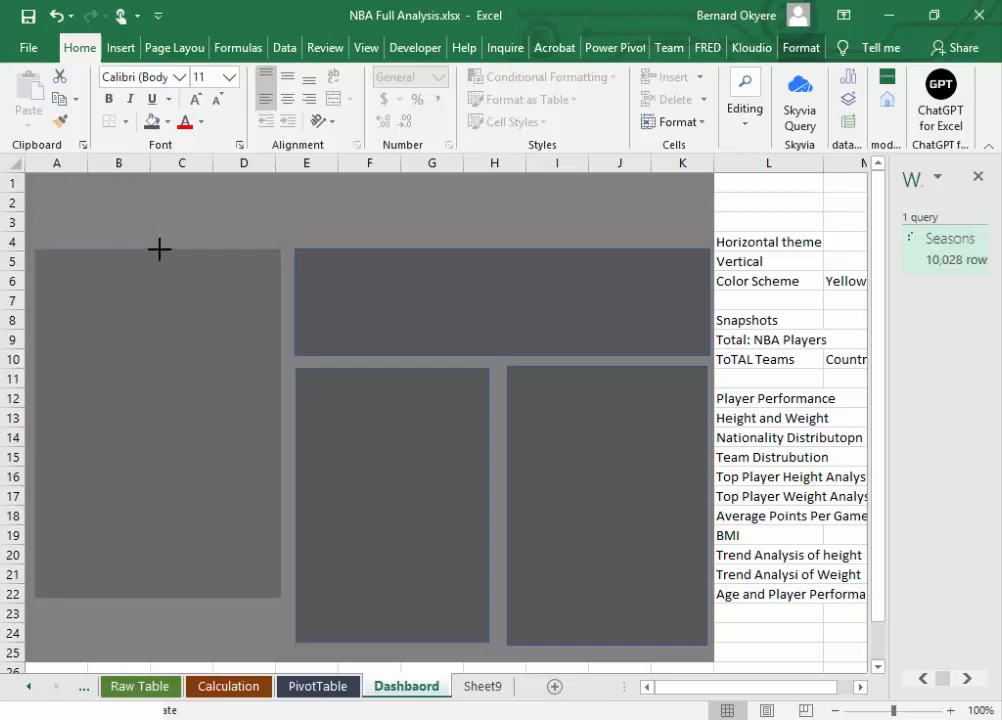
click(159, 250)
drag(157, 595, 171, 645)
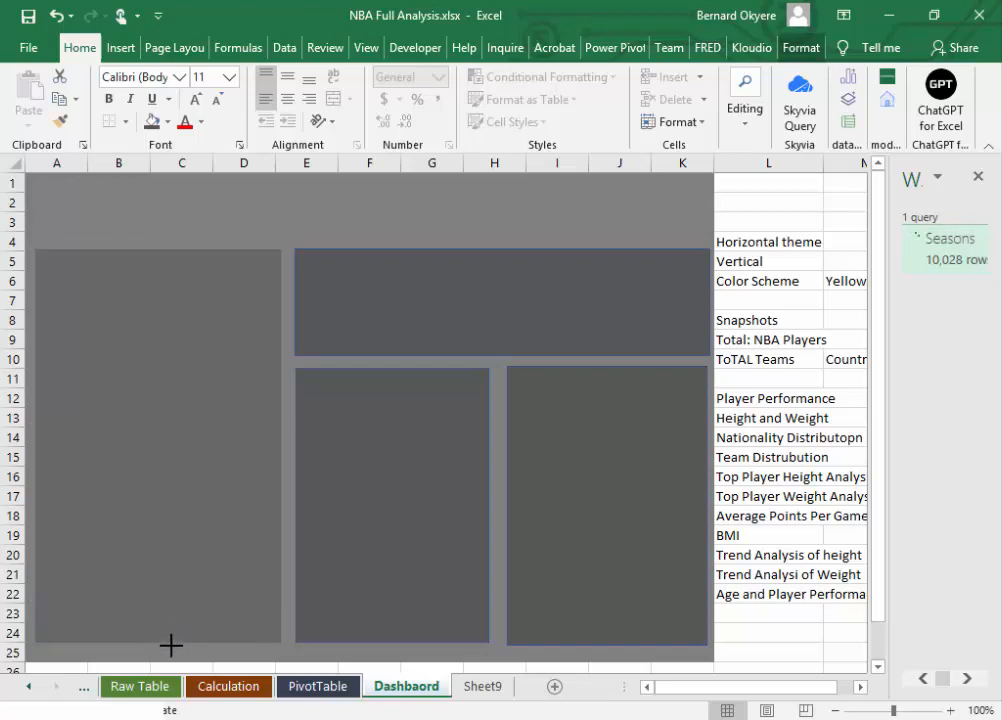
click(164, 641)
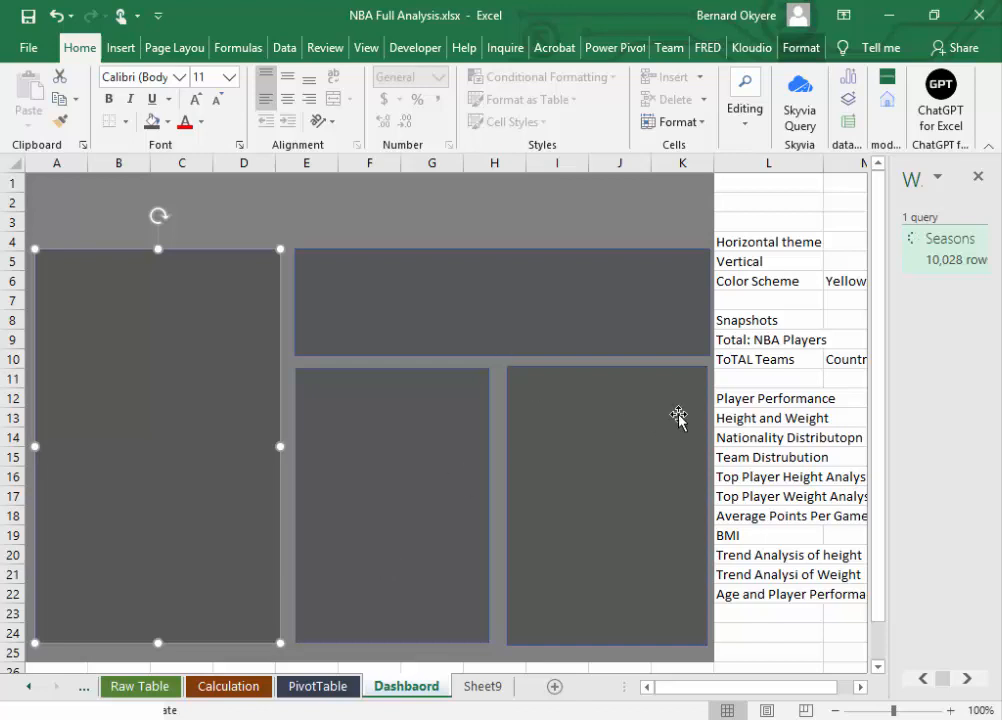
Step: Widen the tall panel over columns I to K leftward into column H to narrow the gap to its neighbour
click(655, 313)
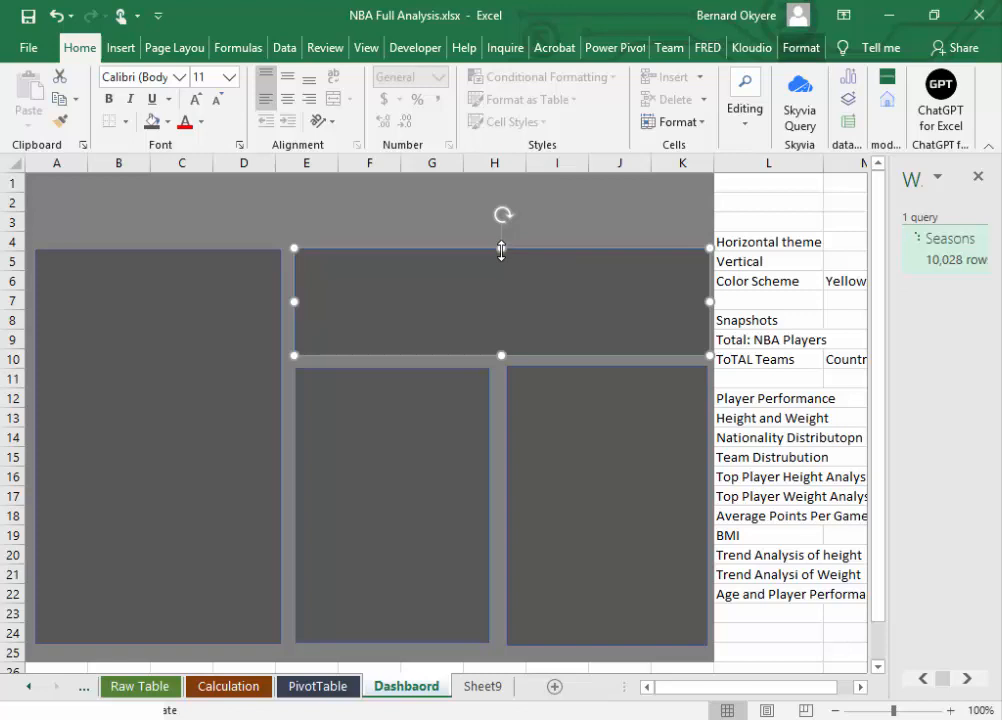
click(557, 458)
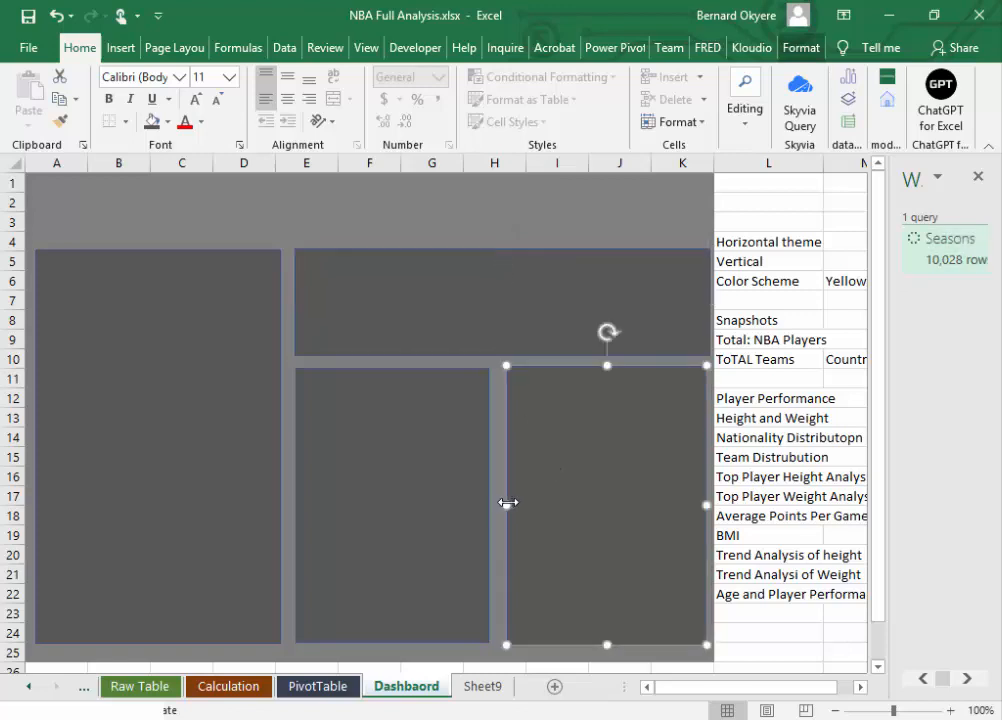
drag(507, 503, 495, 502)
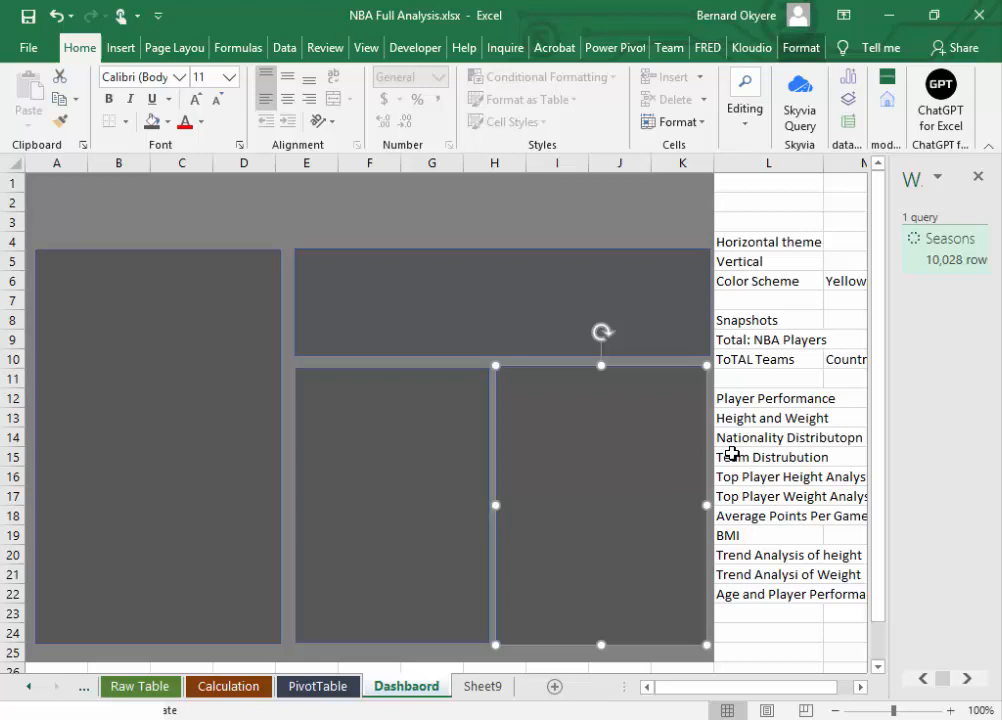
Step: Shorten the panel over columns E to H to rows 11–17, duplicate it directly below, and stretch the copy upward to narrow the gap
click(387, 510)
drag(394, 638, 405, 600)
key(ctrl+z)
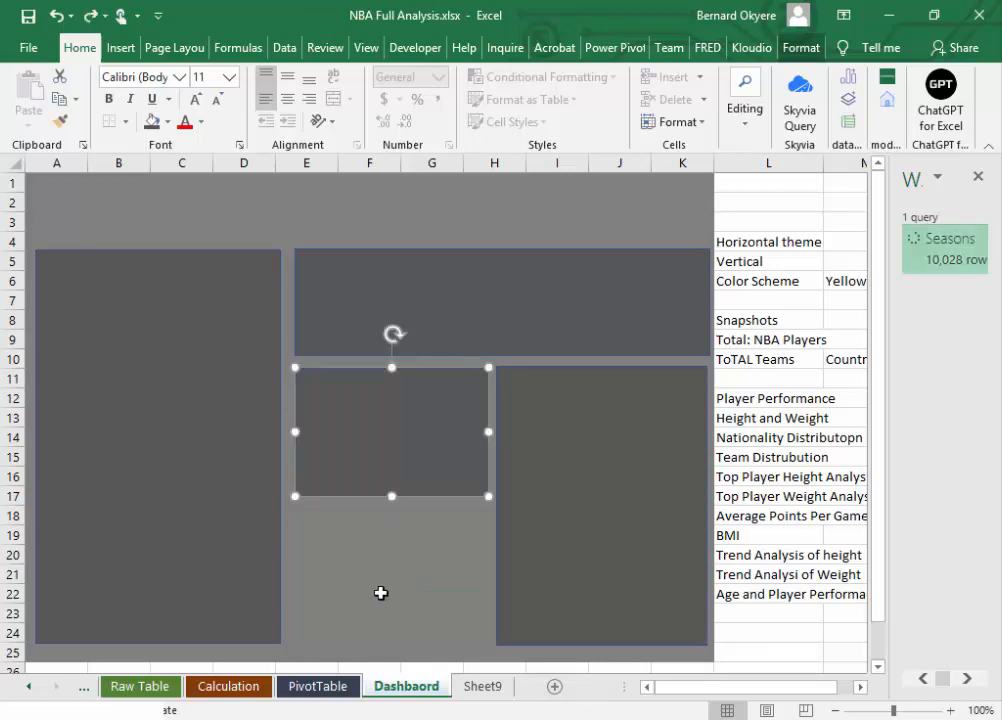
drag(380, 474, 382, 620)
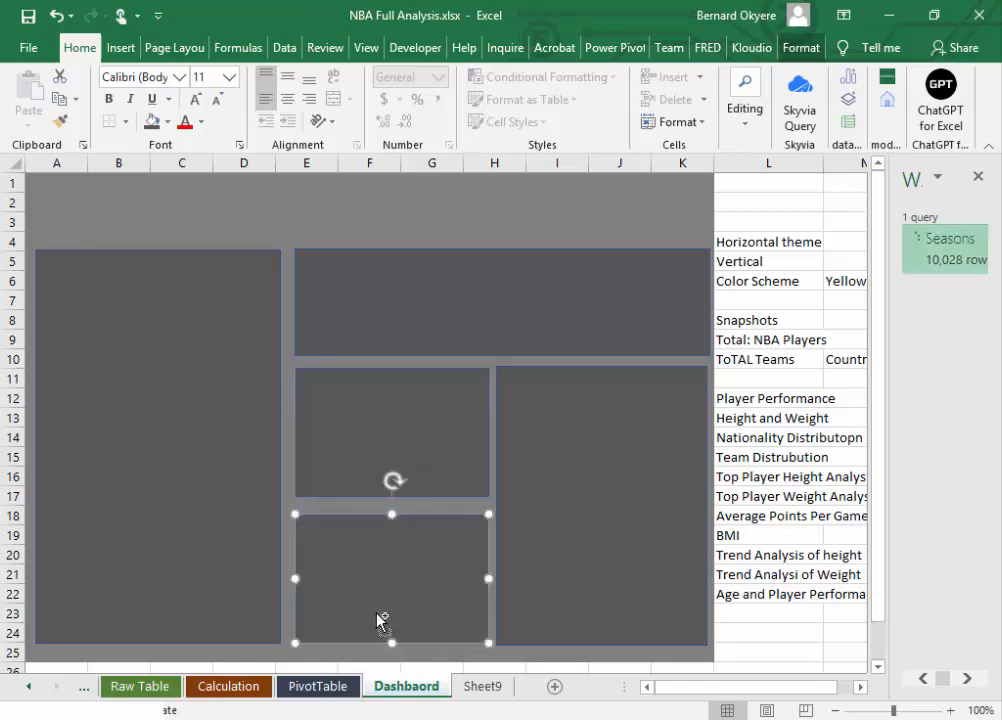
click(393, 504)
drag(393, 504, 393, 502)
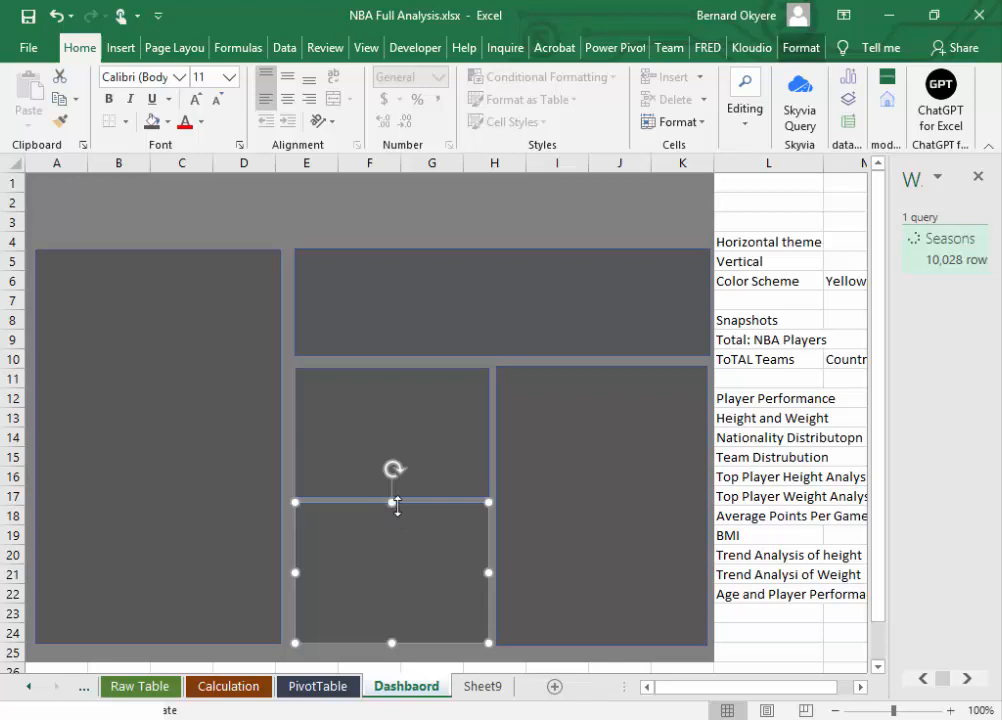
click(364, 288)
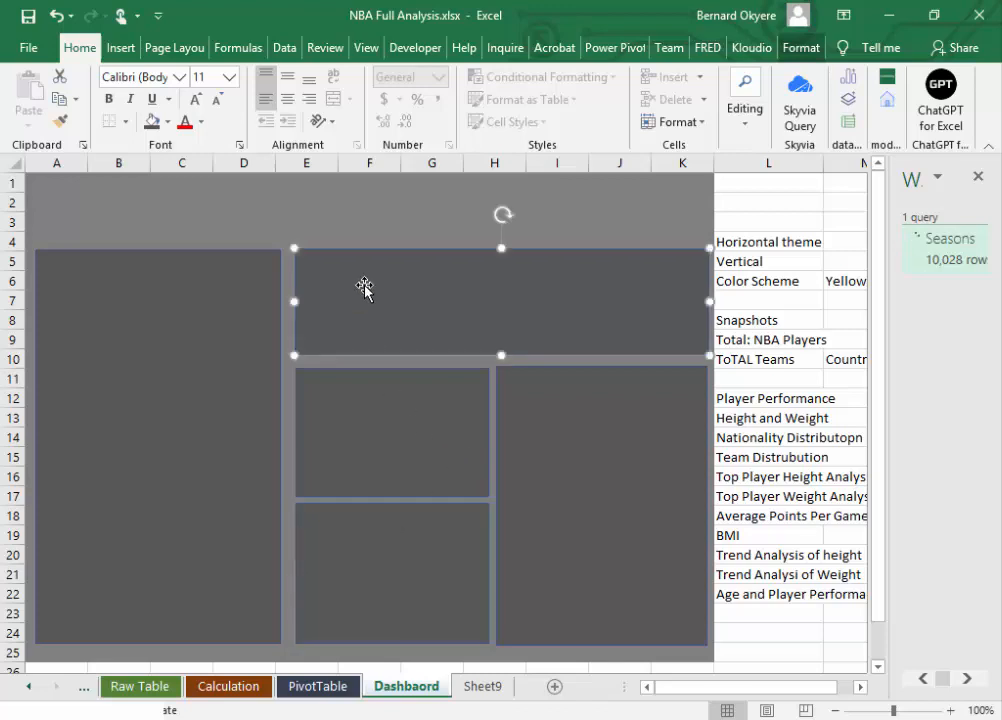
click(120, 48)
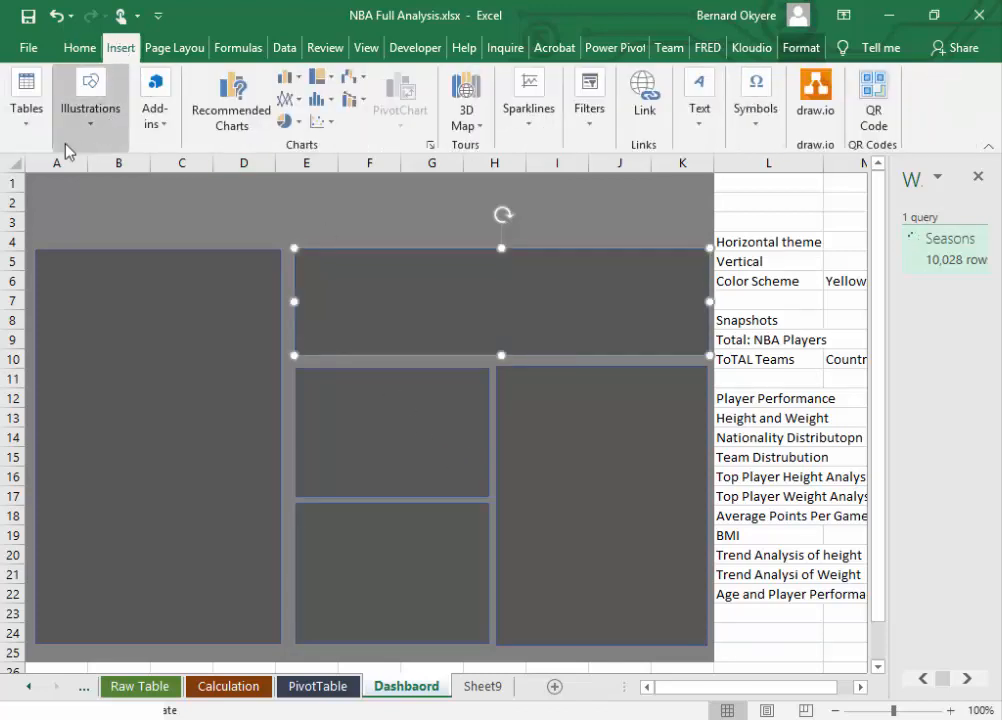
click(88, 108)
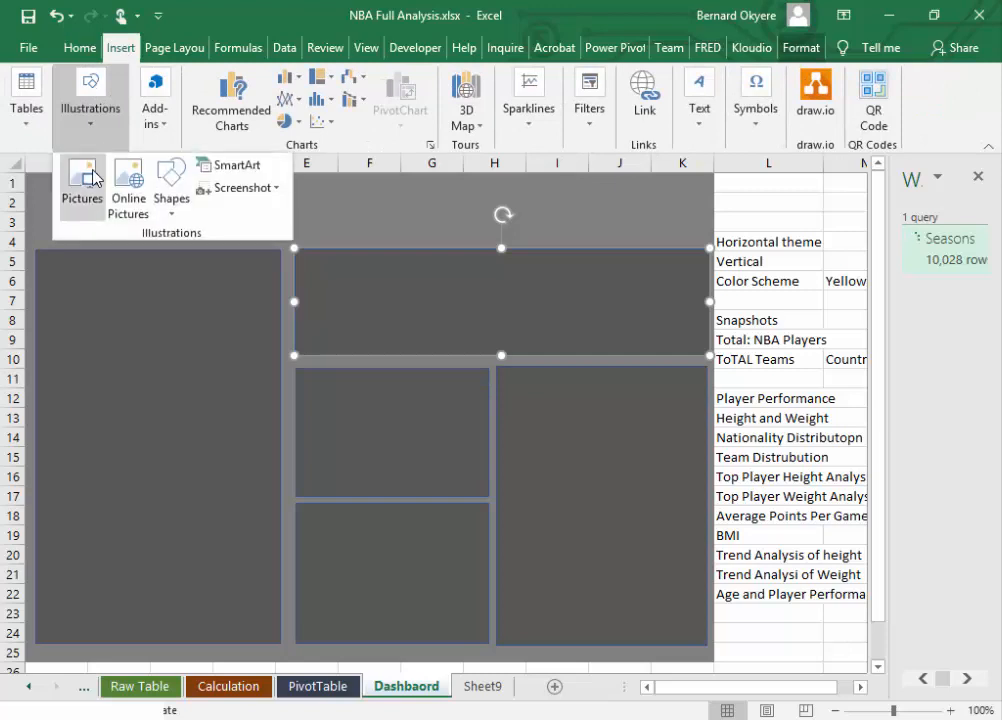
click(174, 208)
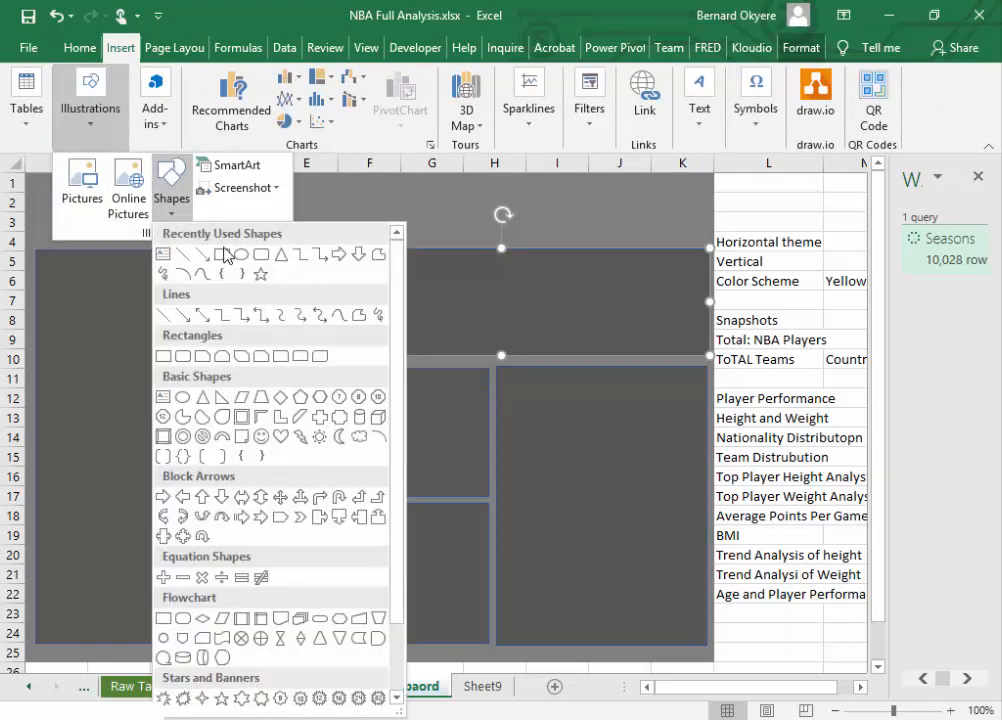
click(540, 323)
click(550, 461)
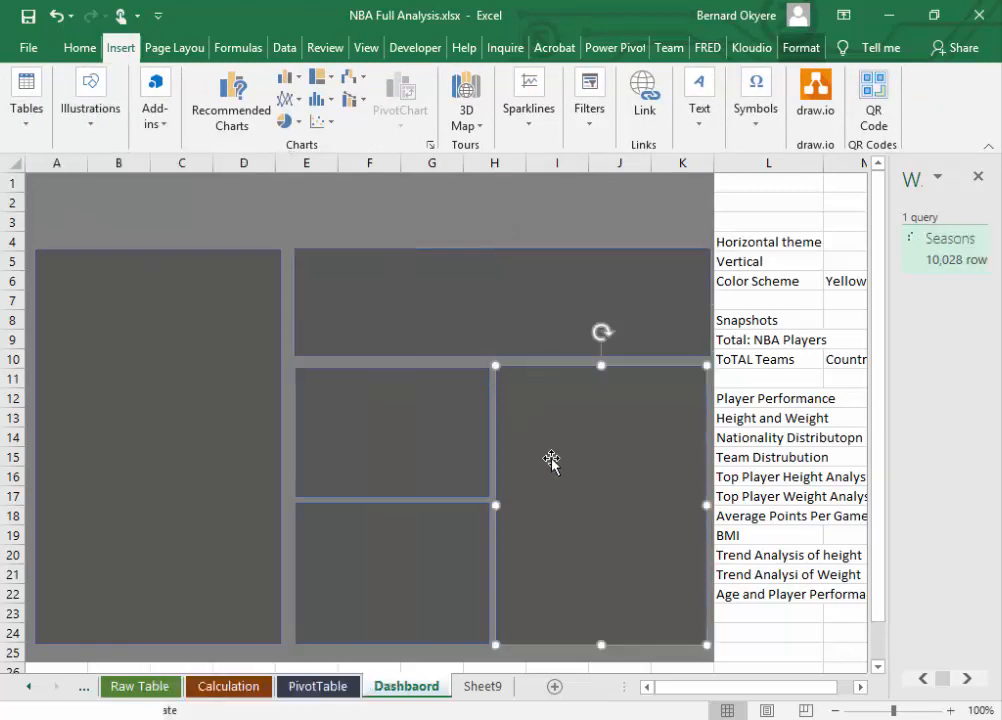
click(441, 440)
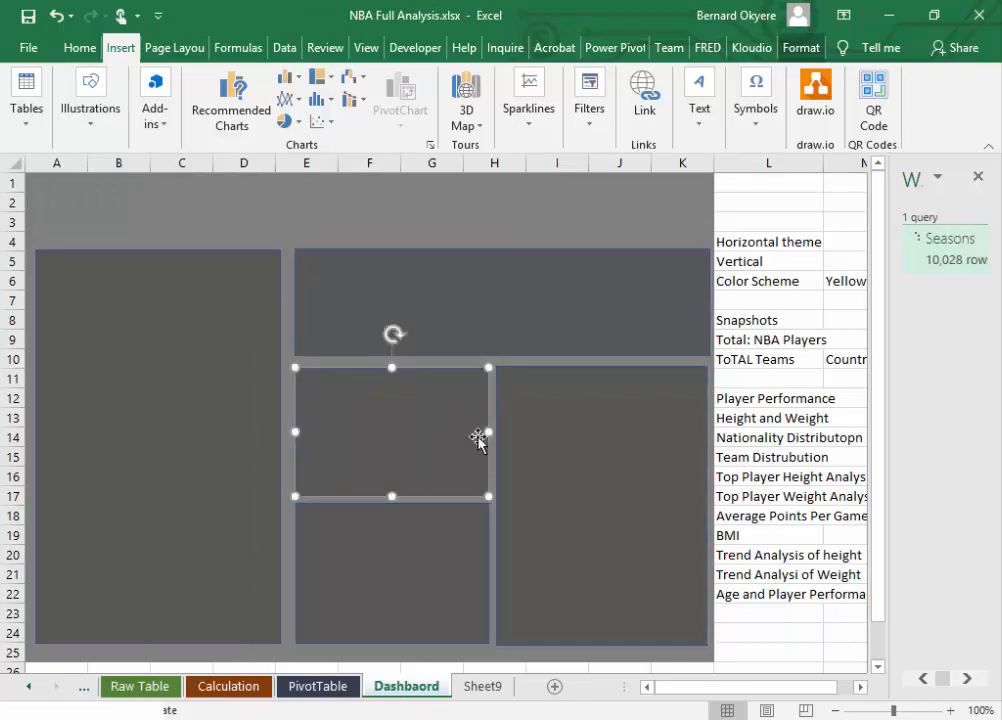
click(397, 204)
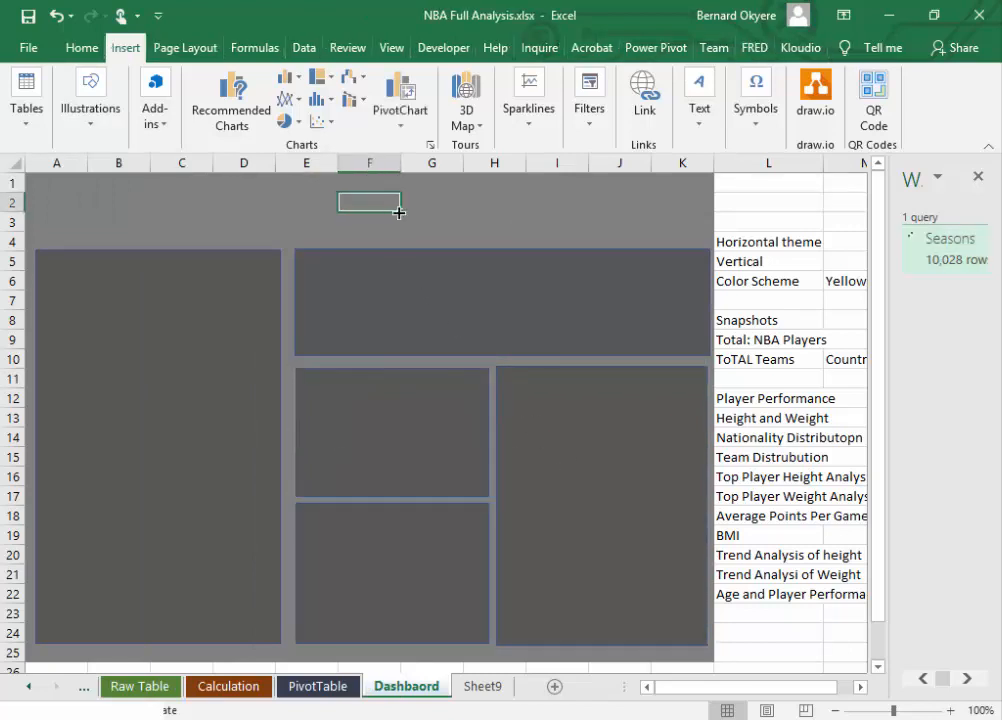
click(682, 208)
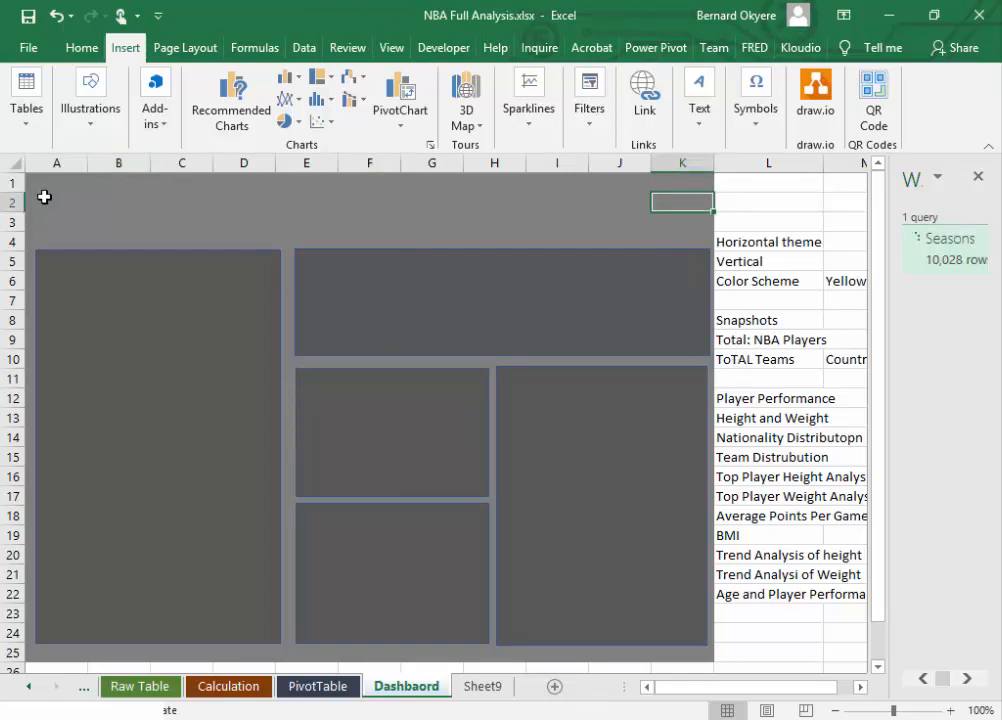
Step: Fill the dashboard background A1:K25 with White, Background 1, Darker 5%
drag(38, 180, 707, 653)
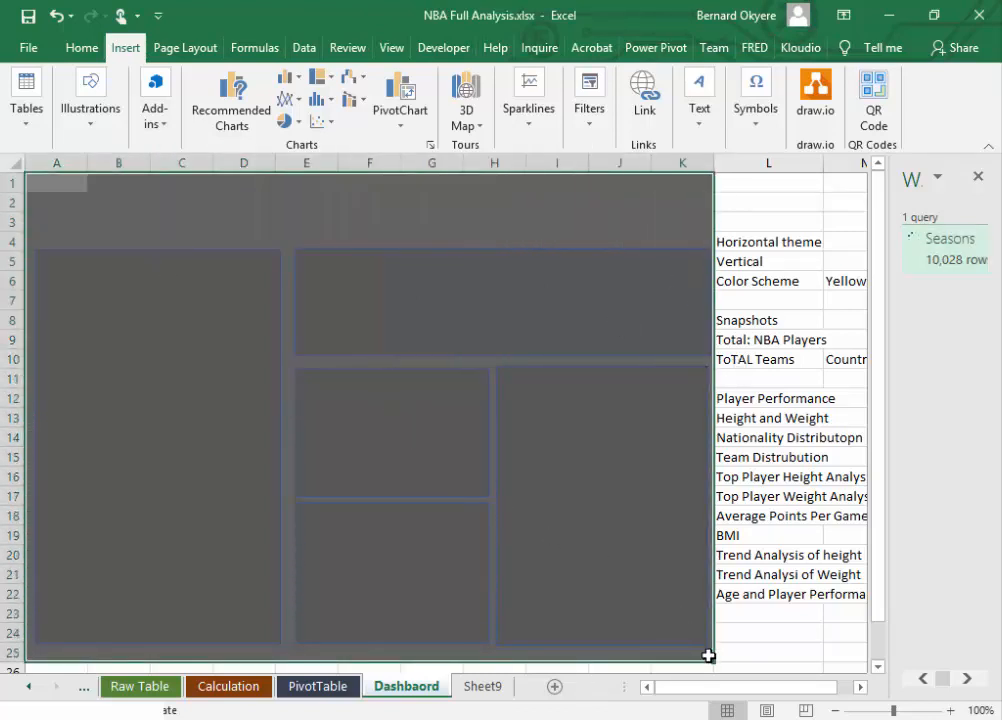
click(82, 48)
click(169, 121)
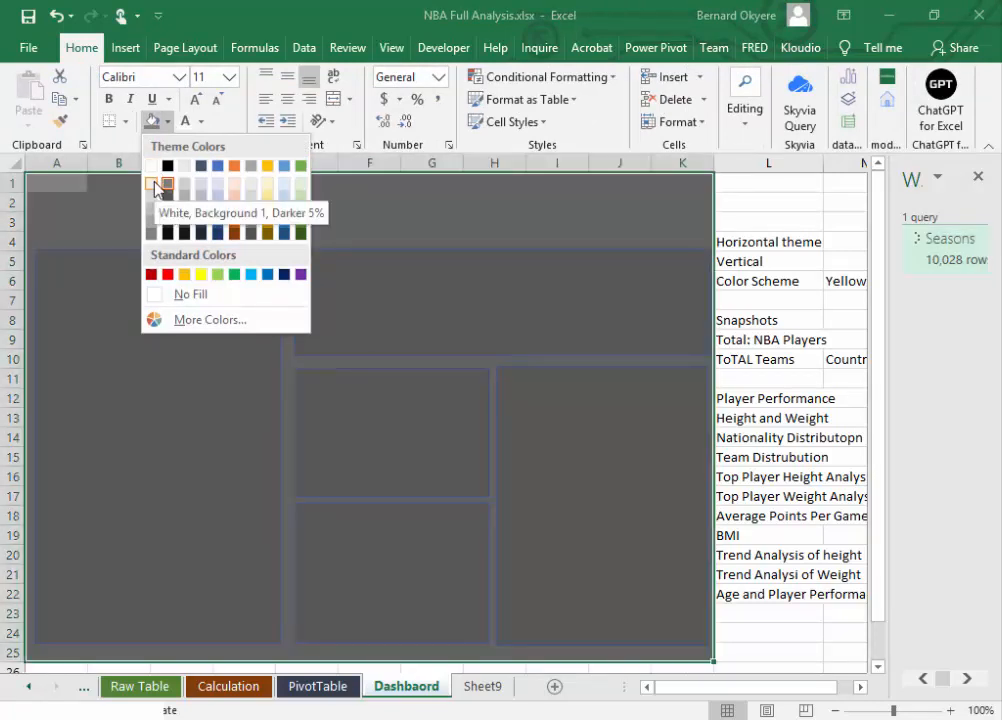
click(155, 186)
click(774, 211)
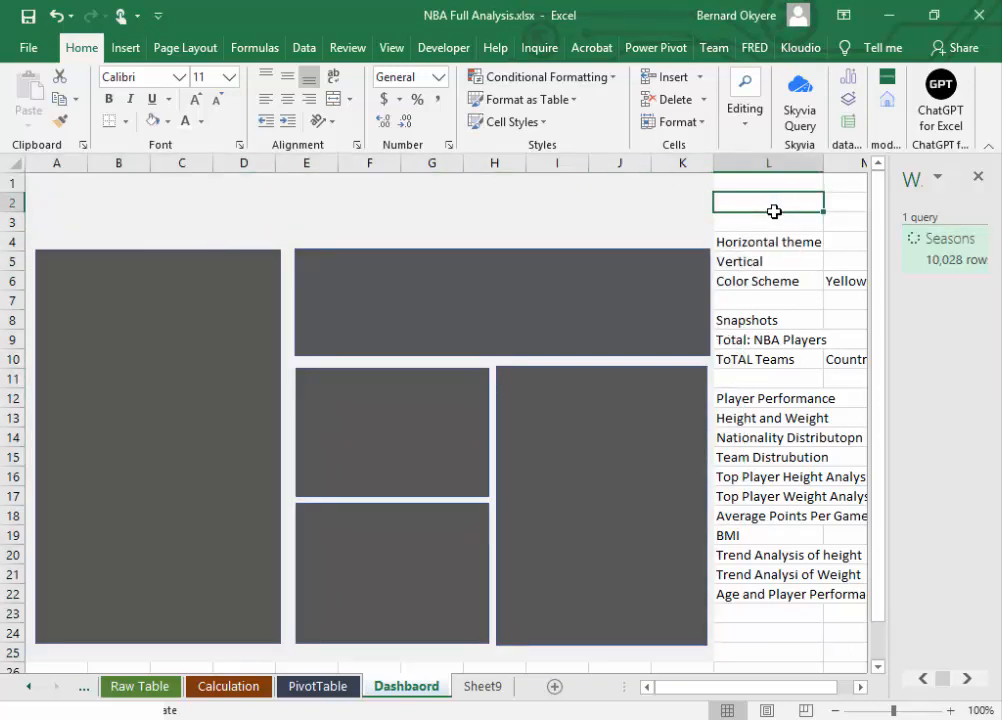
Step: Reapply the existing dark grey fill to the leftmost panel
click(176, 312)
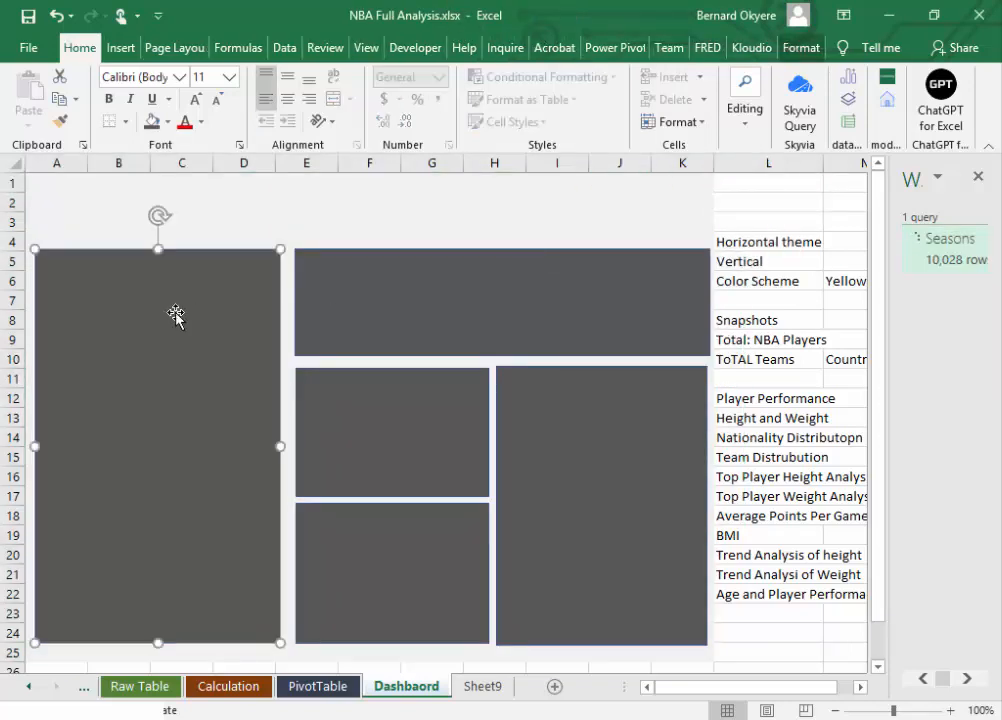
click(168, 121)
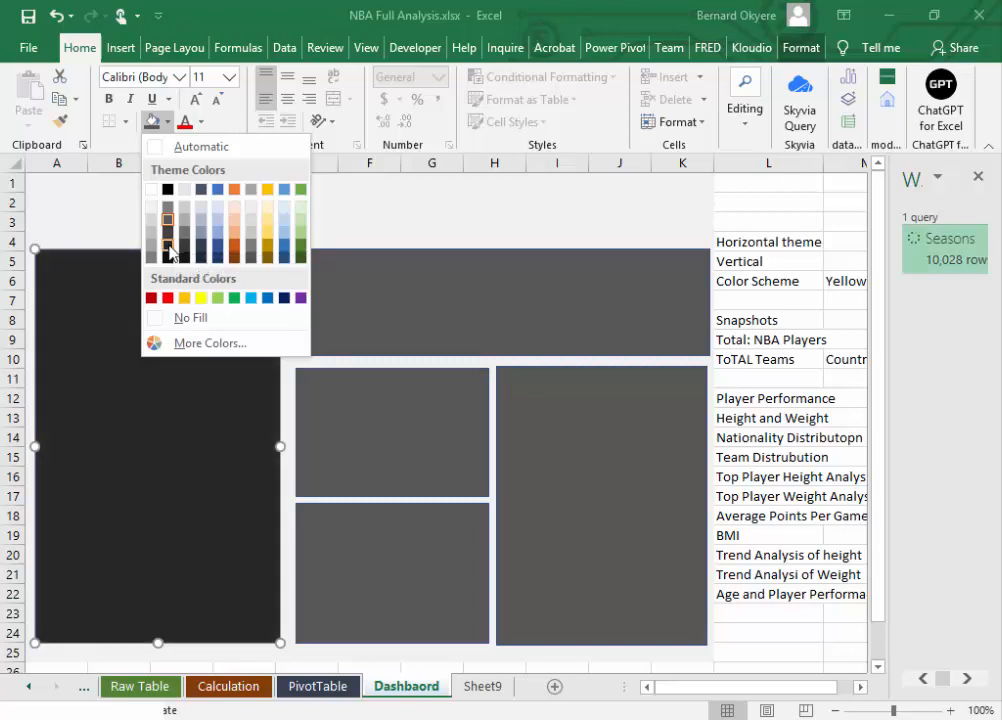
click(168, 221)
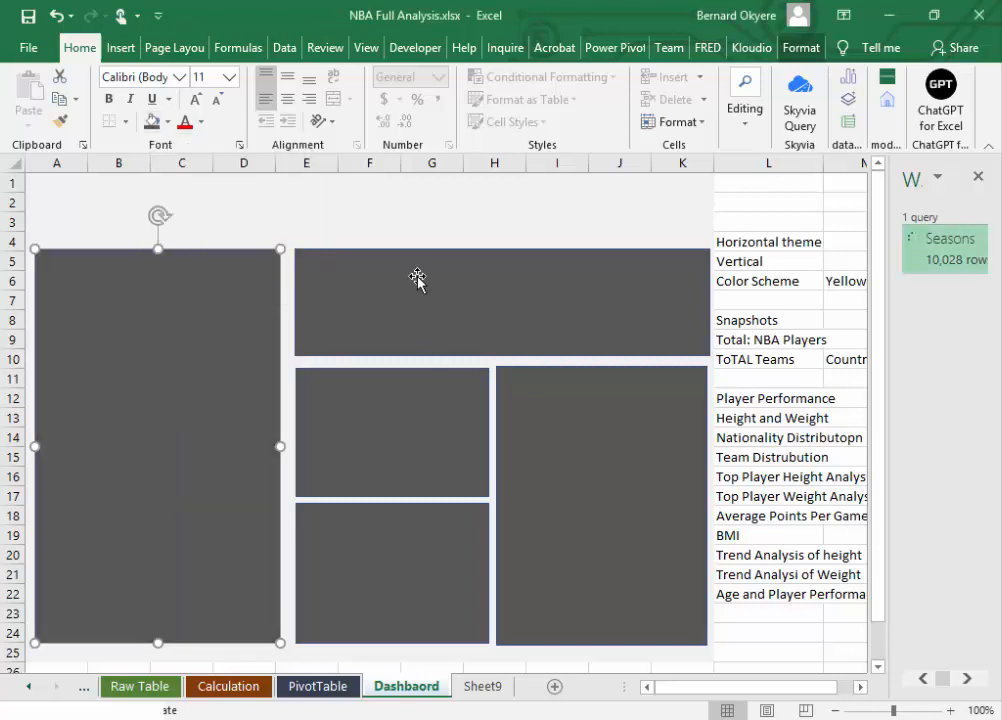
click(407, 281)
click(795, 257)
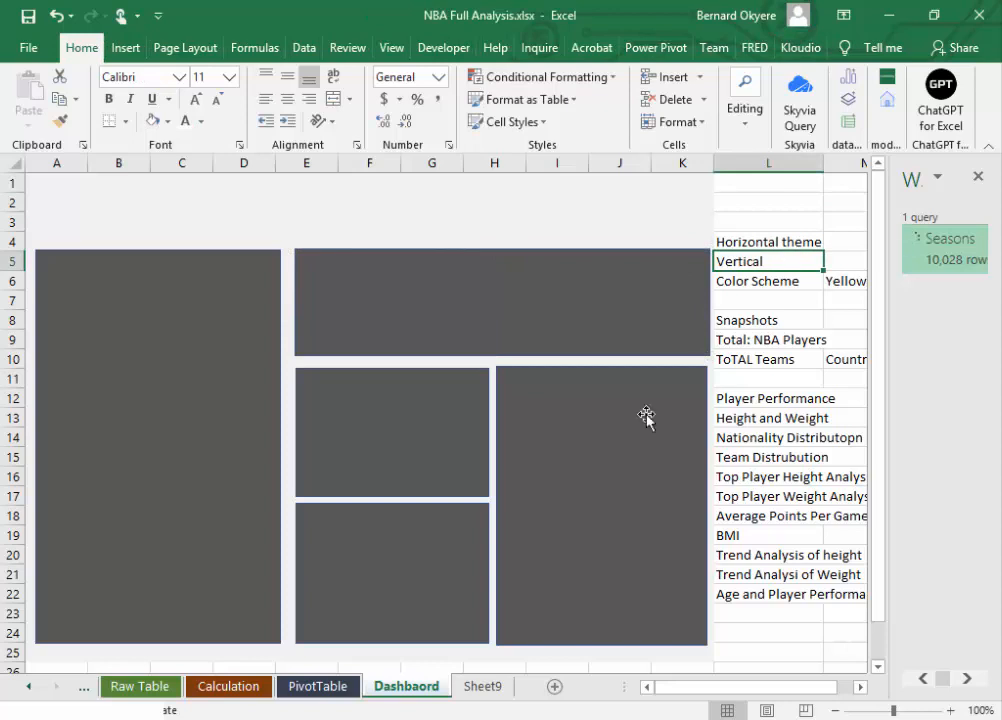
click(571, 466)
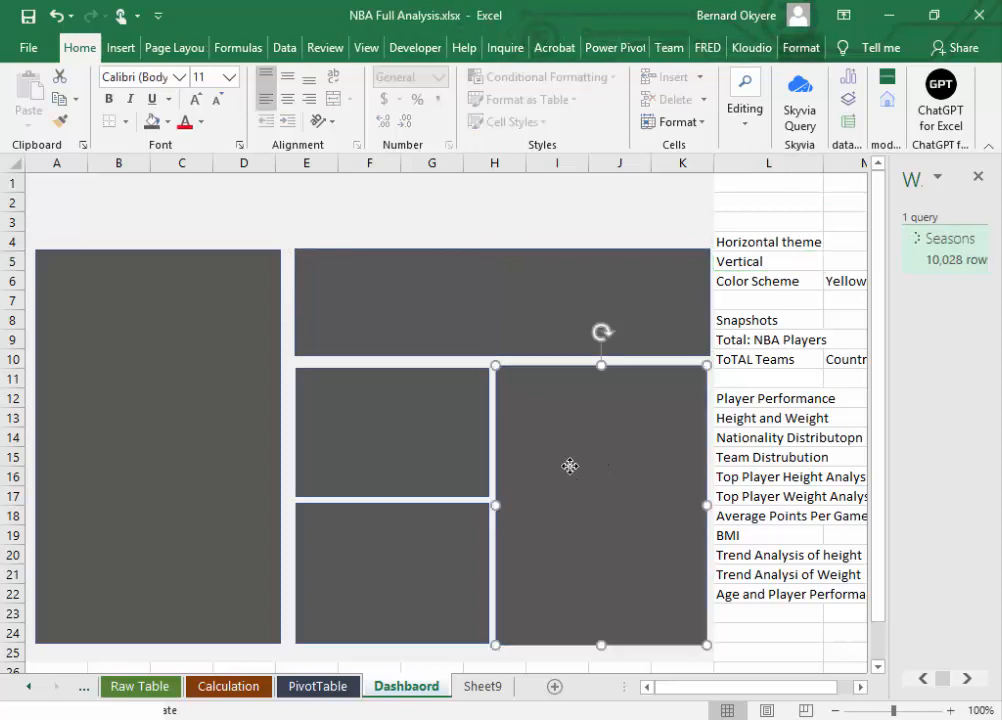
click(479, 330)
click(334, 219)
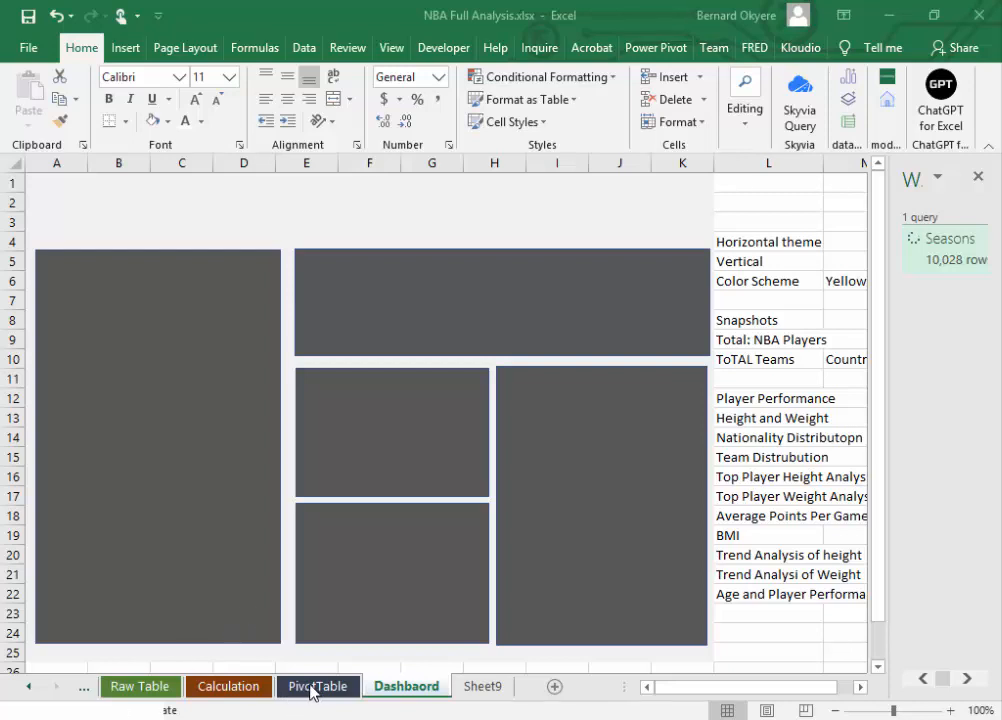
Step: Look through the PivotTable and Calculation sheets and open the Raw Table sheet
click(236, 700)
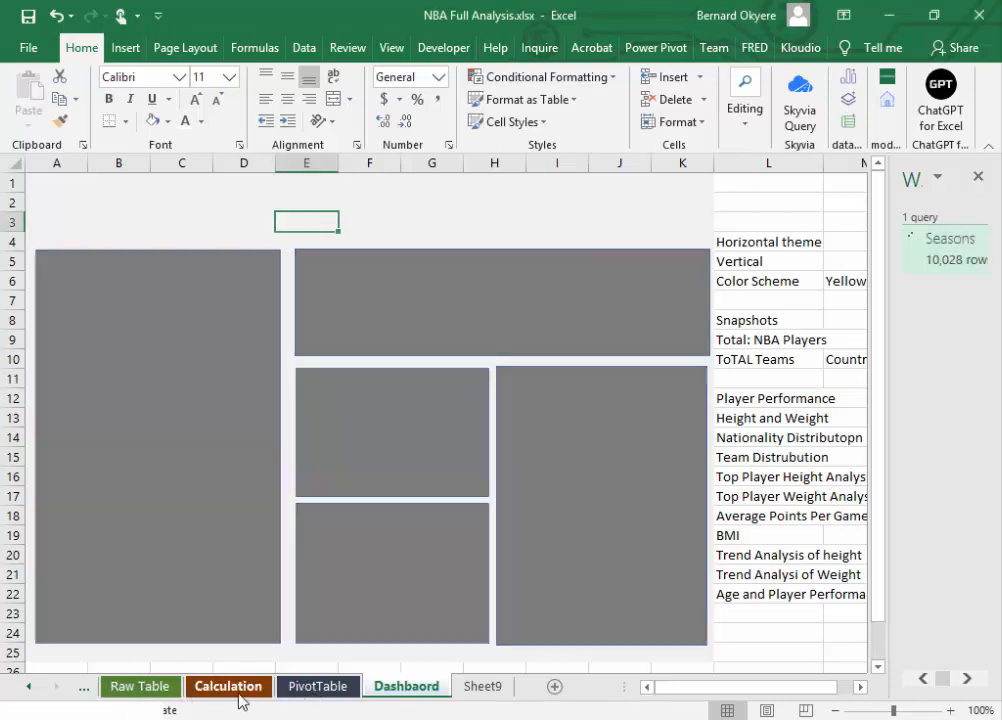
click(319, 693)
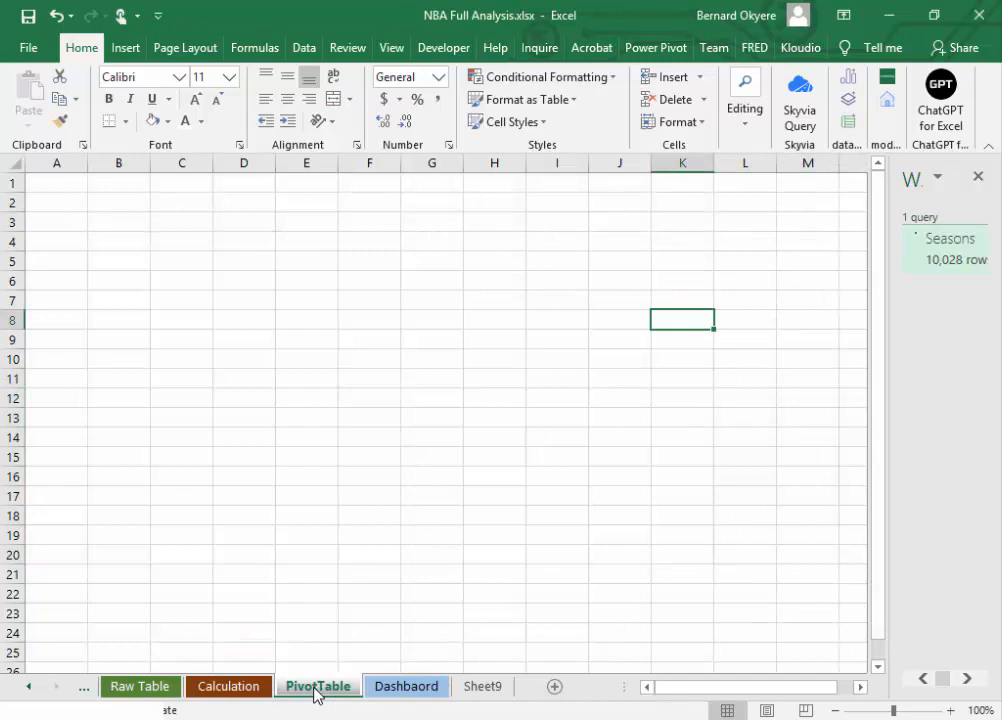
click(214, 693)
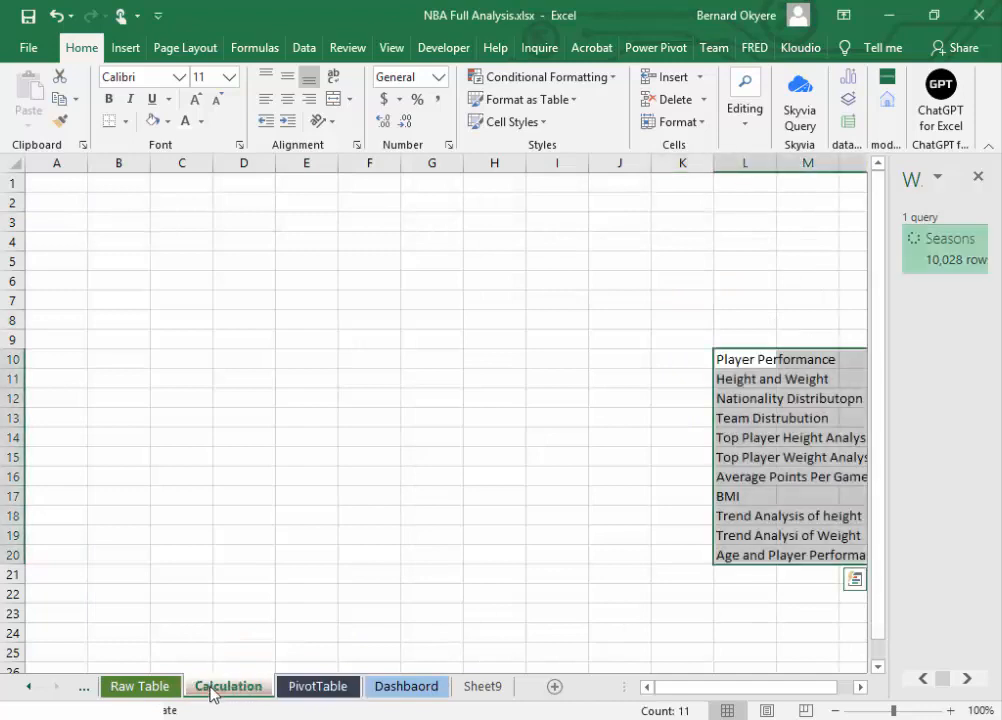
click(140, 690)
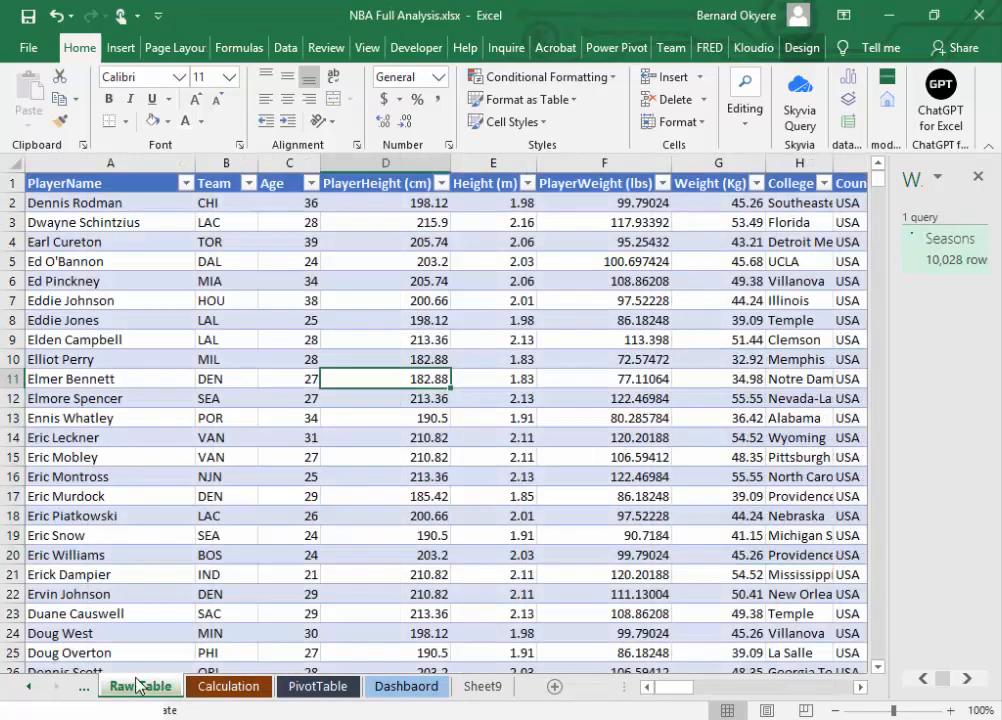
Step: Copy the range A1:C21 with the player name, team and age columns from the Raw Table sheet
drag(74, 186, 303, 567)
key(ctrl+c)
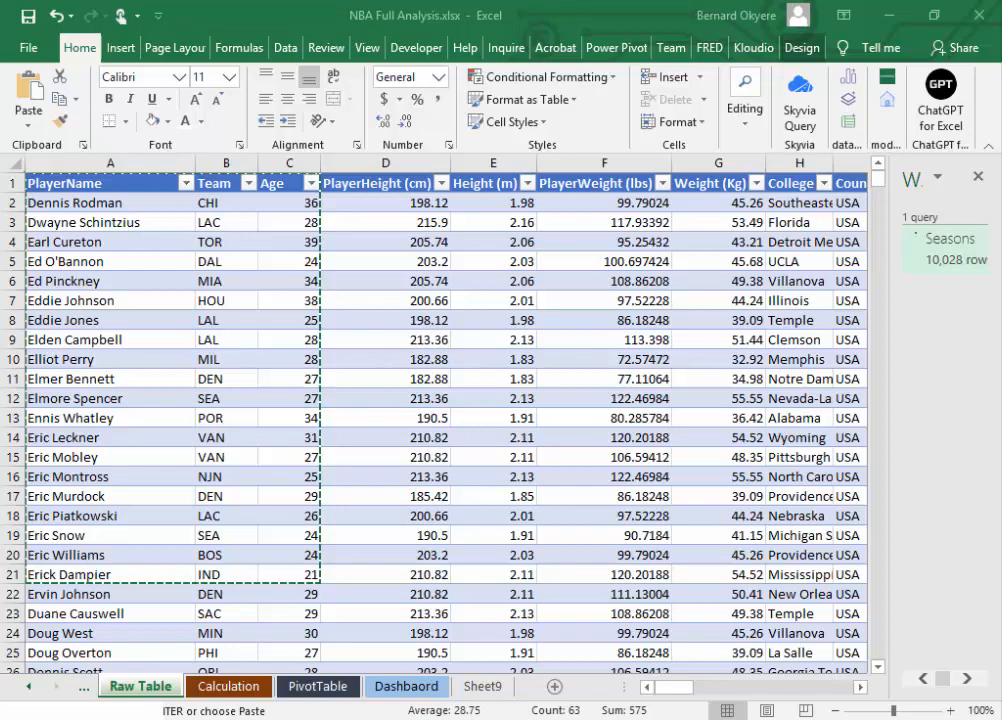
click(270, 26)
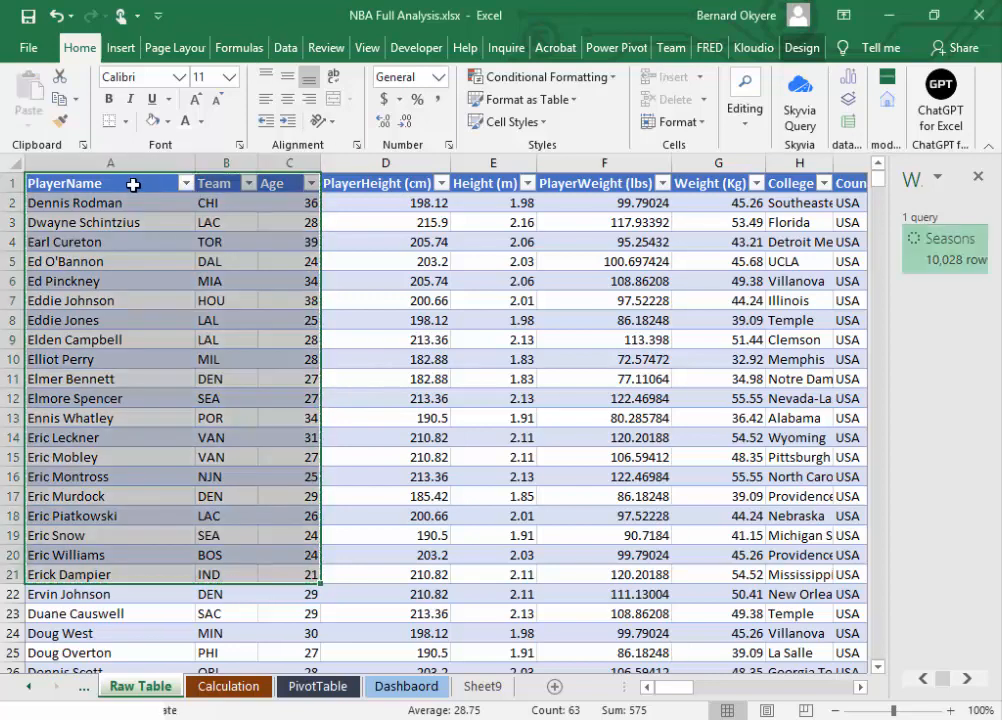
click(421, 337)
Step: Open the Dashbaord sheet and look over its panel layout
click(390, 687)
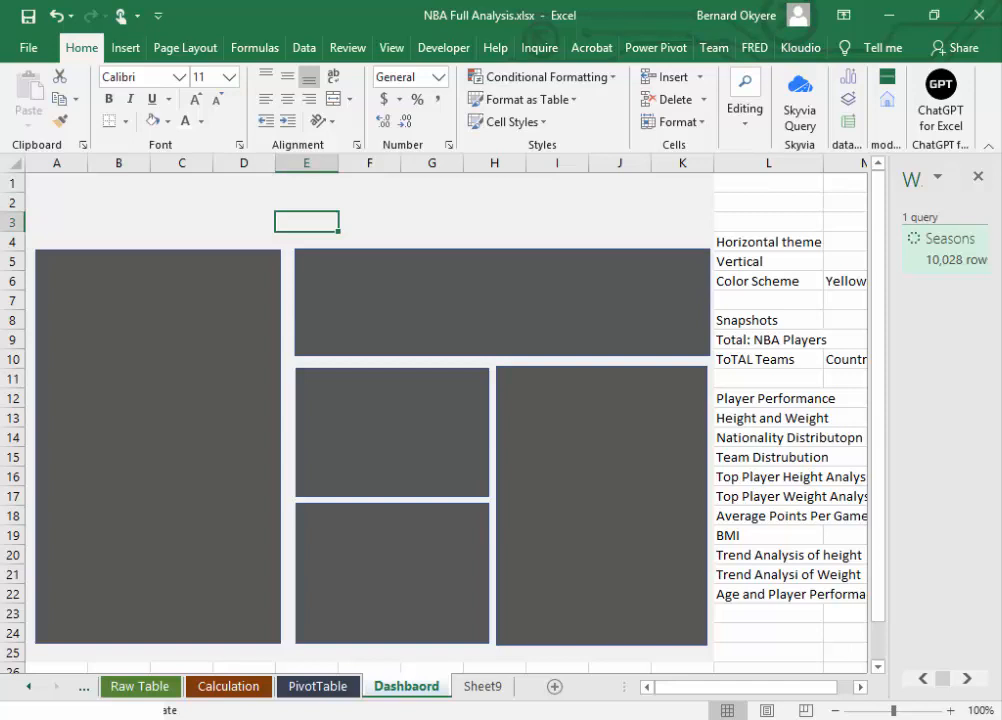
click(945, 249)
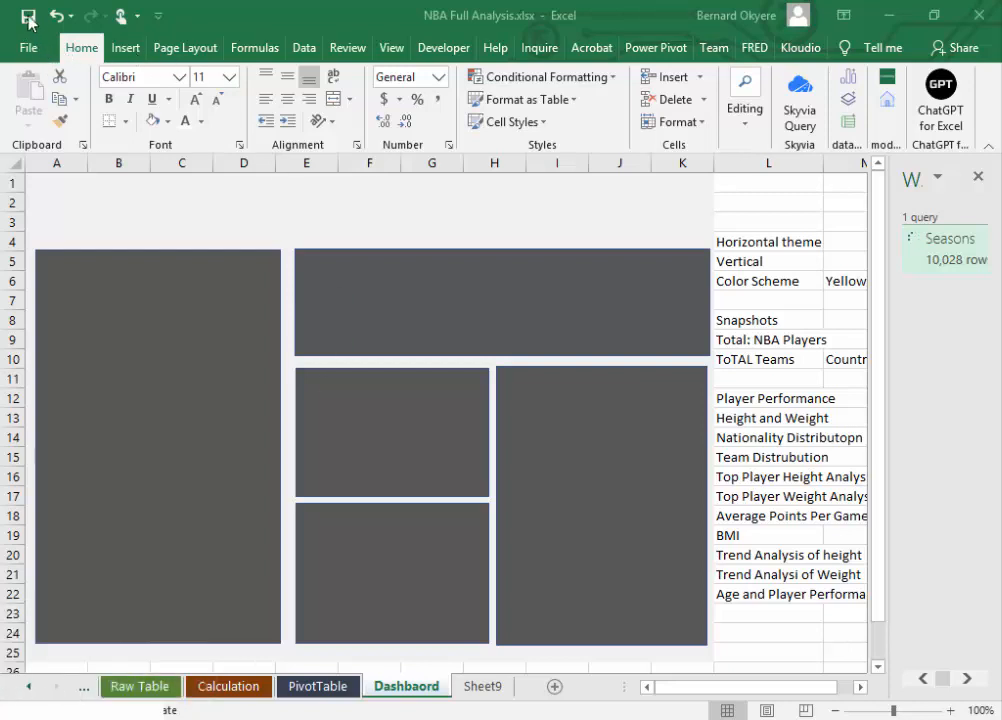
click(28, 50)
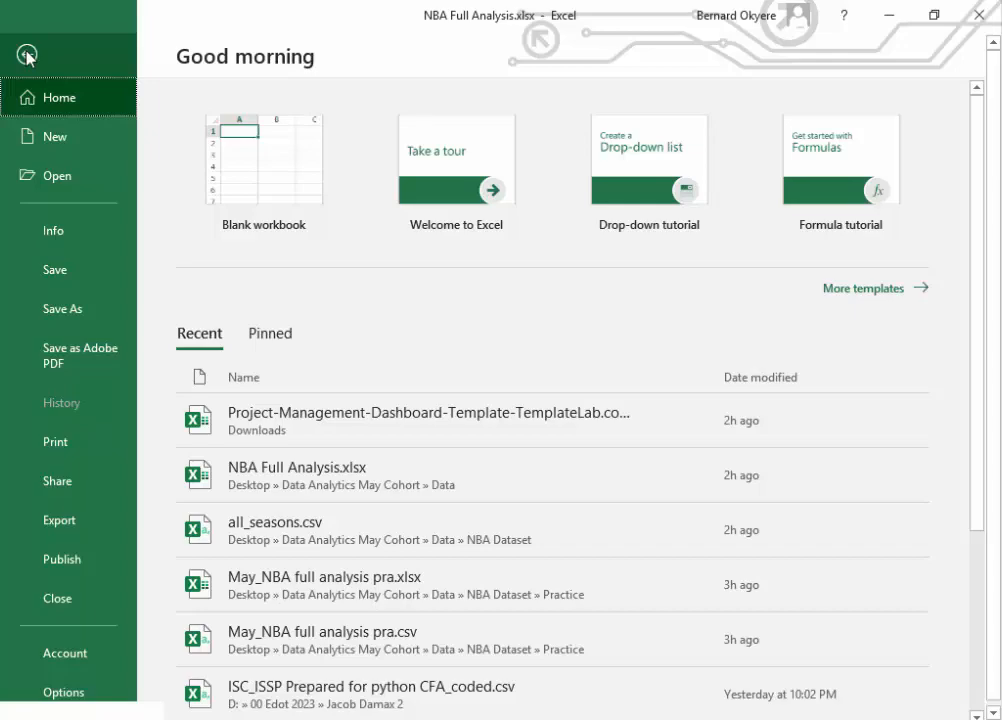
click(26, 55)
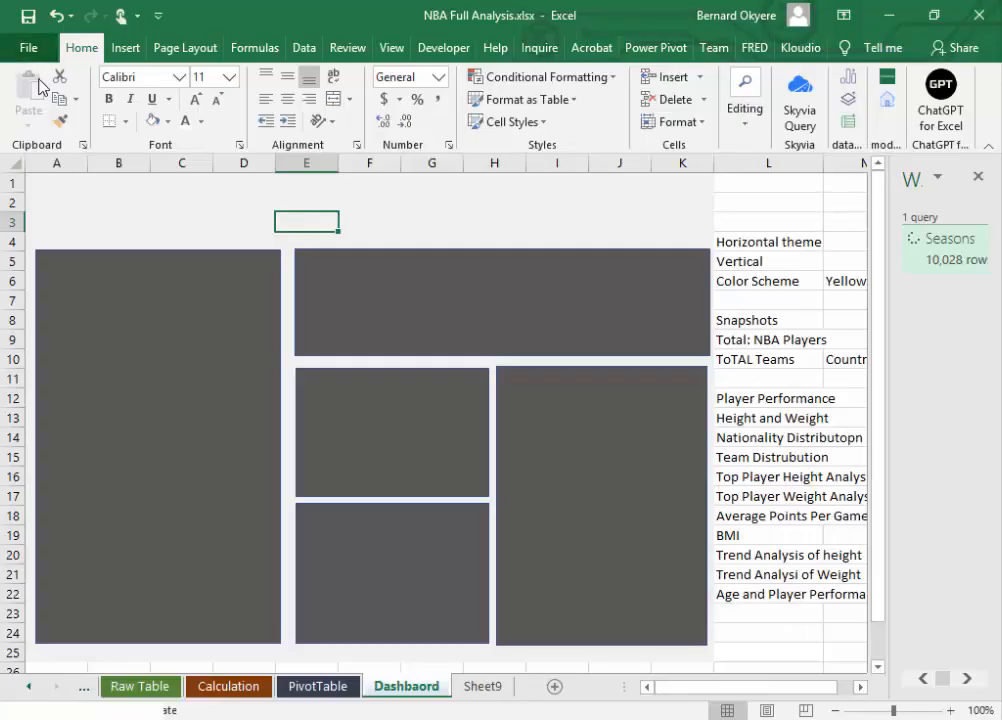
click(390, 344)
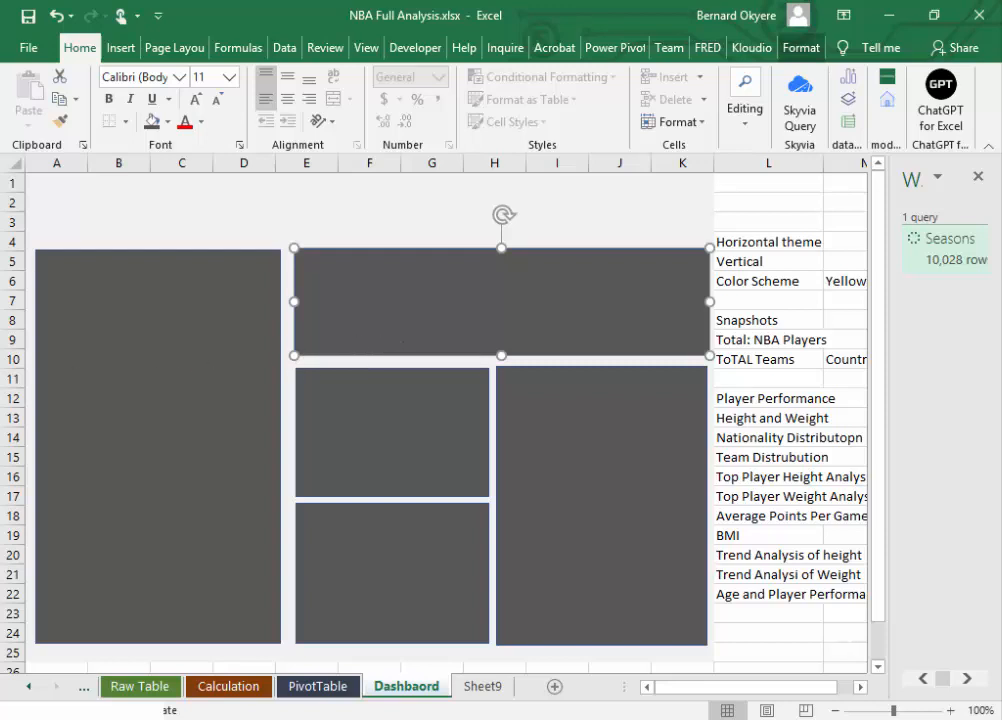
key(Escape)
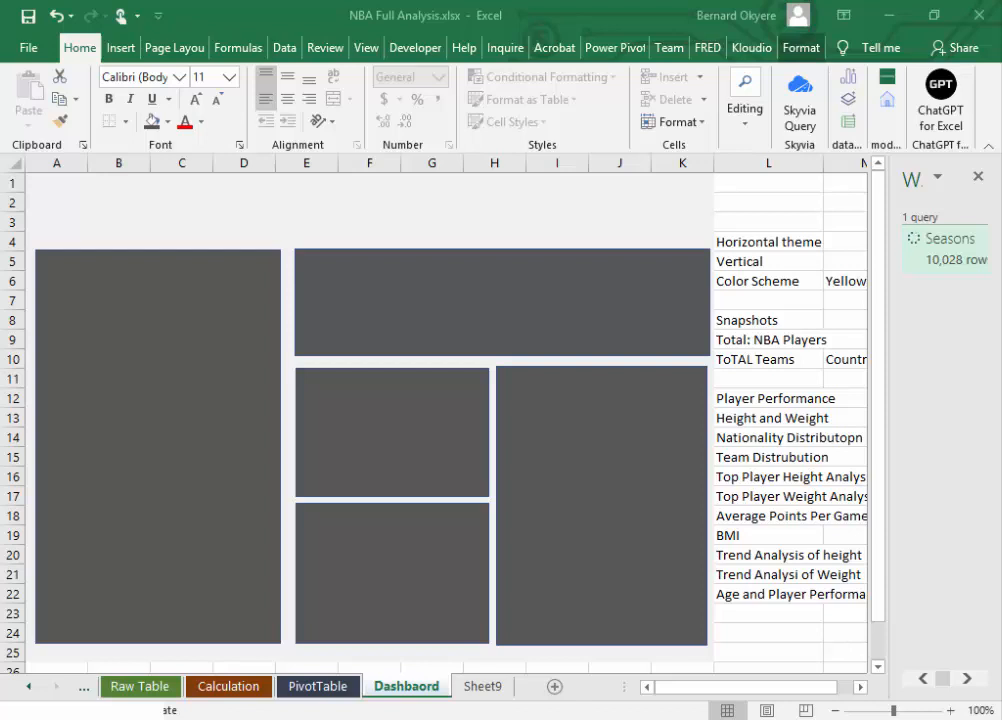
click(350, 330)
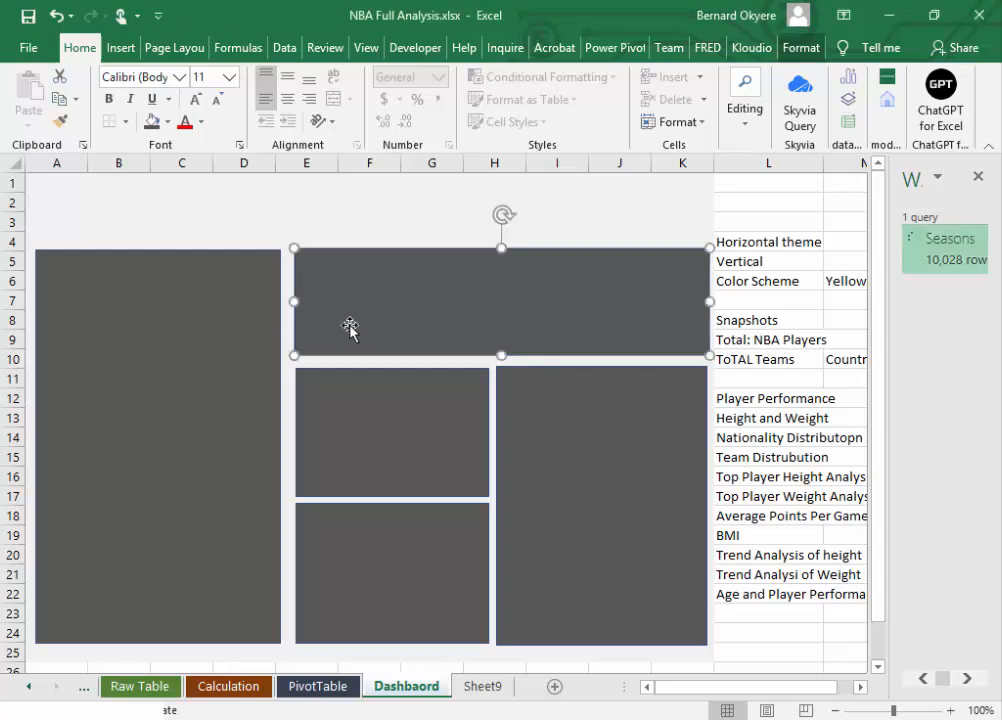
Step: Look through the Calculation, Dashbaord and PivotTable sheets and return to the Raw Table sheet
click(239, 689)
click(555, 517)
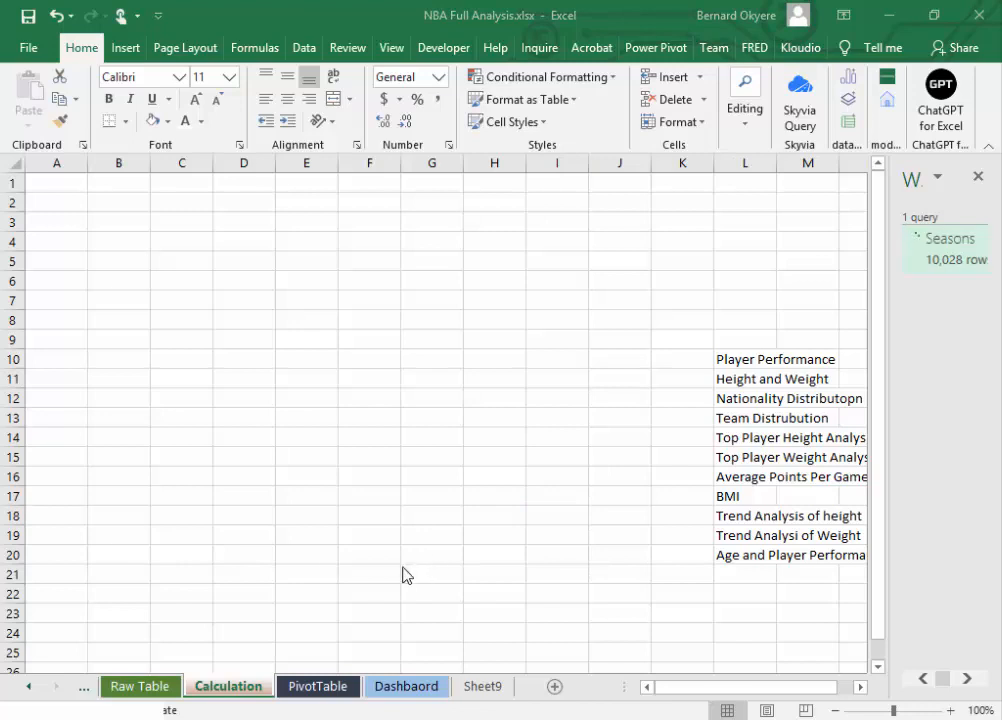
click(406, 690)
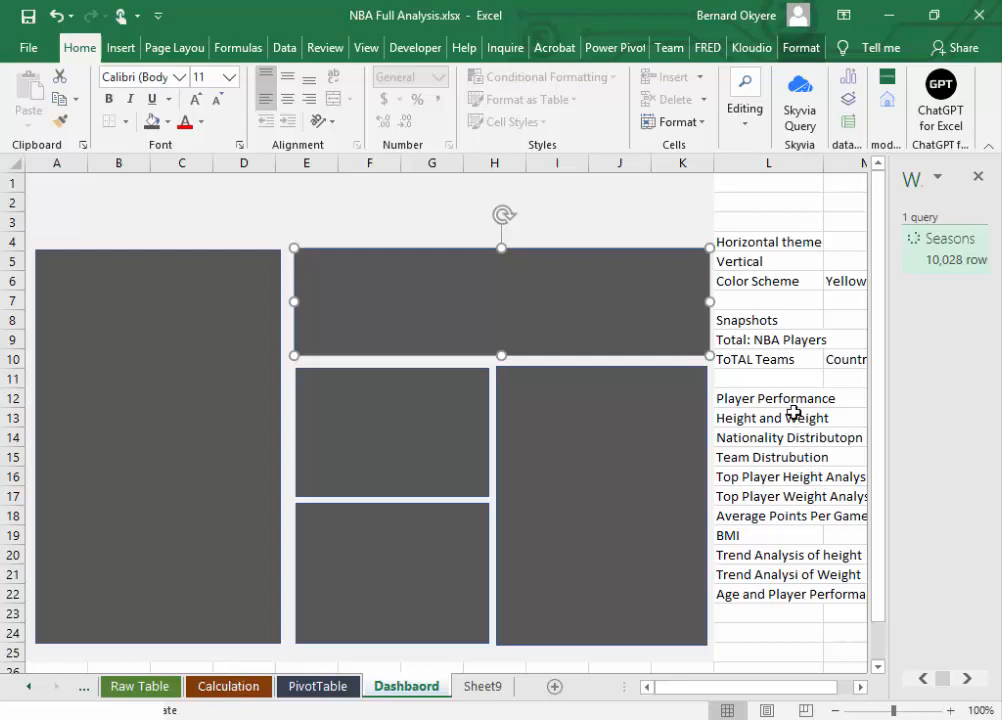
click(300, 687)
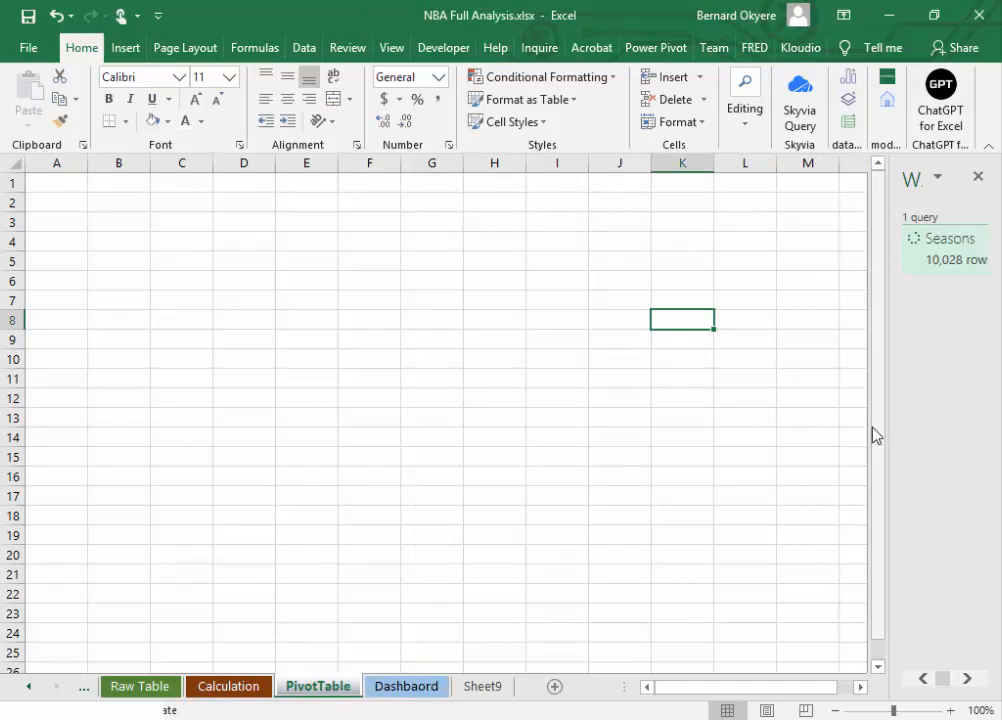
click(132, 690)
key(Down)
key(Down)
key(Down)
key(Down)
key(Down)
key(Down)
key(Down)
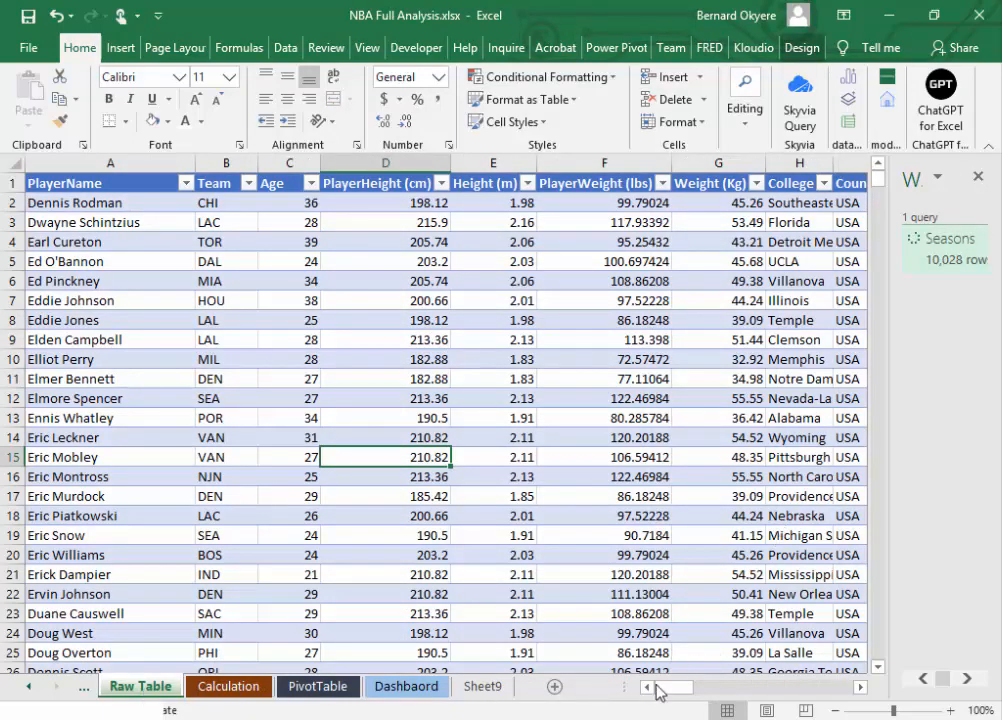
drag(660, 692, 500, 692)
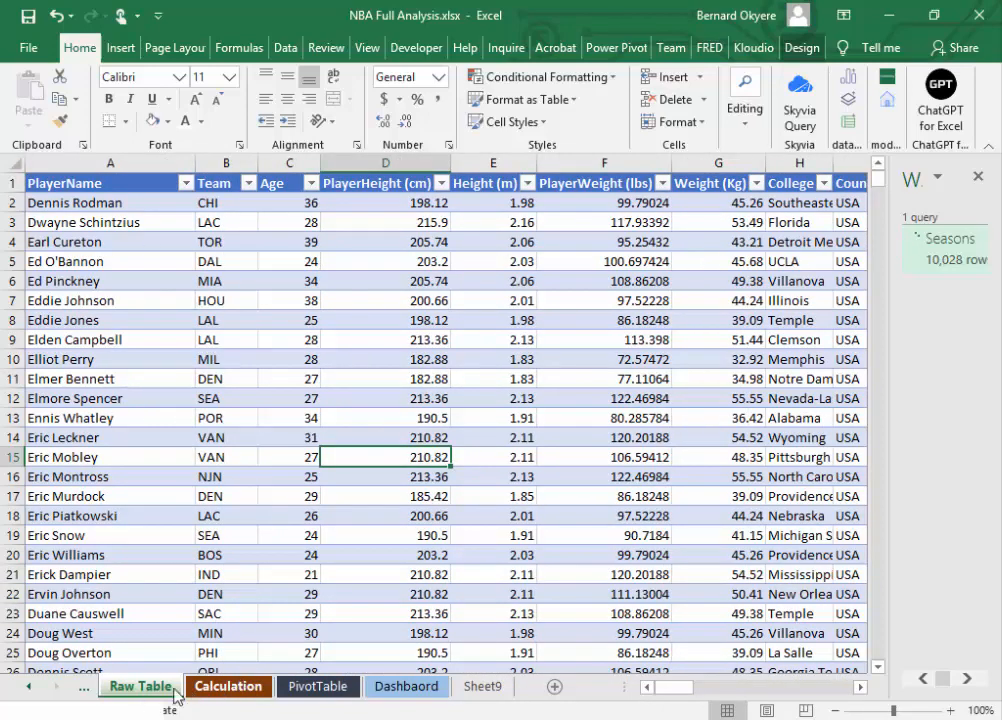
Step: Rename the Raw Table sheet as Preped Table
double_click(140, 688)
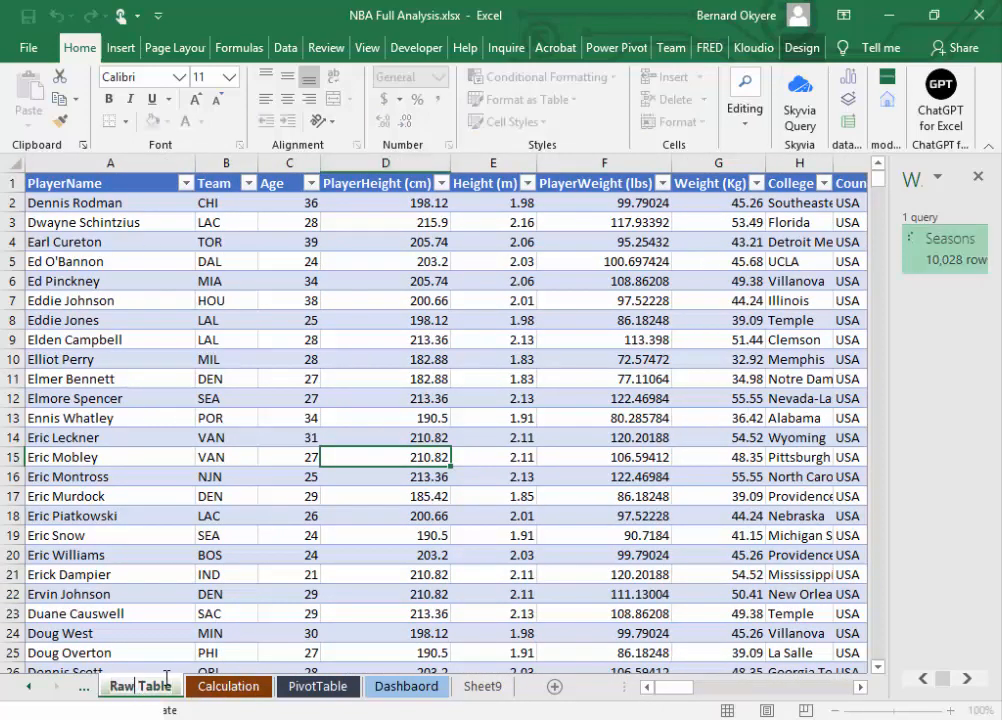
key(BackSpace)
key(BackSpace)
key(BackSpace)
key(BackSpace)
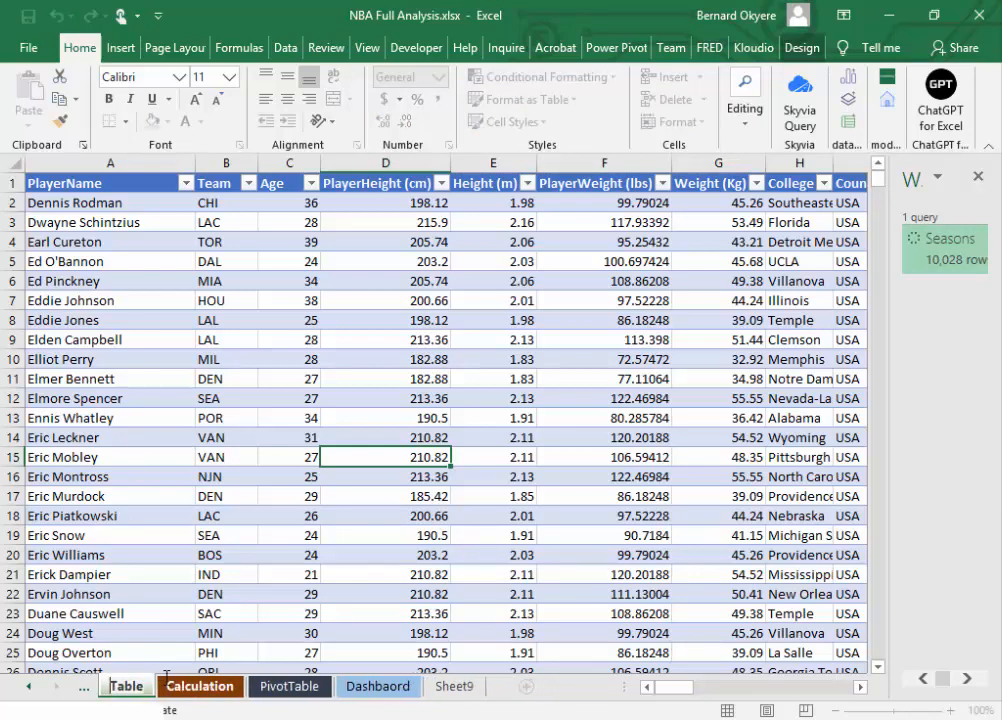
text(prep)
key(BackSpace)
key(BackSpace)
key(BackSpace)
key(BackSpace)
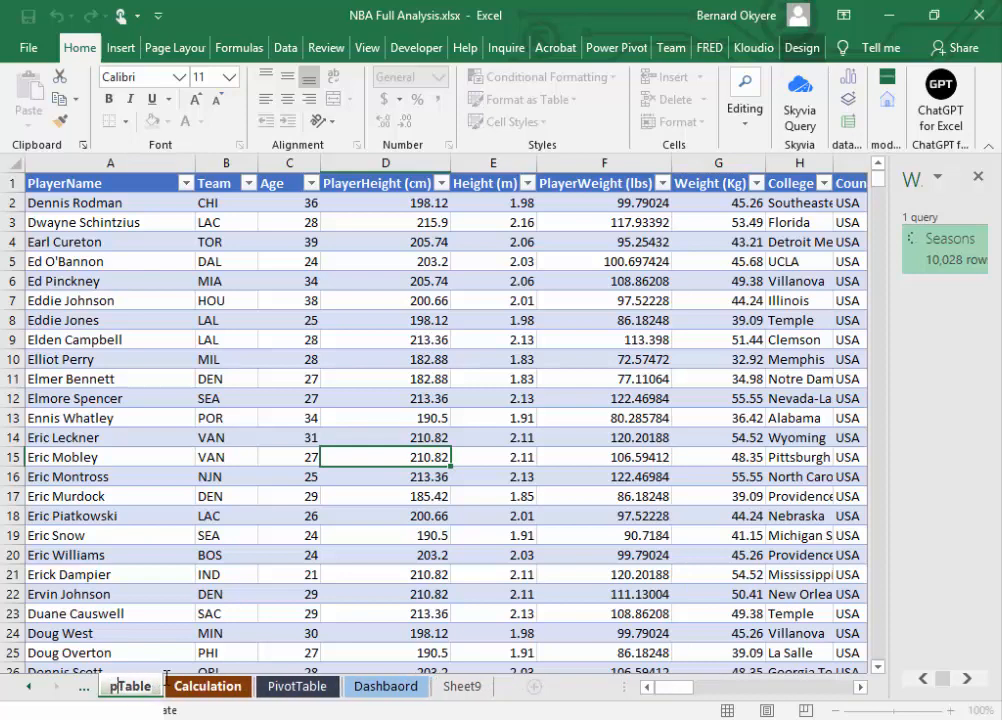
text(Prep)
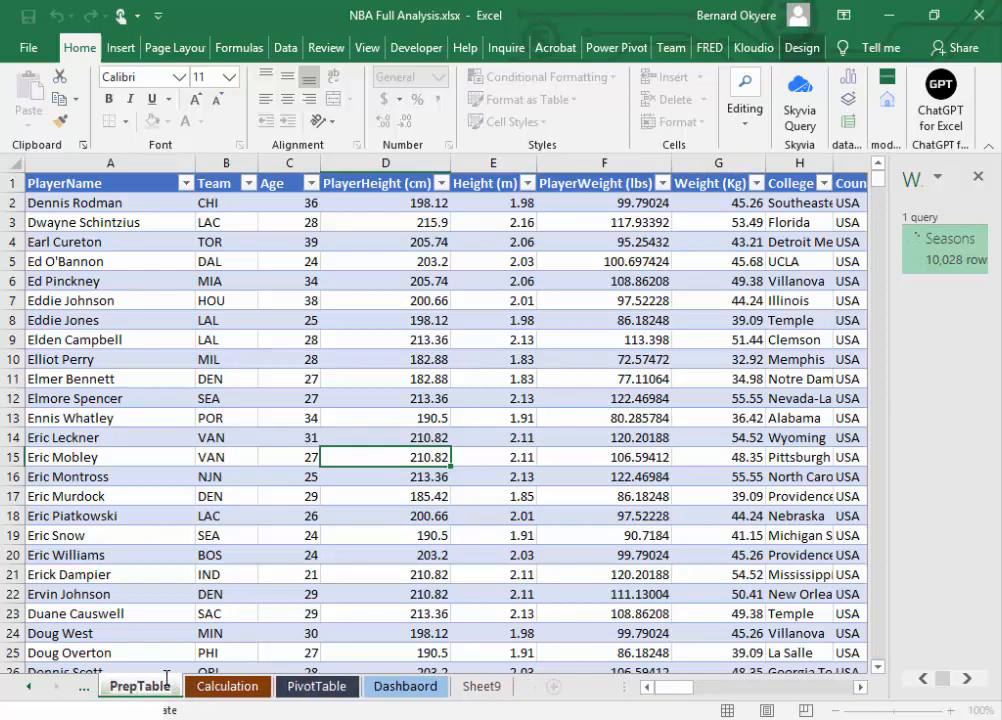
text(ed)
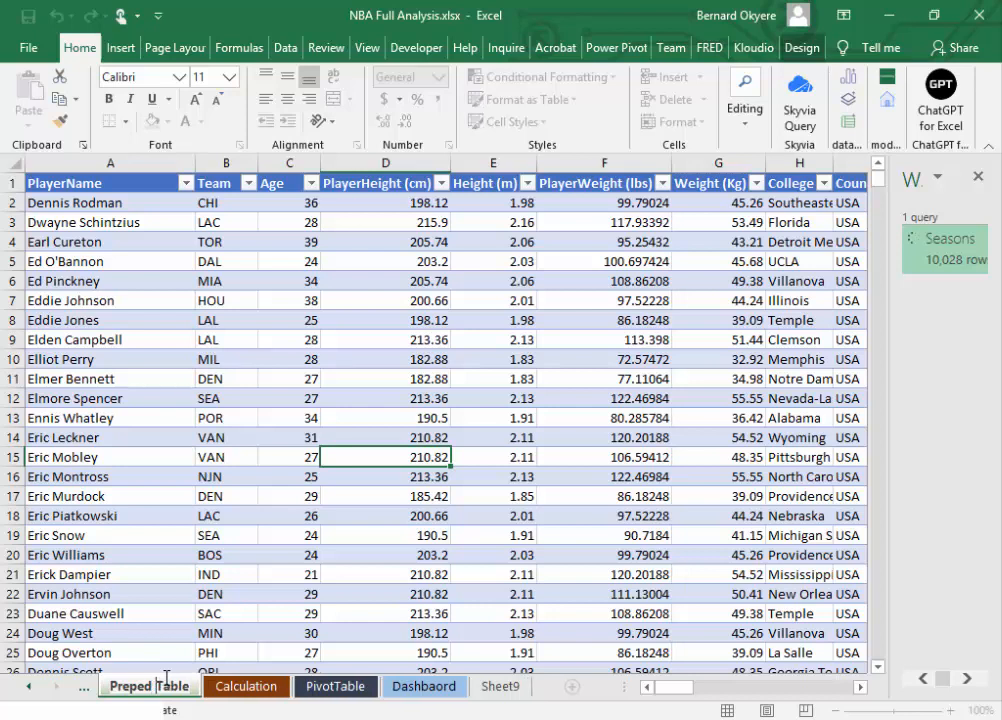
click(233, 592)
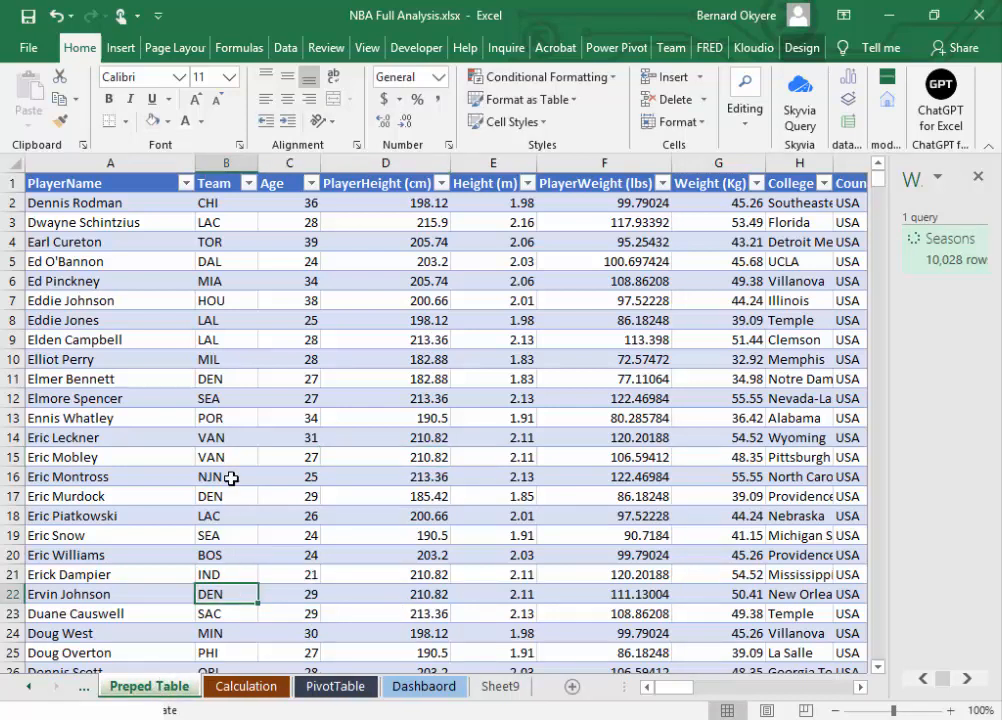
Step: Save the workbook and close the workbook queries pane beside the player data
click(240, 266)
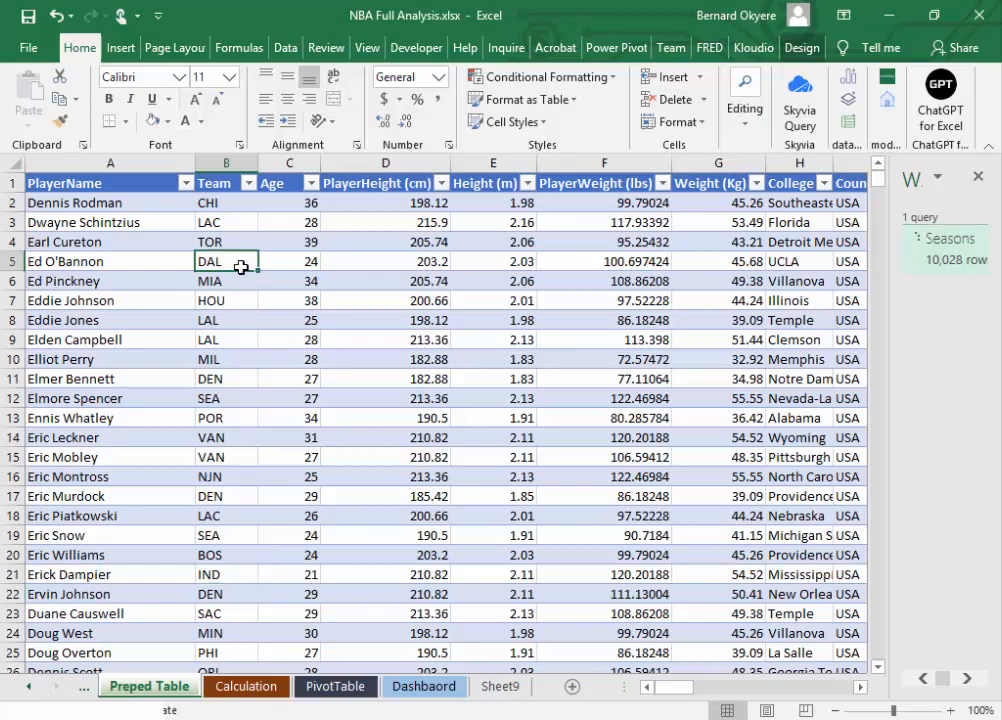
click(28, 15)
click(978, 180)
click(380, 308)
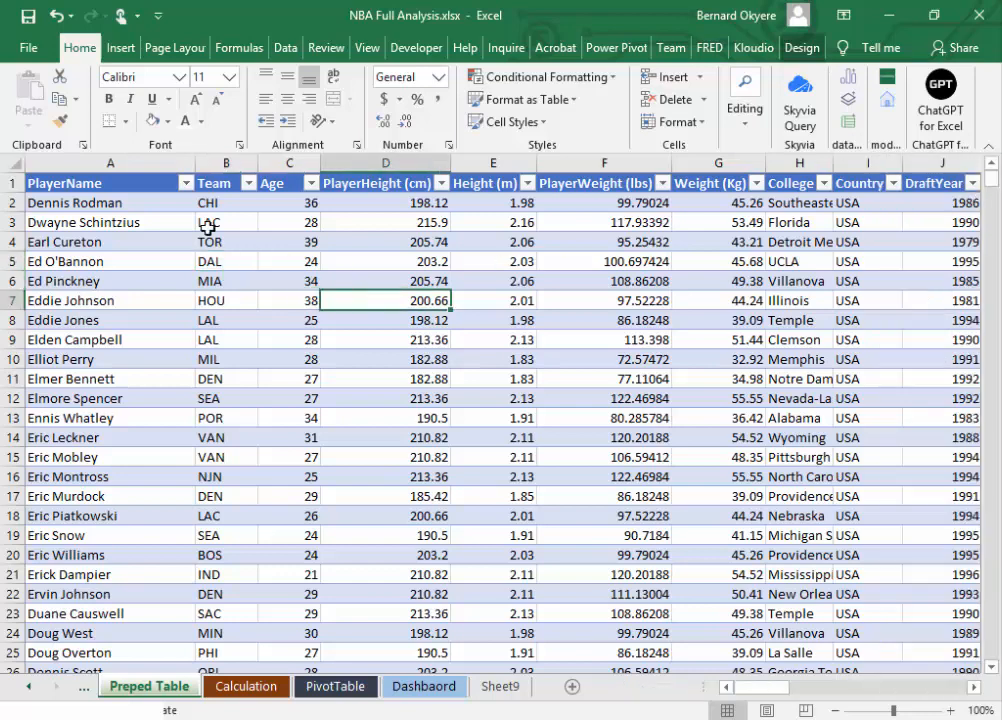
key(ctrl+s)
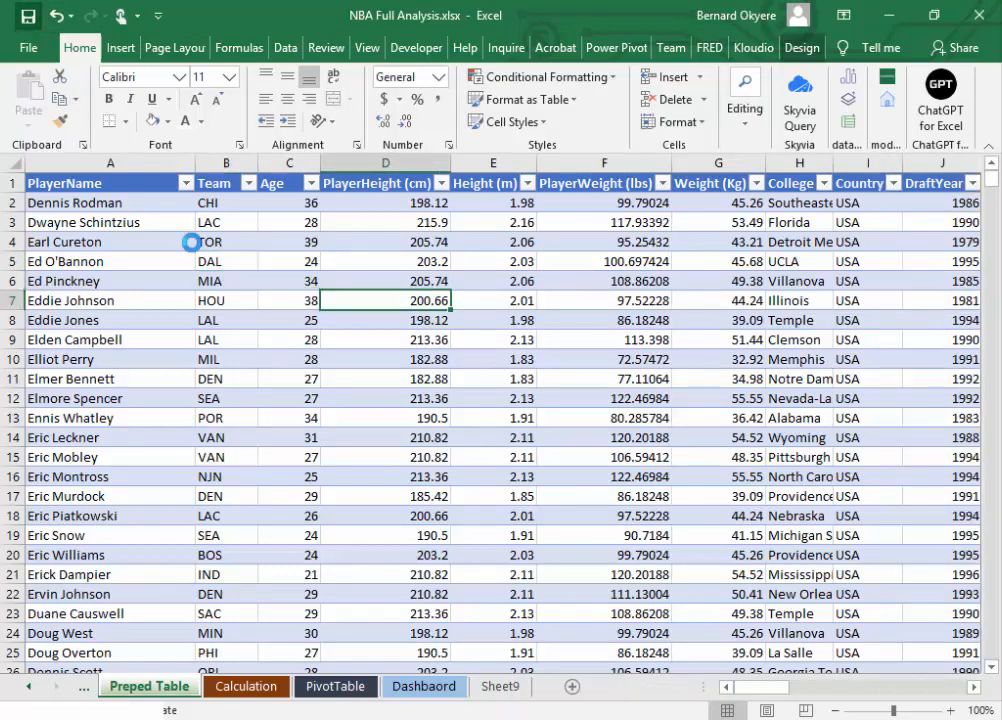
Step: Start creating a PivotTable with the Seasons table on the Preped Table sheet as its source
click(213, 263)
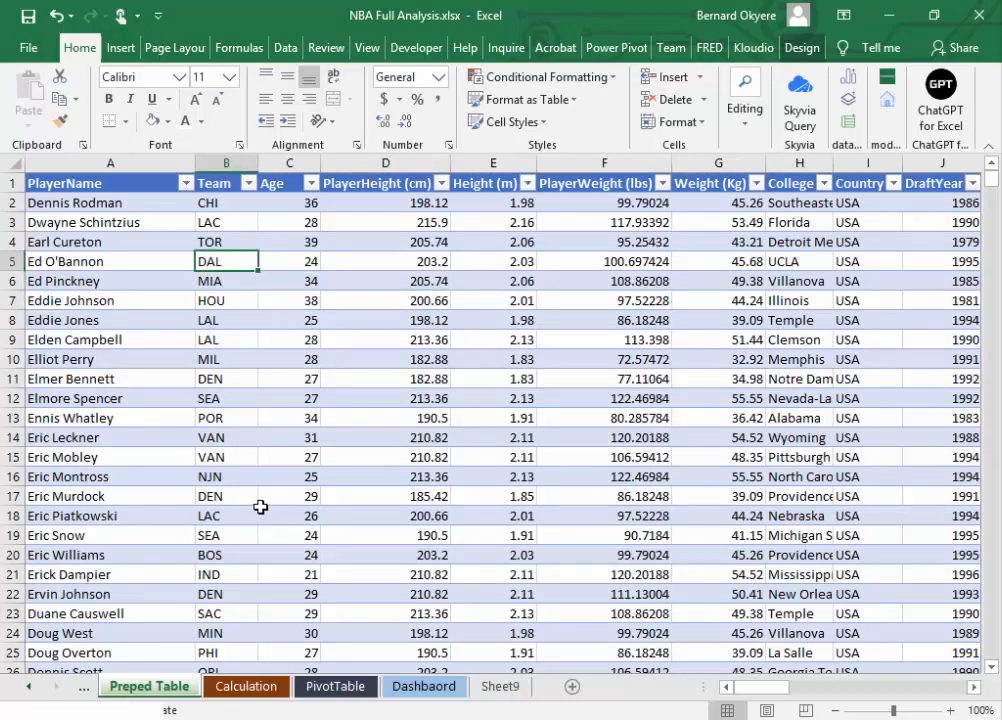
click(120, 48)
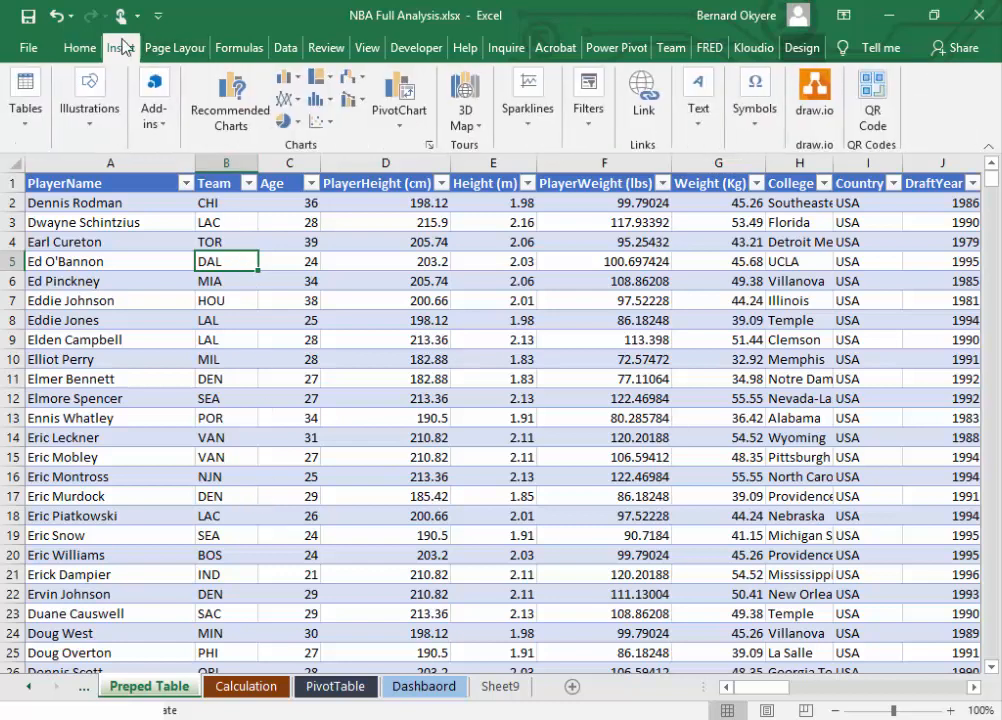
click(29, 138)
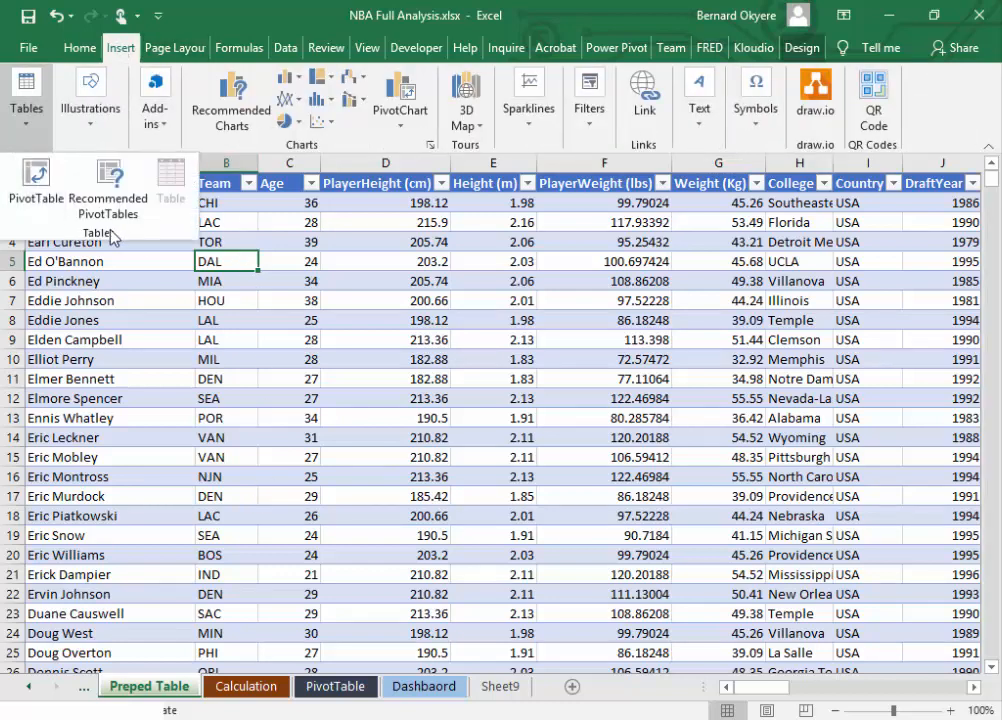
click(34, 185)
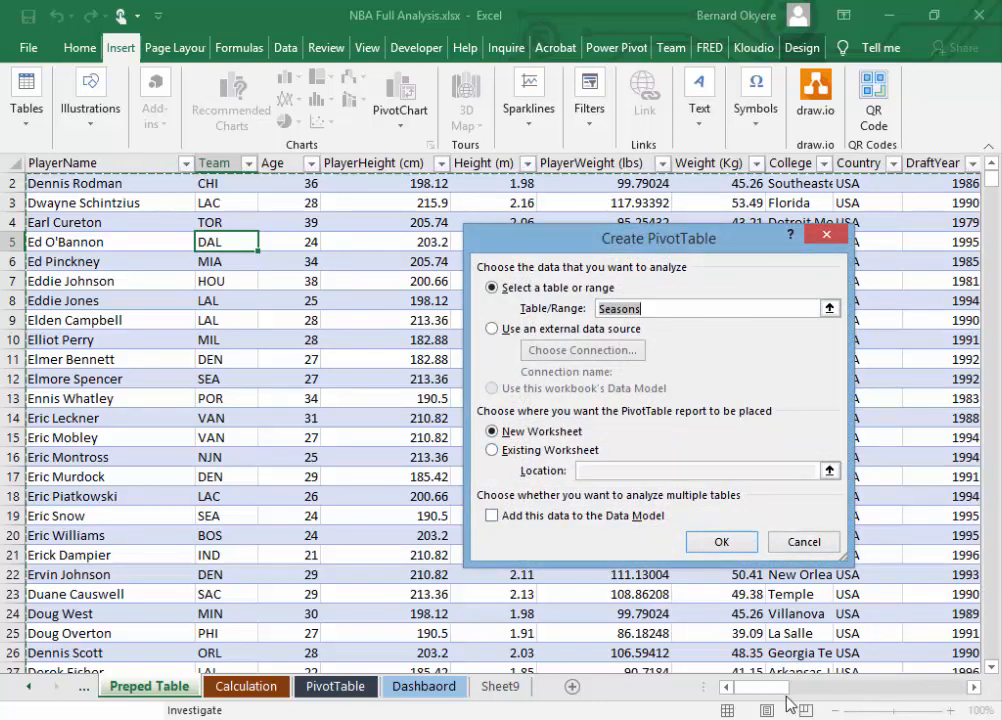
drag(776, 688, 612, 683)
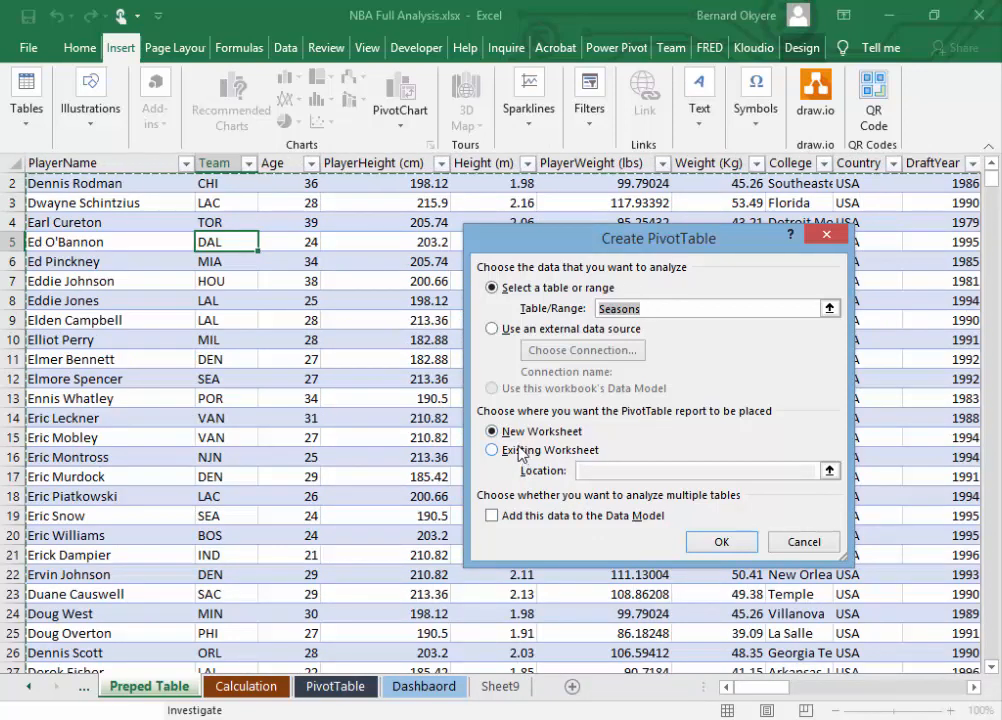
Step: Try to place the PivotTable on the existing PivotTable sheet using only the sheet reference as its location
click(527, 455)
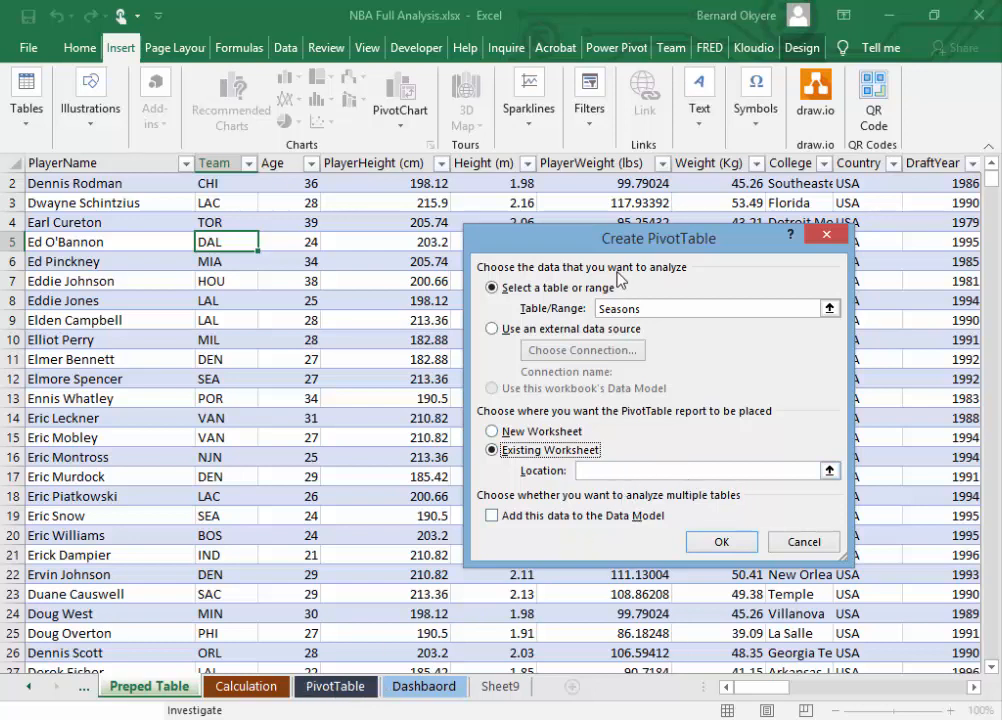
drag(619, 247, 415, 193)
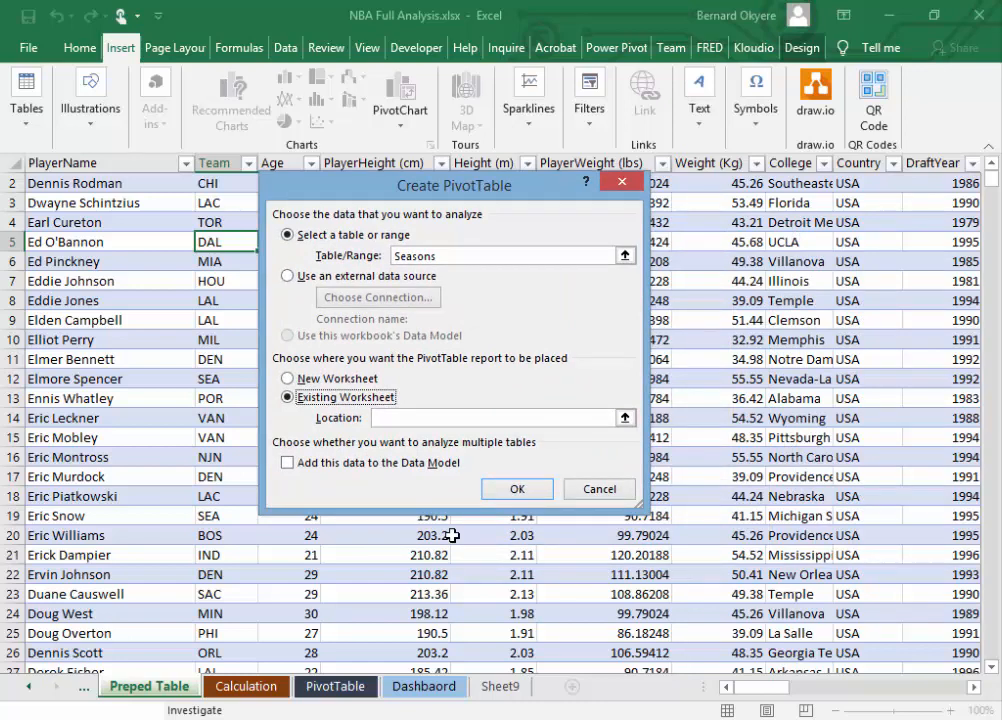
click(411, 420)
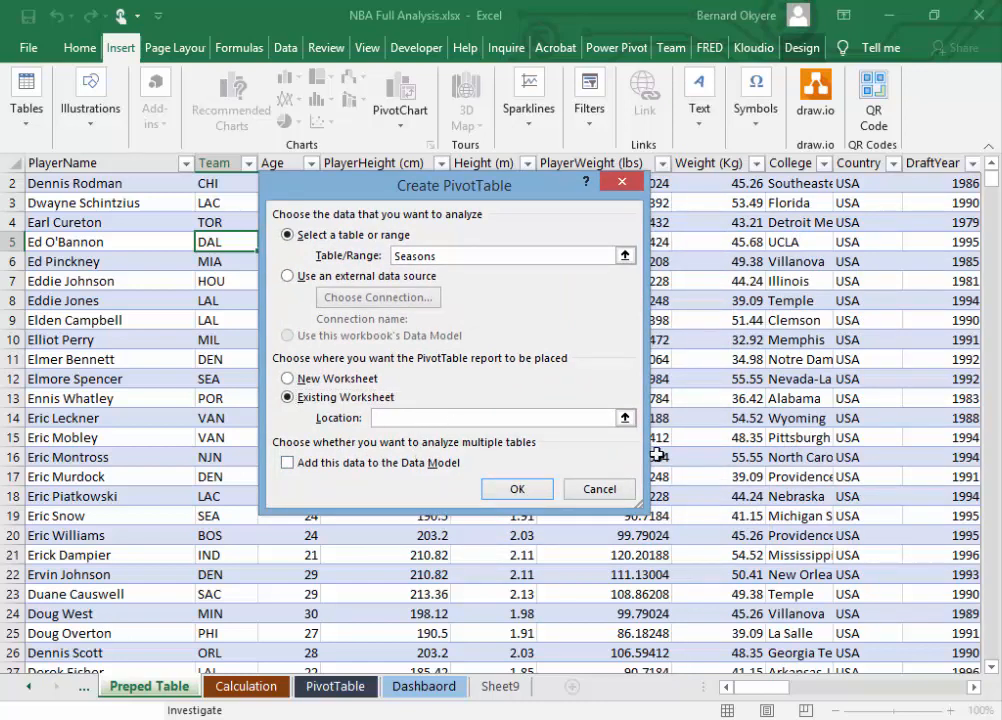
click(624, 418)
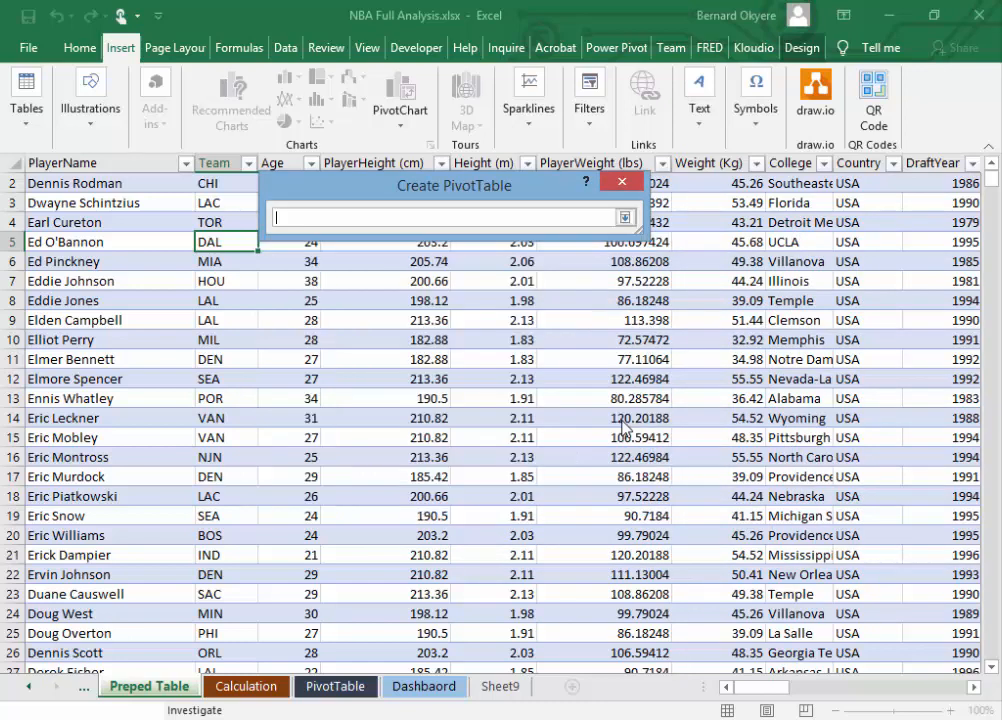
click(626, 218)
click(624, 418)
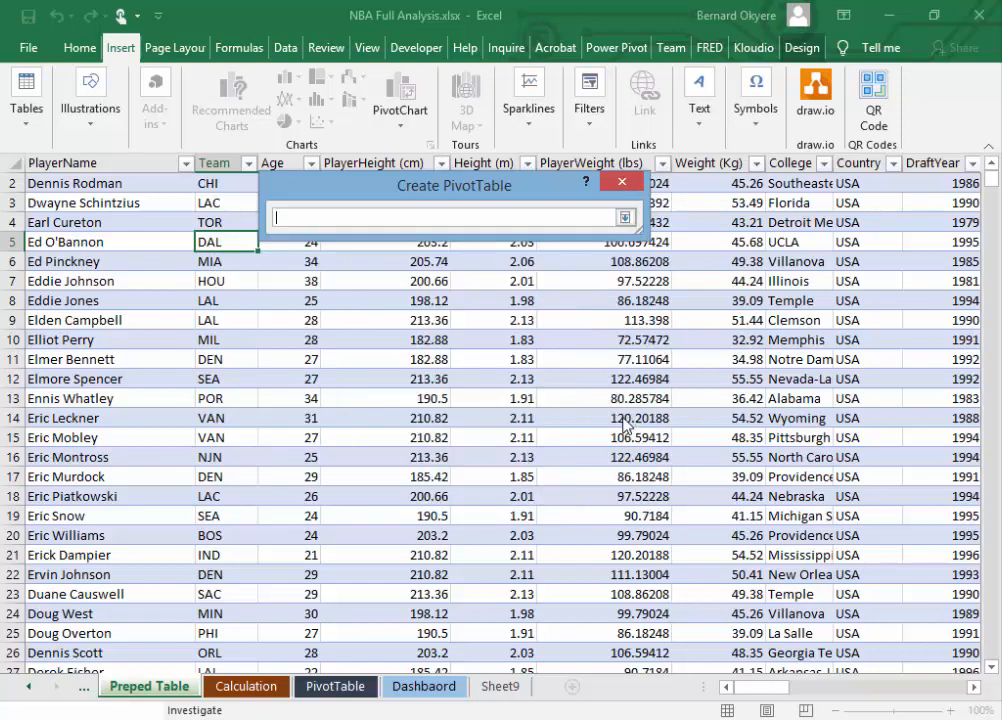
click(335, 690)
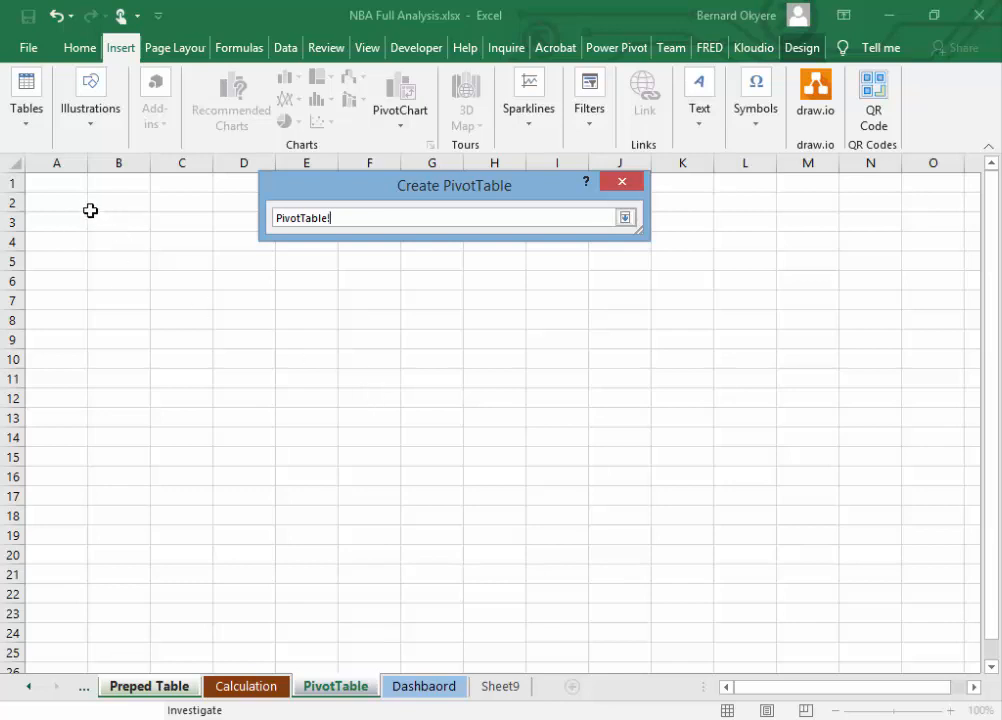
click(626, 219)
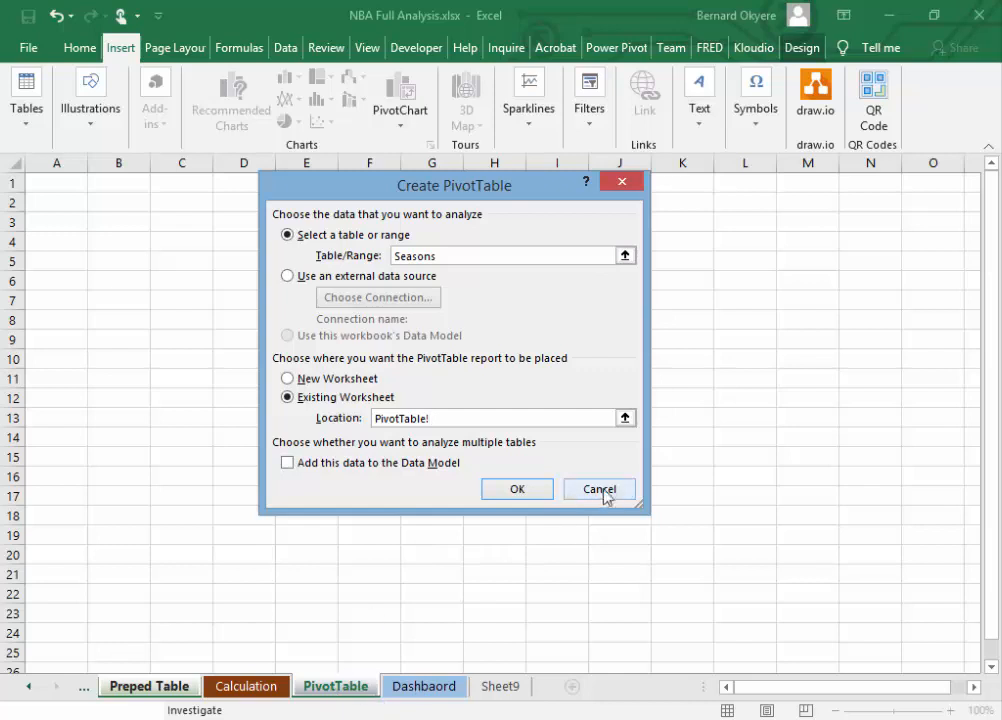
click(522, 490)
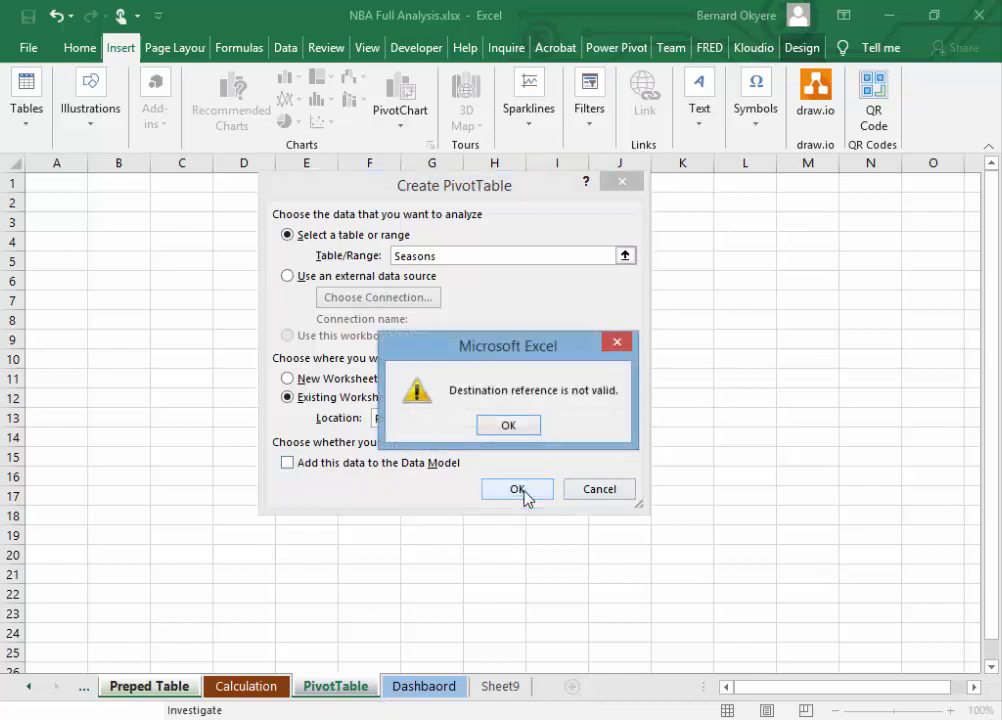
click(512, 427)
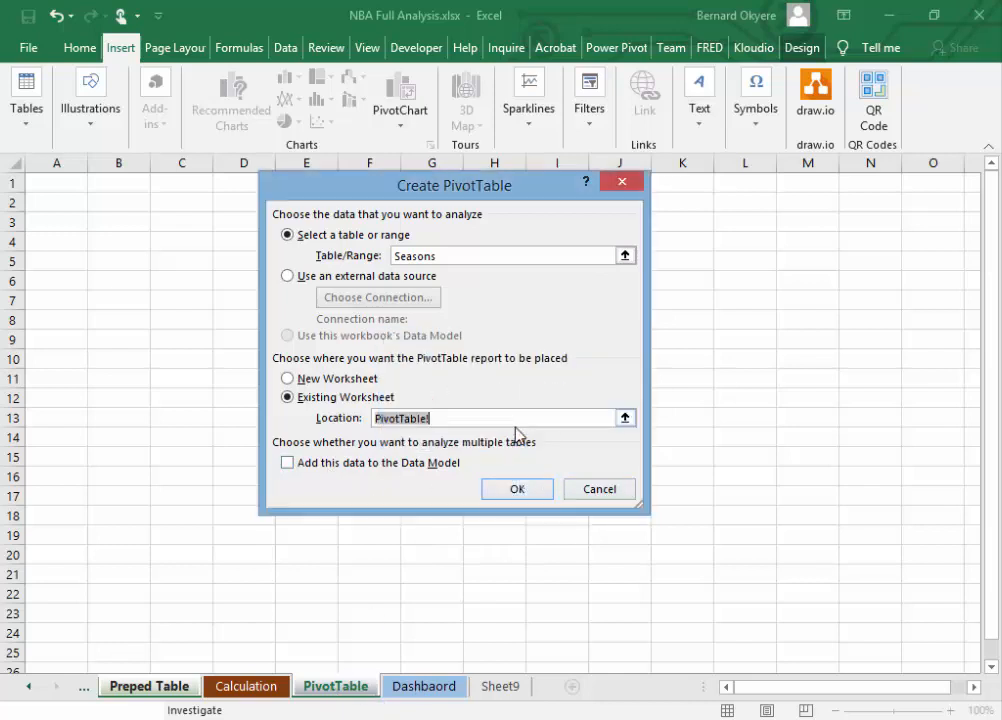
Step: Insert the PivotTable with the whole PivotTable sheet, $1:$1048576, as its location, and undo the insertion
click(624, 419)
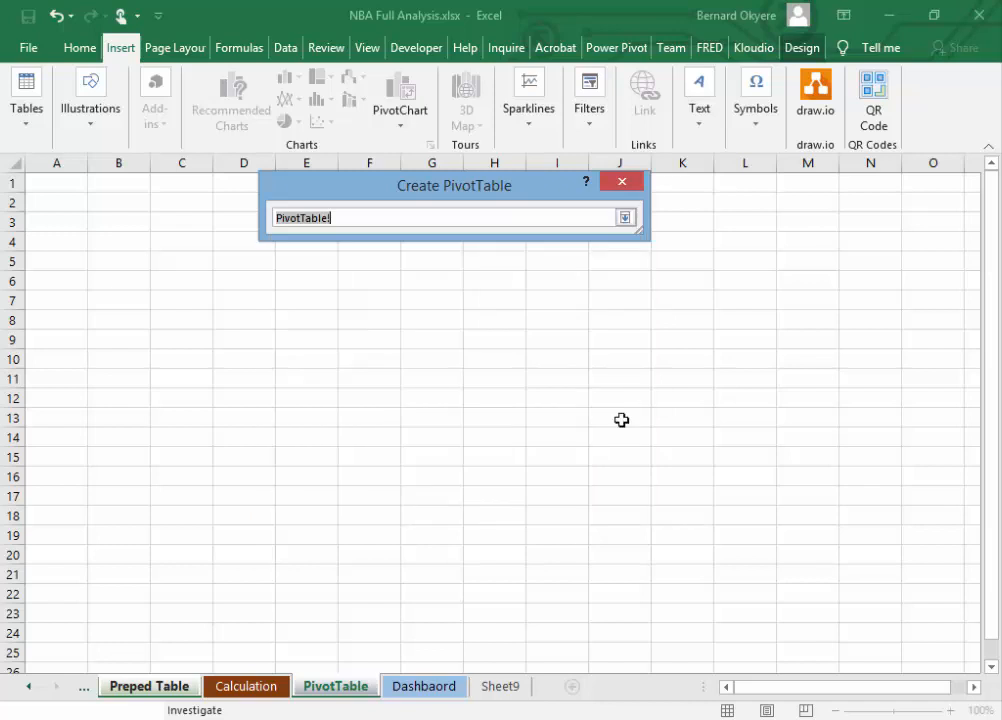
click(16, 168)
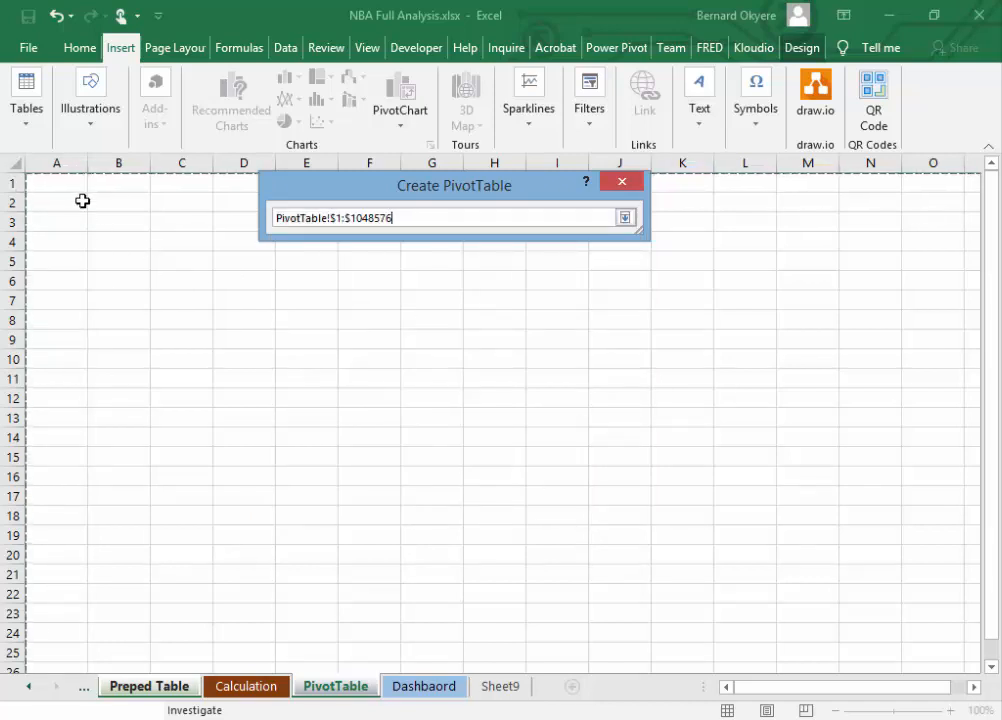
click(625, 217)
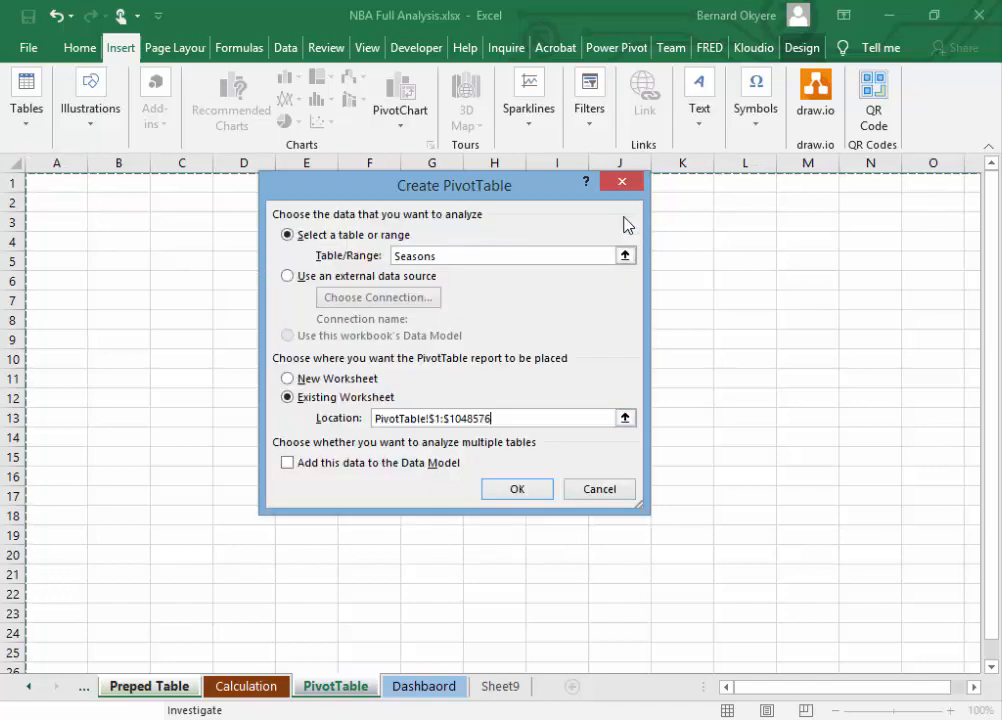
click(530, 490)
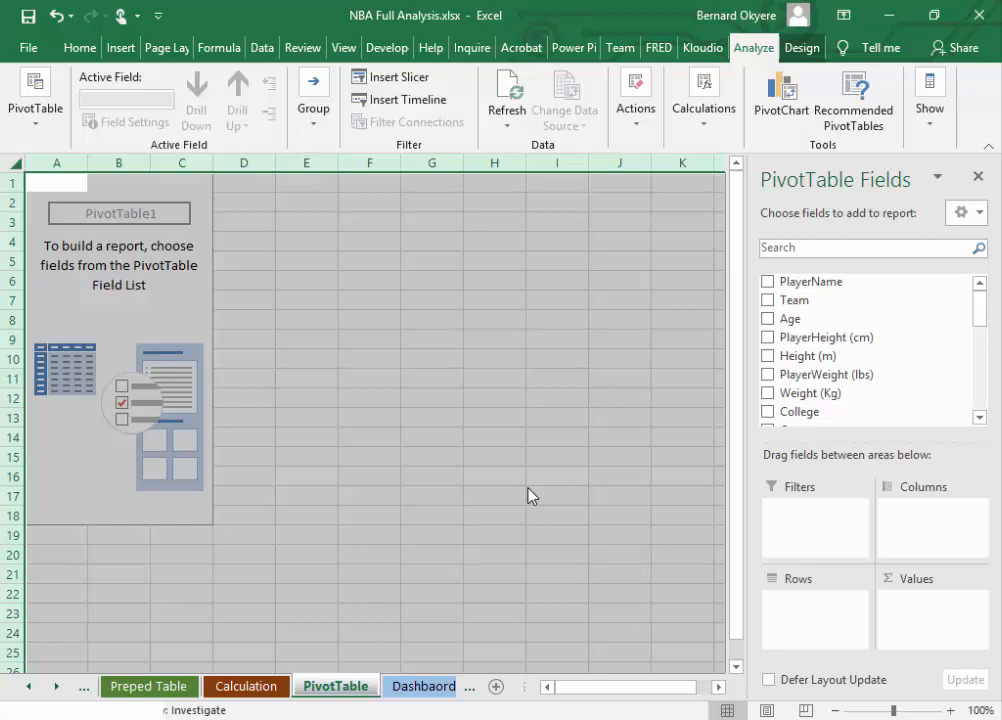
key(ctrl+z)
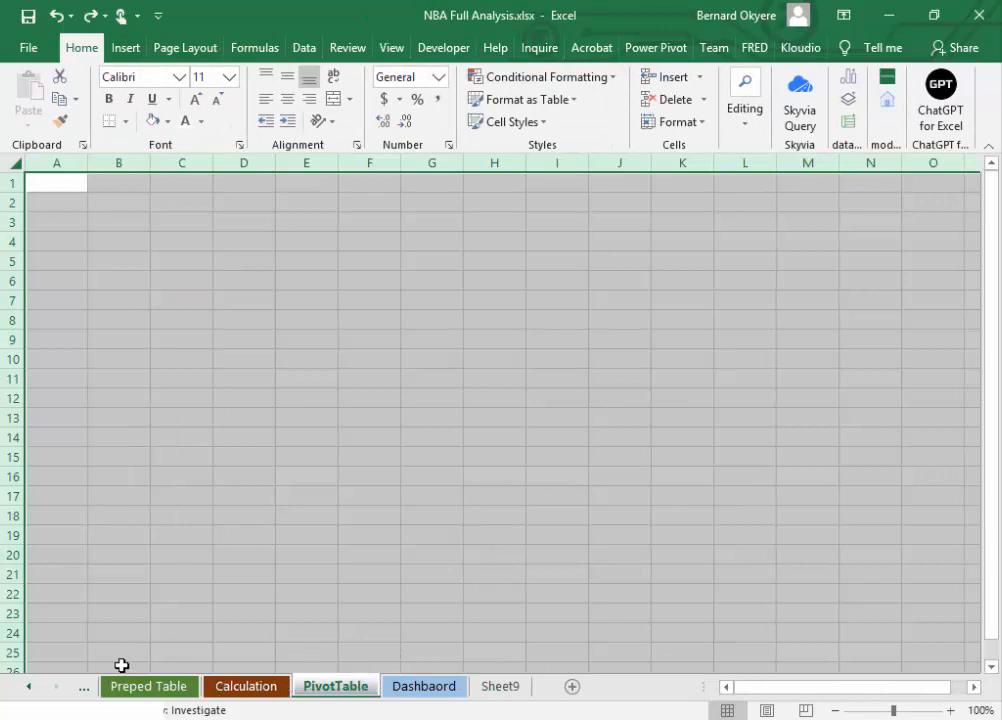
Step: Create a PivotTable from the Seasons table at PivotTable!$1:$1048576 on the existing PivotTable sheet and select a cell inside it
click(143, 688)
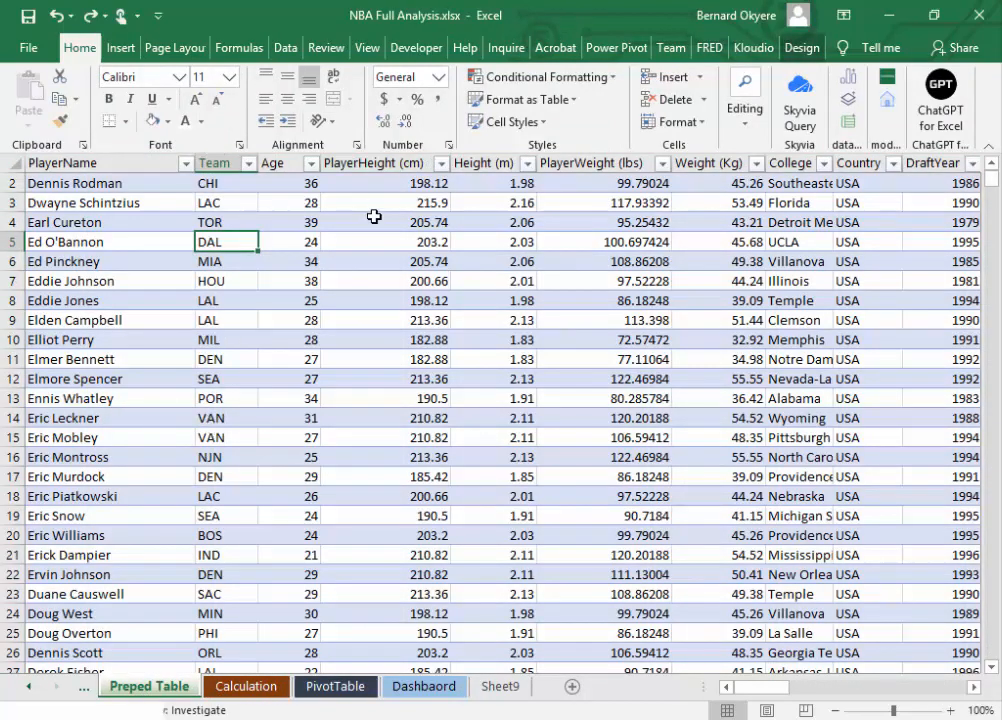
click(118, 46)
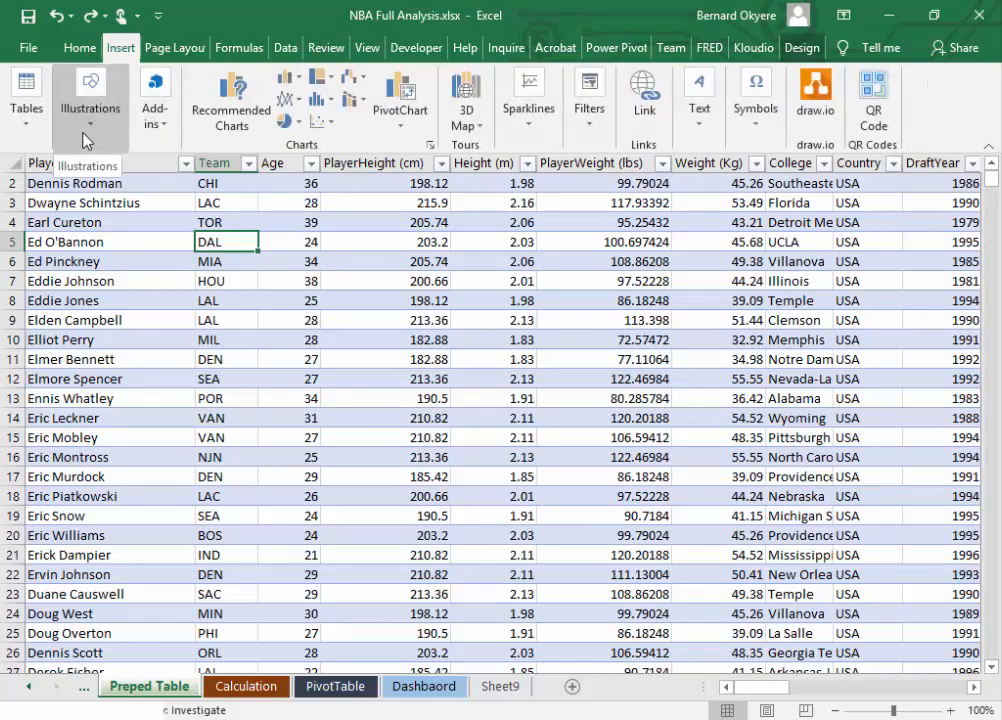
click(27, 115)
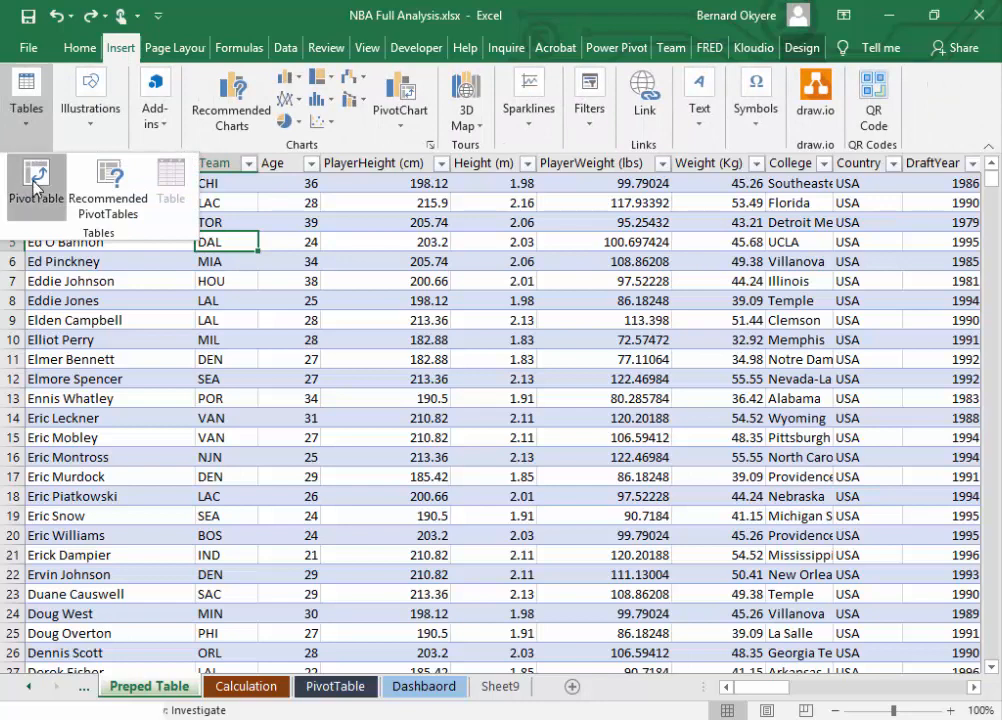
click(32, 180)
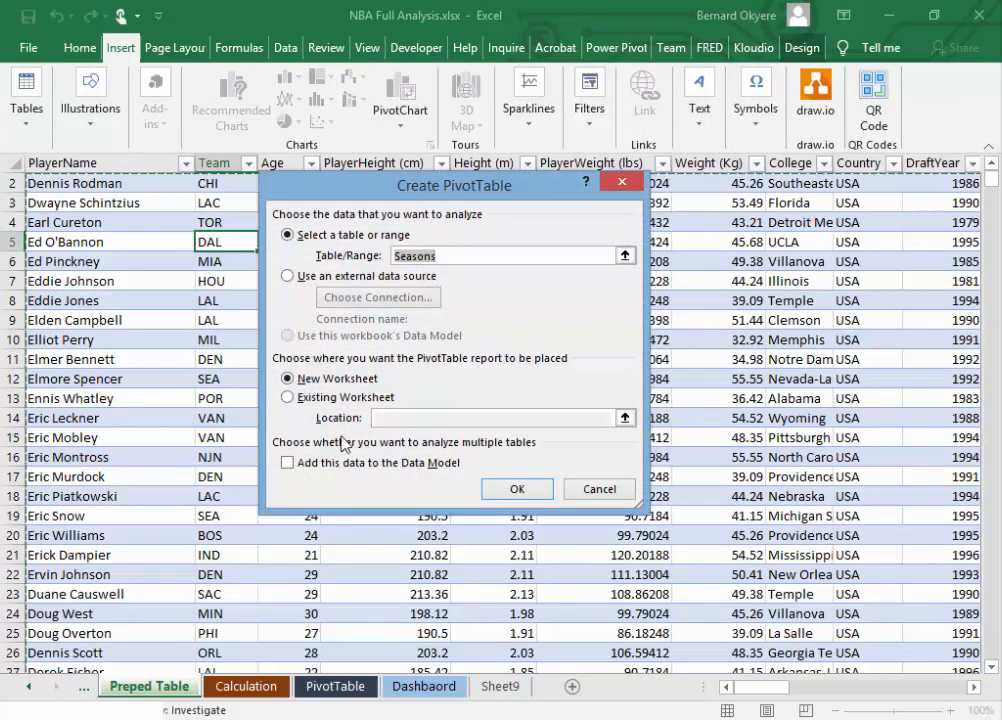
click(331, 399)
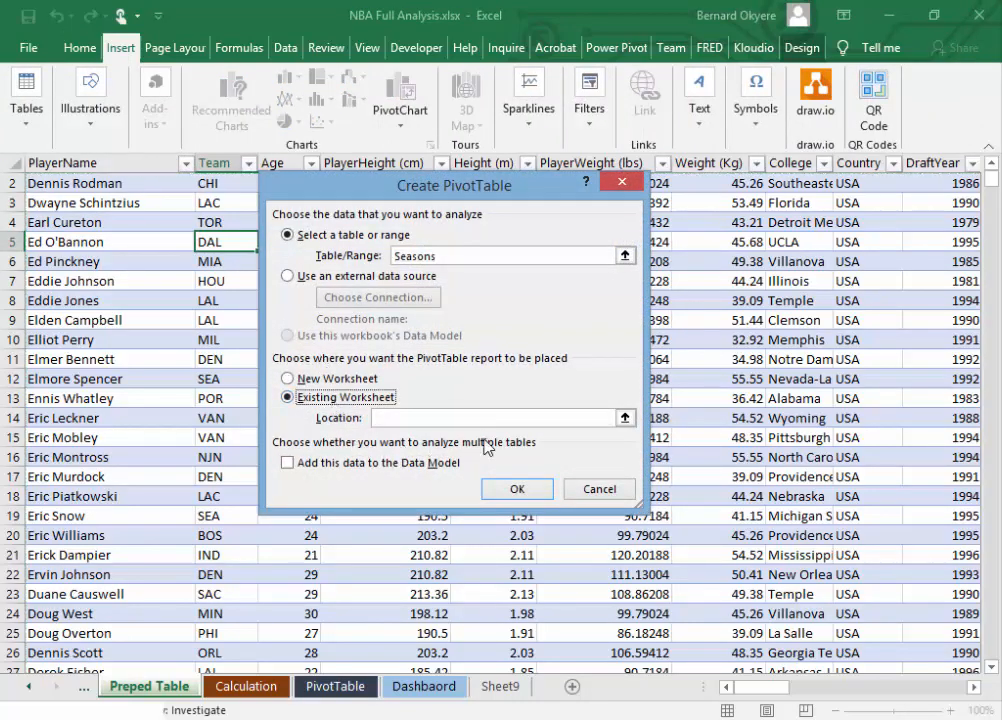
click(625, 420)
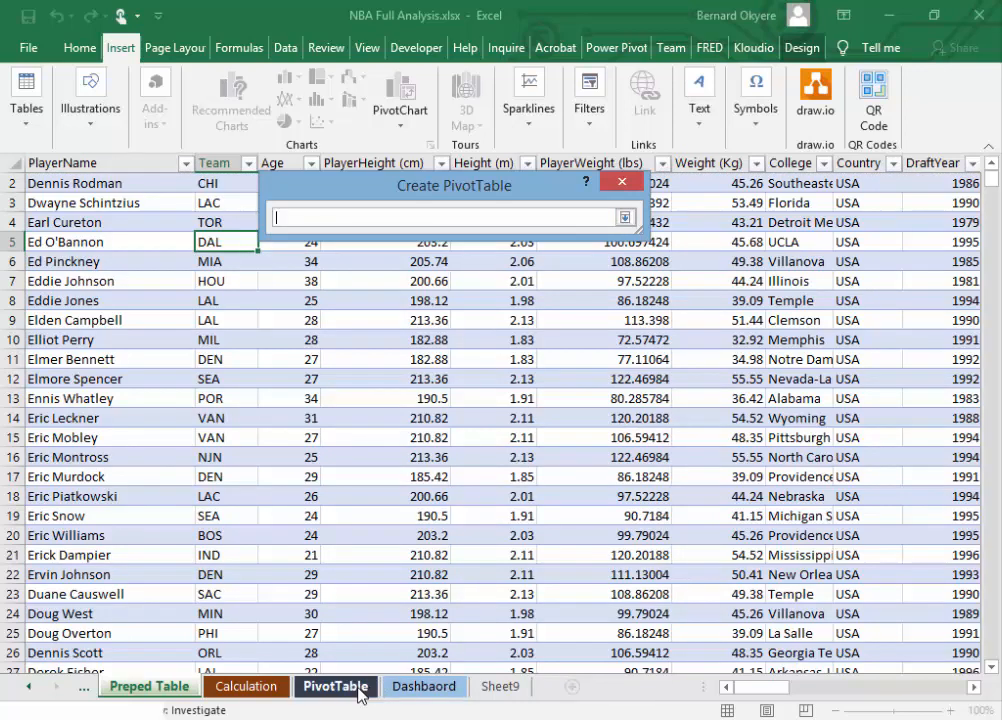
click(335, 686)
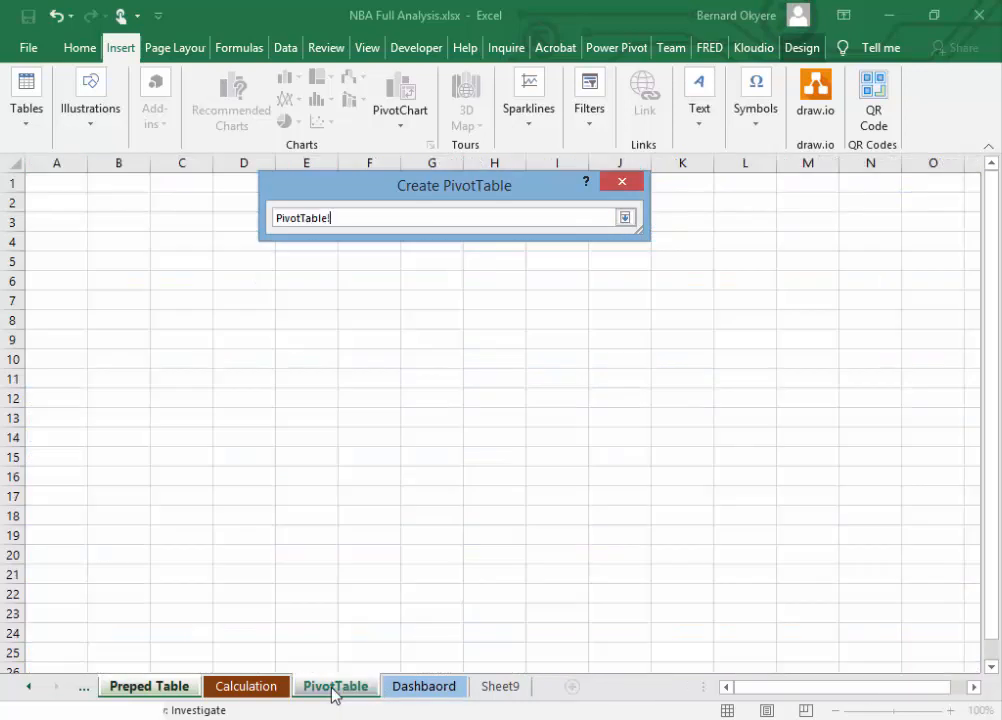
click(14, 164)
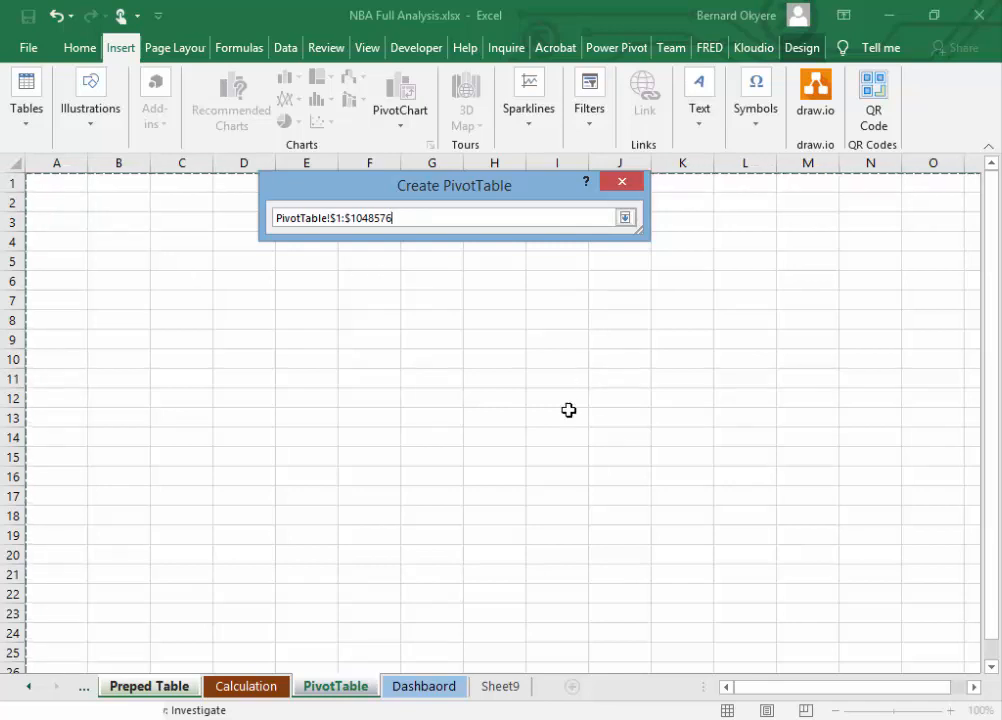
click(625, 218)
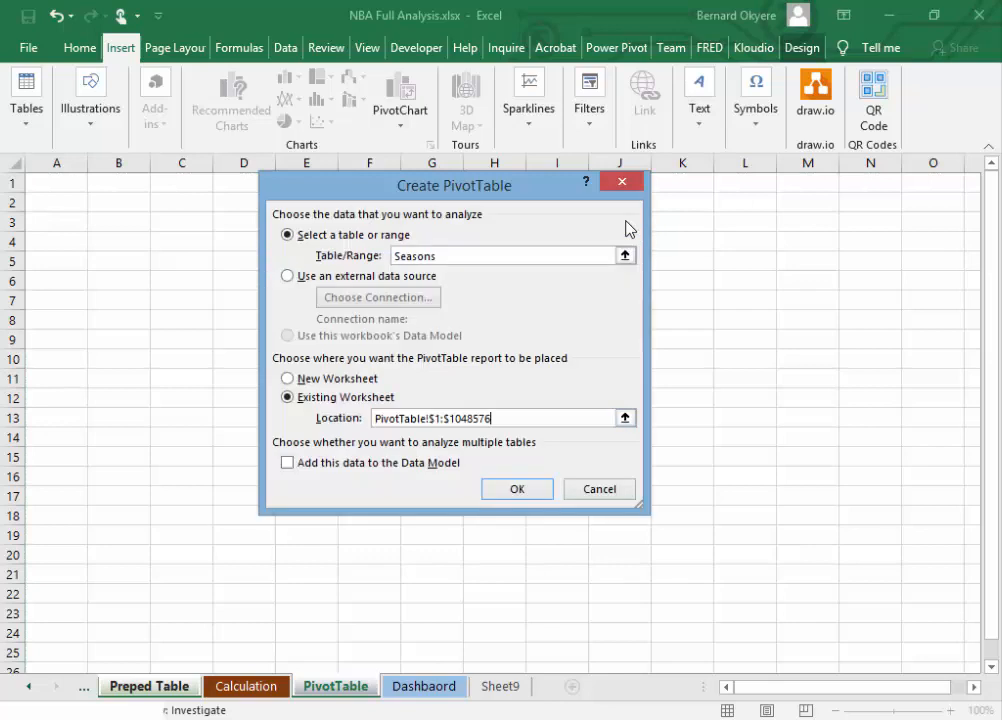
click(516, 489)
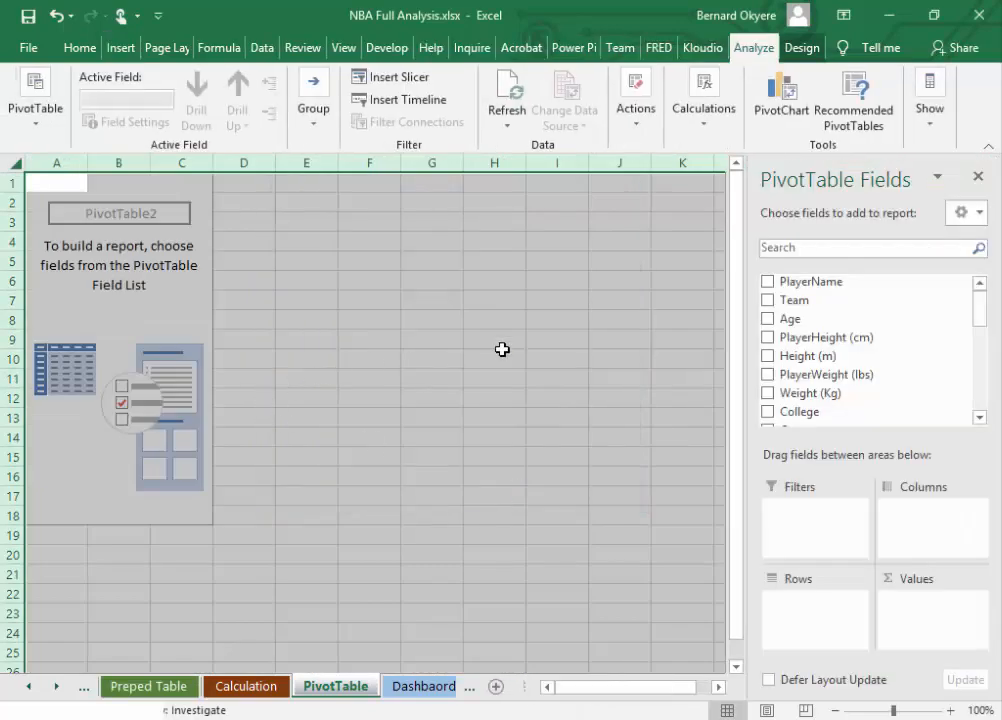
click(294, 293)
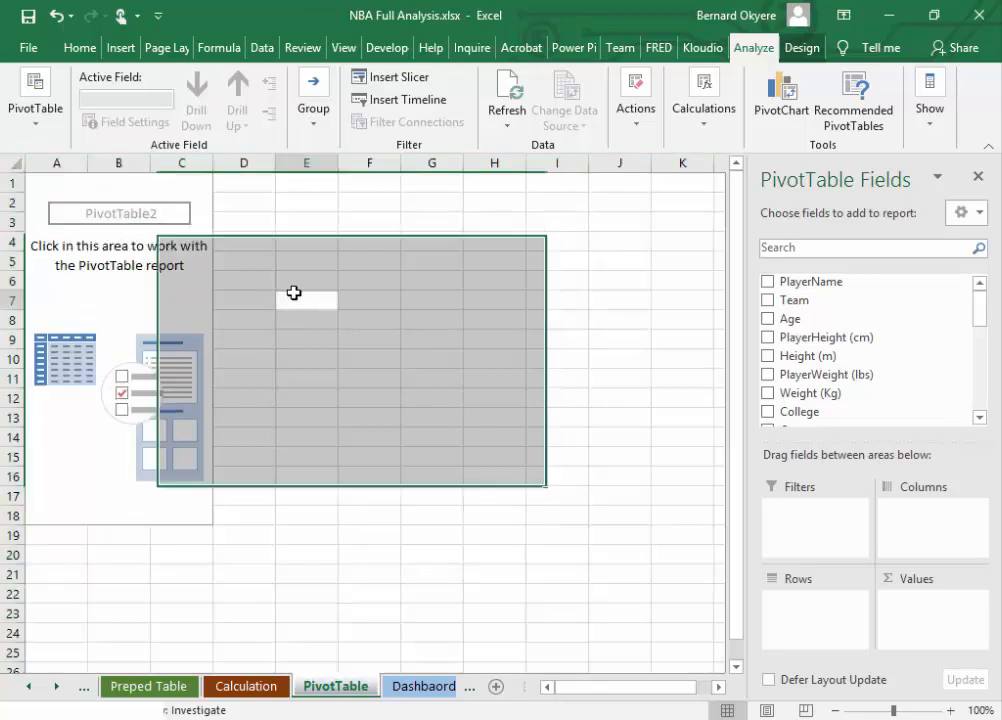
click(172, 285)
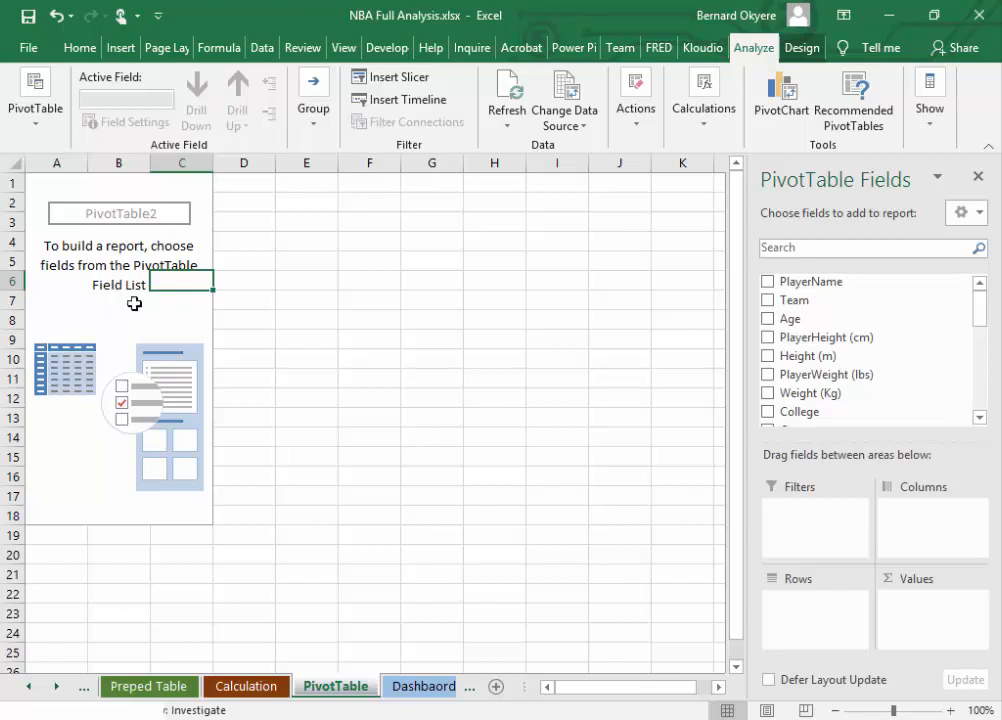
Step: Review the available PivotTable fields and the list of planned analyses on the Dashbaord sheet, and return to the PivotTable sheet
mouse_move(980, 324)
mouse_down()
mouse_move(970, 416)
mouse_move(975, 311)
mouse_up()
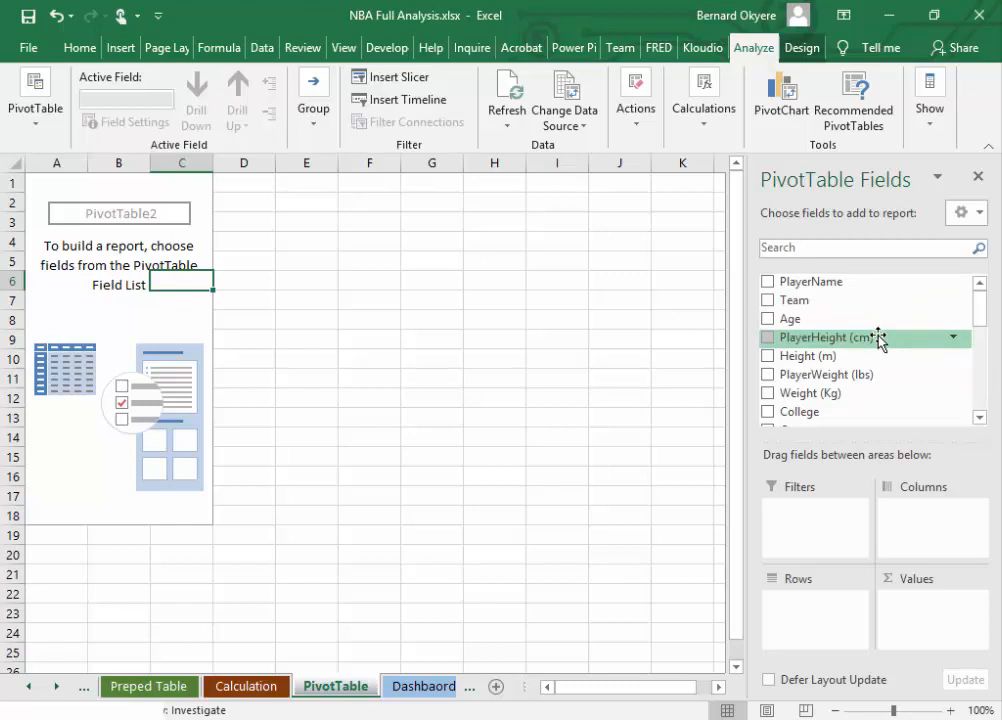
drag(980, 311, 980, 366)
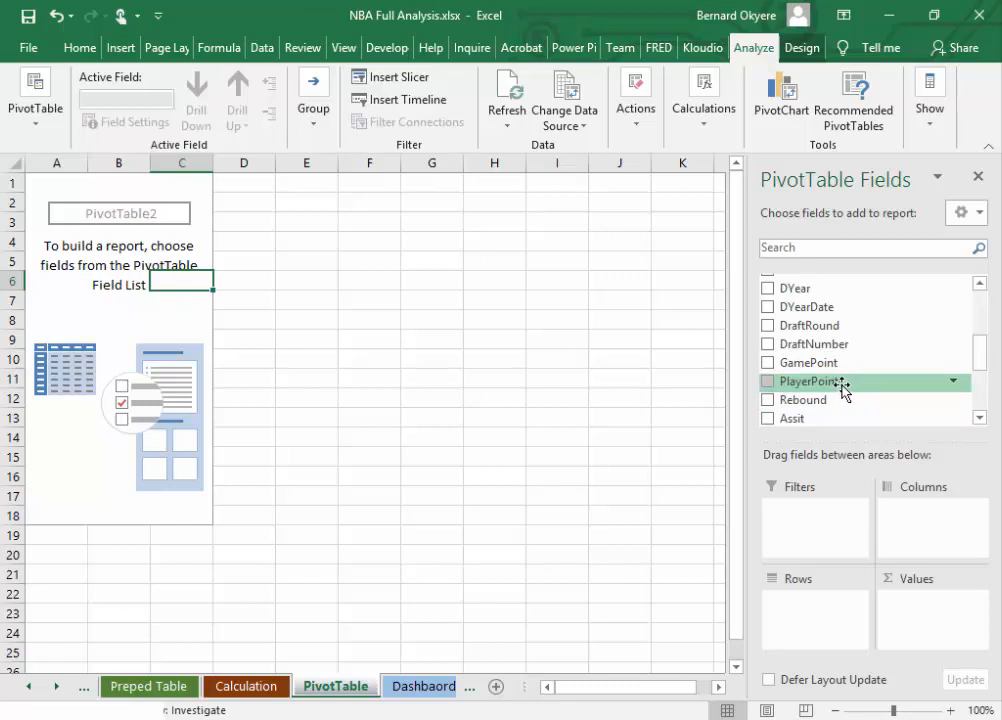
click(418, 692)
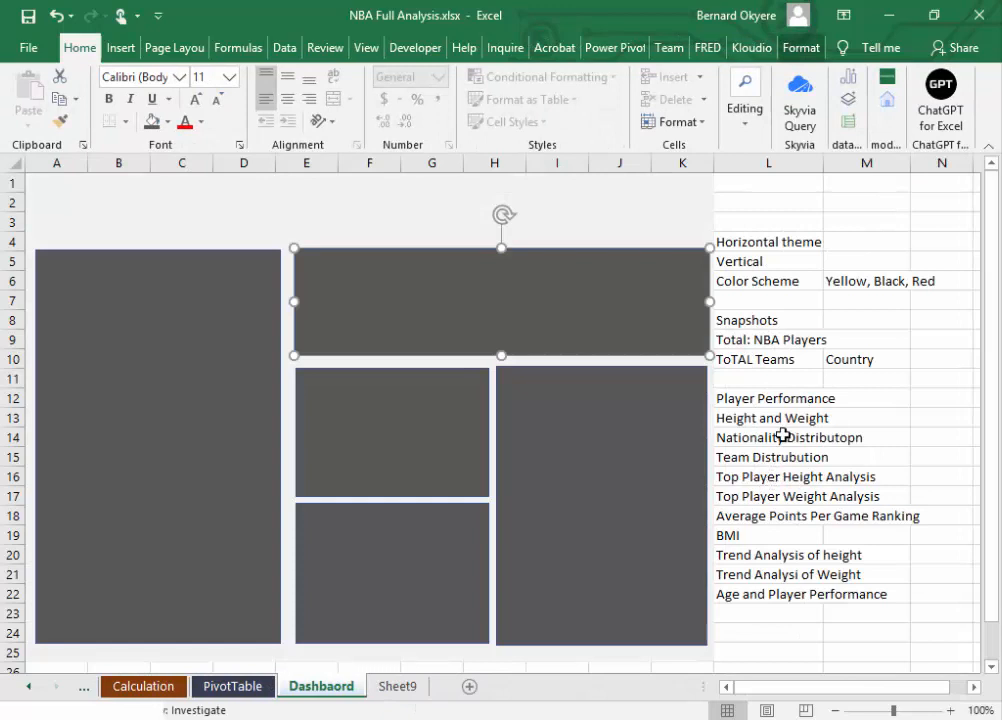
click(768, 421)
click(765, 519)
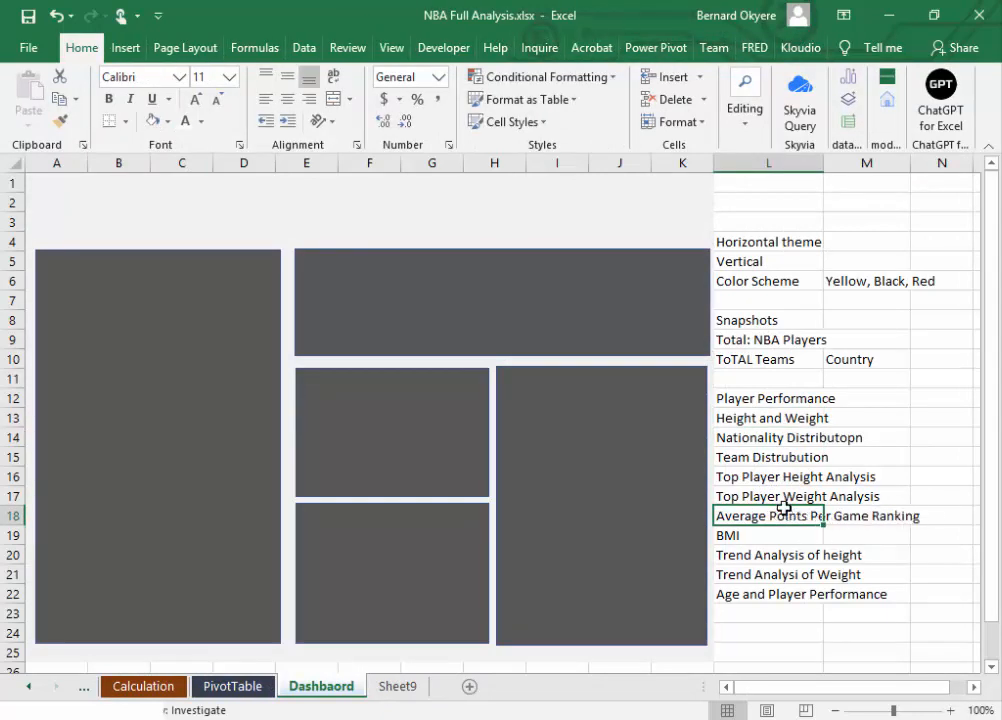
click(390, 688)
click(292, 688)
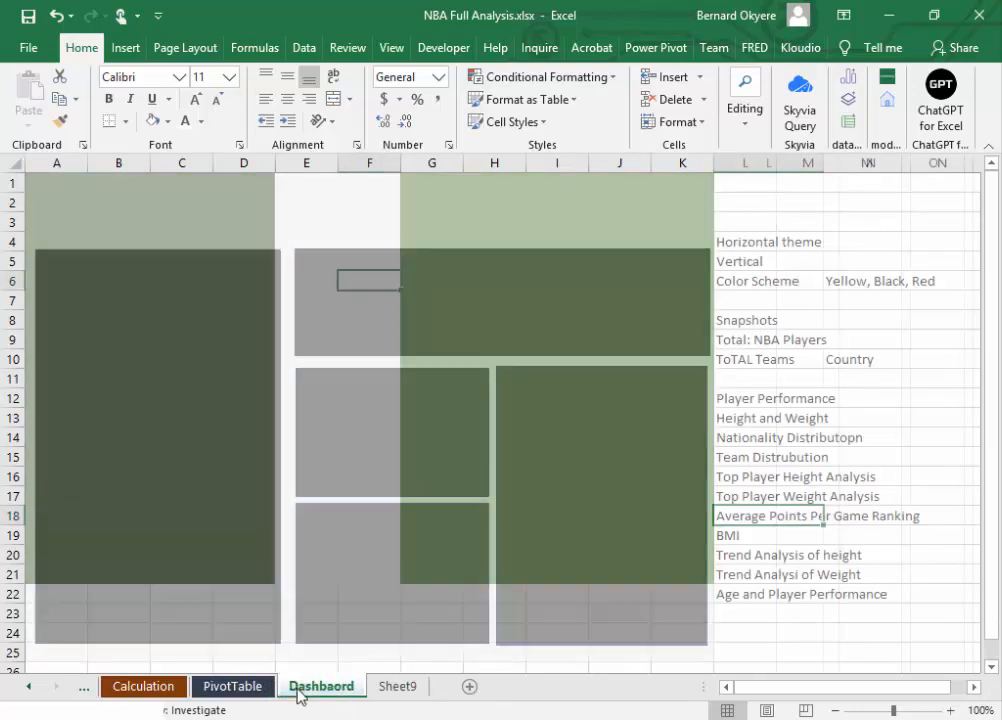
click(246, 690)
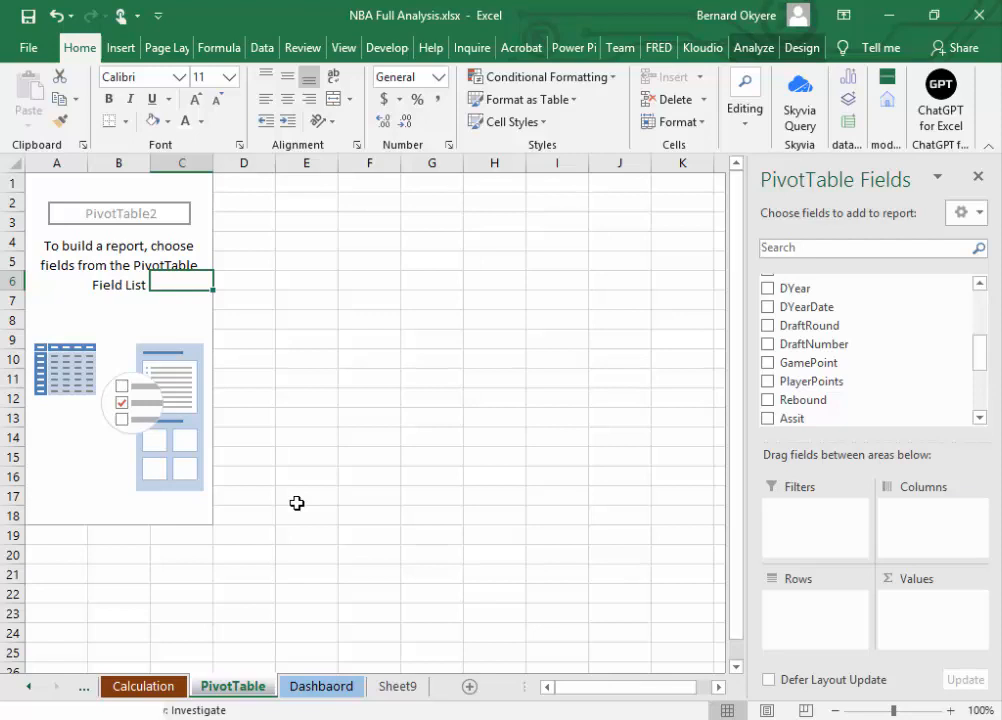
click(13, 161)
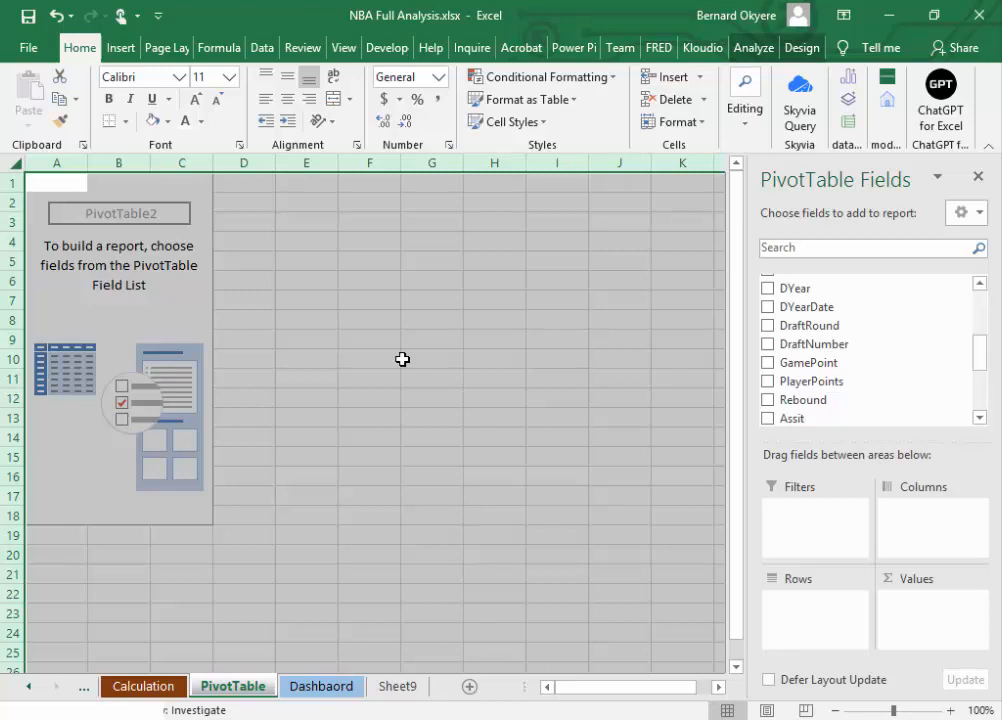
click(118, 312)
click(119, 216)
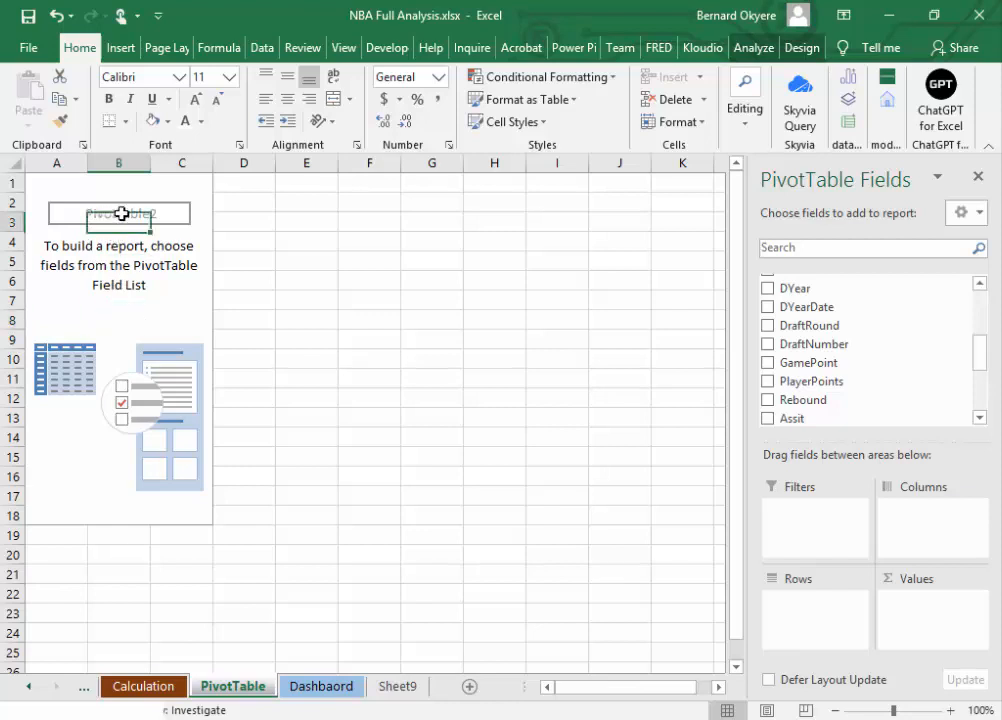
click(106, 264)
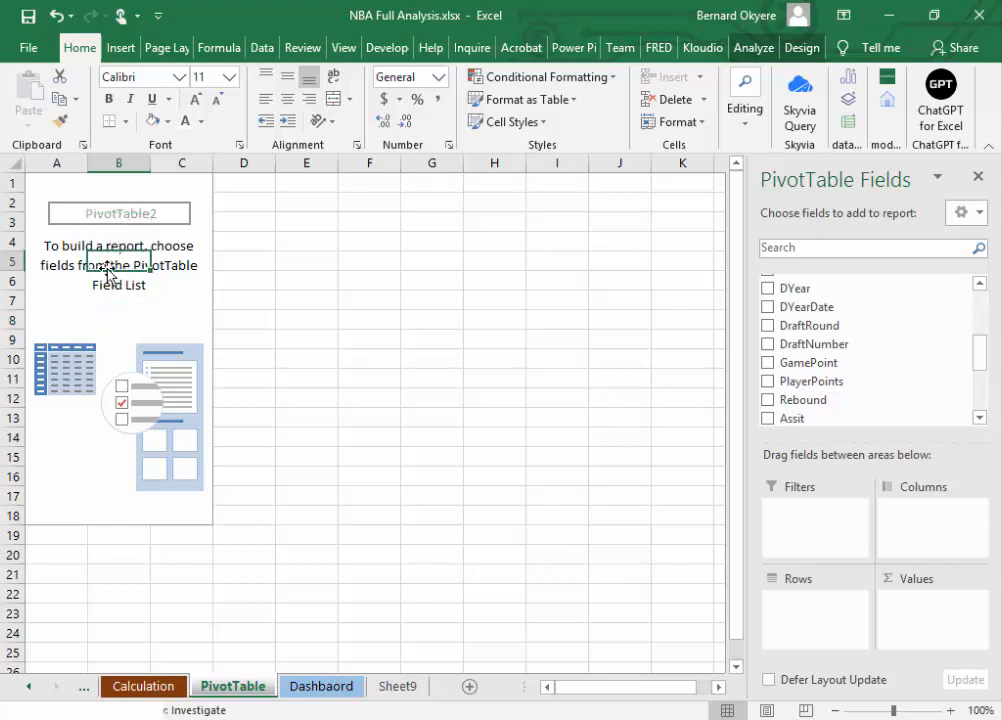
click(755, 46)
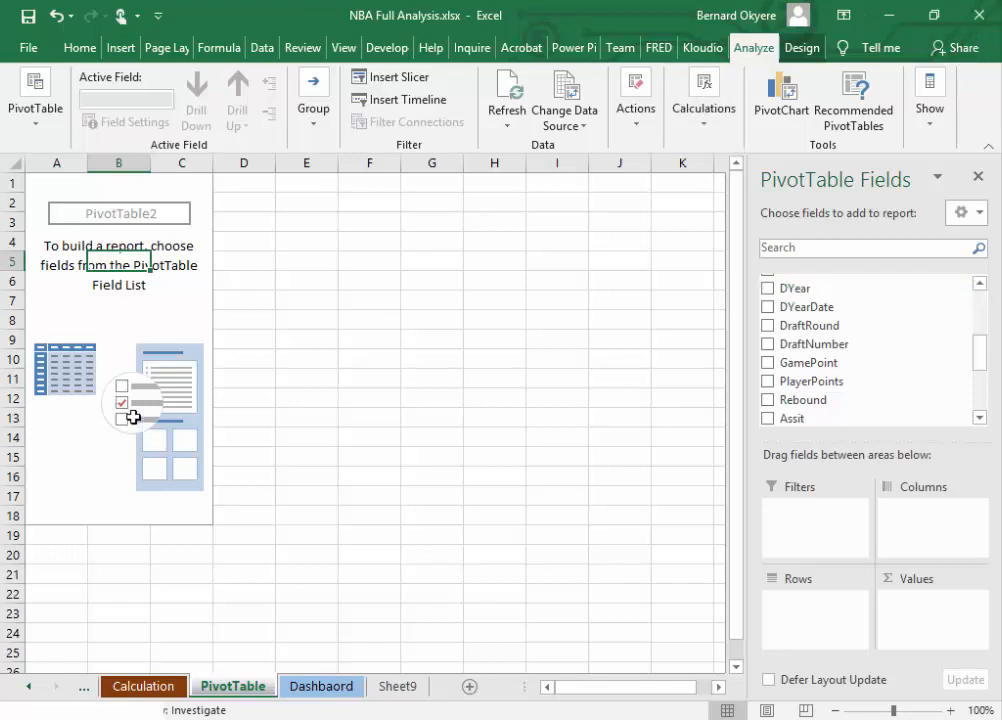
click(118, 218)
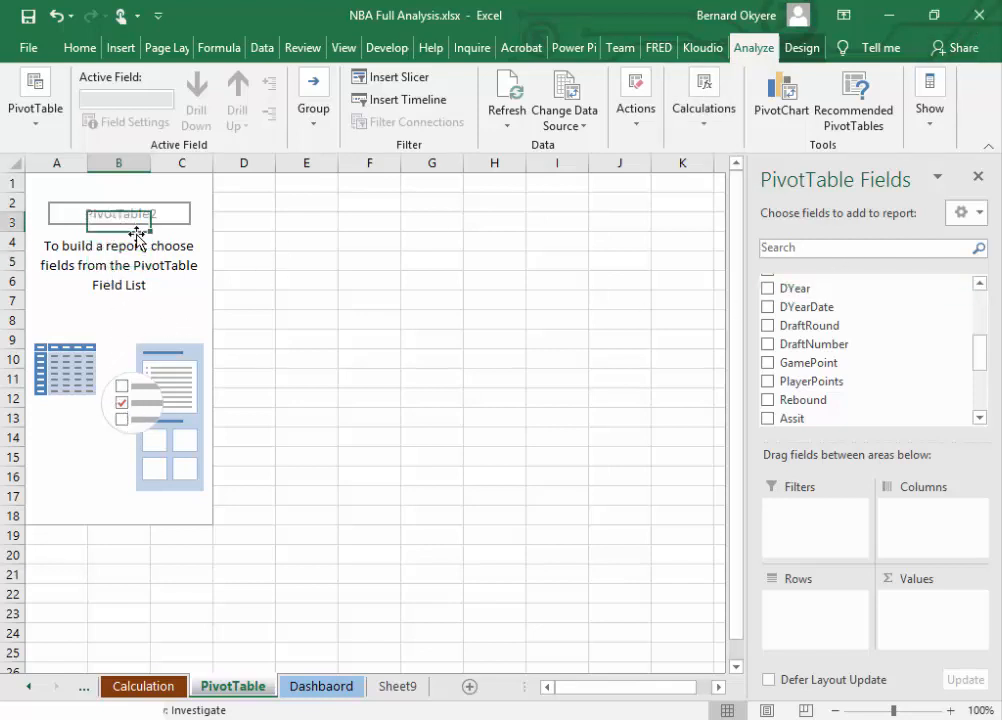
click(136, 278)
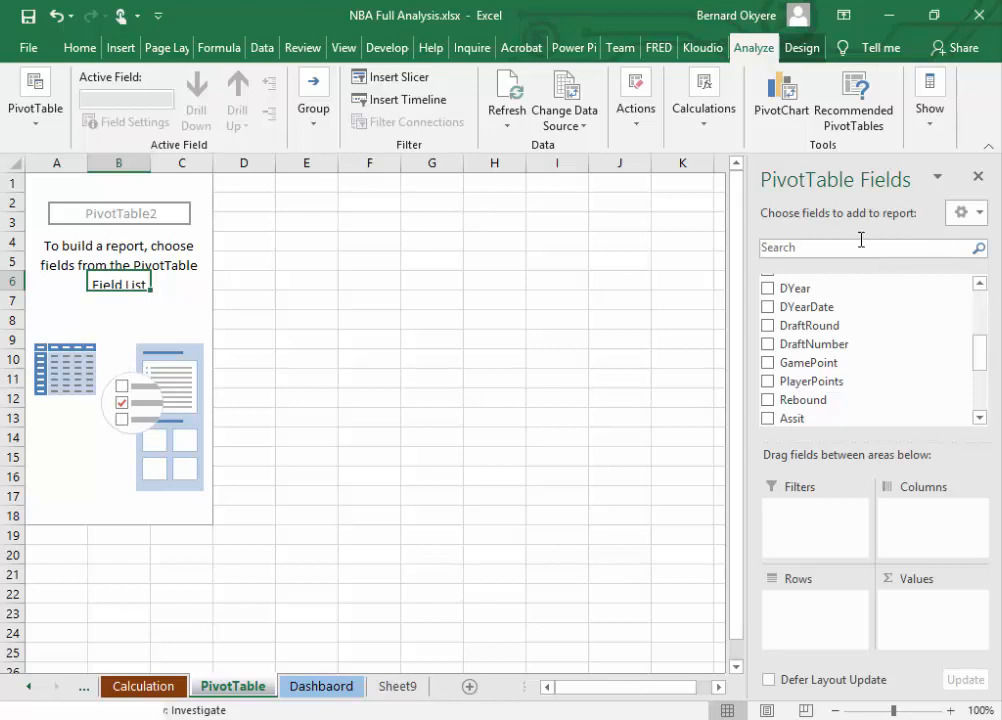
click(801, 49)
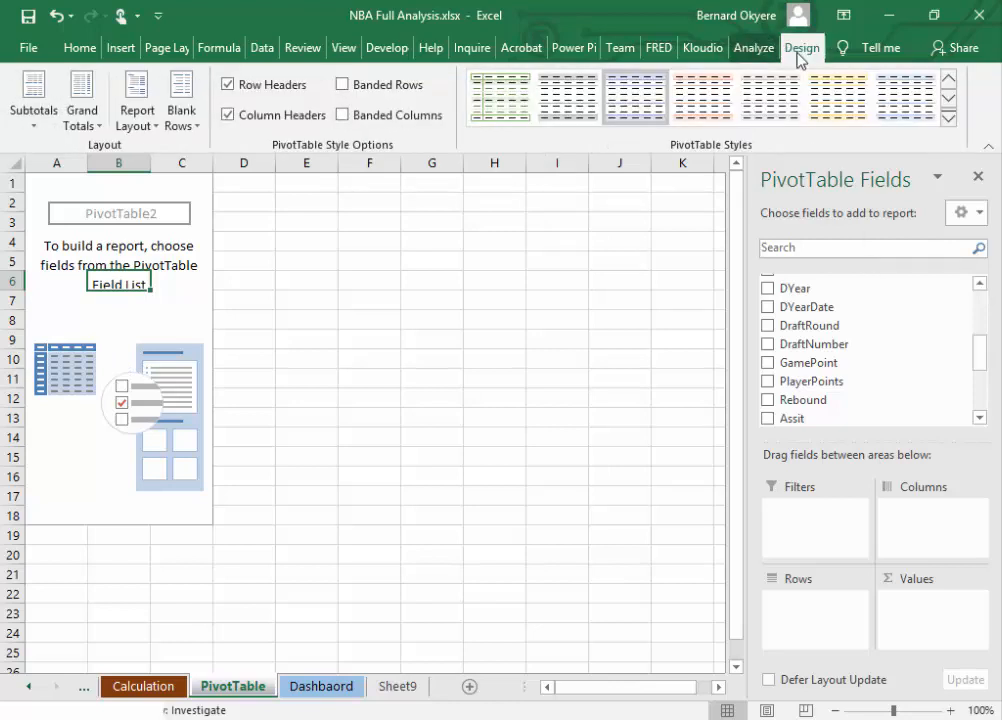
click(762, 48)
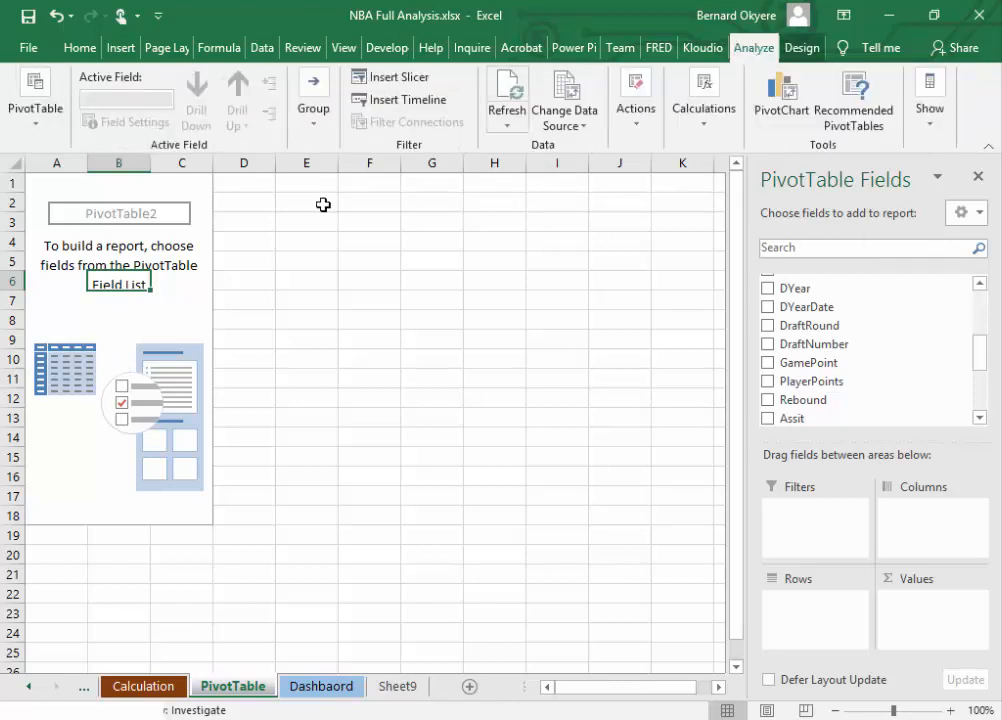
Step: Rename the PivotTable as PlayerStats
click(39, 131)
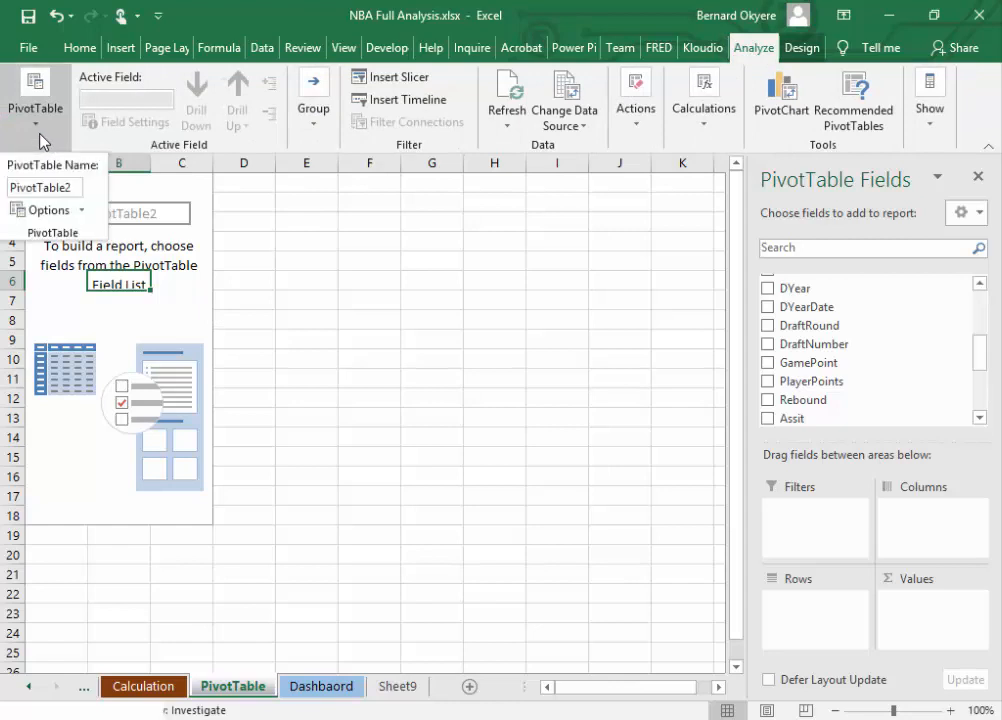
click(760, 55)
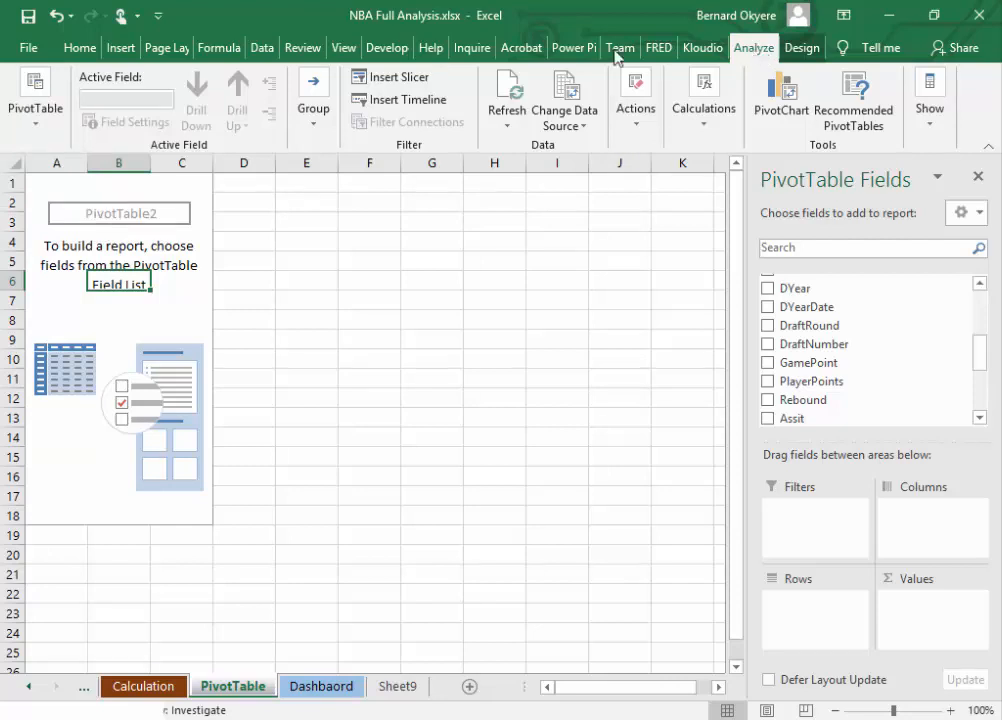
click(38, 126)
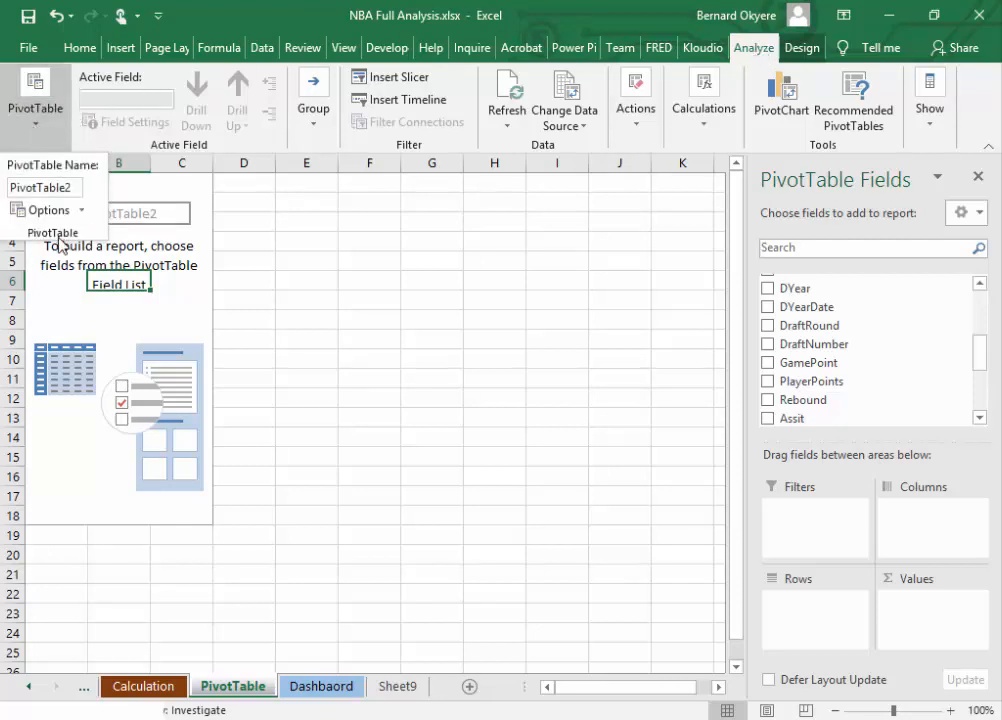
double_click(75, 187)
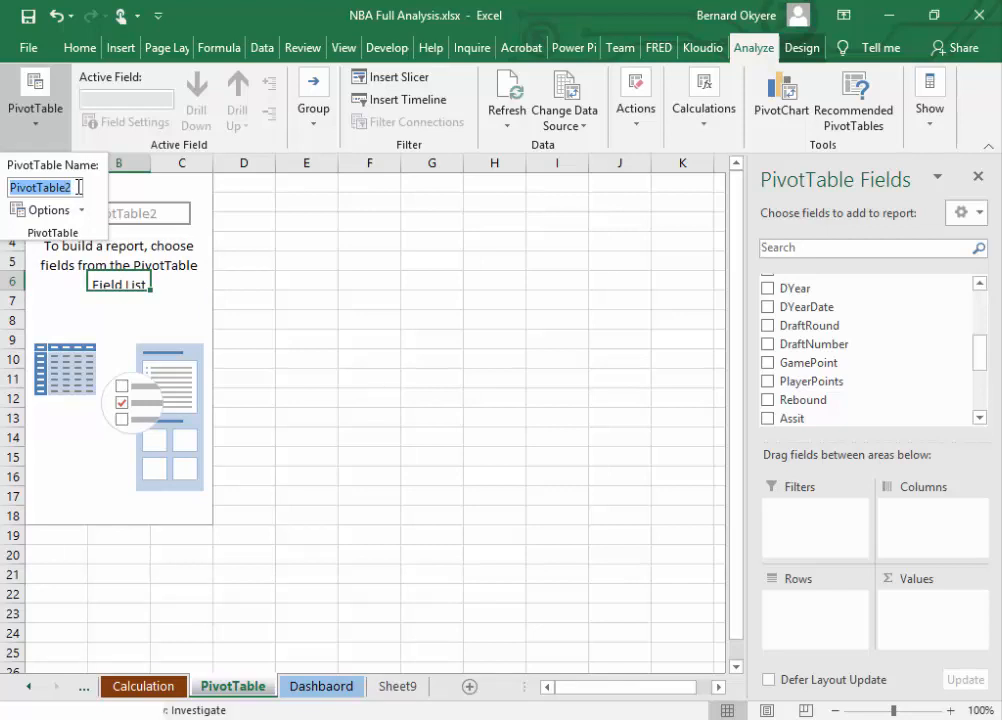
text(PLay)
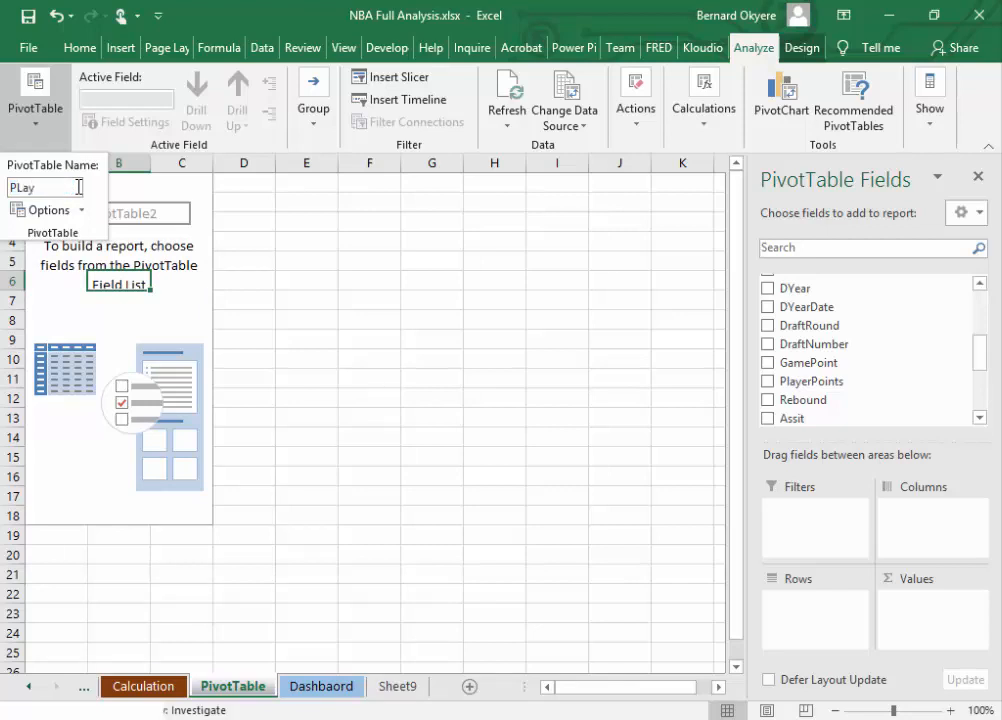
key(BackSpace)
key(BackSpace)
key(BackSpace)
text(layerStats)
click(81, 212)
click(82, 213)
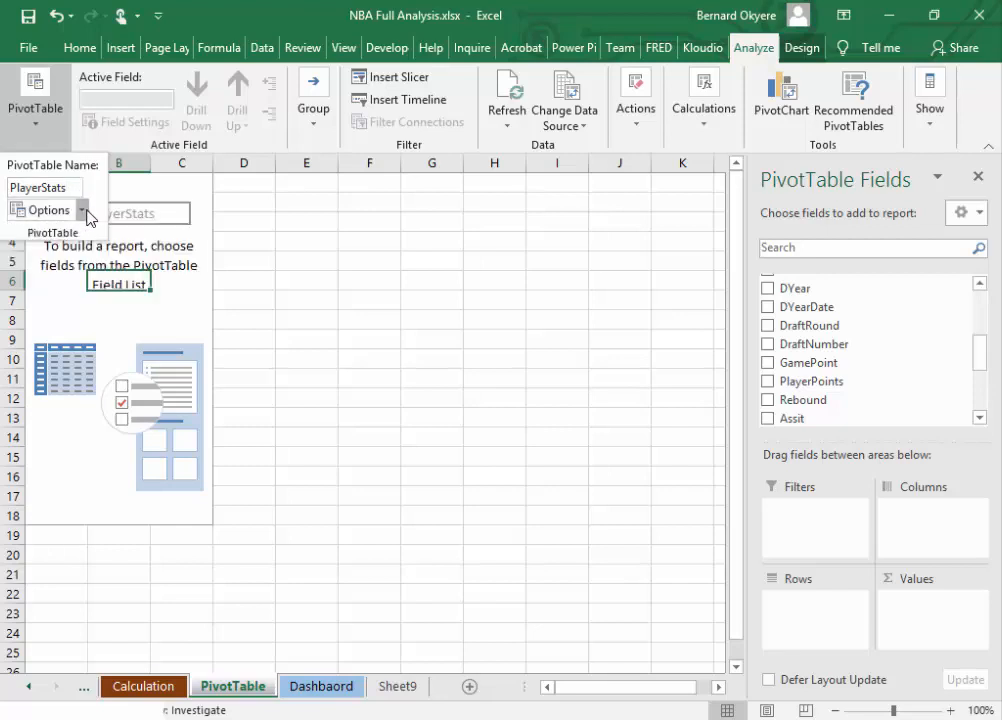
click(81, 210)
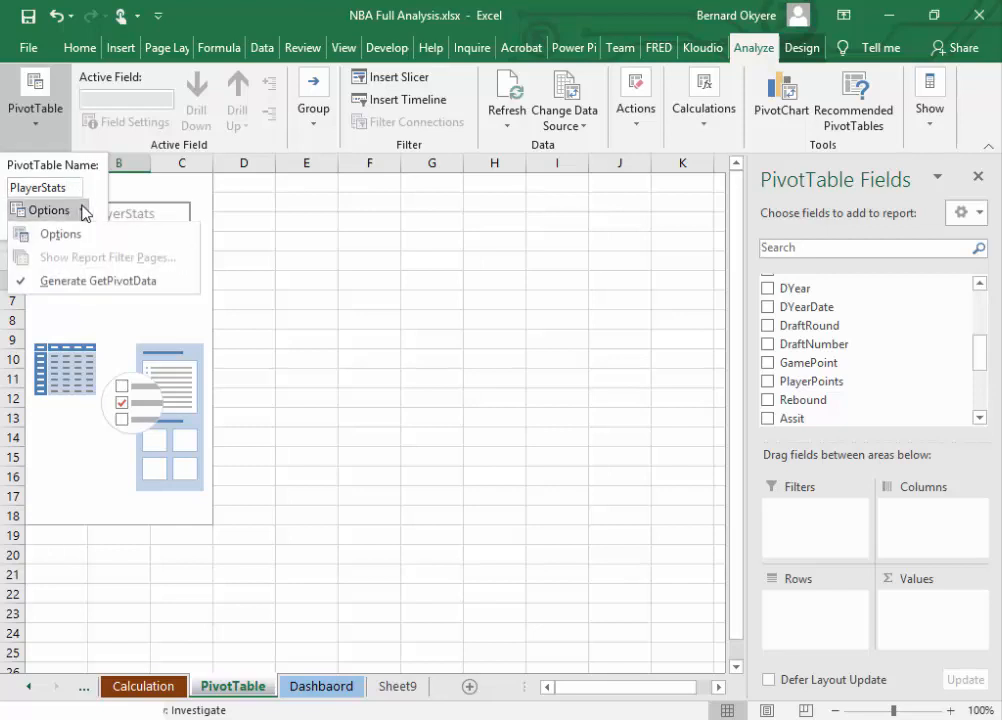
click(82, 212)
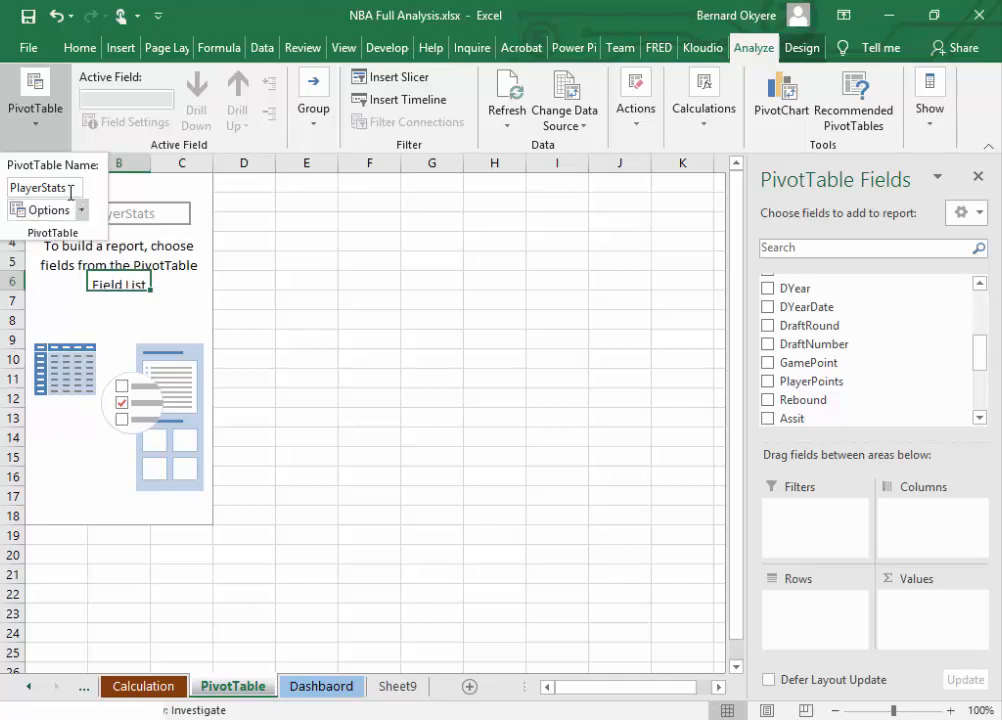
key(Return)
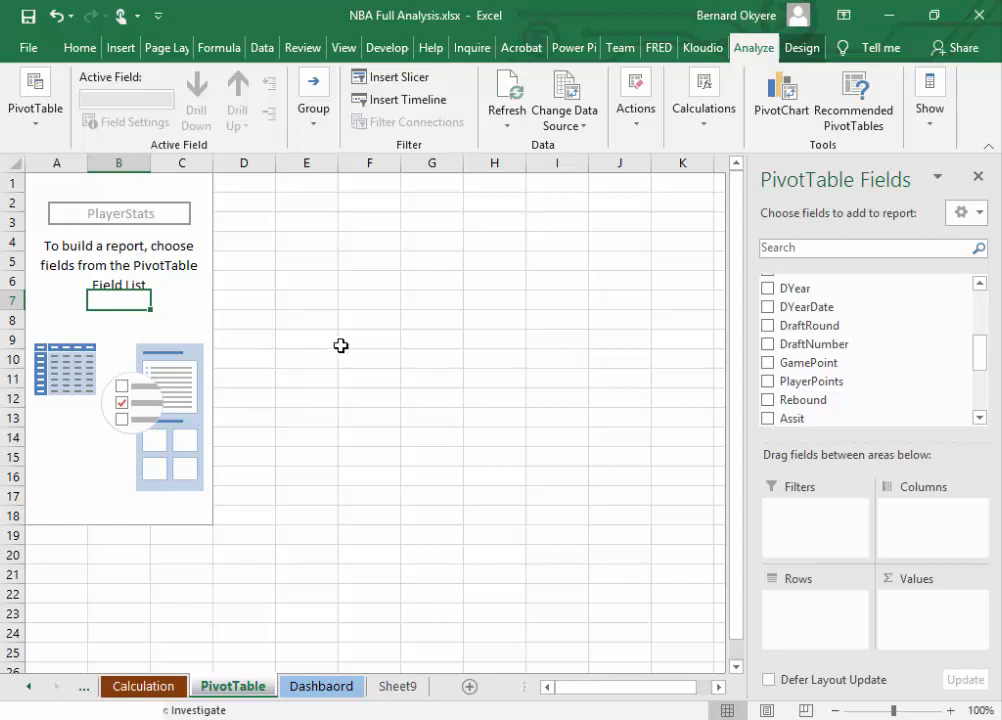
Step: Review the list of planned analyses on the Dashbaord sheet and return to the PivotTable sheet
click(167, 313)
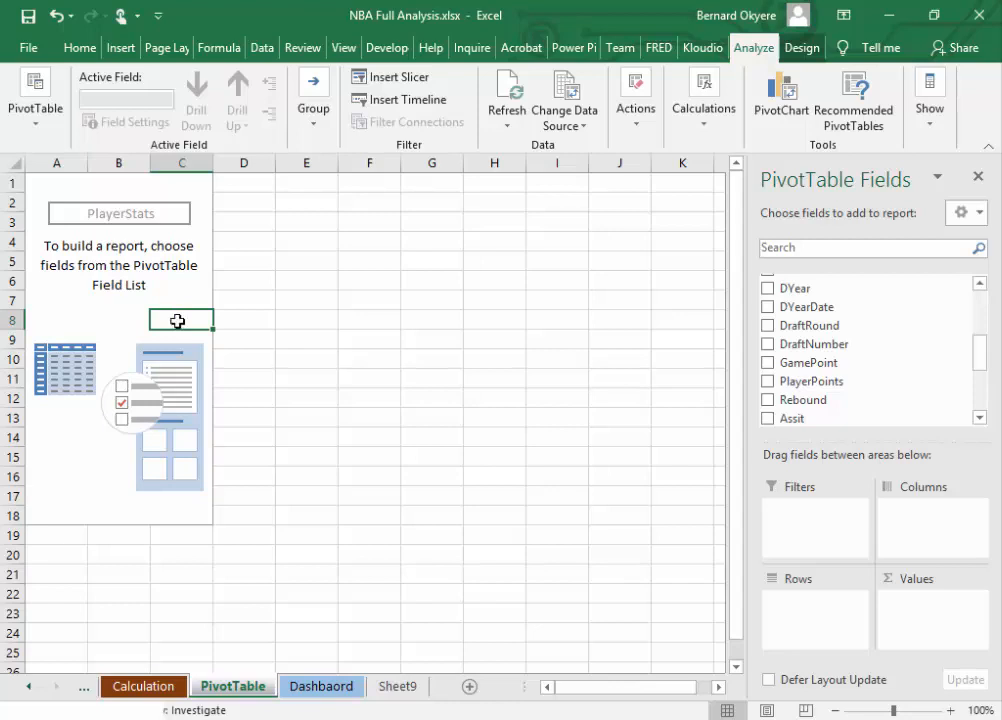
drag(977, 358, 975, 297)
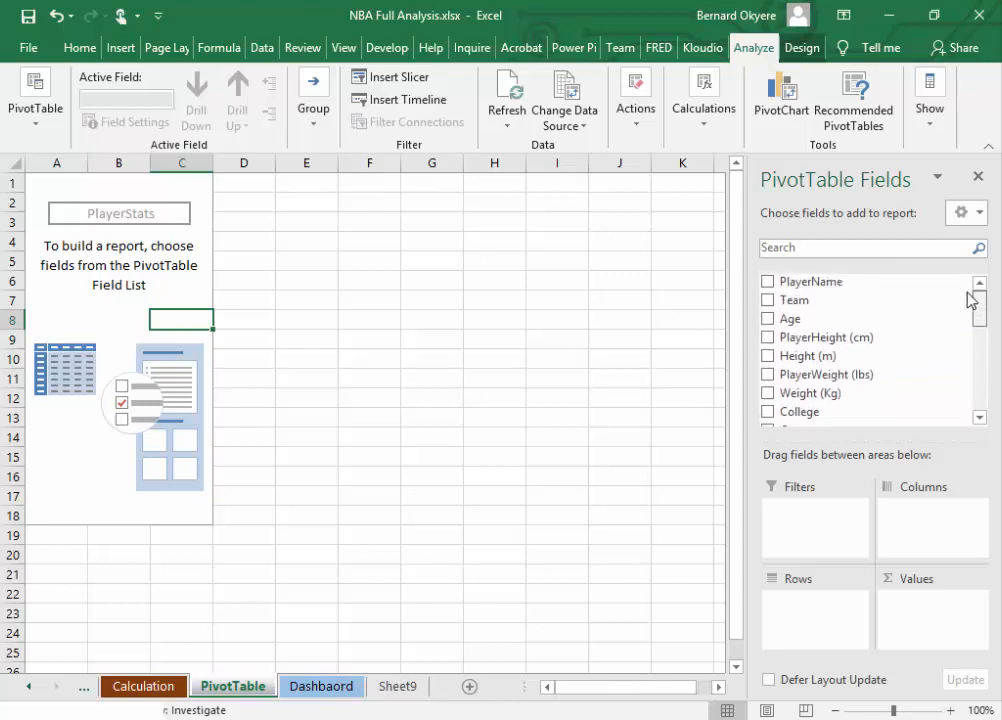
click(337, 689)
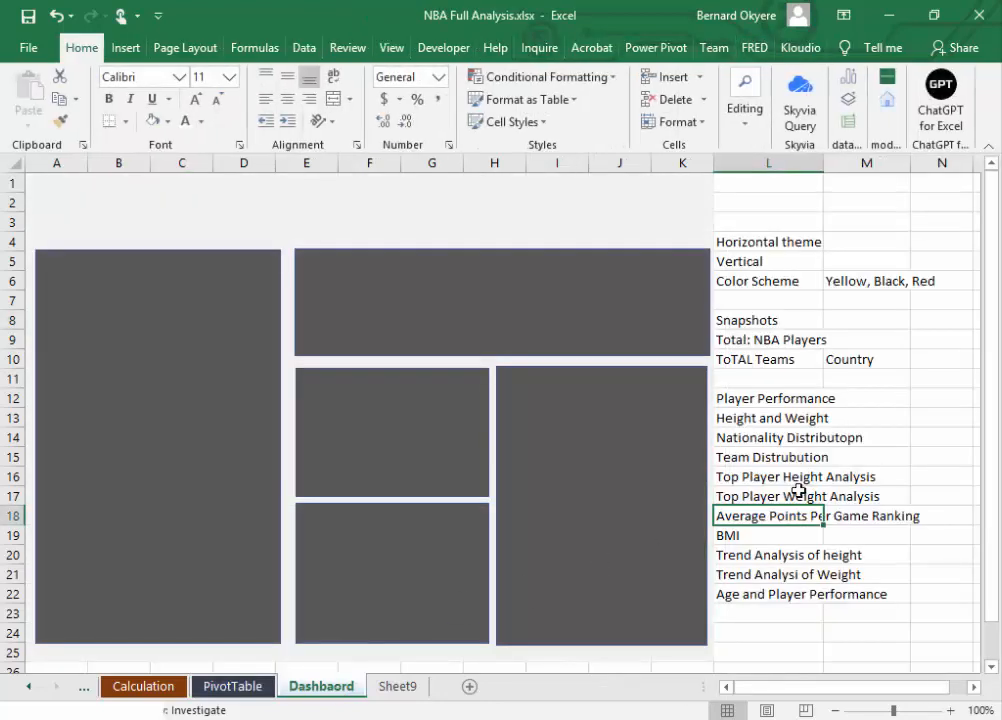
click(763, 592)
click(766, 516)
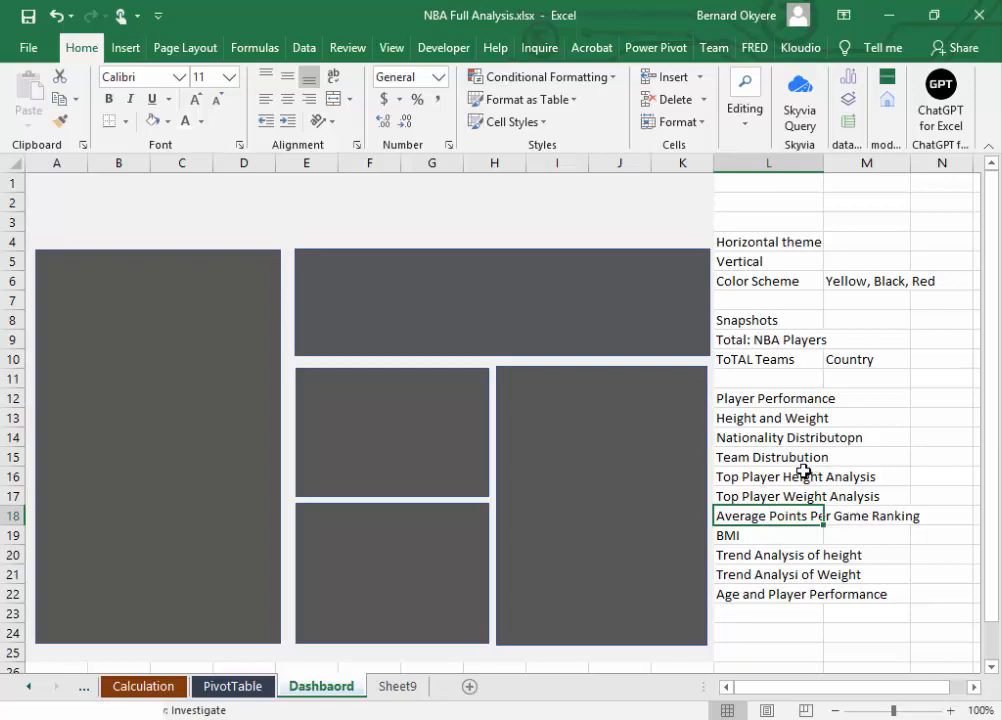
click(262, 688)
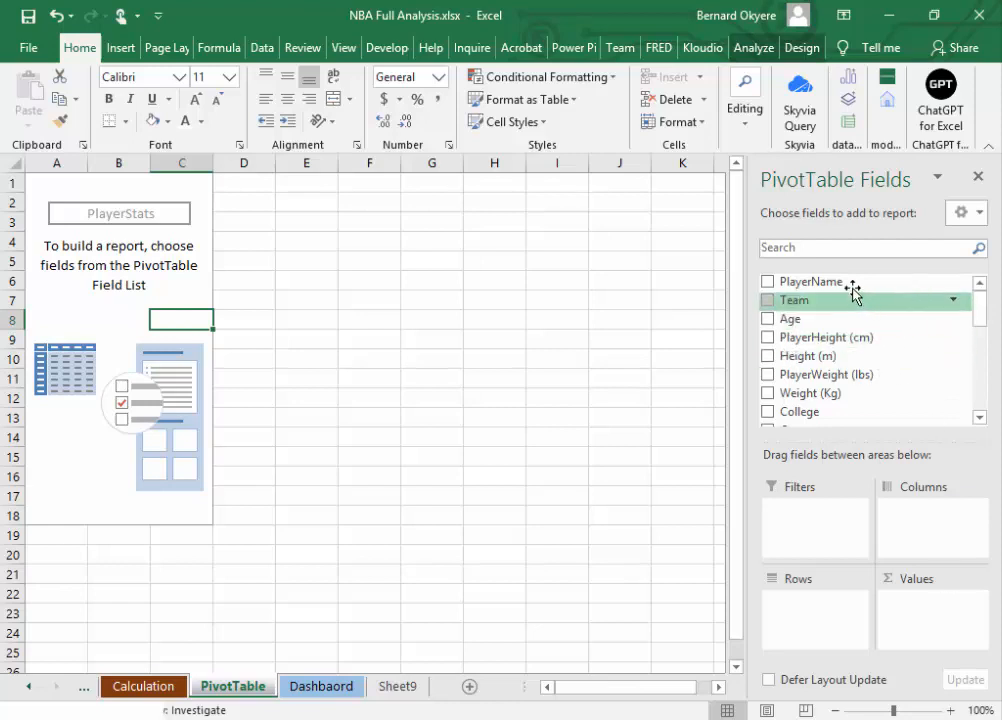
Step: Add PlayerName to the rows and PlayerPoints to the values of the PlayerStats PivotTable
drag(850, 282, 812, 606)
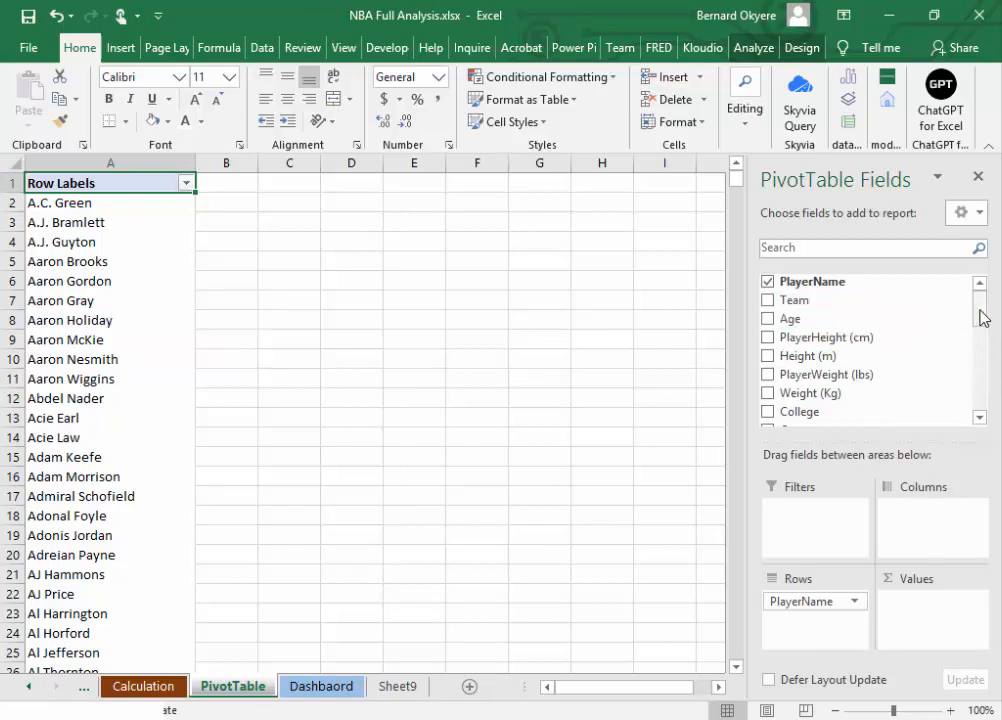
drag(982, 325, 986, 352)
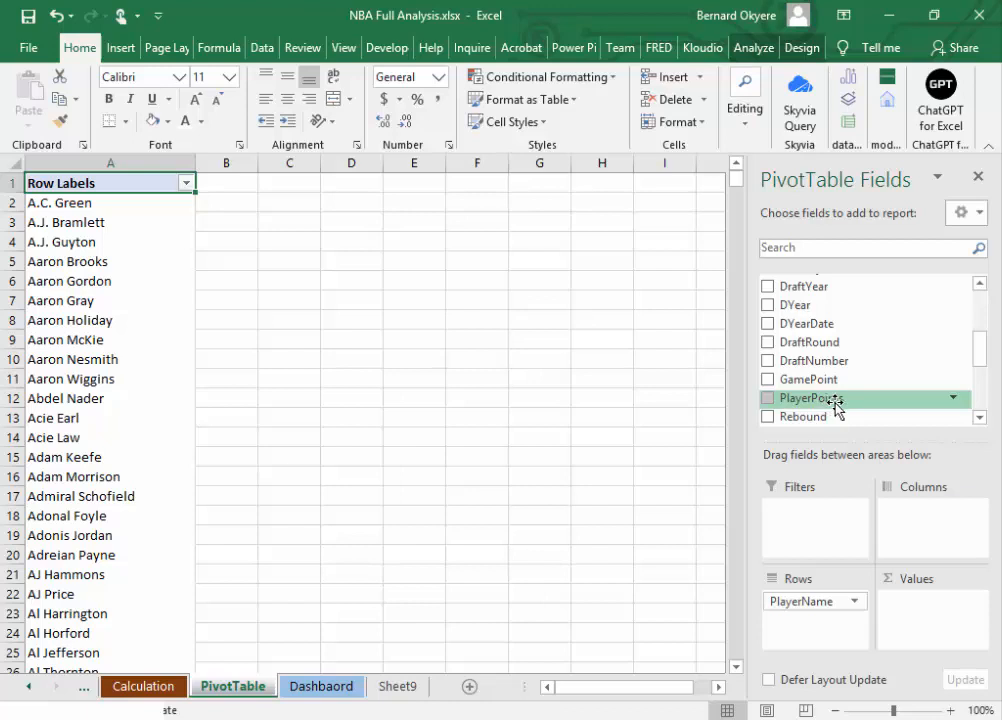
drag(835, 400, 910, 620)
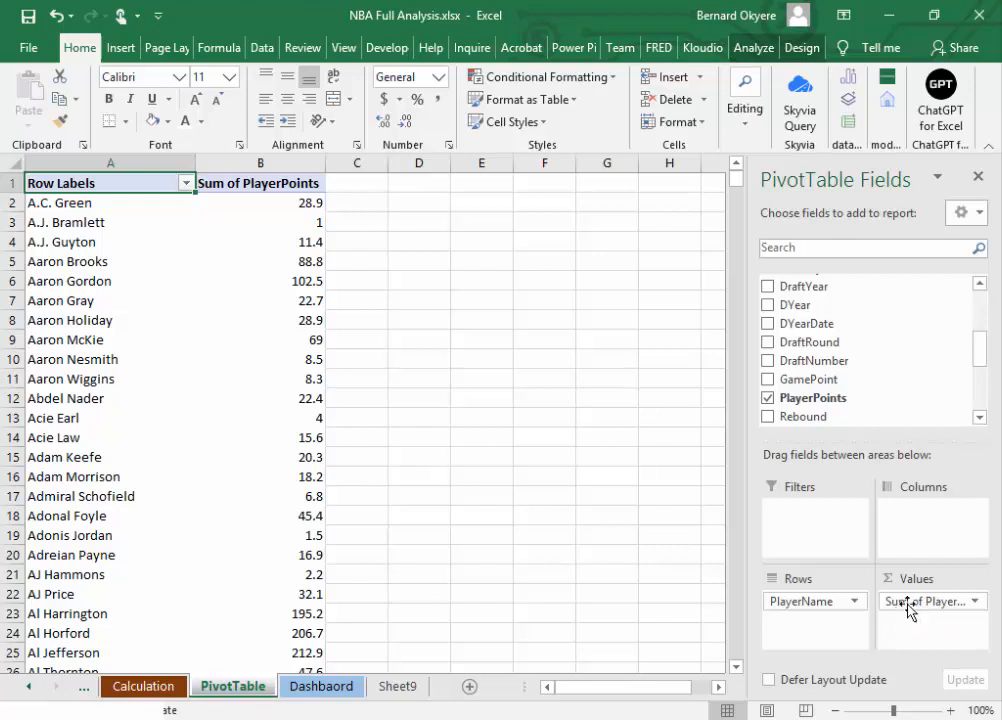
Step: Change the PlayerPoints value field to summarize by Average
click(975, 602)
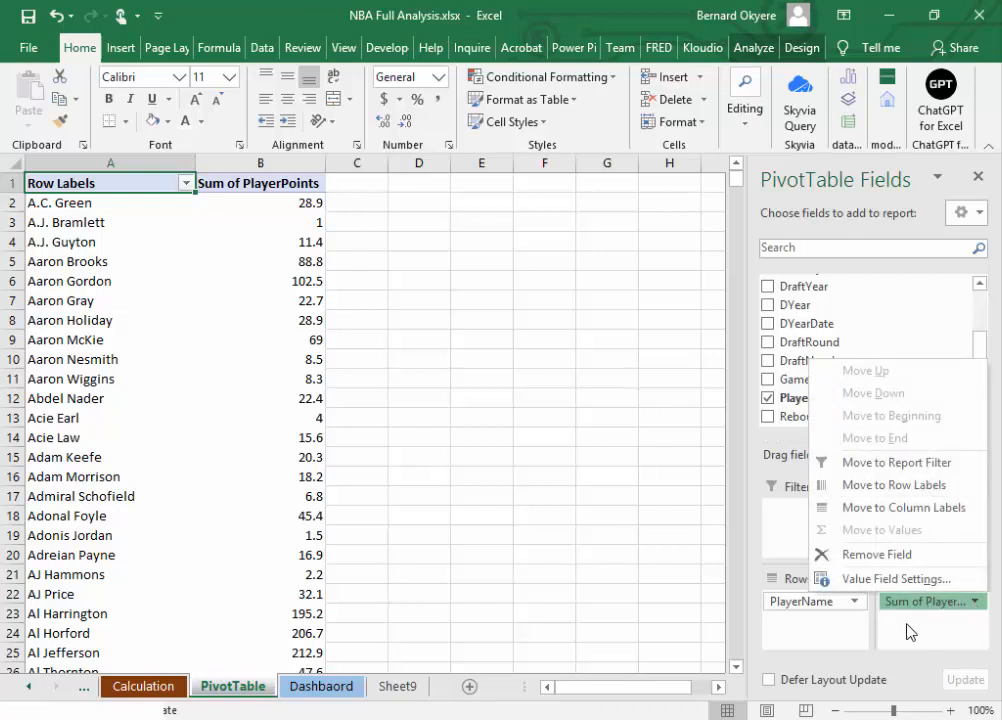
click(907, 631)
click(943, 602)
click(956, 608)
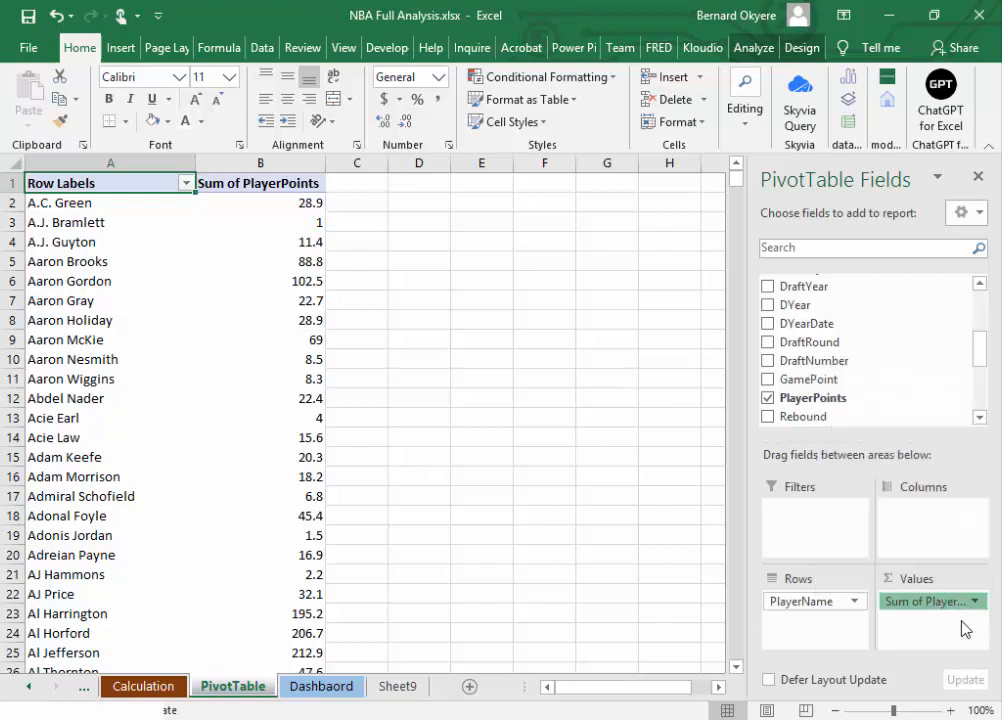
click(974, 603)
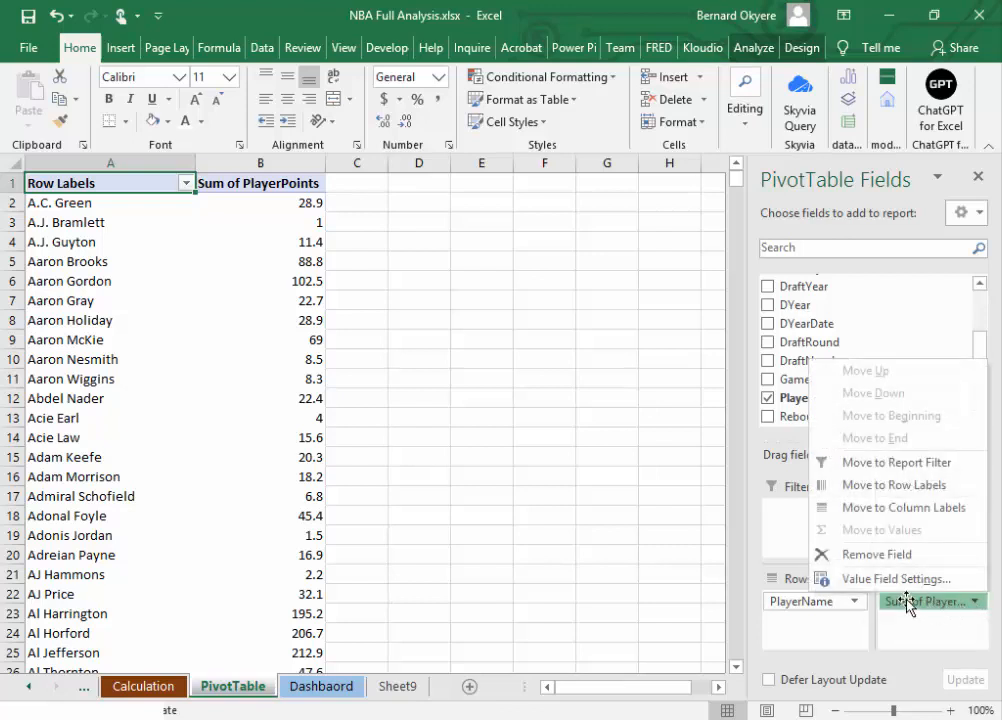
click(930, 582)
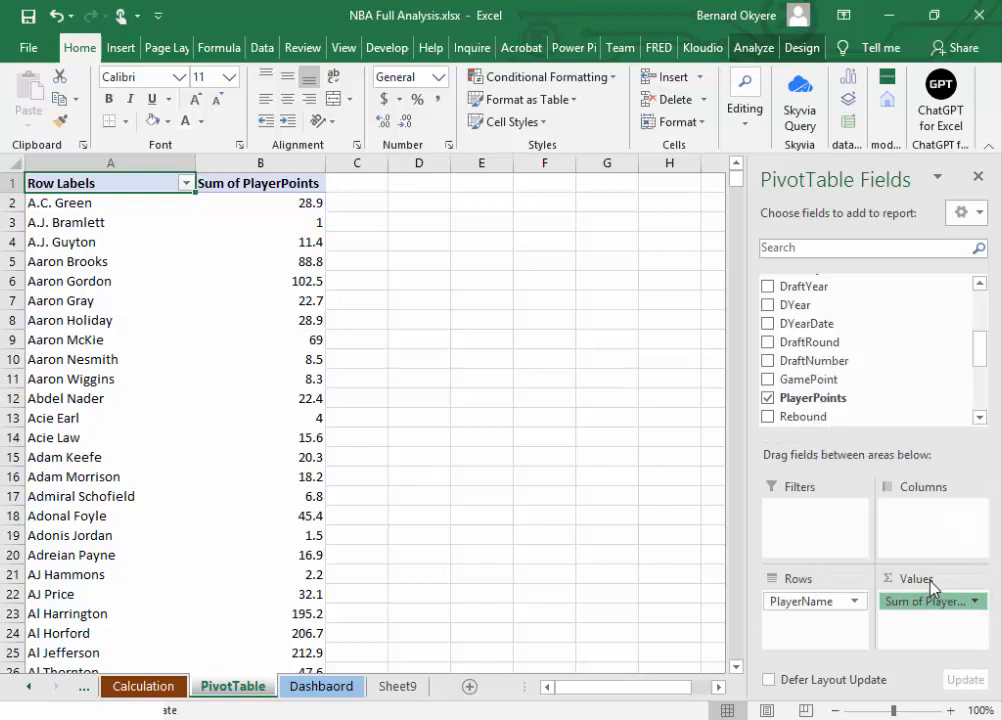
drag(376, 189, 635, 190)
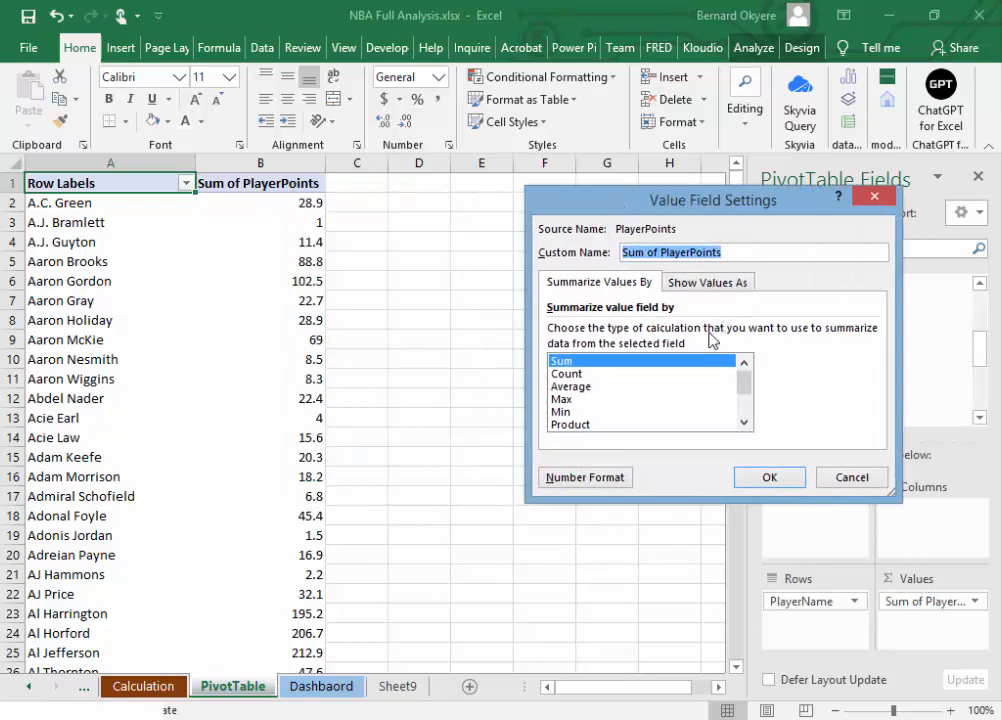
click(574, 389)
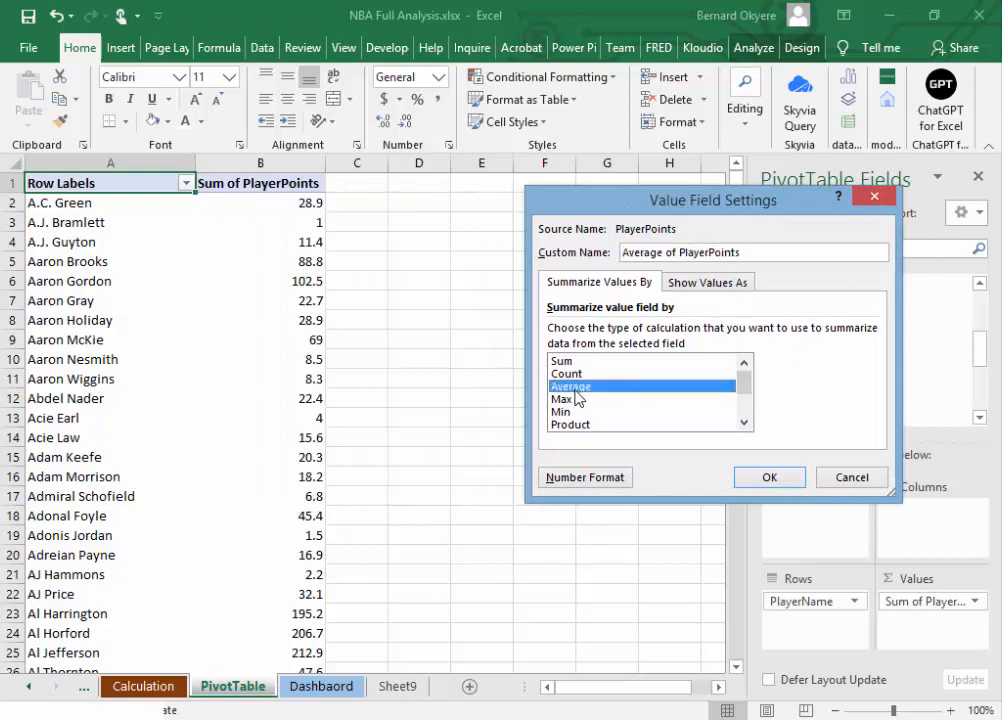
click(769, 477)
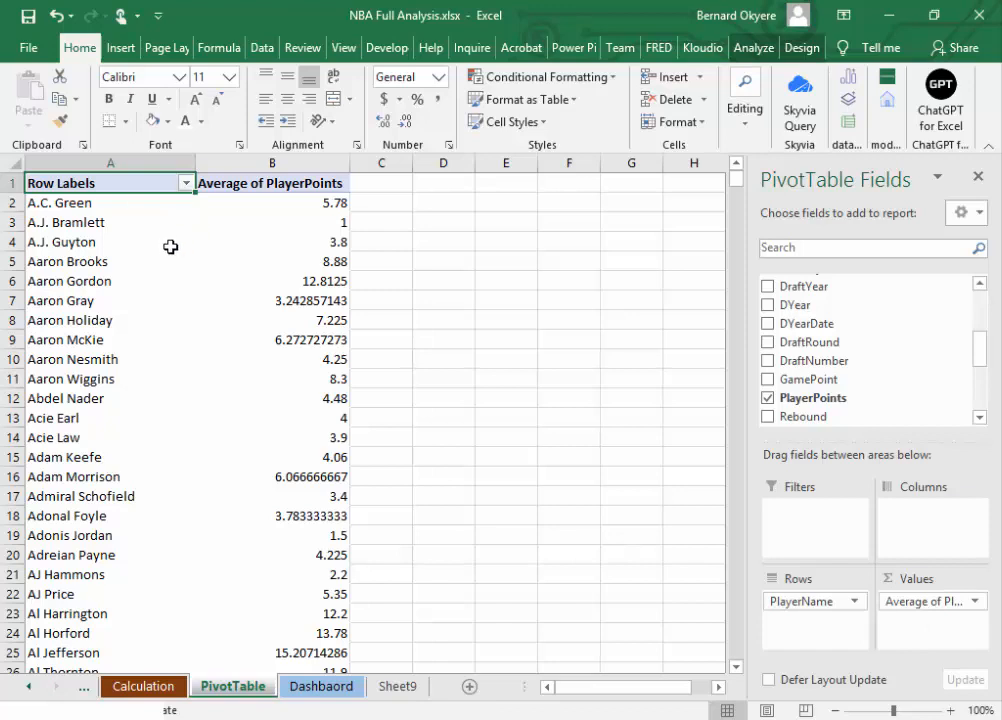
Step: Set the PlayerPoints value field back to summarizing by Sum
click(324, 223)
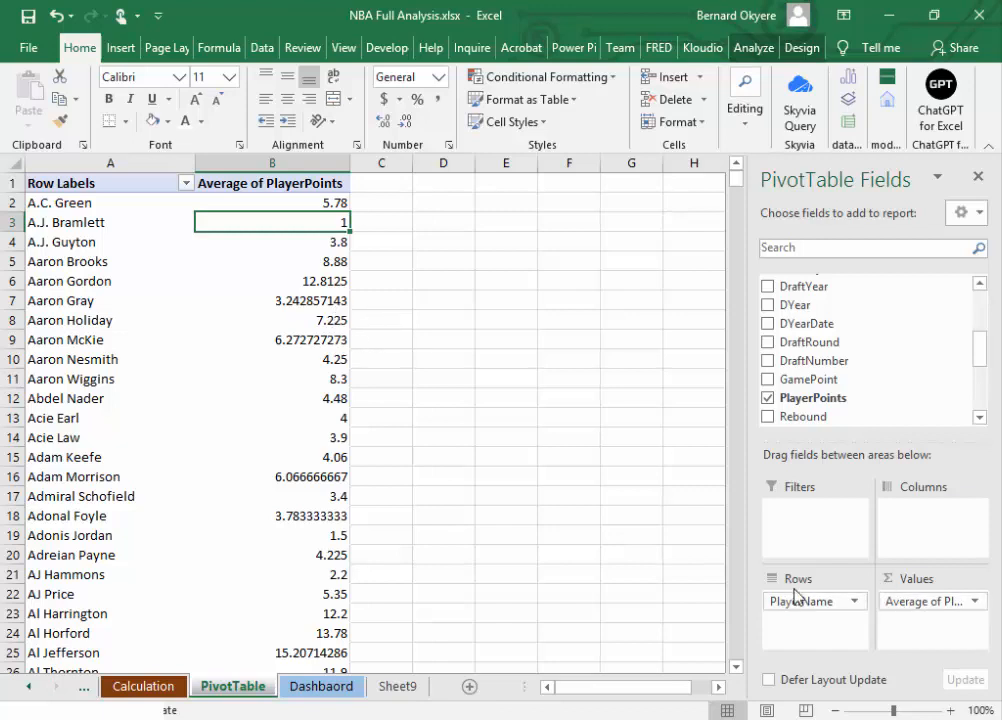
click(975, 601)
click(906, 579)
click(572, 360)
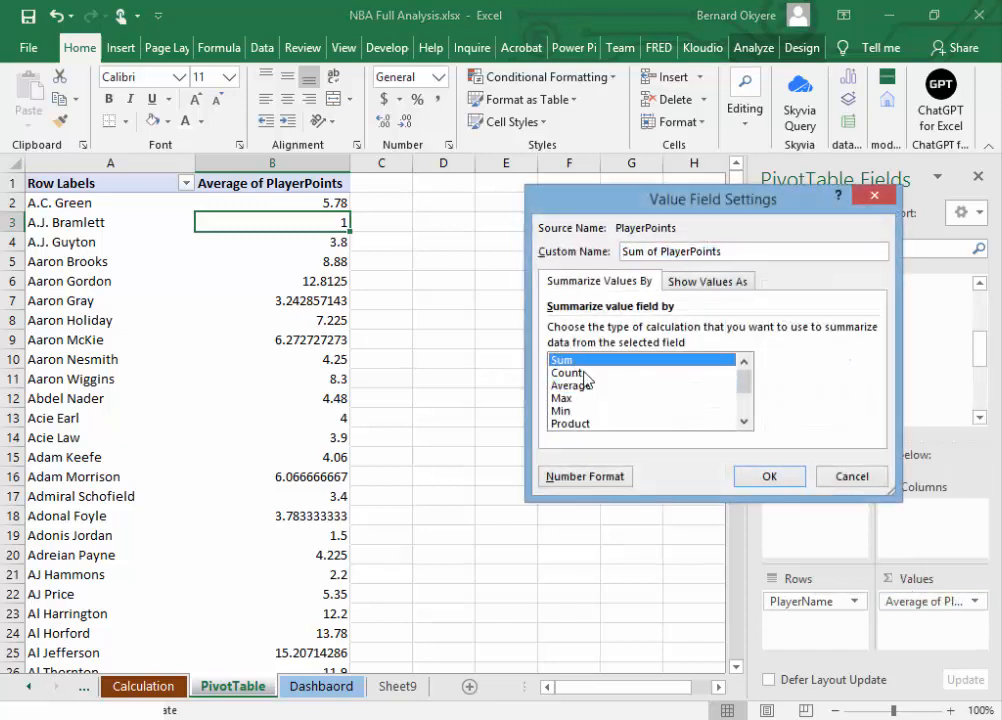
click(769, 476)
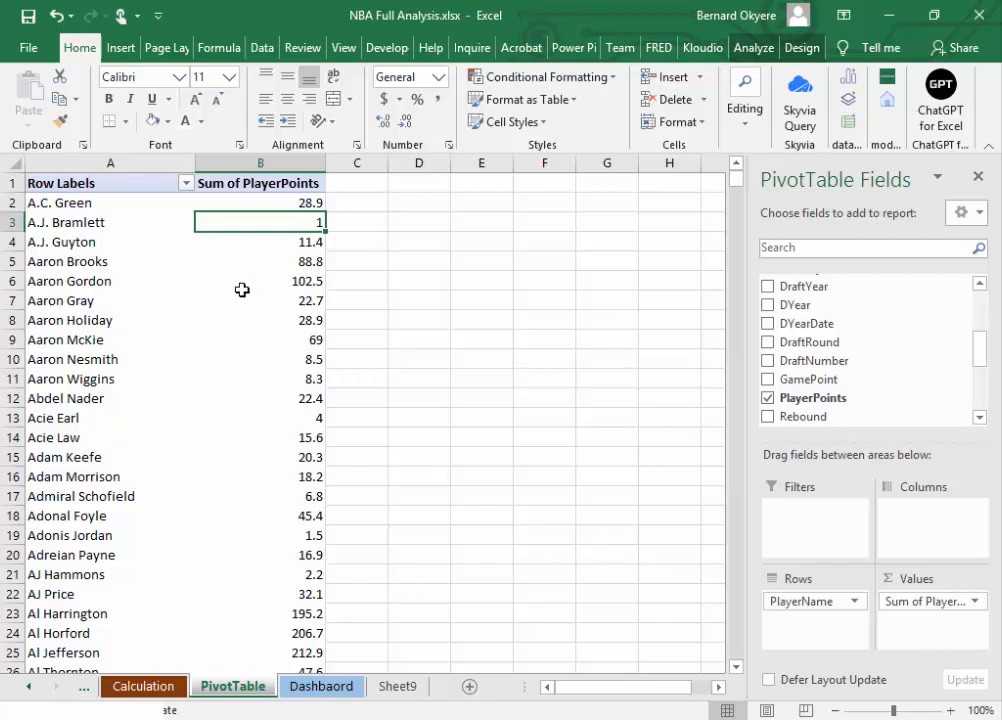
Step: Fill rows 6 and 2 of the PlayerStats PivotTable, columns A and B, with dark green
click(89, 282)
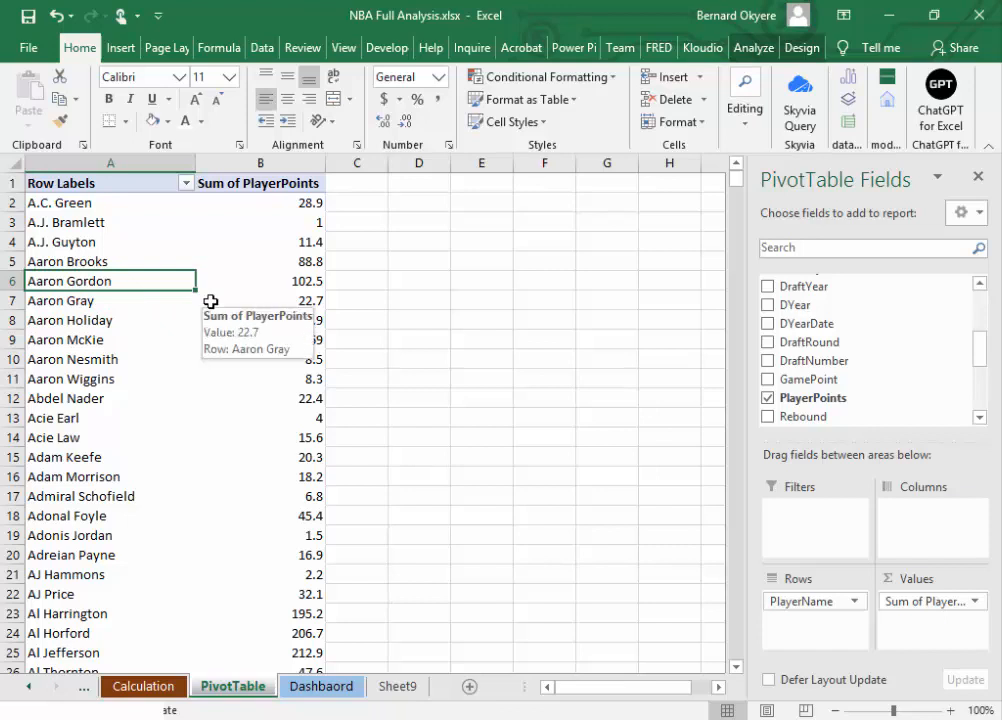
click(291, 204)
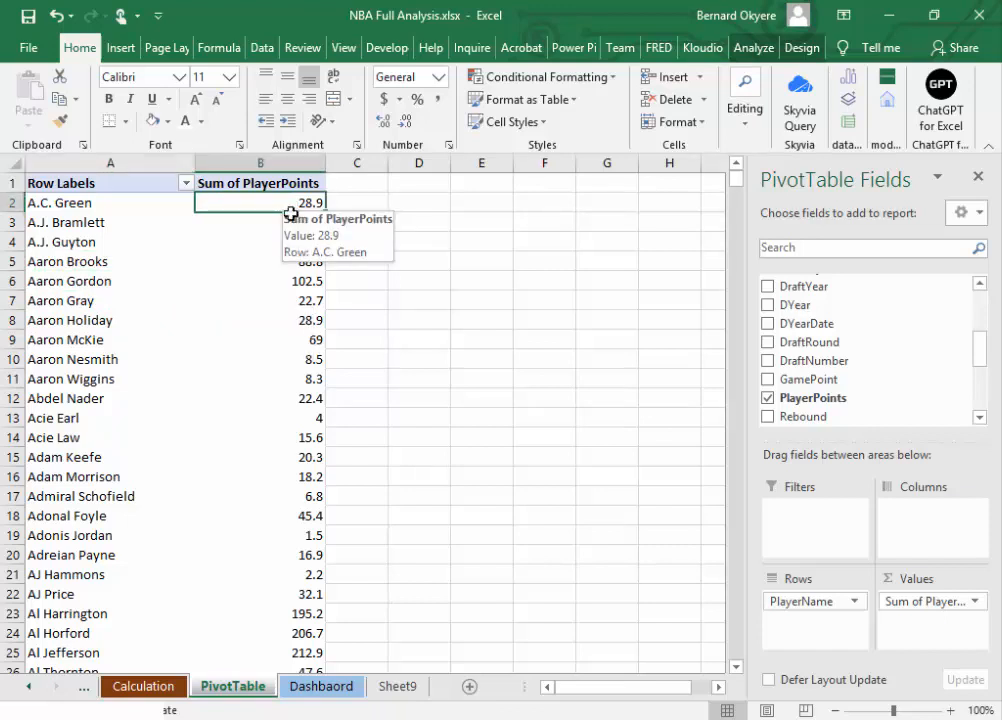
click(974, 602)
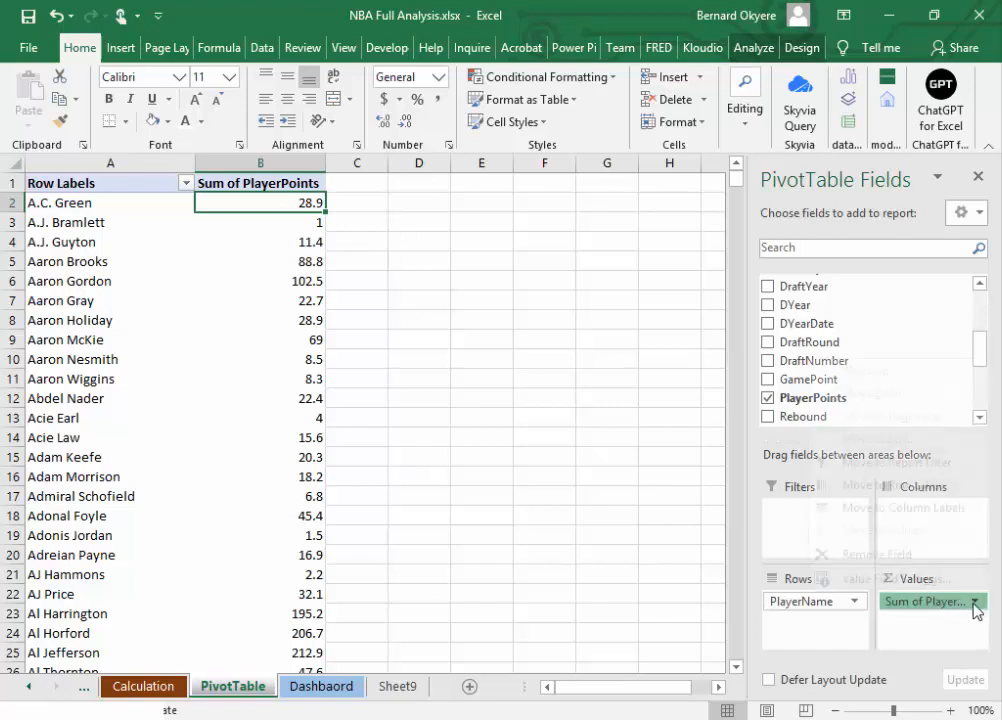
click(86, 286)
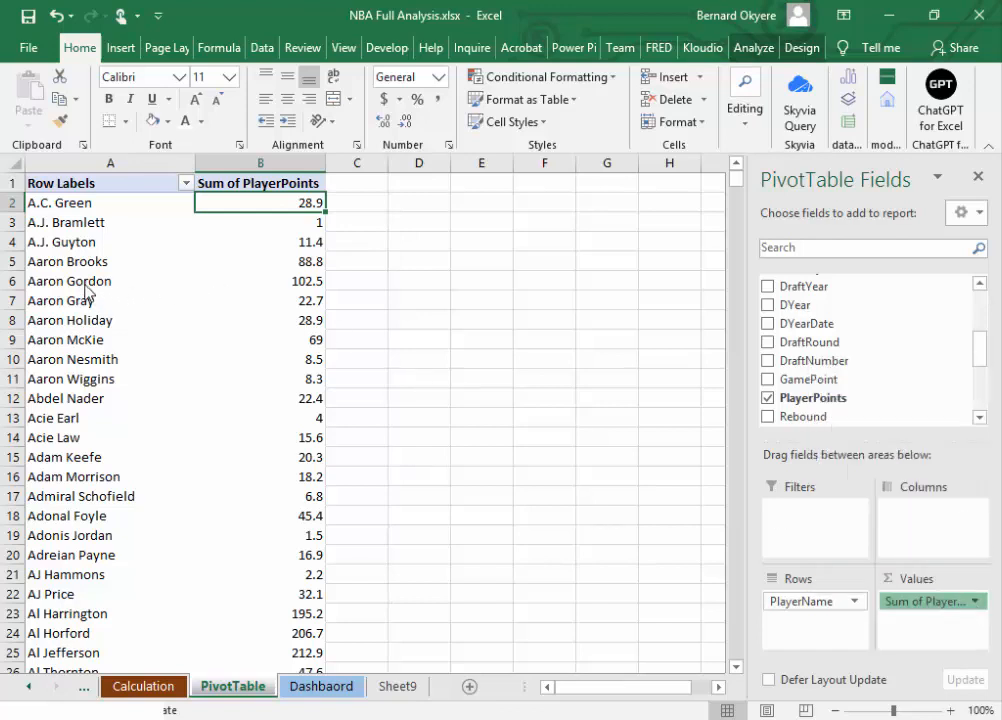
drag(86, 288, 300, 280)
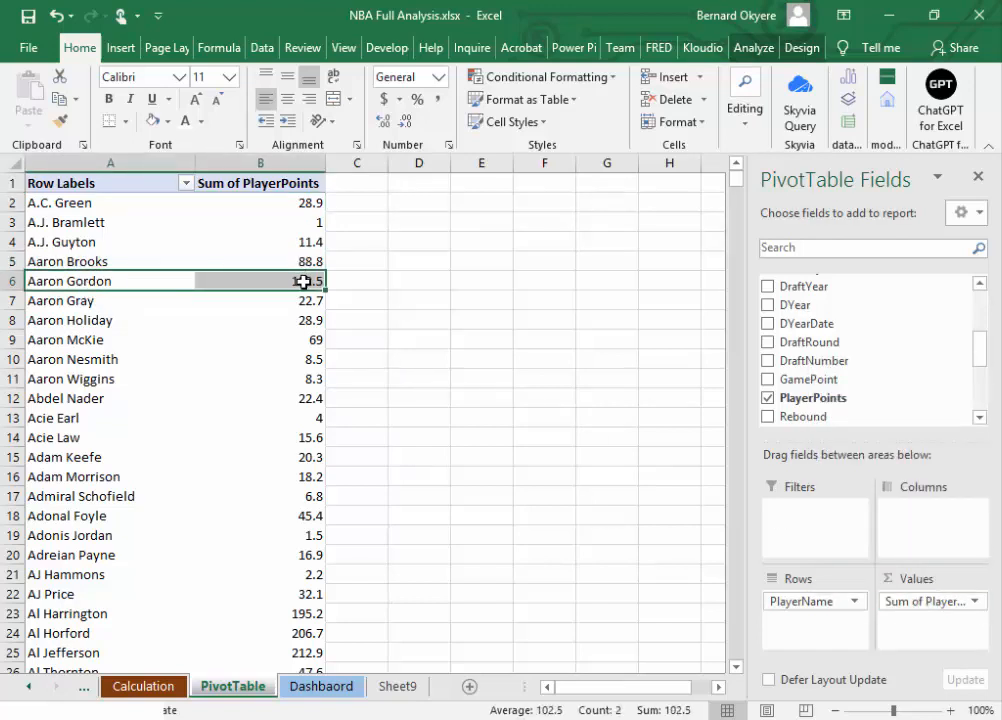
click(167, 121)
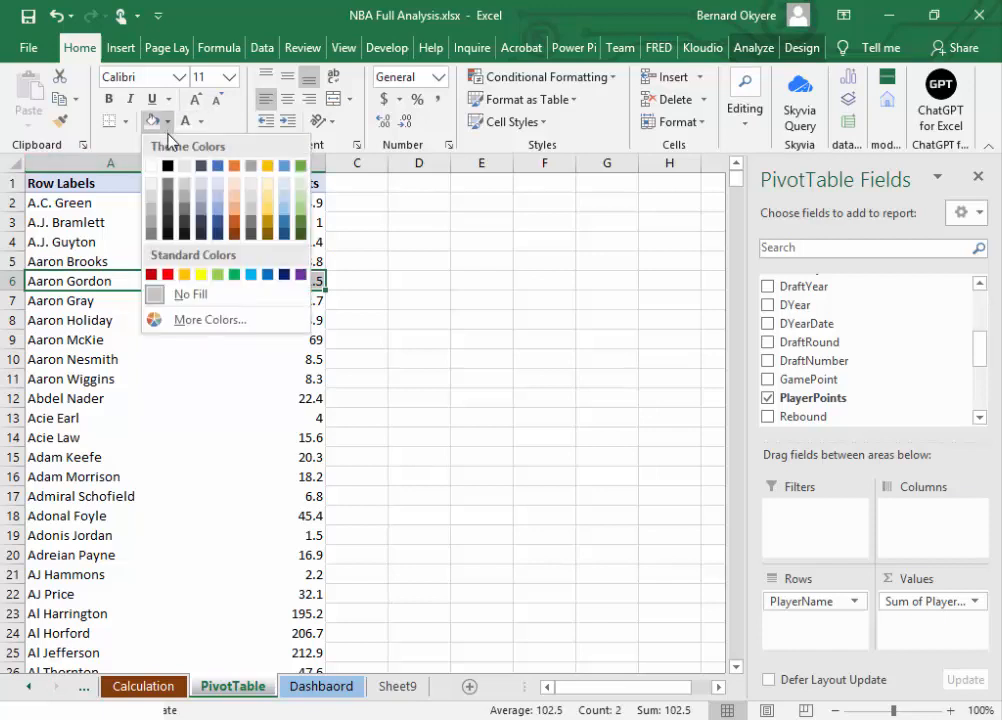
click(301, 224)
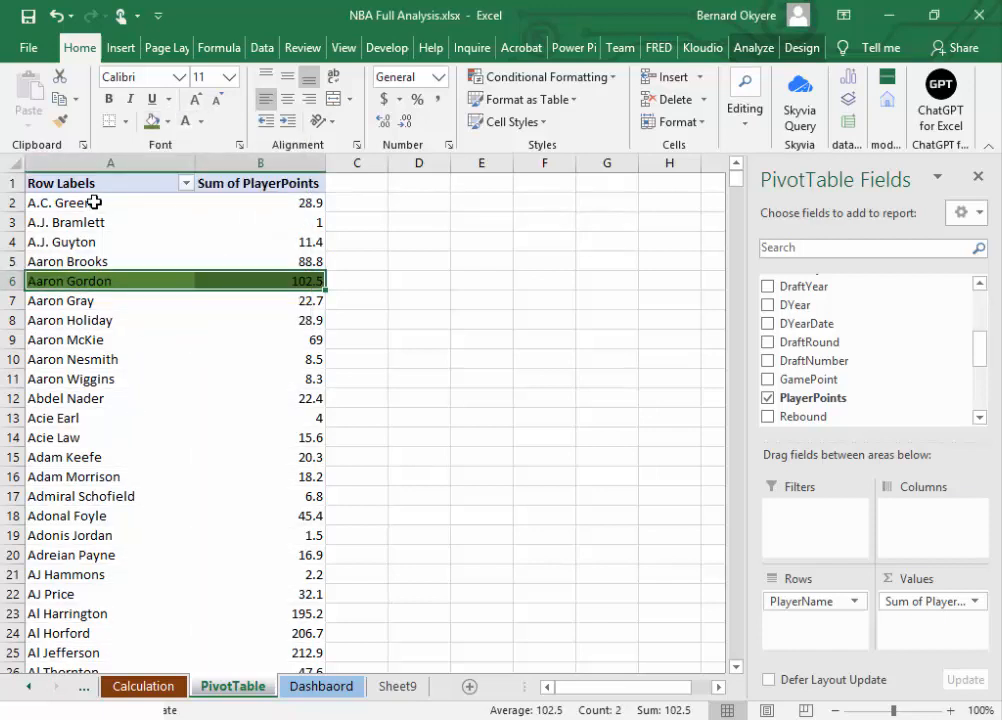
drag(94, 202, 284, 197)
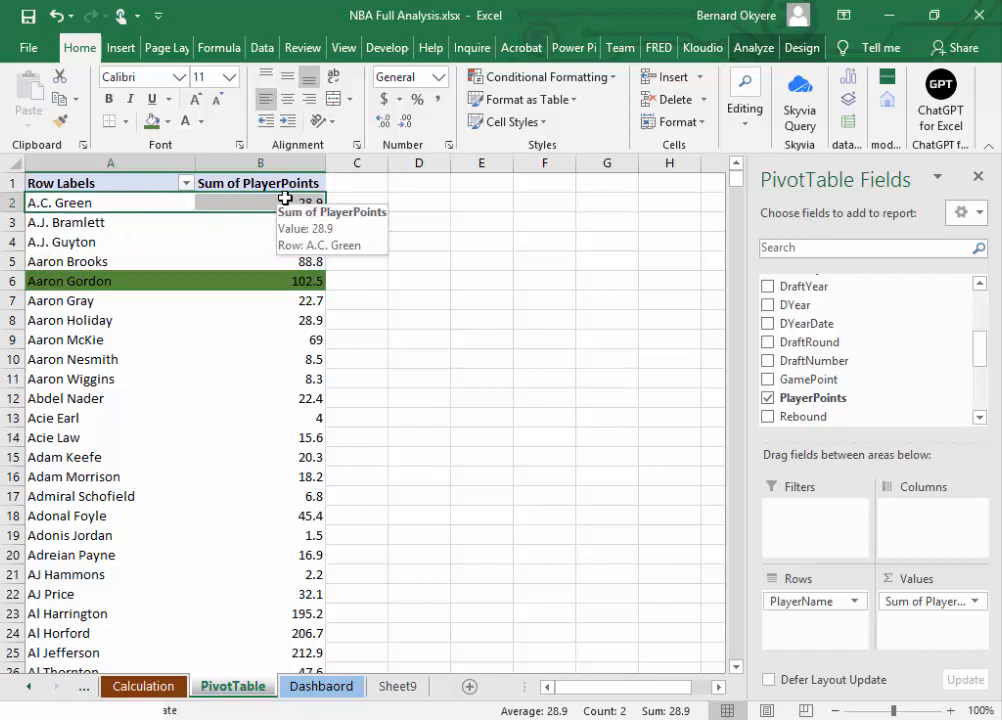
click(152, 121)
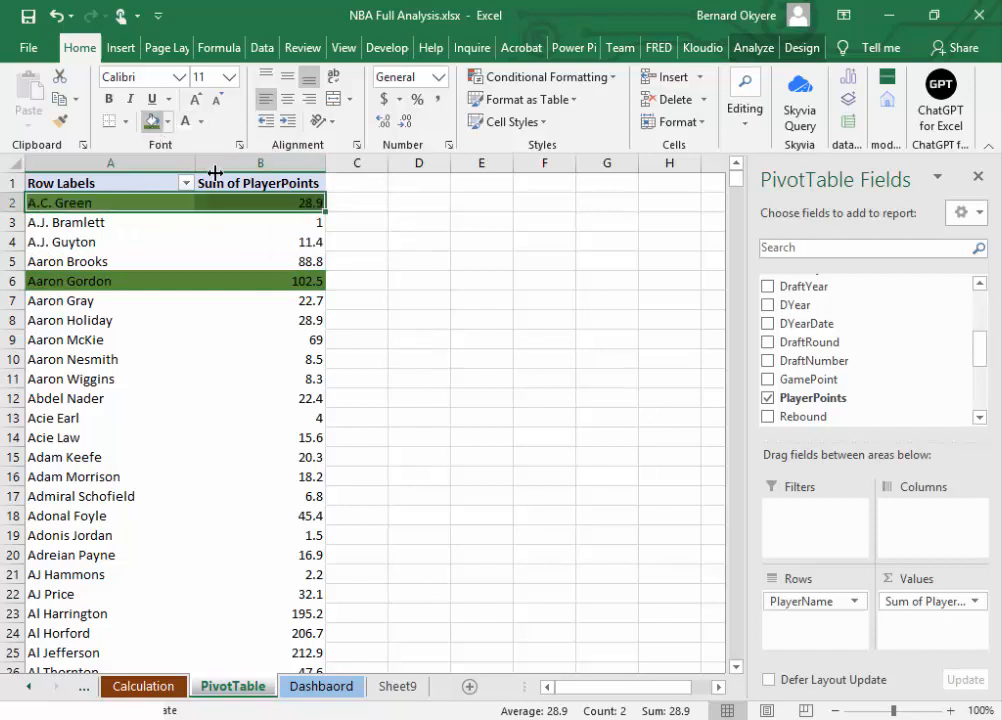
Step: Try summarizing the PlayerPoints value field by Average, and undo the change
click(975, 602)
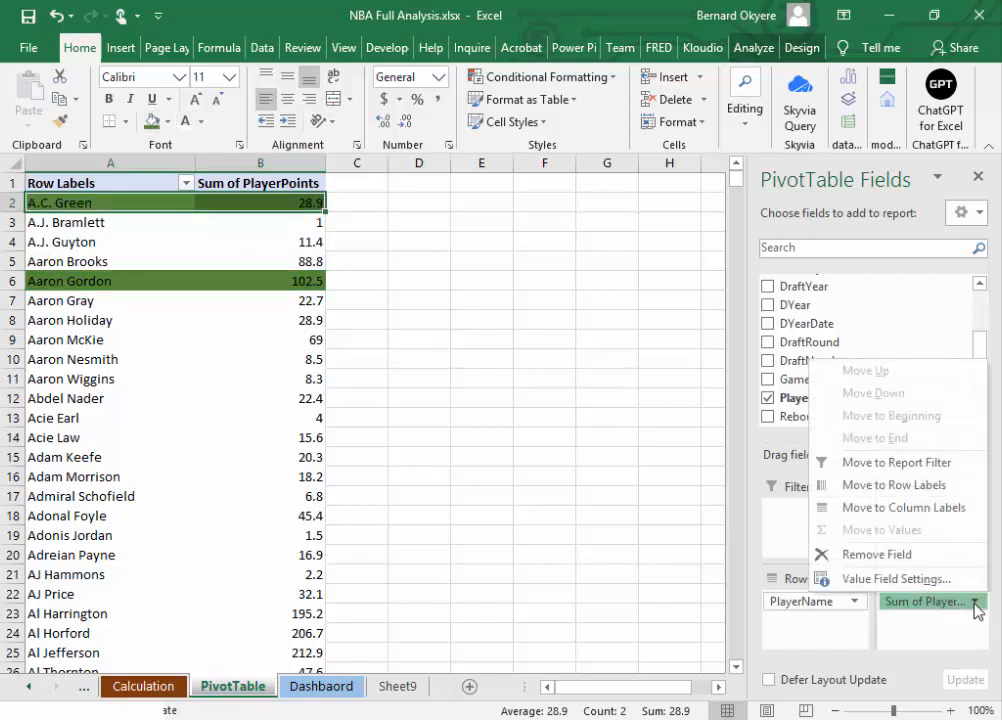
click(897, 580)
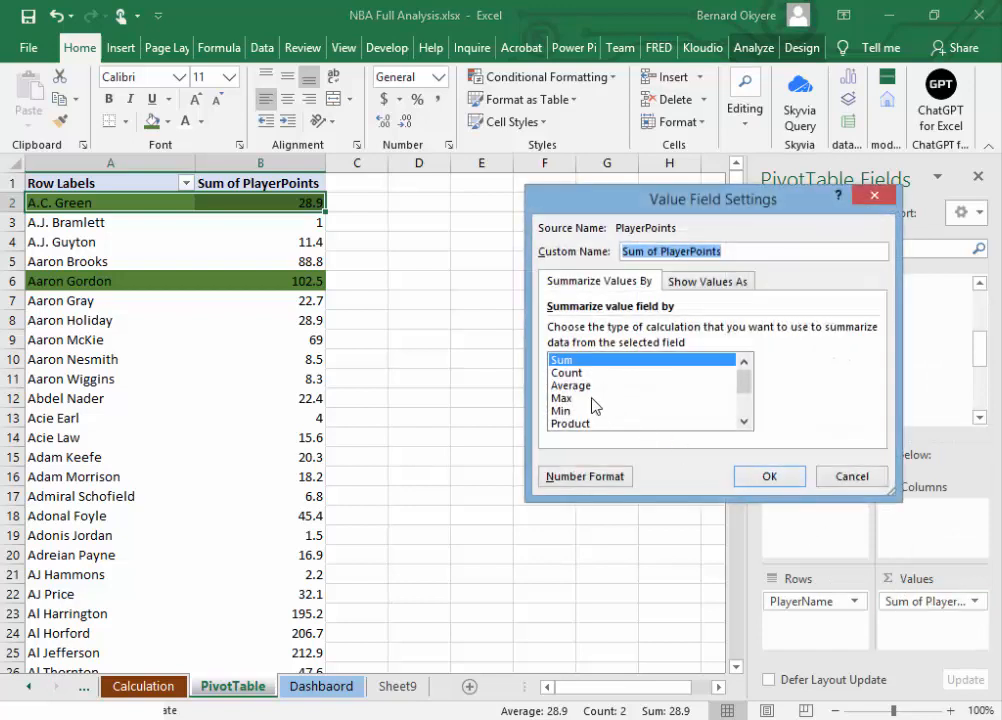
click(573, 385)
click(760, 478)
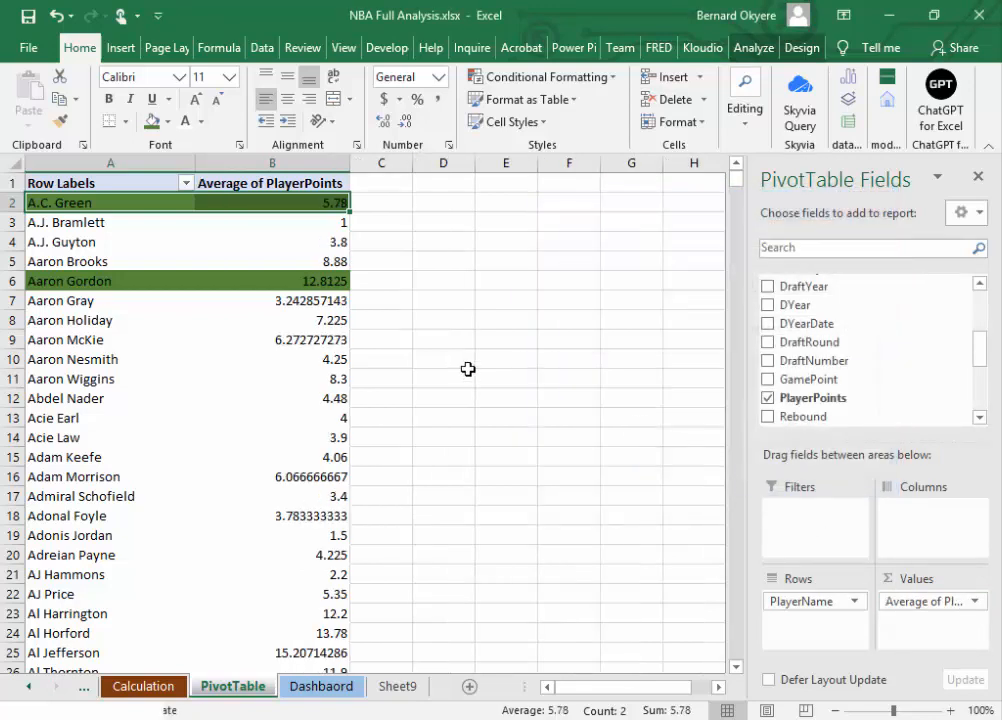
key(ctrl+z)
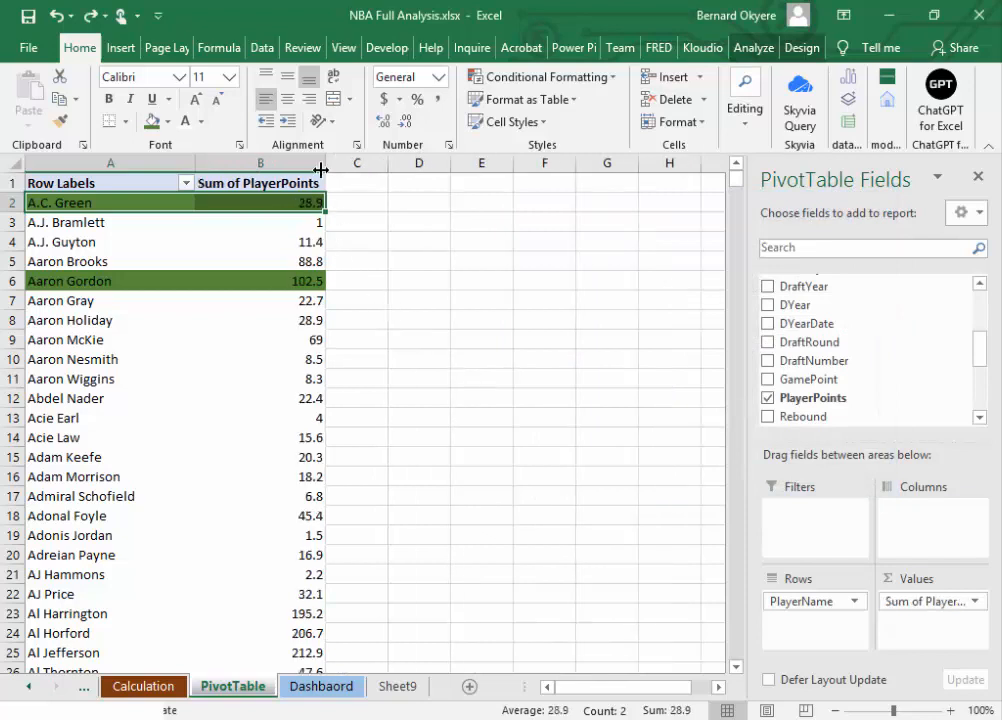
Step: Remove the green fill from rows 2 and 6 of the PlayerStats PivotTable
click(167, 121)
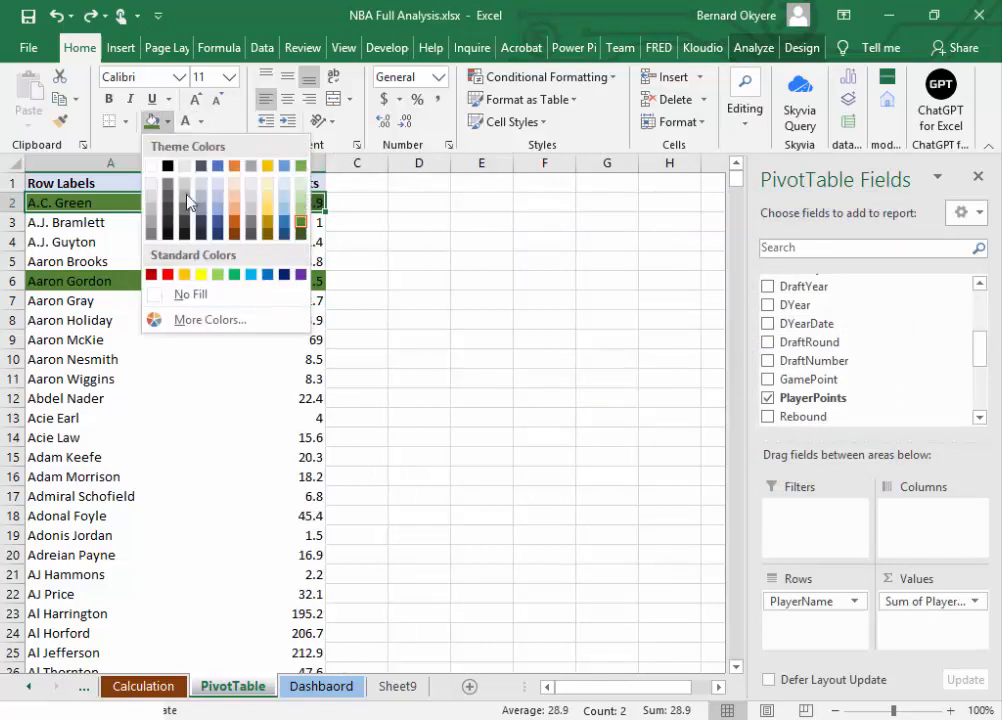
click(180, 294)
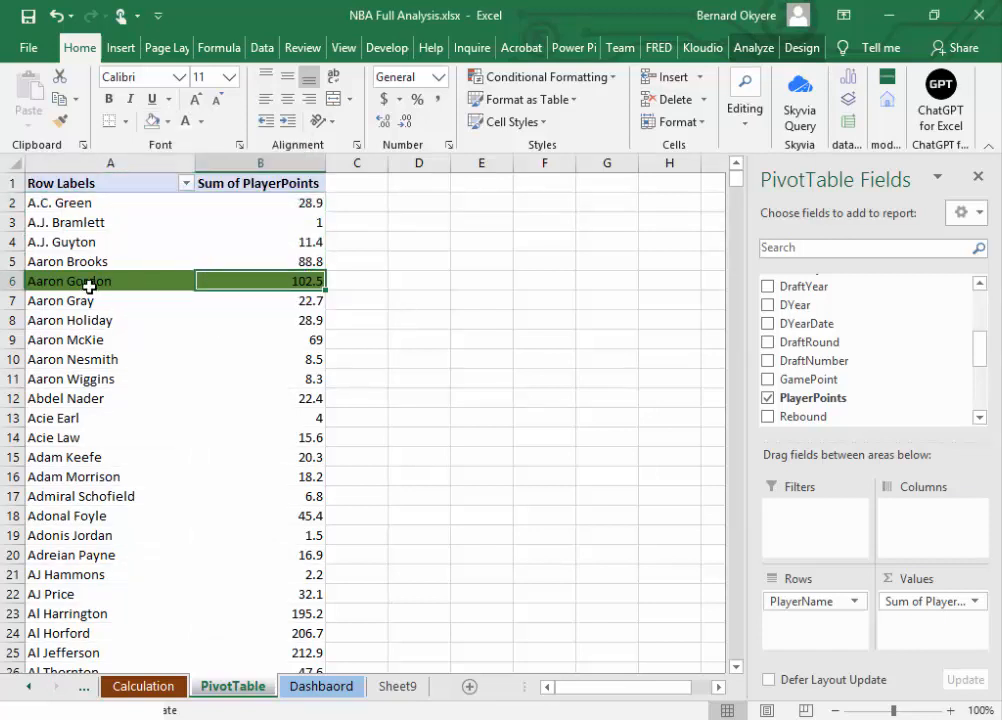
drag(85, 283, 280, 280)
click(167, 121)
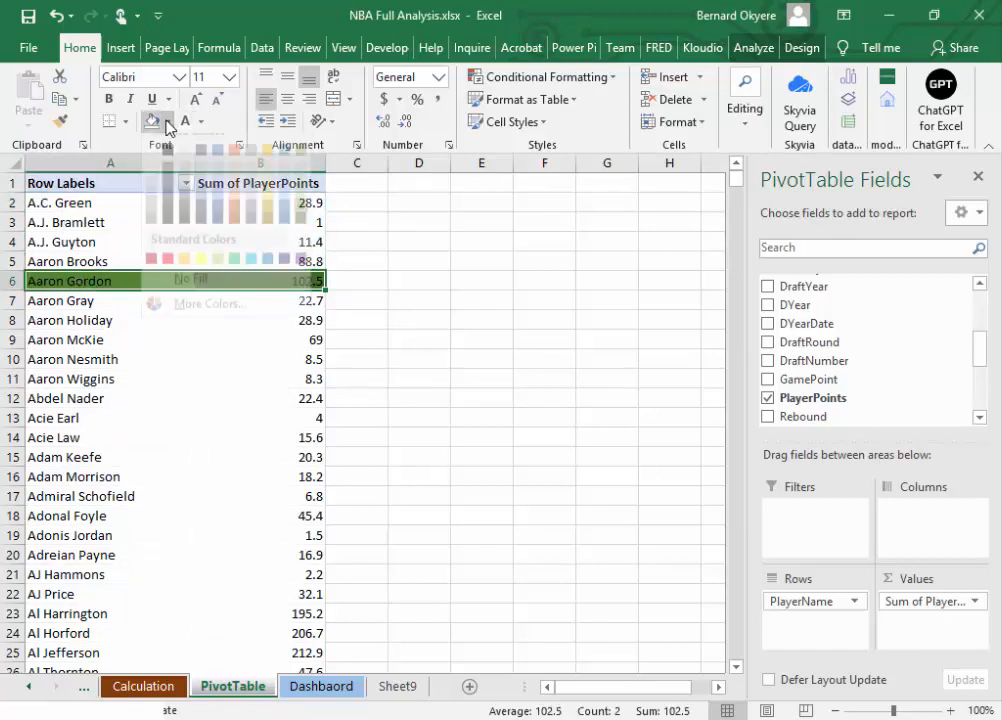
click(182, 293)
Step: Remove PlayerName from the rows and PlayerPoints from the values of the PlayerStats PivotTable
drag(815, 601, 600, 608)
drag(953, 608, 640, 620)
click(100, 392)
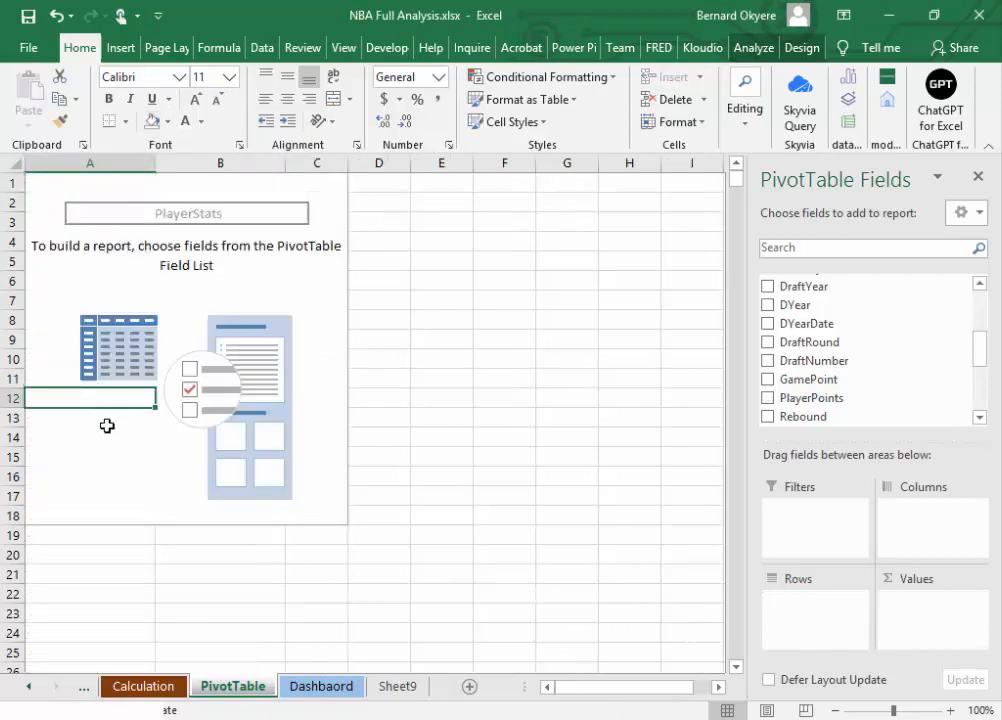
click(78, 281)
click(74, 258)
key(Down)
key(Down)
key(Down)
key(Down)
key(Down)
key(Down)
key(Down)
key(Down)
key(Down)
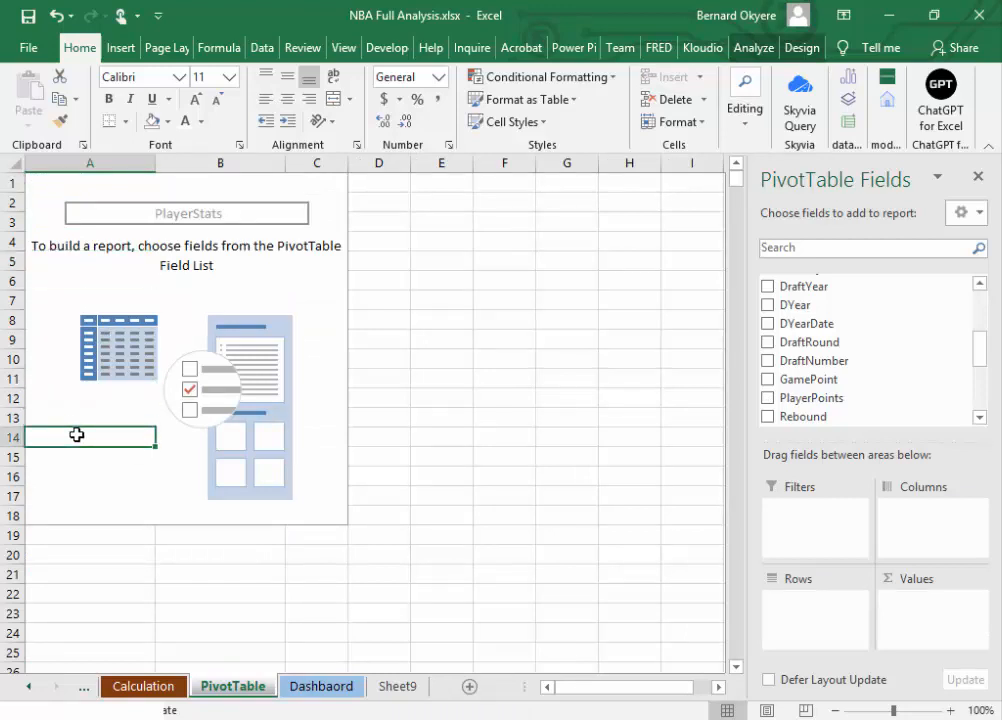
click(103, 297)
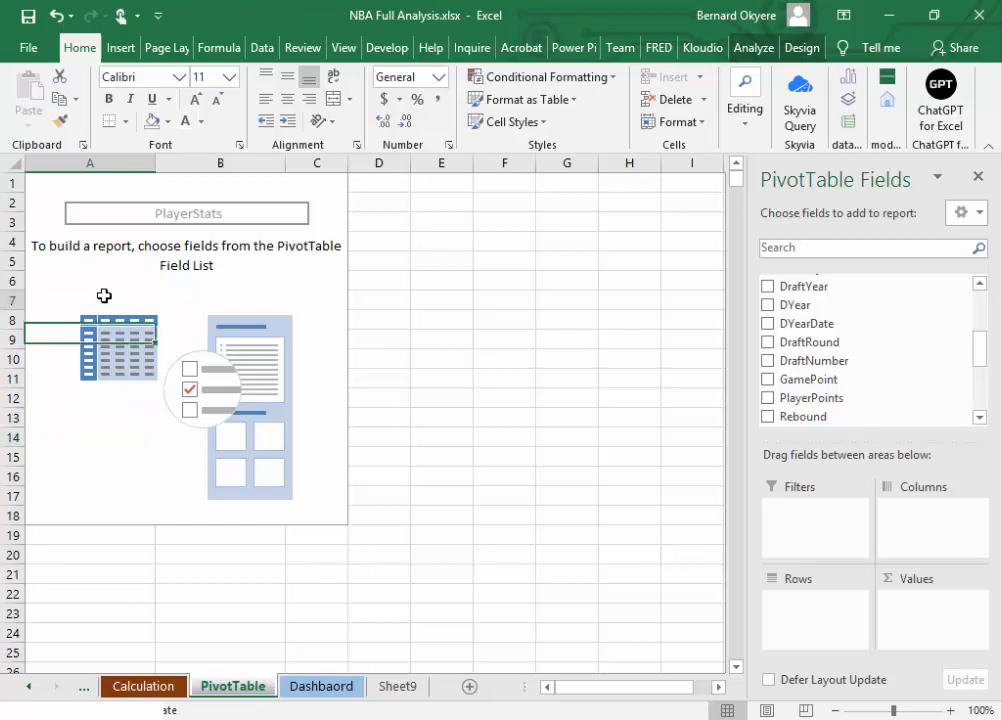
click(90, 418)
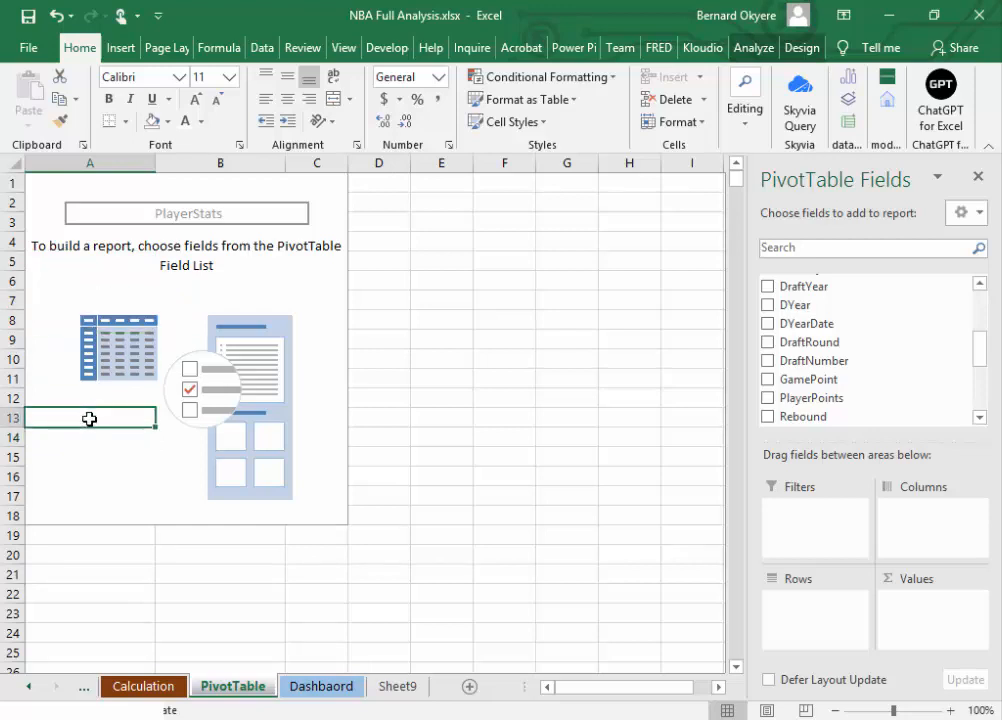
click(528, 396)
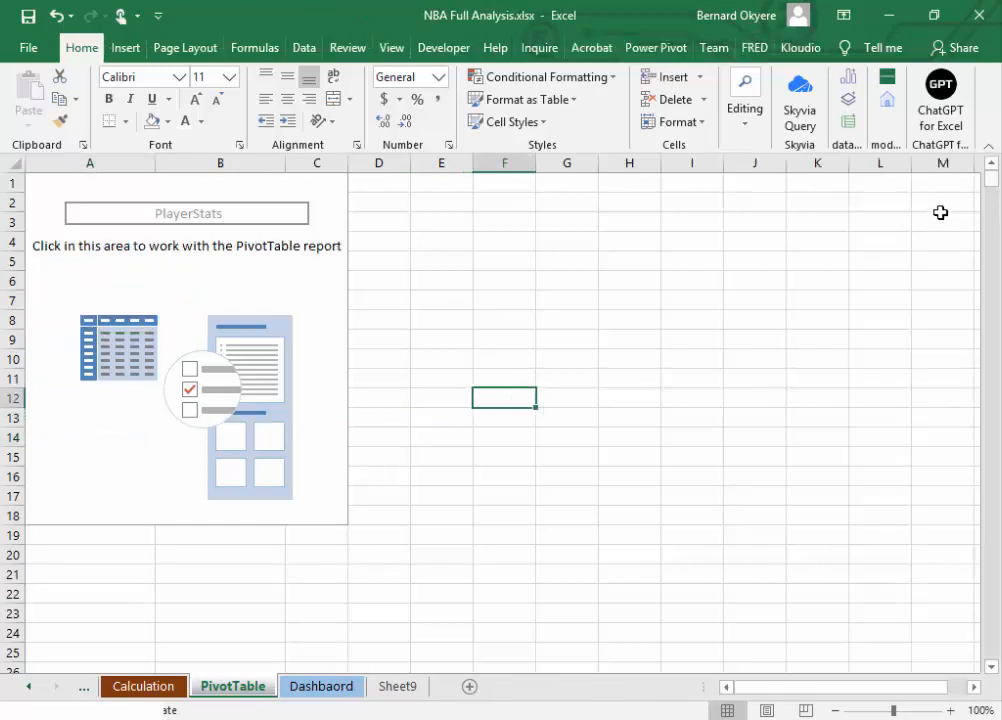
Step: Reactivate the empty PlayerStats PivotTable and add PlayerName to its rows
click(93, 416)
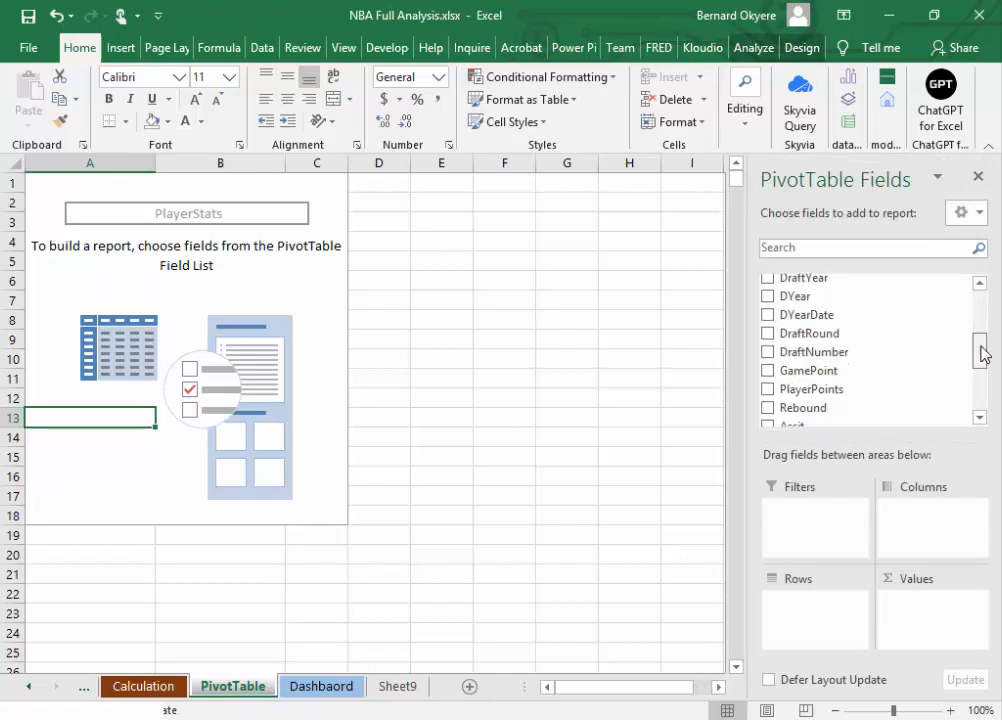
drag(981, 351, 977, 291)
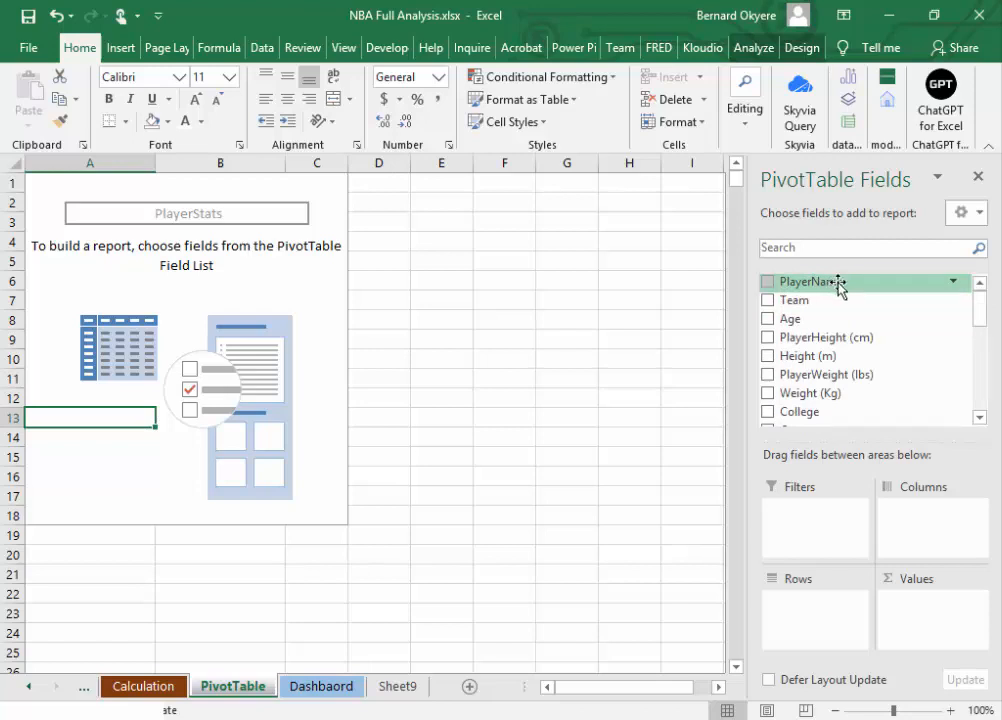
drag(838, 285, 820, 612)
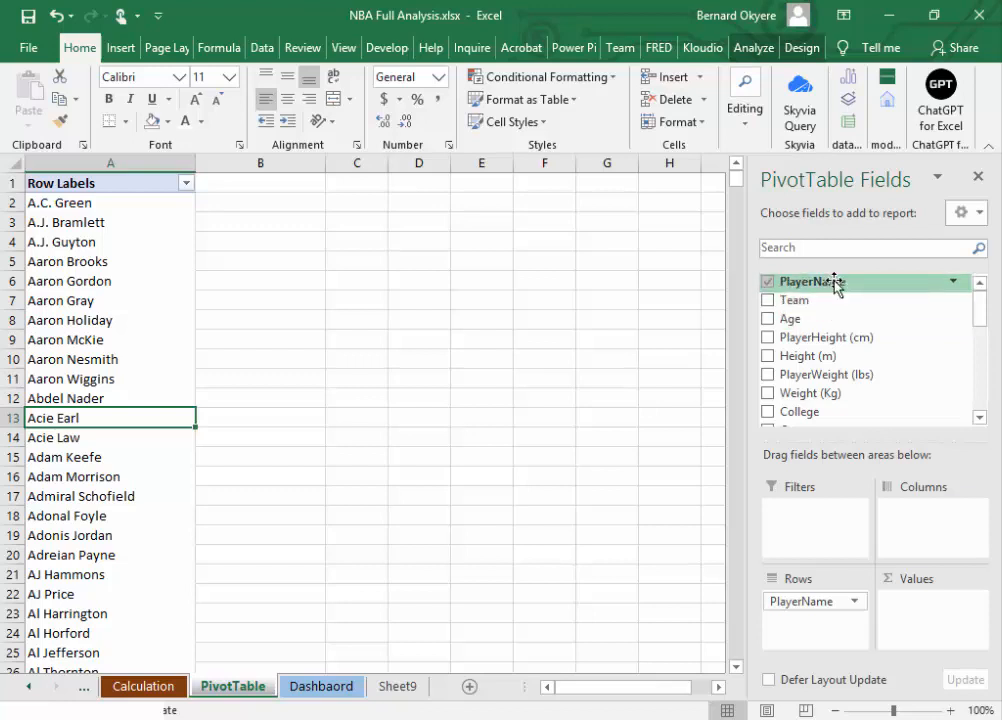
mouse_move(982, 313)
mouse_down()
mouse_move(978, 407)
mouse_move(988, 251)
mouse_move(977, 420)
mouse_move(975, 290)
mouse_up()
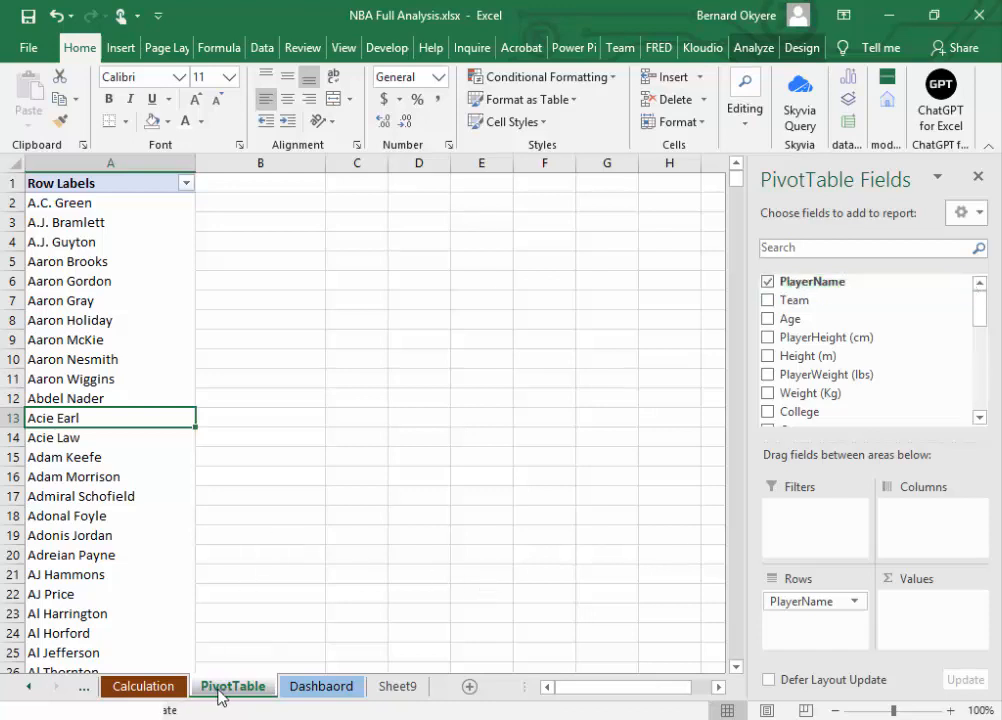
Step: Examine the PlayerName column and its header on the Preped Table sheet and return to the PivotTable sheet
click(160, 689)
click(29, 686)
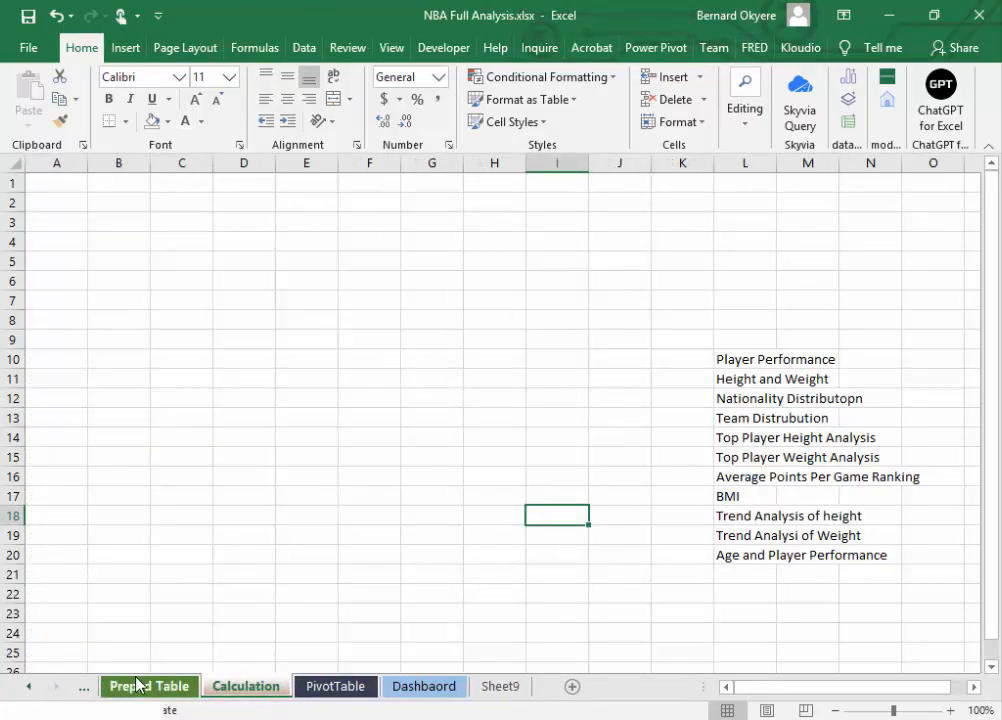
click(136, 687)
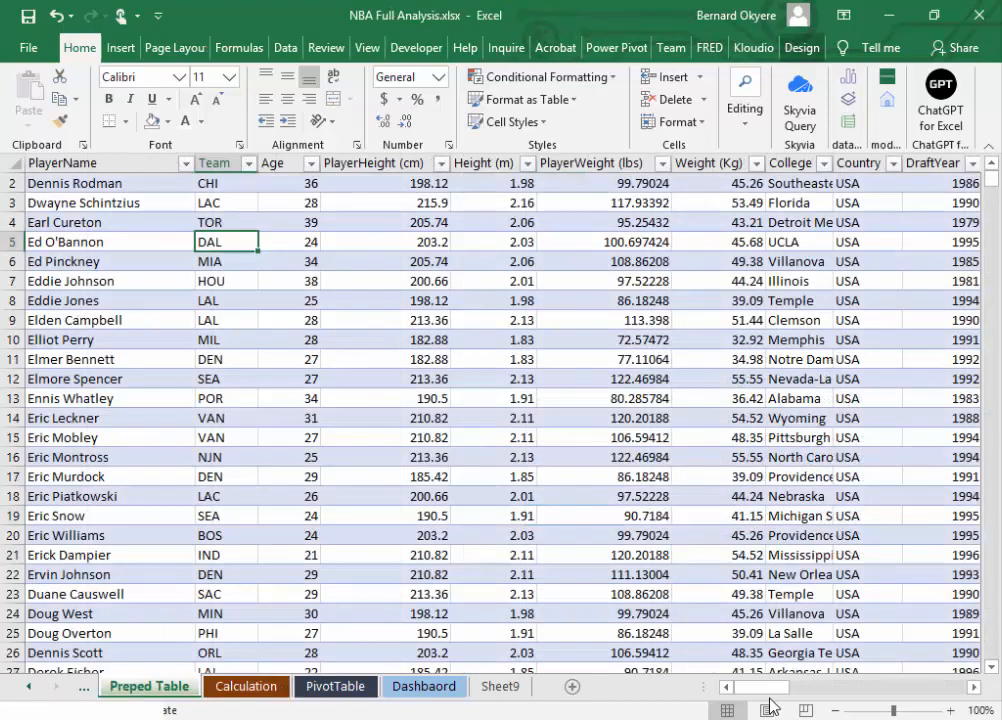
drag(768, 690, 703, 689)
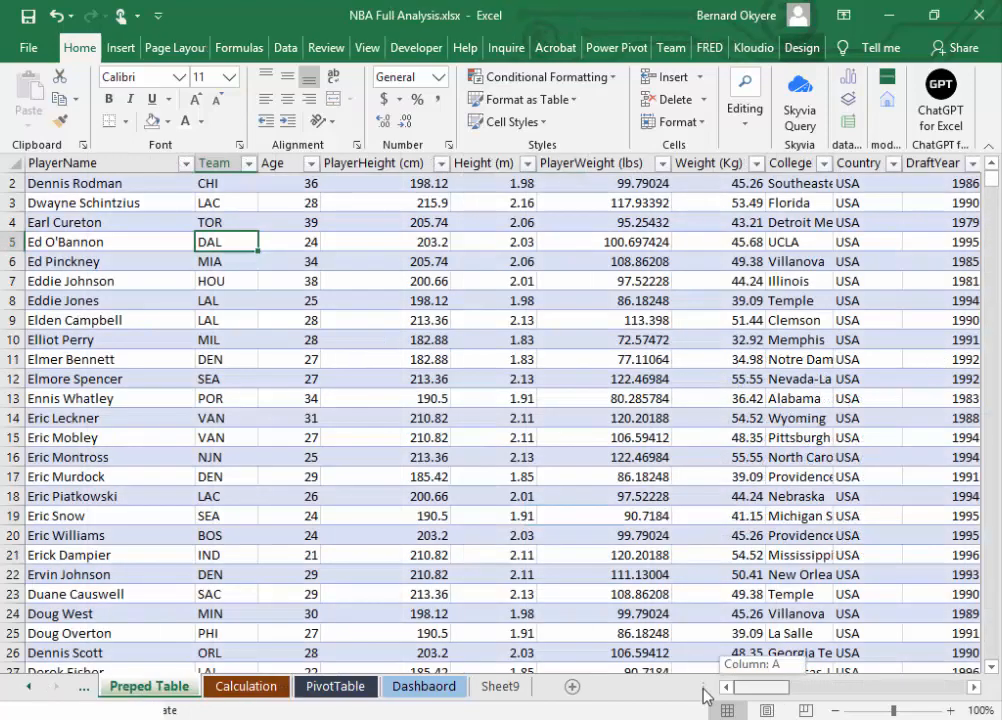
click(124, 182)
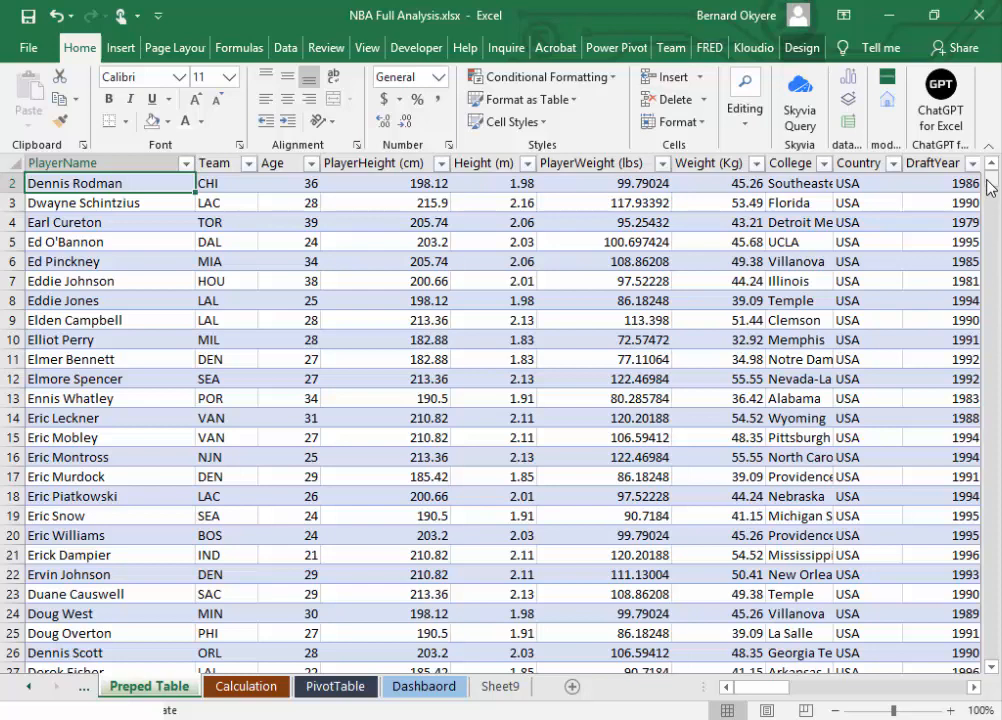
drag(990, 180, 990, 172)
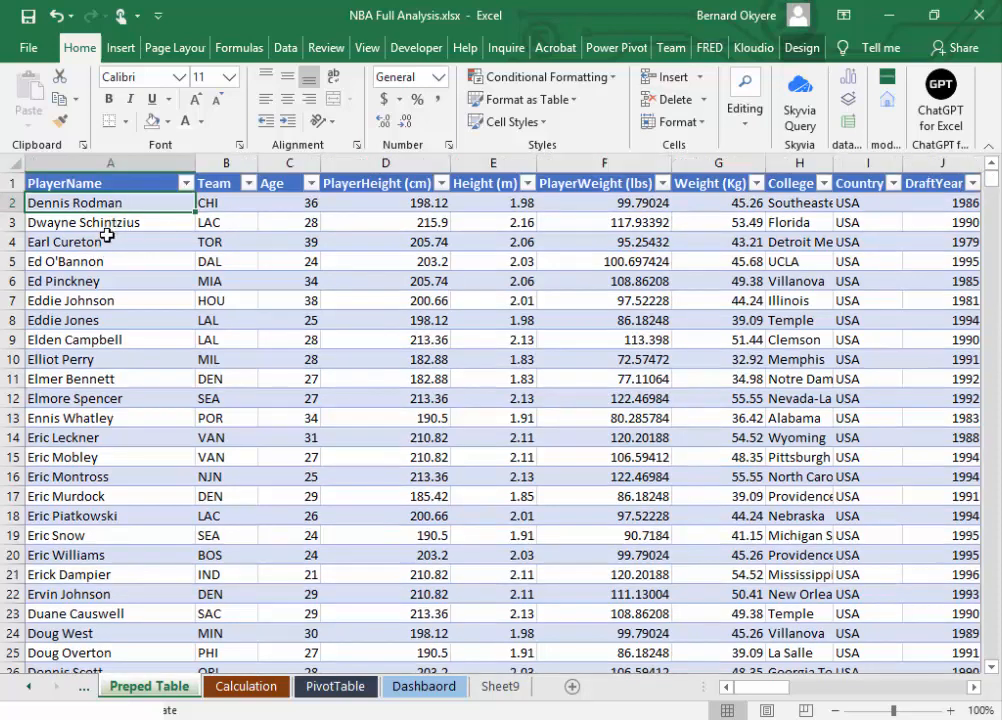
click(105, 222)
click(109, 200)
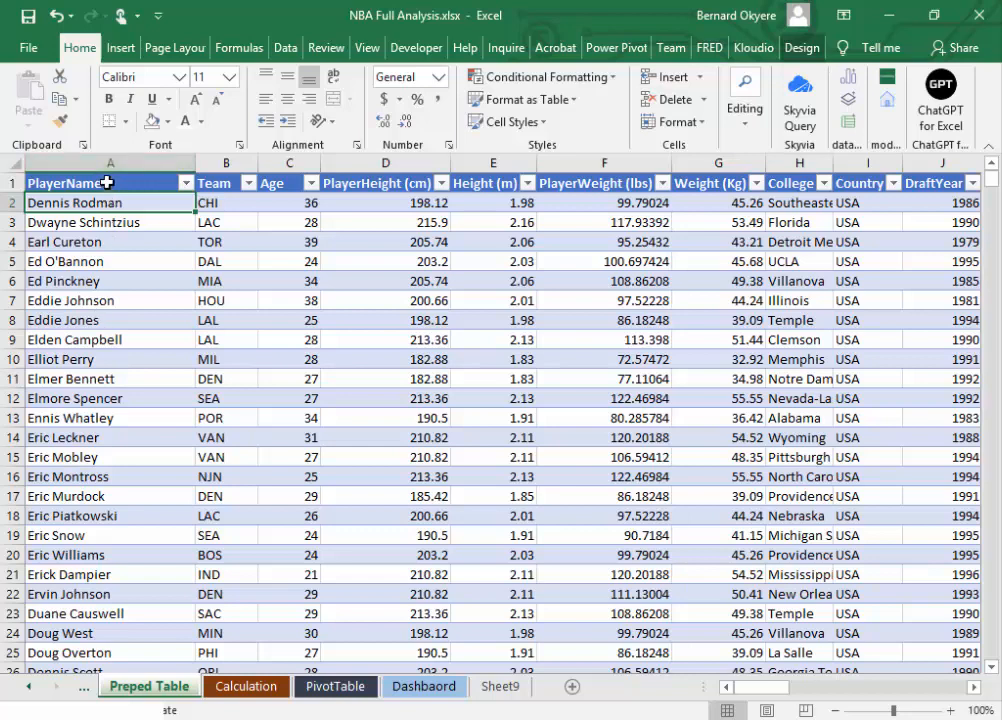
click(106, 182)
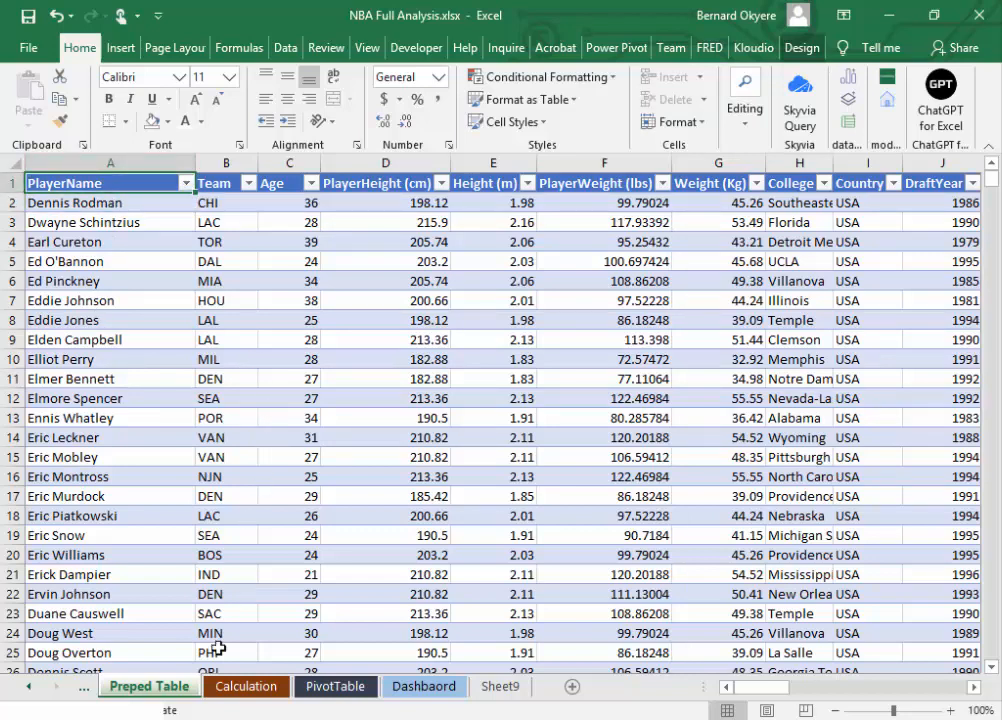
double_click(108, 188)
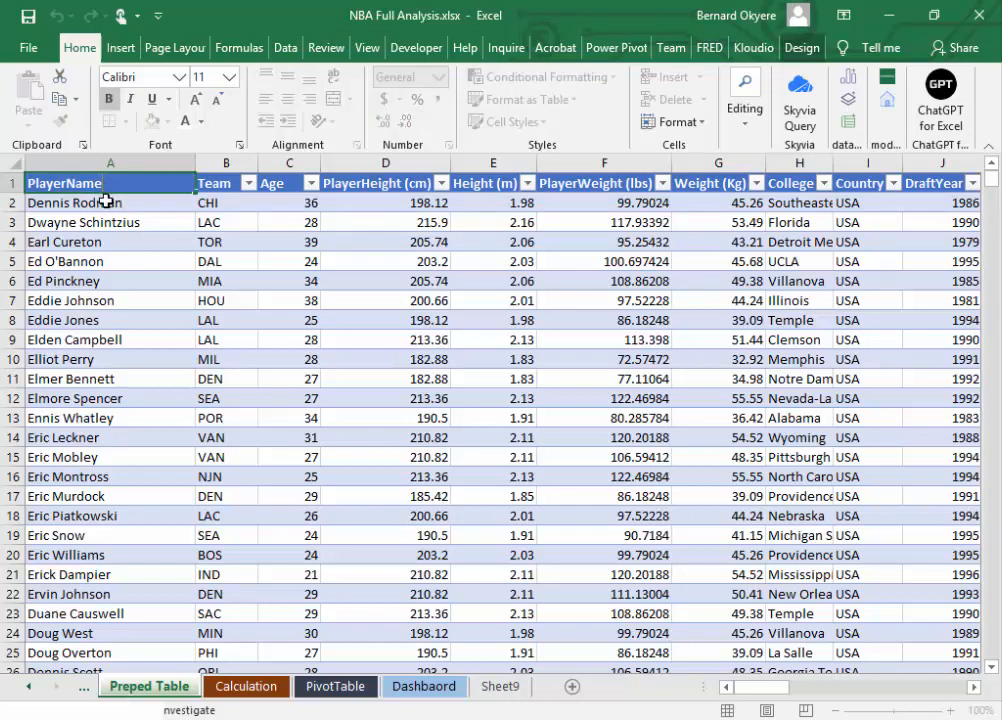
click(101, 203)
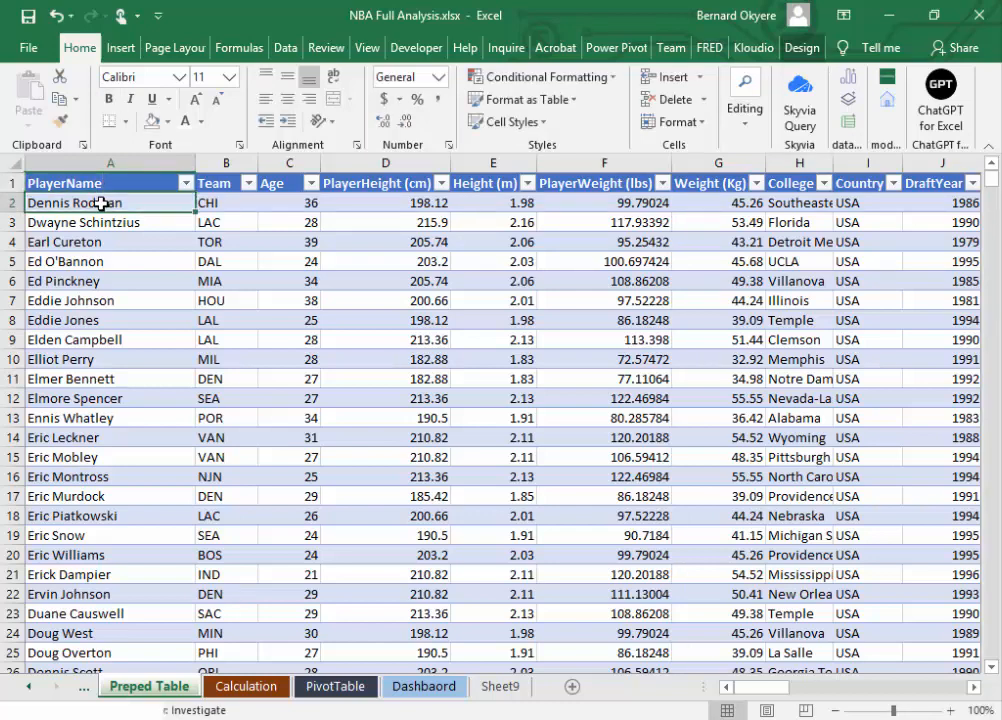
click(338, 688)
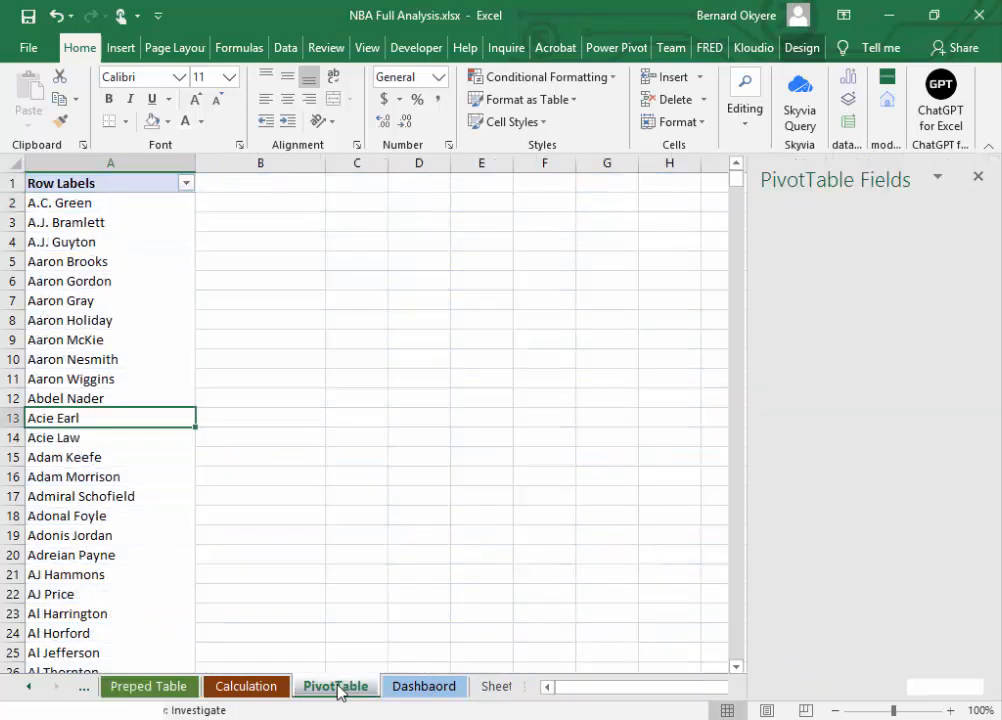
Step: Review the list of planned analyses on the Calculation sheet against the PlayerName PivotTable
click(262, 688)
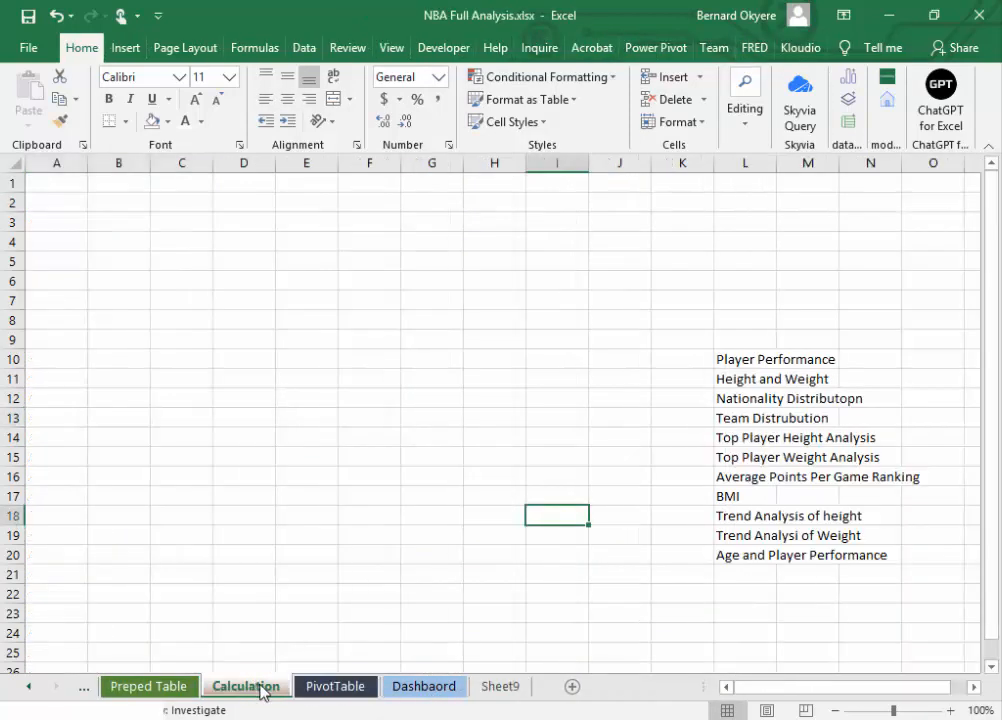
click(324, 689)
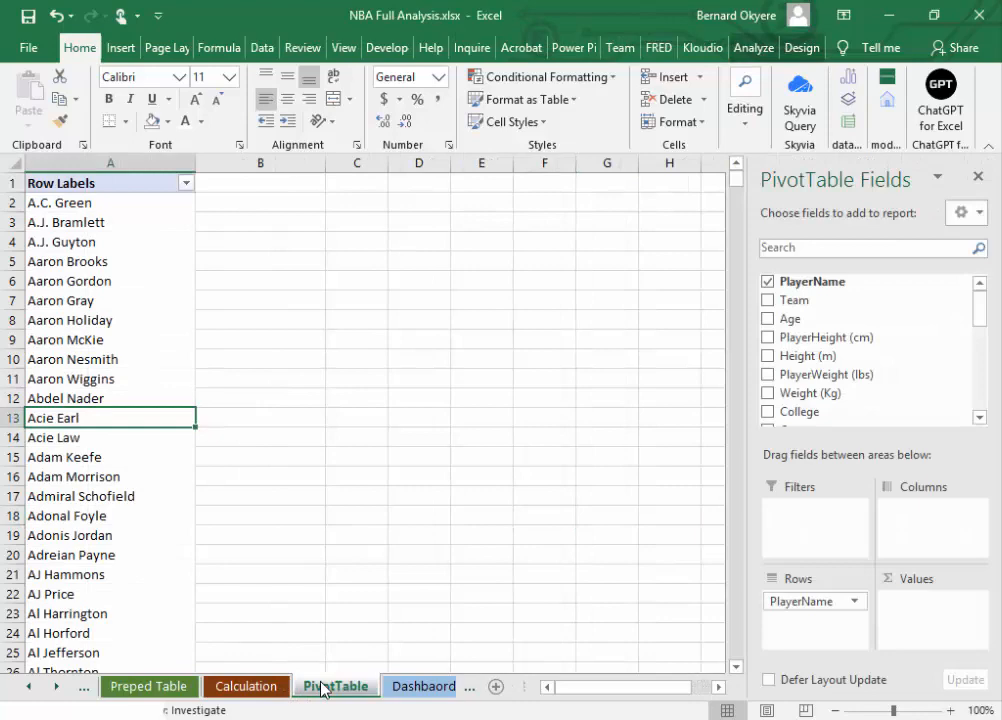
click(246, 688)
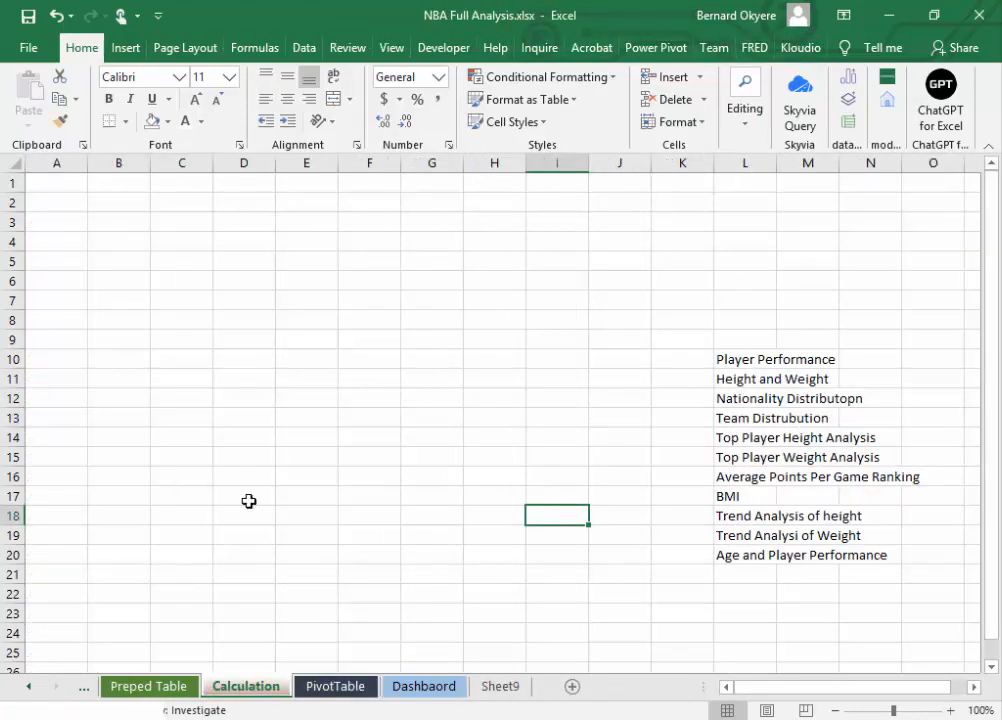
click(148, 690)
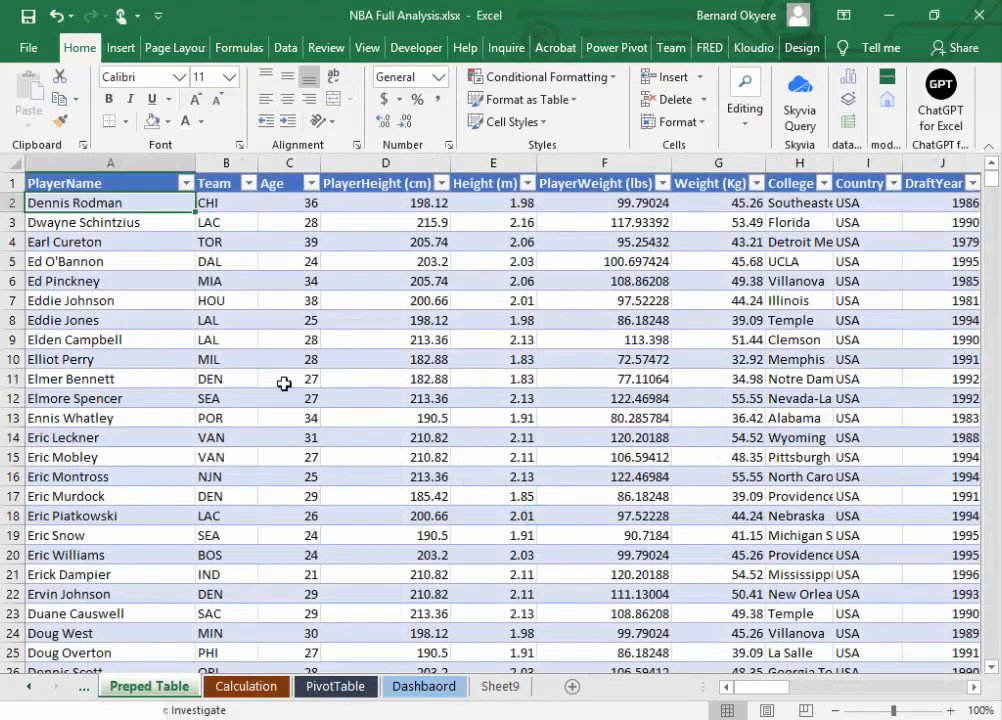
click(286, 47)
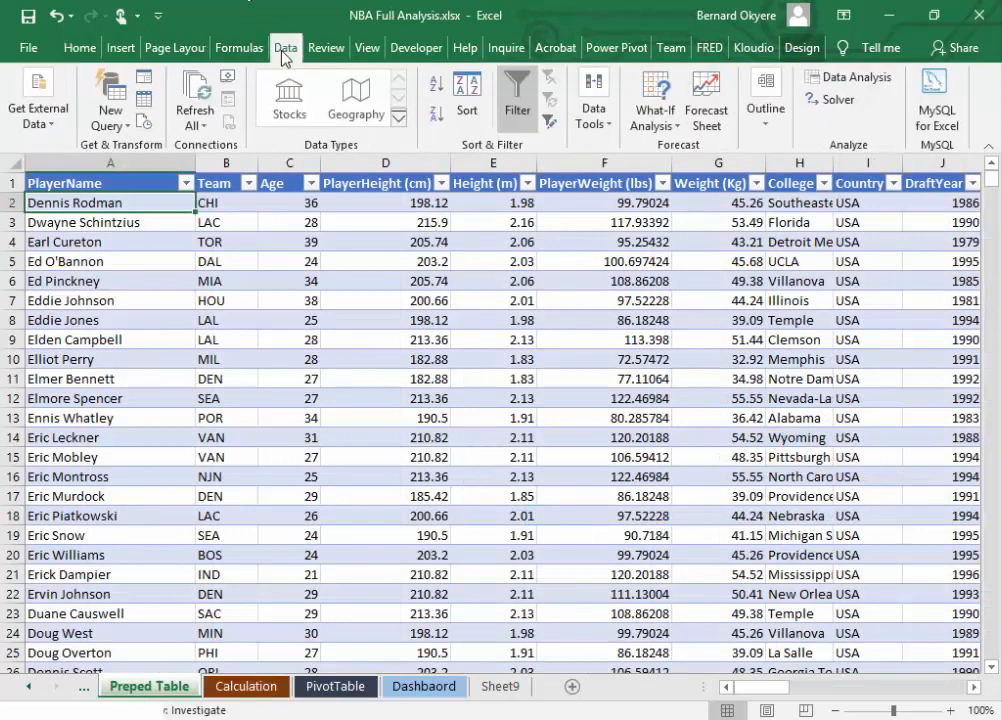
click(195, 125)
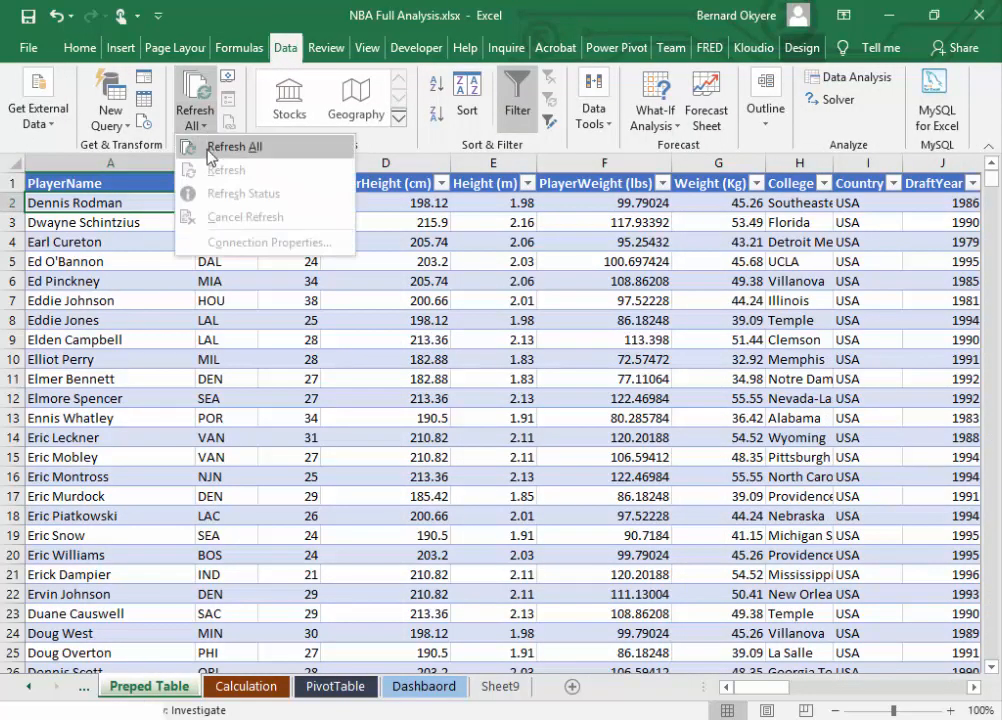
click(96, 190)
click(315, 688)
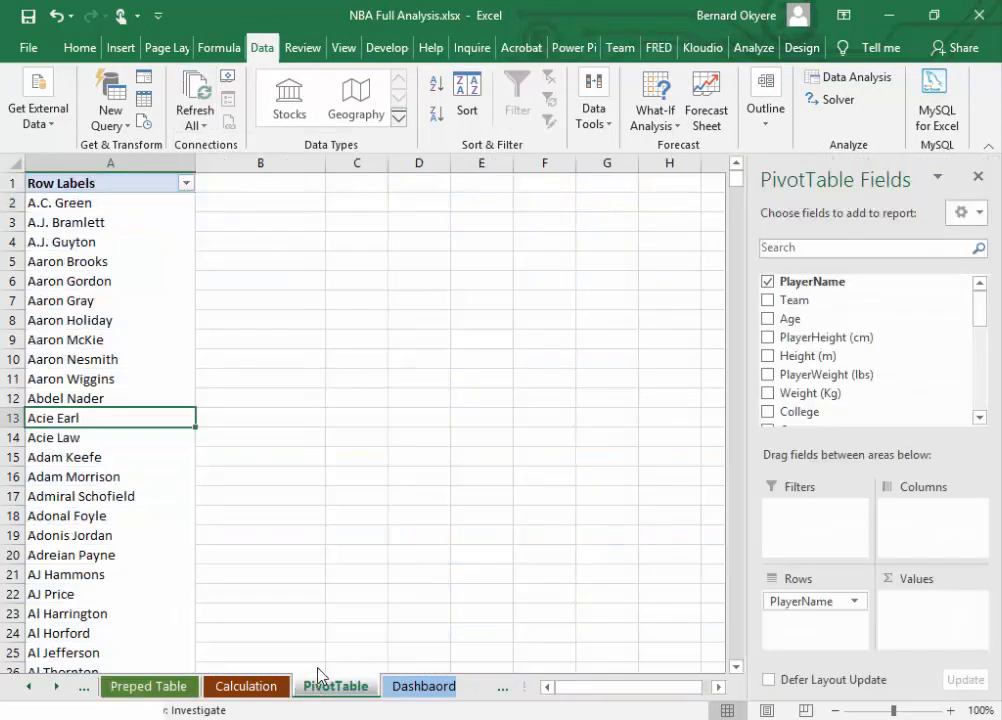
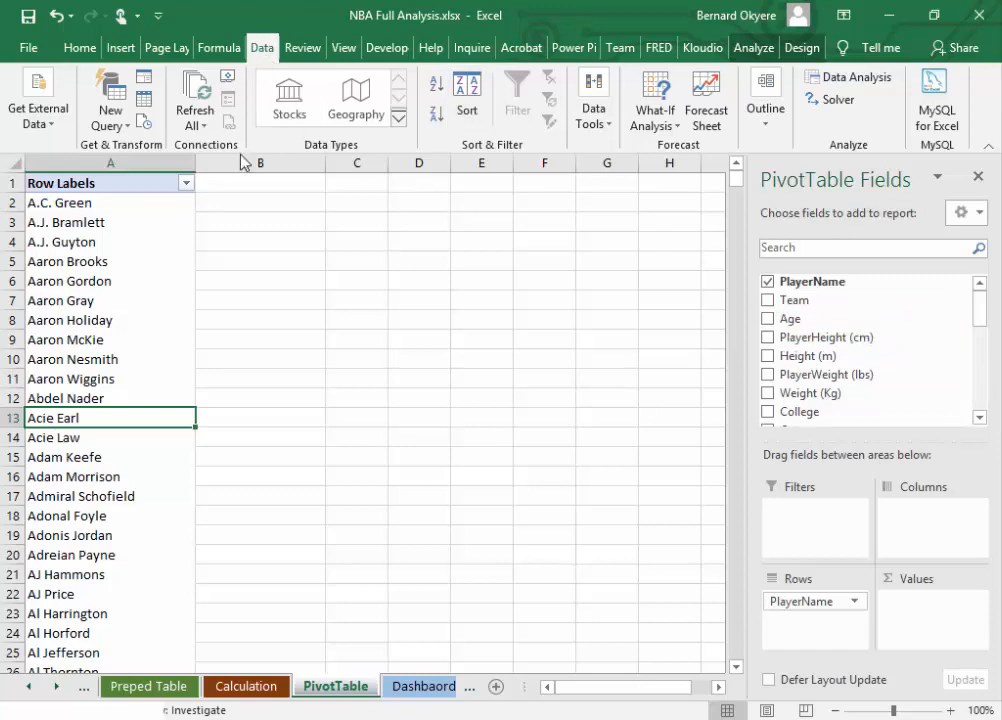
click(207, 126)
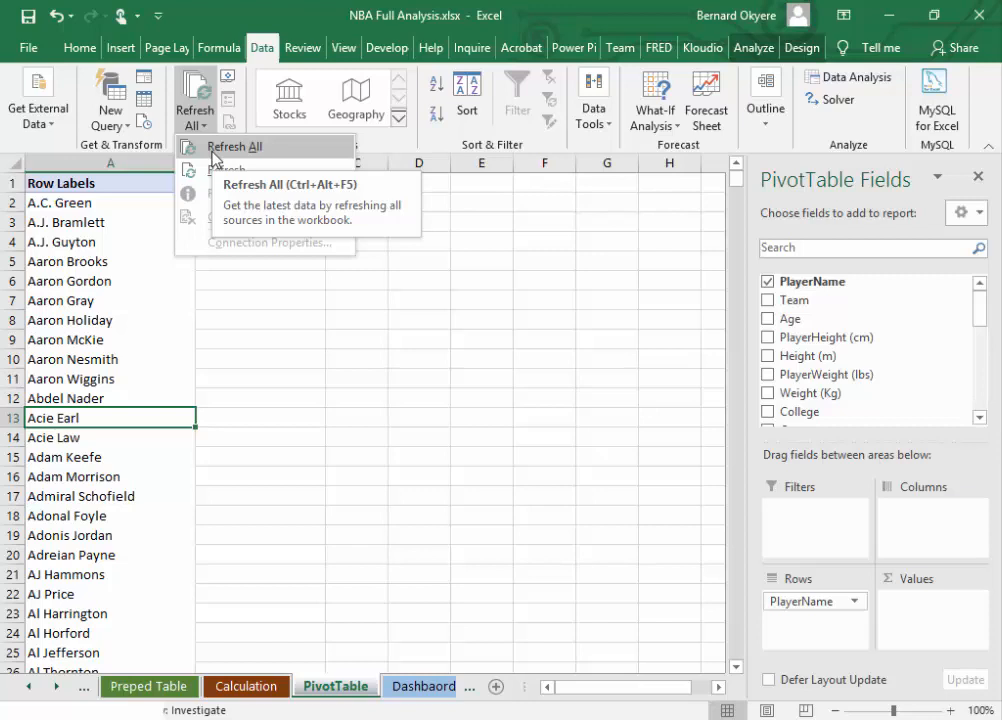
click(264, 57)
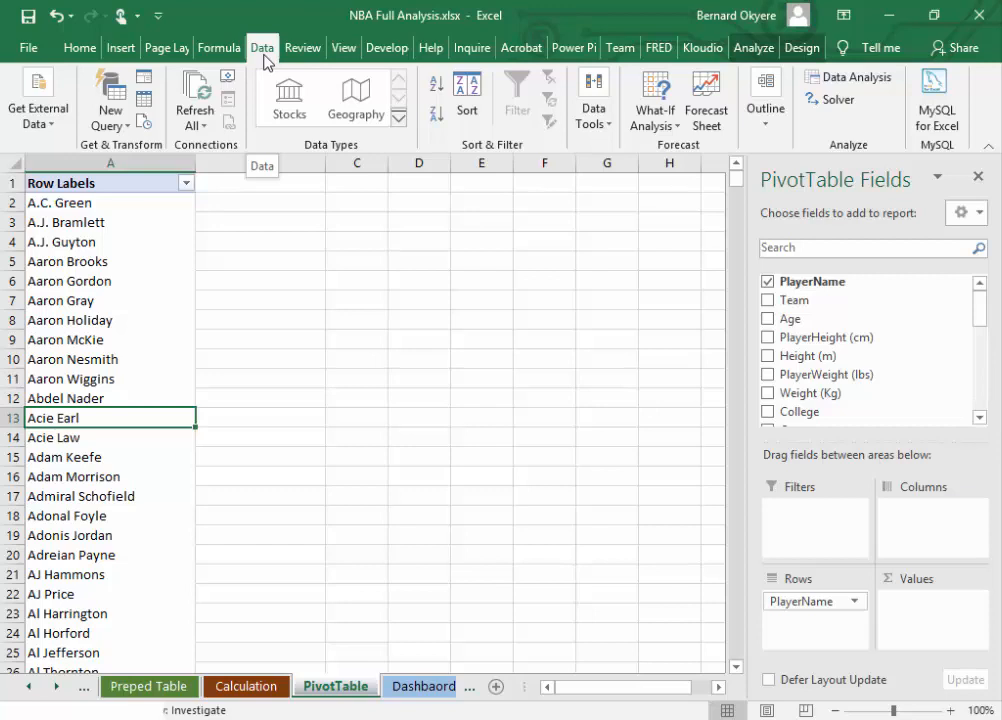
click(205, 127)
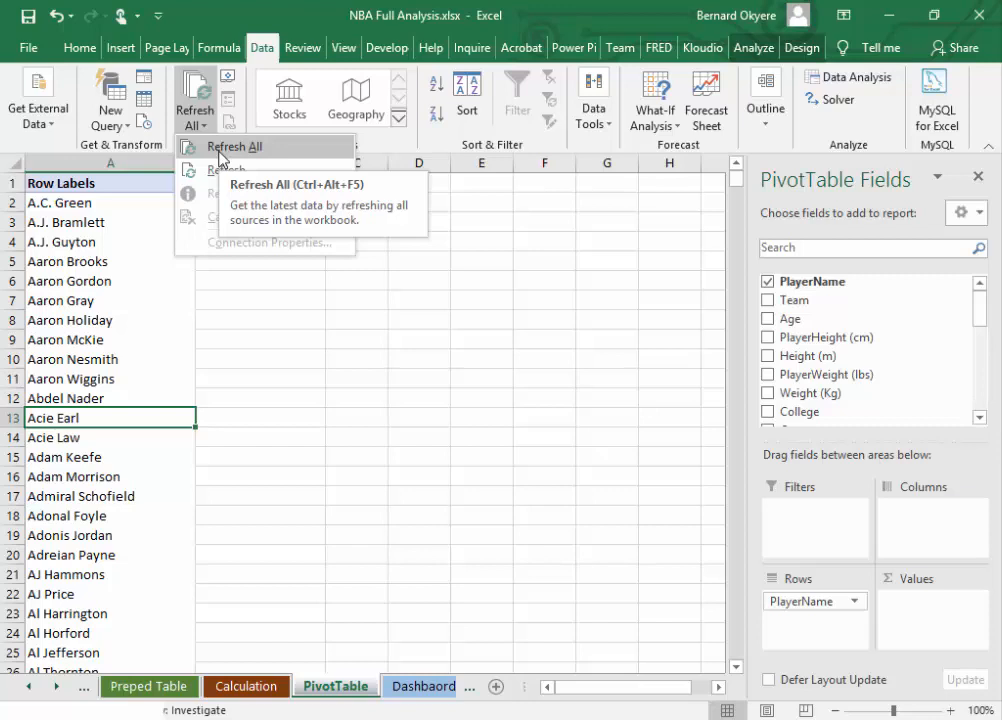
click(264, 55)
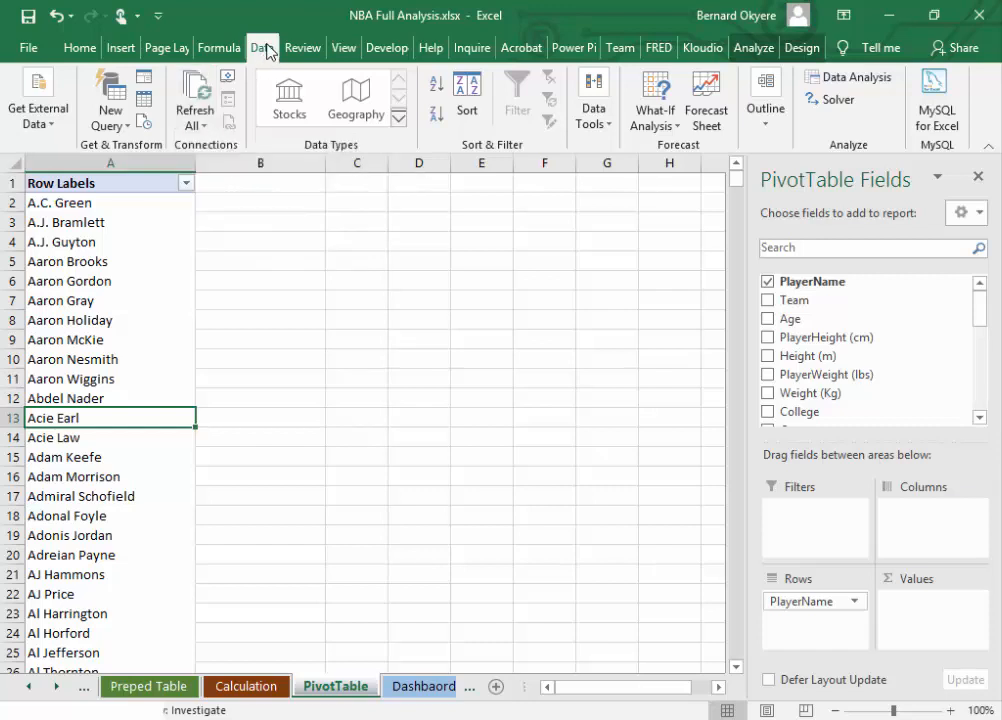
click(196, 120)
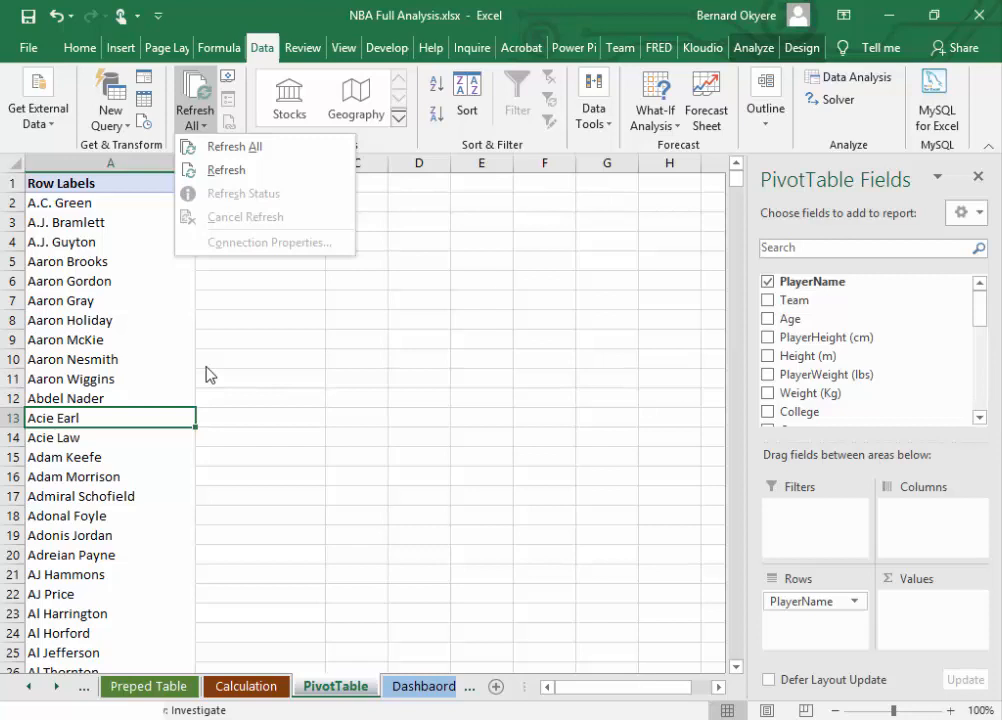
click(219, 390)
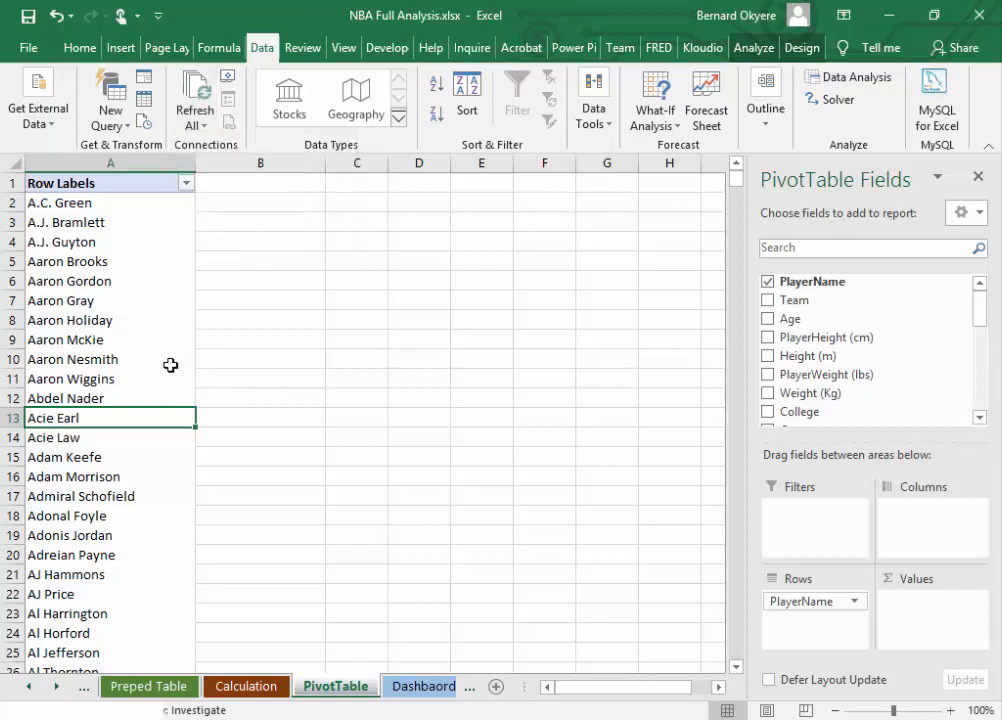
click(139, 340)
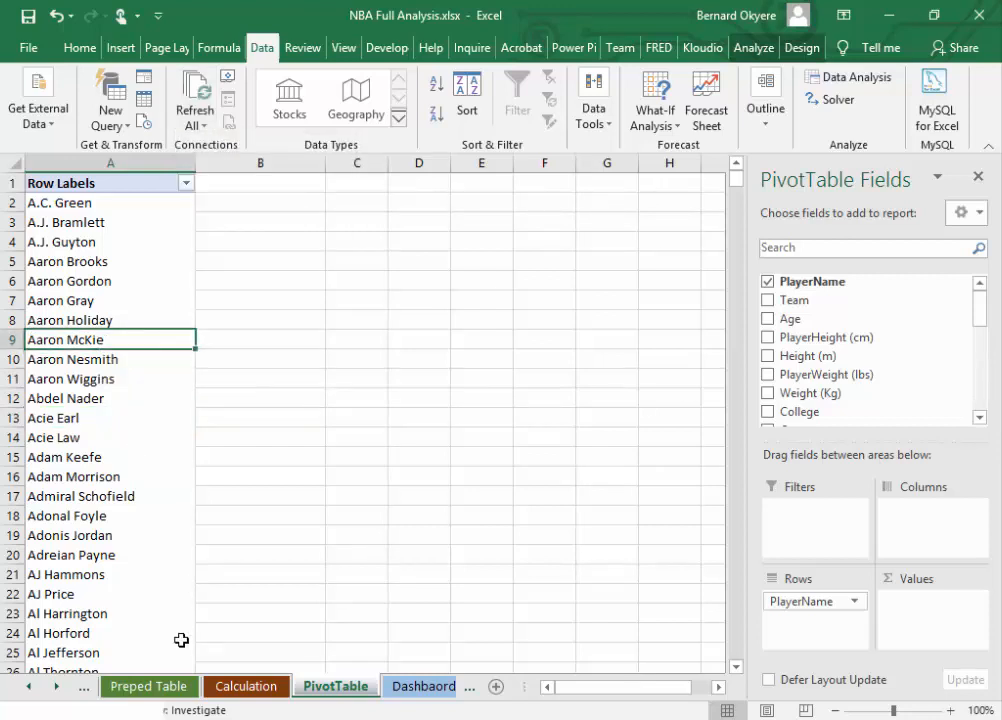
Step: Change the PlayerName column header on the Preped Table sheet to Player
click(151, 687)
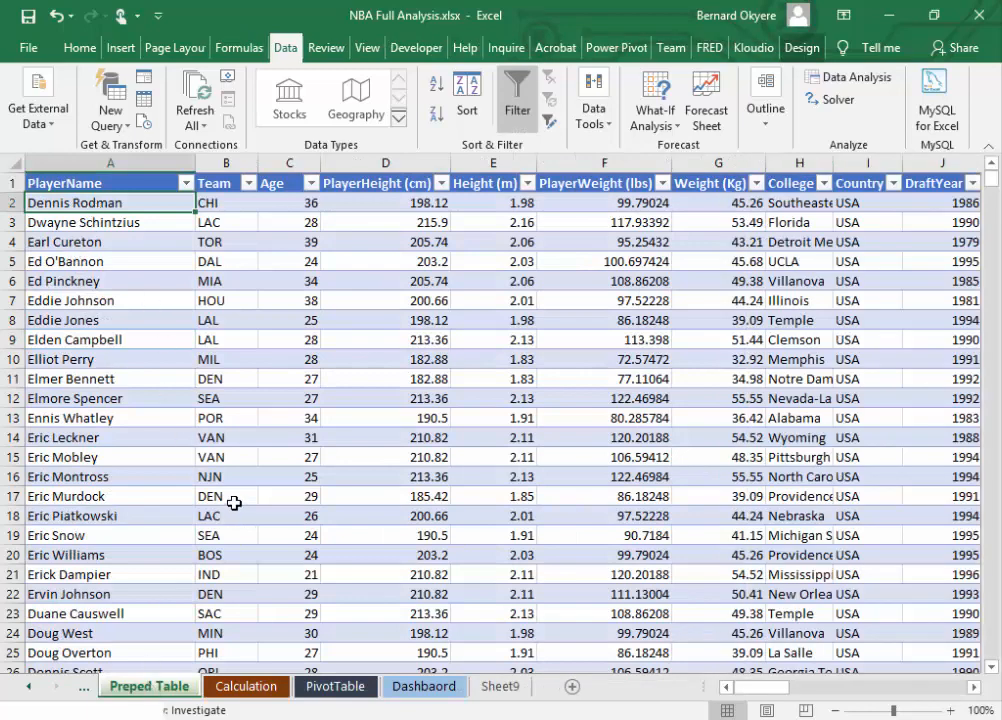
click(86, 184)
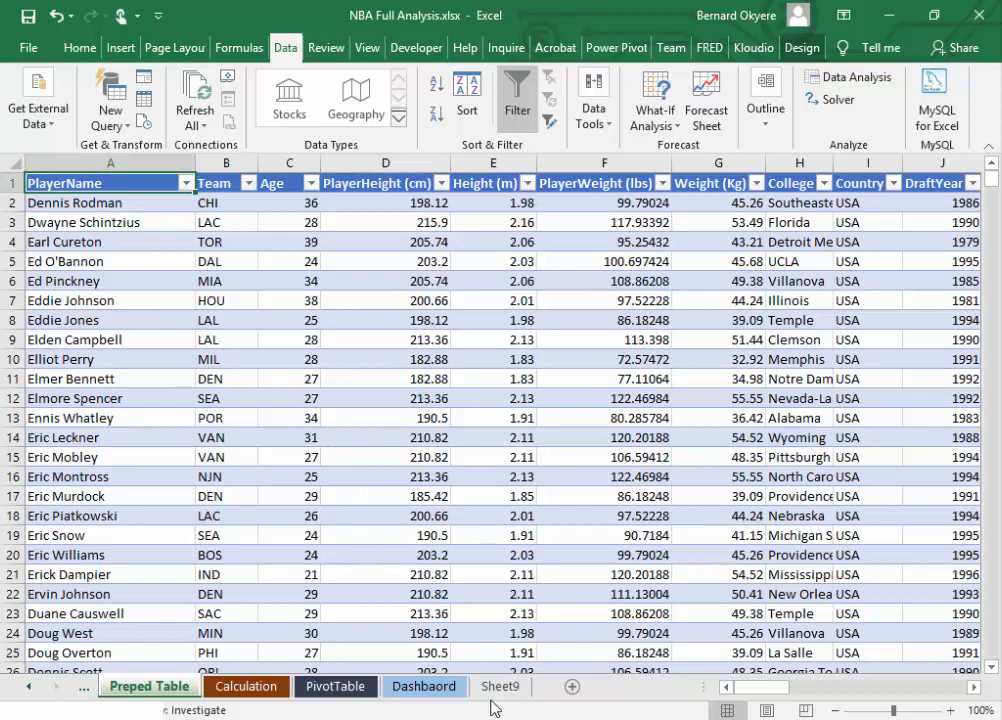
double_click(145, 180)
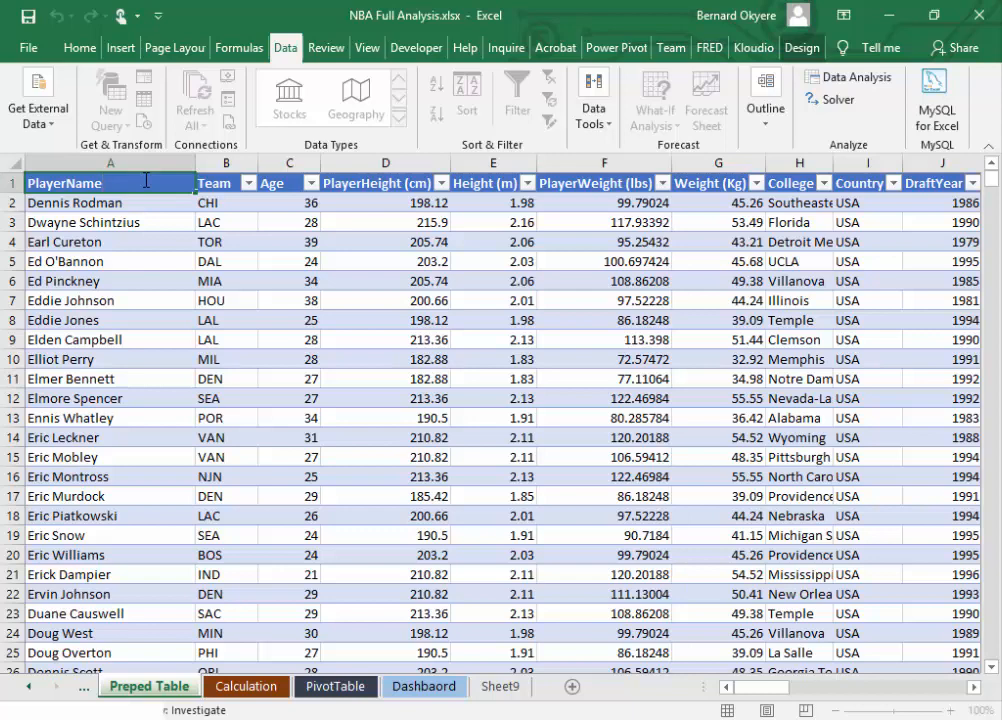
double_click(142, 183)
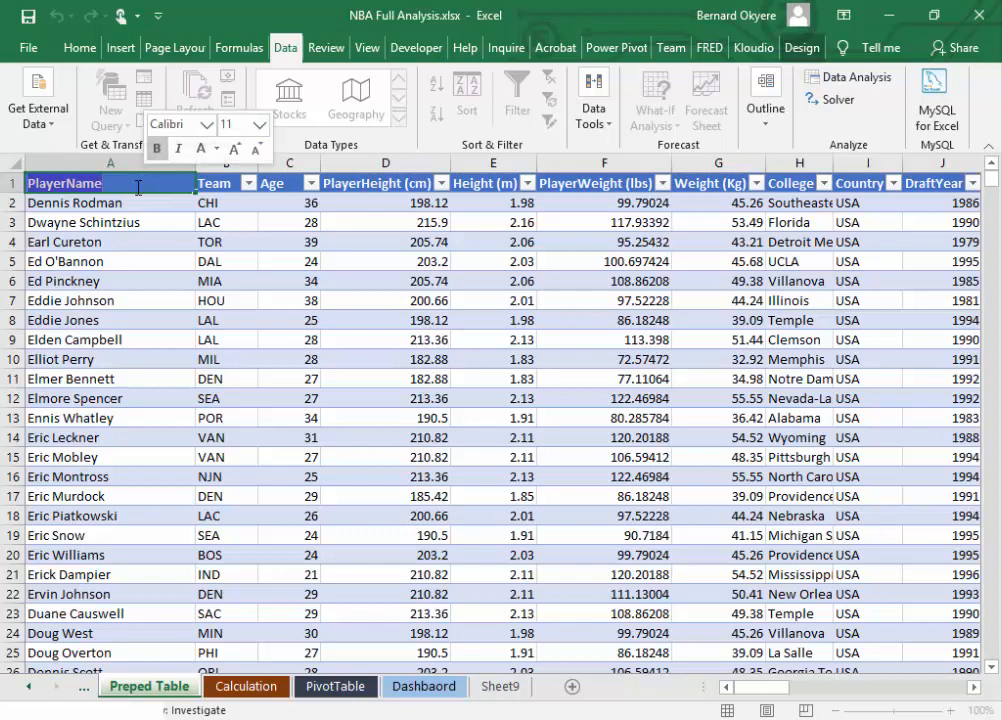
key(Delete)
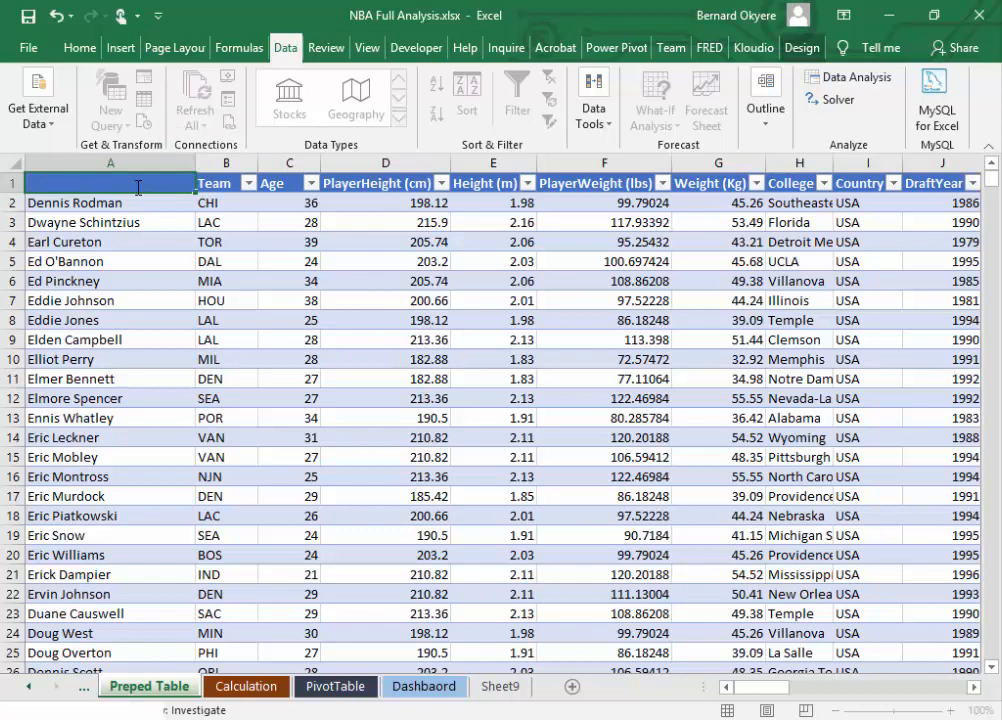
text(Player)
key(Return)
Step: Append Name to the column A header on the Preped Table sheet so it reads PlayerName
click(138, 188)
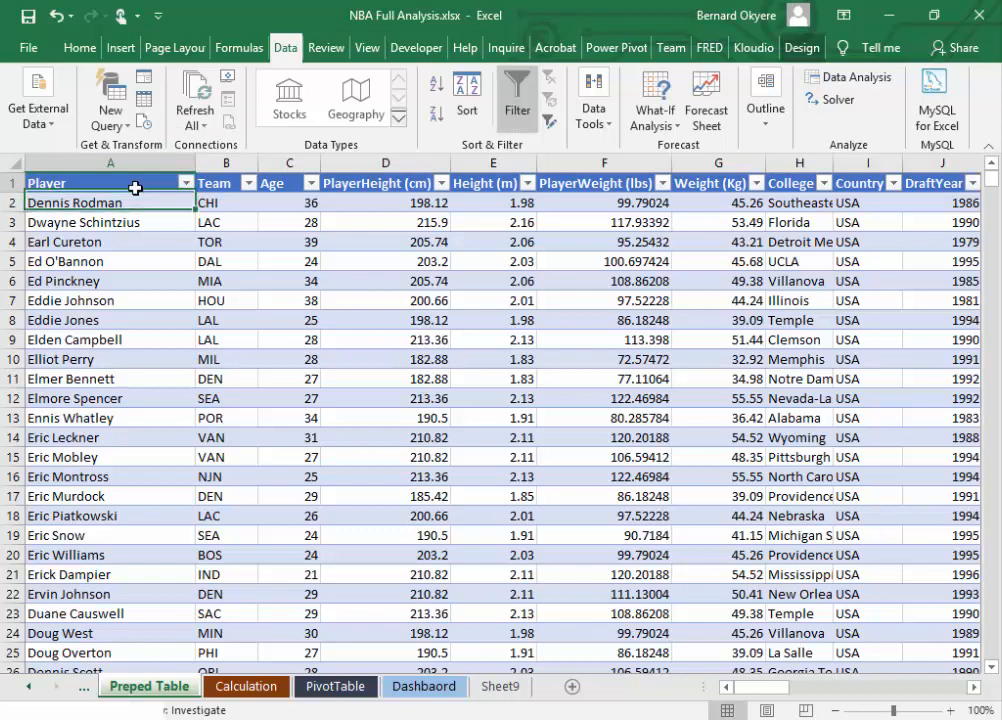
double_click(137, 188)
text(Name)
key(ctrl+Return)
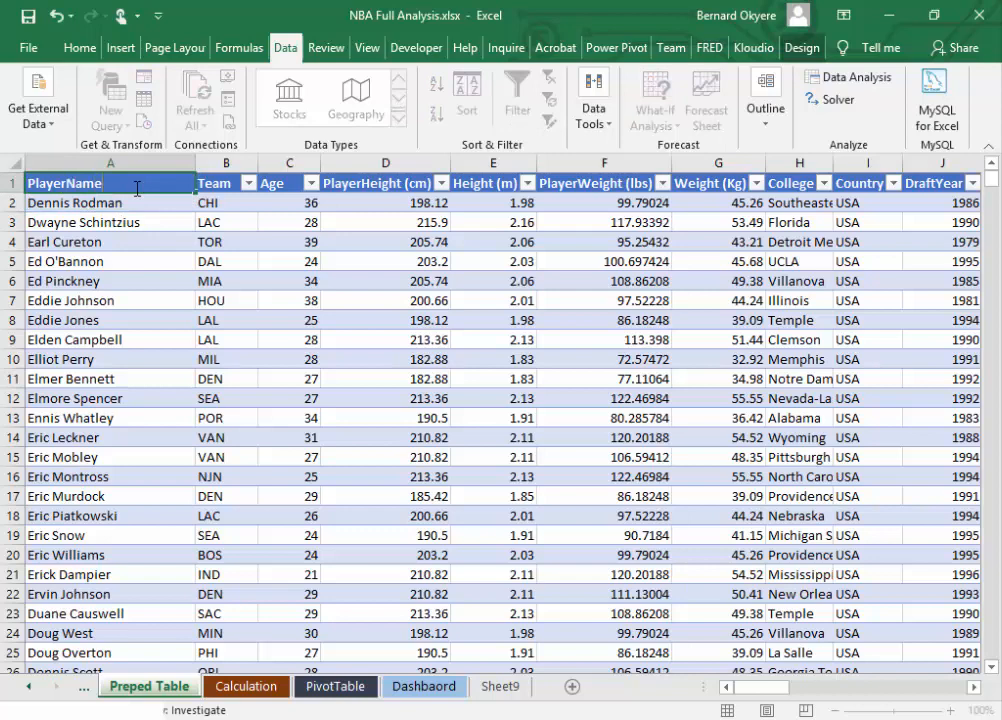
key(Return)
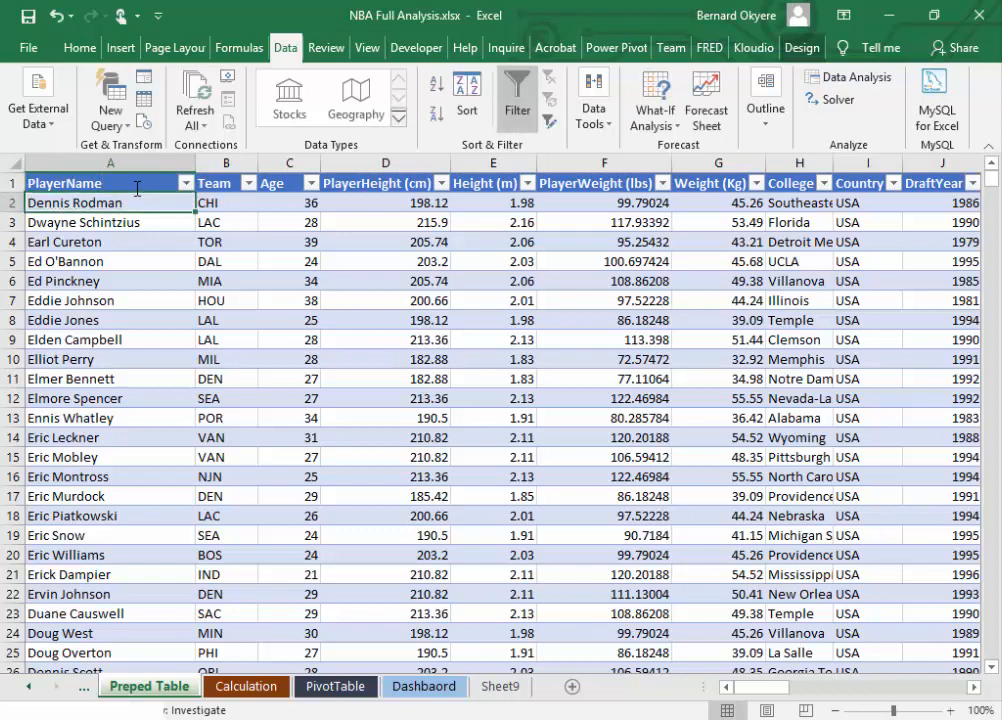
click(137, 188)
double_click(137, 188)
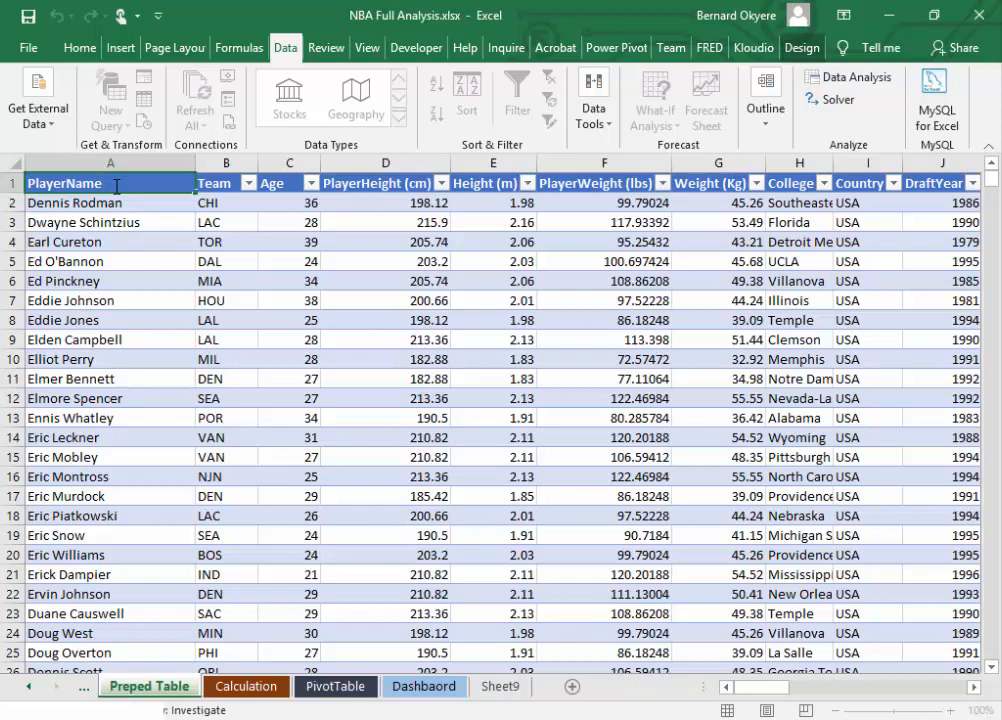
drag(117, 186, 24, 186)
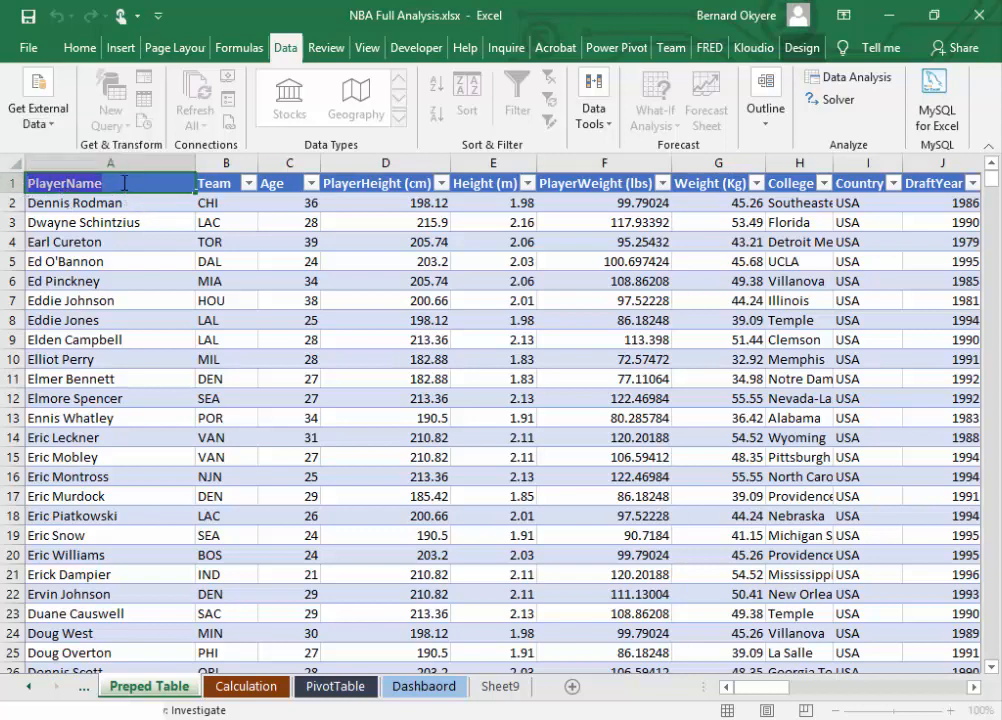
click(77, 183)
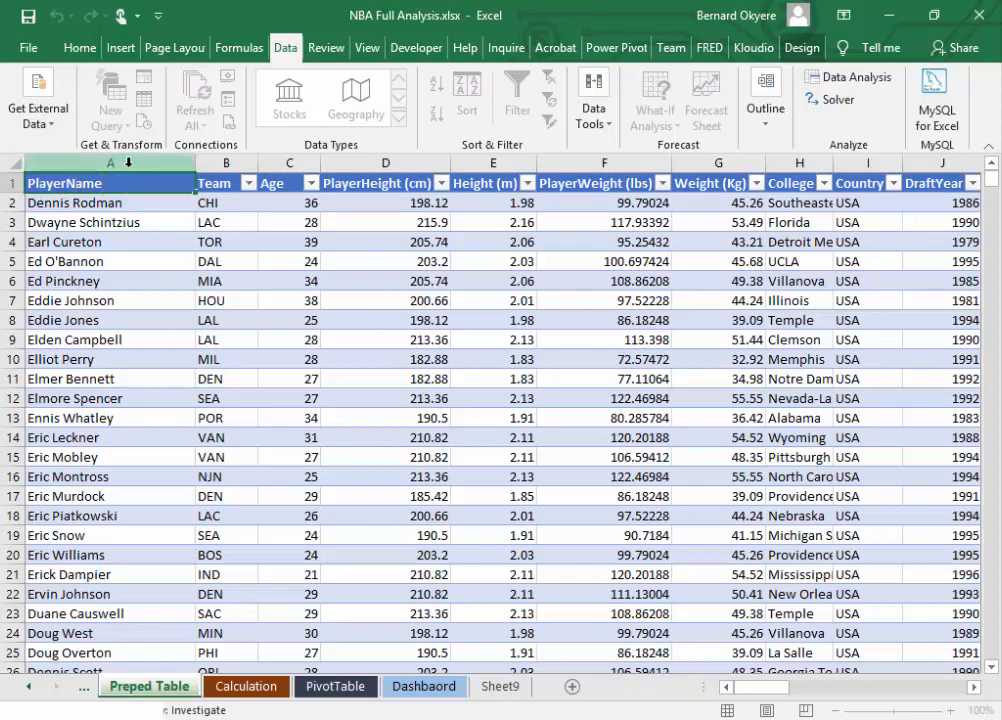
double_click(117, 181)
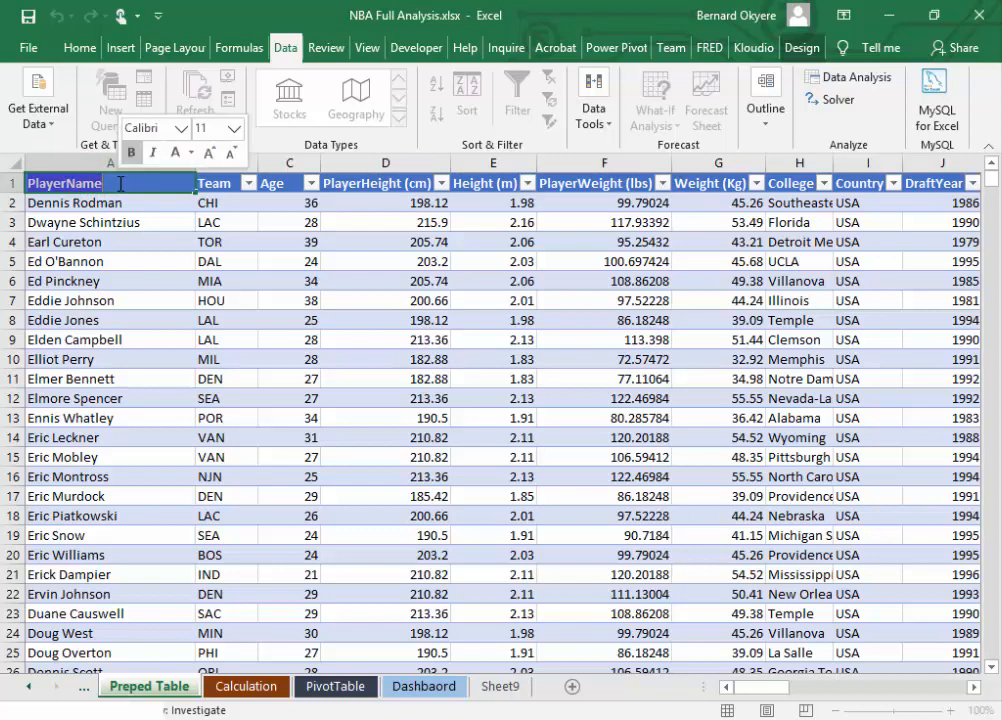
click(107, 184)
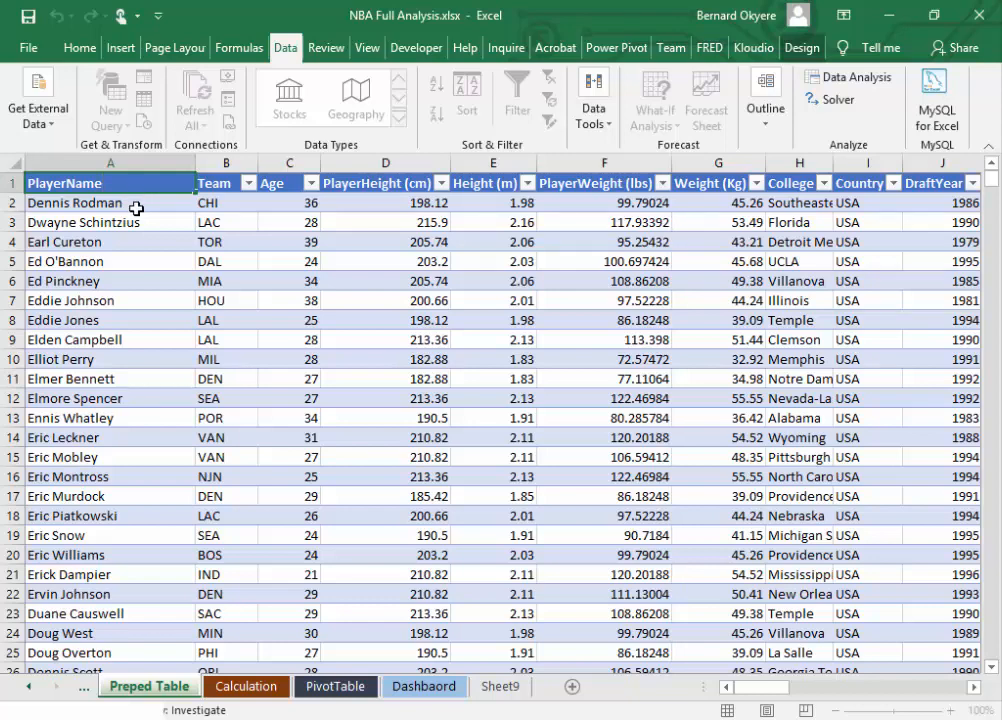
click(136, 207)
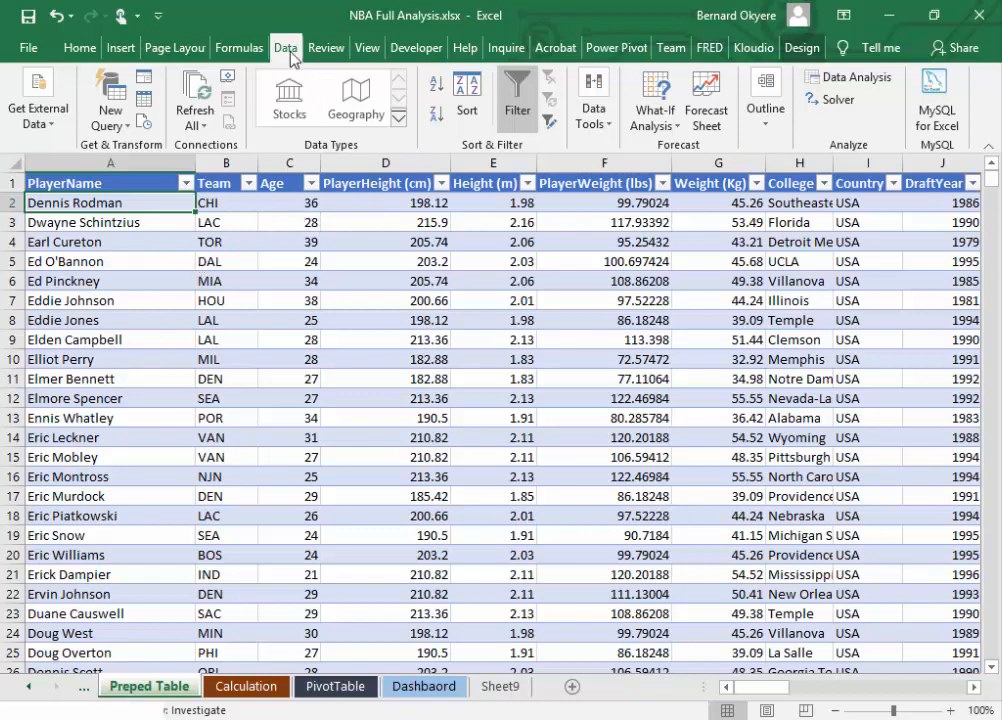
click(205, 127)
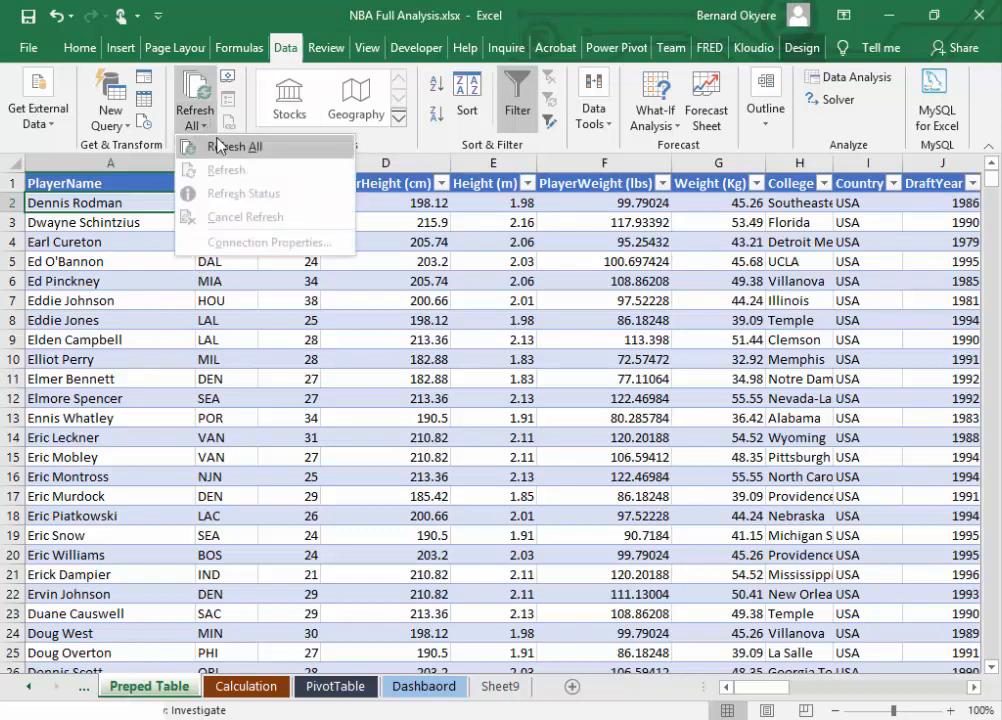
click(150, 399)
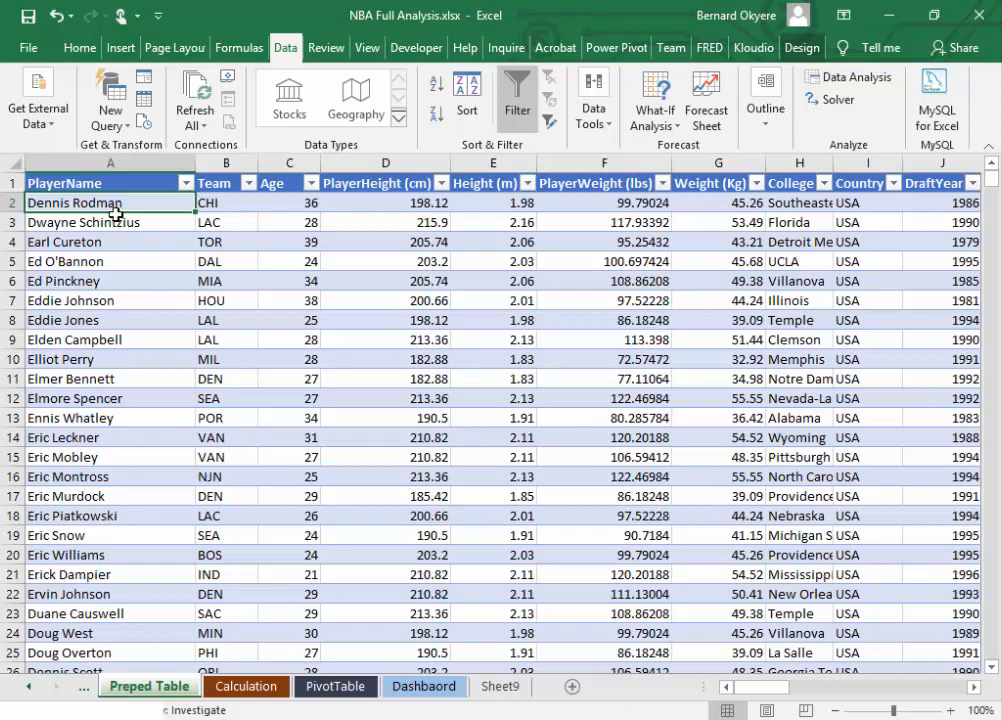
Step: On the PivotTable sheet, add PlayerPoints to the values of the PlayerName PivotTable
click(333, 687)
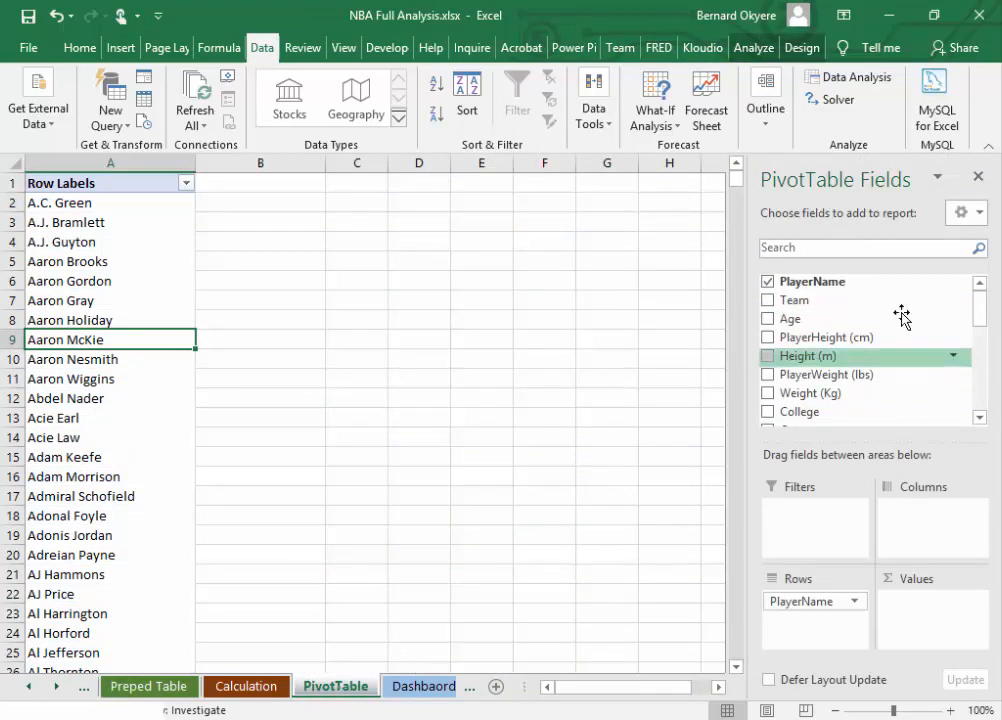
drag(977, 313, 977, 259)
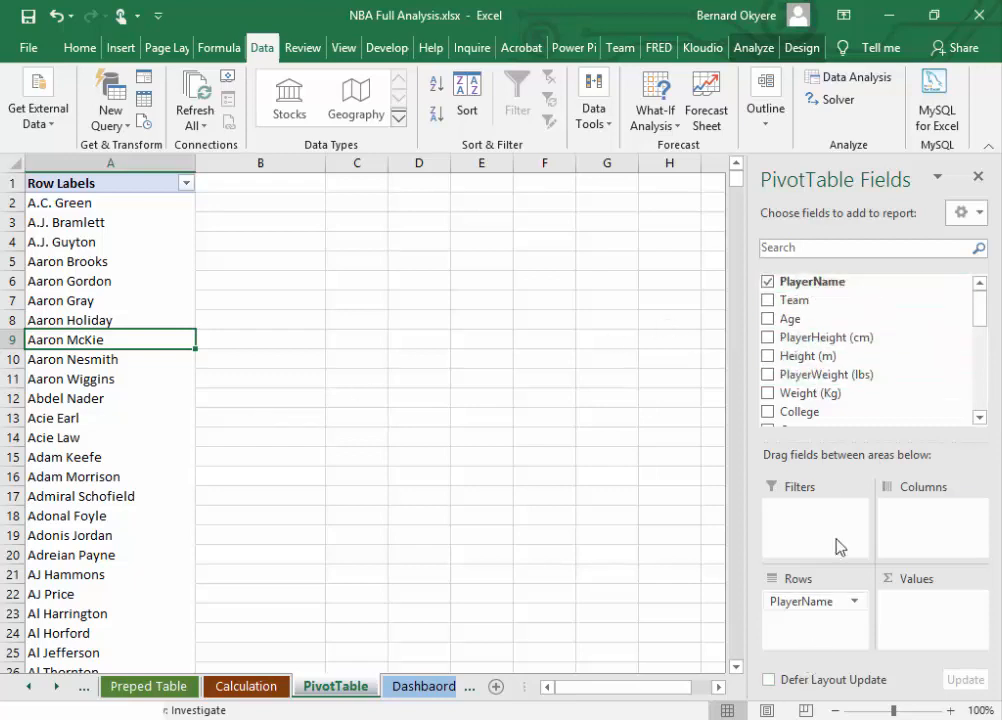
drag(977, 320, 978, 363)
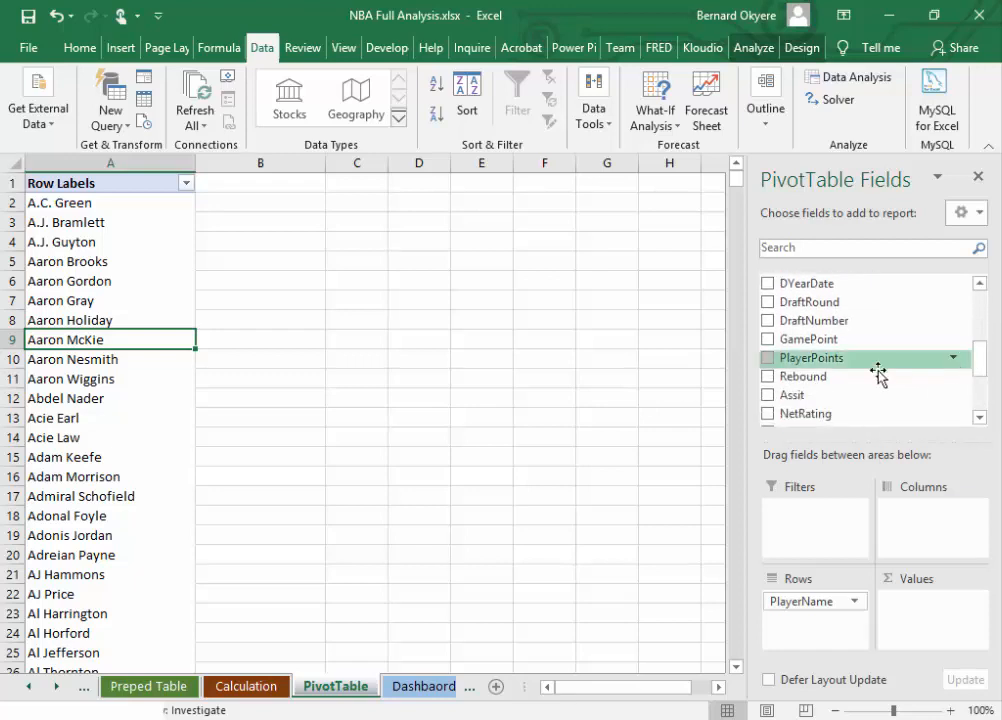
drag(770, 357, 910, 600)
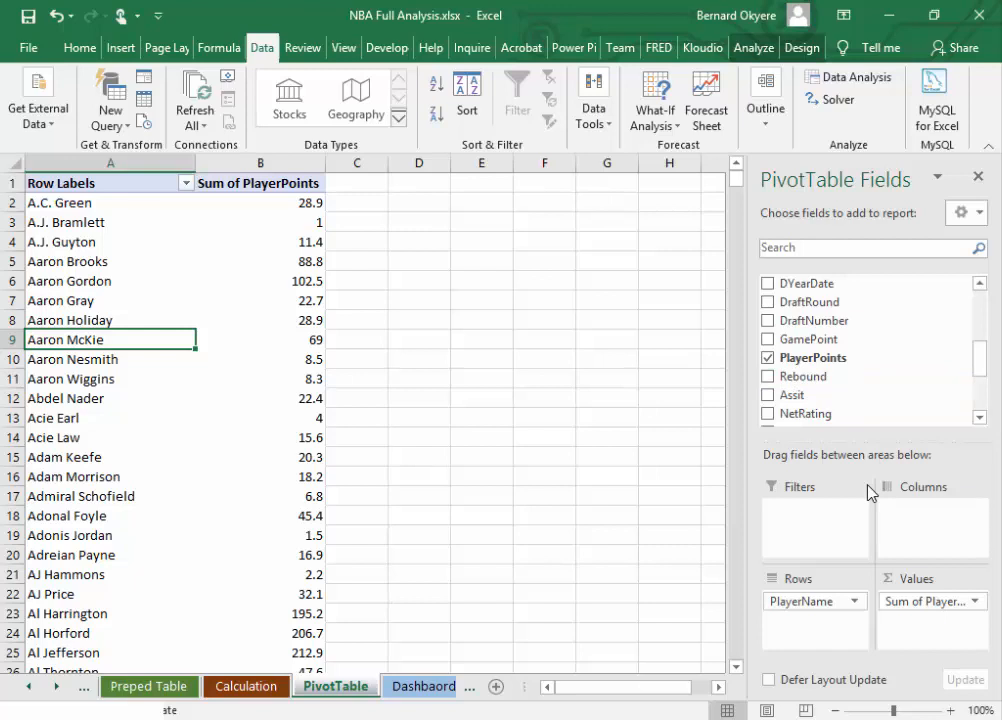
click(920, 601)
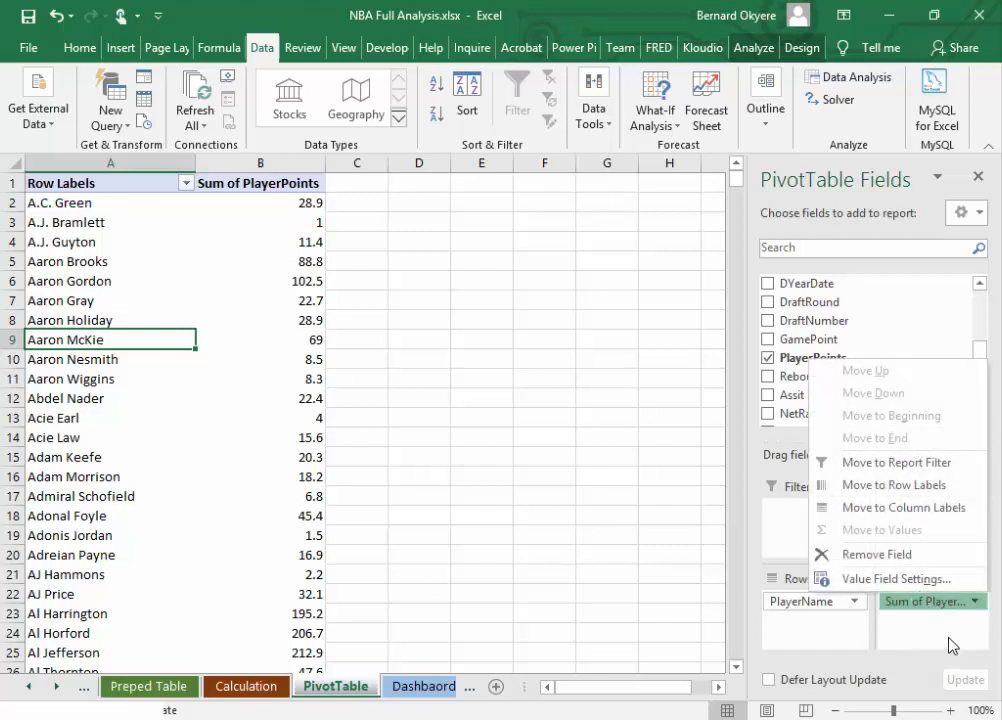
click(948, 638)
click(930, 601)
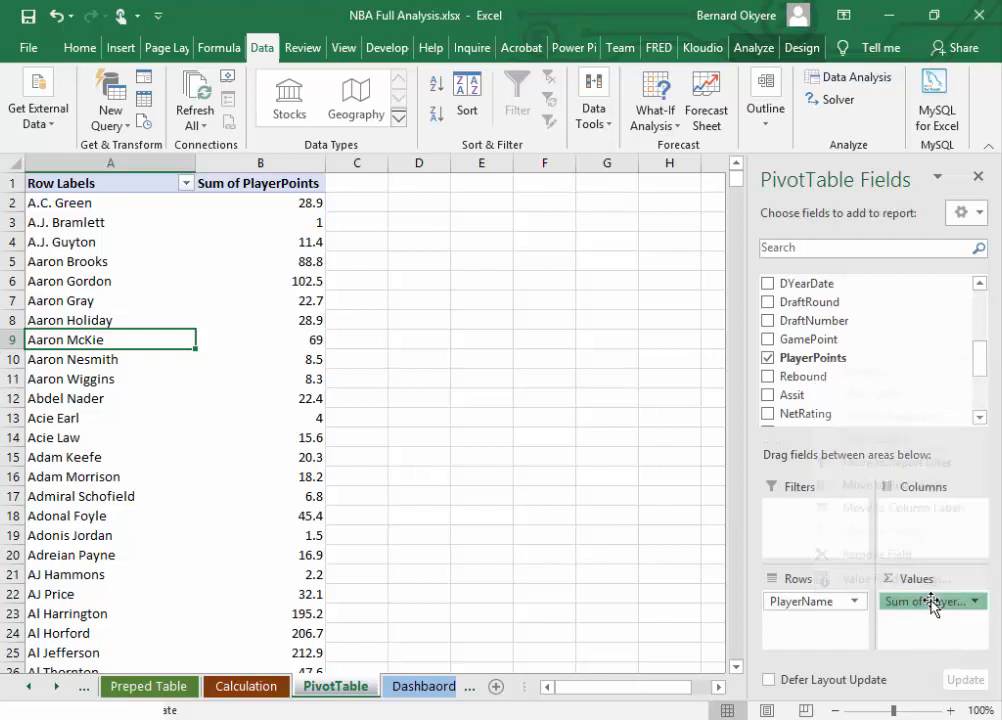
click(408, 300)
drag(89, 203, 235, 512)
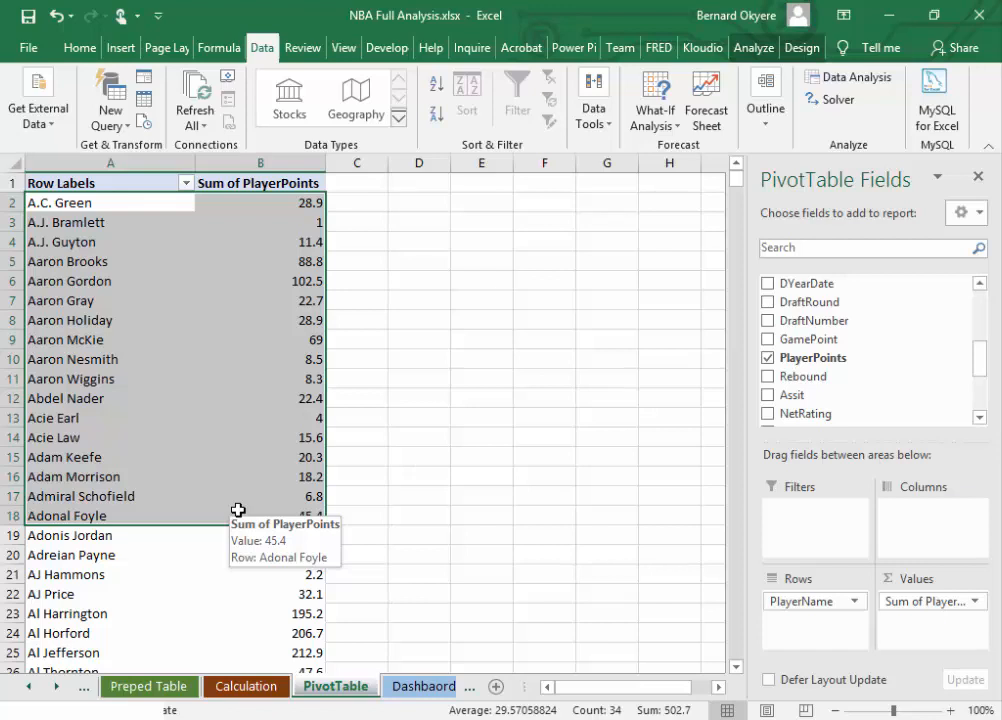
Step: Rename the Sum of PlayerPoints value field to TotalPoints, keeping the Sum calculation
click(262, 183)
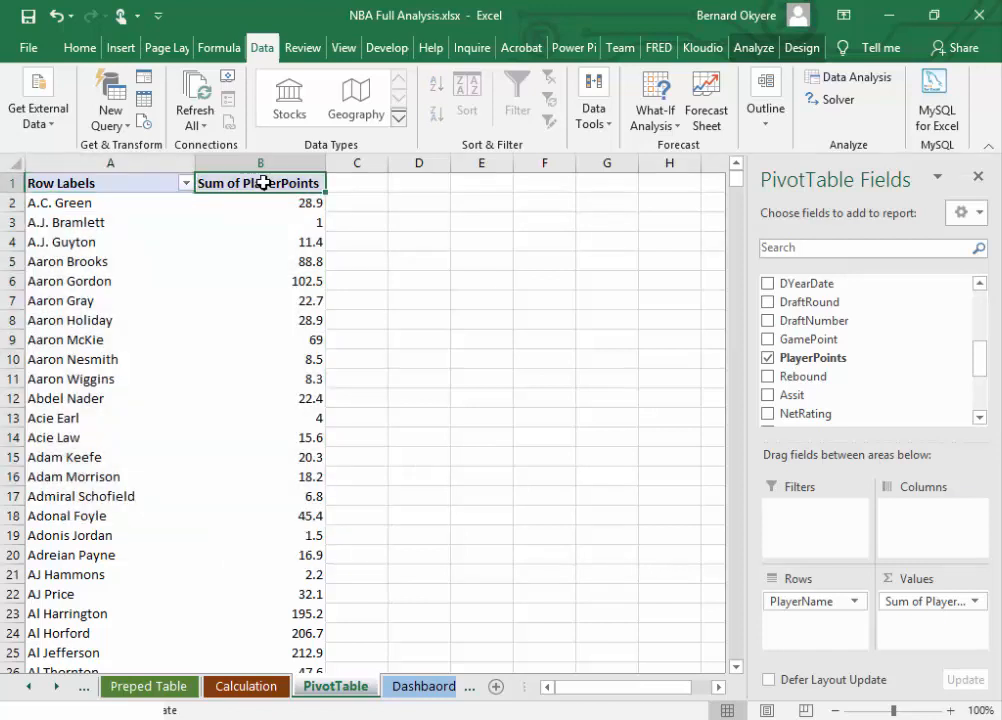
double_click(260, 188)
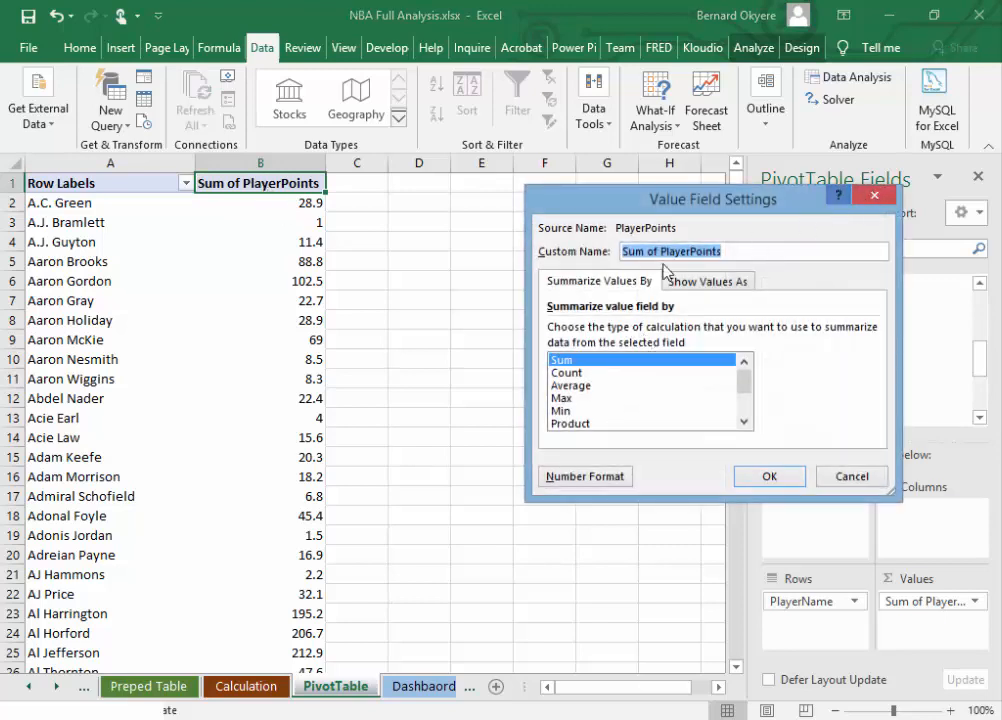
click(651, 252)
drag(663, 252, 604, 258)
key(BackSpace)
text(To)
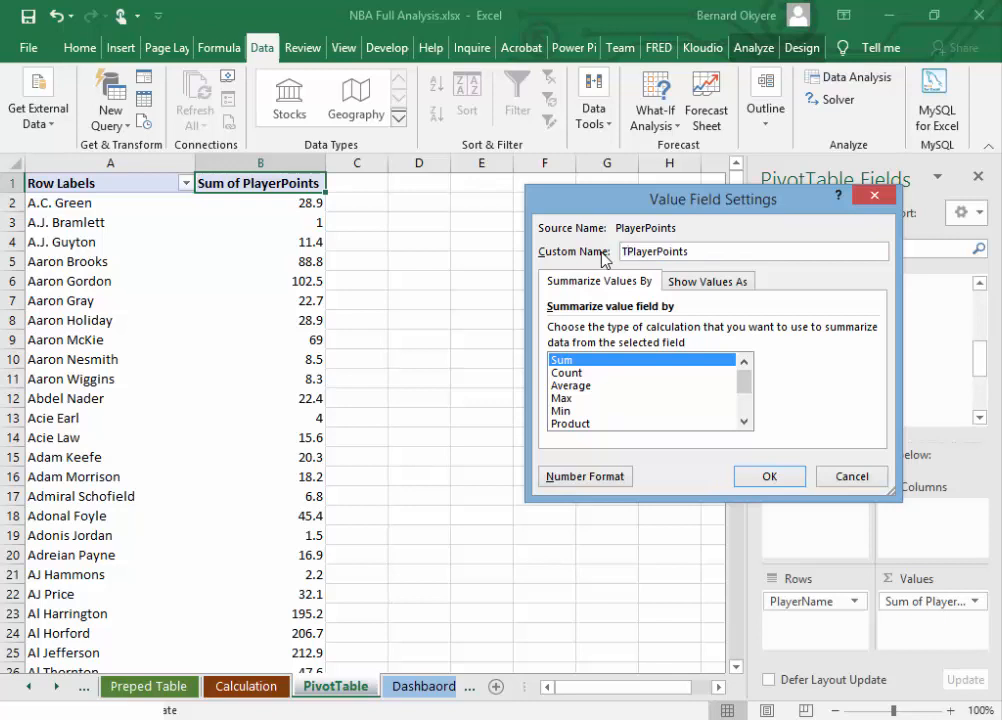
text(tal)
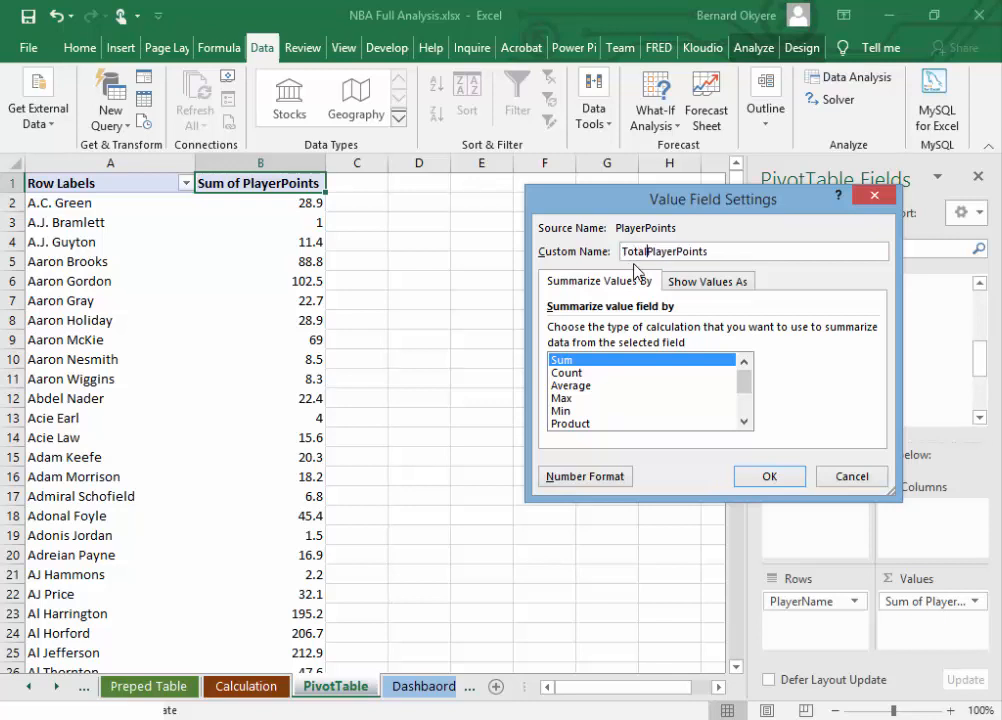
key(BackSpace)
key(BackSpace)
key(BackSpace)
key(BackSpace)
key(BackSpace)
key(BackSpace)
click(769, 478)
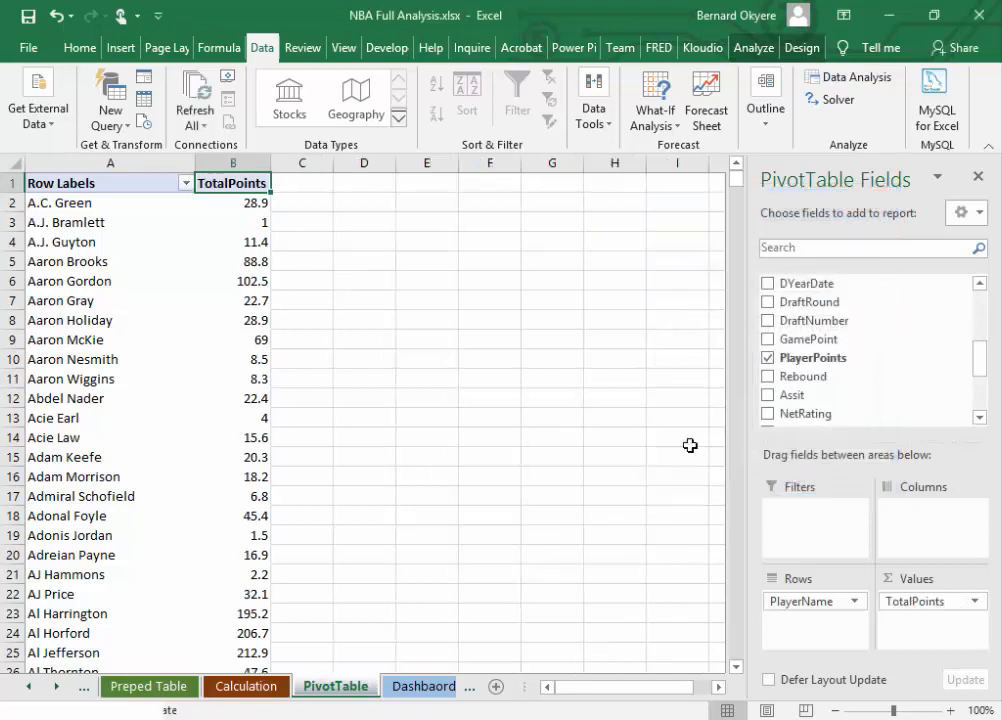
Step: Widen the TotalPoints column of the PivotTable slightly
drag(270, 162, 281, 164)
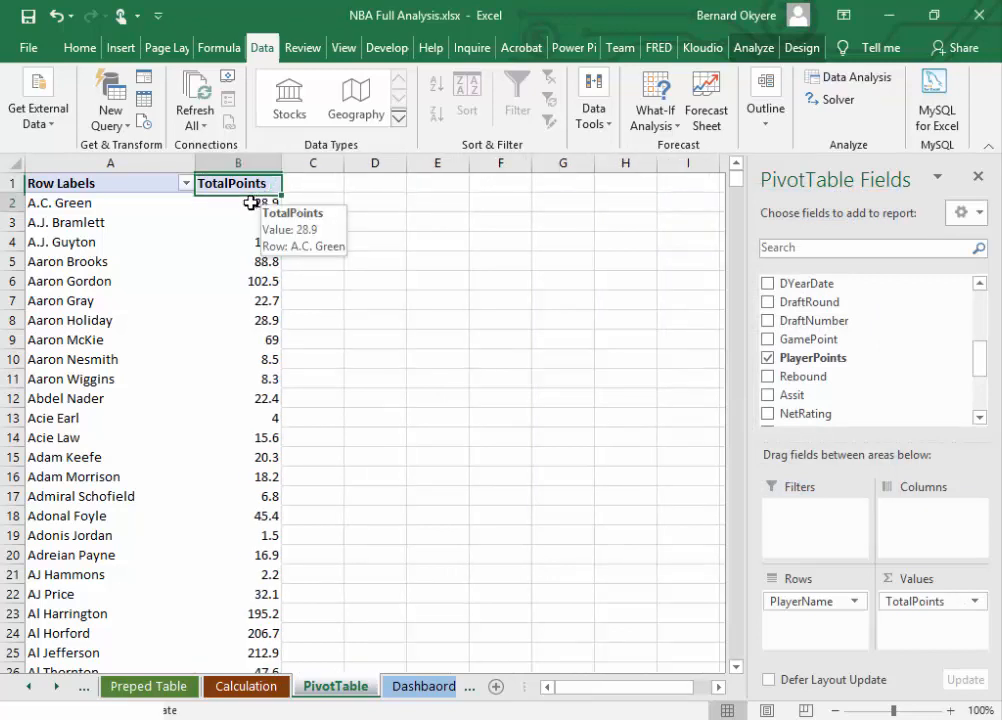
click(272, 200)
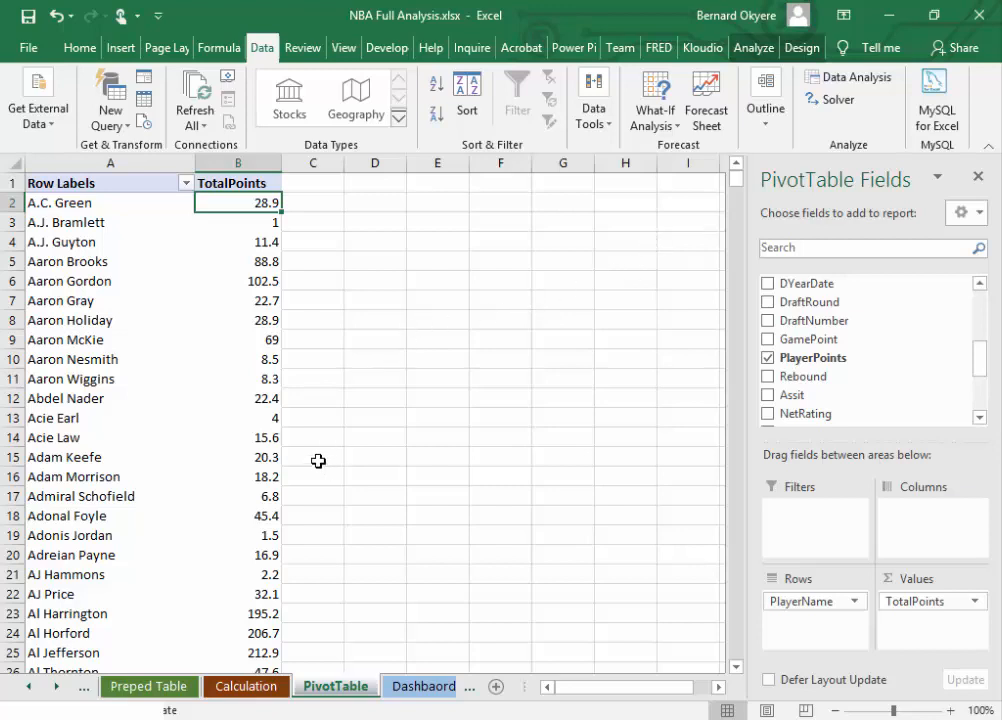
click(145, 188)
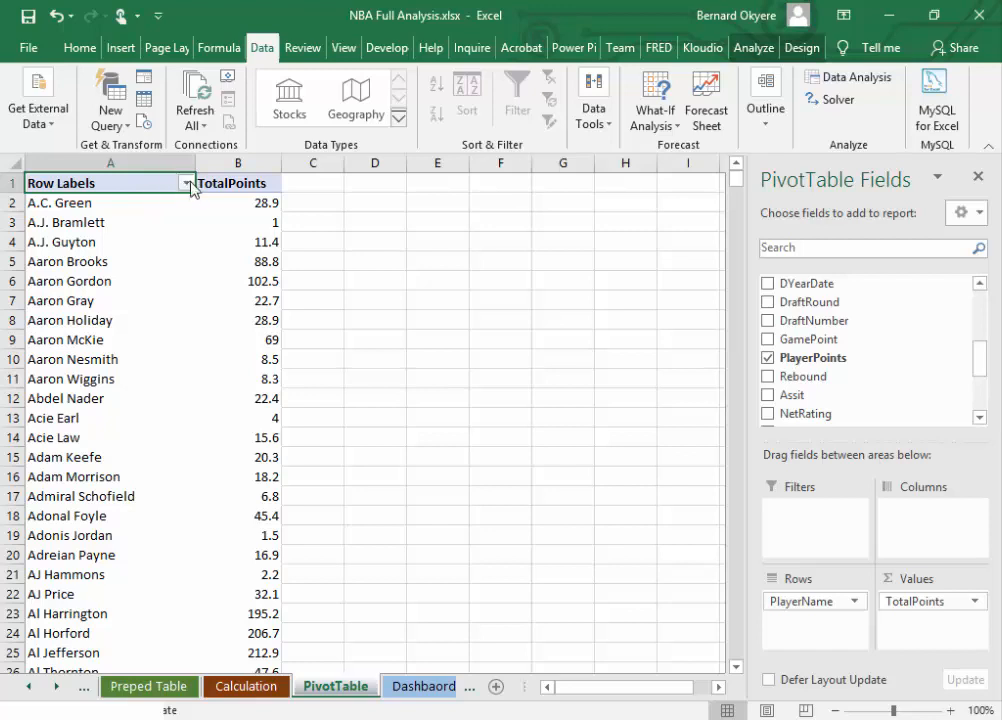
click(186, 183)
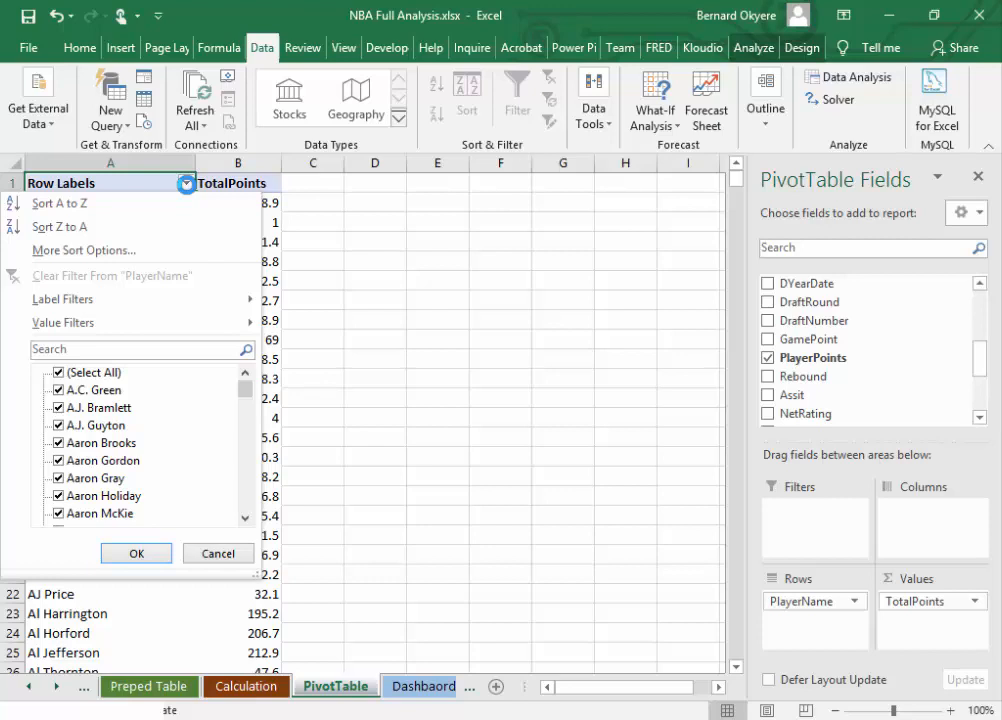
mouse_move(128, 323)
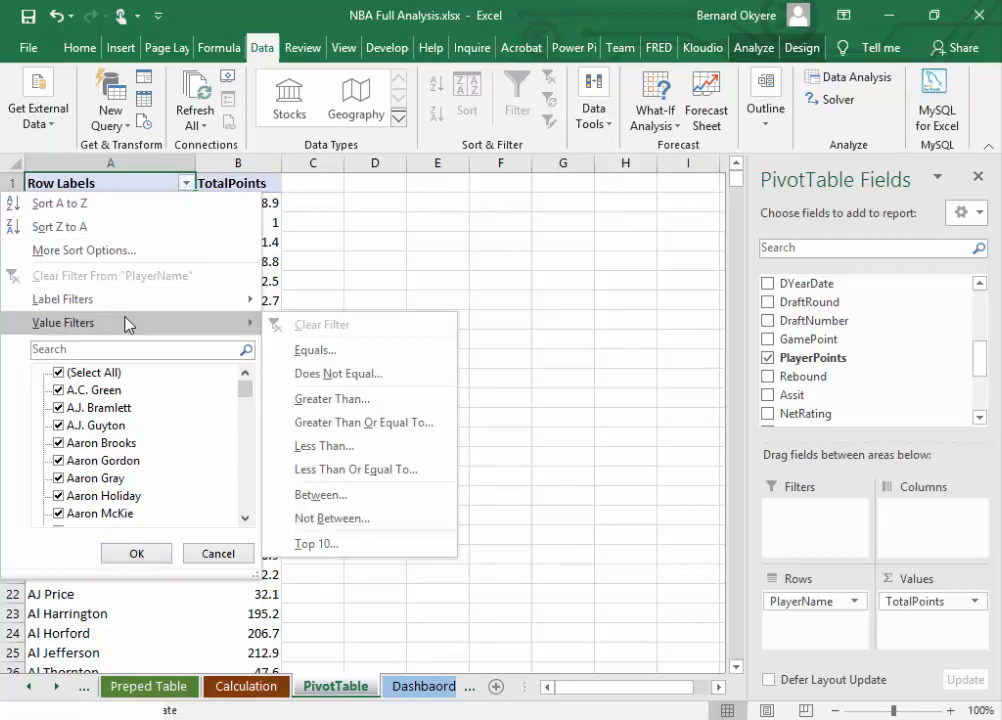
click(134, 205)
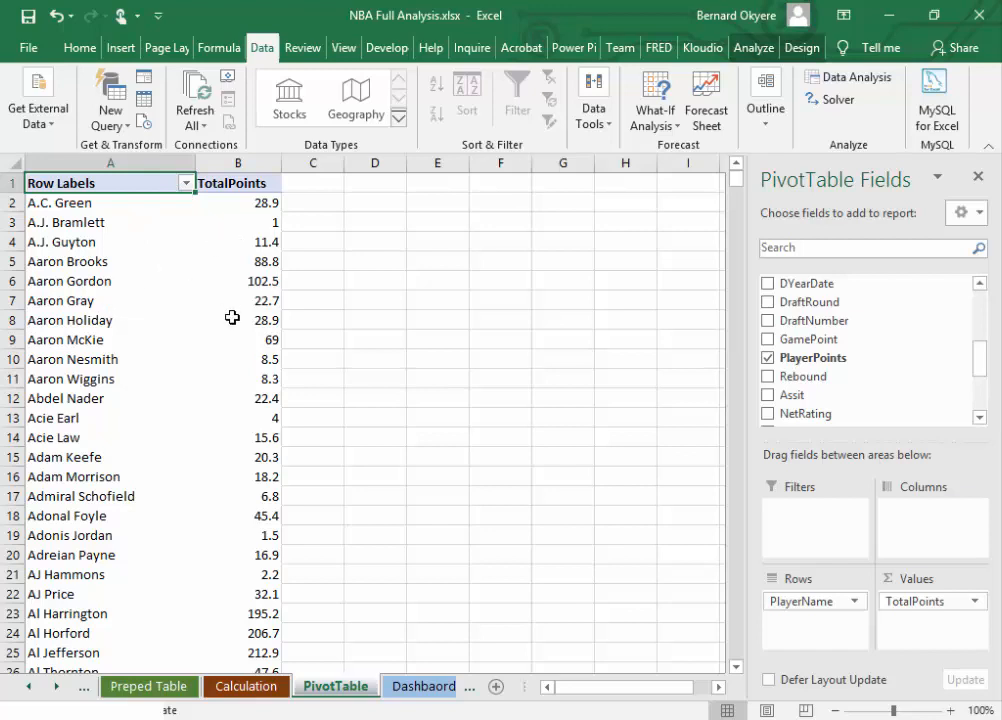
click(185, 185)
click(236, 183)
click(230, 184)
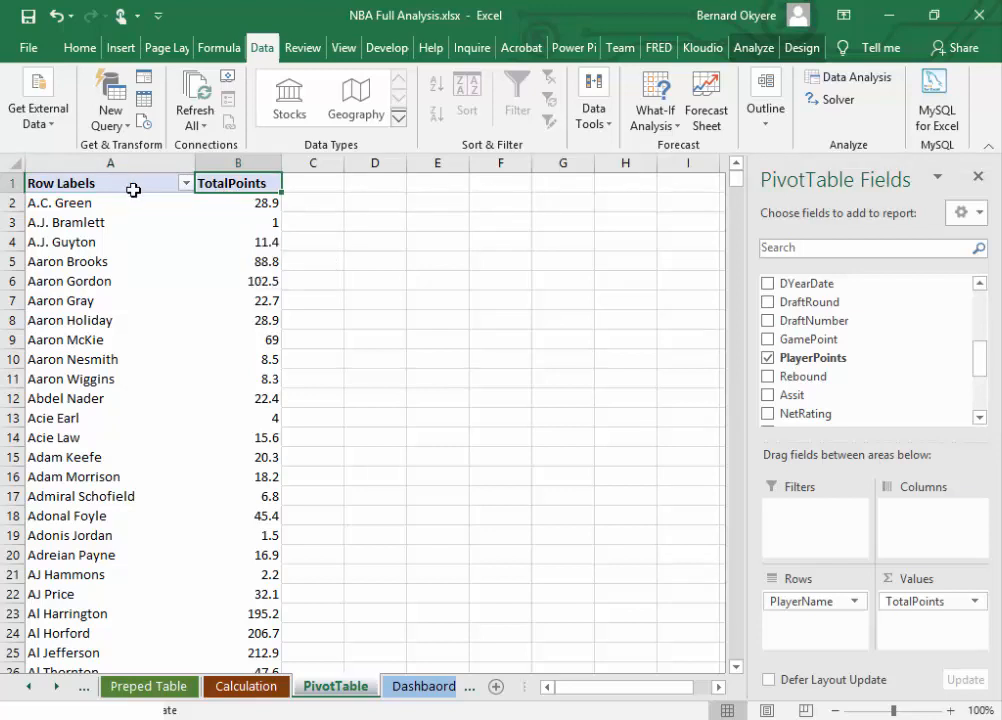
Step: Apply a Top 10 value filter to the PlayerName rows, showing the top 10 items by TotalPoints
click(185, 183)
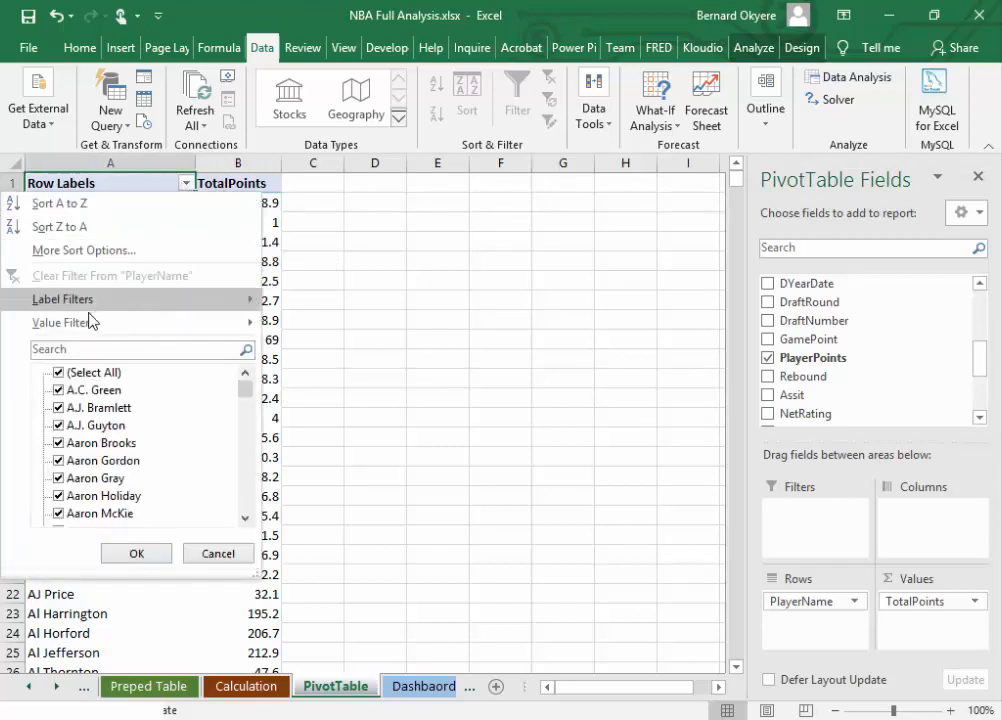
mouse_move(91, 322)
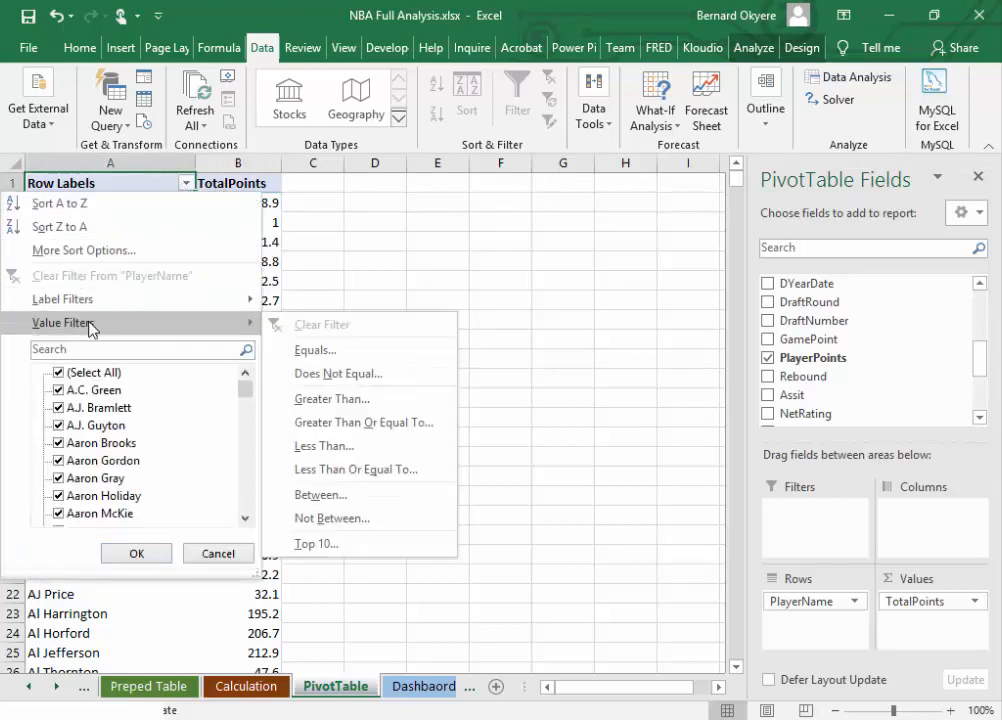
click(384, 543)
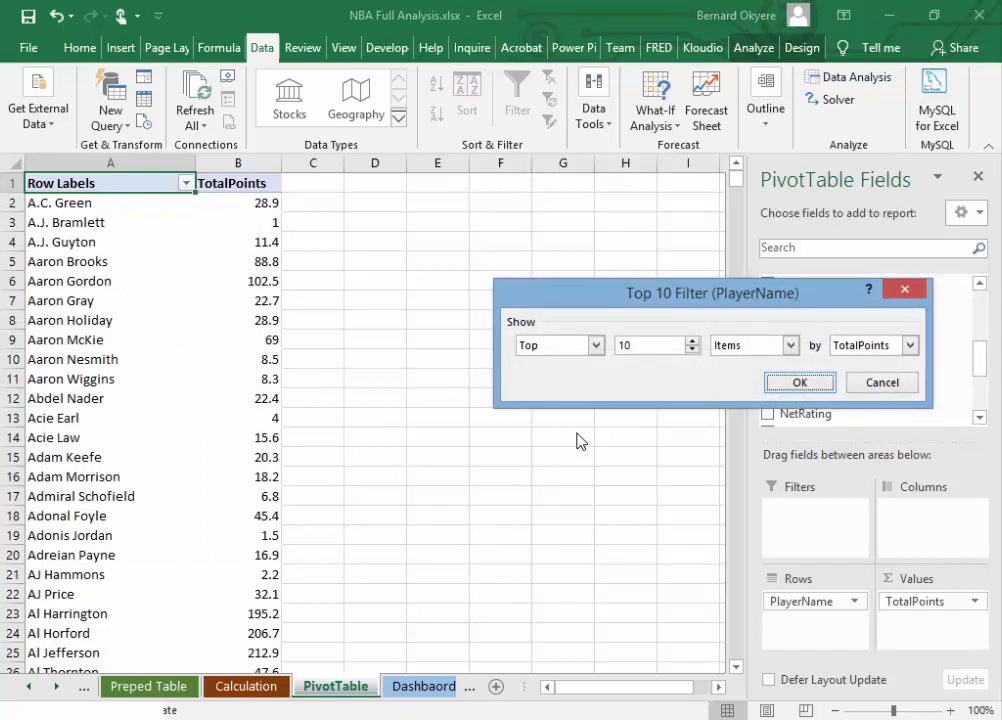
click(633, 347)
click(691, 350)
click(691, 350)
click(691, 350)
click(691, 350)
click(691, 350)
click(690, 343)
click(690, 343)
click(690, 343)
click(690, 343)
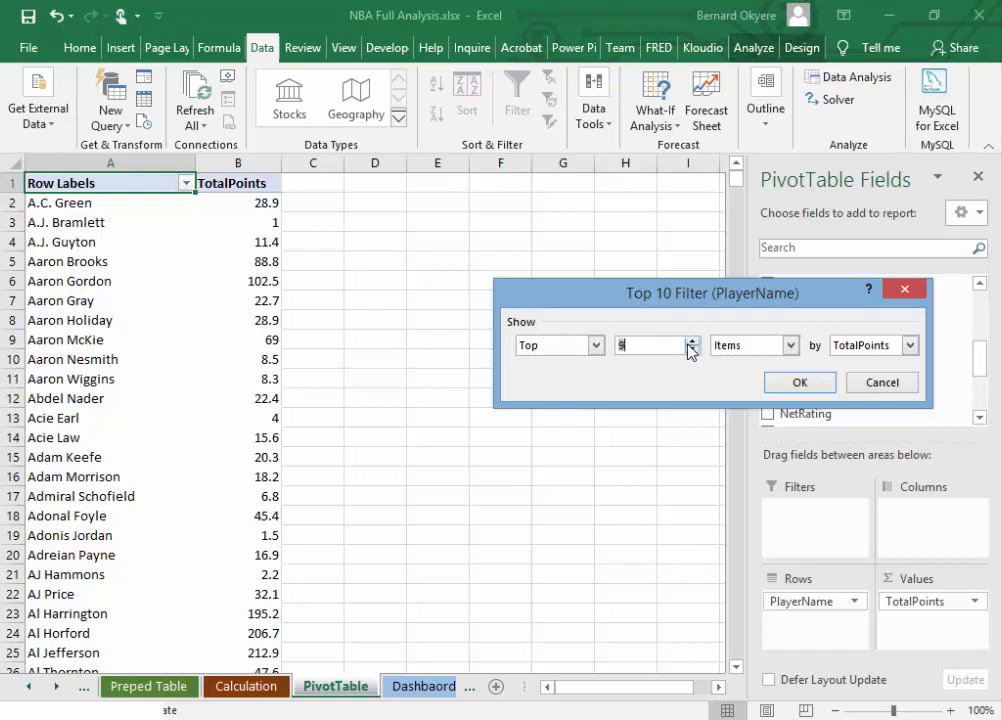
click(689, 342)
click(790, 345)
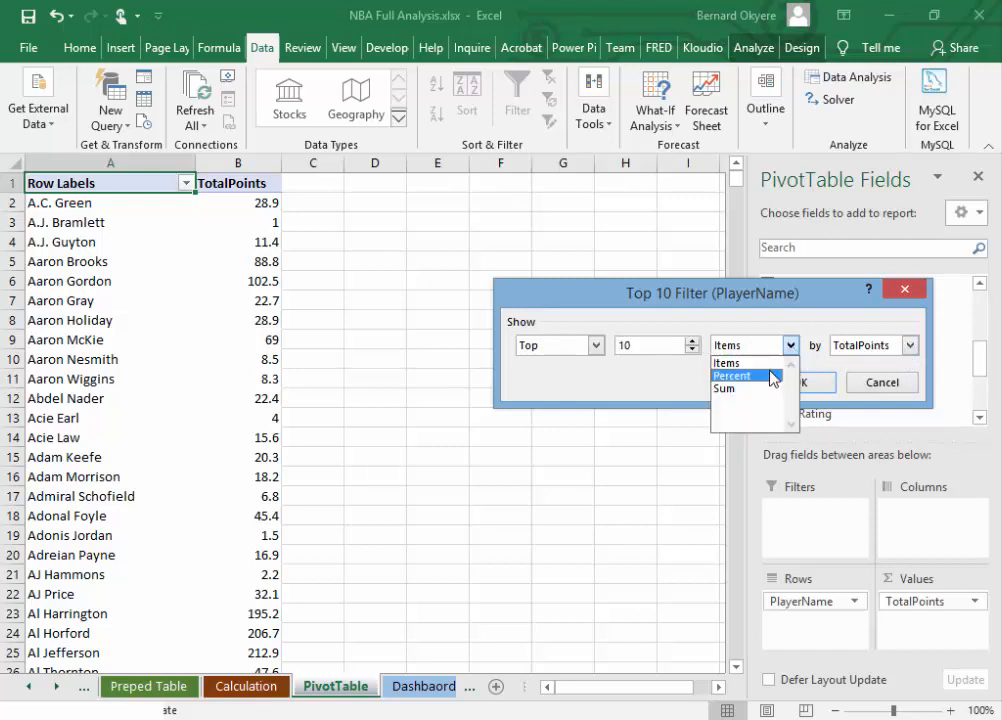
click(795, 350)
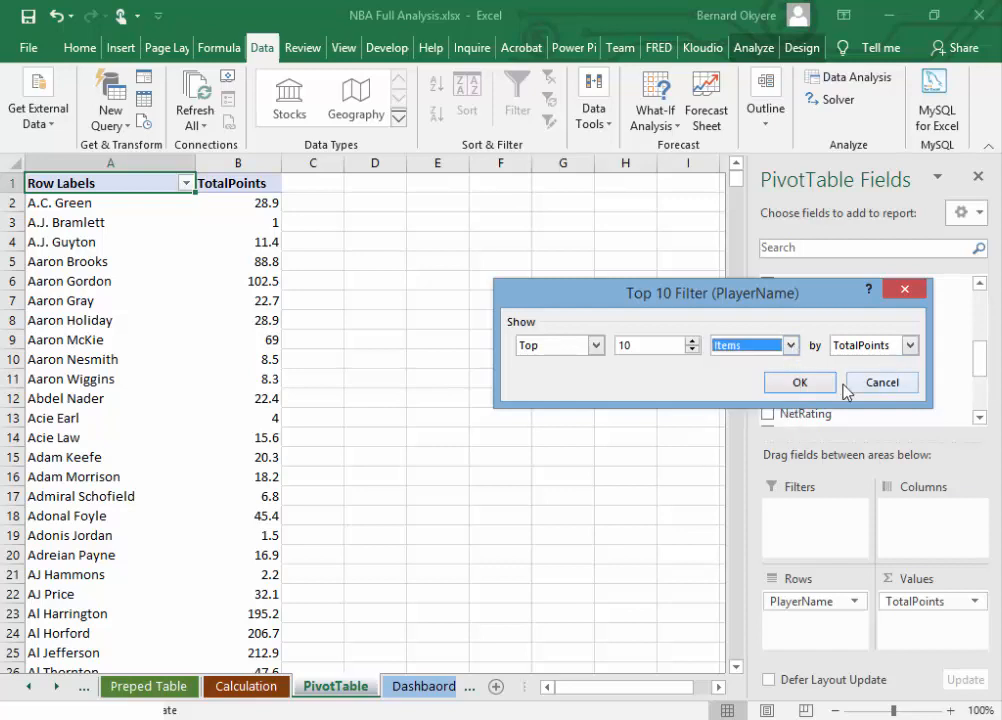
click(816, 388)
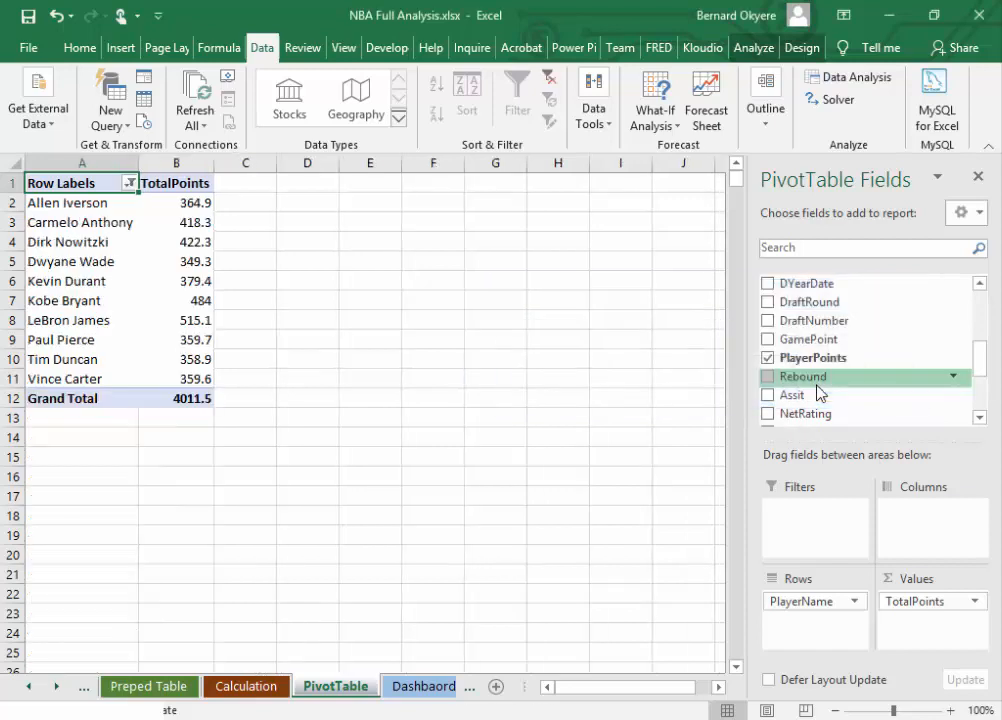
Step: Widen column B of the filtered PivotTable to give the TotalPoints header more room
drag(213, 164, 245, 166)
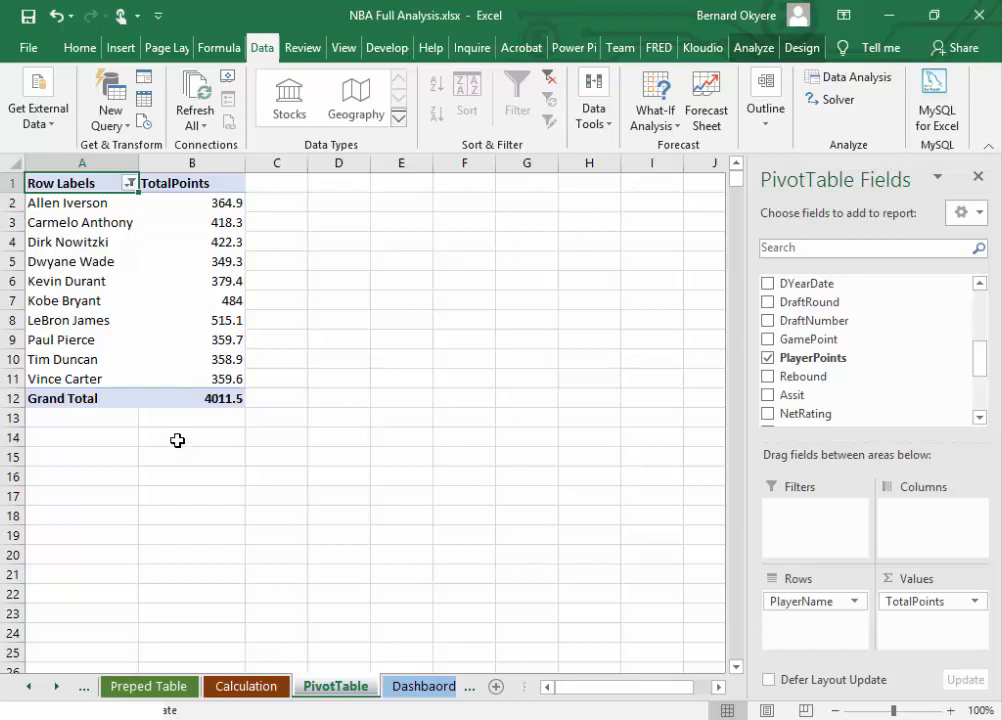
mouse_move(177, 401)
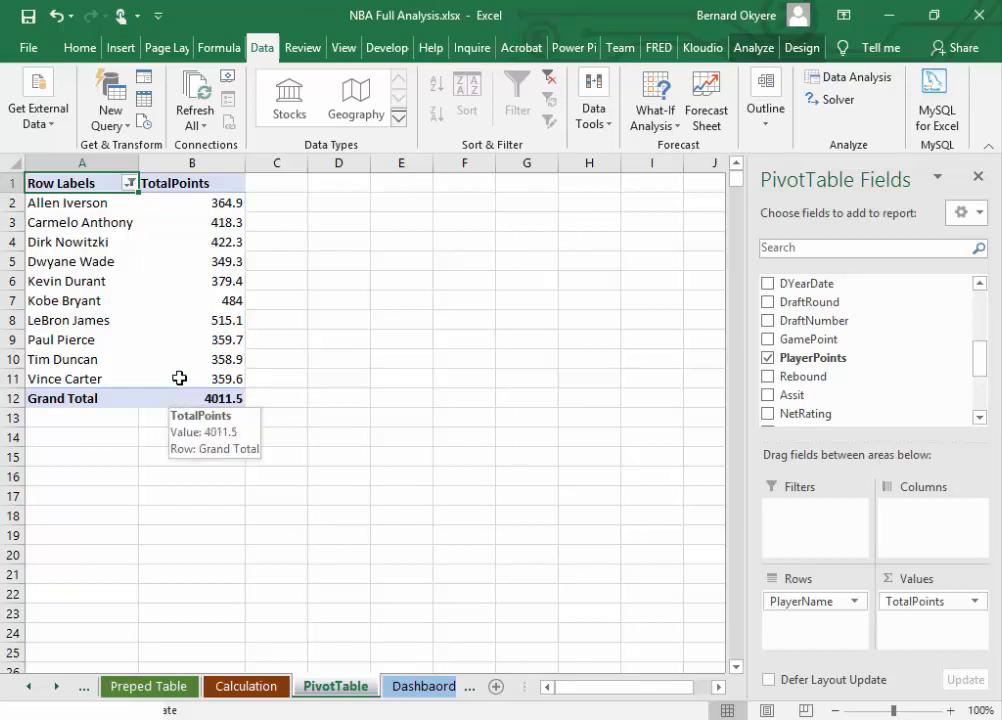
mouse_move(181, 362)
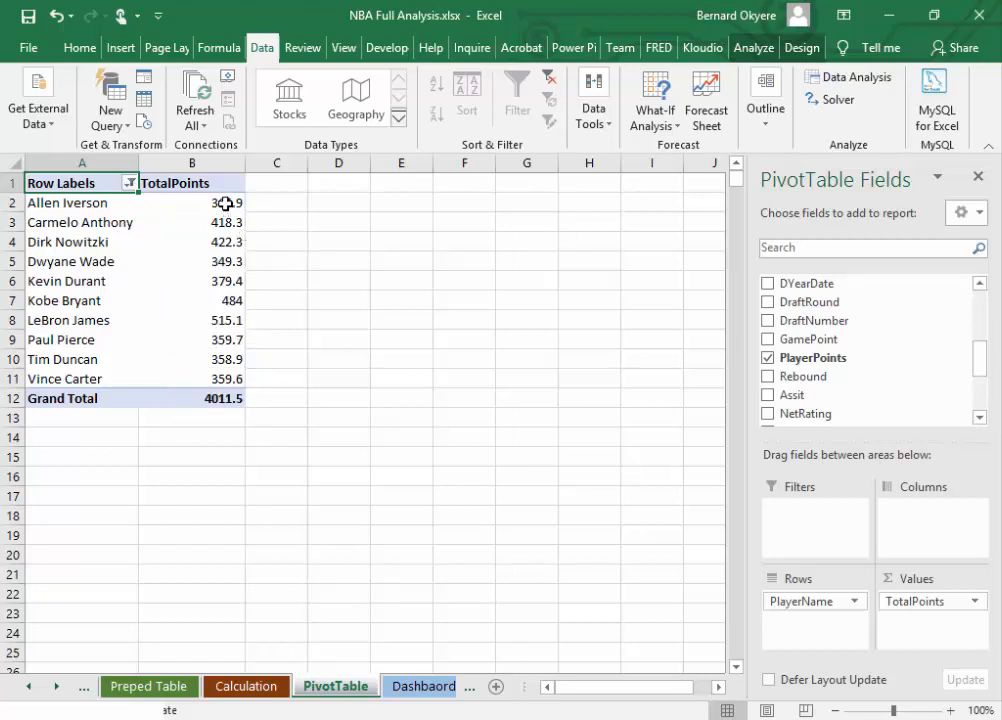
Step: Sort the filtered PivotTable by TotalPoints from smallest to largest
drag(224, 200, 230, 376)
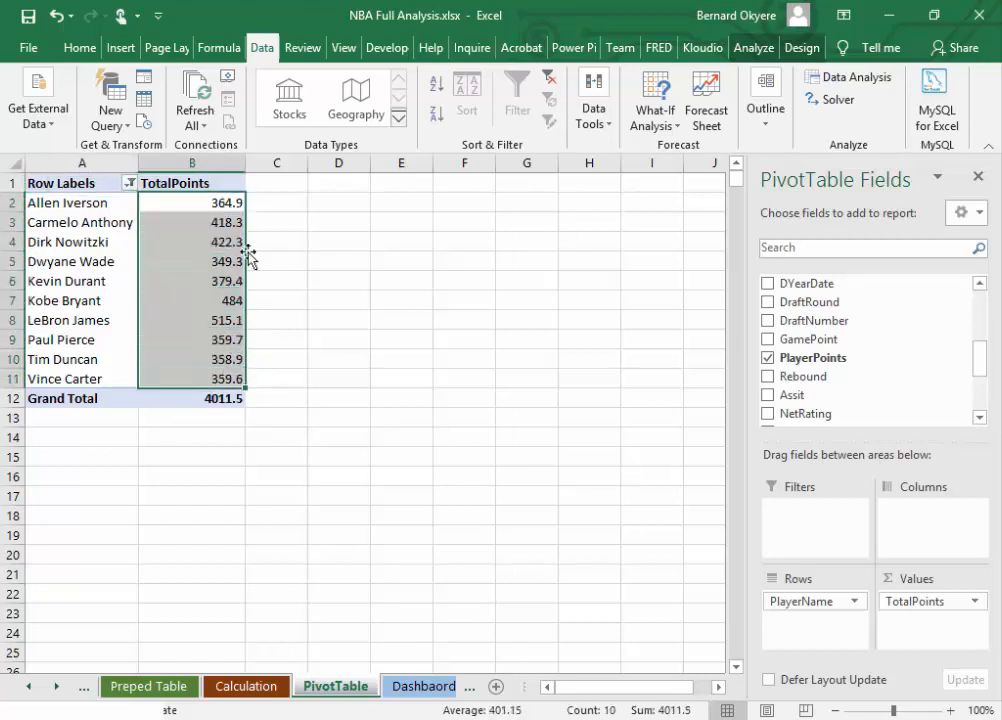
mouse_move(230, 203)
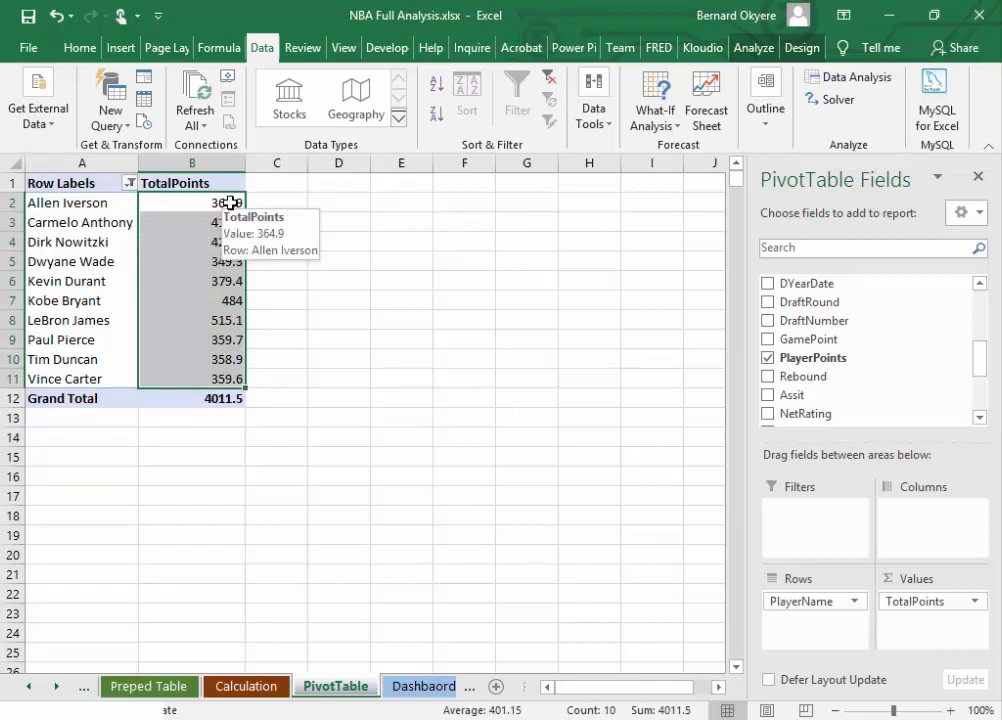
click(179, 203)
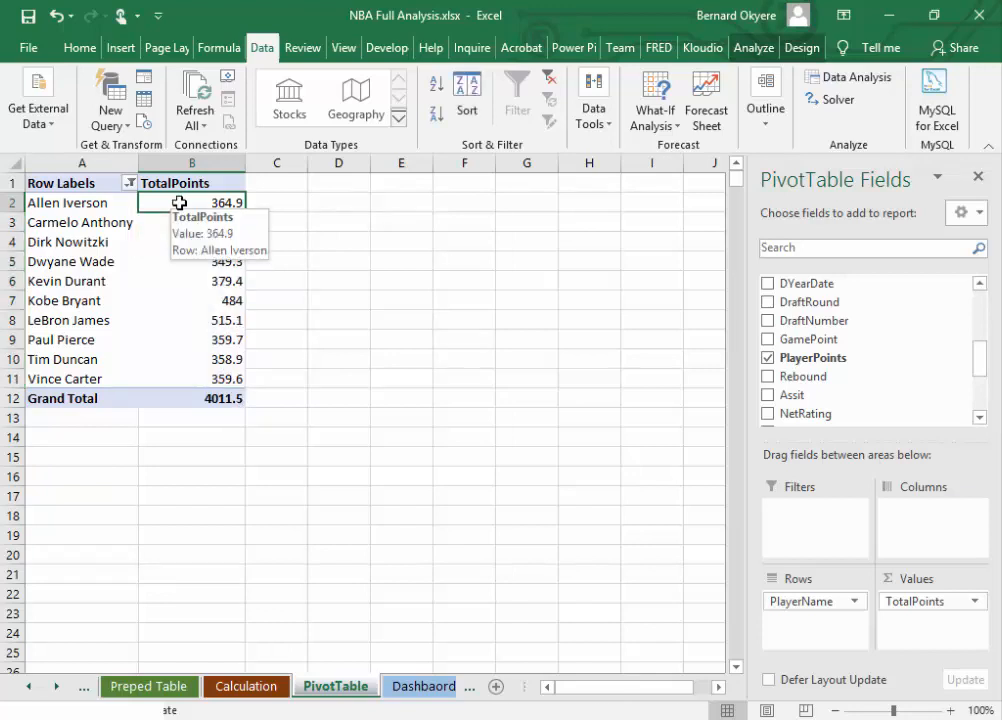
click(755, 48)
click(792, 54)
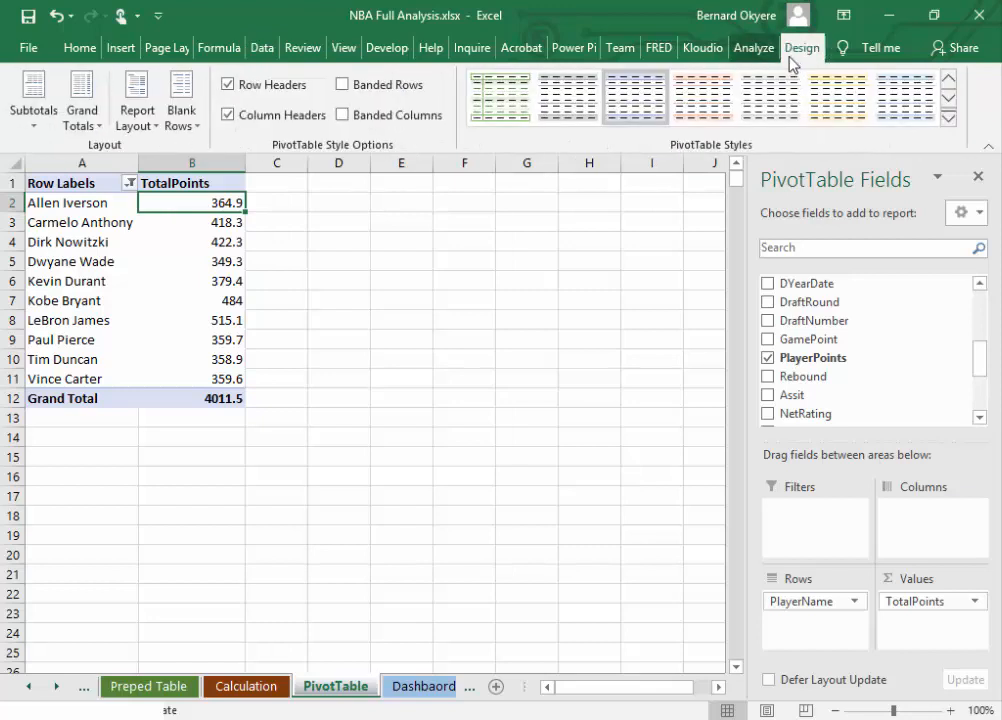
click(752, 52)
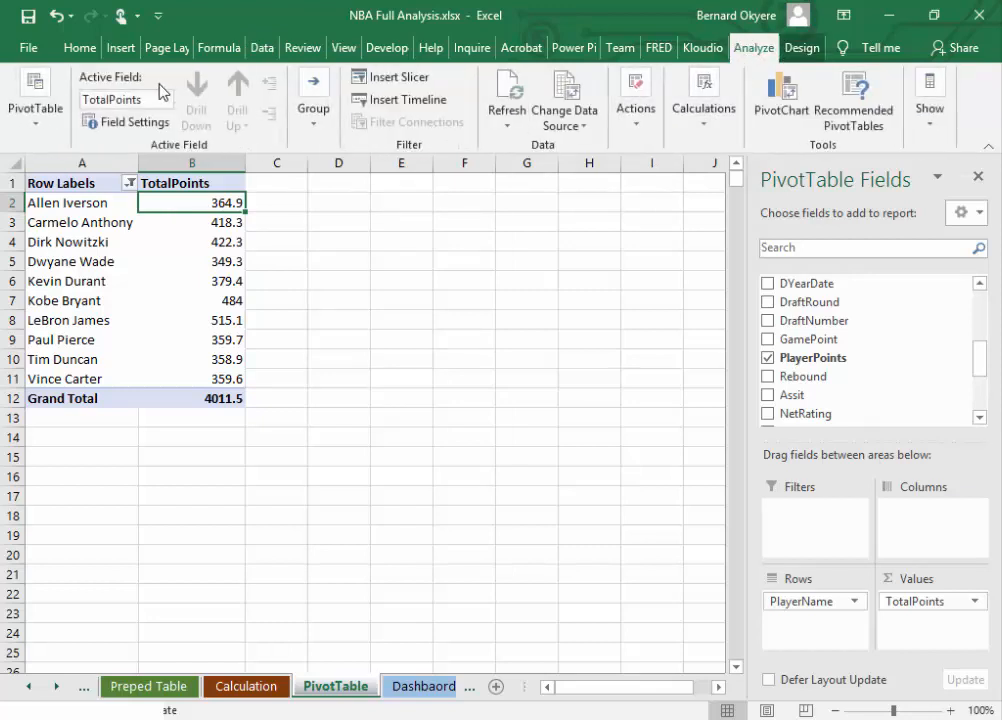
click(80, 48)
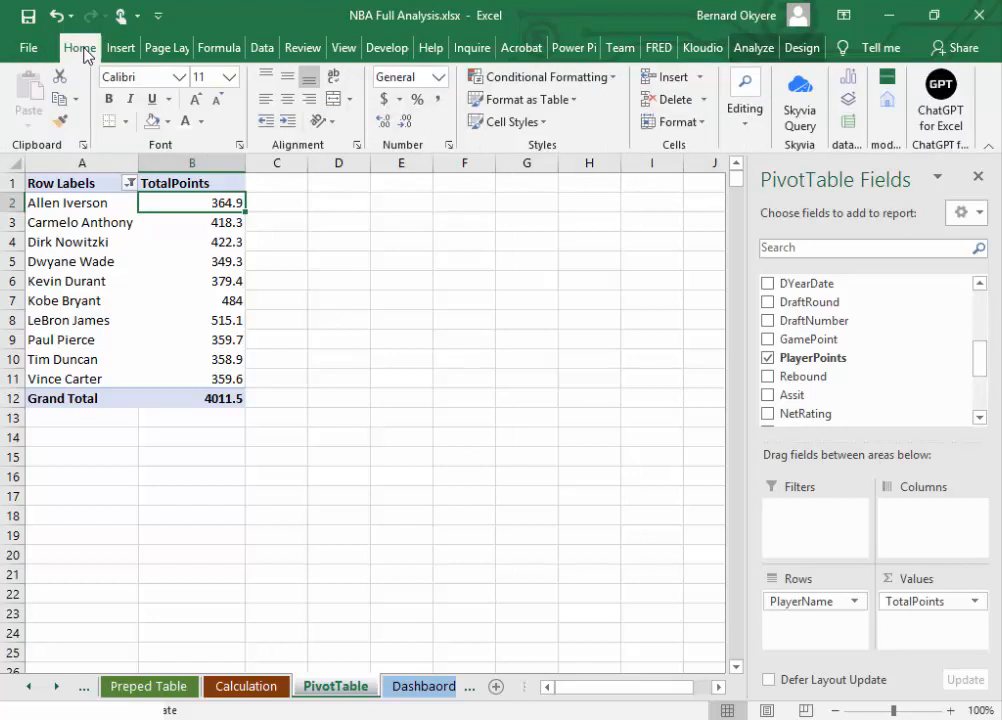
click(740, 135)
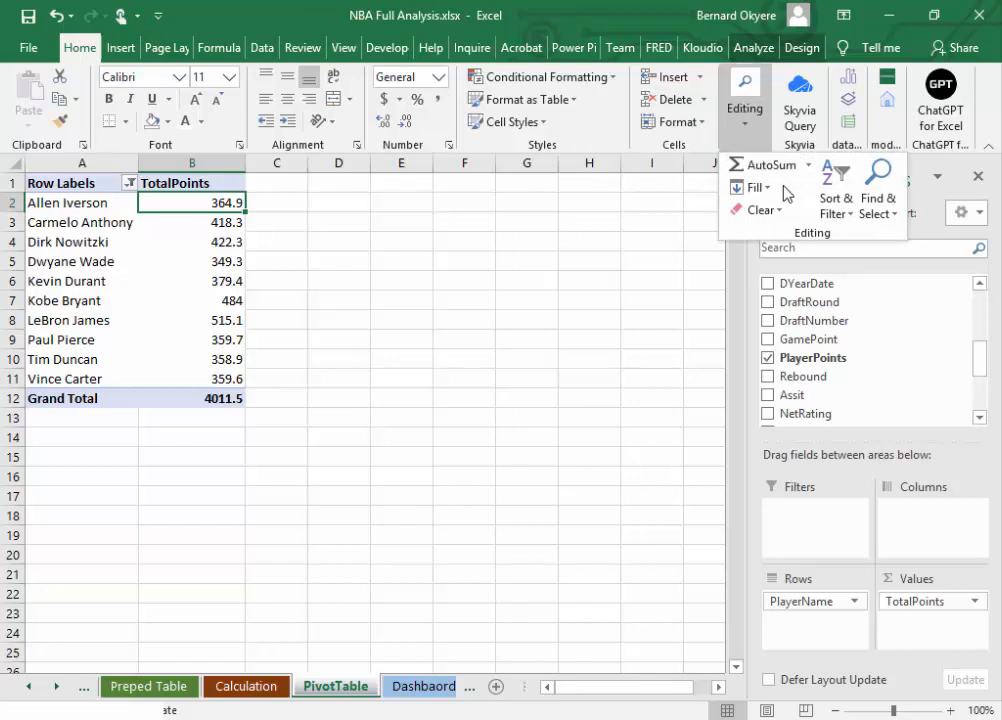
click(849, 214)
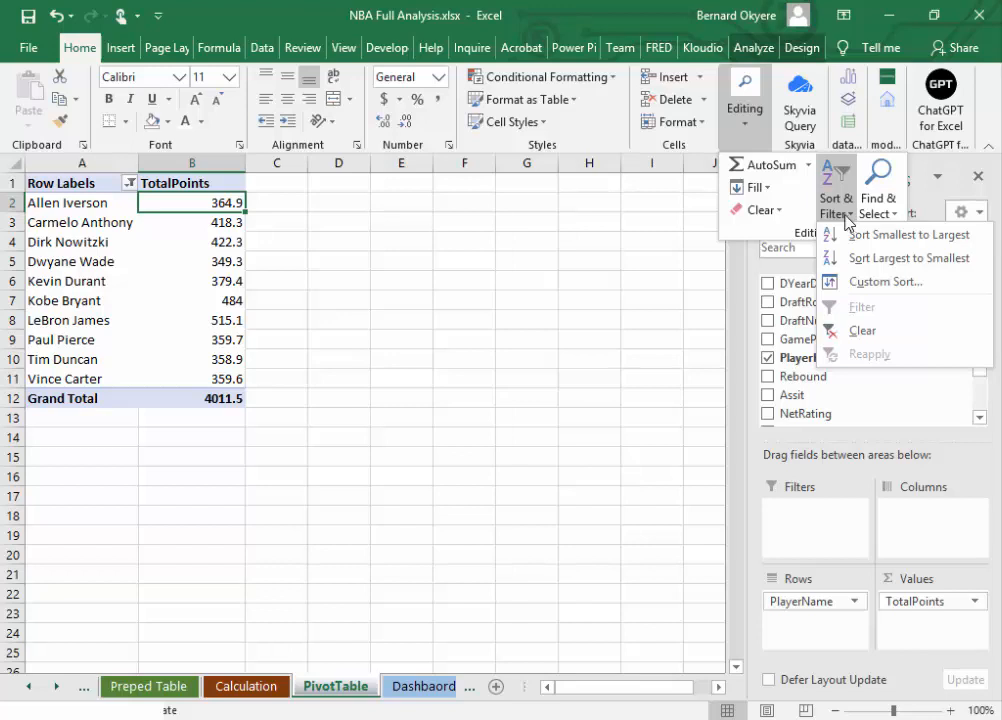
click(899, 240)
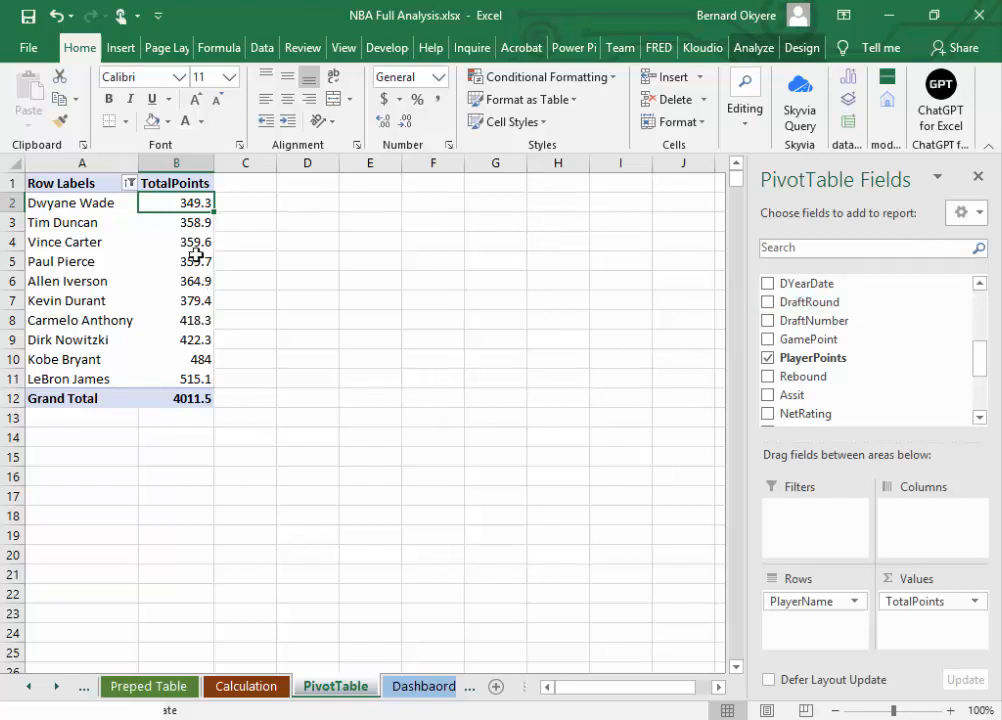
Step: Sort the top 10 players by TotalPoints from largest to smallest
click(744, 118)
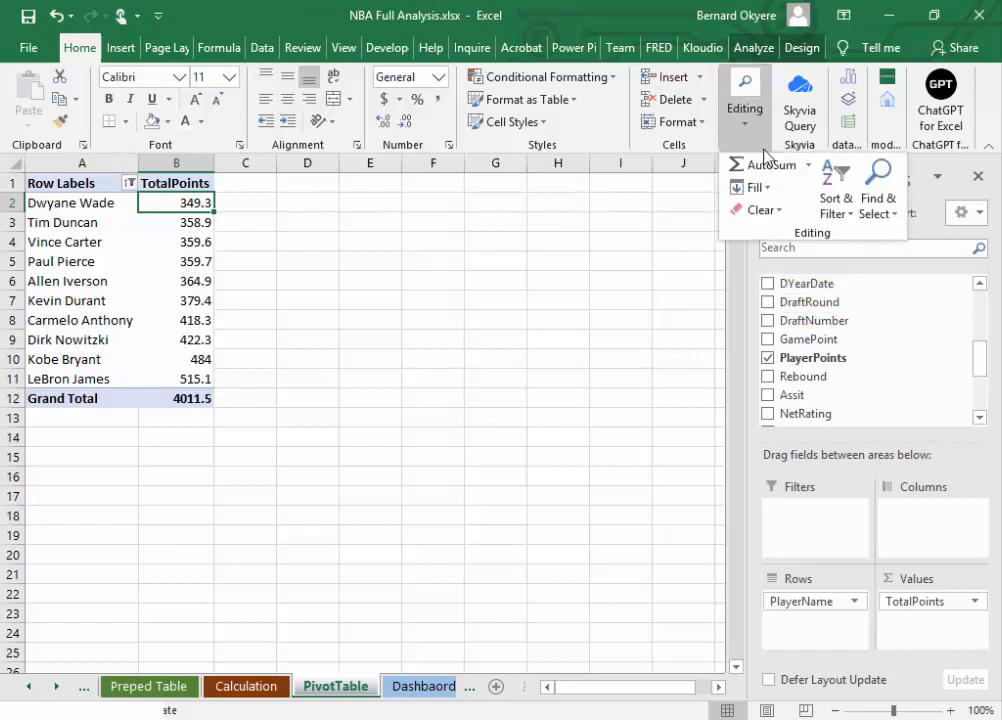
click(835, 185)
click(879, 259)
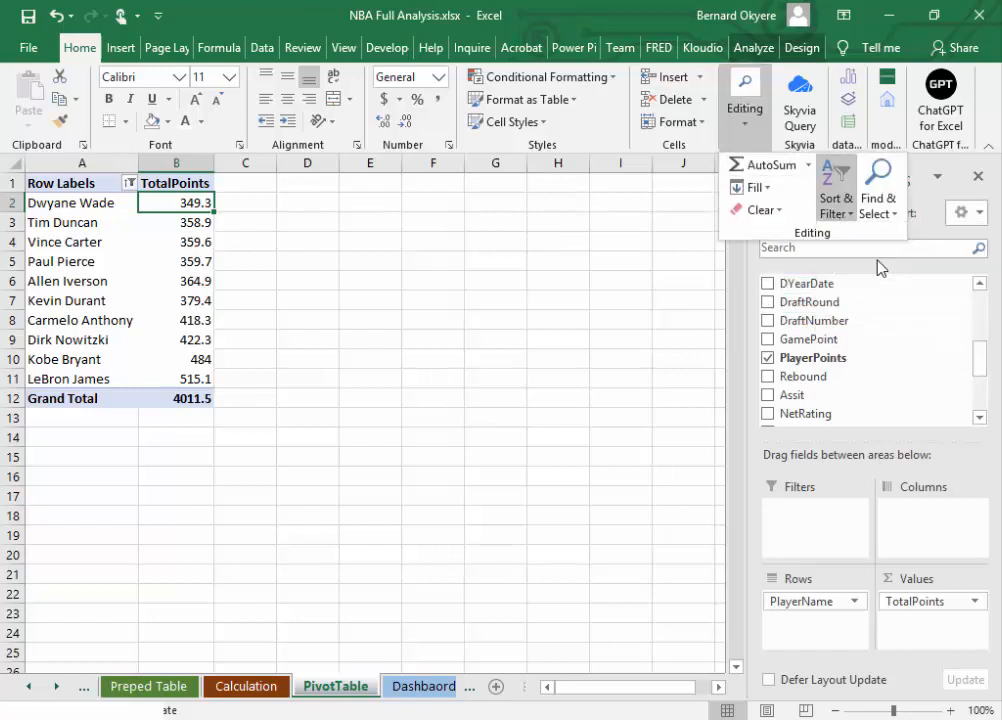
click(254, 380)
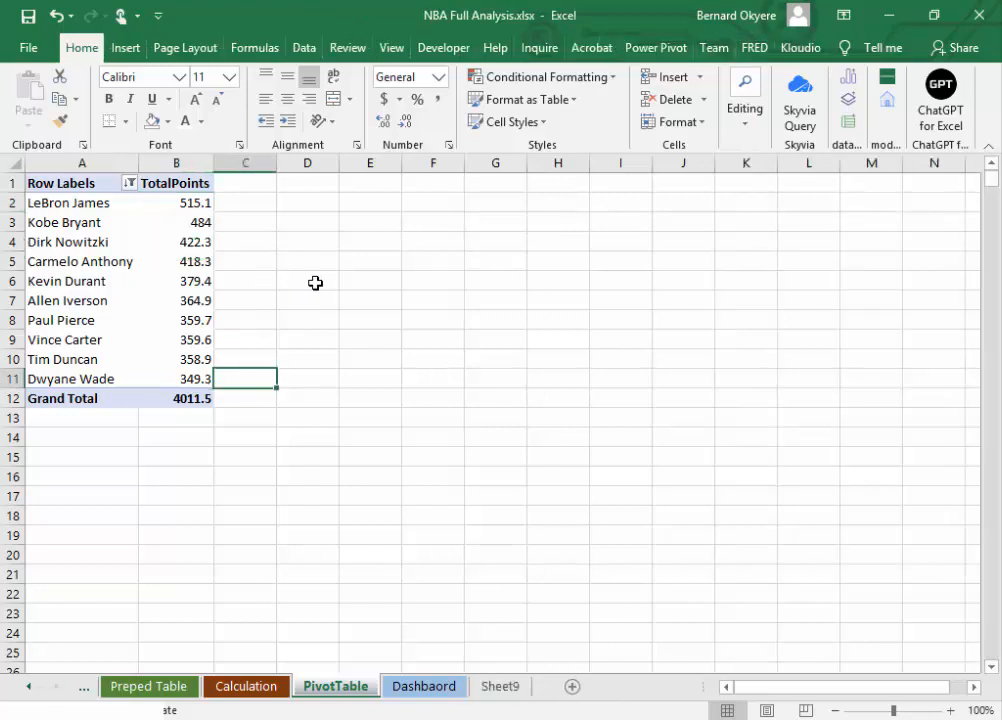
click(188, 201)
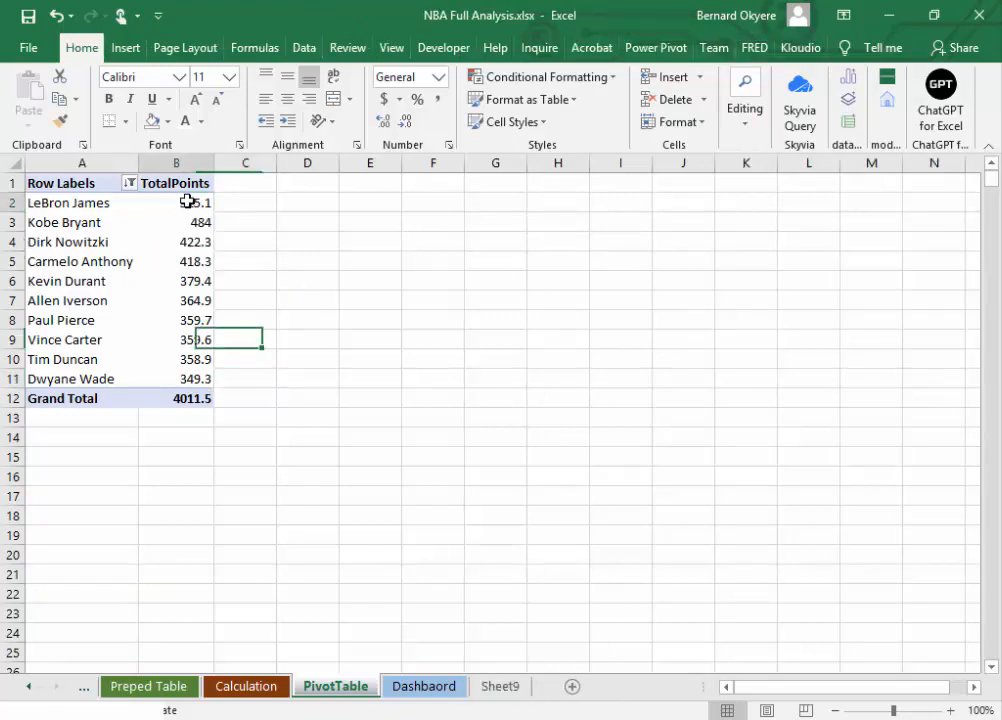
drag(188, 201, 177, 374)
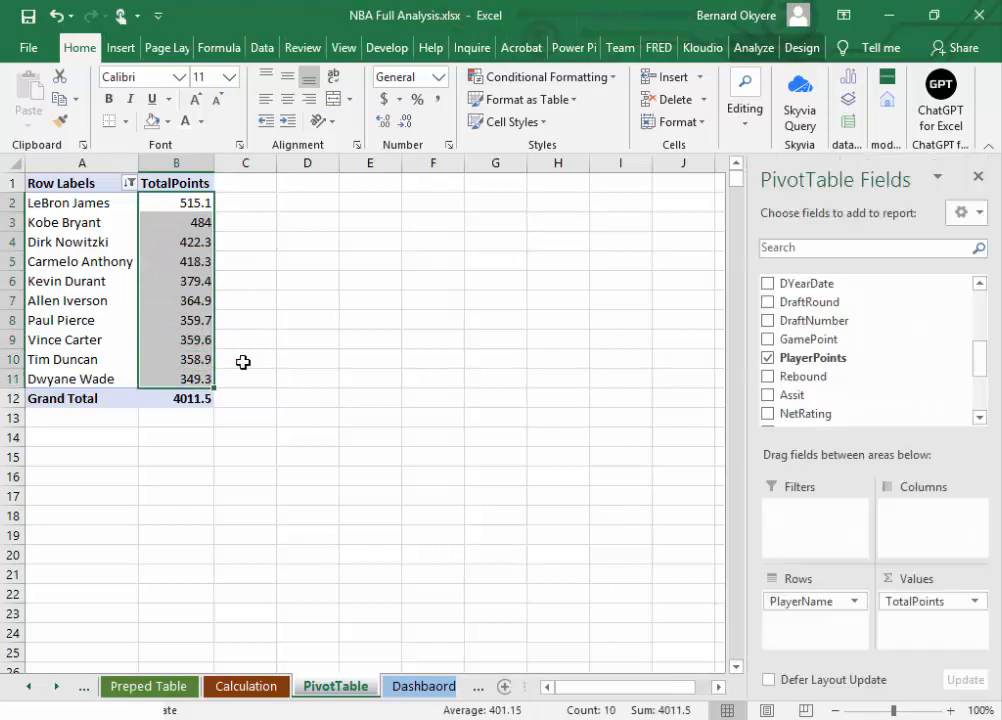
click(262, 386)
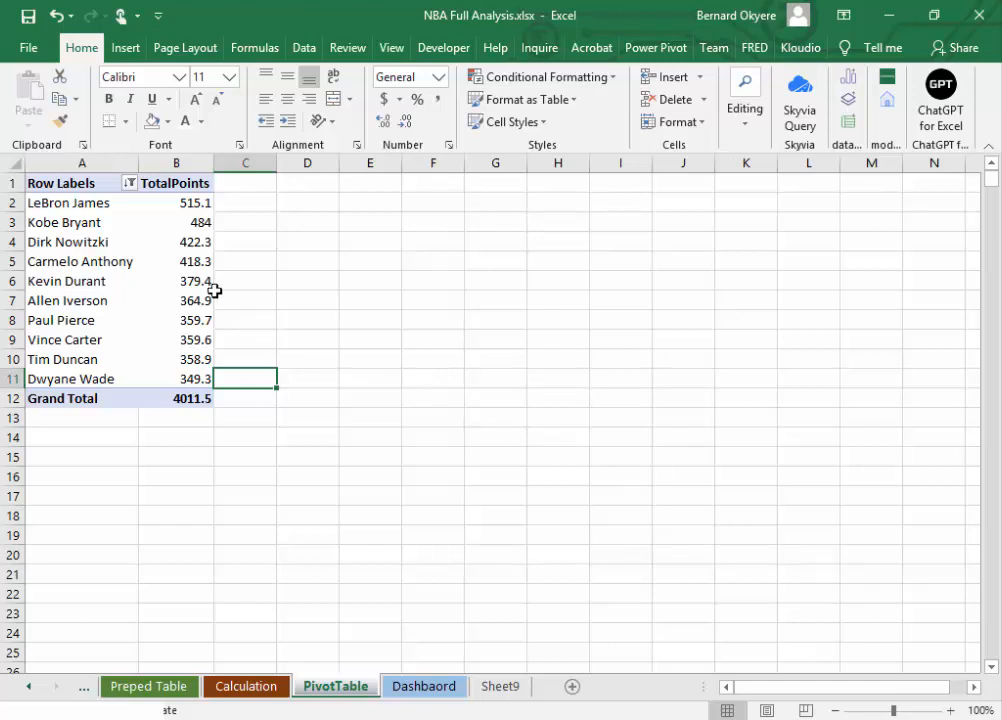
drag(44, 200, 208, 380)
click(308, 378)
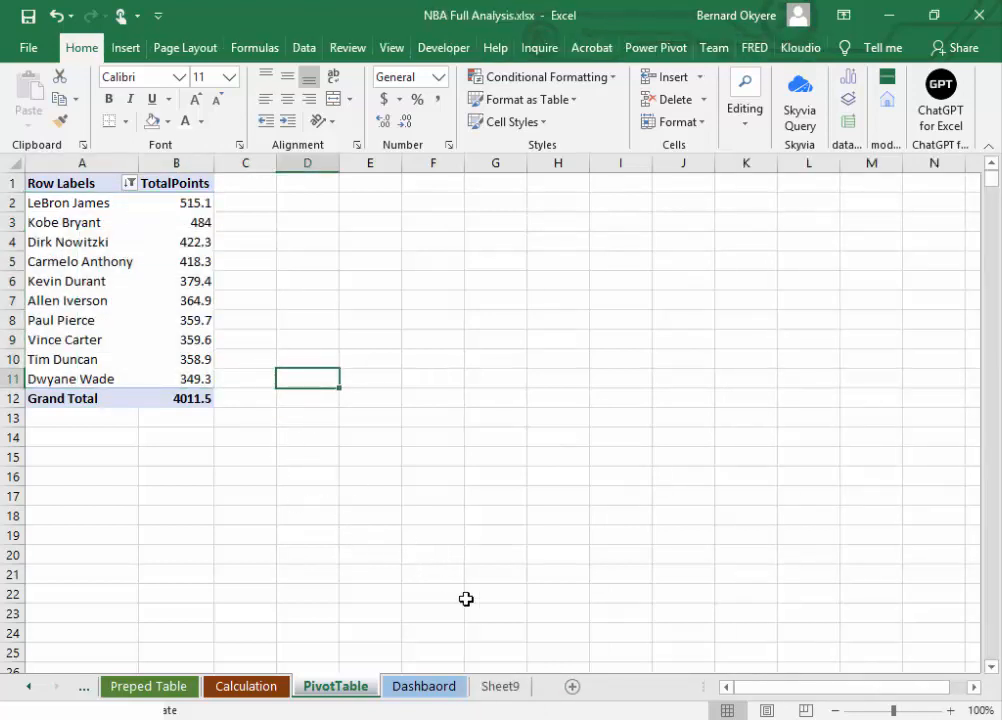
click(320, 530)
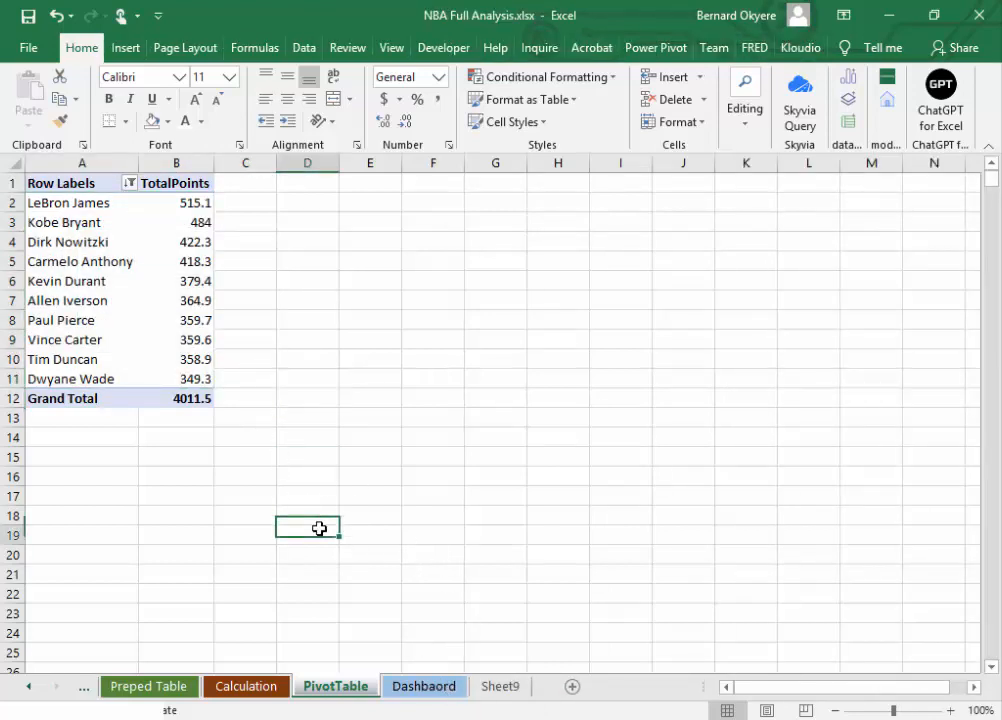
click(65, 219)
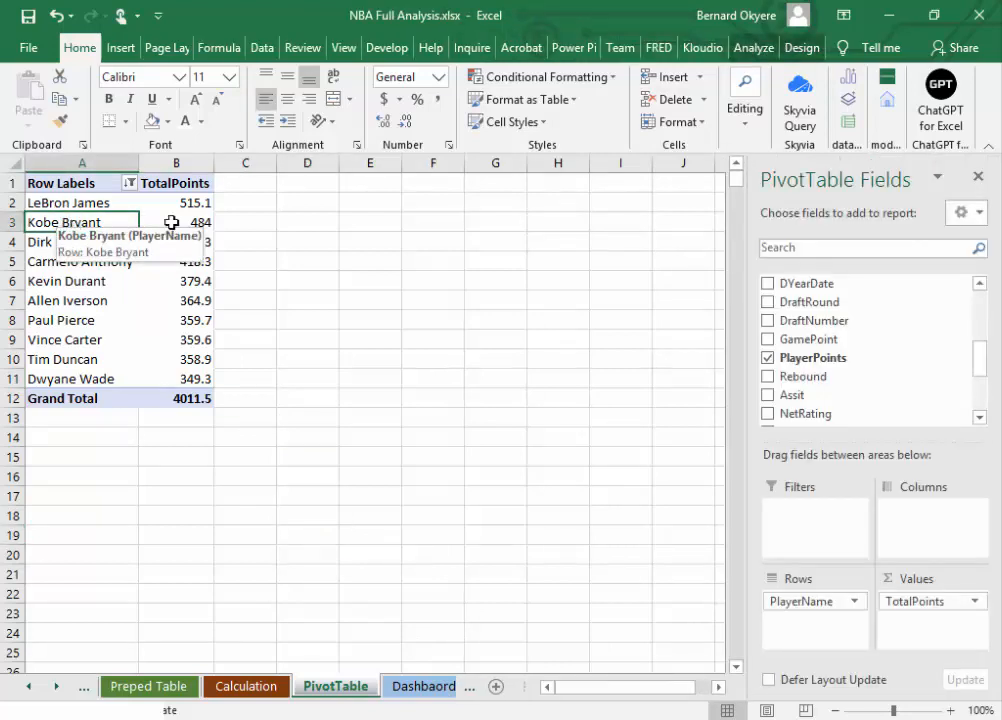
click(752, 48)
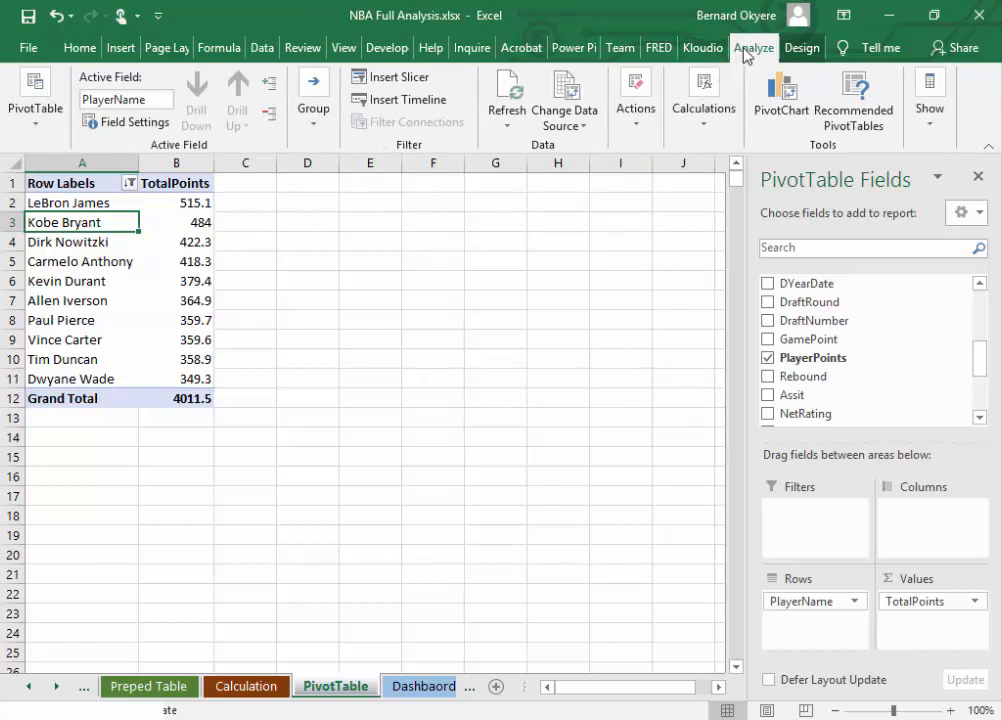
click(789, 96)
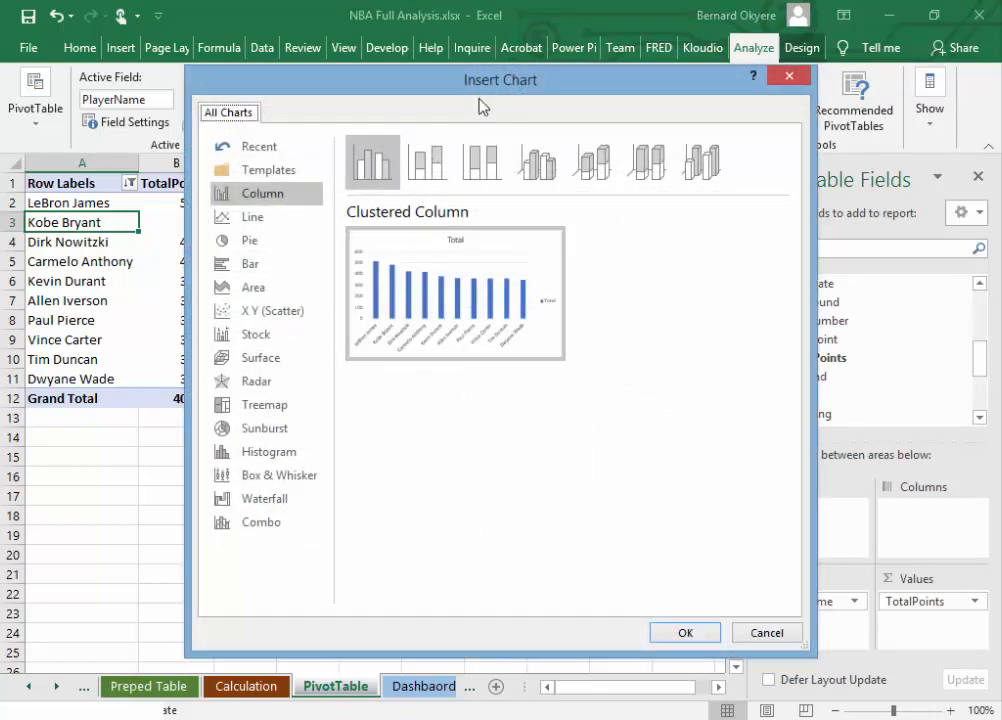
drag(481, 105, 641, 79)
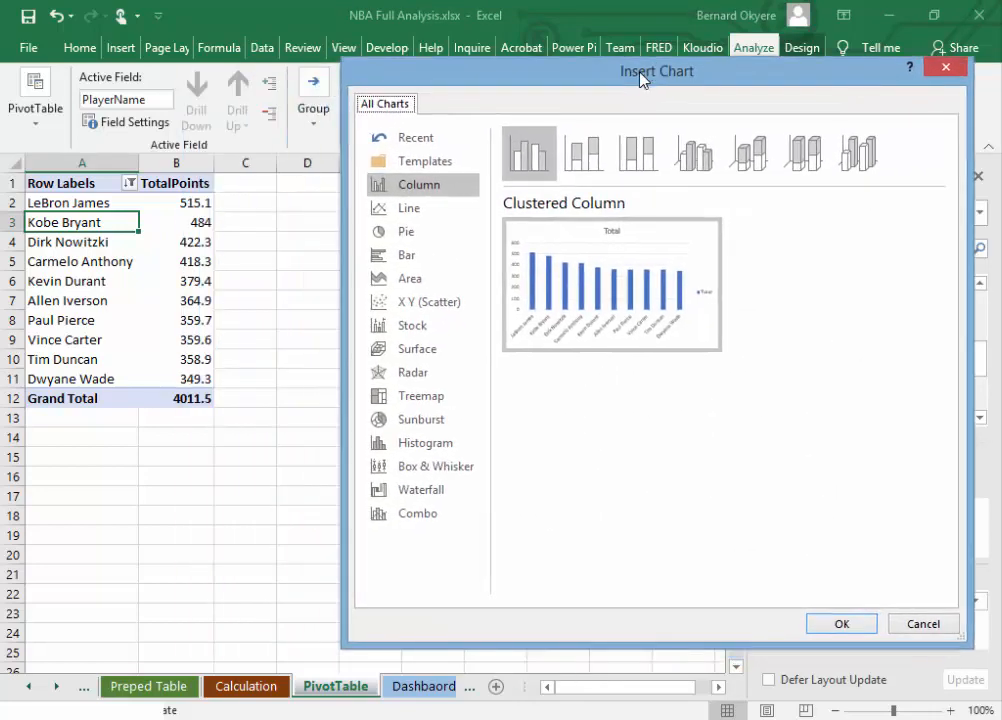
click(921, 623)
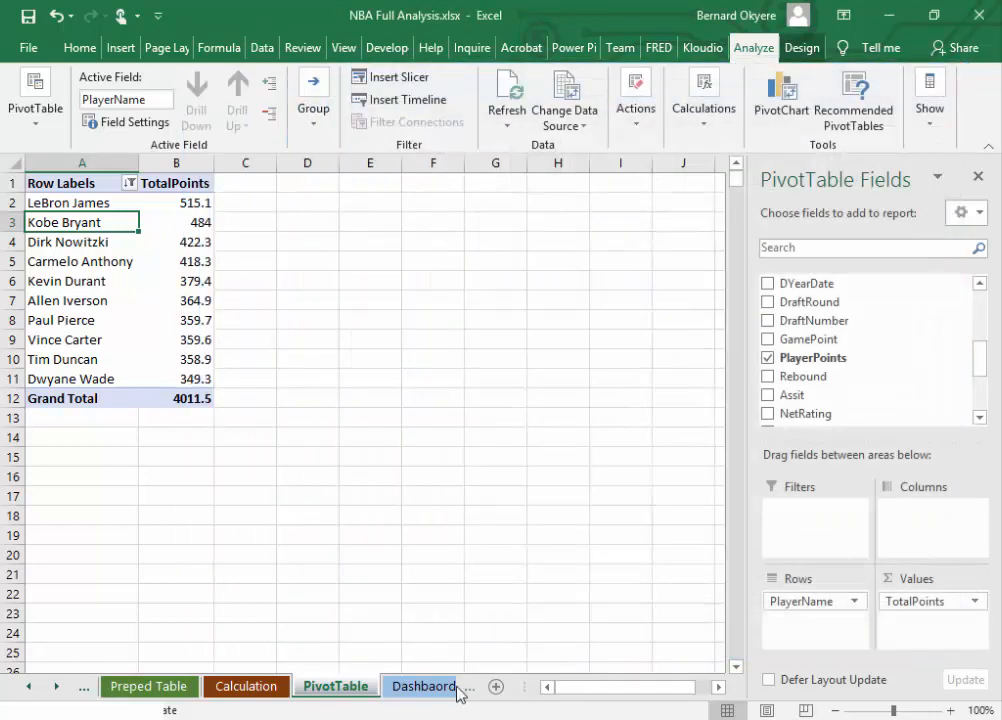
click(445, 687)
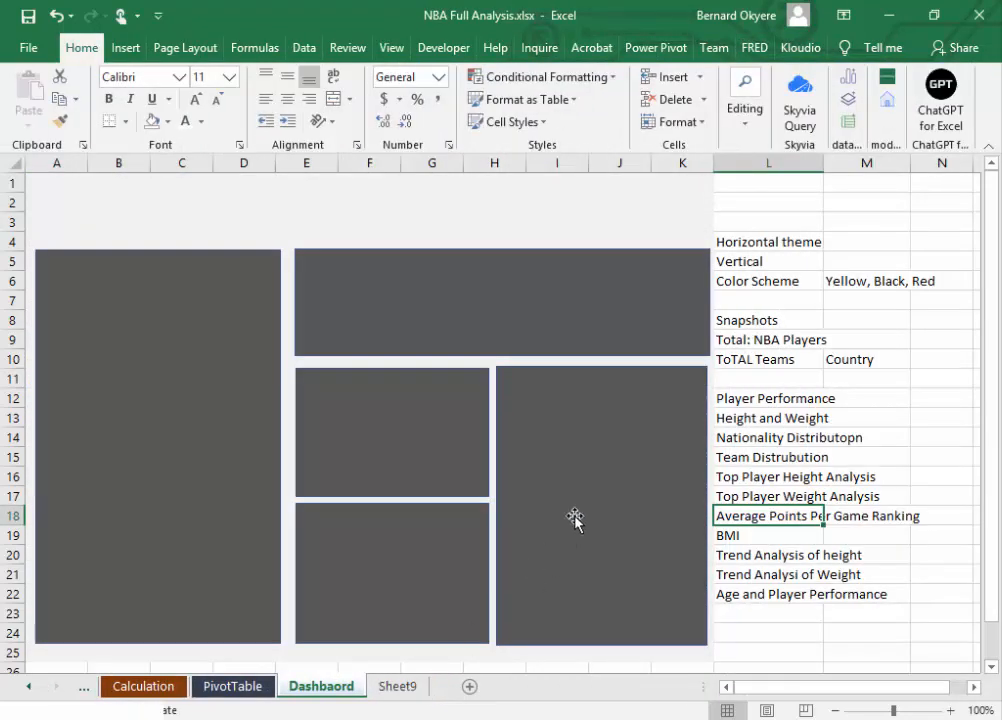
click(577, 477)
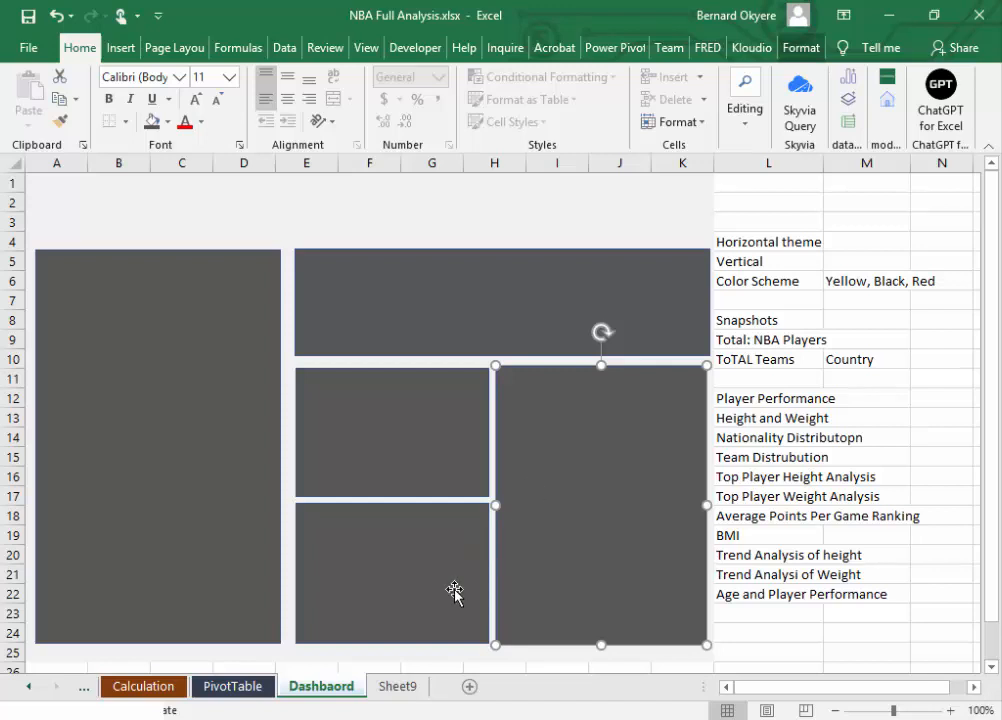
Step: Insert a Clustered Bar PivotChart from the top 10 players PivotTable and position it beside the table
click(254, 695)
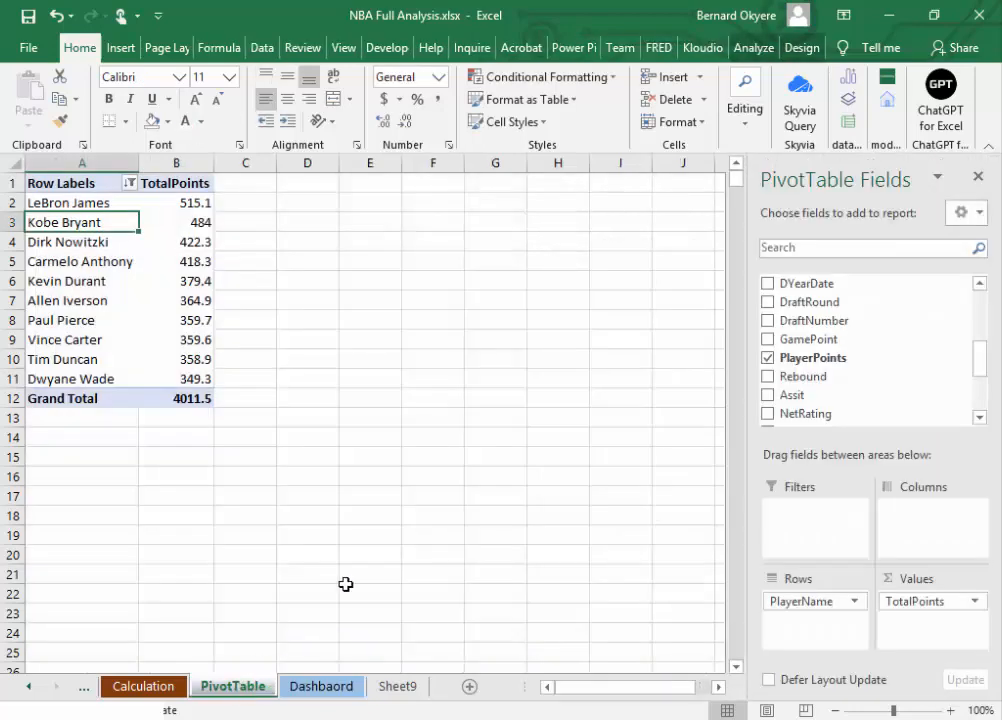
click(760, 47)
click(792, 121)
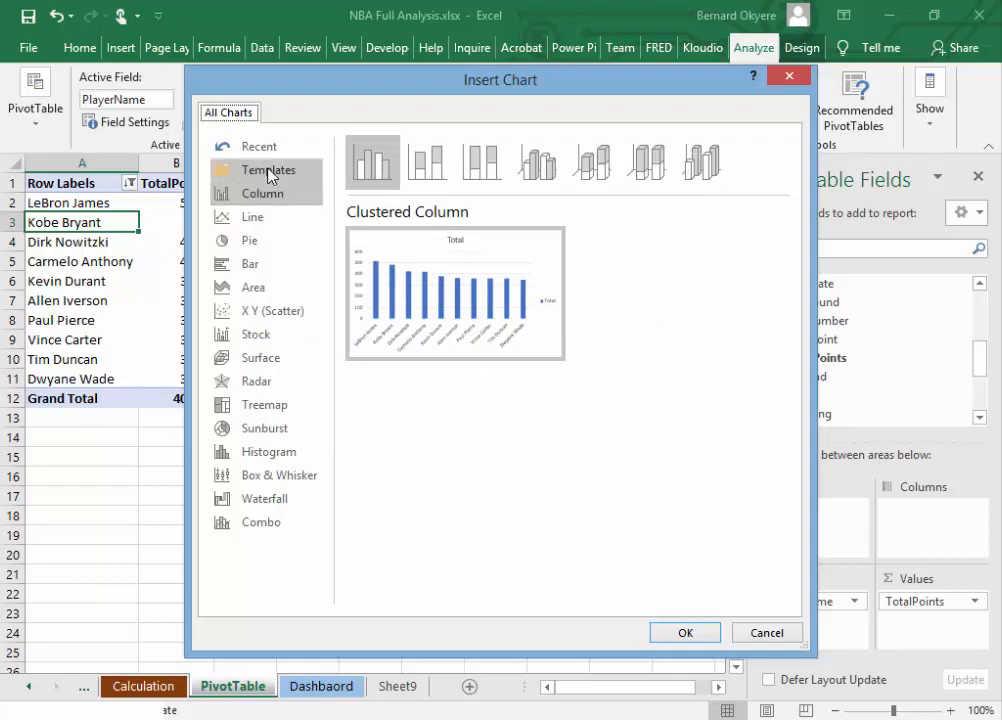
click(252, 268)
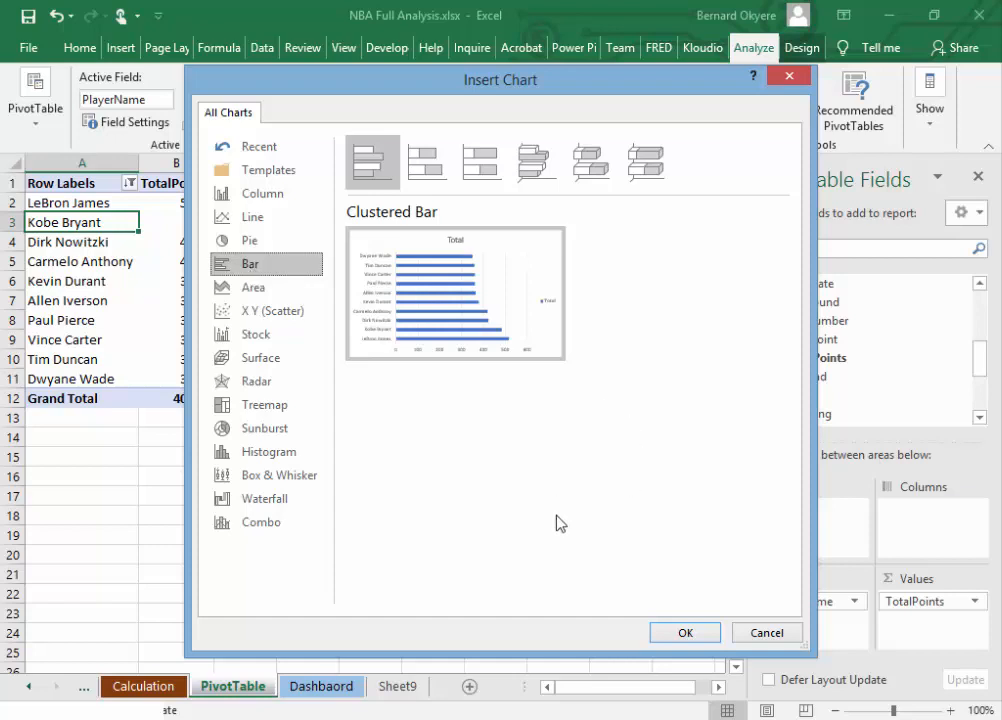
click(679, 633)
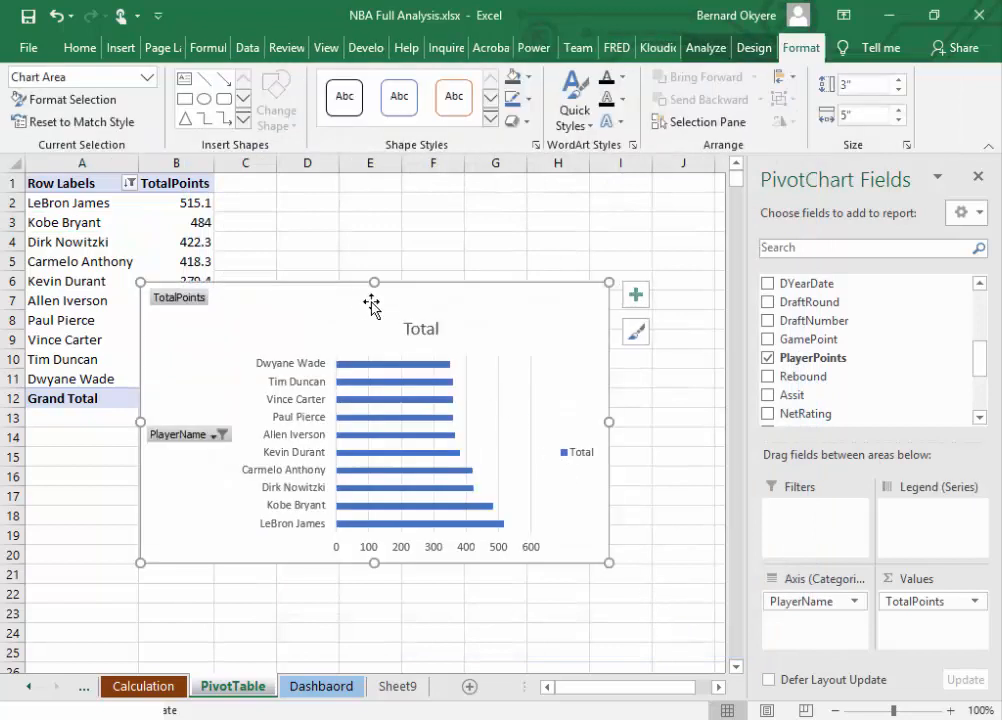
drag(371, 306, 451, 253)
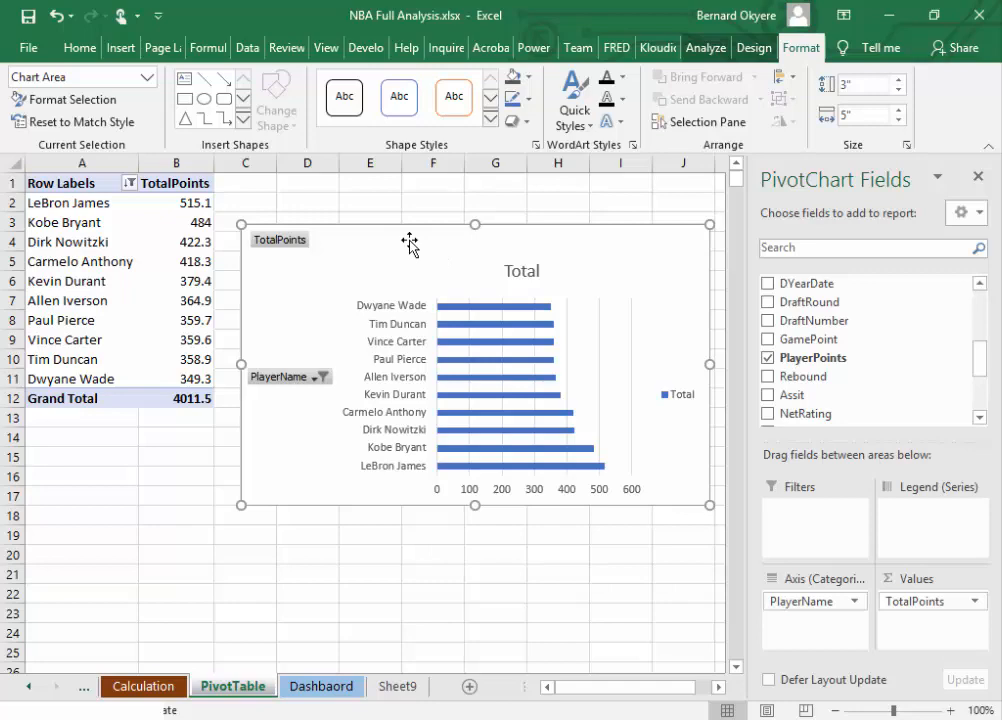
Step: Copy the top 10 players bar chart and paste it onto the Dashbaord sheet
right_click(409, 239)
click(423, 285)
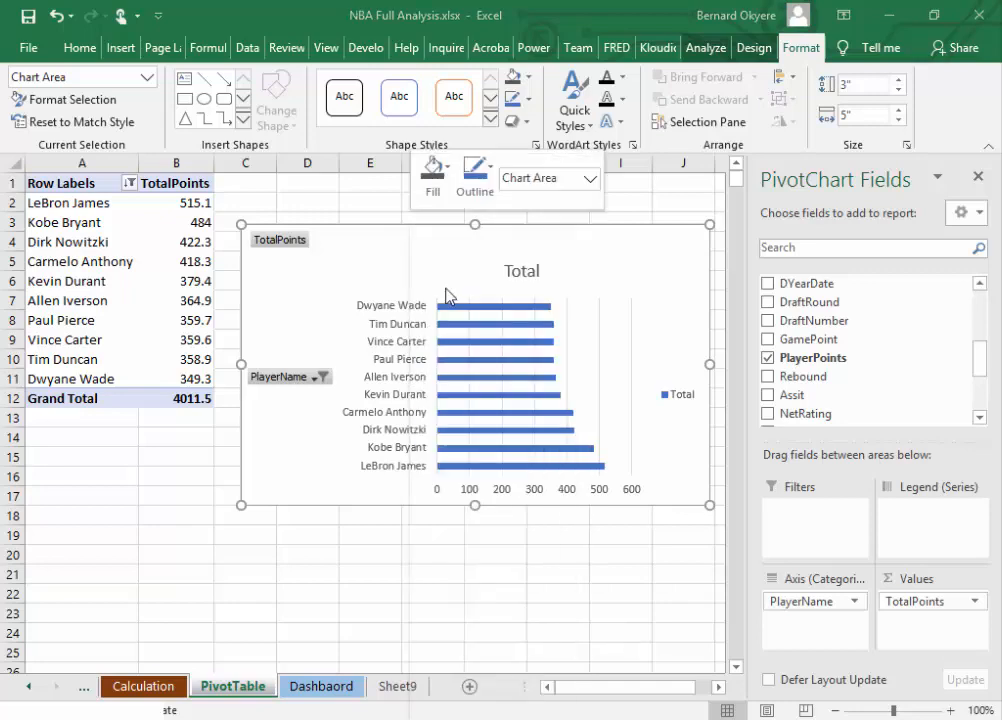
click(325, 688)
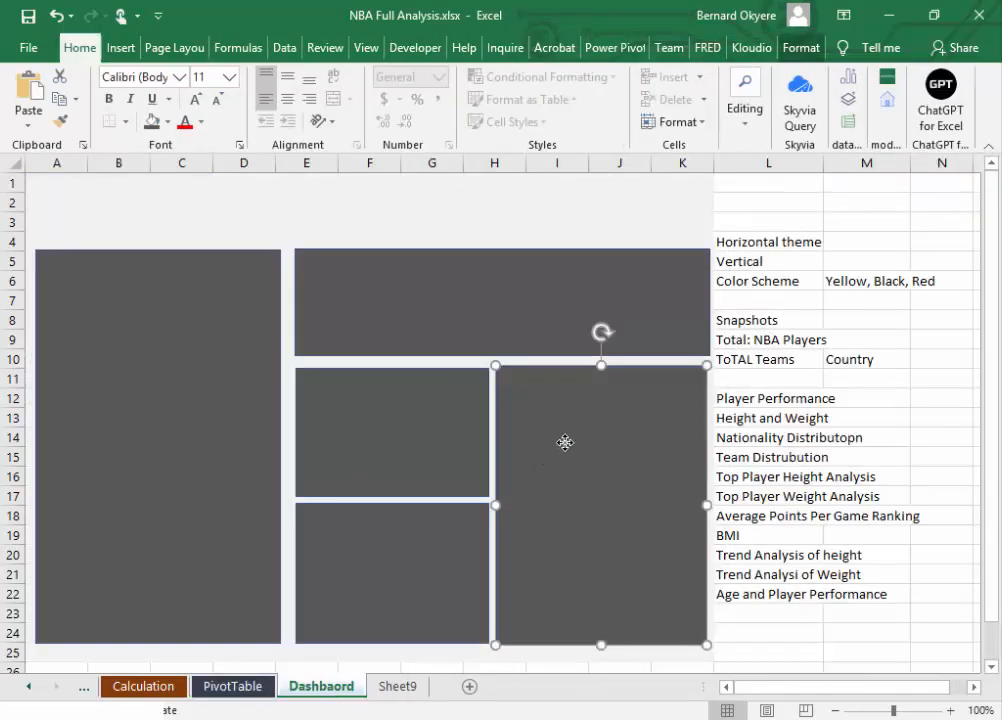
right_click(566, 443)
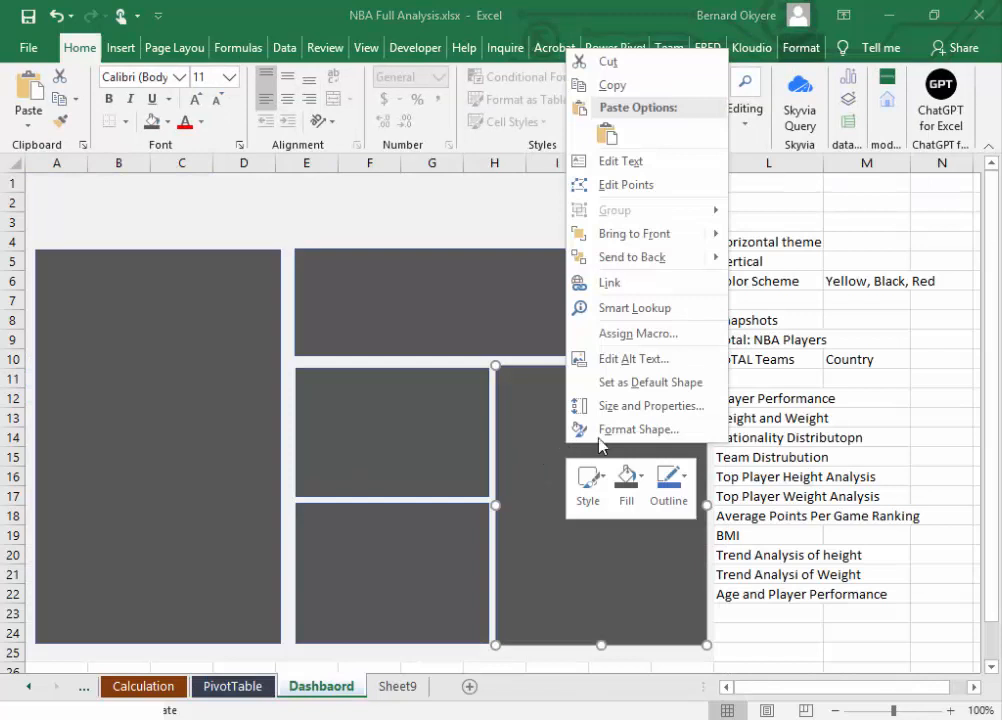
click(616, 141)
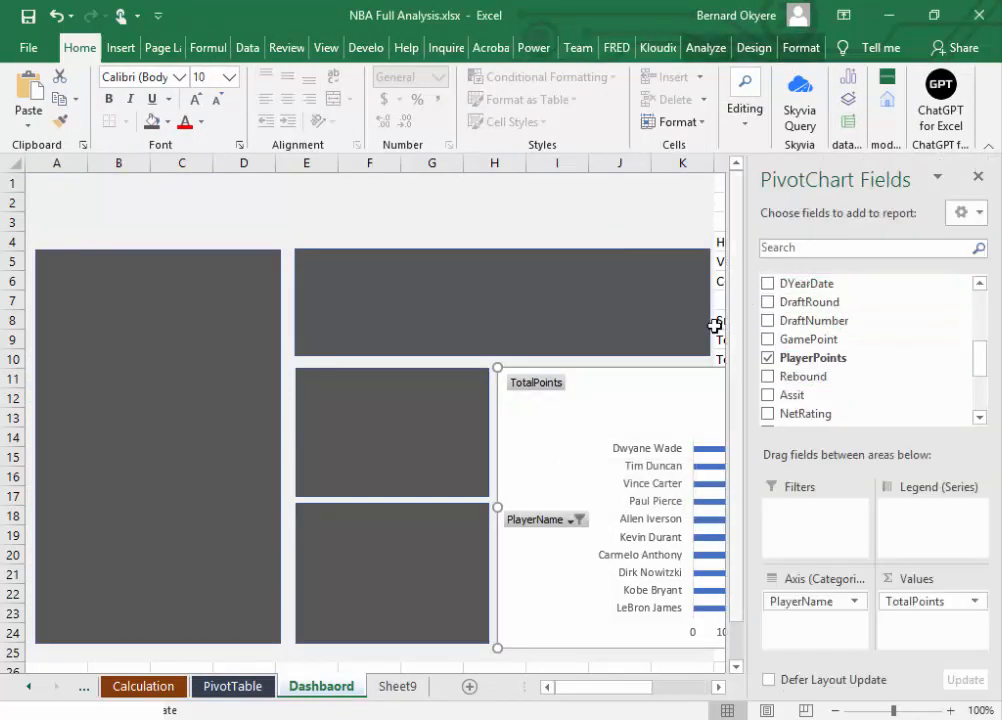
Step: Move and resize the pasted bar chart over the dashboard panels so it spans about columns C to J and rows 4 to 18
drag(646, 394, 484, 347)
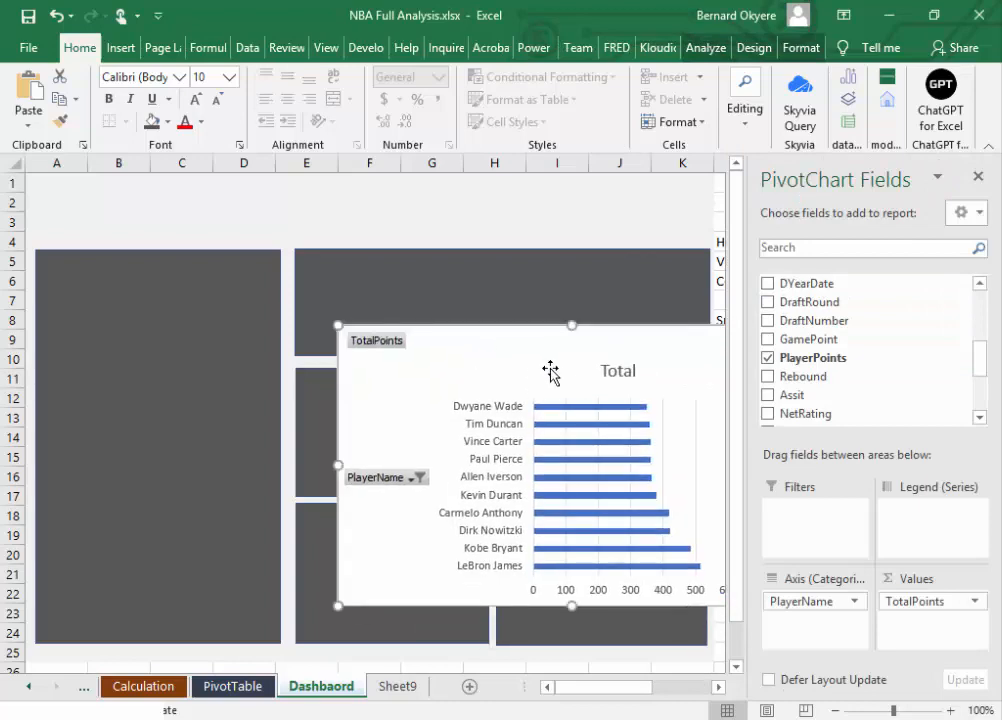
click(400, 688)
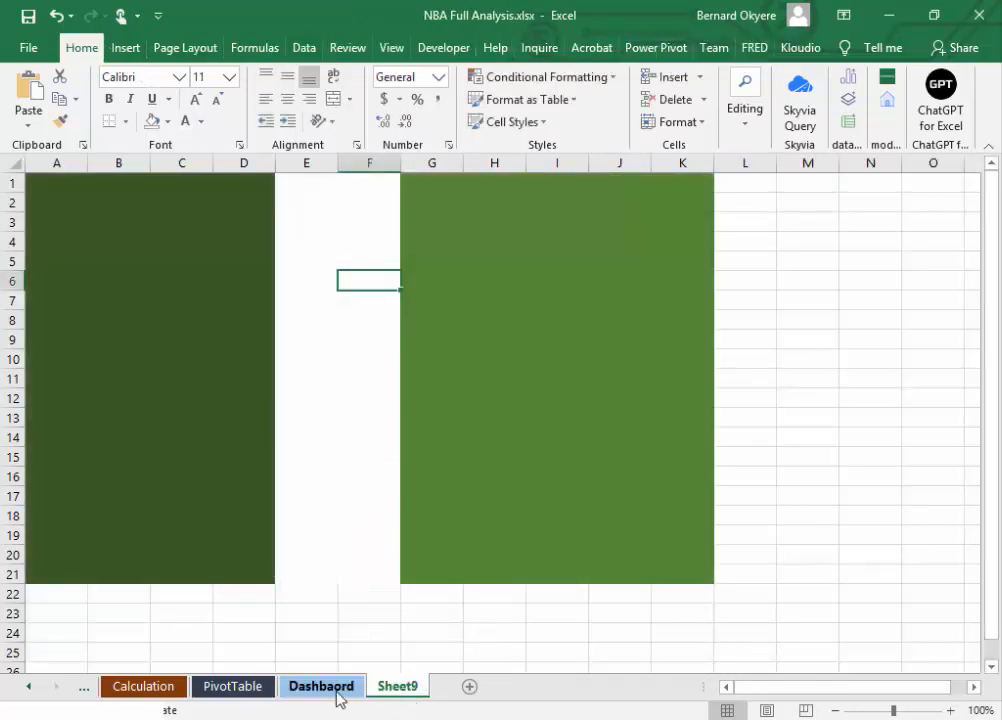
click(332, 690)
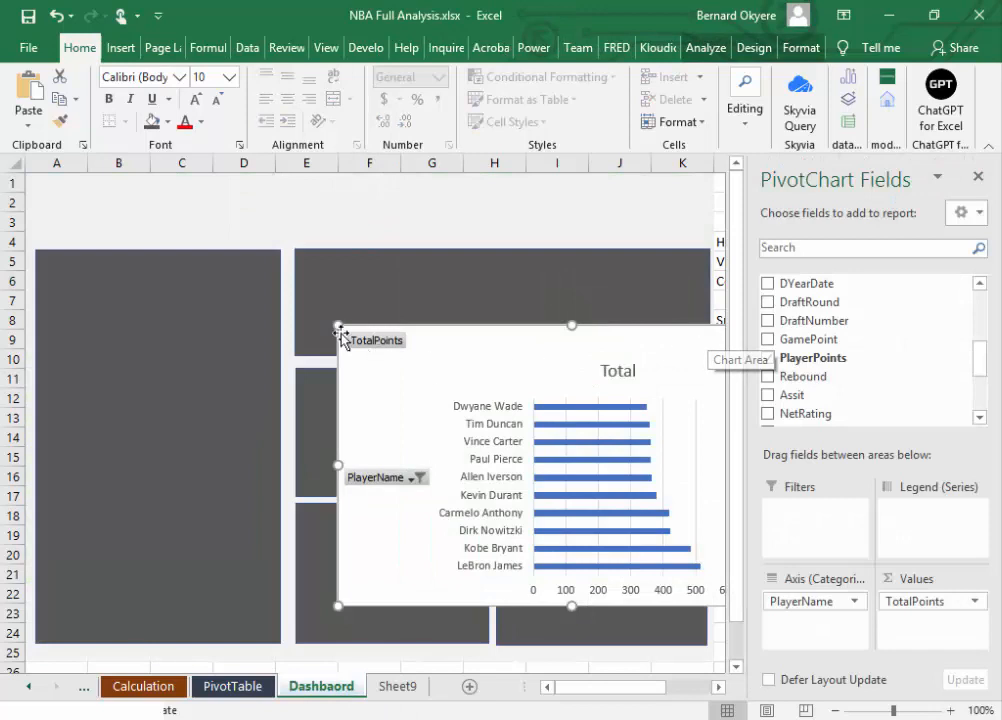
click(434, 378)
drag(434, 378, 436, 384)
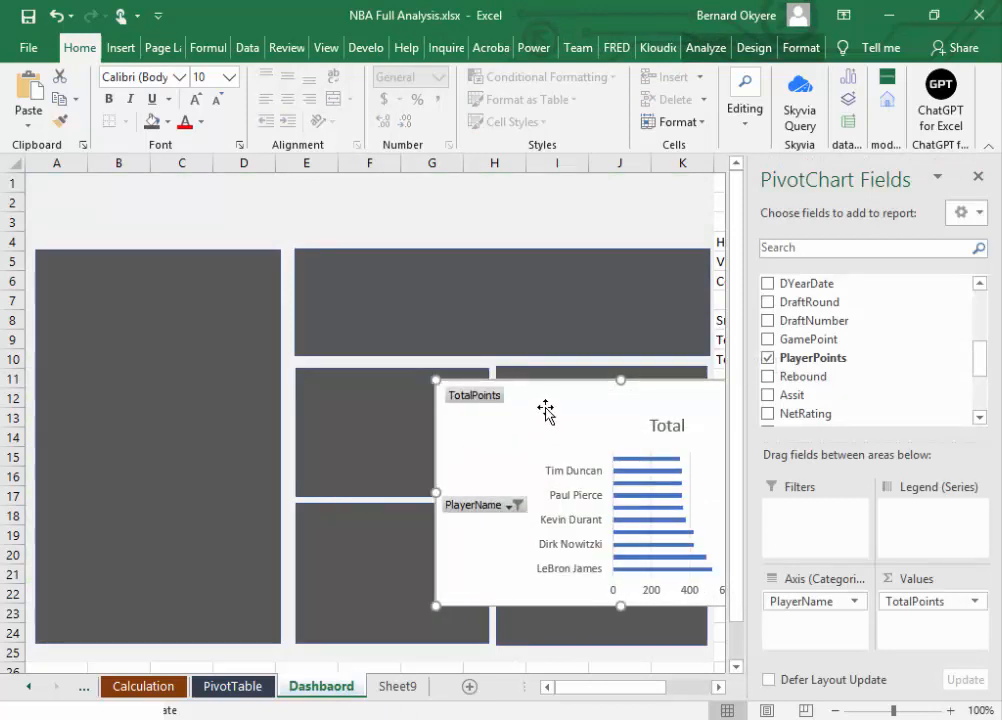
drag(544, 409, 399, 392)
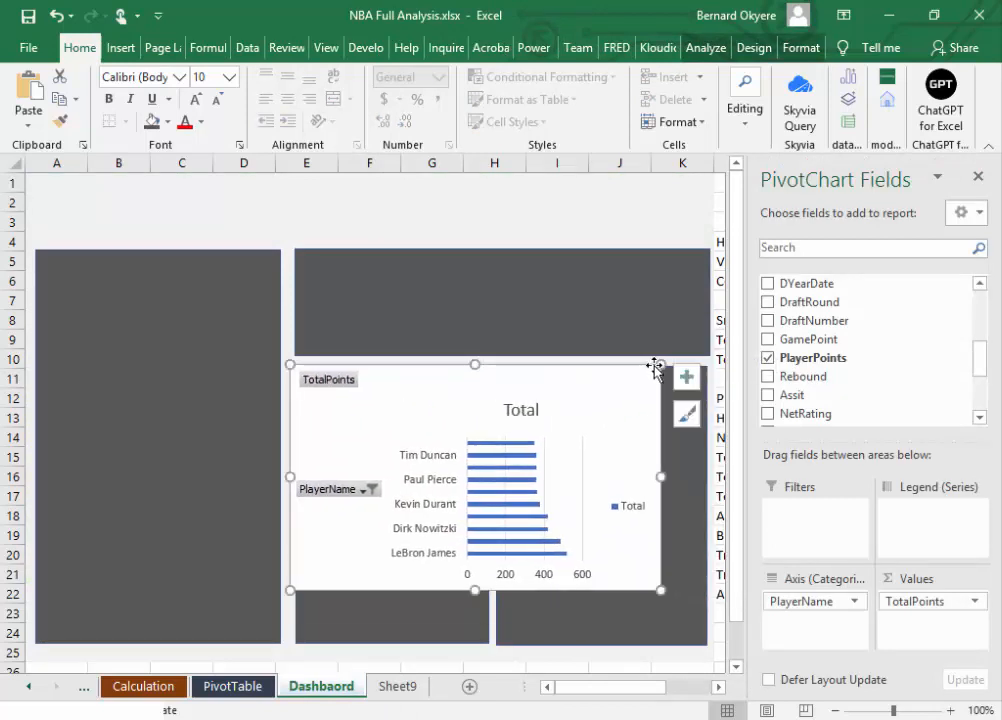
drag(660, 366, 609, 372)
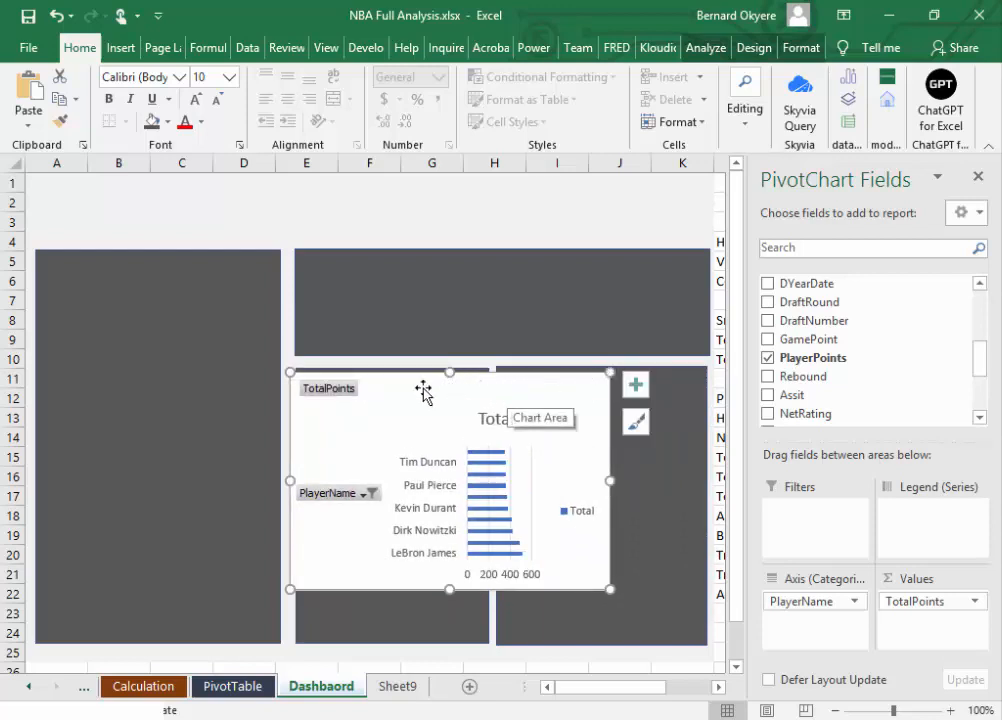
drag(611, 372, 636, 340)
drag(635, 590, 664, 608)
drag(518, 362, 459, 257)
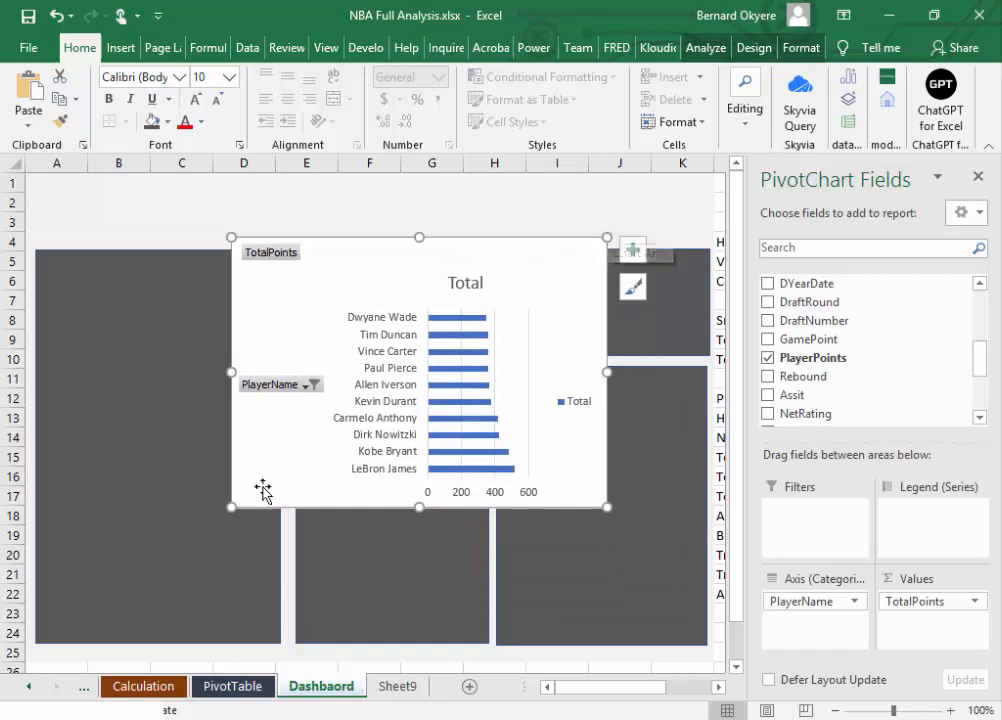
drag(232, 507, 203, 540)
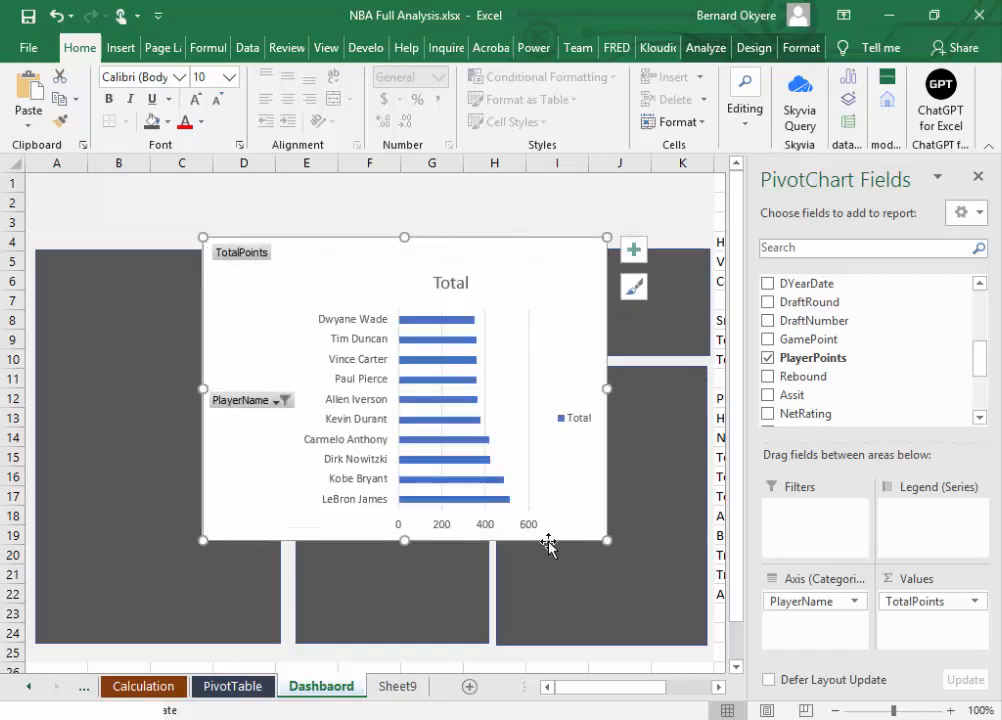
mouse_move(201, 388)
mouse_down()
mouse_move(152, 400)
mouse_move(207, 390)
mouse_up()
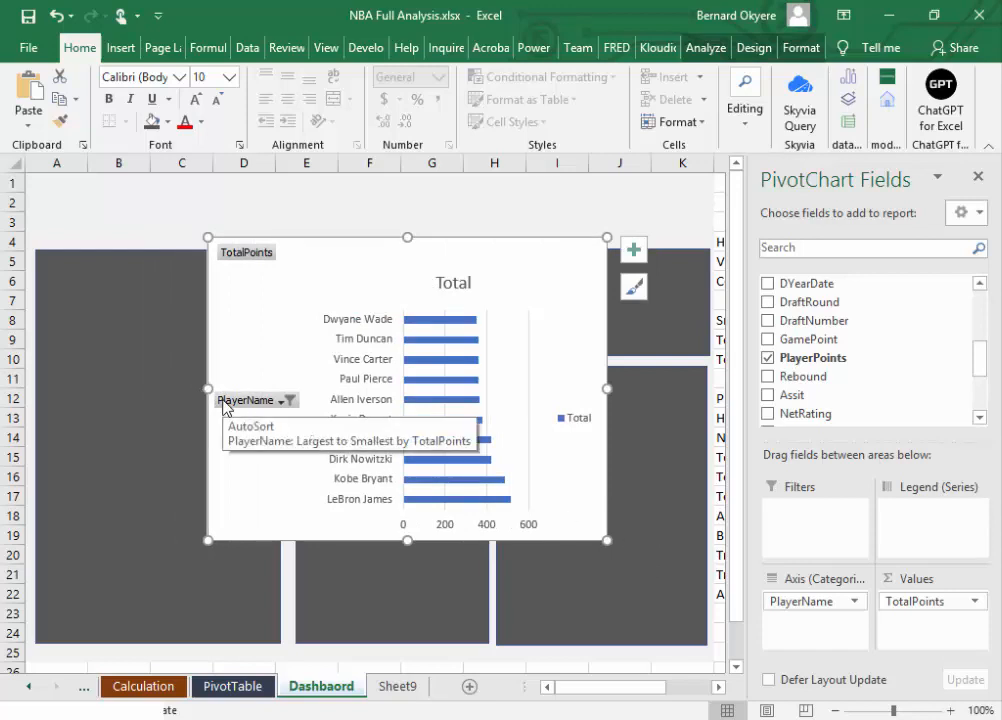
key(ctrl+z)
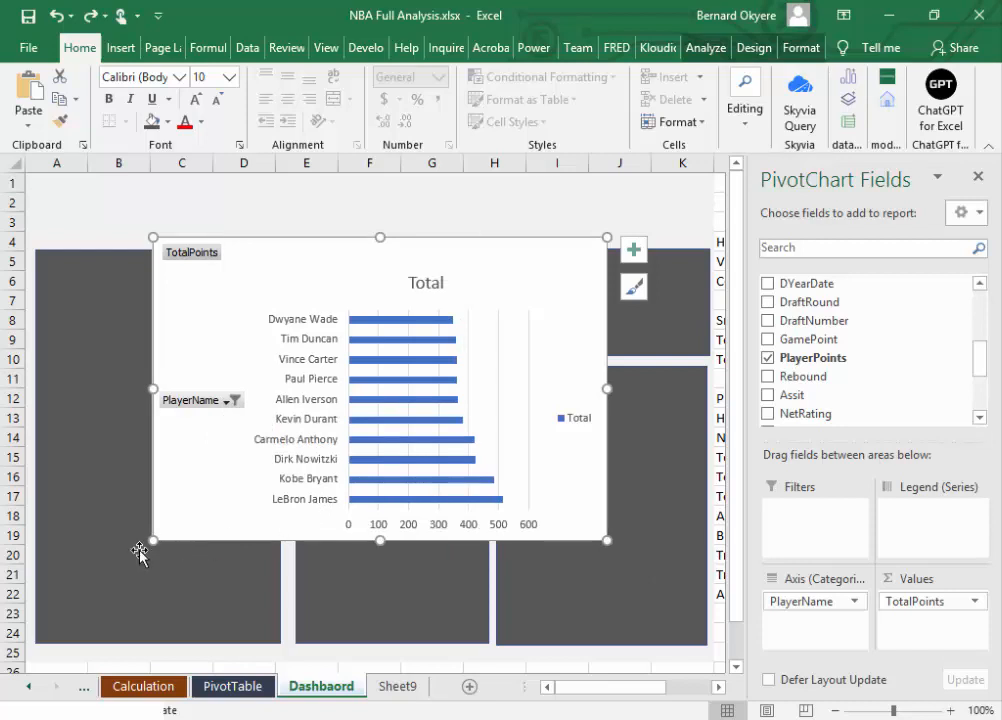
mouse_move(153, 542)
mouse_down()
mouse_move(539, 365)
mouse_move(206, 530)
mouse_move(177, 537)
mouse_move(193, 506)
mouse_move(152, 518)
mouse_up()
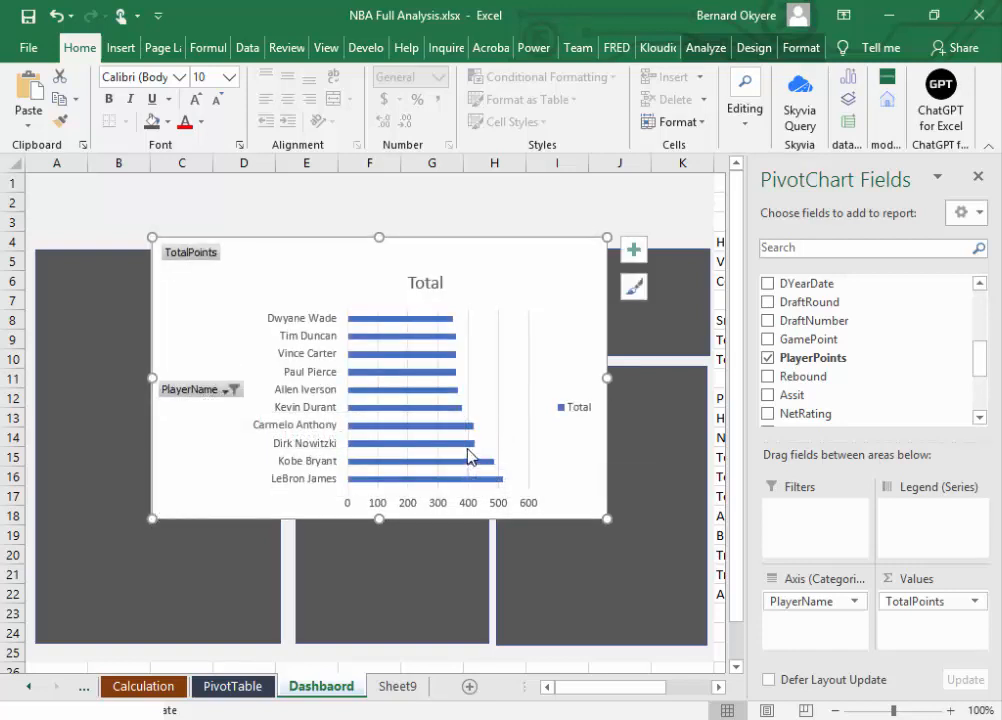
Step: Hide all field buttons on the dashboard bar chart and delete its legend
right_click(204, 394)
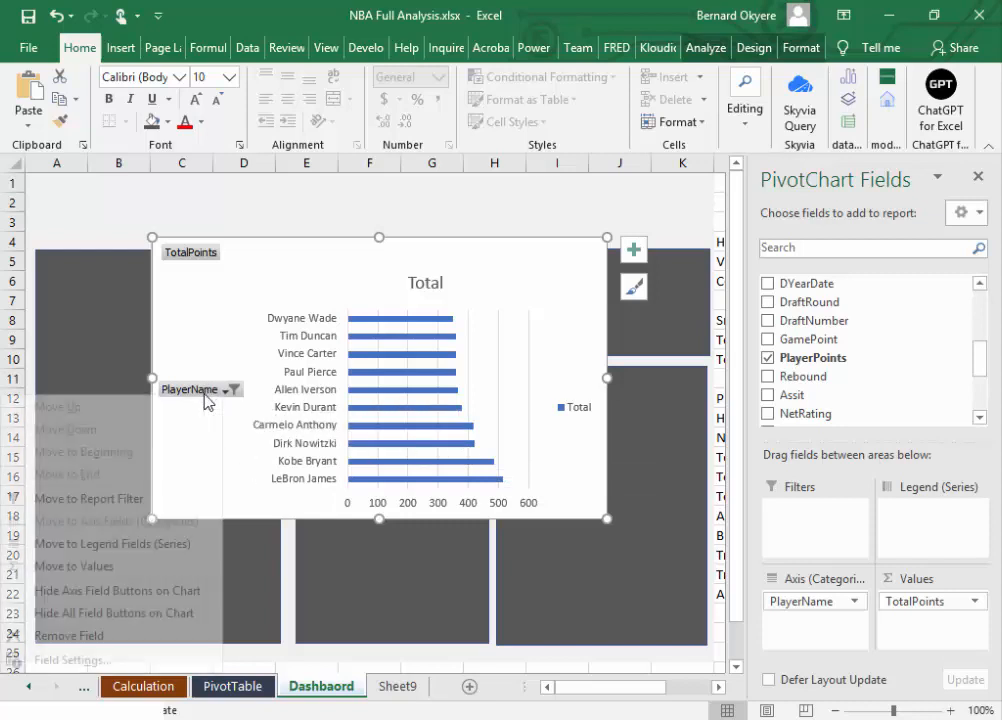
click(116, 613)
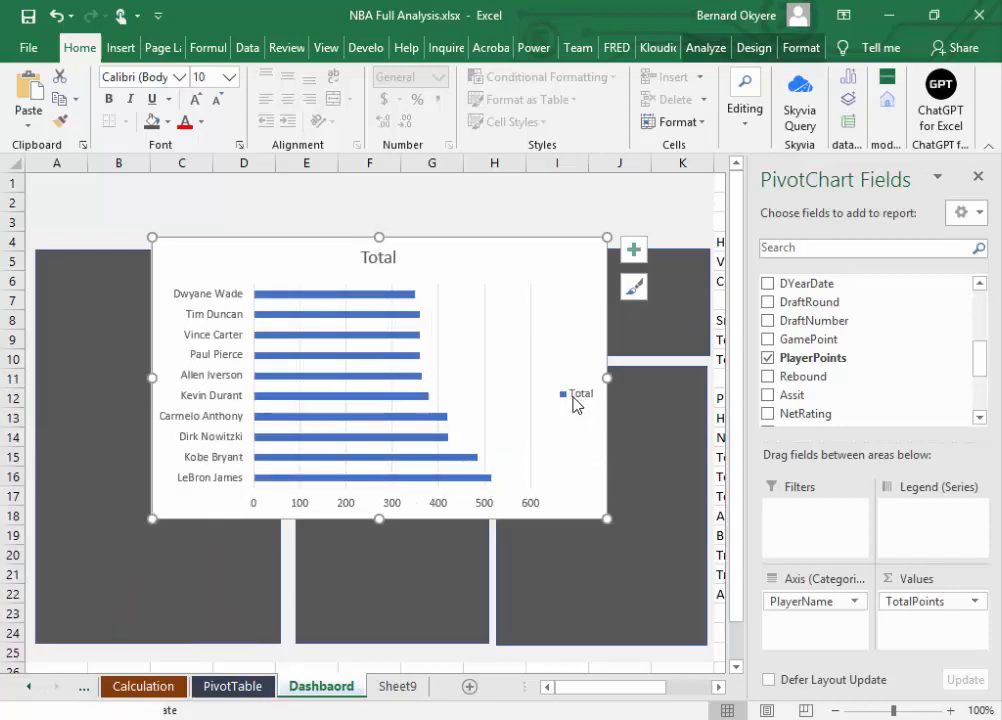
click(582, 398)
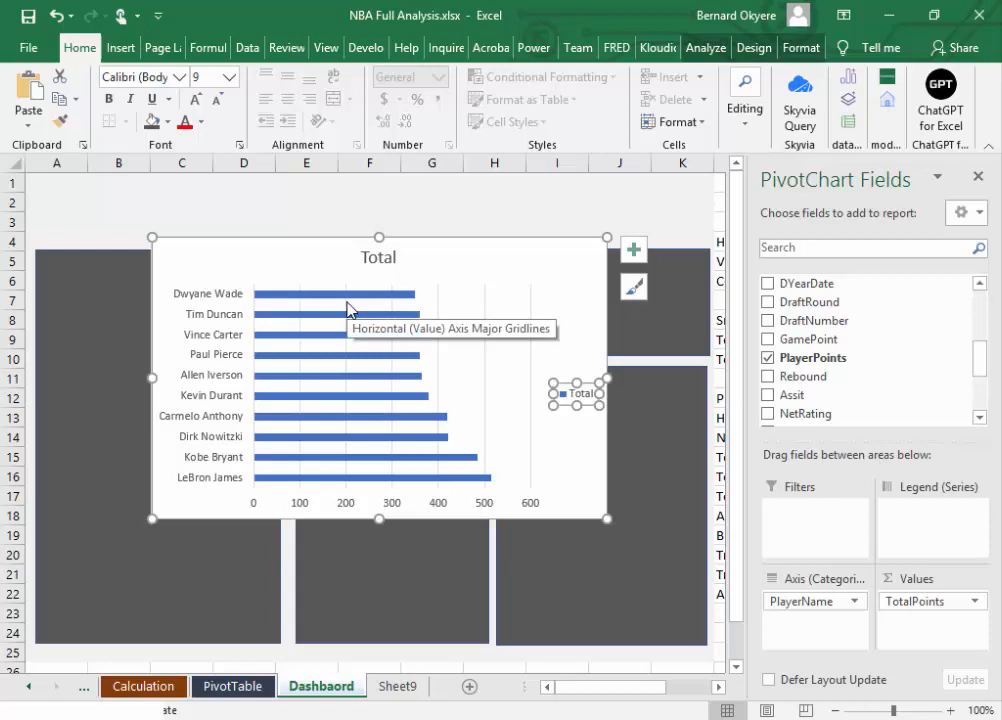
mouse_move(350, 326)
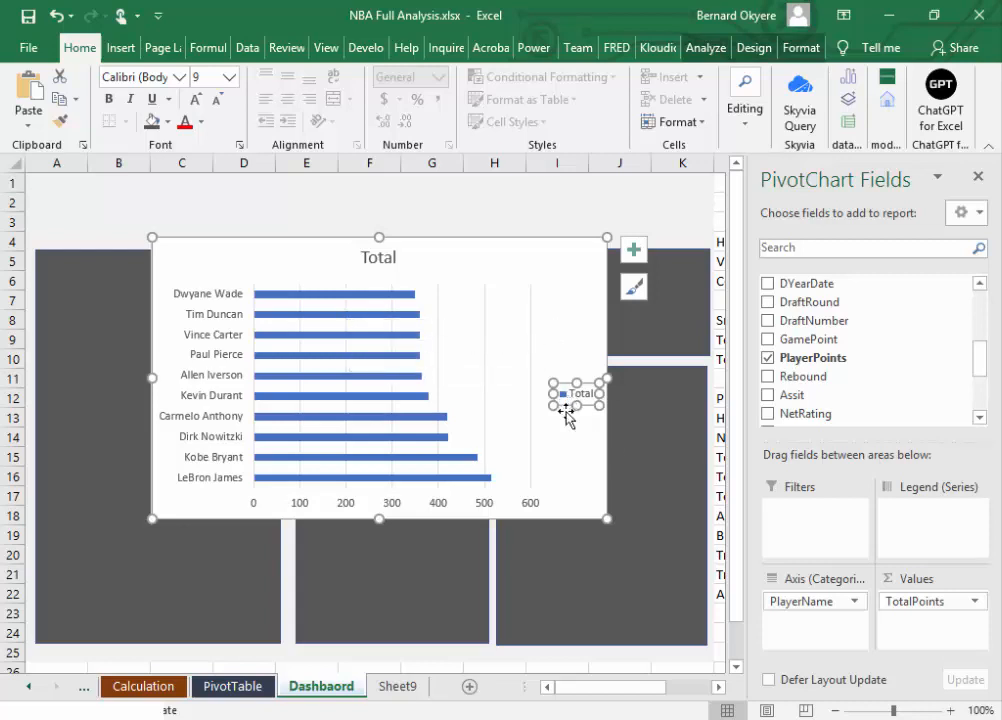
key(Delete)
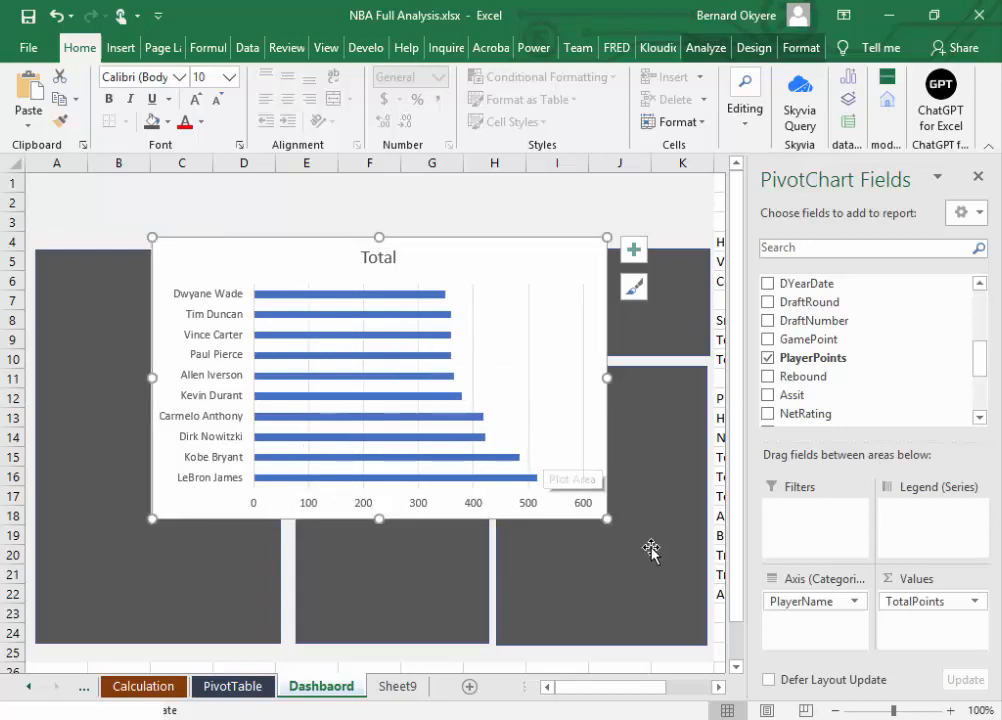
Step: Delete the bar chart's title and close the PivotChart Fields pane
click(378, 263)
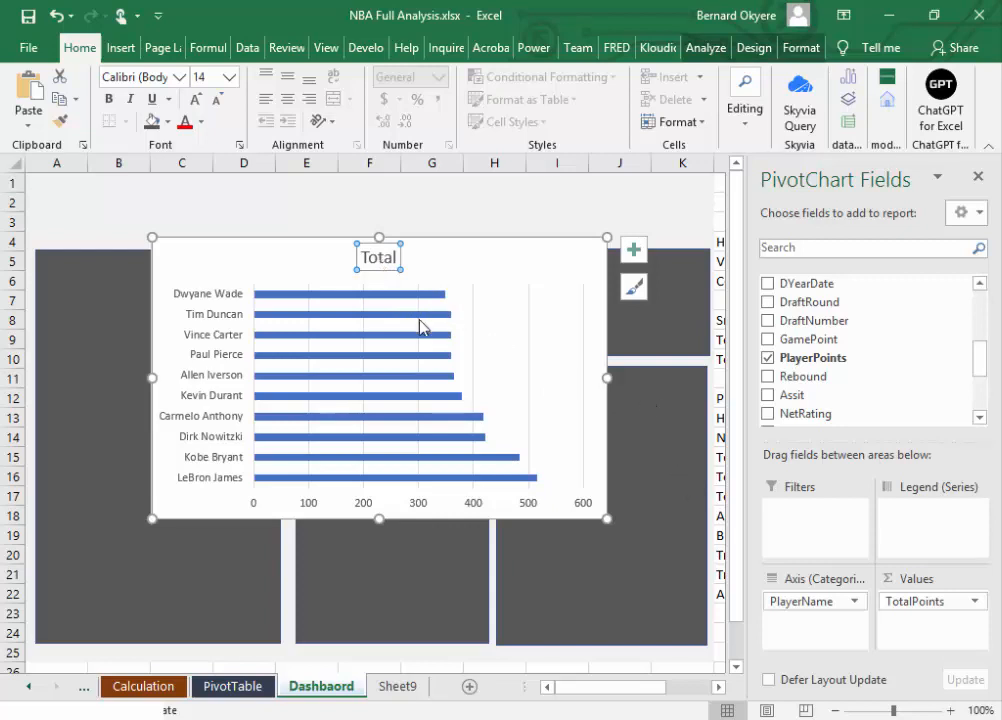
key(Delete)
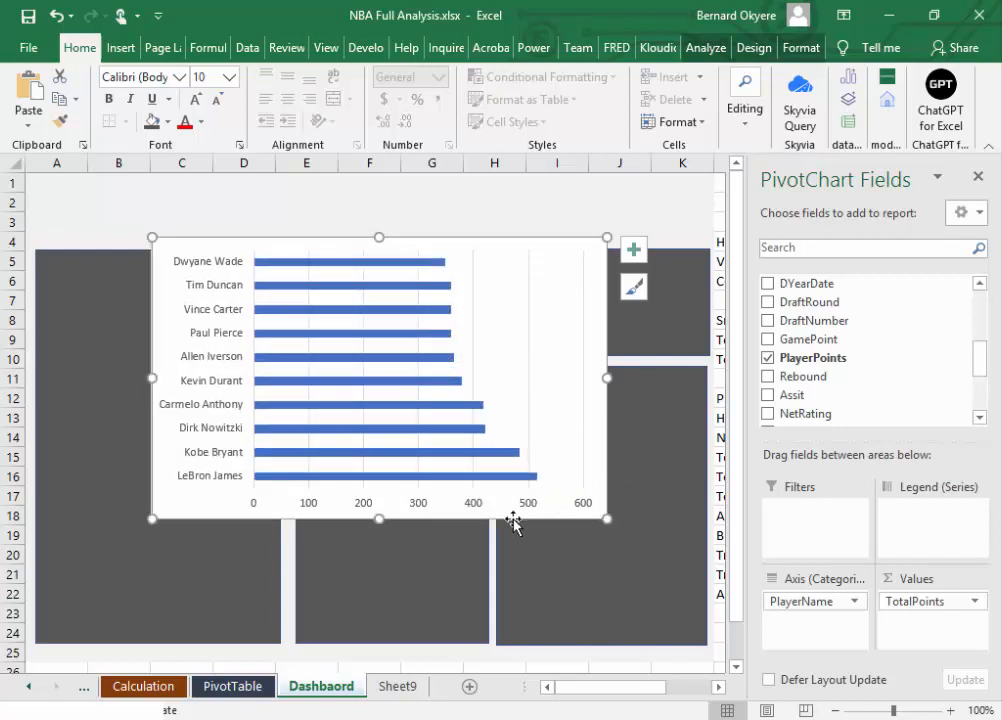
click(979, 179)
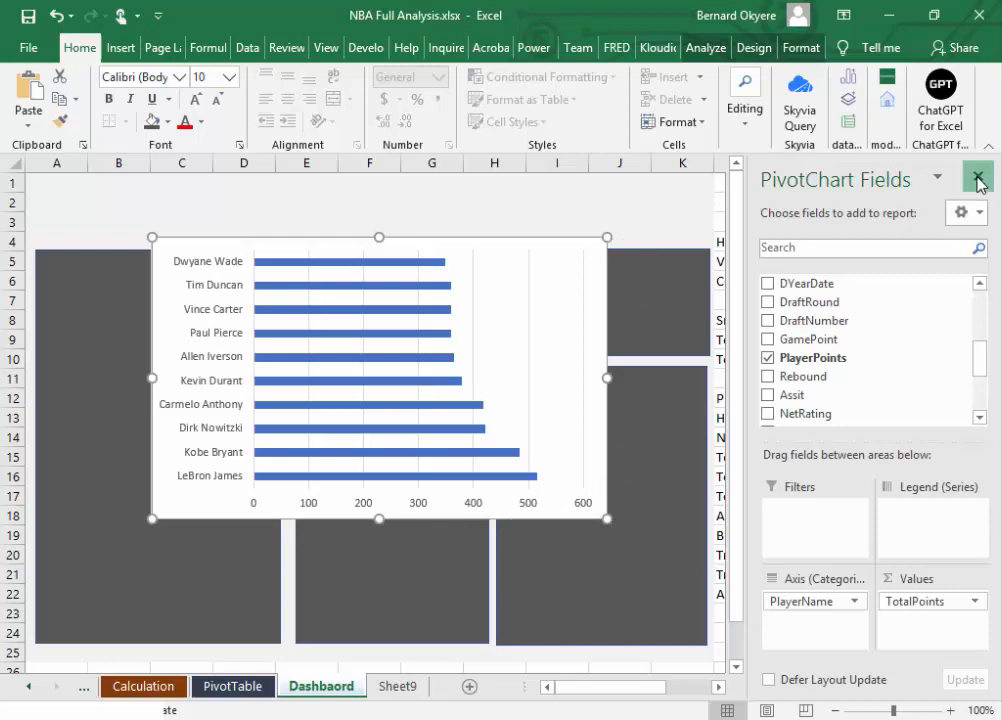
Step: Shrink the bar chart and move it so its upper corner sits on the dashboard panel starting at column H, row 11
click(488, 264)
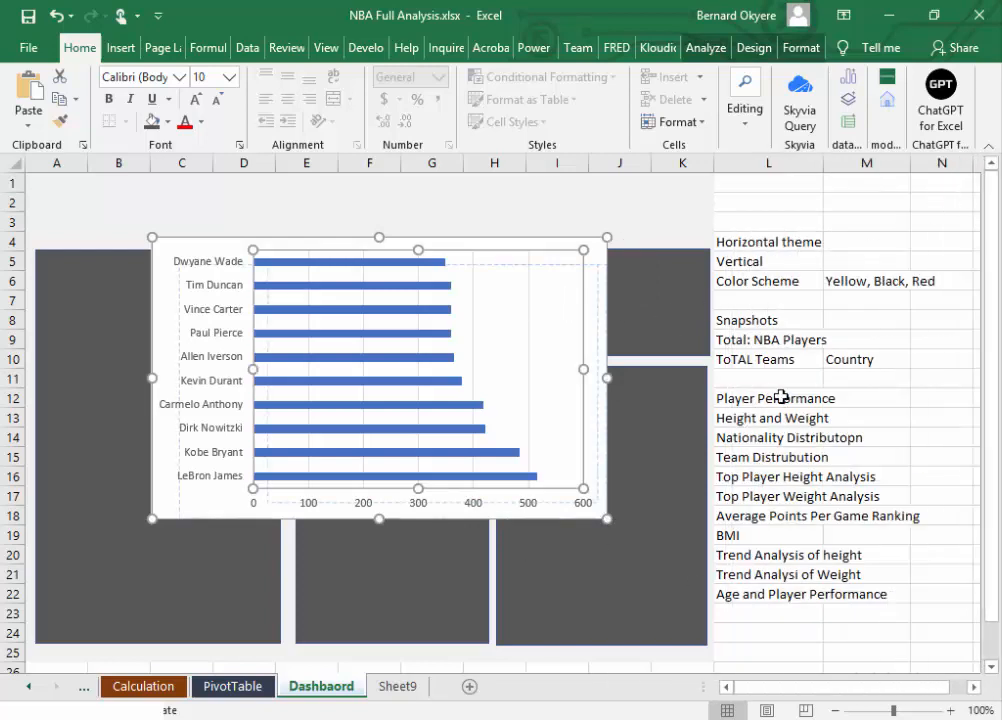
drag(781, 397, 695, 362)
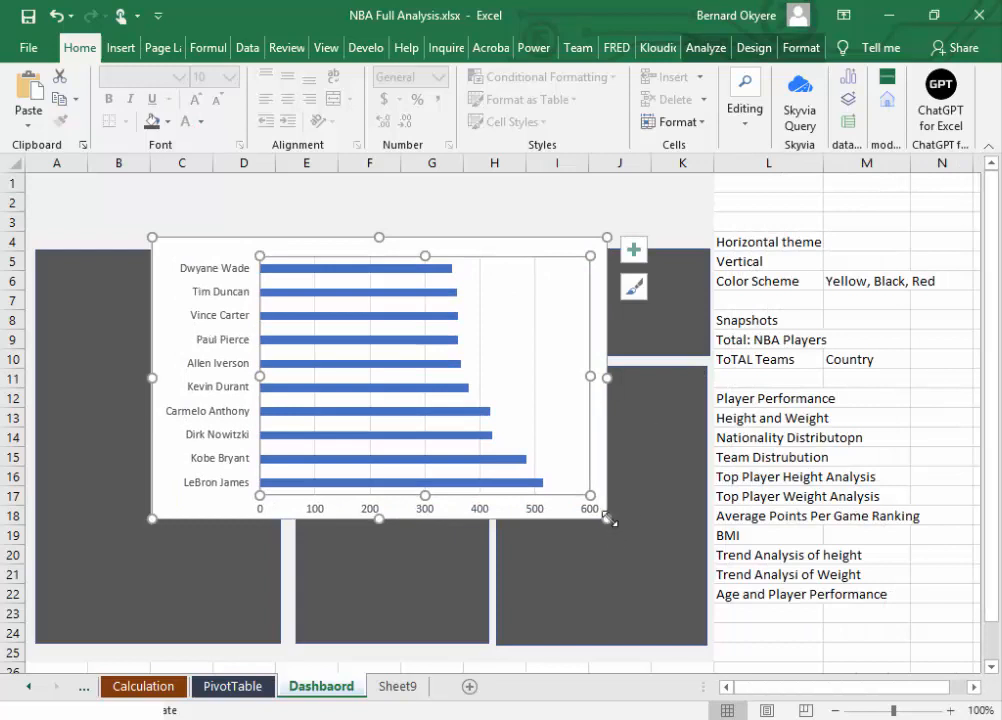
drag(605, 517, 452, 477)
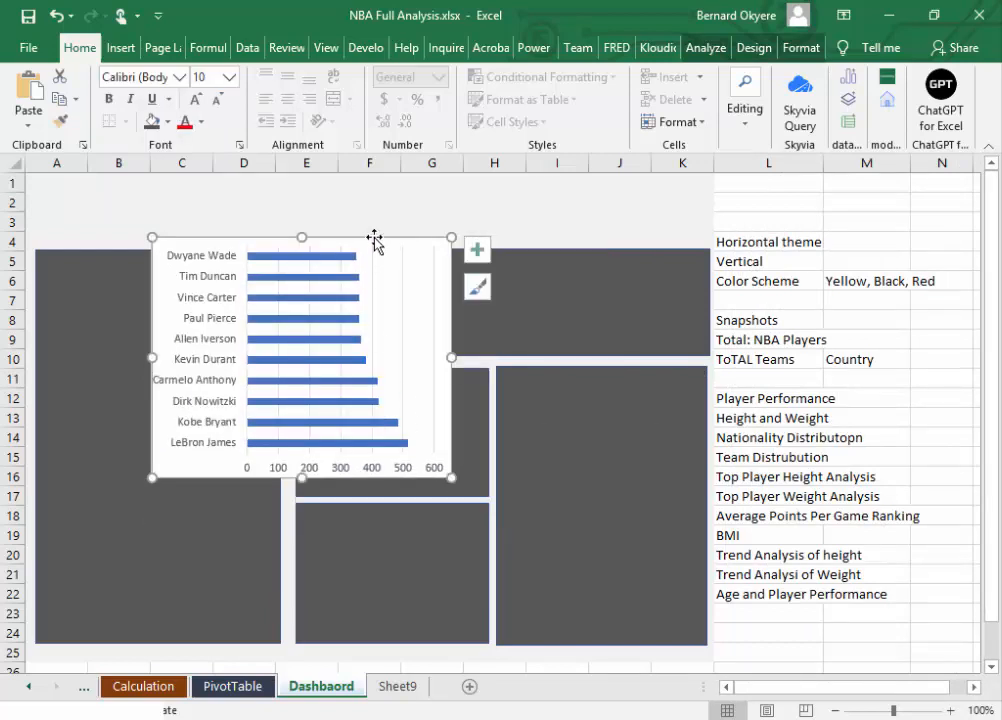
mouse_move(374, 241)
mouse_down()
mouse_move(745, 385)
mouse_move(721, 371)
mouse_up()
Step: Resize and reposition the bar chart to fit the panel's width, spanning about columns H to K and rows 11 to 21
drag(797, 610, 680, 626)
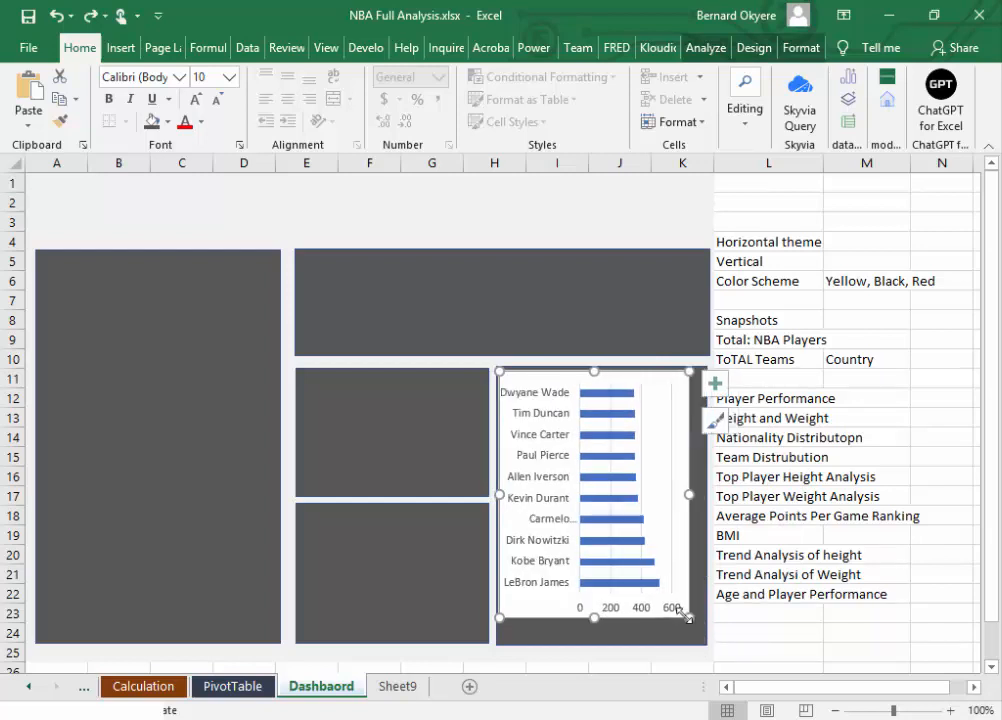
key(ctrl+z)
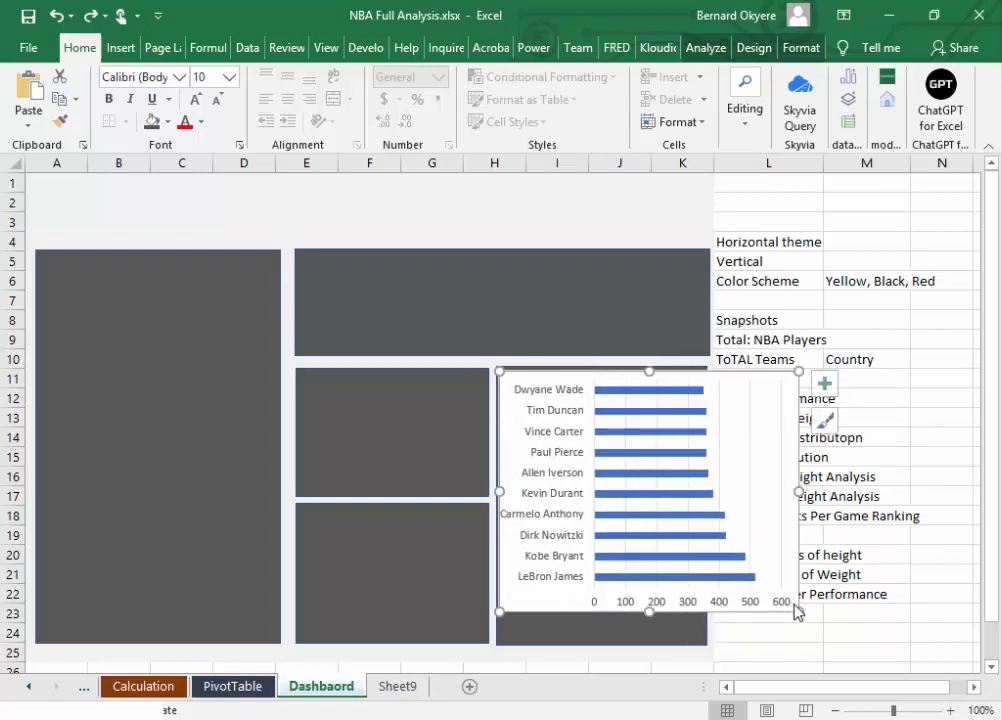
drag(797, 611, 703, 571)
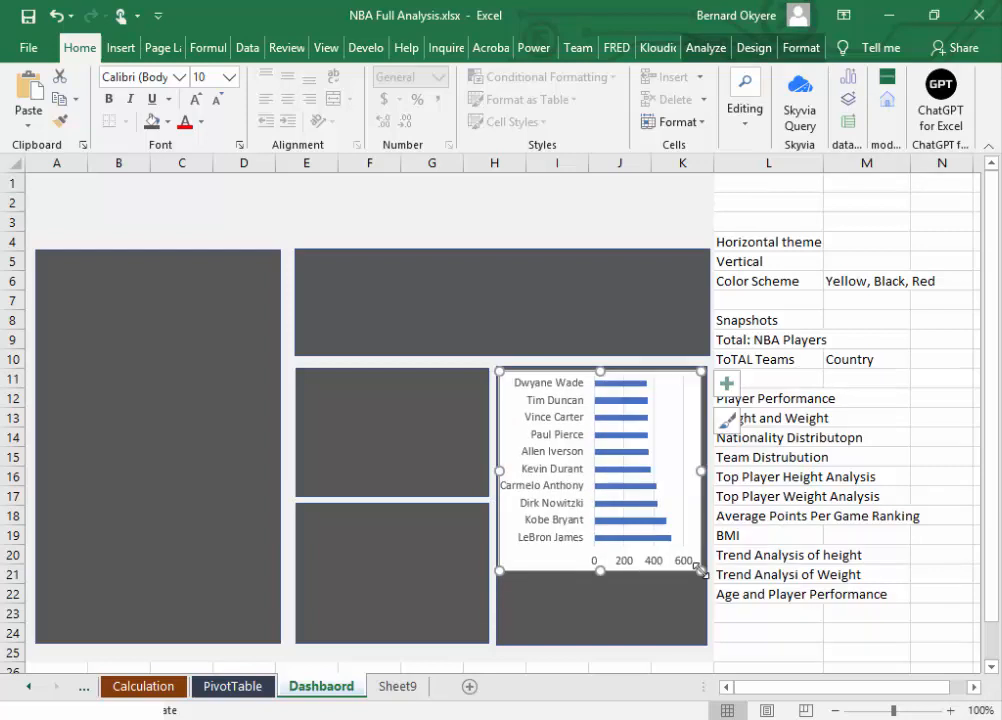
drag(582, 574, 580, 596)
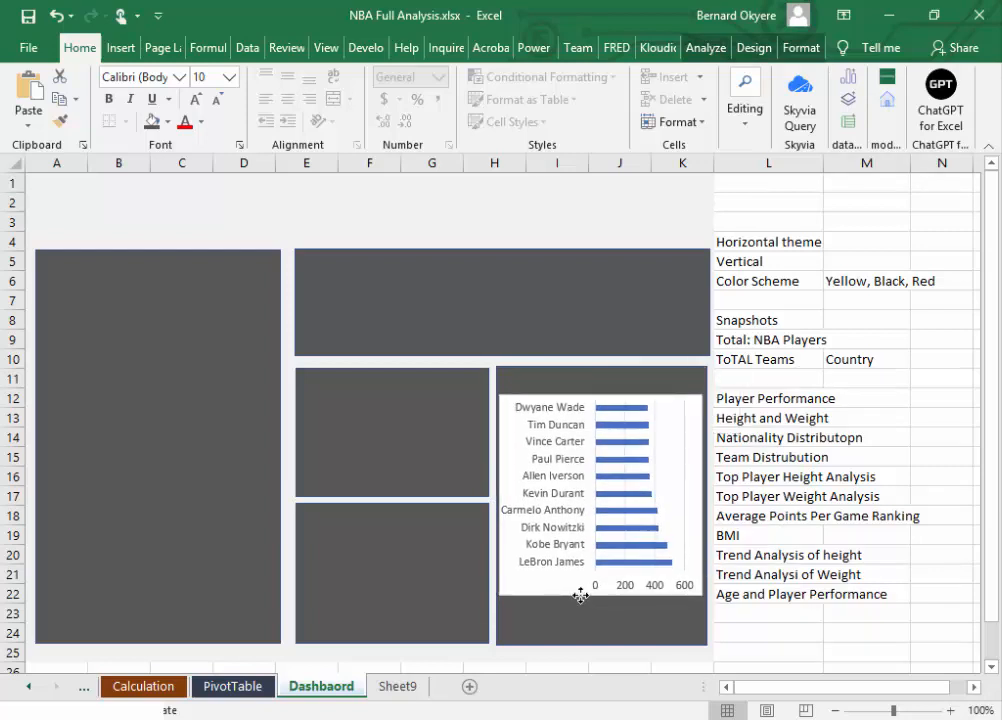
click(580, 596)
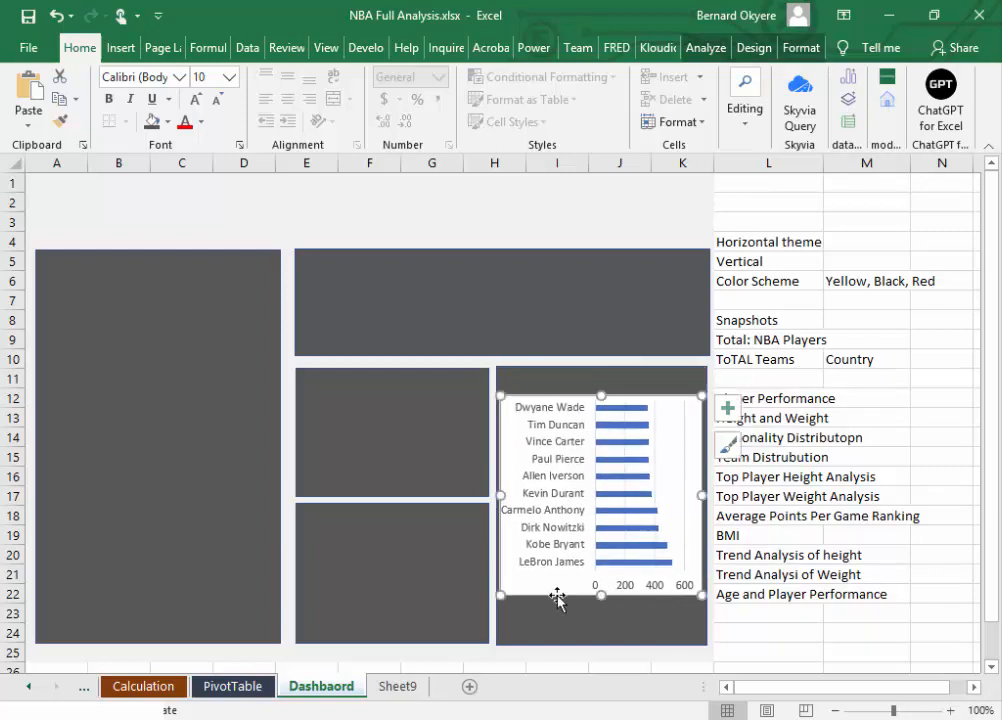
drag(558, 396, 560, 383)
Step: Insert four blank columns before the planning notes column L on the Dashbaord sheet
click(807, 424)
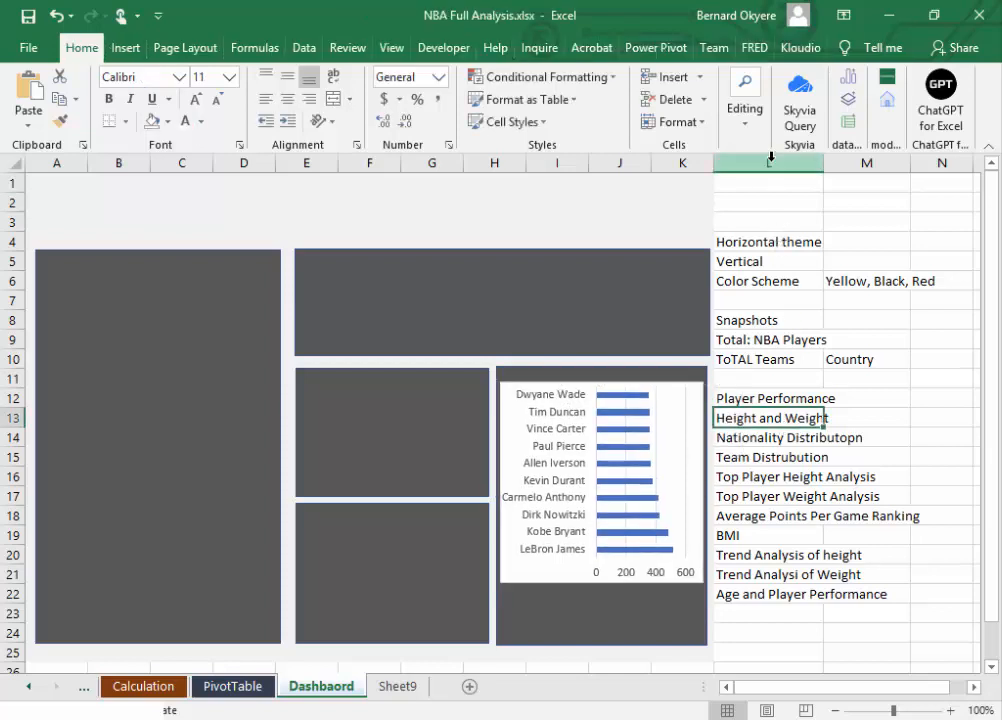
right_click(774, 163)
click(817, 297)
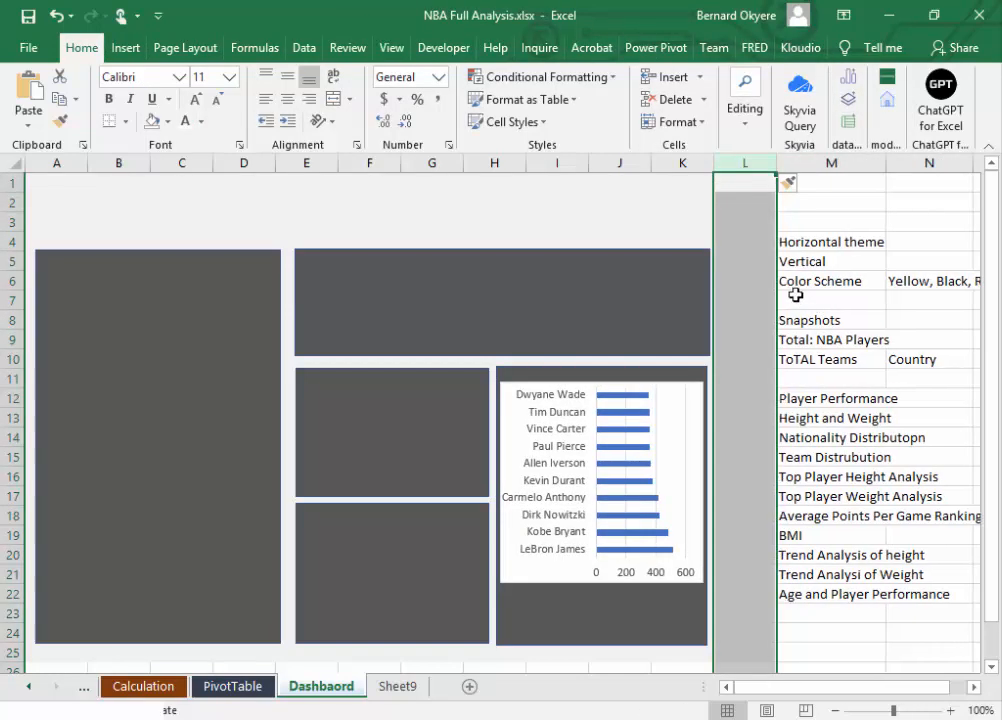
key(F4)
key(F4)
key(F4)
key(F4)
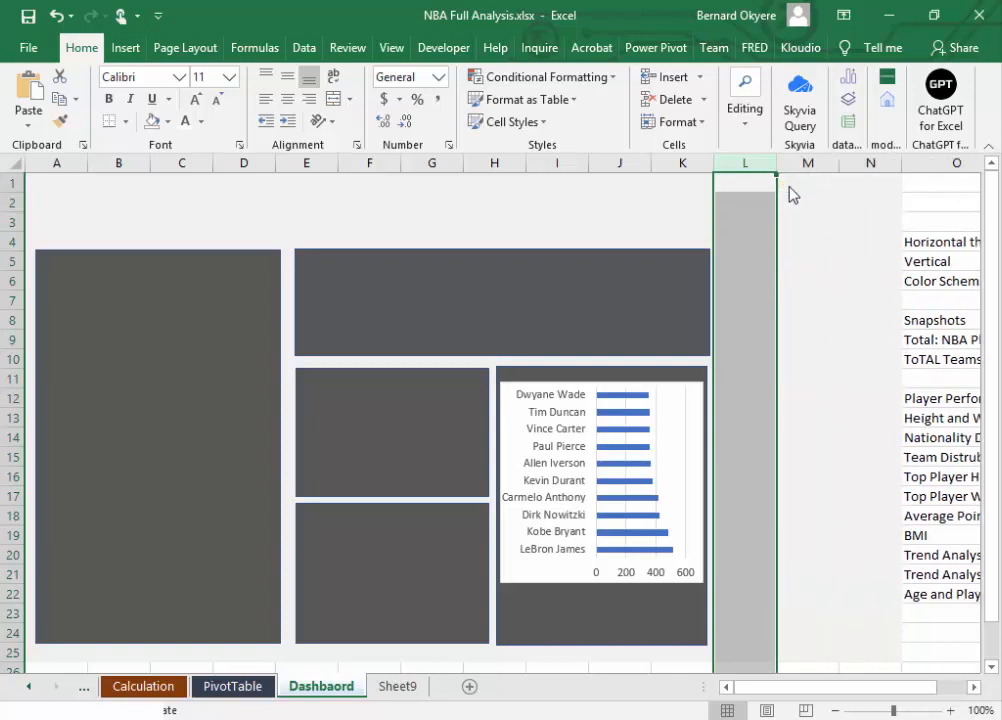
Step: Widen the panel behind the chart and the wide panel above it so both extend into column O
click(658, 630)
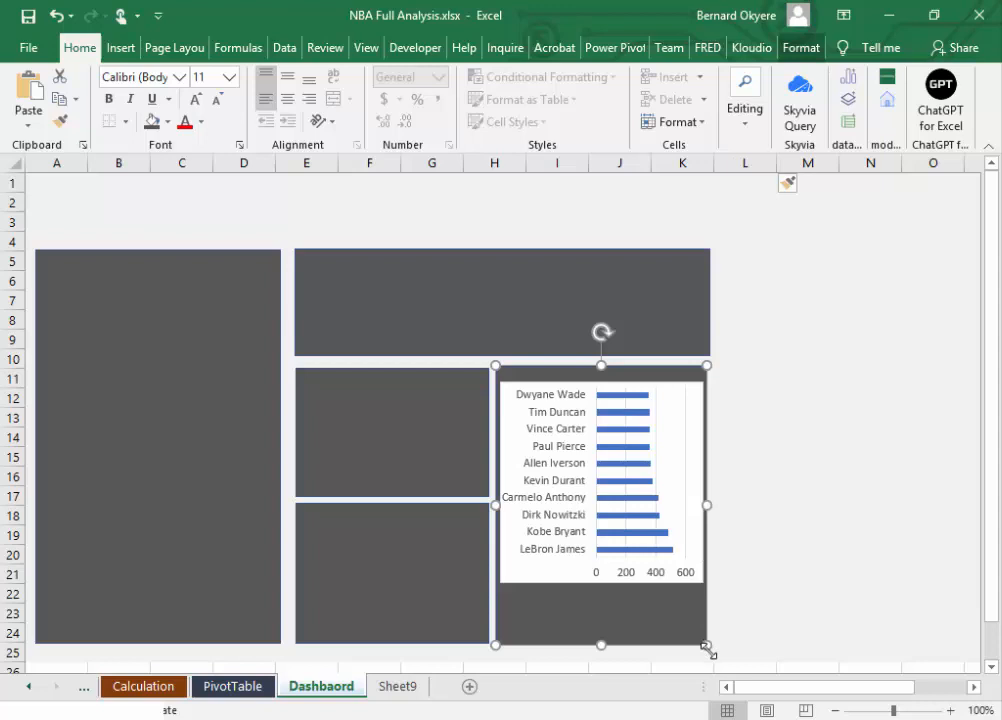
drag(706, 648, 932, 390)
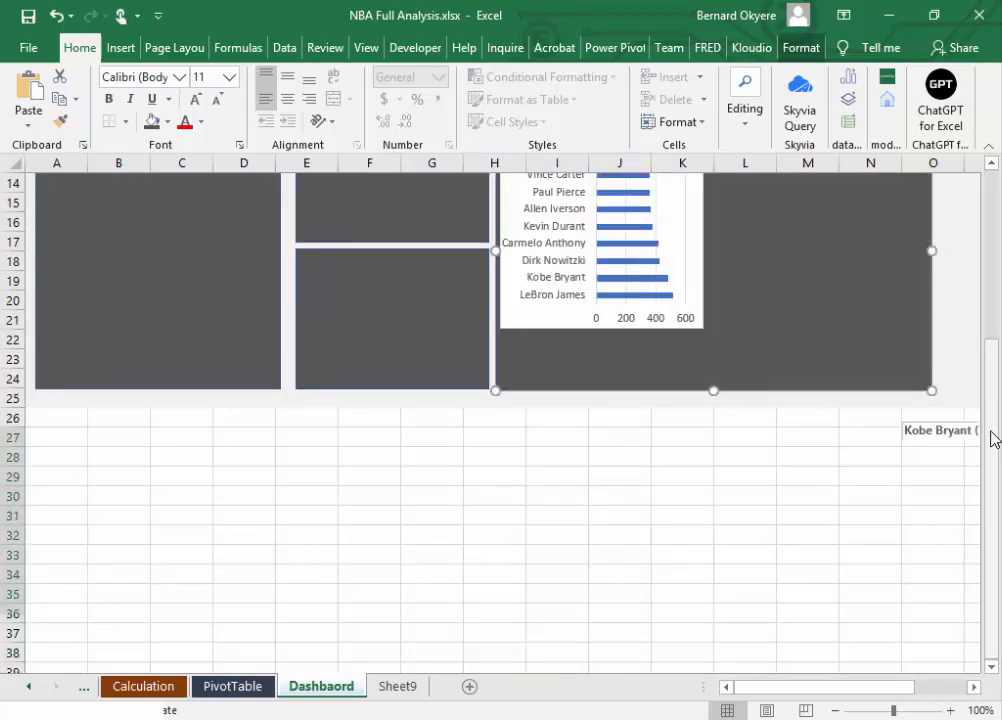
drag(995, 437, 993, 295)
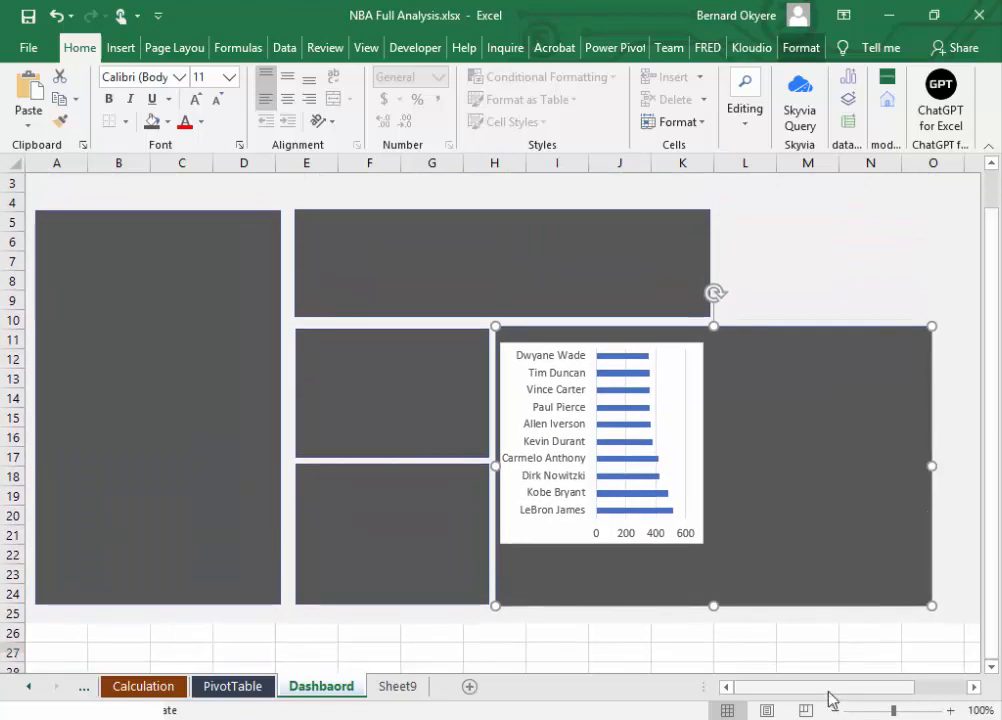
drag(932, 467, 951, 470)
click(664, 282)
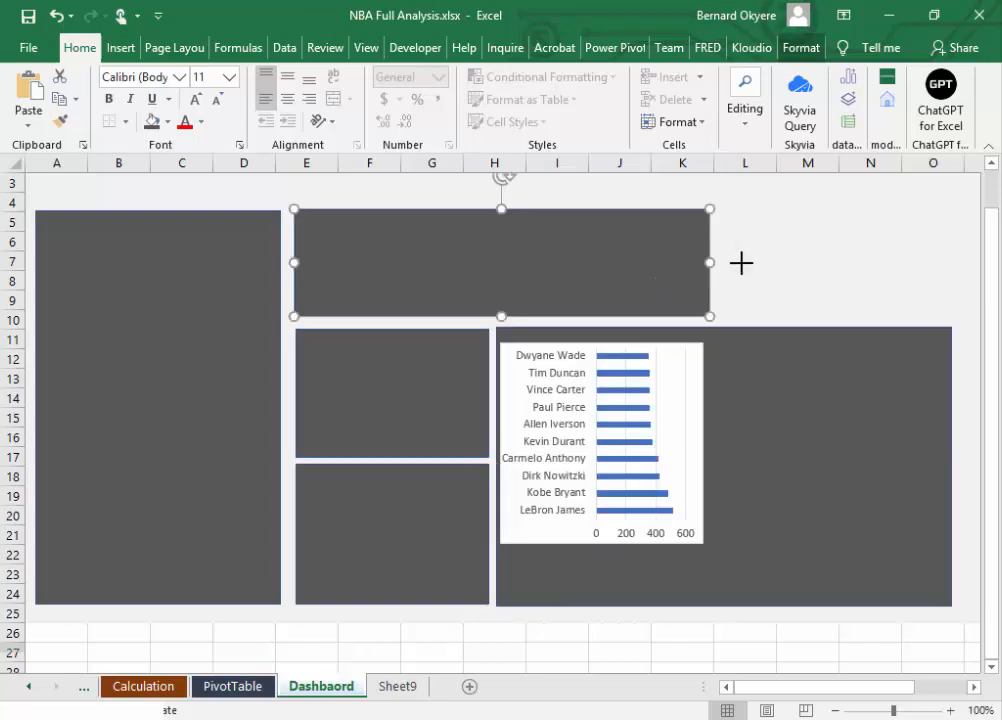
drag(709, 262, 946, 276)
Step: Enlarge the bar chart within the widened panel to span about columns H to O and rows 11 to 23
click(812, 436)
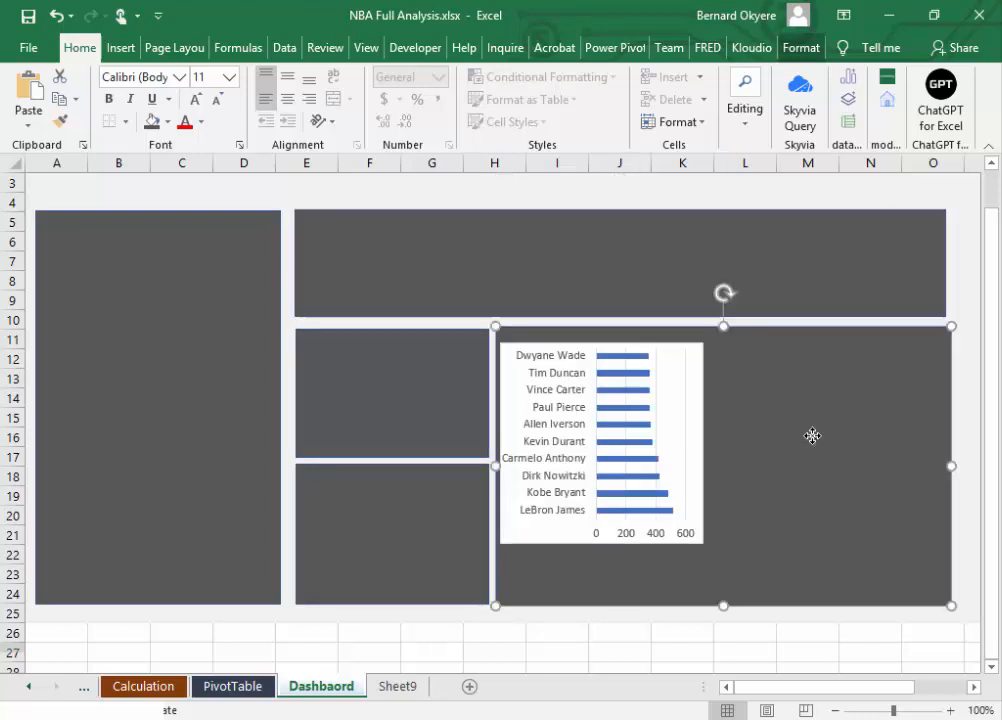
click(678, 412)
click(682, 392)
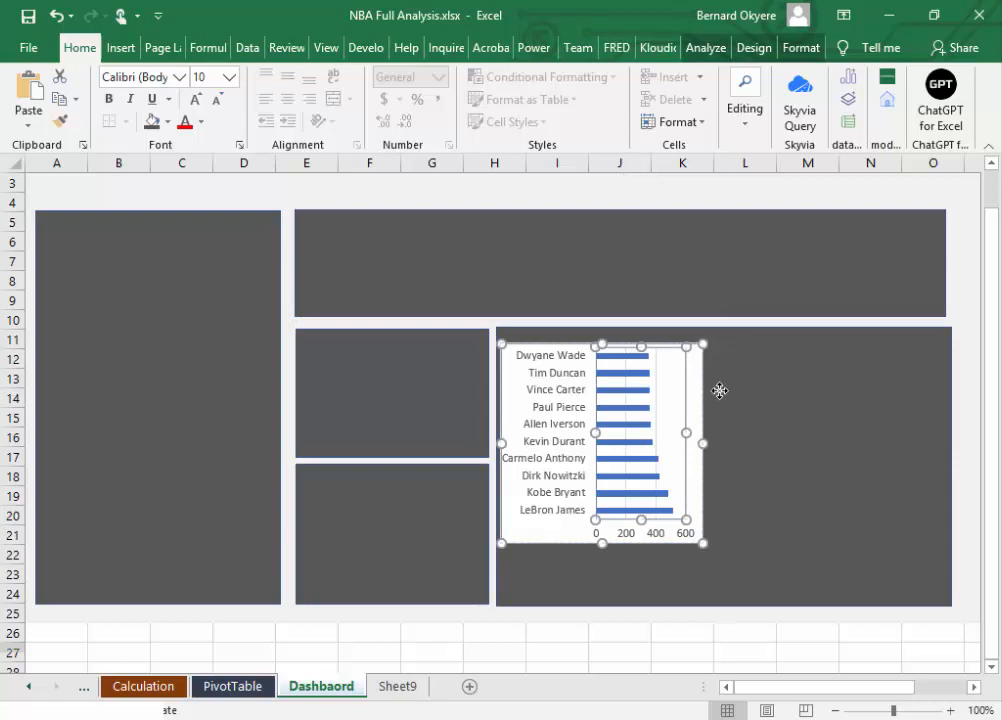
click(709, 532)
click(702, 543)
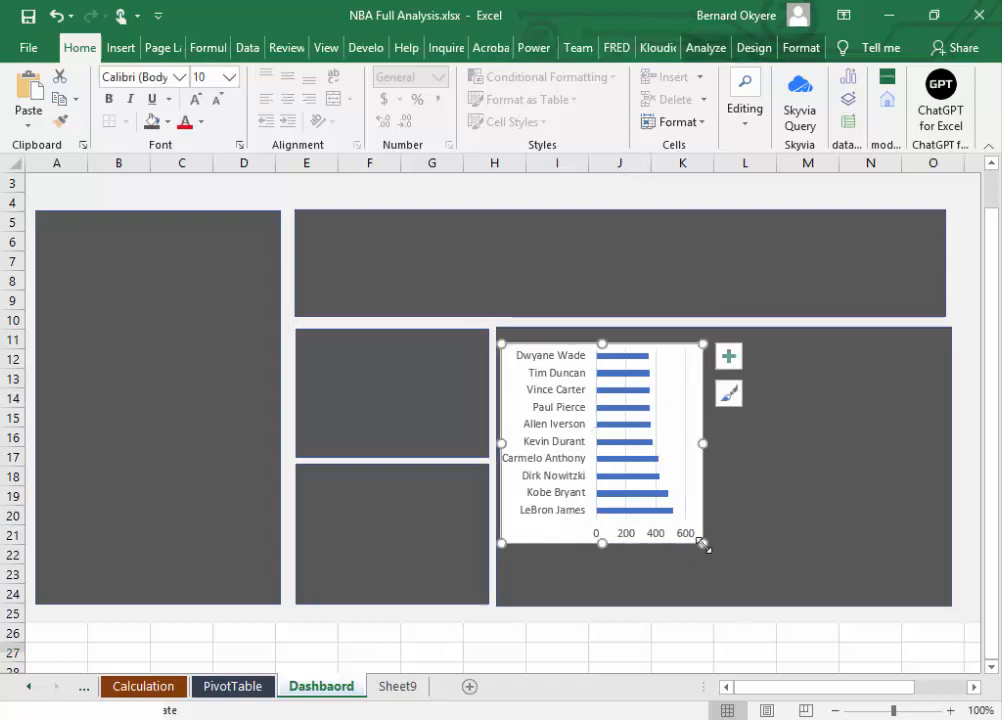
drag(705, 546, 865, 574)
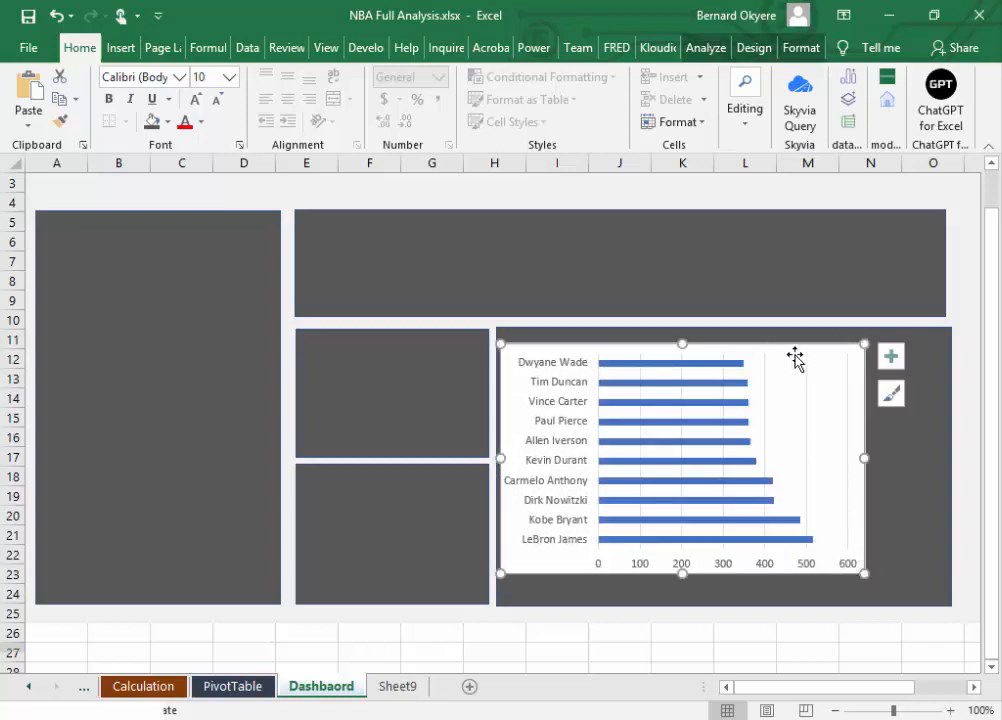
drag(864, 344, 908, 339)
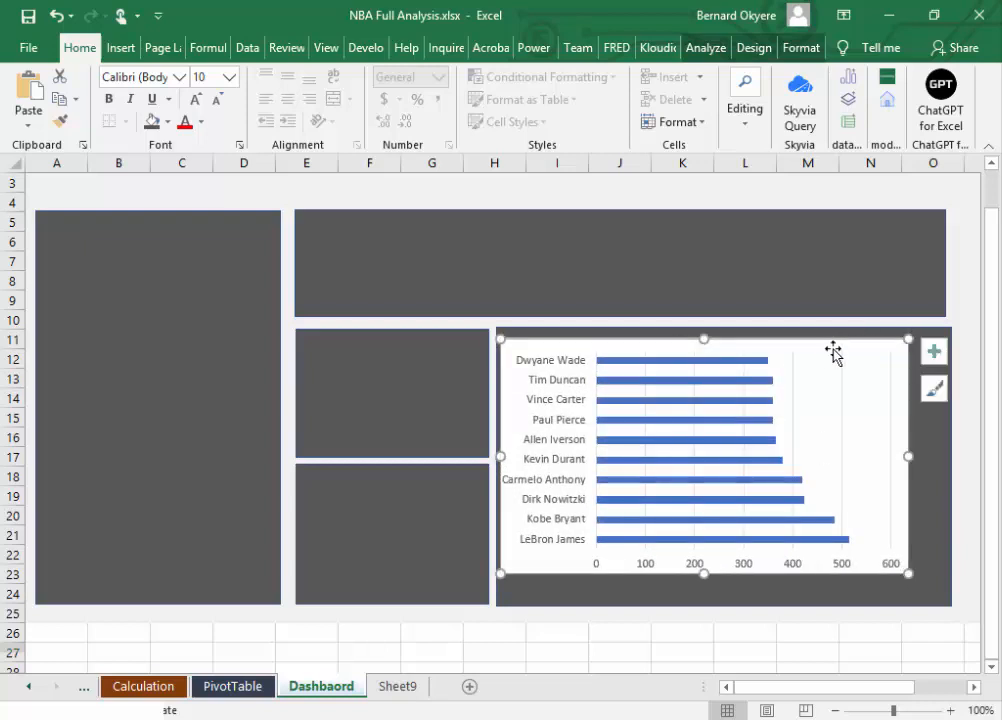
drag(825, 344, 828, 343)
Step: Narrow the chart's panel and the wide panel above it so both end just past the bar chart
click(937, 550)
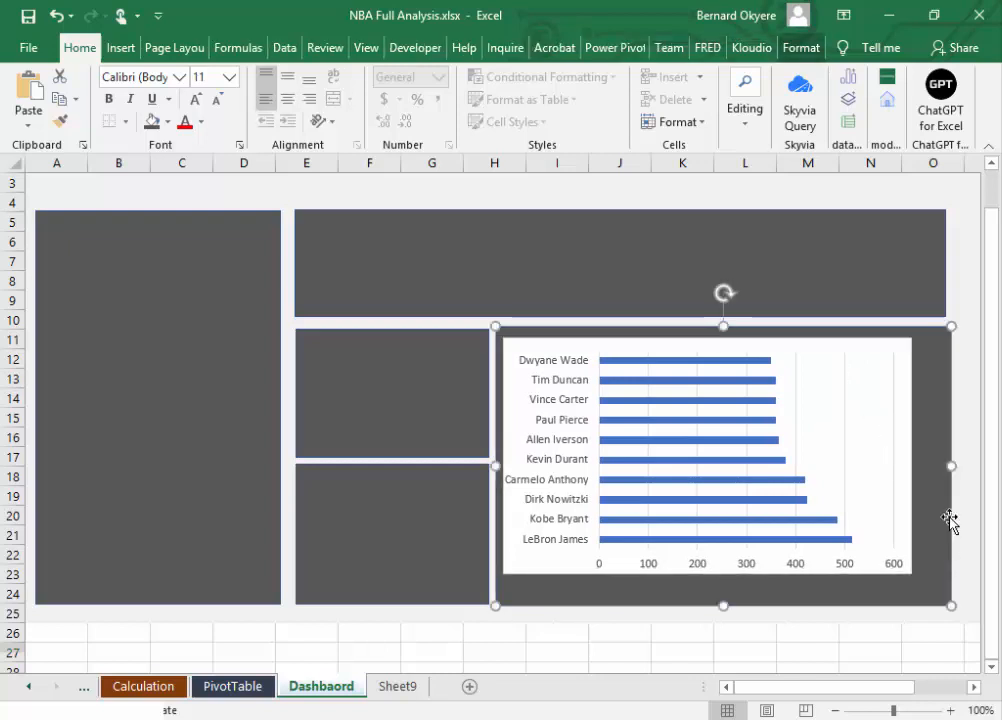
drag(953, 465, 924, 466)
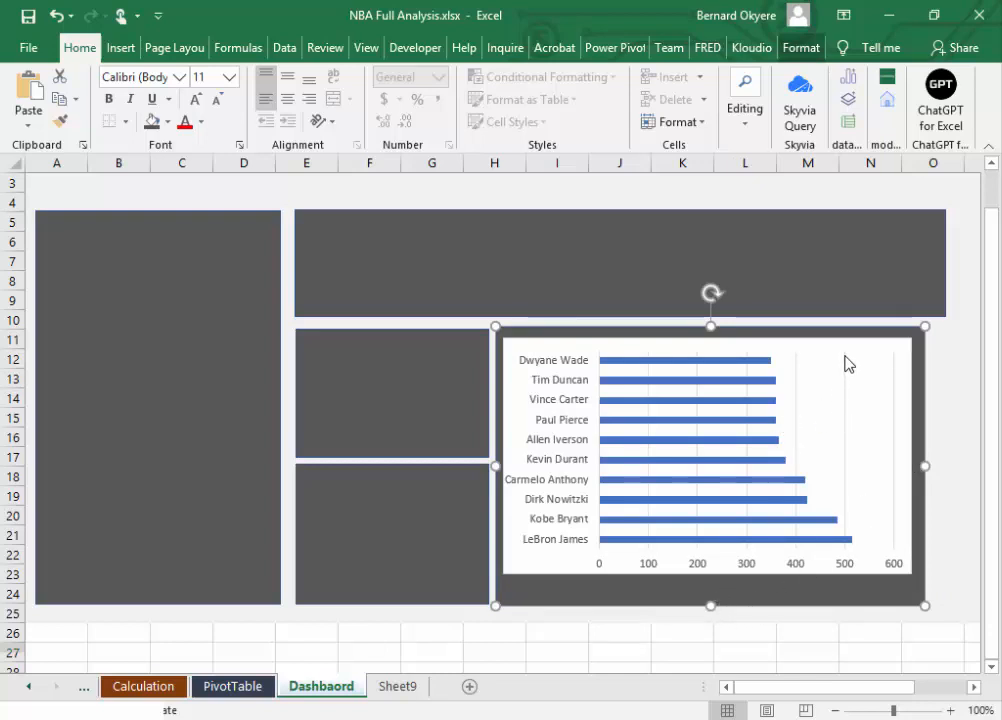
click(926, 266)
drag(945, 263, 922, 270)
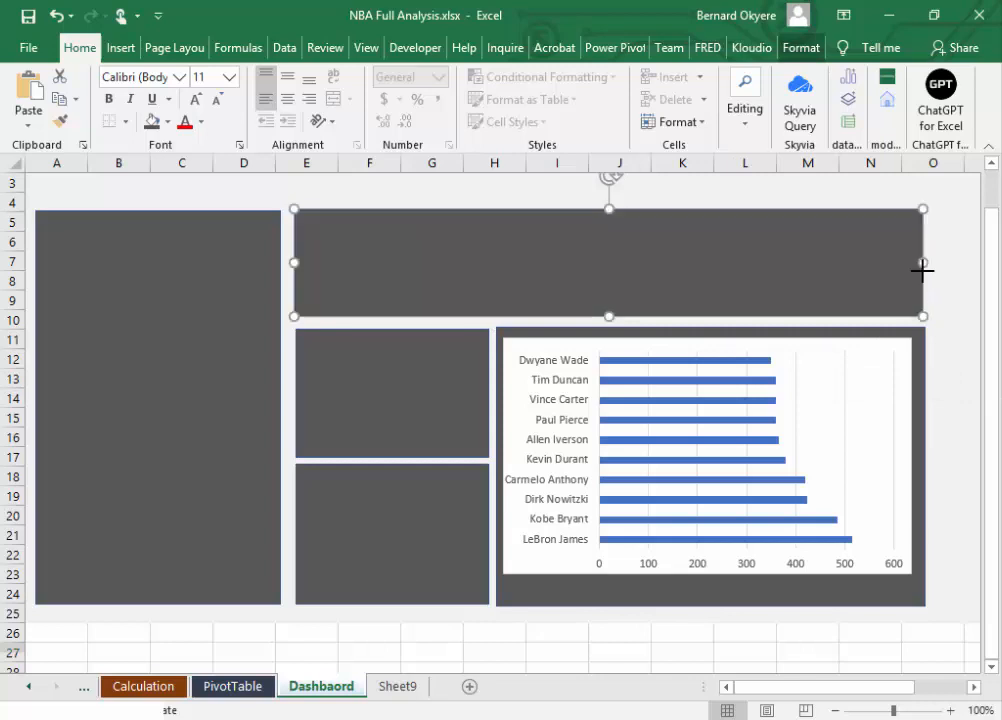
Step: Move the bar chart down to about rows 12 to 24 of its panel and widen it slightly
click(703, 577)
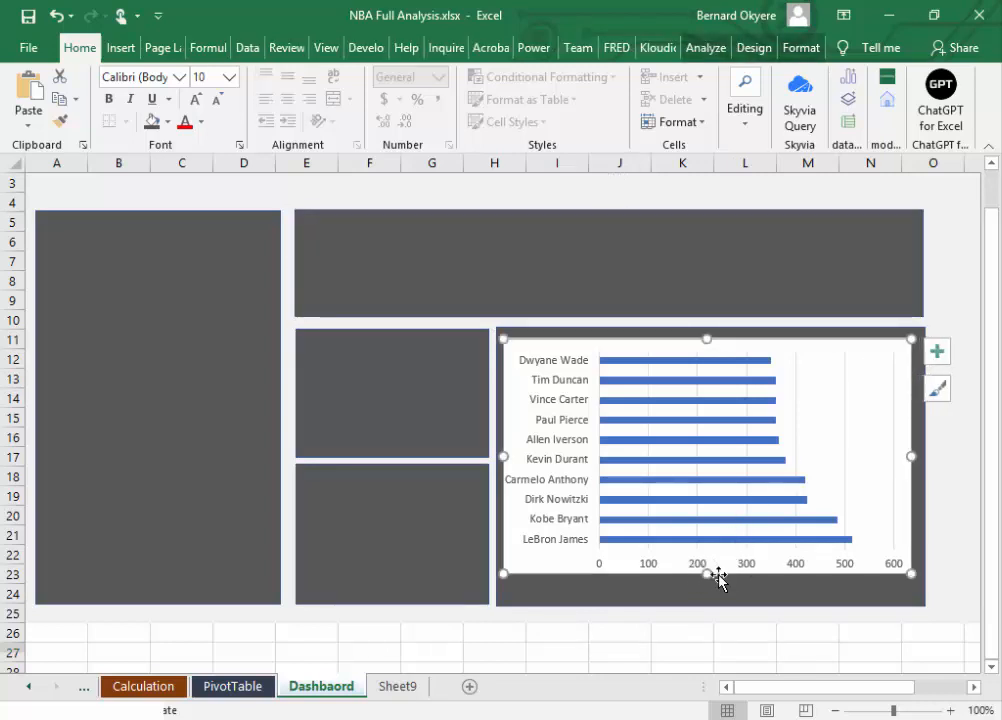
drag(716, 575, 720, 597)
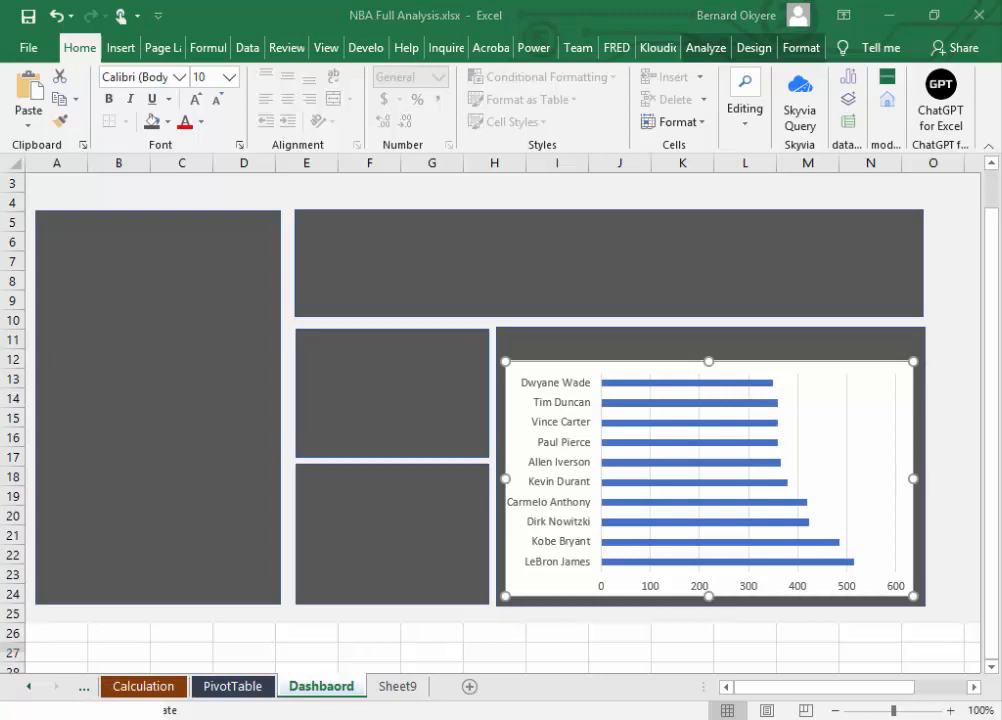
mouse_move(658, 385)
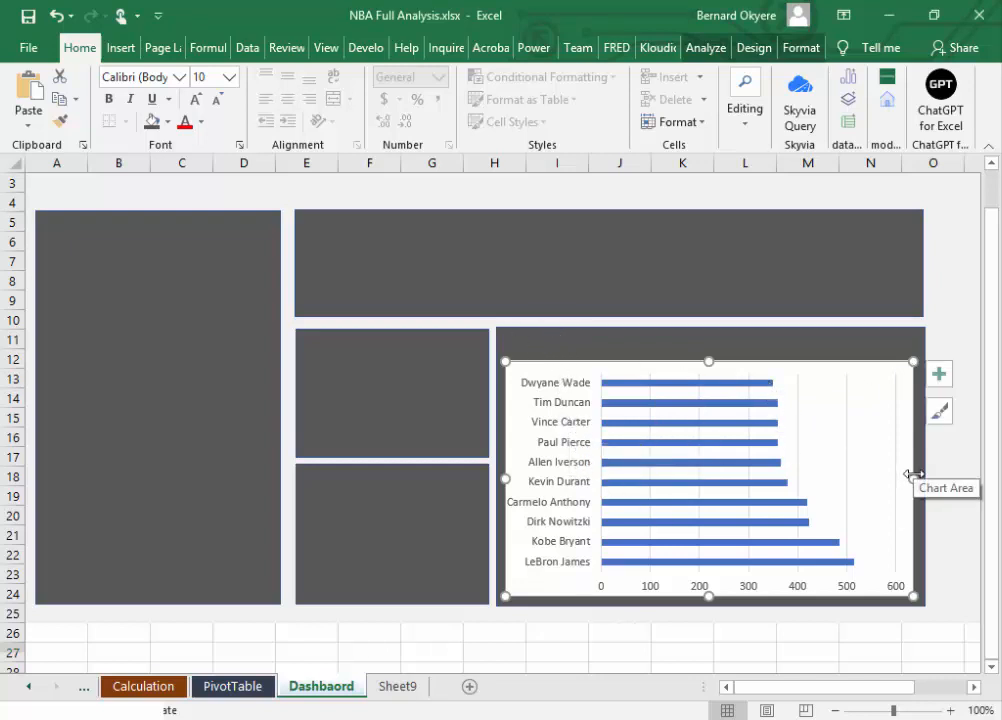
drag(916, 476, 919, 477)
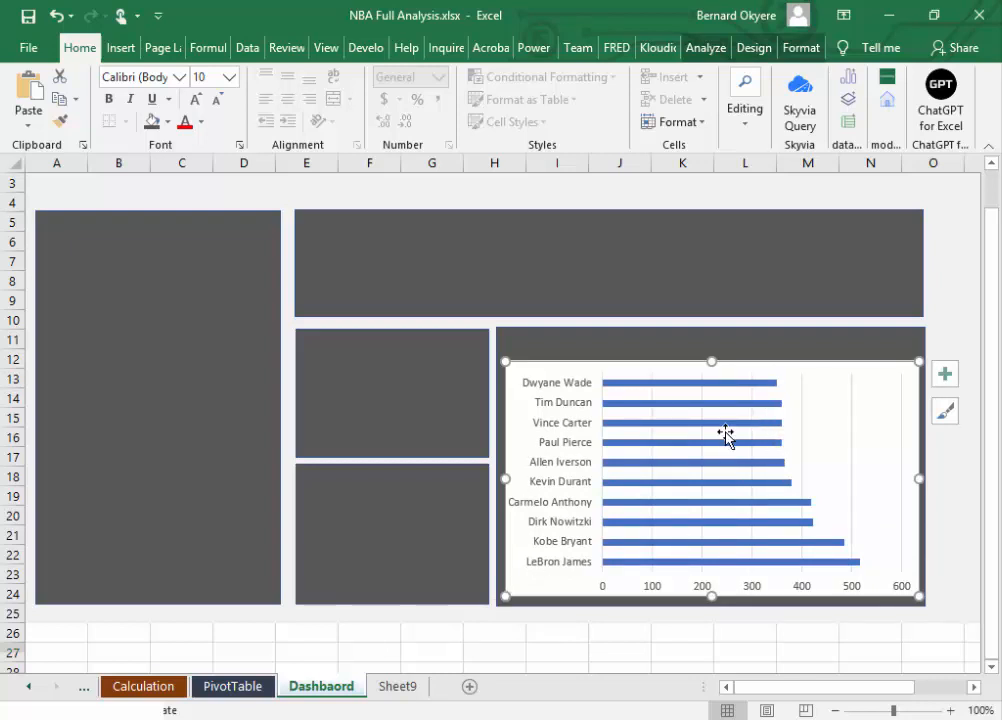
Step: Set the font of the bar chart's player name axis labels to Segoe UI
click(575, 395)
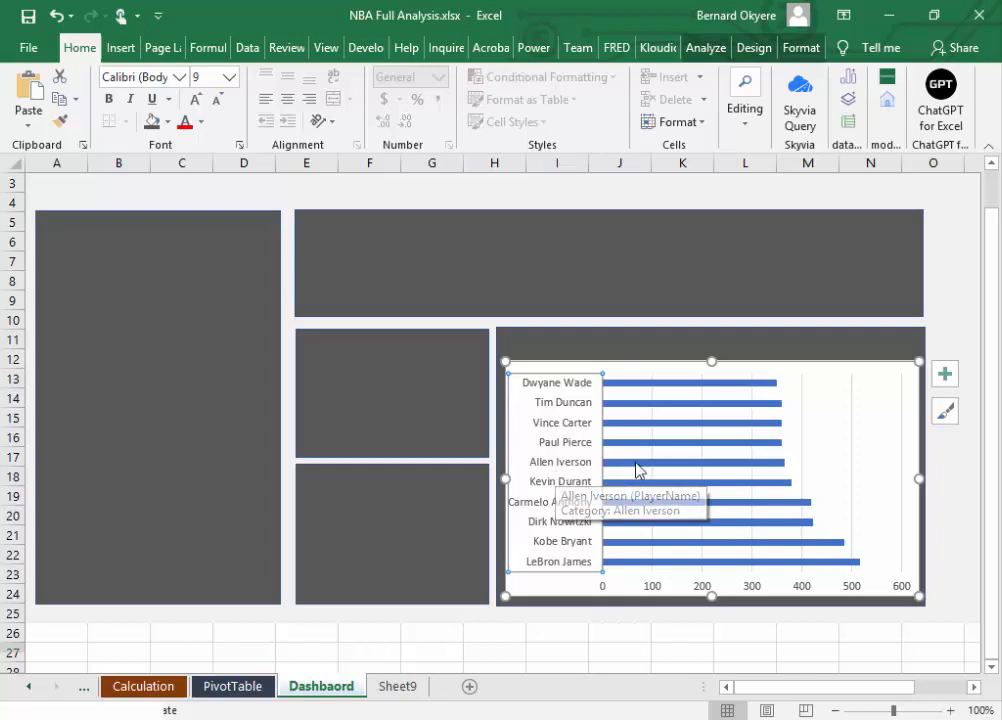
click(160, 79)
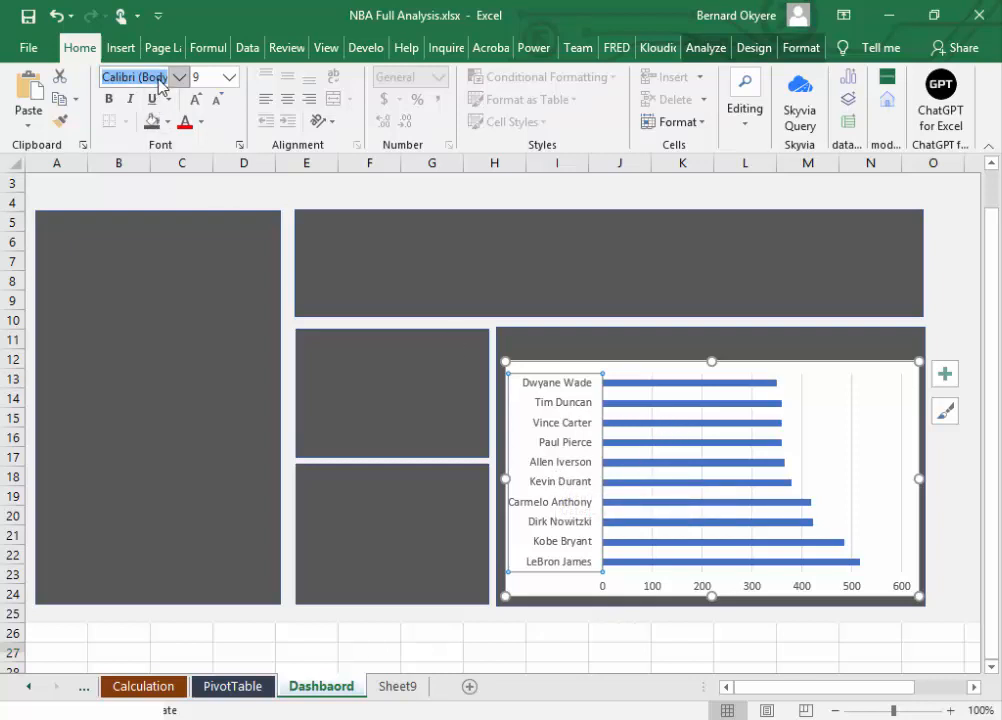
text(Segu)
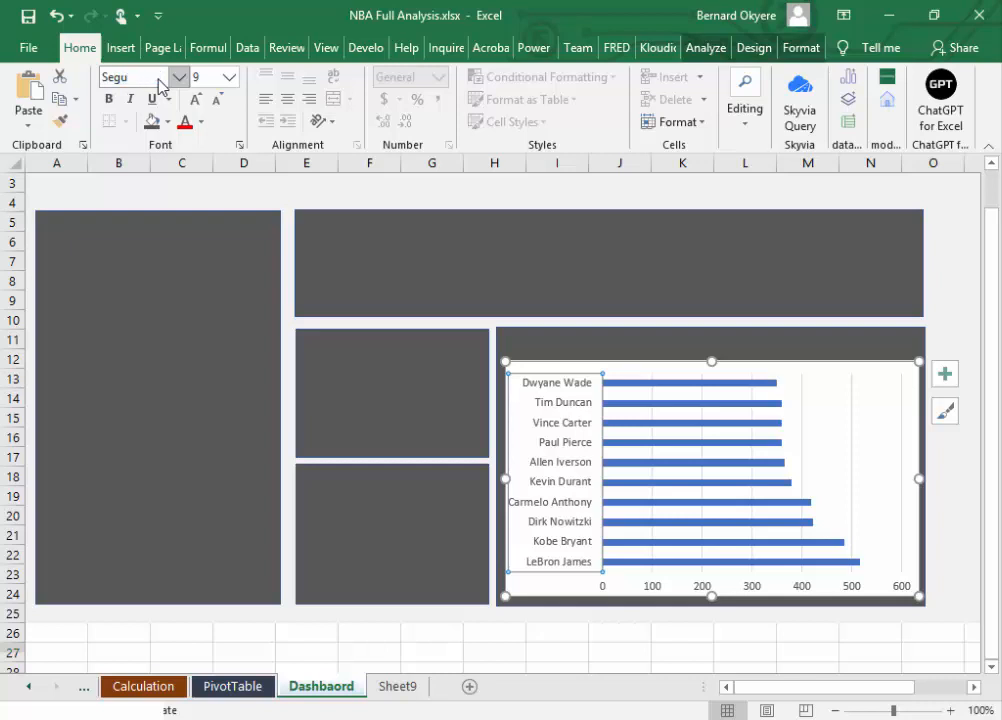
text(ou)
text(e)
text( UI)
key(Return)
Step: Try font size 19 on the player name axis labels and set the size back to 9
click(205, 80)
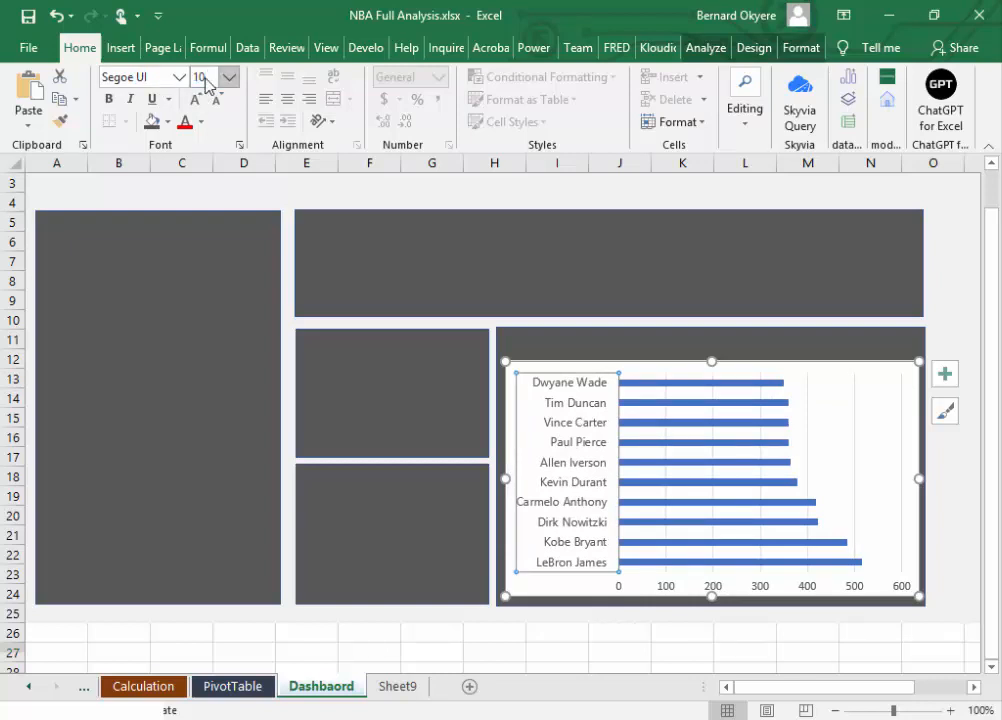
text(19)
key(Return)
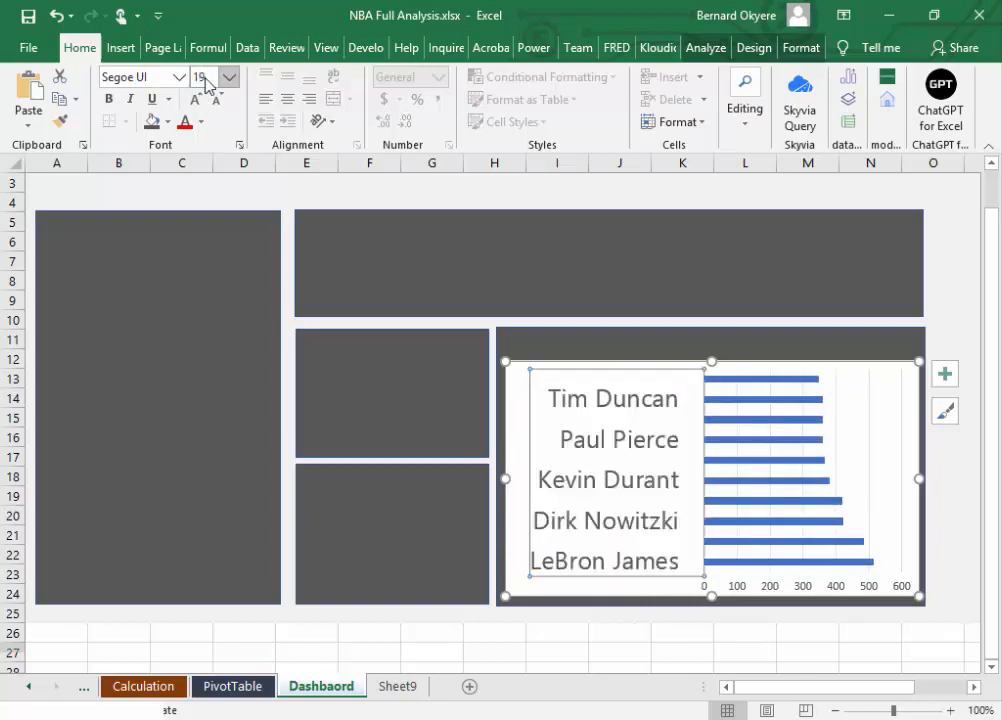
click(213, 72)
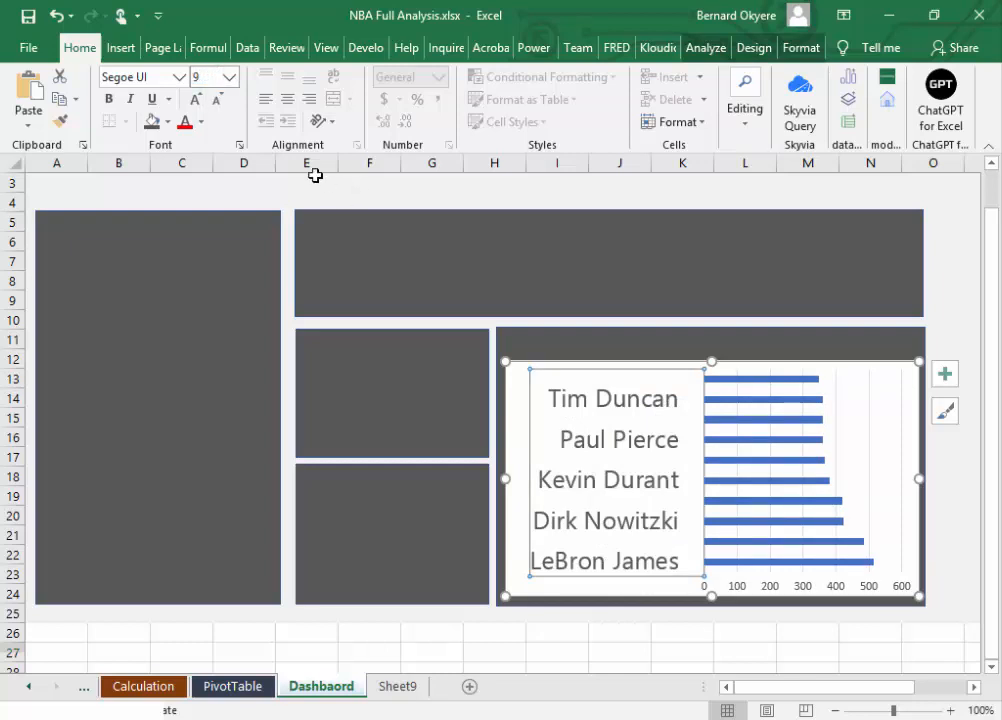
key(Return)
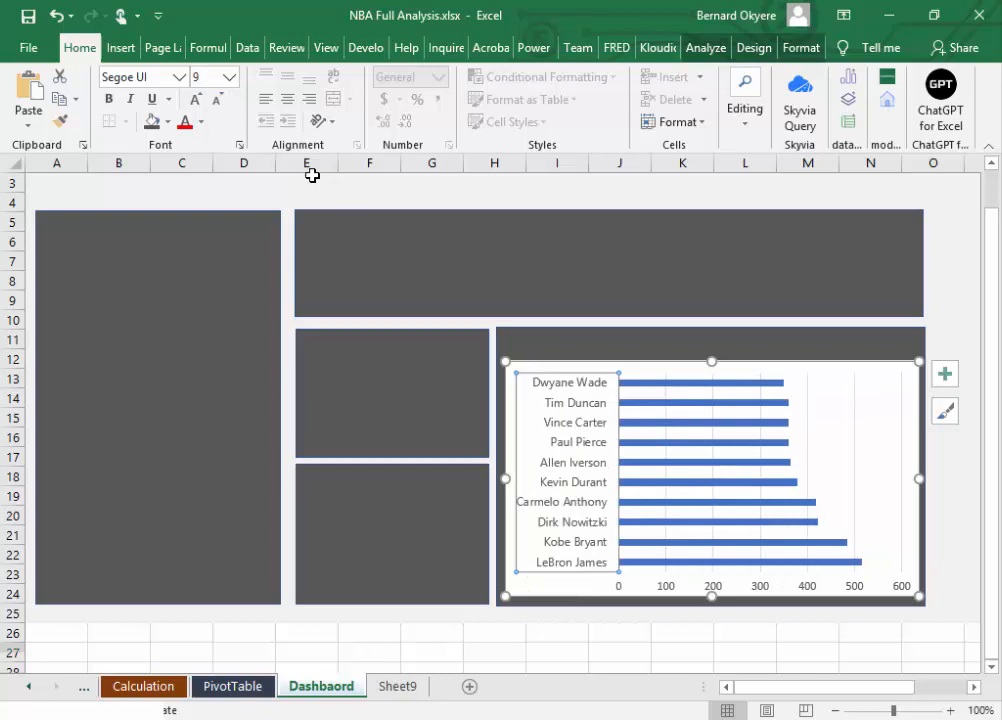
Step: Examine the color scheme notes beside the dashboard and the PivotChart field list of the bar chart
click(673, 561)
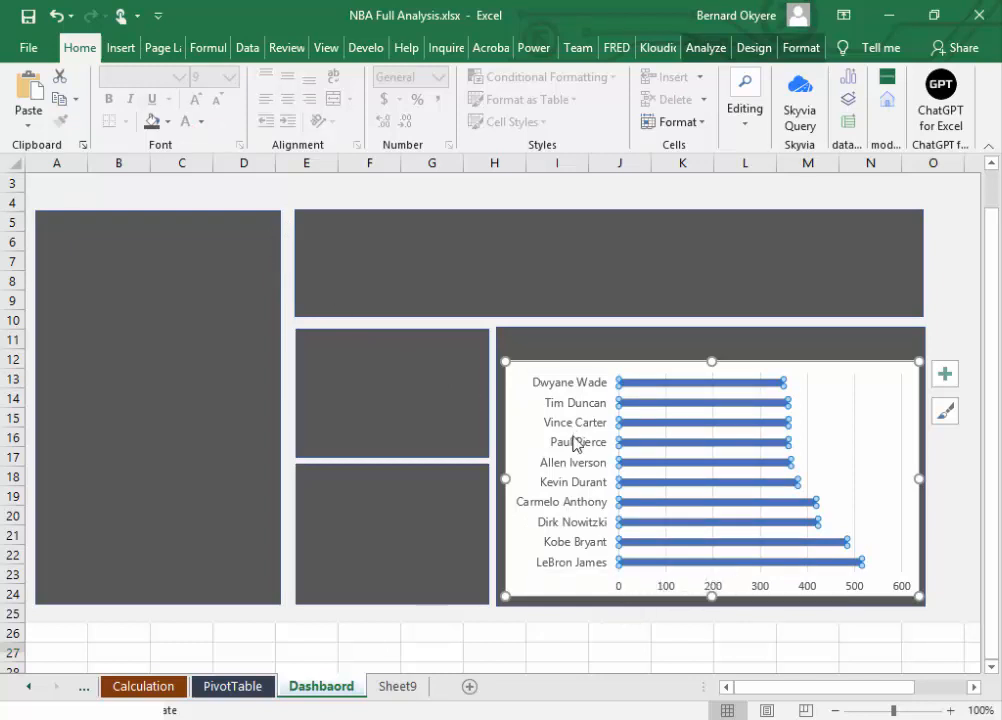
drag(828, 688, 881, 690)
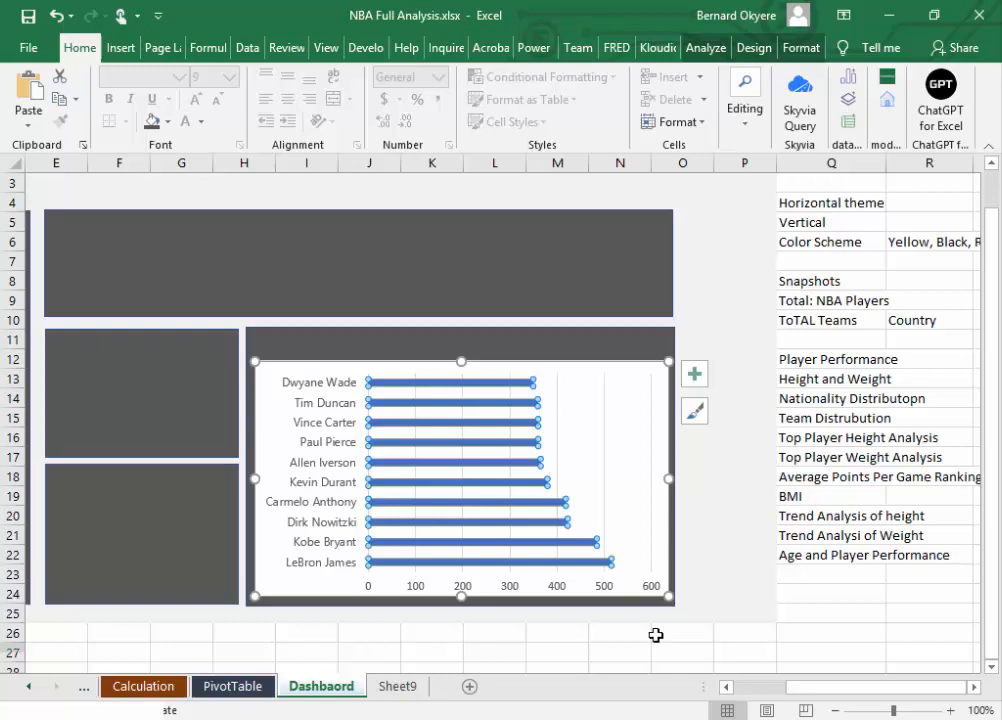
click(615, 459)
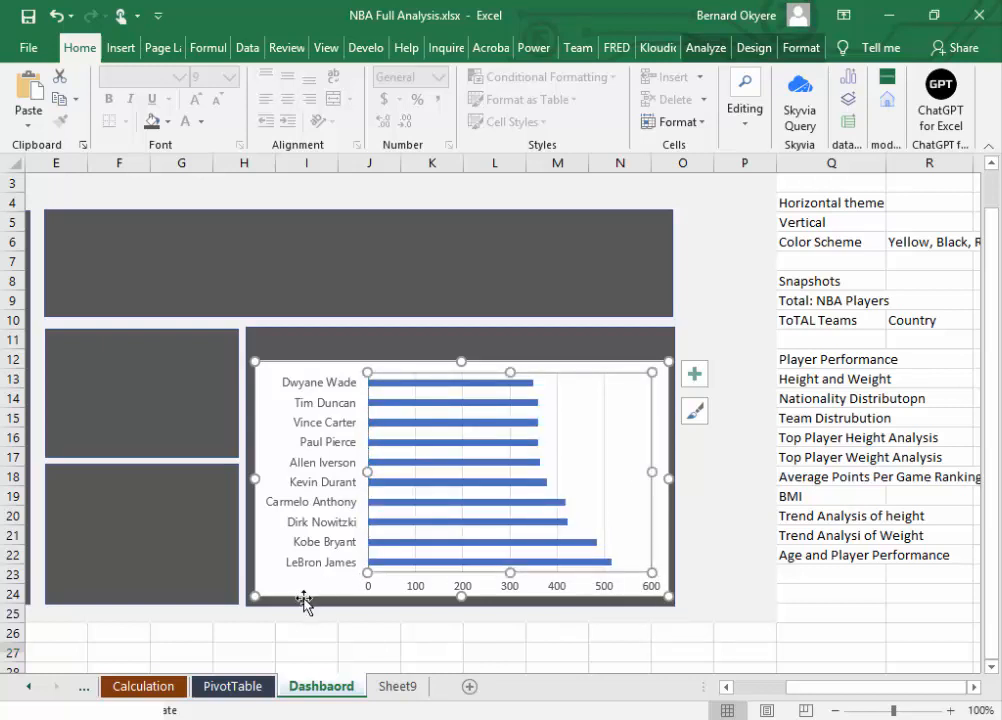
click(975, 688)
click(547, 363)
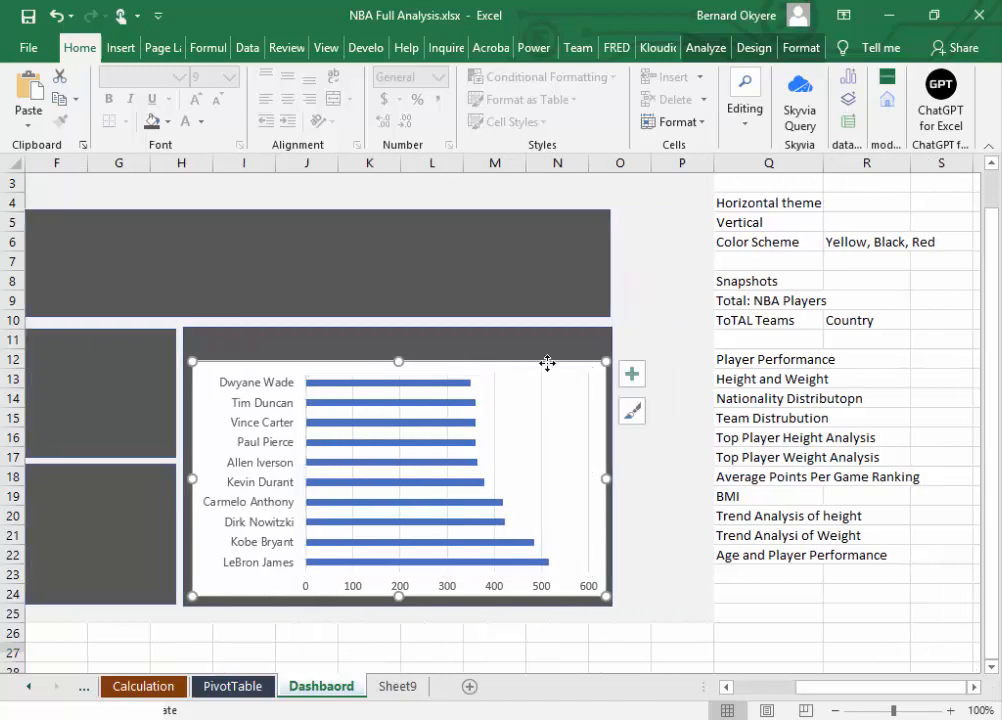
click(804, 50)
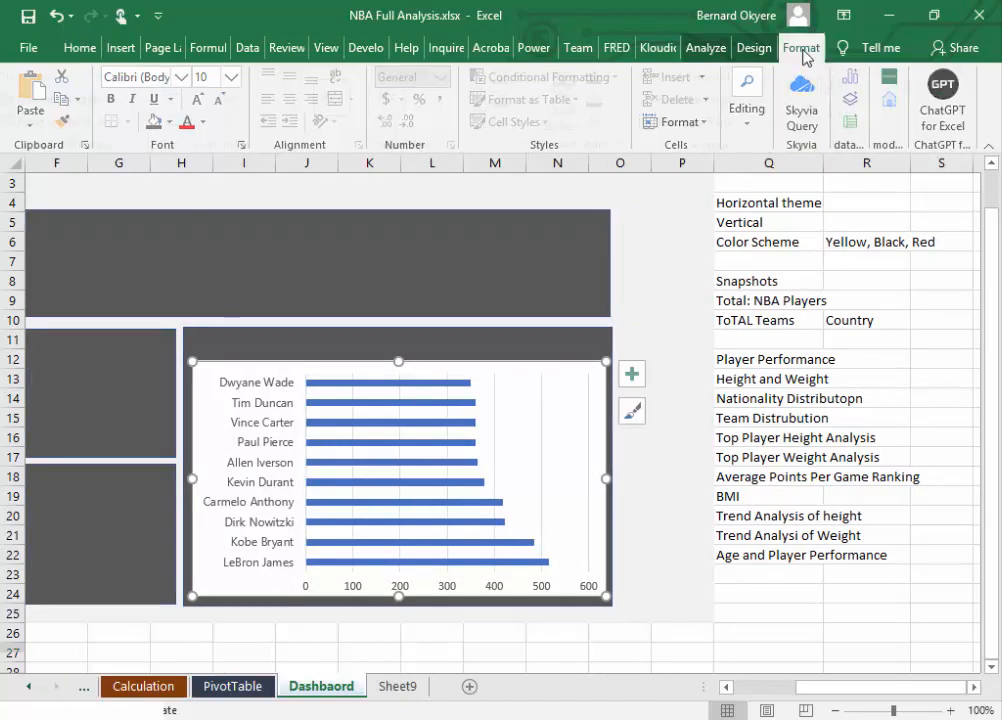
click(755, 47)
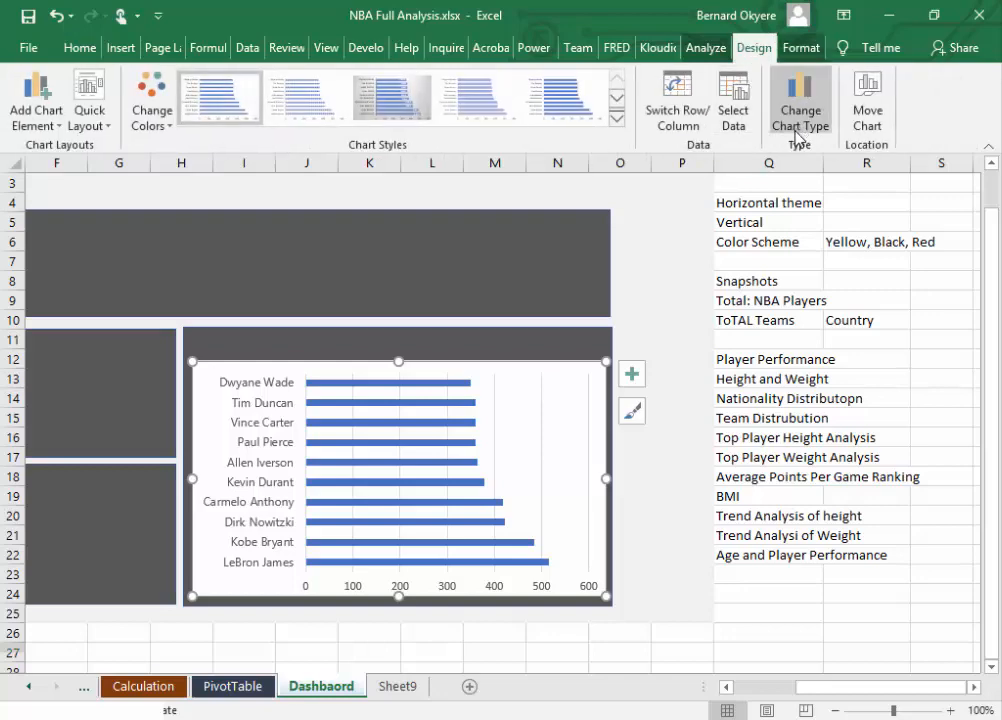
click(712, 50)
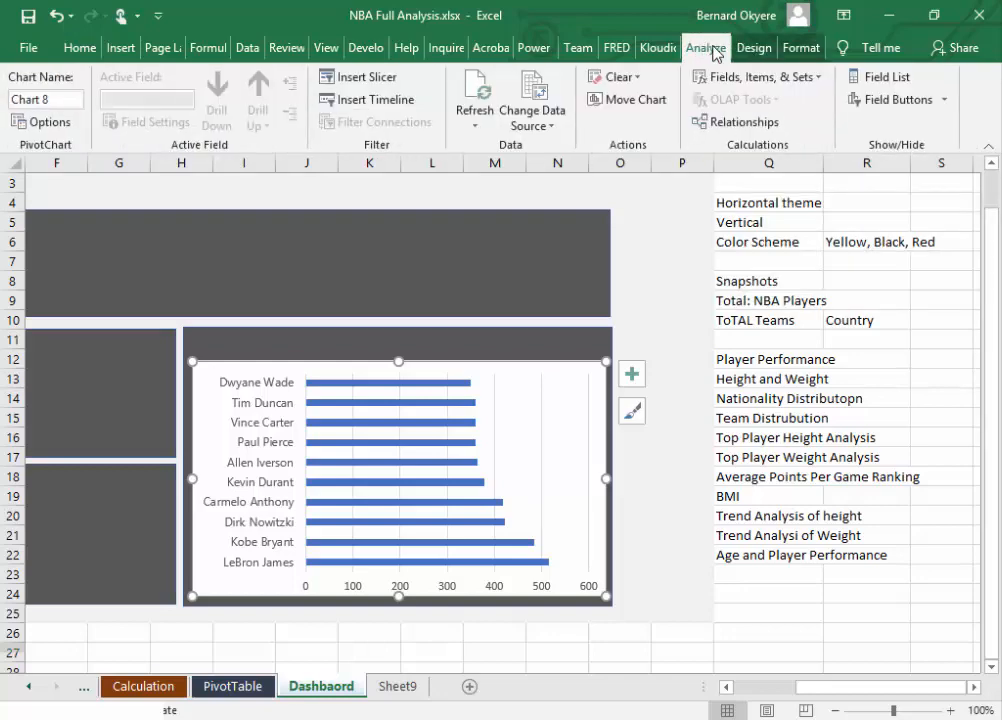
click(886, 78)
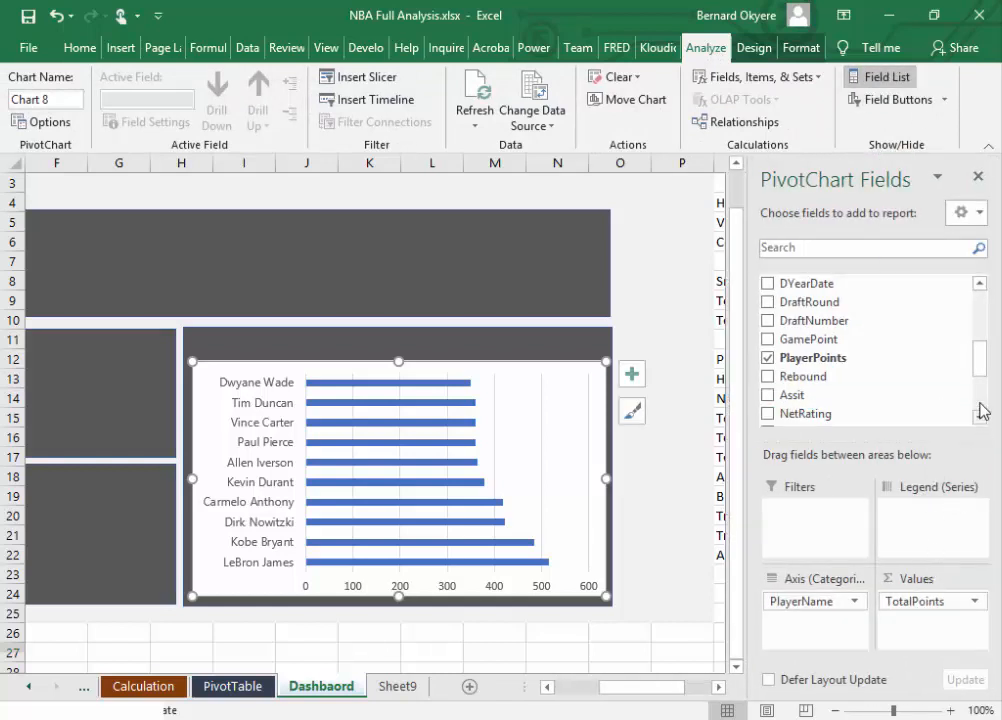
scroll(983, 410, down, 3)
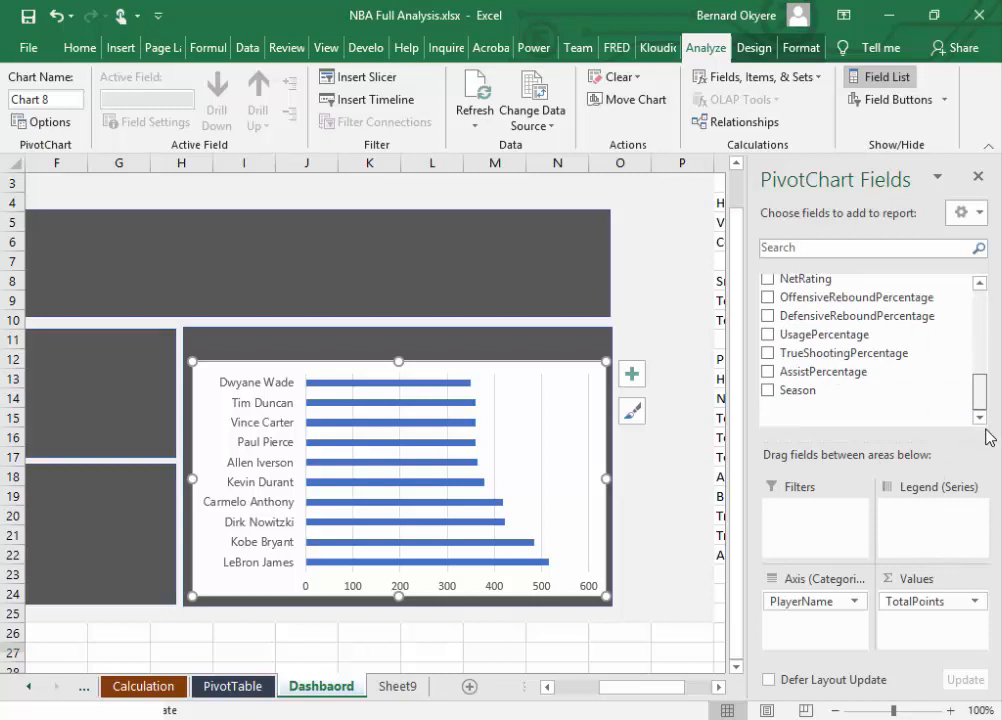
scroll(984, 320, up, 5)
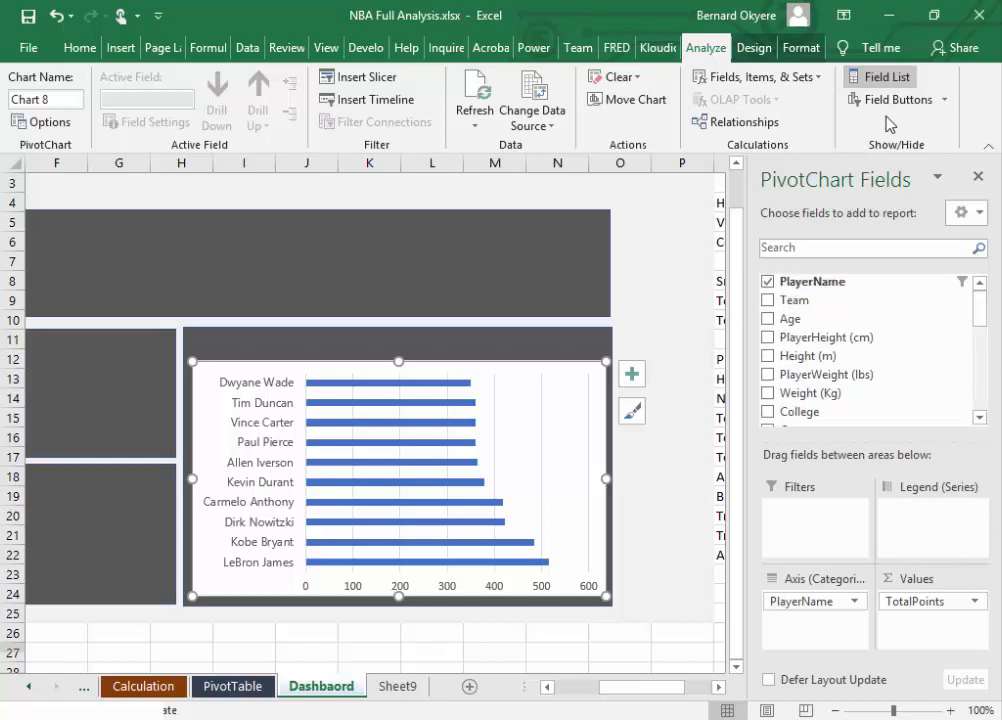
click(978, 177)
Step: Filter the player PivotTable to the top 5 items by TotalPoints and return to the Dashbaord sheet
click(233, 686)
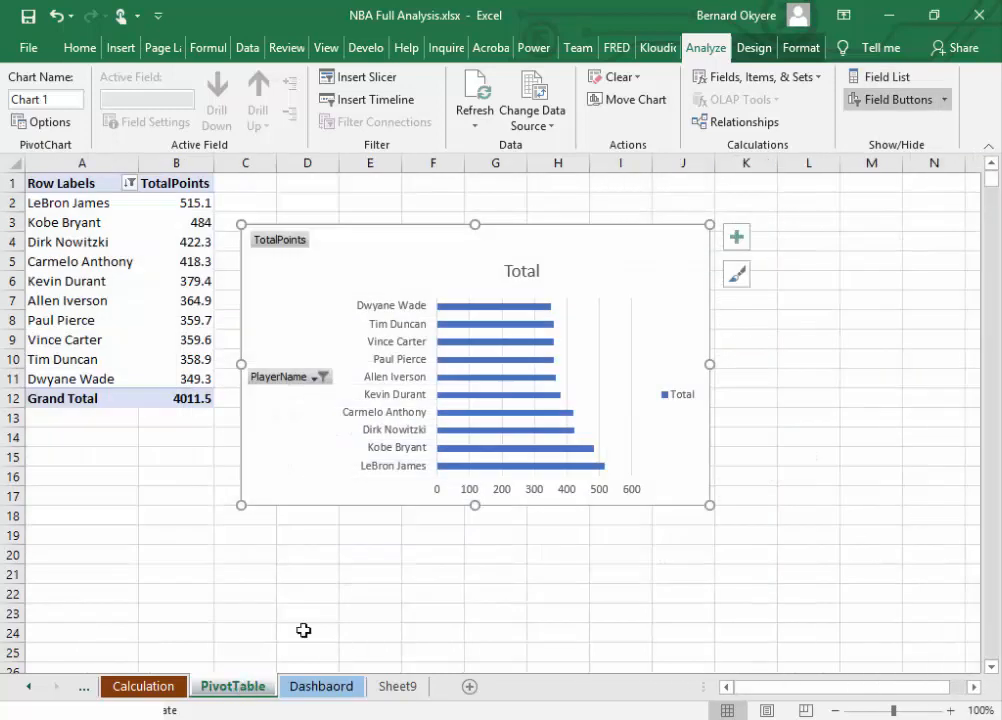
click(129, 183)
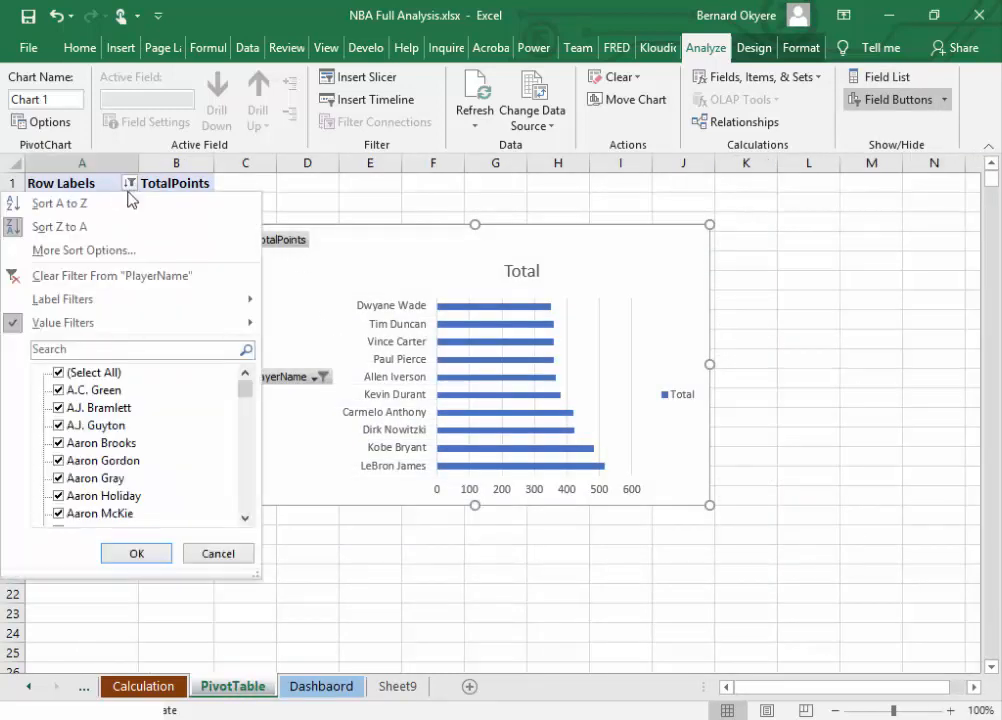
mouse_move(83, 327)
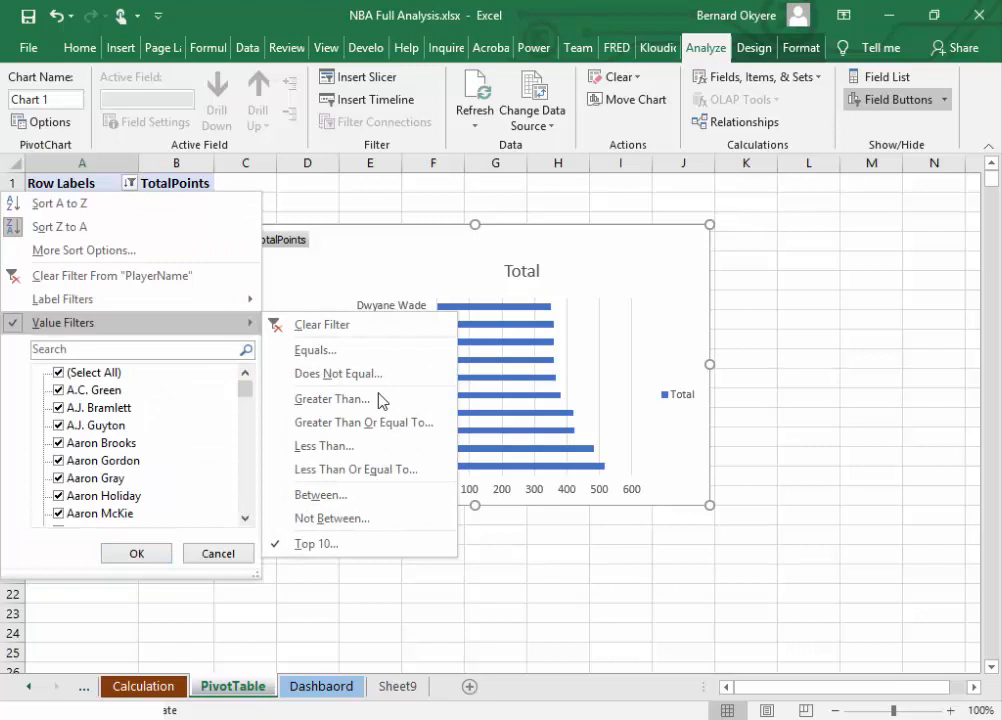
click(351, 546)
click(692, 349)
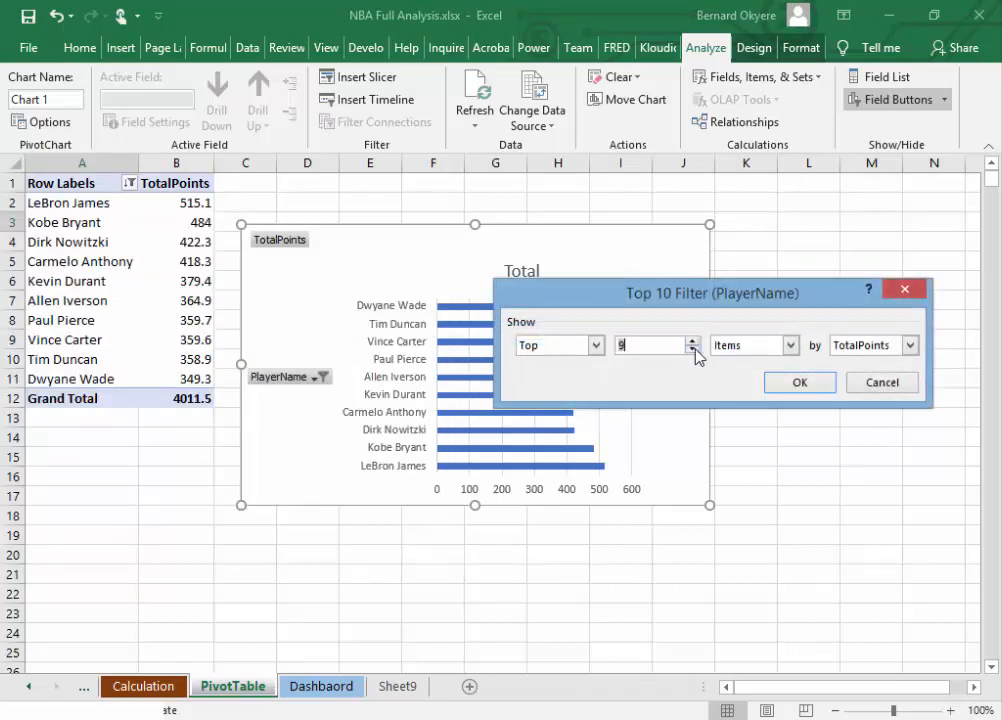
click(799, 382)
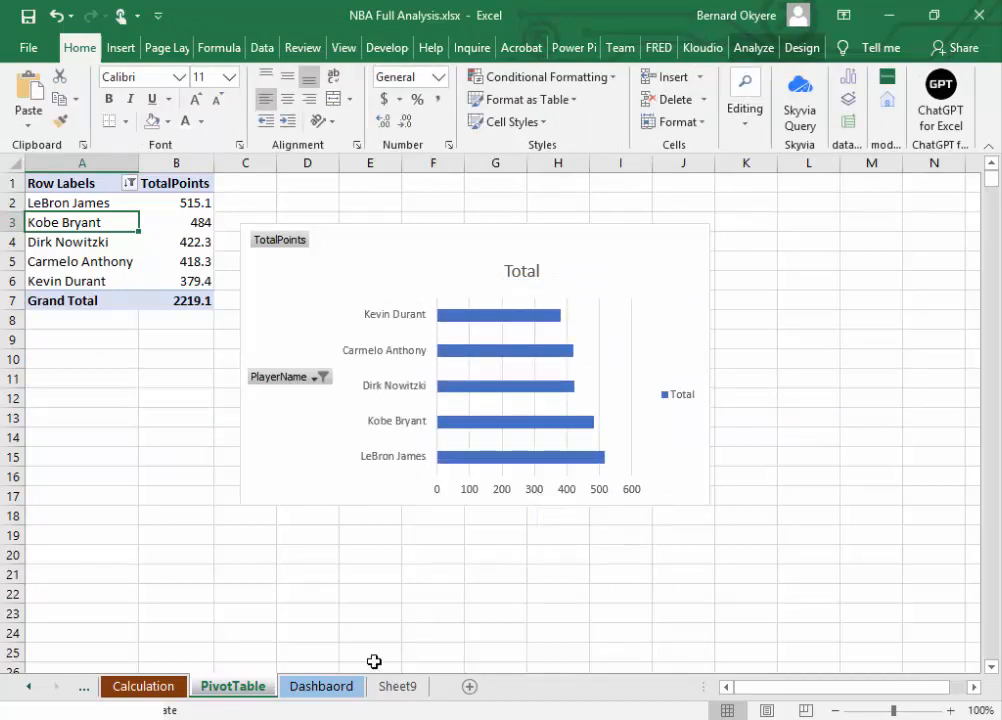
click(333, 689)
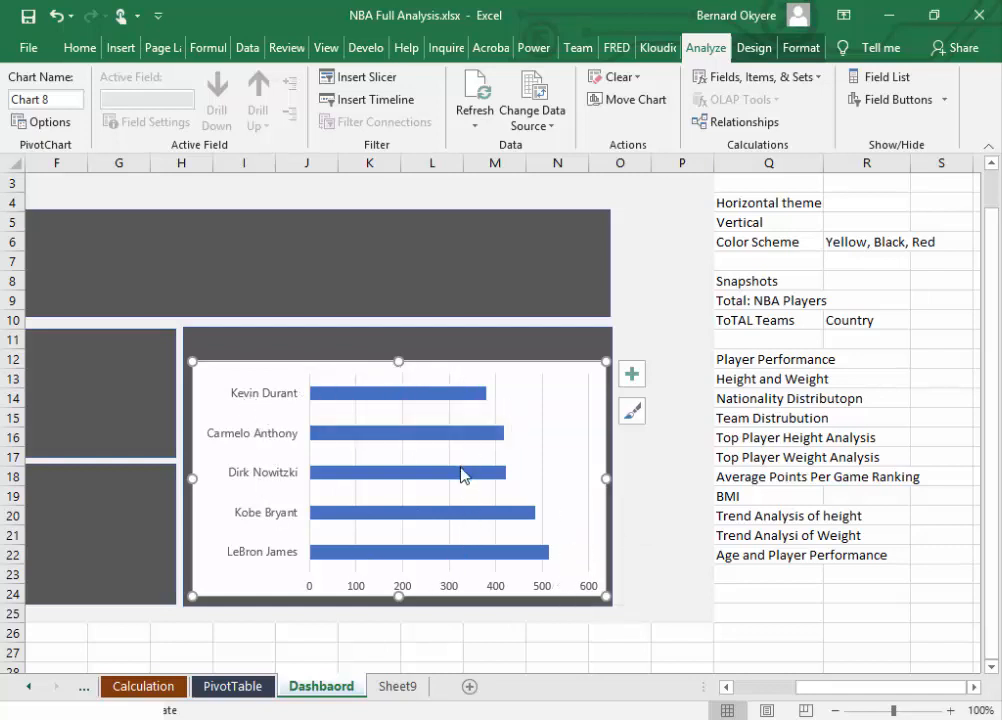
Step: Inspect the custom RGB fill values of the dark gray panel behind the bar chart without changing them
mouse_move(461, 475)
click(79, 49)
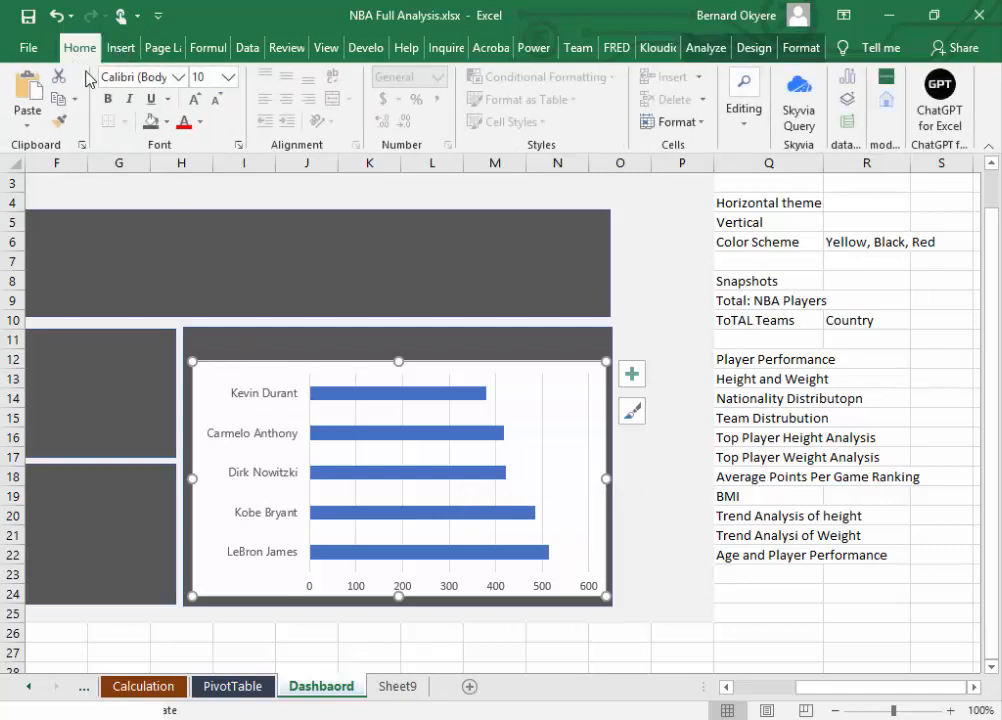
click(167, 122)
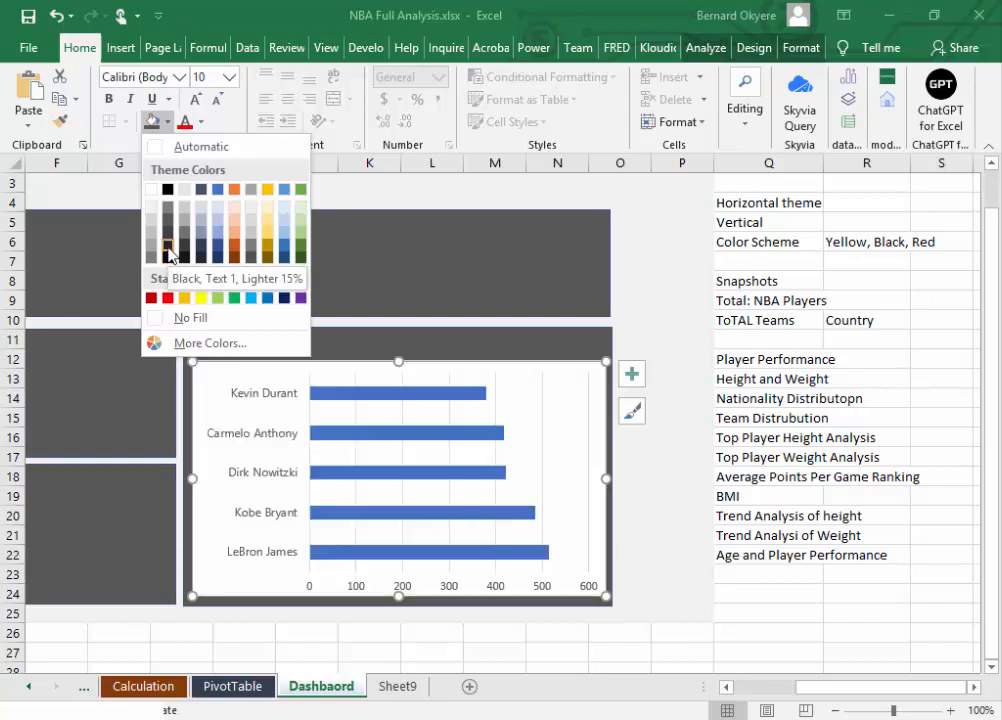
click(401, 347)
click(398, 342)
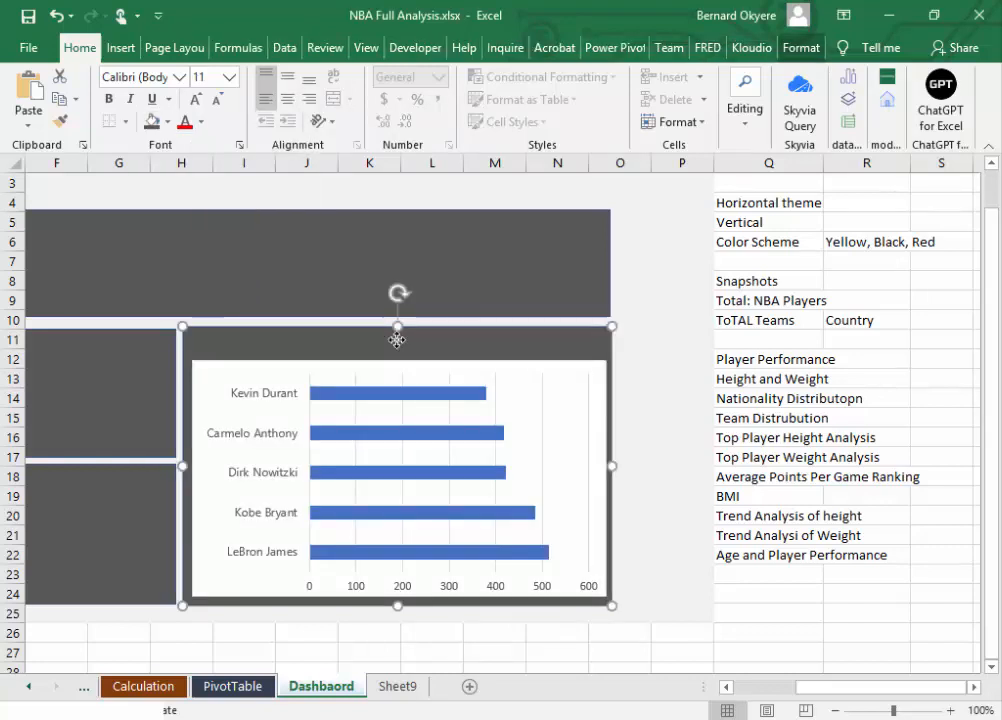
click(166, 122)
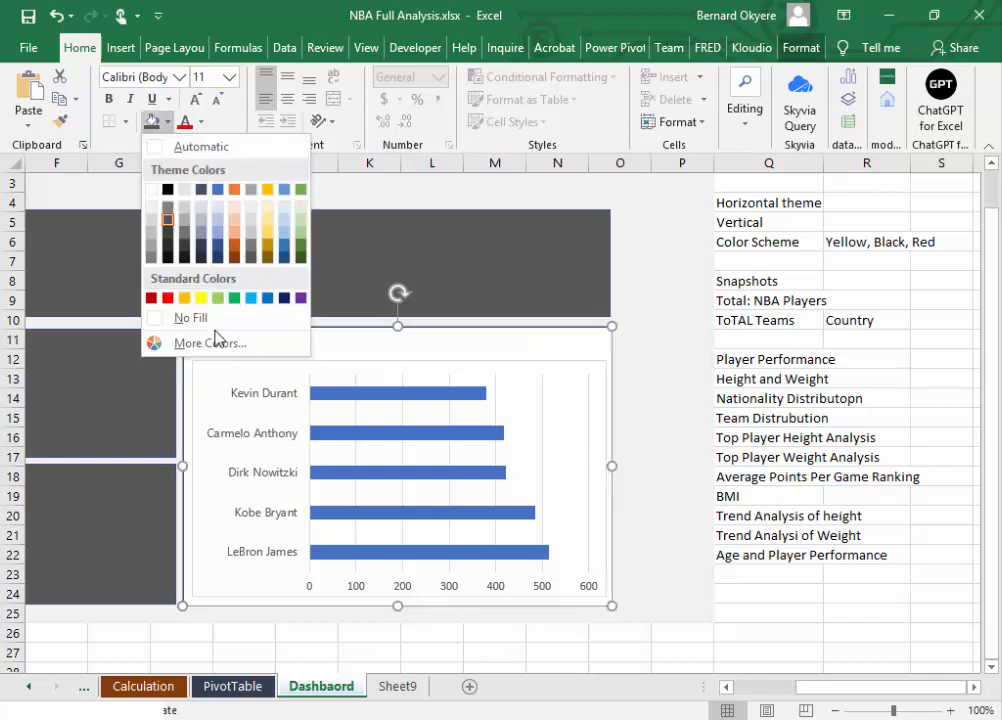
click(212, 340)
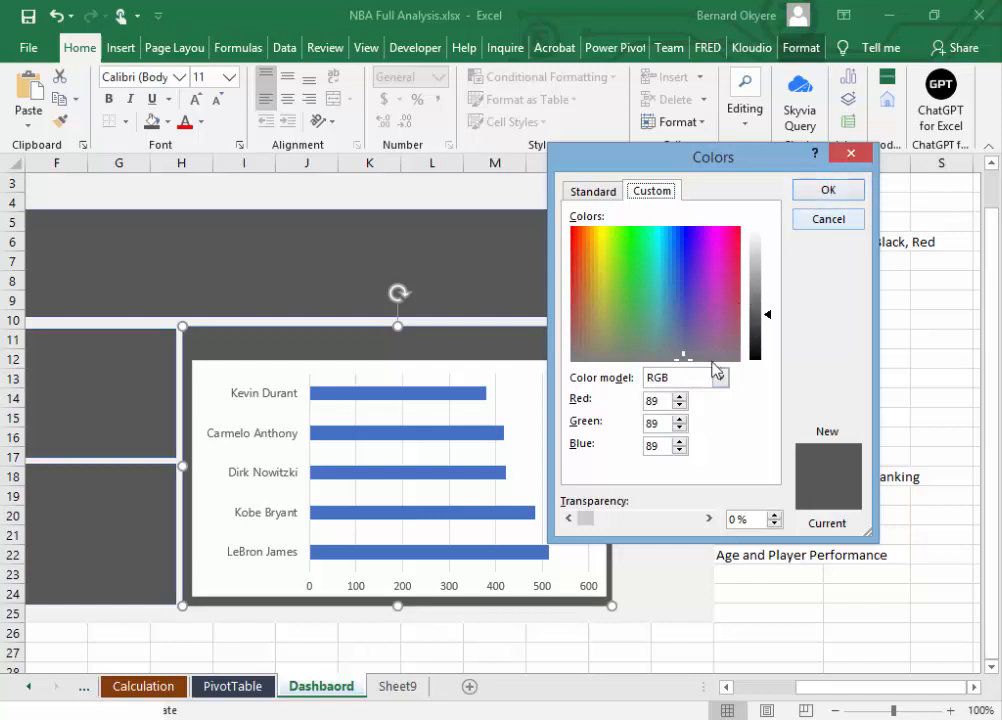
click(659, 404)
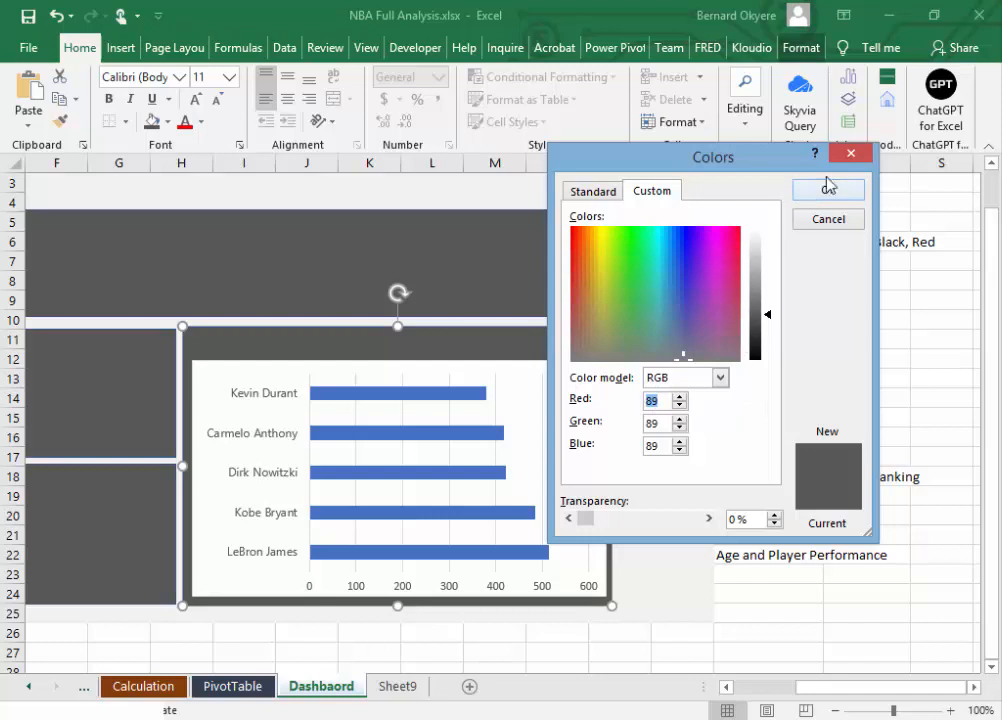
click(850, 153)
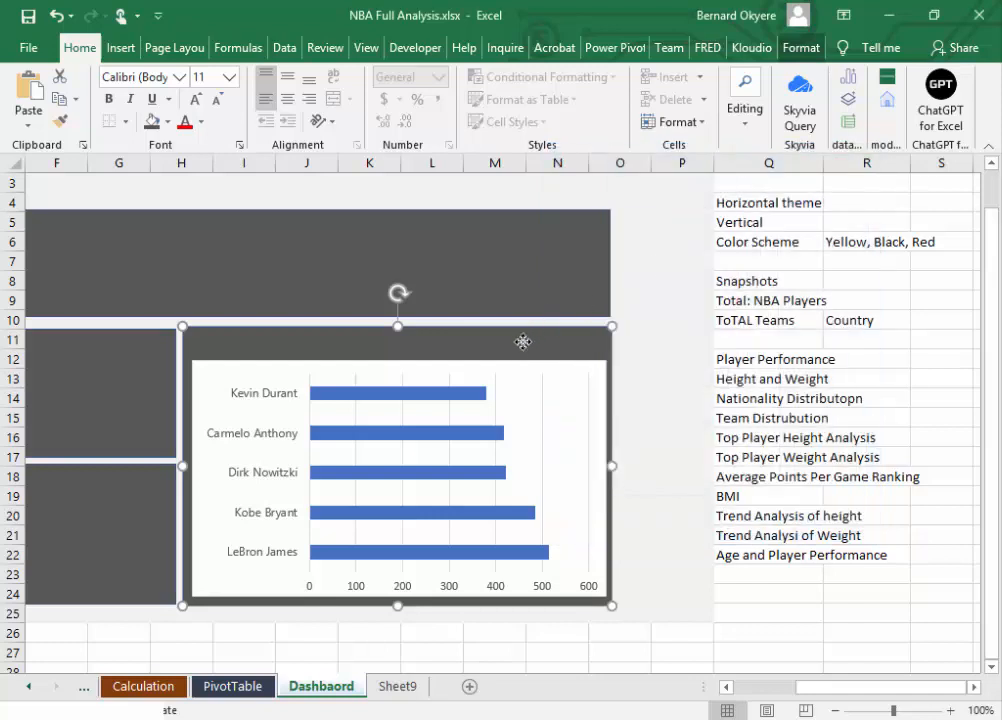
Step: Fill the bar chart's chart area with the same dark gray as the dashboard panels
click(593, 385)
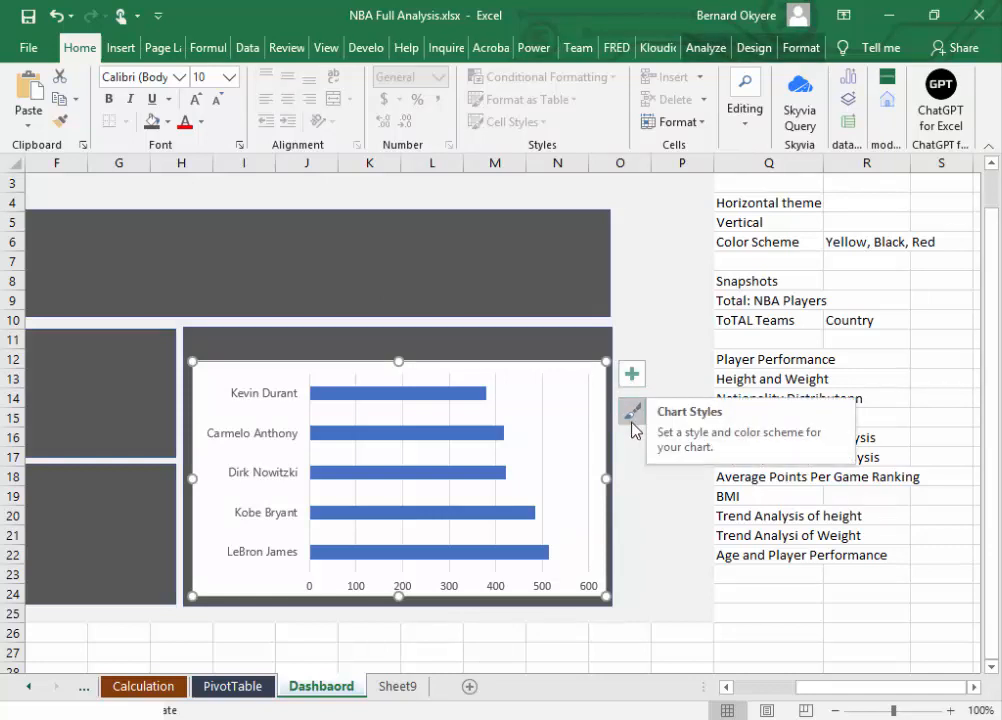
click(633, 376)
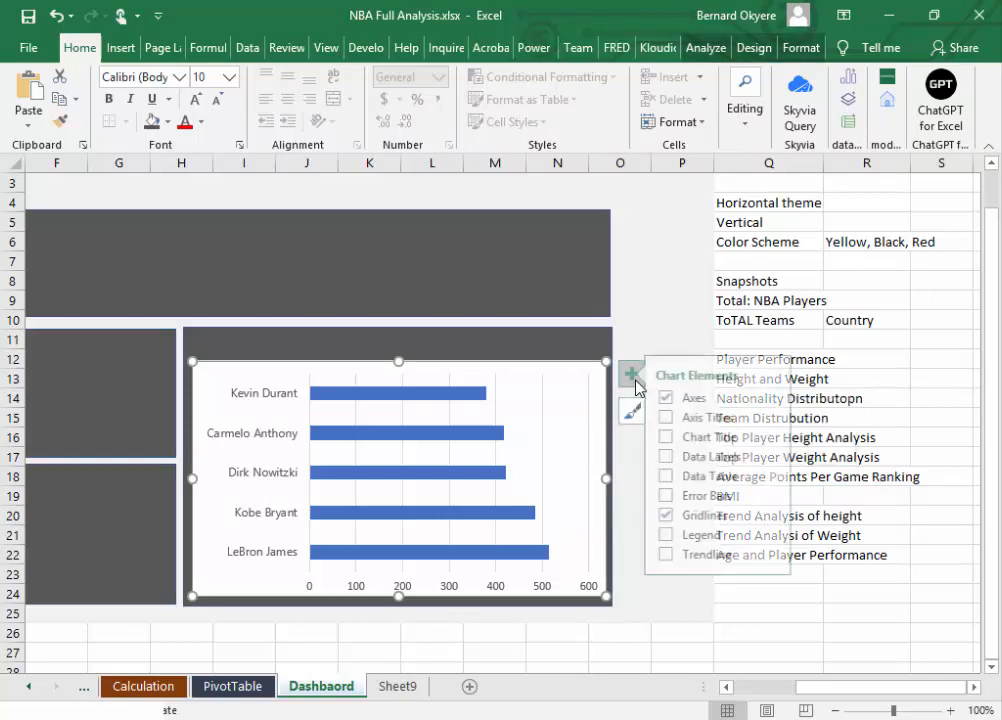
click(578, 381)
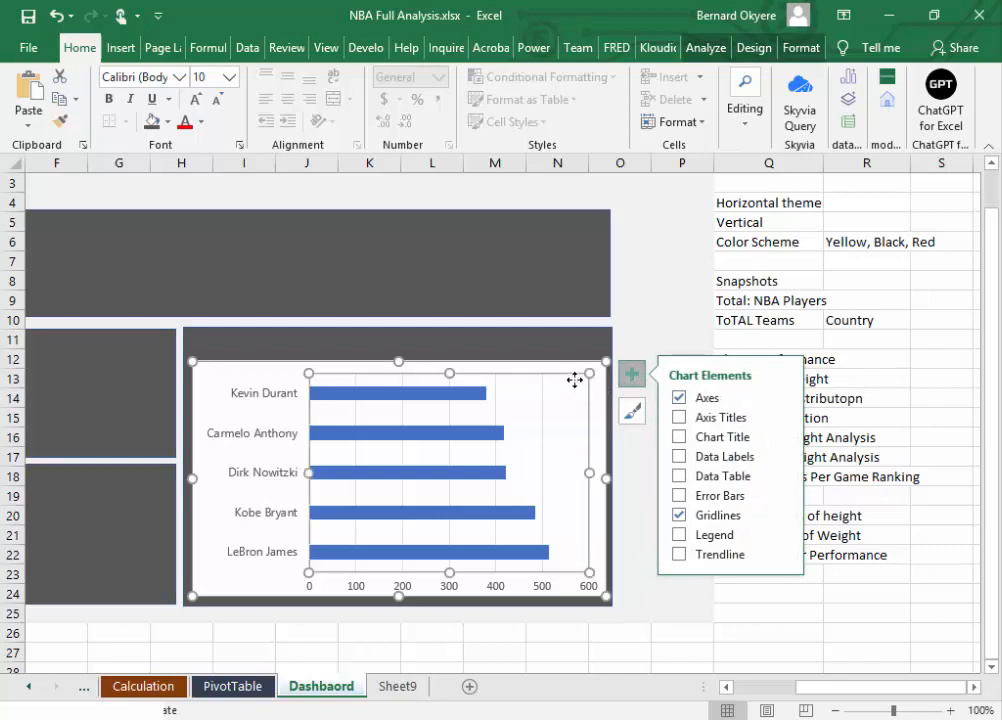
click(596, 398)
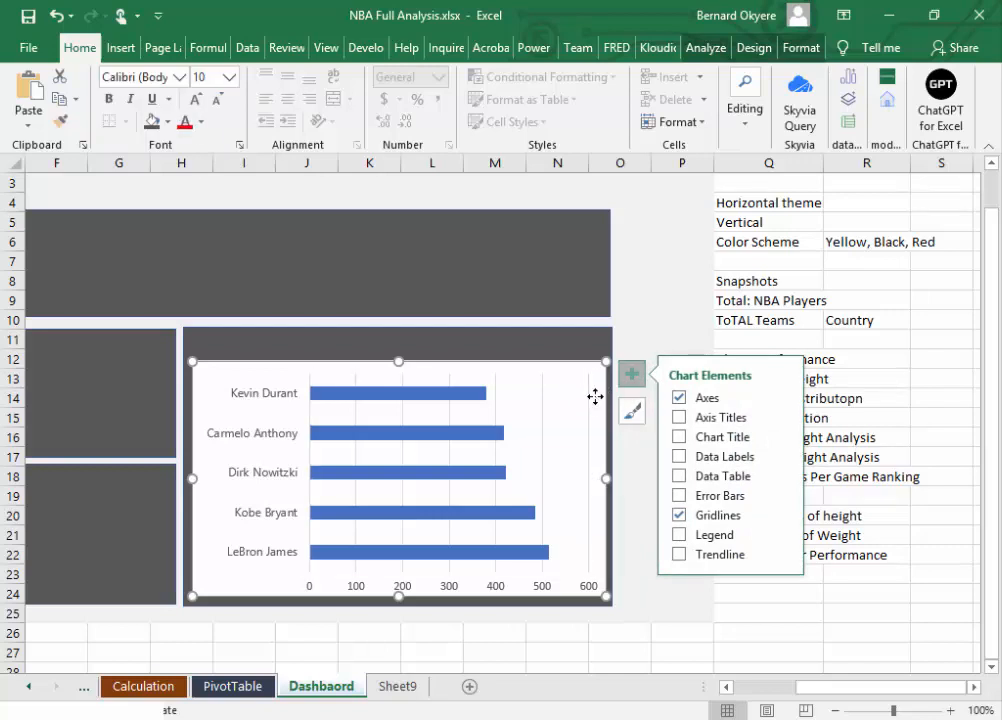
click(229, 343)
click(229, 343)
click(209, 374)
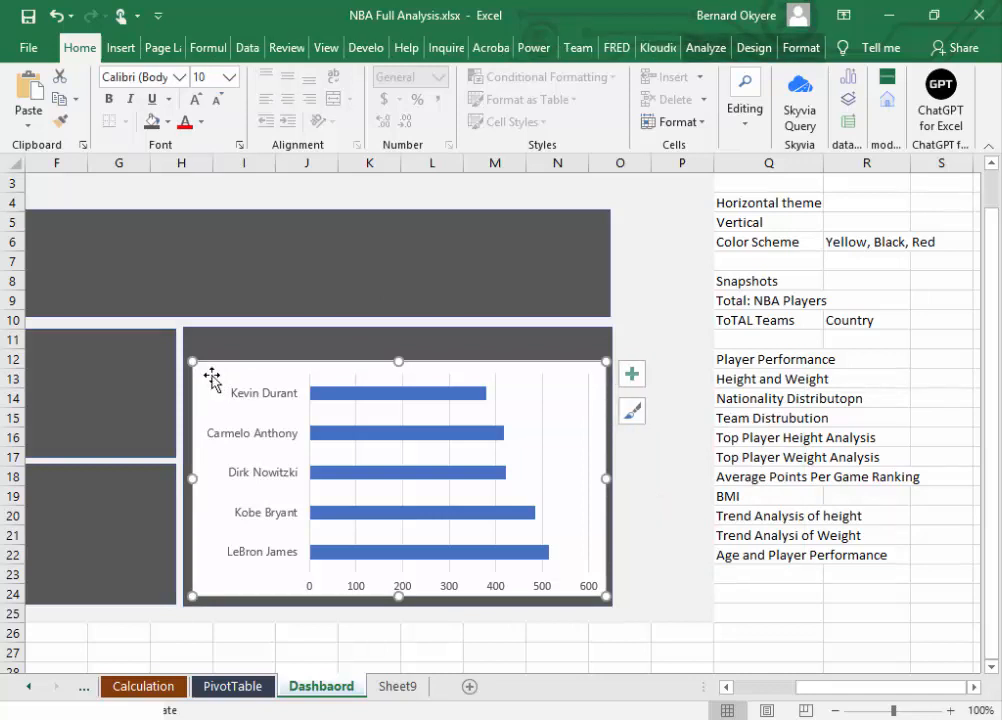
click(153, 121)
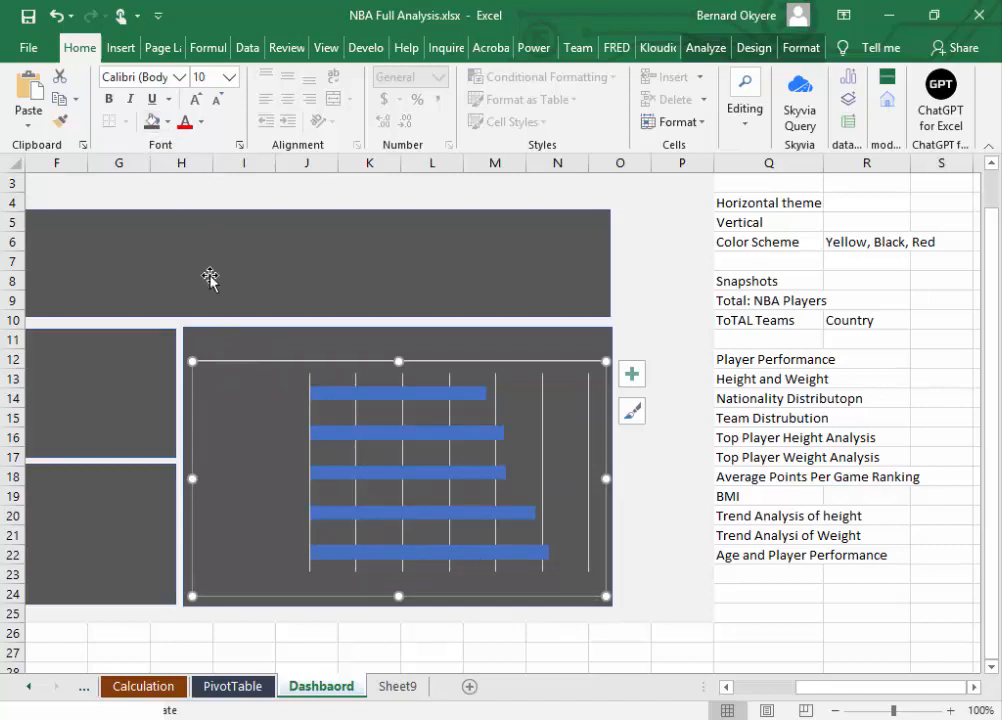
Step: Compare the custom RGB fill values of the bar chart and the wide panel above it
click(169, 122)
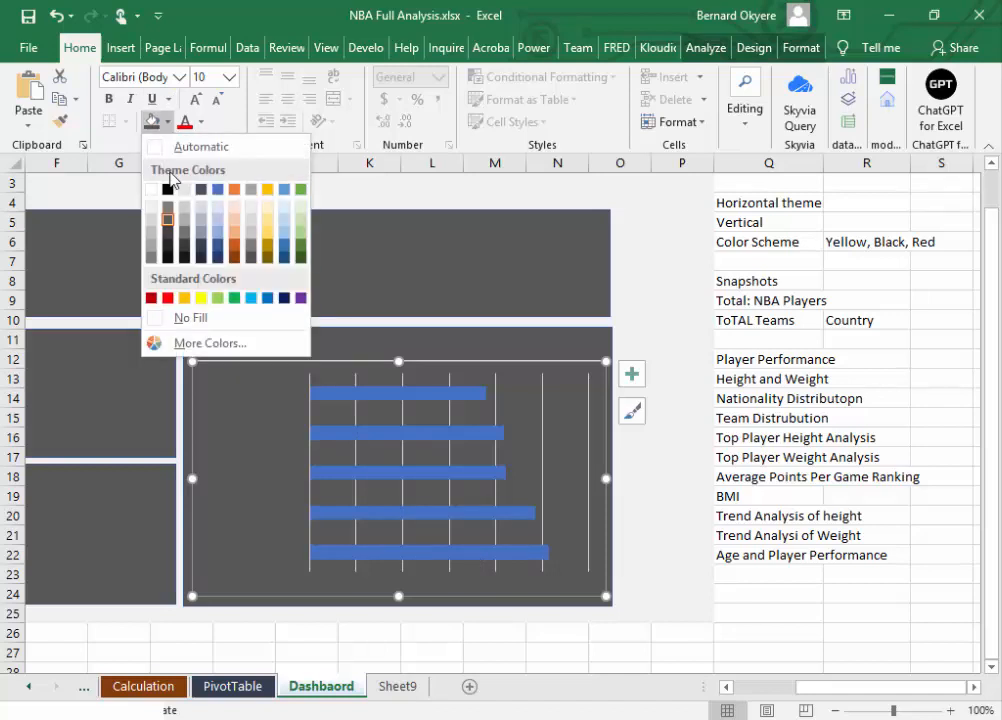
click(195, 344)
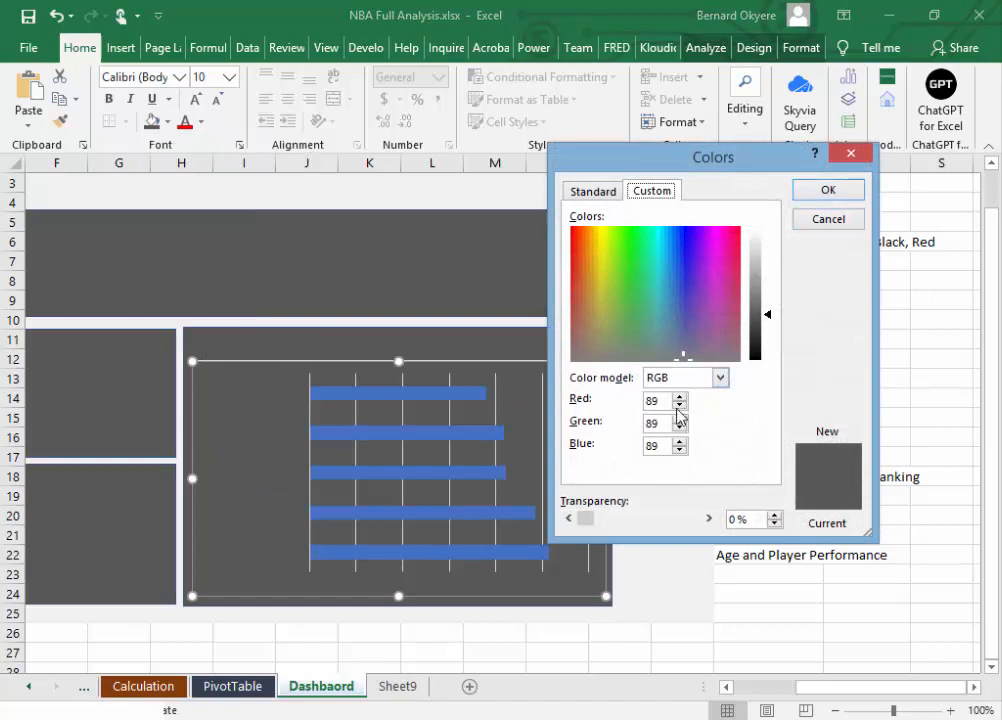
click(850, 155)
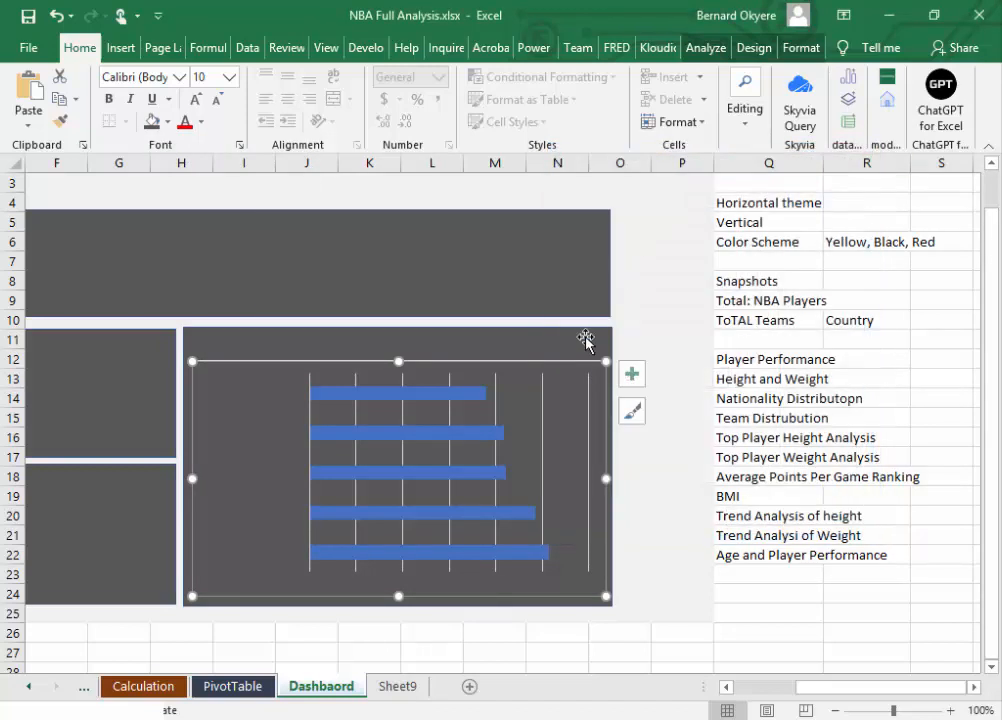
click(409, 281)
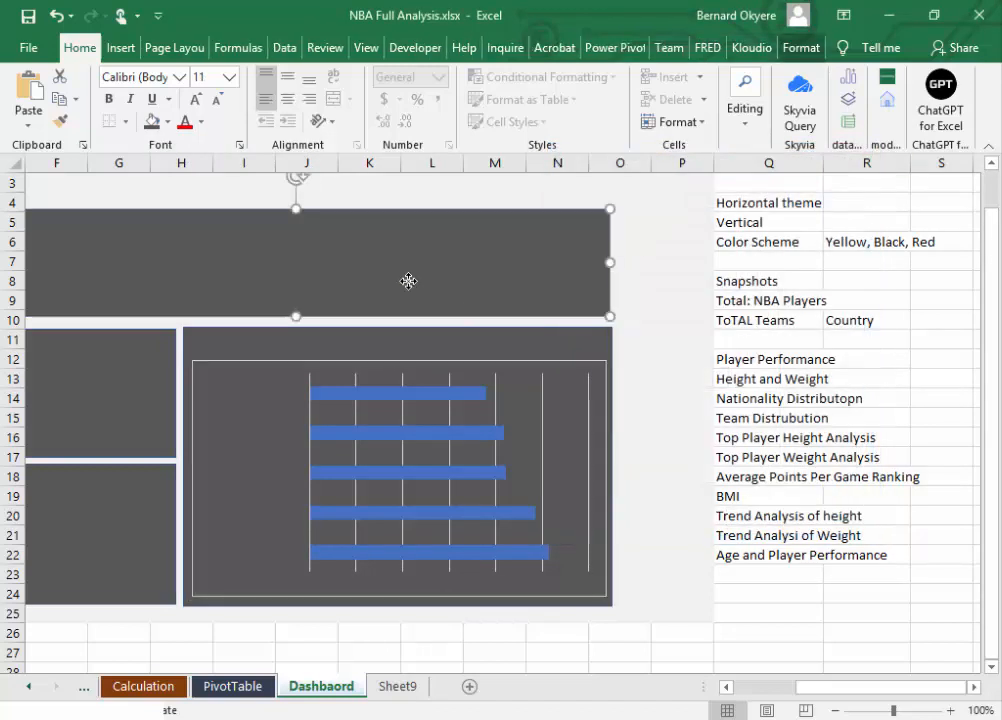
click(168, 121)
click(200, 347)
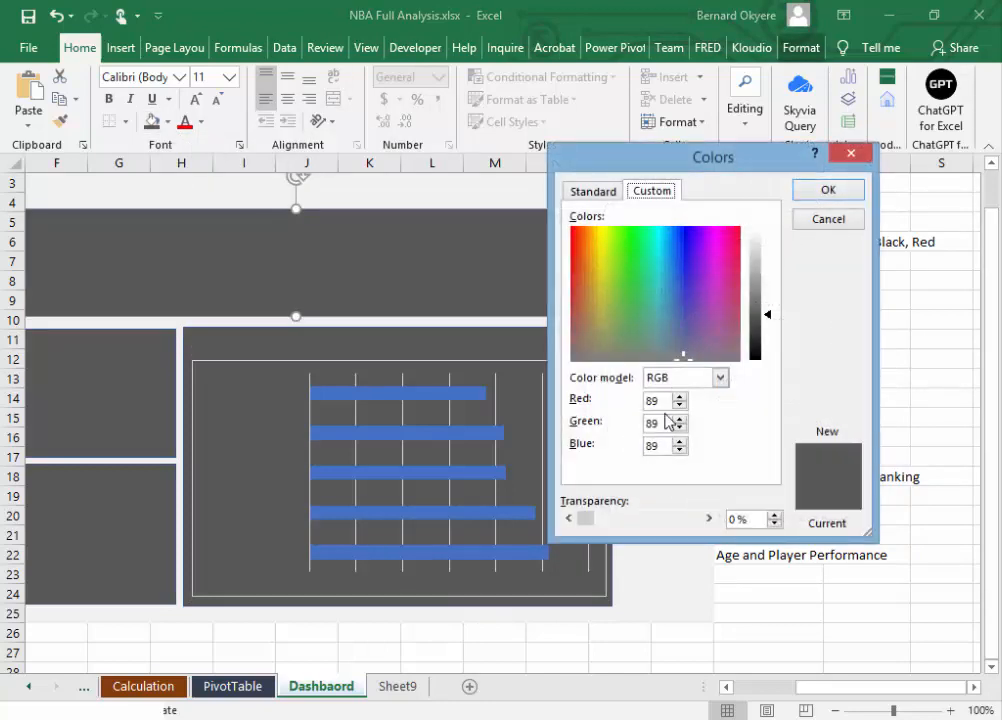
click(853, 155)
click(553, 438)
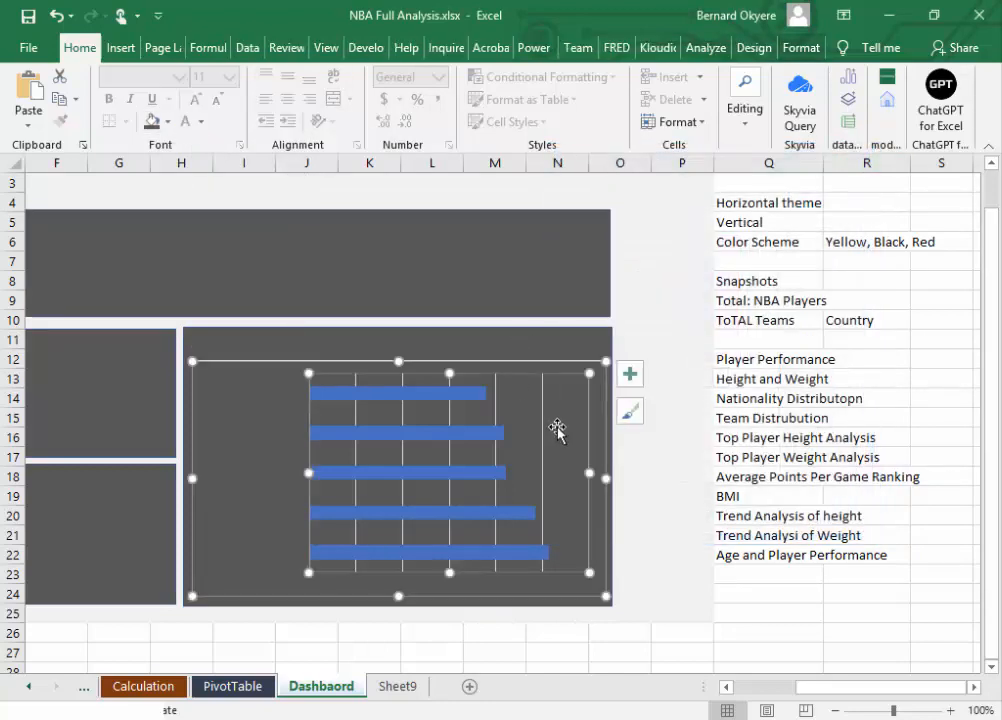
click(167, 121)
click(219, 234)
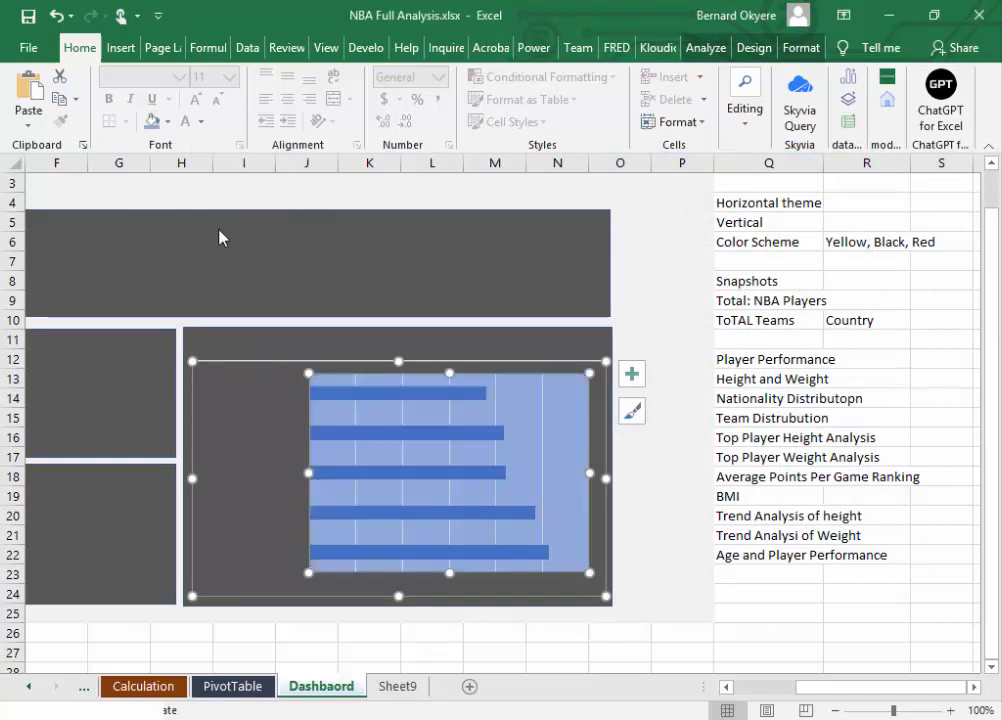
key(ctrl+z)
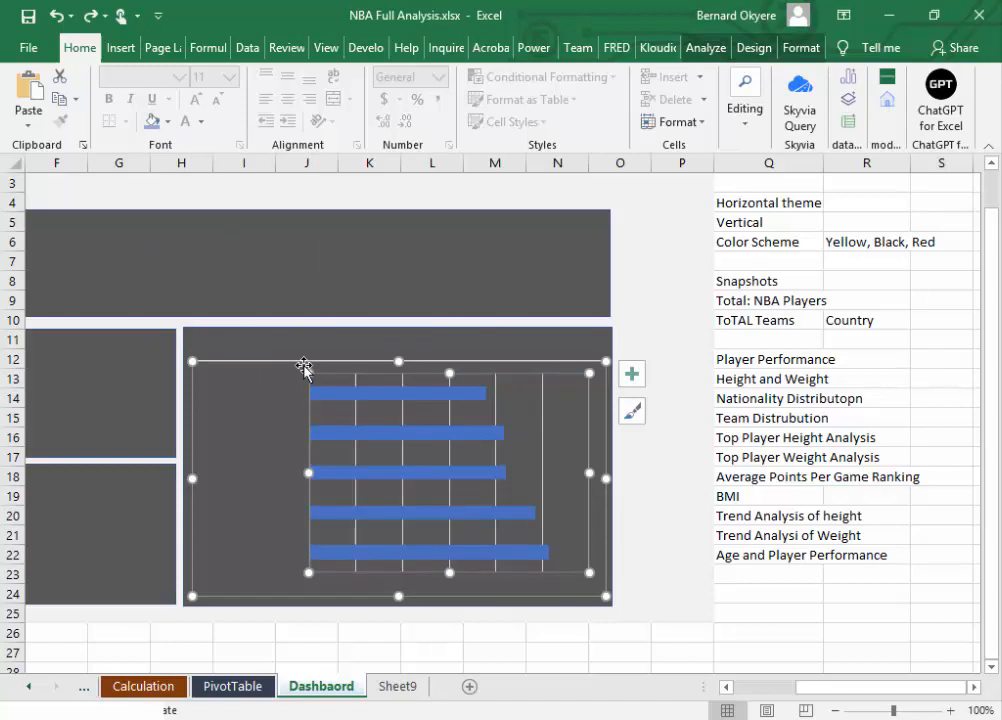
Step: Fill the bar chart's chart area with a custom RGB color of red 89, green 89, blue 89
click(299, 366)
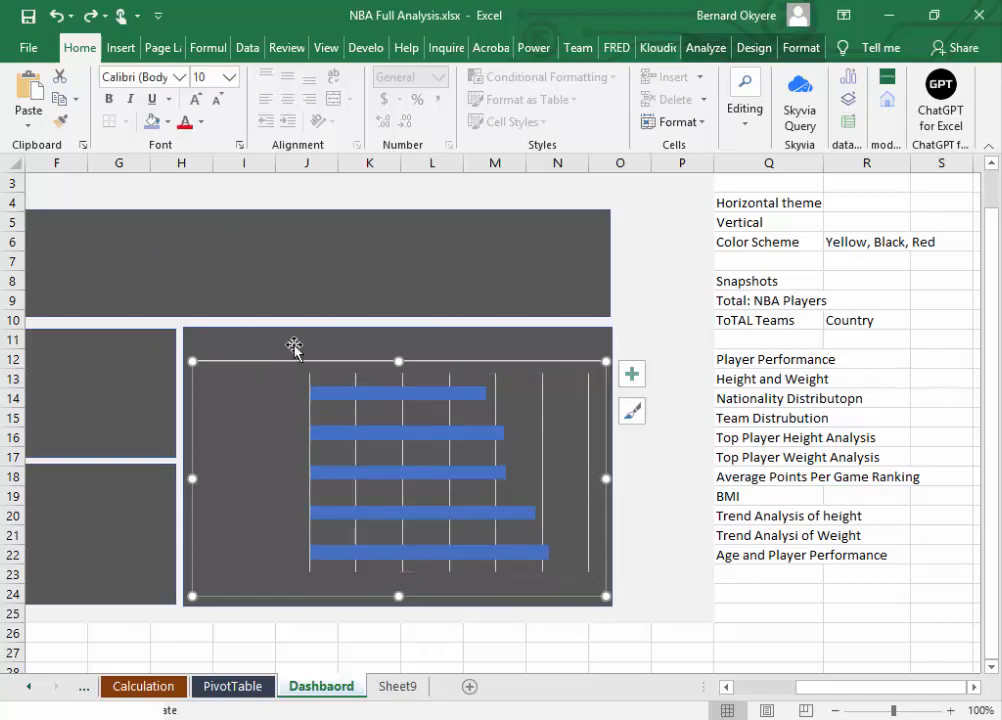
click(151, 124)
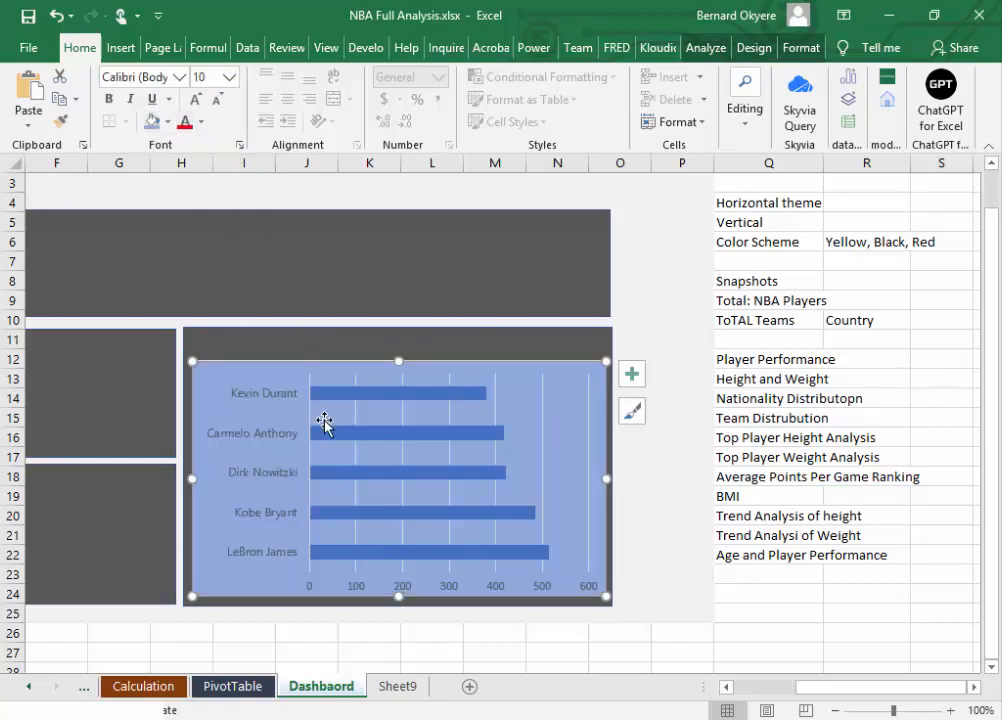
click(166, 122)
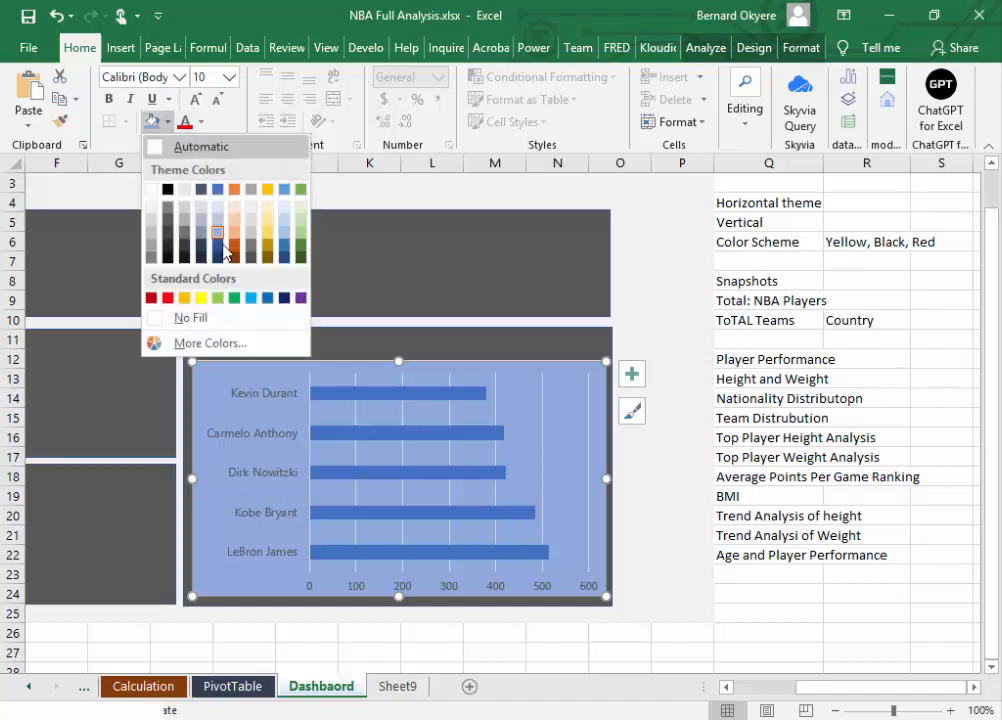
click(207, 345)
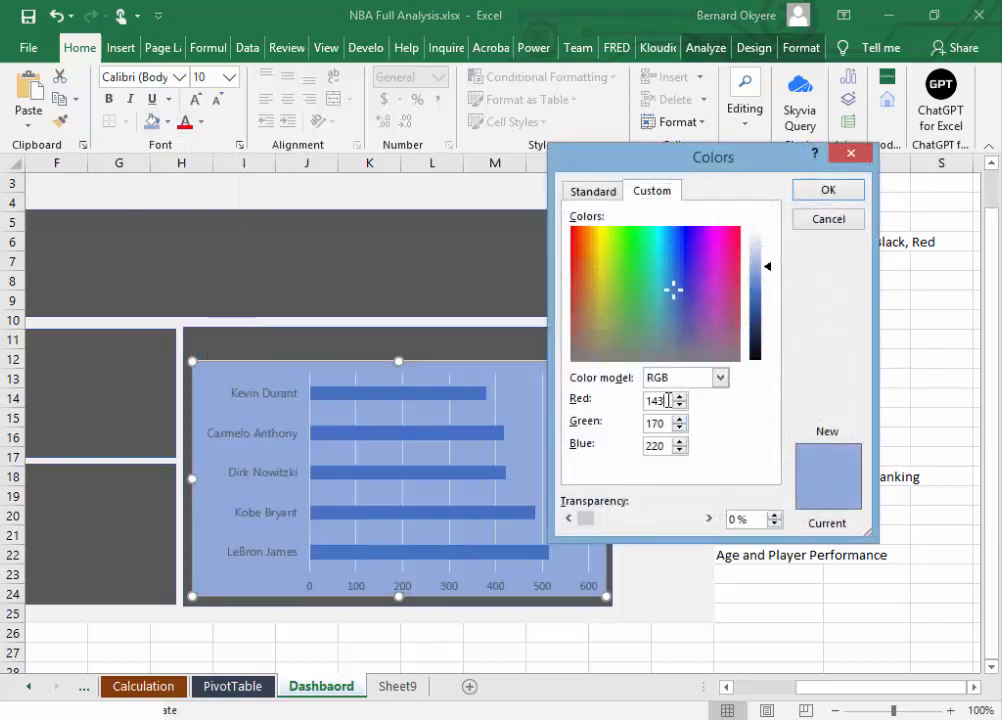
text(89)
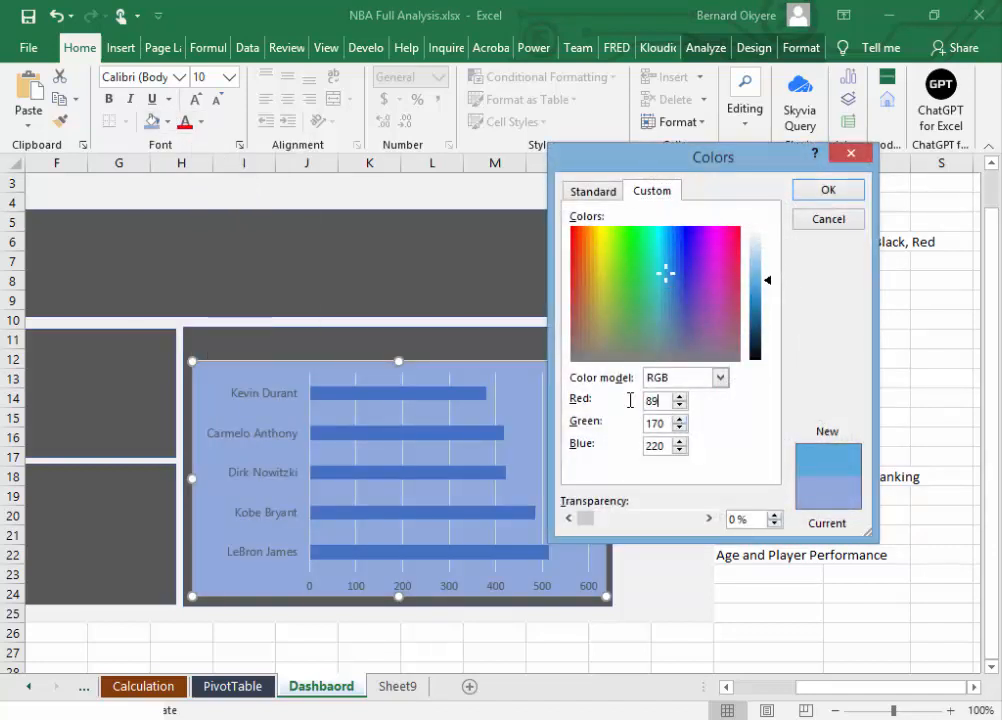
drag(661, 424, 640, 428)
text(89)
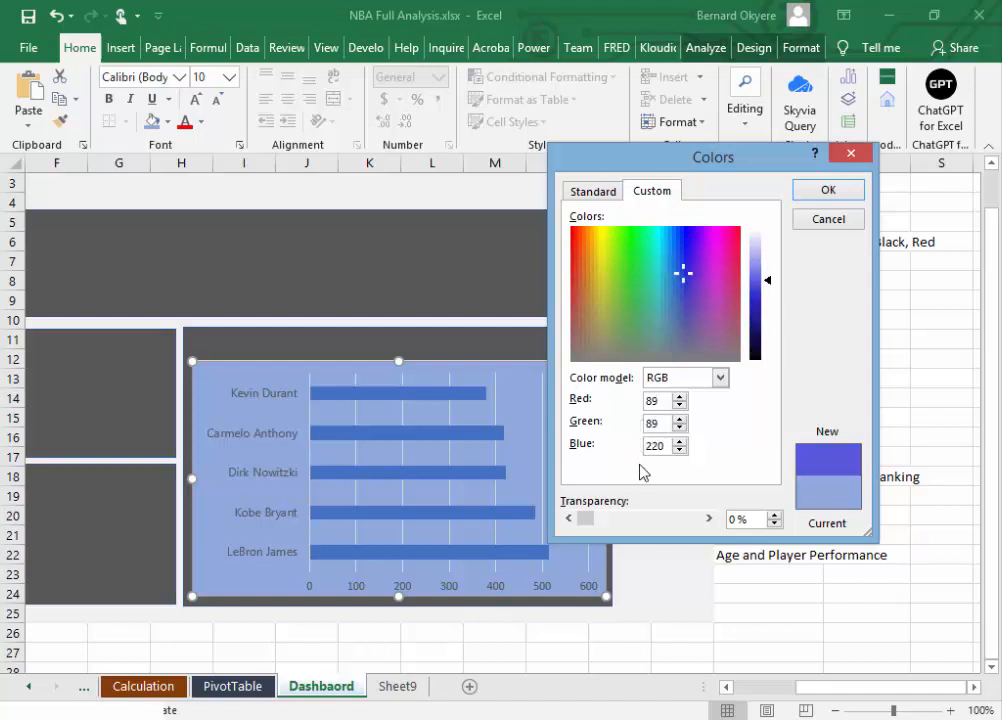
drag(665, 448, 632, 450)
text(89)
click(828, 190)
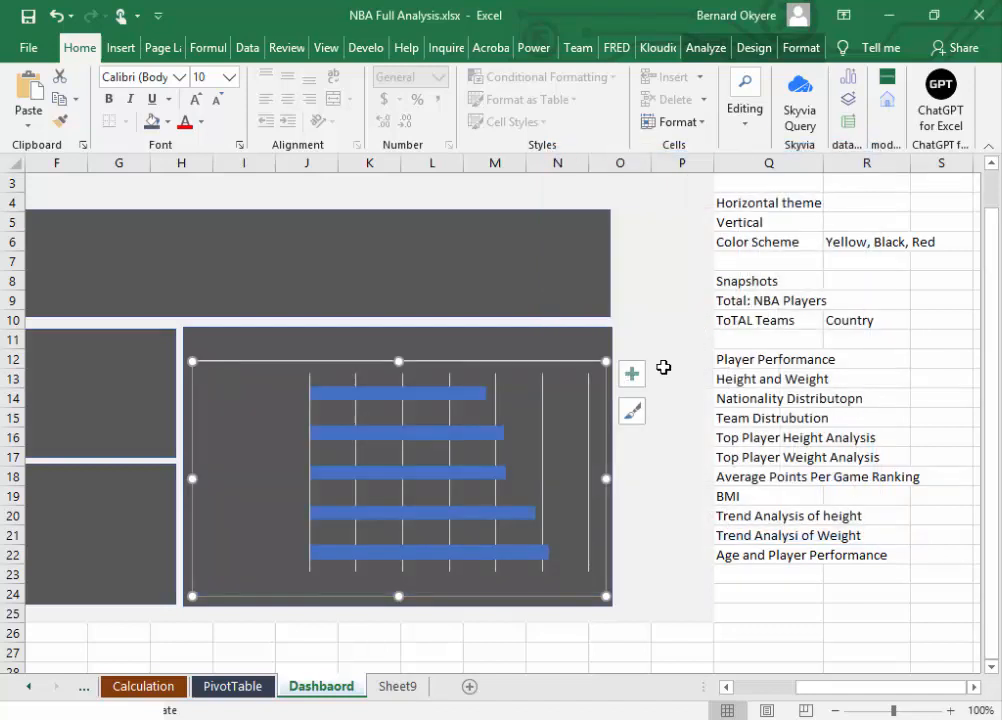
click(676, 325)
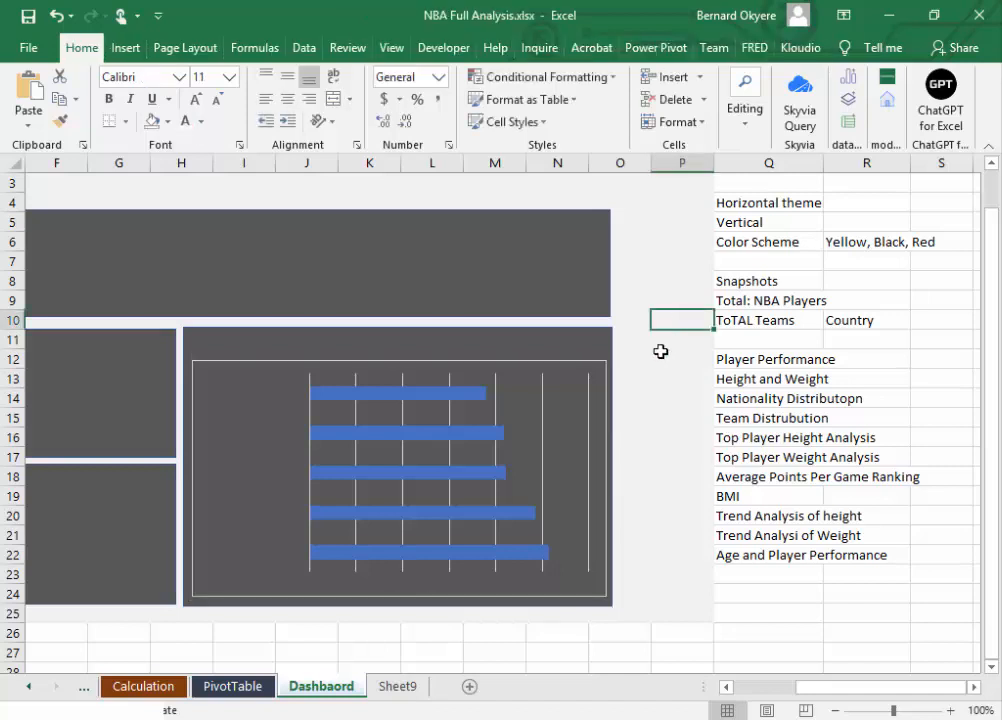
click(568, 362)
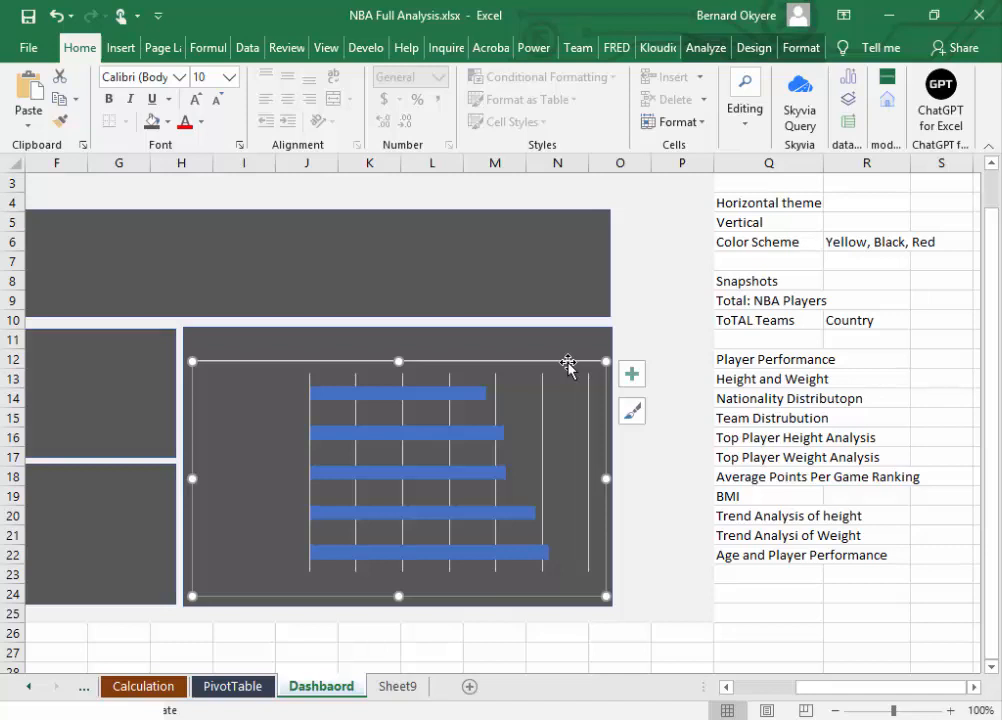
key(Delete)
key(ctrl+z)
click(753, 49)
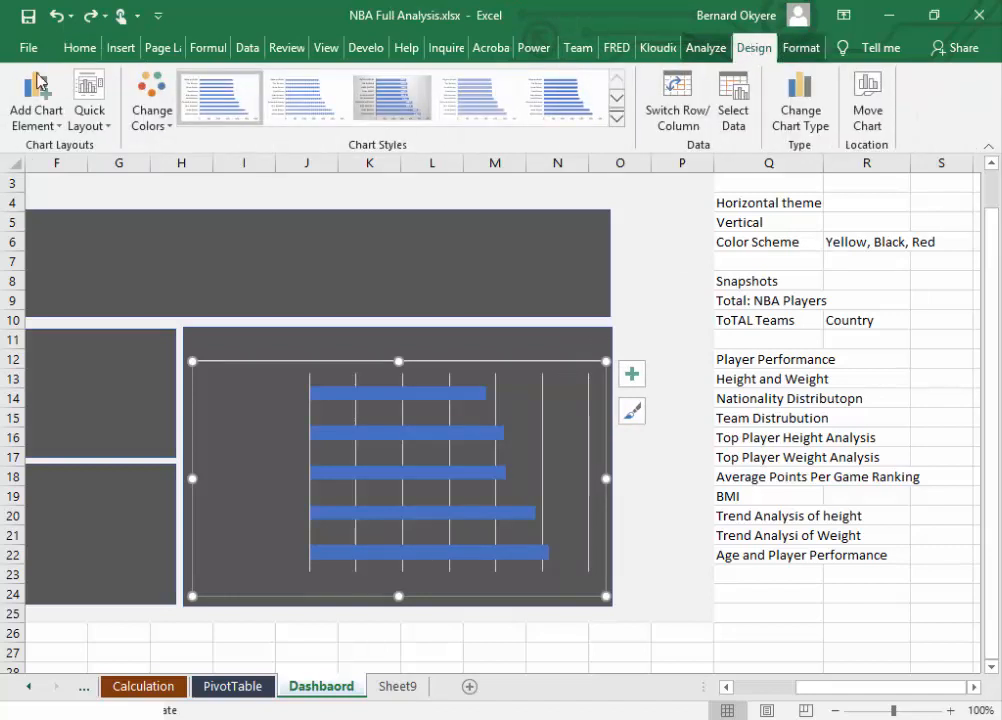
click(76, 48)
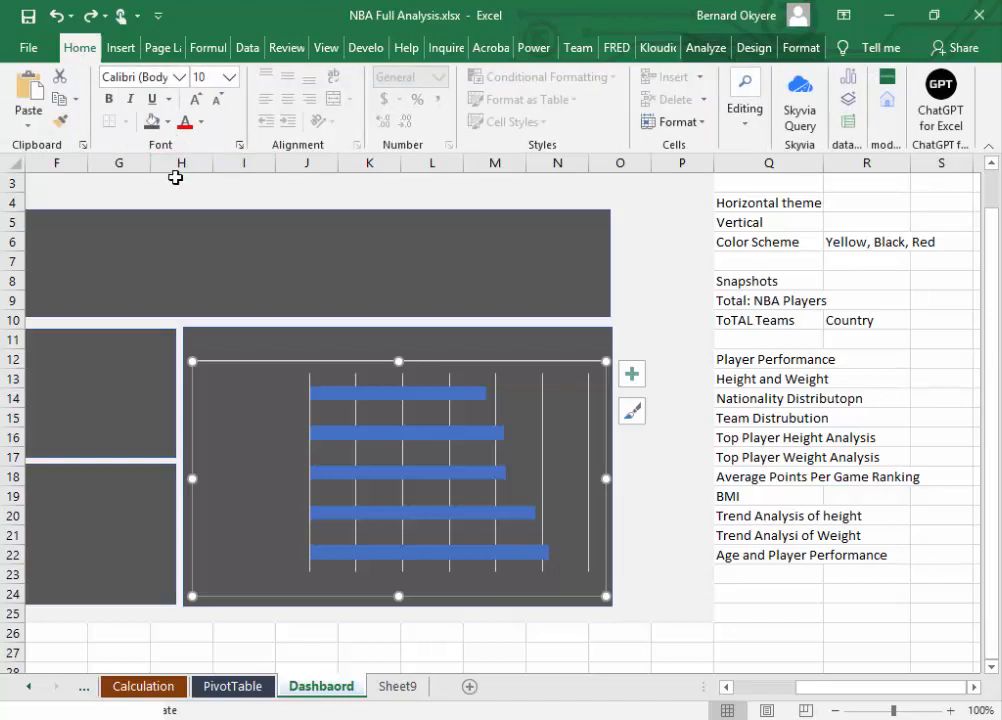
click(169, 122)
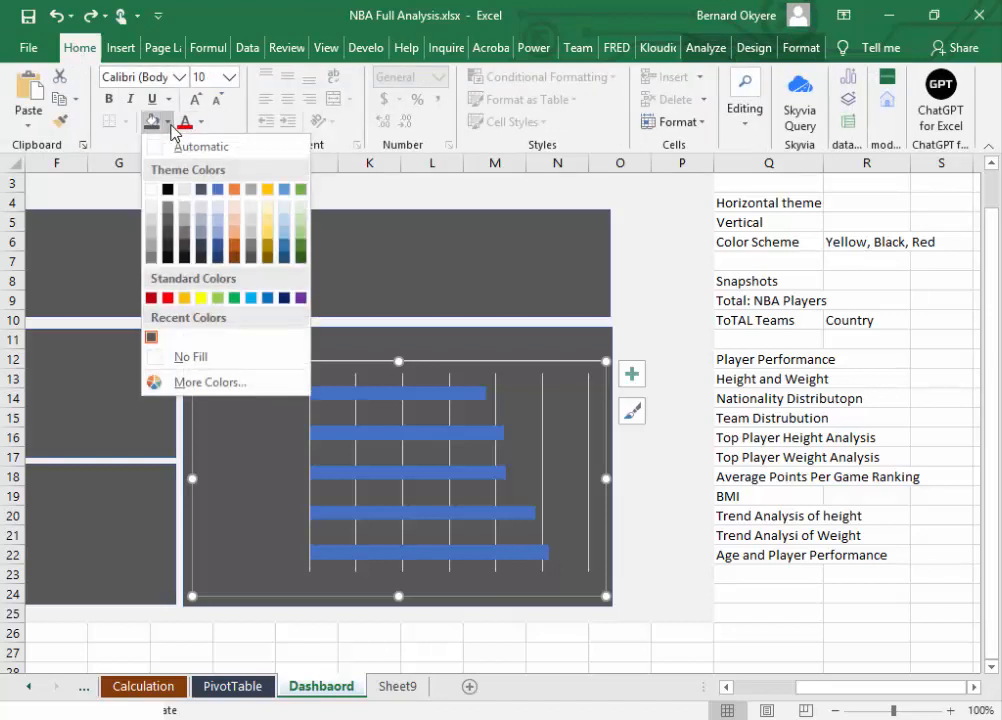
click(171, 126)
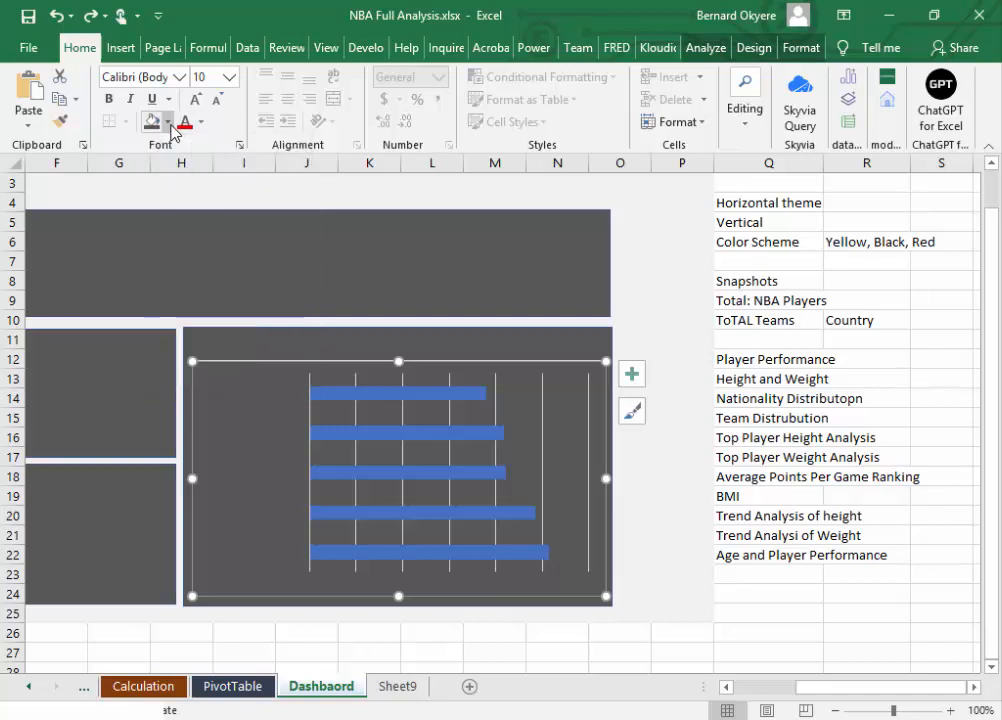
right_click(573, 367)
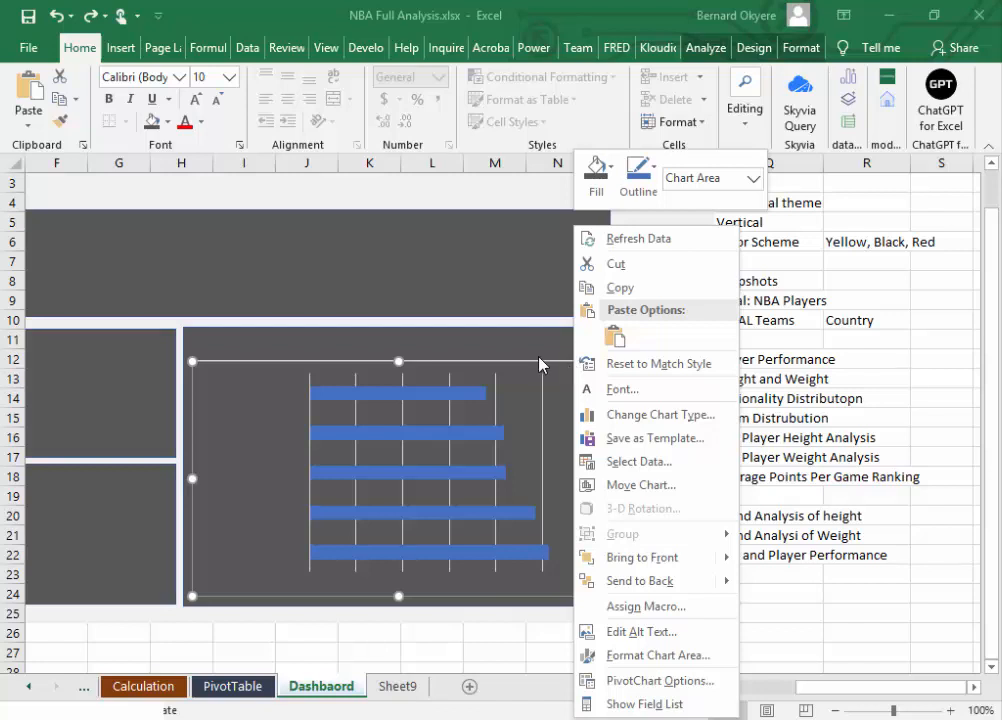
click(505, 363)
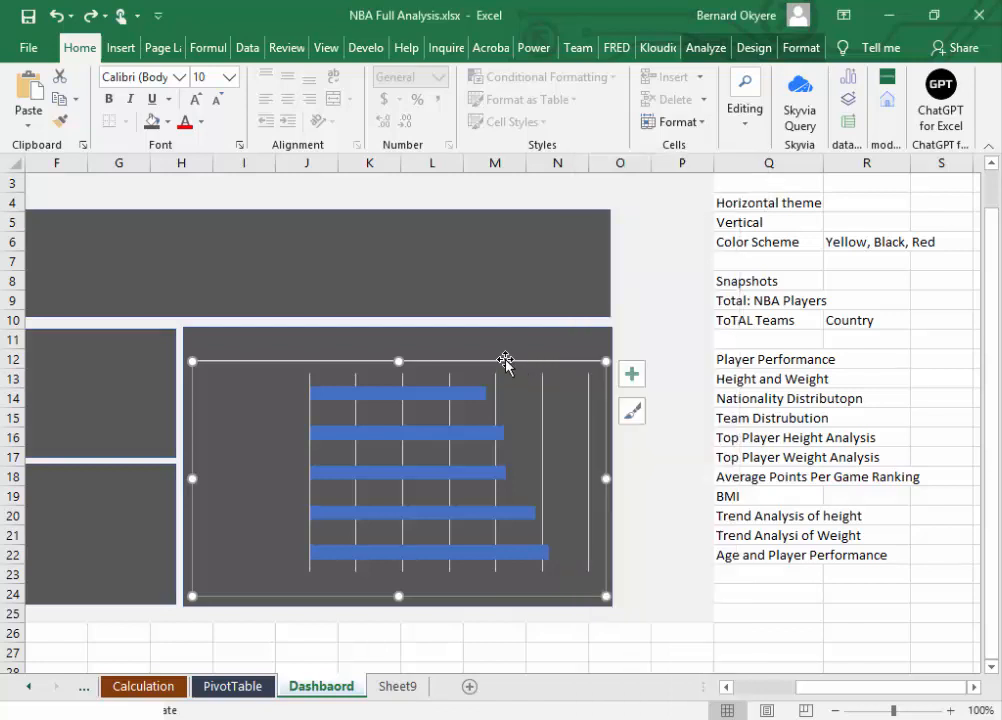
Step: Set the border of the bar chart's chart area to no line
double_click(606, 366)
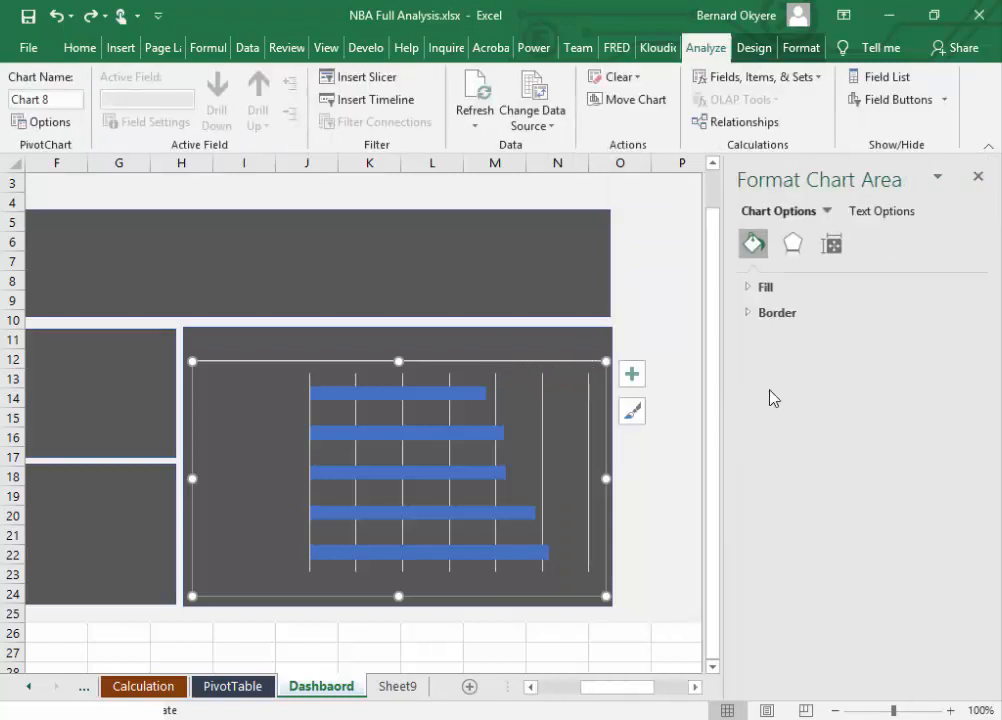
click(751, 315)
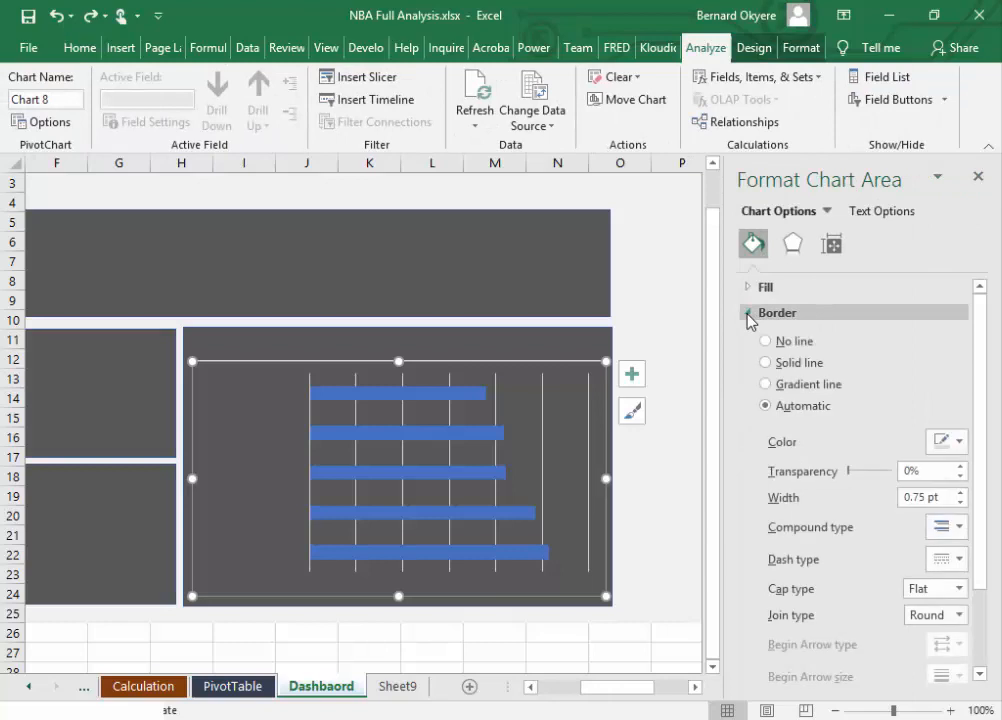
click(767, 342)
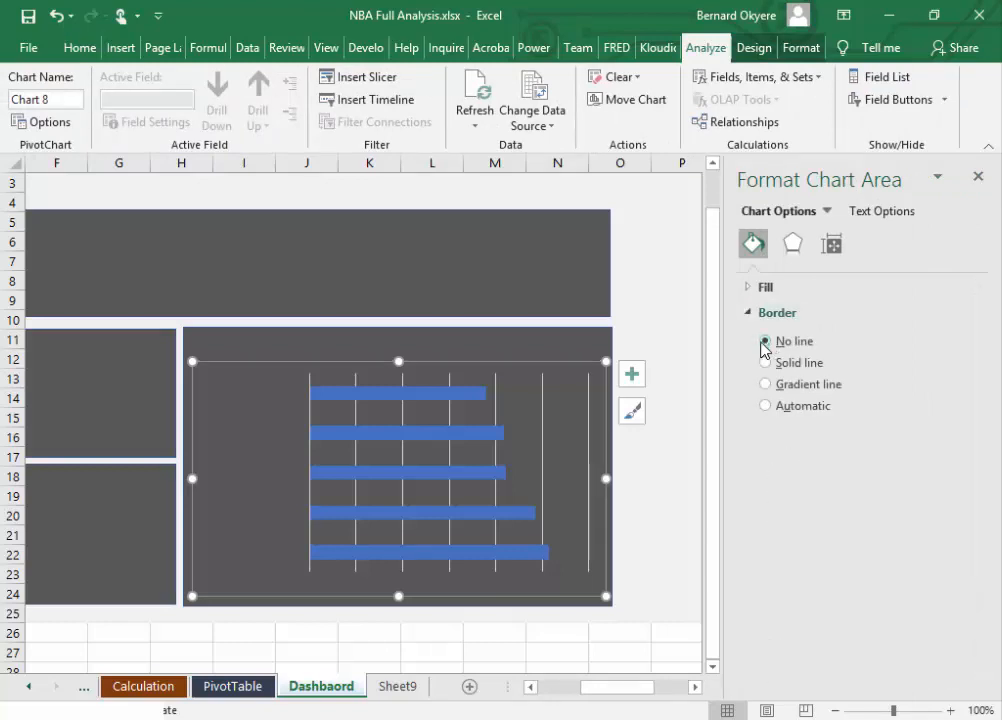
click(561, 342)
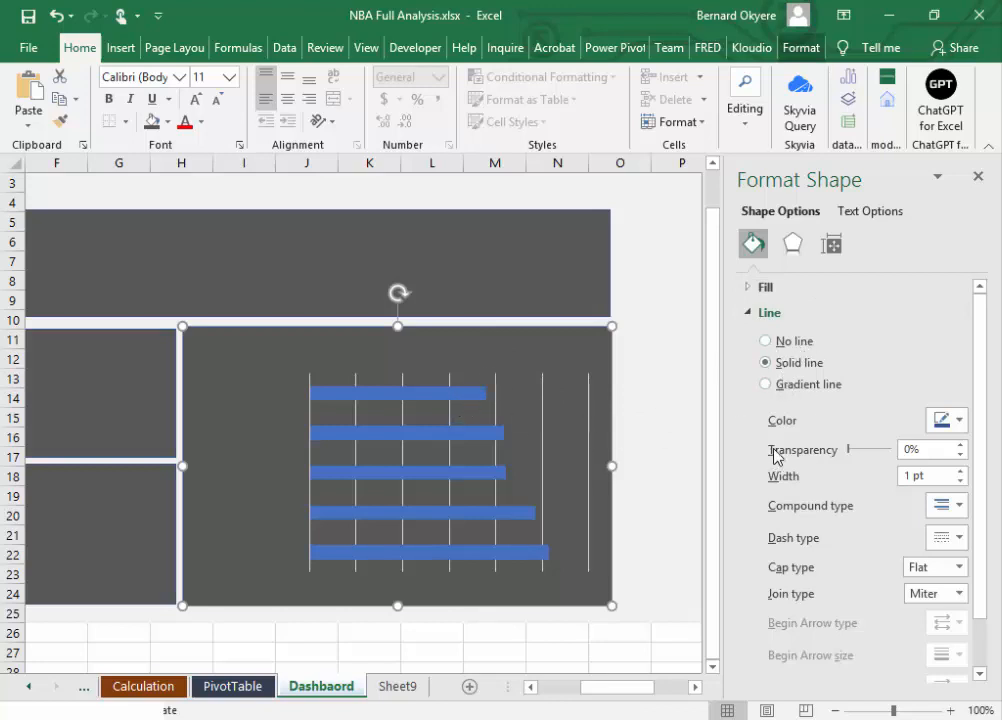
click(750, 316)
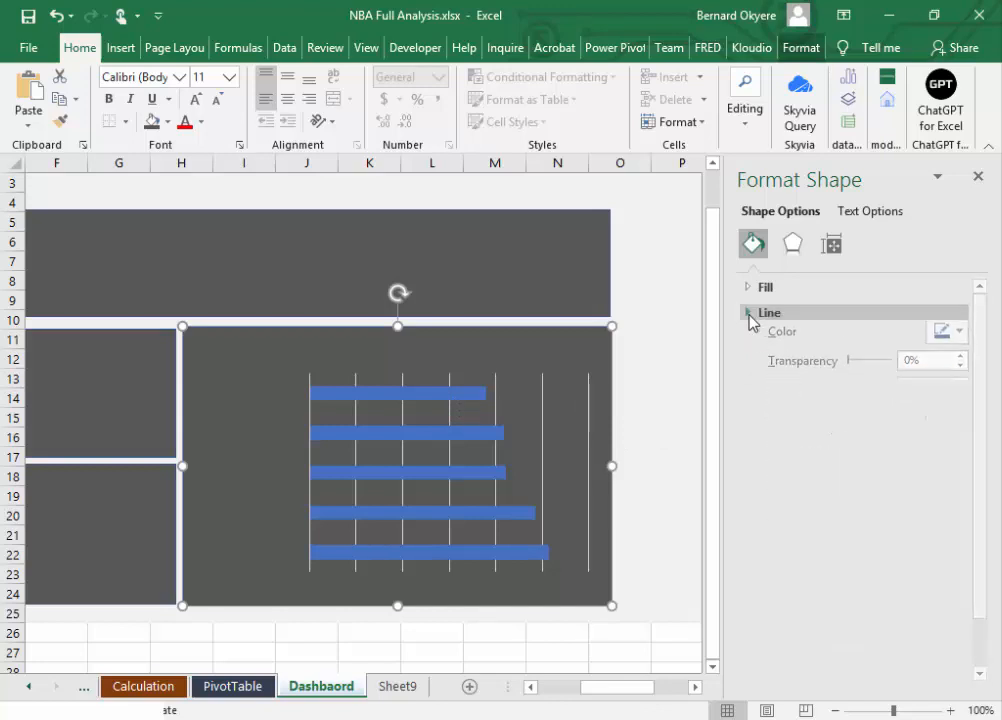
click(752, 318)
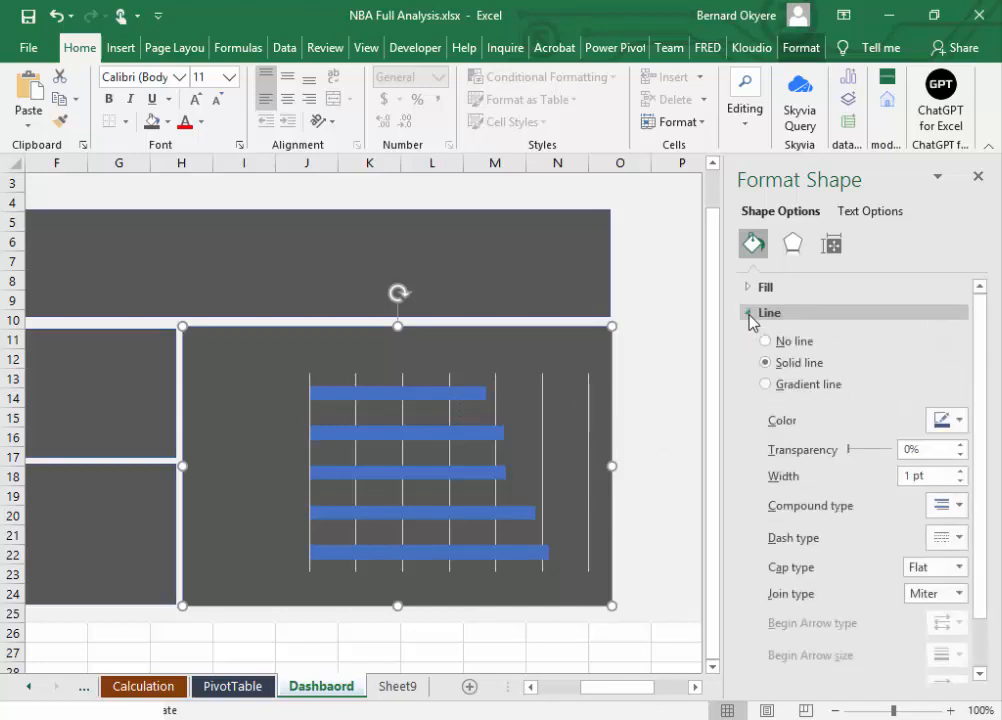
click(351, 394)
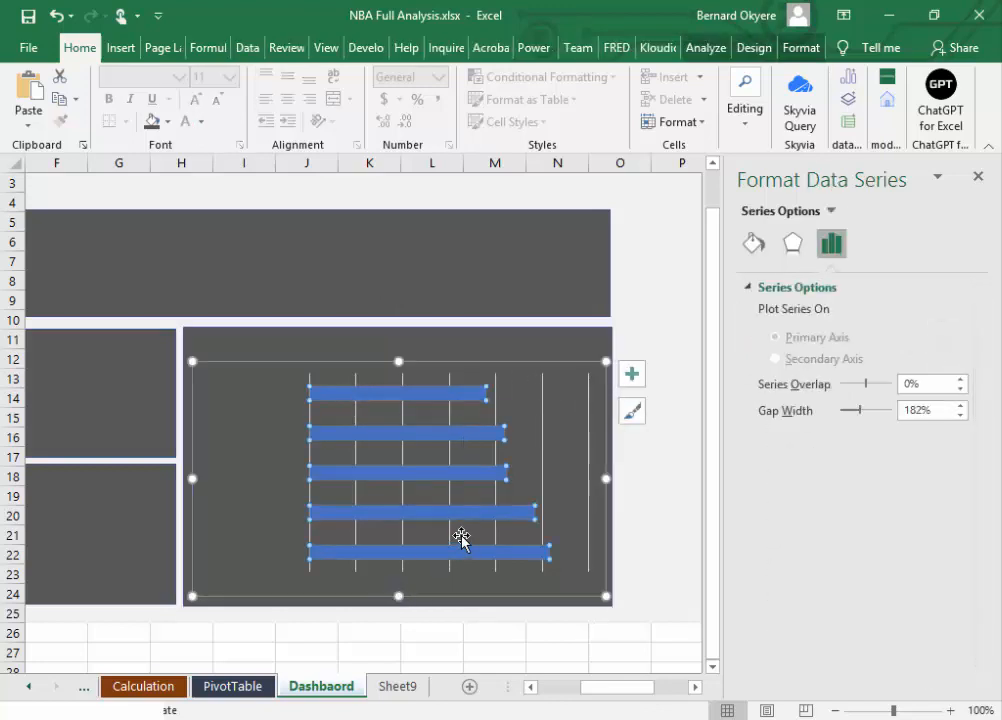
click(541, 489)
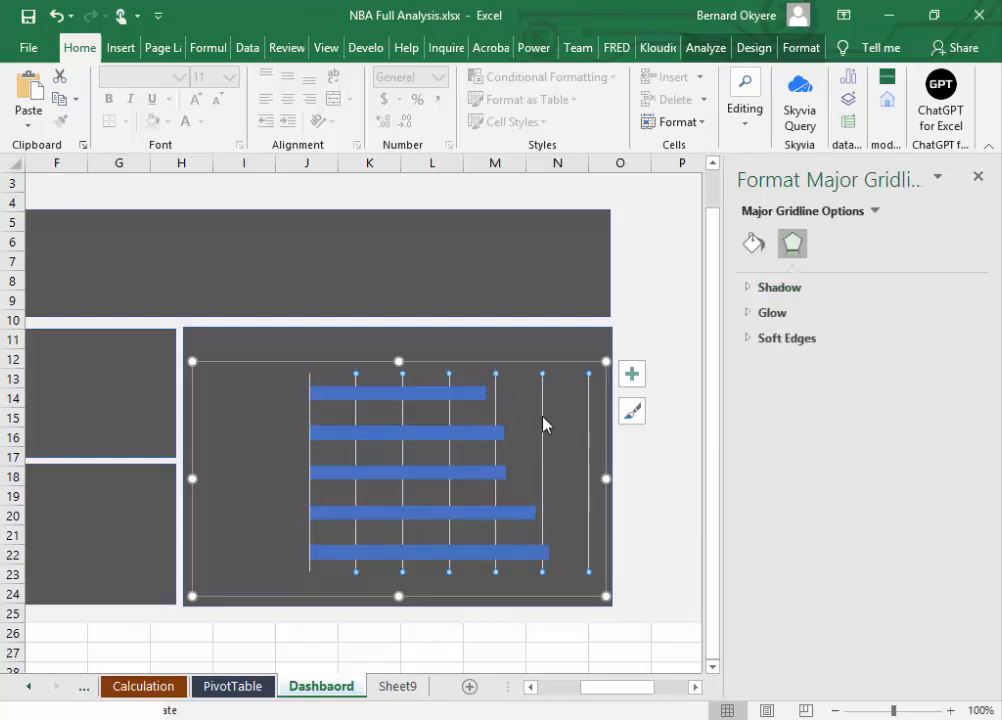
click(632, 376)
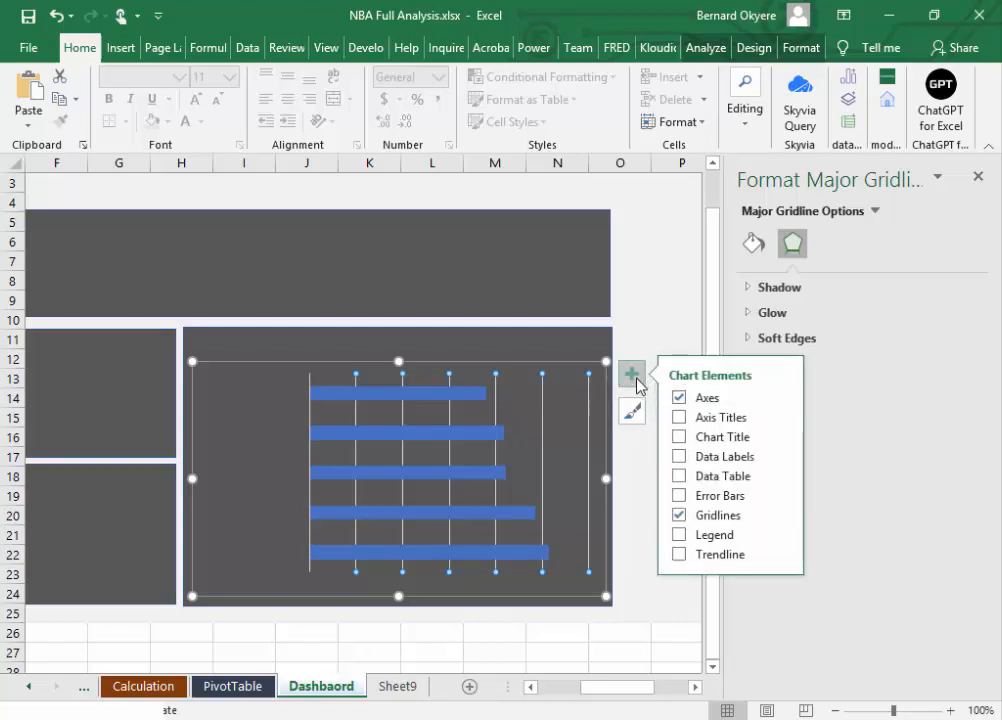
click(679, 517)
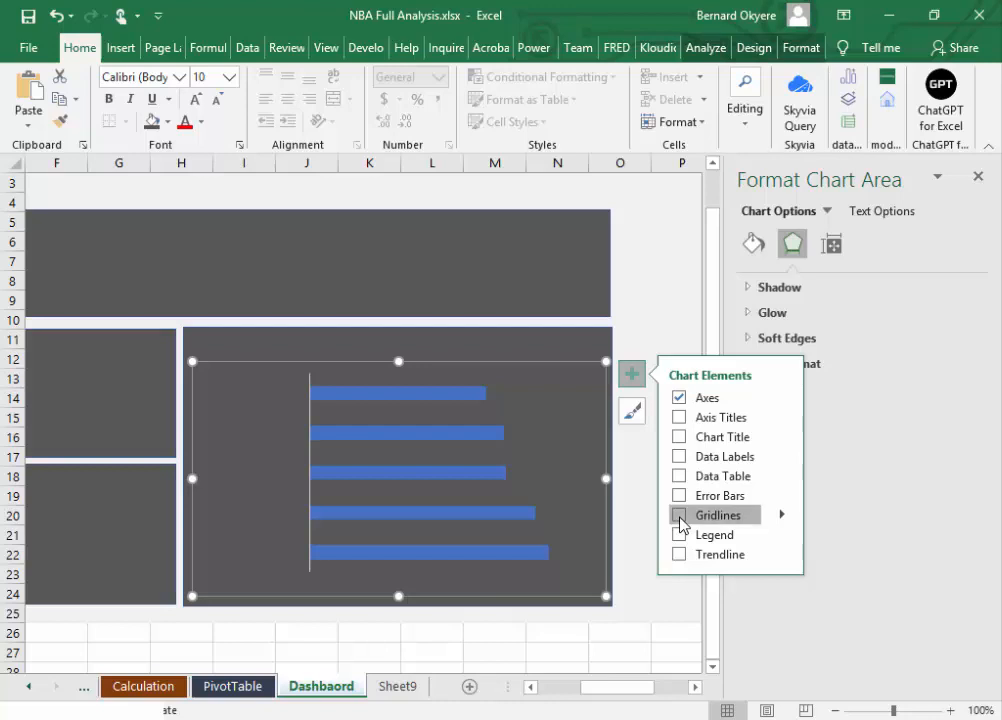
click(680, 518)
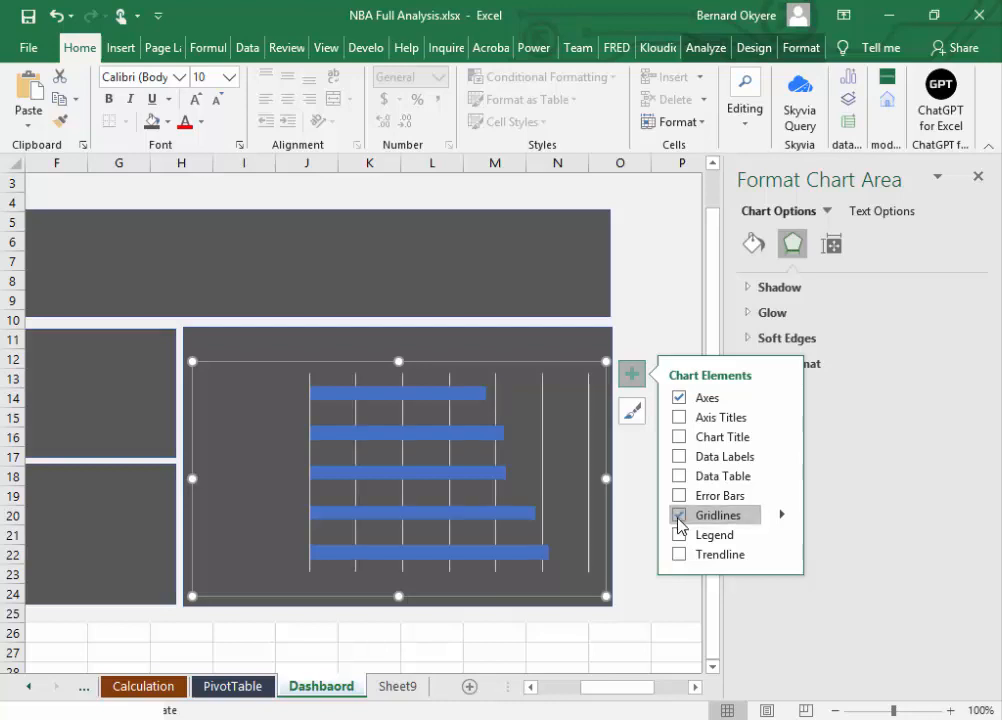
Step: Format the bar chart's major gridlines as solid white lines with 86% transparency
click(543, 429)
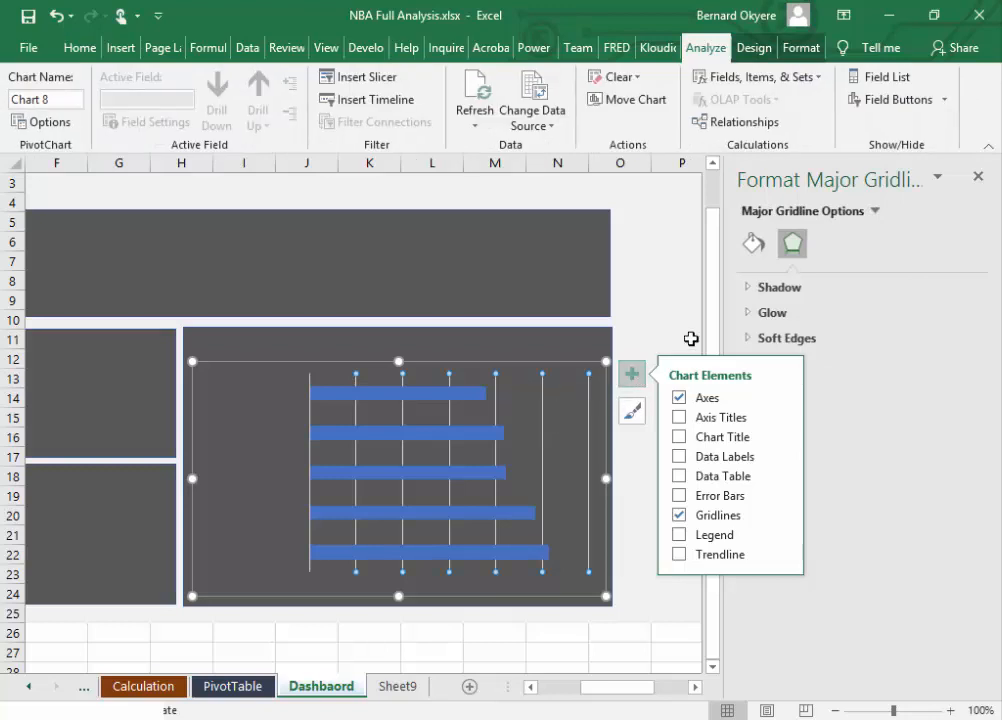
click(590, 441)
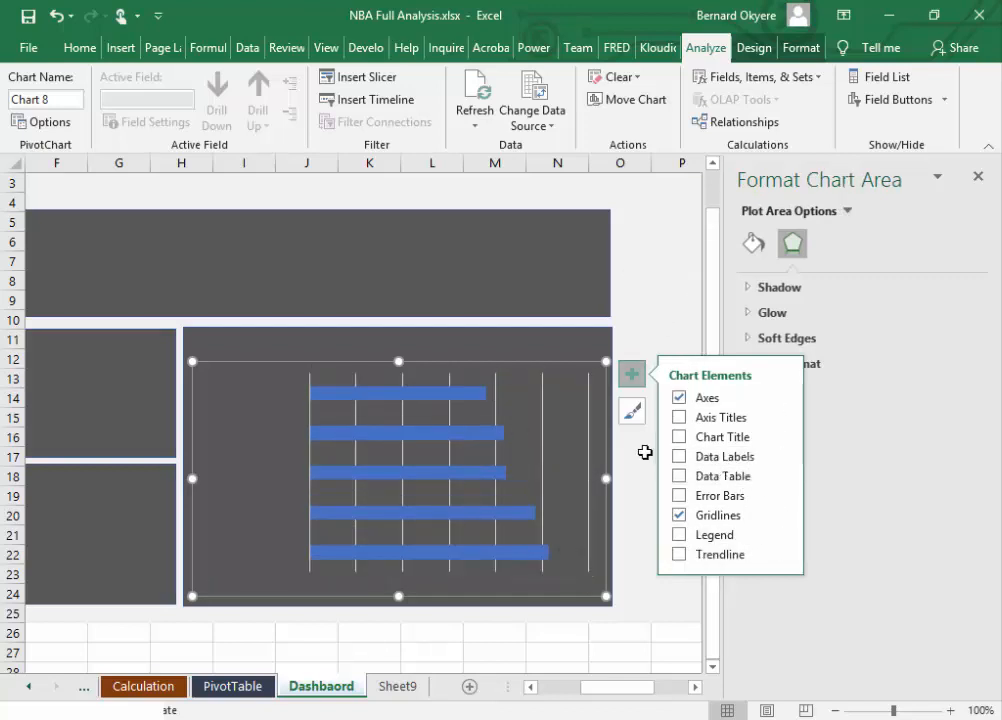
click(543, 470)
click(644, 280)
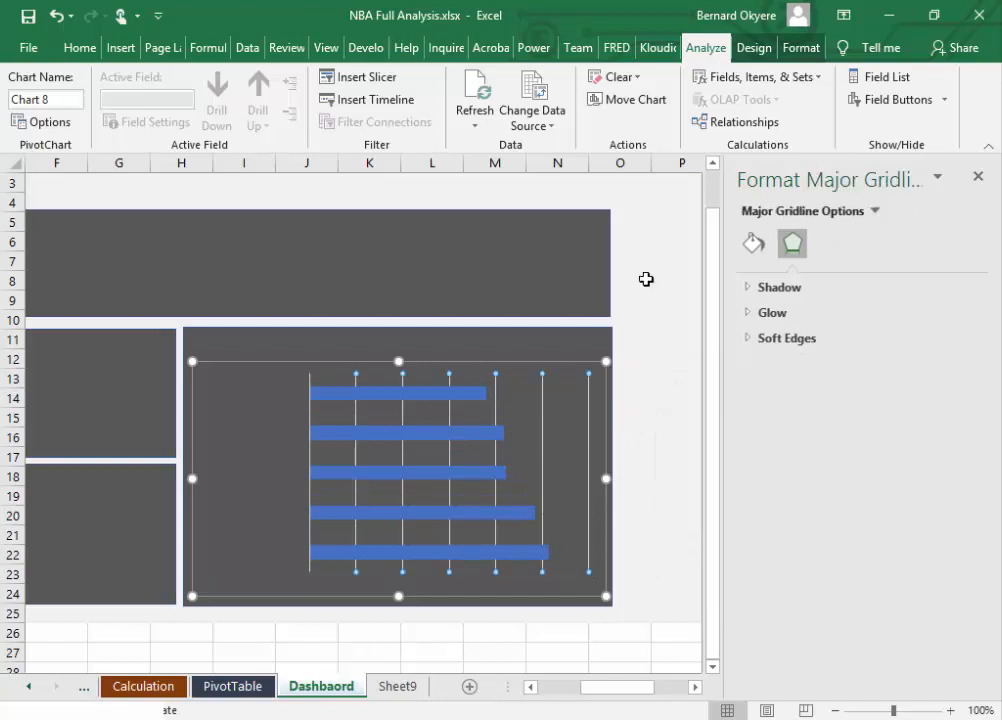
click(545, 452)
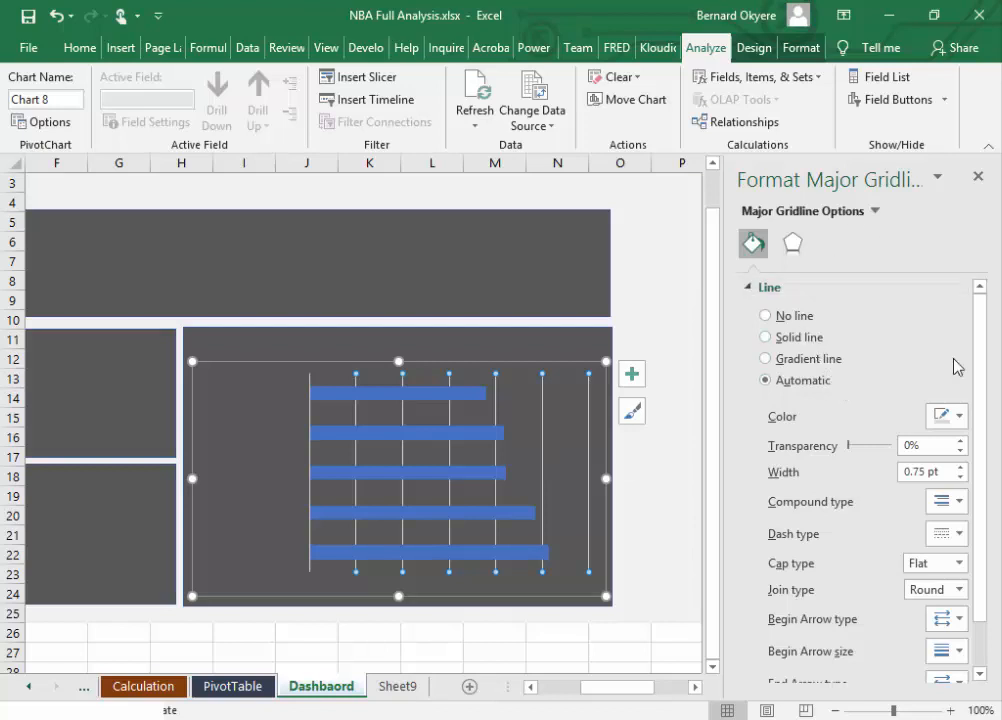
mouse_move(849, 446)
mouse_down()
mouse_move(868, 454)
mouse_move(845, 458)
mouse_up()
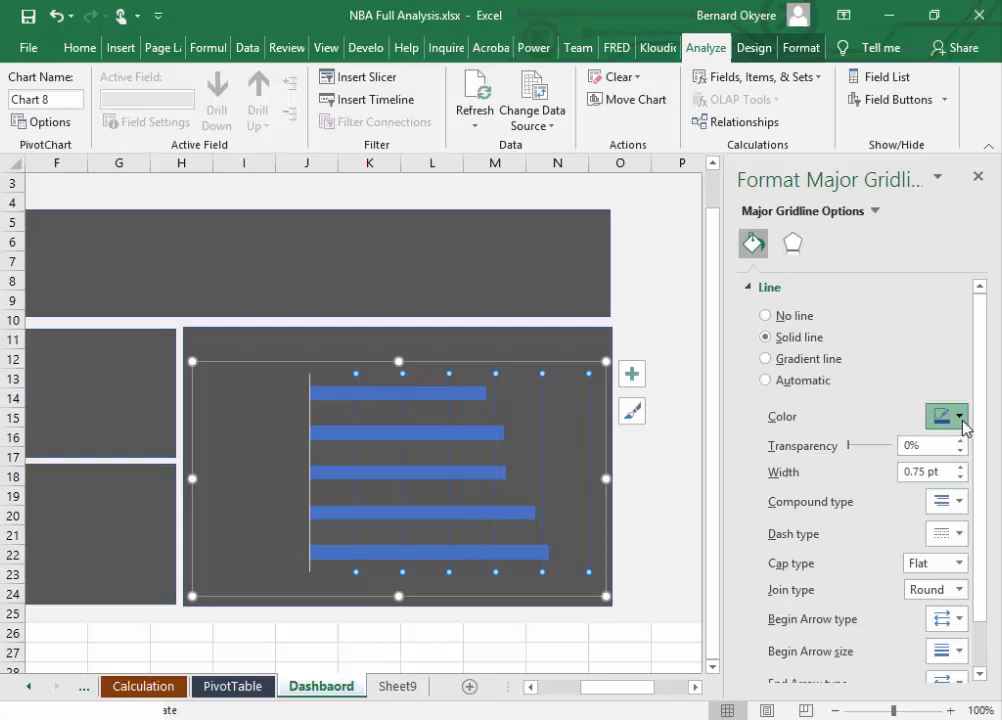
click(961, 418)
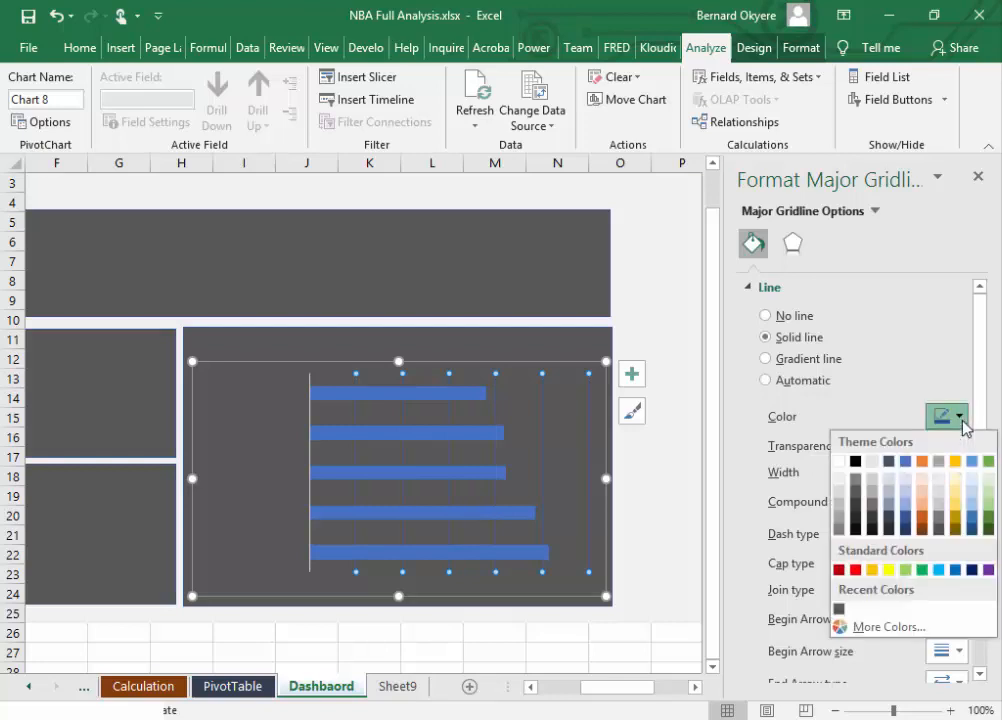
click(840, 463)
drag(850, 447, 889, 456)
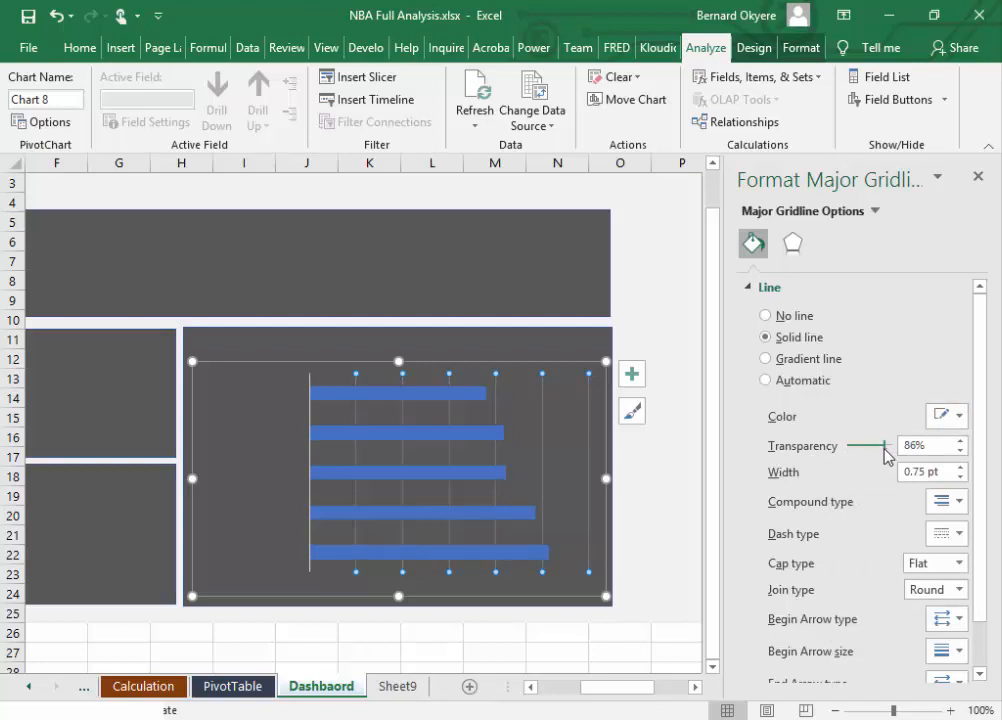
Step: Recolor the gridlines with the first darker shade of the light gray theme color and increase their transparency further
click(957, 418)
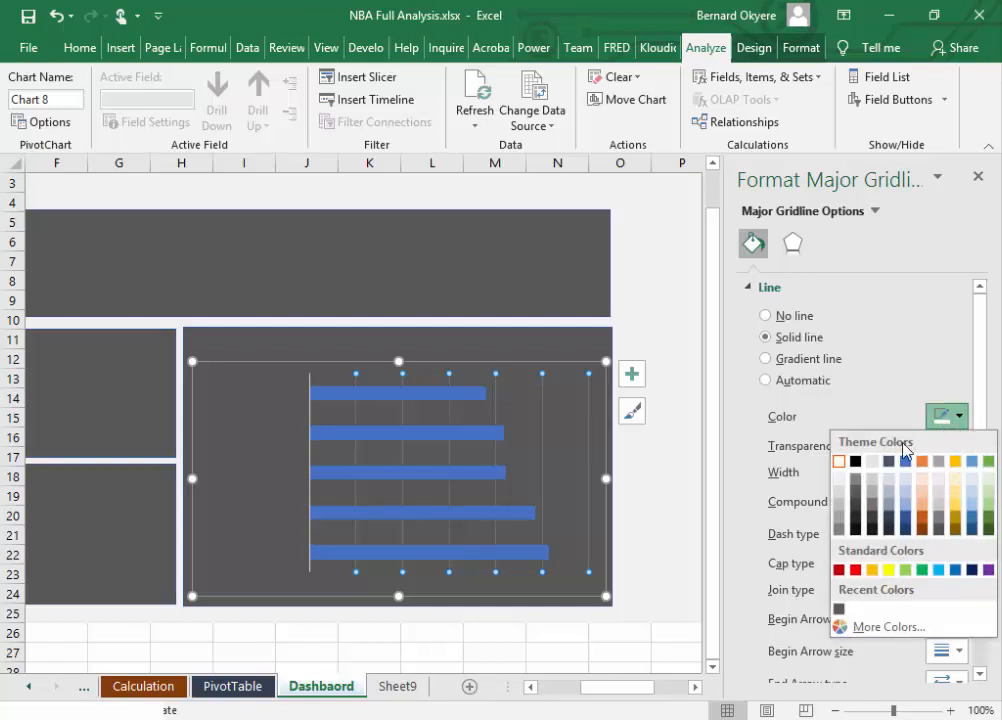
click(872, 487)
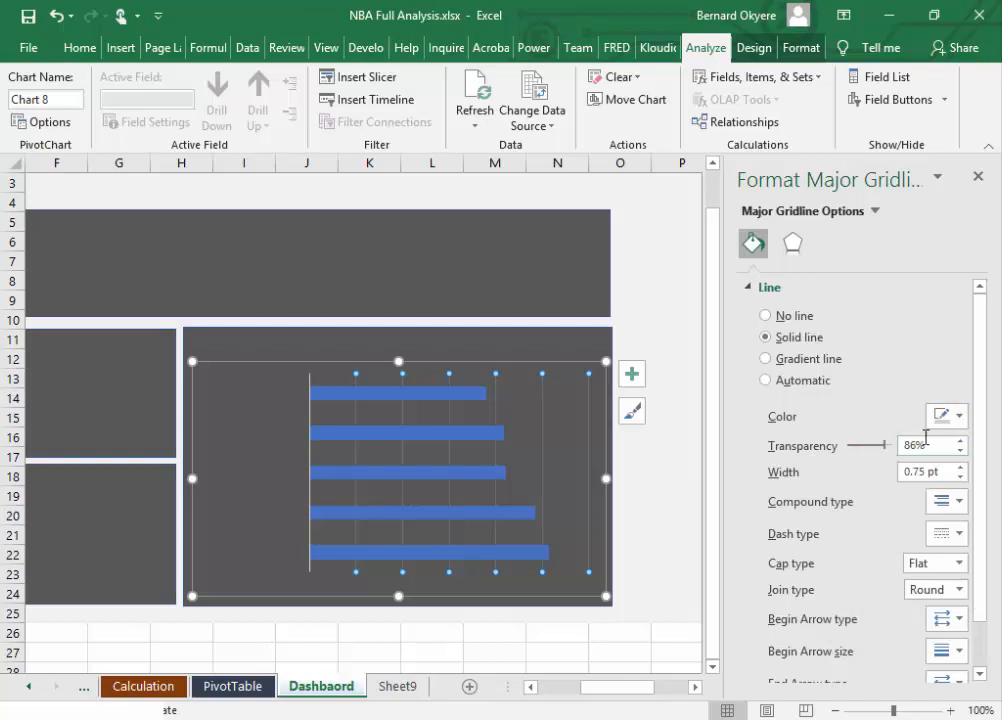
drag(884, 445, 891, 445)
click(662, 438)
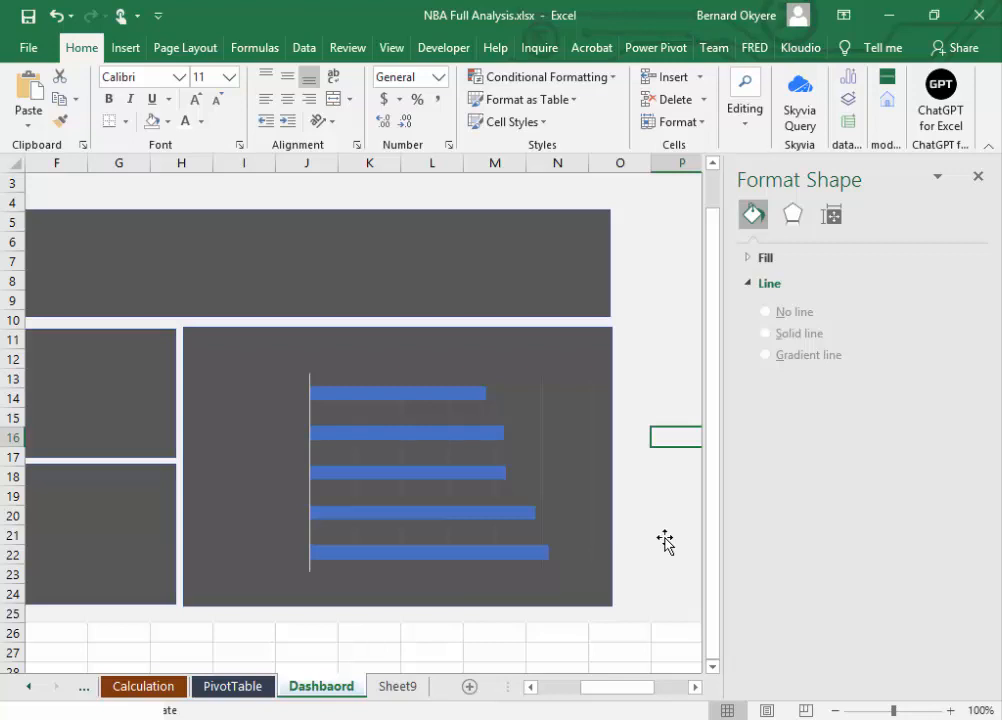
Step: Set the font color of the bar chart's player name axis labels to white
click(378, 528)
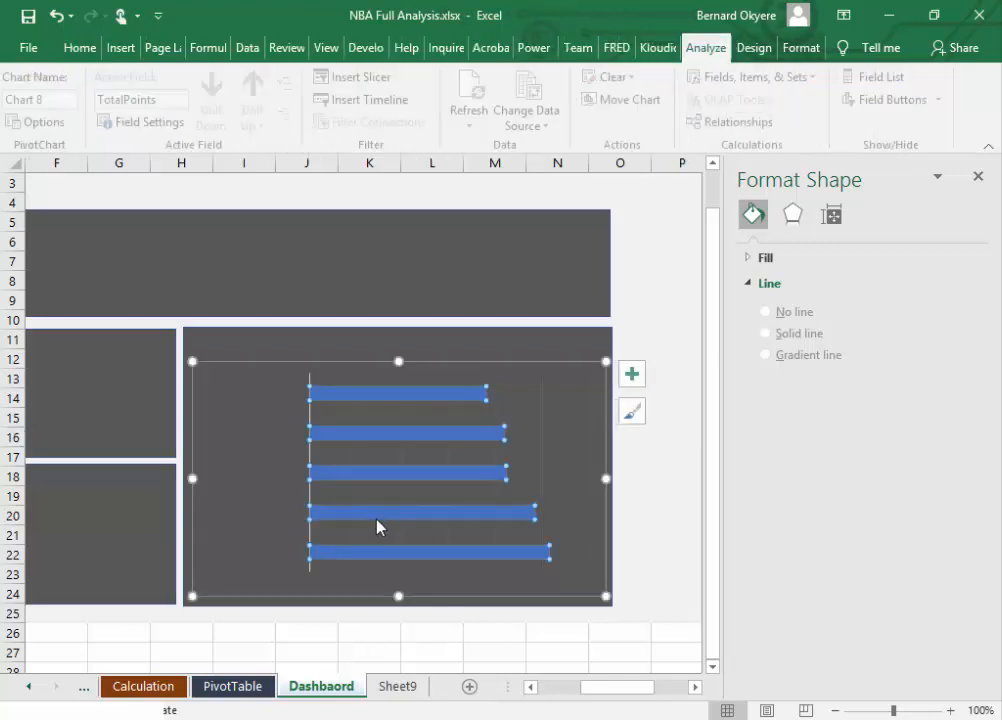
click(280, 494)
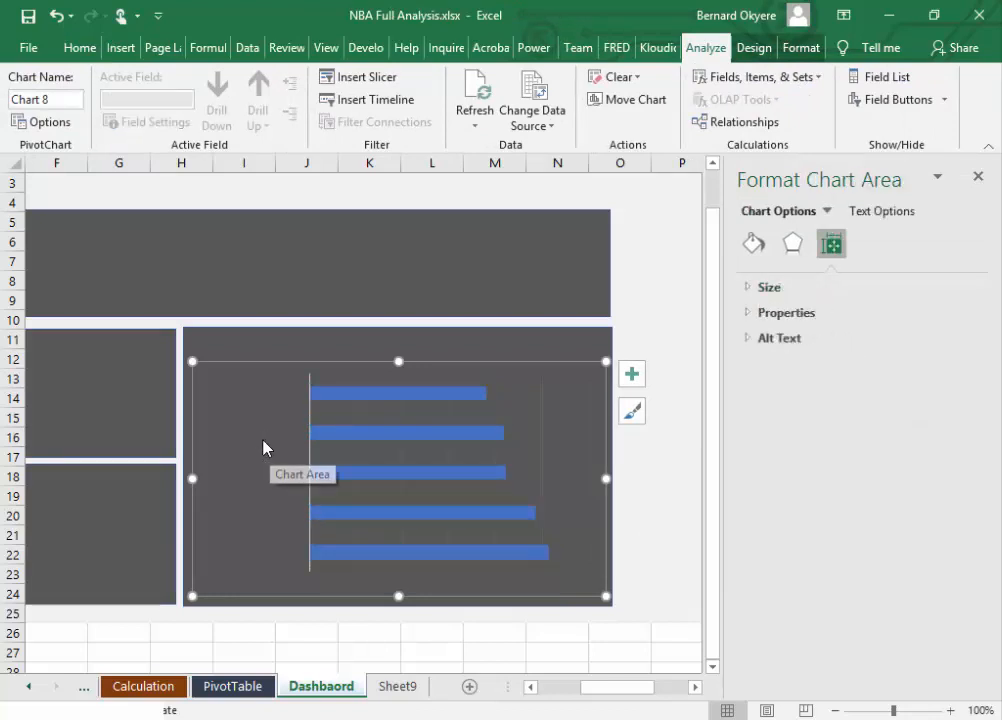
click(265, 447)
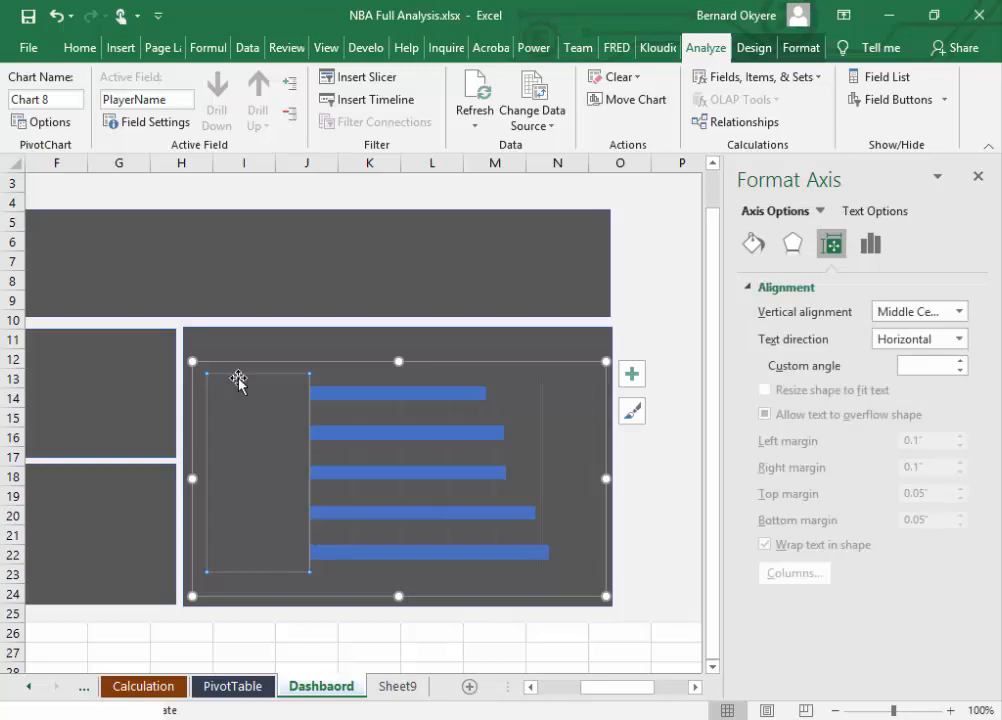
click(241, 370)
click(255, 468)
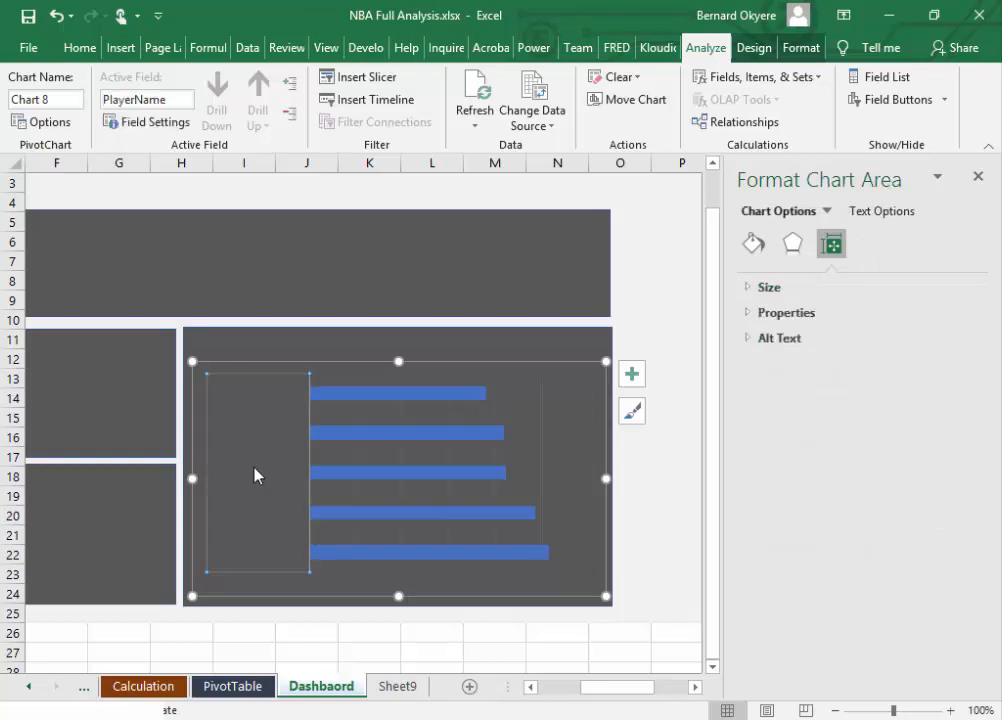
click(80, 47)
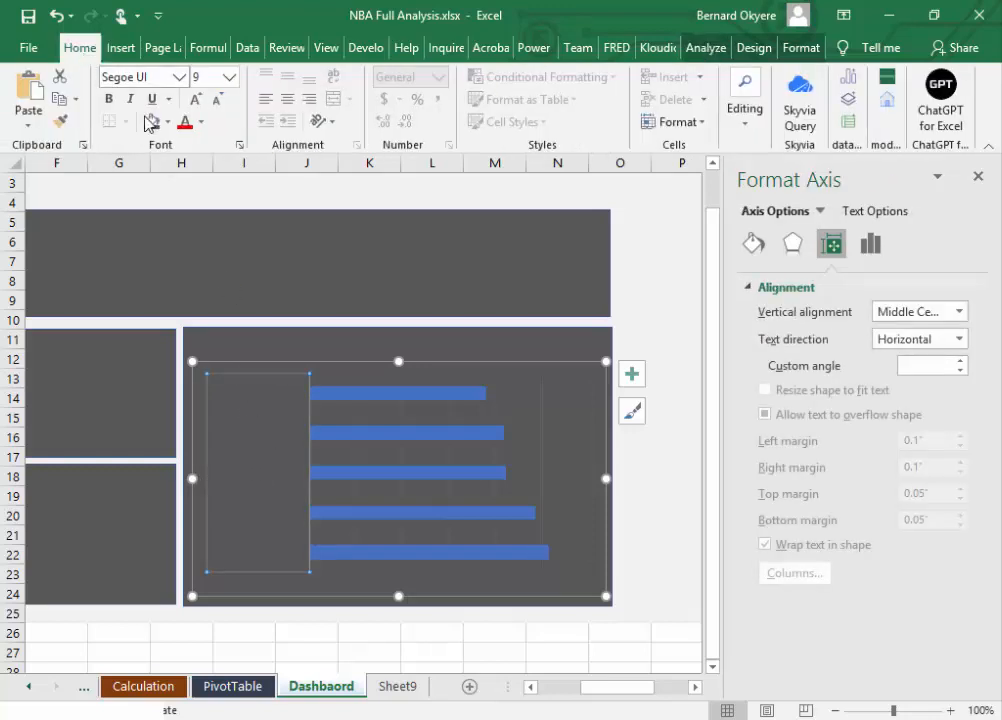
click(167, 122)
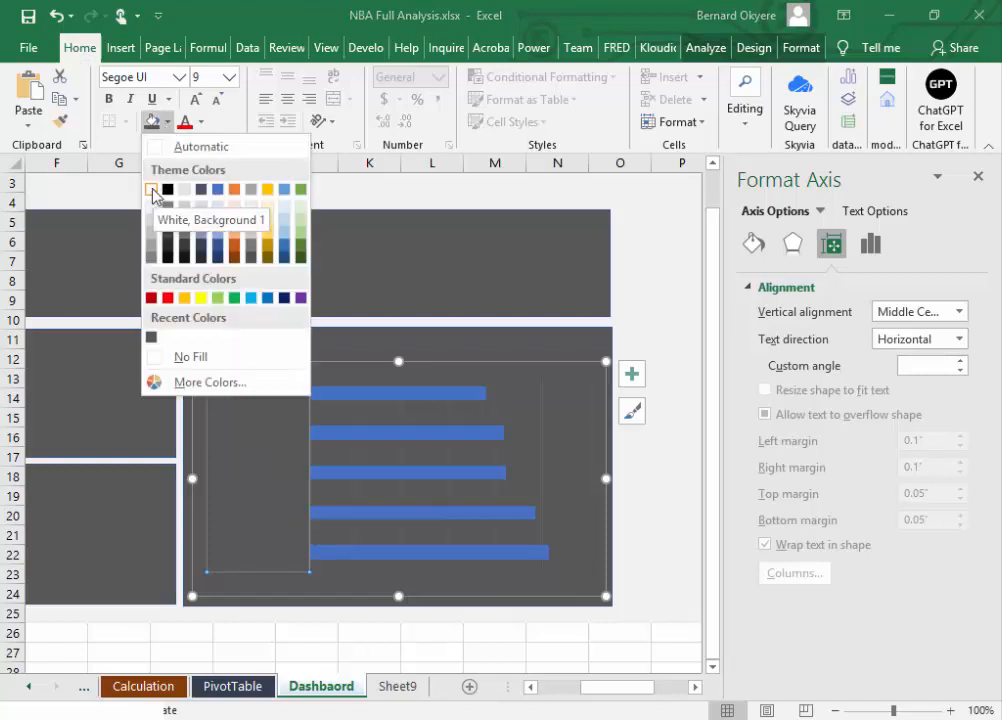
click(205, 123)
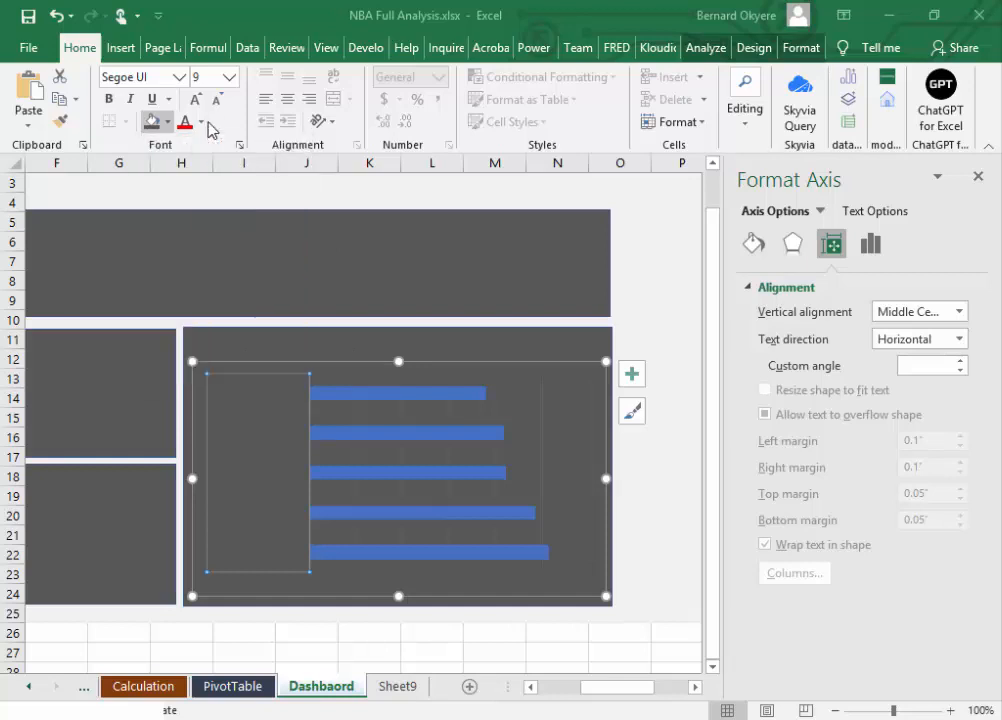
click(202, 122)
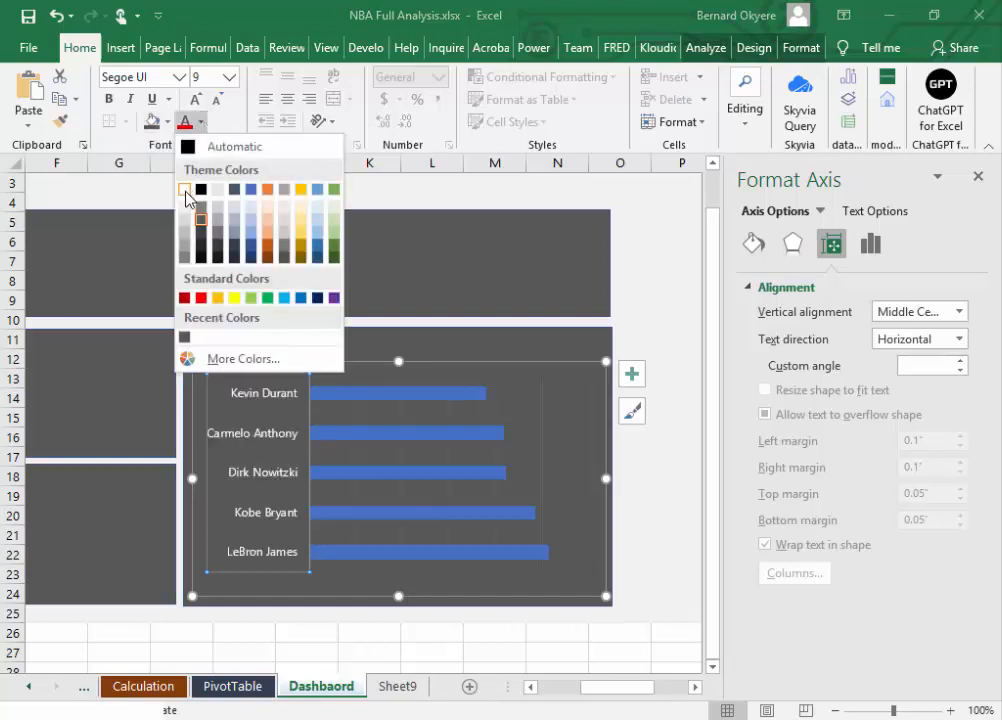
click(185, 190)
click(662, 478)
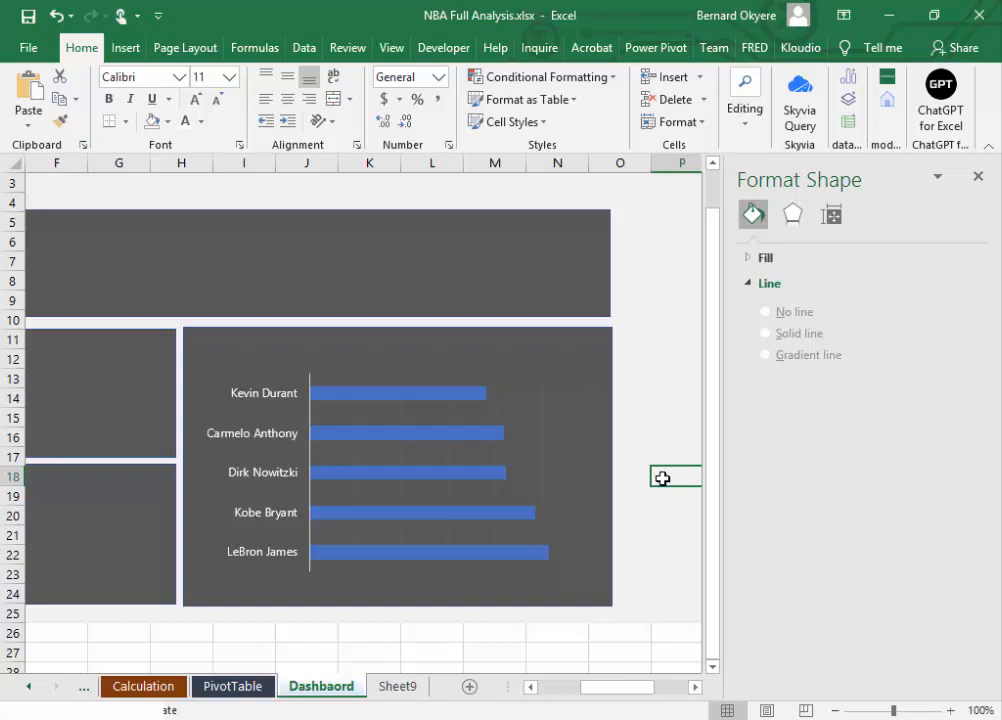
Step: Add data labels at the inside end of the chart's bars and save the workbook
click(396, 394)
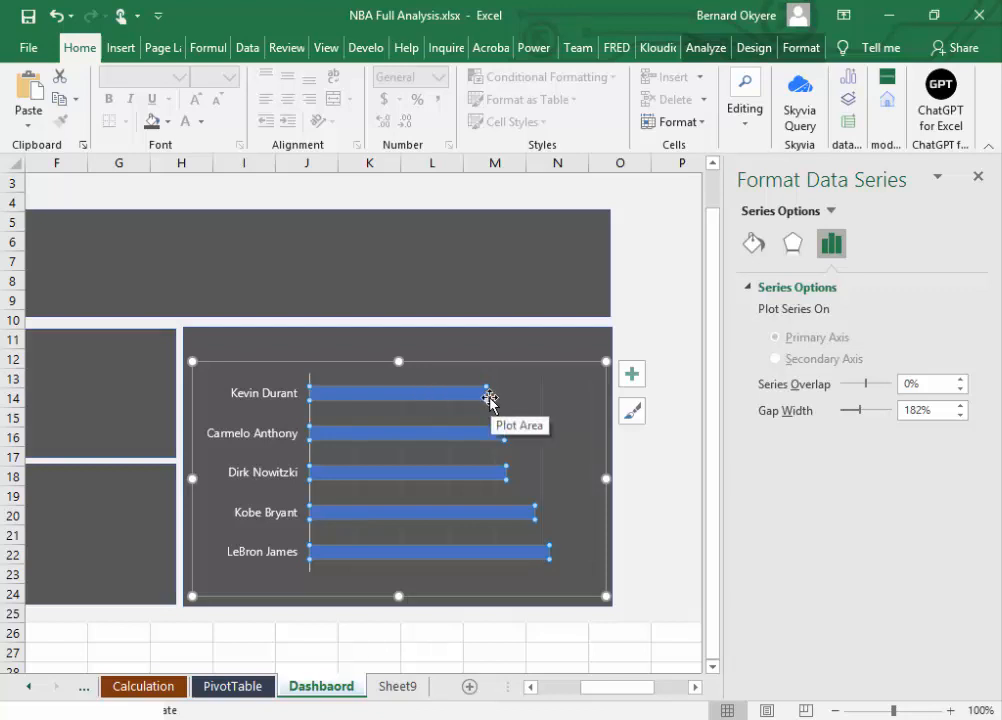
mouse_move(422, 403)
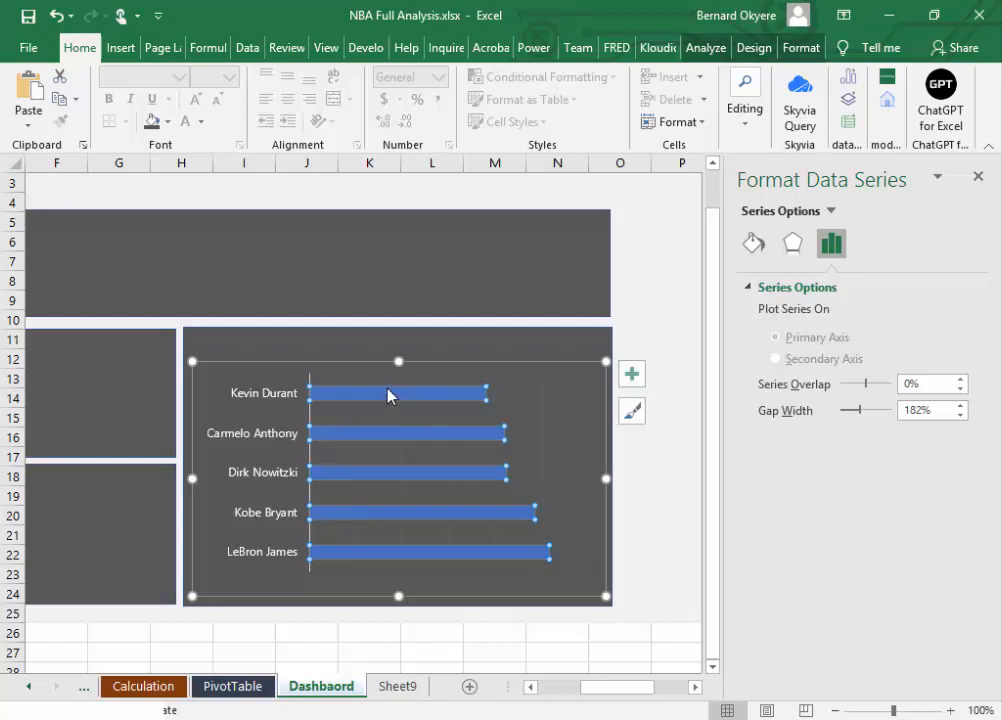
click(631, 378)
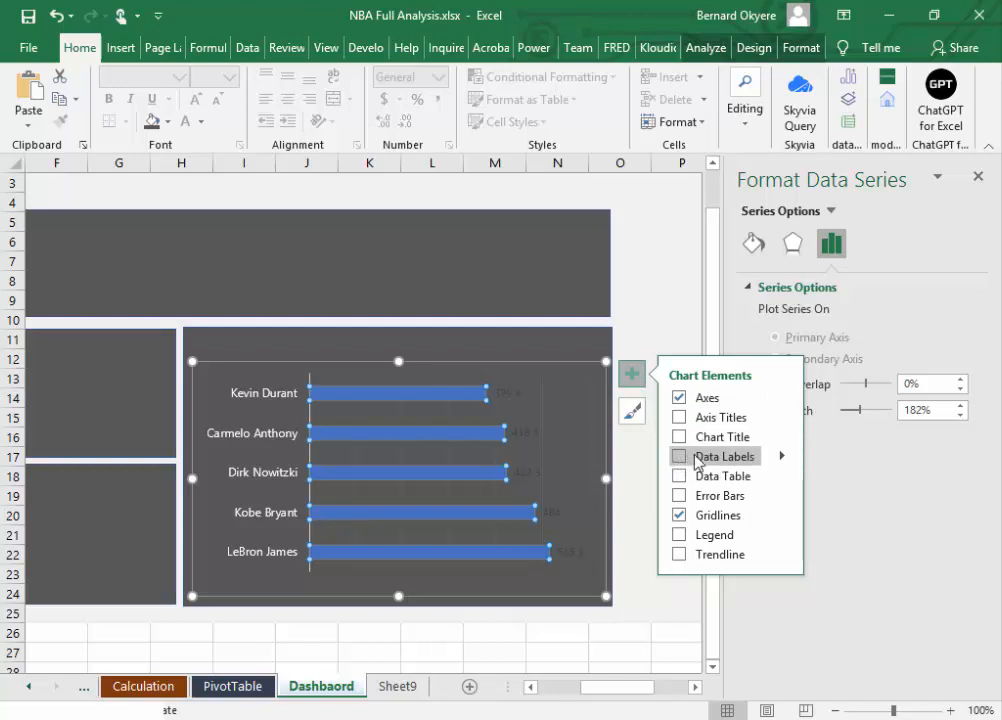
click(782, 459)
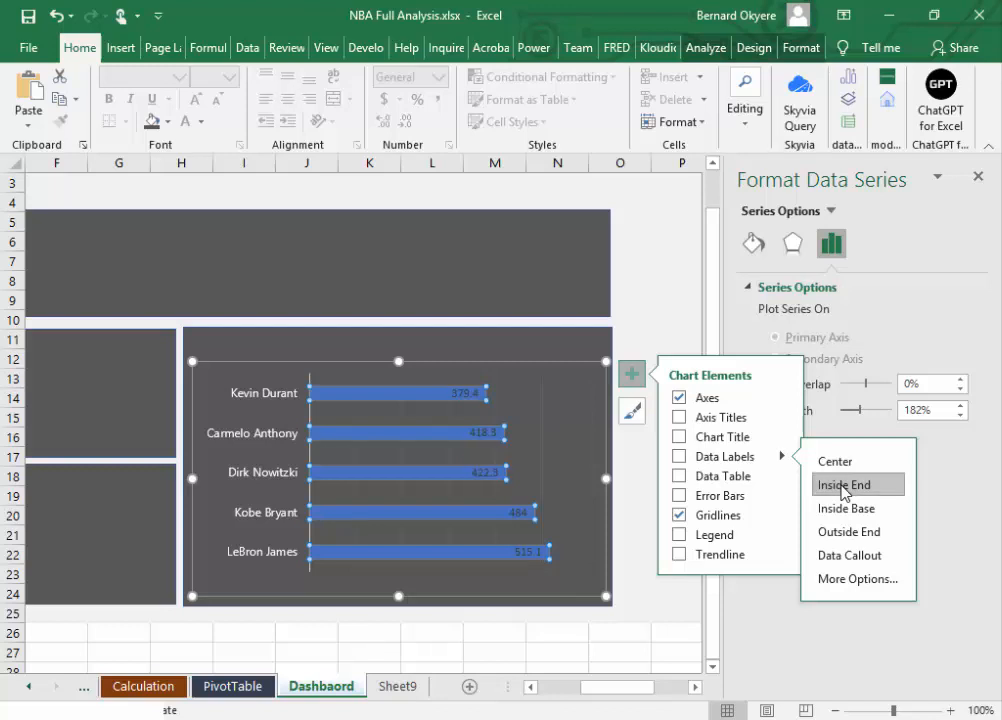
click(842, 487)
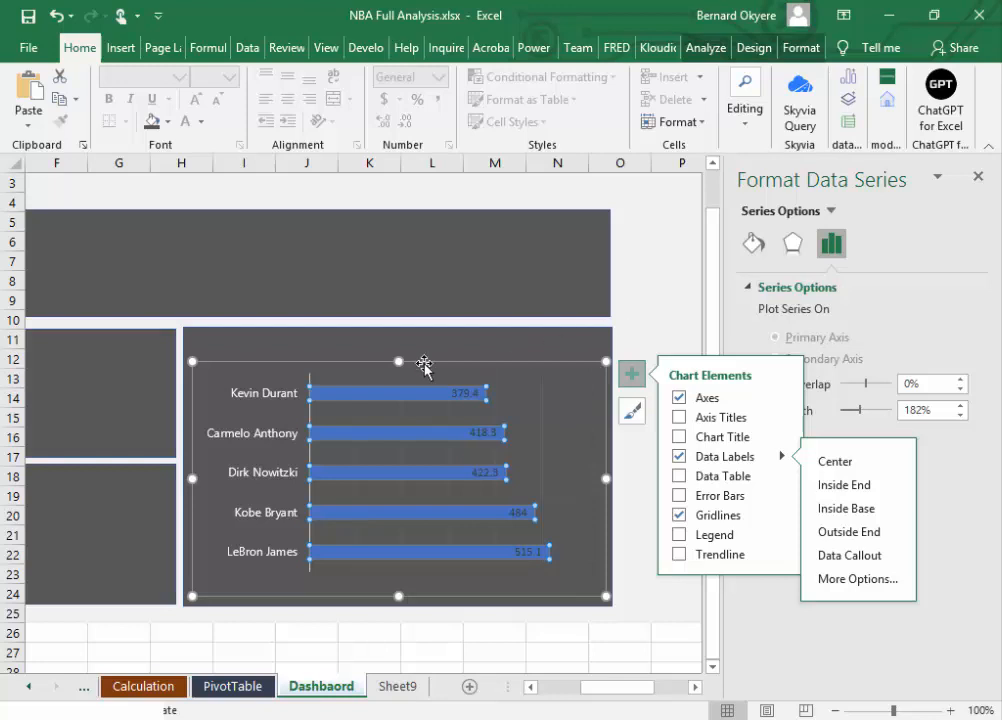
click(535, 405)
click(622, 550)
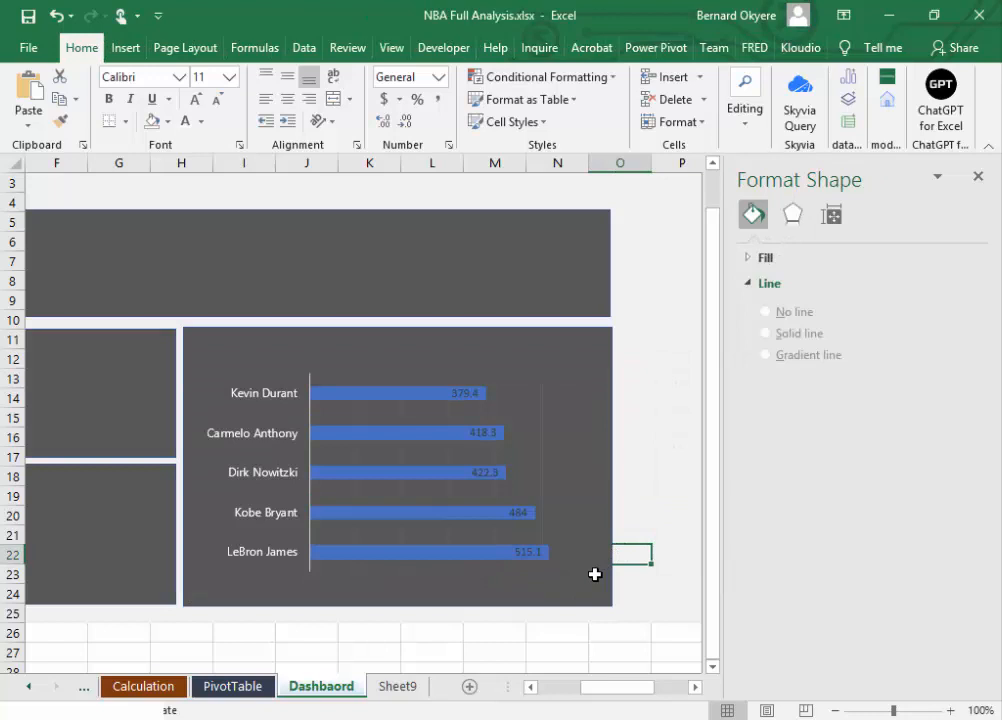
key(ctrl+s)
key(alt+Tab)
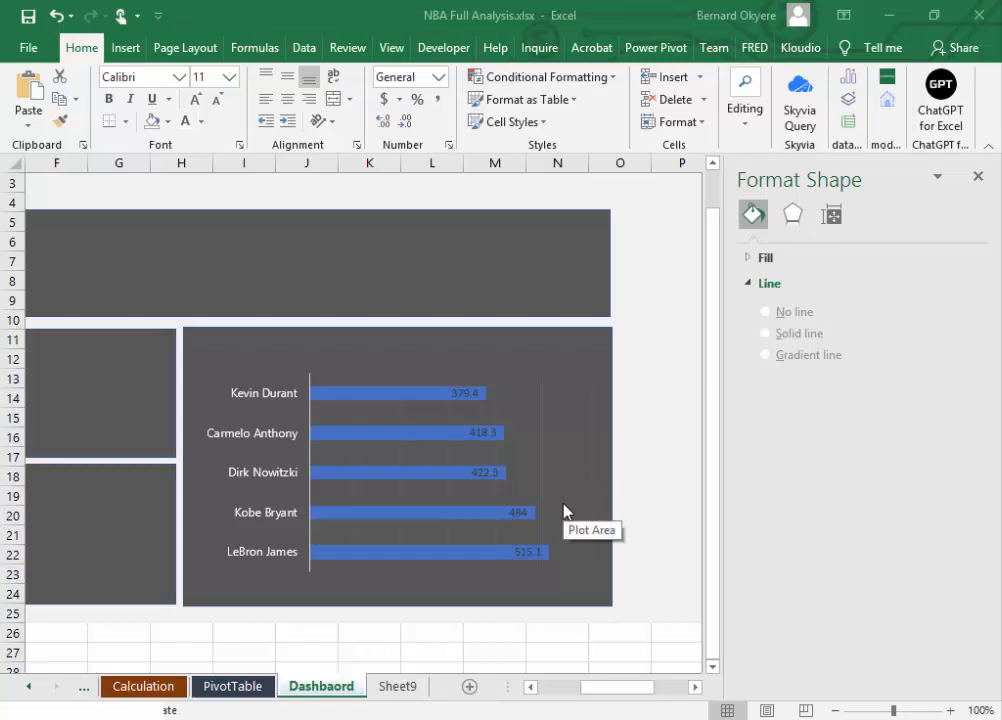
Step: Fill the total points bars with Gold, Accent 4, Lighter 40%
click(380, 403)
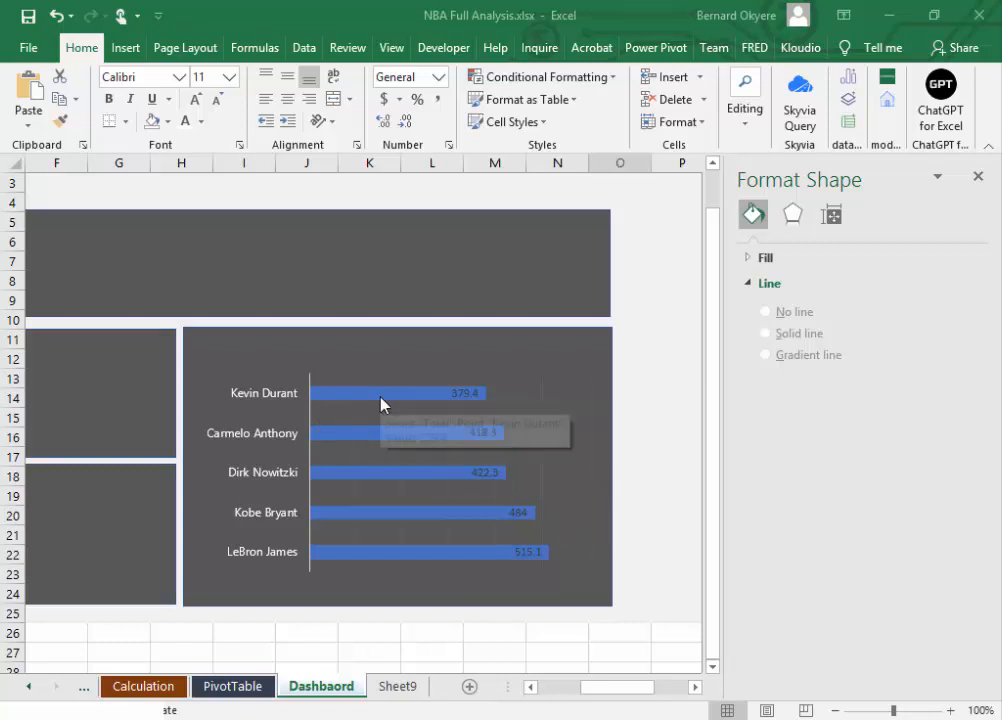
click(376, 400)
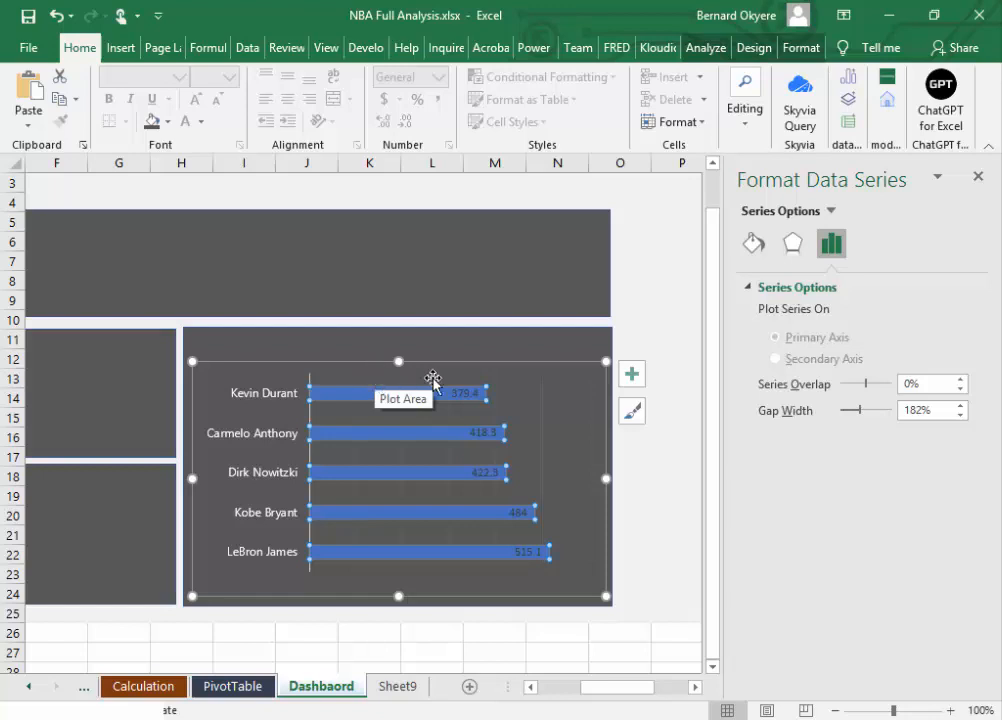
mouse_move(377, 516)
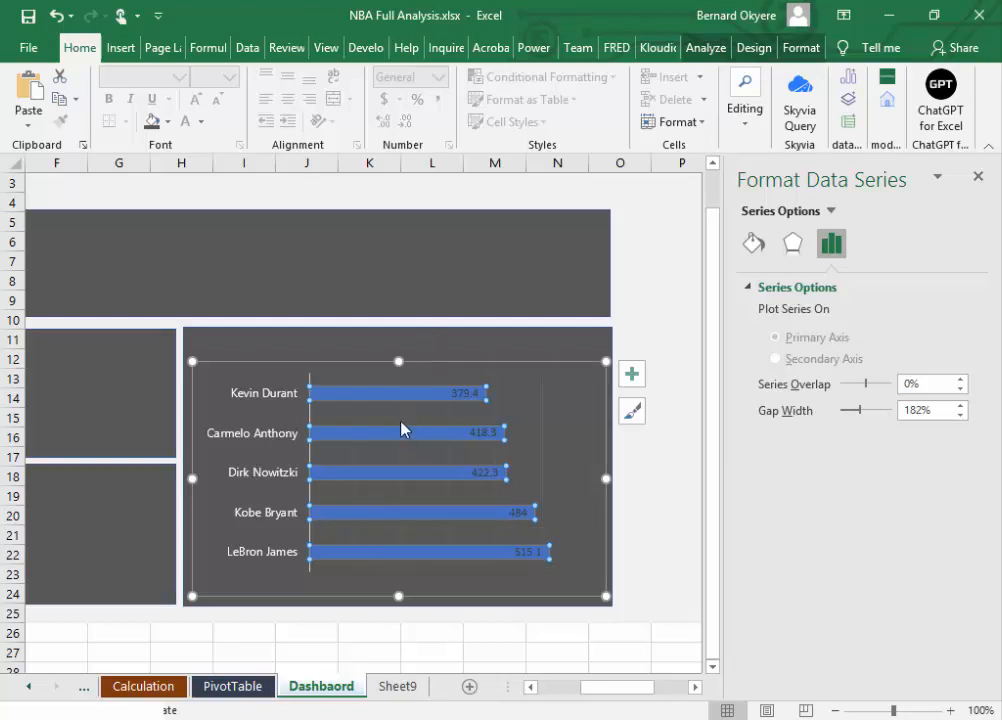
click(168, 121)
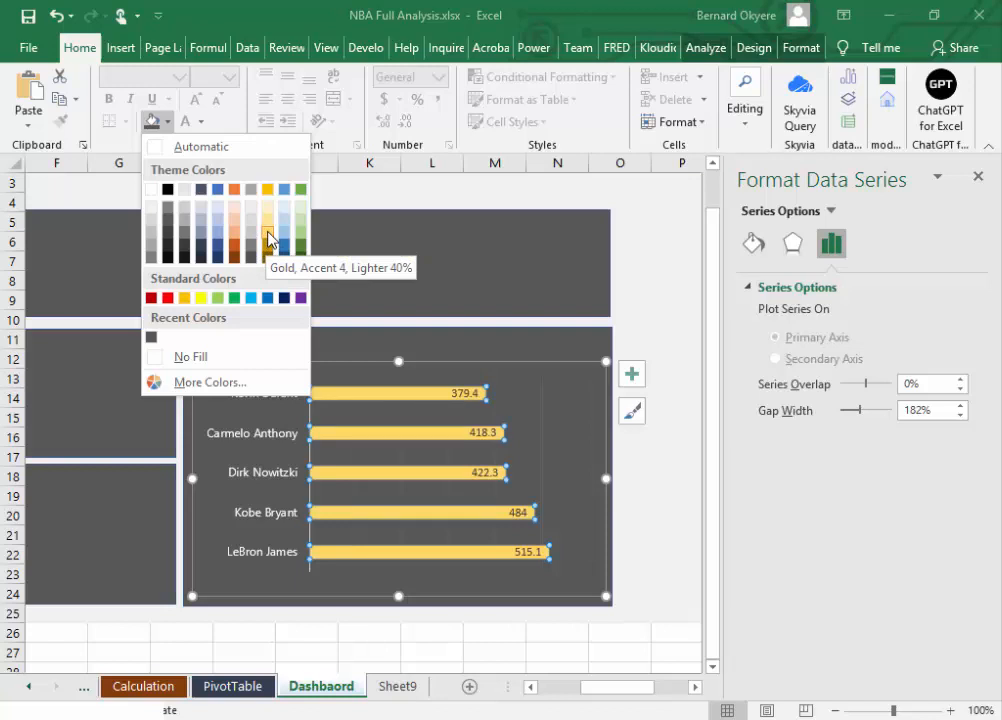
click(270, 239)
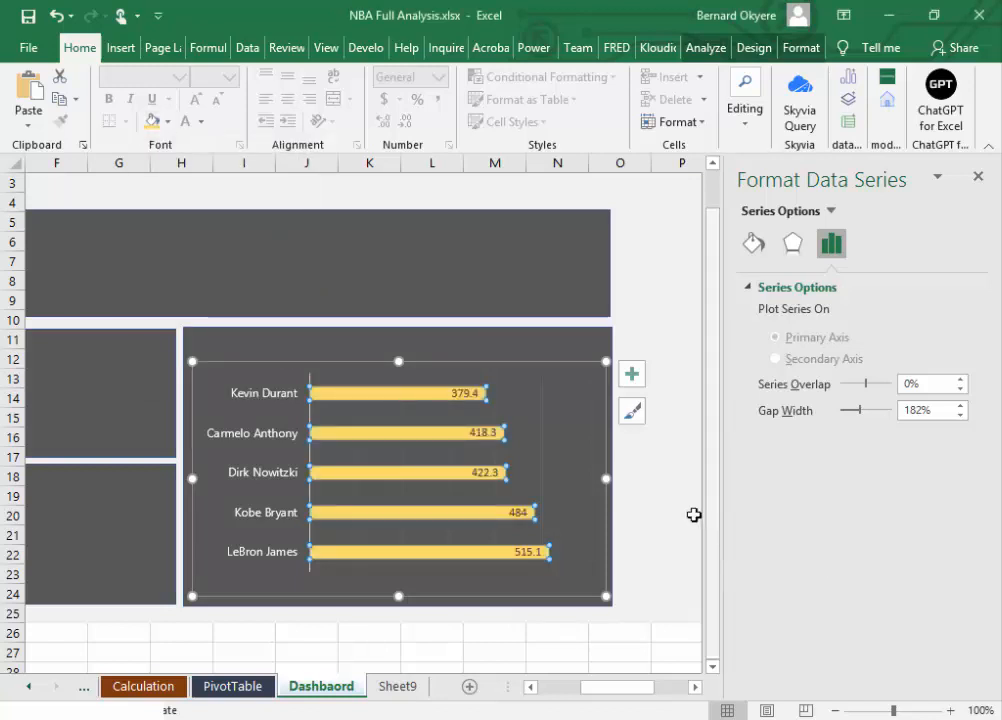
click(653, 497)
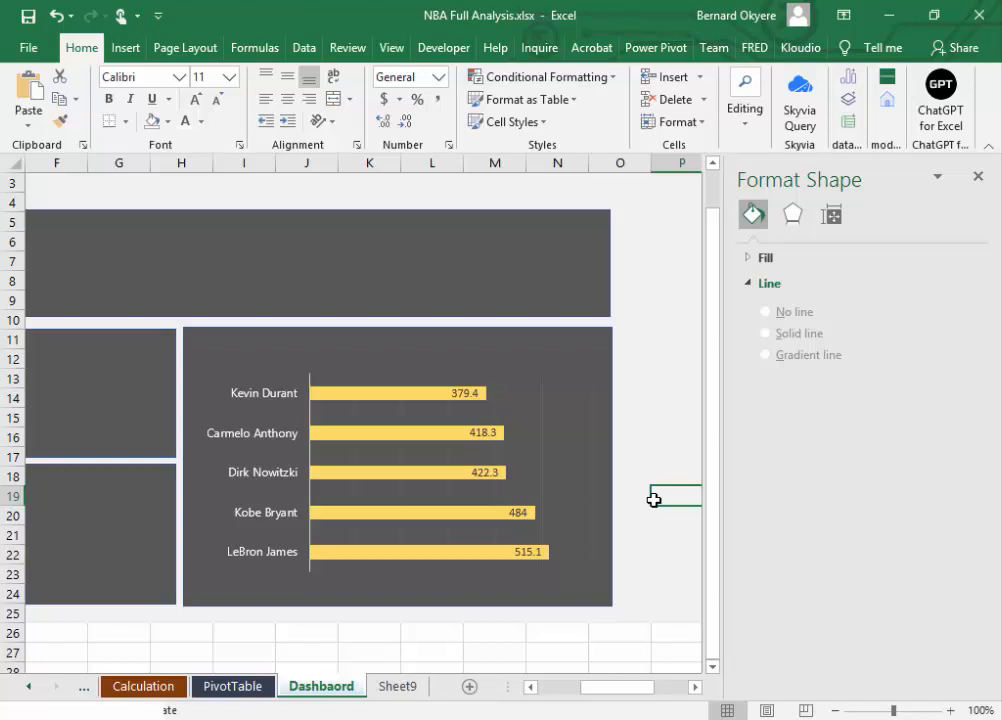
Step: Recolor the total points bars with a darker custom gold, RGB 222, 169, 0
click(386, 396)
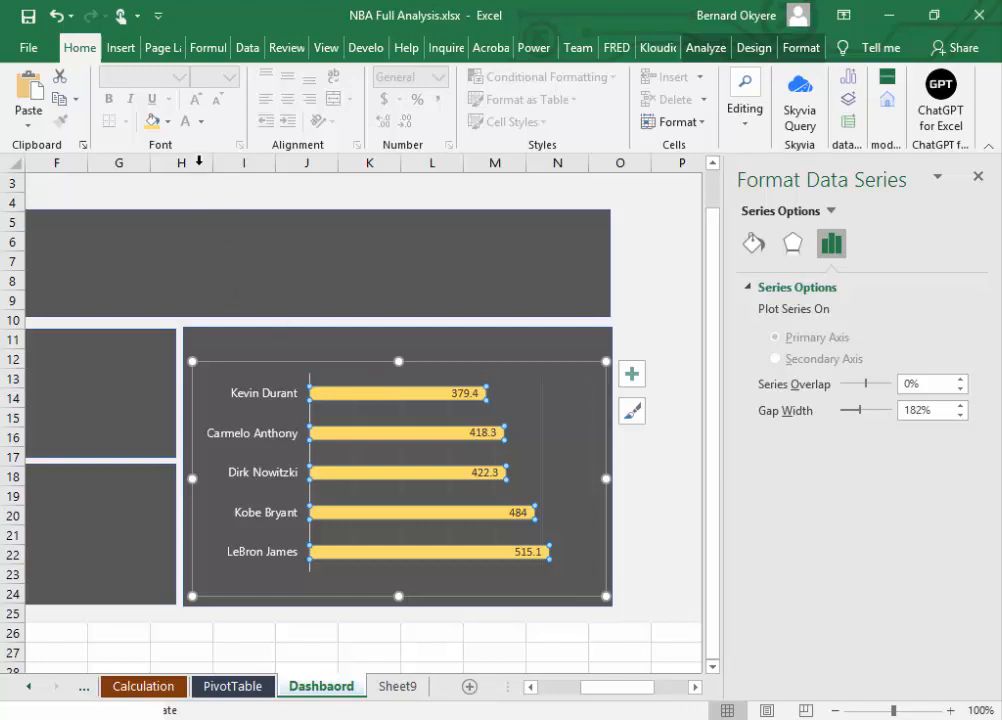
click(170, 121)
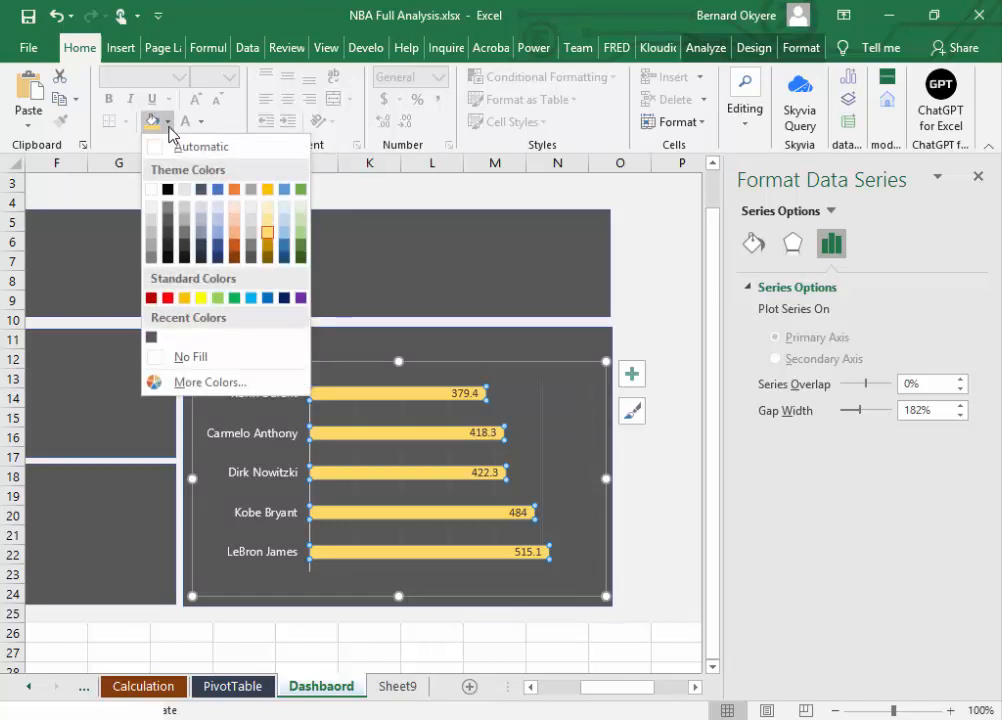
click(200, 382)
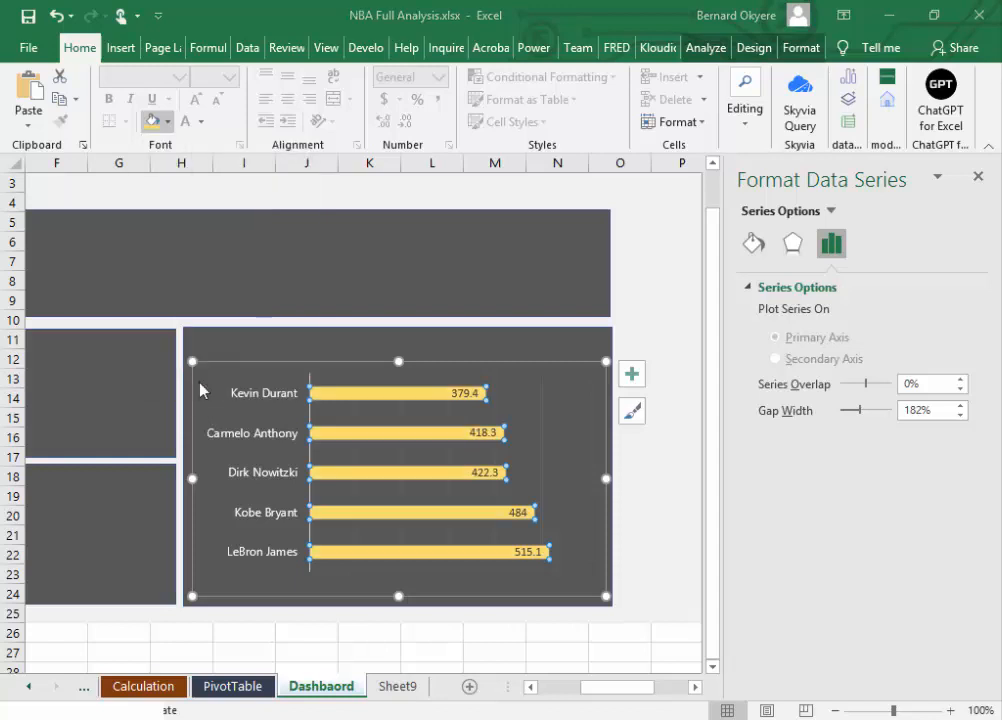
drag(772, 271, 768, 308)
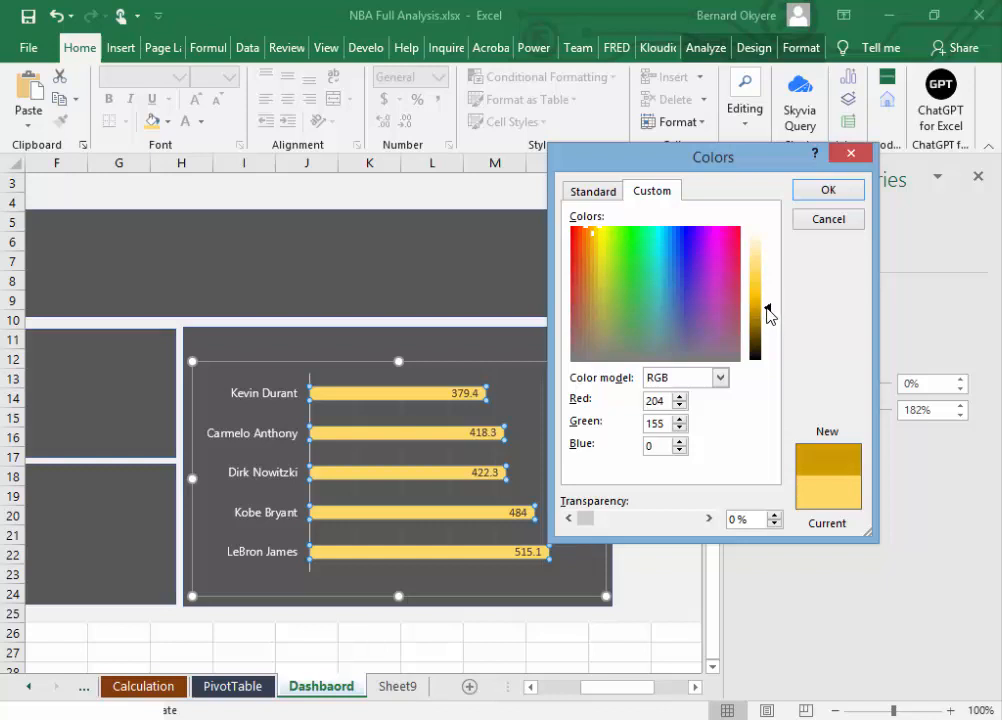
drag(768, 313, 768, 308)
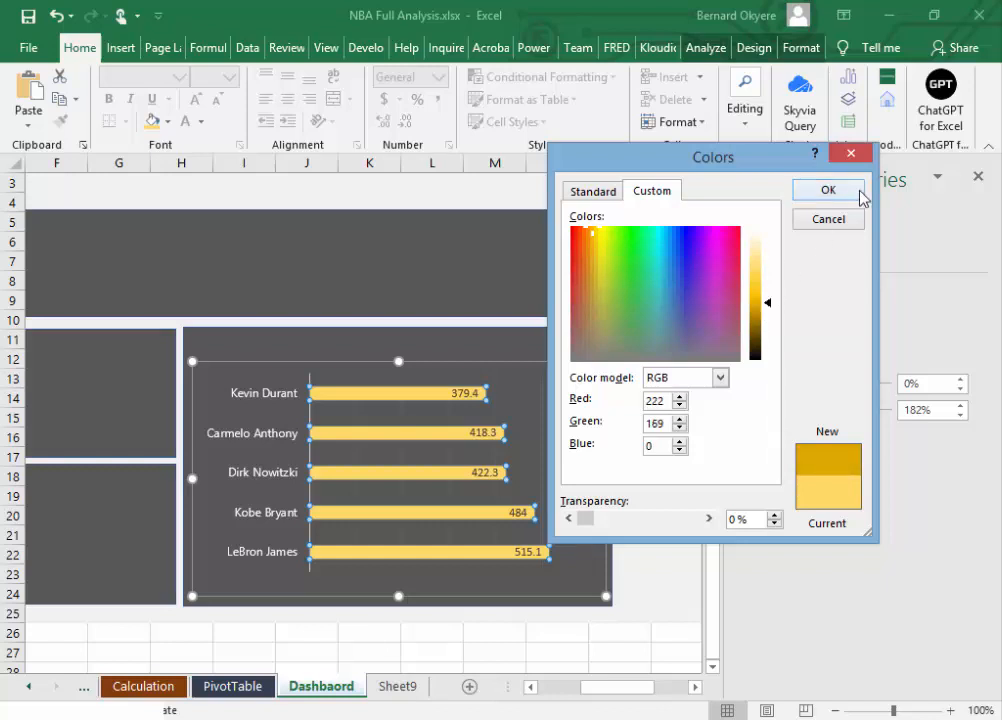
click(828, 190)
click(664, 494)
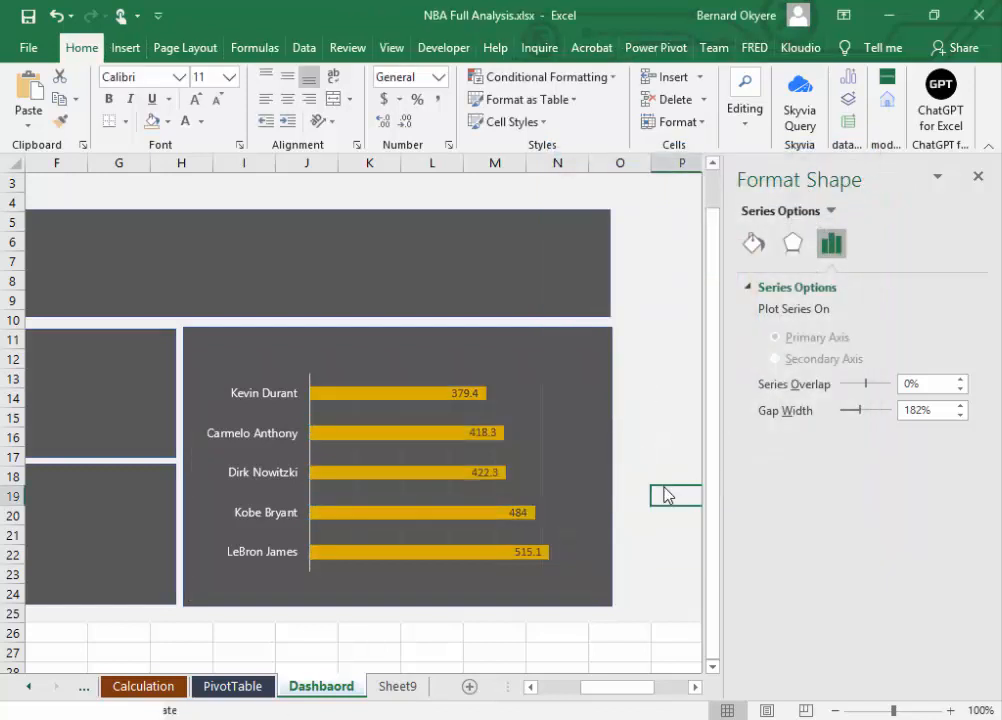
Step: Make the bars' data labels bold with black text and save the workbook
click(550, 495)
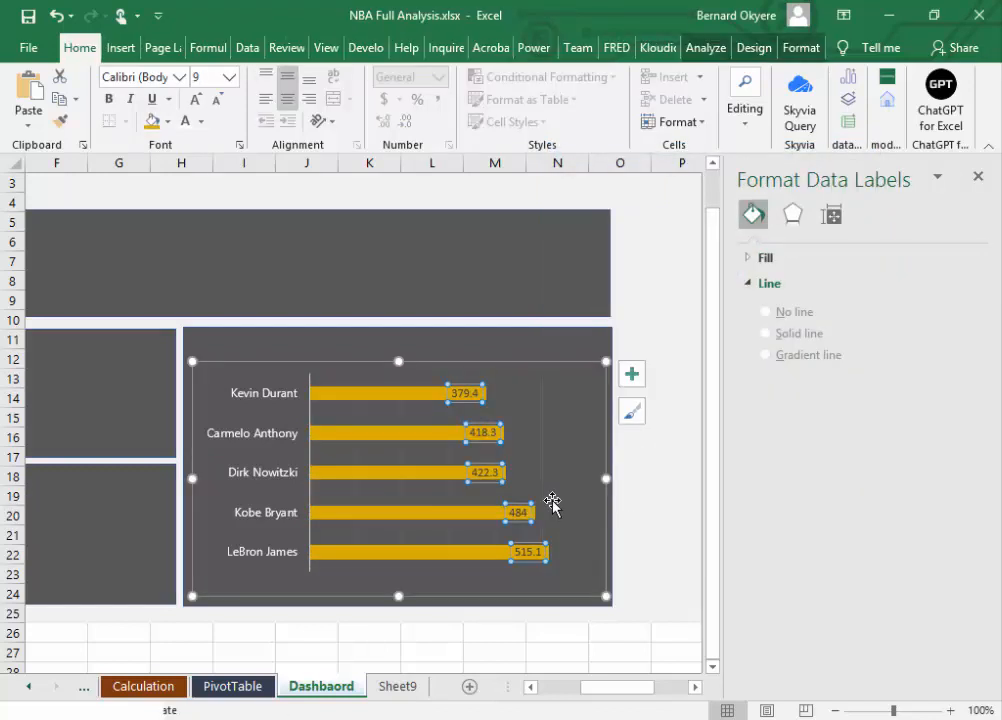
click(200, 121)
click(197, 191)
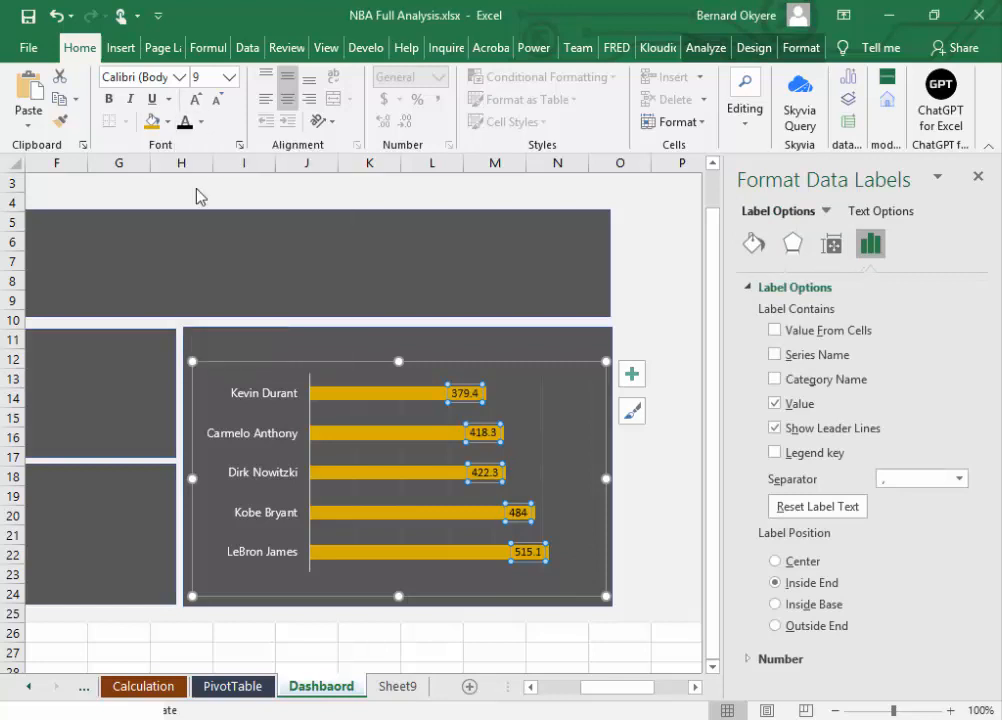
click(108, 99)
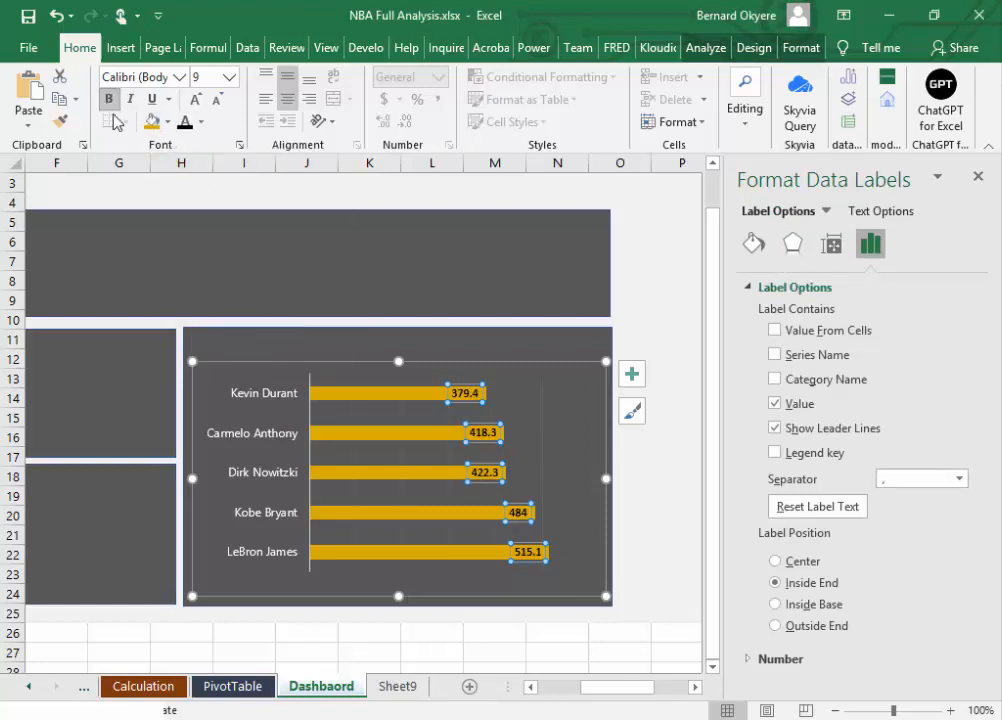
click(647, 498)
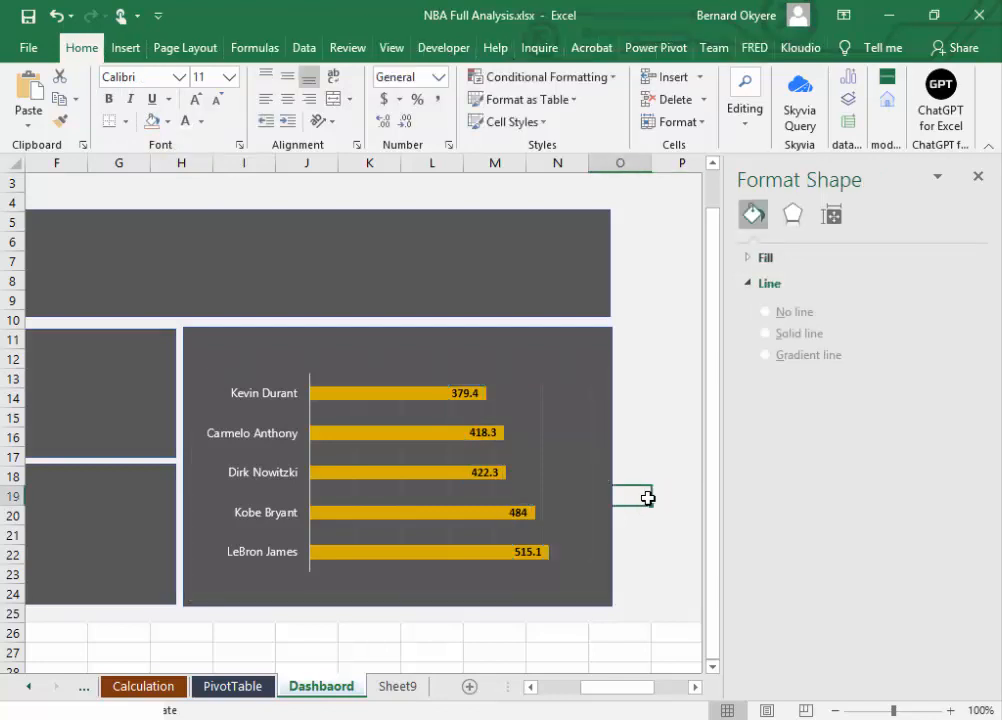
key(ctrl+s)
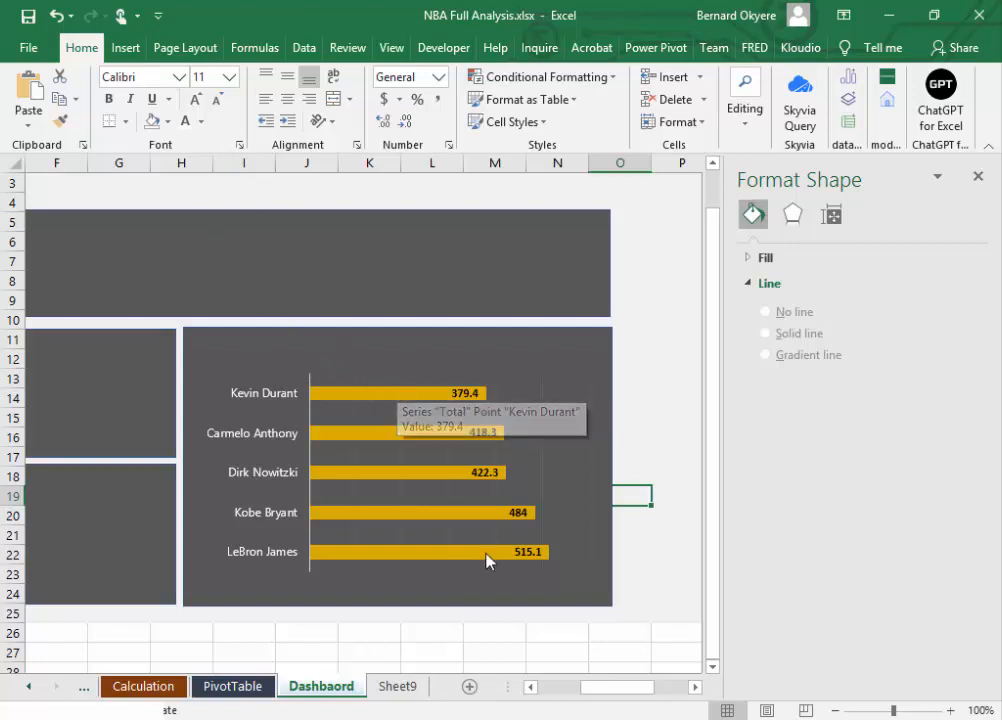
mouse_move(480, 553)
click(28, 17)
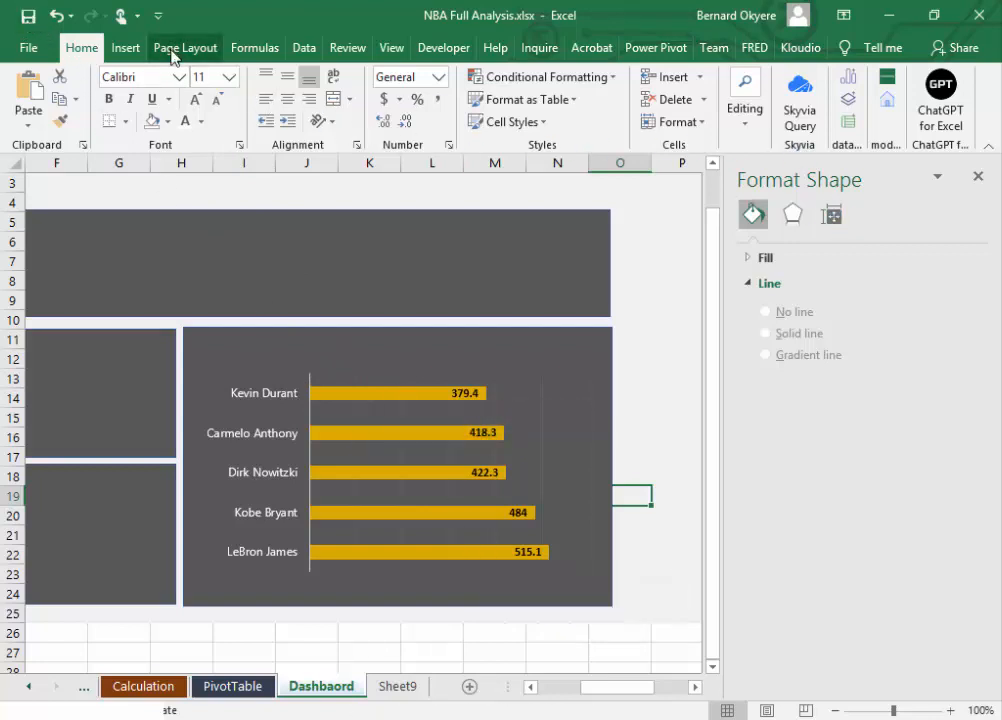
mouse_move(374, 391)
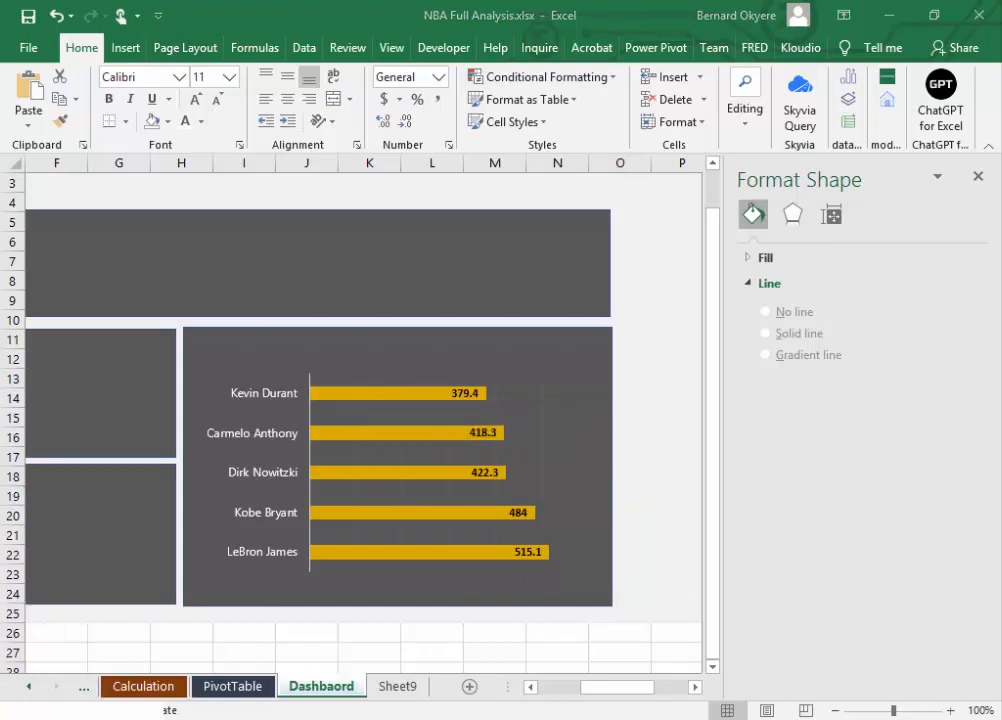
key(Escape)
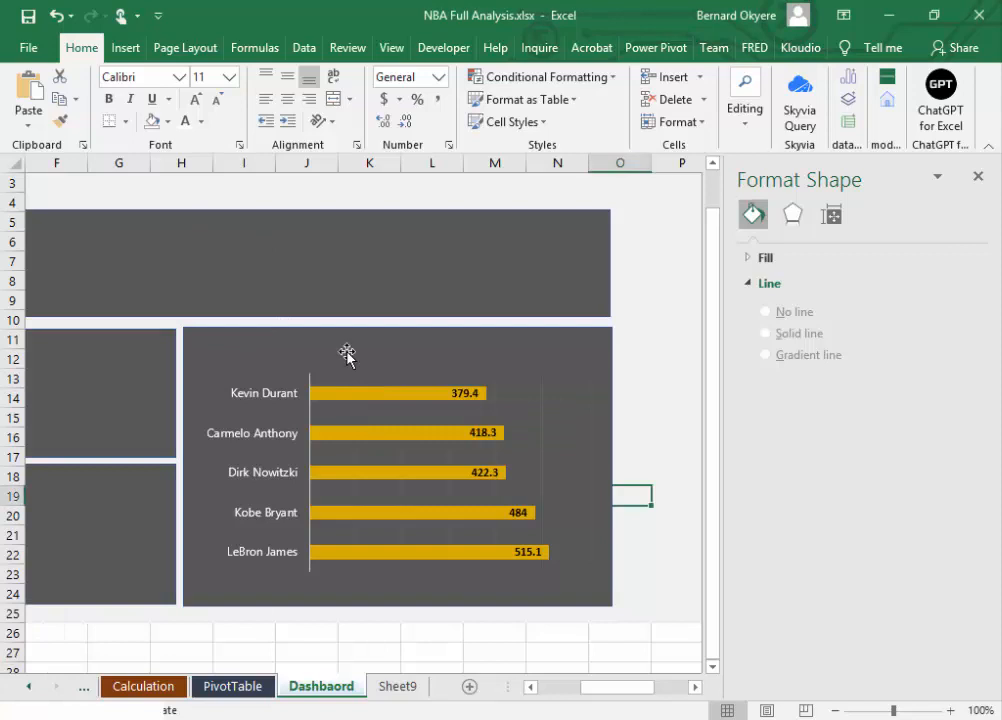
Step: Insert a text box about 2.54 inches wide above the bar chart, inside its dark gray panel
click(122, 48)
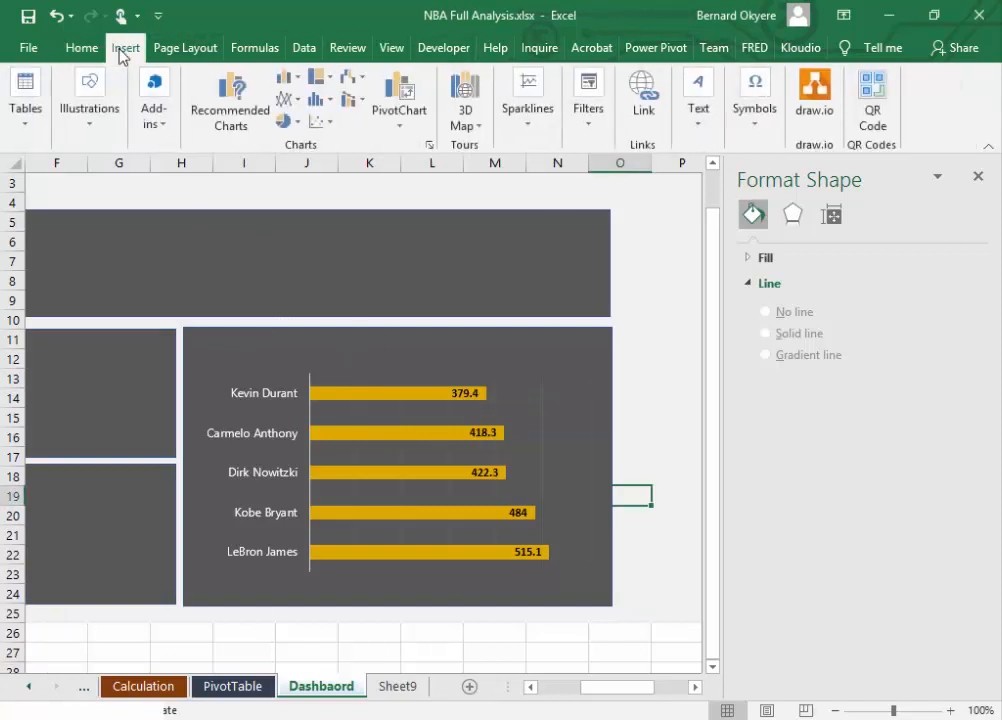
click(84, 140)
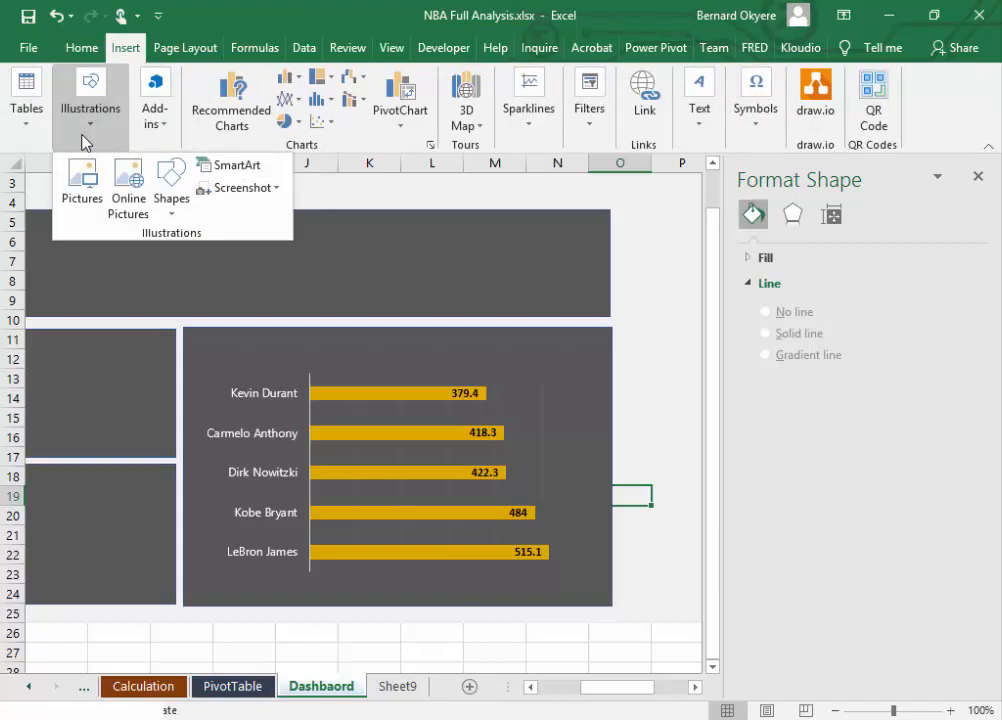
click(112, 48)
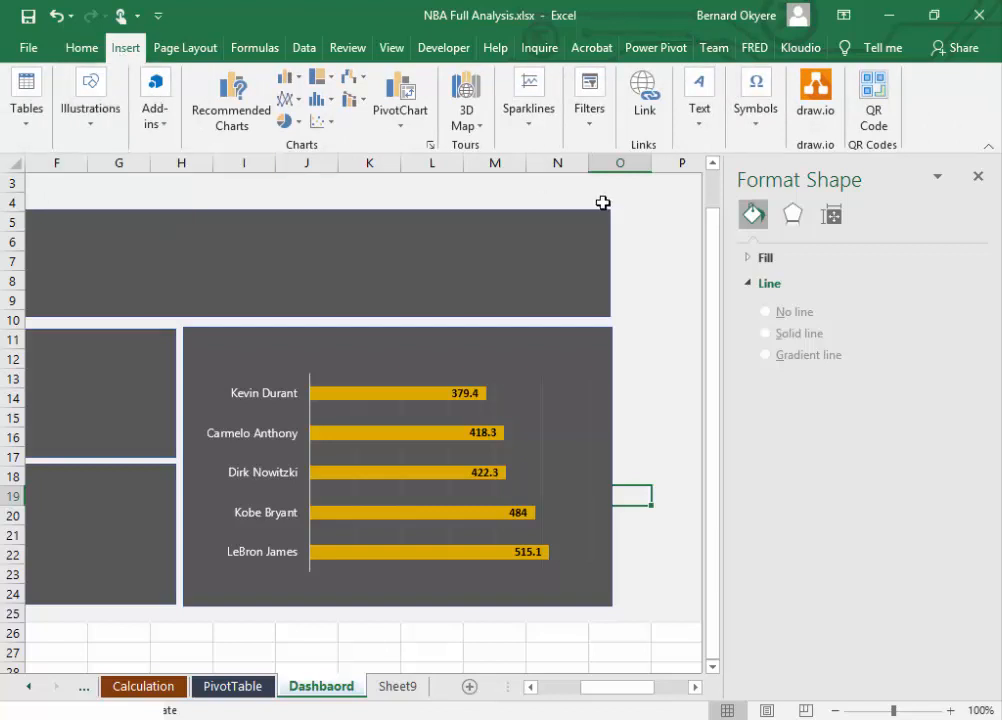
click(708, 140)
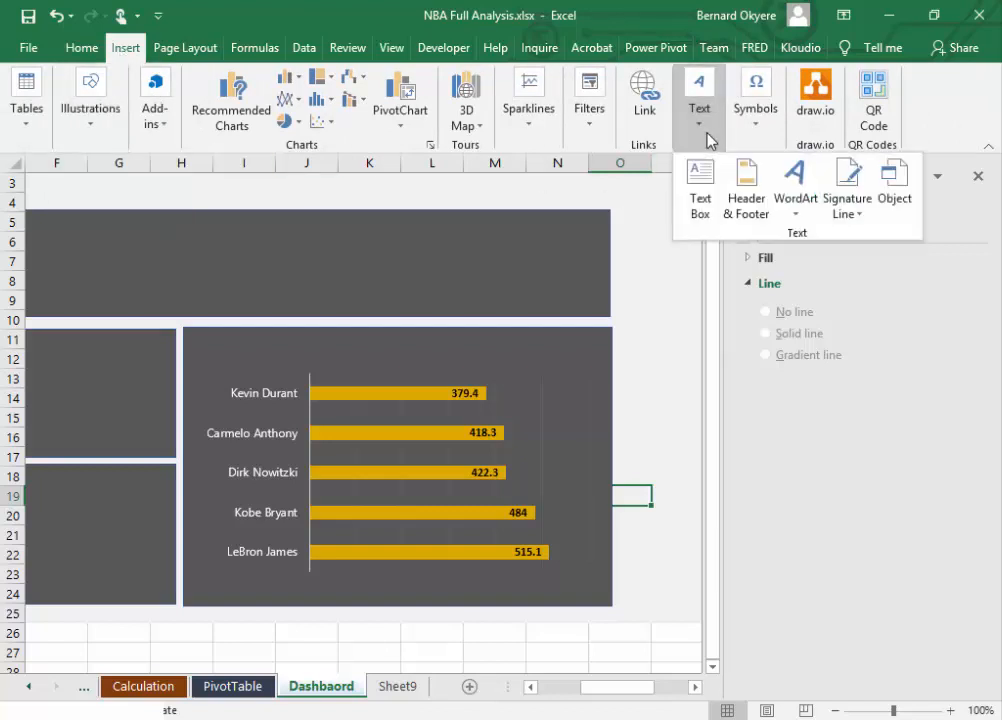
click(698, 184)
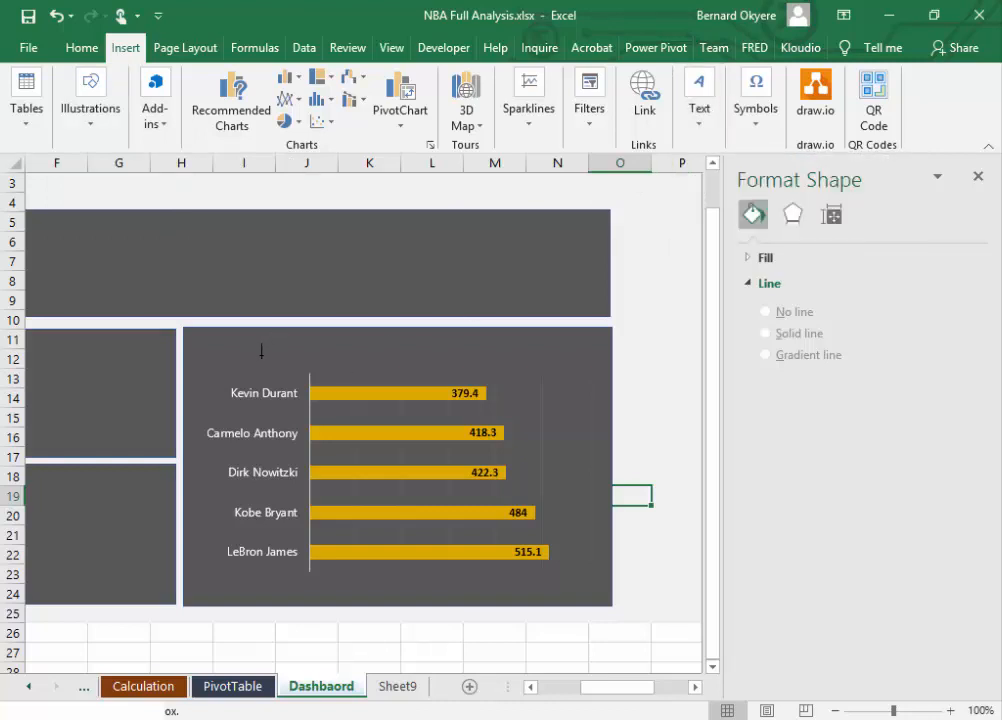
drag(239, 337, 477, 356)
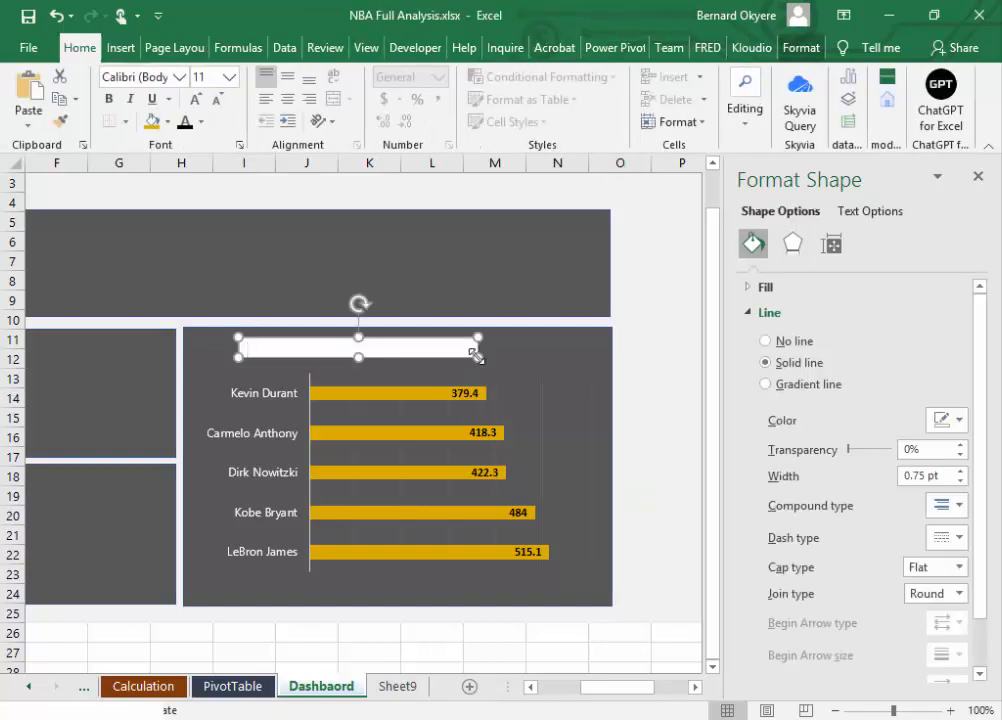
text(Top)
key(BackSpace)
key(BackSpace)
text(OP 5 PLAYERS)
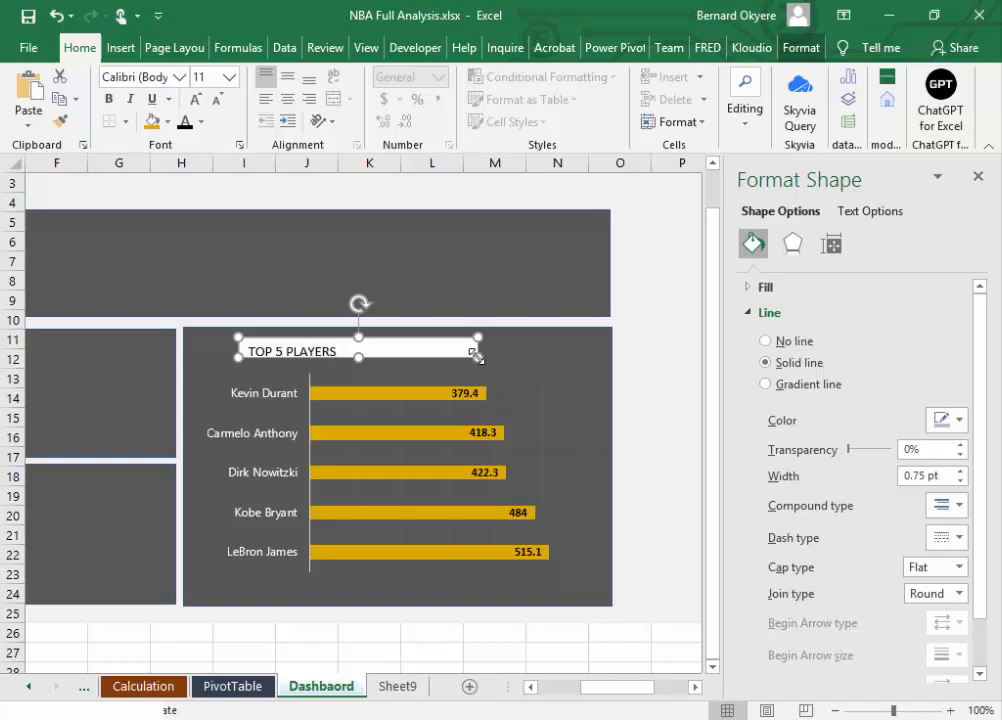
text( BASED ON)
key(BackSpace)
key(BackSpace)
key(BackSpace)
key(BackSpace)
key(BackSpace)
key(BackSpace)
key(BackSpace)
key(BackSpace)
text(%)
key(BackSpace)
text(&)
key(BackSpace)
key(BackSpace)
key(BackSpace)
key(BackSpace)
key(BackSpace)
key(BackSpace)
key(BackSpace)
key(BackSpace)
key(BackSpace)
key(BackSpace)
key(BackSpace)
key(BackSpace)
key(BackSpace)
key(BackSpace)
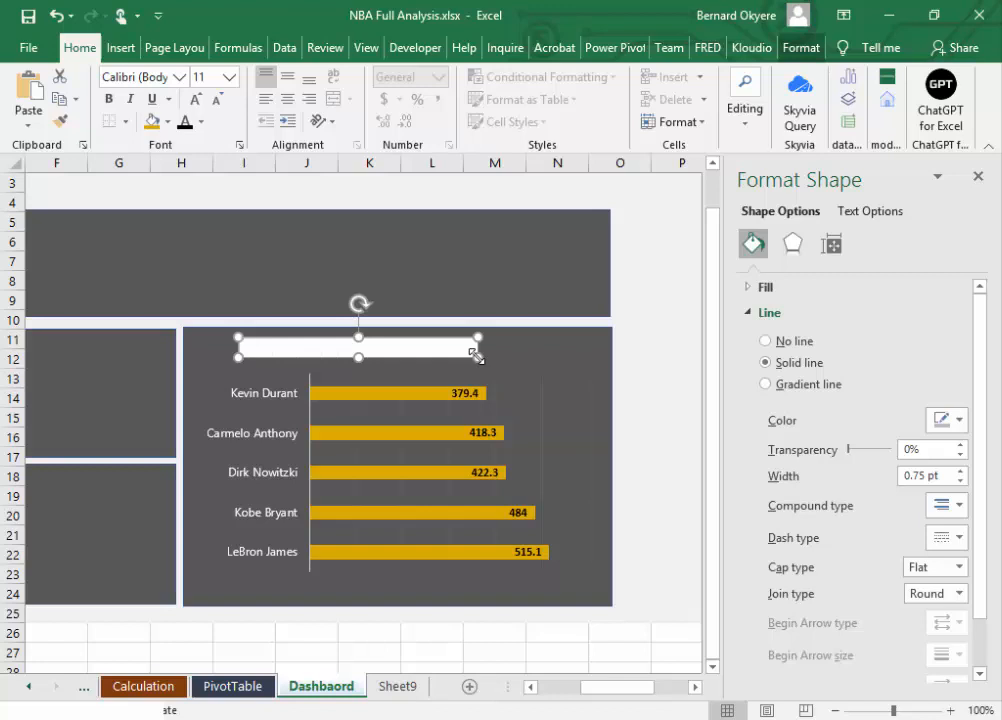
Step: Enter TOTAL POINT RANKING in the text box, made about 0.25 inches high, and save the workbook
text(OTAL POINT RANKING)
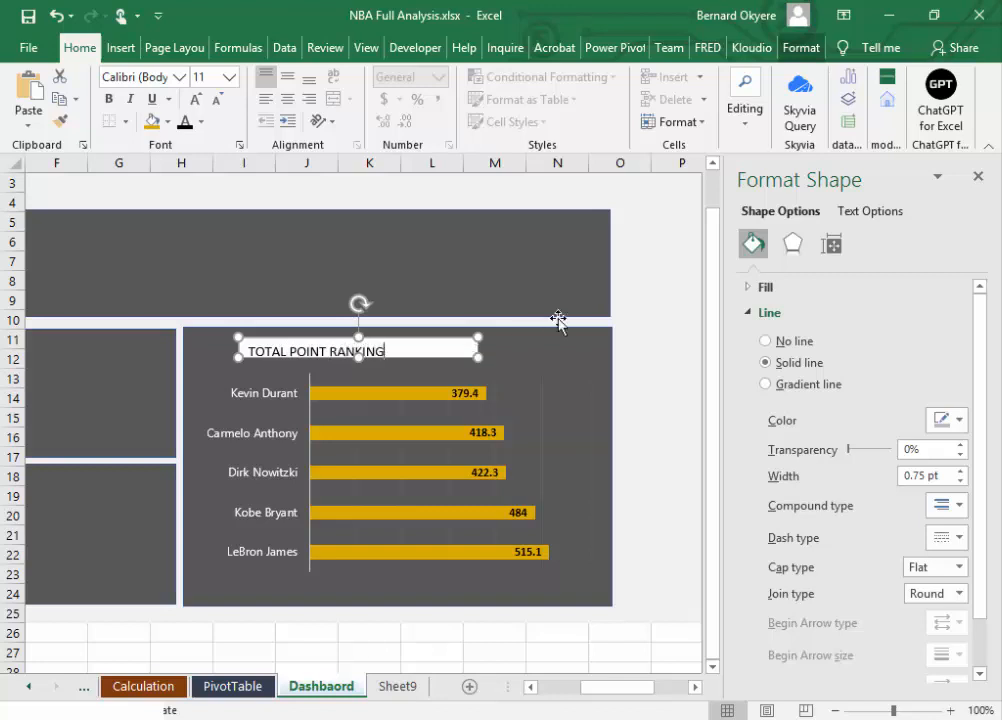
click(250, 351)
click(358, 358)
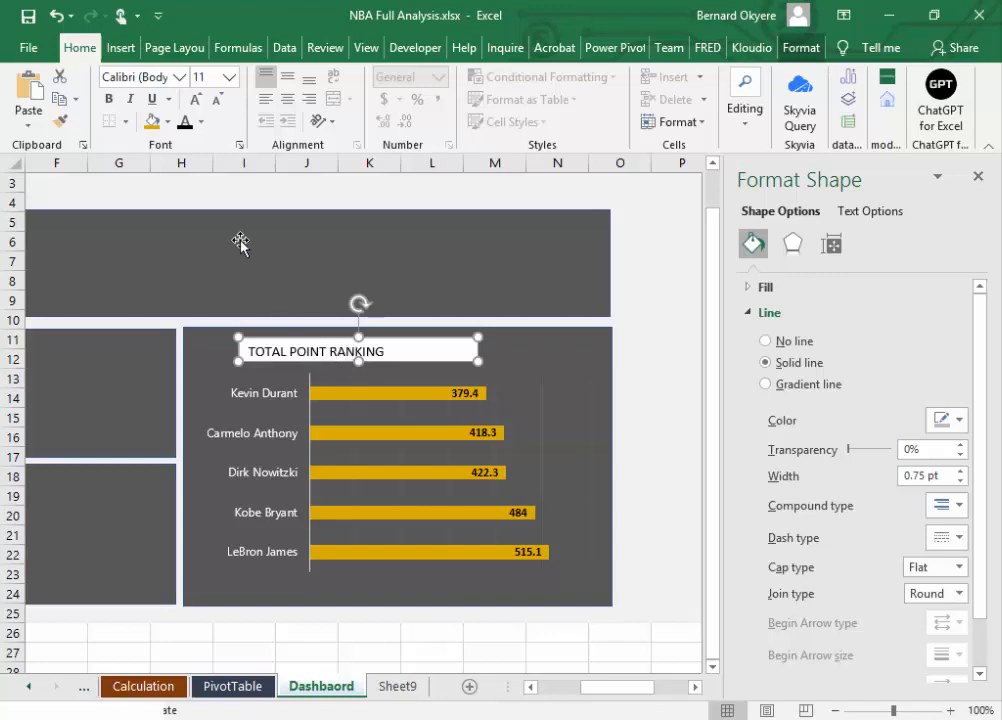
click(28, 16)
Step: Remove the outline and the fill from the TOTAL POINT RANKING text box
click(800, 46)
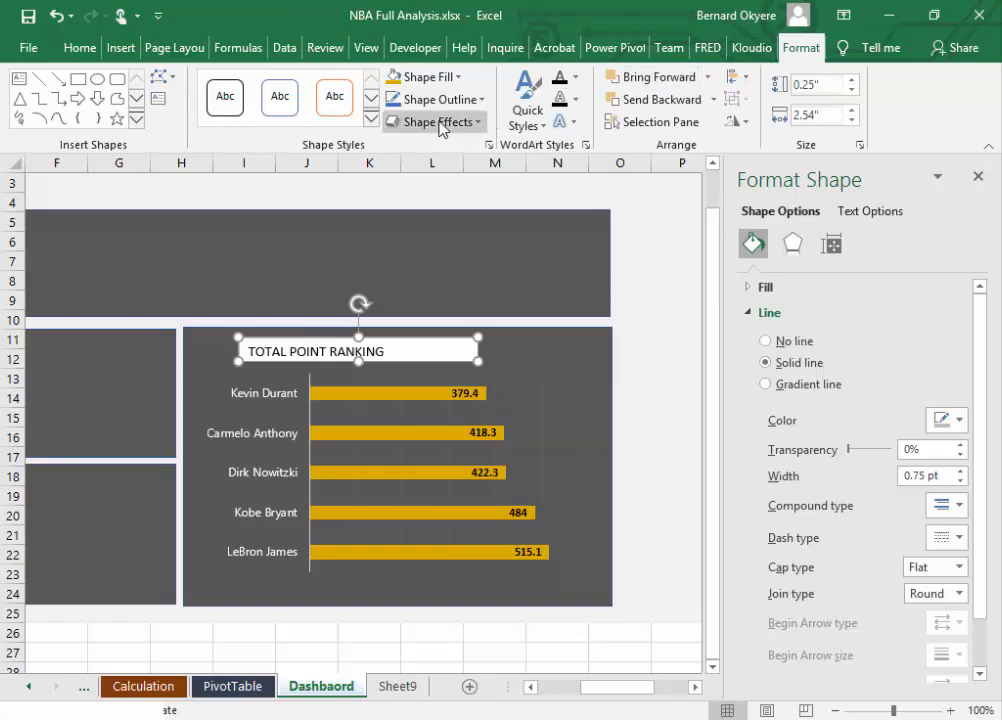
click(484, 100)
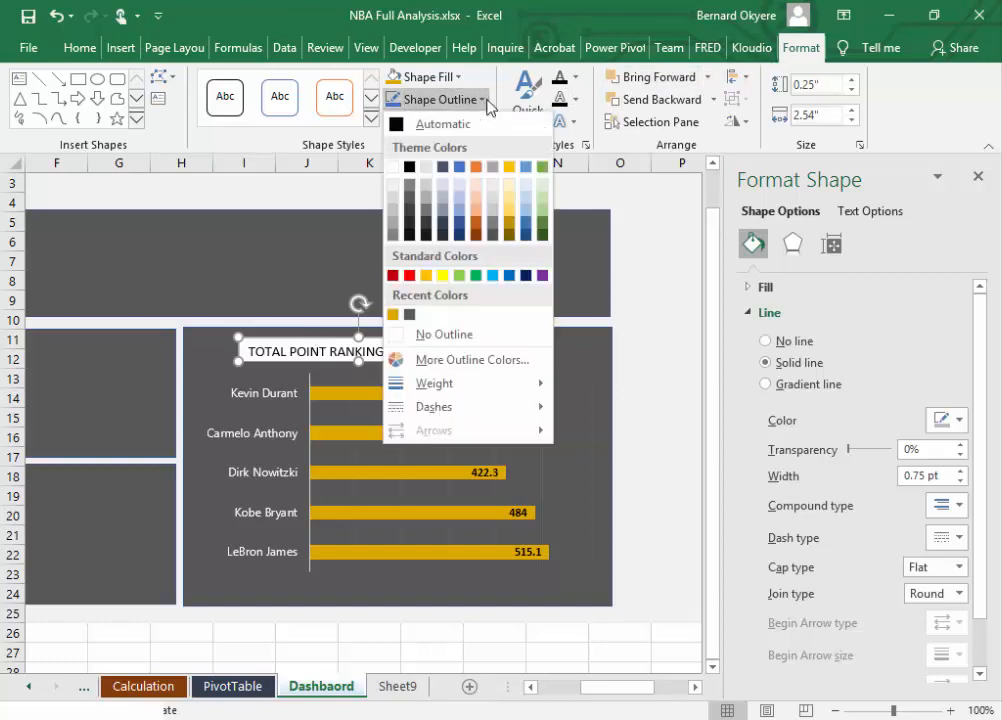
click(435, 334)
click(428, 77)
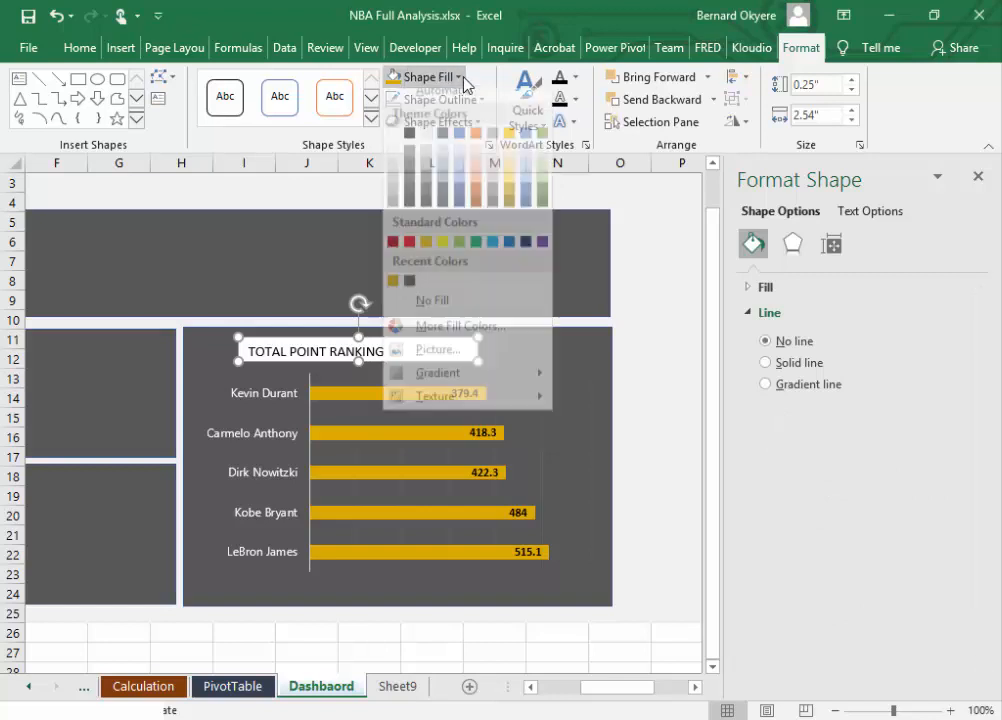
click(432, 312)
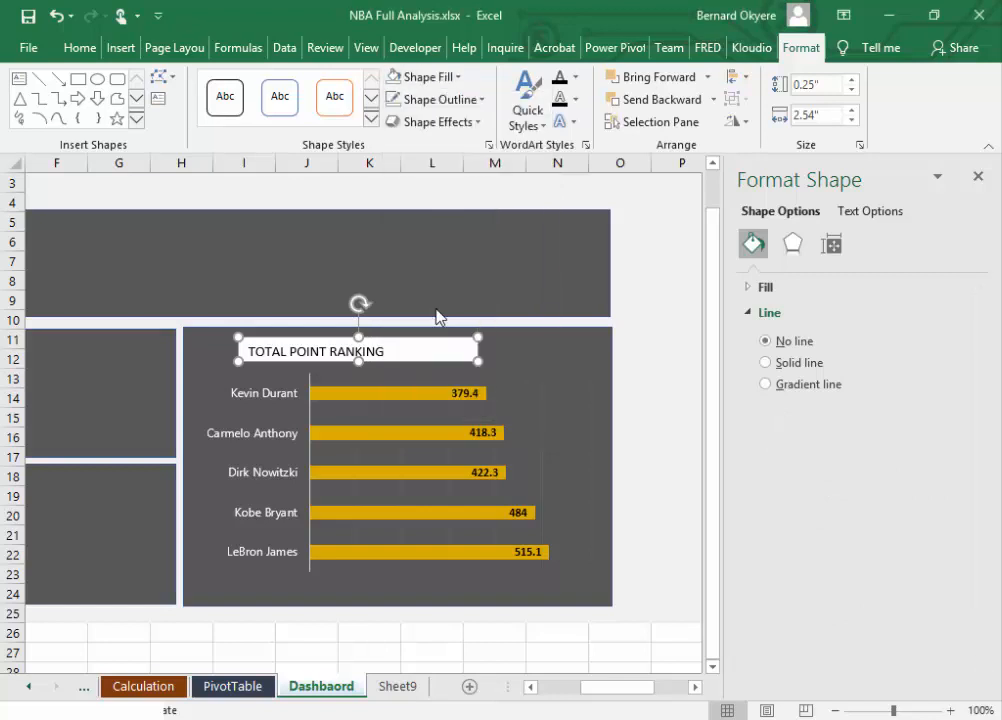
click(540, 367)
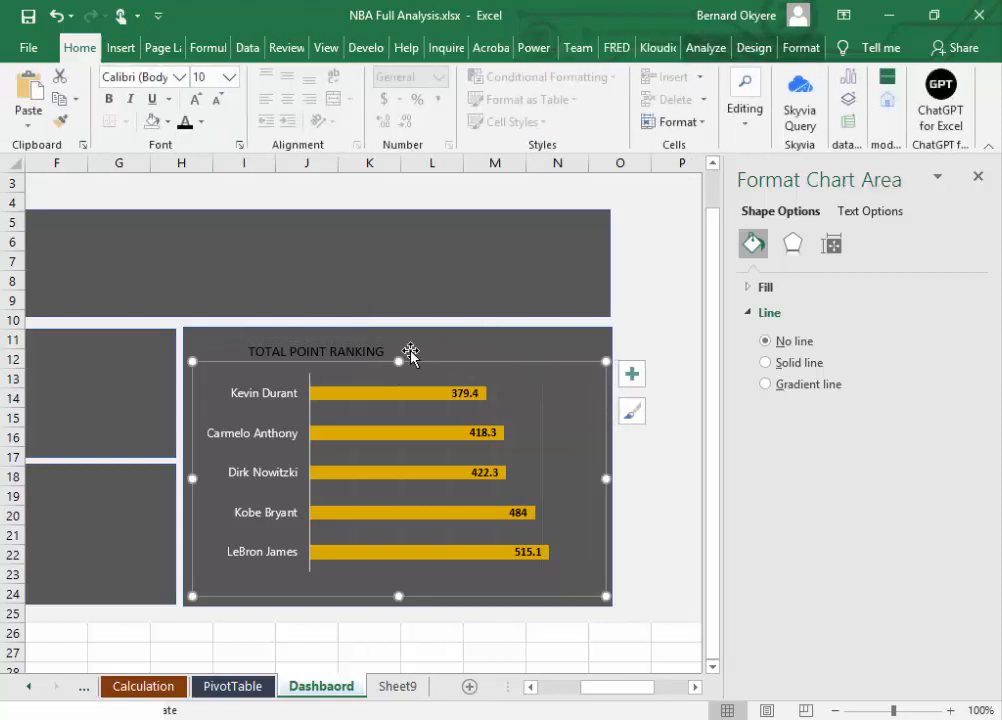
click(361, 352)
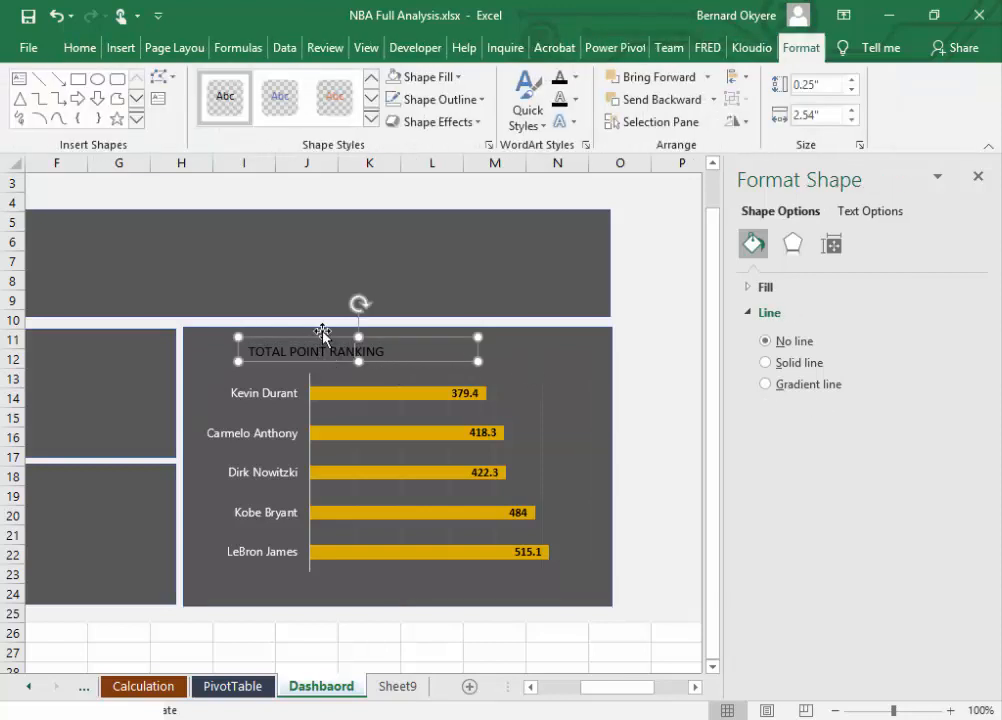
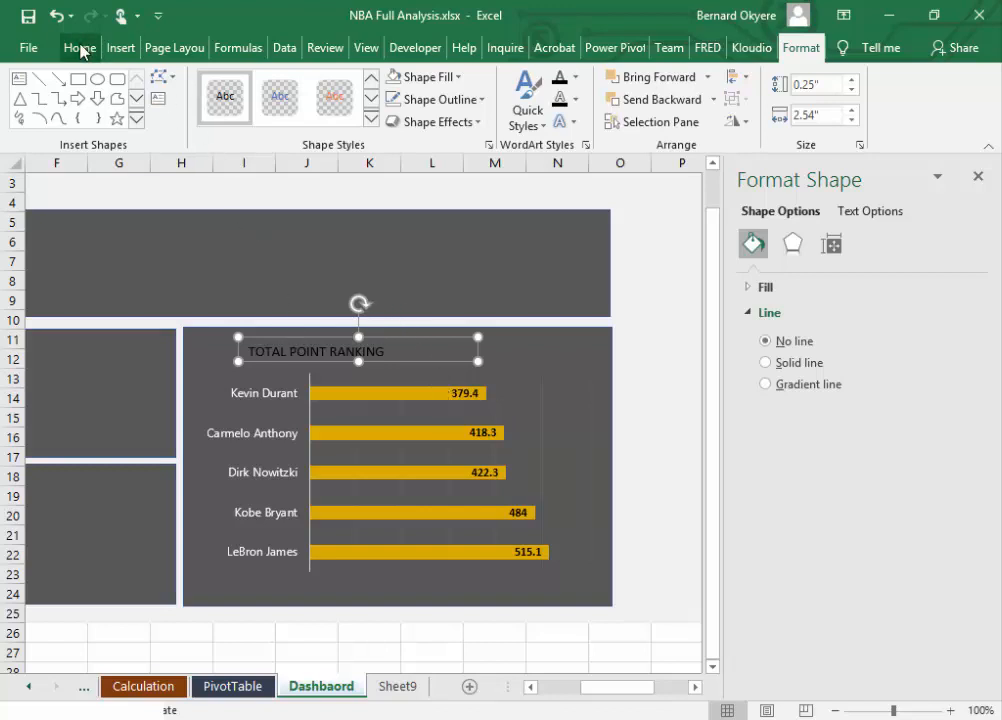
Step: Change the font colour of the TOTAL POINT RANKING title to the recently used gold
click(80, 50)
click(203, 122)
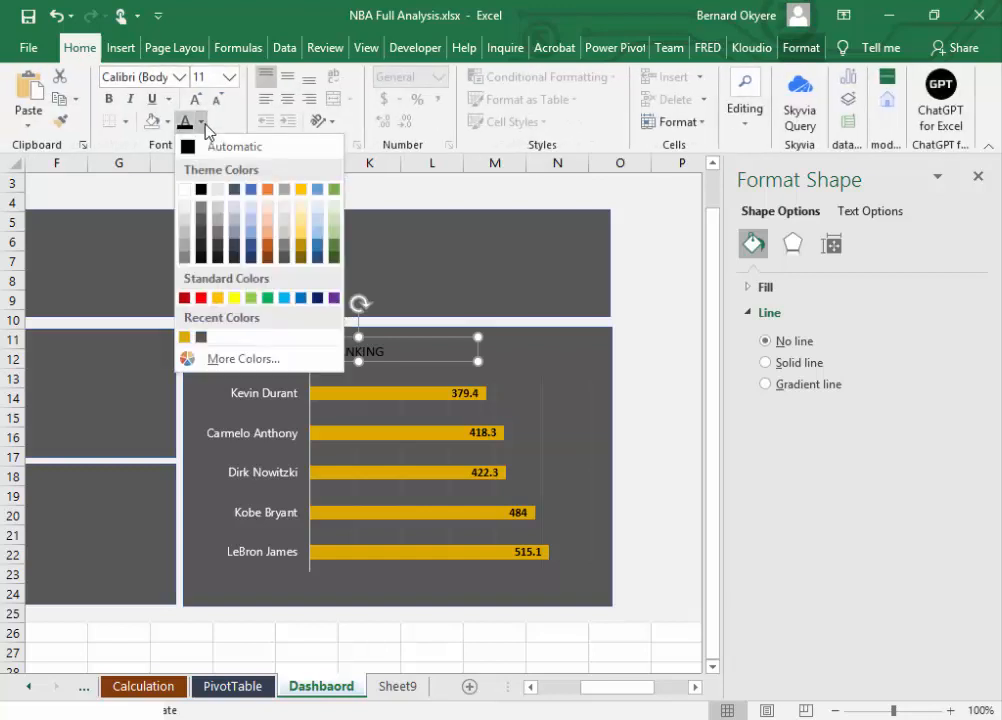
click(184, 337)
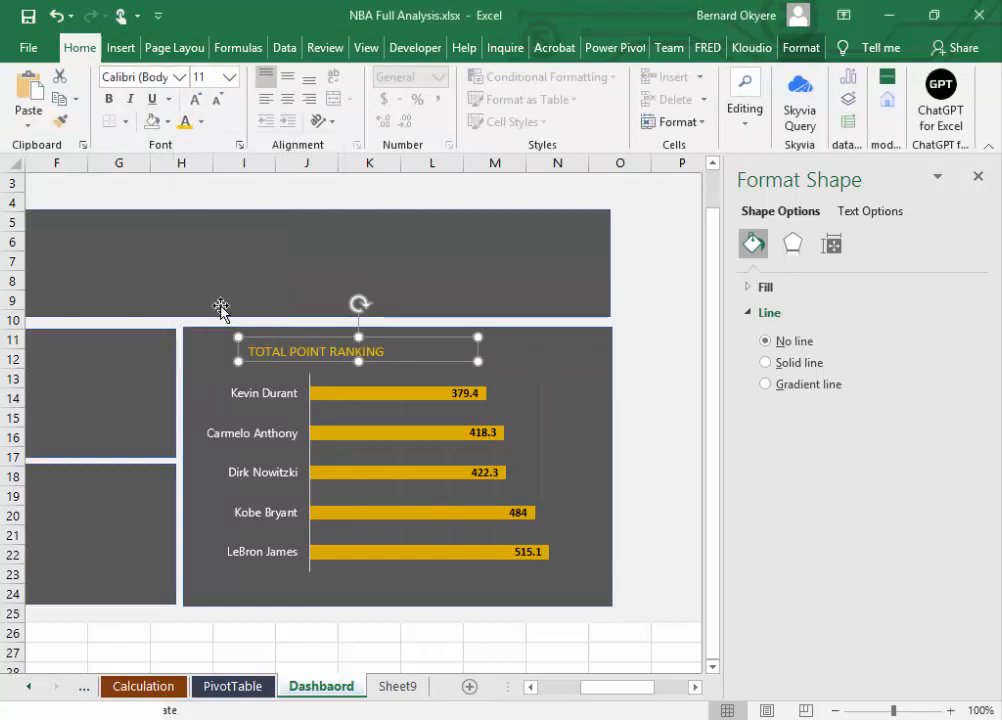
Step: Move the TOTAL POINT RANKING title into the upper-left corner of its dark panel and save the workbook
click(502, 364)
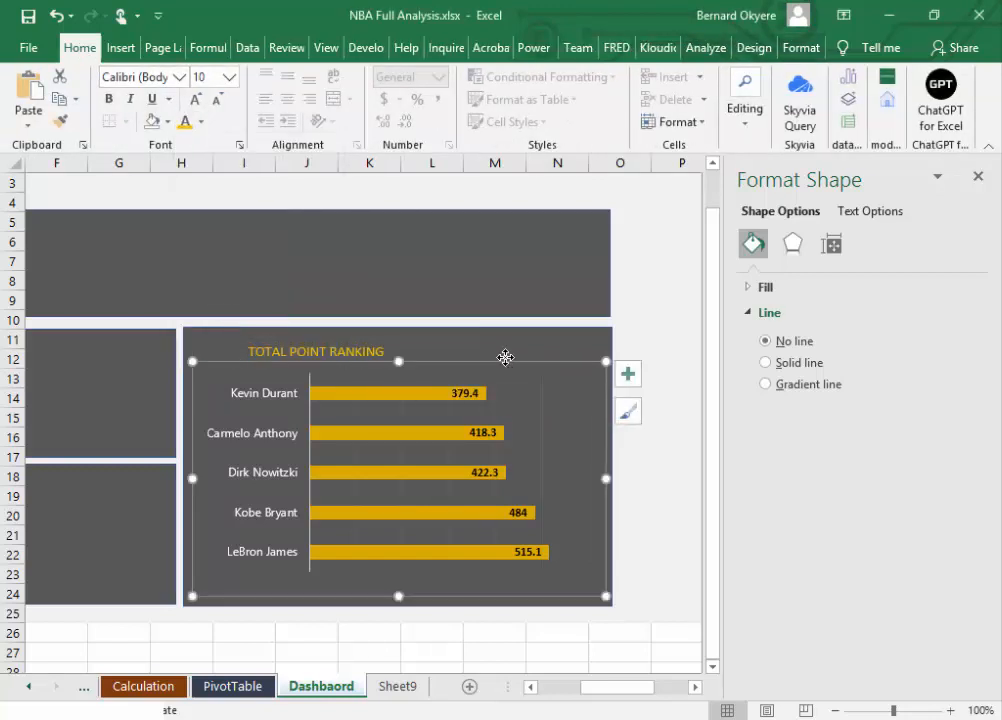
click(335, 343)
drag(313, 365, 260, 348)
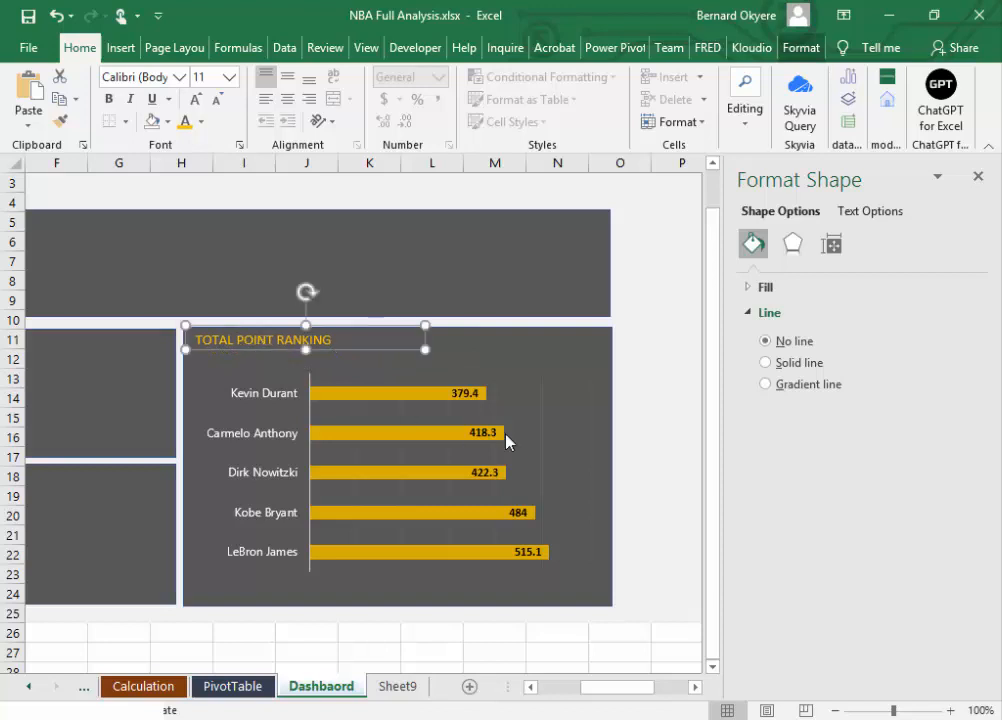
click(660, 374)
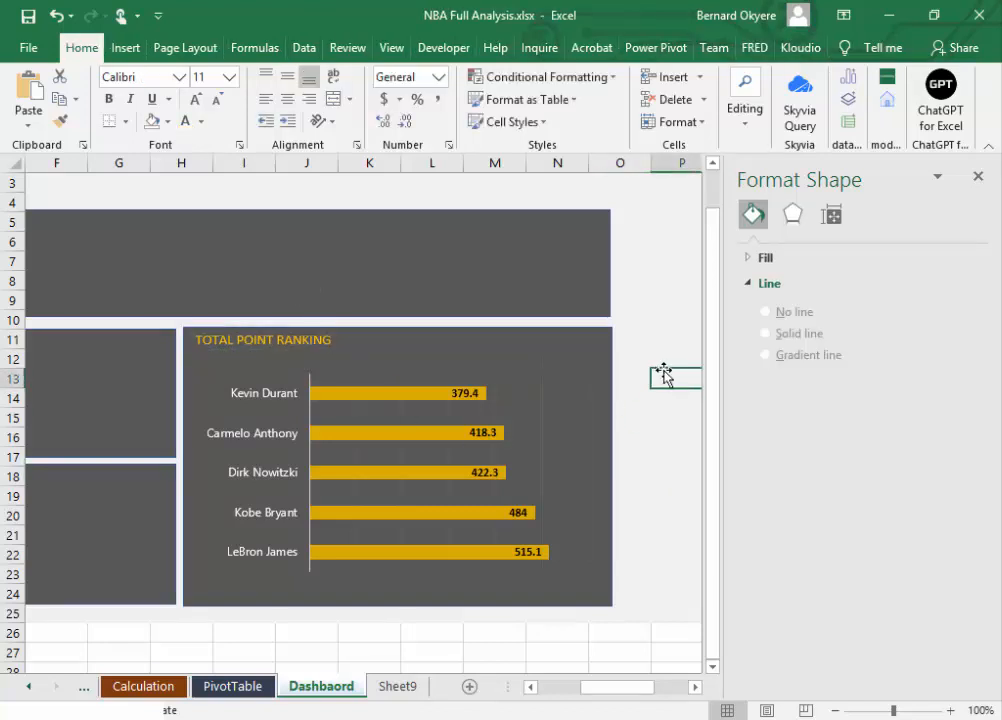
key(ctrl+s)
key(alt+Tab)
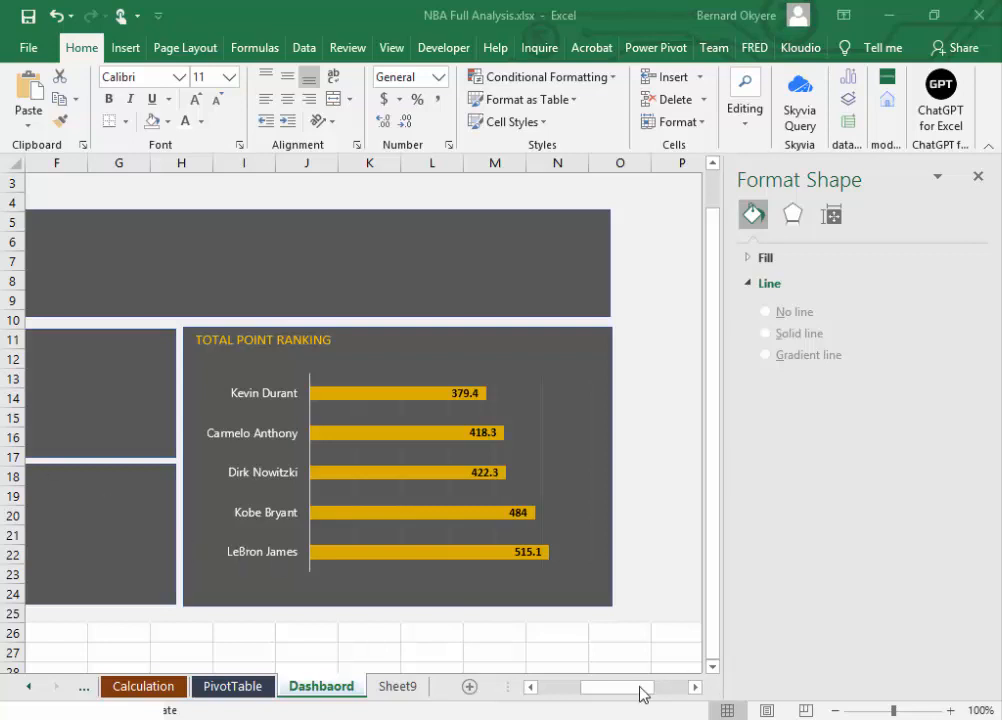
drag(593, 695, 564, 693)
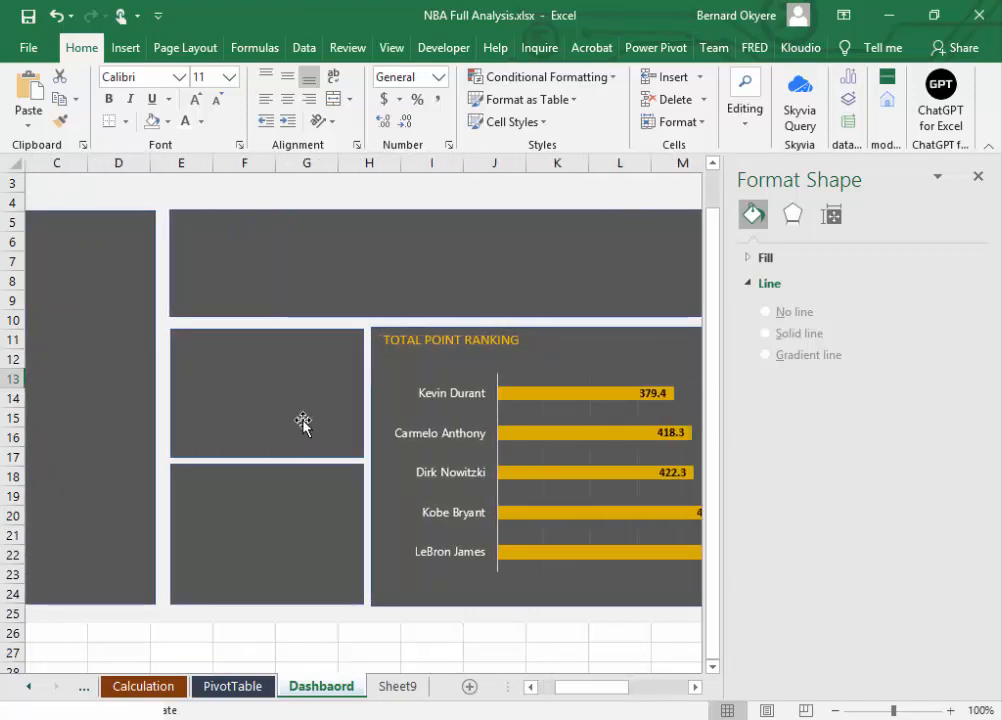
click(246, 394)
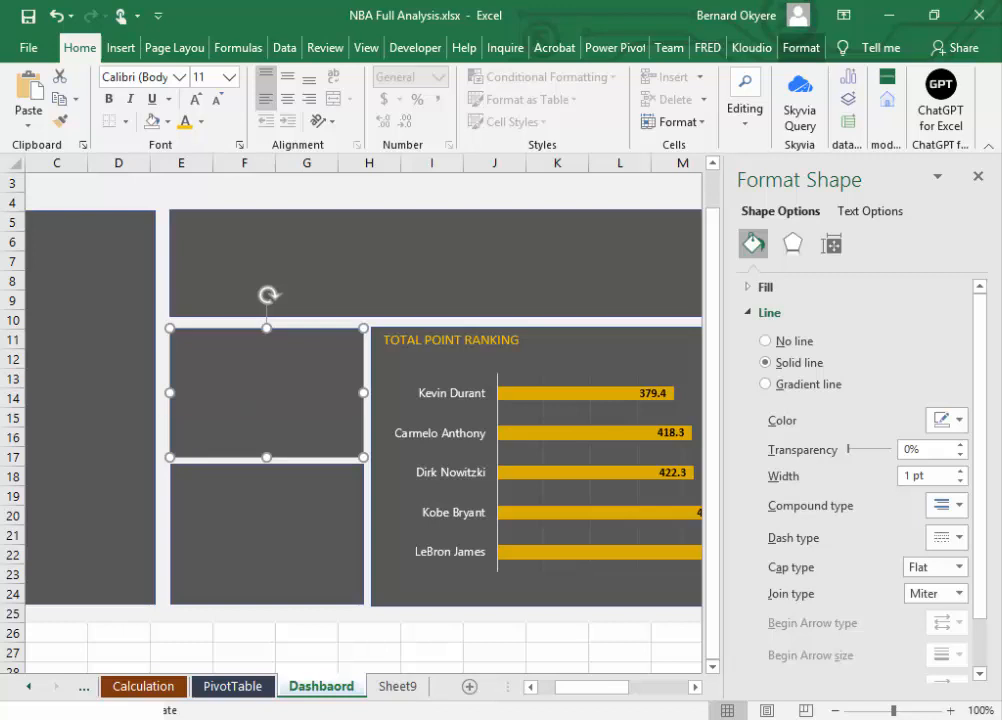
key(Escape)
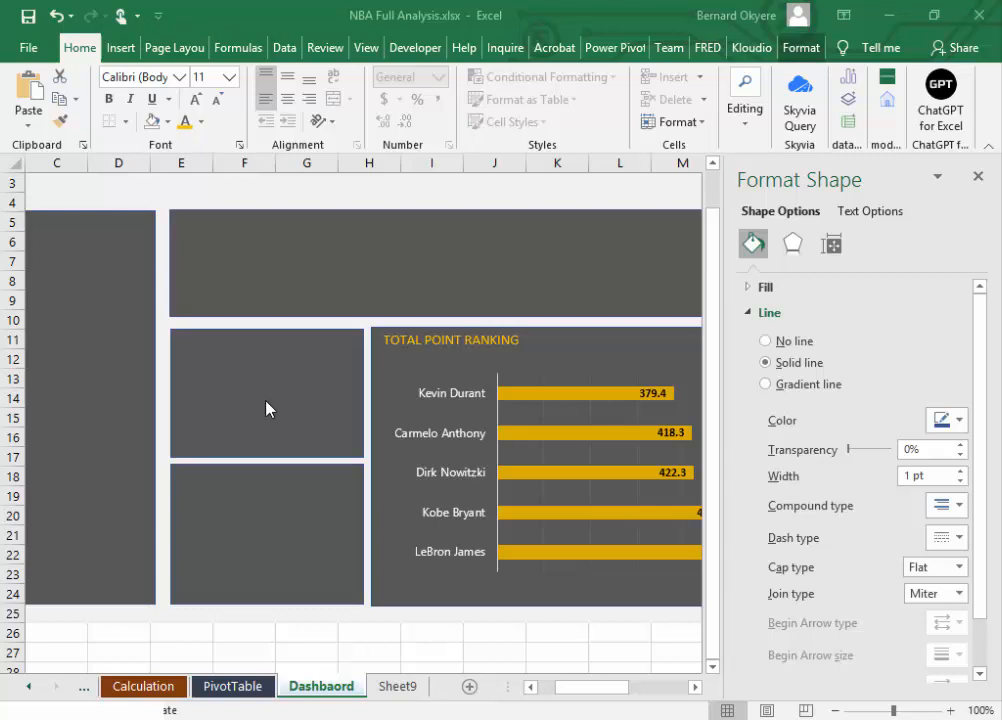
click(550, 404)
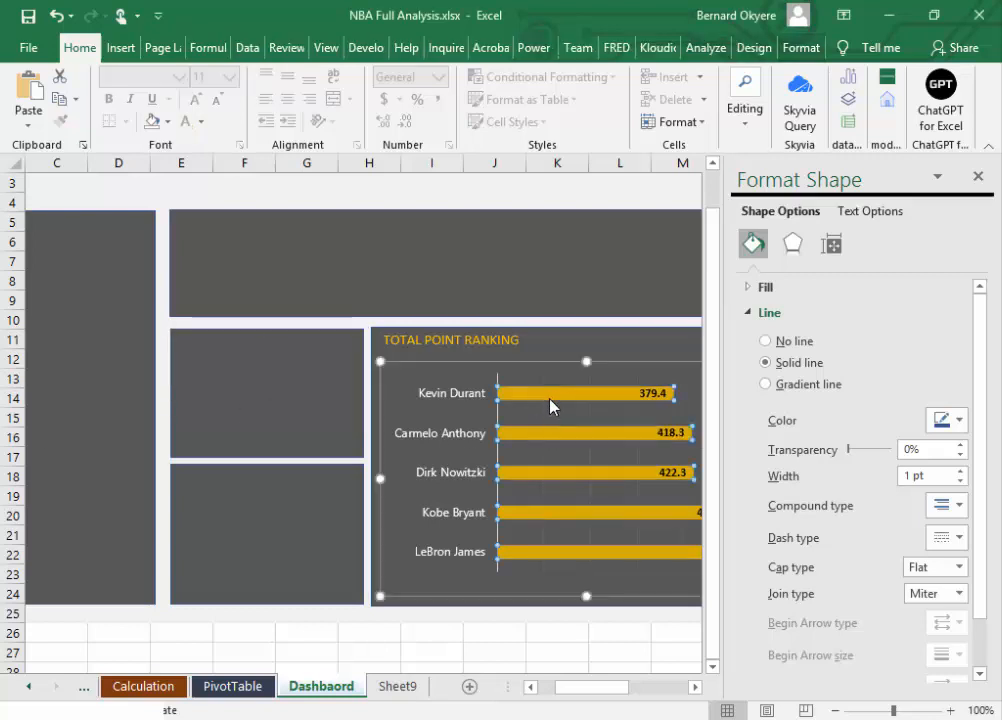
click(551, 404)
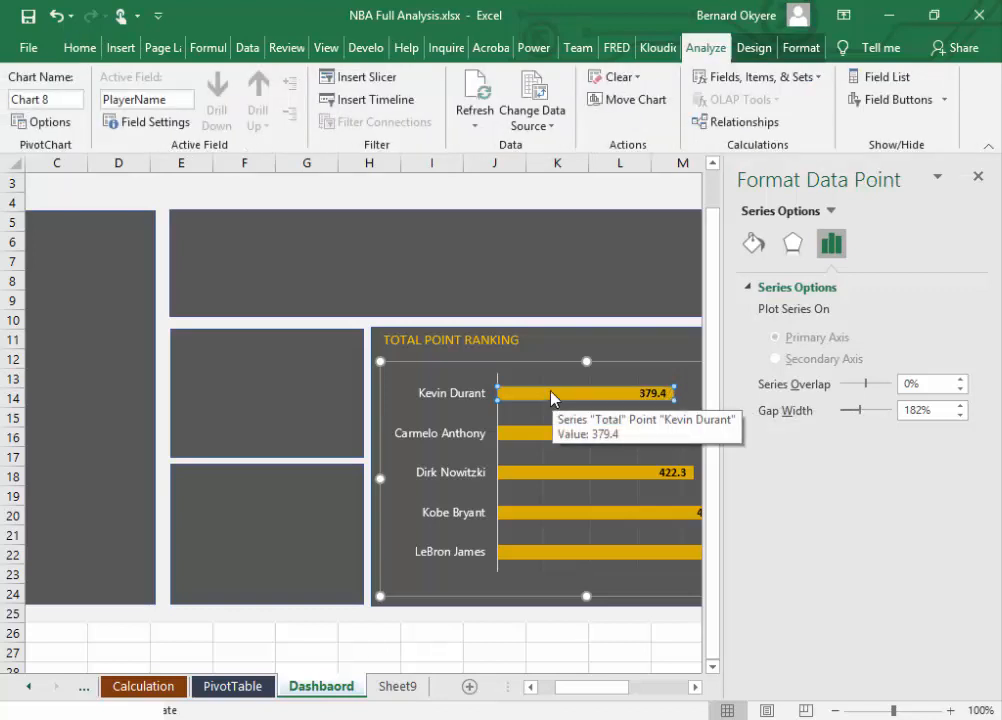
right_click(551, 399)
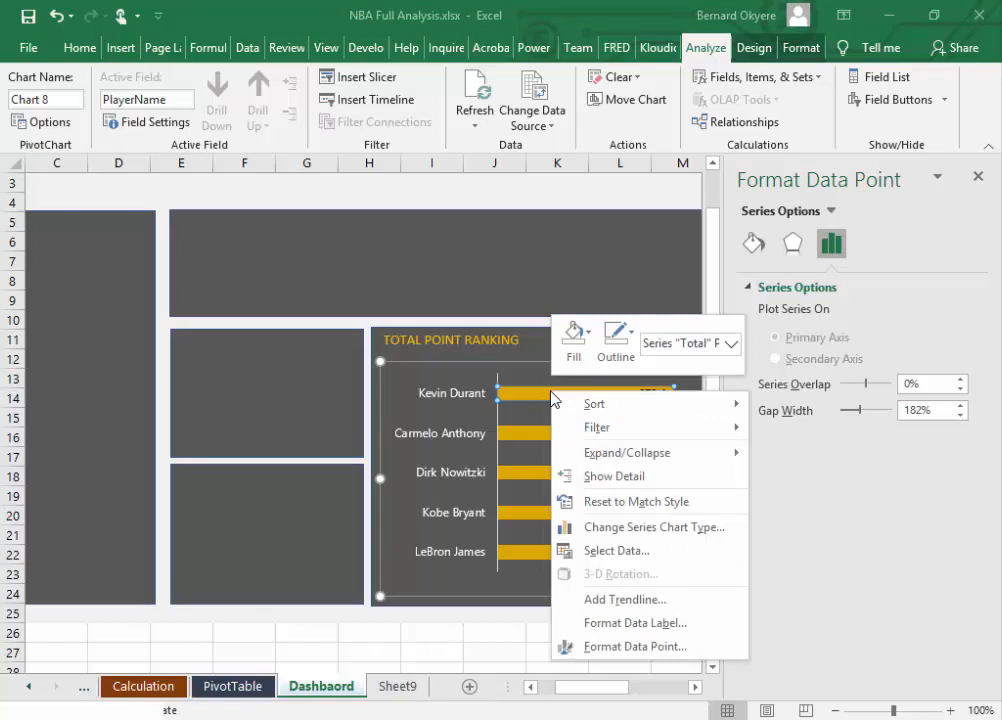
mouse_move(600, 455)
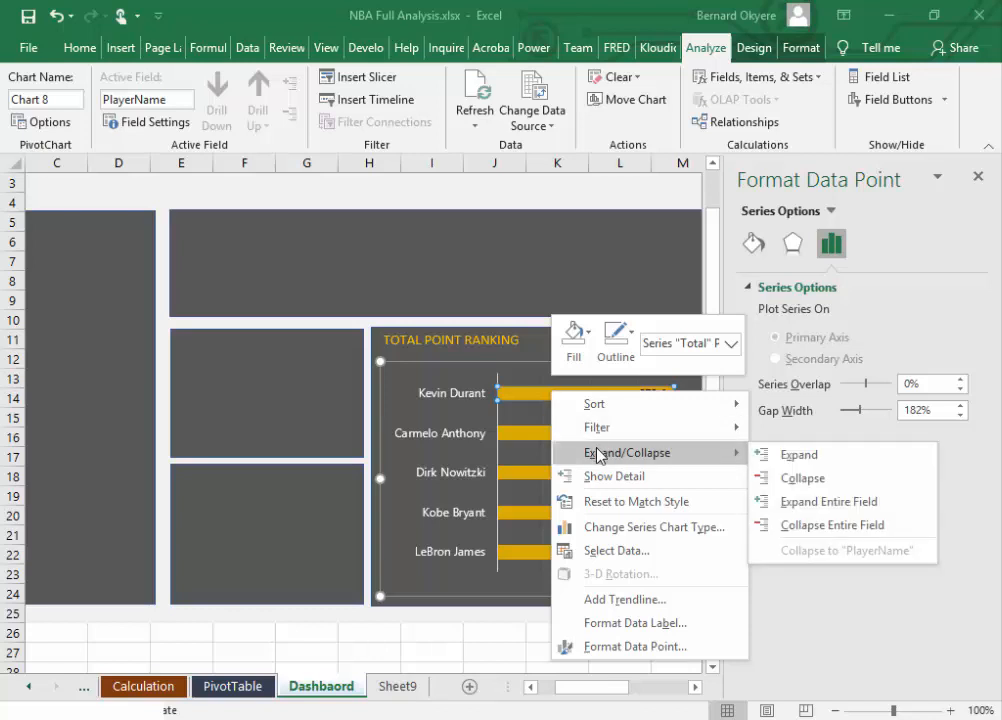
click(521, 398)
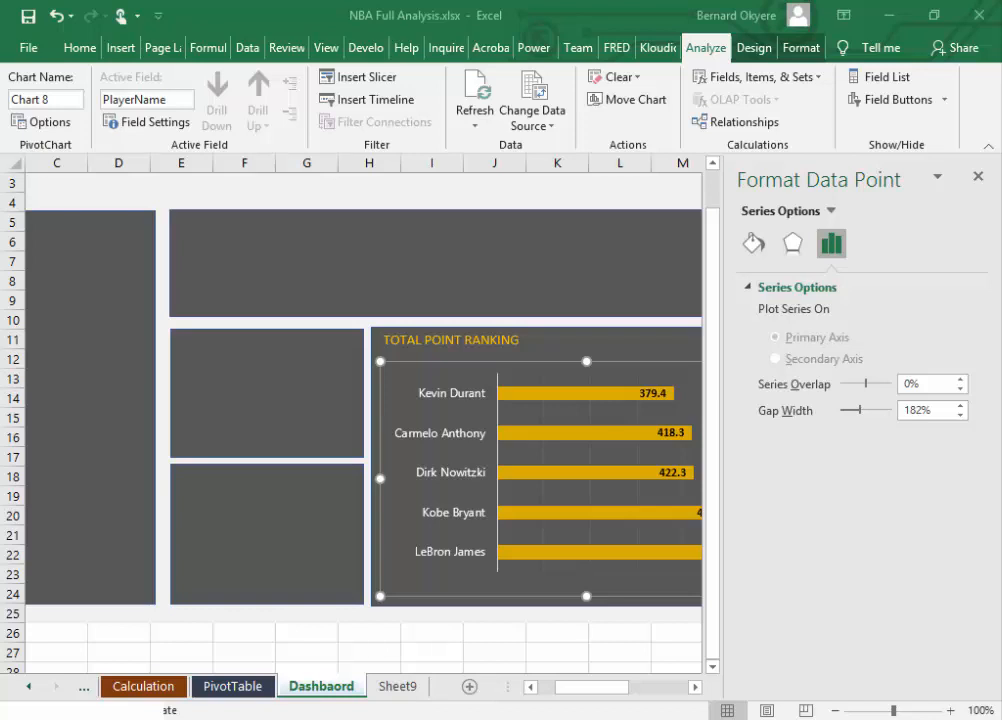
Step: Set the gap width of the ranking chart's bars to 62% and close the formatting pane
click(566, 398)
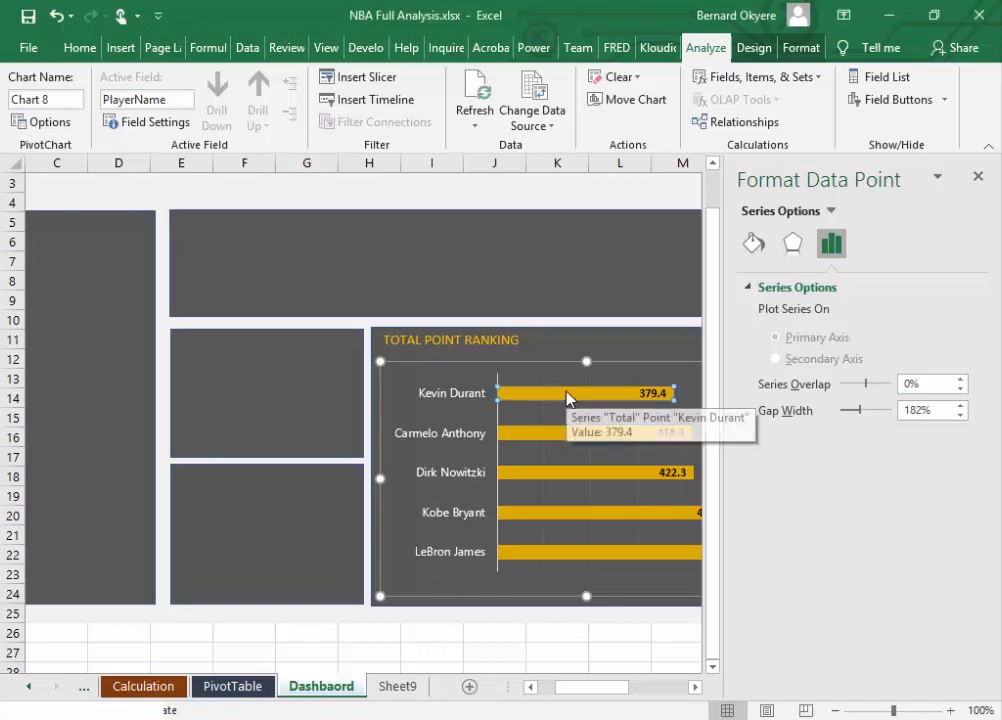
right_click(566, 398)
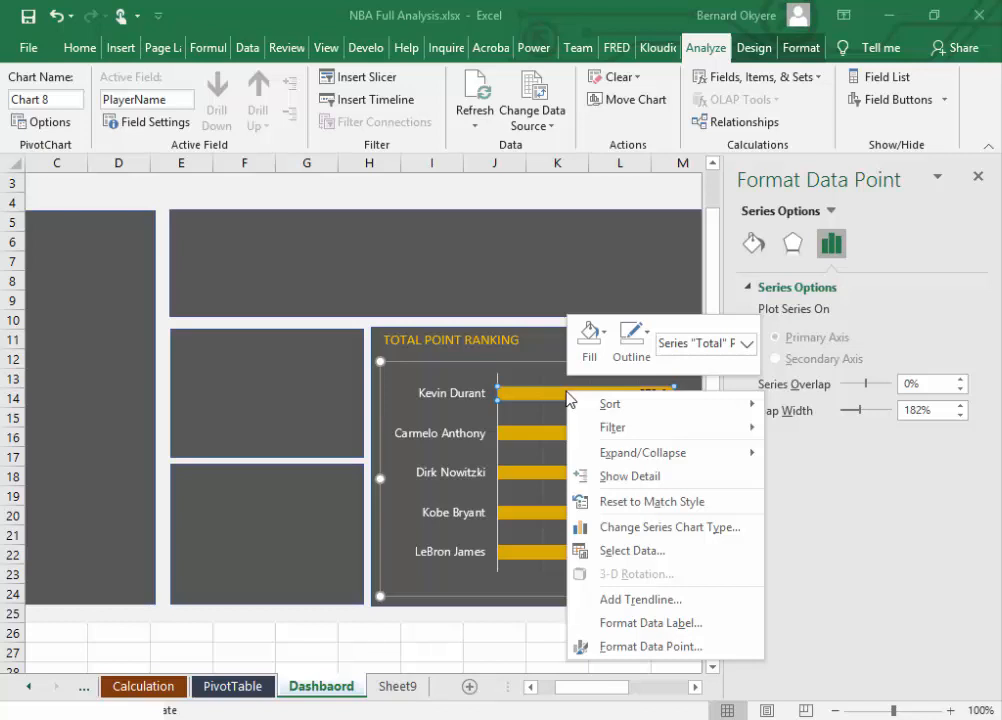
click(656, 664)
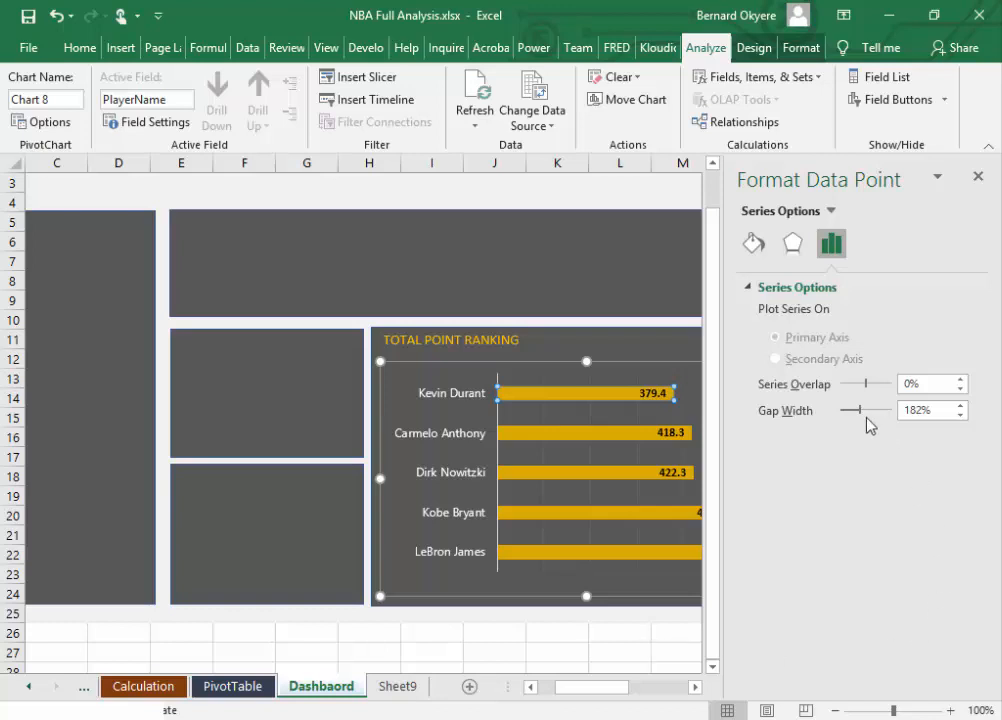
mouse_move(860, 418)
mouse_down()
mouse_move(874, 424)
mouse_move(846, 420)
mouse_up()
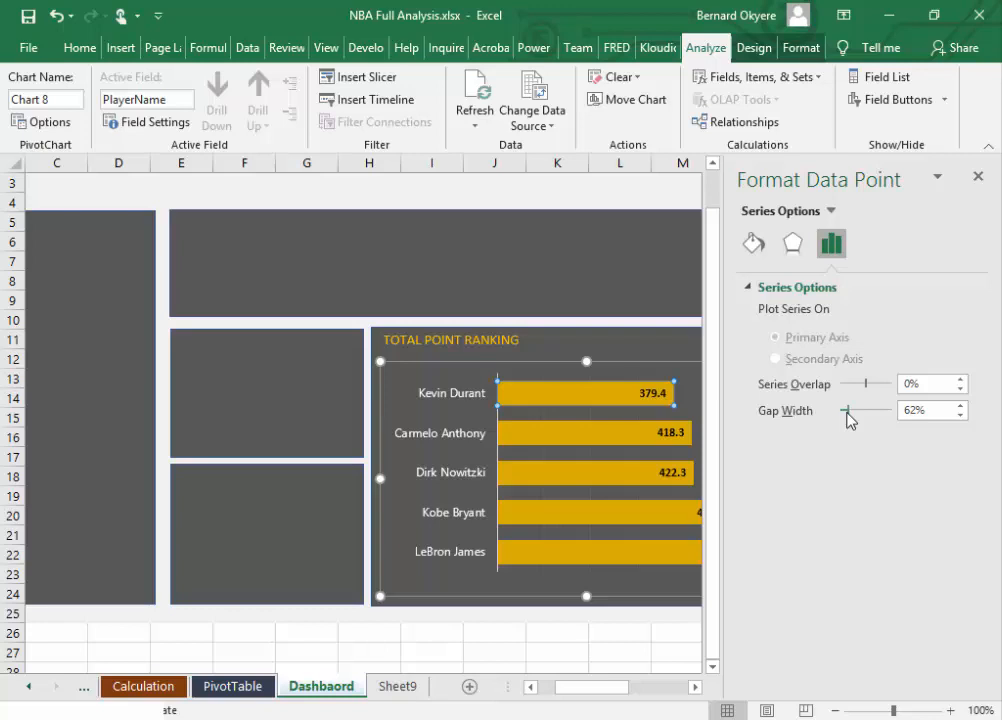
click(646, 351)
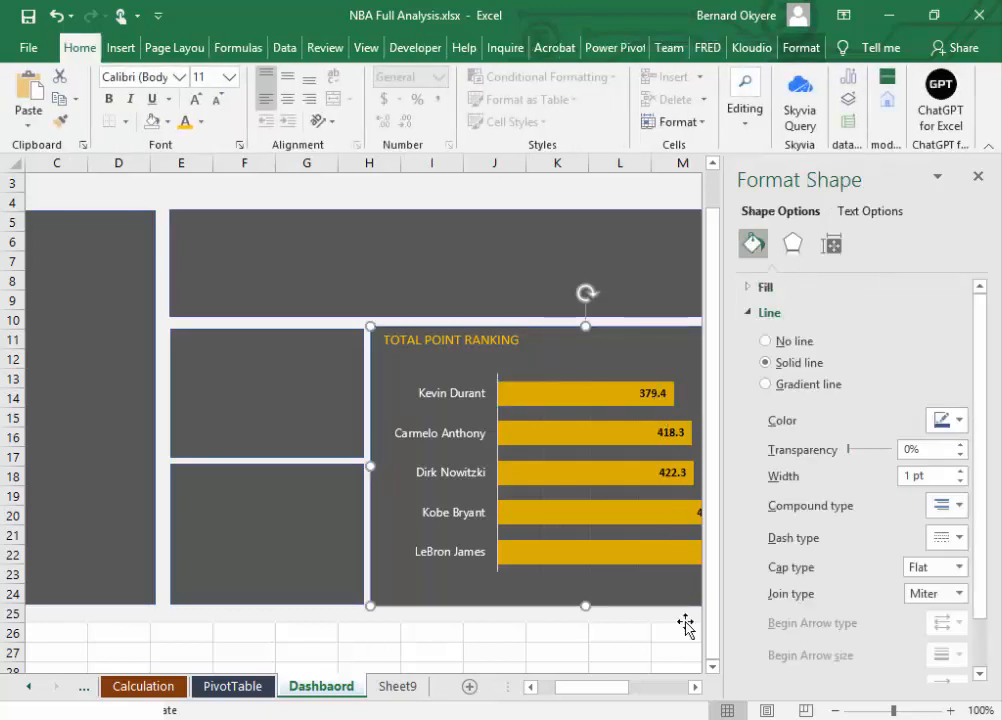
click(675, 634)
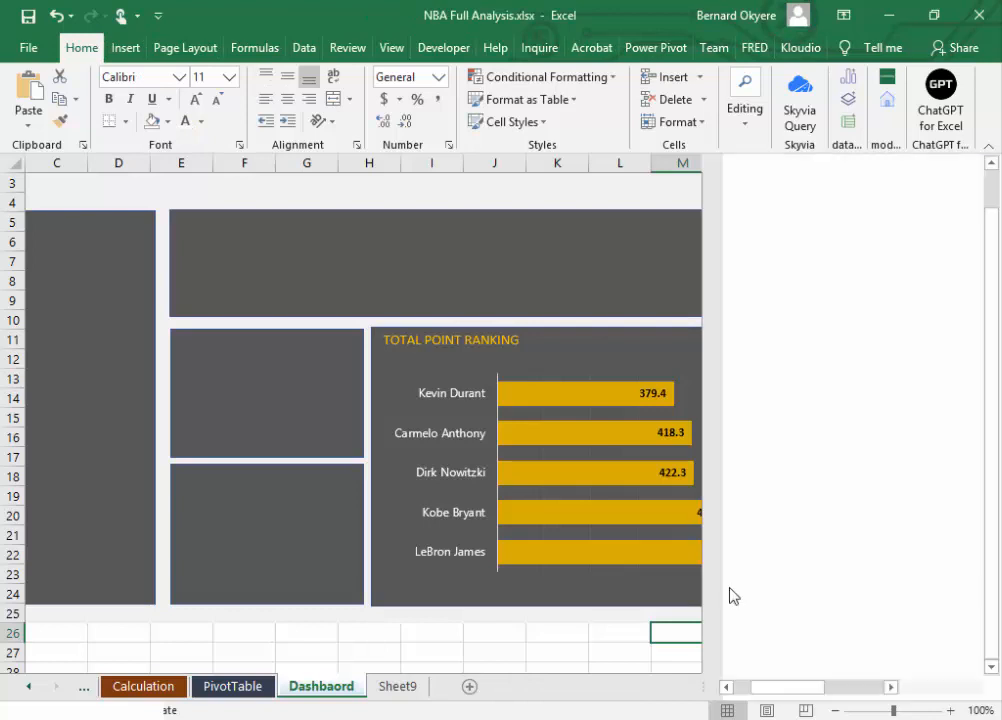
click(854, 503)
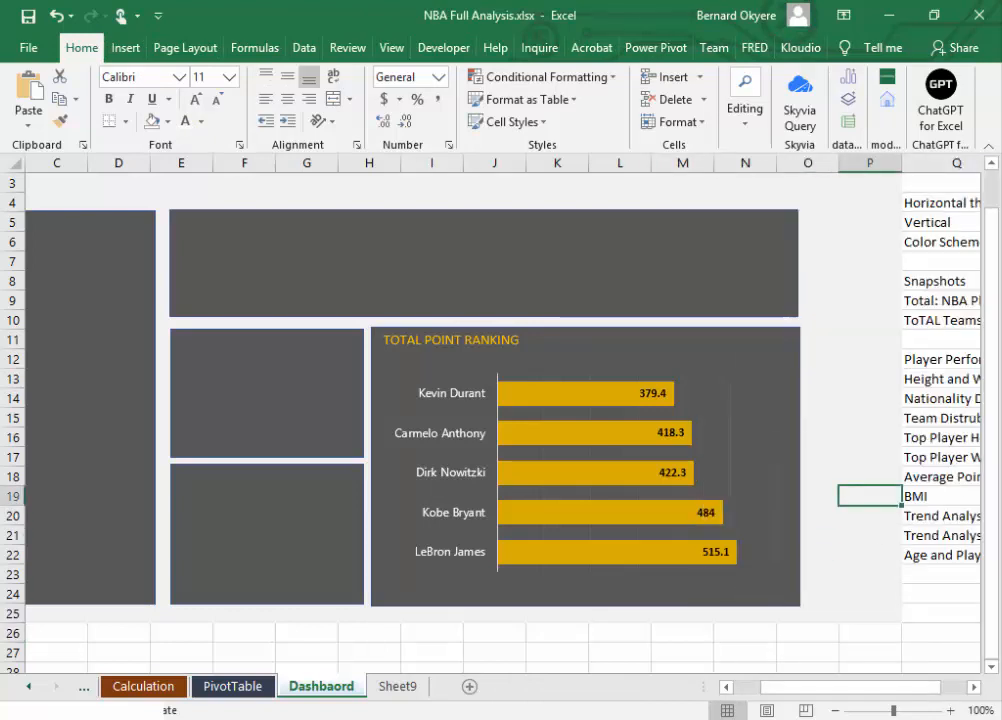
key(alt+Tab)
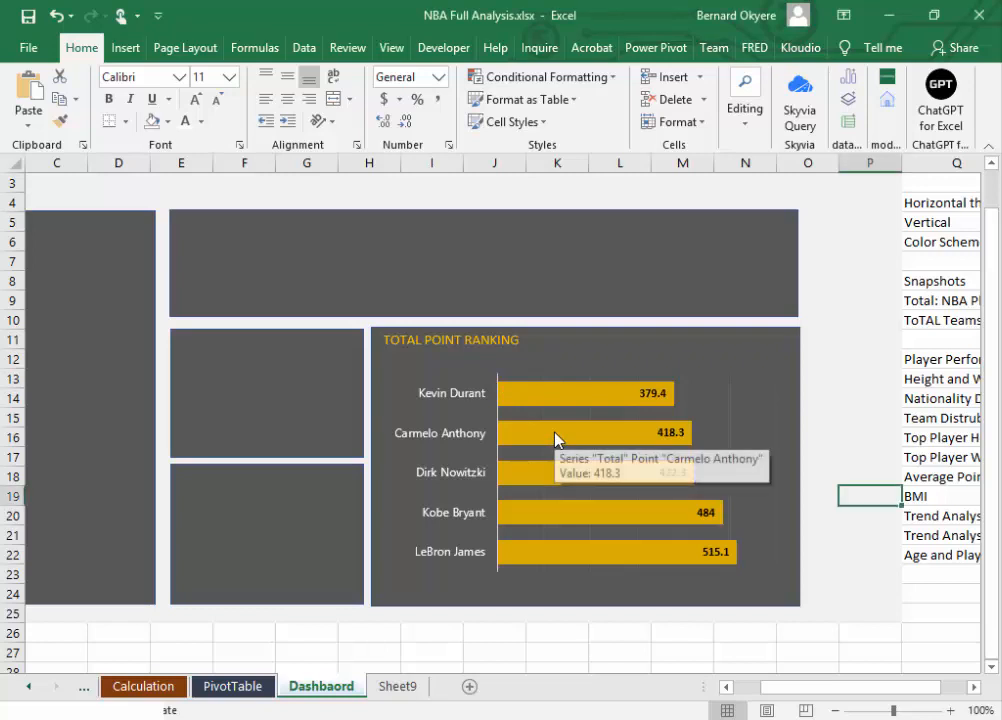
click(562, 403)
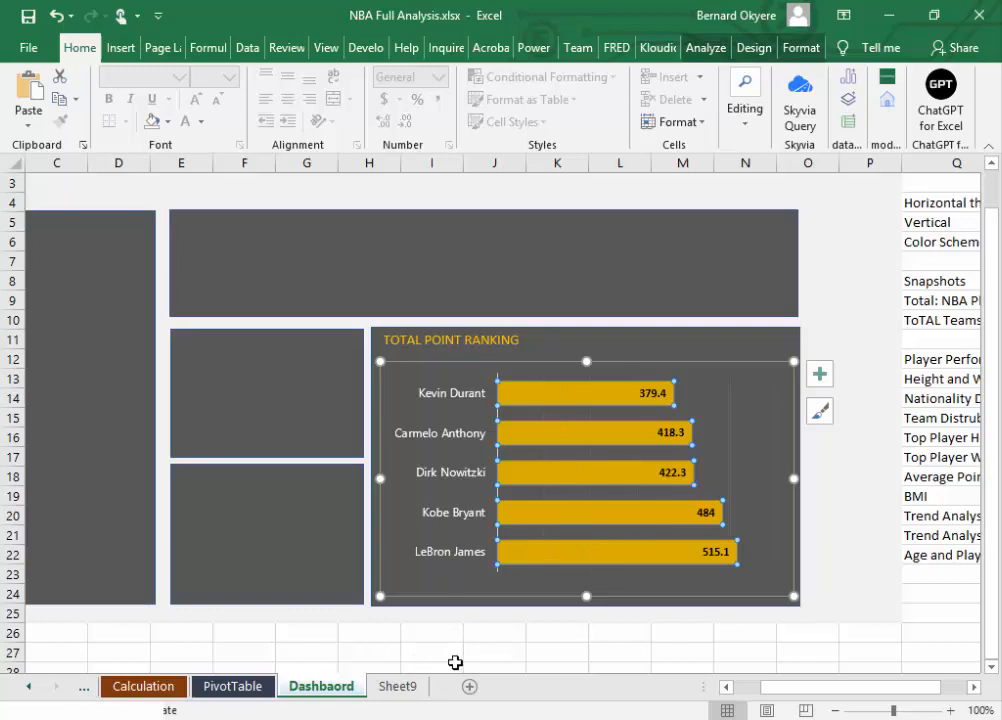
Step: Switch to Chrome and maximize the window with the adobe kuler Google search
click(614, 718)
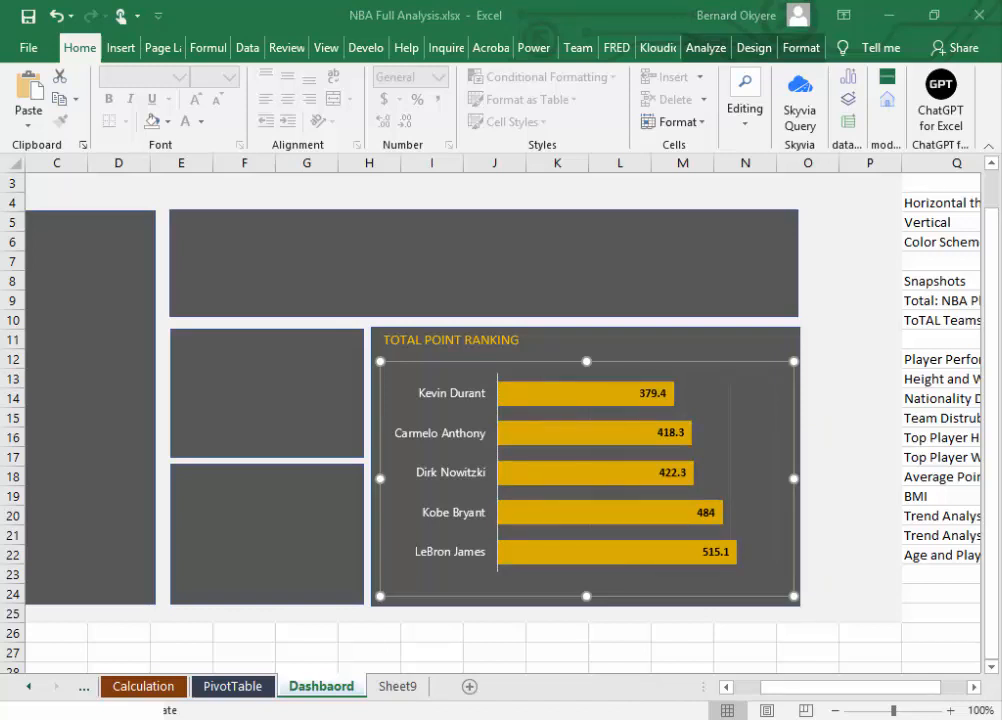
drag(0, 45, 438, 171)
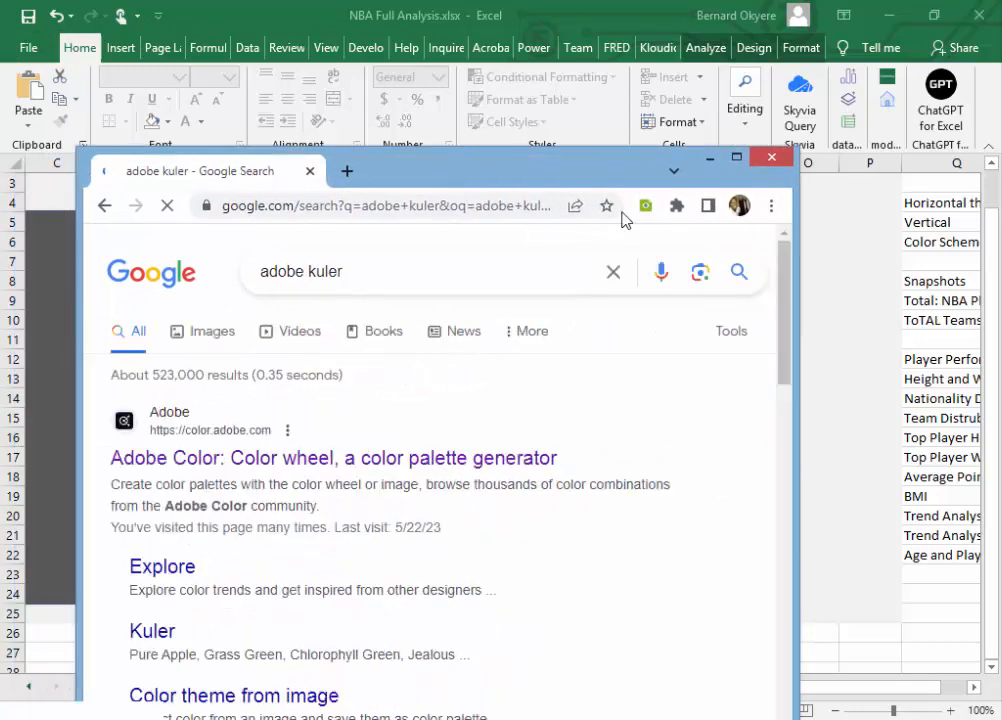
click(735, 157)
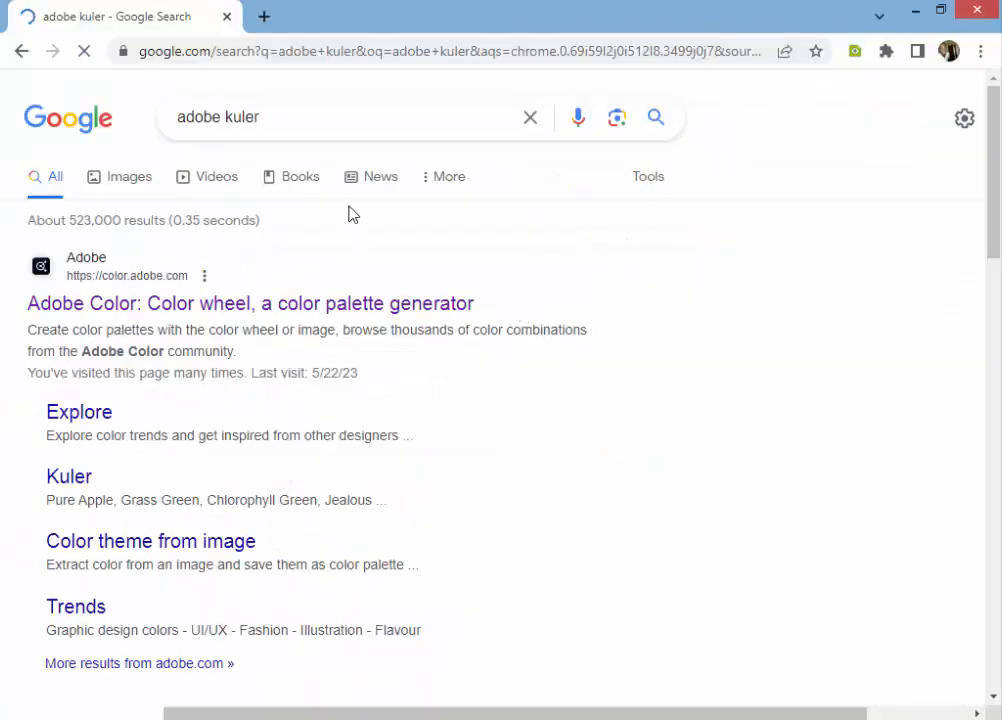
click(286, 119)
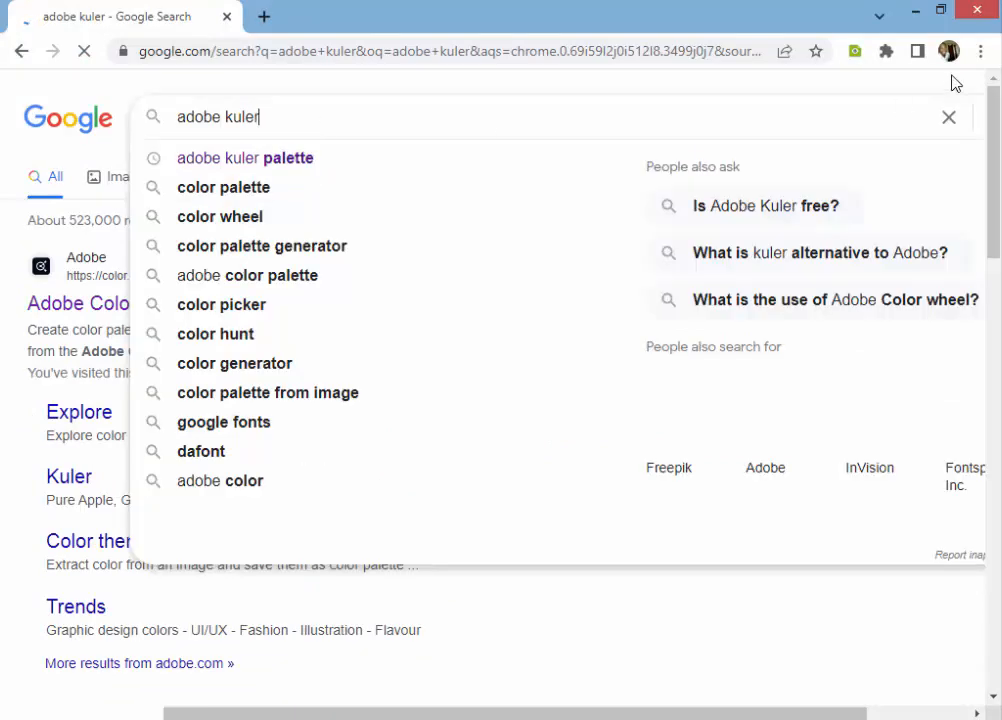
drag(828, 11, 660, 40)
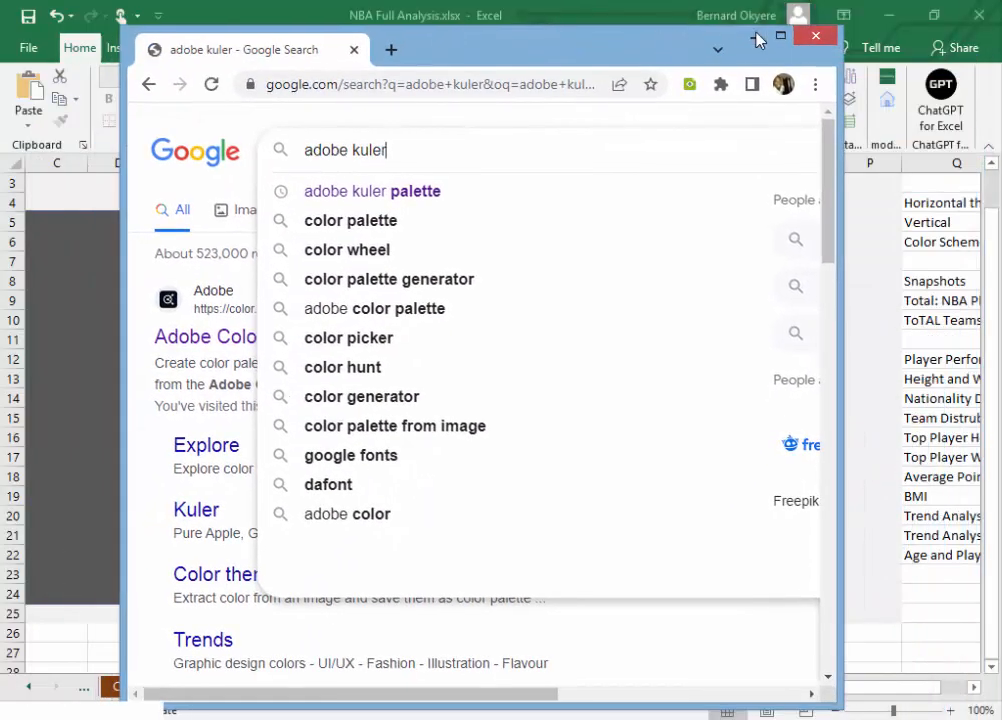
click(780, 36)
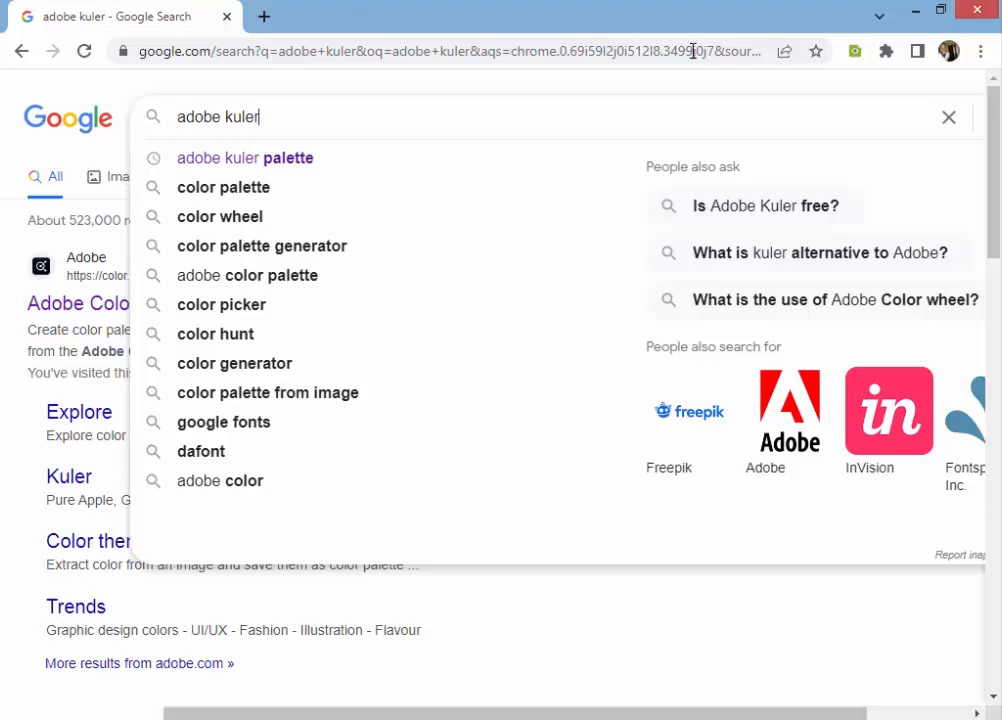
Step: Clear the Google query and rerun the recent search for adobe kuler
click(615, 624)
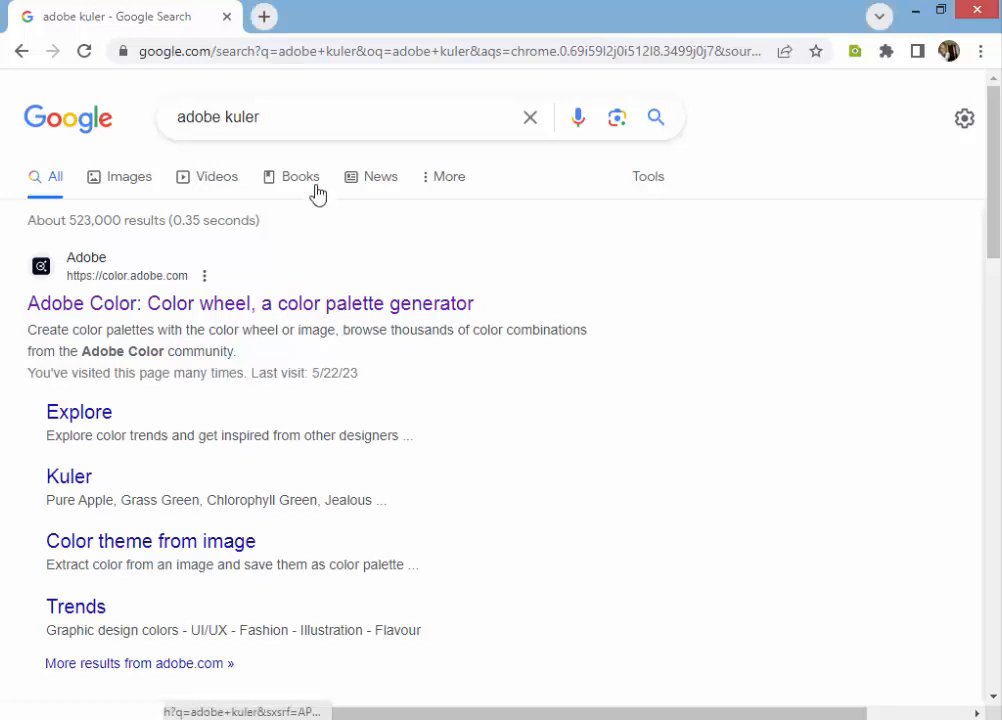
click(291, 115)
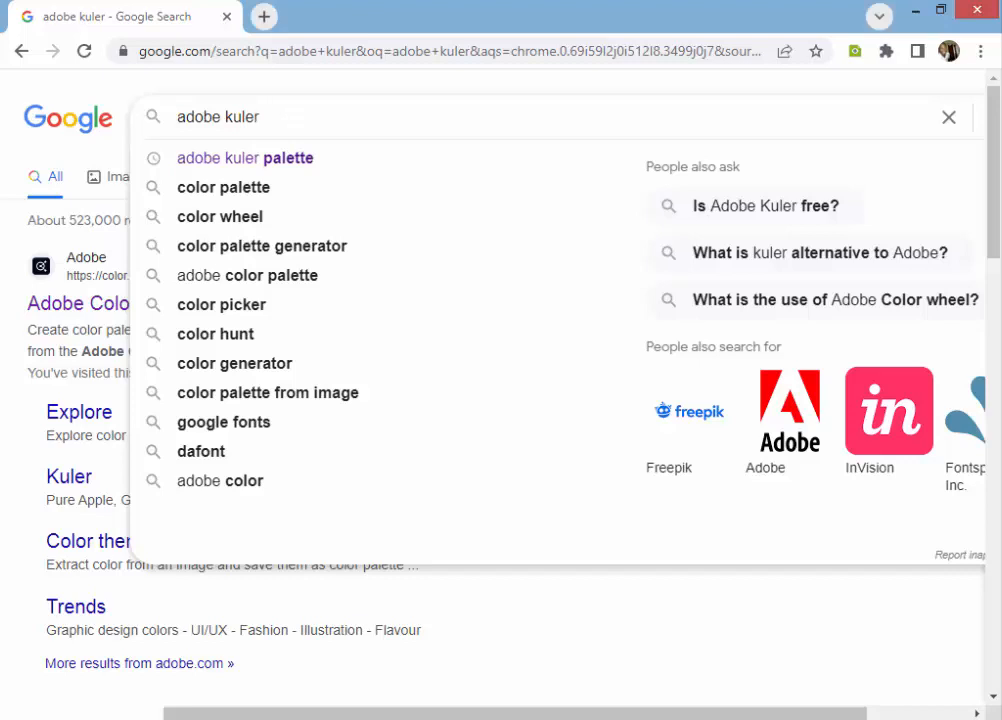
click(850, 617)
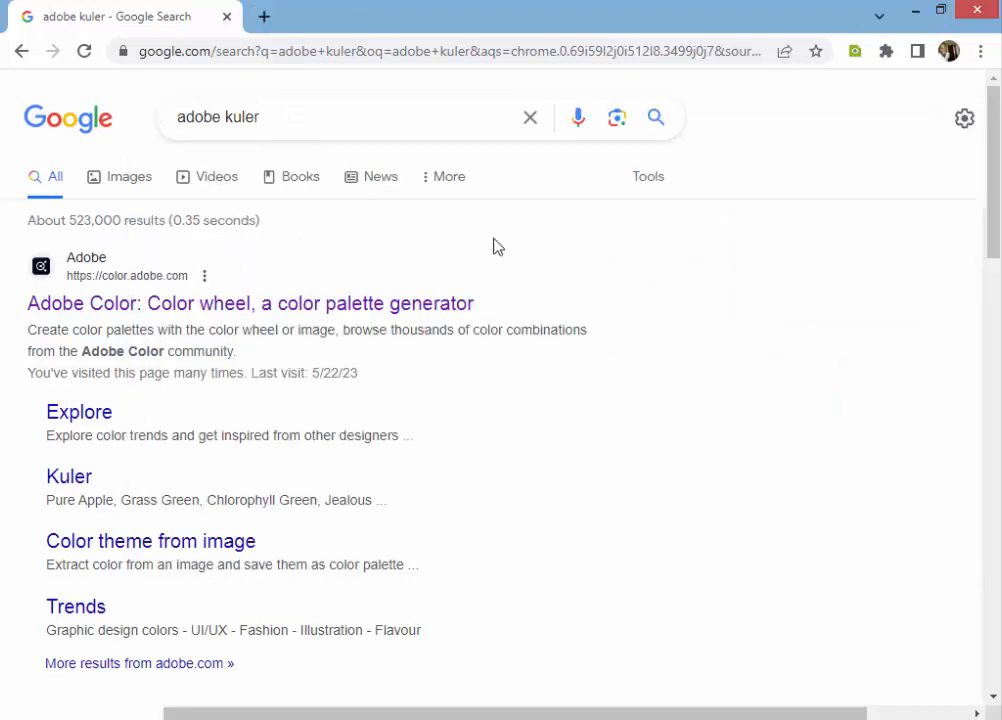
click(309, 120)
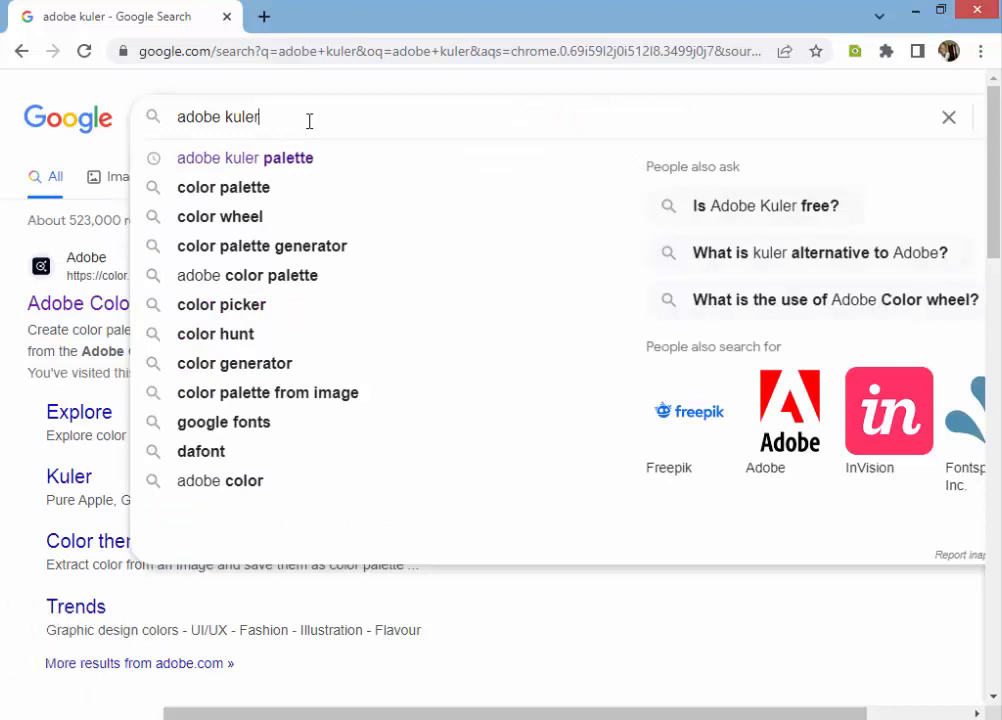
click(949, 118)
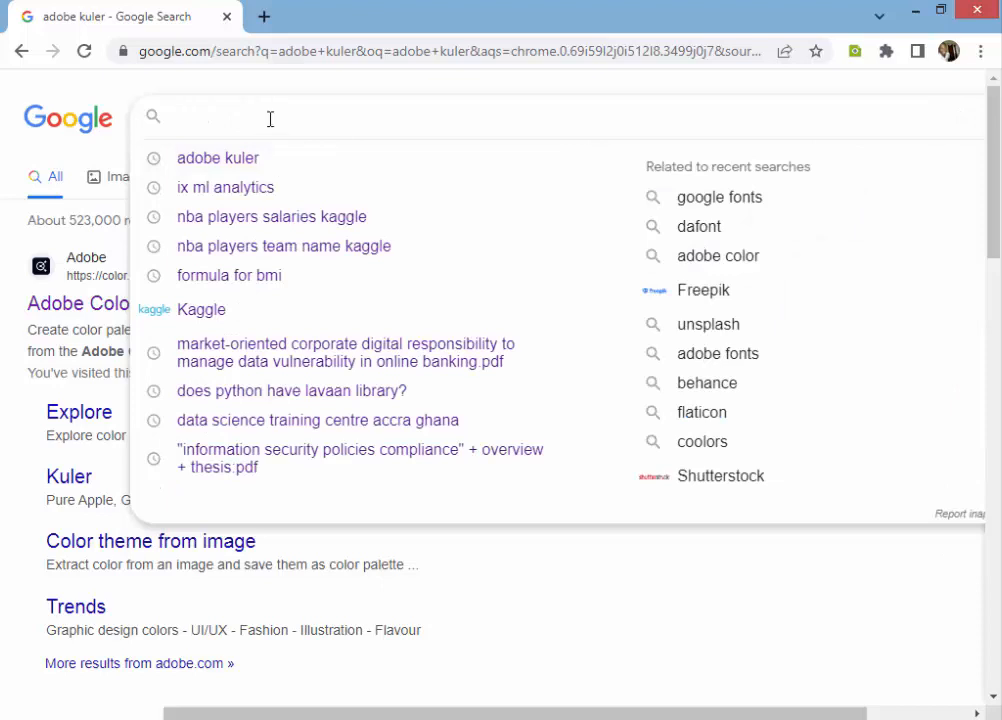
click(243, 162)
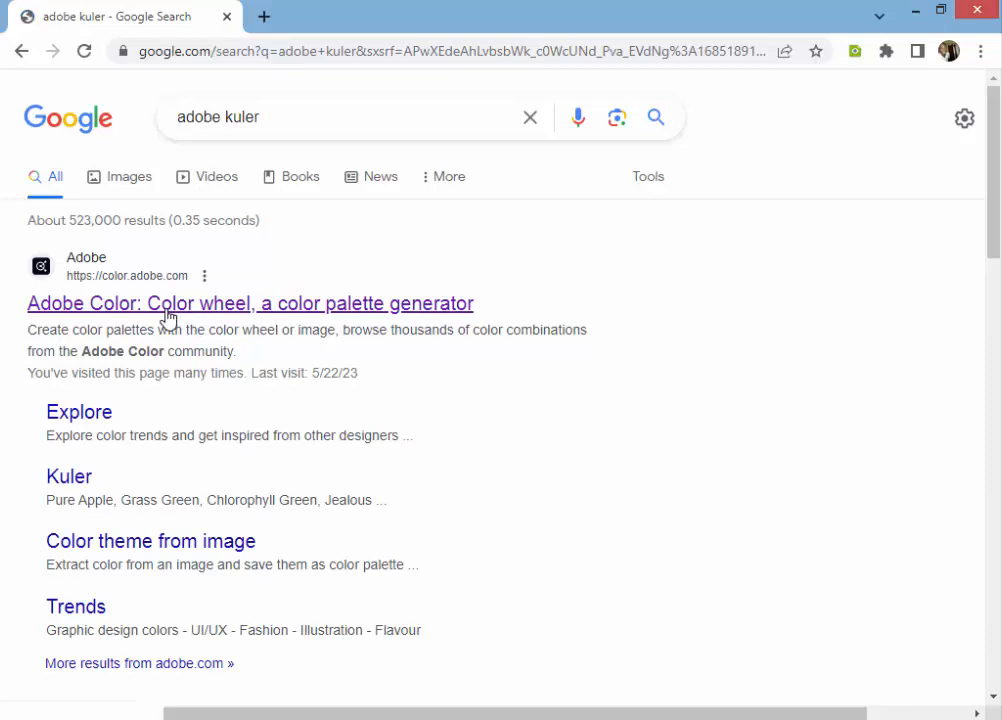
Step: Open the Adobe Color result from the Google search in a new tab and switch to it
mouse_move(998, 219)
mouse_down()
mouse_move(984, 537)
mouse_move(999, 195)
mouse_up()
click(303, 110)
click(624, 641)
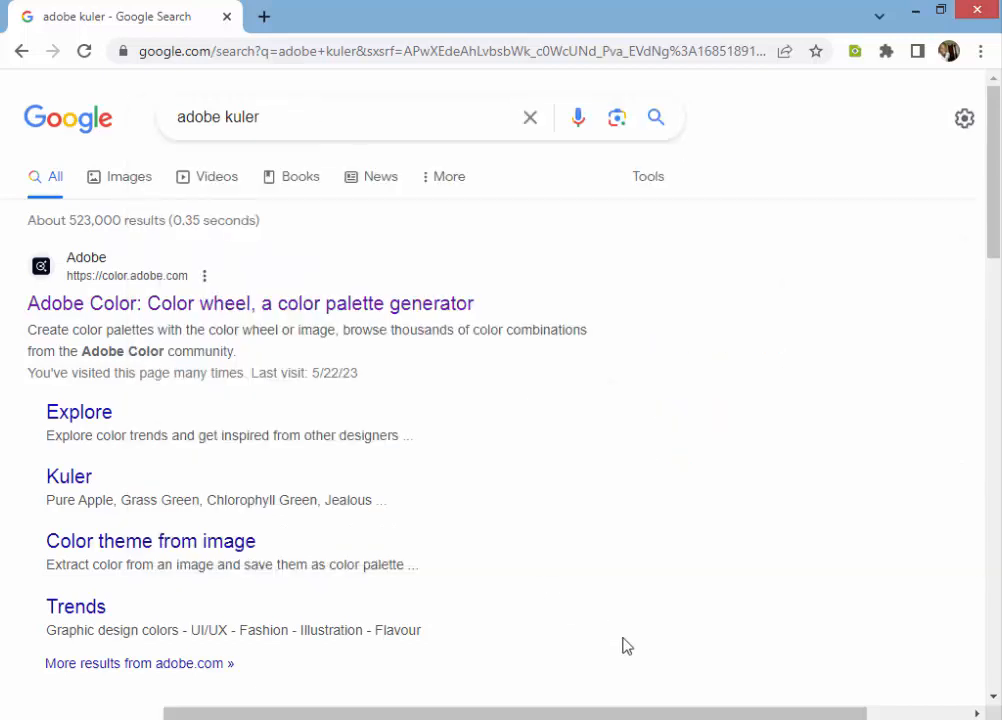
middle_click(185, 318)
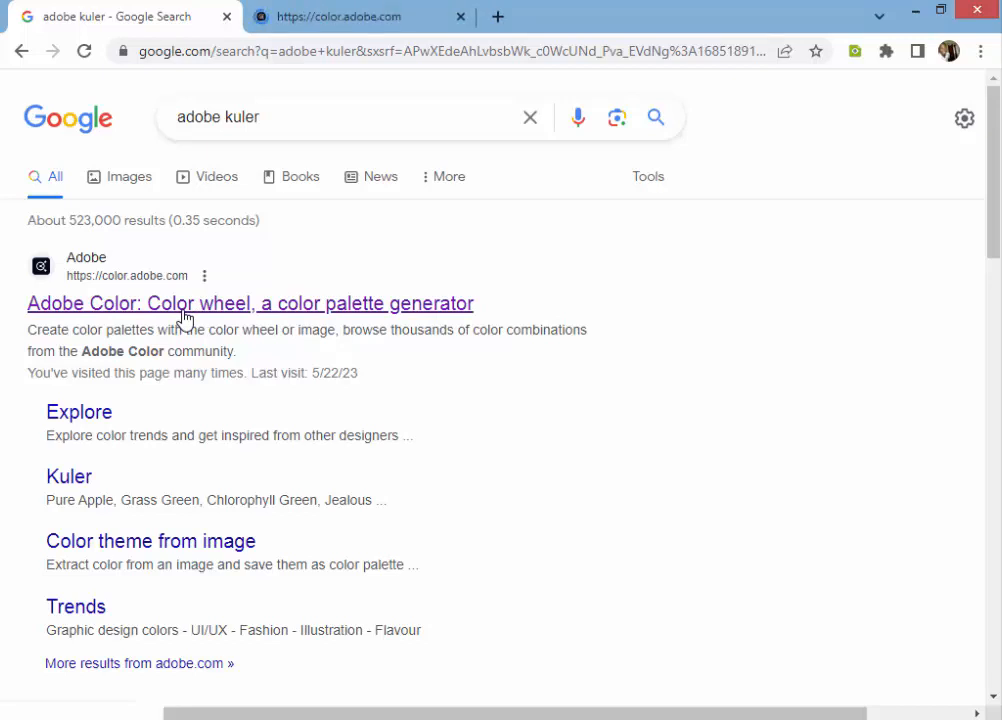
click(345, 16)
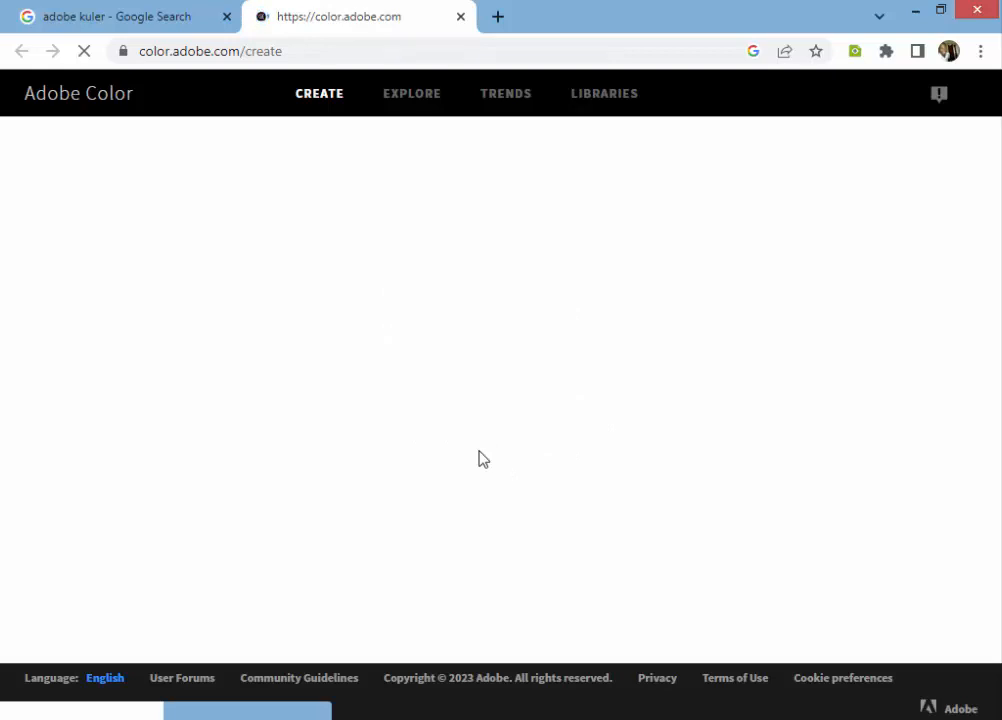
click(302, 50)
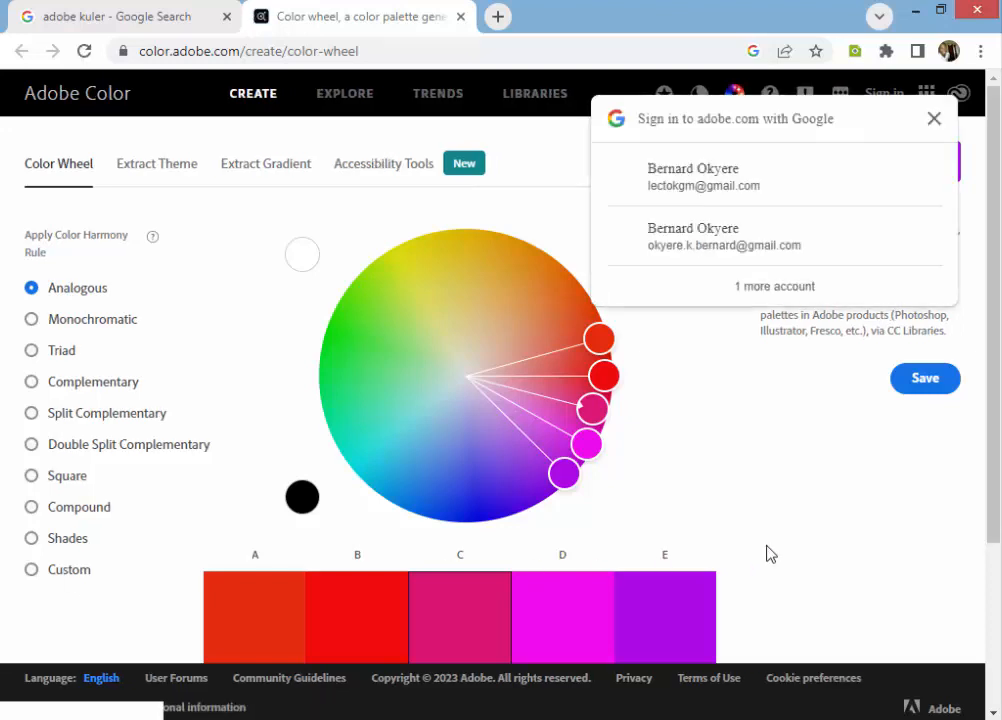
Step: Dismiss the Google sign-in prompt and select the hex code of color A below the color wheel
click(933, 120)
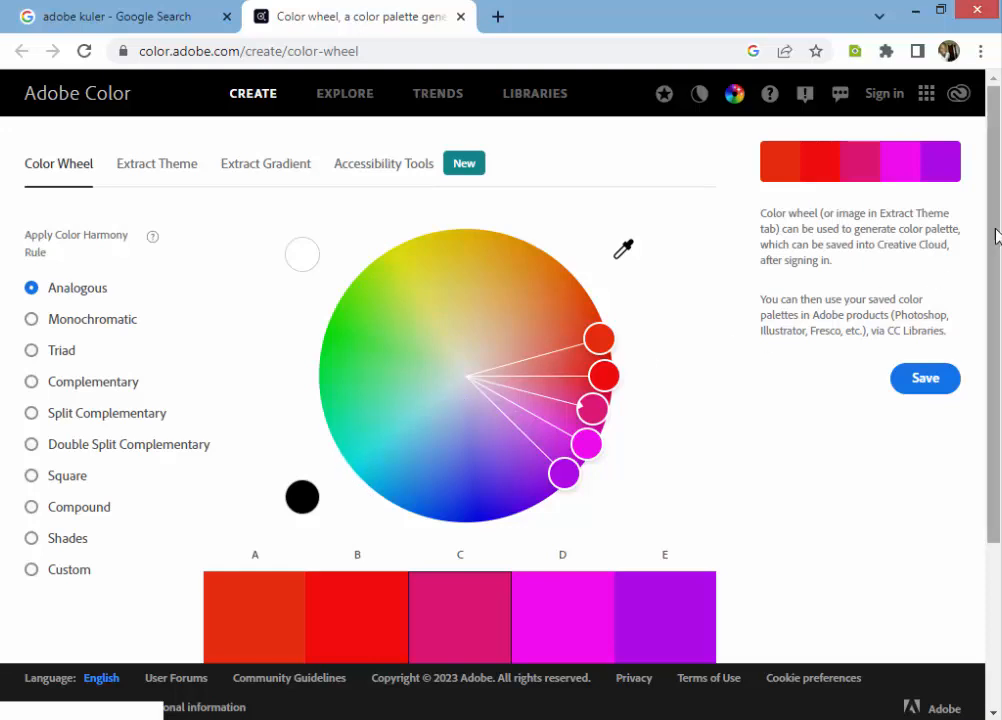
drag(995, 234, 997, 498)
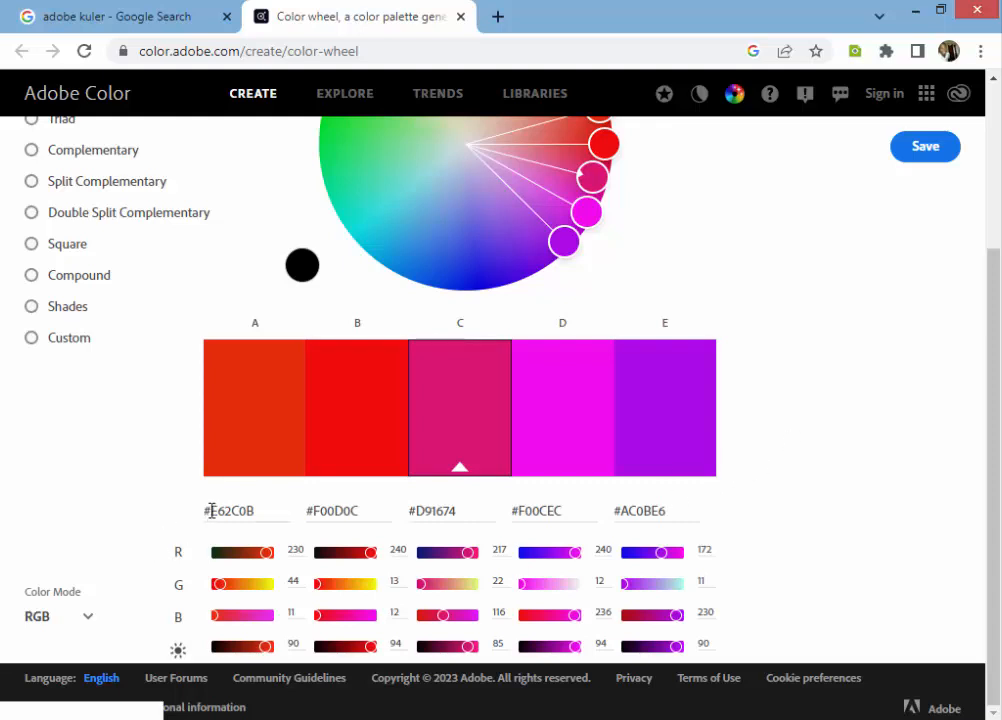
drag(211, 511, 256, 513)
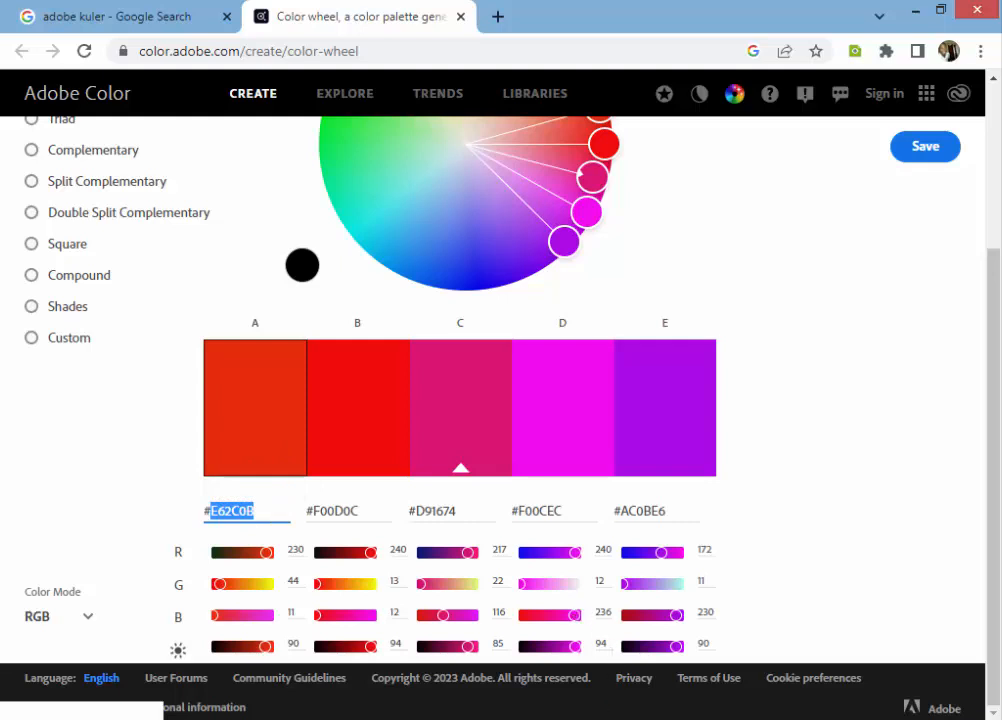
Step: Switch to the NBA Full Analysis workbook in Excel and look up the custom RGB fill values of Kevin Durant's bar
click(467, 718)
click(539, 478)
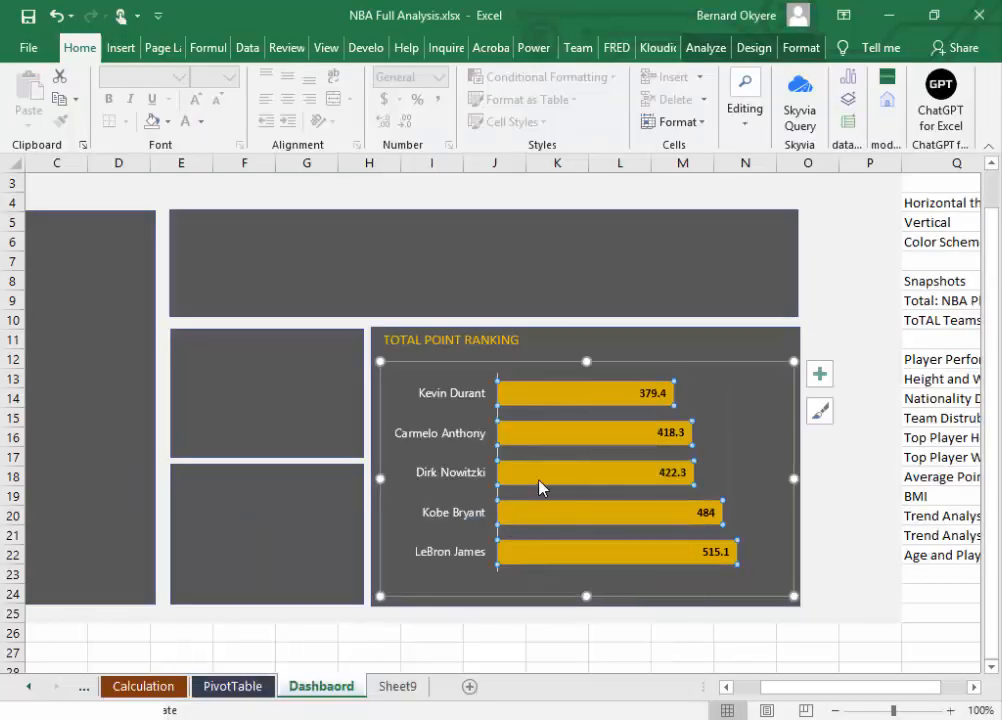
click(530, 400)
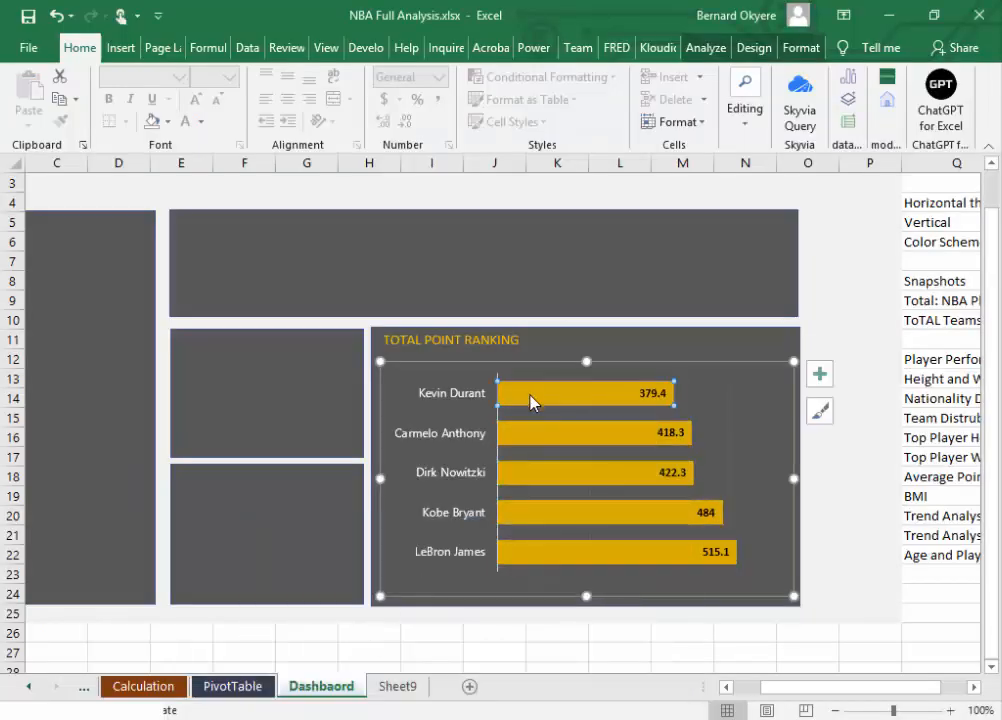
click(169, 122)
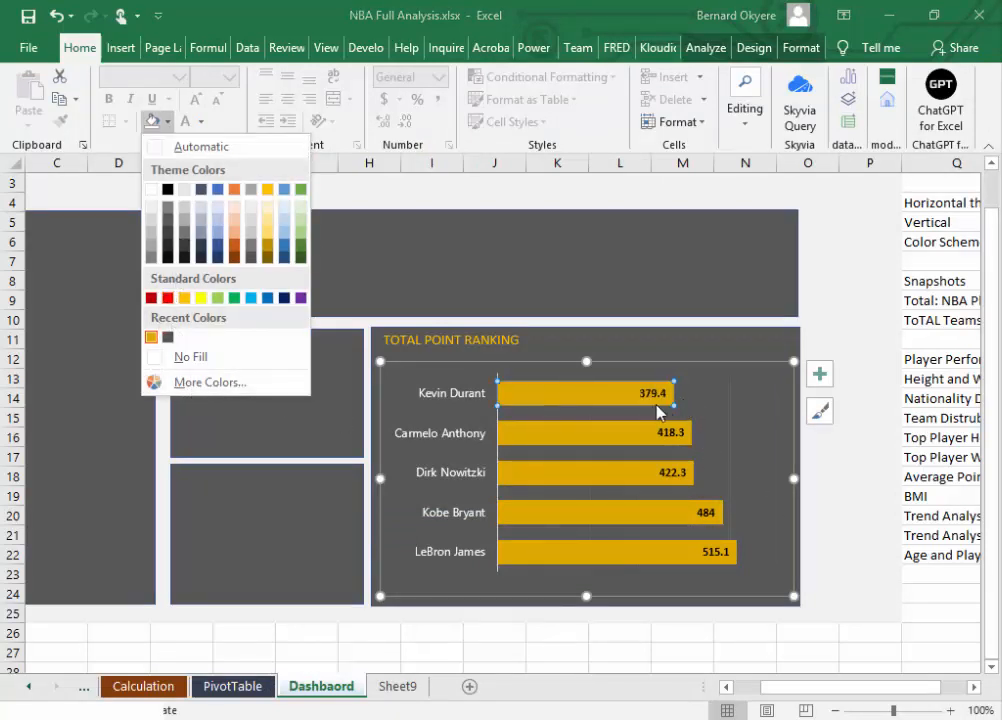
click(190, 382)
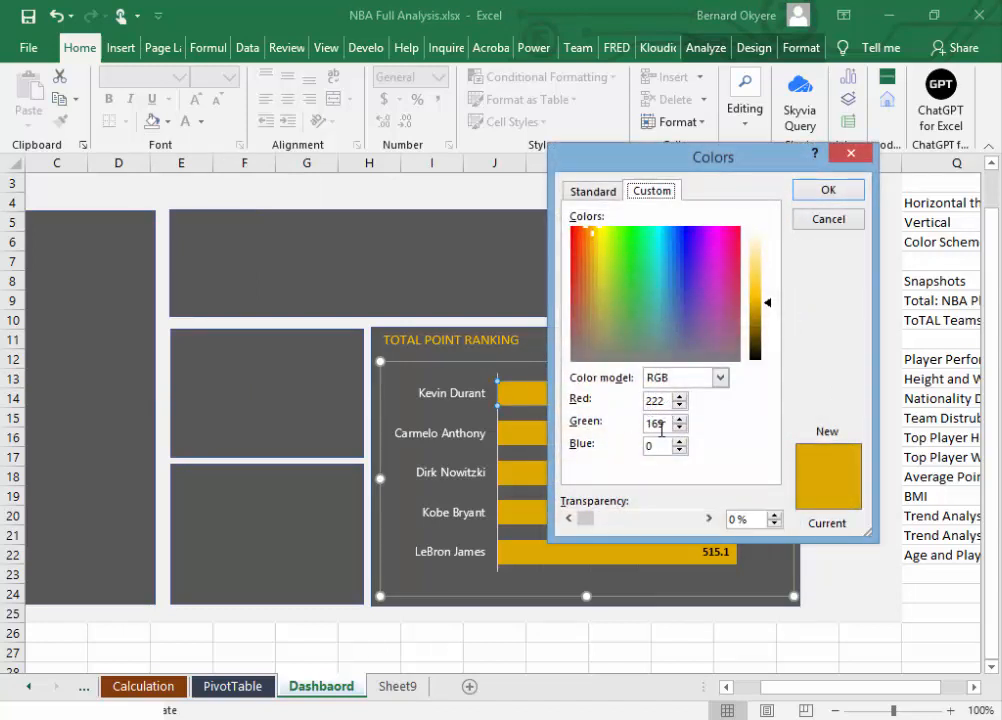
click(651, 401)
double_click(651, 401)
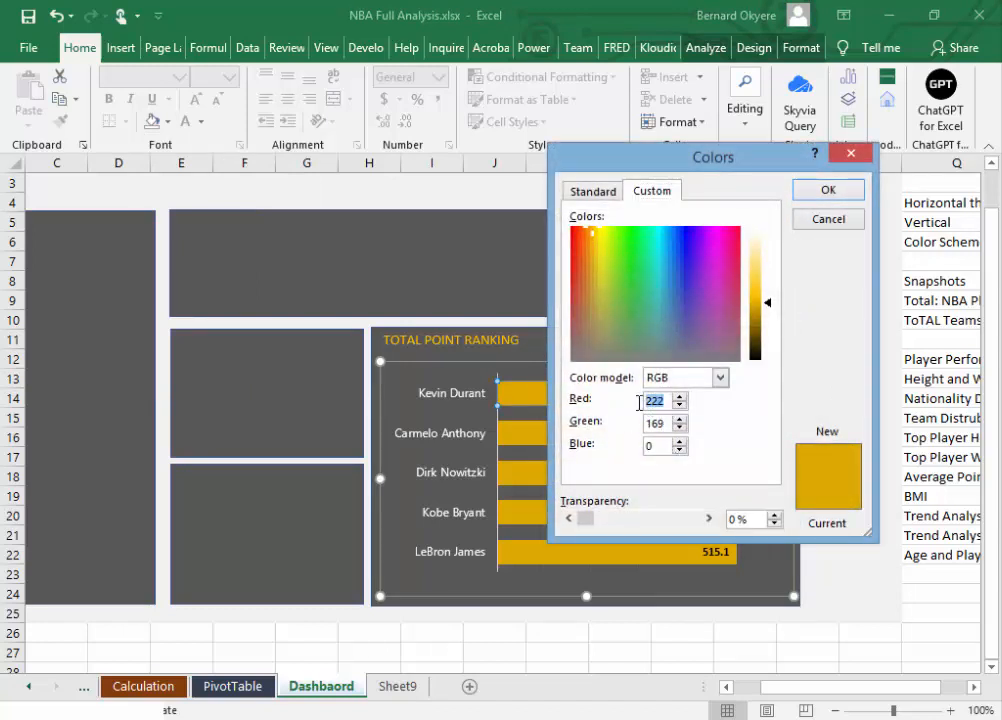
key(alt+Tab)
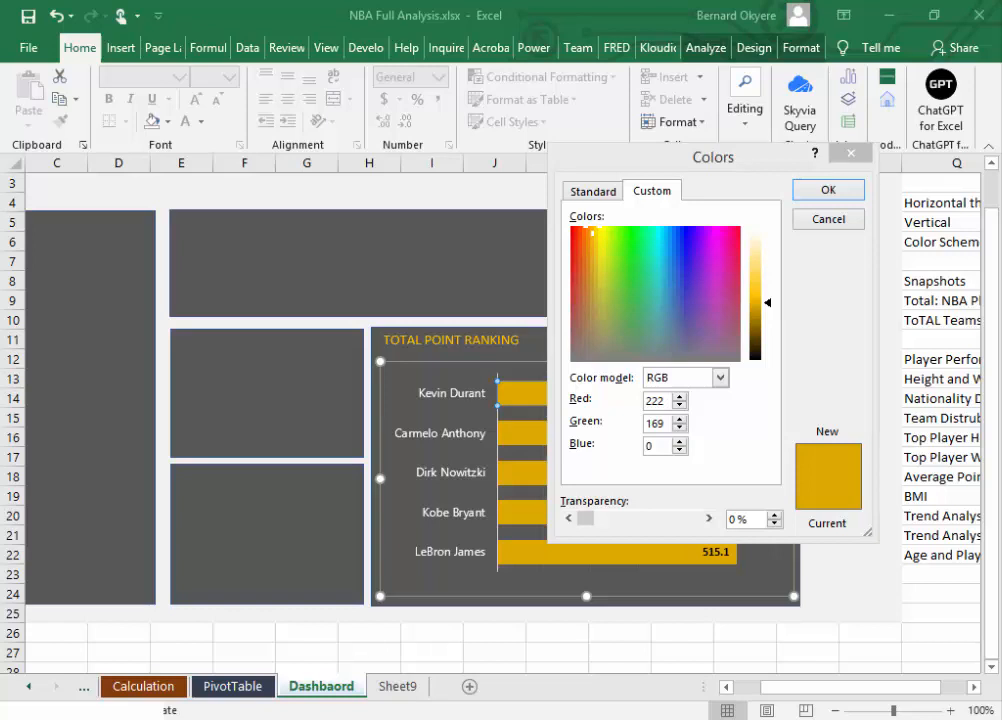
click(851, 153)
Step: Switch back to Adobe Color in Chrome and set color A's RGB values to 222, 169 and 10
mouse_move(600, 718)
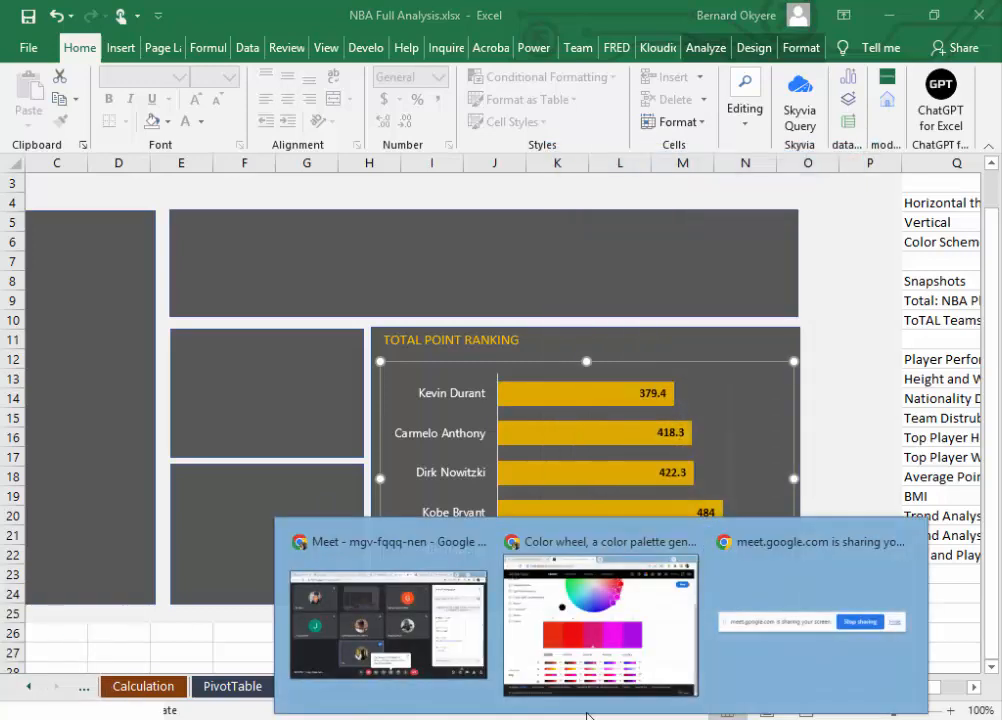
click(578, 617)
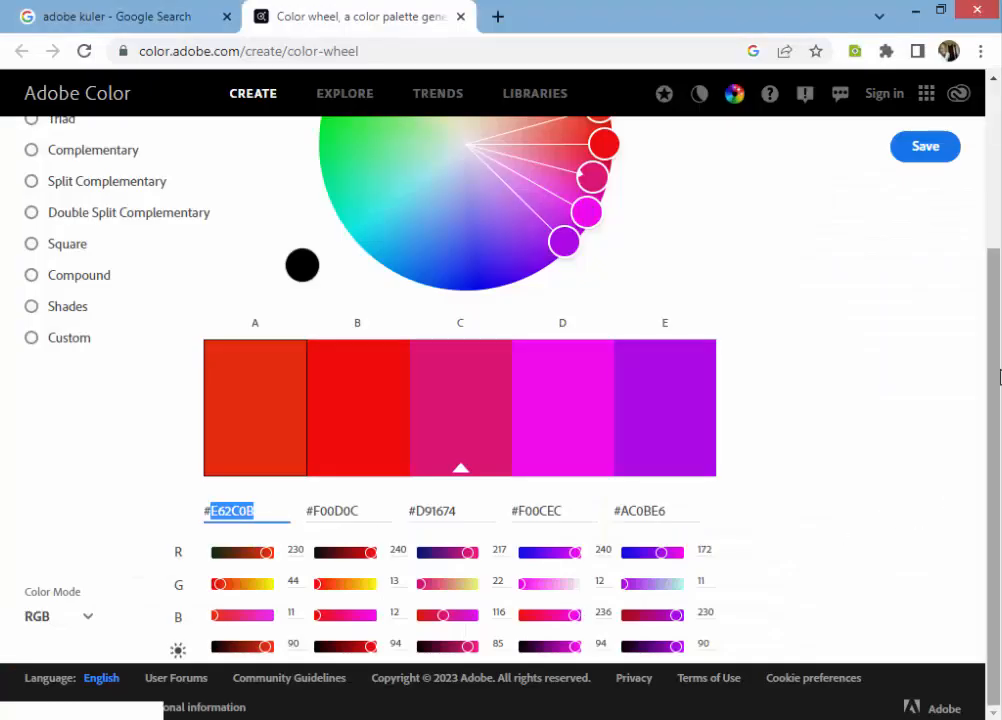
click(295, 550)
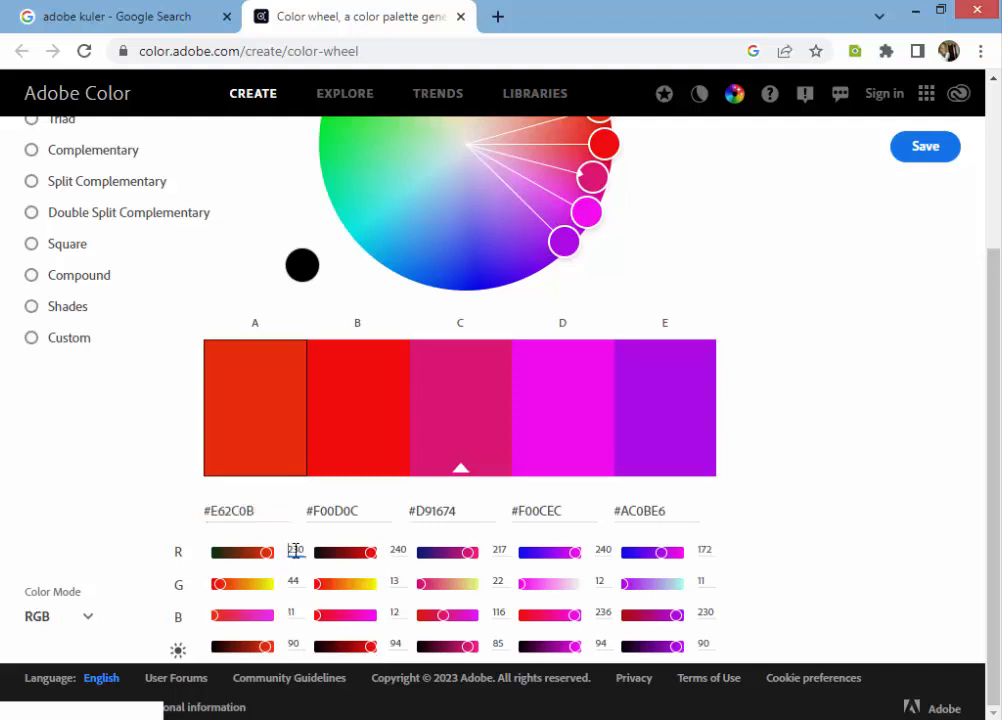
double_click(299, 548)
text(22)
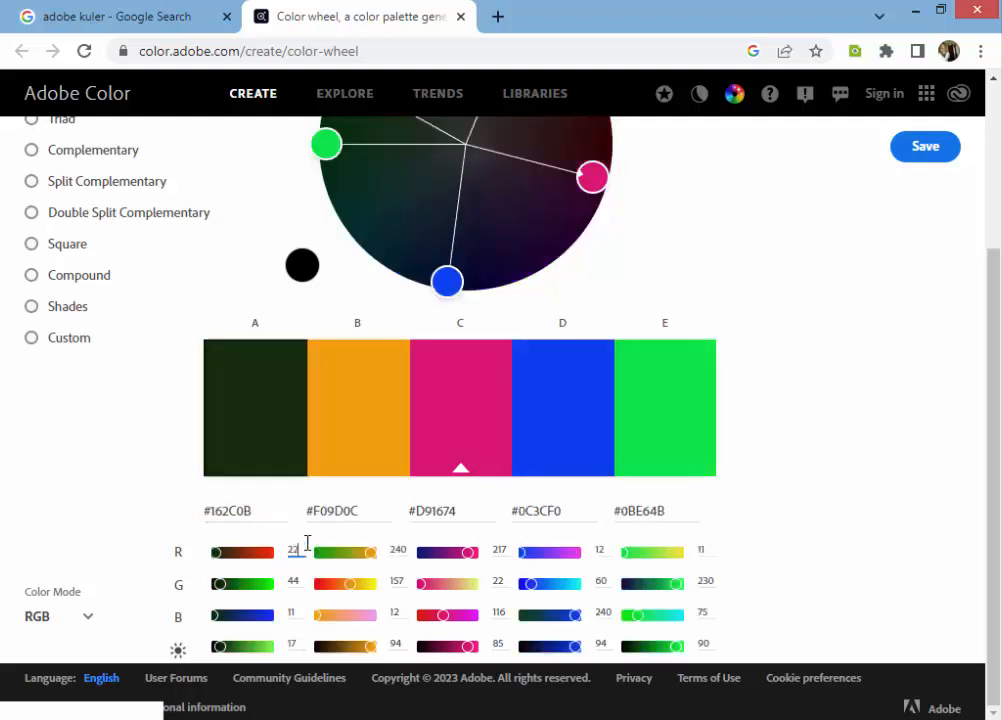
text(2)
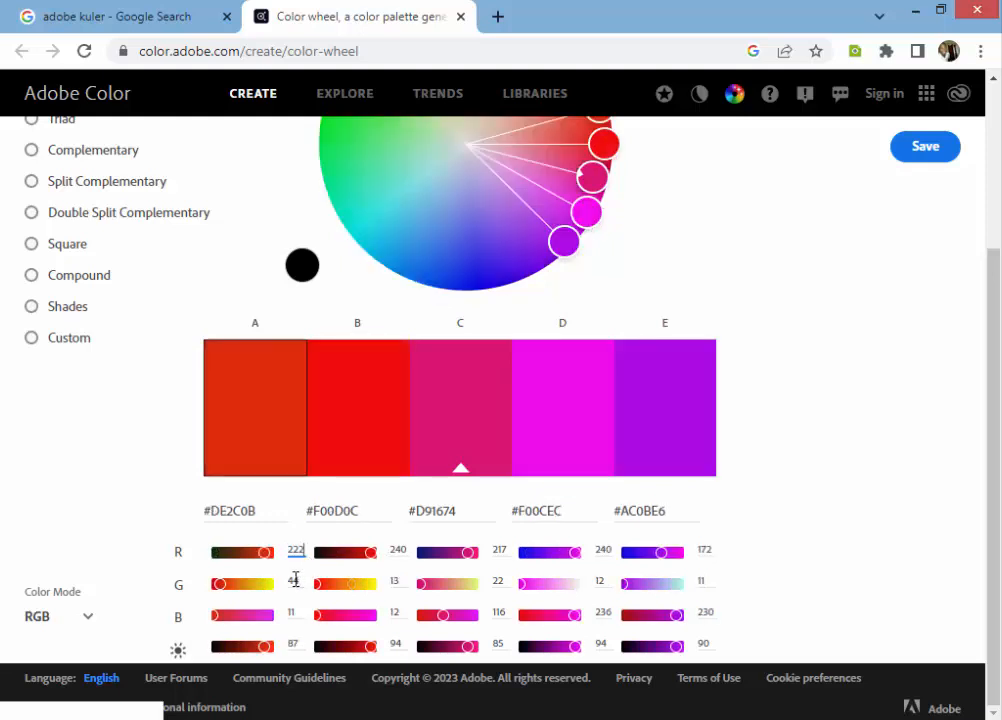
double_click(296, 580)
text(d)
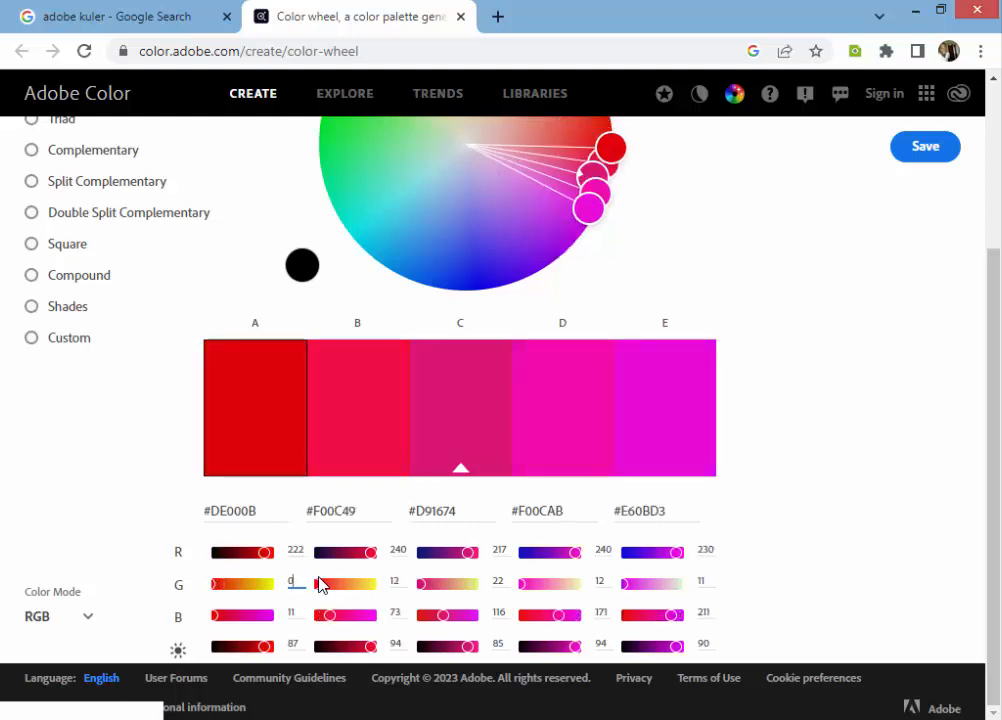
text(169)
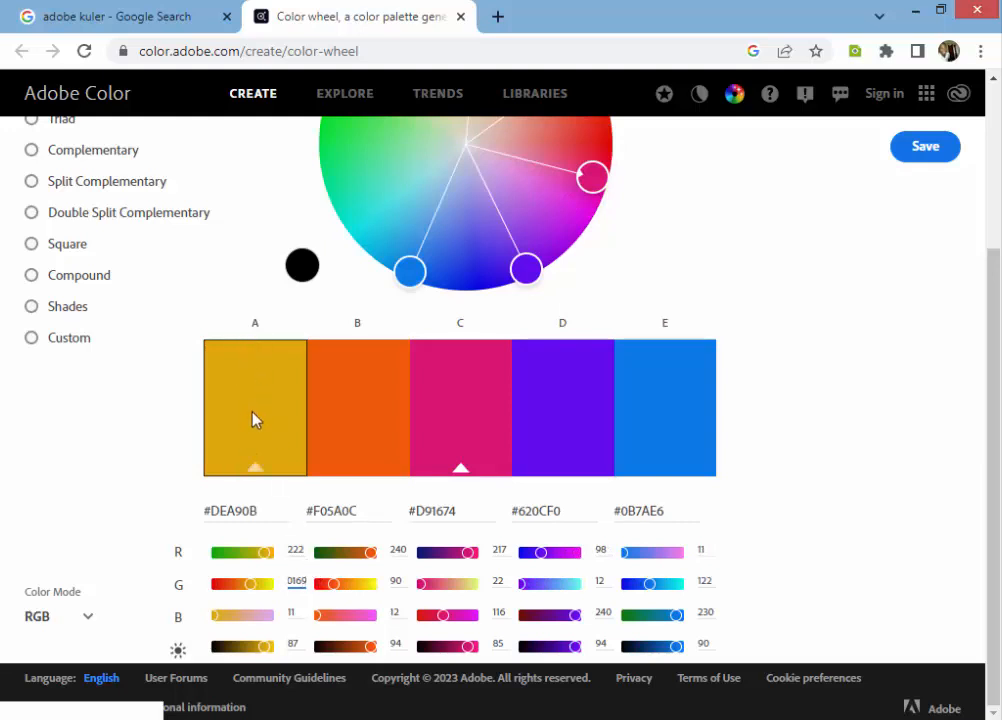
click(293, 612)
key(BackSpace)
text(0)
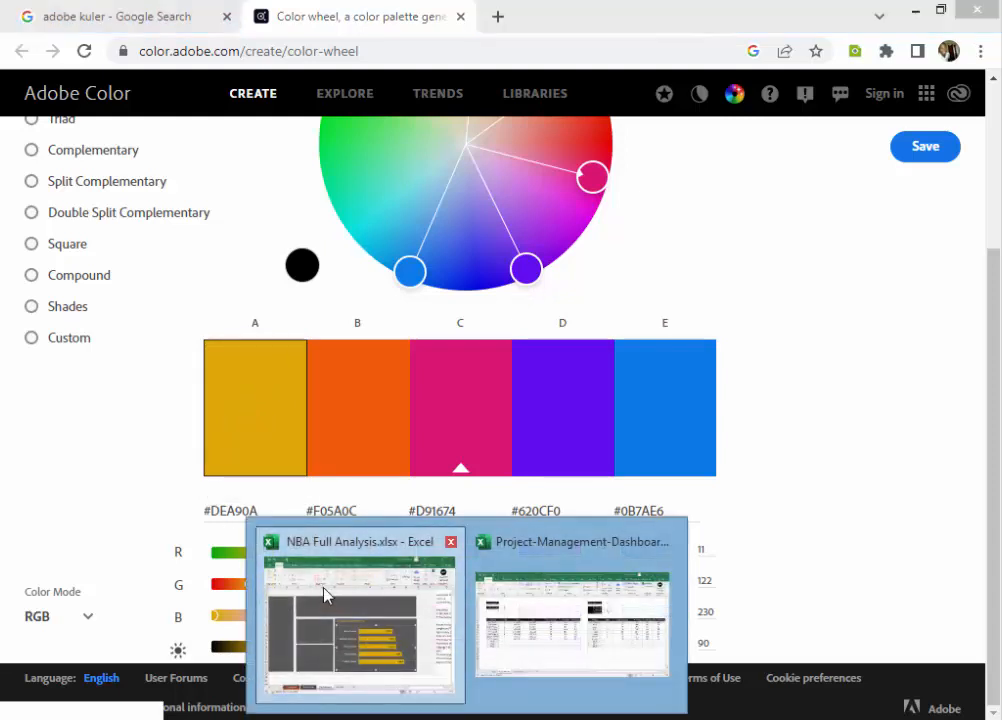
click(324, 594)
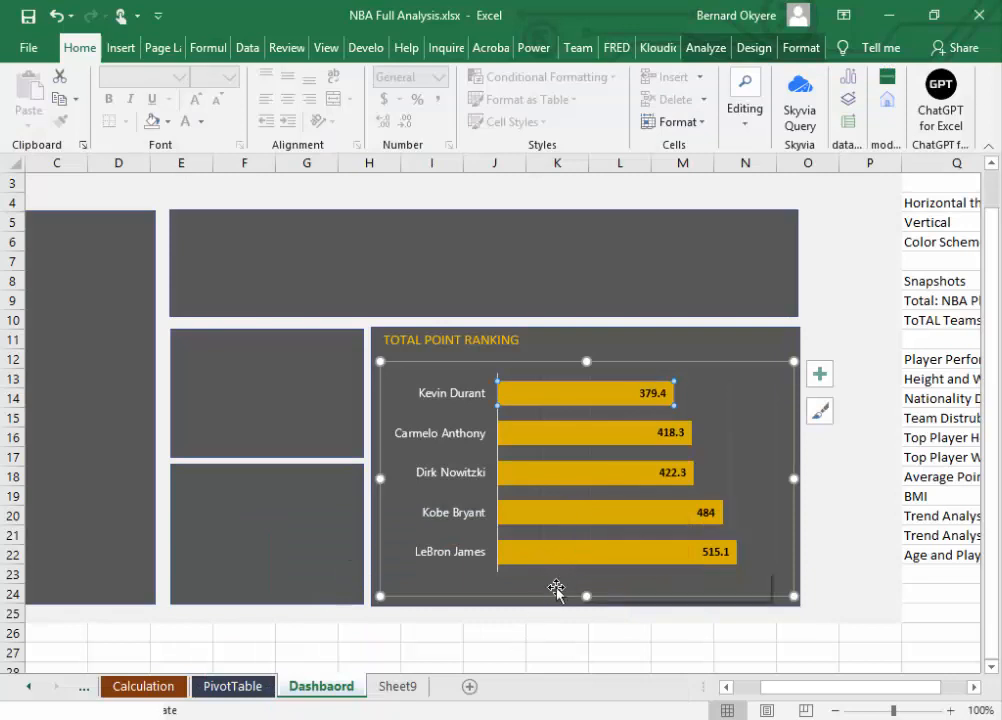
click(602, 718)
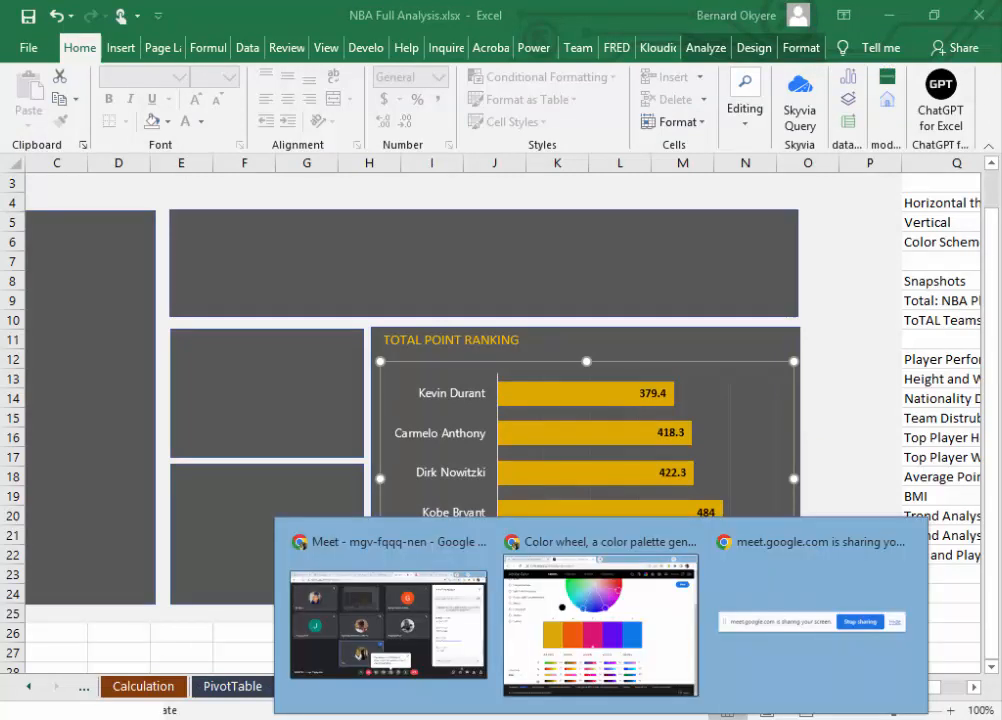
click(620, 545)
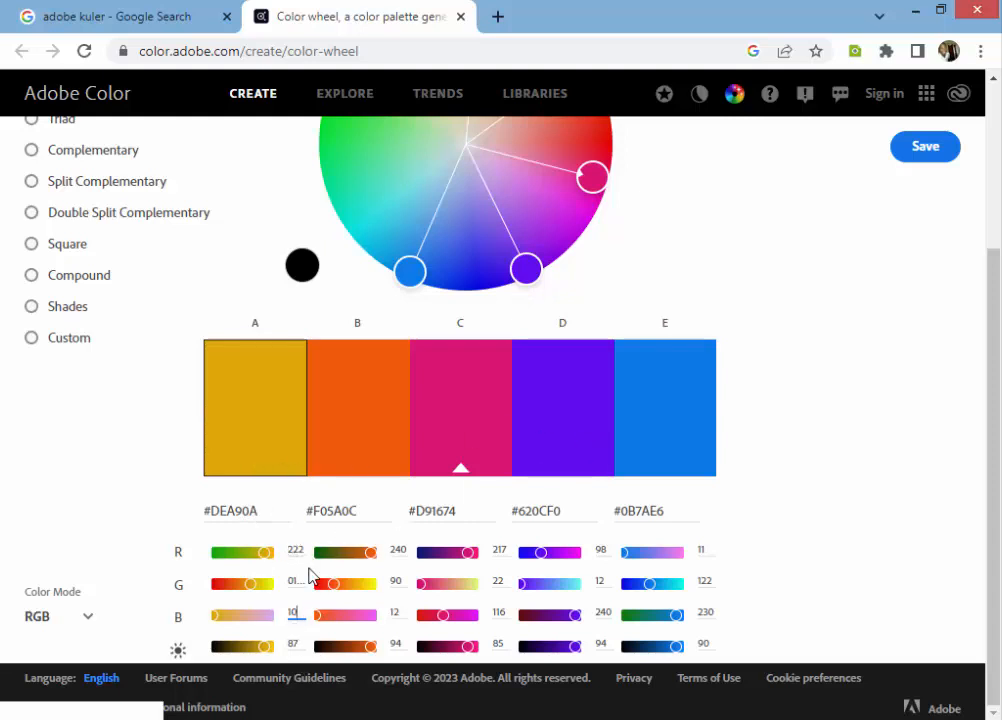
Step: Copy color A's hex code #DEA90A and apply the Monochromatic harmony rule to the palette
drag(266, 511, 204, 511)
key(ctrl+c)
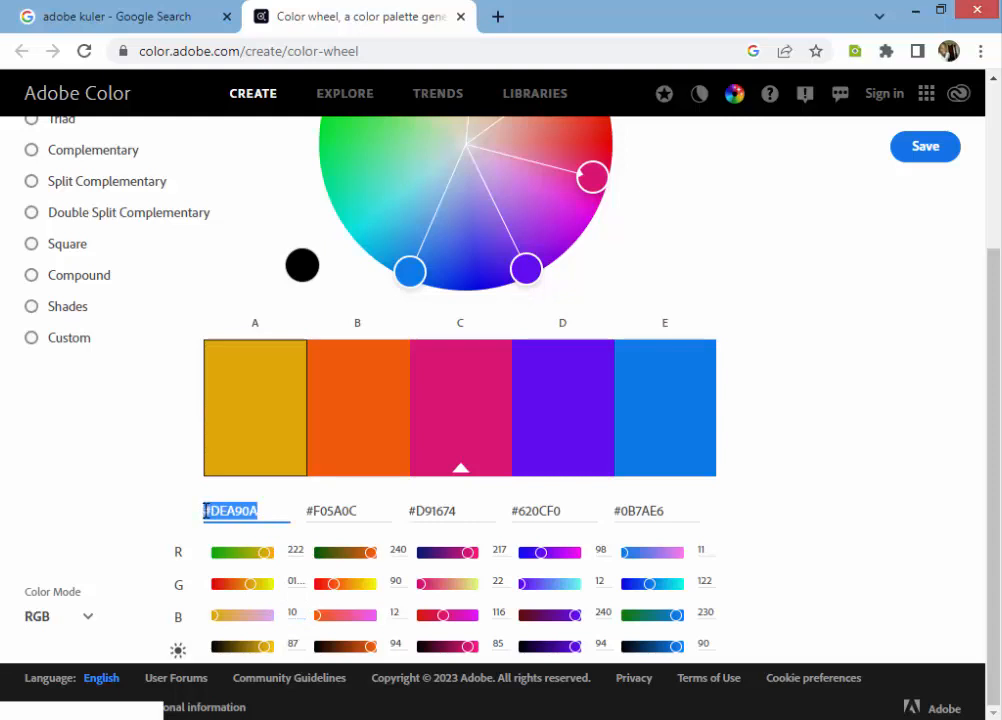
scroll(998, 222, up, 2)
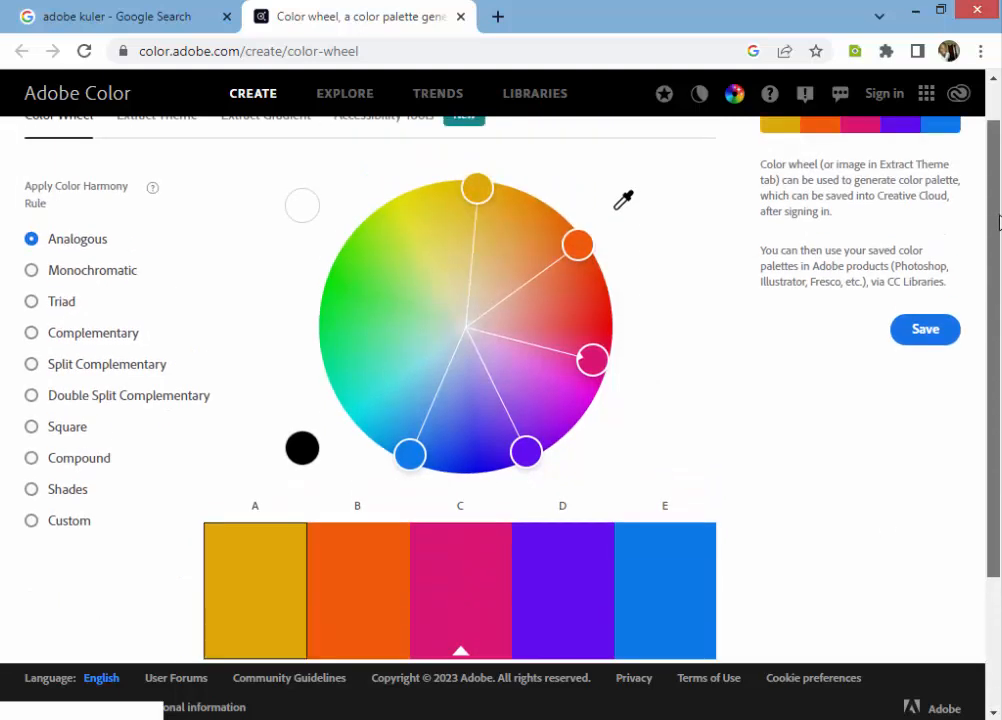
scroll(990, 260, down, 1)
scroll(978, 262, up, 1)
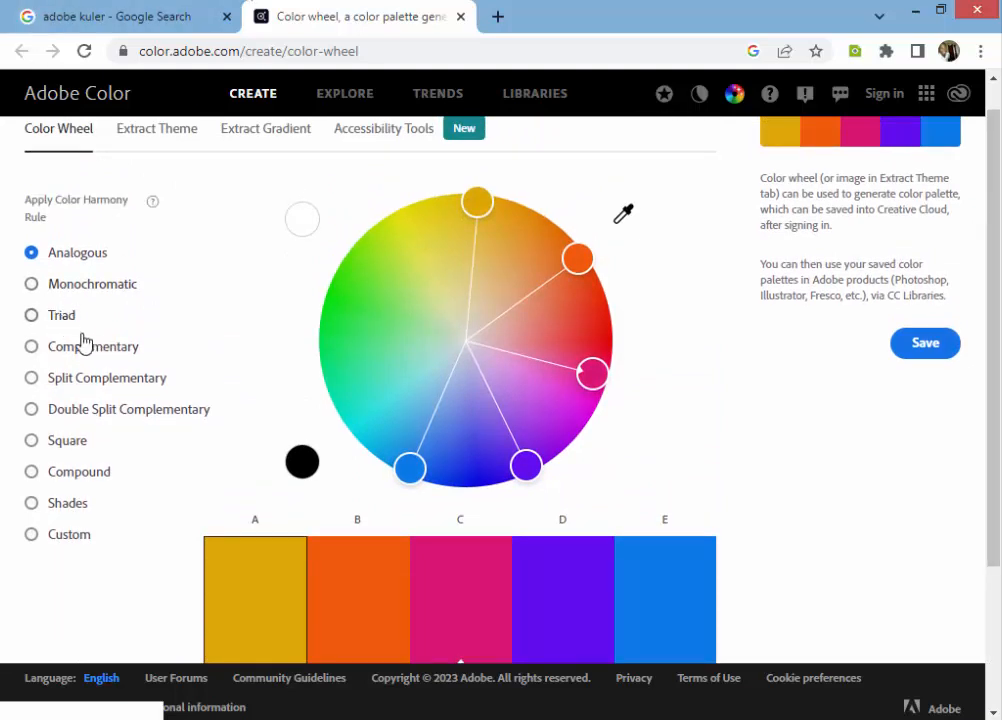
click(71, 295)
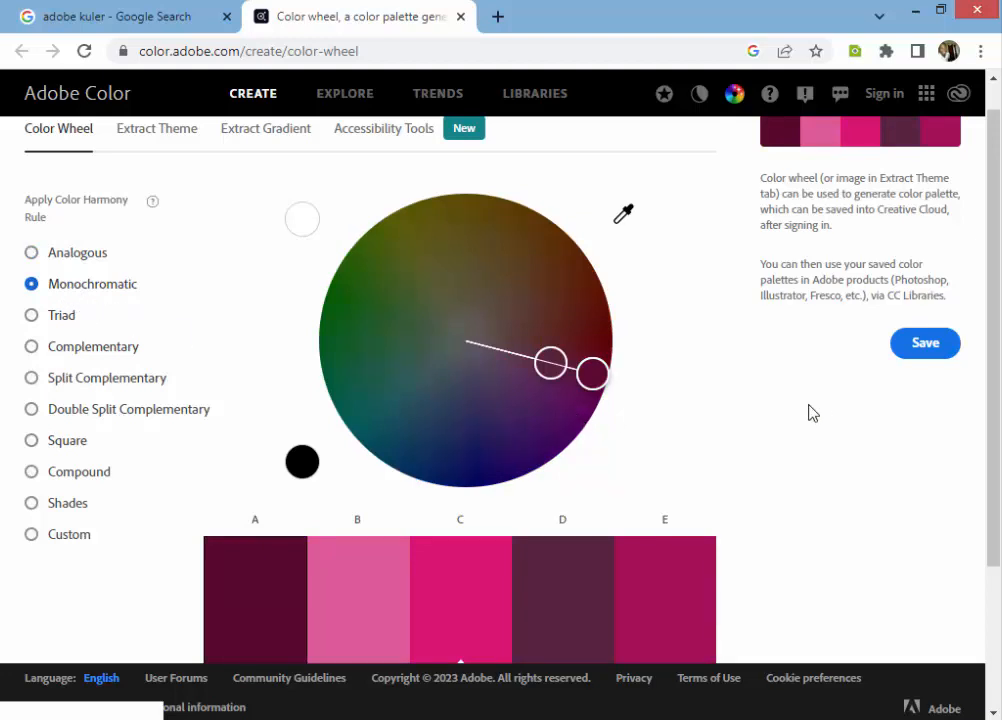
scroll(997, 372, down, 1)
scroll(997, 400, down, 1)
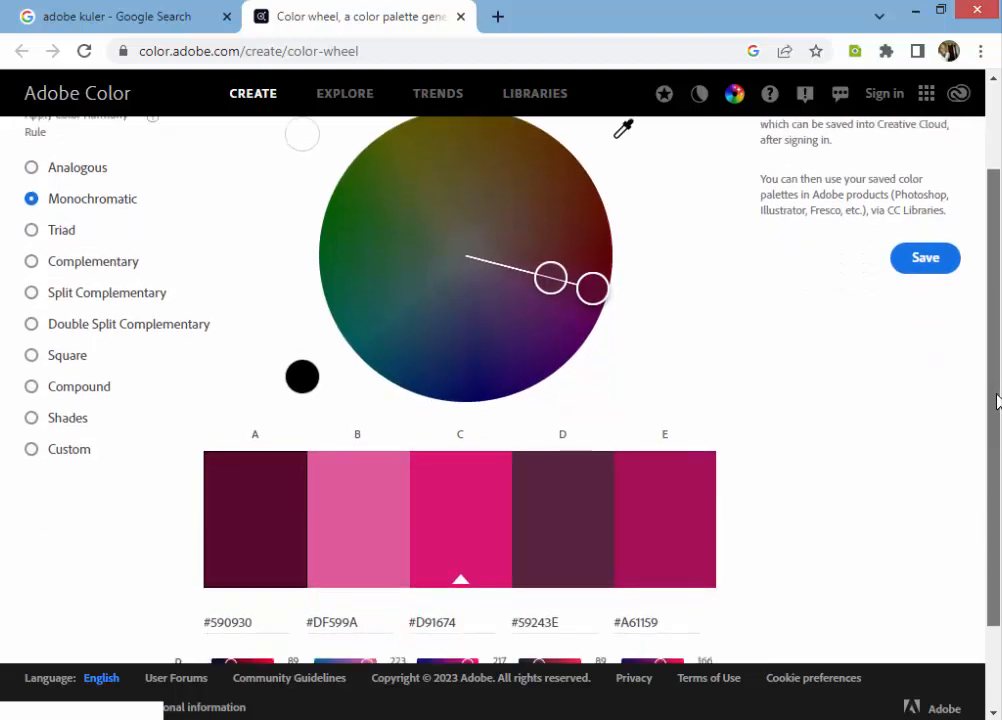
drag(997, 400, 997, 390)
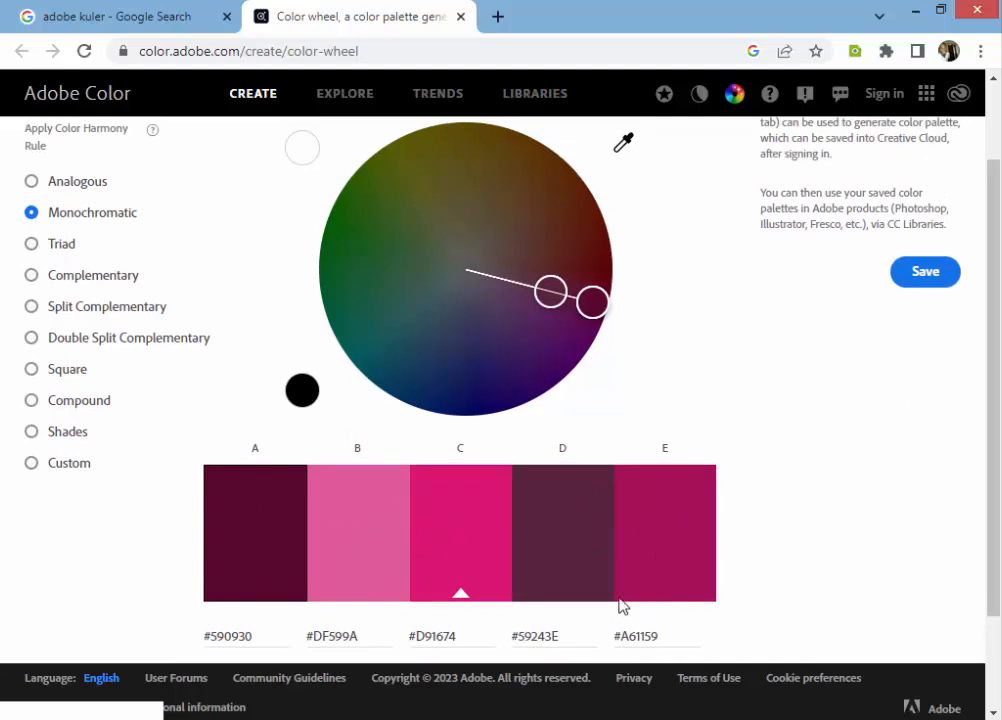
Step: Try the Triad and Complementary harmony rules on the palette
click(57, 246)
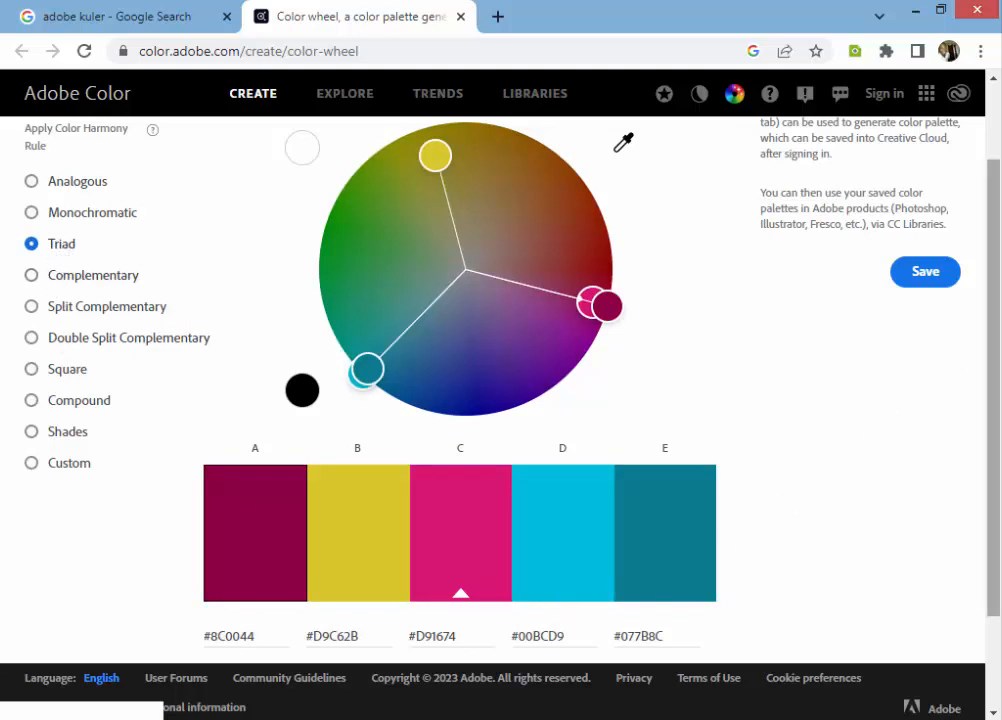
scroll(995, 358, down, 1)
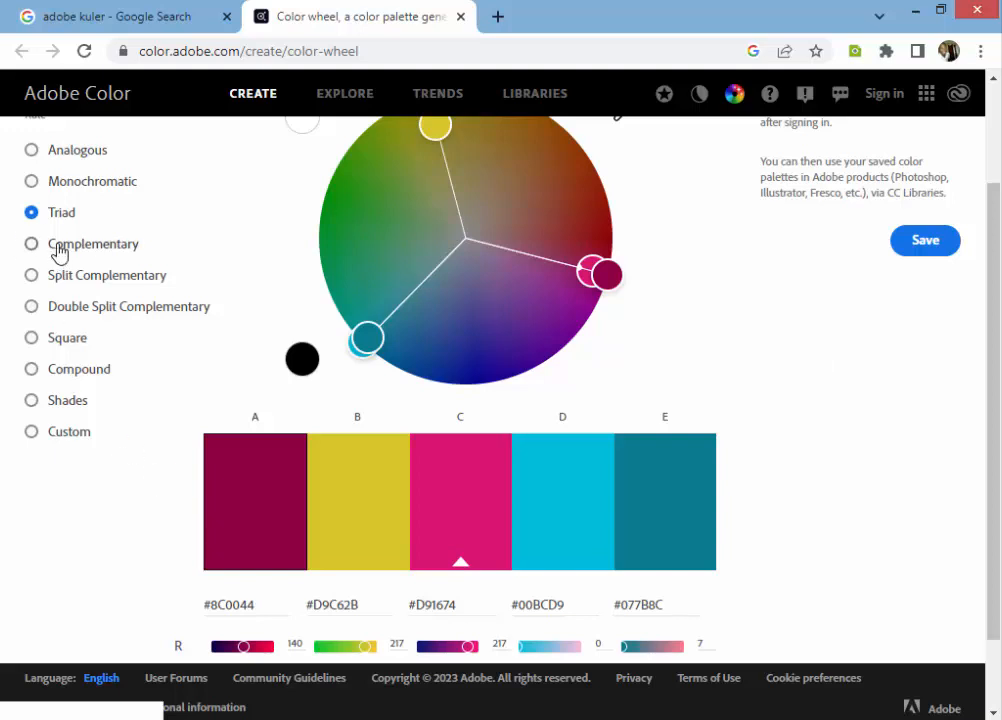
click(59, 254)
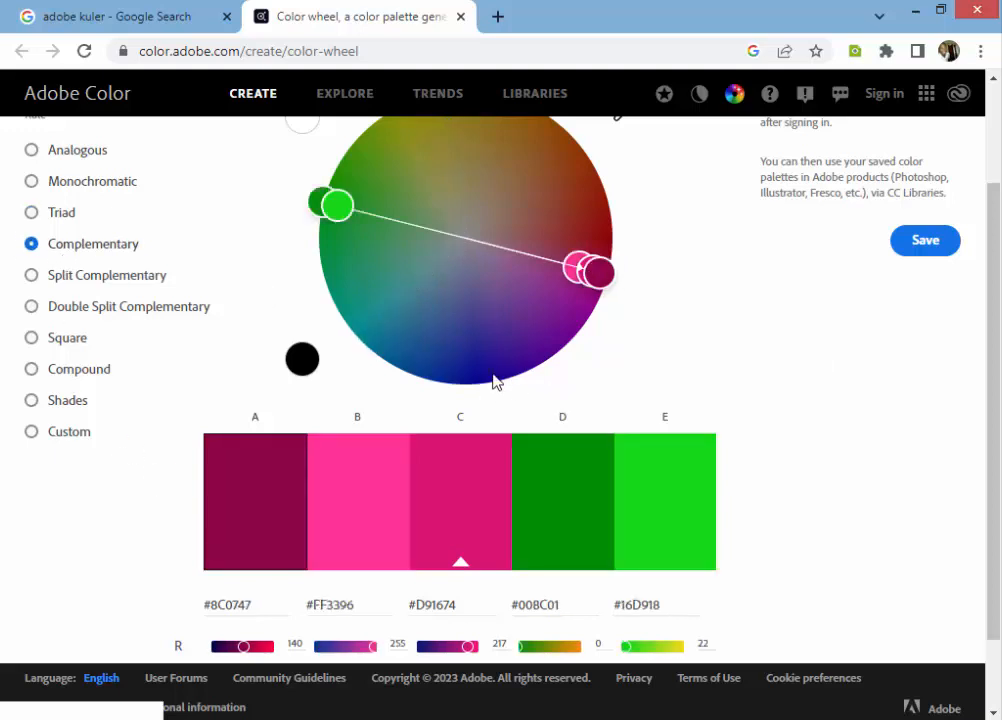
Step: Apply the Triad harmony rule to the palette and set color A's hex code to #DEA90A
click(62, 214)
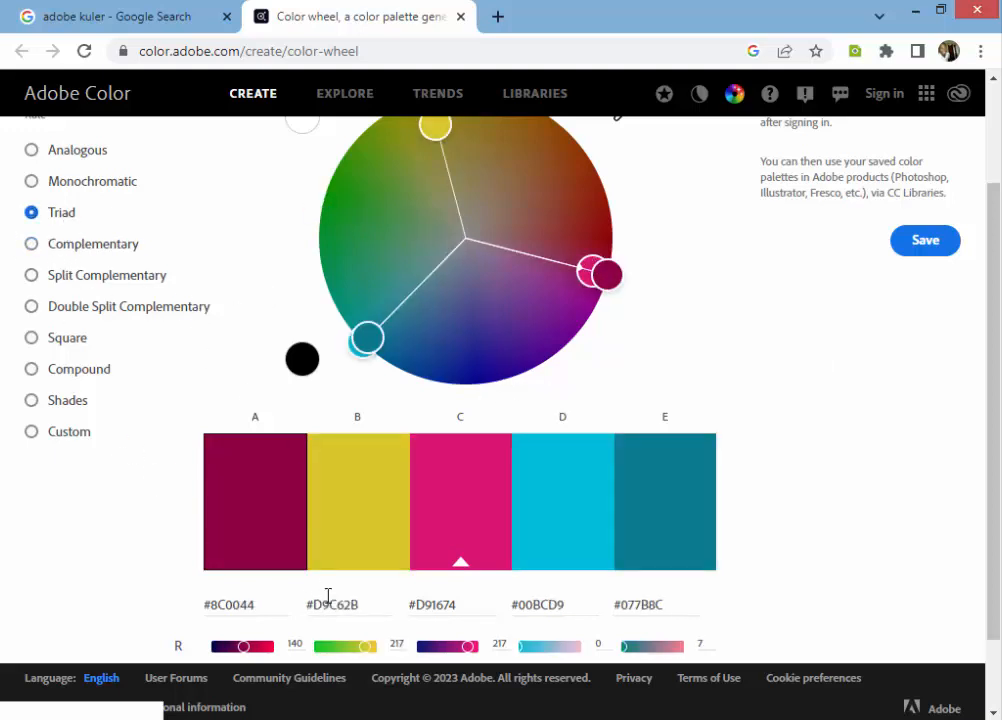
drag(266, 602, 196, 613)
key(ctrl+v)
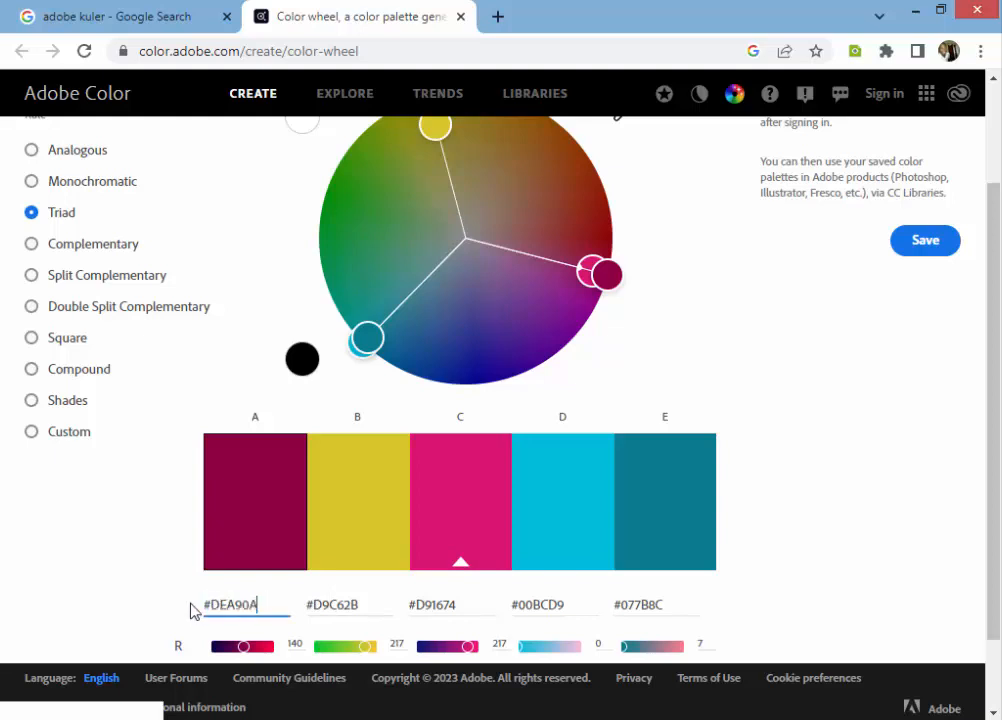
key(Return)
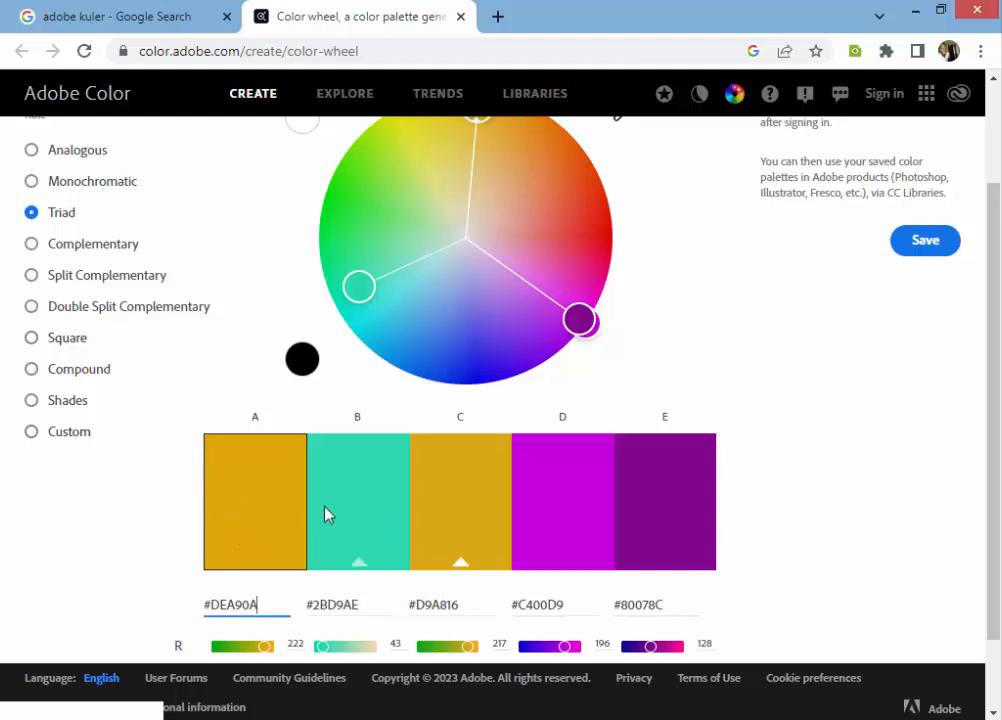
Step: Compare the Complementary and Split Complementary harmony rules, finishing on Complementary with color A's hex code set to #DEA90A
click(50, 252)
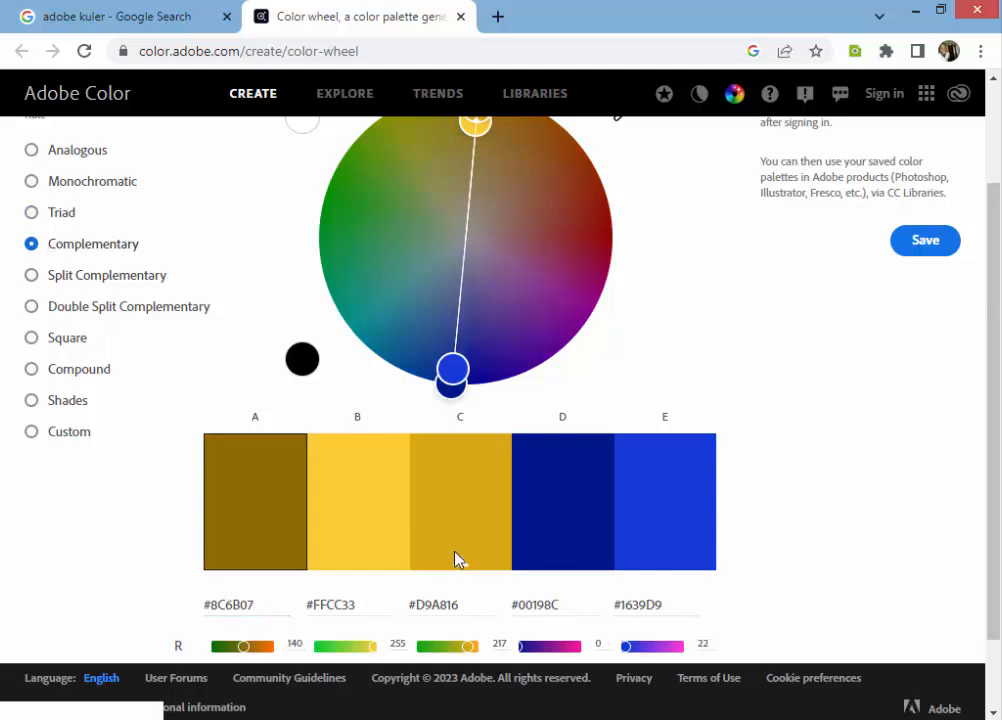
click(96, 277)
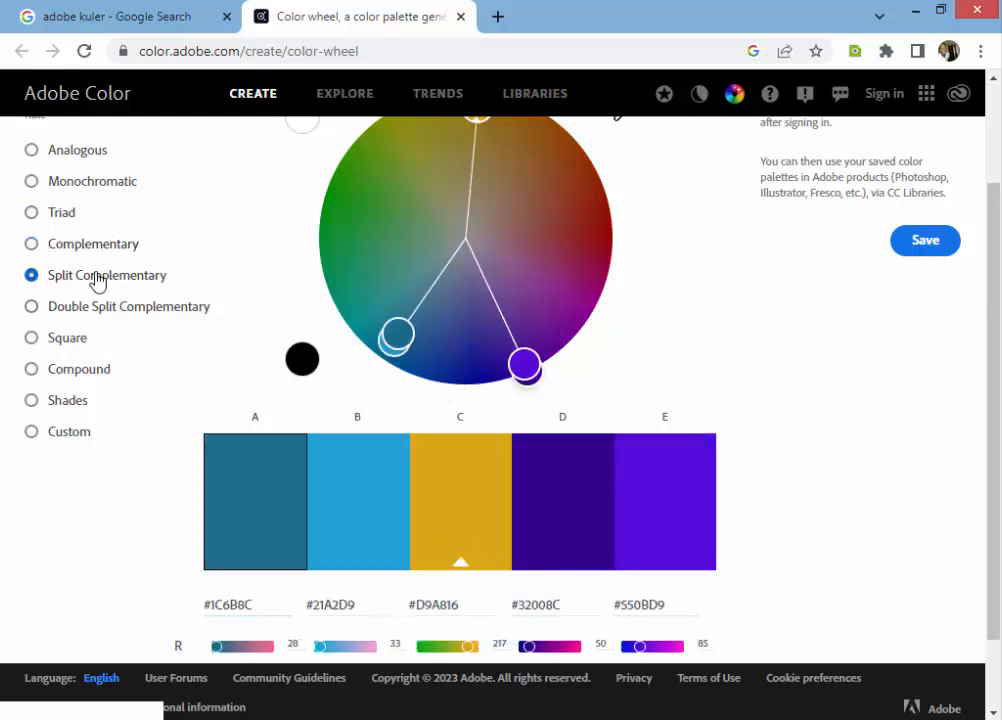
click(80, 248)
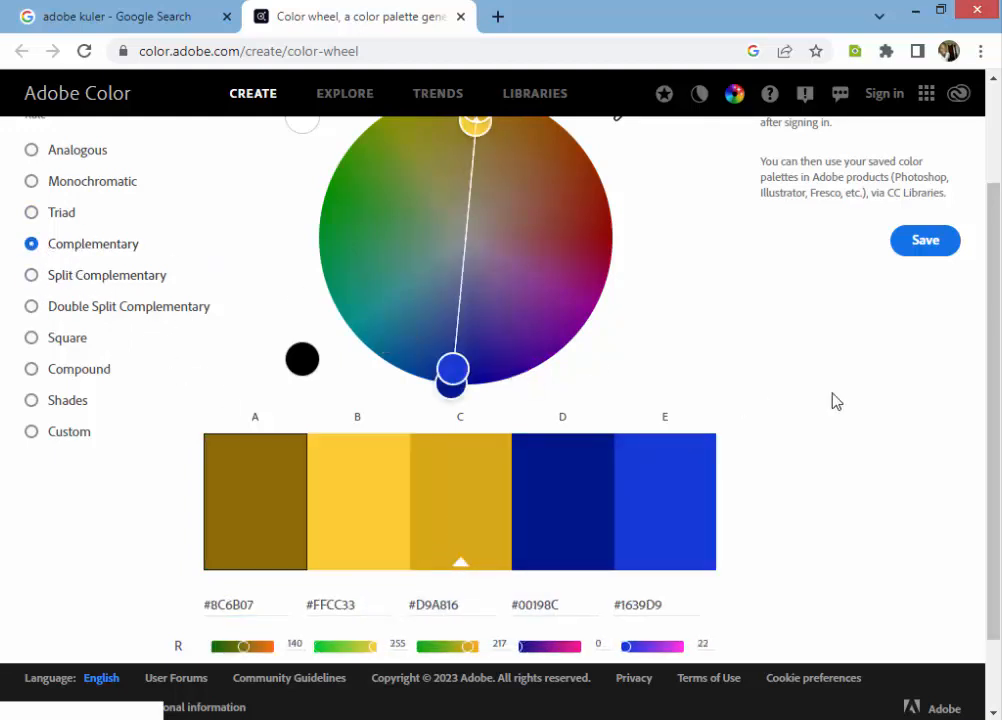
drag(988, 306, 985, 465)
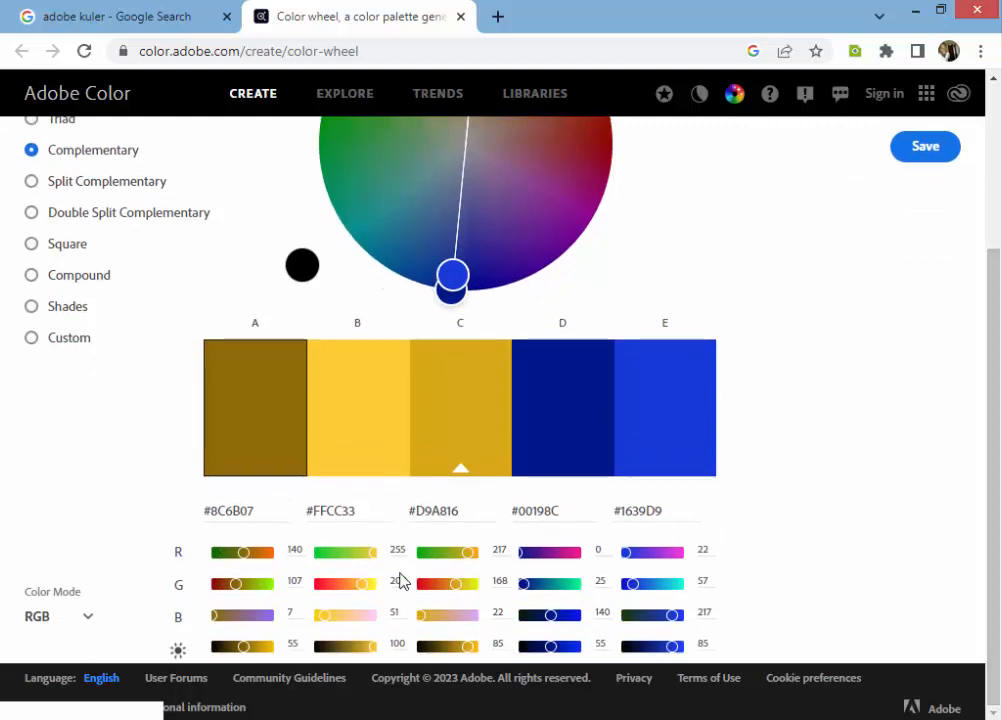
click(65, 184)
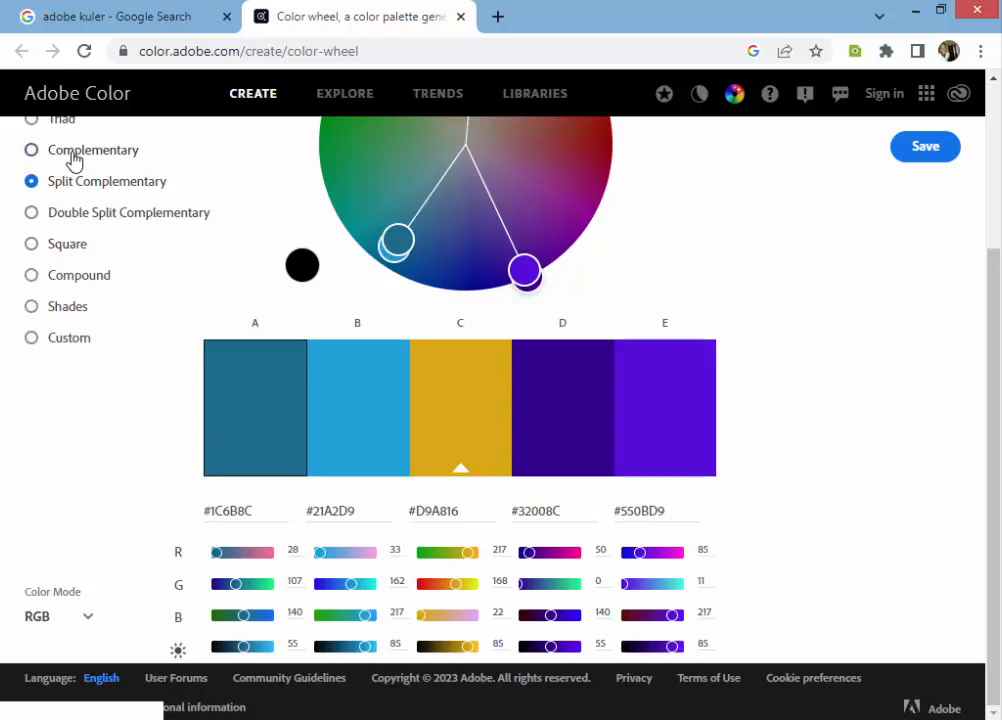
click(70, 153)
drag(258, 511, 204, 514)
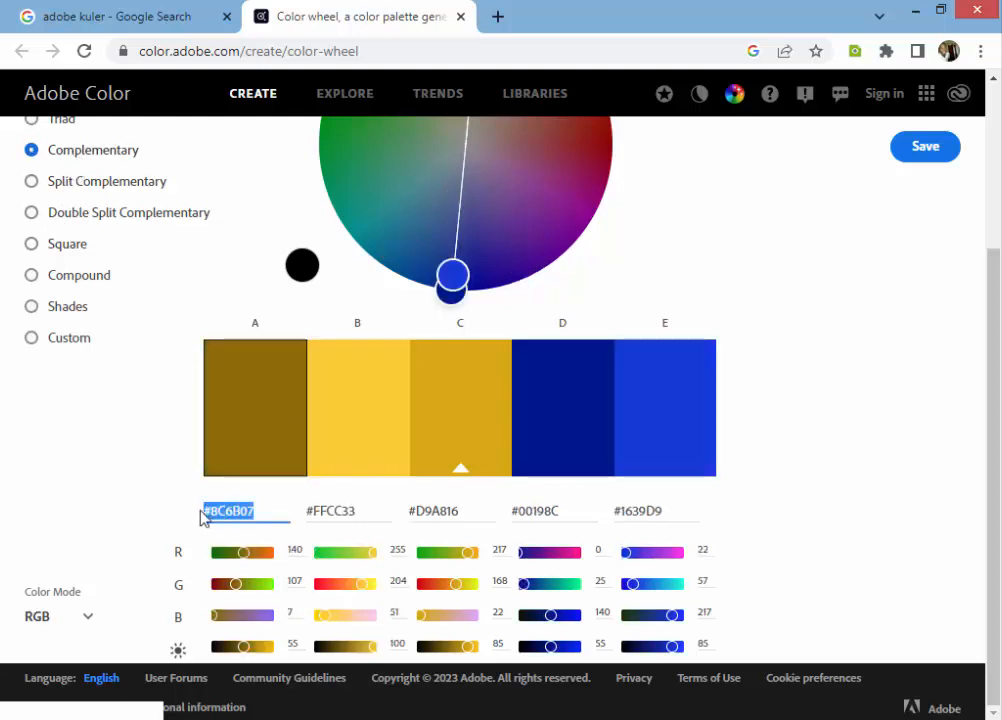
text(#DEA90A)
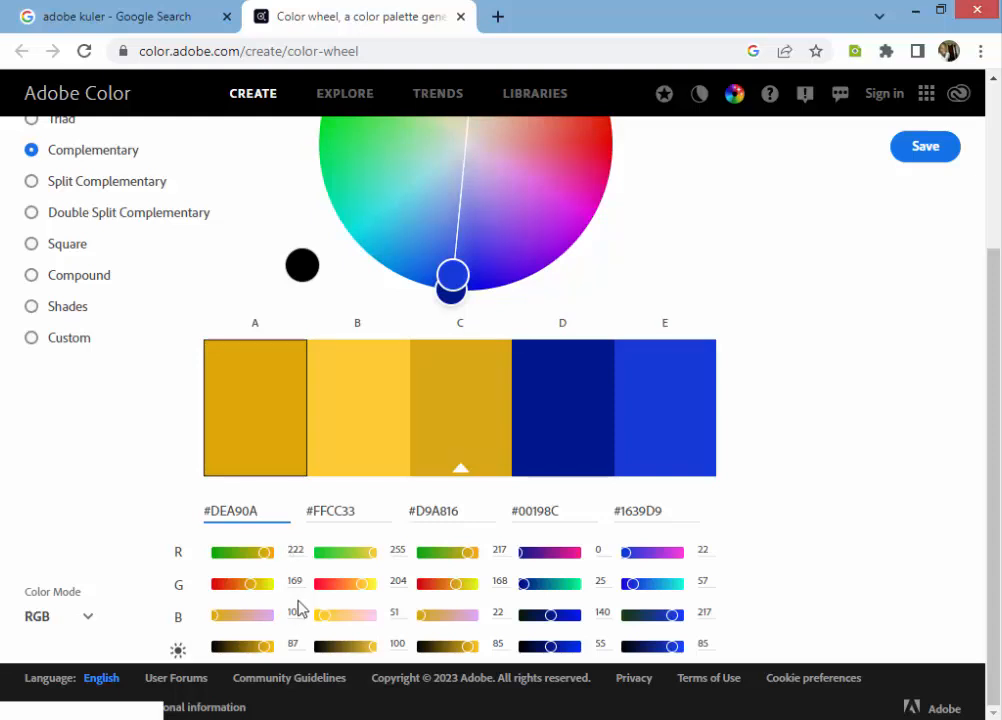
Step: Apply the Shades harmony rule to the palette and set color A's hex code to #DEA90A
click(31, 310)
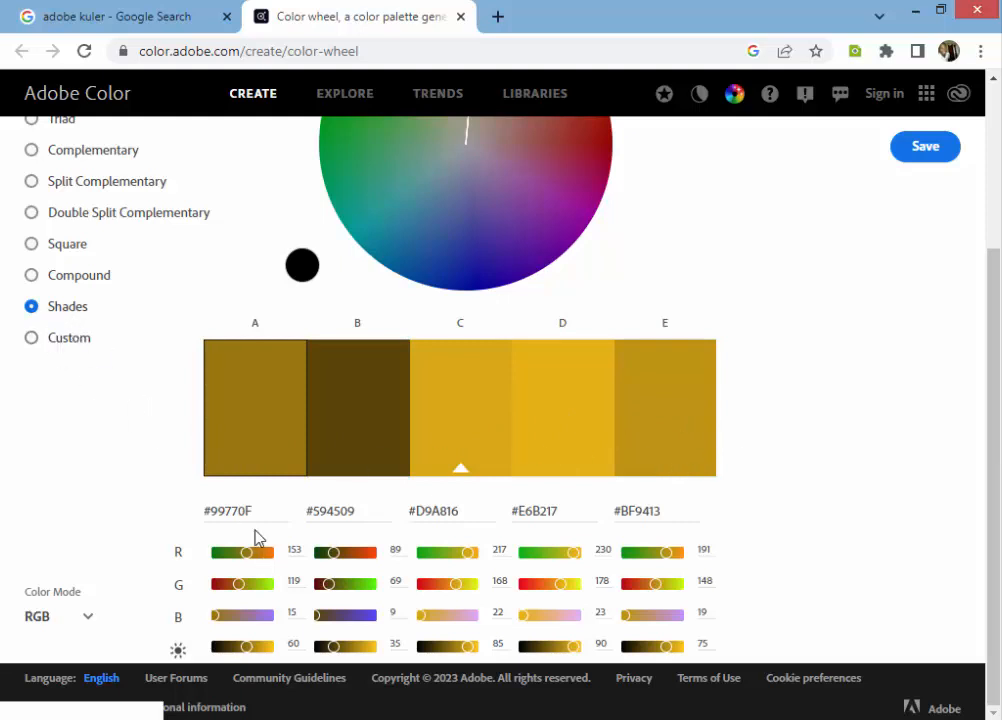
drag(259, 510, 160, 520)
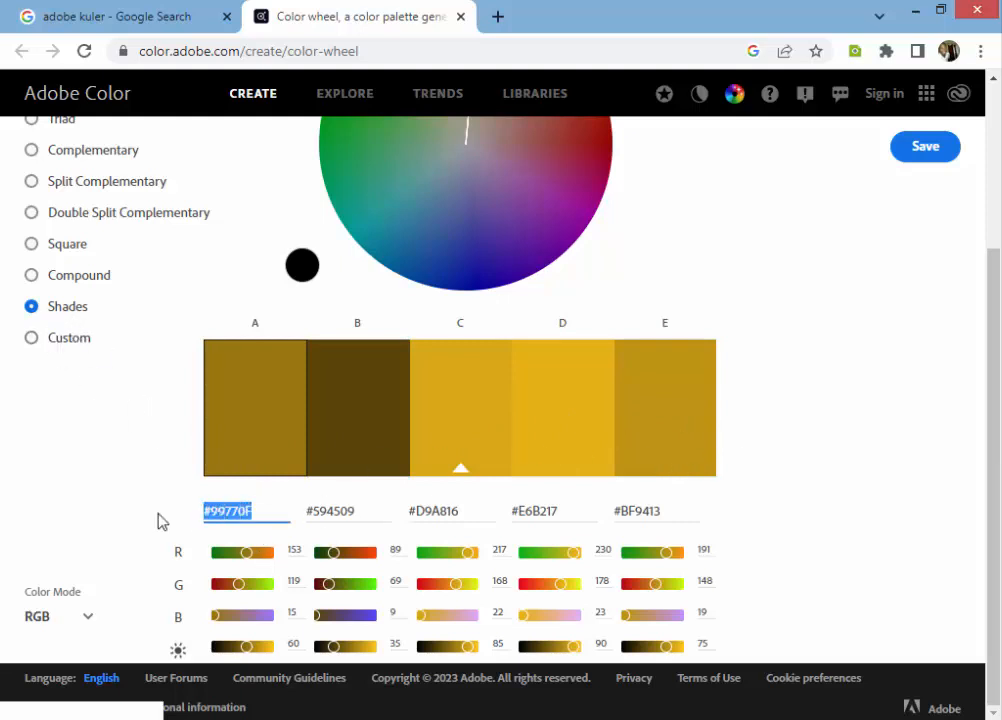
text(#DEA90A)
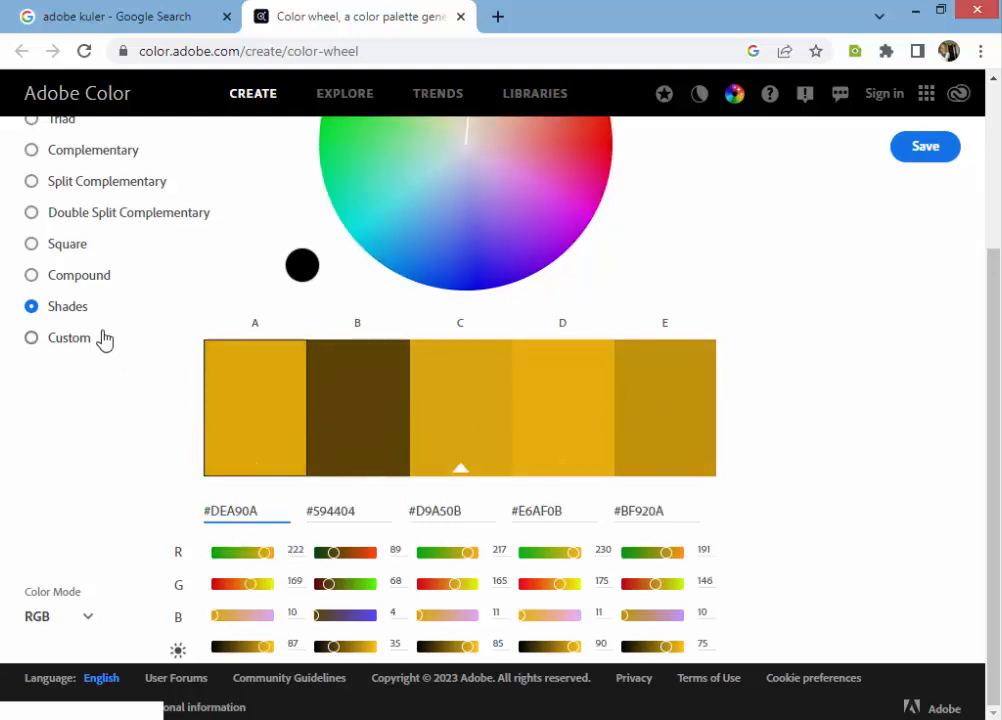
Step: Apply the Compound harmony rule to the palette and set color A's hex code to #DEA90A
click(78, 286)
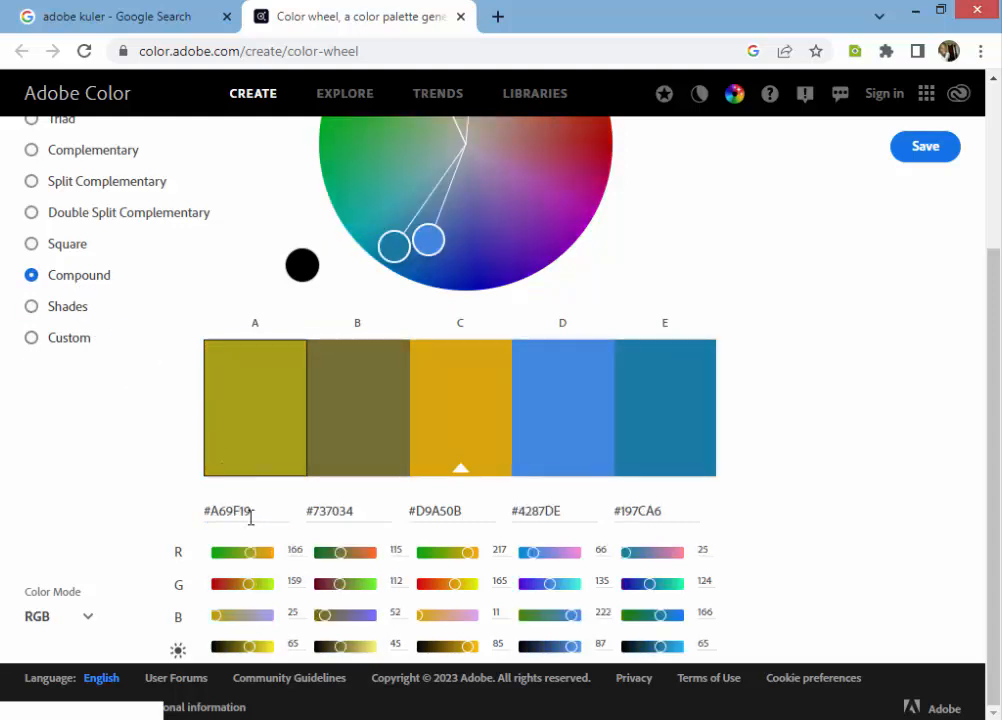
drag(263, 511, 130, 510)
text(#DEA90A)
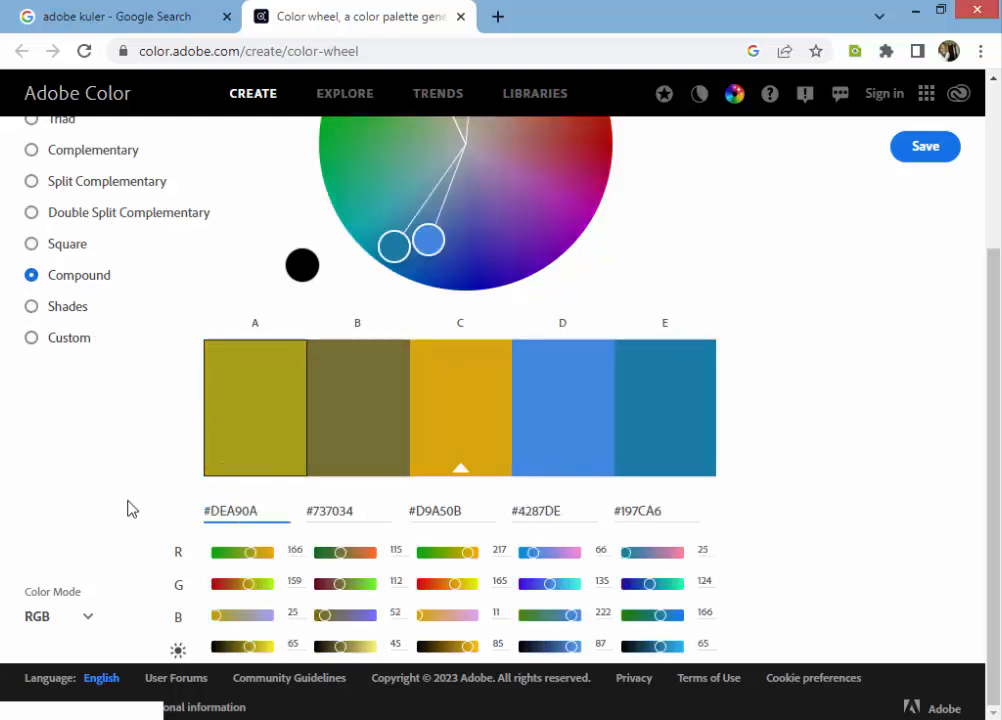
key(Return)
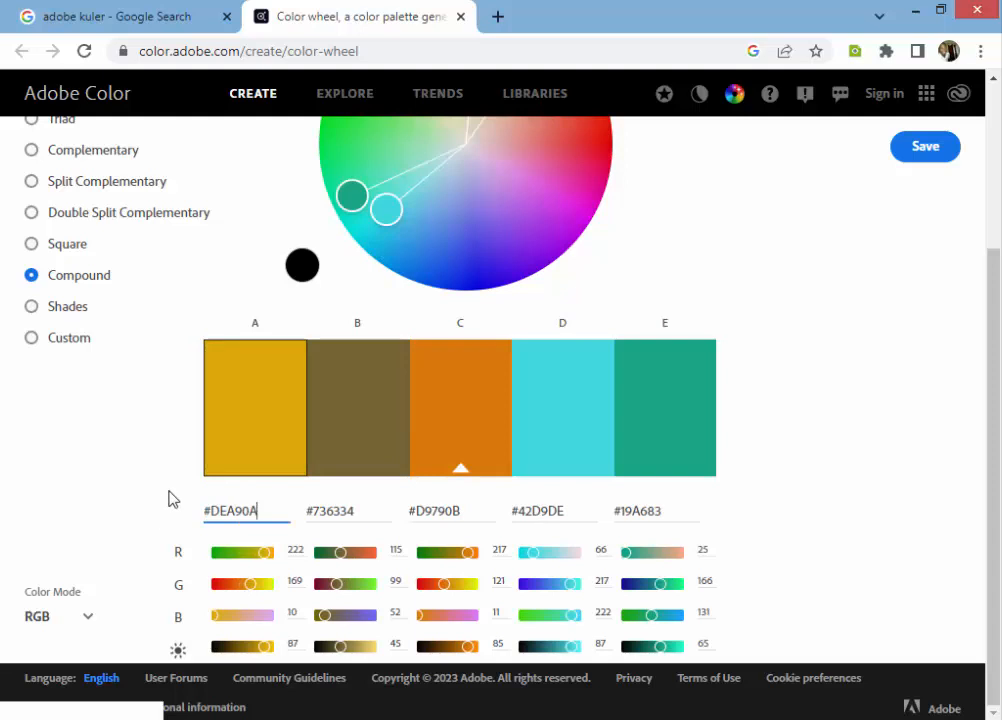
Step: Try the Square, Double Split Complementary and Split Complementary harmony rules on the palette
click(42, 253)
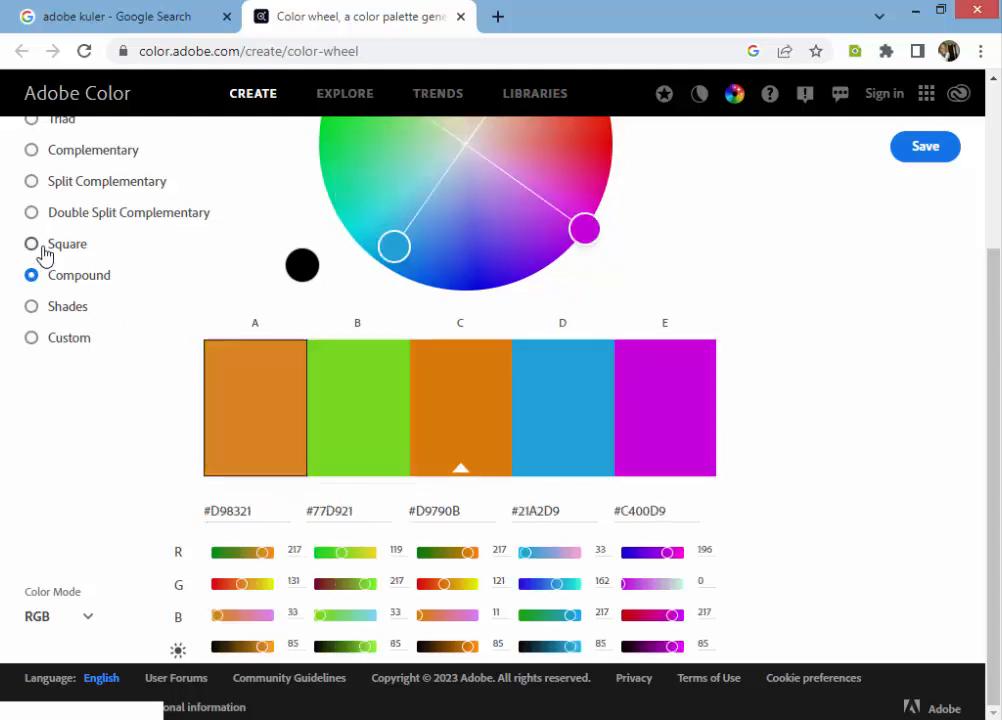
click(42, 253)
click(61, 217)
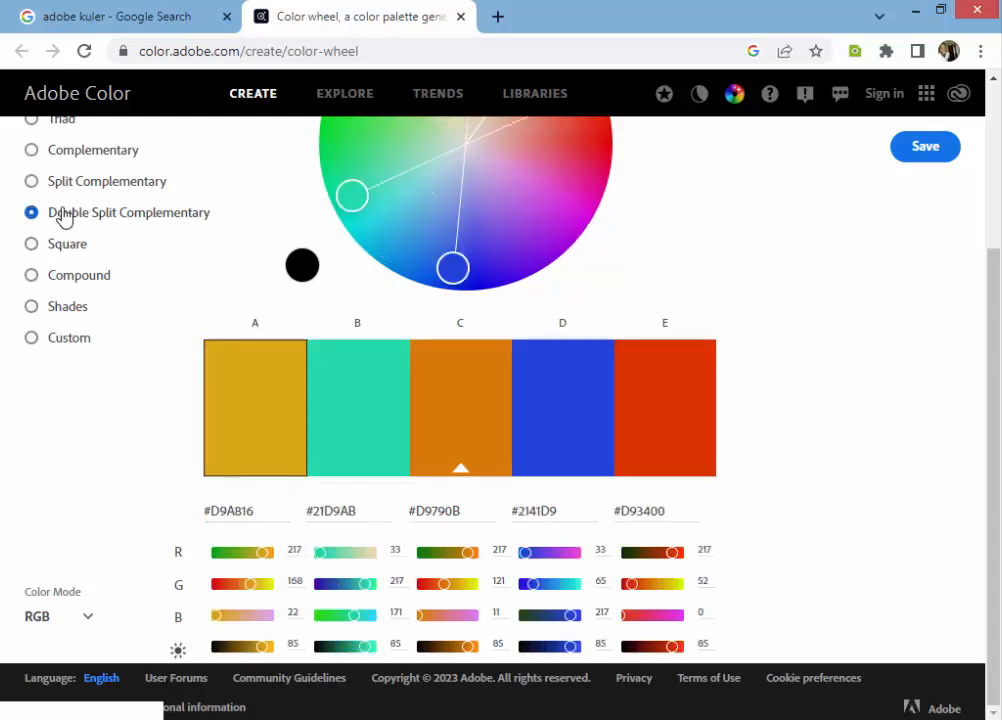
click(70, 185)
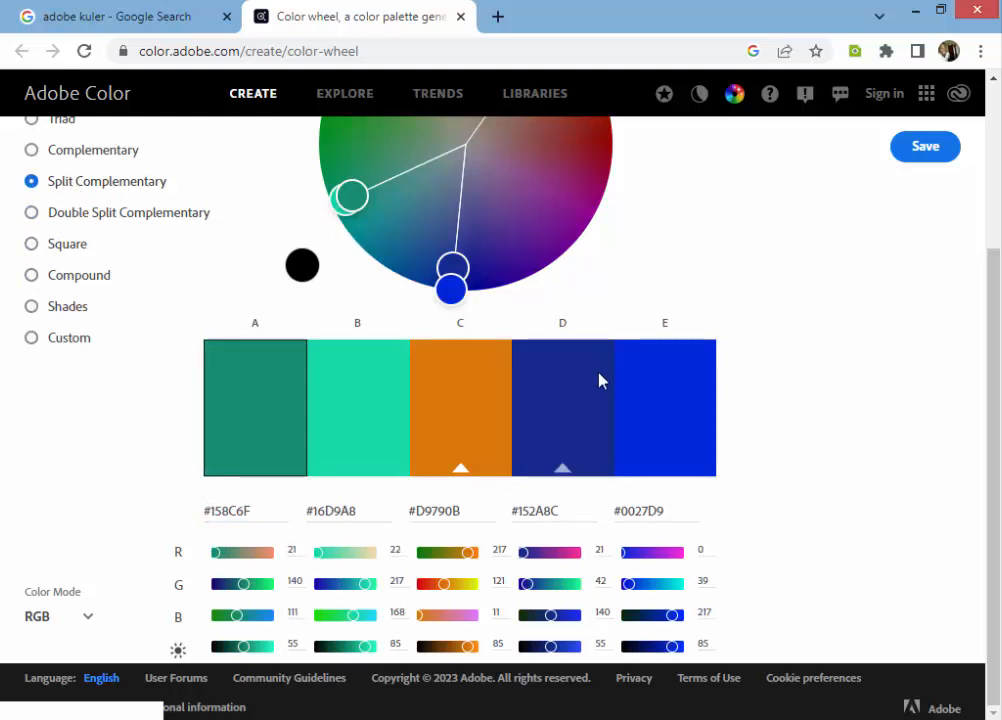
drag(277, 512, 195, 521)
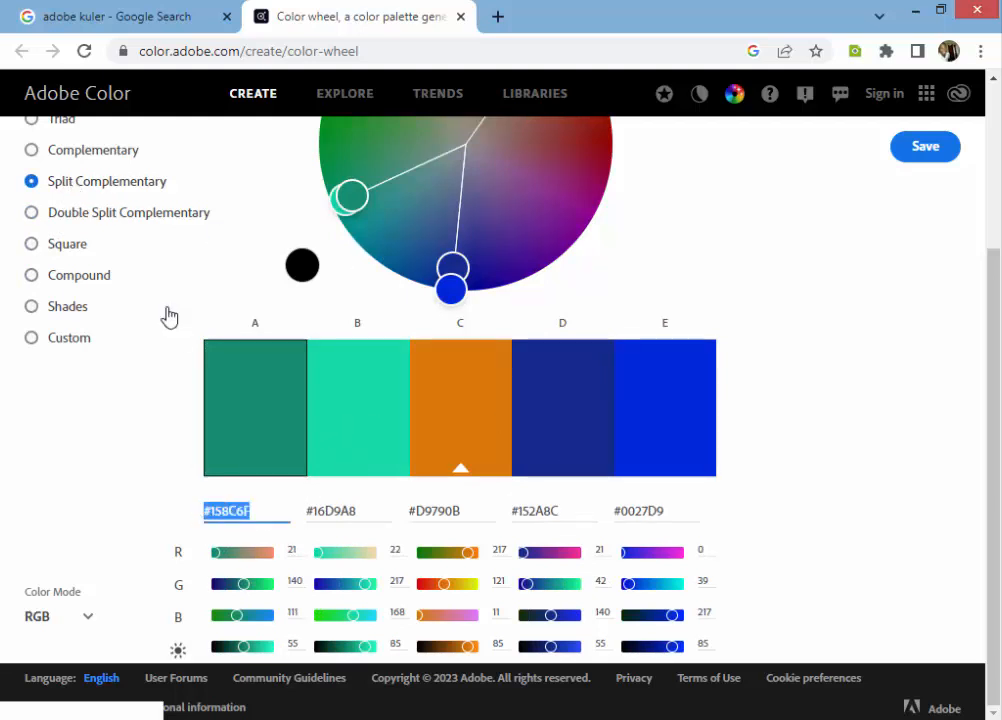
Step: Apply the Complementary harmony rule with color A set to #DEA90A, and check the red values of colors A and B
click(77, 151)
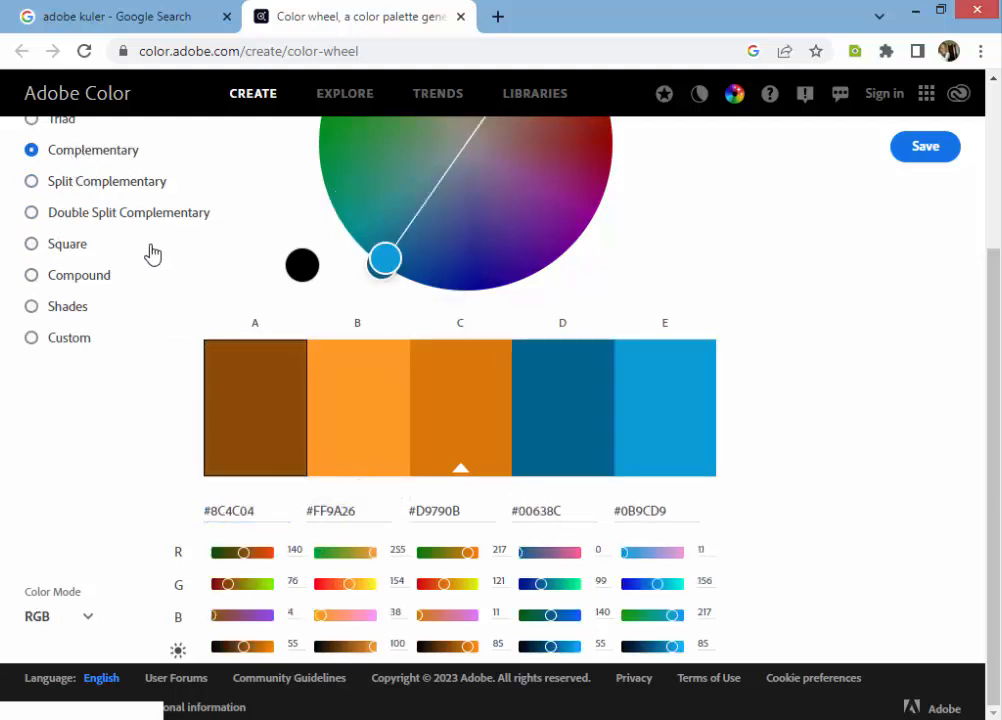
drag(280, 512, 123, 506)
text(#DEA90A)
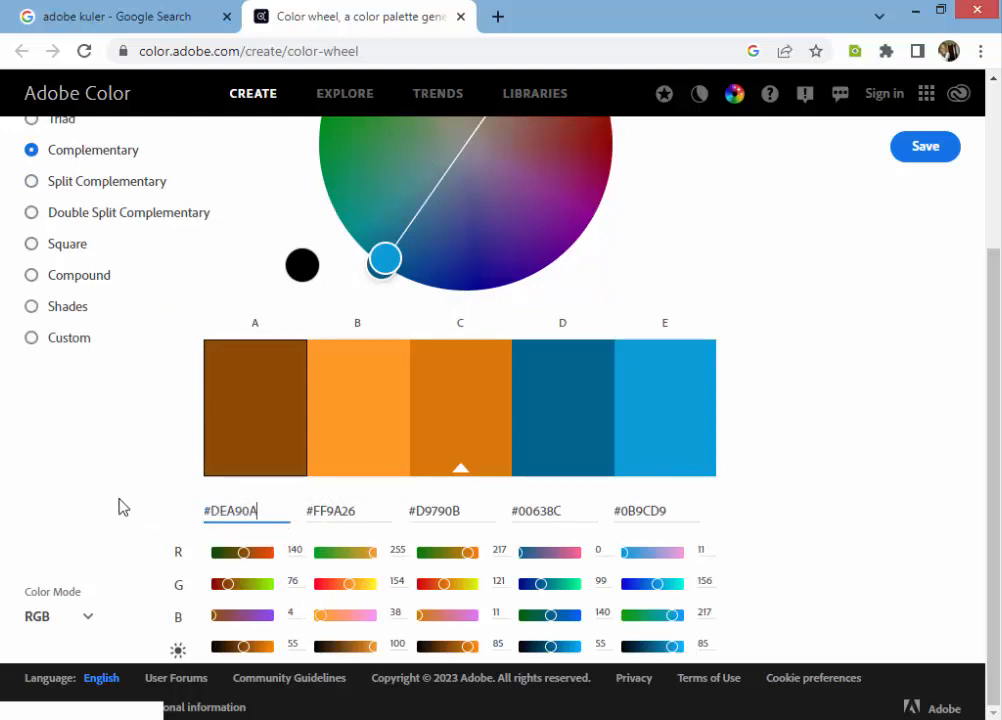
key(Return)
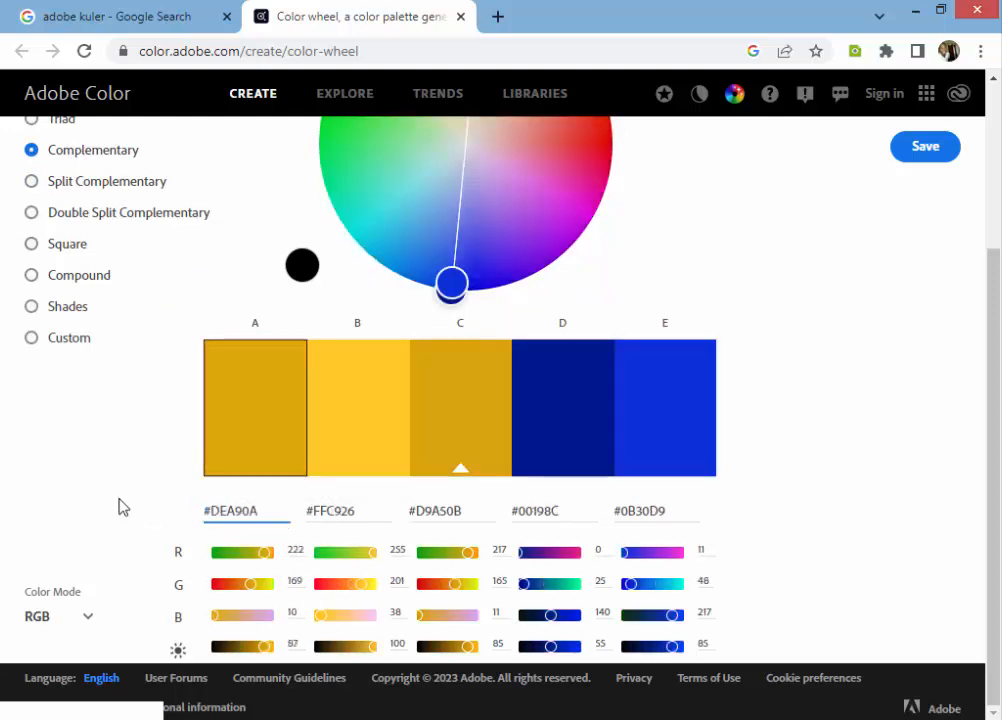
double_click(290, 552)
drag(394, 549, 405, 550)
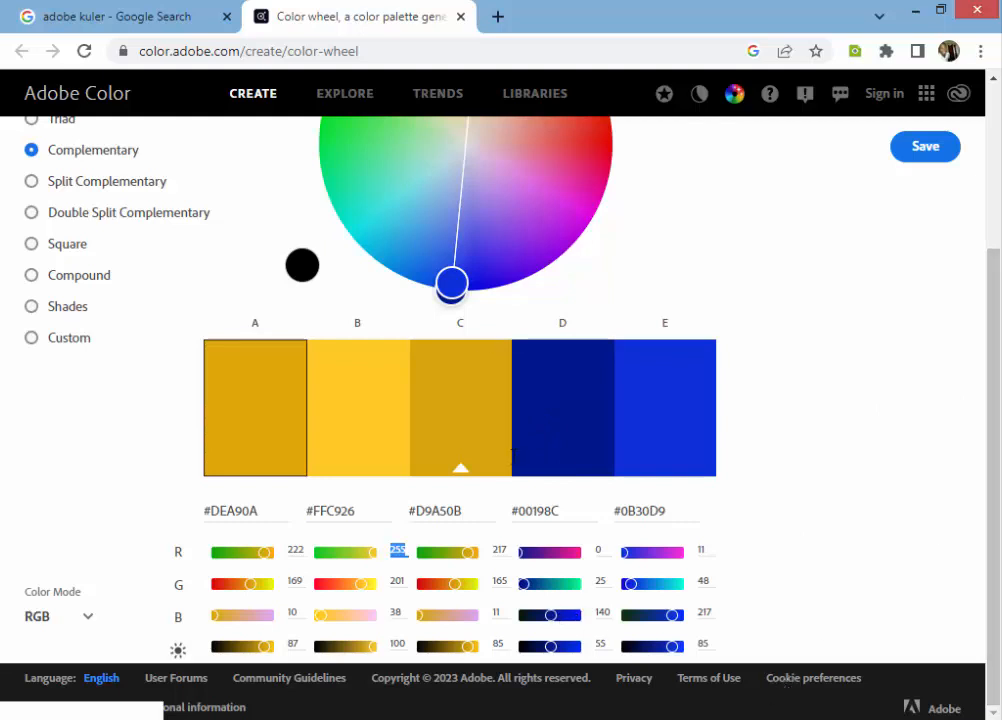
Step: Move the palette handles around the color wheel to try other complementary pairs, ending with color E at light purple #BE83E0
mouse_move(450, 283)
mouse_down()
mouse_move(389, 273)
mouse_move(485, 266)
mouse_up()
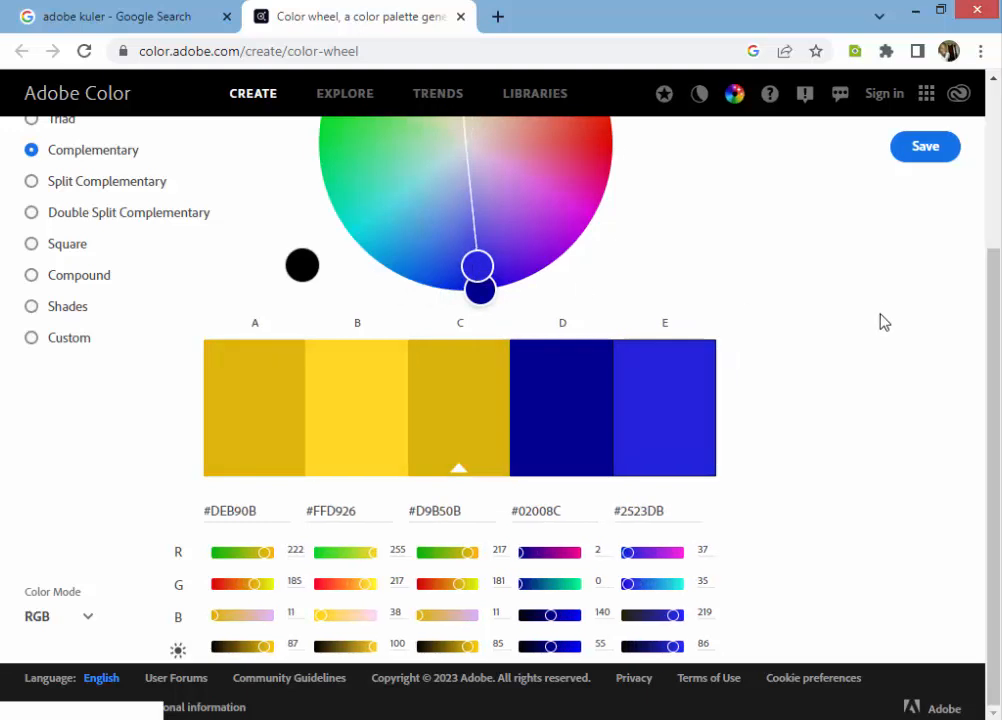
scroll(995, 233, up, 2)
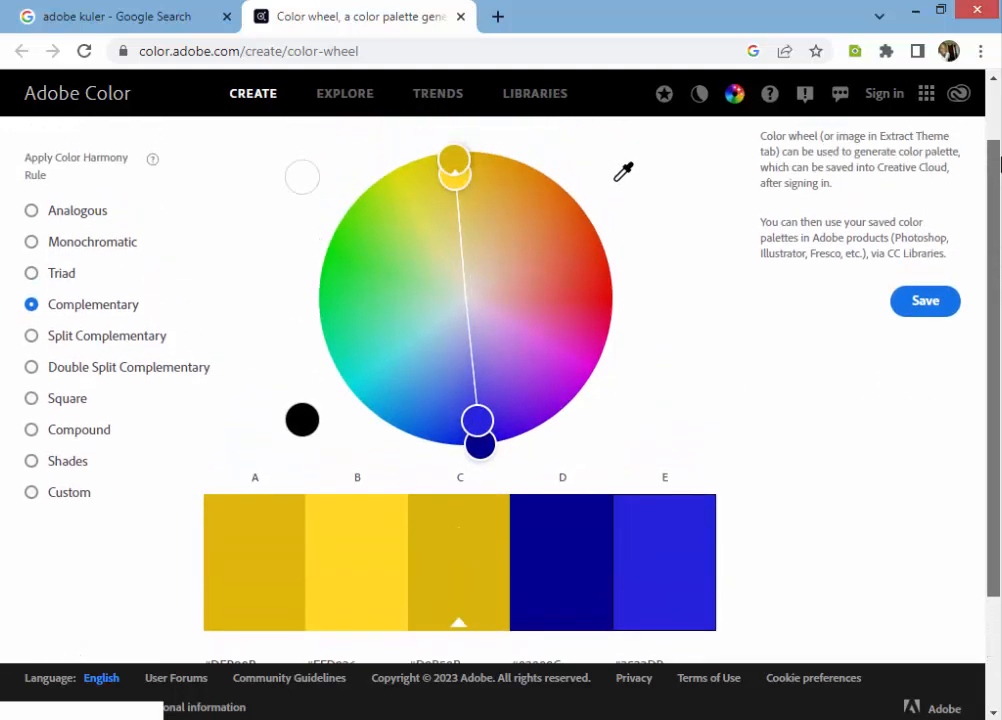
drag(559, 394, 584, 328)
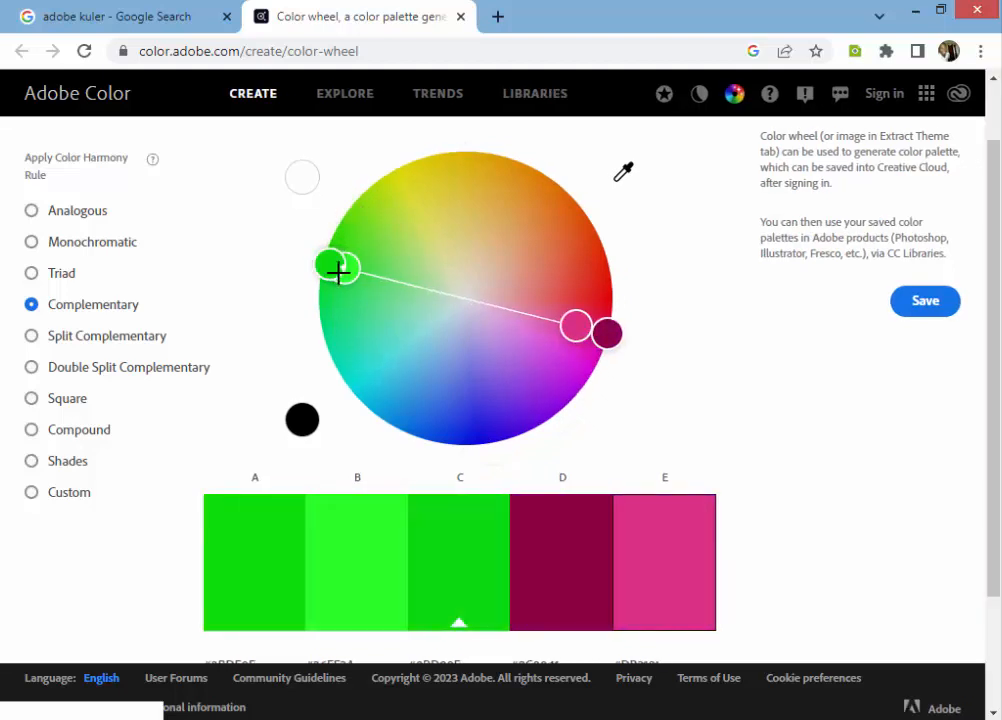
drag(397, 306, 383, 311)
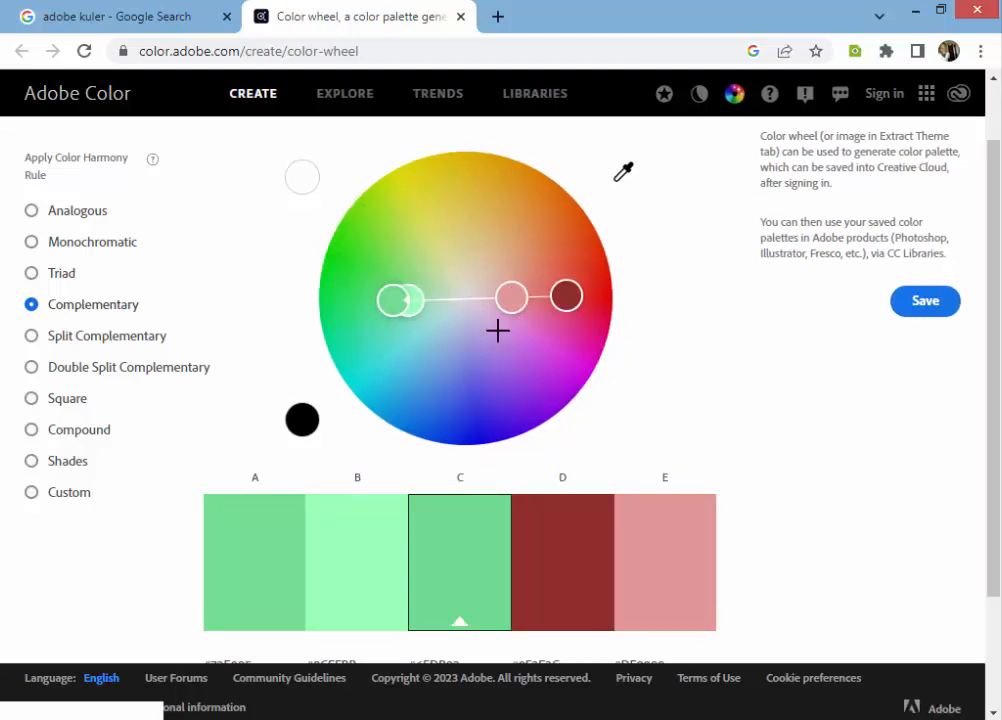
mouse_move(497, 331)
mouse_down()
mouse_move(490, 342)
mouse_move(505, 345)
mouse_up()
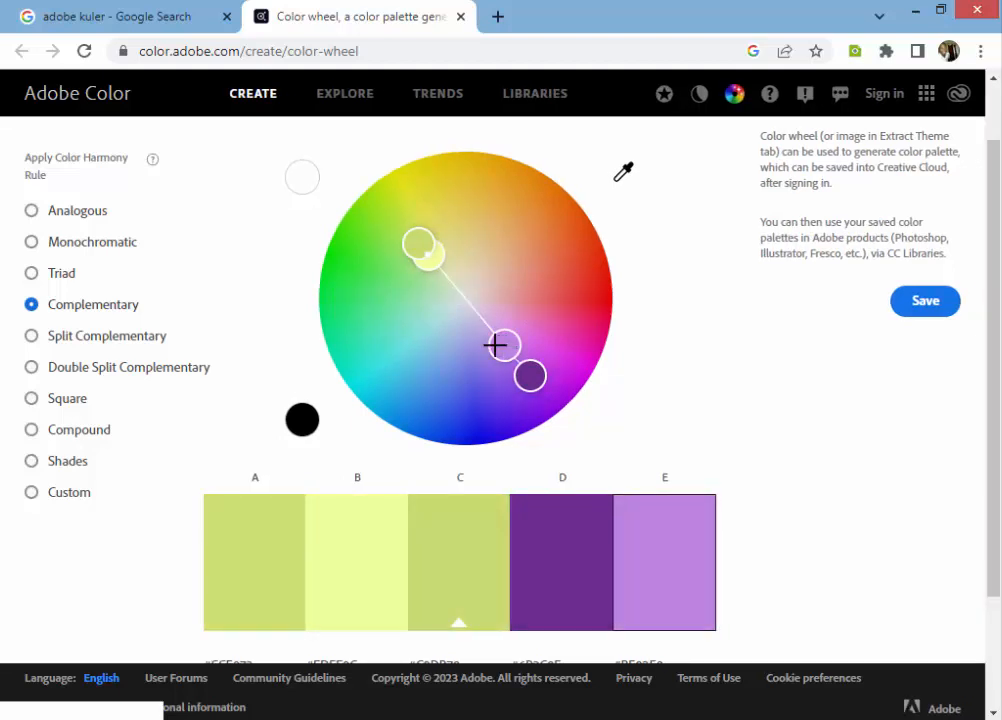
Step: Examine color C's hex code and RGB values below the palette, selecting its red value
drag(996, 441, 700, 552)
click(447, 510)
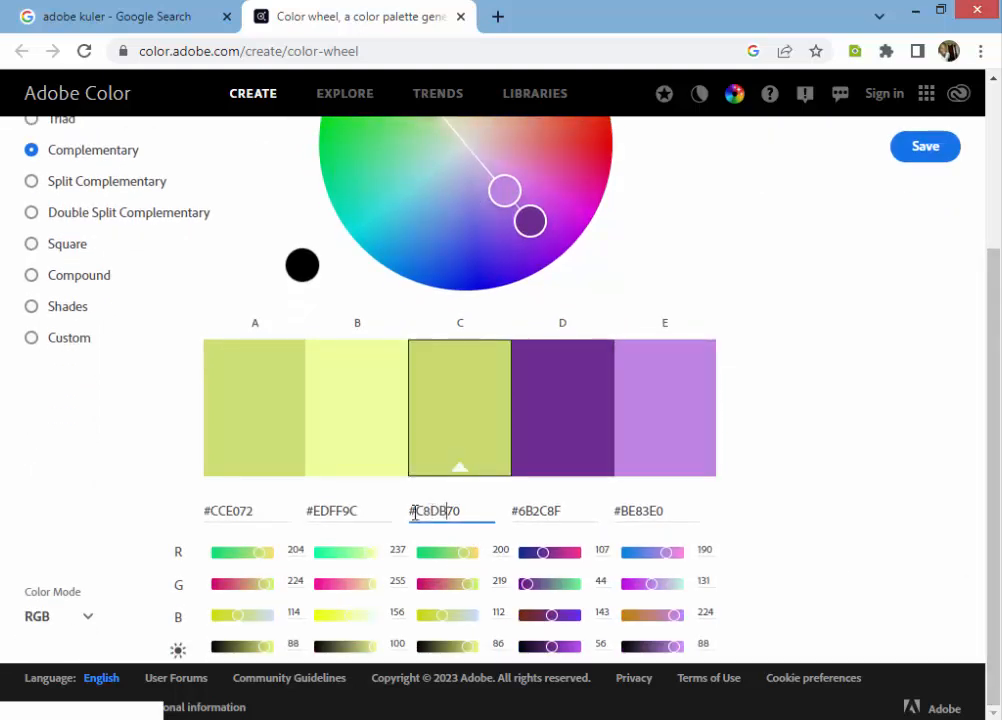
double_click(503, 546)
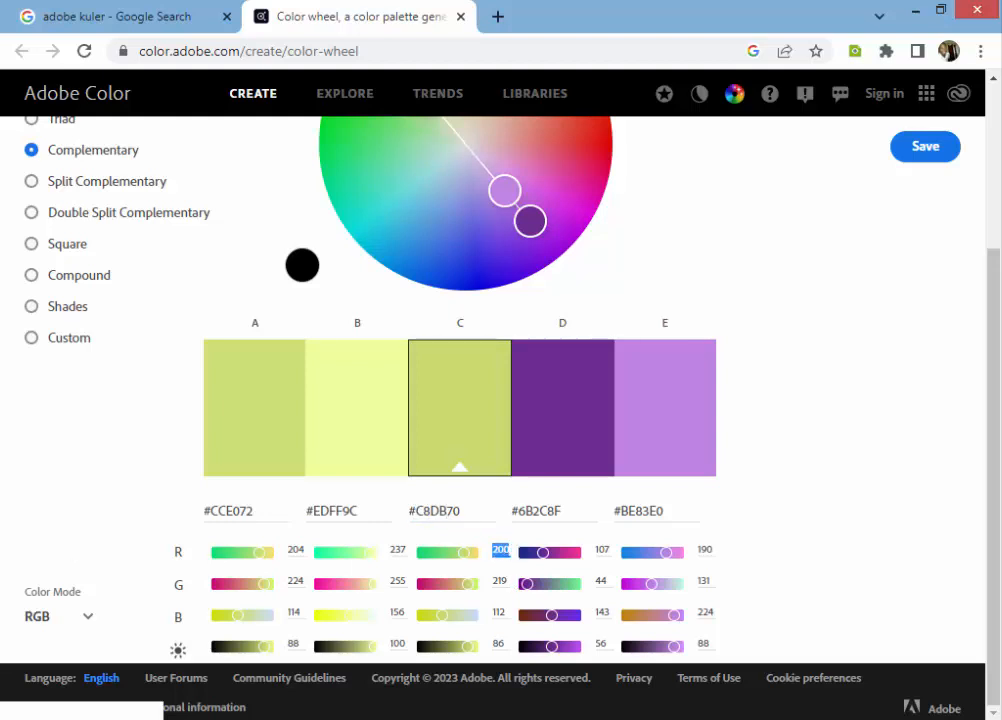
Step: Switch back to the NBA Full Analysis workbook in Excel and select Kevin Durant's bar in the total point ranking chart
click(190, 718)
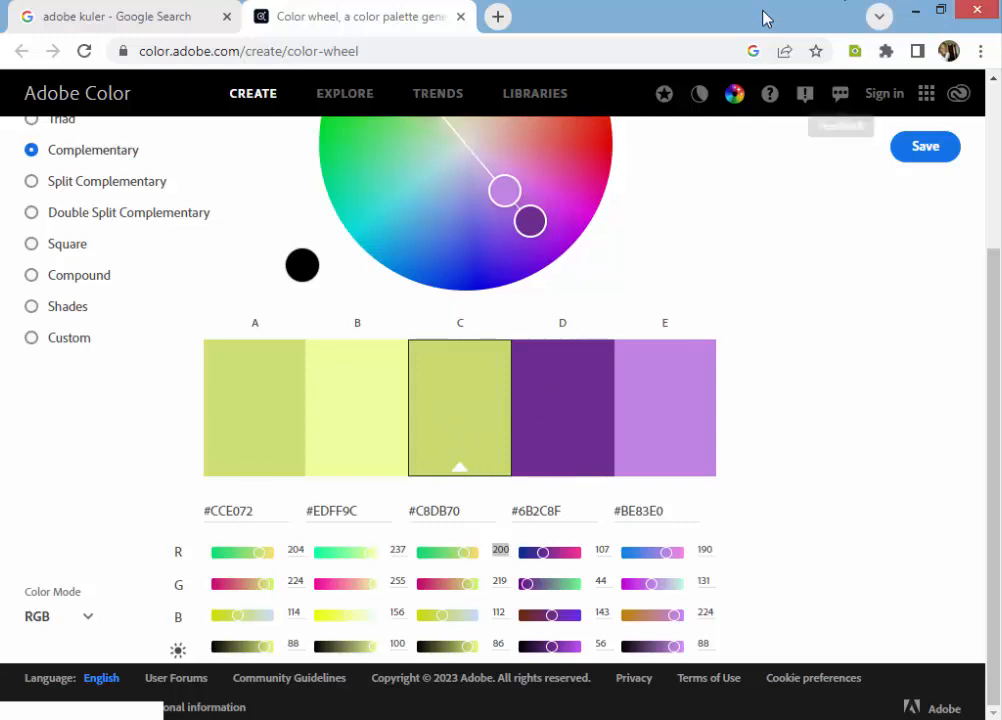
click(915, 12)
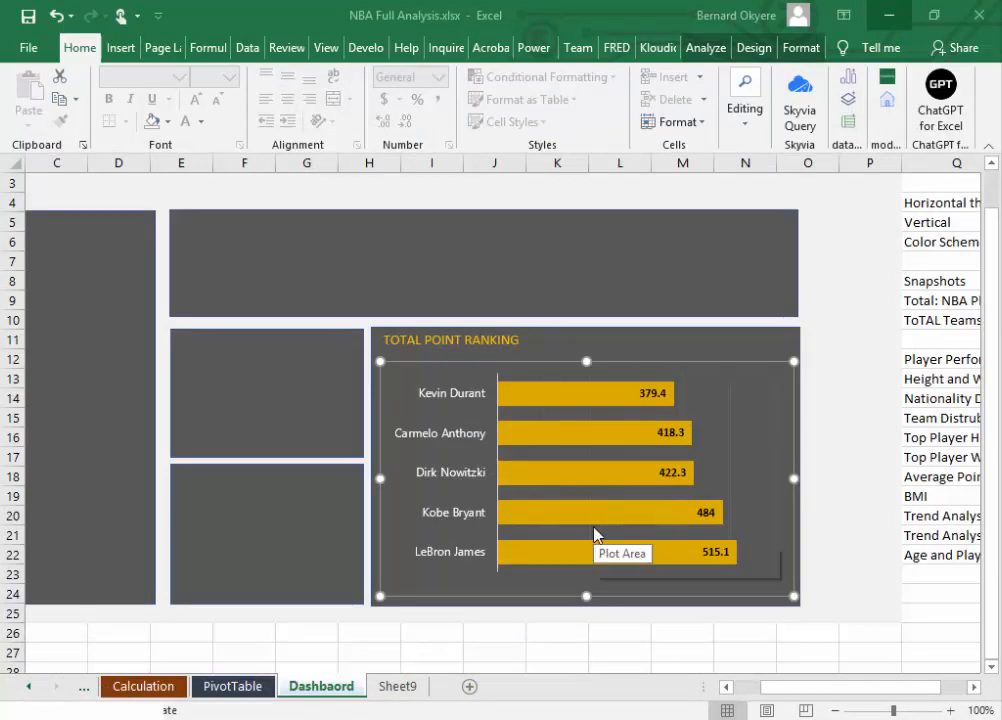
mouse_move(594, 535)
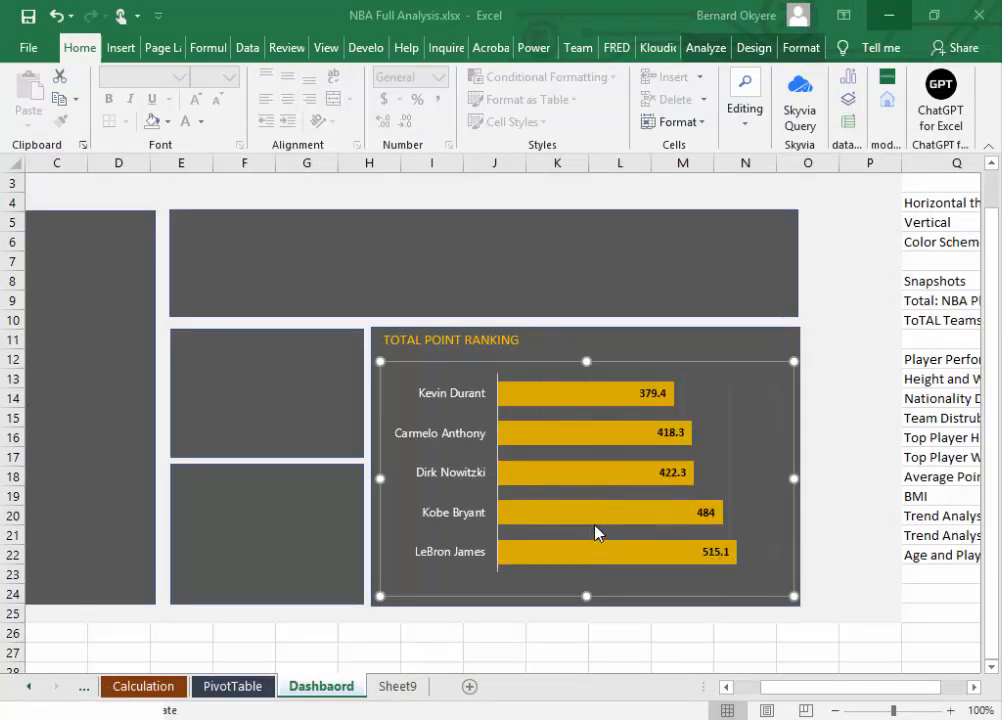
click(595, 525)
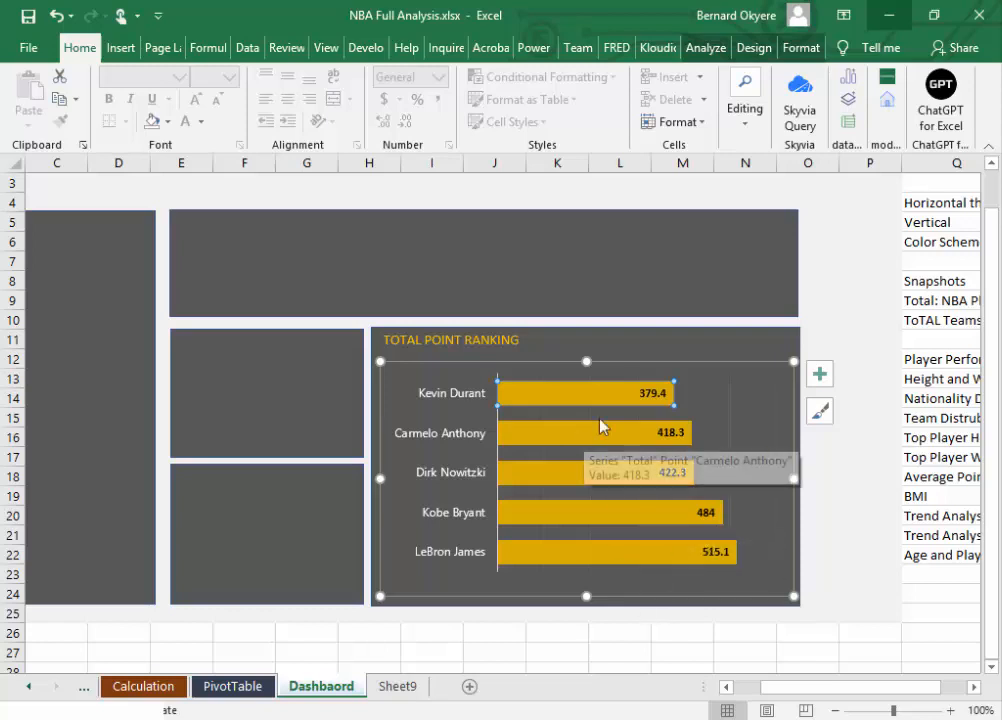
Step: Set the gap width of all bars in the total point ranking chart to 45% and save the workbook
click(622, 452)
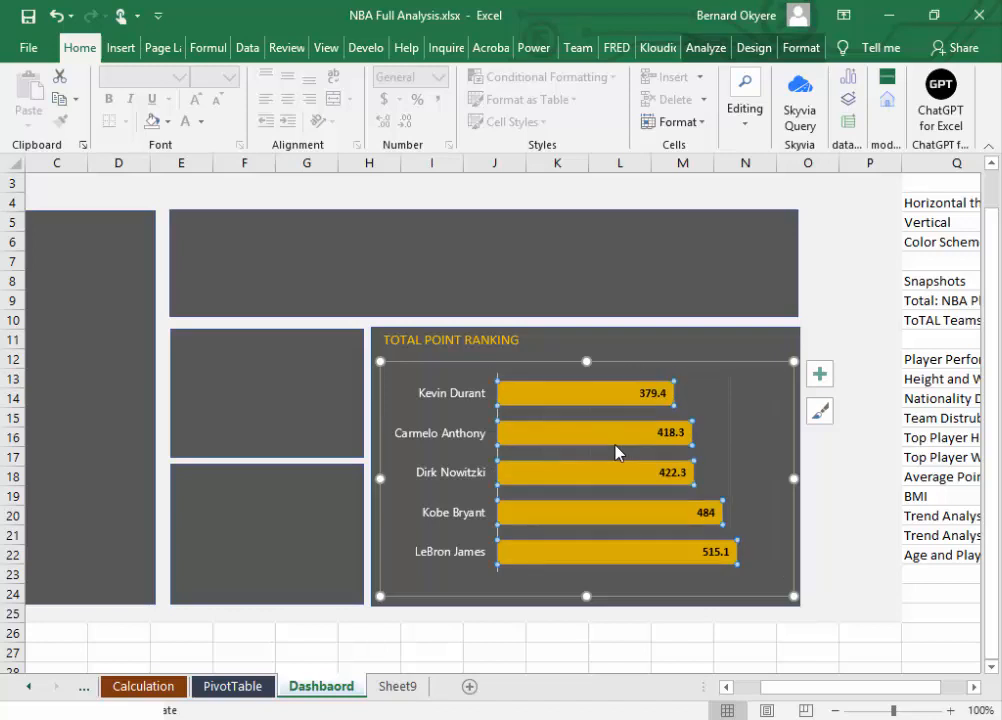
right_click(617, 451)
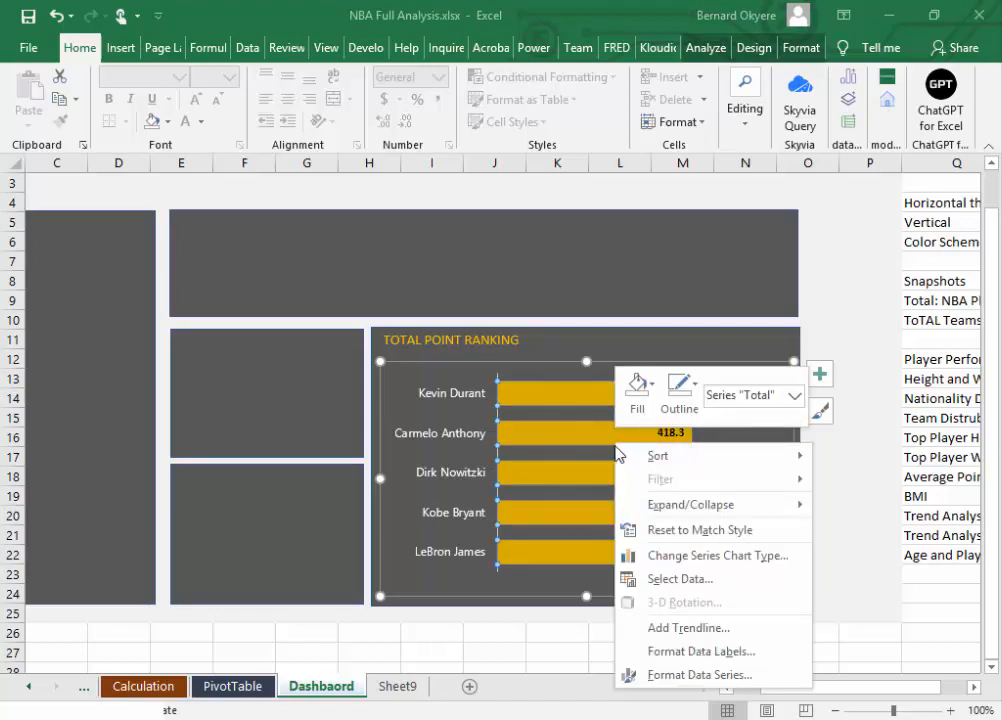
click(661, 678)
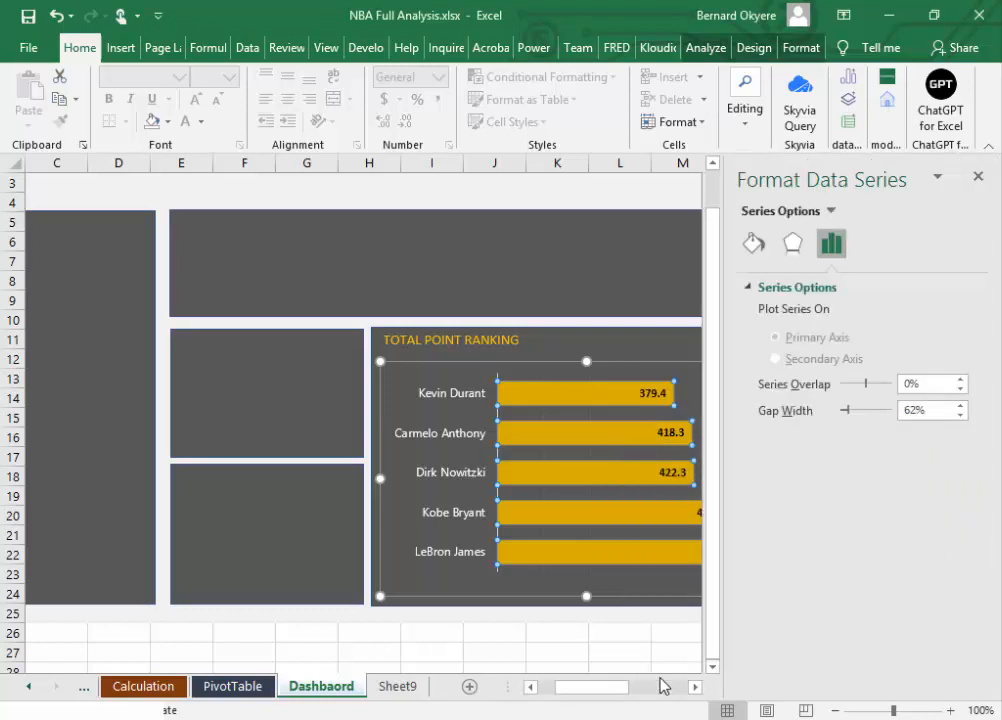
mouse_move(651, 443)
mouse_move(591, 563)
drag(847, 412, 839, 412)
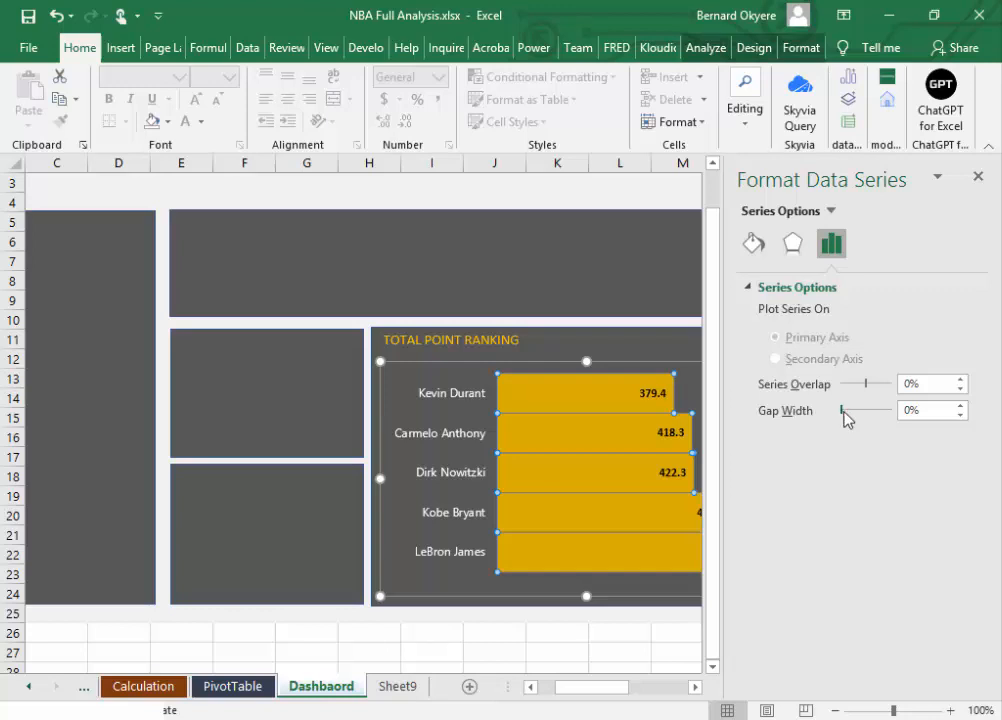
drag(845, 412, 846, 412)
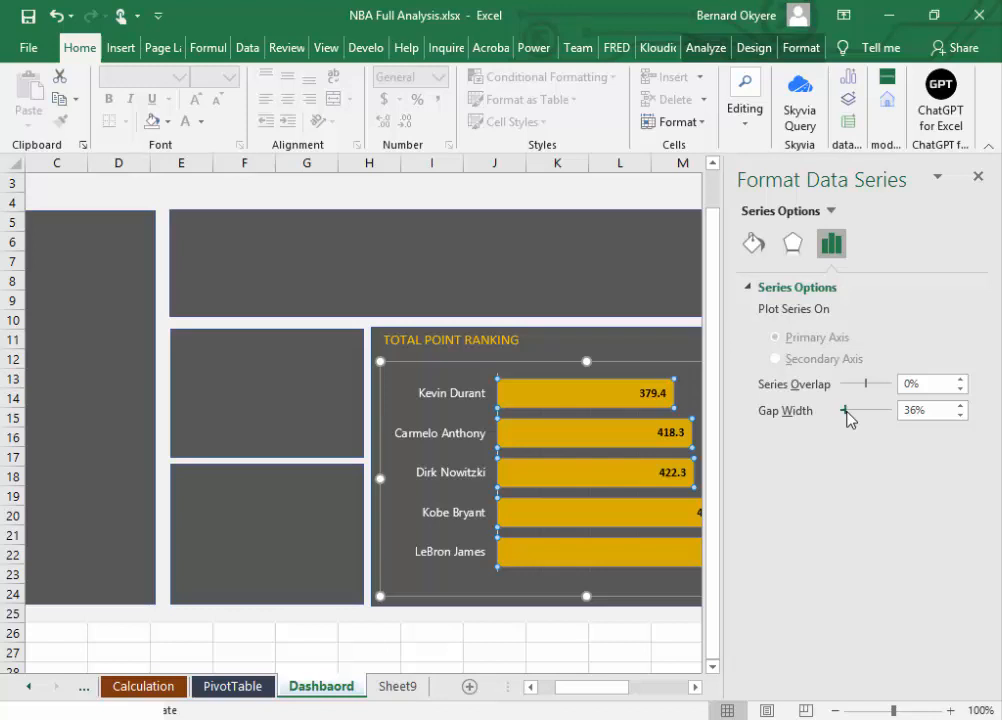
drag(847, 411, 848, 413)
drag(848, 418, 849, 418)
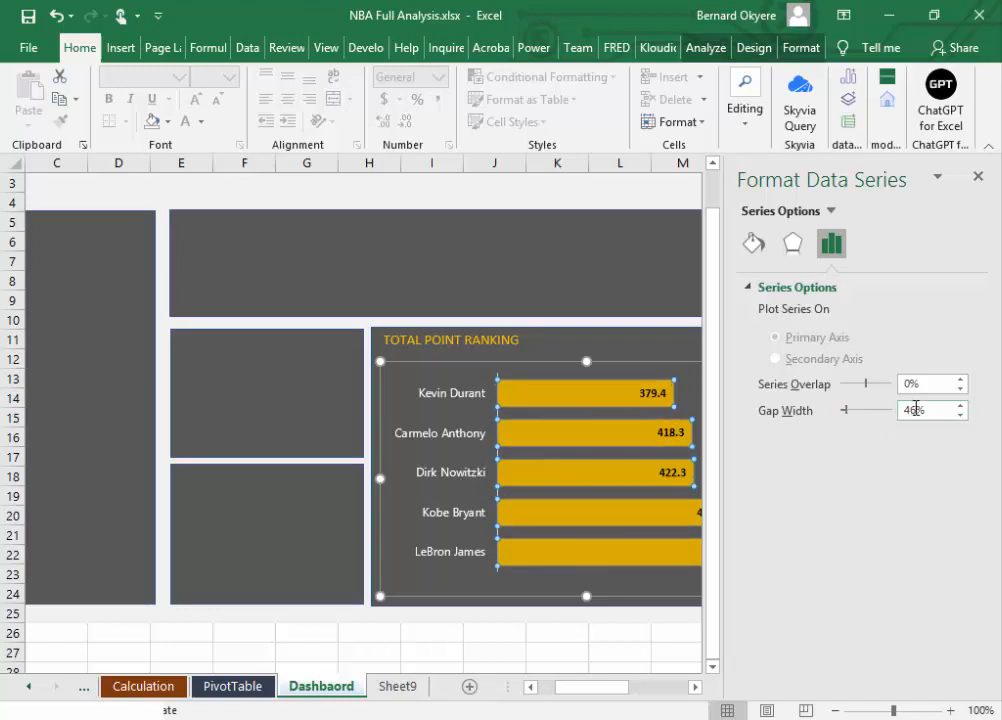
drag(915, 410, 894, 416)
text(45)
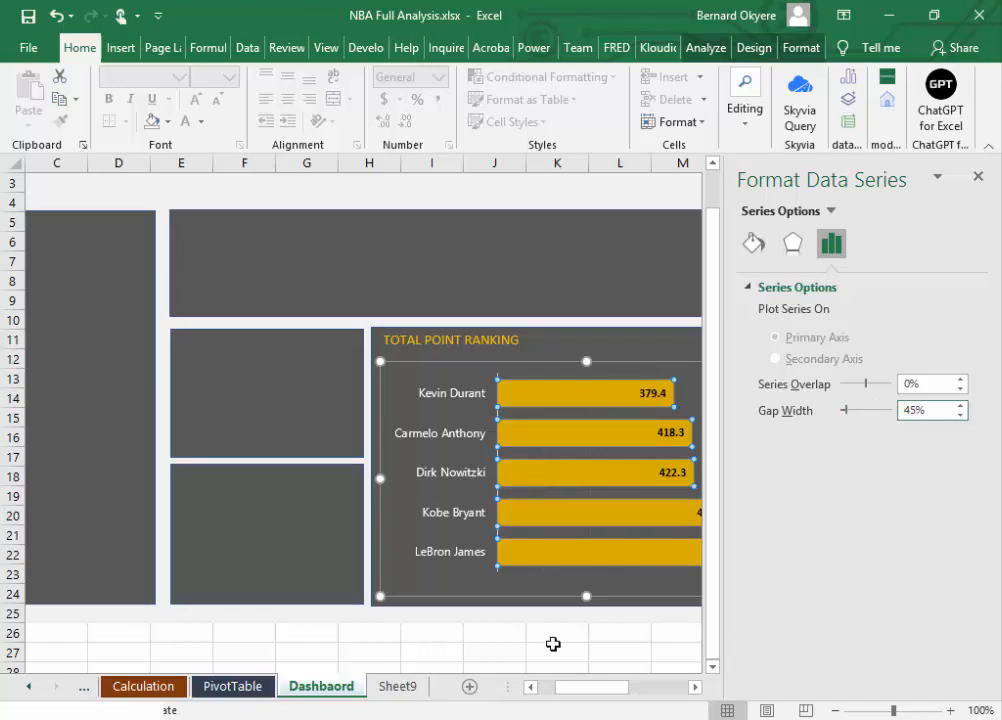
click(425, 627)
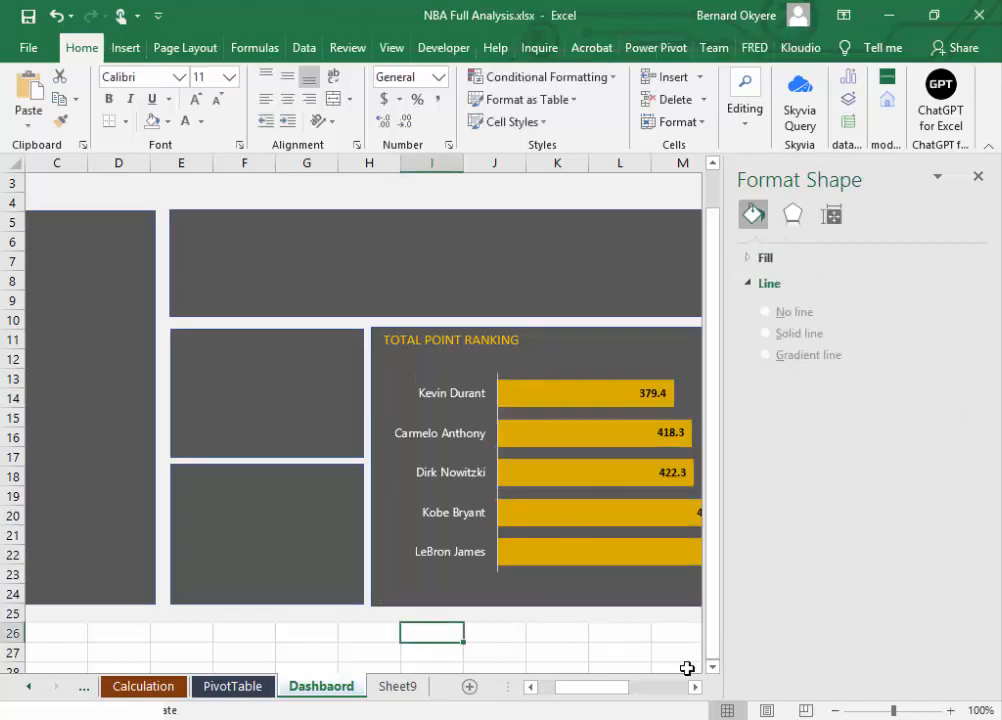
click(980, 177)
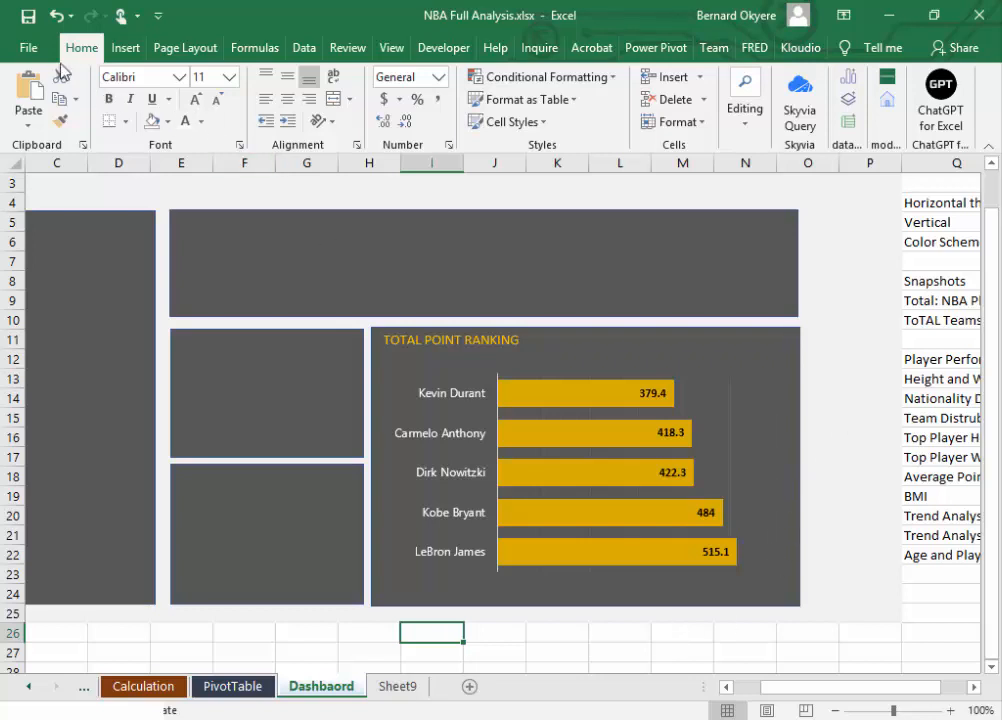
click(29, 17)
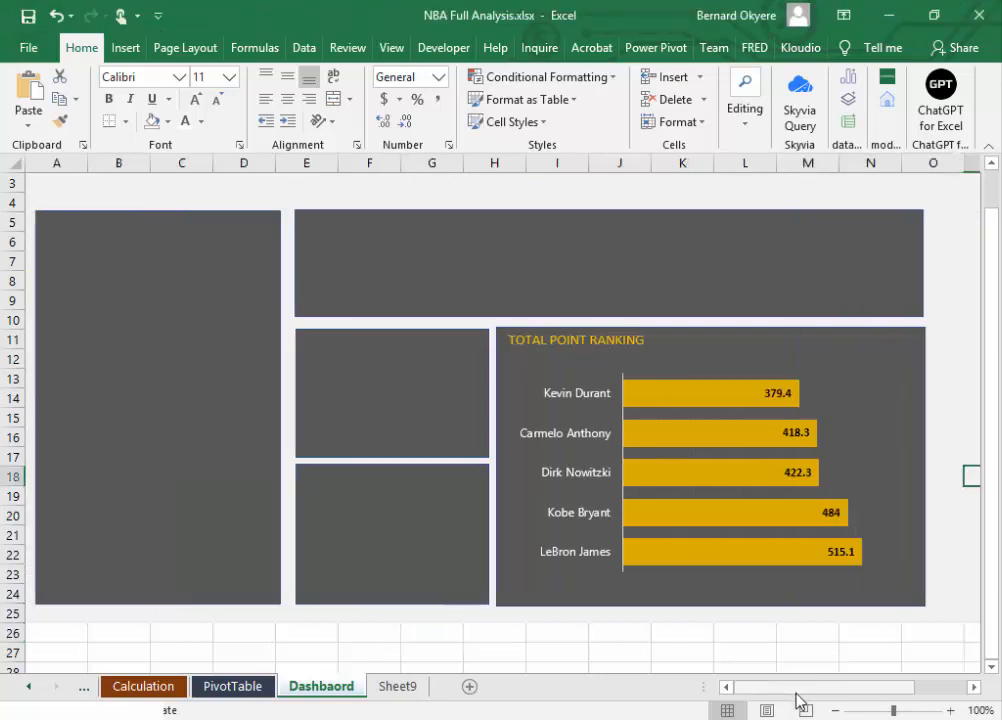
Step: Review the planned analyses listed beside the dashboard in Q12:R22, from Player Performance to Age and Player Performance
click(407, 408)
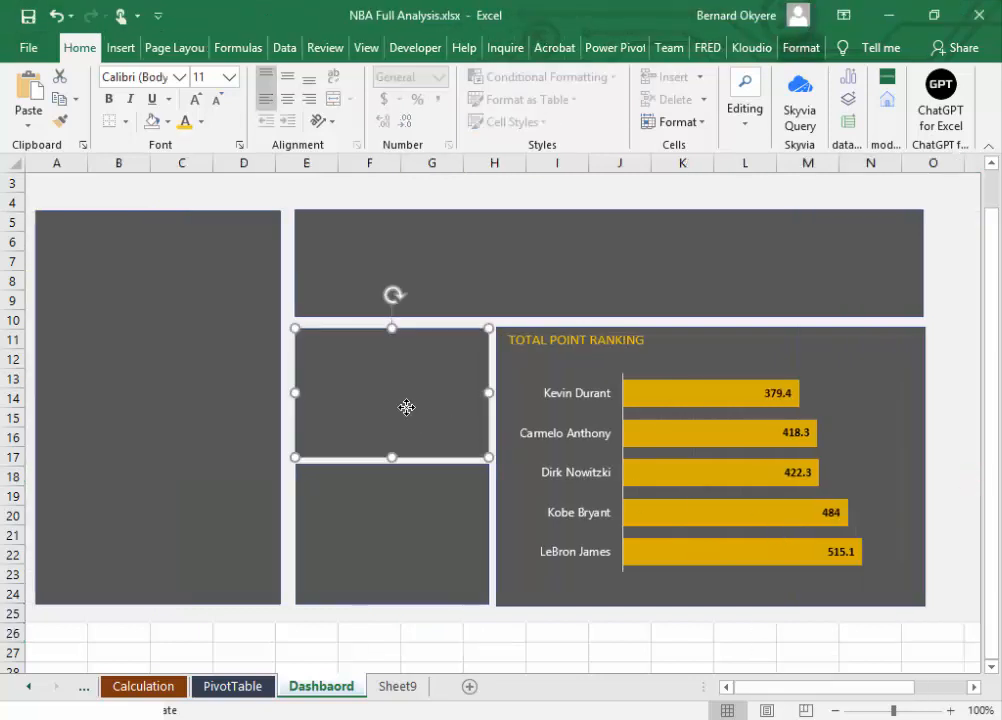
drag(992, 447, 995, 384)
click(974, 690)
drag(974, 690, 974, 690)
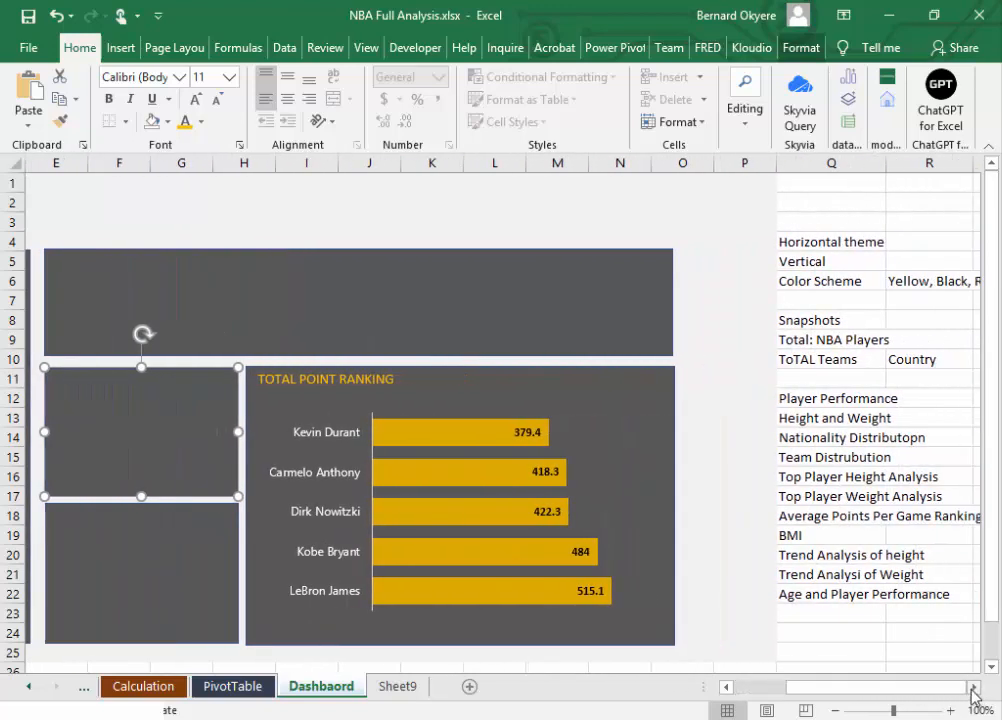
drag(809, 398, 953, 595)
key(ctrl+c)
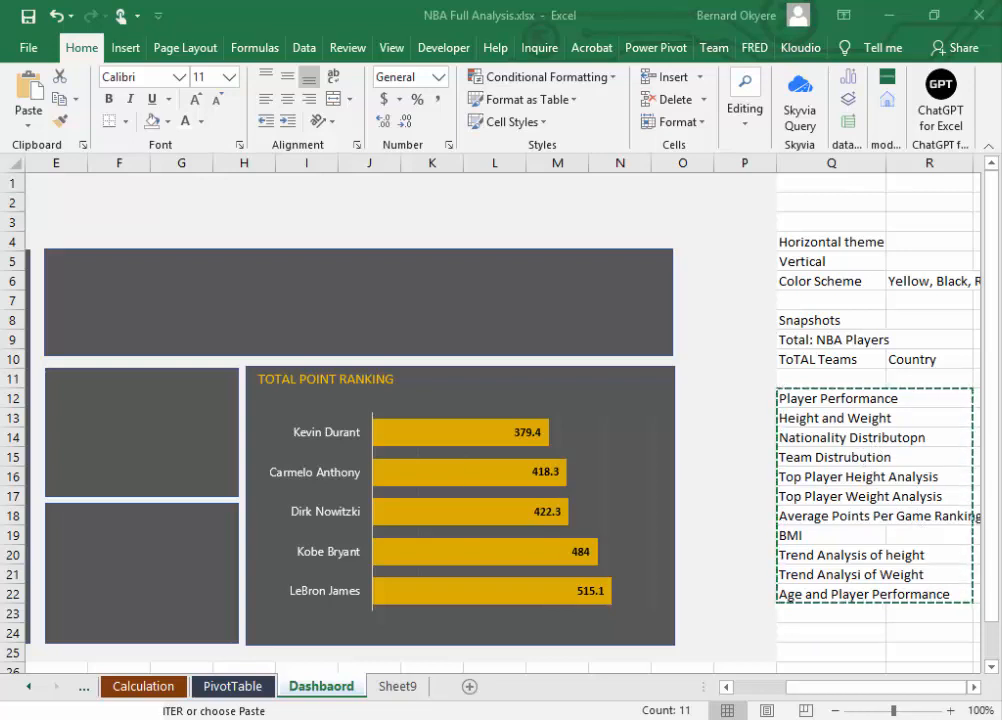
click(991, 310)
key(Escape)
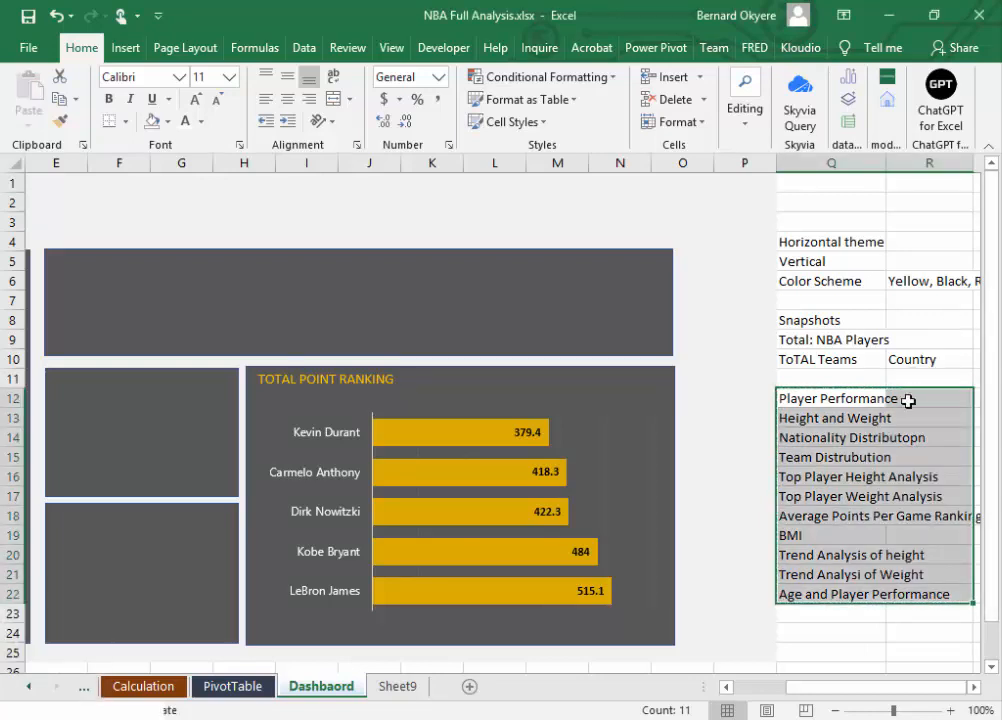
click(878, 437)
drag(798, 688, 763, 700)
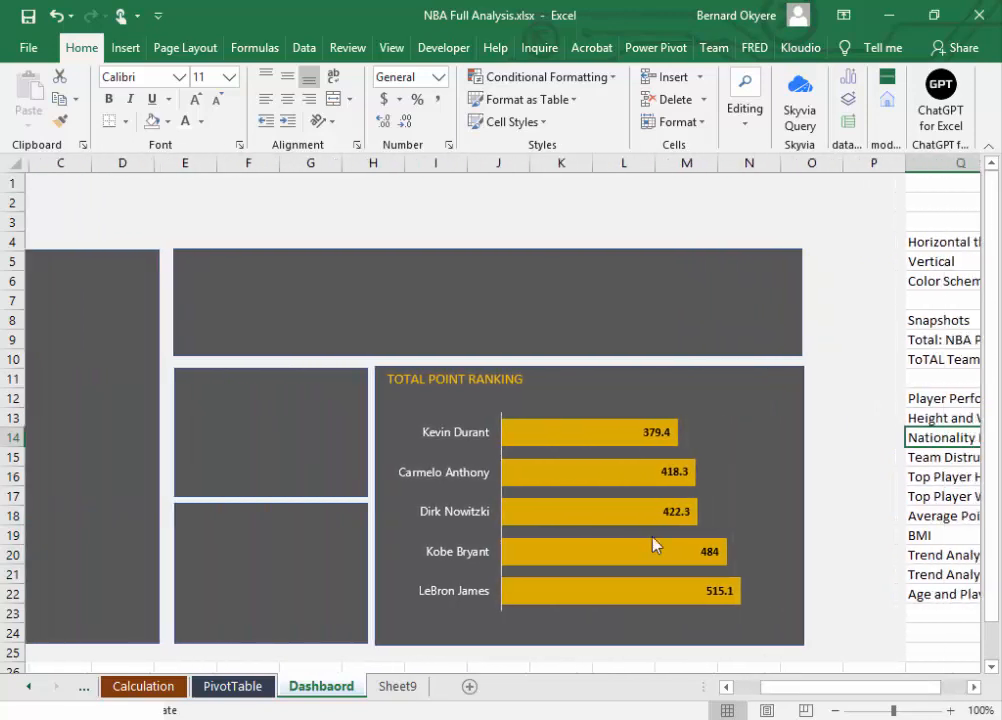
Step: Extend the top edge of the upper small panel slightly toward the wide panel above it, and save the workbook
click(297, 394)
drag(266, 367, 266, 363)
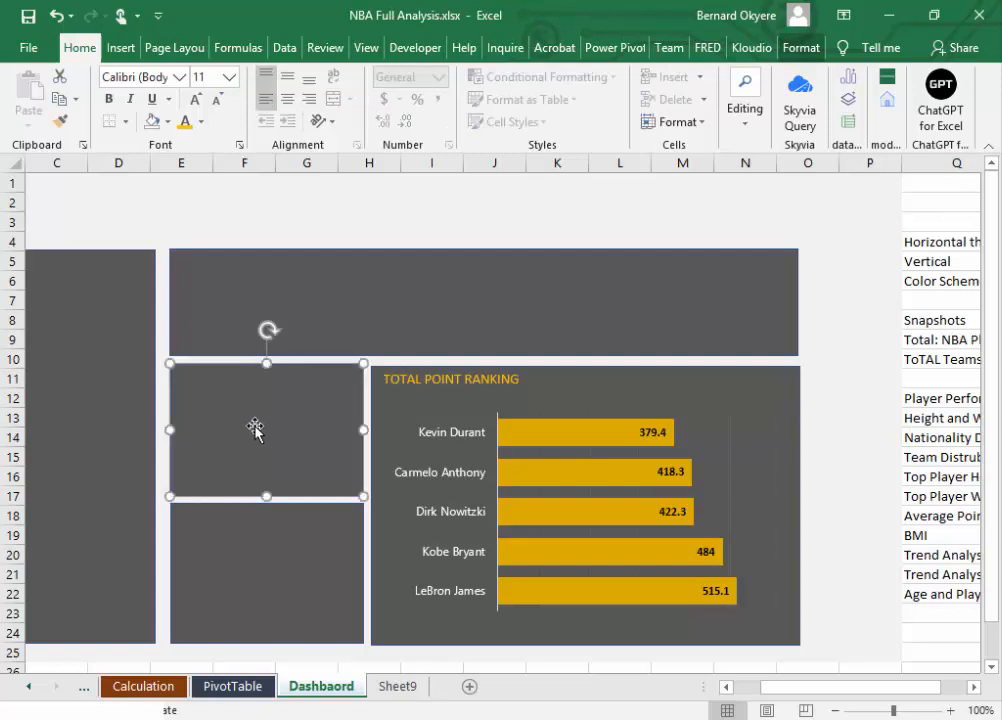
click(313, 566)
drag(823, 690, 775, 675)
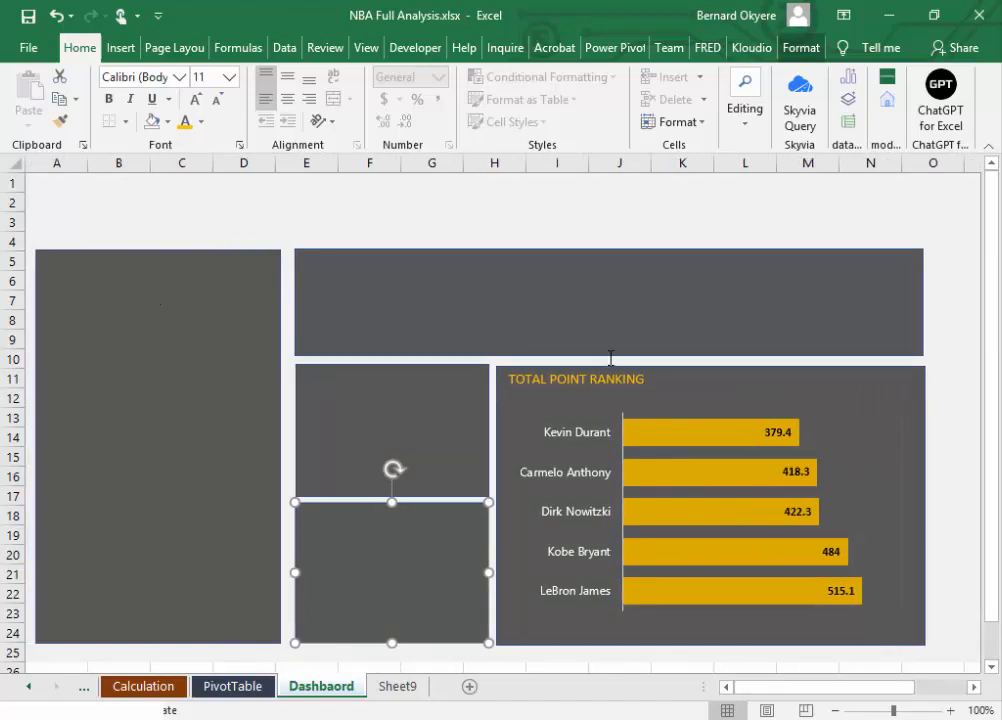
click(395, 424)
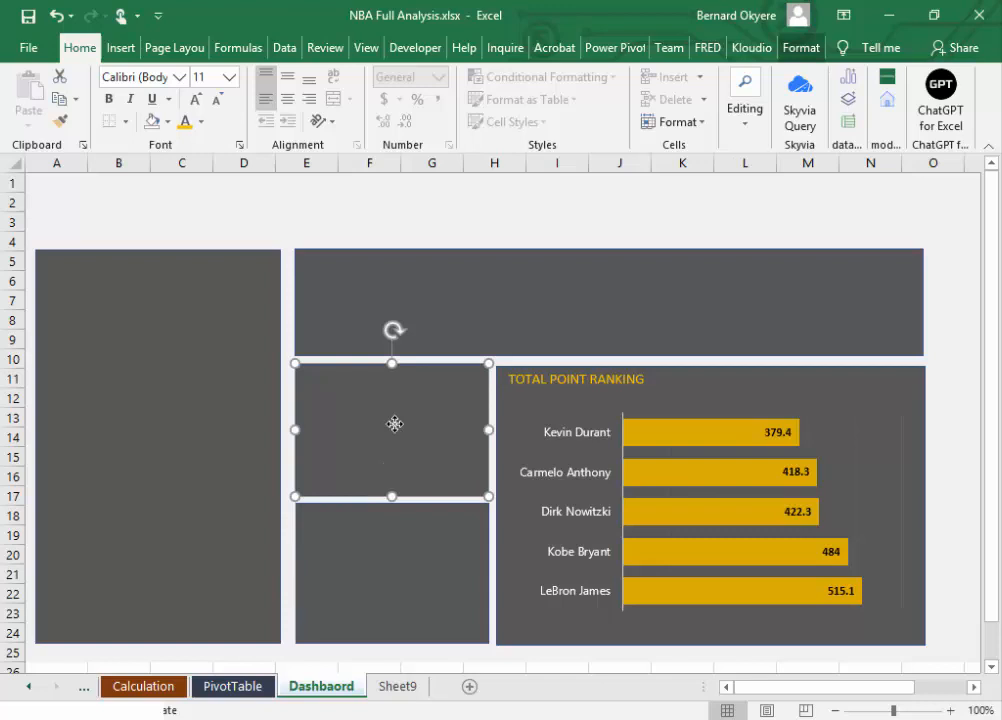
click(373, 548)
click(376, 420)
click(366, 540)
click(394, 430)
click(381, 520)
click(378, 429)
key(ctrl+s)
Step: Delete the Total bar chart from the PivotTable sheet and check the Dashbaord sheet
click(222, 687)
click(352, 496)
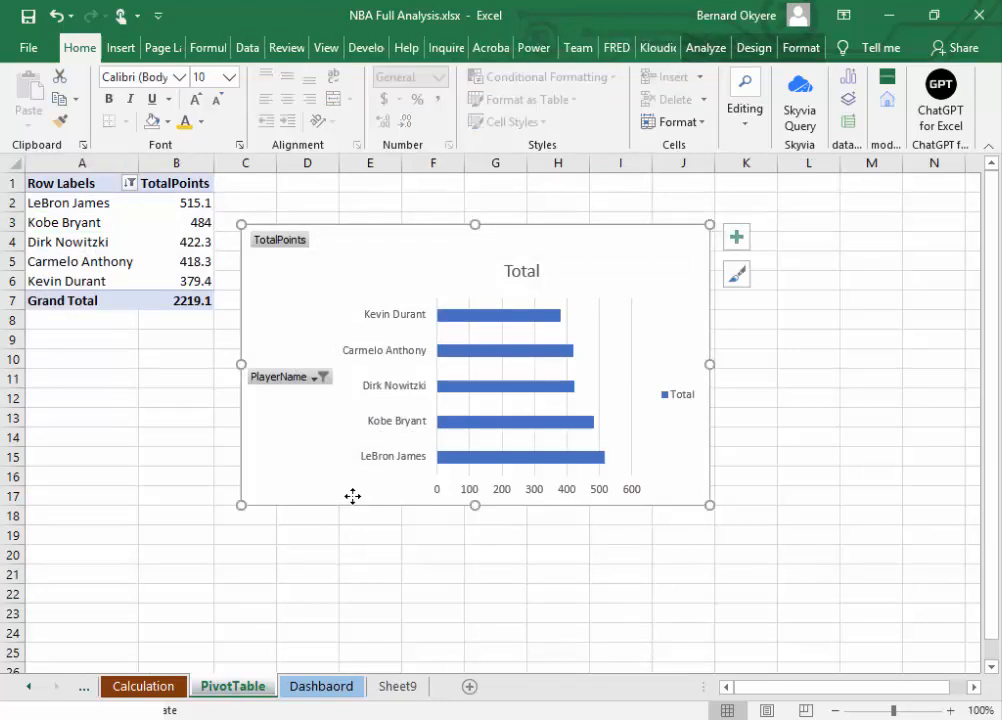
key(Delete)
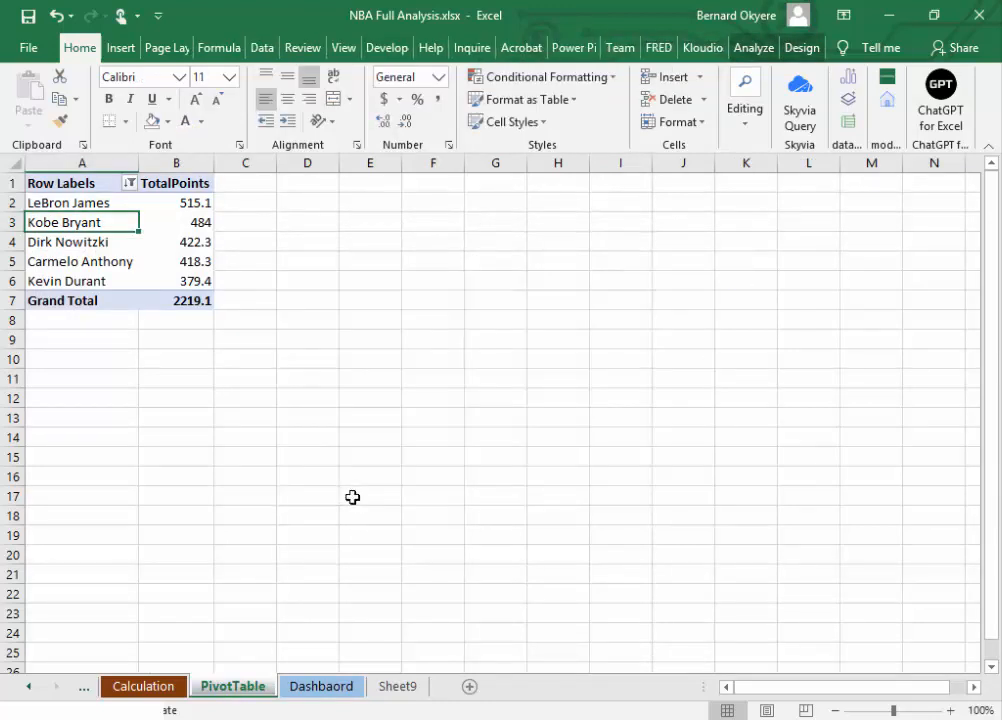
click(342, 688)
click(228, 690)
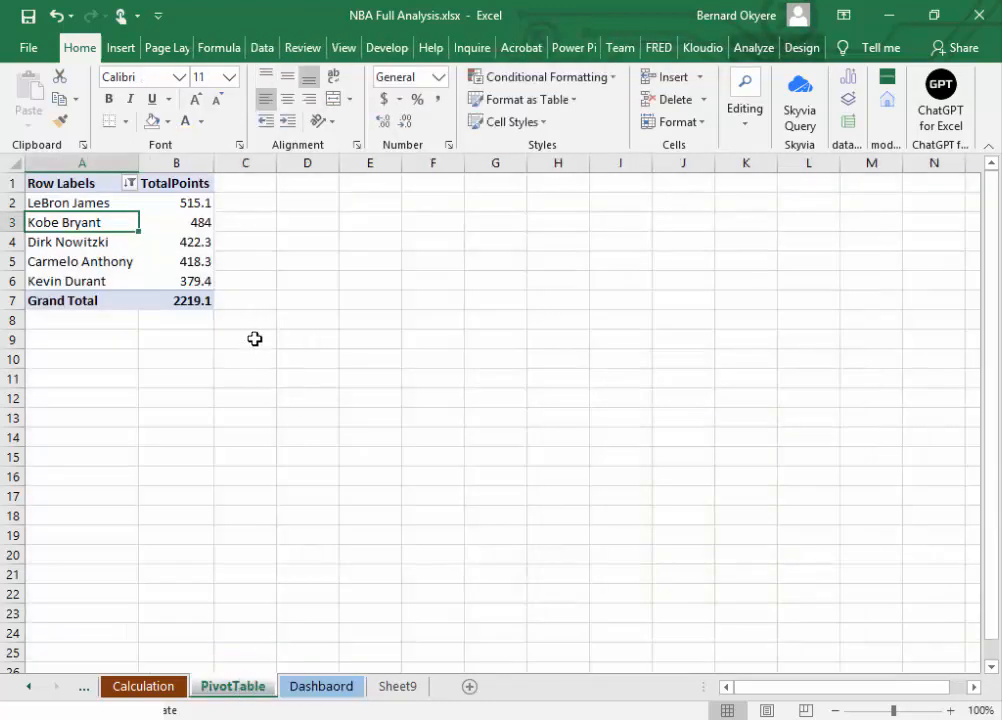
Step: Copy the total points pivot table in A1:B7 and paste the copy into D1:E7
click(141, 264)
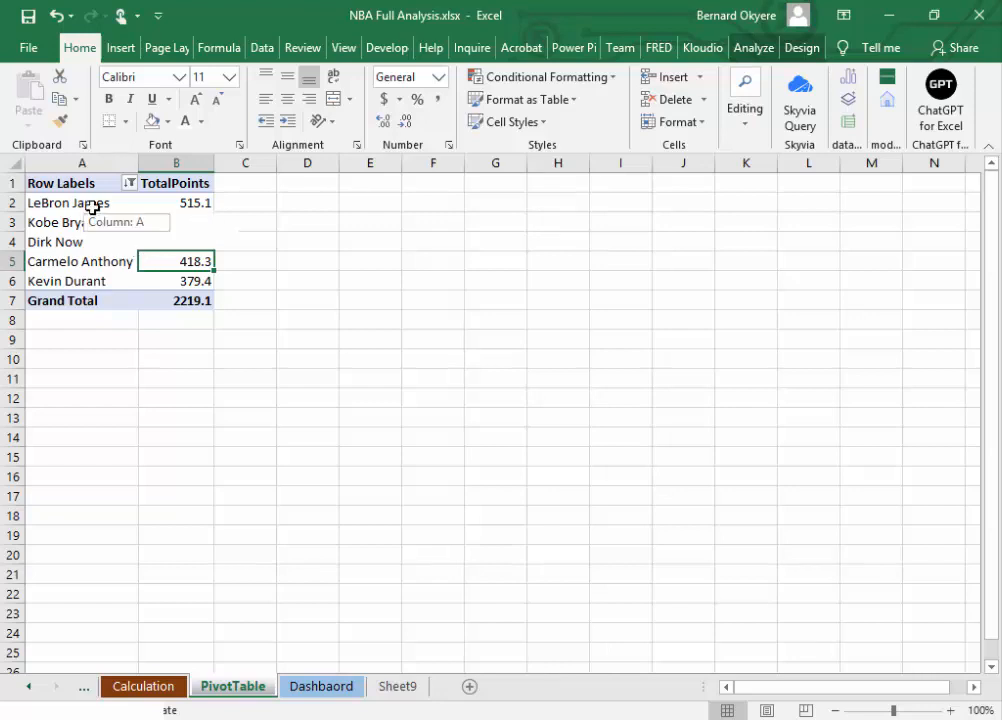
click(177, 393)
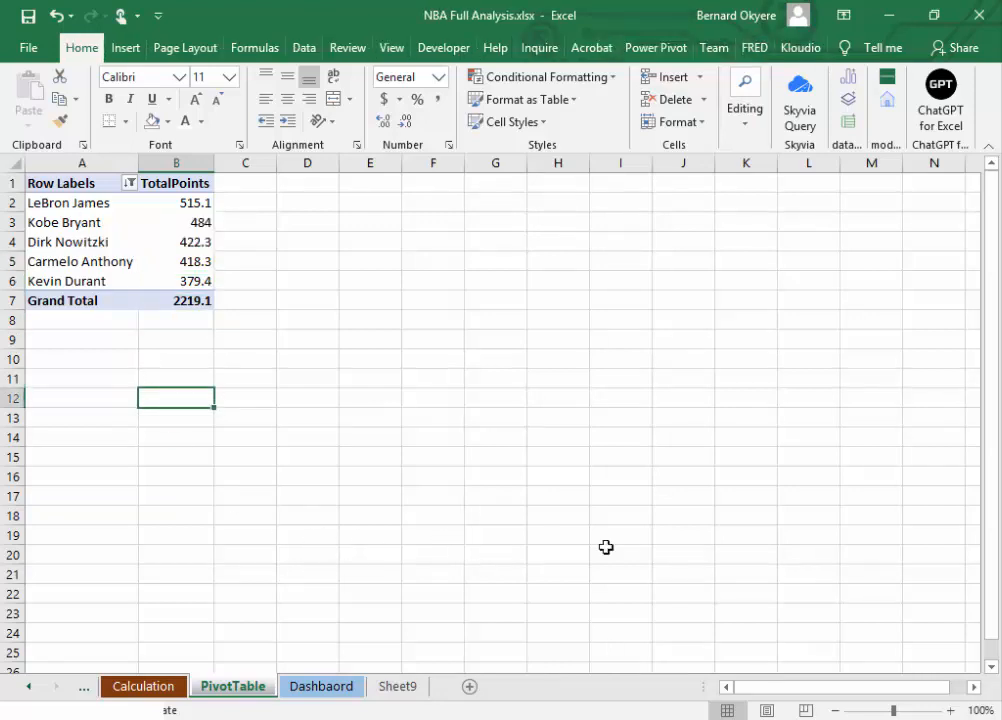
drag(45, 183, 203, 301)
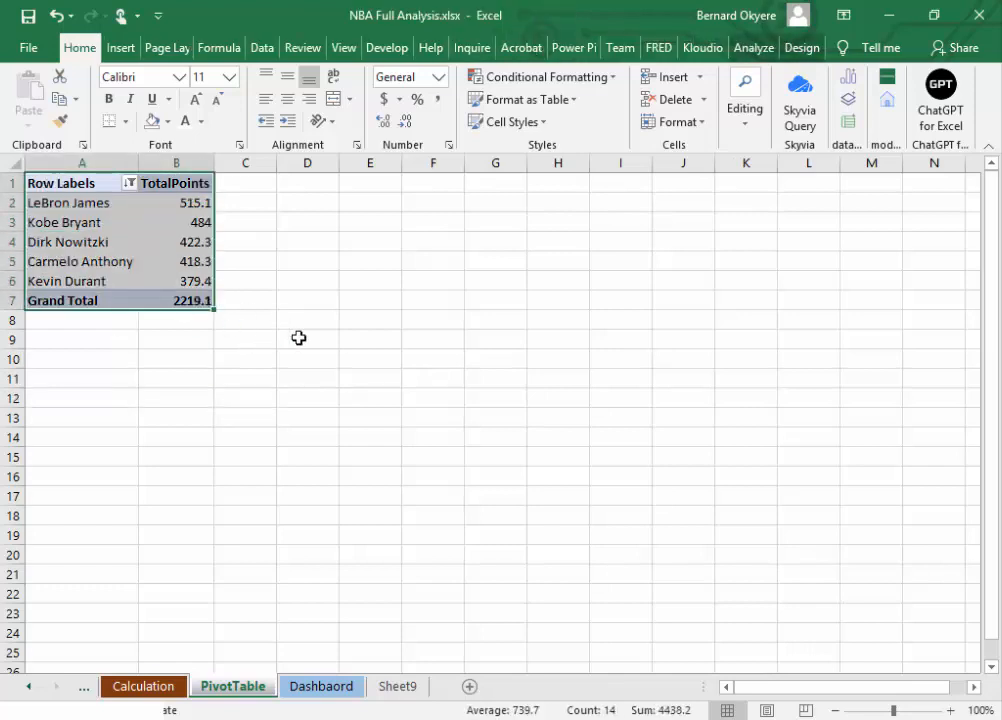
key(ctrl+c)
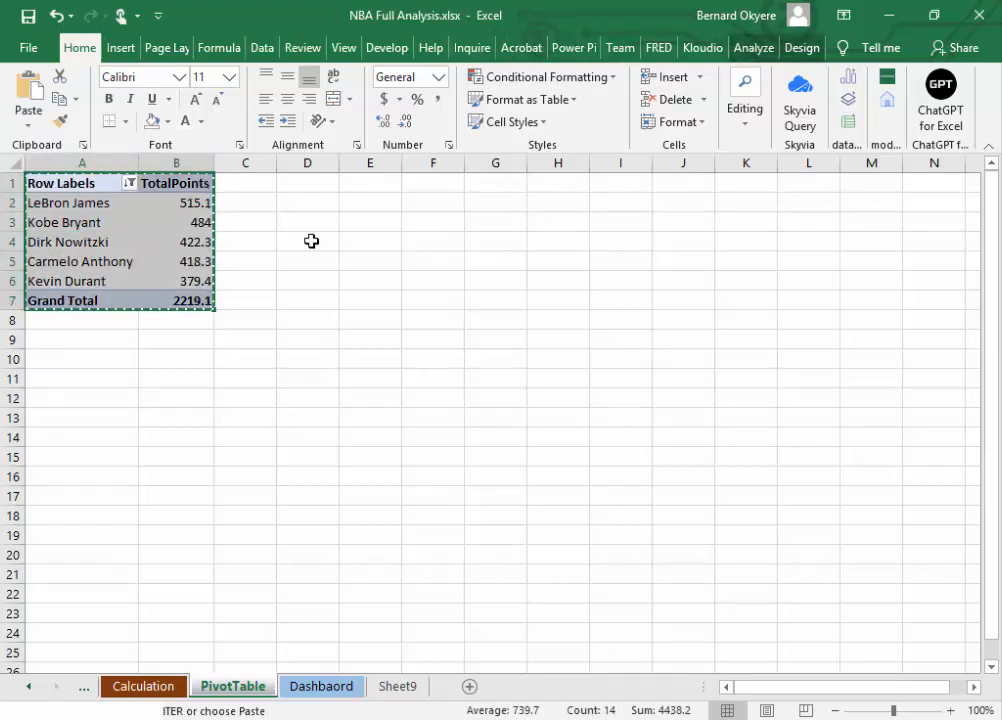
click(295, 182)
drag(365, 199, 376, 295)
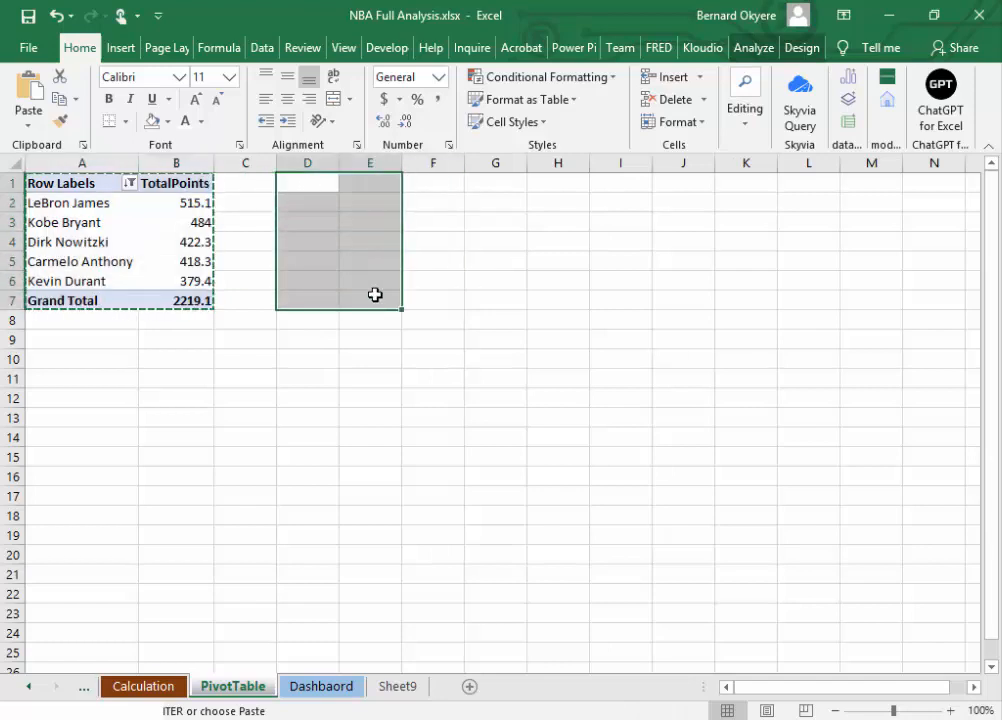
key(ctrl+v)
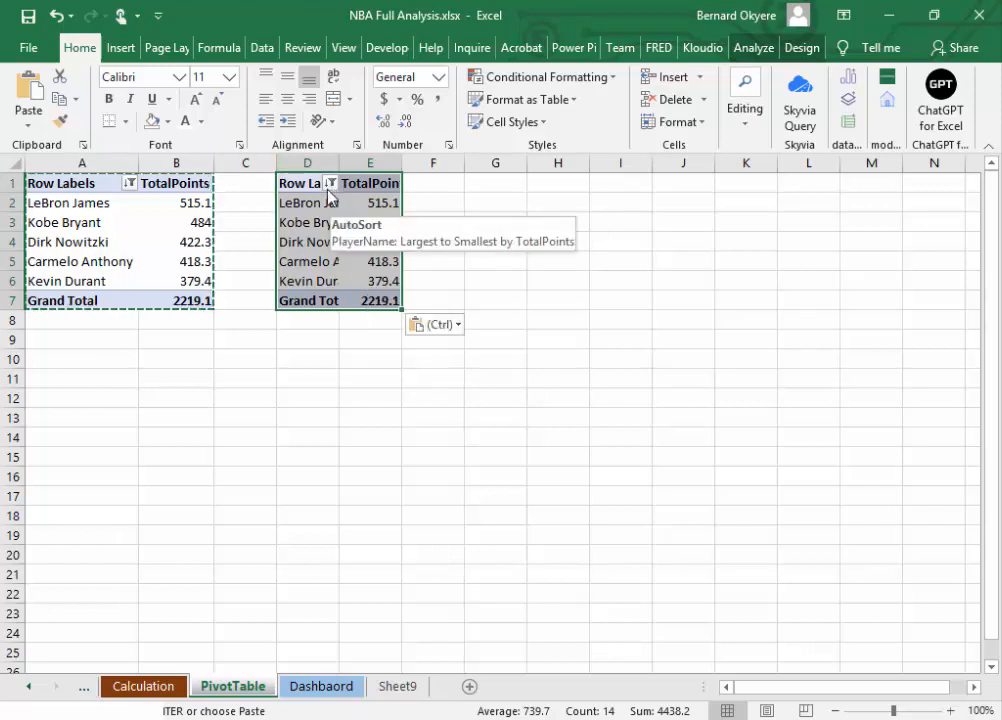
key(Escape)
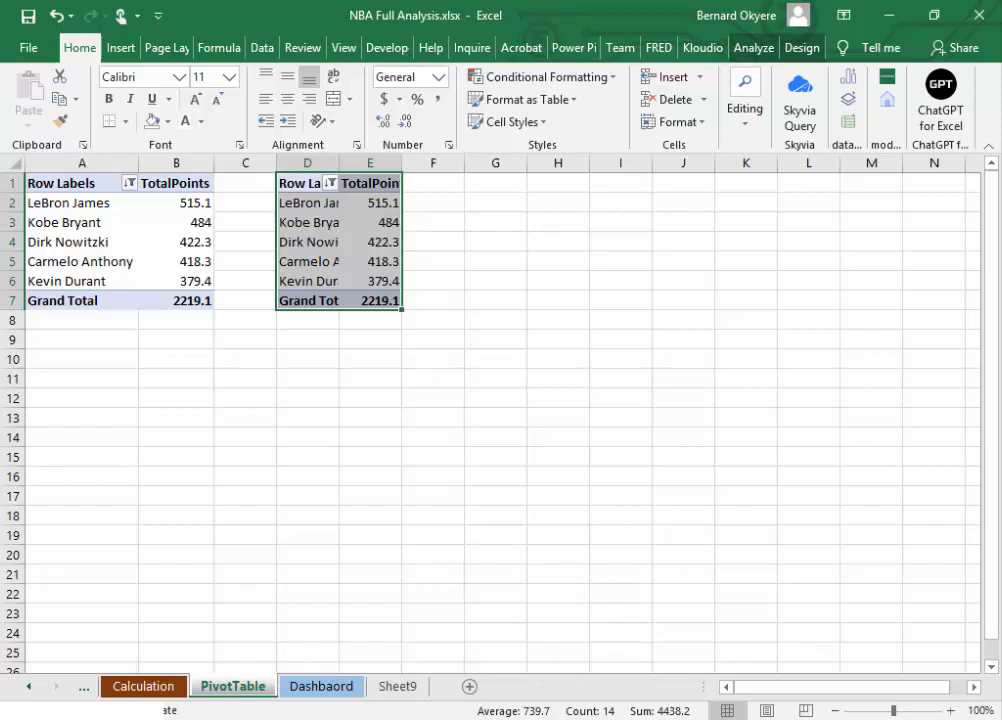
key(alt+Tab)
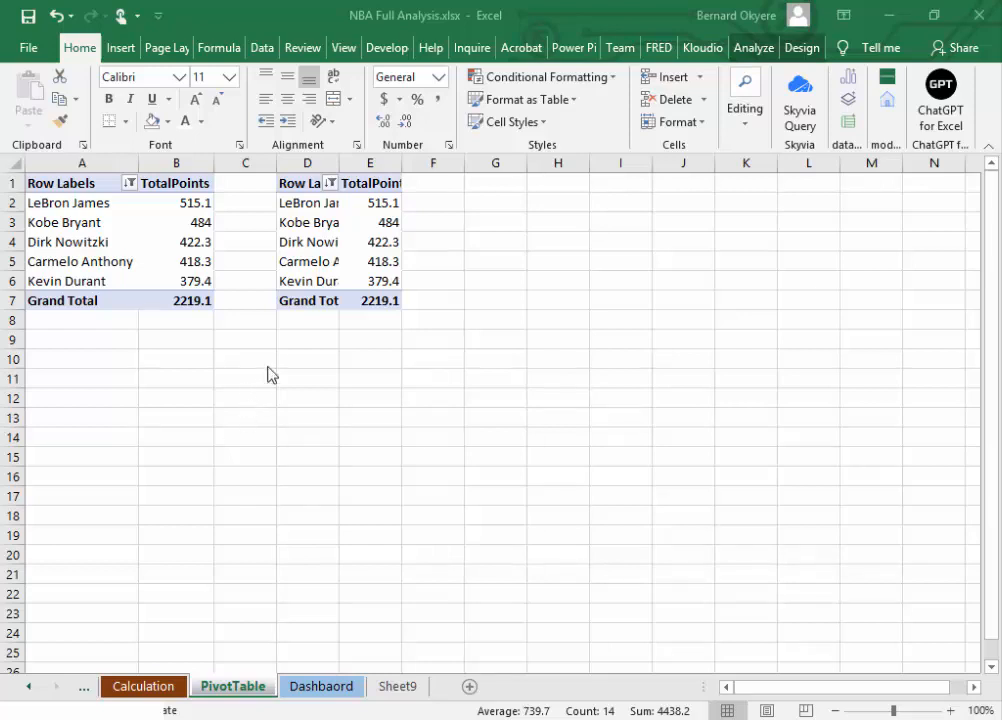
Step: Undo the pivot table copy in D1:E7 and the deletion of the Total chart on the PivotTable sheet
click(301, 319)
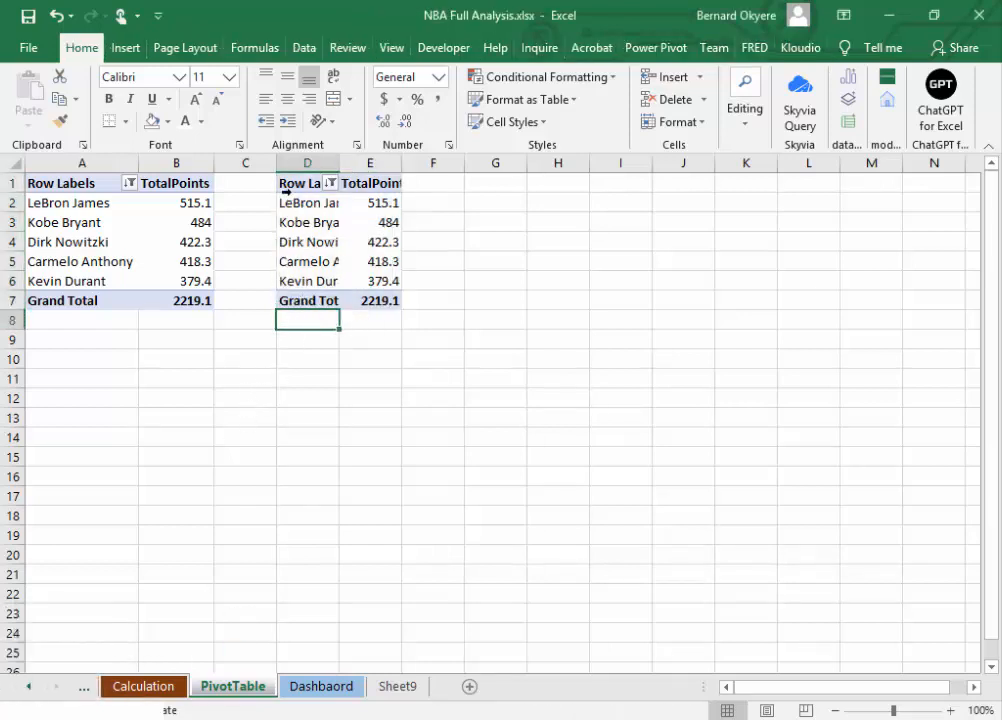
drag(305, 184, 395, 305)
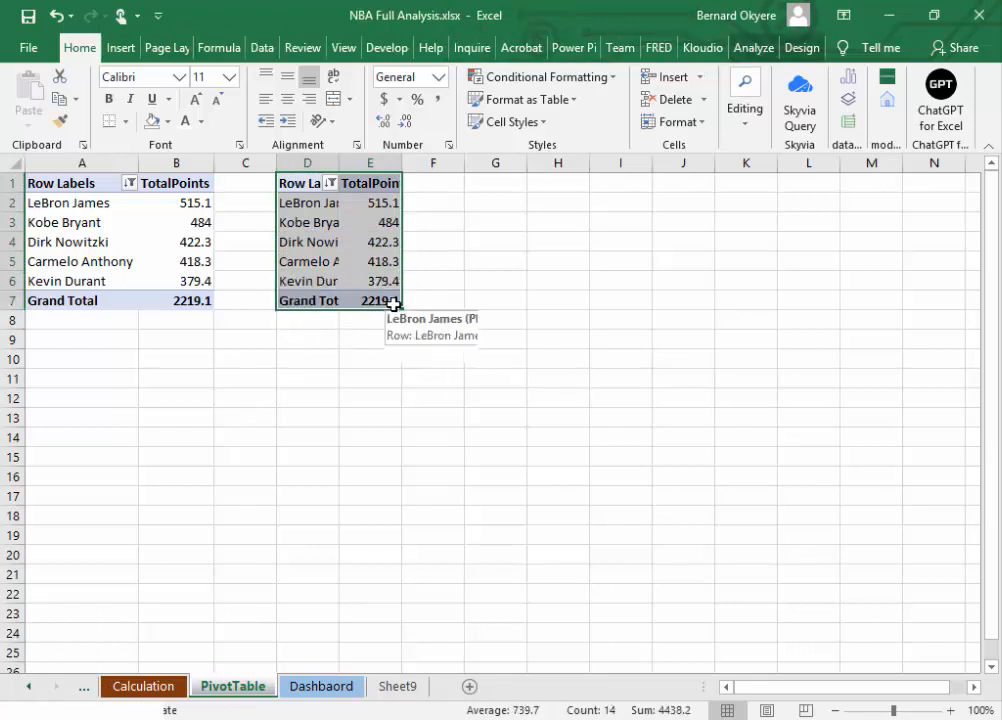
key(ctrl+z)
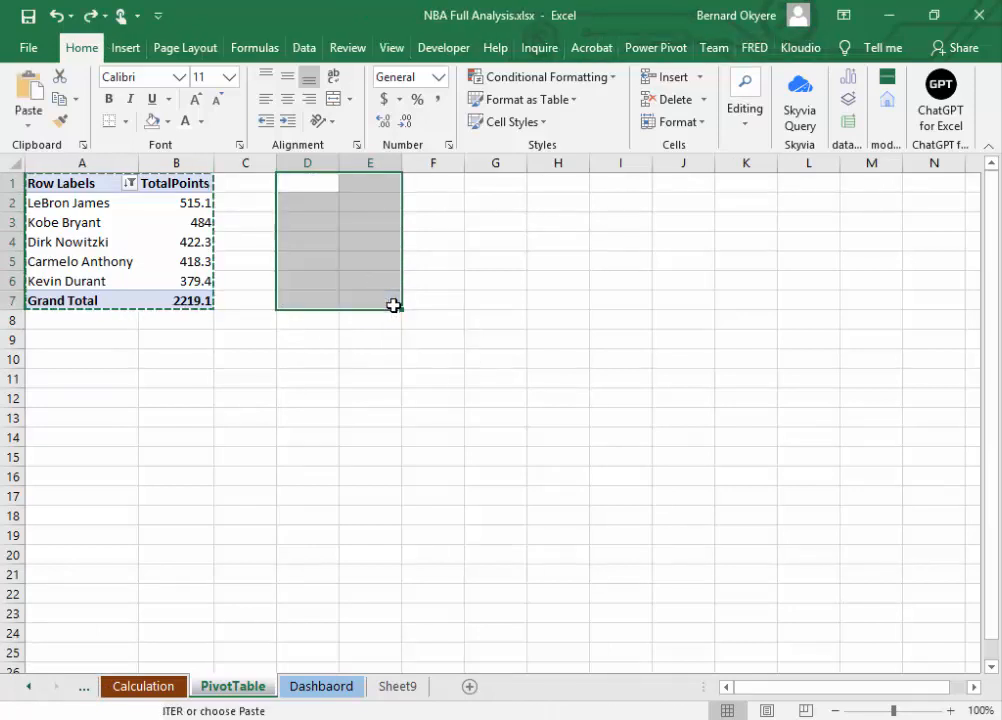
key(alt+F1)
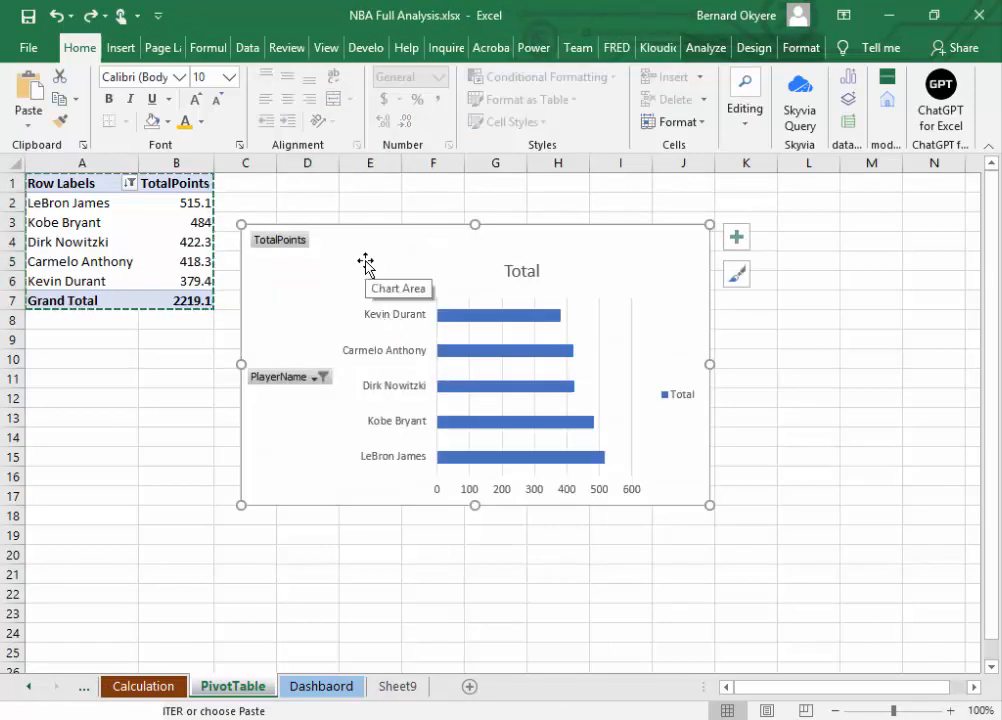
key(Escape)
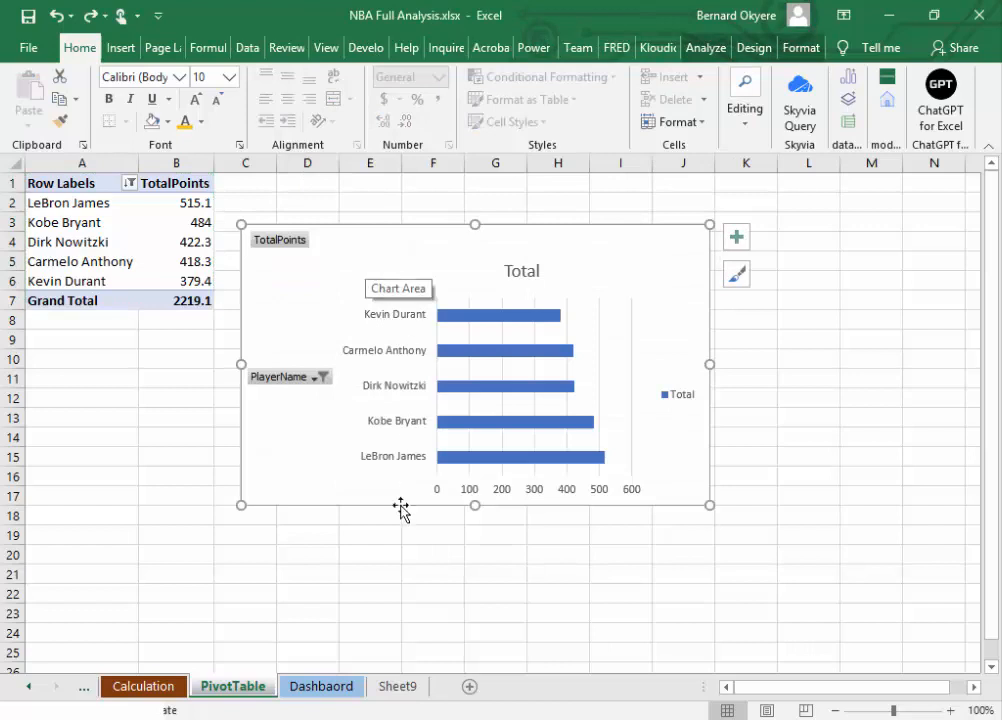
click(254, 638)
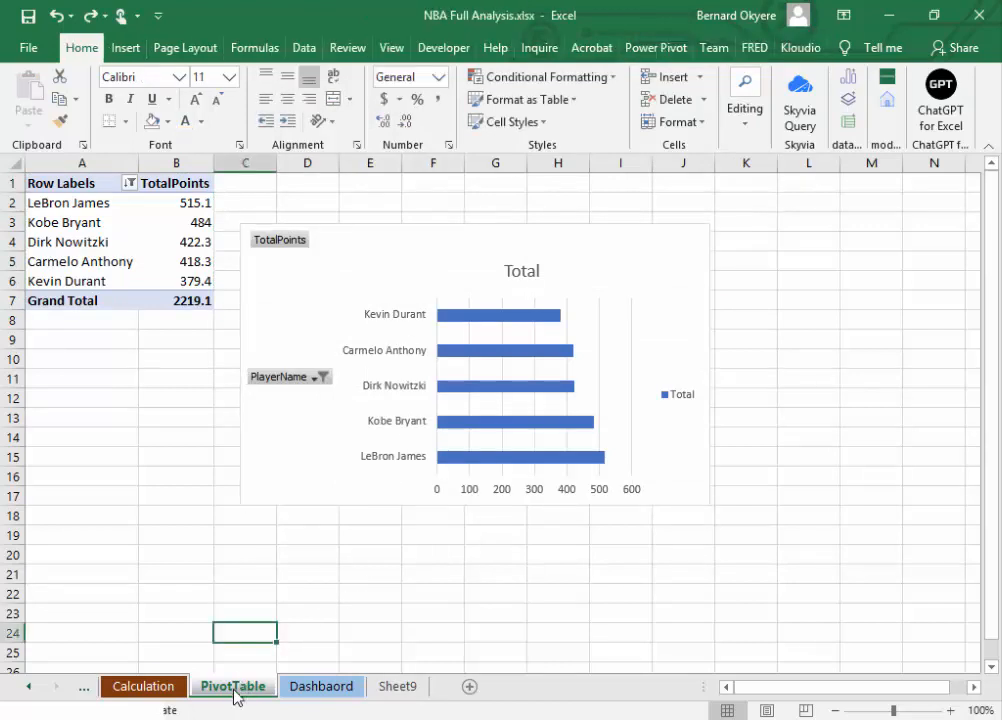
Step: Cut the Total bar chart out of the PivotTable sheet and check the TOTAL POINT RANKING chart on the Dashbaord sheet
mouse_move(315, 498)
mouse_down()
mouse_move(349, 512)
mouse_move(340, 532)
mouse_up()
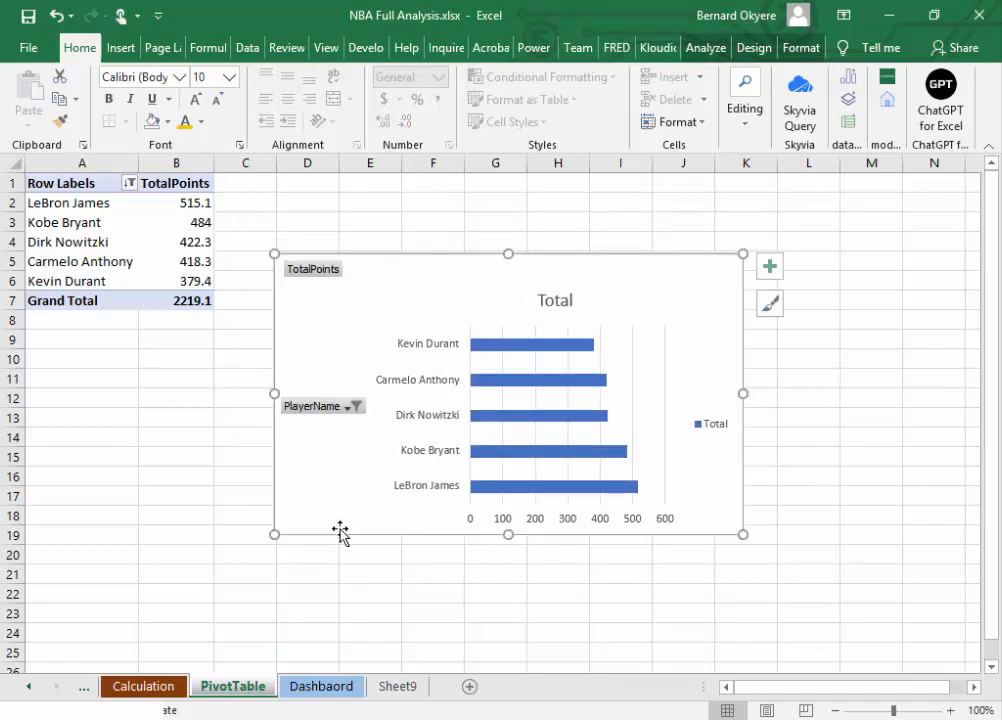
key(ctrl+x)
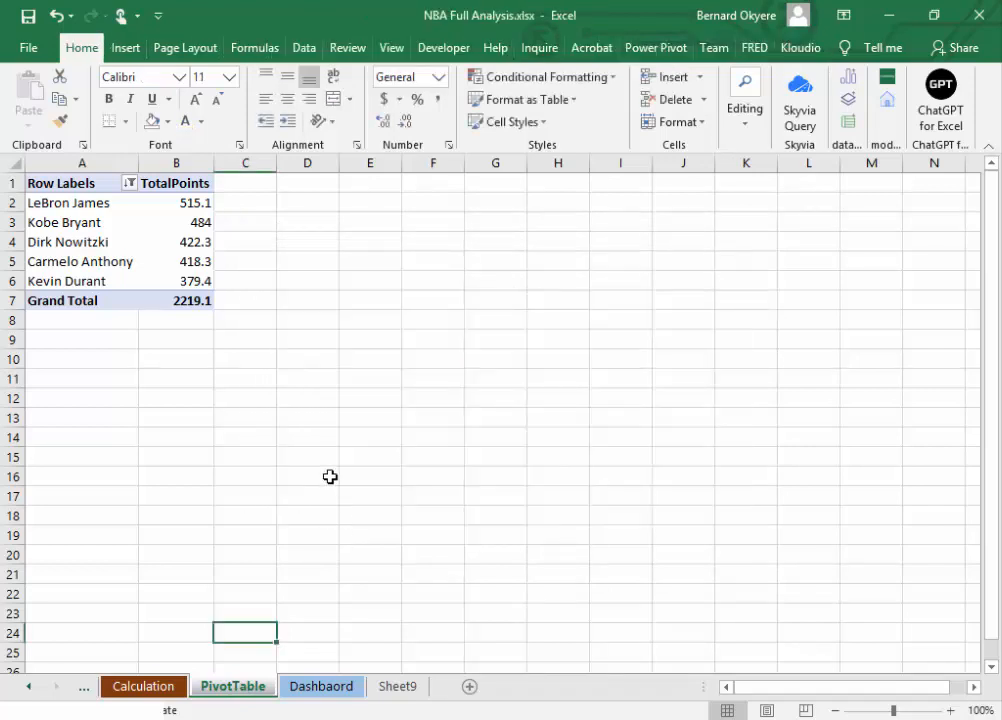
click(320, 686)
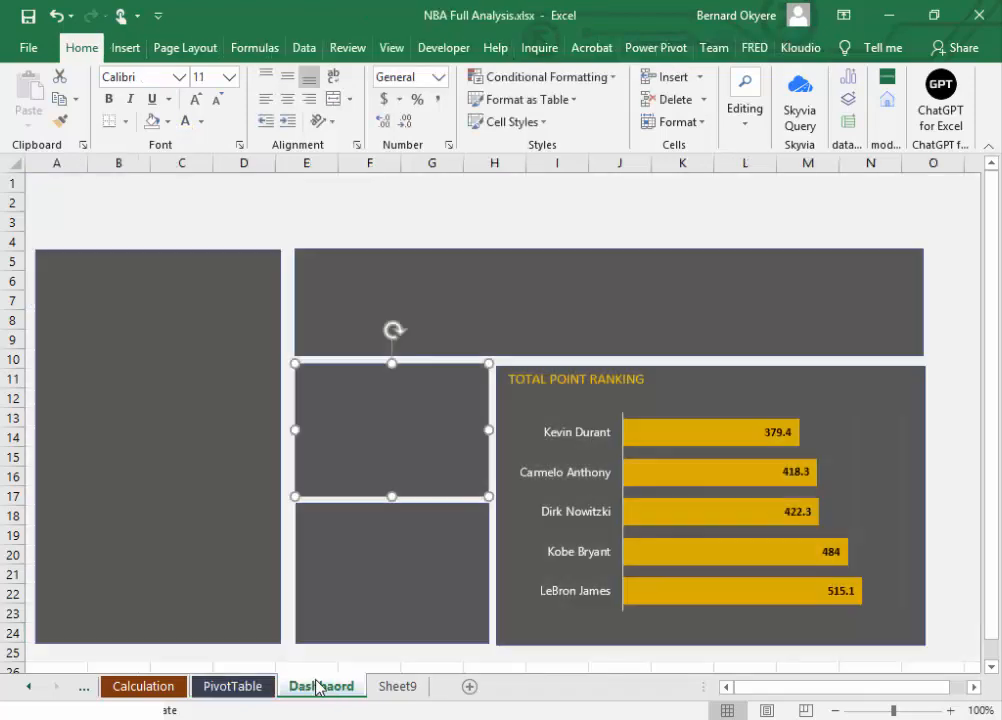
click(785, 558)
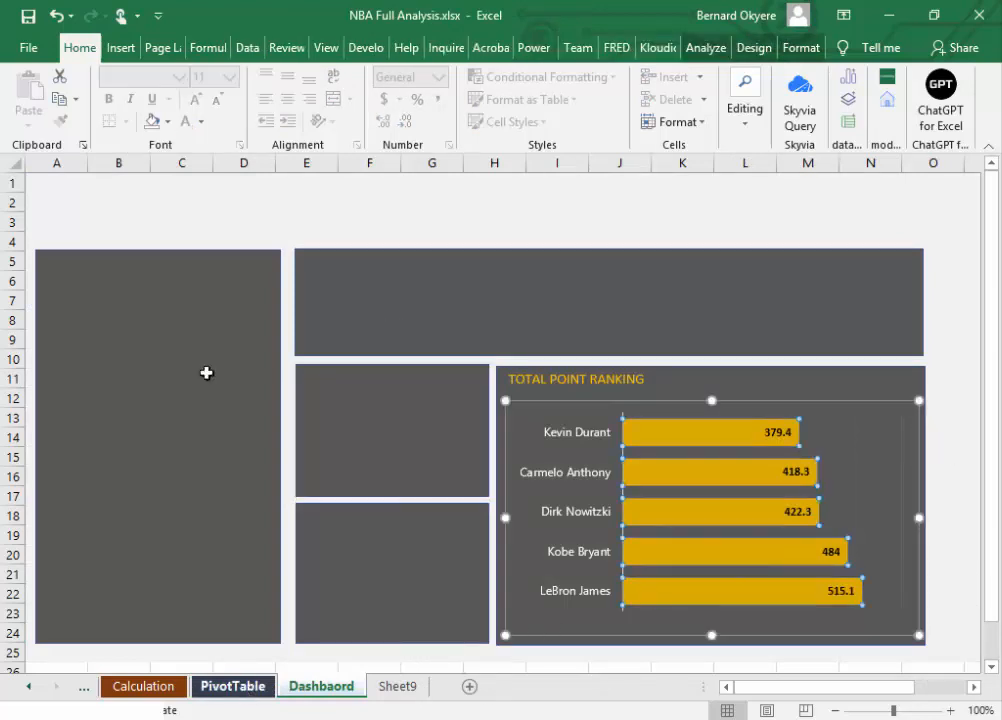
Step: Copy the total points pivot table in A1:B7 of the PivotTable sheet and paste the copy into D1:E7
key(ctrl+Page_Up)
drag(49, 179, 166, 298)
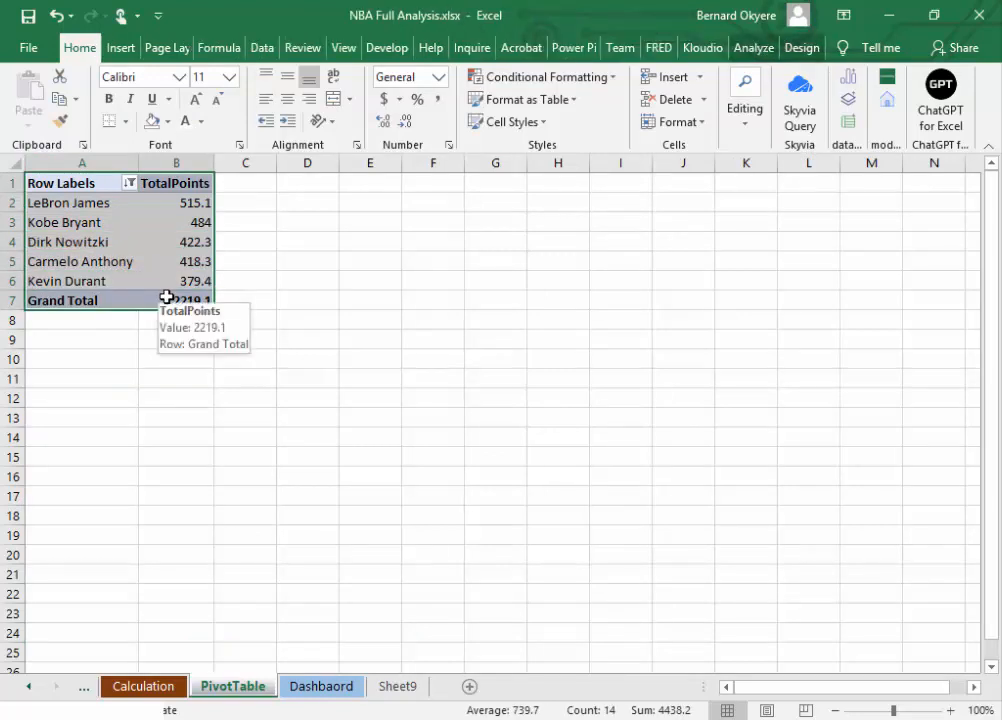
key(ctrl+c)
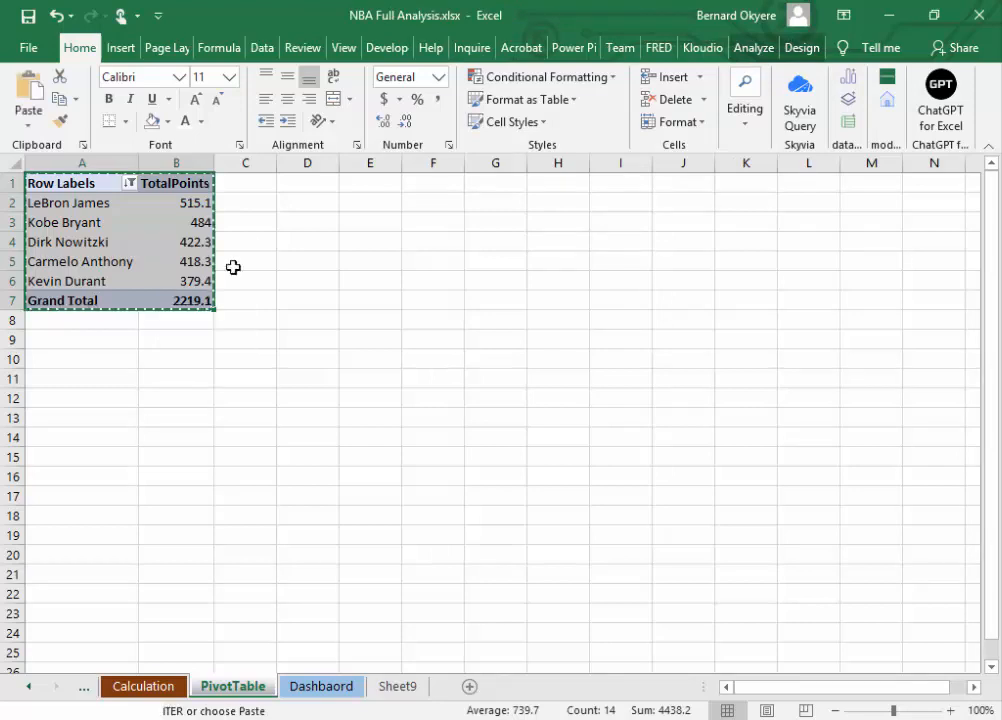
drag(309, 182, 371, 306)
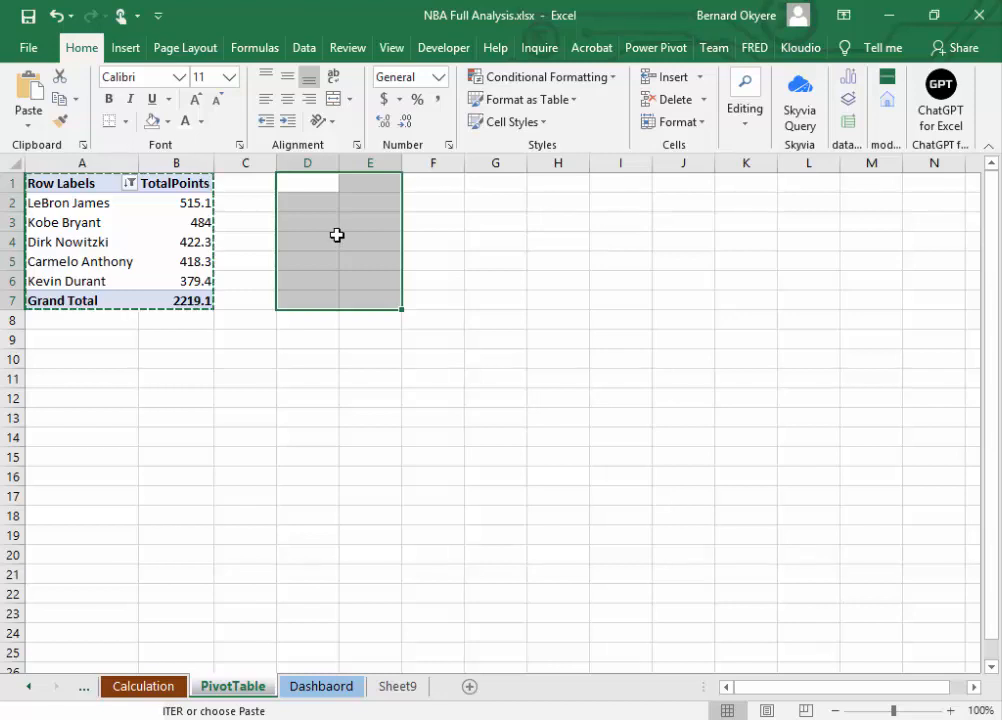
key(ctrl+v)
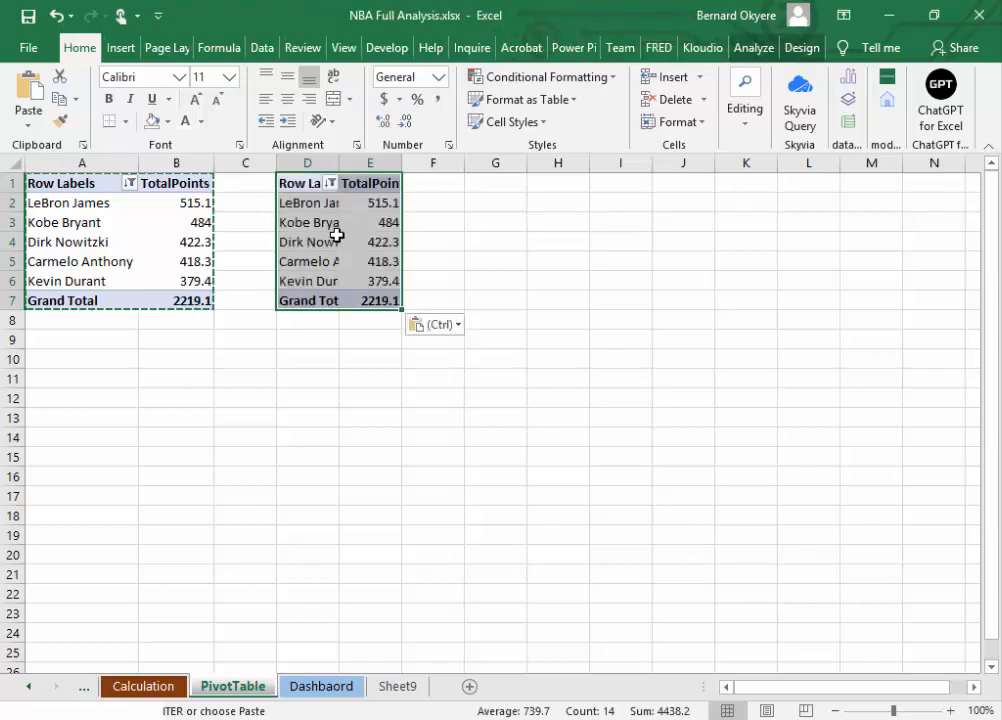
key(Escape)
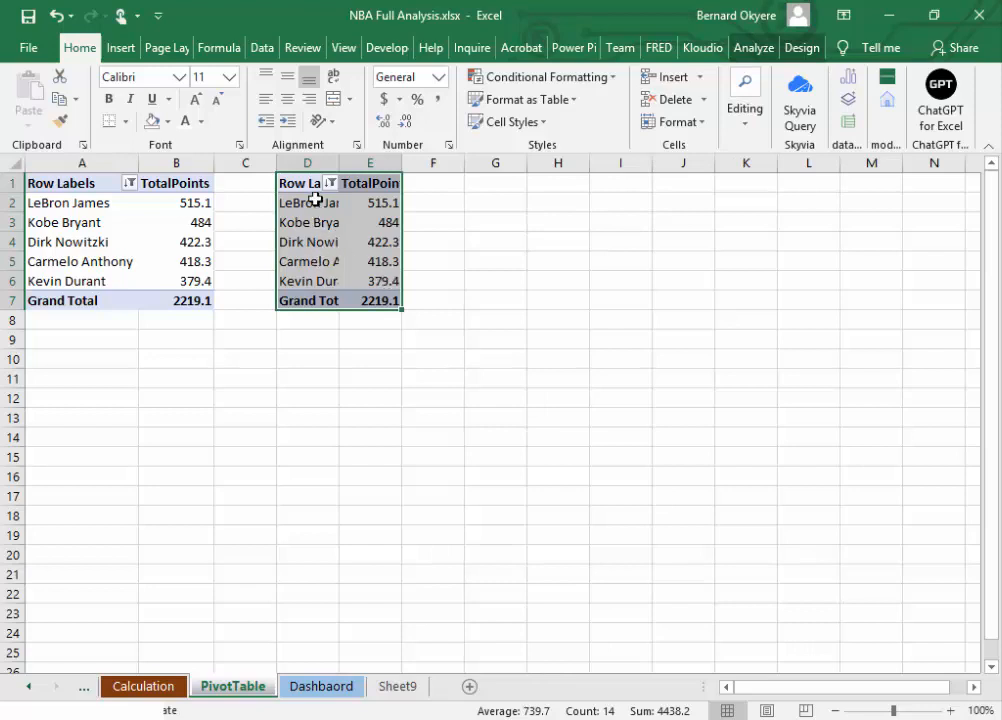
click(310, 197)
click(290, 225)
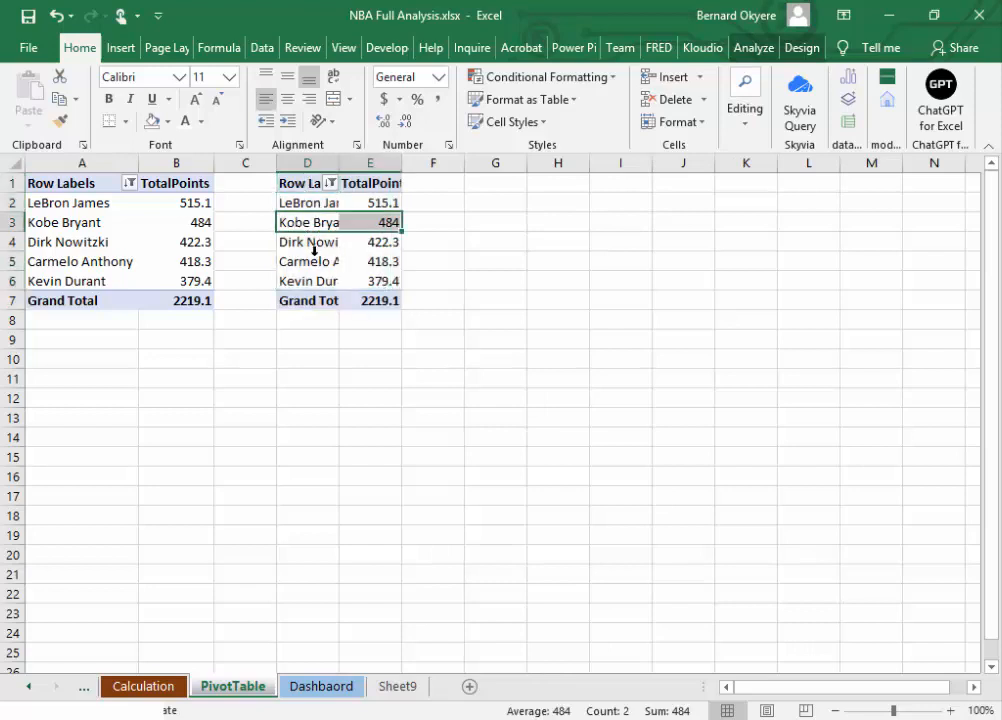
click(314, 250)
click(311, 220)
click(314, 201)
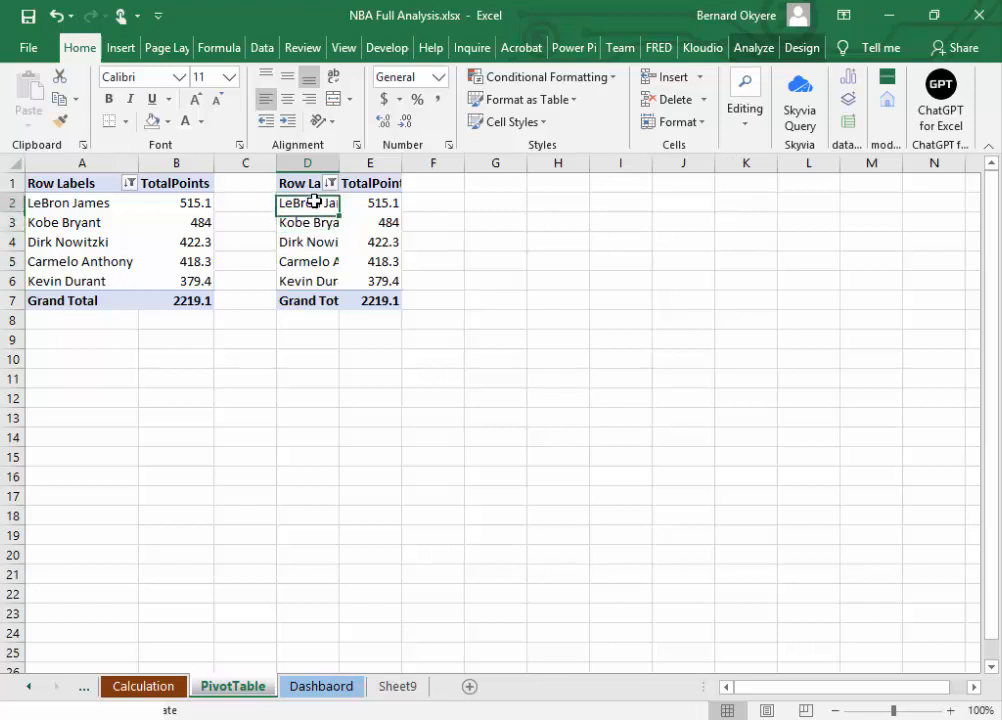
key(Left)
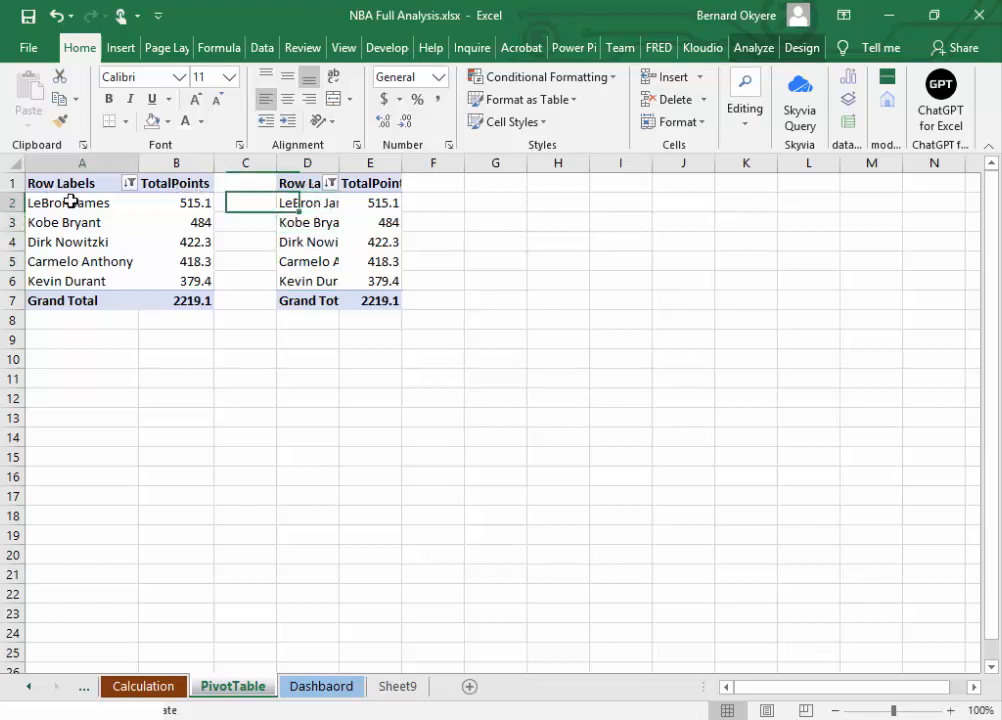
click(70, 202)
click(72, 183)
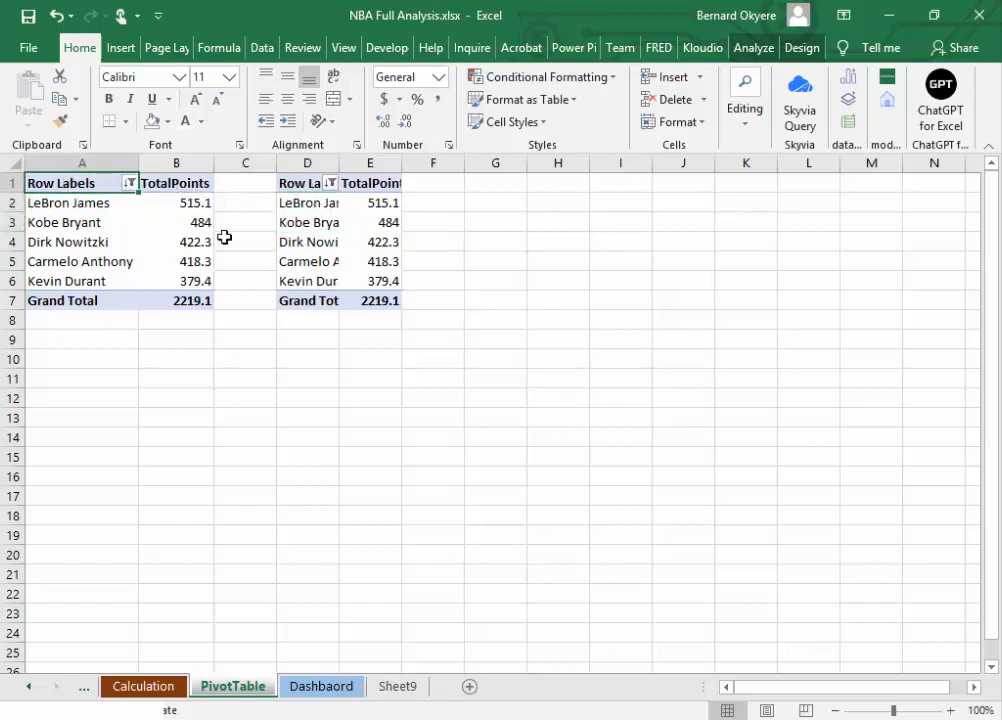
click(305, 203)
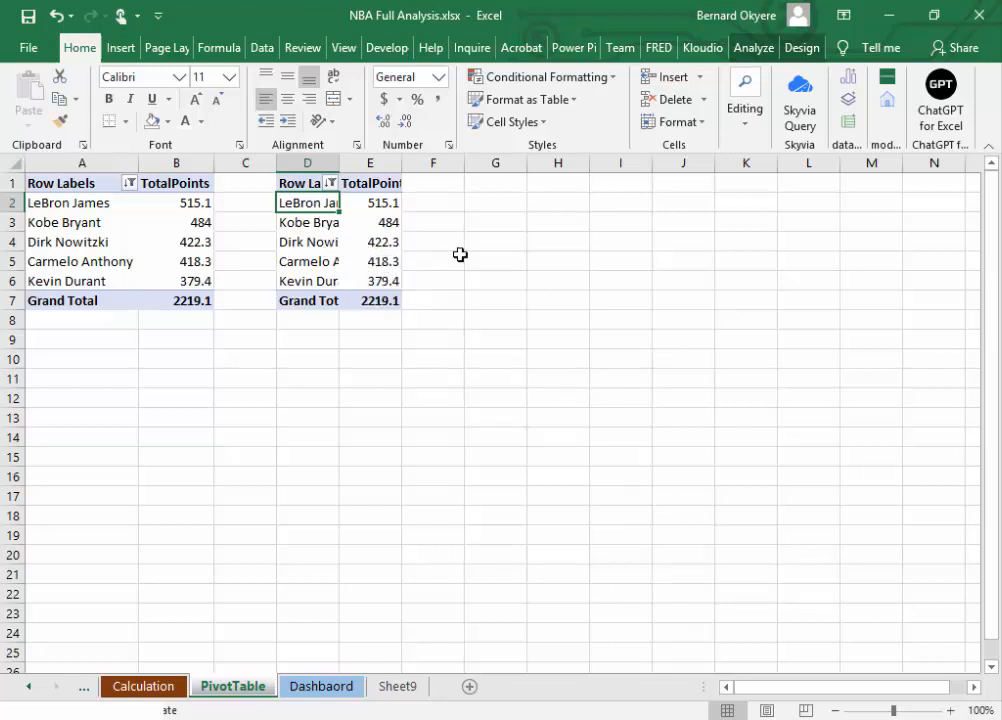
Step: Widen columns D and E so more of the copied pivot table's labels and header fit
click(321, 245)
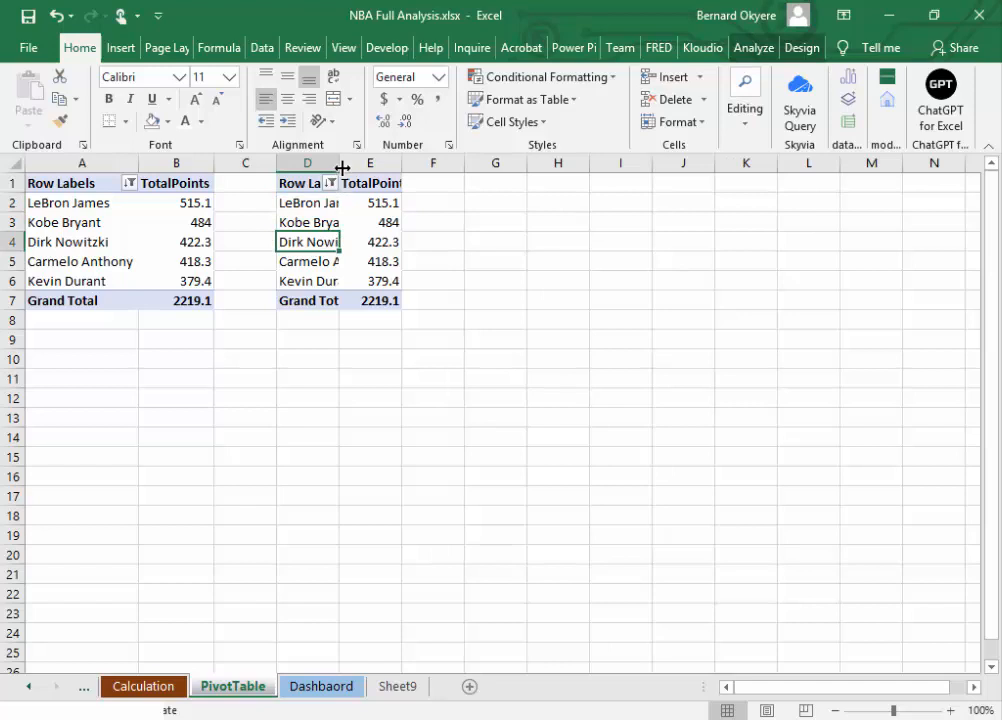
drag(340, 164, 358, 163)
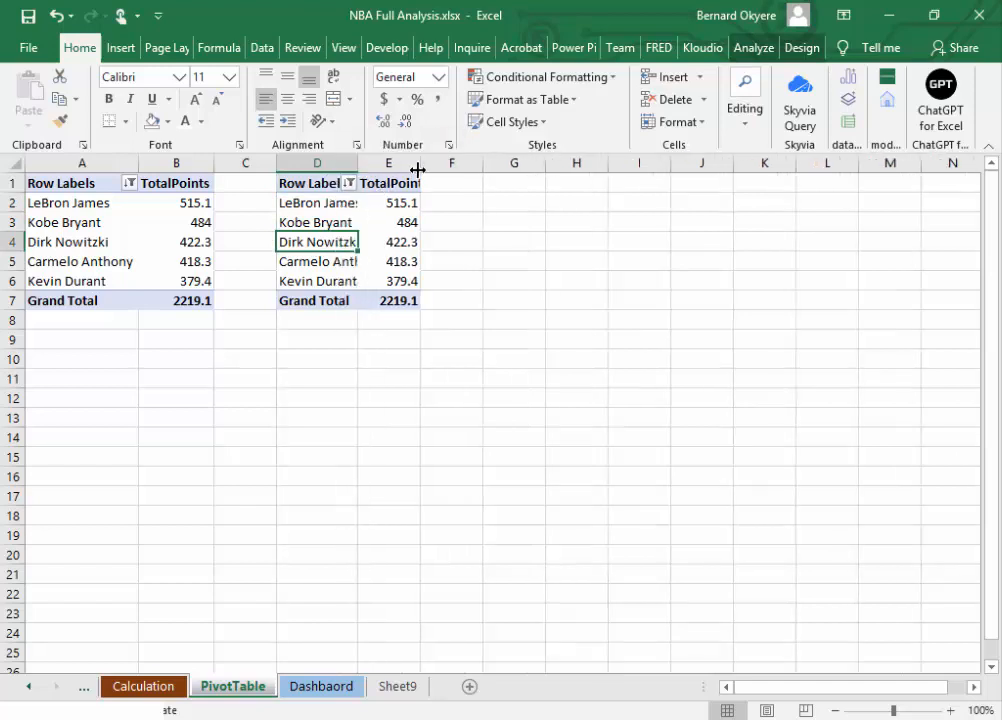
drag(418, 170, 430, 170)
Step: Show the PivotTable field list for the copied pivot table in columns D and E
click(319, 204)
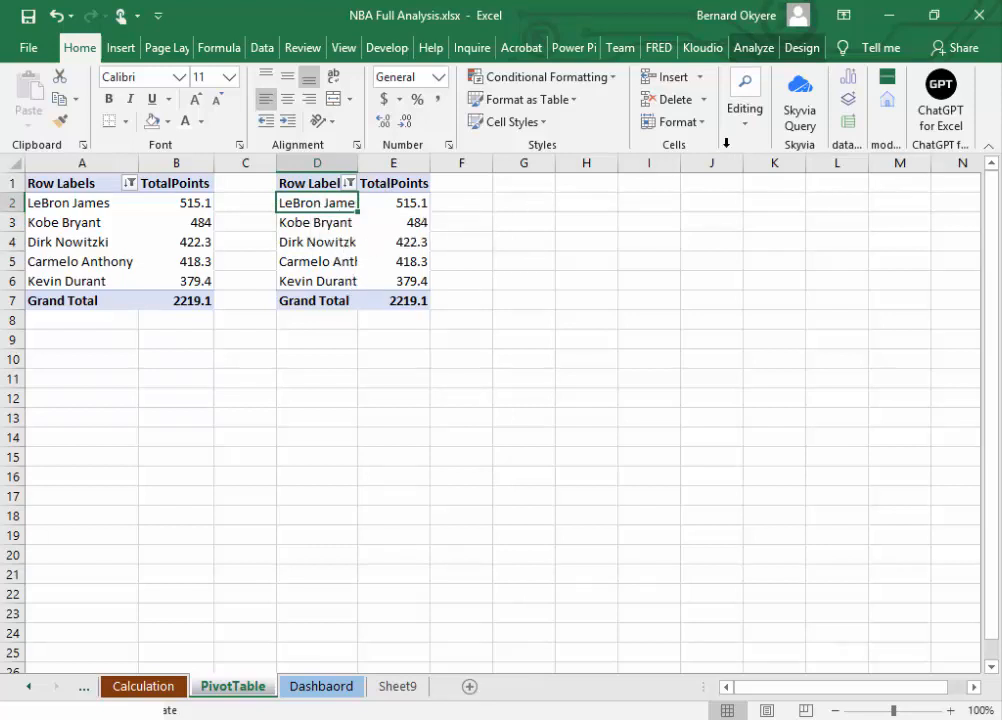
click(800, 48)
click(760, 52)
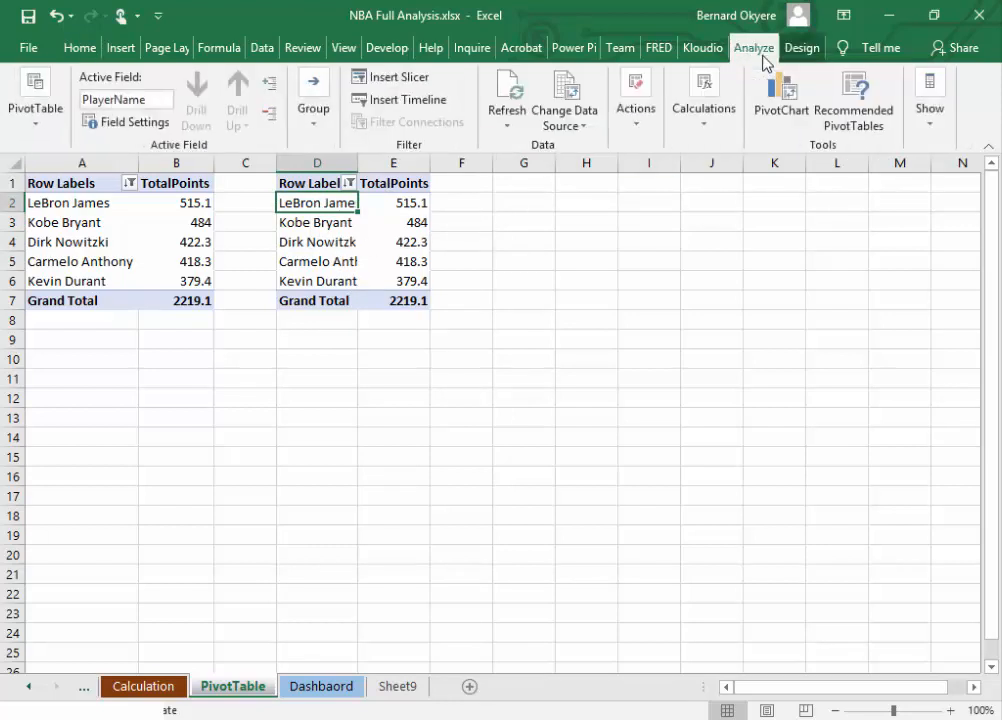
click(938, 131)
click(875, 176)
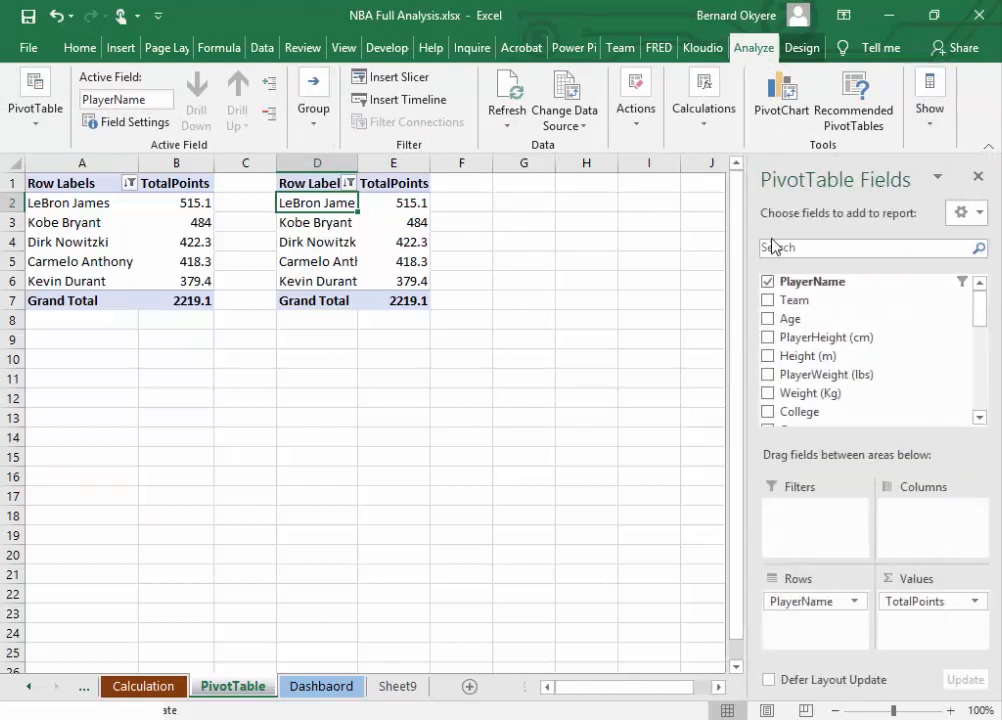
Step: Rename the copied pivot table in columns D and E as HeightAnalysis
click(317, 225)
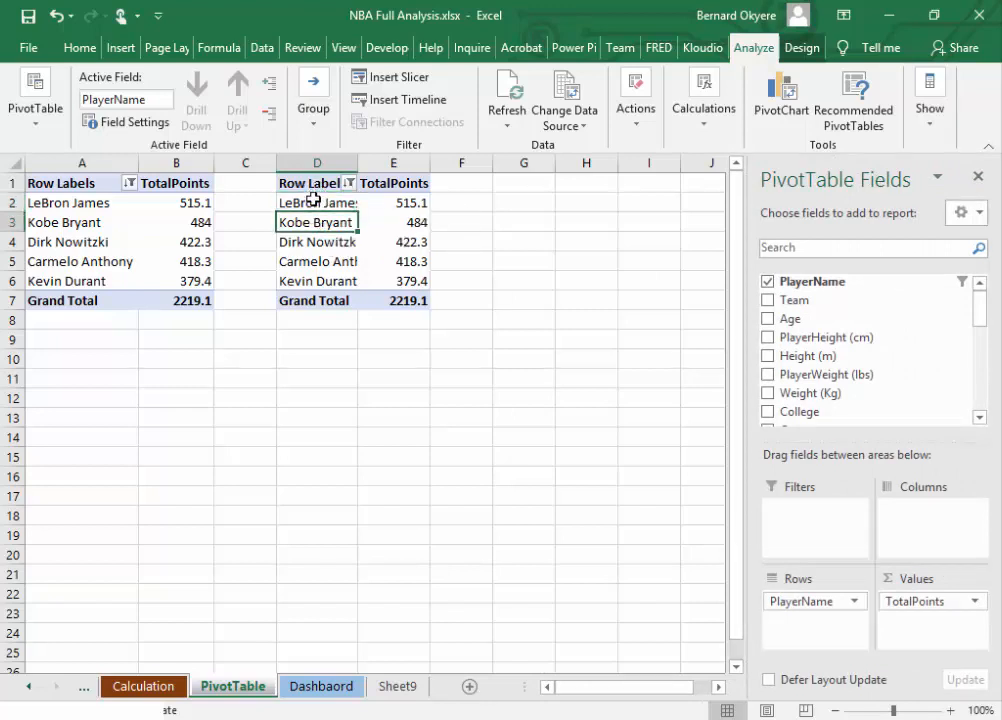
click(311, 187)
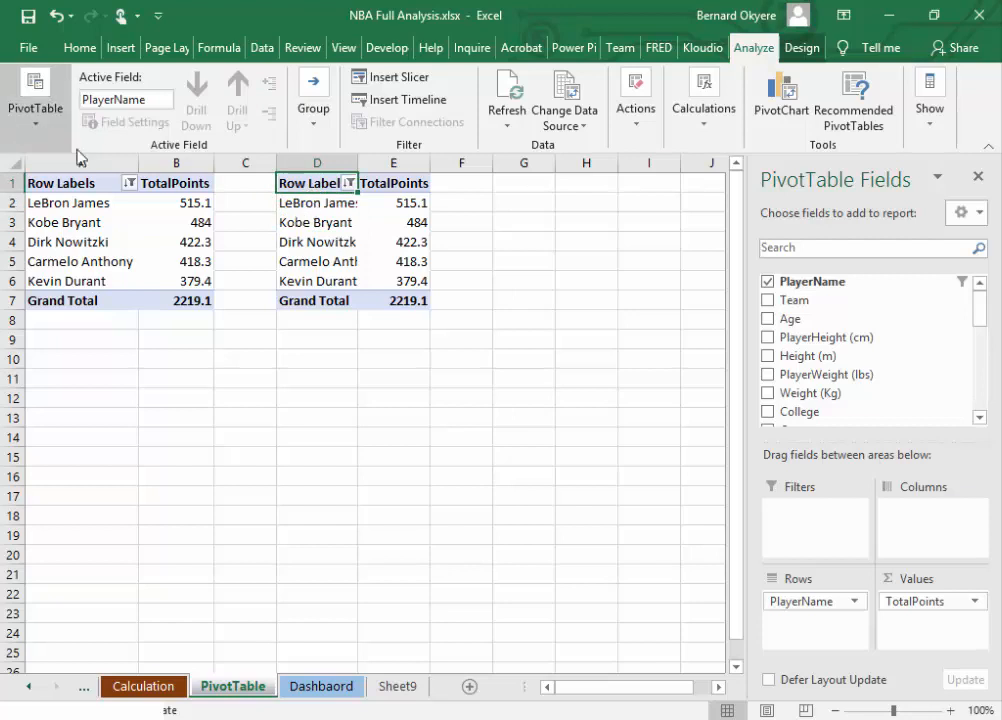
click(37, 98)
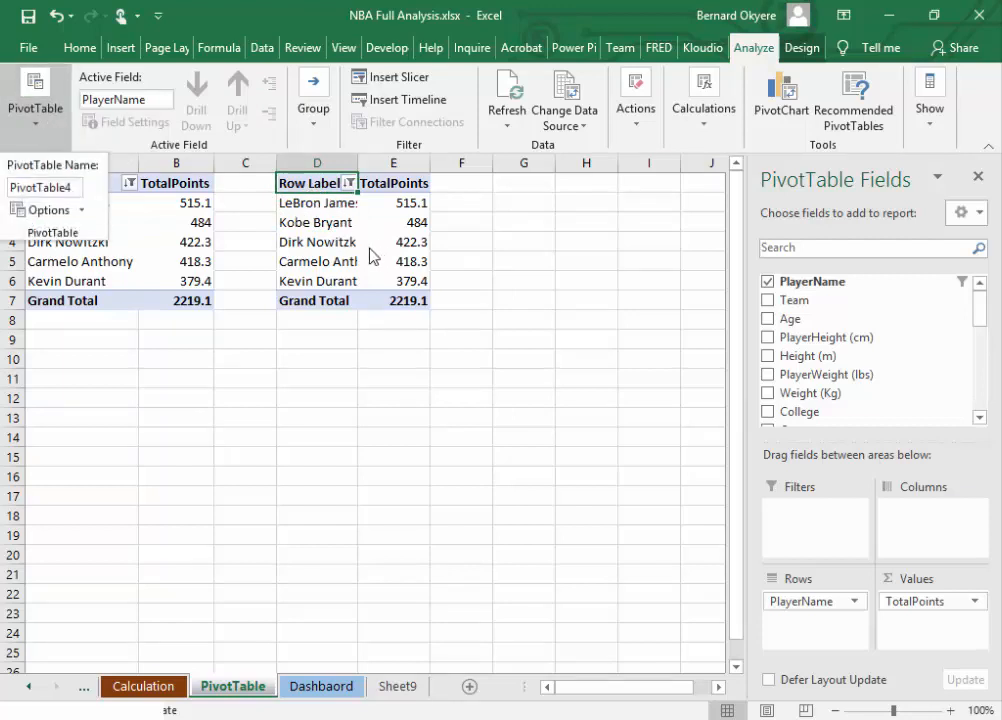
click(352, 249)
click(326, 213)
click(46, 128)
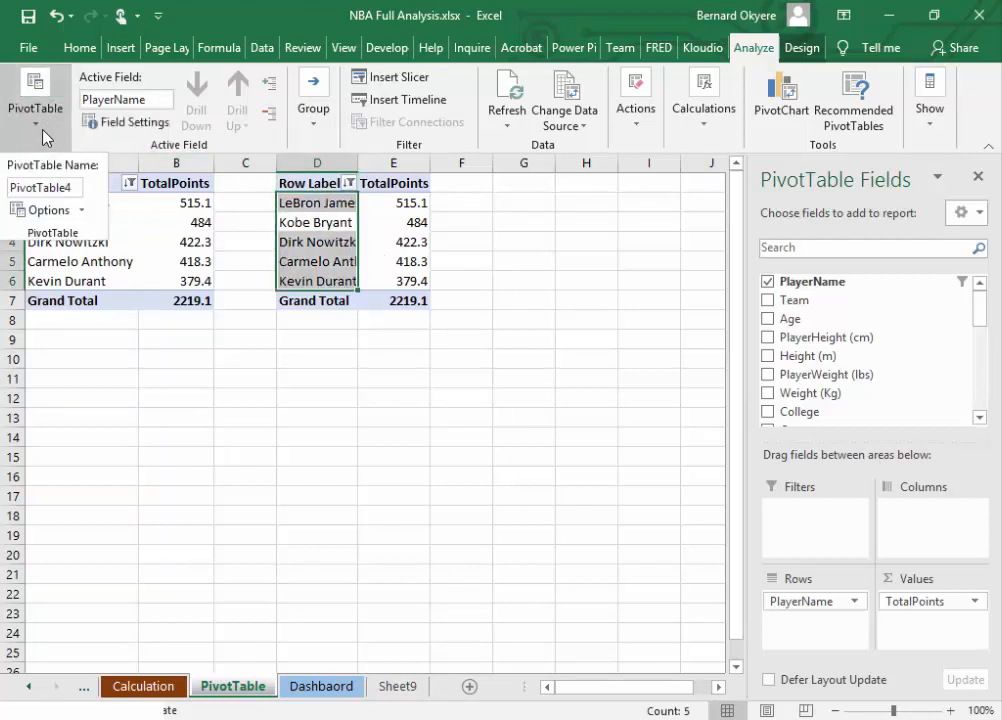
double_click(50, 187)
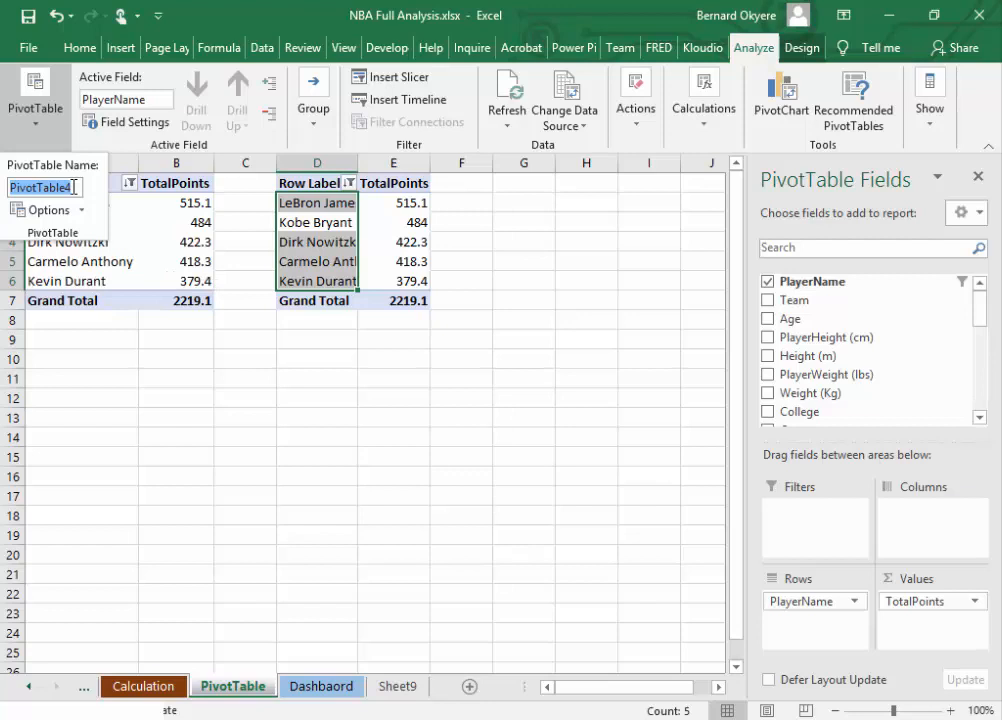
text(HeightAna)
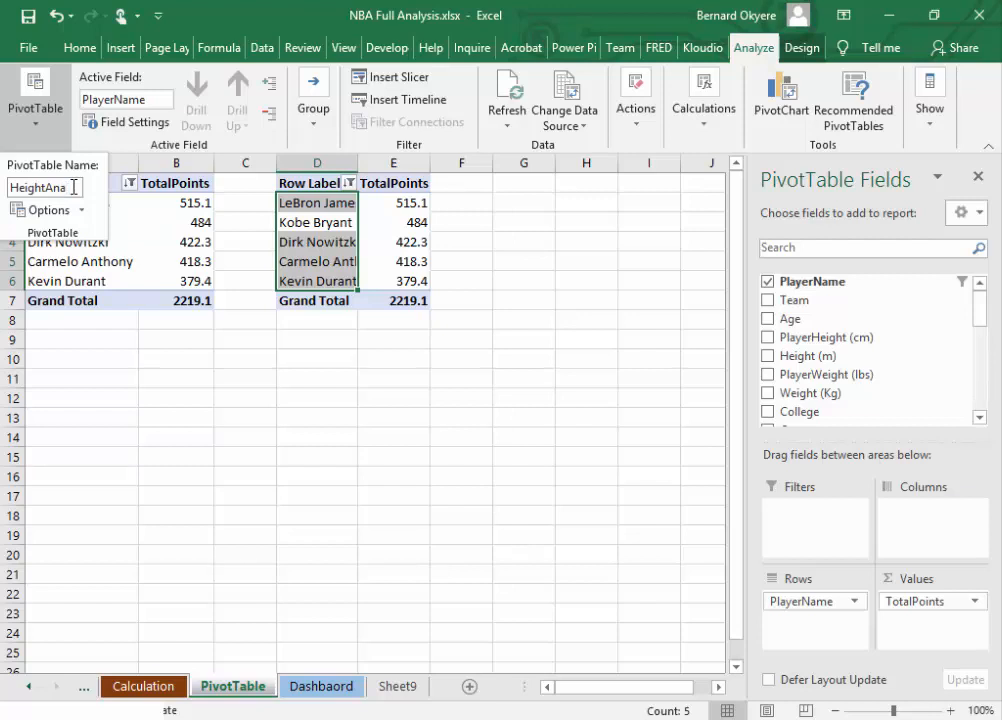
text(lysis)
key(Return)
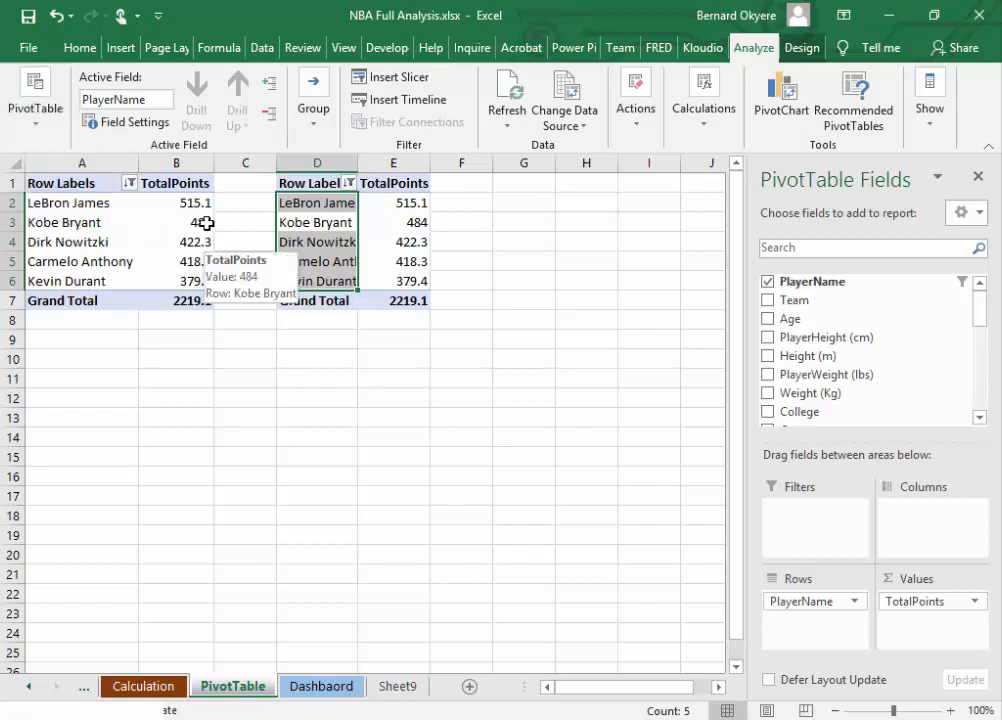
Step: Widen column E slightly and replace TotalPoints with Height (m) as the value field of the copied pivot table
click(316, 205)
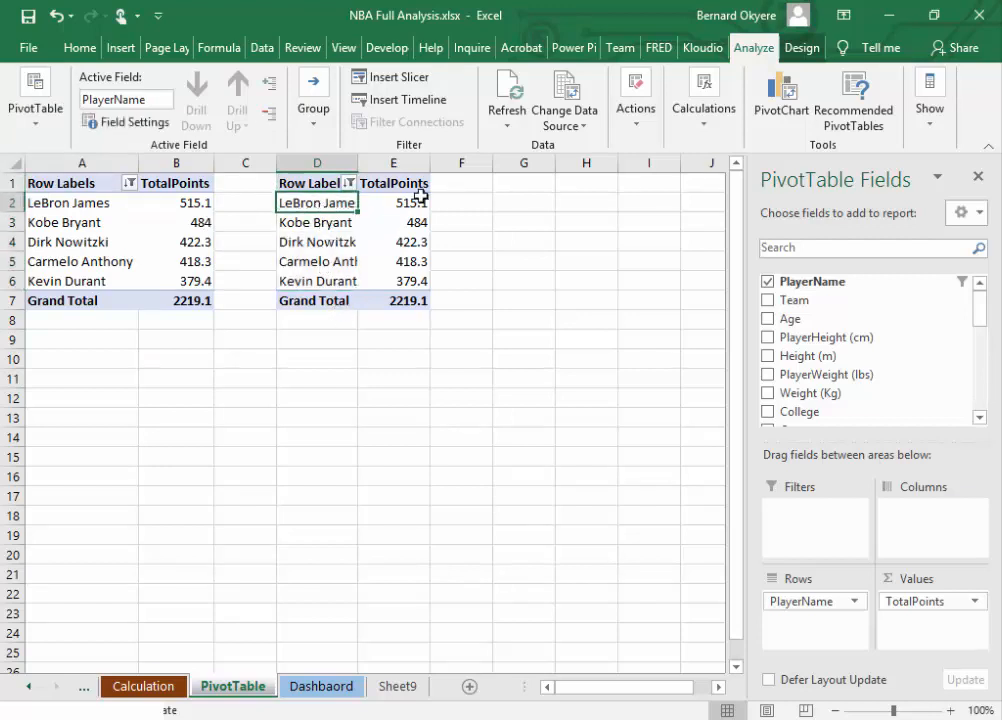
drag(430, 164, 437, 164)
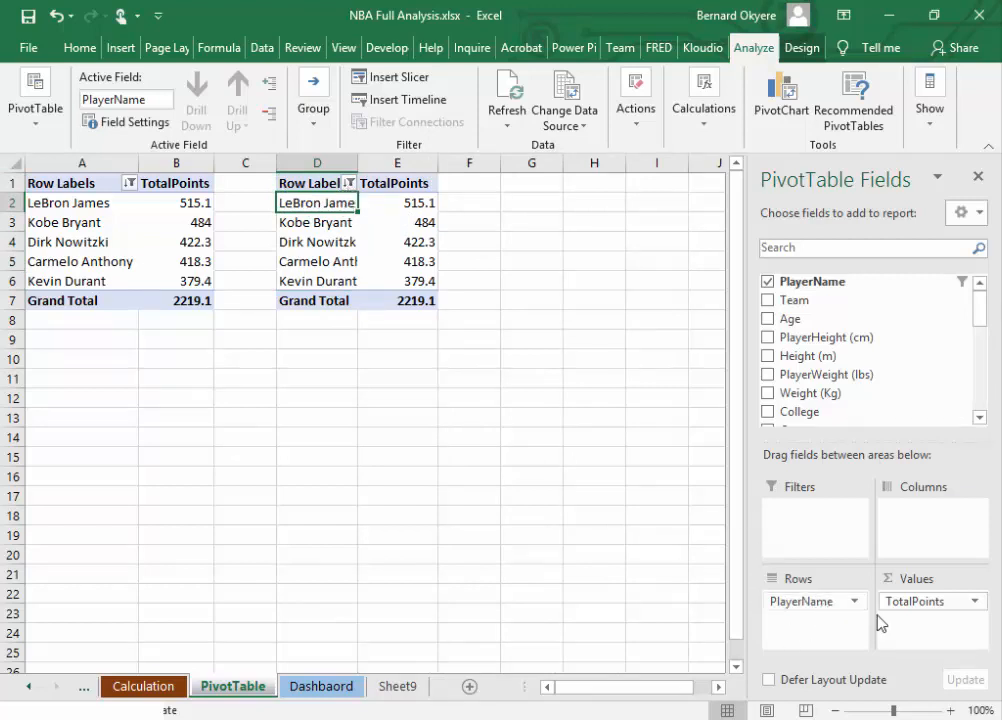
drag(939, 604, 577, 537)
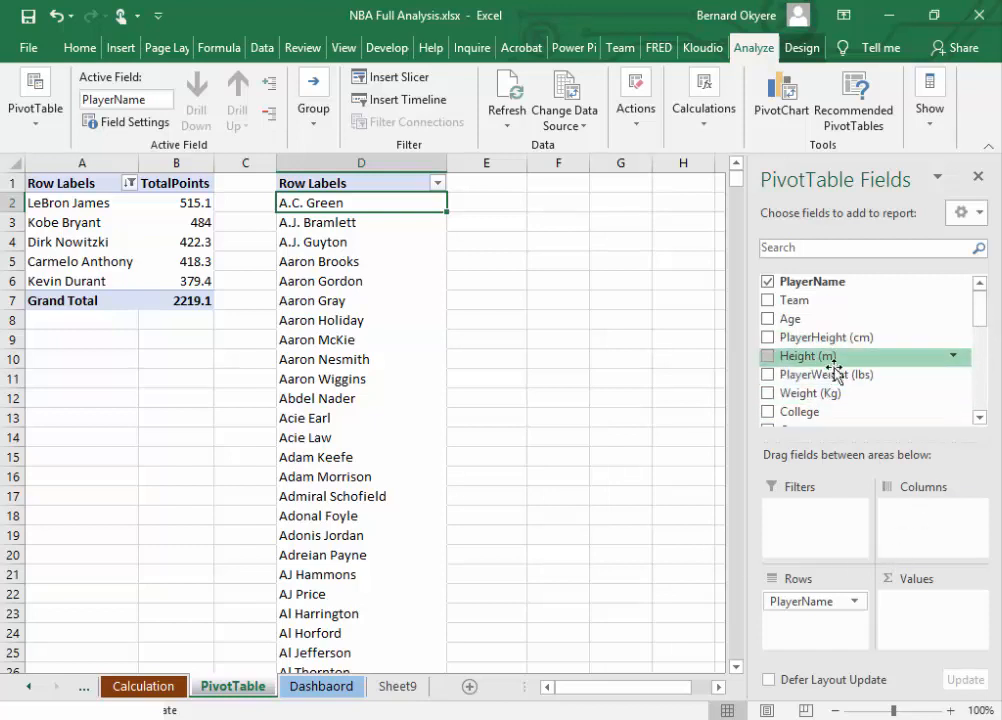
drag(837, 360, 940, 613)
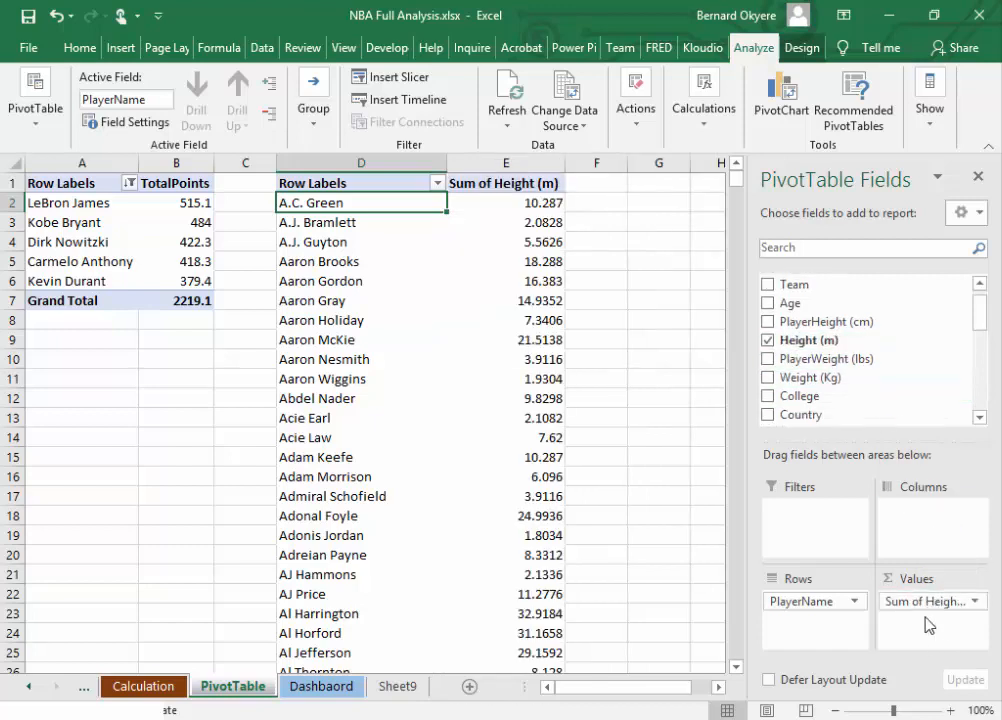
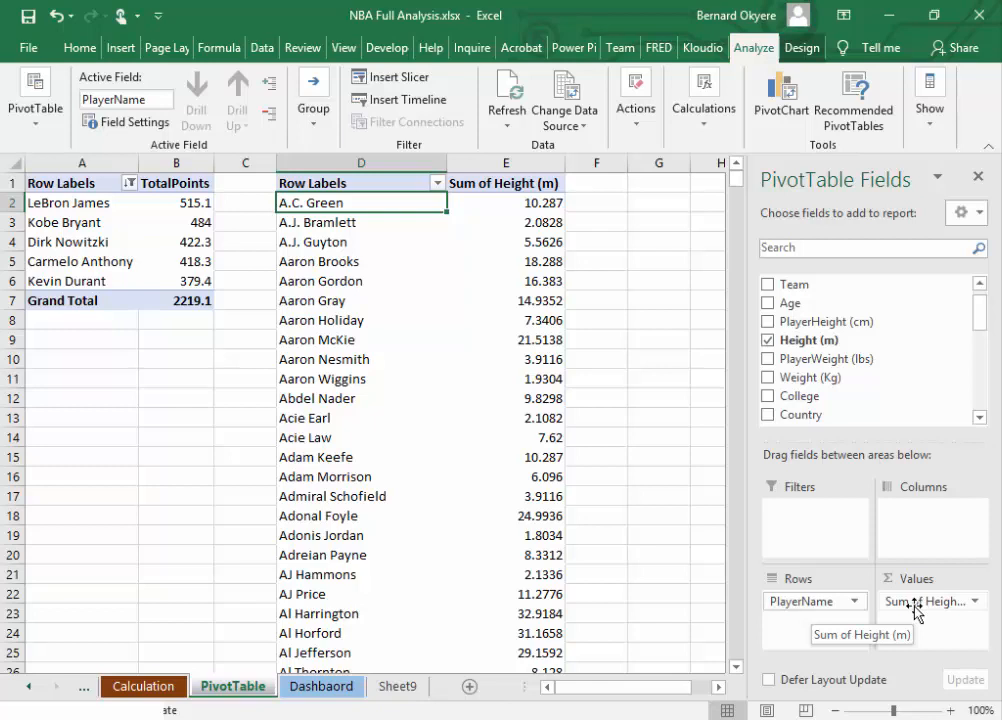
Step: Summarize the Height (m) value field by Average and name it AverageHeight(m)
click(974, 602)
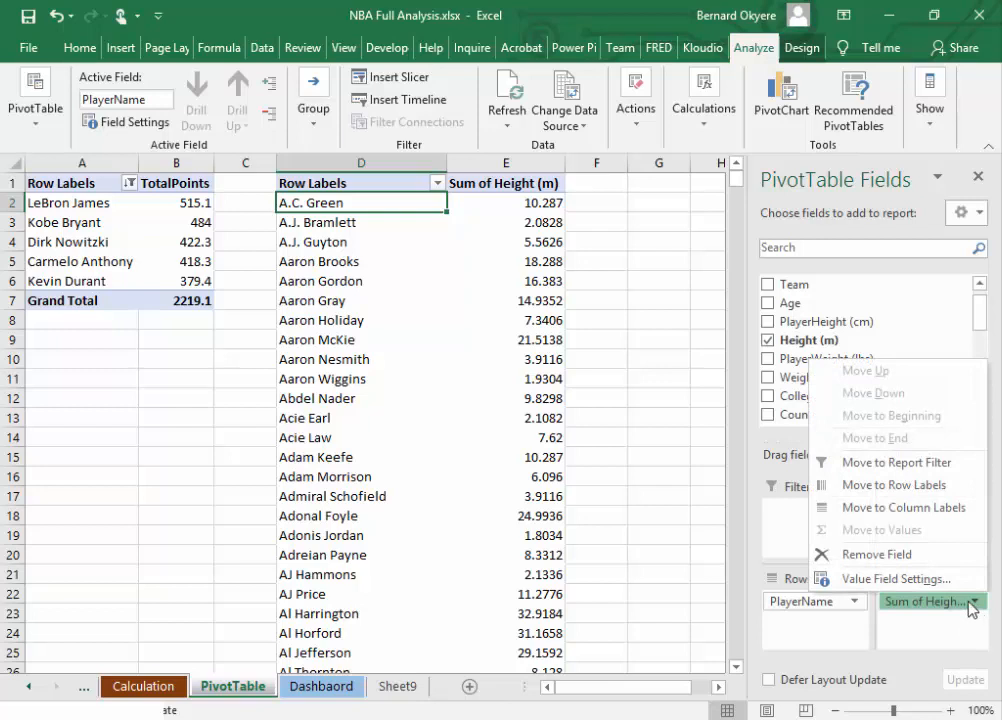
click(890, 579)
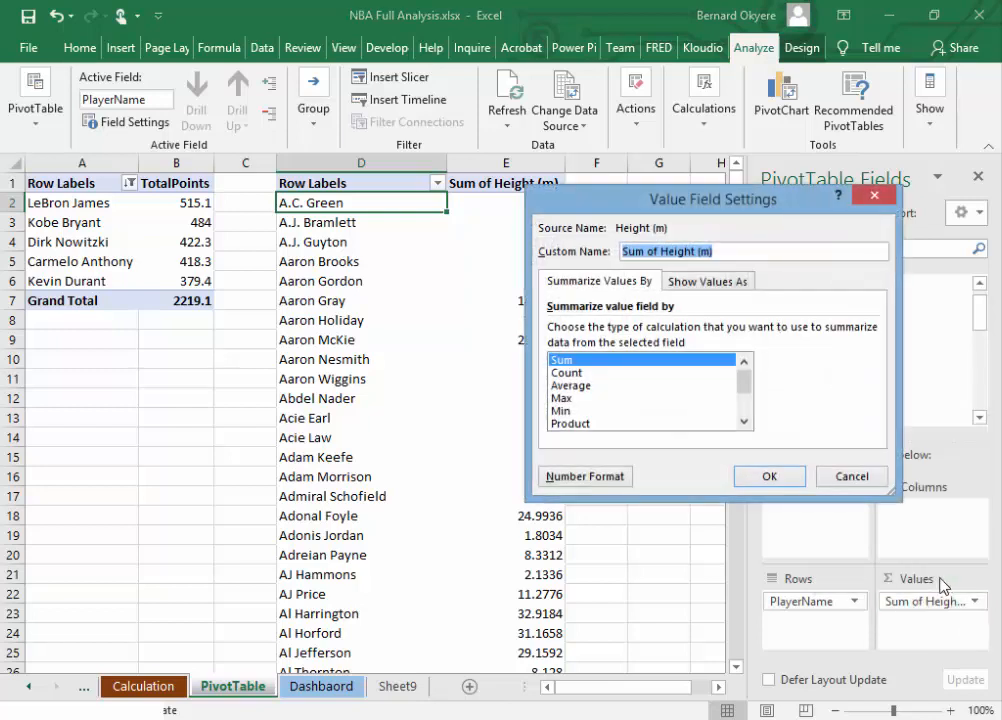
click(574, 388)
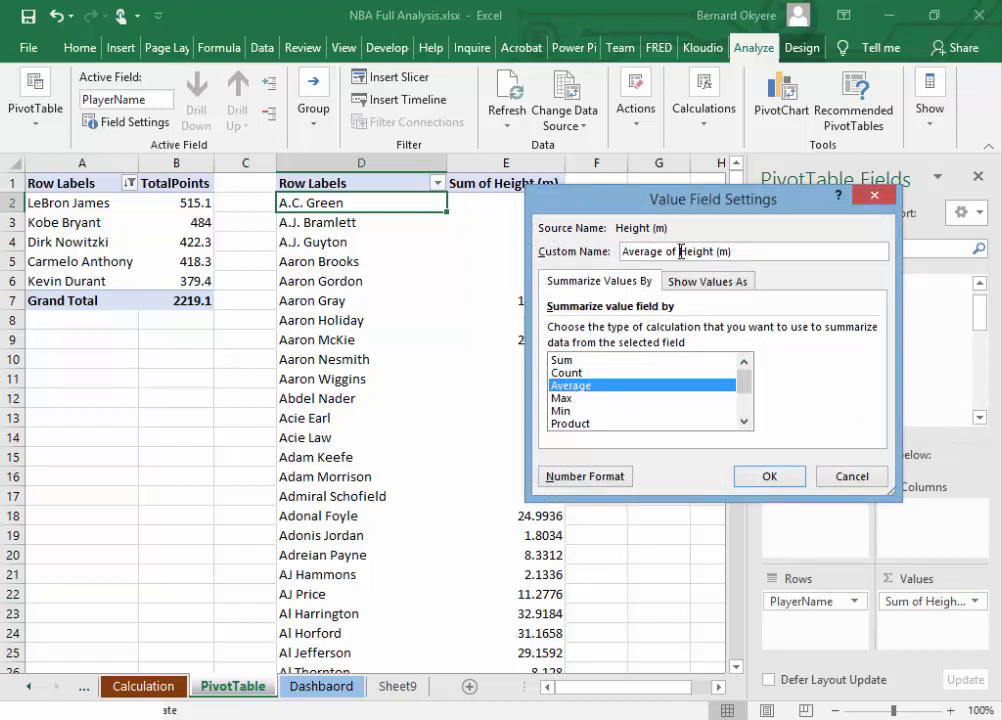
drag(677, 251, 602, 256)
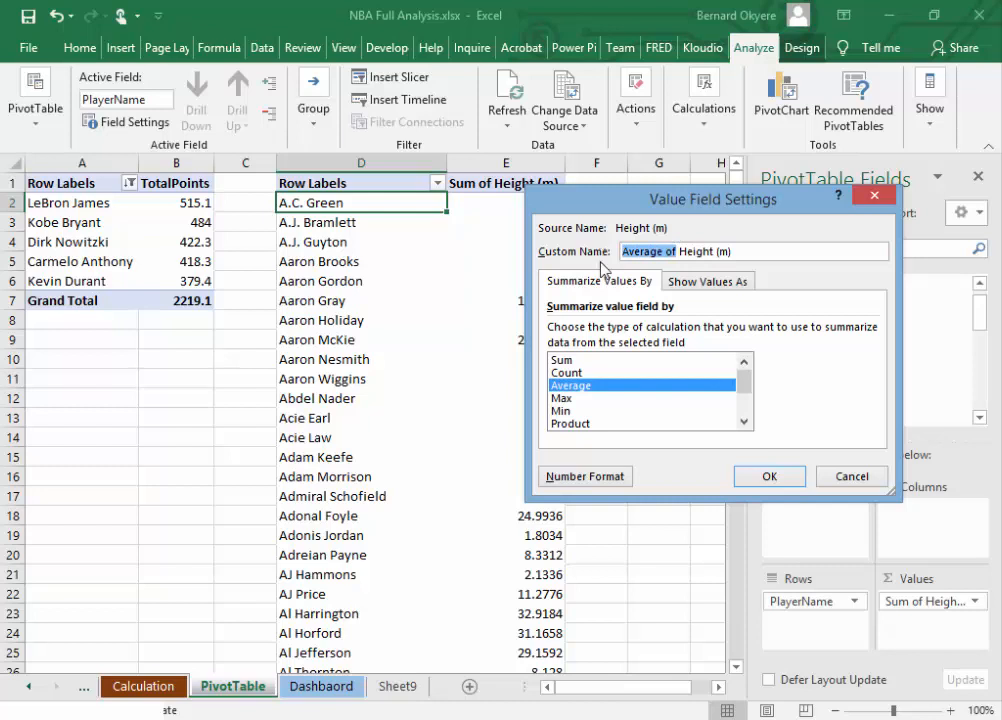
click(706, 246)
key(BackSpace)
key(BackSpace)
key(BackSpace)
key(BackSpace)
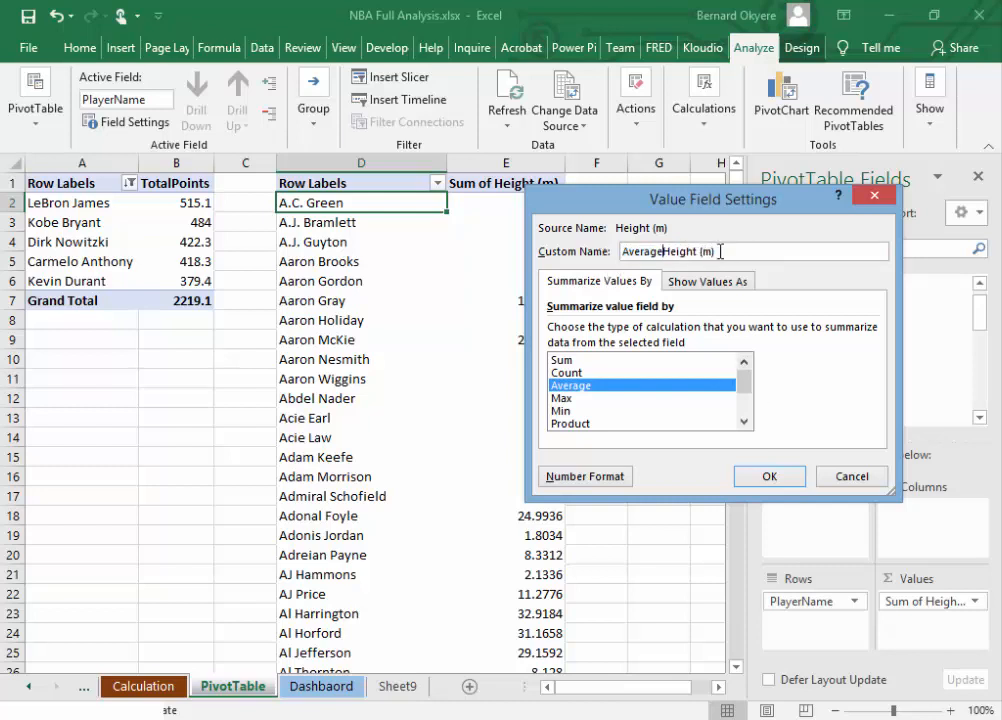
key(BackSpace)
click(767, 477)
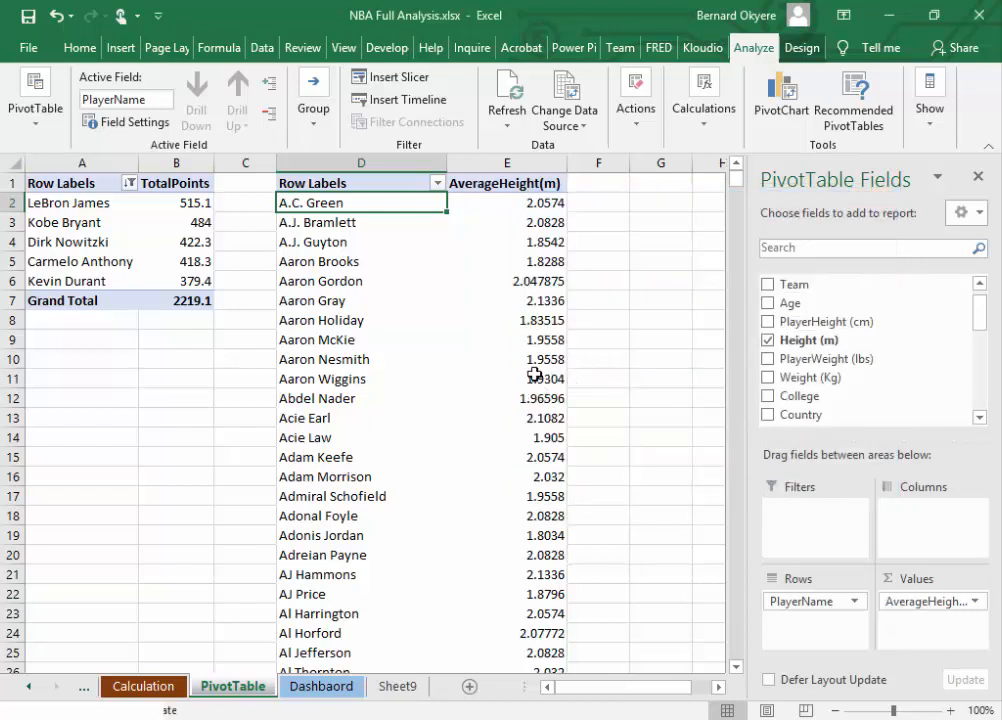
Step: Filter the height pivot table's players to the top 5 items by AverageHeight(m) and save the workbook
click(338, 183)
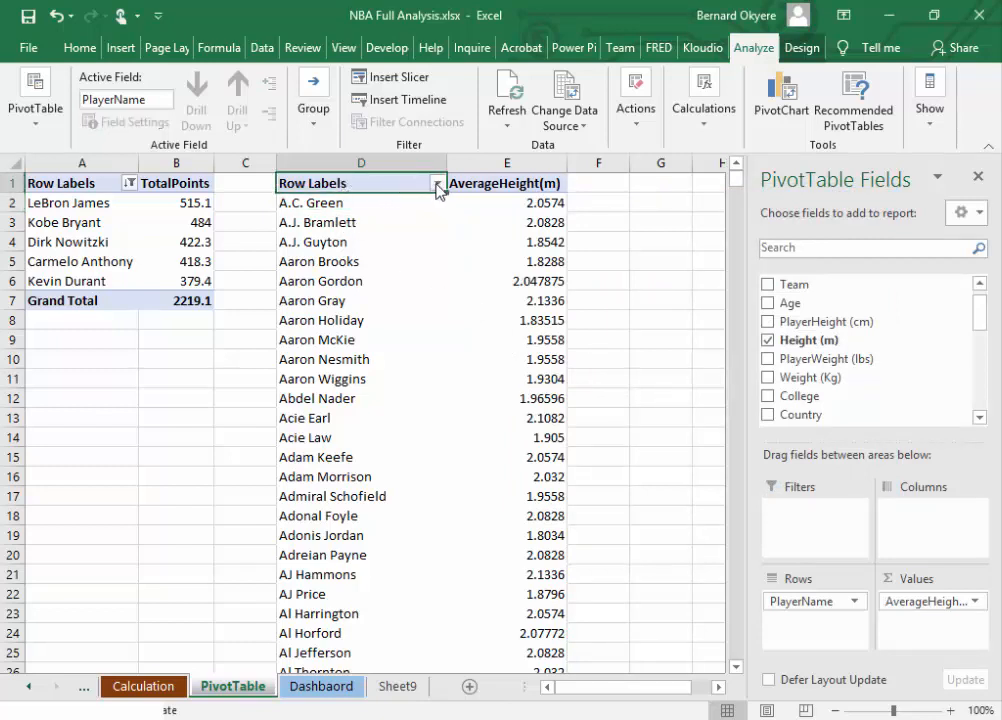
click(437, 183)
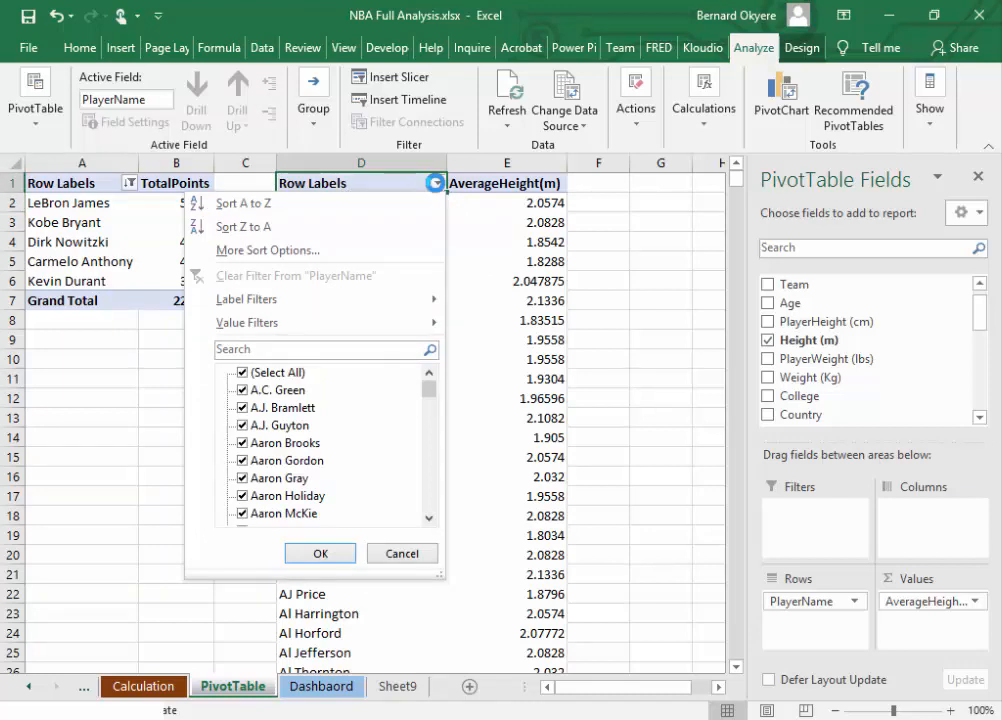
mouse_move(272, 325)
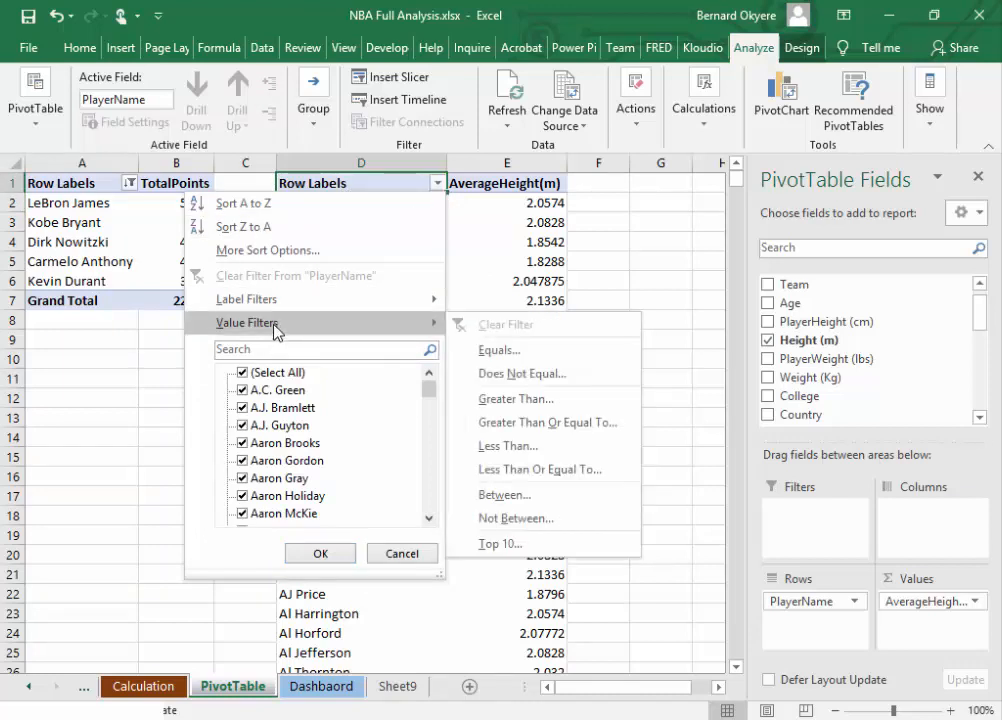
click(480, 543)
click(678, 350)
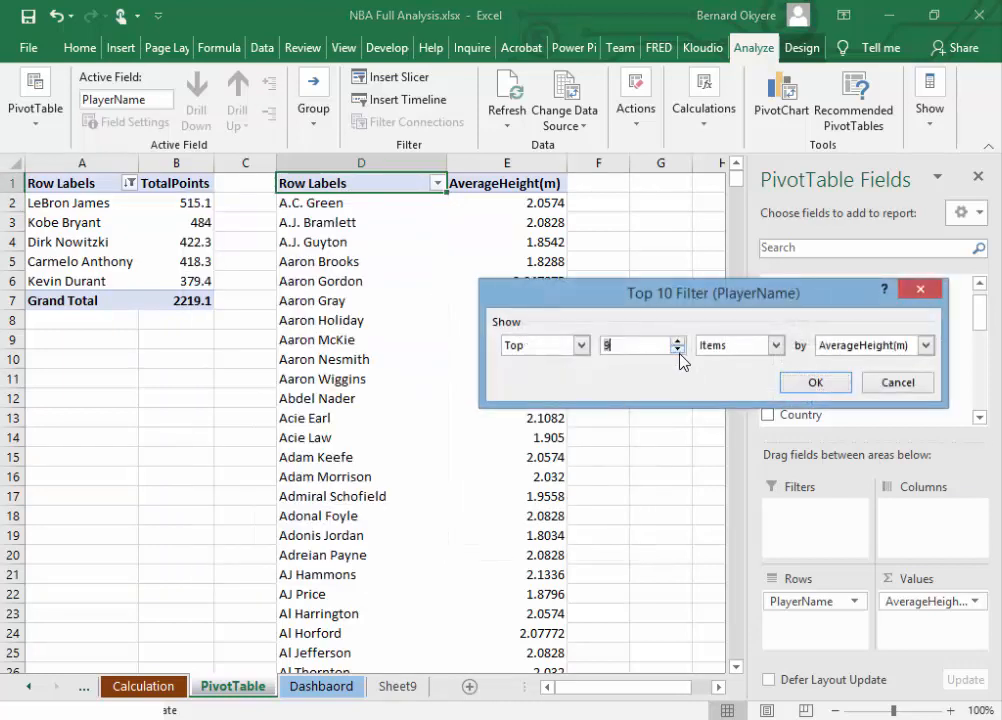
click(822, 385)
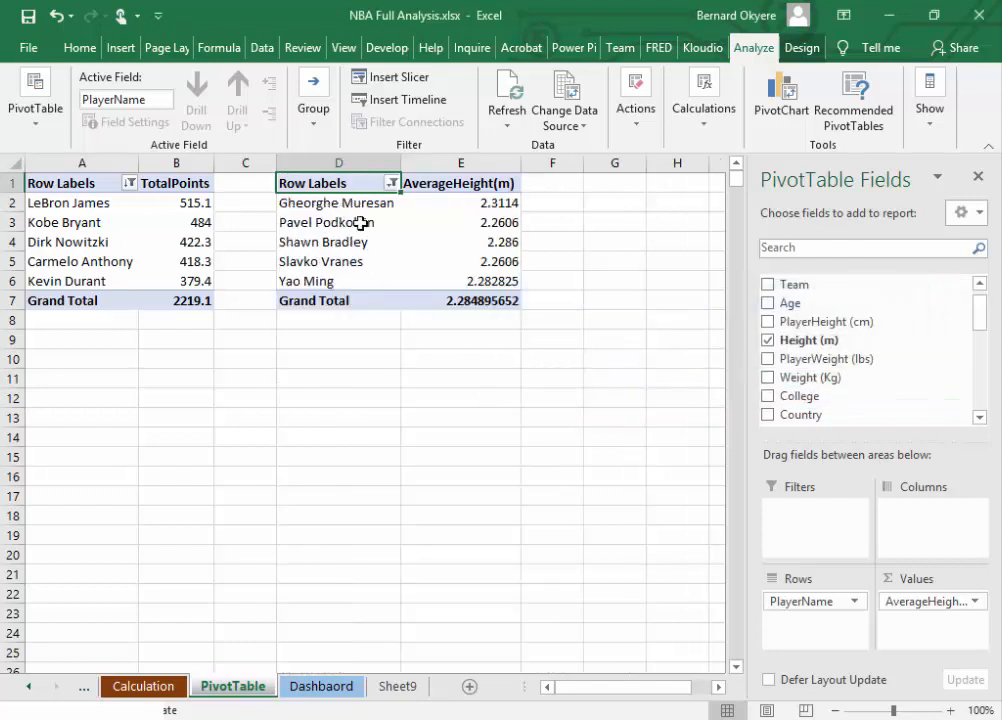
click(392, 396)
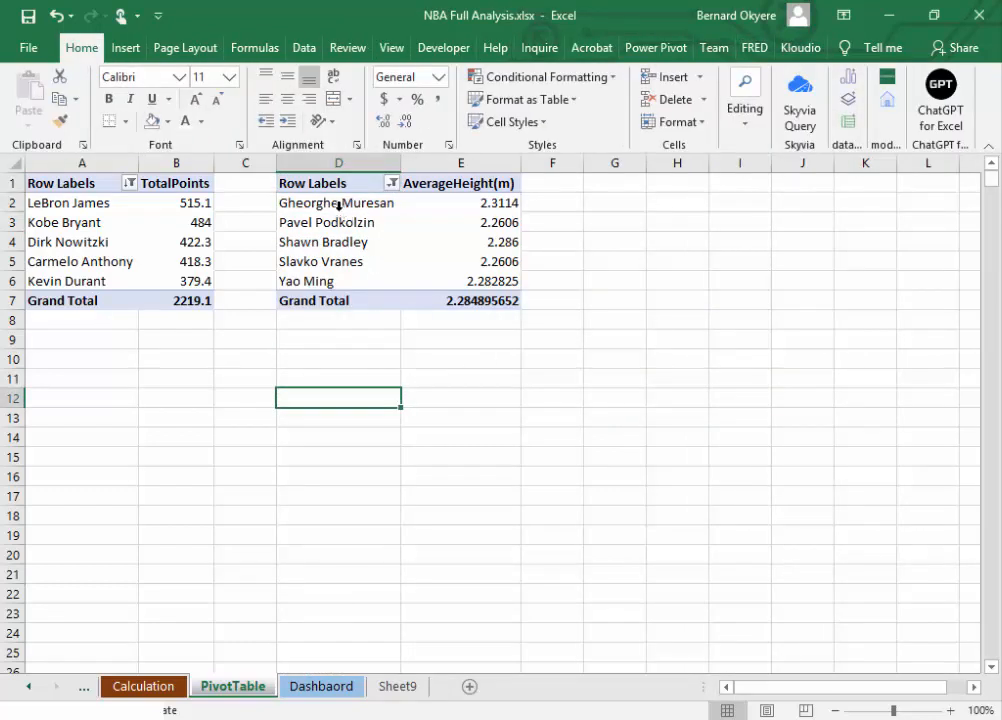
click(335, 203)
click(27, 22)
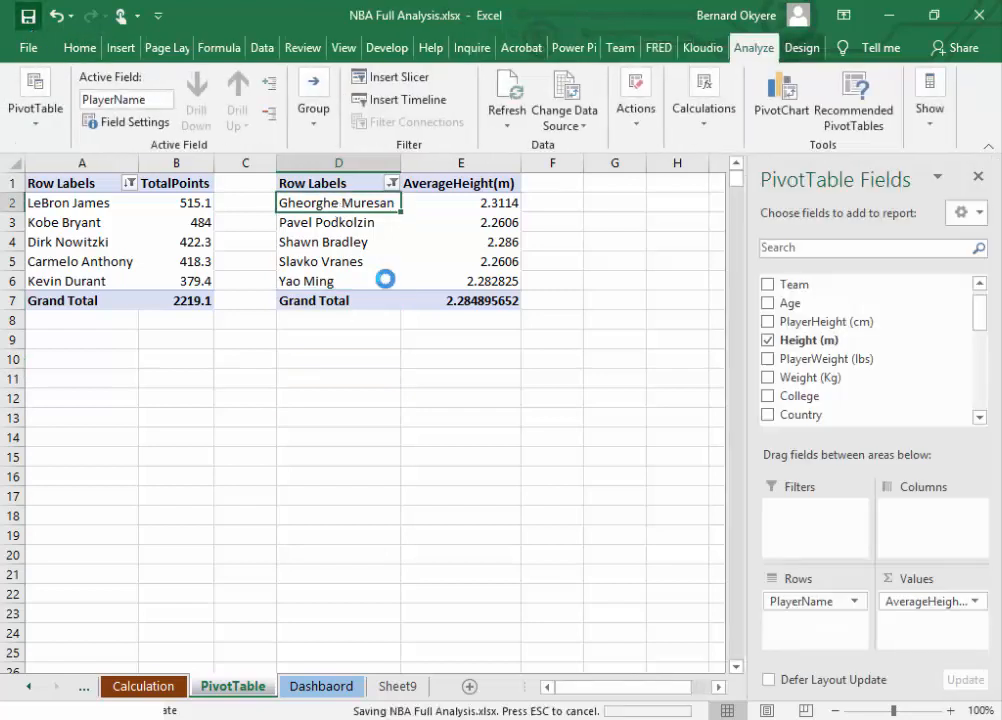
Step: Sort the height pivot table by AverageHeight(m) from smallest to largest
click(472, 358)
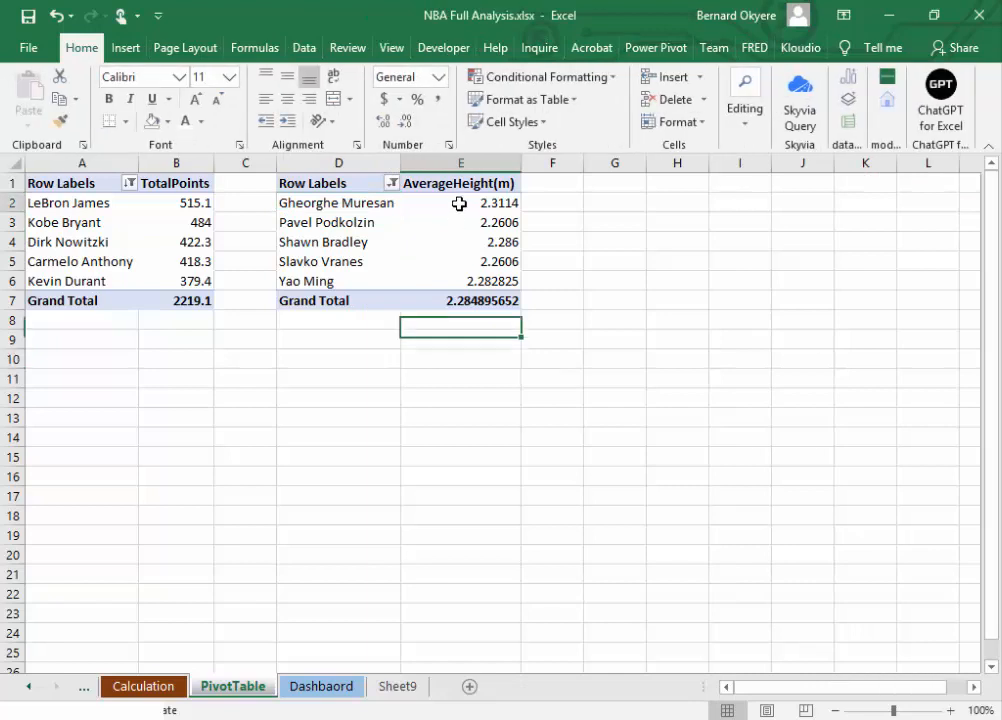
drag(459, 203, 462, 275)
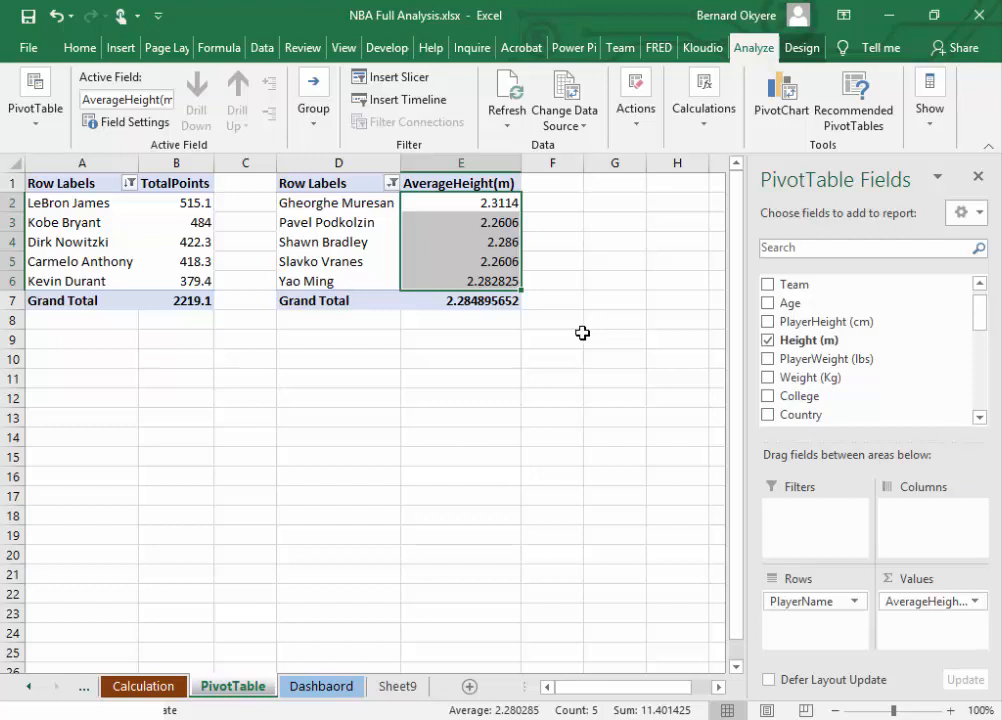
click(459, 206)
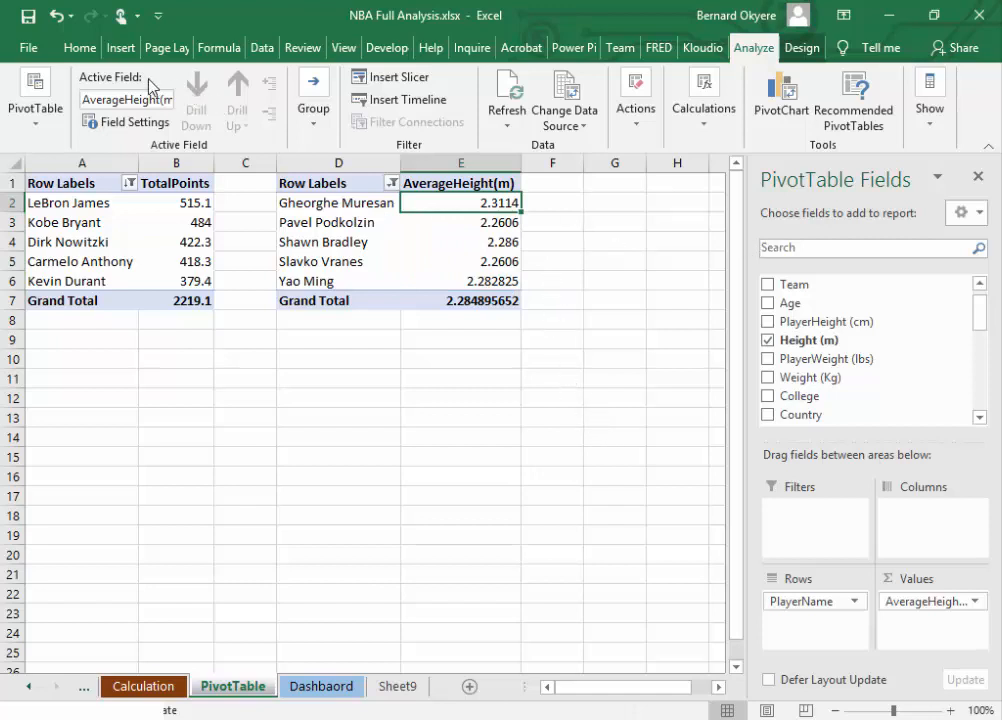
click(78, 48)
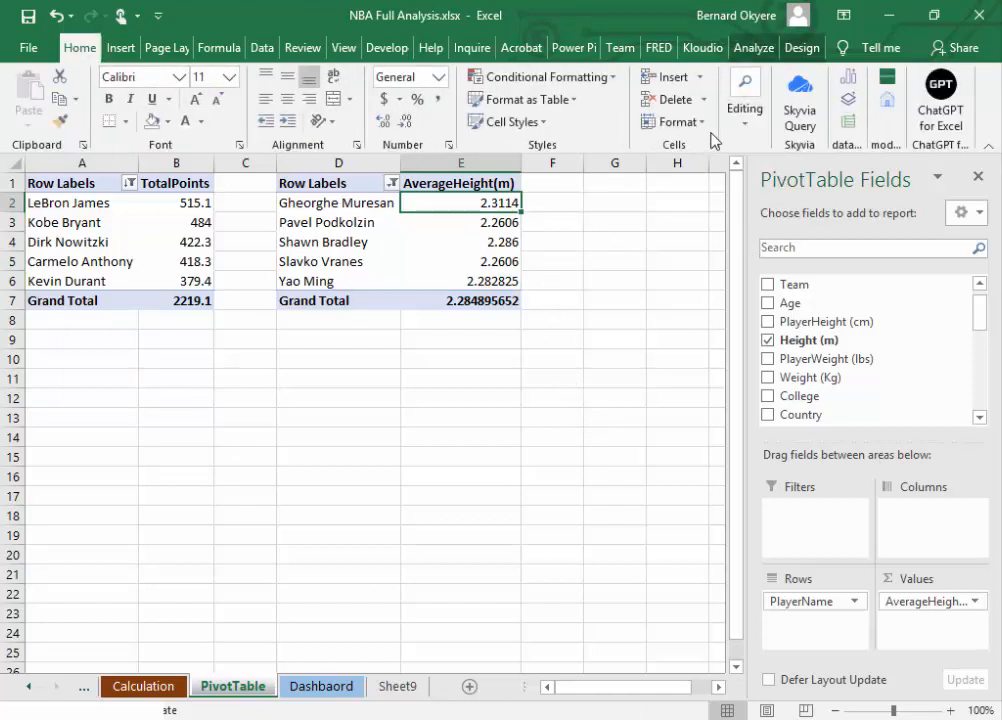
click(738, 133)
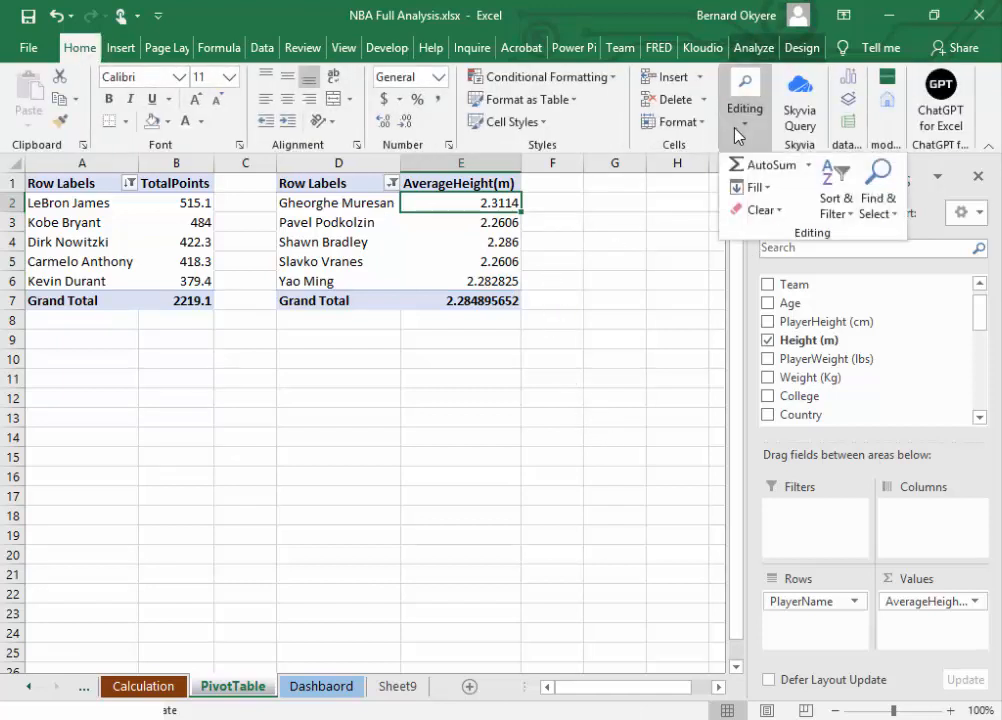
click(845, 214)
click(880, 258)
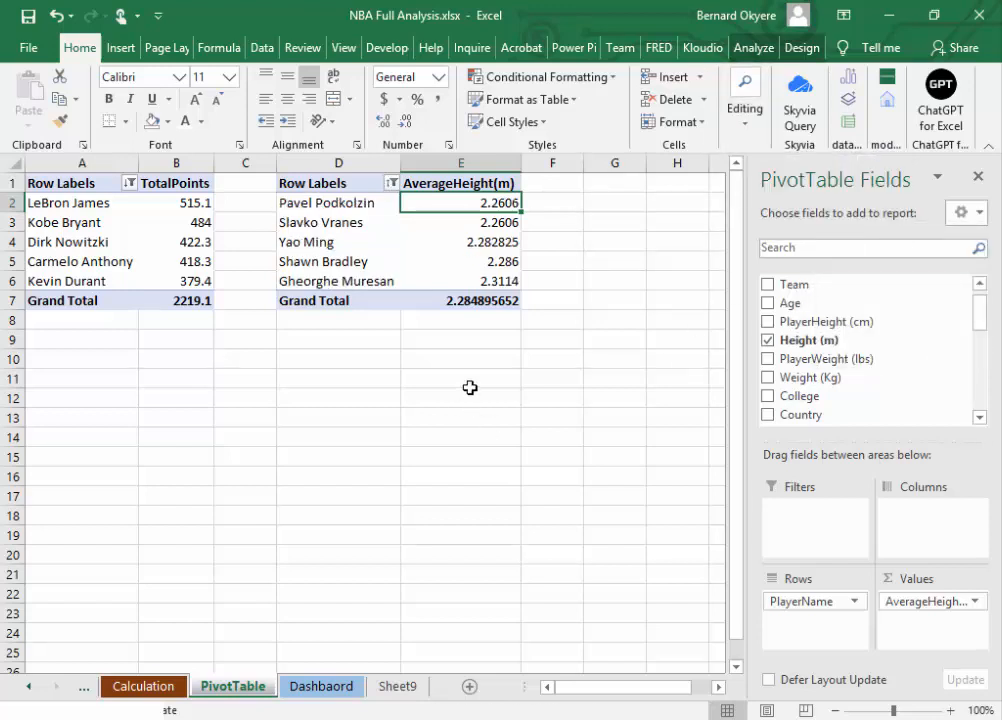
click(340, 282)
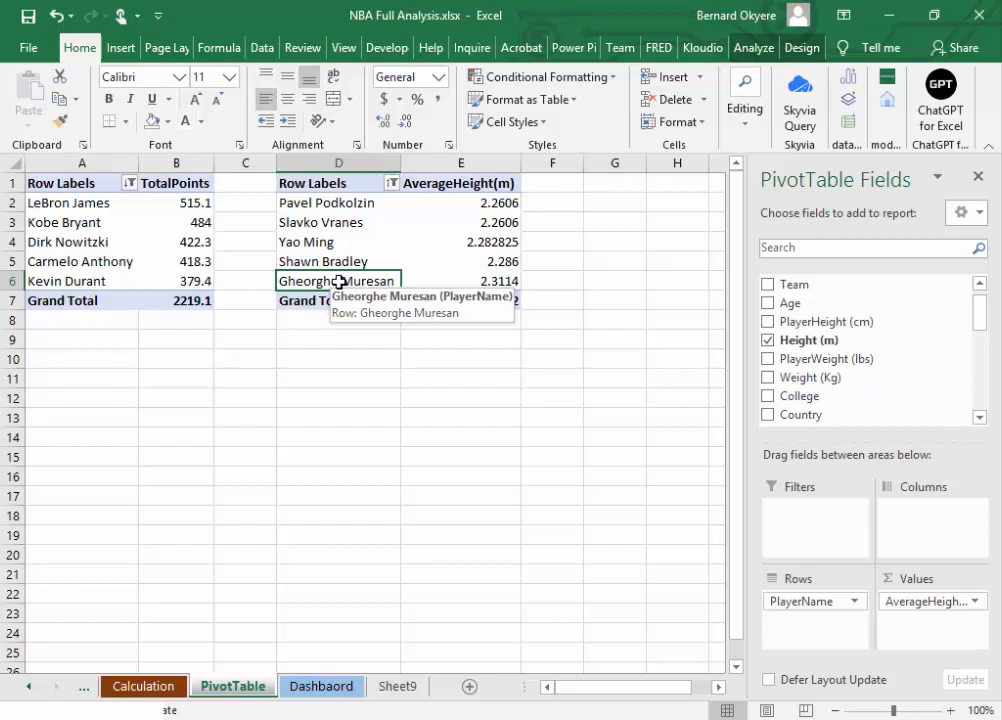
Step: Calculate the first listed player's average height times 3 in cell E14, and clear the cell
click(478, 431)
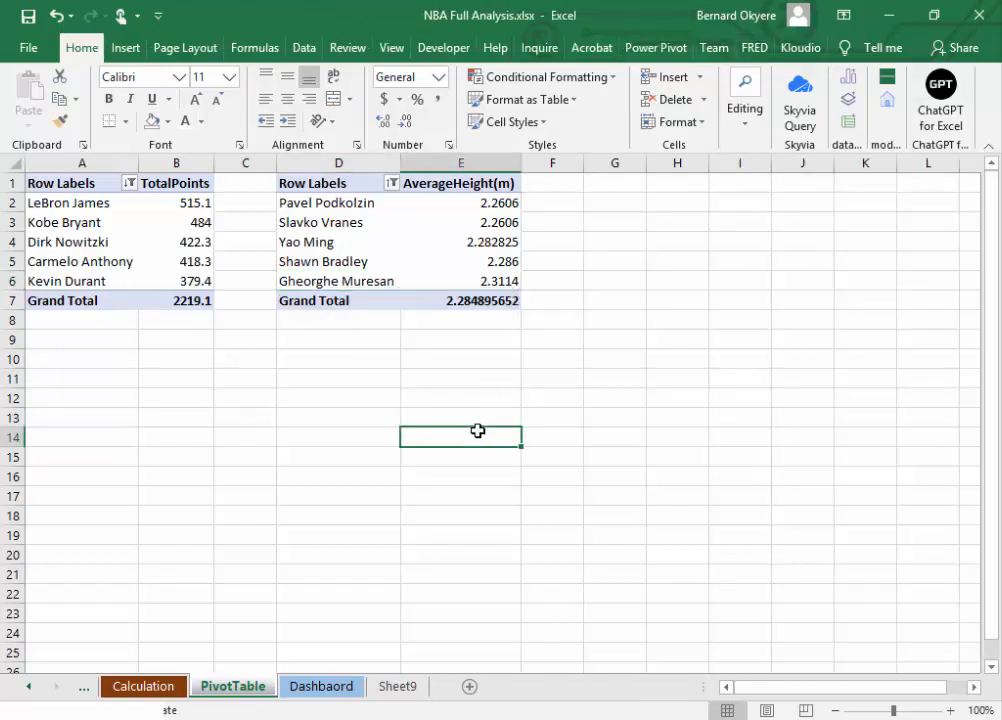
text(=)
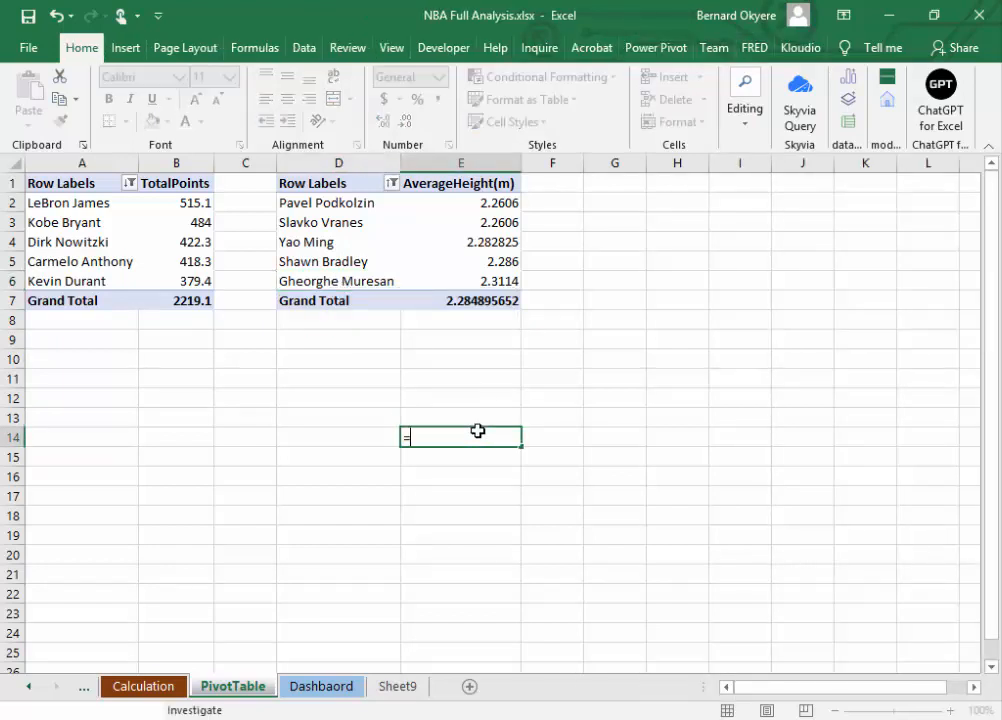
click(483, 204)
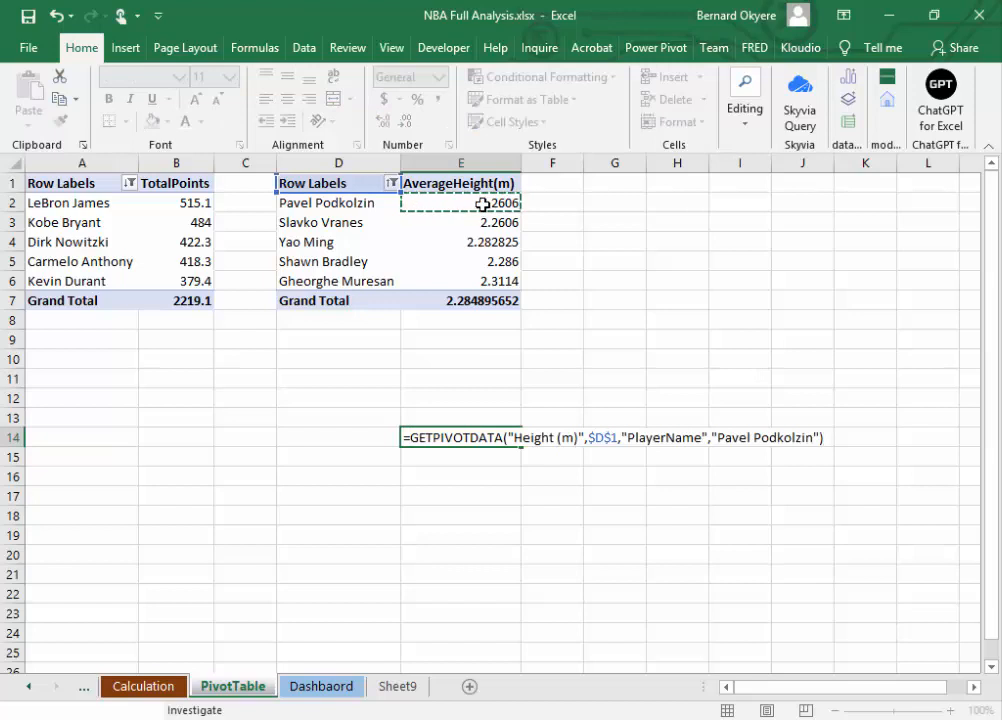
text(*)
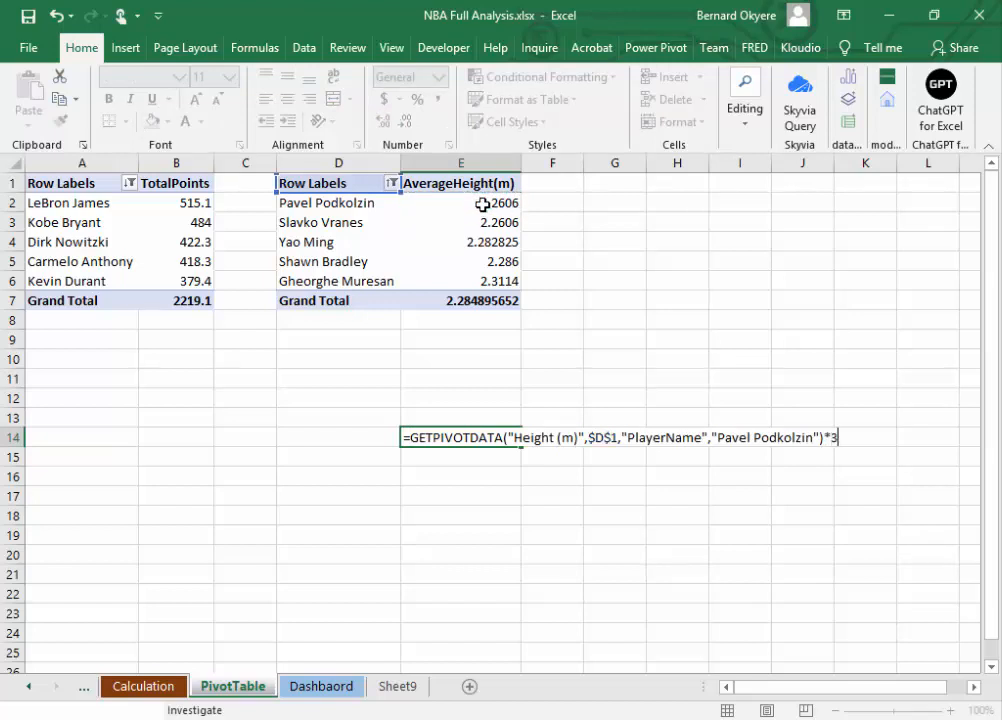
key(Return)
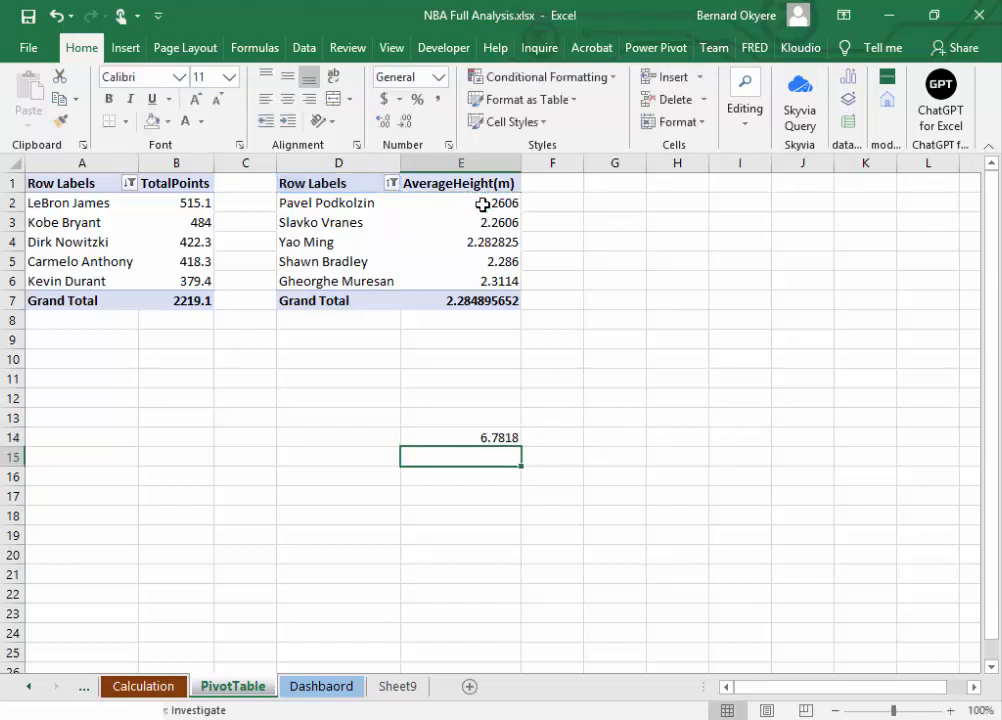
click(487, 438)
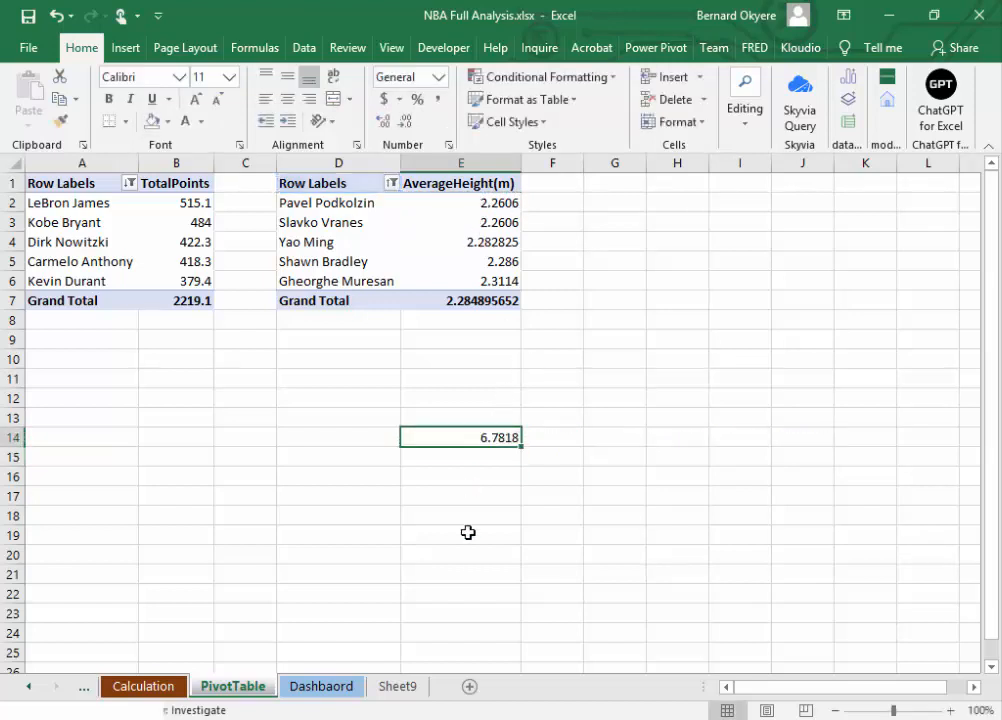
click(497, 454)
click(489, 437)
click(494, 454)
click(494, 438)
key(Delete)
Step: Insert a clustered column PivotChart based on the average height pivot table
click(371, 208)
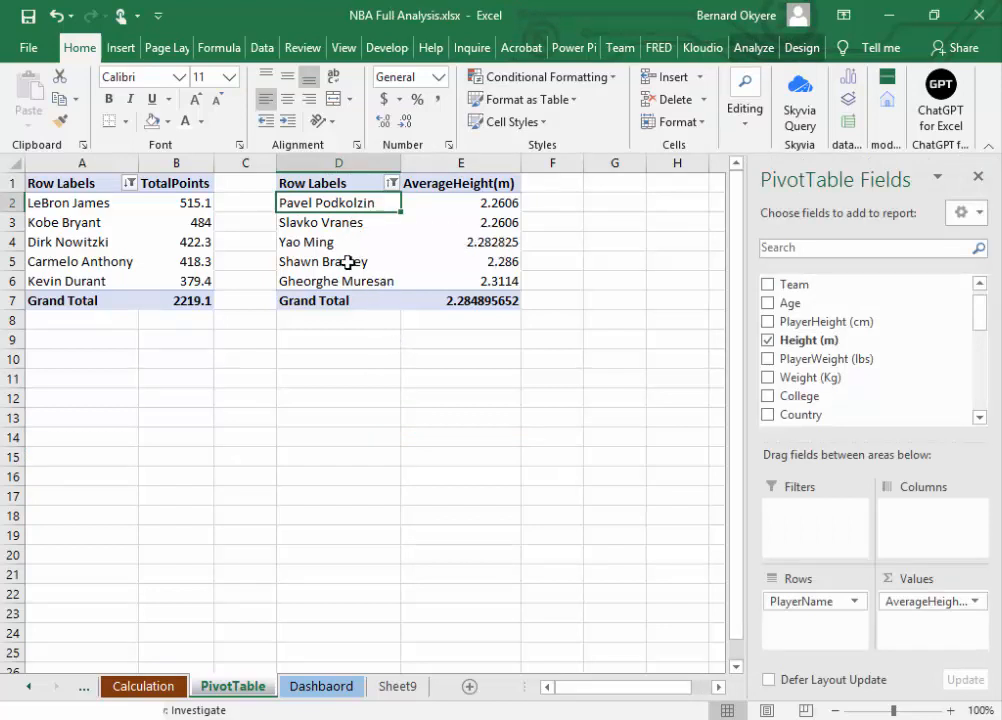
click(755, 50)
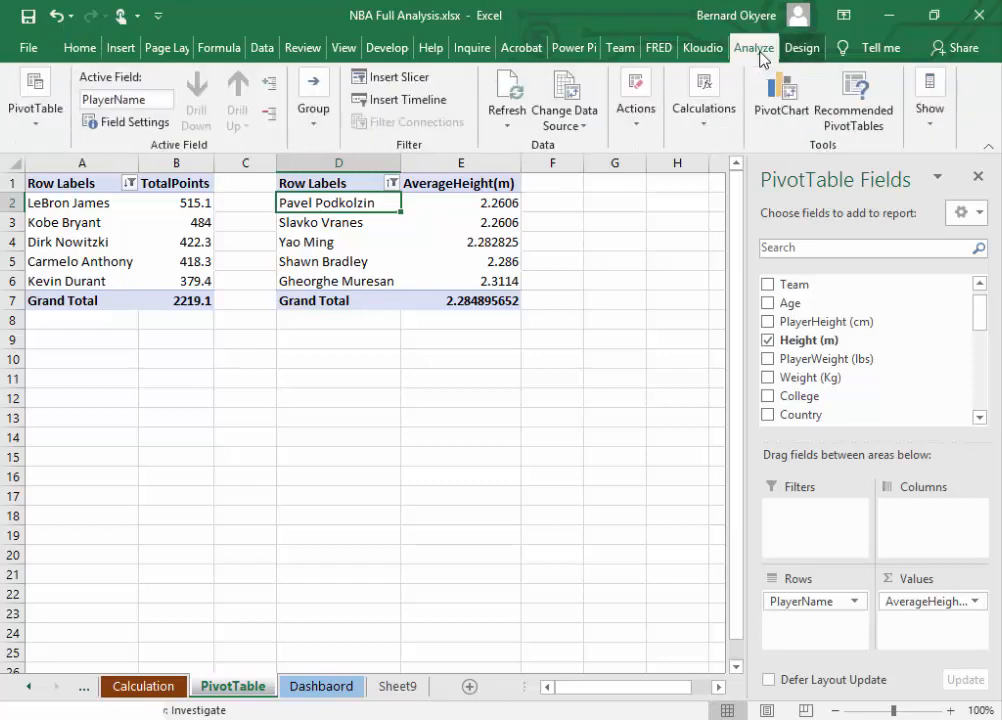
click(768, 102)
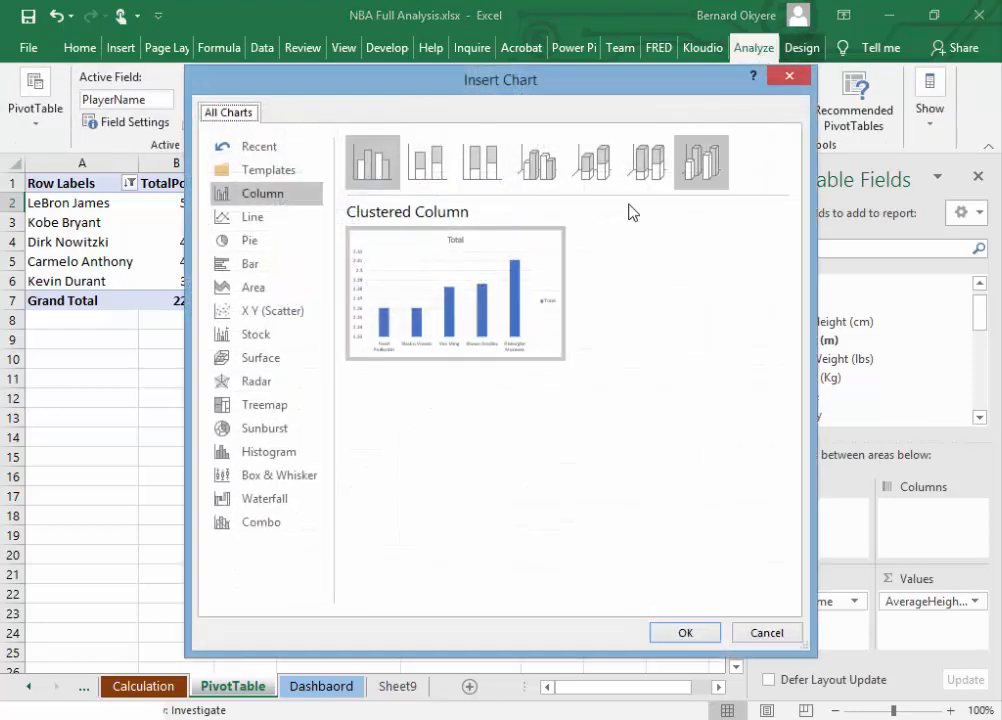
drag(552, 89, 789, 127)
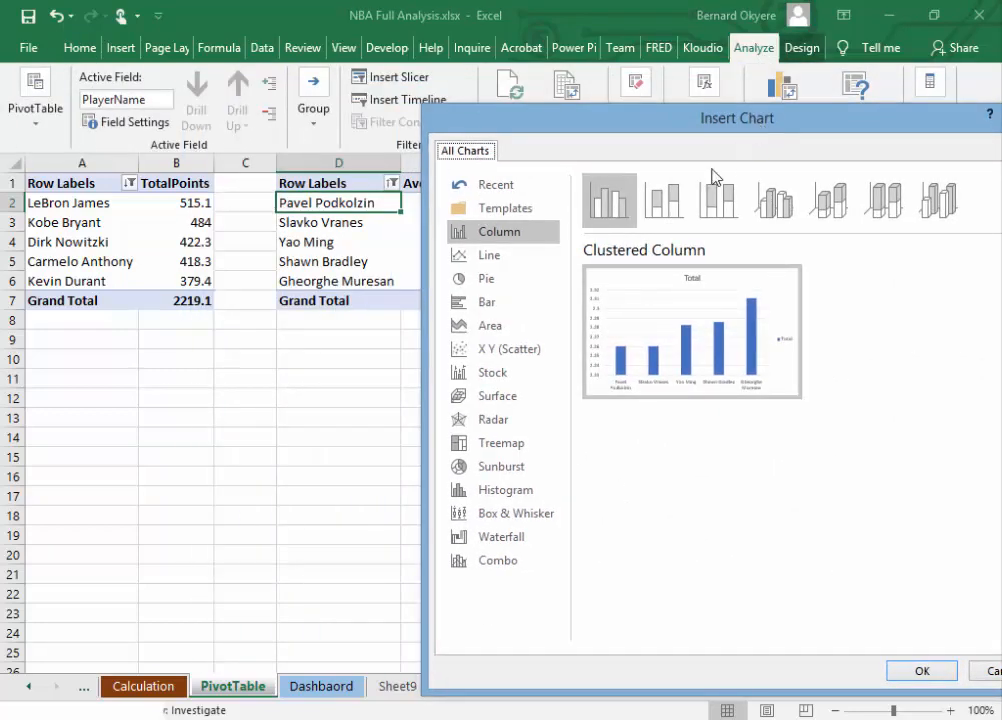
click(913, 673)
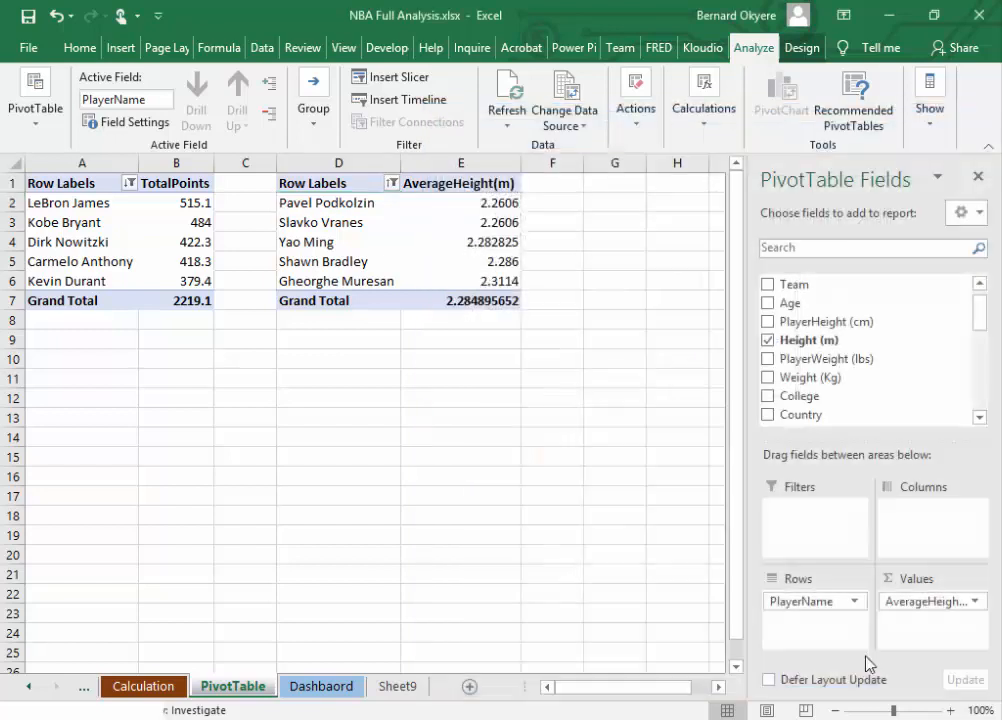
Step: Transfer the average height column chart from the PivotTable sheet to the Dashbaord sheet
right_click(476, 296)
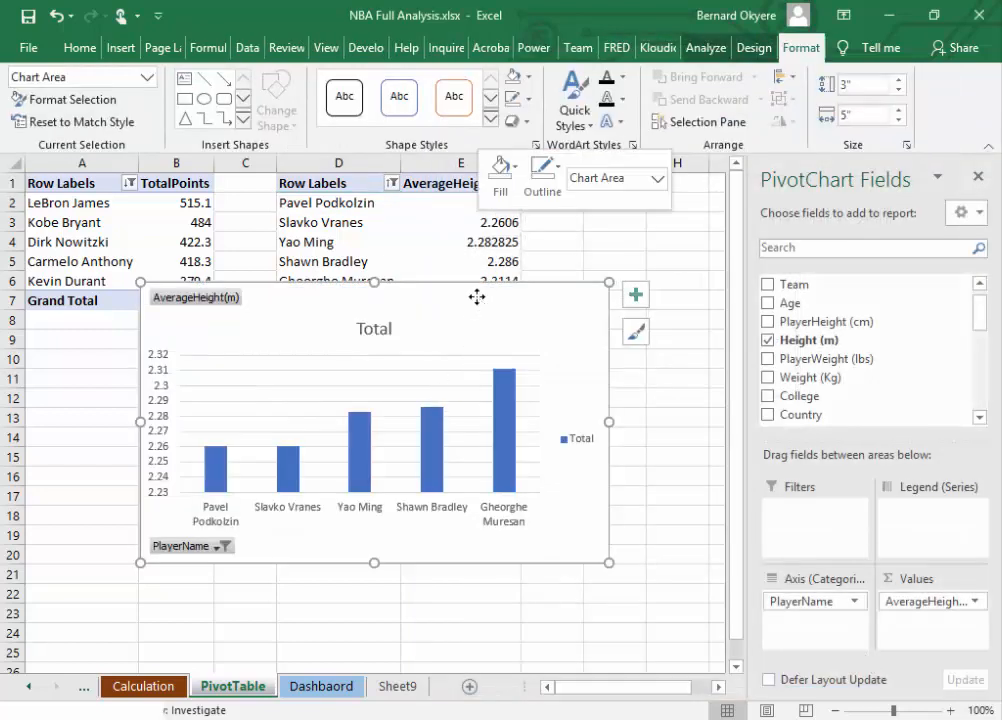
click(524, 287)
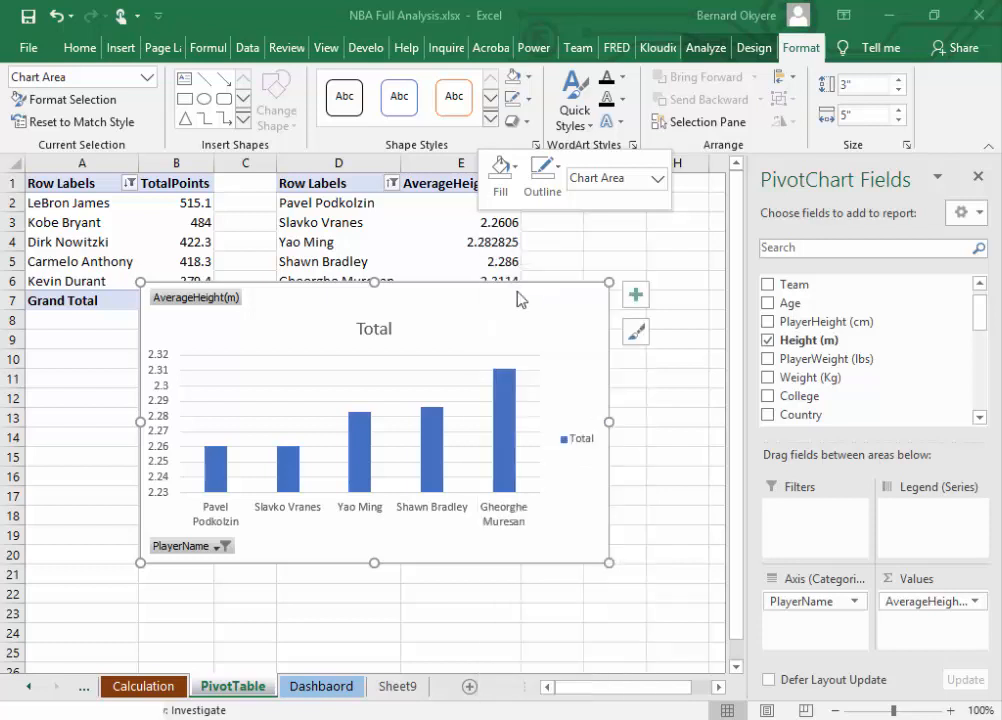
click(305, 690)
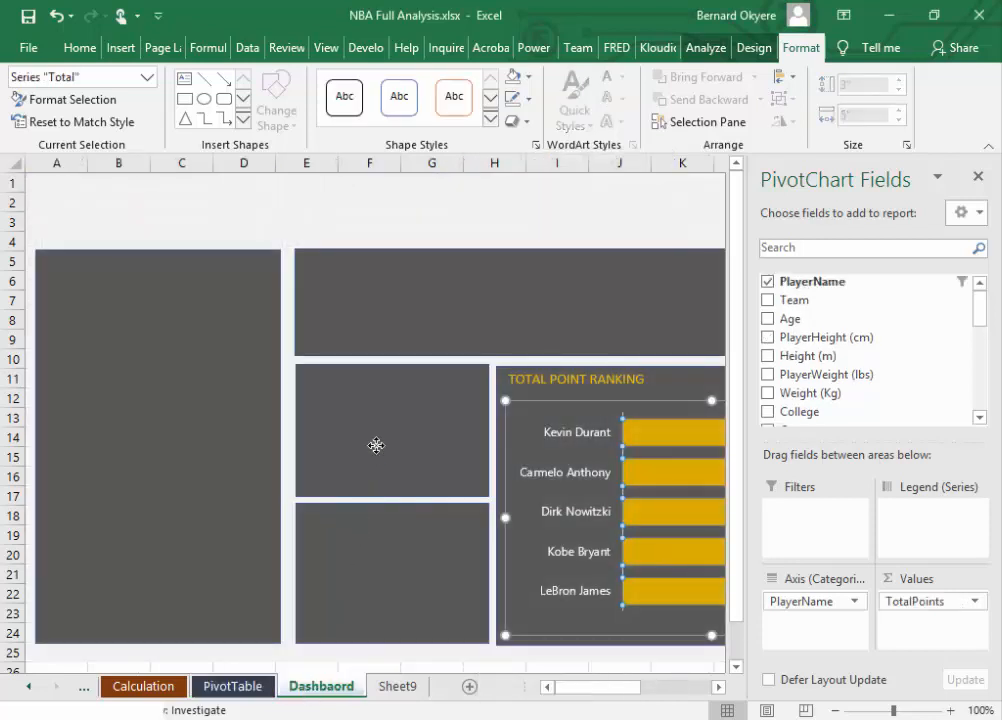
click(376, 445)
key(ctrl+v)
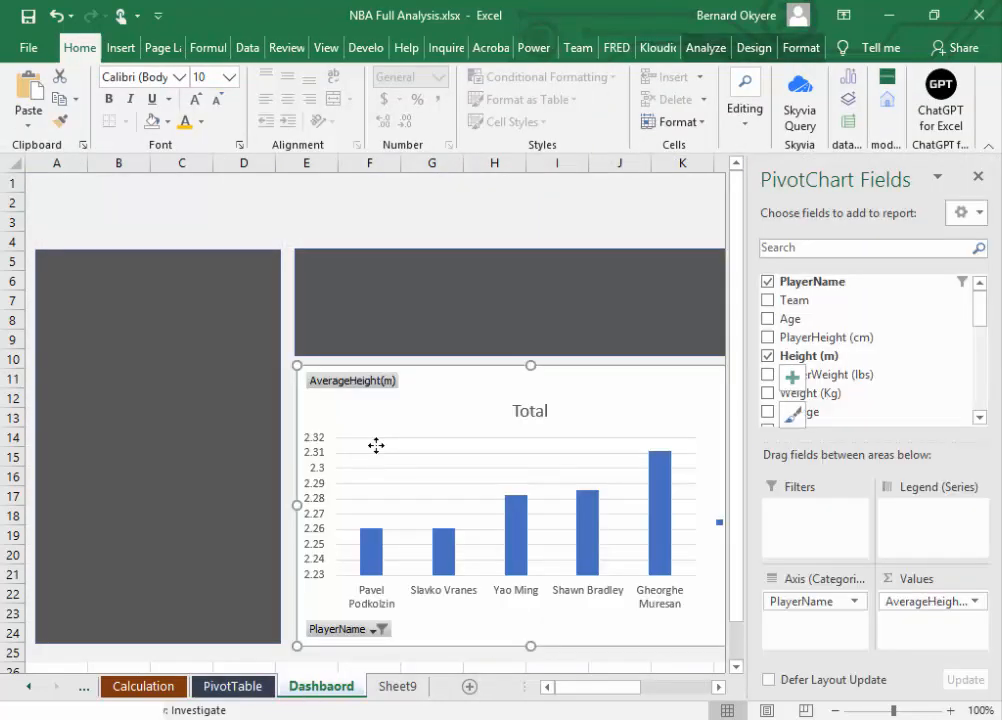
Step: Shrink the average height chart on the Dashbaord sheet and hide all its field buttons
click(978, 177)
drag(766, 368, 477, 358)
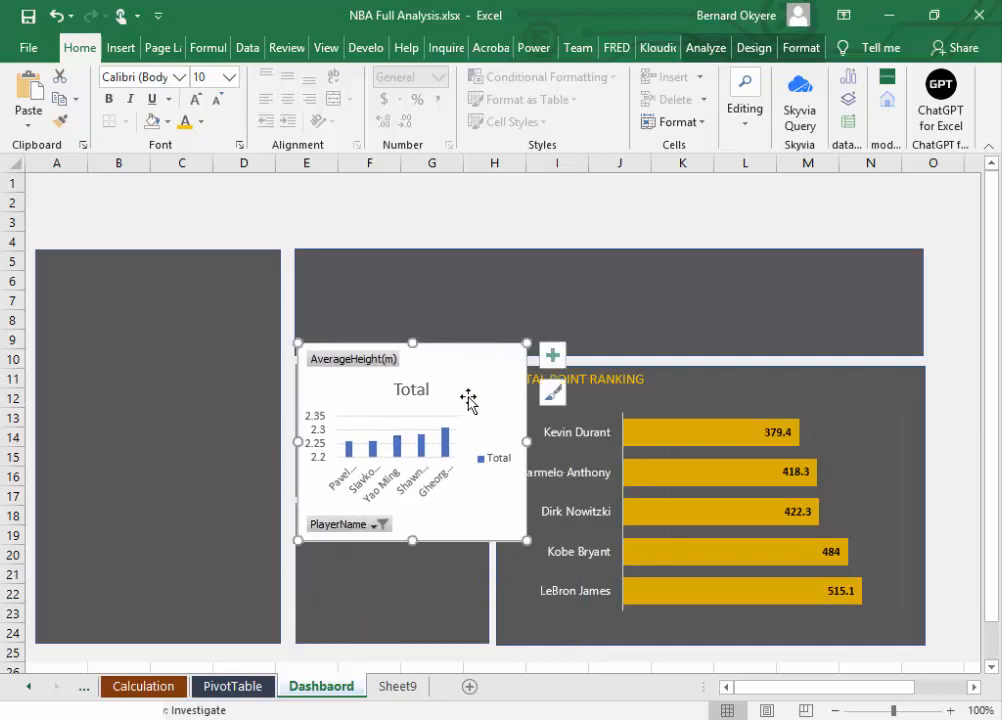
right_click(354, 527)
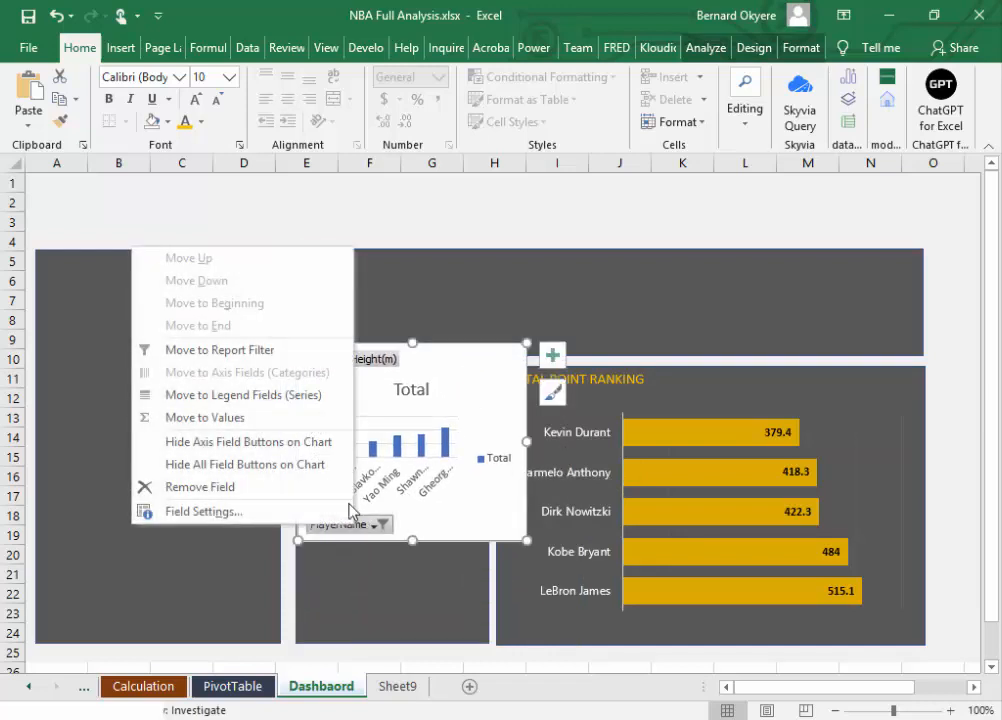
click(215, 466)
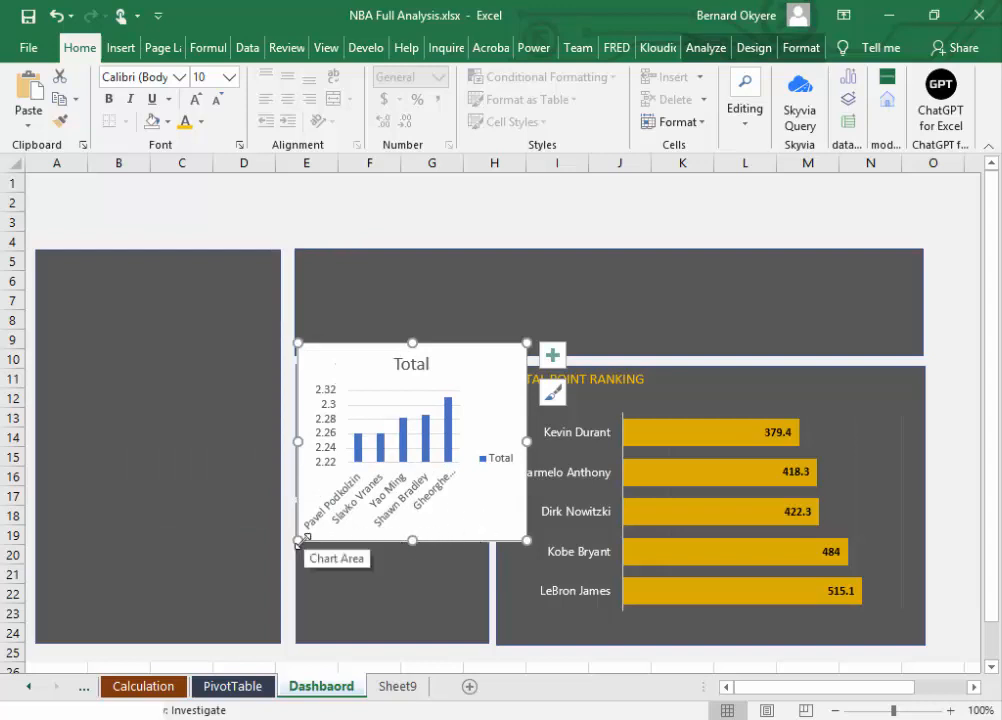
drag(298, 540, 335, 508)
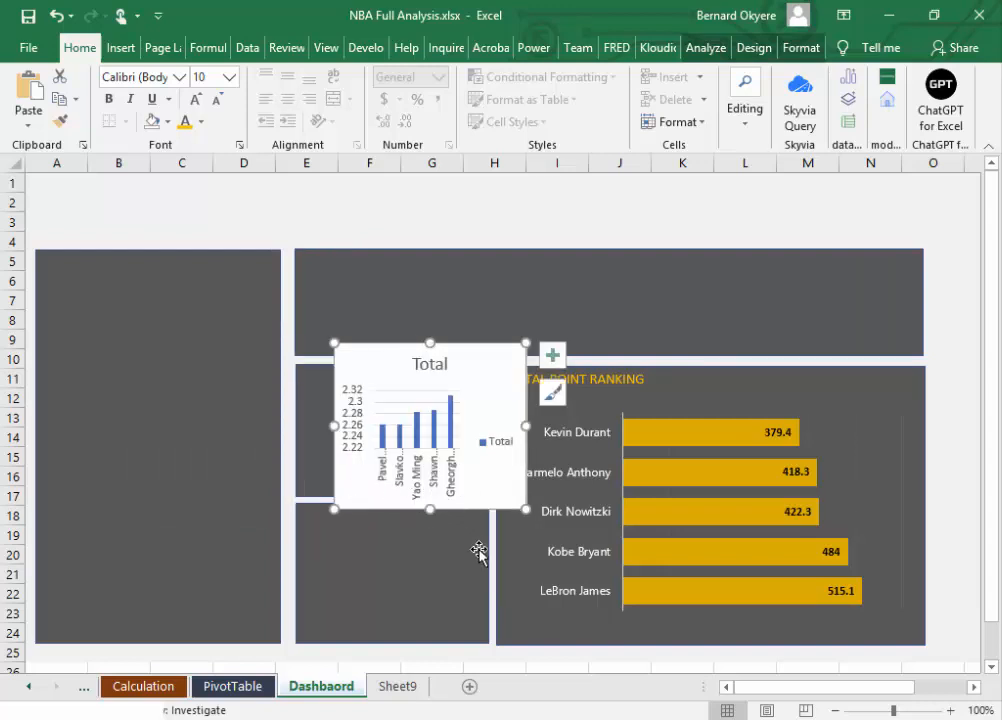
Step: Try to narrow the tall panel over columns A to D and widen the two small panels beside it into the freed space
click(217, 515)
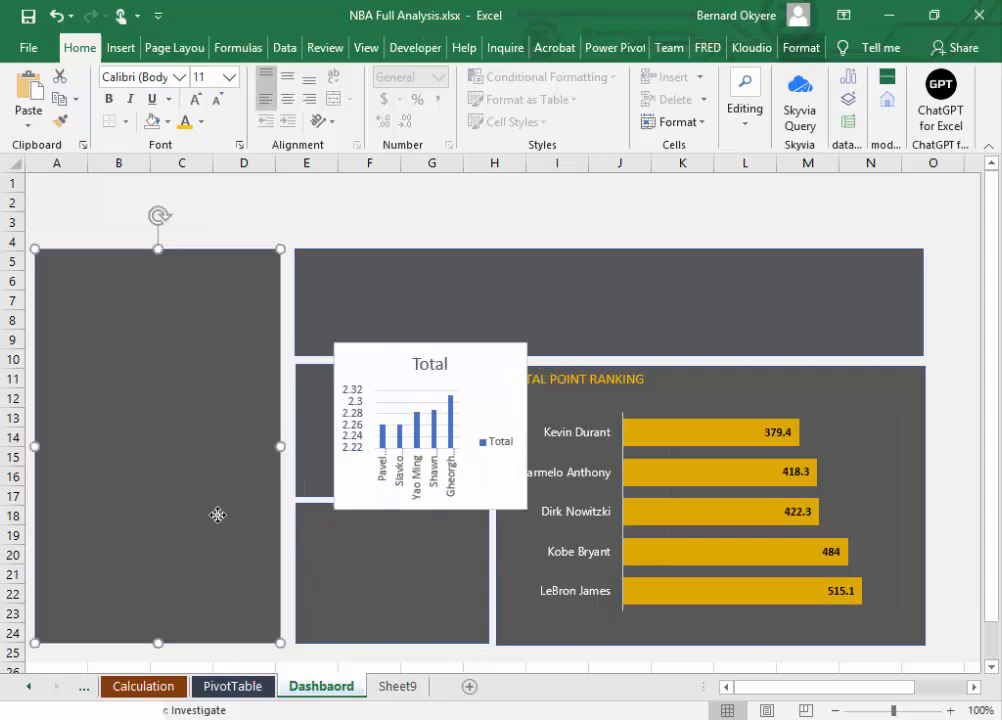
drag(280, 446, 203, 435)
click(293, 462)
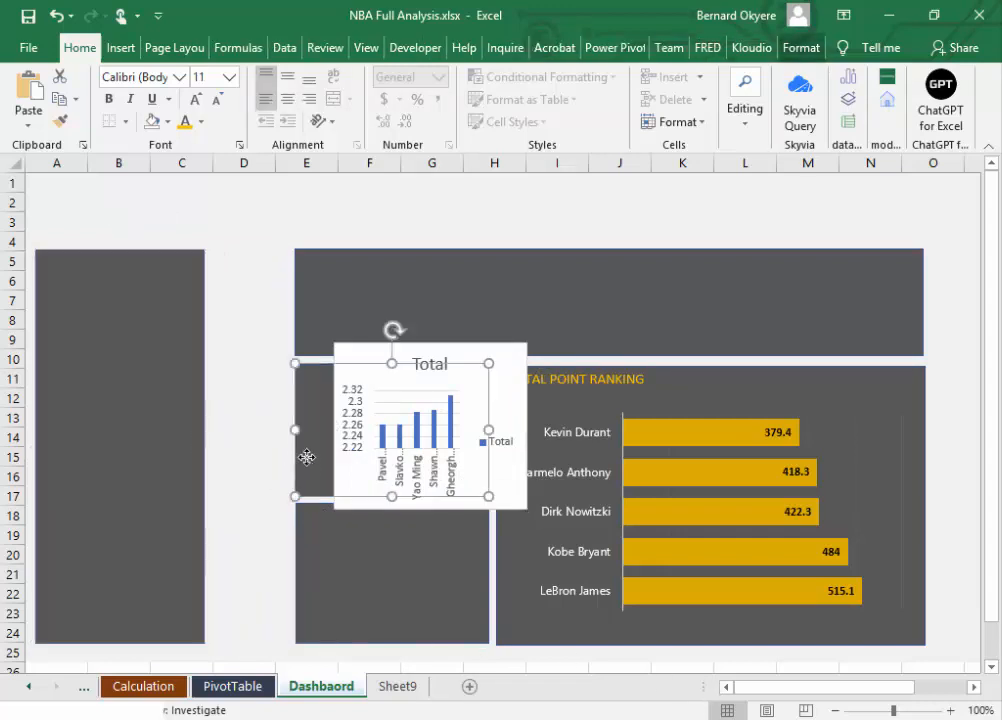
drag(293, 430, 221, 436)
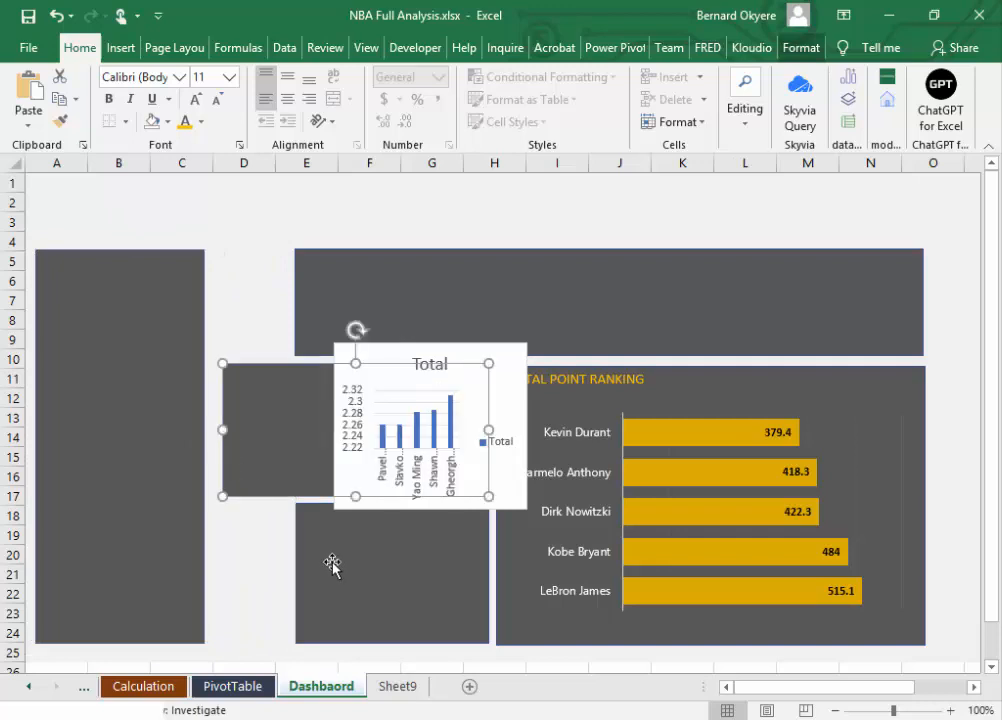
click(315, 573)
drag(295, 575, 226, 575)
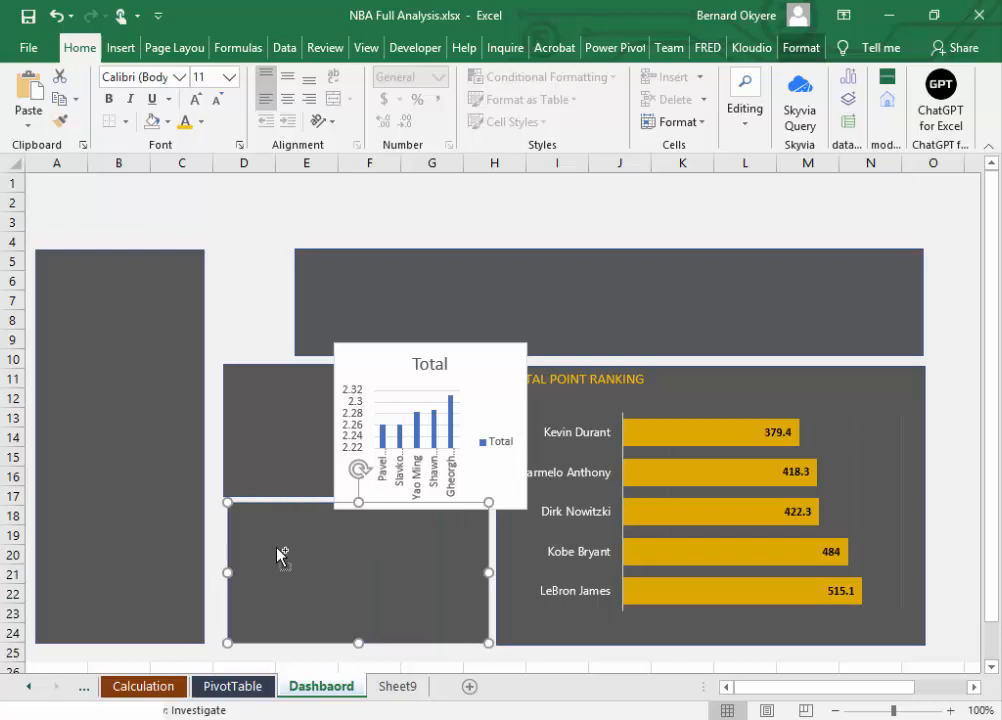
Step: Undo the width changes made to the three dashboard panels
key(ctrl+z)
key(ctrl+z)
key(ctrl+z)
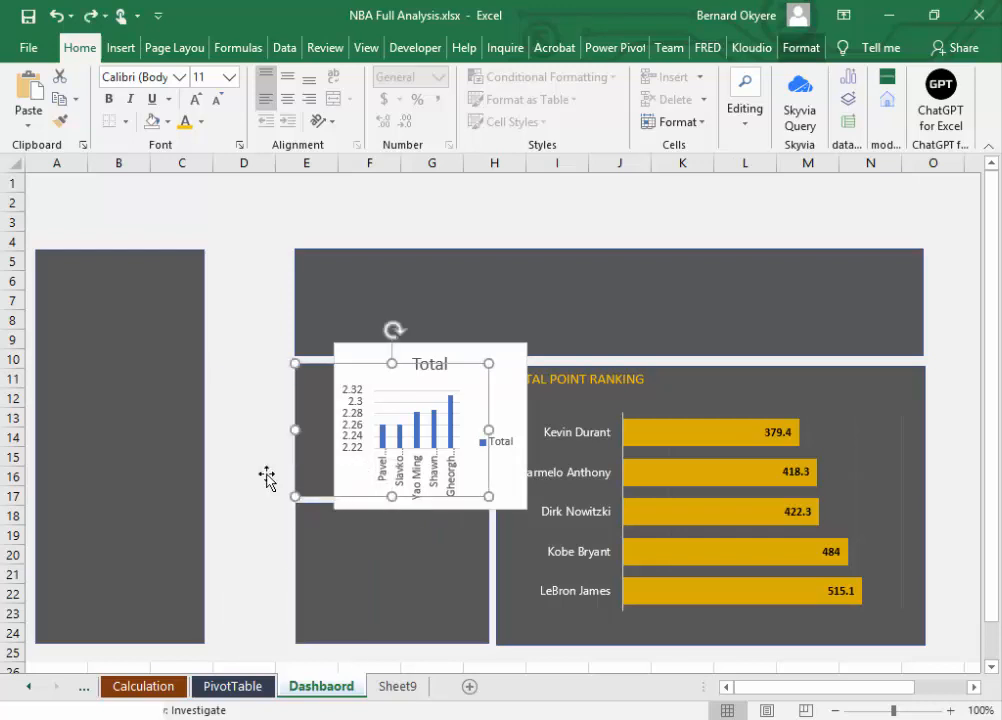
Step: Place the height chart beside the TOTAL POINT RANKING chart, tops aligned, and enlarge it to span about columns C to H and rows 11 to 22
click(415, 432)
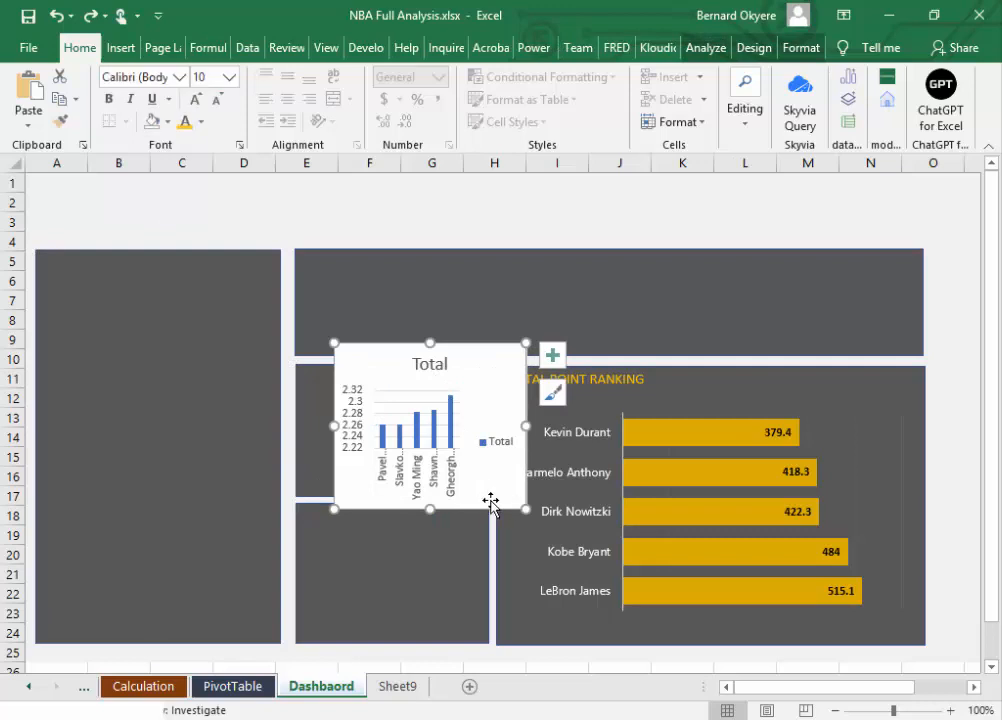
drag(490, 501, 462, 522)
click(461, 517)
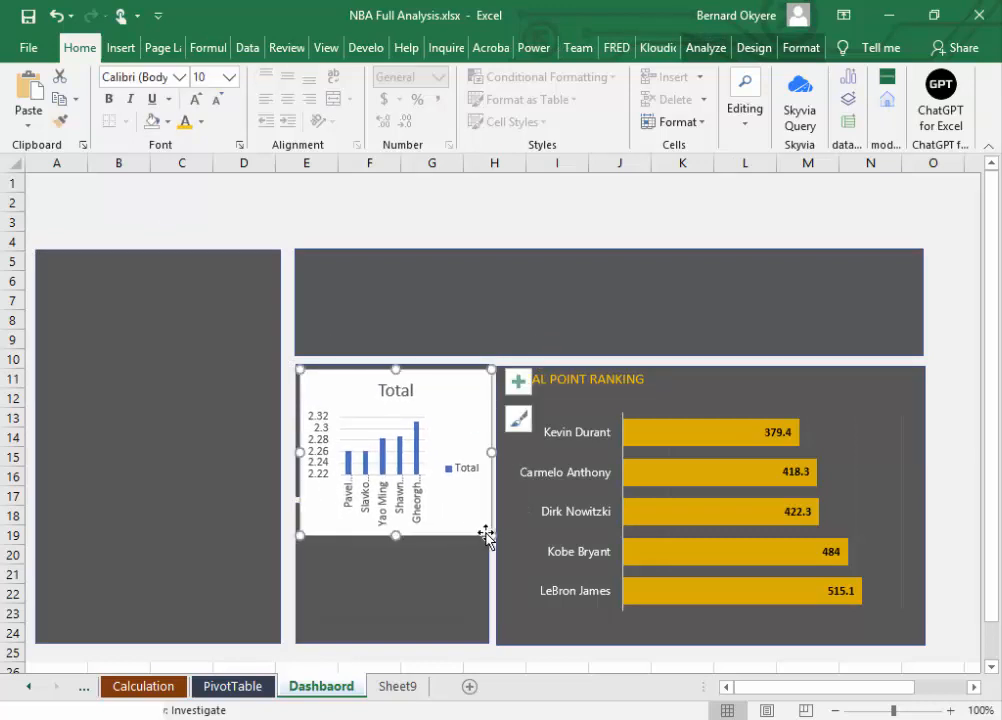
mouse_move(488, 533)
mouse_down()
mouse_move(590, 591)
mouse_move(559, 570)
mouse_move(600, 573)
mouse_move(478, 558)
mouse_move(455, 565)
mouse_up()
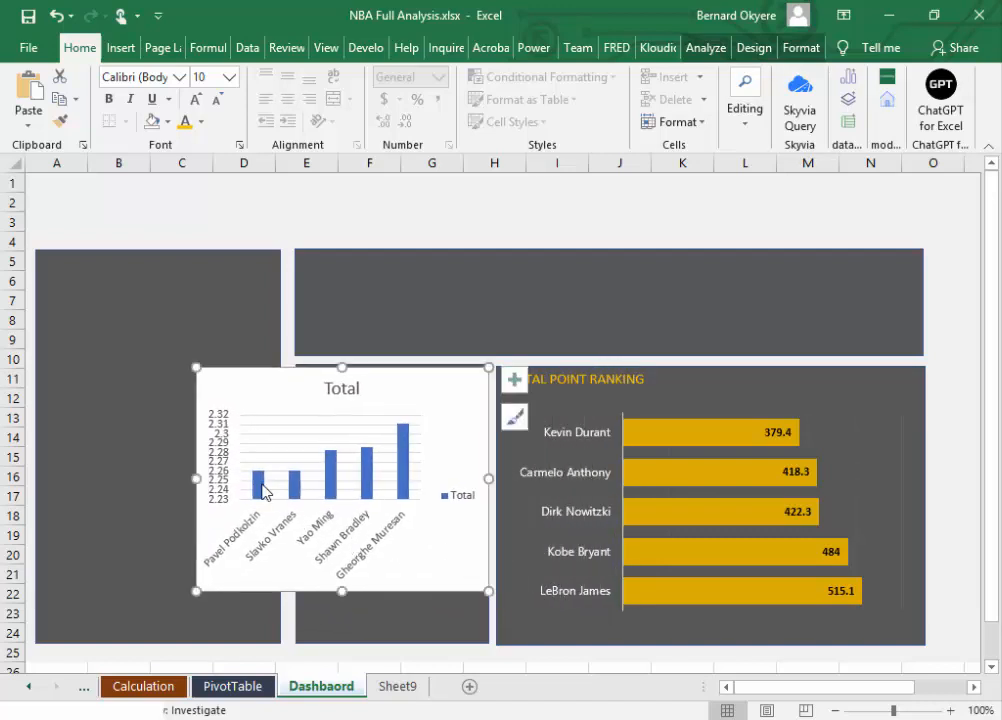
drag(197, 368, 186, 362)
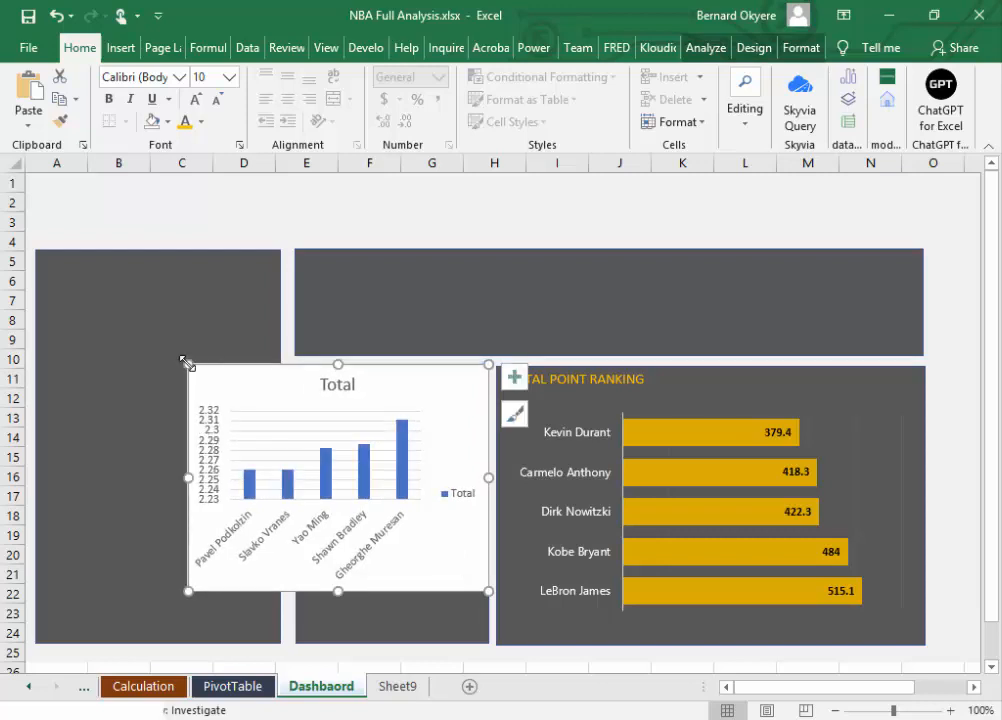
Step: Remove the Total legend and the Total title from the height chart, trimming its top edge slightly
click(460, 496)
key(Delete)
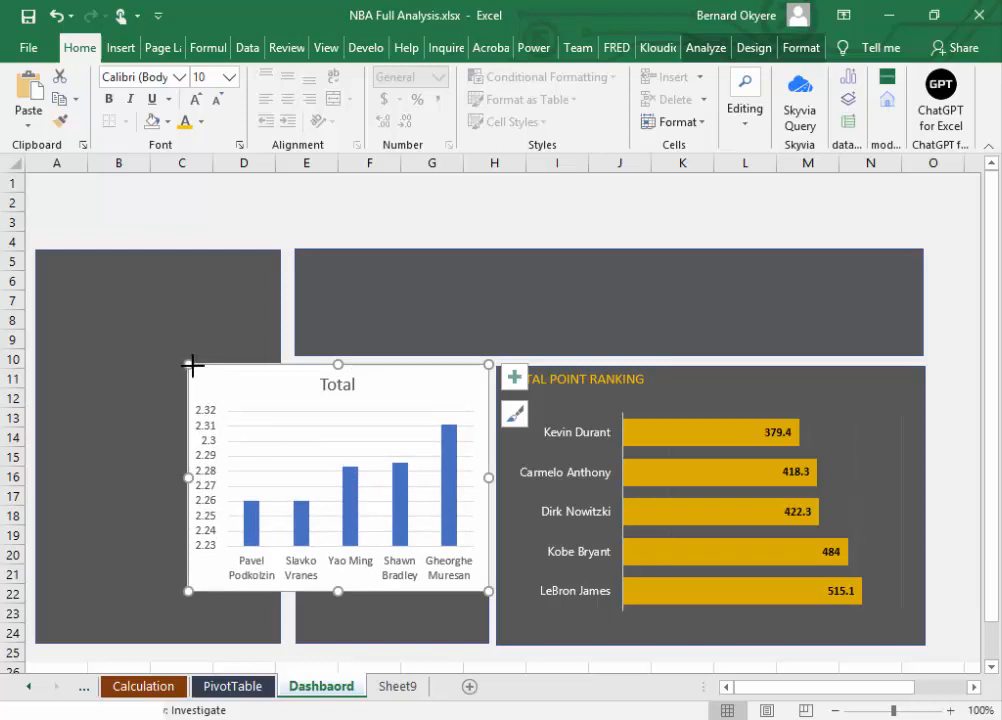
mouse_move(190, 364)
mouse_down()
mouse_move(206, 372)
mouse_move(189, 367)
mouse_up()
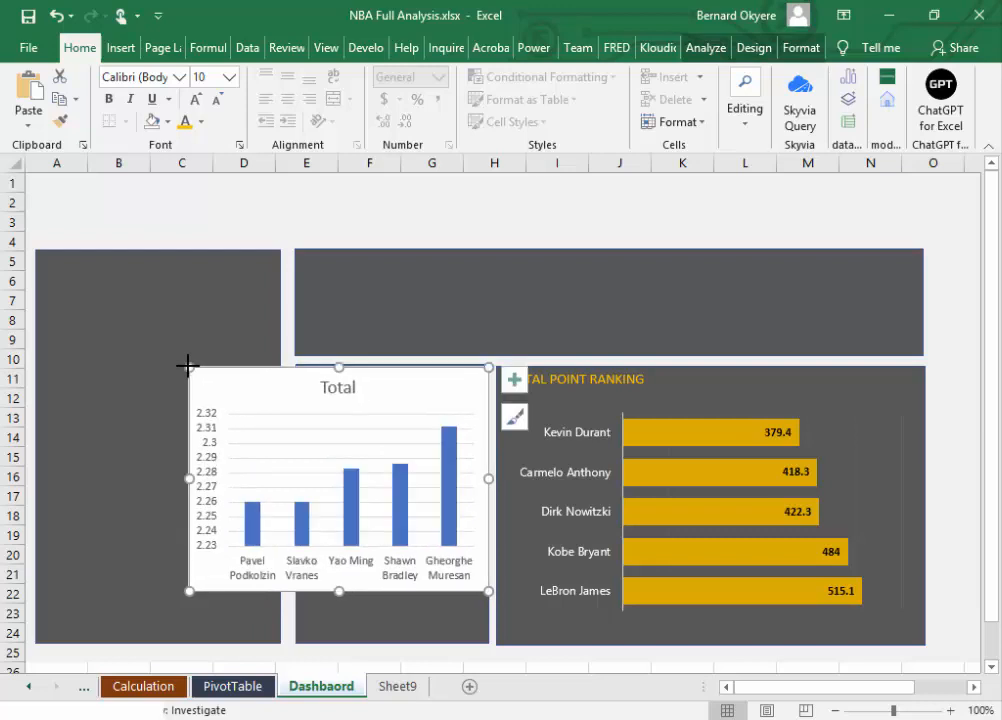
click(350, 397)
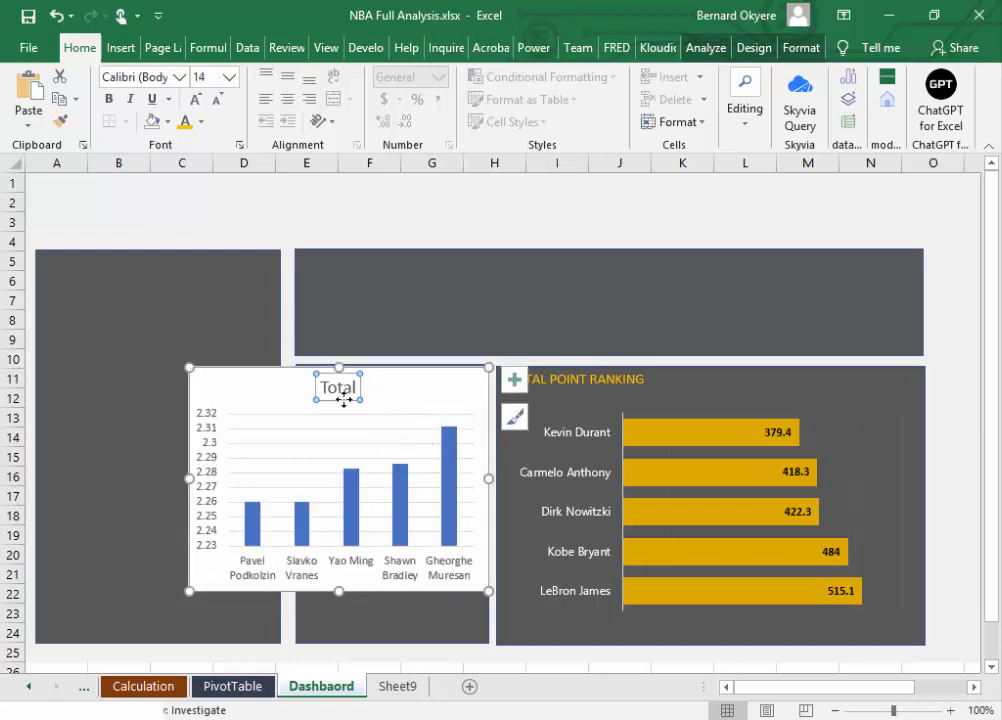
key(Delete)
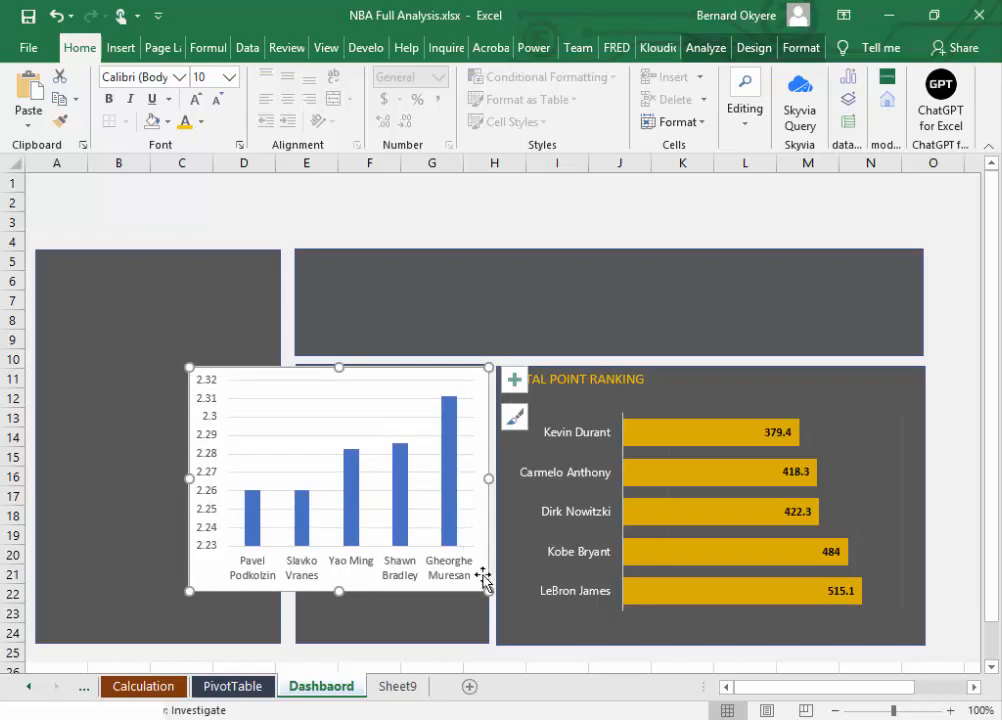
Step: Format the player name labels on the height chart's category axis in Segoe UI, size 8
click(341, 566)
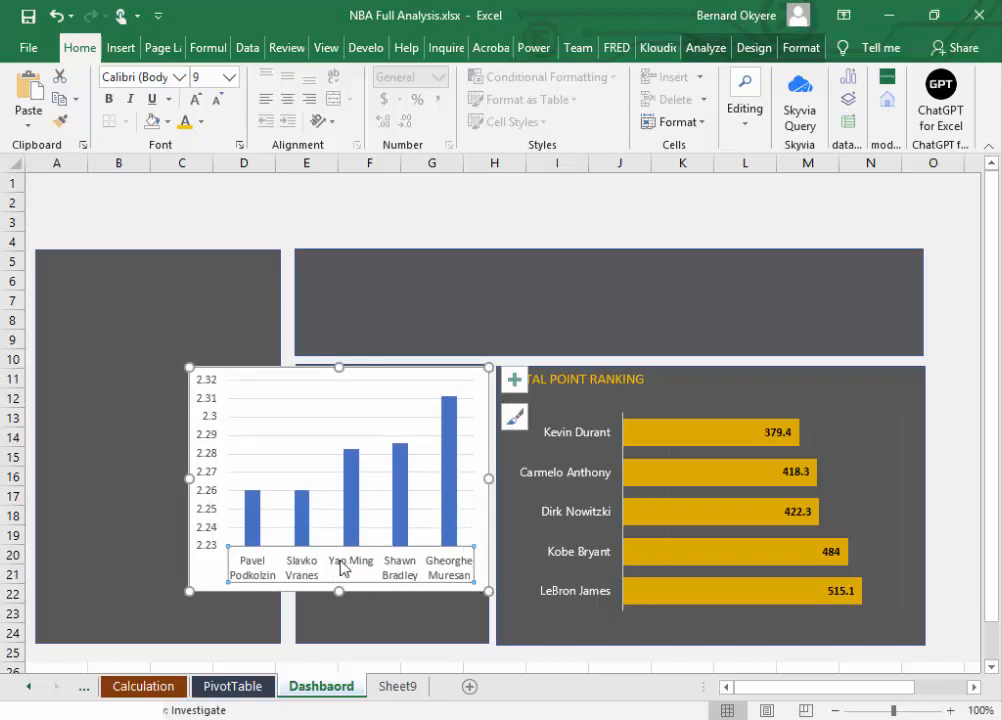
click(160, 79)
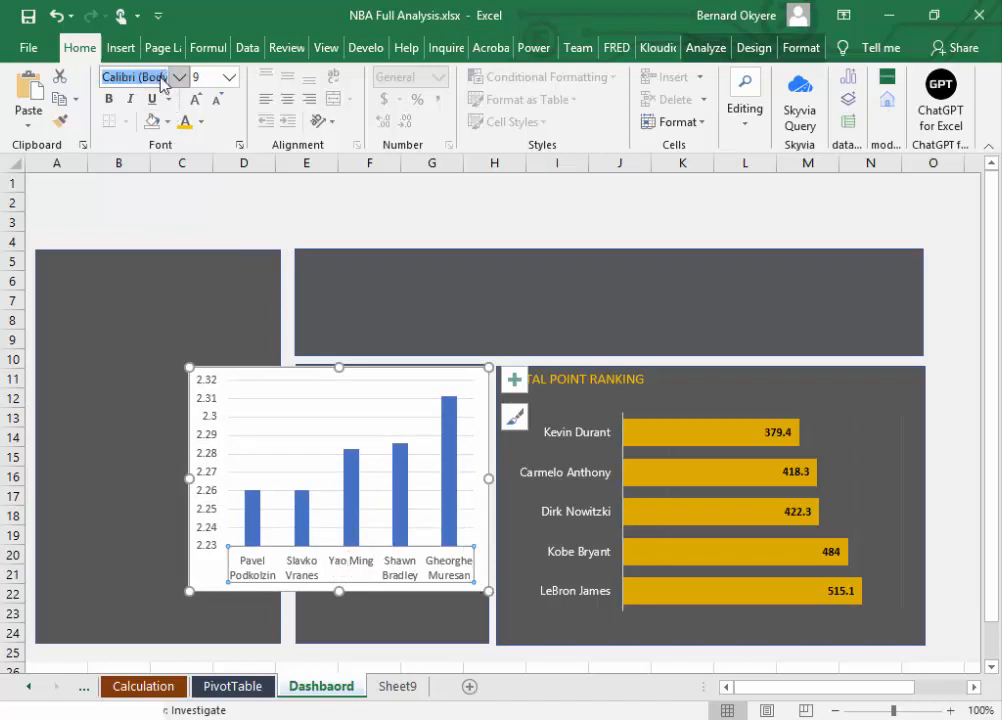
text(Segoe UI)
key(Return)
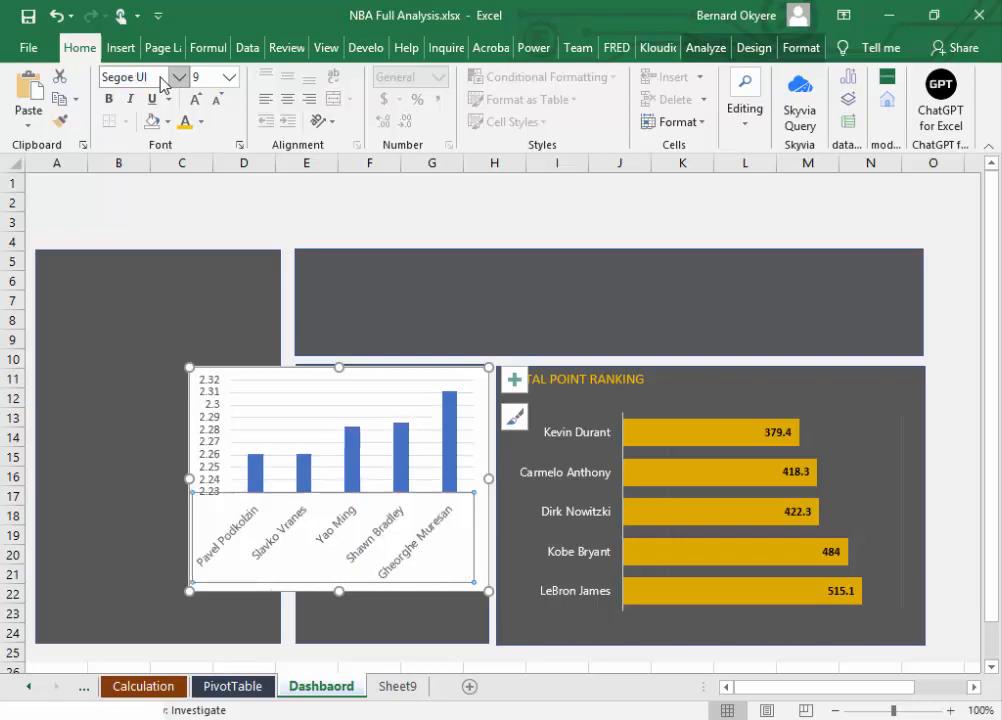
click(205, 79)
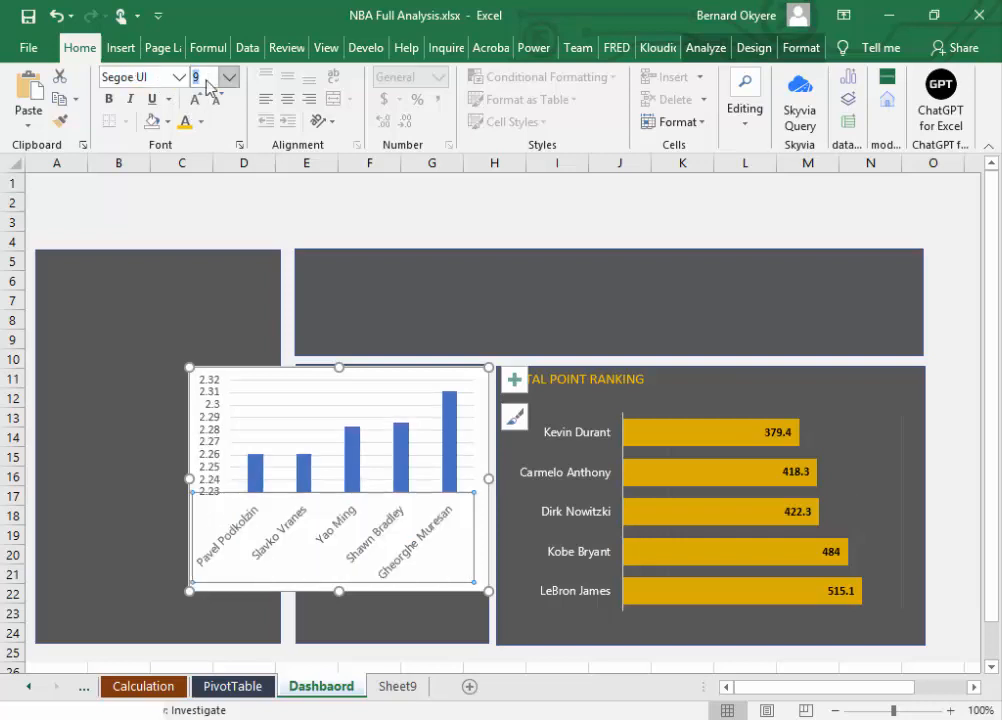
key(Return)
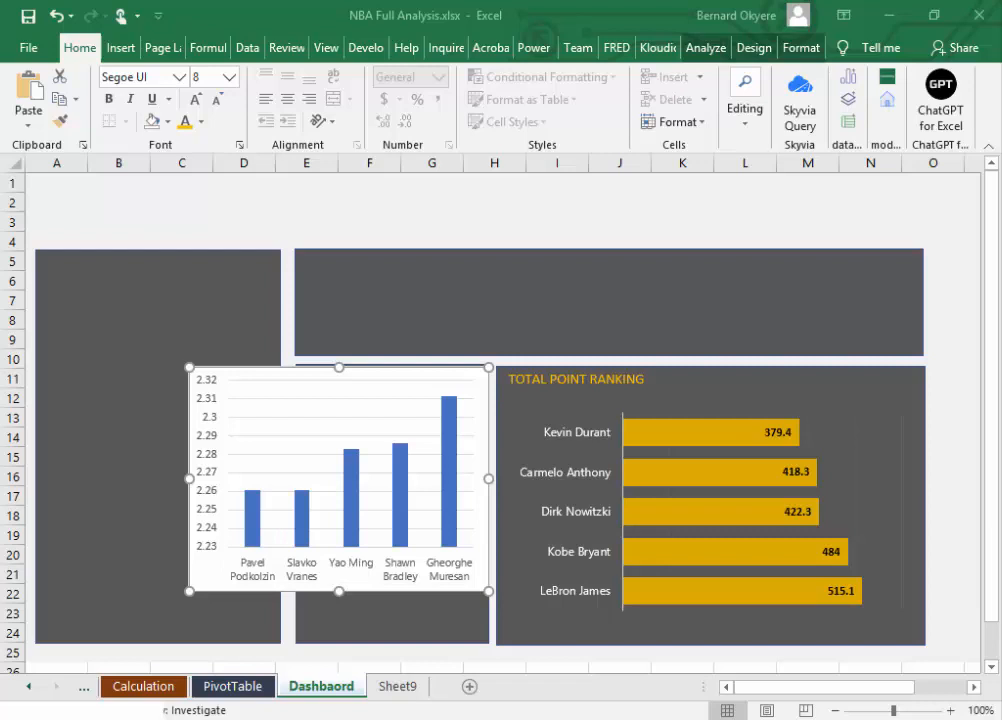
Step: Fill the height chart's columns with the custom colour RGB 200, 219, 112 and save the workbook
click(450, 514)
click(450, 512)
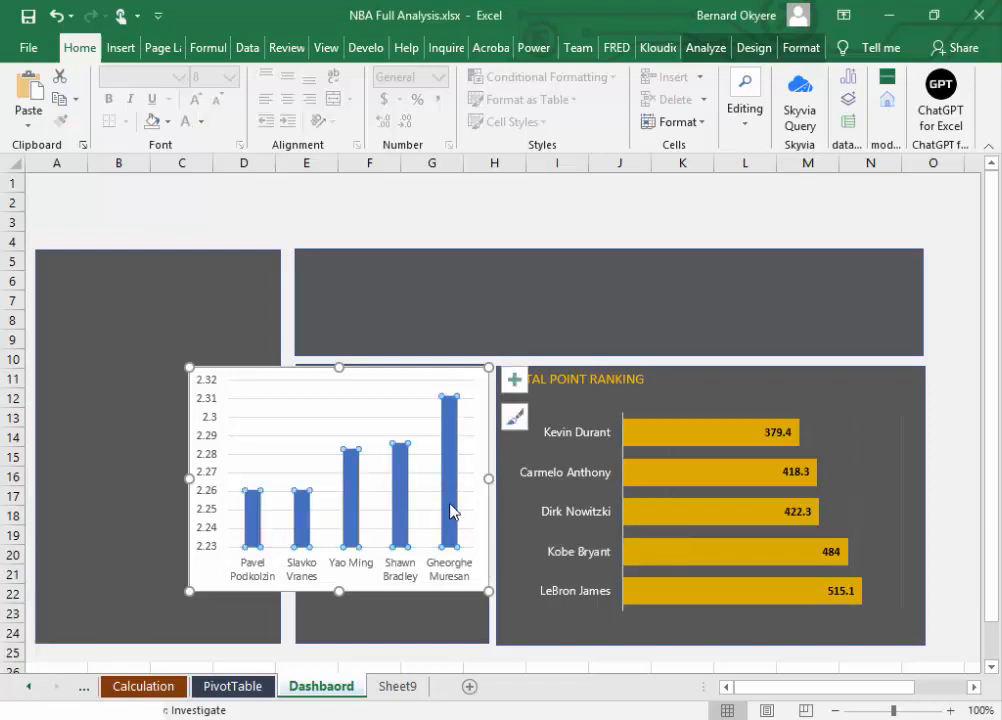
click(167, 121)
click(221, 389)
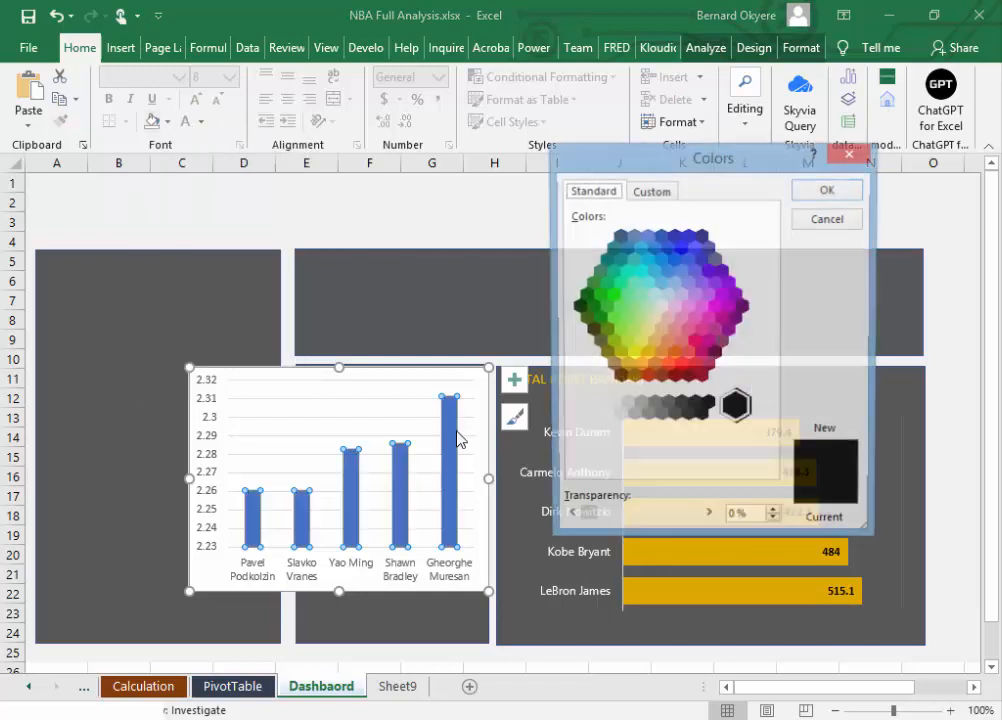
click(652, 192)
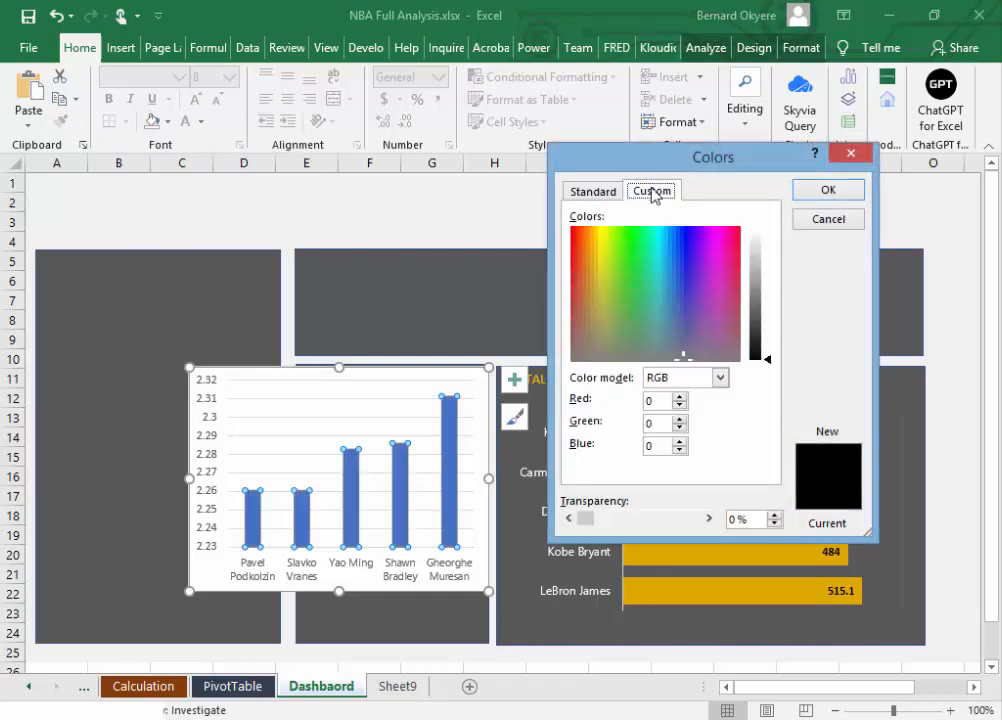
drag(659, 402, 624, 405)
text(200)
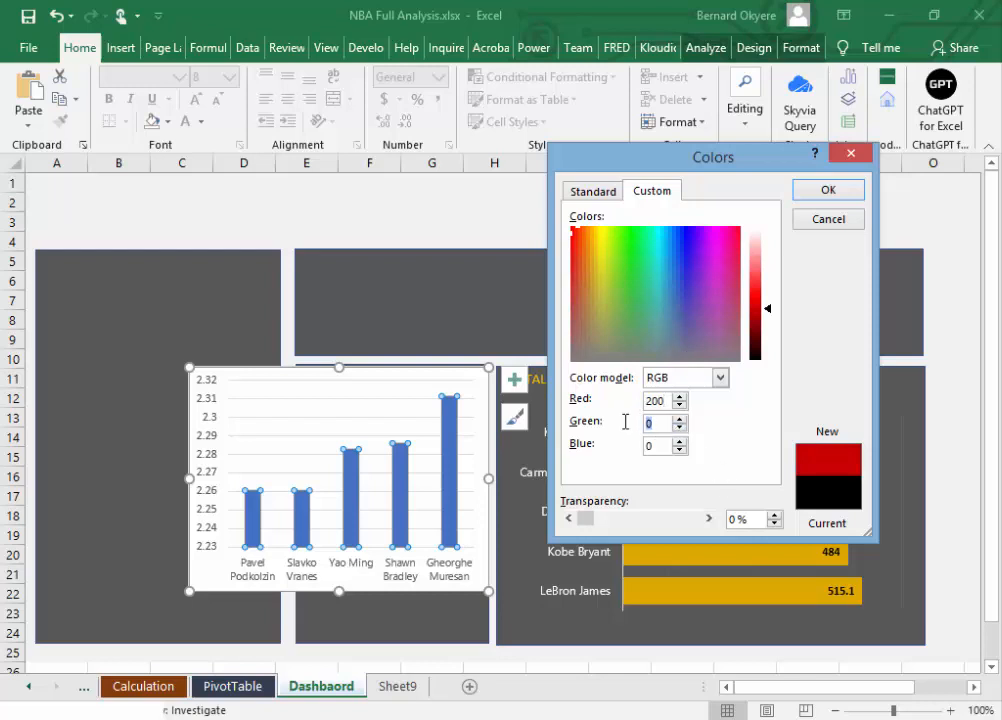
text(219)
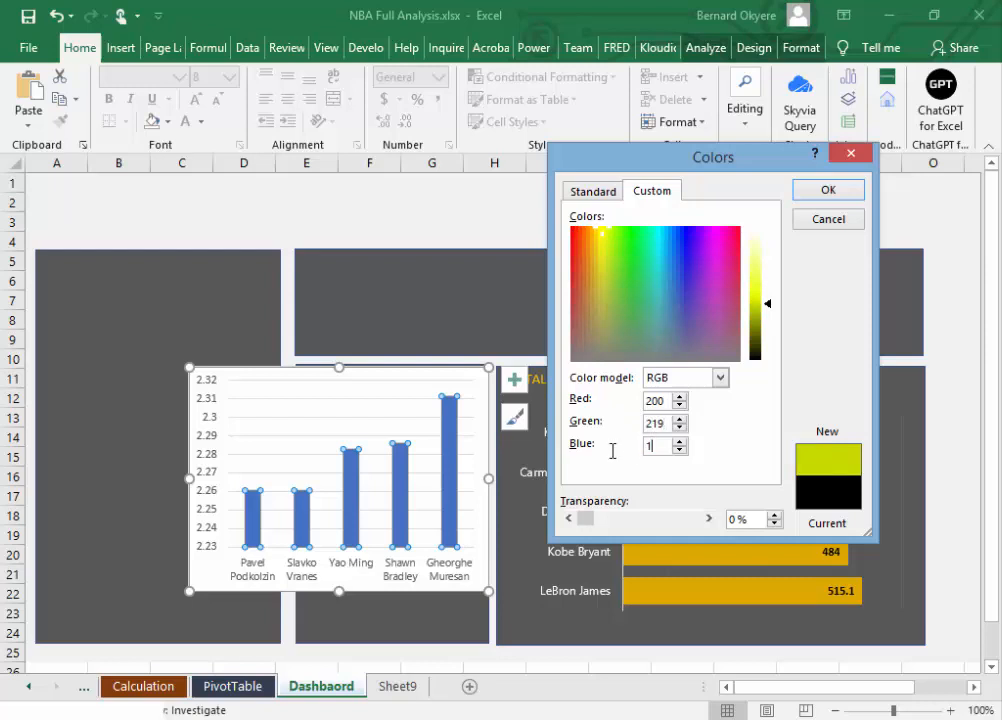
text(112)
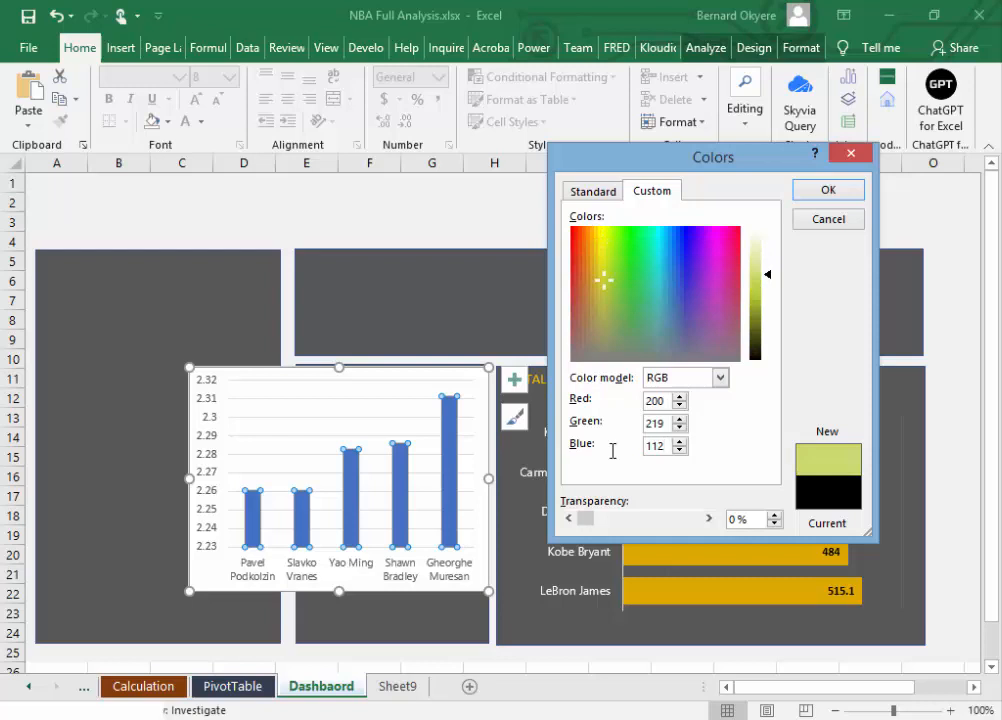
click(824, 192)
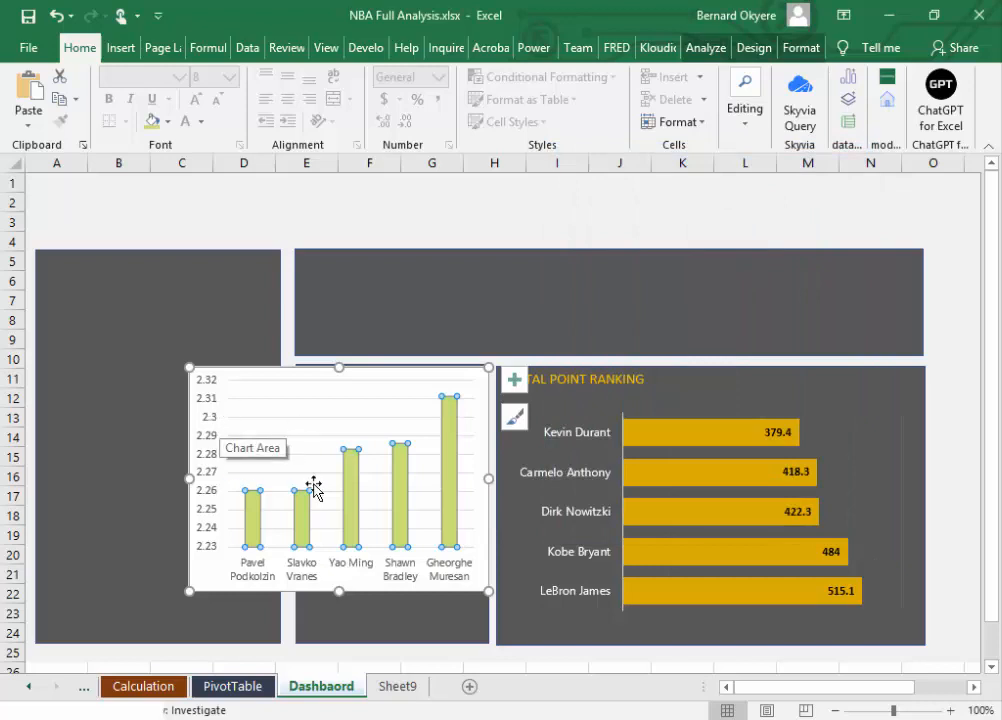
click(937, 332)
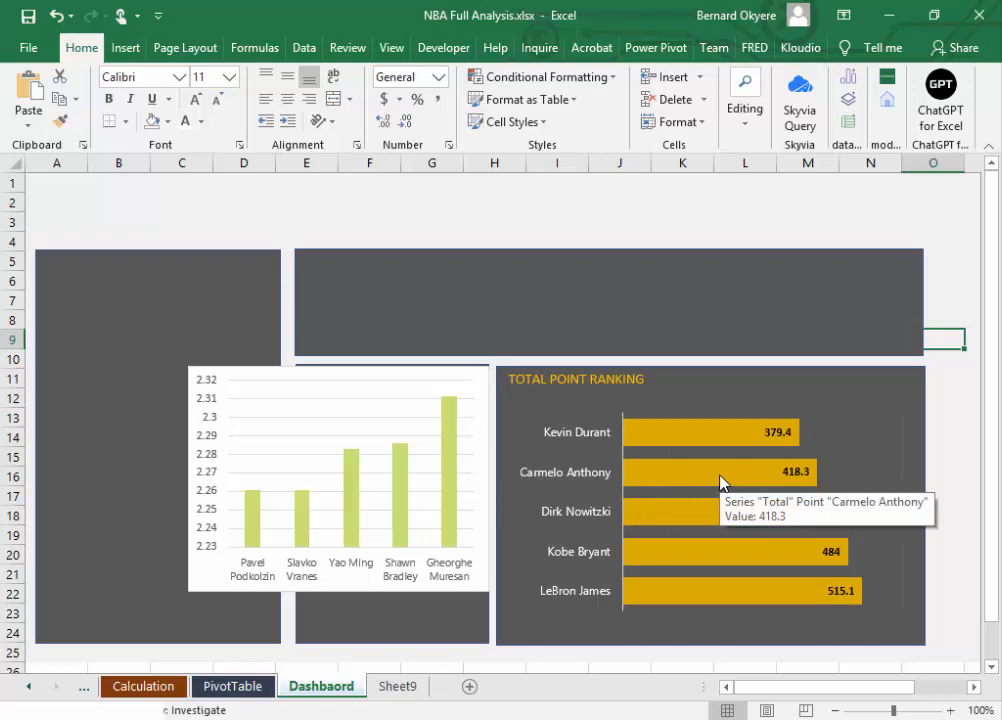
key(ctrl+s)
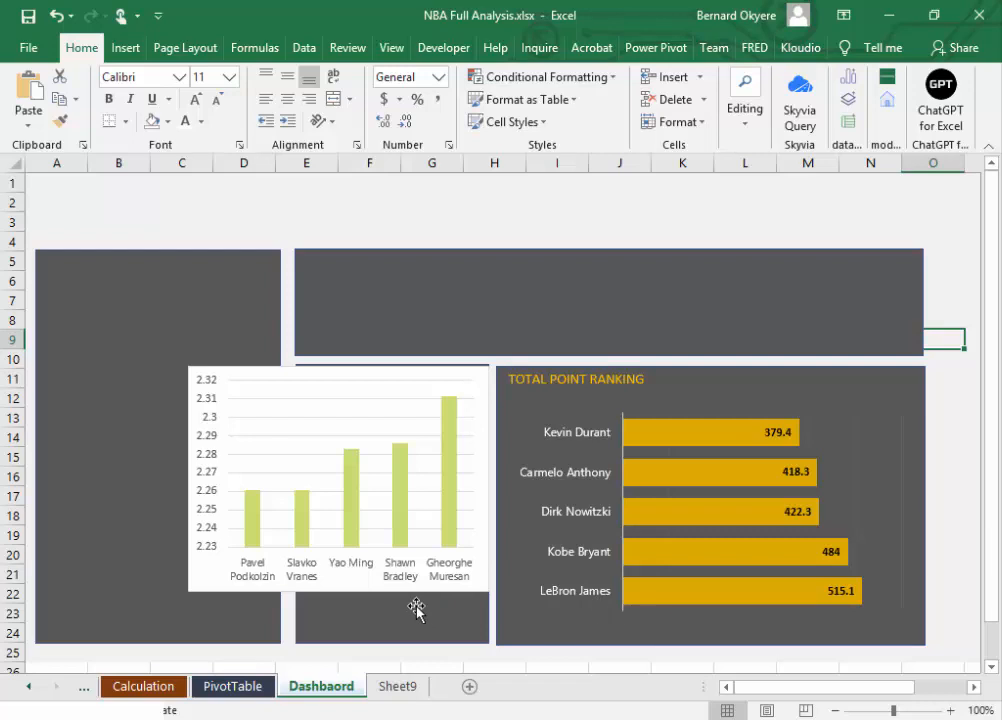
Step: Move the tall panel slightly down towards row 26 and the sheet's edge, and enlarge the lower small panel to span columns B to H
click(455, 622)
click(137, 551)
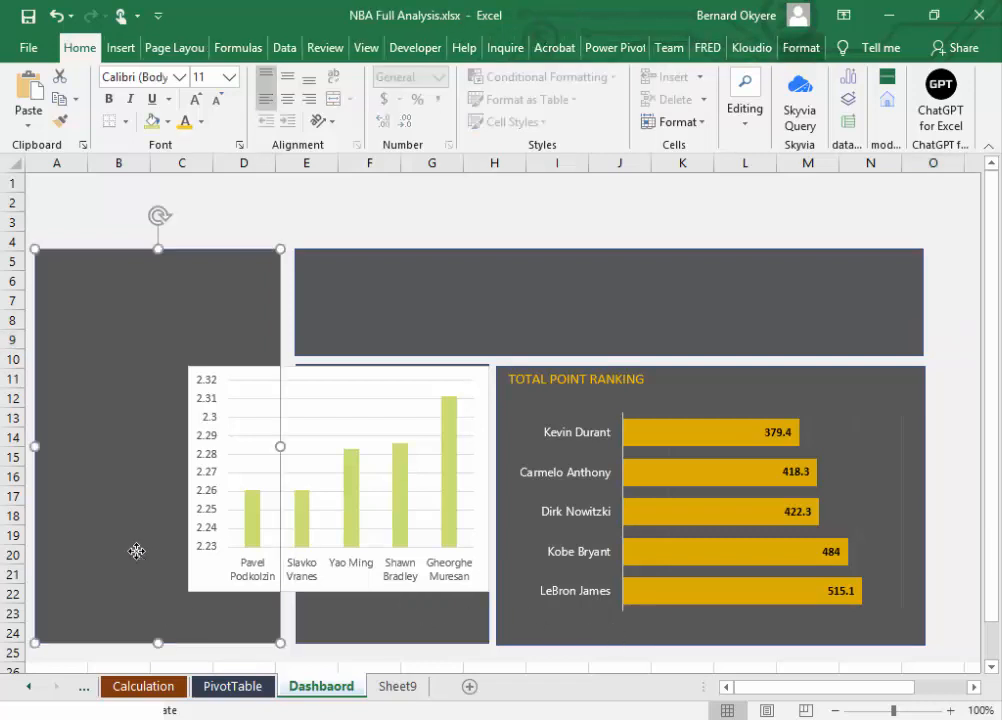
drag(157, 362, 160, 330)
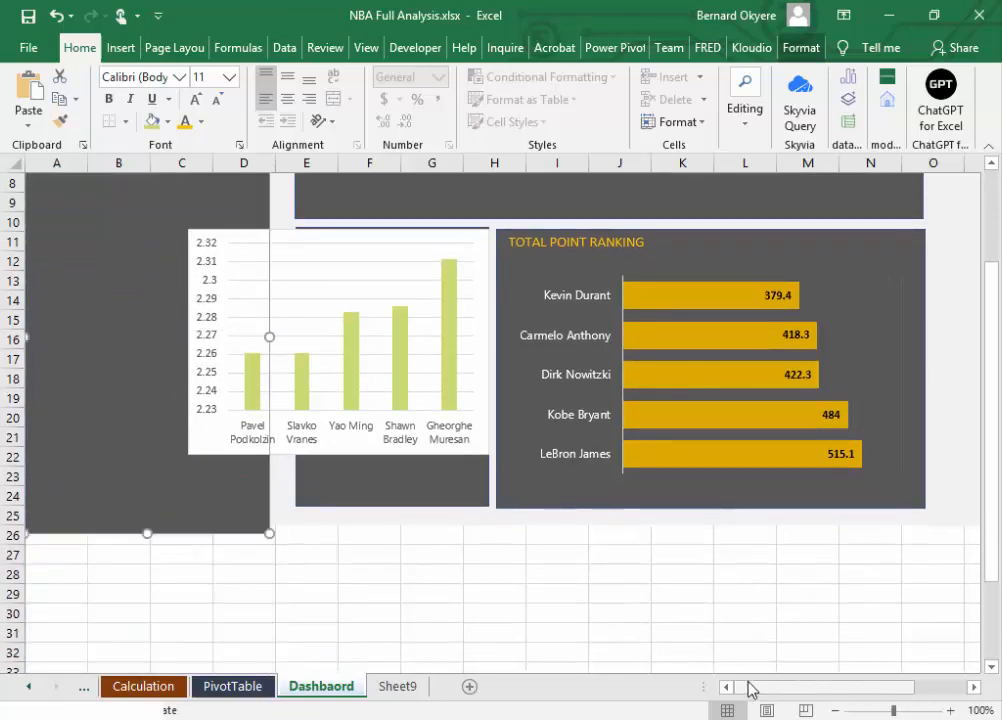
drag(993, 543, 993, 481)
click(396, 603)
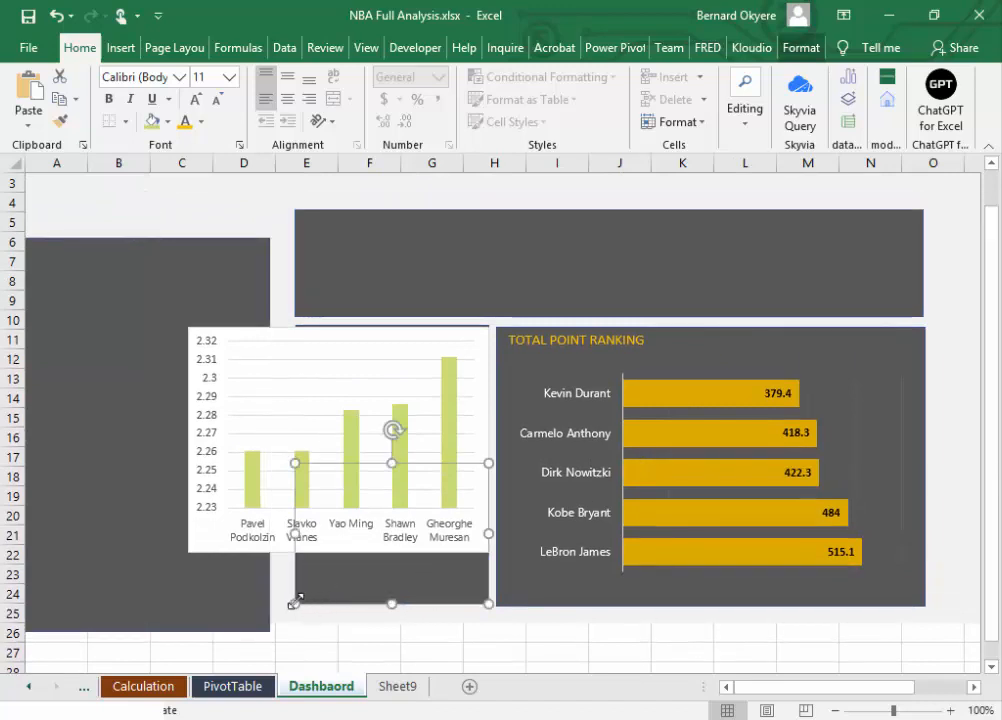
drag(294, 603, 122, 621)
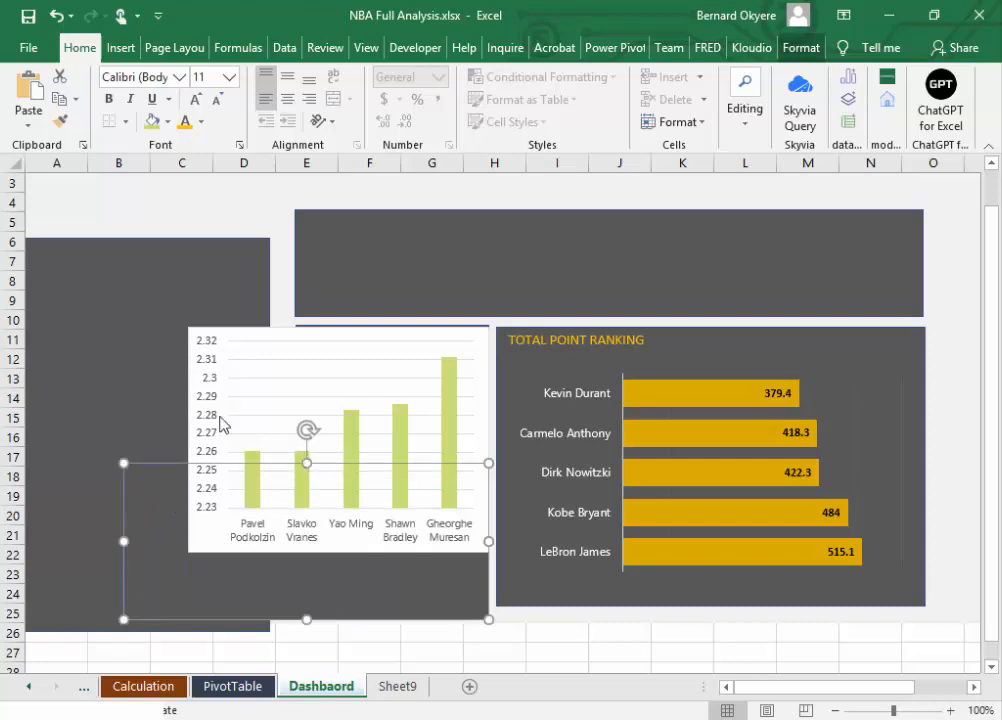
Step: Move the tall dark panel out of the chart area to the empty cells below row 31, around column M
click(159, 349)
drag(134, 291, 895, 670)
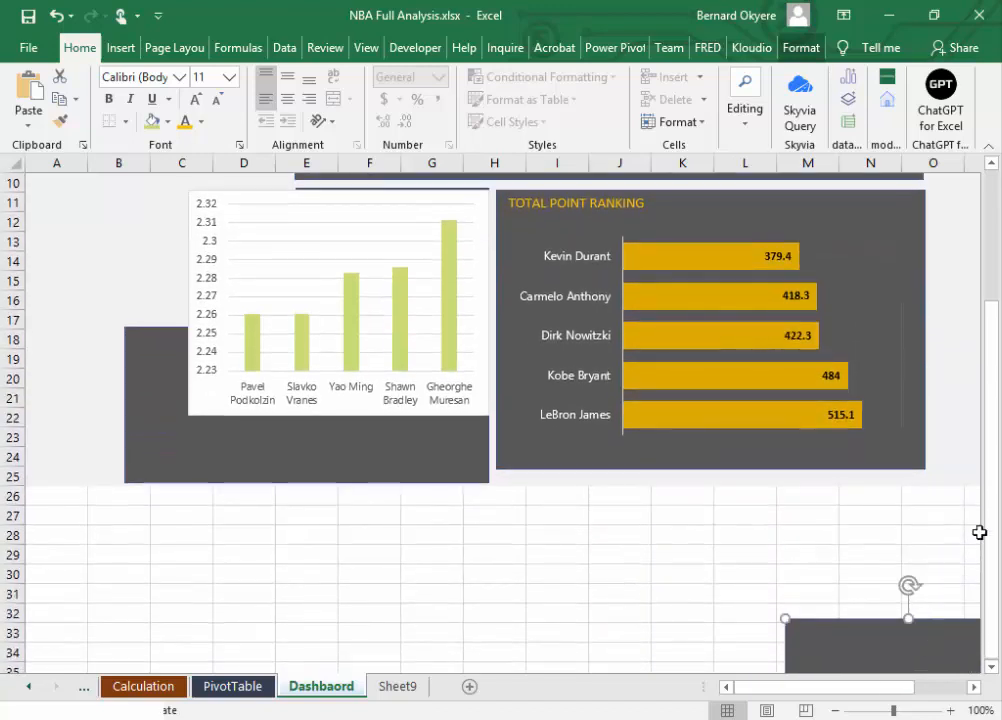
drag(991, 510, 997, 404)
Step: Resize the dark panel behind the height chart to span columns C to H and rows 10 to 21
click(136, 494)
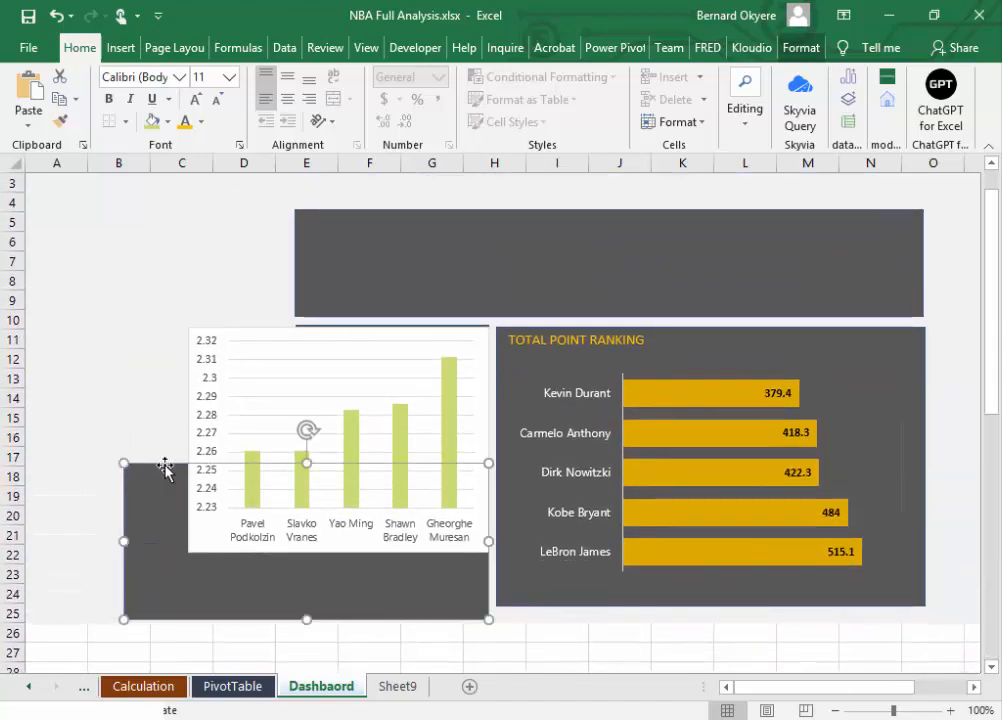
drag(307, 462, 326, 318)
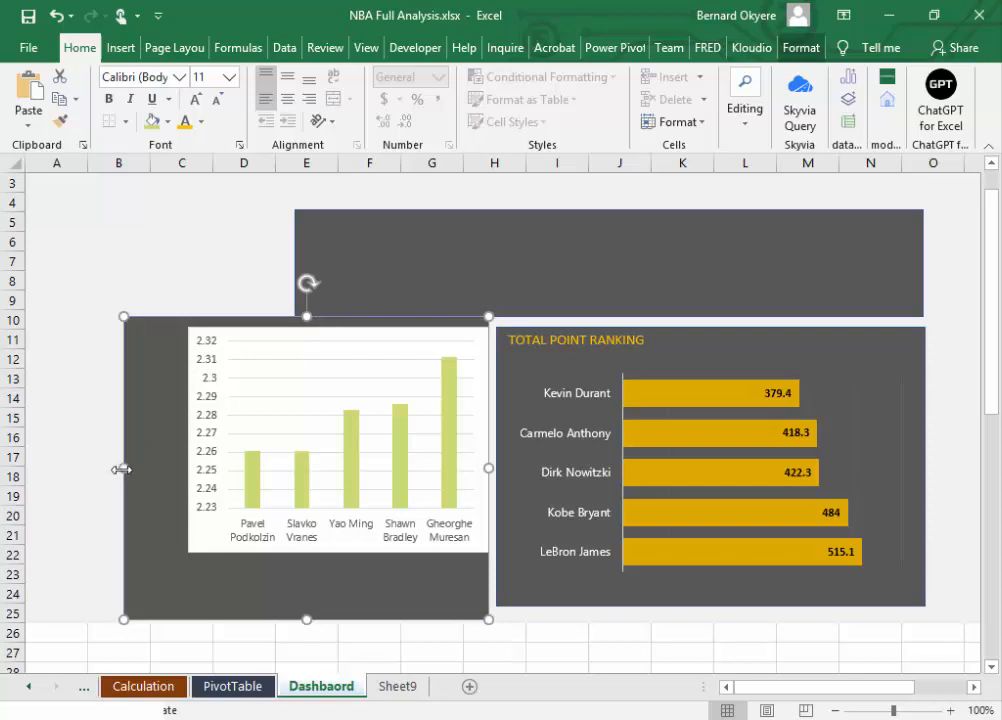
drag(121, 469, 152, 470)
drag(320, 612, 329, 543)
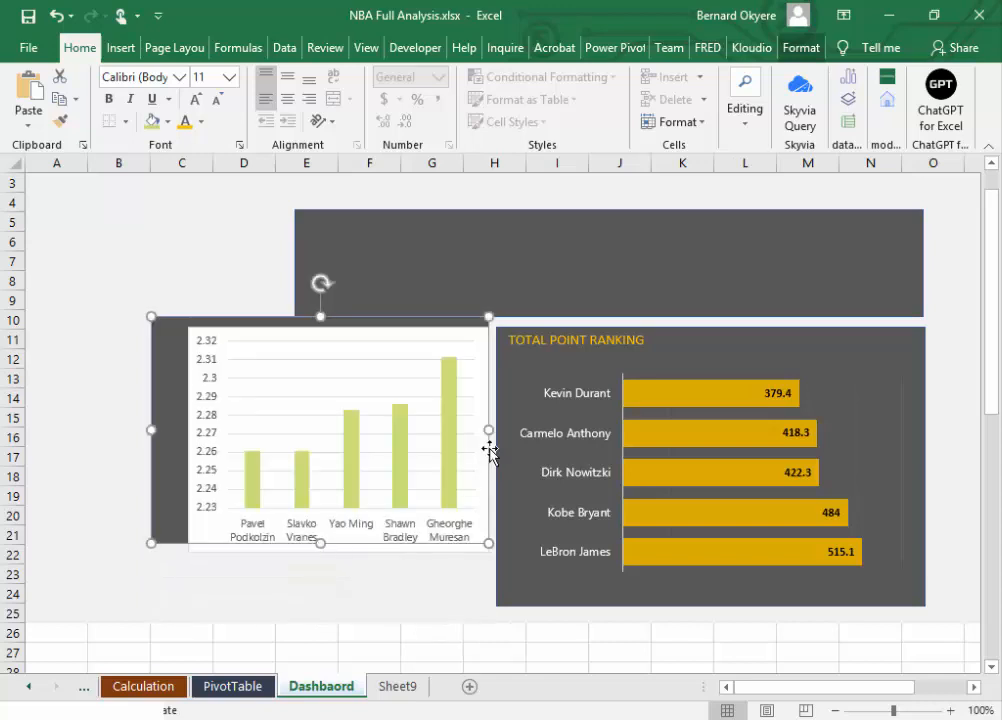
Step: Move the height chart up and towards column C so it sits on the resized dark panel
click(241, 365)
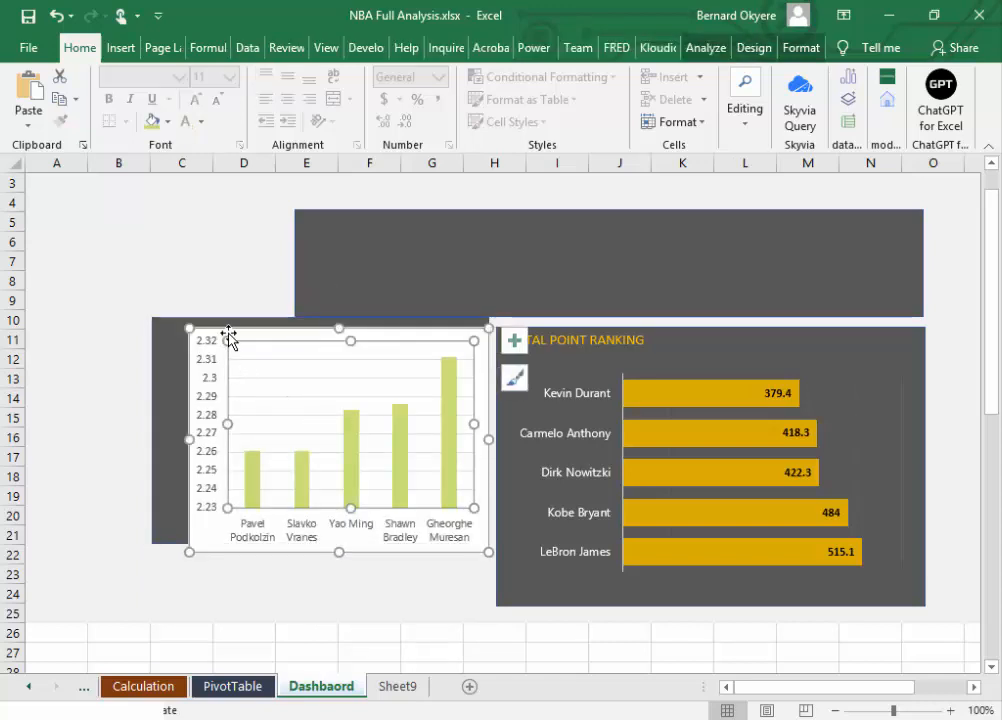
drag(230, 338, 205, 323)
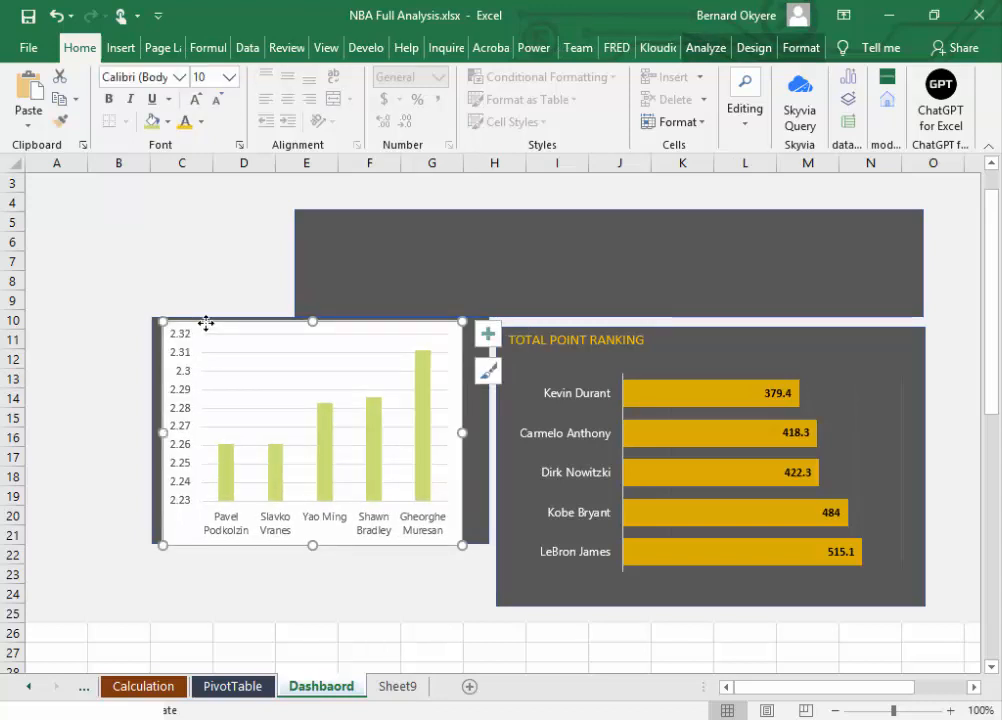
click(157, 375)
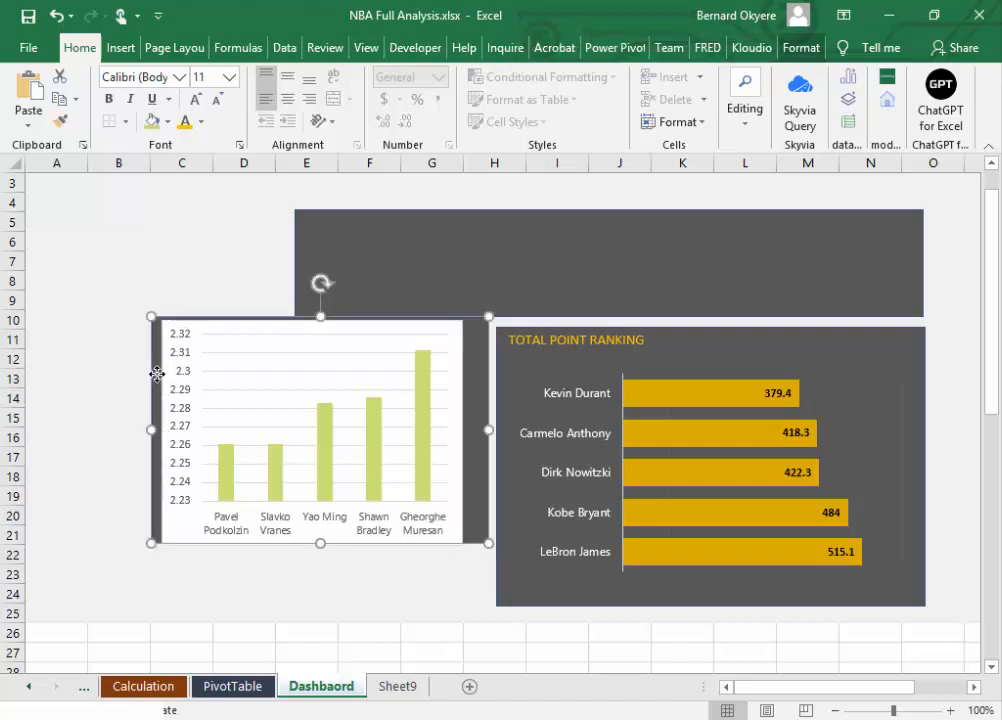
click(185, 325)
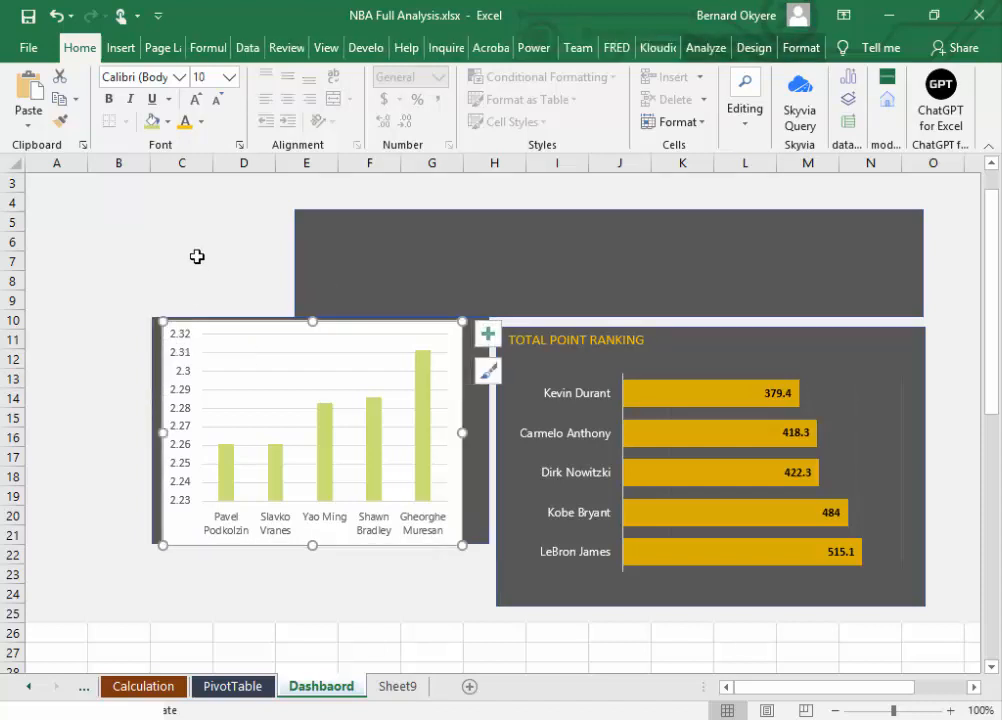
Step: Fill the height chart's background with the same recent dark grey as the panel behind it
click(157, 350)
click(167, 122)
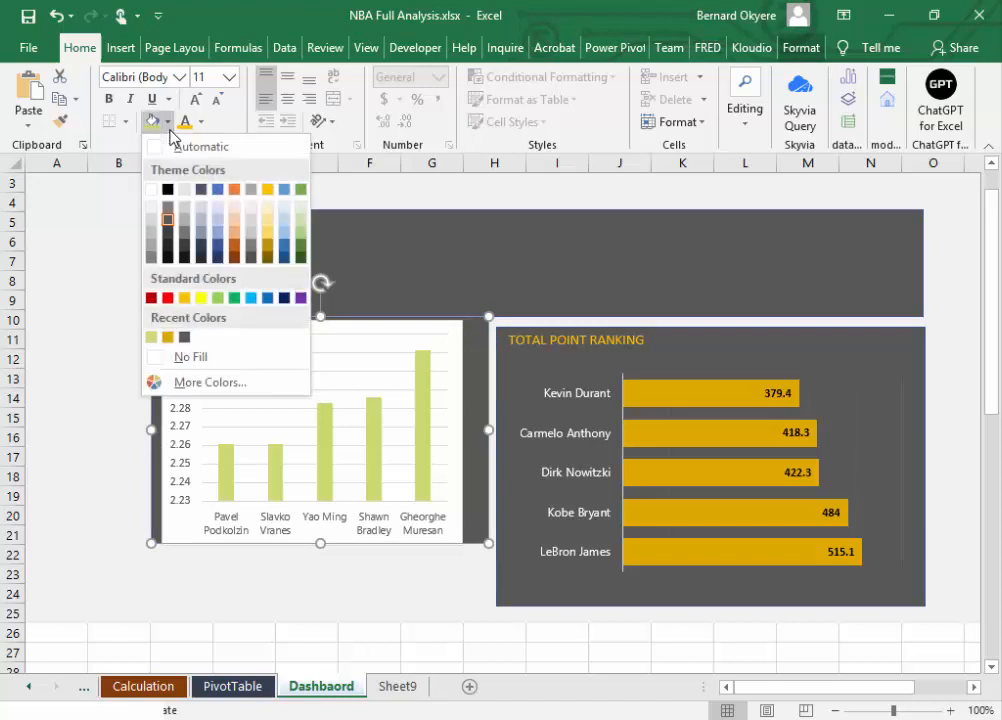
click(184, 338)
click(198, 330)
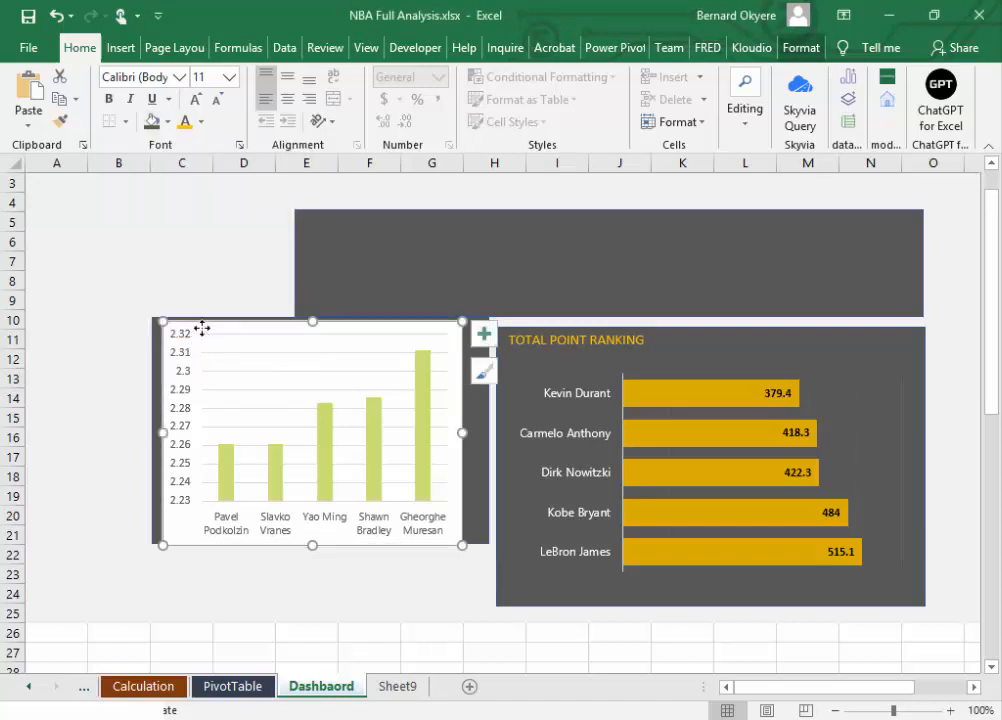
click(152, 124)
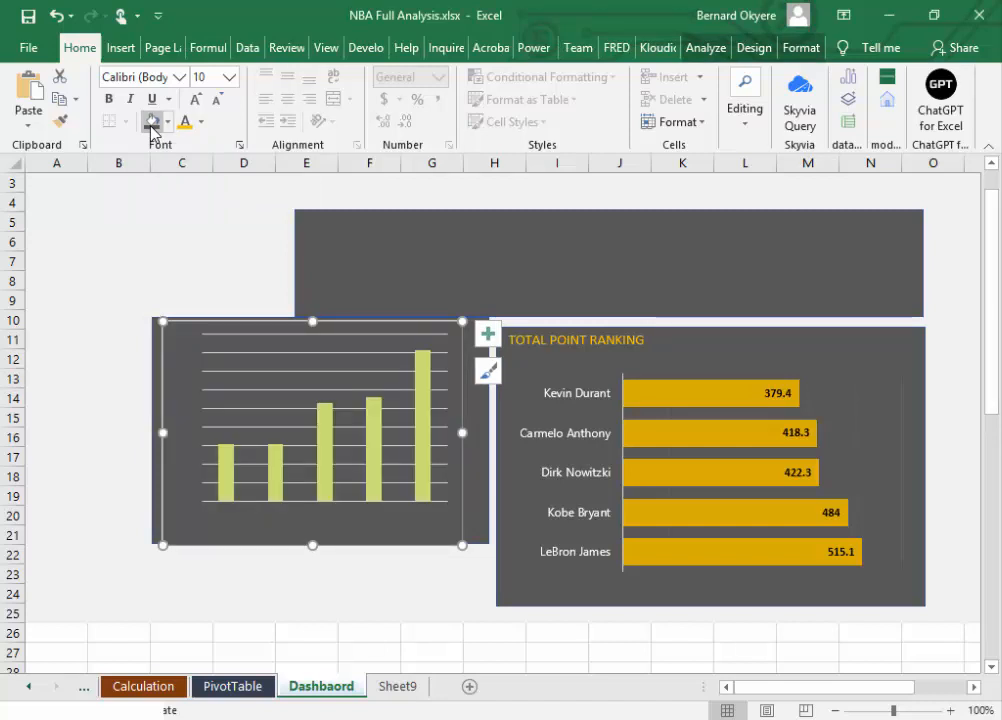
key(ctrl+z)
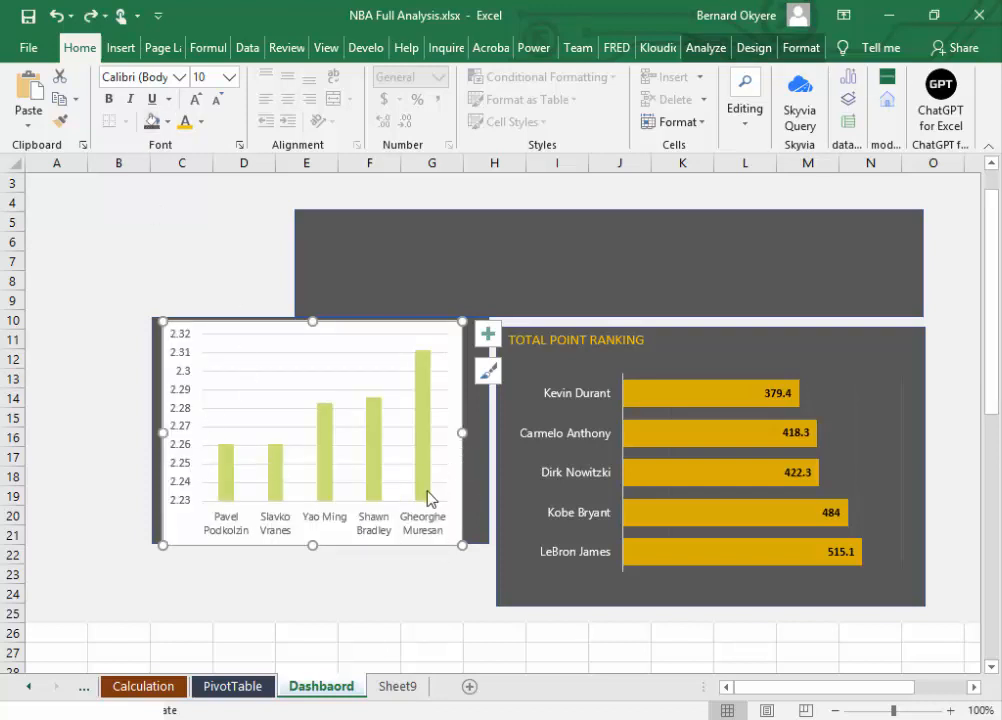
click(154, 517)
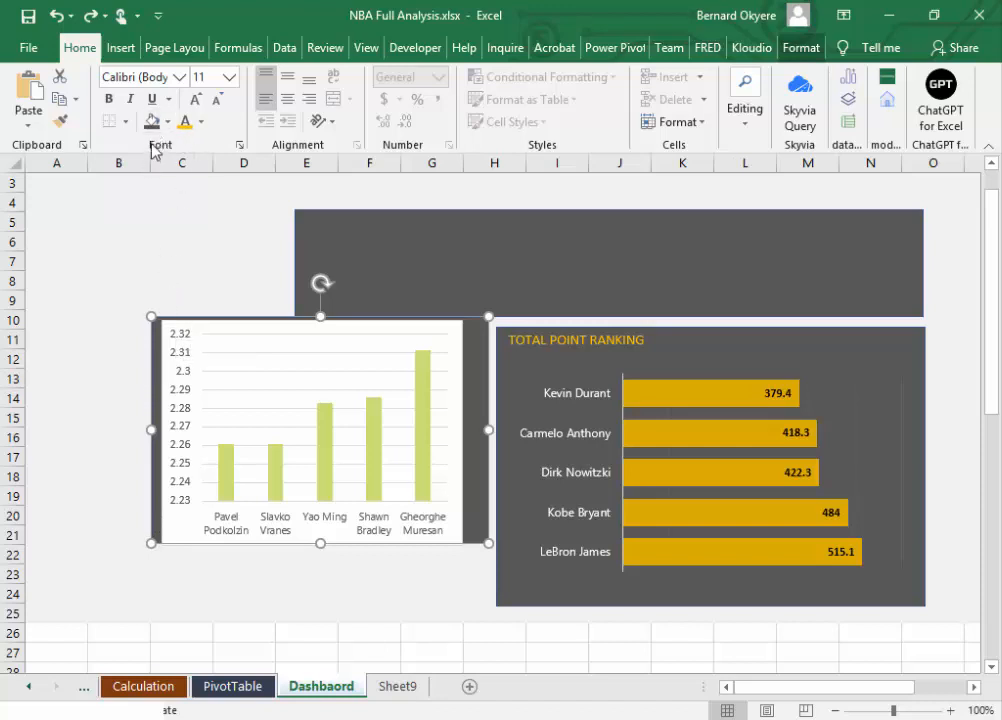
click(176, 528)
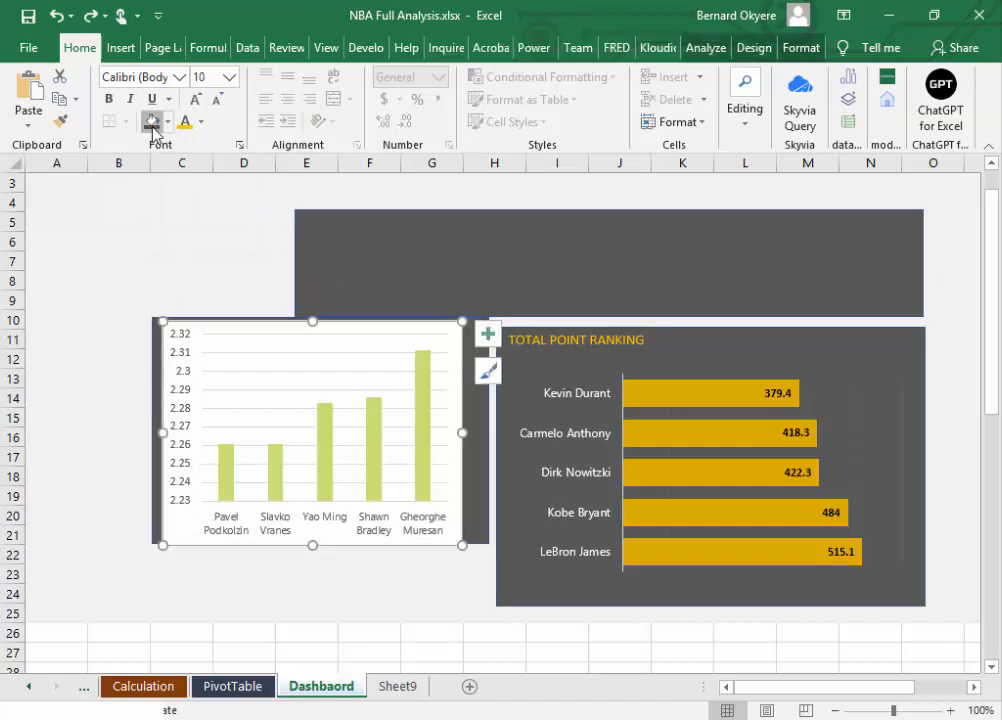
click(152, 122)
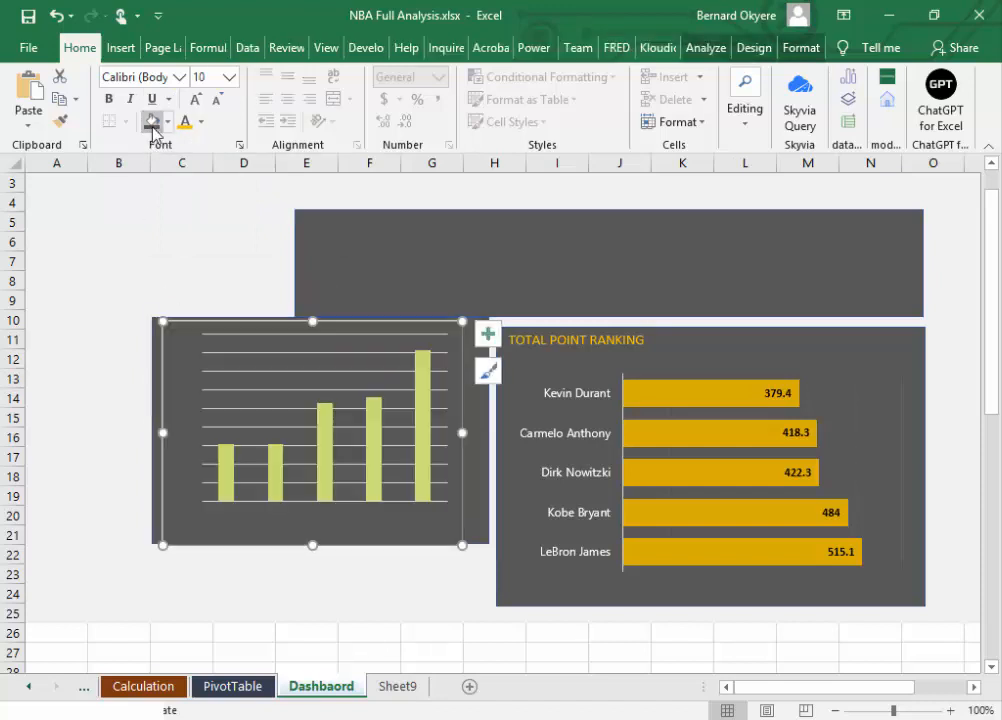
click(373, 594)
Step: Move the larger dark panel out from behind the height chart and the smaller one to just below the TOTAL POINT RANKING panel
click(286, 545)
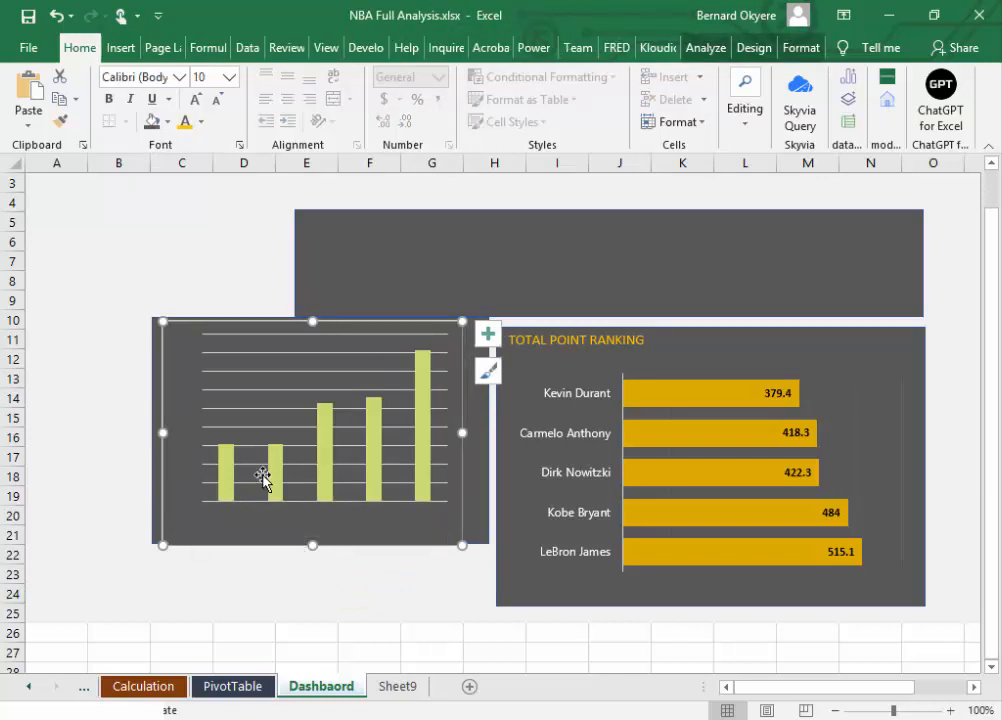
click(483, 525)
drag(481, 528, 244, 602)
drag(484, 432, 823, 606)
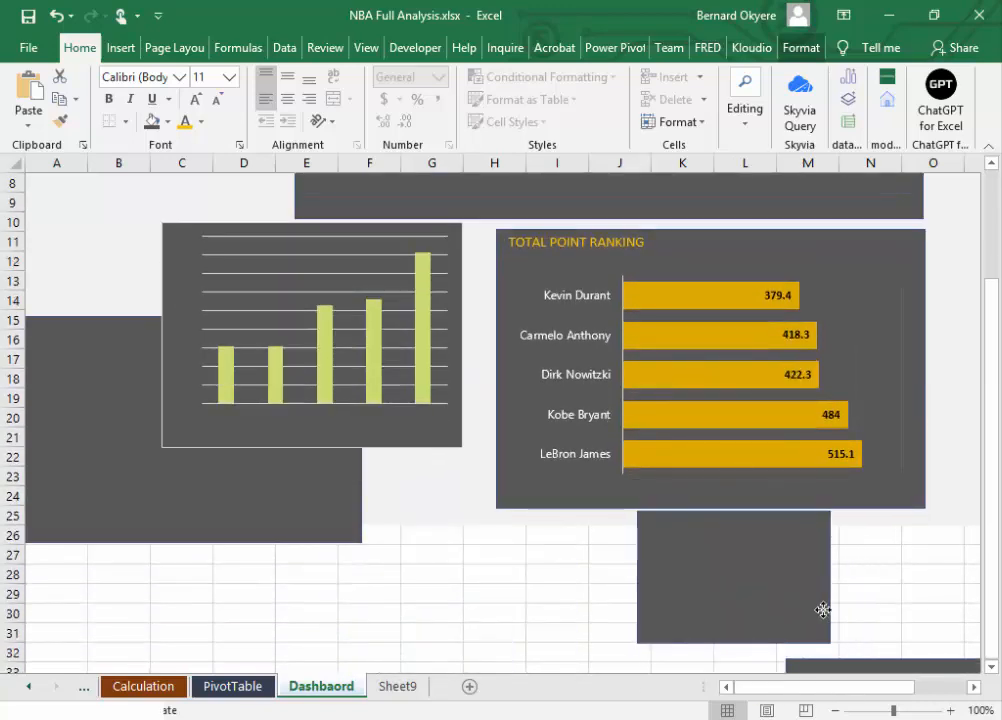
Step: Place the height chart beside the TOTAL POINT RANKING panel from row 11, and the larger dark panel below it across columns C to H
click(284, 490)
drag(284, 490, 277, 662)
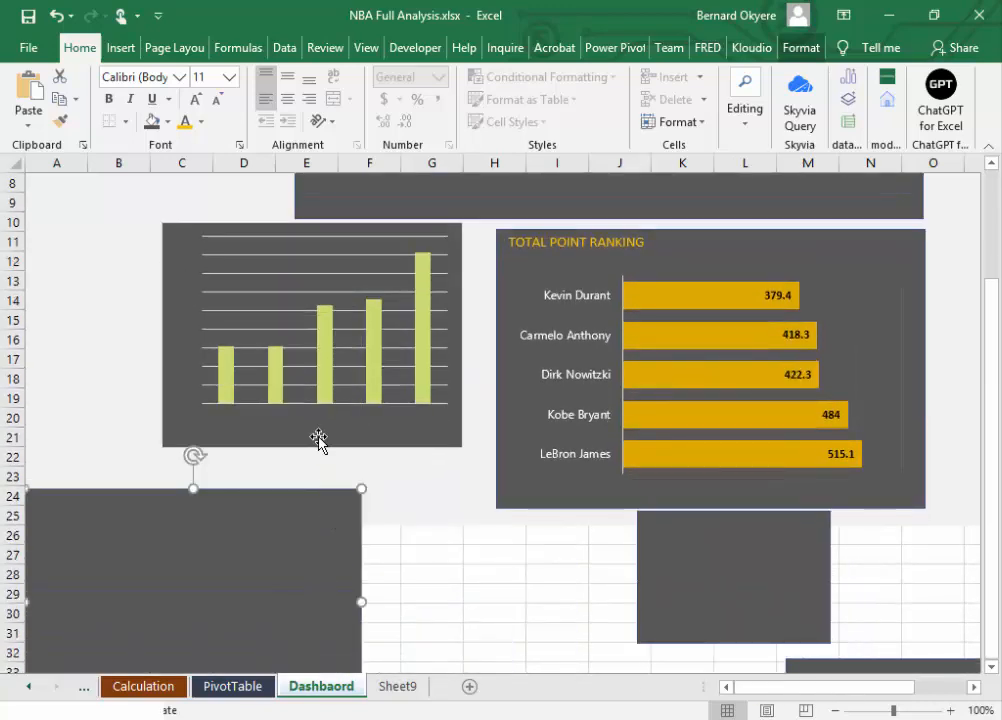
drag(320, 441, 360, 460)
drag(355, 447, 357, 444)
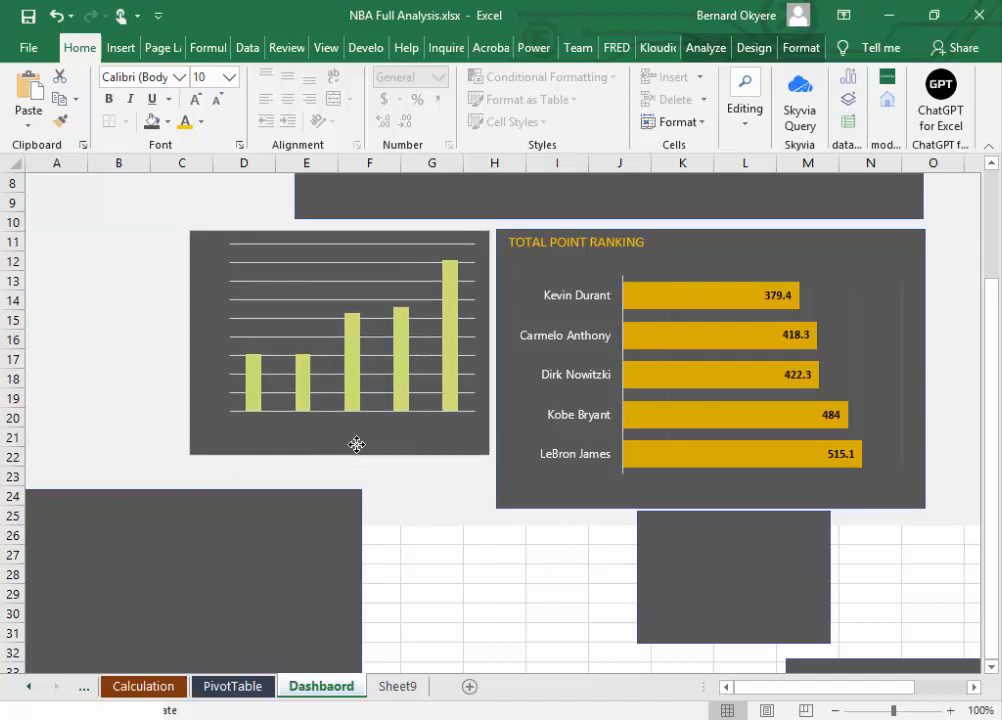
click(268, 541)
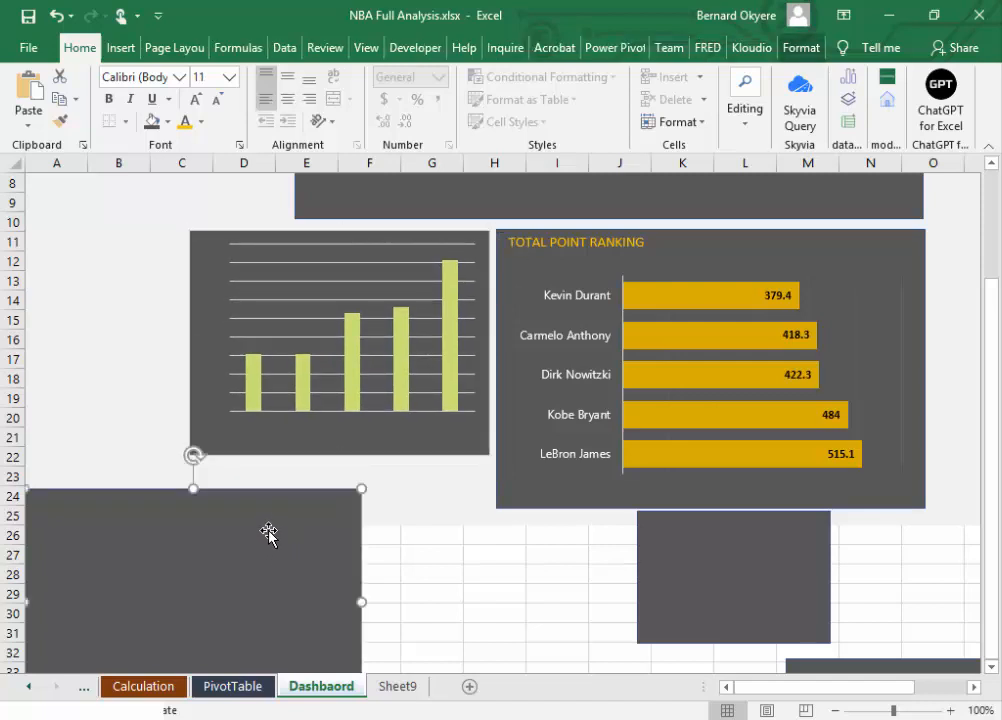
drag(268, 532, 394, 519)
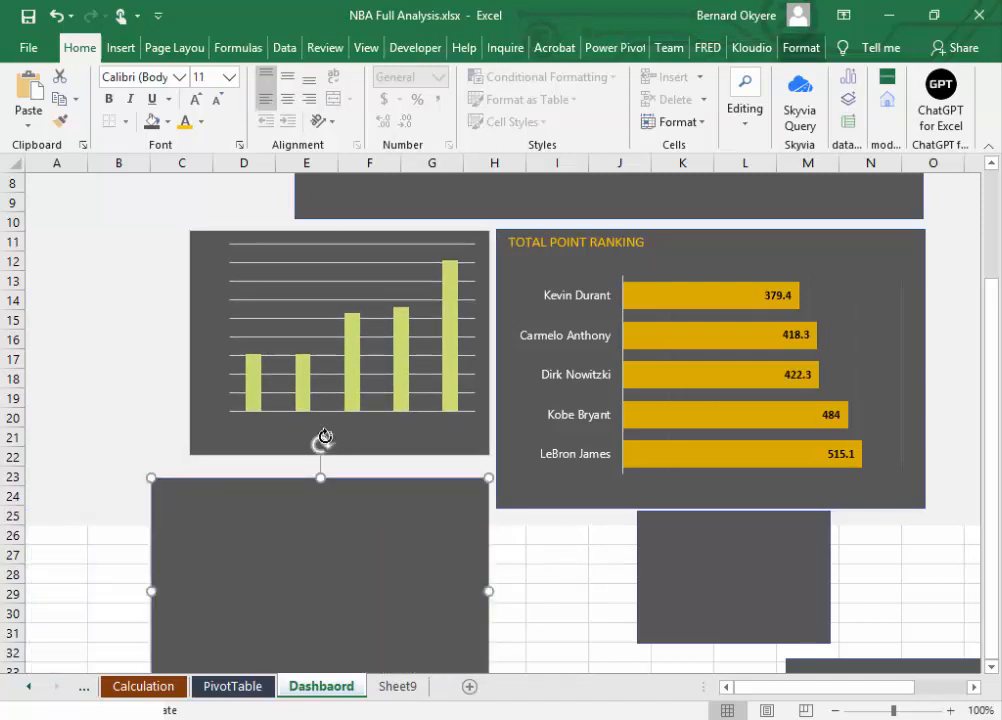
Step: Set the player name labels on the height chart's category axis to white, non-bold text
click(243, 438)
click(297, 413)
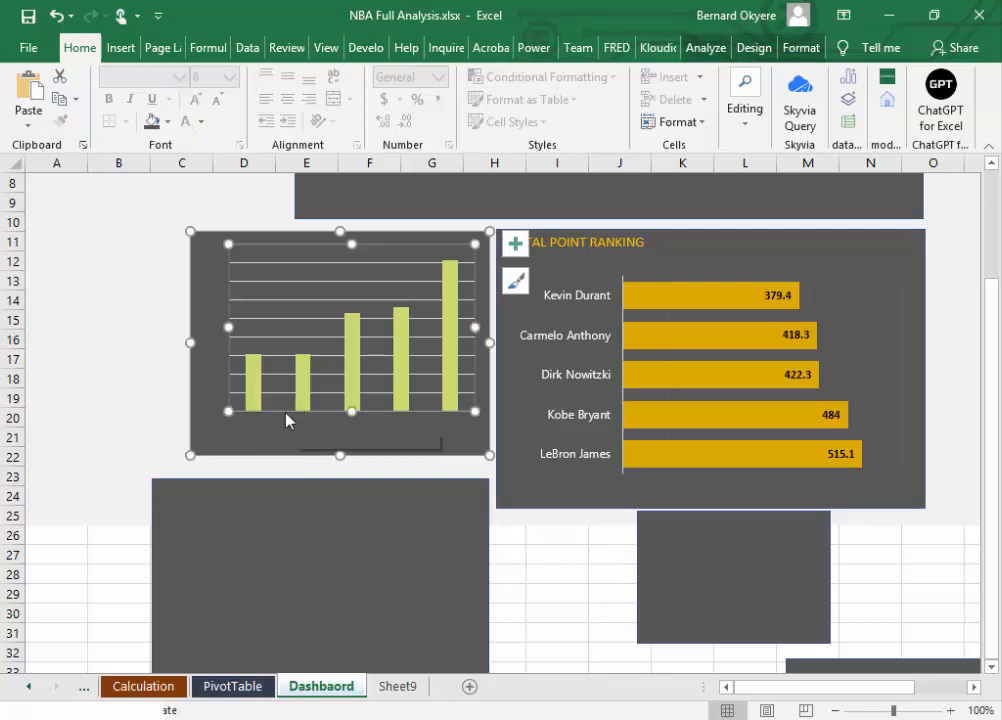
click(158, 416)
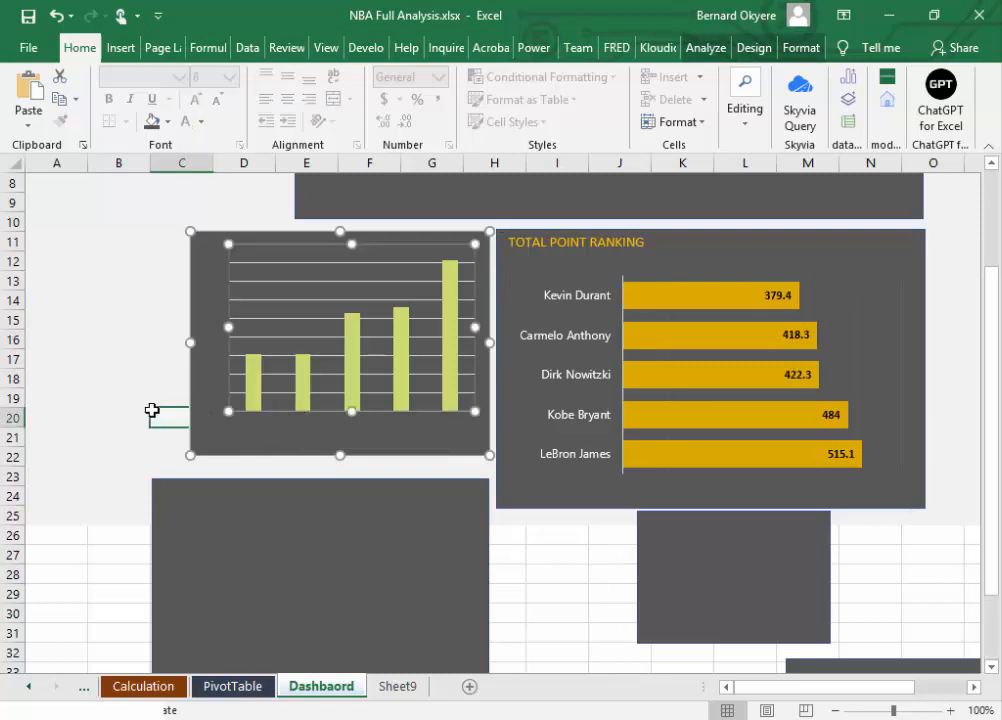
click(230, 431)
click(281, 418)
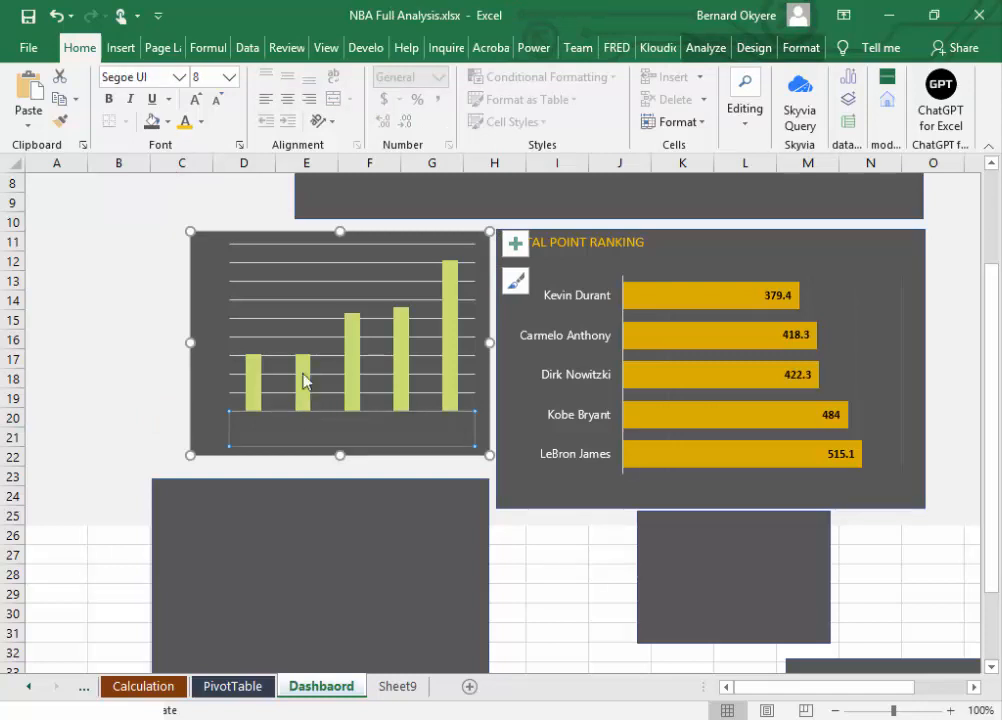
click(200, 121)
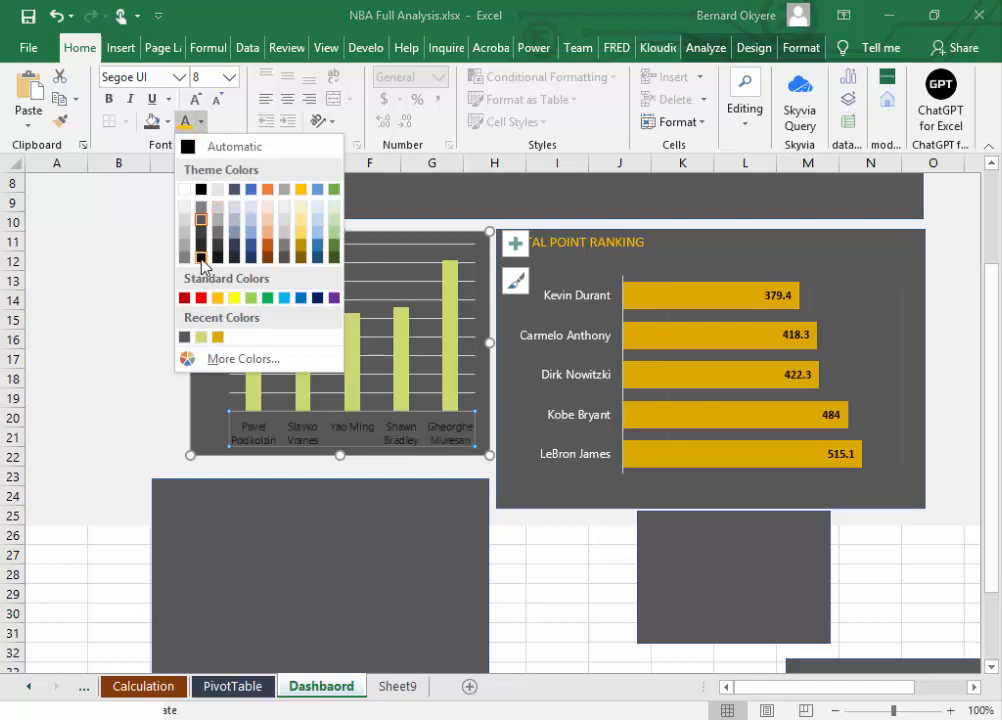
click(184, 189)
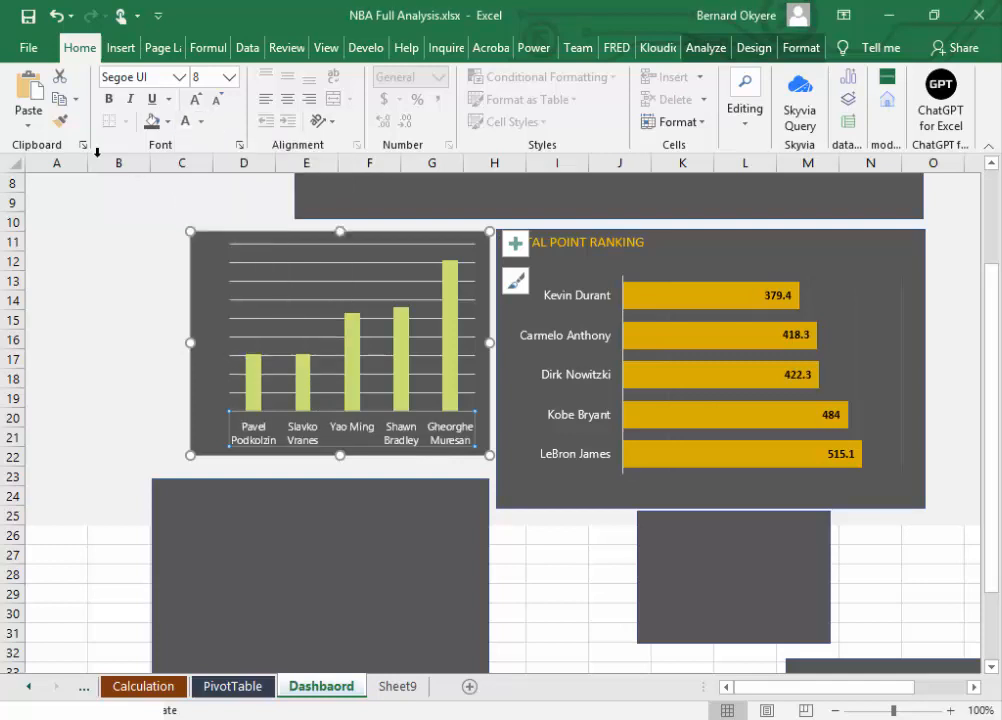
click(110, 100)
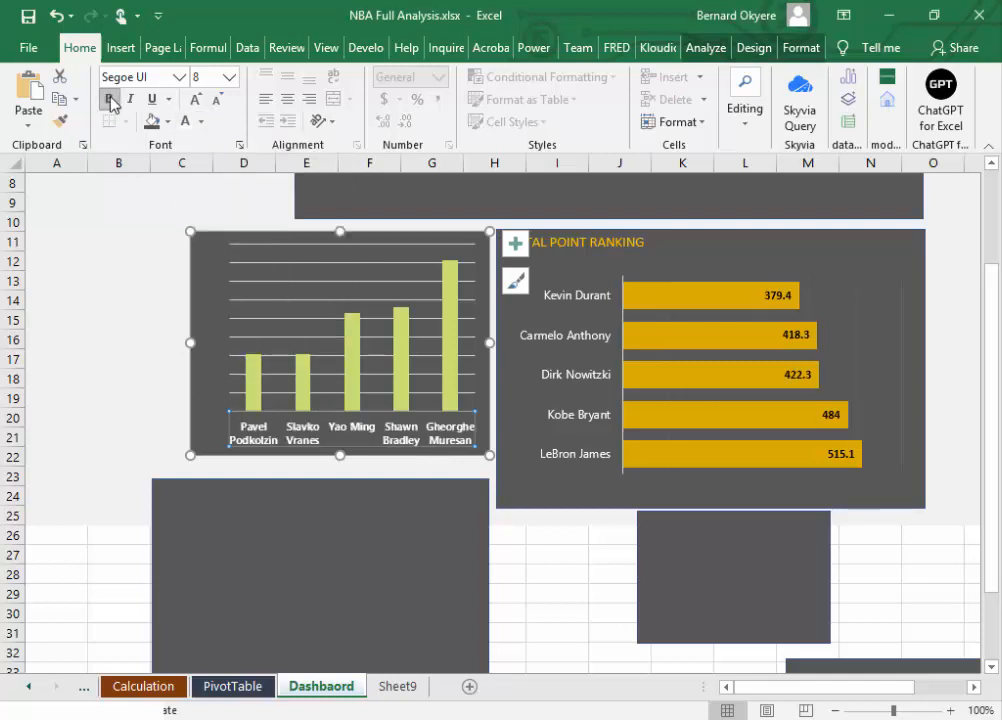
click(110, 103)
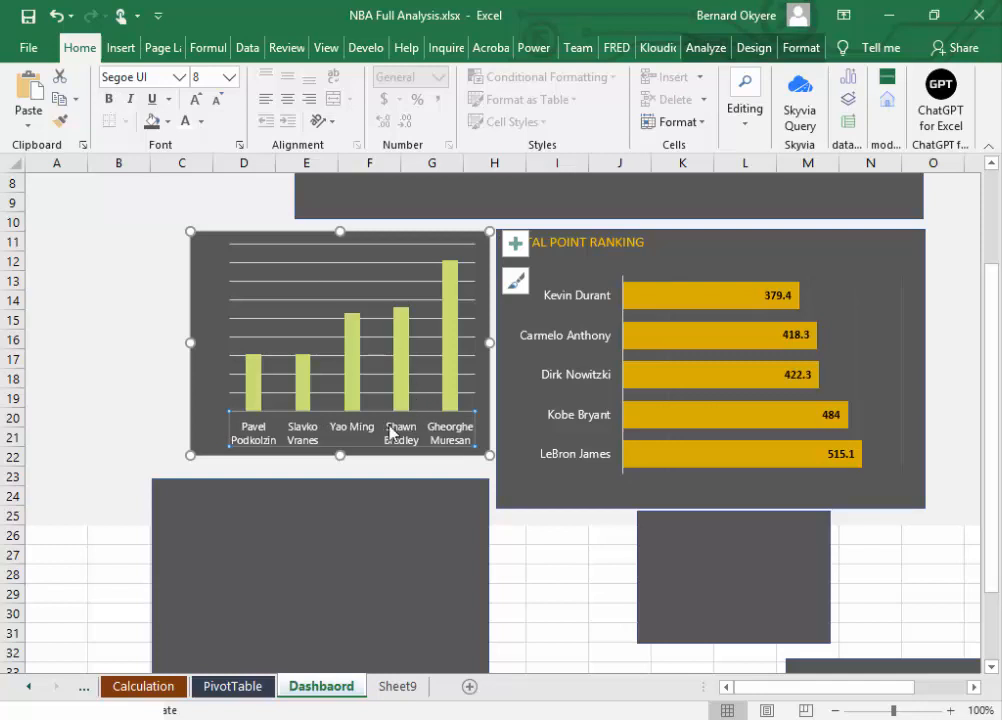
Step: Format the height chart's major gridlines as solid lines in a lighter tint of black with 10% transparency
click(271, 313)
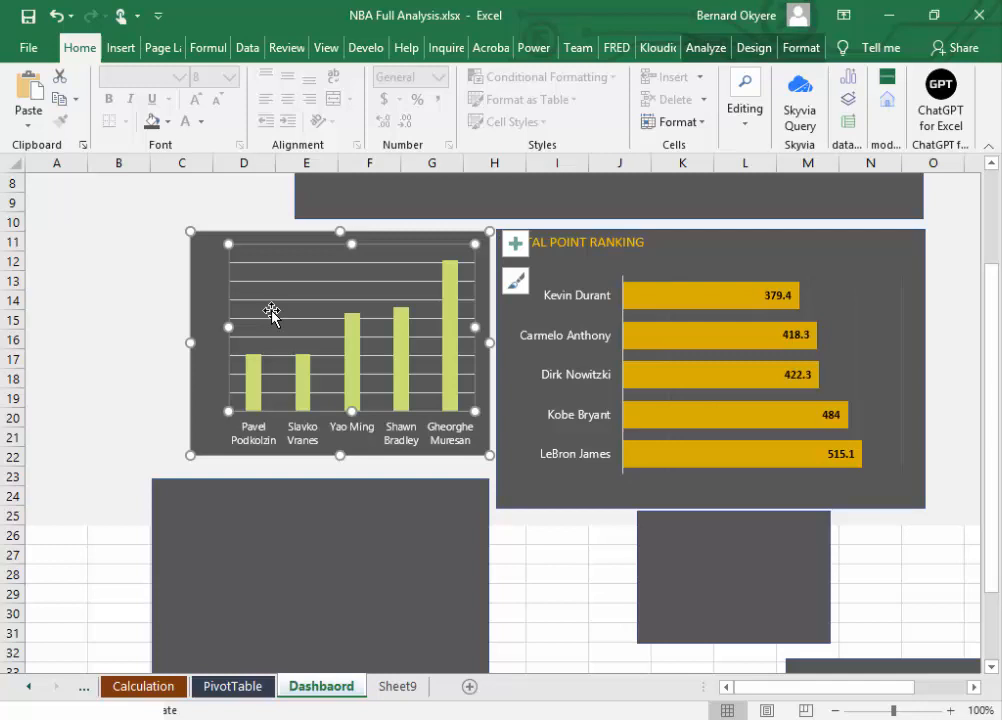
click(276, 301)
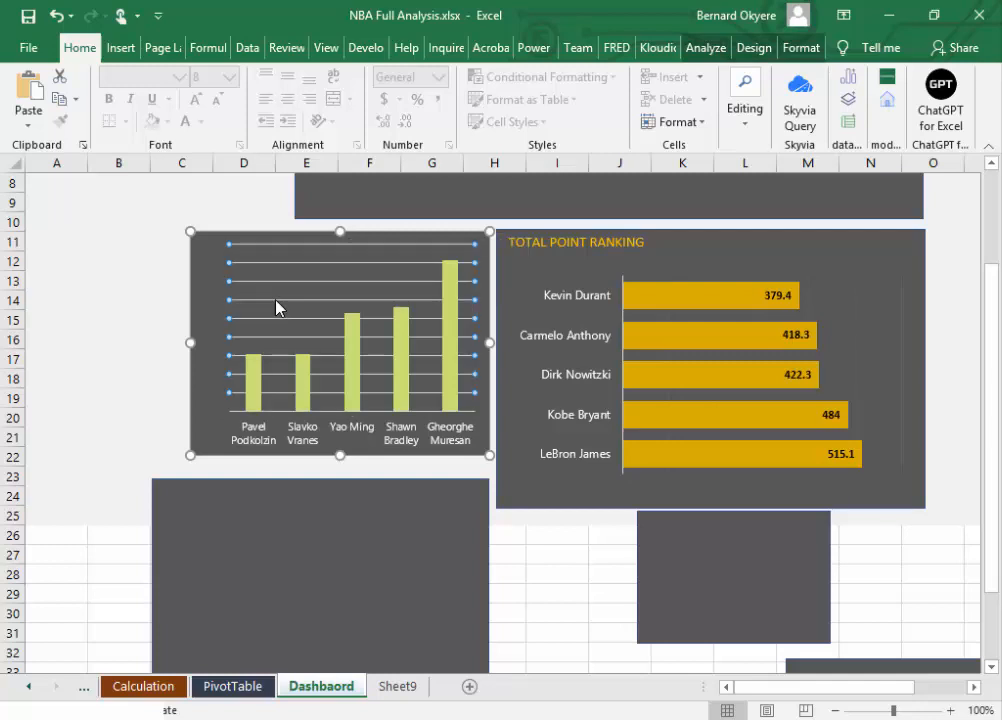
double_click(276, 301)
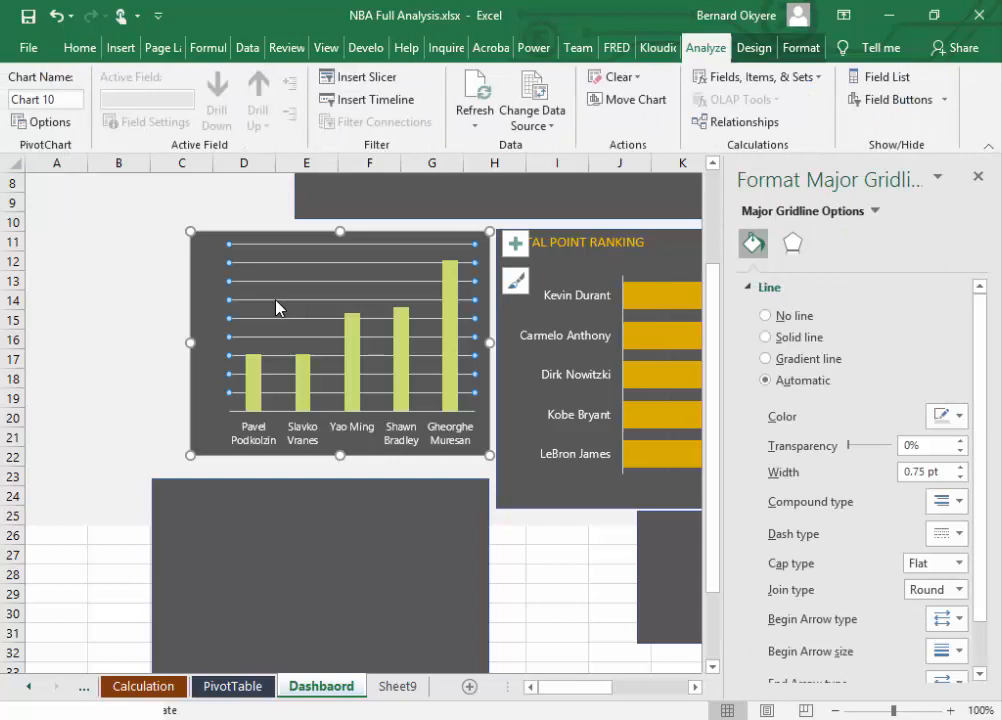
drag(850, 448, 856, 447)
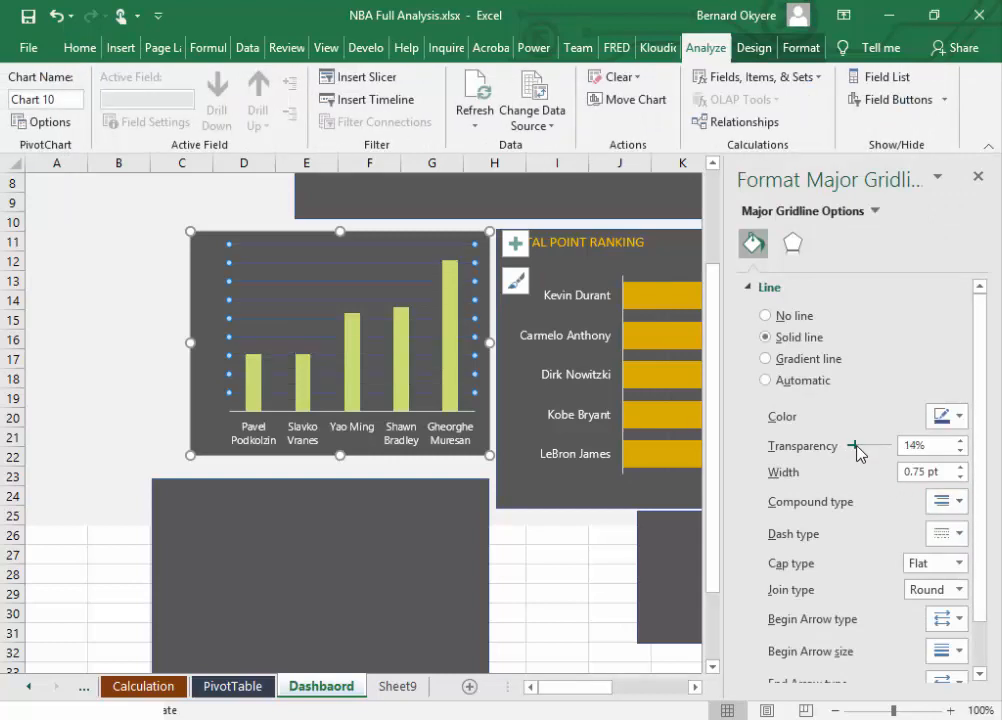
click(958, 417)
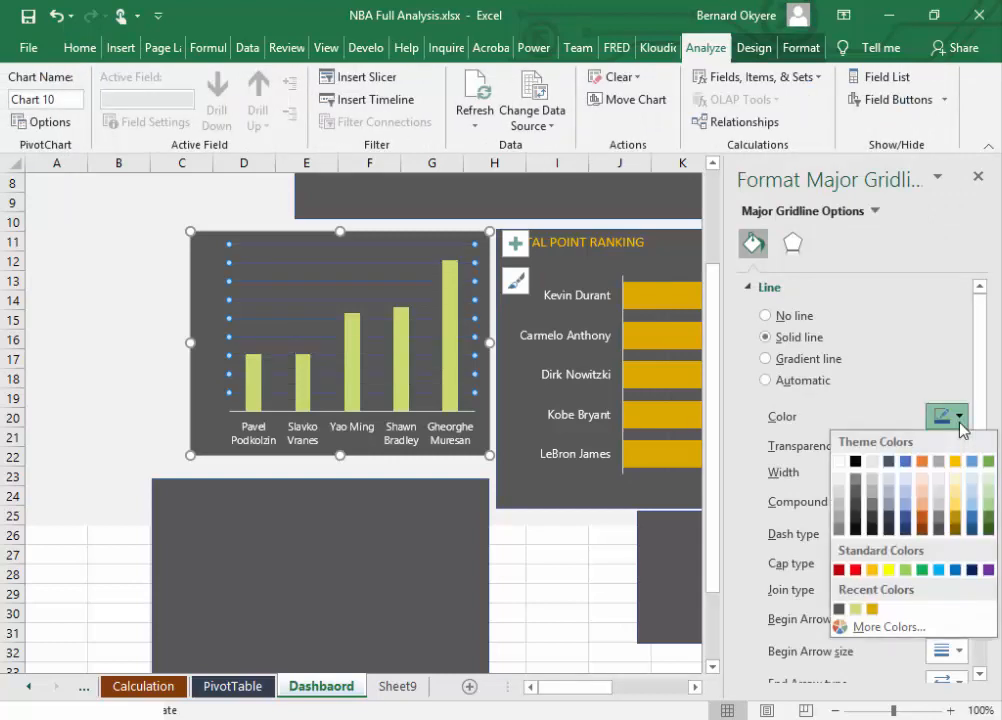
click(855, 492)
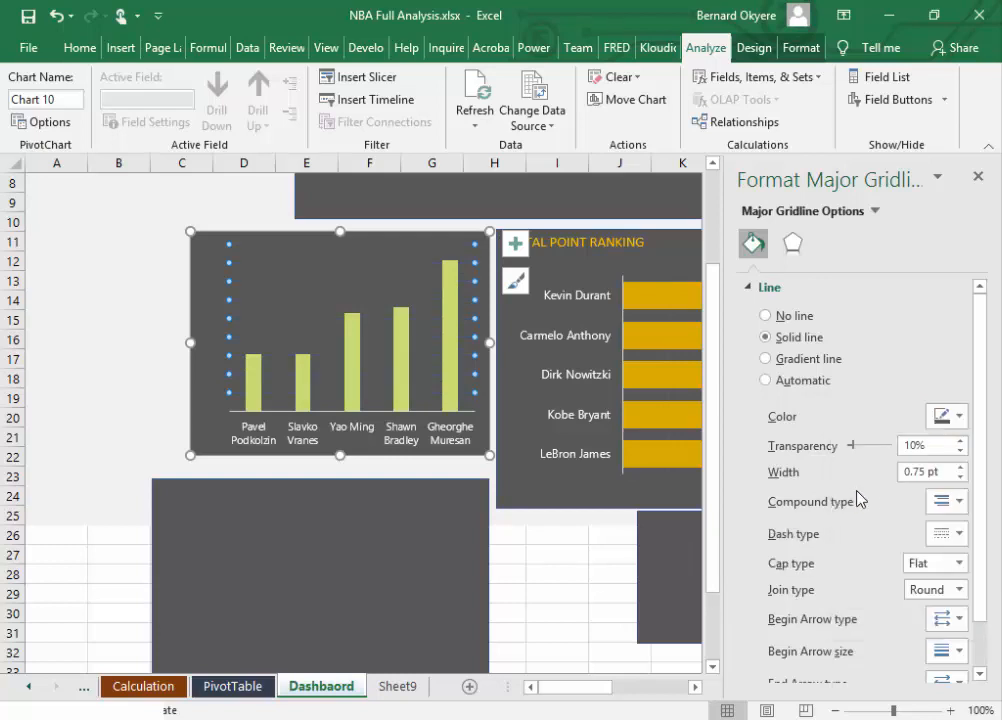
click(958, 417)
click(858, 484)
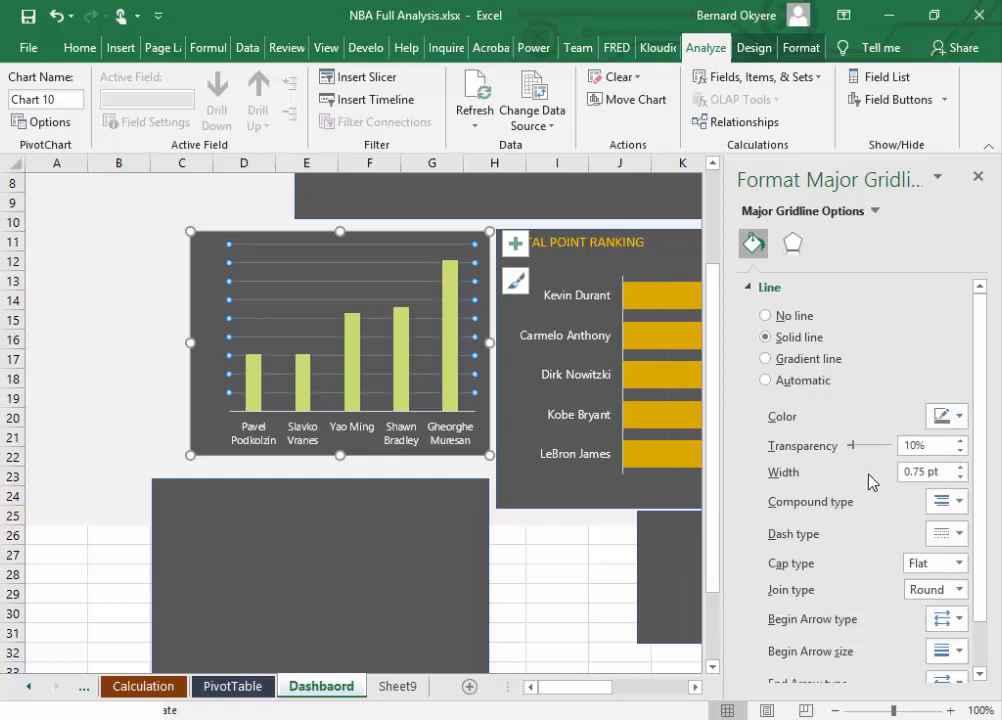
Step: Set the transparency of the height chart's major gridlines to 70%
drag(853, 446, 880, 448)
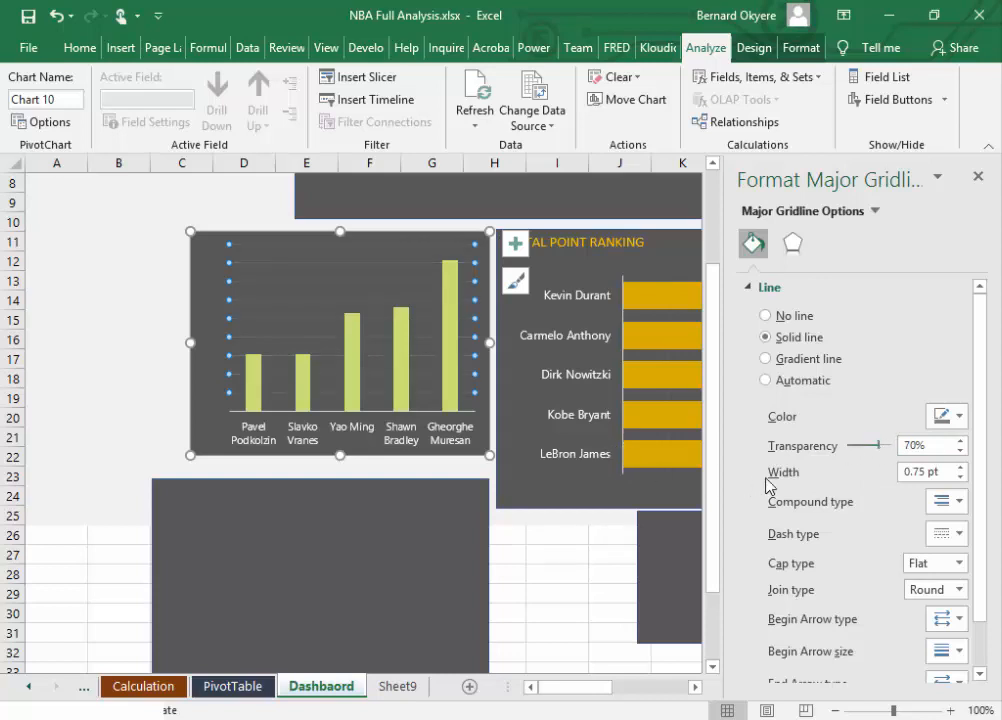
click(381, 532)
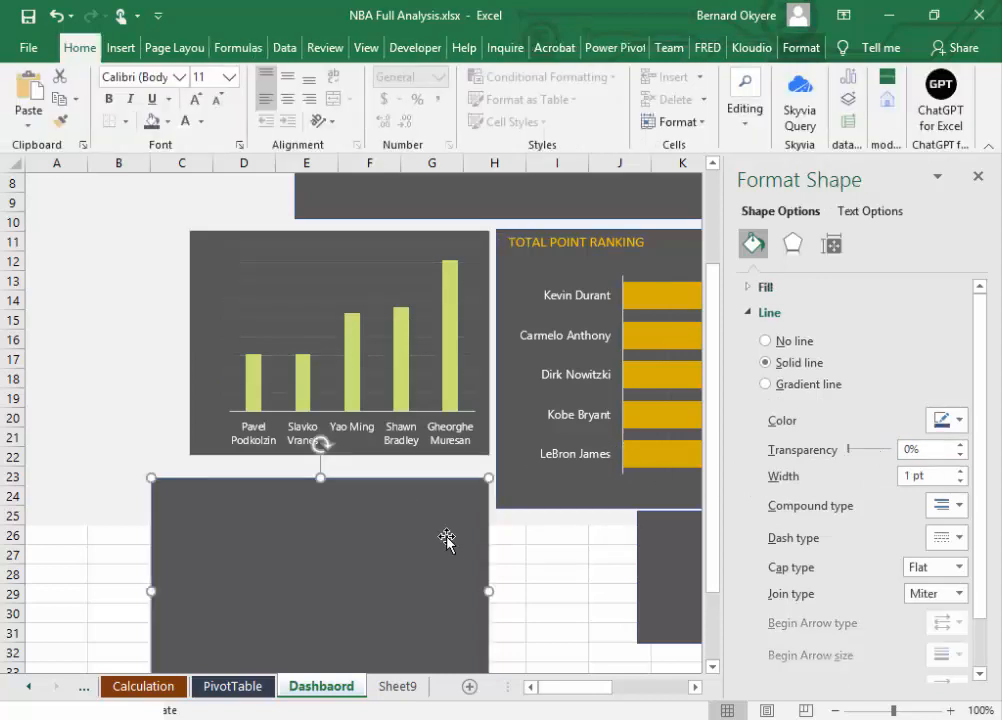
click(308, 306)
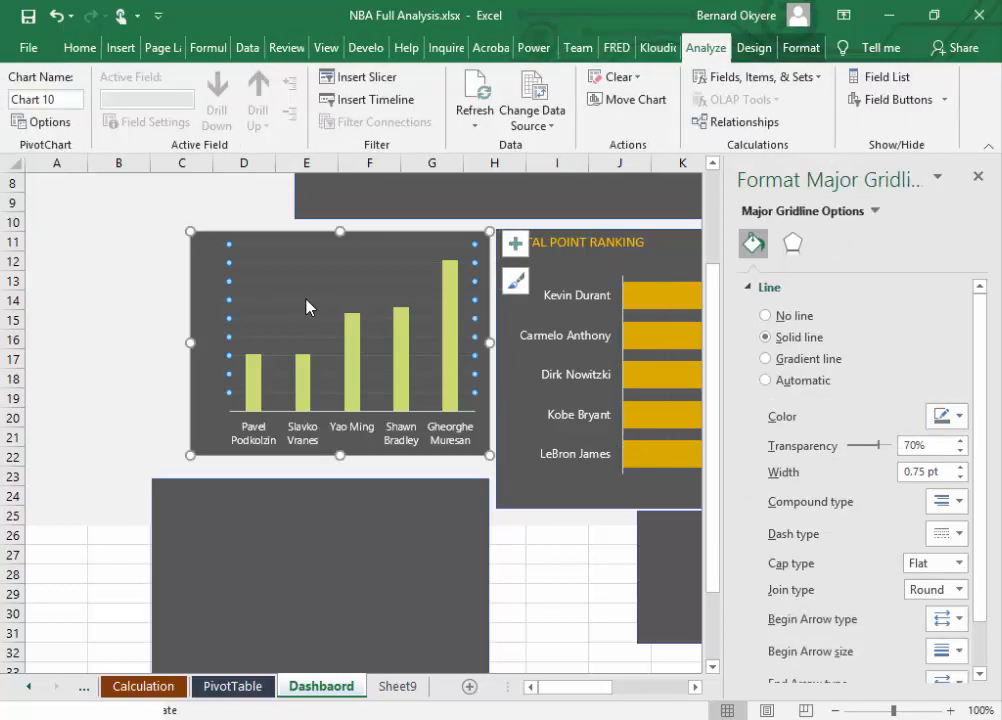
Step: Narrow the height chart slightly and place the larger dark panel behind it, extended down to match the TOTAL POINT RANKING panel's lower edge
click(203, 432)
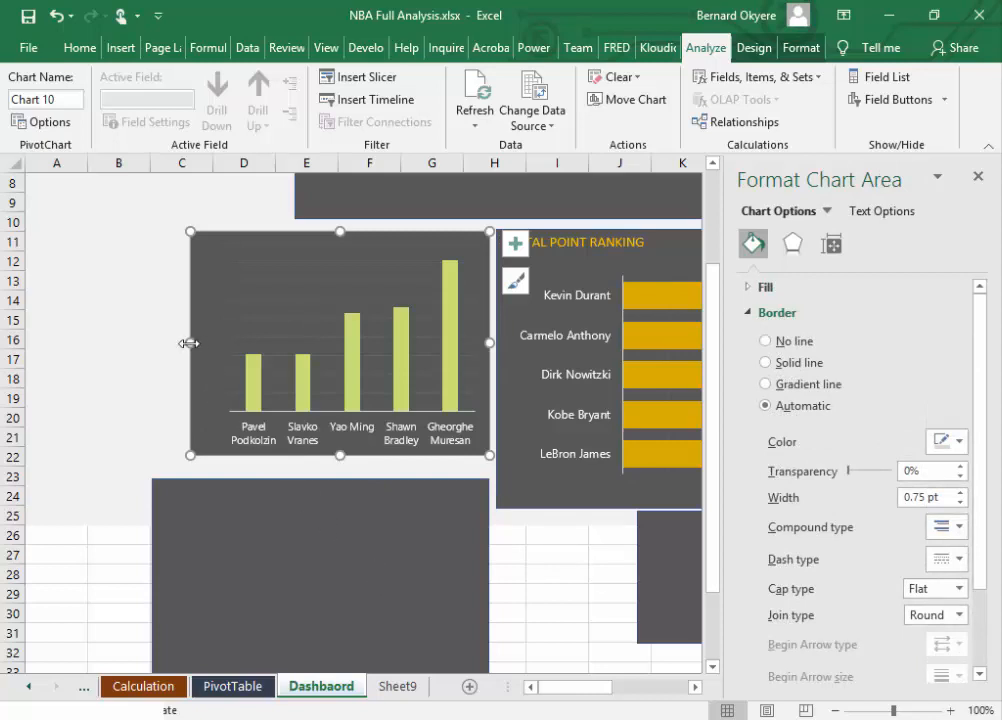
drag(189, 343, 204, 343)
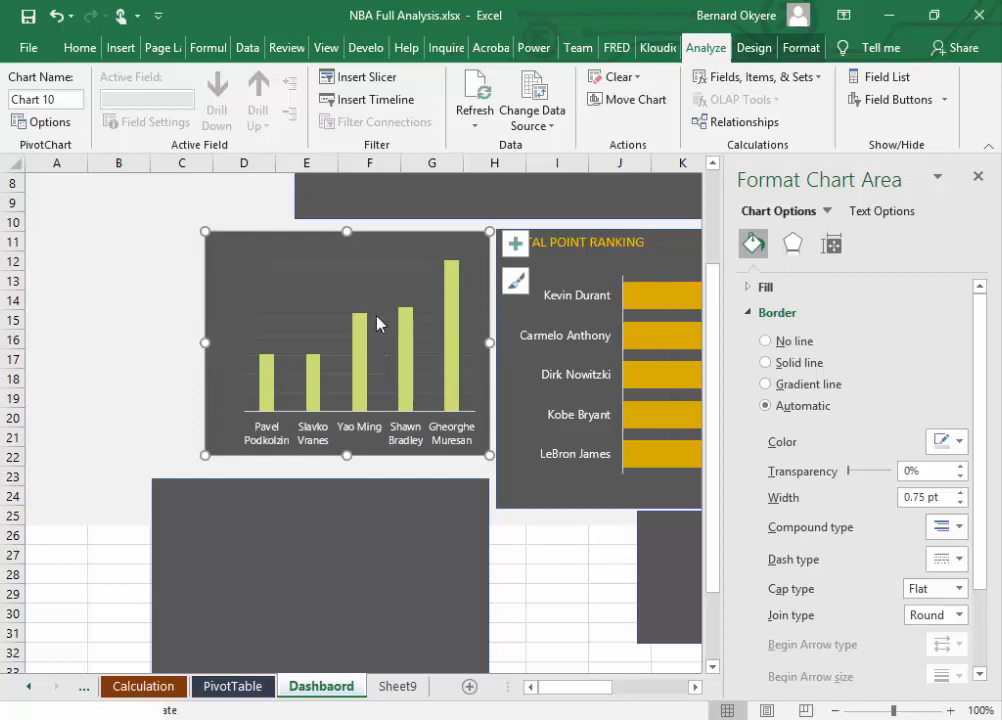
click(387, 543)
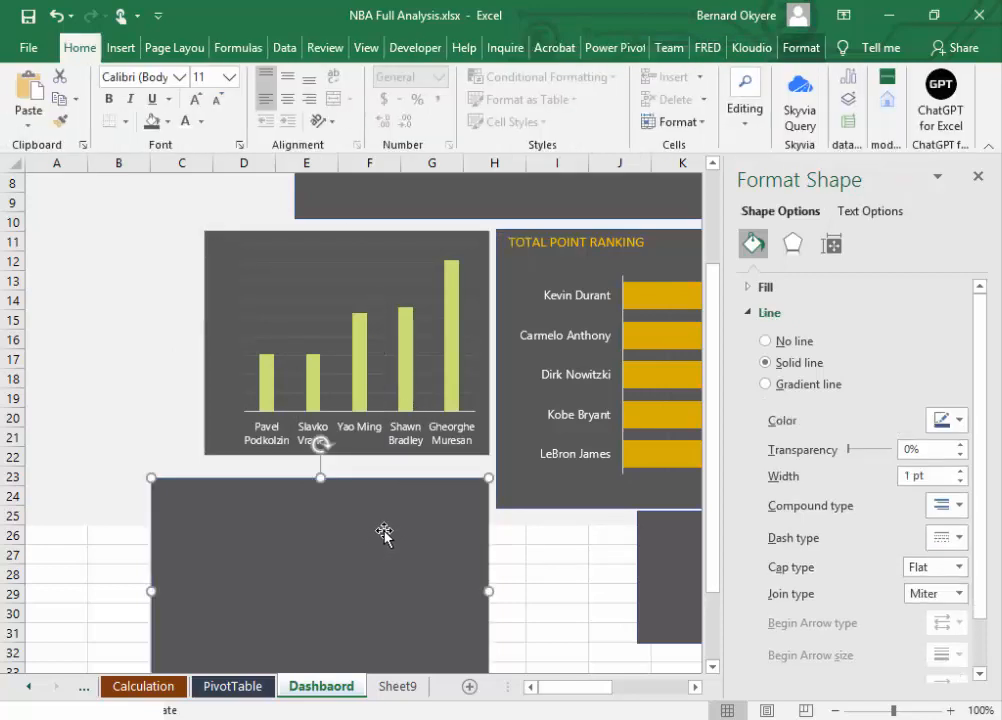
drag(385, 532, 394, 527)
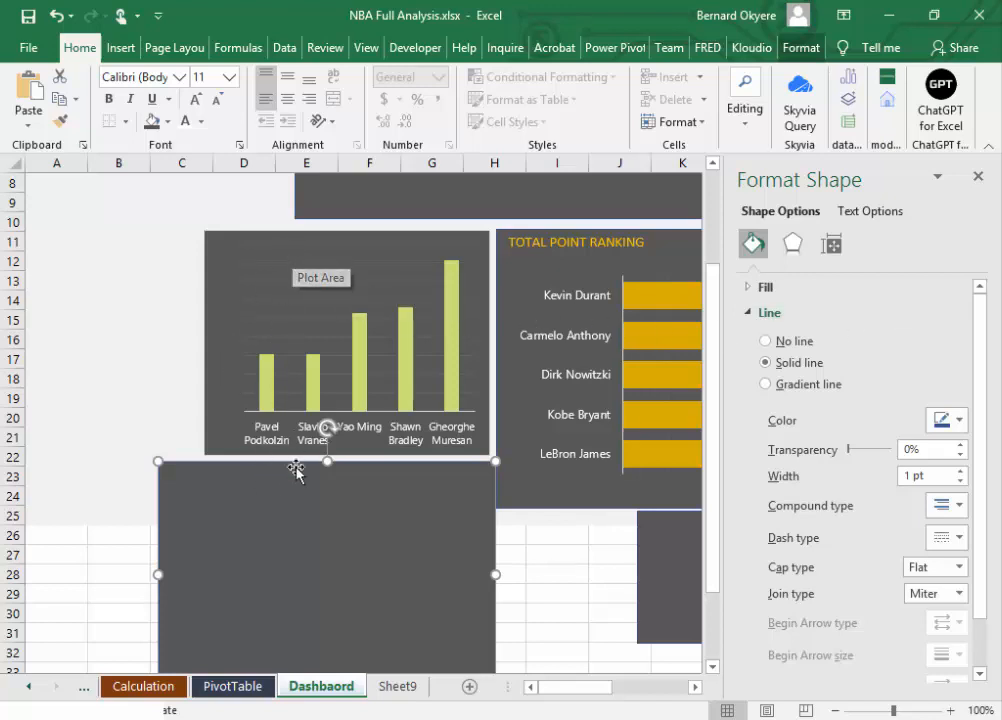
drag(303, 546, 315, 304)
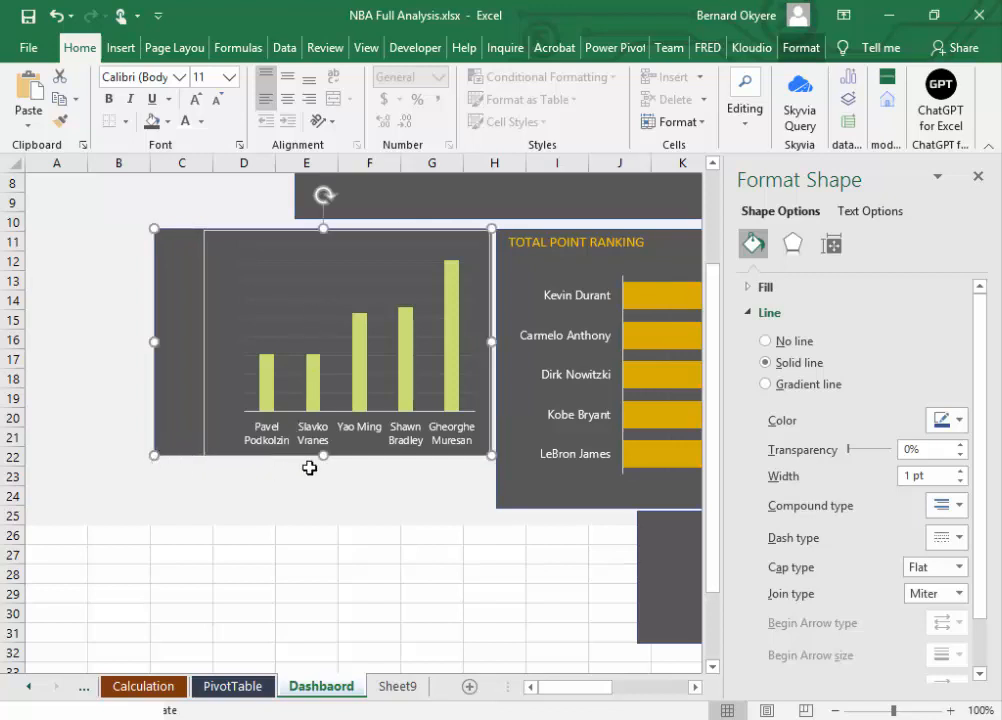
drag(322, 457, 324, 510)
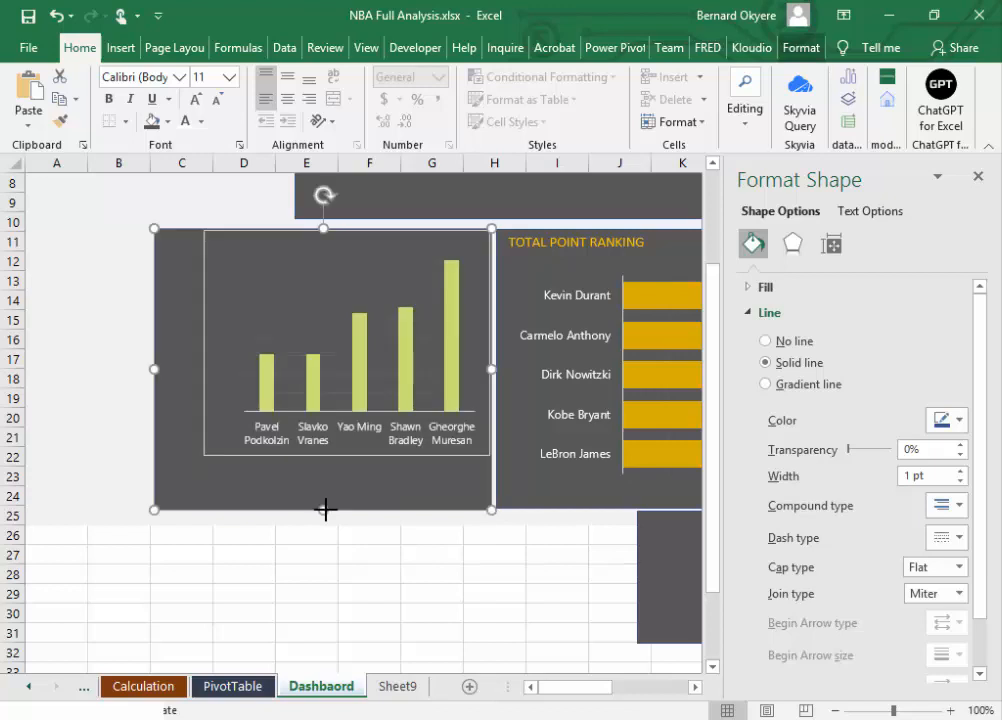
Step: Remove the height chart's border line and move the chart lower inside its dark panel, leaving room for a title
click(282, 456)
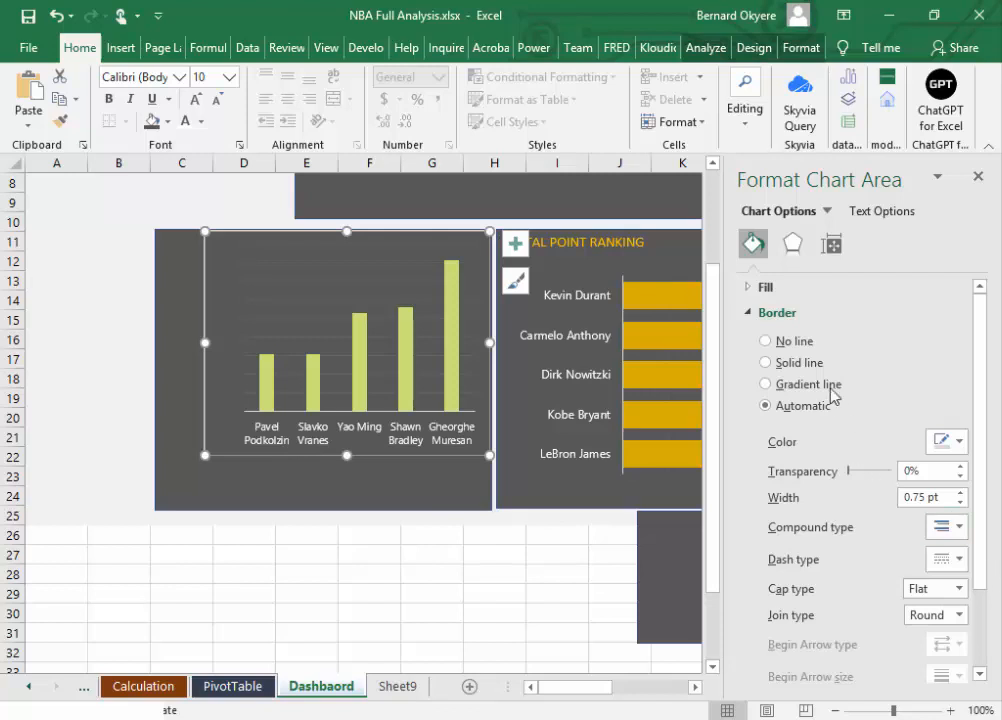
click(425, 592)
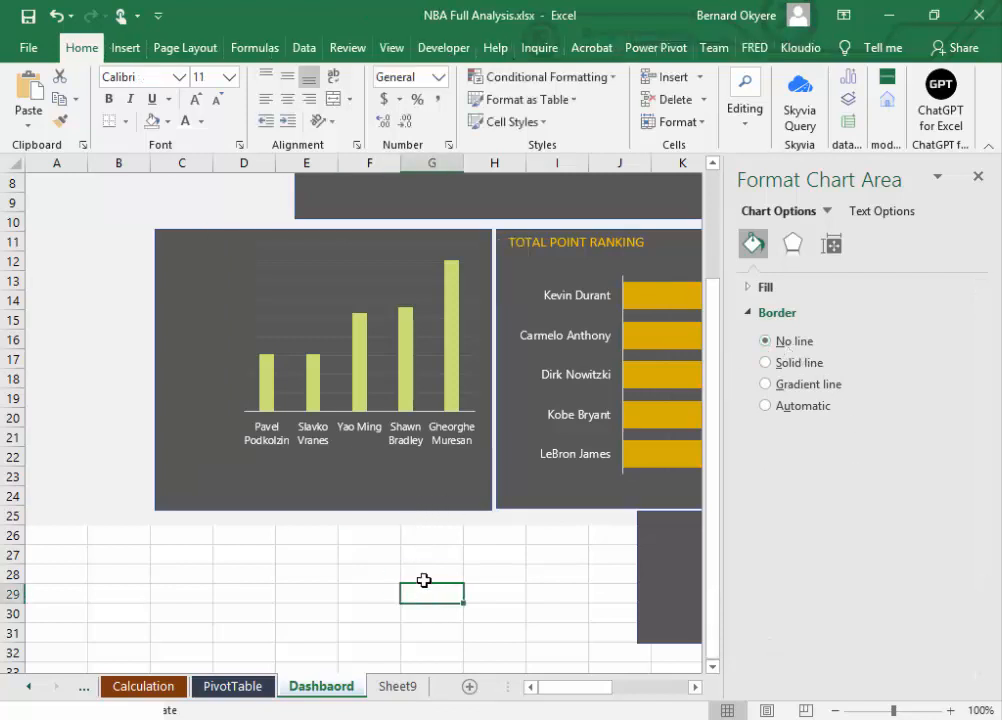
click(373, 385)
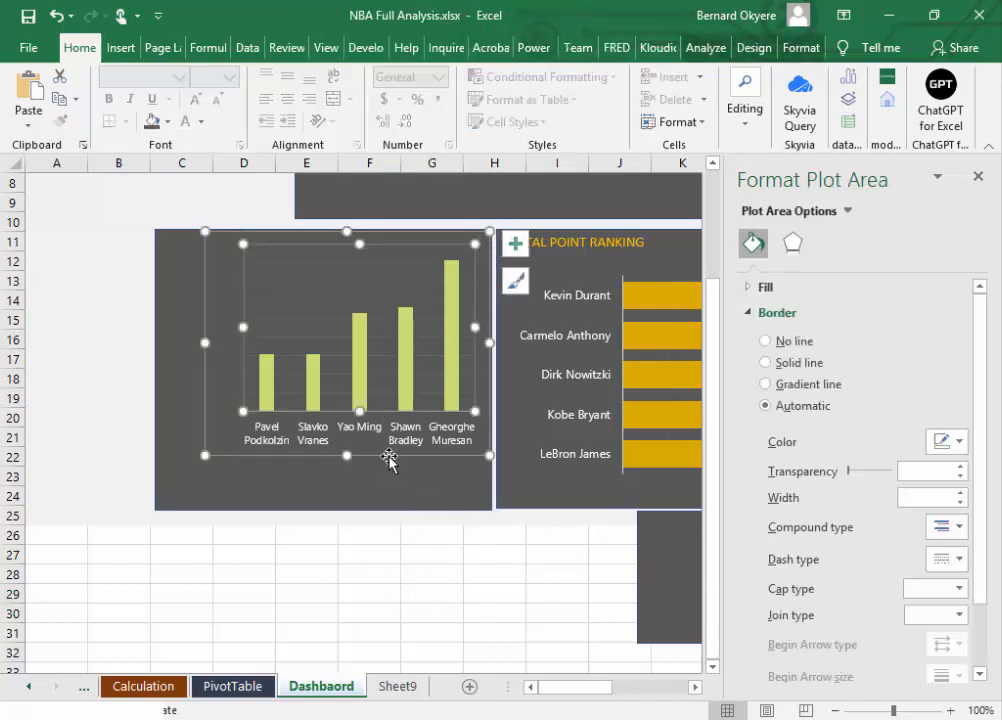
mouse_move(389, 456)
mouse_down()
mouse_move(374, 458)
mouse_move(393, 487)
mouse_up()
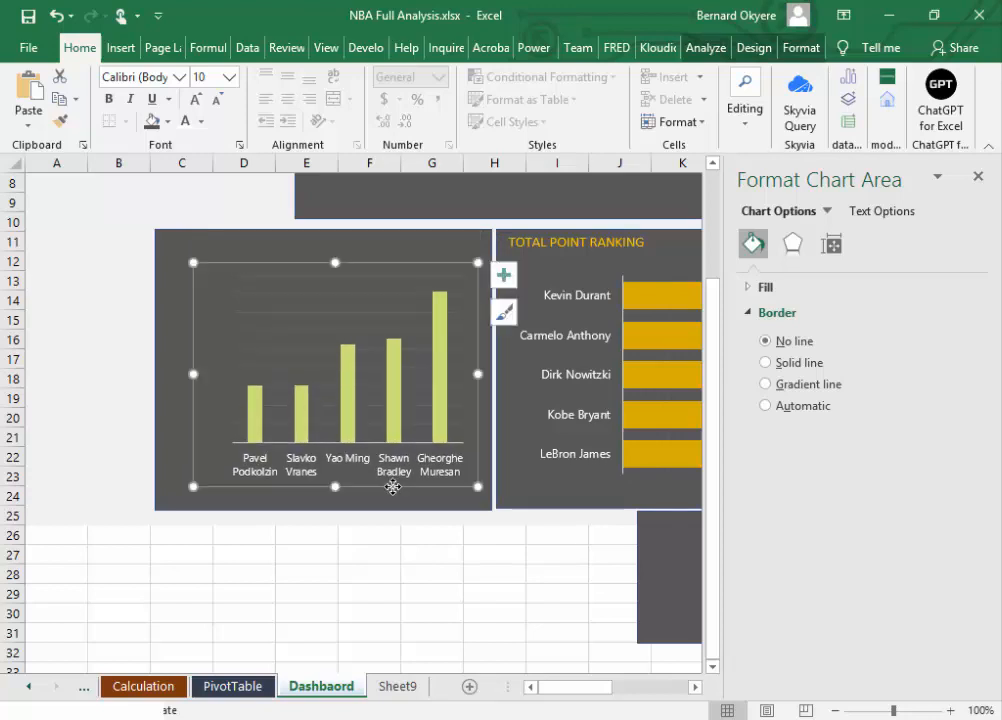
Step: Copy the TOTAL POINT RANKING title above the height chart and change its text to TOP 5 TALLEST NBA PLAYERS
click(545, 243)
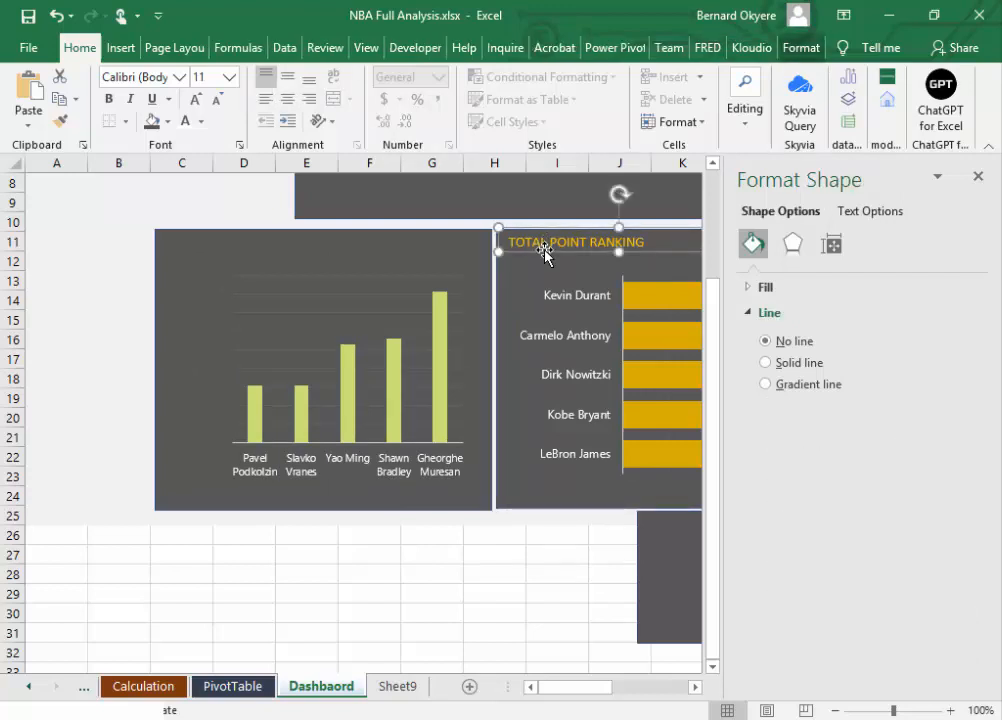
click(545, 251)
drag(538, 262, 276, 263)
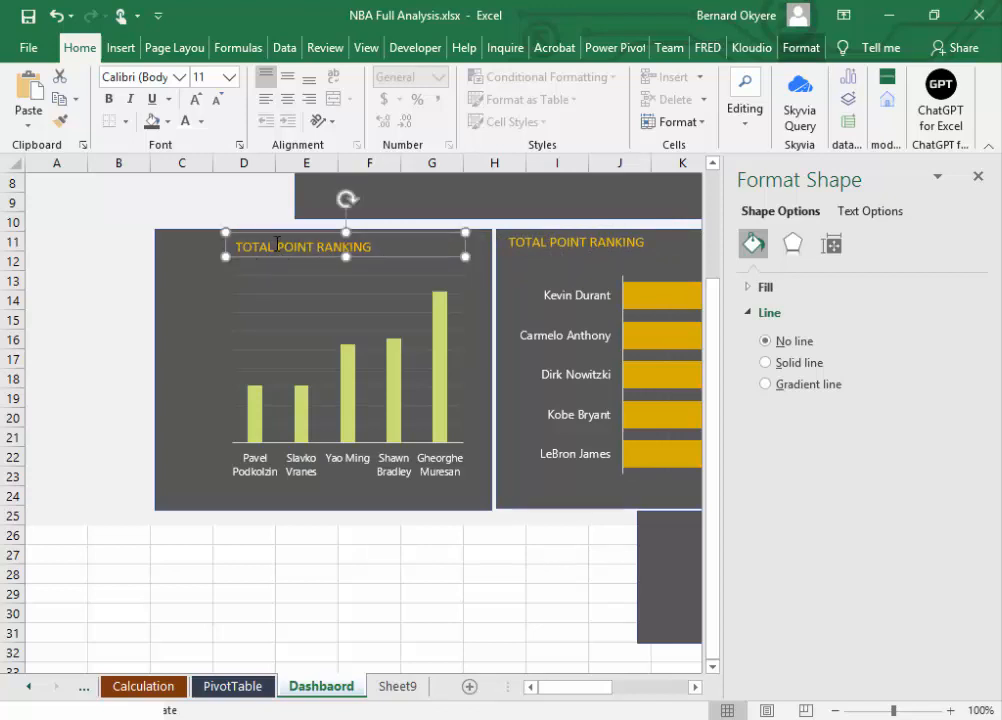
drag(256, 251, 338, 238)
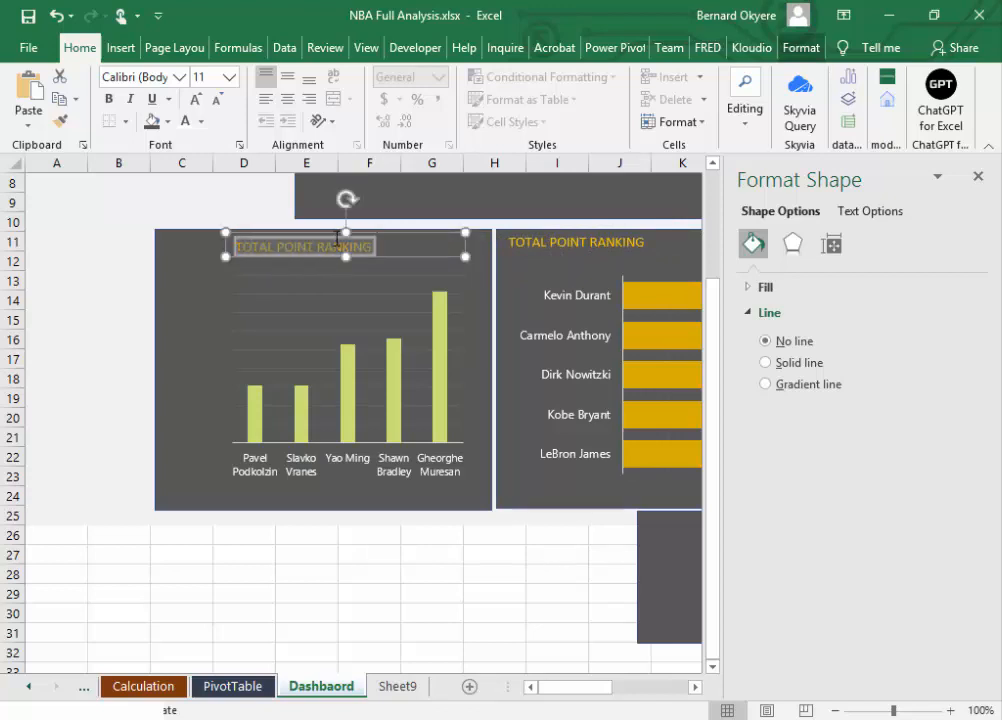
text(TOP 5 TALLEST NBA PLAYERS)
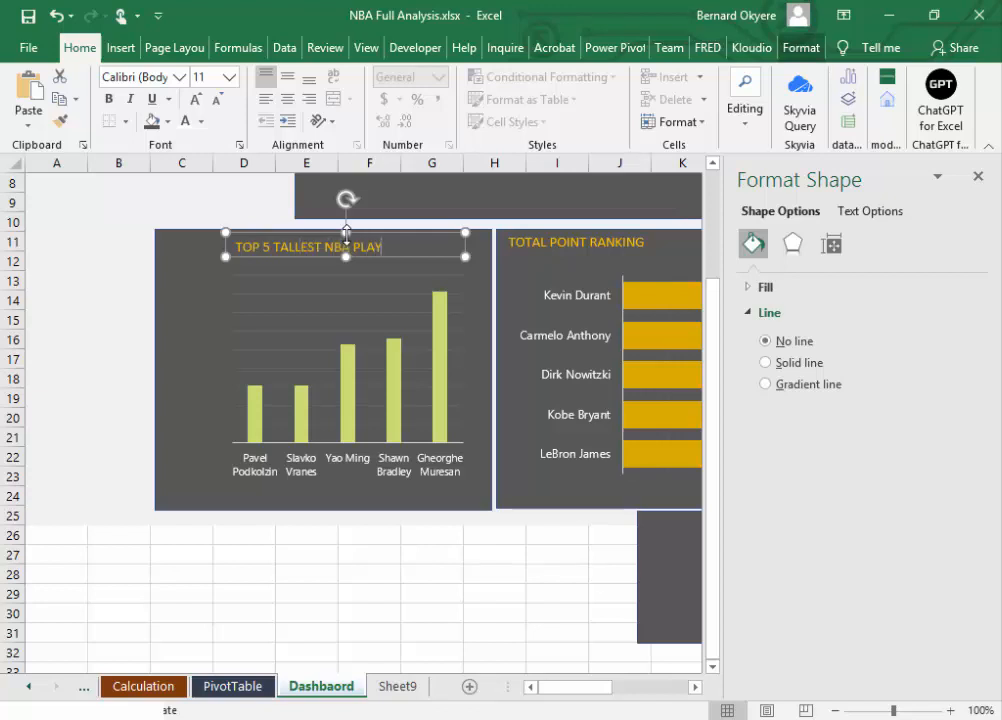
click(414, 490)
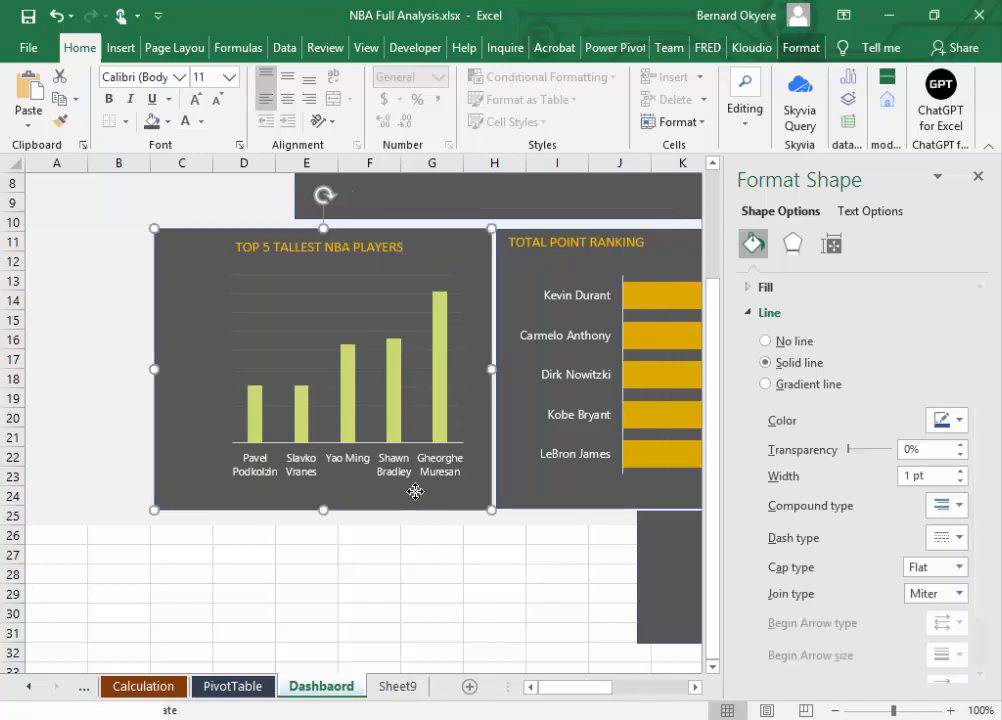
Step: Close the formatting pane and move the smaller dark panel to the sheet's left edge beside the height chart
click(978, 176)
drag(790, 607, 350, 592)
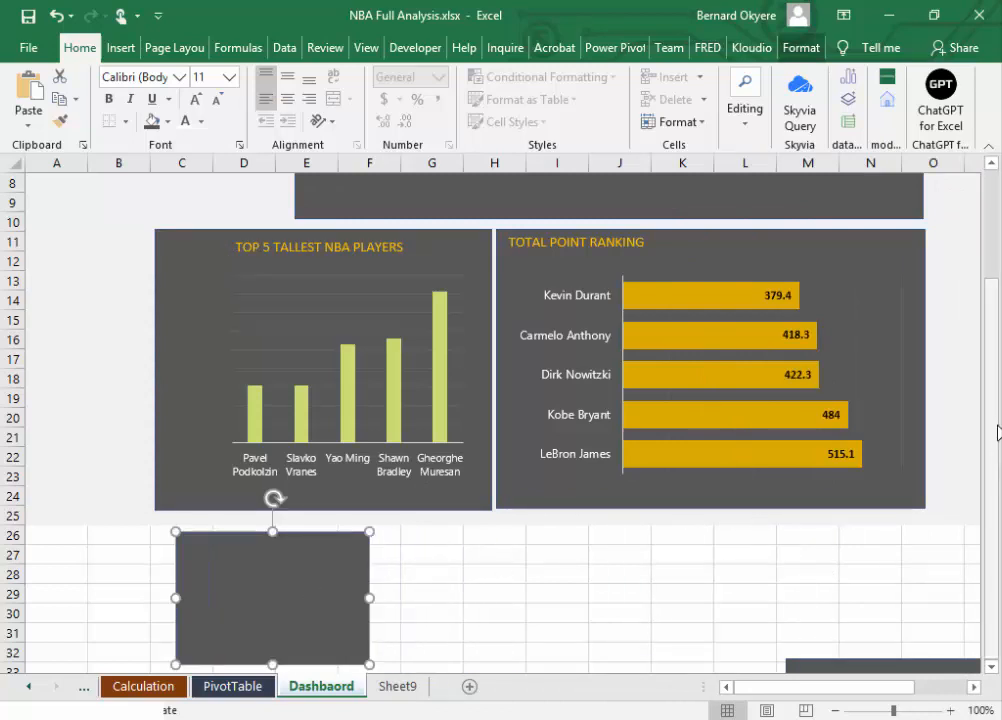
mouse_move(993, 426)
mouse_down()
mouse_move(998, 374)
mouse_move(998, 424)
mouse_up()
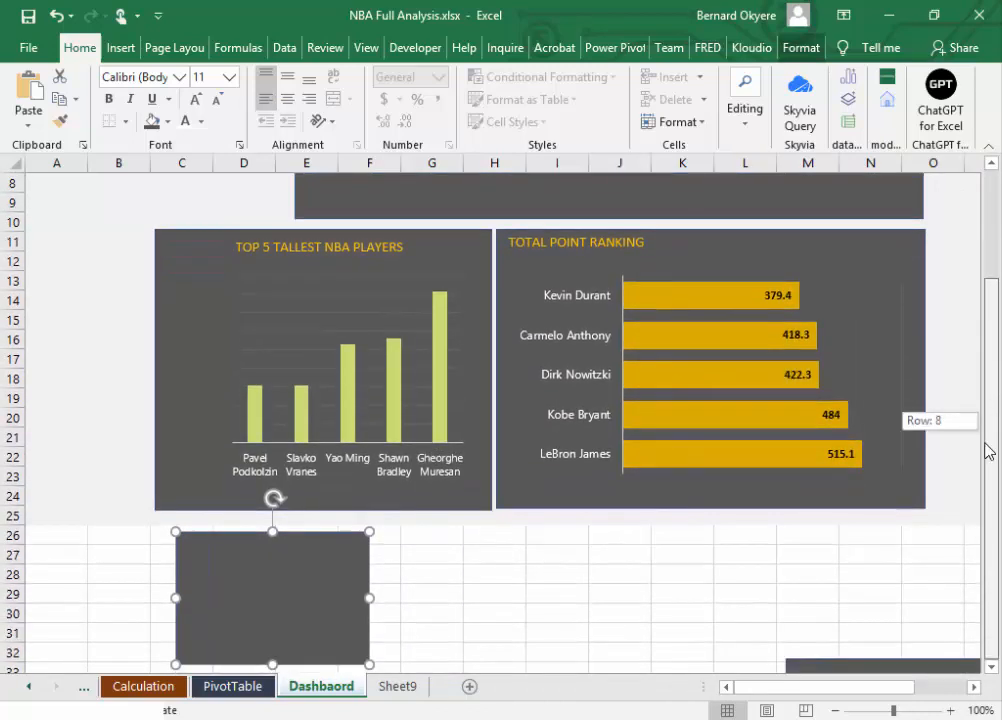
drag(327, 595, 94, 349)
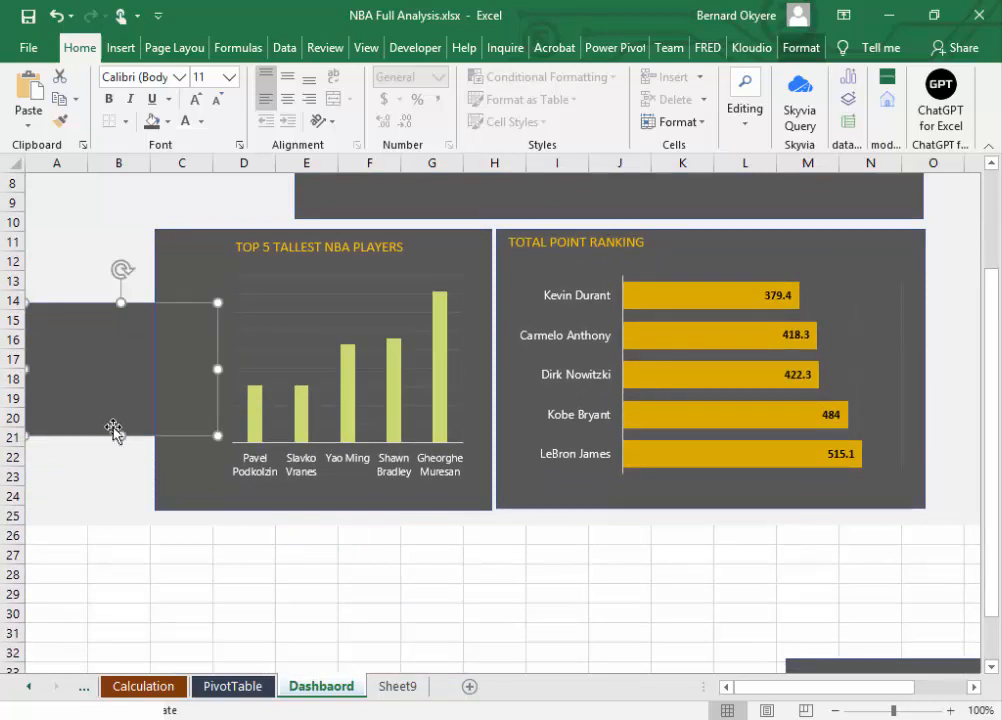
Step: Resize the smaller dark panel into a vertical strip covering columns A and B from row 1 to row 26
drag(112, 432, 120, 546)
drag(218, 426, 148, 410)
drag(83, 303, 89, 166)
drag(990, 397, 990, 325)
drag(87, 256, 90, 178)
drag(988, 444, 995, 510)
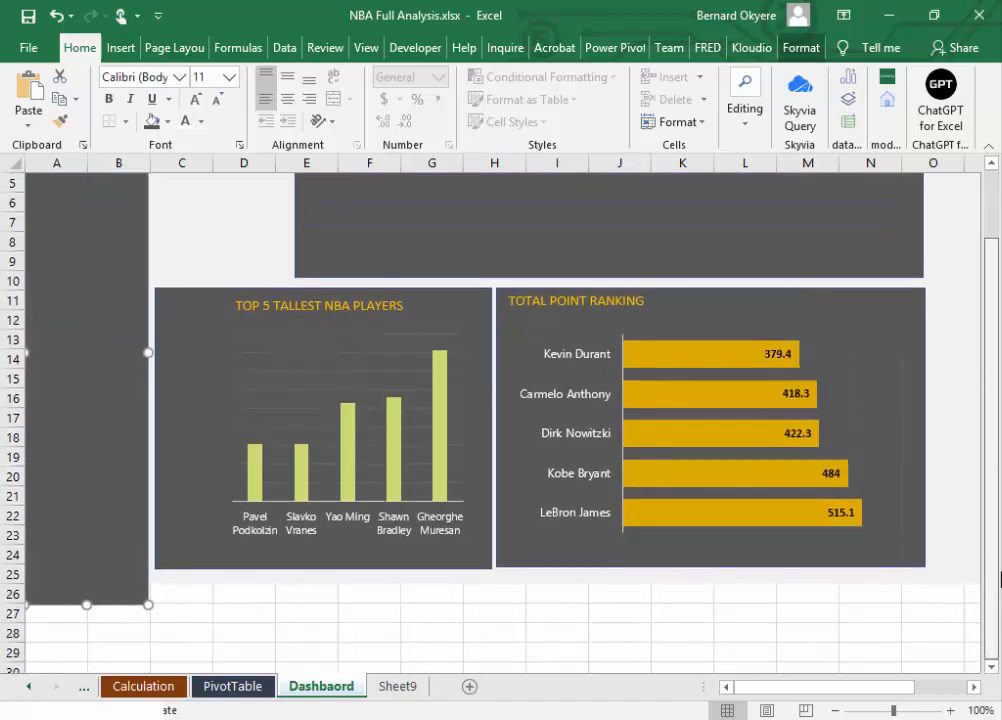
click(246, 595)
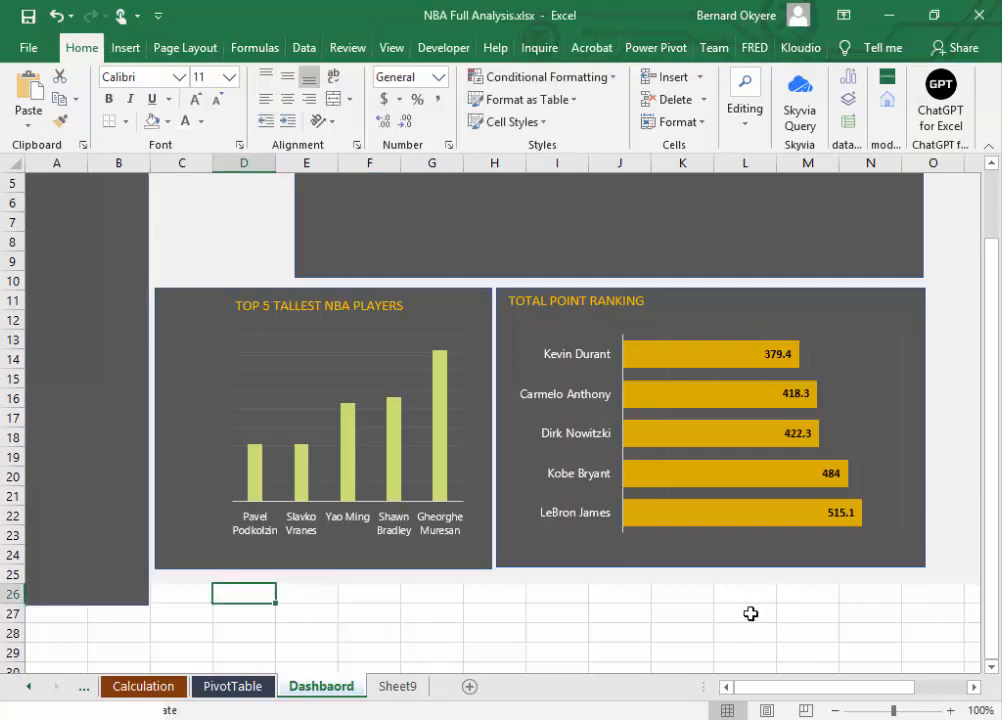
click(700, 600)
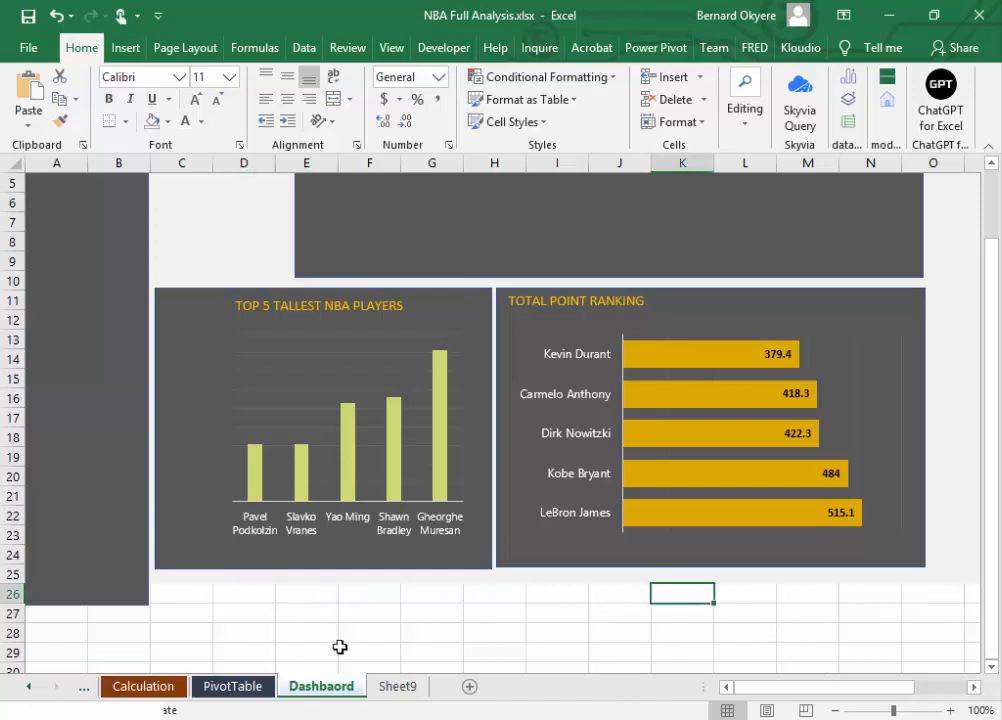
drag(997, 523, 999, 356)
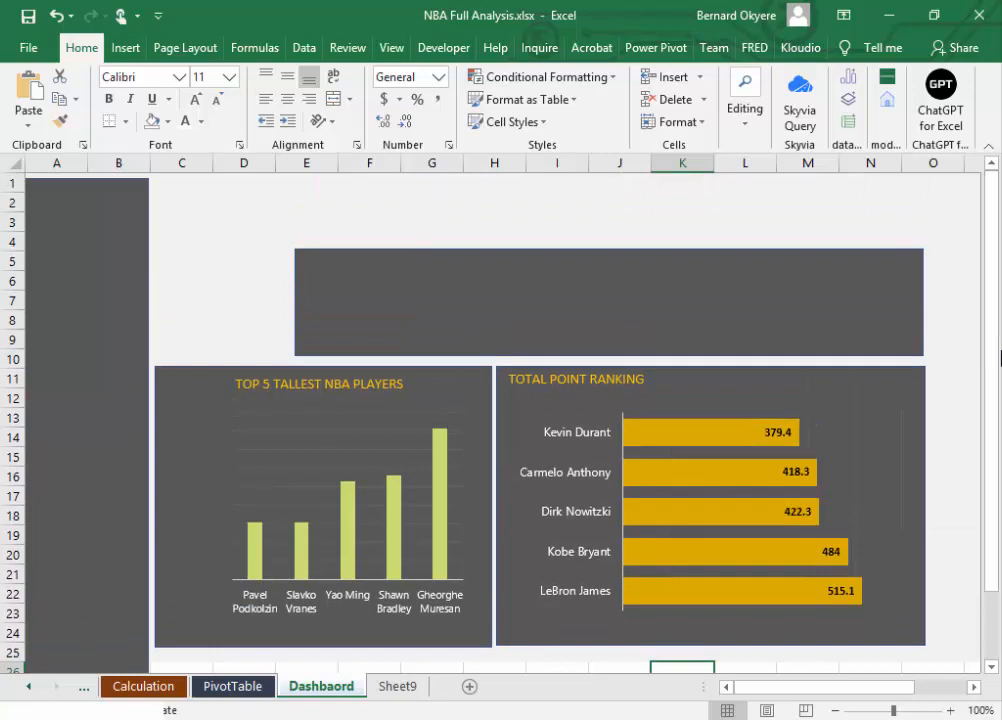